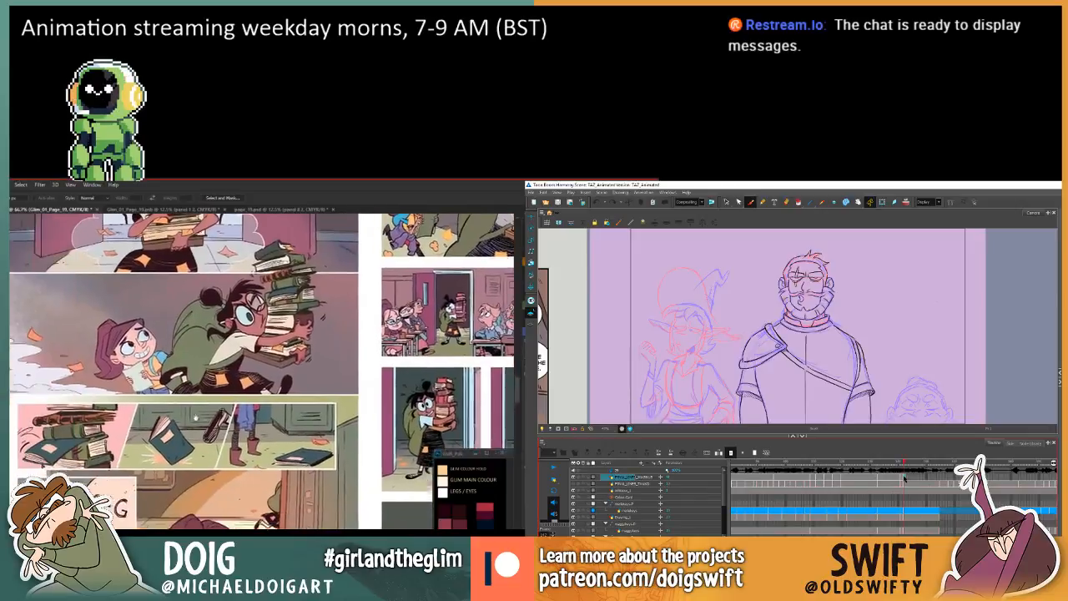
Select the linked page artwork in the Photoshop comic layout and open its layer contents for editing.
left_click_drag(194, 426, 196, 430)
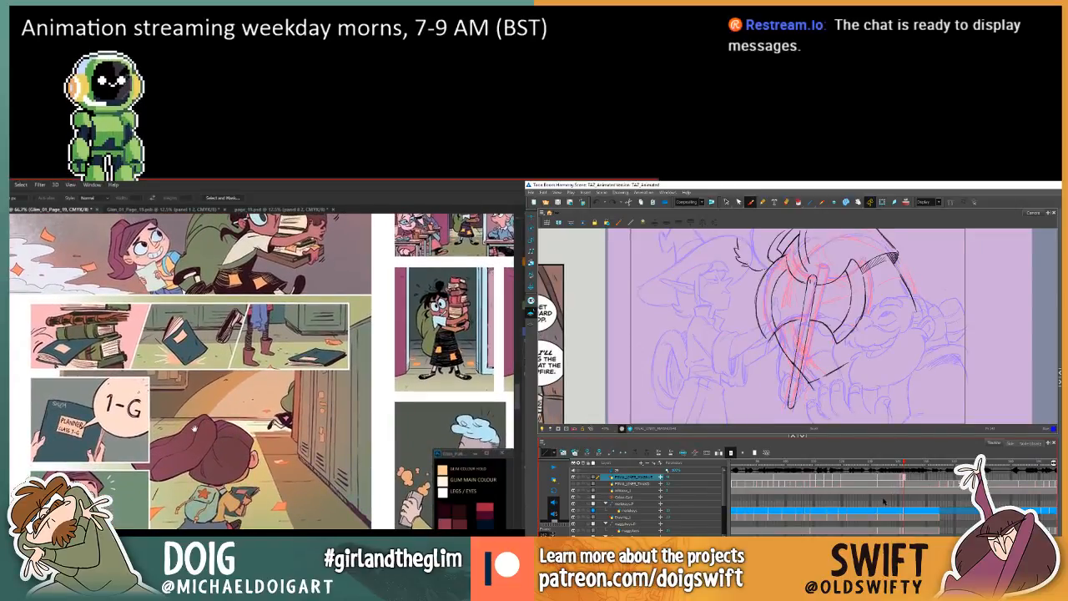
key("v")
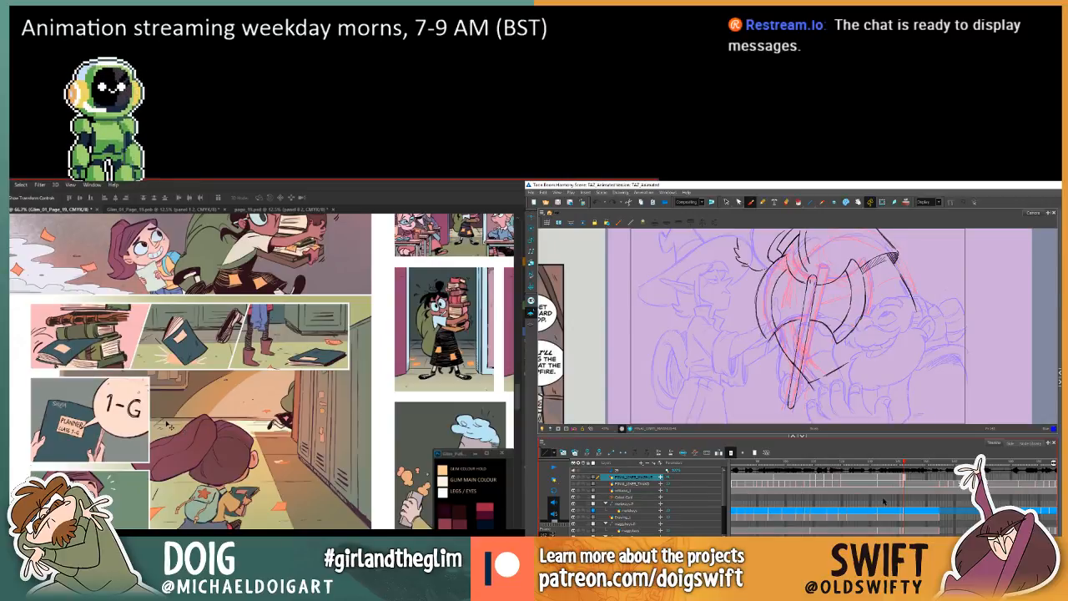
left_click(179, 447, "ctrl")
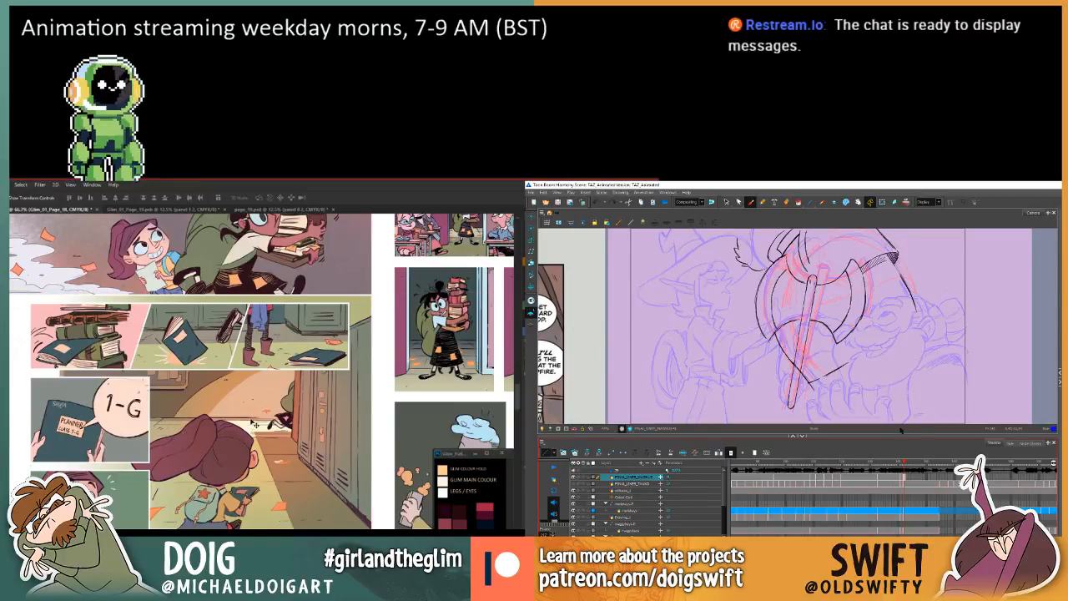
left_click(1038, 392)
mouse_move(1027, 394)
left_mouse_down()
mouse_move(1020, 406)
mouse_move(1028, 399)
left_mouse_up()
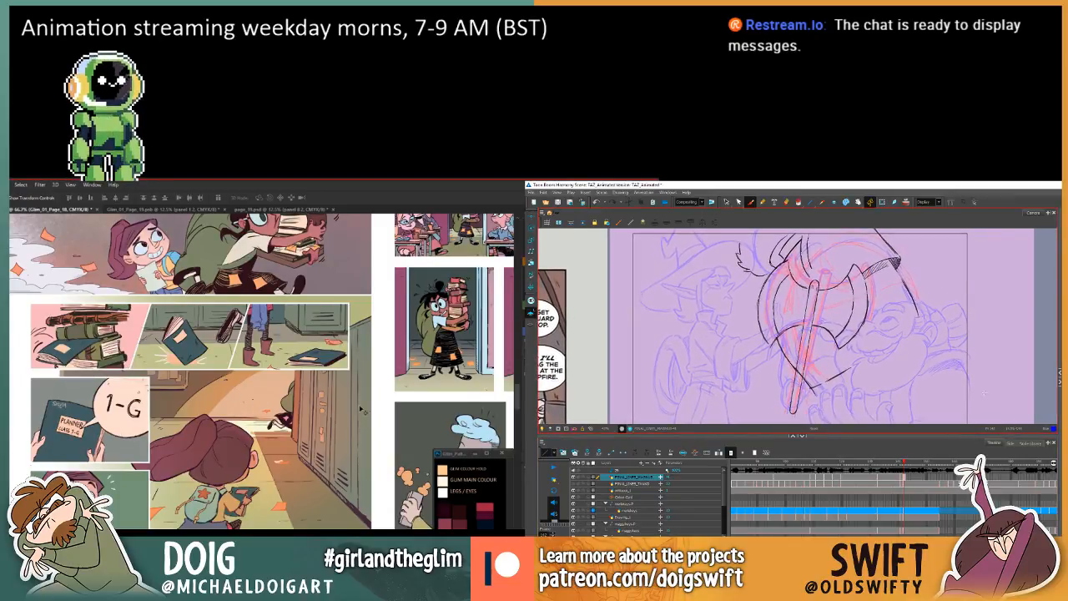
right_click(165, 414)
key("comma")
key("comma")
key("period")
right_click(503, 407)
key("period")
key("comma")
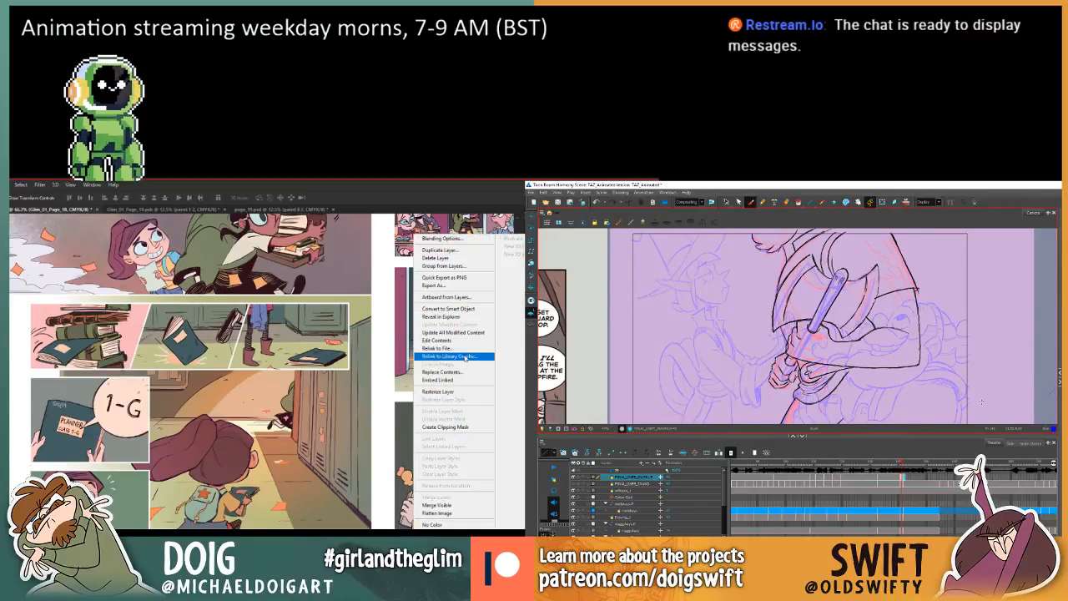
key("period")
Flip between the large axe drawing and the preceding drawing in Harmony to compare the axe's shape.
key("comma")
left_click(458, 341)
key("period")
key("comma")
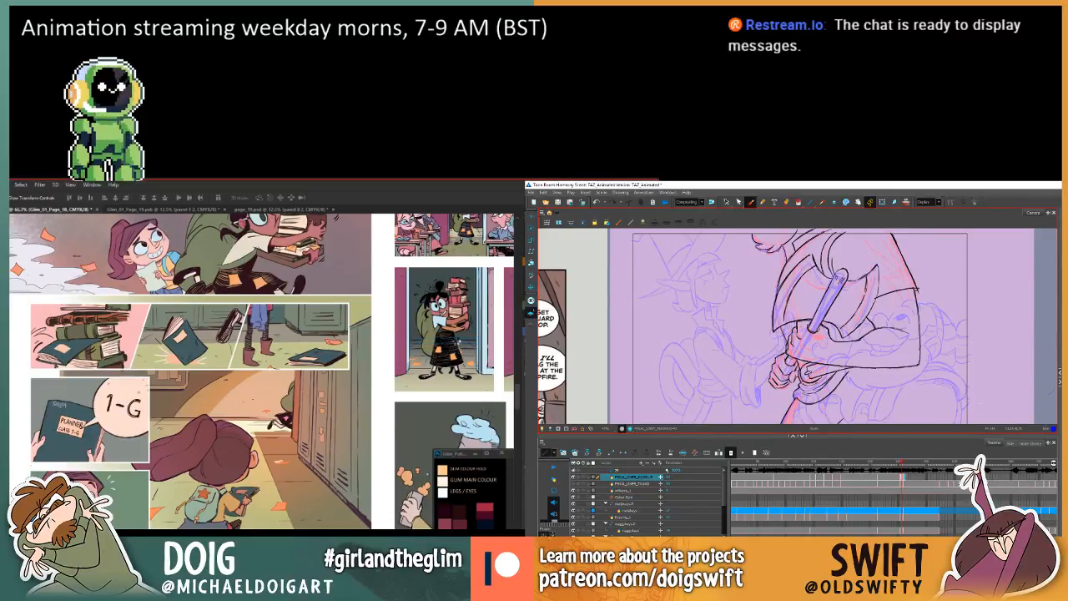
key("period")
key("comma")
key("period")
key("comma")
key("period")
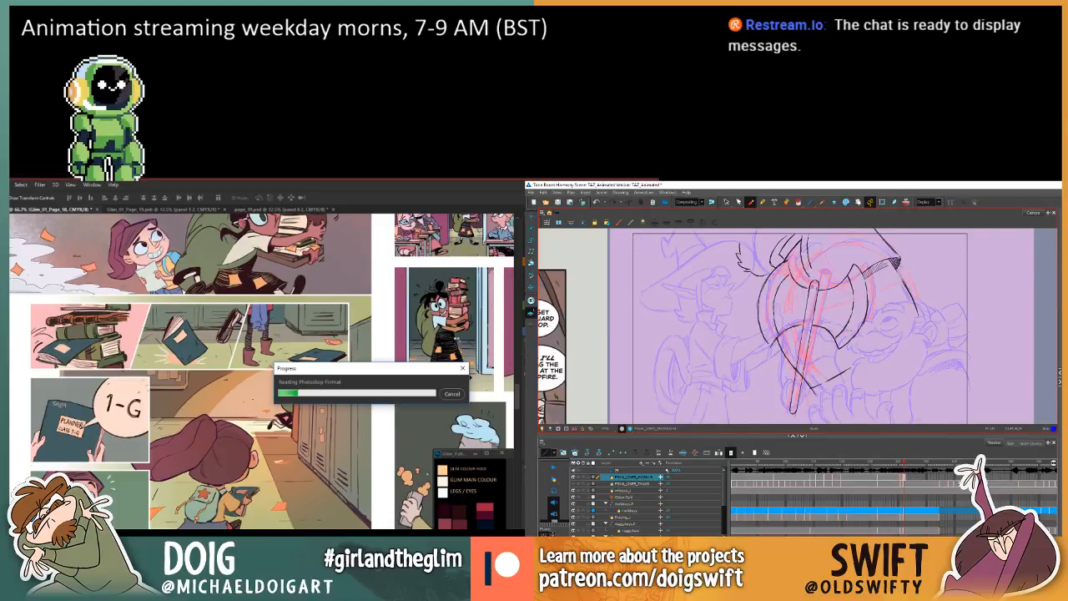
Select the axe's right and left blade outlines in turn and transform each to make the blades narrower.
left_click(727, 202)
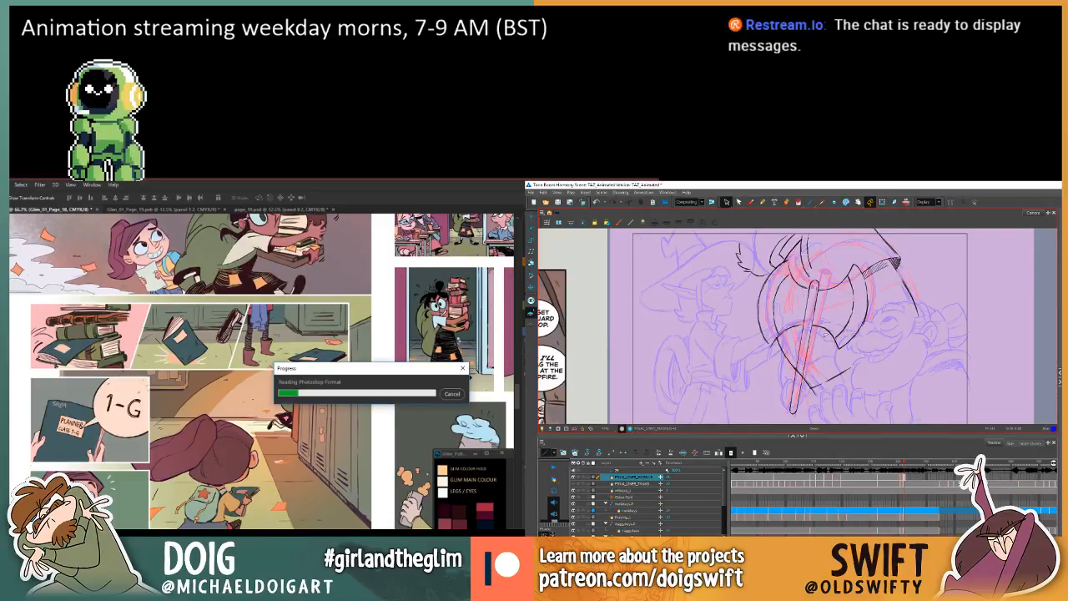
mouse_move(825, 335)
left_mouse_down()
mouse_move(859, 253)
mouse_move(867, 332)
mouse_move(845, 318)
left_mouse_up()
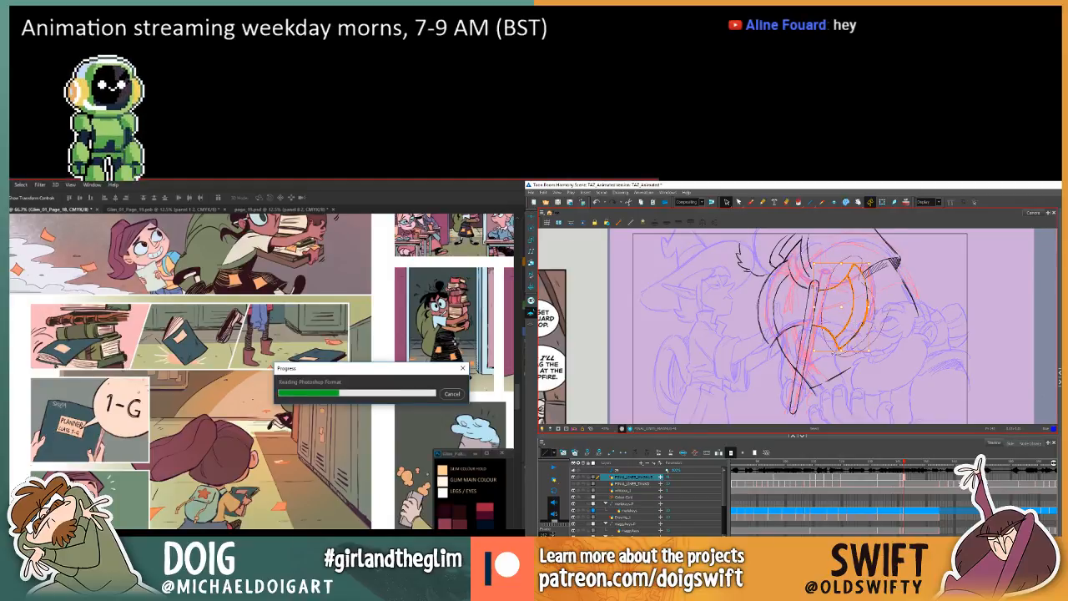
left_click_drag(836, 352, 841, 352)
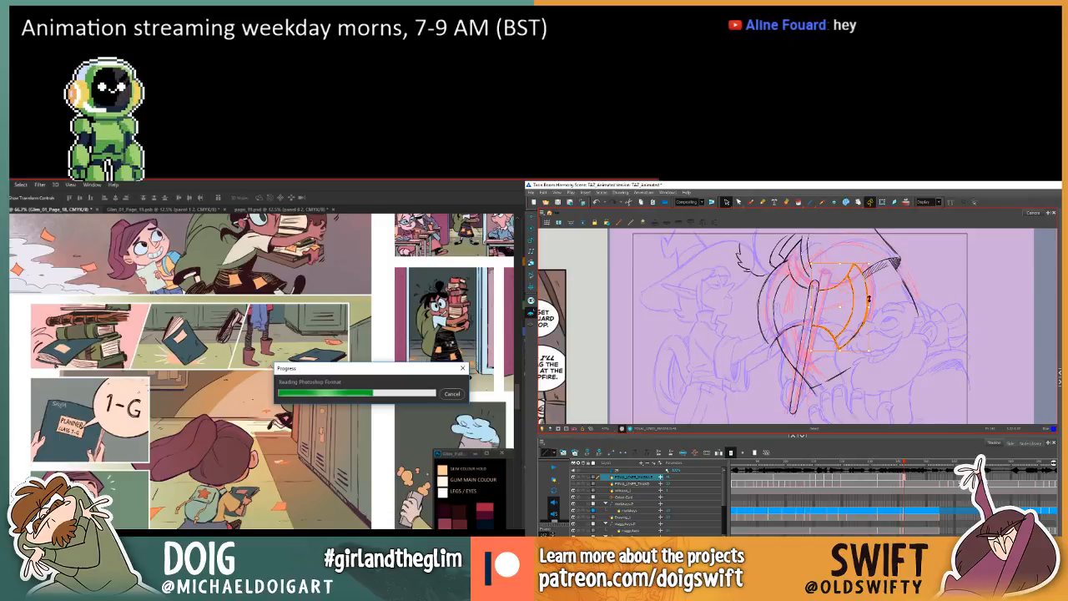
left_click_drag(868, 297, 864, 346)
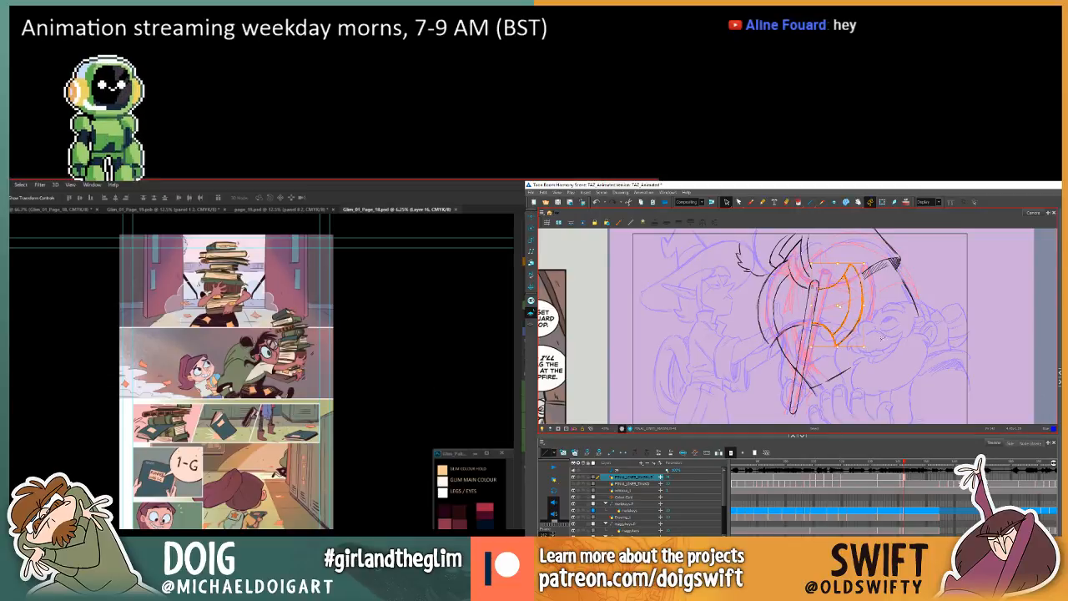
key("Escape")
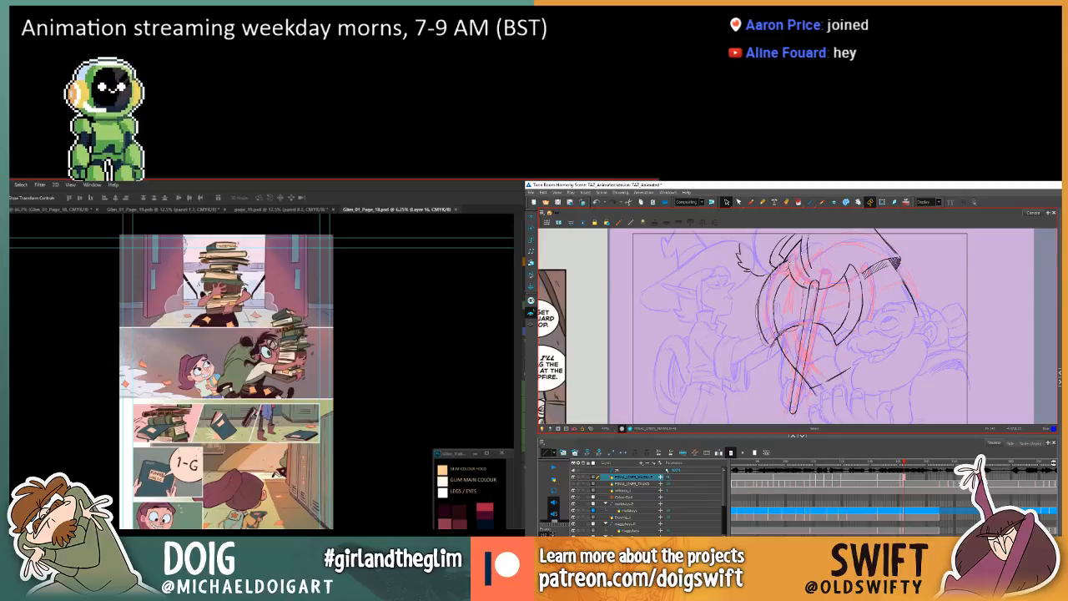
left_click(798, 287)
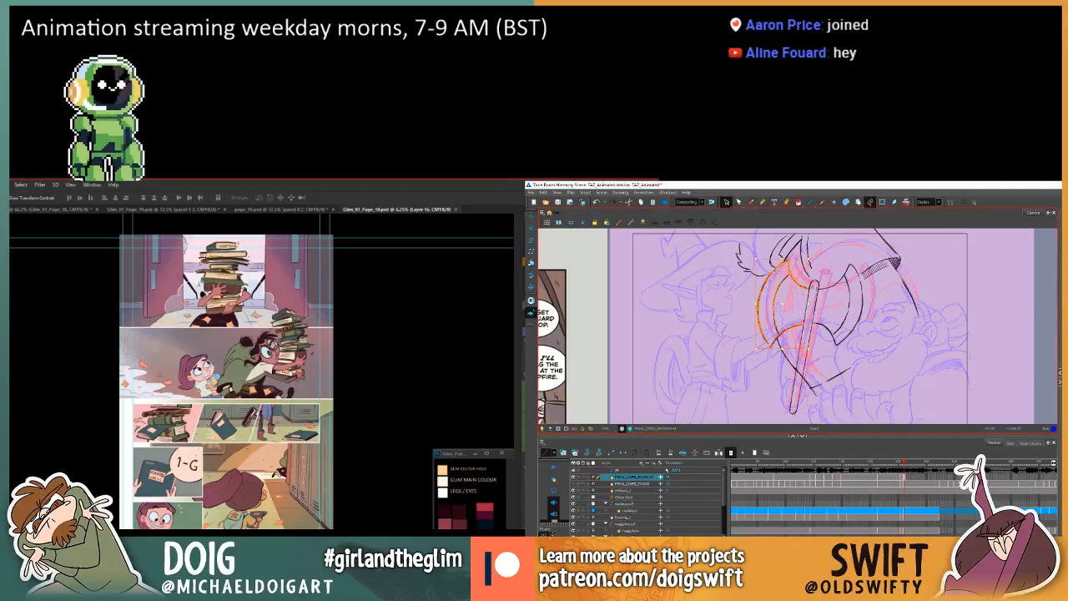
left_click_drag(758, 345, 793, 326)
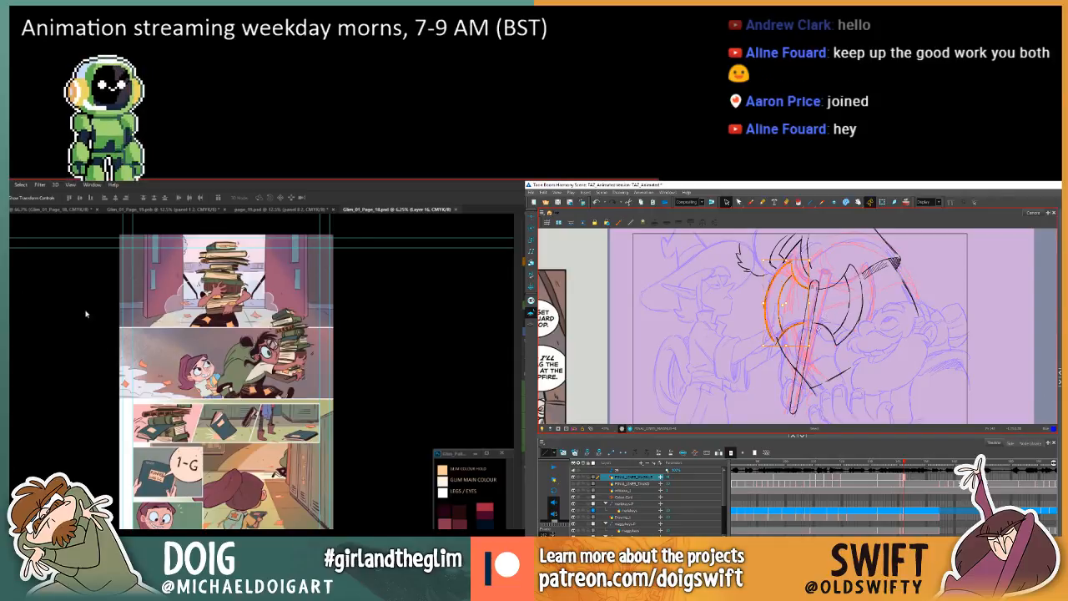
Create a new Photoshop document with the default settings and paste the copied browser screenshot into it.
key("ctrl+n")
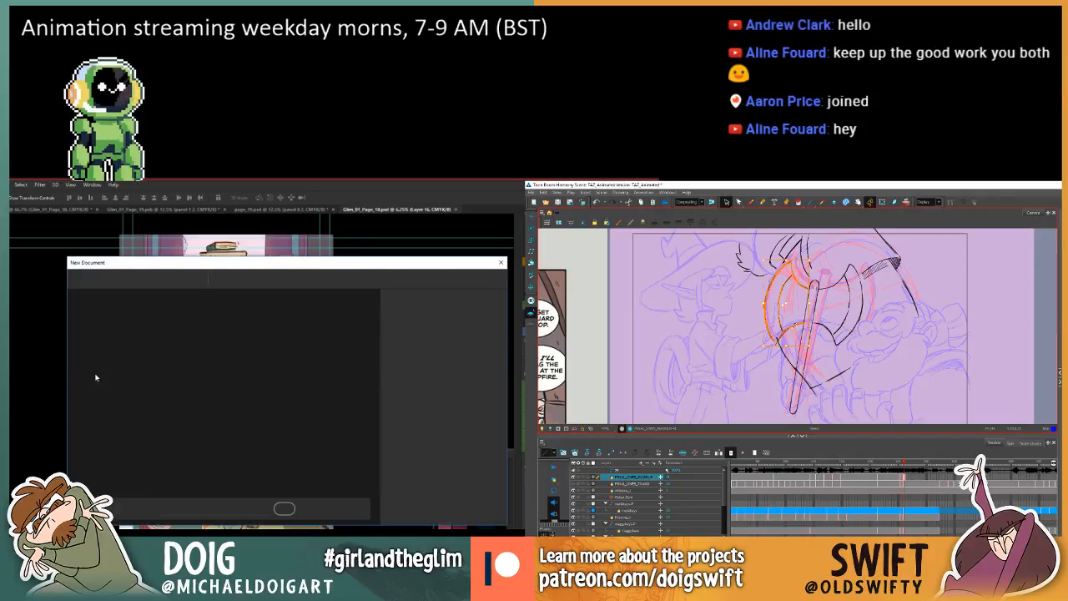
key("Return")
key("ctrl+v")
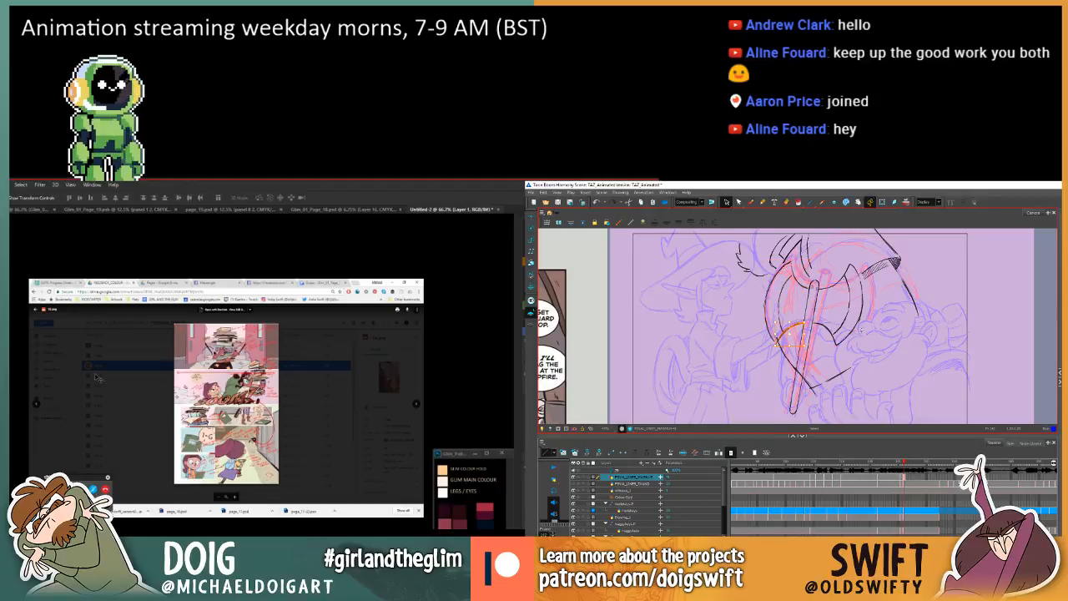
Crop the pasted screenshot to a rectangular selection around the red-annotated comic page.
key("f")
key("m")
key("g")
key("f")
key("g")
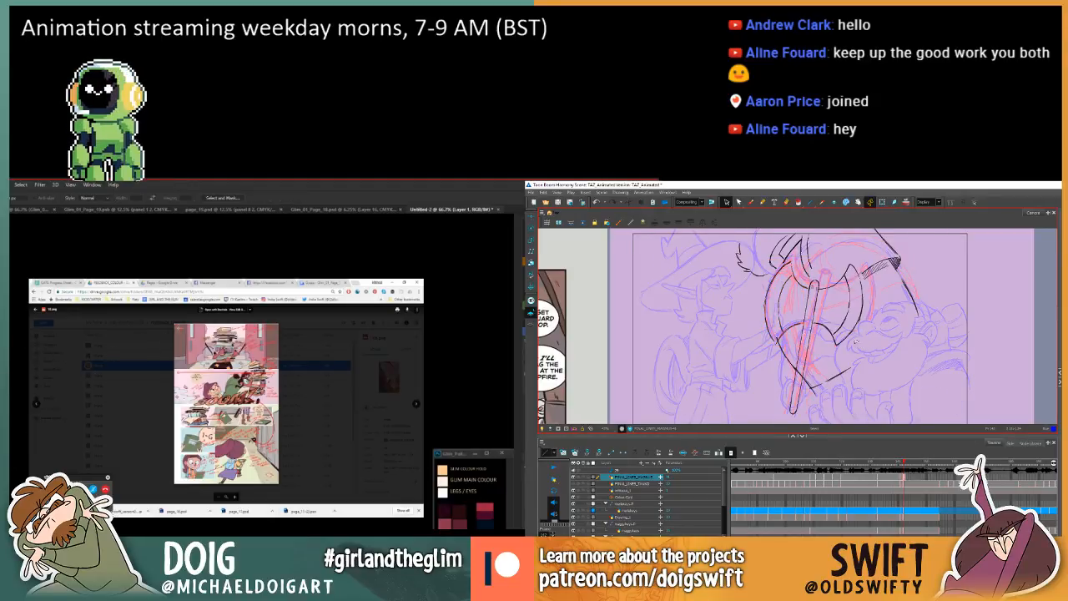
key("g")
key("f")
key("g")
left_click_drag(172, 322, 282, 485)
key("f")
key("g")
key("f")
left_click(10, 184)
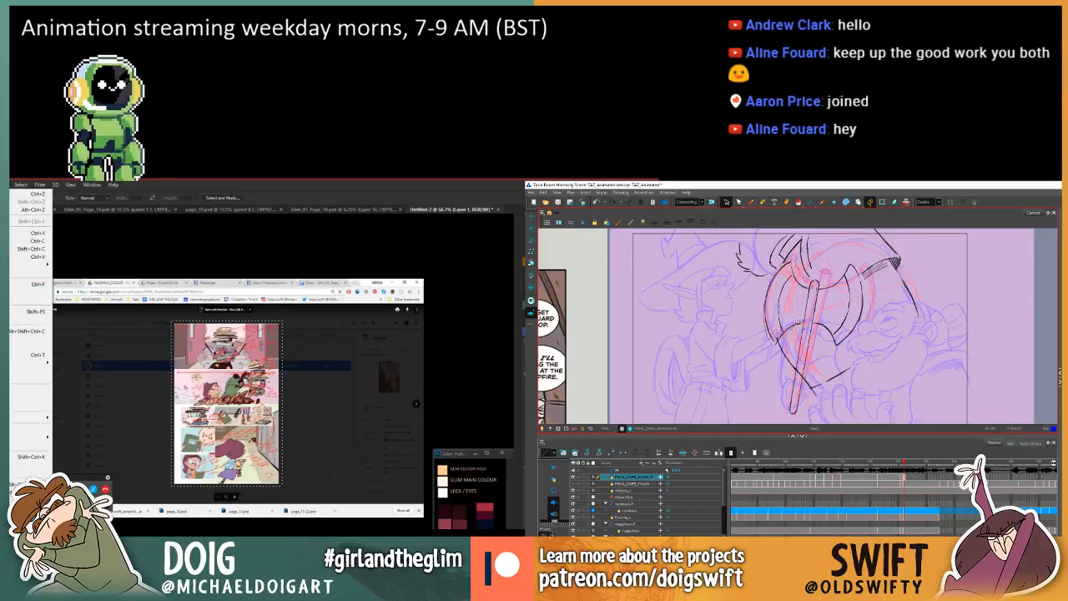
mouse_move(10, 184)
left_click(766, 314)
left_click(30, 267)
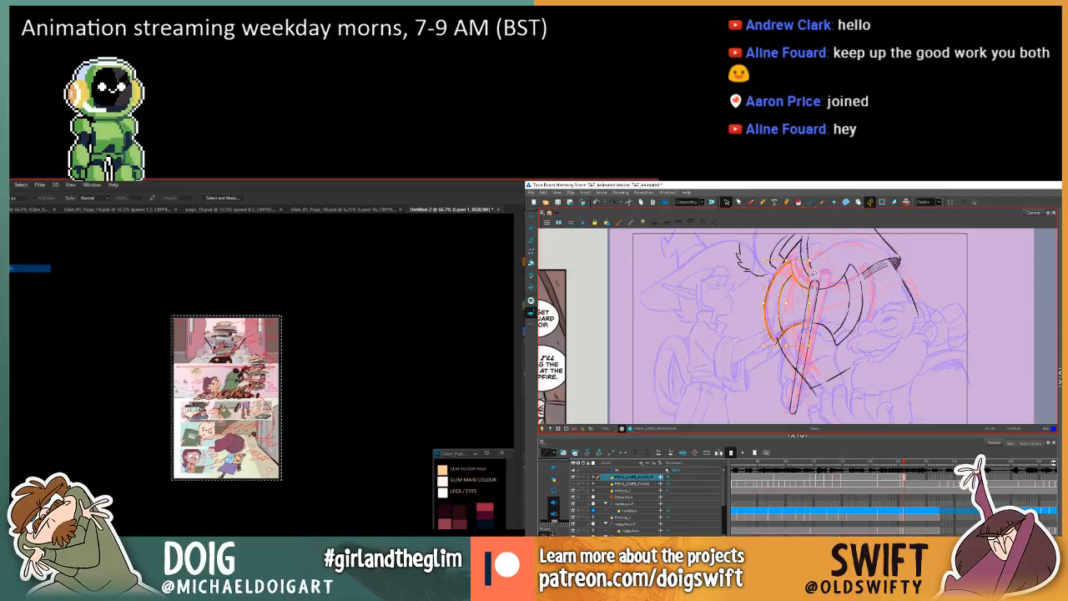
Float the cropped annotated page in its own window and place it beside the open comic page as reference.
left_click_drag(450, 208, 54, 280)
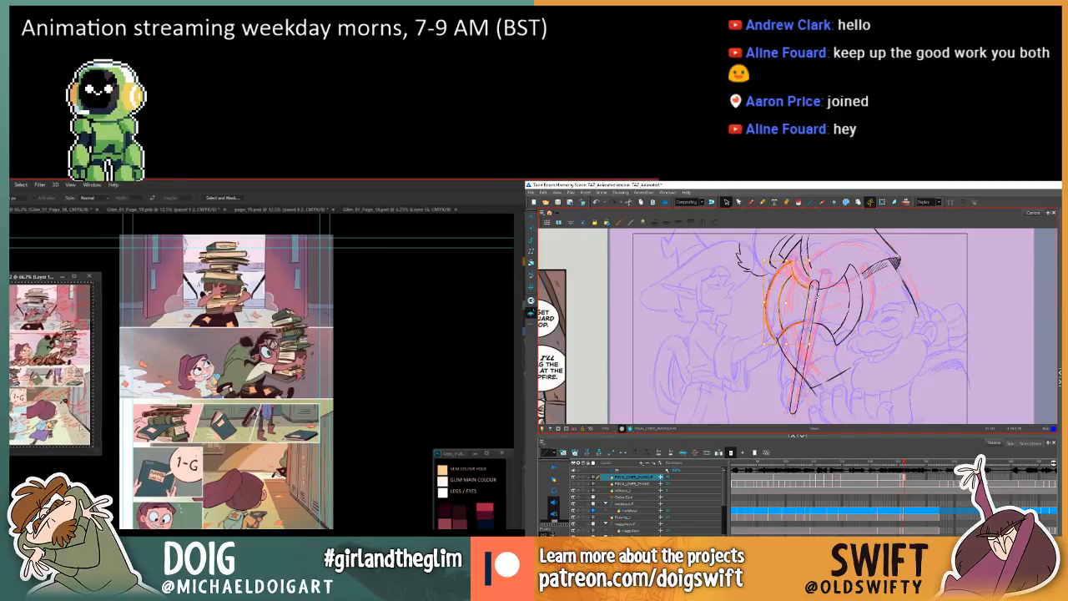
key("comma")
key("period")
key("comma")
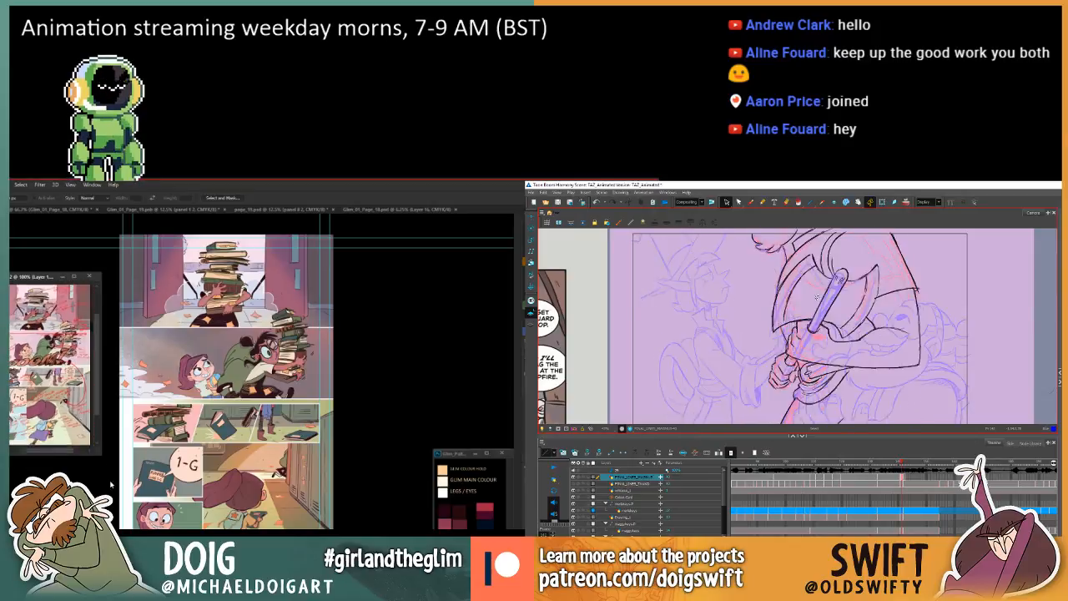
key("period")
key("ctrl+plus")
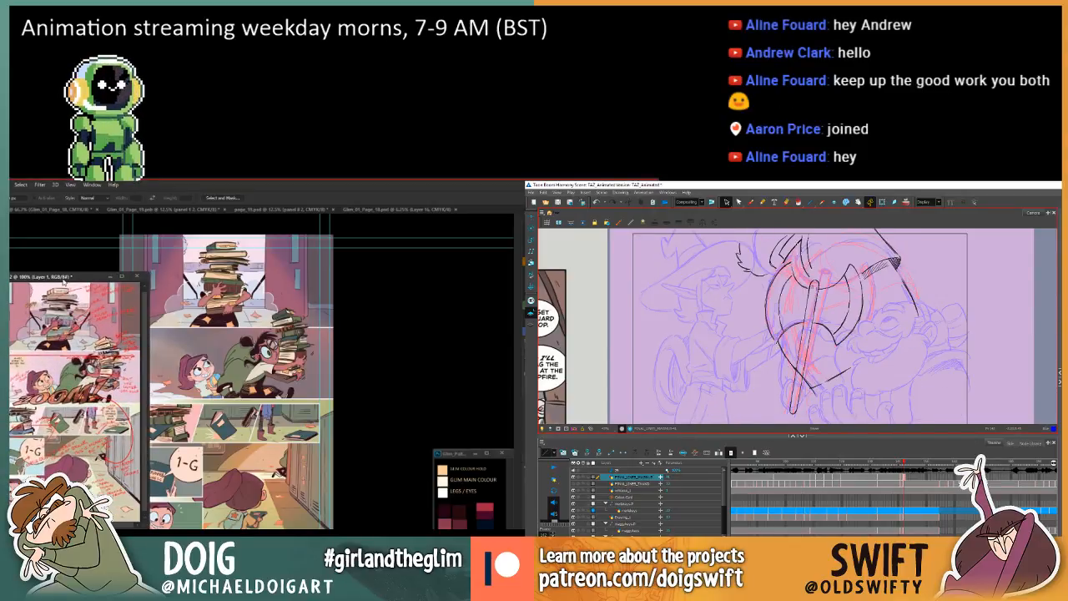
left_click_drag(64, 278, 31, 298)
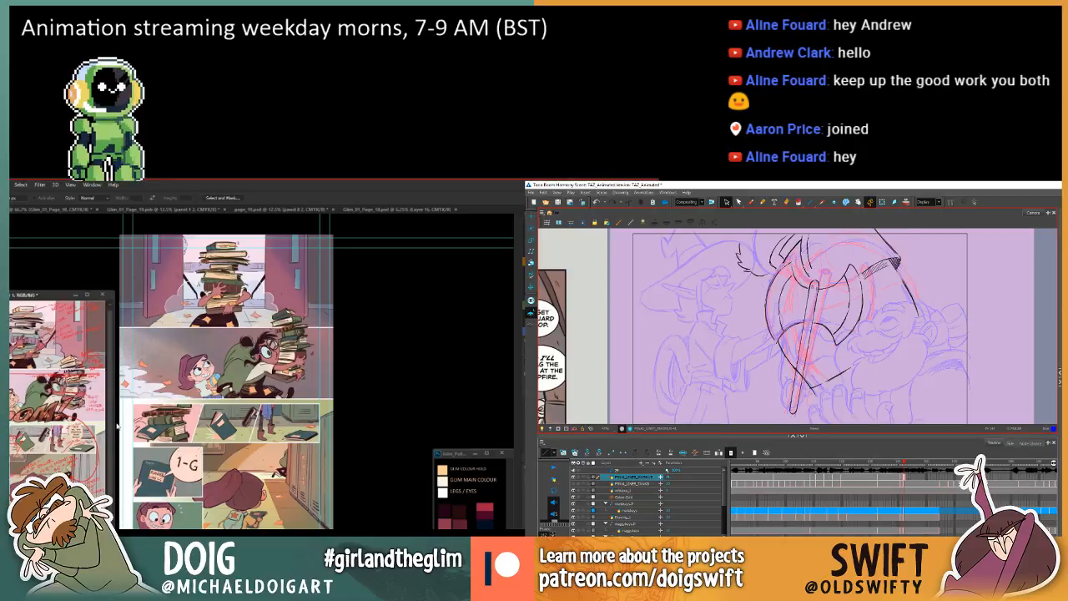
key("comma")
key("period")
left_click_drag(26, 292, 30, 274)
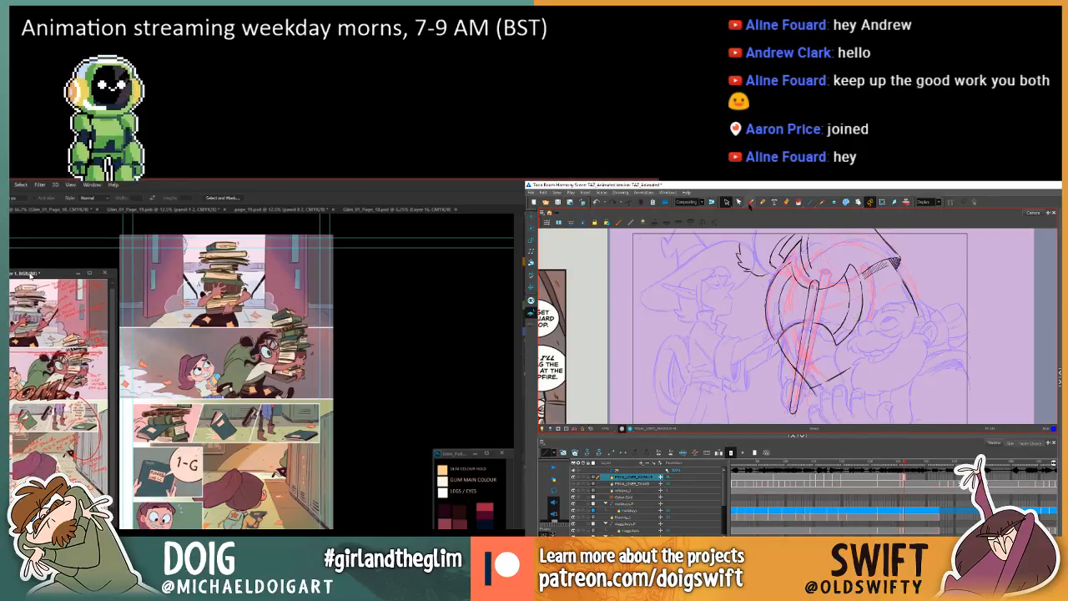
With the Brush tool active in Harmony, check the reshaped axe blades against the preceding drawing by flipping repeatedly between the two.
left_click(750, 203)
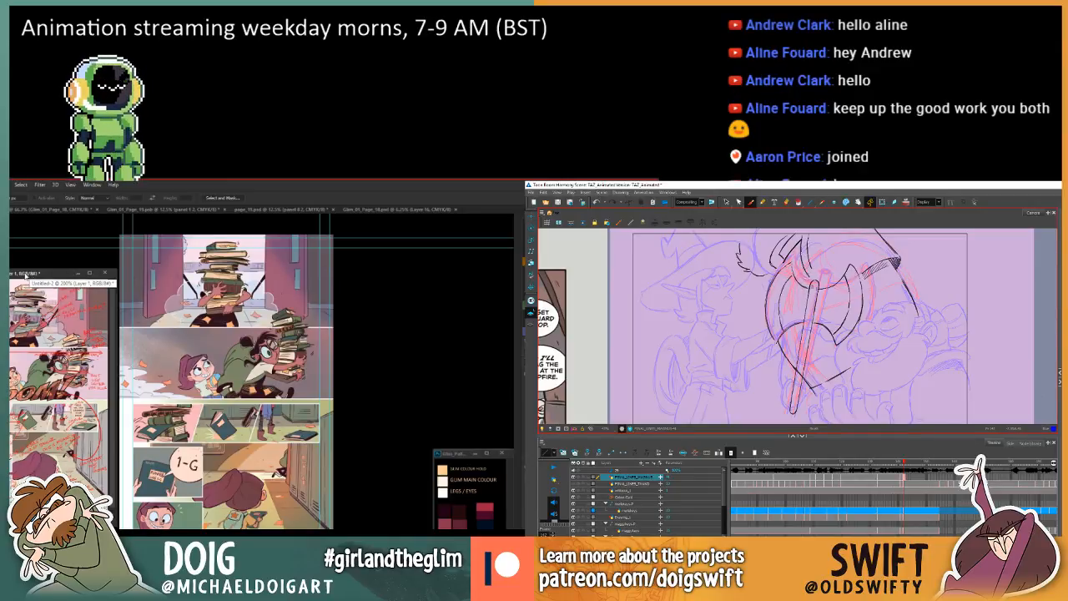
key("comma")
key("period")
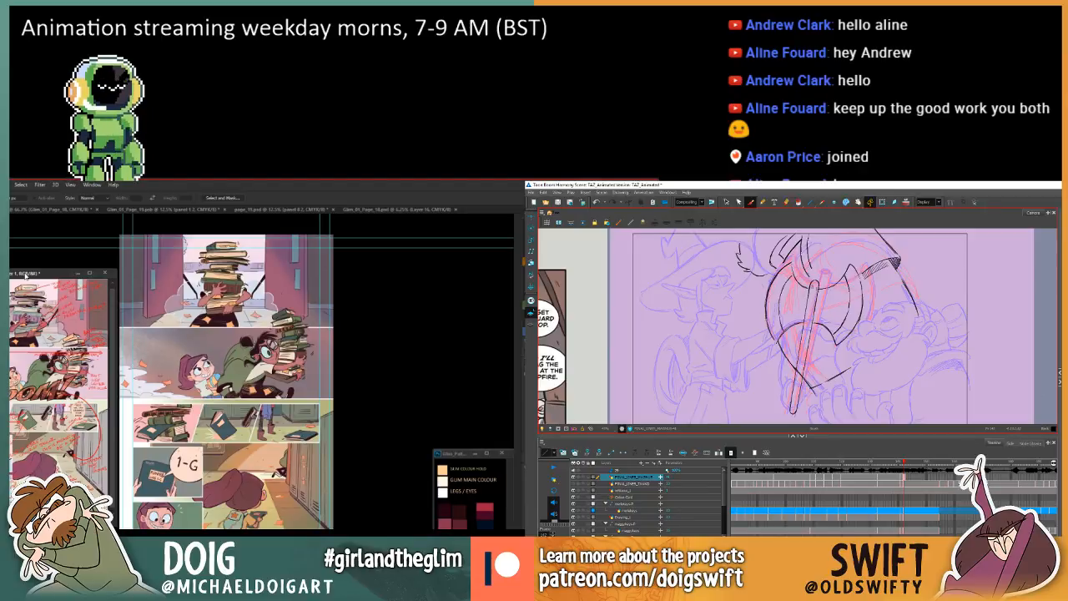
key("comma")
key("period")
key("comma")
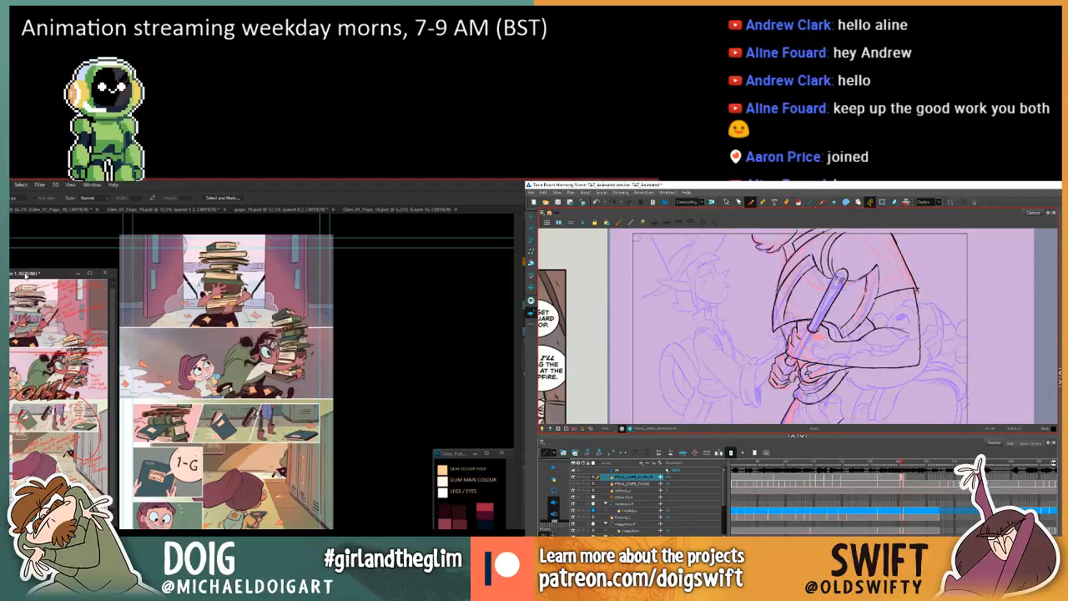
key("period")
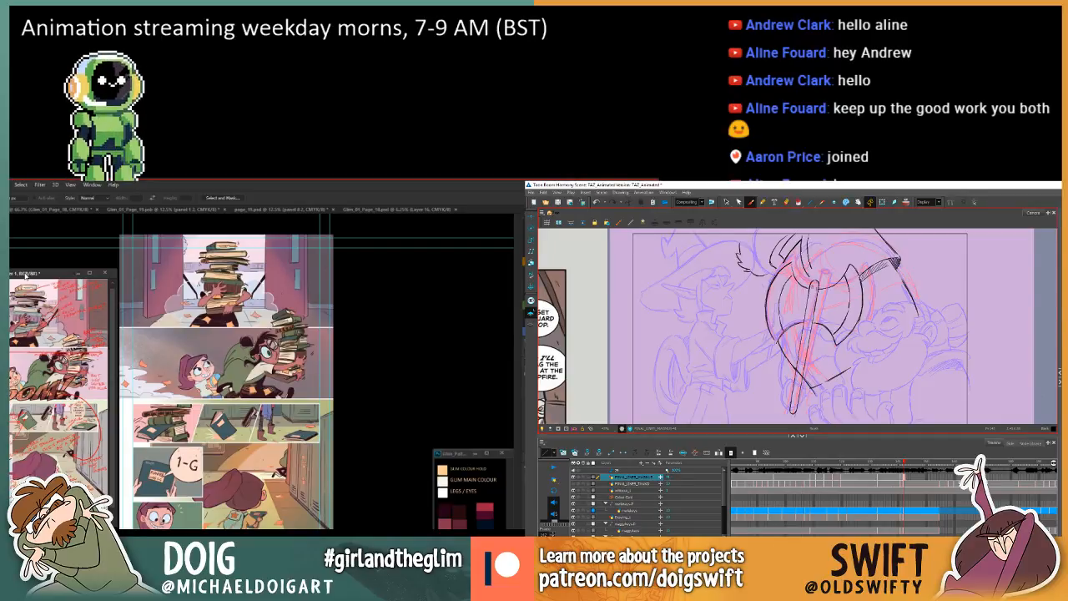
key("comma")
key("period")
key("comma")
key("period")
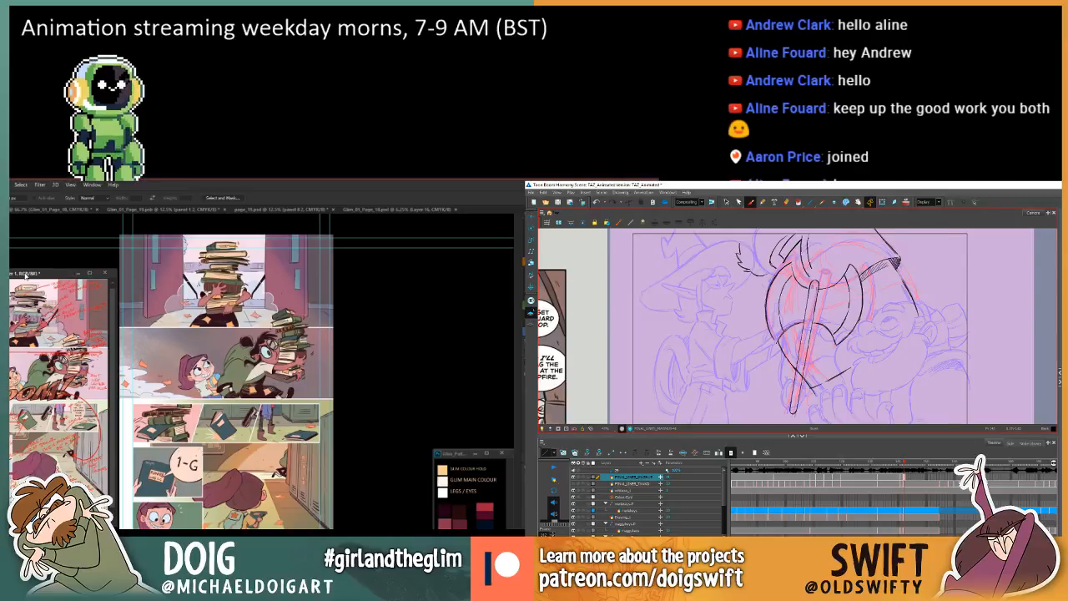
key("comma")
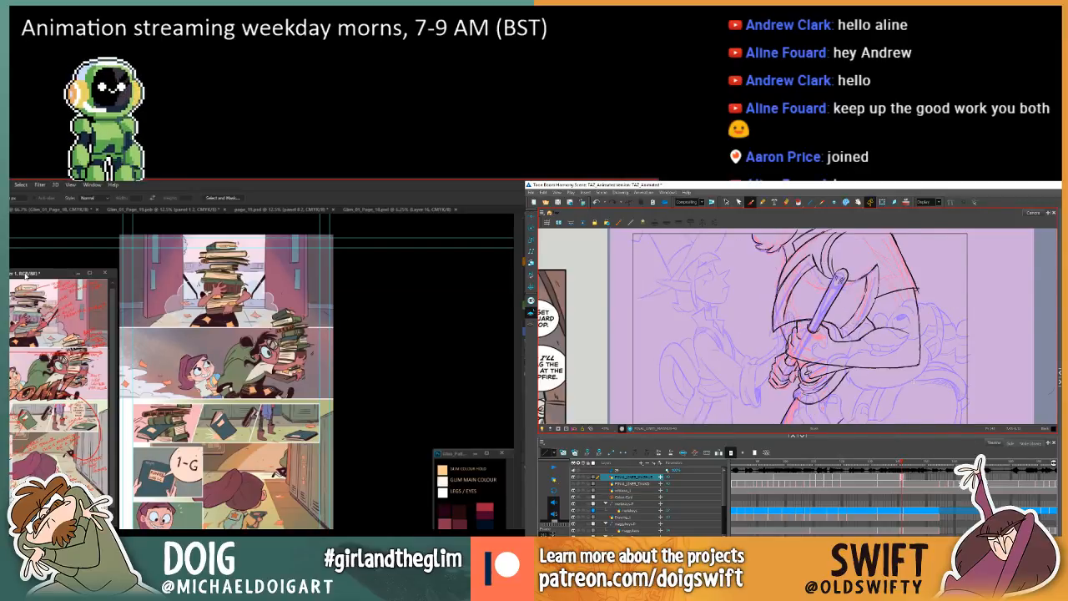
key("period")
key("comma")
key("period")
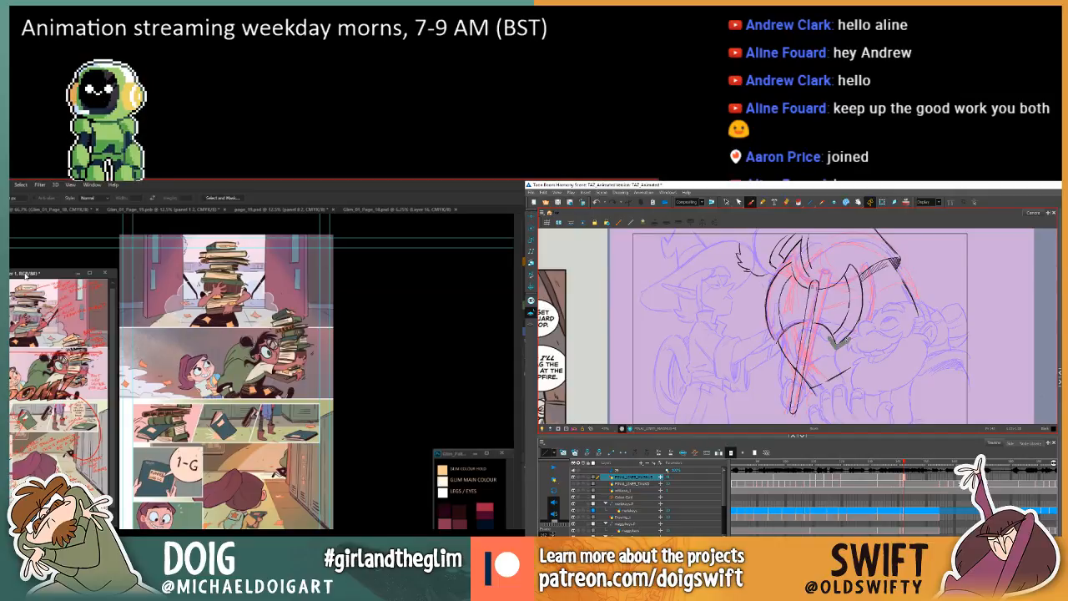
key("comma")
key("period")
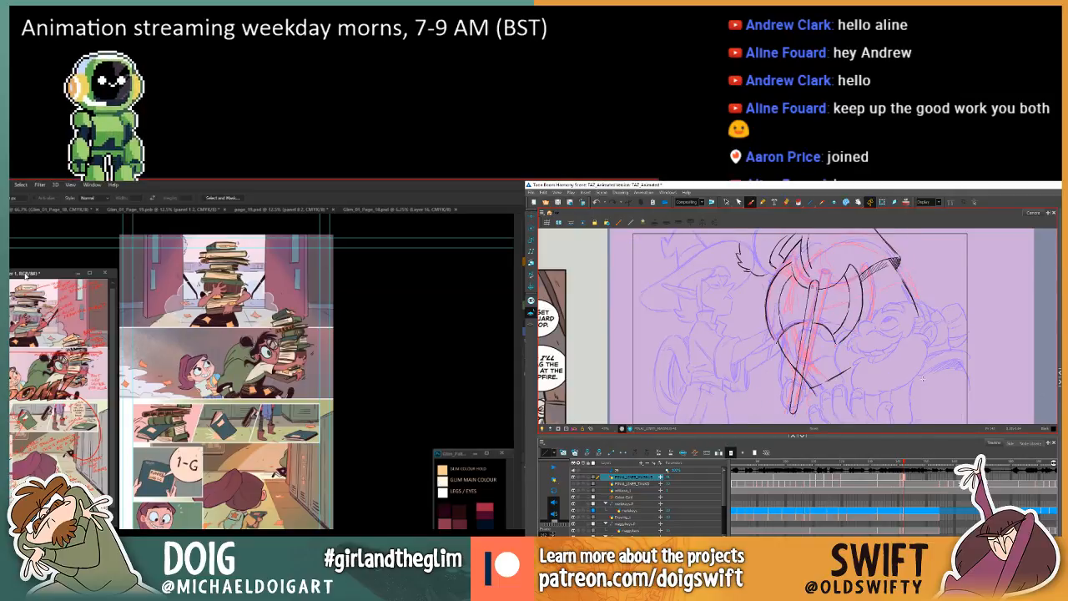
key("comma")
key("period")
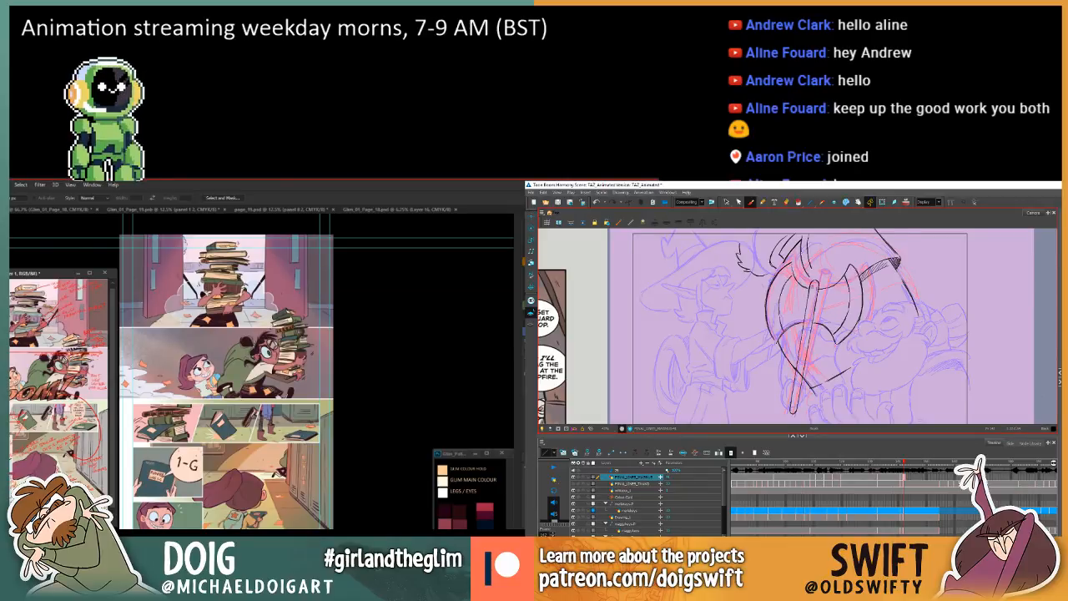
key("comma")
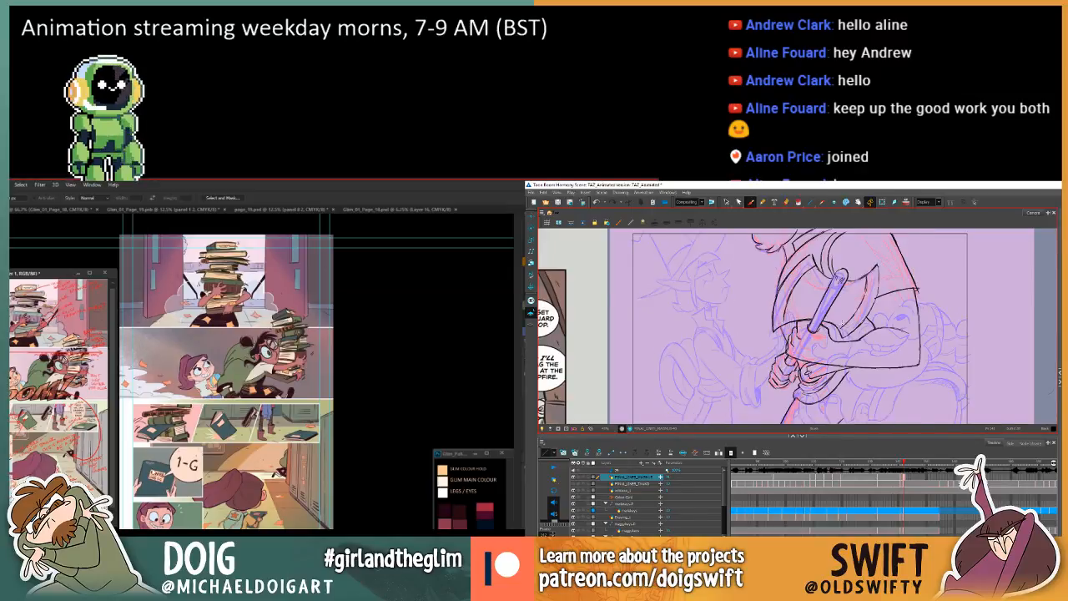
key("period")
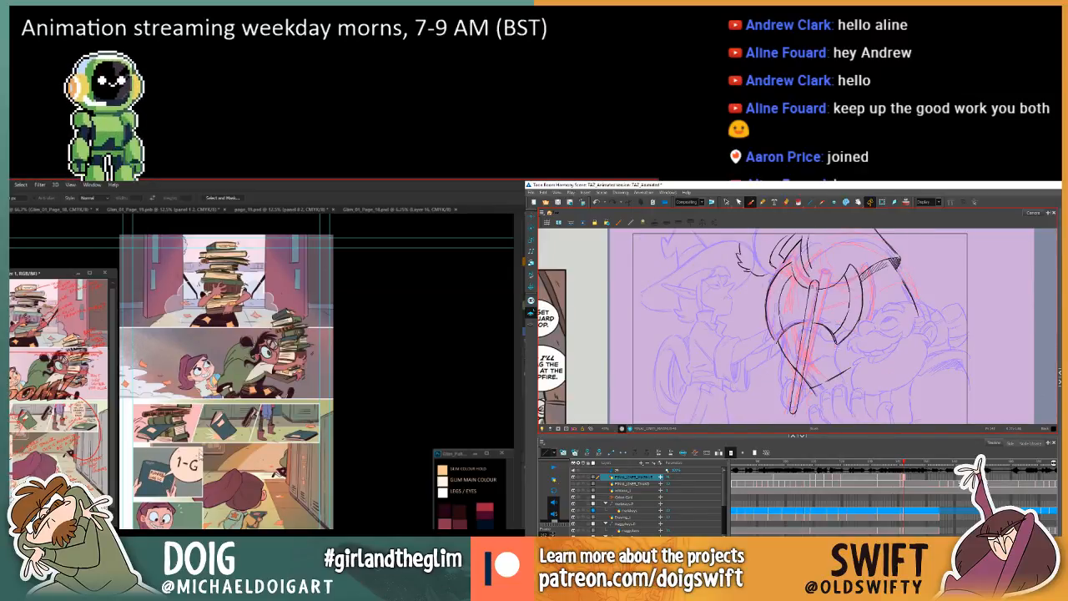
Compare the axe drawing with the preceding drawing in Harmony by flipping back and forth.
key("comma")
key("period")
key("comma")
key("period")
In Photoshop, pick the layer under the planner-book panel with the Move tool and toggle its visibility to compare the page's colouring.
left_click(365, 464)
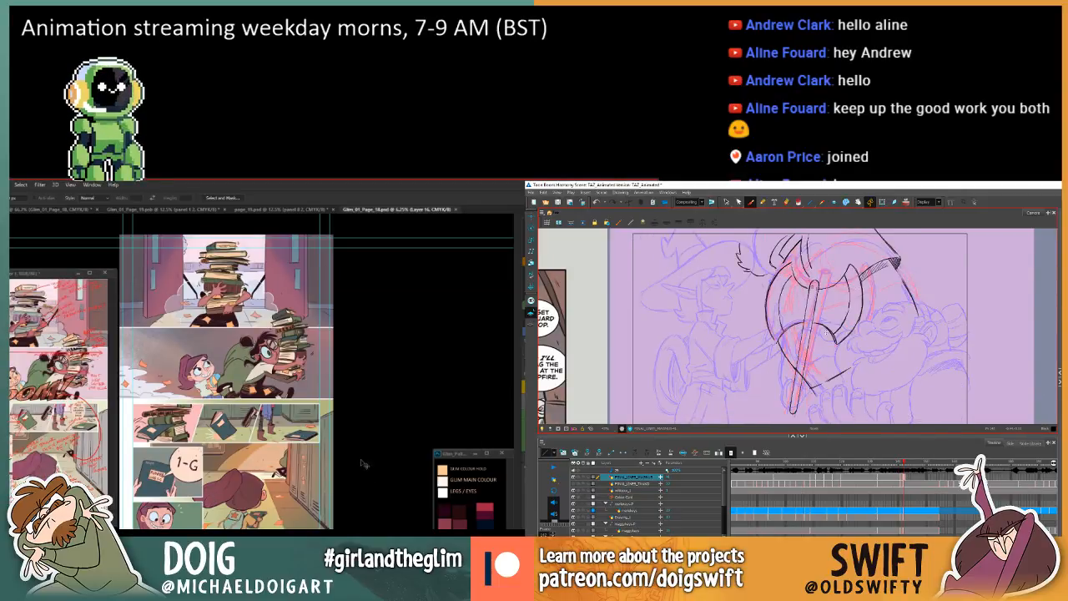
key("ctrl+plus")
key("ctrl+plus")
mouse_move(229, 511)
left_mouse_down()
mouse_move(281, 480)
mouse_move(306, 440)
mouse_move(277, 453)
left_mouse_up()
key("v")
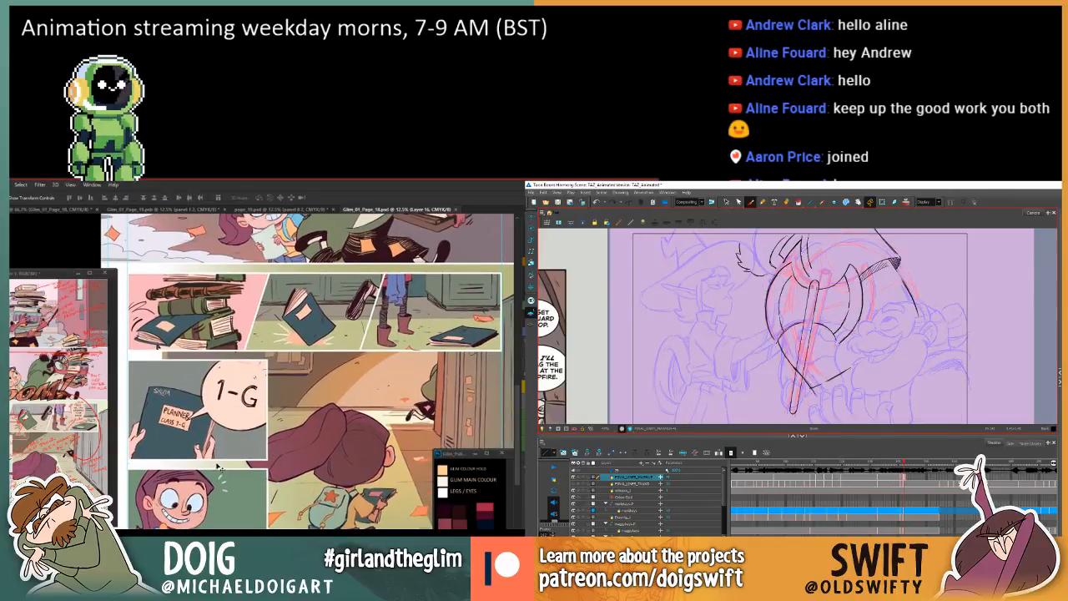
left_click(190, 427)
left_click(242, 419)
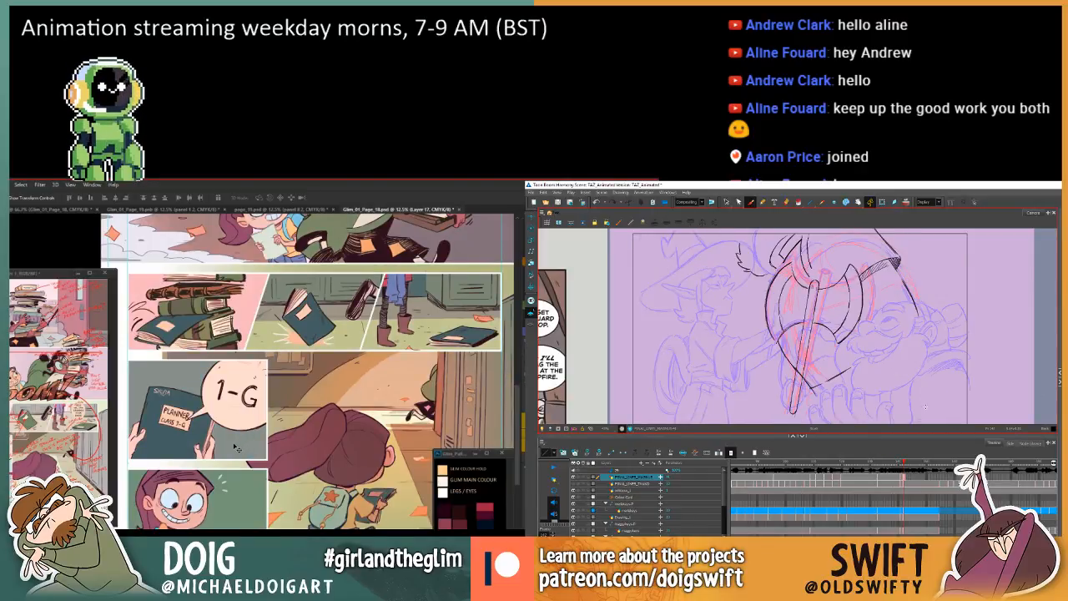
left_click(191, 442)
key("ctrl+comma")
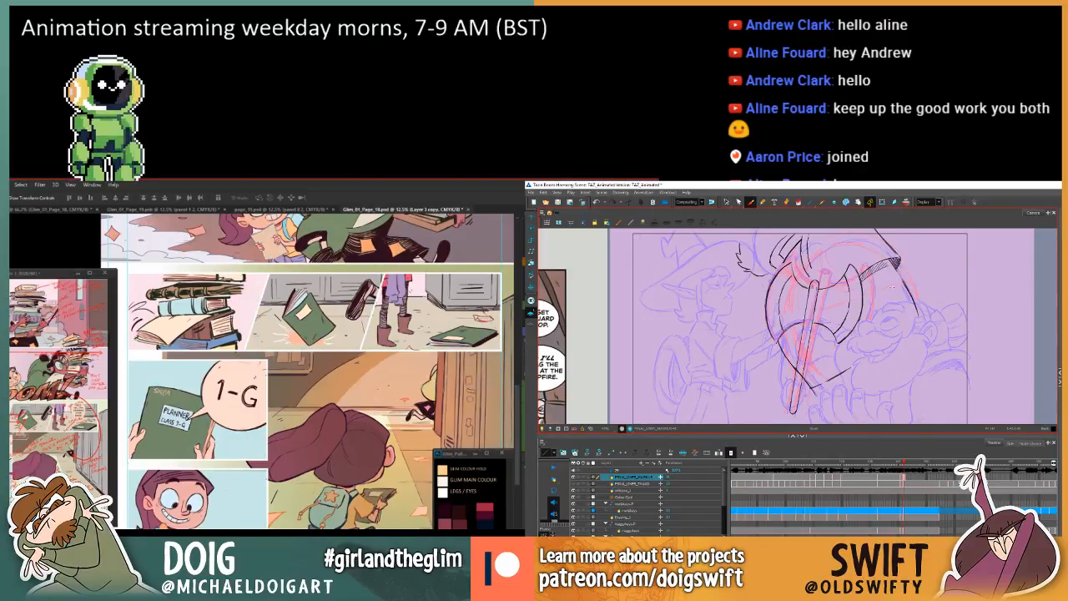
key("ctrl+comma")
key("ctrl+minus")
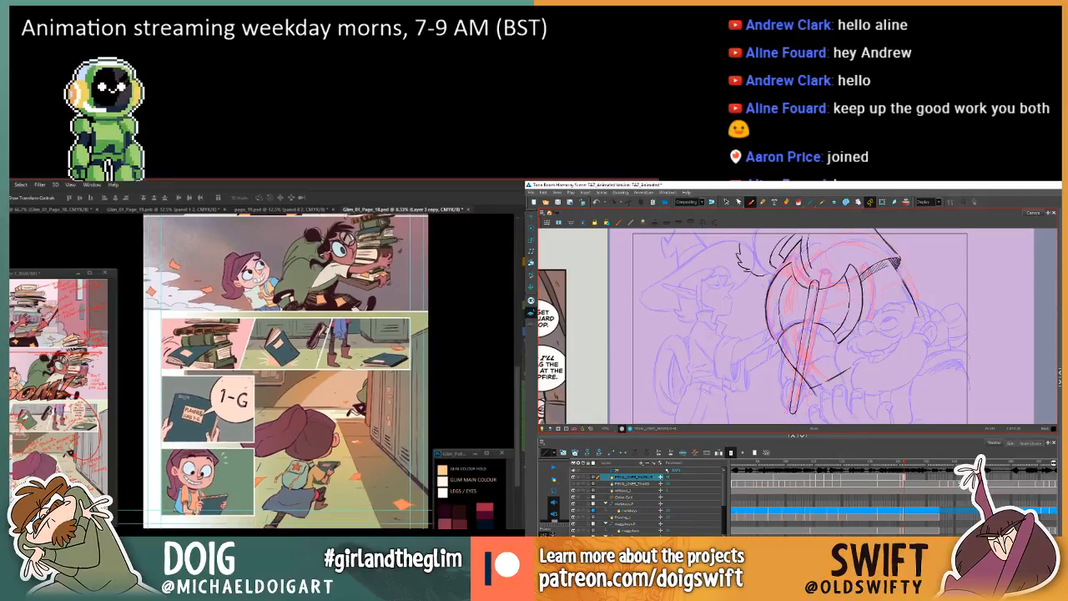
key("ctrl+comma")
key("ctrl+comma")
key("ctrl+comma")
key("ctrl+comma")
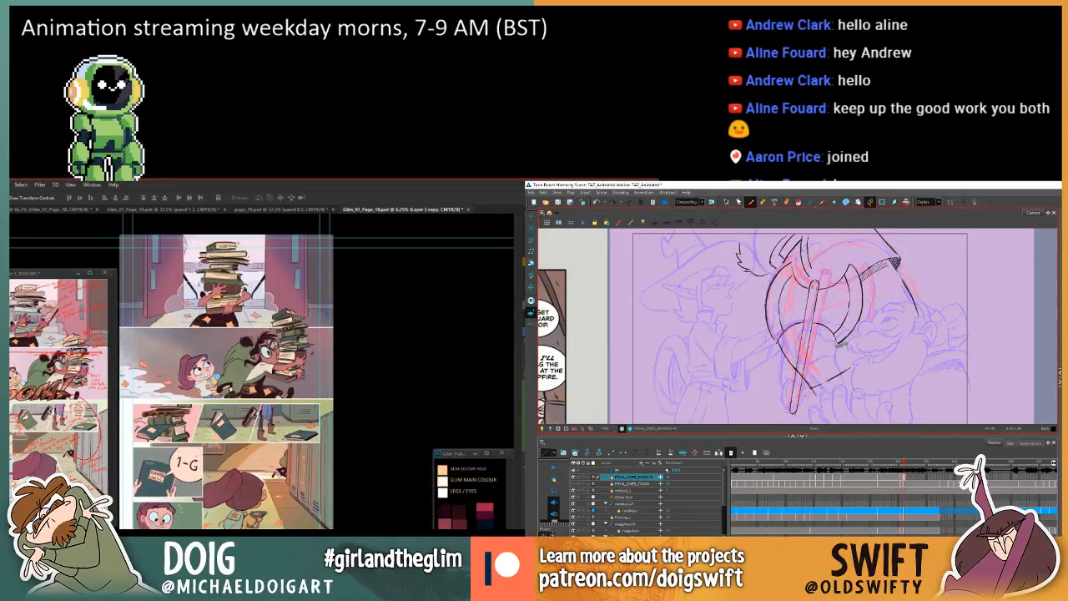
Touch up the lower corner of the axe blade's curved edge in Harmony with short brush strokes, flipping to the preceding drawing to check.
left_click_drag(838, 344, 848, 338)
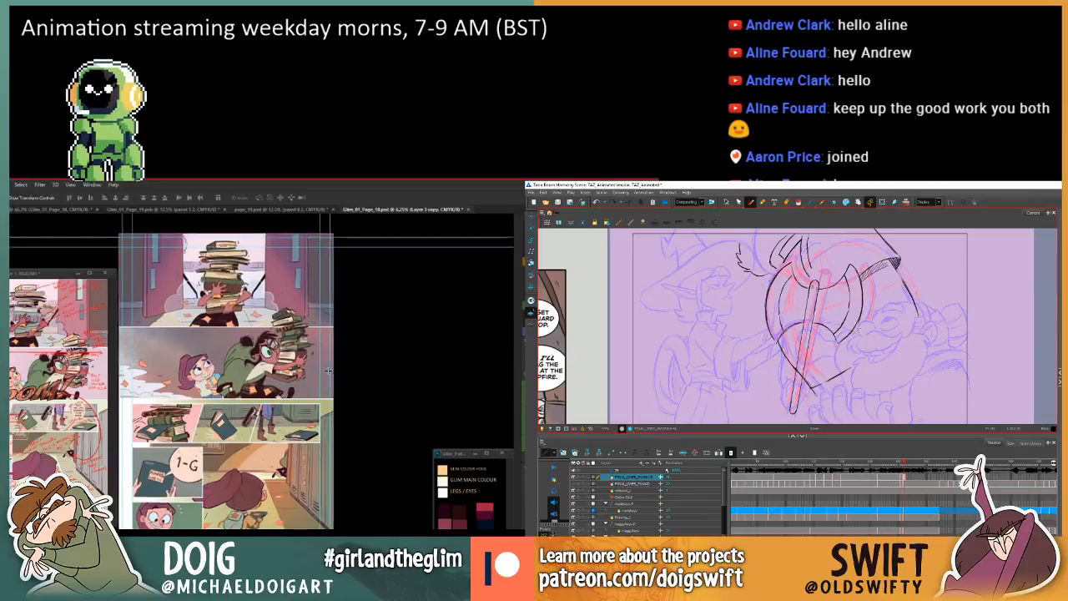
key("ctrl+plus")
left_click_drag(399, 402, 412, 430)
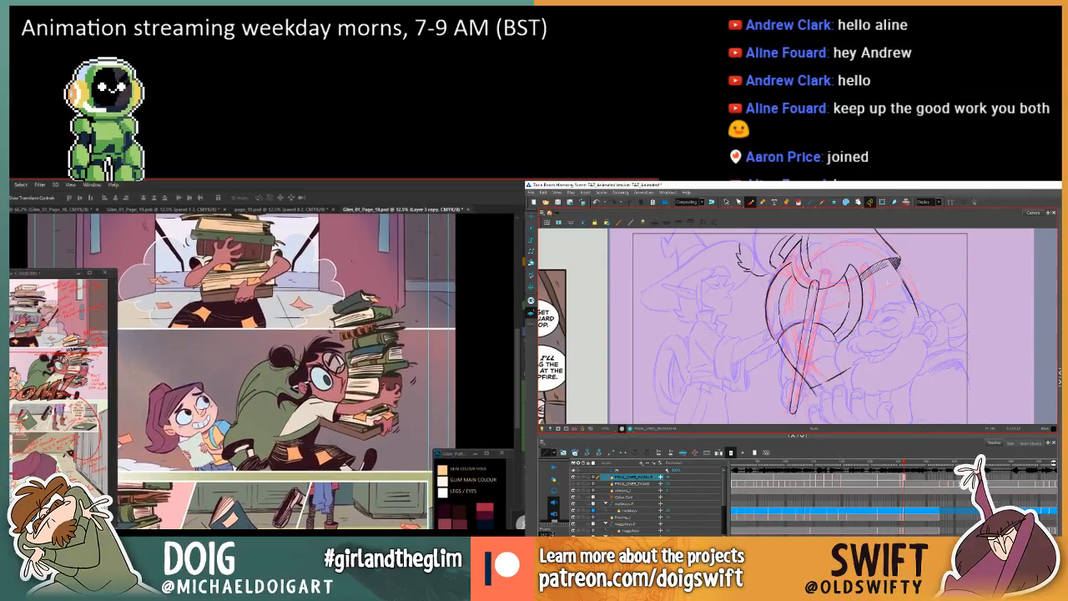
key("comma")
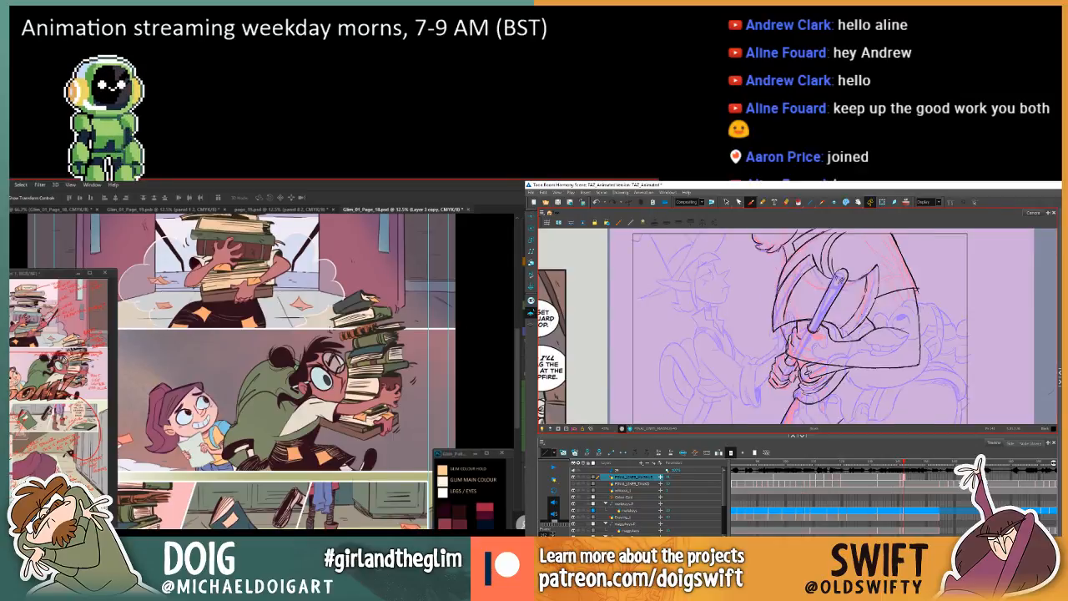
key("period")
mouse_move(362, 359)
left_mouse_down()
mouse_move(367, 485)
mouse_move(361, 383)
mouse_move(343, 355)
mouse_move(376, 421)
left_mouse_up()
key("comma")
key("period")
key("comma")
key("period")
left_click_drag(370, 457, 366, 414)
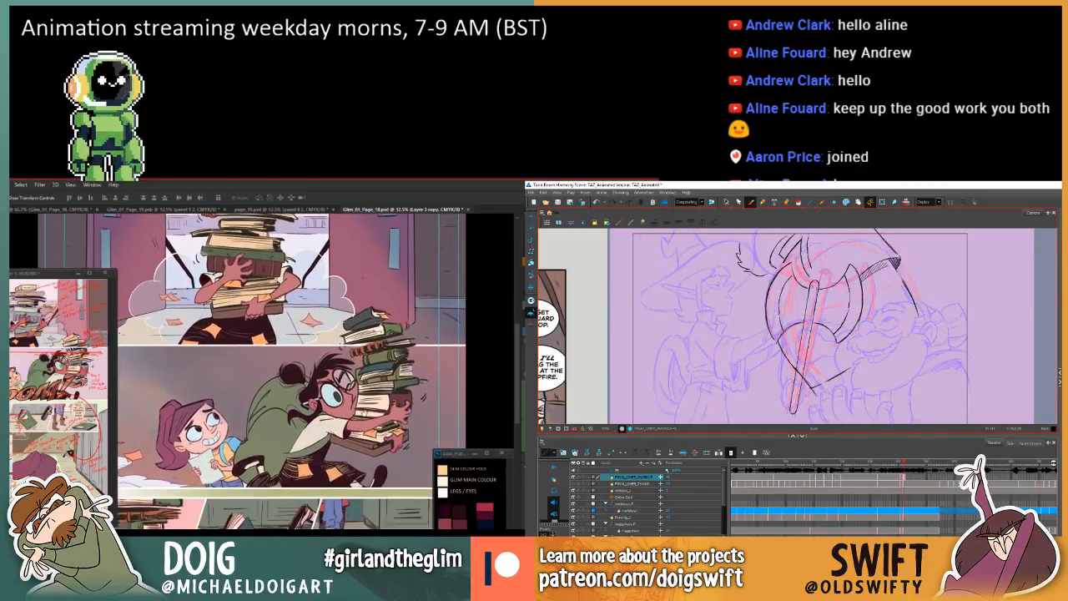
left_click_drag(829, 329, 838, 342)
key("comma")
key("period")
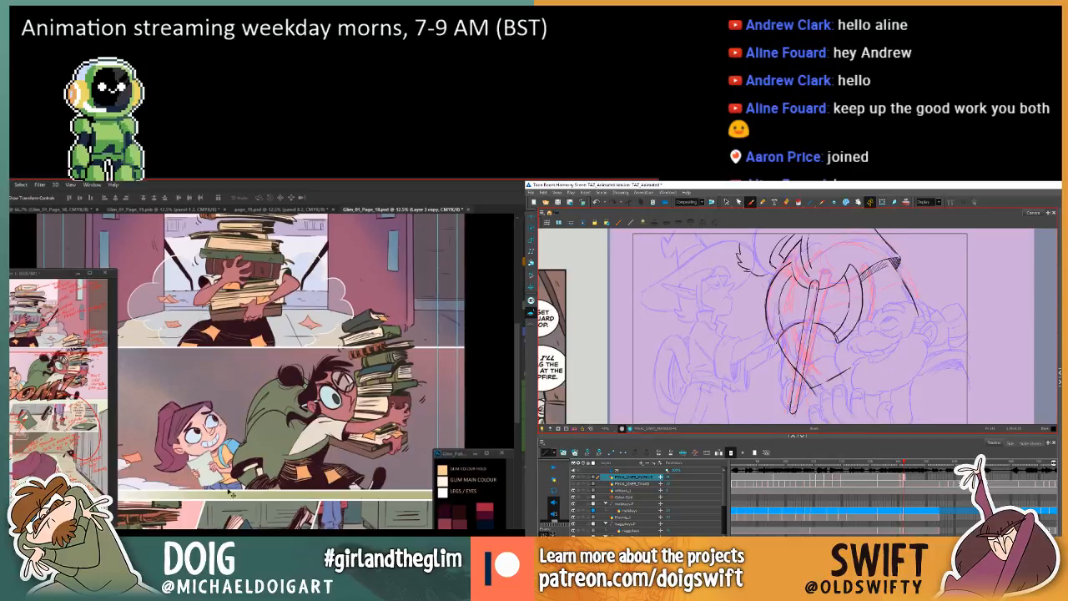
Examine the comic page's colours panel by panel, from the book-stack scene down to the locker corridor.
mouse_move(352, 367)
left_mouse_down()
mouse_move(354, 479)
mouse_move(342, 427)
left_mouse_up()
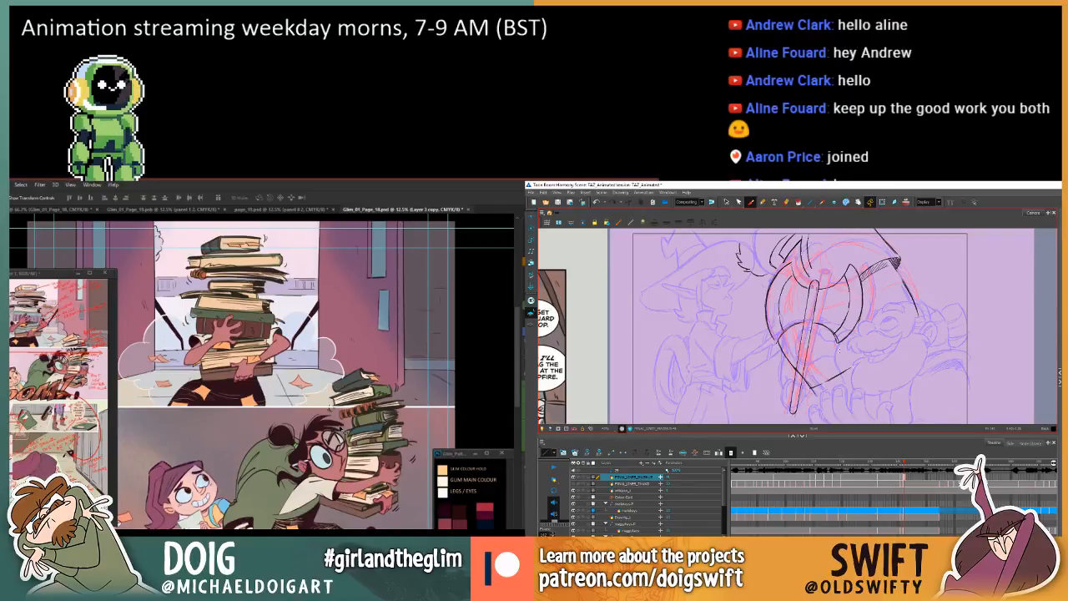
mouse_move(333, 442)
left_mouse_down()
mouse_move(314, 419)
mouse_move(351, 390)
mouse_move(364, 228)
left_mouse_up()
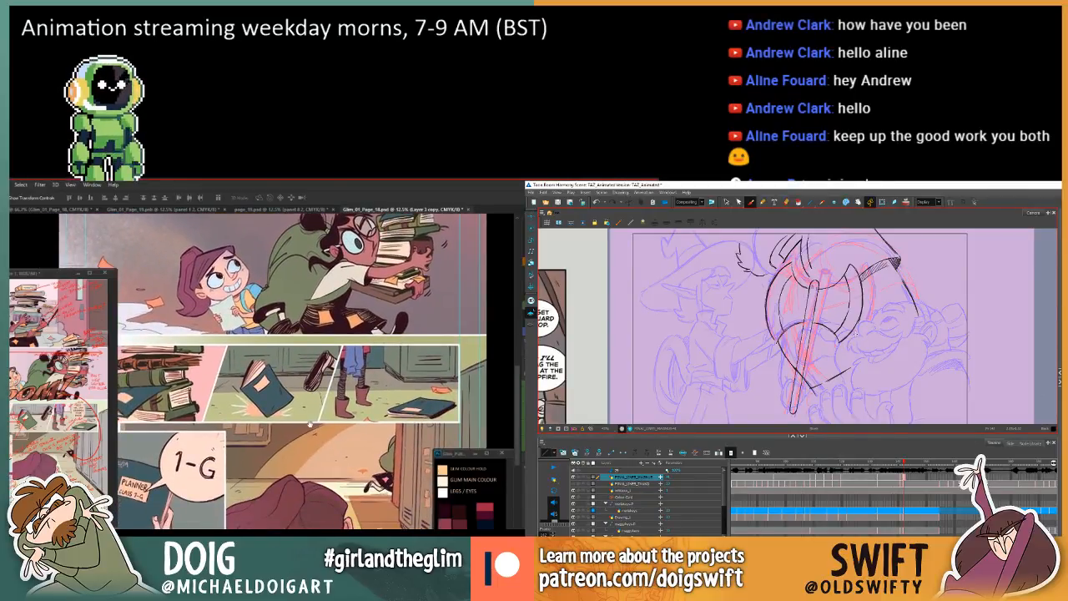
left_click_drag(310, 423, 339, 381)
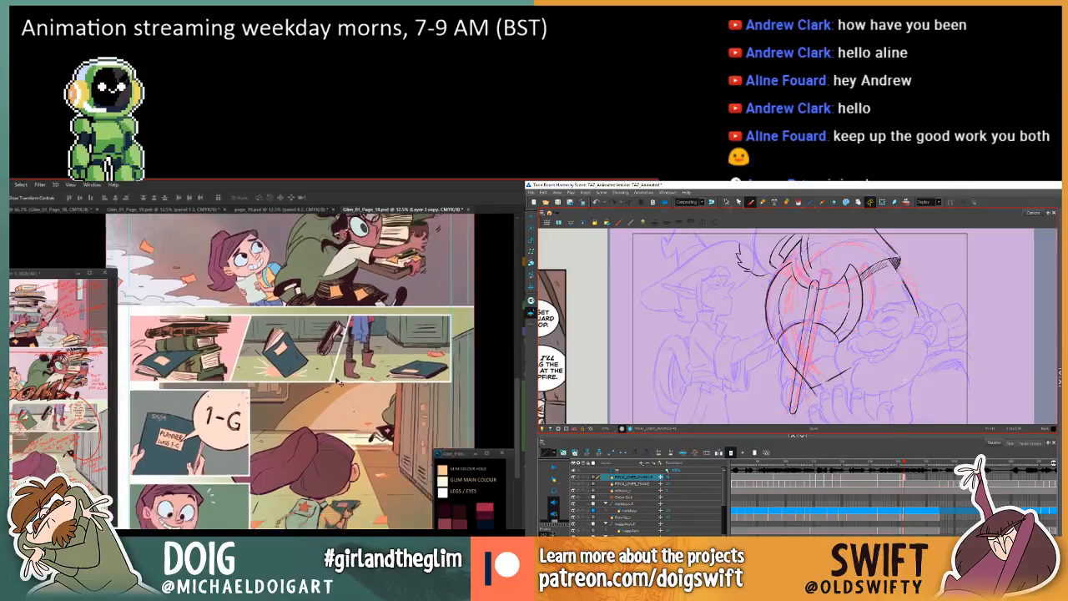
scroll(339, 381, "up", 1)
left_click_drag(326, 419, 277, 466)
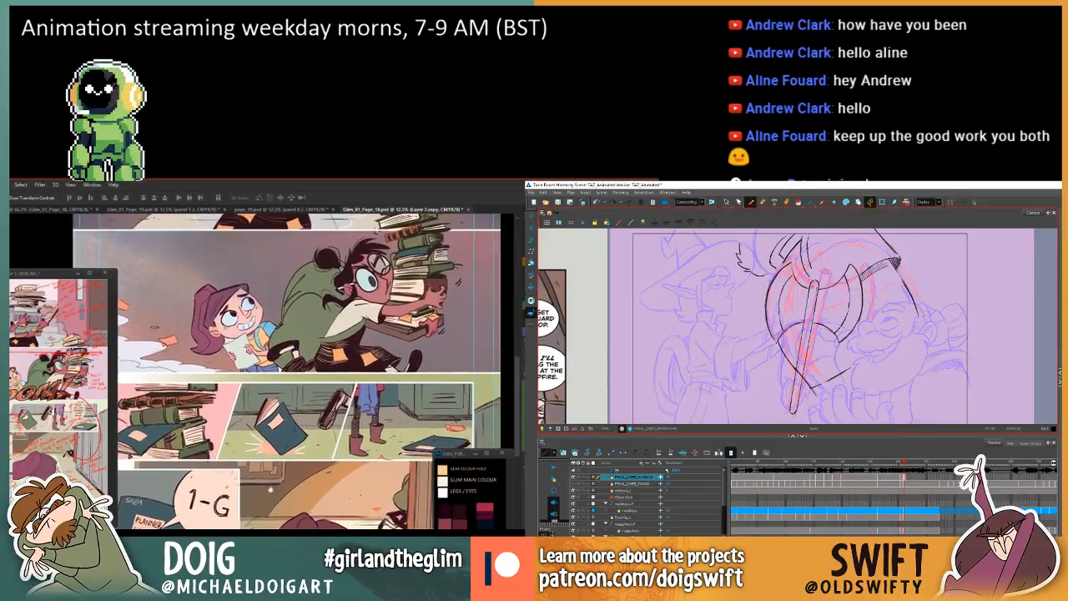
left_click_drag(284, 381, 323, 333)
left_click_drag(312, 398, 316, 351)
key("comma")
key("period")
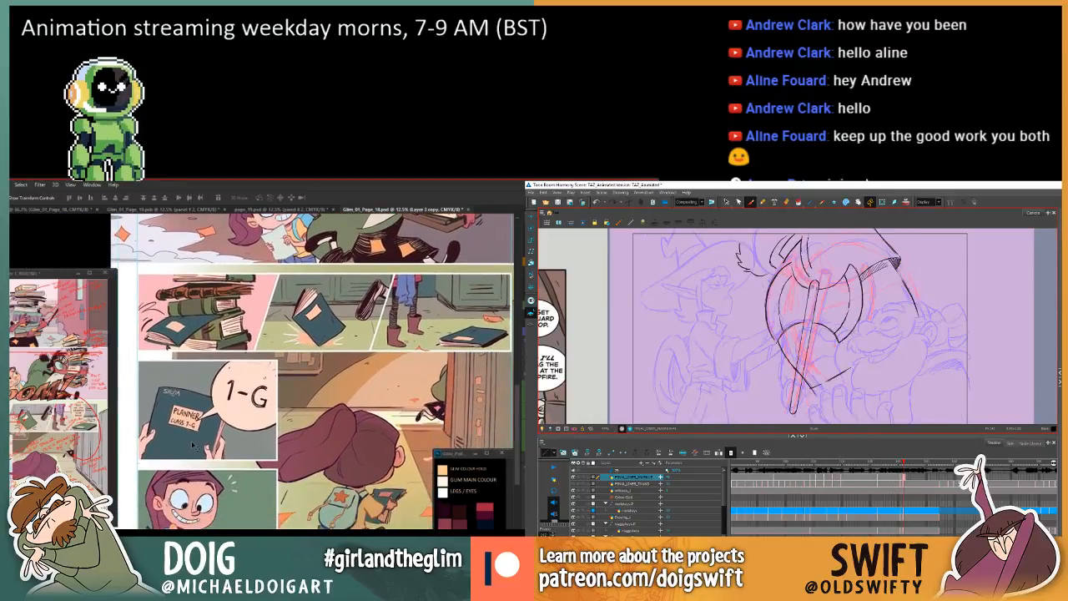
left_click_drag(256, 462, 253, 448)
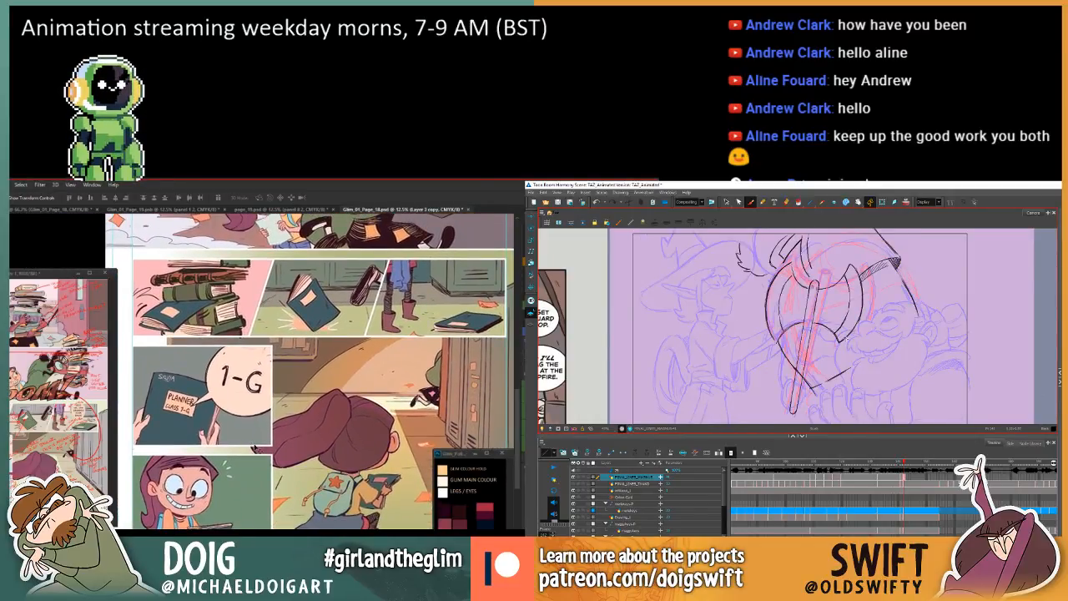
left_click_drag(223, 317, 174, 501)
left_click_drag(358, 264, 352, 246)
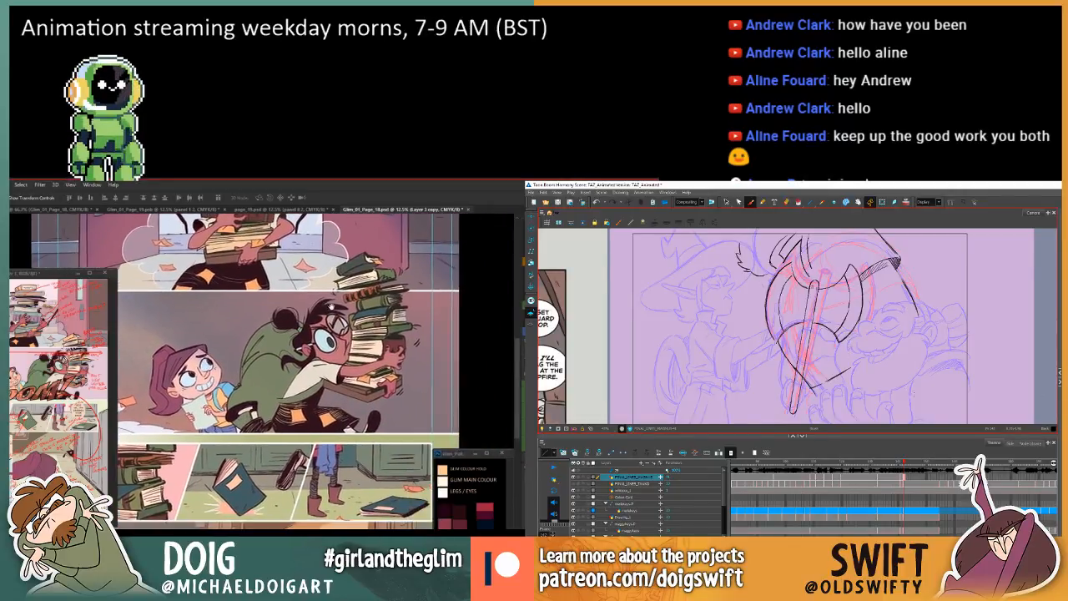
left_click_drag(361, 319, 451, 277)
left_click_drag(337, 391, 292, 304)
left_click_drag(413, 504, 373, 438)
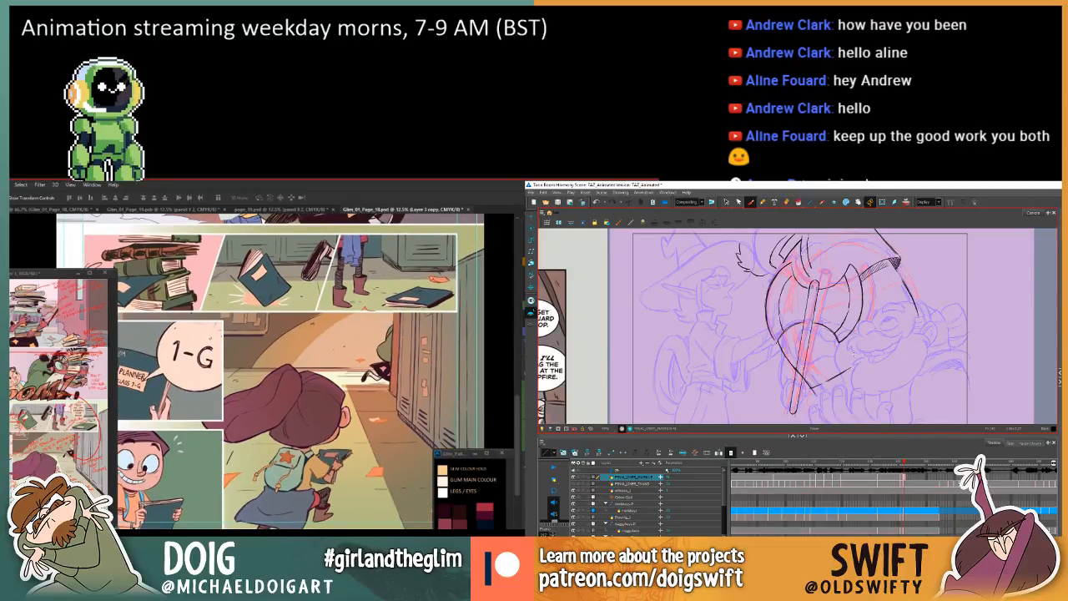
key("super")
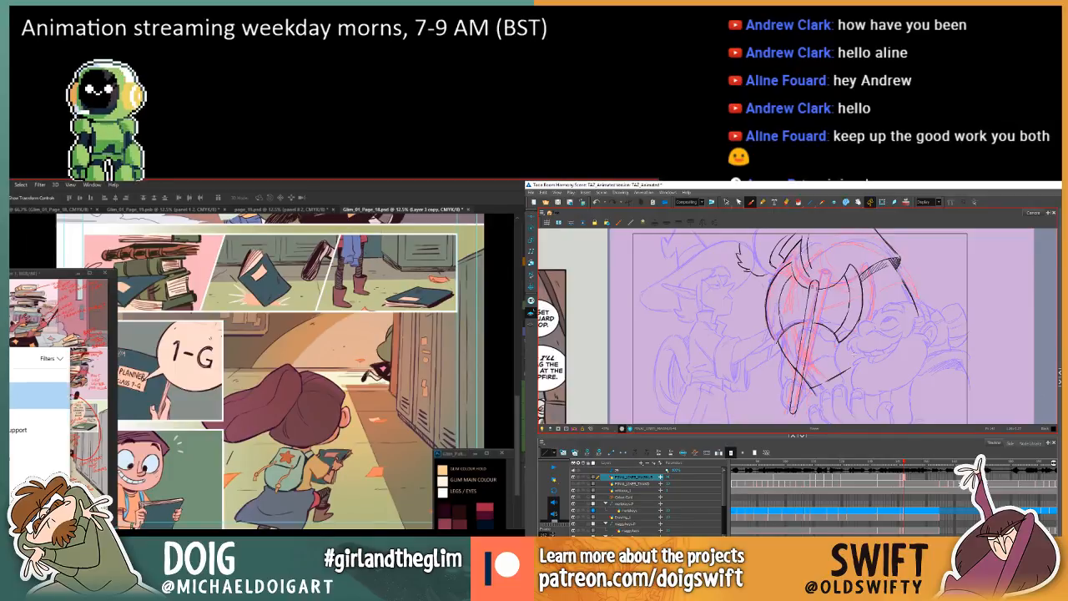
key("Return")
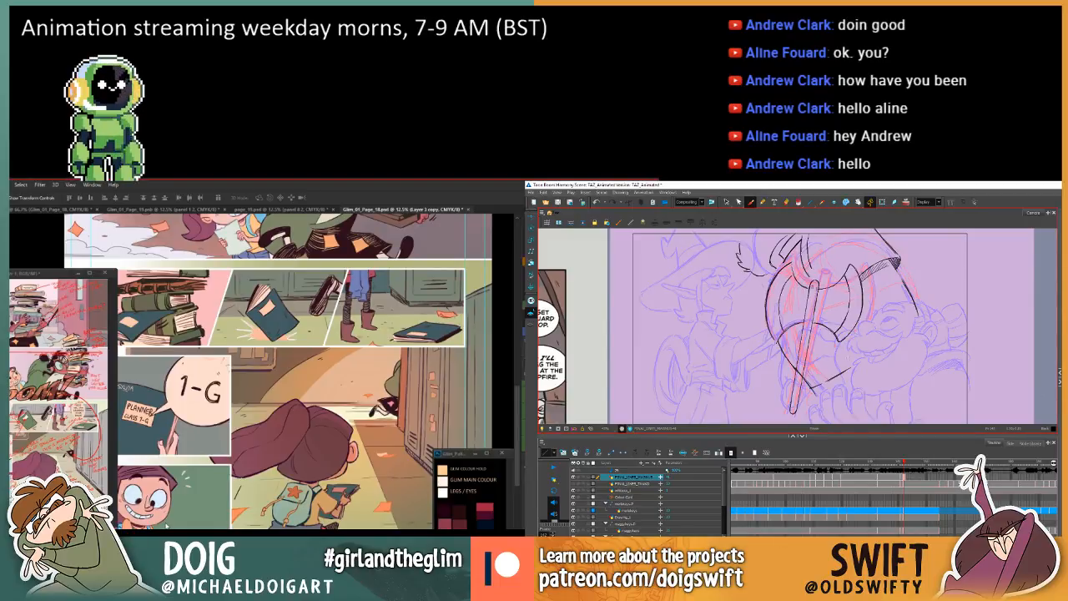
In Harmony, draw a line from near the axe's lower blade tip up toward the laughing character's face, checking against the preceding drawing.
key(".")
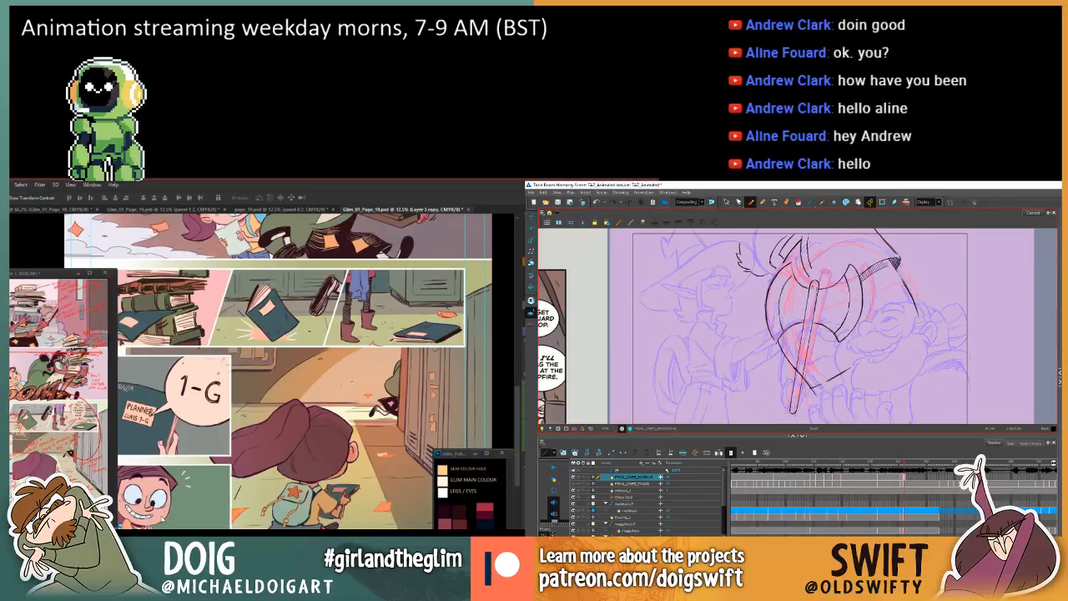
key(".")
mouse_move(818, 334)
left_mouse_down()
mouse_move(815, 318)
mouse_move(790, 312)
left_mouse_up()
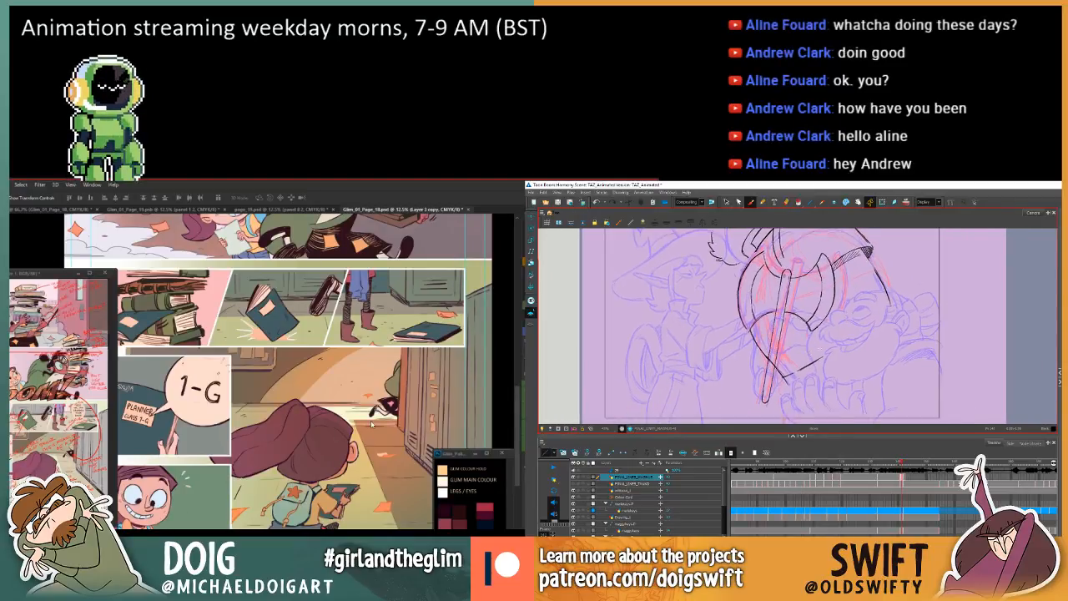
key(".")
left_click_drag(803, 350, 842, 334)
key("f")
key("g")
key("g")
key("f")
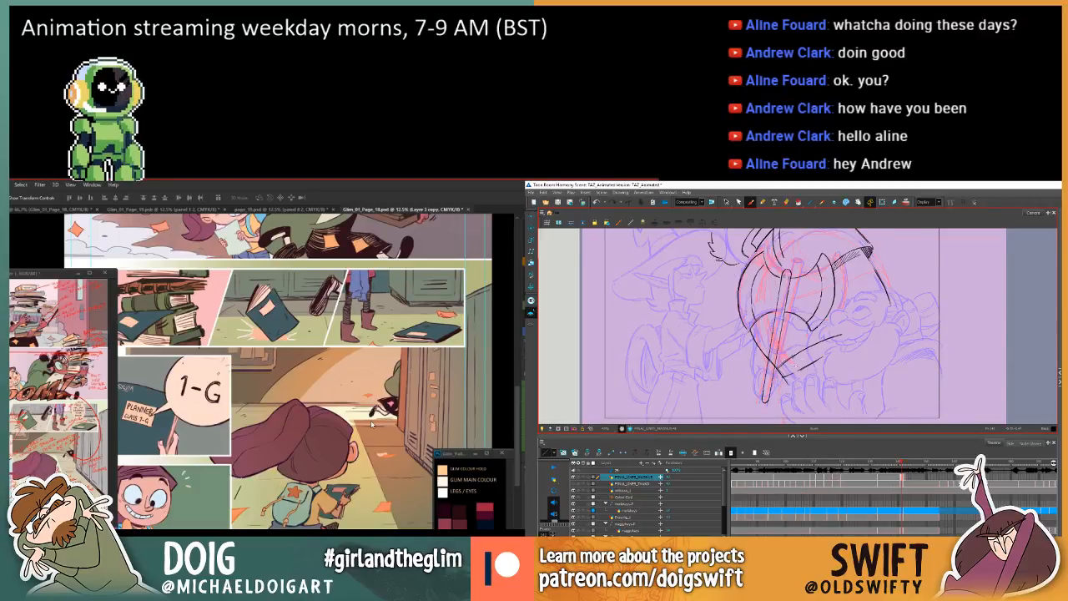
Draw a second, roughly parallel line beneath the new one to form a band, flipping between drawings to check it.
key("g")
left_click_drag(813, 359, 844, 347)
key("f")
key("g")
key("f")
key("g")
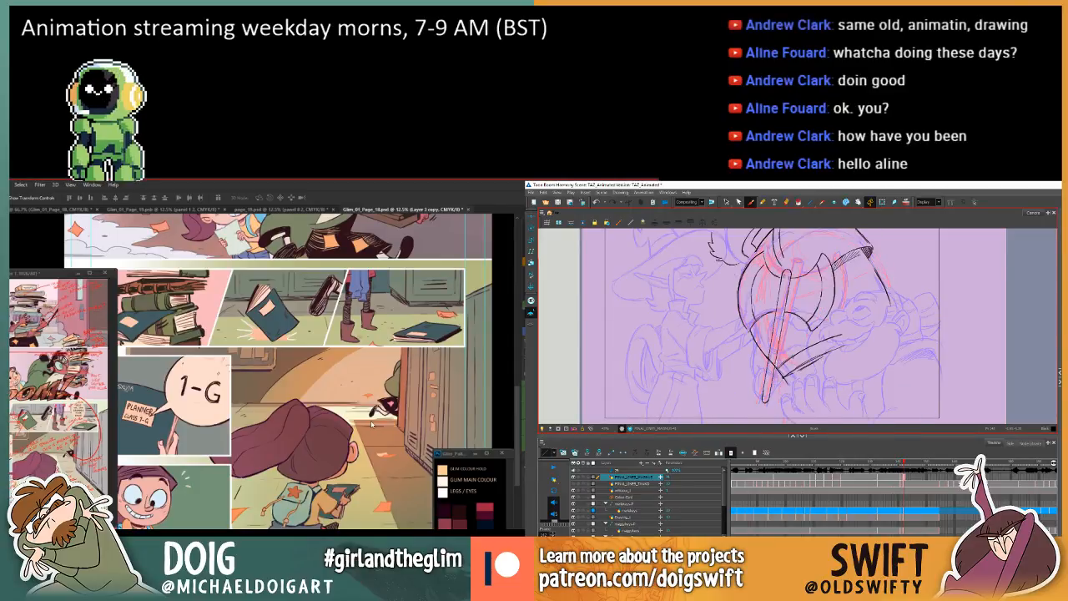
Add short strokes inside the band below the axe blade and check its shape by flipping between the drawings.
left_click_drag(780, 363, 812, 350)
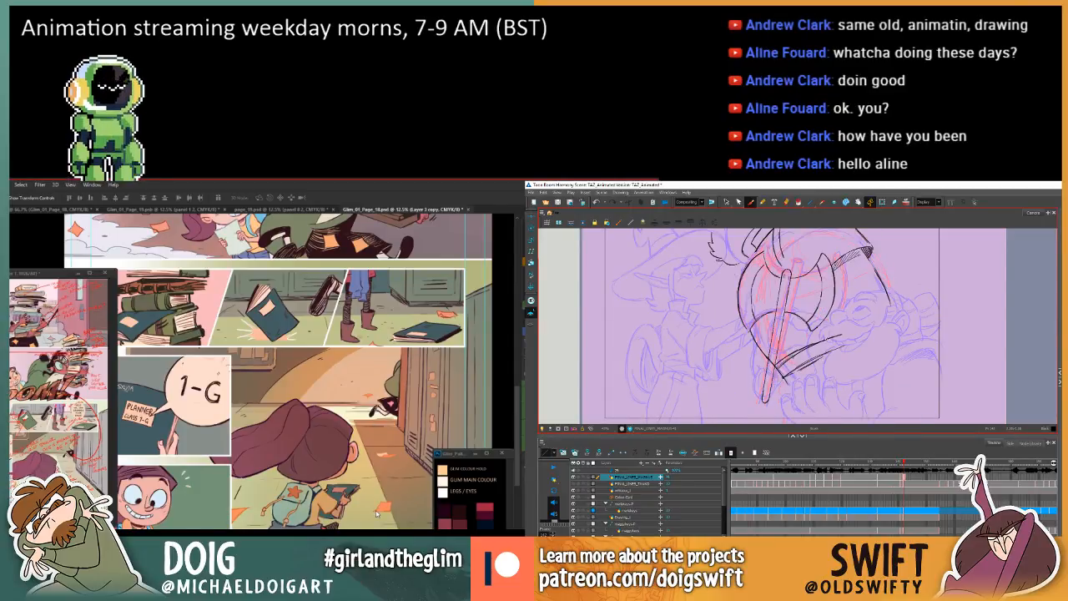
key("f")
key("g")
key("f")
key("g")
key("f")
key("g")
key("f")
key("g")
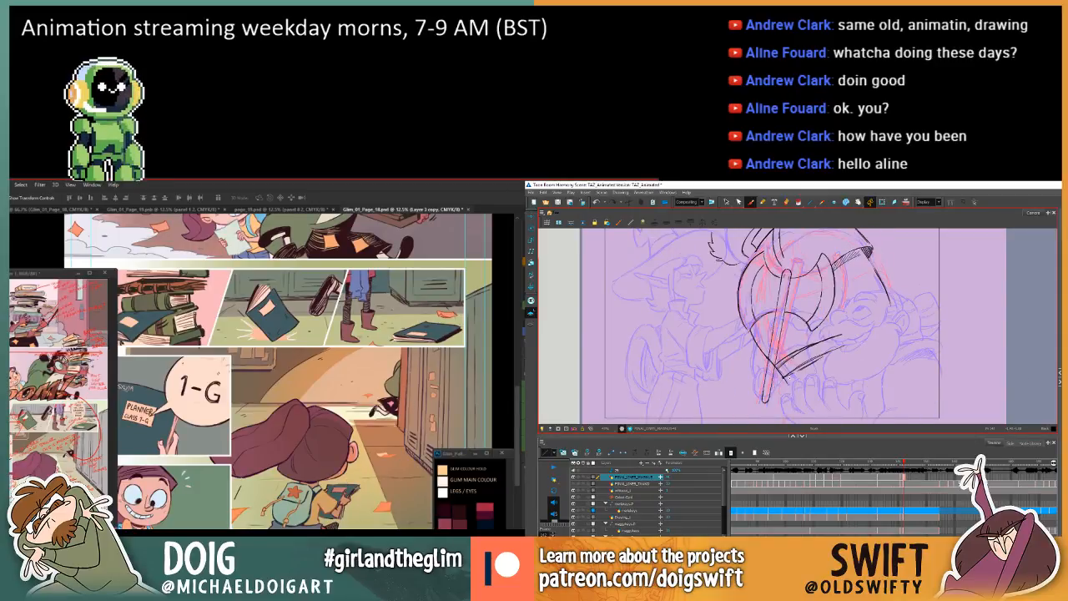
key("f")
key("g")
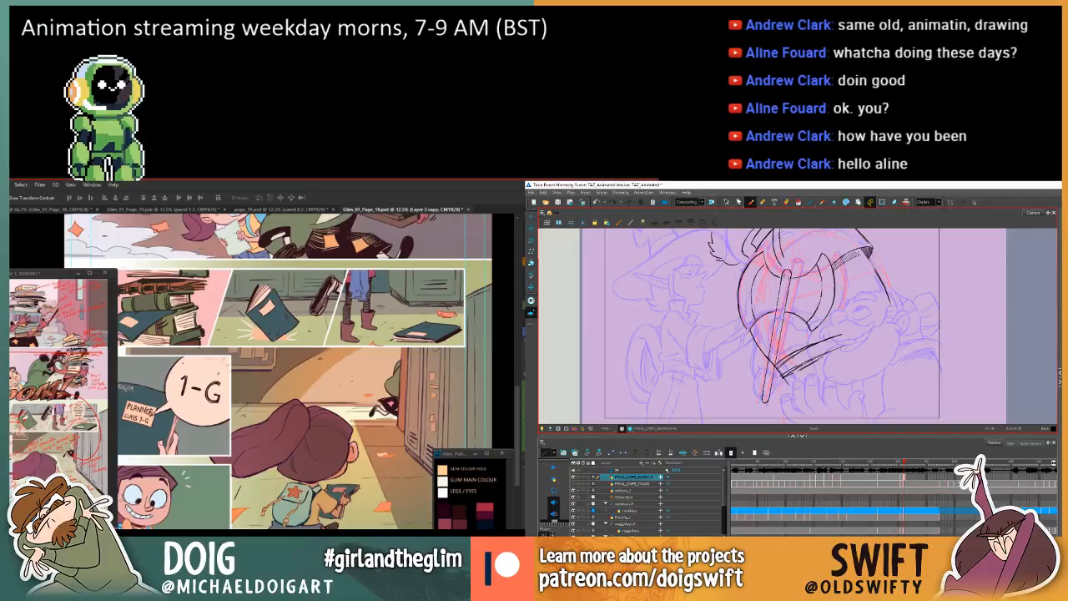
key("f")
key("g")
key("f")
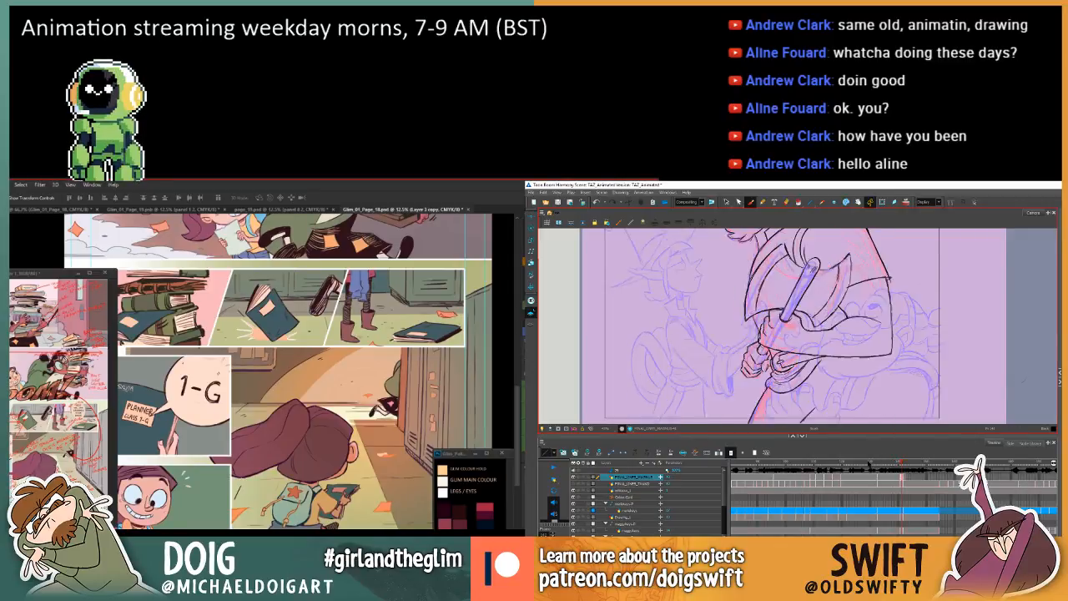
key("g")
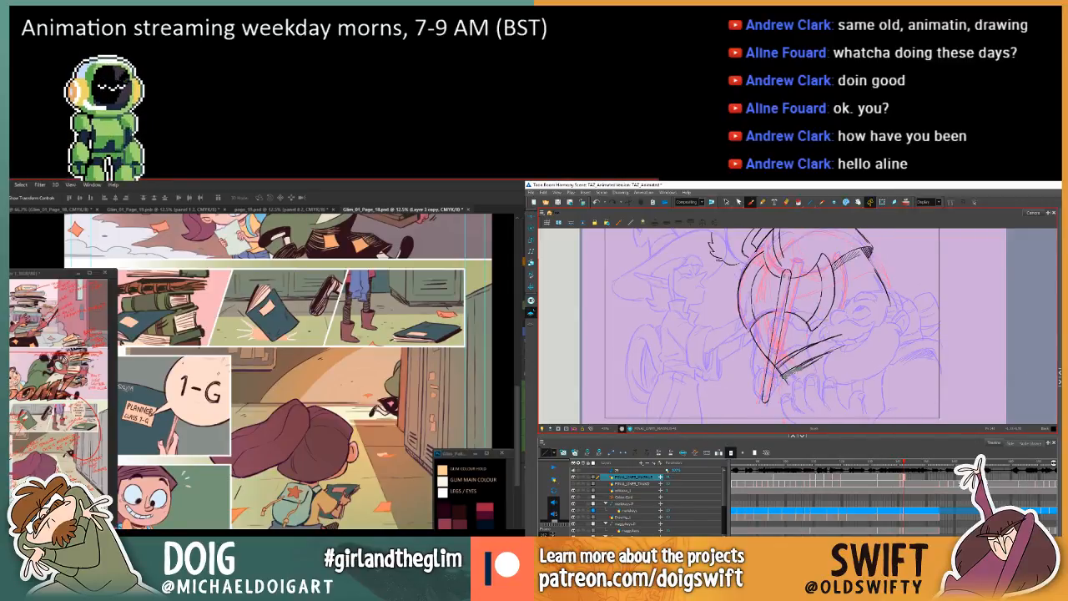
Try an extra lower stroke and shading along the band below the axe blade, comparing with the preceding drawing.
left_click_drag(807, 365, 828, 355)
key("ctrl+z")
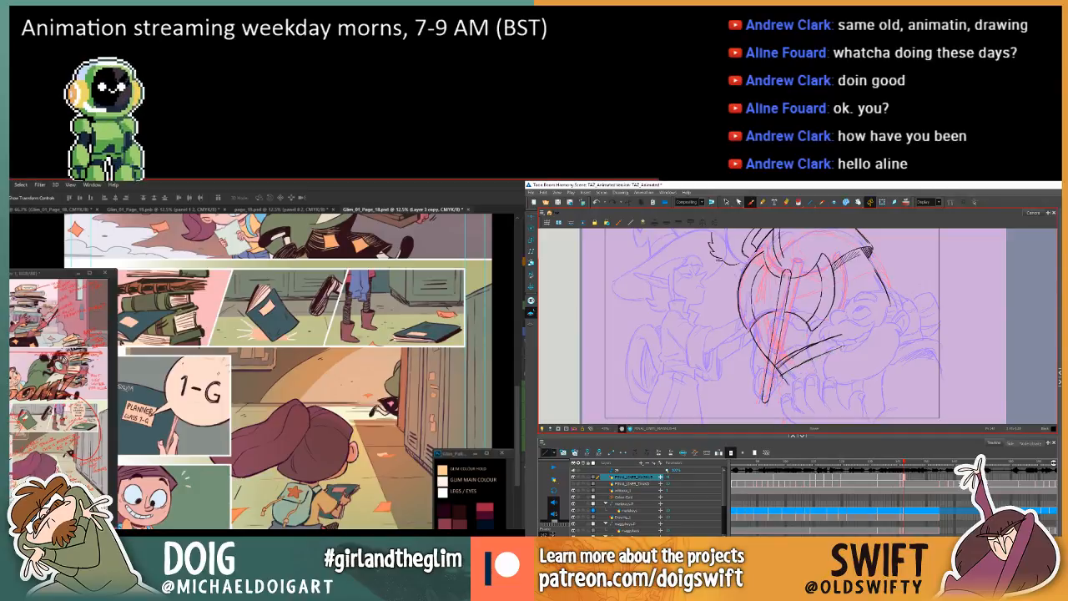
key("f")
key("g")
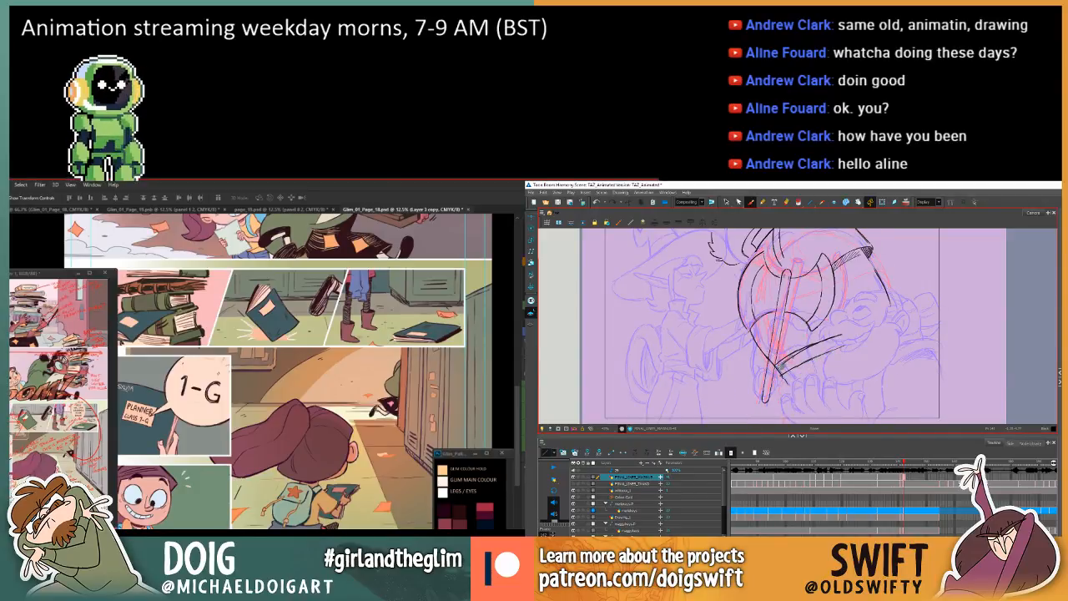
left_click_drag(796, 359, 844, 337)
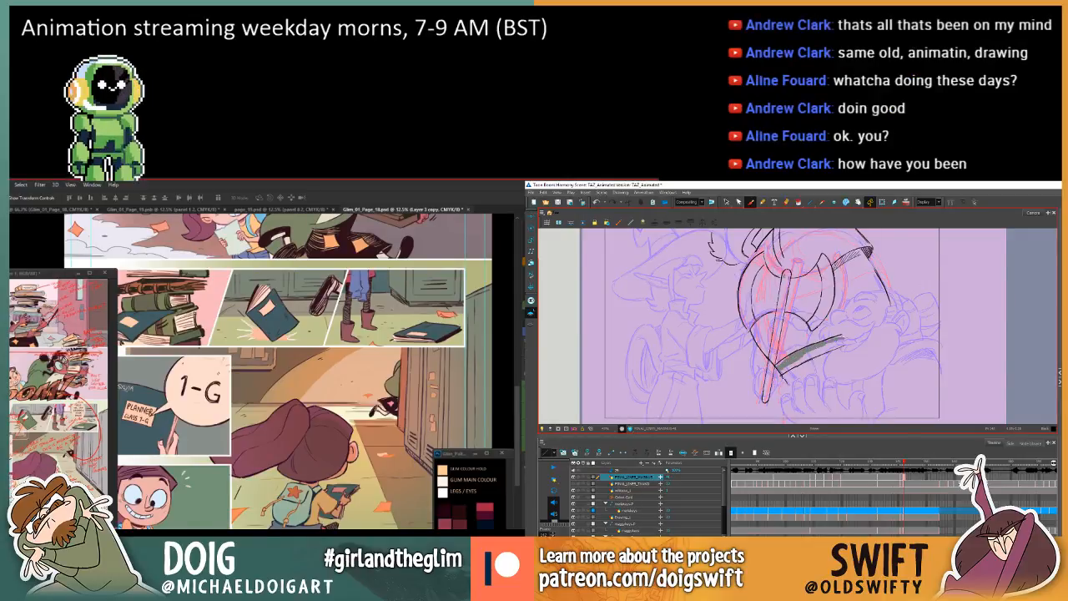
key("f")
key("g")
key("f")
key("g")
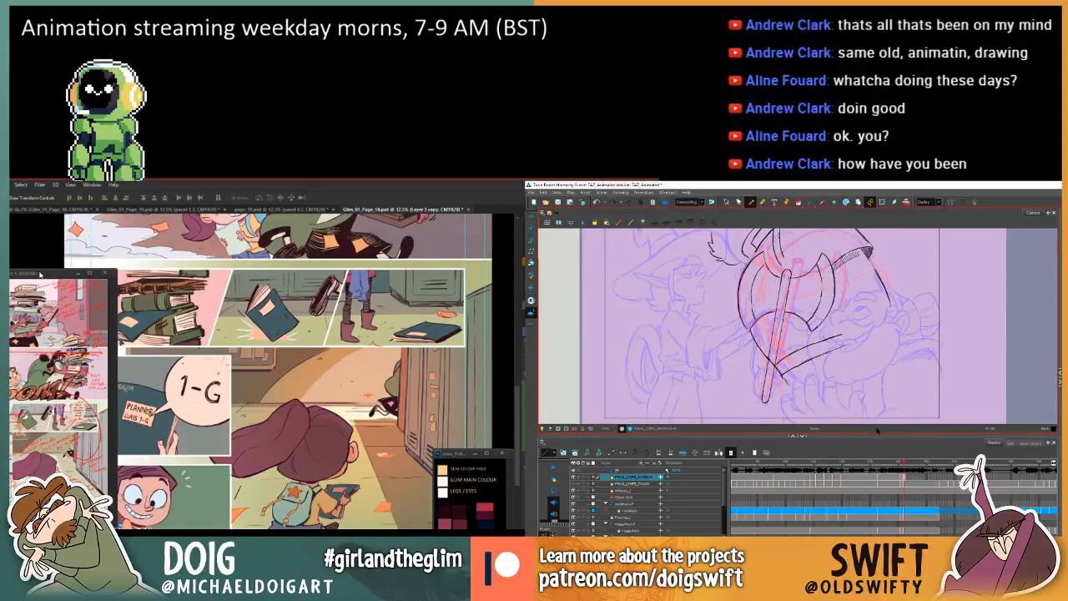
Enlarge the annotated reference page around its colour and radial gradient notes, and stroke the band below the axe blade in Harmony.
left_click(55, 448)
key("f")
scroll(54, 448, "up", 5)
key("g")
left_click_drag(45, 461, 47, 359)
left_click_drag(781, 362, 831, 338)
scroll(37, 382, "up", 2)
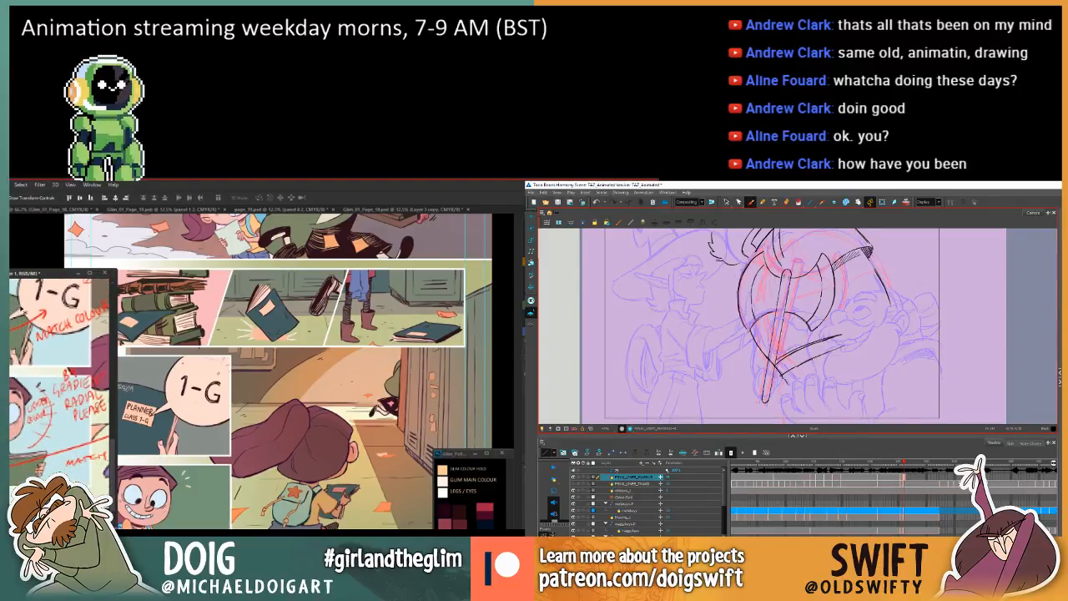
Hide the annotated reference page and draw a stroke along the band below the axe blade in Harmony, comparing it with the preceding drawing.
left_click(78, 274)
left_click_drag(778, 362, 845, 336)
key("comma")
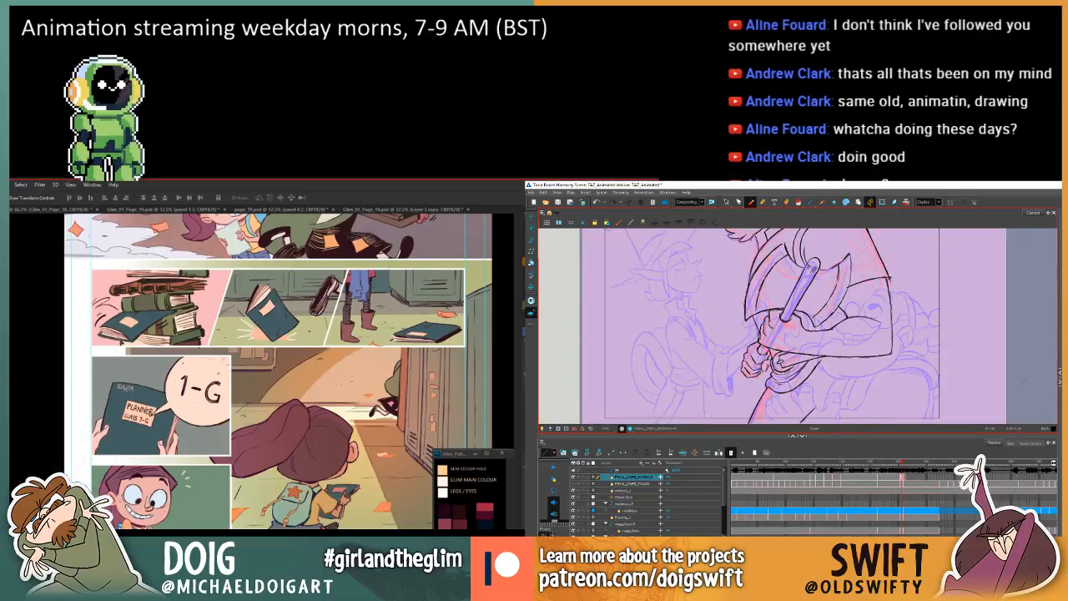
key("period")
key("comma")
key("period")
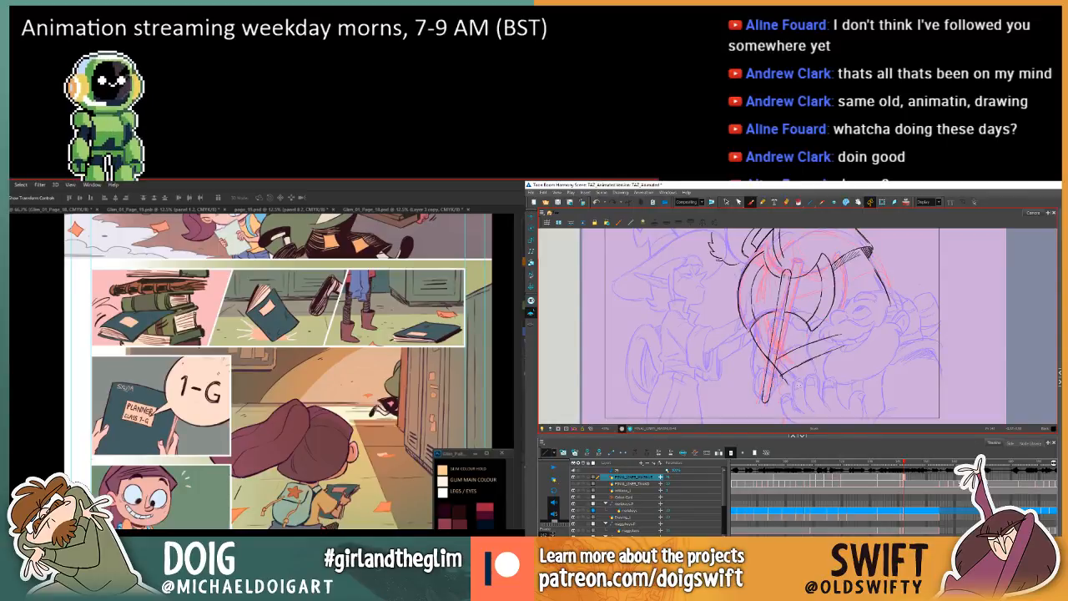
key("comma")
key("period")
key("comma")
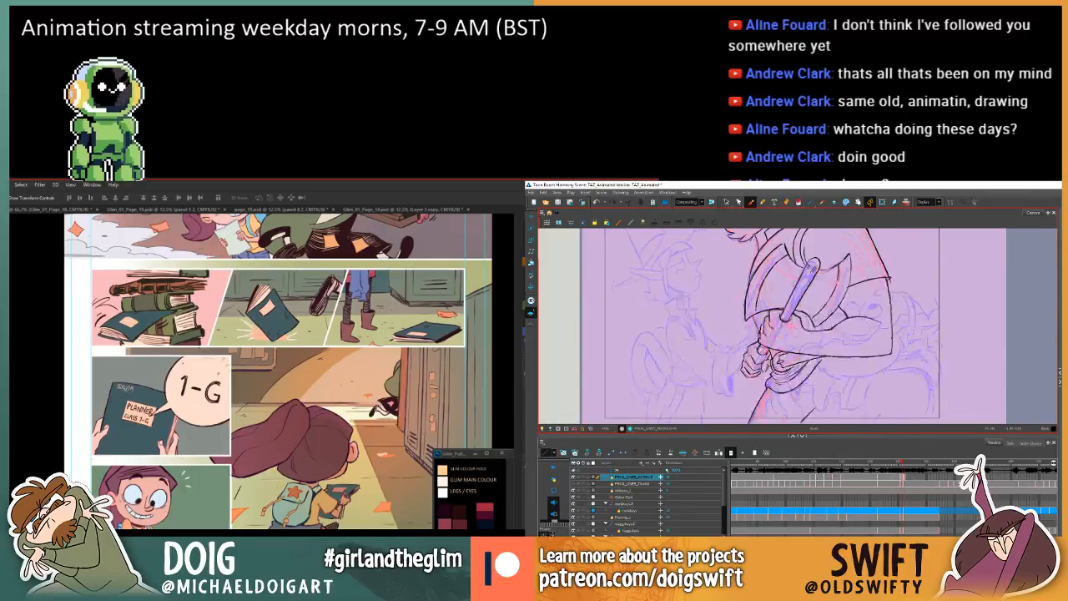
key("period")
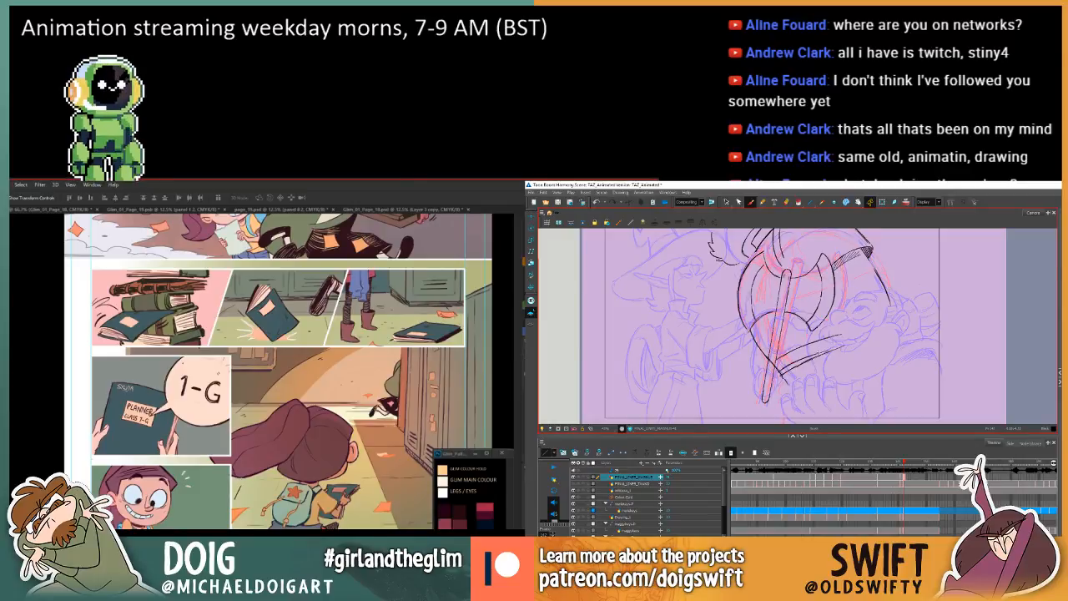
key("comma")
key("period")
key("comma")
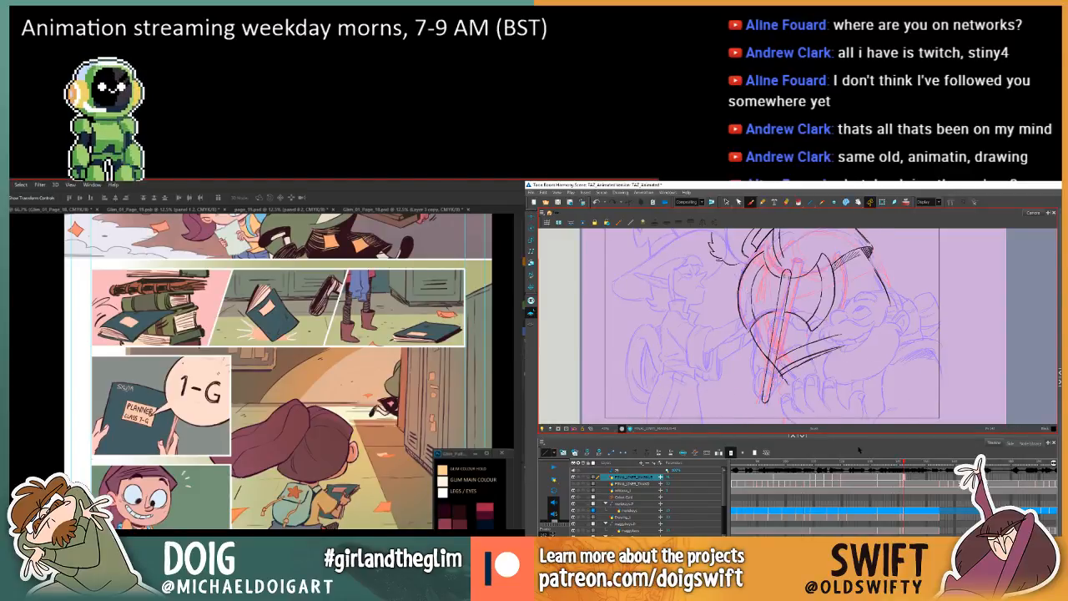
Try another stroke along the lower edge of the band, undo it, and check the two preceding drawings.
left_click_drag(798, 365, 851, 344)
key("ctrl+z")
key("comma")
Examine how the axe and the band below its blade relate to the preceding drawings by flipping back and forth.
key("comma")
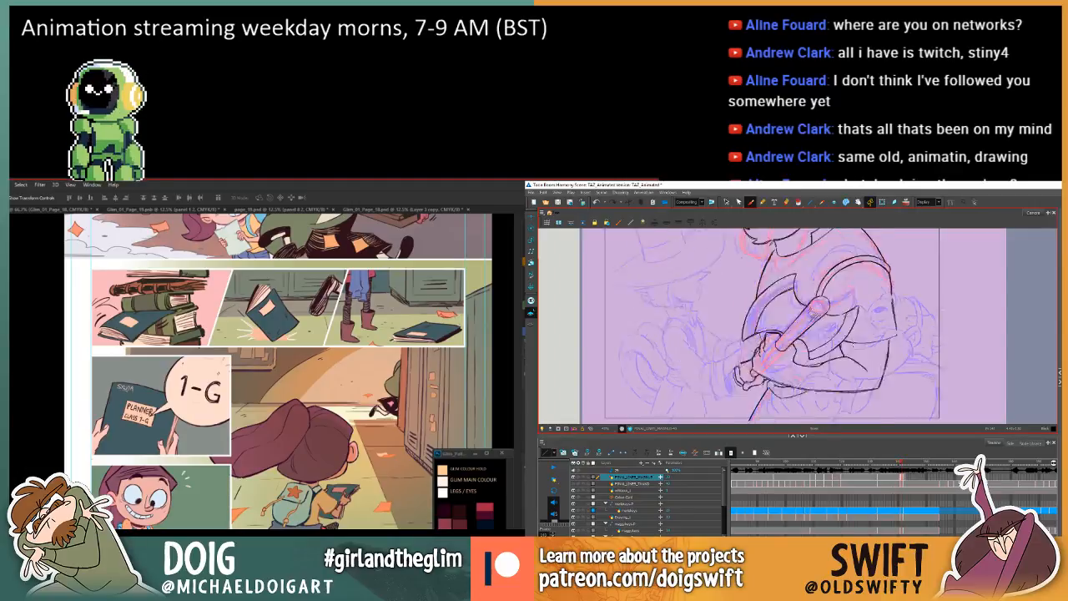
key("period")
key("period")
key("comma")
key("period")
key("comma")
key("period")
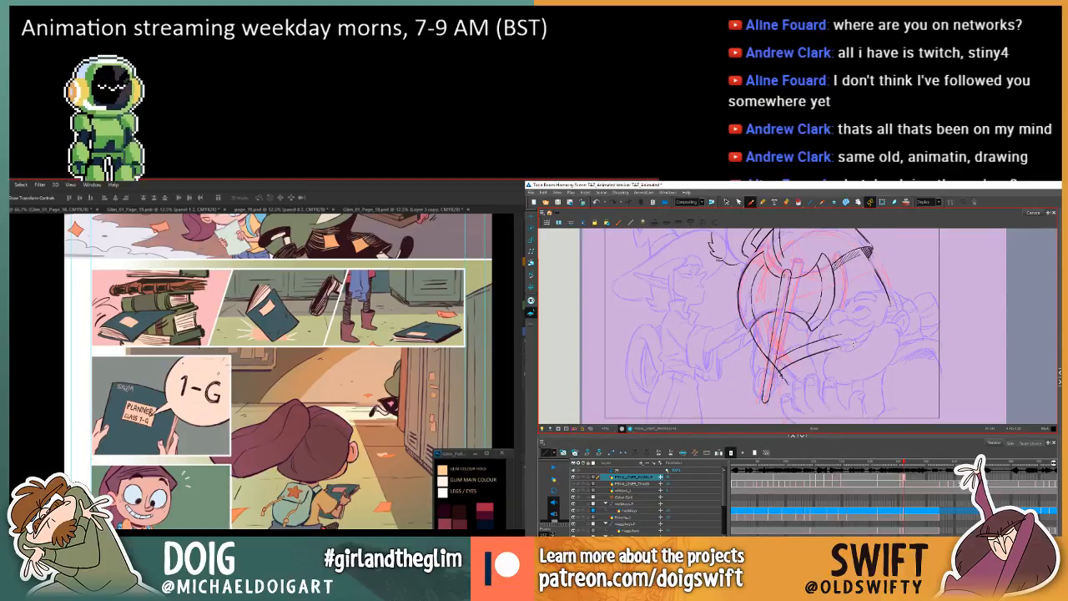
key("comma")
key("period")
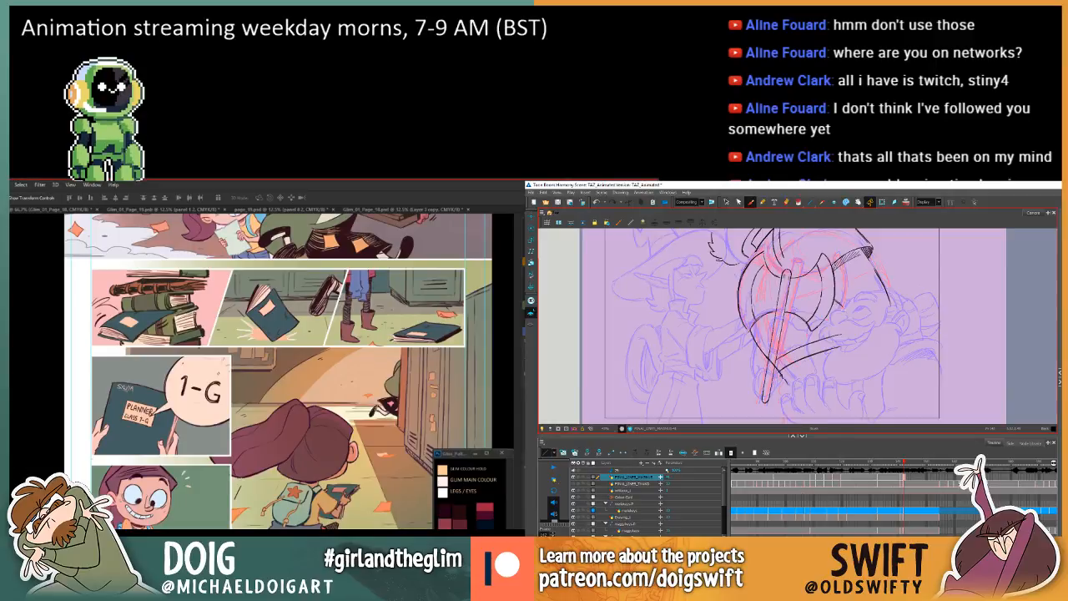
key("comma")
key("period")
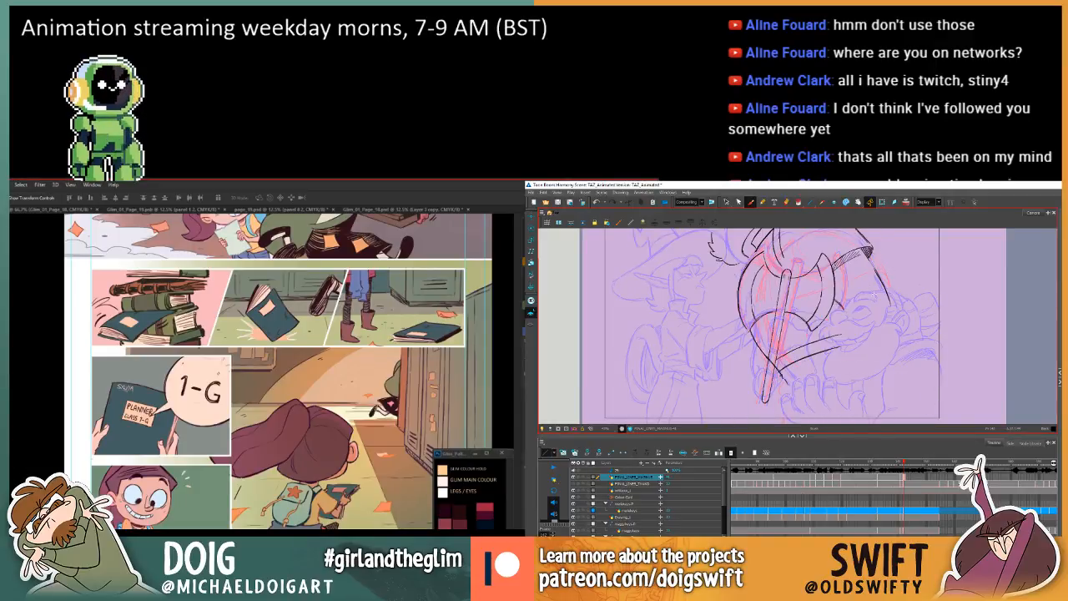
key("comma")
key("period")
key("comma")
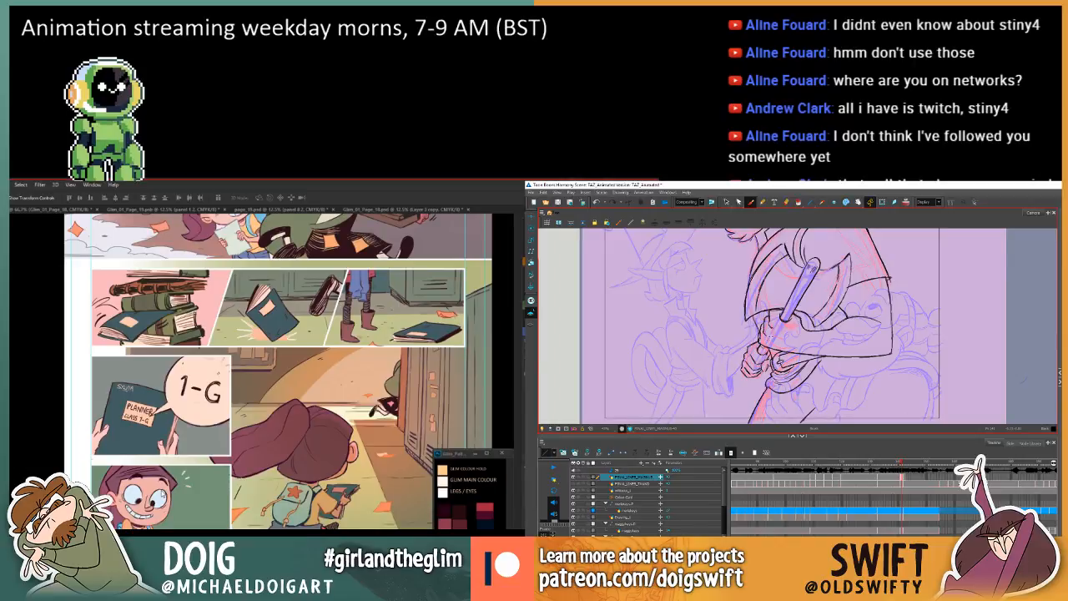
key("comma")
key("period")
key("comma")
key("period")
key("period")
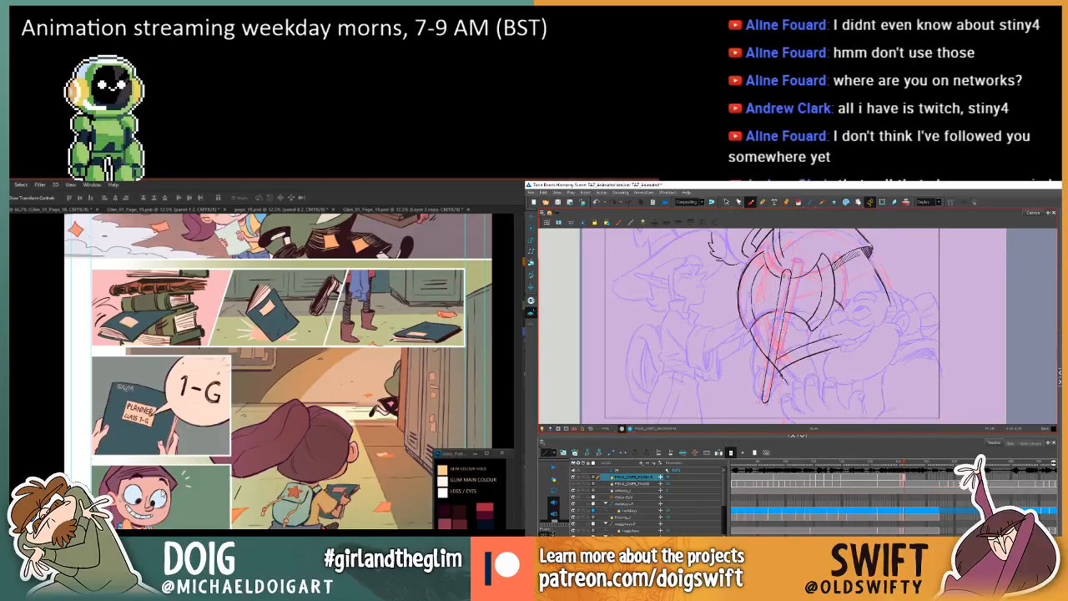
key("comma")
key("period")
key("comma")
Sketch the first short finger strokes across the axe handle just below the blade, flipping to the preceding drawing for comparison.
key("period")
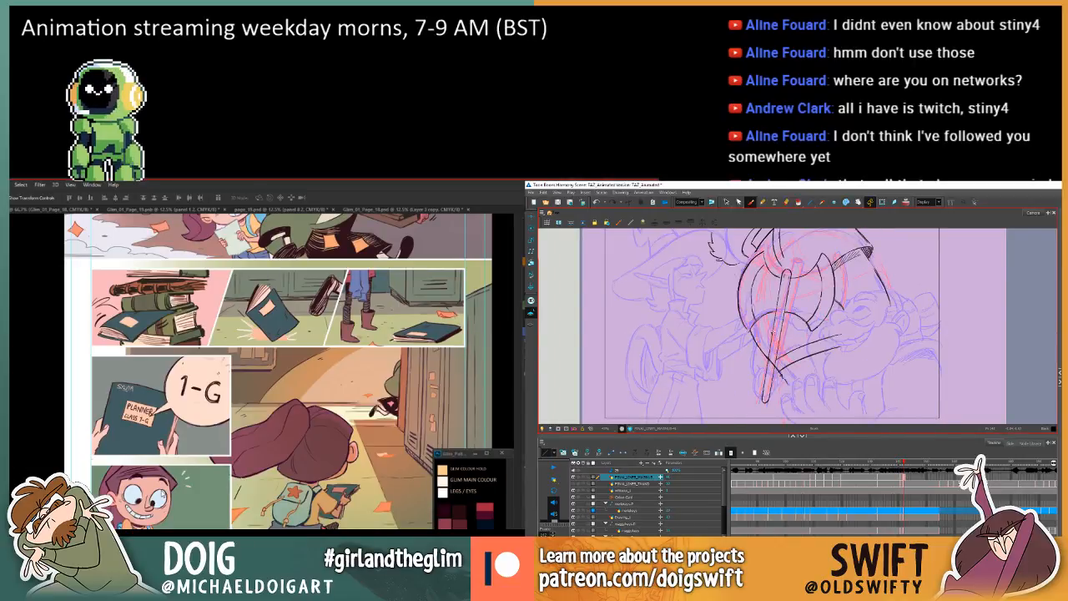
left_click_drag(773, 333, 781, 334)
key("comma")
key("period")
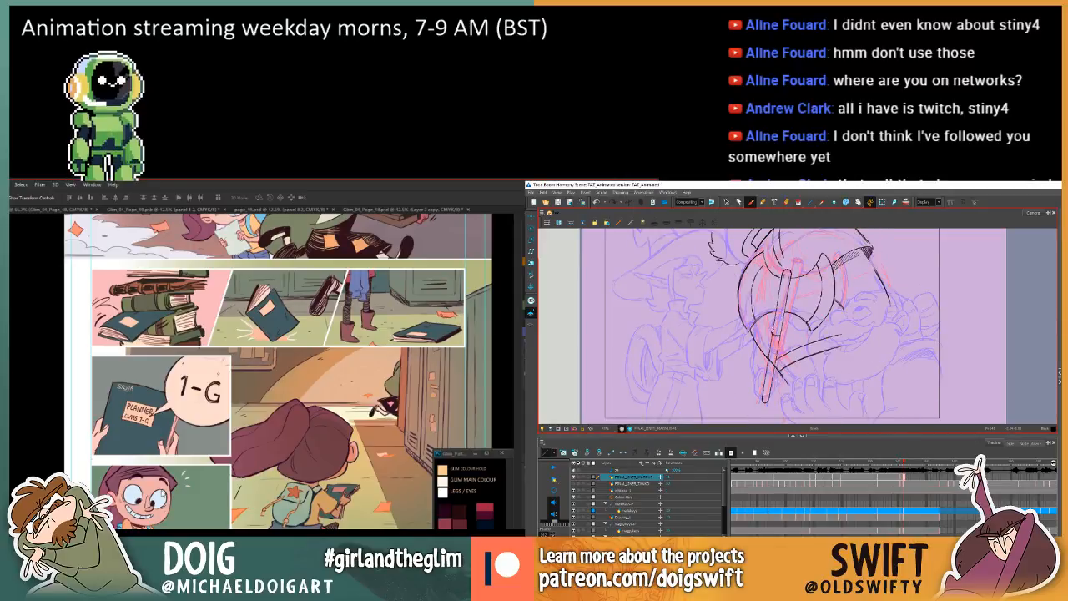
key("comma")
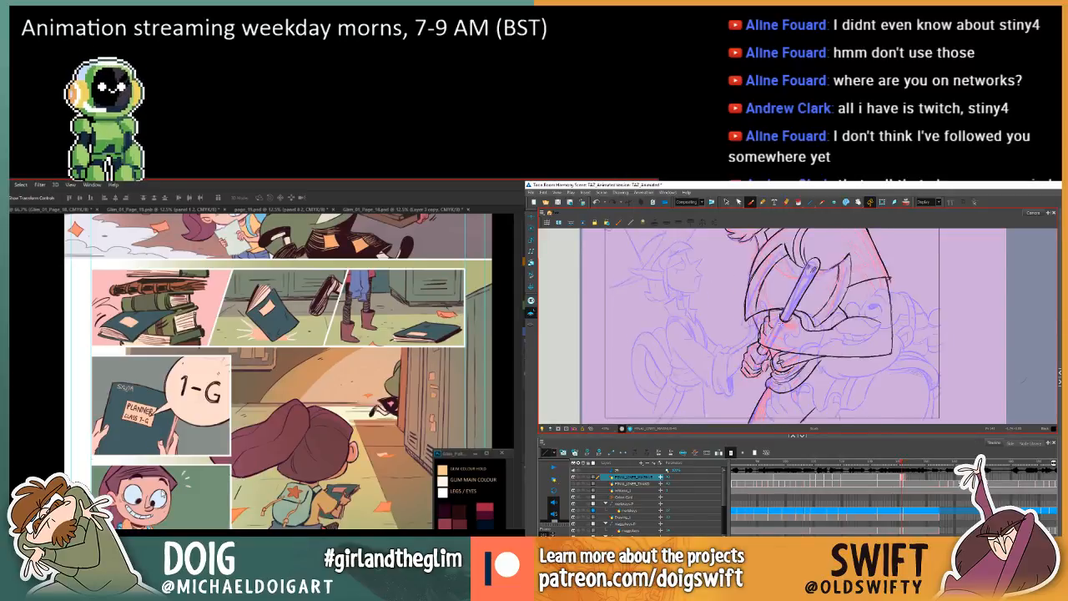
key("period")
key("comma")
key("period")
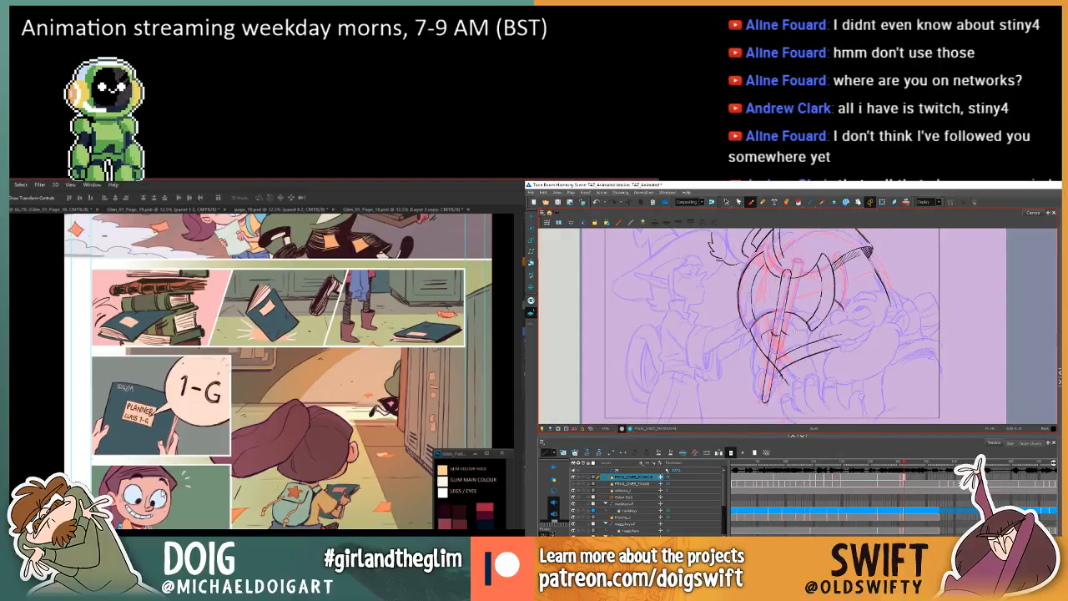
key("comma")
key("period")
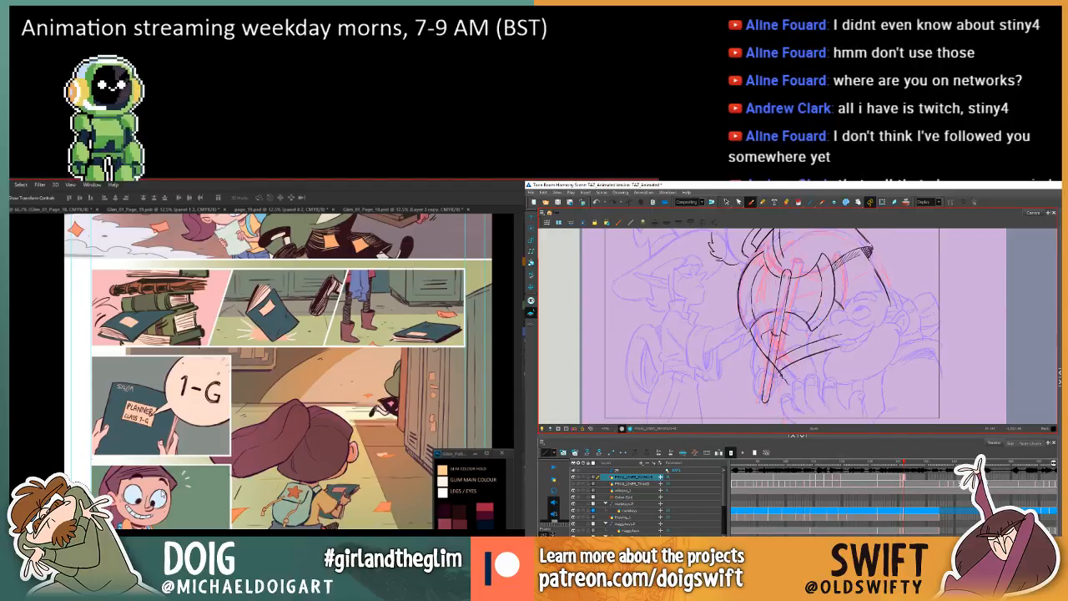
key("comma")
key("period")
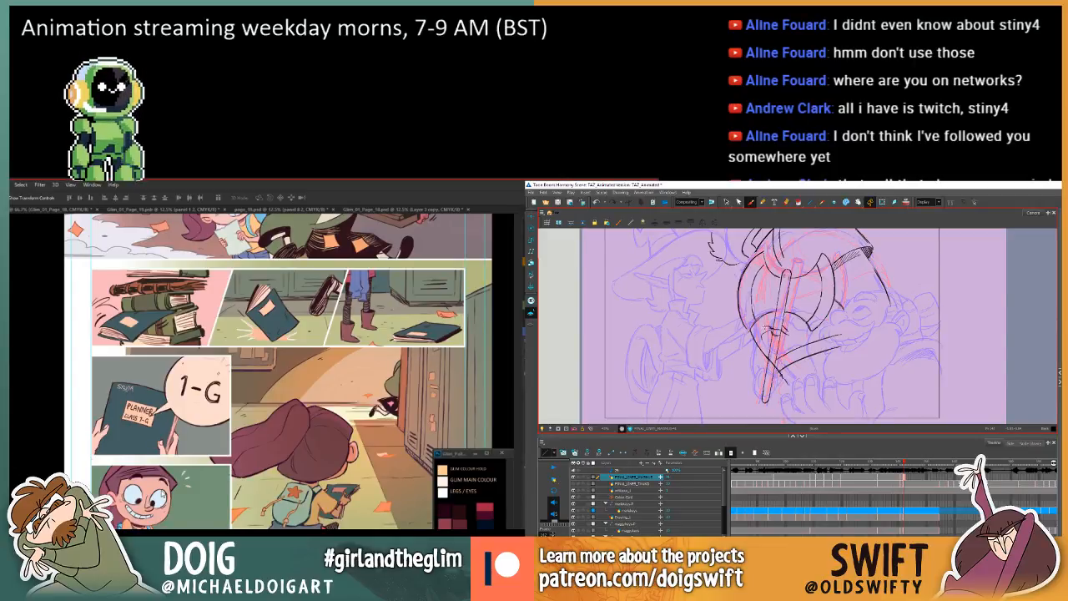
Build up the gripping hand with knuckle lines and an outer contour beside the axe handle, checking against the preceding drawing.
key("comma")
key("period")
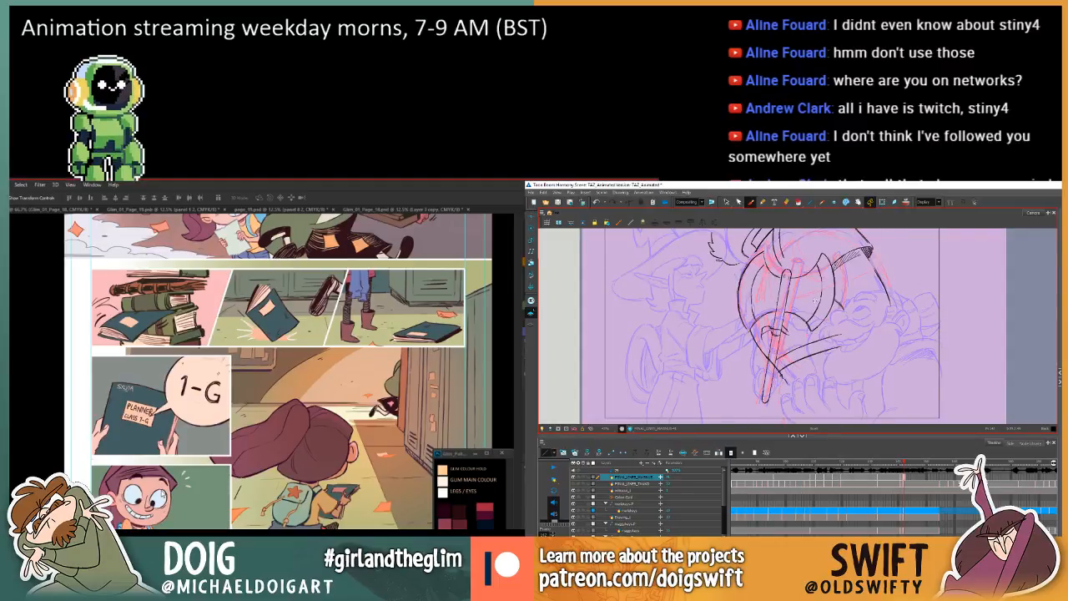
key("comma")
key("period")
key("comma")
key("period")
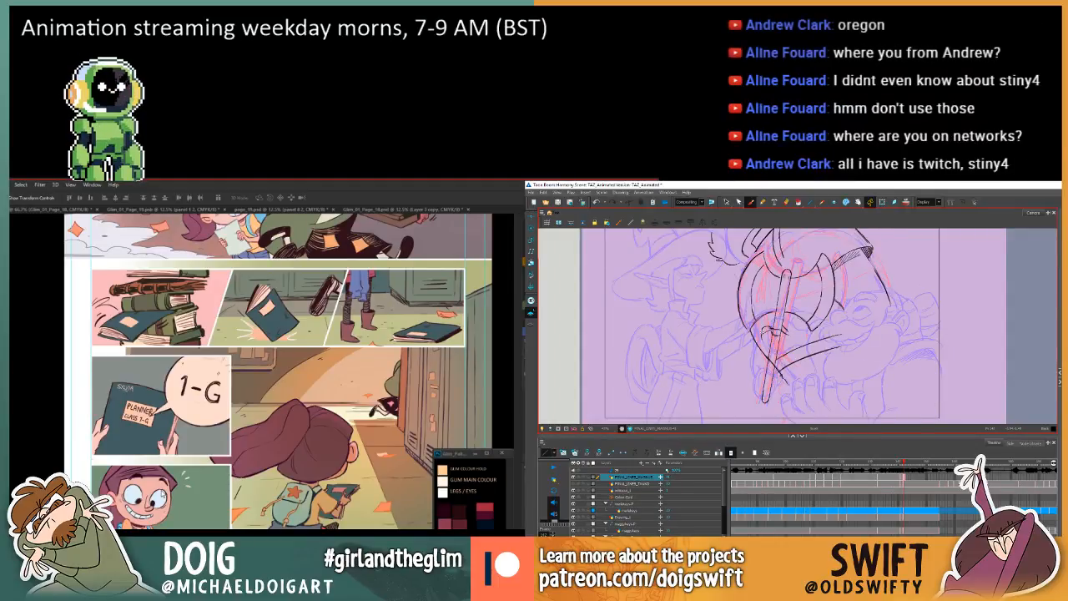
key("comma")
key("period")
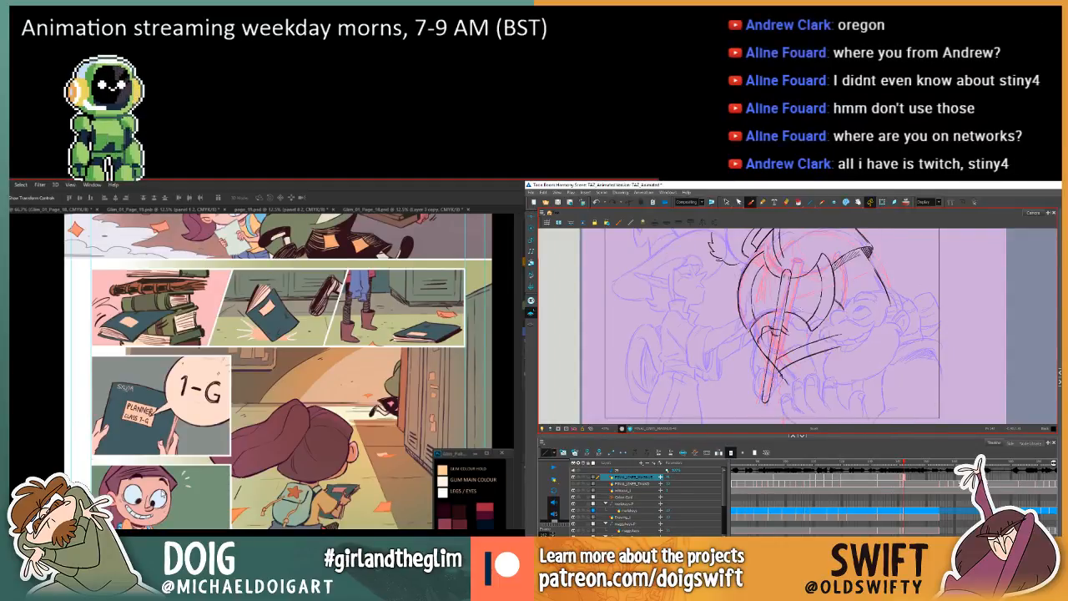
key("comma")
key("period")
key("comma")
key("period")
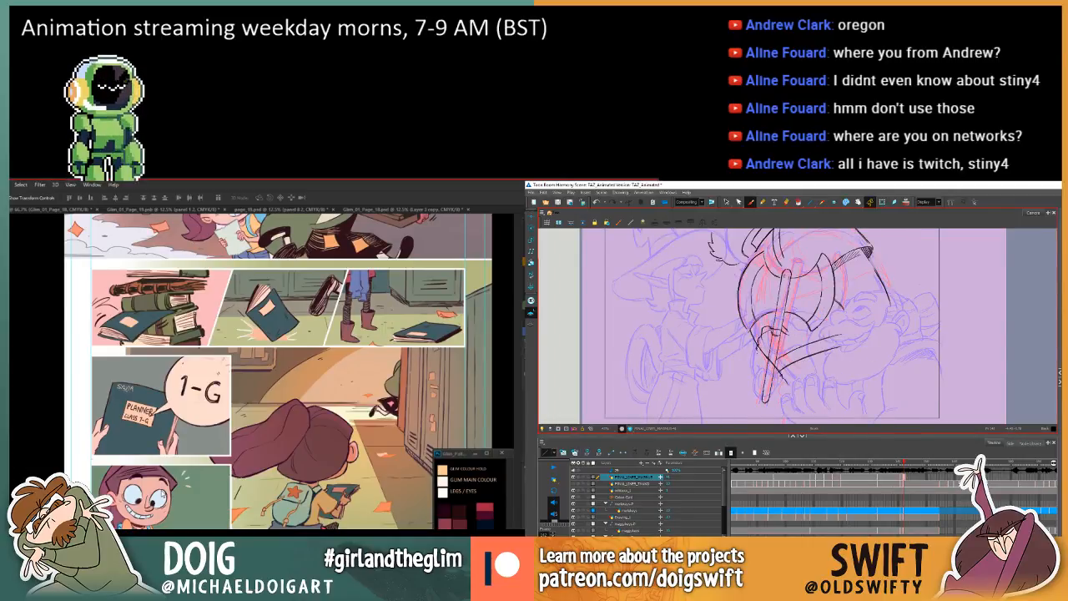
key("comma")
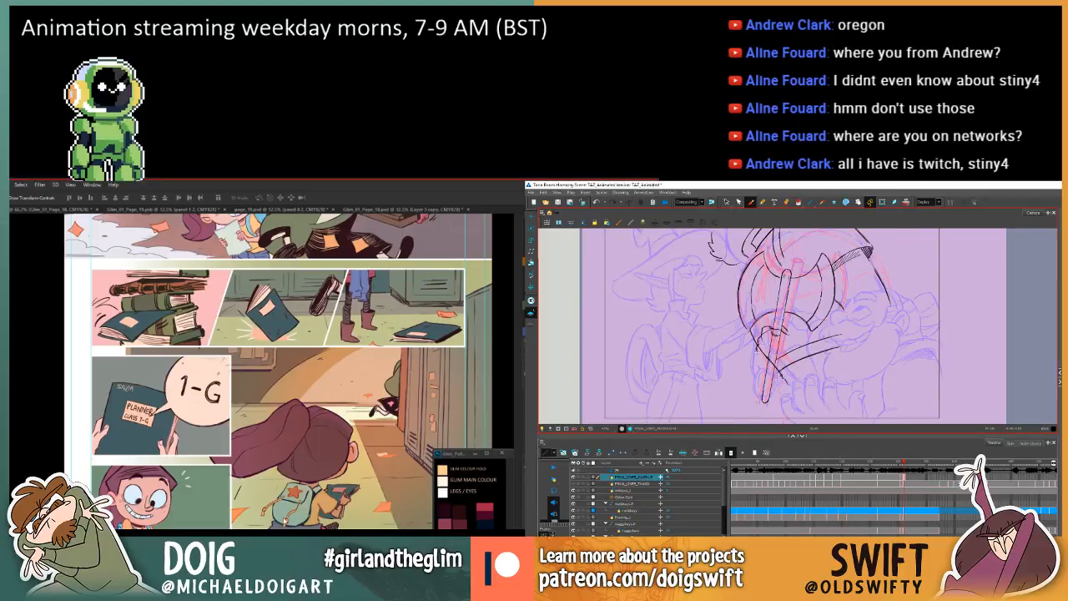
left_click_drag(764, 328, 756, 350)
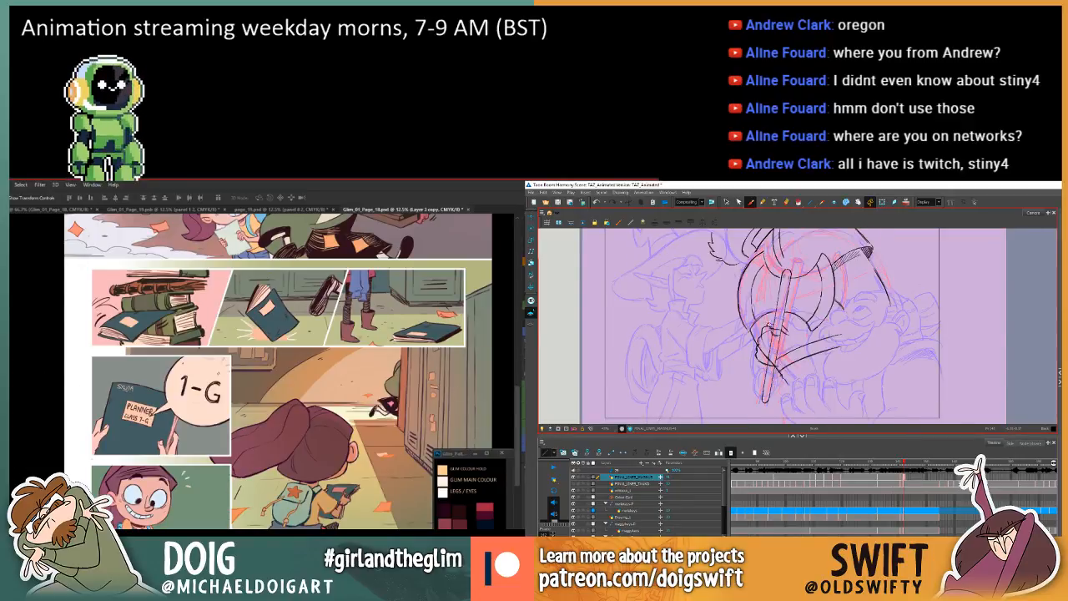
In Photoshop, select the grinning girl's panel background with the Magic Wand and shift the floating colour palette window slightly.
key("w")
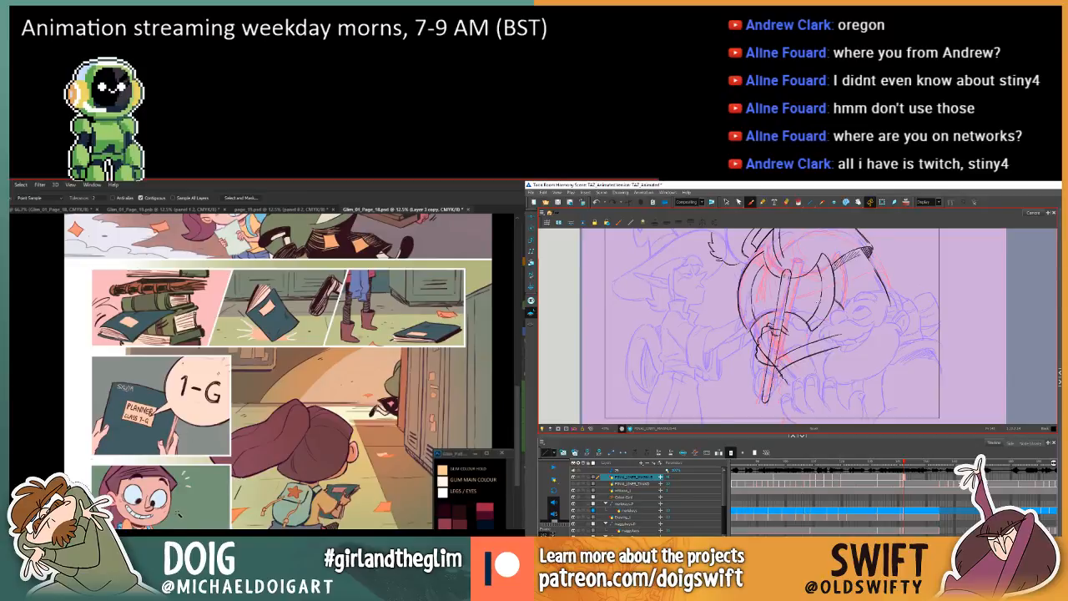
left_click(186, 482)
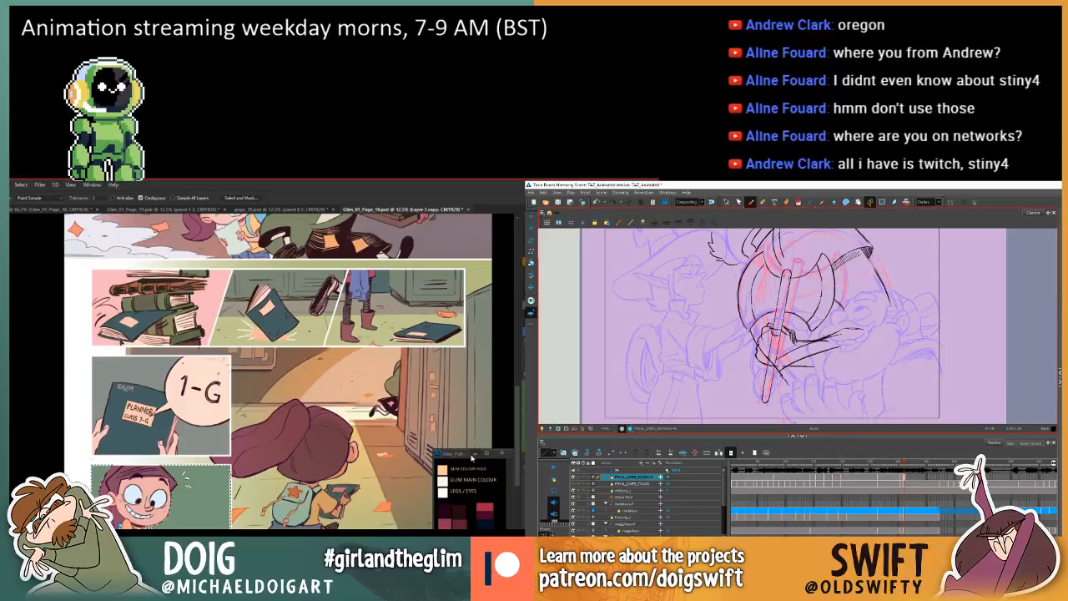
left_click_drag(457, 453, 457, 461)
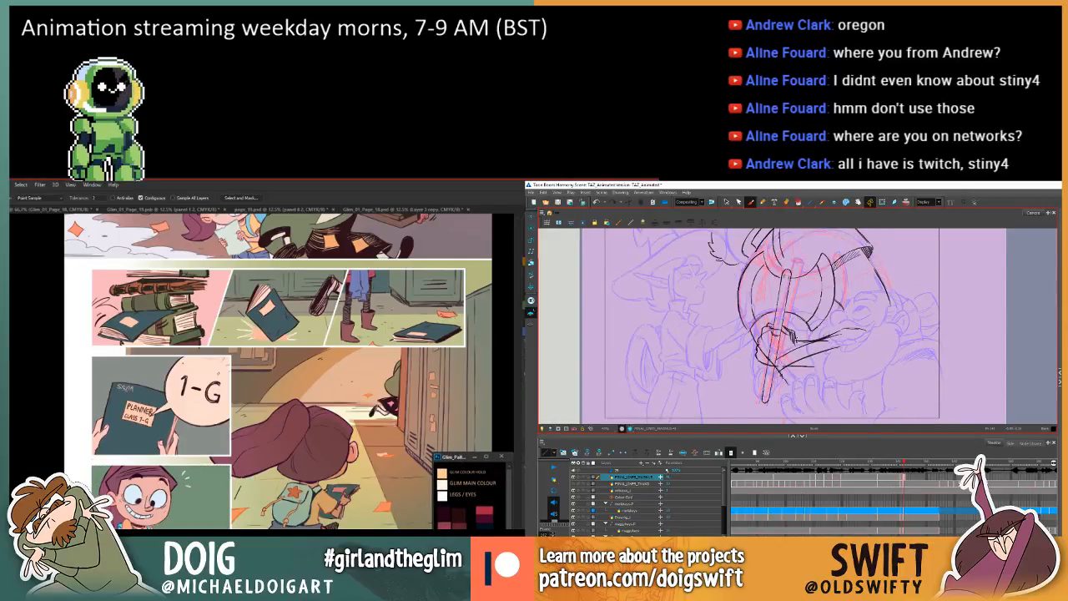
left_click_drag(457, 460, 454, 458)
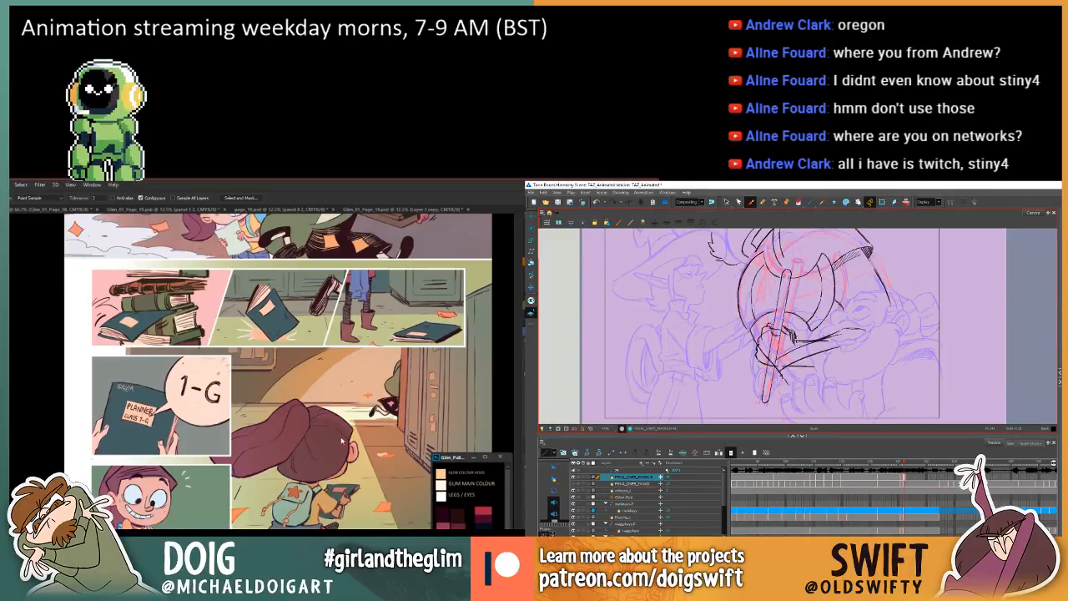
left_click_drag(469, 498, 457, 492)
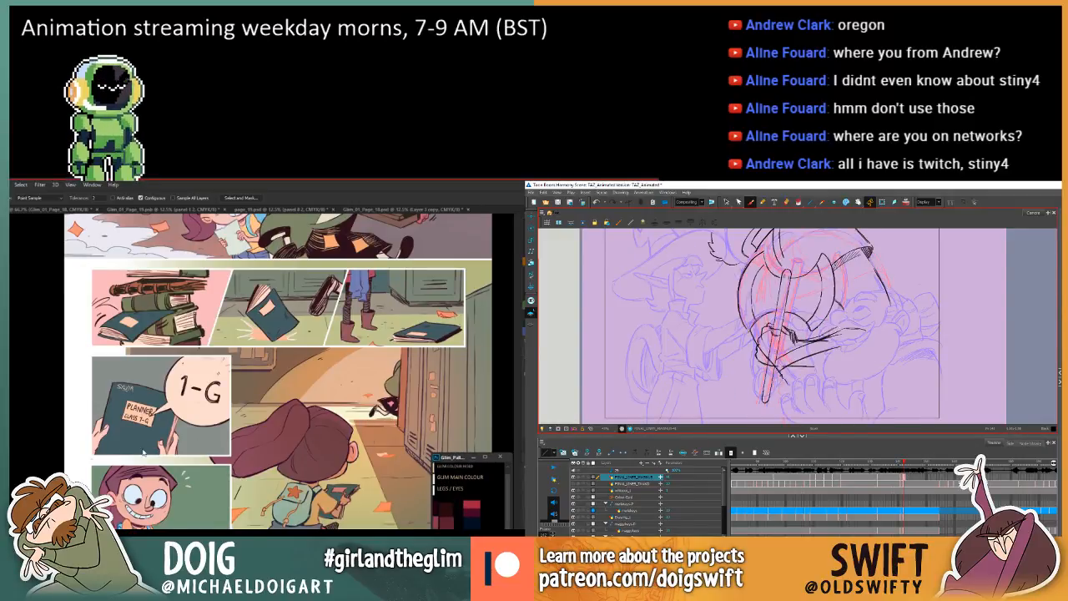
left_click(32, 452)
scroll(231, 421, "down", 1)
scroll(235, 406, "up", 1)
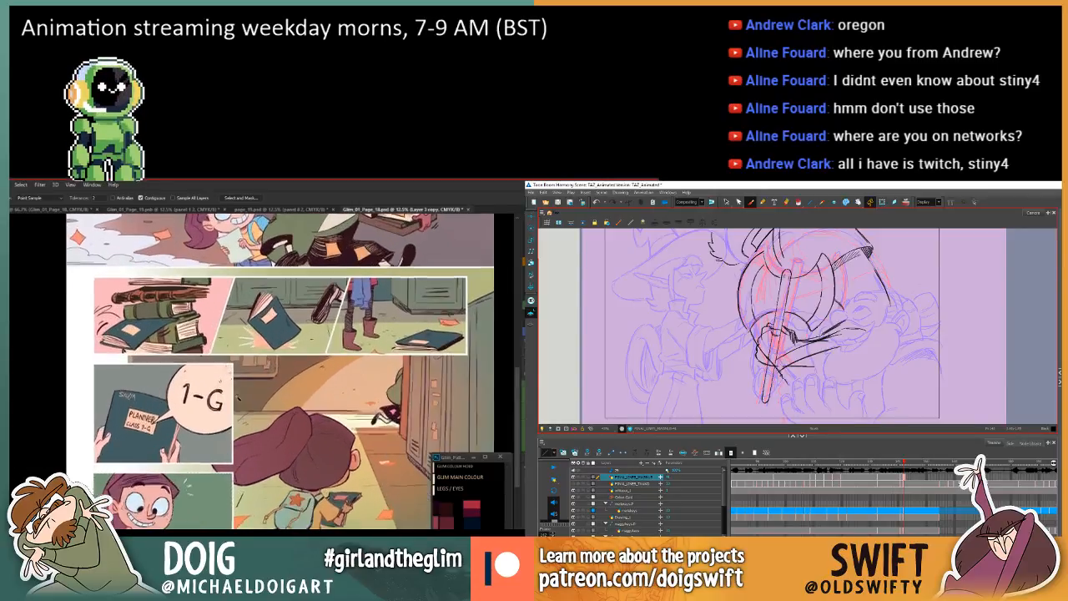
left_click_drag(207, 469, 243, 419)
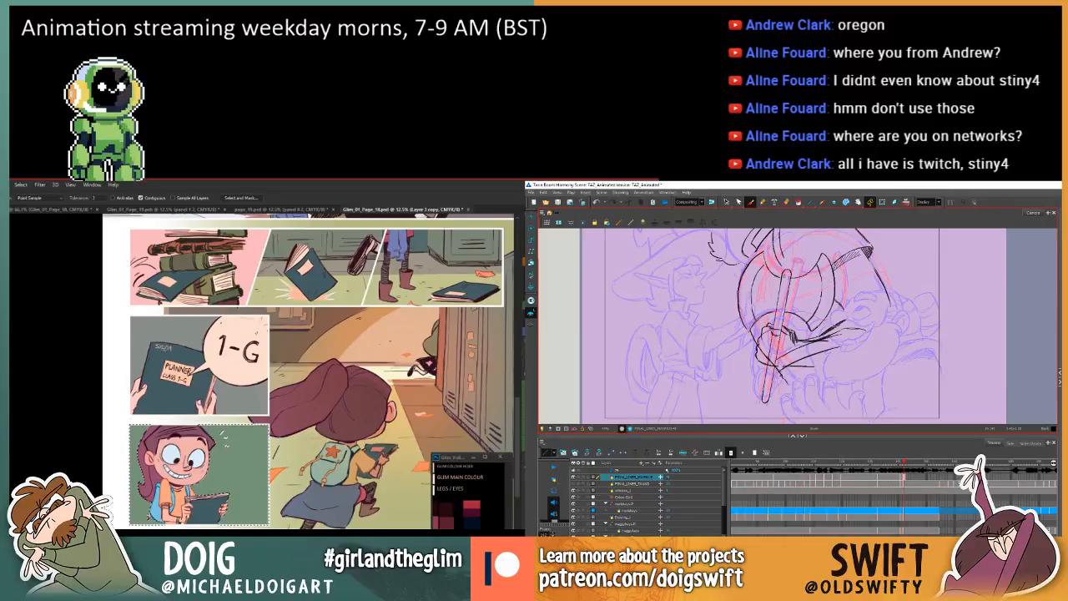
Draw a stroke along the arm extending from the gripping hand in Harmony and compare it with the preceding drawing.
left_click_drag(826, 331, 870, 316)
key("comma")
key("period")
key("comma")
key("period")
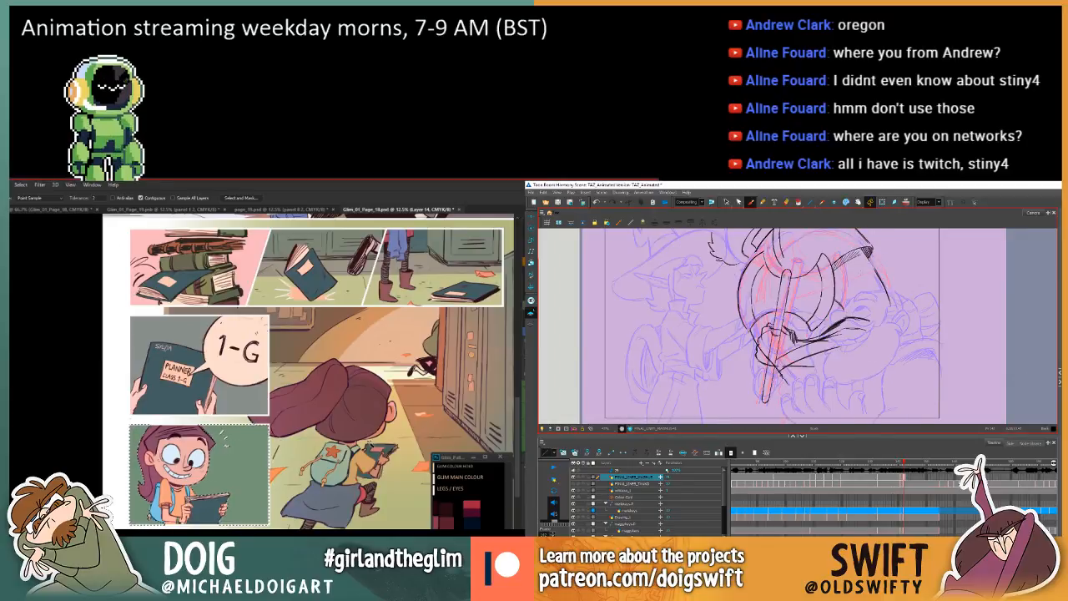
Sample a warm colour beside the lockers and apply a gradient inward from the selected girl panel's upper corner, flipping Harmony drawings in between.
key("i")
left_click(425, 388)
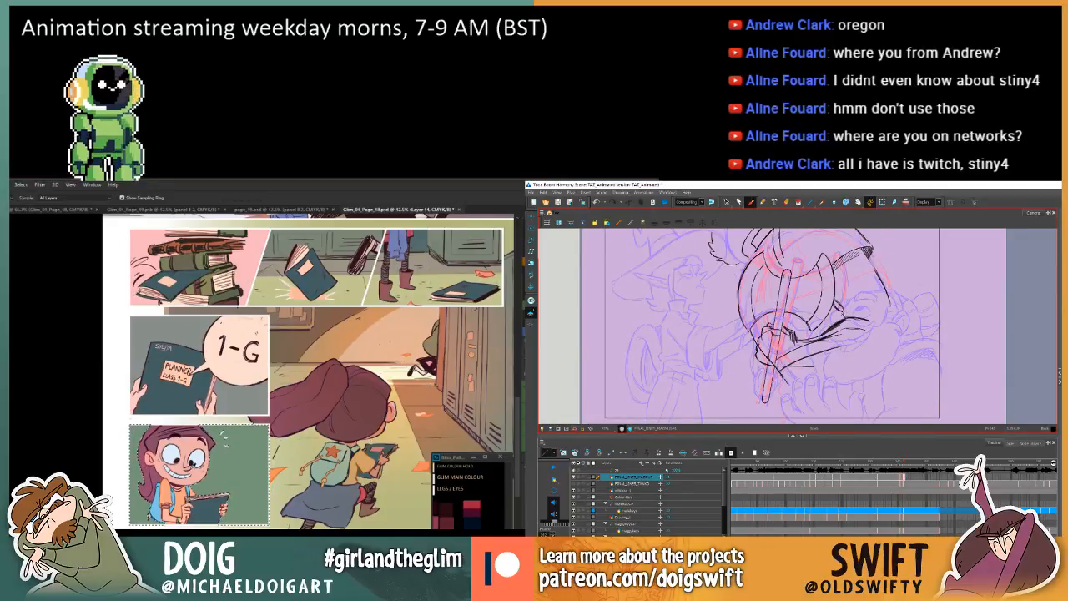
key("g")
key("comma")
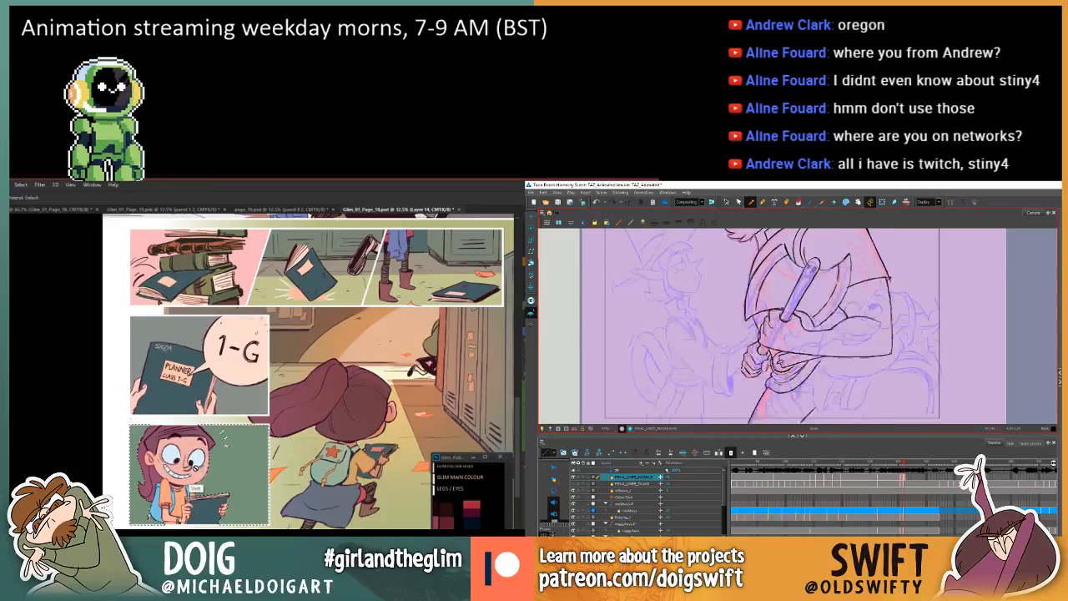
key("period")
key("comma")
key("period")
key("comma")
key("period")
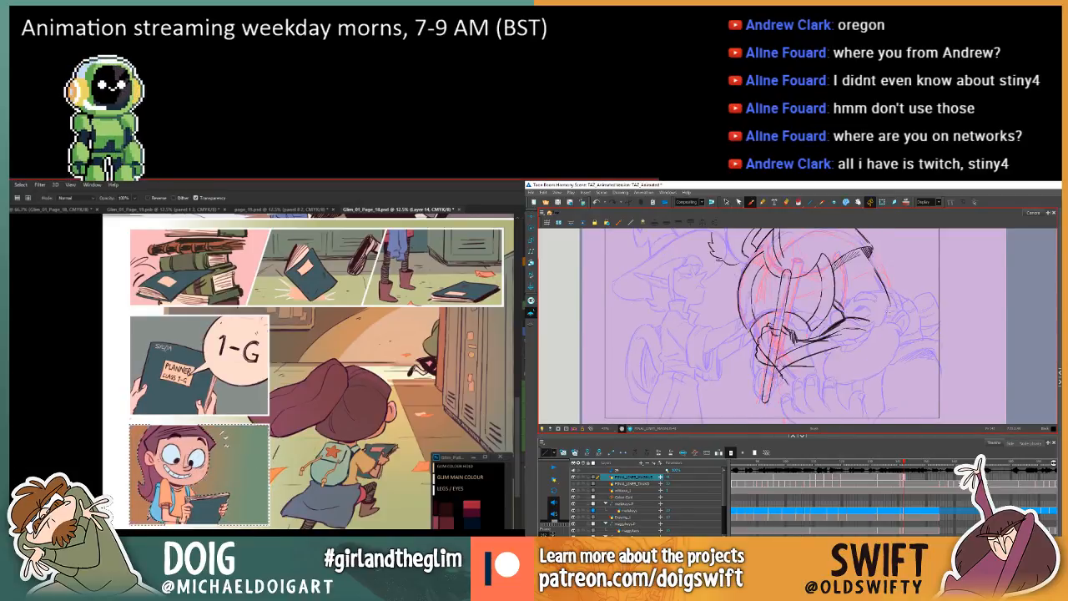
left_click_drag(269, 427, 208, 483)
key("comma")
key("period")
key("ctrl+z")
key("comma")
key("period")
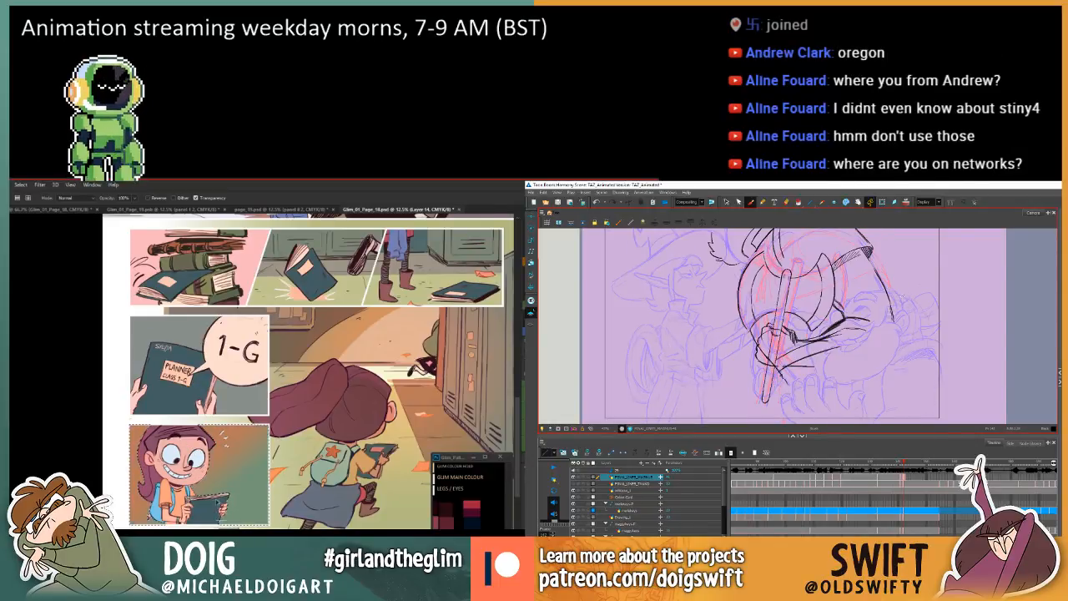
Flip between the current and preceding Harmony drawings to compare the arm and the axe.
key("comma")
key("period")
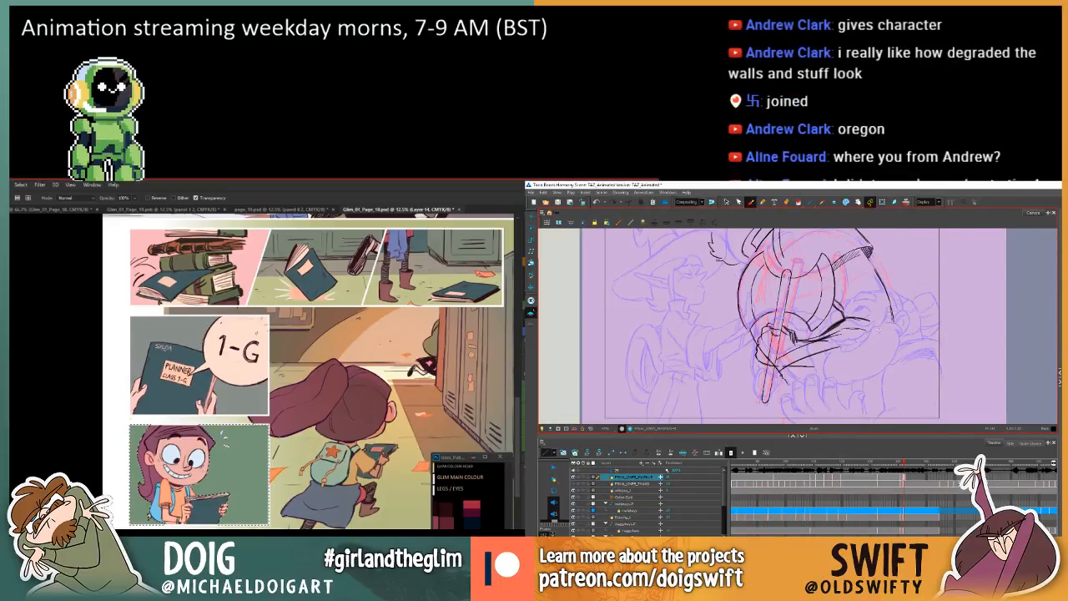
key("comma")
key("period")
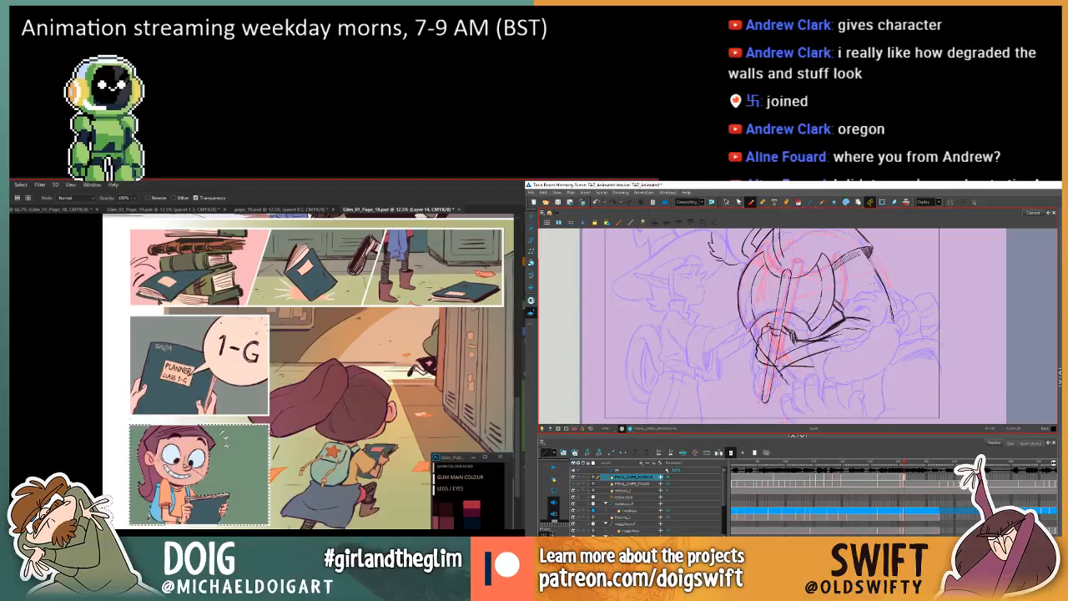
key("comma")
key("period")
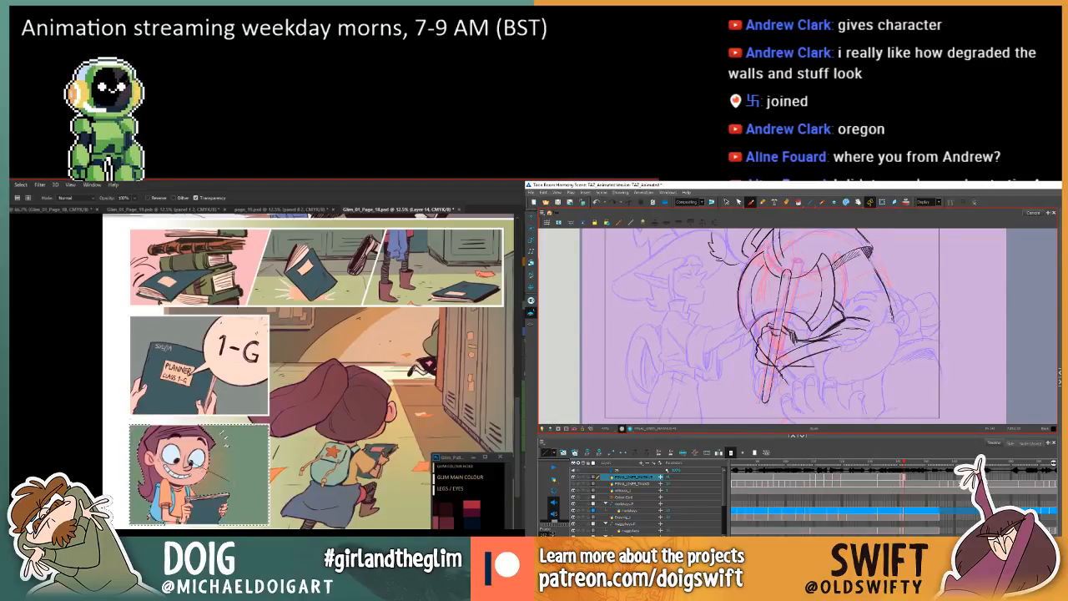
key("comma")
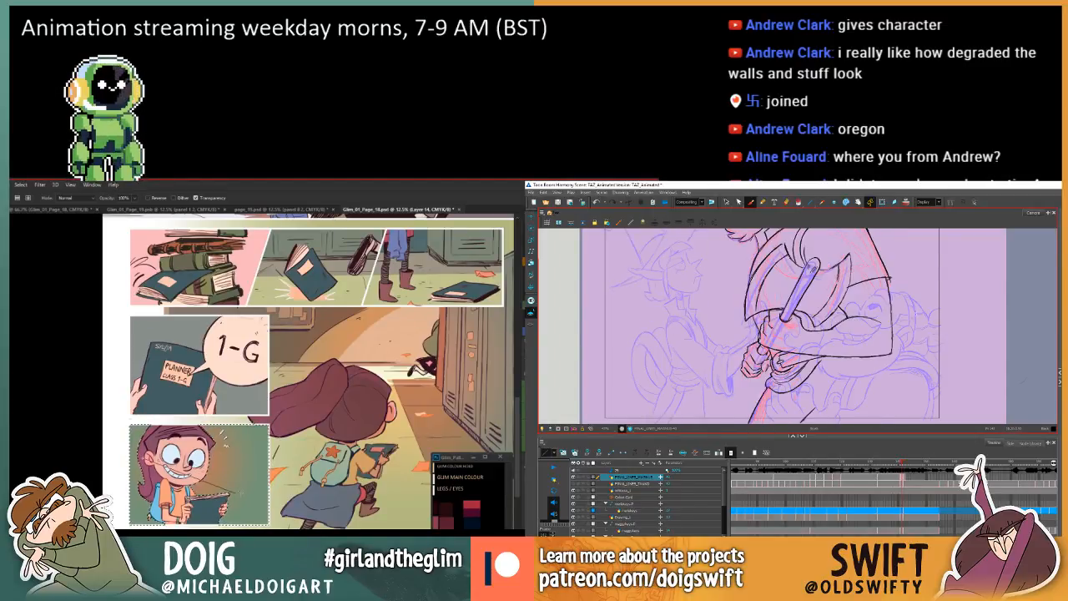
key("period")
key("comma")
key("period")
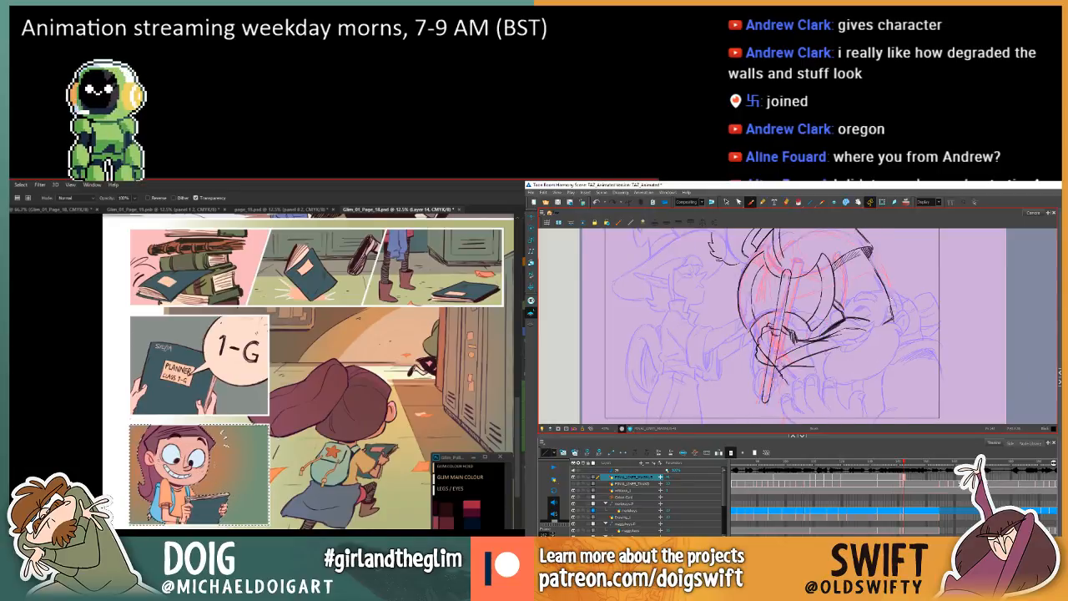
key("comma")
key("period")
key("comma")
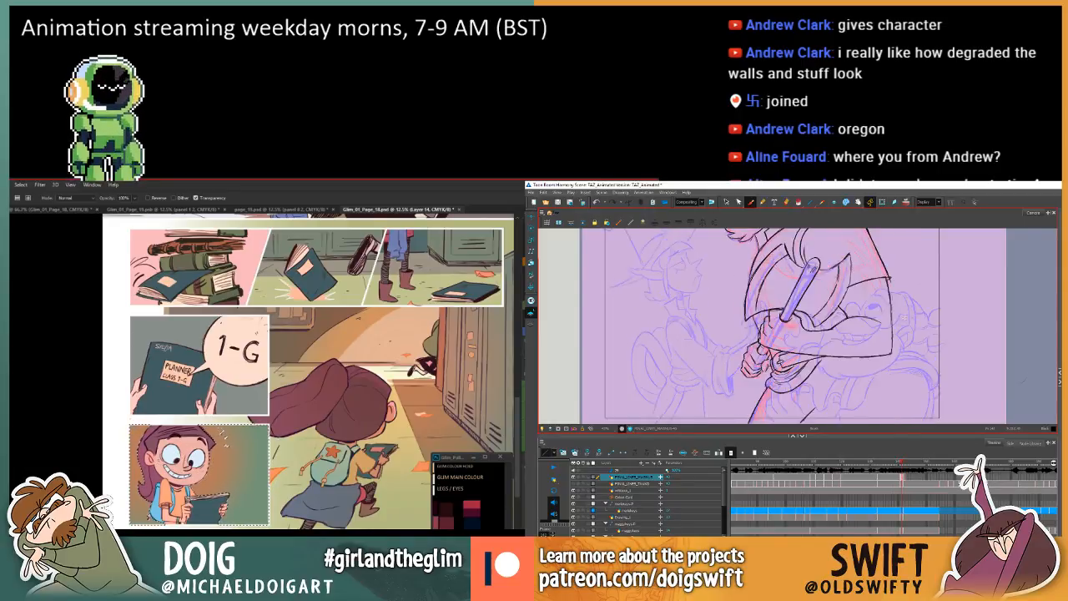
key("period")
key("comma")
key("period")
key("comma")
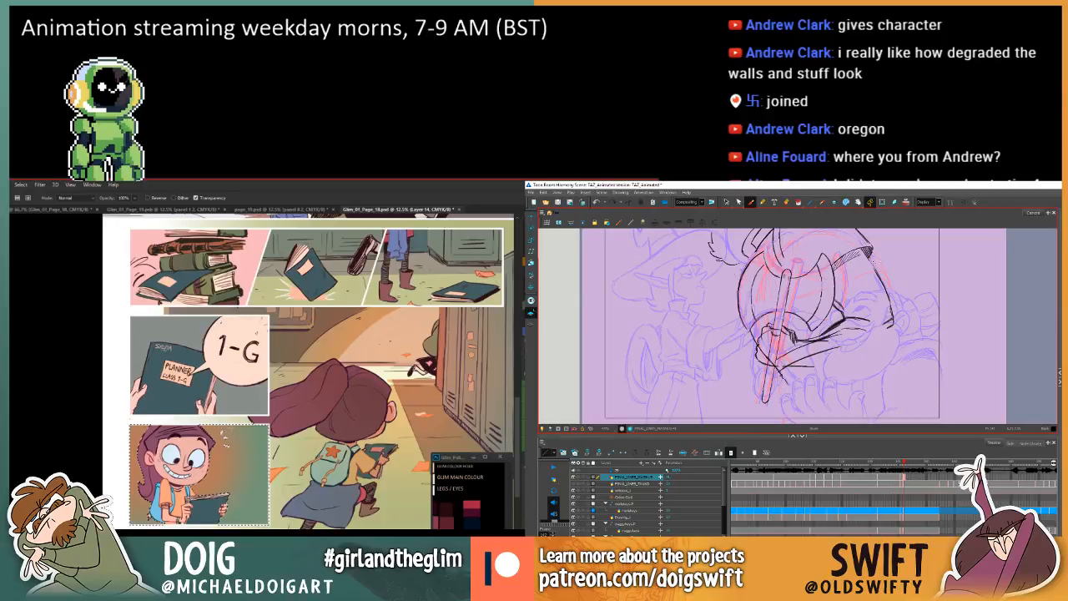
Strengthen the arm's outer contour from the shoulder band toward the elbow and compare it with the preceding drawing.
mouse_move(876, 267)
left_mouse_down()
mouse_move(878, 305)
mouse_move(880, 287)
left_mouse_up()
key("period")
key("comma")
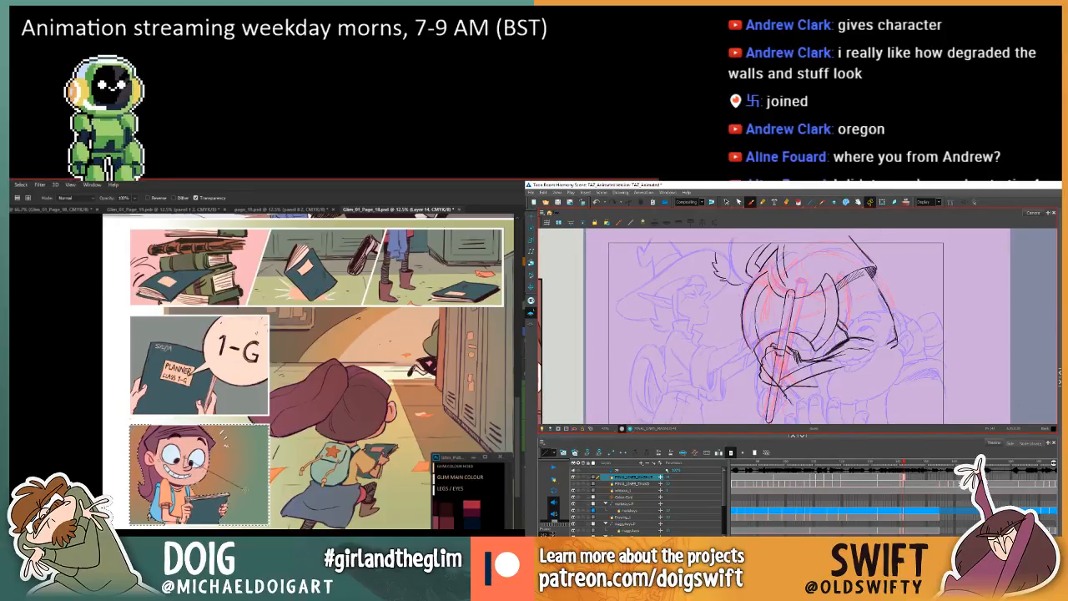
left_click_drag(872, 272, 889, 313)
key("comma")
key("period")
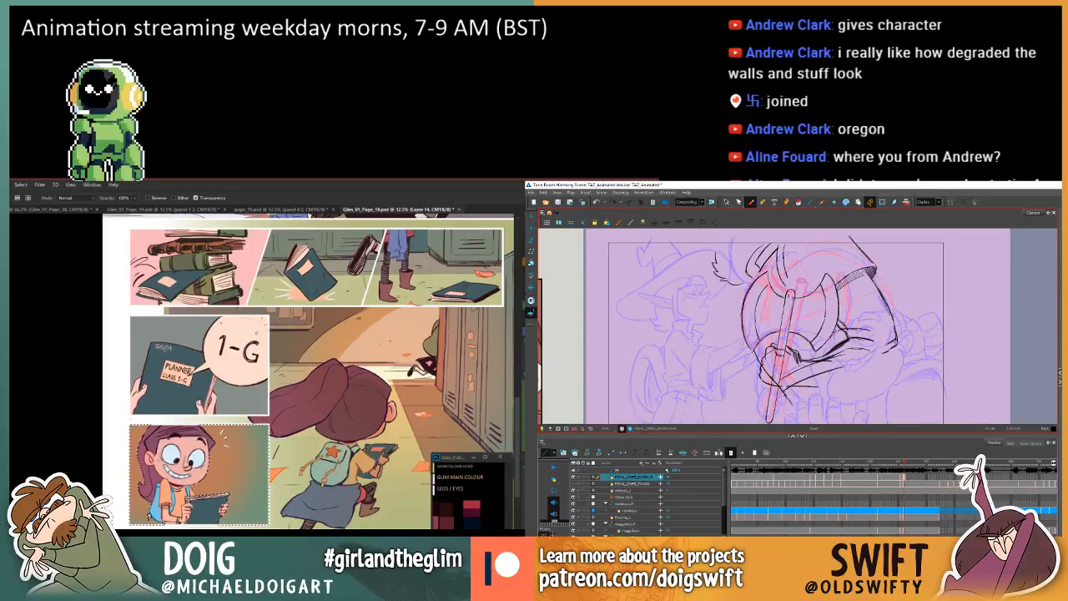
key("period")
key("comma")
key("period")
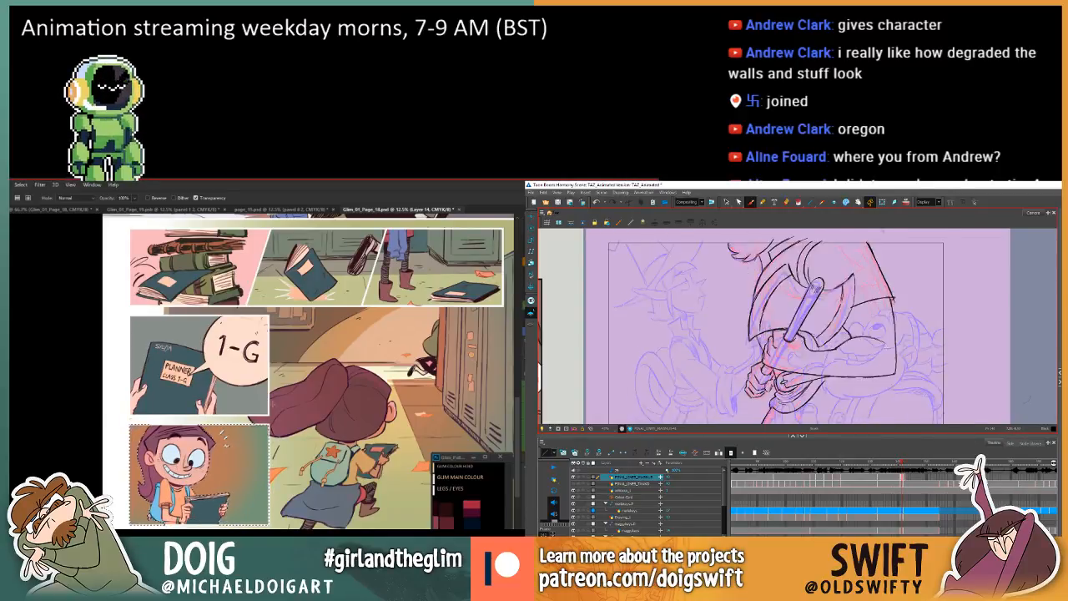
key("comma")
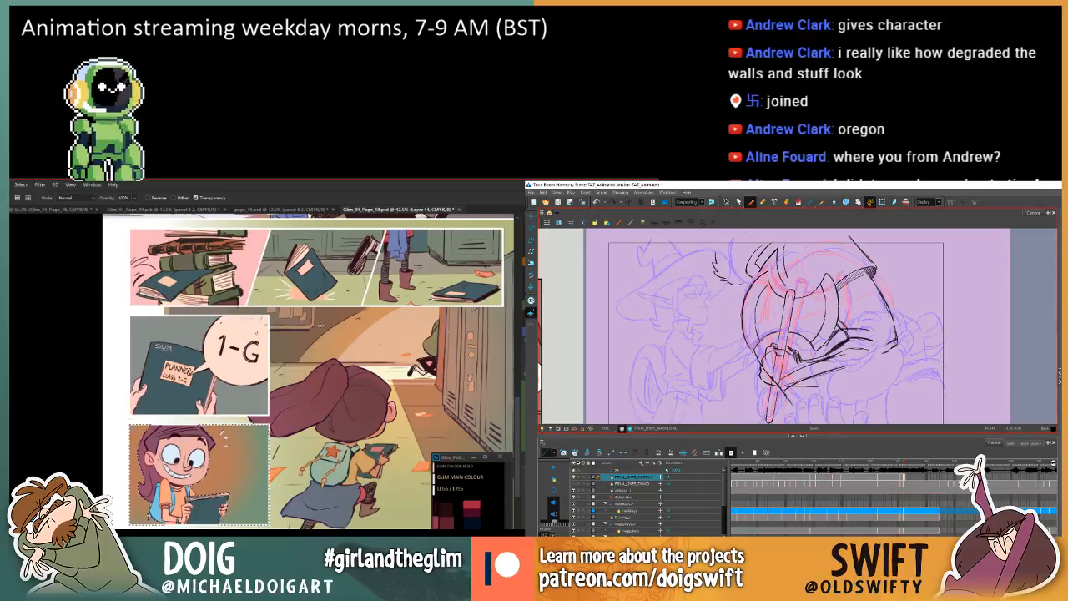
In Photoshop, bring up the annotated notes document and the page overview document and position their windows over the comic page.
left_click(90, 186)
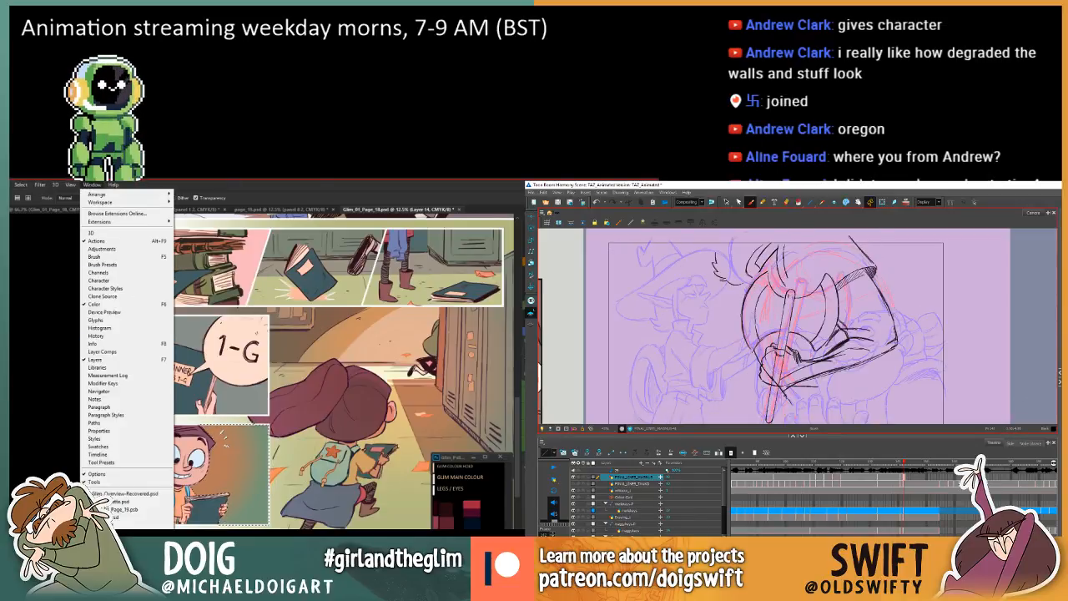
left_click(125, 494)
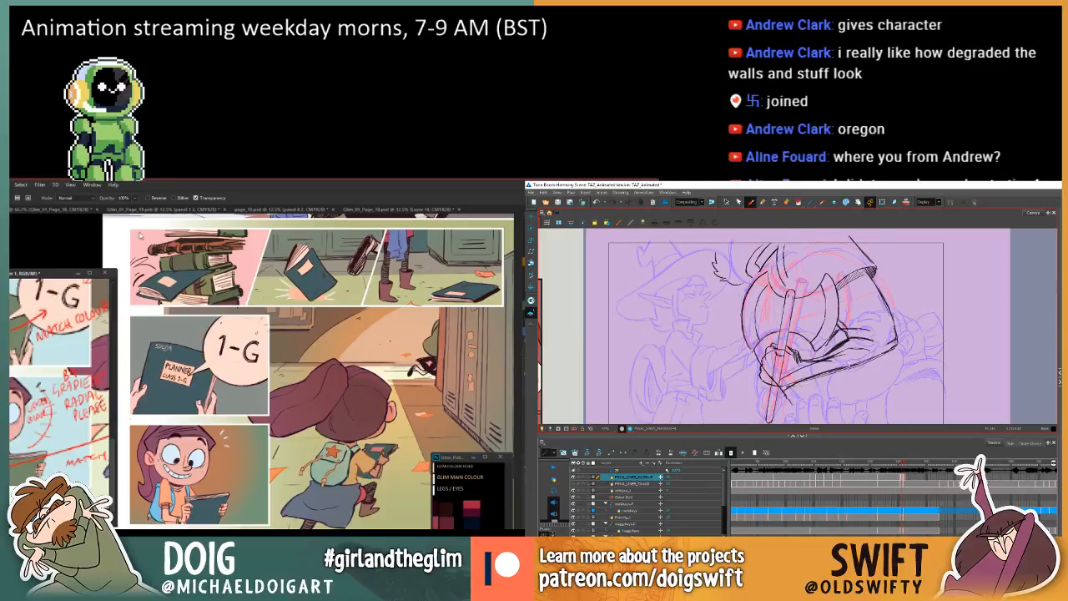
left_click(91, 185)
left_click(138, 518)
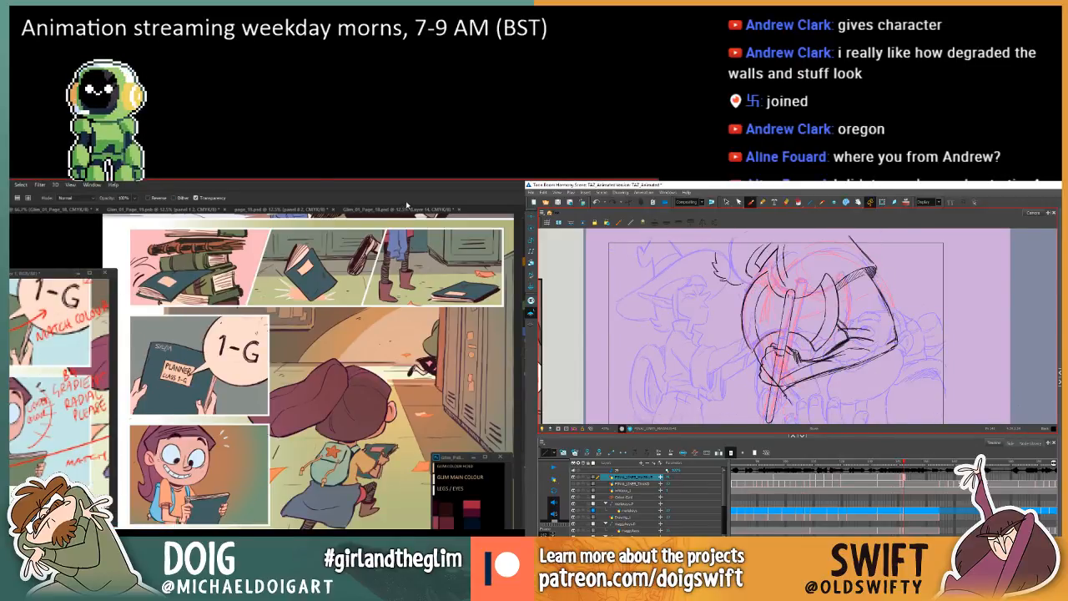
mouse_move(36, 273)
left_mouse_down()
mouse_move(134, 292)
mouse_move(114, 292)
left_mouse_up()
left_click_drag(12, 230, 158, 242)
Flip repeatedly between the current and preceding Harmony drawings to check the forearm's shape and position.
key("comma")
key("period")
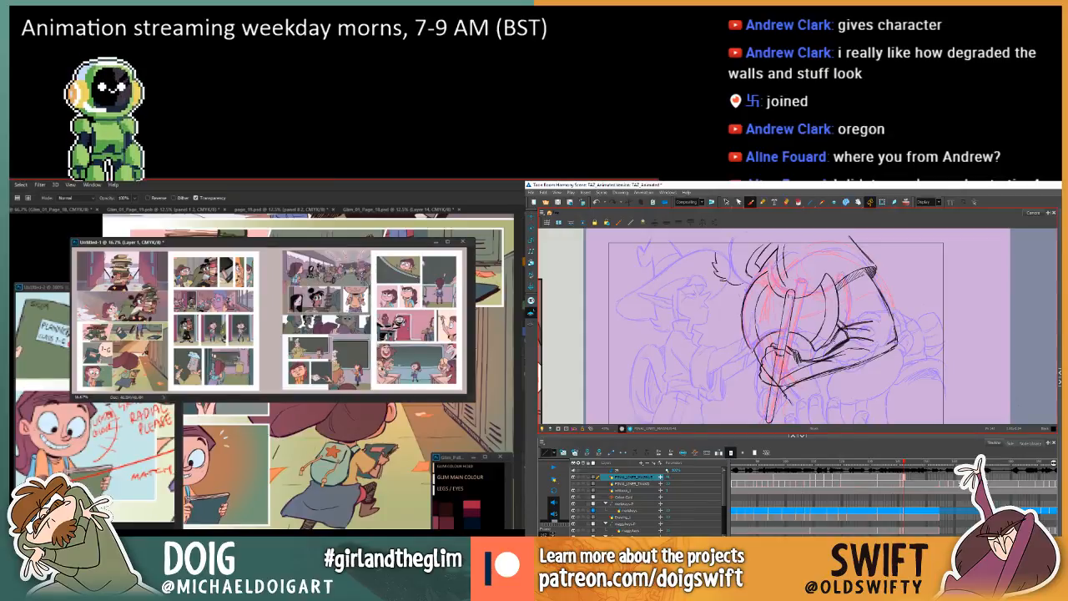
key("comma")
key("period")
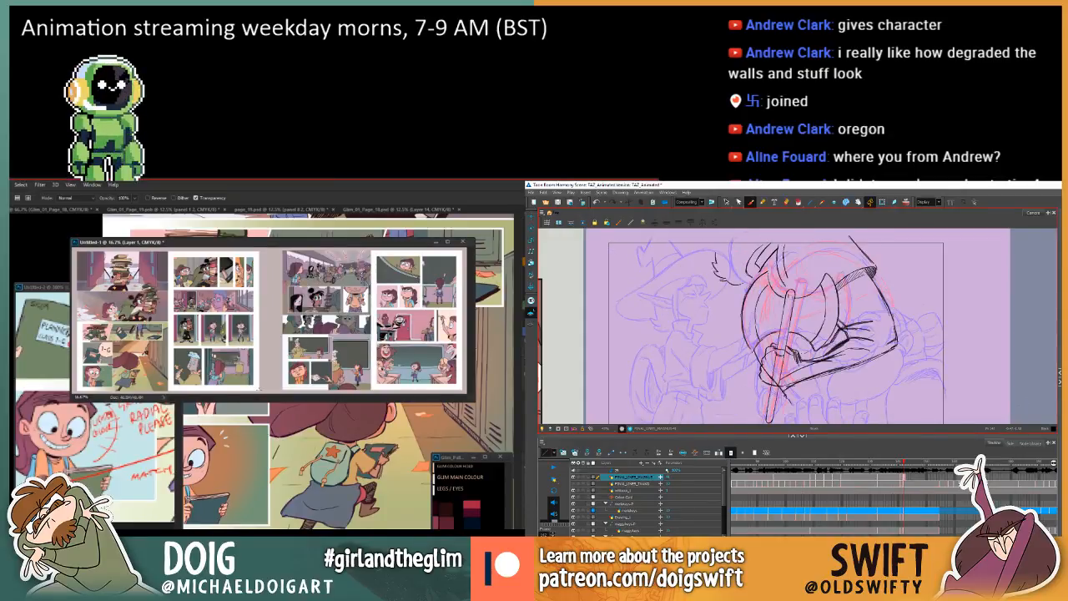
key("comma")
key("period")
key("comma")
key("period")
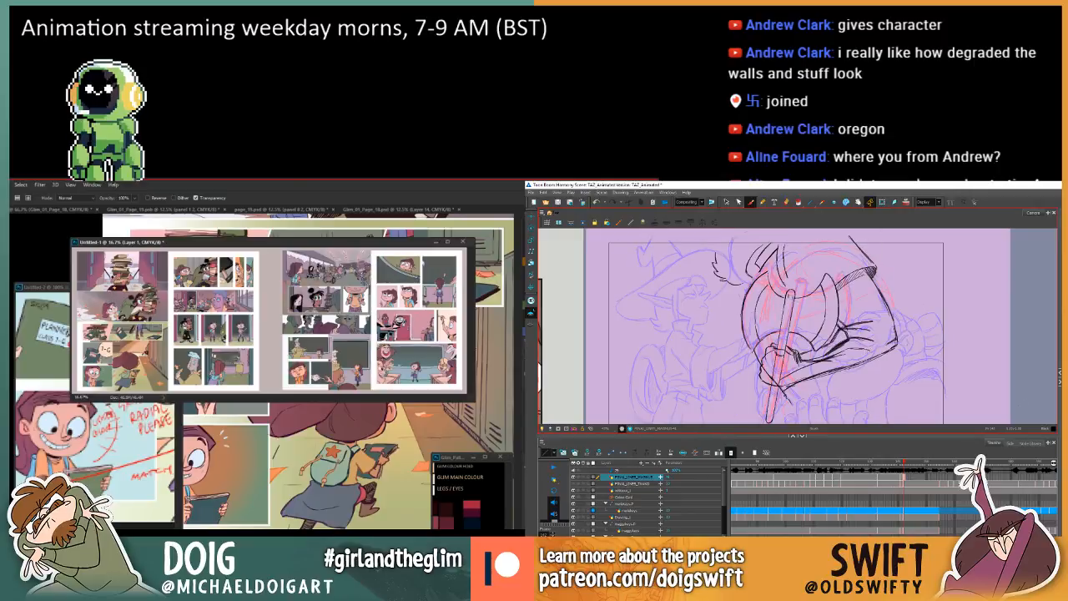
key("comma")
key("period")
key("comma")
key("period")
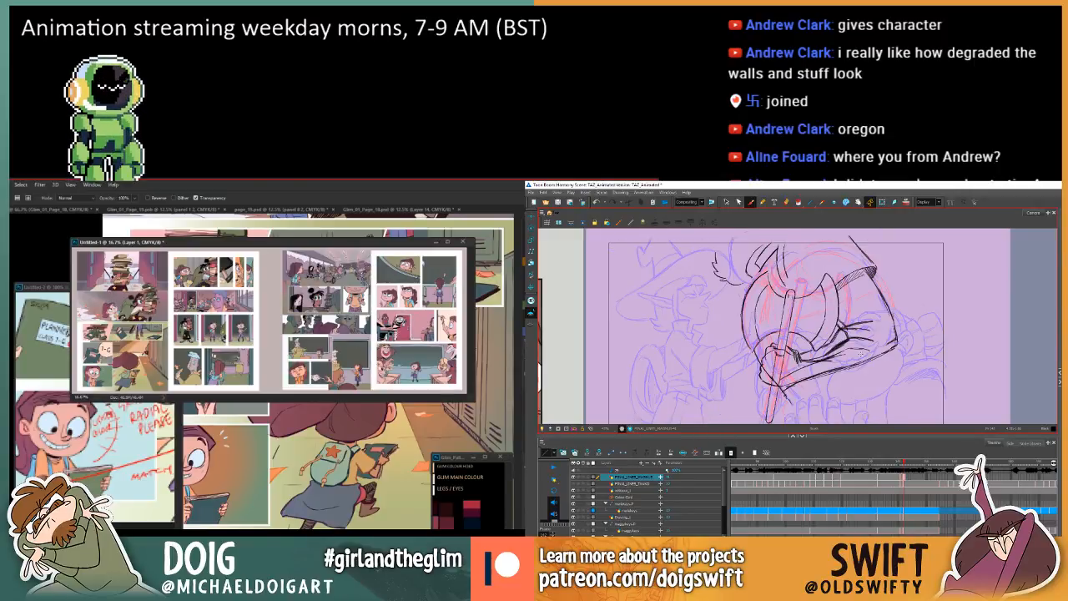
key("comma")
key("period")
Erase the rough inner forearm lines between the axe blade and the elbow, and clean up the elbow corner.
mouse_move(784, 380)
left_mouse_down()
mouse_move(844, 353)
mouse_move(816, 367)
mouse_move(855, 336)
mouse_move(836, 352)
mouse_move(873, 337)
mouse_move(848, 352)
mouse_move(871, 354)
mouse_move(831, 347)
mouse_move(850, 334)
left_mouse_up()
key("ctrl+z")
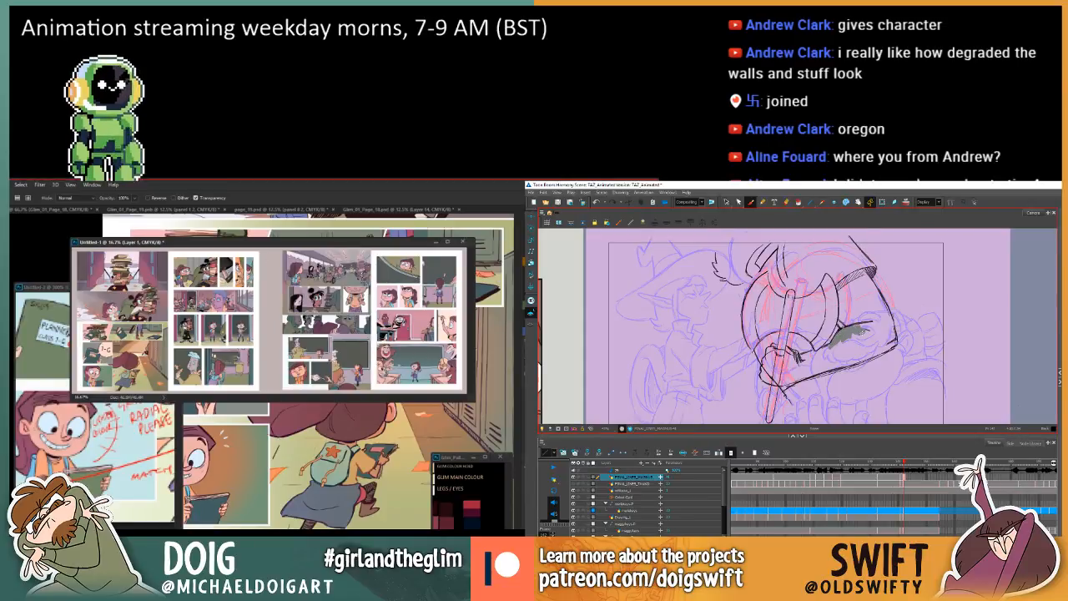
key("ctrl+z")
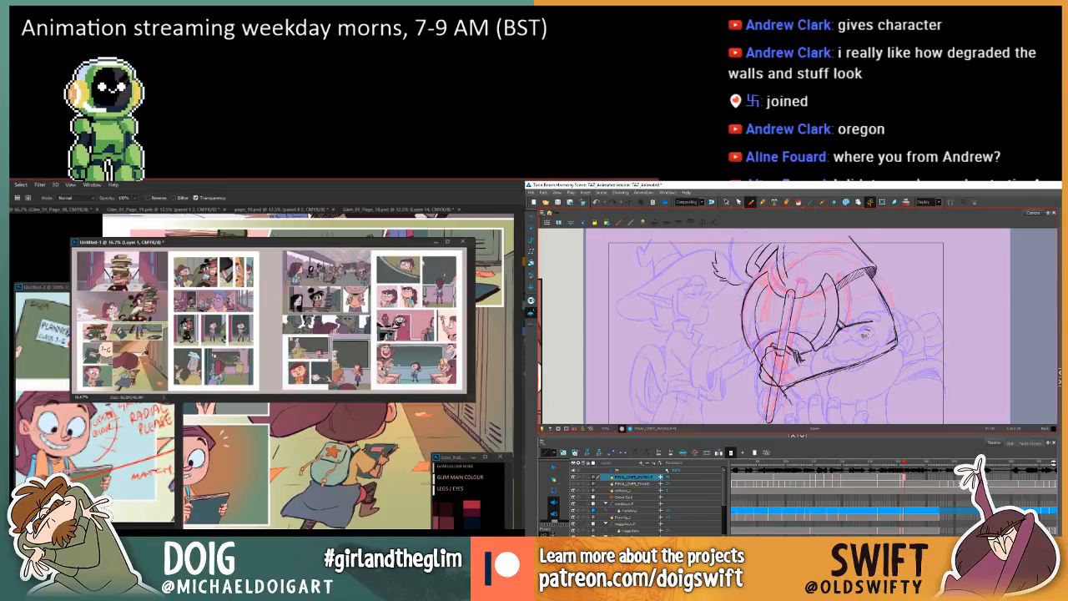
key("ctrl+z")
left_click_drag(867, 332, 885, 344)
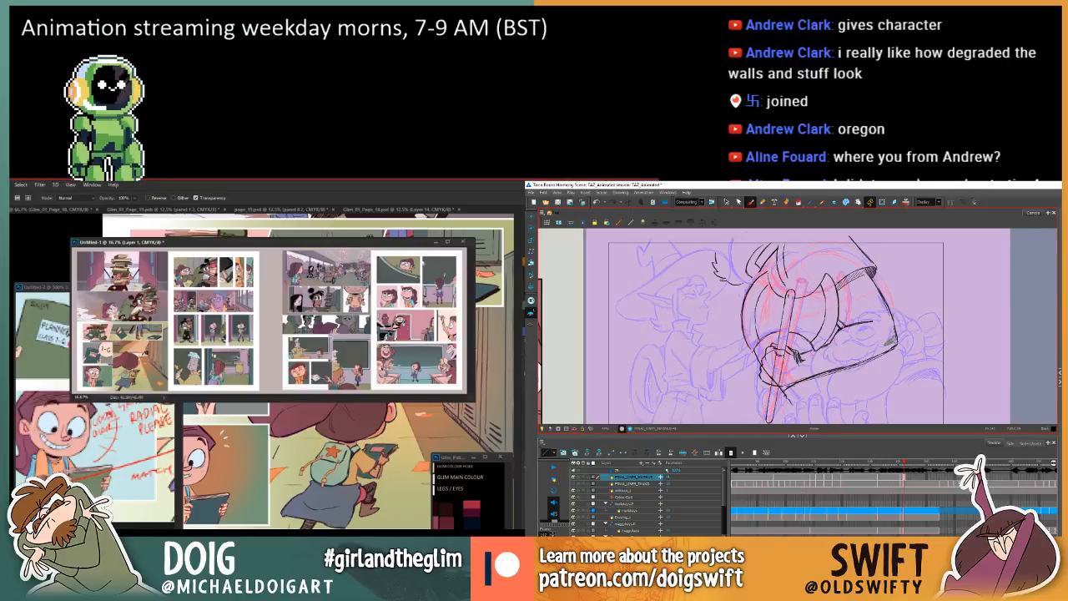
key("ctrl+z")
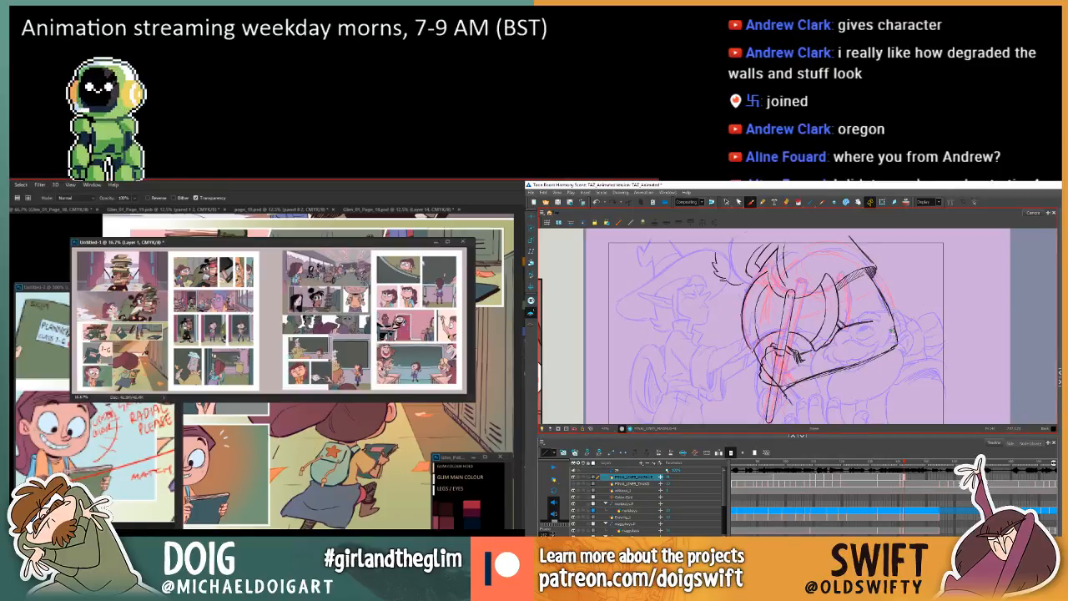
left_click_drag(894, 324, 890, 343)
key("ctrl+z")
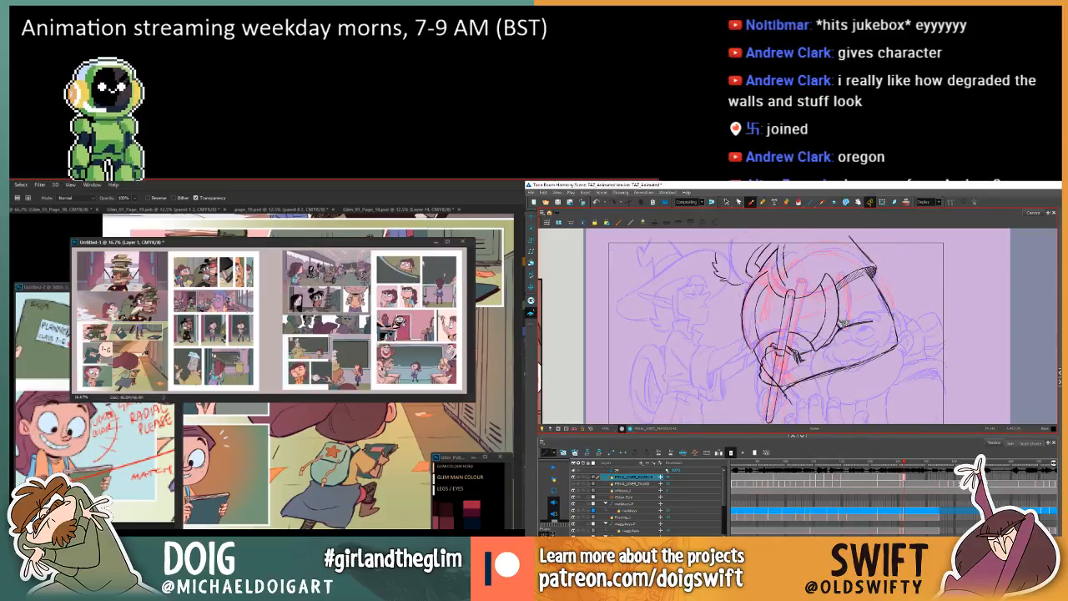
mouse_move(876, 302)
left_mouse_down()
mouse_move(888, 318)
mouse_move(874, 296)
left_mouse_up()
key("ctrl+z")
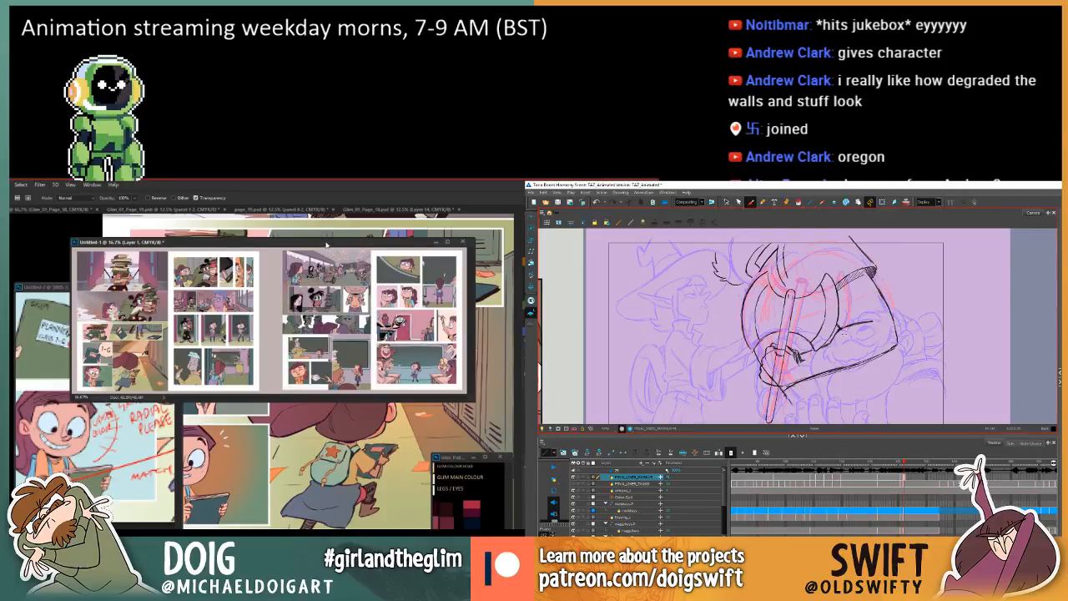
In Photoshop, move the page overview window off the page and minimise the annotated notes window, flipping Harmony drawings in between.
left_click_drag(326, 245, 332, 254)
left_click_drag(843, 334, 847, 332)
left_click_drag(331, 255, 10, 269)
left_click_drag(846, 332, 853, 330)
left_click_drag(10, 269, 0, 269)
left_click_drag(852, 329, 872, 324)
key("ctrl+z")
key("comma")
key("period")
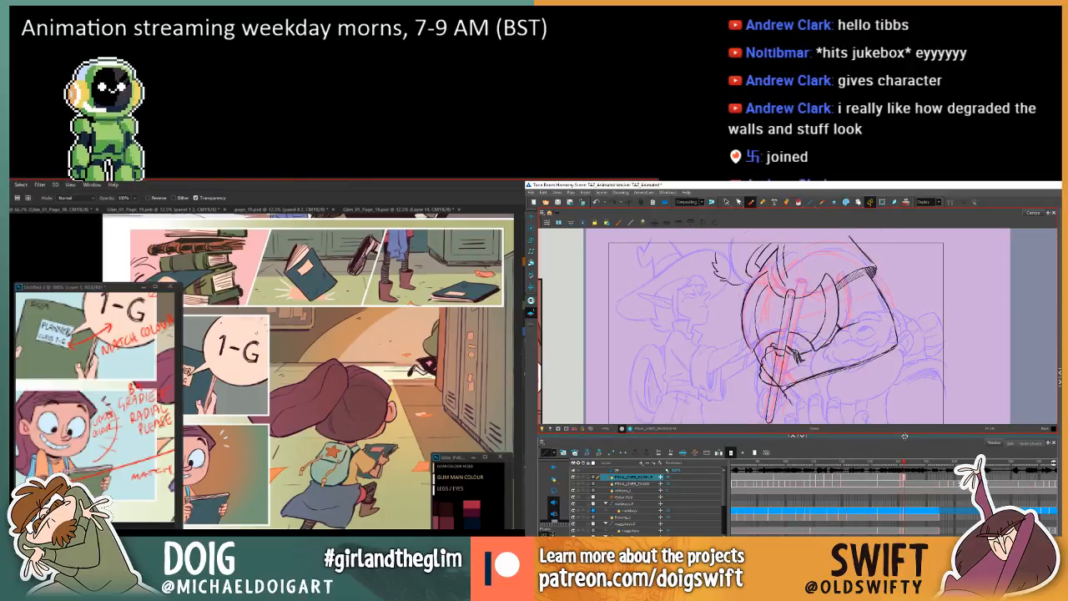
key("comma")
key("period")
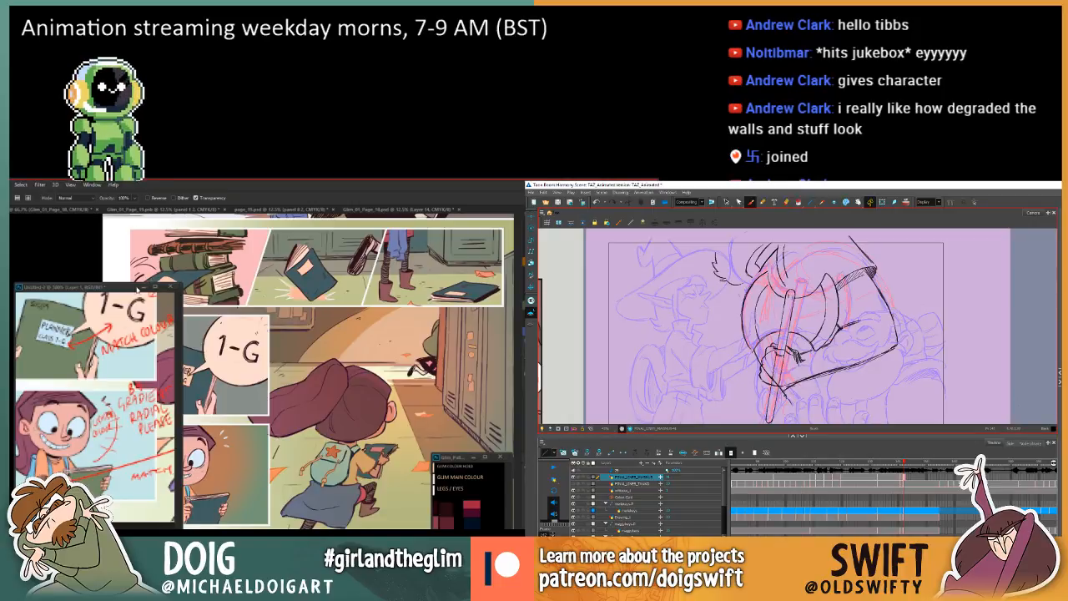
left_click_drag(142, 288, 87, 300)
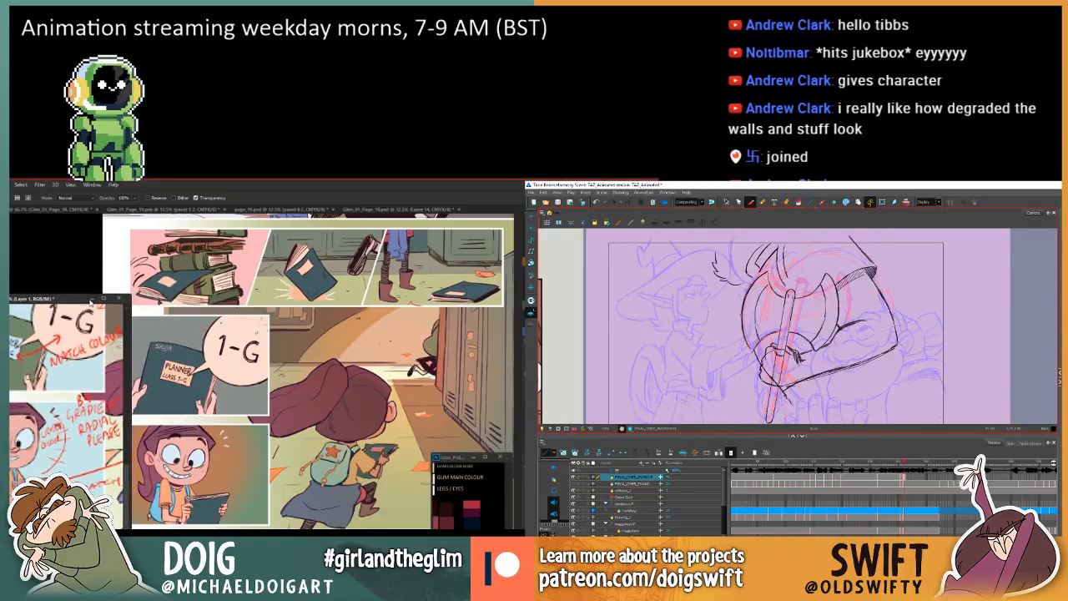
left_click(92, 302)
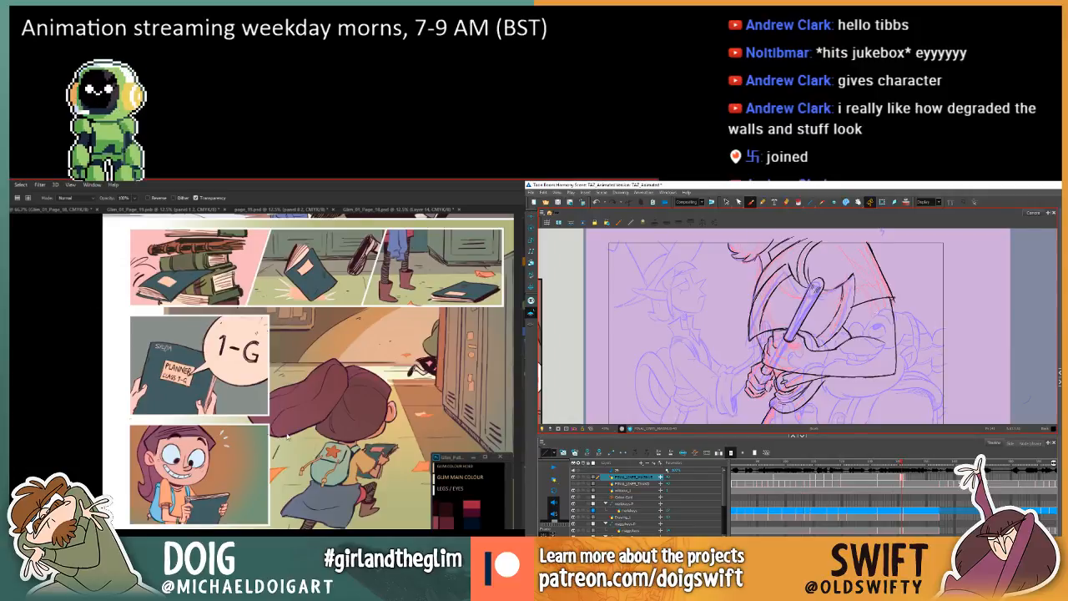
Rework the short lines where the forearm meets the axe blade in Harmony and compare them with the preceding drawing.
key("period")
mouse_move(845, 330)
left_mouse_down()
mouse_move(870, 321)
mouse_move(849, 327)
left_mouse_up()
key("ctrl+z")
key("comma")
key("period")
key("comma")
key("period")
In Photoshop, adjust the lightness and slightly lower the saturation of the selected girl panel background with Hue/Saturation, flipping Harmony drawings in between.
key("ctrl+u")
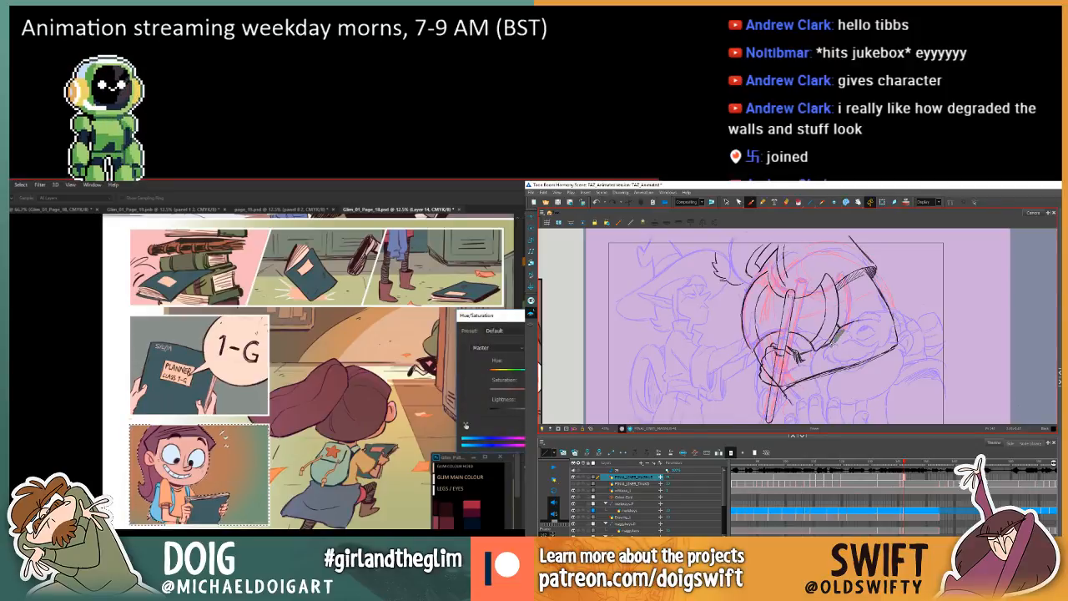
left_click_drag(523, 410, 525, 411)
key("comma")
key("period")
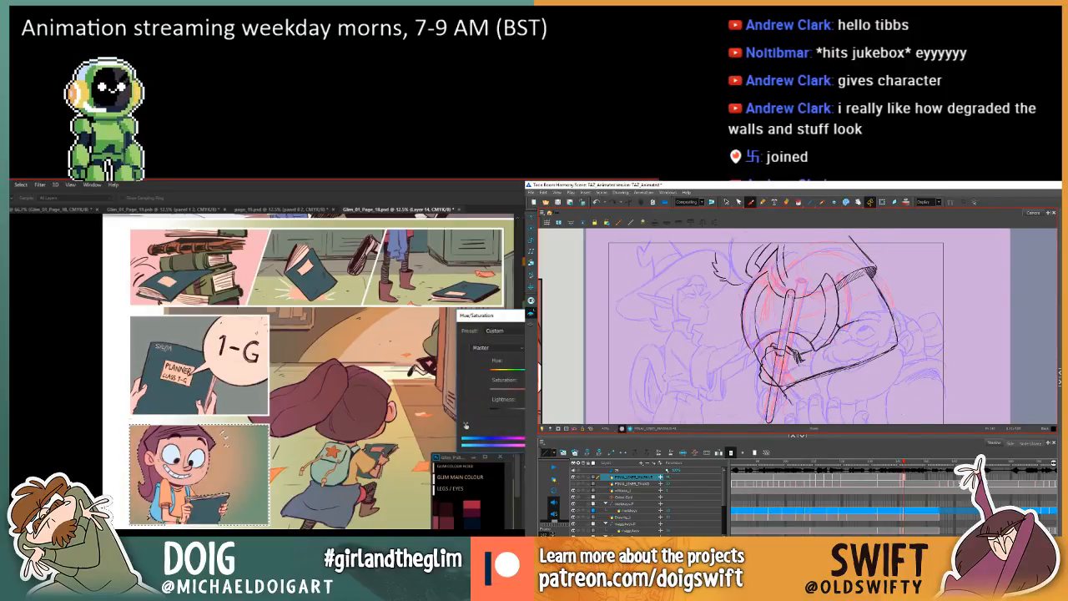
key("comma")
key("period")
key("comma")
key("period")
left_click_drag(524, 392, 520, 392)
key("comma")
key("period")
key("comma")
key("period")
key("comma")
key("period")
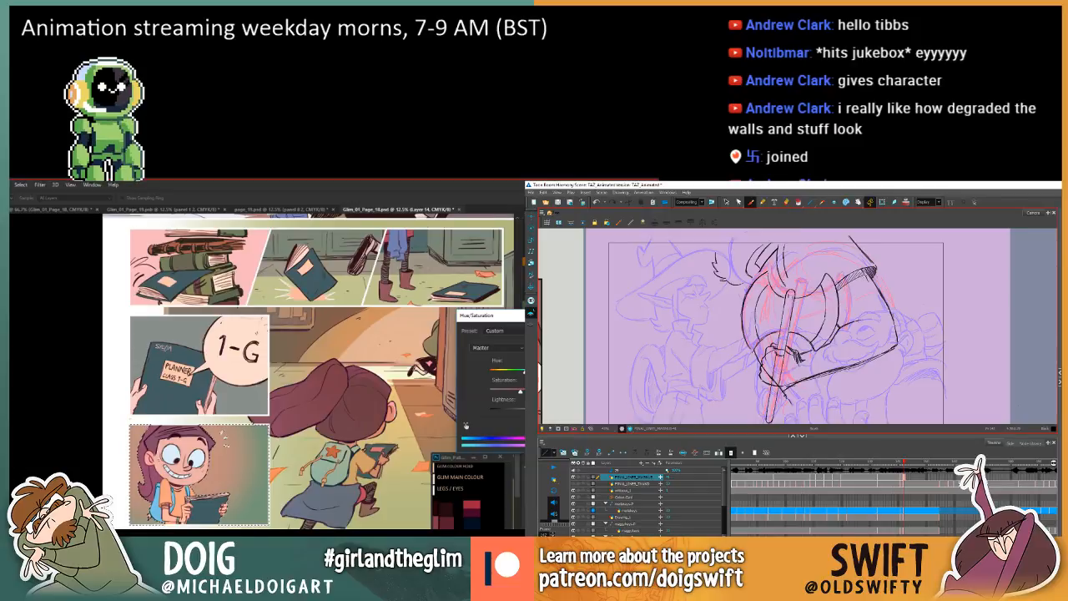
Draw a new outer arm line just inside the old contour down to the elbow, nudging the girl panel's hue in Photoshop in between.
left_click_drag(864, 272, 879, 308)
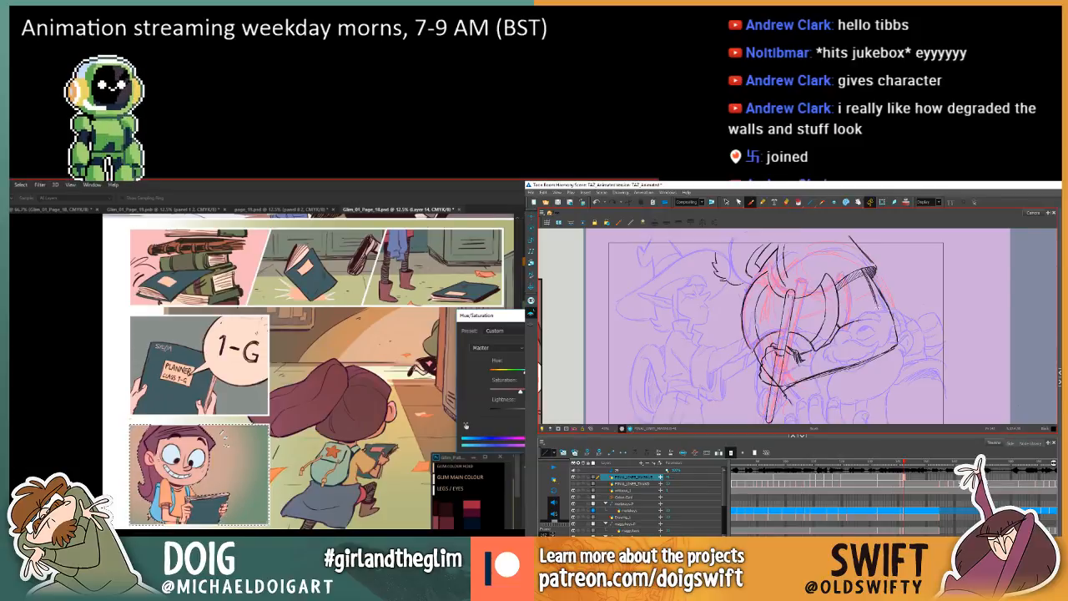
left_click_drag(524, 372, 526, 372)
left_click_drag(875, 299, 885, 344)
key("comma")
key("period")
key("comma")
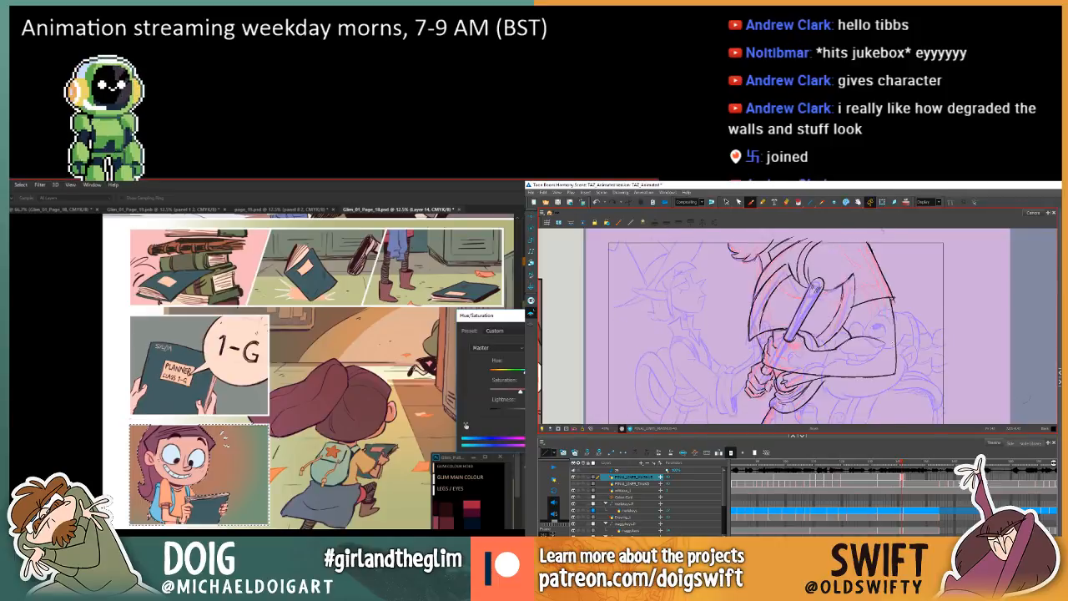
key("period")
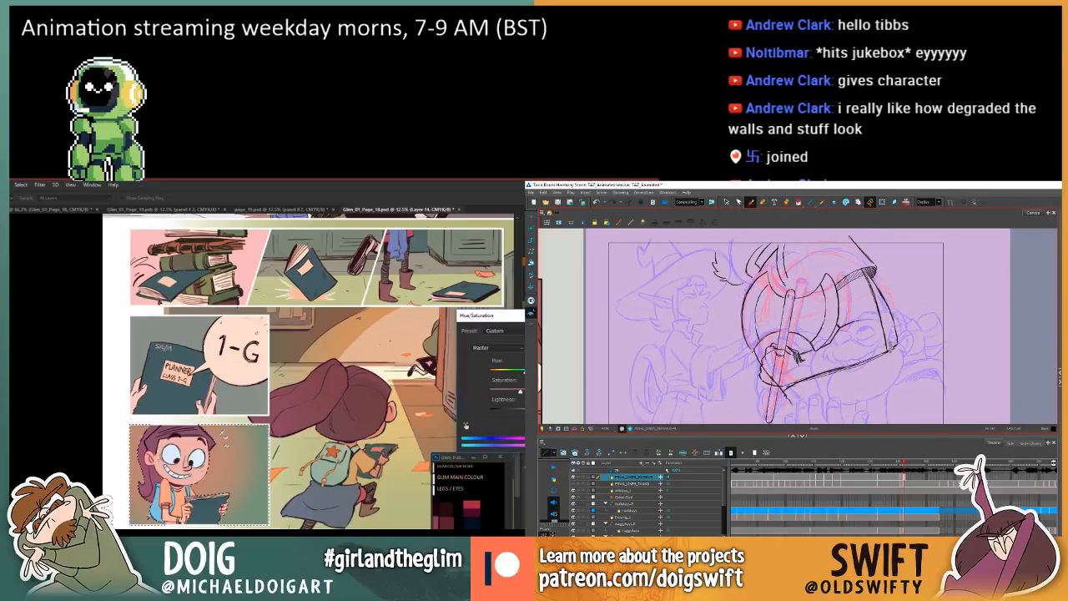
Erase the old outer arm contour from the elbow up to the shoulder band and compare with the preceding drawing.
mouse_move(892, 345)
left_mouse_down()
mouse_move(883, 289)
mouse_move(890, 345)
mouse_move(871, 274)
left_mouse_up()
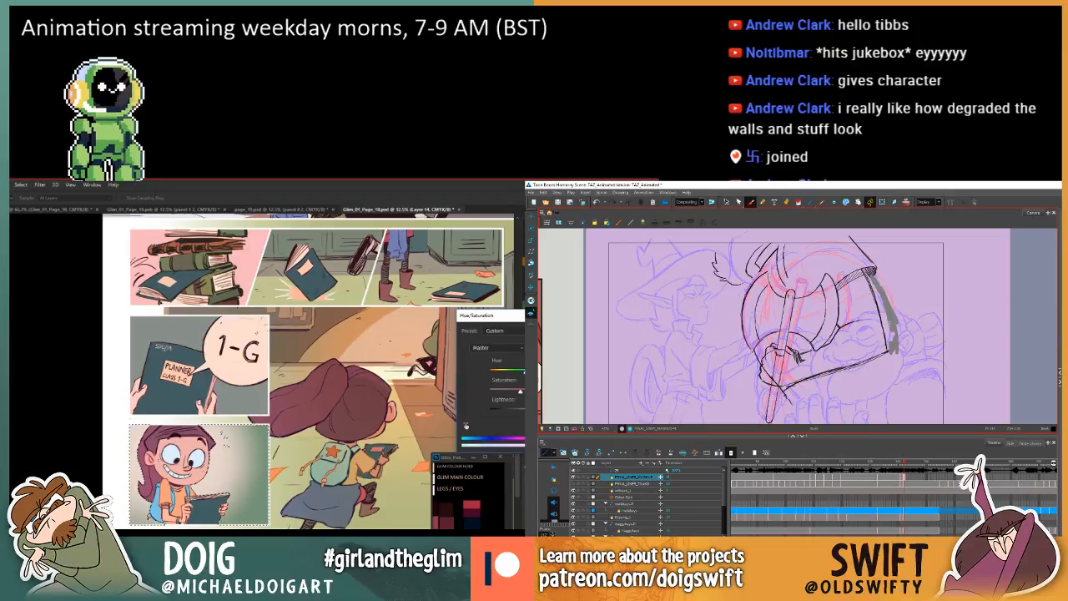
key("ctrl+z")
key("comma")
key("period")
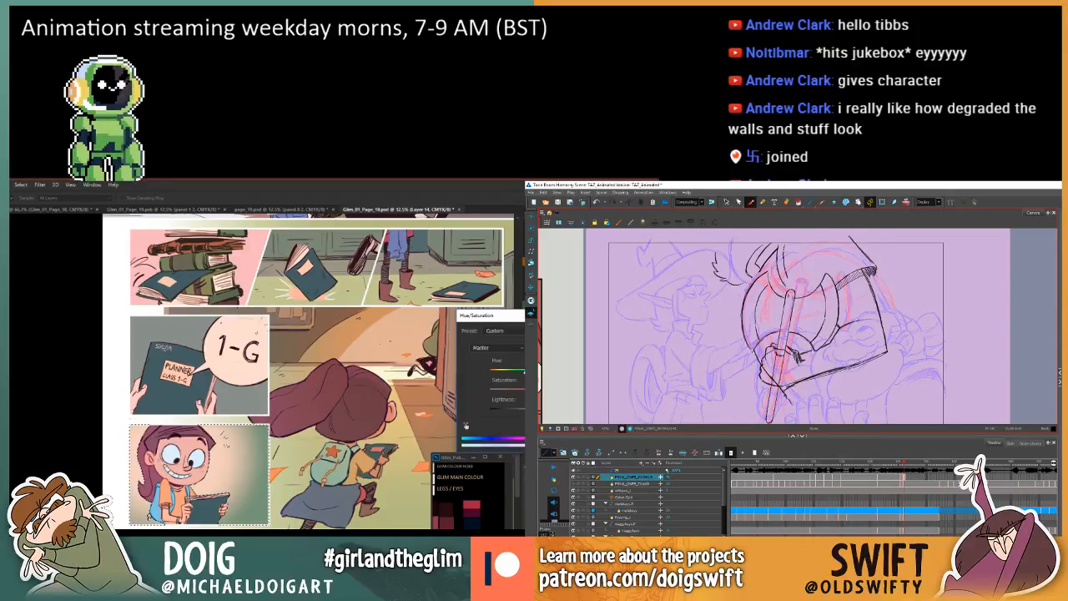
Strengthen the forearm's lower contour near the wrist in Harmony, compare it with the preceding drawing and save the scene.
key("comma")
key("period")
key("comma")
key("period")
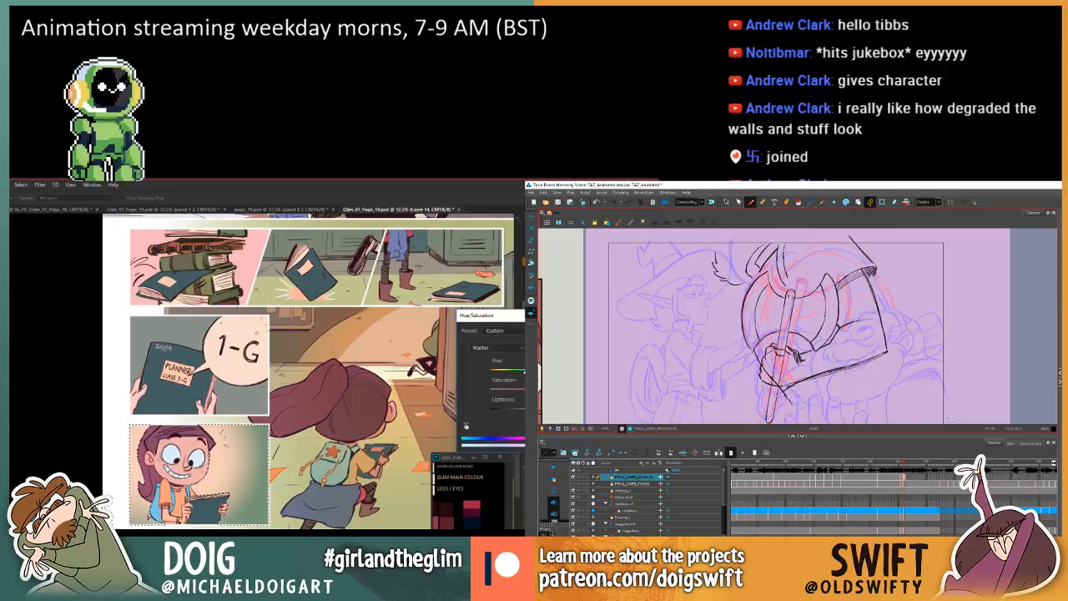
key("comma")
key("period")
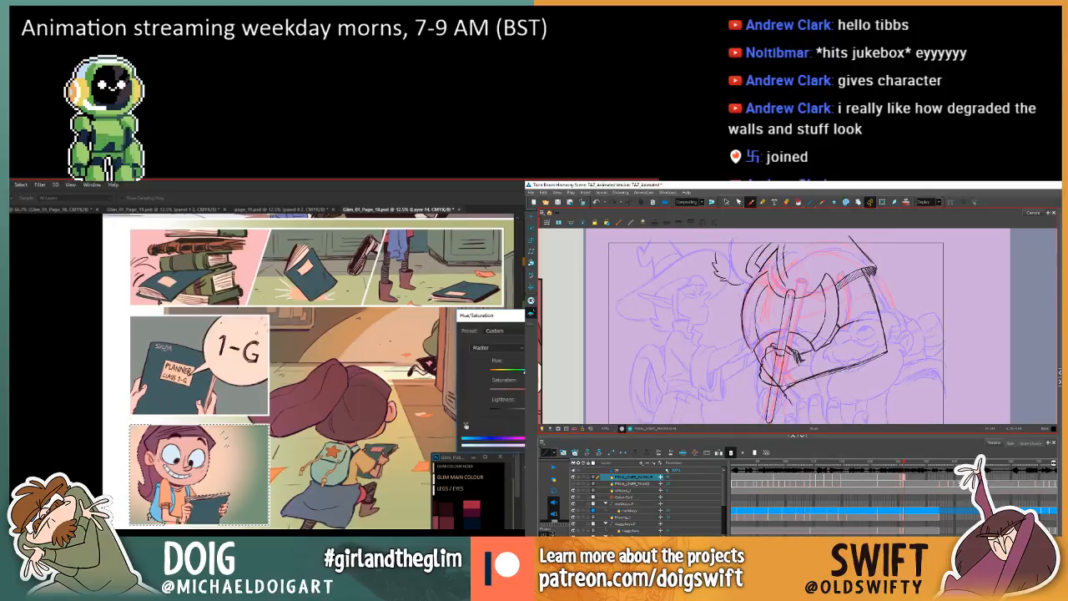
left_click_drag(796, 384, 844, 368)
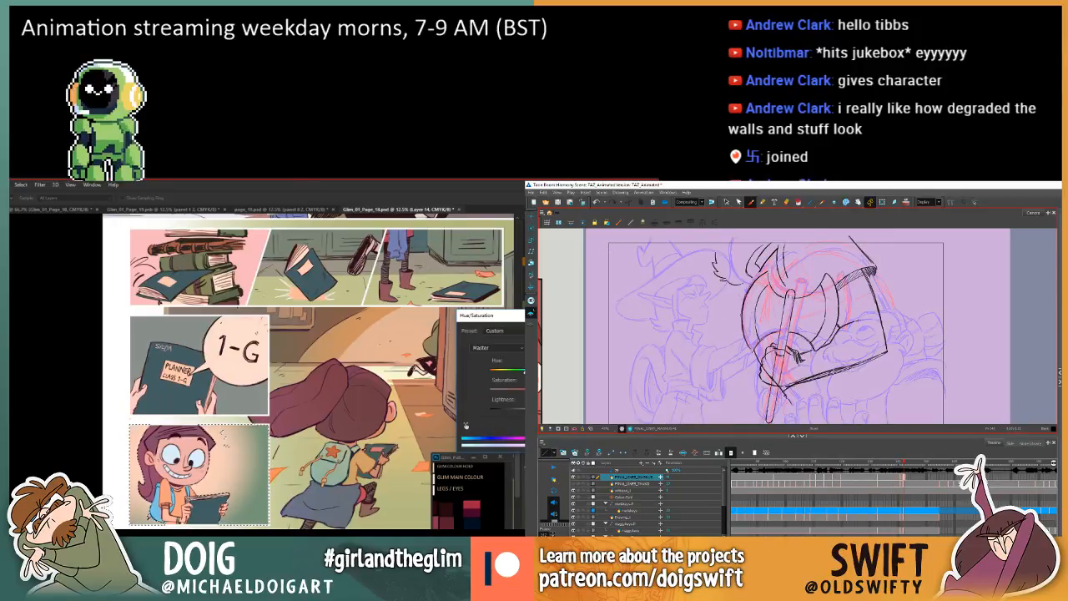
key("comma")
key("period")
key("comma")
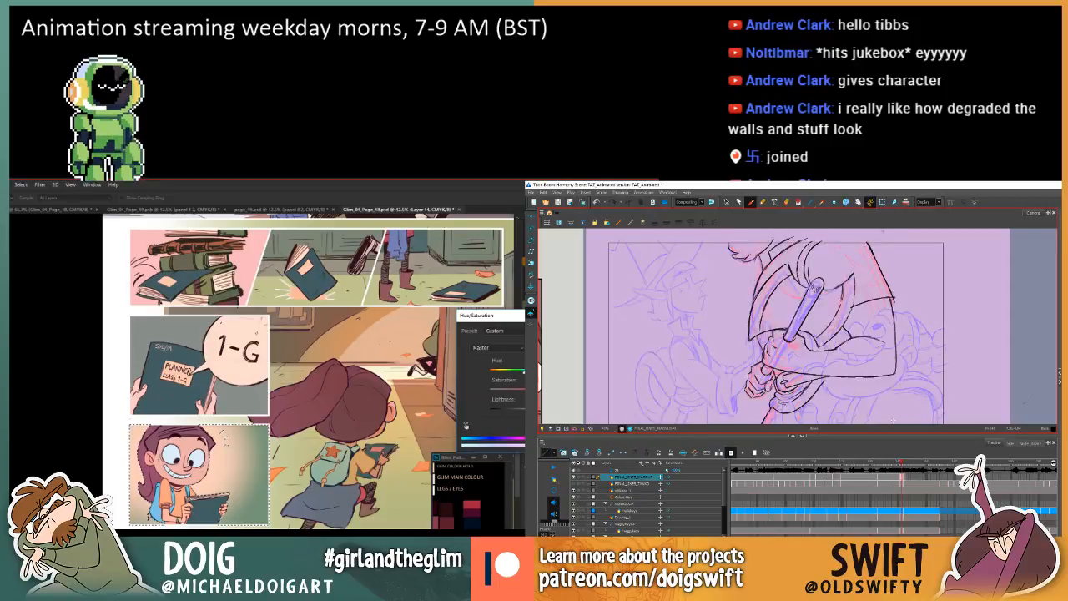
key("period")
key("ctrl+s")
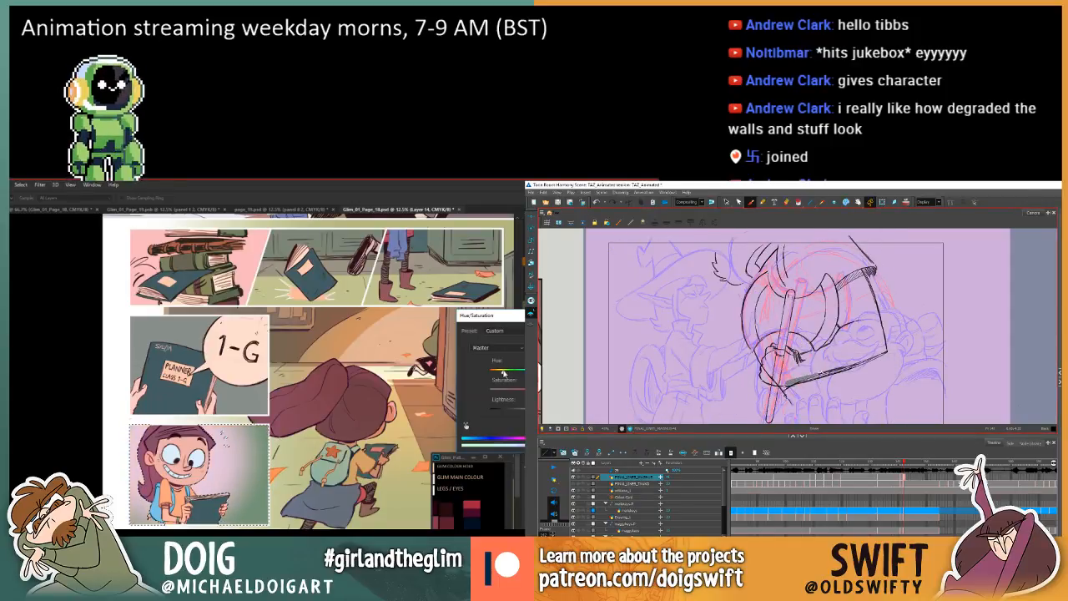
In Photoshop, shift the hue of the selected girl panel background to a salmon pink with Hue/Saturation.
left_click_drag(503, 372, 515, 372)
key("comma")
key("period")
In Harmony, erase the rough strokes along the forearm's lower contour and compare the drawing with the preceding one.
left_click_drag(785, 384, 856, 365)
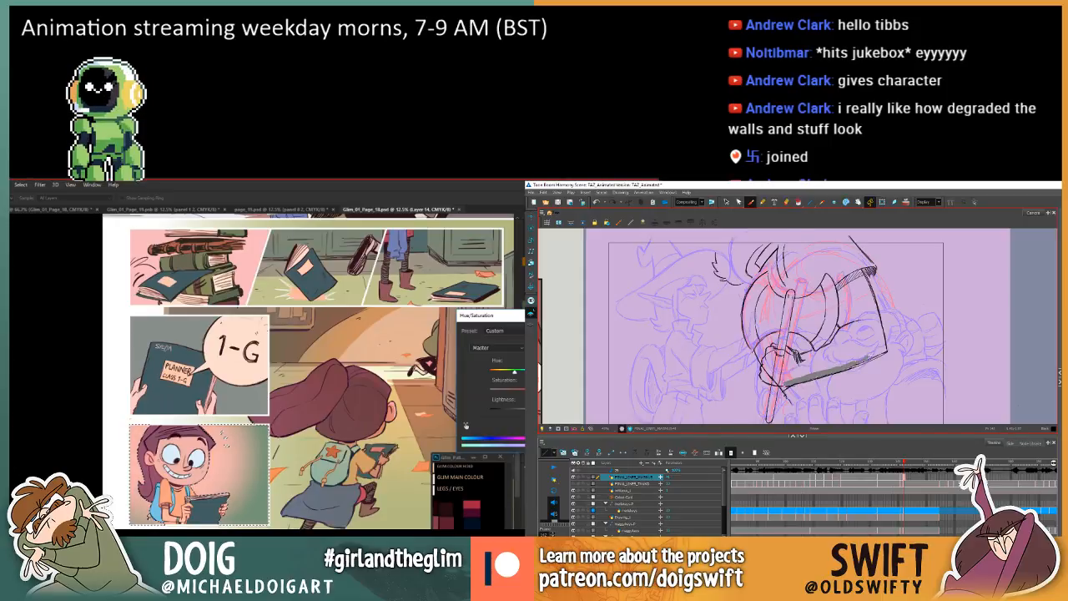
key("comma")
key("period")
key("comma")
key("period")
key("comma")
key("period")
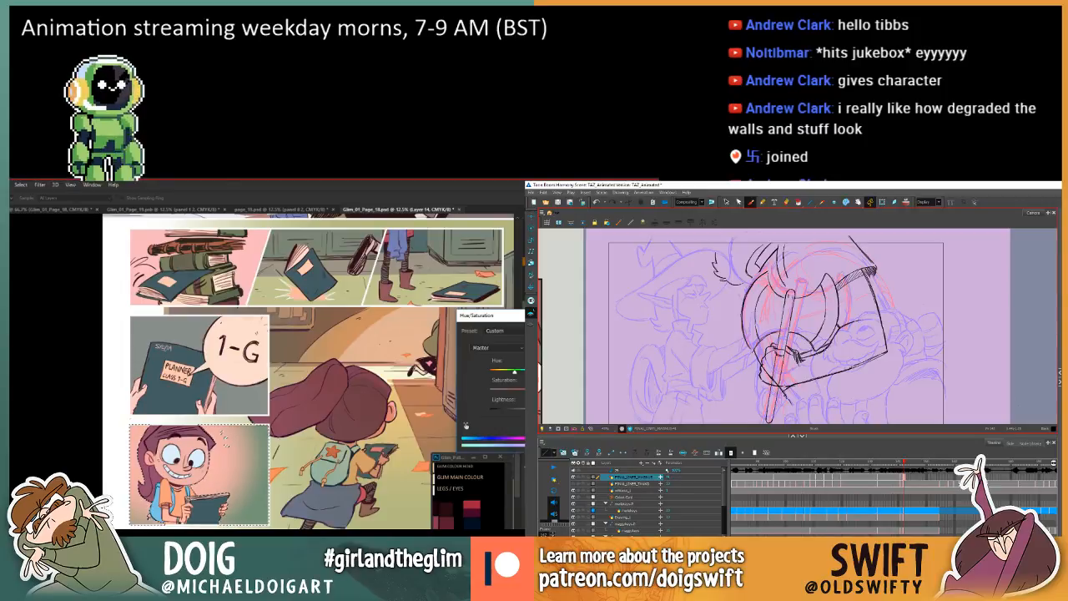
key("comma")
key("period")
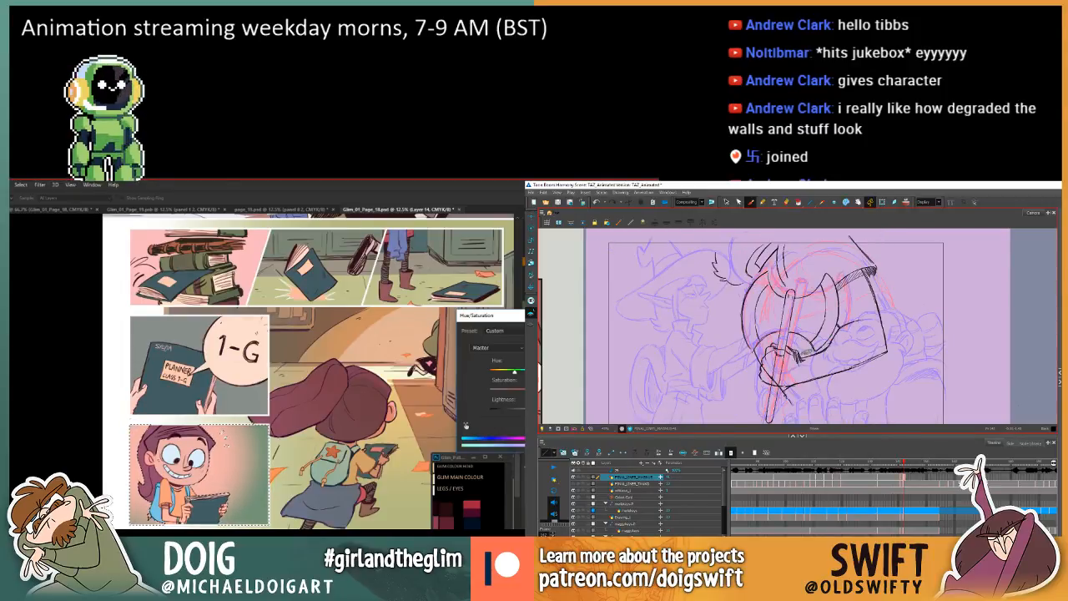
Apply the Hue/Saturation change to the girl panel in Photoshop, compare it with the previous state and clear the selection.
key("Return")
key("ctrl+z")
key("ctrl+z")
key("ctrl+d")
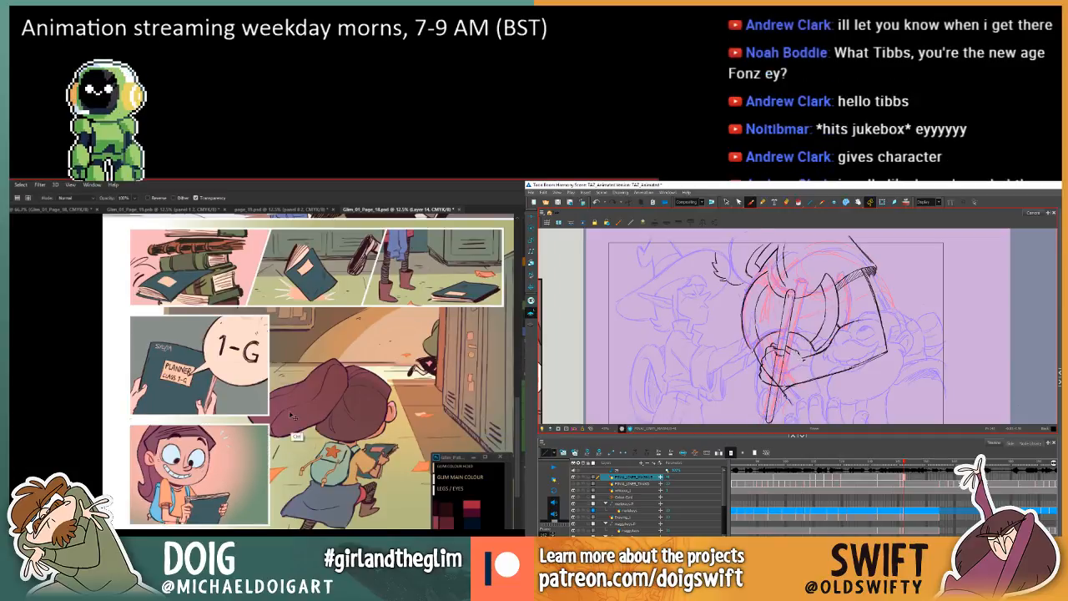
Try a grainy orange brush stroke on the girl panel's background beside her face and undo it.
key("ctrl+plus")
key("ctrl+plus")
key("ctrl+plus")
key("comma")
key("period")
key("comma")
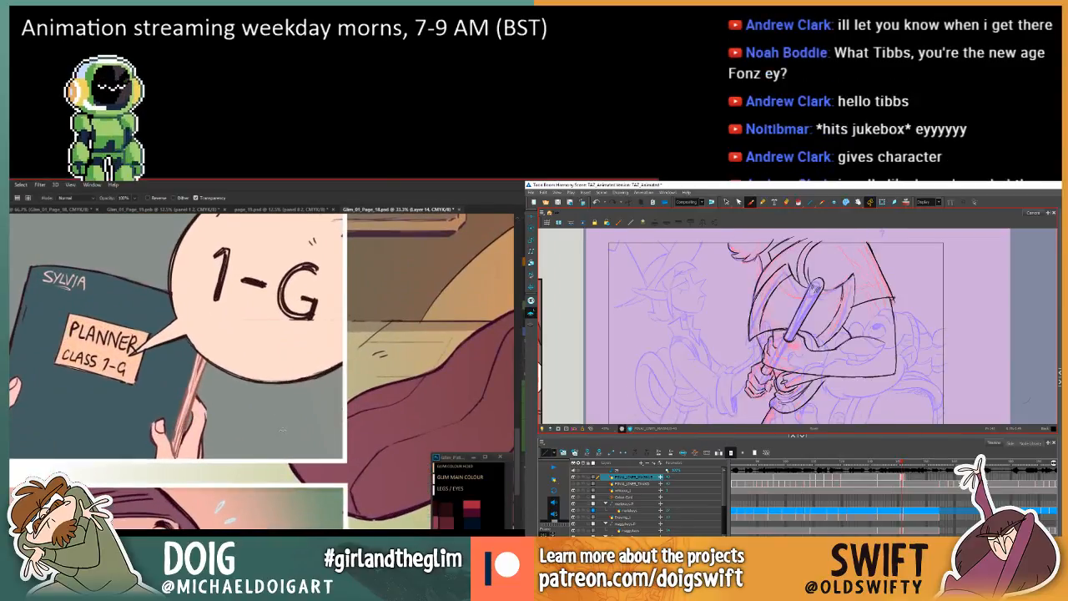
scroll(283, 428, "down", 5)
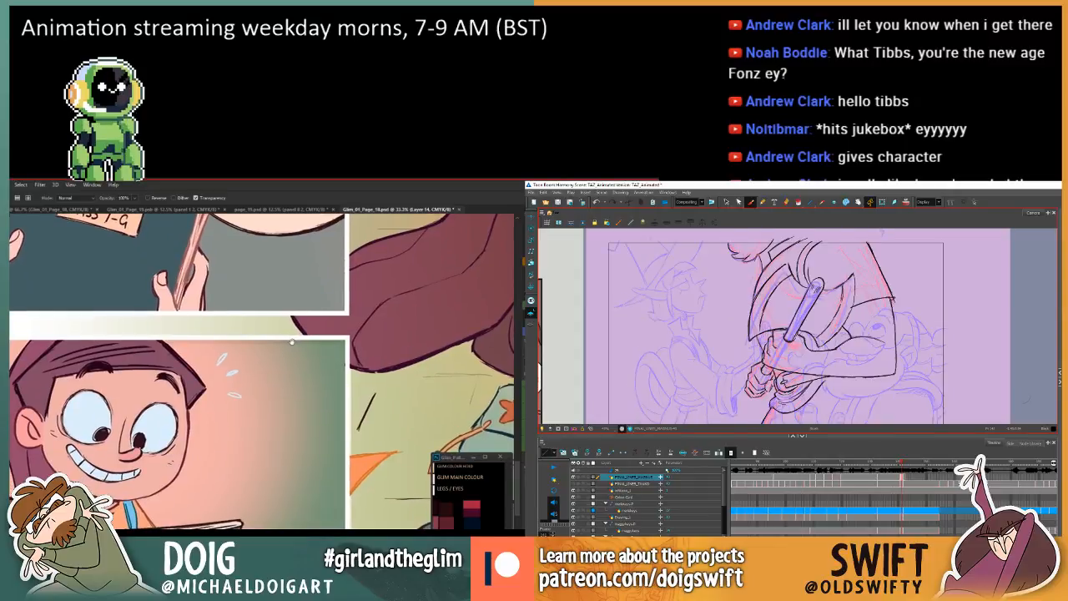
key("period")
key("b")
key("comma")
key("period")
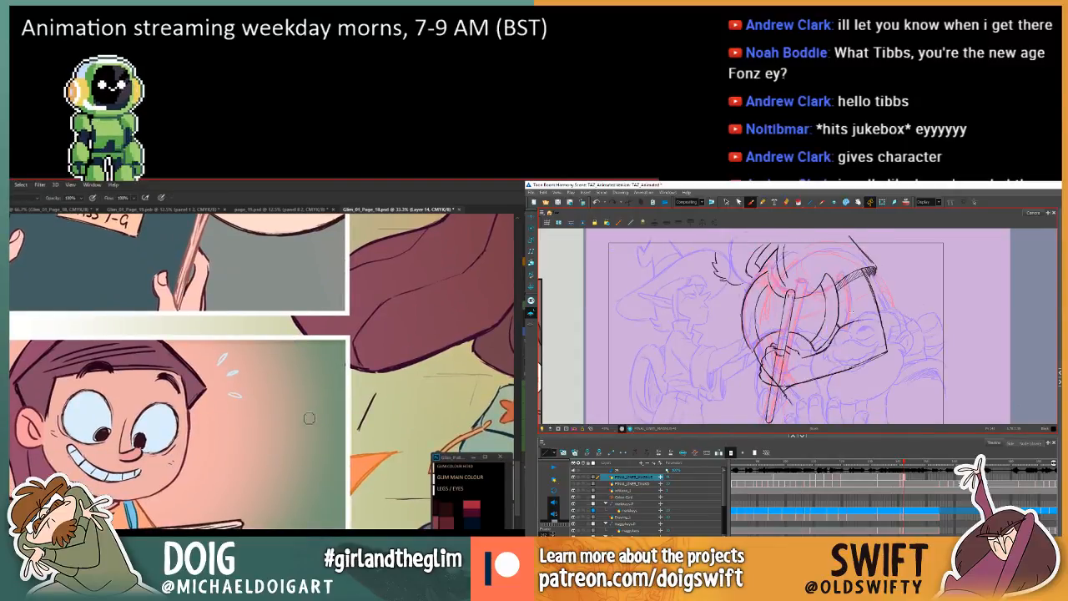
key("comma")
key("period")
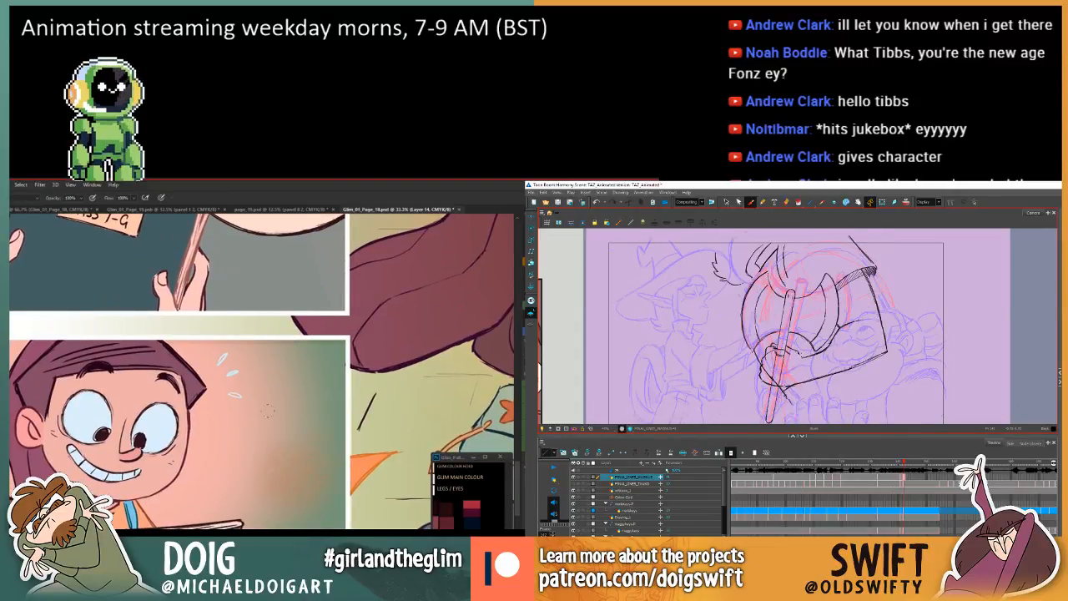
mouse_move(266, 409)
left_mouse_down()
mouse_move(241, 438)
mouse_move(281, 468)
left_mouse_up()
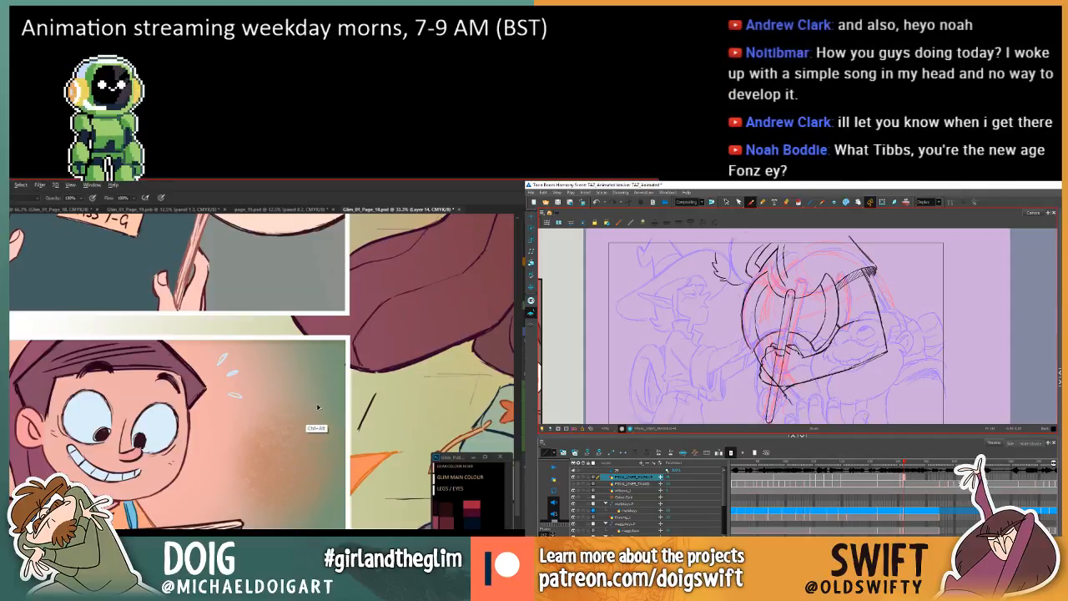
key("comma")
key("period")
key("ctrl+z")
Sample the pink of the girl panel's background beside her chin as the painting colour.
key("comma")
key("period")
key("i")
key("comma")
key("period")
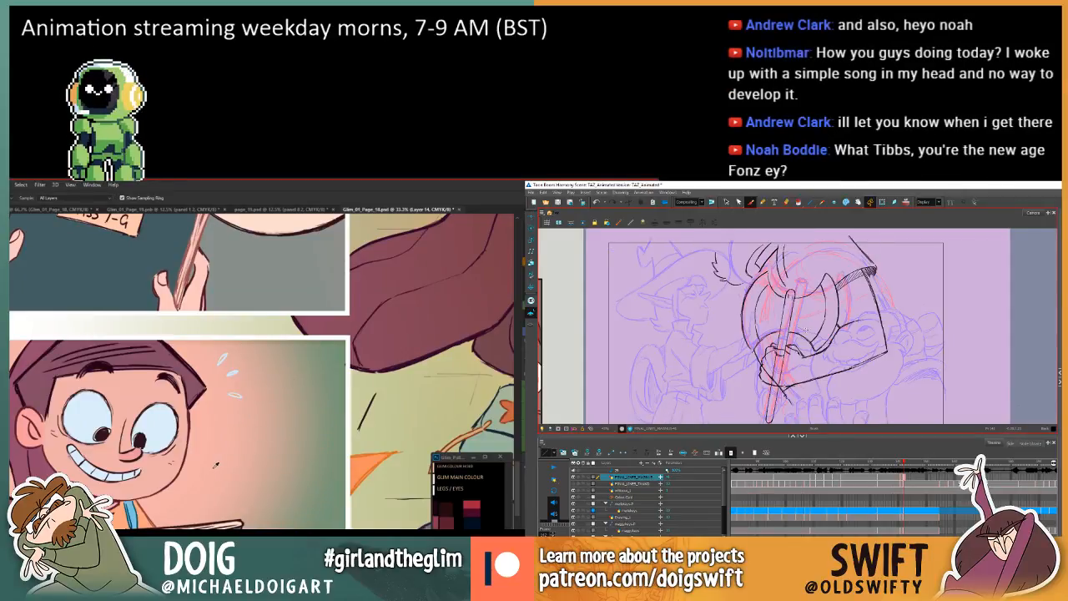
left_click(212, 468)
key("comma")
key("period")
Brush across the girl's book, undo the stroke and step further back to restore the panel's background selection.
key("ctrl+minus")
key("b")
key("comma")
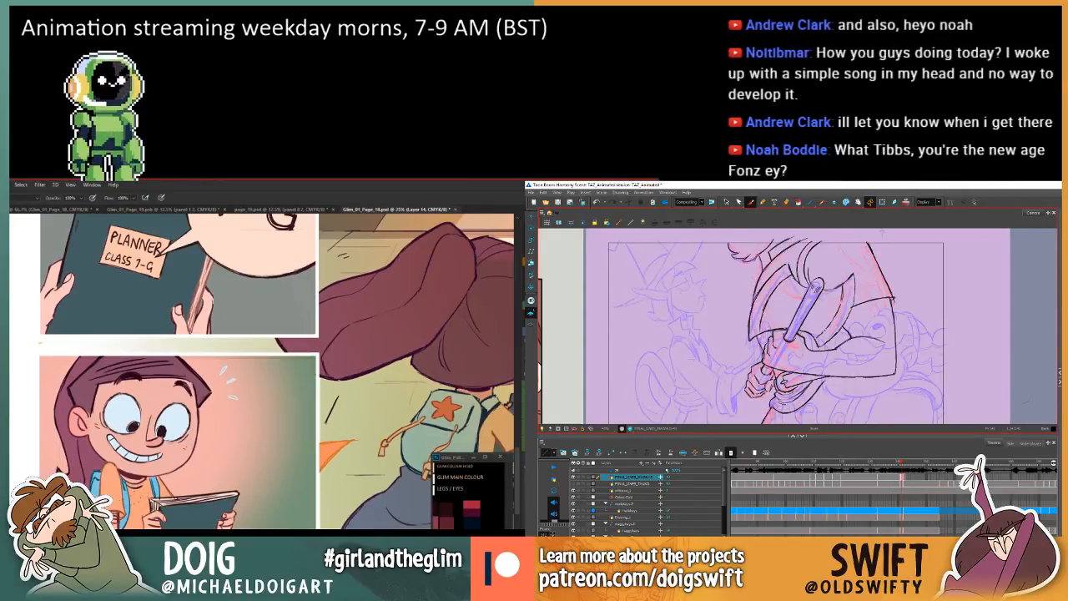
key("period")
left_click_drag(174, 518, 224, 505)
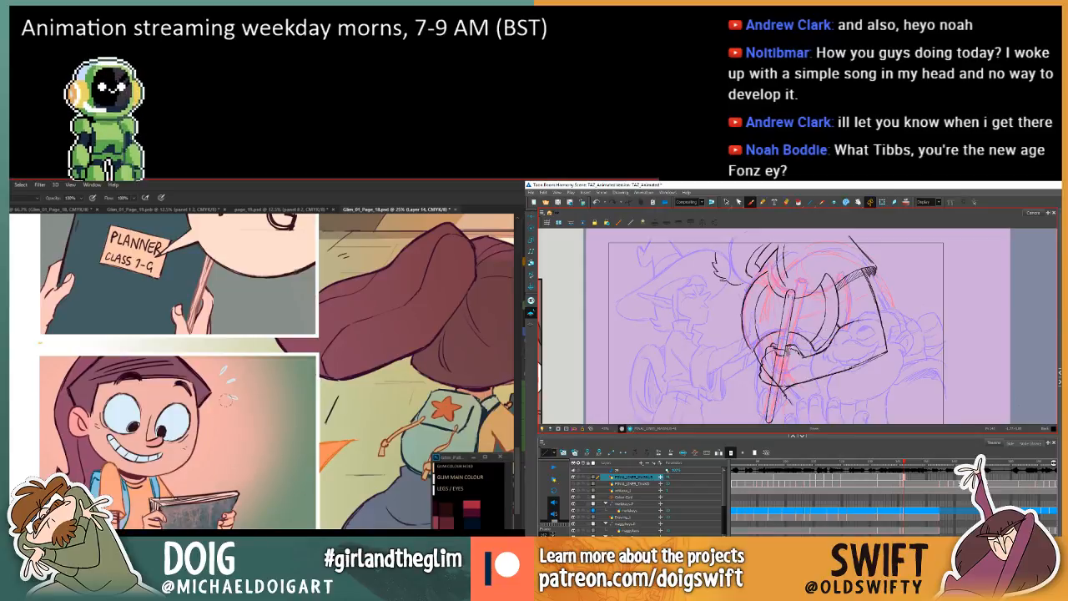
key("ctrl+alt+z")
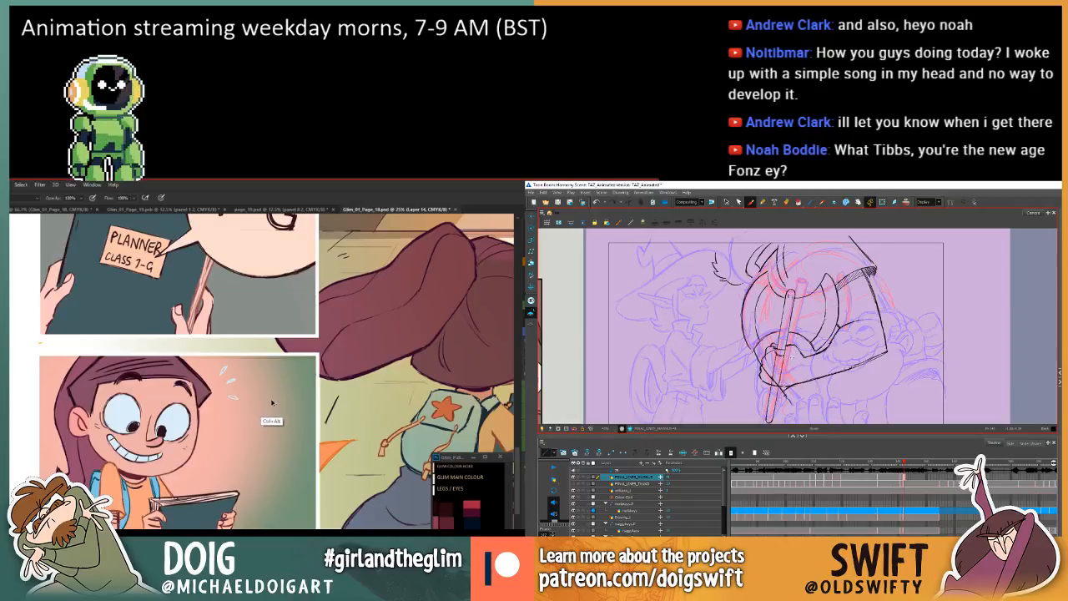
key("ctrl+alt+z")
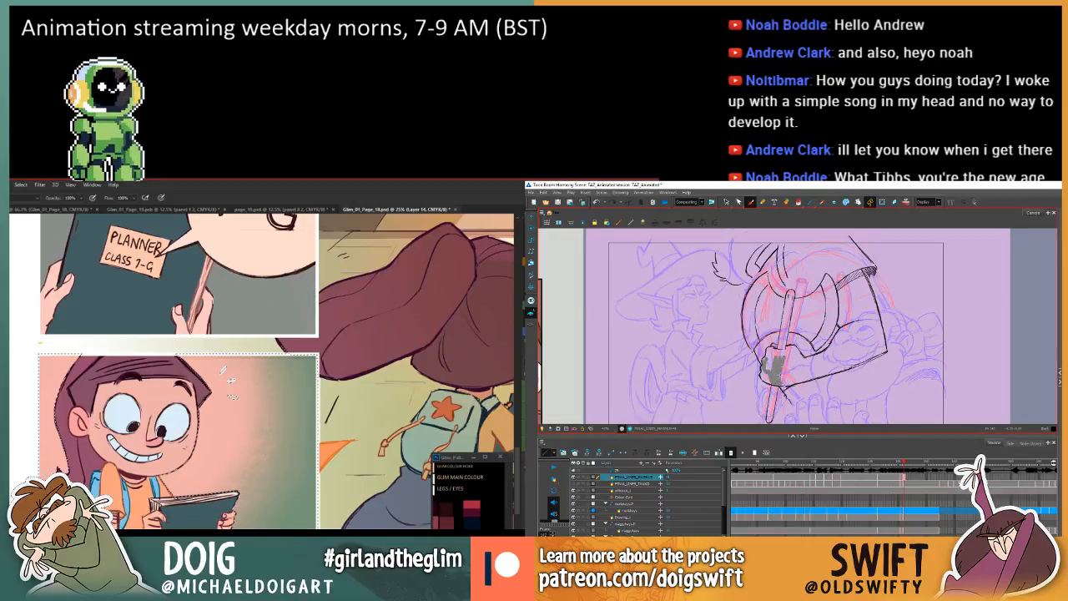
In Harmony, erase the finger lines inside the gripping hand and compare it with the preceding drawing.
left_click_drag(779, 377, 782, 362)
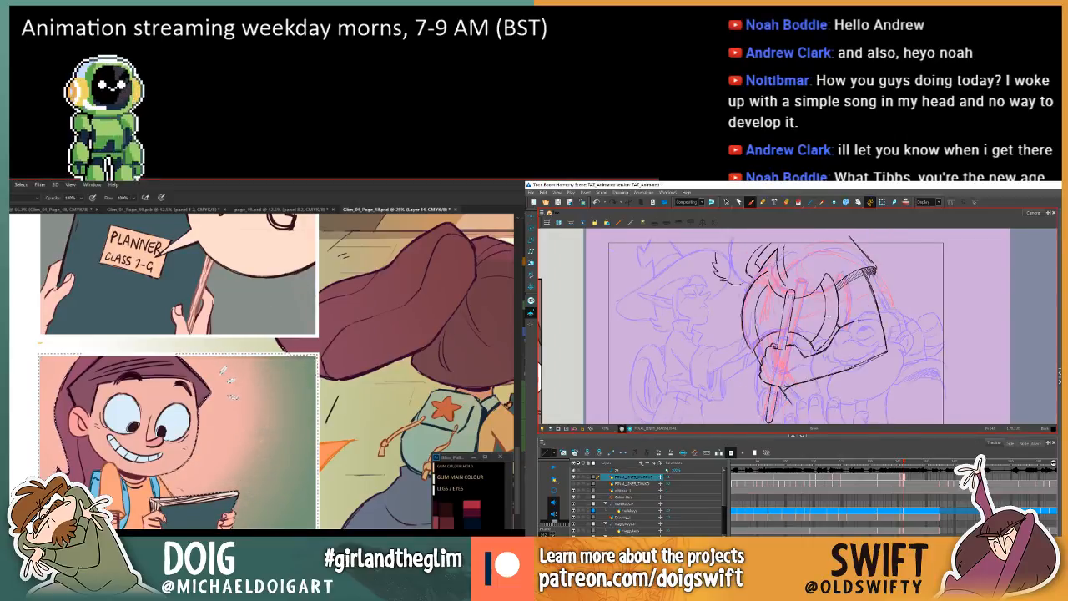
key("comma")
key("period")
key("comma")
key("period")
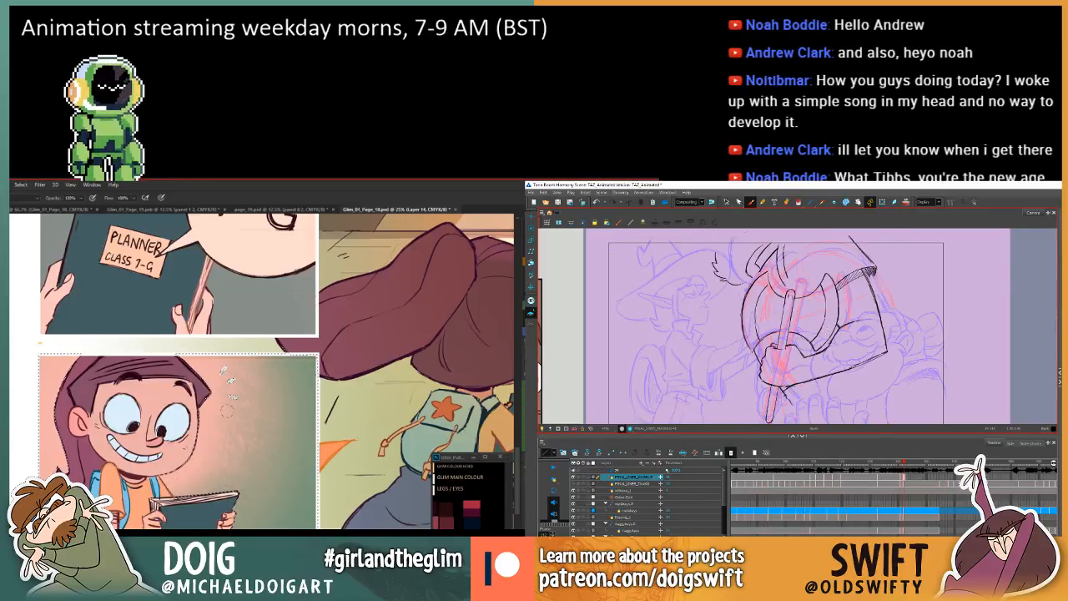
In Photoshop, sample background colours, brush grainy texture into the girl panel's pink-to-green transition and deselect, flipping Harmony drawings in between.
key("alt")
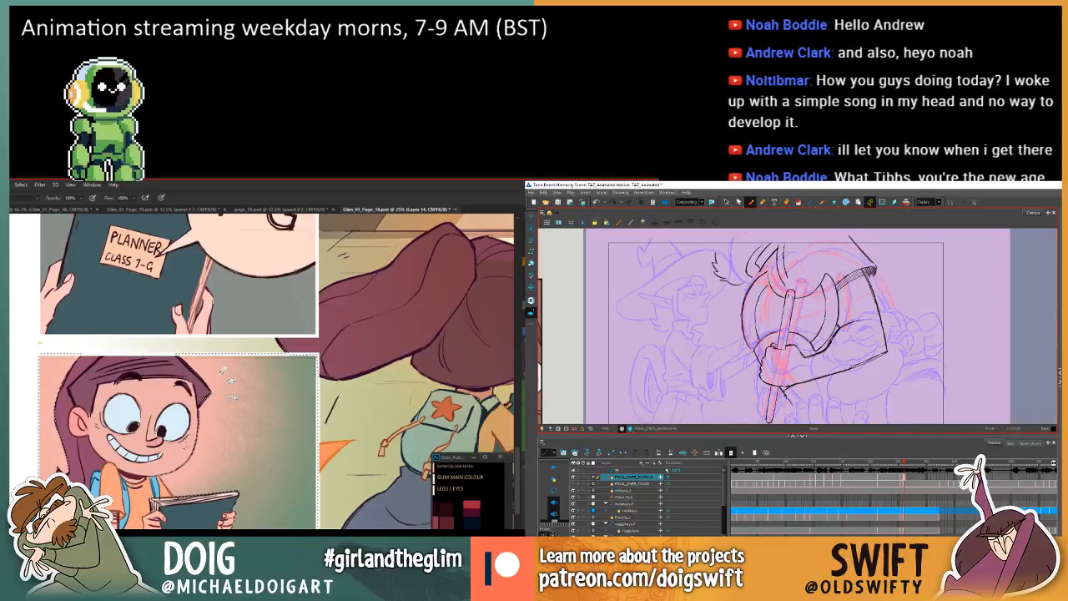
key("comma")
key("period")
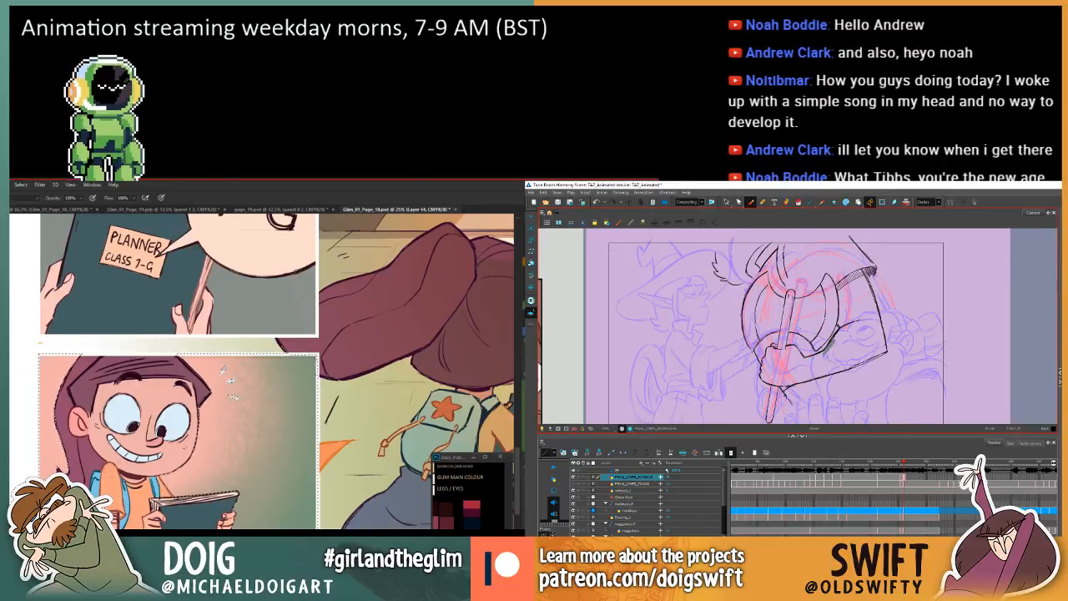
key("comma")
key("period")
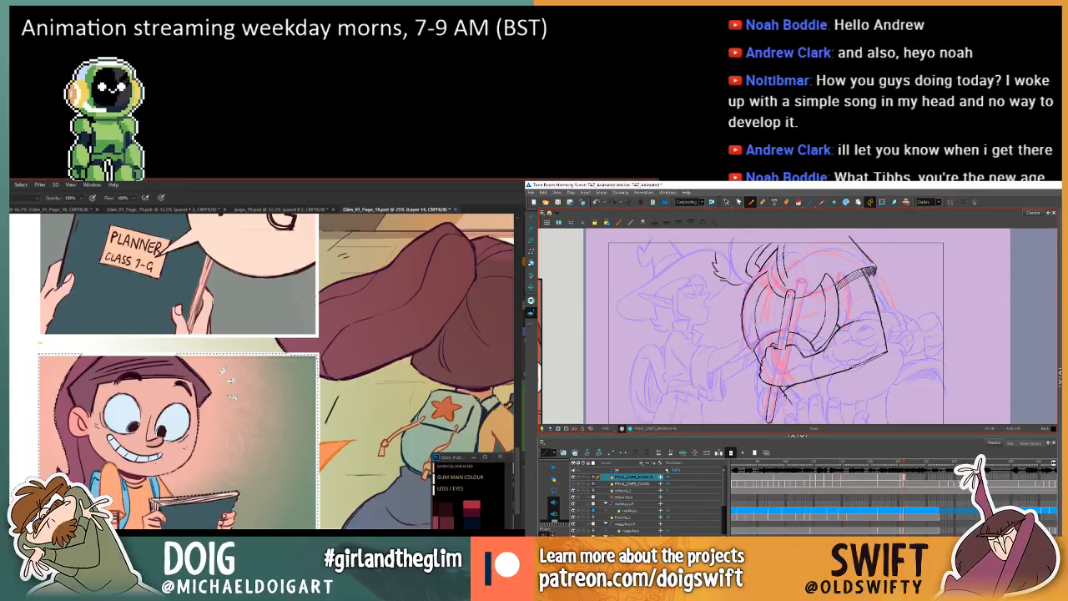
key("period")
key("ctrl+minus")
key("comma")
key("ctrl+minus")
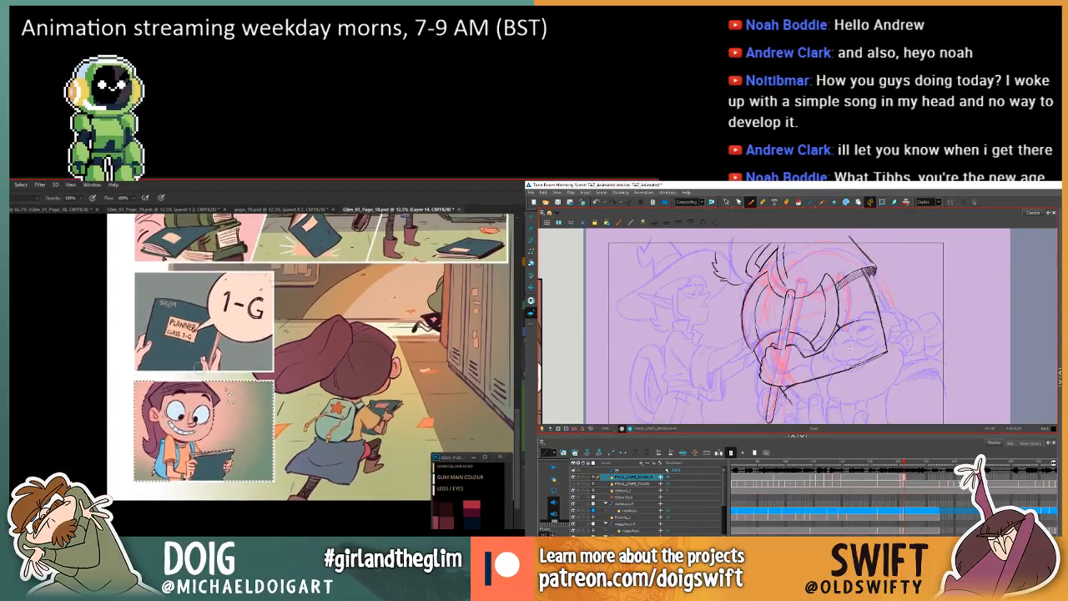
key("ctrl+d")
Compare the arm drawing with the preceding one in Harmony, and select the planner panel's colour layer, Layer 3 copy, in Photoshop.
key("comma")
key("period")
key("comma")
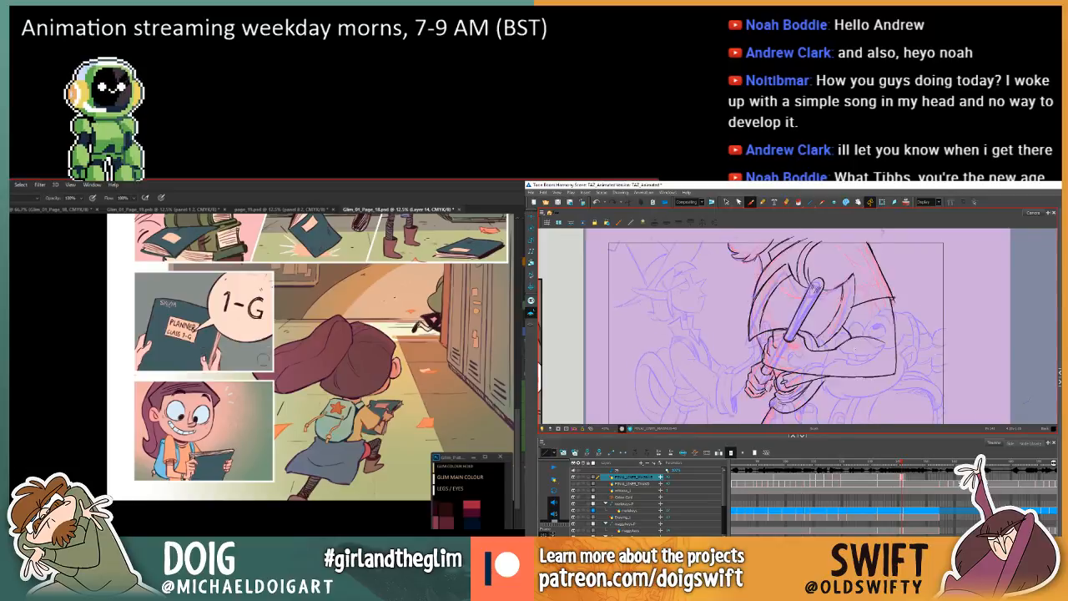
key("period")
key("comma")
key("period")
mouse_move(217, 402)
left_mouse_down()
mouse_move(138, 448)
mouse_move(164, 427)
mouse_move(218, 451)
left_mouse_up()
key("comma")
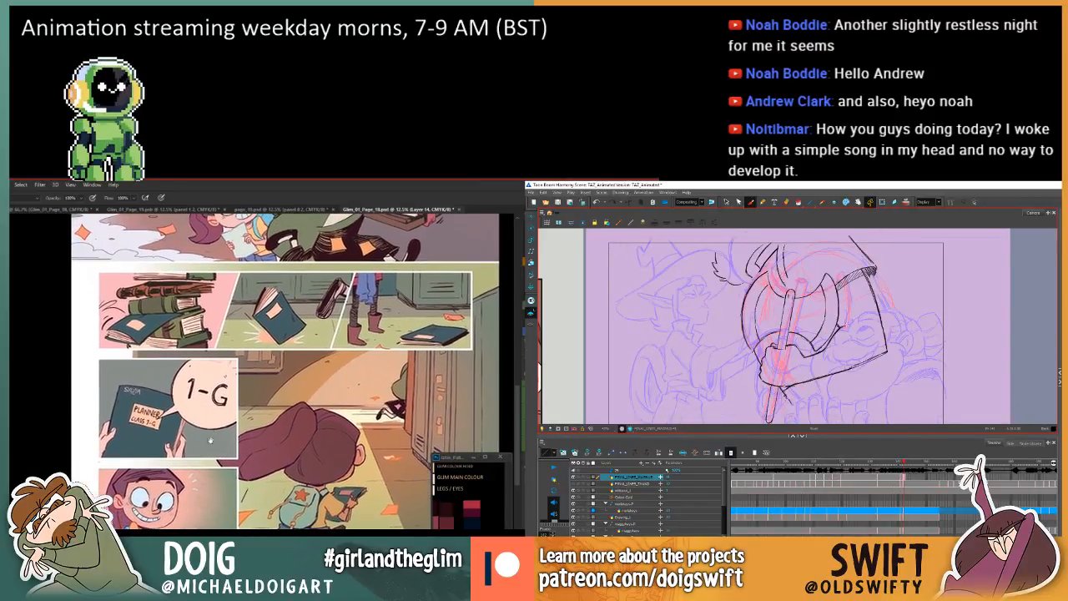
left_click(219, 451, "ctrl")
key("comma")
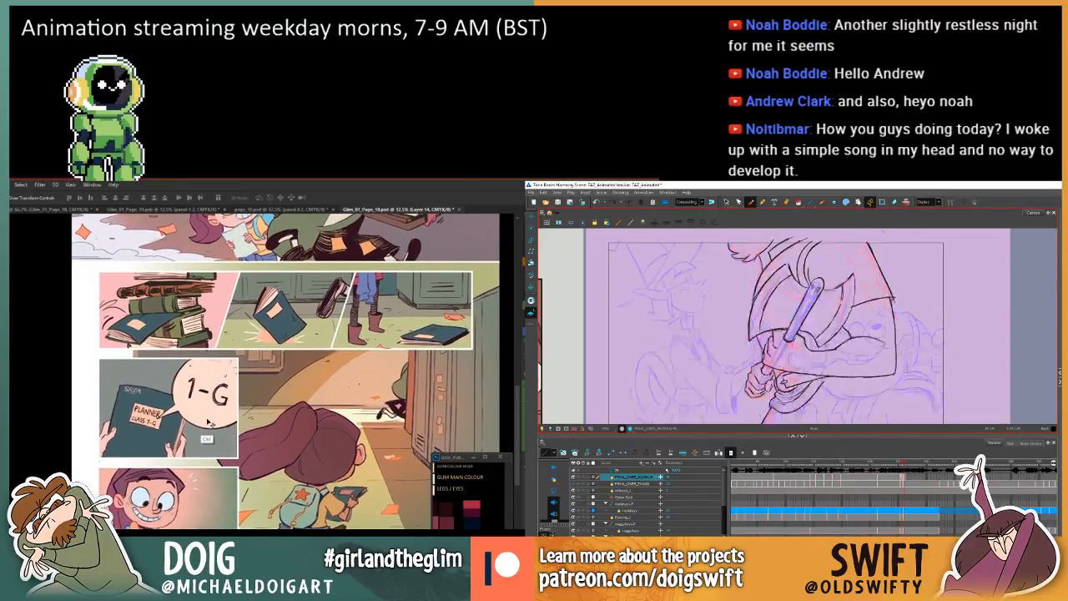
key("period")
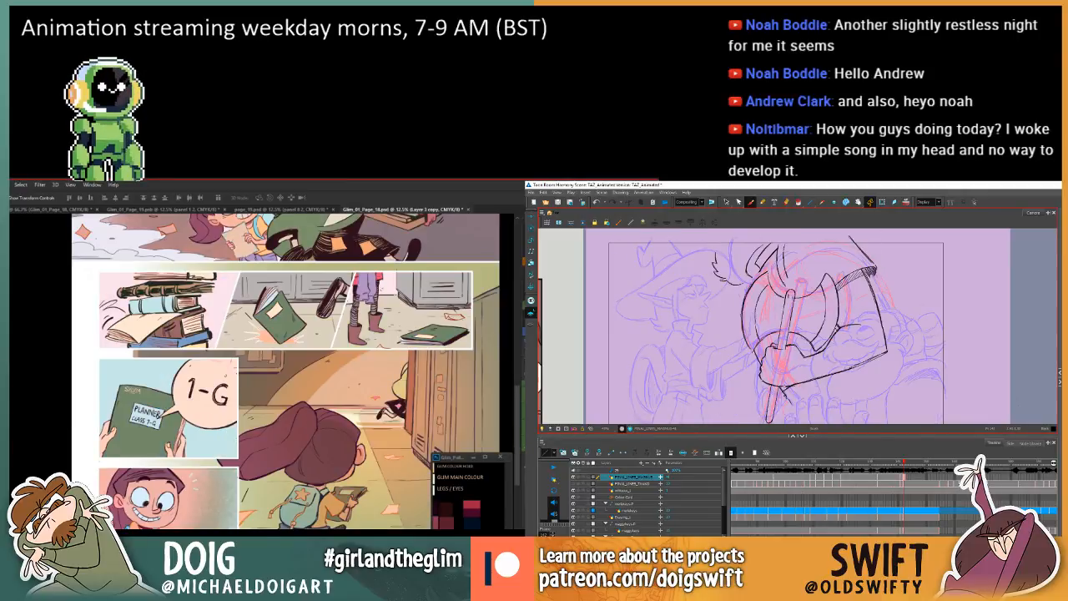
Select the 1-G speech bubble's area and fill it with the peach colour sampled from the planner's label.
key("w")
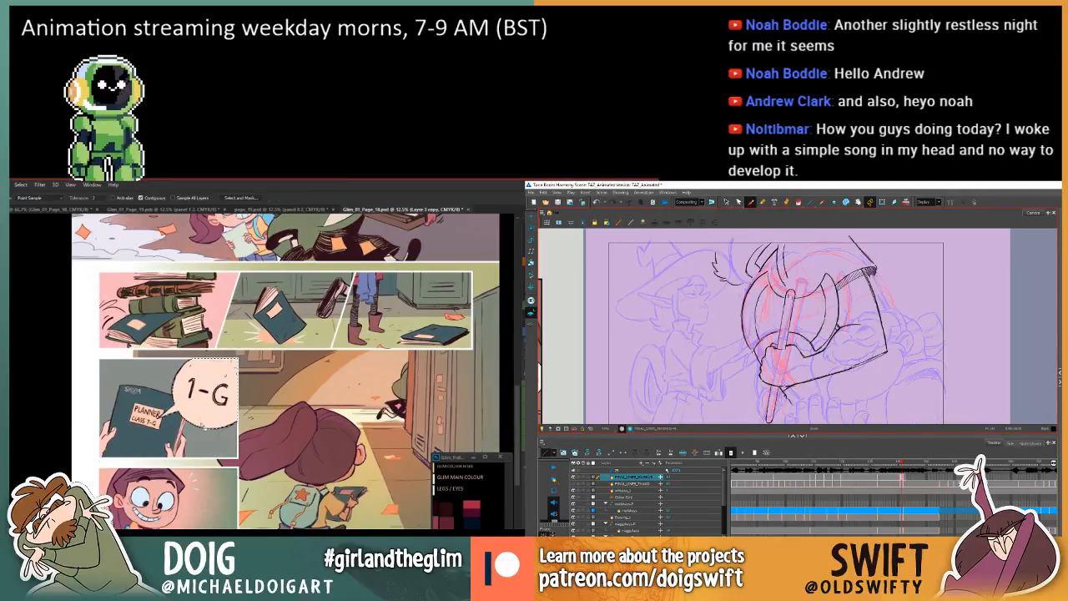
key("i")
left_click(143, 415)
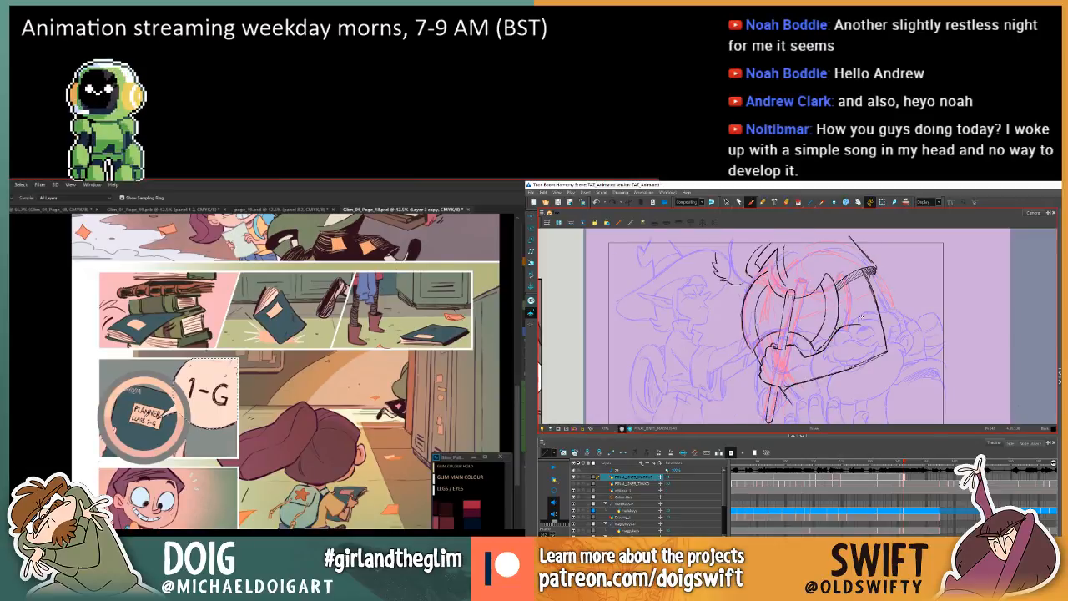
key("g")
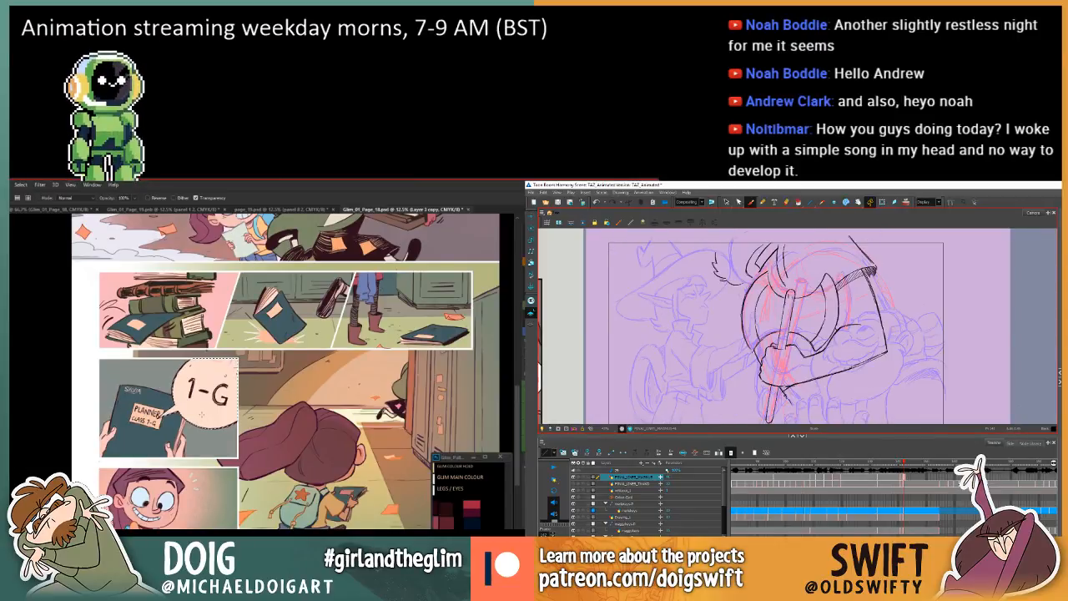
key("shift+g")
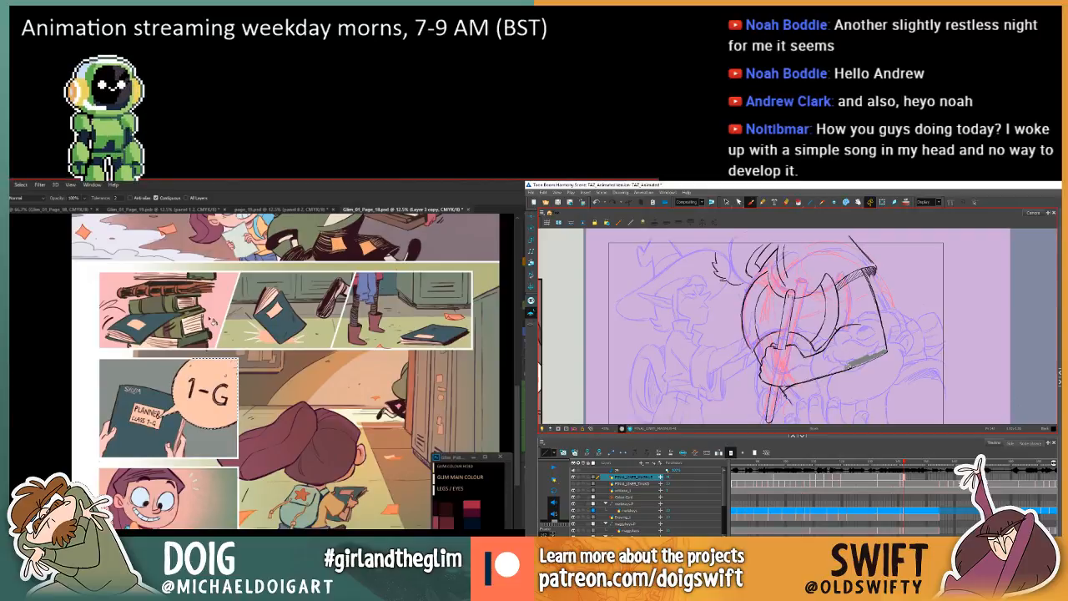
scroll(208, 384, "up", 1)
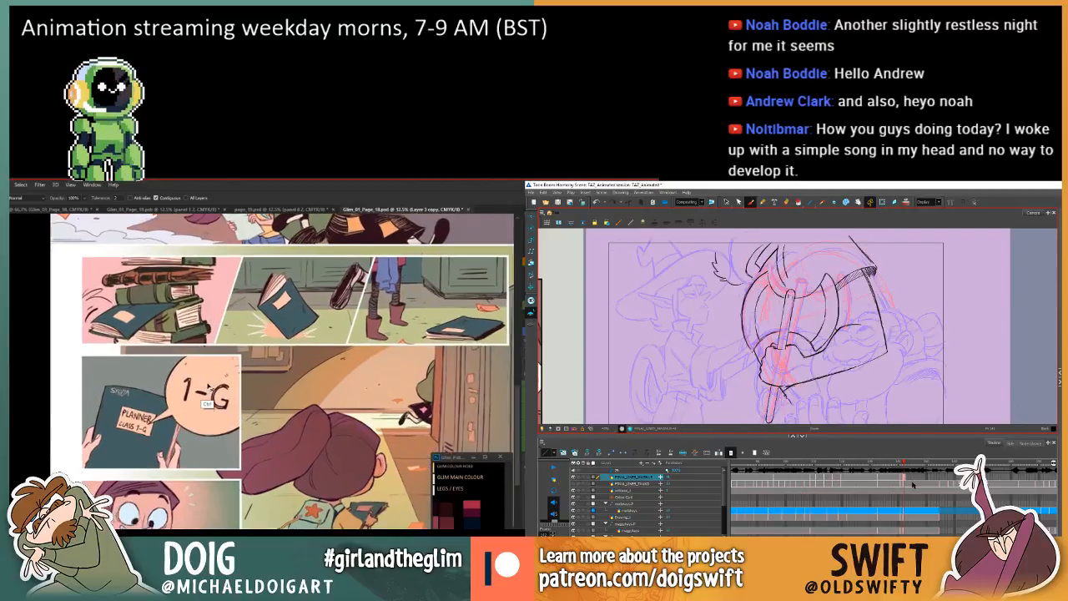
scroll(211, 388, "up", 2)
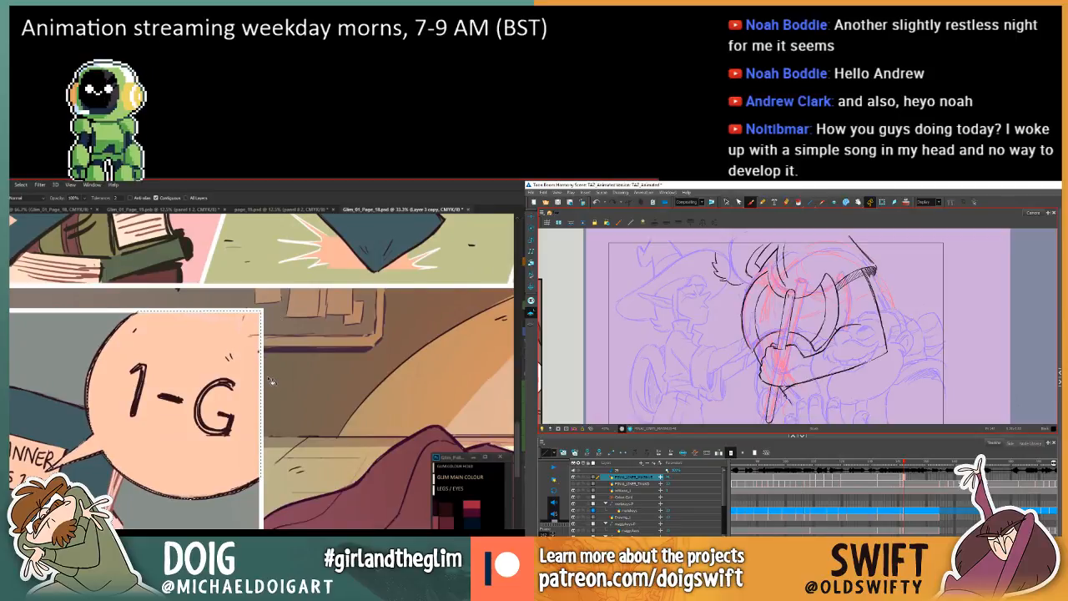
Deselect the filled 1-G speech bubble in Photoshop, flipping between the Harmony arm drawing and the preceding one in between.
scroll(273, 306, "up", 1)
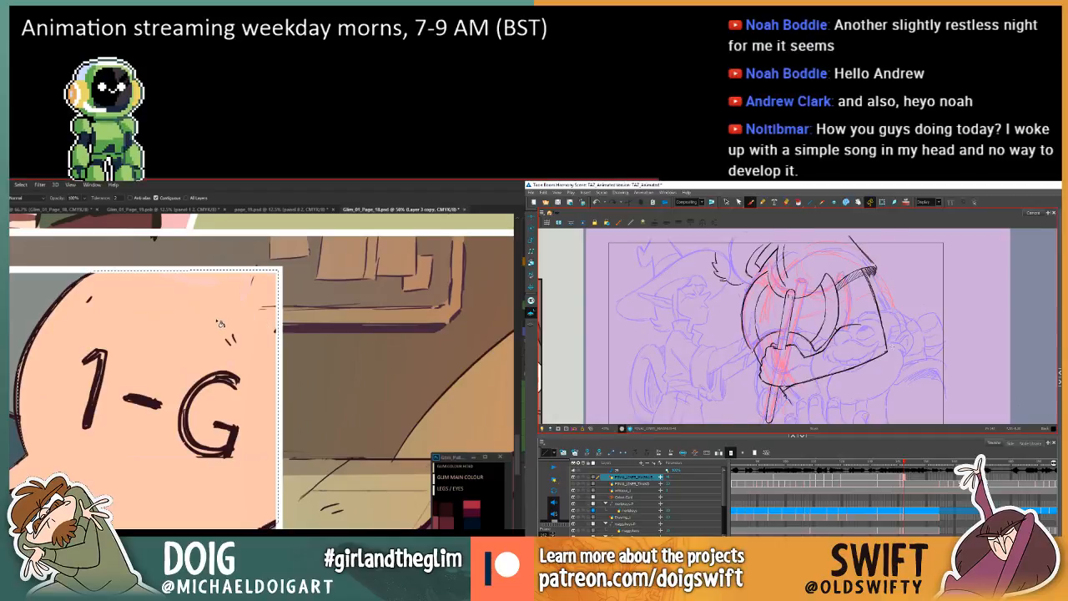
key("comma")
key("period")
key("comma")
key("period")
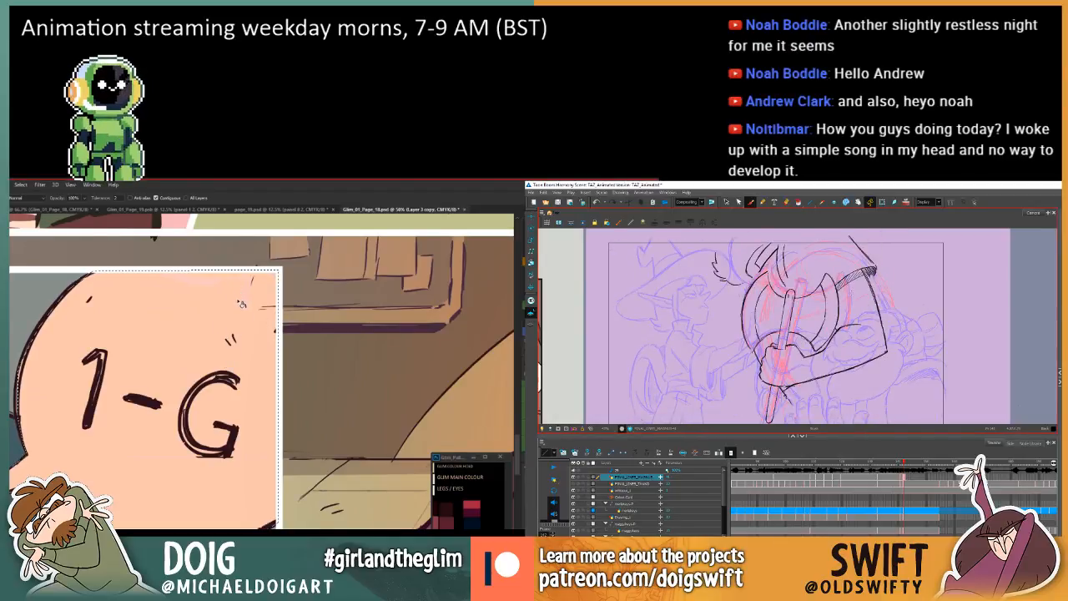
scroll(232, 338, "down", 1)
scroll(232, 336, "up", 2)
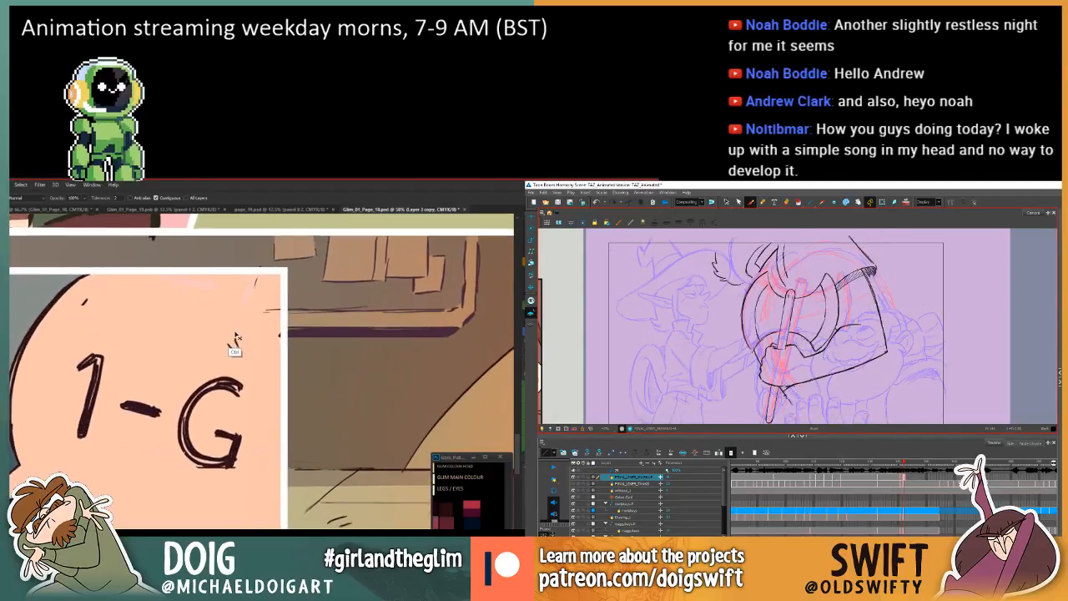
scroll(234, 337, "up", 1)
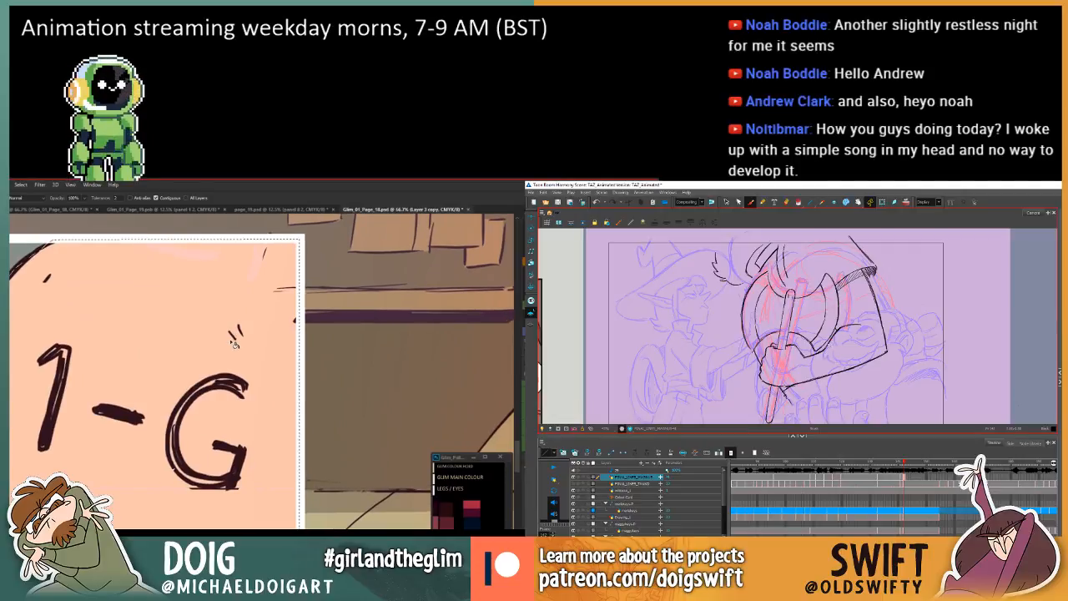
key("ctrl+d")
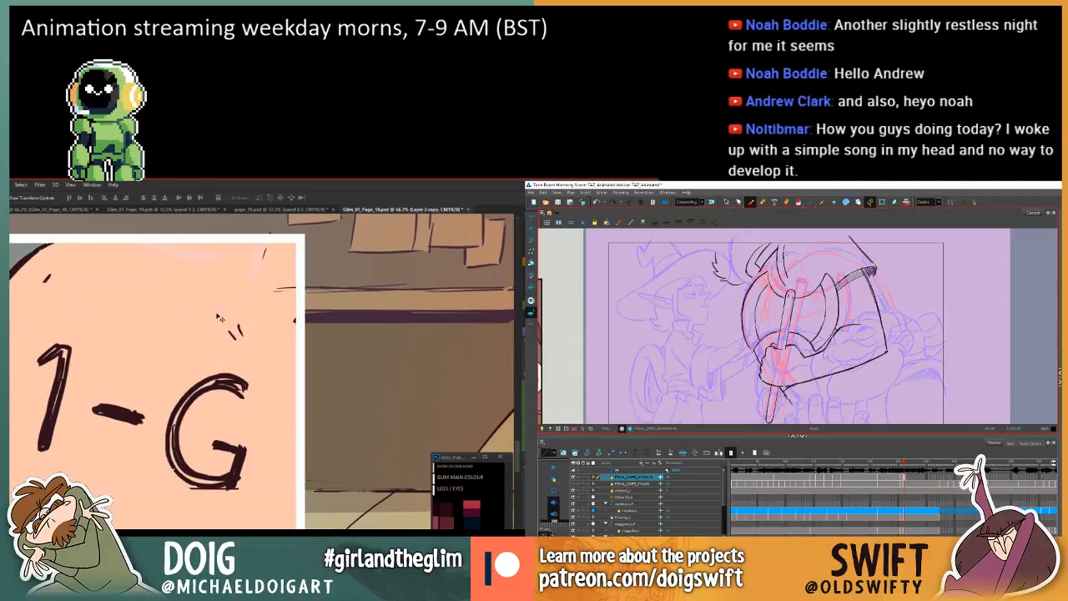
Try moving the artwork on Layer 17 slightly down in the 1-G speech bubble panel and undo the move.
left_click(202, 262, "ctrl")
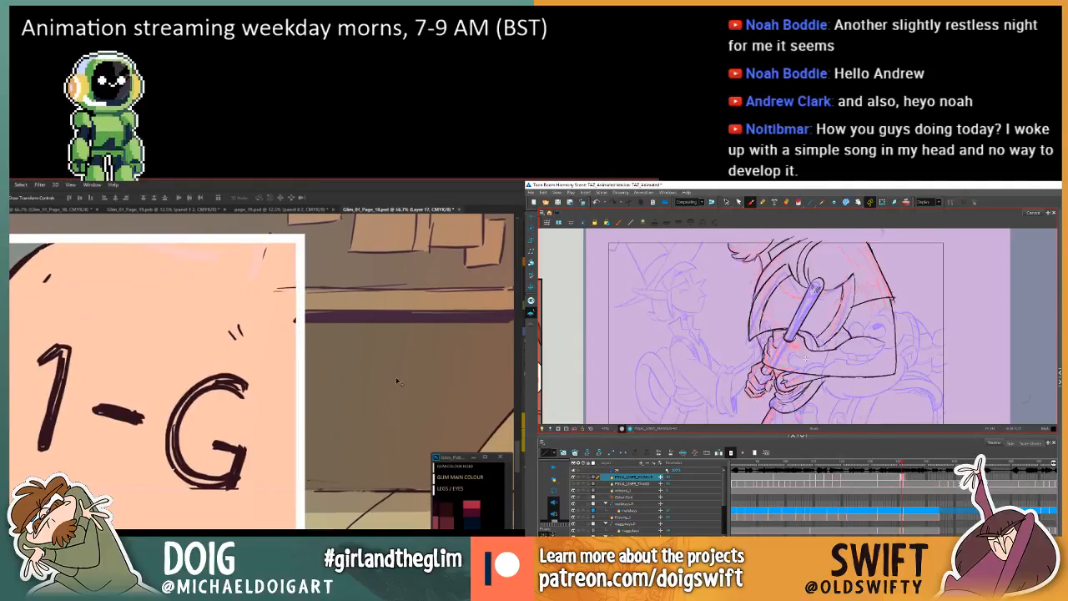
left_click_drag(202, 262, 202, 295)
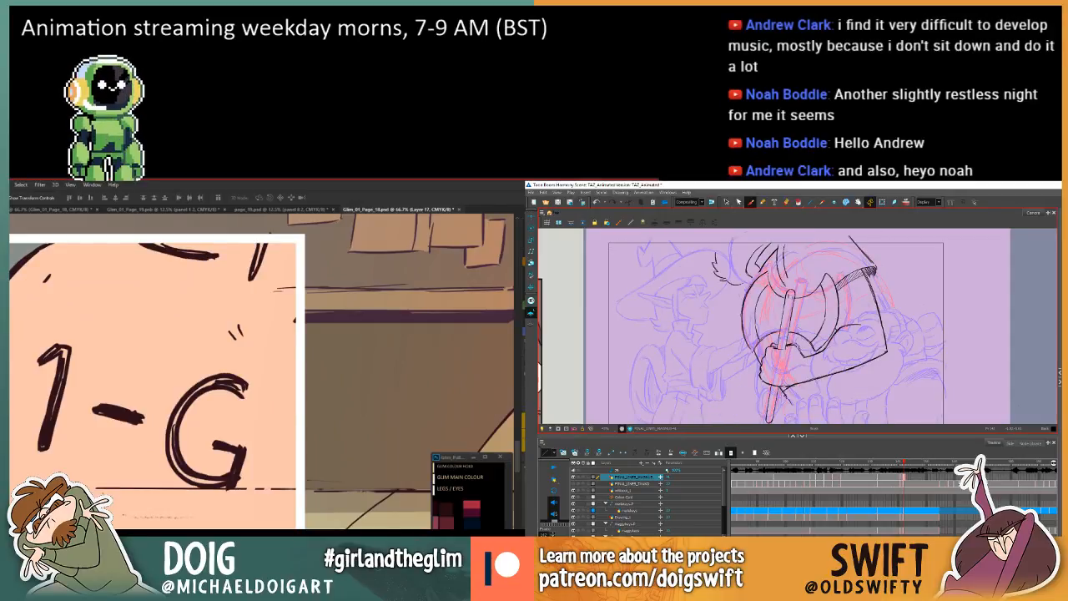
key("ctrl+z")
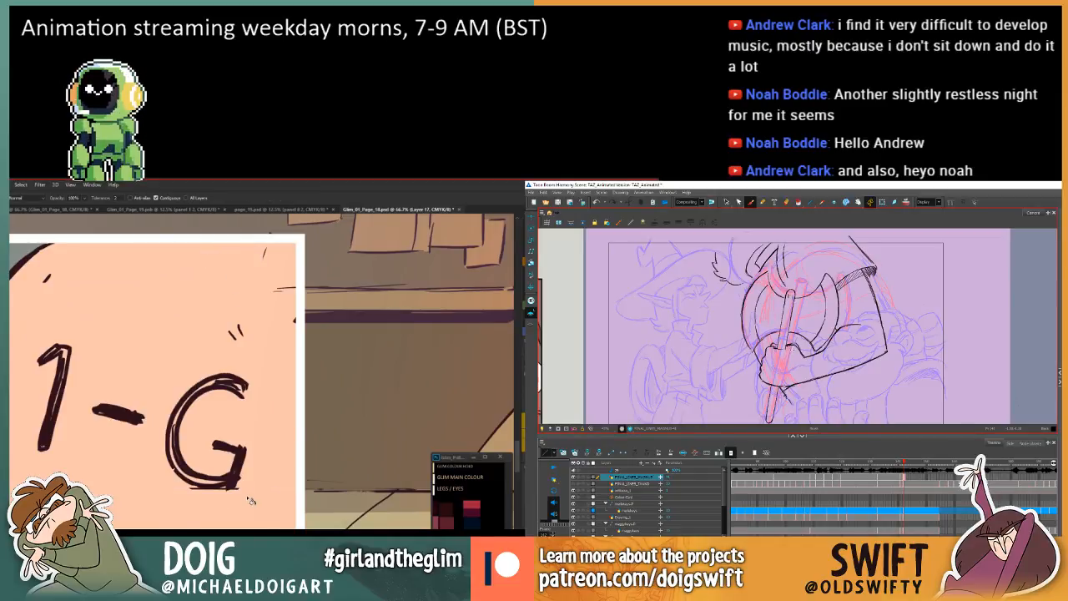
Review the planner panel against the neighbouring hallway and book panels, and select its colour layer, Layer 3 copy.
key("ctrl+minus")
key("ctrl+minus")
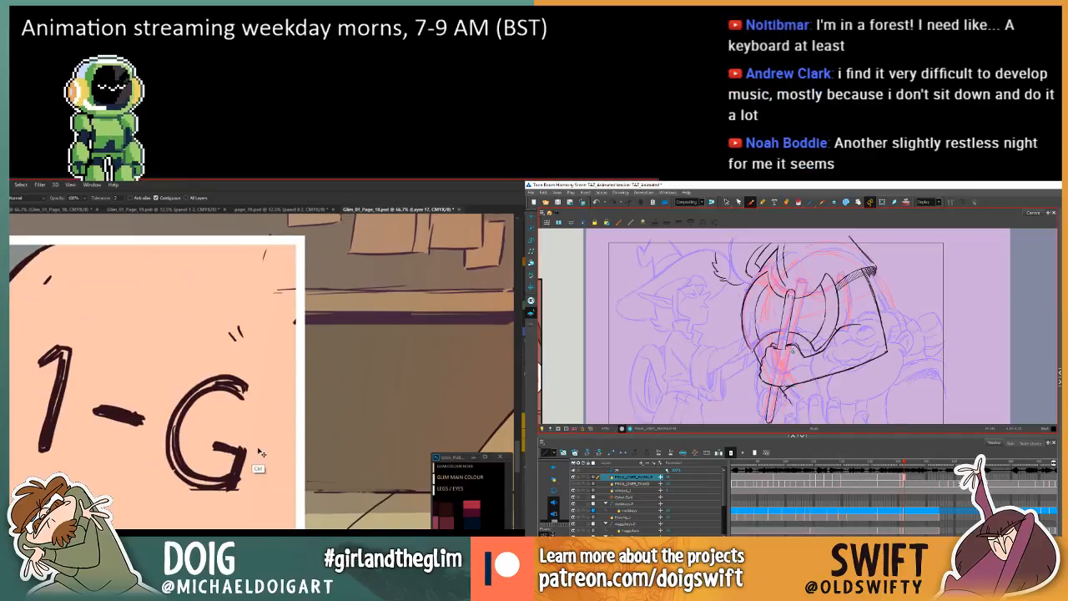
key("ctrl+minus")
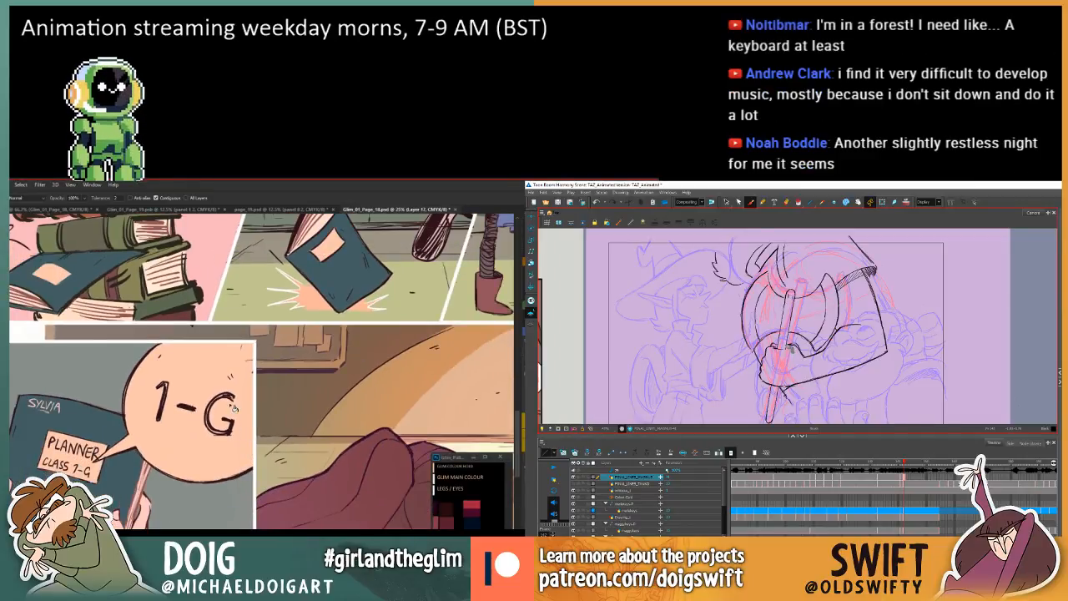
key("ctrl+minus")
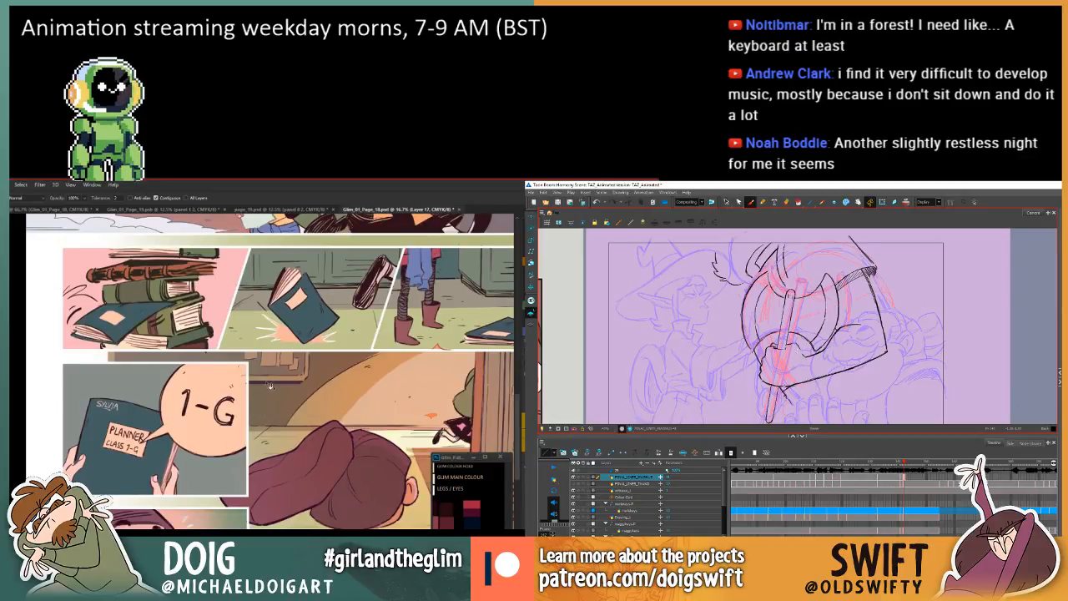
scroll(270, 388, "down", 3)
scroll(269, 392, "right", 1)
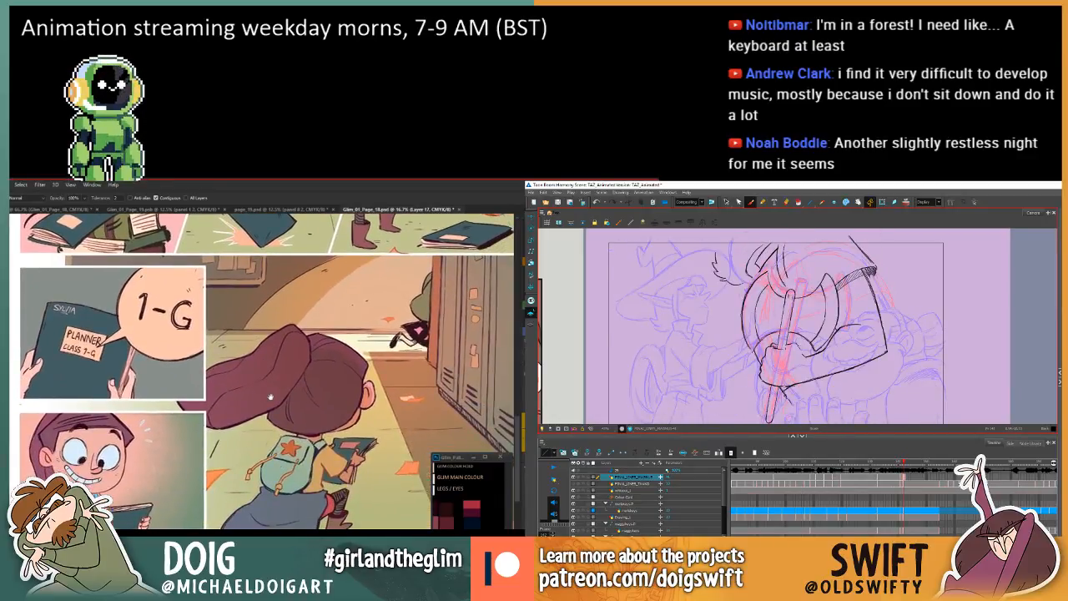
scroll(270, 397, "left", 2)
scroll(270, 408, "up", 1)
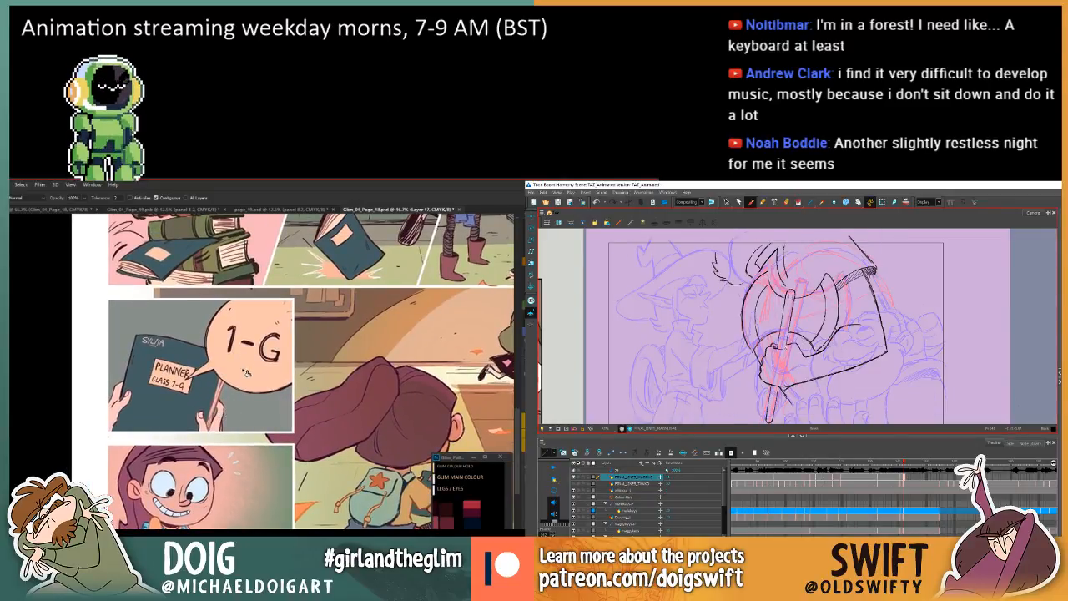
key("v")
left_click(251, 432)
Flip between the arm drawing and the preceding one in Harmony, and touch up the line along the top of the gripping hand.
key("comma")
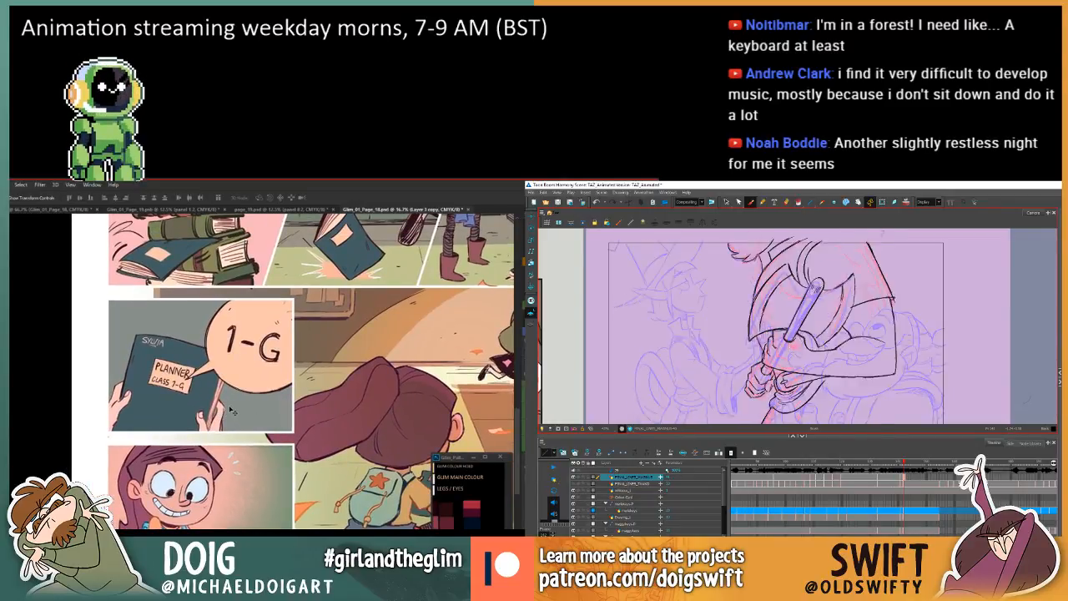
key("period")
key("comma")
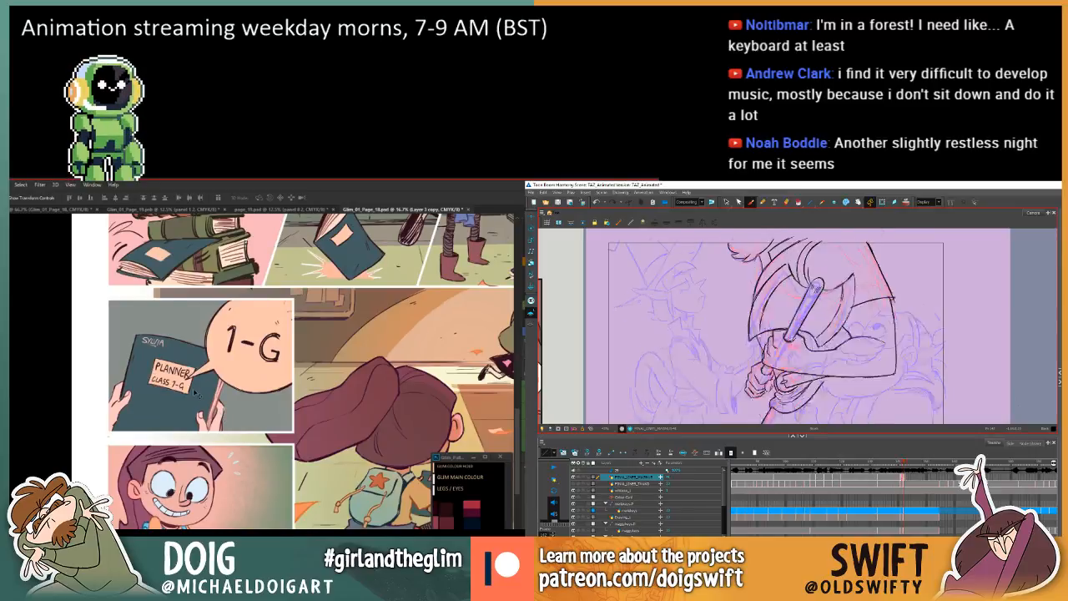
key("period")
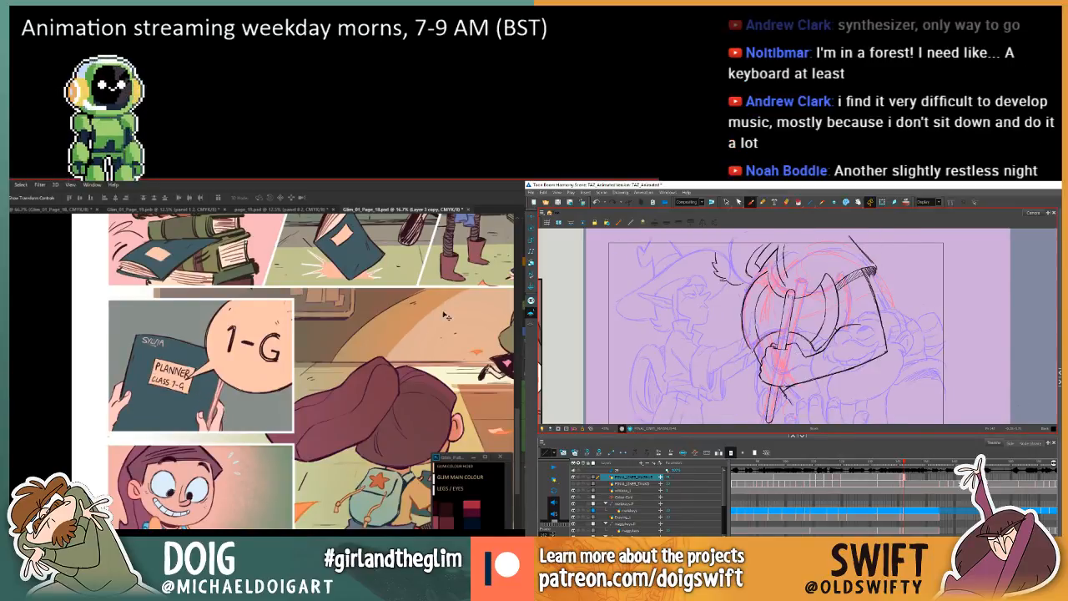
key("comma")
key("period")
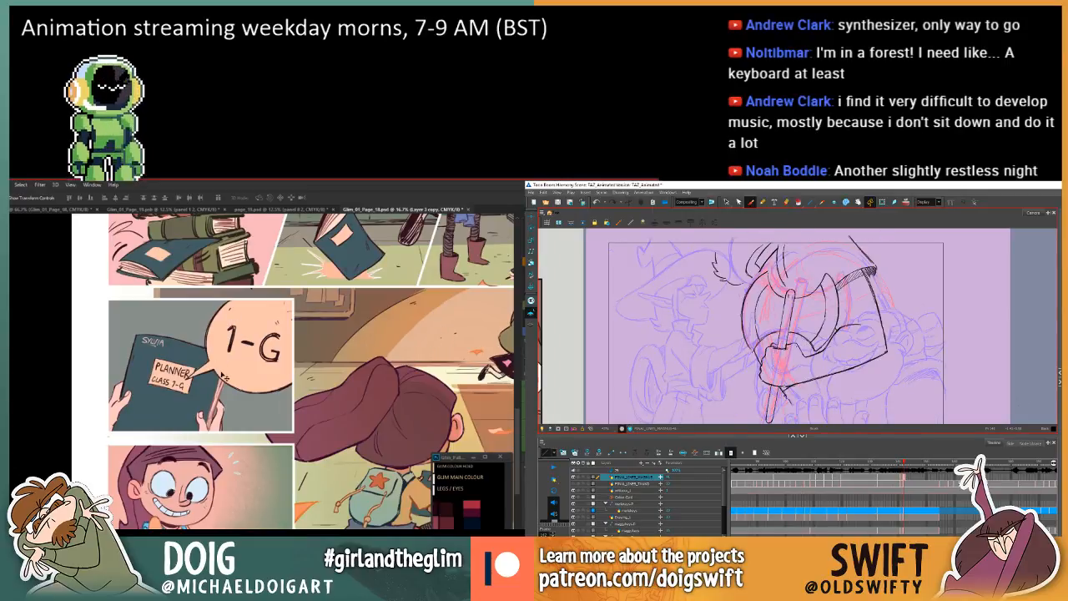
key("comma")
key("g")
key("period")
key("comma")
key("period")
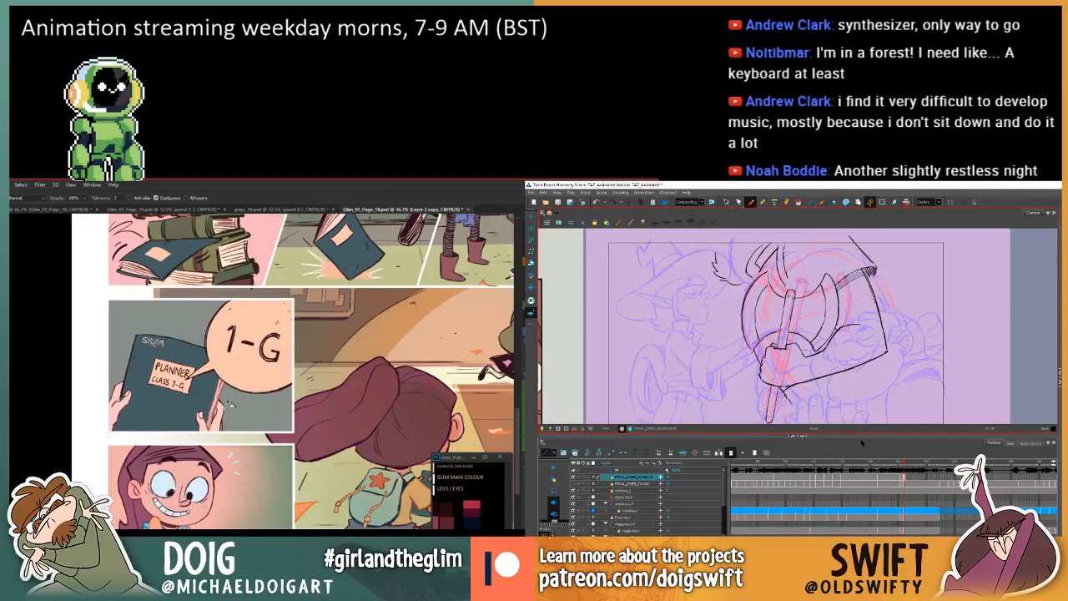
scroll(235, 364, "up", 1)
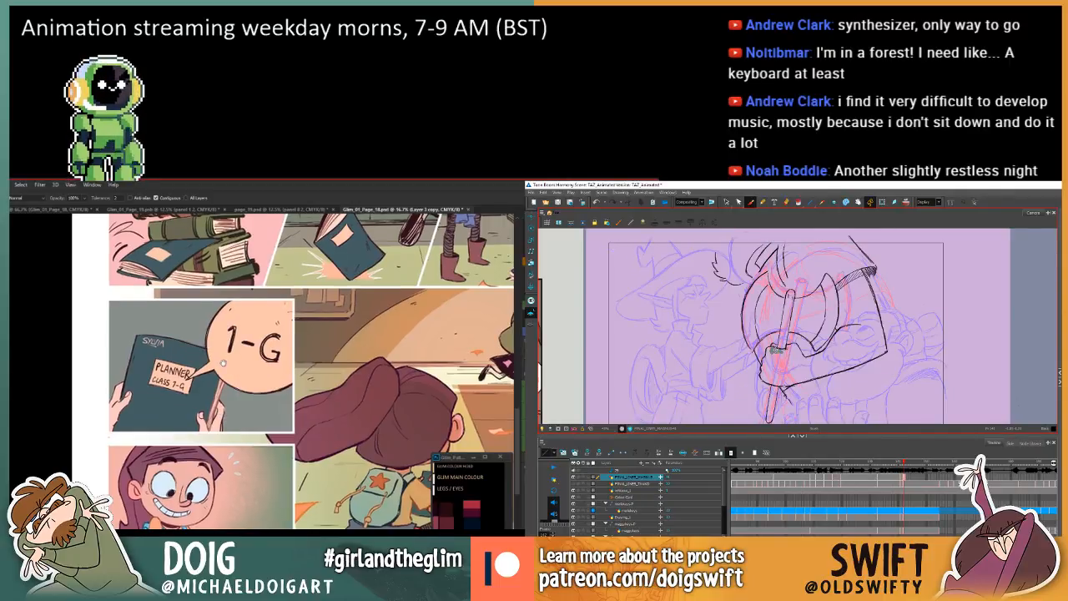
left_click_drag(791, 350, 770, 350)
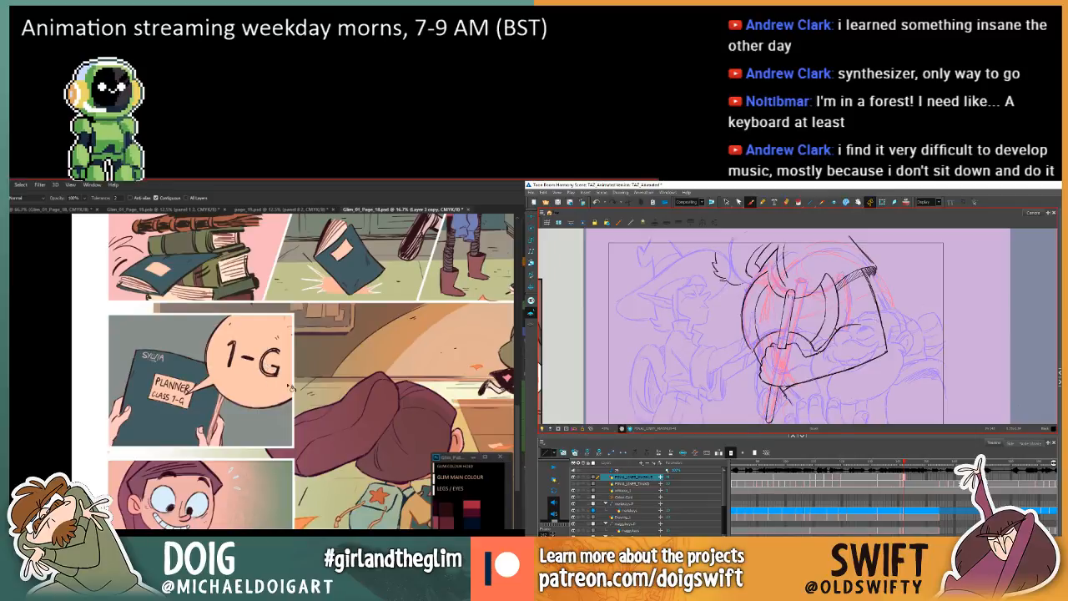
In Photoshop, toggle the hallway panel's warm light layer, Layer 12, off and on, and select the colour layer, Layer 3 copy.
left_click_drag(376, 460, 225, 455)
left_click_drag(277, 384, 227, 420)
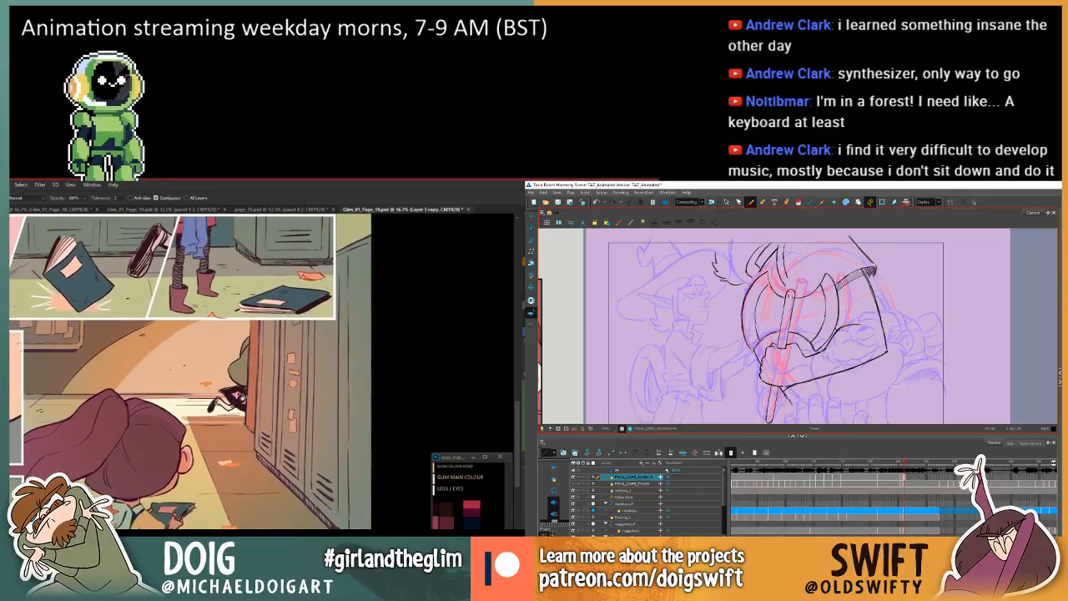
key("v")
left_click(257, 385)
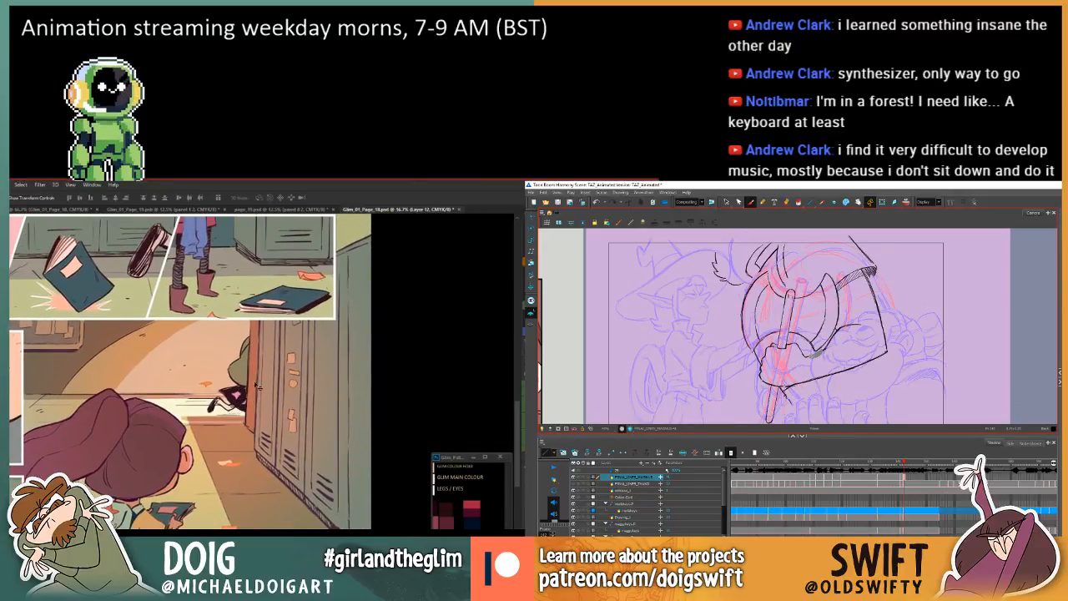
left_click(523, 332)
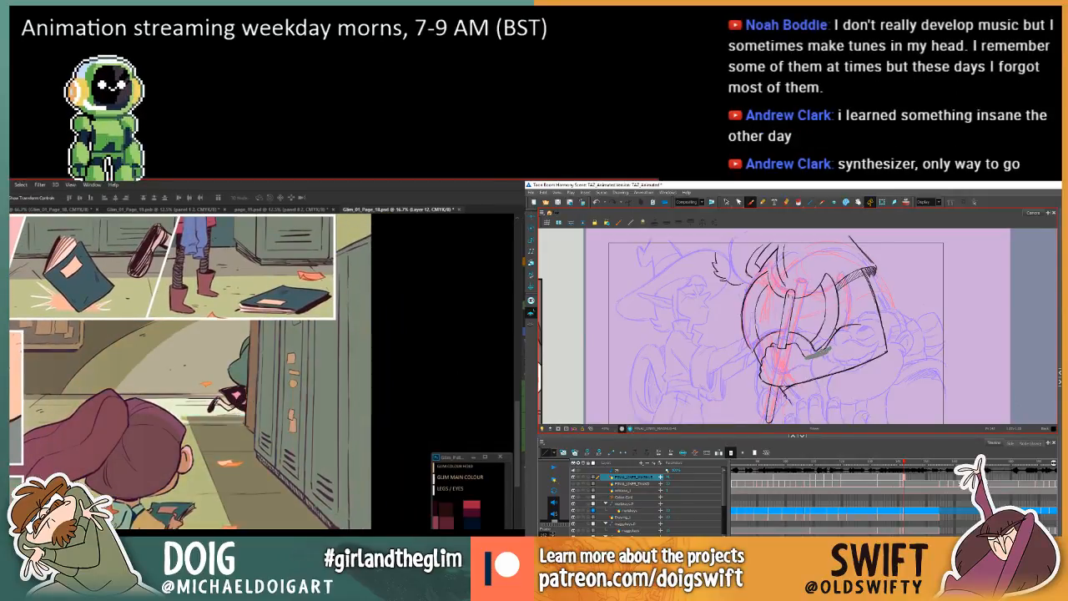
left_click(523, 332)
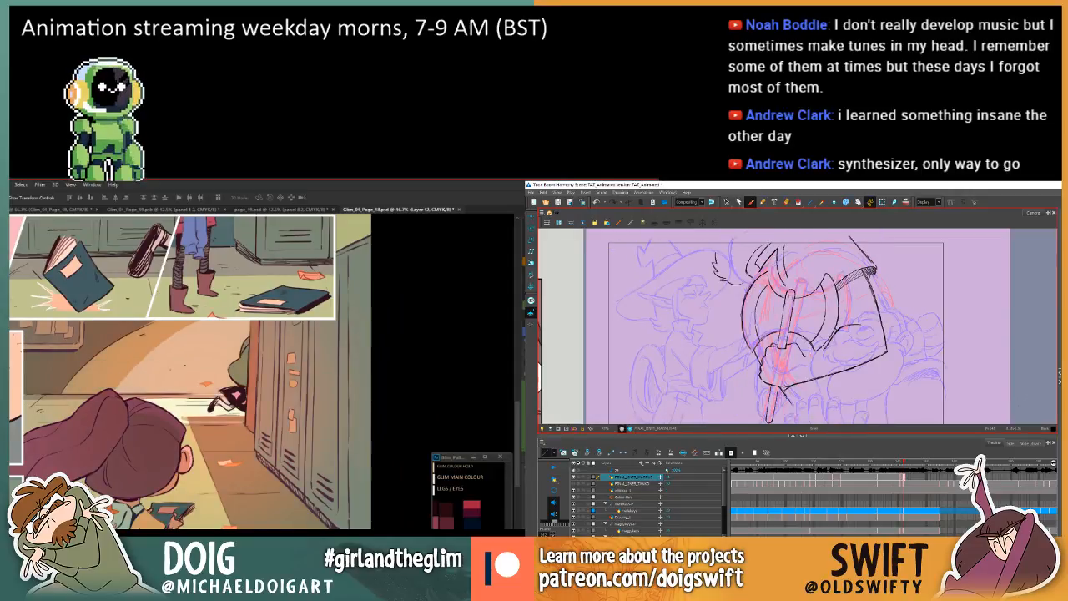
left_click(523, 332)
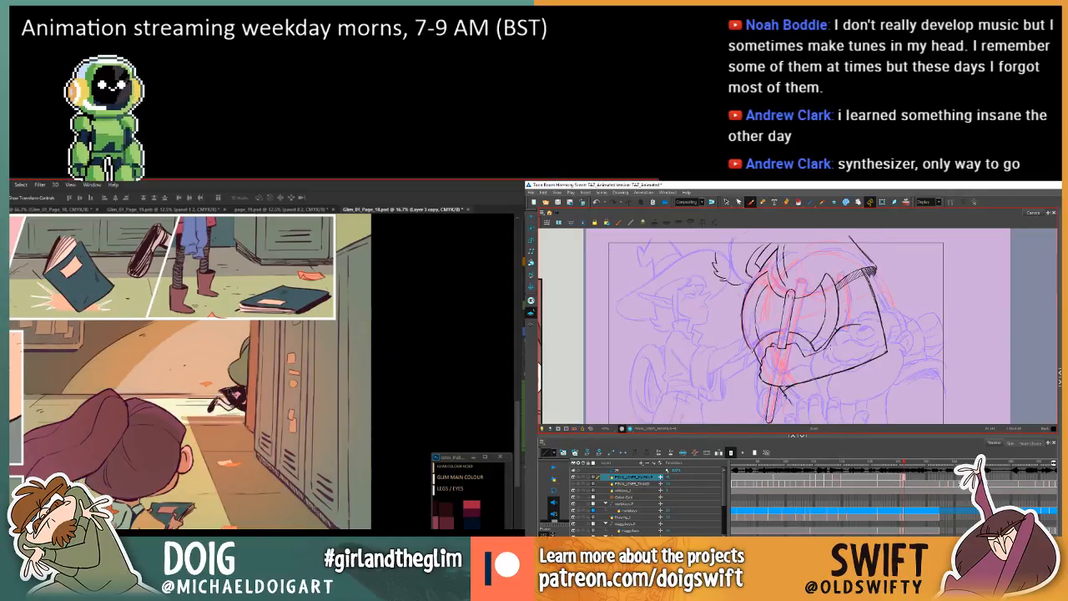
Adjust Layer 3 copy in the hallway panel with Hue/Saturation, lowering lightness and shifting hue, and check the result on the whole page.
key(".")
key("g")
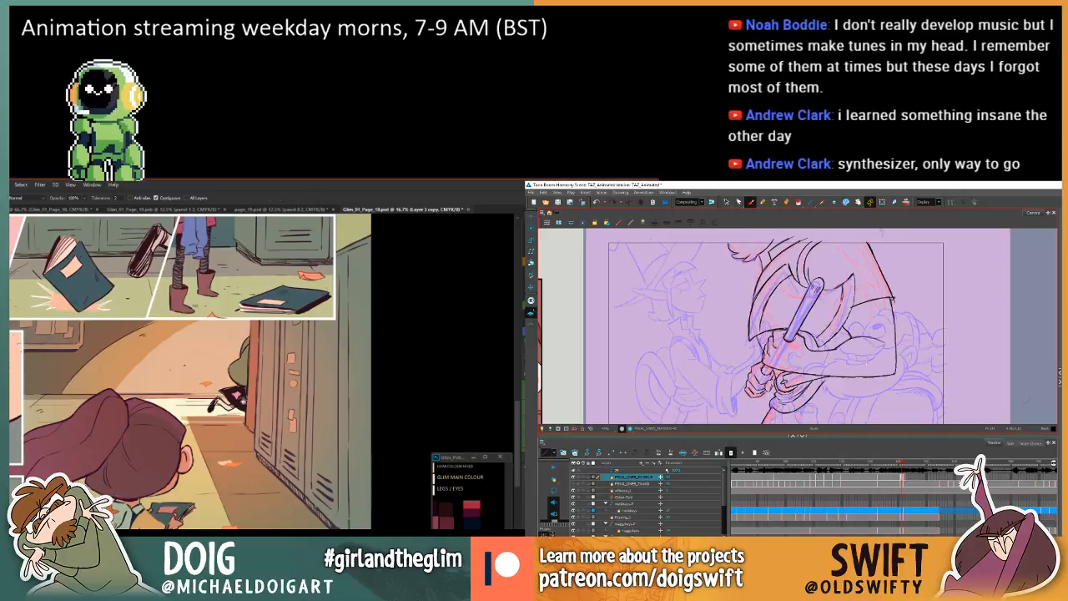
key(".")
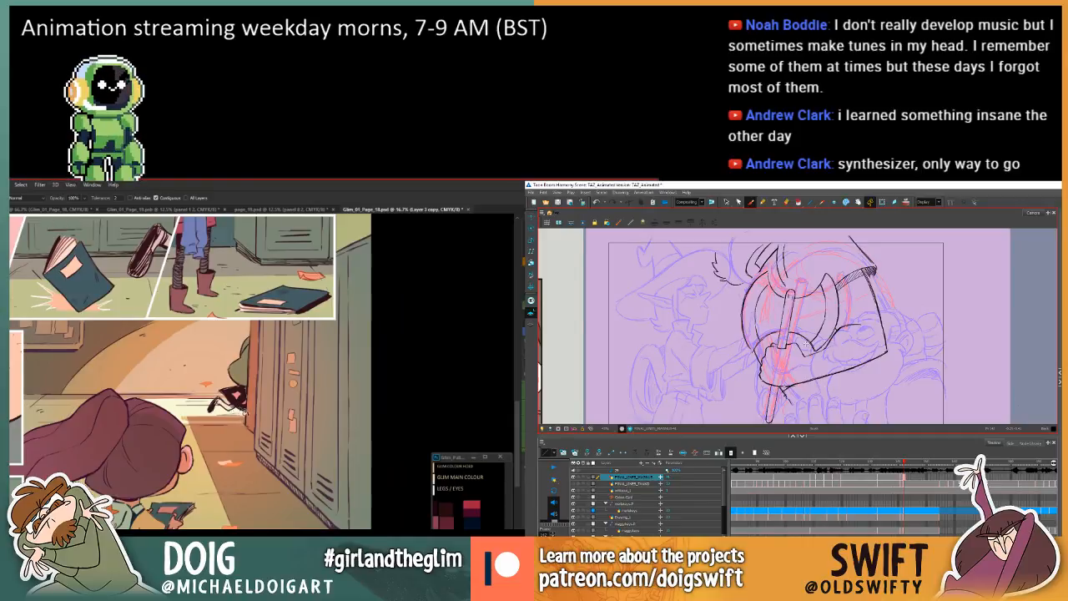
key("w")
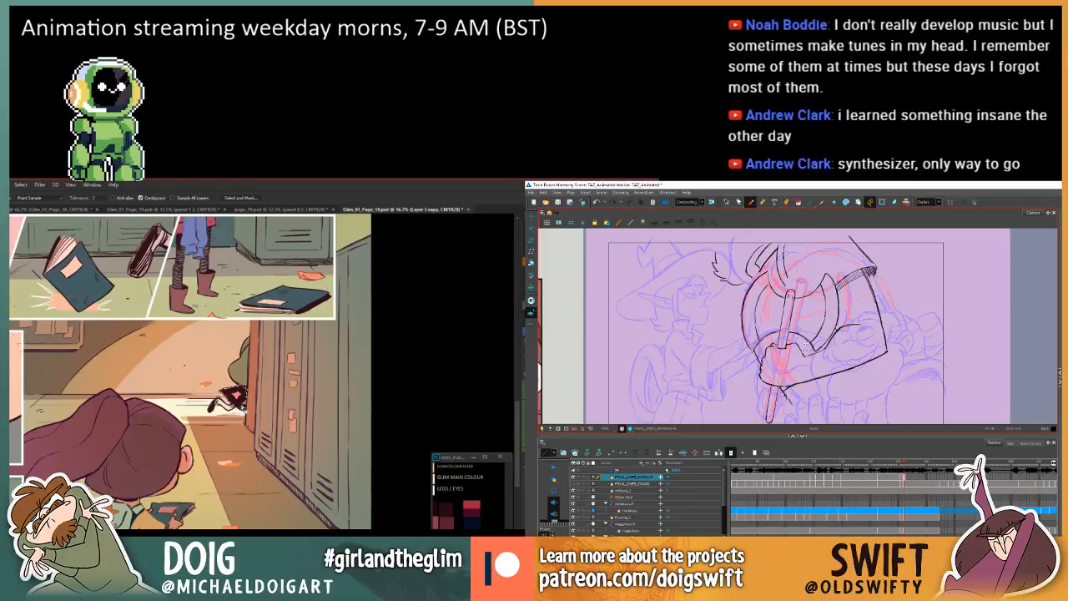
key("ctrl+u")
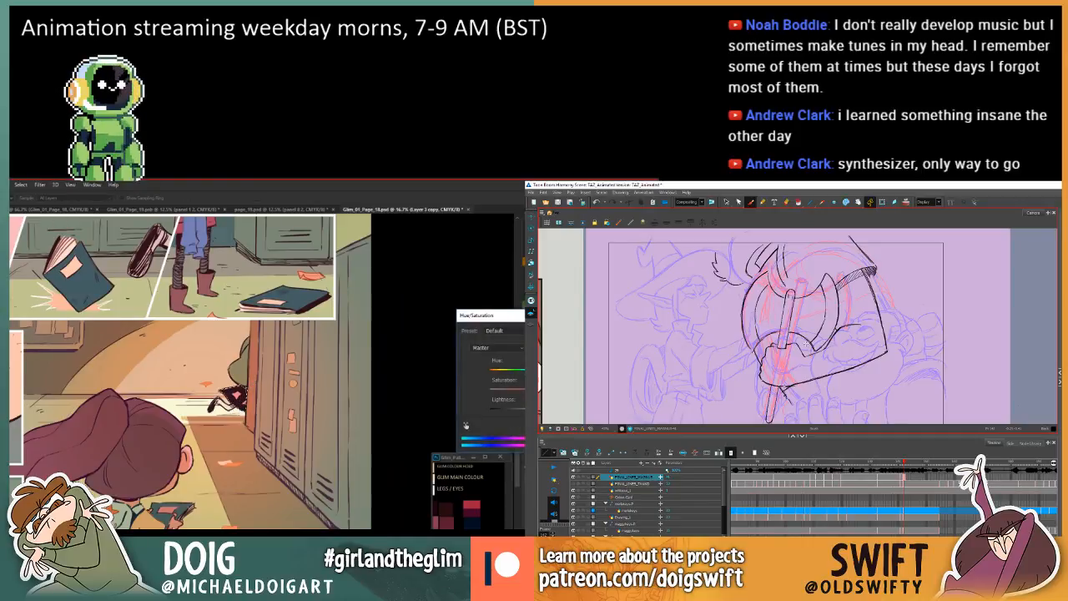
left_click_drag(538, 410, 518, 413)
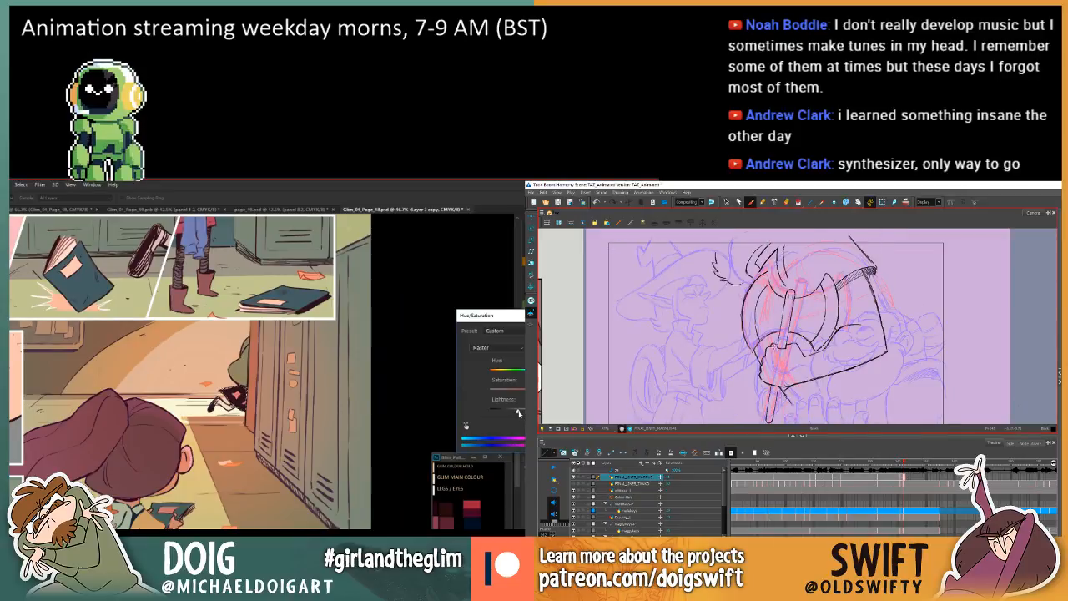
mouse_move(538, 372)
left_mouse_down()
mouse_move(497, 370)
mouse_move(554, 371)
left_mouse_up()
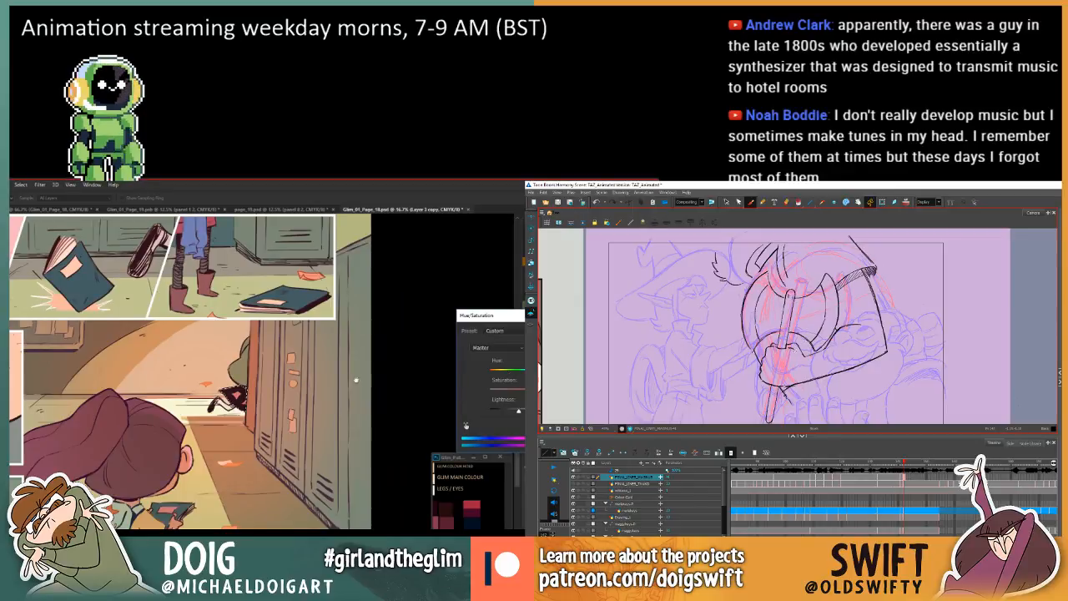
left_click_drag(357, 379, 359, 509)
mouse_move(329, 264)
left_mouse_down()
mouse_move(351, 470)
mouse_move(341, 391)
left_mouse_up()
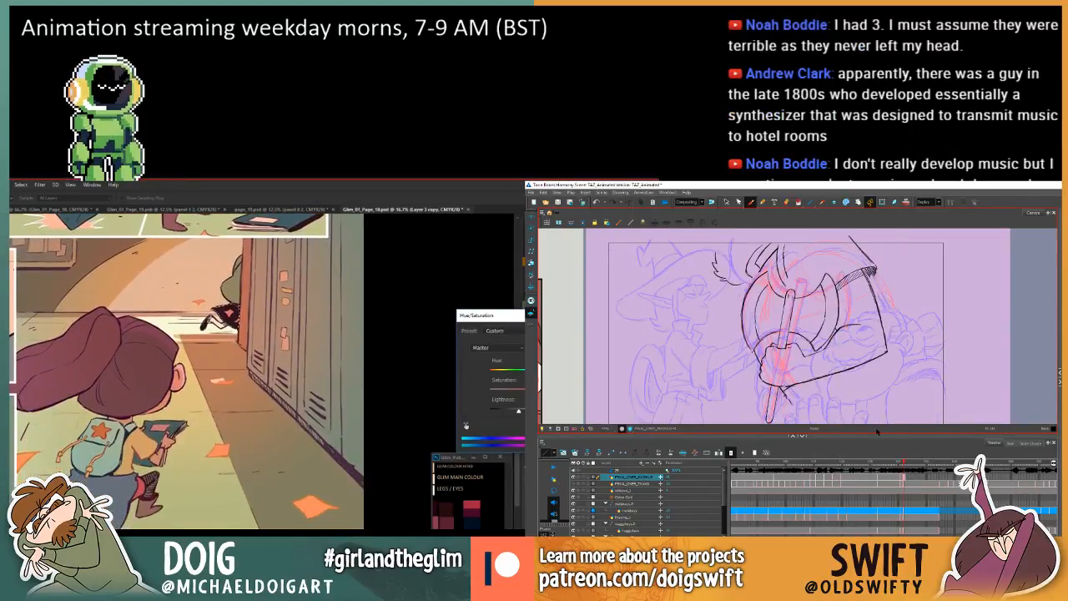
key("Return")
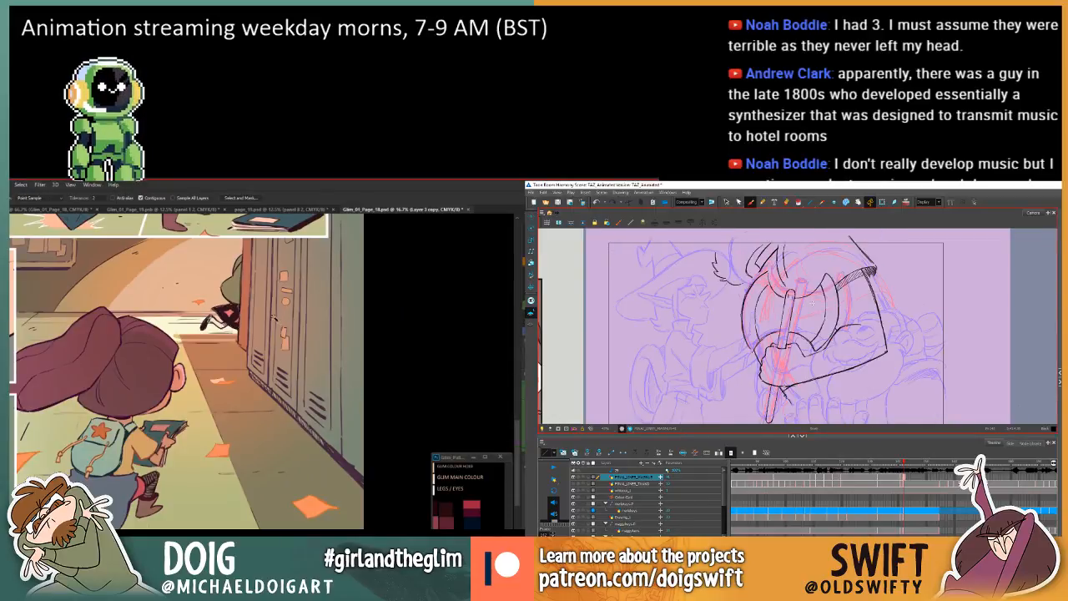
scroll(270, 345, "down", 5)
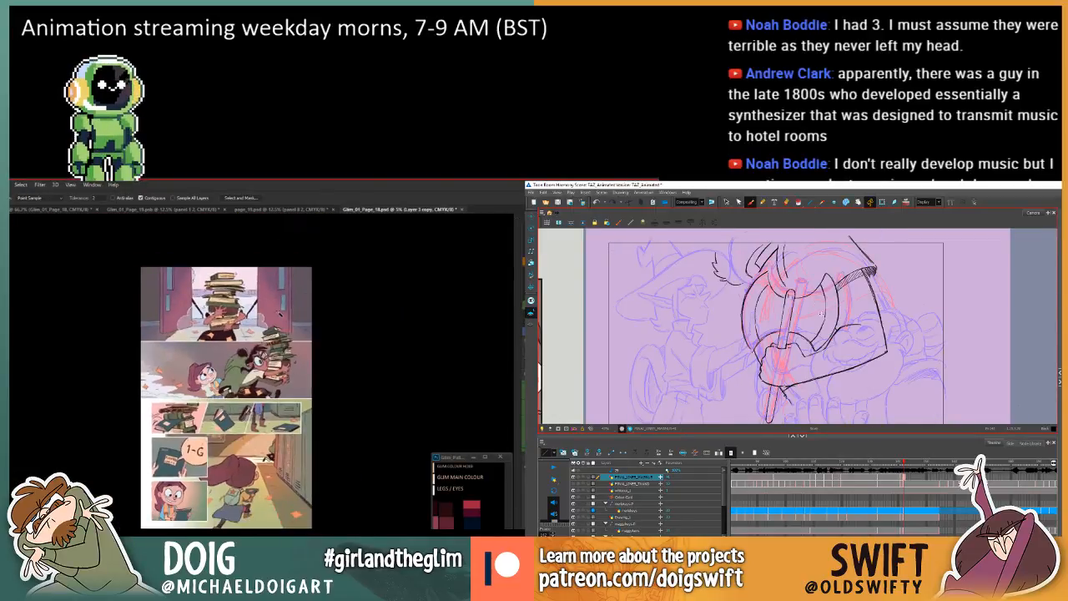
scroll(289, 312, "up", 1)
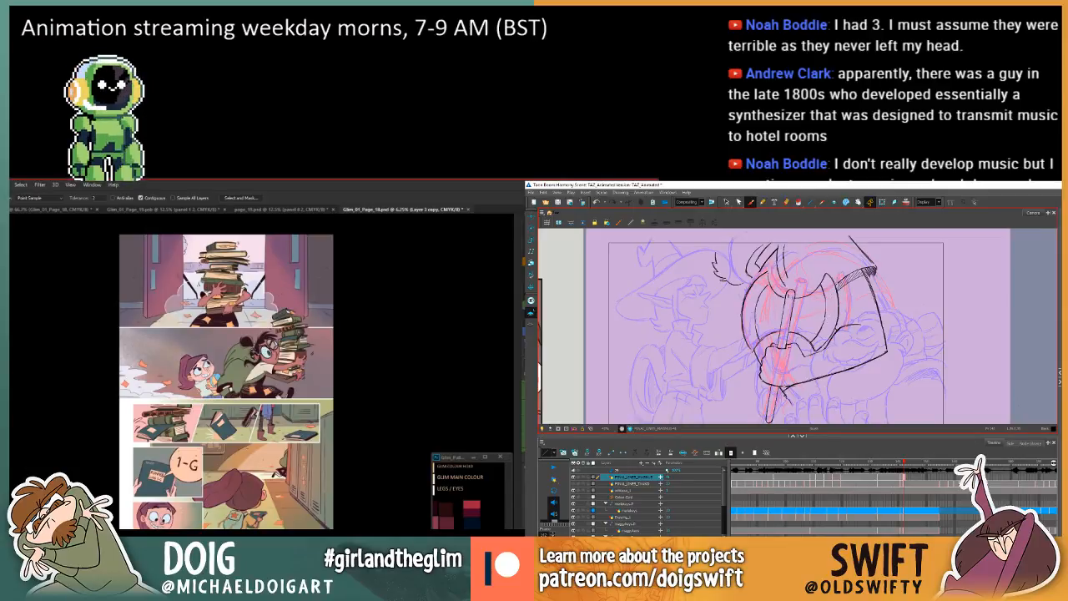
Examine the planner and grinning girl panels up close in Photoshop, and make Layer 14 the active layer.
scroll(237, 384, "up", 1)
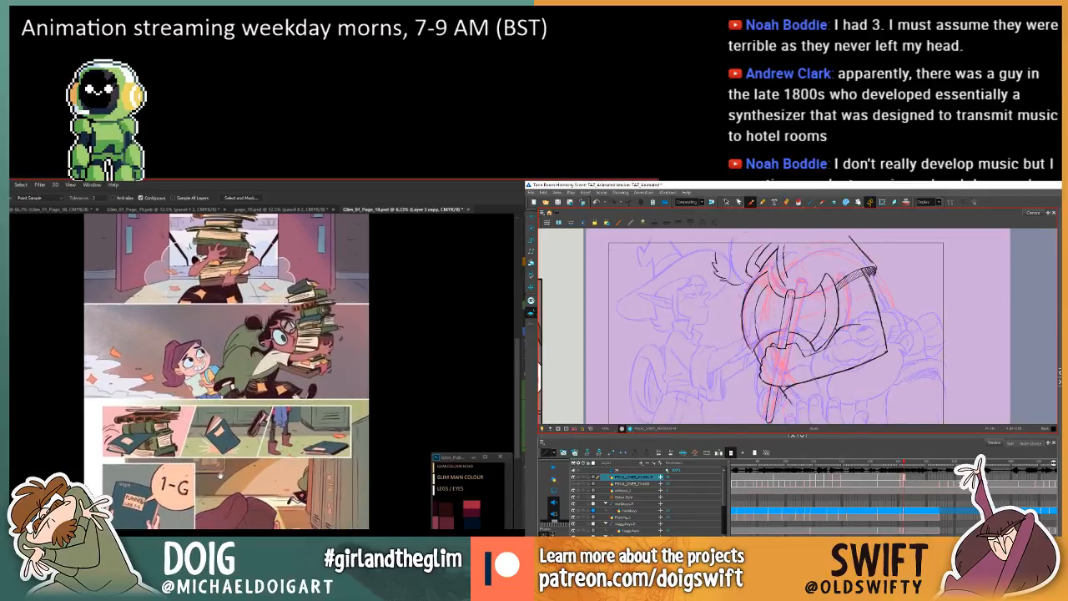
left_click_drag(212, 507, 234, 373)
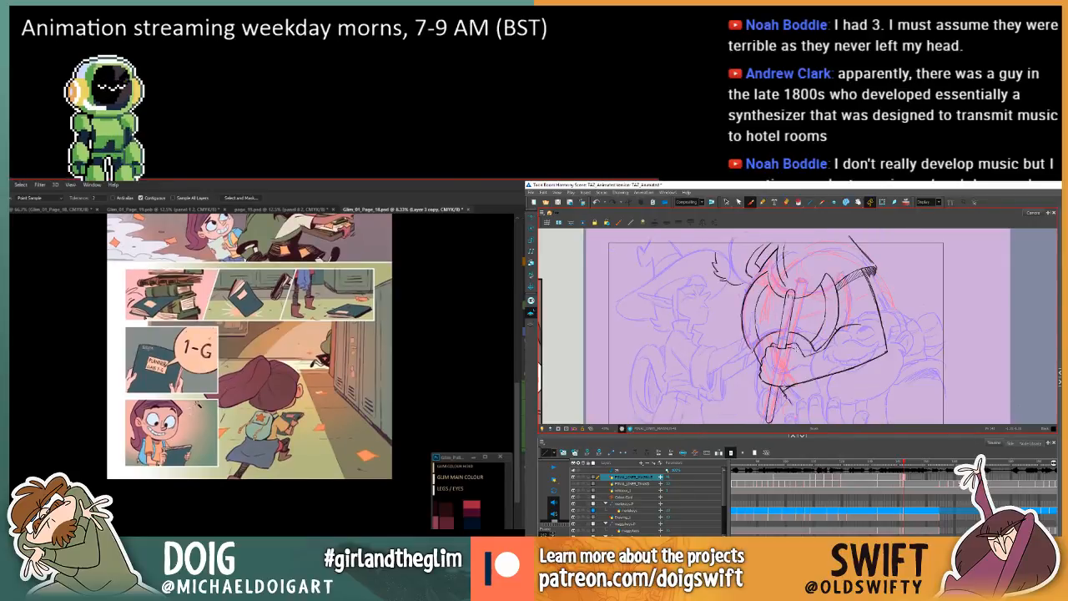
scroll(199, 405, "up", 2)
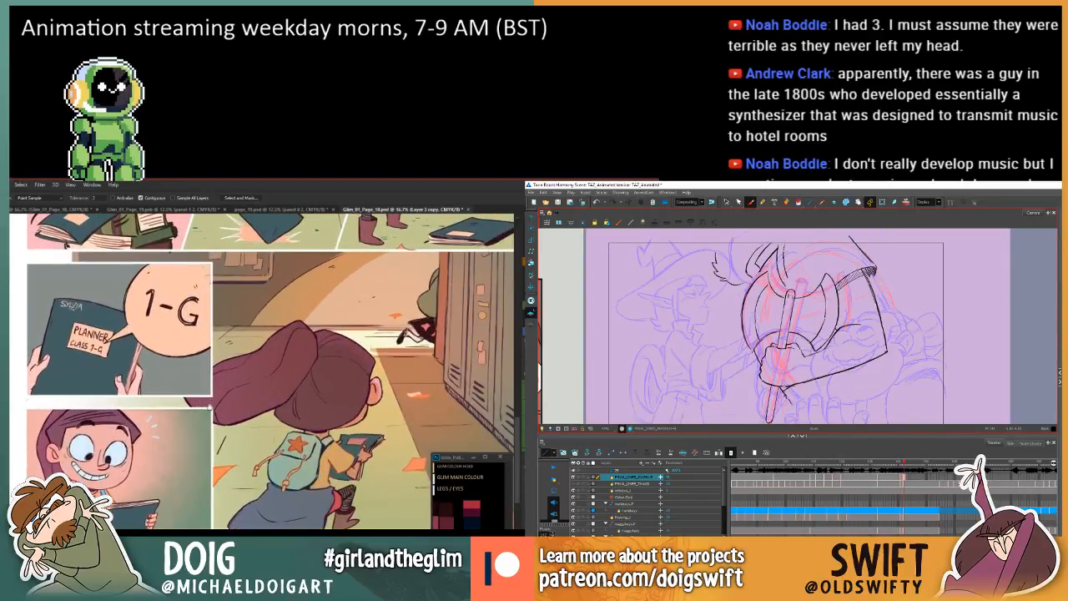
left_click_drag(200, 415, 230, 395)
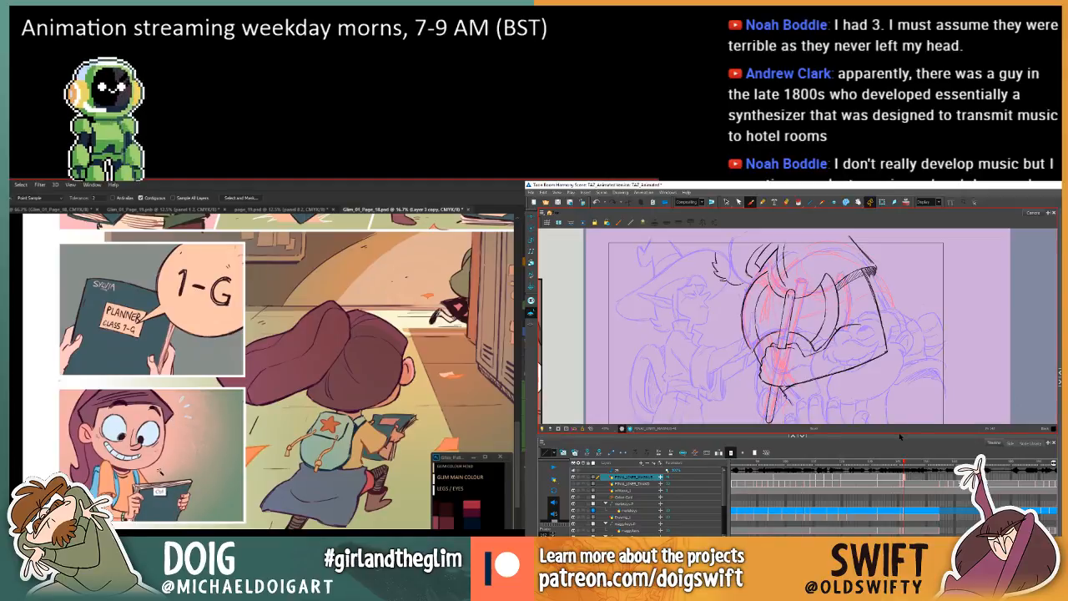
key("v")
key("Delete")
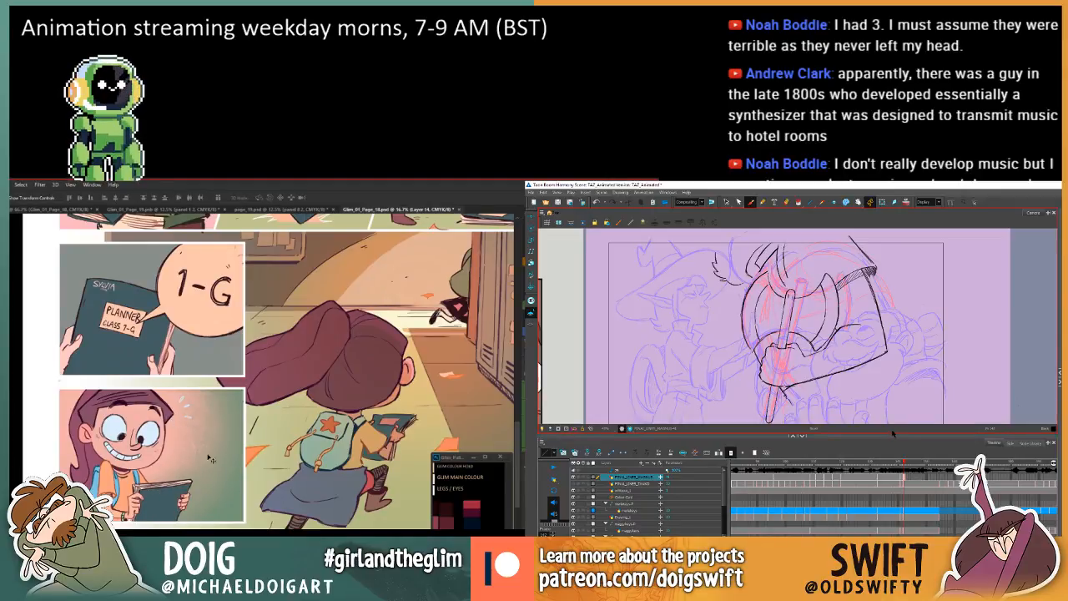
key("w")
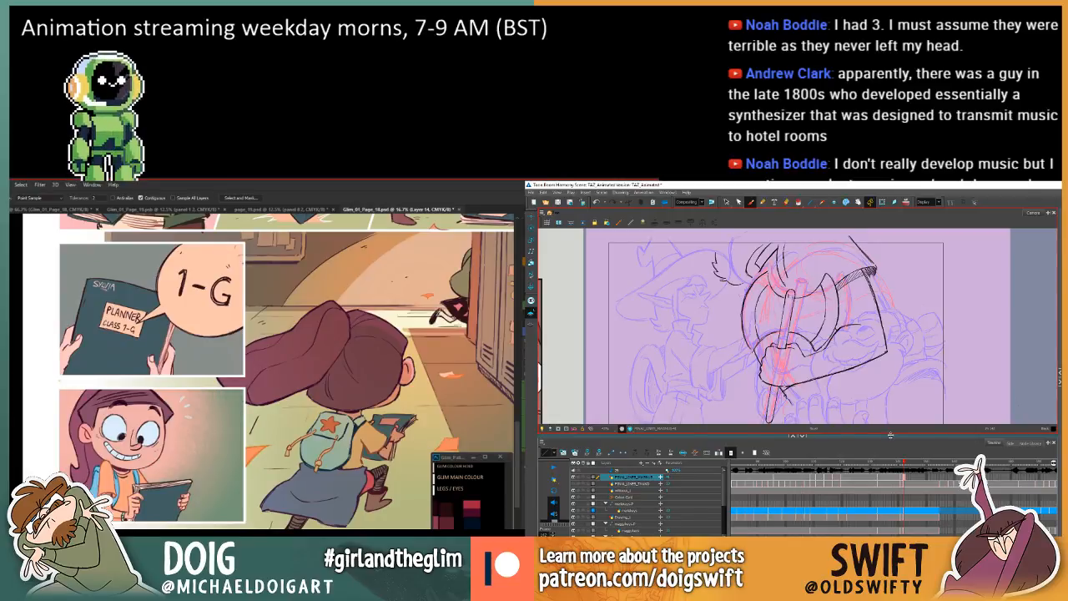
Check the colours across the whole comic page, and select the grinning girl panel using Layer 3 copy.
key("ctrl+minus")
key("ctrl+minus")
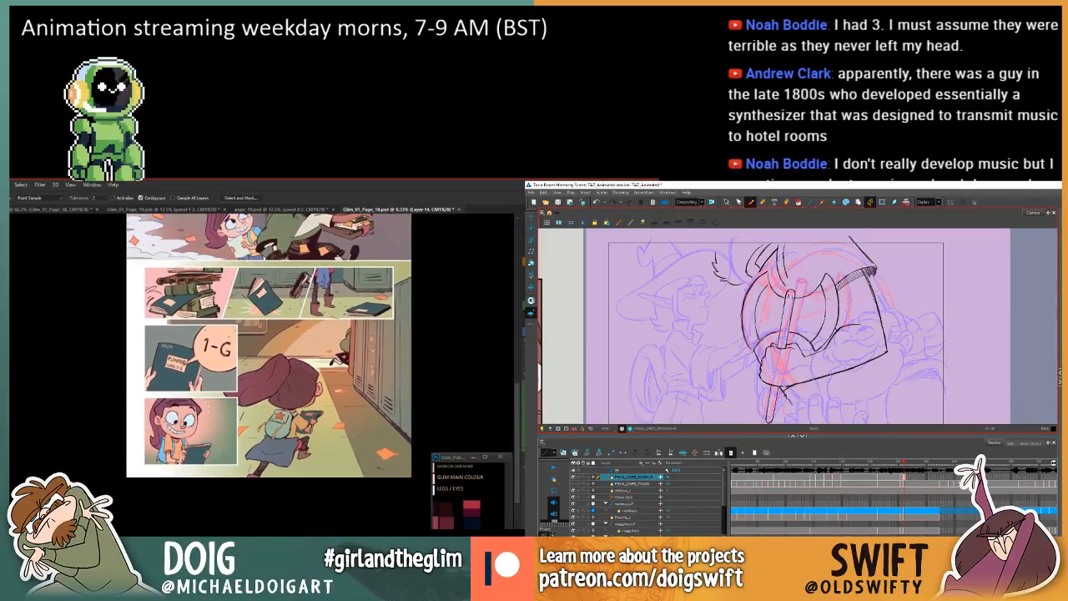
key("ctrl+minus")
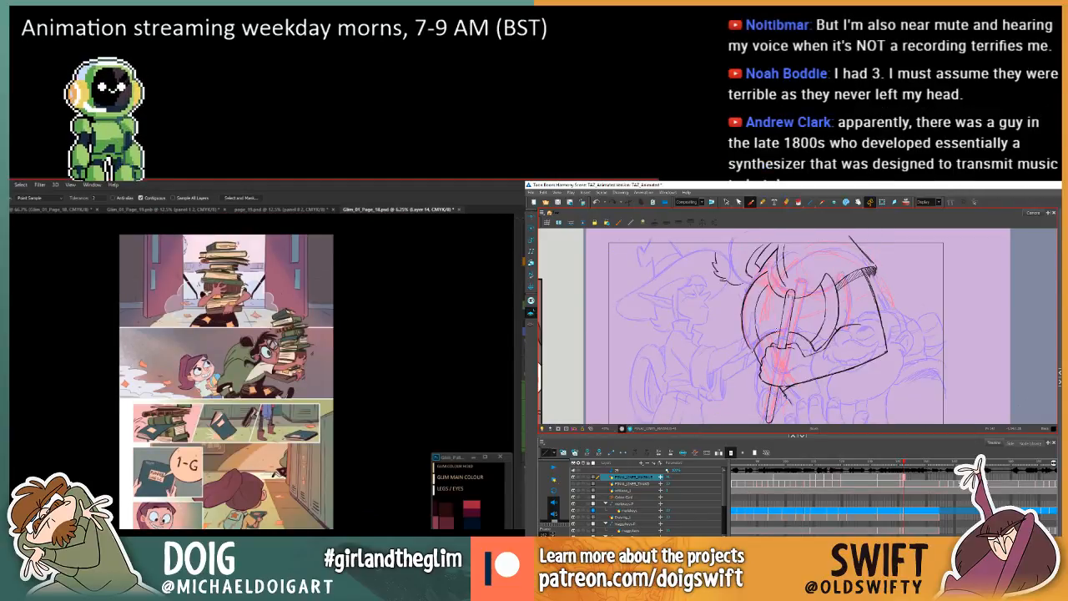
key("ctrl+plus")
key("ctrl+plus")
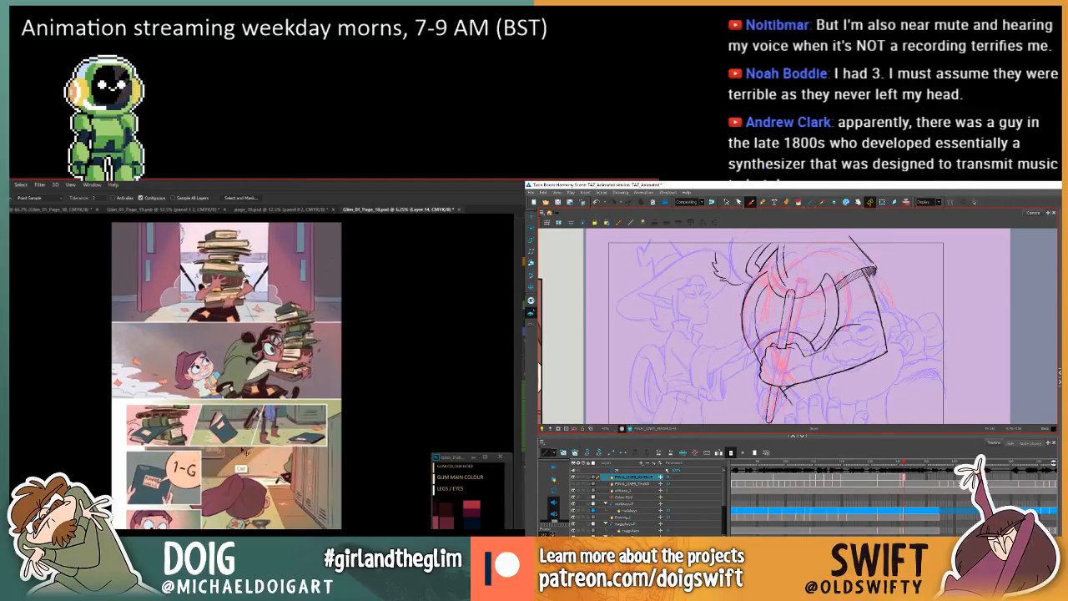
left_click_drag(224, 475, 263, 372)
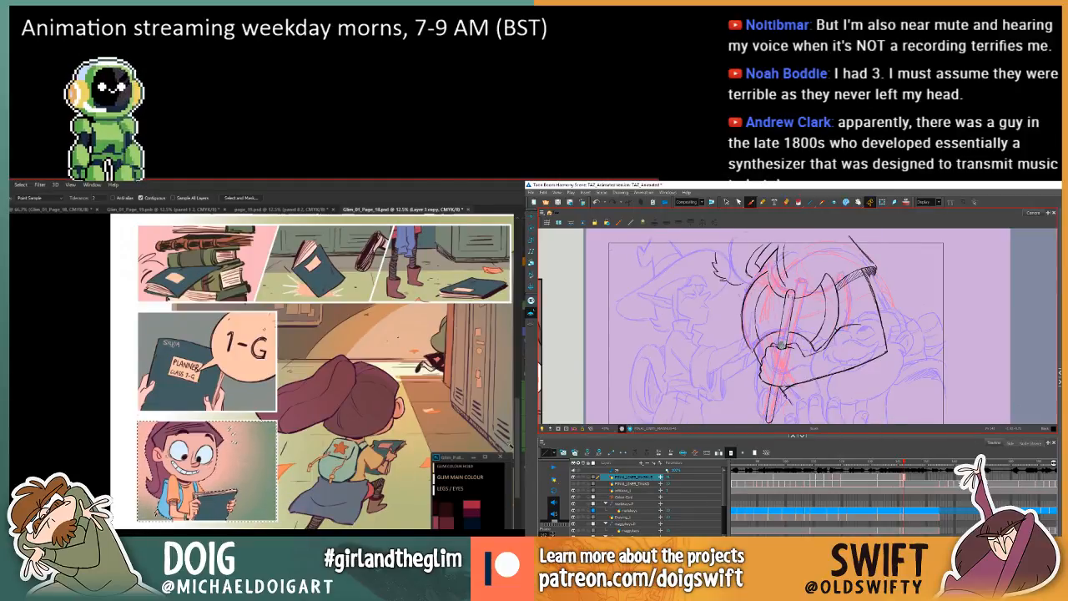
In Photoshop, brush on Layer 14 inside the selected grinning girl panel, and flip between the arm drawing and the preceding one in Harmony.
key("comma")
key("period")
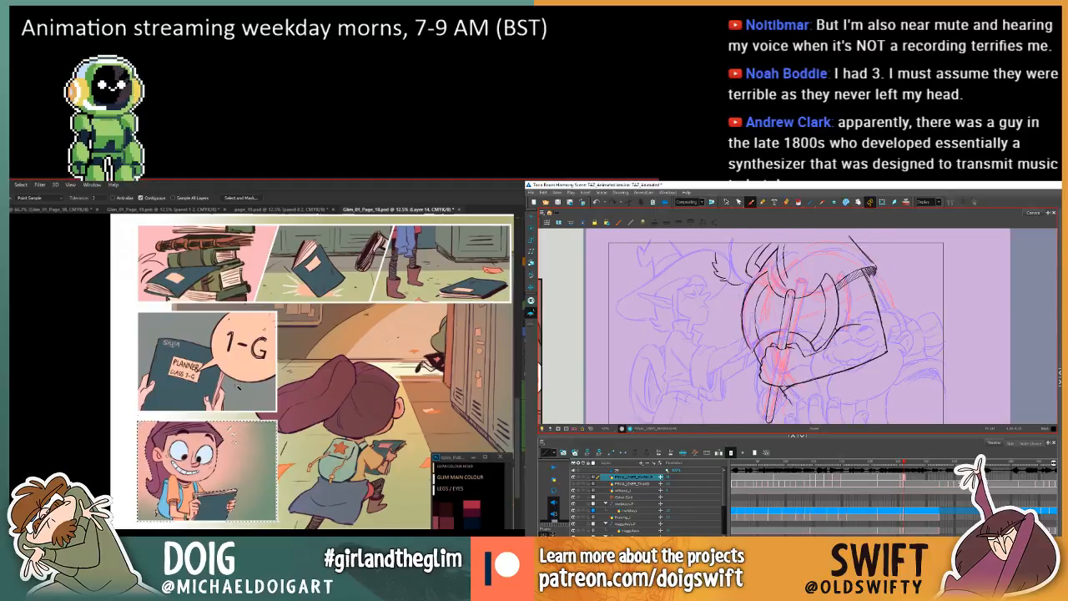
key("e")
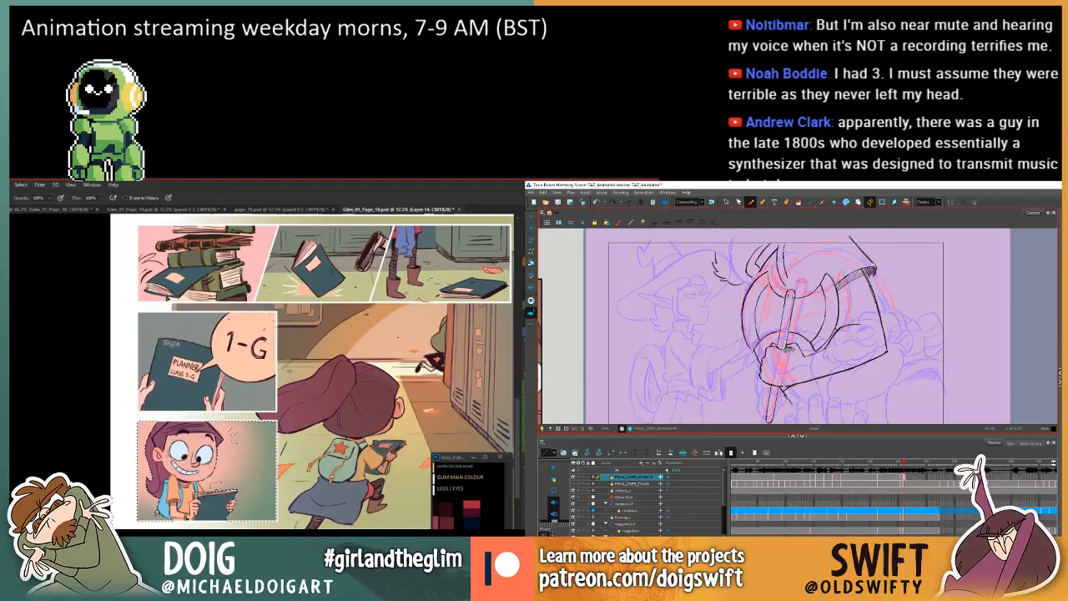
key("comma")
key("period")
key("b")
key("comma")
key("period")
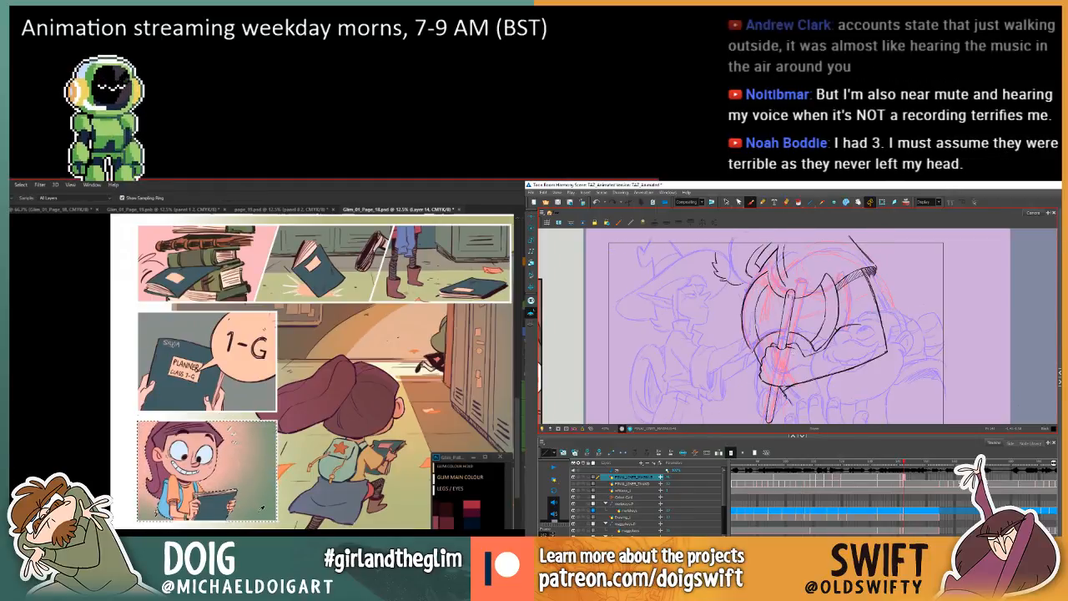
key("comma")
key("period")
key("comma")
key("period")
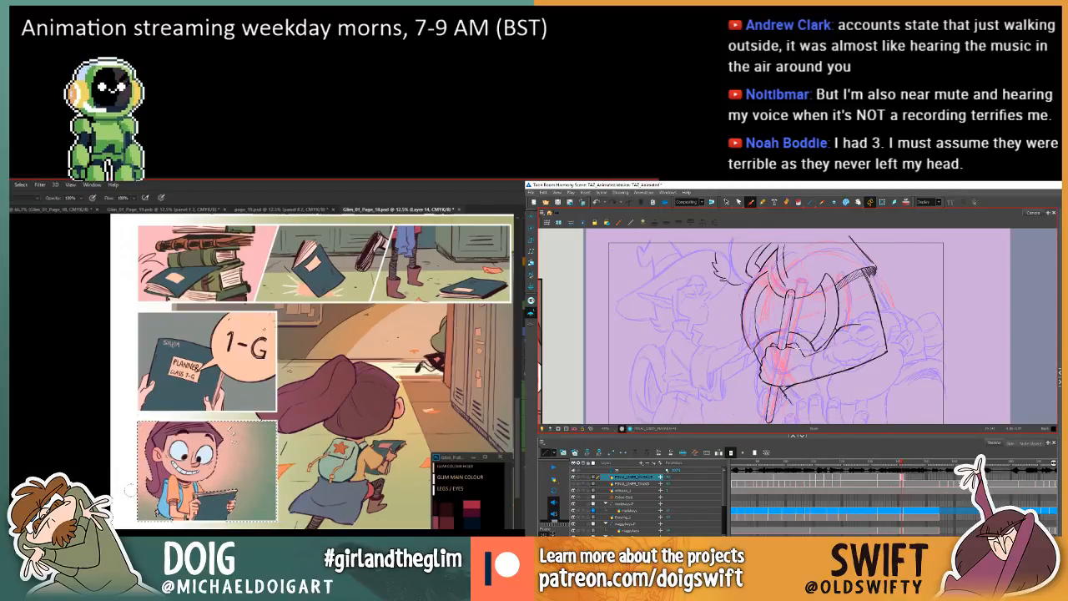
key("comma")
key("period")
key("comma")
key("period")
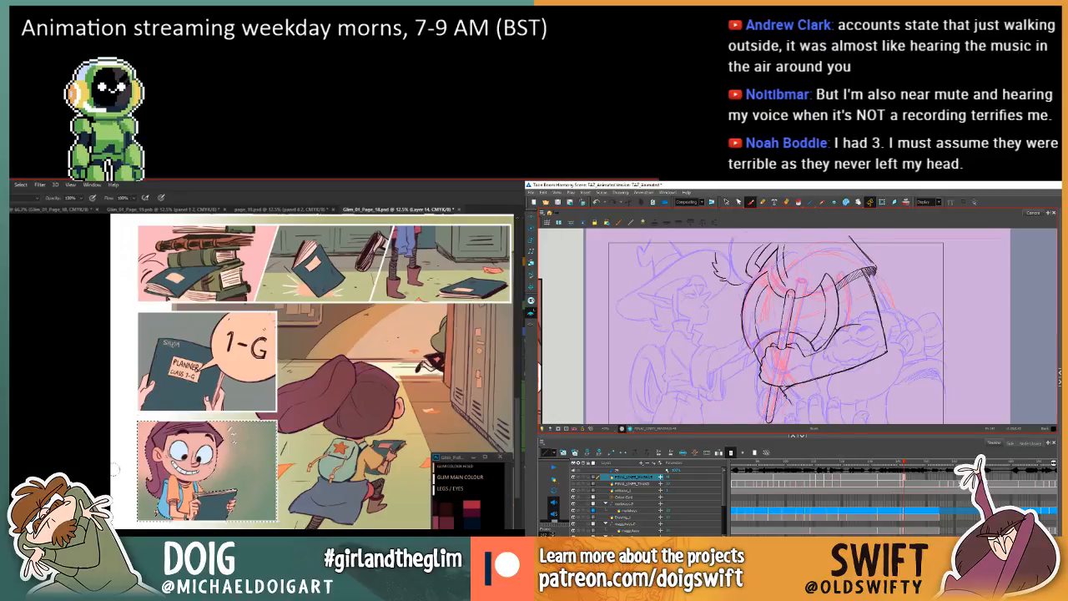
key("period")
key("comma")
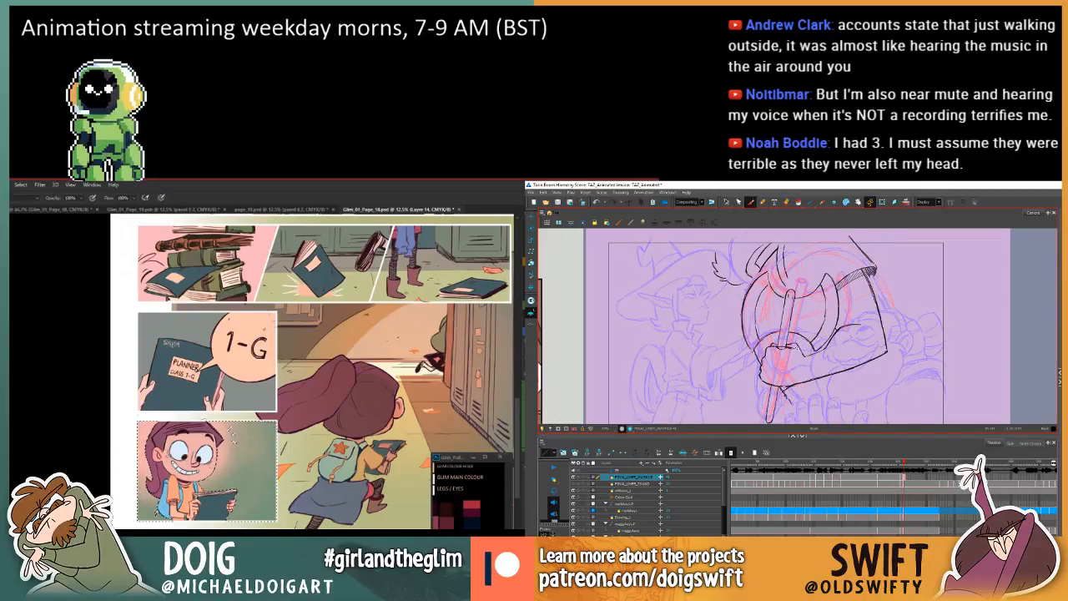
key("comma")
key("period")
key("comma")
key("period")
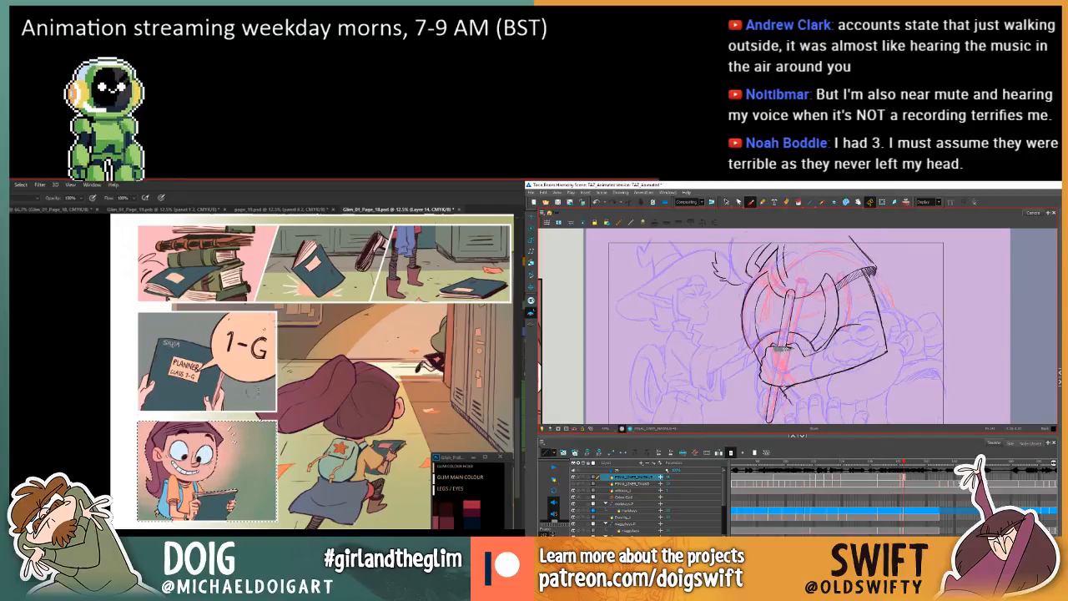
Touch up the line at the top of the gripping hand in Harmony, and compare it with the neighbouring drawings.
left_click_drag(794, 349, 795, 350)
key("f")
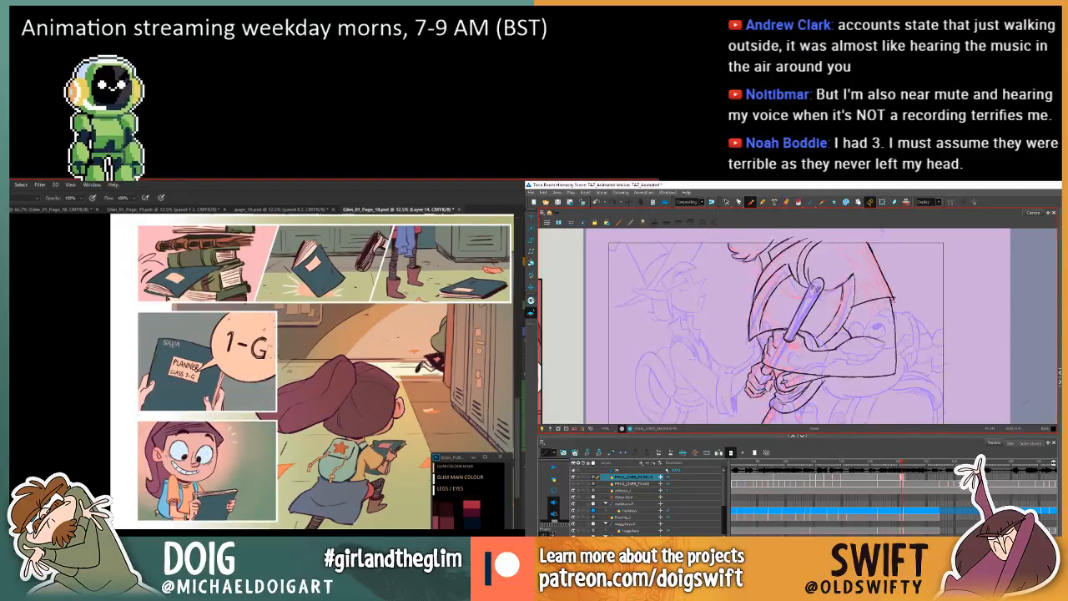
key("g")
key("period")
key("period")
key("comma")
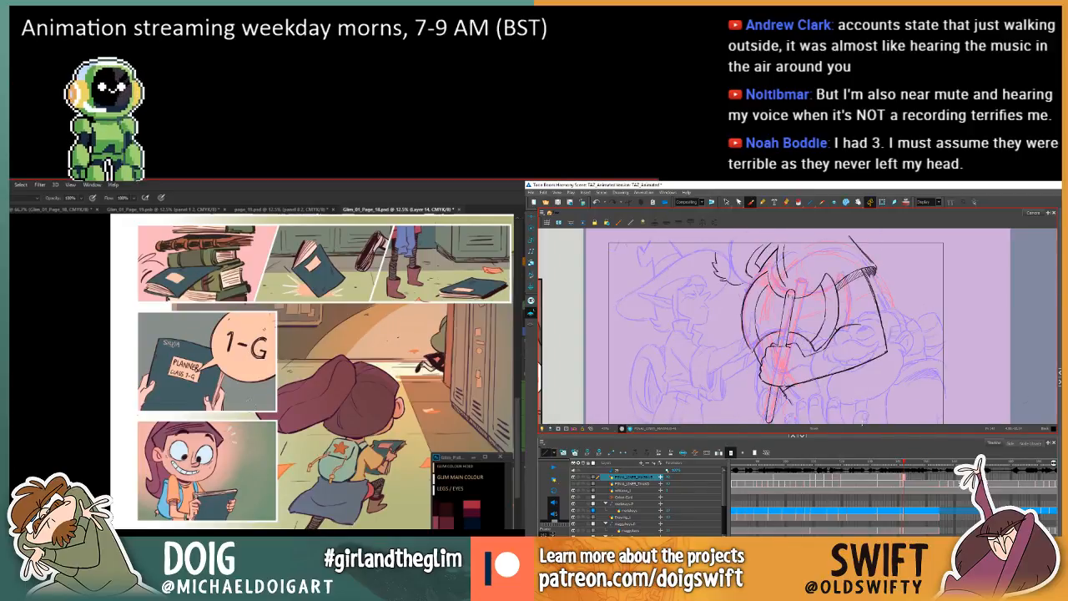
key("f")
mouse_move(244, 438)
left_mouse_down()
mouse_move(214, 449)
mouse_move(231, 442)
left_mouse_up()
key("g")
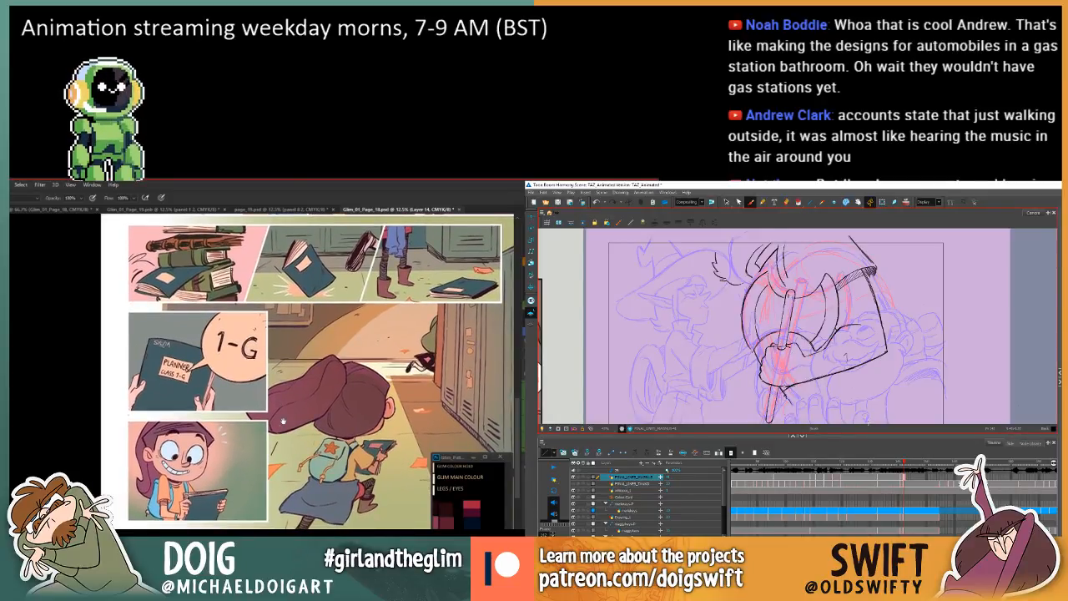
Review the falling book, planner and hallway panels in Photoshop against the running characters panel above them.
left_click_drag(311, 387, 267, 423)
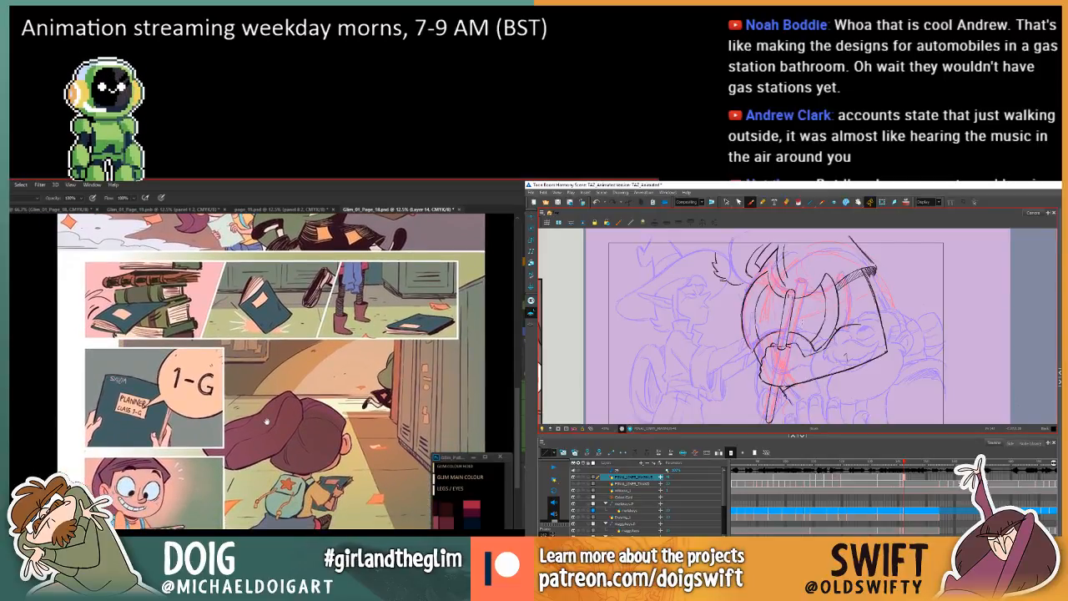
left_click_drag(243, 372, 264, 436)
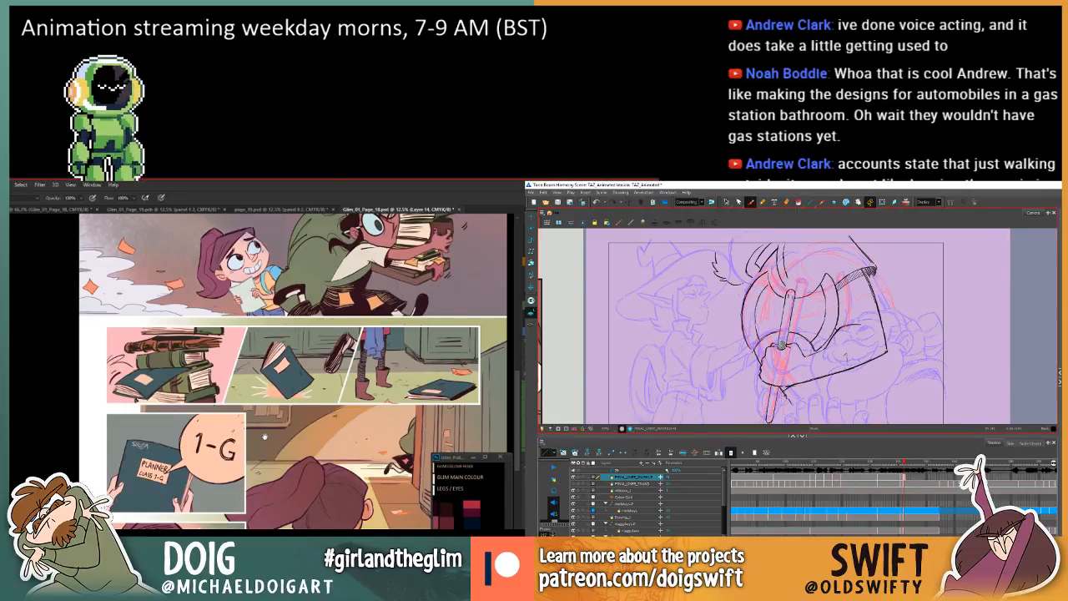
left_click_drag(264, 436, 263, 436)
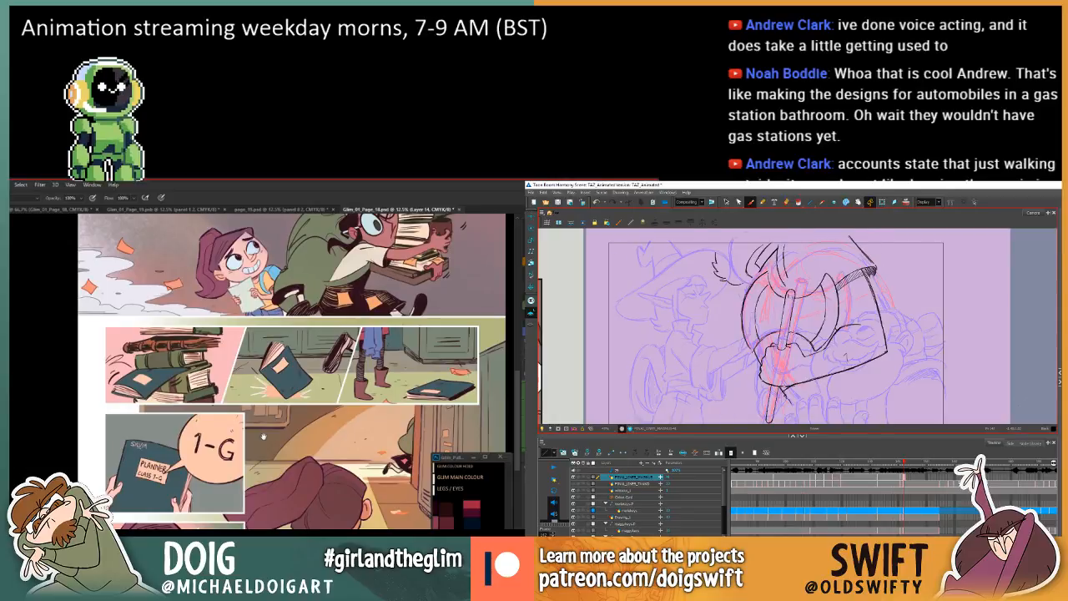
left_click_drag(263, 436, 137, 439)
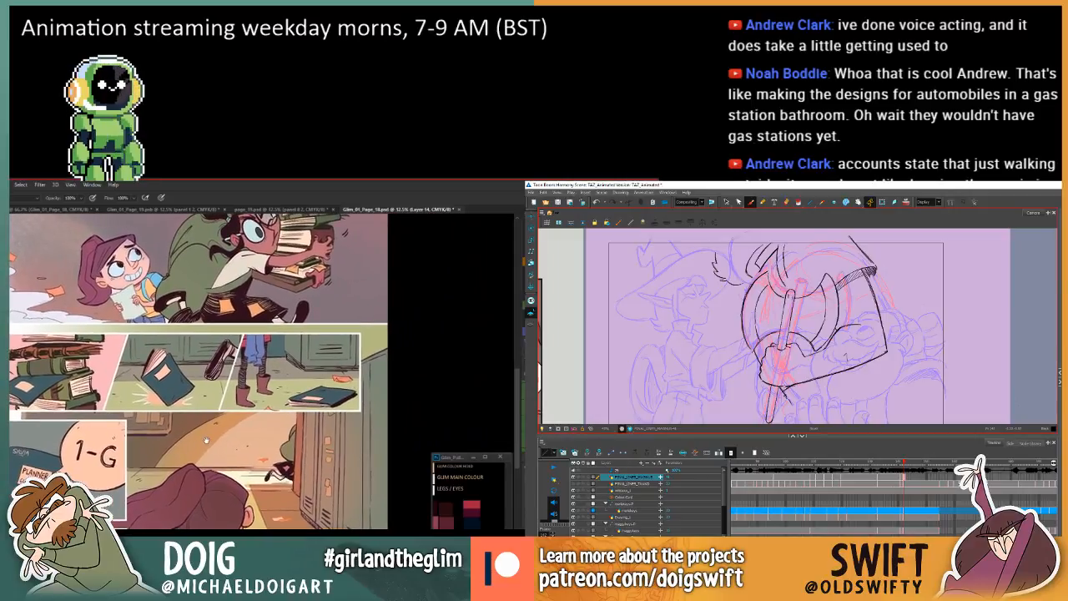
left_click_drag(206, 437, 205, 431)
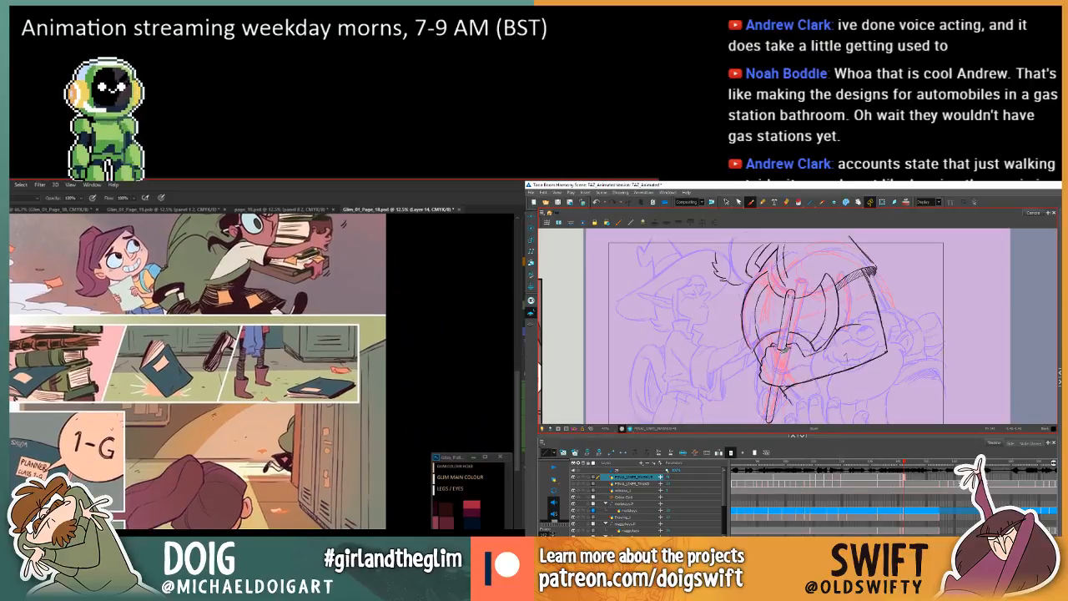
key("comma")
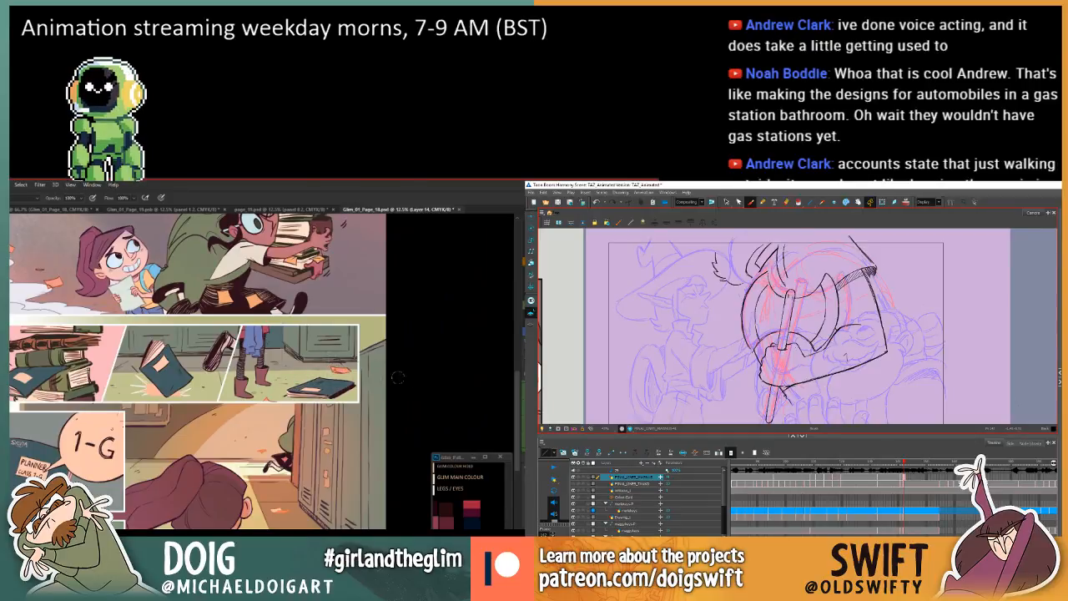
Select the green floor of the falling book panels on Layer 3 copy, and make Layer 14 active for brushing.
key("w")
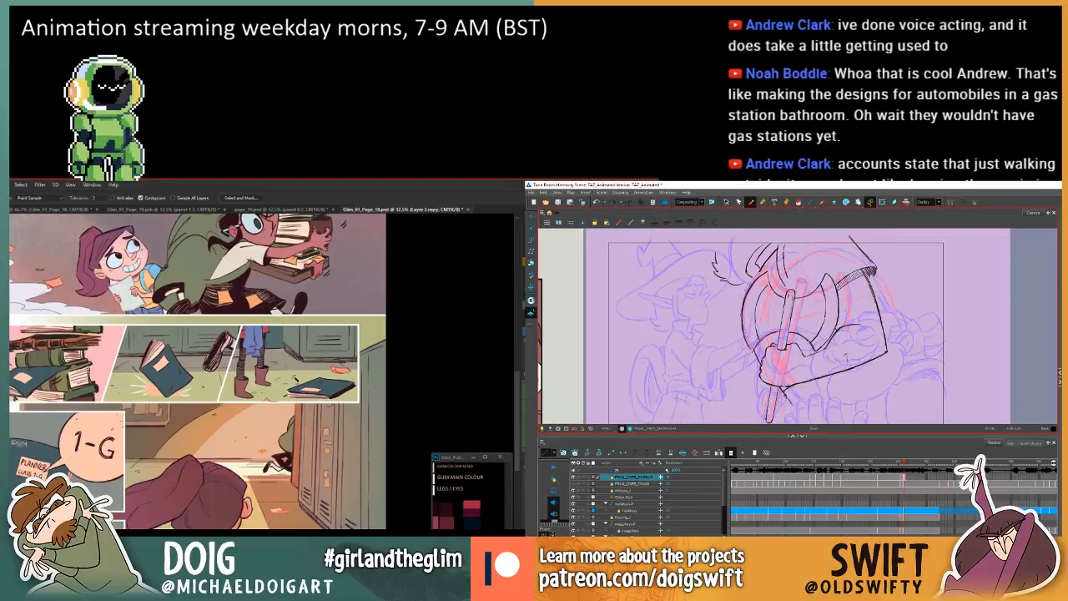
left_click(295, 379)
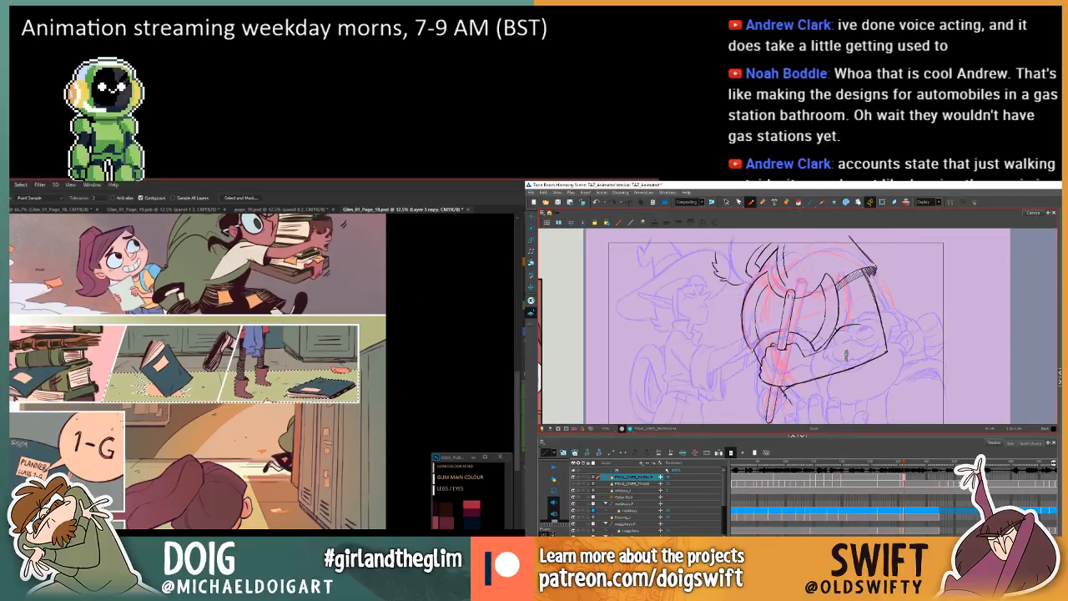
key("ctrl+alt+shift+n")
key("b")
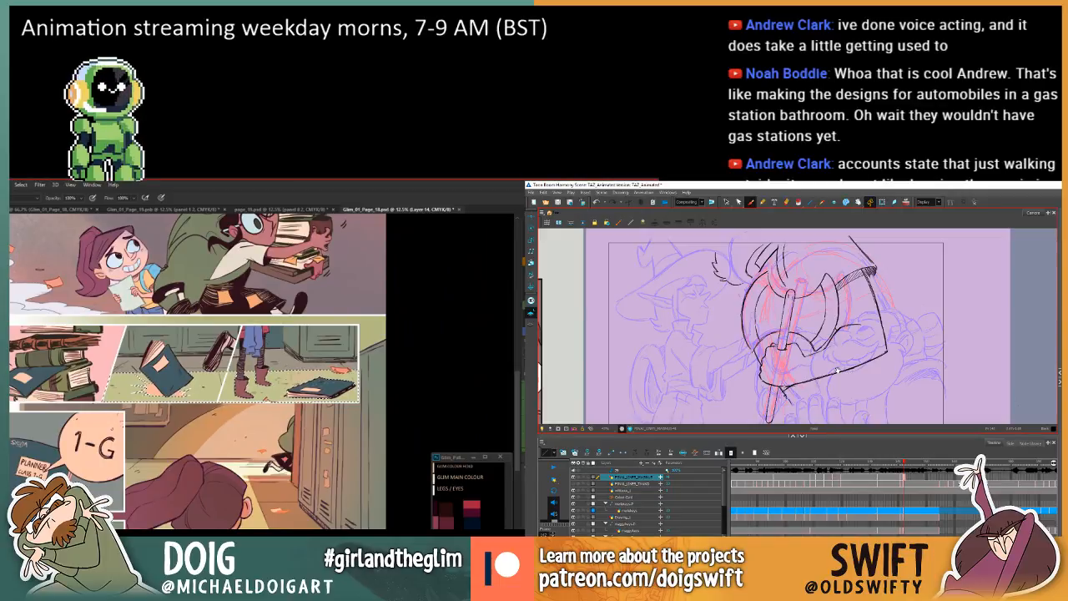
Add short cuff lines beneath the gripping hand at the end of the forearm in the Harmony arm drawing.
mouse_move(823, 372)
left_mouse_down()
mouse_move(825, 359)
mouse_move(833, 370)
left_mouse_up()
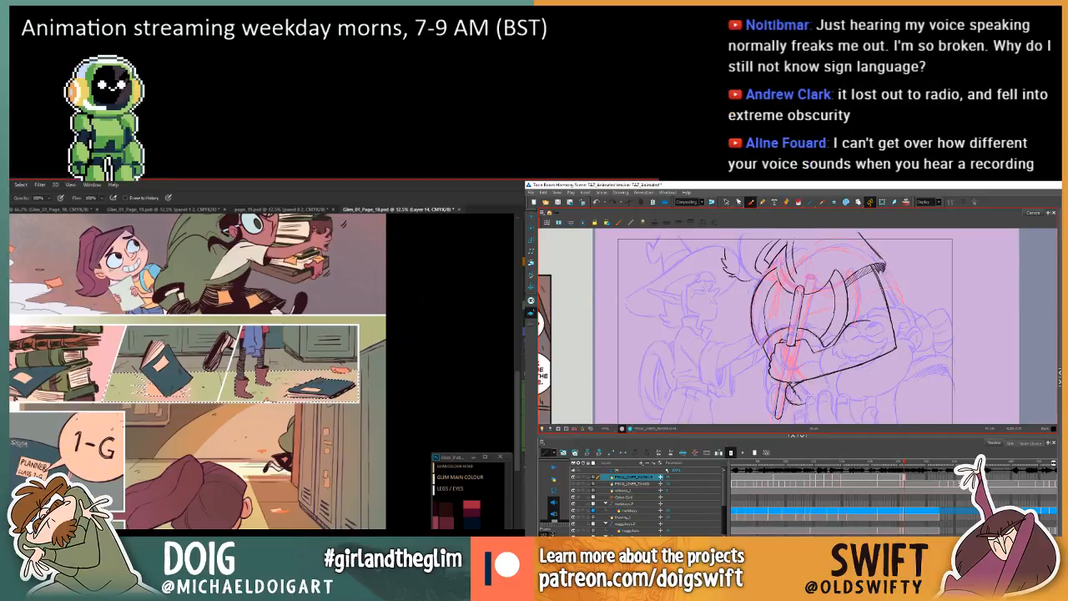
left_click_drag(810, 398, 797, 378)
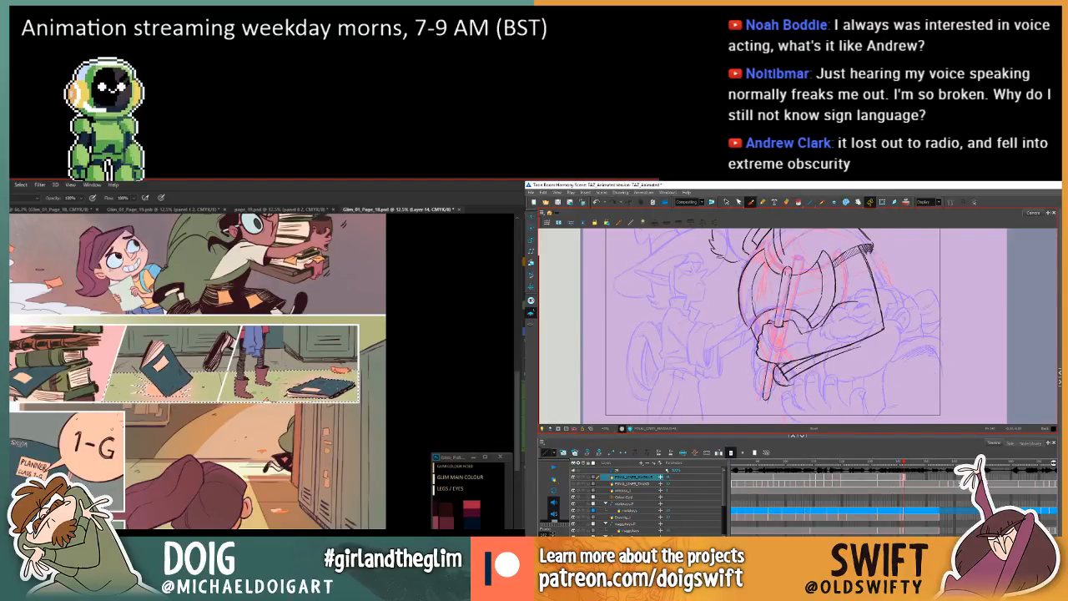
left_click_drag(788, 377, 862, 347)
key("ctrl+z")
key("ctrl+z")
Flip repeatedly between the arm drawing and the preceding two-handed axe drawing in Harmony to compare the forearm and hand.
key("comma")
key("period")
key("comma")
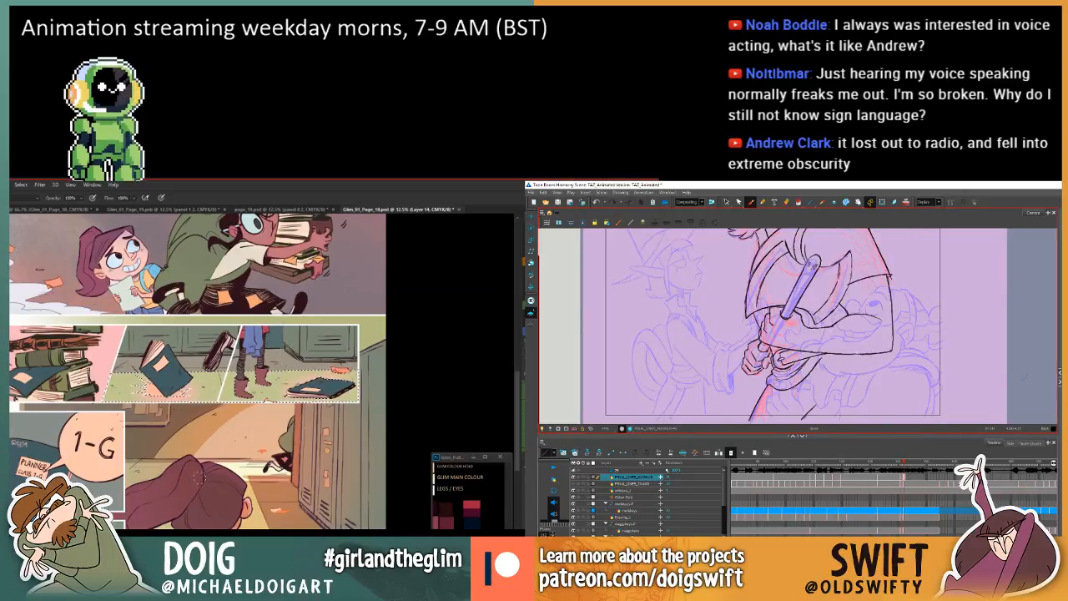
key("period")
key("comma")
key("period")
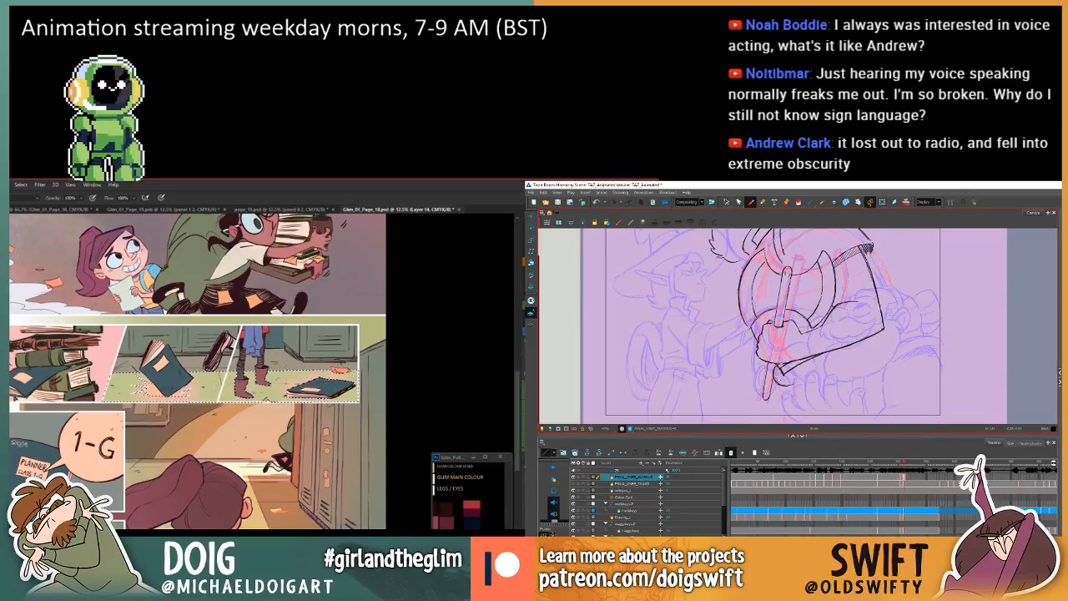
key("comma")
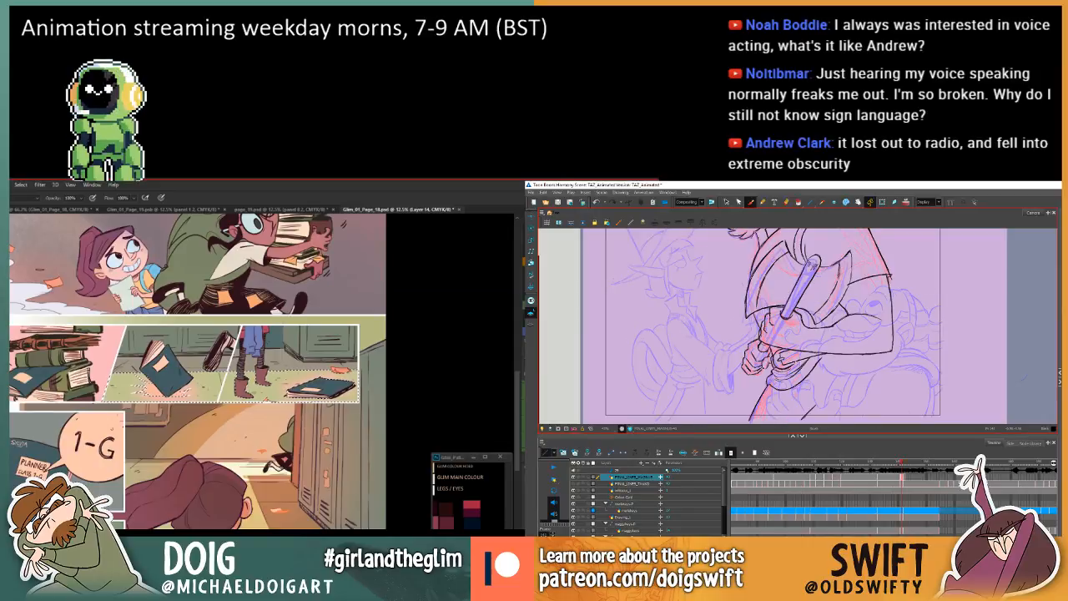
key("period")
key("comma")
key("period")
key("e")
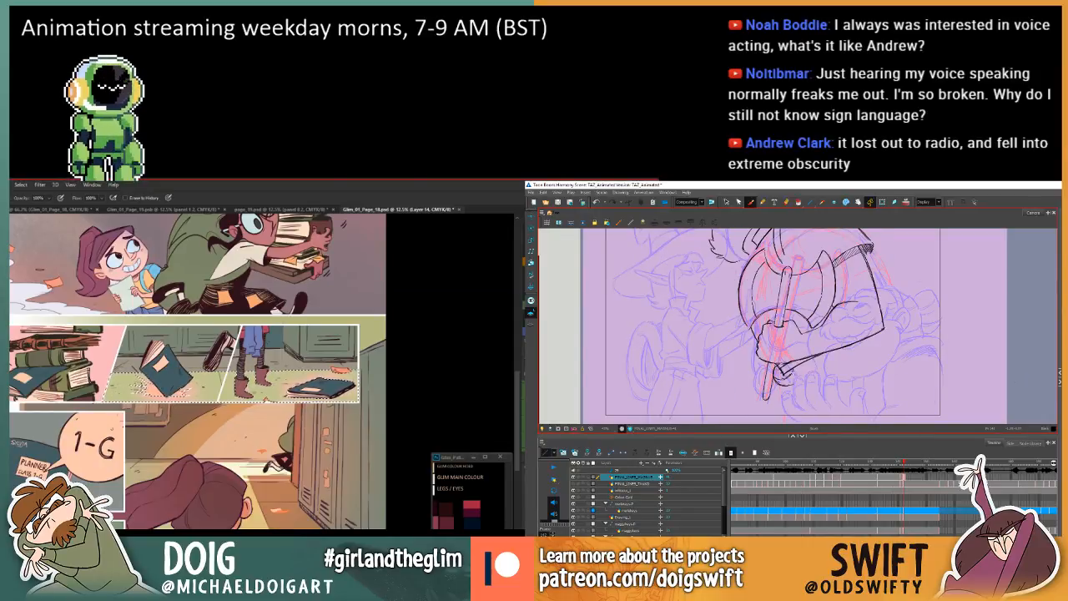
Check the arm drawing against the preceding two-handed axe drawing in Harmony, and activate the Brush tool in Photoshop.
key("comma")
key("period")
key("comma")
key("period")
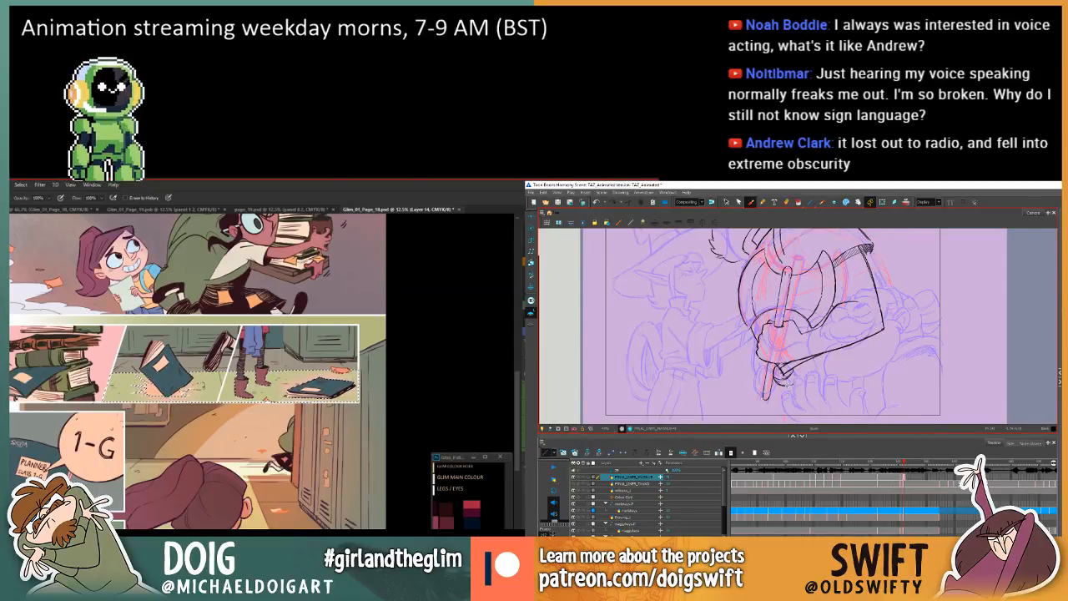
key("b")
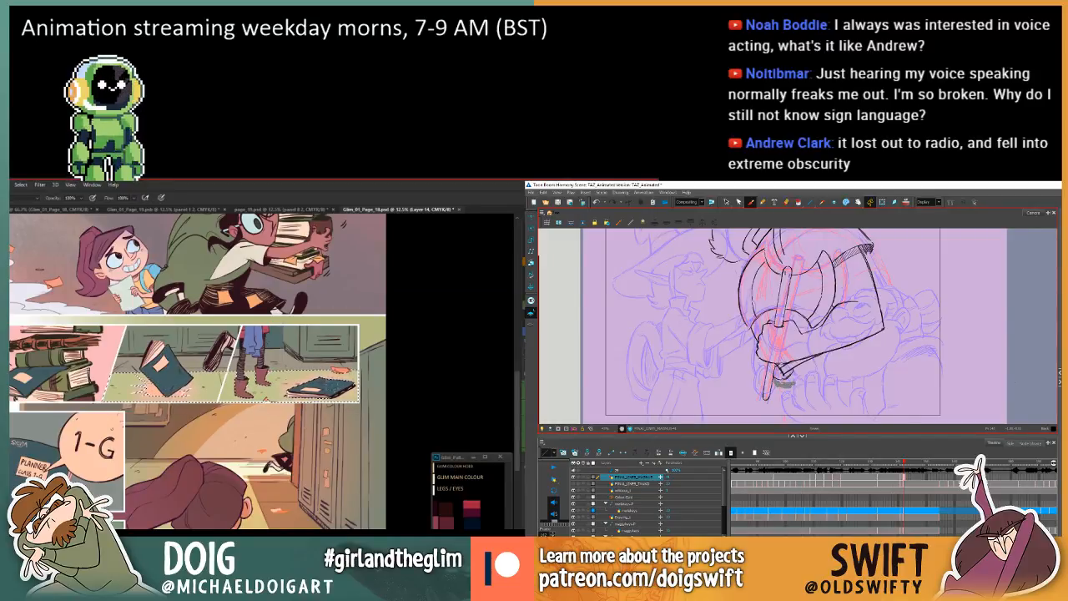
Add a short stroke to the cuff beneath the gripping hand in Harmony, checking it against the preceding axe drawing.
key("comma")
key("period")
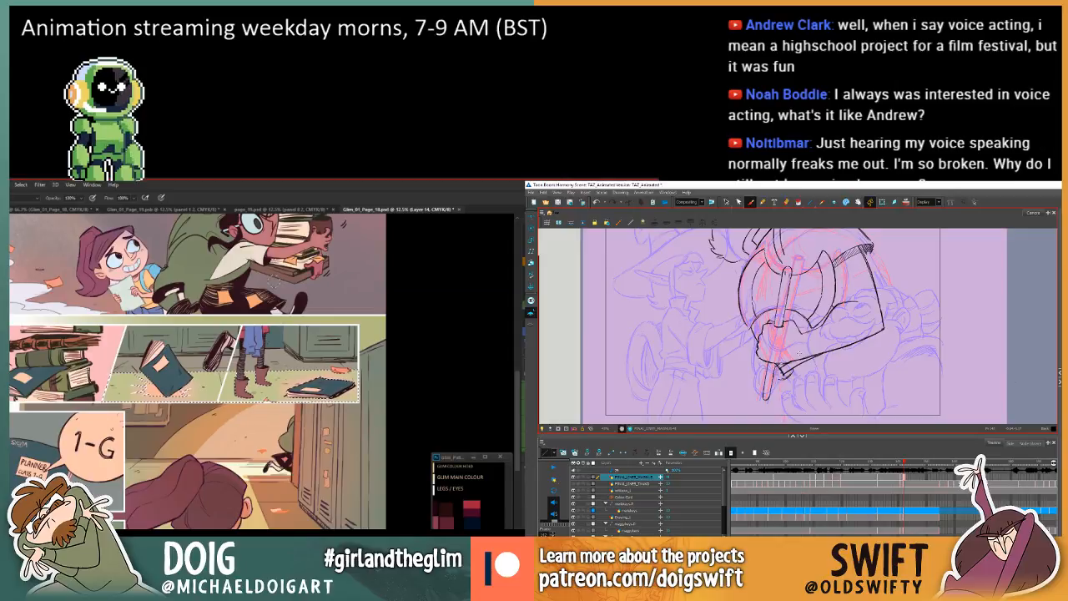
key("comma")
key("period")
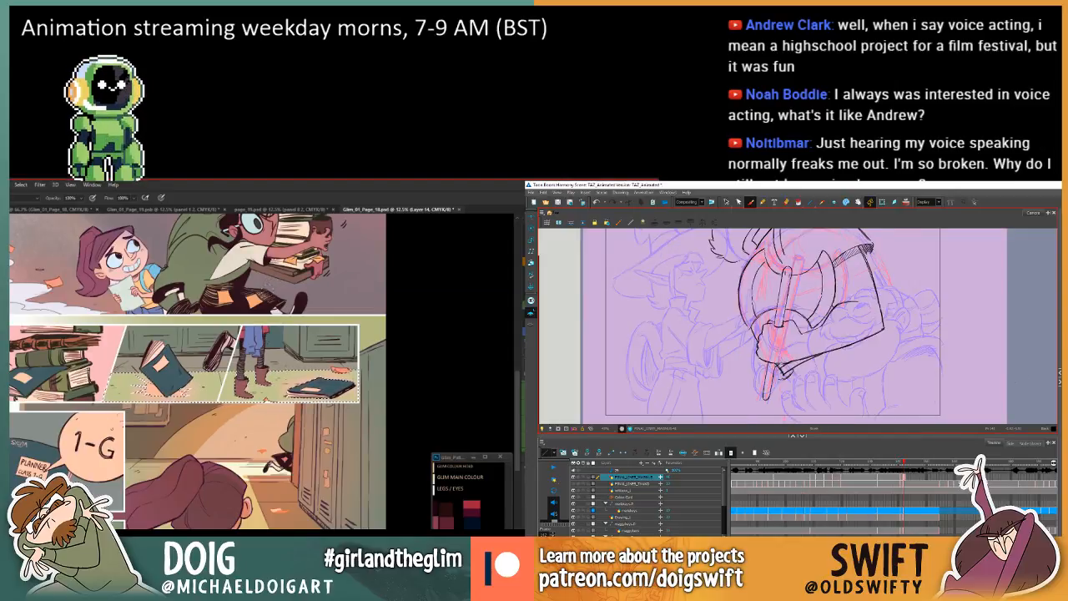
key("comma")
key("period")
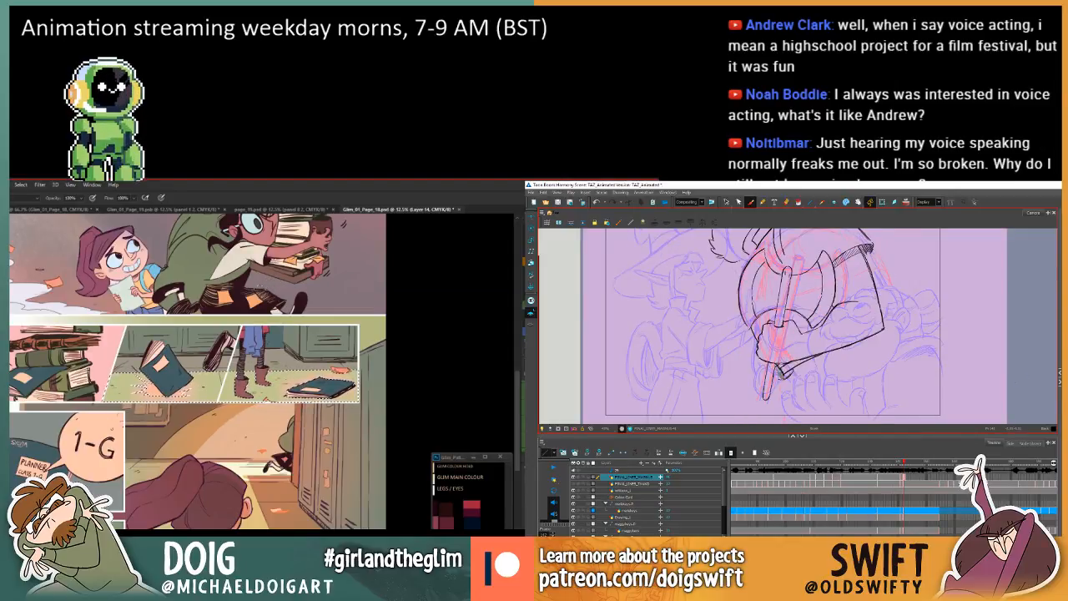
left_click_drag(780, 373, 785, 375)
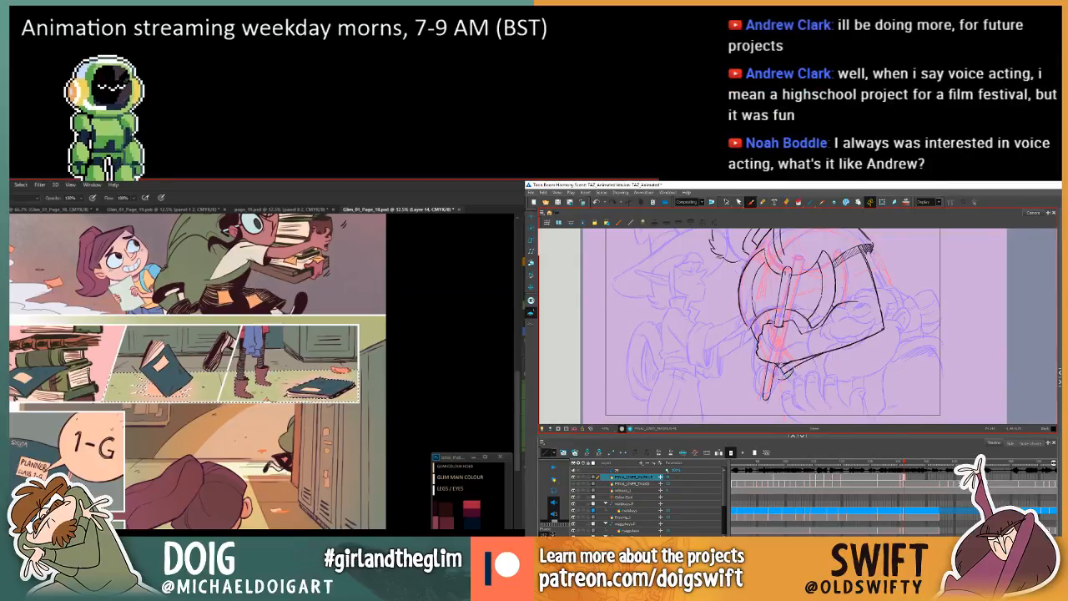
Flip repeatedly between the arm drawing and the preceding two-handed axe drawing to examine how the cuff, hand and axe handle move.
key("comma")
key("period")
key("comma")
key("period")
key("comma")
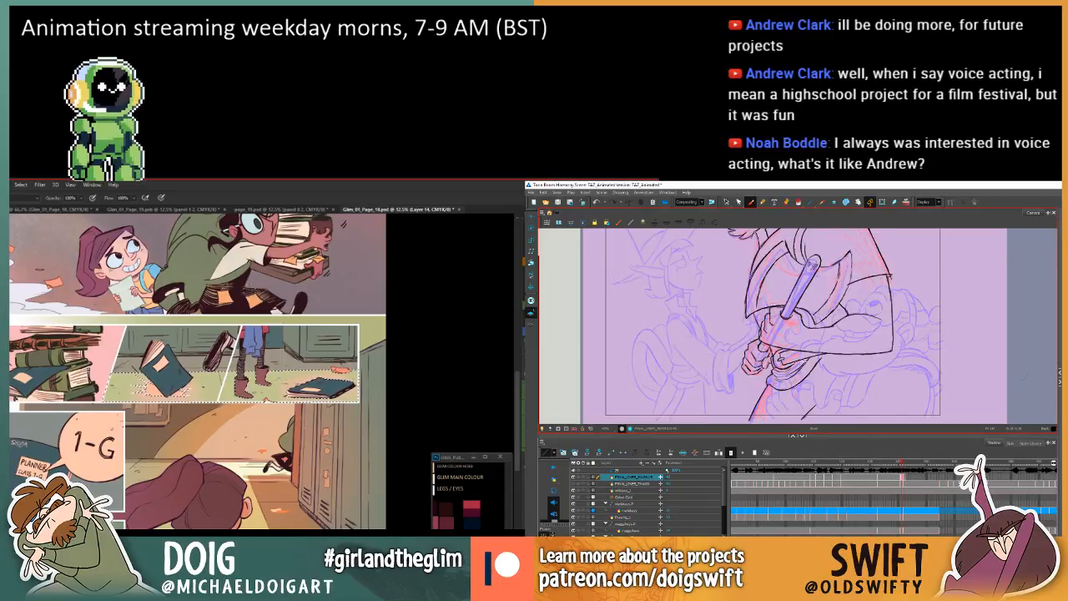
key("period")
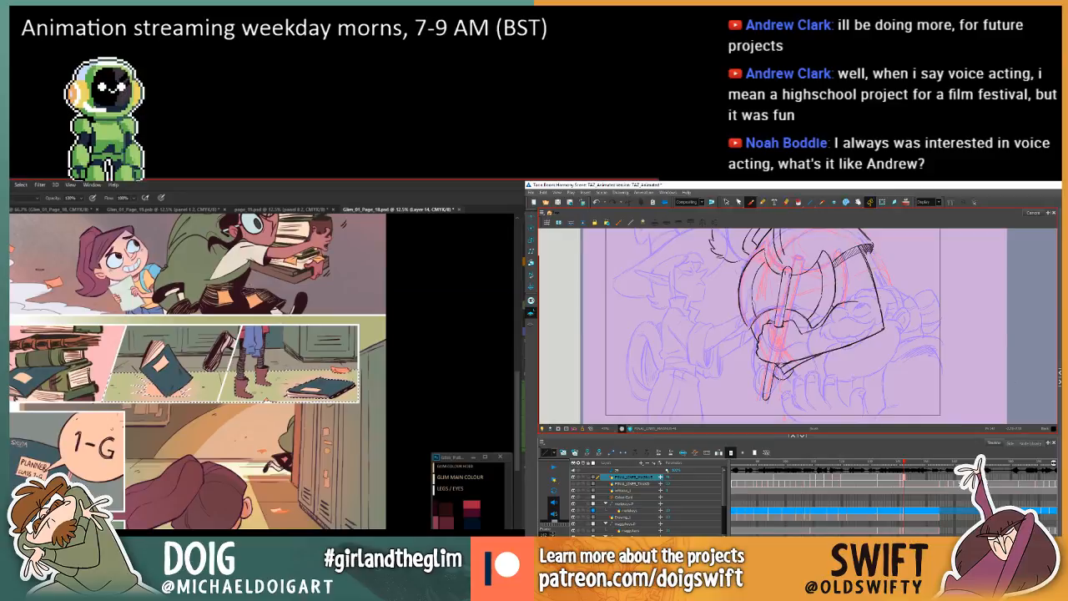
key("comma")
key("period")
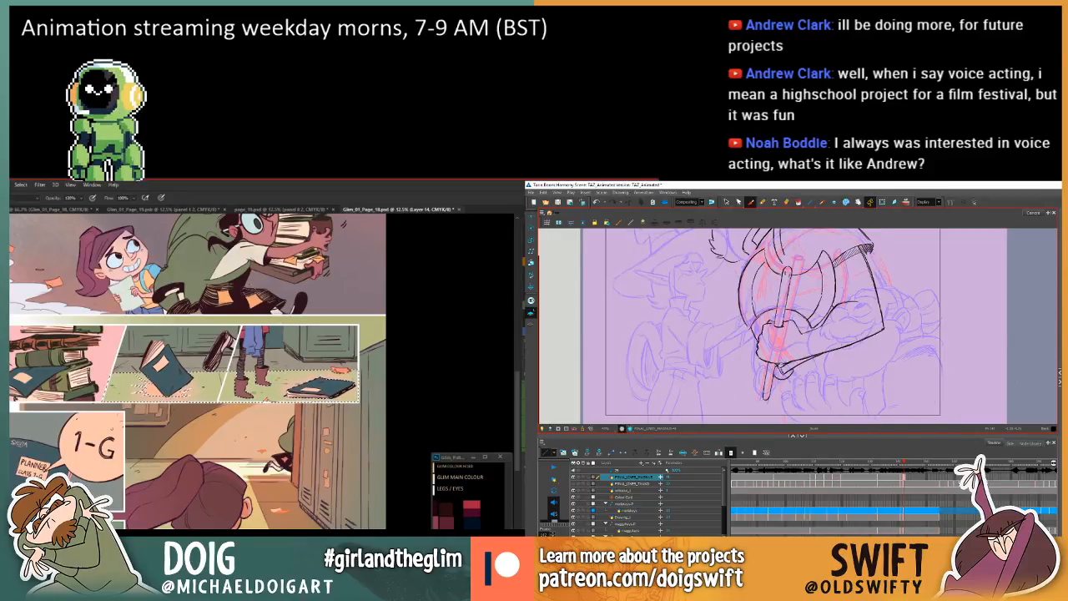
key("comma")
key("period")
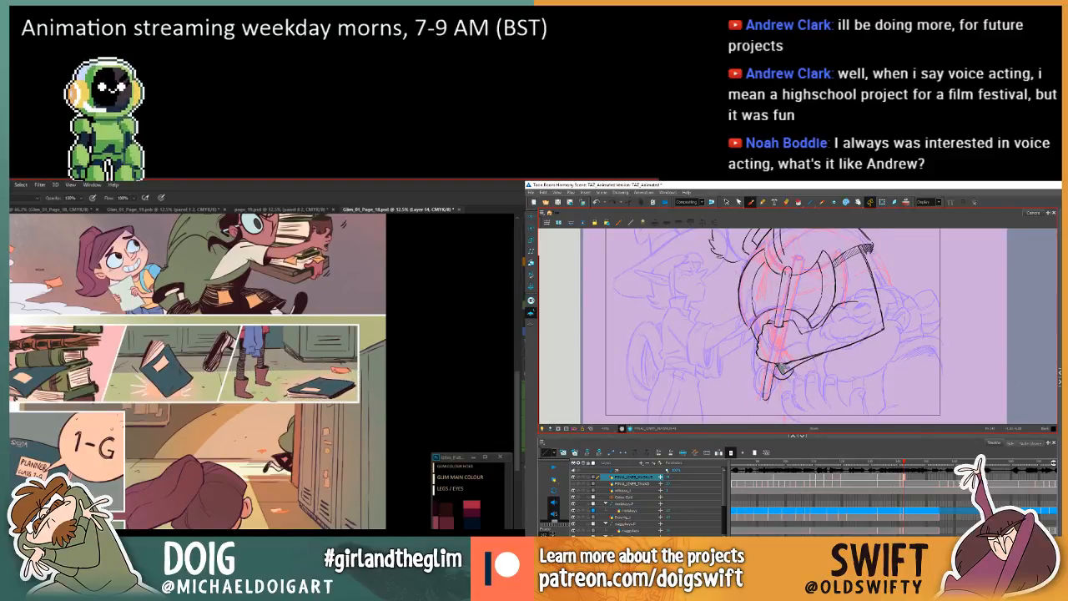
key("comma")
key("period")
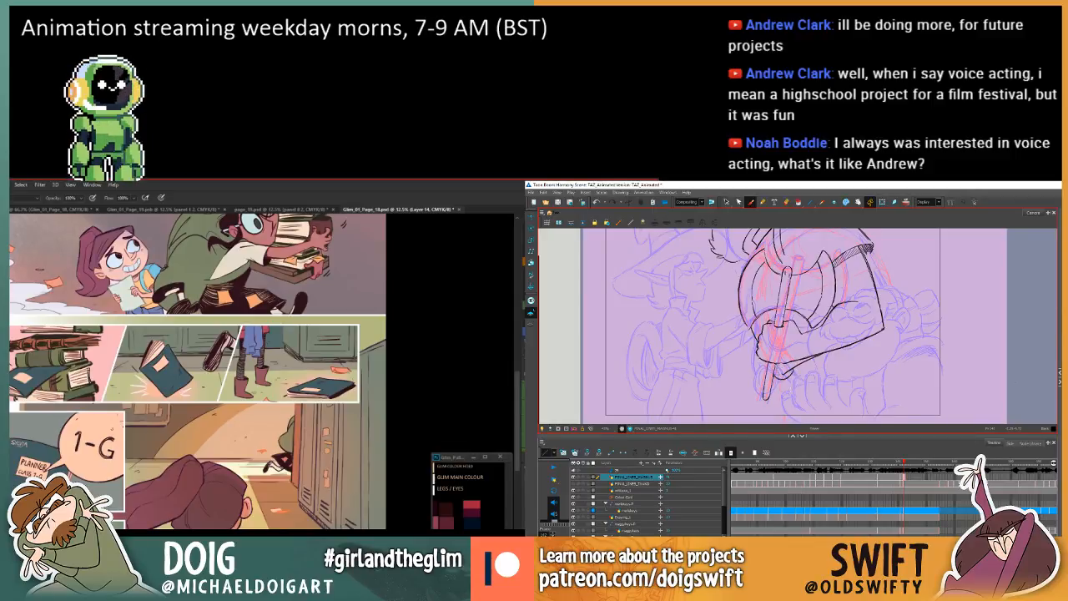
key("comma")
key("period")
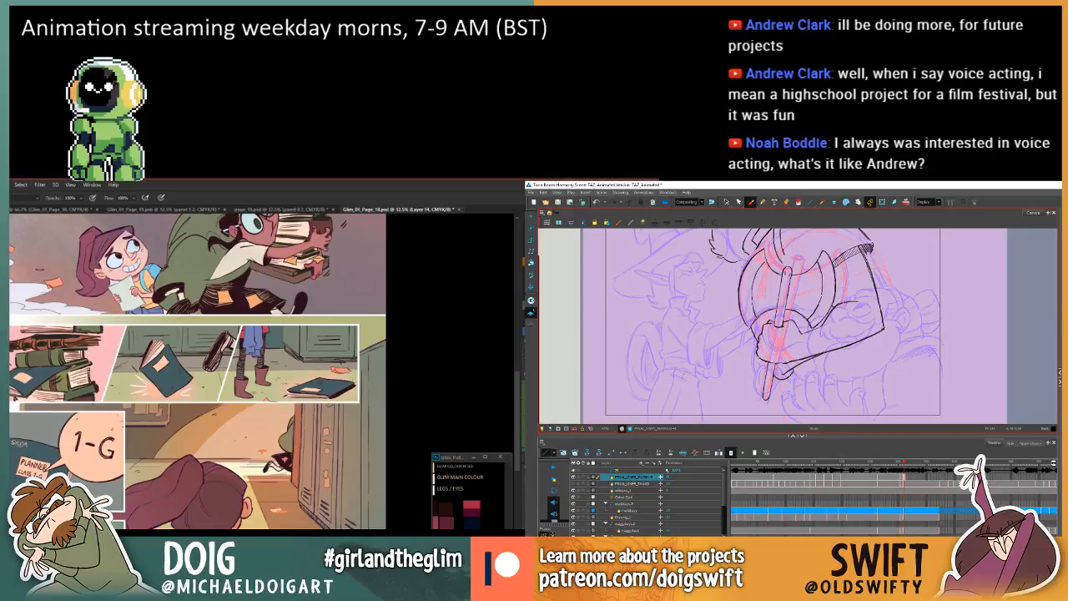
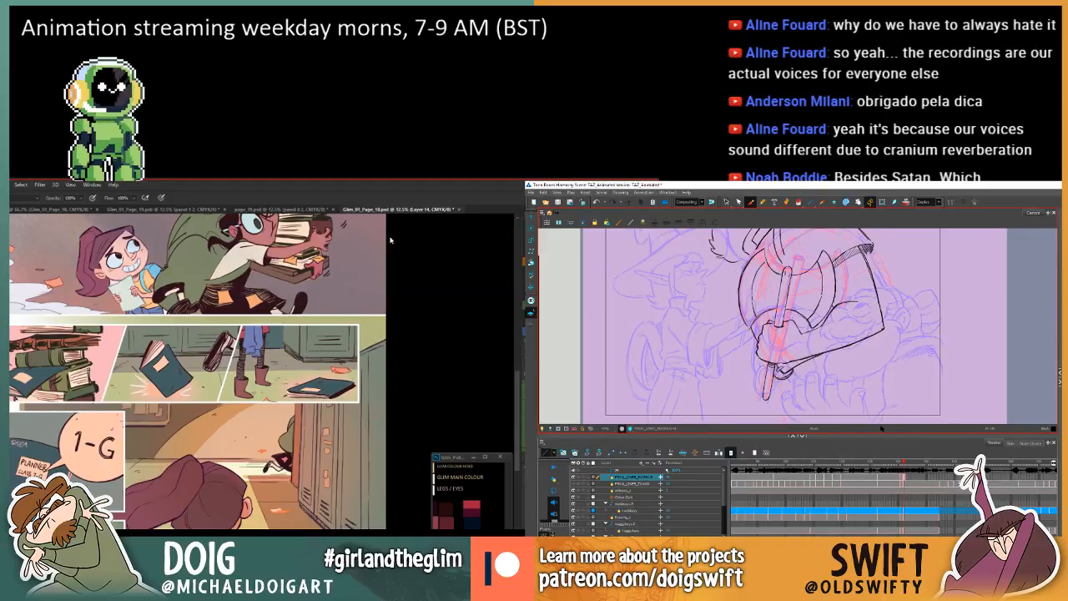
Add a short stroke to the cuff under the gripping hand in Harmony and check it against the preceding axe drawing.
left_click_drag(777, 378, 790, 376)
key("comma")
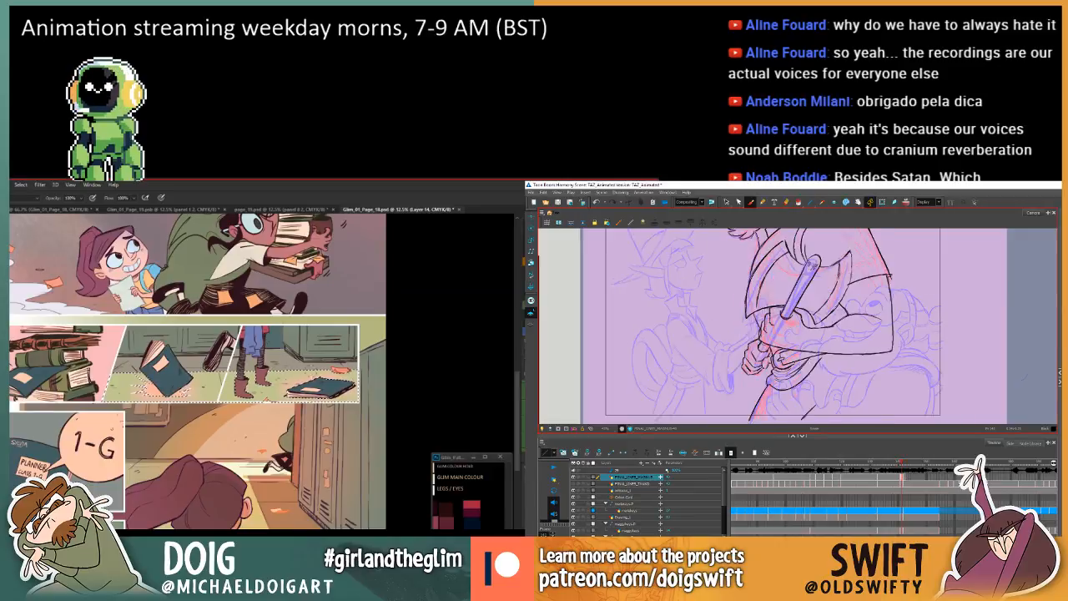
key("period")
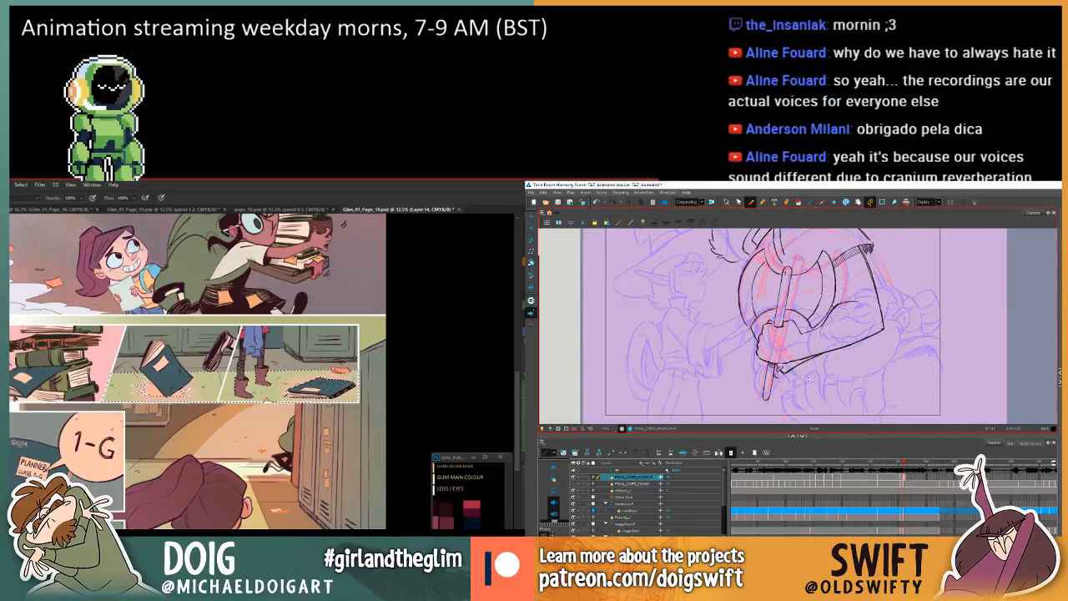
key("comma")
key("period")
key("comma")
key("period")
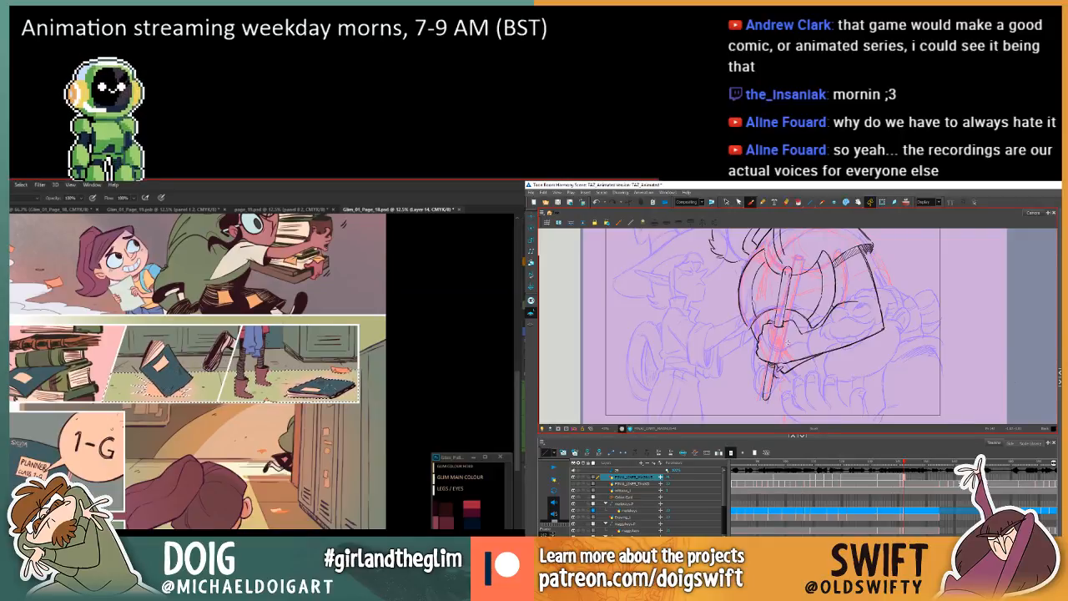
Flip between the arm drawing and the preceding two-handed axe drawing in Harmony to check the lower edge of the cuff.
left_click_drag(132, 388, 144, 418)
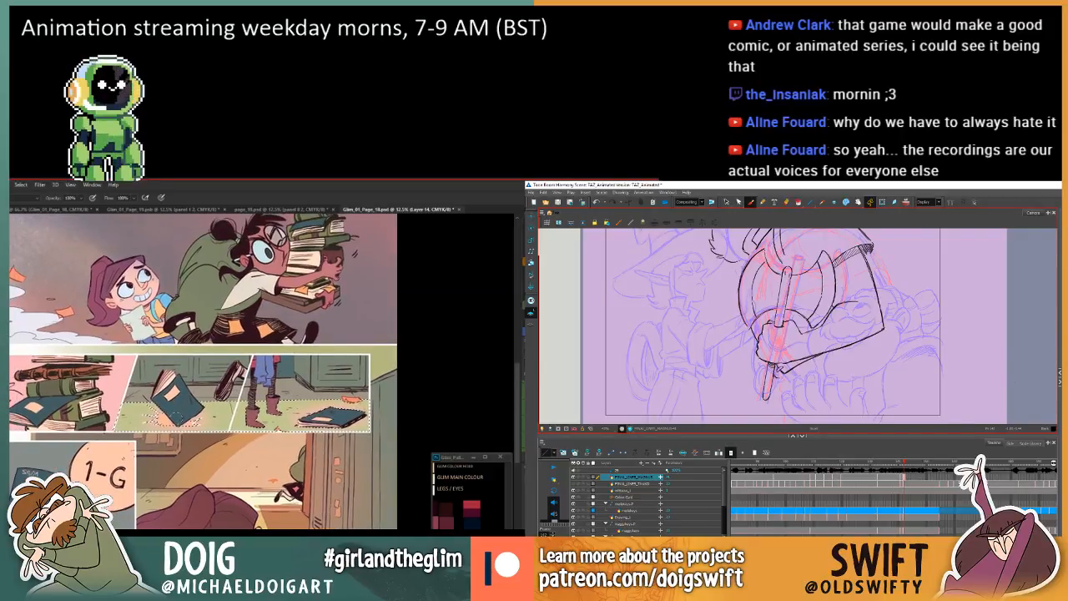
key("comma")
key("period")
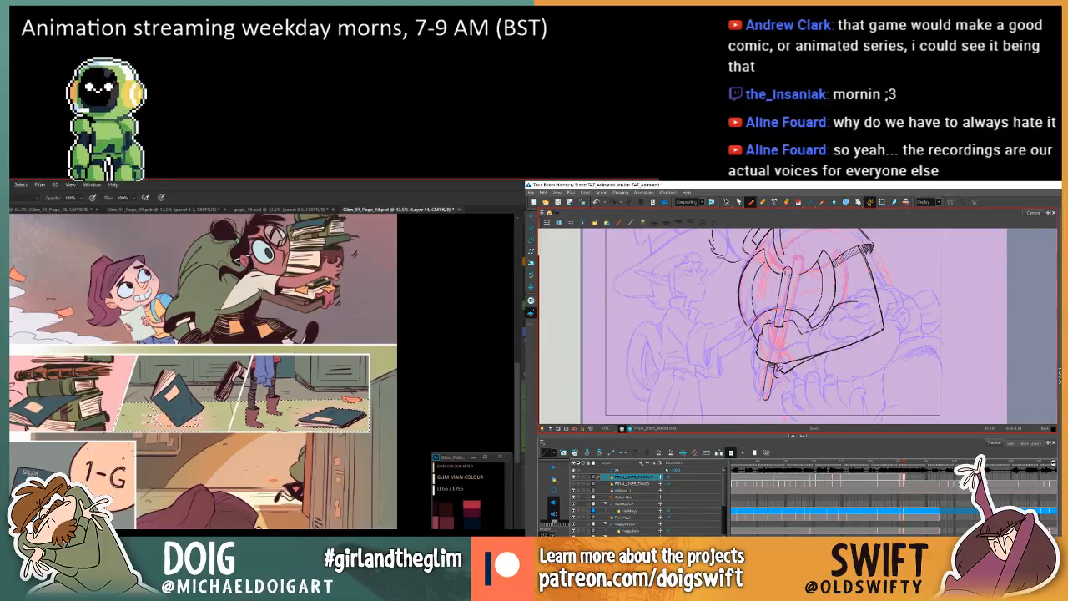
key("comma")
key("period")
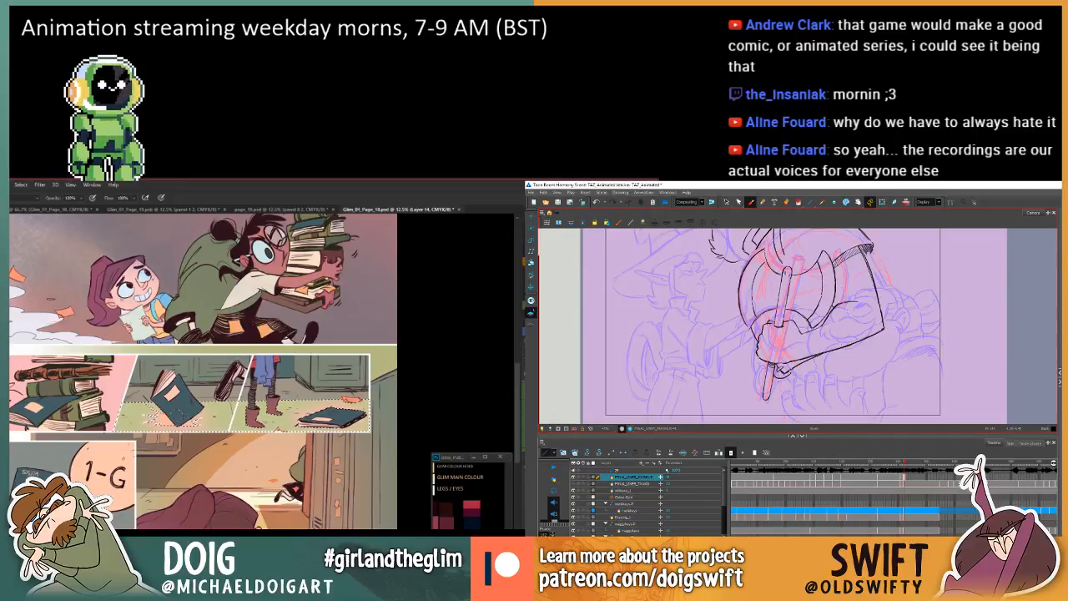
key("period")
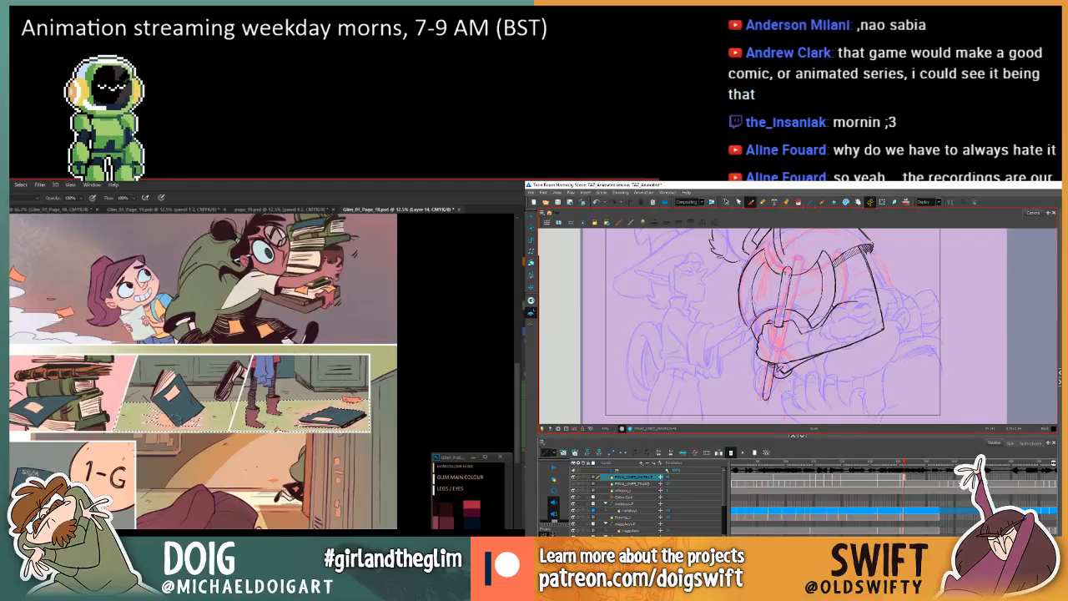
Activate the Eraser tool for the comic page in Photoshop, and compare the arm drawing with the preceding axe drawing in Harmony.
scroll(262, 364, "down", 3)
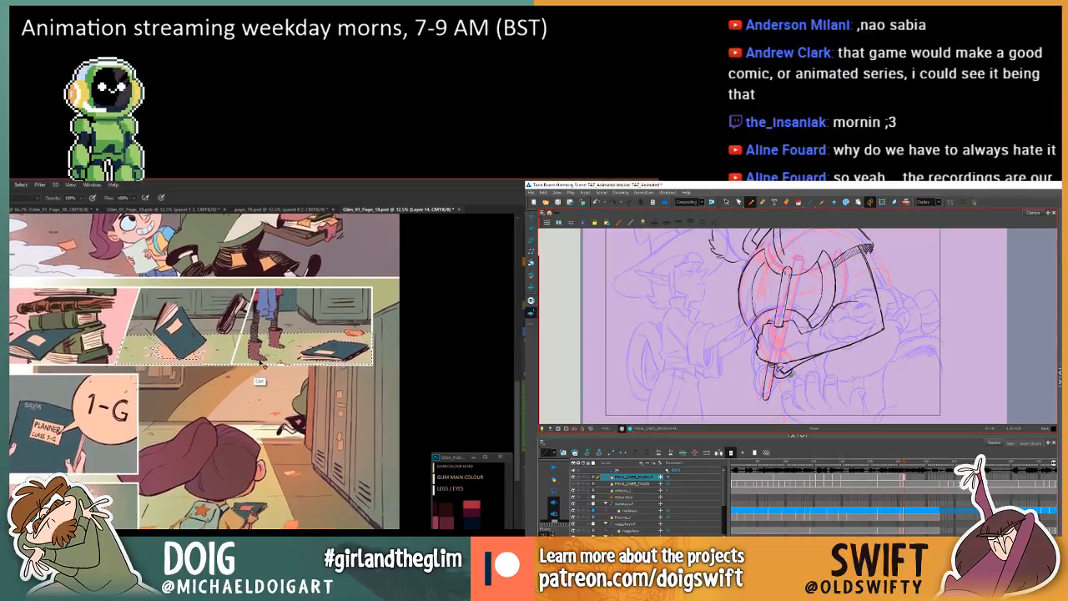
key("ctrl+d")
left_click_drag(263, 346, 223, 417)
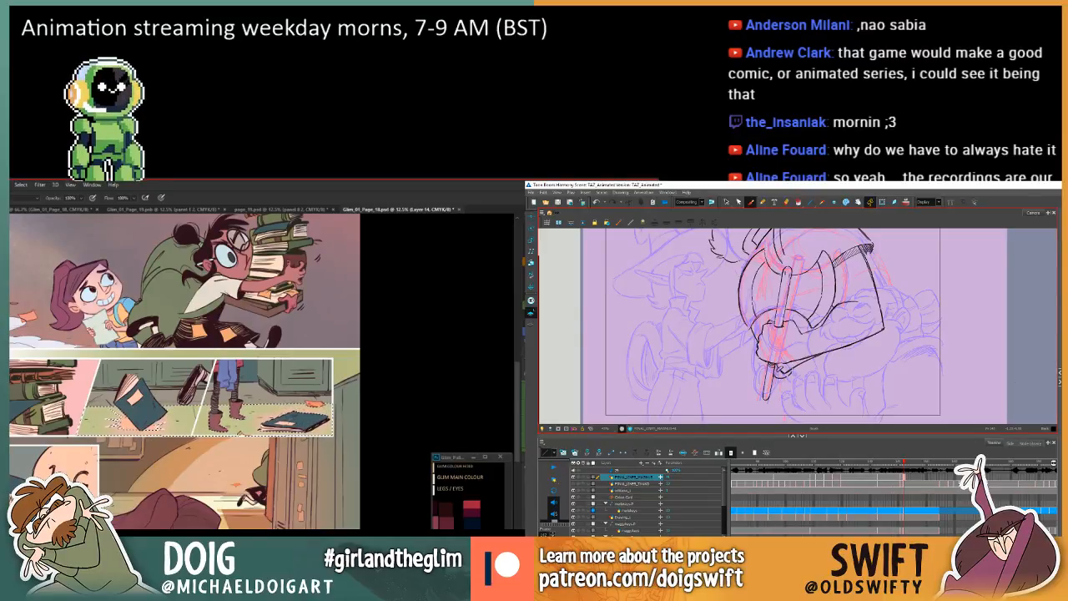
key("e")
key("comma")
key("period")
key("comma")
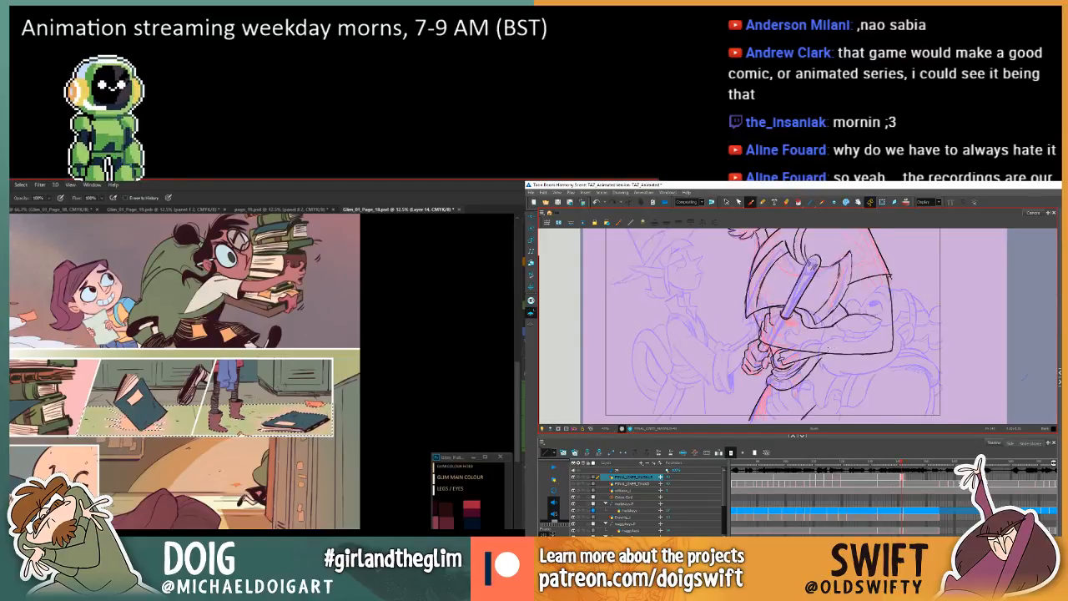
key("period")
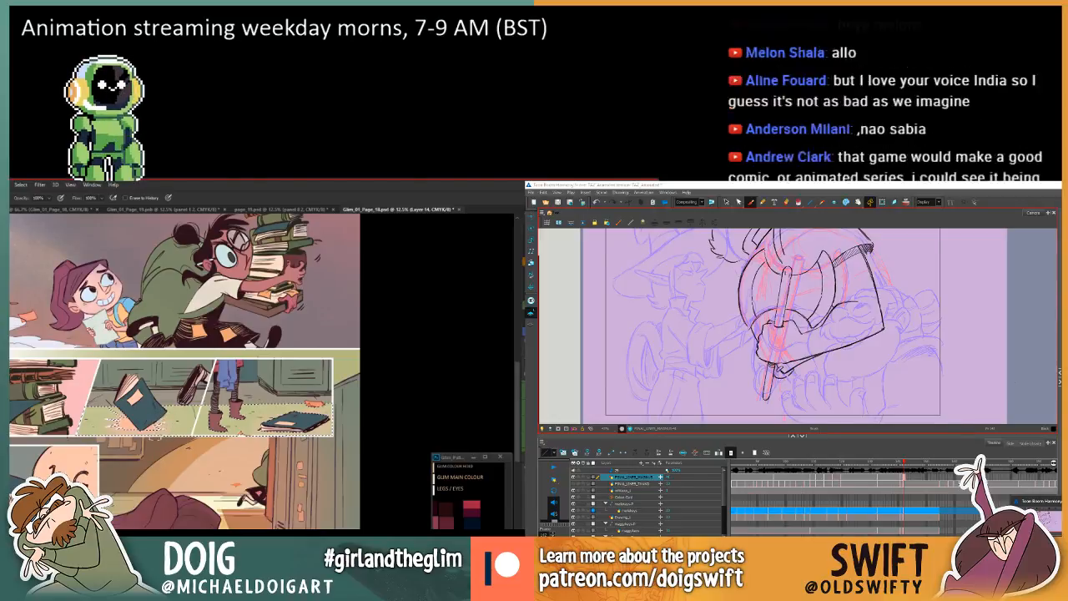
Save the whole comic page Glim_01_Page_18.psd in Photoshop and close the document.
key("ctrl+minus")
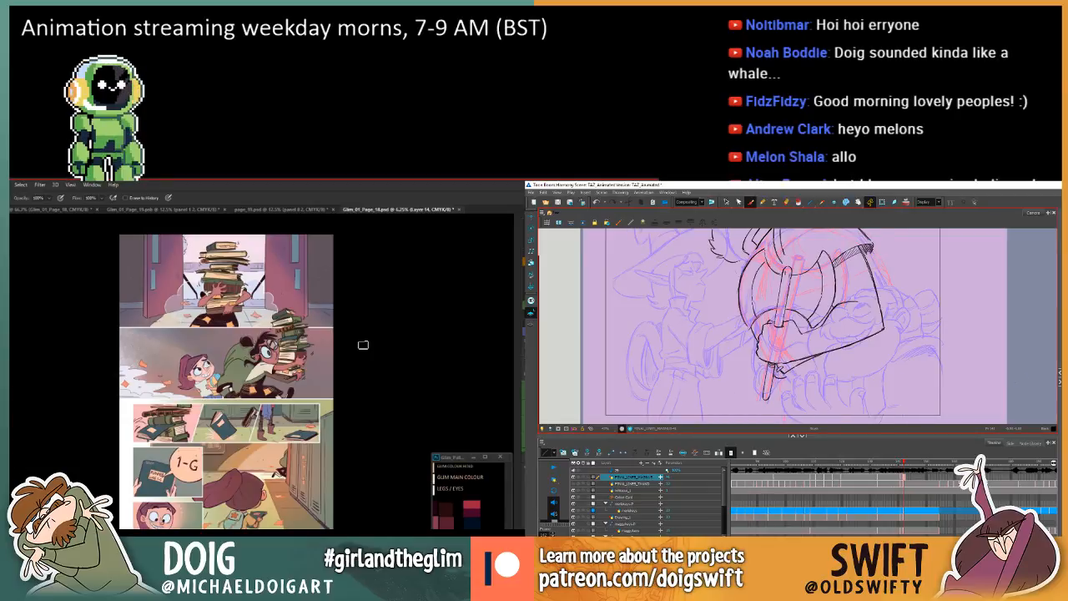
key("ctrl+s")
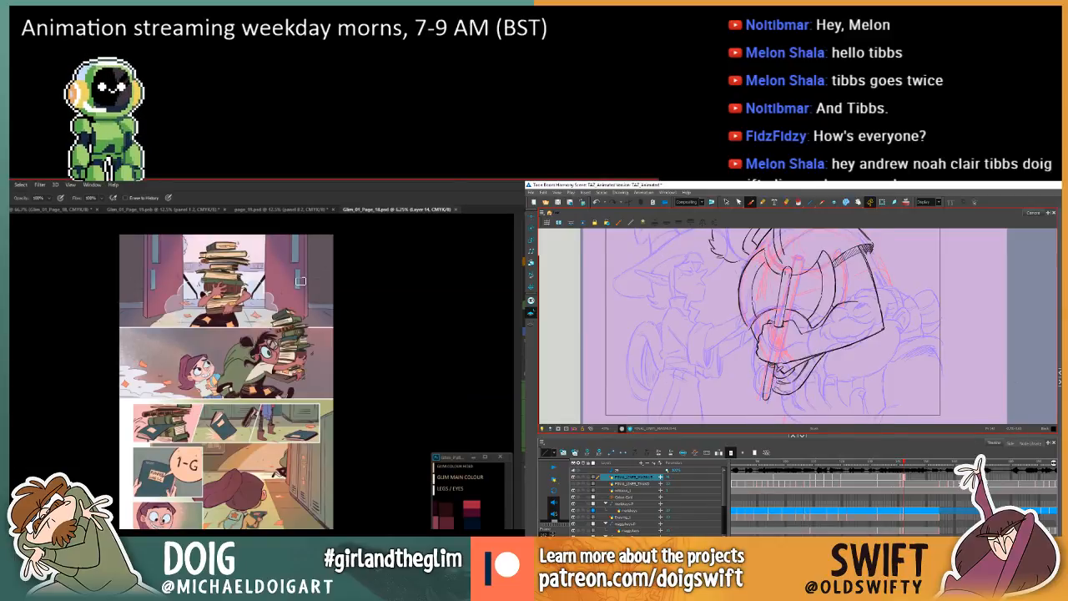
left_click(454, 210)
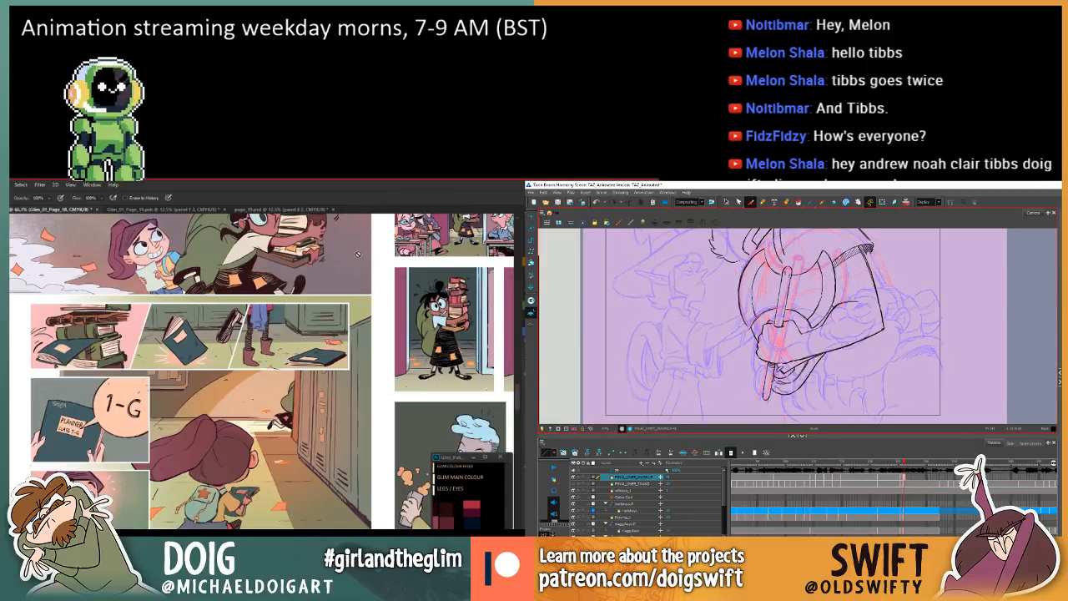
Look over the corridor and classroom panels, and show the page_19.psd line art as a whole page in its own floating window.
left_click_drag(374, 334, 196, 360)
left_click_drag(327, 311, 242, 331)
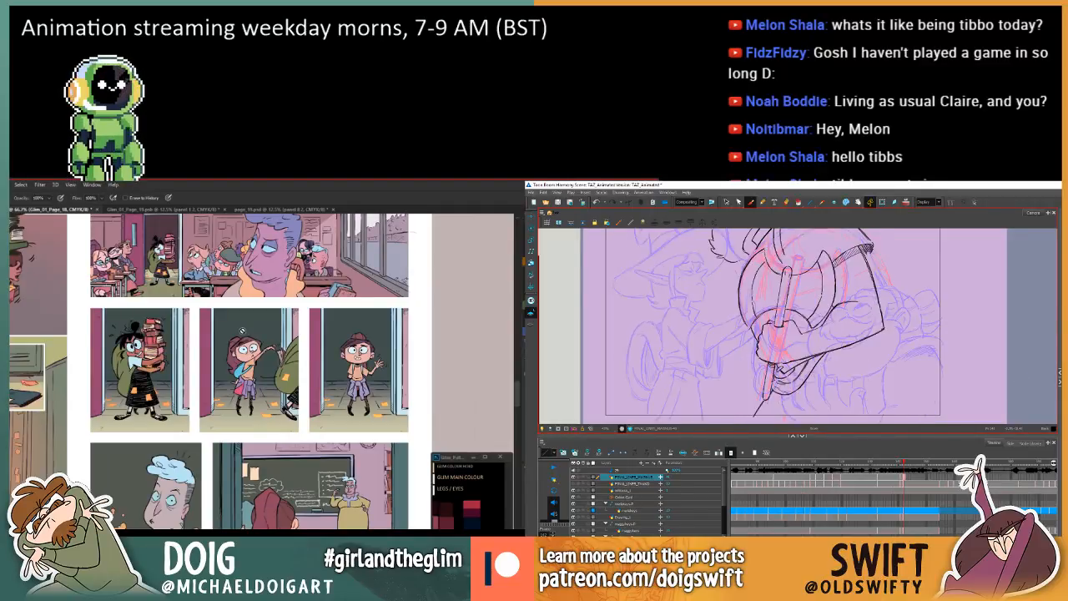
scroll(317, 308, "up", 3)
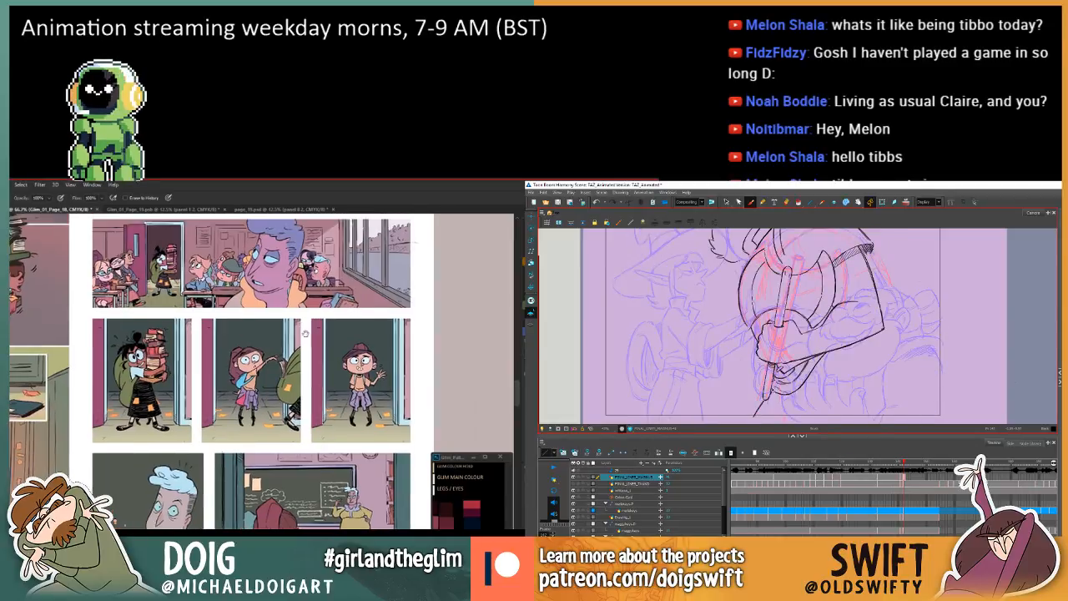
left_click(285, 210)
left_click_drag(261, 308, 263, 454)
mouse_move(238, 357)
left_mouse_down()
mouse_move(217, 455)
mouse_move(214, 426)
mouse_move(243, 338)
left_mouse_up()
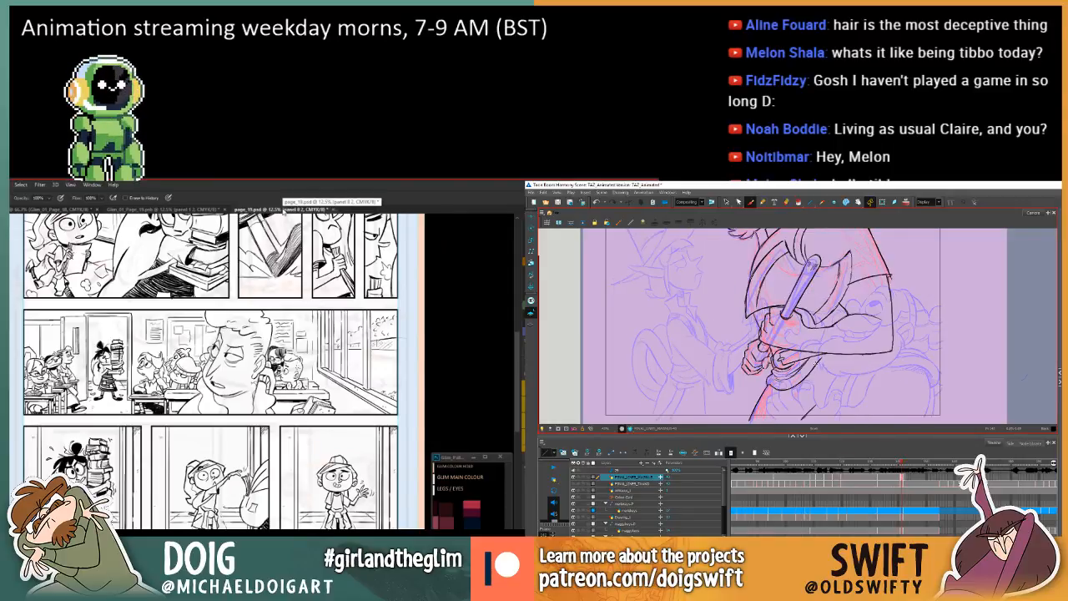
left_click_drag(283, 209, 284, 242)
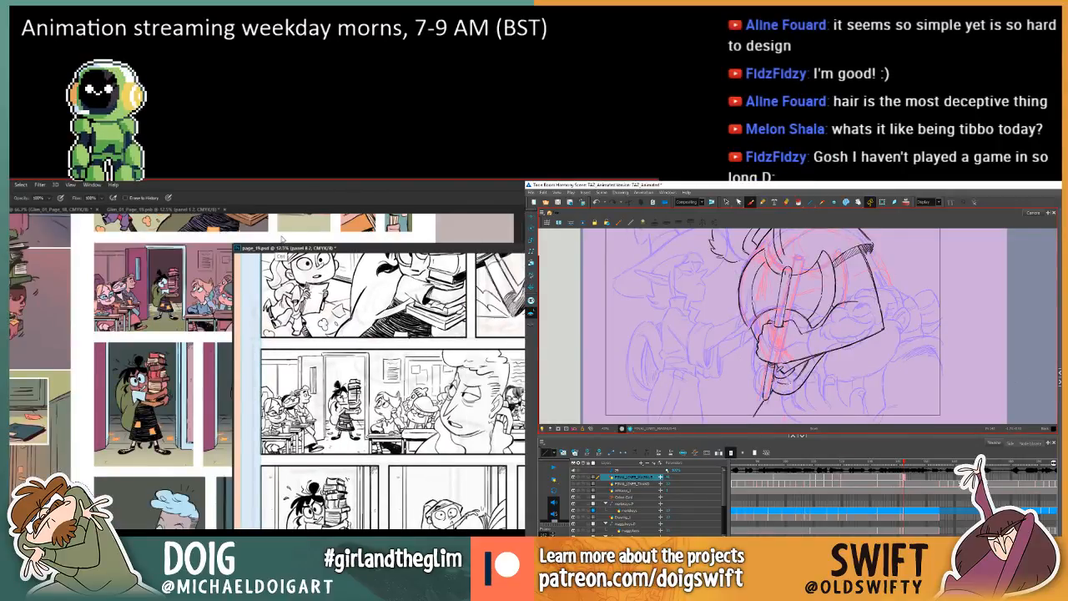
key("ctrl+0")
Float the coloured Glim_01_Page_19.psb beside the page_19.psd line art, with the page fitted to its window, to compare both versions.
left_click(172, 210)
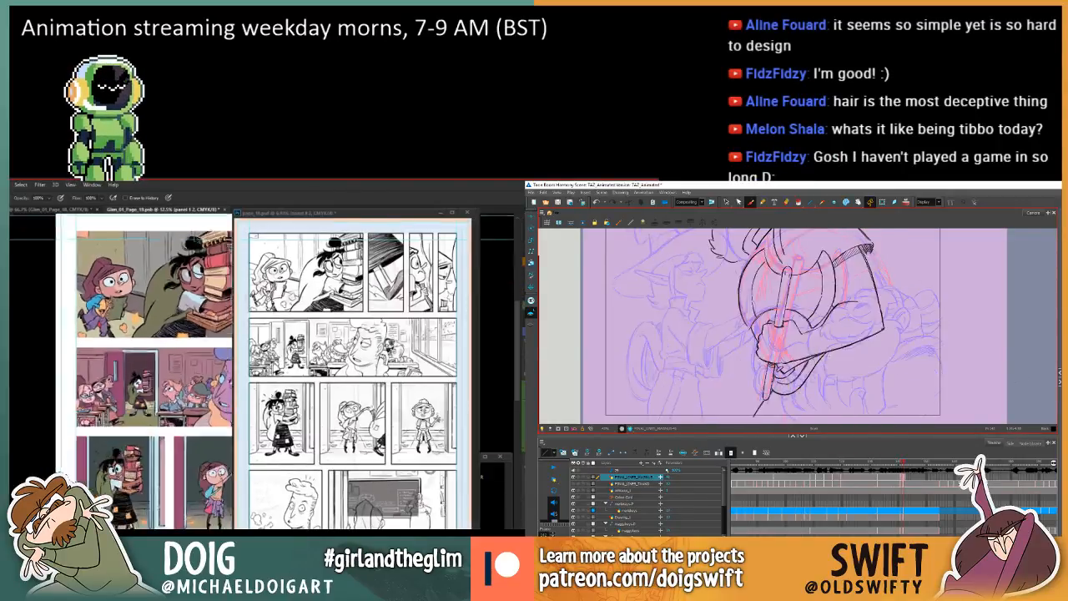
key("ctrl+0")
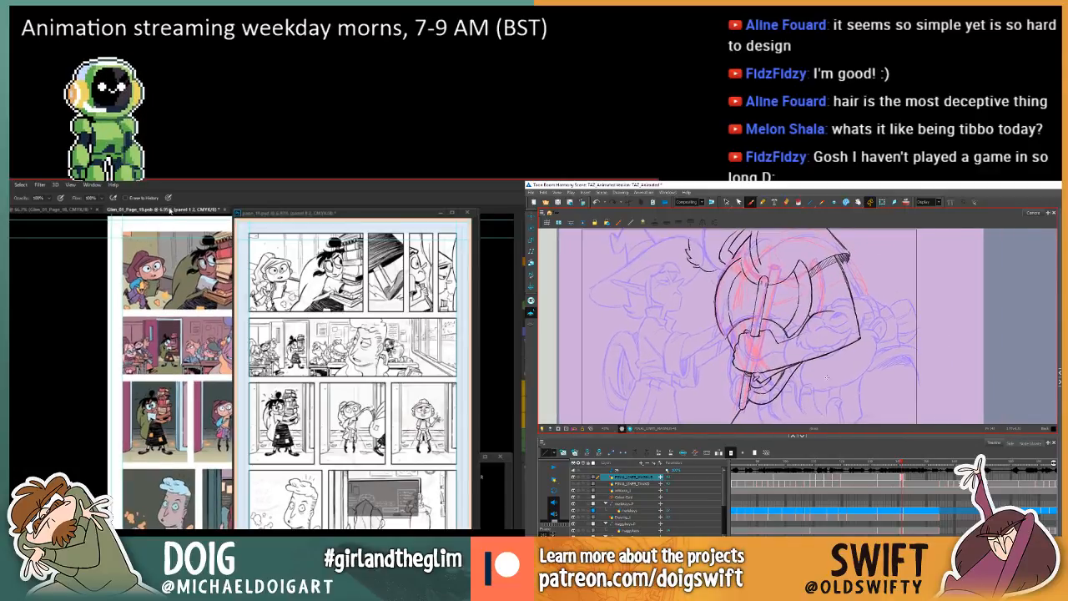
left_click_drag(171, 211, 115, 214)
key("ctrl+0")
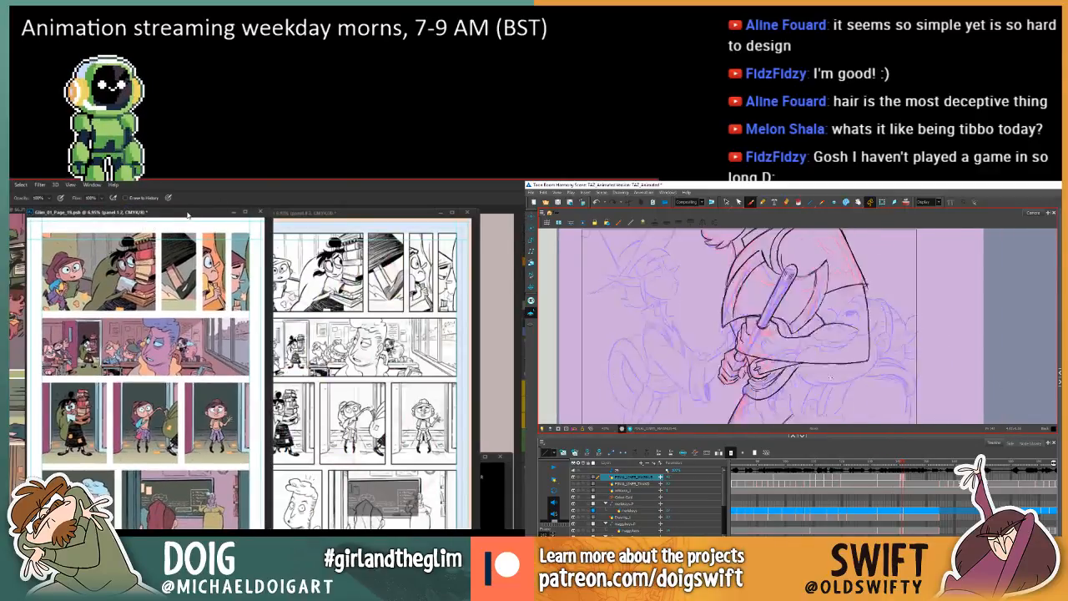
left_click_drag(189, 212, 146, 215)
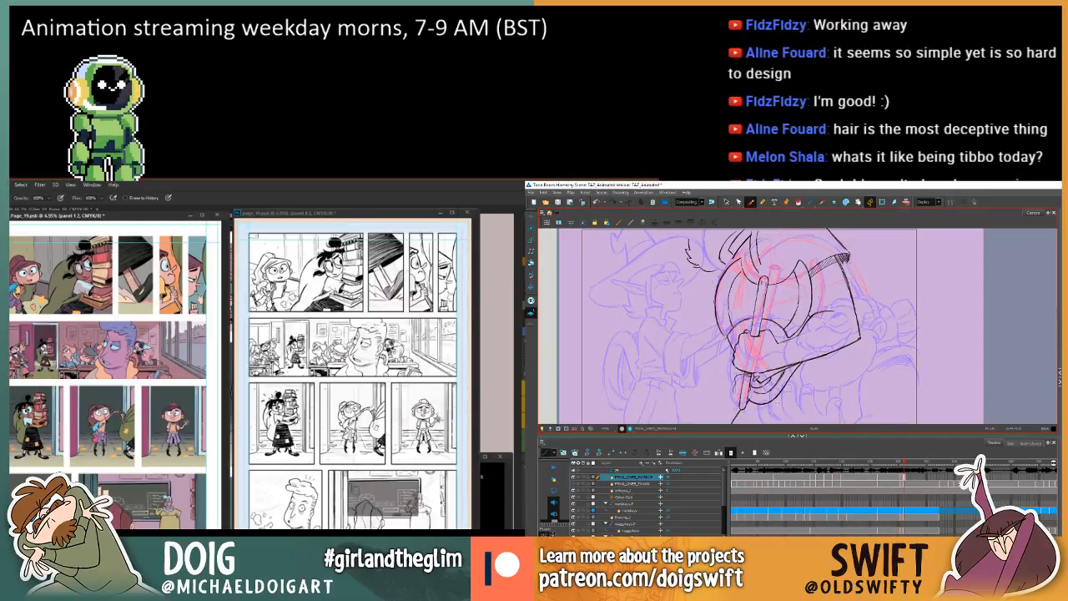
Minimize the page_19.psd line art window and dock Glim_01_Page_19.psb back among the open Photoshop documents.
left_click_drag(769, 382, 785, 366)
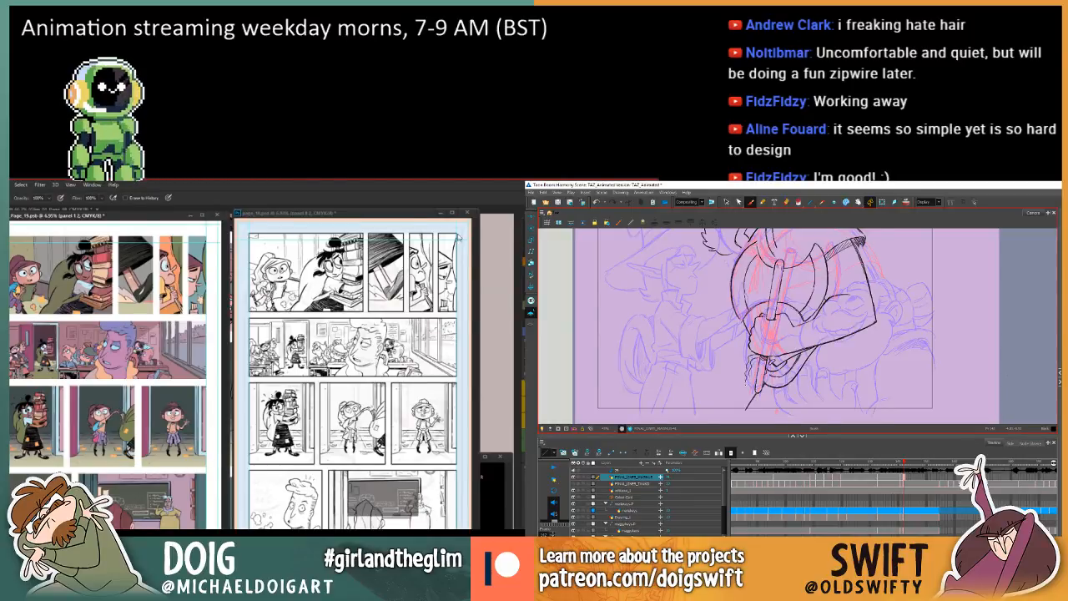
left_click(441, 214)
left_click_drag(126, 216, 276, 214)
Examine the corridor, book-carrying and classroom panels of Glim_01_Page_19.psb up close while stepping through the axe drawings in Harmony.
key("ctrl+plus")
key("ctrl+plus")
key("ctrl+plus")
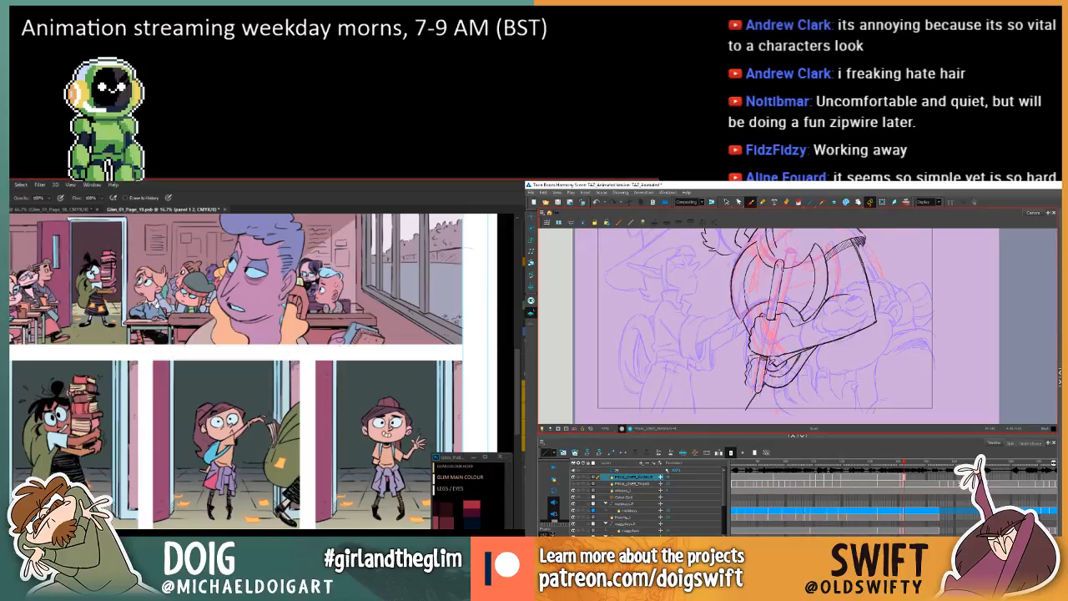
left_click_drag(171, 351, 378, 464)
left_click_drag(378, 306, 203, 347)
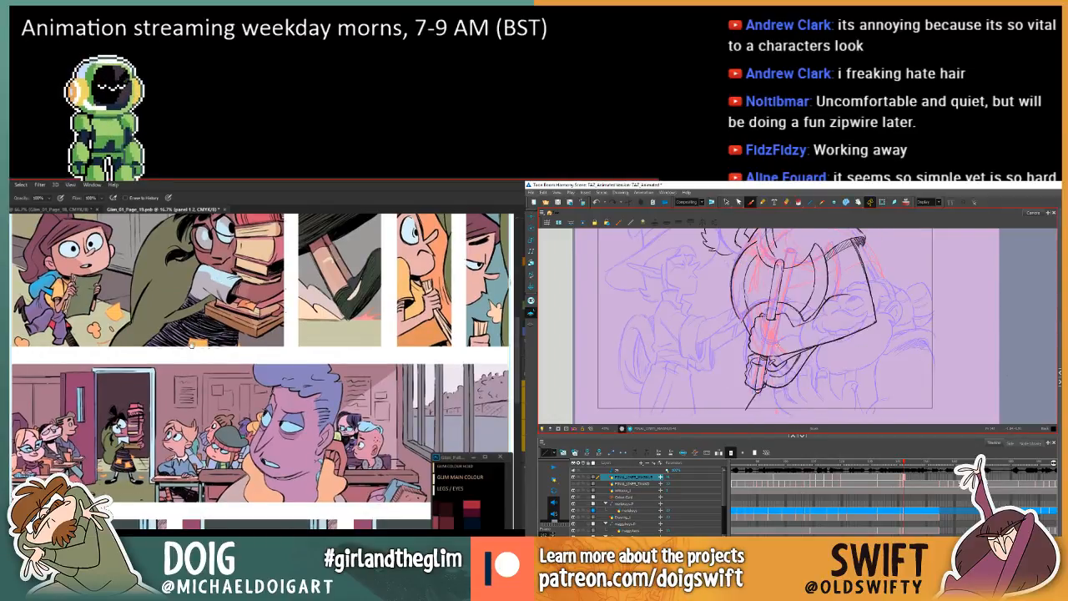
left_click_drag(191, 343, 200, 369)
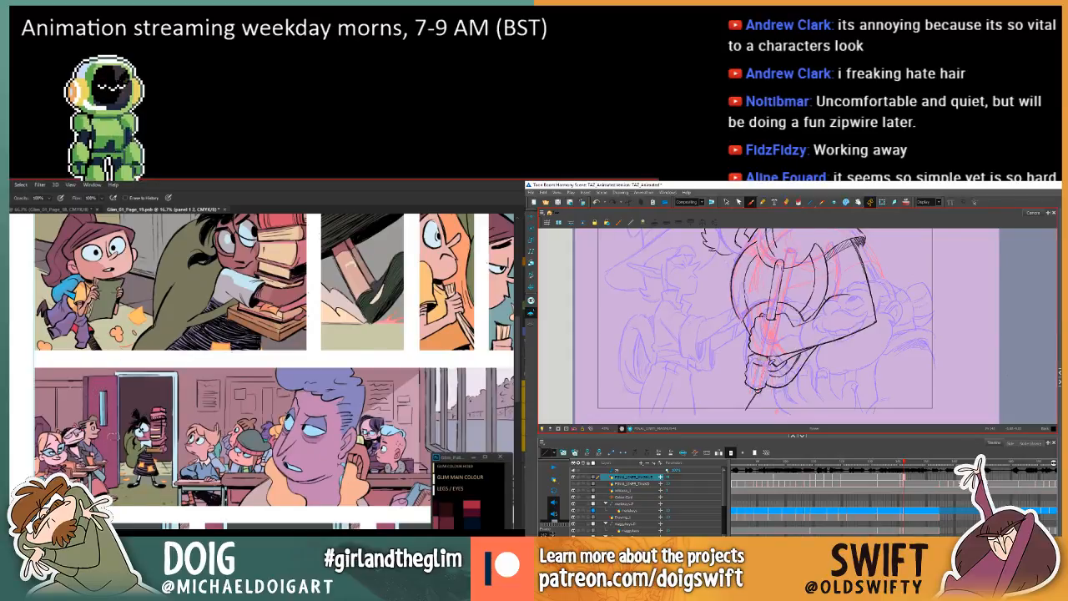
key(".")
key(".")
key(".")
Open Glim_01_Page_19.psd from the COMICS > Glim folder in Photoshop.
key("ctrl+minus")
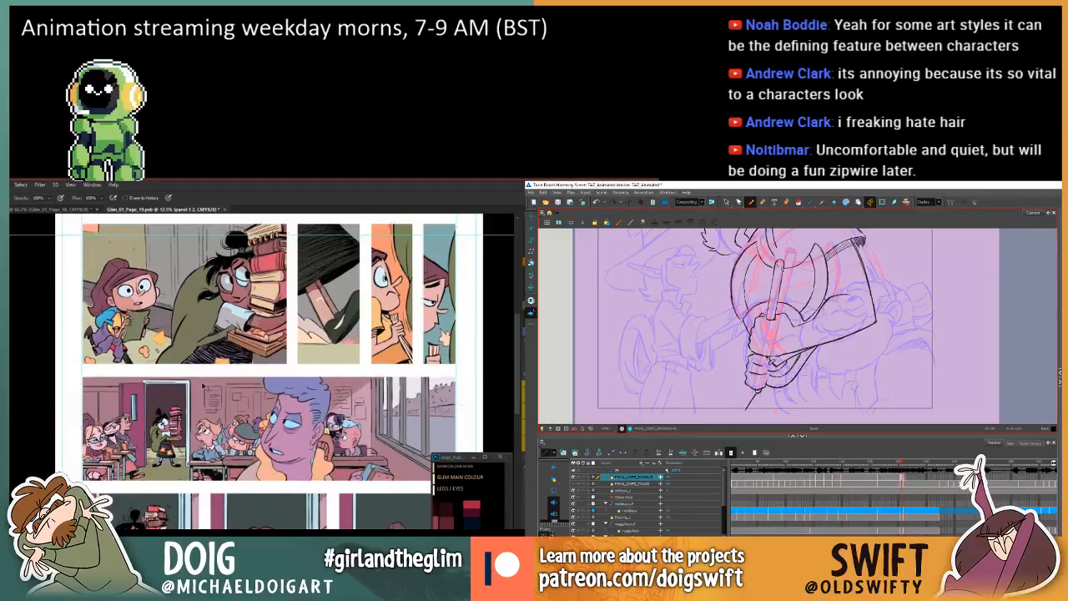
key("ctrl+minus")
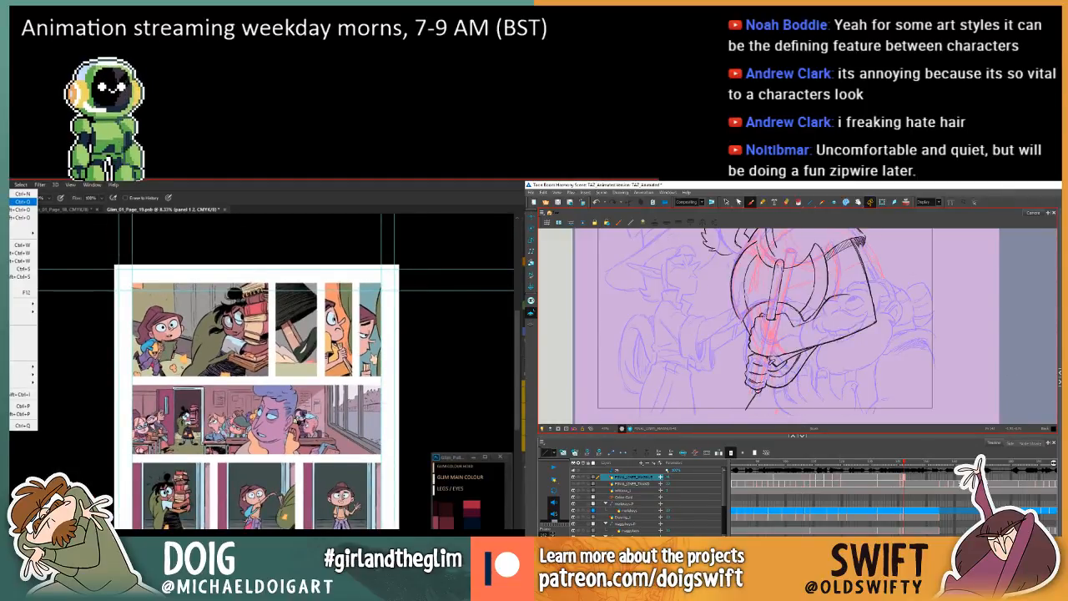
key("ctrl+o")
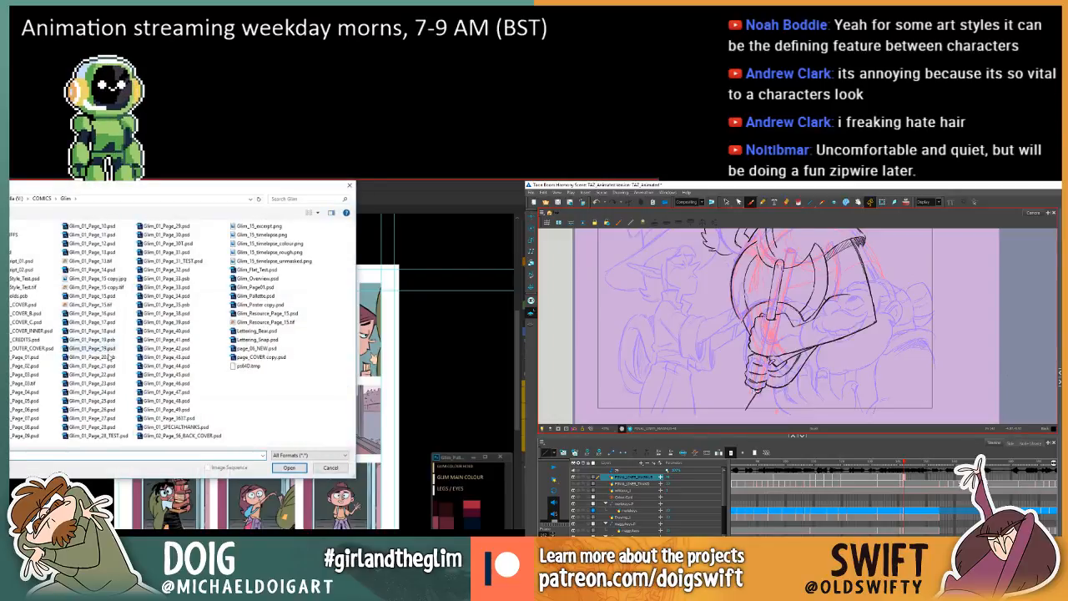
left_click(101, 350)
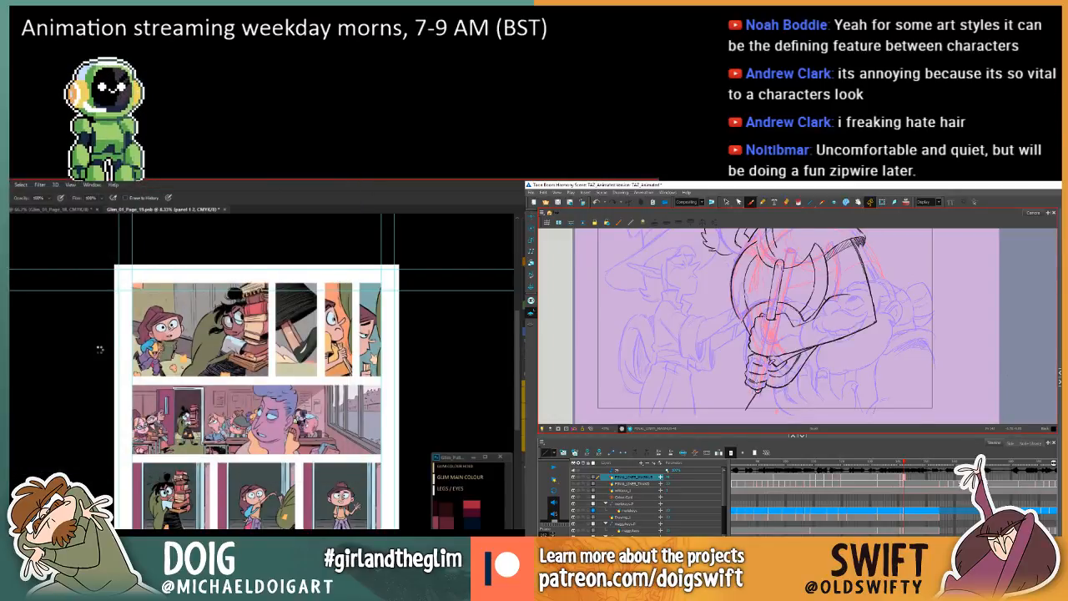
Compare the Glim_01_Page_19 .psb and .psd colour versions in Photoshop, and the arm drawing with the preceding axe drawing in Harmony.
key("comma")
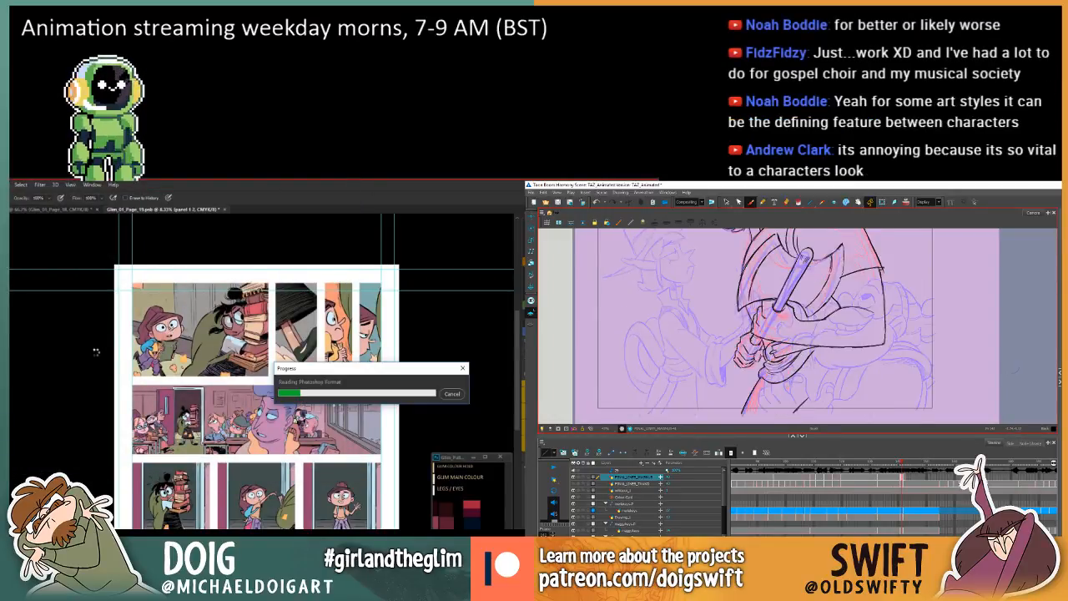
key("period")
key("period")
key("period")
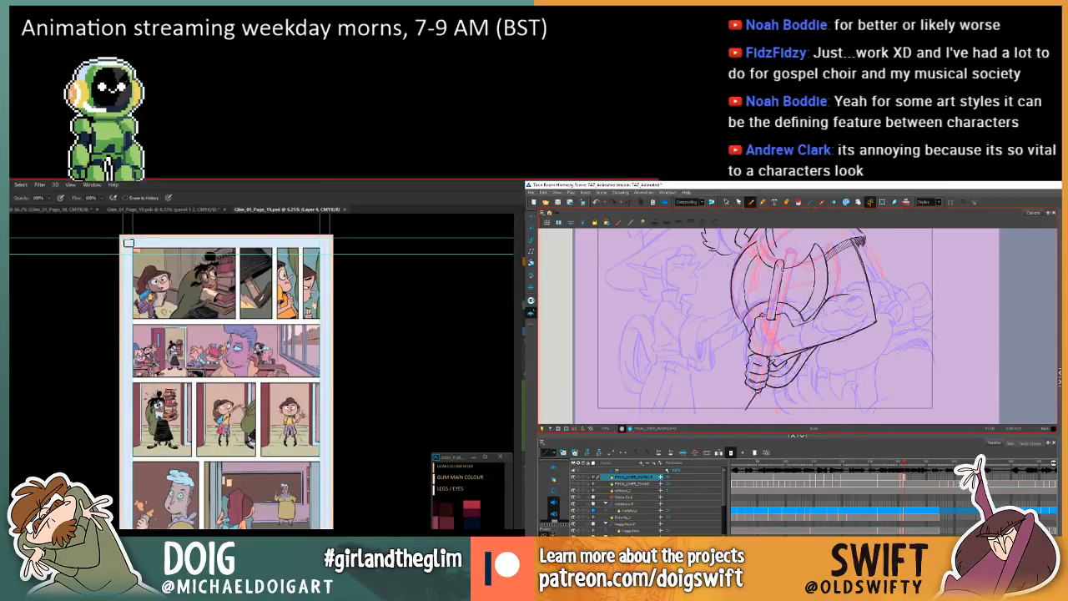
left_click(191, 211)
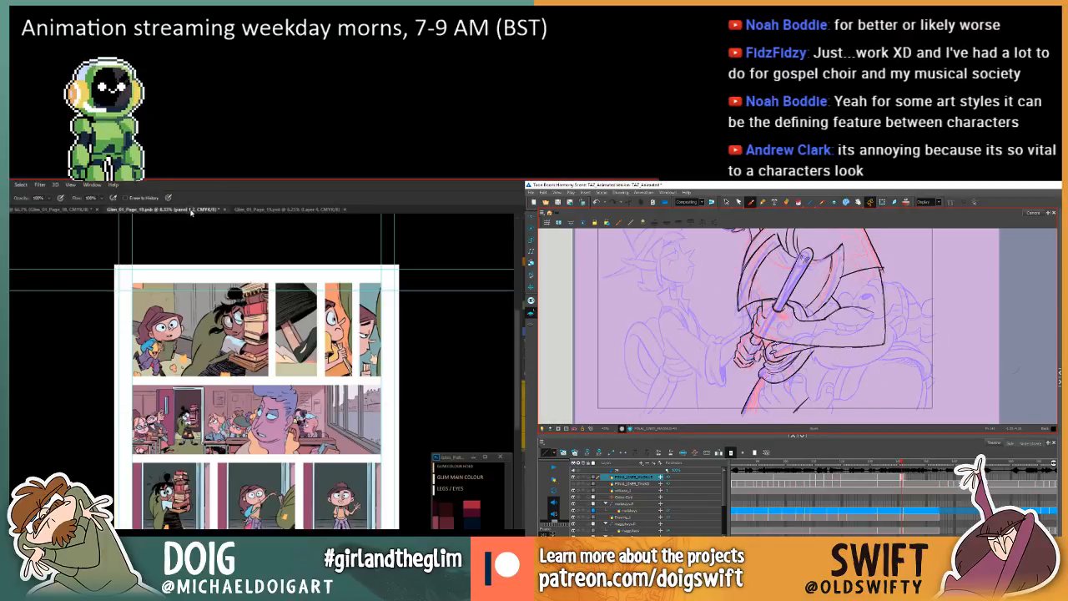
left_click(275, 209)
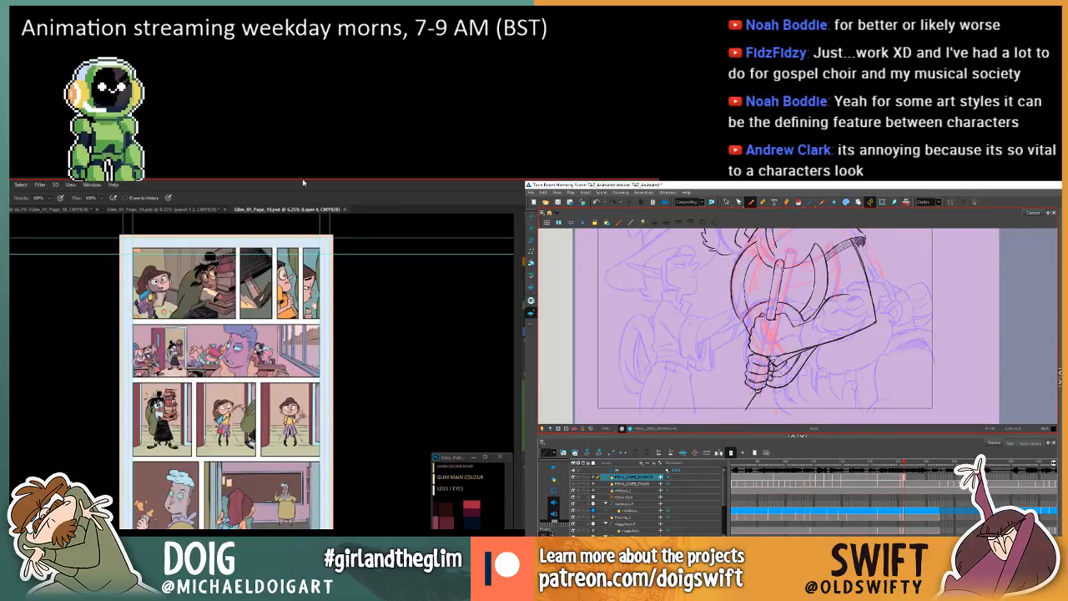
key("comma")
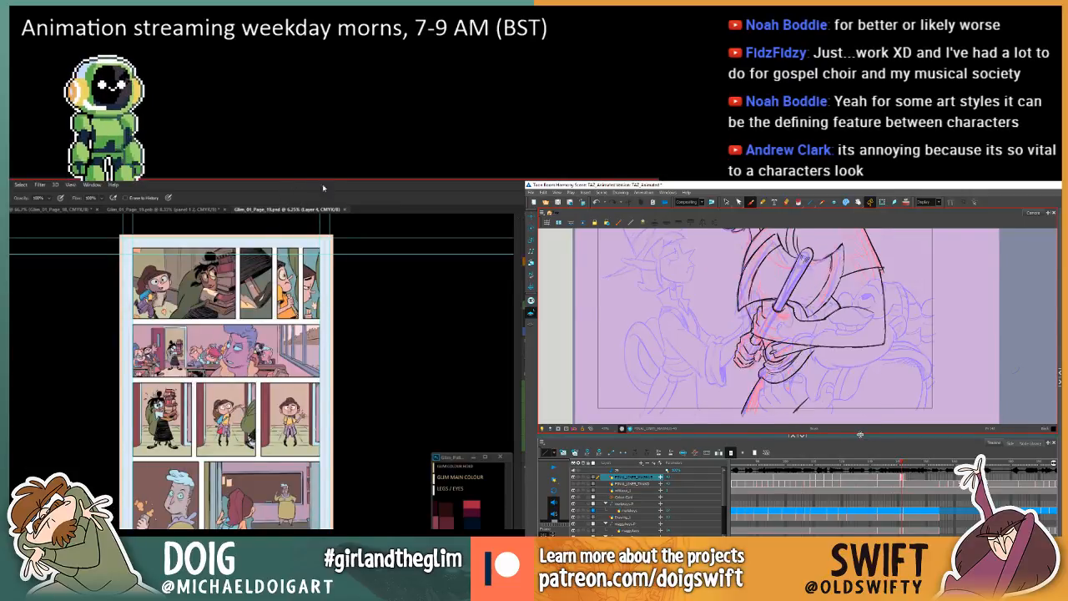
Check Glim_01_Page_19.psb against the .psd version in Photoshop and close the .psd document.
key("period")
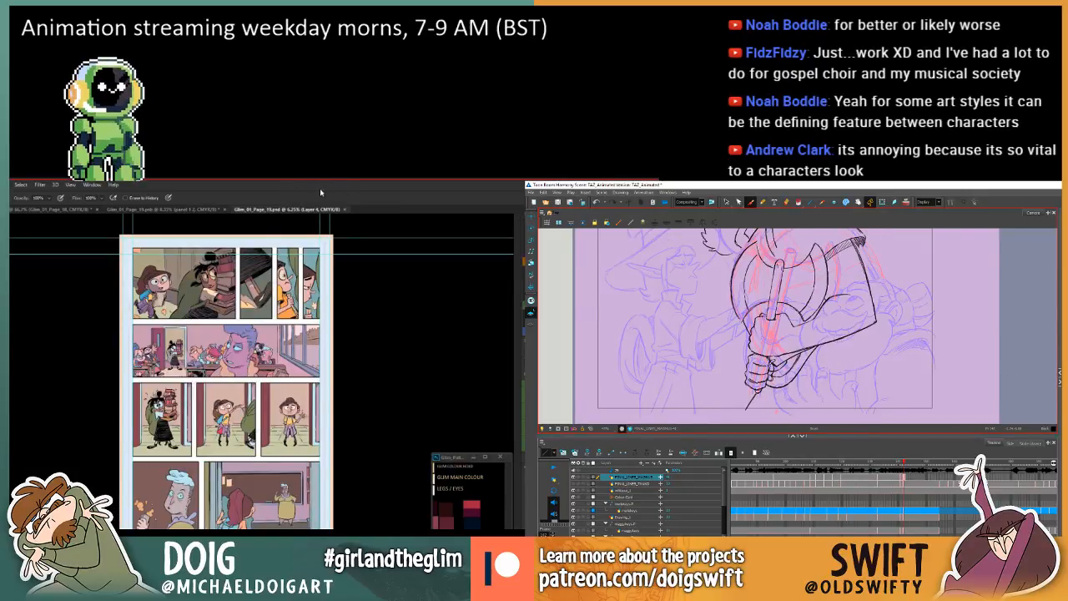
left_click(184, 210)
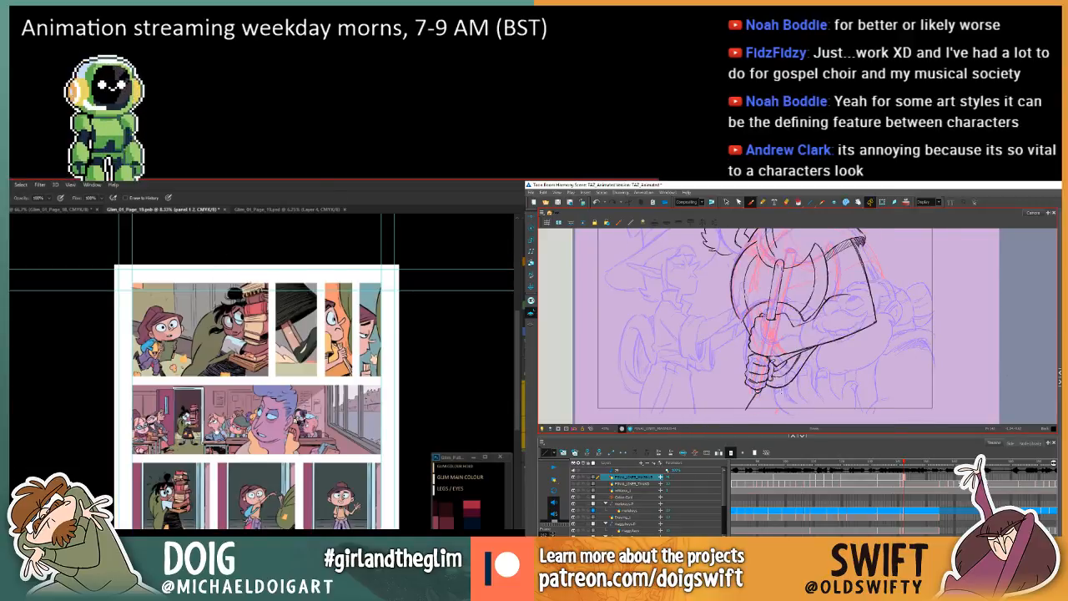
left_click_drag(301, 425, 301, 260)
left_click_drag(253, 232, 223, 372)
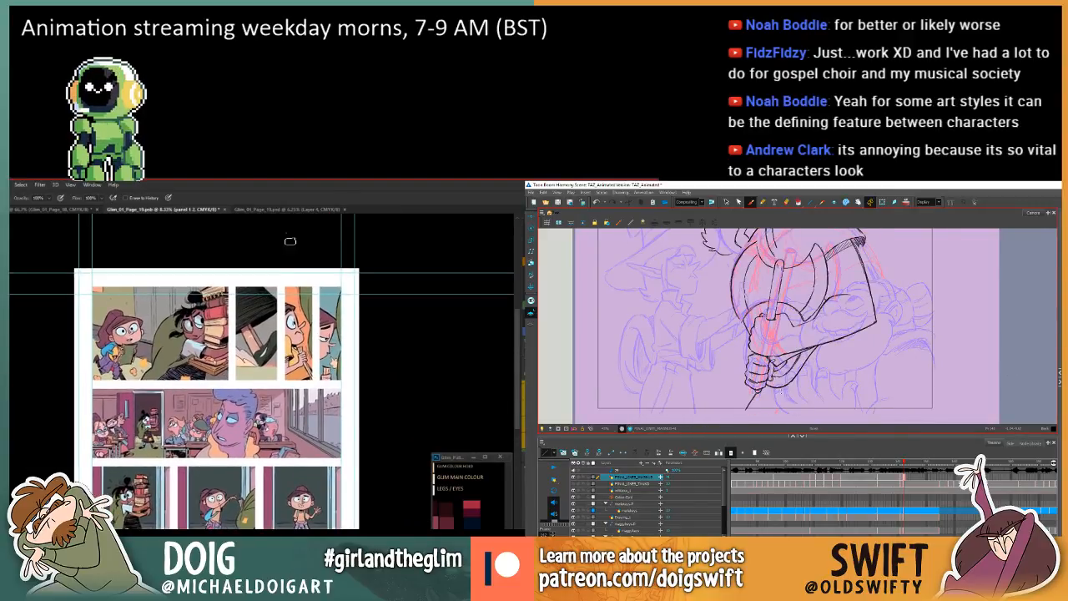
left_click(299, 210)
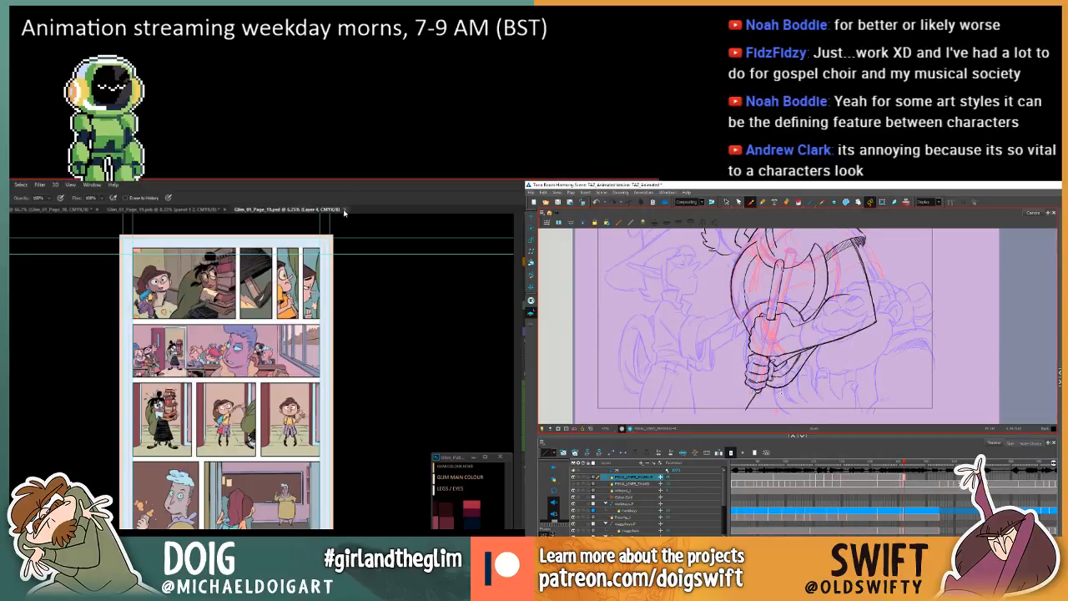
left_click(344, 211)
scroll(238, 371, "down", 3)
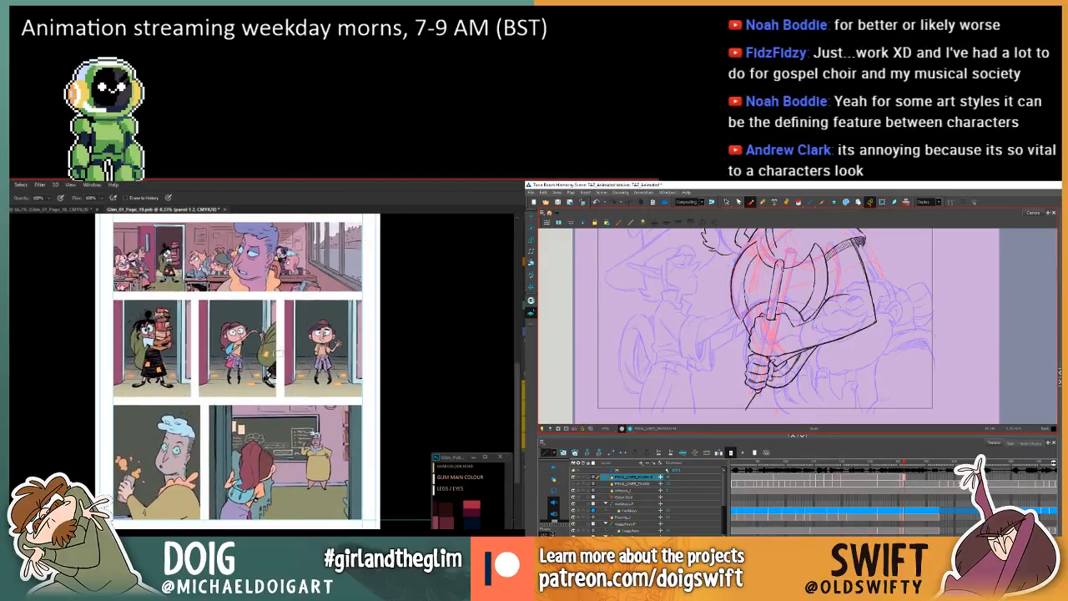
Sample the chalkboard colour in page 19's classroom panel while comparing the axe drawing with the preceding one in Harmony.
key("comma")
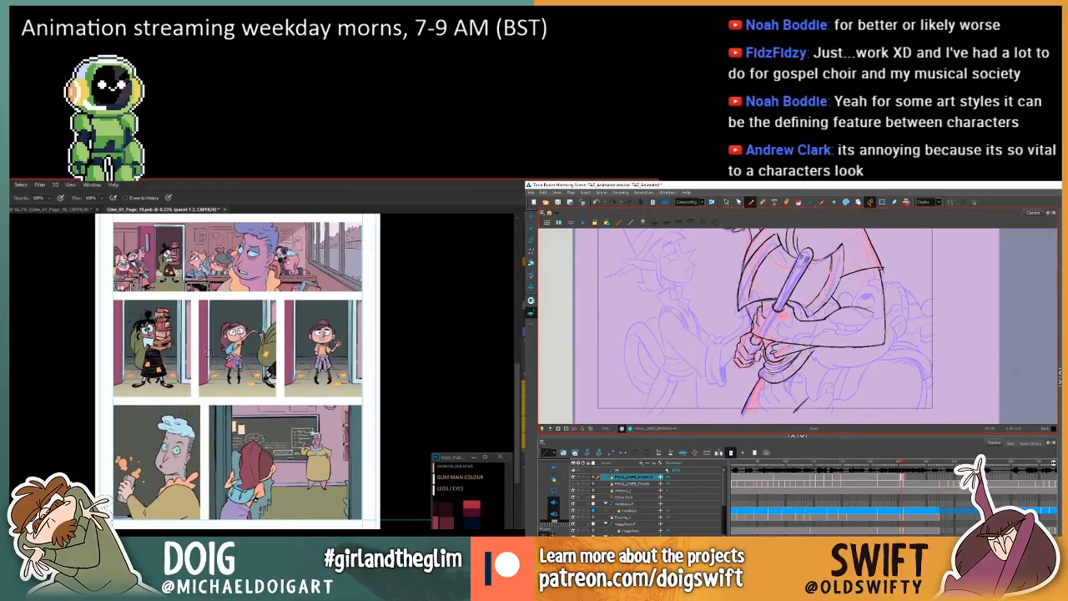
key("period")
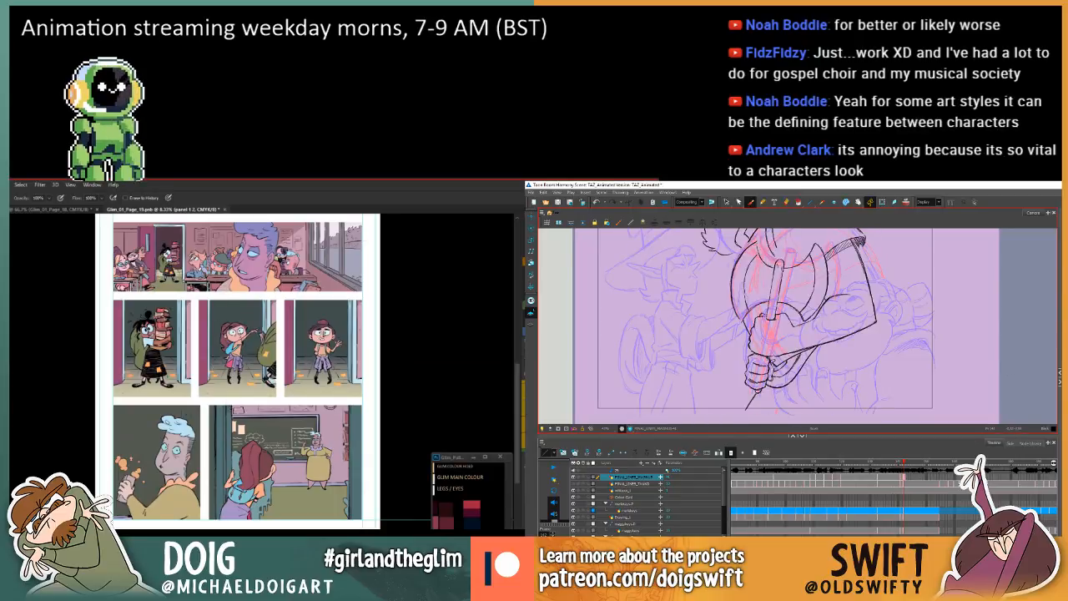
key("i")
key("comma")
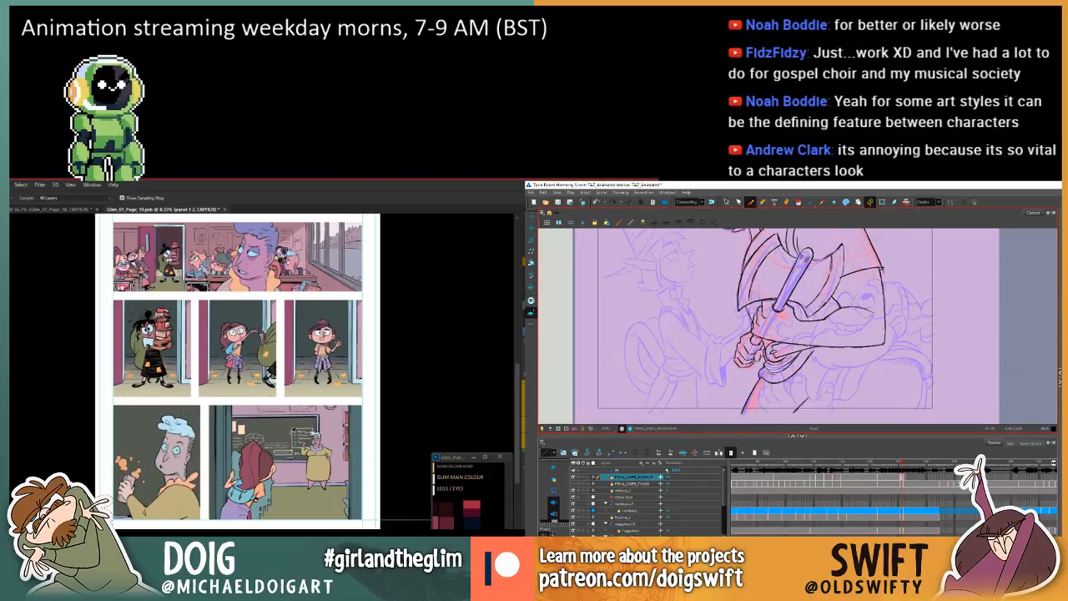
key("period")
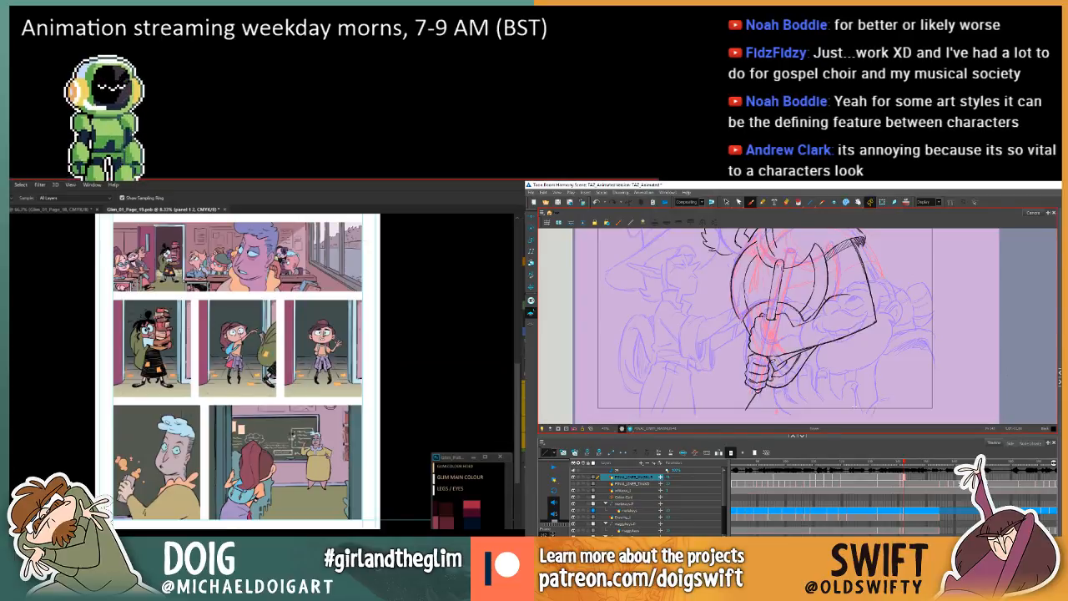
left_click(290, 437)
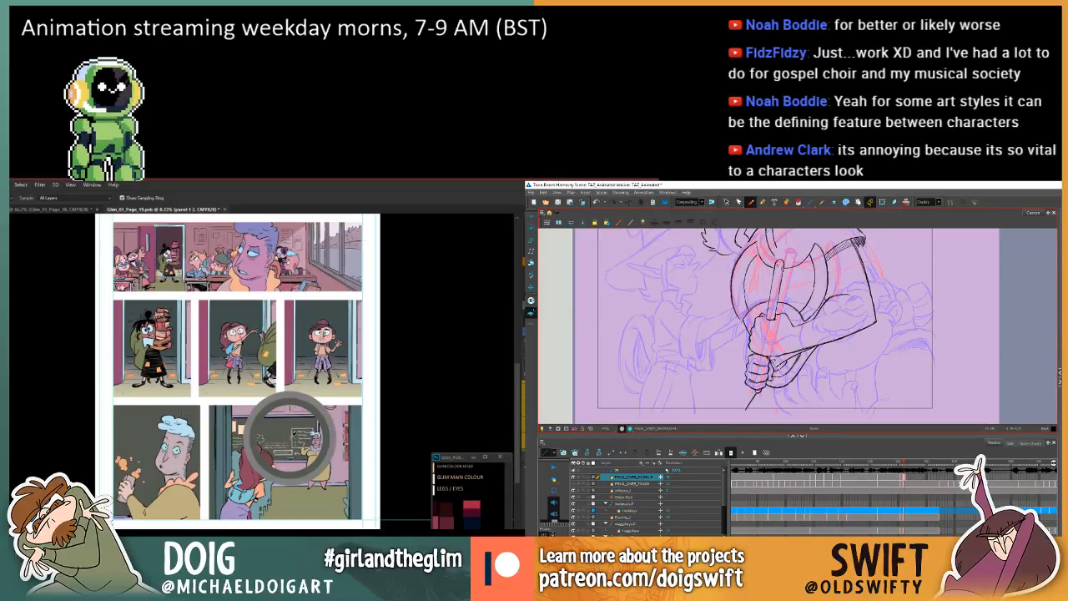
left_click(289, 437)
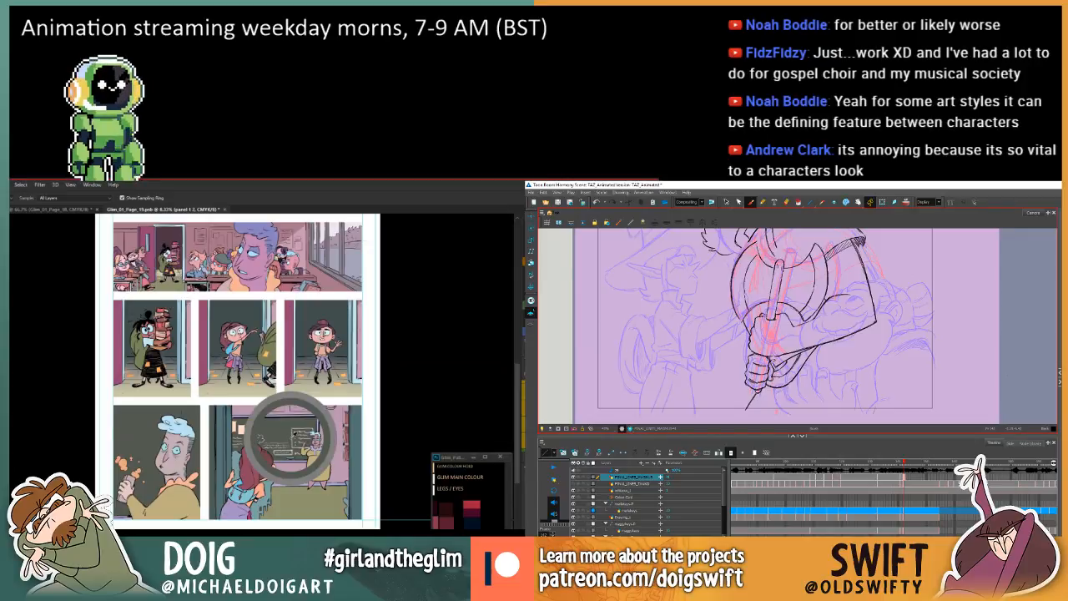
left_click(292, 432)
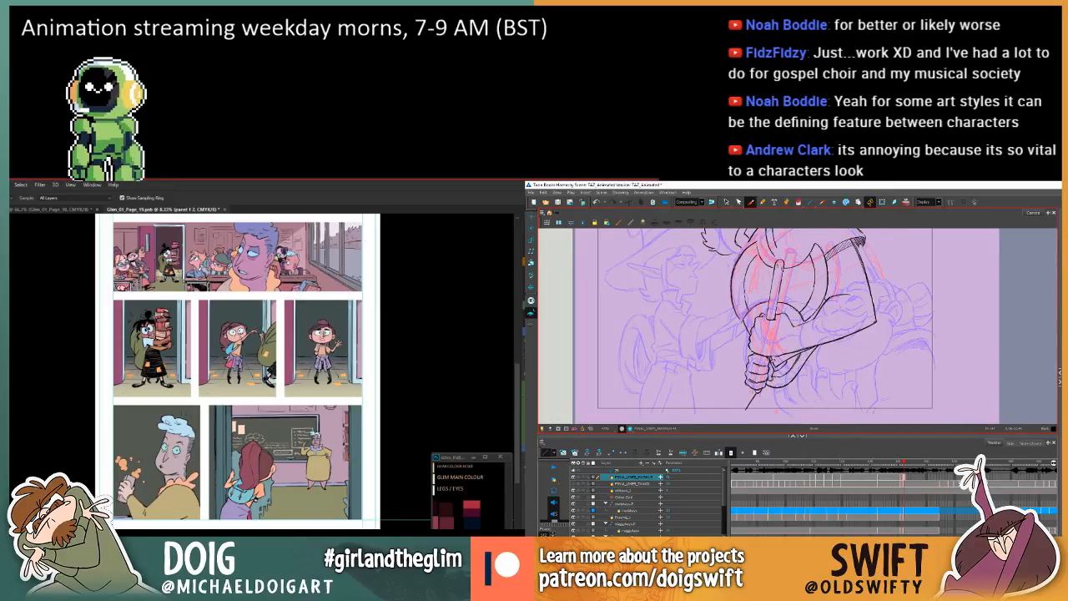
Remove a selected stroke in Harmony, and fill the shape at the blue-haired man's hand on page 19 with the sampled colour.
left_click(725, 202)
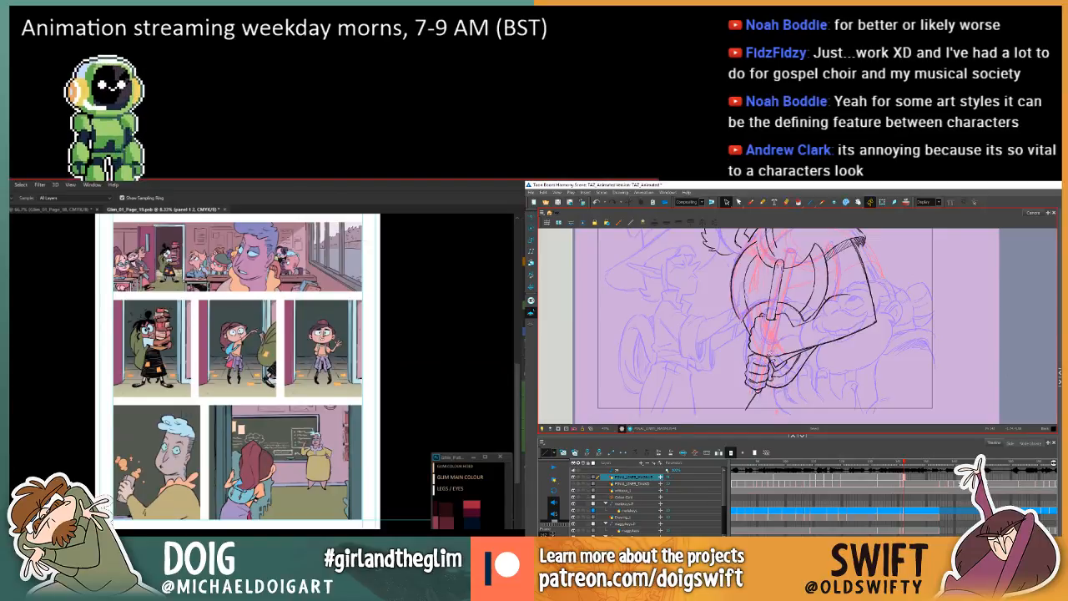
key("Delete")
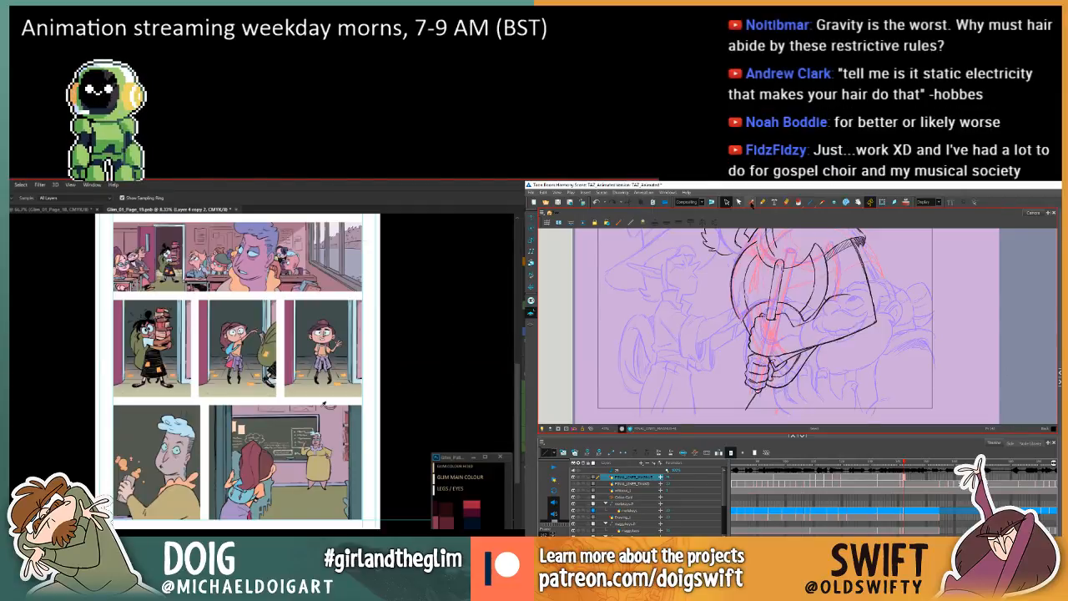
left_click(750, 202)
key("g")
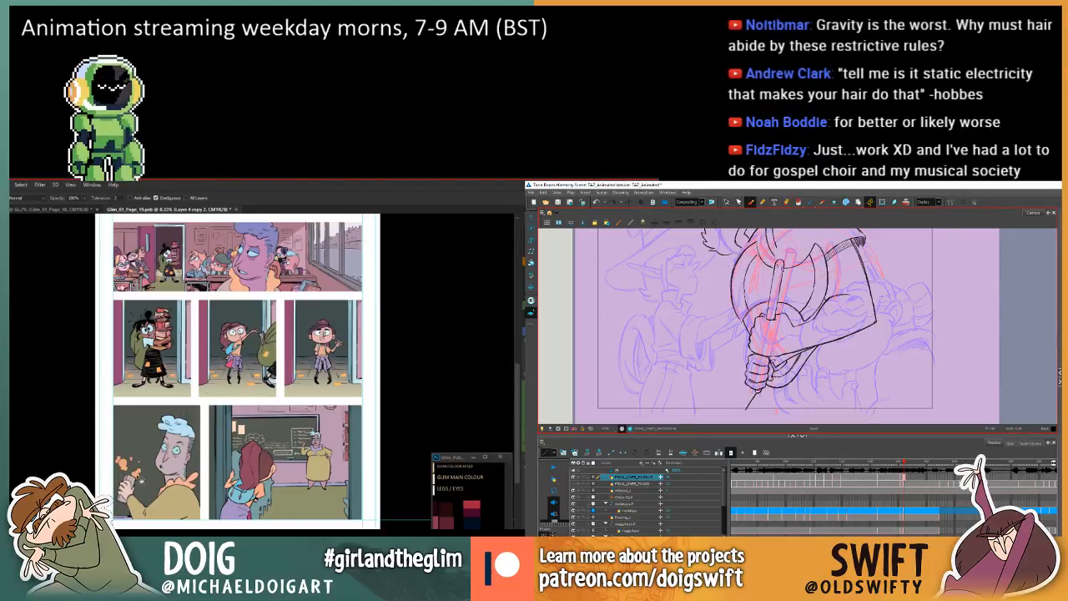
left_click(139, 478)
key("f")
key("g")
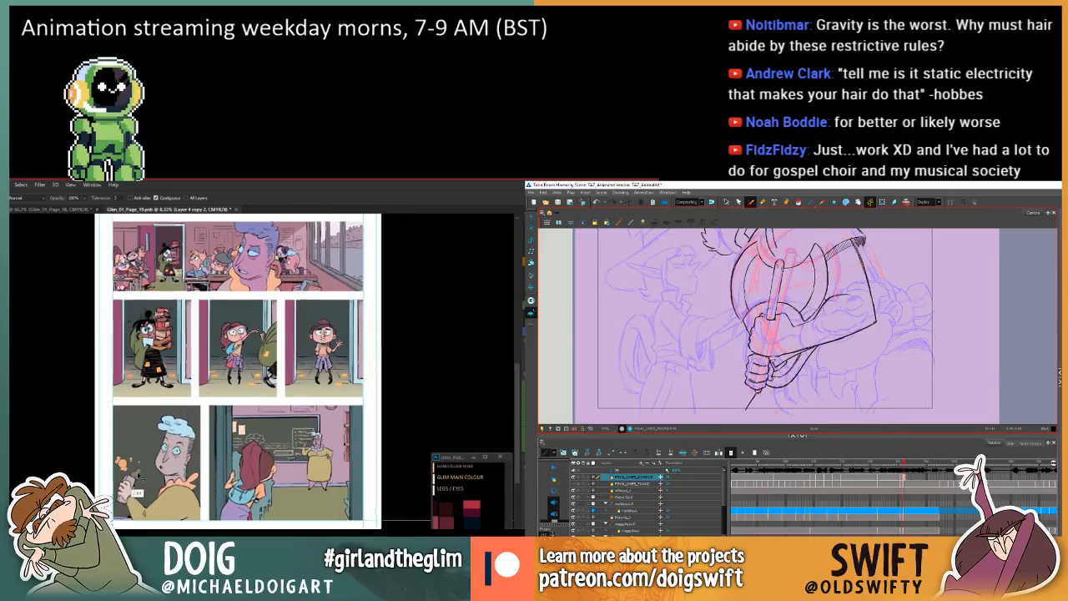
key("ctrl+plus")
left_click_drag(134, 478, 202, 421)
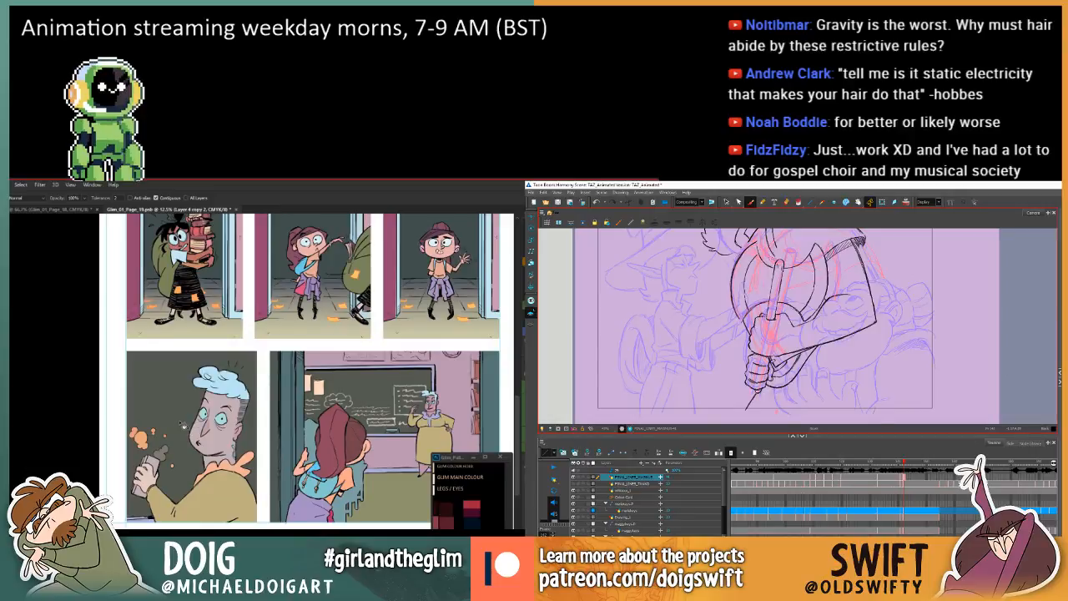
Delete the stroke beside the lower gripping hand in Harmony and check the drawing against the preceding one.
left_click(726, 203)
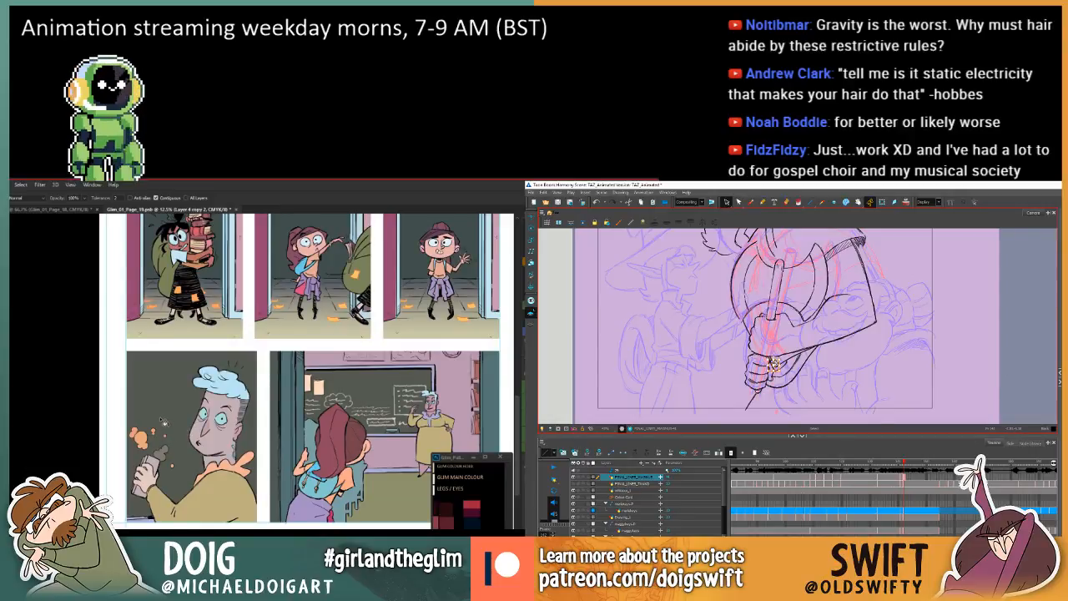
key("i")
key("Delete")
key("comma")
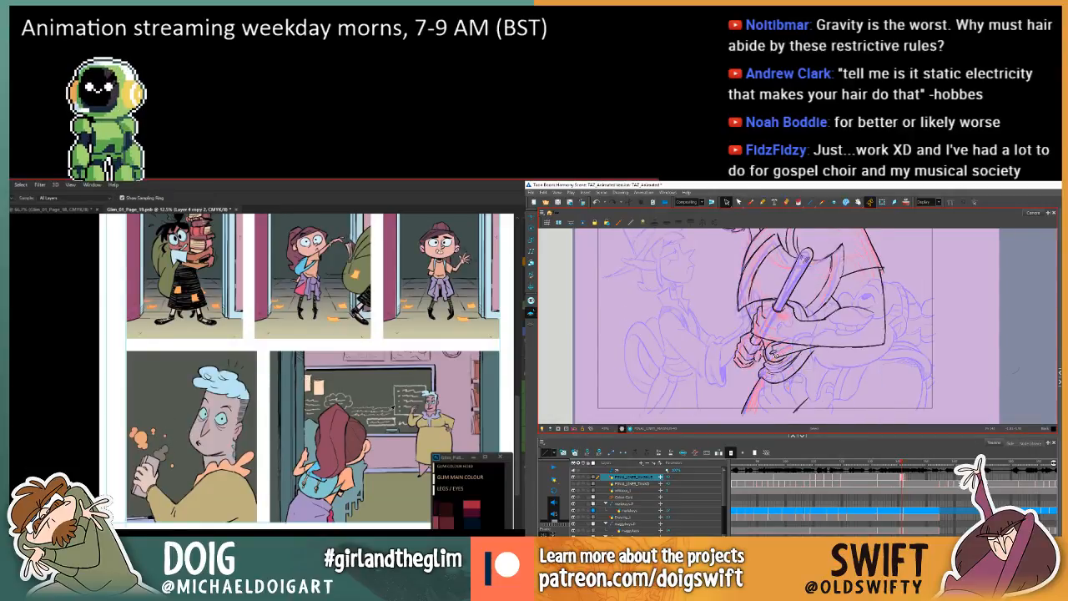
key("period")
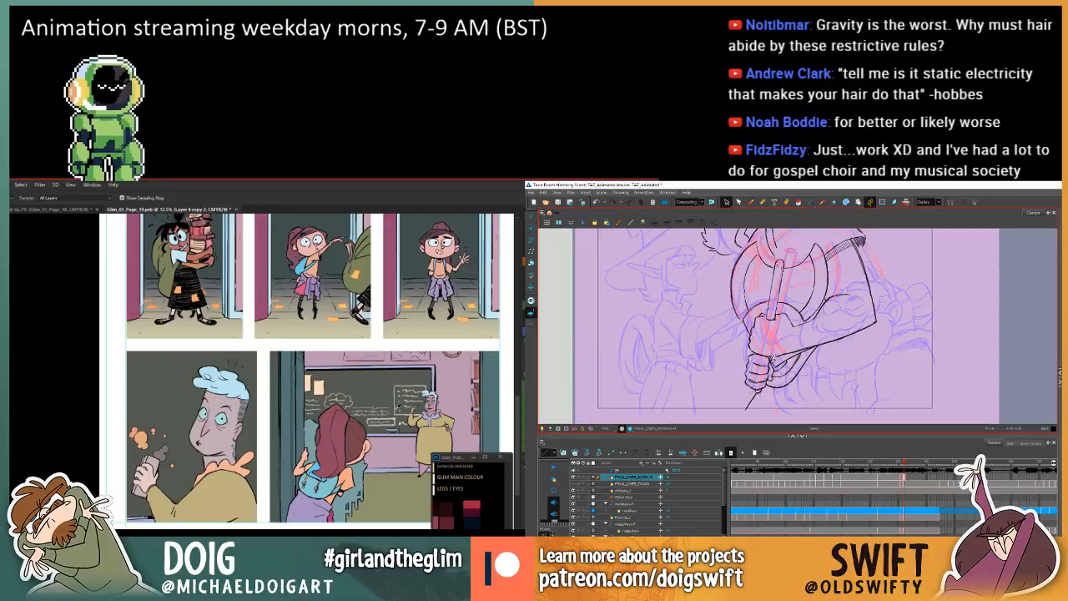
Sample the chalkboard colour again and fill the magic-wand-selected shape above the blue-haired man's hand with it.
left_click(392, 415)
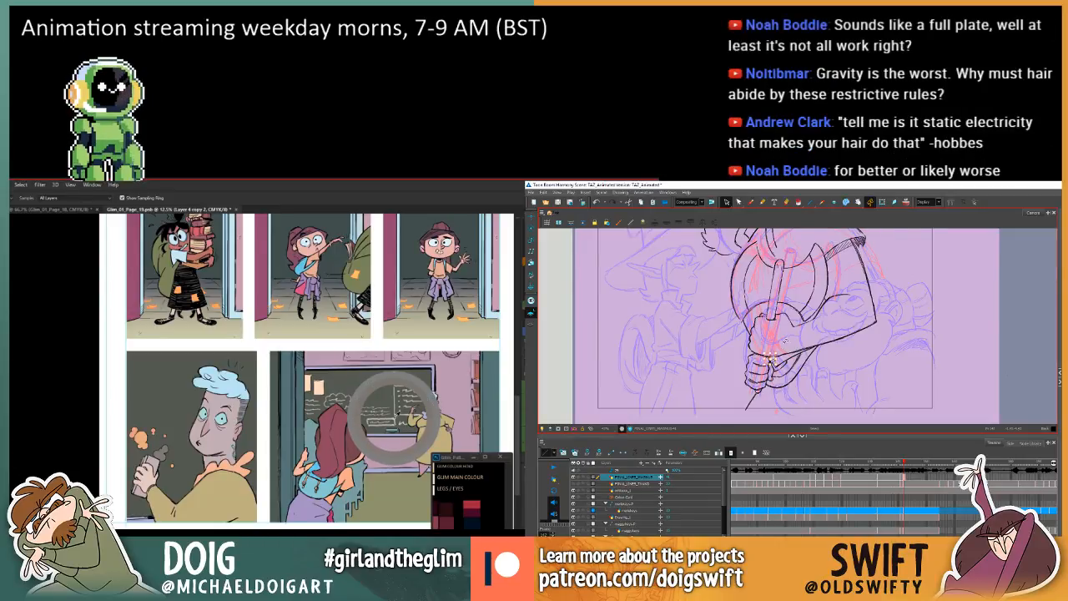
key("f")
key("g")
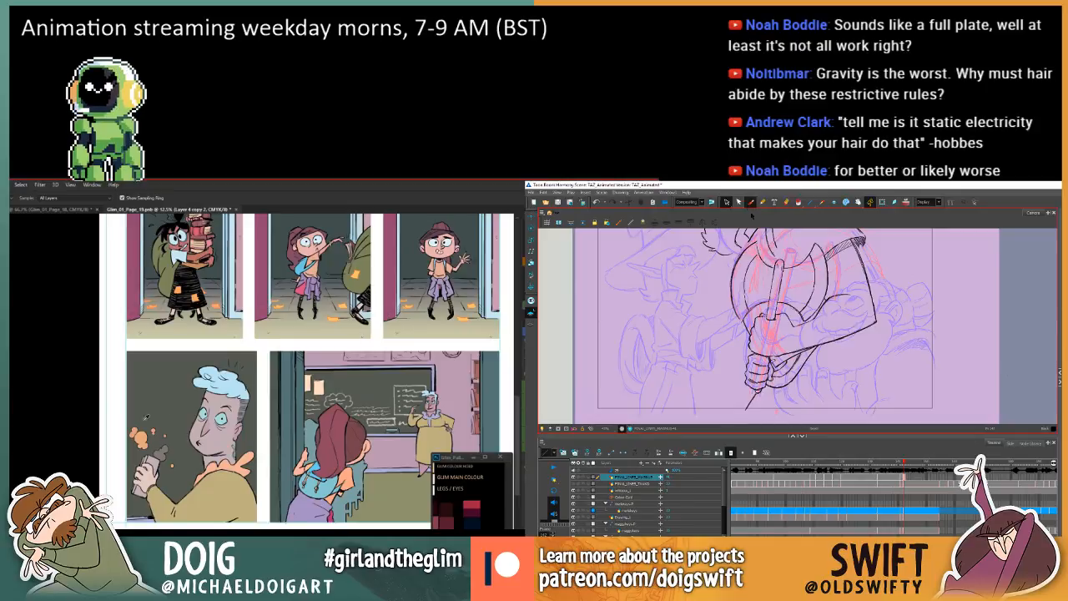
key("g")
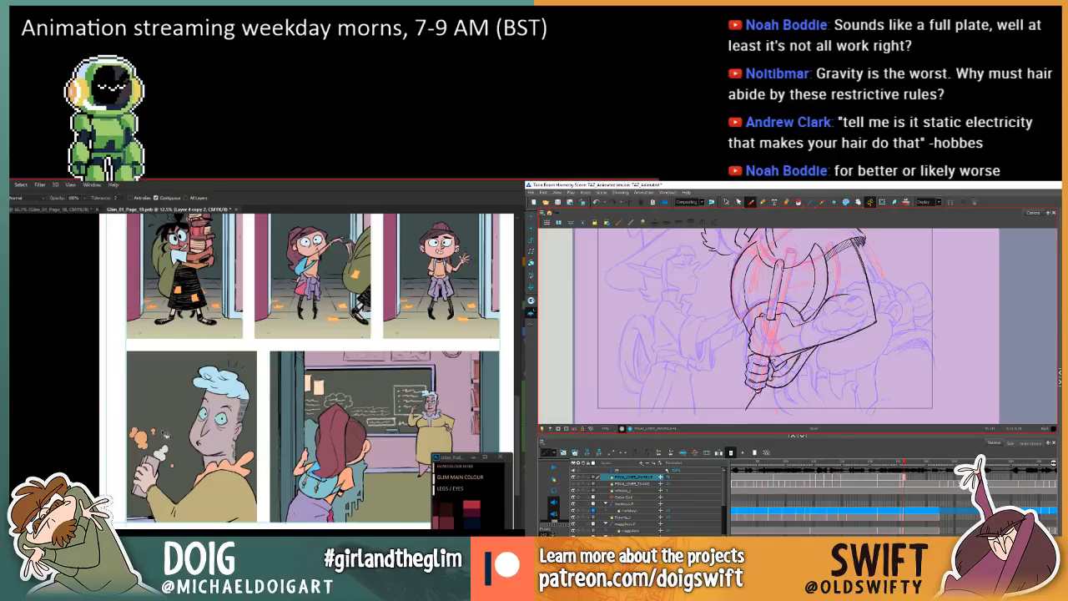
key("w")
left_click(162, 454)
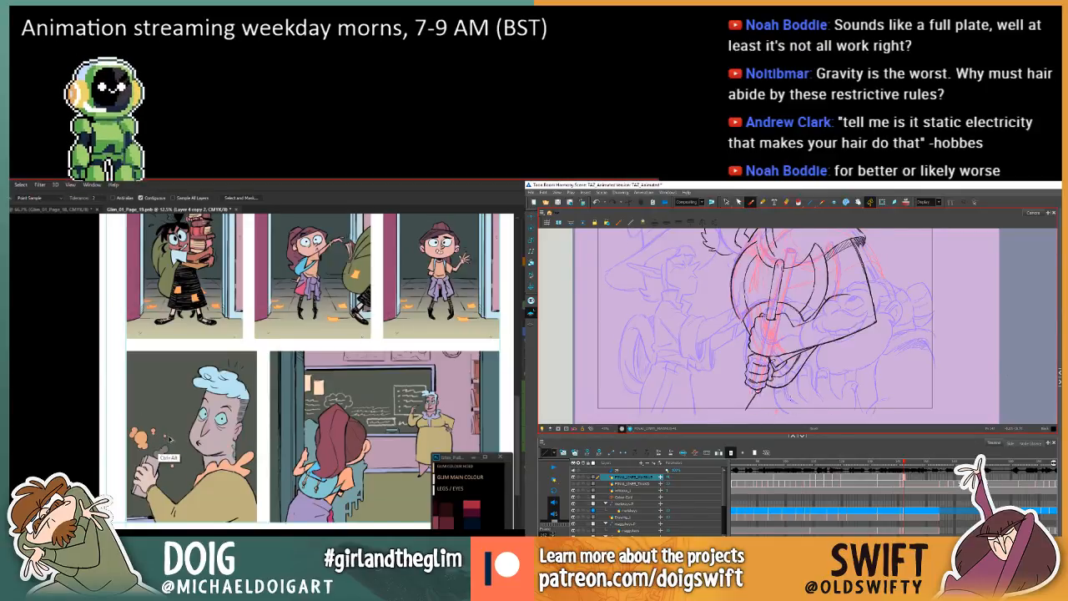
key("alt+BackSpace")
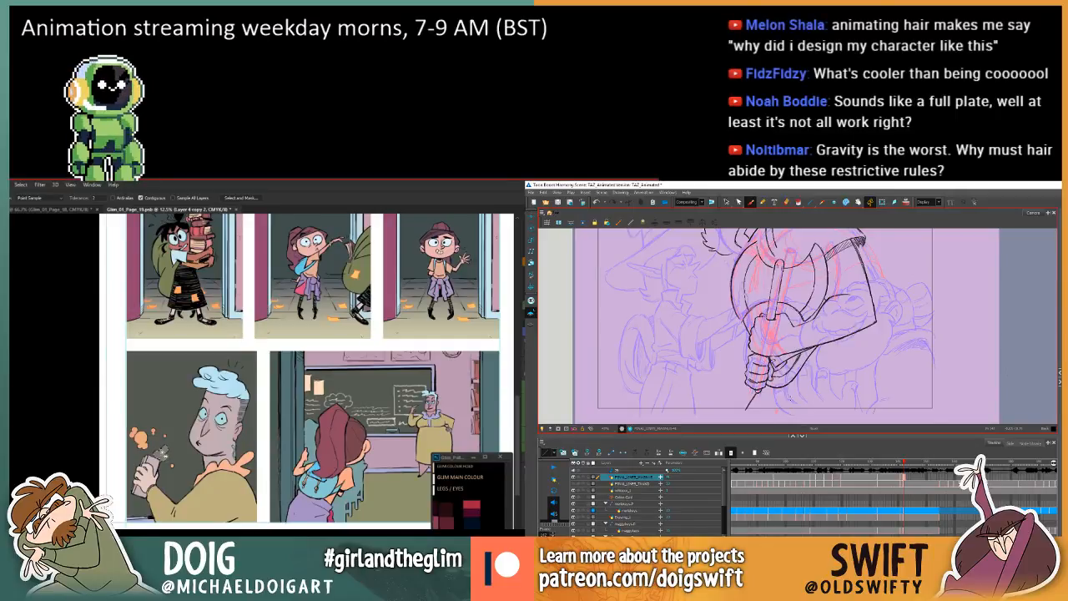
Shift the saturation and hue of the filled hand shape toward pinkish purple, and select a lower-hand stroke in the Harmony axe drawing.
key("ctrl+u")
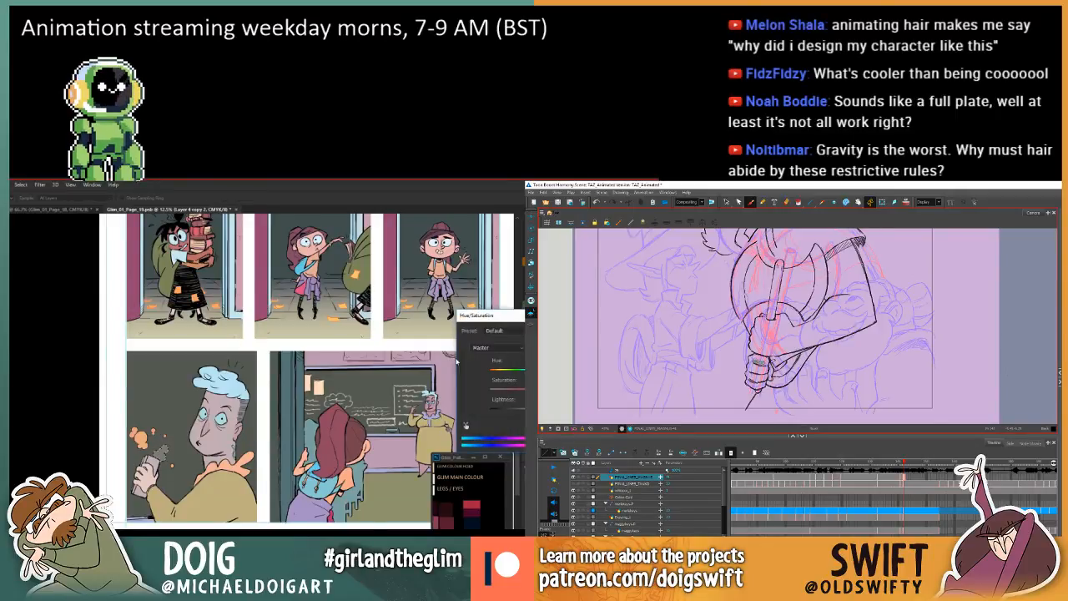
left_click_drag(542, 389, 532, 388)
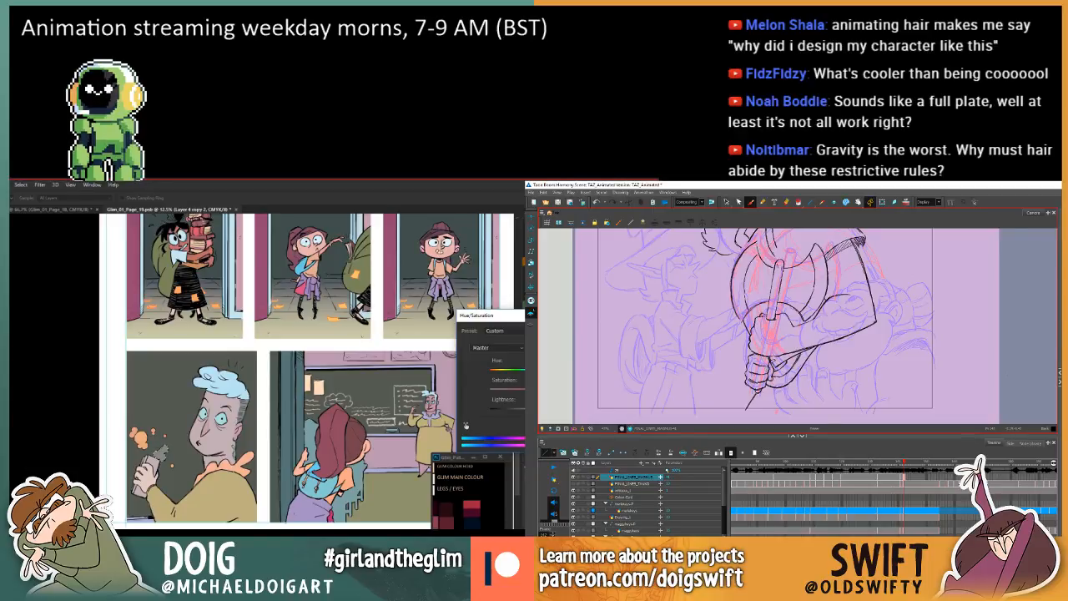
mouse_move(542, 372)
left_mouse_down()
mouse_move(515, 372)
mouse_move(569, 373)
left_mouse_up()
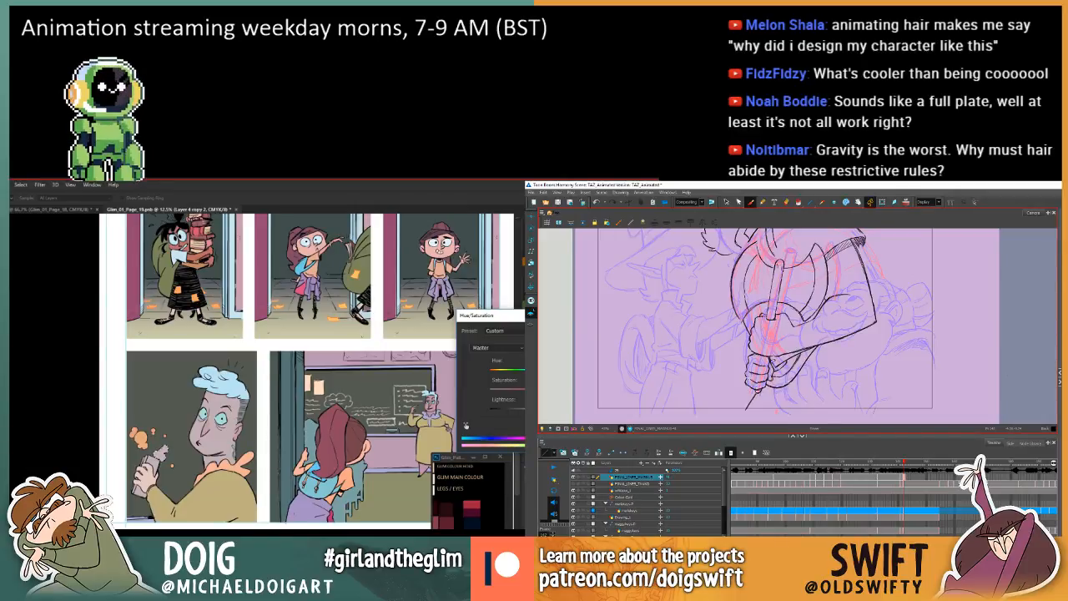
key("comma")
key("period")
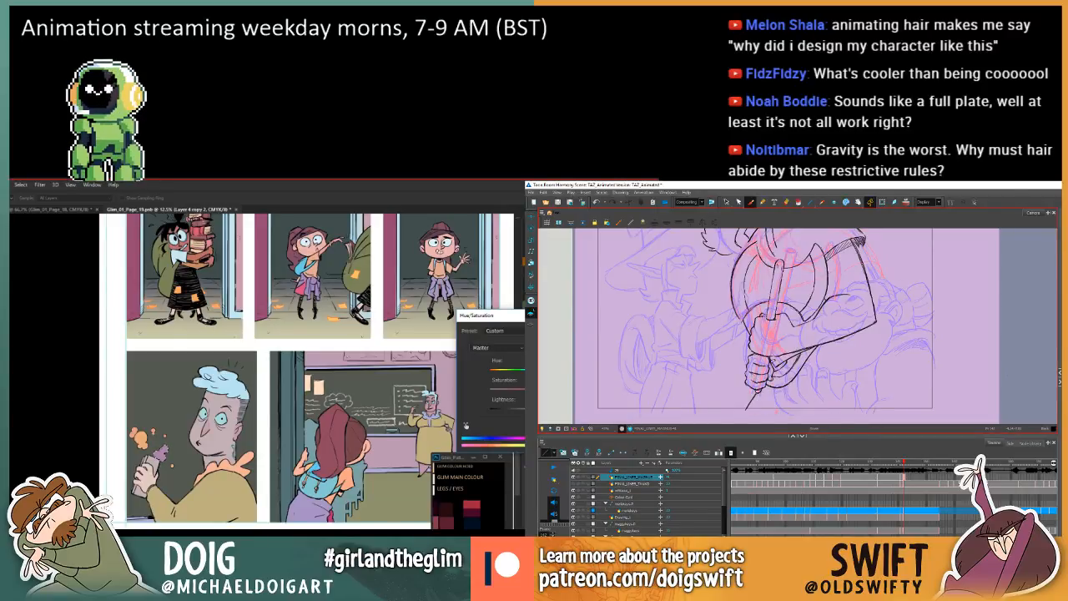
key("comma")
key("period")
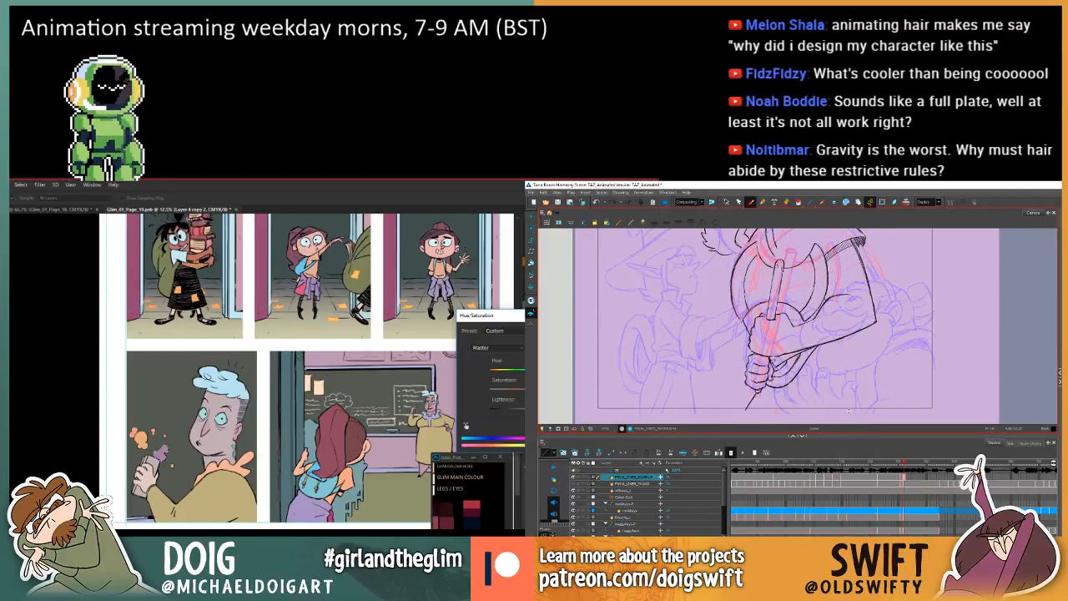
left_click(726, 202)
left_click(755, 379)
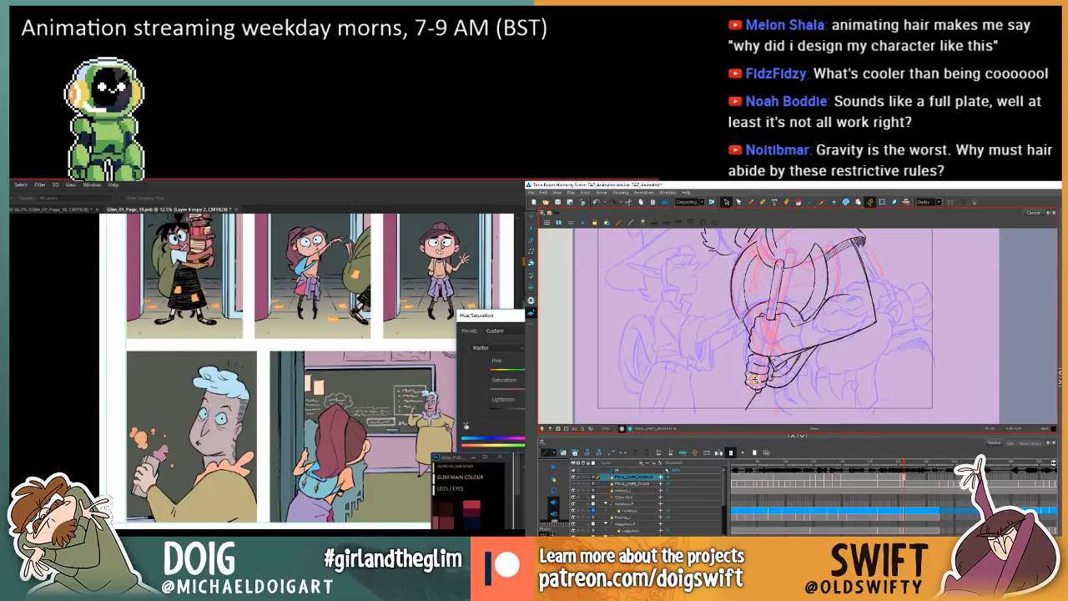
key("Return")
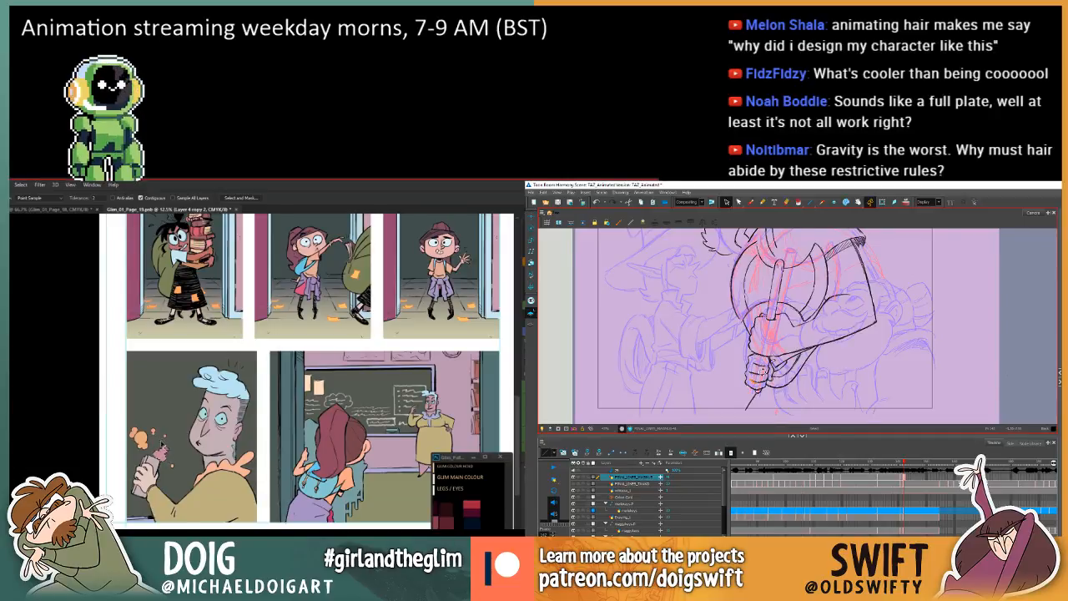
Adjust the filled shape above the blue-haired man's hand with Hue/Saturation, and compare the Harmony axe drawing with the preceding one.
key("ctrl+u")
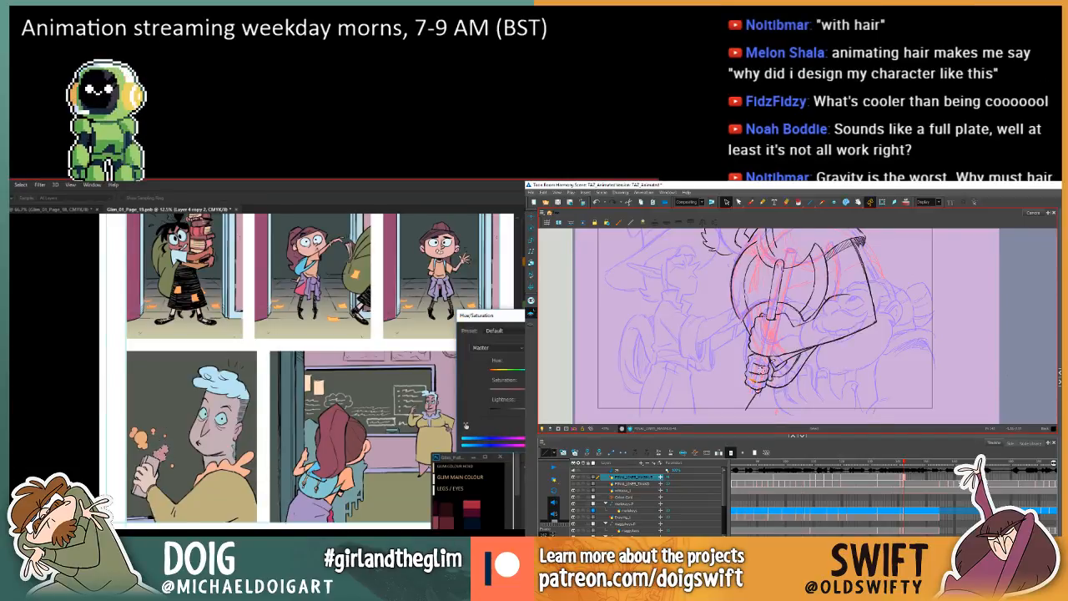
key("comma")
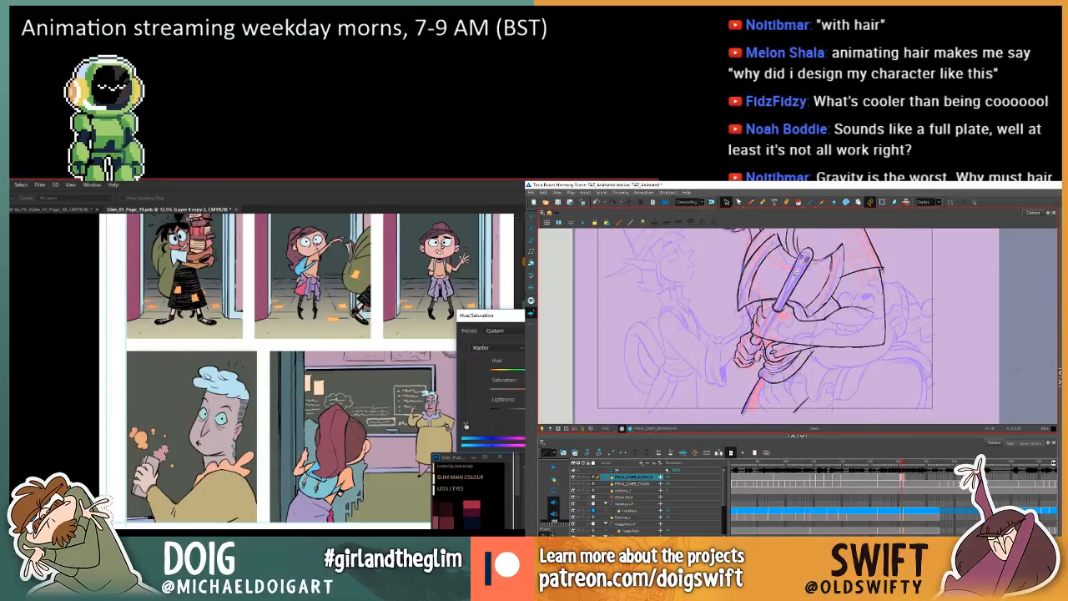
key("period")
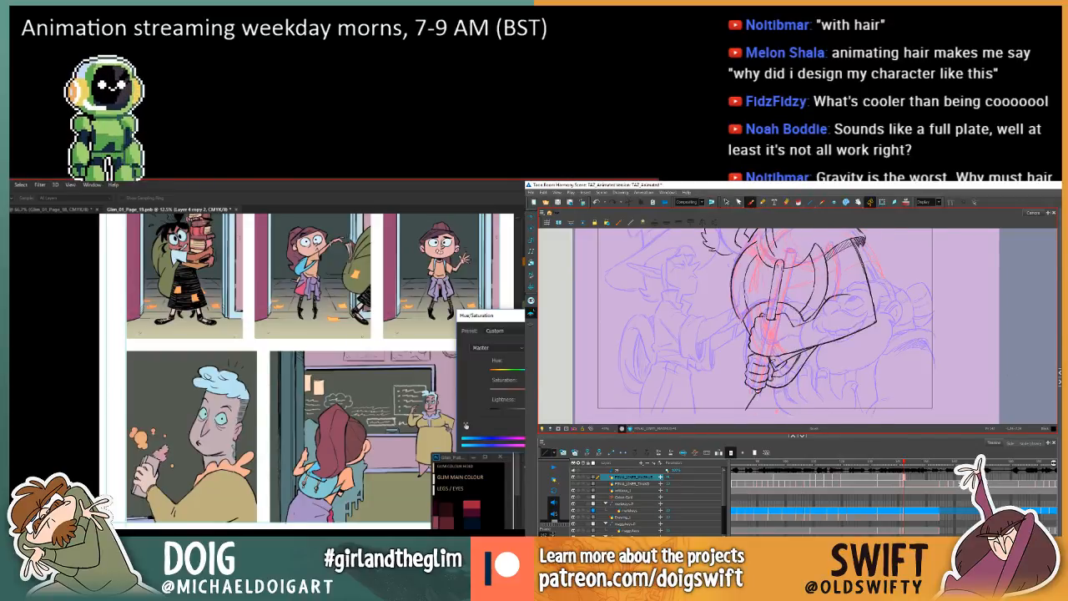
key("comma")
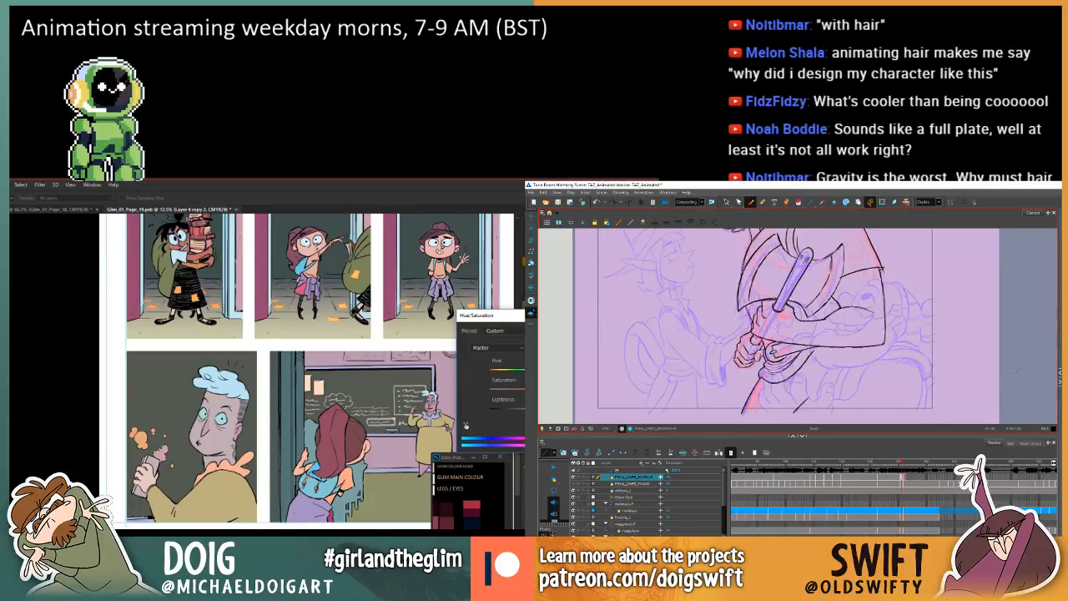
key("period")
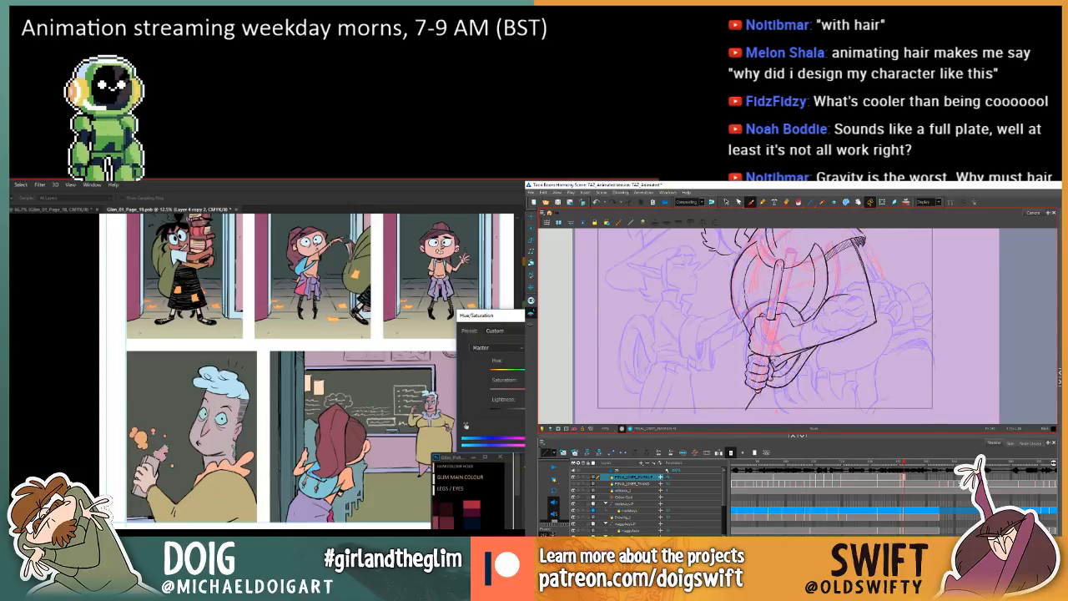
left_click(726, 202)
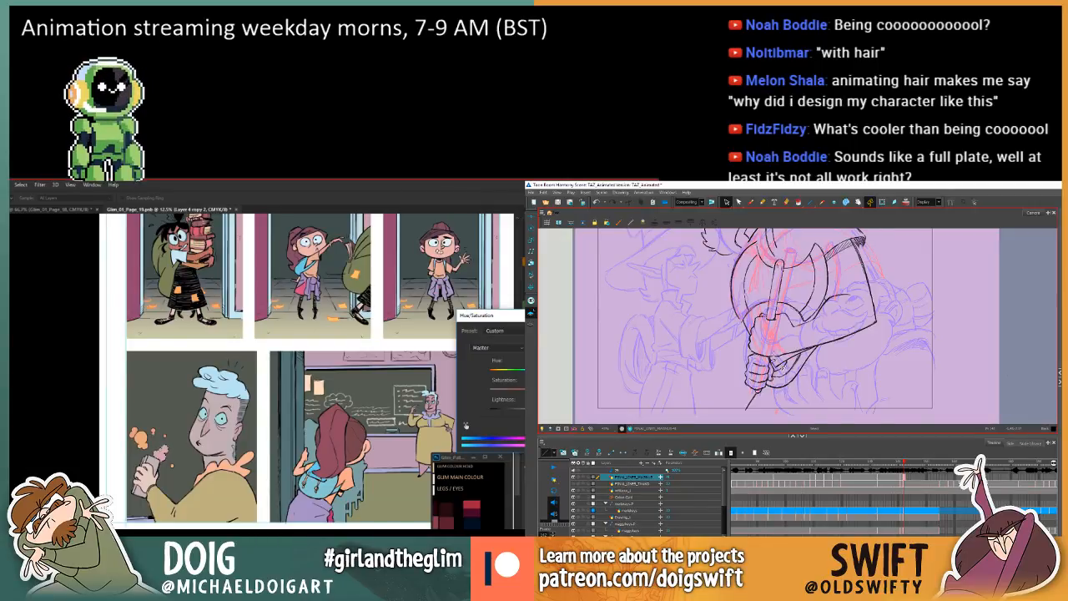
key("comma")
key("period")
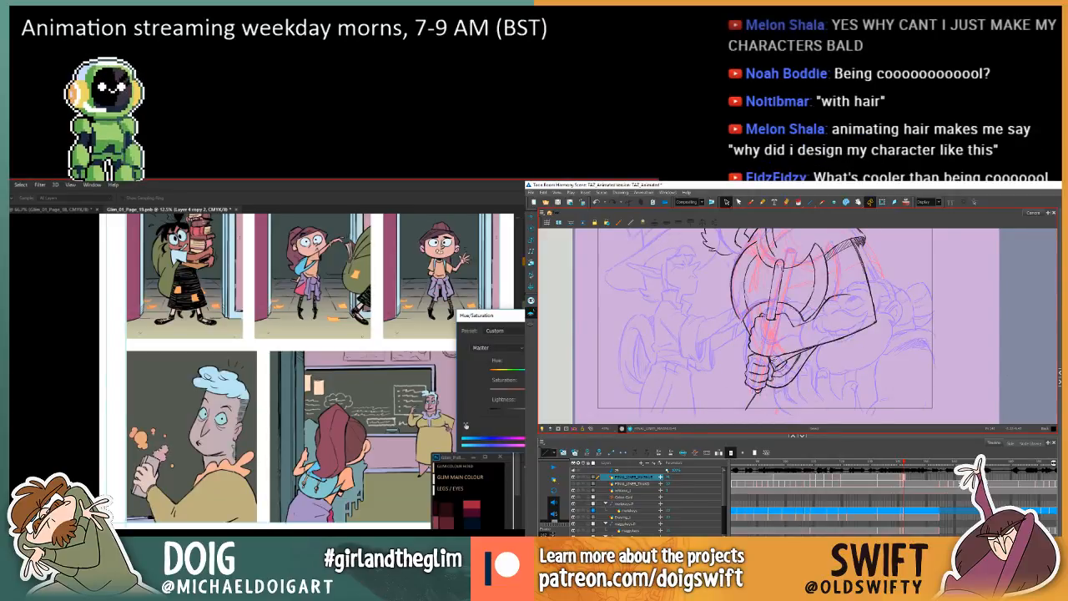
Apply the Hue/Saturation change on page 19, and remove the stroke beside the lower gripping hand in the Harmony axe drawing.
left_click(788, 356)
key("comma")
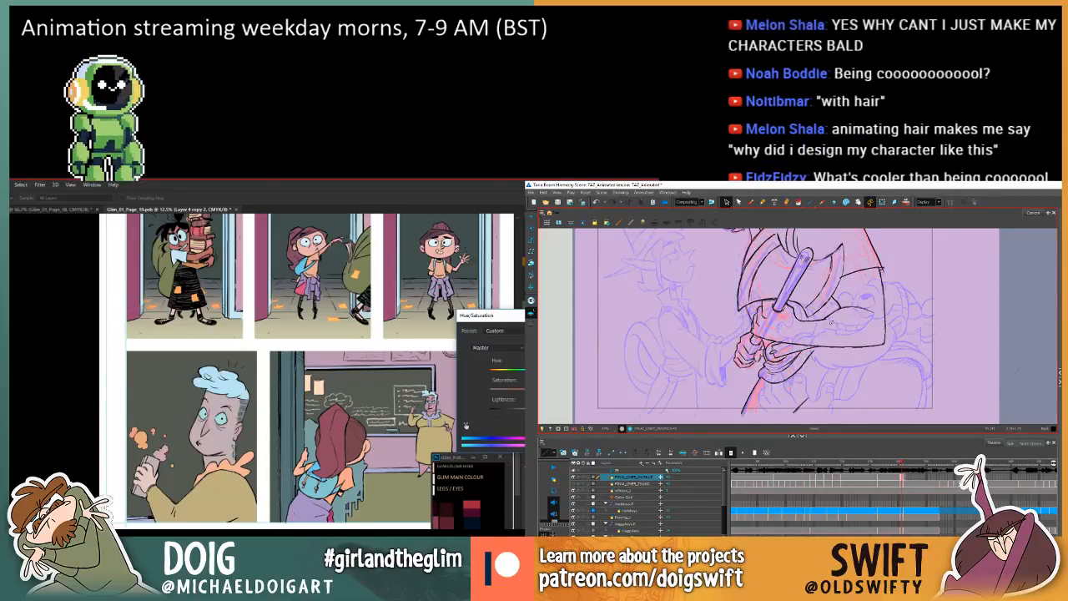
key("period")
key("comma")
key("period")
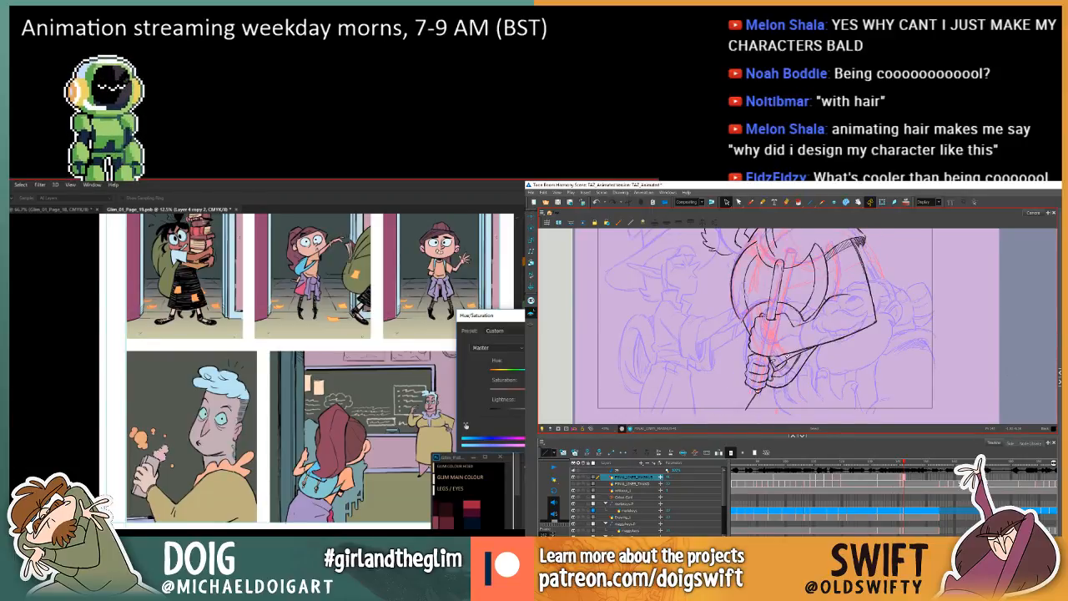
left_click(787, 355)
left_click_drag(815, 346, 818, 346)
key("Return")
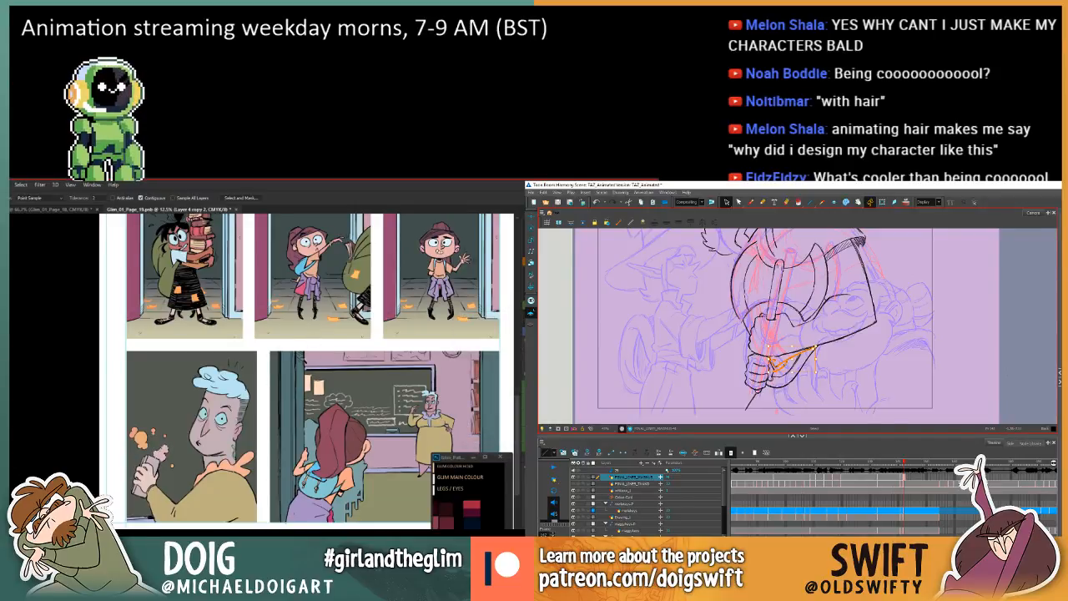
left_click_drag(205, 401, 230, 382)
left_click(785, 364)
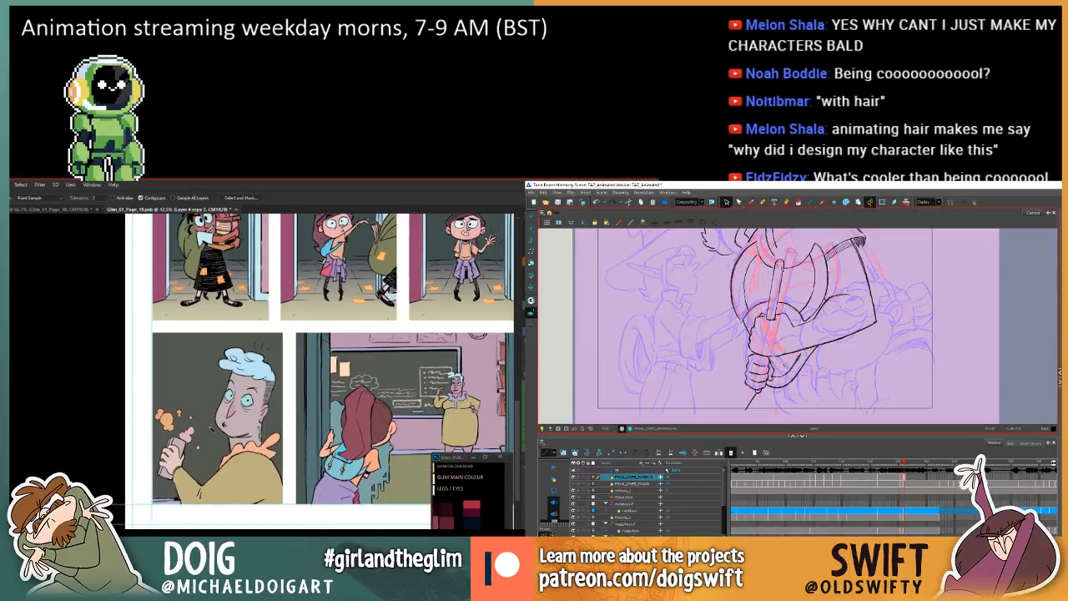
left_click(750, 202)
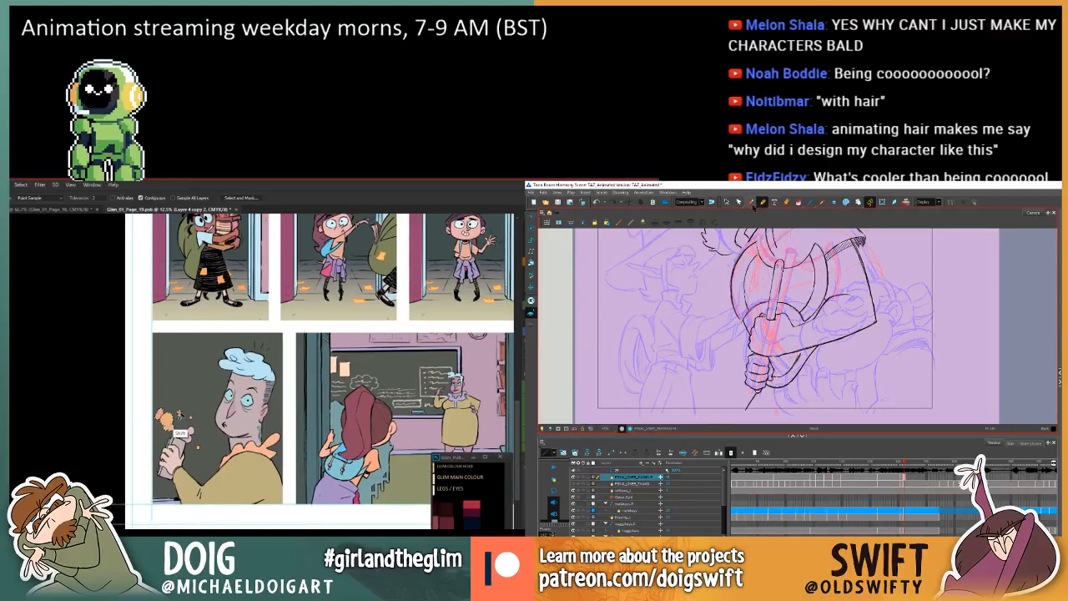
Sample the pink of the puff above the blue-haired man's hand and fill the neighbouring orange smoke puffs with it.
left_click(185, 431, "shift")
key("comma")
key("period")
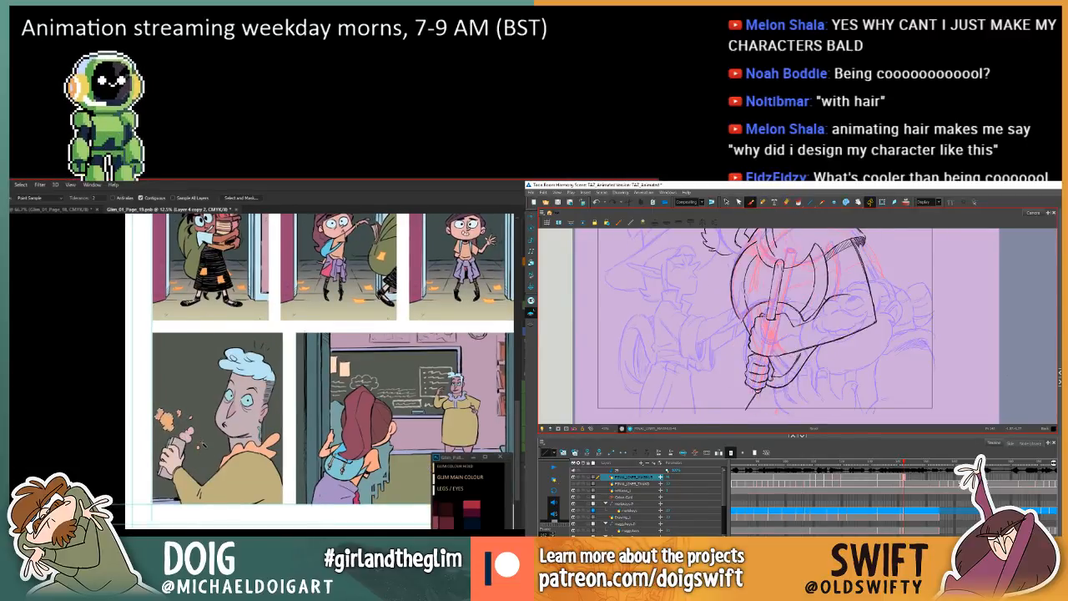
key("i")
left_click(186, 436)
key("comma")
key("comma")
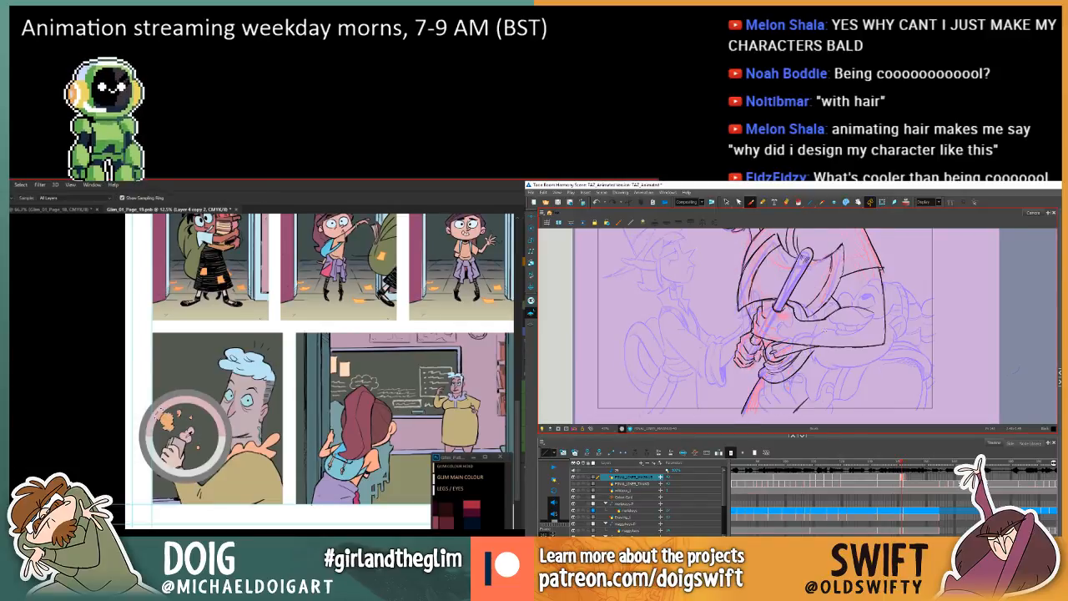
key("g")
key("period")
key("period")
left_click(169, 423)
left_click(166, 412)
left_click(164, 422)
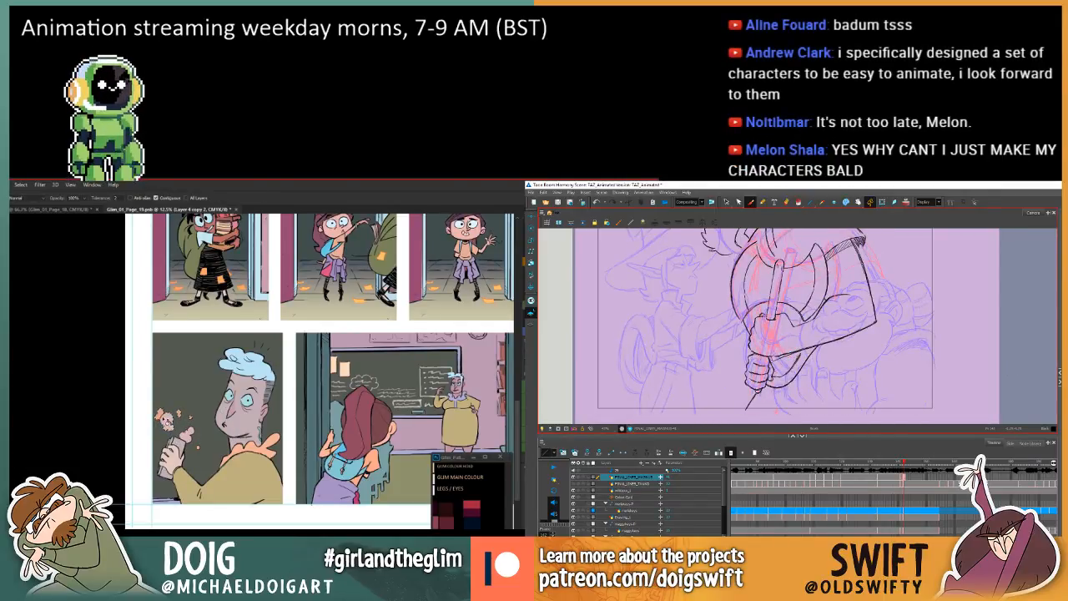
left_click(161, 416)
Fill the small puff beside the man's hand with the same pink, and check the axe drawing against the preceding one.
key("comma")
key("comma")
key("period")
key("period")
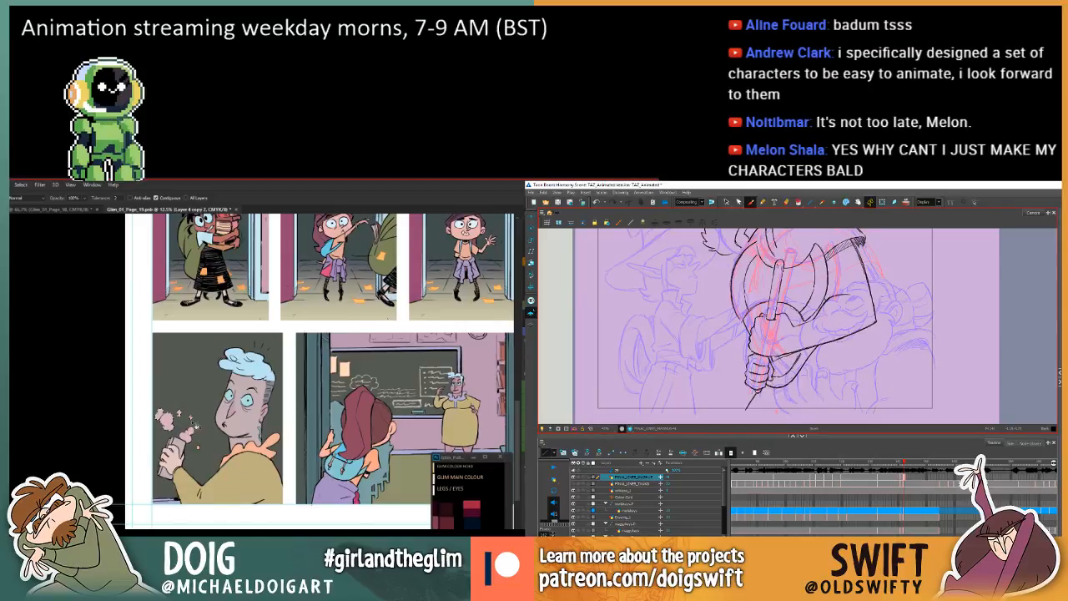
left_click(196, 427)
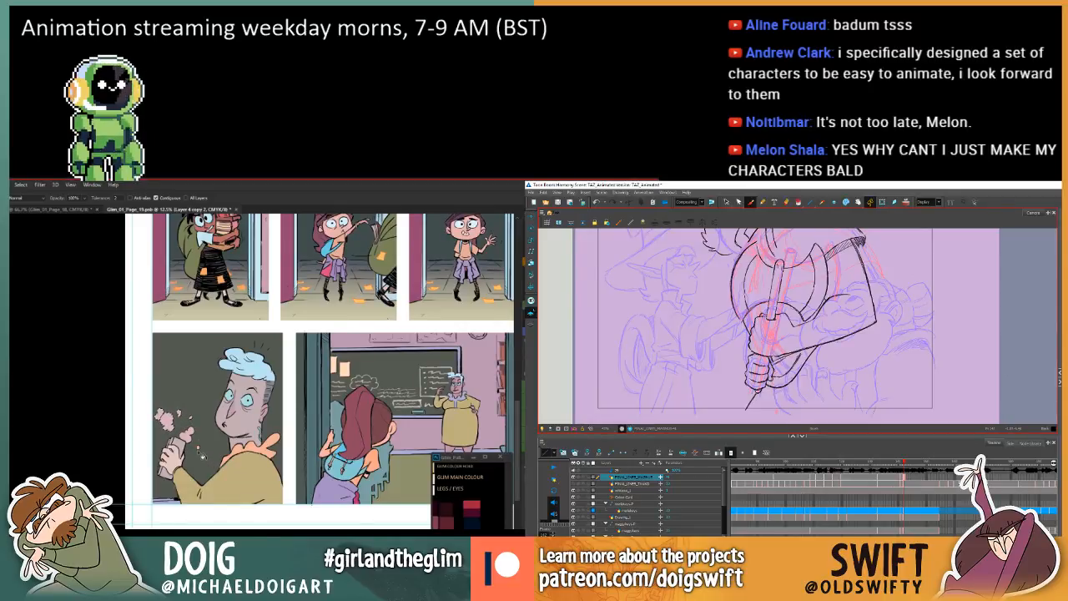
key("comma")
key("period")
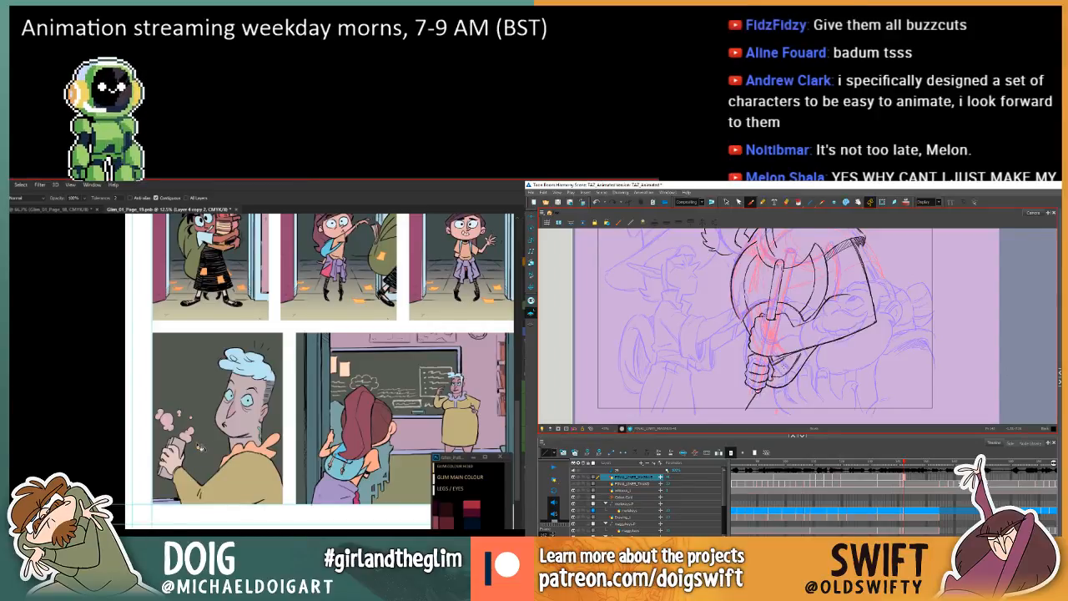
key("comma")
key("period")
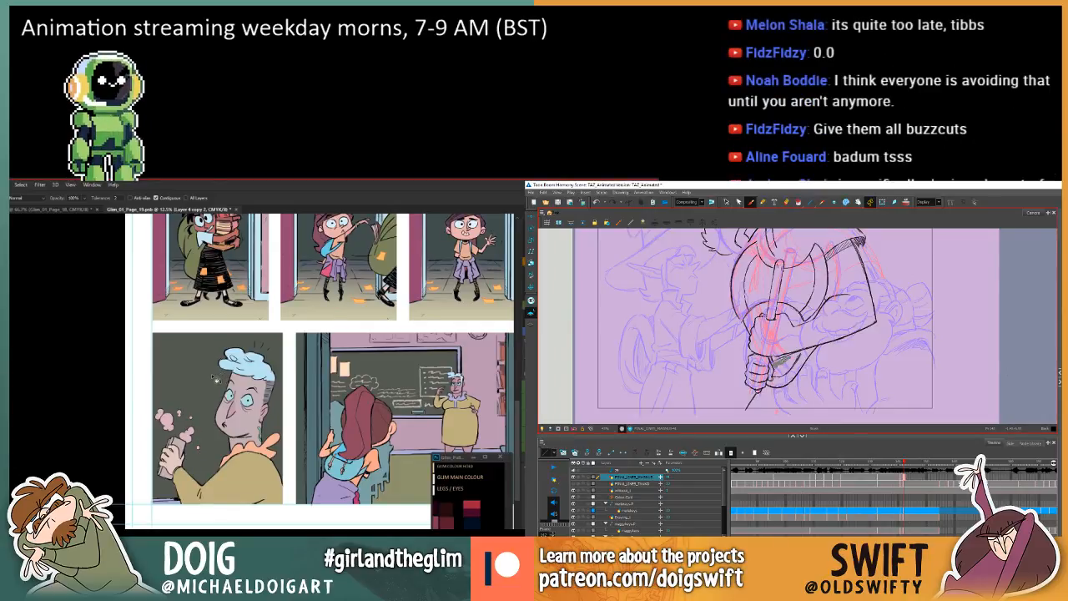
Examine the lower gripping hand and forearm by flipping repeatedly between the Harmony axe drawing and the preceding drawing.
key("comma")
key("period")
key("comma")
key("period")
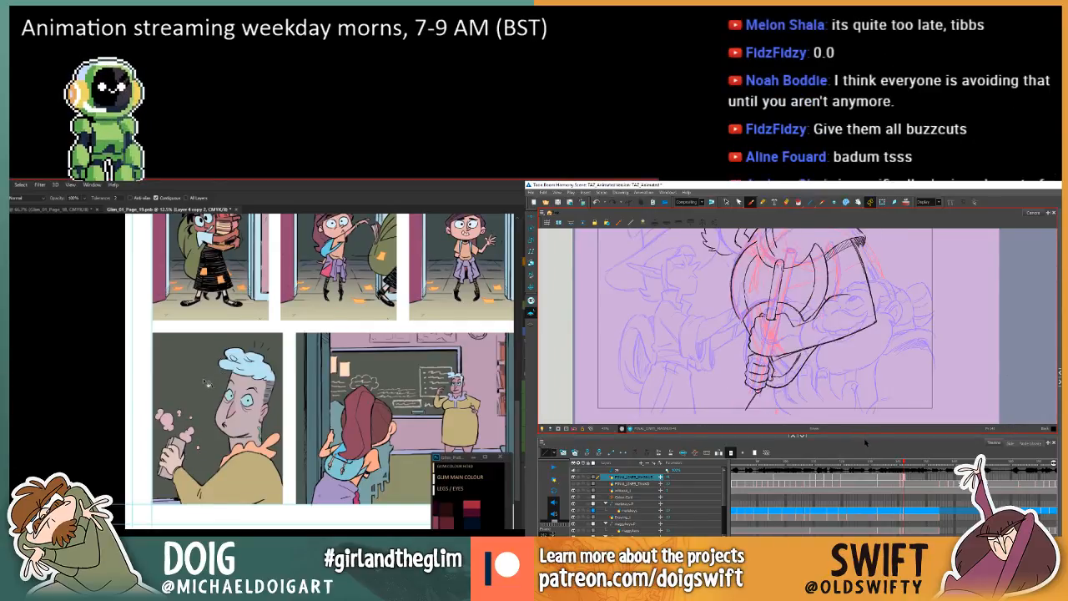
key("period")
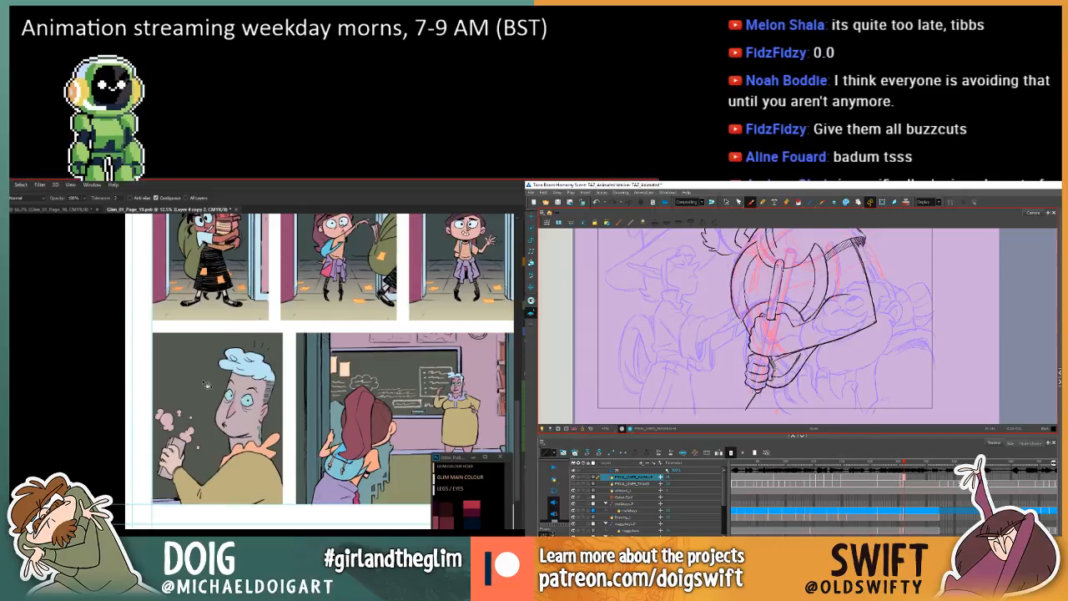
key("comma")
key("period")
key("comma")
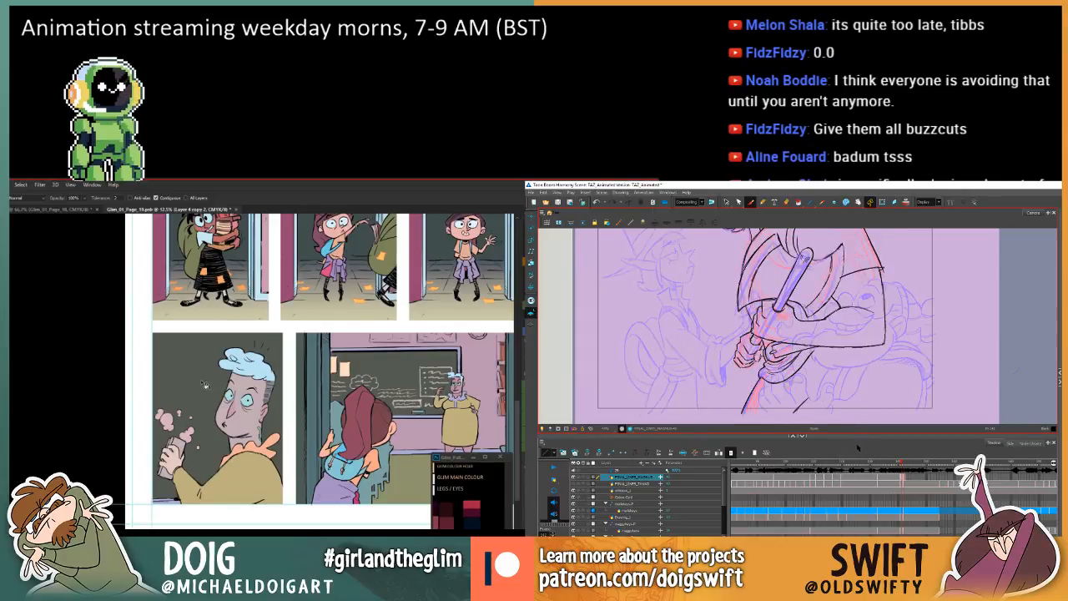
key("period")
key("comma")
key("period")
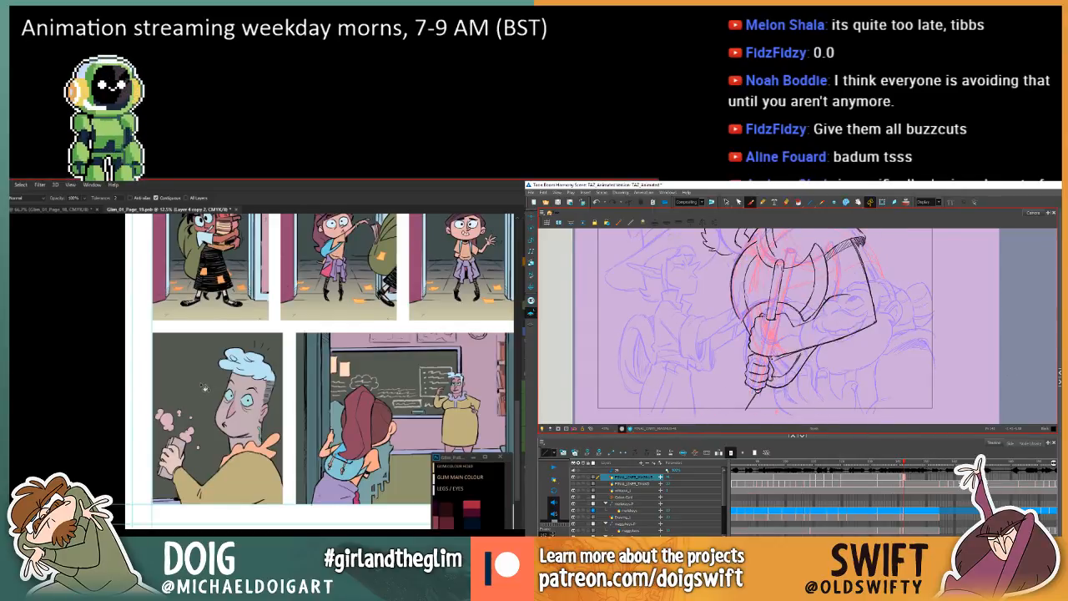
key("comma")
key("period")
key("comma")
key("period")
key("comma")
key("period")
Sample a colour from the wide classroom panel on page 19 for filling in the blue-haired man's panel.
left_click_drag(186, 417, 130, 452)
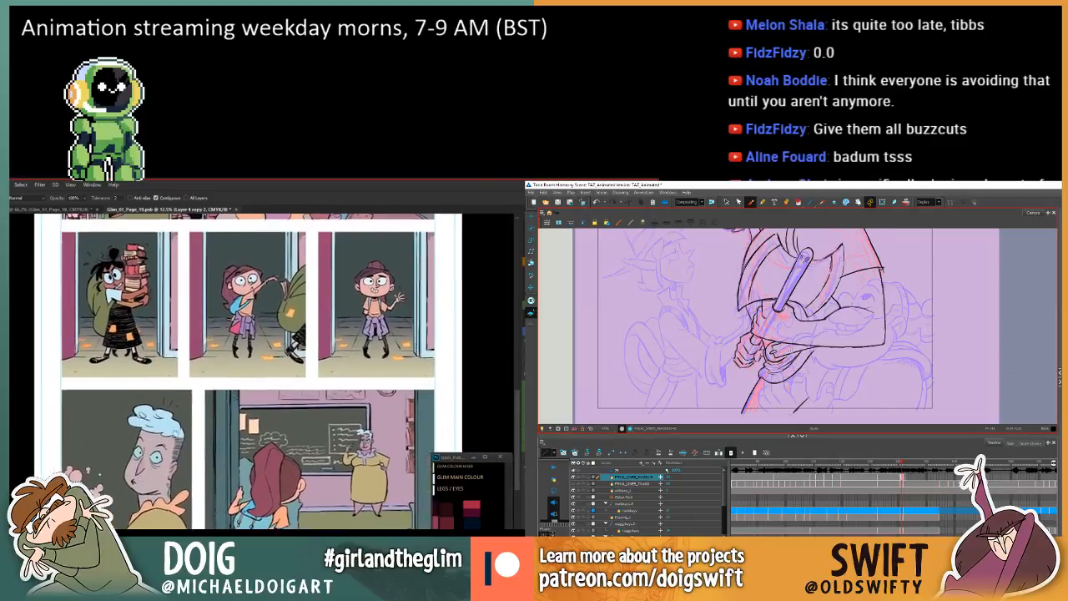
left_click_drag(222, 234, 192, 432)
key("i")
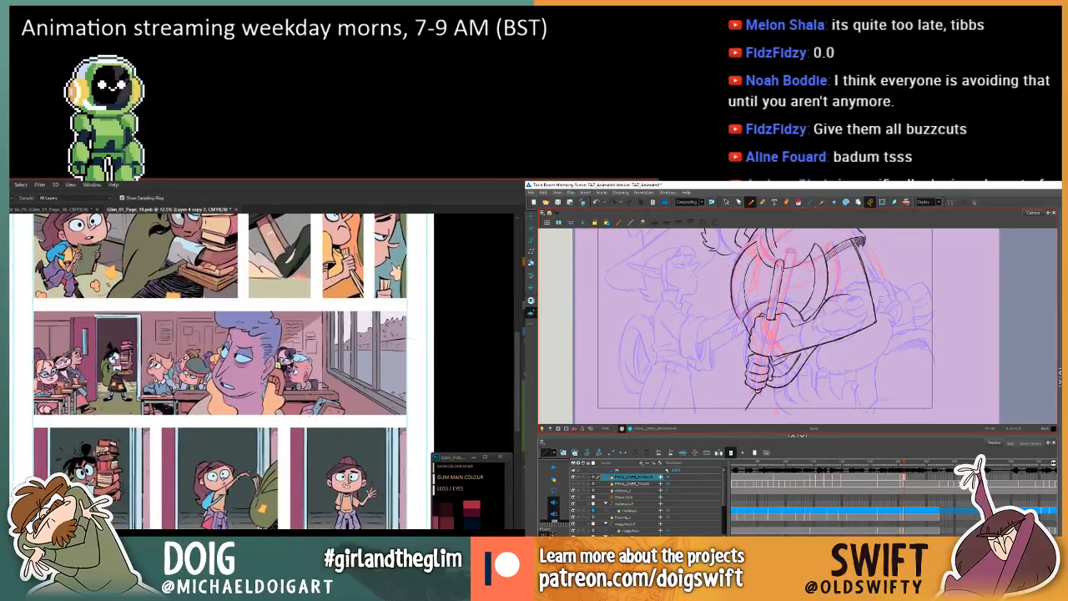
left_click(315, 409)
left_click_drag(186, 598, 234, 405)
key("g")
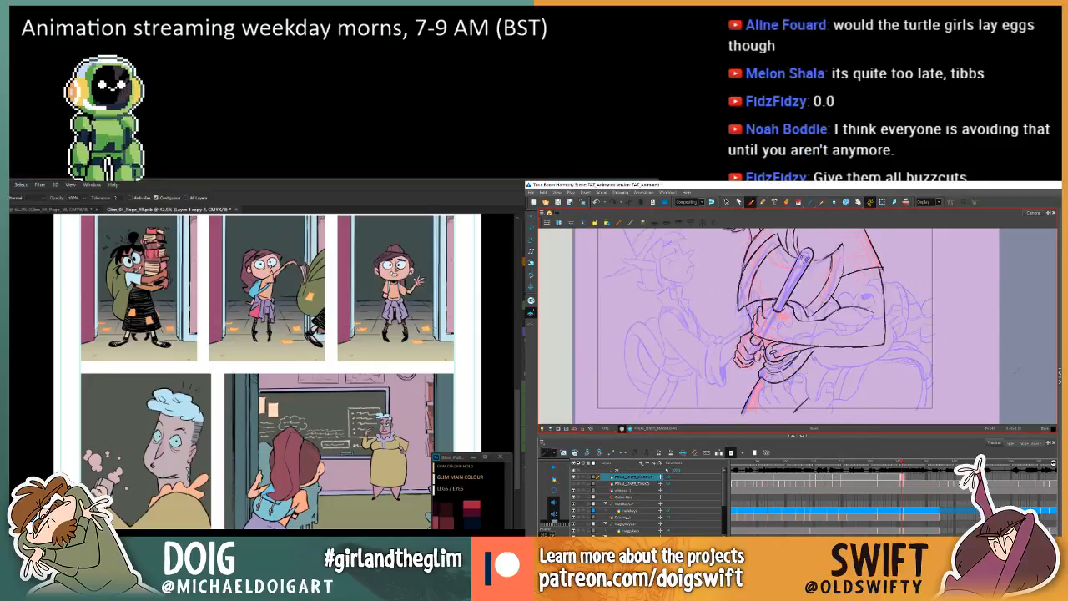
Sample another colour from the upper panels of page 19 and colour the can in the blue-haired man's hand blue.
mouse_move(367, 226)
left_mouse_down()
mouse_move(332, 331)
mouse_move(263, 442)
mouse_move(279, 499)
left_mouse_up()
key("i")
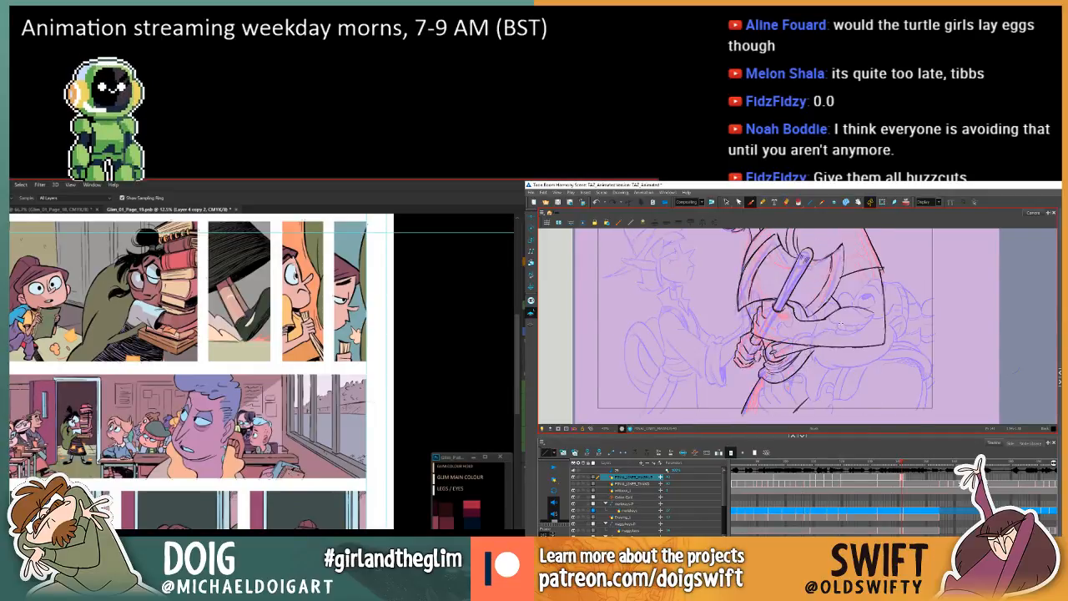
left_click_drag(88, 597, 225, 339)
key("ctrl+plus")
Lasso the area around the top of the blue can, and compare the Harmony axe drawing with the preceding one.
key("l")
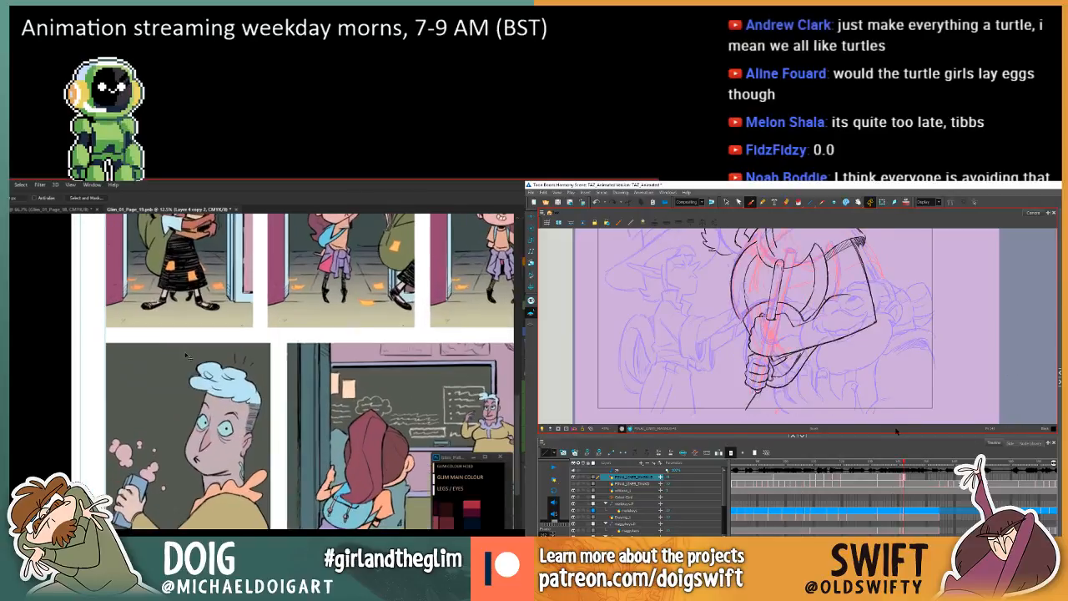
left_click_drag(283, 384, 306, 359)
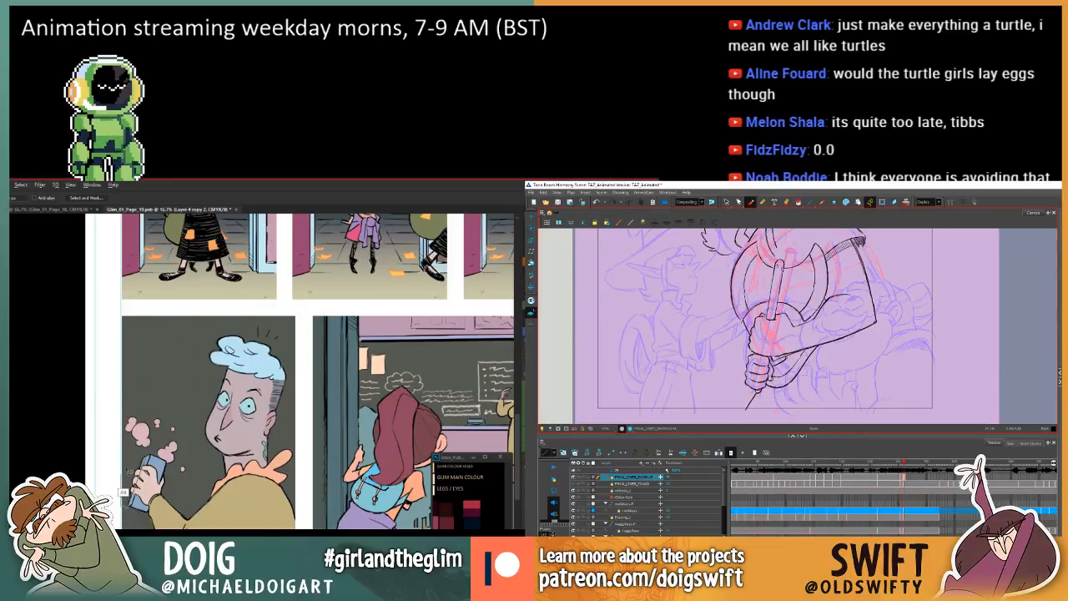
key("comma")
key("period")
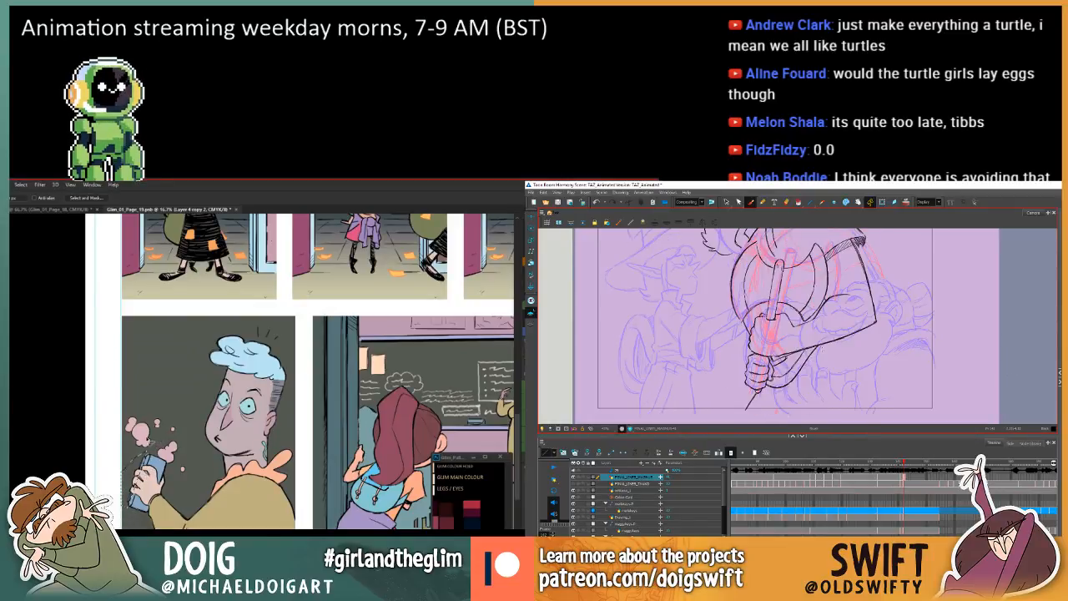
key("comma")
key("period")
key("g")
Sample a colour at the blue-haired man's hand and can for filling, and compare the Harmony axe drawing with the preceding one.
left_click_drag(818, 358, 821, 407)
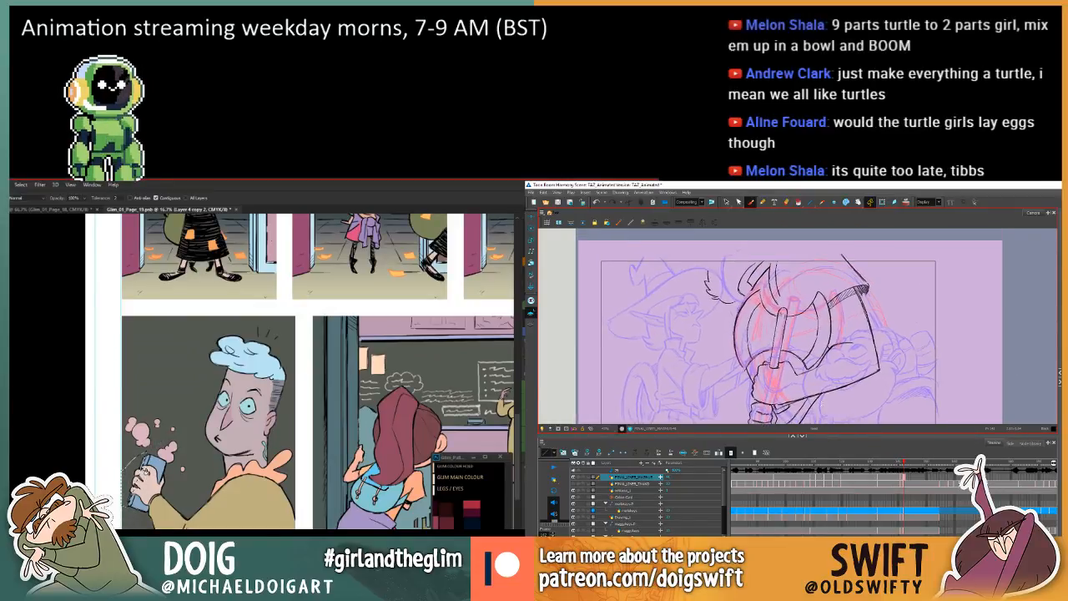
key("ctrl+plus")
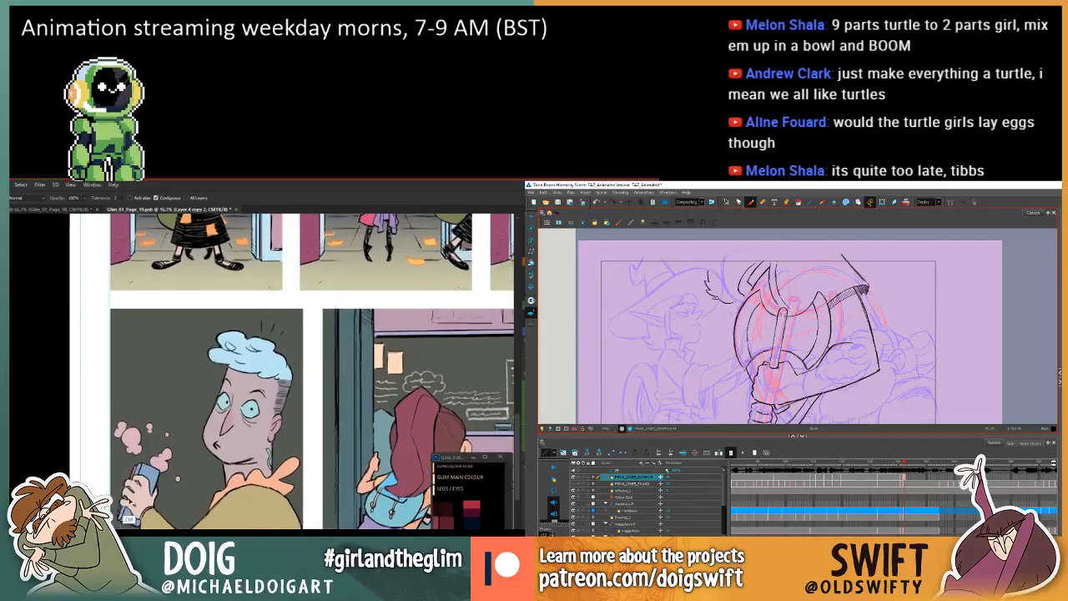
left_click_drag(137, 495, 182, 447)
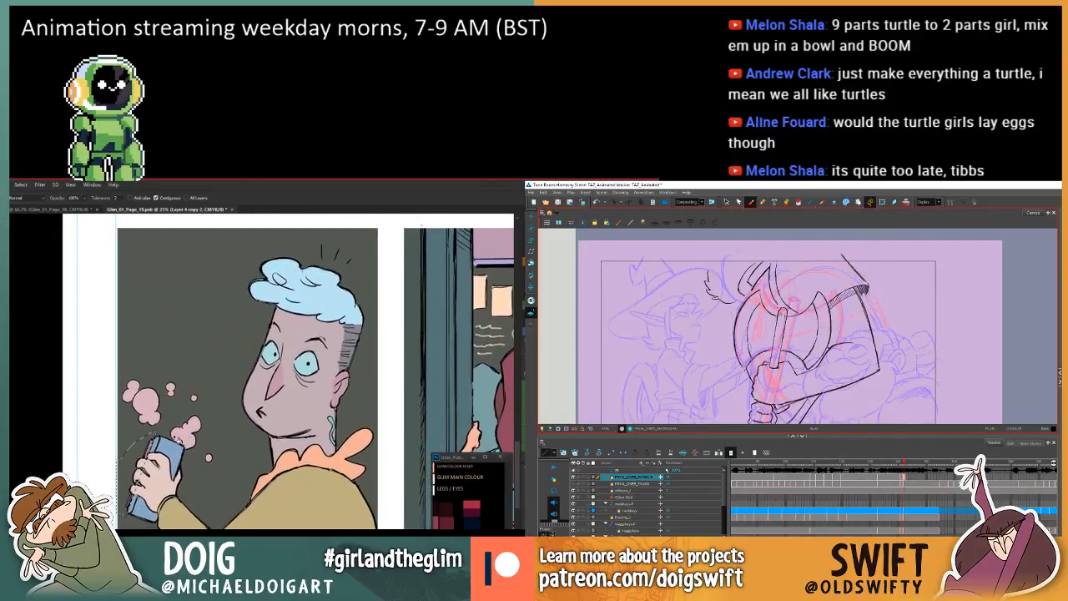
key("i")
key("comma")
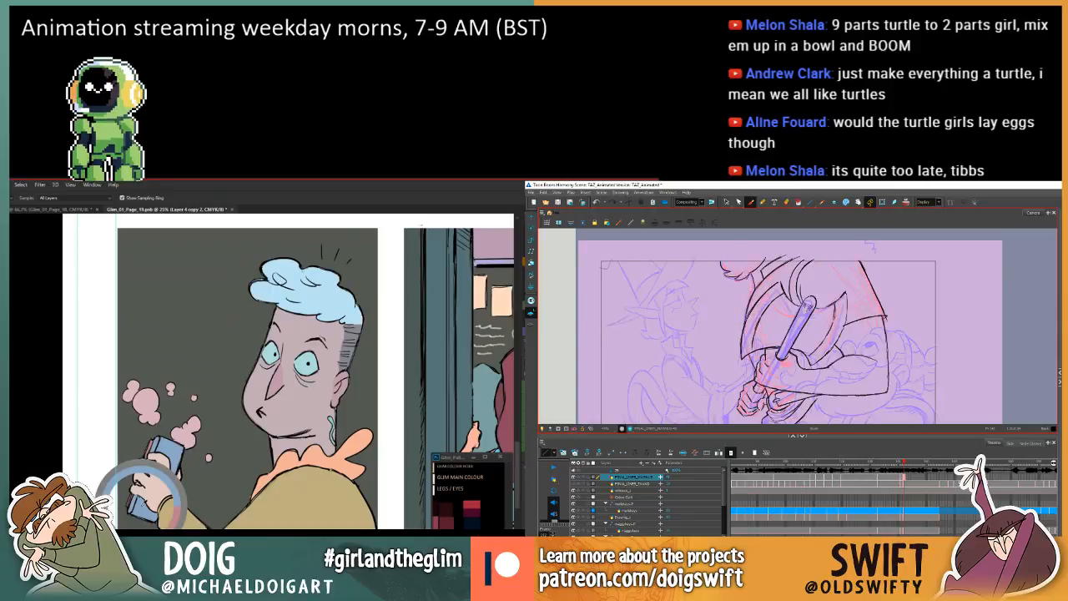
key("period")
key("g")
left_click_drag(829, 372, 813, 336)
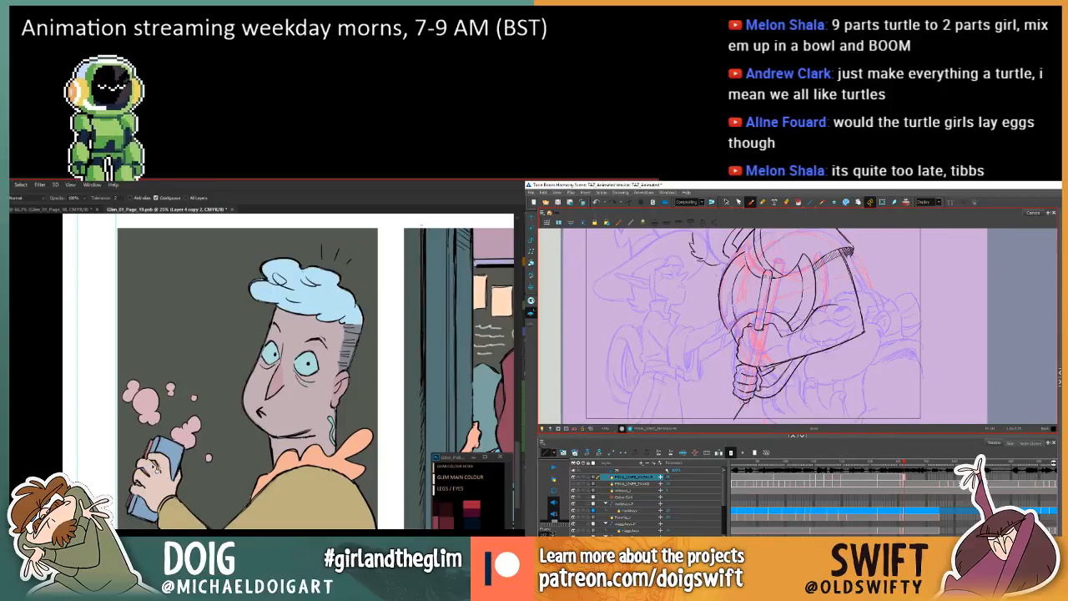
key("comma")
key("period")
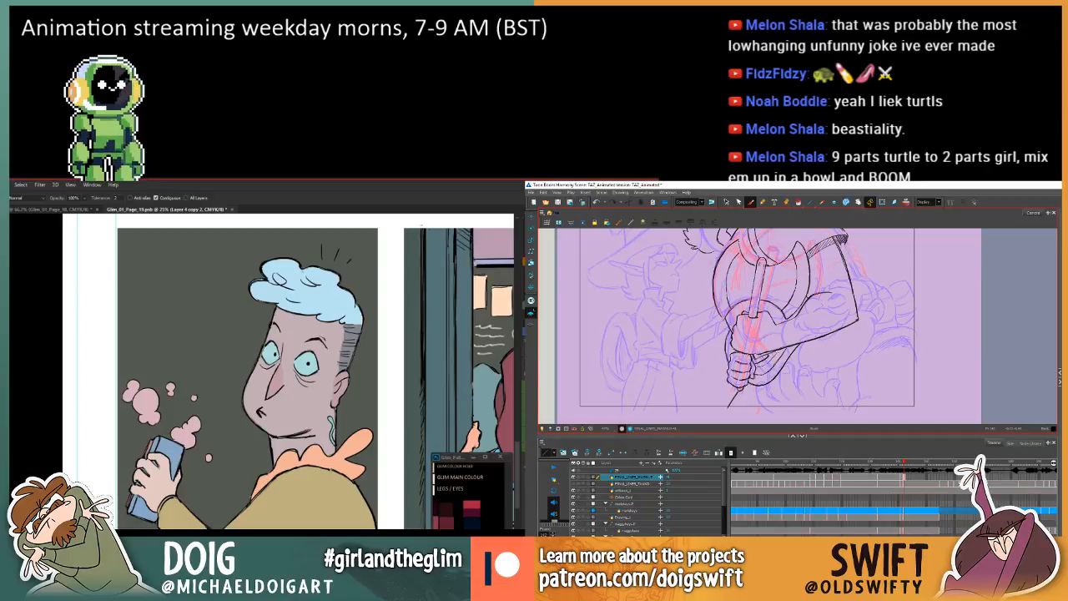
Lasso the area beneath the blue-haired man's forearm near the panel's bottom edge for filling.
mouse_move(155, 503)
left_mouse_down()
mouse_move(161, 413)
mouse_move(164, 427)
left_mouse_up()
key("l")
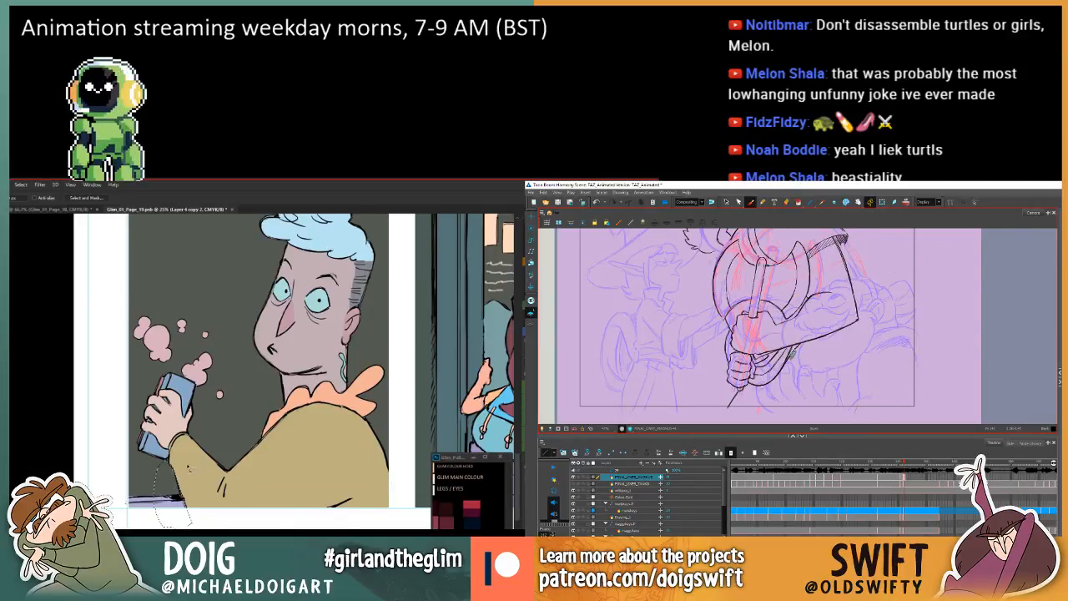
key("g")
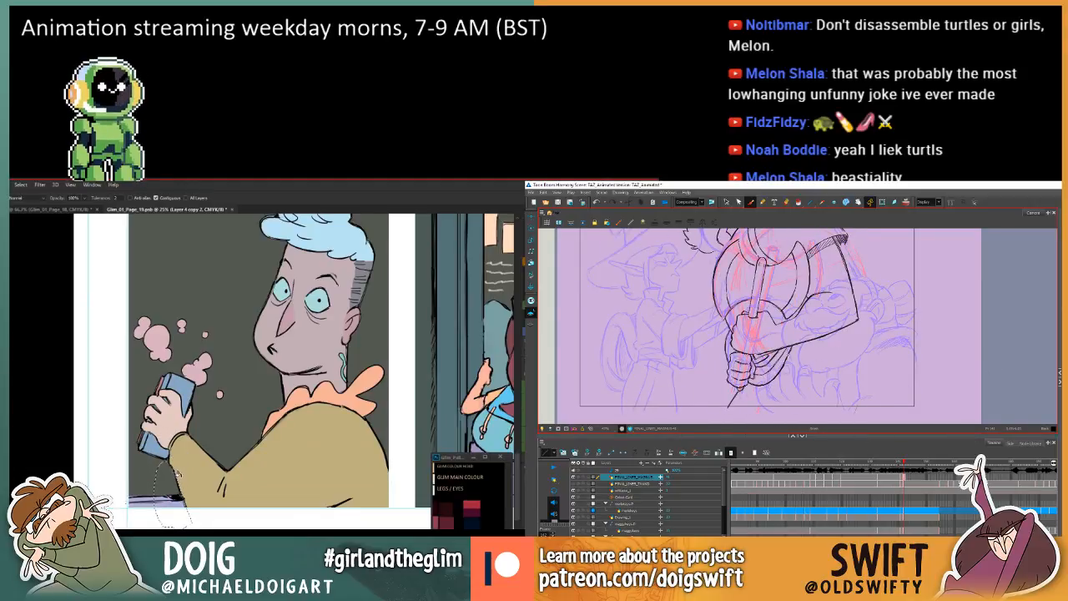
Examine the can, smoke puffs and sleeve in the blue-haired man's panel, and compare the Harmony axe drawing with its neighbouring drawings.
scroll(213, 386, "up", 2)
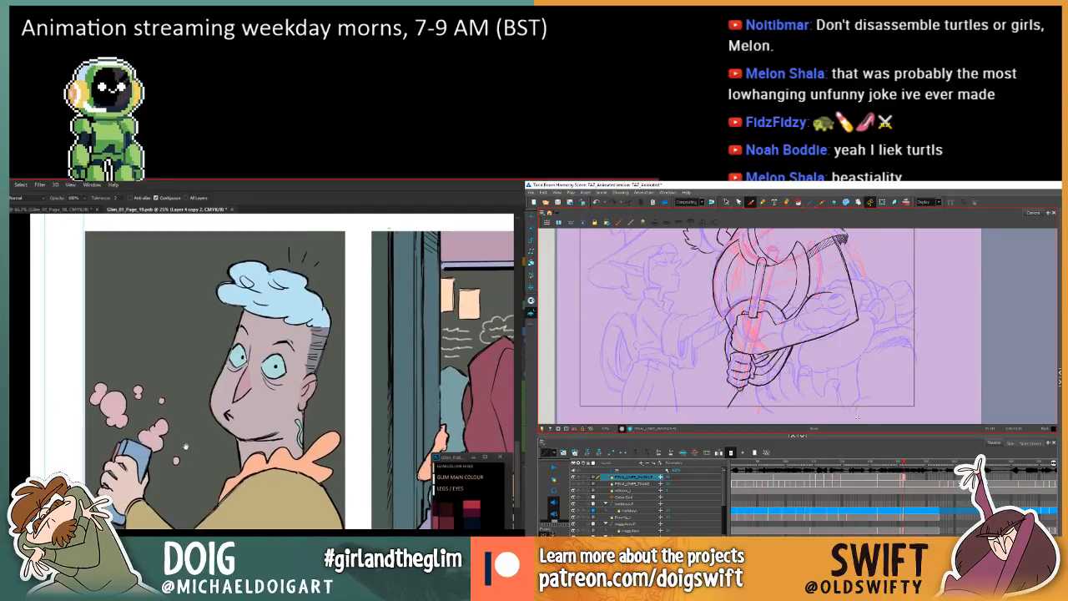
scroll(200, 424, "down", 2)
left_click_drag(200, 423, 196, 428)
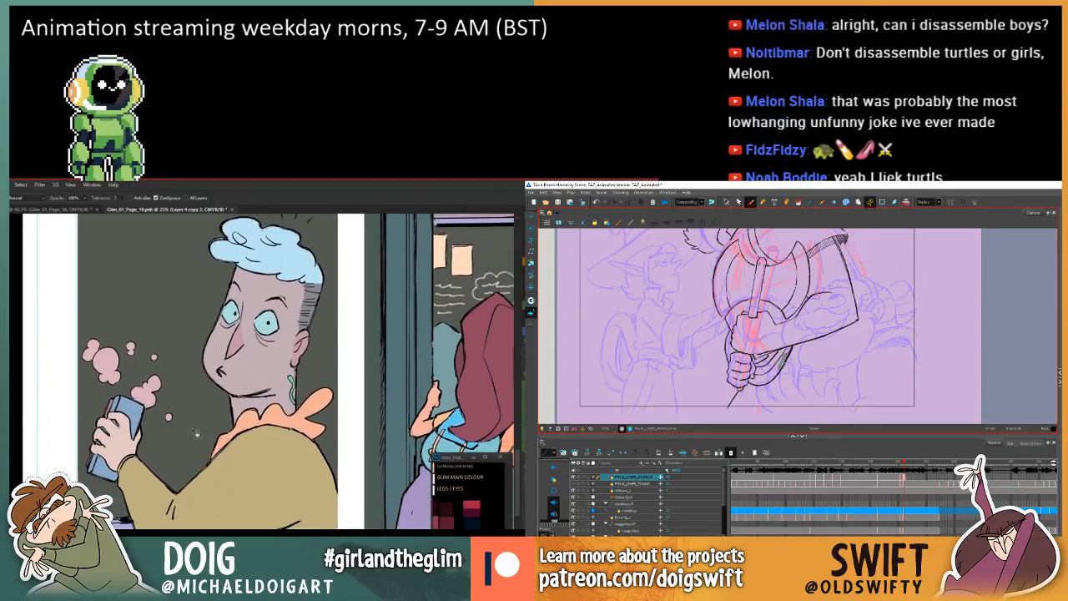
scroll(190, 436, "down", 1)
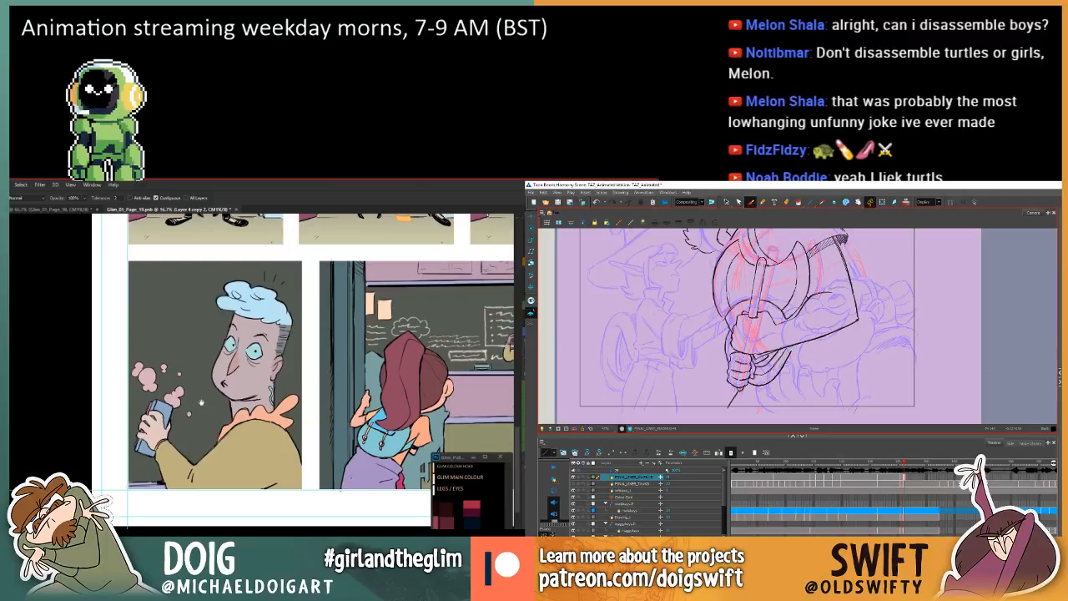
scroll(215, 411, "up", 2)
left_click_drag(215, 410, 181, 423)
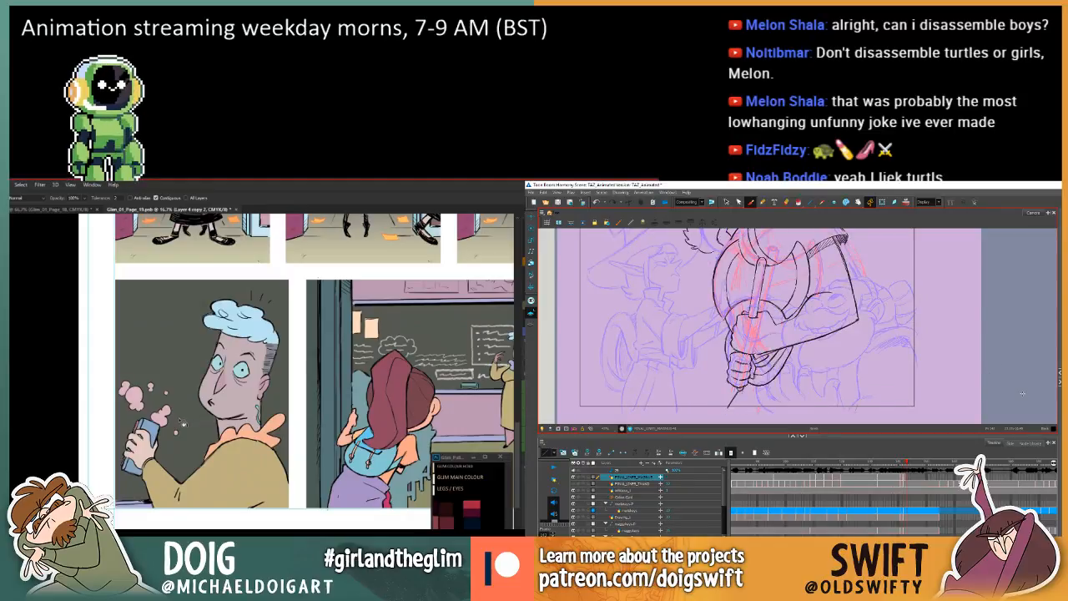
key(".")
key(".")
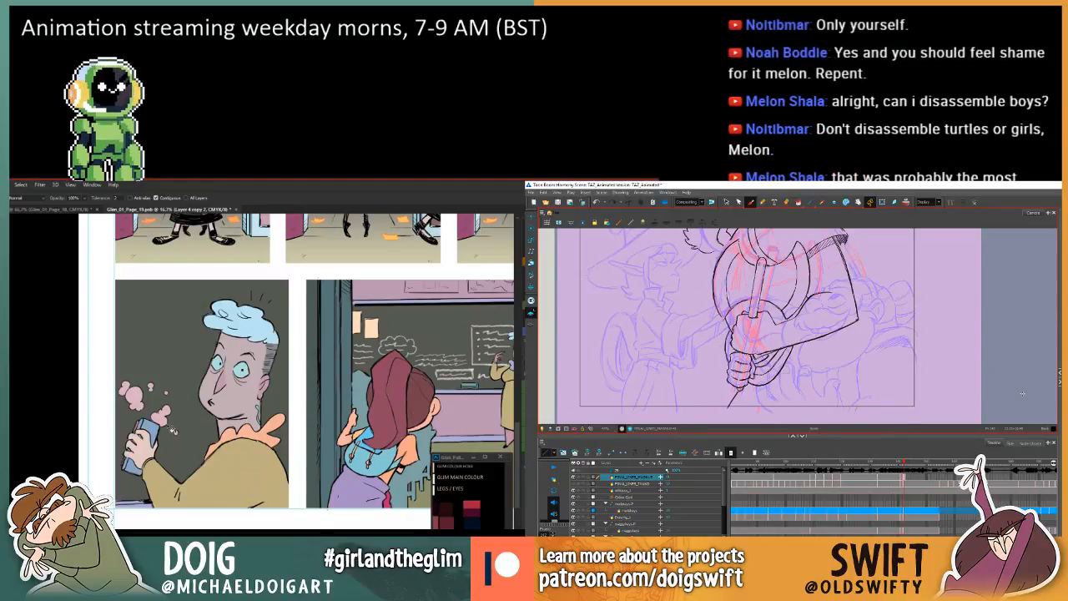
mouse_move(167, 423)
left_mouse_down()
mouse_move(168, 383)
mouse_move(201, 336)
mouse_move(189, 389)
mouse_move(167, 398)
mouse_move(203, 417)
mouse_move(206, 391)
mouse_move(229, 443)
mouse_move(246, 447)
mouse_move(241, 426)
mouse_move(243, 438)
left_mouse_up()
key("ctrl+plus")
key("comma")
key("period")
left_click_drag(346, 422, 418, 409)
left_click_drag(260, 420, 251, 410)
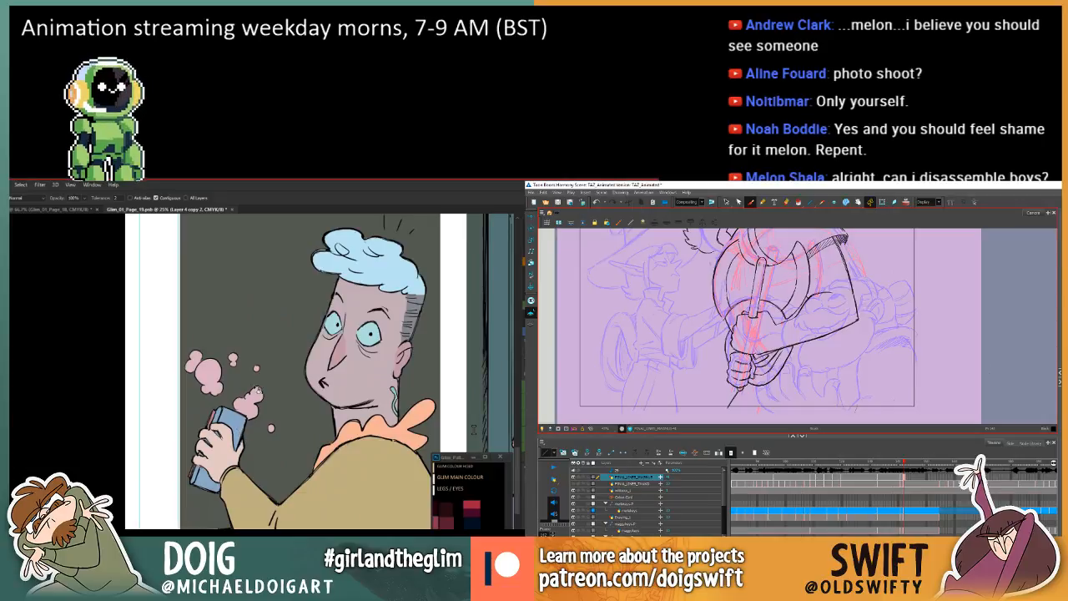
Sample the skin colour from the blue-haired man's face and fill his hand around the can with it.
mouse_move(344, 420)
left_mouse_down()
mouse_move(237, 423)
mouse_move(246, 399)
mouse_move(240, 415)
mouse_move(252, 400)
mouse_move(251, 422)
left_mouse_up()
key("i")
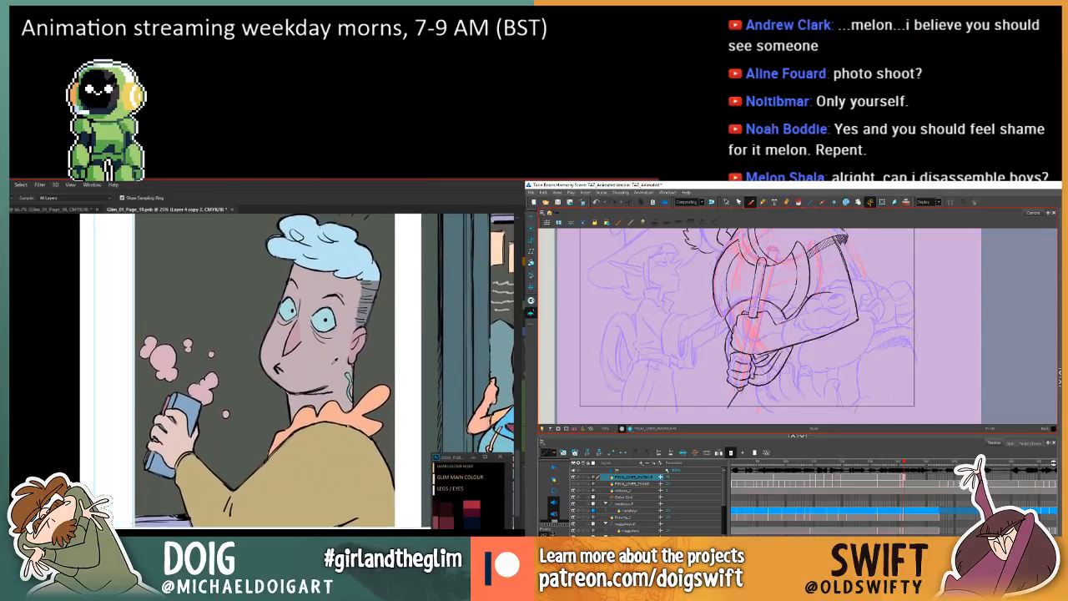
left_click(331, 363)
key("g")
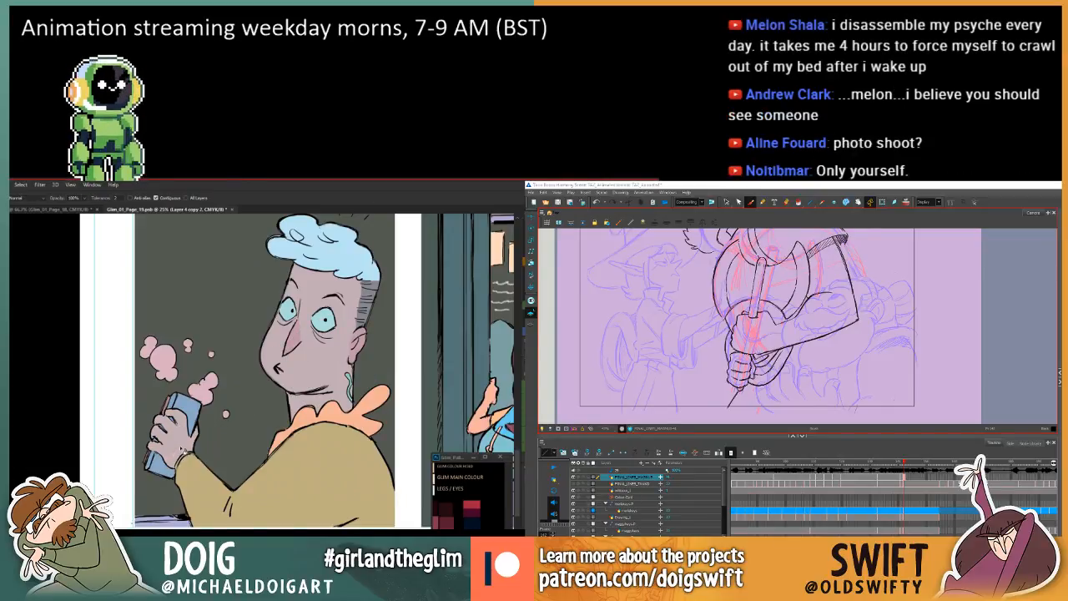
key("w")
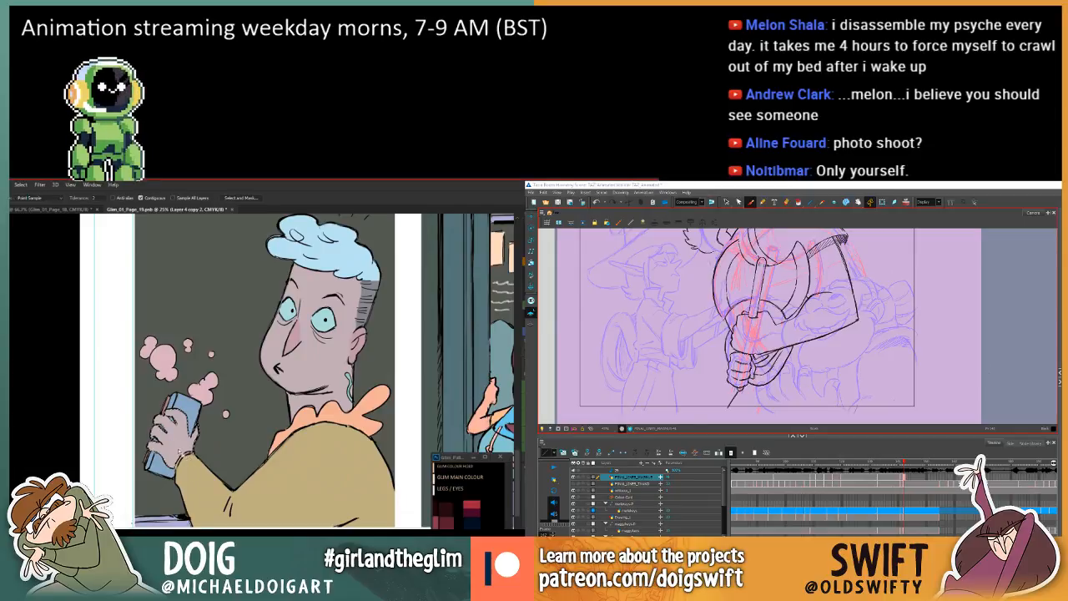
key("ctrl+u")
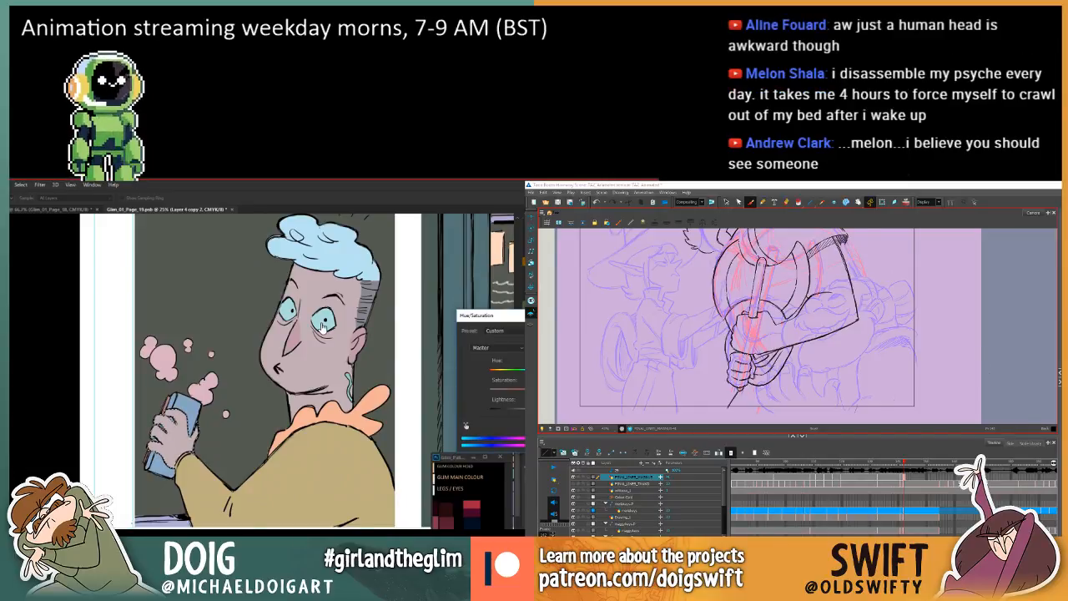
key("Escape")
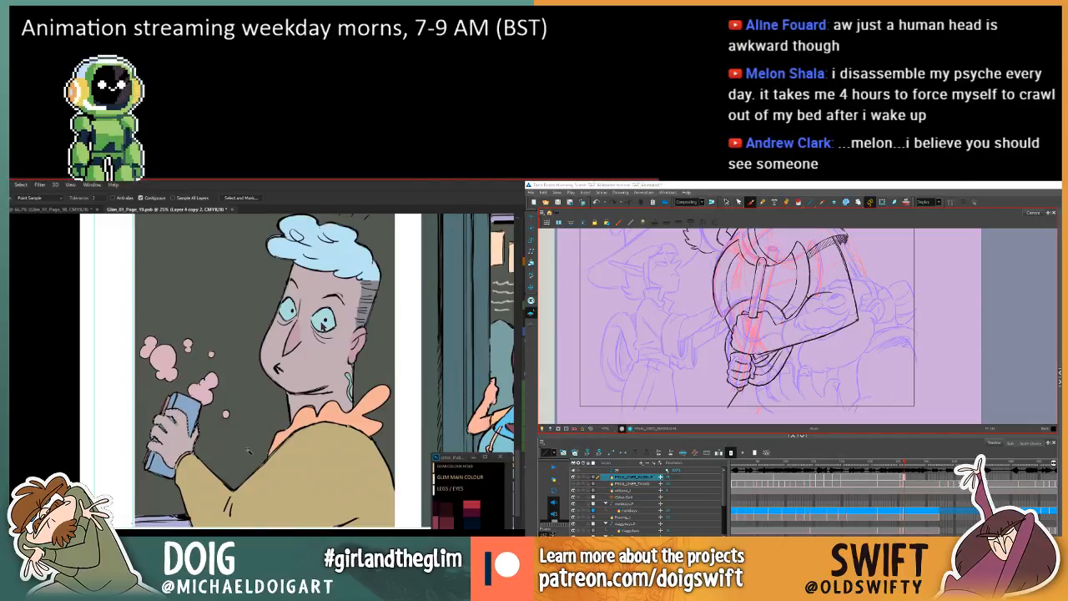
Examine the blue-haired man's panel against the surrounding corridor and classroom panels of page 19.
left_click_drag(314, 376, 258, 372)
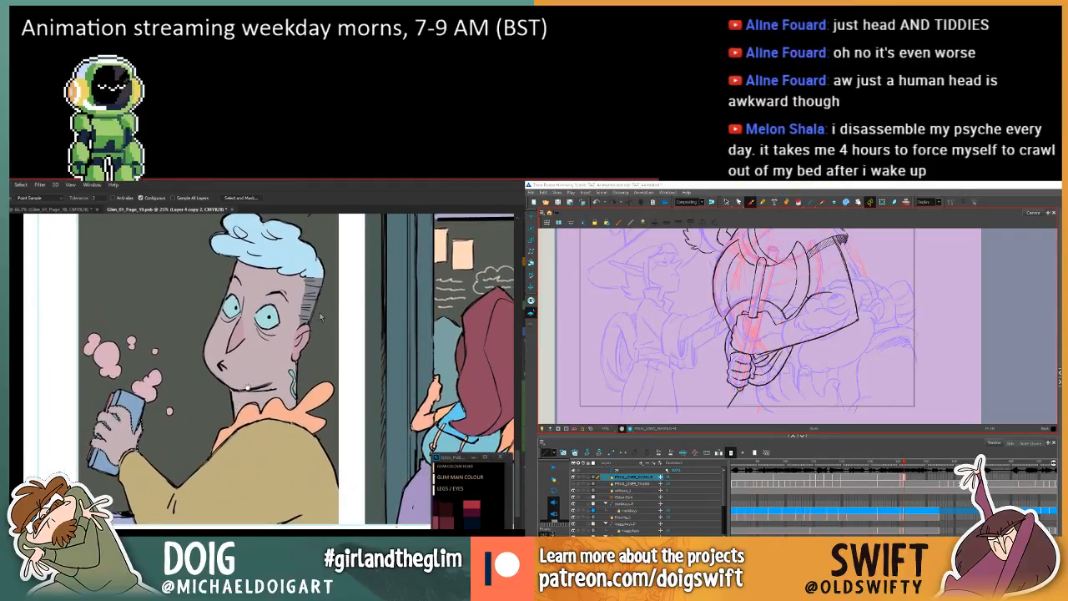
left_click_drag(250, 427, 245, 432)
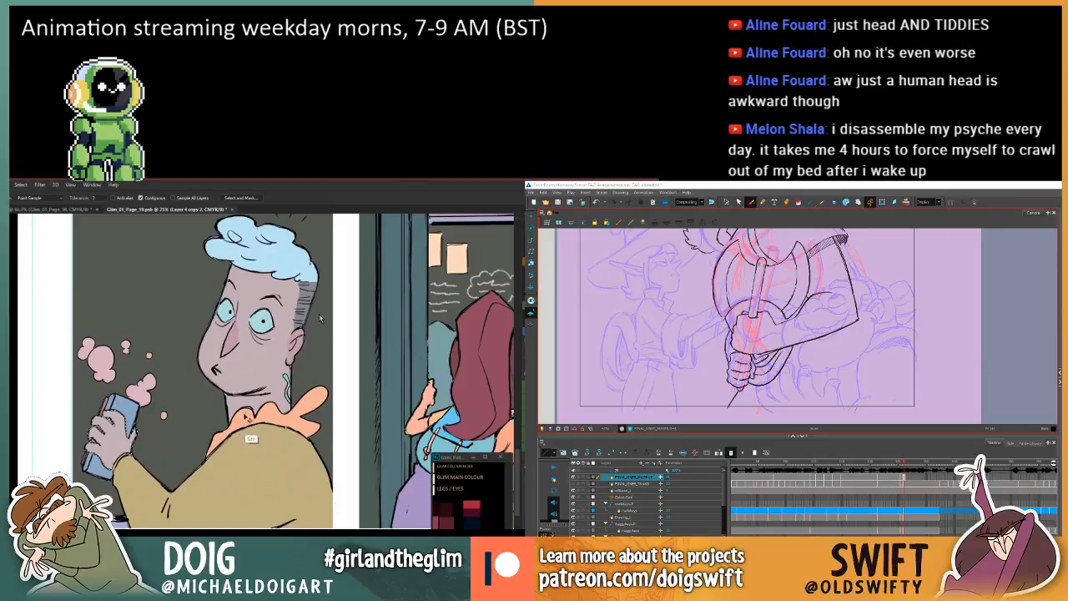
left_click_drag(368, 385, 280, 416)
key("ctrl+minus")
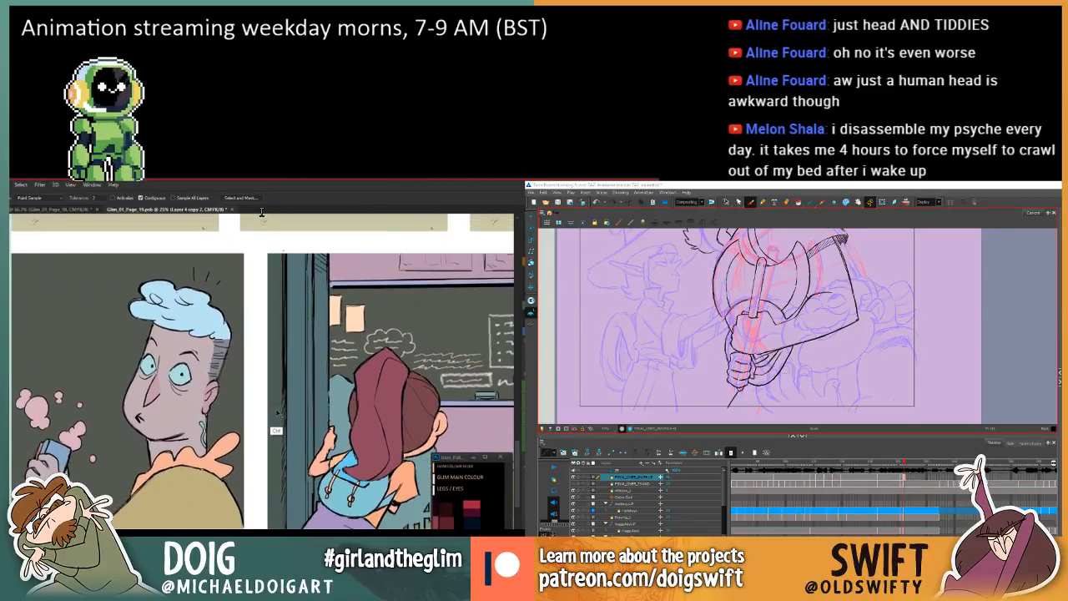
key("ctrl+minus")
key("ctrl+minus")
left_click_drag(314, 334, 270, 392)
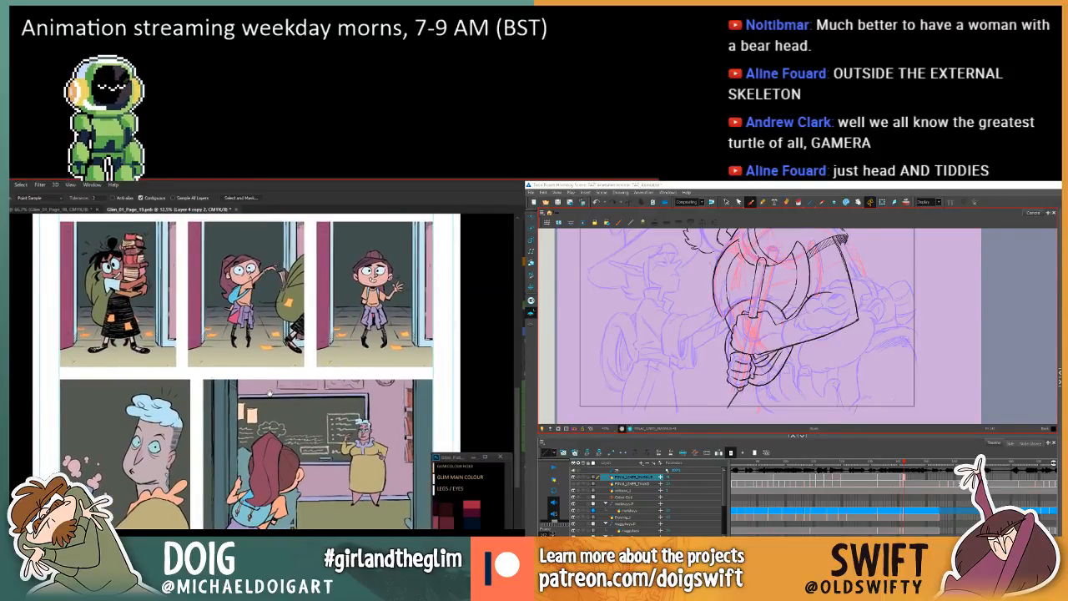
left_click_drag(255, 396, 285, 393)
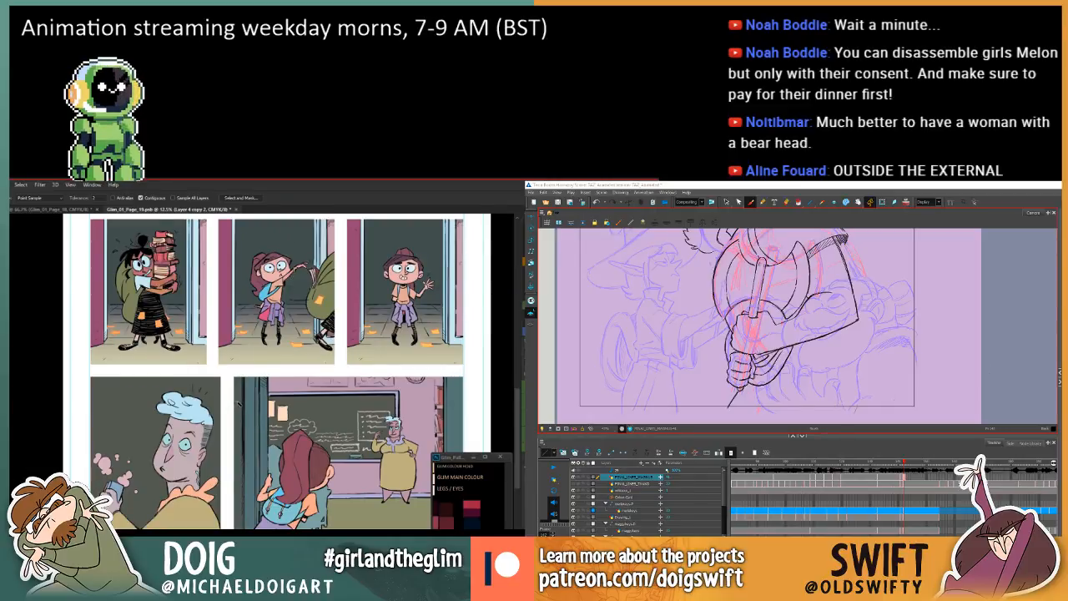
mouse_move(259, 401)
left_mouse_down()
mouse_move(245, 428)
mouse_move(236, 398)
mouse_move(256, 415)
mouse_move(266, 385)
left_mouse_up()
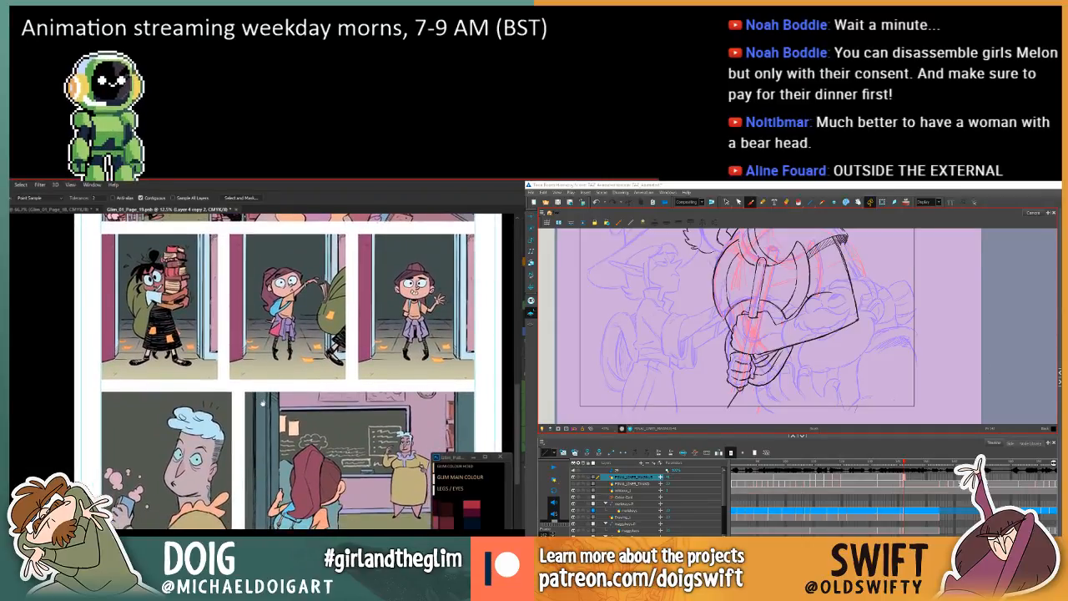
left_click_drag(311, 450, 252, 402)
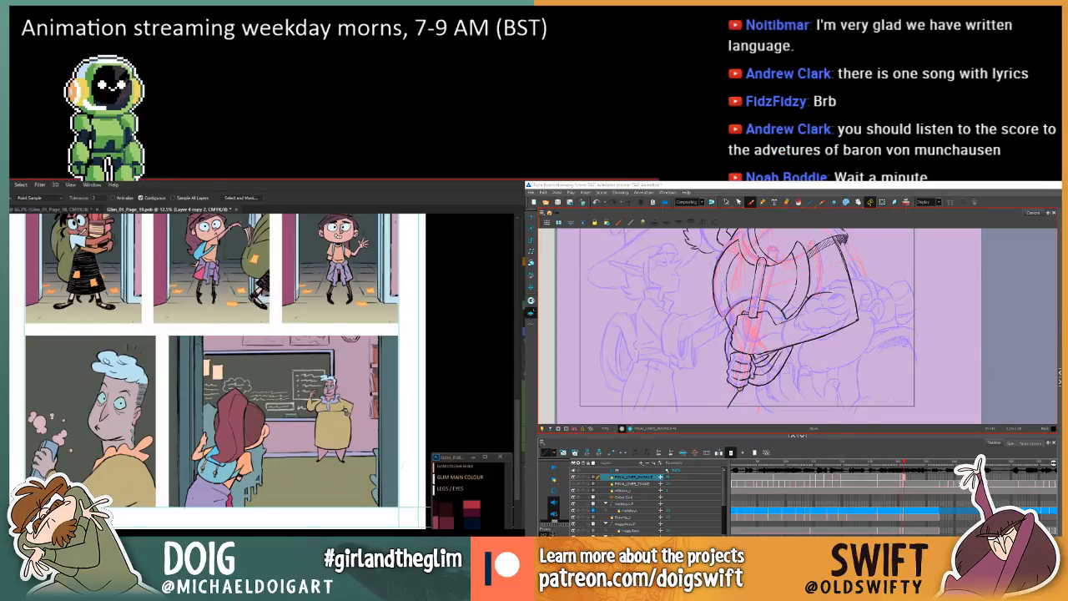
Flip repeatedly between the Harmony axe drawing and the preceding drawing to compare the arms and grip, and check the upper panels of page 19.
left_click(836, 320)
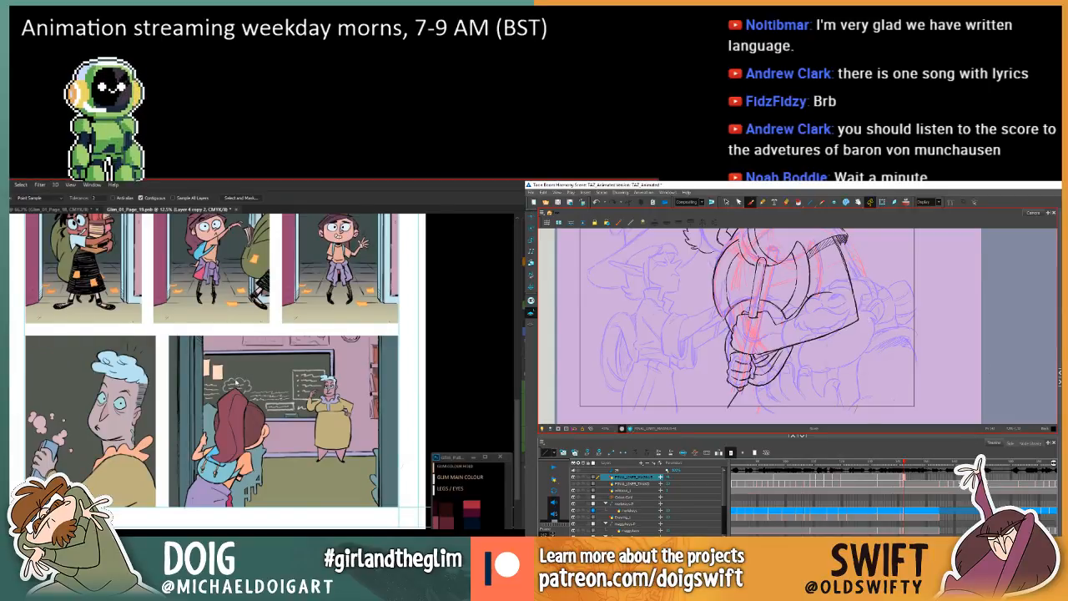
key("XF86AudioLowerVolume")
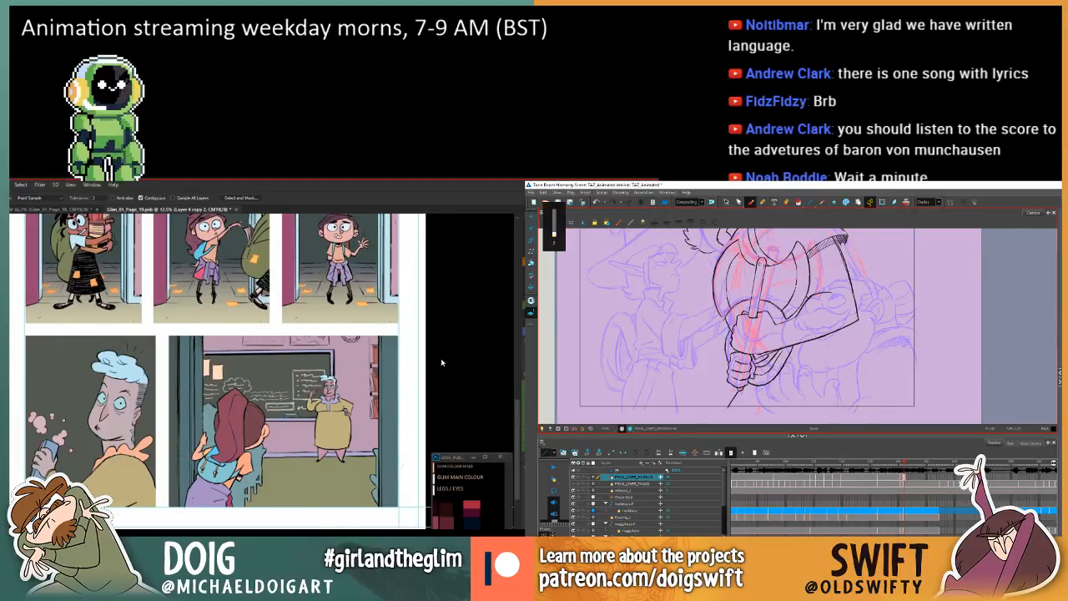
left_click_drag(247, 370, 251, 524)
key("comma")
left_click_drag(242, 451, 245, 475)
key("period")
key("comma")
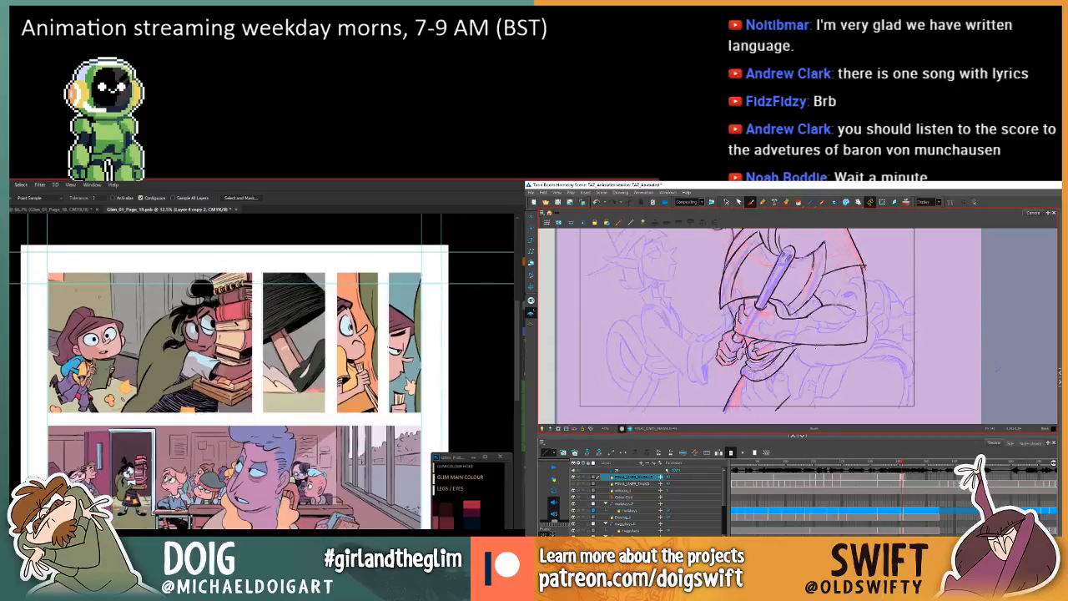
key("period")
left_click_drag(824, 363, 836, 400)
key("comma")
key("period")
key("comma")
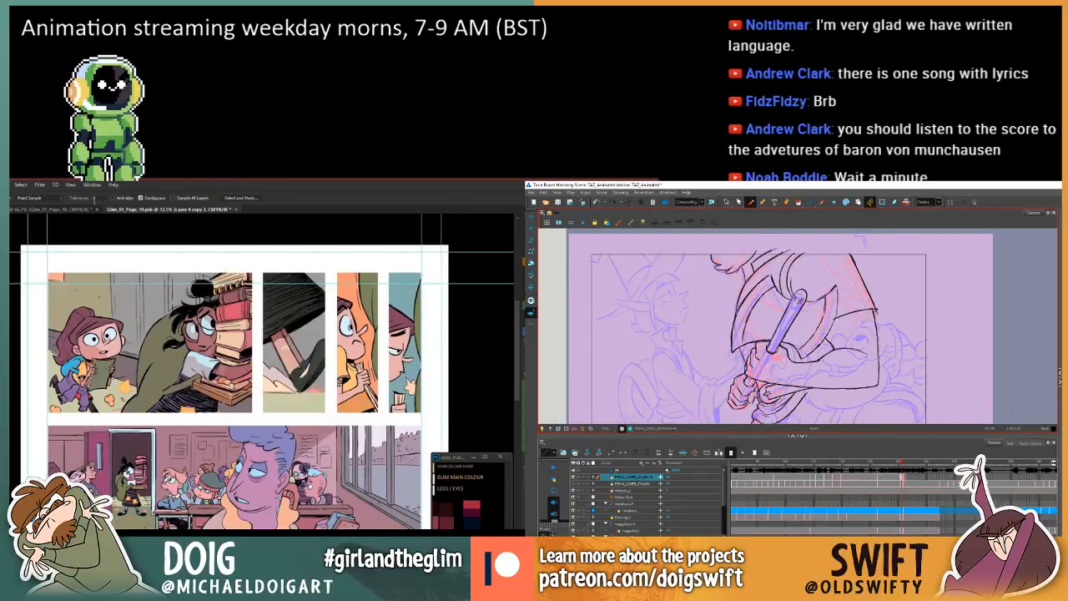
key("period")
Sample a colour from the fallen-book locker panel on page 18 and return to page 19 for filling, checking the Harmony axe drawing against the preceding one.
left_click(46, 211)
left_click_drag(755, 280, 764, 292)
key("comma")
key("period")
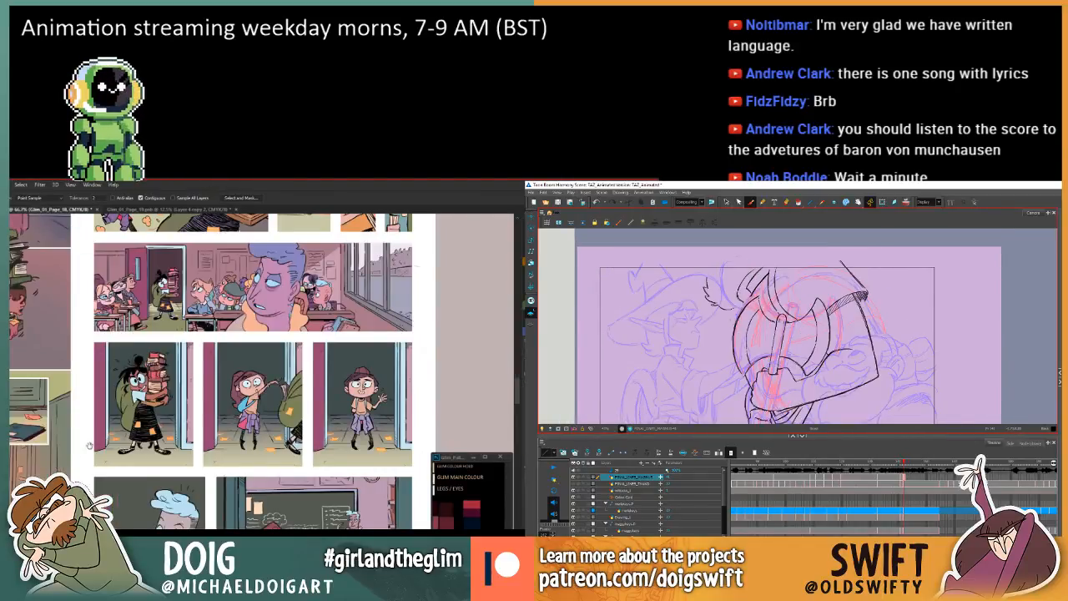
mouse_move(90, 445)
left_mouse_down()
mouse_move(115, 393)
mouse_move(171, 403)
mouse_move(166, 508)
left_mouse_up()
key("i")
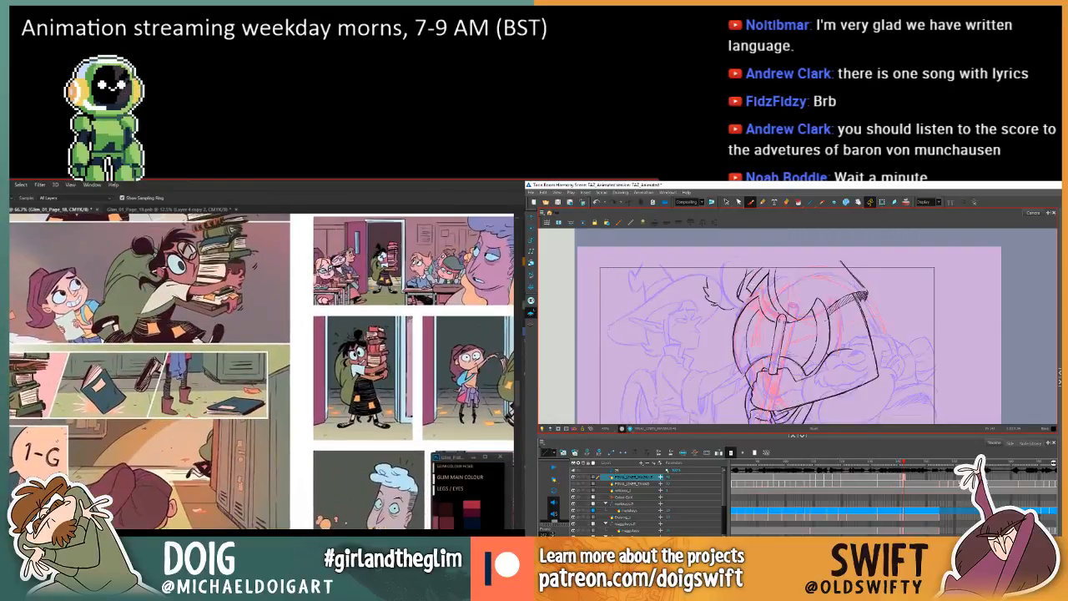
left_click(173, 362)
left_click(154, 209)
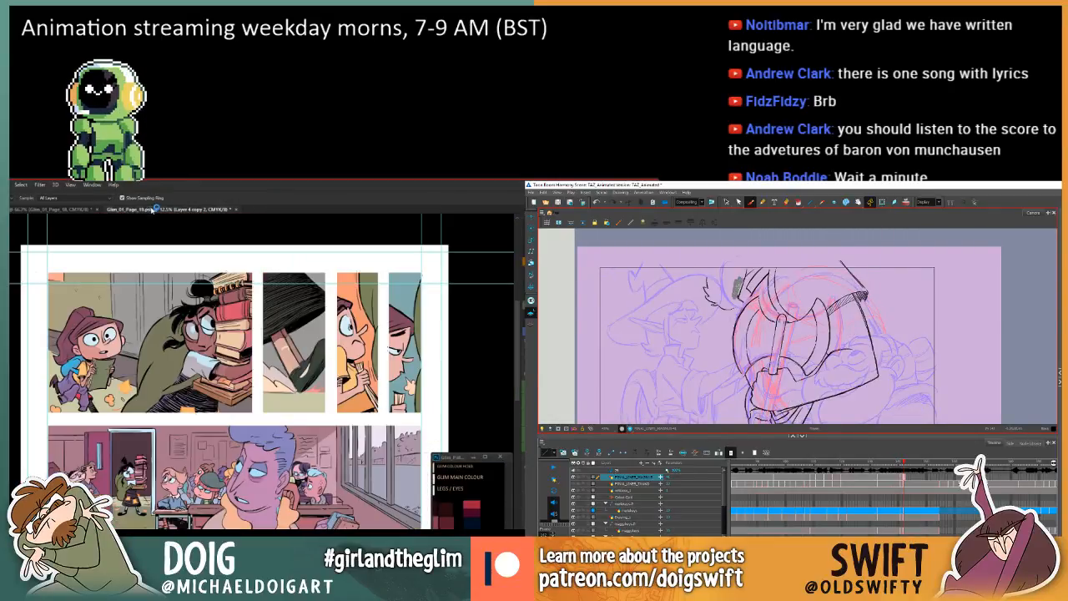
key("g")
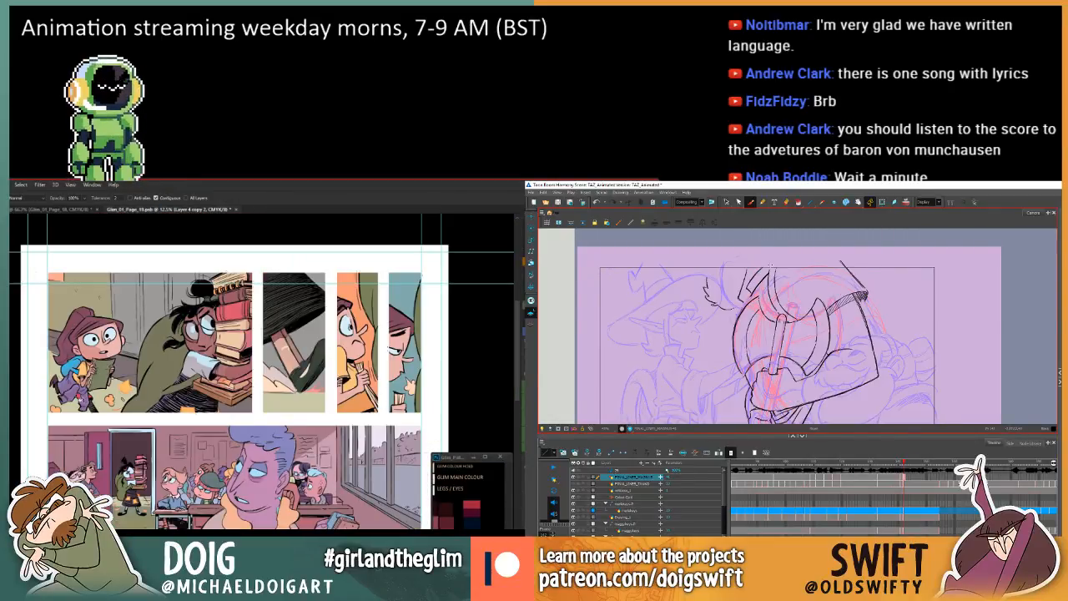
left_click_drag(116, 389, 111, 269)
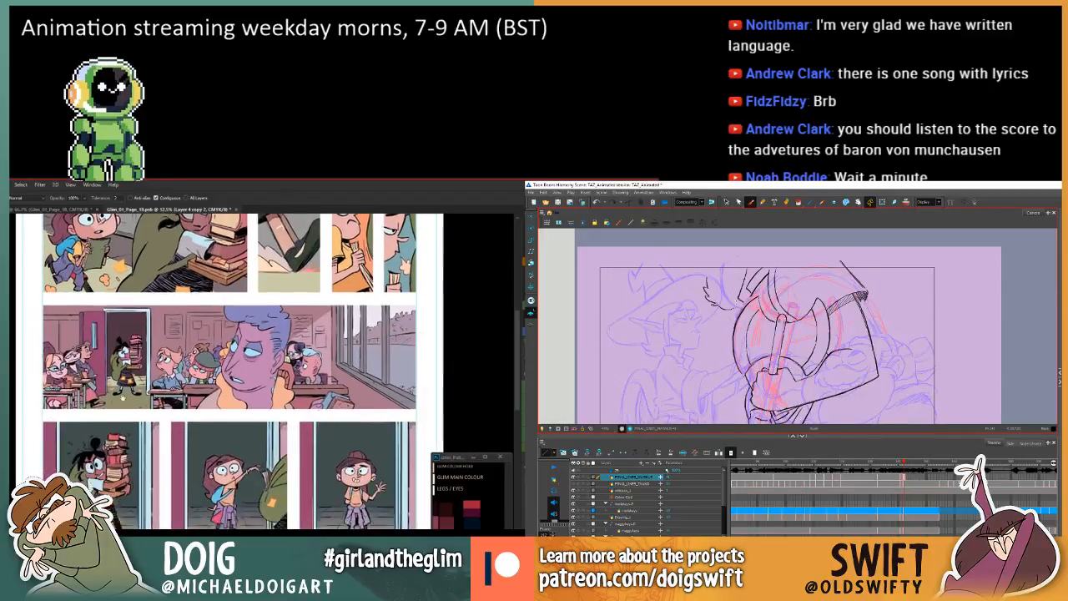
Examine the classroom panel of page 19 against the corridor panels, the blackboard panel and the book-carrying panels around it.
left_click_drag(124, 430, 101, 383)
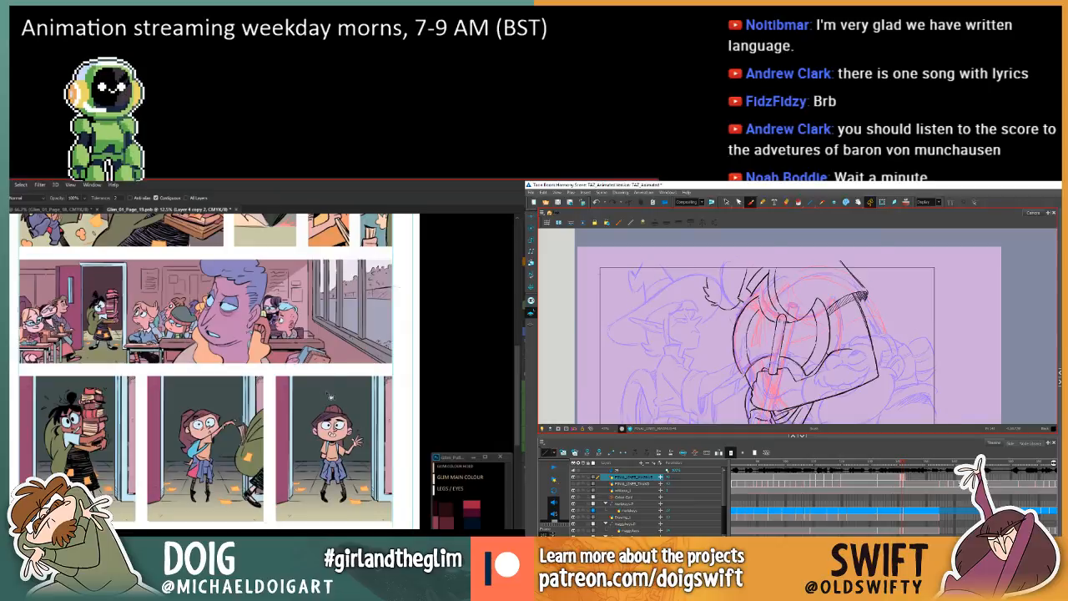
left_click_drag(284, 376, 297, 228)
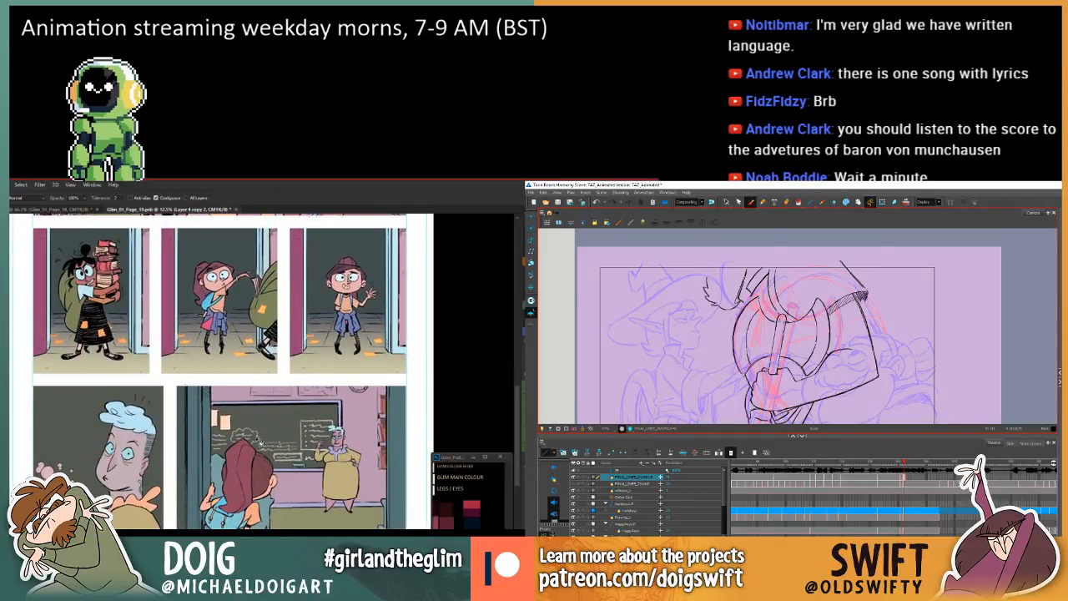
left_click_drag(306, 347, 275, 415)
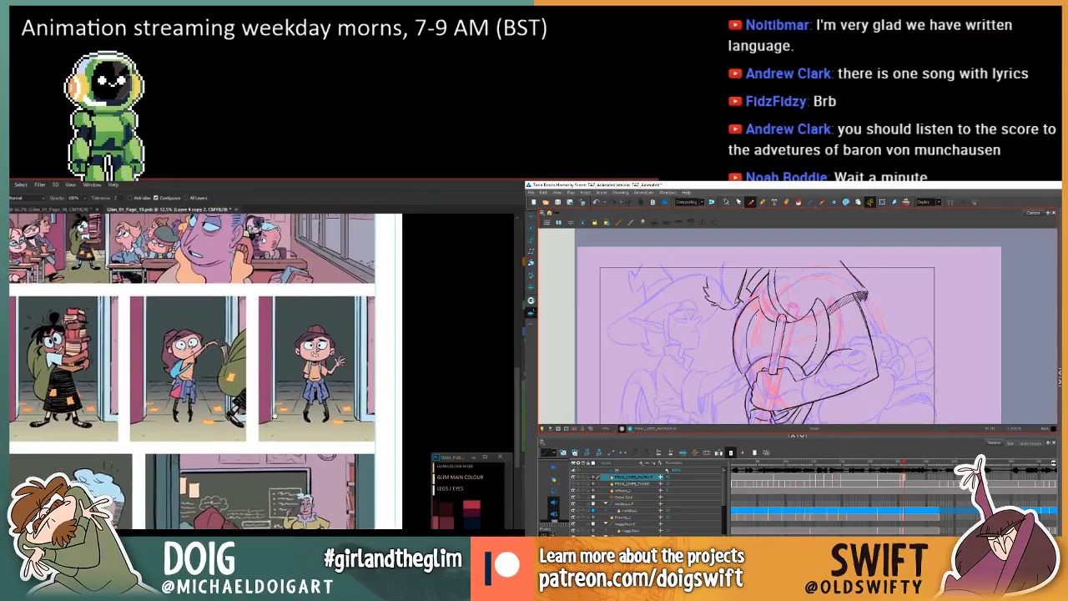
scroll(274, 393, "up", 2)
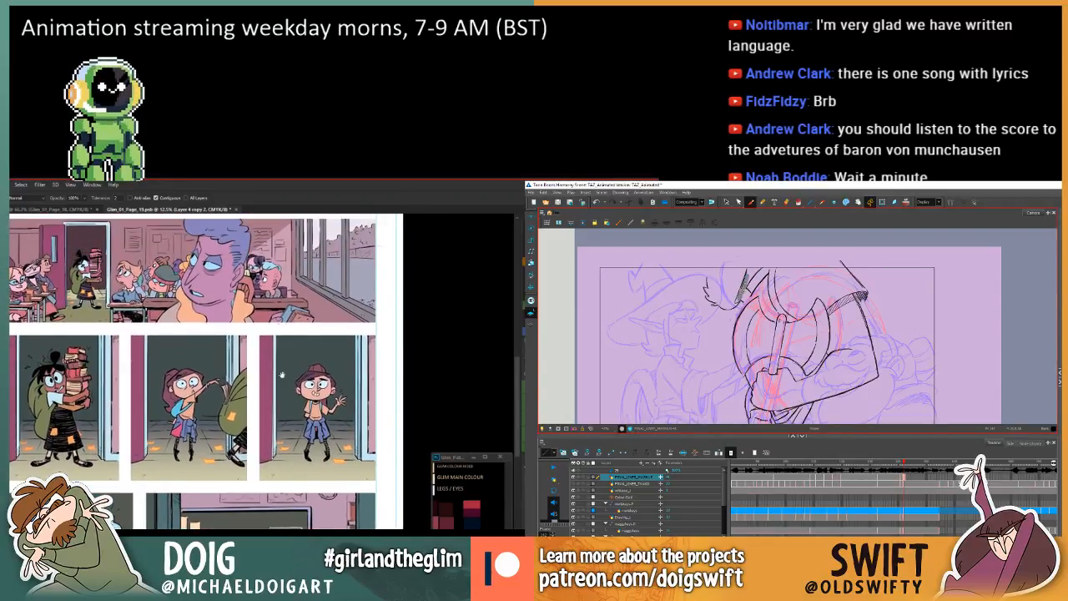
left_click_drag(282, 376, 275, 387)
scroll(273, 388, "up", 6)
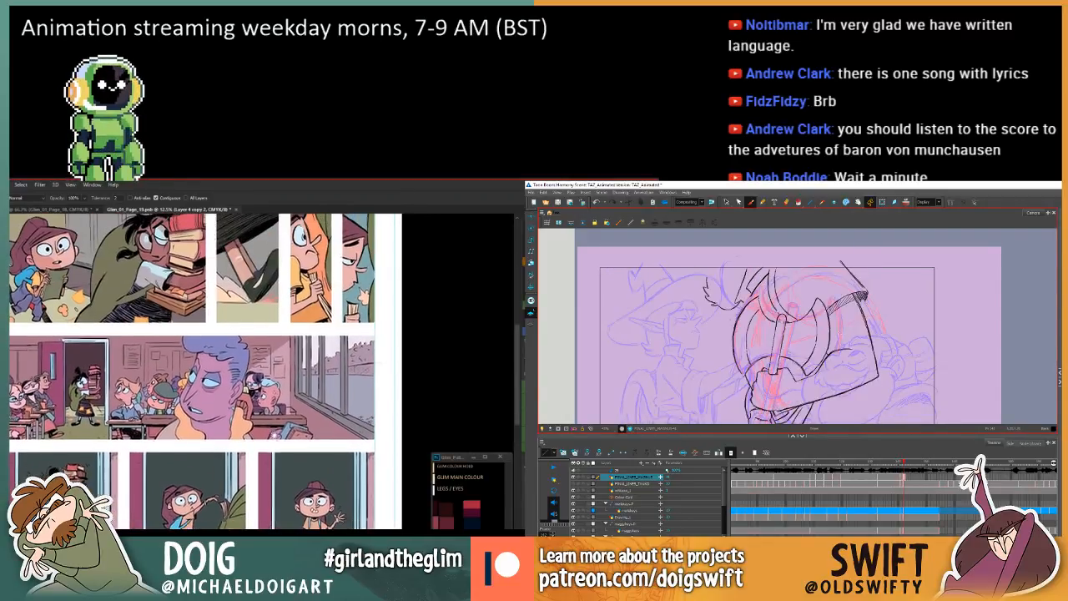
scroll(274, 385, "down", 9)
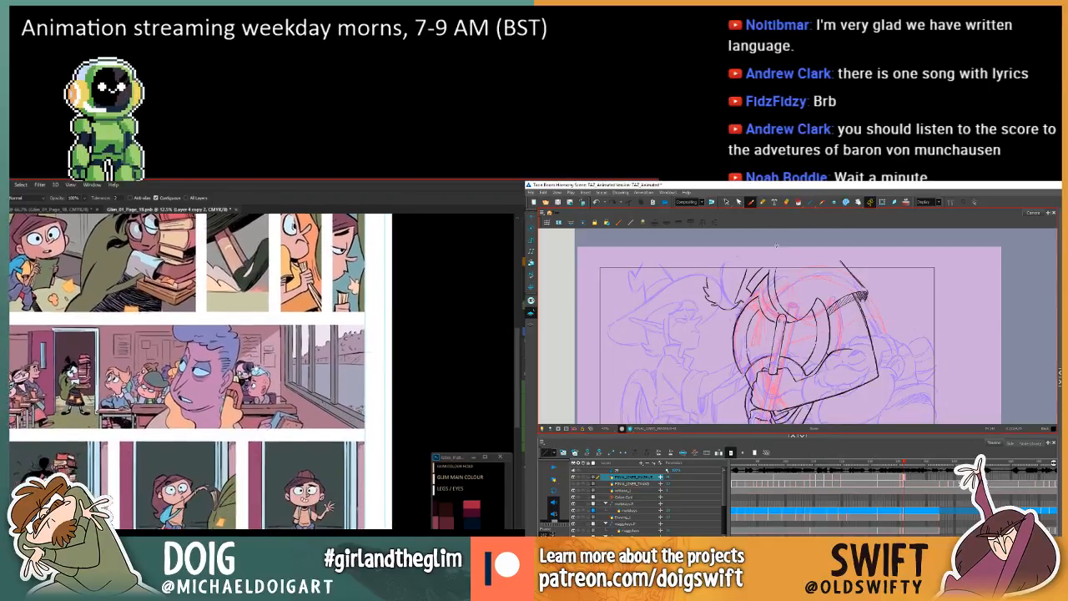
left_click_drag(273, 385, 279, 362)
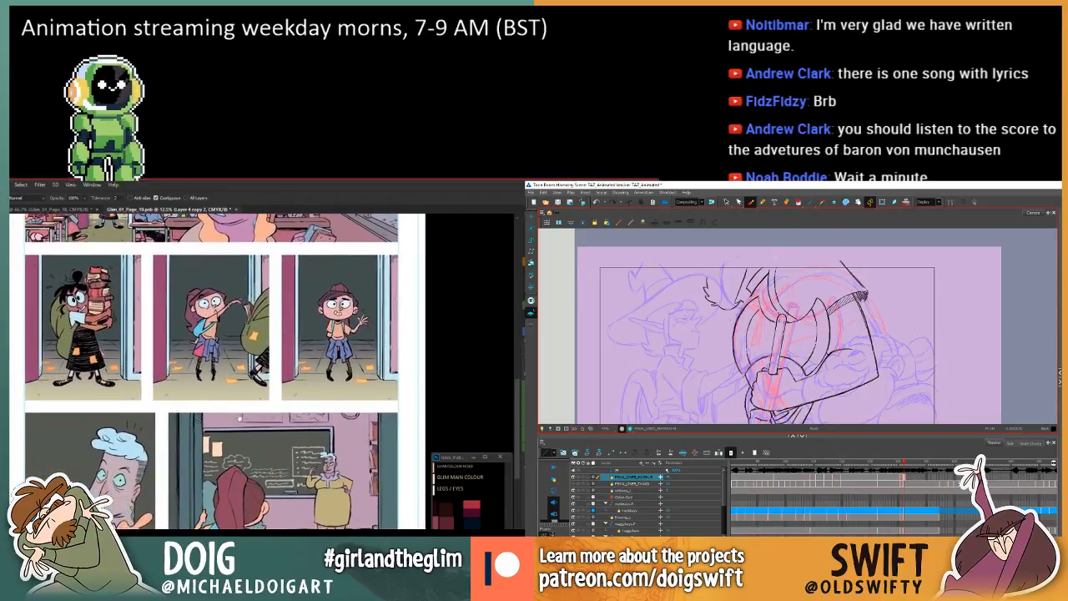
mouse_move(238, 418)
left_mouse_down()
mouse_move(266, 390)
mouse_move(253, 403)
left_mouse_up()
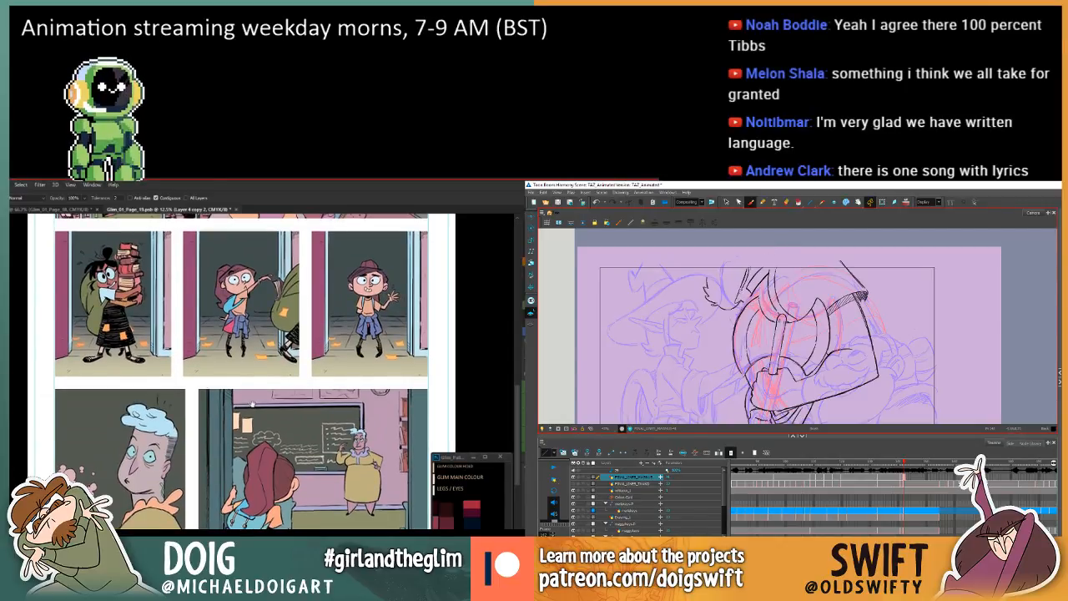
left_click_drag(253, 403, 252, 525)
left_click_drag(237, 312, 250, 410)
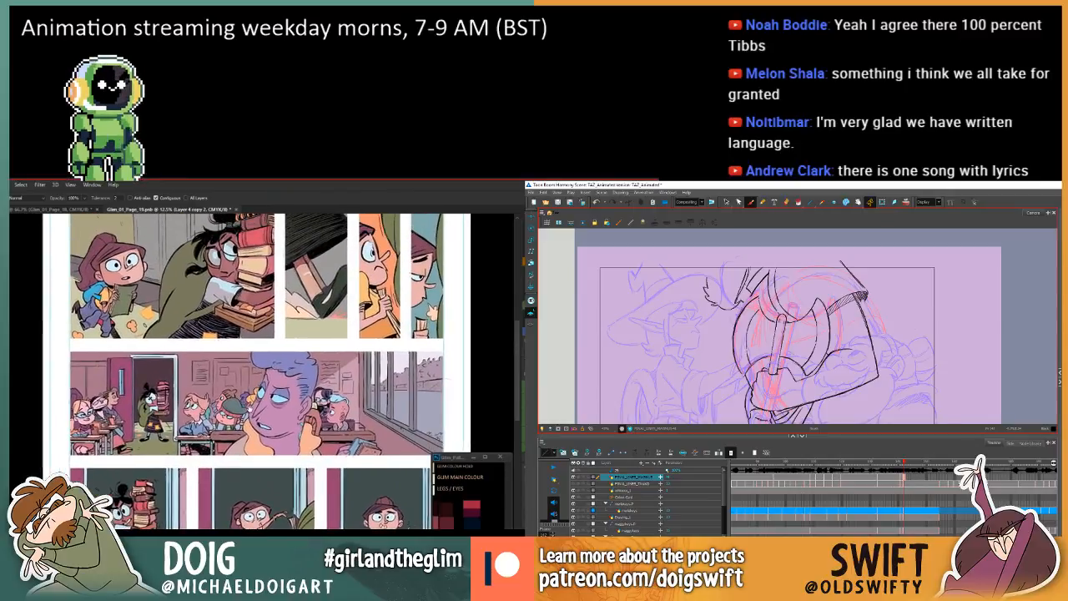
Outline the noticeboards and posters on the wall behind the students in the classroom panel with Lasso selections.
left_click_drag(176, 396, 264, 412)
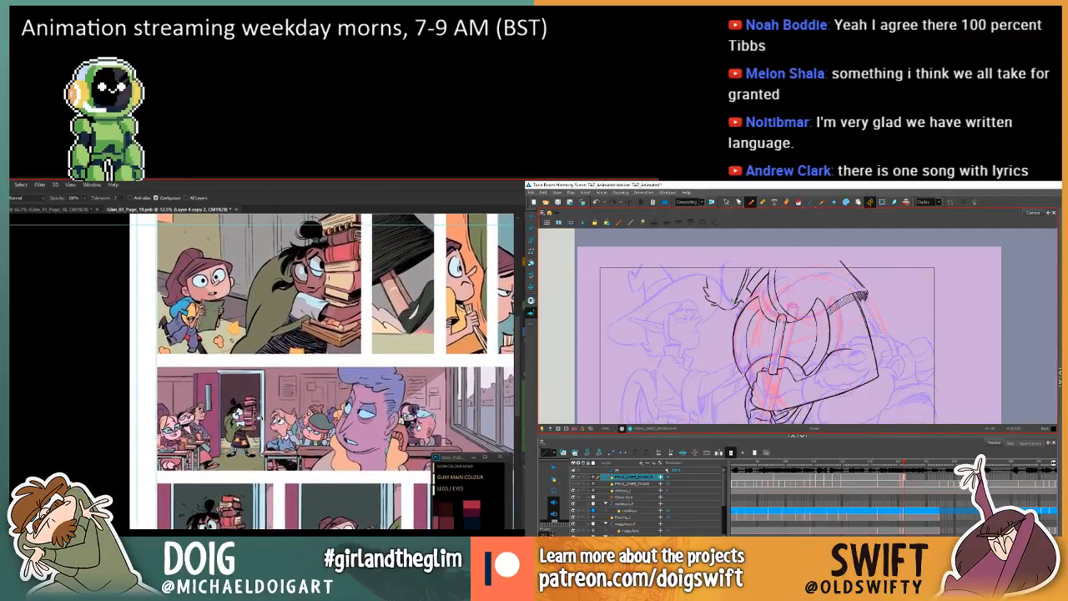
scroll(258, 409, "up", 1)
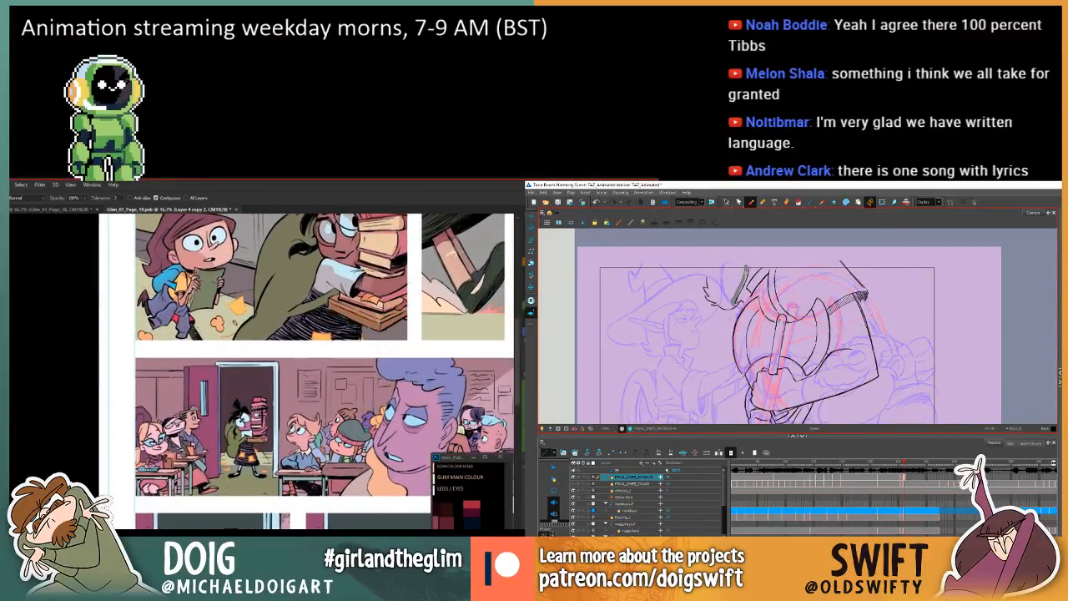
scroll(250, 422, "up", 1)
left_click_drag(171, 357, 210, 392)
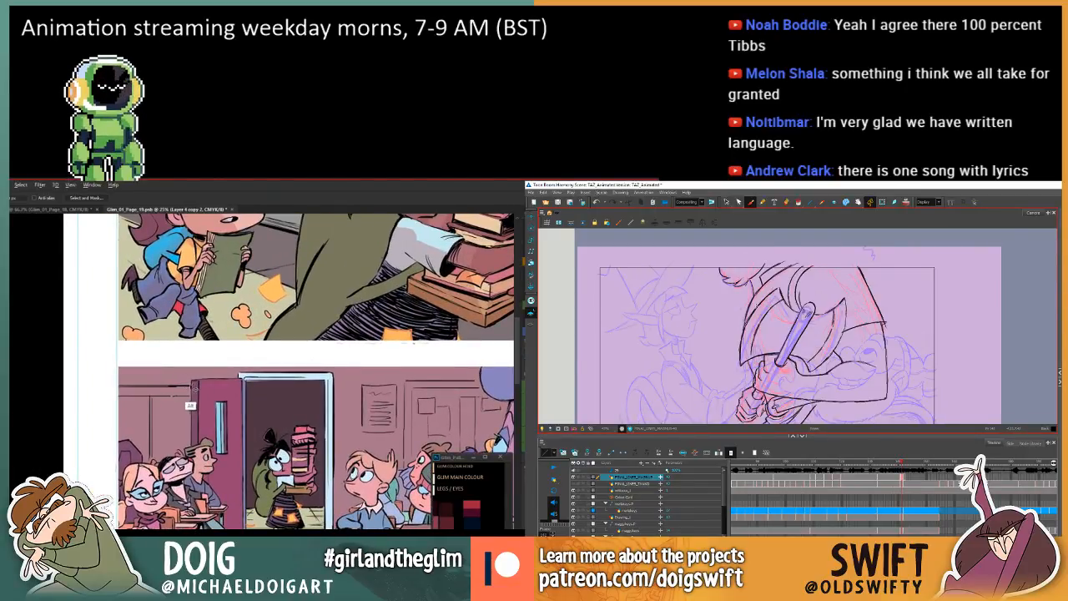
mouse_move(115, 387)
left_mouse_down()
mouse_move(107, 470)
mouse_move(141, 503)
mouse_move(171, 481)
mouse_move(205, 481)
mouse_move(206, 399)
mouse_move(192, 404)
mouse_move(172, 386)
left_mouse_up()
mouse_move(303, 435)
left_mouse_down()
mouse_move(216, 385)
mouse_move(206, 408)
left_mouse_up()
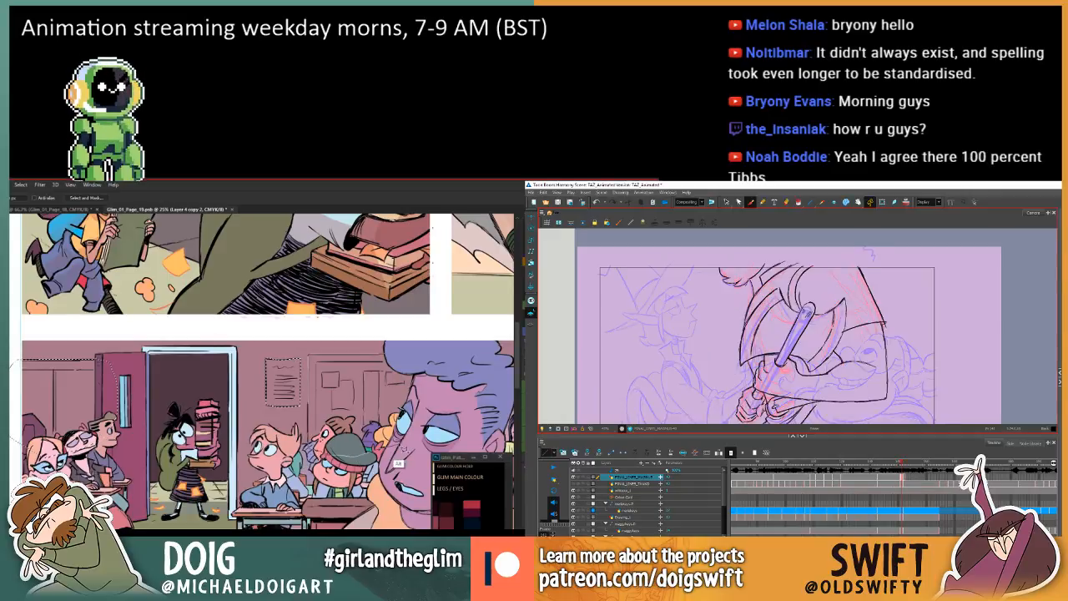
left_click_drag(401, 372, 159, 358)
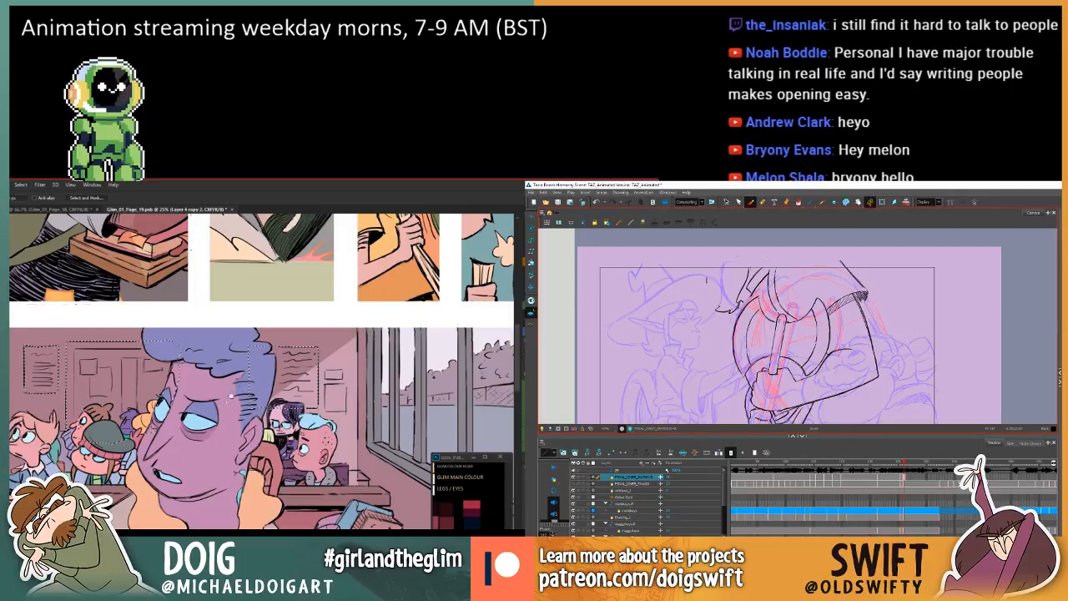
left_click_drag(230, 397, 247, 385)
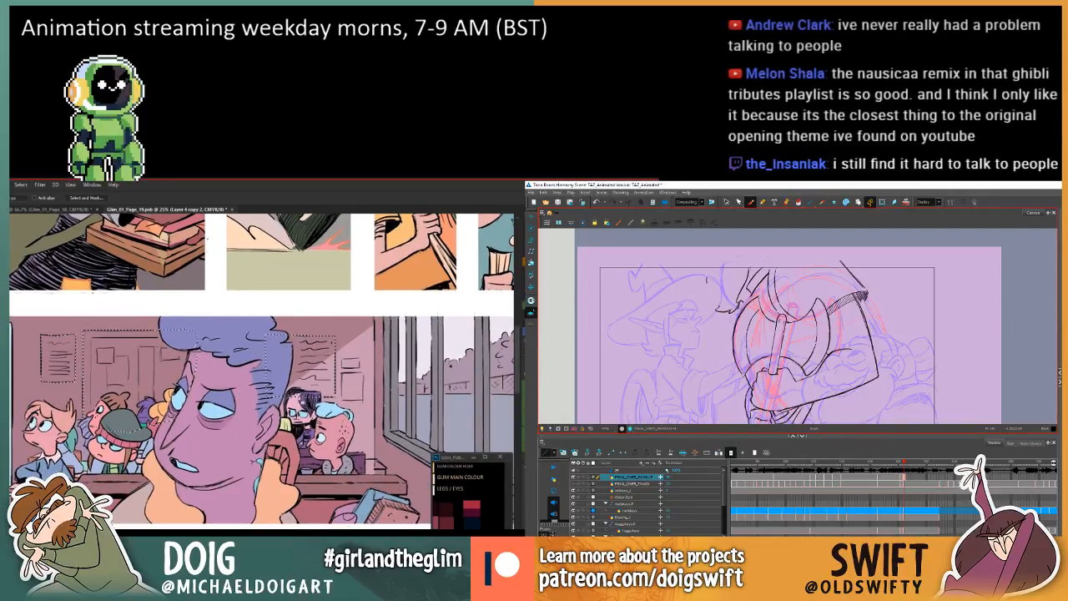
left_click_drag(251, 408, 262, 405)
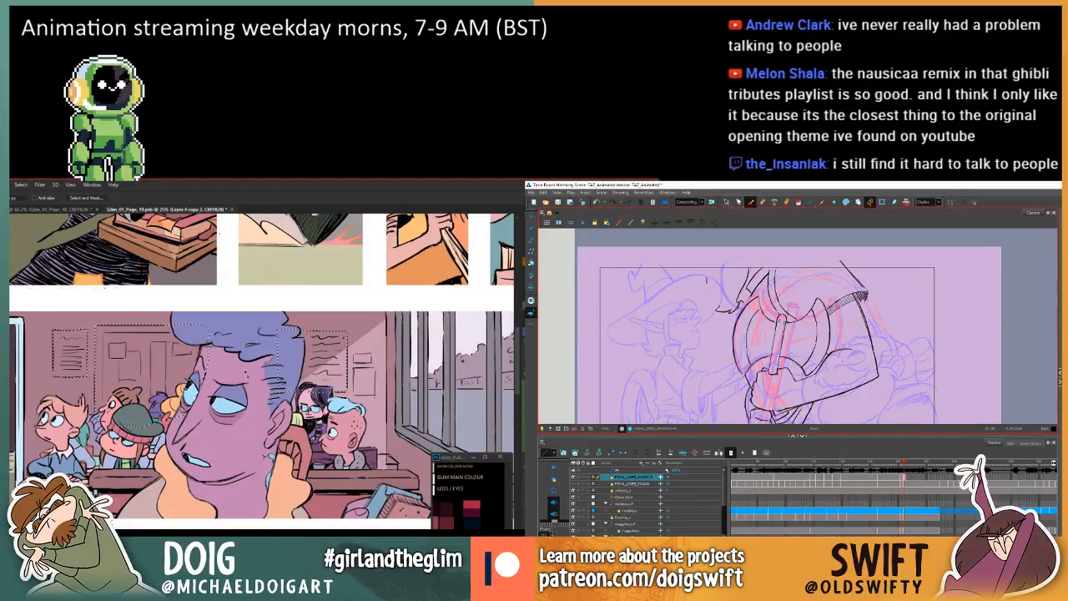
Fill the selected noticeboards and posters on the classroom wall with orange and clear the selection.
key("g")
left_click(154, 379)
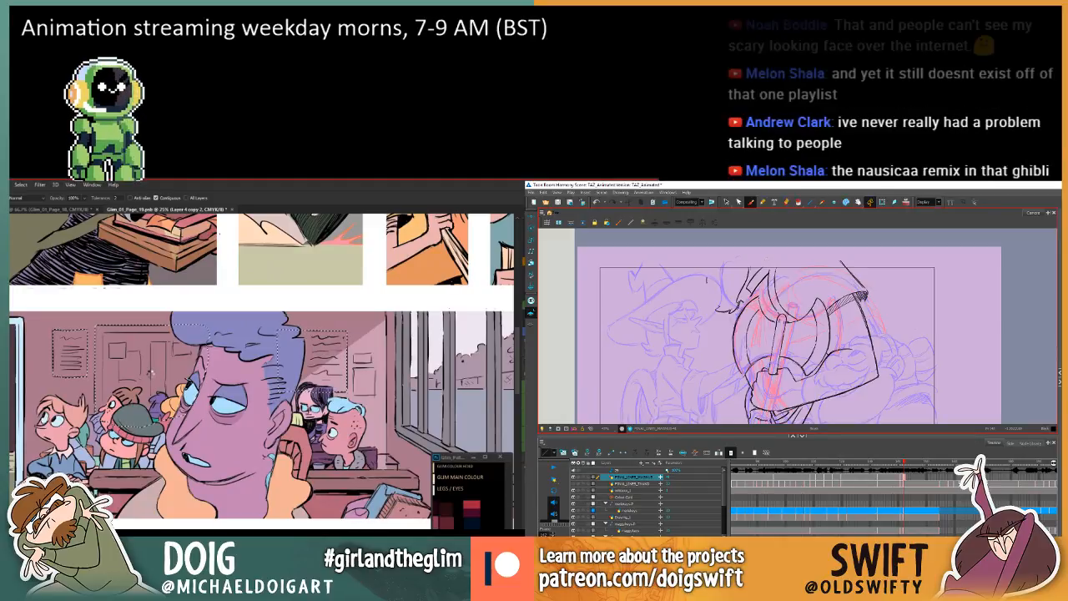
left_click(83, 373)
left_click_drag(84, 376, 218, 377)
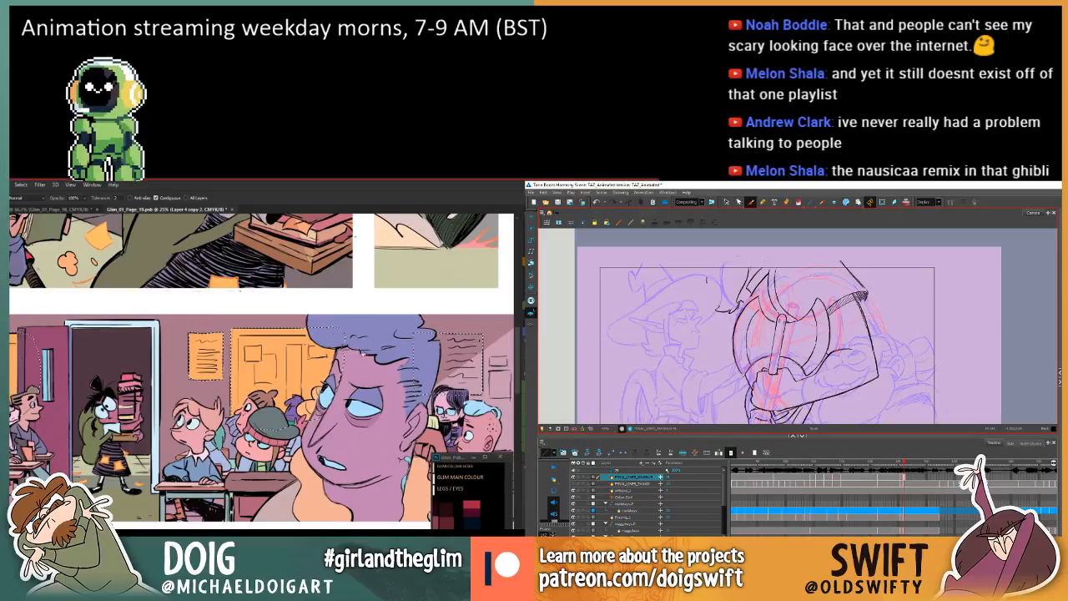
left_click_drag(363, 372, 195, 380)
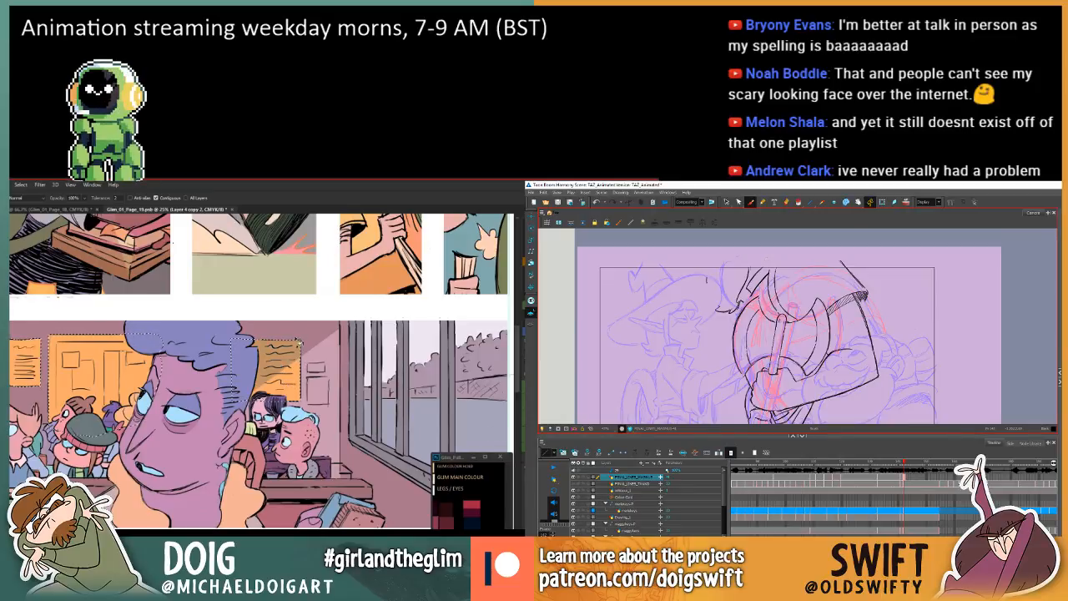
left_click_drag(304, 374, 271, 373)
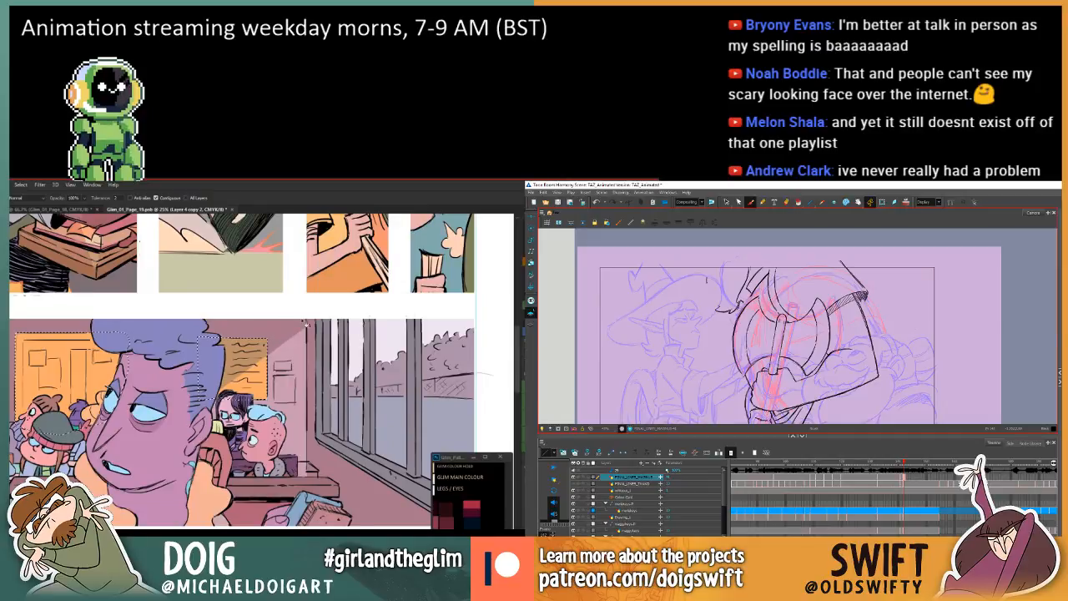
key("ctrl+d")
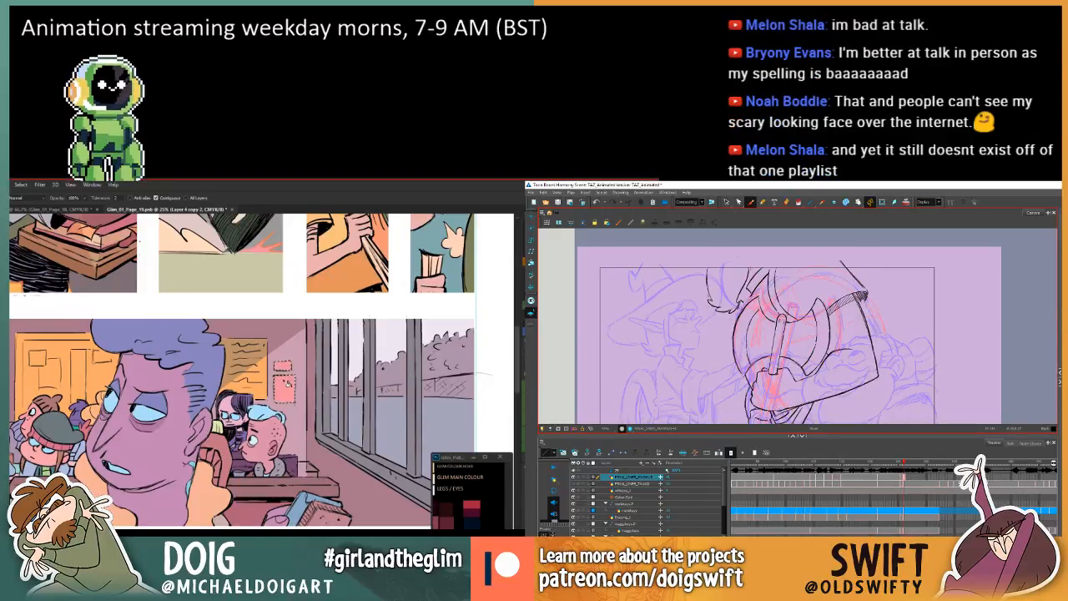
Select the orange board beside the open classroom door with the Magic Wand, refill it with muted purple and deselect it.
mouse_move(284, 381)
left_mouse_down()
mouse_move(307, 354)
mouse_move(10, 365)
mouse_move(243, 426)
mouse_move(200, 414)
left_mouse_up()
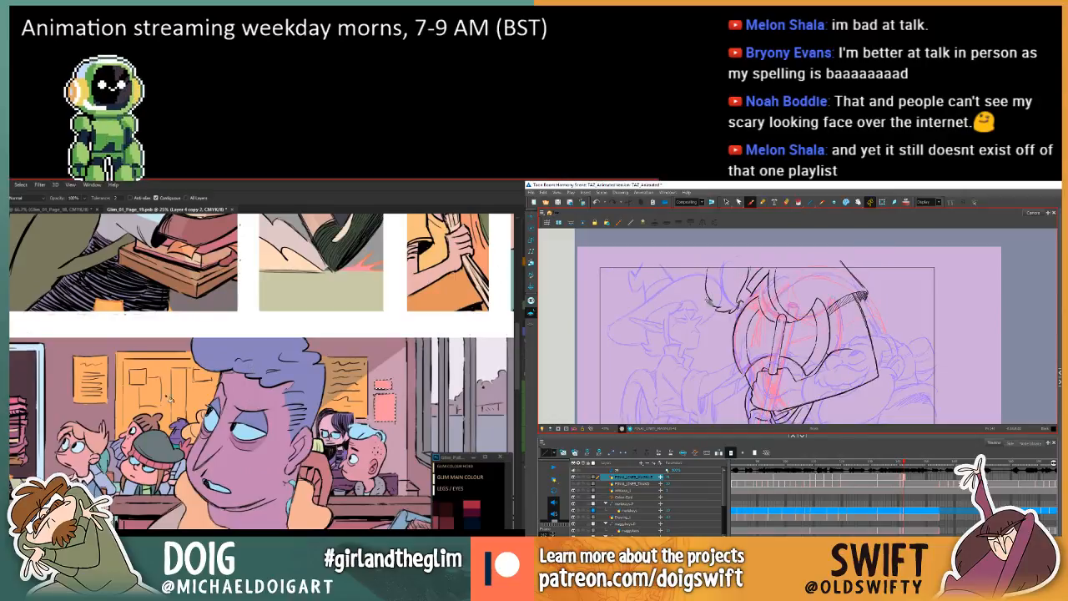
scroll(169, 398, "left", 5)
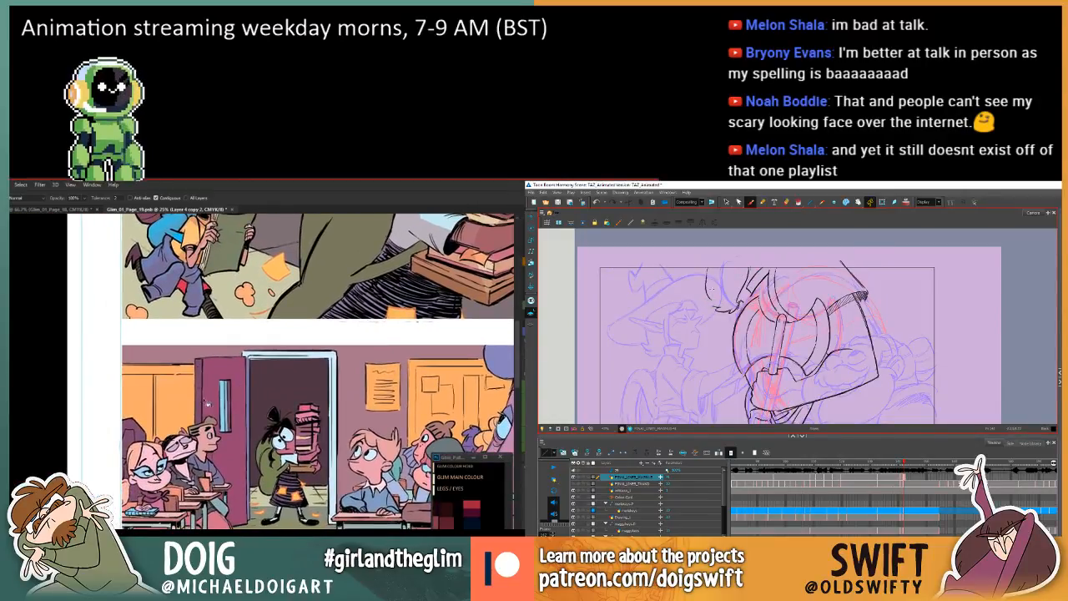
key("w")
left_click(189, 406)
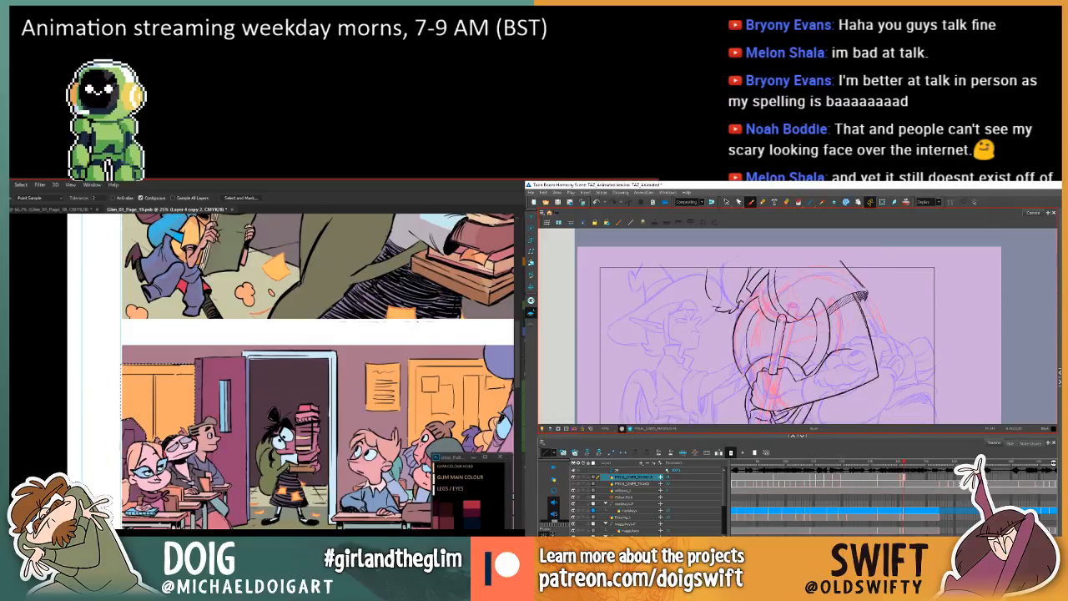
key("g")
left_click(166, 404)
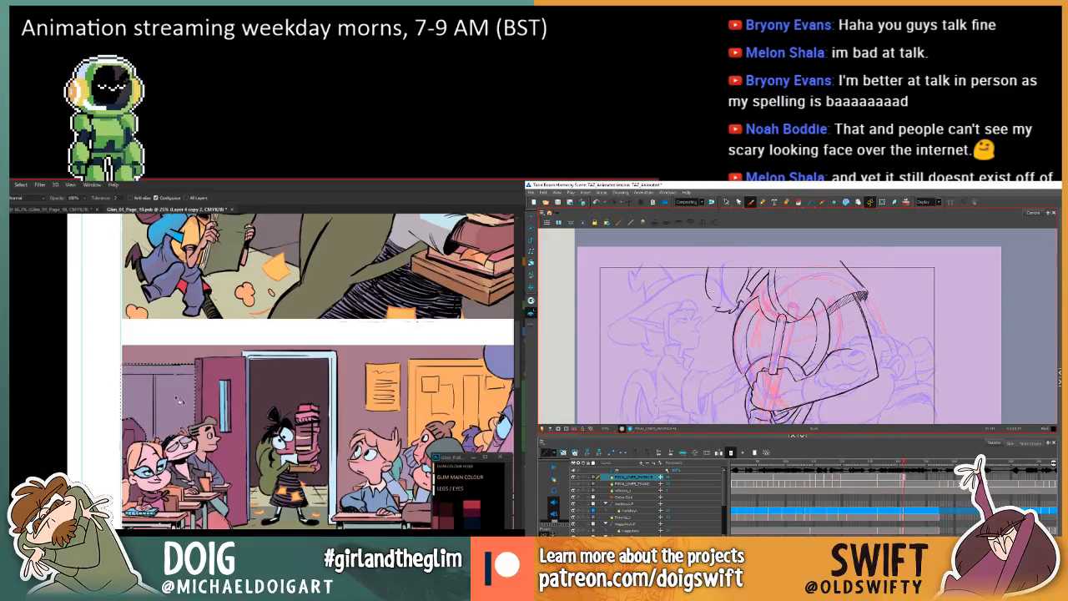
key("ctrl+d")
mouse_move(234, 424)
left_mouse_down()
mouse_move(196, 436)
mouse_move(219, 423)
left_mouse_up()
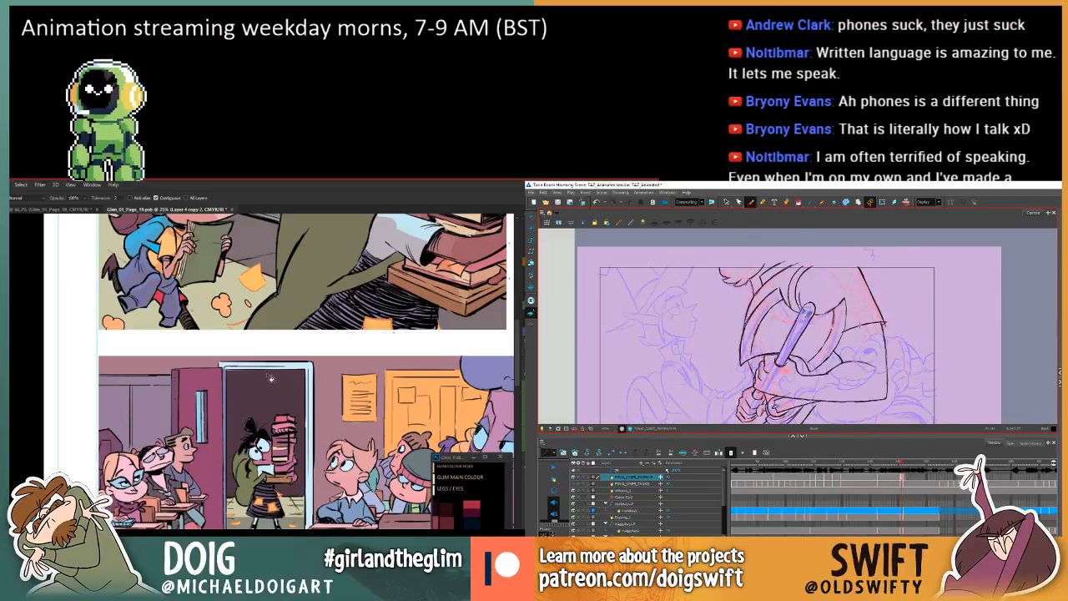
Flip between the Harmony axe drawing and its neighbouring drawing to compare the gripping hands and arms.
mouse_move(841, 353)
left_mouse_down()
mouse_move(829, 327)
mouse_move(823, 352)
mouse_move(813, 330)
mouse_move(816, 365)
left_mouse_up()
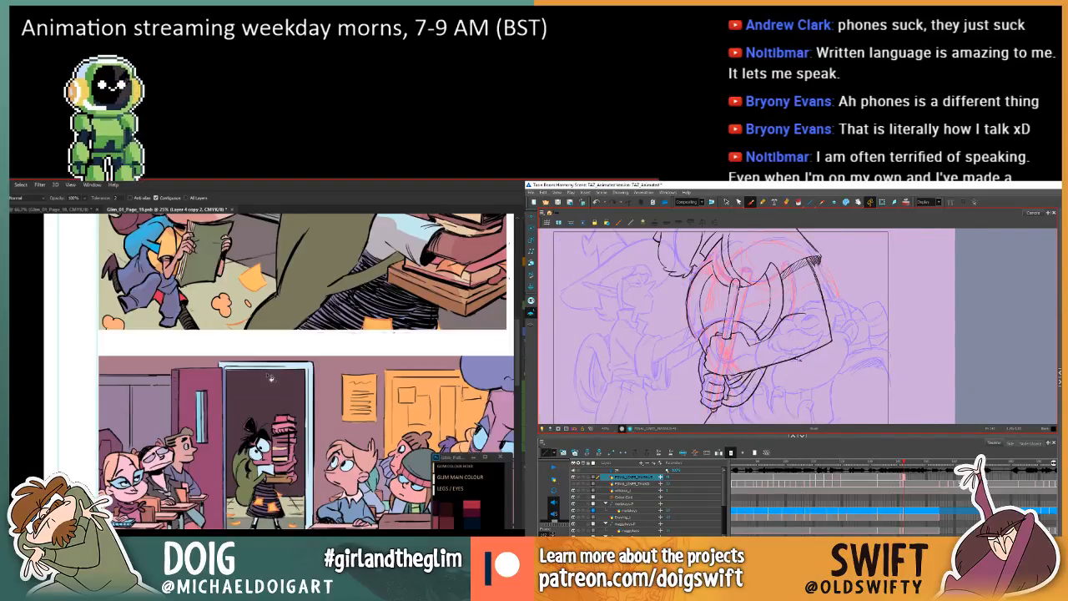
key("comma")
key("period")
Select the purple board behind the seated students beside the open door and adjust its colour with Hue/Saturation.
key("w")
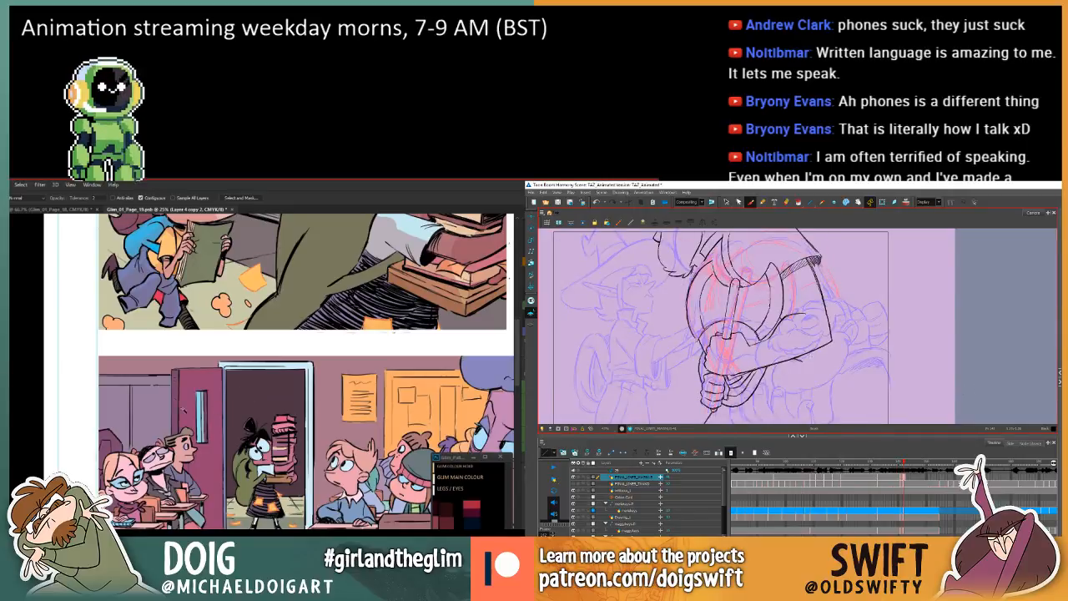
left_click(178, 377)
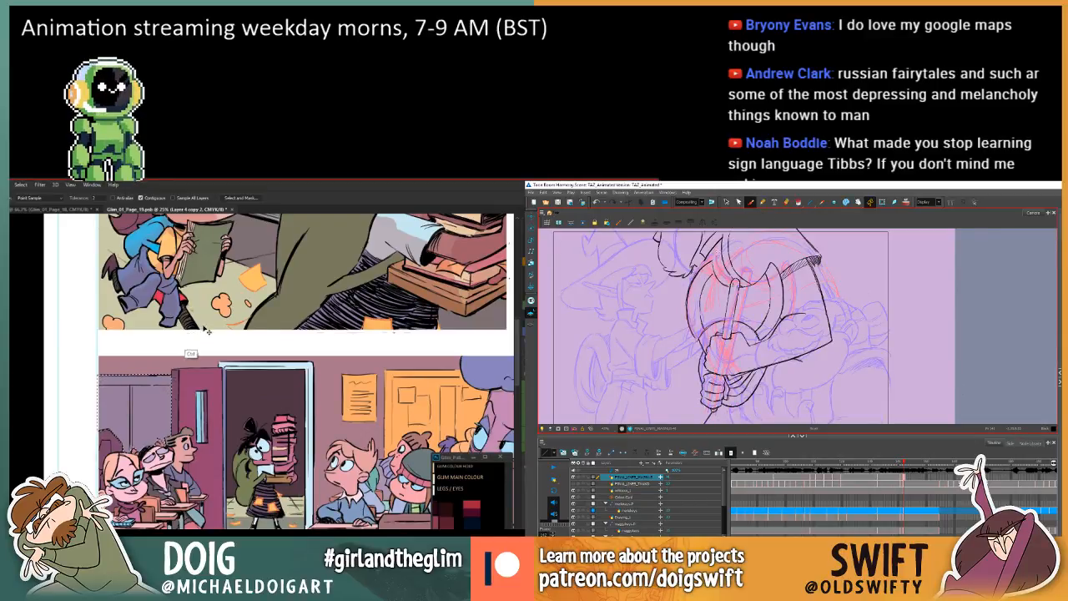
key("ctrl+u")
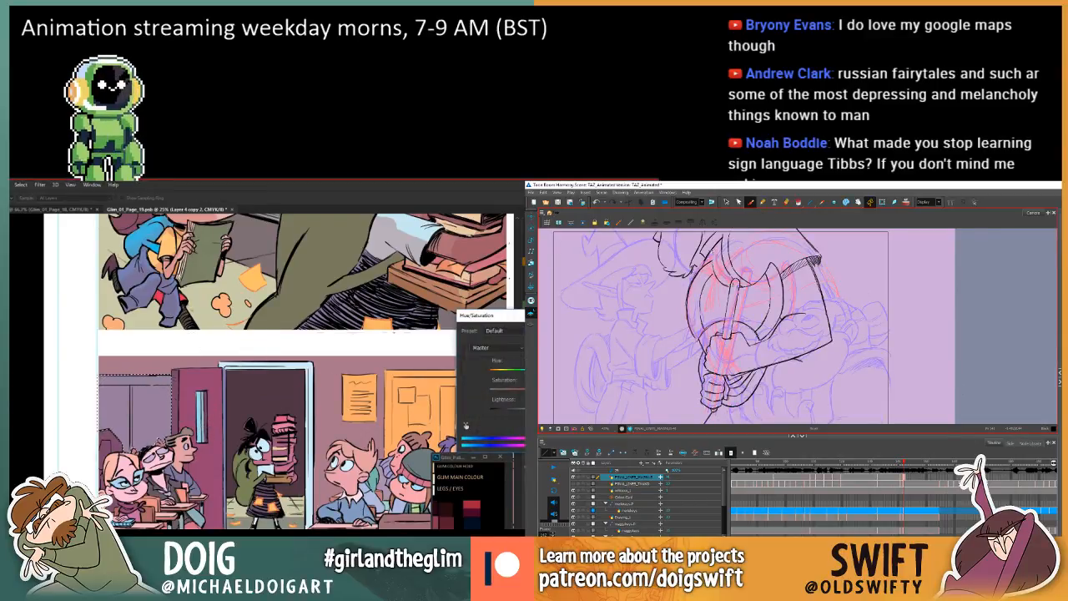
left_click_drag(530, 371, 515, 371)
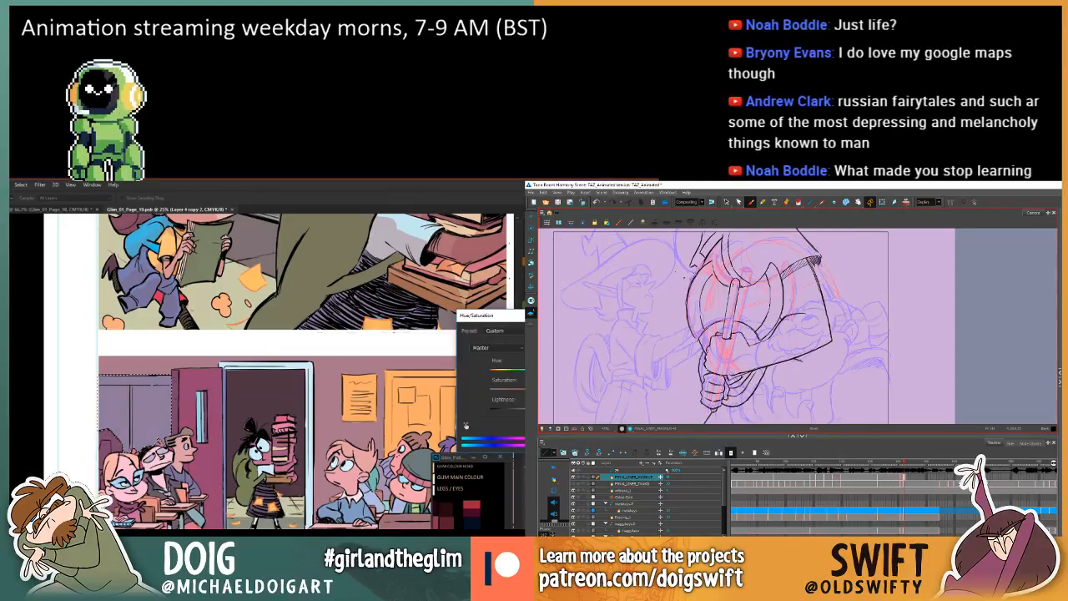
key("Return")
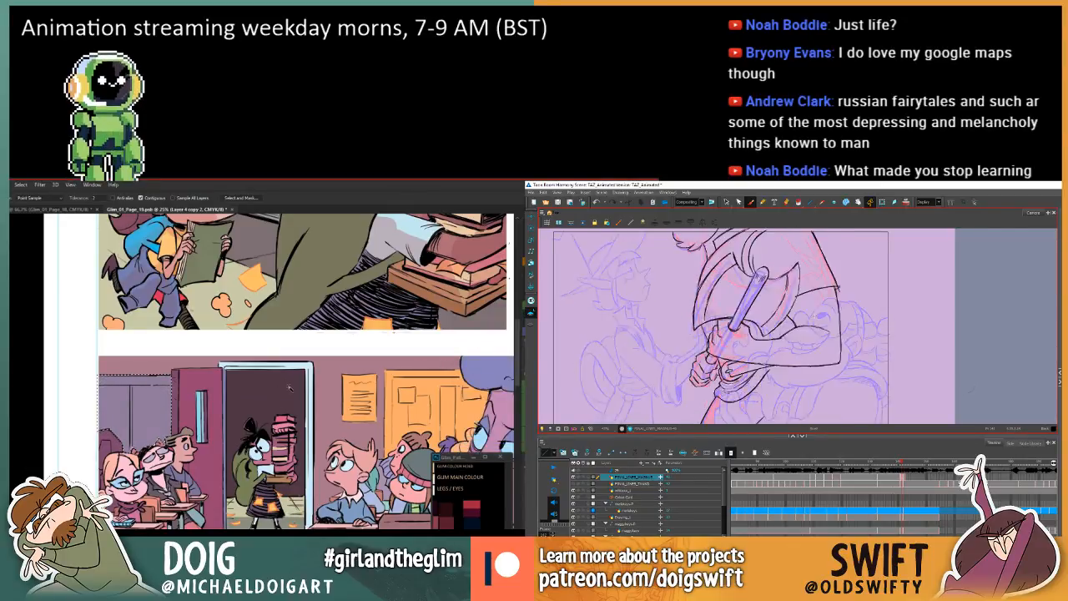
Select the orange noticeboard and poster behind the seated students and turn them a darker, muted olive with Hue/Saturation.
left_click_drag(359, 400, 297, 404)
left_click(298, 404)
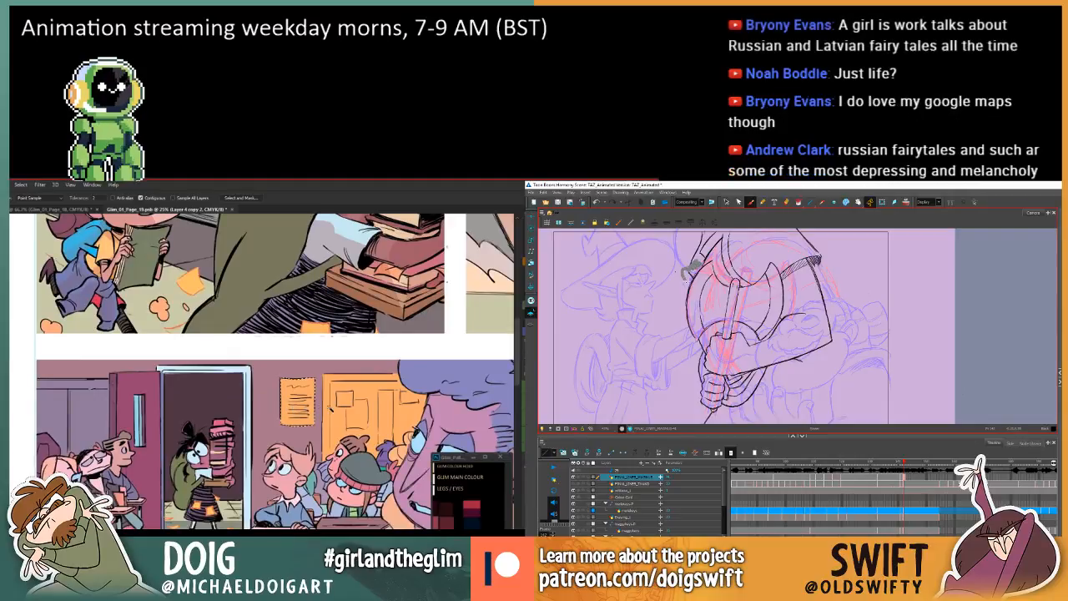
left_click(359, 415, "shift")
key("ctrl+u")
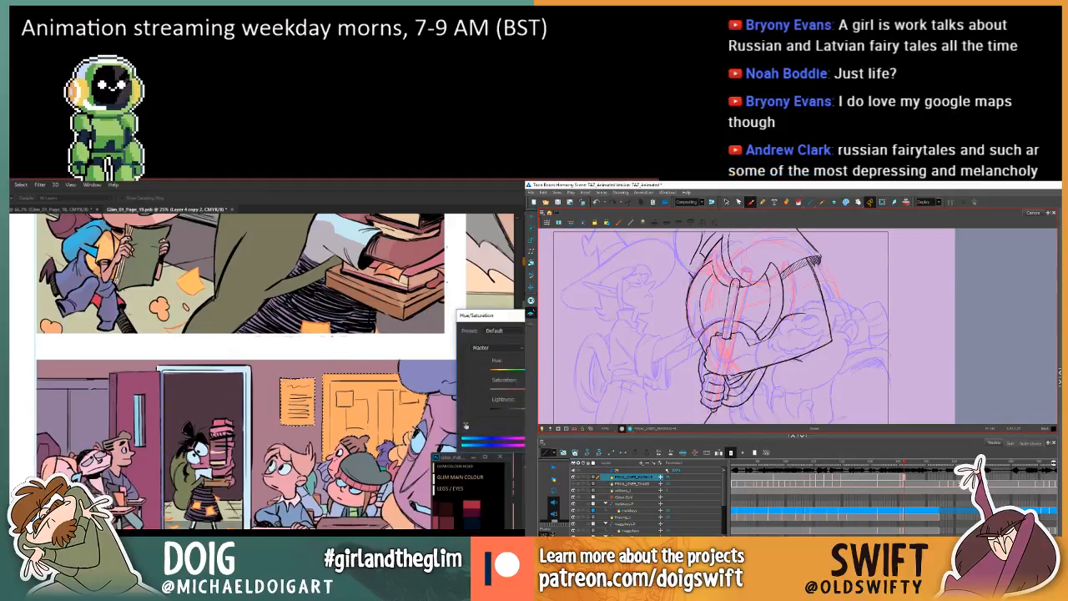
left_click_drag(525, 410, 516, 410)
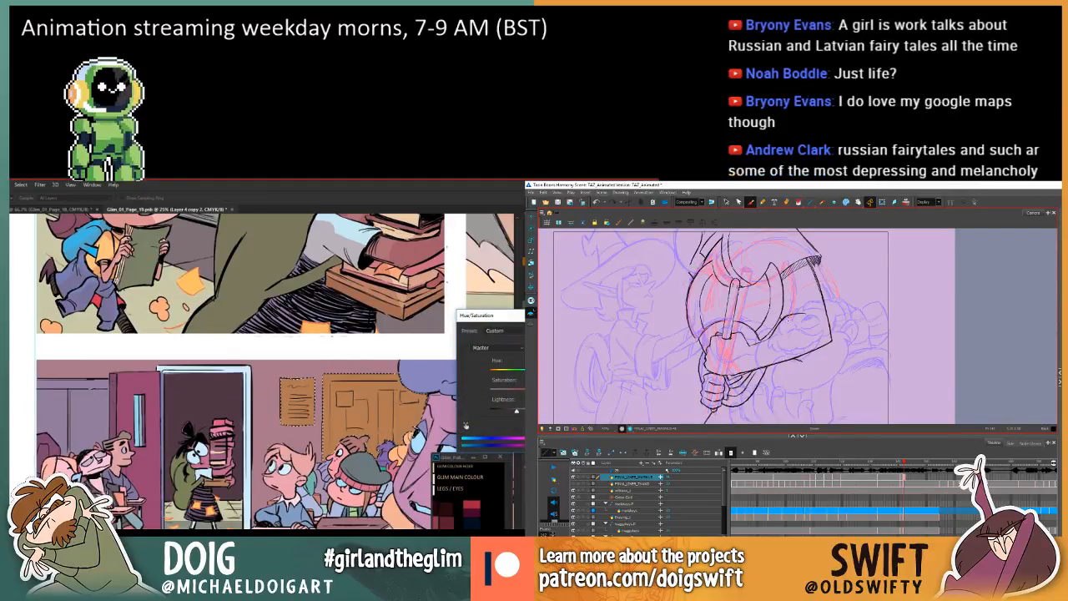
left_click_drag(508, 371, 526, 373)
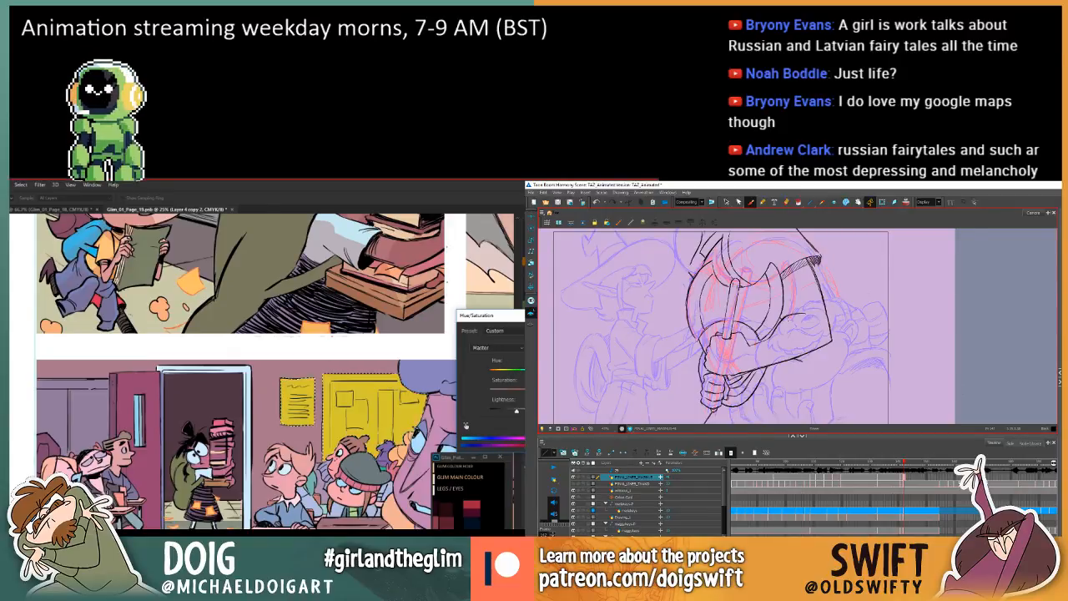
mouse_move(517, 411)
left_mouse_down()
mouse_move(519, 391)
mouse_move(515, 411)
mouse_move(501, 393)
mouse_move(515, 408)
left_mouse_up()
key("g")
key("f")
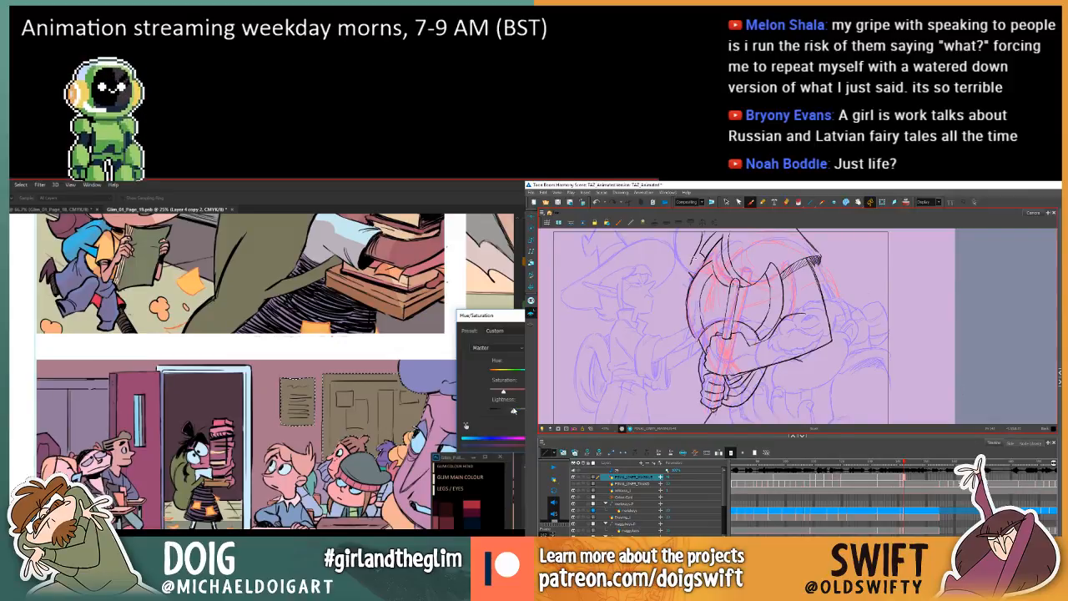
mouse_move(421, 403)
left_mouse_down()
mouse_move(380, 420)
mouse_move(241, 404)
mouse_move(113, 429)
left_mouse_up()
key("f")
key("g")
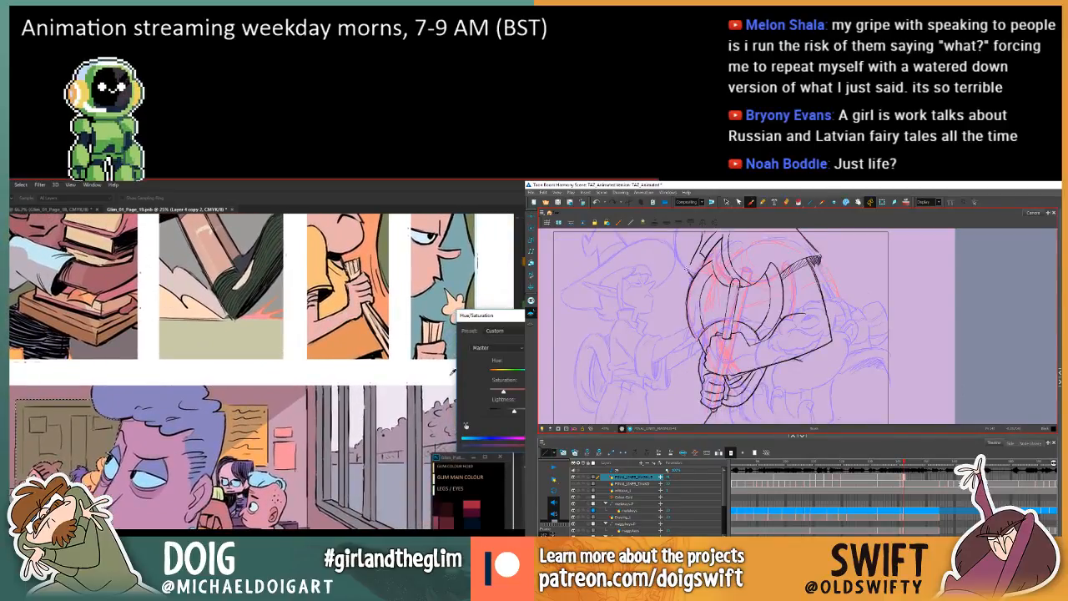
key("Return")
Shift the selected boards to a warmer brown with Hue/Saturation while flipping between the Harmony axe drawing and its neighbour.
left_click_drag(162, 374, 258, 348)
key("f")
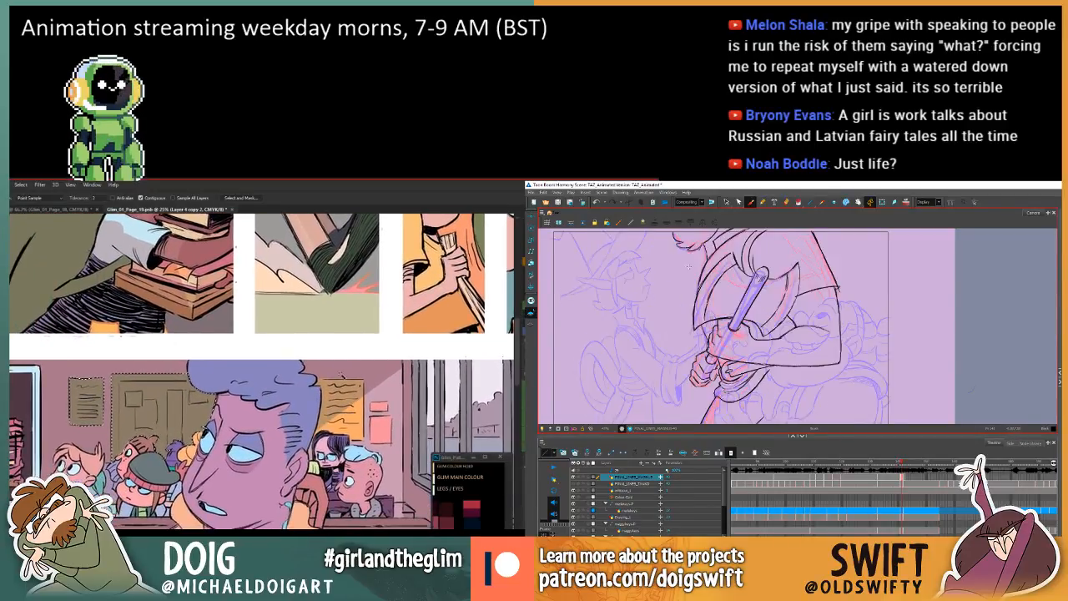
key("g")
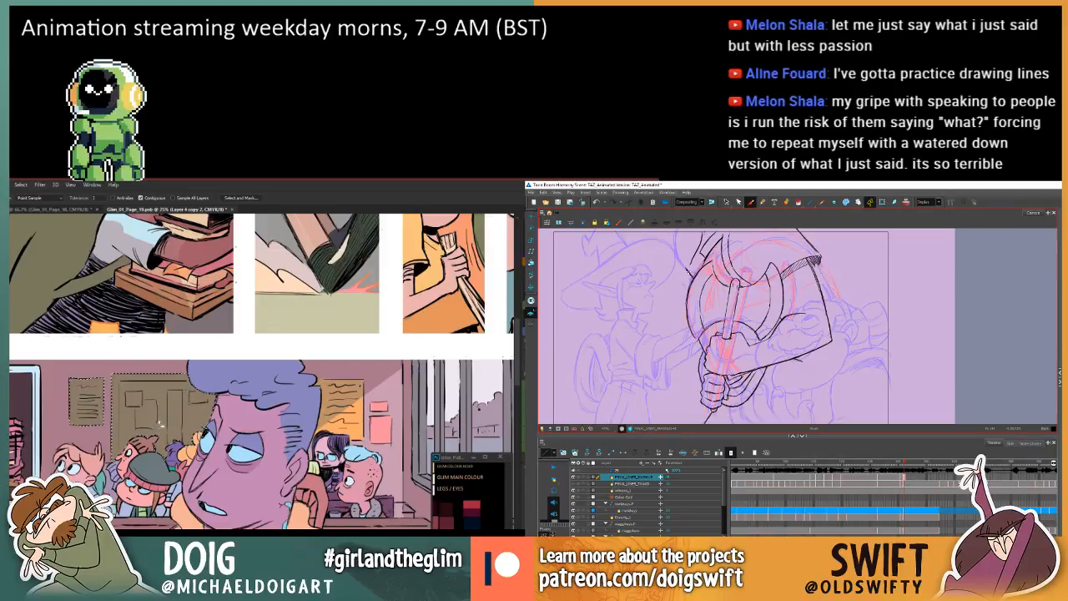
key("ctrl+u")
key("f")
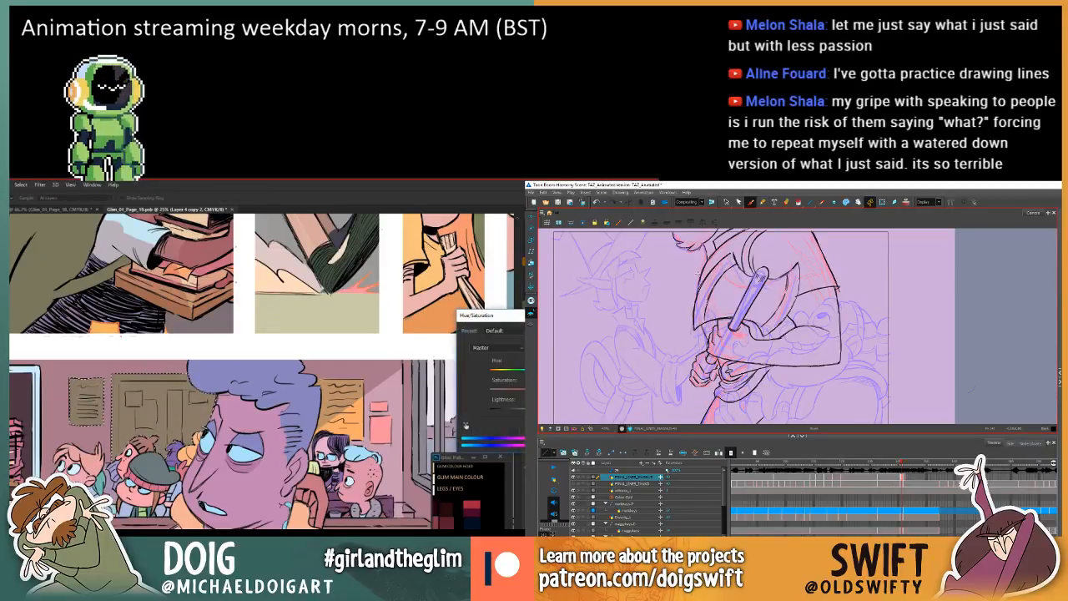
key("g")
key("f")
key("g")
left_click_drag(521, 373, 509, 374)
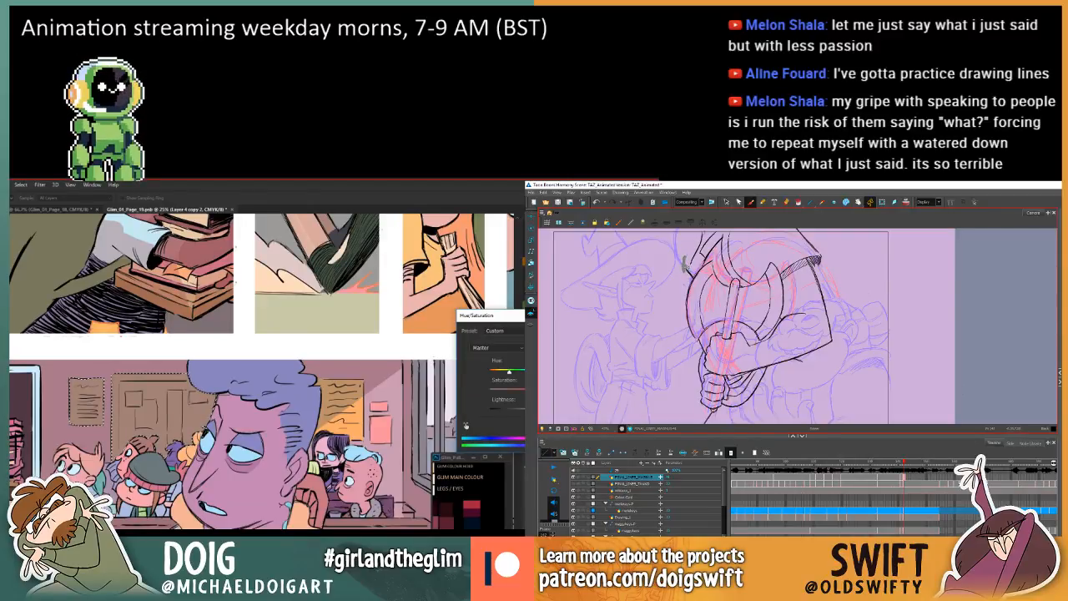
key("f")
key("g")
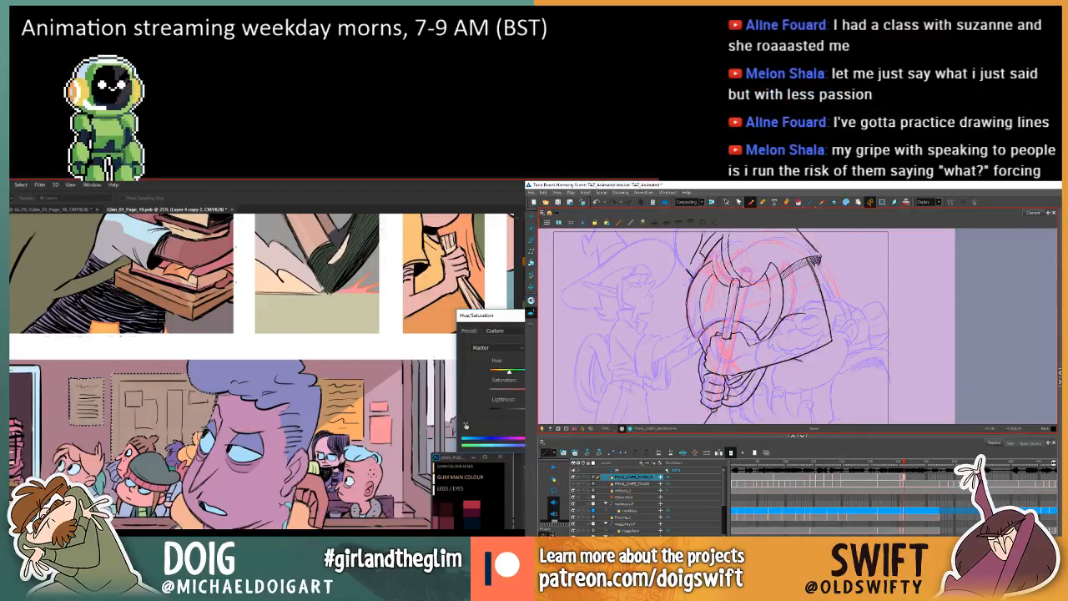
key("f")
key("g")
key("f")
key("g")
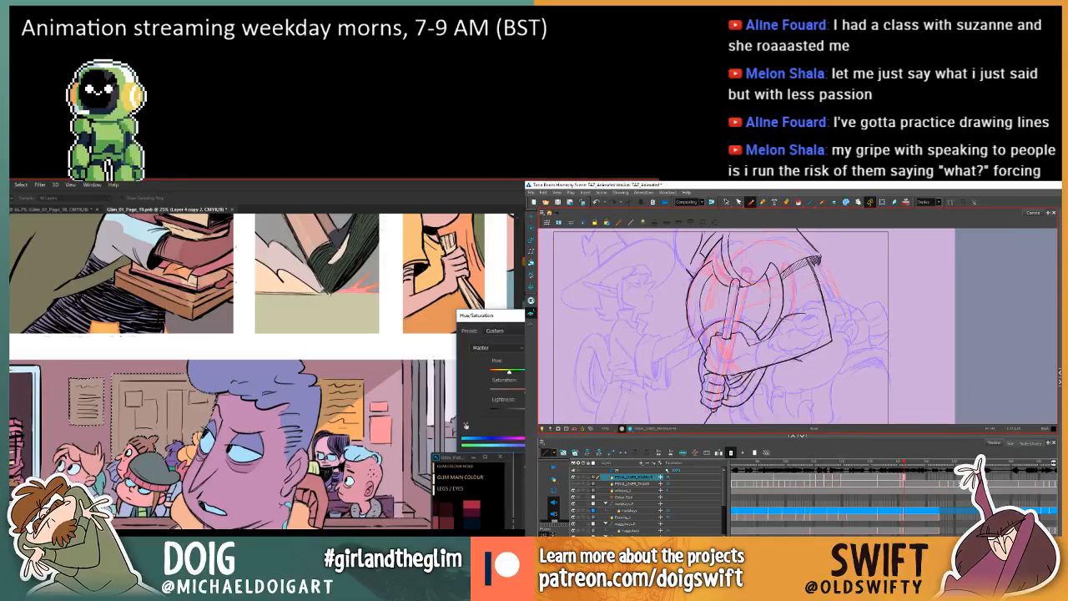
key("Return")
Outline the inner area of the large noticeboard with the Lasso and fill it with a more reddish brown.
left_click_drag(334, 367, 405, 375)
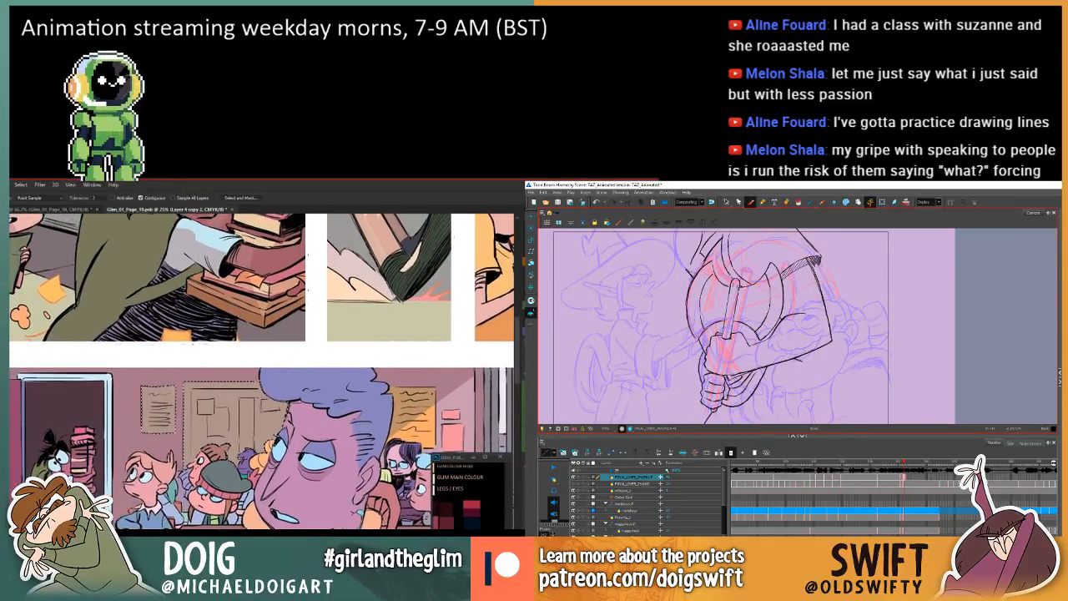
key("l")
key("f")
key("g")
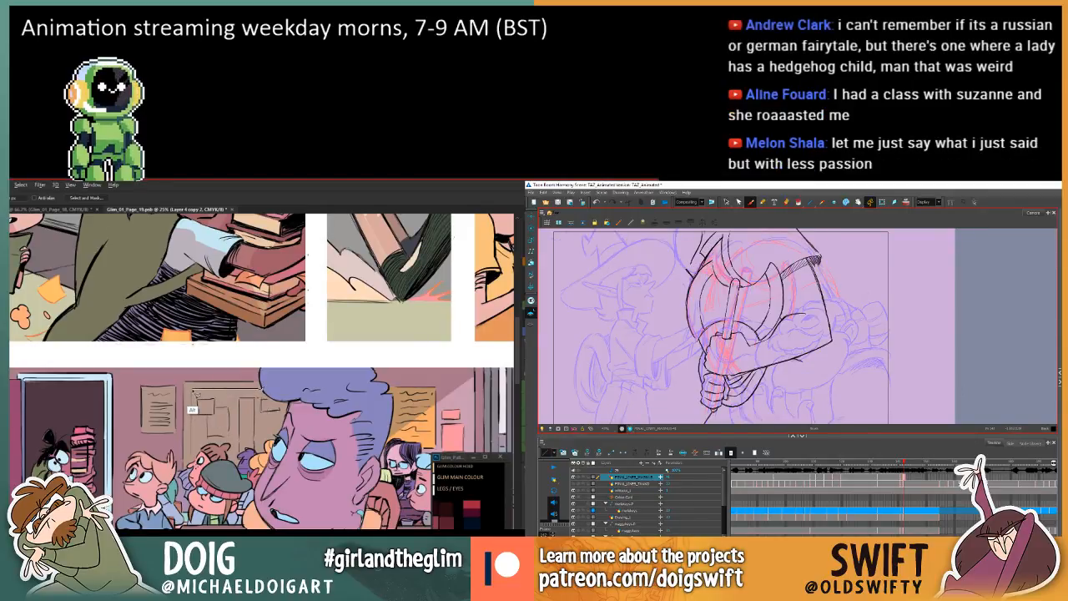
key("f")
key("g")
left_click(726, 201)
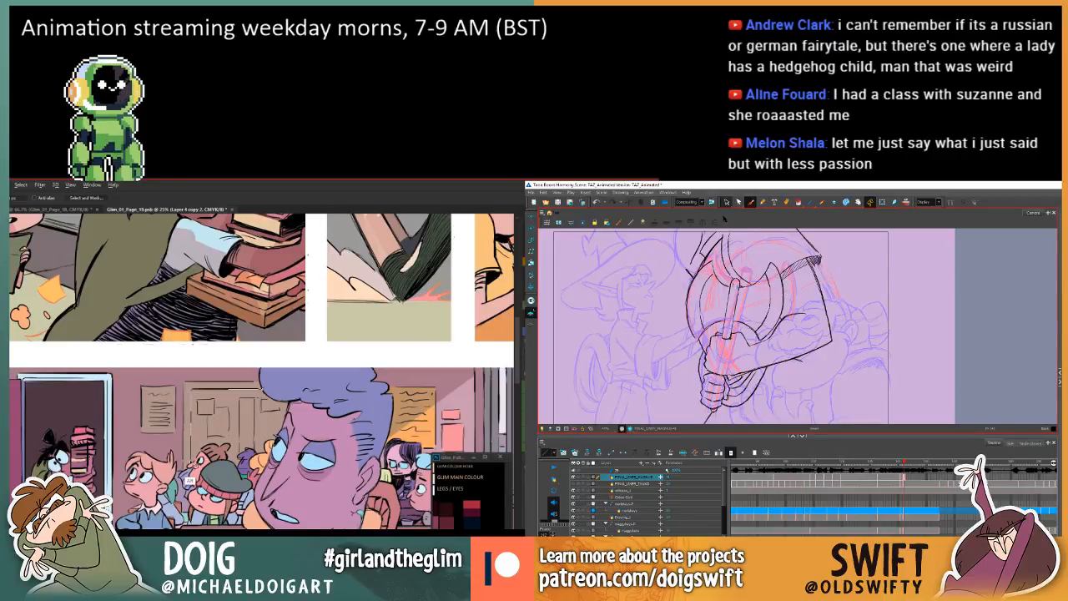
left_click(719, 246)
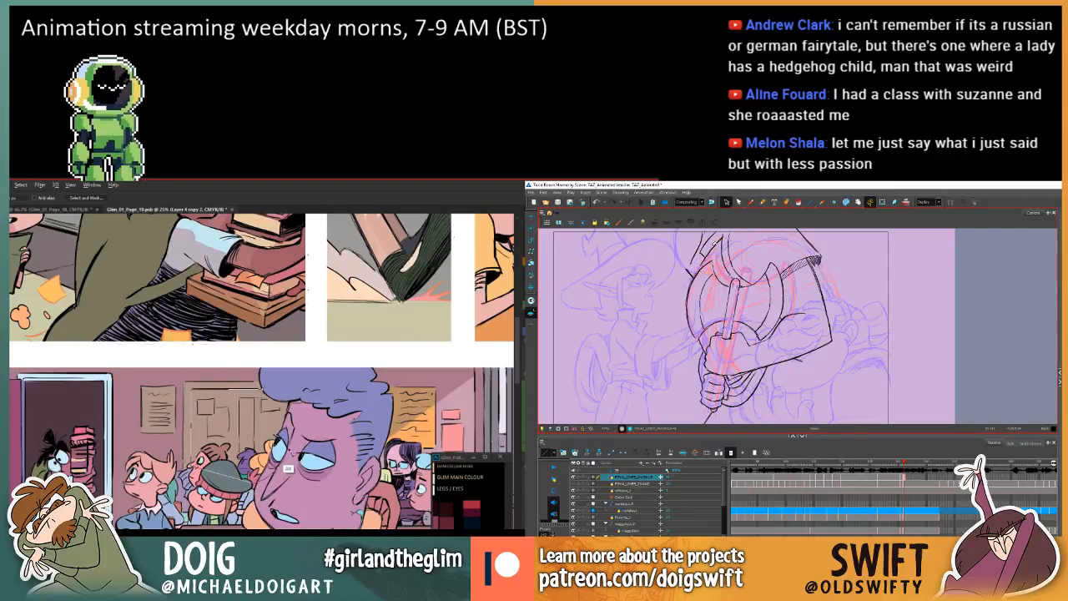
left_click_drag(302, 397, 271, 467)
key("i")
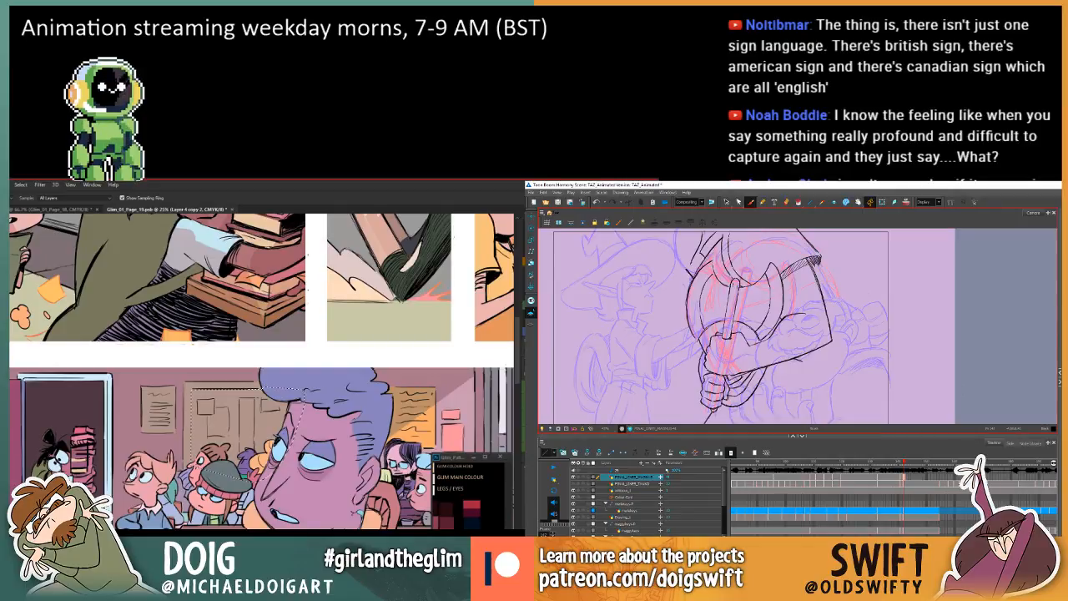
left_click(727, 202)
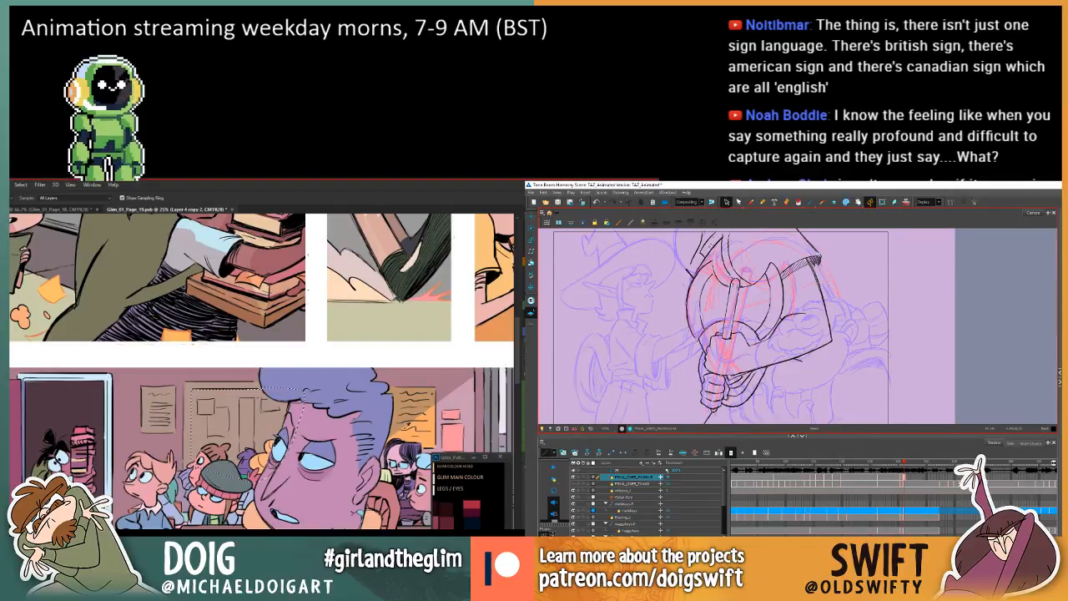
key("g")
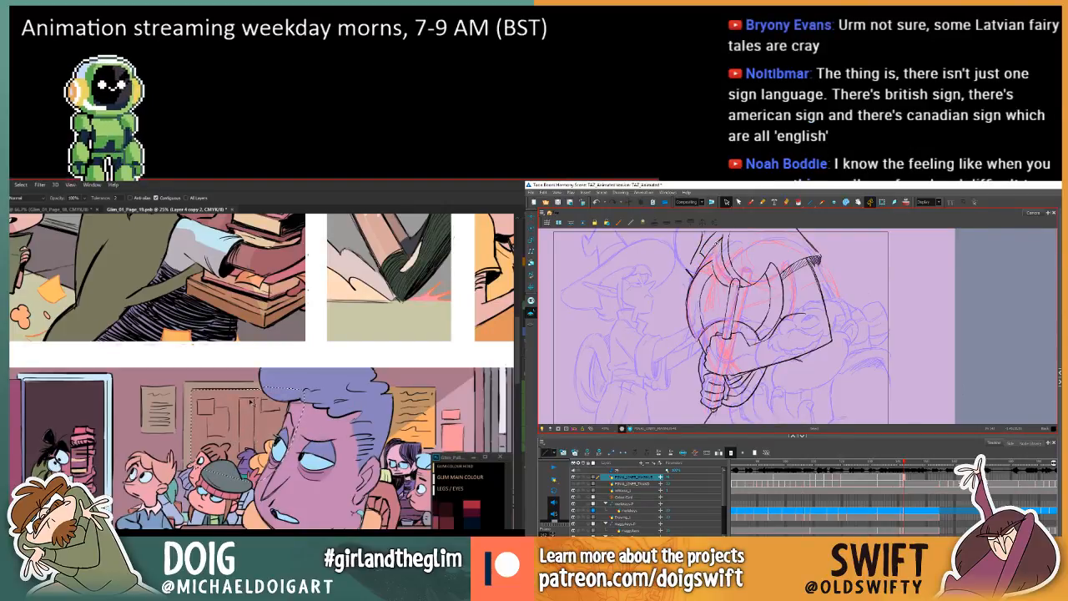
Lasso the small upper note on the large noticeboard and sample a fill colour, comparing the neighbouring axe drawings in Harmony meanwhile.
key("l")
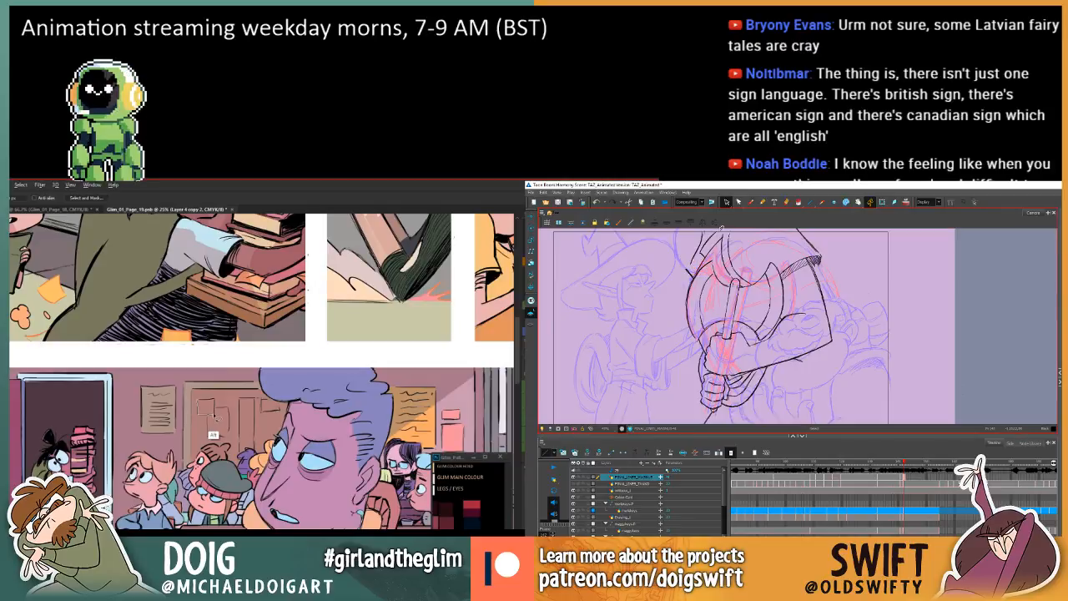
key("comma")
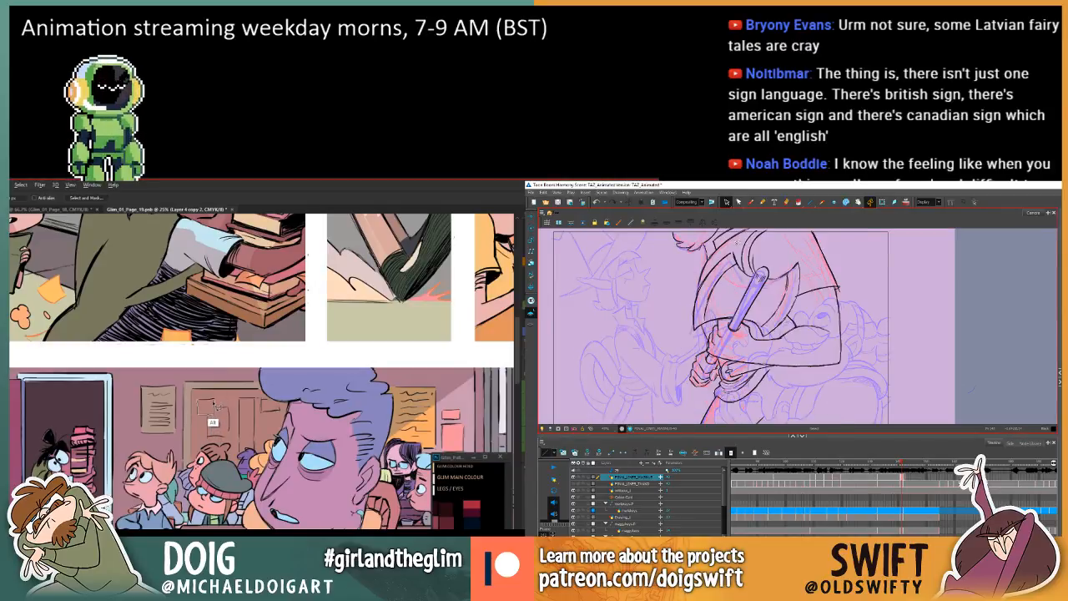
key("period")
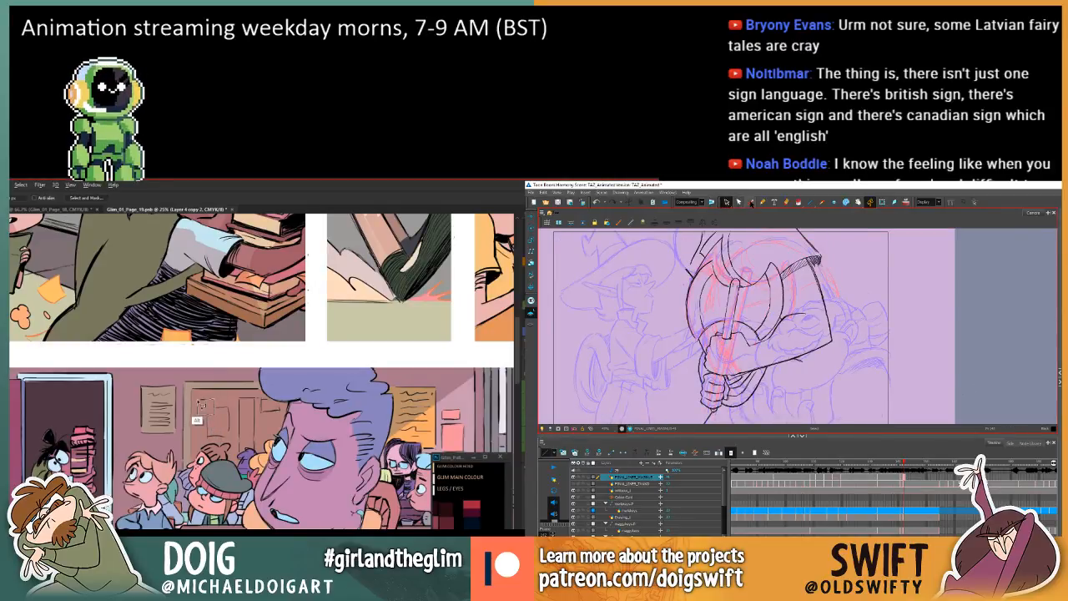
left_click(750, 203)
key("comma")
key("period")
key("comma")
key("period")
key("i")
left_click(153, 421)
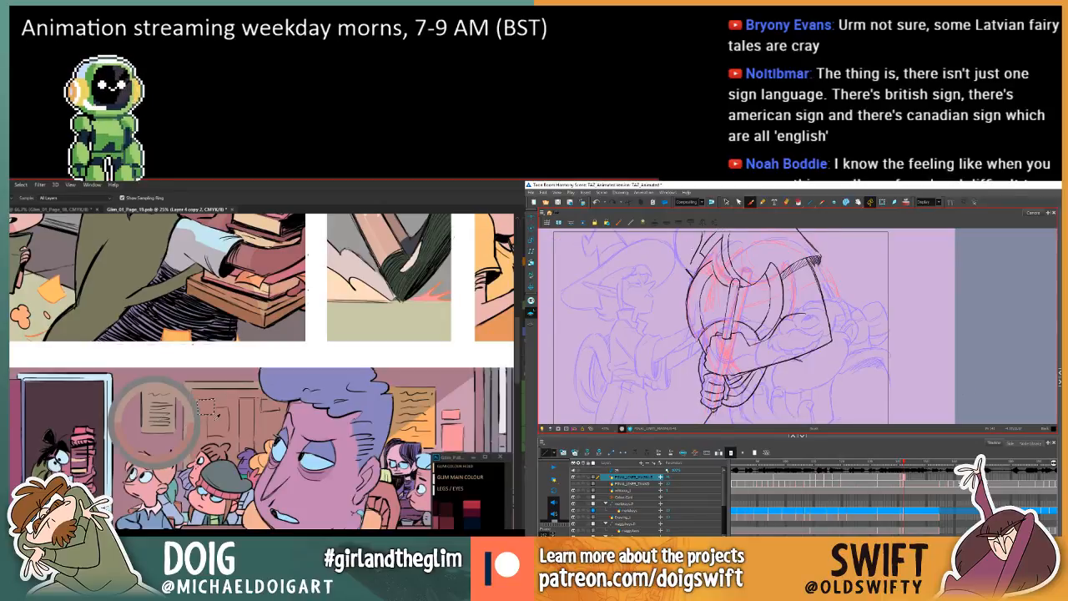
key("comma")
key("period")
left_click(200, 408)
Select the stray stroke beside the axe blade in the Harmony drawing, delete it and check against the neighbouring drawing.
left_click(726, 202)
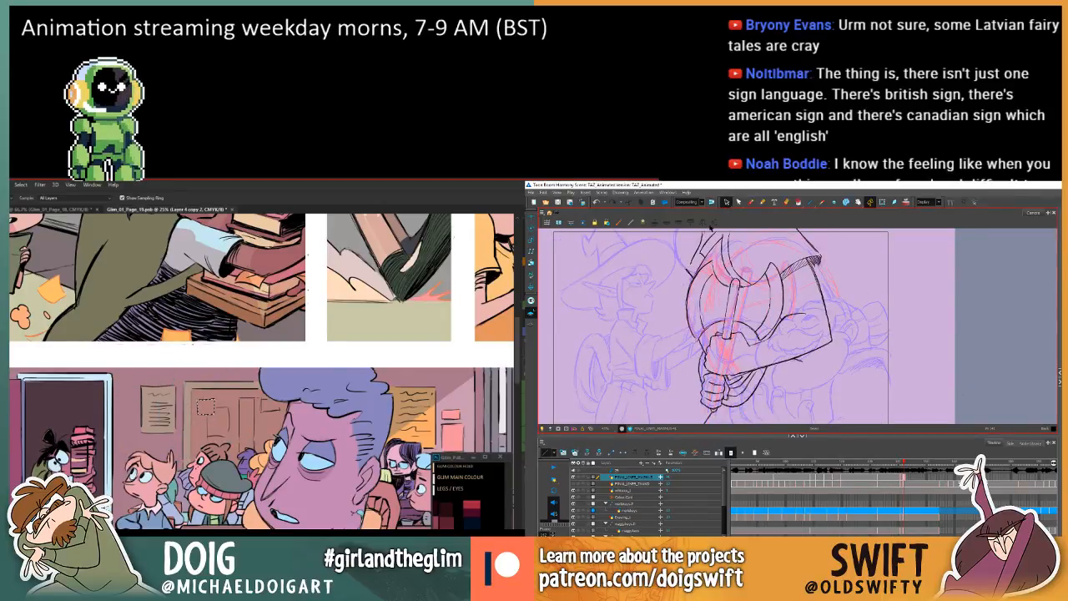
left_click(690, 270)
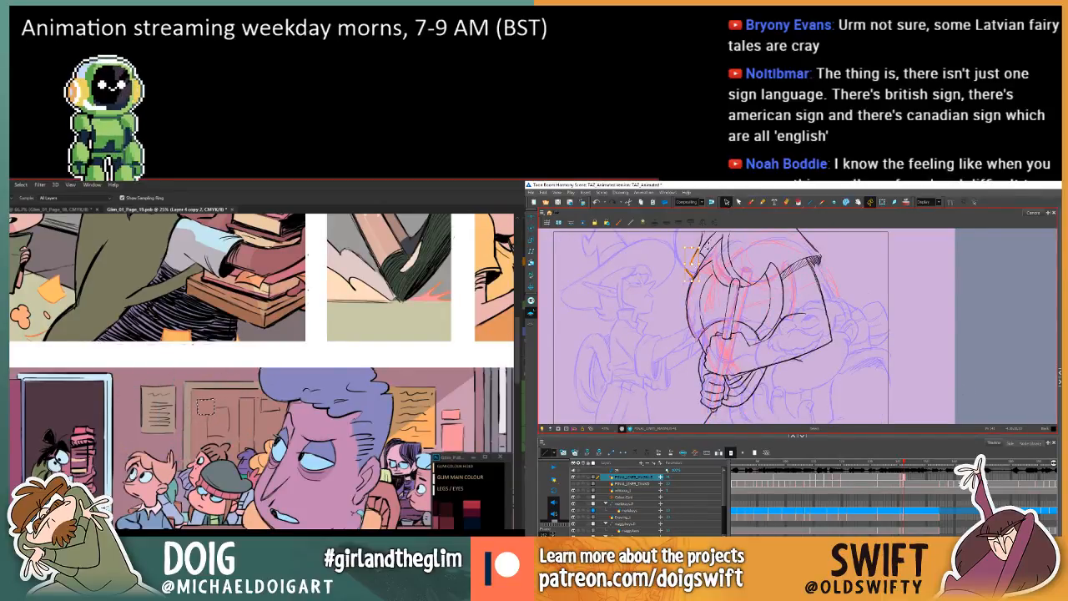
key("Delete")
key("comma")
key("period")
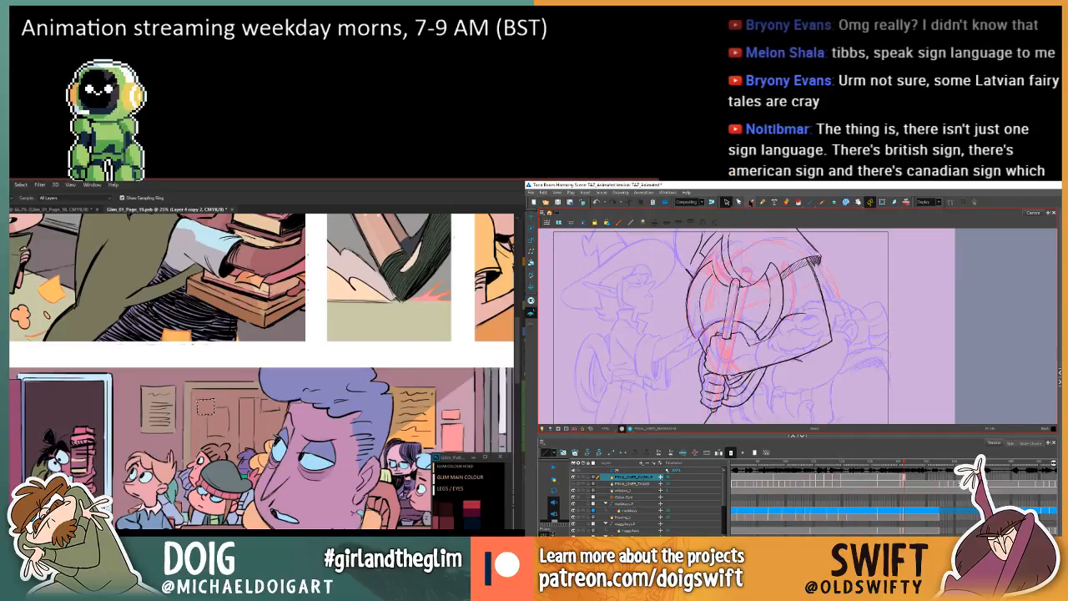
Draw a short brush stroke over the hat beside the axe in Harmony and compare it with the neighbouring drawing.
left_click(751, 203)
key("comma")
key("period")
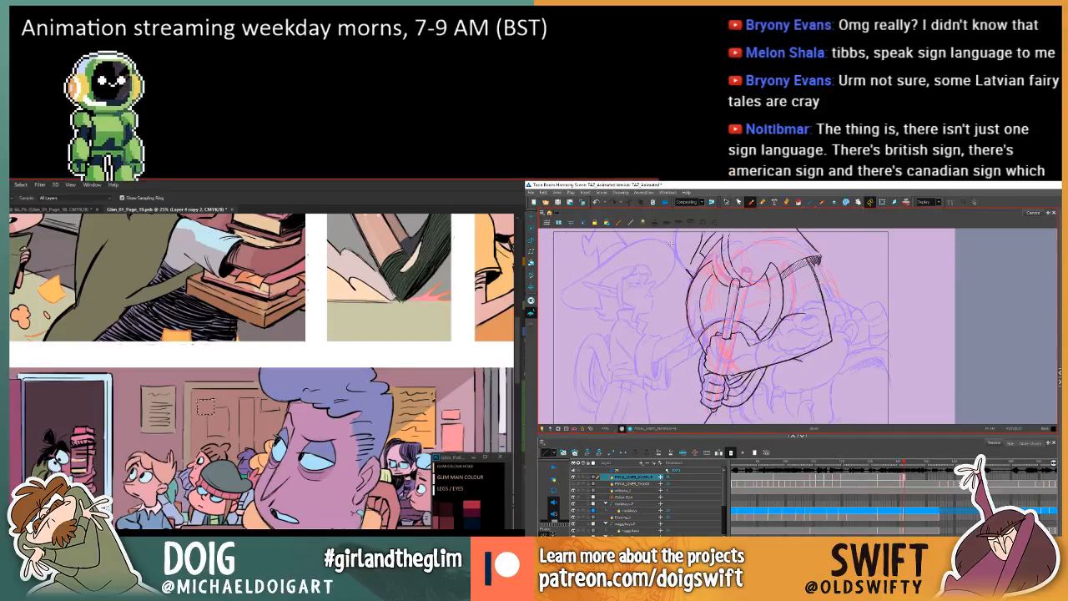
left_click_drag(670, 254, 661, 272)
key("comma")
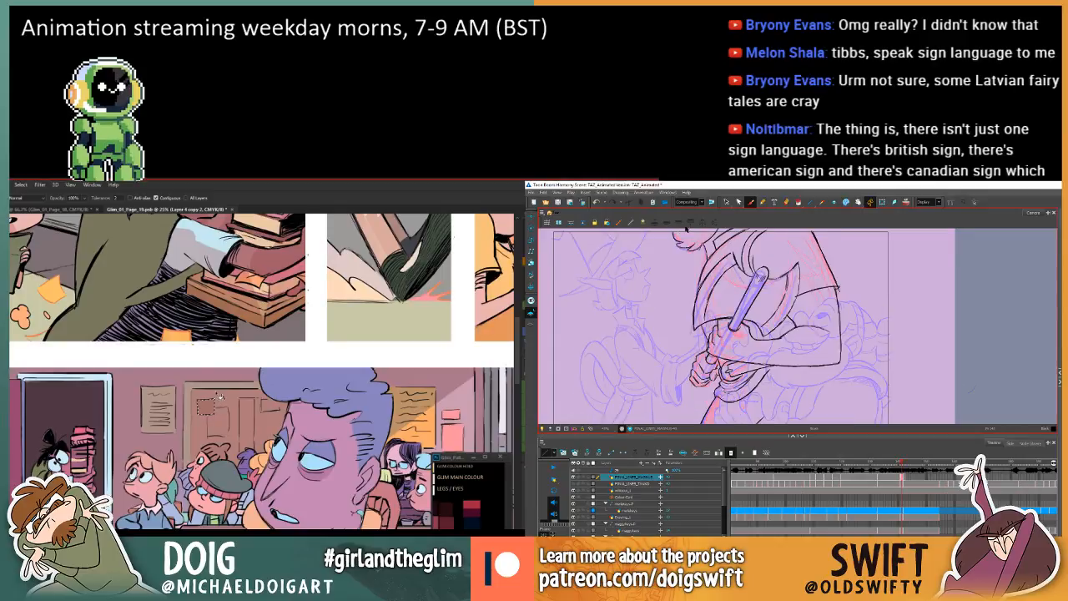
key("period")
key("comma")
key("period")
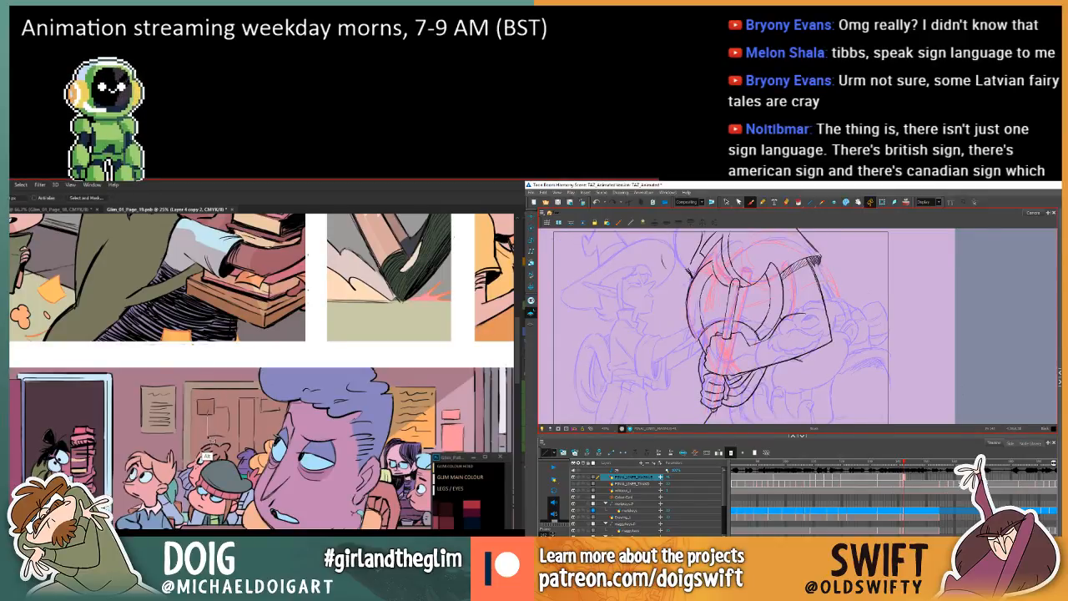
key("comma")
key("period")
key("comma")
key("period")
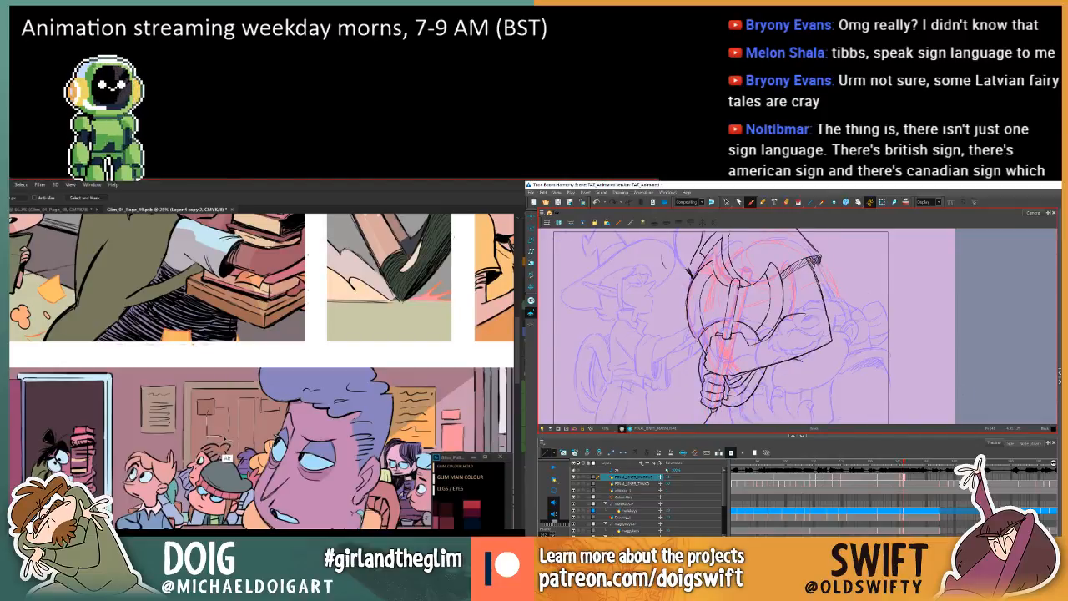
Lasso the second note below the small one on the large noticeboard and fill it with tan in Photoshop.
left_click(229, 435, "alt")
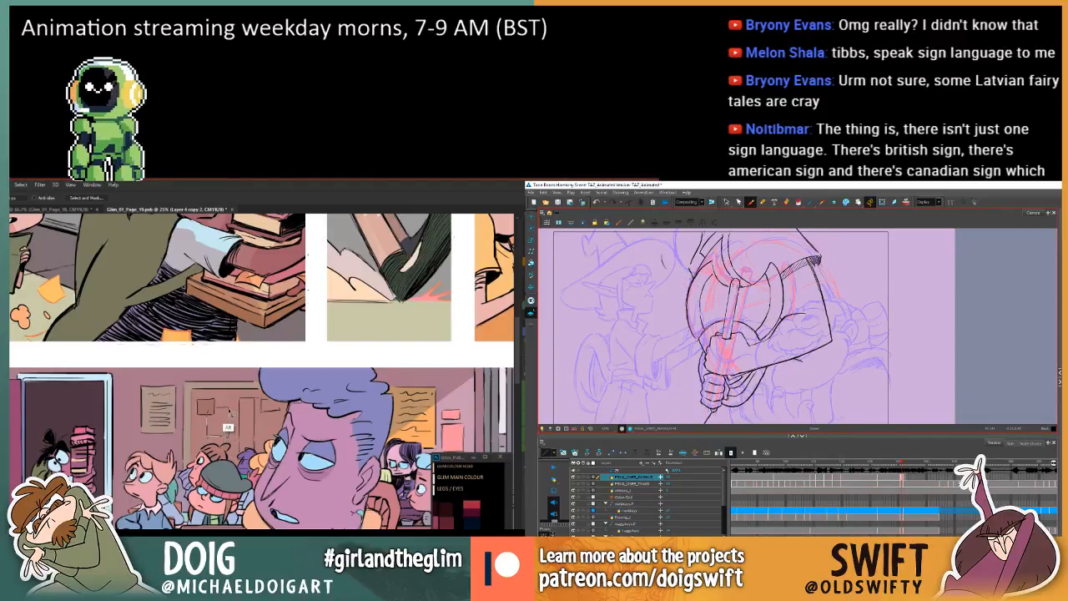
left_click(208, 434, "alt")
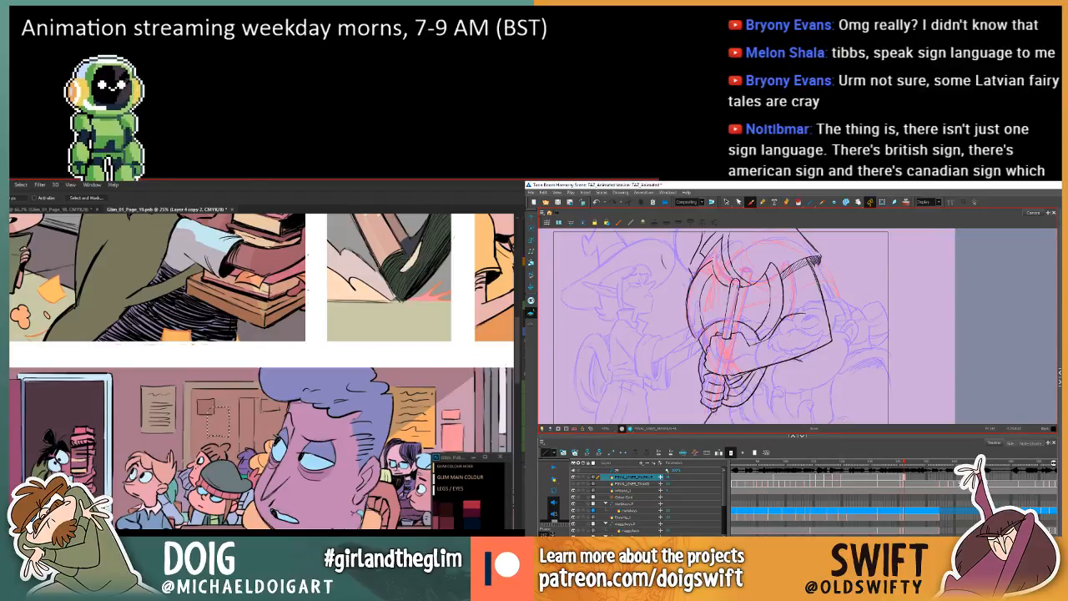
key("g")
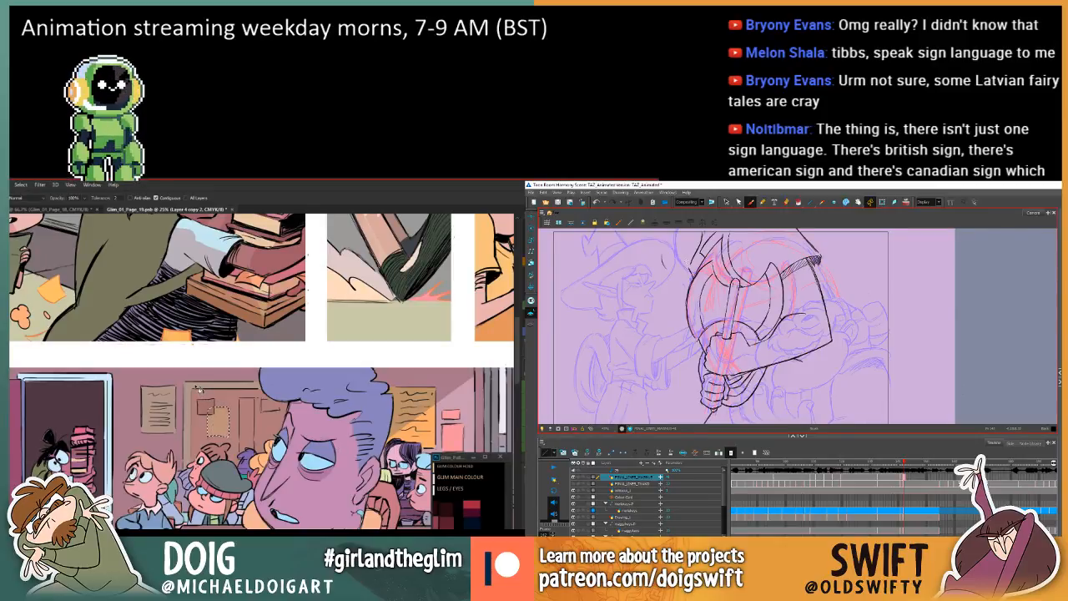
Lasso the tall narrow note at the right of the large noticeboard in Photoshop and fill it with tan.
key("l")
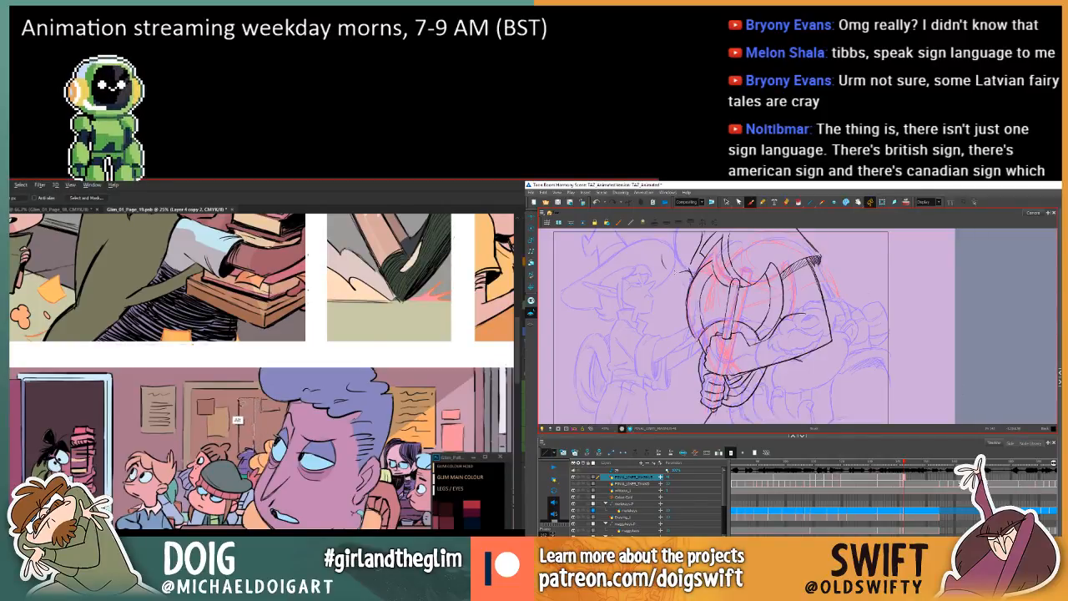
left_click(253, 398, "alt")
left_click(239, 398, "alt")
left_click(240, 450, "alt")
left_click(254, 449, "alt")
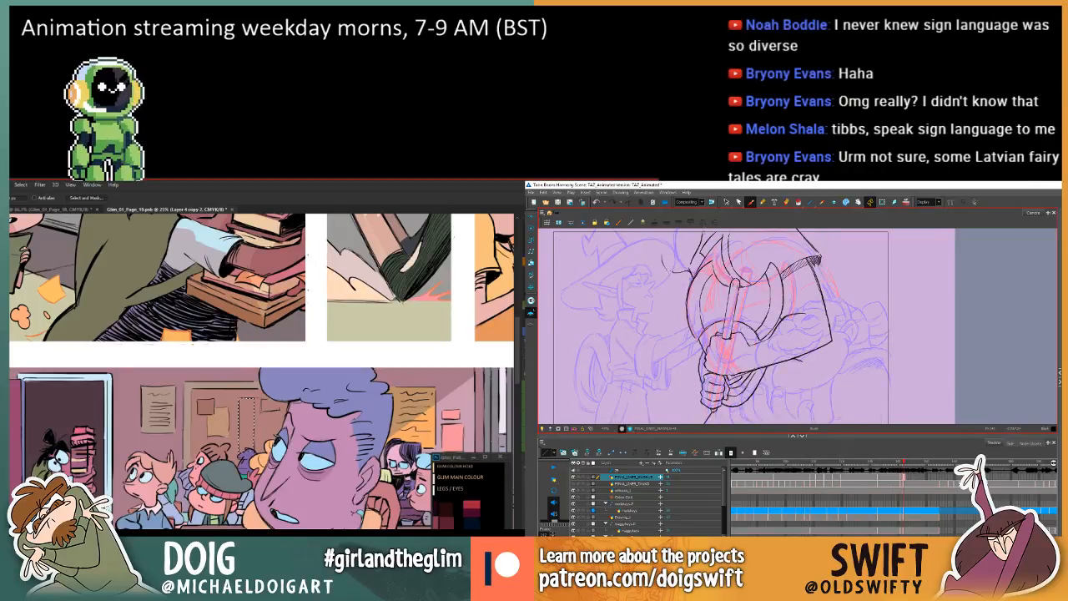
key("g")
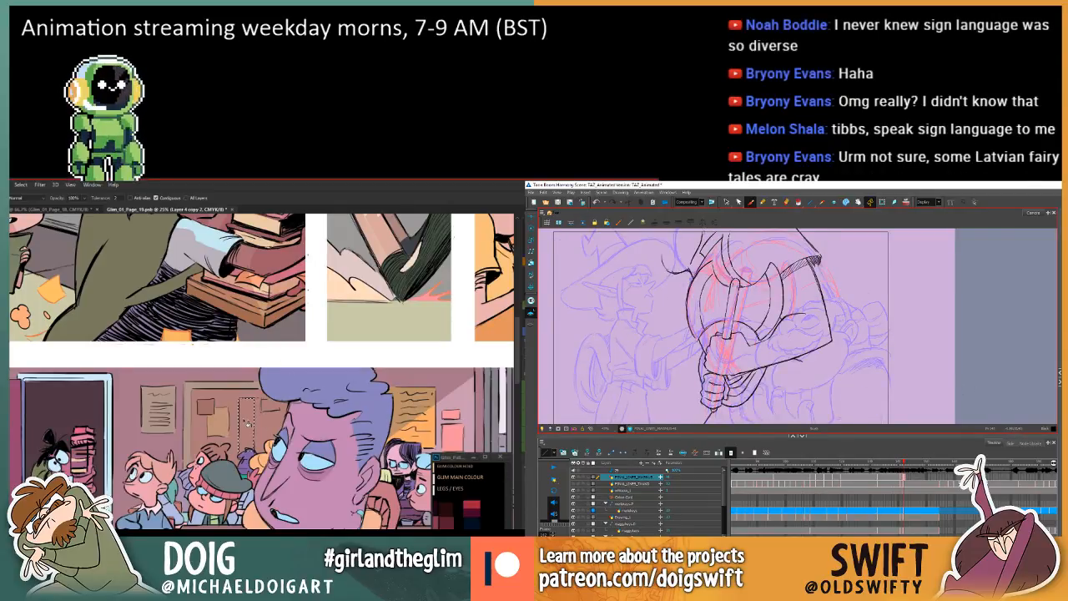
left_click(248, 424)
Draw the curled tuft beside the axe head in Harmony, flipping between neighbouring drawings to compare, and deselect the filled note in Photoshop.
key("f")
key("g")
key("f")
key("g")
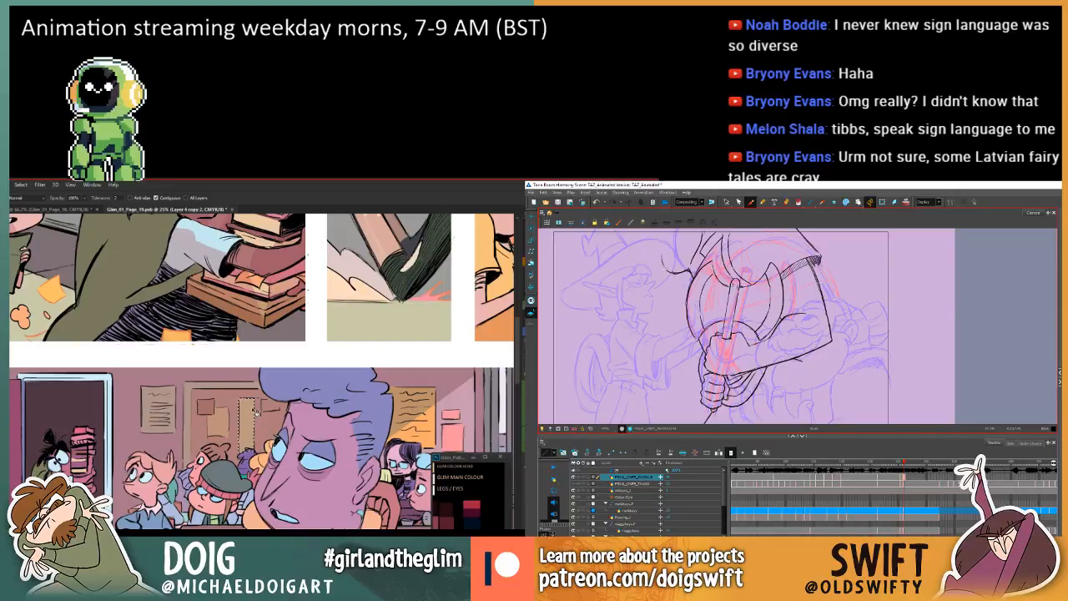
key("f")
key("g")
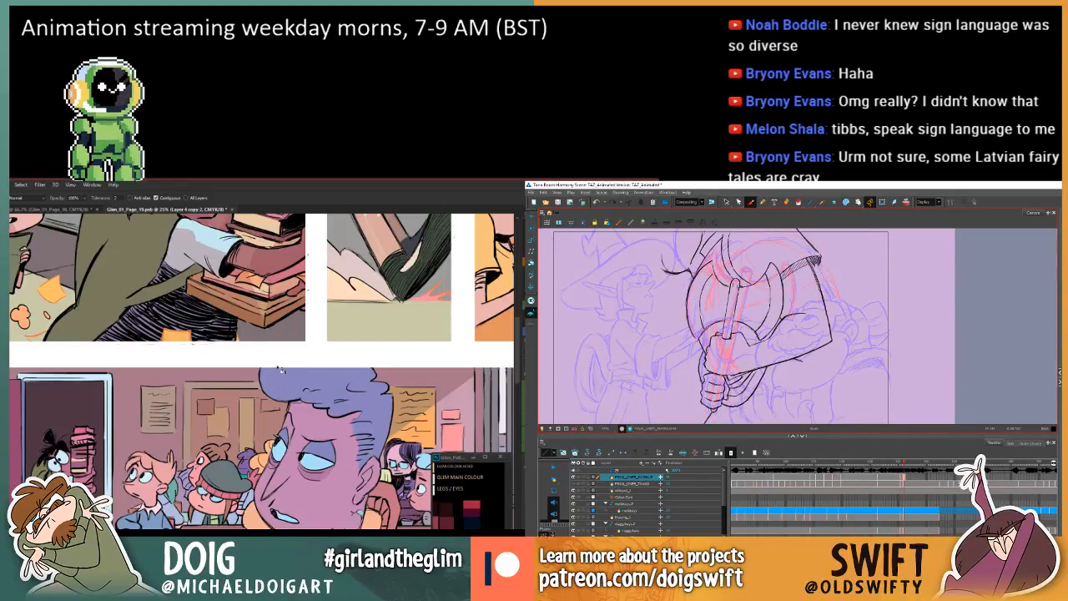
key("l")
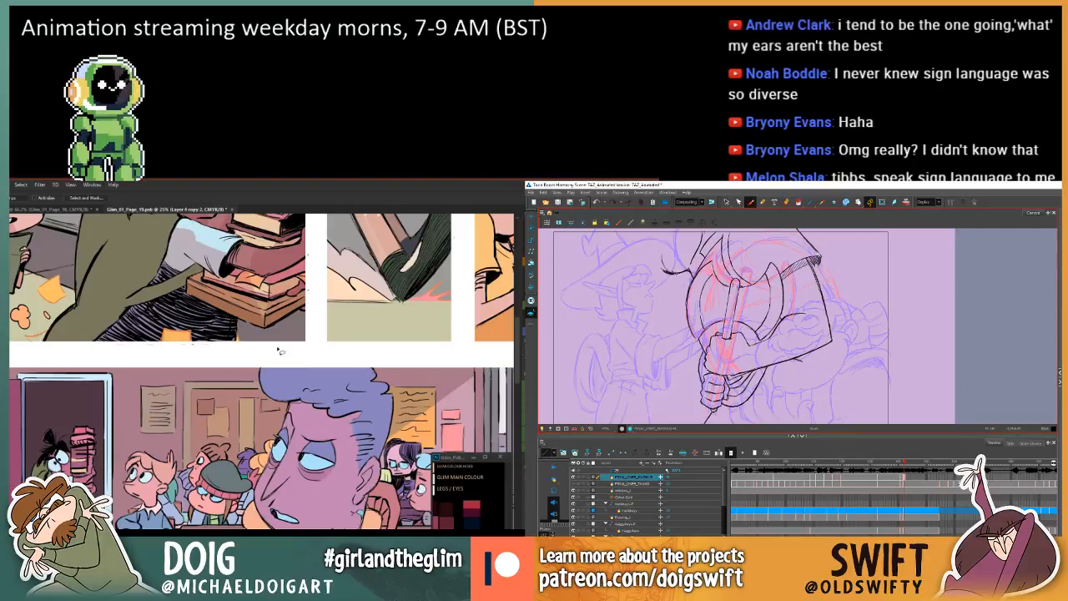
key("f")
key("g")
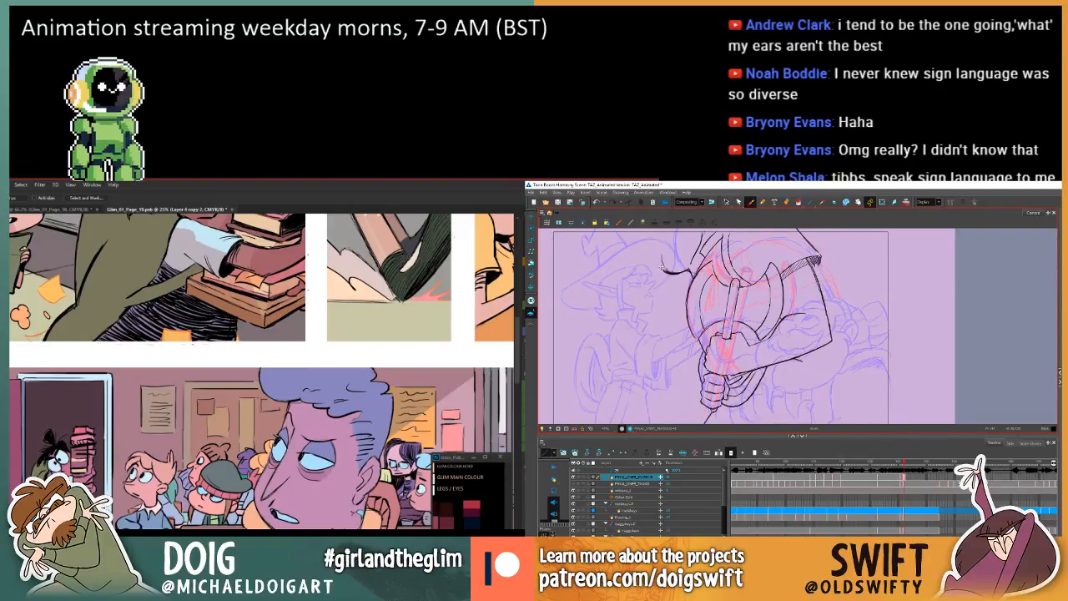
key("g")
key("f")
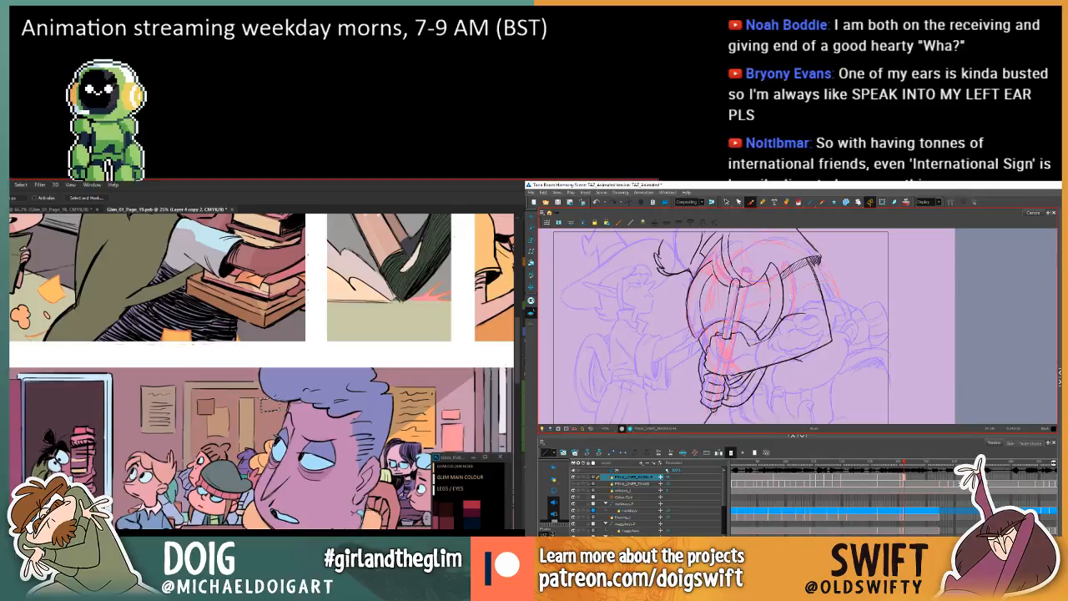
key("g")
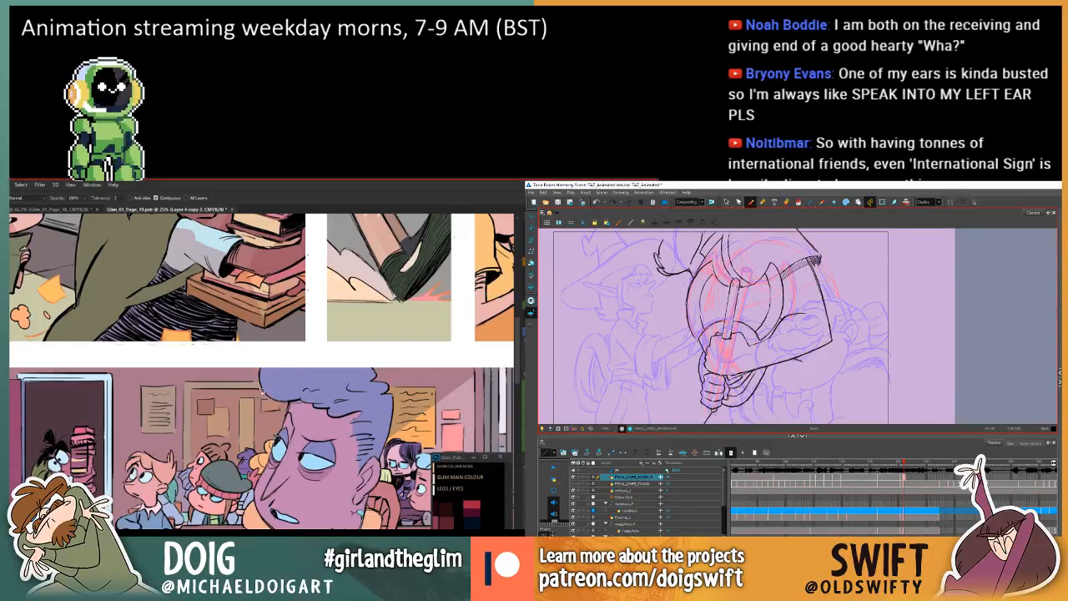
Lasso the small area at the desk beside the spotted boy in Photoshop, fill it with a sampled colour and deselect.
left_click_drag(200, 430, 247, 424)
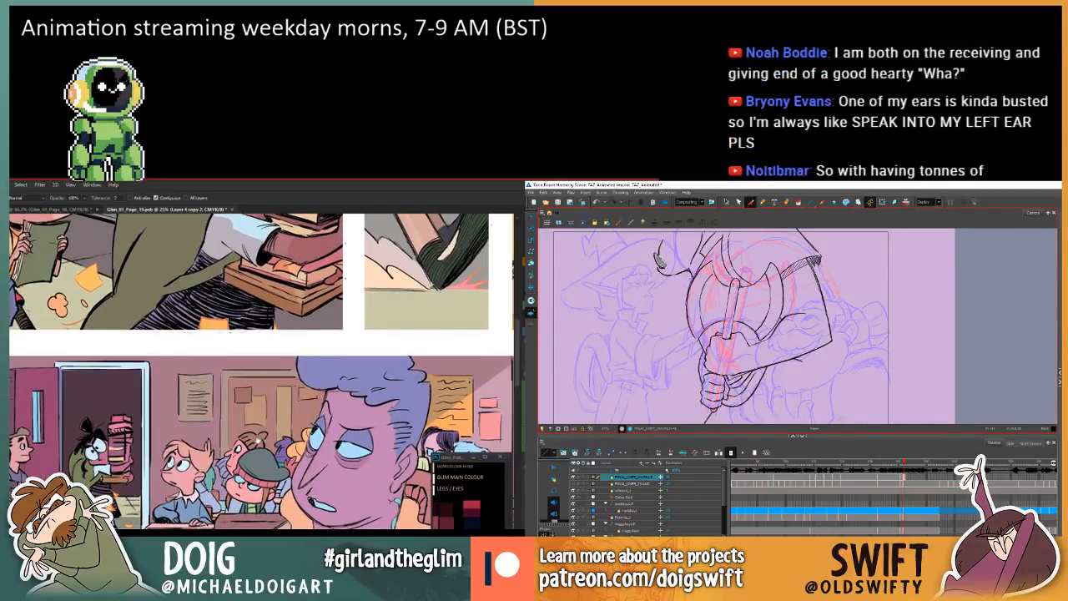
key(".")
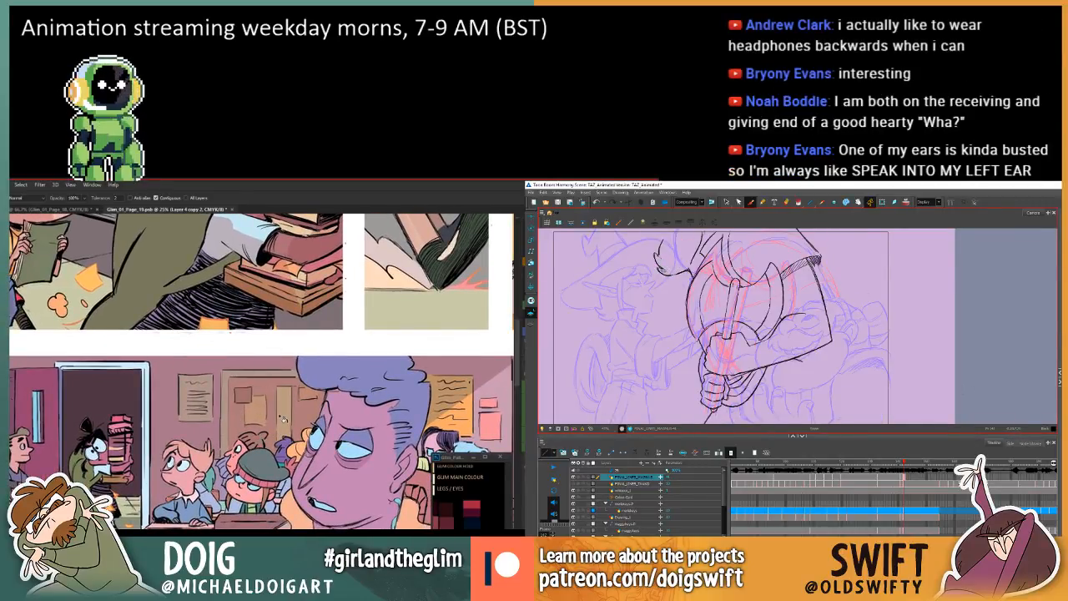
mouse_move(266, 431)
left_mouse_down()
mouse_move(155, 416)
mouse_move(124, 400)
mouse_move(13, 399)
left_mouse_up()
key(".")
key(".")
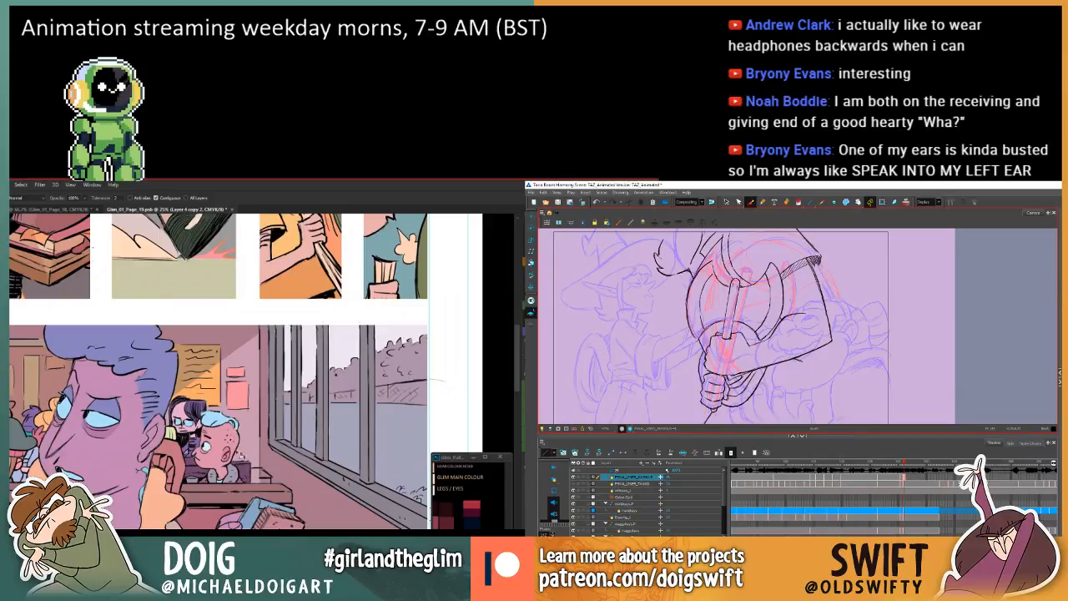
key("l")
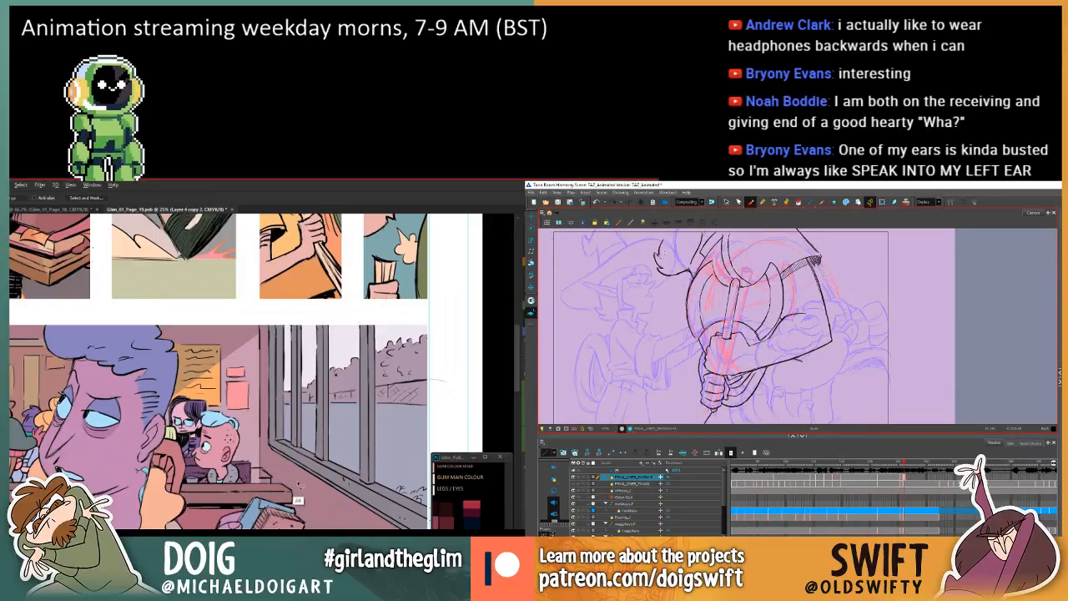
key(".")
key(".")
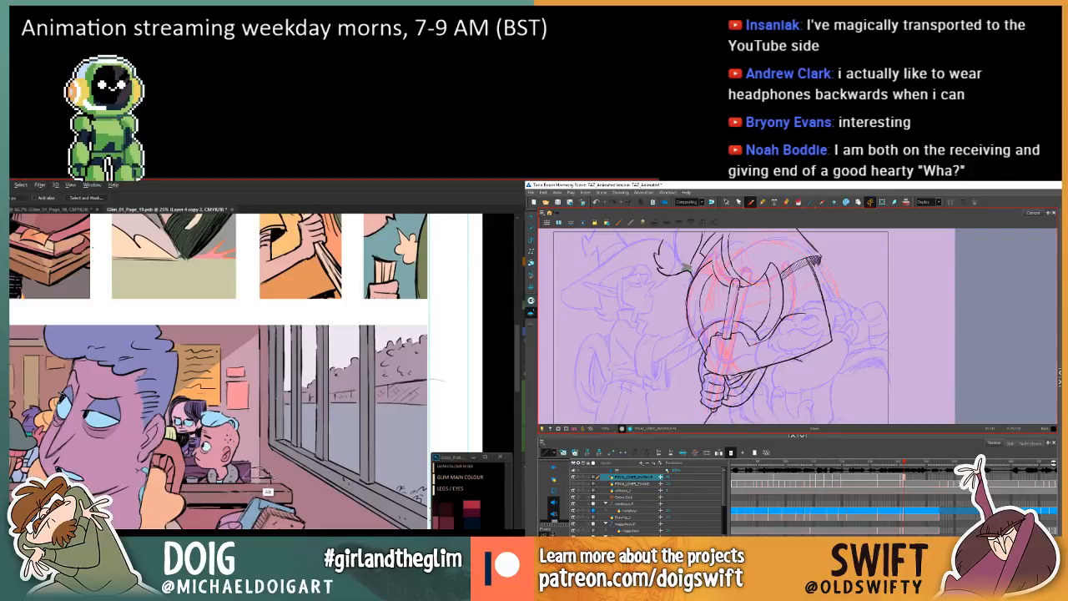
key(".")
key(".")
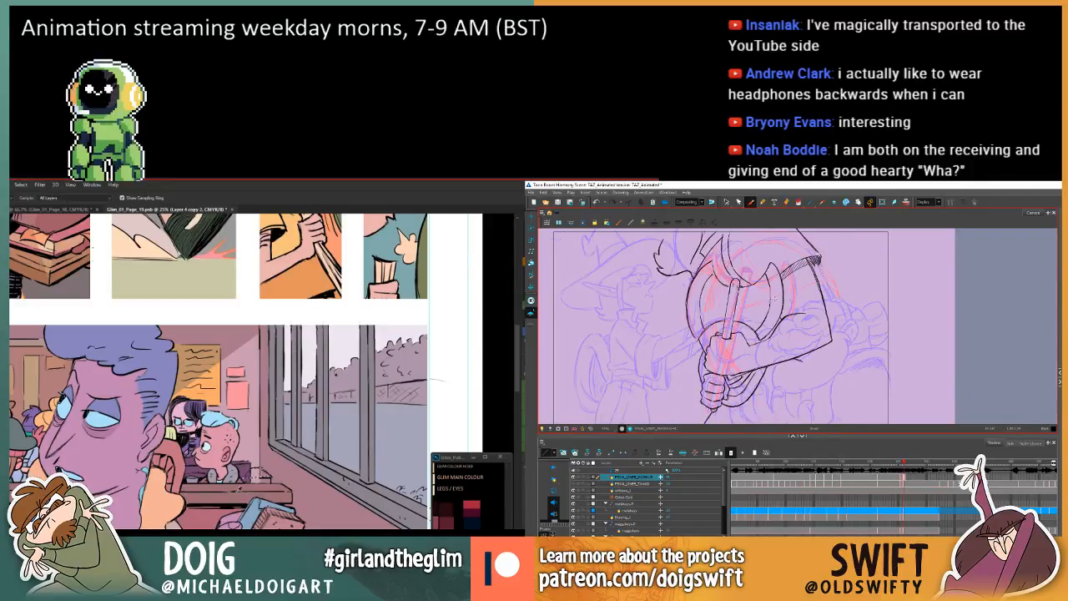
key("g")
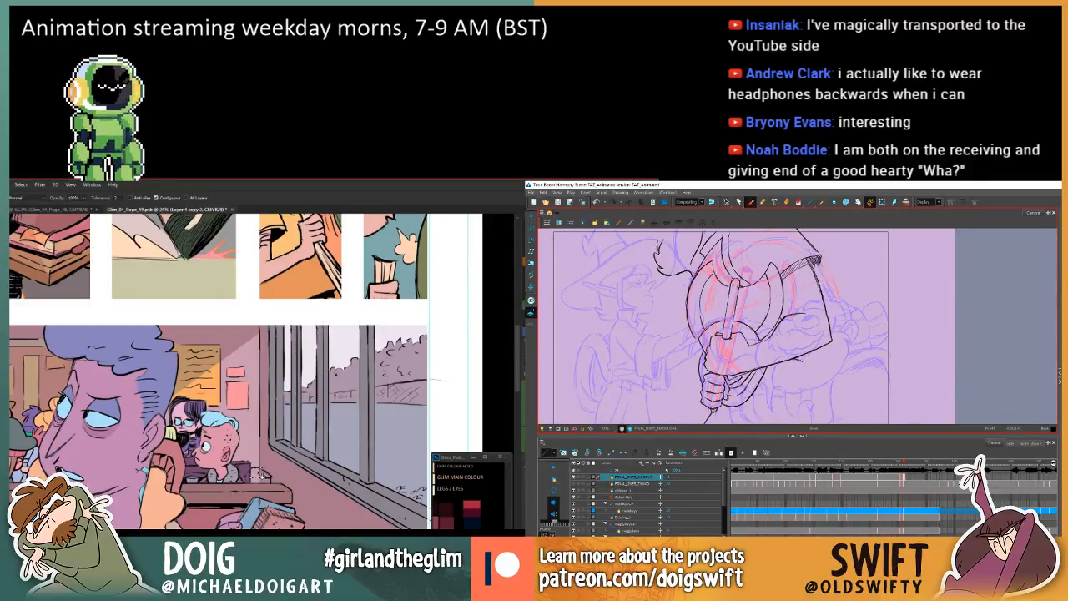
key(".")
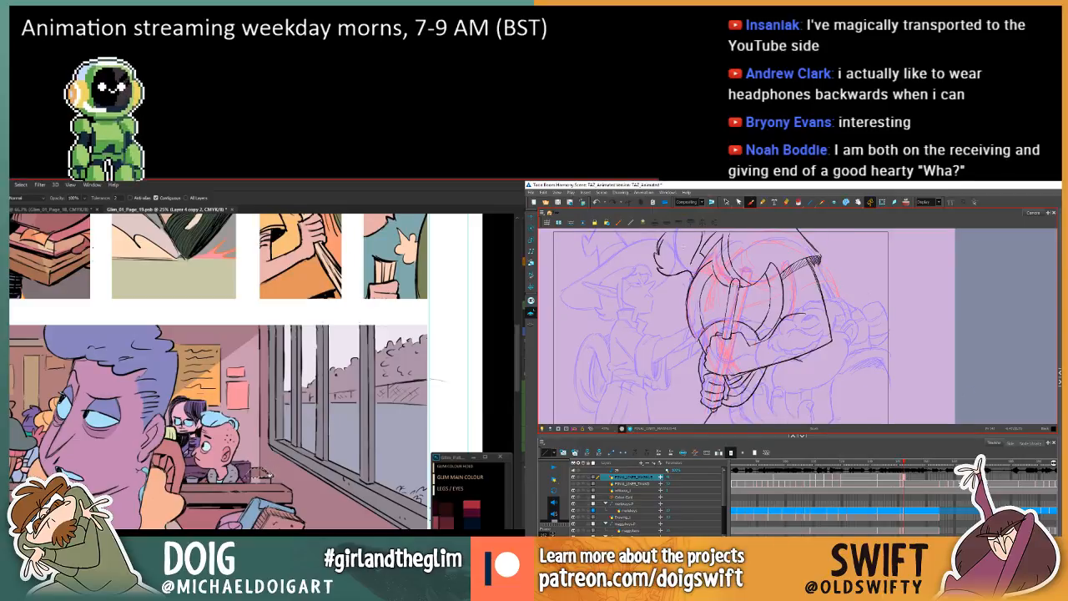
key("ctrl+d")
Lasso around the desk edge below the spotted boy in Photoshop and undo the last strokes on the tuft in Harmony.
key("l")
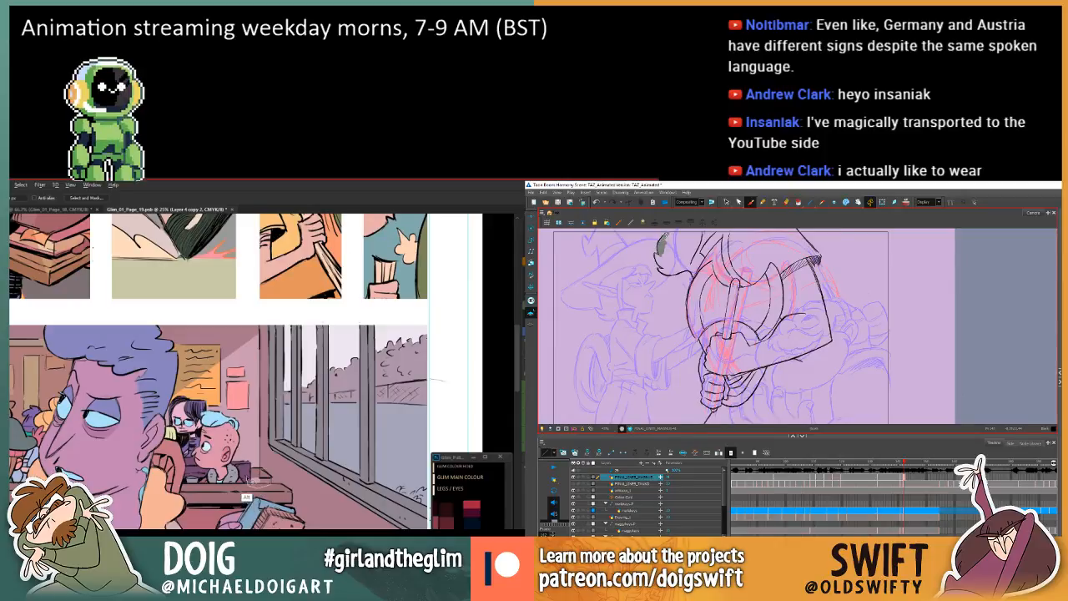
key("ctrl+z")
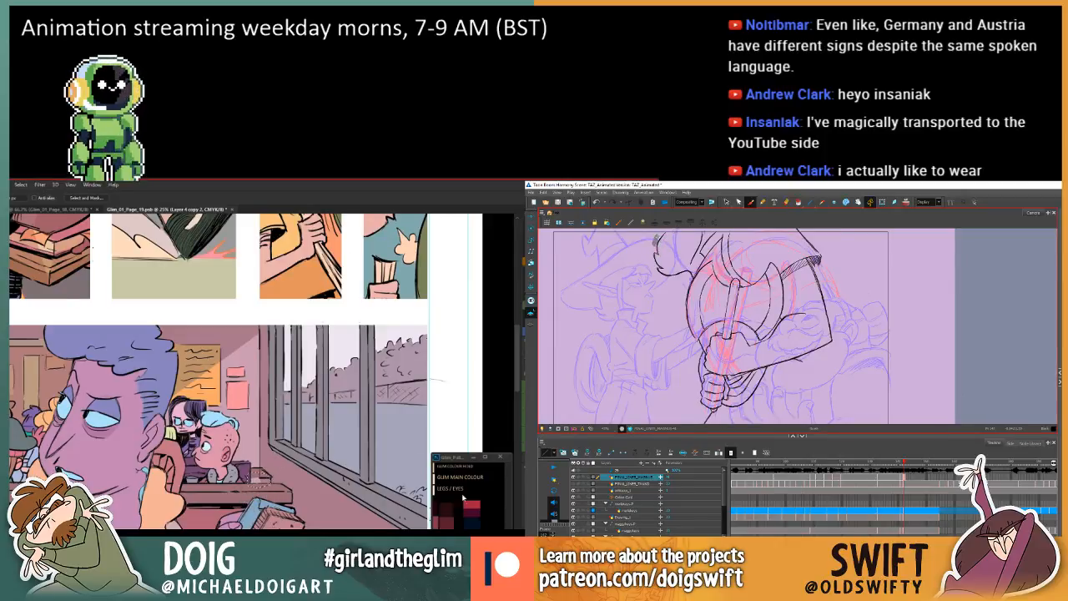
key("ctrl+z")
key(".")
key(".")
key("g")
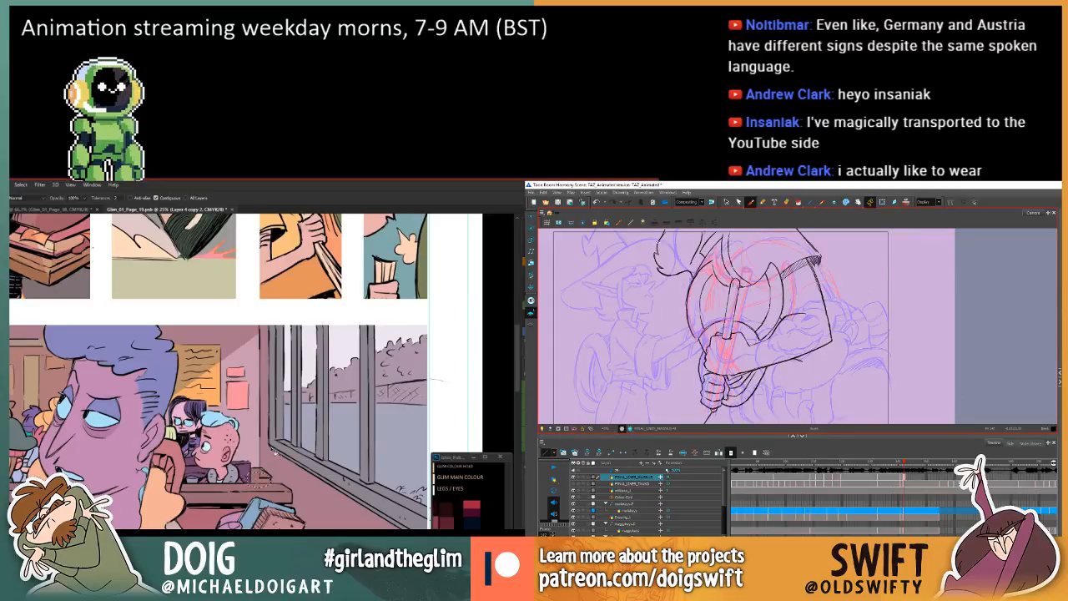
Shift the hue of the small area at the desk beside the spotted boy with a Hue/Saturation adjustment.
key("w")
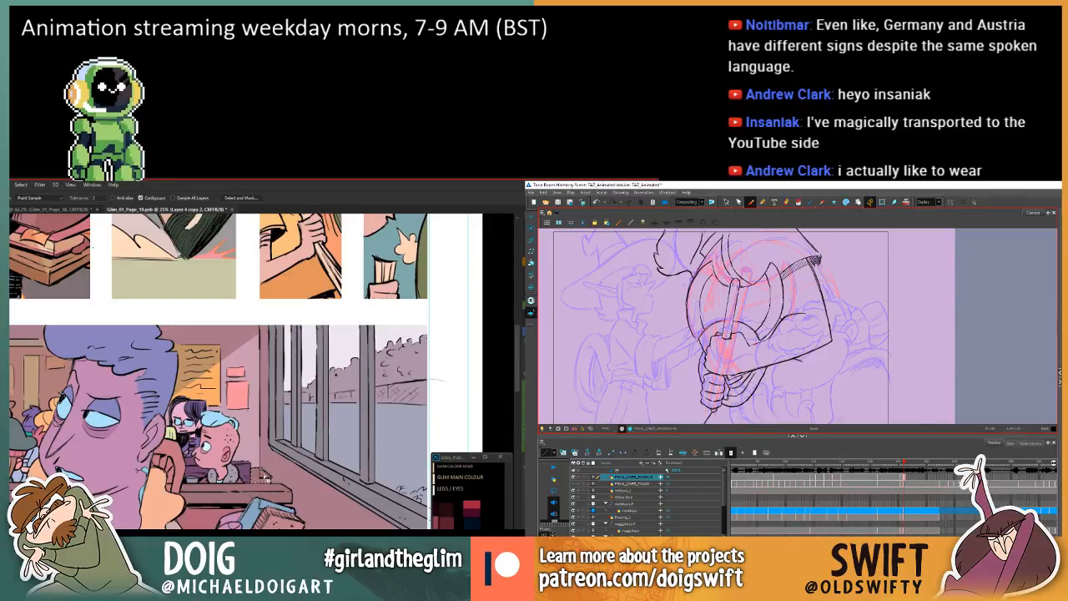
key("ctrl+u")
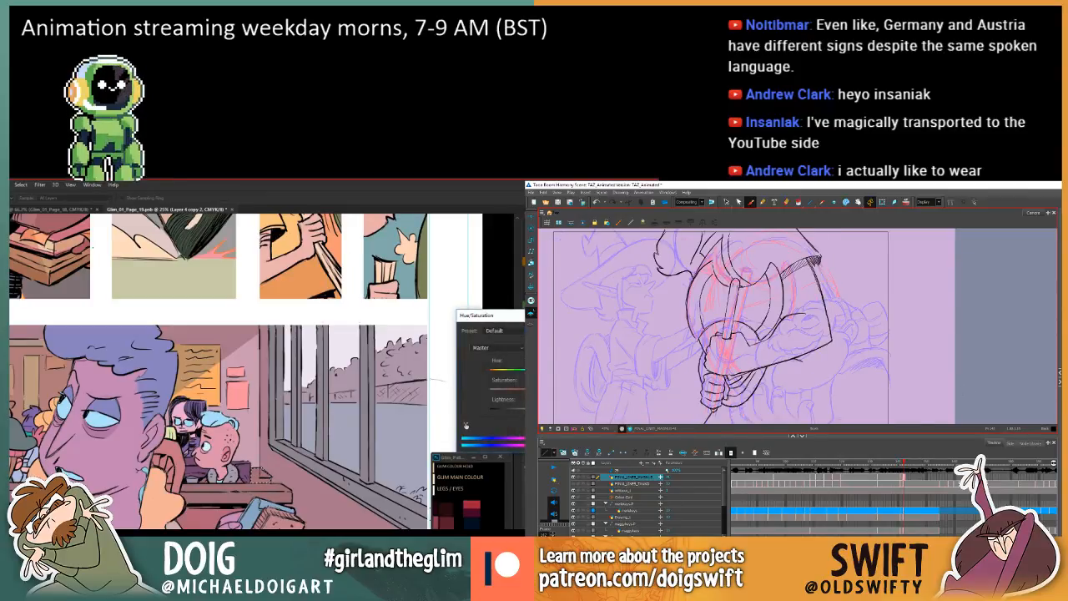
left_click_drag(517, 372, 514, 376)
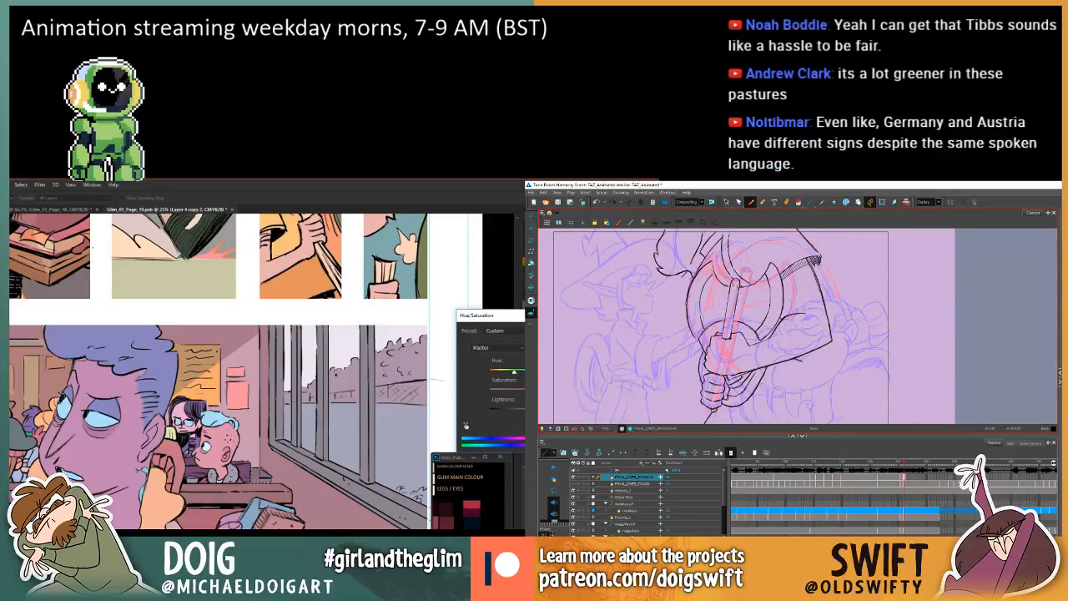
key("Return")
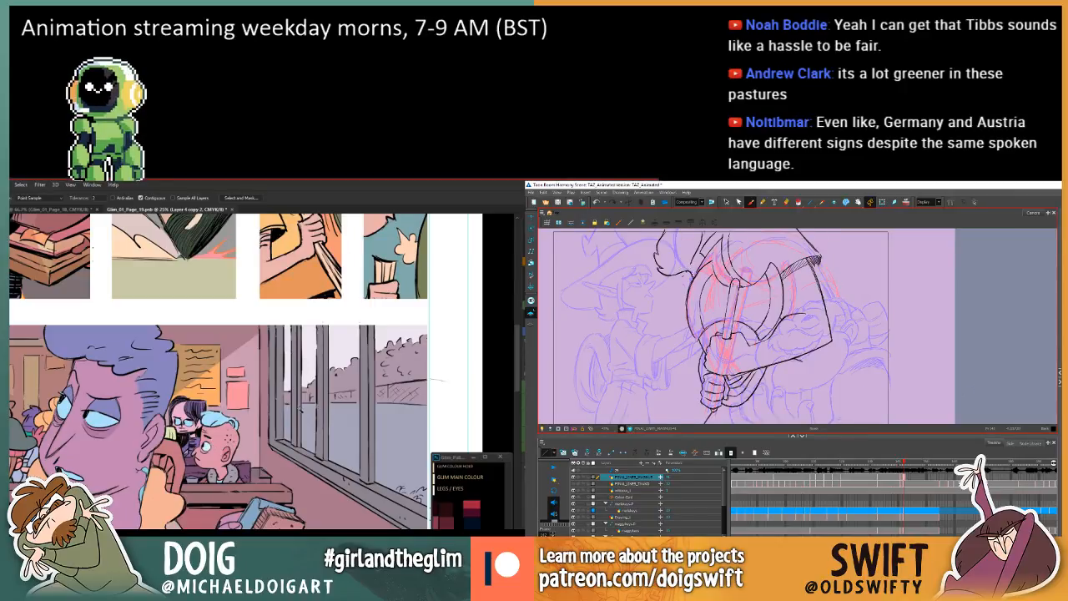
Examine the colouring of the classroom panel and the panels above and below it on page 19.
left_click_drag(131, 420, 339, 380)
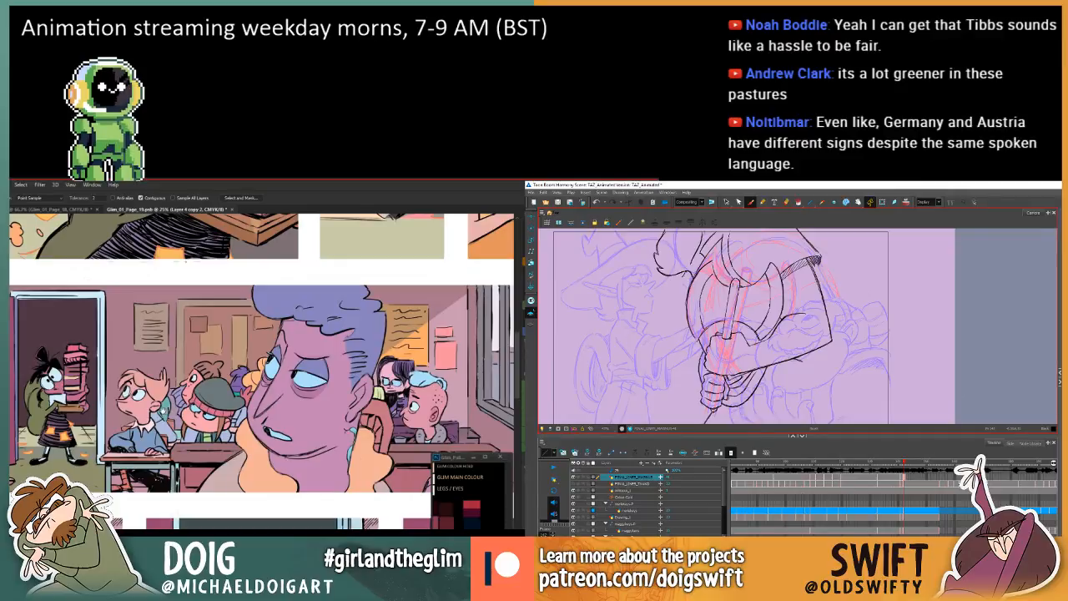
left_click_drag(98, 438, 226, 422)
left_click_drag(349, 385, 191, 375)
scroll(191, 376, "down", 5)
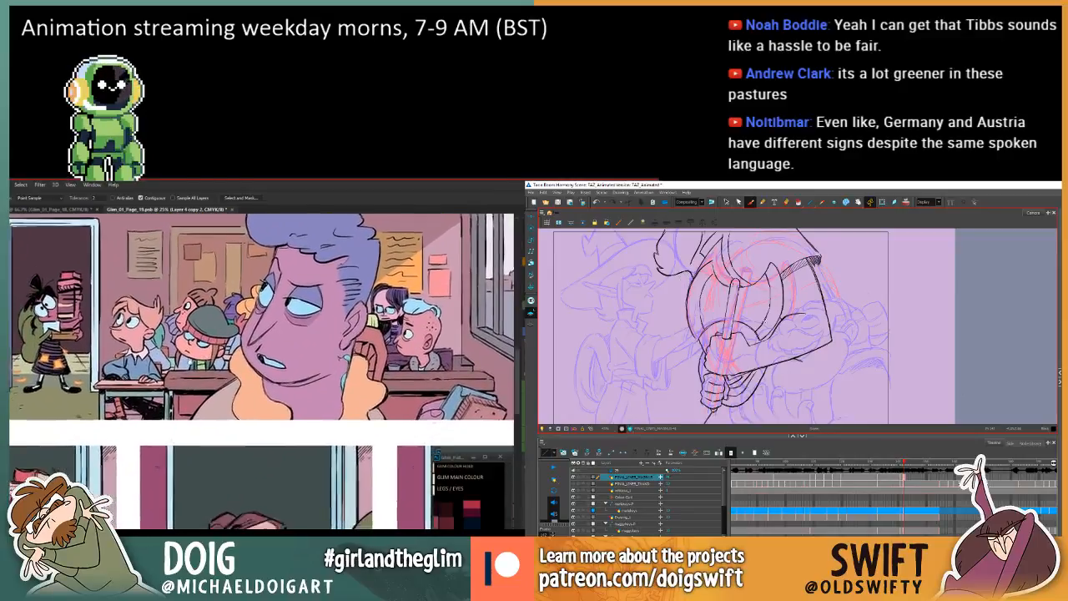
scroll(193, 394, "up", 3)
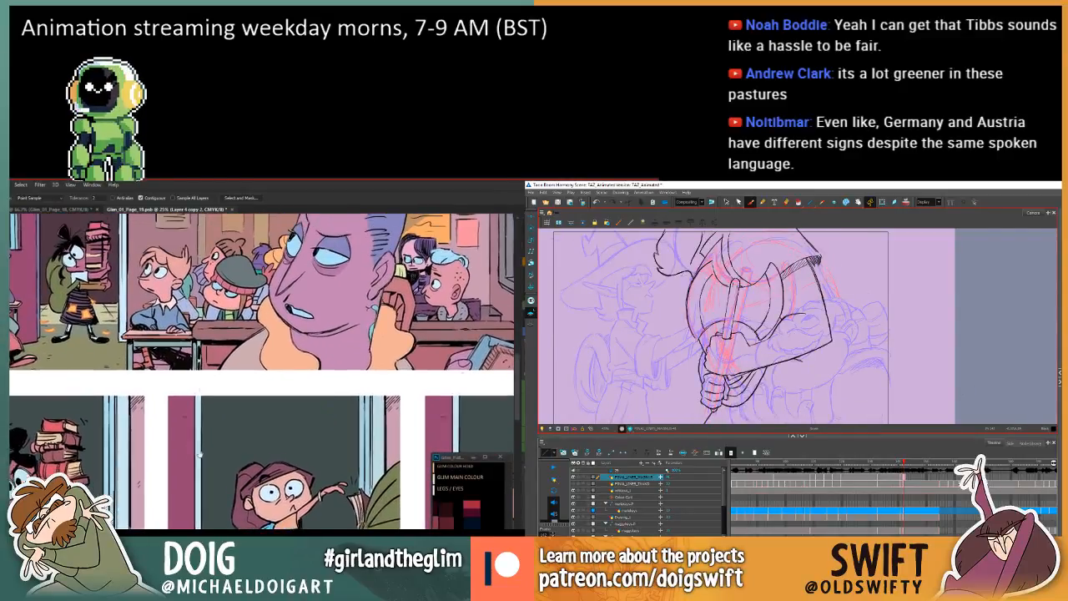
scroll(204, 413, "down", 1)
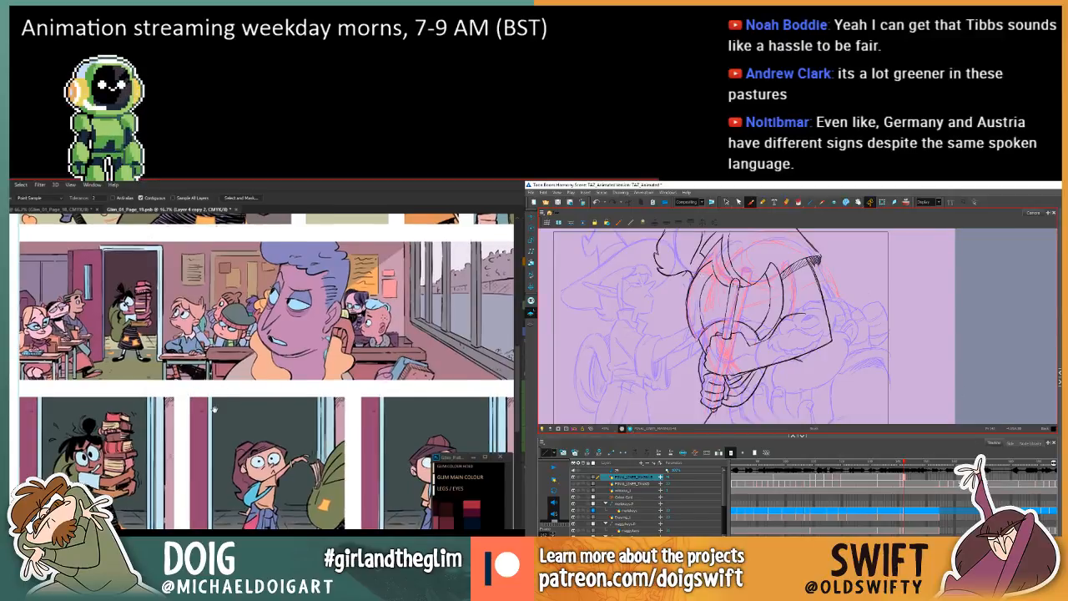
scroll(201, 392, "up", 2)
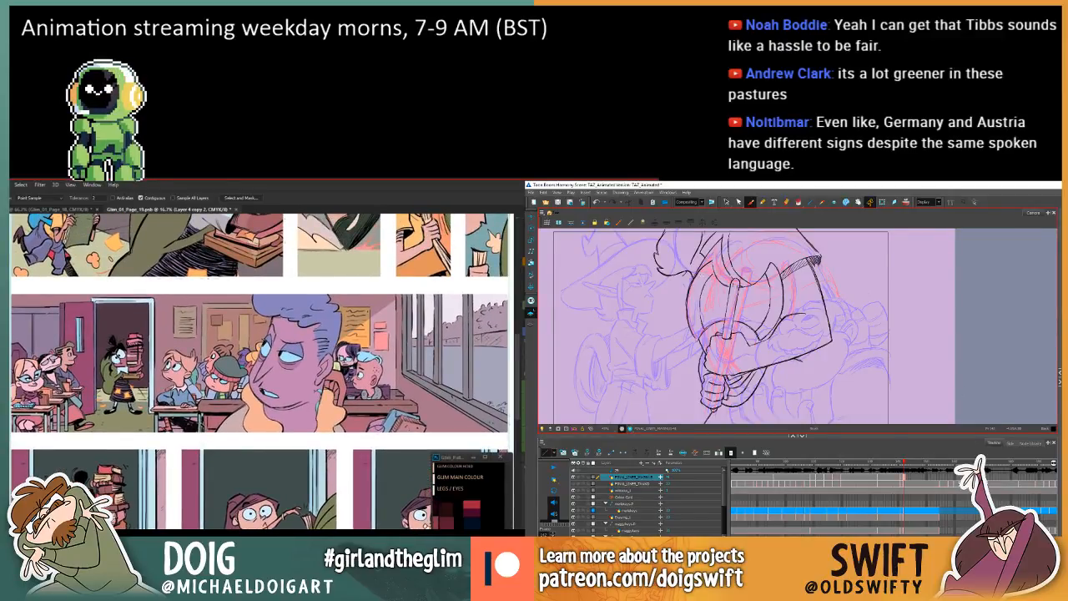
key("ctrl+plus")
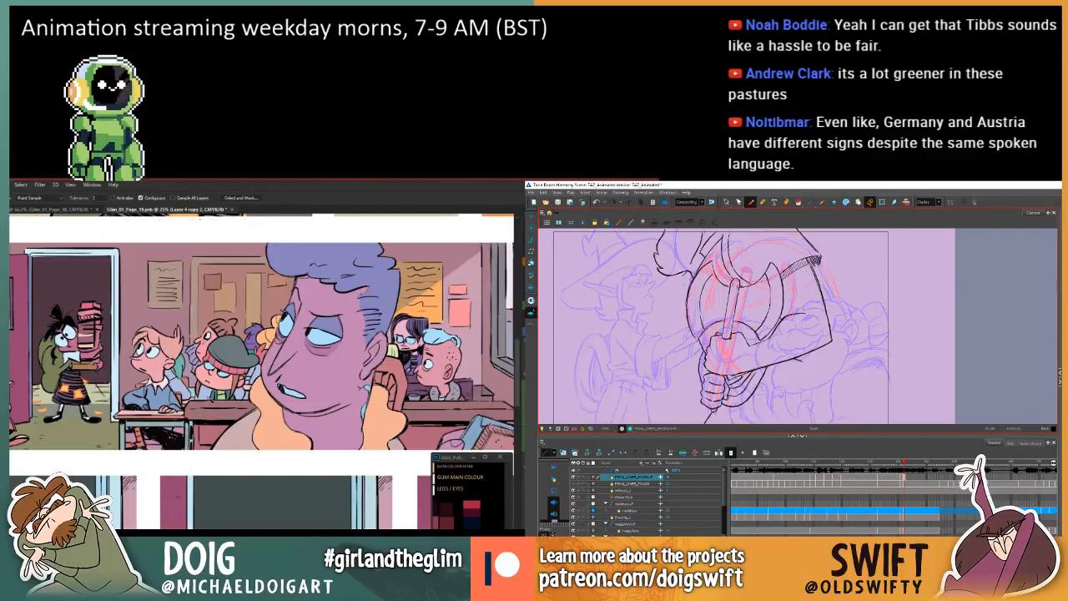
scroll(185, 410, "up", 3)
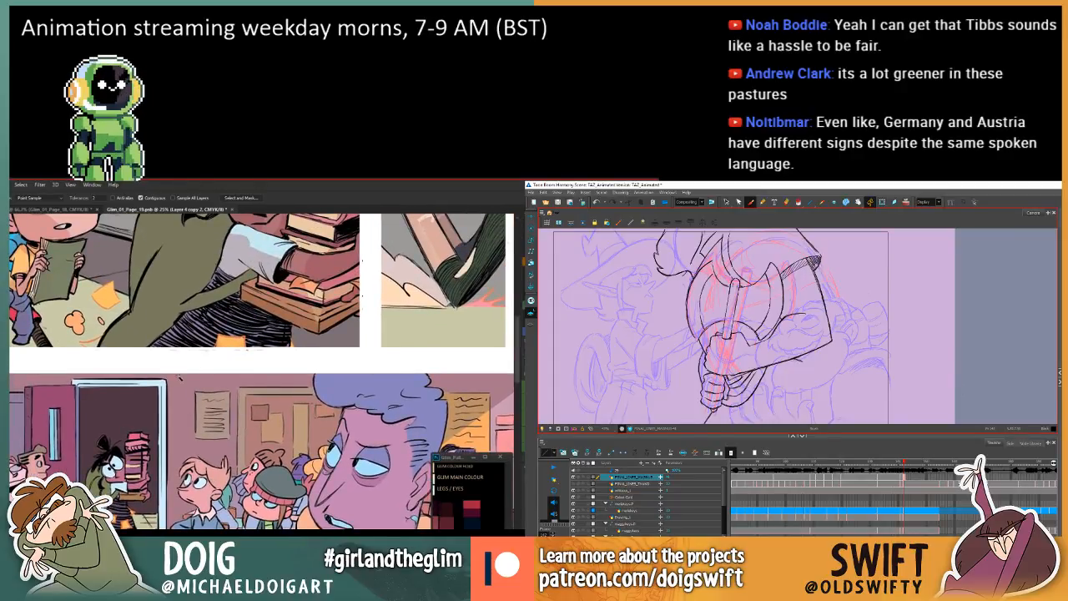
scroll(179, 406, "up", 2)
mouse_move(189, 468)
left_mouse_down()
mouse_move(159, 451)
mouse_move(102, 471)
left_mouse_up()
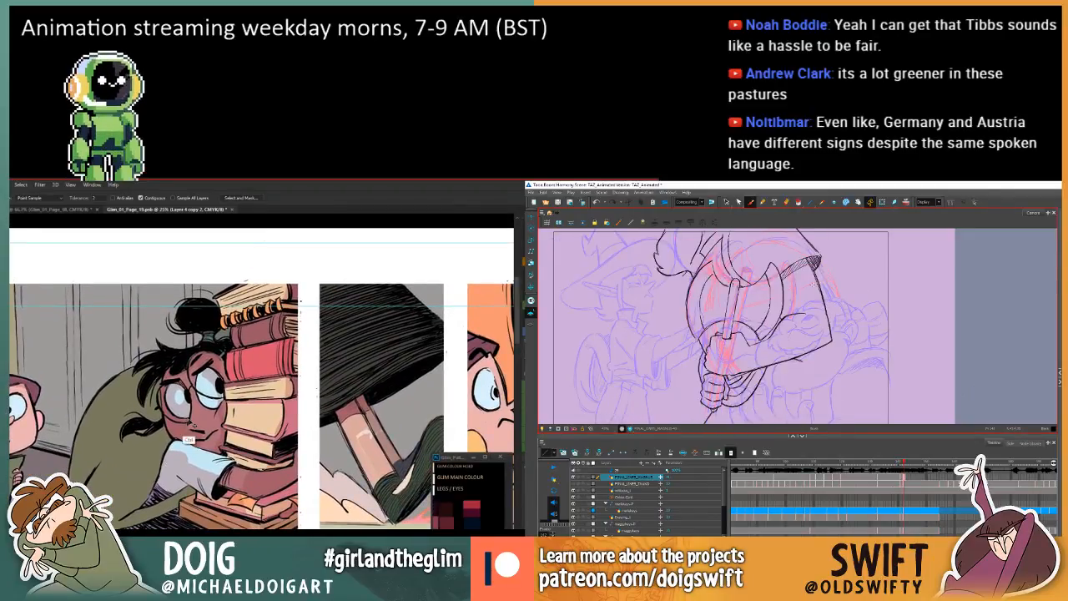
Float the page 19 document in its own window over page 18, and select the curled tuft beside the axe in Harmony.
key("ctrl+minus")
key("ctrl+minus")
left_click(726, 201)
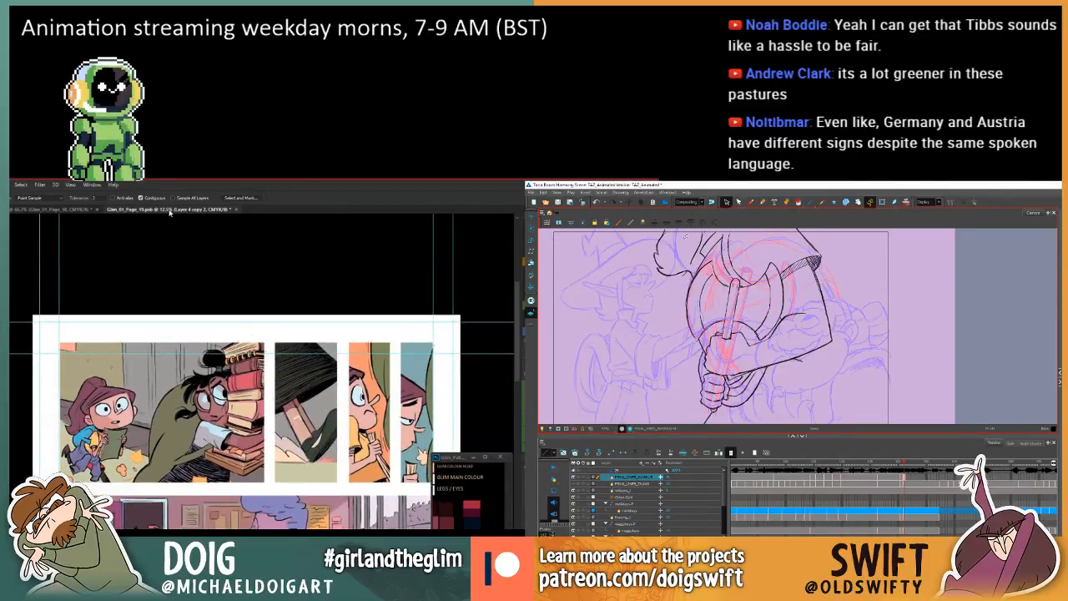
left_click_drag(169, 210, 201, 250)
left_click(658, 255)
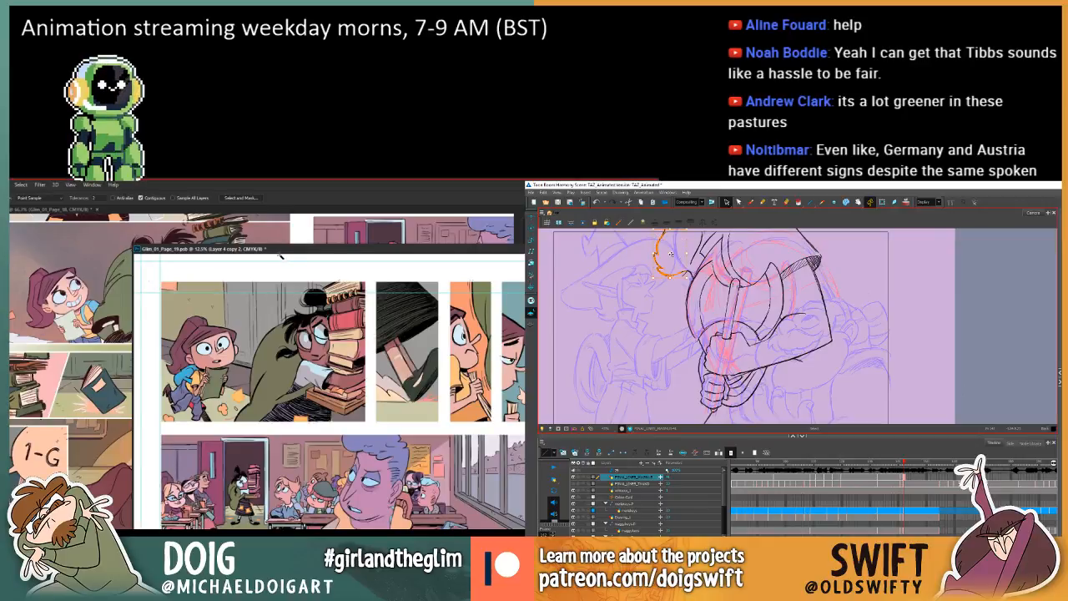
left_click_drag(333, 244, 417, 223)
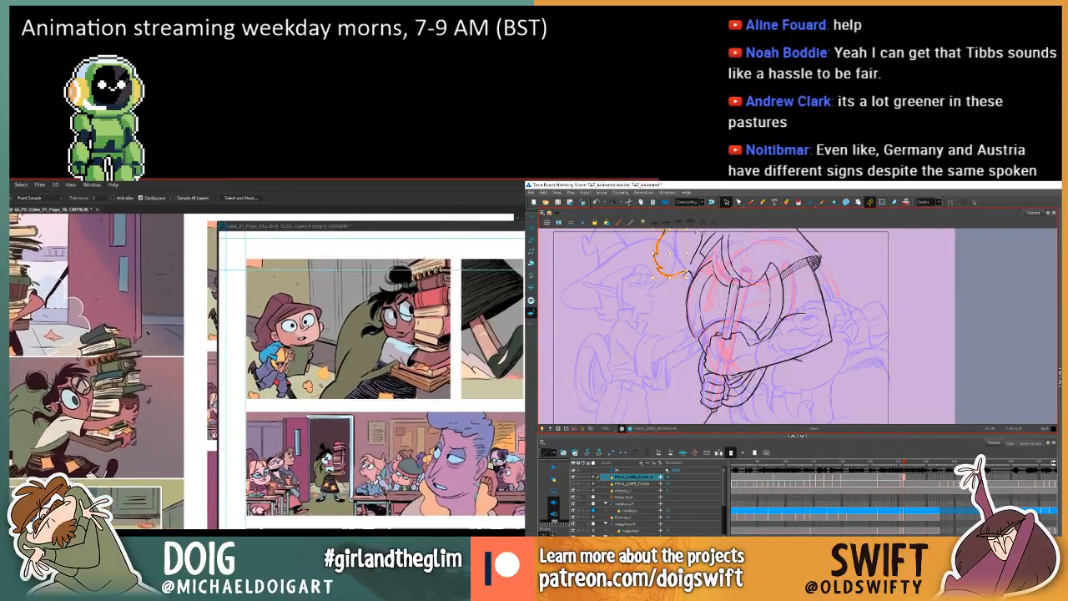
Sample a book colour from the stack on page 18 and fill the matching book in page 19's first panel.
key("i")
left_click(96, 360)
left_click(95, 360)
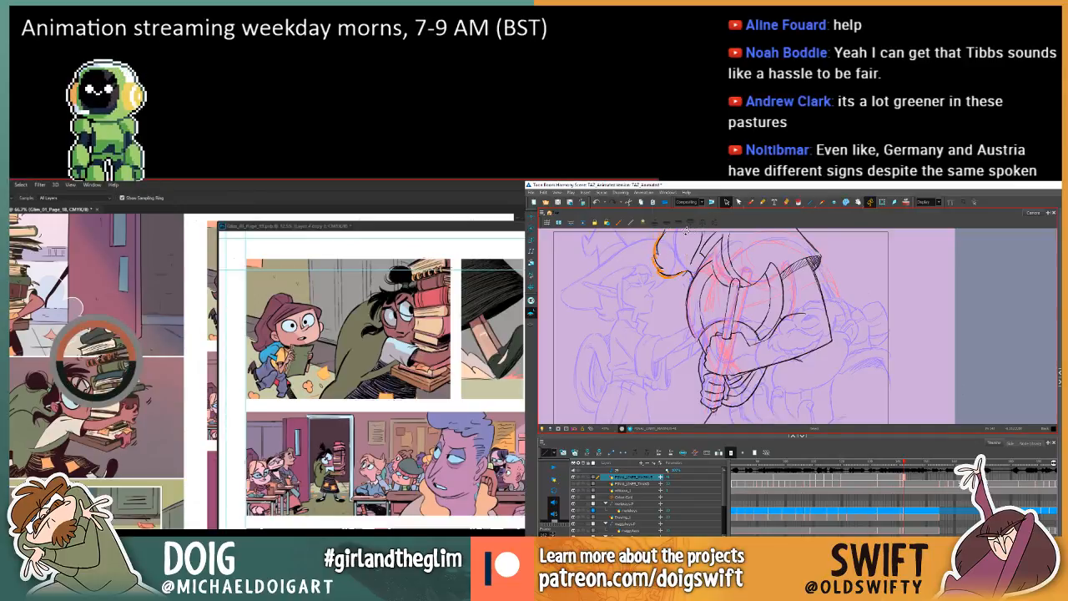
key("g")
key("comma")
left_click(424, 281)
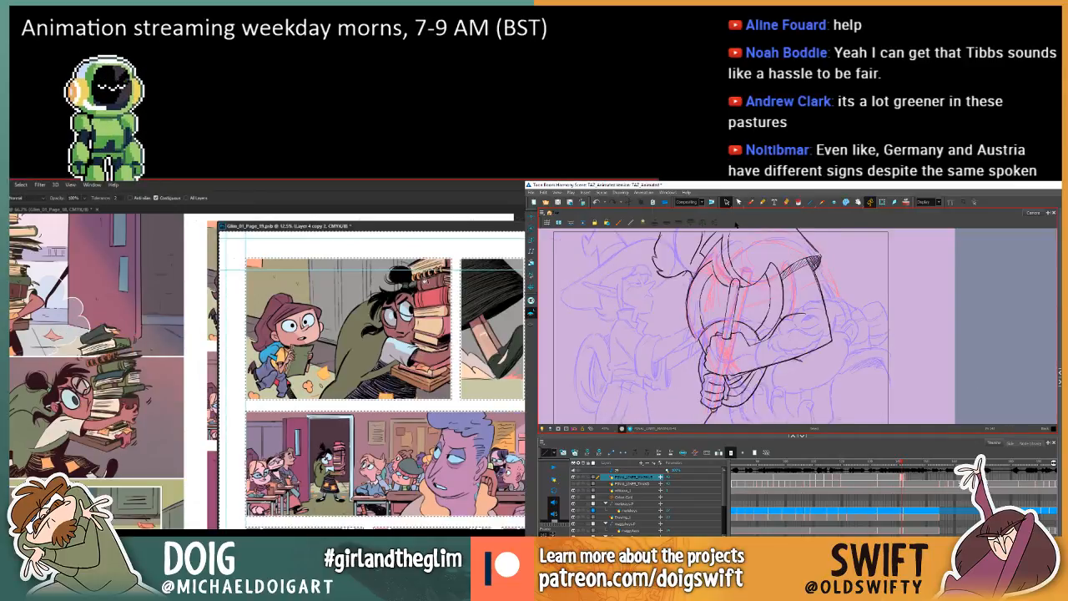
Clear the panel selection on page 19 in Photoshop and select the curled tuft's strokes beside the axe in Harmony.
key("period")
left_click(661, 270)
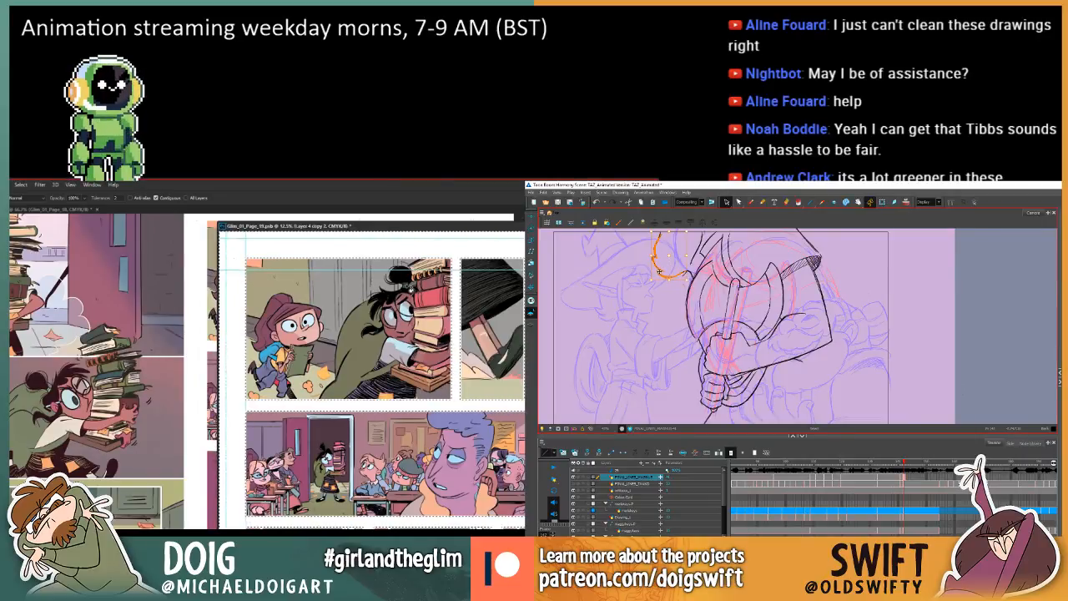
left_click(659, 271)
key("ctrl+d")
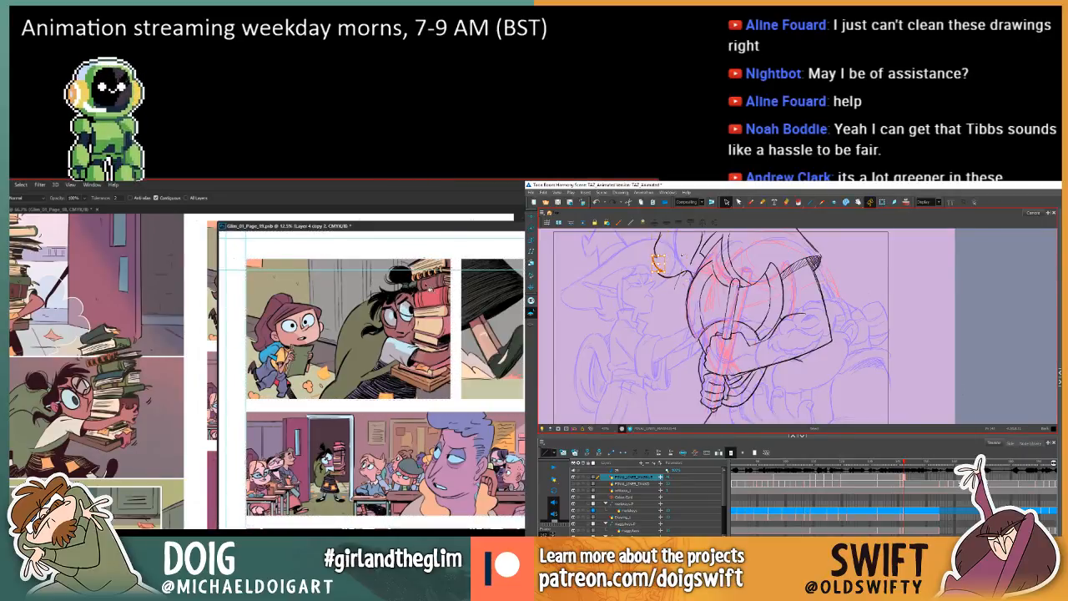
mouse_move(682, 255)
left_mouse_down()
mouse_move(650, 288)
mouse_move(666, 263)
left_mouse_up()
key("i")
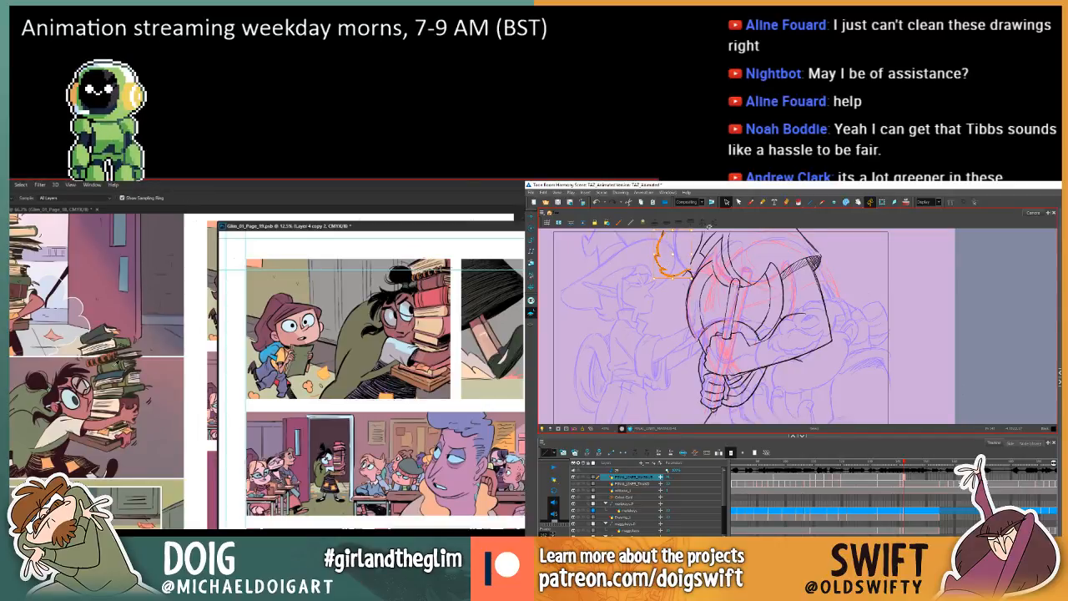
left_click(709, 227)
Reselect the whole curled tuft, compare it with the previous drawing and save the Harmony scene.
key("f")
key("g")
key("g")
key("f")
key("g")
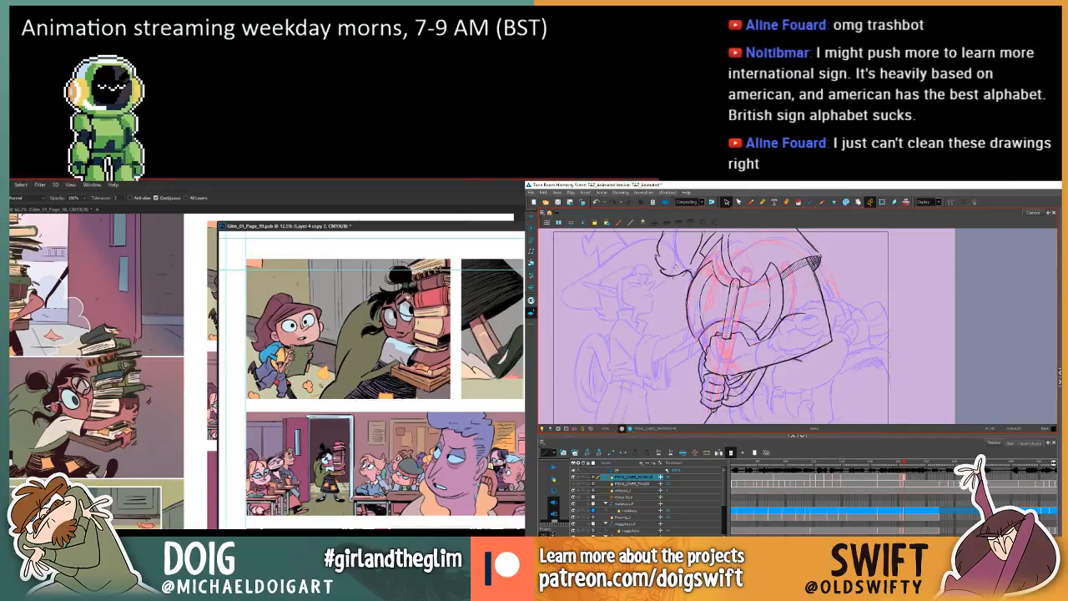
mouse_move(650, 234)
left_mouse_down()
mouse_move(650, 267)
mouse_move(687, 272)
left_mouse_up()
key("i")
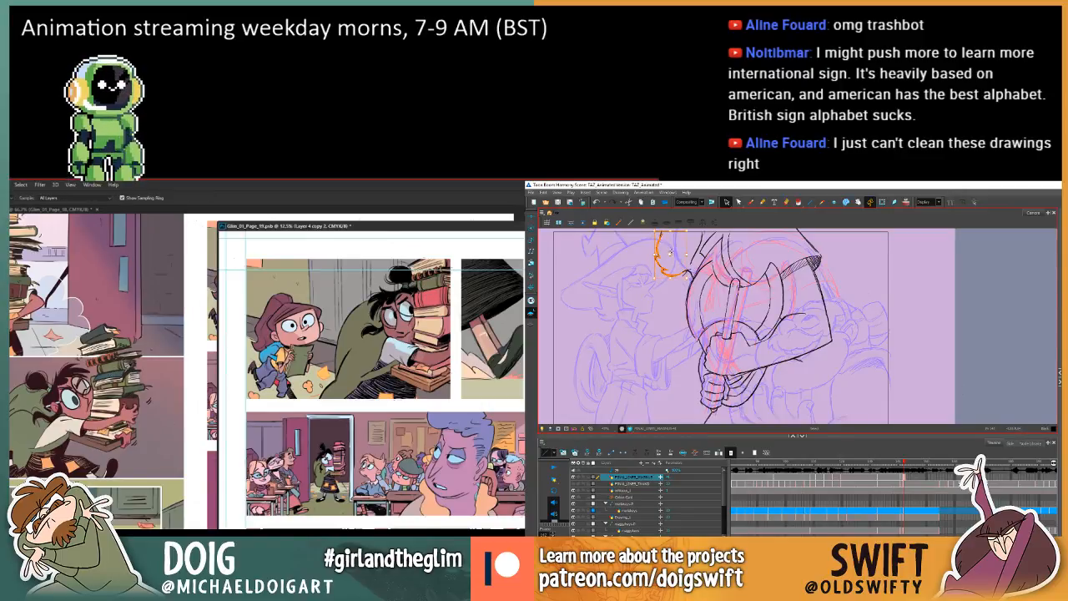
key("comma")
key("period")
key("ctrl+s")
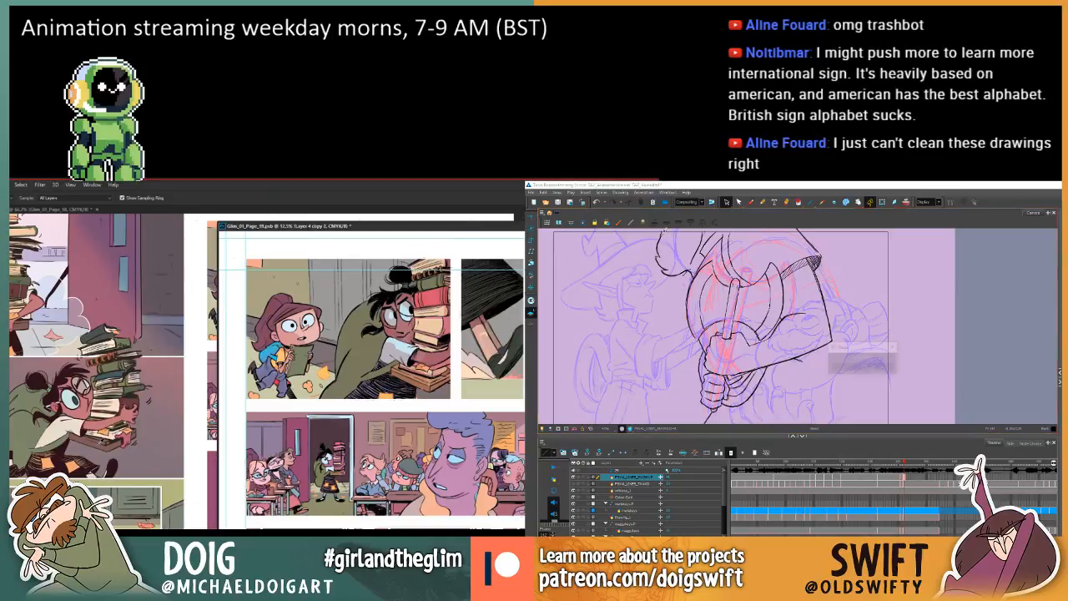
Delete the small stroke at the tuft's upper end in Harmony and fill the lower books in page 19's first panel in Photoshop.
left_click(664, 236)
key("g")
left_click(390, 395)
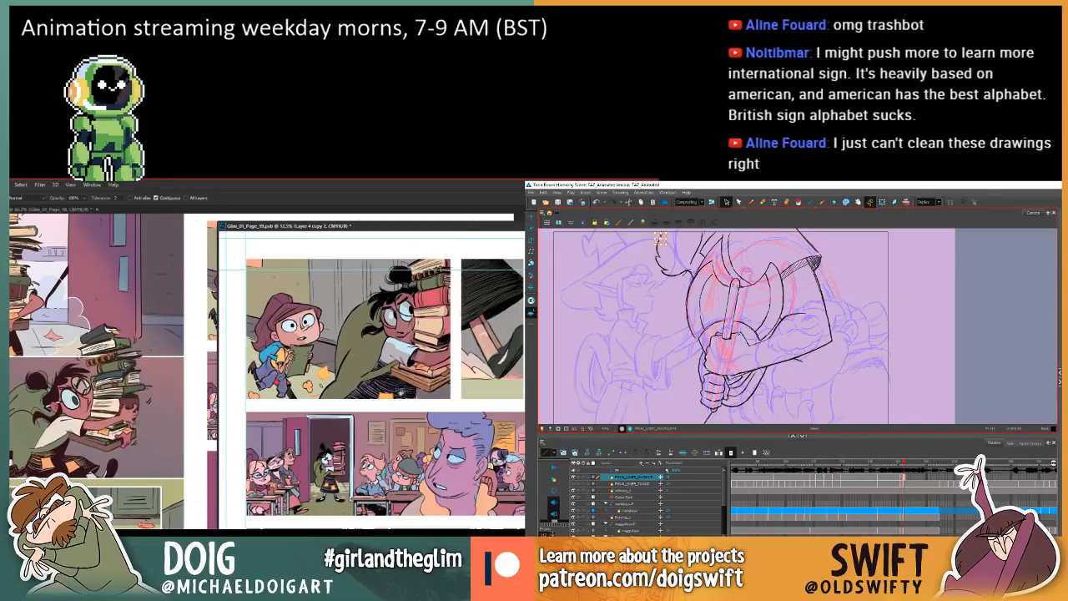
left_click(419, 385)
key("Delete")
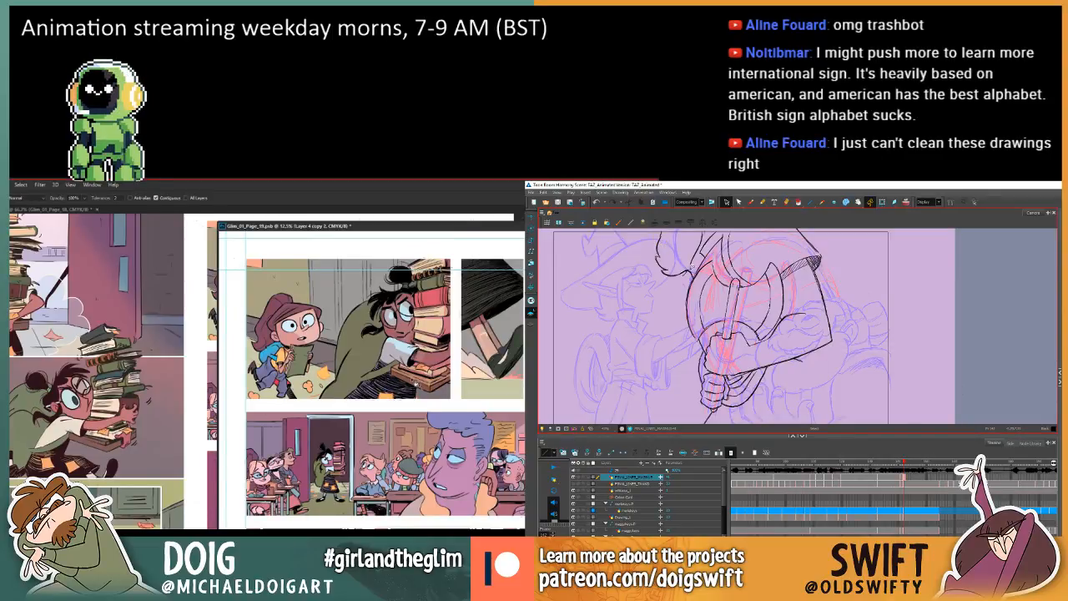
key("i")
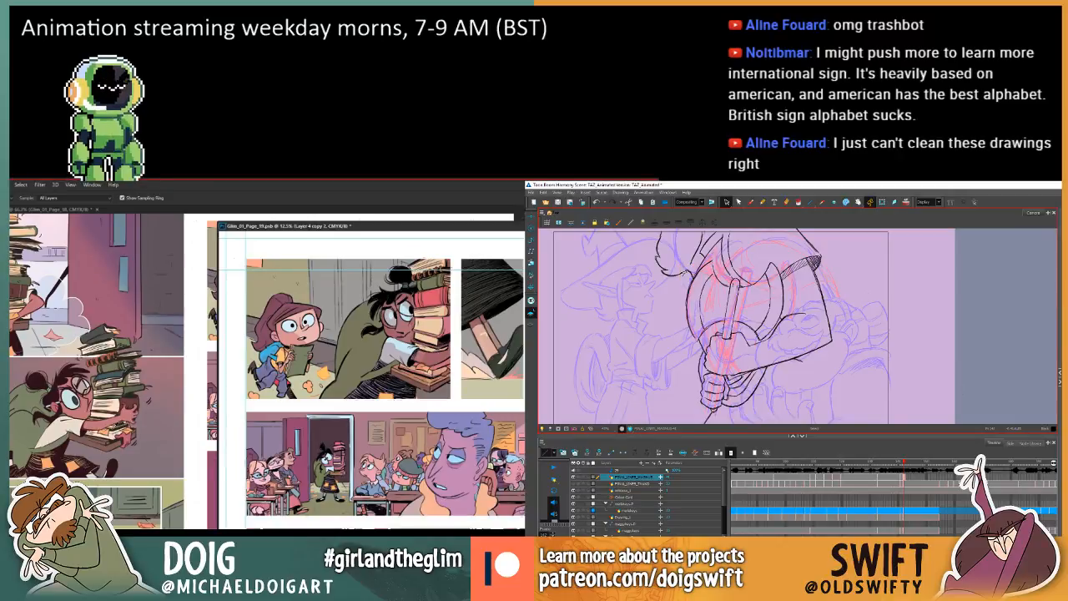
key("g")
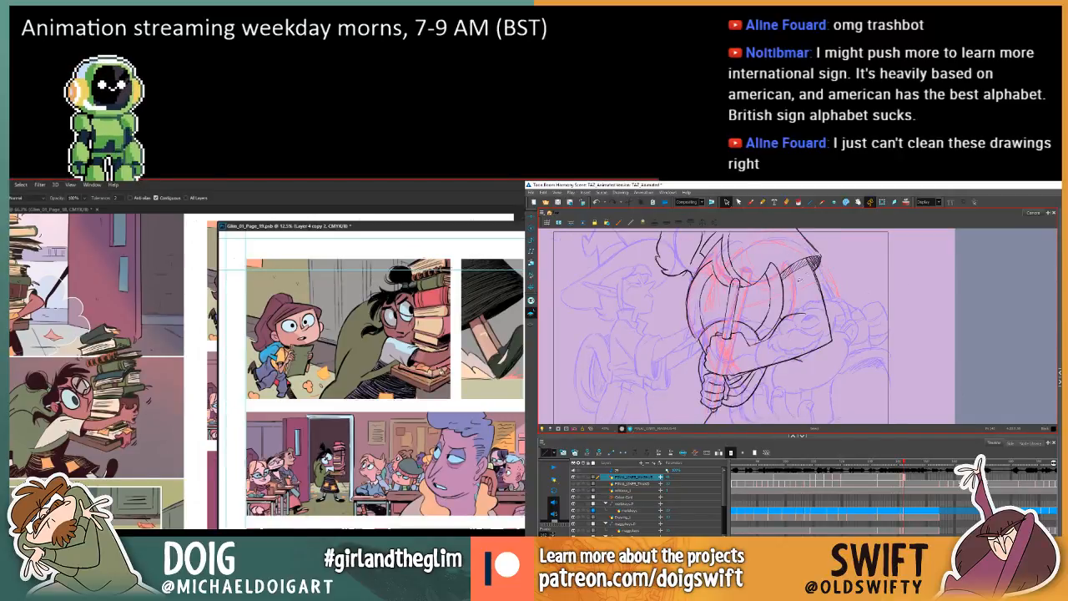
Flip between the axe-grip drawing and the preceding ones in Harmony to examine the tuft's motion.
left_click(749, 203)
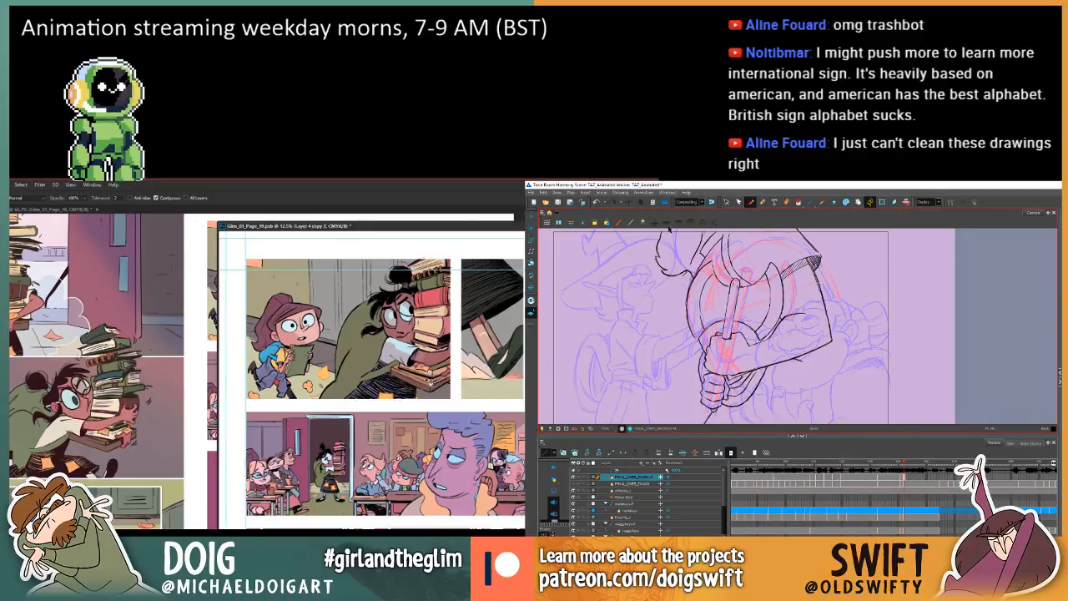
key("i")
key("comma")
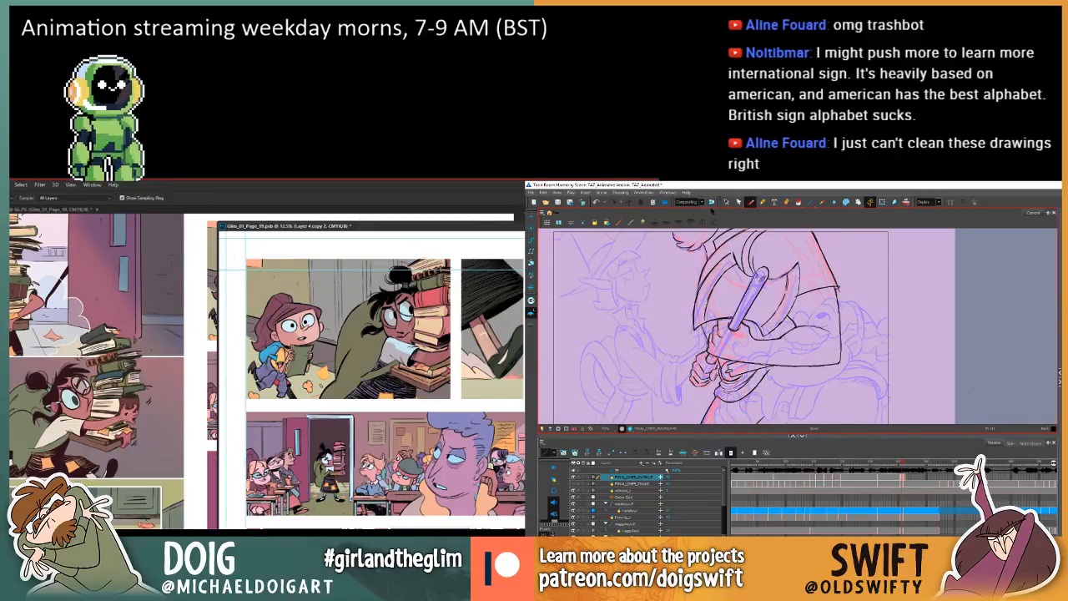
key("period")
key("comma")
key("comma")
key("period")
key("period")
key("comma")
key("comma")
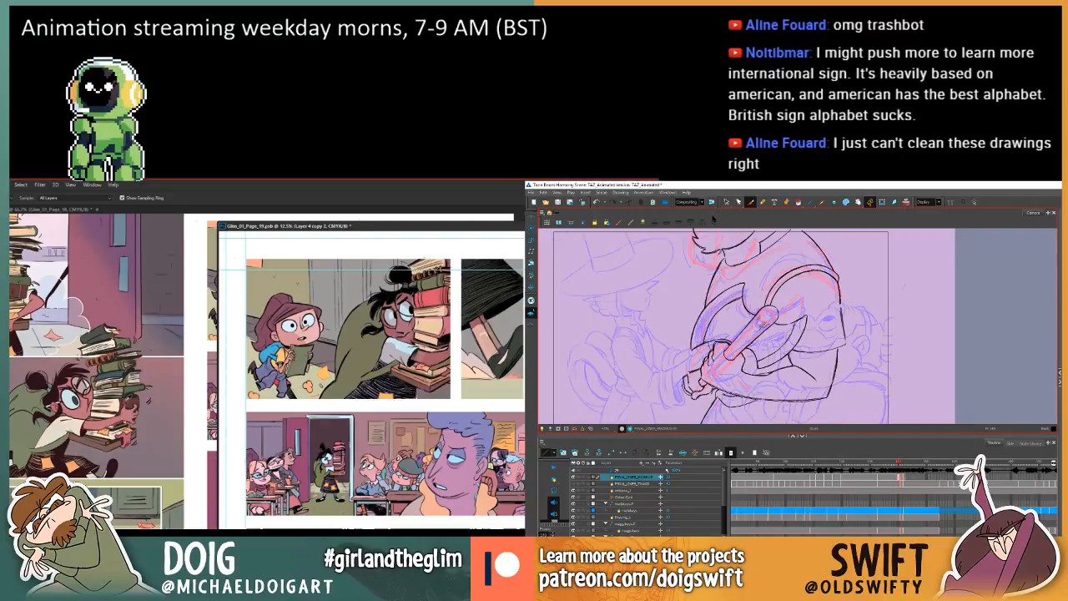
key("period")
key("period")
Fill the middle books in page 19's stack with muted colours while checking the axe-grip drawing against the previous one in Harmony.
key("g")
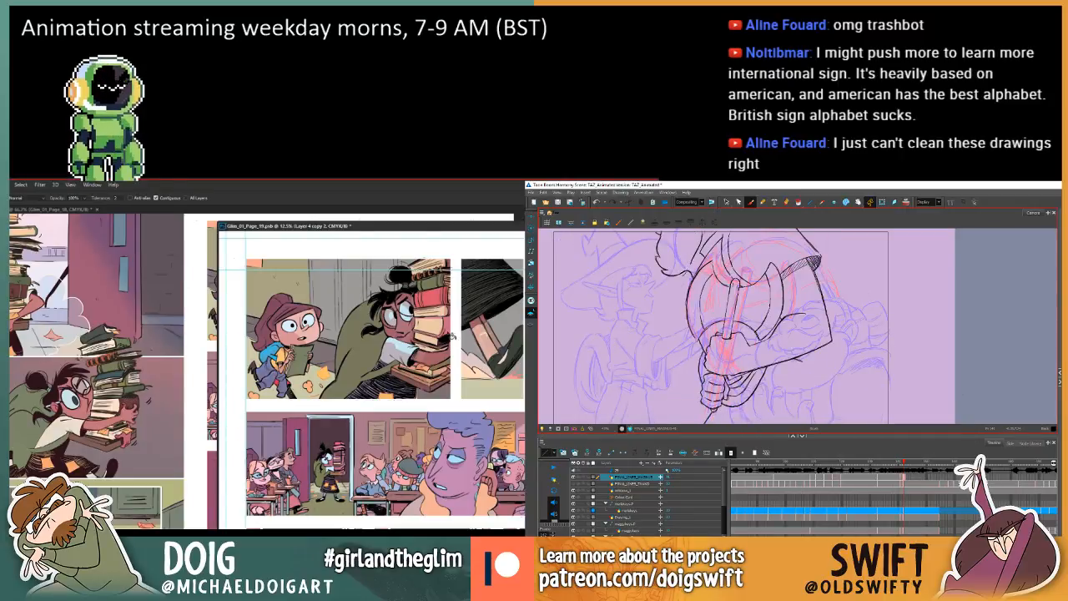
key("comma")
key("comma")
key("period")
key("period")
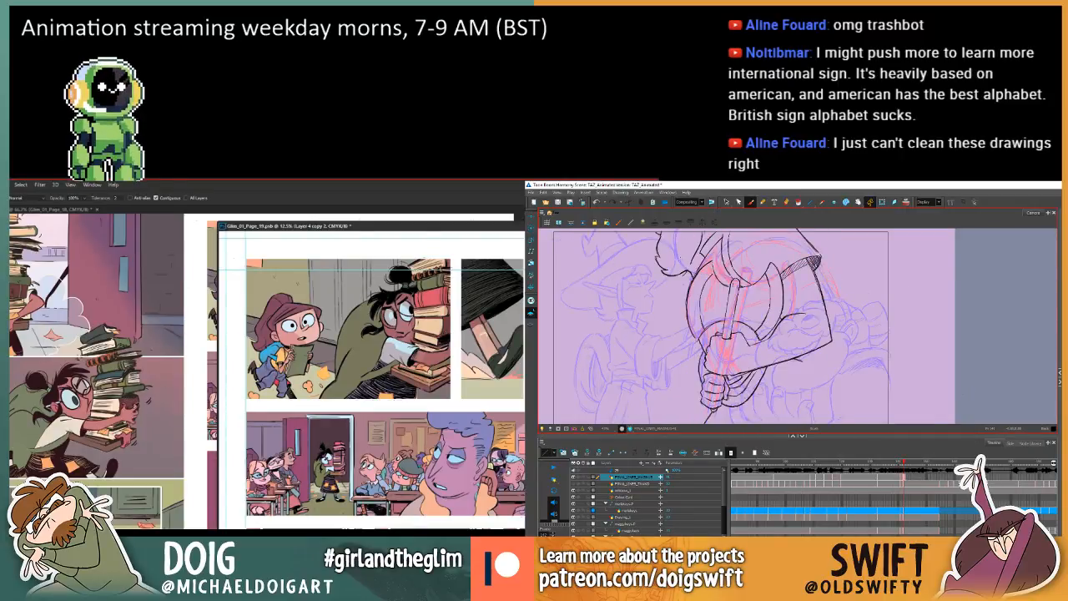
key("i")
key("comma")
key("period")
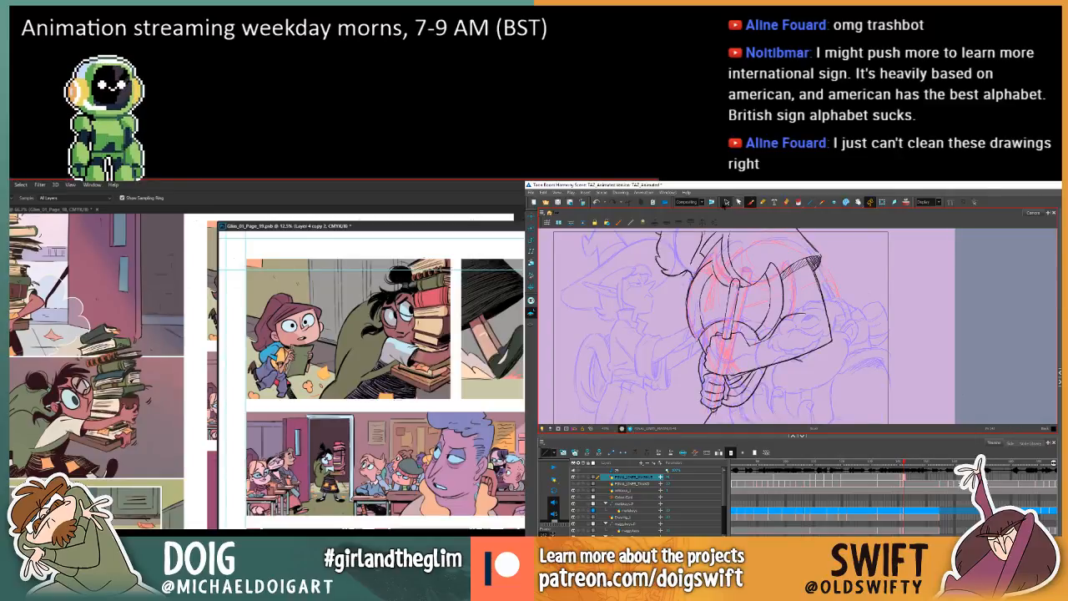
Select the lower strokes of the curled tuft in Harmony and compare their position with the preceding drawings.
left_click(725, 203)
left_click(673, 258)
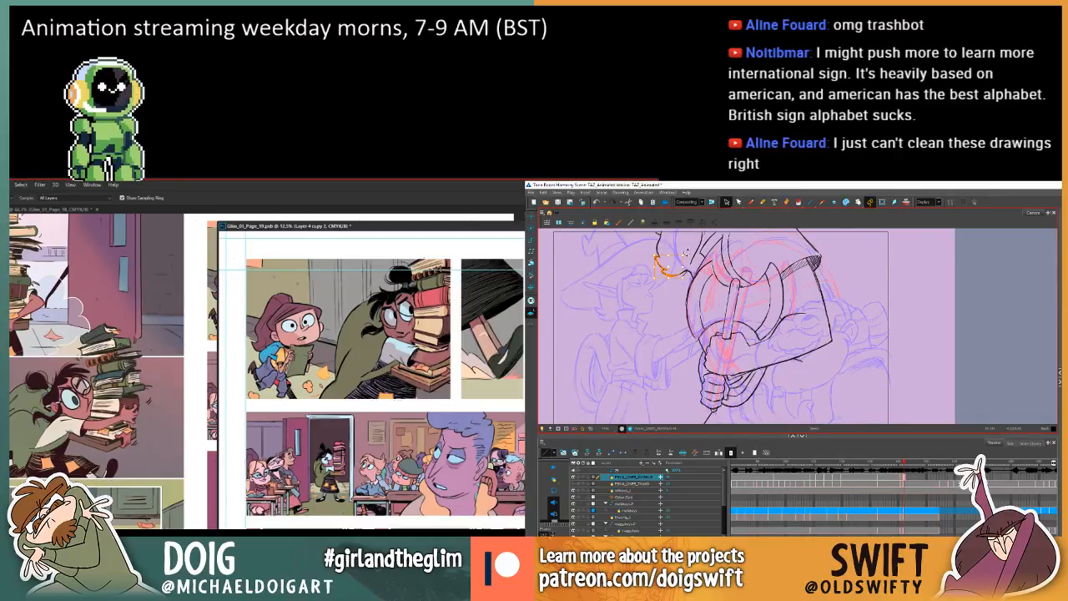
key("comma")
key("period")
key("comma")
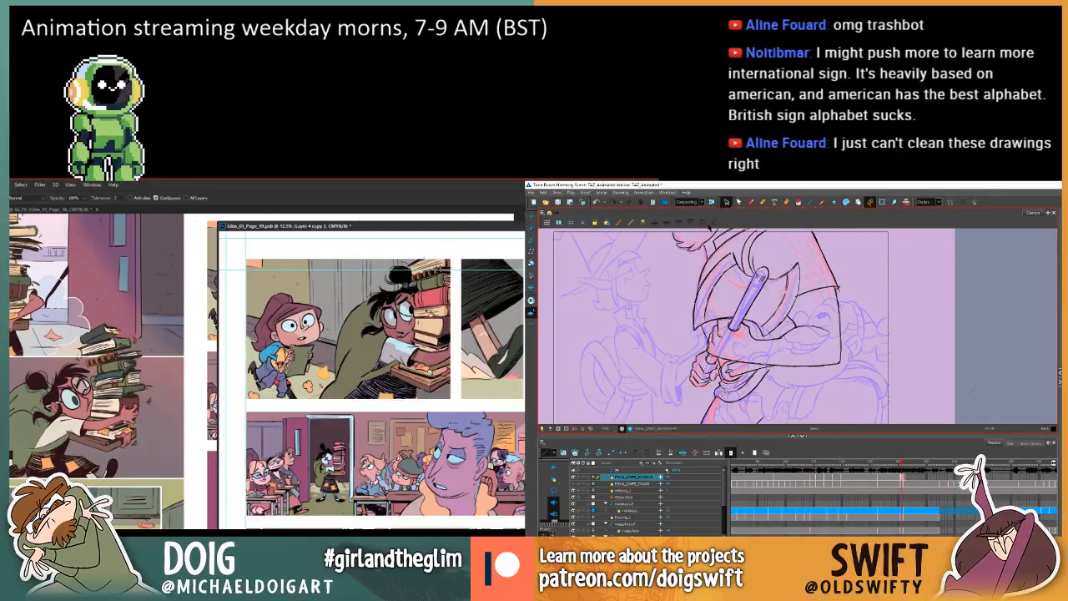
key("comma")
key("period")
key("g")
key("period")
Switch to the Brush tool in Harmony and recolour the upper books of page 19's stack with sampled colours in Photoshop.
left_click(750, 202)
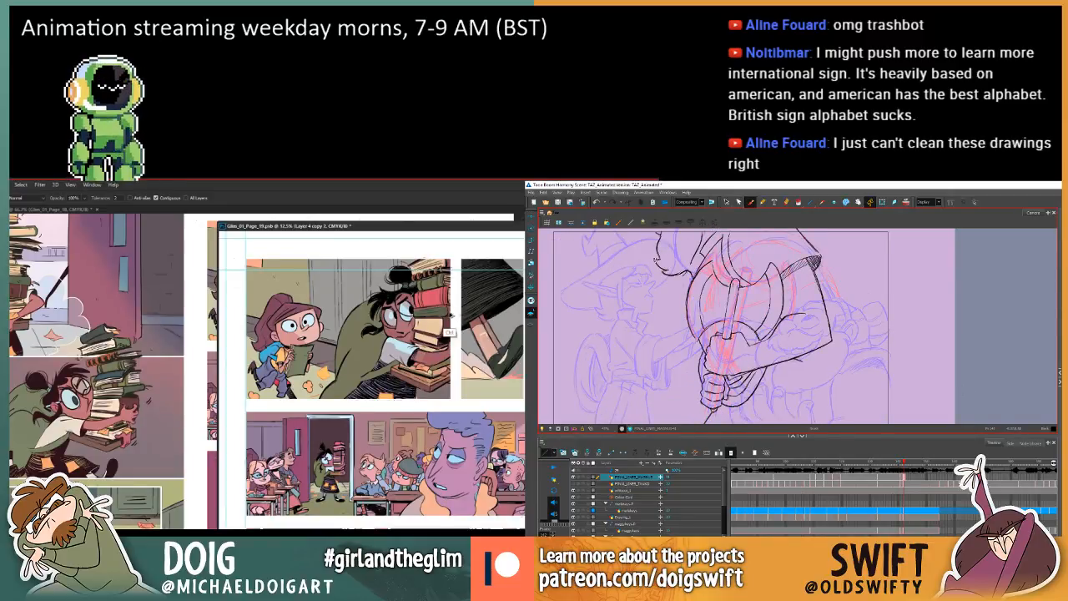
key("i")
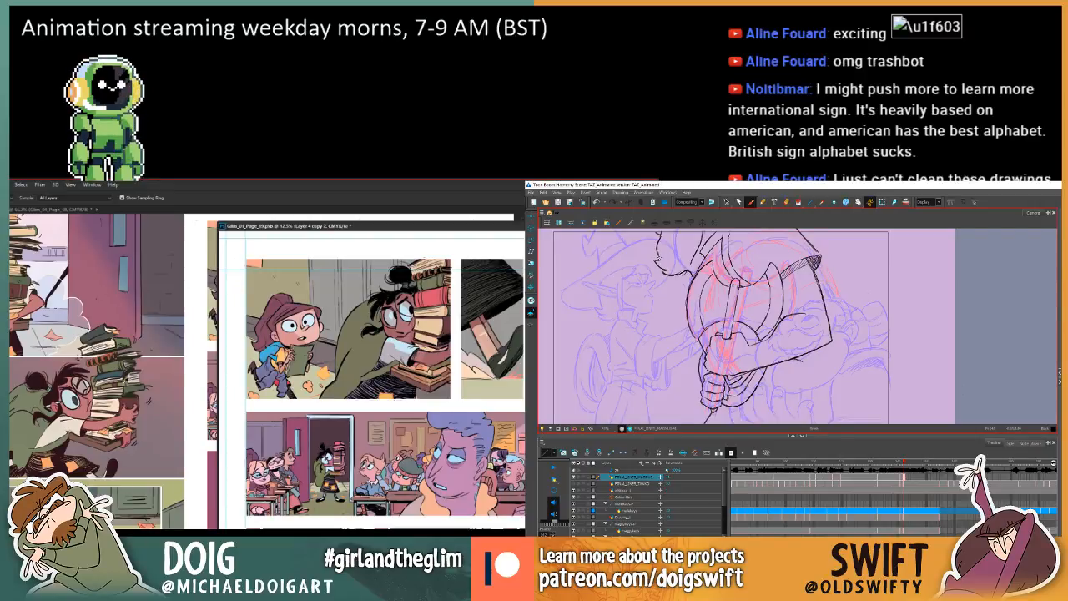
key("g")
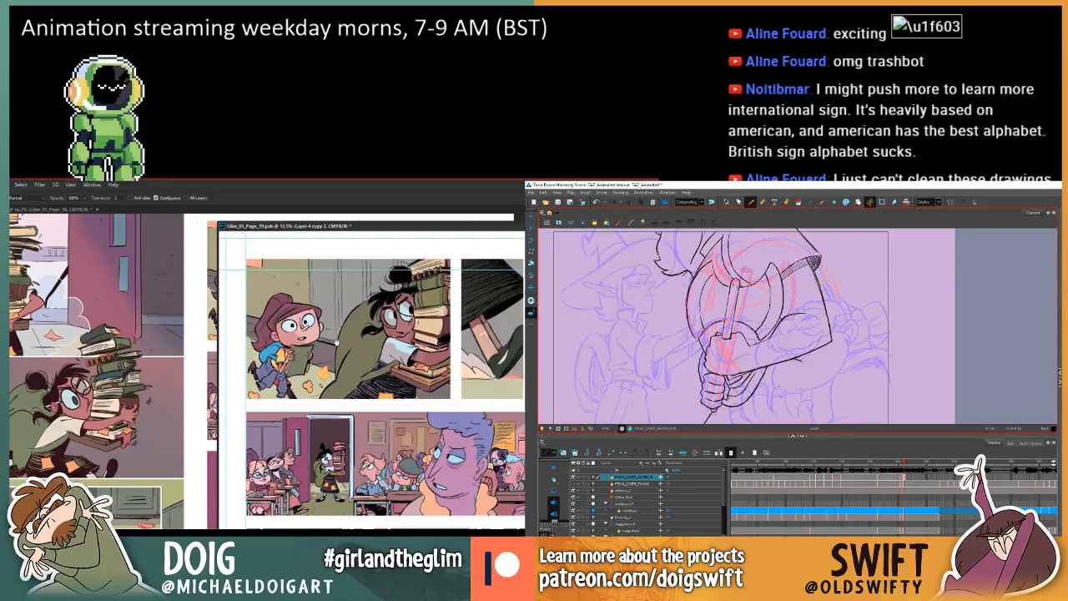
key("i")
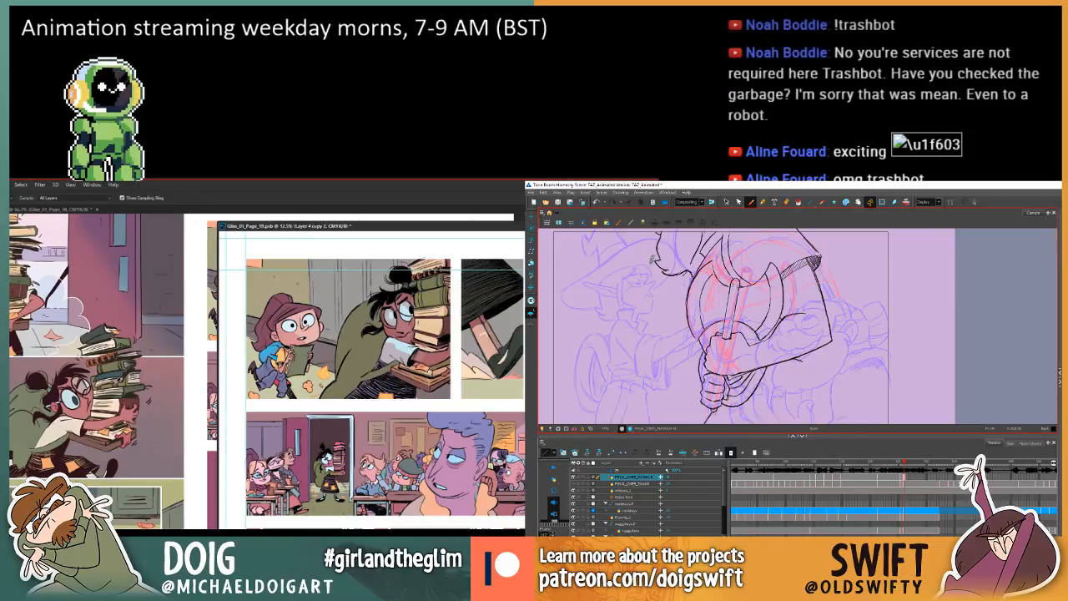
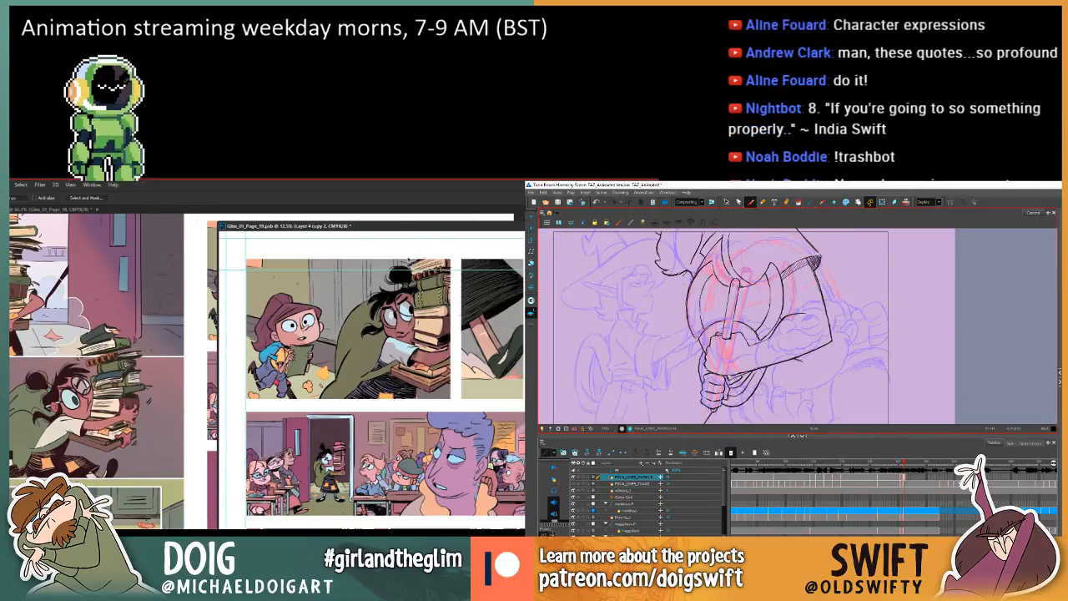
Review the earlier axe-grip drawings in Harmony and bring page 19's lower book-carrying panels into view in Photoshop.
key("g")
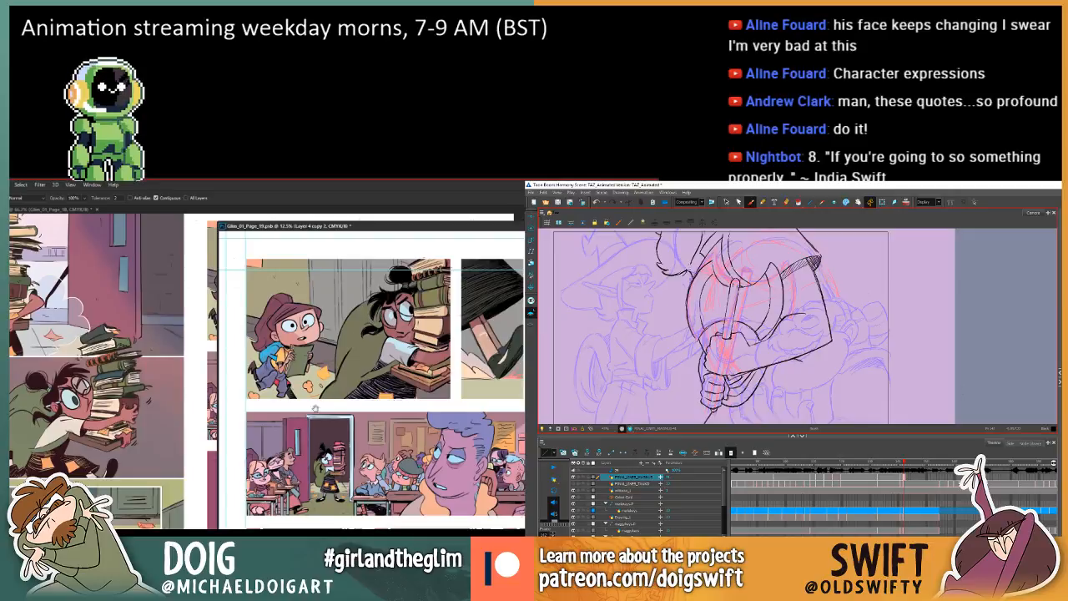
mouse_move(316, 409)
left_mouse_down()
mouse_move(330, 217)
mouse_move(359, 380)
mouse_move(358, 337)
left_mouse_up()
key("i")
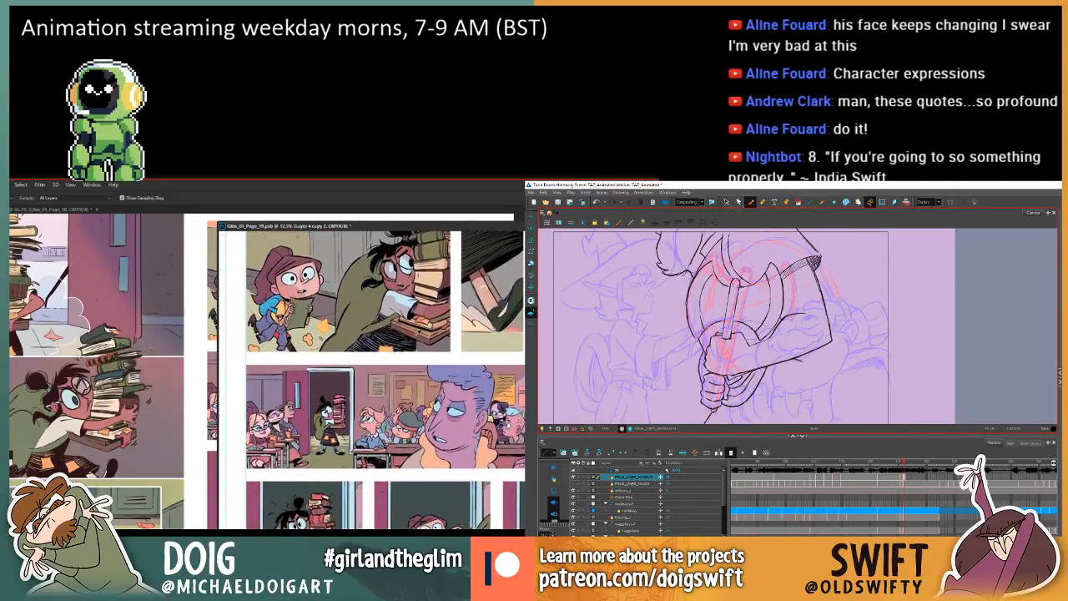
left_click(412, 331)
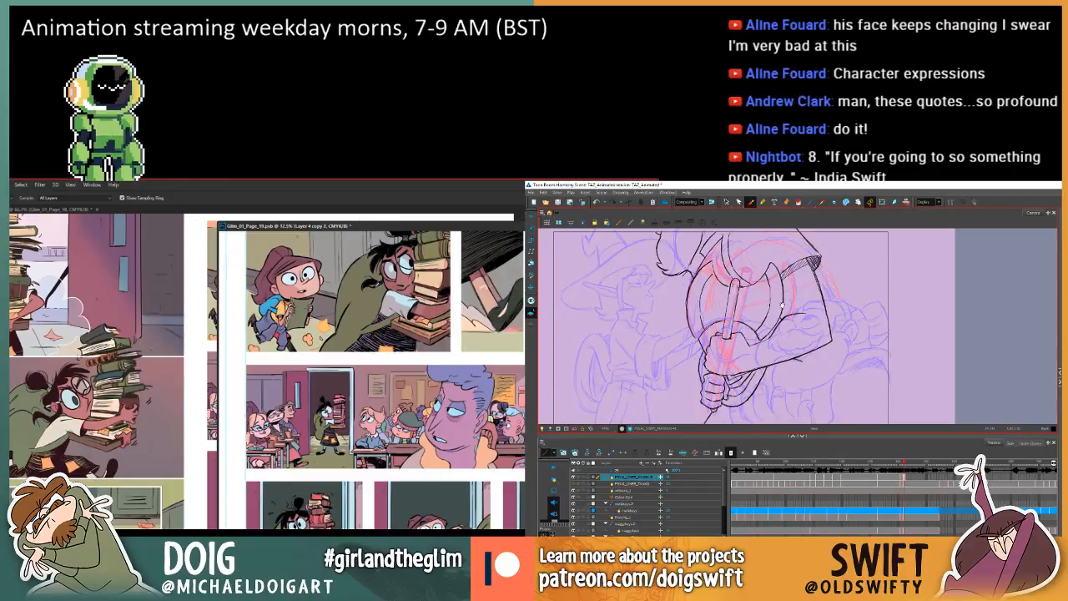
left_click_drag(782, 306, 765, 281)
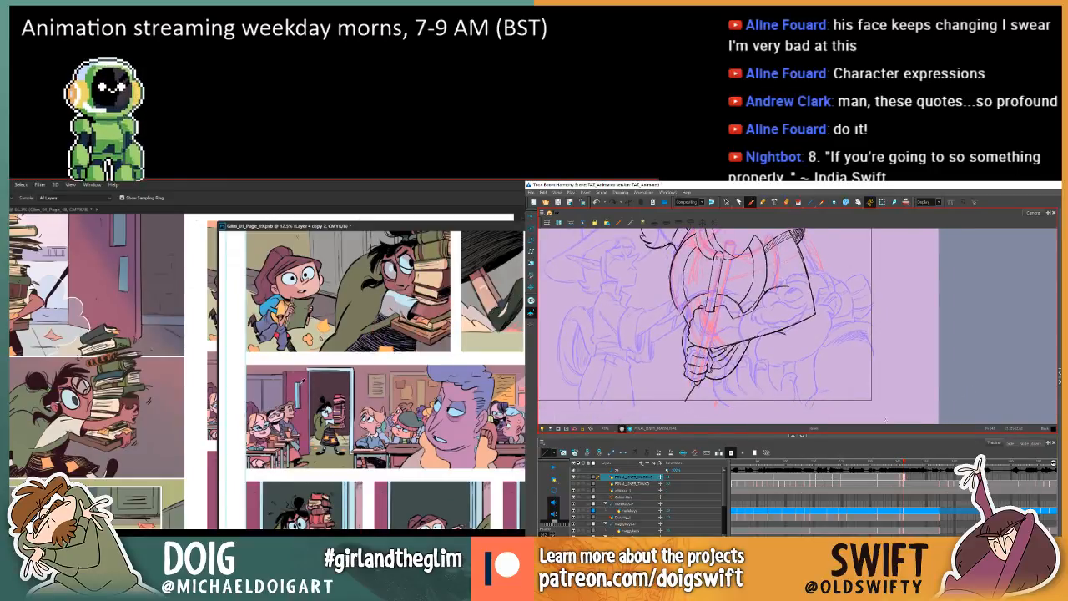
left_click(936, 480)
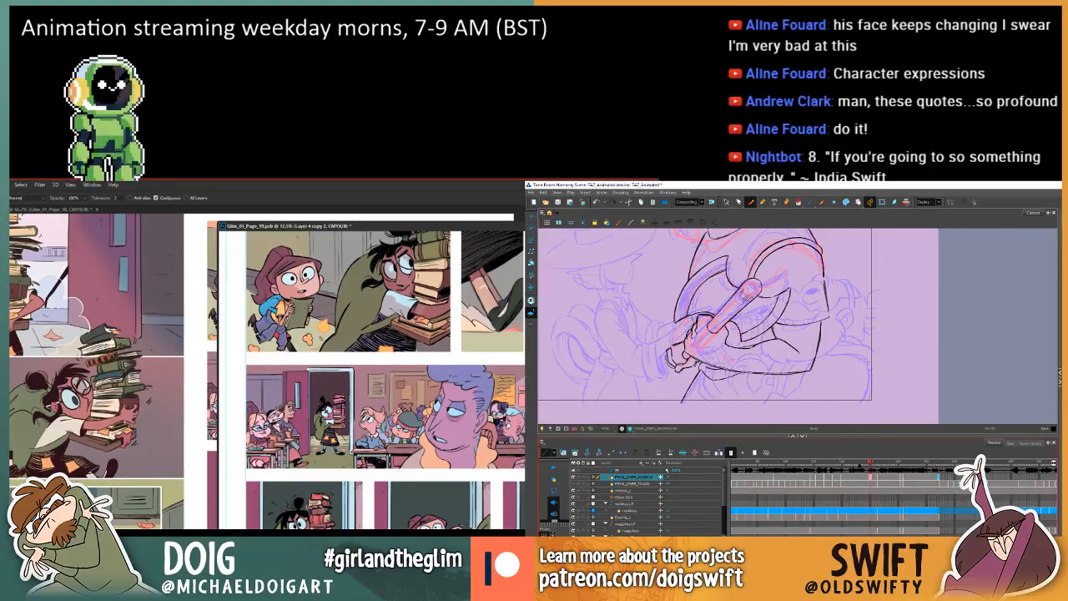
scroll(279, 481, "down", 3)
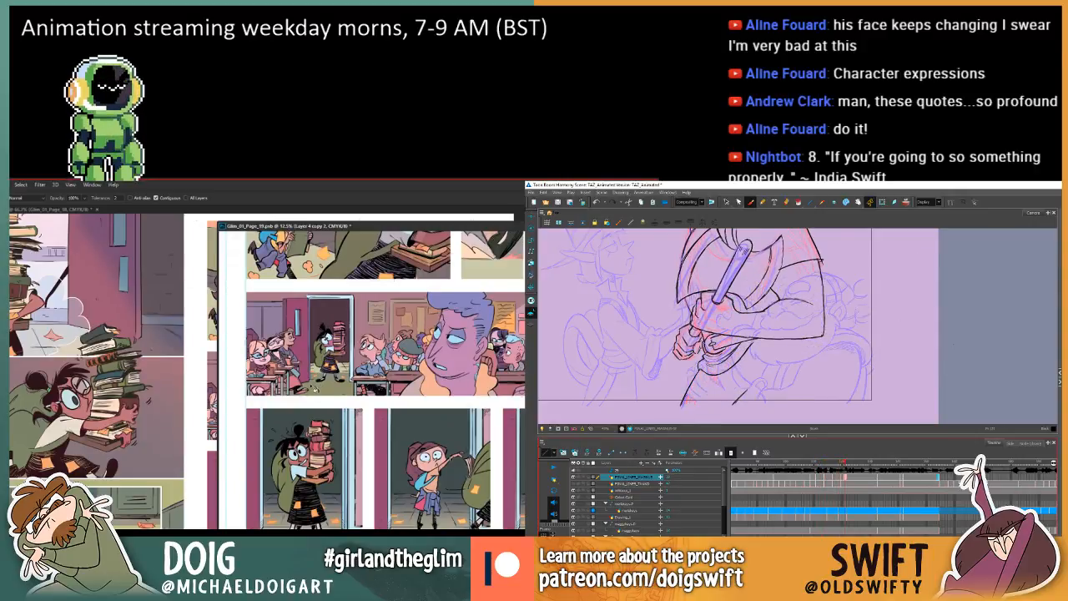
left_click_drag(865, 467, 873, 479)
Sample the dark green of the top book on page 18 and fill the top book in page 19's lower doorway panel.
left_click_drag(98, 331, 96, 356)
left_click(96, 357)
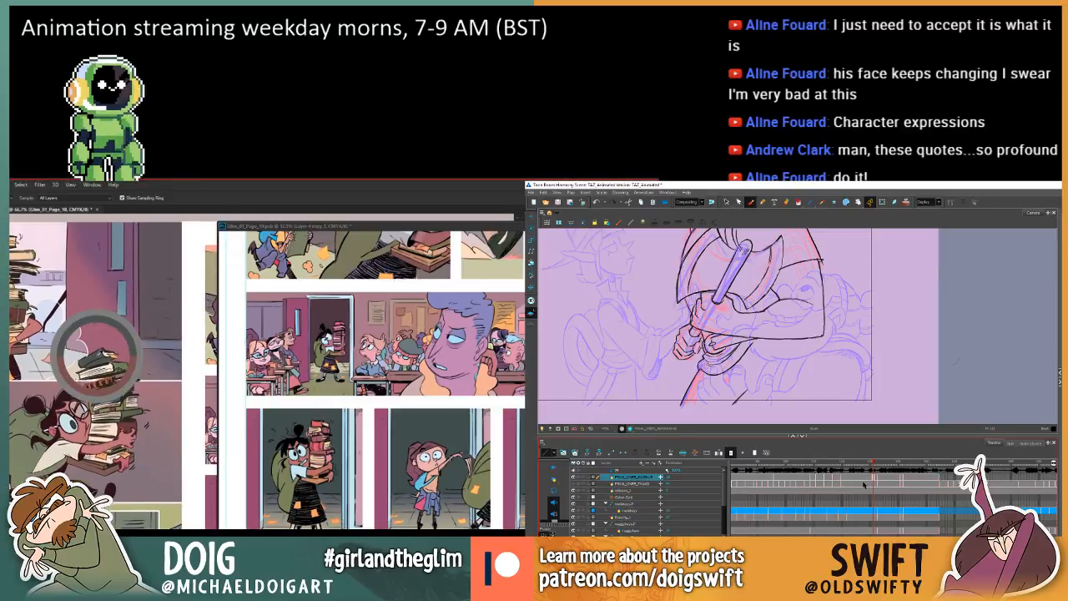
key("g")
left_click(317, 421)
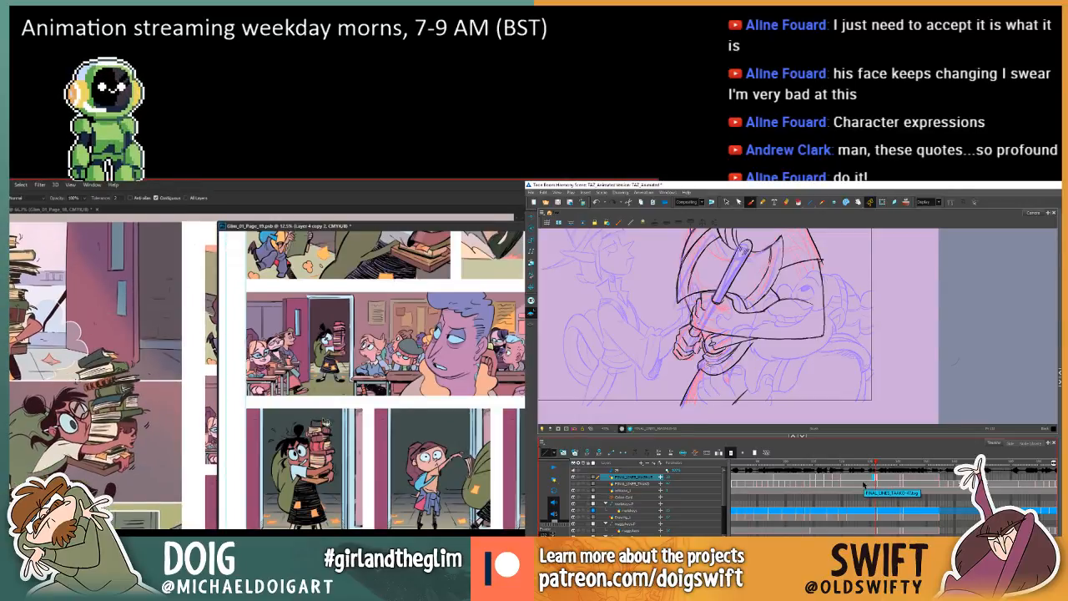
Go to the next undrawn frame in Harmony and compare it with the previous axe-grip drawing while recolouring more doorway-panel books in Photoshop.
left_click(877, 478)
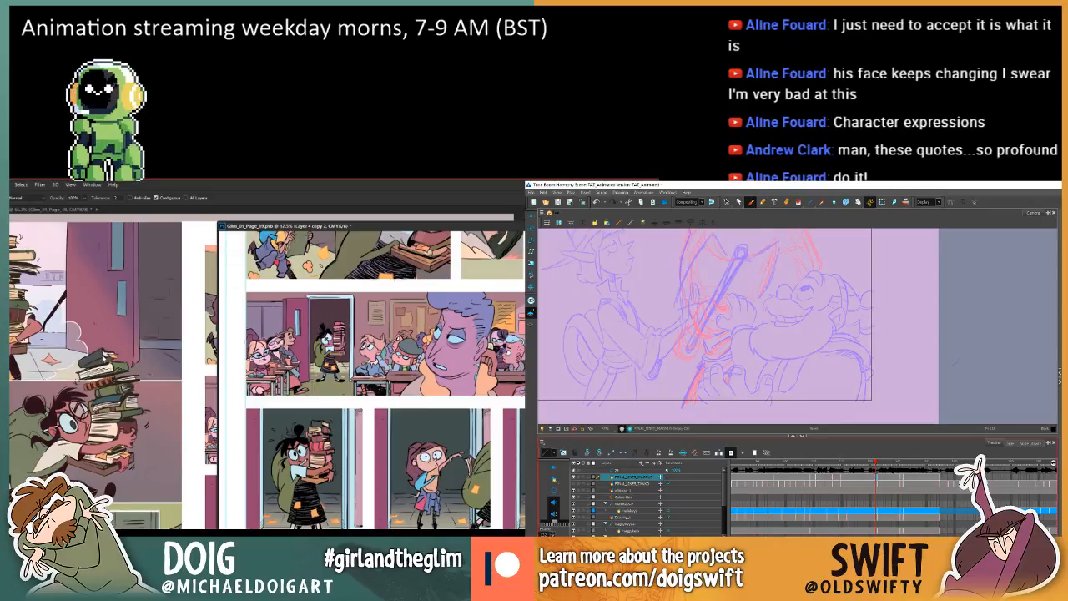
key("i")
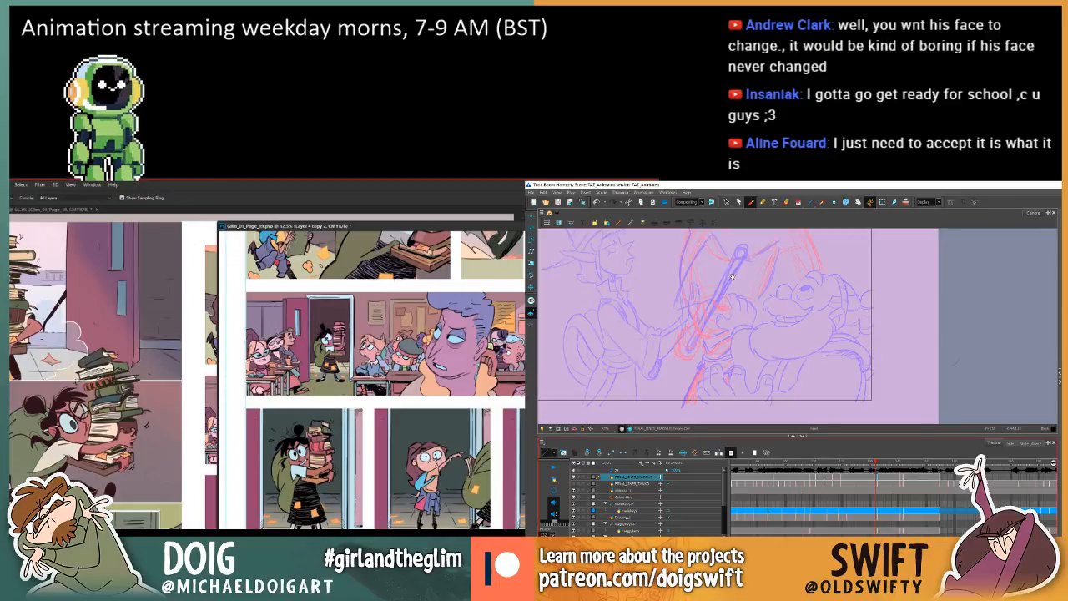
left_click_drag(731, 276, 742, 326)
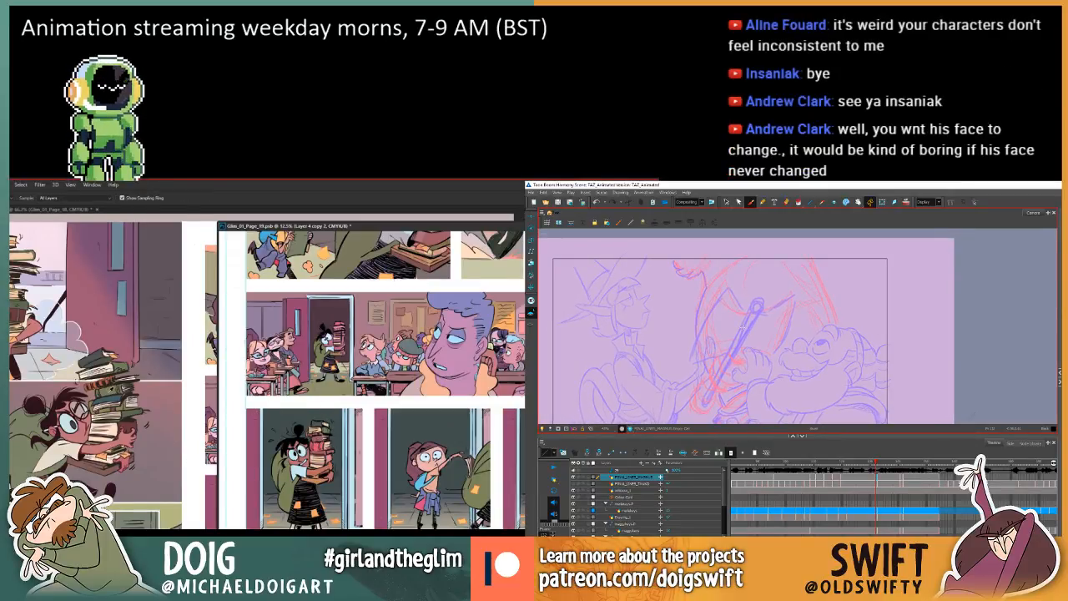
key("w")
key("i")
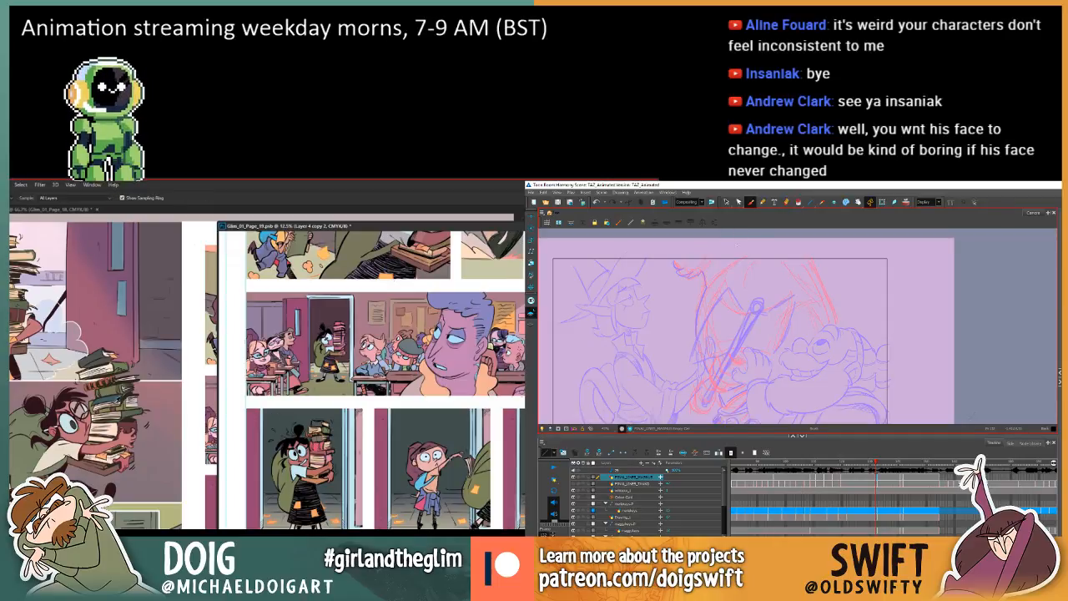
key("comma")
key("period")
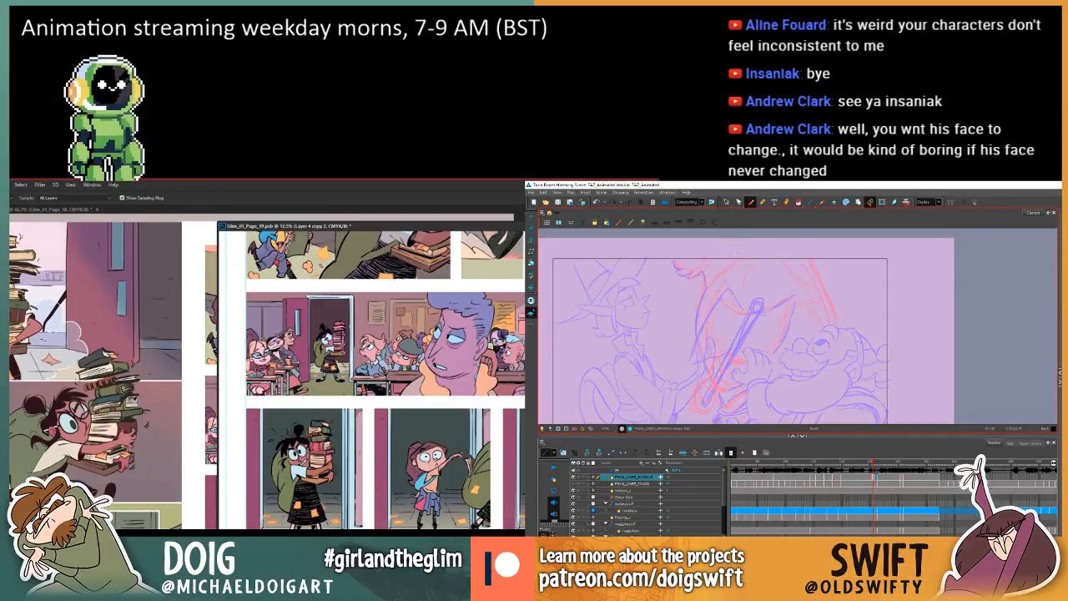
key("comma")
key("period")
key("comma")
key("g")
Reposition the Harmony canvas and flip between the undrawn frame and the previous drawing to examine where the tuft sits.
key("i")
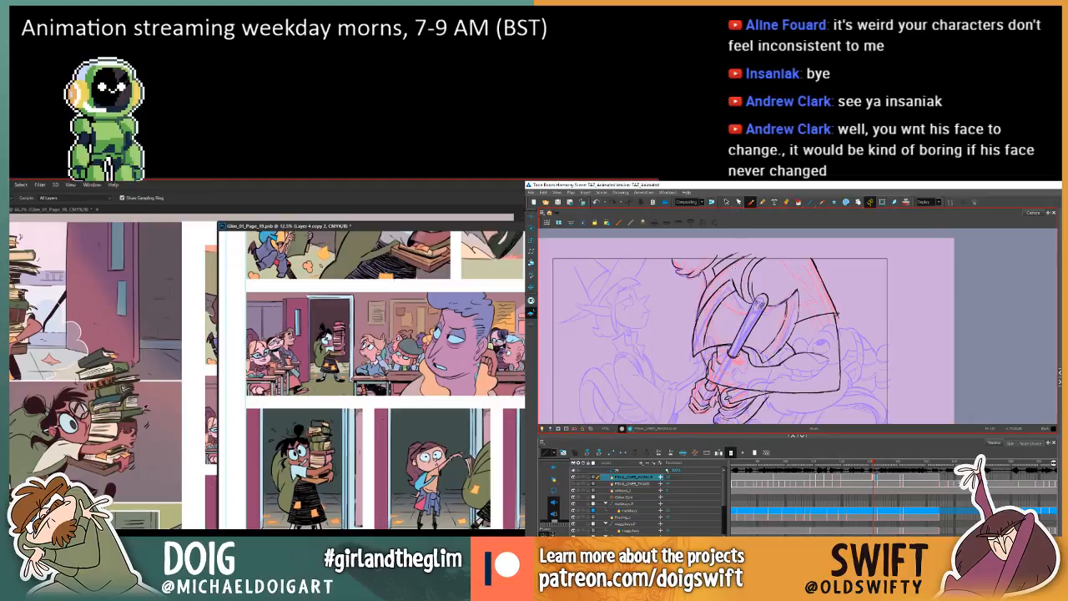
key("comma")
key("g")
key("period")
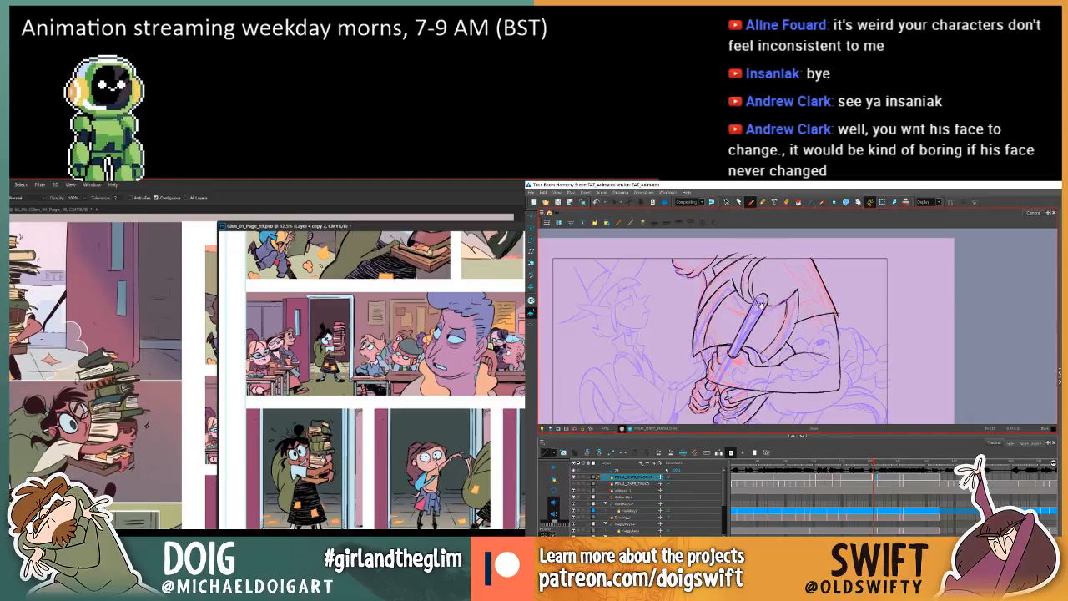
left_click_drag(760, 304, 775, 299)
key("period")
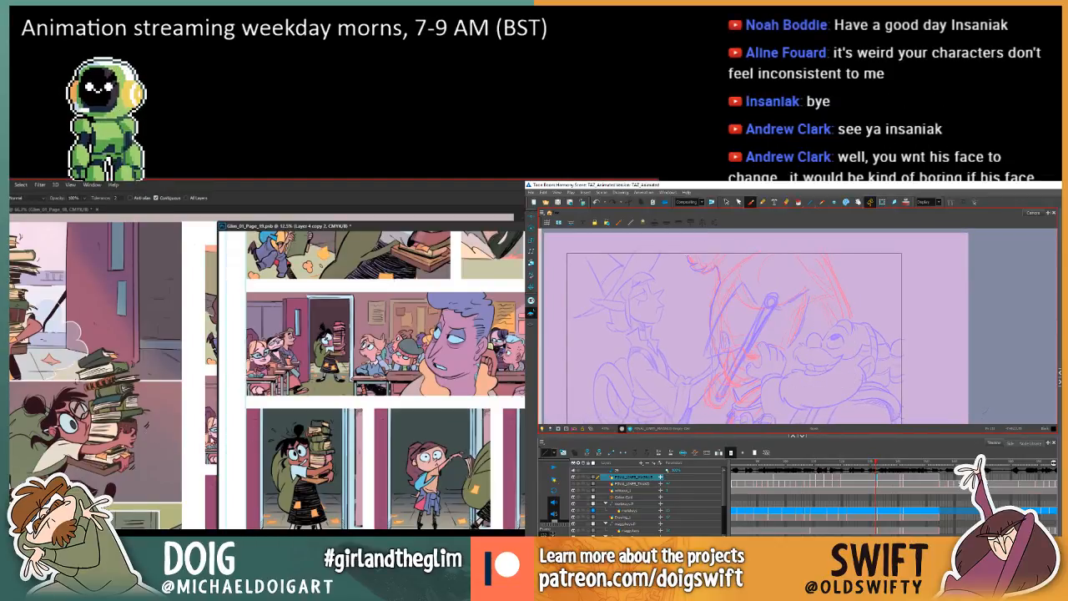
key("comma")
key("period")
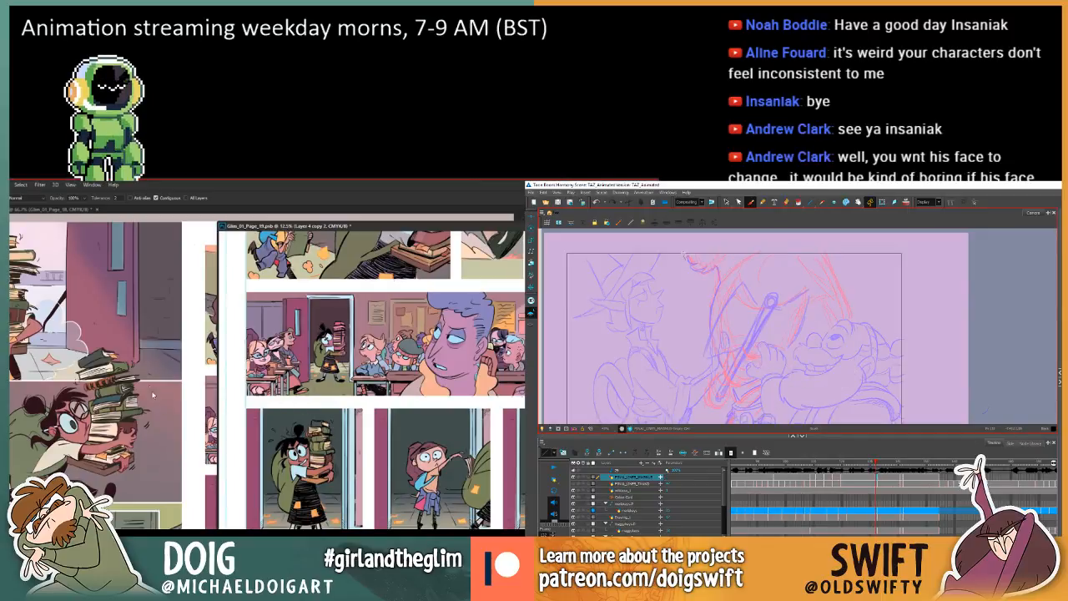
Draw the first curved stroke of the tuft on the new Harmony frame, checking it against the previous drawing.
key("i")
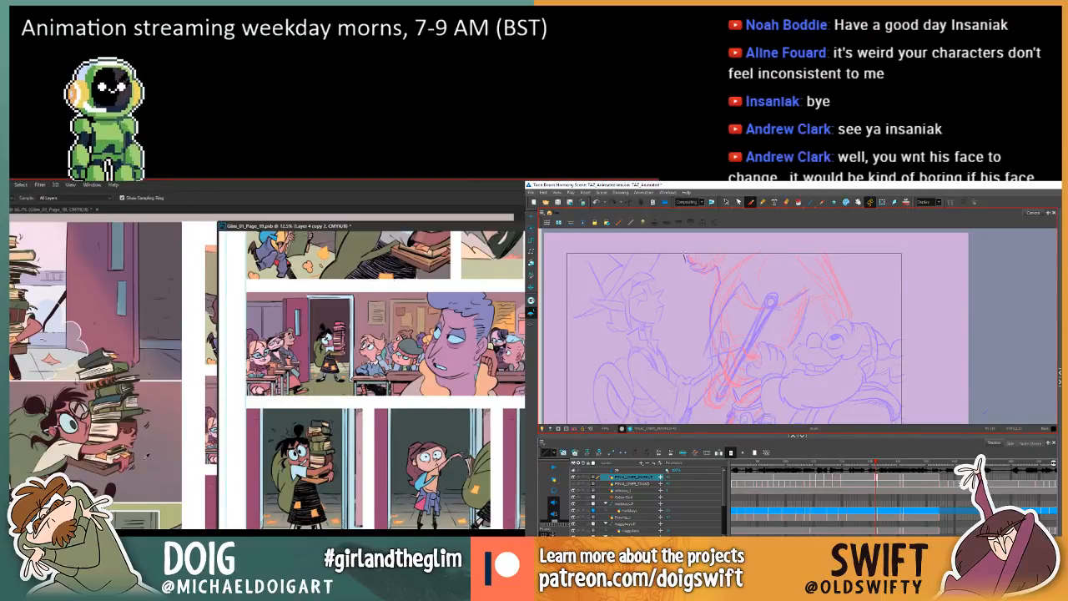
key("g")
left_click_drag(685, 258, 696, 268)
key("comma")
key("period")
key("comma")
key("period")
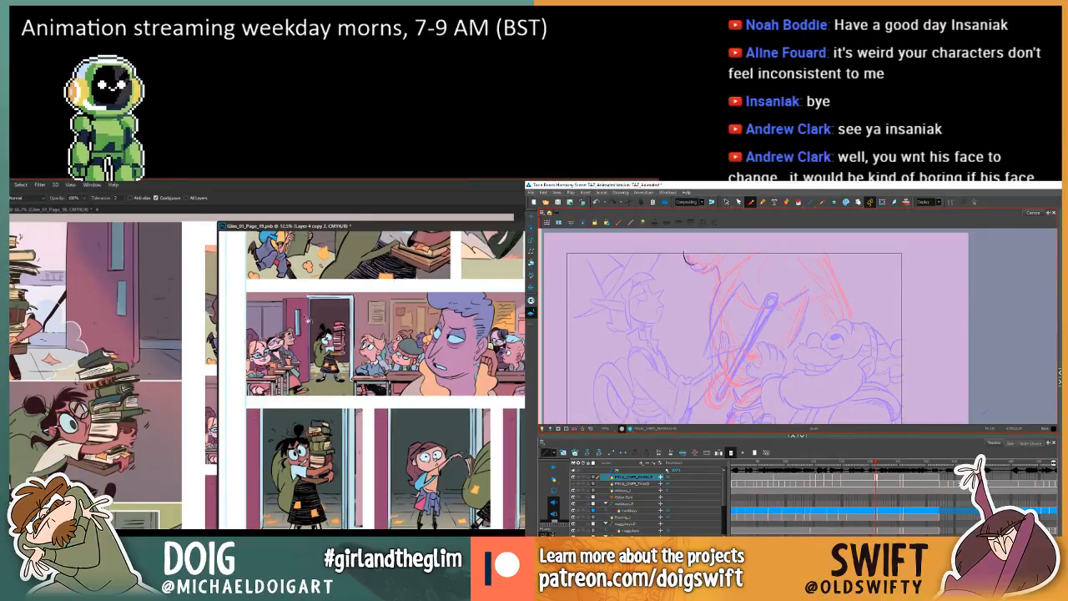
key("comma")
key("period")
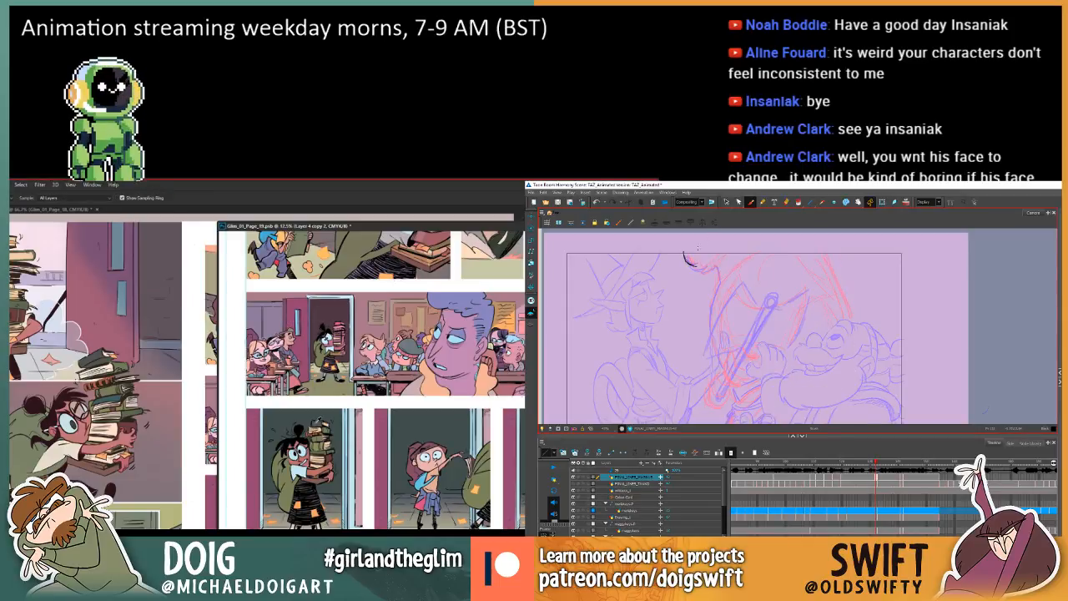
Add the tuft's small lower strokes in Harmony and fill another book in page 19's lower doorway panel with a sampled colour.
key("comma")
key("period")
key("comma")
key("period")
key("i")
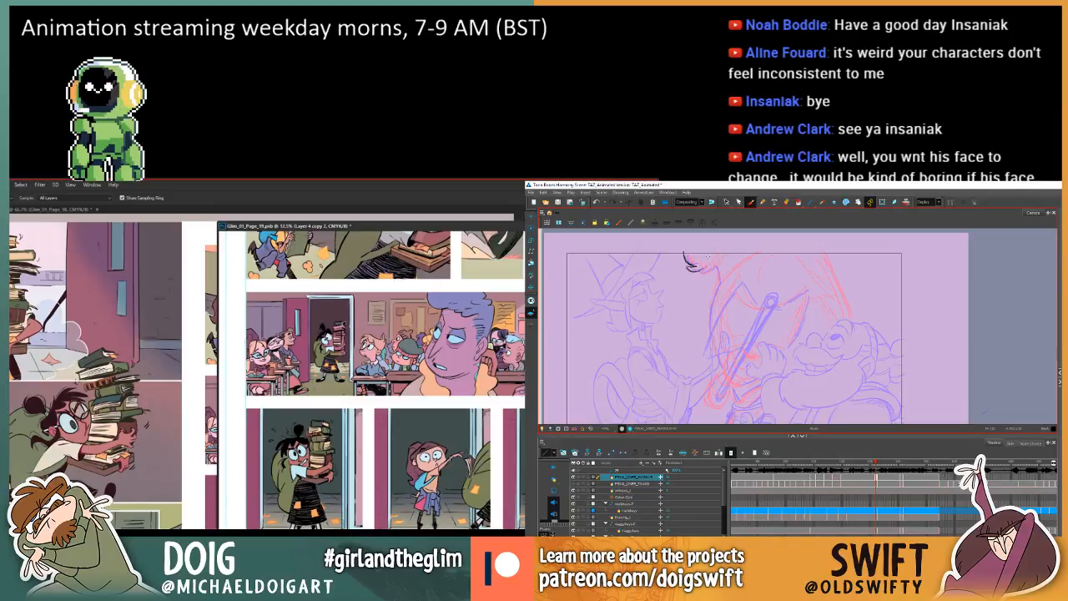
key("comma")
key("period")
left_click(326, 431)
key("g")
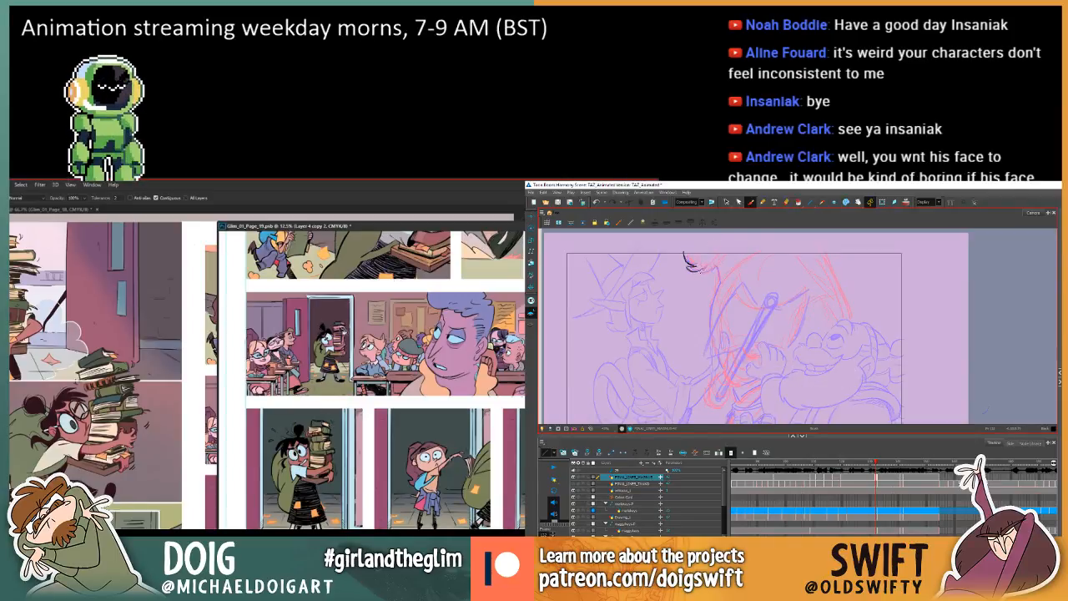
Extend the tuft's lower edge in Harmony and compare it with the previous axe-grip drawing.
key("i")
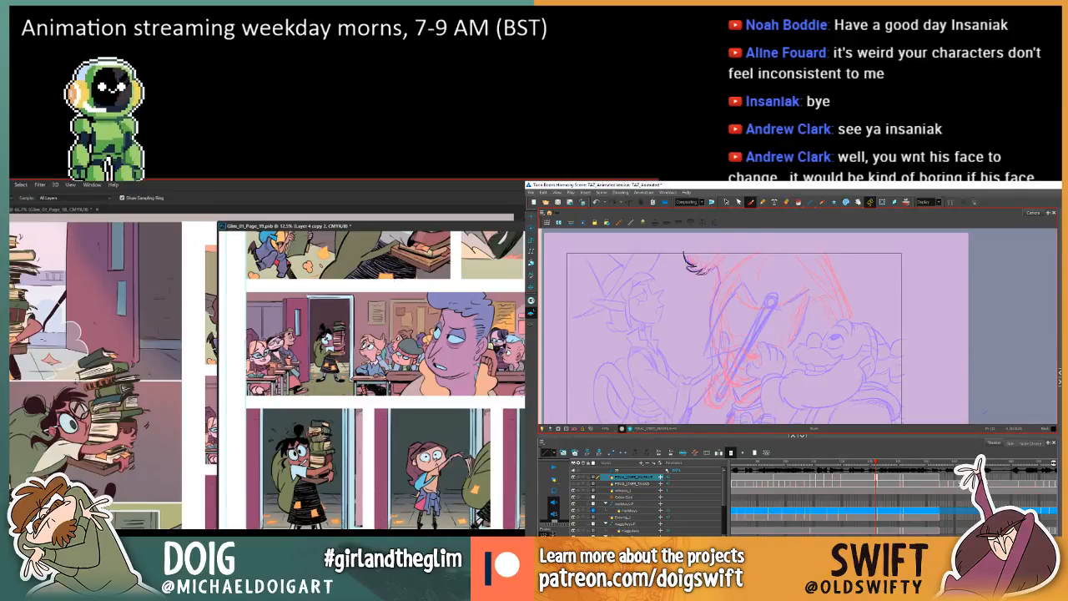
key("g")
key("comma")
key("period")
key("comma")
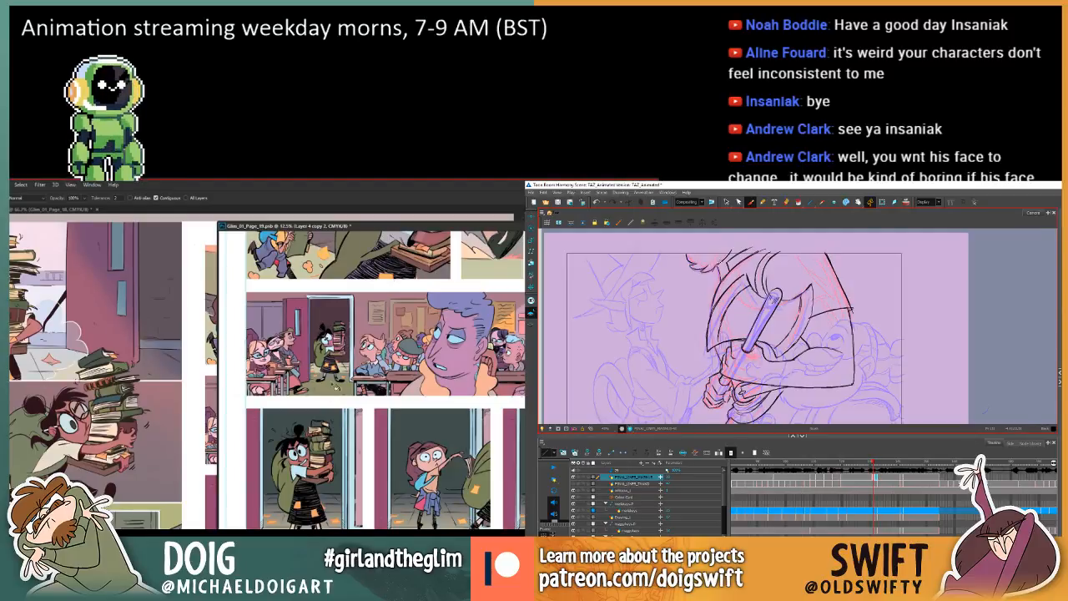
key("period")
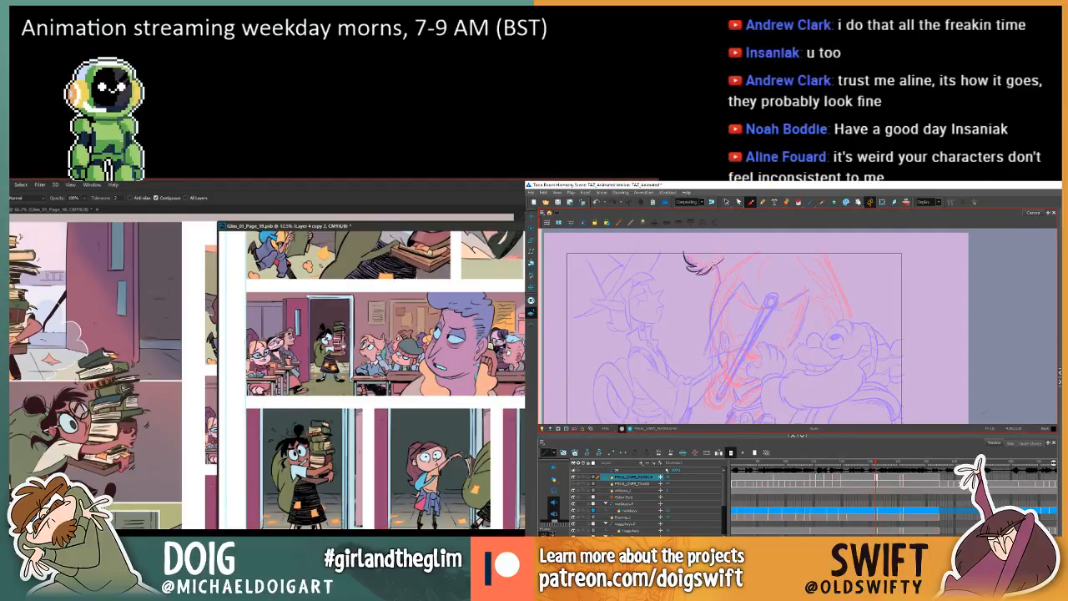
Draw the tuft's upper curve and the pointed strand at its lower end in Harmony.
key("i")
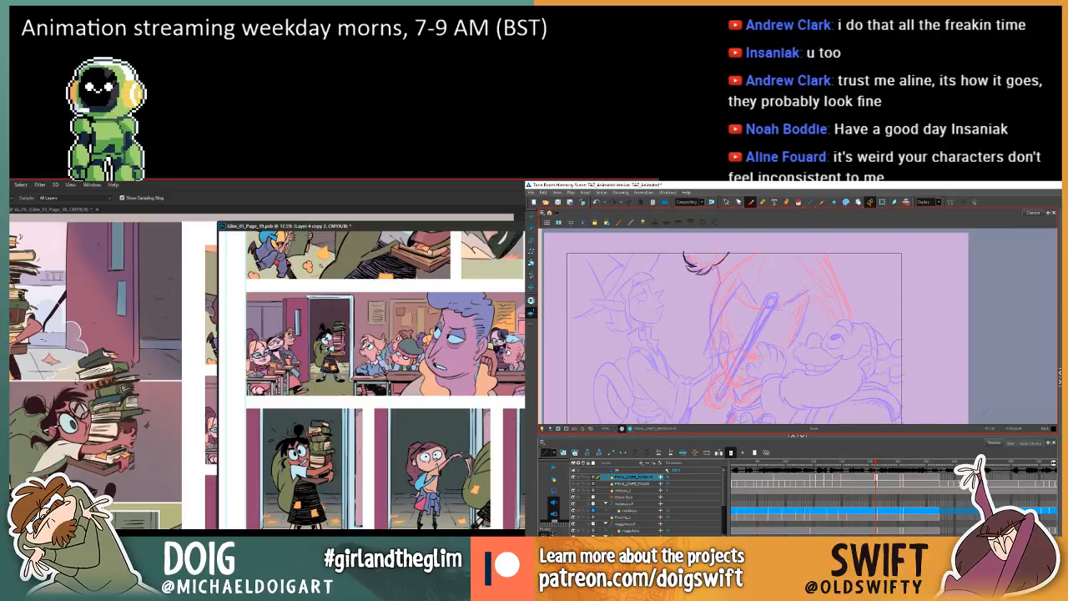
key("w")
key(".")
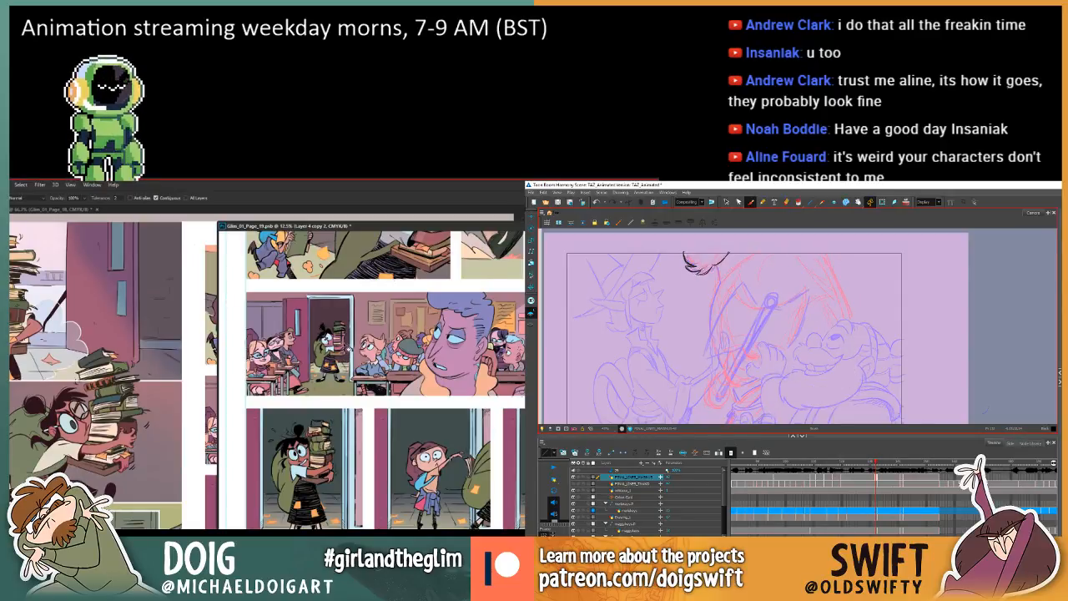
mouse_move(706, 266)
left_mouse_down()
mouse_move(699, 276)
mouse_move(720, 280)
left_mouse_up()
key(".")
key(".")
key(".")
Fill the remaining books in page 19's lower doorway panel with colours sampled from the stack while checking the tuft in Harmony.
key("i")
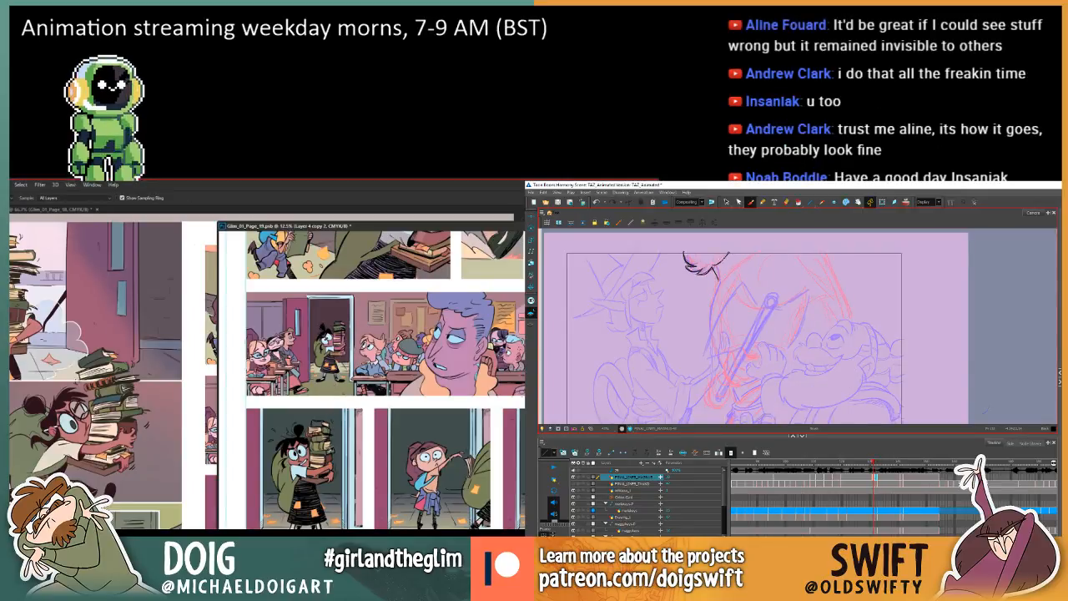
left_click(325, 448)
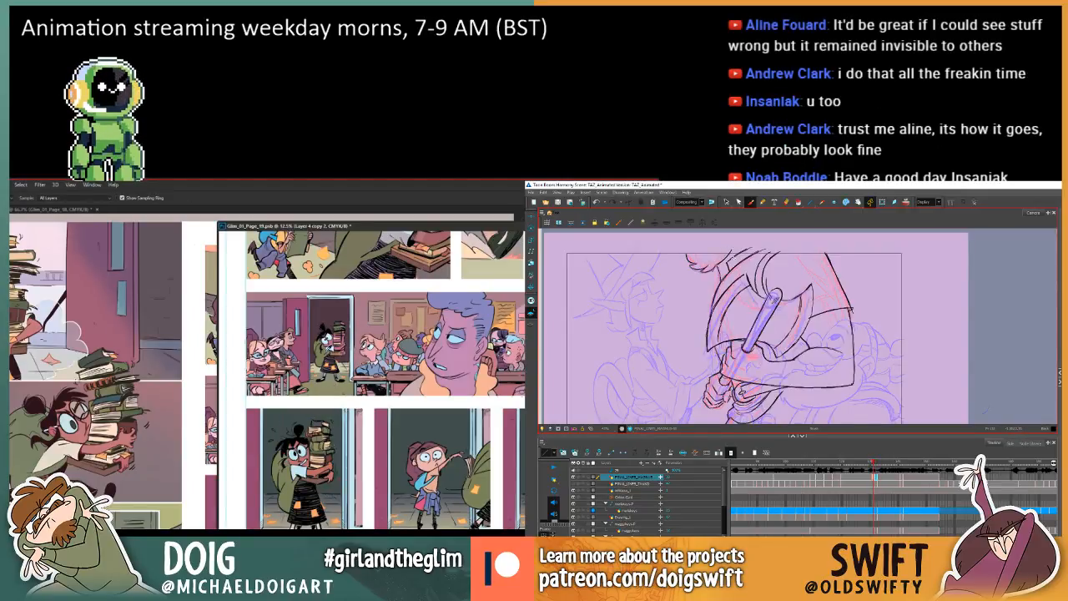
key(".")
key("g")
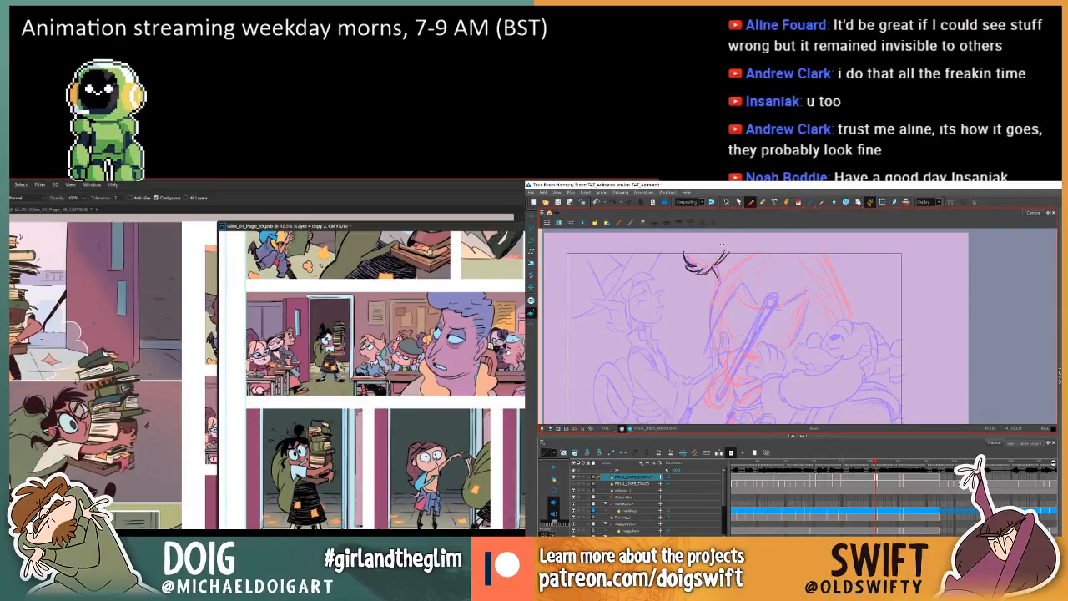
key("i")
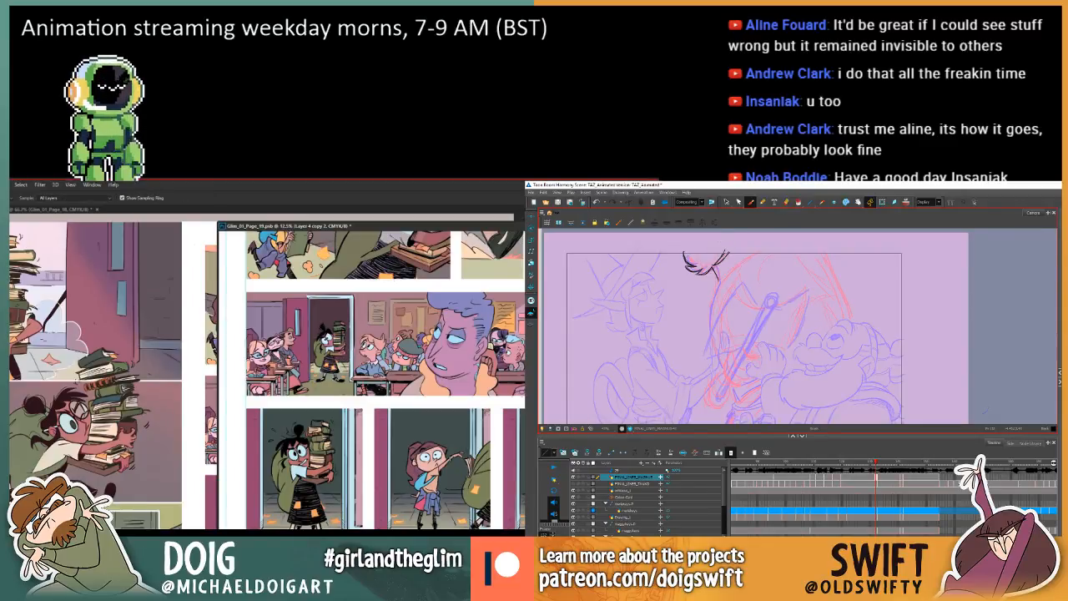
left_click(324, 423)
key("g")
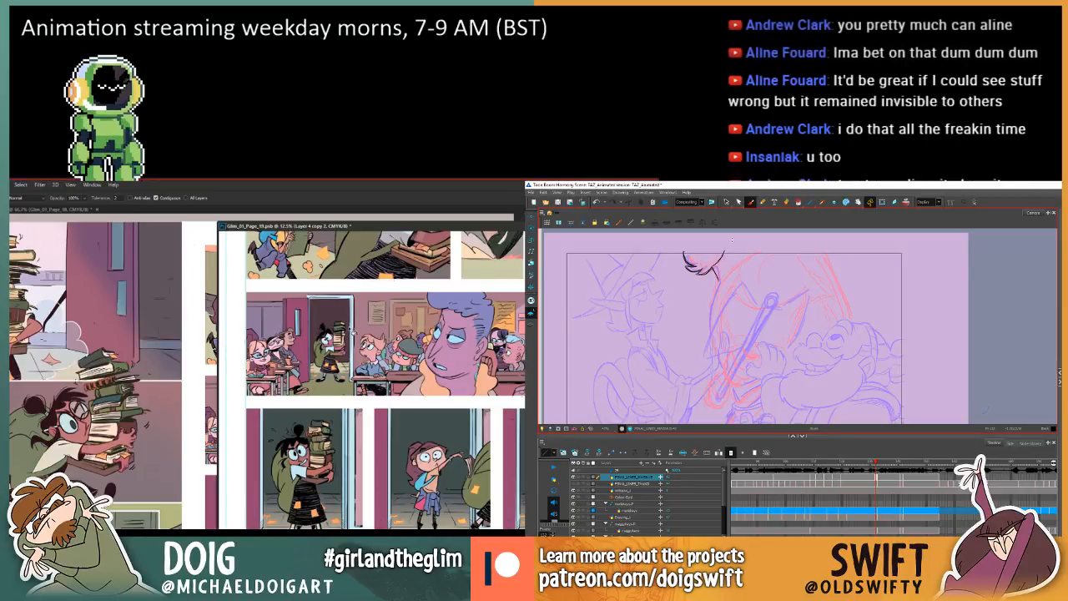
Switch to the Lasso tool in Photoshop and zoom in on the girl carrying books in page 19's classroom panel.
key("l")
key("ctrl+plus")
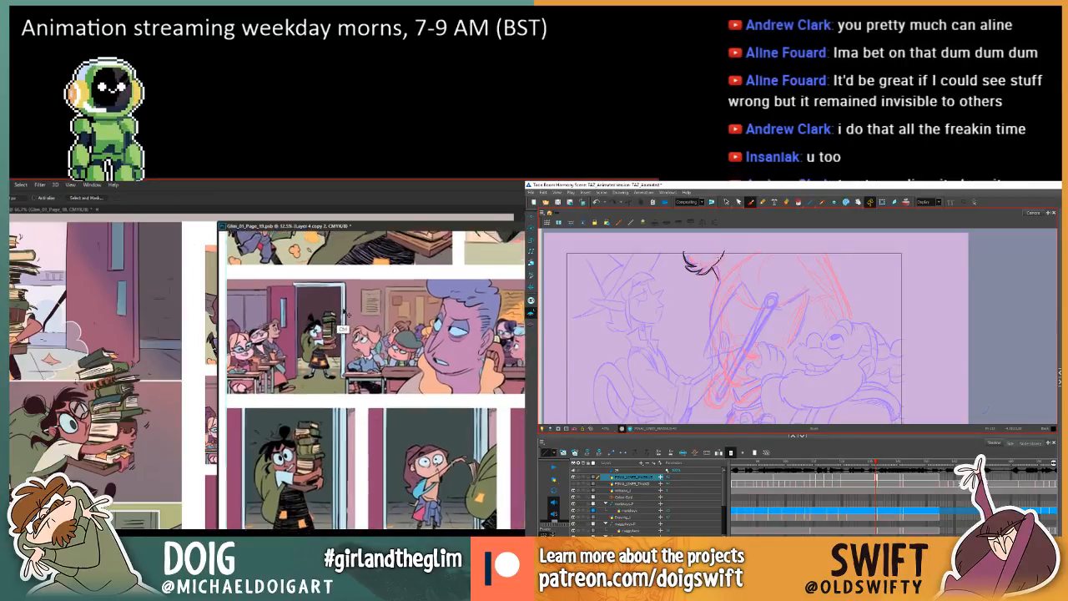
mouse_move(314, 307)
left_mouse_down()
mouse_move(353, 384)
mouse_move(355, 362)
left_mouse_up()
Flip between the new tuft drawing and its neighbouring frames in Harmony to examine the tuft's motion.
key("f")
key("g")
key("f")
key("g")
key("period")
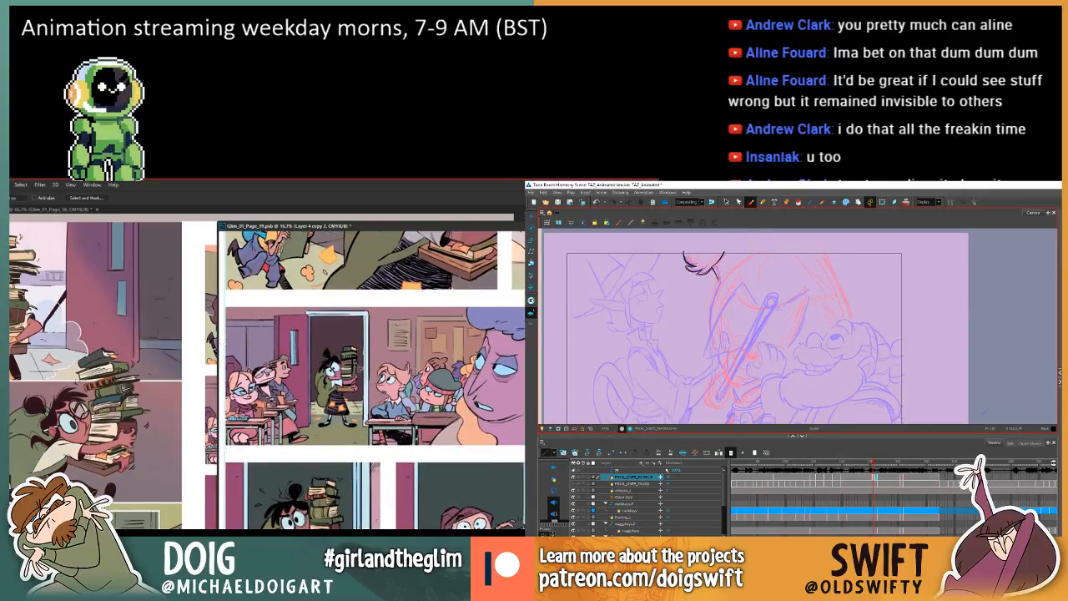
key("comma")
key("comma")
key("period")
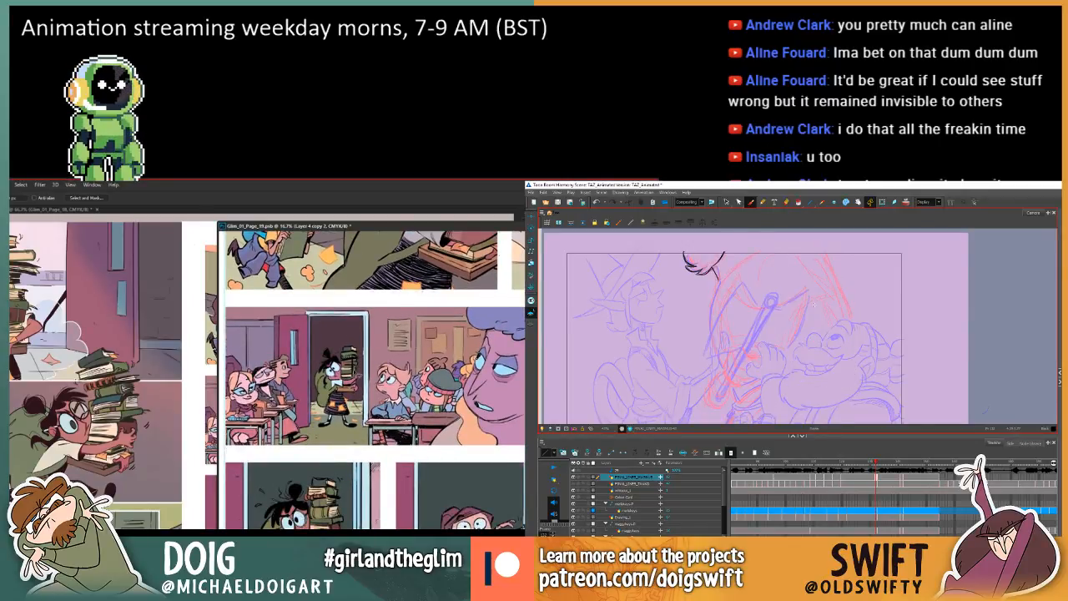
Adjust the short stroke at the tuft's right edge in Harmony, comparing it with the previous frame, while recolouring the carried books in Photoshop's classroom panel.
left_click(726, 202)
key("i")
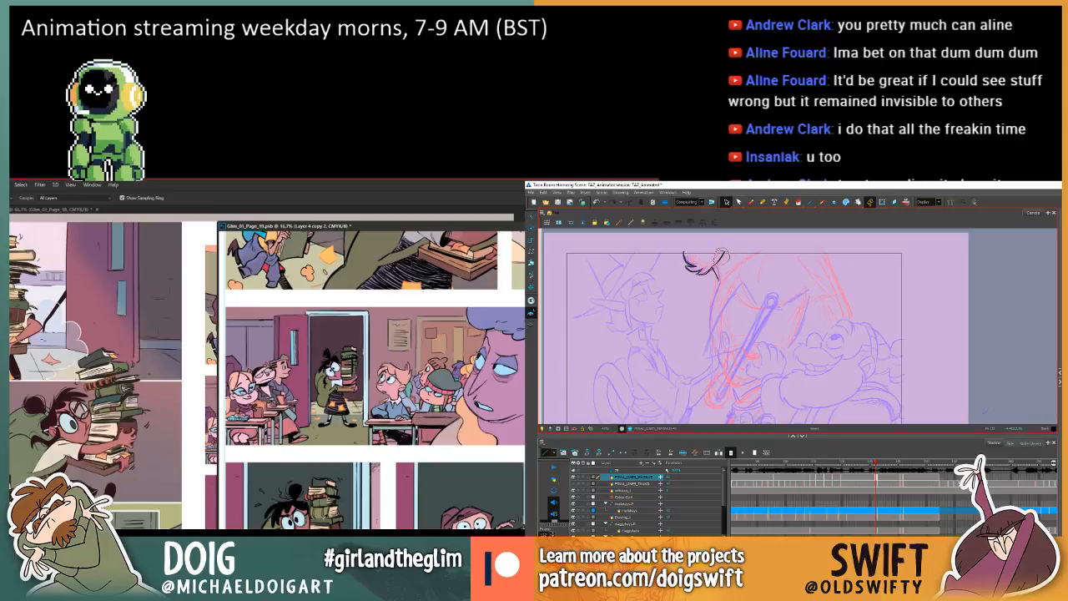
left_click(719, 257)
key("g")
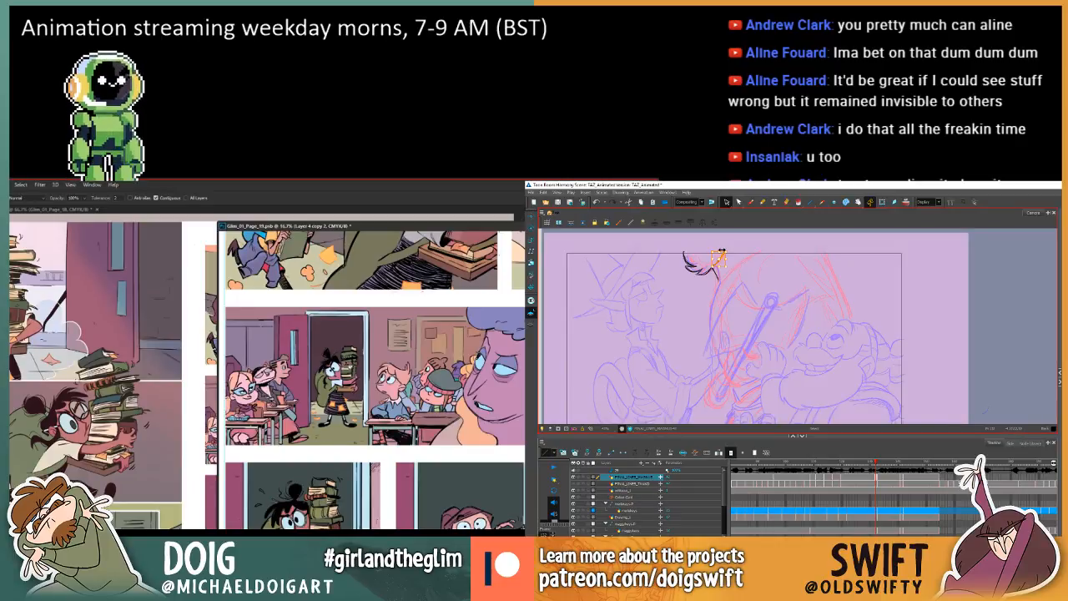
key("i")
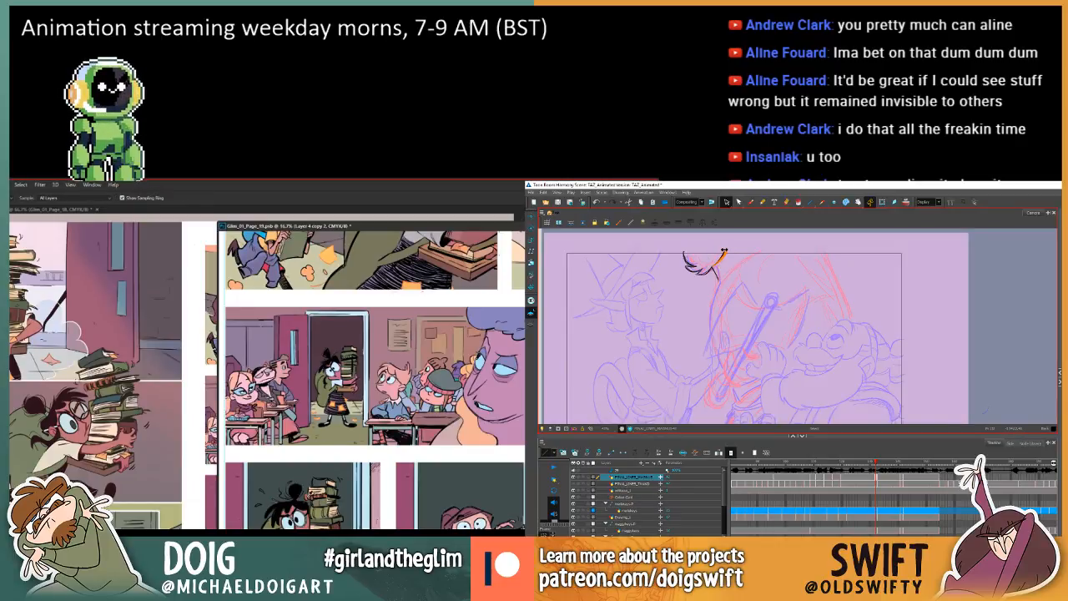
key("comma")
key("period")
key("l")
key("comma")
key("period")
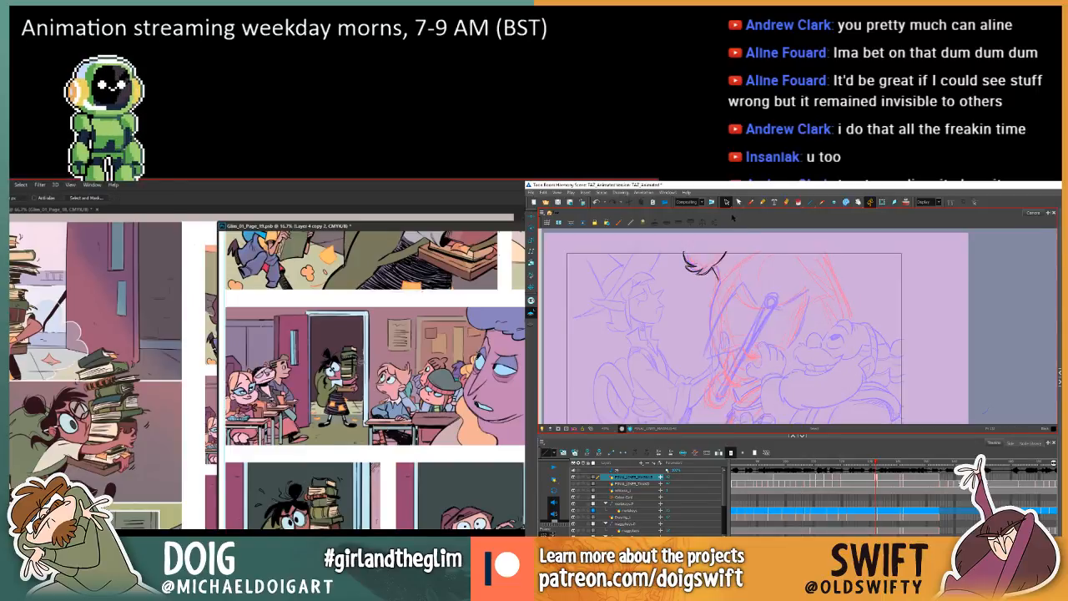
key("comma")
key("period")
Draw the strand at the tuft's lower right with the Brush in Harmony, comparing it with the previous frame.
left_click(750, 202)
key("comma")
key("period")
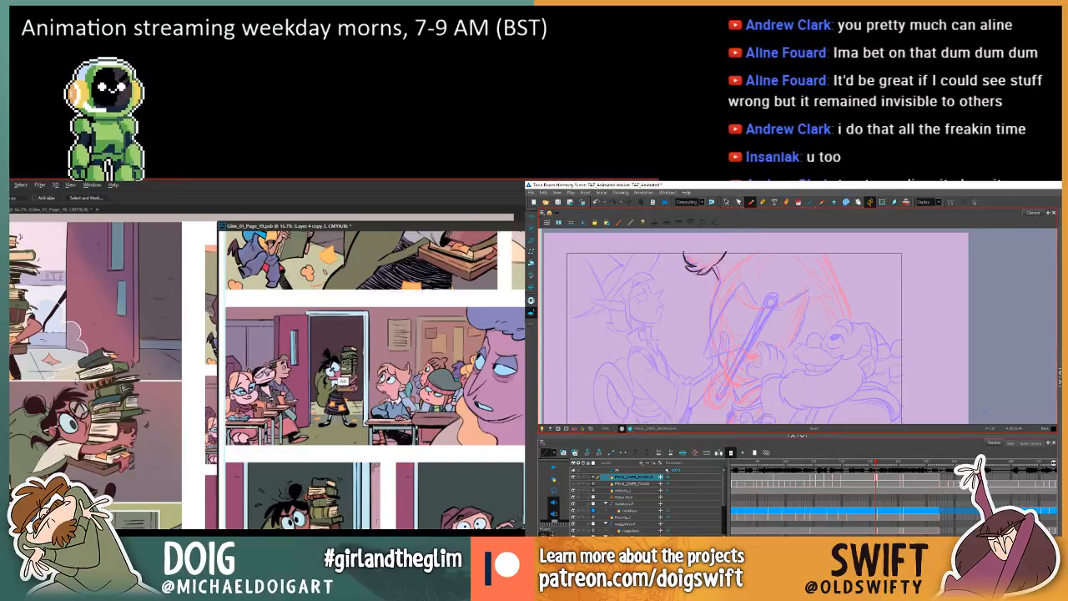
left_click_drag(713, 267, 718, 281)
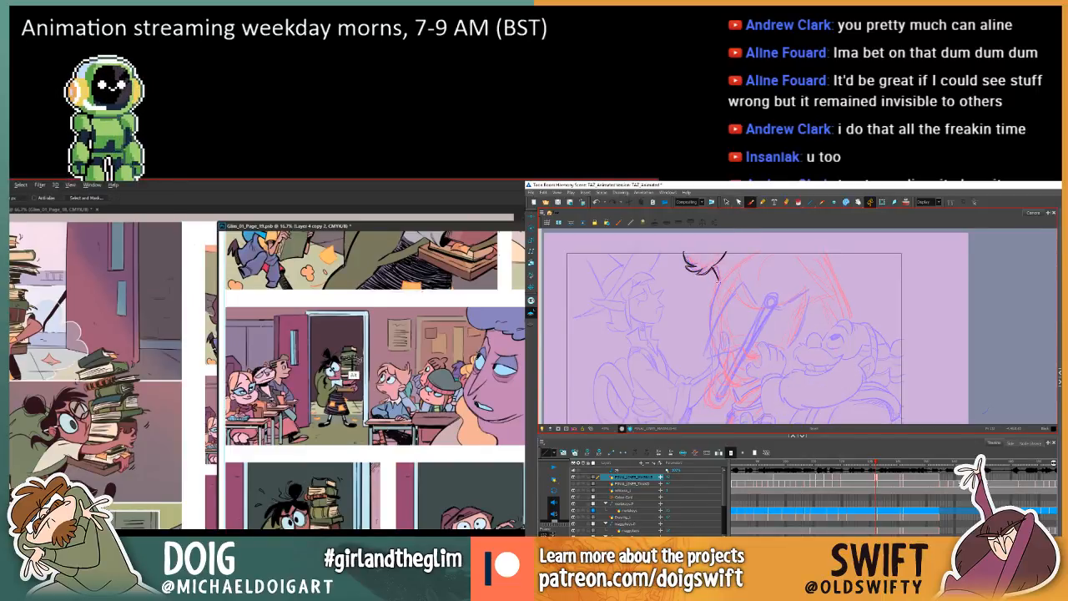
key("comma")
key("period")
key("g")
key("comma")
key("period")
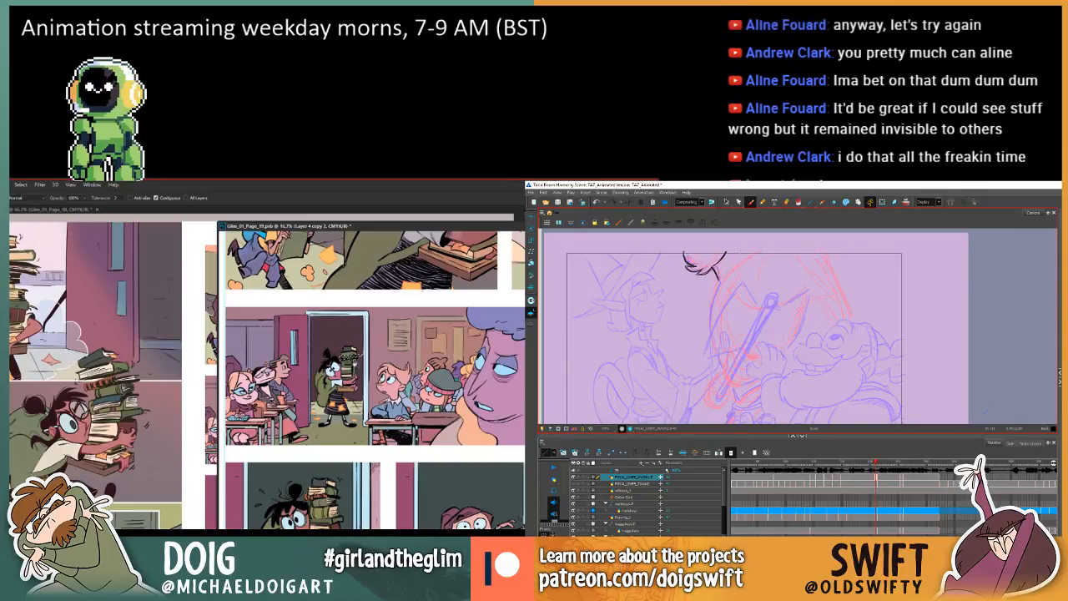
Ink the short lines just right of the tuft's lower strand in Harmony, checking them against the previous frame.
key("comma")
key("period")
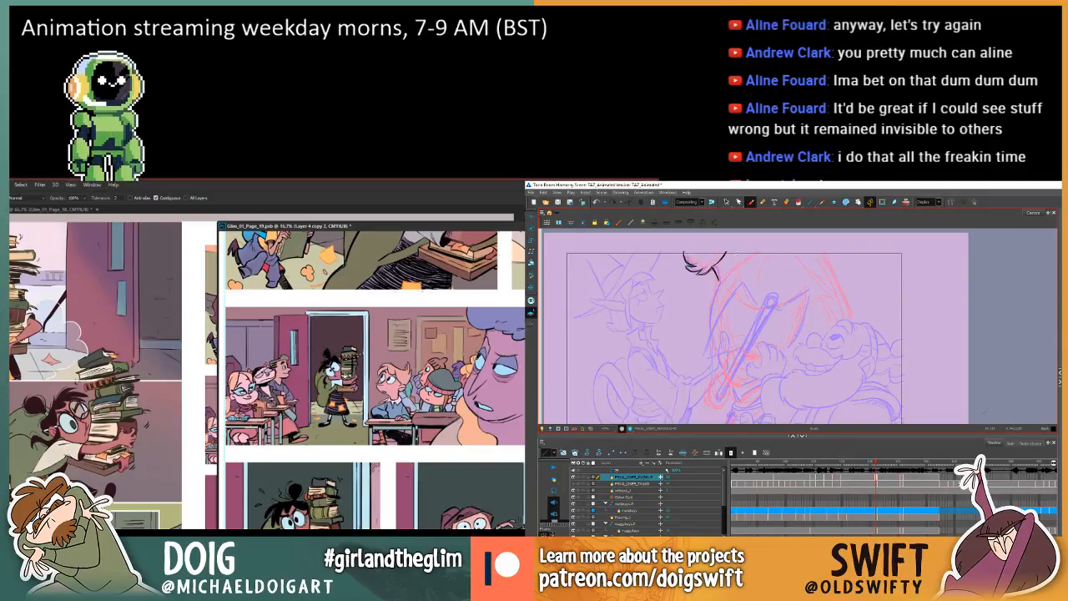
key("comma")
key("period")
key("comma")
key("period")
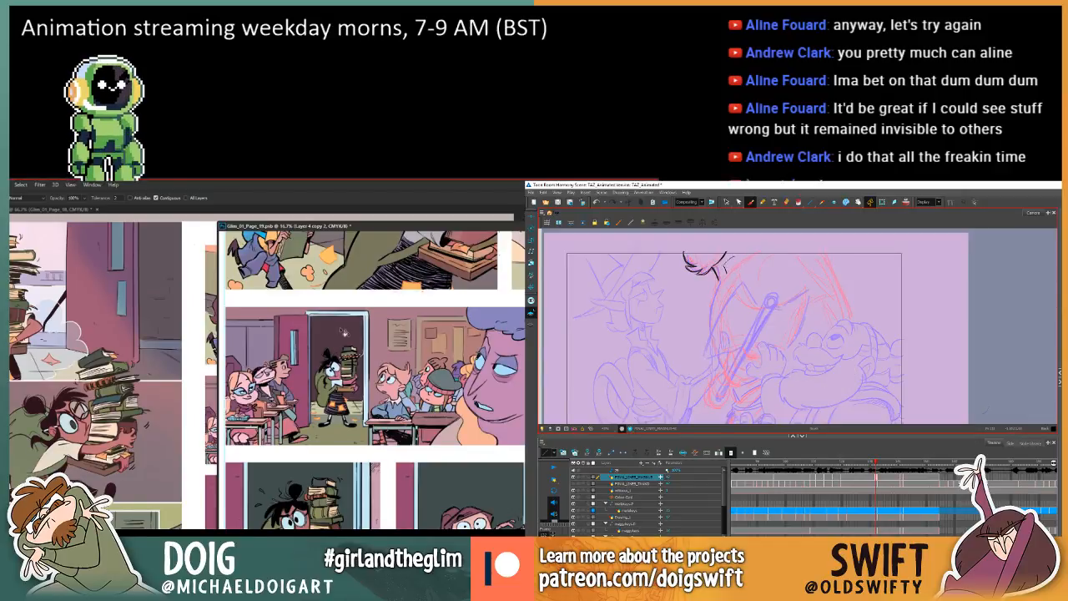
key("comma")
key("period")
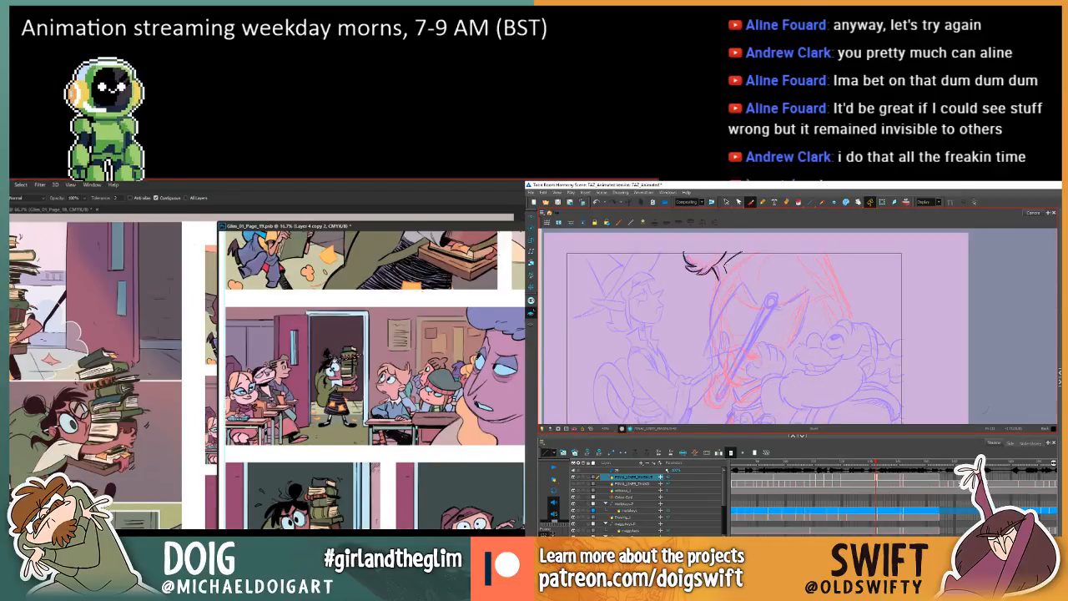
key("comma")
key("period")
key("comma")
key("period")
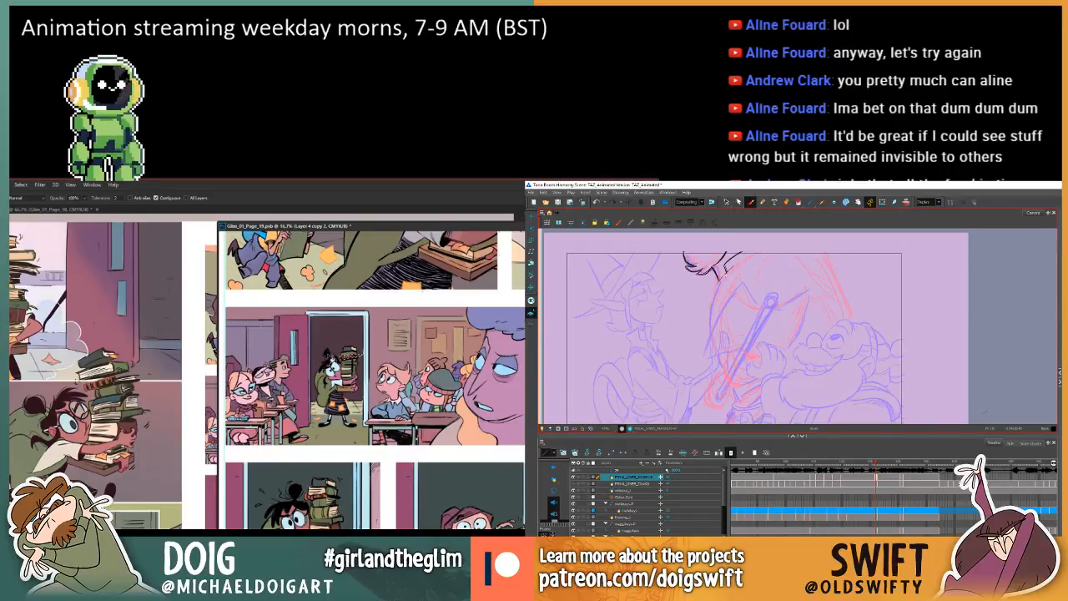
Draw the line sweeping from beside the tuft up to the top of the camera frame and check it against the previous drawing.
left_click_drag(732, 268, 762, 250)
key("comma")
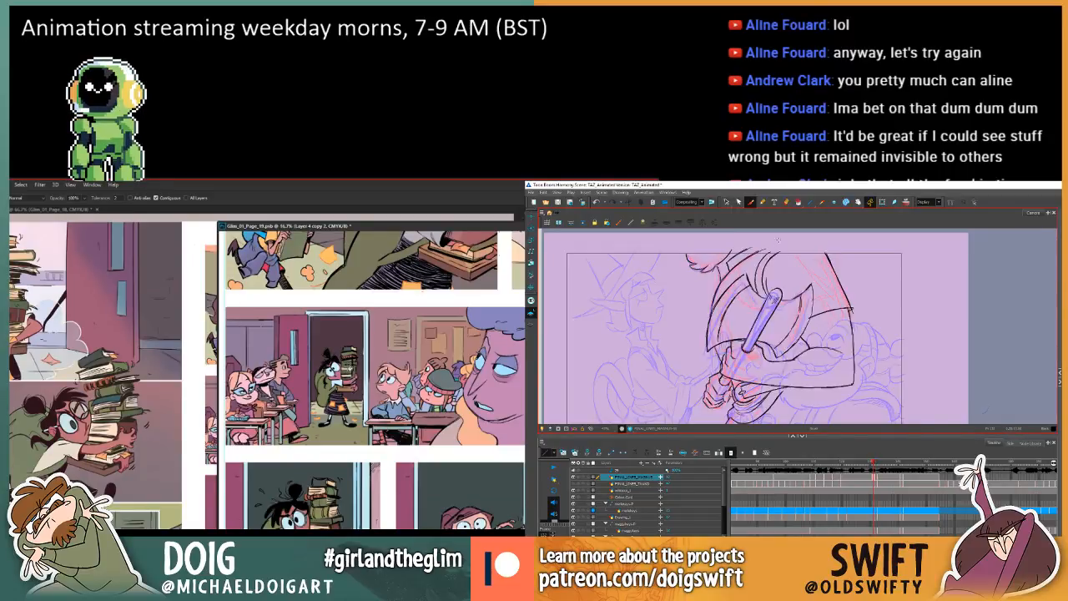
key("period")
key("comma")
key("period")
key("comma")
key("i")
key("period")
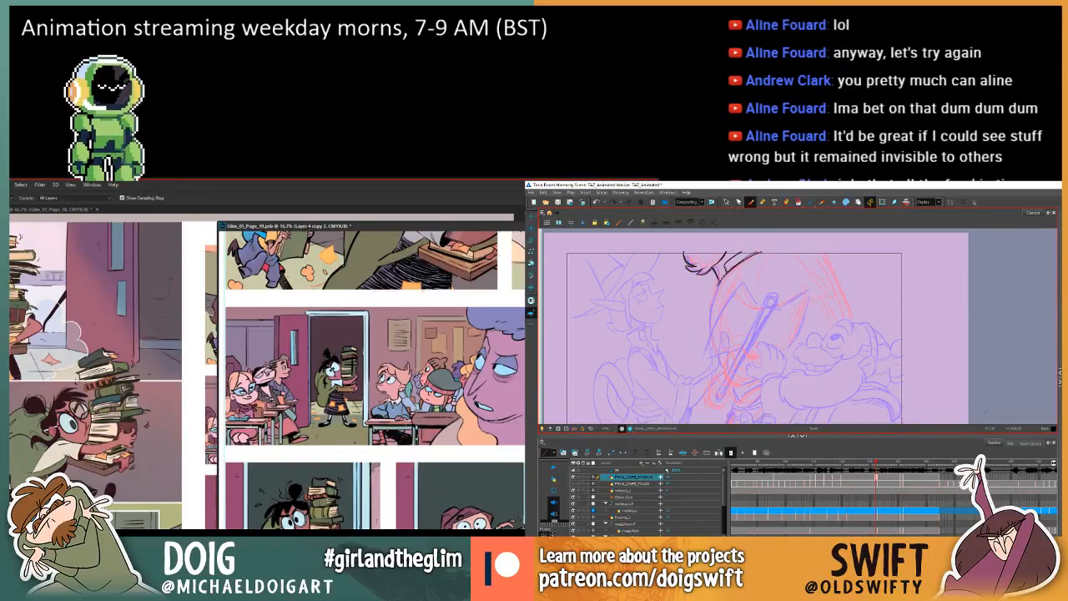
Draw the curved outer edge of the axe blade below the tuft in Harmony, comparing it with the previous frame.
left_click_drag(709, 308, 714, 357)
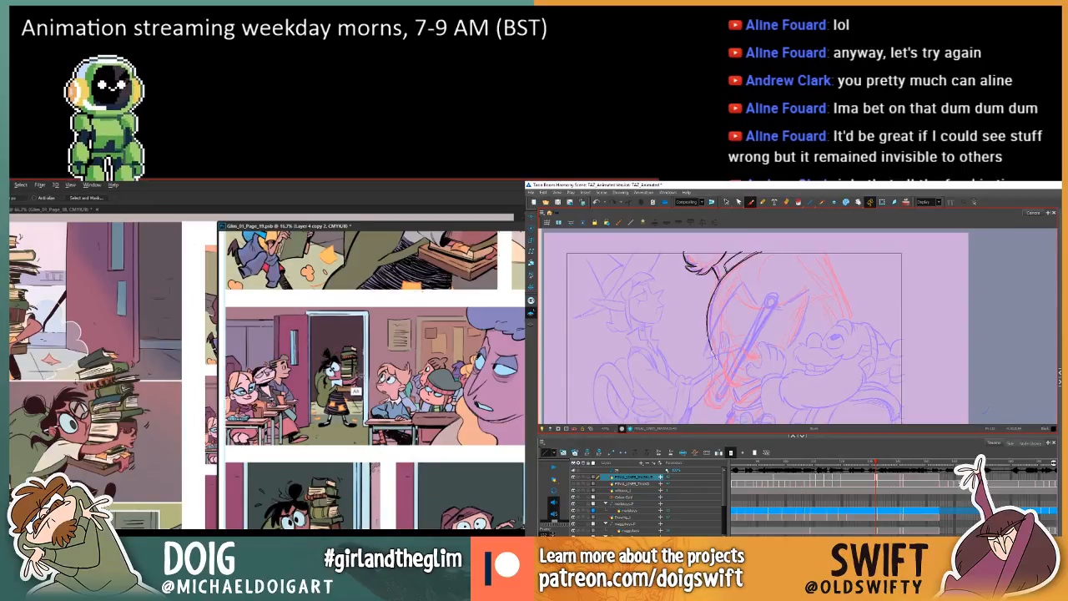
key("comma")
key("period")
key("comma")
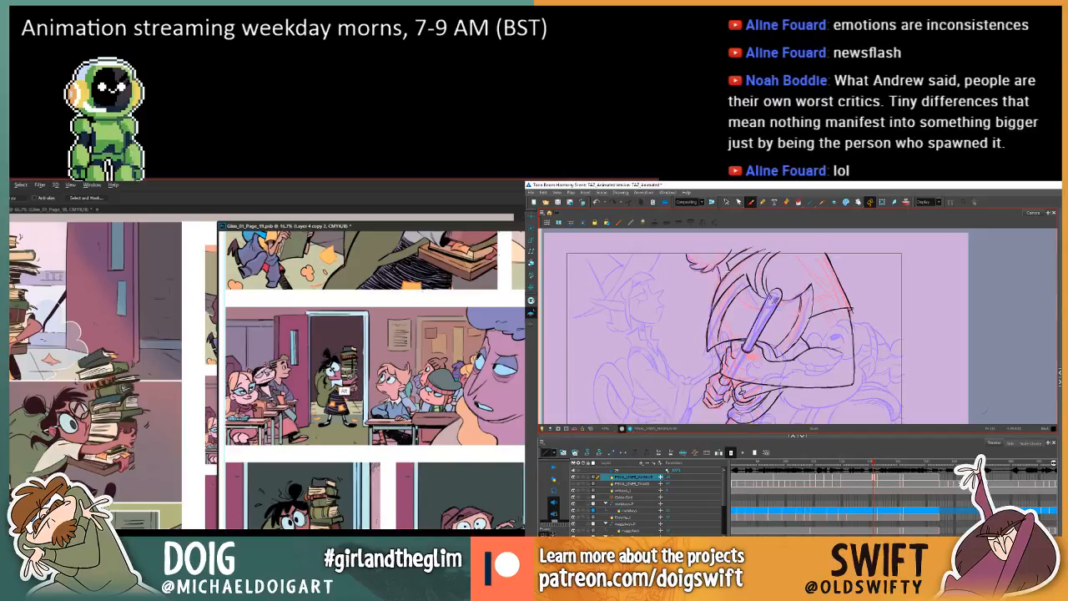
key("period")
left_click_drag(718, 283, 707, 323)
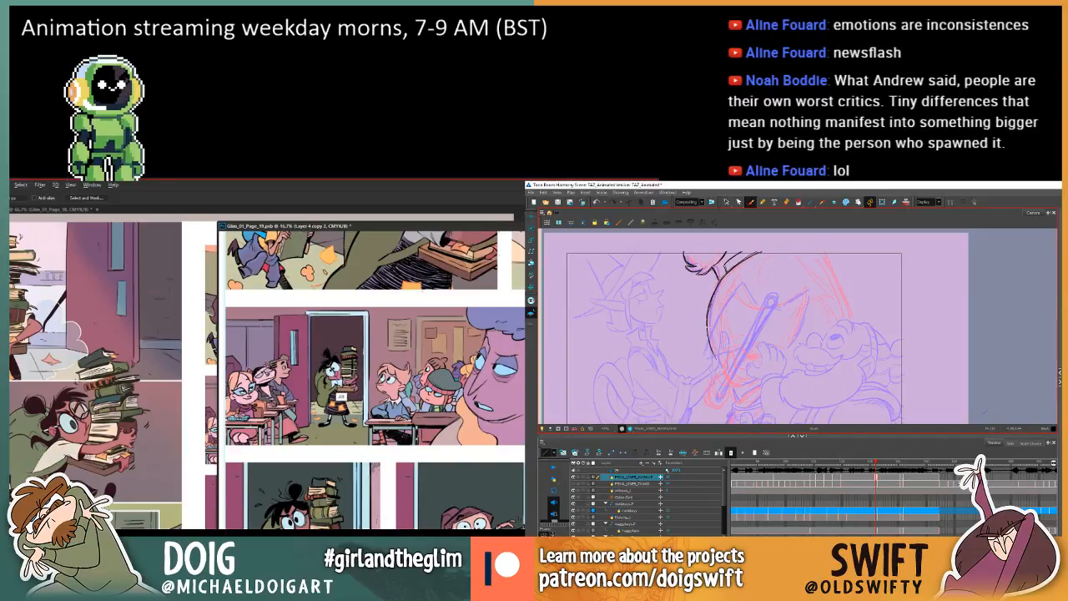
key("comma")
key("period")
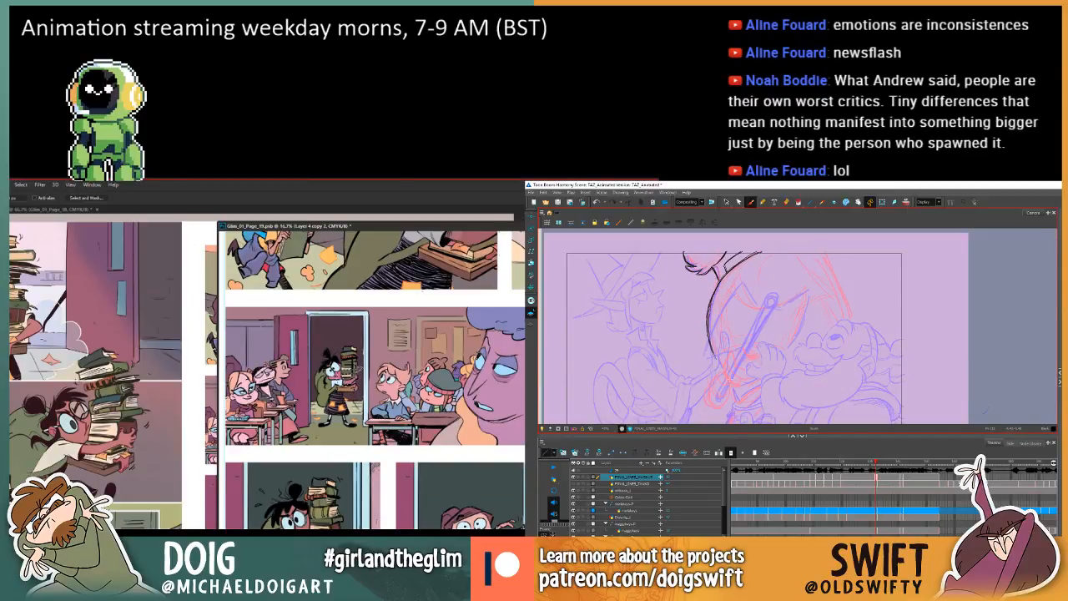
Strengthen the upper part and lower tip of the axe blade's curved edge in Harmony while reviewing page 19's panels in Photoshop.
key("g")
left_click_drag(712, 289, 707, 325)
key("comma")
key("period")
mouse_move(712, 288)
left_mouse_down()
mouse_move(708, 308)
mouse_move(712, 289)
left_mouse_up()
left_click_drag(353, 447, 326, 353)
key("ctrl+minus")
key("ctrl+minus")
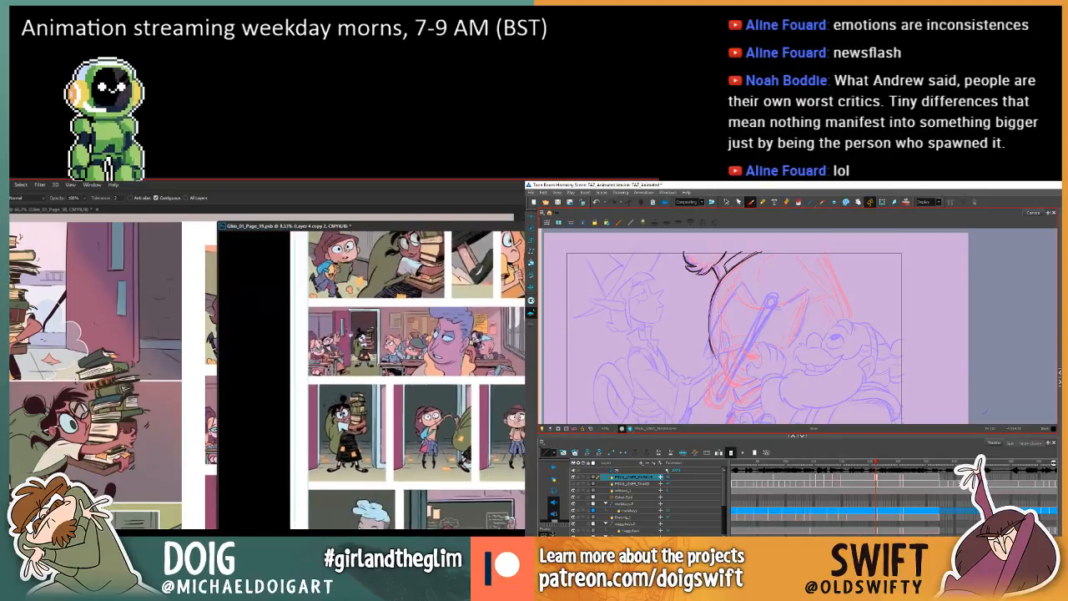
key("ctrl+plus")
left_click_drag(378, 344, 360, 386)
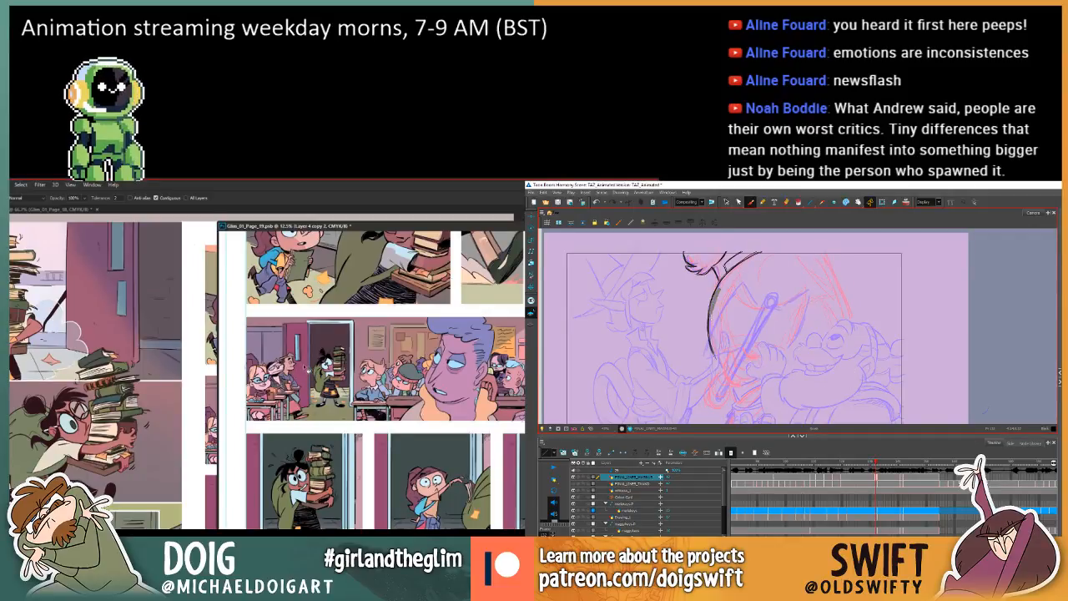
left_click_drag(711, 334, 715, 359)
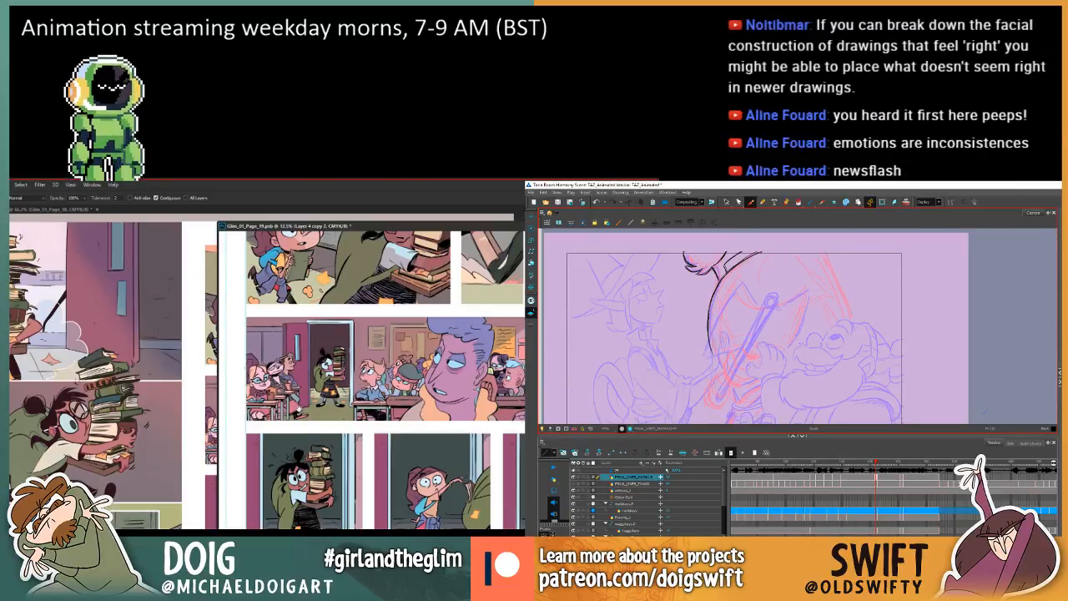
Show the second final-lines layer in Harmony's timeline and return to the current axe-grip drawing on the layer above it.
mouse_move(297, 409)
left_mouse_down()
mouse_move(297, 429)
mouse_move(297, 394)
mouse_move(332, 473)
mouse_move(334, 335)
mouse_move(328, 369)
left_mouse_up()
key("w")
left_click(573, 484)
left_click(875, 484)
key("period")
key("i")
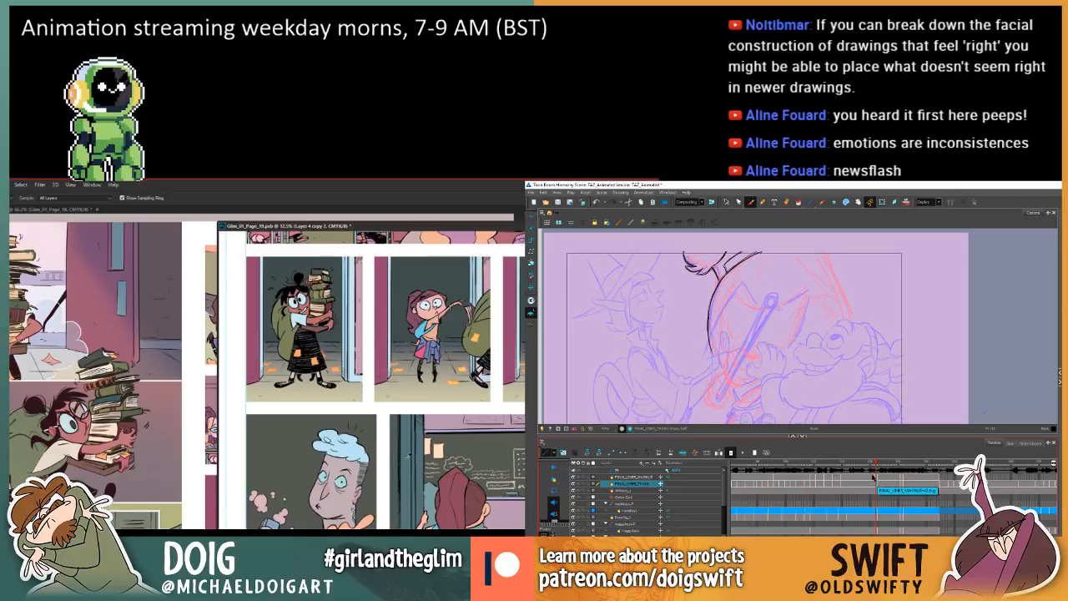
left_click(874, 477)
Sample the door frame colour in page 19's lower classroom panel in Photoshop and switch to the Paint Bucket while flipping frames in Harmony.
left_click(406, 452)
key("comma")
key("period")
key("comma")
key("period")
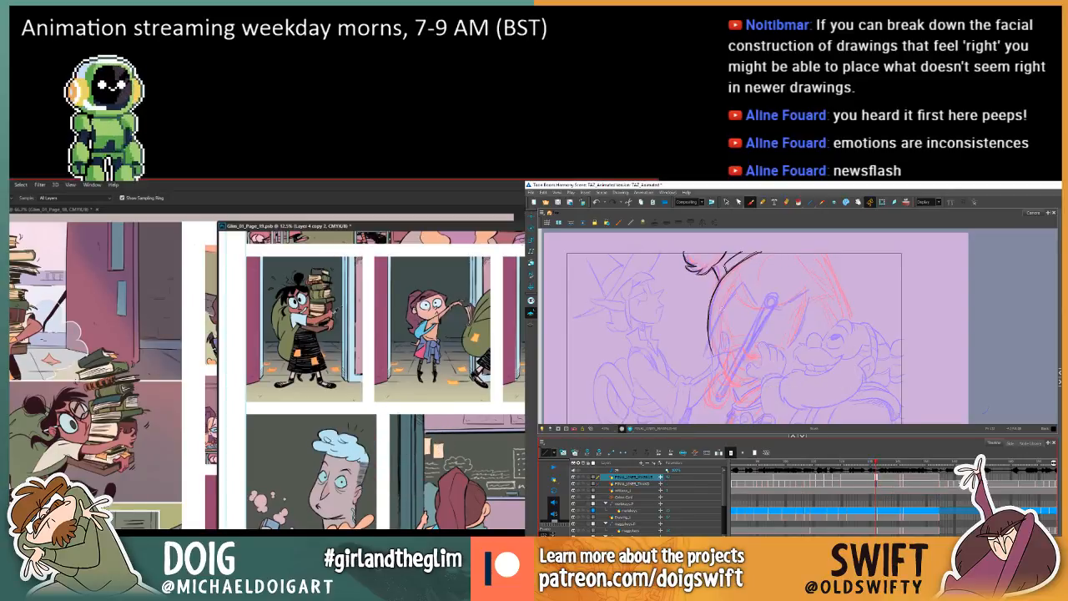
key("comma")
key("g")
key("period")
Flip between the axe-grip drawing and the previous frame in Harmony to examine the motion while reviewing the coloured book stacks across page 19 in Photoshop.
left_click_drag(334, 313, 332, 371)
key("comma")
key("period")
key("comma")
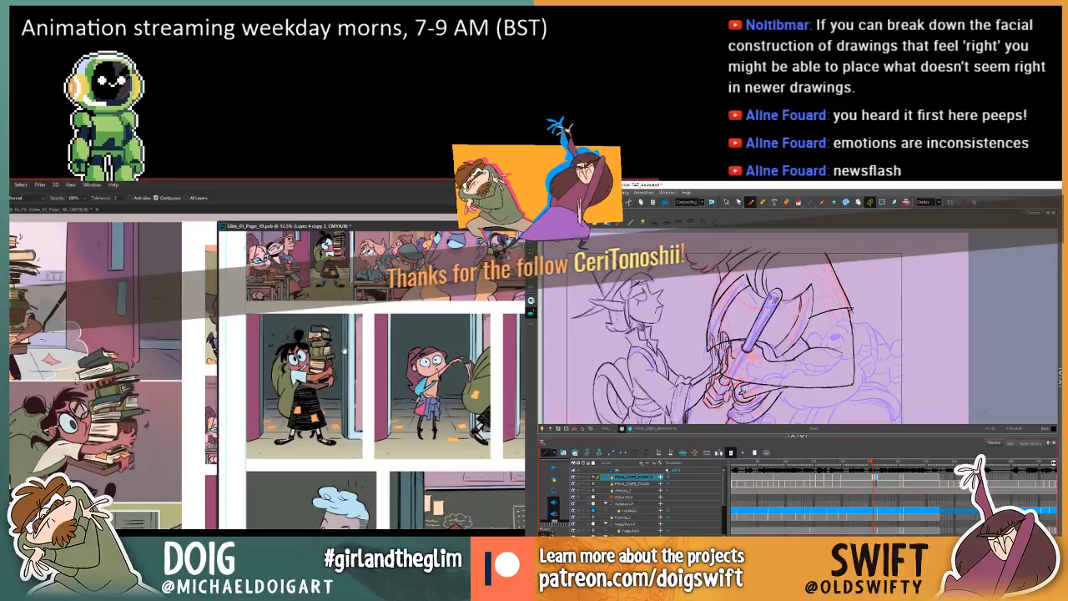
left_click_drag(344, 350, 392, 413)
key("period")
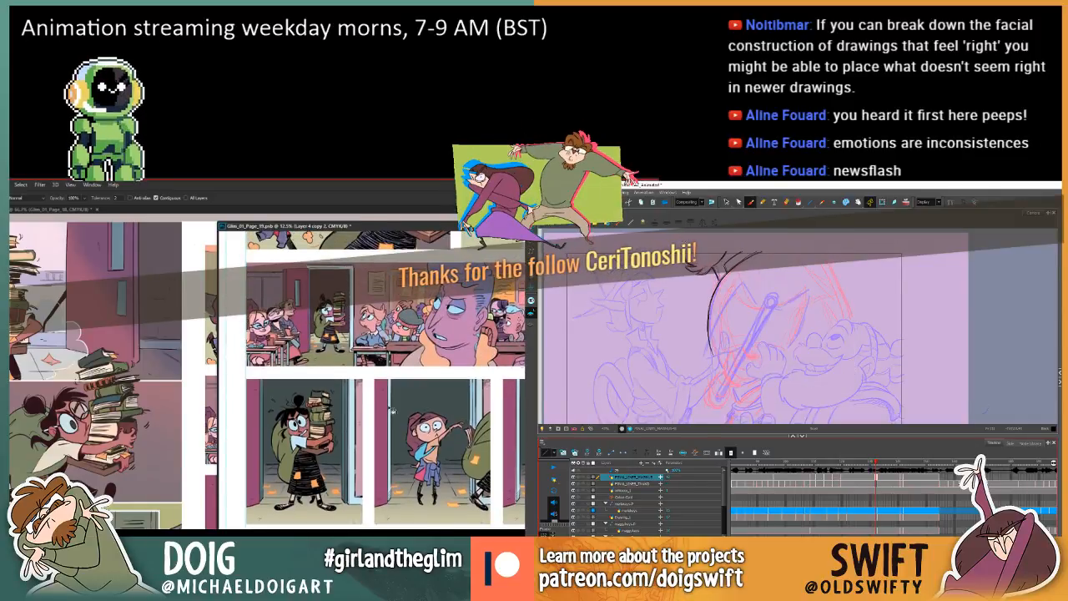
key("comma")
key("period")
key("comma")
key("period")
key("comma")
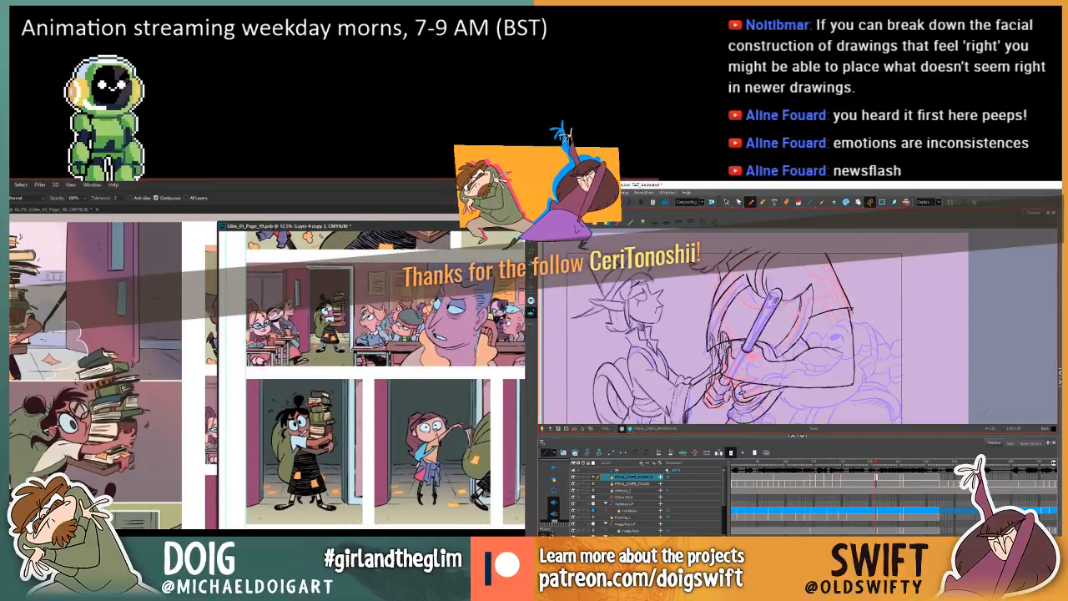
key("period")
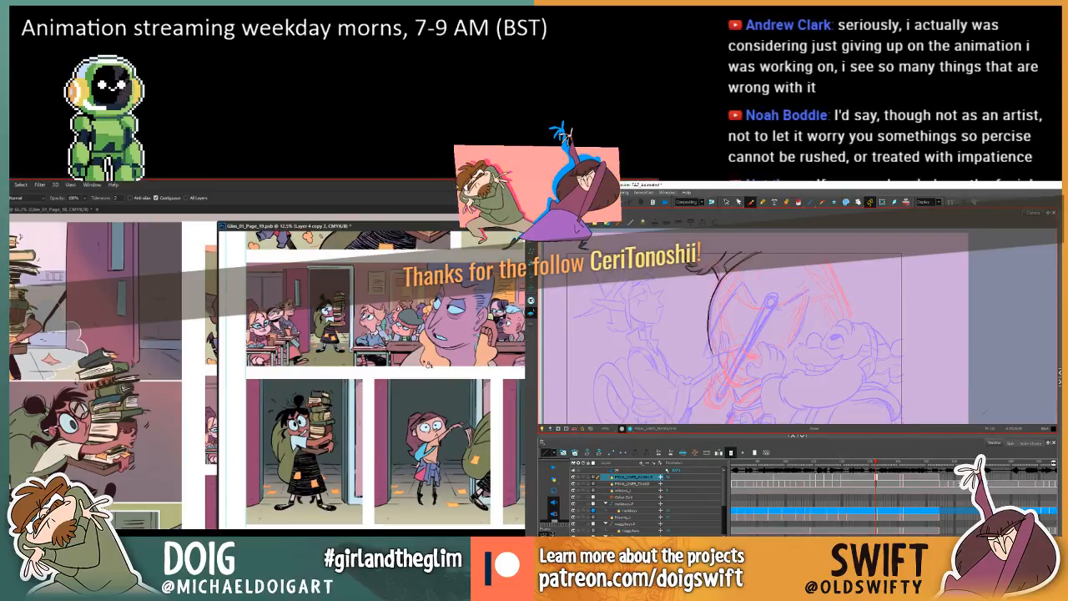
scroll(367, 392, "up", 2)
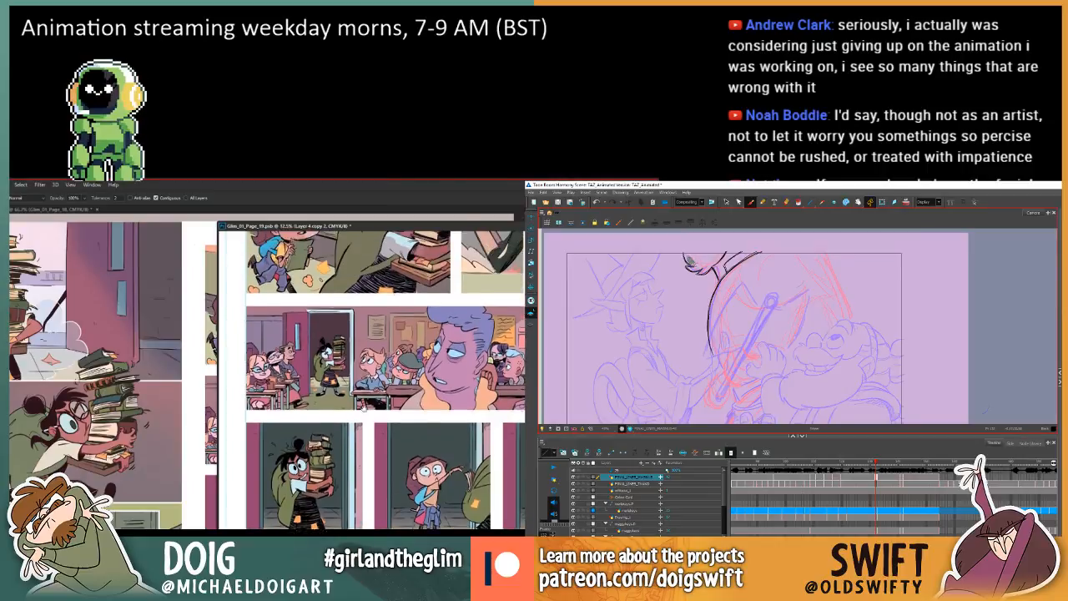
scroll(364, 408, "up", 1)
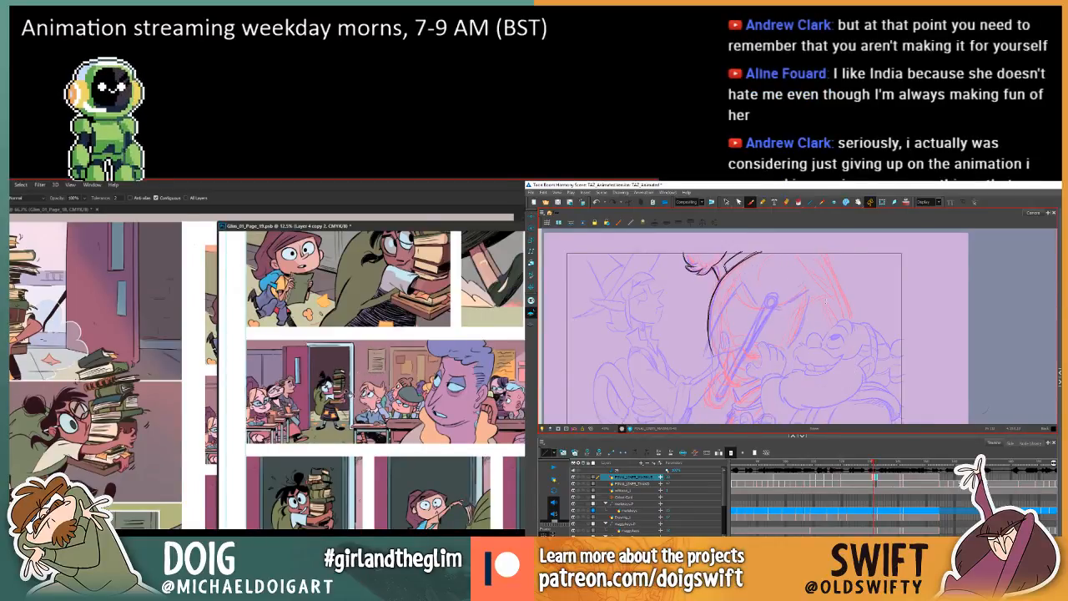
key("comma")
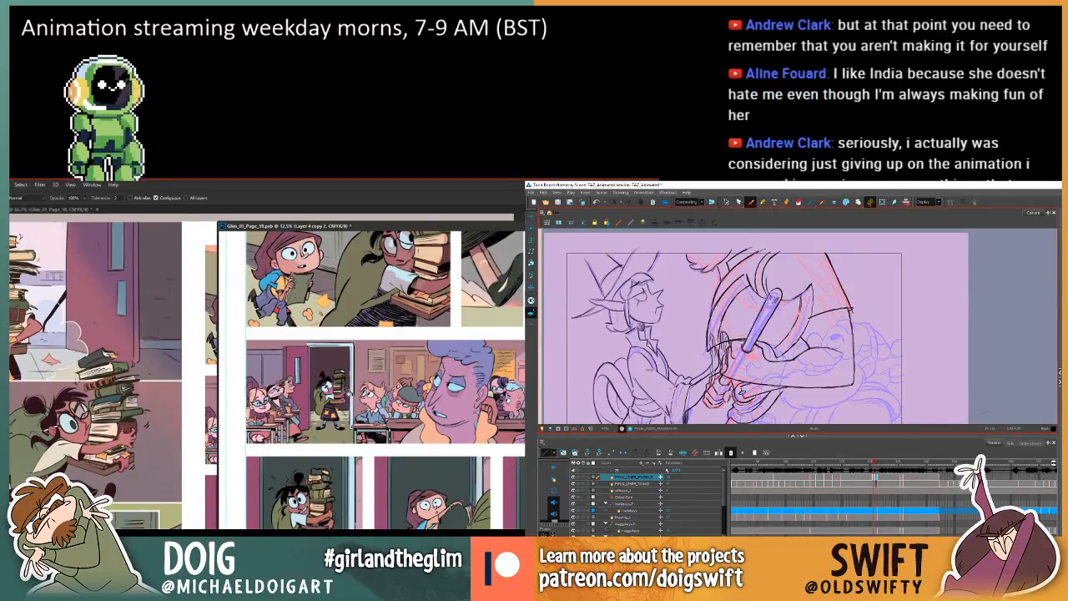
key("period")
key("comma")
key("period")
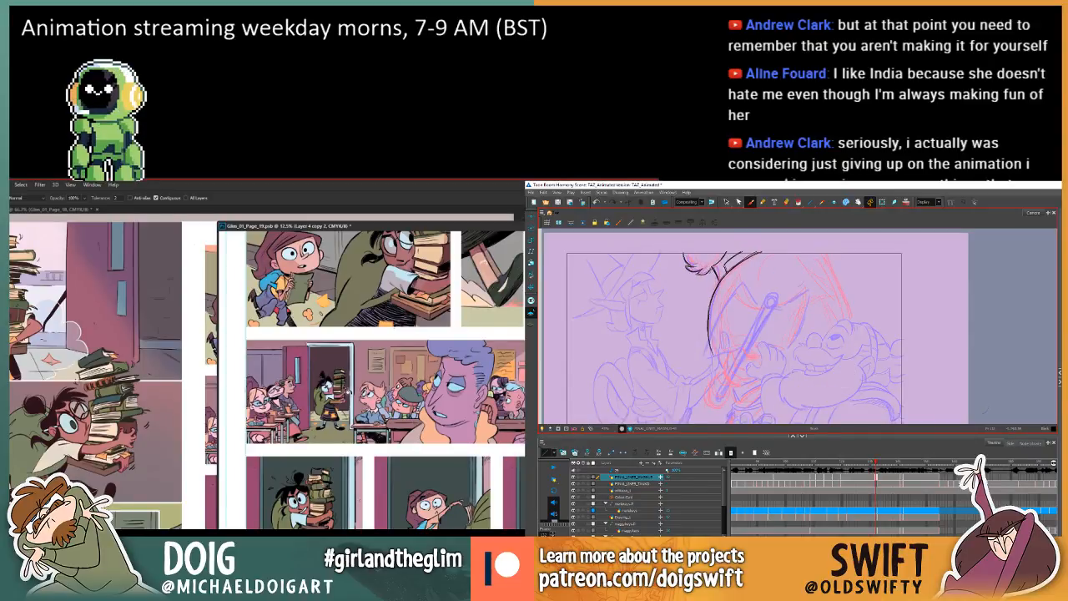
key("comma")
key("period")
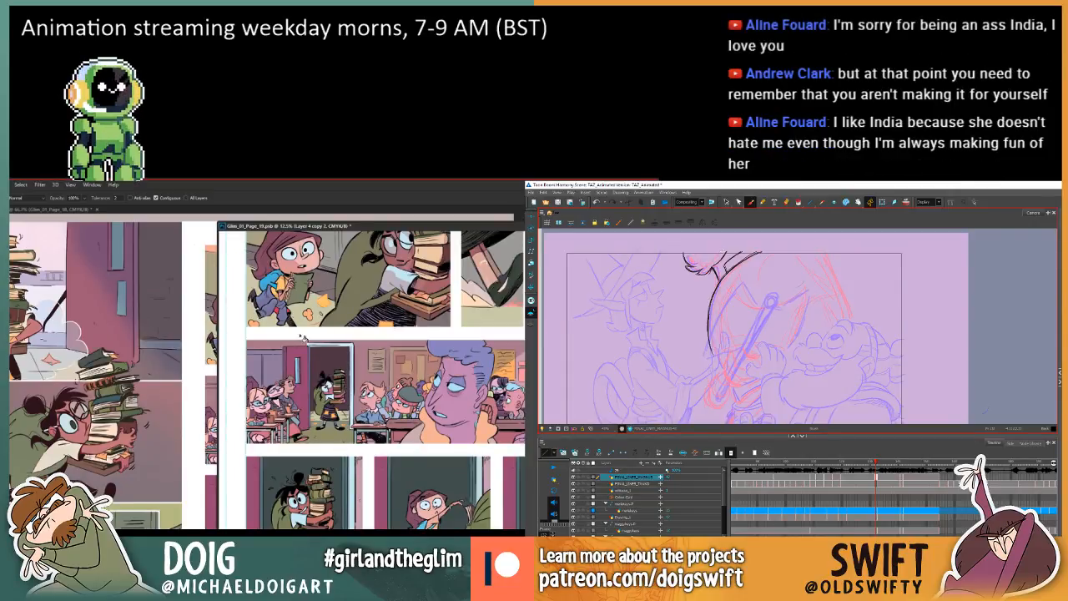
key("comma")
key("period")
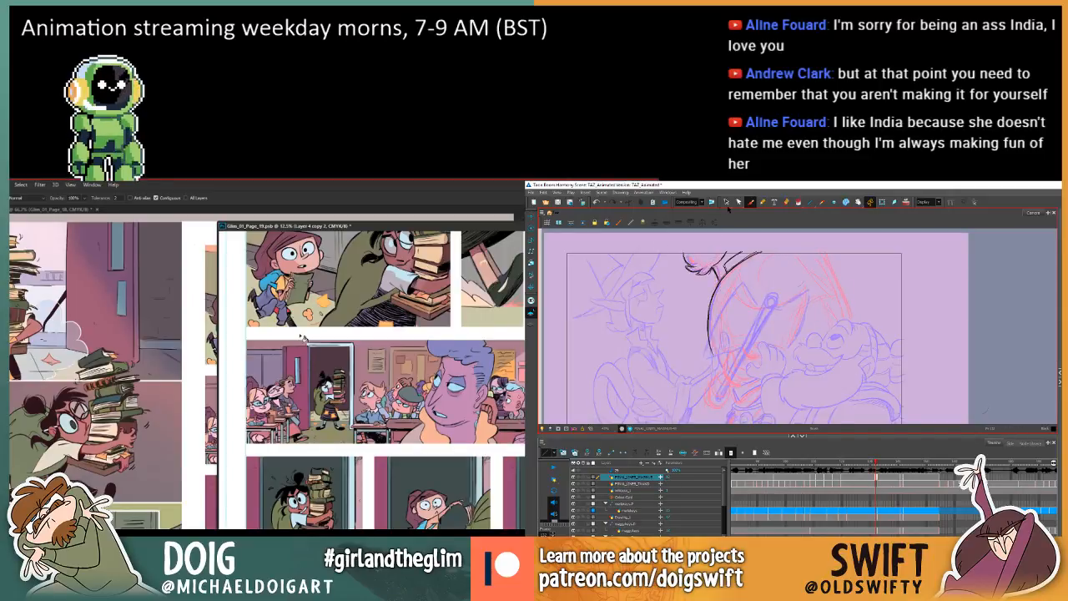
Compare the axe-grip drawing with the previous frame in Harmony, checking the small tuft's lines against the earlier pose.
left_click(725, 203)
key(".")
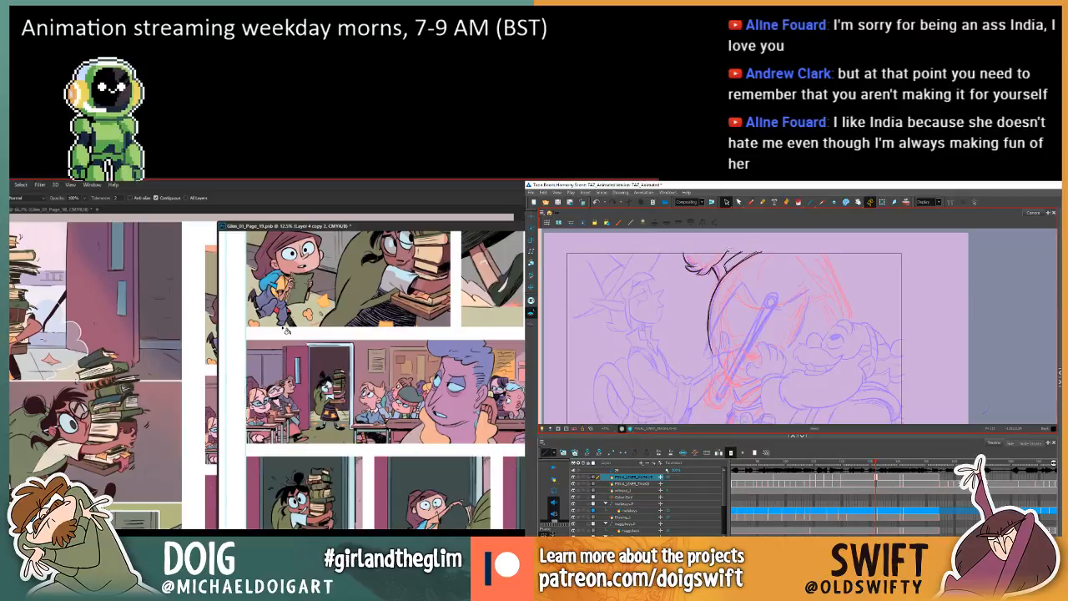
key(".")
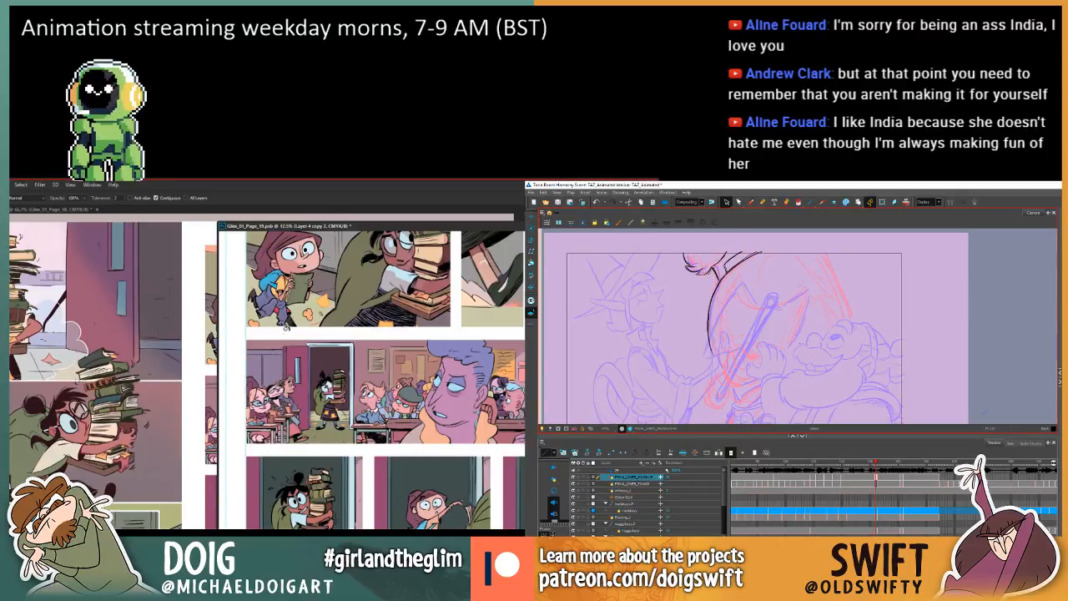
key(".")
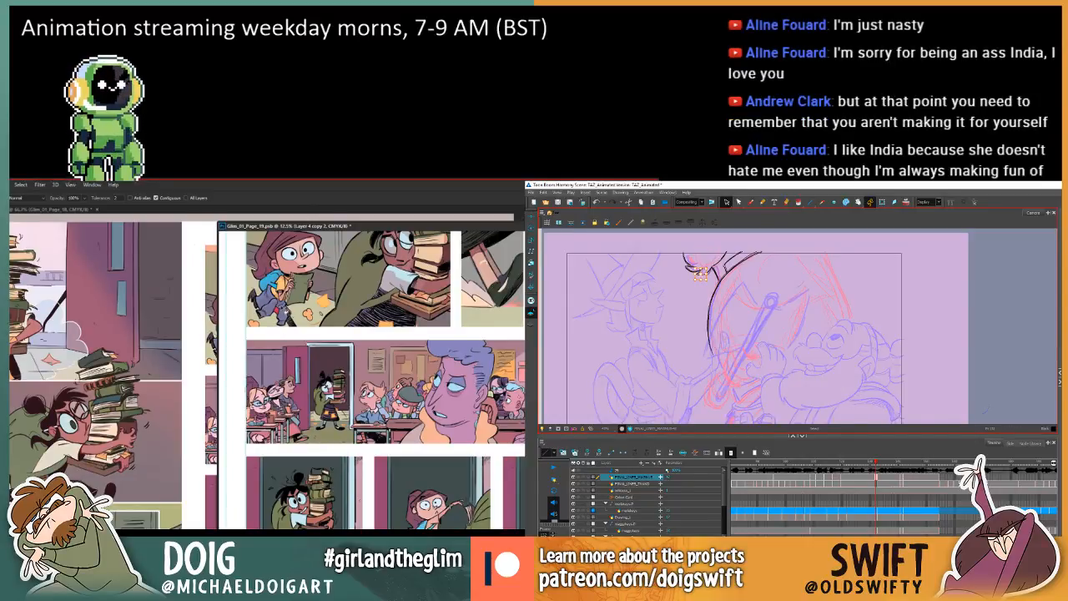
key(".")
key("alt+b")
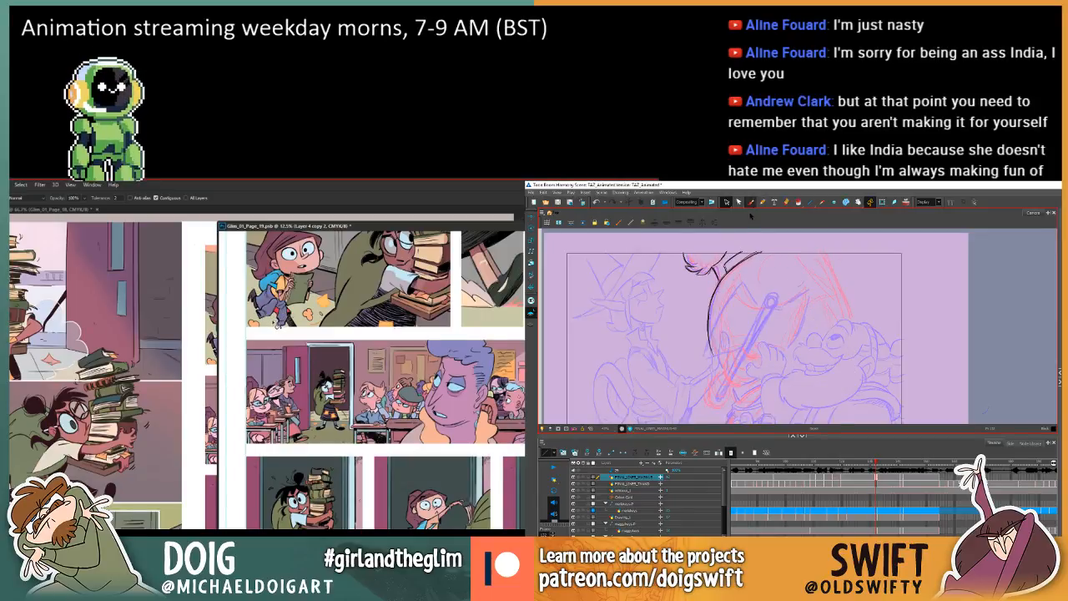
key(".")
key(".")
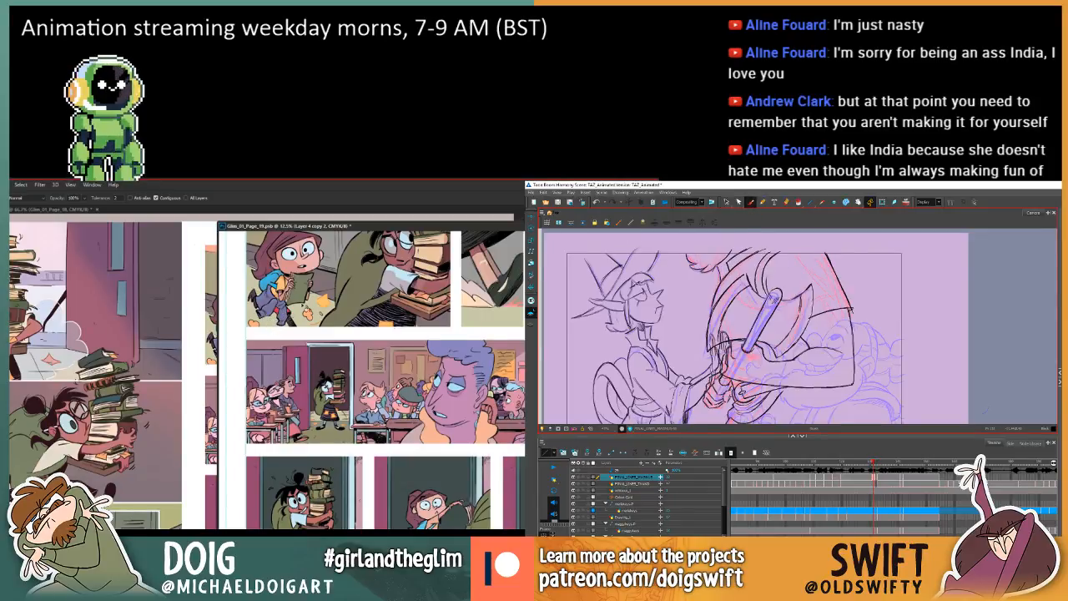
key(".")
key(".")
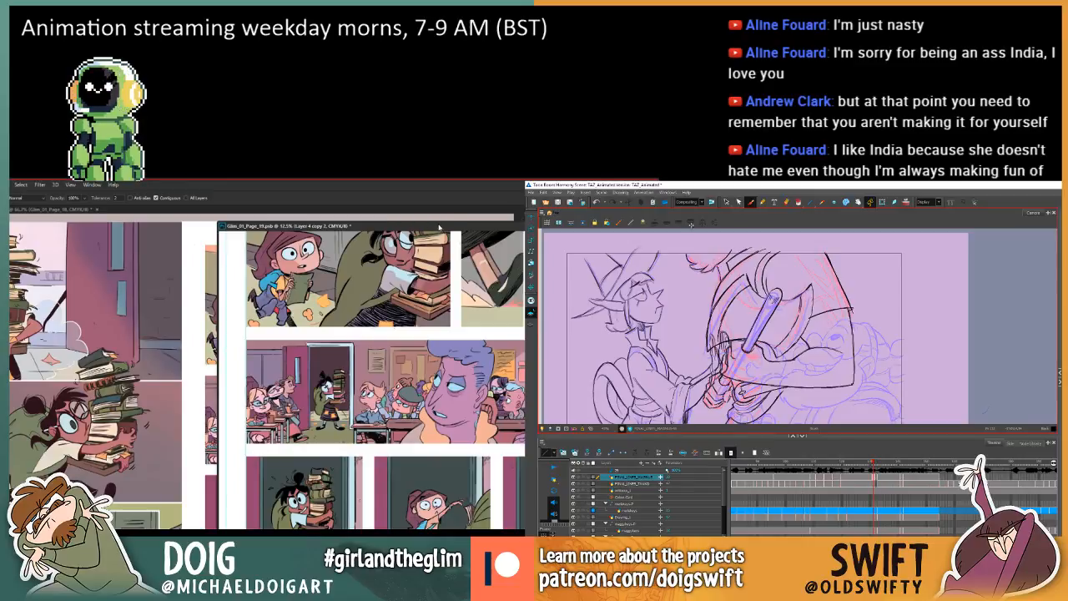
Copy the elf's head and hat lines from the previous frame to the axe-grip frame on Harmony's second final-lines layer.
key("alt+s")
left_click_drag(439, 227, 405, 222)
left_click(656, 320)
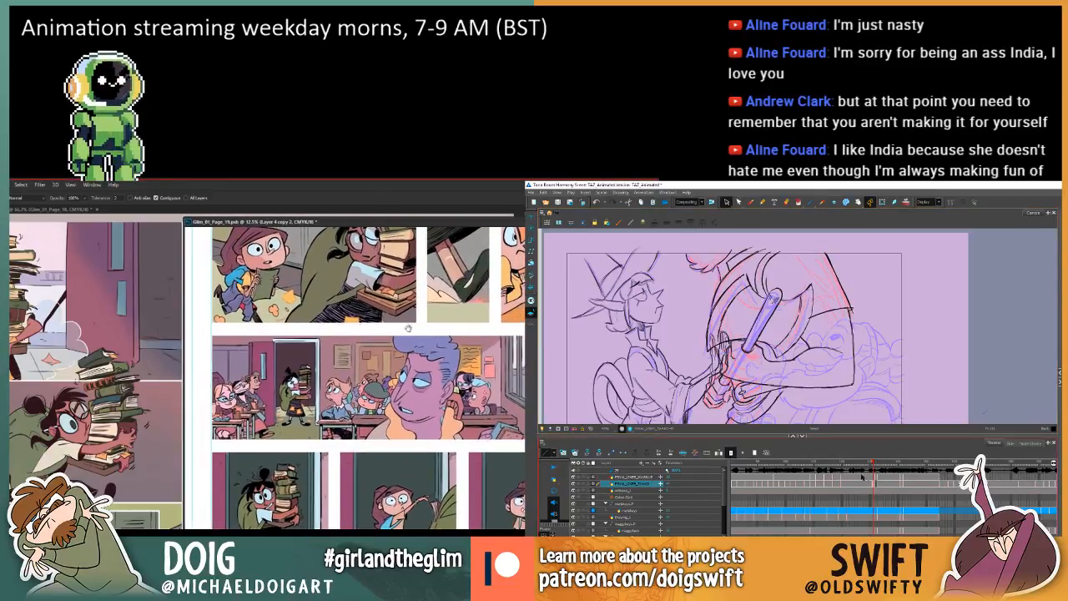
scroll(406, 327, "up", 3)
mouse_move(650, 317)
left_mouse_down()
mouse_move(576, 327)
mouse_move(678, 265)
mouse_move(665, 339)
left_mouse_up()
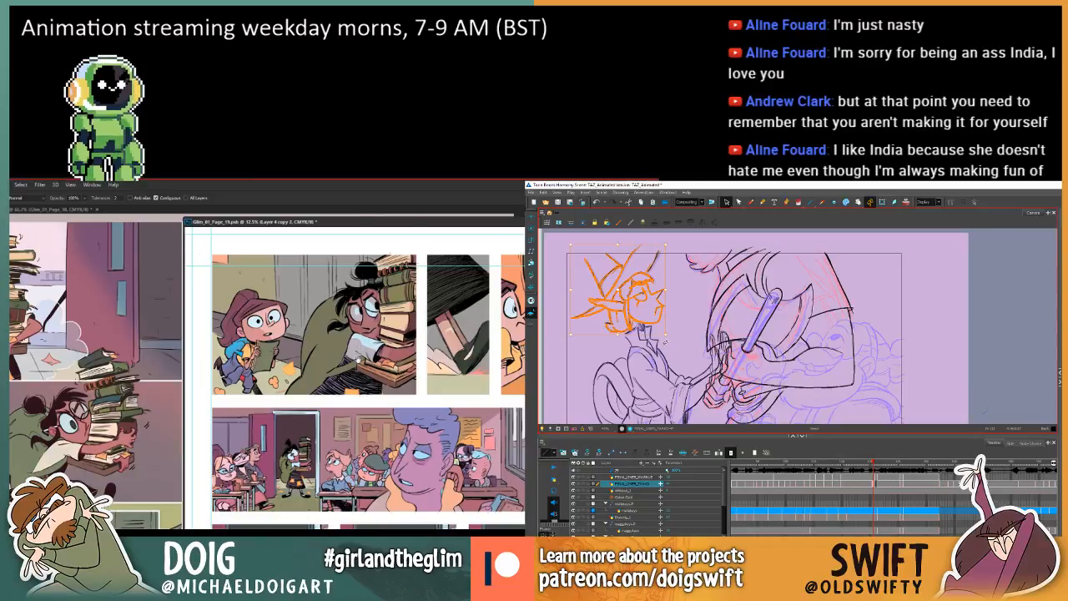
key(".")
key("ctrl+v")
key("v")
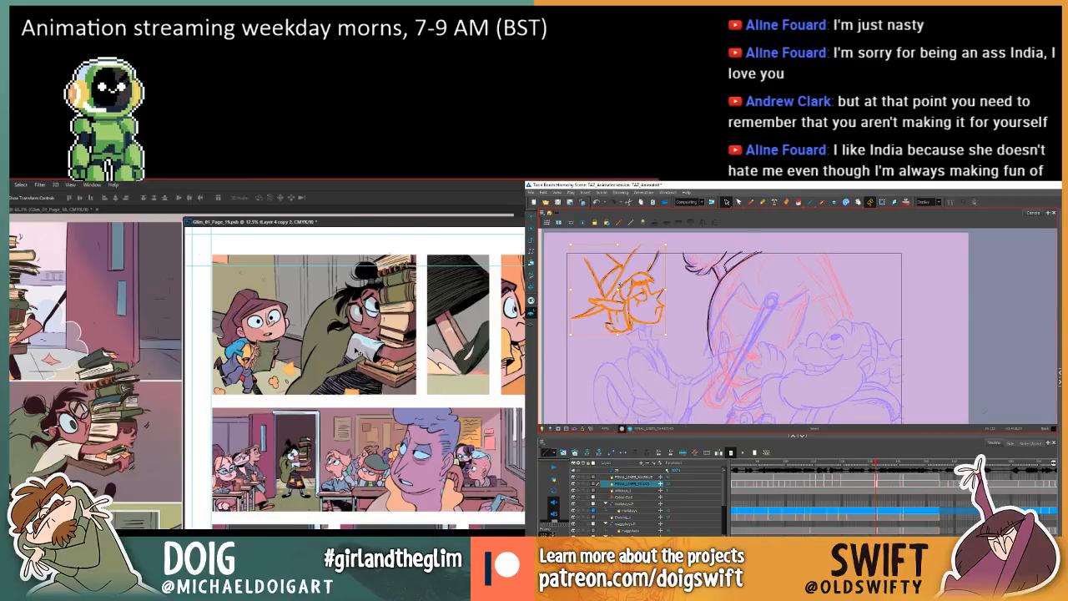
left_click(357, 365, "ctrl")
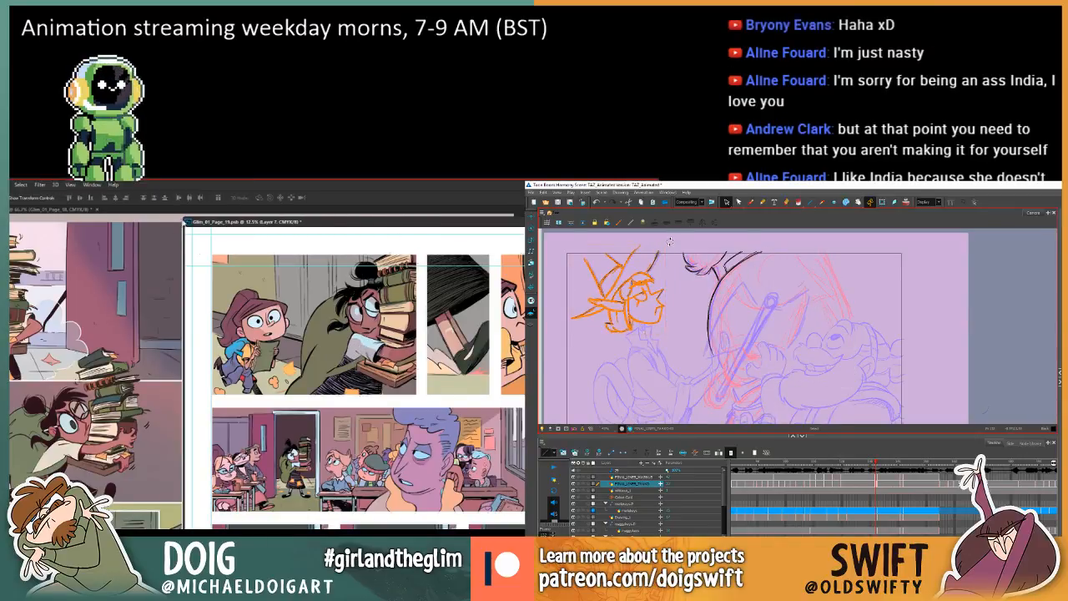
left_click_drag(669, 241, 669, 241)
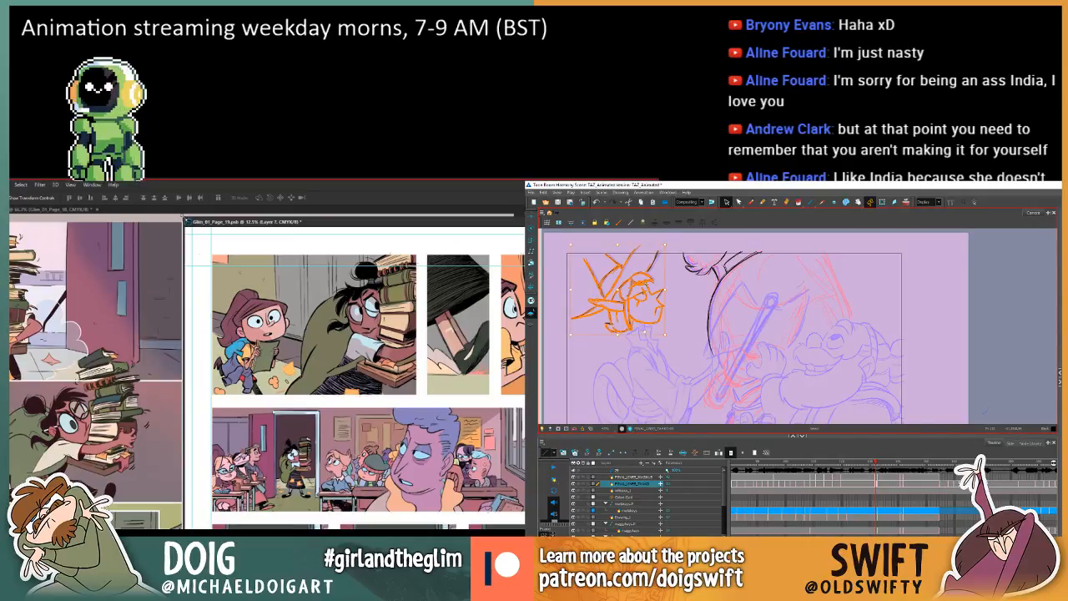
Reposition page 19's floating window over page 18 in Photoshop, and select the pasted head's face lines in Harmony to check them between frames.
left_click_drag(259, 222, 305, 290)
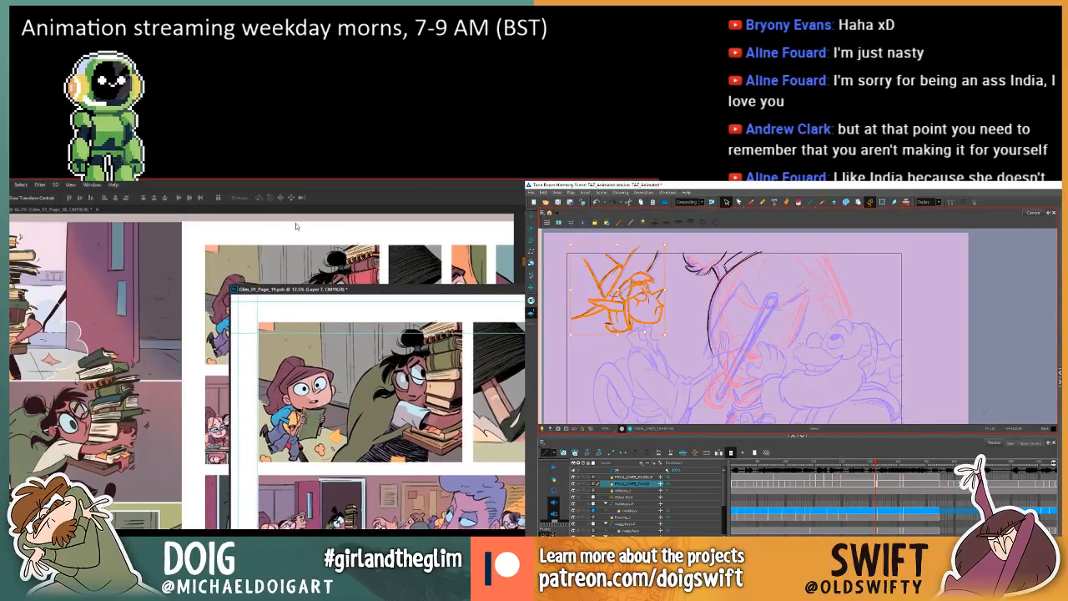
left_click_drag(425, 297, 390, 281)
left_click_drag(302, 241, 300, 241)
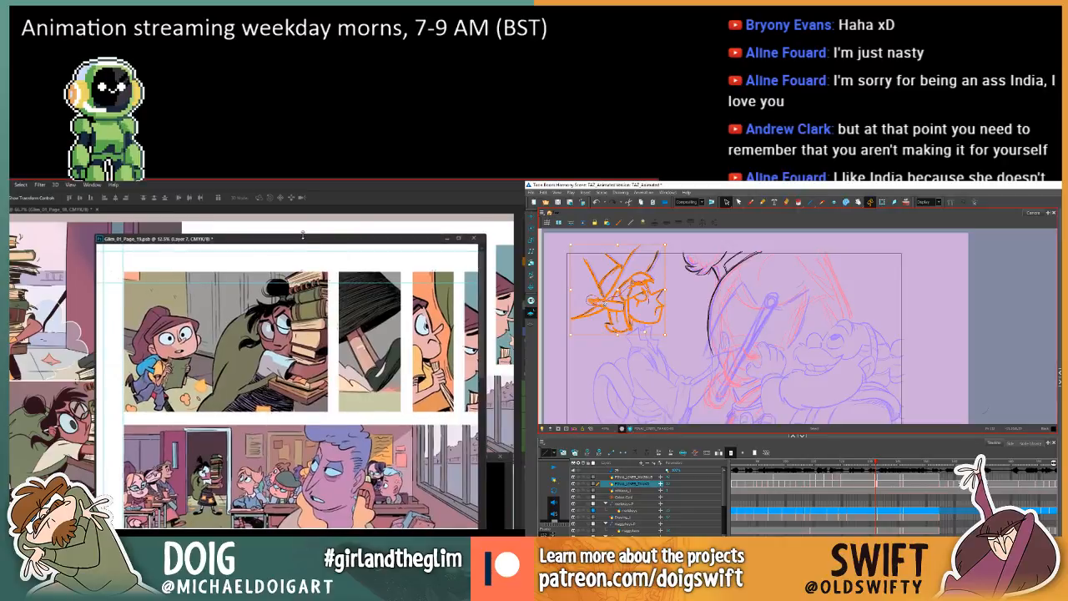
left_click(647, 304)
key("ctrl+minus")
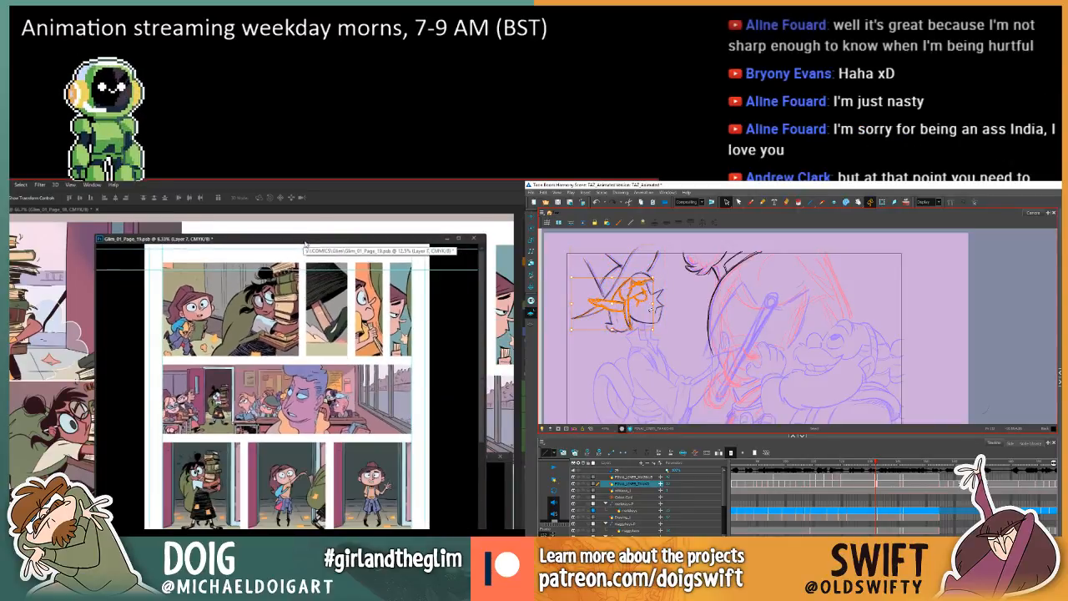
key("ctrl+plus")
left_click_drag(289, 327, 312, 401)
key("comma")
key("period")
key("comma")
key("period")
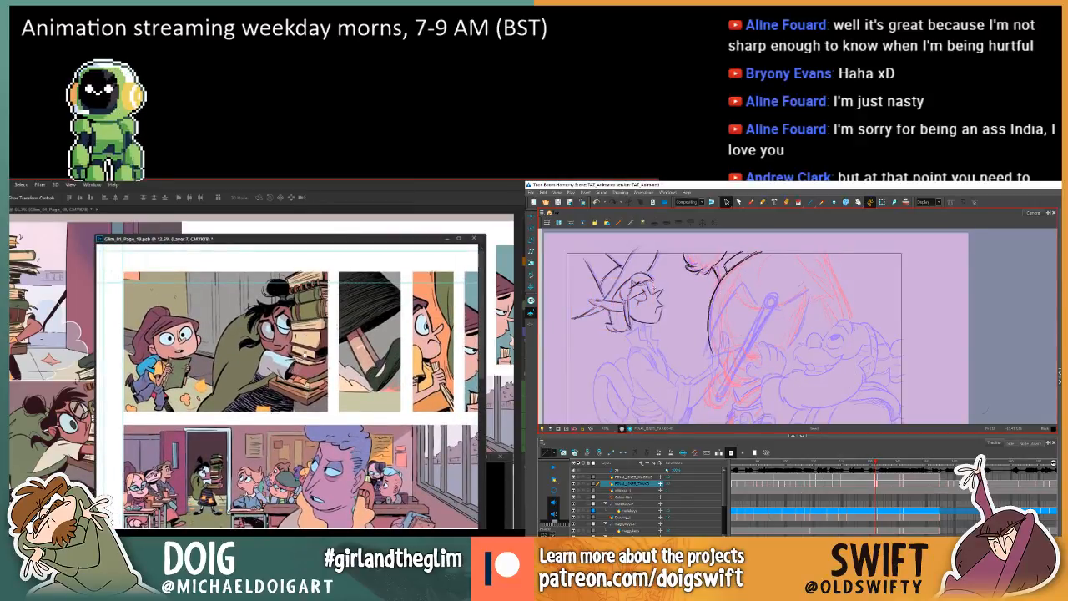
Try a sampled fill on the cloak in page 19's top panel in Photoshop while testing the elf's brow line in Harmony.
left_click(657, 293)
left_click_drag(278, 362, 276, 347)
key("i")
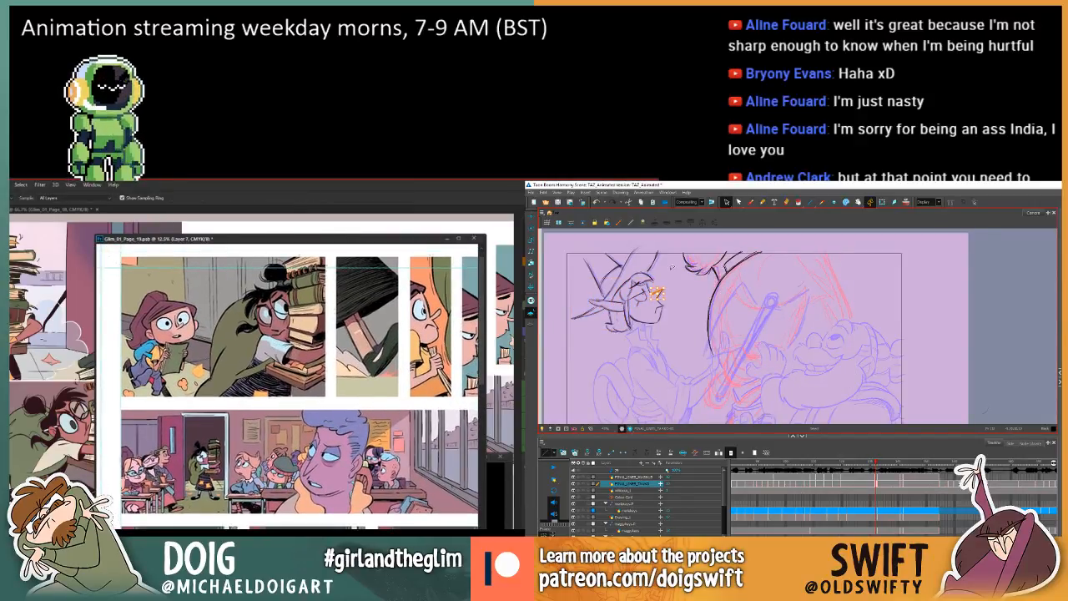
key("g")
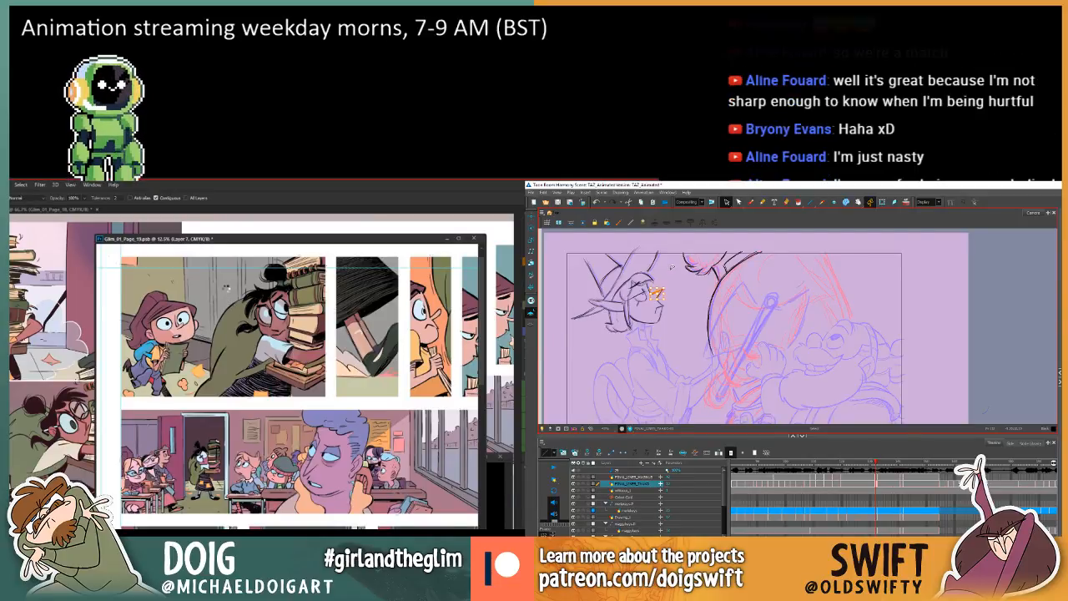
left_click(235, 311)
key("comma")
key("period")
key("comma")
key("ctrl+z")
key("period")
key("period")
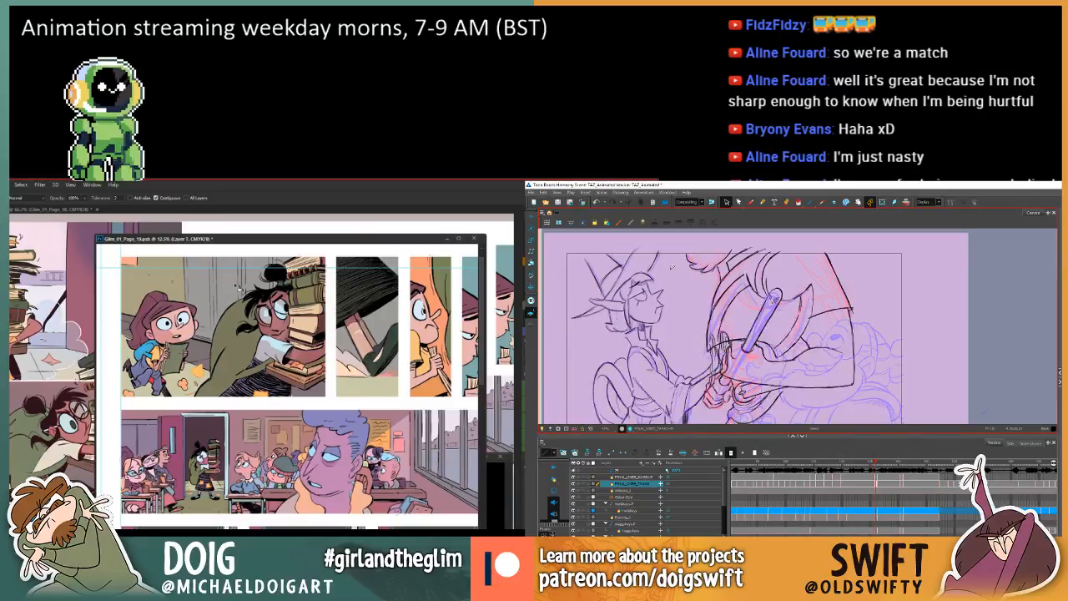
Undo the trial cloak fill in Photoshop and select the elf's mouth lines in Harmony after comparing frames.
key("comma")
key("period")
key("comma")
key("period")
key("comma")
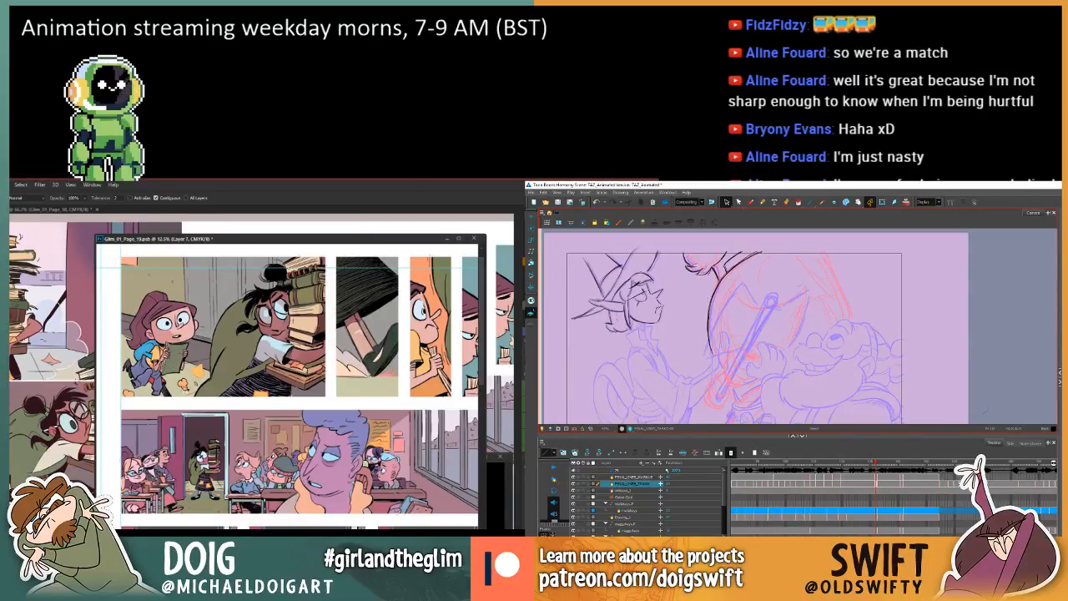
key("ctrl+z")
left_click(659, 311)
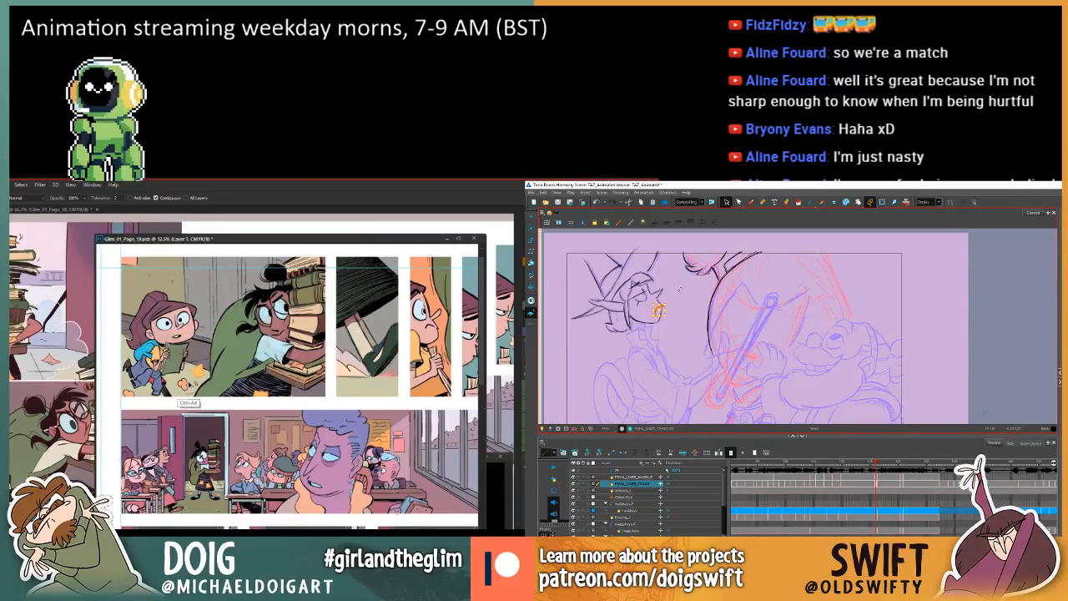
key("ctrl+z")
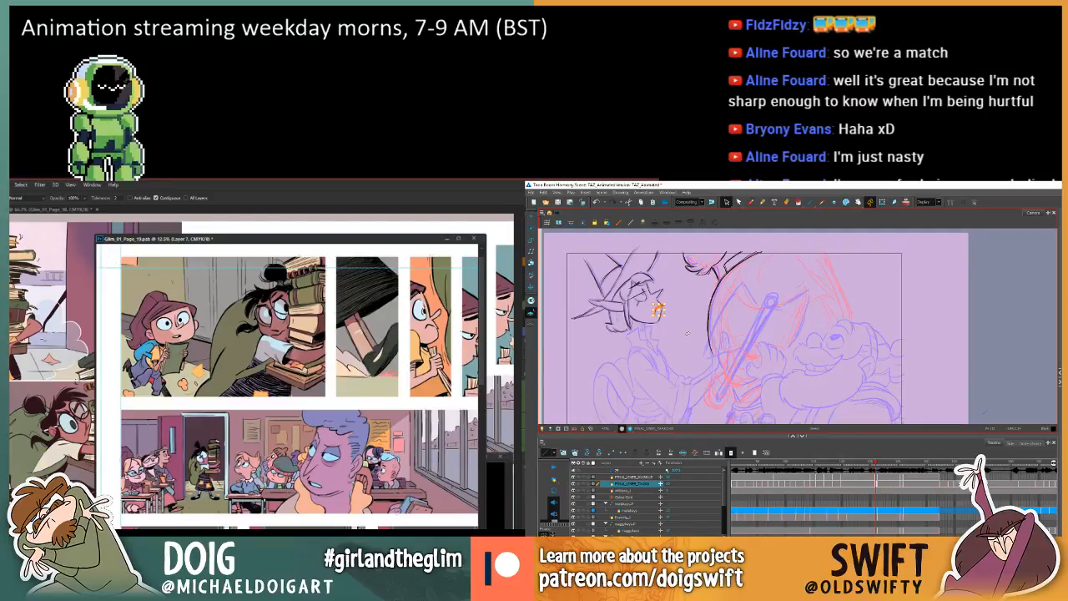
Refine the elf's mouth lines against the previous frame in Harmony, and switch page 19 to Layer 4 copy 2 in Photoshop.
key("period")
key("comma")
key("period")
key("comma")
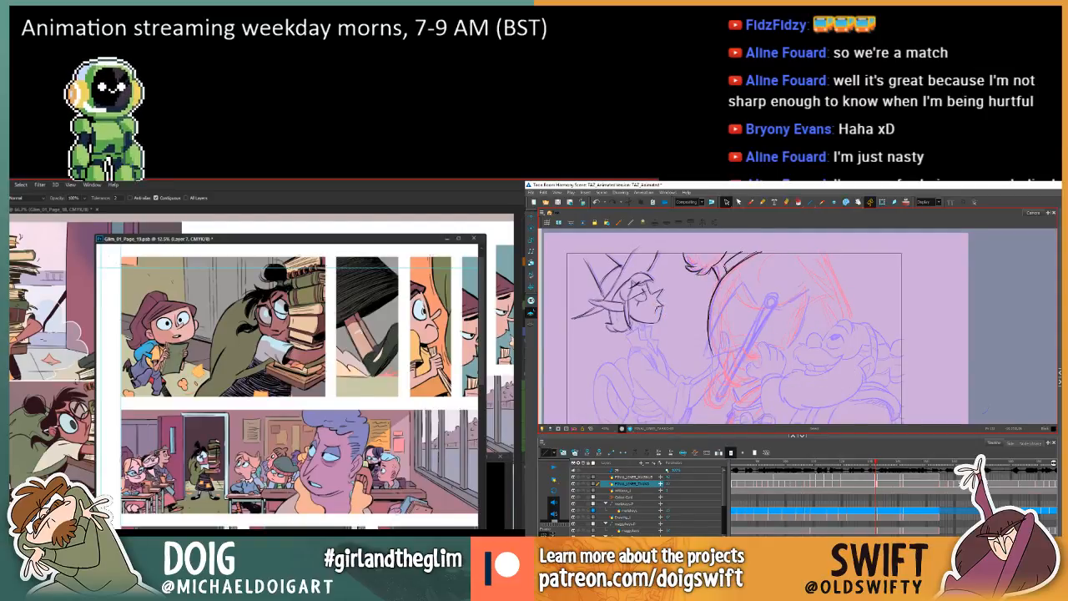
left_click(658, 307)
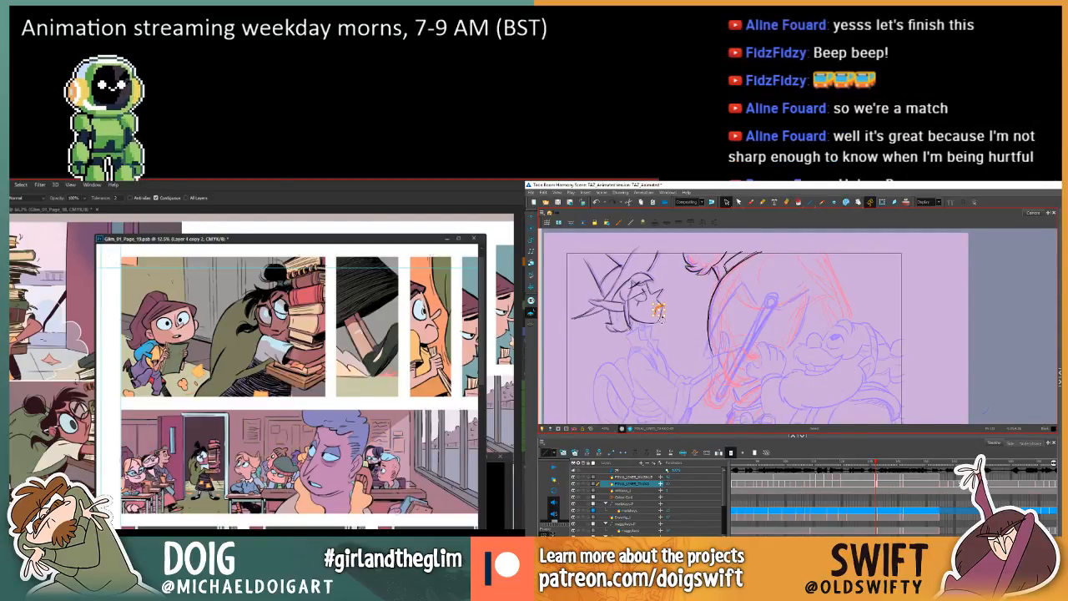
key("period")
key("comma")
key("period")
key("comma")
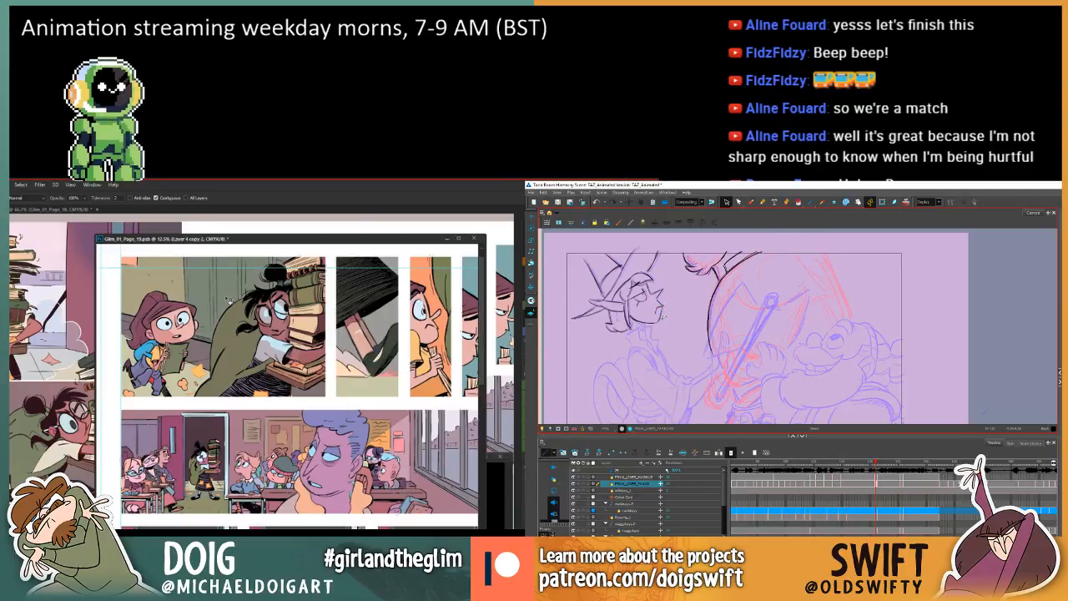
Reselect the elf's mouth in Harmony while comparing frames, and sample a colour in page 19's top panel for the Paint Bucket in Photoshop.
left_click(660, 304)
mouse_move(235, 320)
left_mouse_down()
mouse_move(212, 330)
mouse_move(229, 328)
left_mouse_up()
key("period")
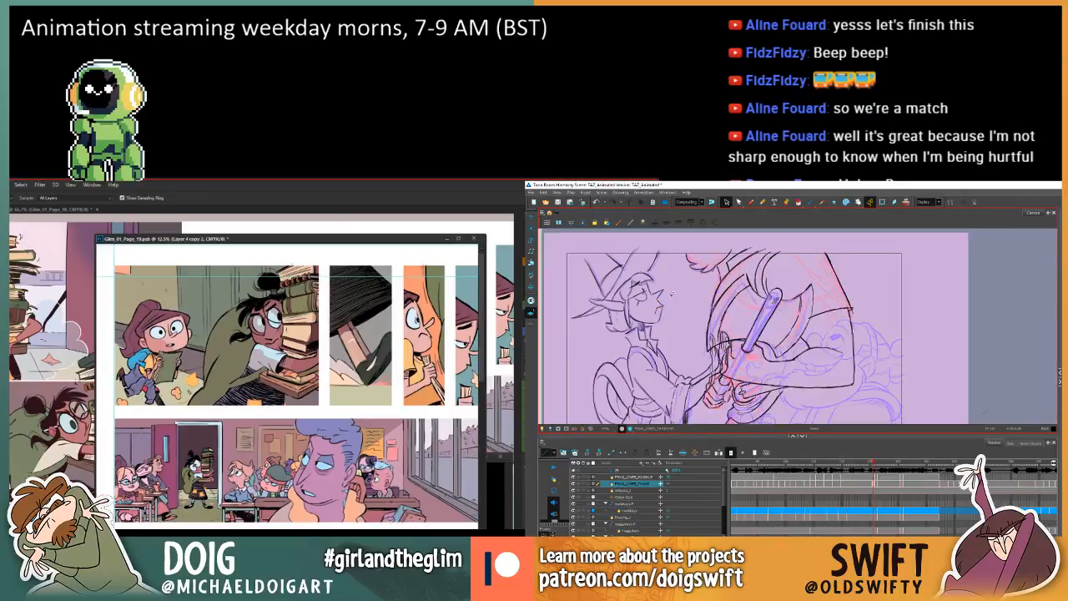
key("comma")
key("period")
key("comma")
left_click(659, 307)
key("g")
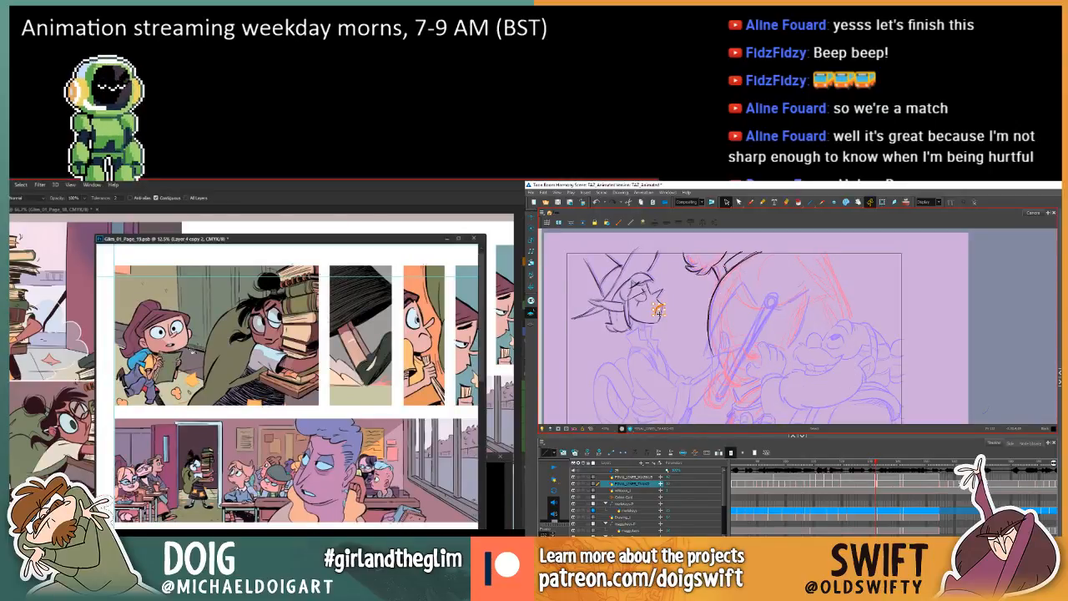
Fill the book held by the small girl in page 19's top panel with the sampled colour in Photoshop while flipping frames in Harmony.
left_click(177, 372)
mouse_move(286, 354)
left_mouse_down()
mouse_move(258, 314)
mouse_move(256, 284)
left_mouse_up()
key("period")
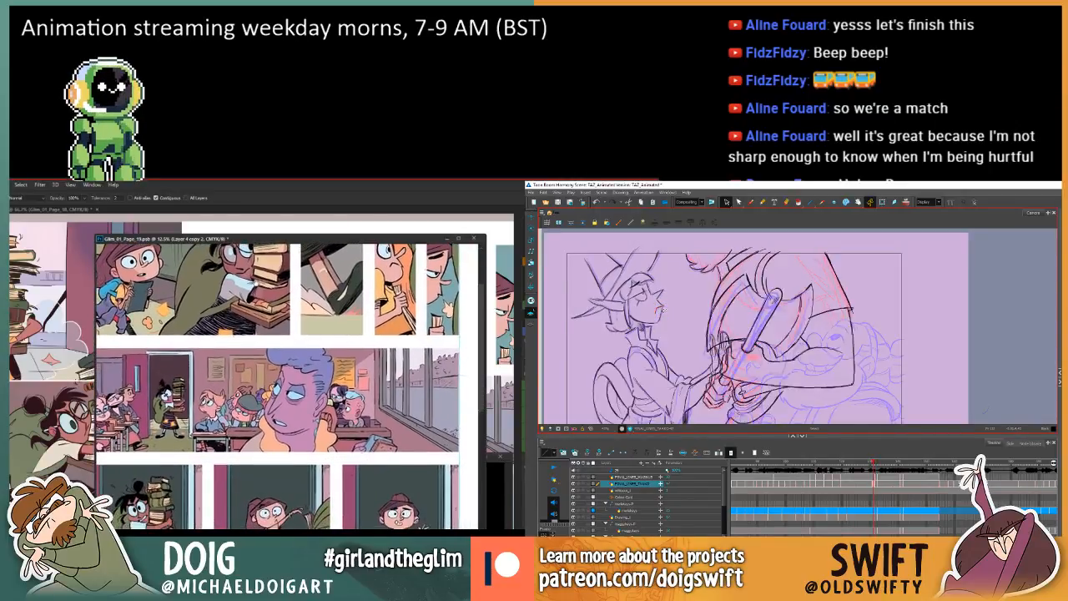
key("comma")
key("period")
key("comma")
left_click_drag(232, 332, 244, 325)
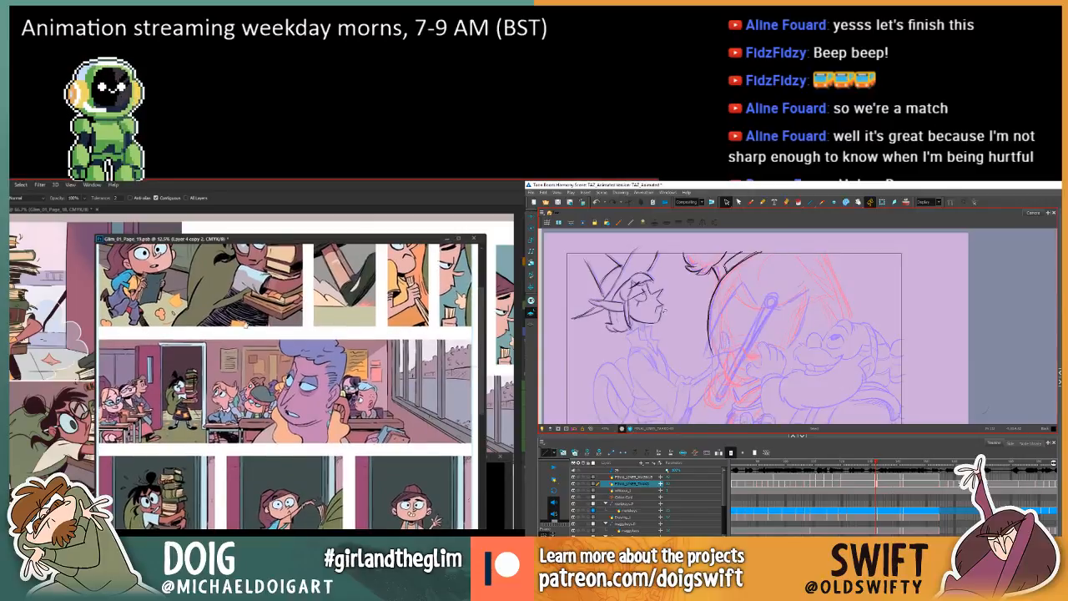
Adjust the elf's chin line in Harmony against the previous frame while reviewing page 19's doorway panels in Photoshop.
left_click(658, 323)
left_click_drag(333, 519, 314, 318)
mouse_move(302, 468)
left_mouse_down()
mouse_move(317, 404)
mouse_move(347, 404)
mouse_move(337, 415)
mouse_move(381, 475)
mouse_move(384, 518)
left_mouse_up()
key("period")
key("comma")
left_click(659, 323)
key("comma")
key("period")
key("comma")
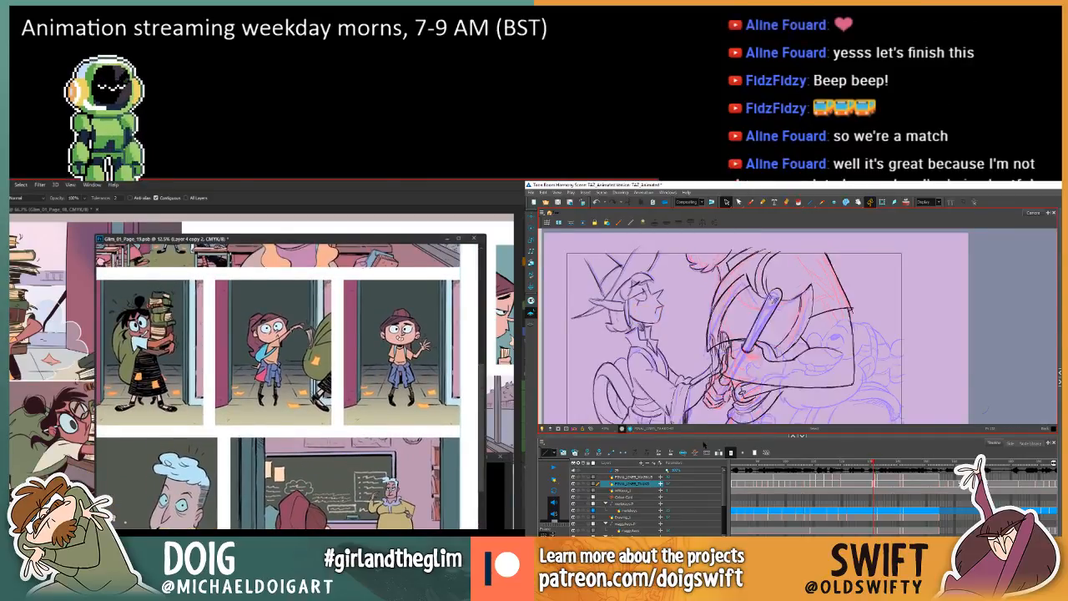
key("period")
key("comma")
key("period")
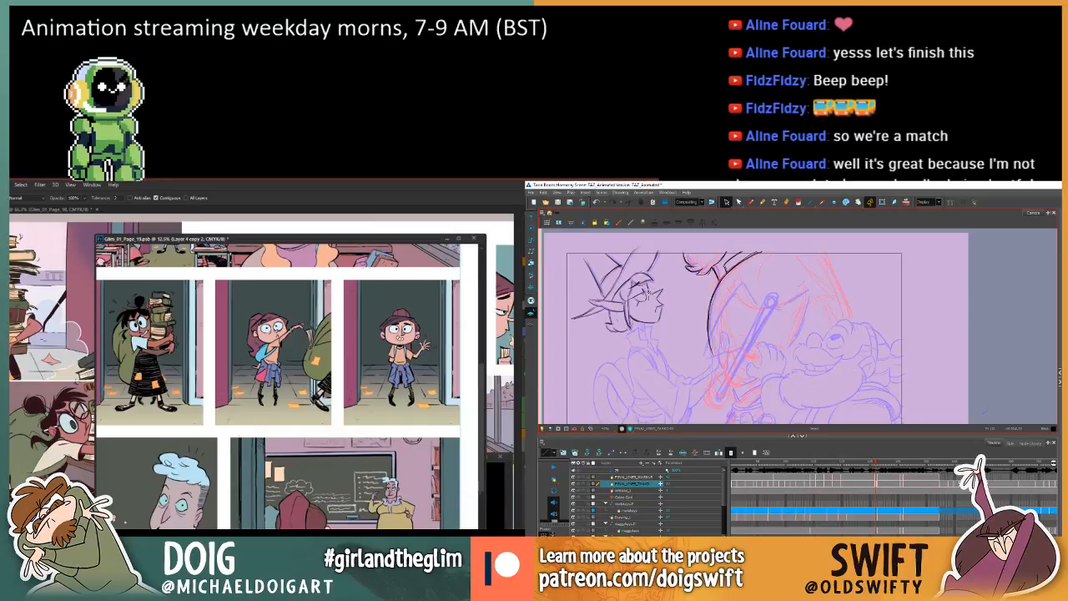
Select the elf's eye lines in Harmony and adjust them against the previous frame while bringing page 19's doorway panels into view.
mouse_move(647, 289)
left_mouse_down()
mouse_move(635, 287)
mouse_move(633, 305)
mouse_move(638, 293)
left_mouse_up()
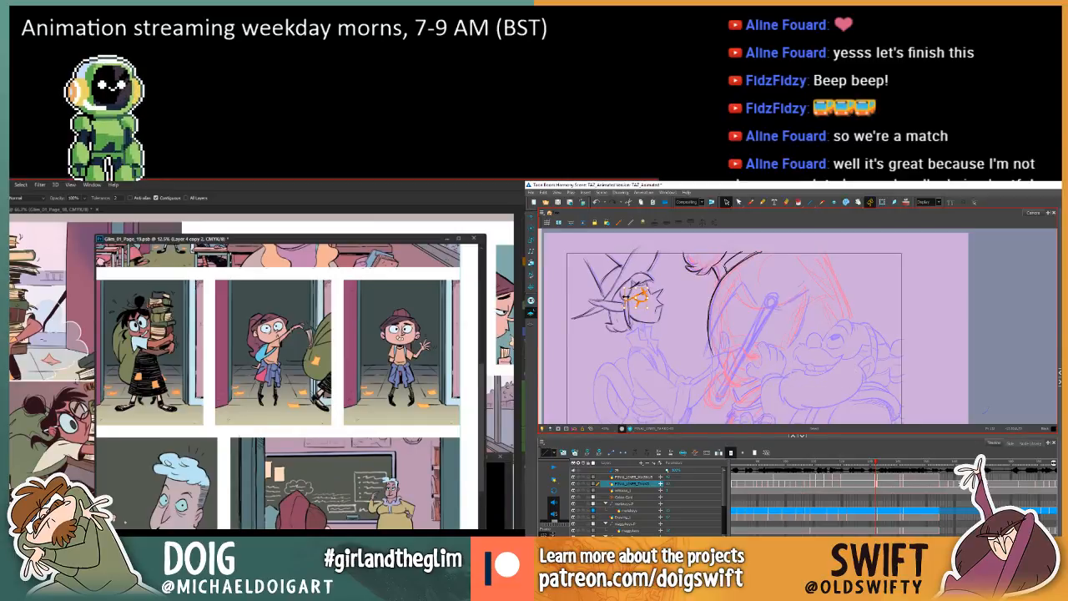
left_click(624, 302)
key("comma")
key("period")
left_click_drag(245, 299, 282, 364)
key("comma")
key("period")
key("comma")
key("period")
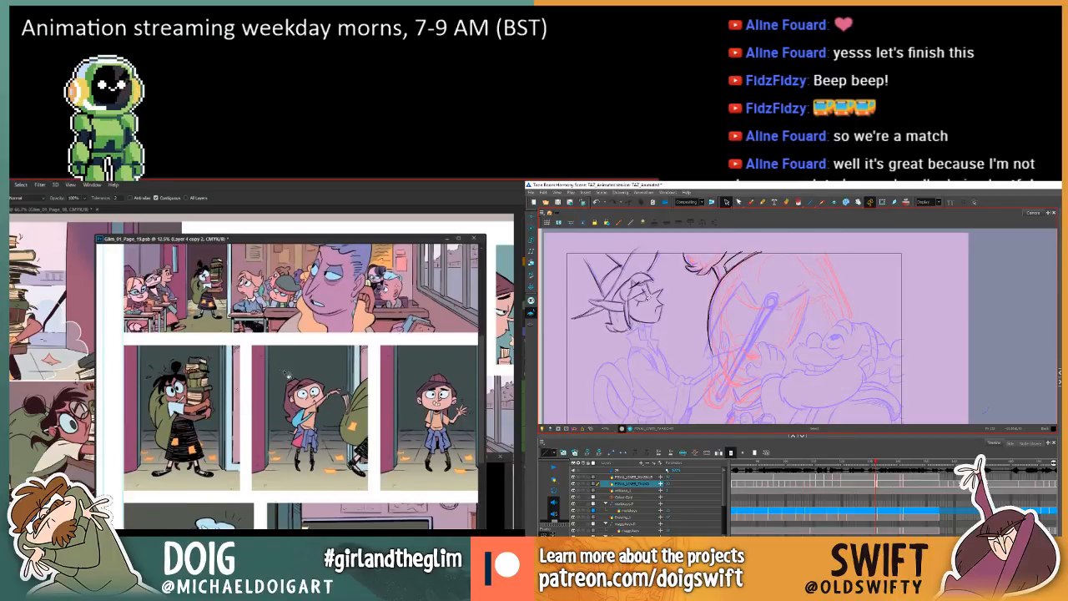
Check the elf's eye between frames in Harmony, and sample a colour in page 19's middle doorway panel for the Paint Bucket in Photoshop.
key("comma")
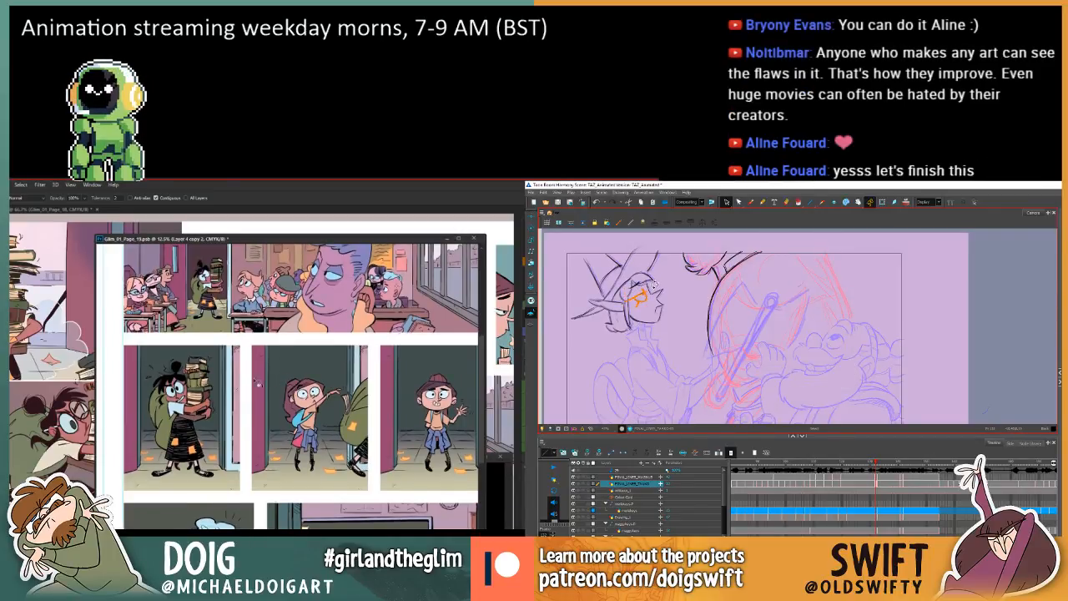
key("comma")
key("period")
key("i")
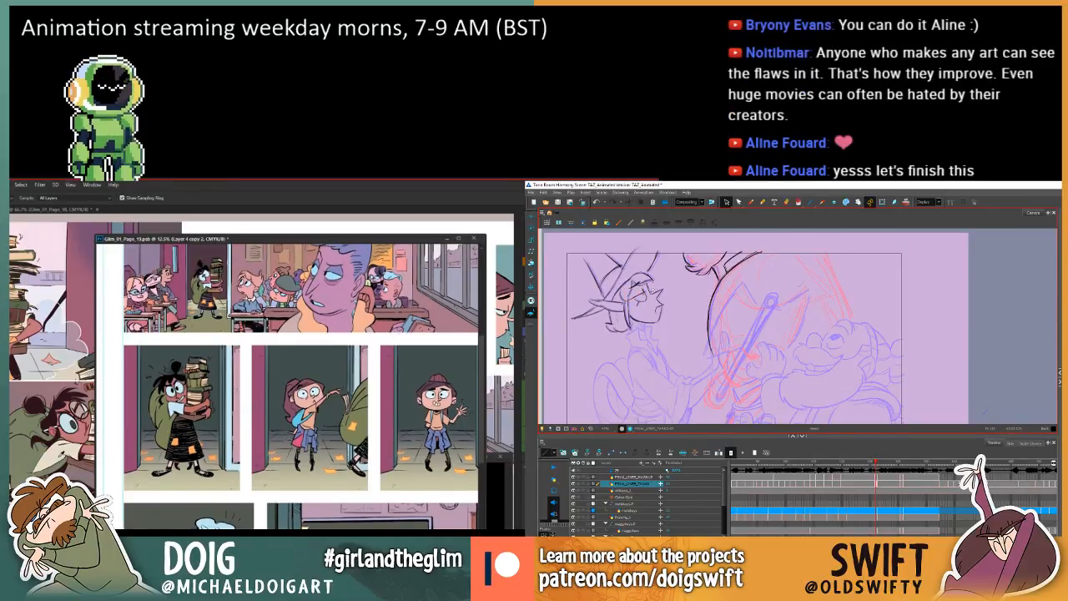
key("g")
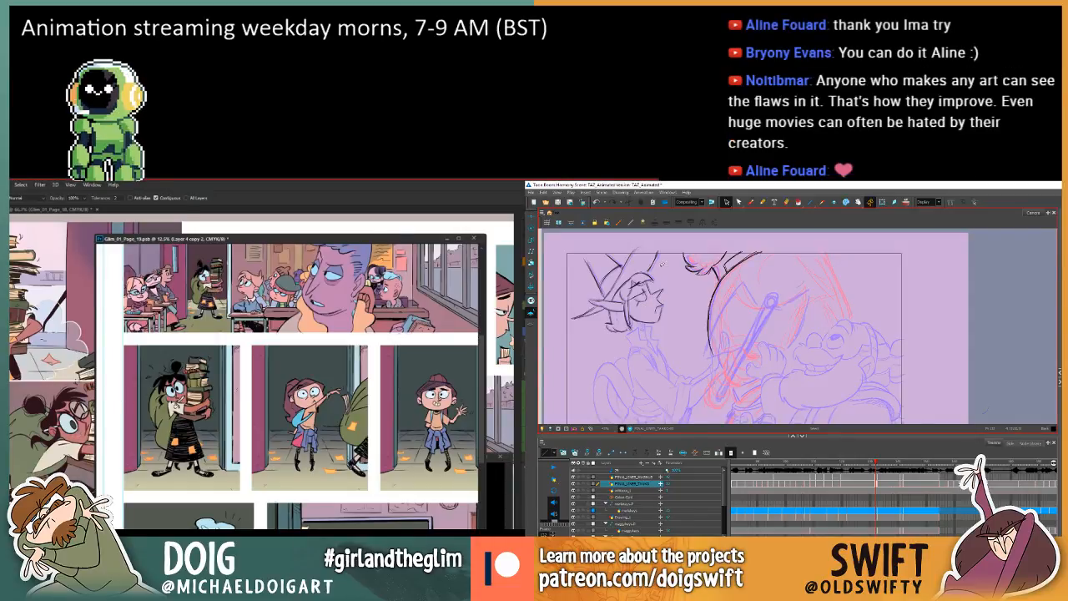
Compare the elf's face with the adjacent frame in Harmony and select its eye lines.
key("f")
key("g")
key("f")
key("g")
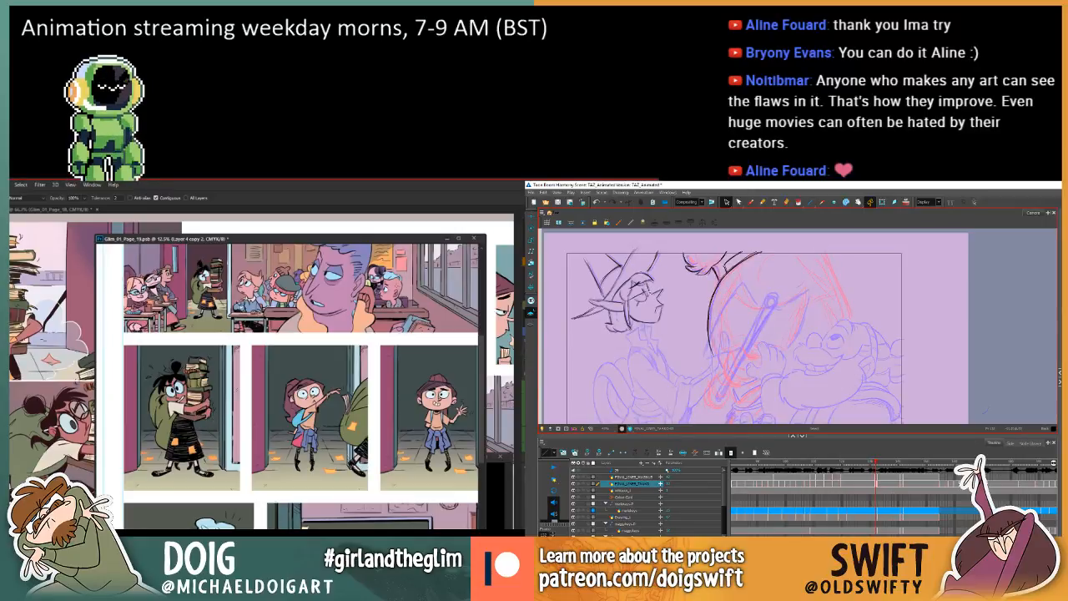
left_click(643, 292)
key("f")
key("g")
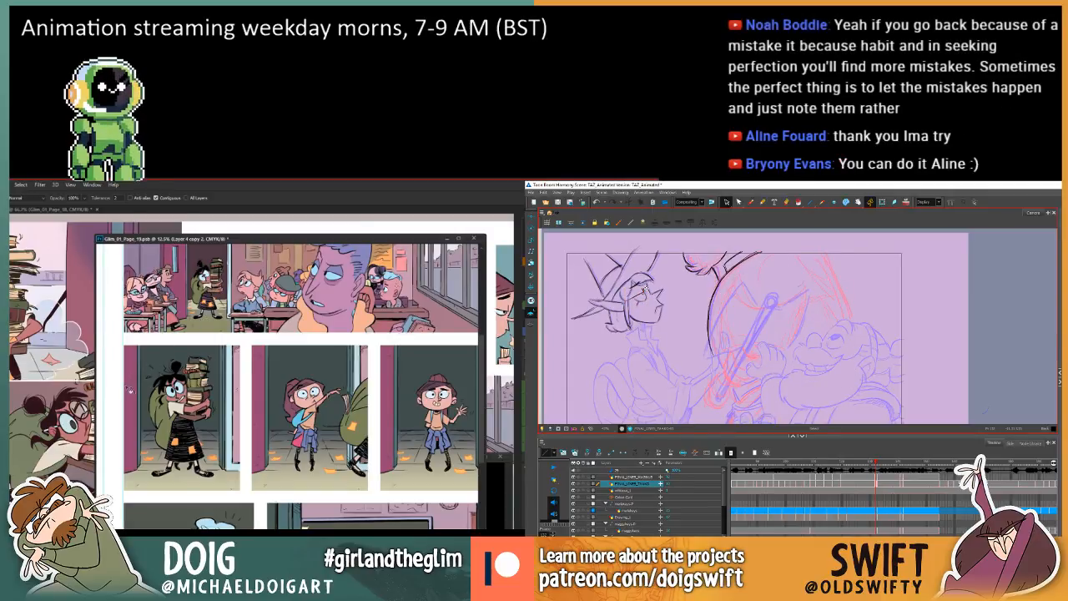
key("g")
key("f")
left_click(645, 305)
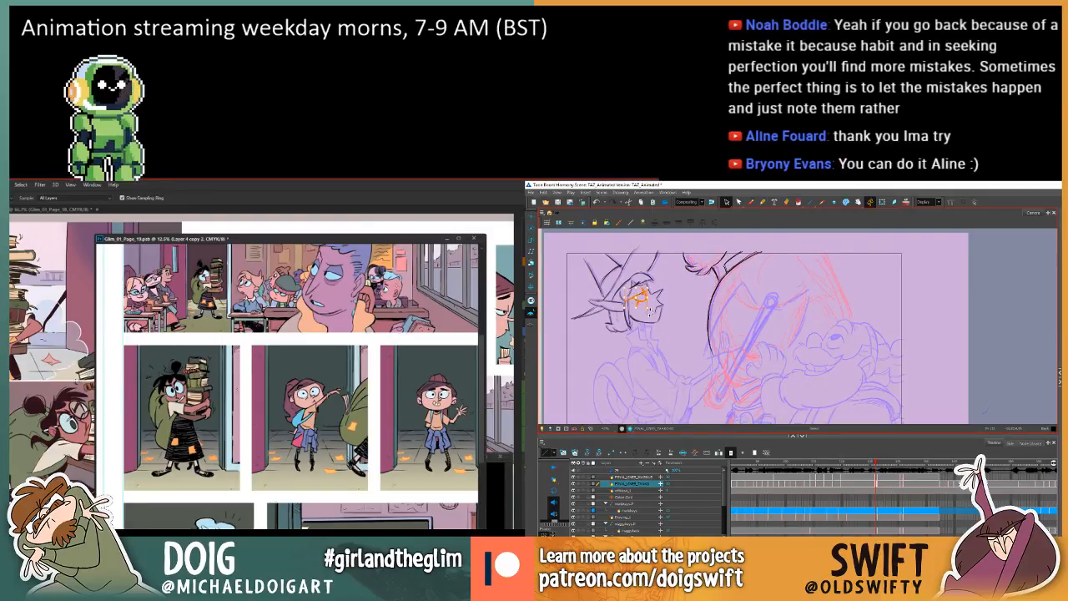
Refine the placement of the elf's eye lines in Harmony, checking them repeatedly against the adjacent frame.
key("g")
key("f")
key("g")
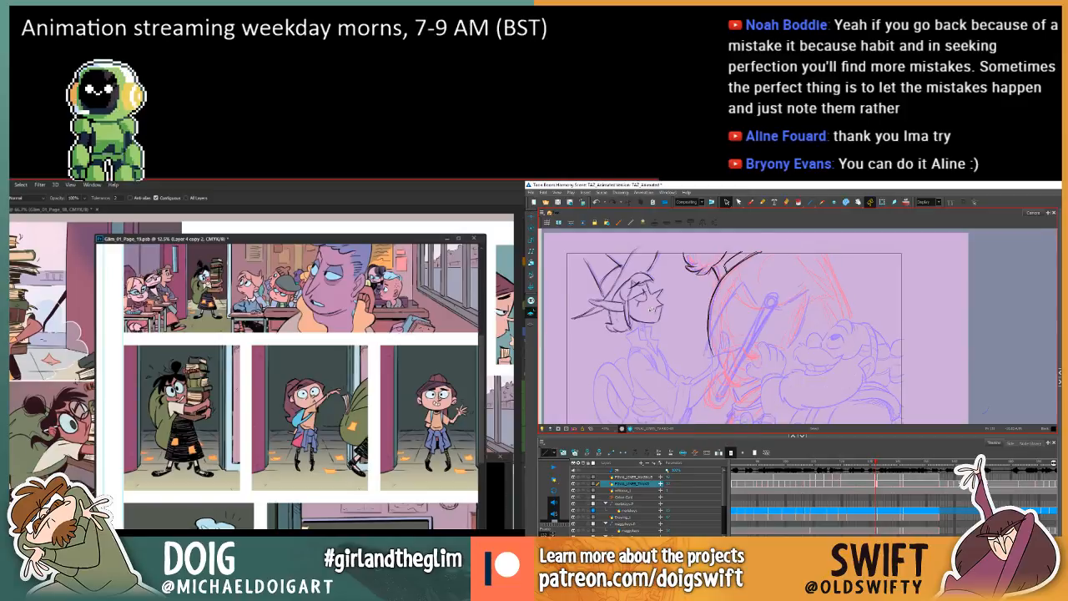
key("f")
key("g")
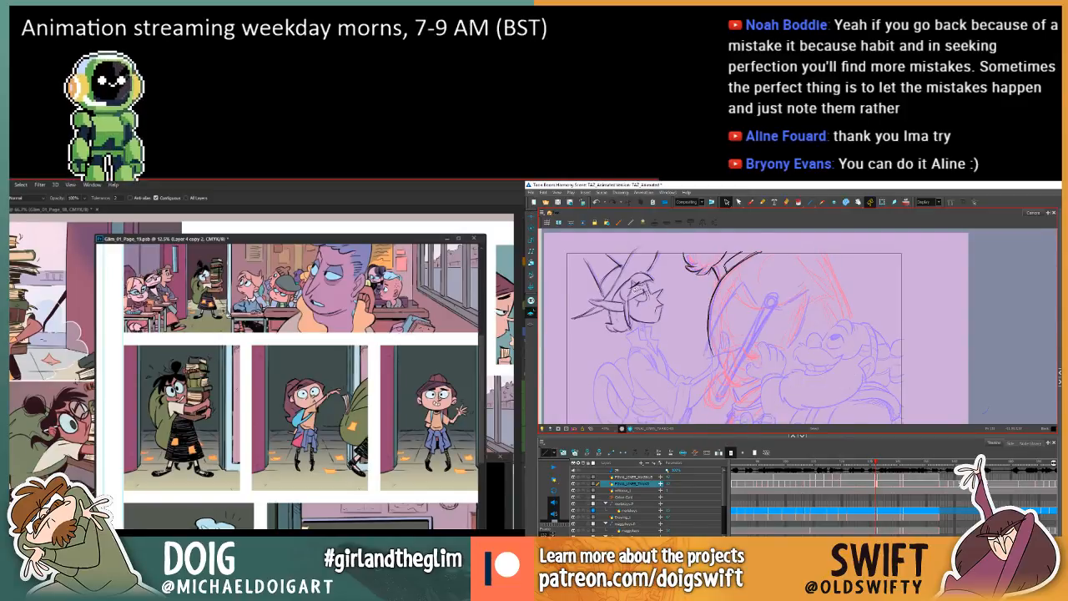
left_click(639, 298)
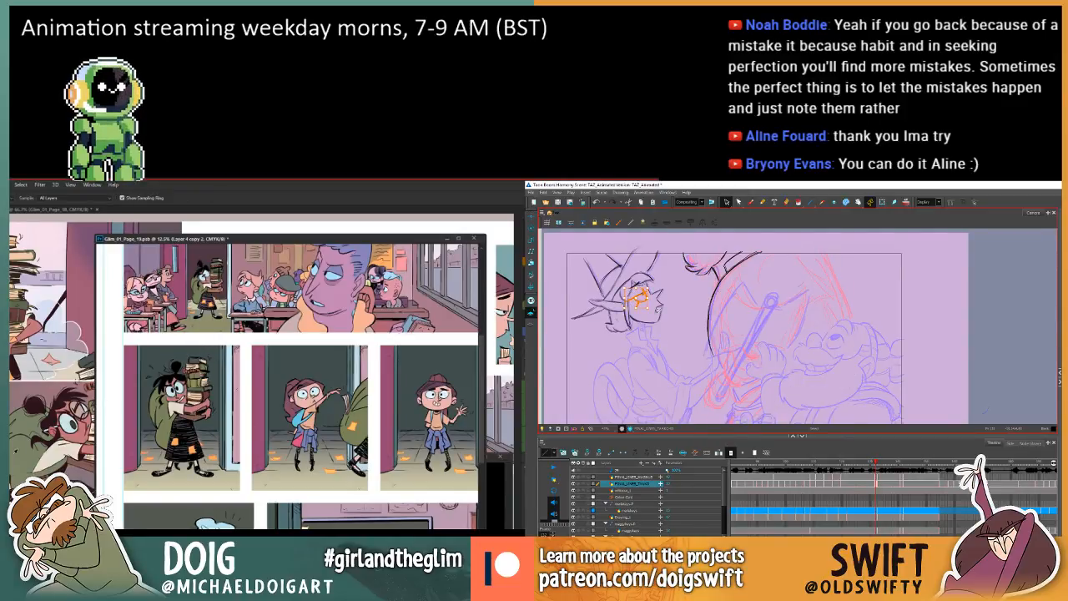
key("f")
key("g")
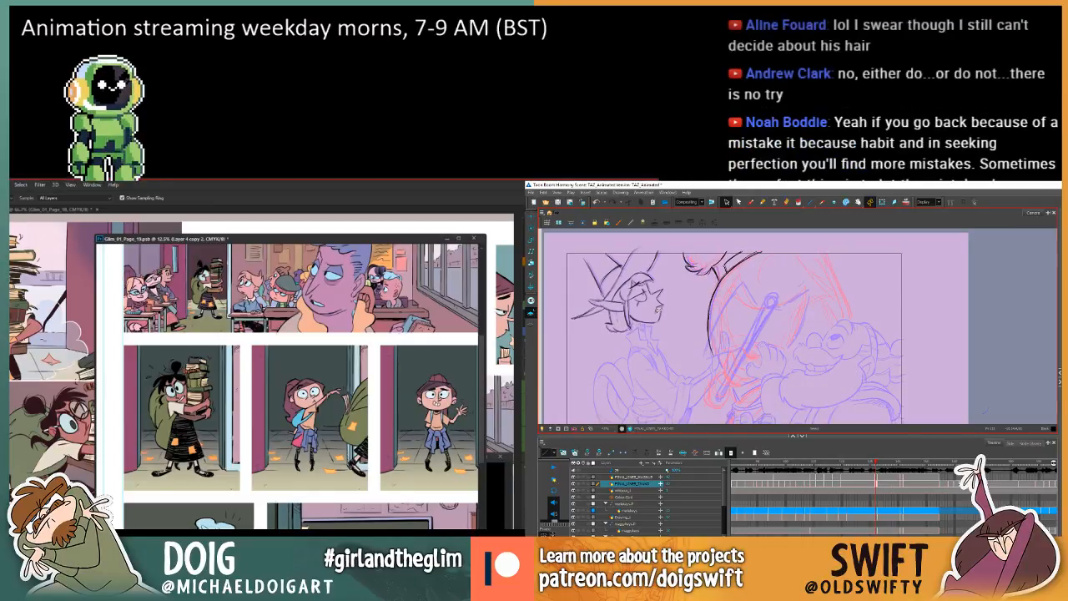
key("f")
key("g")
left_click_drag(630, 292, 642, 306)
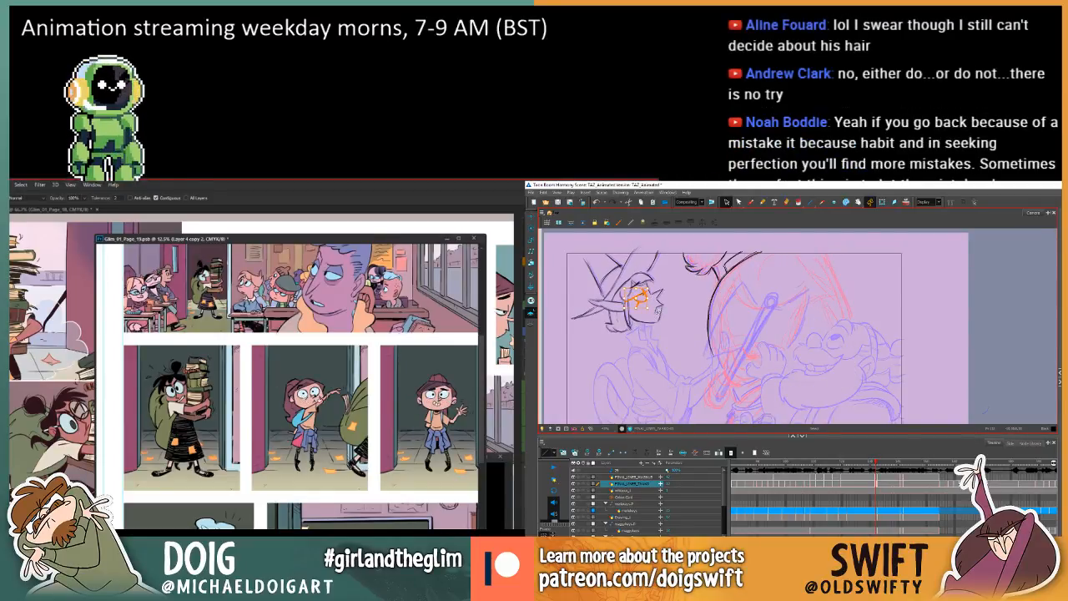
Nudge the elf's eye lines in Harmony against the neighbouring frame while bringing page 19's bottom panels into view in Photoshop.
key("f")
key("g")
scroll(320, 397, "down", 6)
key("f")
key("g")
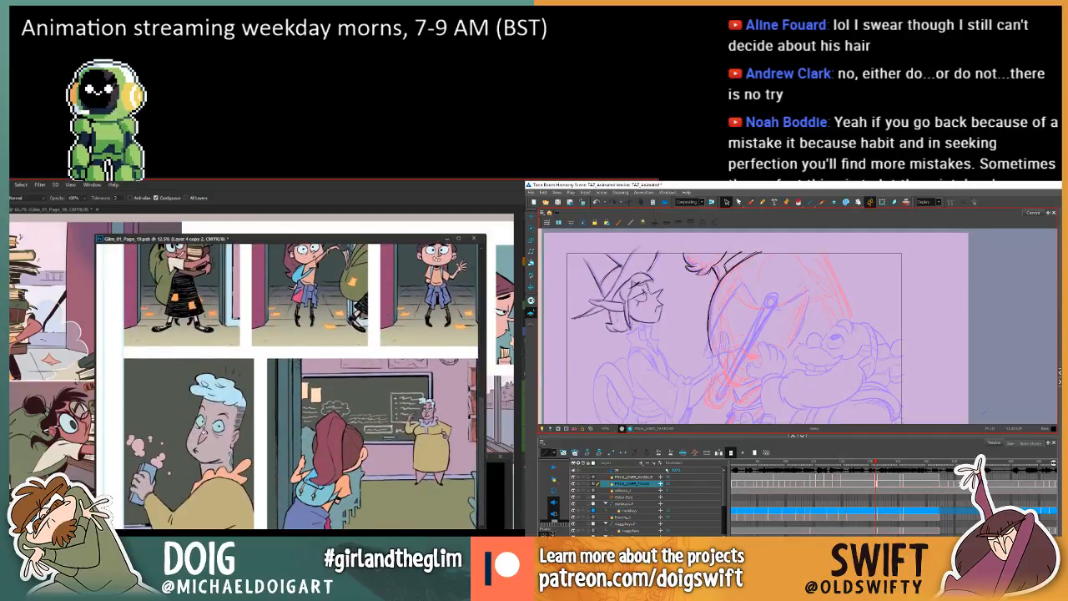
mouse_move(648, 299)
left_mouse_down()
mouse_move(644, 286)
mouse_move(633, 306)
mouse_move(645, 305)
left_mouse_up()
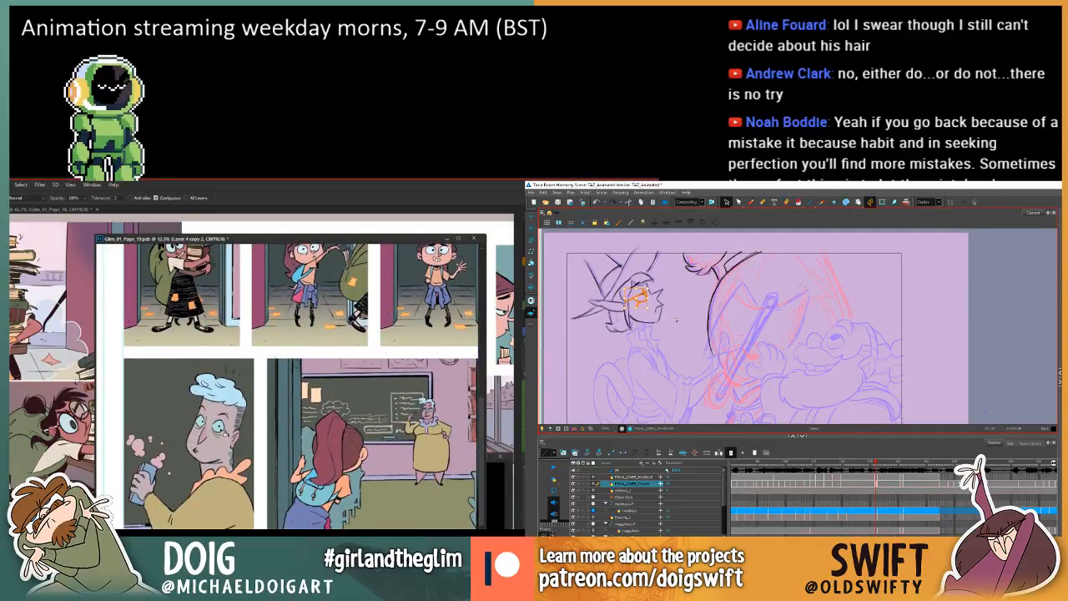
key("f")
key("g")
key("f")
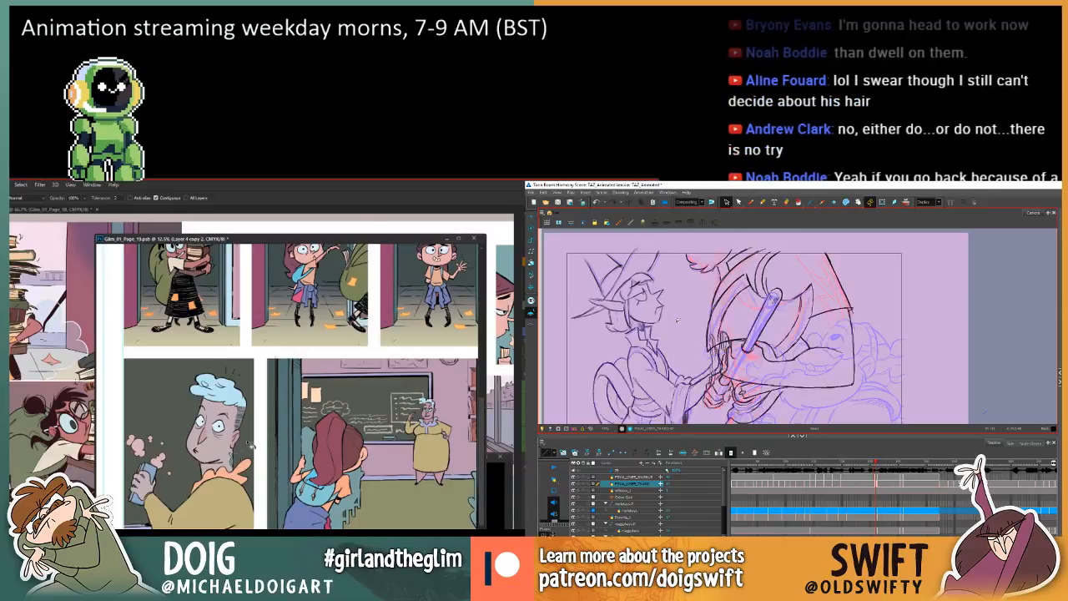
key("g")
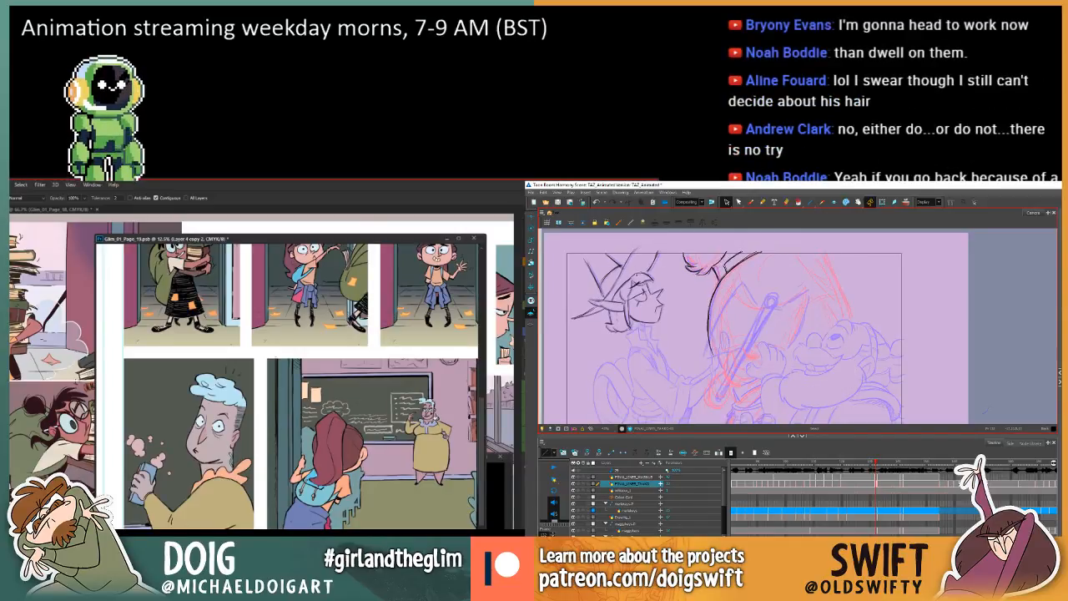
Sample the colour at the blue-haired character's neck in page 19's bottom panel for the Paint Bucket in Photoshop.
key("i")
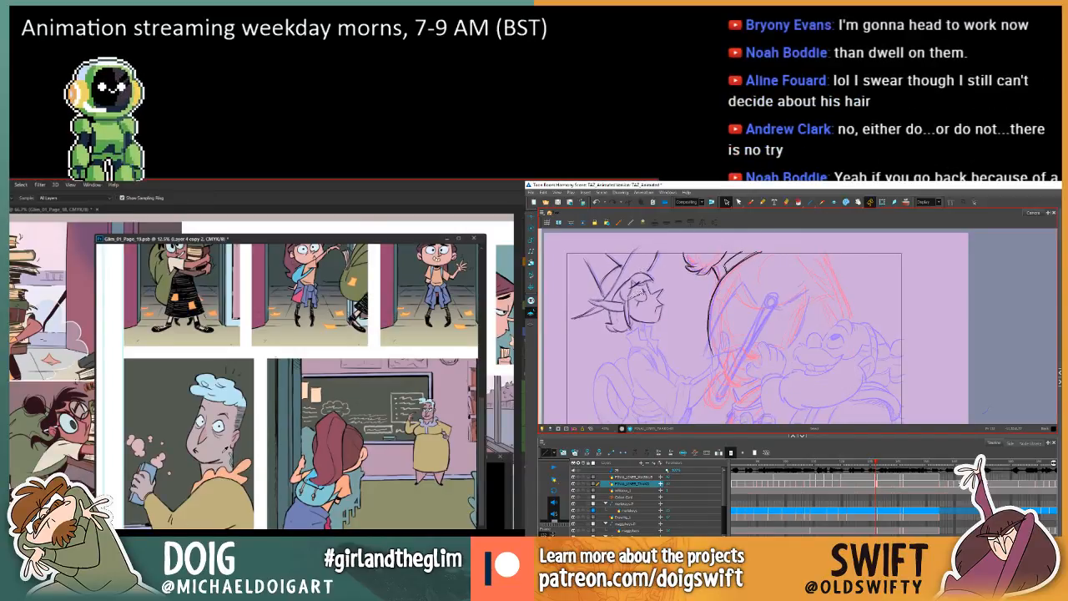
left_click(222, 452)
key("g")
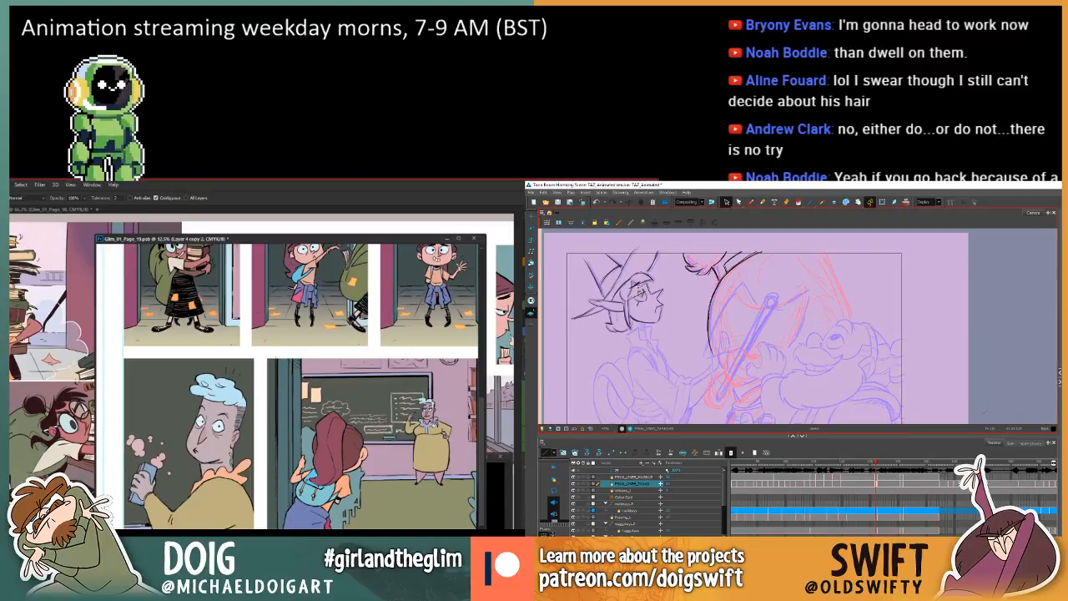
Move the elf's eye lines toward the front of the face in Harmony and check them between frames.
left_click_drag(640, 288, 646, 297)
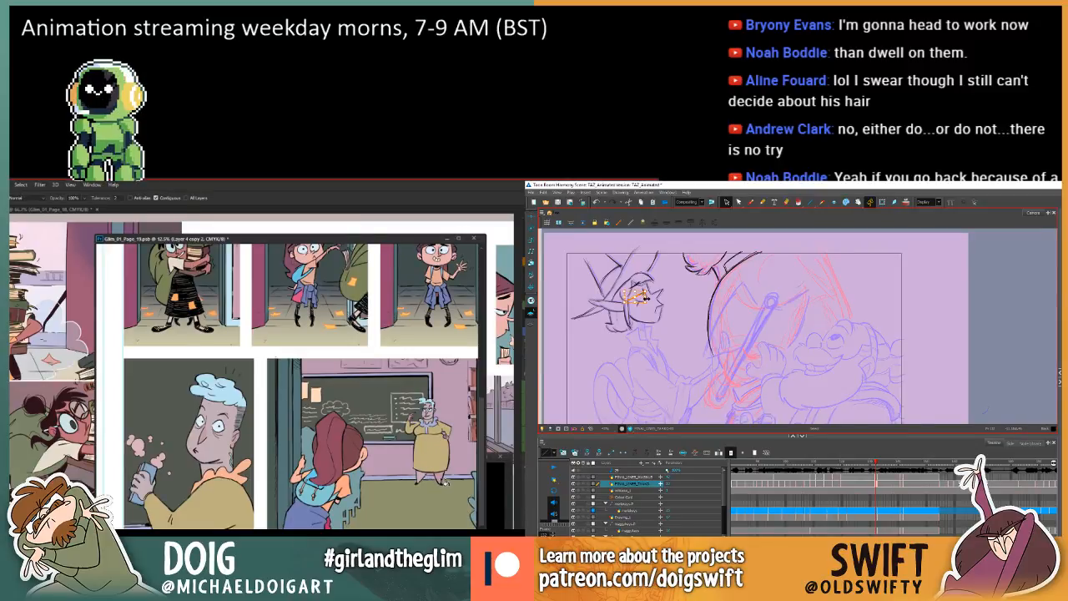
mouse_move(405, 387)
left_mouse_down()
mouse_move(370, 369)
mouse_move(370, 388)
left_mouse_up()
key("period")
key("comma")
key("period")
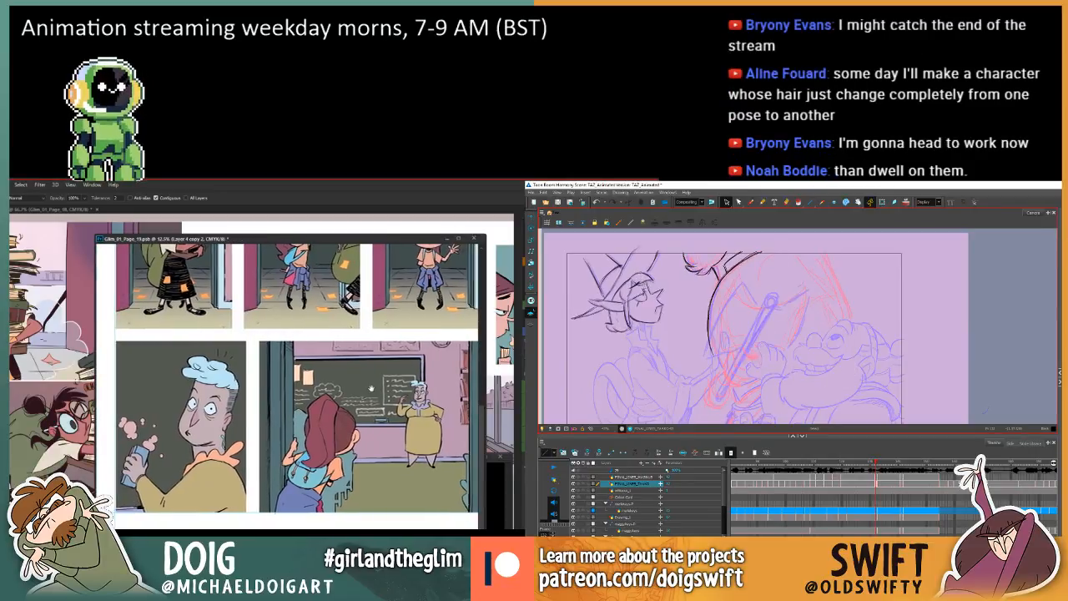
left_click(659, 277)
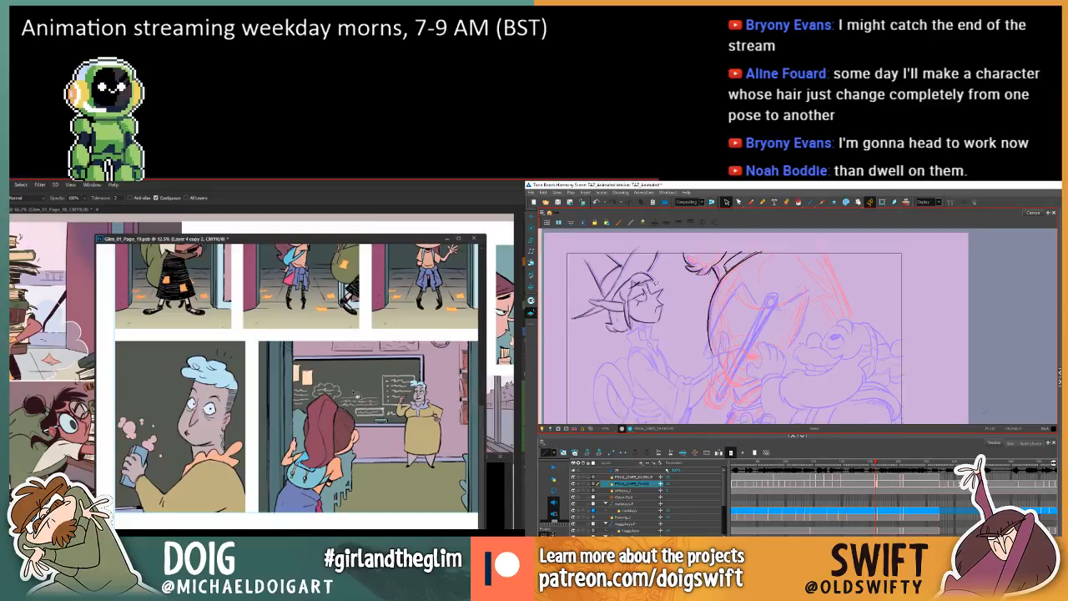
key("comma")
key("period")
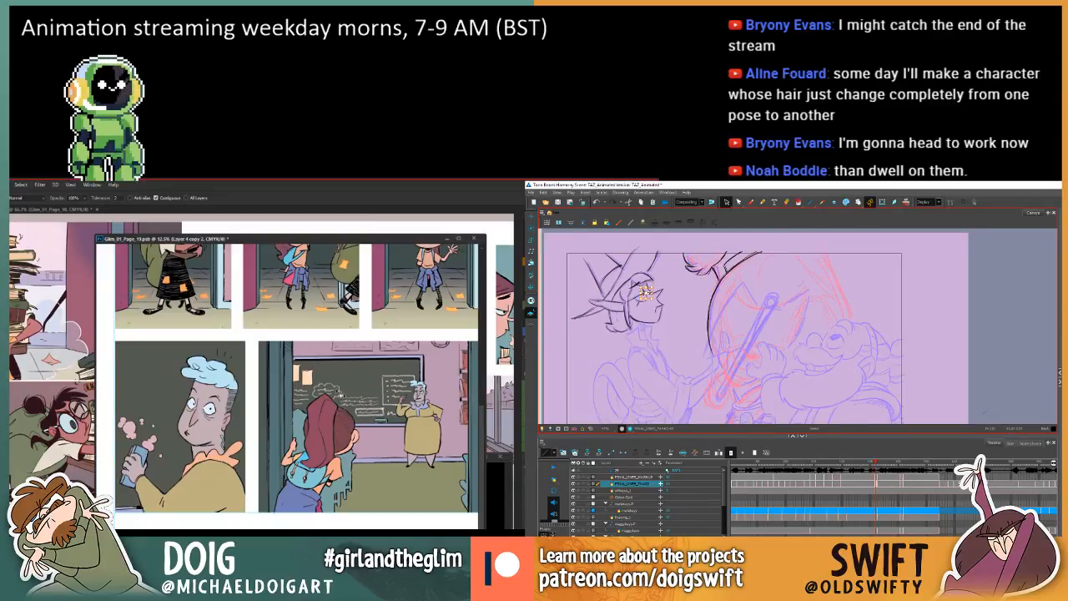
Review page 19's classroom and doorway panels in Photoshop while comparing the elf's head between frames in Harmony.
left_click_drag(374, 407, 362, 407)
mouse_move(339, 360)
left_mouse_down()
mouse_move(333, 473)
mouse_move(349, 346)
mouse_move(329, 339)
left_mouse_up()
key("comma")
key("period")
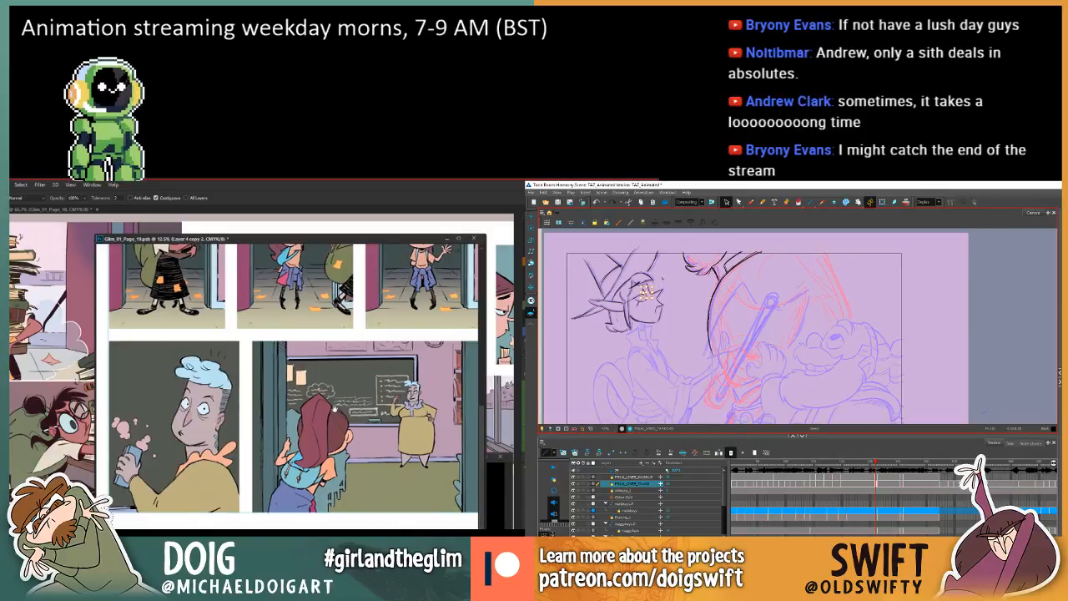
key("comma")
key("period")
left_click_drag(326, 336, 337, 445)
key("alt+b")
mouse_move(336, 312)
left_mouse_down()
mouse_move(327, 445)
mouse_move(317, 415)
mouse_move(306, 418)
mouse_move(324, 399)
mouse_move(325, 310)
left_mouse_up()
key("comma")
key("period")
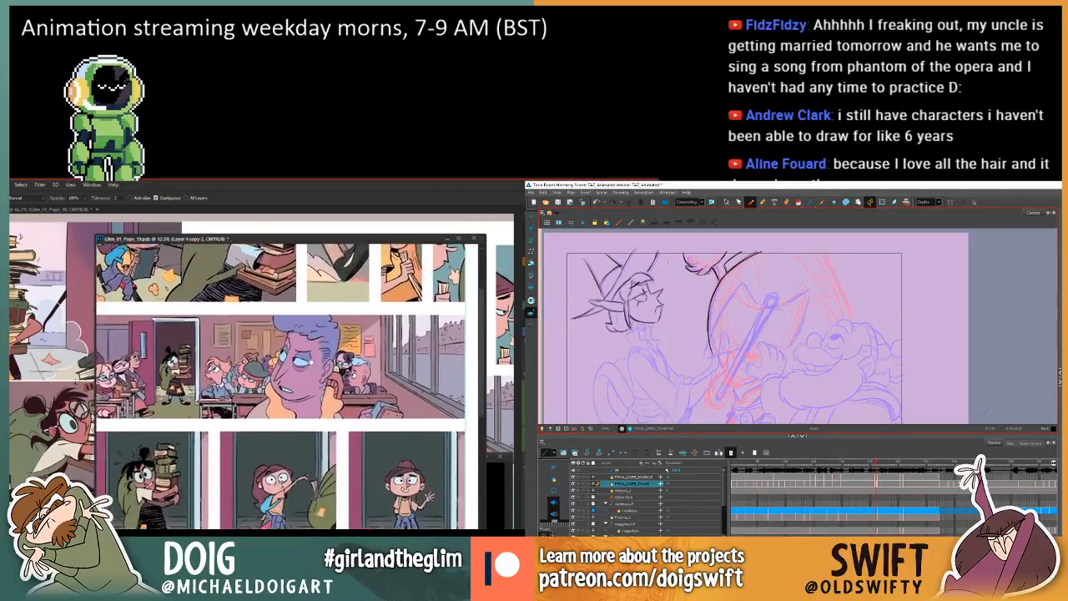
left_click_drag(311, 361, 309, 214)
key("comma")
left_click_drag(310, 466, 309, 378)
key("period")
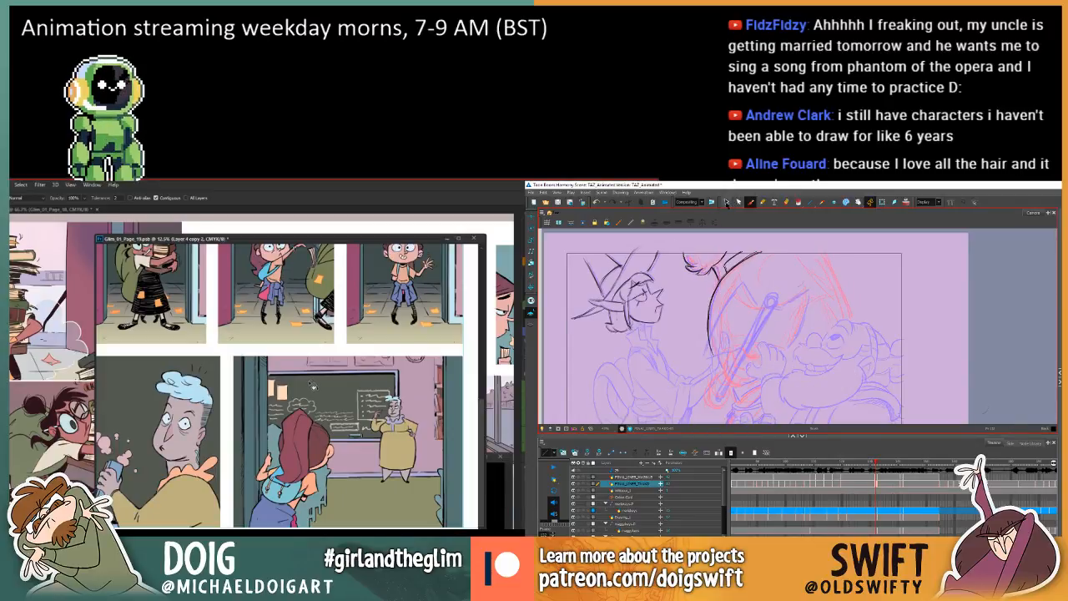
Return to the Select tool in Harmony and select the elf's eye lines again after checking the frames.
left_click(725, 202)
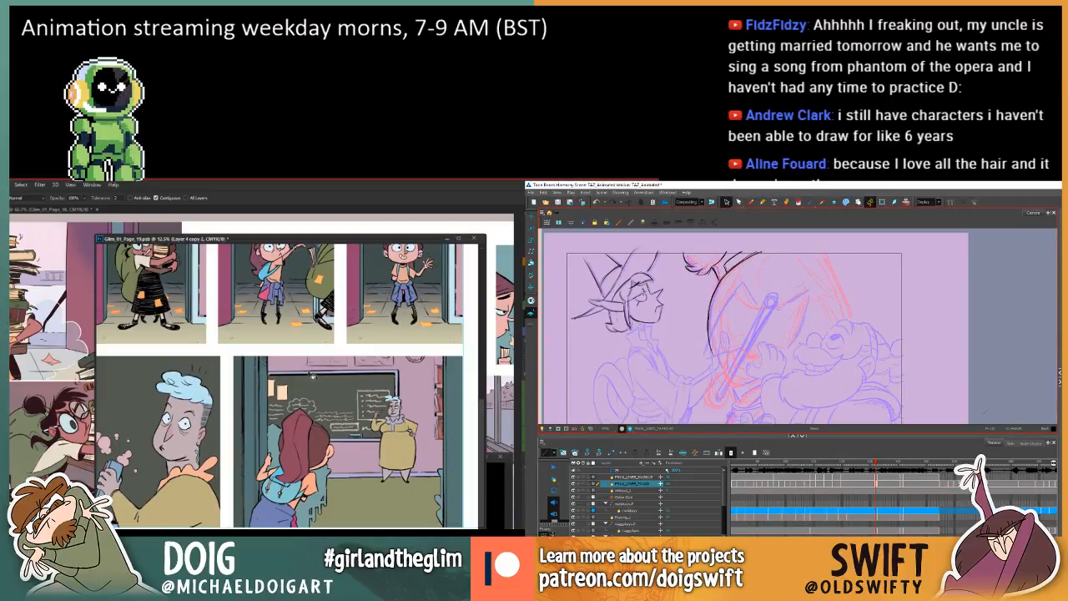
mouse_move(331, 396)
left_mouse_down()
mouse_move(350, 381)
mouse_move(334, 399)
mouse_move(334, 387)
left_mouse_up()
key(".")
key(".")
key(".")
left_click_drag(626, 288, 649, 305)
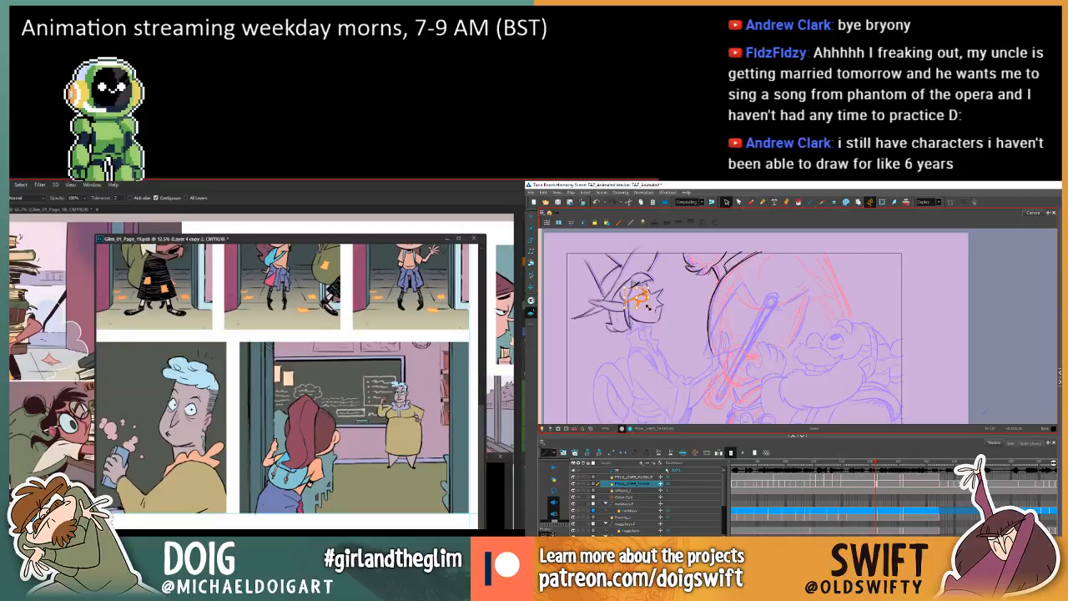
Widen page 19's window in Photoshop and zoom to 16.7% on the classroom panel with the Lasso tool ready.
left_click_drag(96, 532, 65, 573)
left_click_drag(319, 382, 323, 401)
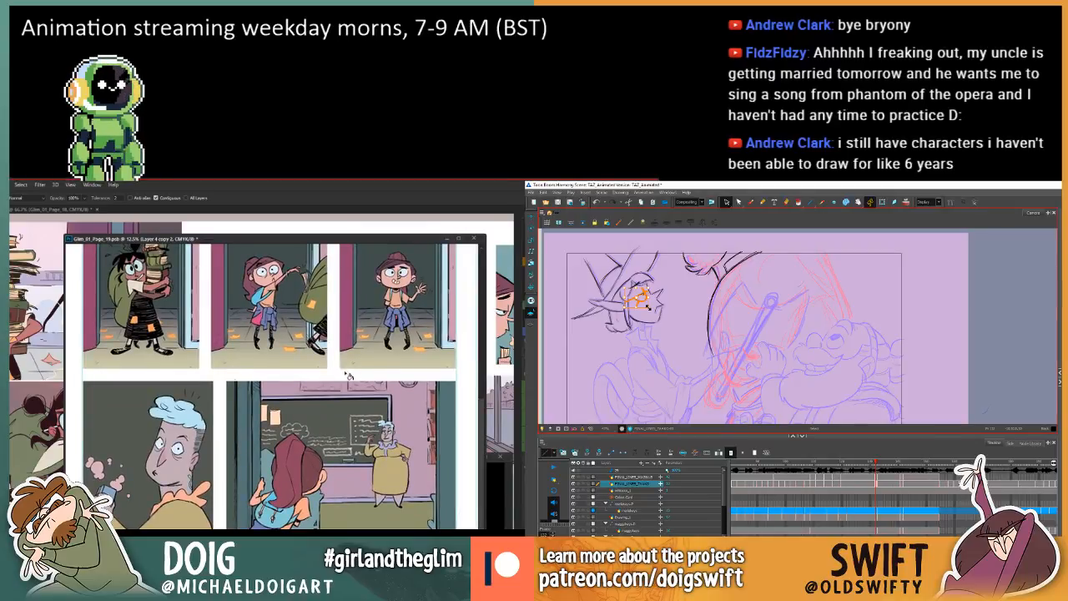
key("l")
key("ctrl+plus")
left_click_drag(323, 423, 334, 393)
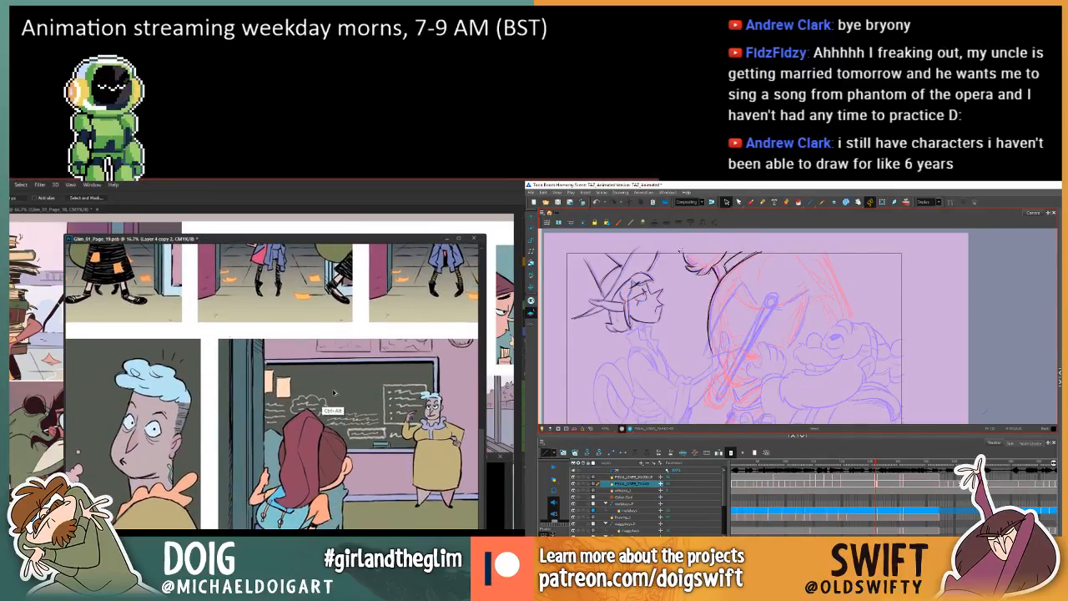
Undo the last two page 19 edits in Photoshop and sample the blue-haired character's face colour for the Paint Bucket.
key("ctrl+alt+z")
key("ctrl+alt+z")
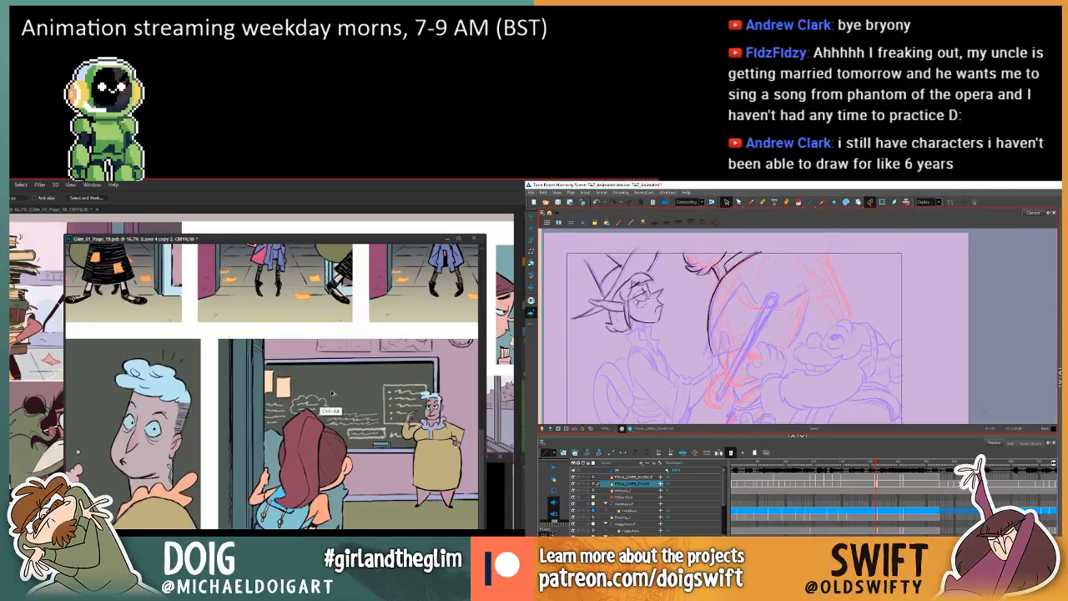
left_click_drag(362, 392, 350, 357)
key("i")
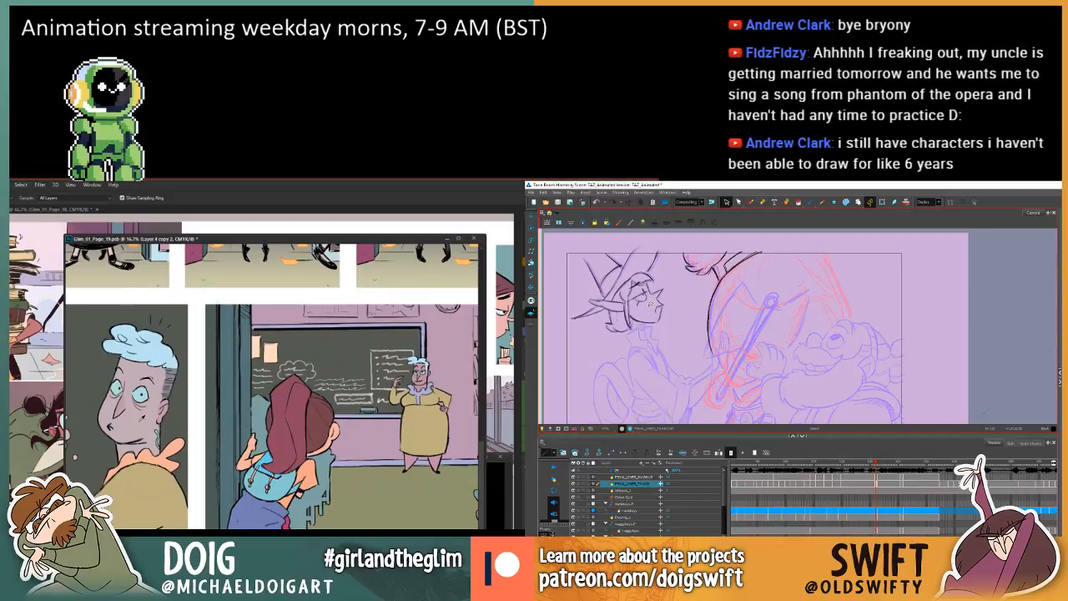
left_click(138, 421)
key("g")
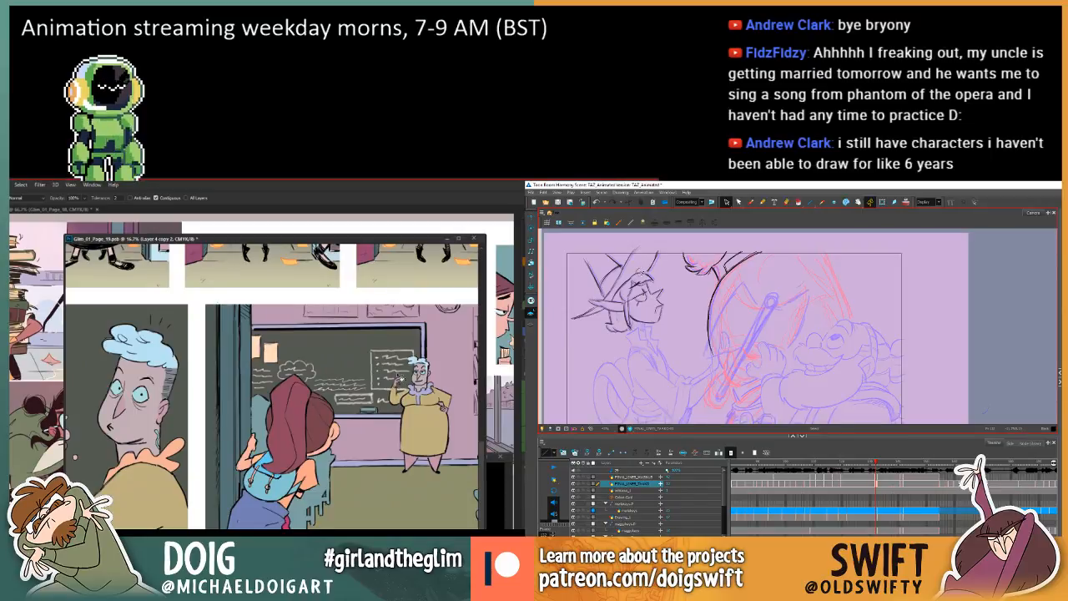
Lasso the two papers above the chalkboard in page 19's classroom panel, fill them light blue, and clear the selection.
left_click_drag(319, 347, 305, 393)
key("l")
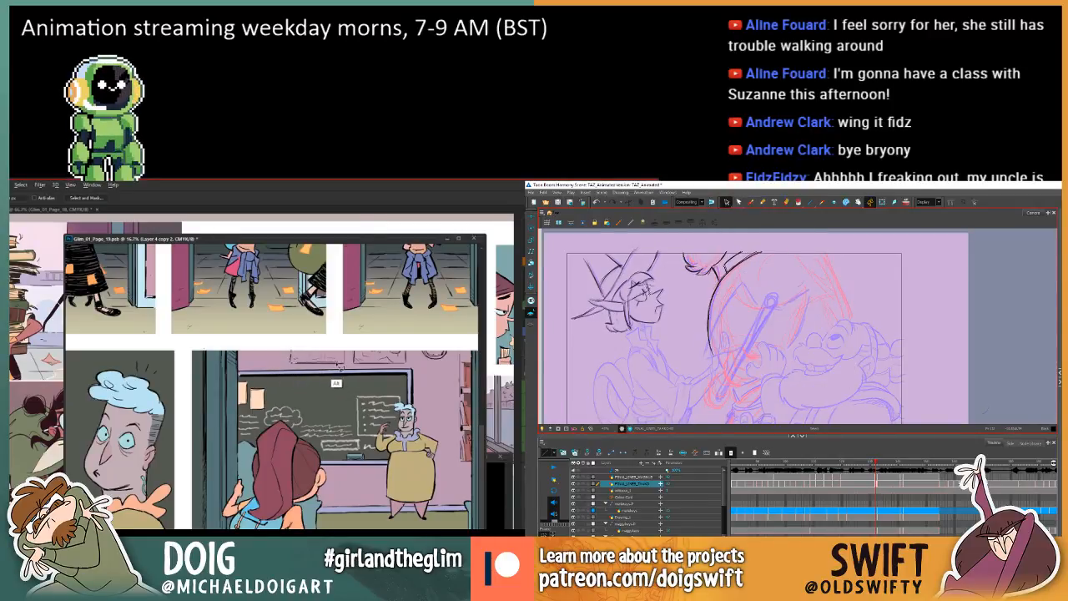
mouse_move(344, 365)
left_mouse_down()
mouse_move(338, 344)
mouse_move(292, 350)
mouse_move(290, 362)
left_mouse_up()
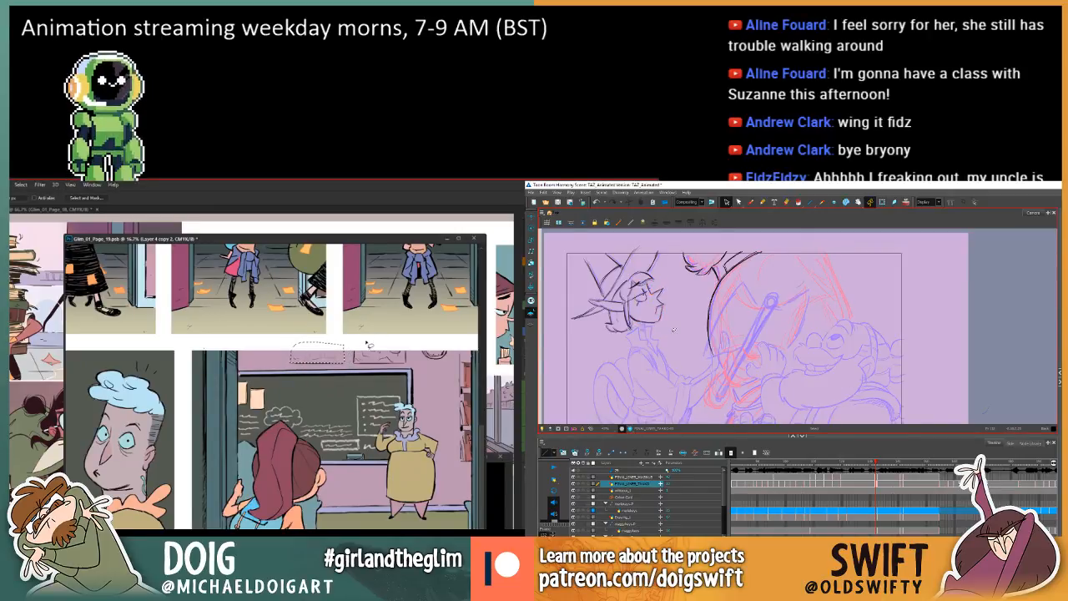
mouse_move(354, 349)
left_mouse_down()
mouse_move(363, 366)
mouse_move(407, 367)
mouse_move(403, 340)
left_mouse_up()
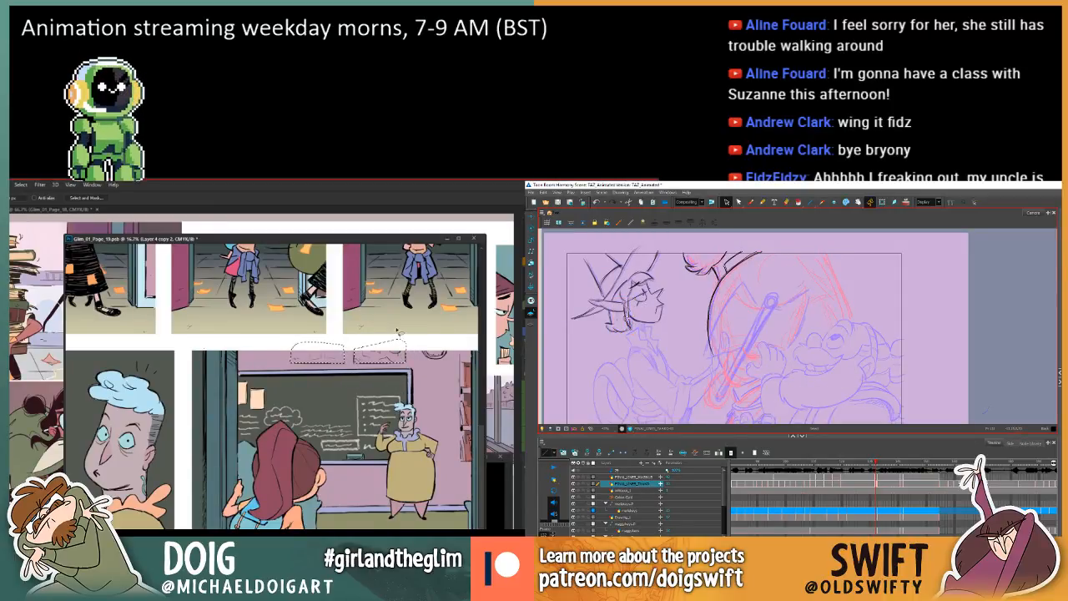
key("i")
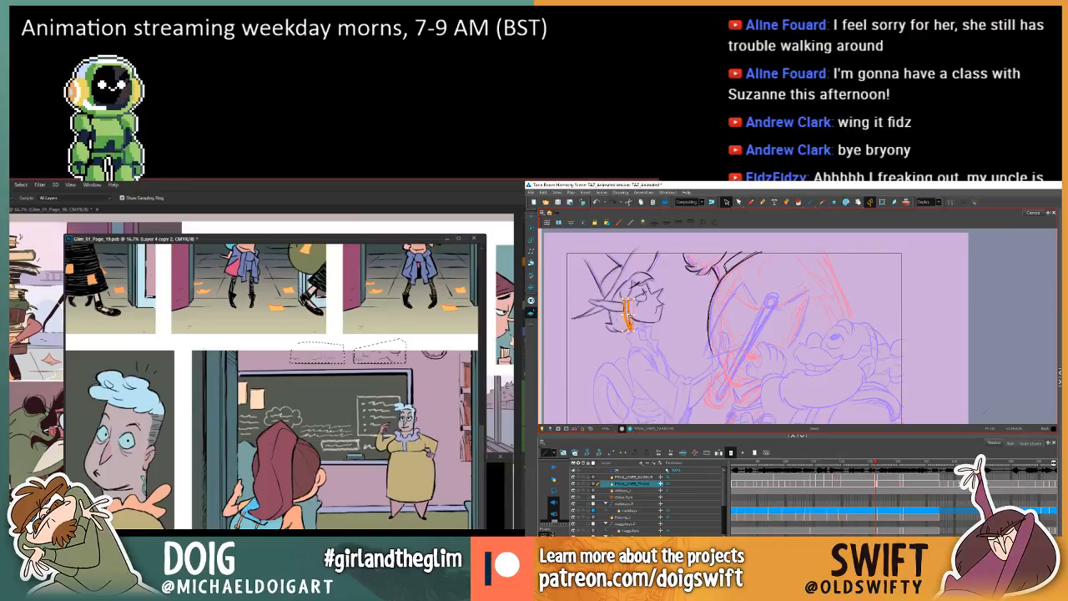
key("g")
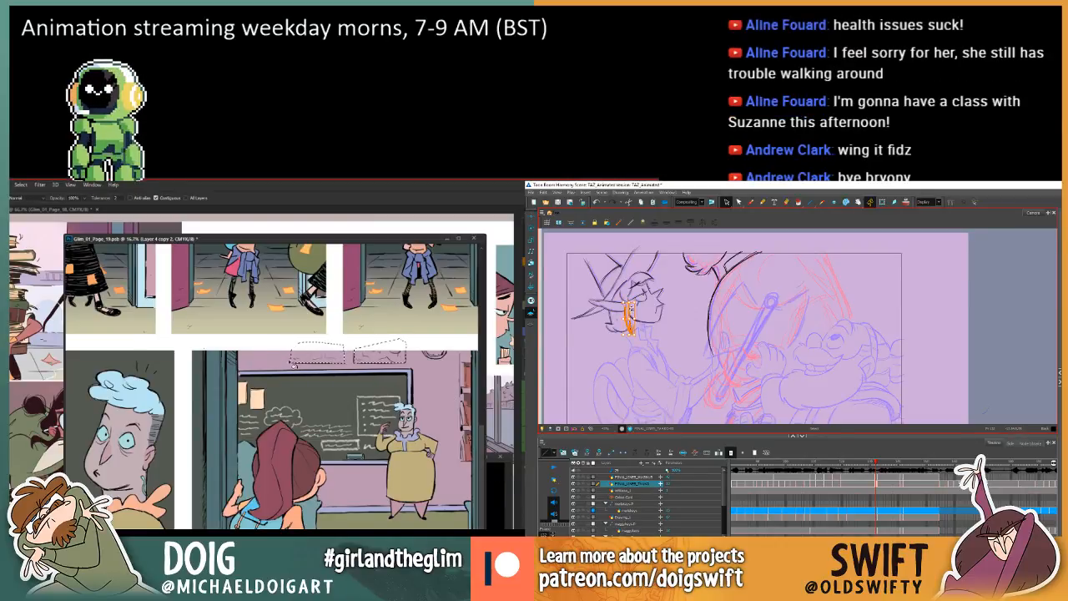
left_click(380, 354)
key("ctrl+d")
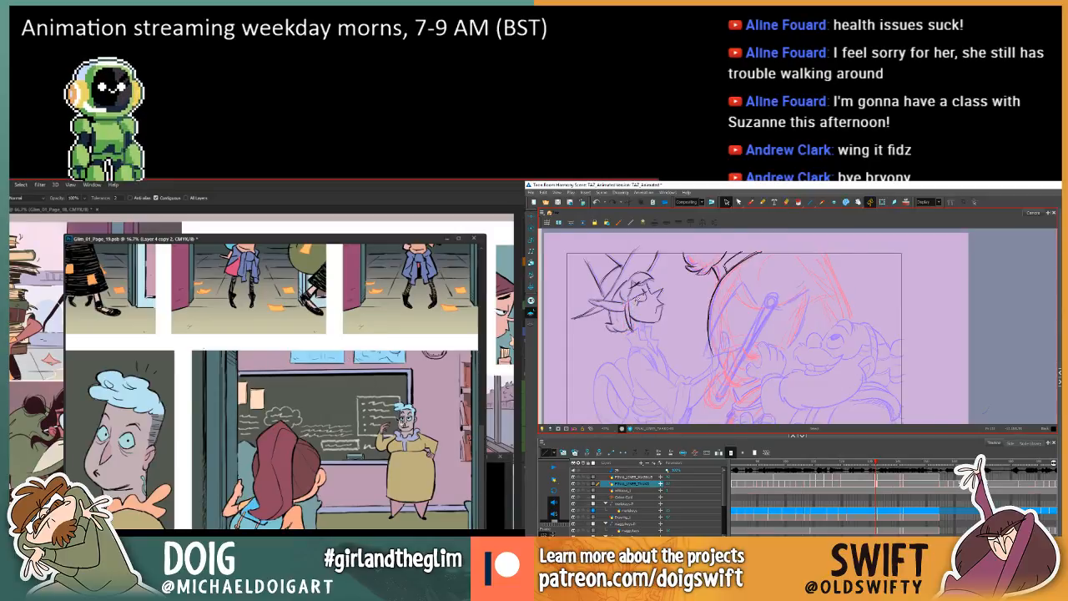
scroll(392, 392, "down", 2)
left_click_drag(383, 368, 378, 367)
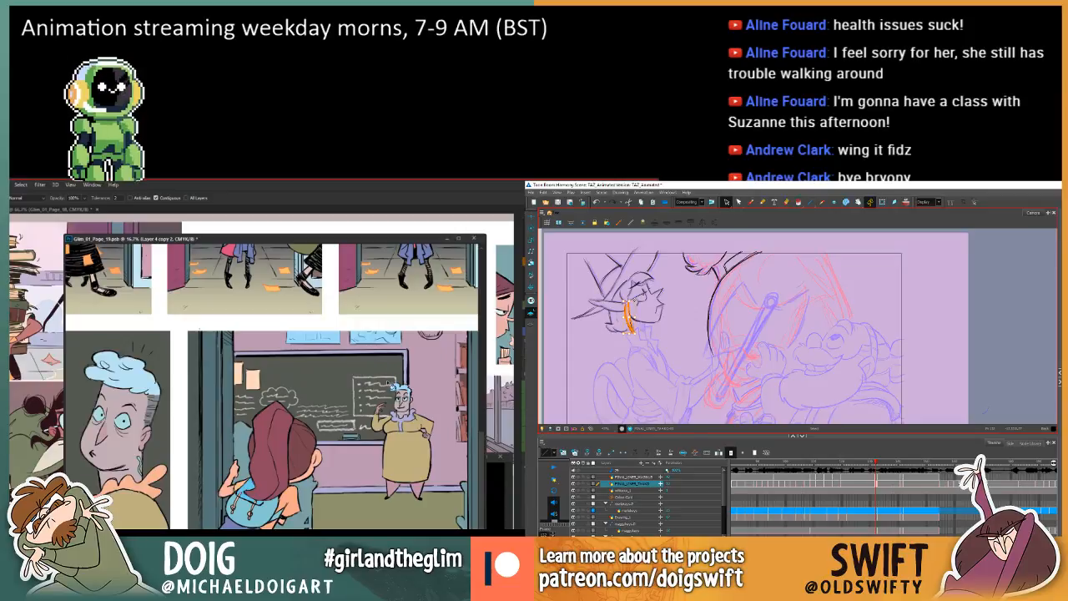
Sample the close-up character's orange collar colour in Photoshop and fill the standing teacher's collar in page 19's classroom panel.
key("i")
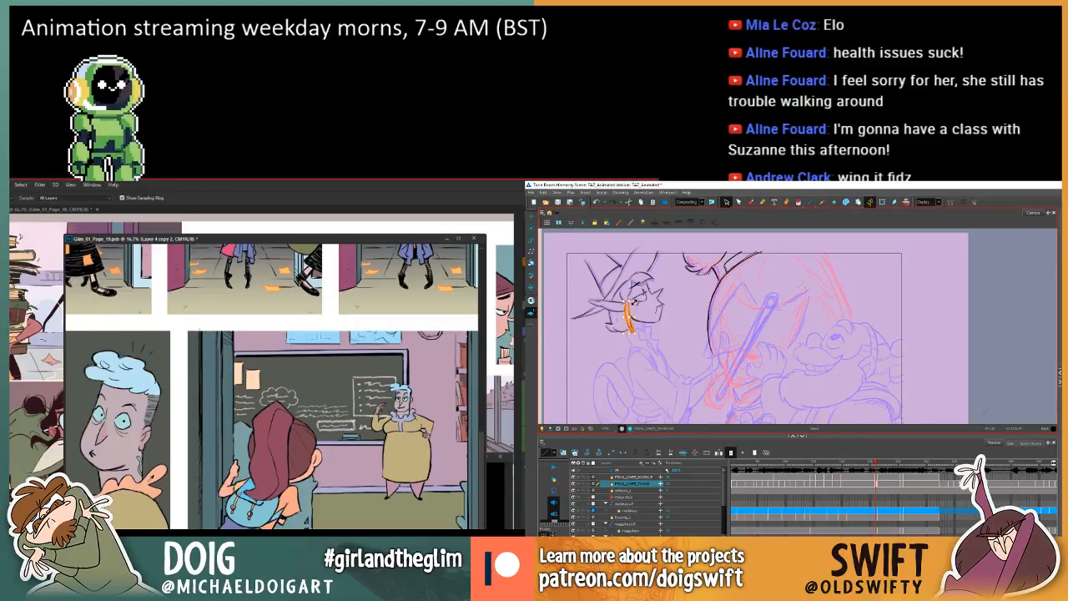
left_click(129, 482)
key("g")
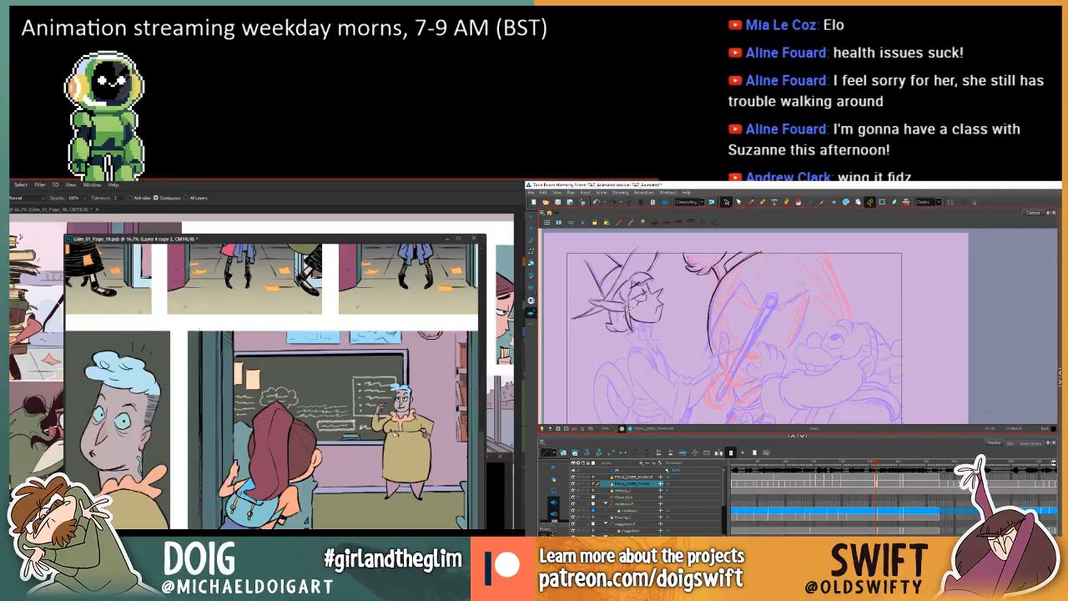
left_click_drag(323, 439, 325, 427)
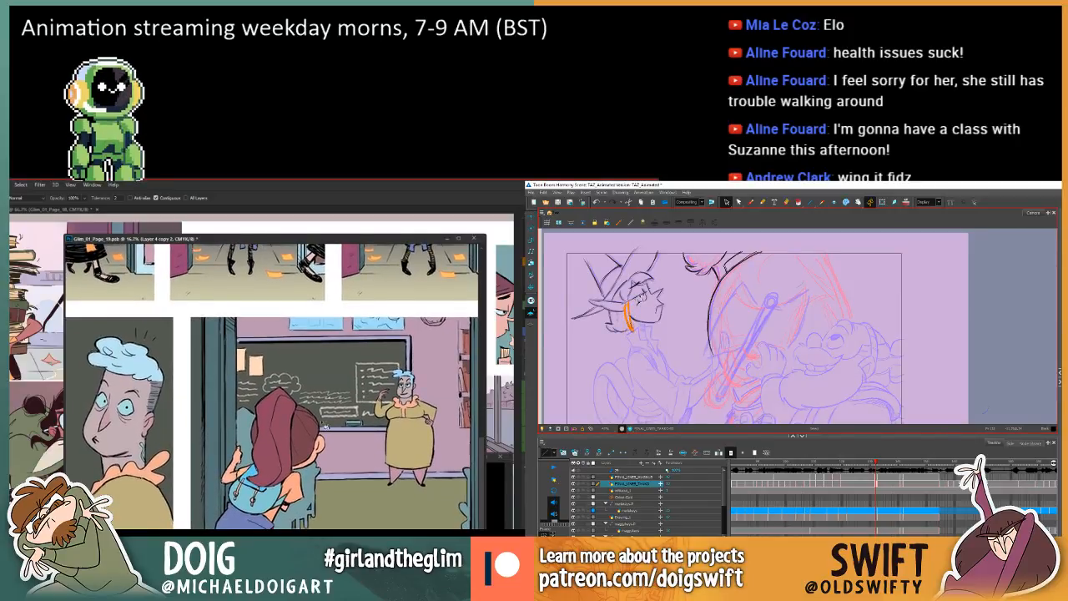
Sample the close-up character's skin colour and fill the standing teacher's skin areas, including the lower legs, in the classroom panel.
key("i")
left_click_drag(122, 434, 144, 421)
key("g")
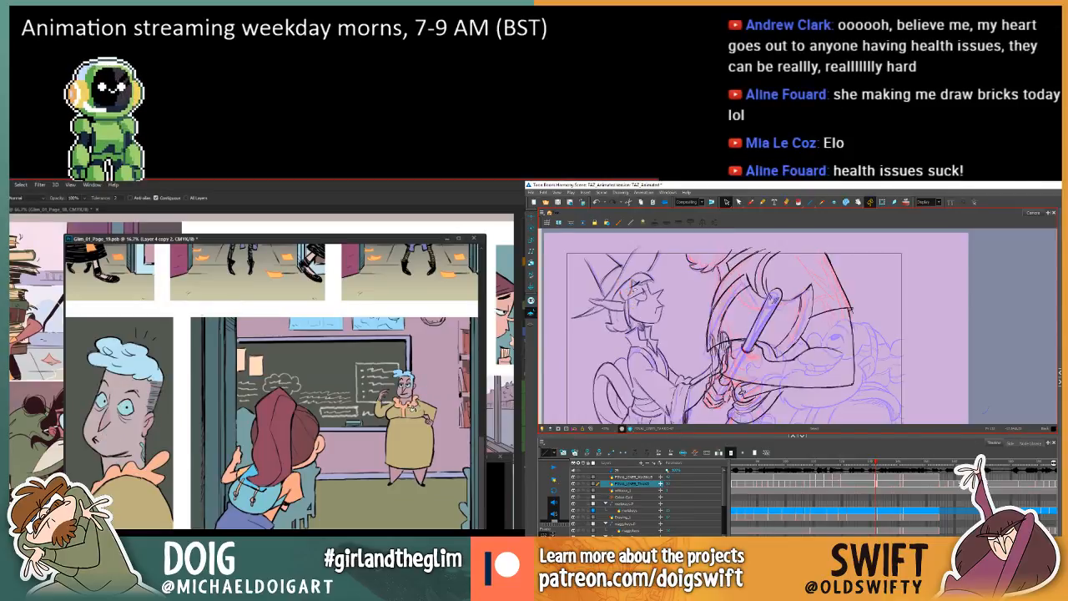
left_click_drag(381, 387, 379, 395)
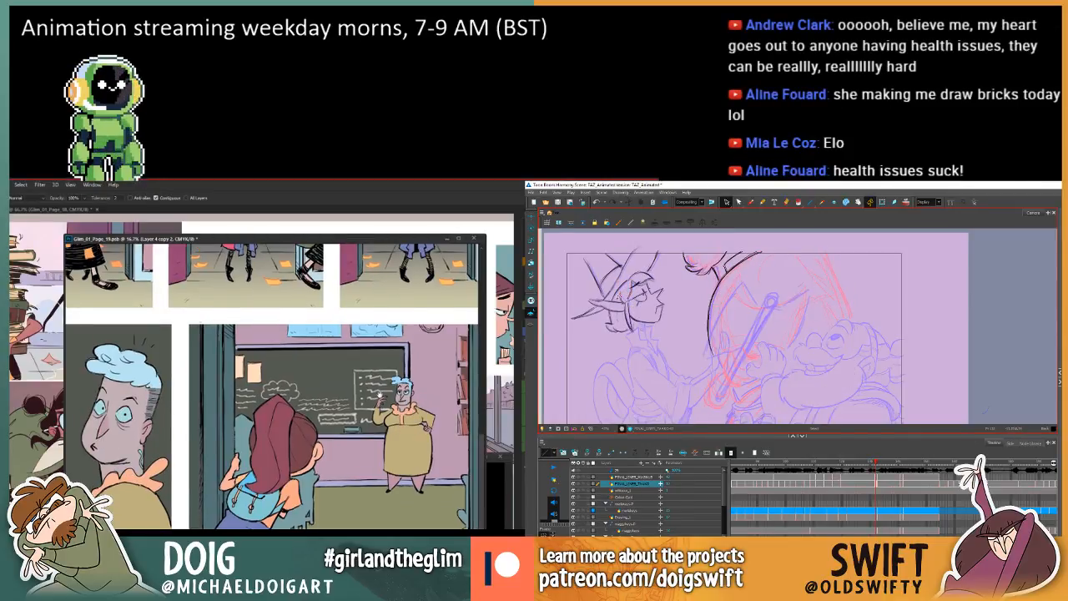
key("i")
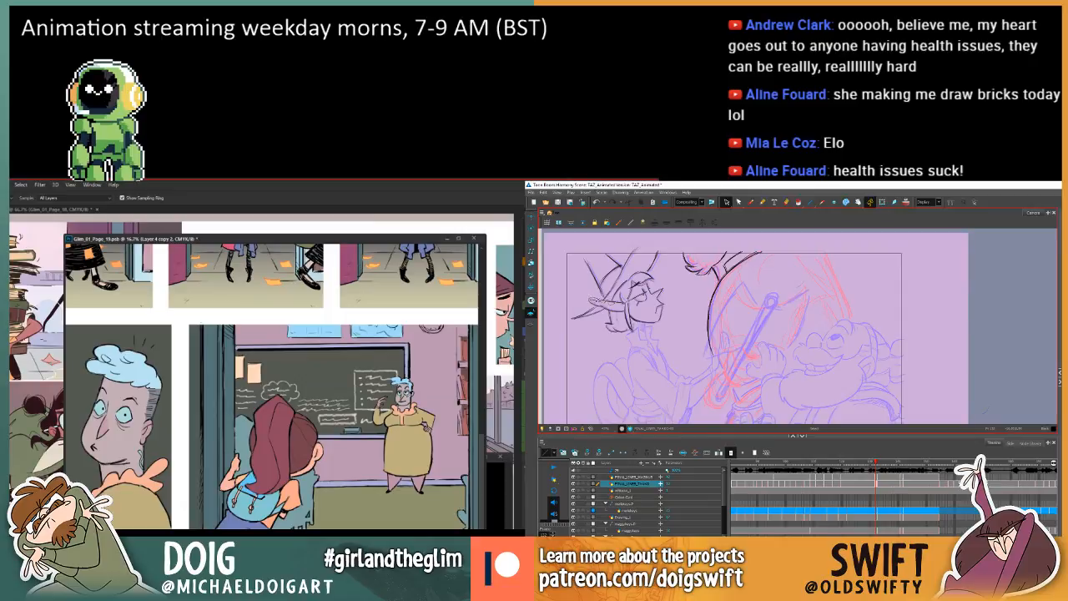
key("g")
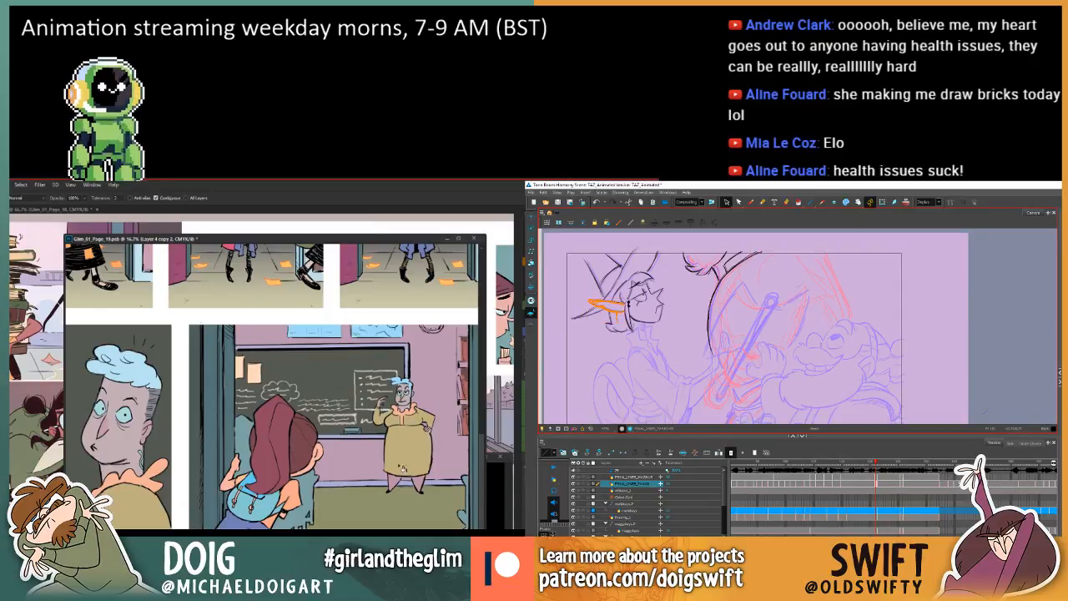
left_click(423, 487)
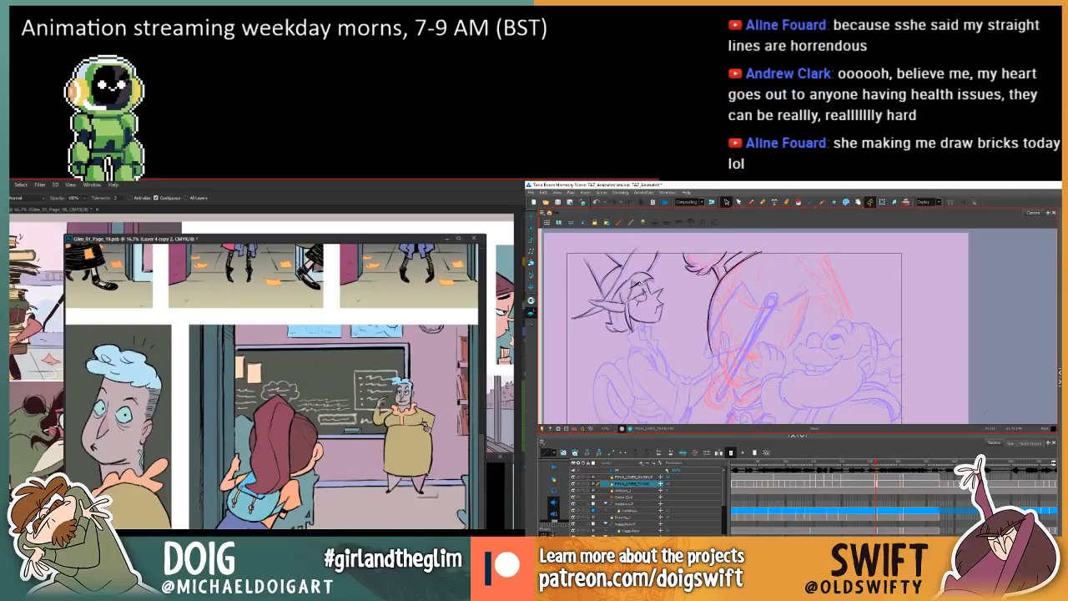
Undo the last edit, and select the elf's hair lines below the ear in Harmony, comparing them with the neighbouring frames.
key("ctrl+z")
key(".")
key(".")
key("i")
left_click_drag(611, 315, 618, 332)
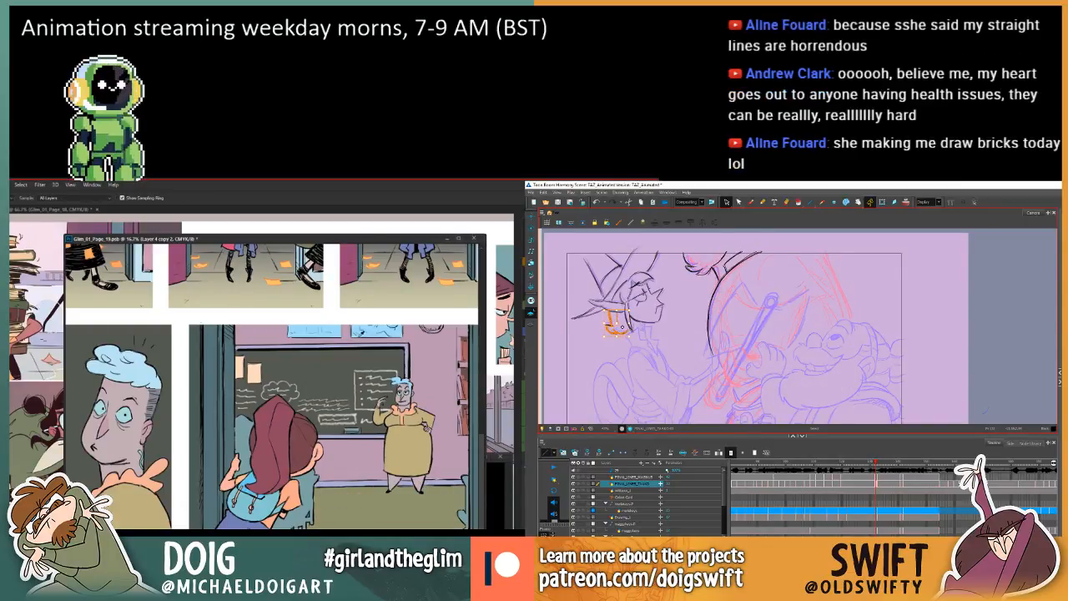
key(".")
key("g")
key(".")
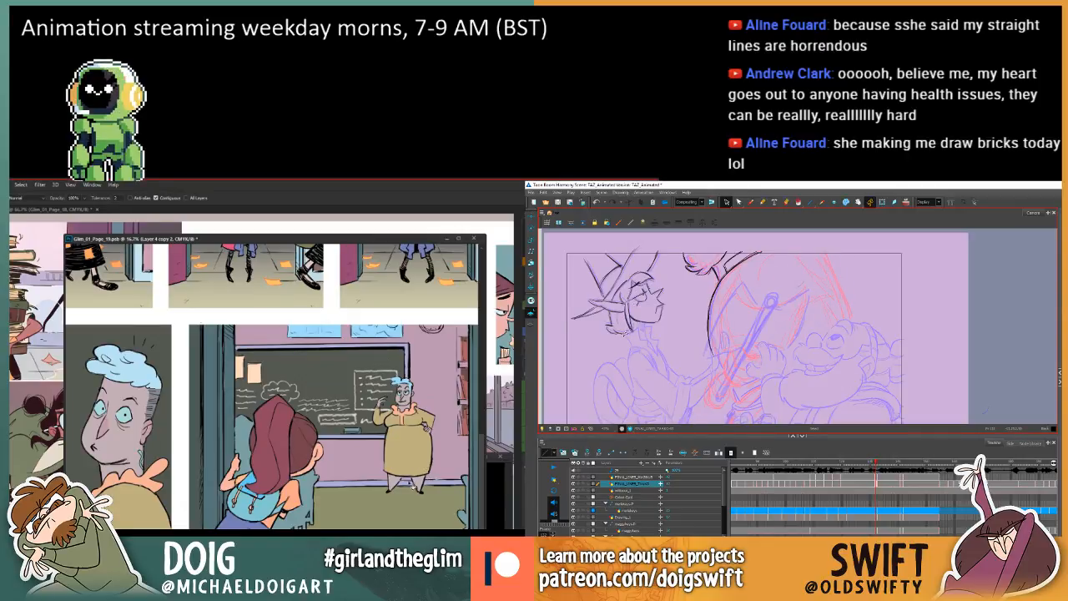
Reselect and rework the elf's hair lock below the ear in Harmony, checking it against the neighbouring frames.
left_click_drag(607, 315, 621, 334)
mouse_move(385, 426)
left_mouse_down()
mouse_move(355, 407)
mouse_move(365, 391)
left_mouse_up()
key(".")
key(".")
key(".")
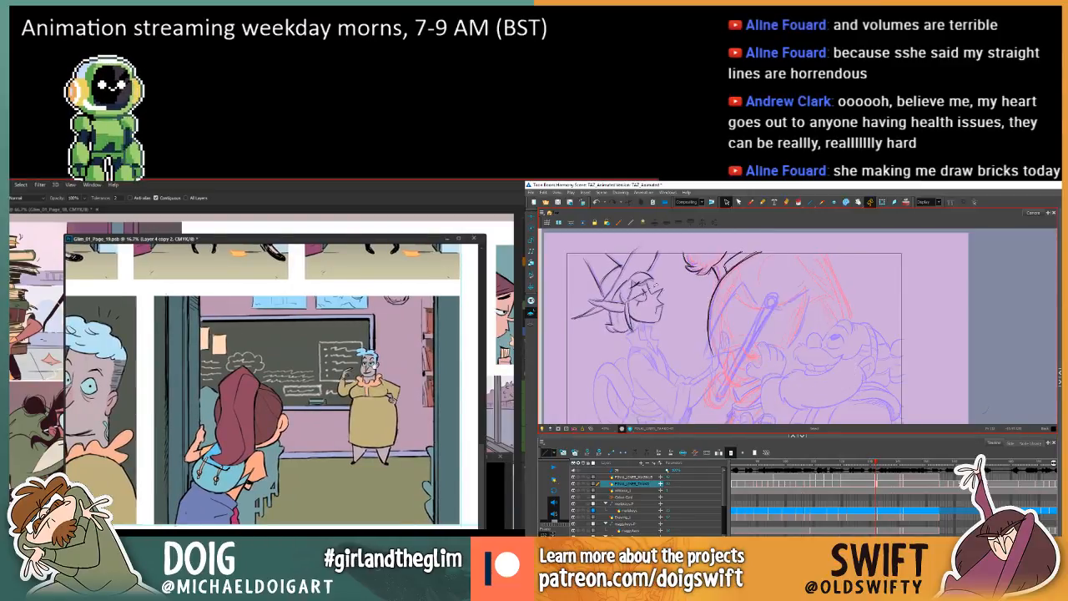
key(".")
key(".")
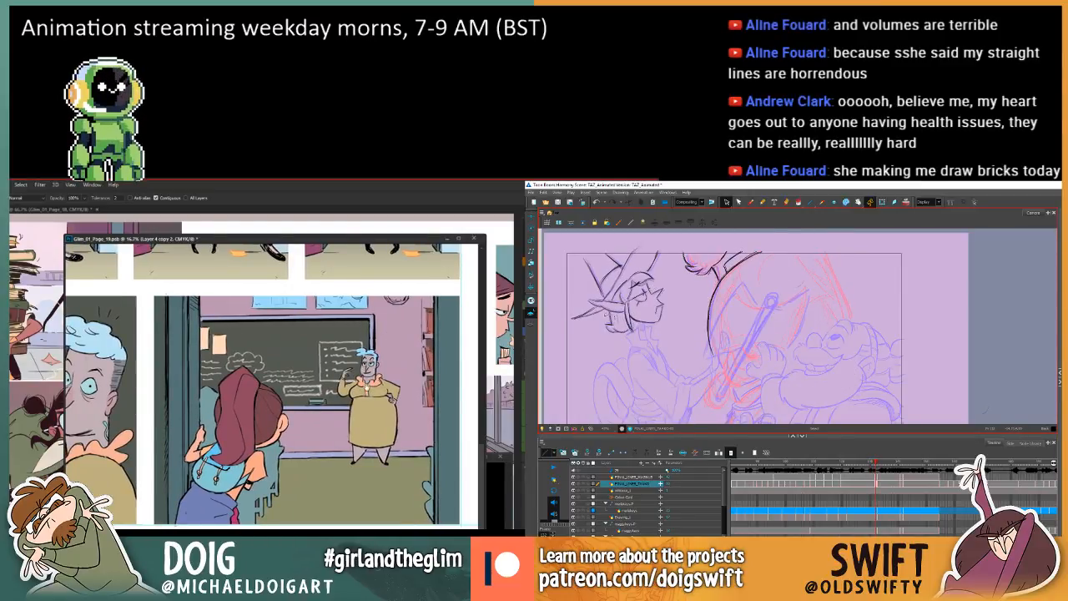
mouse_move(606, 315)
left_mouse_down()
mouse_move(624, 338)
mouse_move(619, 315)
left_mouse_up()
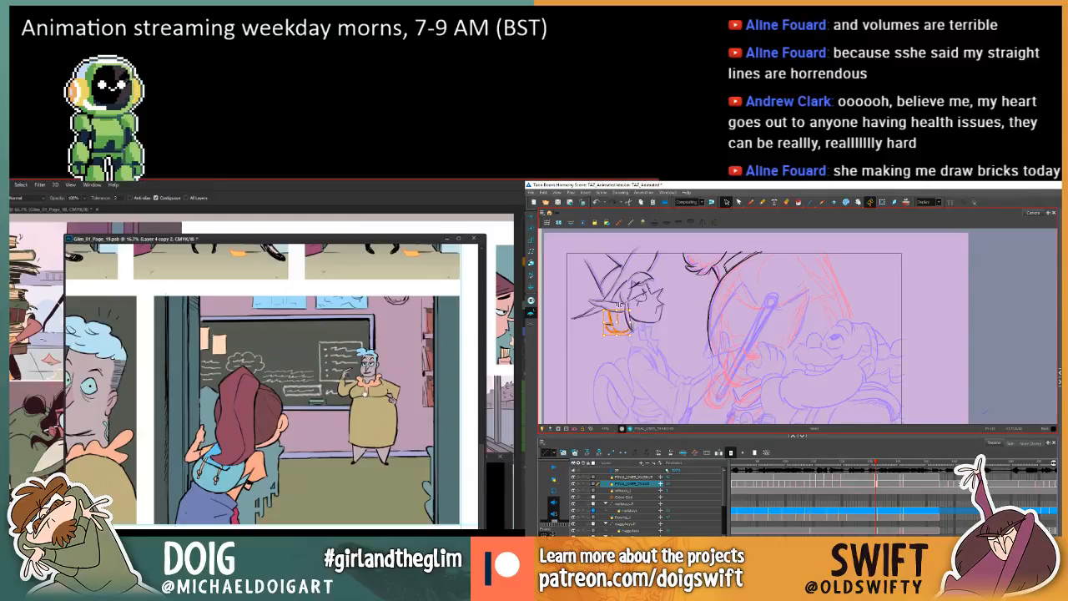
key(".")
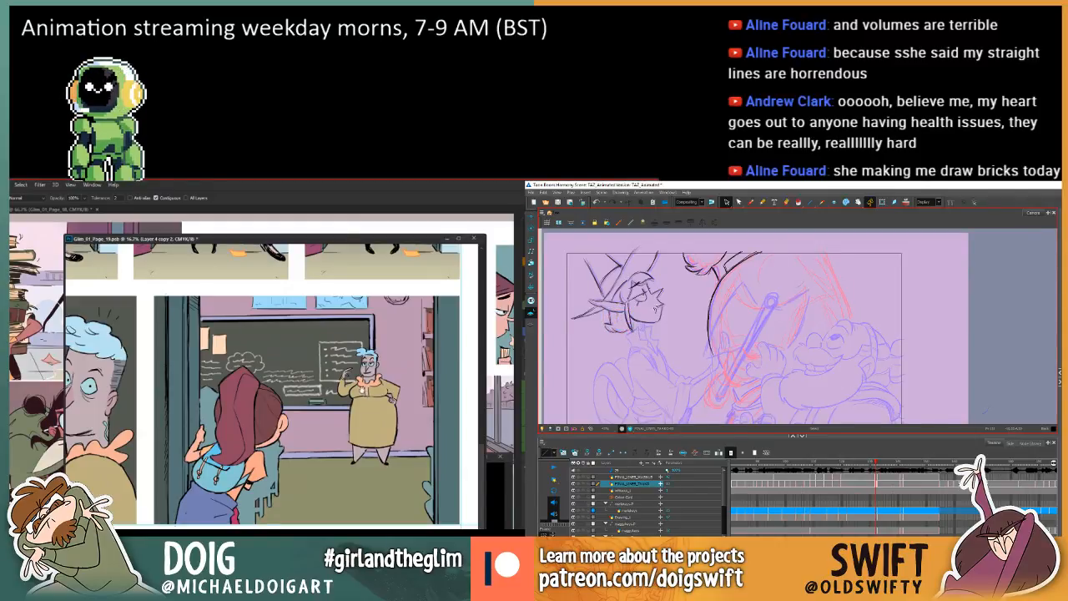
left_click_drag(613, 338, 624, 327)
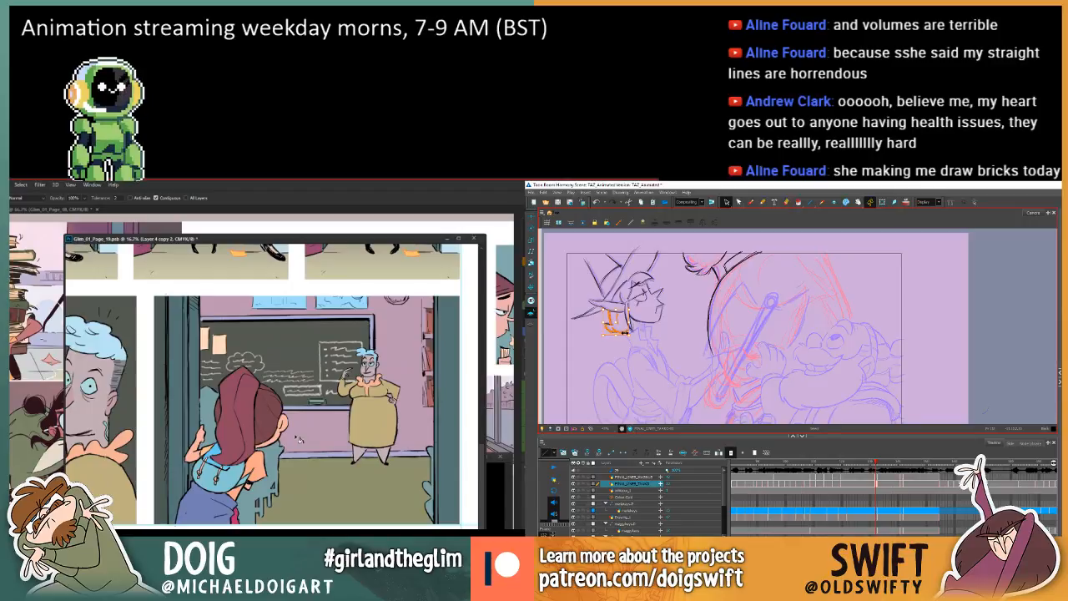
key("Delete")
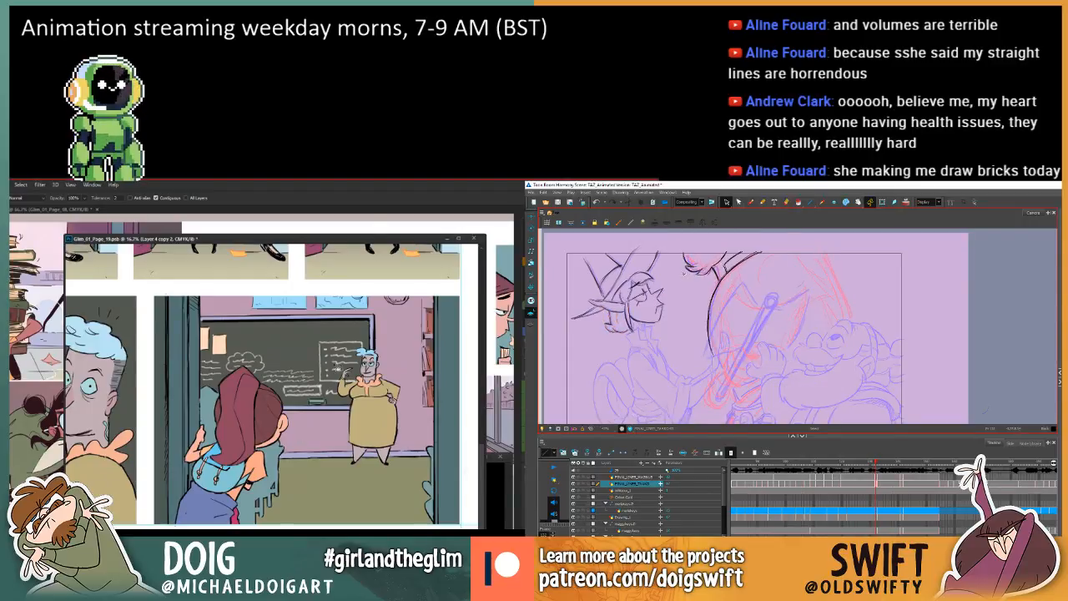
Switch Harmony to the Brush tool and compare the elf's head with the previous frame.
key("comma")
key("period")
left_click(750, 202)
key("comma")
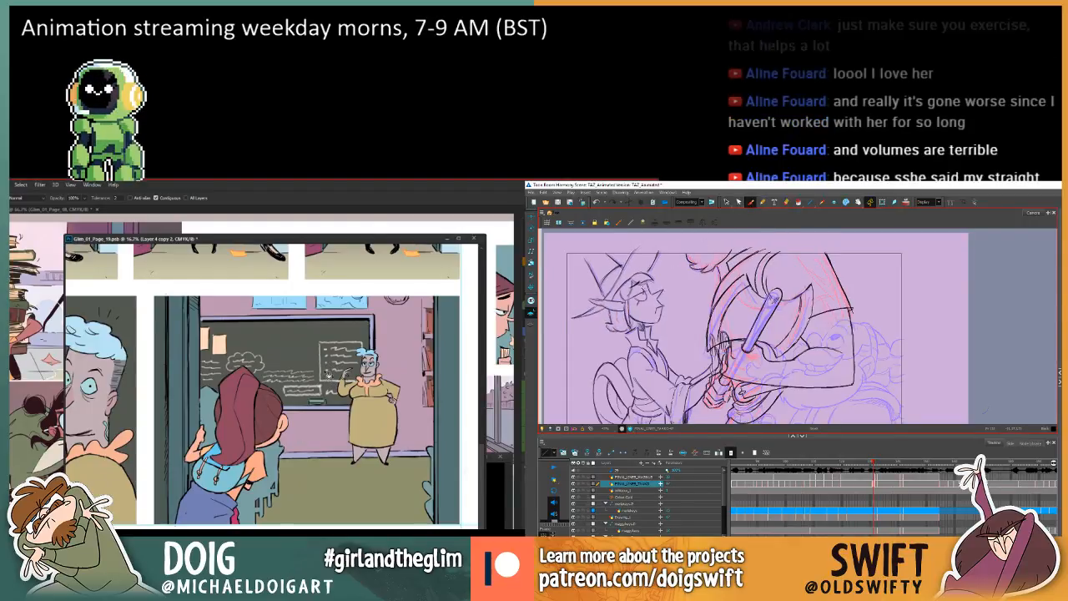
key("period")
key("comma")
key("period")
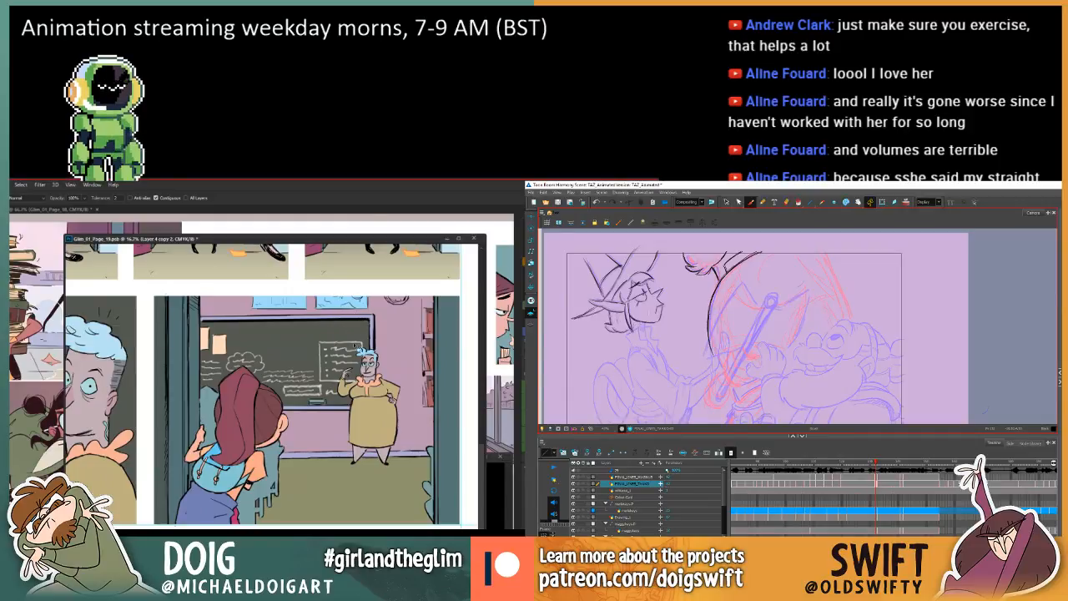
key("comma")
key("period")
Sketch the elf's neck beneath the chin in Harmony, and ready Photoshop's Lasso near page 19's wall clock.
left_click_drag(390, 318, 371, 376)
key("comma")
key("period")
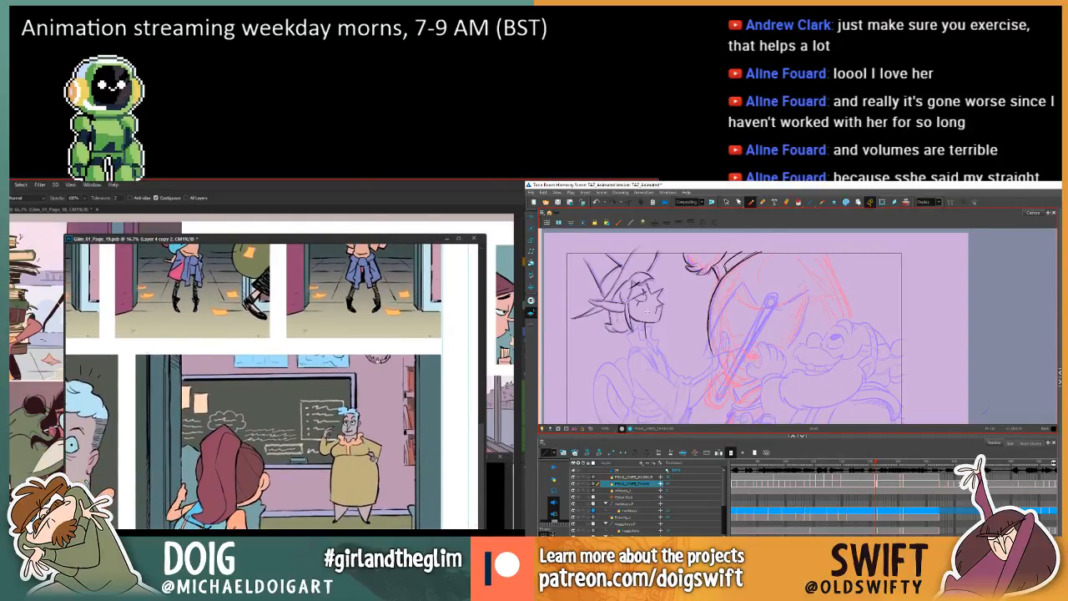
key("l")
mouse_move(632, 323)
left_mouse_down()
mouse_move(630, 335)
mouse_move(647, 338)
left_mouse_up()
key("comma")
key("period")
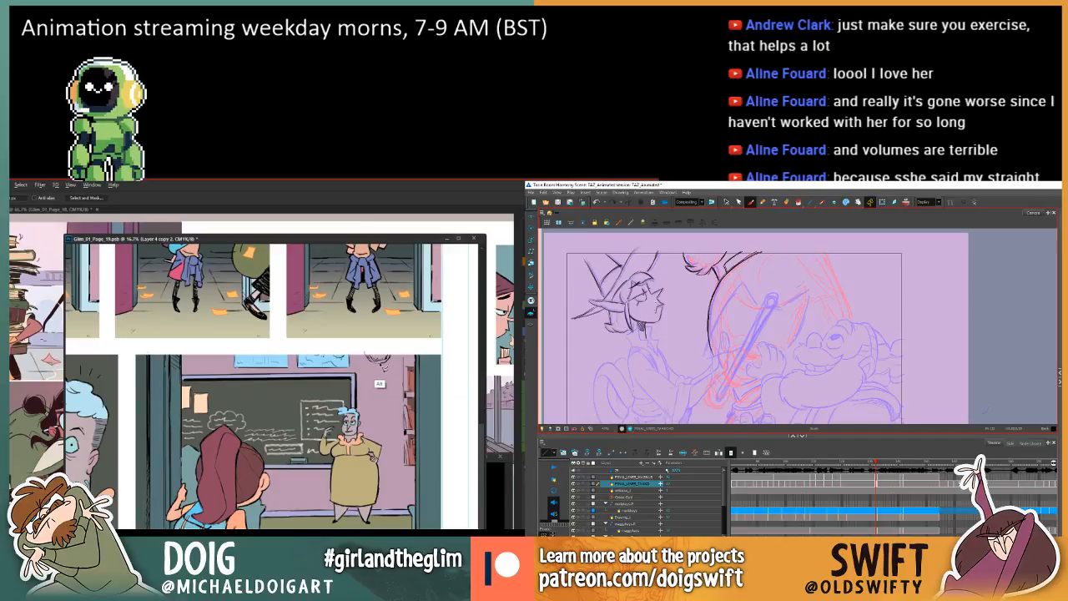
Lasso the wall clock above the chalkboard in page 19's classroom panel, and flip through Harmony's frames to check the elf's neck.
key("g")
key("f")
key("g")
key("f")
key("g")
key("f")
key("g")
key("g")
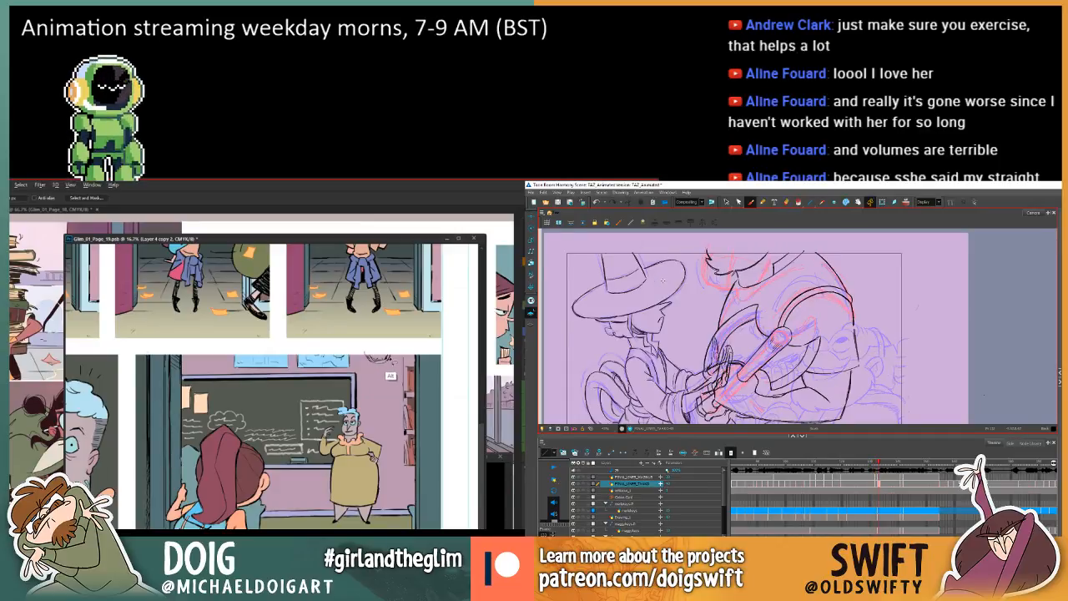
key("f")
key("g")
key("f")
Sample a light blue in Photoshop, fill the lassoed wall clock with the Paint Bucket, and clear the selection.
key("i")
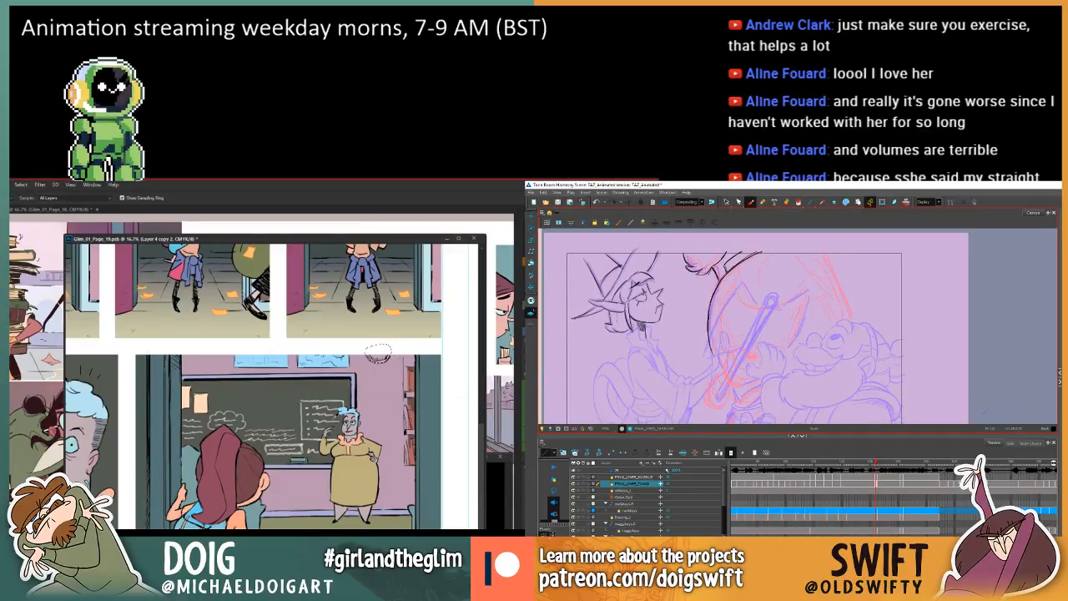
key("f")
key("g")
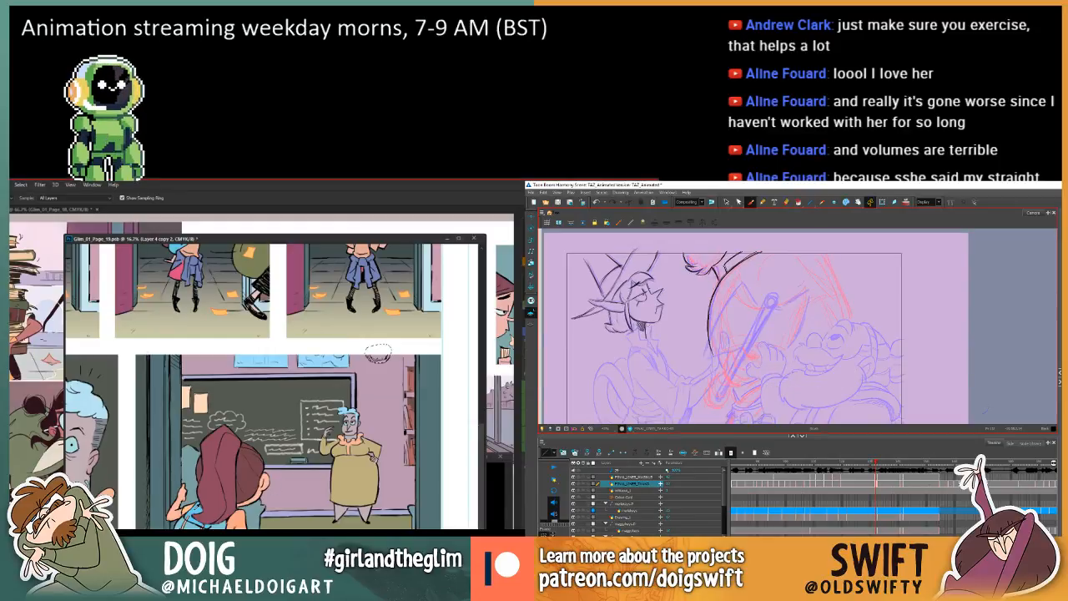
key("f")
key("g")
key("w")
key("f")
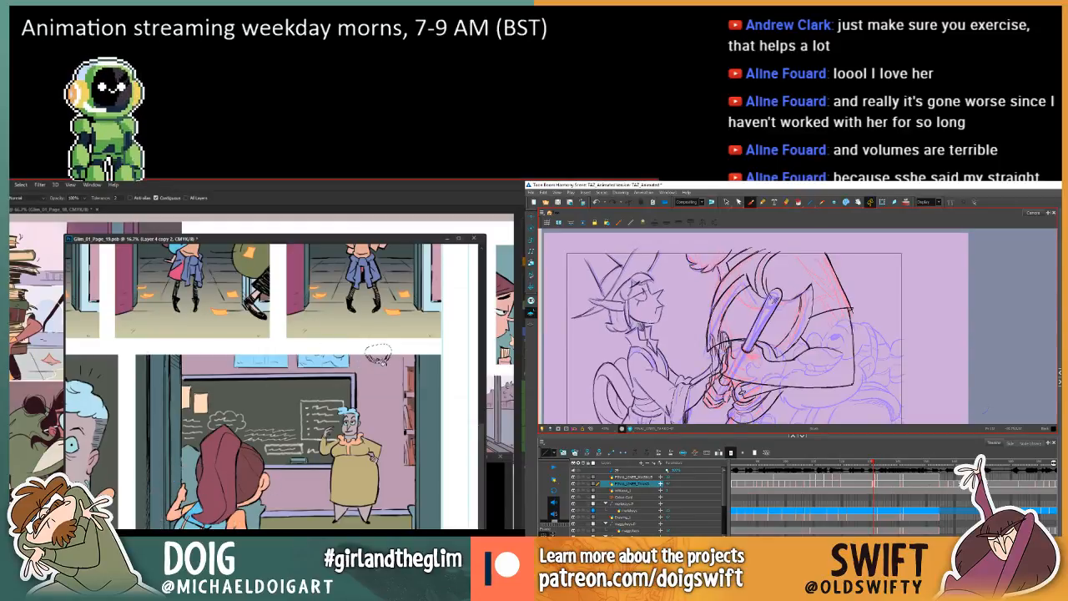
key("g")
left_click(379, 359)
key("ctrl+d")
Select the elf's neck lines in Harmony, and zoom page 19 to 25% around the wall clock with the Lasso tool ready.
left_click(727, 201)
left_click(647, 327)
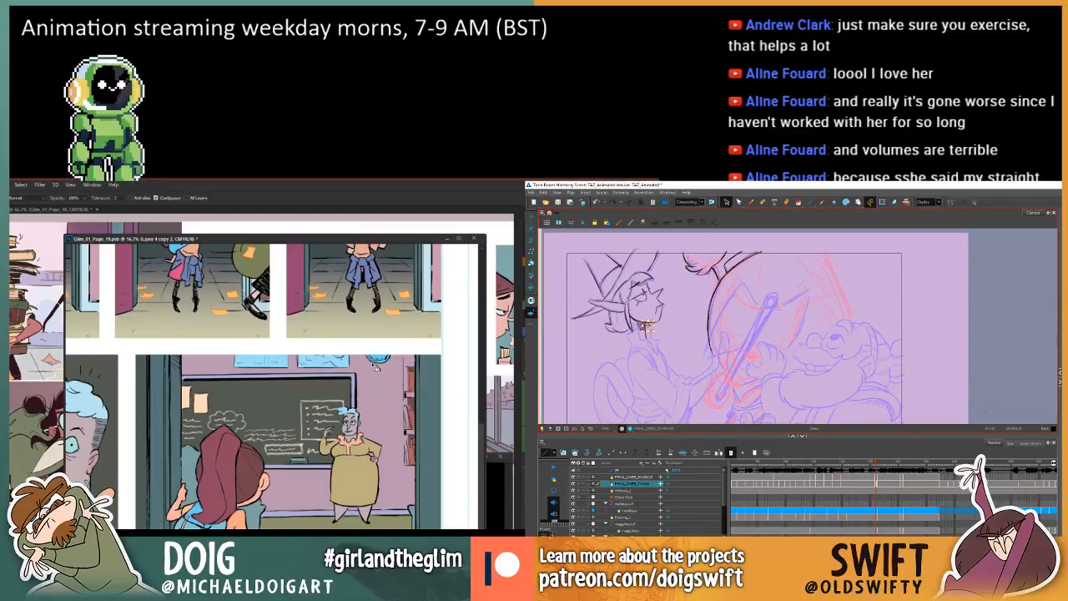
key("l")
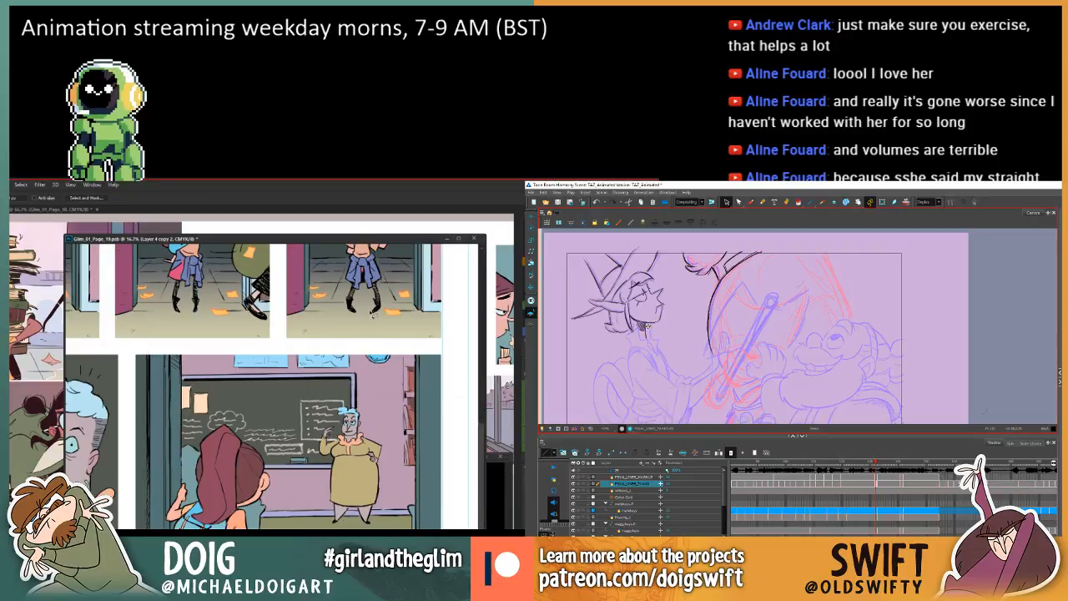
key("ctrl+plus")
key("f")
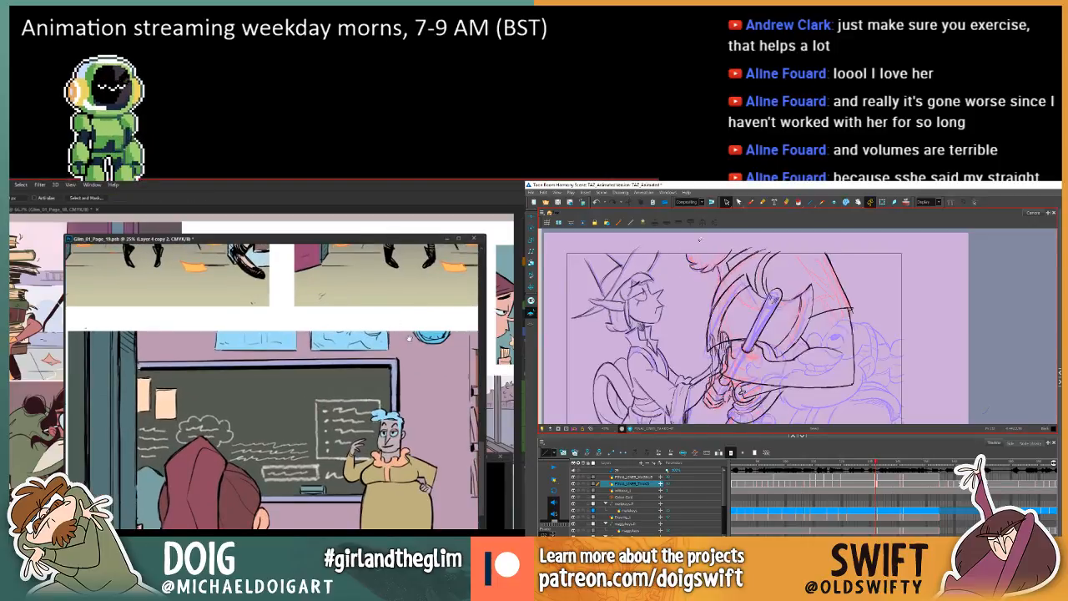
key("g")
left_click_drag(433, 343, 332, 363)
Return to Harmony's Brush and redraw the elf's neck lines below the chin, comparing them with the adjacent frame.
key("alt+b")
key("f")
key("g")
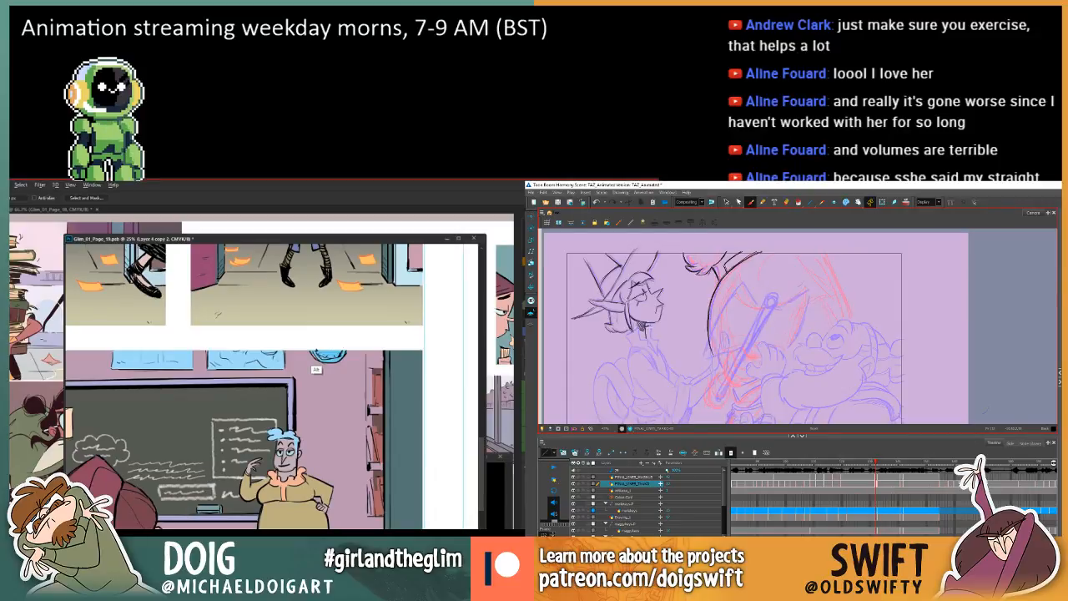
key("f")
key("g")
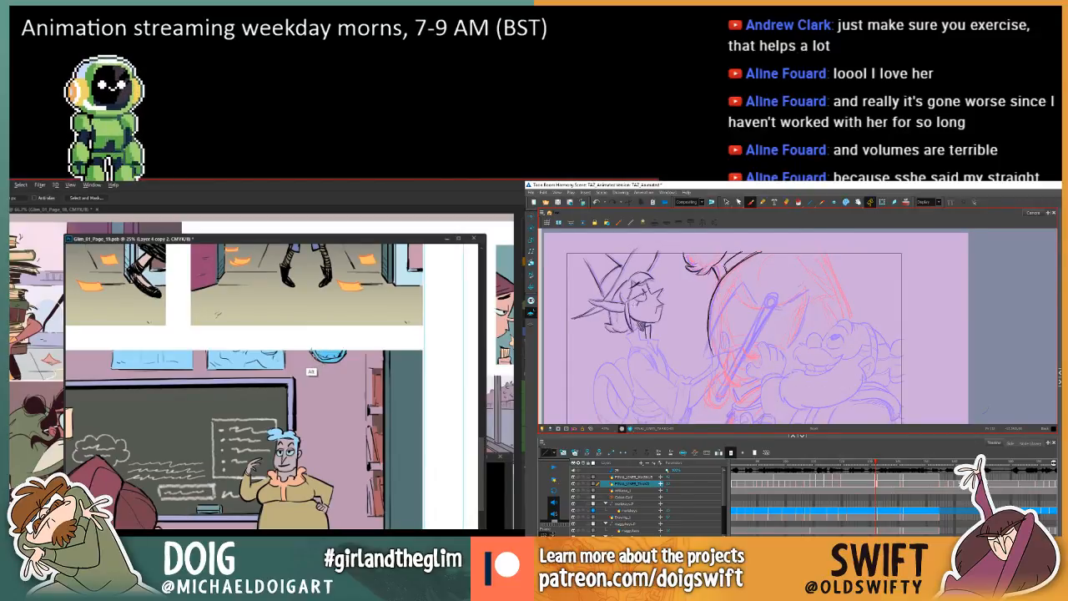
key("f")
key("g")
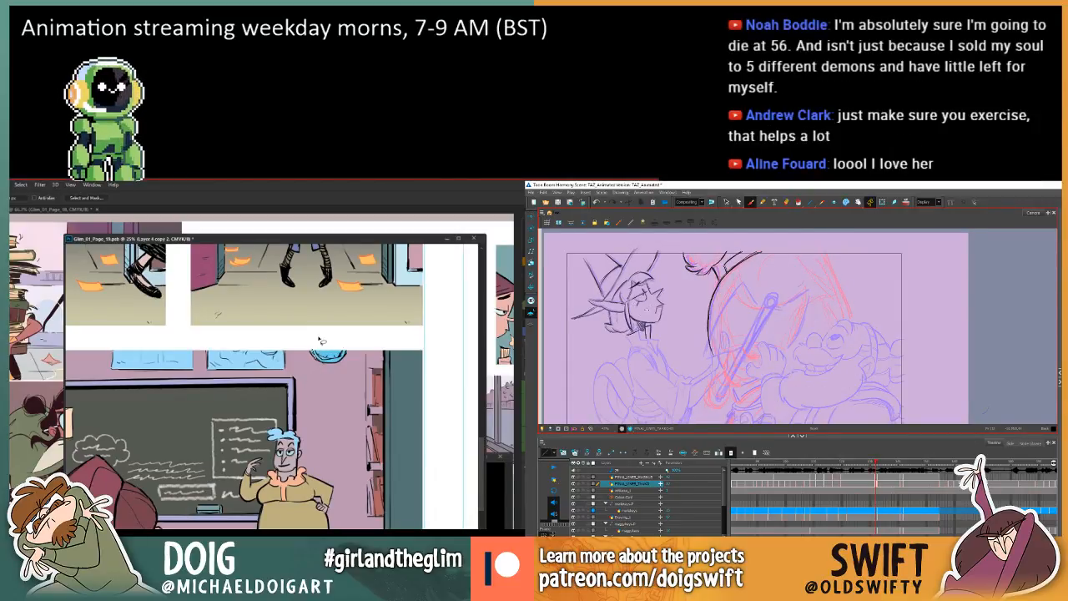
key("f")
key("g")
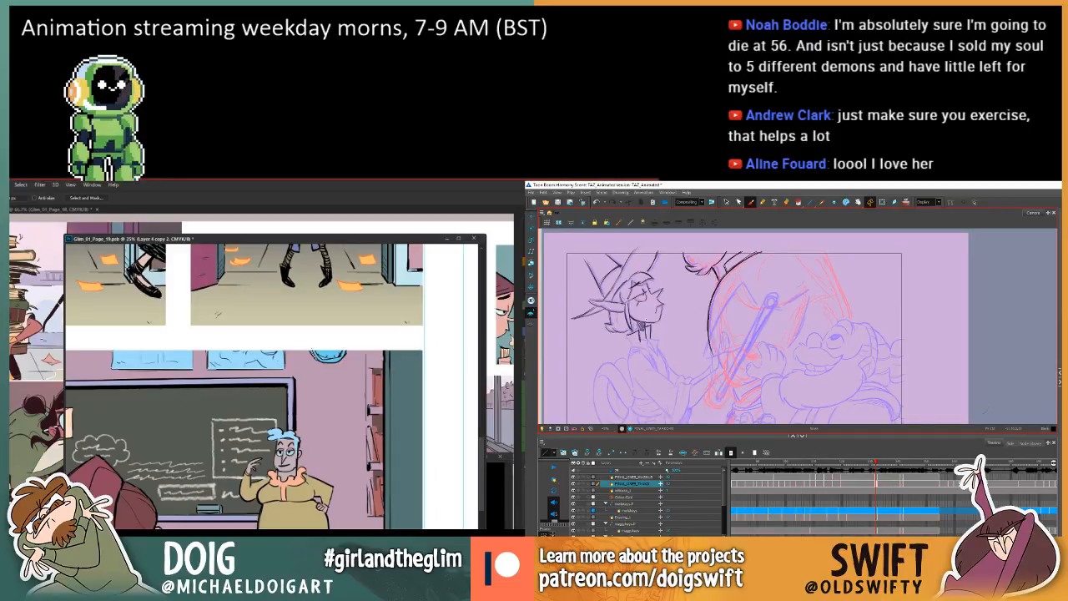
Extend the elf's neck lines down to the collar in Harmony and select the lines at the neck's base.
key("f")
key("g")
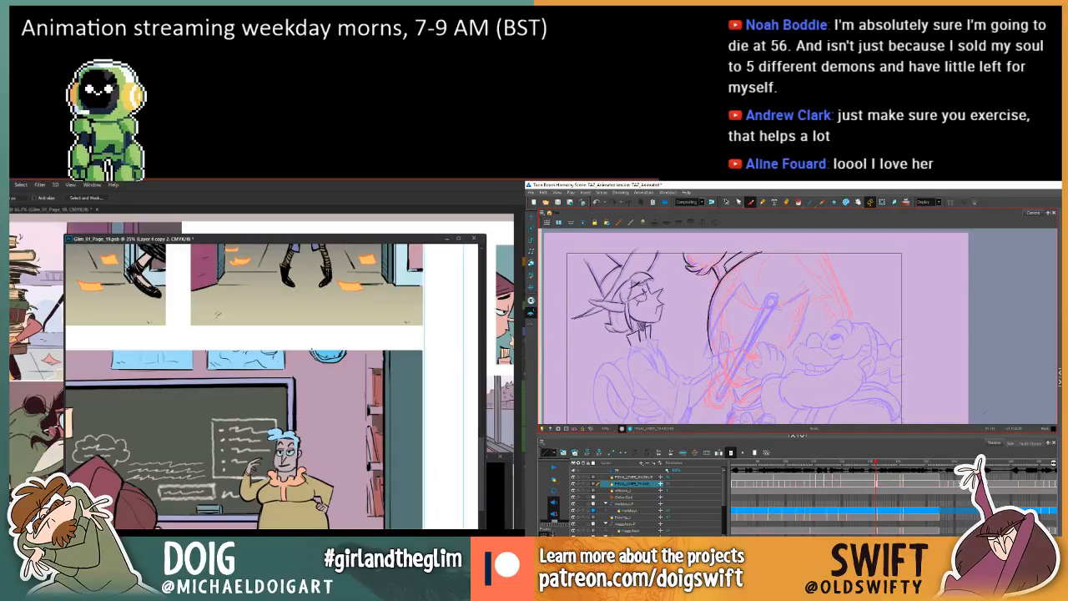
key("f")
key("g")
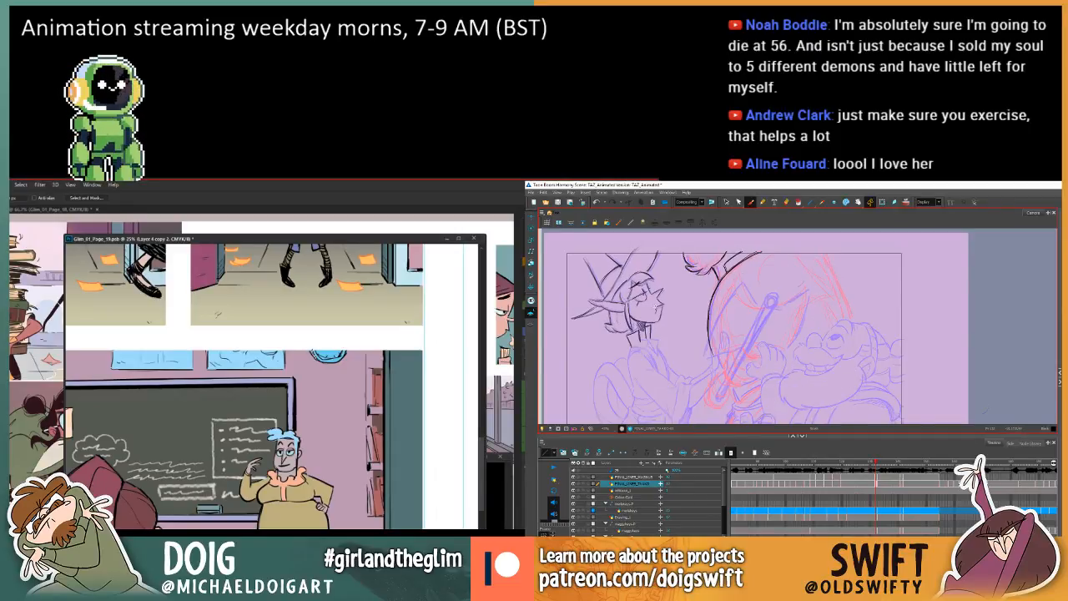
left_click(726, 202)
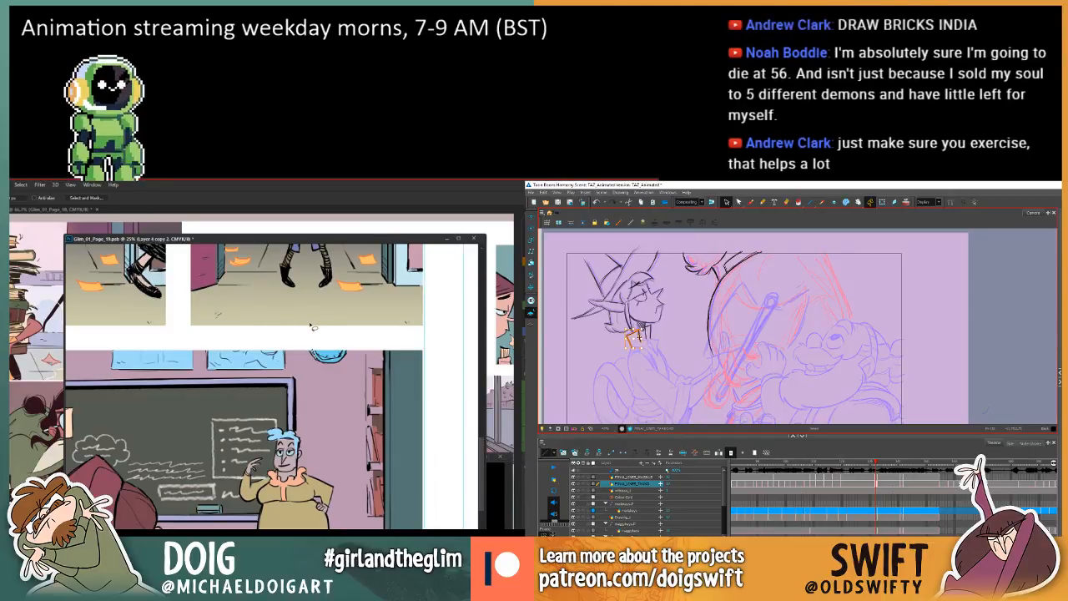
key("f")
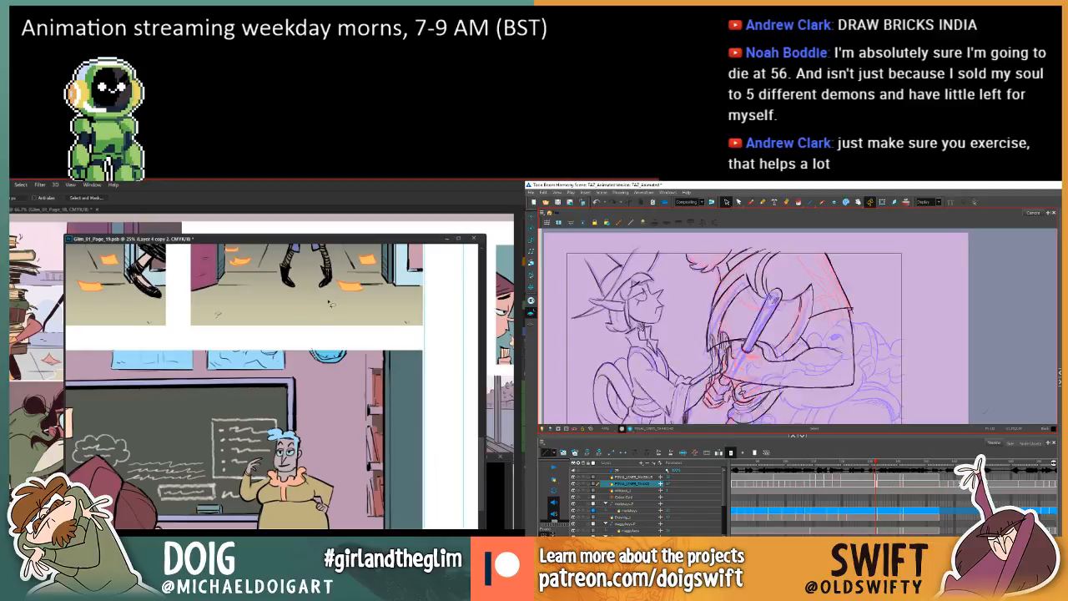
Compare the elf's neck lines with the adjacent frame in Harmony, with the Brush ready, and bring page 19's wall clock into view.
key("g")
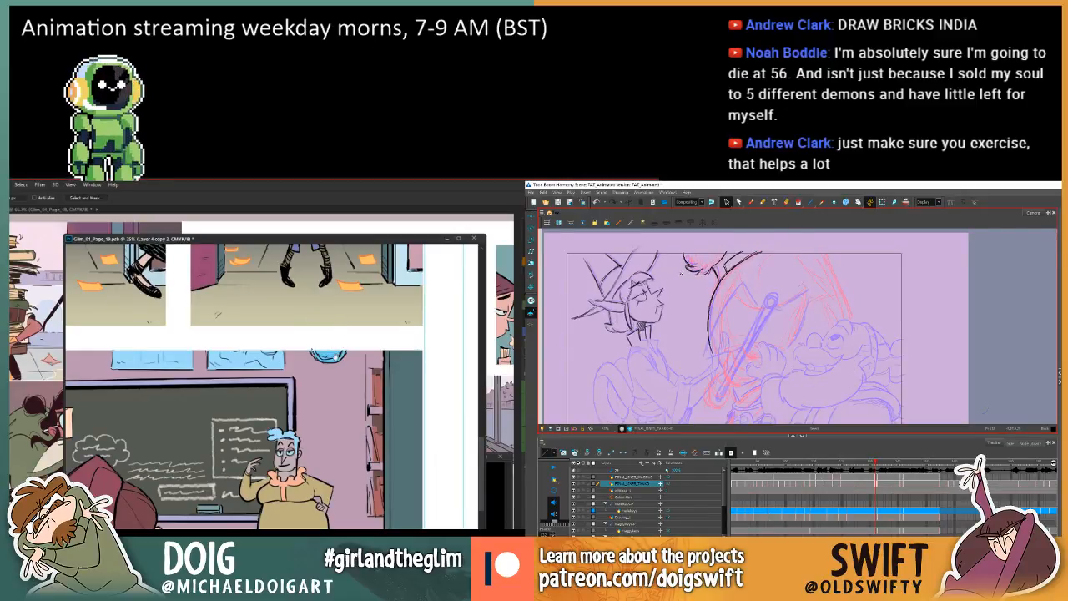
scroll(325, 350, "up", 2)
key("f")
key("g")
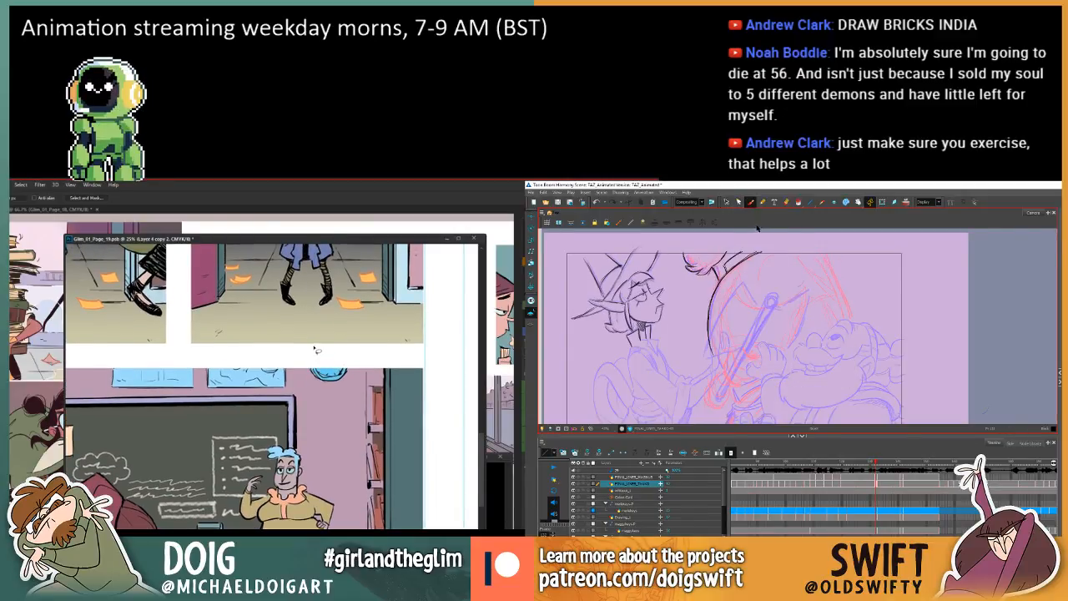
key("f")
key("g")
key("f")
key("g")
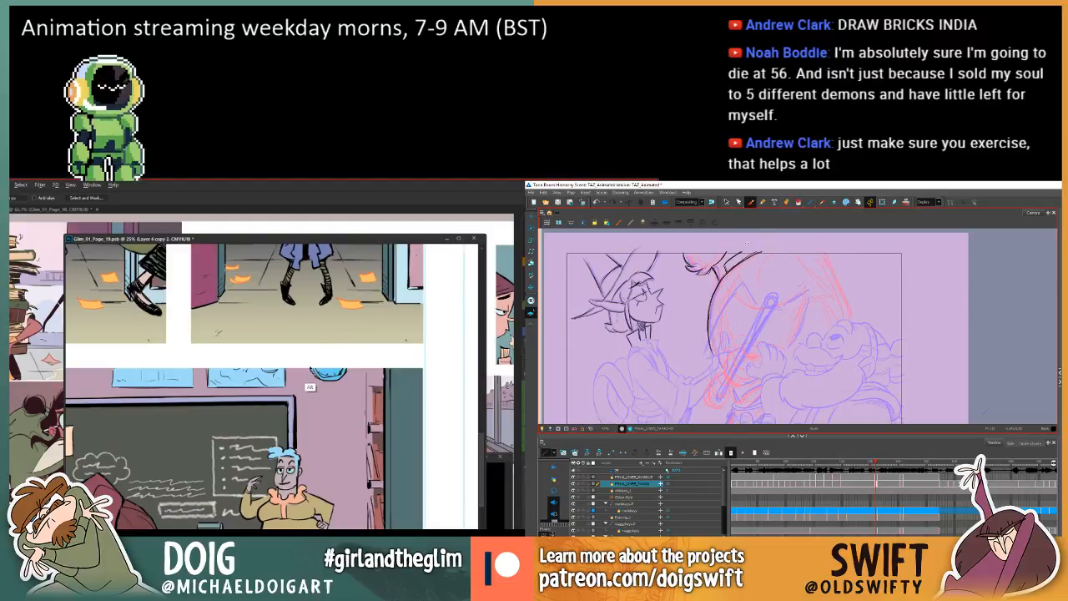
key("f")
key("g")
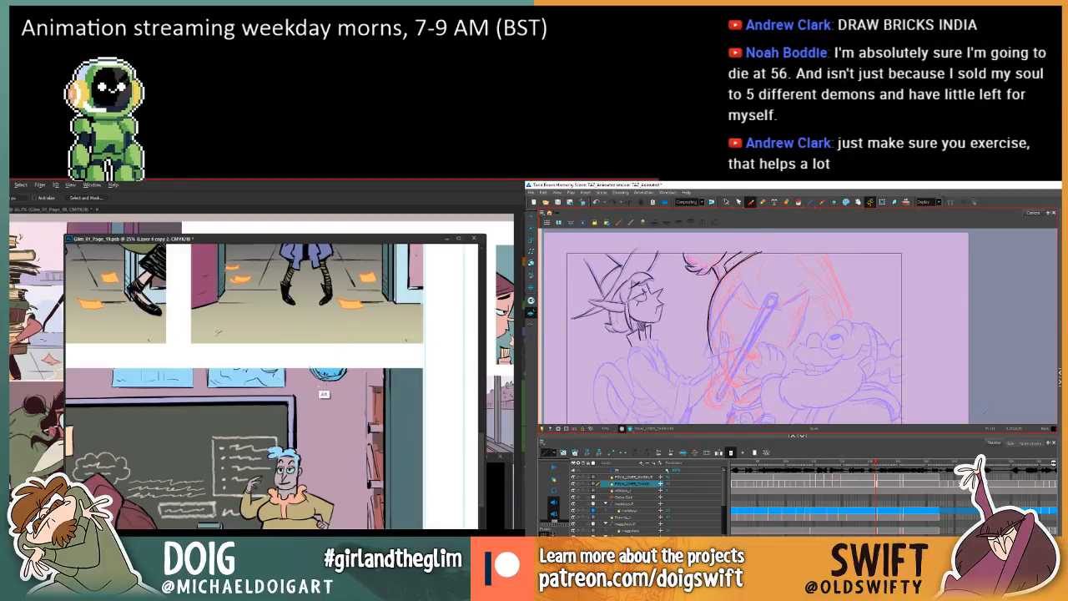
Select the elf's neck lines in Harmony, and pick the blue wall clock with Photoshop's Magic Wand for a Hue/Saturation adjustment.
key("g")
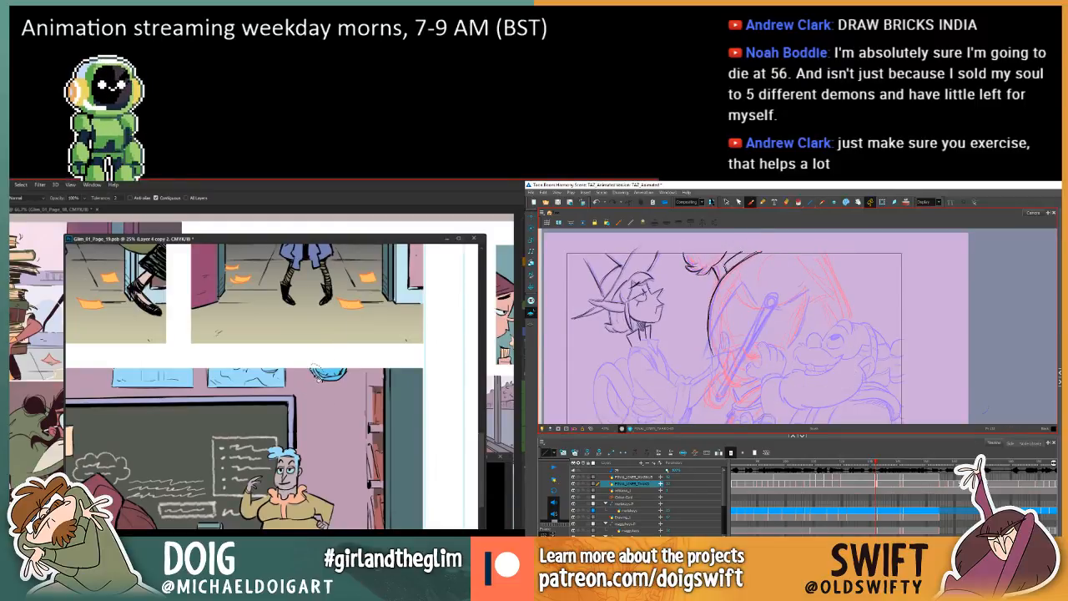
left_click(725, 202)
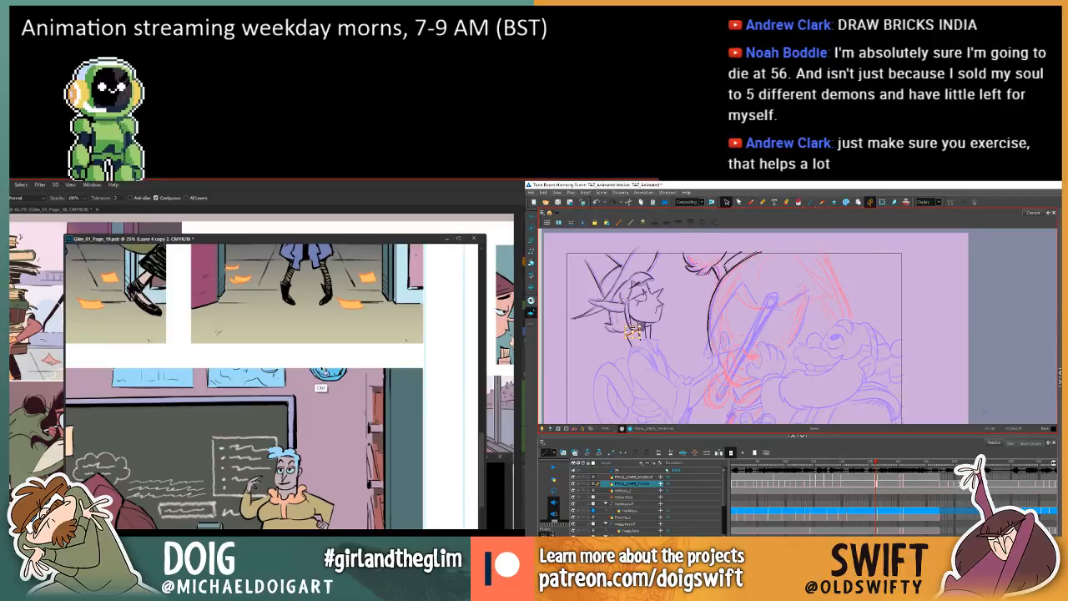
key("w")
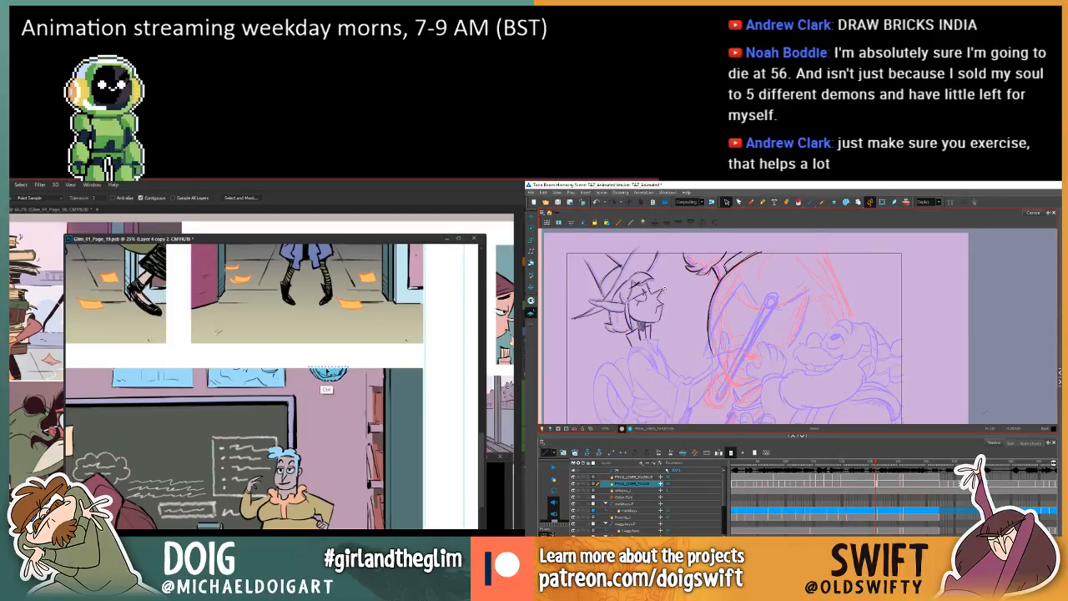
key("ctrl+u")
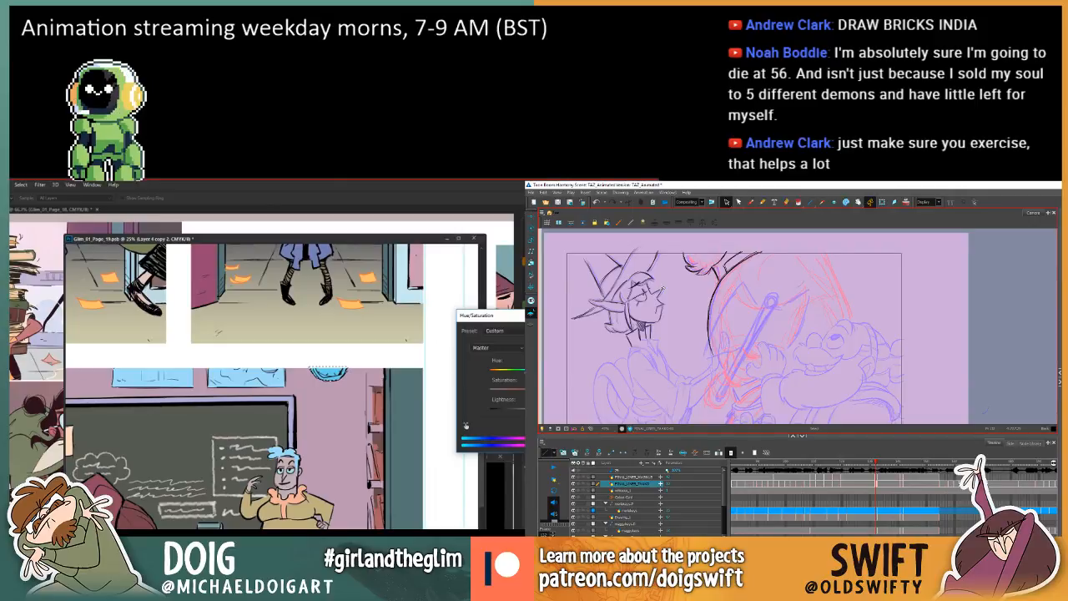
key("alt+b")
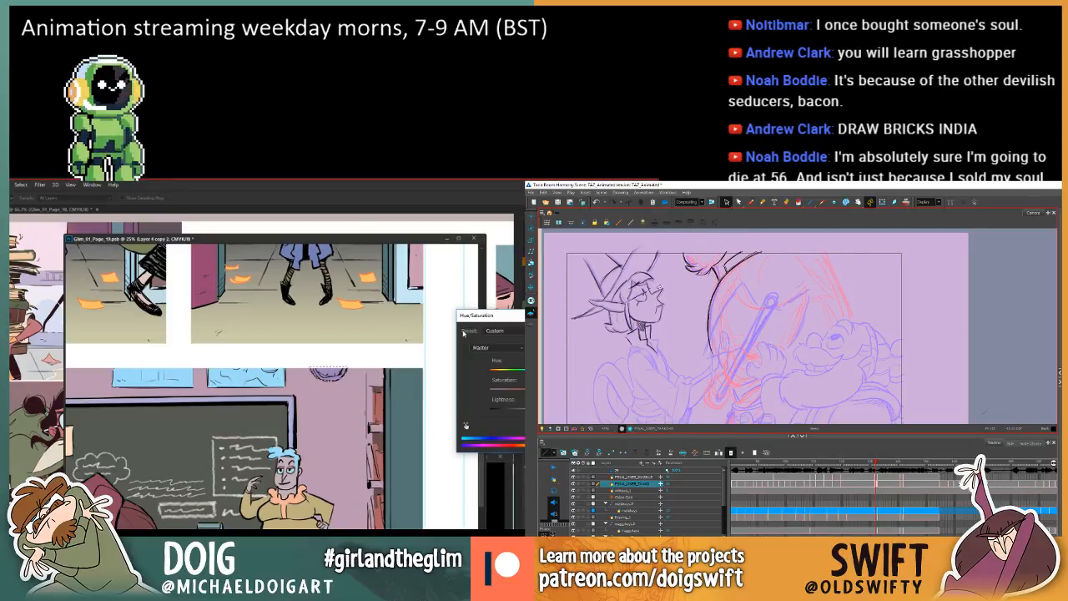
Draw the elf's collar lines with Harmony's Brush, apply the clock's hue shift to pink in Photoshop, and clear the selection.
left_click(750, 201)
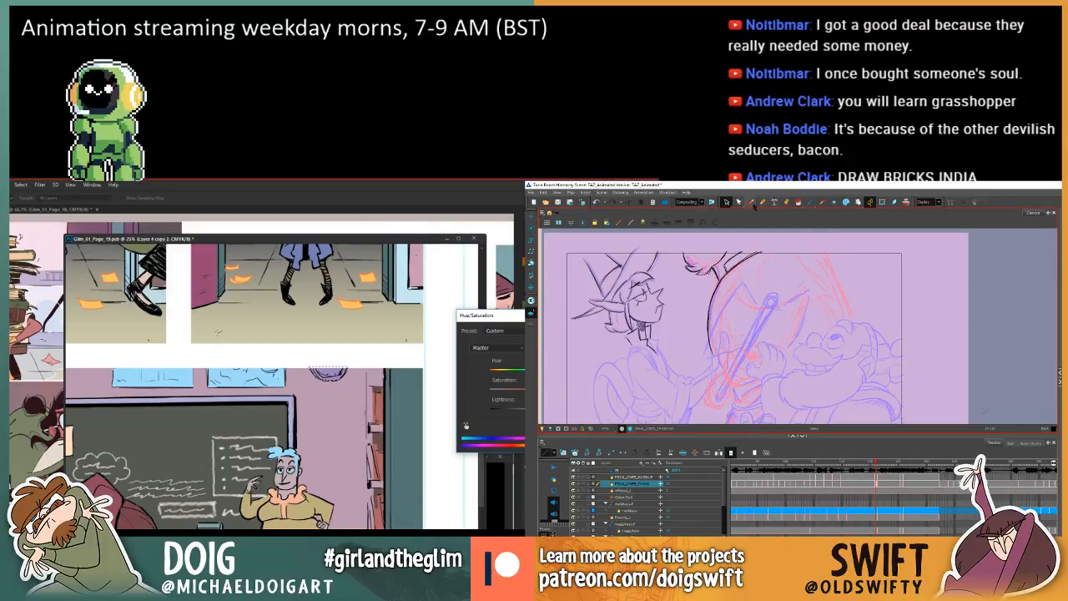
left_click(750, 201)
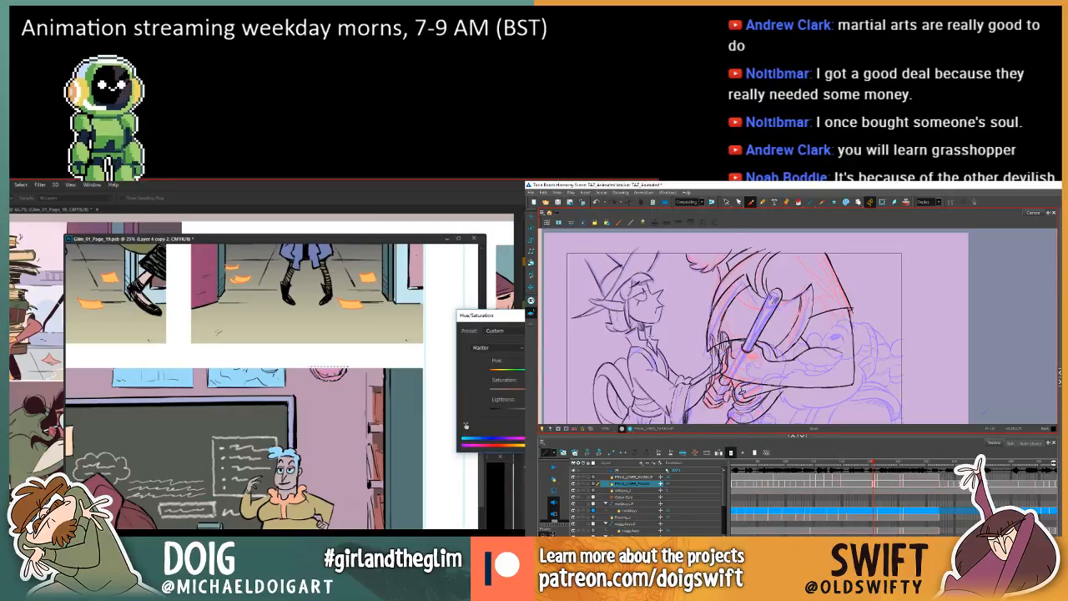
key("Return")
key("ctrl+d")
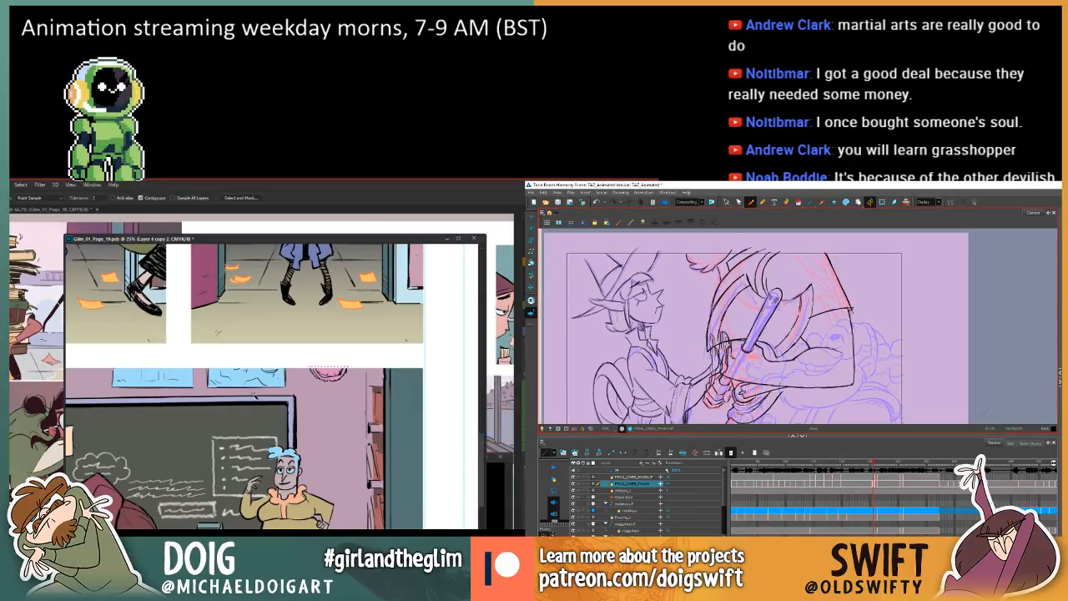
Lasso the pink wall clock in Photoshop and fill its face with a paler colour using the Paint Bucket.
left_click_drag(315, 373, 314, 377)
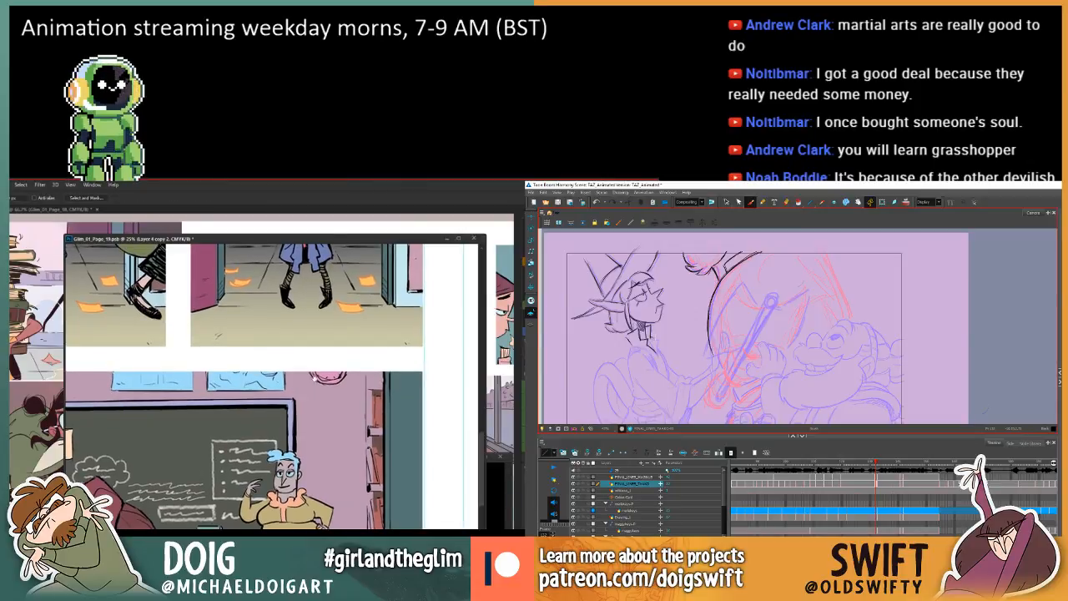
left_click(317, 376, "alt")
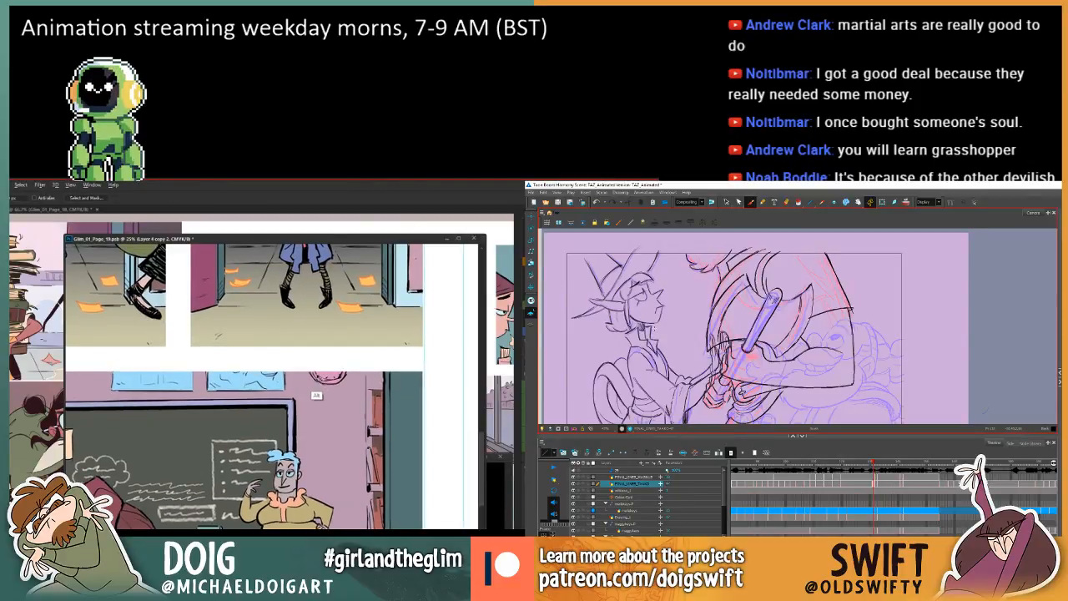
left_click(326, 384, "alt")
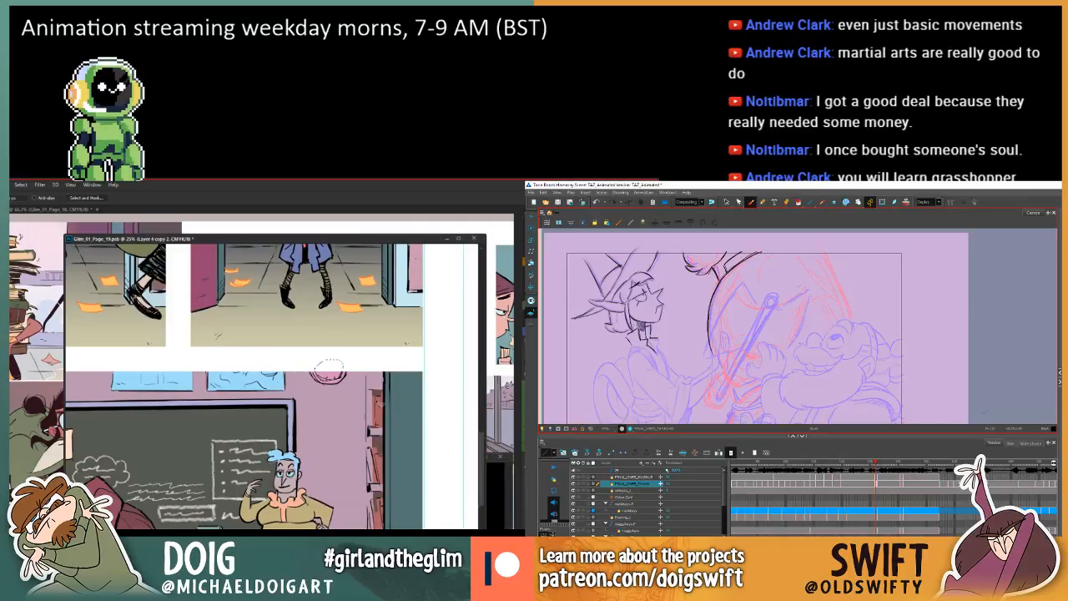
key("w")
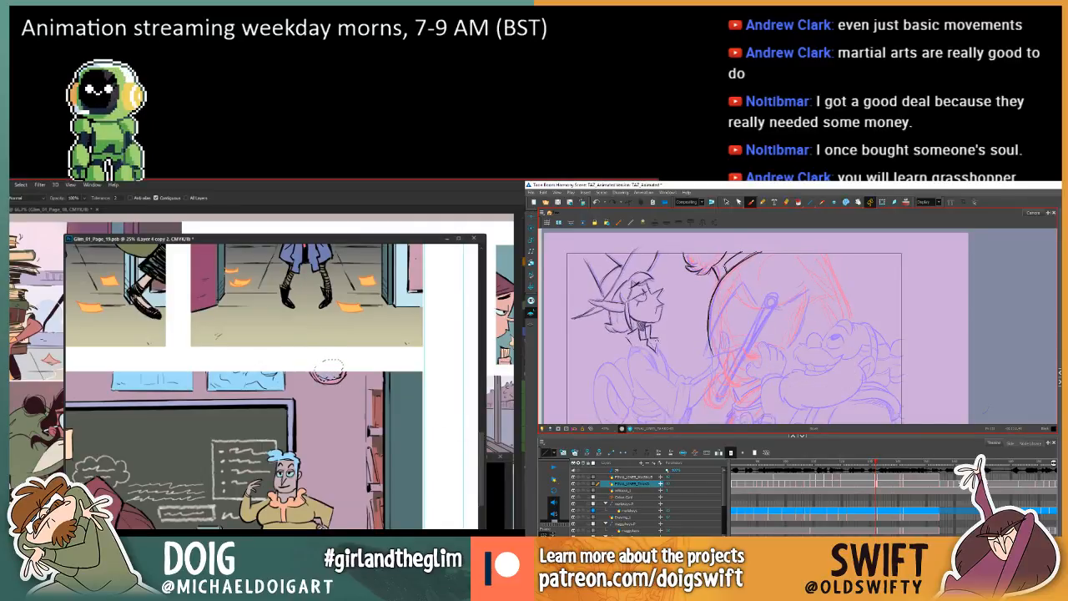
scroll(317, 367, "down", 3)
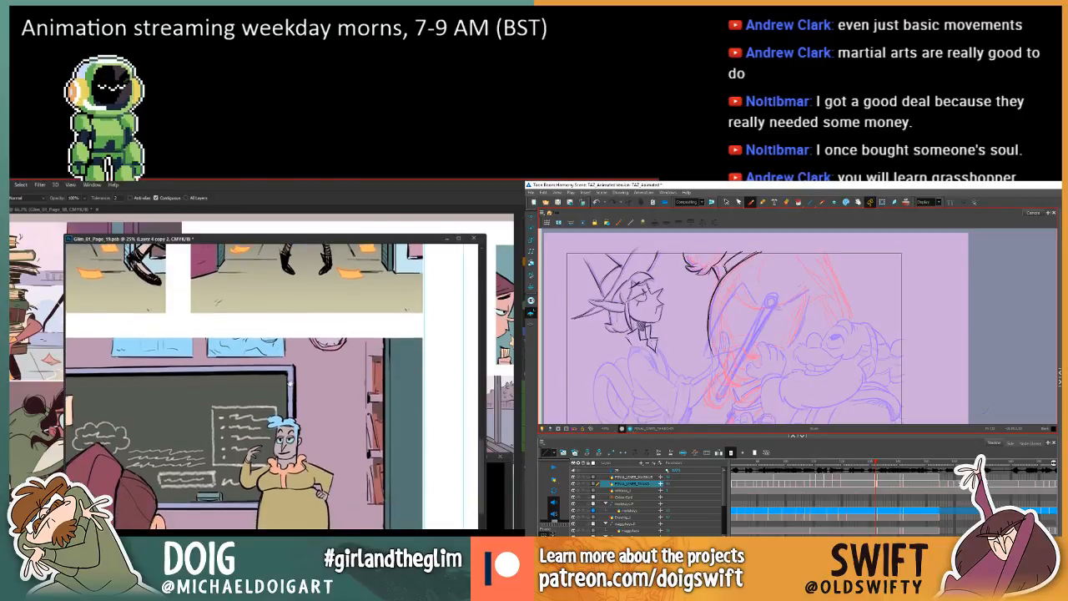
Lasso the full height of the classroom bookshelf on page 19, and select the elf's new collar lines in Harmony.
key("l")
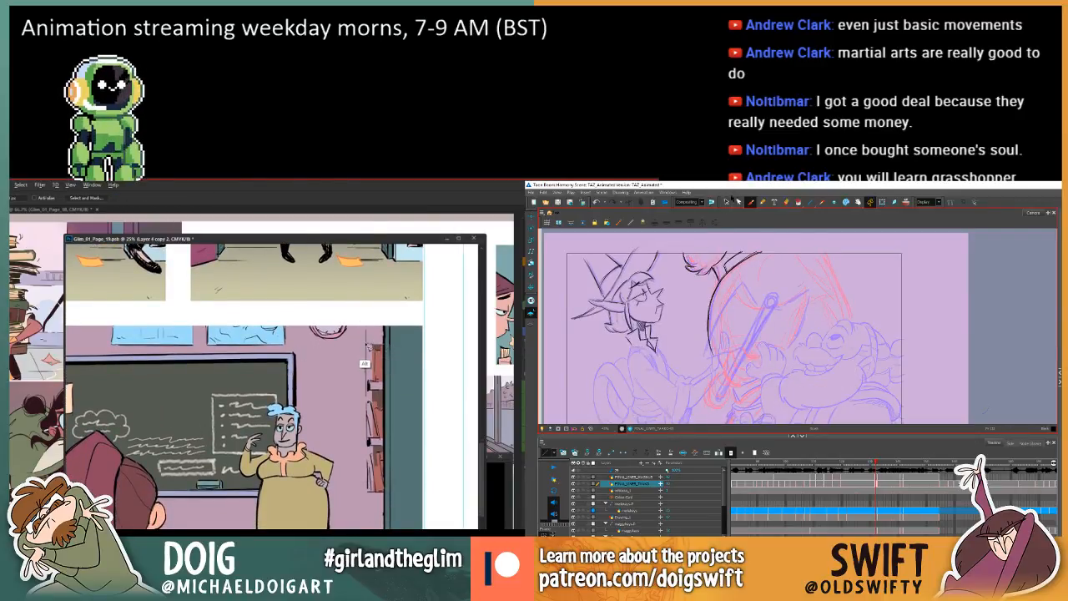
left_click(726, 203)
left_click(367, 347, "alt")
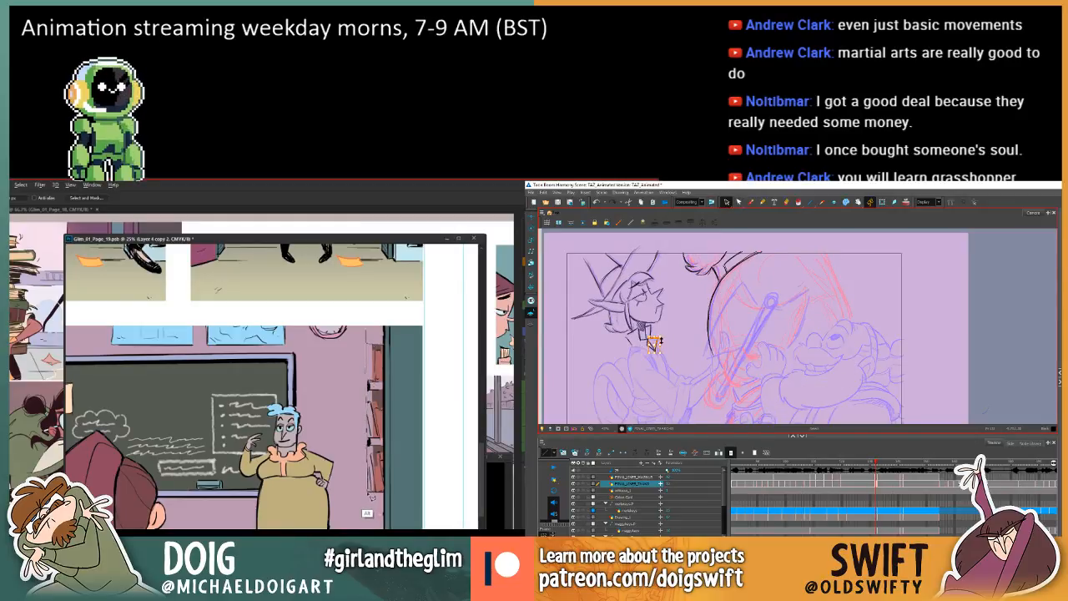
left_click(373, 498, "alt")
left_click(395, 492, "alt")
left_click(397, 339, "alt")
Sample a colour from the upper shelf, fill the books there with the Paint Bucket, and clear the selection while comparing Harmony frames.
key("comma")
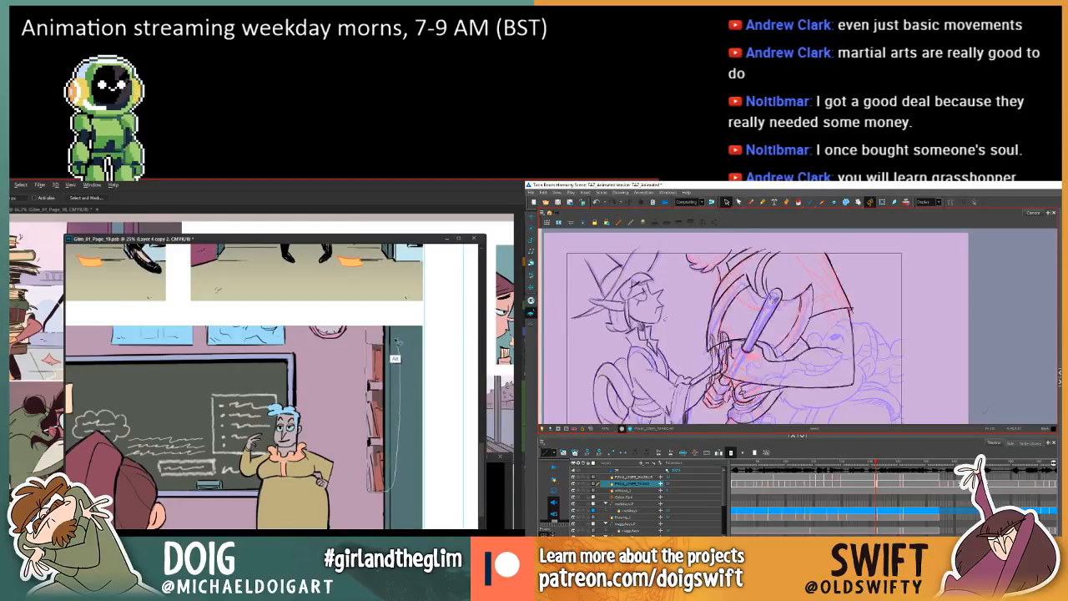
key("period")
key("i")
key("comma")
key("period")
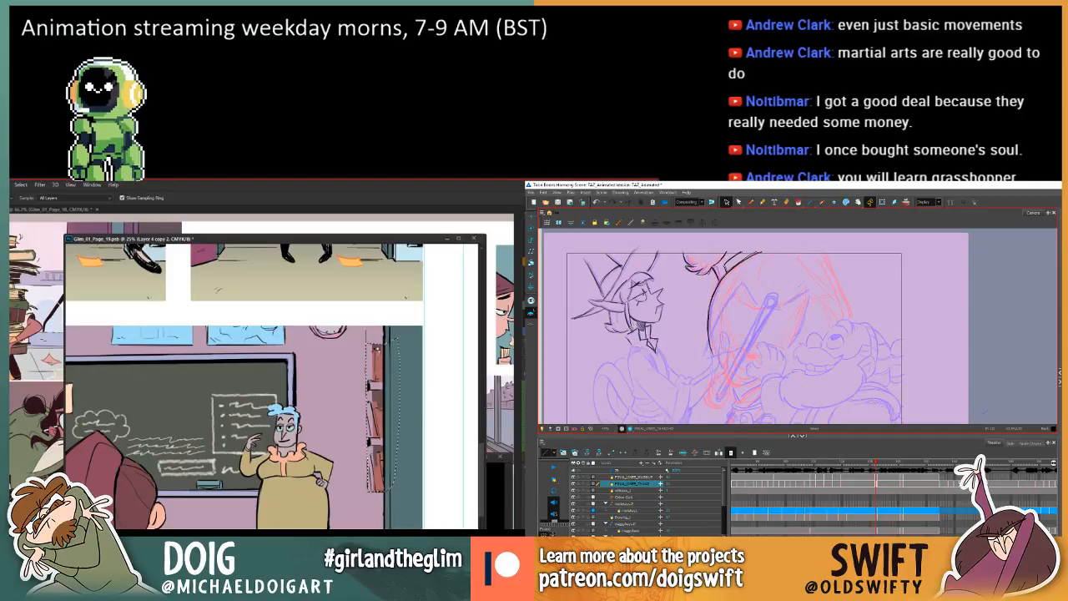
left_click(375, 350)
left_click(375, 352)
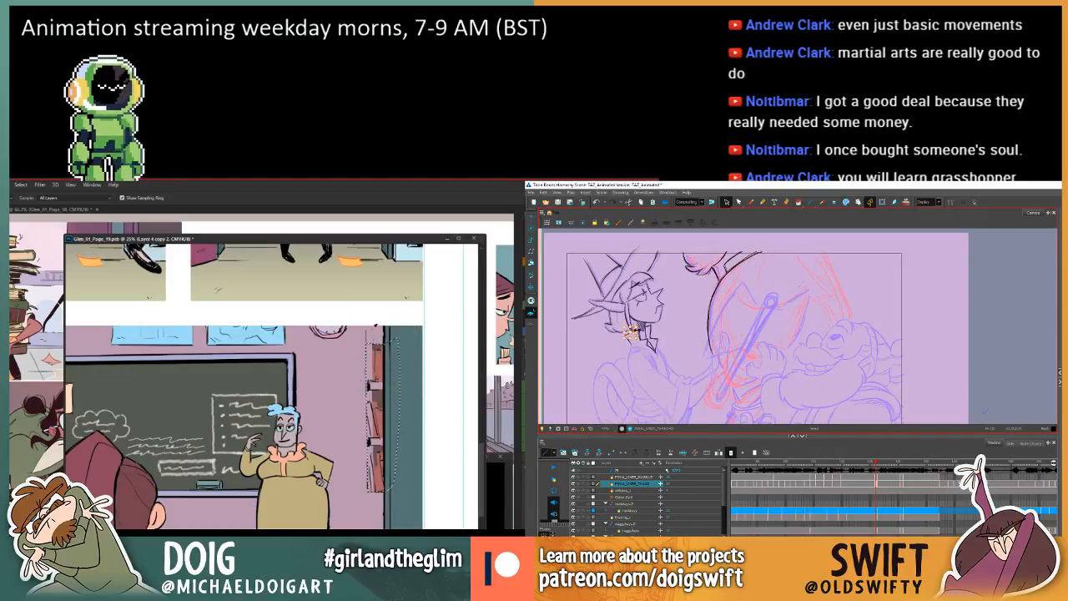
key("comma")
key("period")
key("g")
left_click(379, 363)
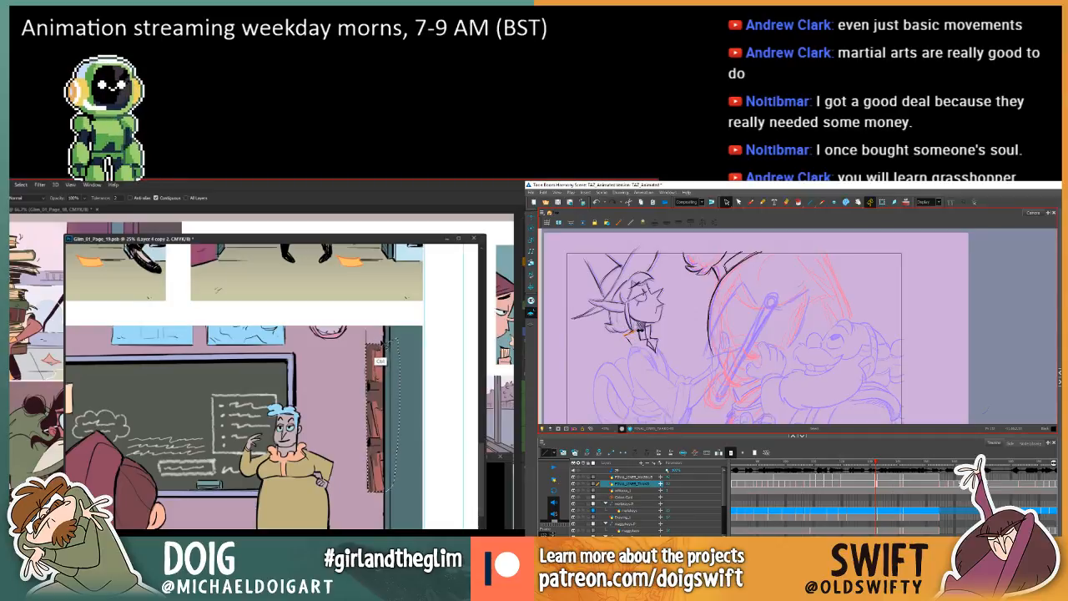
key("ctrl+d")
Start lassoing the bookshelf's middle books on page 19, and check the elf's neck against the adjacent frame in Harmony.
key("l")
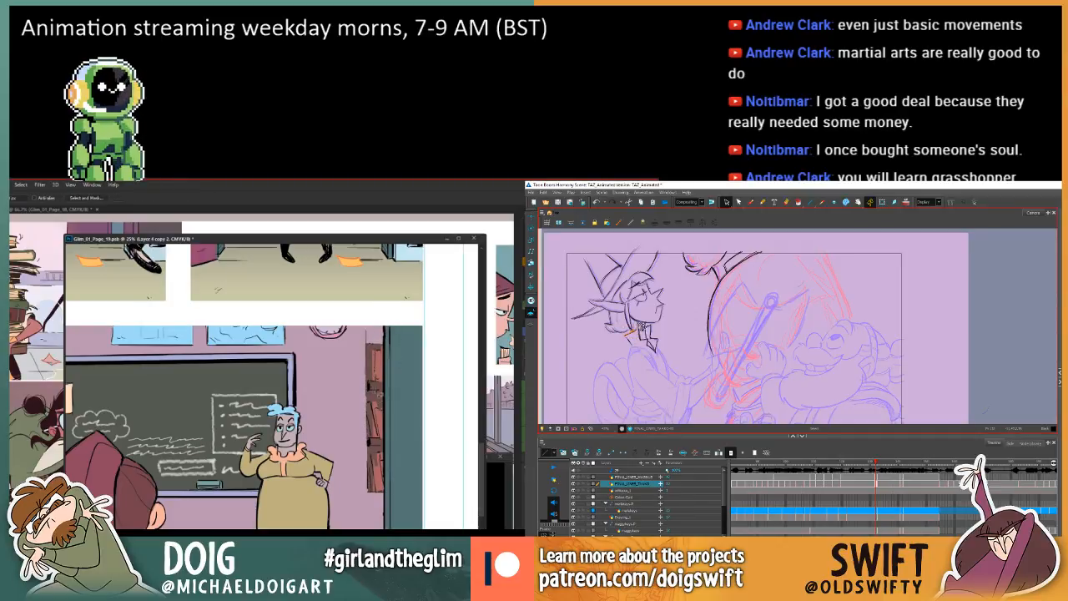
key("comma")
key("period")
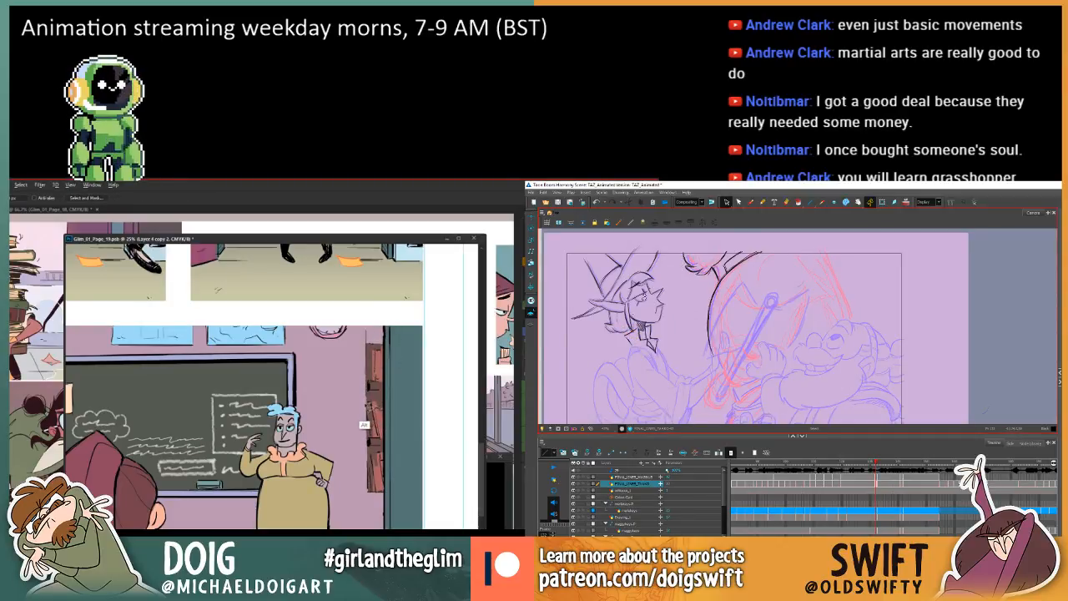
key("comma")
key("period")
left_click(362, 440, "alt")
key("comma")
key("period")
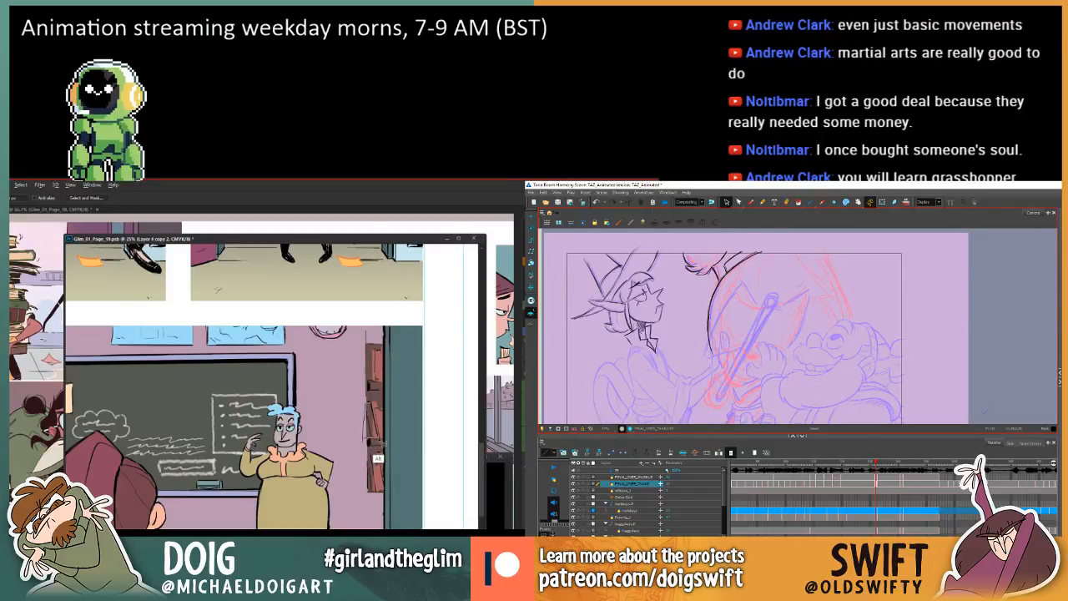
left_click(642, 332)
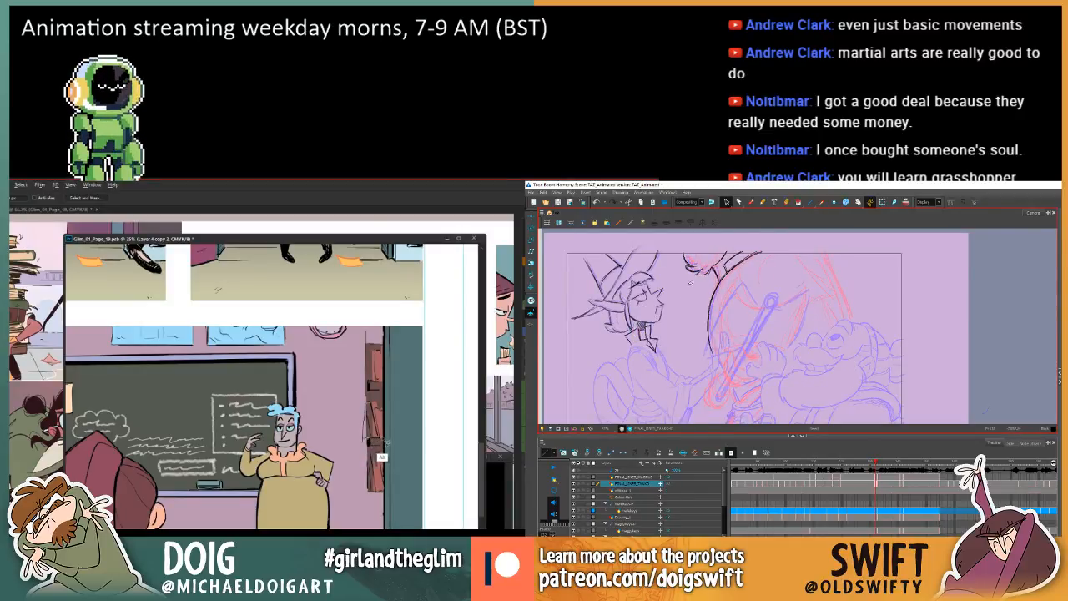
Extend the lasso selection over the remaining shelves, and return to Harmony's Brush to compare the elf's collar with the adjacent frame.
left_click(749, 202)
key("comma")
key("period")
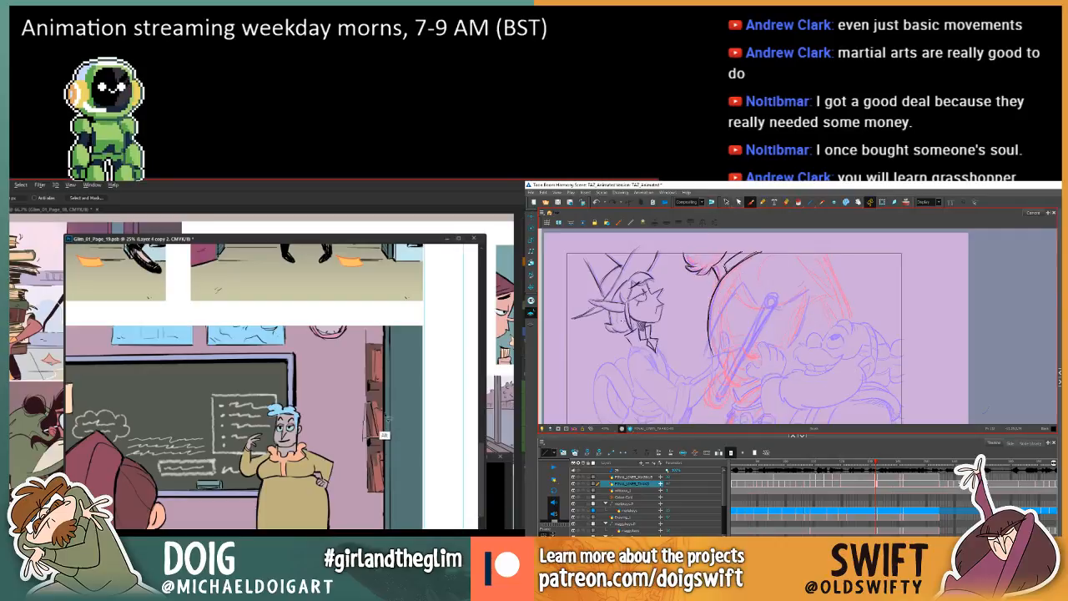
key("comma")
key("period")
key("comma")
key("period")
key("comma")
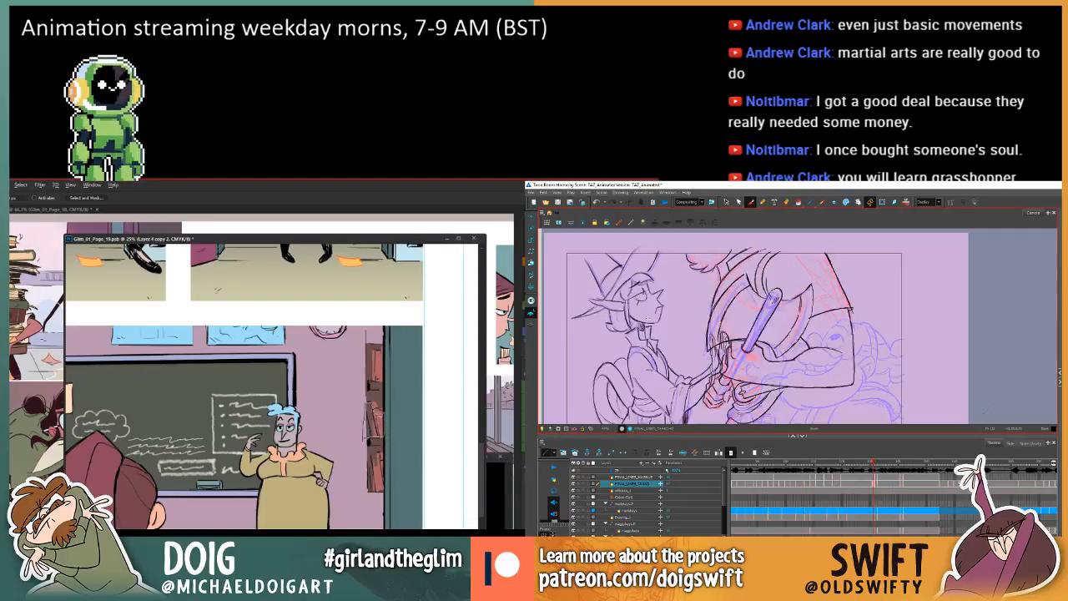
key("period")
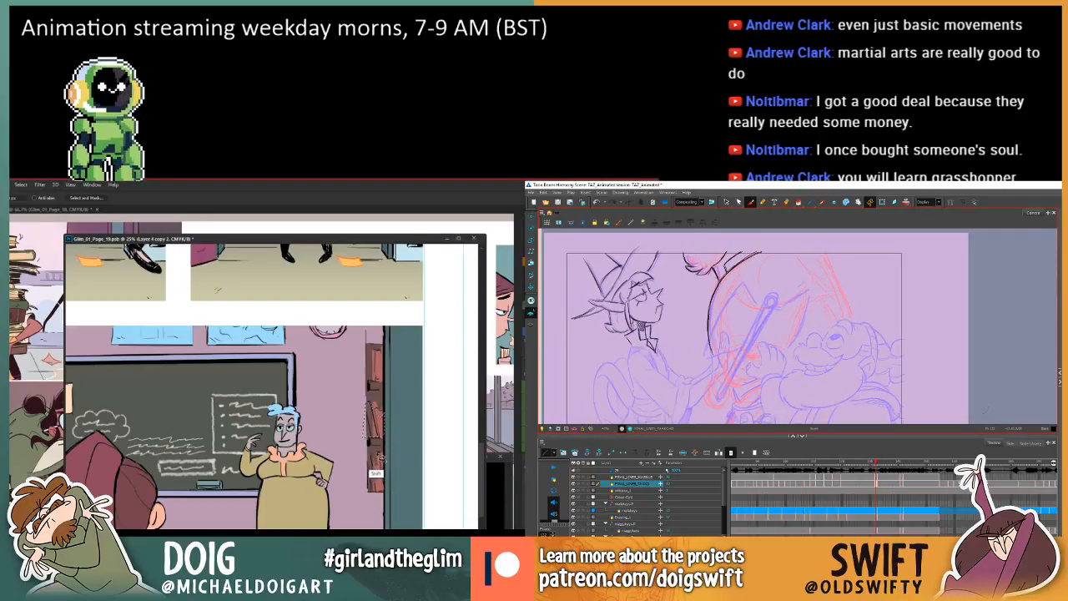
key("comma")
key("period")
key("comma")
key("period")
key("comma")
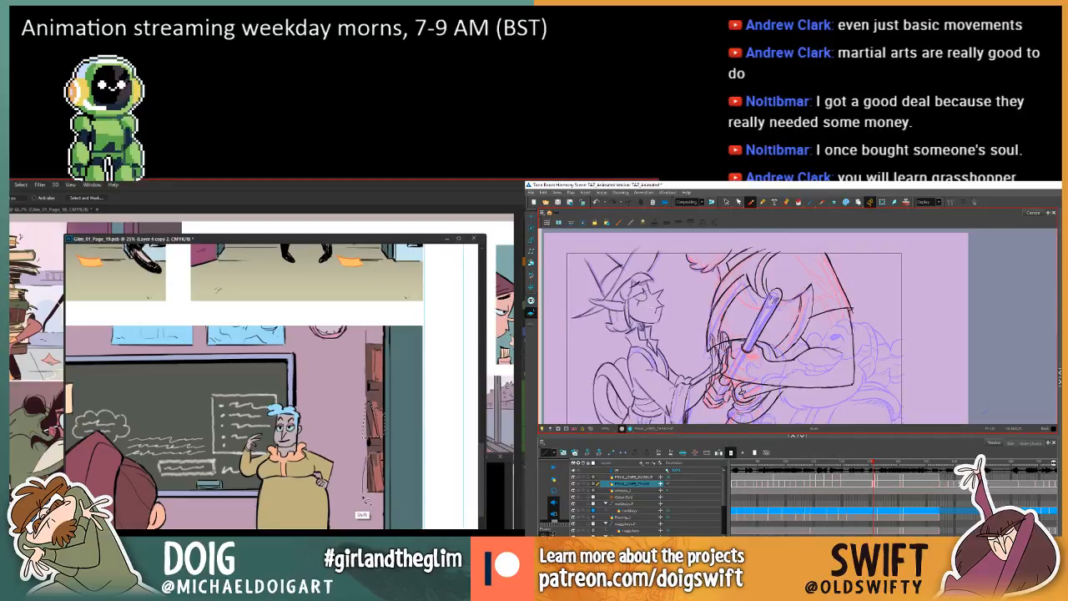
key("period")
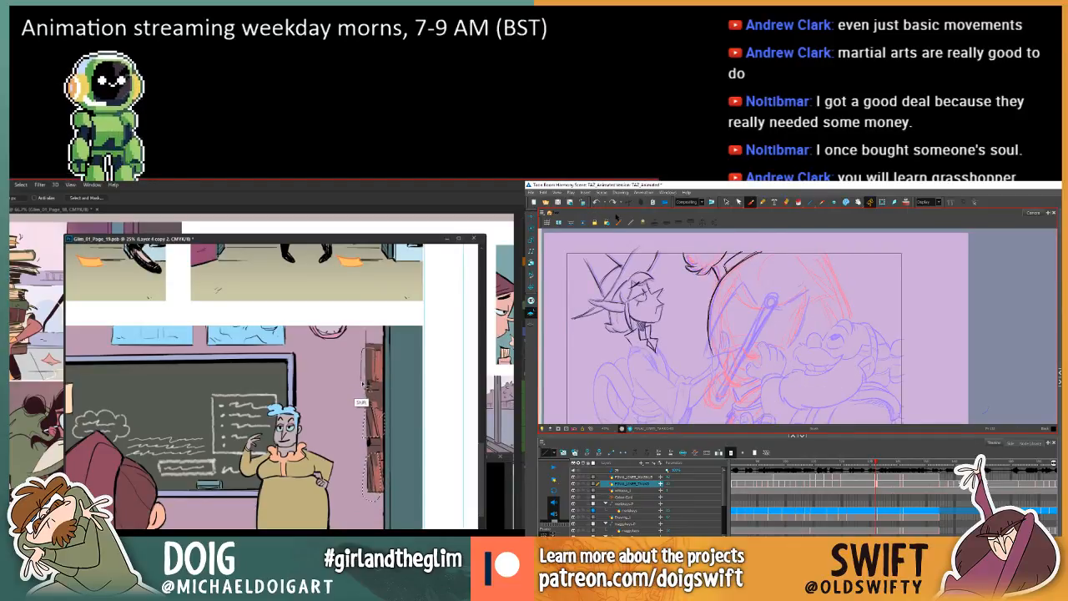
Sample a colour from the upper shelf's books, fill the lassoed bookshelf area with the Paint Bucket, and clear the selection.
key("i")
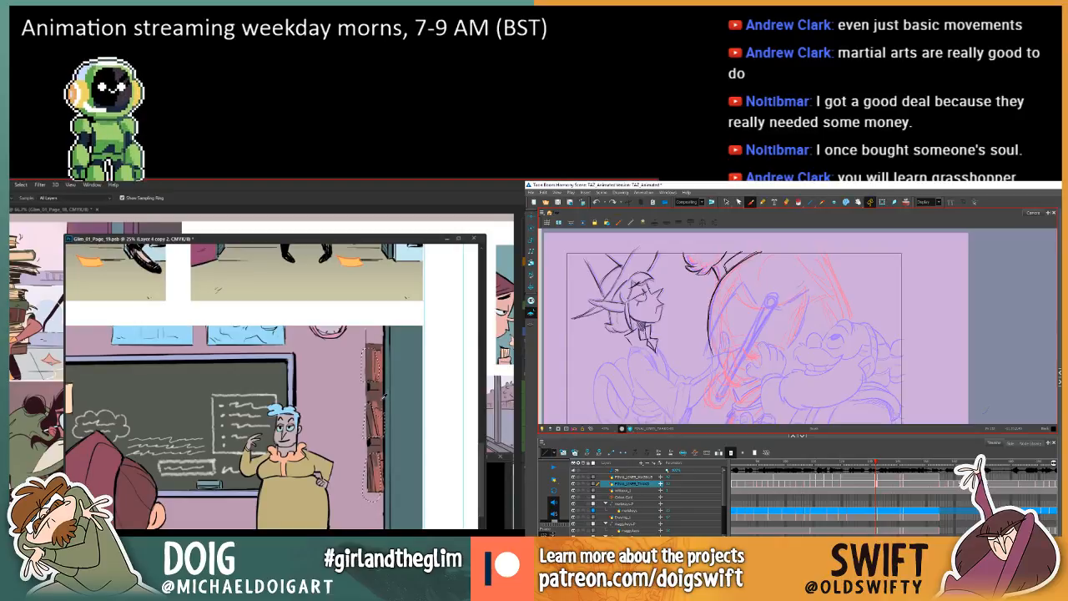
left_click(378, 374)
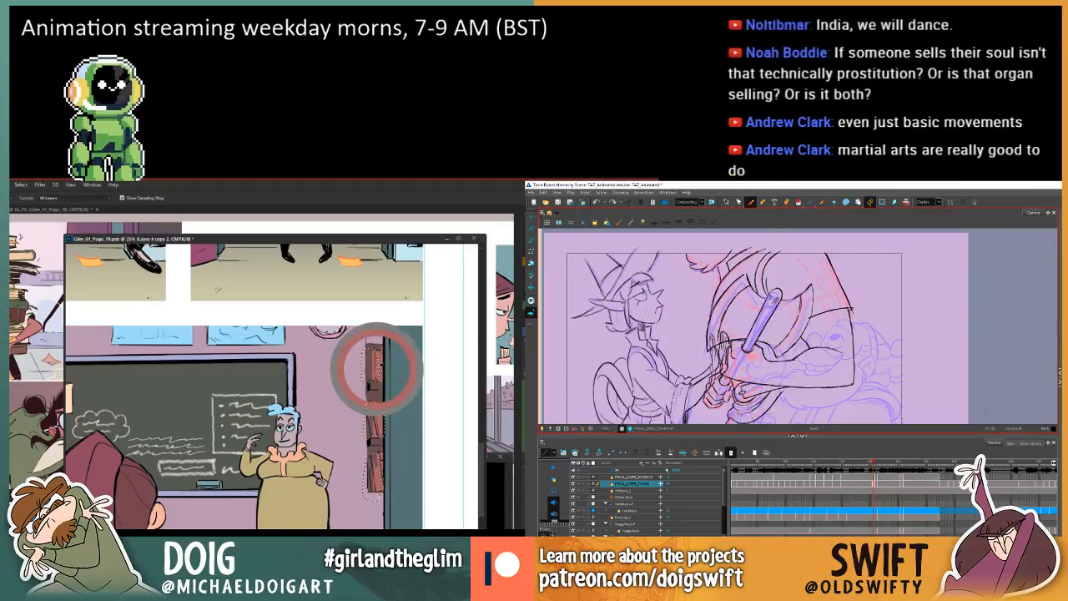
key("g")
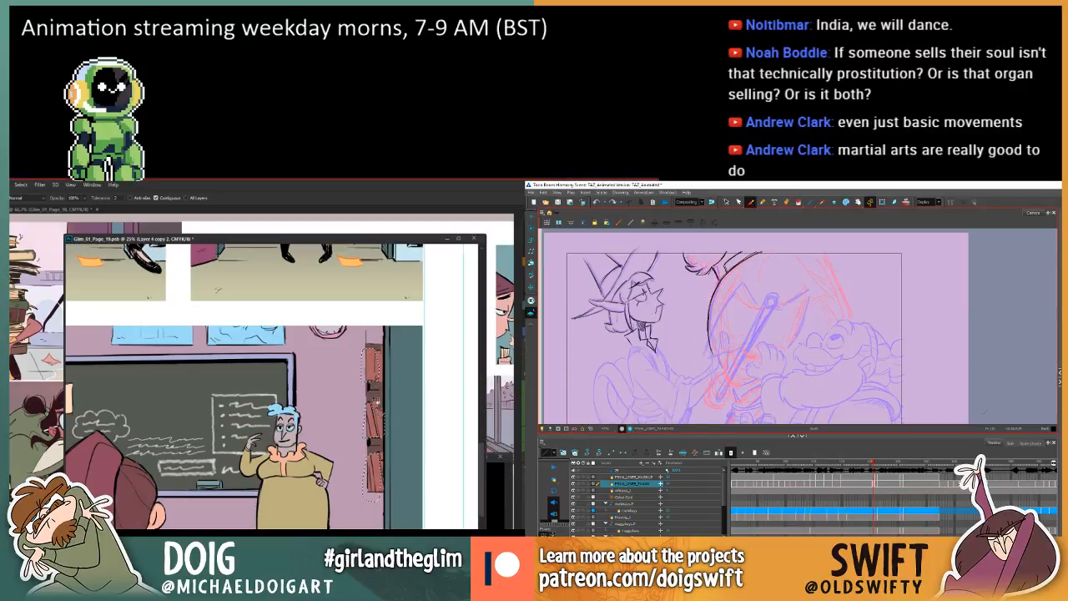
key("ctrl+d")
Select the elf's front collar lines in Harmony for adjustment and compare them with the adjacent frame.
left_click(726, 202)
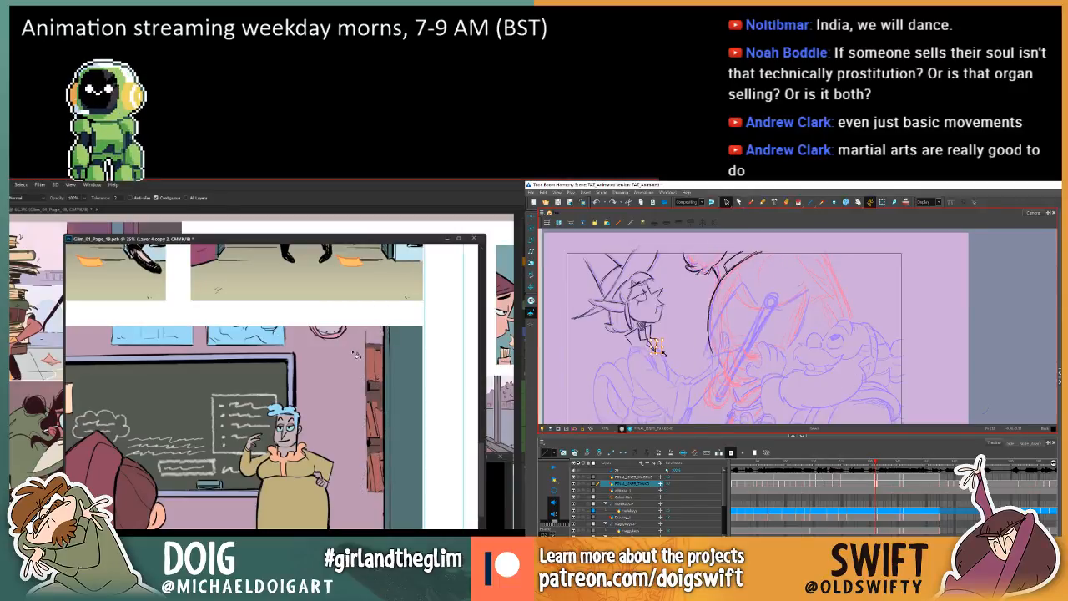
key("l")
key("Delete")
key("f")
key("g")
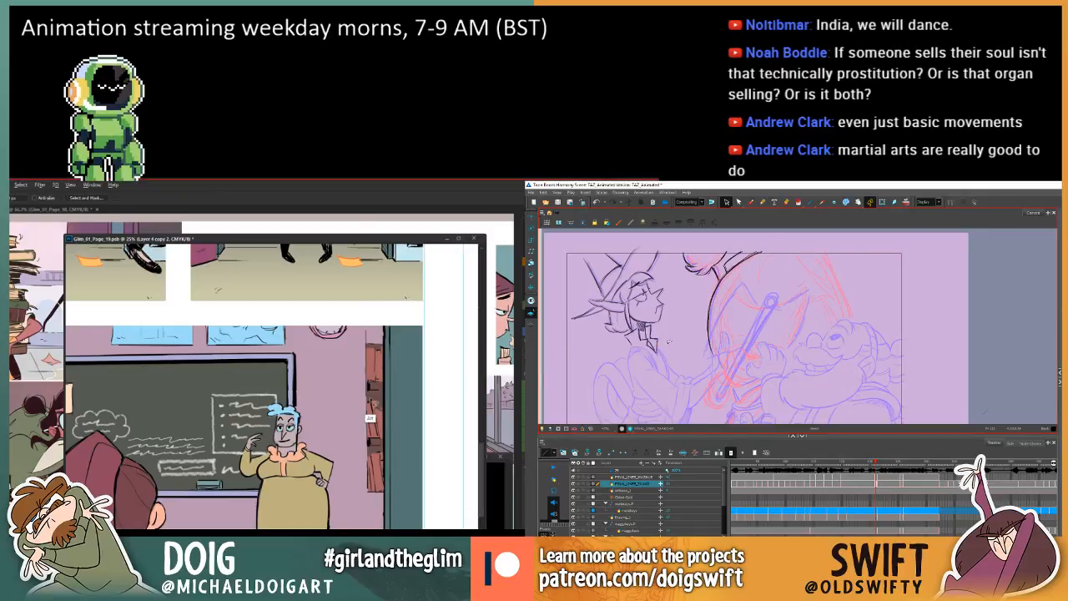
key("f")
key("g")
key("f")
key("g")
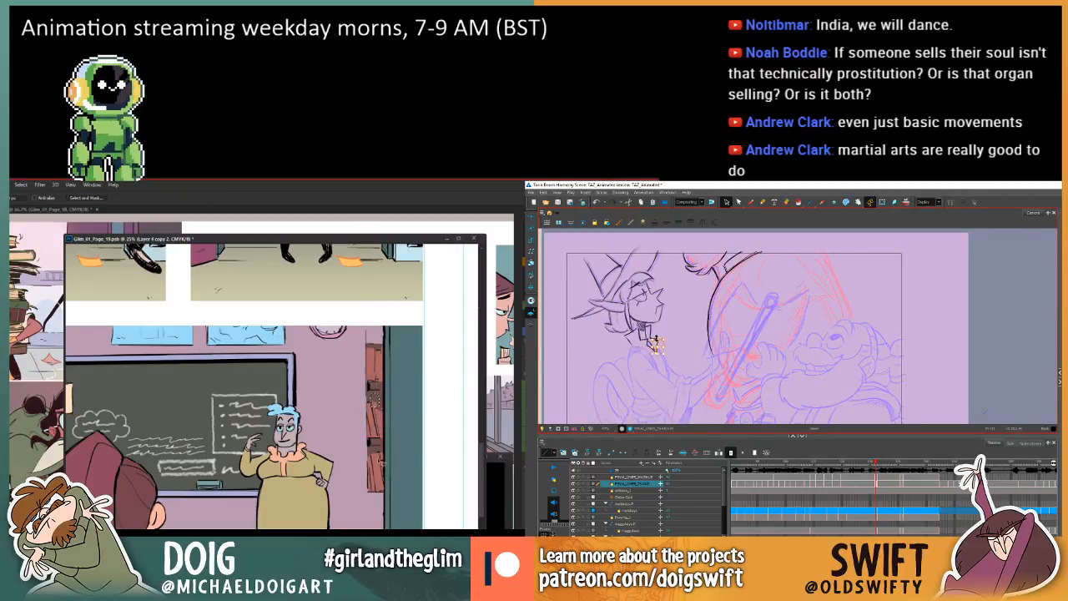
key("f")
key("g")
Sample a shelf colour and recolour the bookshelf's middle books with the Paint Bucket, while comparing the elf's collar across Harmony frames.
key("g")
key("f")
key("f")
key("i")
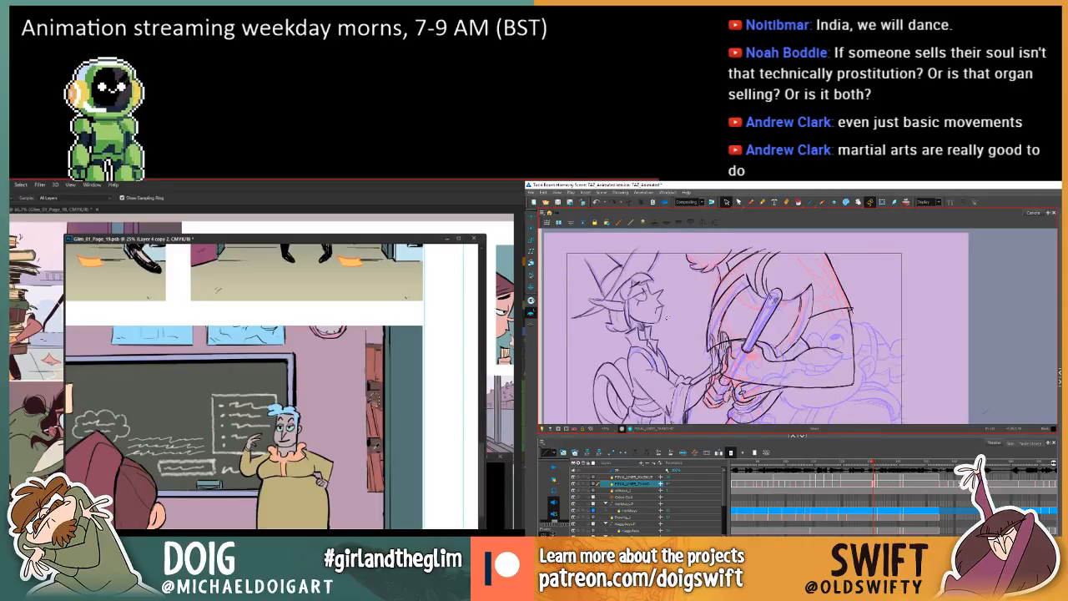
key("g")
key("g")
key("g")
key("f")
key("f")
key("g")
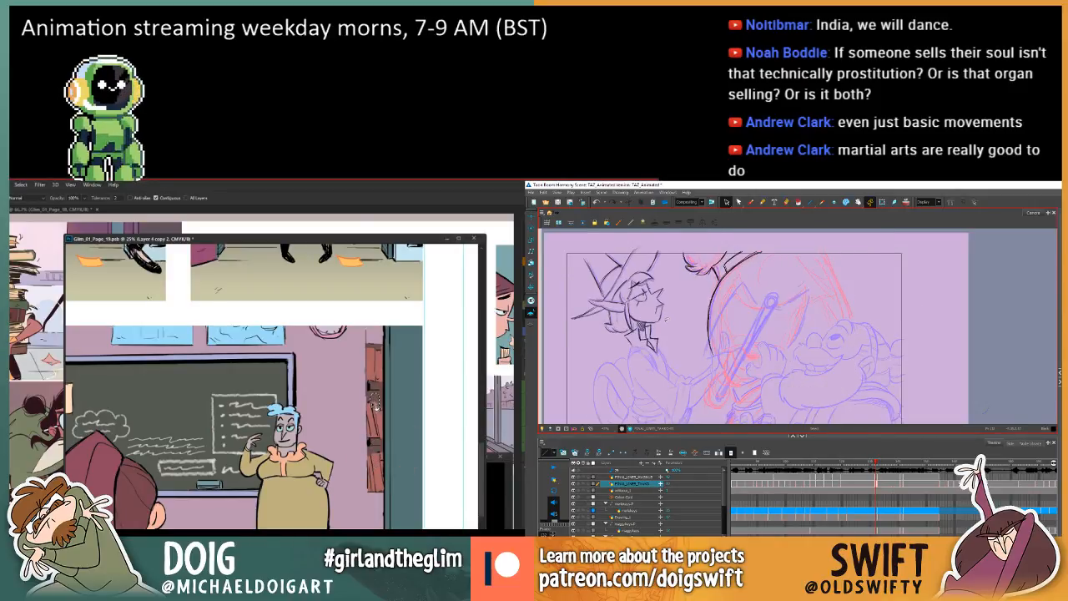
key("f")
key("g")
key("f")
key("g")
key("f")
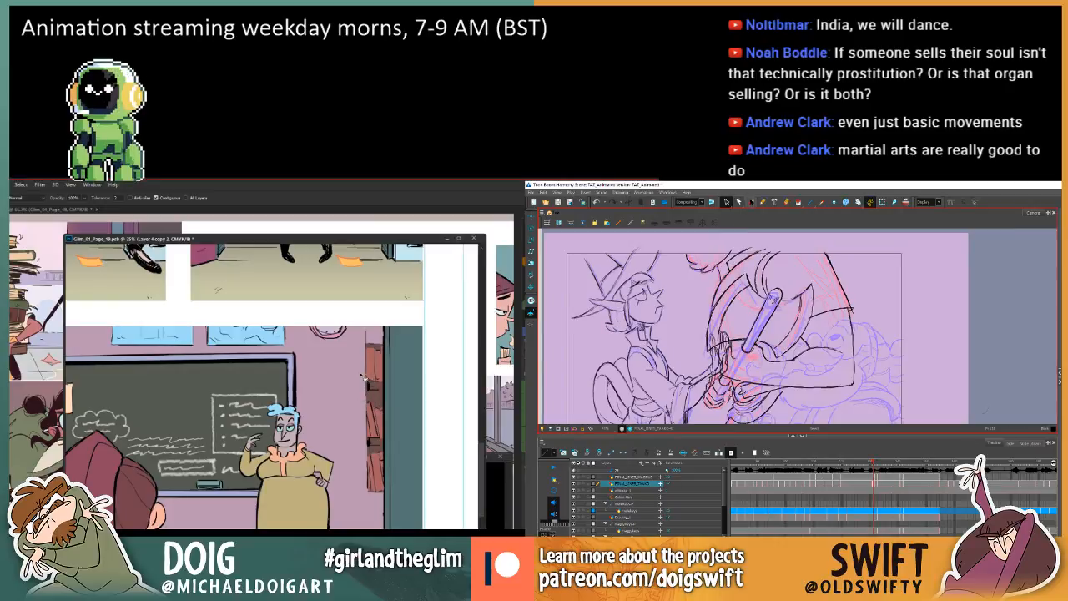
key("g")
key("f")
Lasso the remaining small areas between the shelves on page 19, and draw the elf's shoulder line below the collar with Harmony's Brush.
key("g")
key("f")
key("l")
key("g")
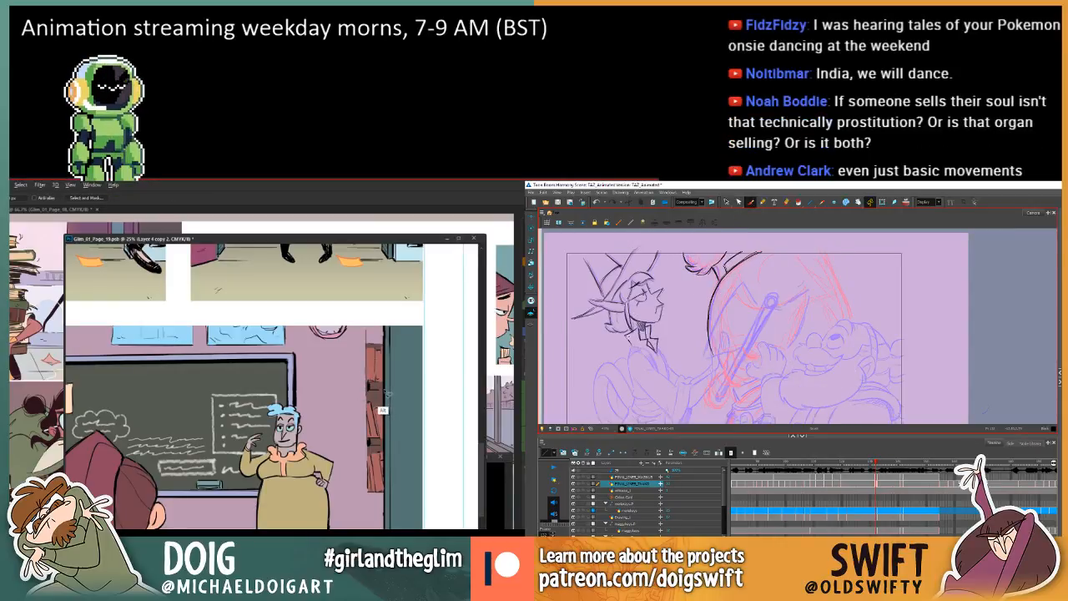
key("f")
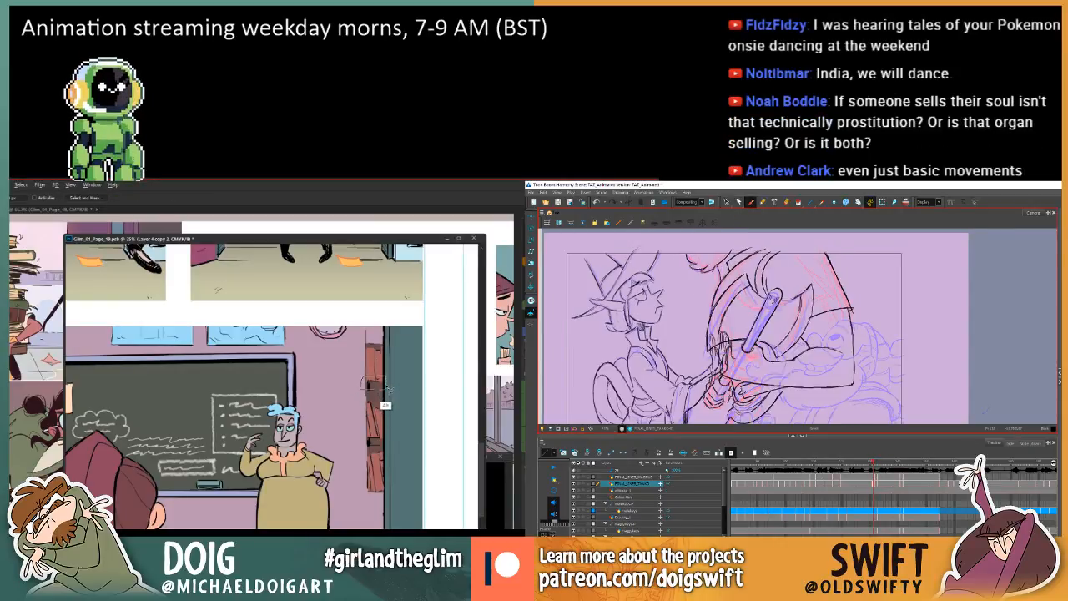
key("g")
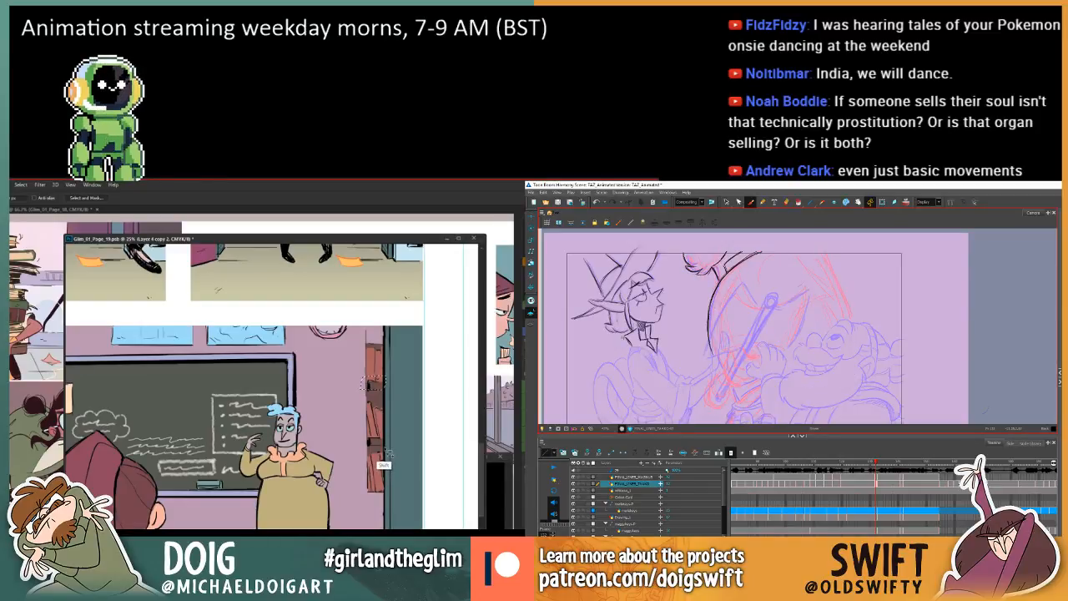
key("f")
key("g")
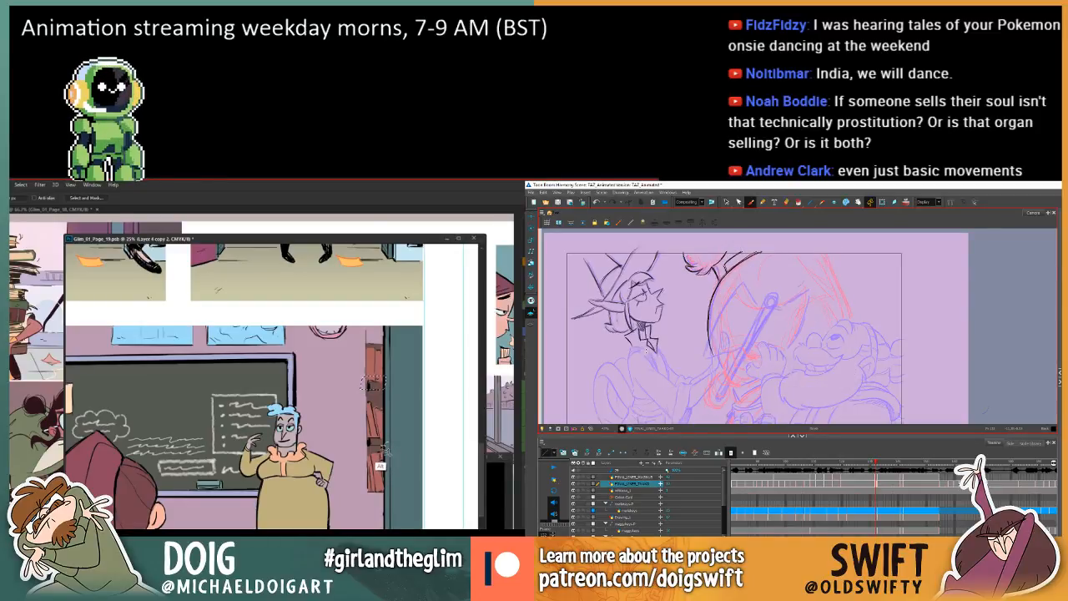
key("f")
key("g")
key("f")
key("g")
key("f")
key("g")
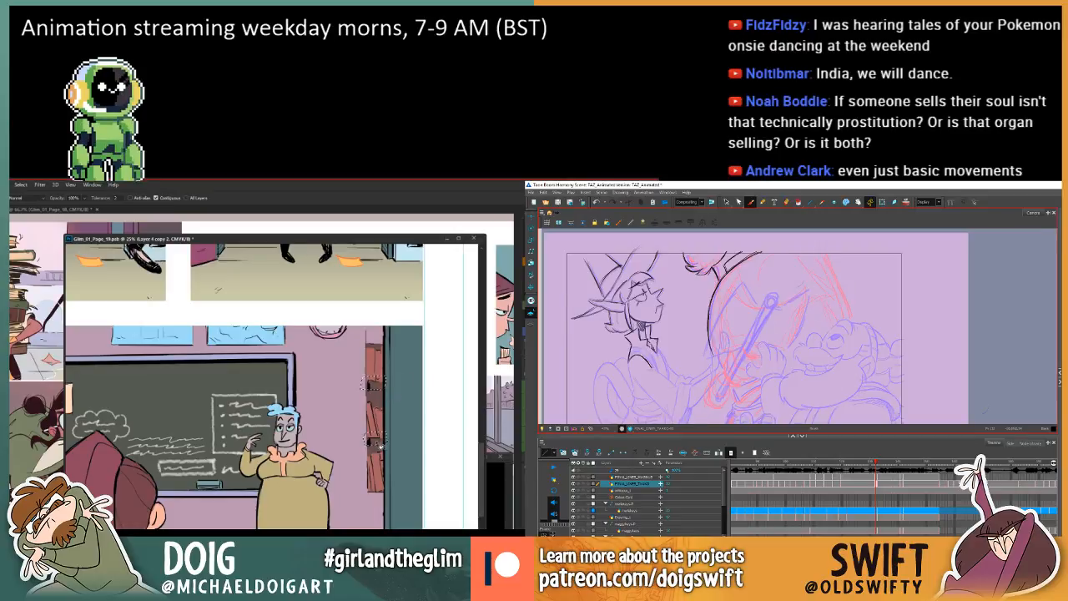
Examine the elf's redrawn collar and shoulder line against the adjacent Harmony frame.
key("f")
key("g")
key("f")
key("g")
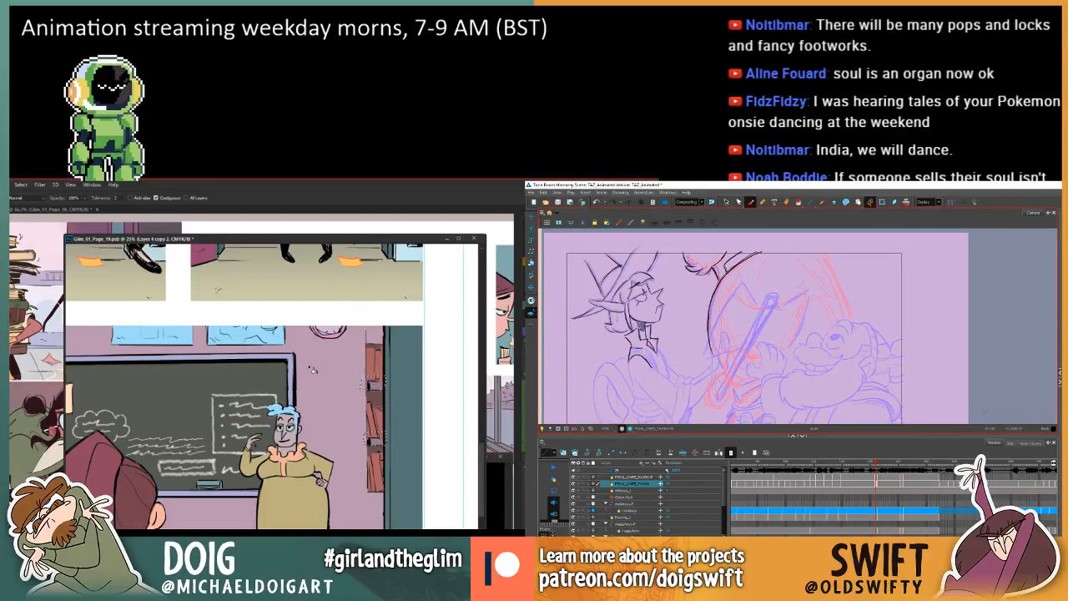
key("comma")
key("period")
key("comma")
key("period")
key("comma")
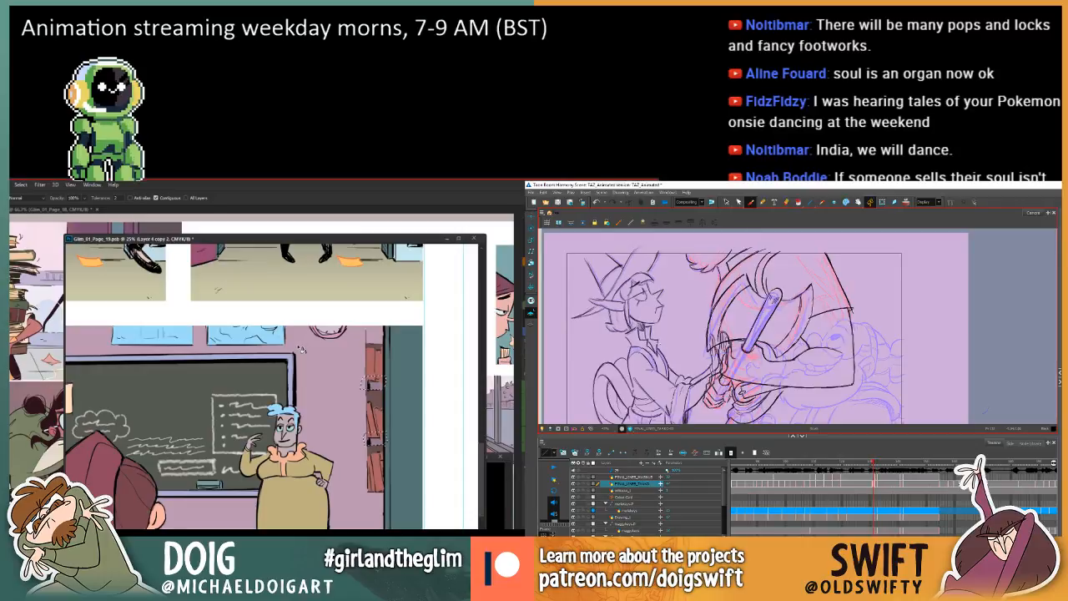
key("period")
key("comma")
key("period")
key("comma")
key("period")
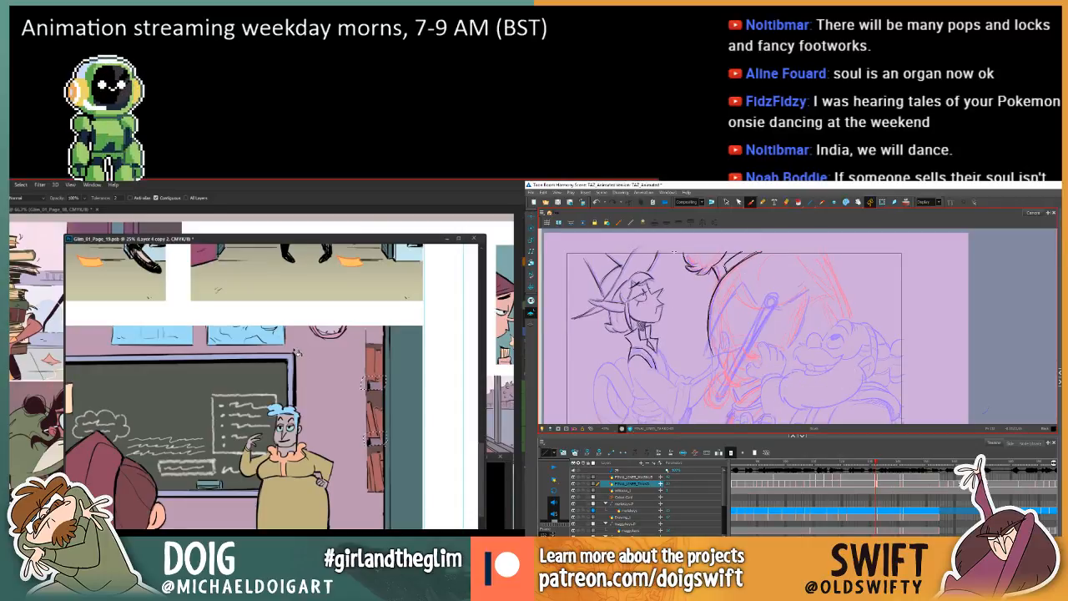
Select the elf's front collar shape in Harmony, and select both blue wall posters on page 19 with the Magic Wand.
left_click(725, 203)
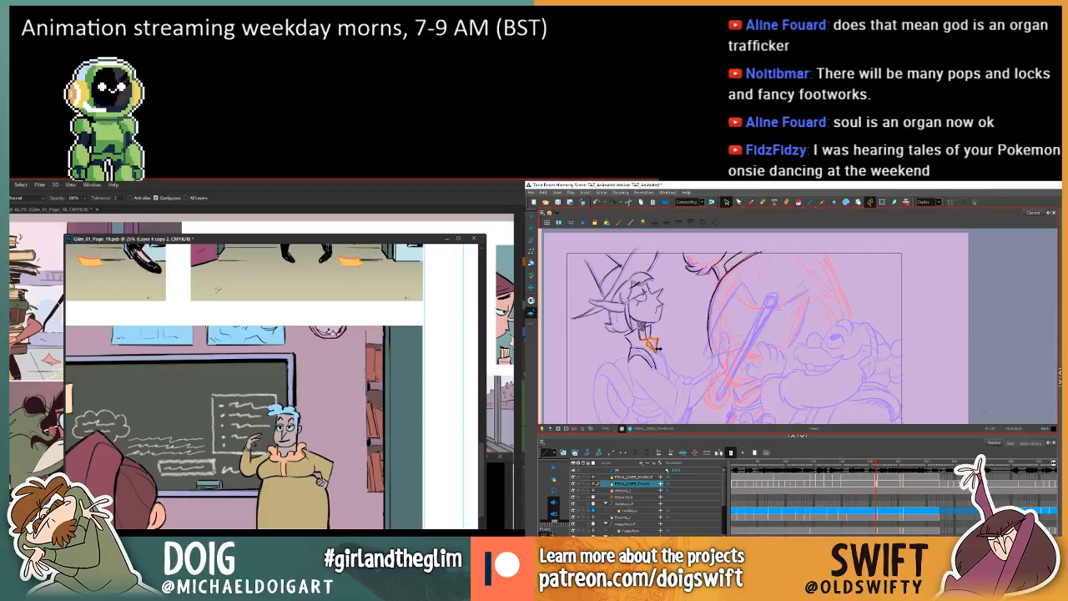
mouse_move(252, 390)
left_mouse_down()
mouse_move(324, 359)
mouse_move(316, 417)
mouse_move(320, 394)
left_mouse_up()
key("w")
left_click(228, 338)
left_click(309, 341, "shift")
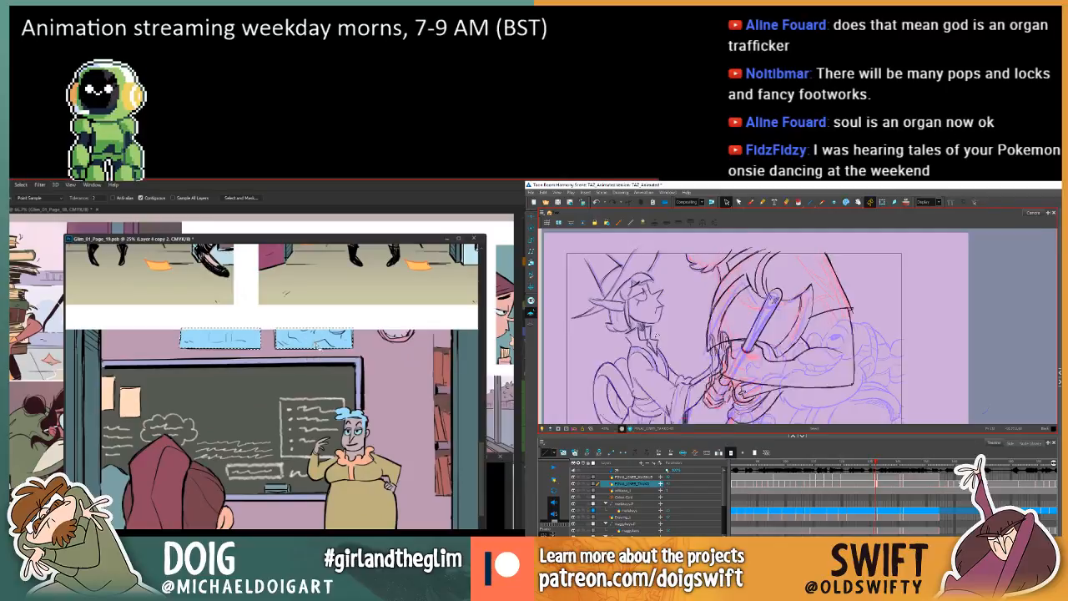
Reduce the posters' saturation and shift their hue with Hue/Saturation, while adjusting the elf's collar and comparing frames in Harmony.
key("ctrl+u")
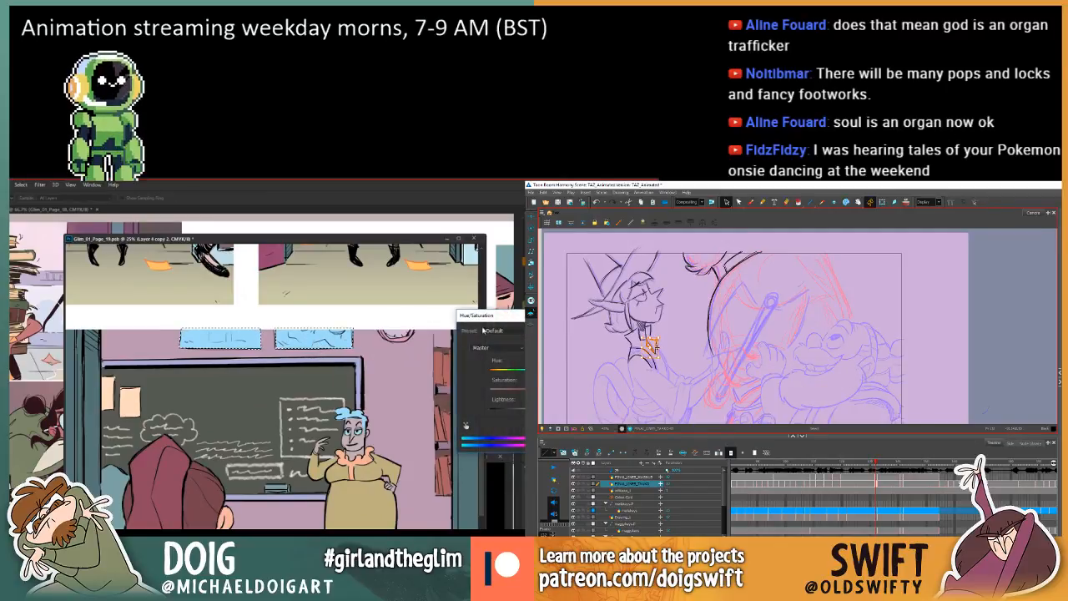
left_click(660, 340)
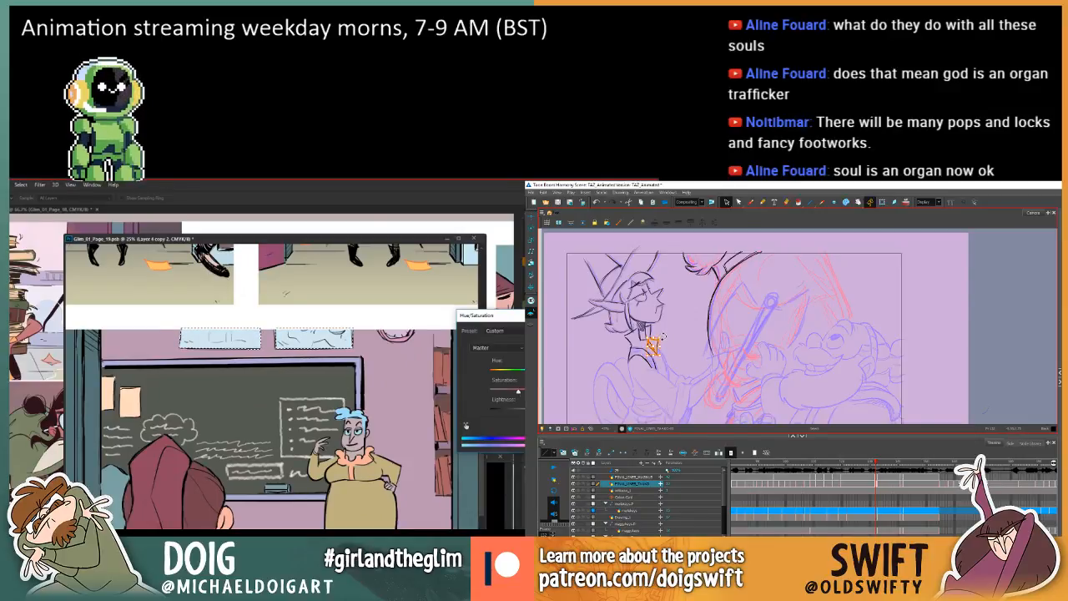
key("comma")
key("period")
key("comma")
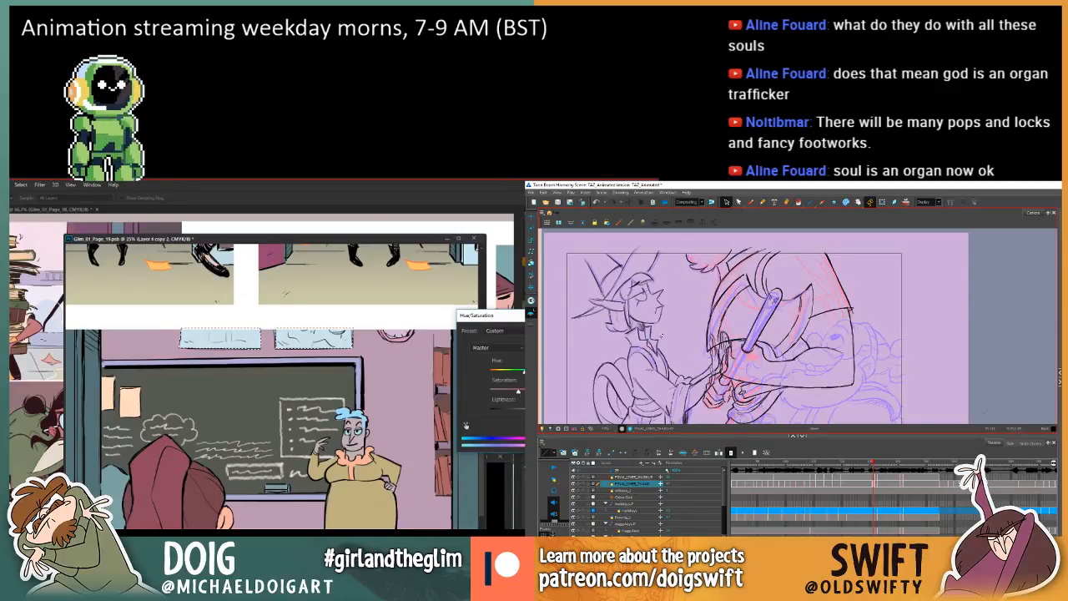
key("period")
key("comma")
key("period")
Fine-tune the posters' lightness and saturation to a muted grey, apply the adjustment, and compare the elf's collar with the adjacent frame.
left_click_drag(524, 413, 515, 416)
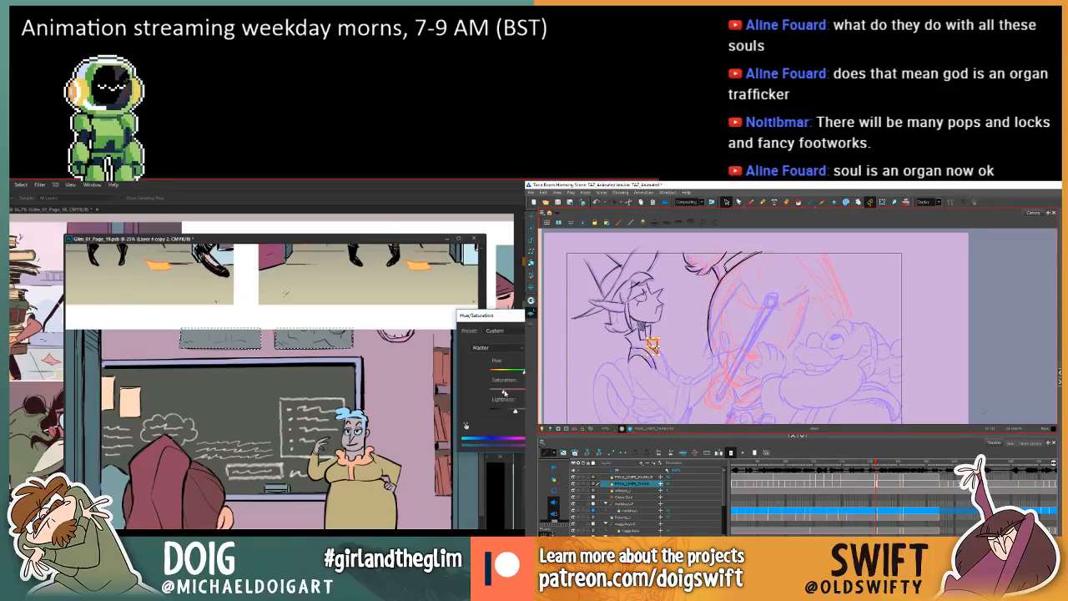
left_click_drag(515, 412, 524, 411)
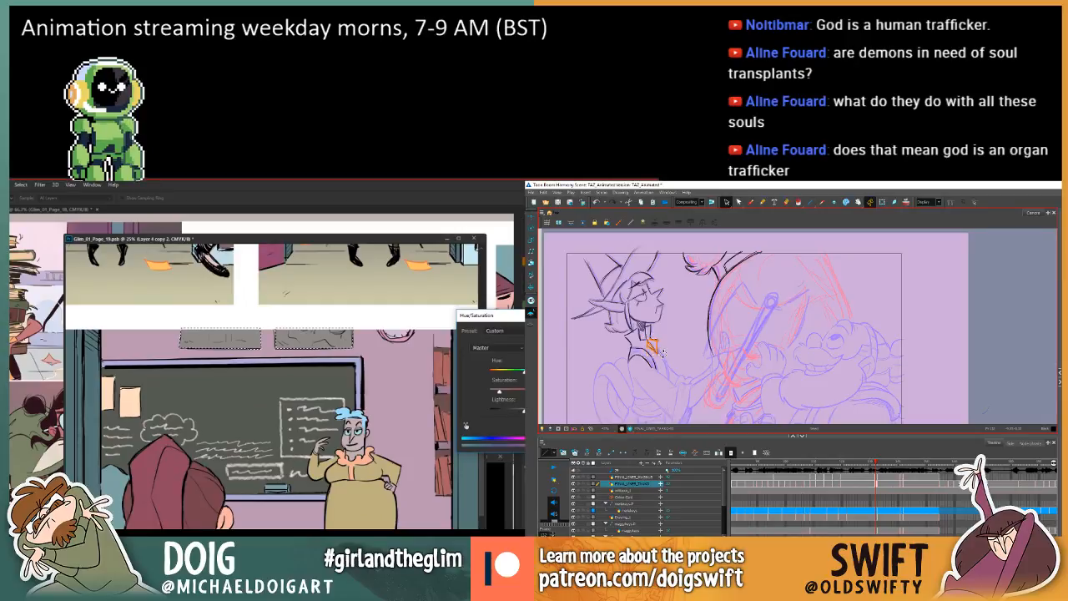
key("comma")
key("period")
key("comma")
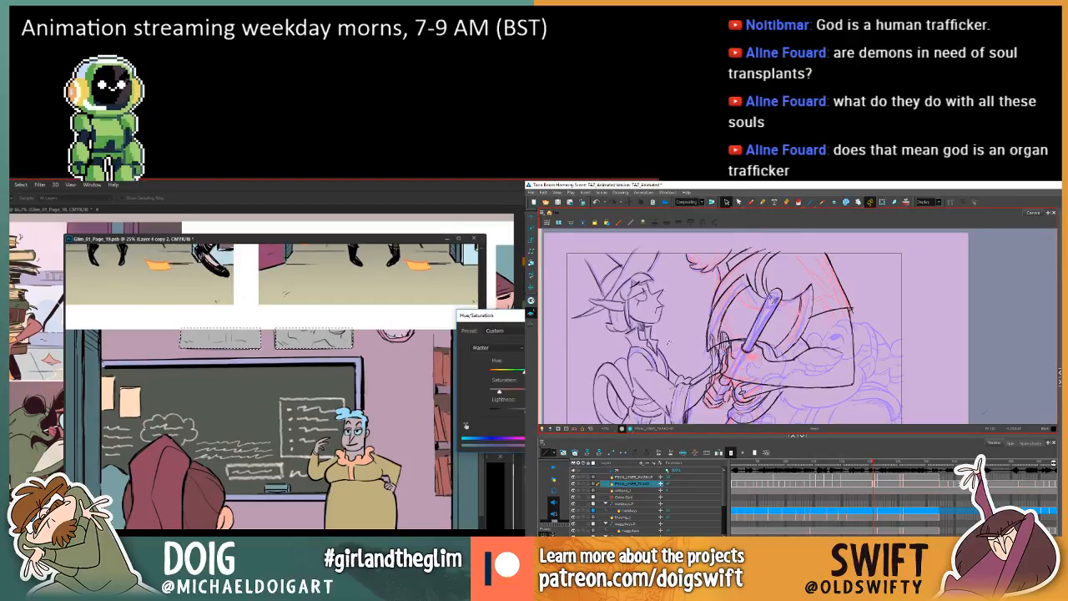
key("period")
key("Return")
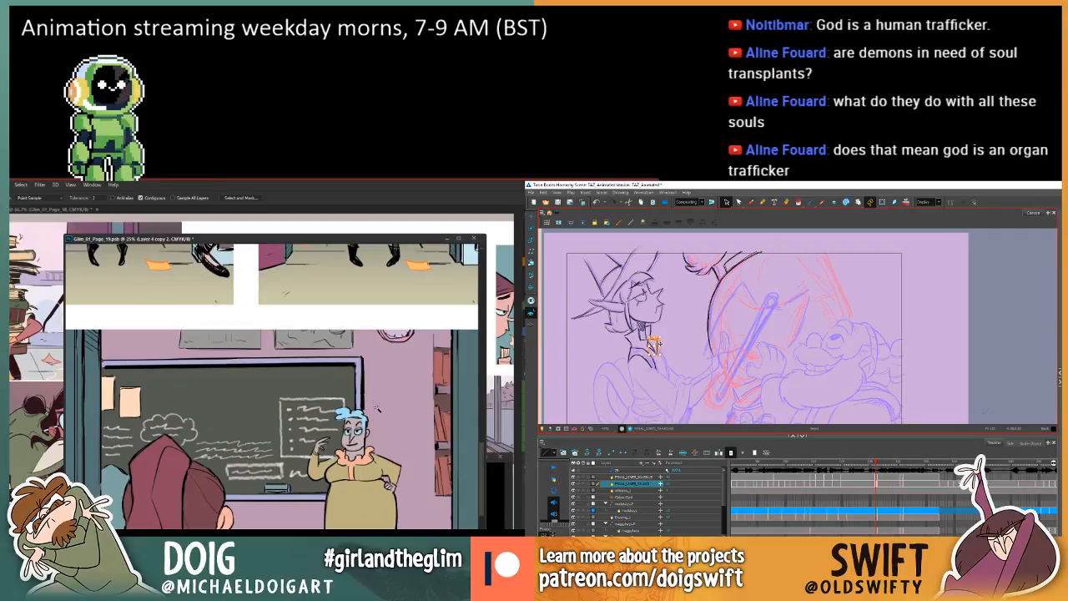
Sample a colour beside the teacher's head in the classroom panel and fill the wall clock with the Paint Bucket.
scroll(369, 409, "down", 1)
scroll(371, 408, "down", 1)
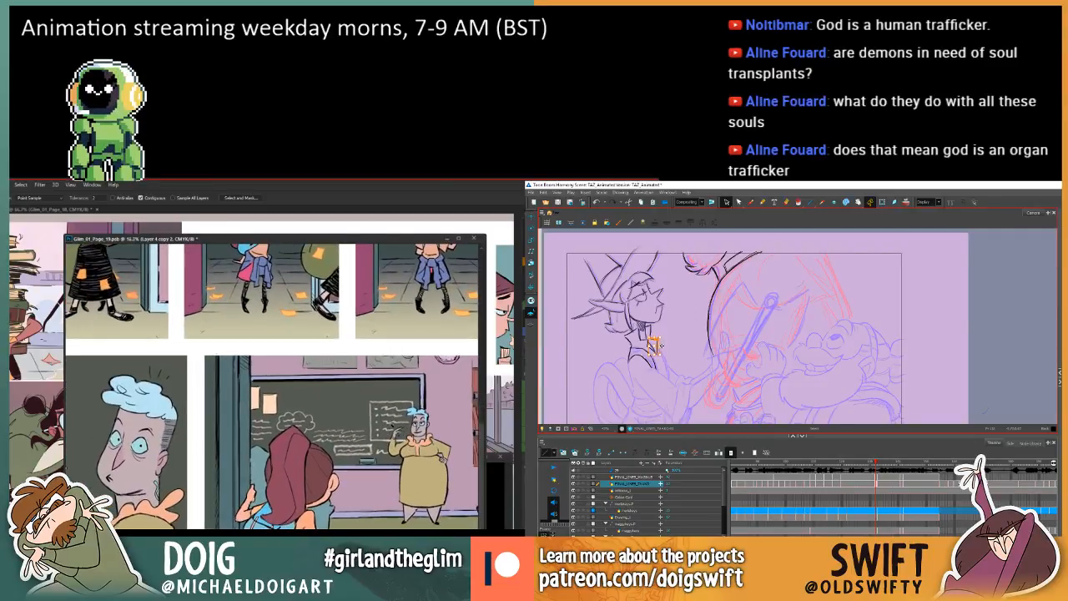
scroll(372, 408, "up", 1)
key("i")
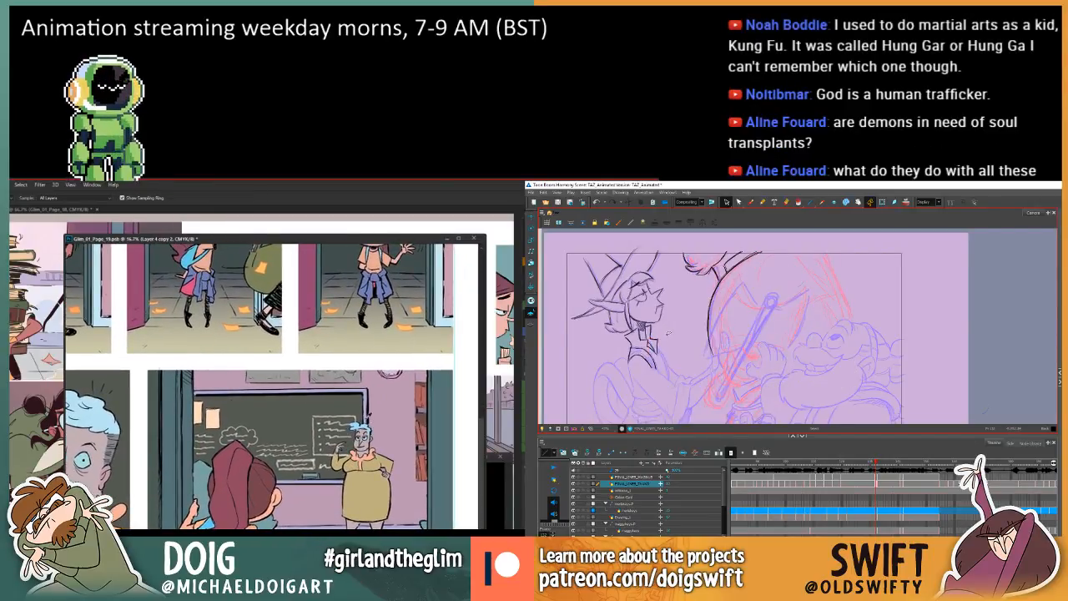
left_click(365, 407)
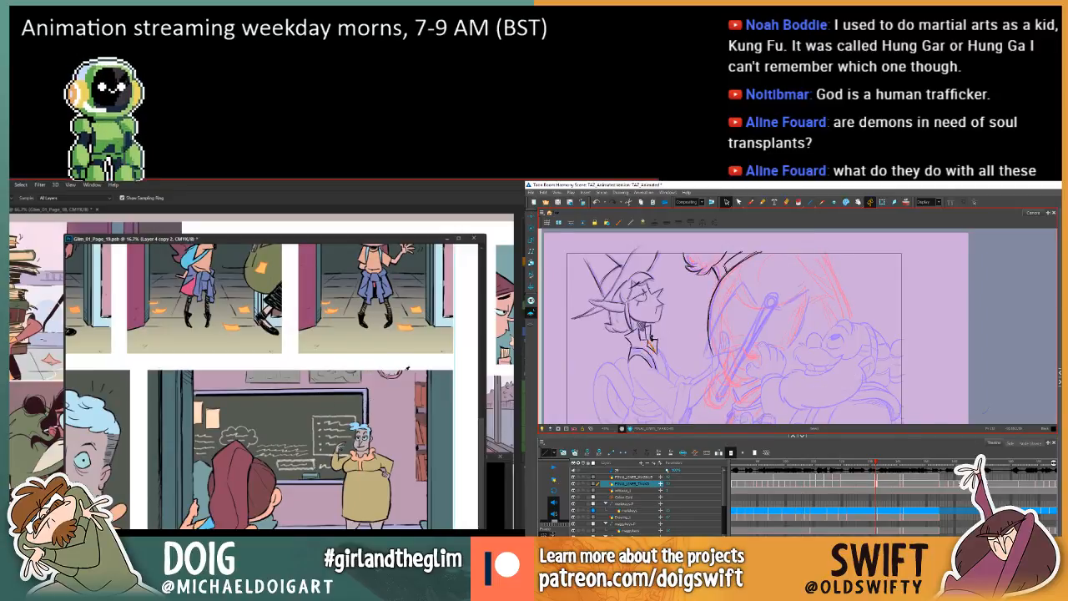
key("g")
Bring the document with the handwritten red colour notes to the front beside page 19.
mouse_move(370, 397)
left_mouse_down()
mouse_move(395, 457)
mouse_move(406, 433)
left_mouse_up()
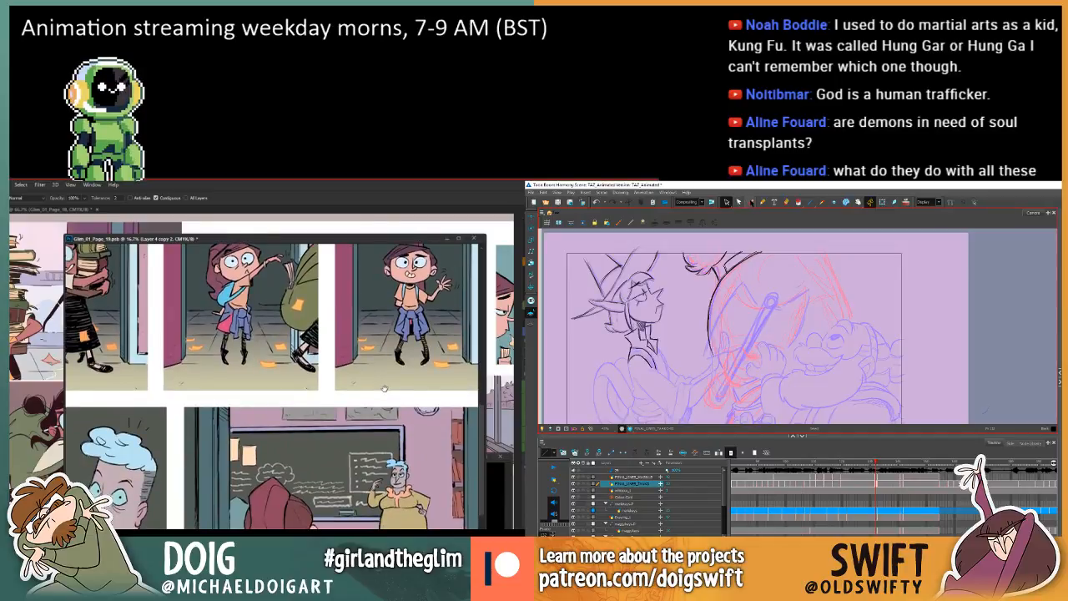
left_click_drag(383, 389, 375, 397)
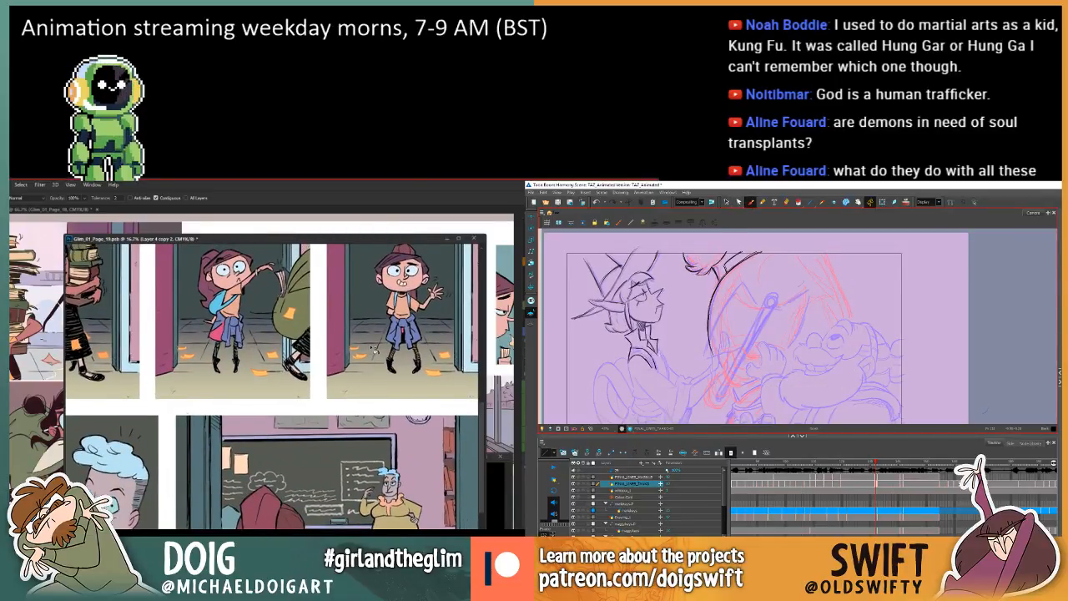
left_click(95, 185)
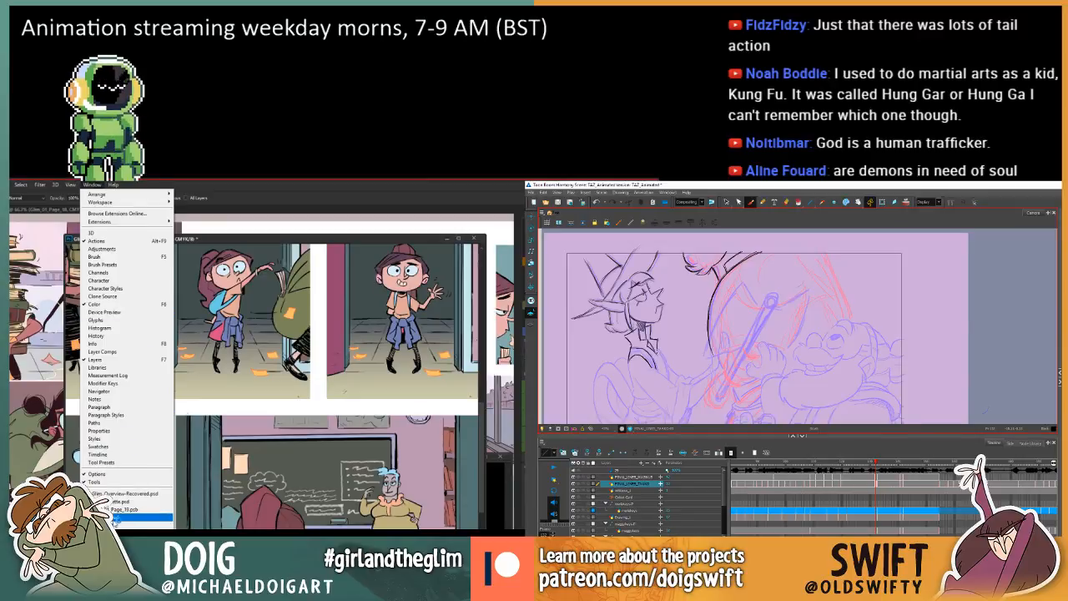
left_click(110, 516)
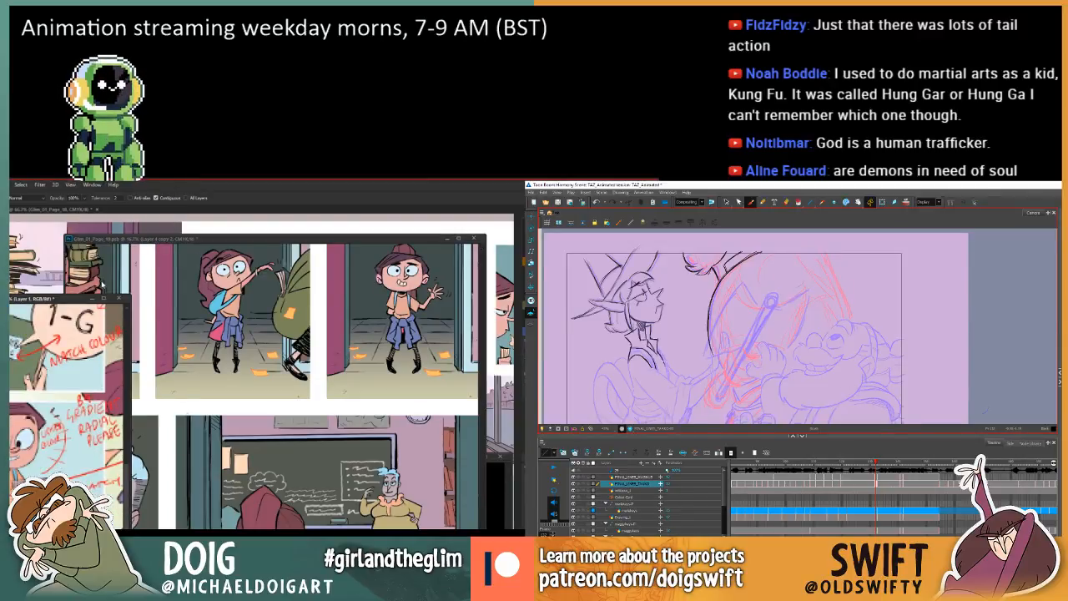
Compare the elf's neck, collar and shoulder lines with the adjacent frame in Harmony.
key("period")
key("comma")
key("comma")
key("period")
key("comma")
key("period")
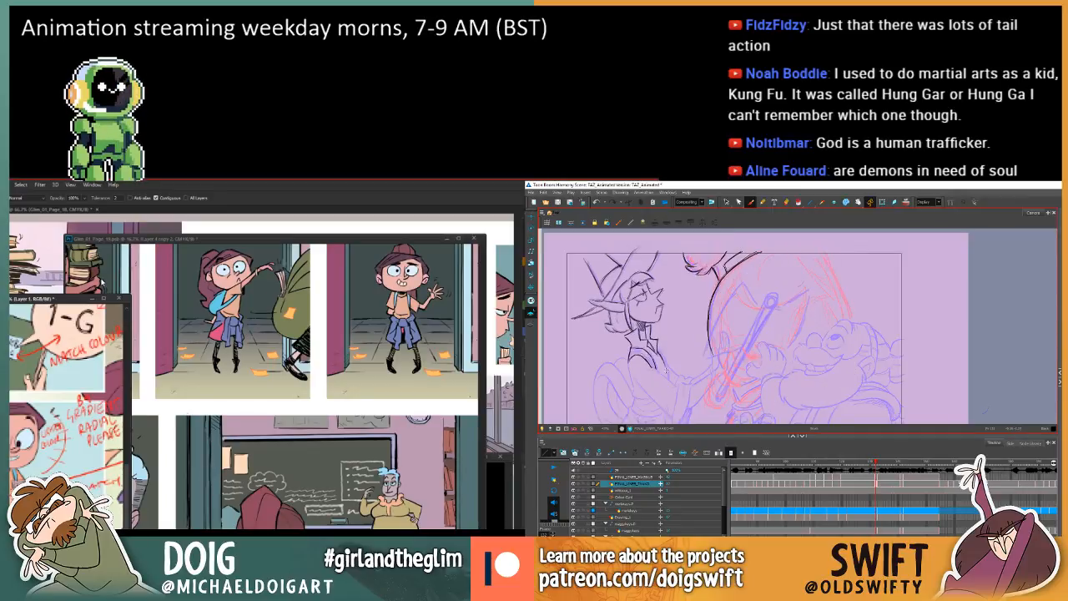
key("comma")
key("period")
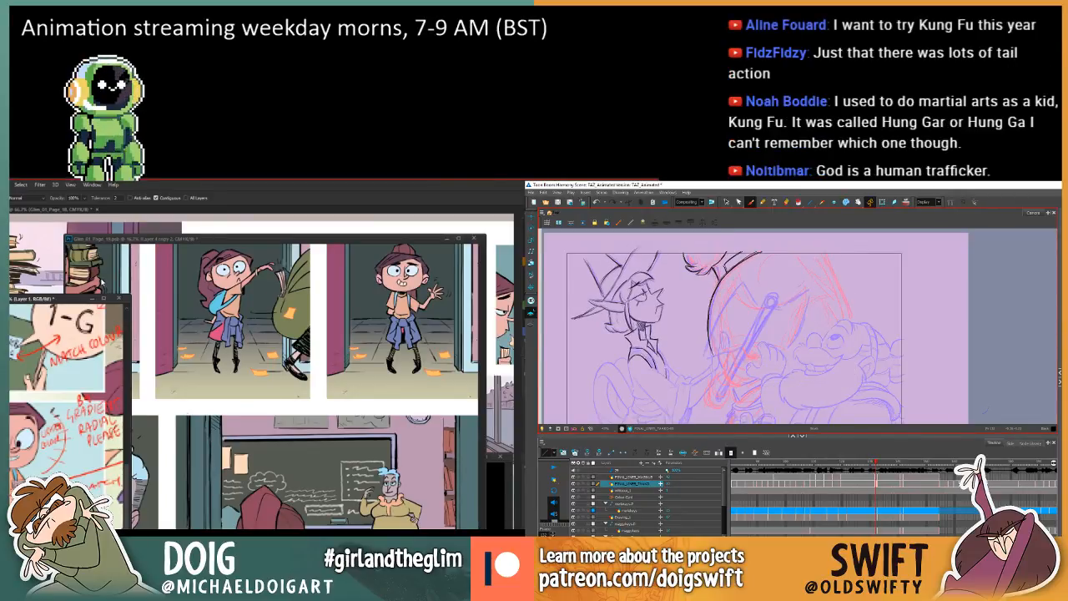
Compare the elf's collar with the adjacent frame in Harmony, and choose another open document in Photoshop.
key("comma")
key("period")
key("comma")
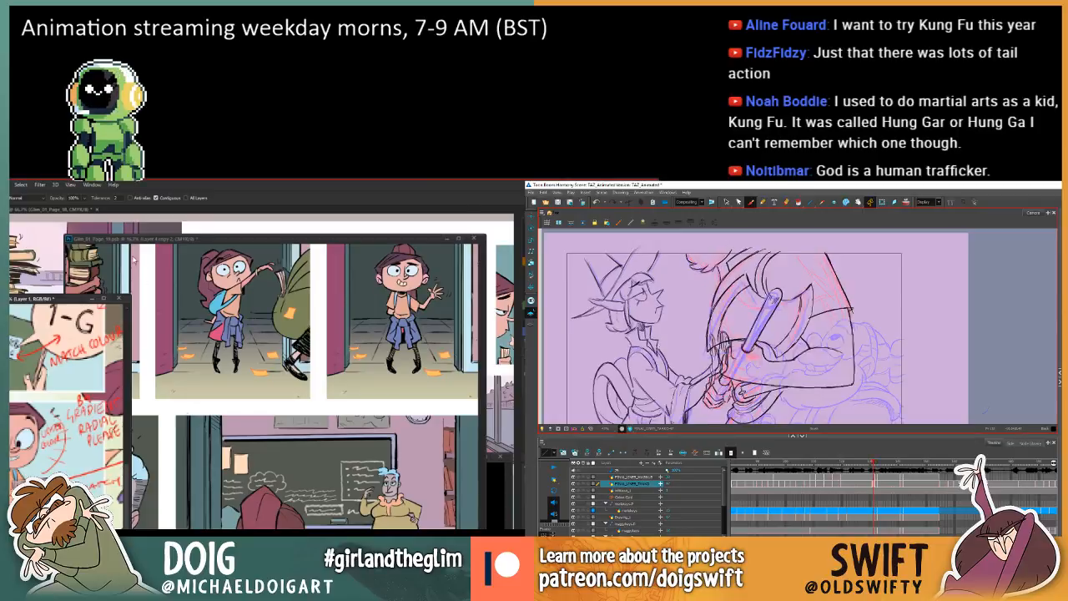
key("period")
left_click(90, 185)
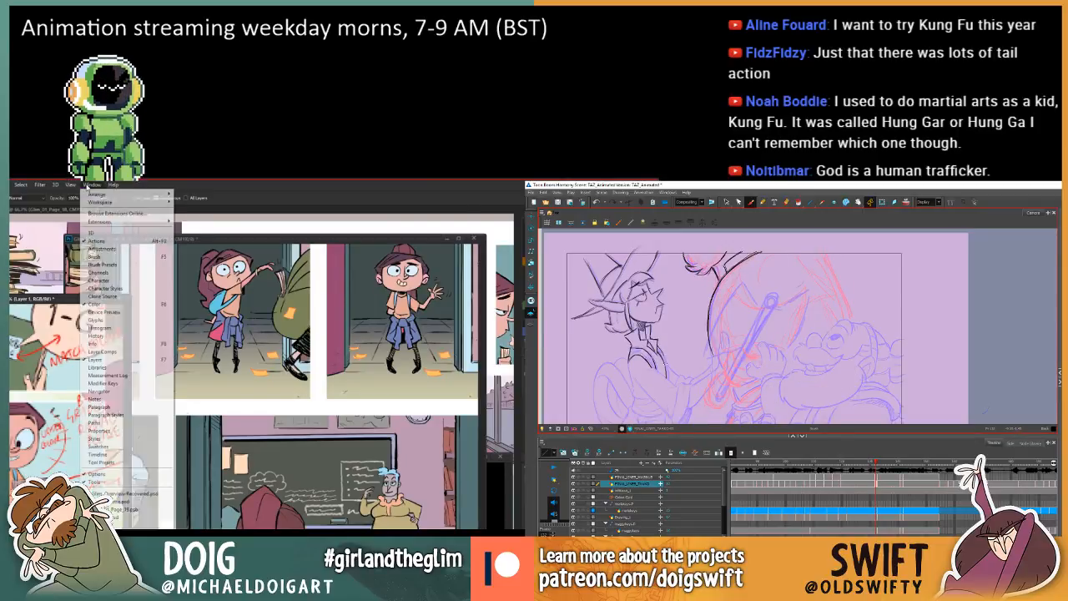
left_click(146, 518)
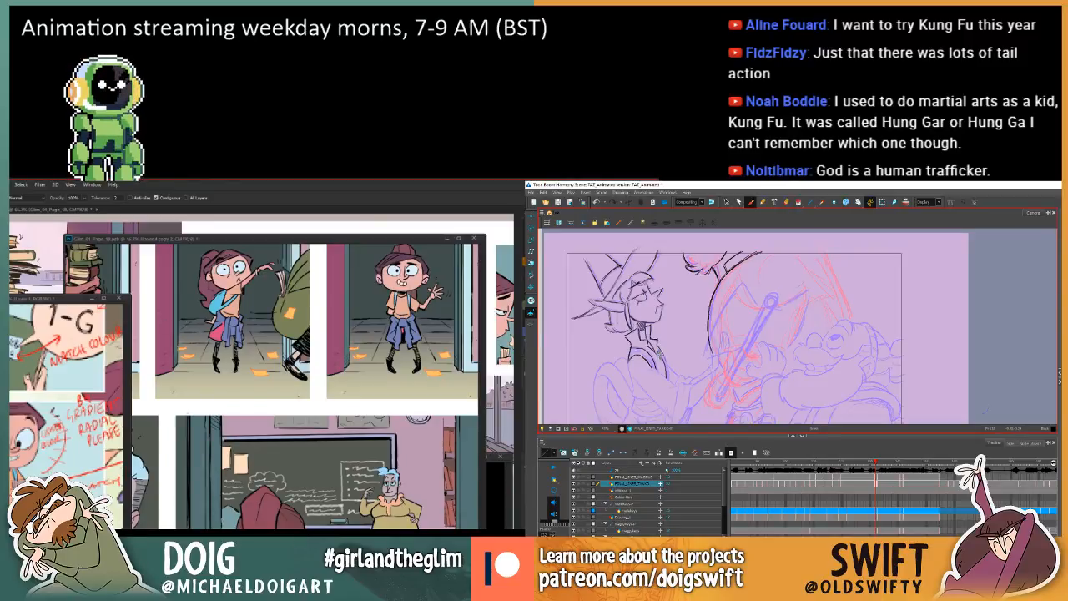
Refine the elf's collar and shoulder strokes in Harmony while comparing them with the adjacent frame.
key("comma")
key("period")
key("comma")
key("period")
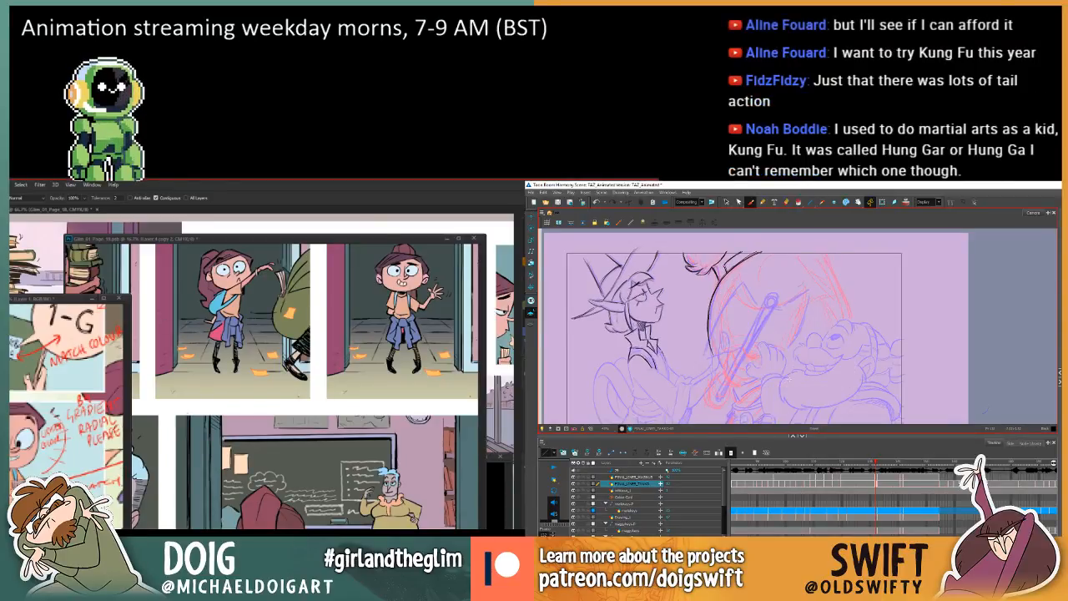
key("comma")
key("period")
key("comma")
key("period")
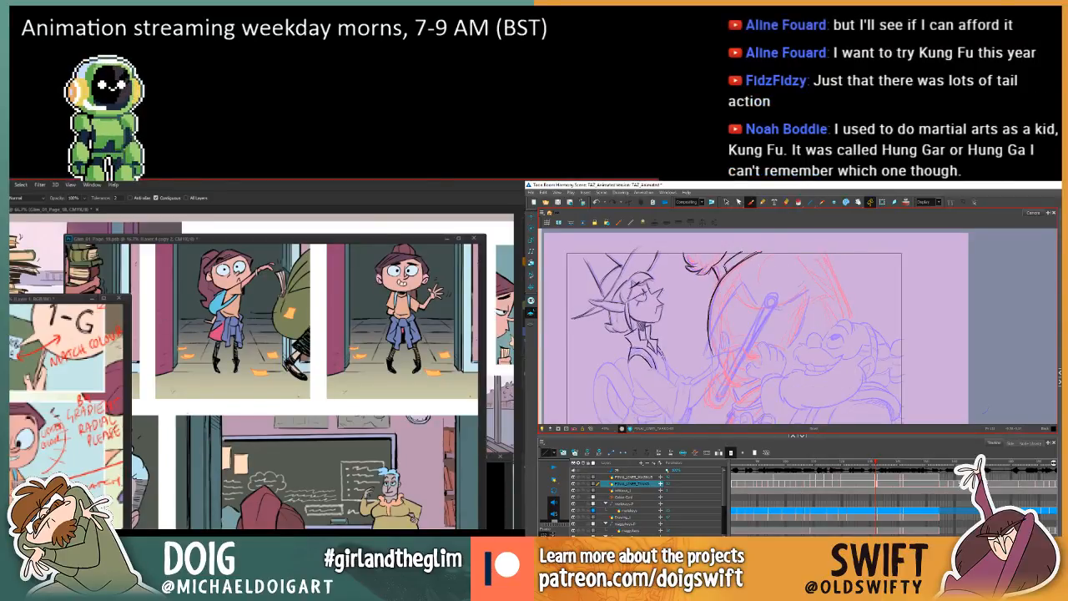
key("comma")
key("period")
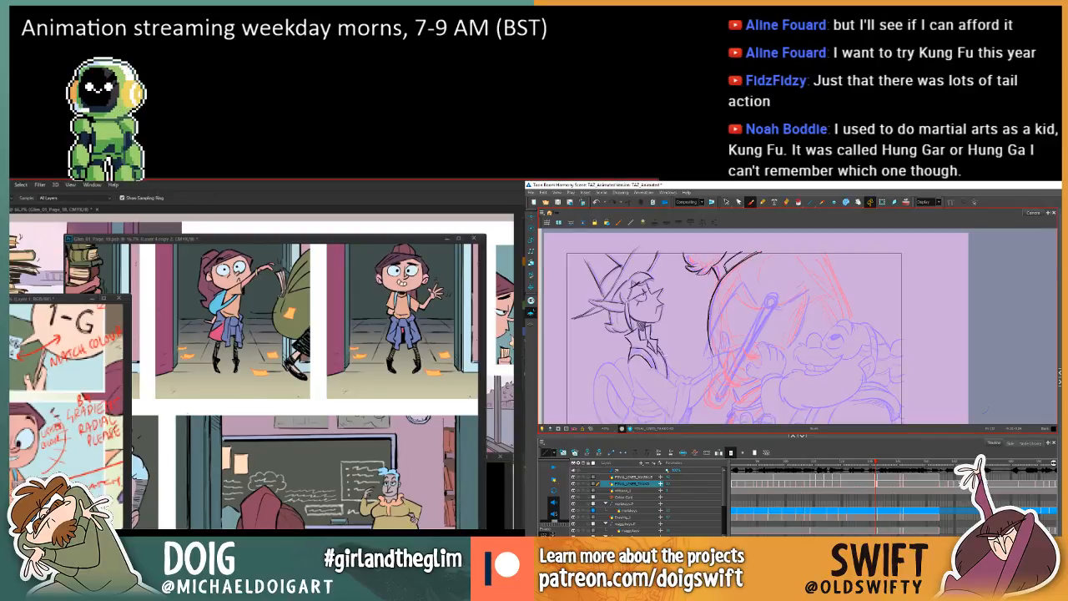
key("comma")
key("period")
key("comma")
key("period")
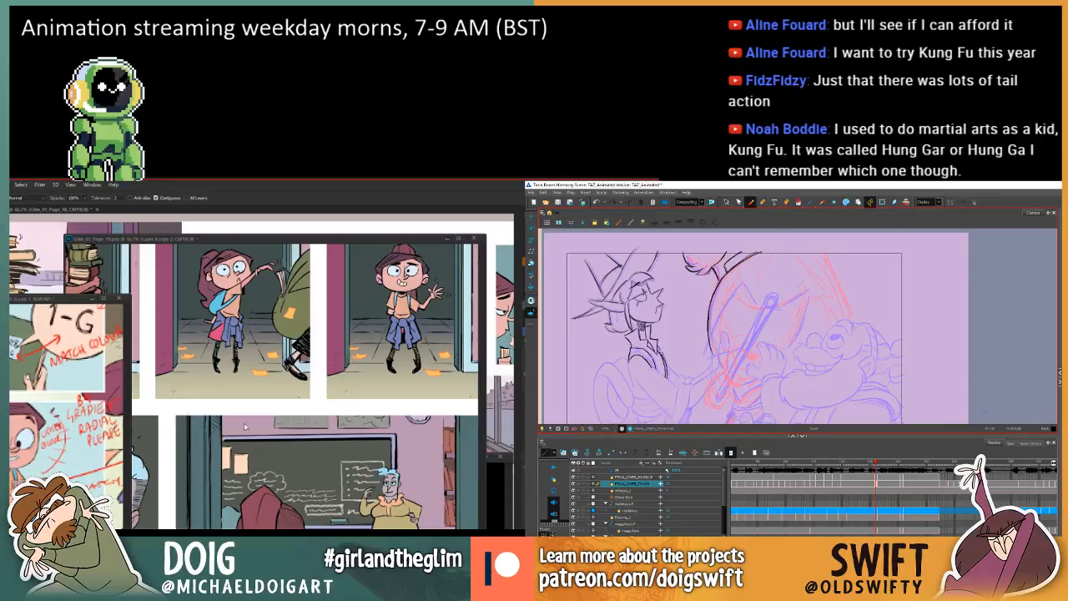
Bring page 19 to the front in Photoshop, reposition its window, and review the page up to the wide classroom panel.
left_click(310, 443)
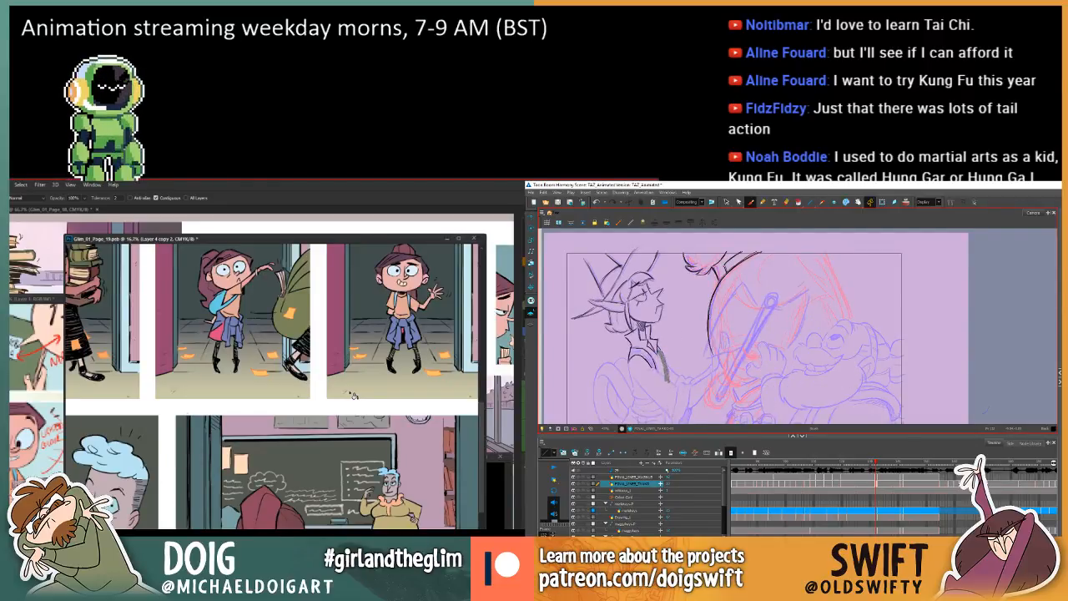
left_click_drag(296, 239, 274, 230)
left_click_drag(292, 455, 252, 334)
left_click_drag(265, 379, 269, 387)
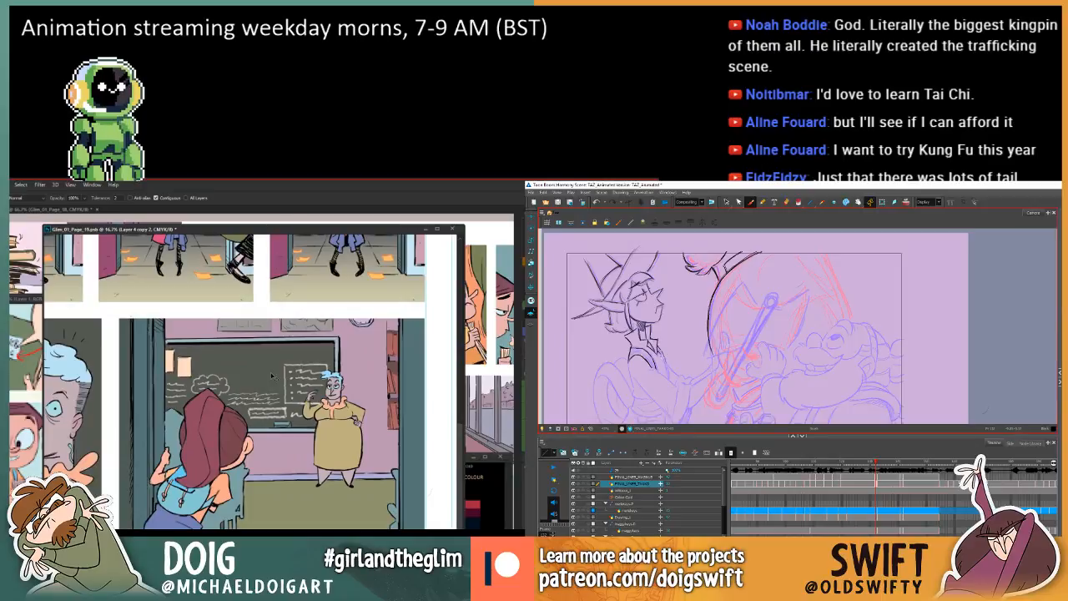
key("ctrl+minus")
key("ctrl+minus")
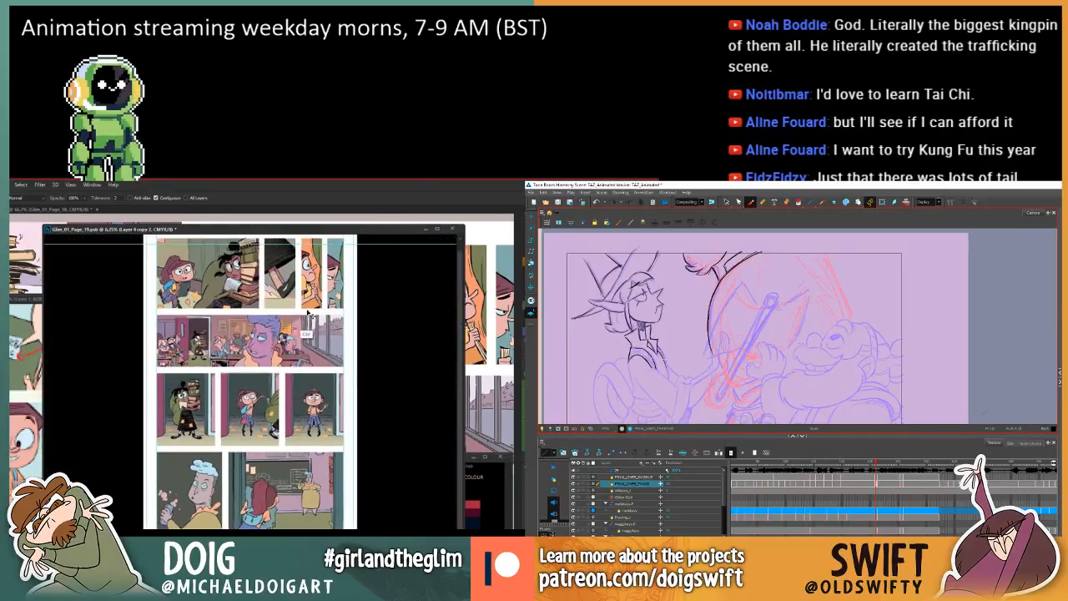
key("ctrl+plus")
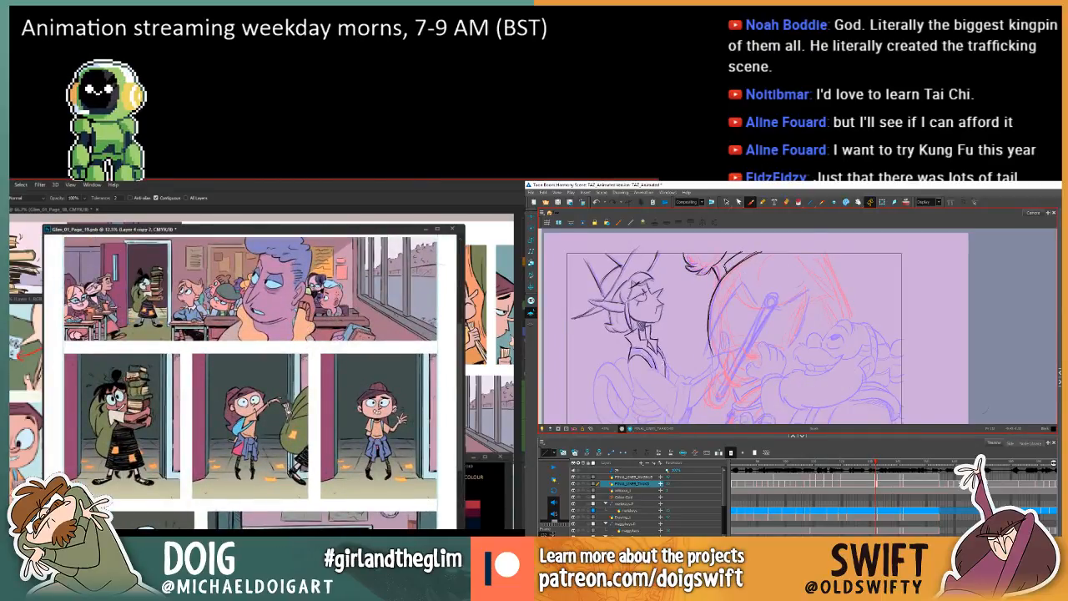
left_click_drag(288, 457, 291, 366)
left_click_drag(291, 268, 291, 367)
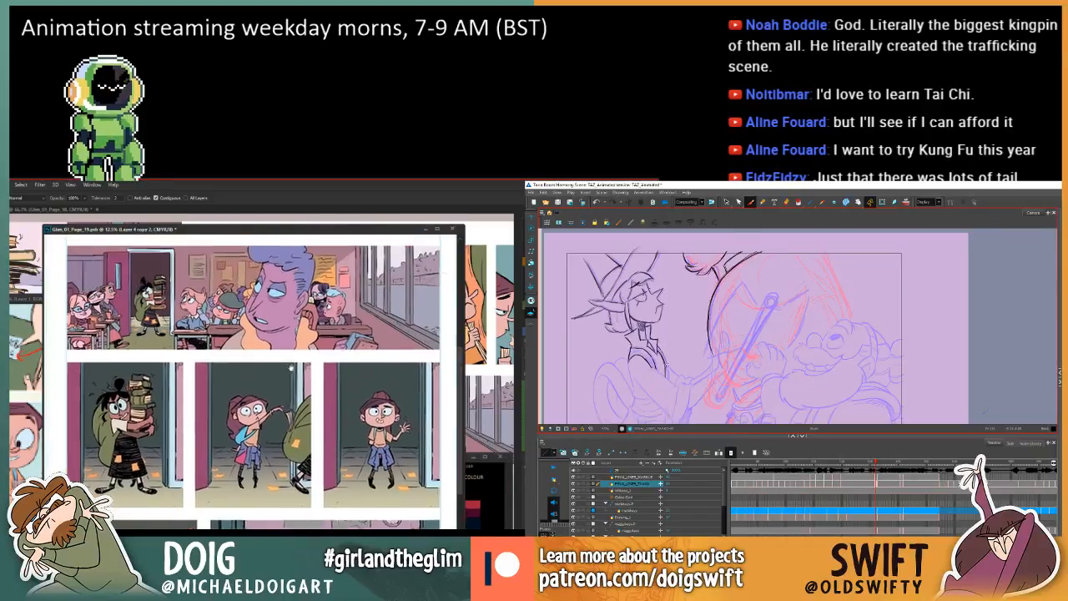
scroll(291, 367, "up", 3)
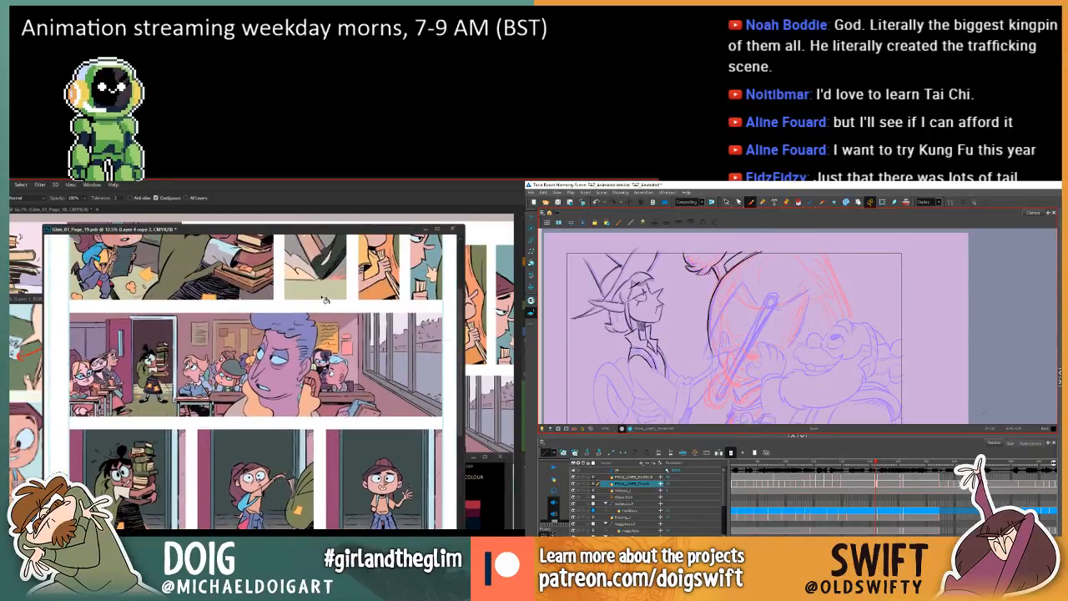
Draw the front robe line below the elf's collar in Harmony and check it against the adjacent frame.
left_click_drag(657, 347, 666, 381)
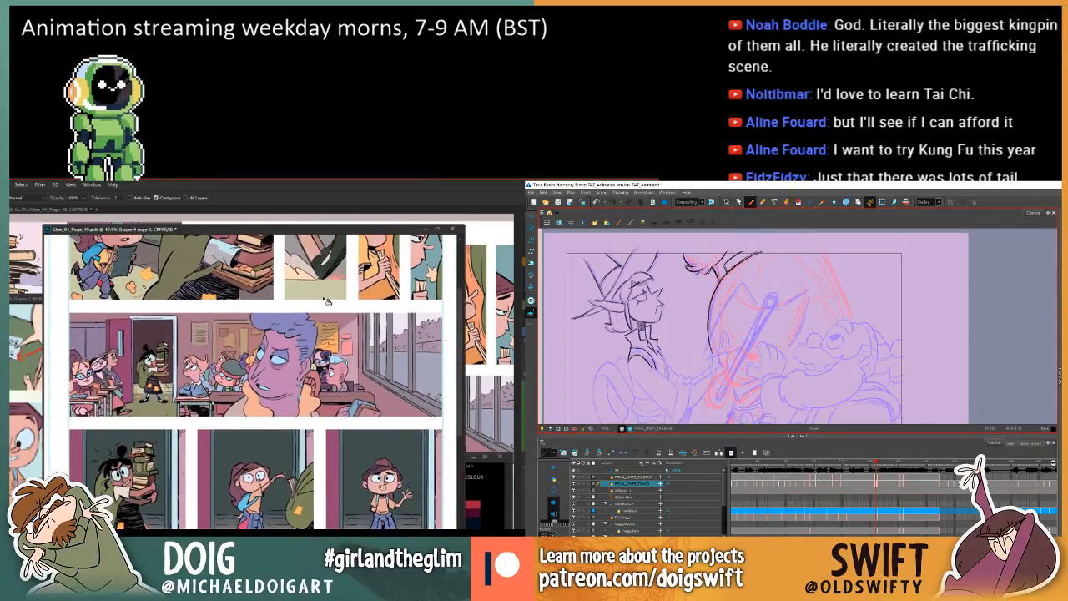
key("i")
key("comma")
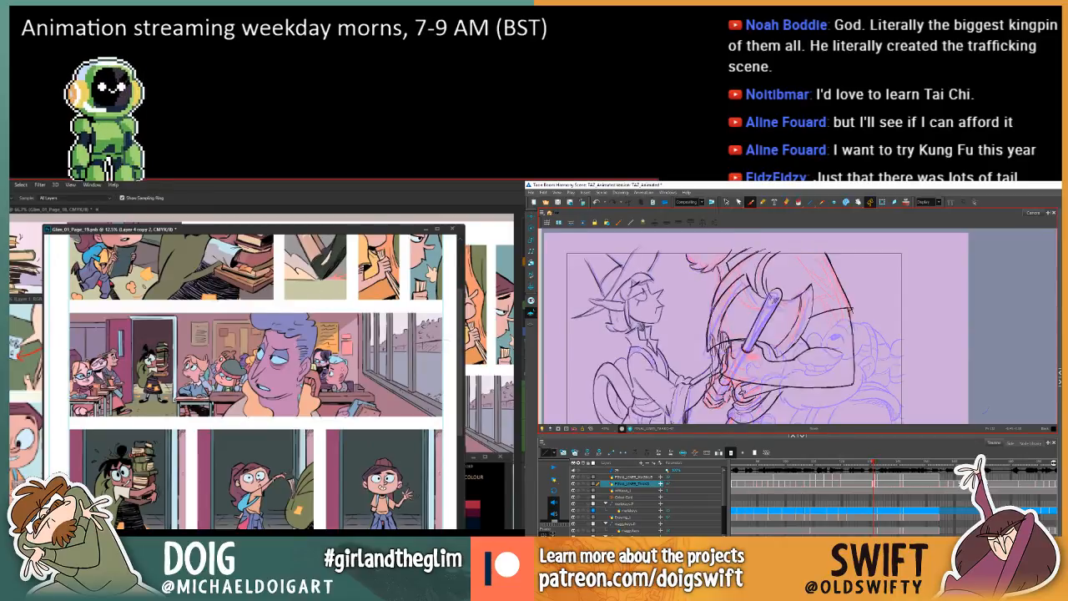
key("period")
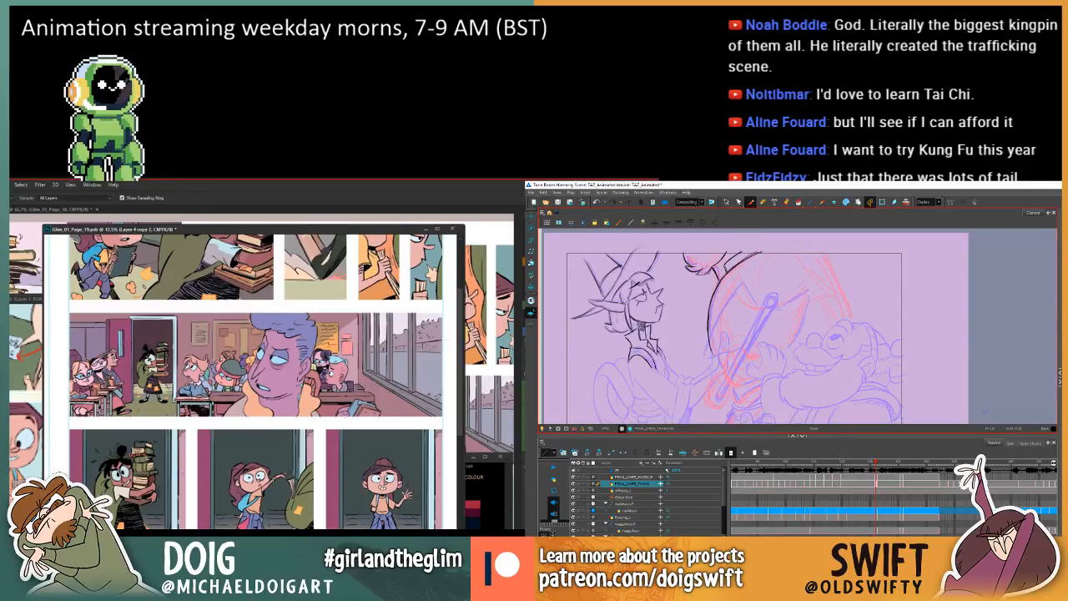
key("comma")
key("period")
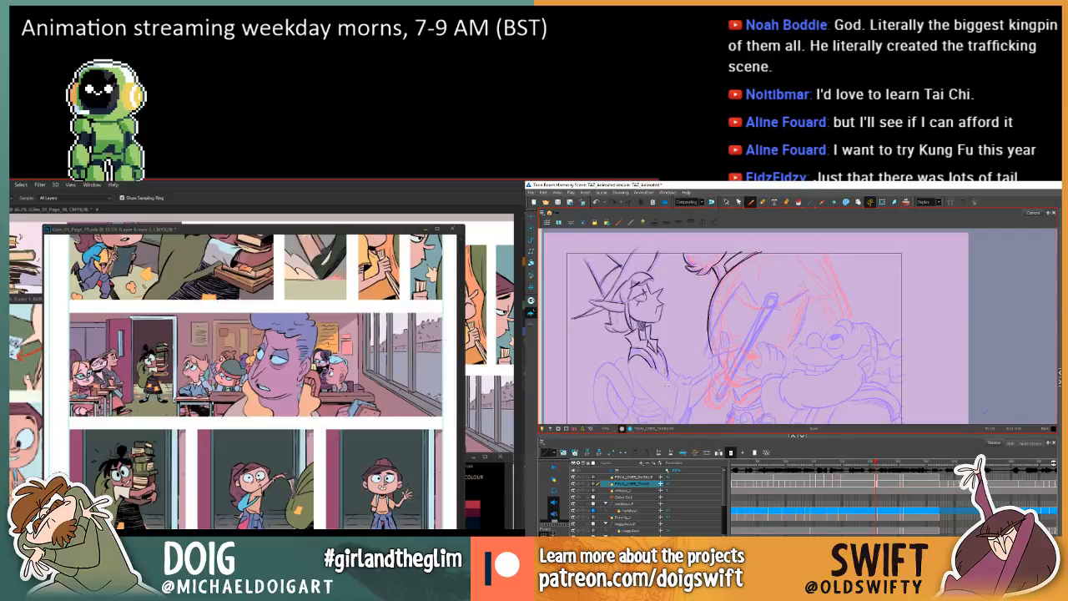
key("comma")
key("period")
key("comma")
key("period")
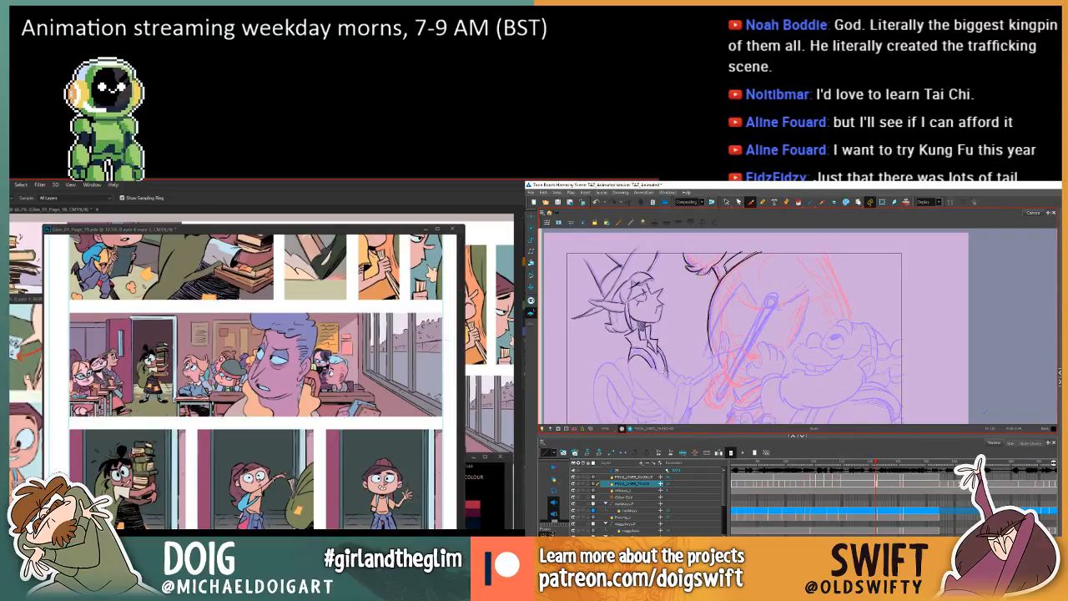
key("comma")
key("period")
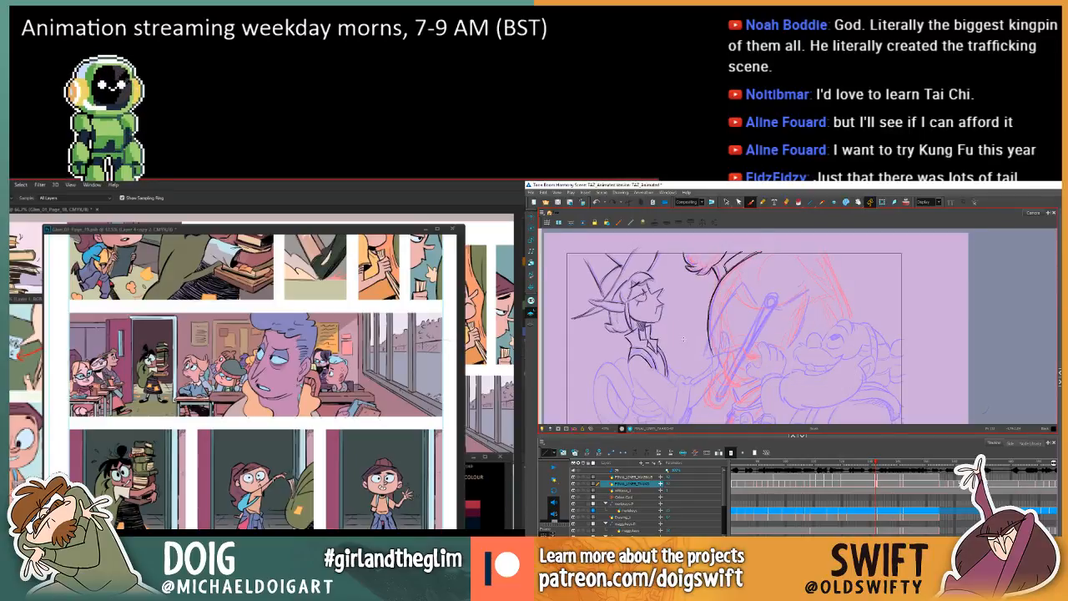
key("comma")
key("period")
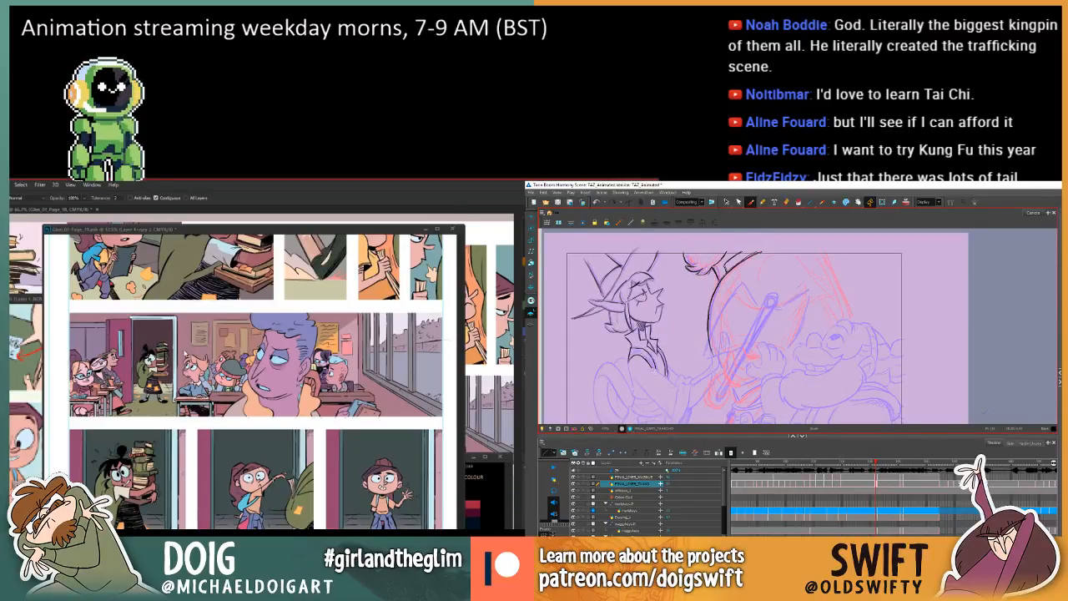
Sample the wall colour beside the door in the wide classroom panel, and recheck the elf's robe line against the adjacent frame.
left_click(185, 353)
key("comma")
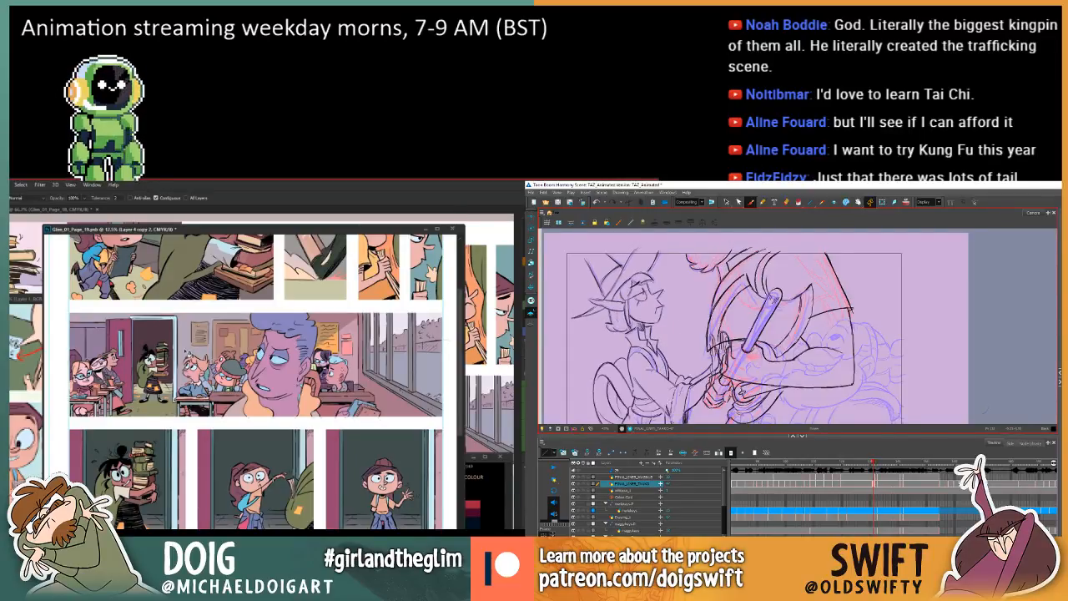
key("period")
key("comma")
key("period")
key("comma")
key("period")
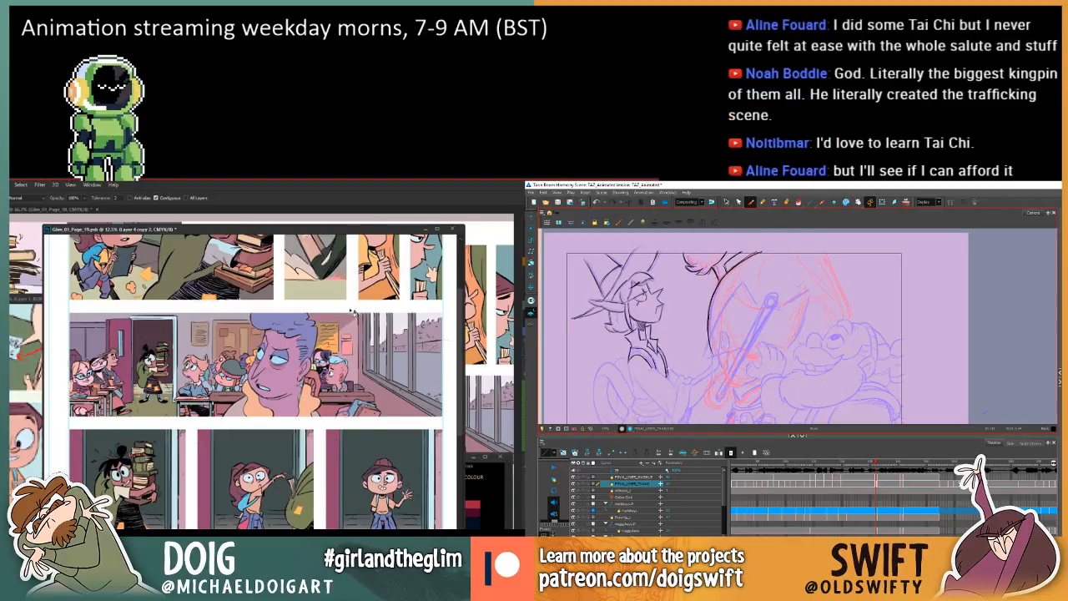
key("comma")
key("period")
key("comma")
key("period")
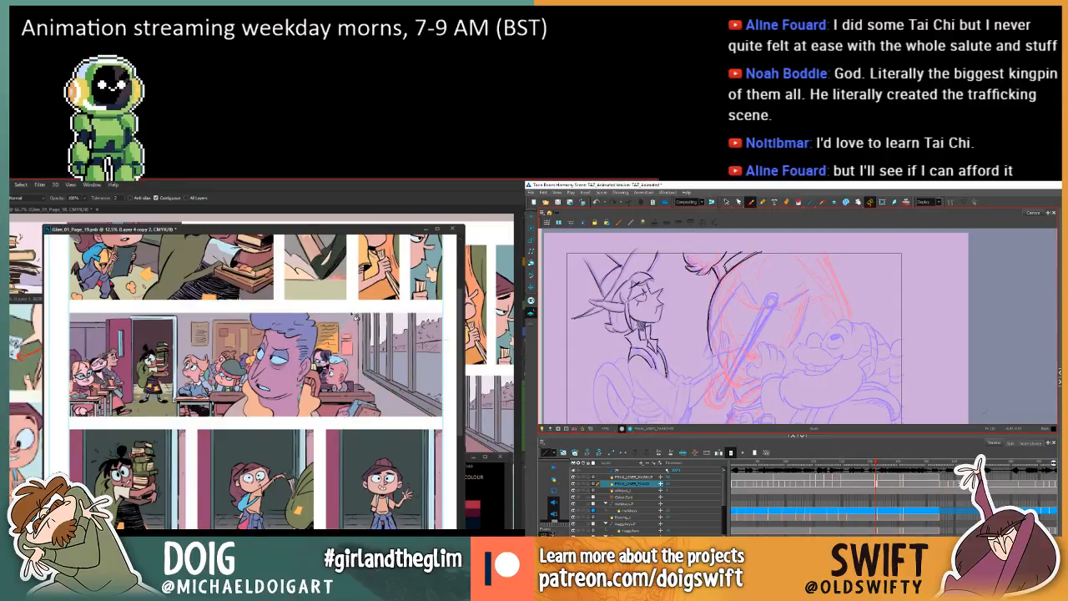
Select and delete the front robe stroke below the elf's collar in Harmony, and ready the Lasso in Photoshop.
left_click(727, 202)
key("l")
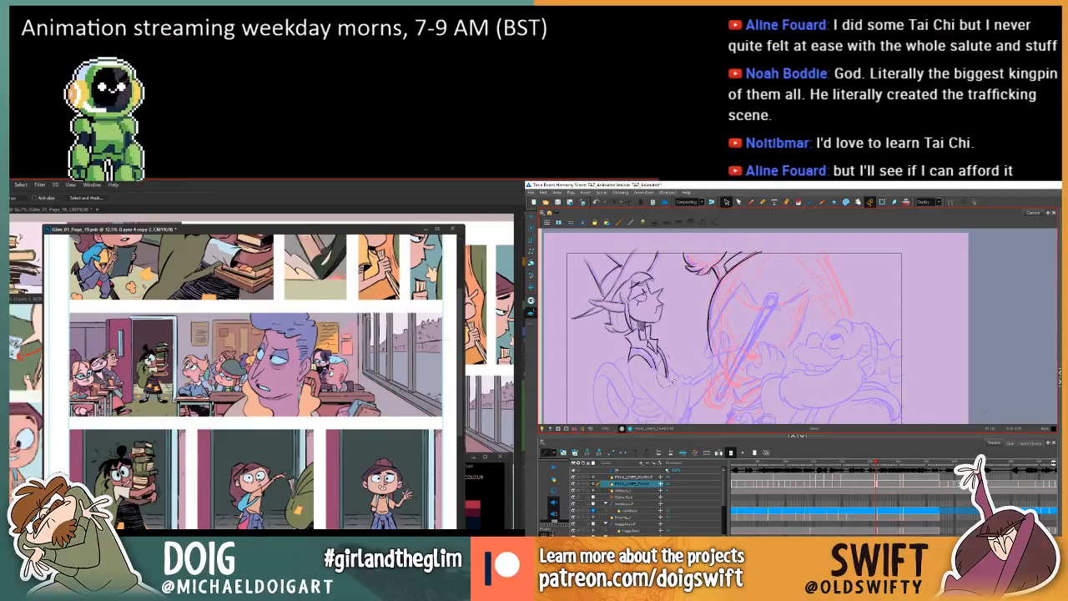
left_click_drag(672, 381, 672, 379)
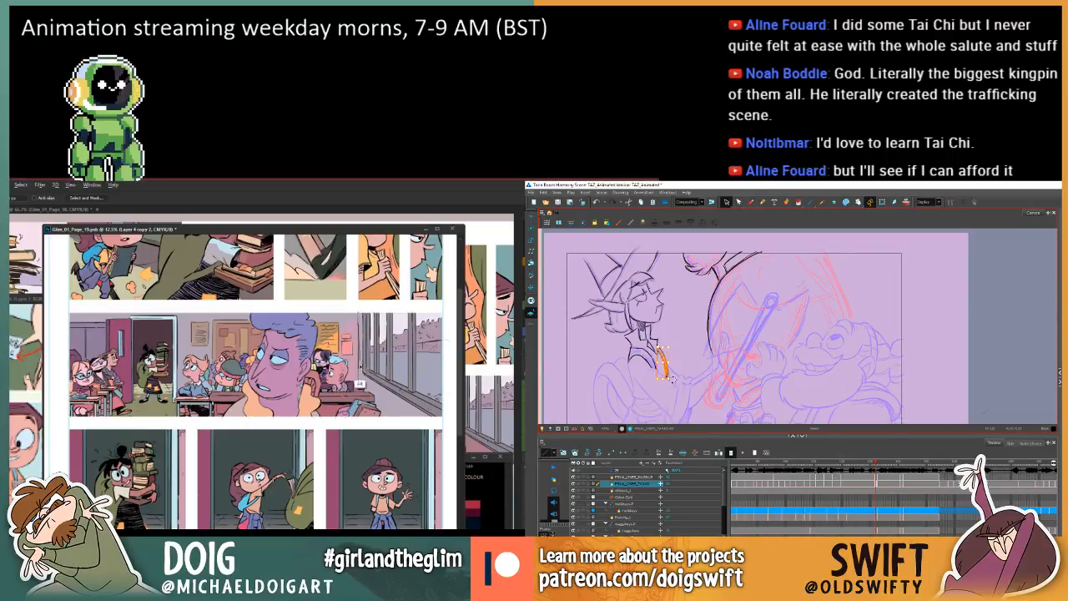
key("Delete")
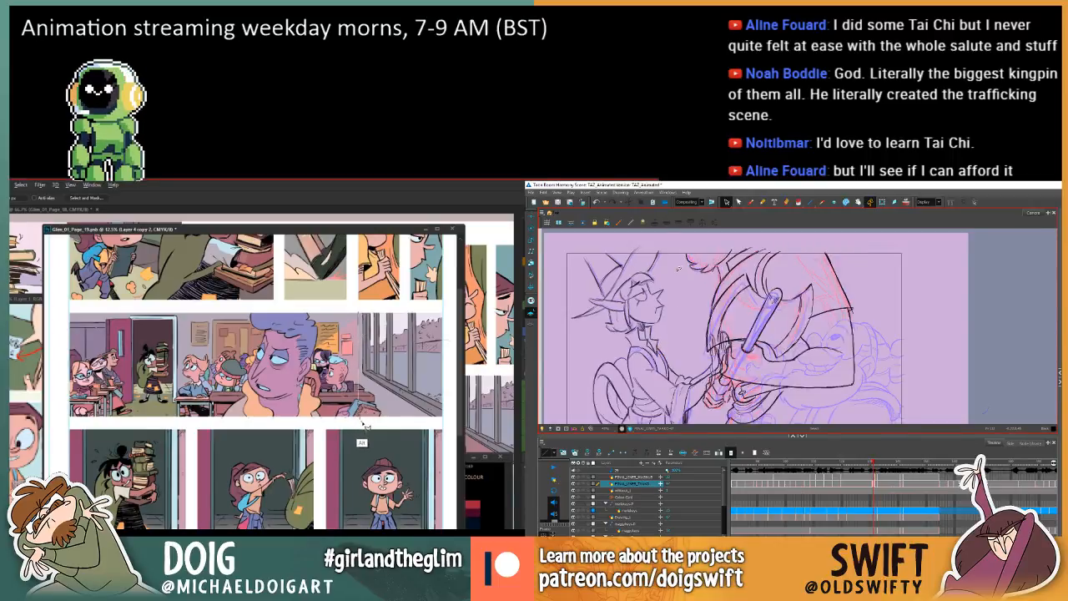
Lasso the window side of the wide classroom panel, and redraw the elf's robe line with Harmony's Brush.
mouse_move(364, 426)
left_mouse_down()
mouse_move(392, 433)
mouse_move(448, 426)
mouse_move(451, 396)
mouse_move(444, 311)
mouse_move(360, 312)
left_mouse_up()
left_click(750, 203)
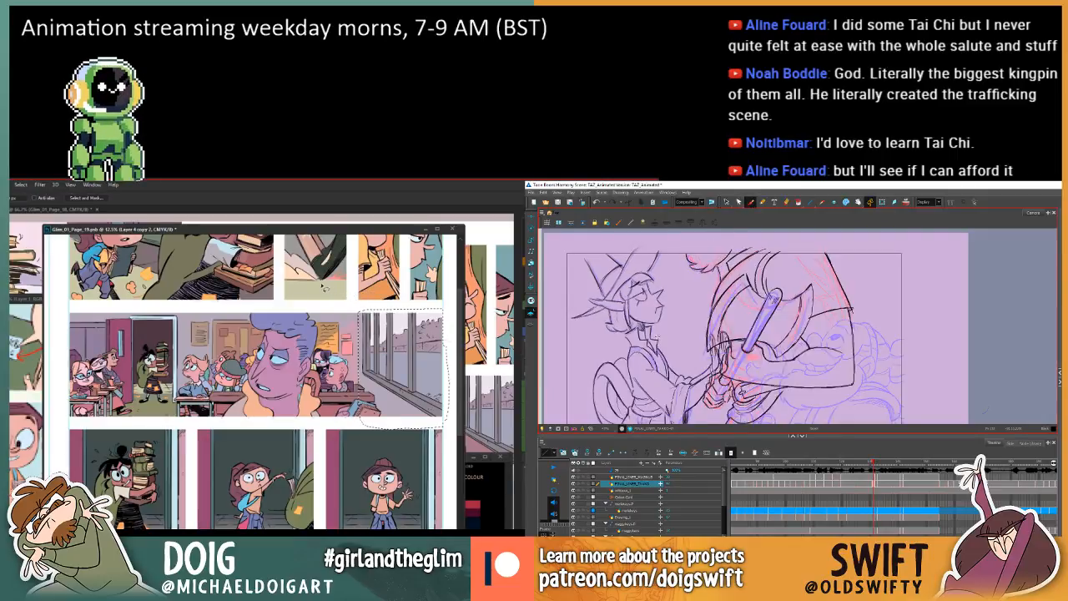
key(".")
key("i")
key(".")
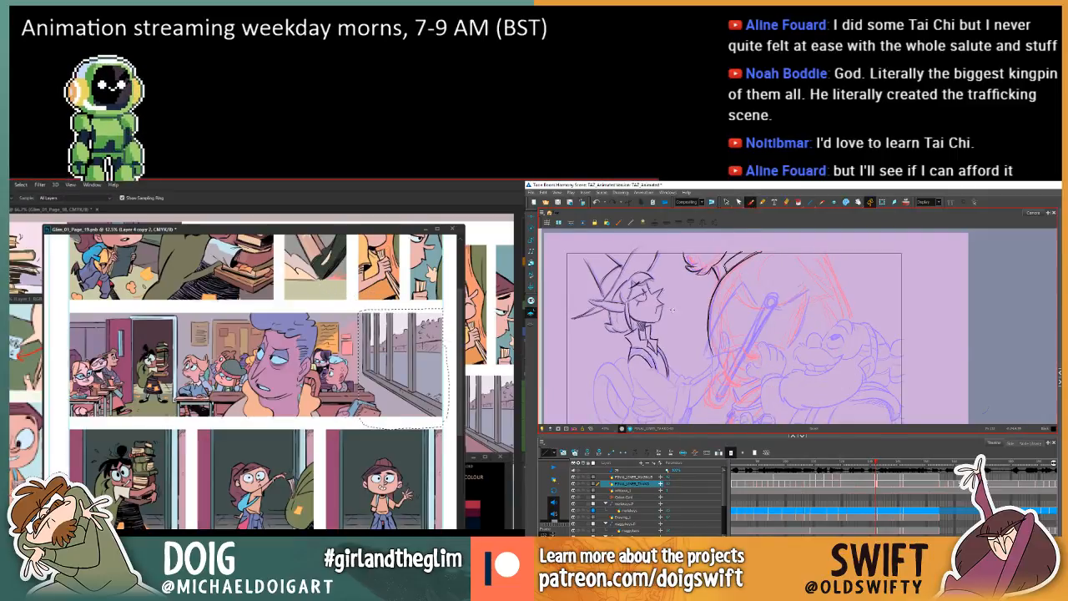
key(".")
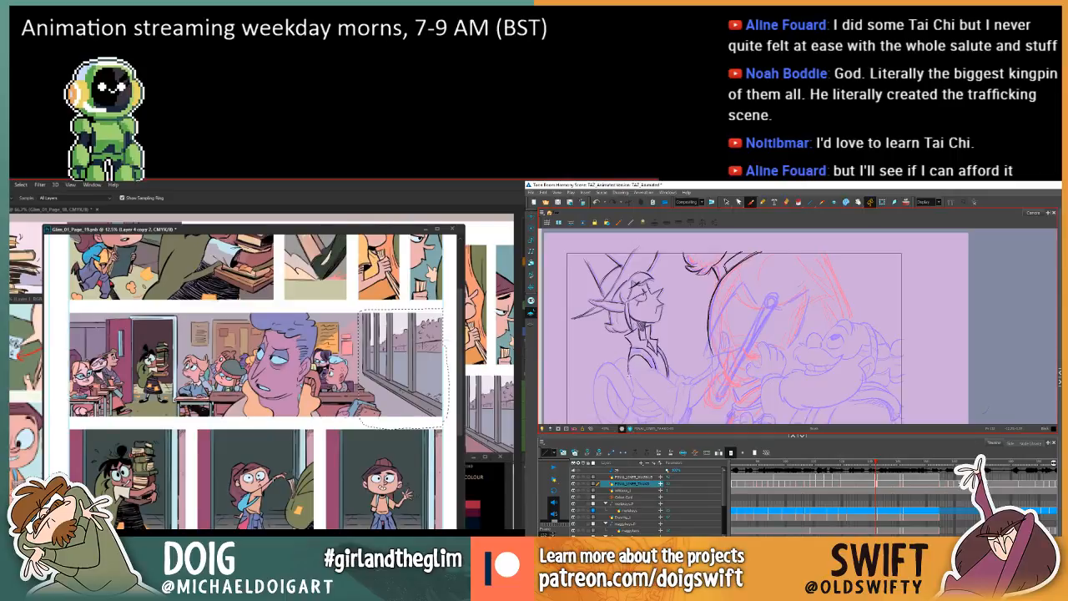
key(".")
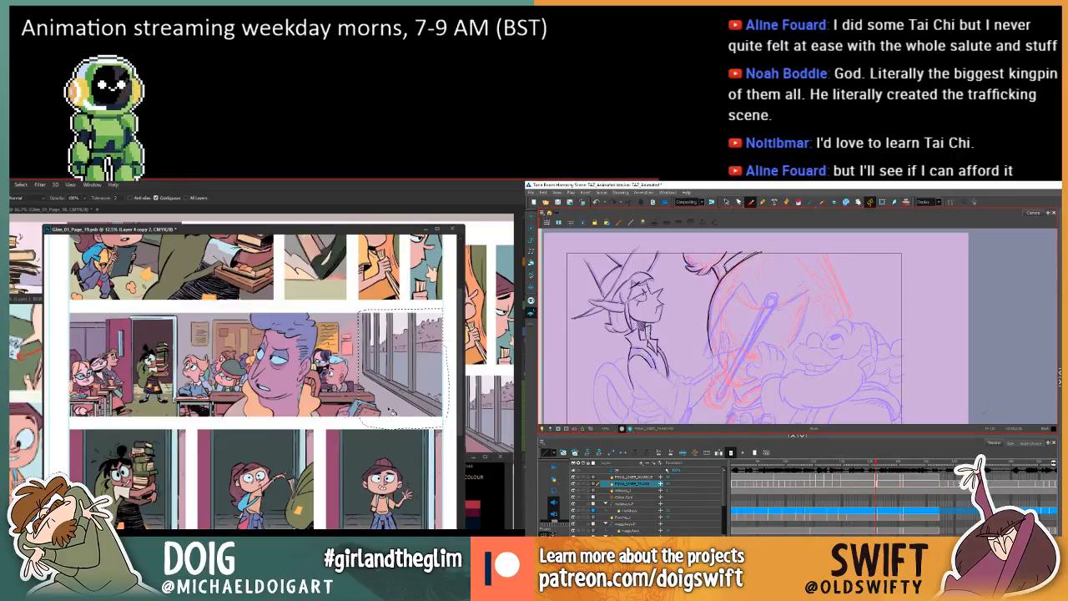
Finish with the Paint Bucket and clear the window selection, while refining the elf's shoulder curve in Harmony.
key("g")
left_click_drag(347, 367, 351, 394)
key(".")
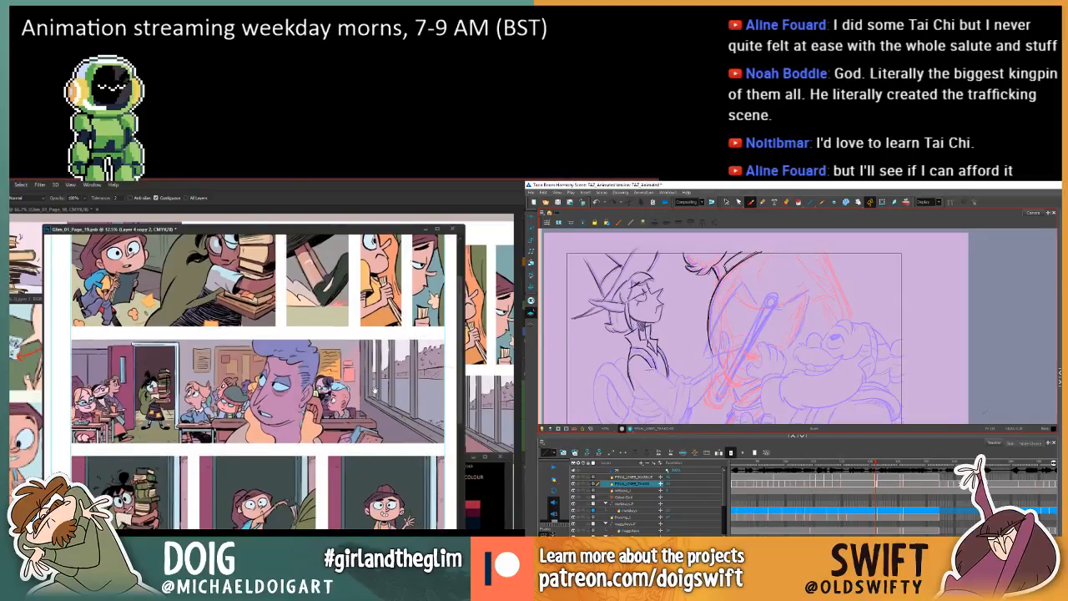
key(".")
key("ctrl+d")
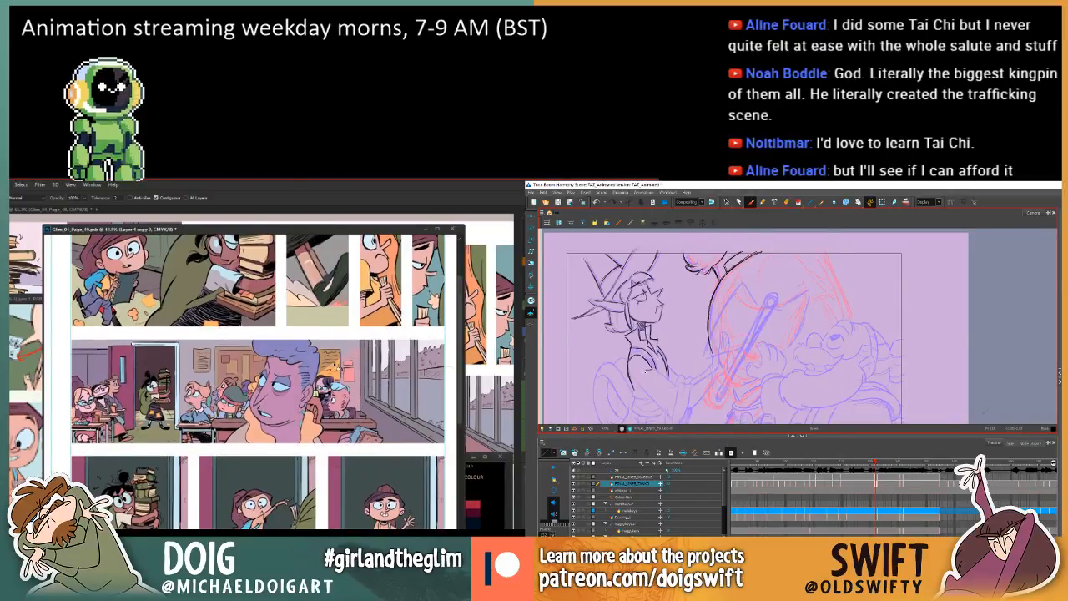
key(".")
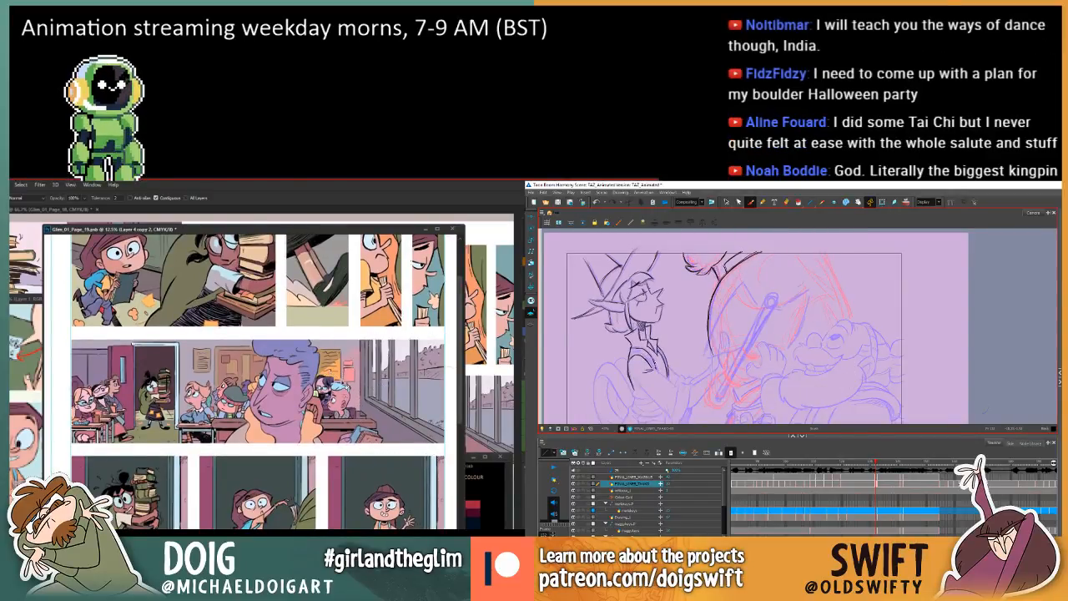
key(".")
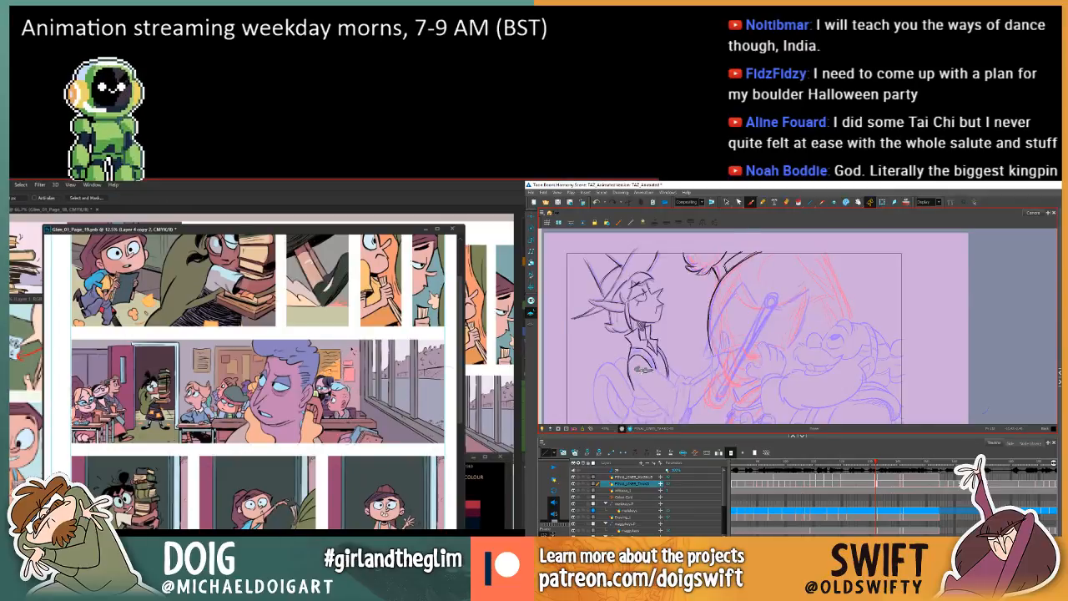
key(".")
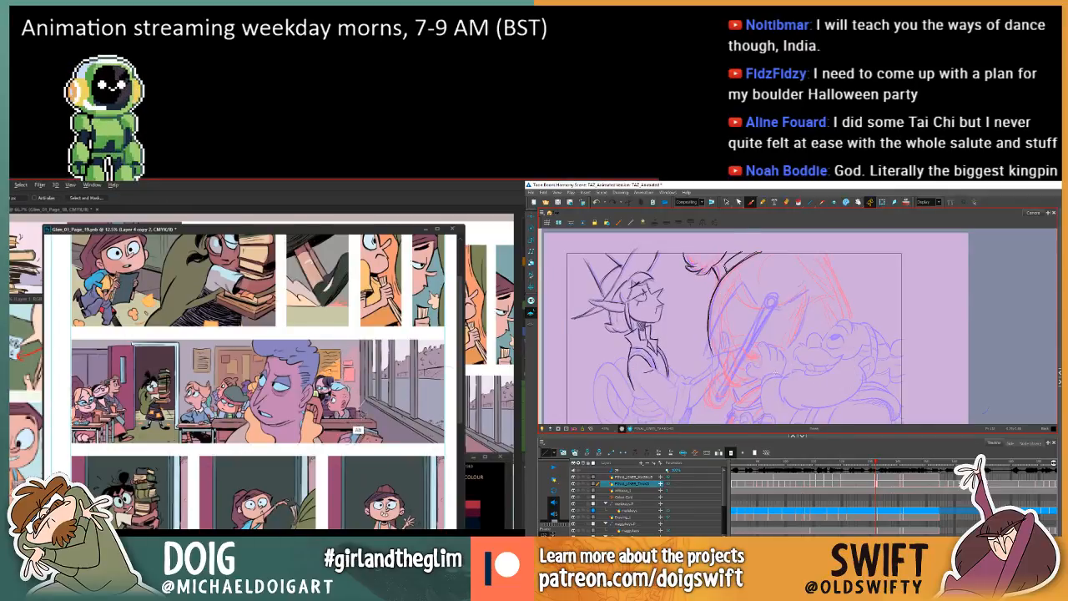
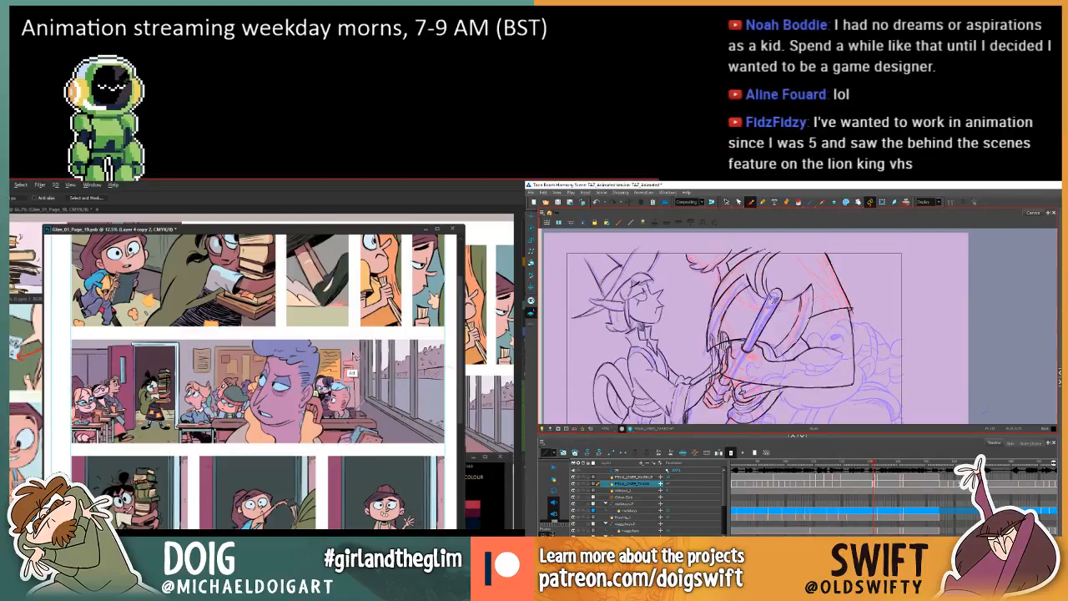
Select the elf's robe stroke below the collar in Harmony and compare it with the adjacent frame.
left_click(726, 202)
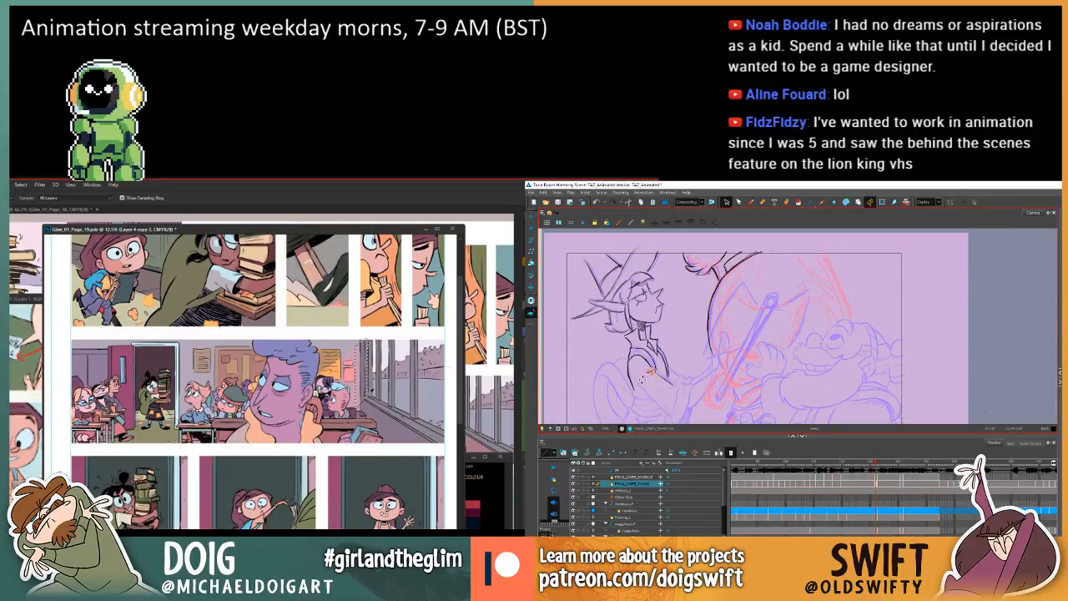
key("comma")
key("period")
key("comma")
key("period")
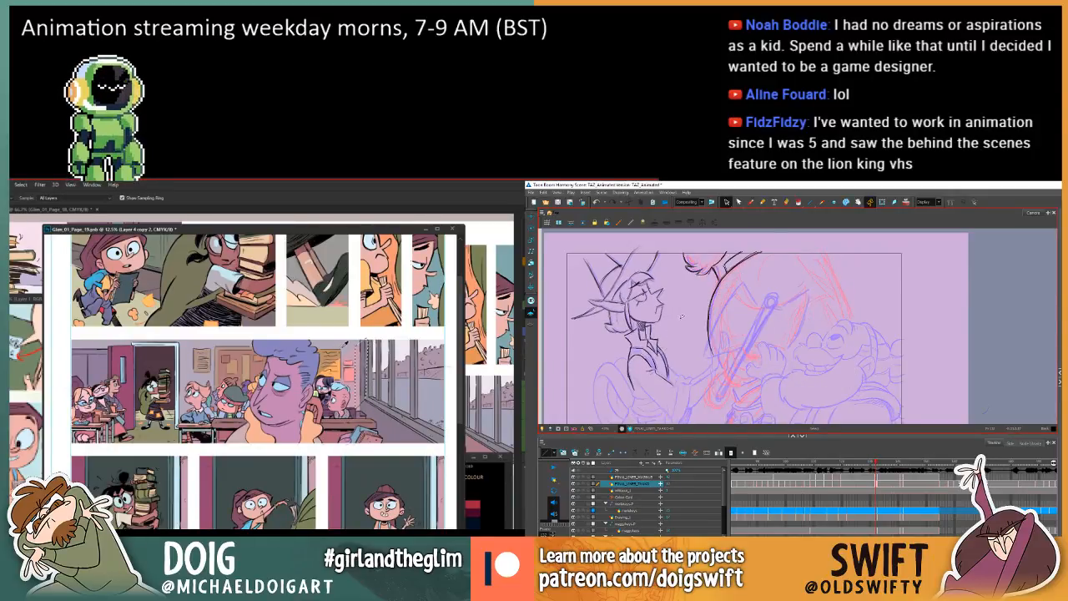
Sample the back-wall colour near the windows in the wide classroom panel for the Paint Bucket, and recheck the elf against the adjacent frame.
left_click(343, 347, "alt")
key("comma")
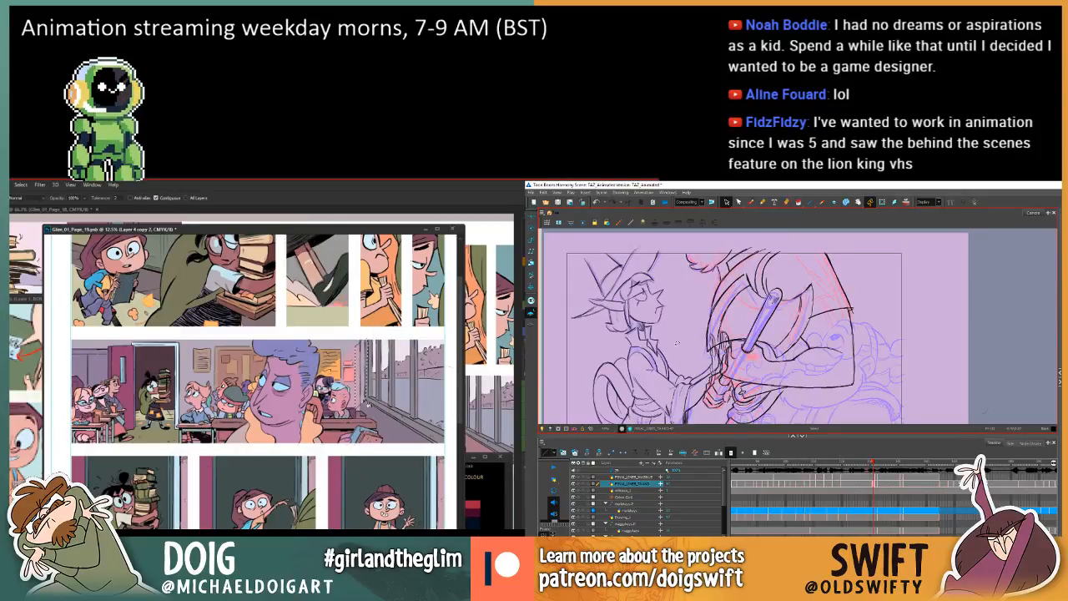
key("period")
key("comma")
key("period")
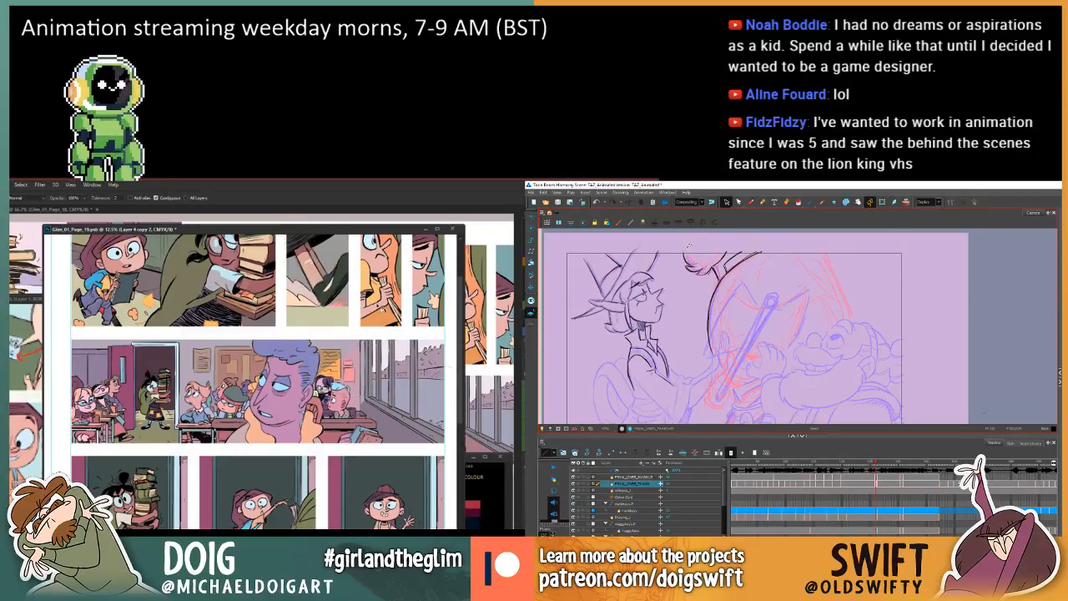
left_click_drag(329, 393, 329, 376)
key("comma")
key("period")
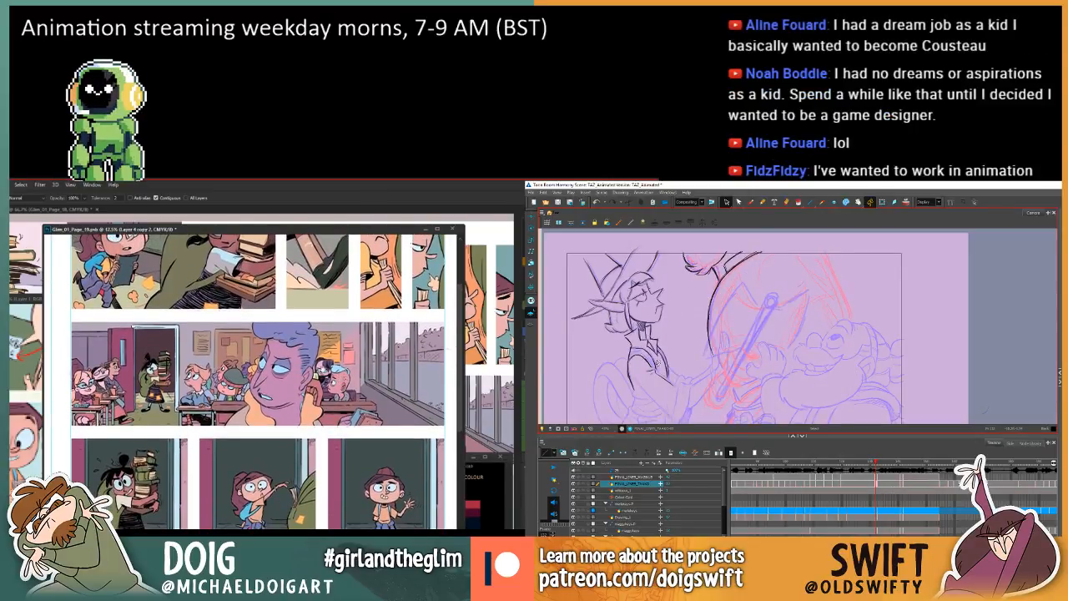
Select the wall behind the students beside the door and darken it with Hue/Saturation, while comparing the elf's frames and readying Harmony's Brush.
key("w")
left_click(89, 352)
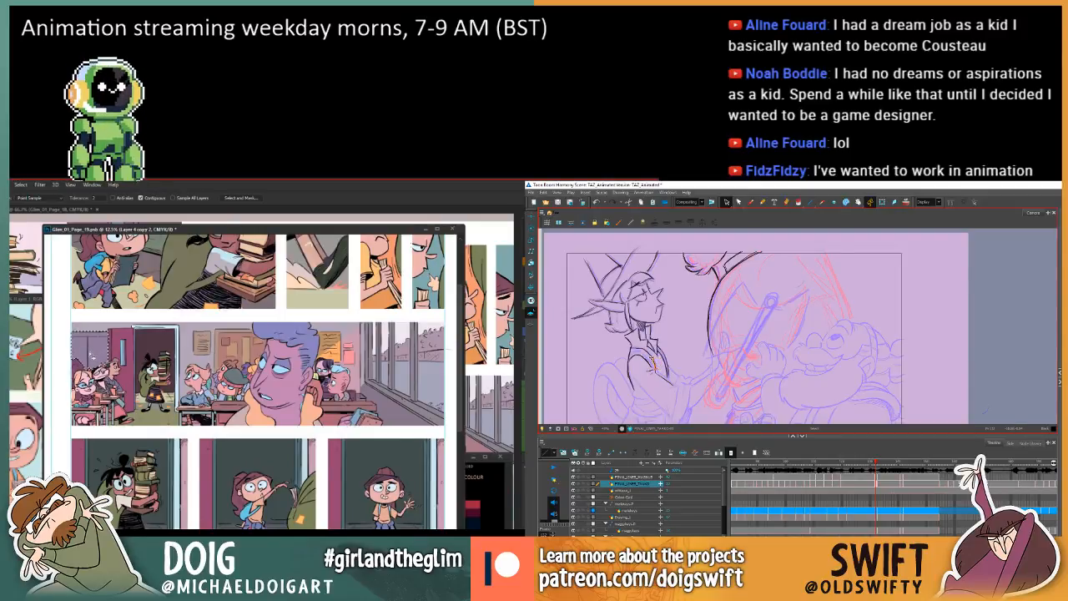
key("ctrl+u")
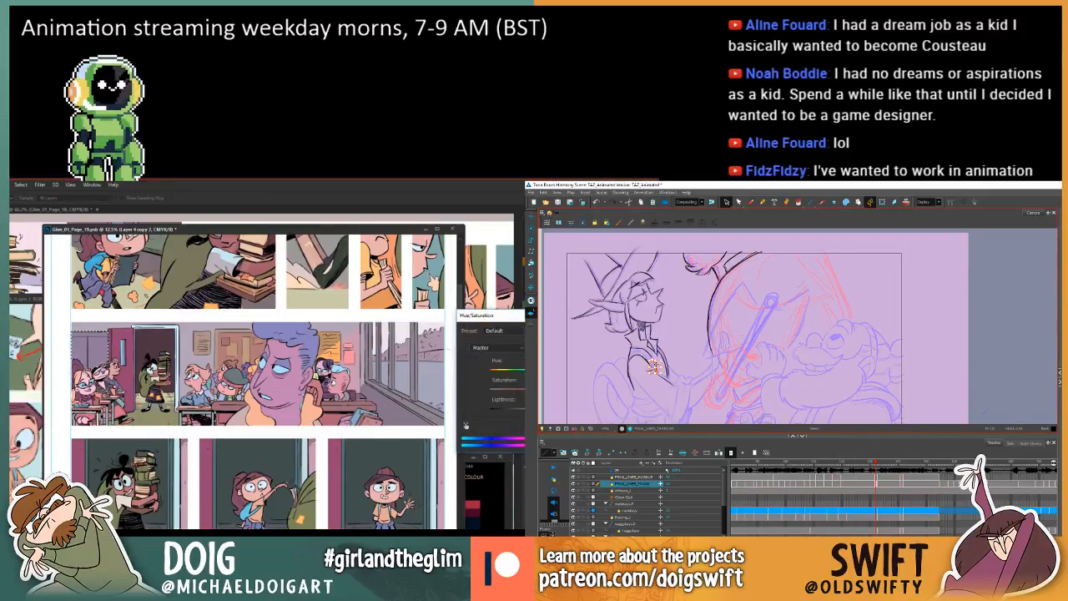
left_click_drag(533, 410, 516, 410)
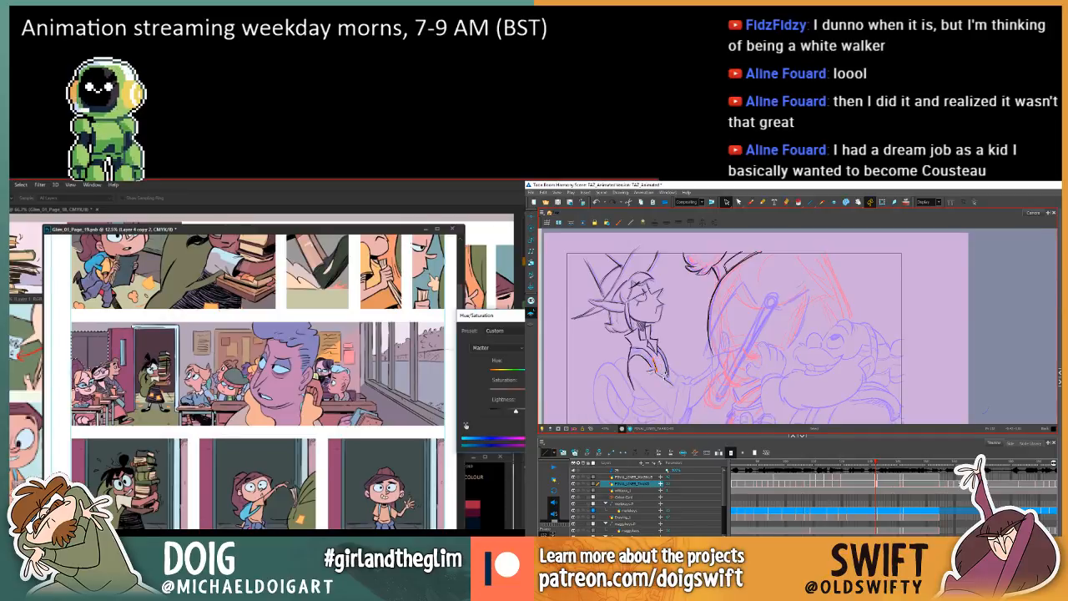
key("comma")
key("period")
key("comma")
key("period")
key("comma")
key("period")
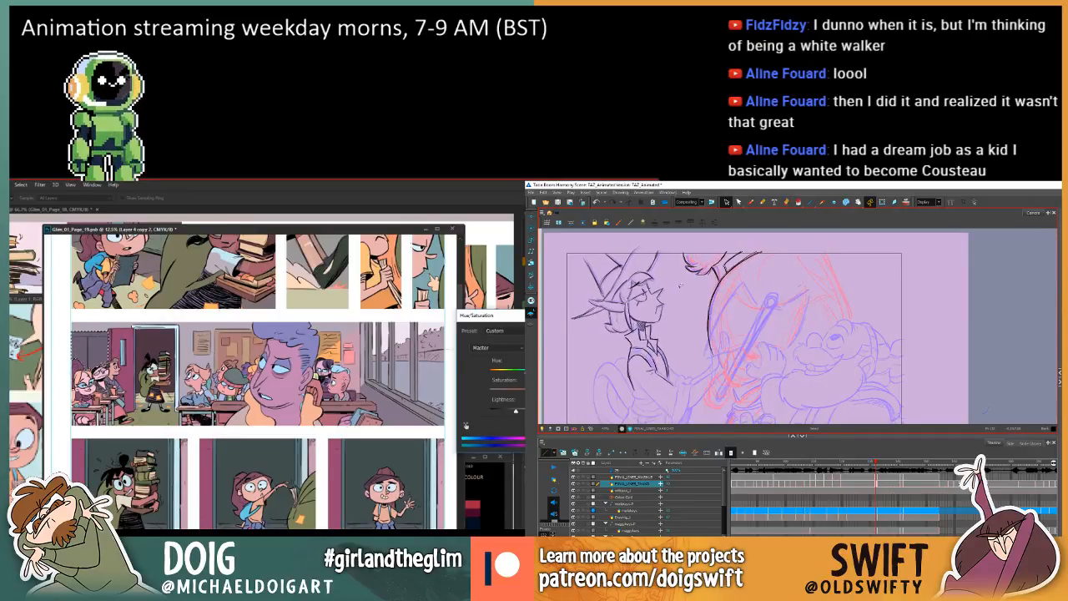
left_click(750, 202)
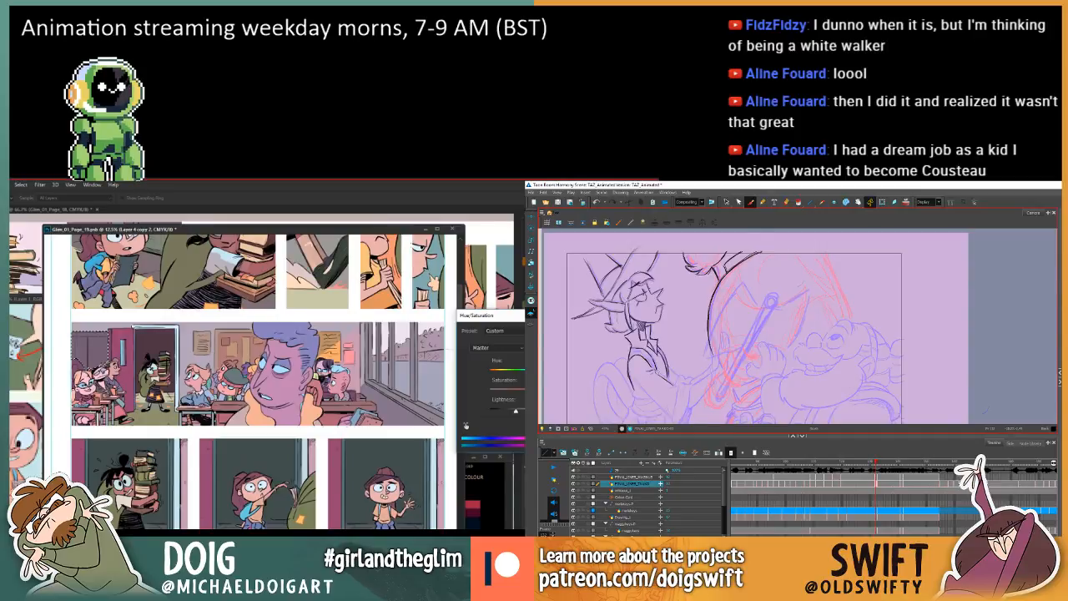
key("Return")
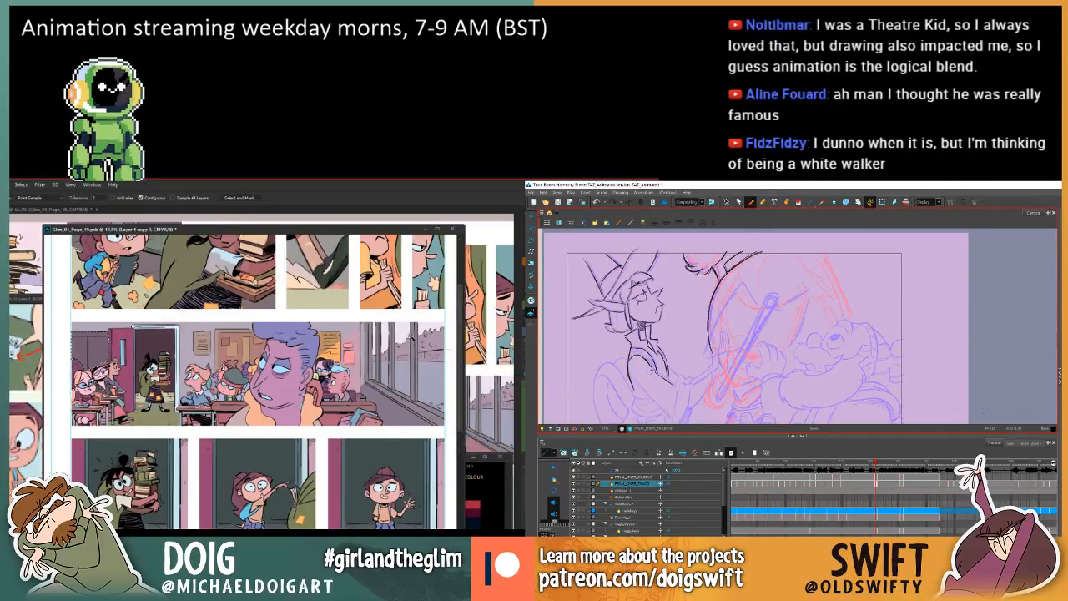
Sample the dark doorway colour from the panel of the girl carrying books, and ready the Paint Bucket over the classroom doorway.
key("i")
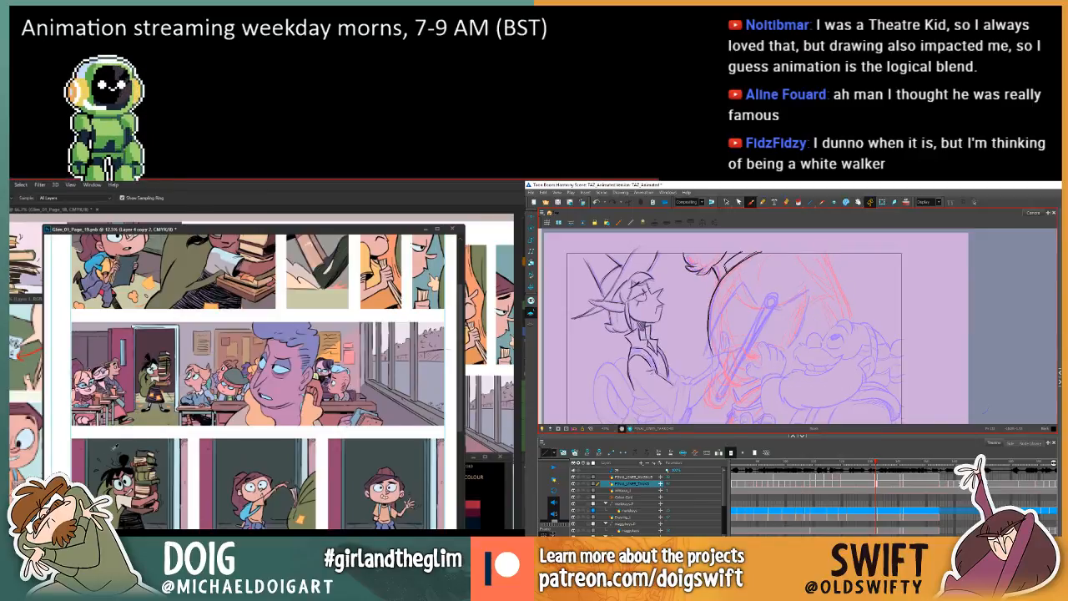
left_click(106, 451)
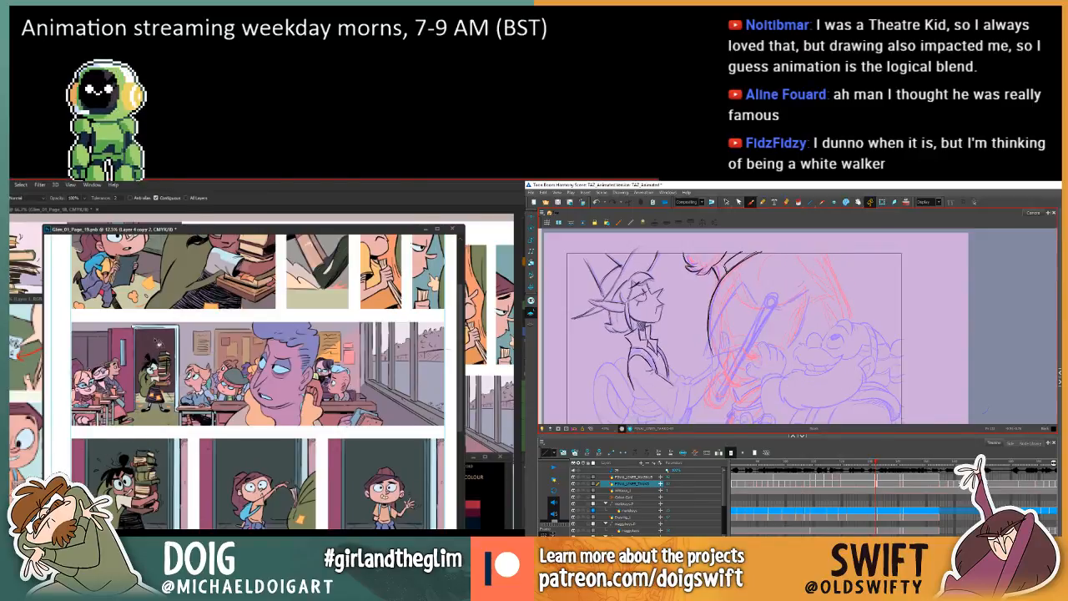
key("g")
Lasso the sweat marks beside the head of the girl carrying books, and select the elf's lapel stroke in Harmony.
scroll(151, 409, "down", 2)
scroll(156, 361, "down", 2)
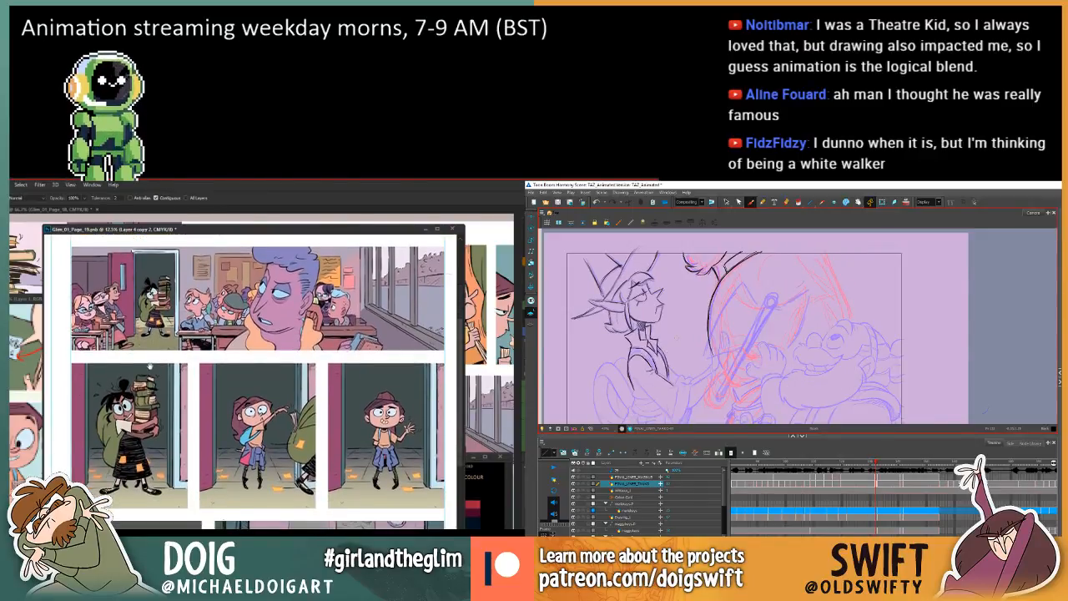
scroll(156, 362, "up", 1)
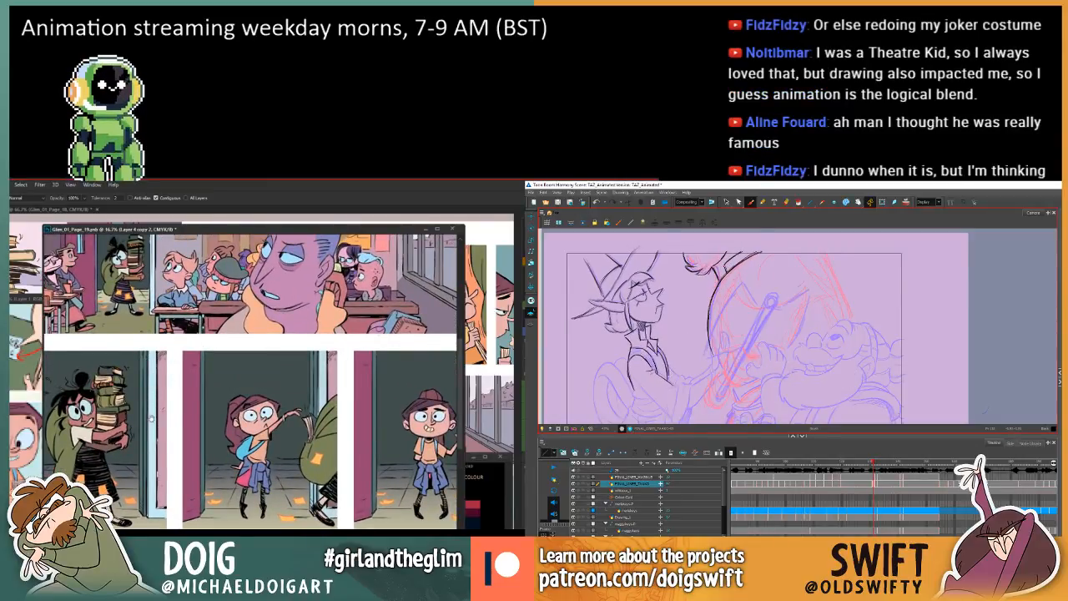
mouse_move(156, 424)
left_mouse_down()
mouse_move(223, 418)
mouse_move(226, 409)
mouse_move(224, 418)
left_mouse_up()
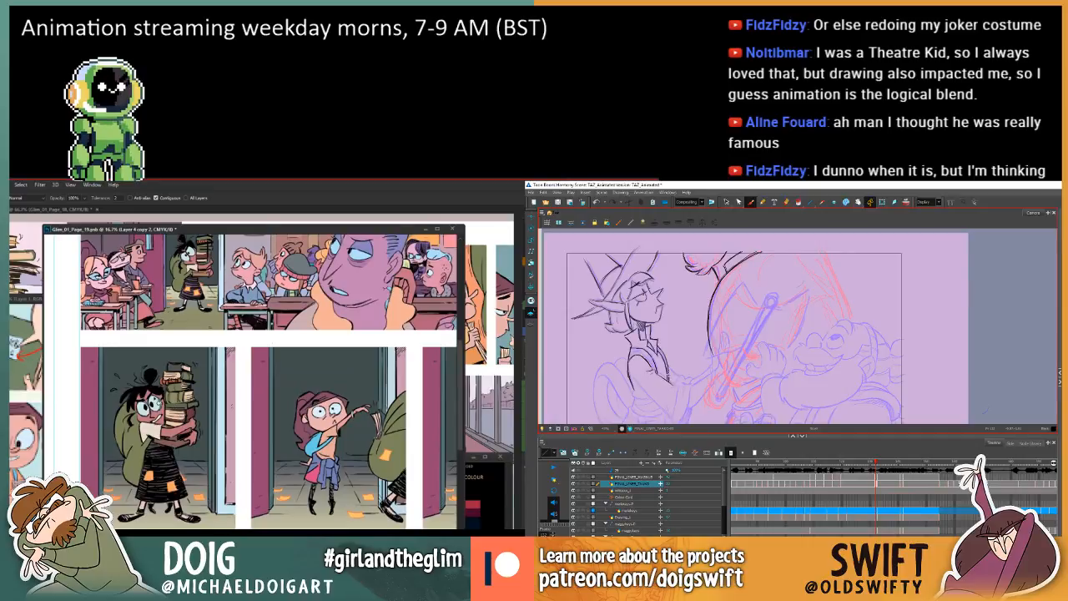
key("comma")
key("ctrl+plus")
key("l")
key("ctrl+plus")
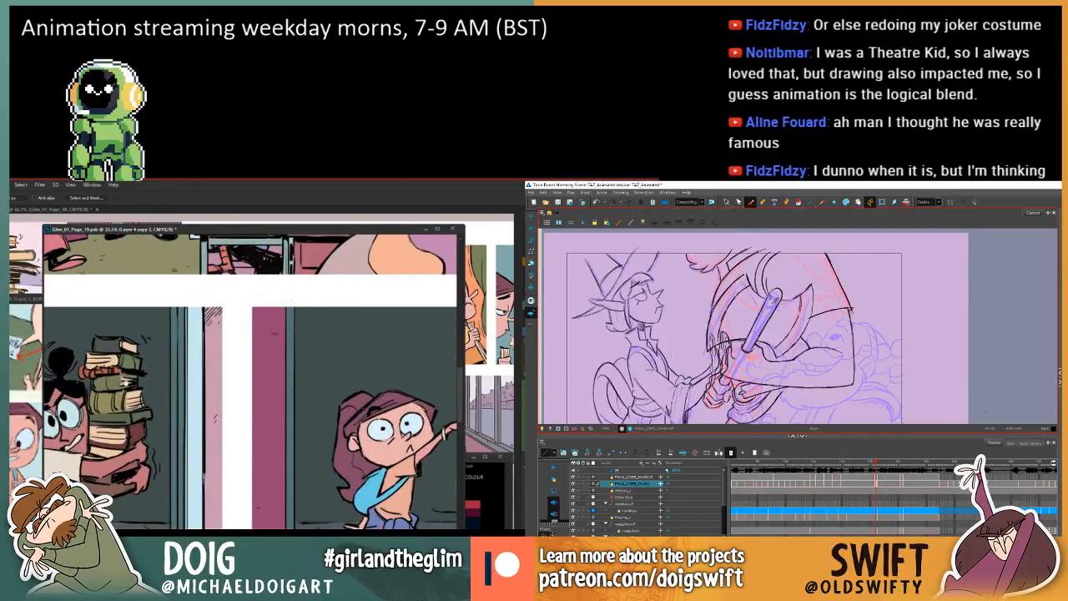
left_click_drag(118, 390, 293, 366)
left_click(726, 202)
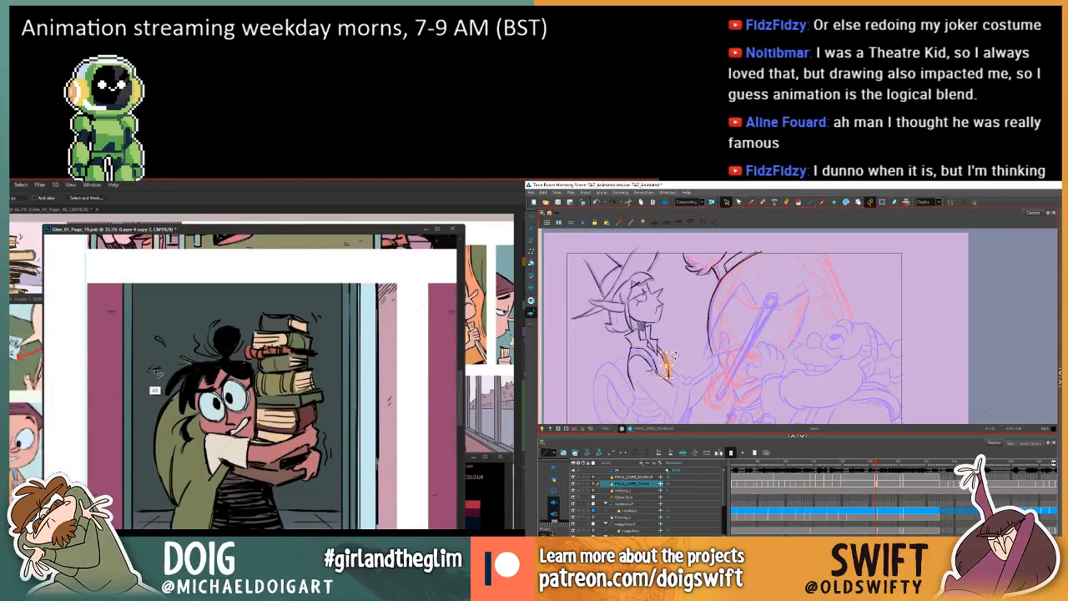
mouse_move(154, 373)
left_mouse_down()
mouse_move(158, 340)
mouse_move(166, 350)
mouse_move(156, 339)
left_mouse_up()
Compare the elf's lapel with the adjacent frame in Harmony and reselect its stroke for adjustment.
key("comma")
key("period")
key("comma")
key("period")
key("comma")
key("period")
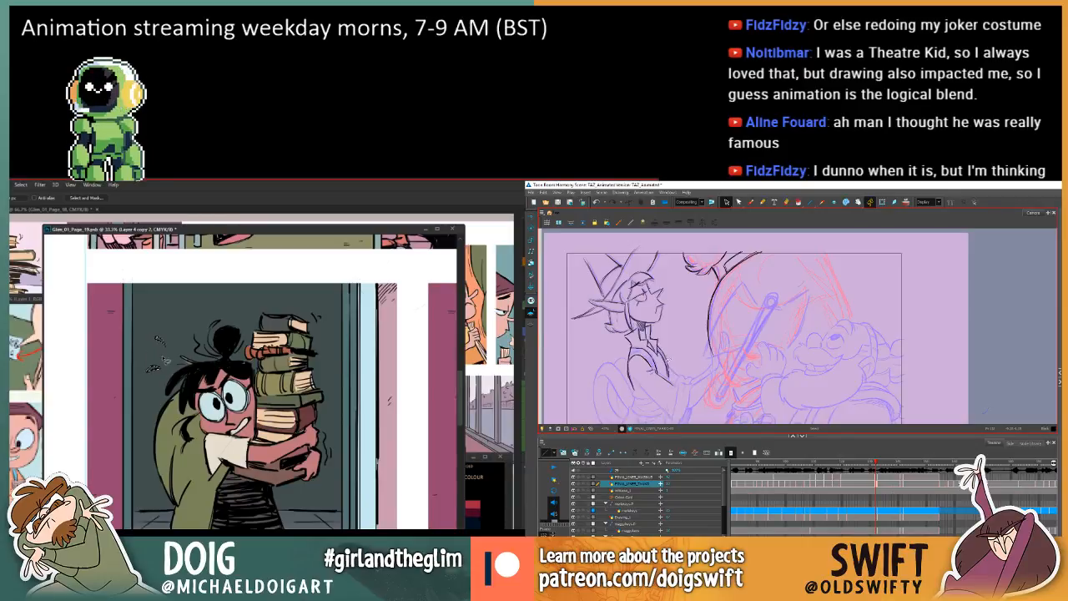
left_click(667, 359)
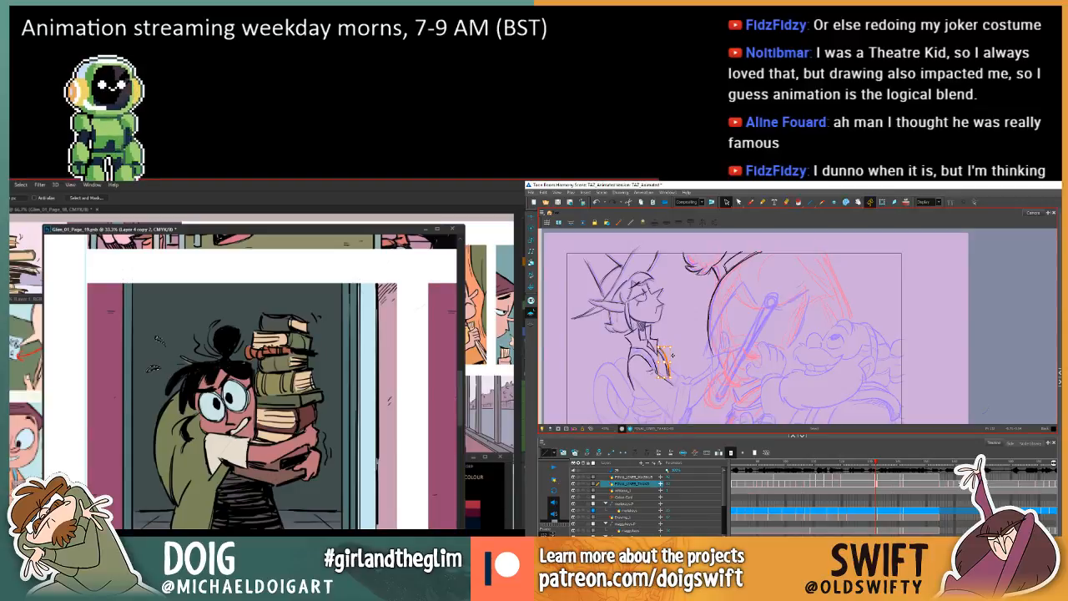
Fill the book-carrying girl's sweat marks with white and clear the selection, while checking the elf's lapel against the adjacent frame.
key("g")
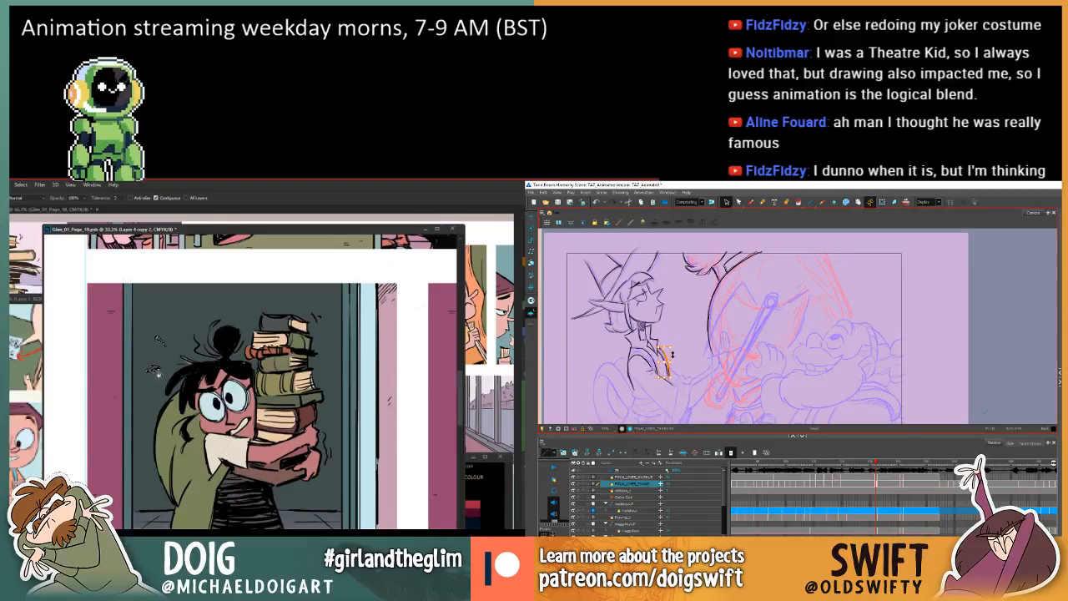
left_click(156, 372)
key("ctrl+d")
key("comma")
key("period")
key("comma")
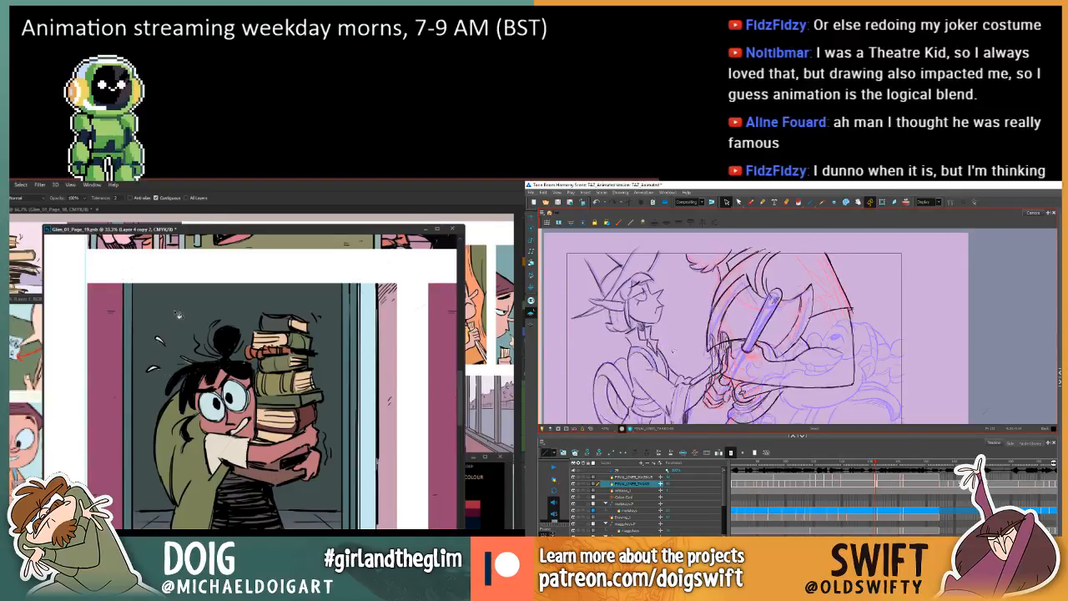
Recheck the elf's lapel against the adjacent frame and delete the selected stroke in Harmony.
key("ctrl+minus")
key("ctrl+minus")
key("ctrl+minus")
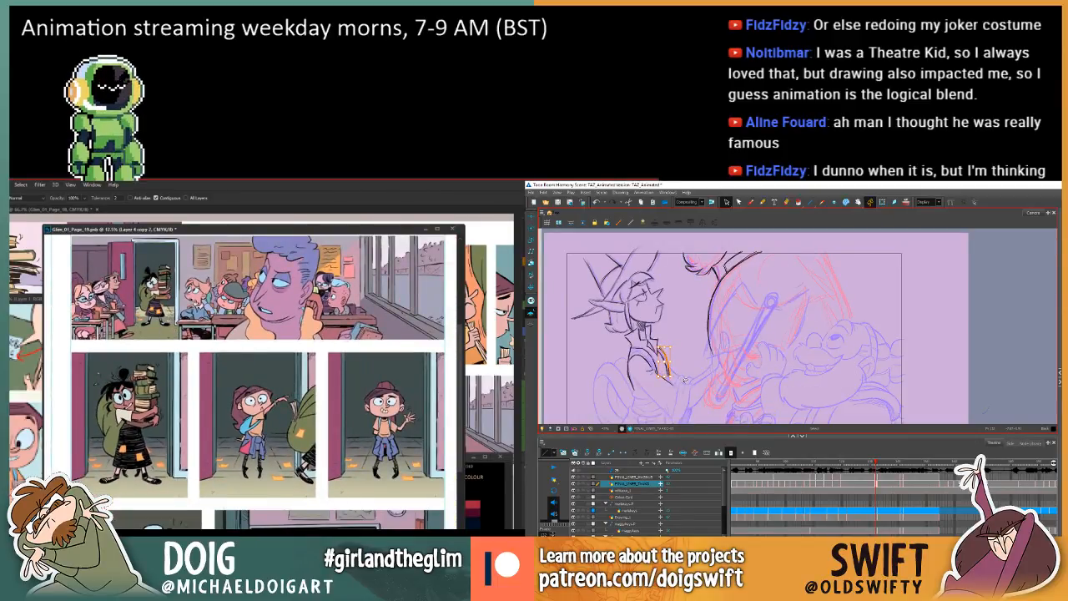
key("comma")
key("period")
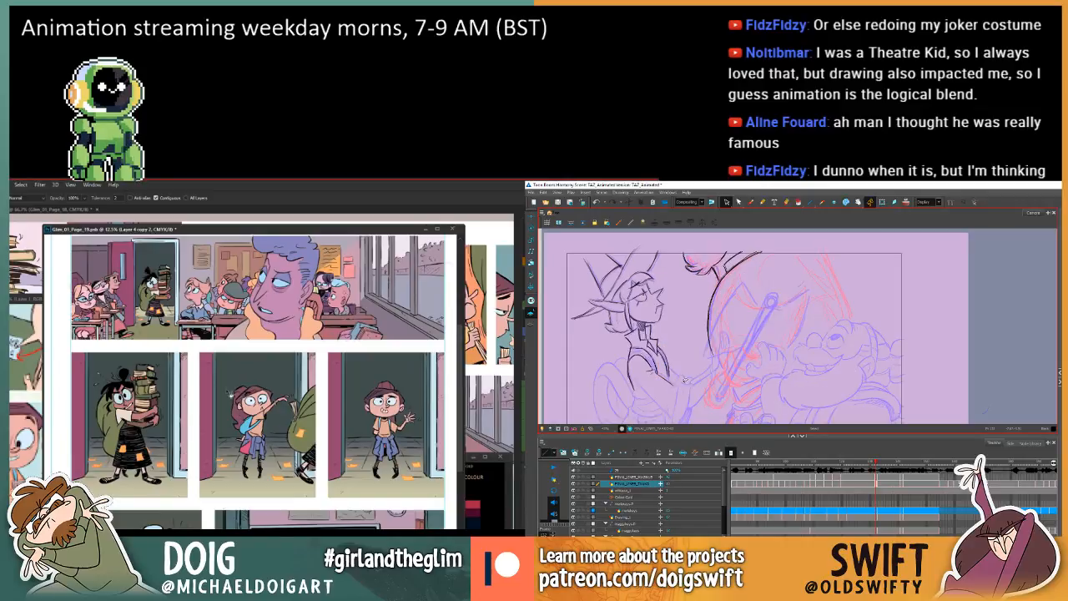
scroll(247, 380, "up", 3)
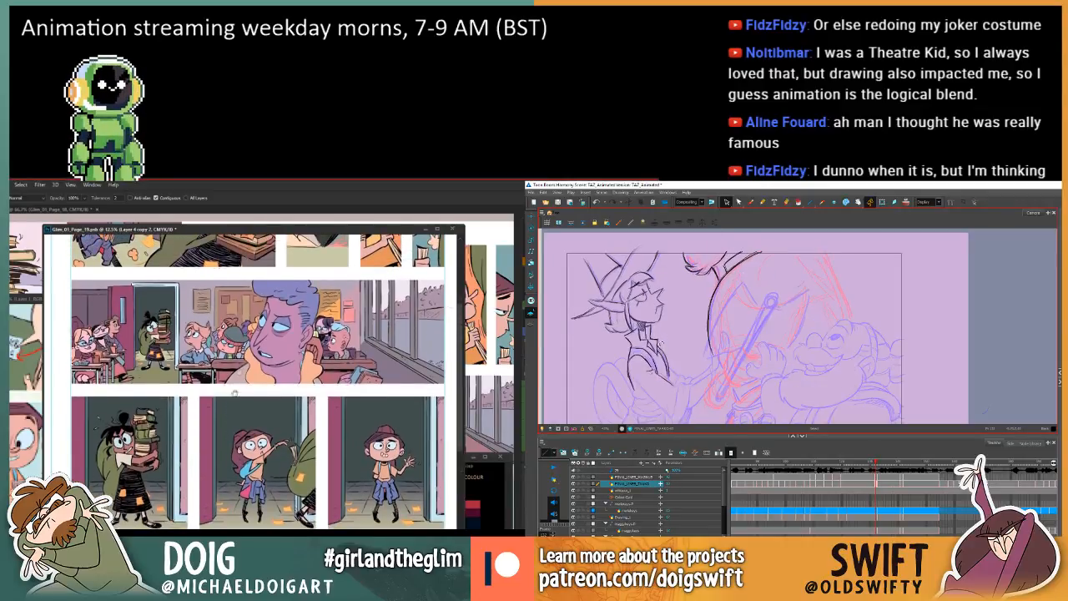
scroll(253, 401, "up", 6)
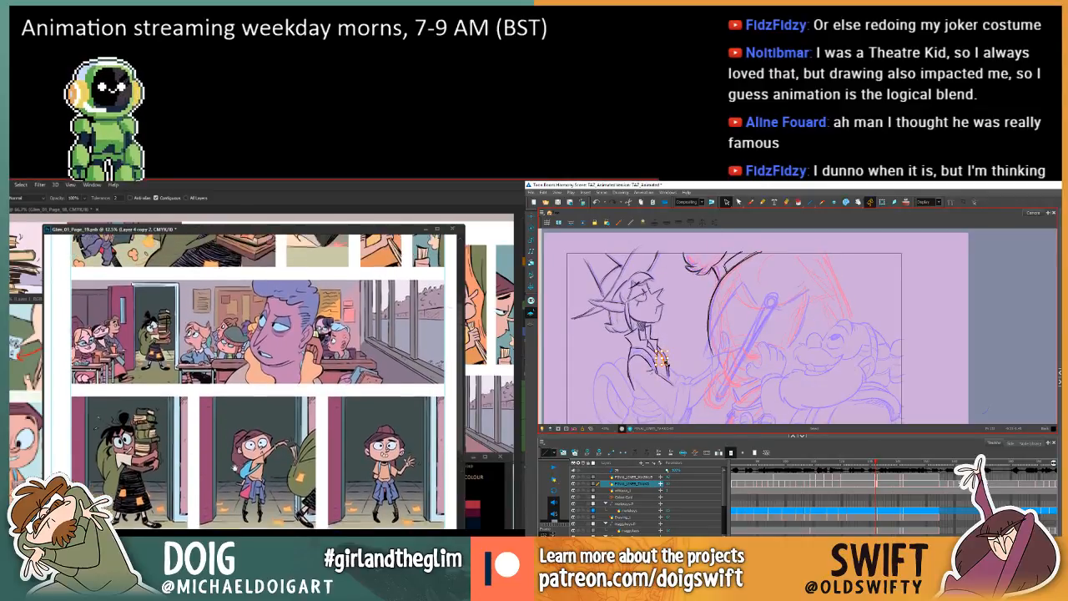
key("Delete")
left_click_drag(262, 456, 258, 436)
key("w")
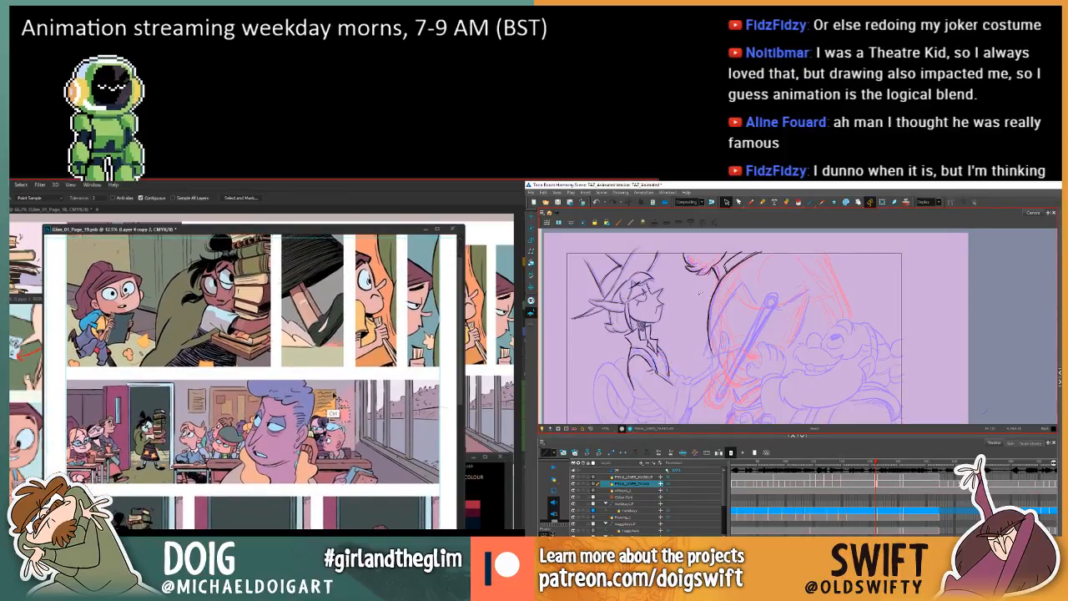
key("ctrl+u")
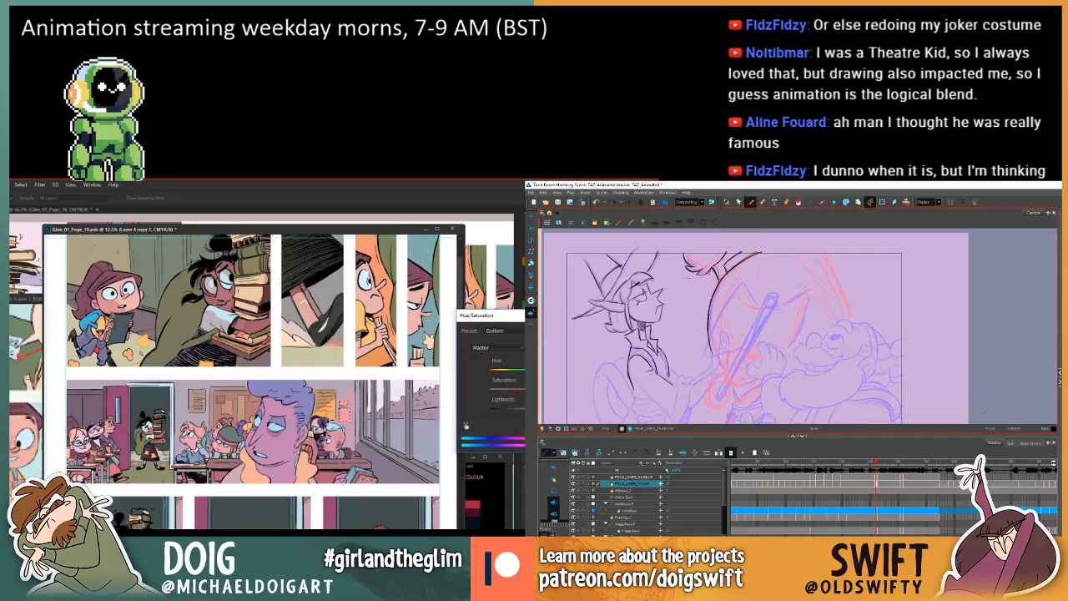
key("comma")
key("period")
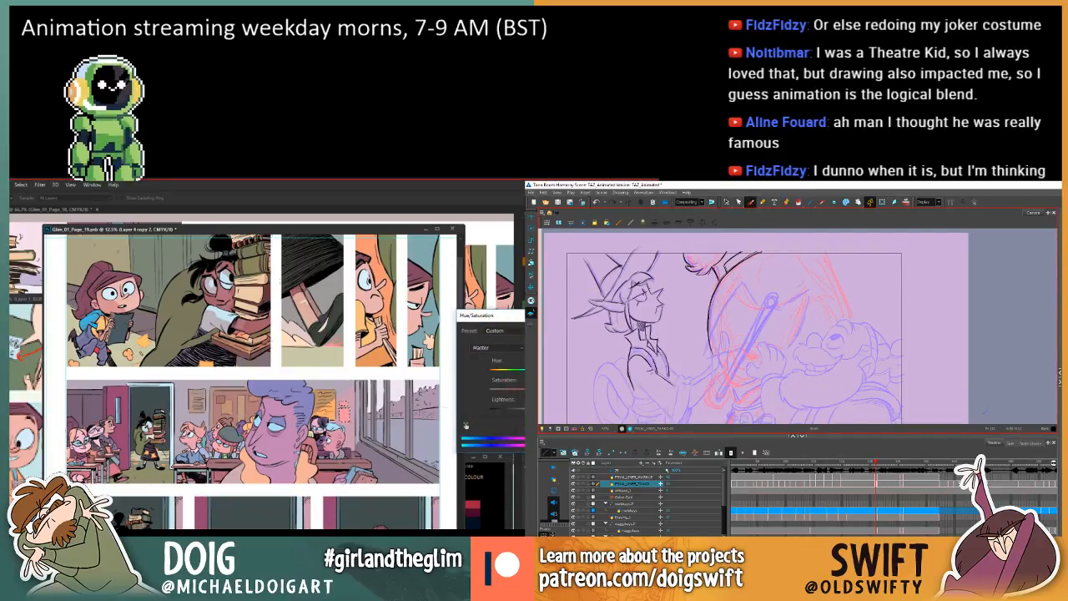
key("Escape")
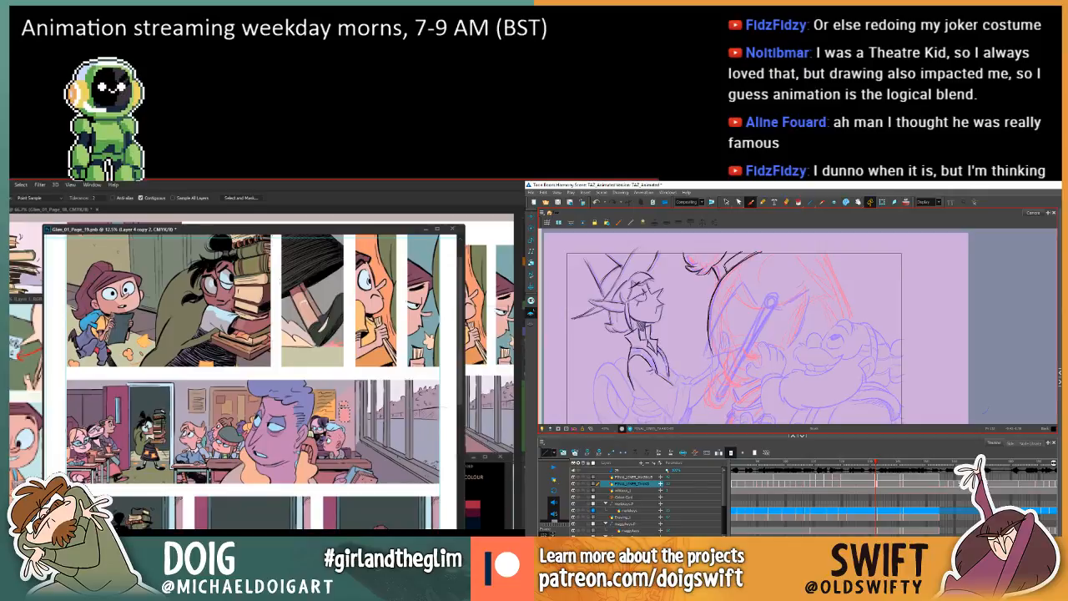
Review the whole comic page, then select the open classroom door in the wide panel and darken it with Hue/Saturation.
key("ctrl+minus")
key("ctrl+minus")
key("ctrl+minus")
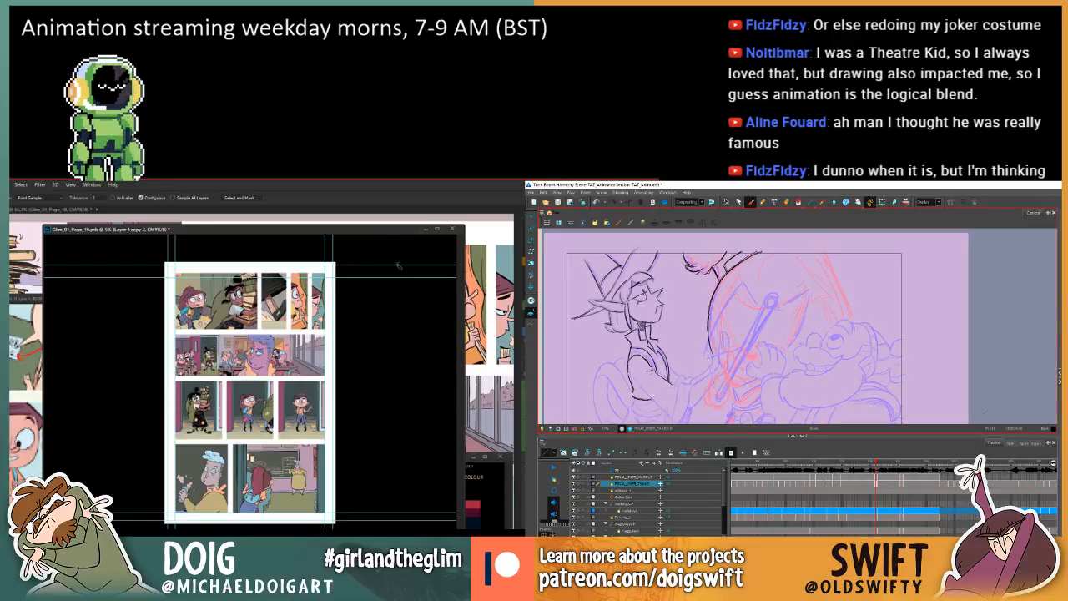
left_click_drag(323, 233, 310, 233)
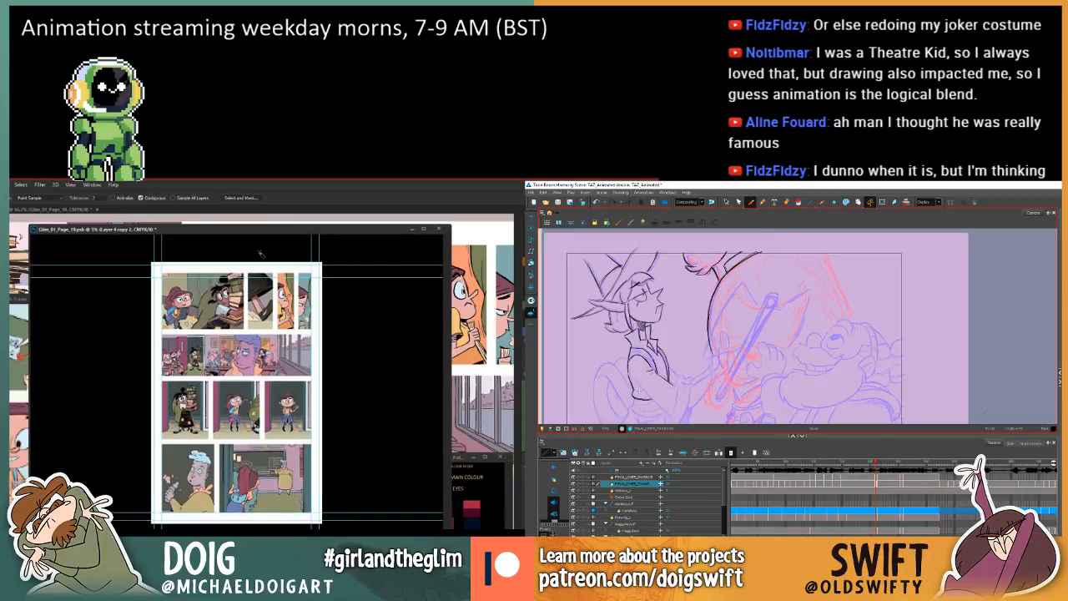
key("ctrl+plus")
key("ctrl+plus")
key("ctrl+plus")
left_click_drag(281, 294, 289, 379)
left_click(115, 353)
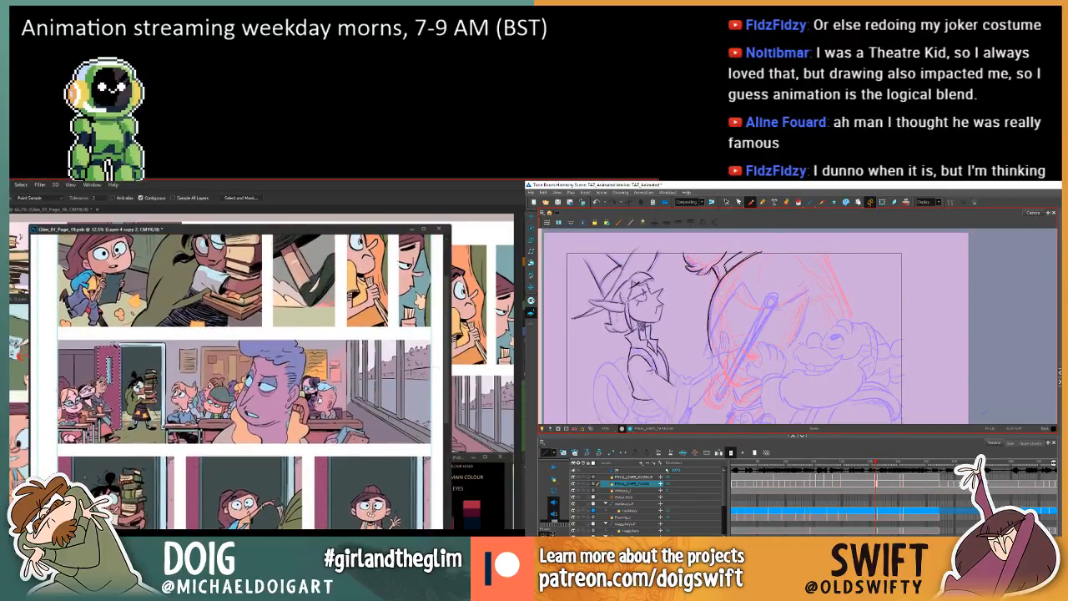
key("ctrl+u")
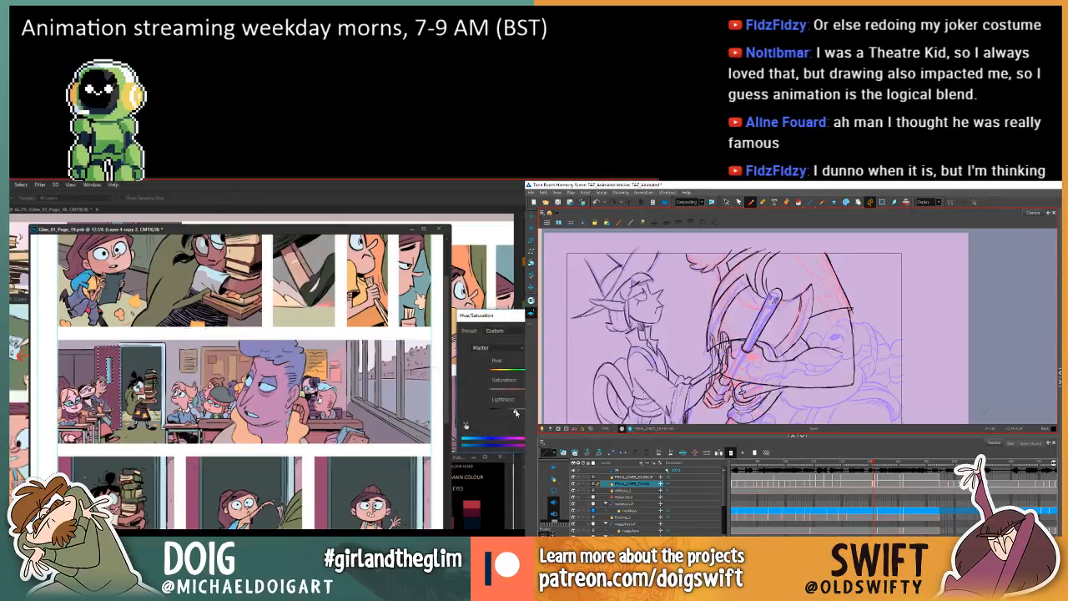
key("Return")
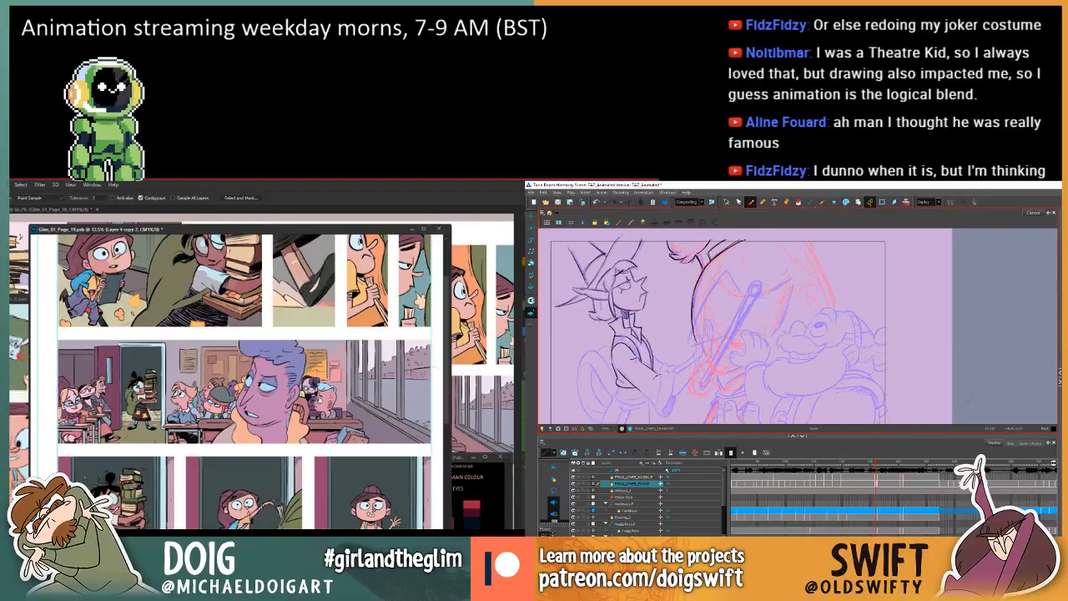
Select the elf's lower sleeve stroke in Harmony and delete it, while readying the Magic Wand in Photoshop.
left_click(726, 202)
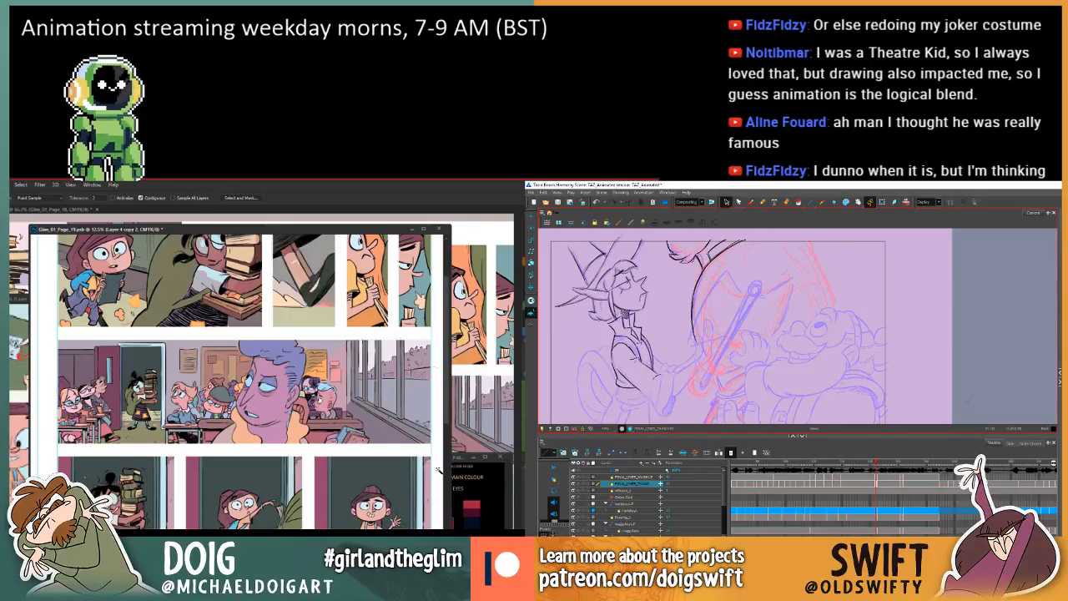
key("i")
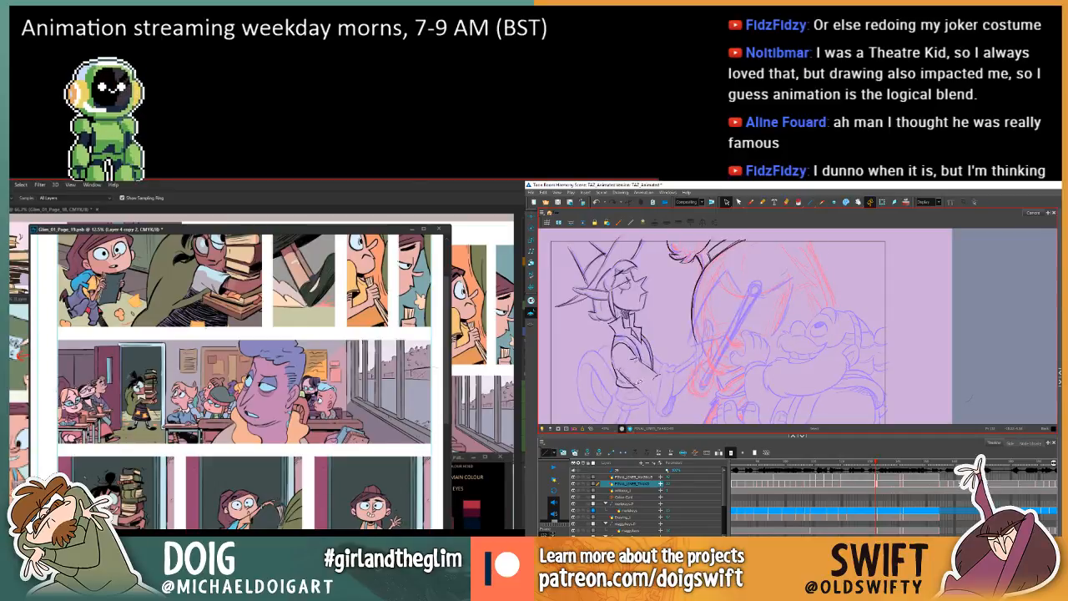
left_click(640, 377)
key("g")
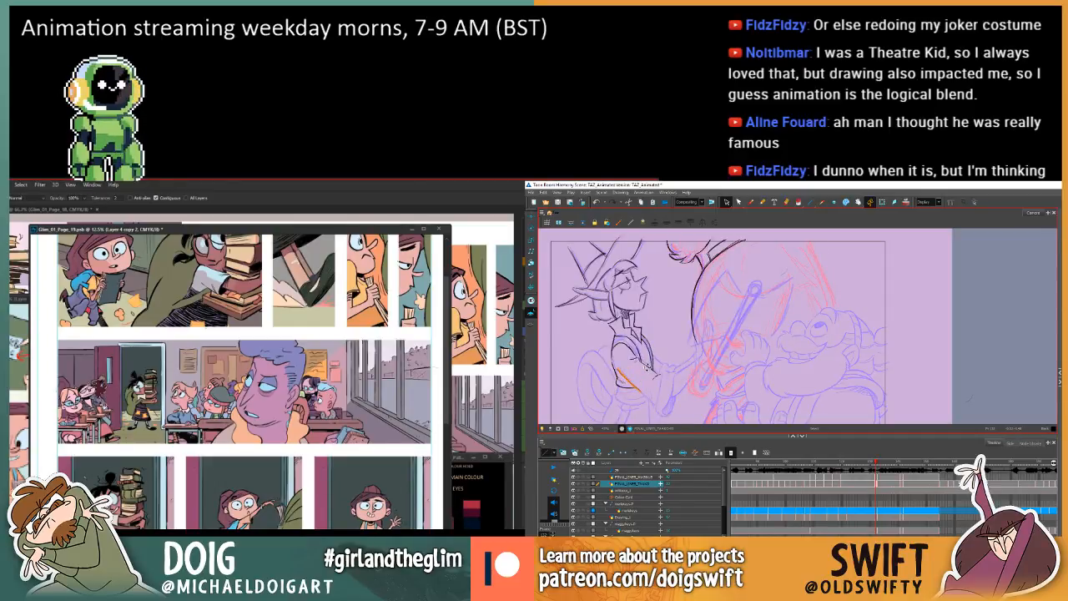
key("w")
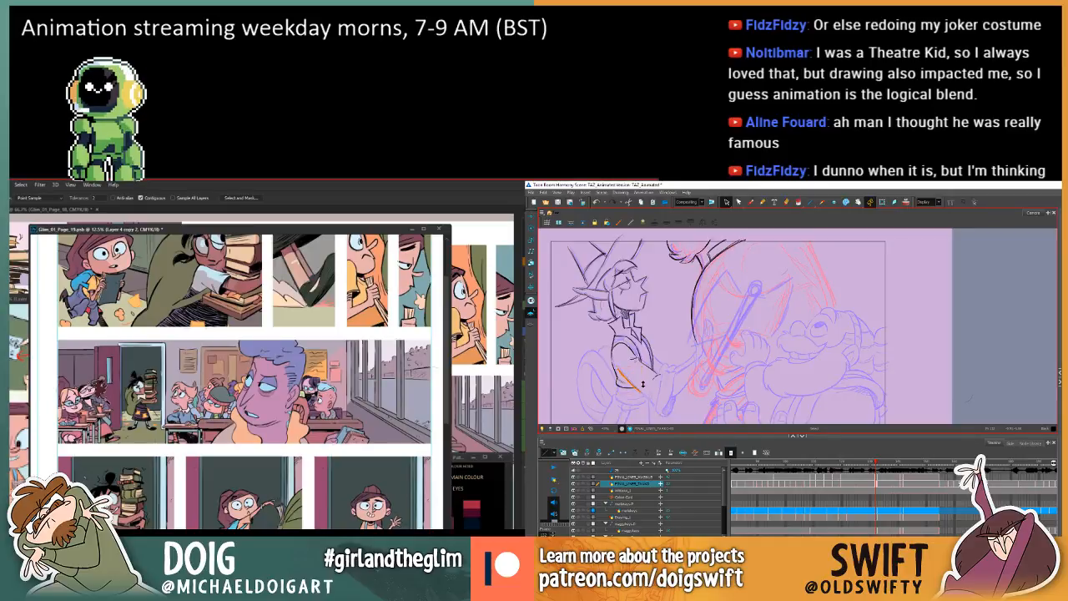
key("Delete")
Start a Hue/Saturation adjustment on the wide classroom panel and redraw the elf's lower sleeve line with the Brush, comparing it with the adjacent frame.
key("ctrl+u")
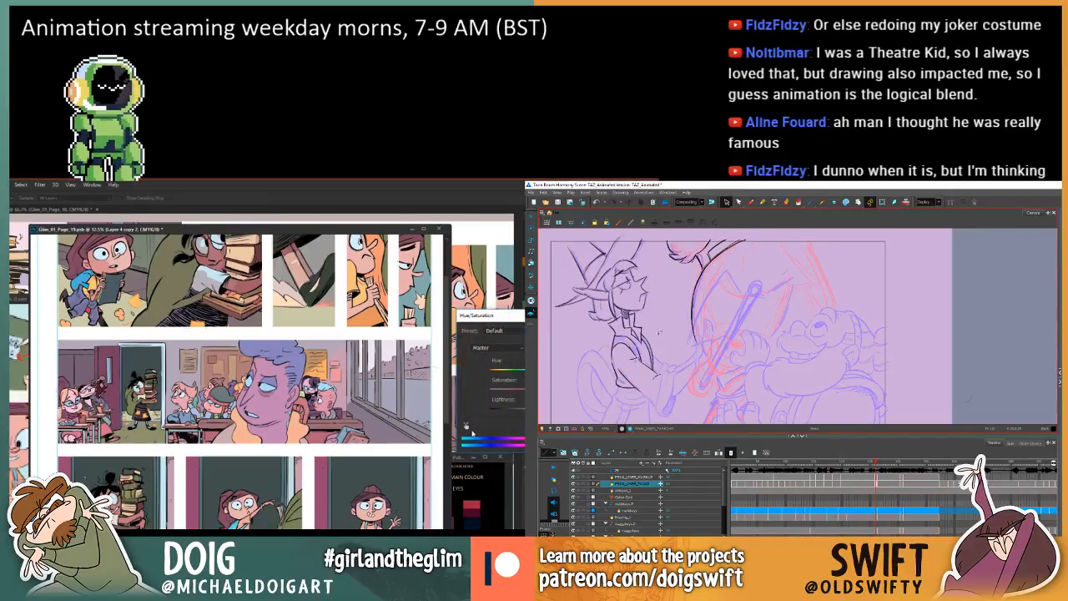
key("comma")
key("period")
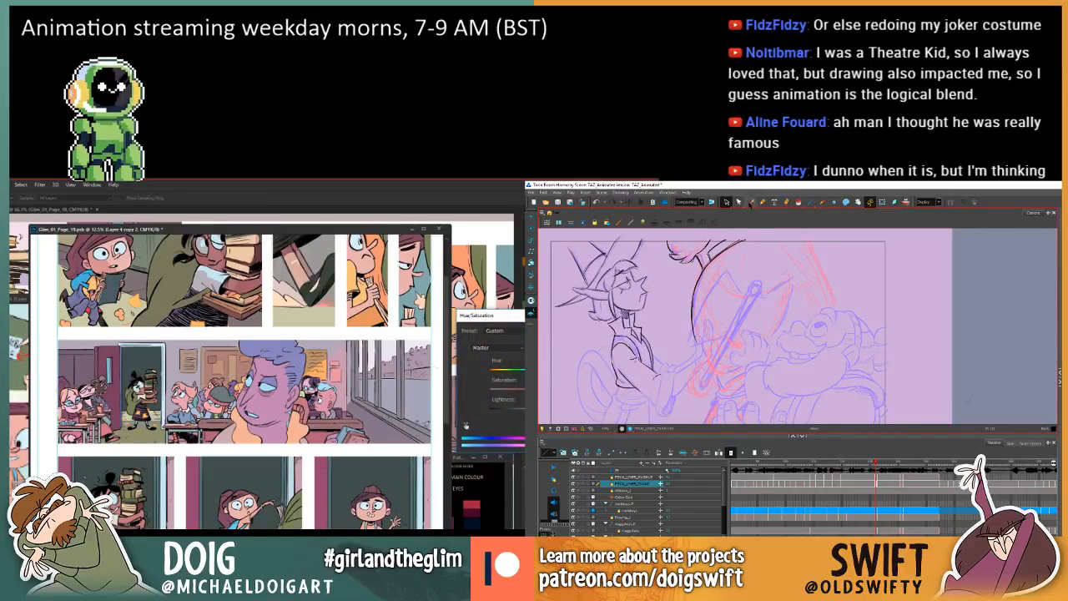
left_click(751, 202)
key("comma")
key("period")
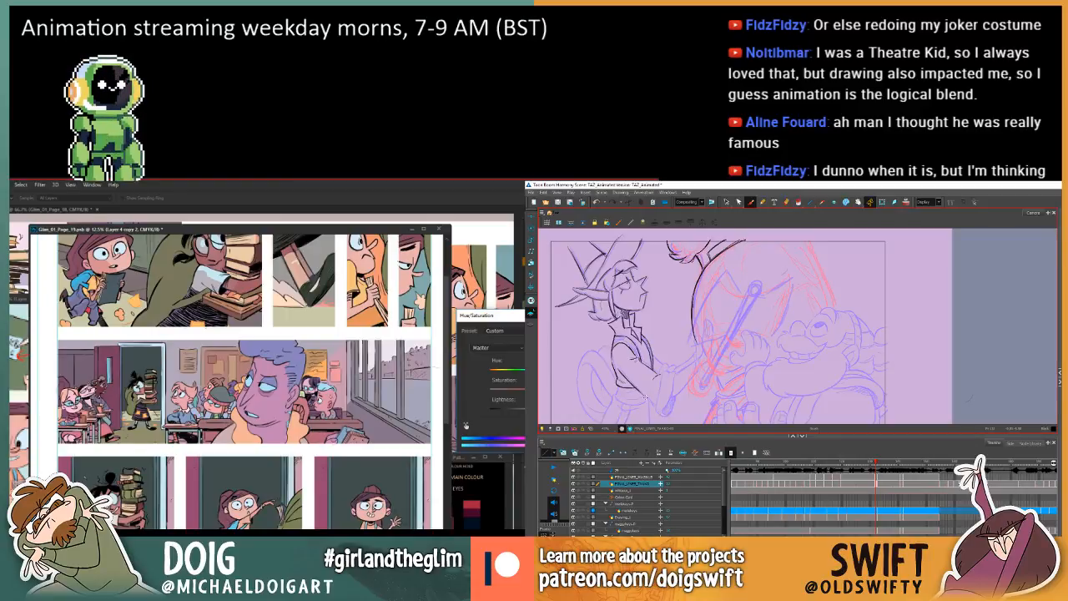
key("comma")
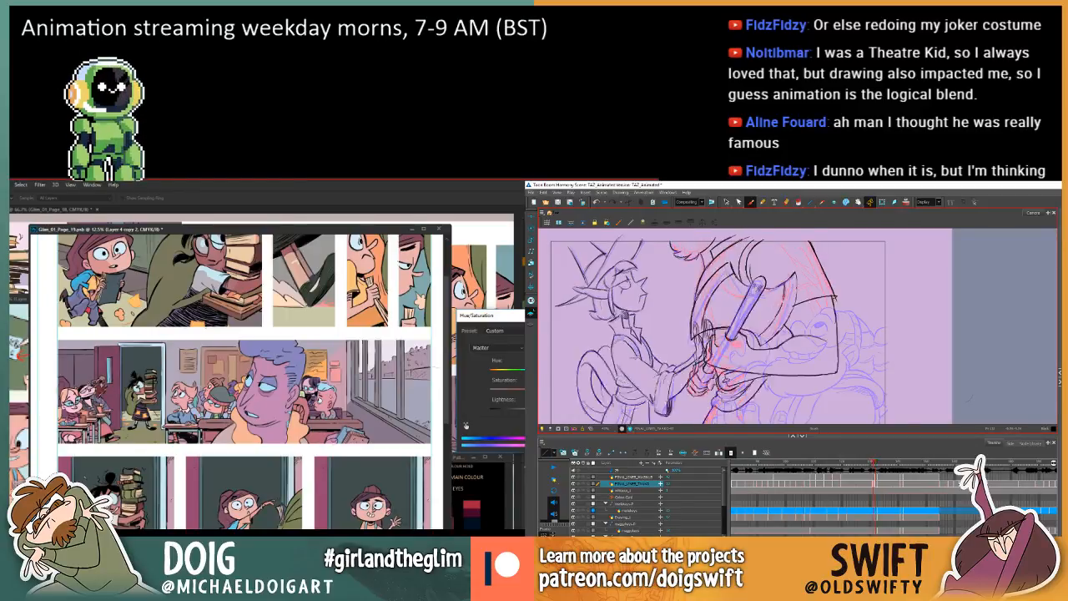
key("period")
key("comma")
key("period")
key("comma")
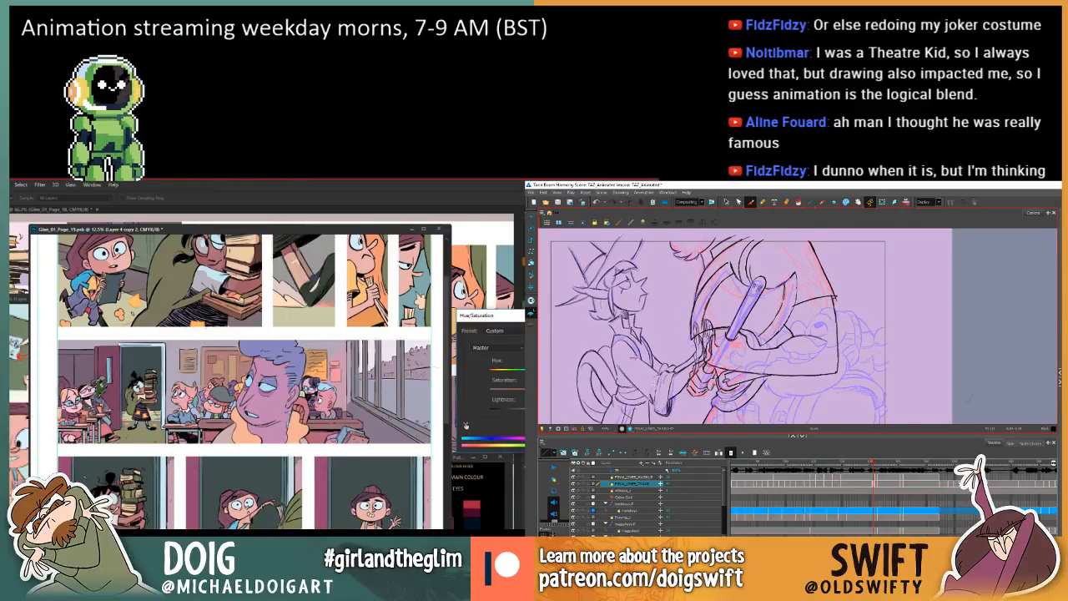
key("period")
key("comma")
key("period")
Shift the selected area's hue with Hue/Saturation in the wide classroom panel, and draw the elf's cuff line against the adjacent frame in Harmony.
mouse_move(533, 373)
left_mouse_down()
mouse_move(491, 373)
mouse_move(516, 373)
left_mouse_up()
key("comma")
key("period")
key("comma")
key("period")
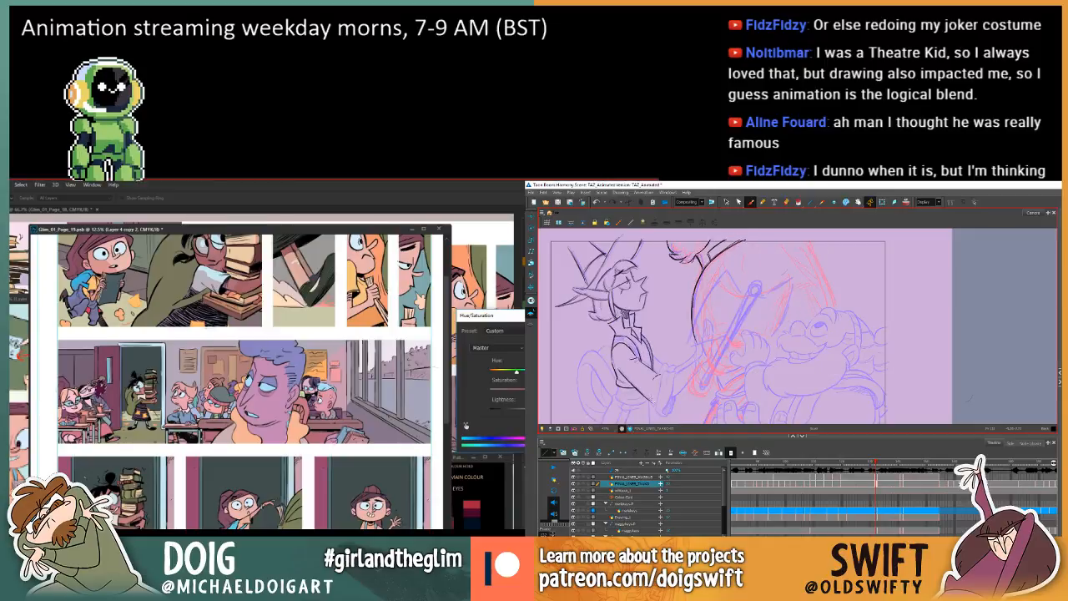
key("comma")
key("period")
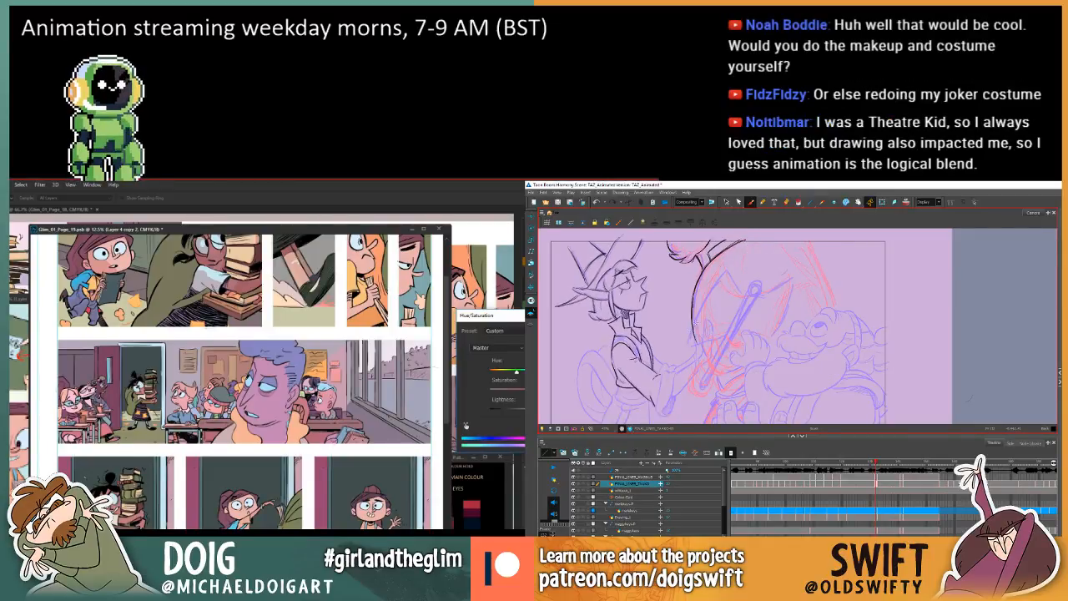
key("comma")
key("period")
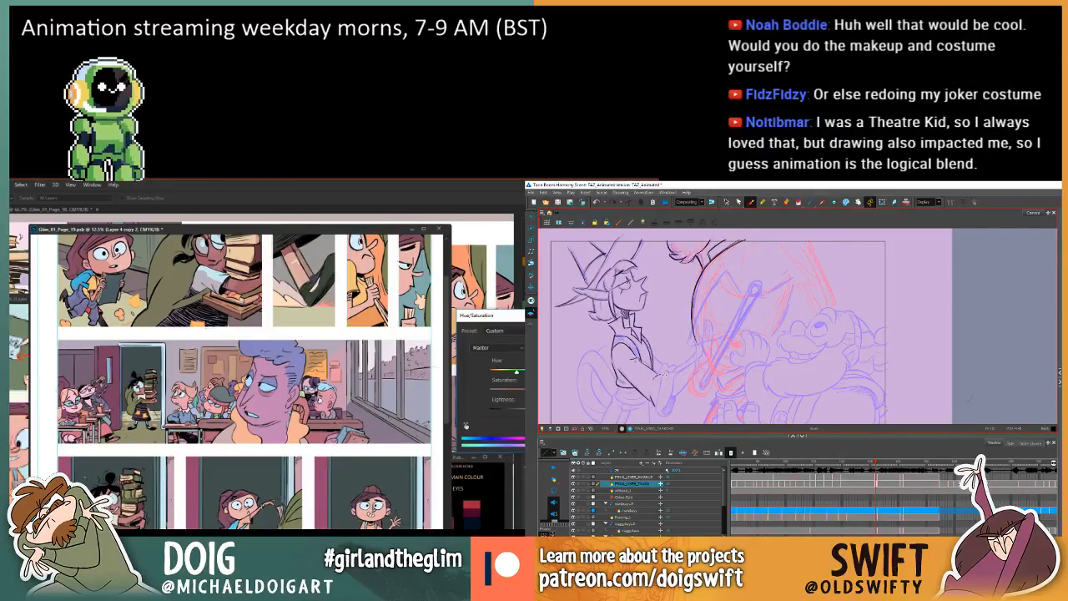
key("comma")
key("period")
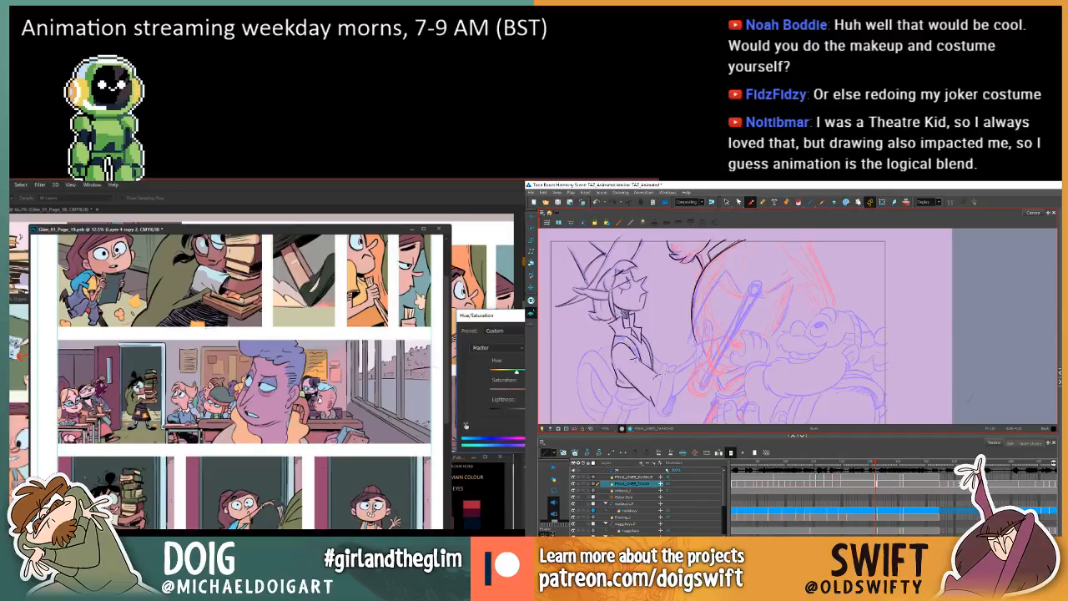
key("comma")
key("period")
key("comma")
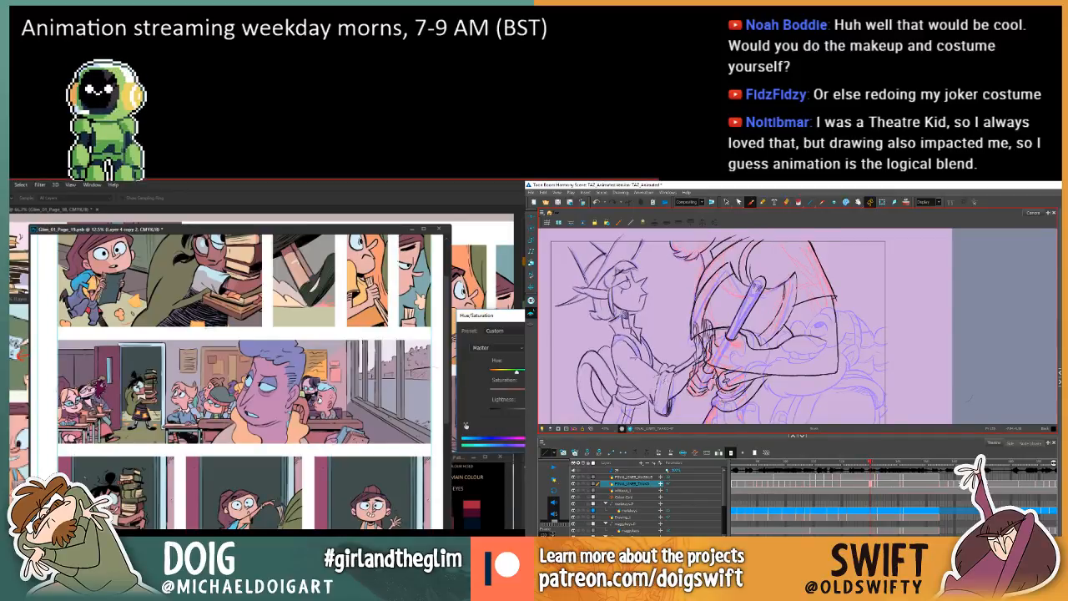
key("period")
key("comma")
key("period")
key("comma")
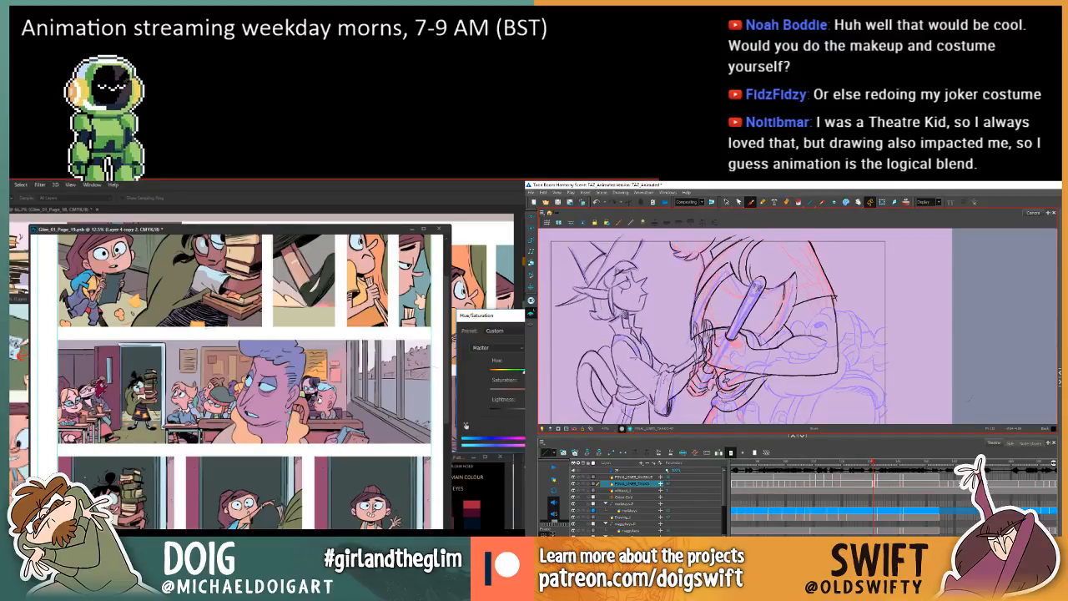
key("period")
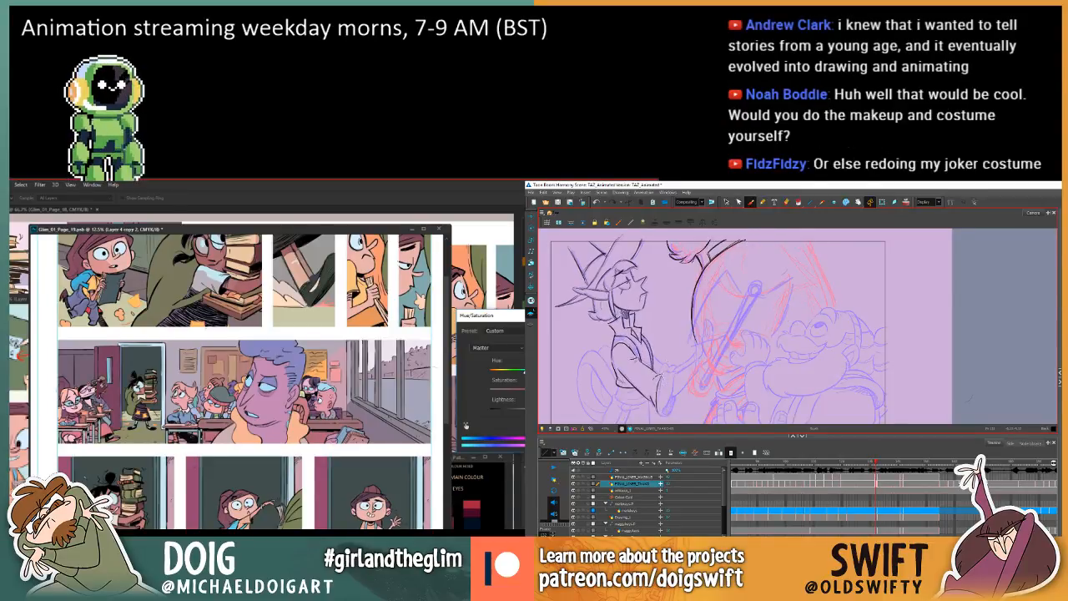
key("Return")
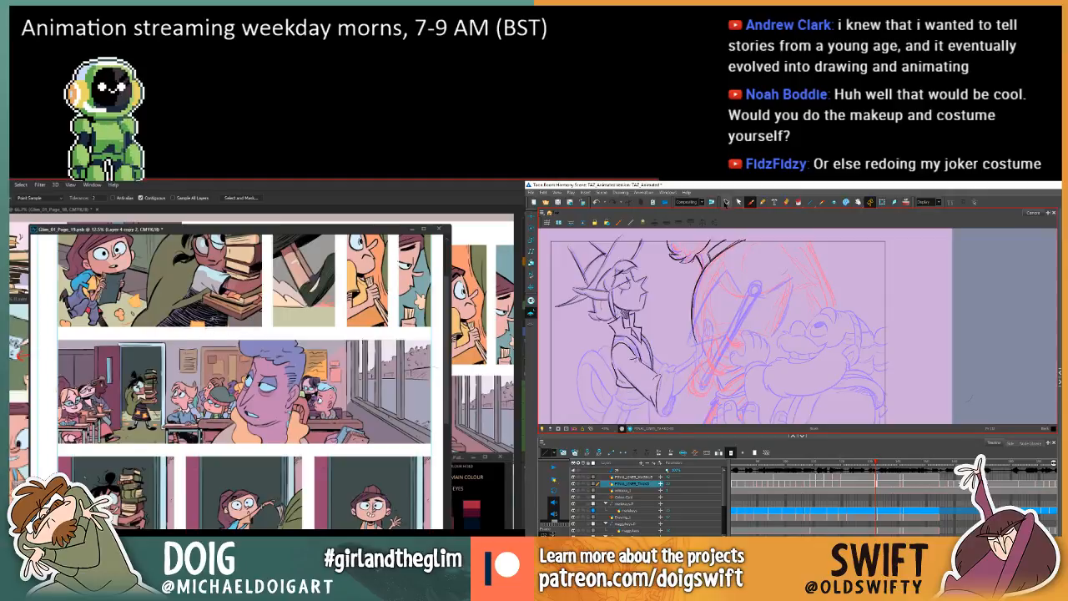
Darken the selected area of the wide panel with Hue/Saturation, while selecting the elf's cuff stroke and checking it against the adjacent frame.
left_click(726, 202)
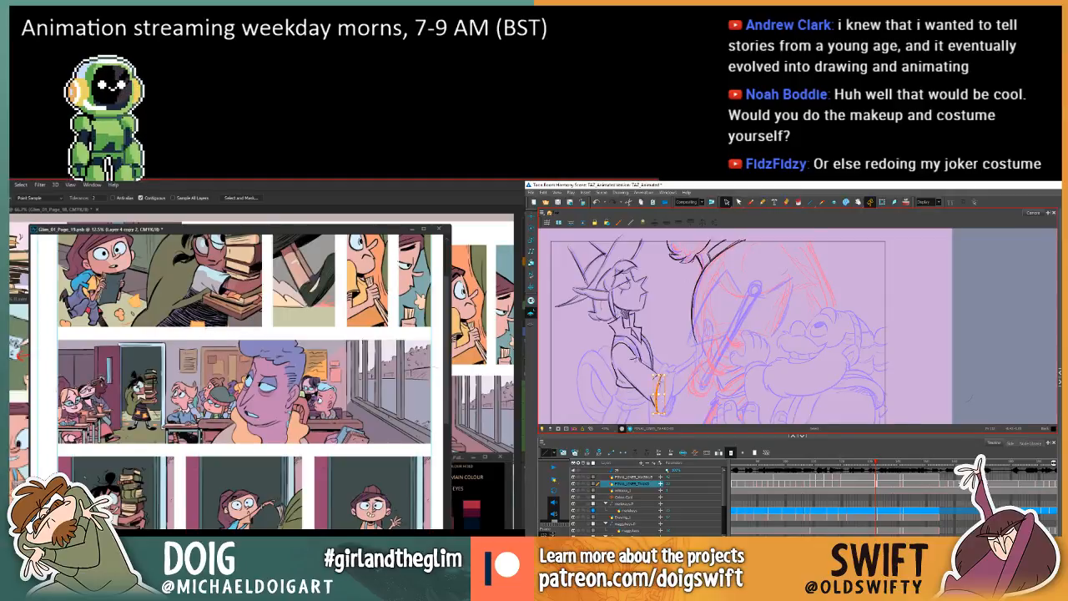
key("ctrl+u")
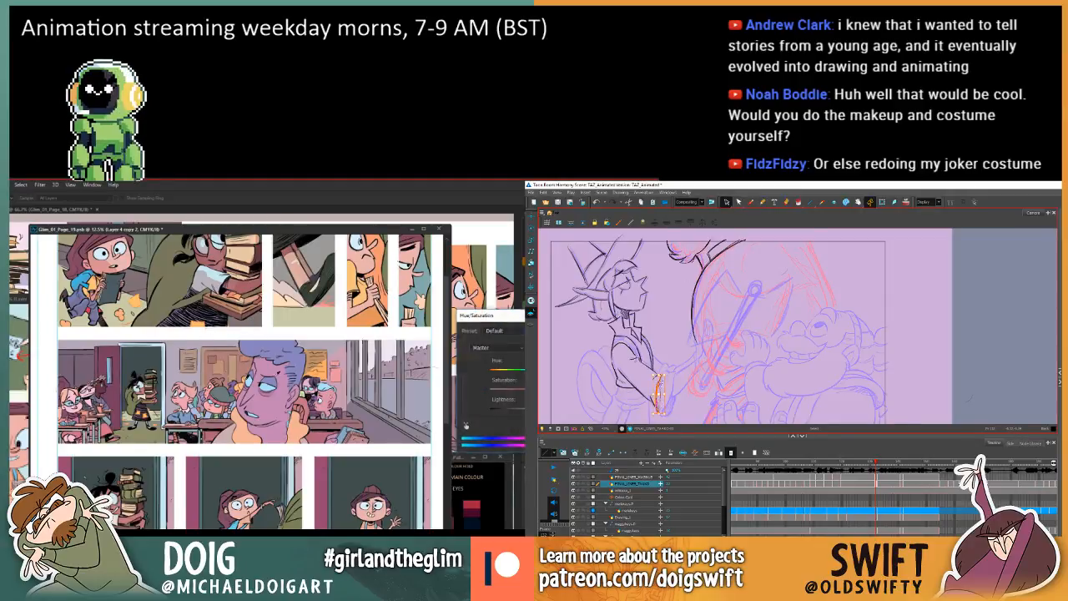
key("f")
left_click_drag(534, 409, 511, 409)
key("g")
key("f")
key("f")
key("g")
key("g")
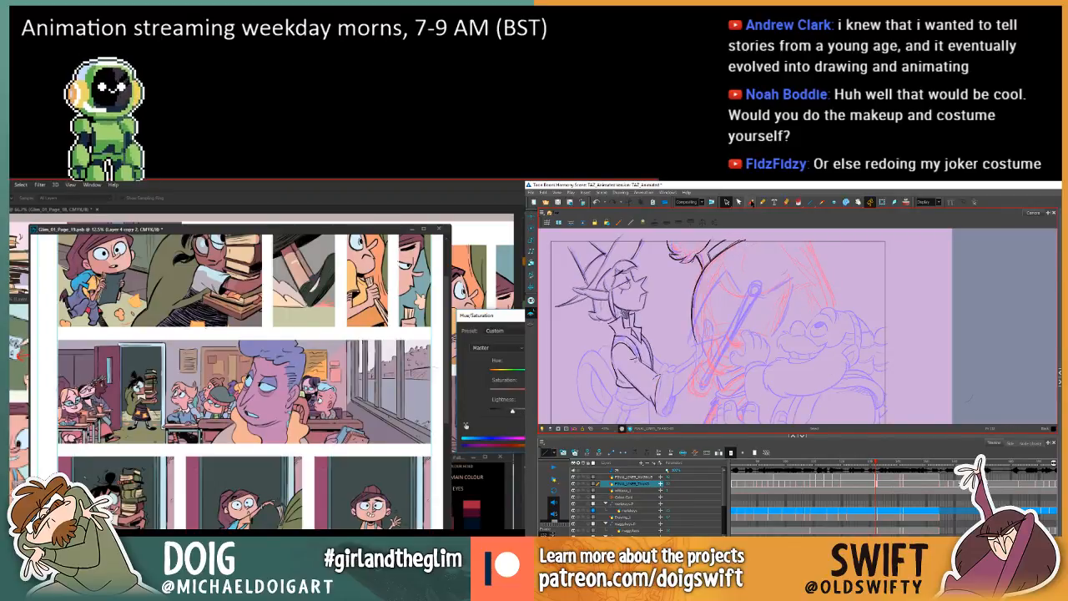
left_click(750, 202)
key("f")
key("g")
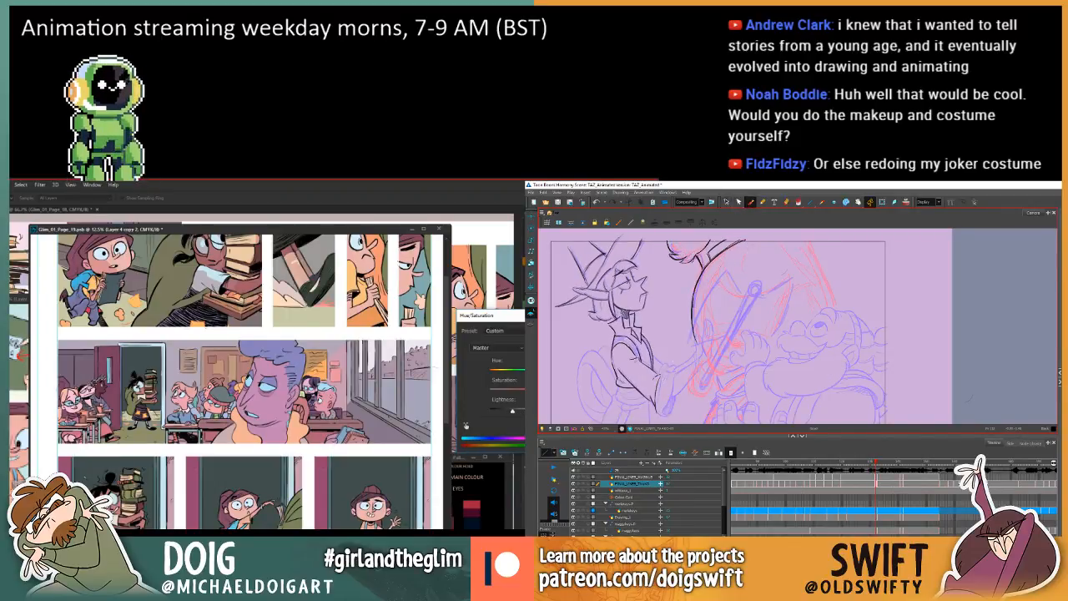
key("Return")
Examine the elf's sleeve and cuff against the adjacent frame in Harmony.
key("f")
key("g")
key("f")
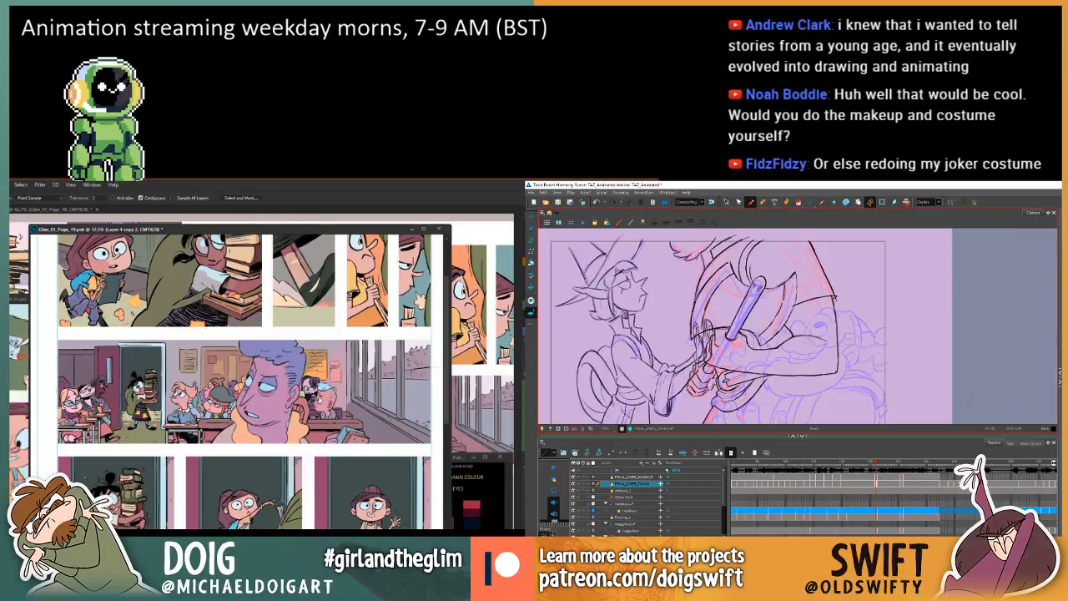
key("g")
key("f")
key("g")
left_click(725, 202)
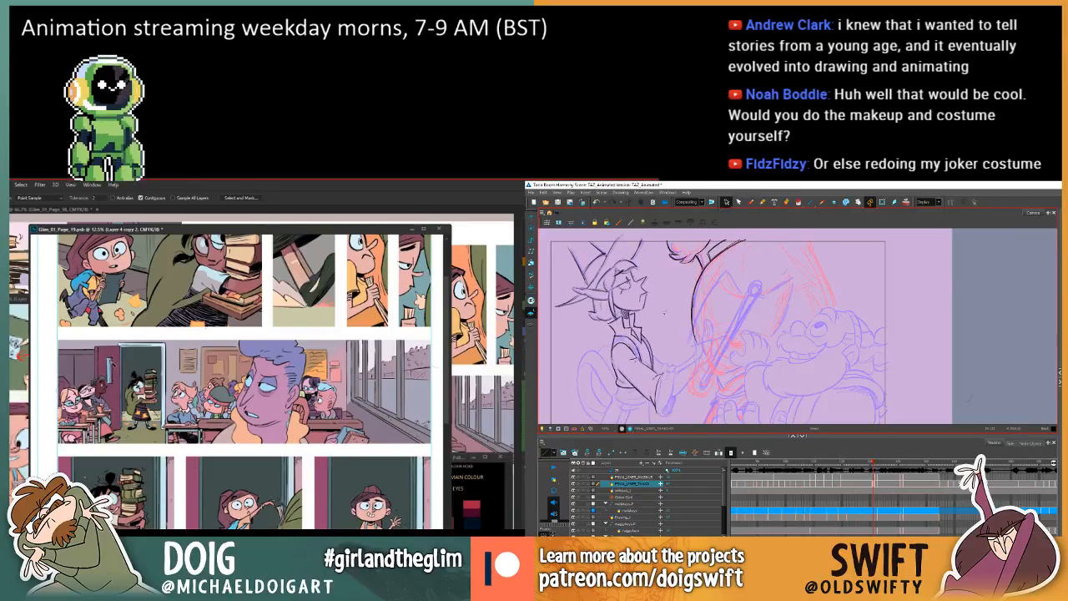
key("f")
key("g")
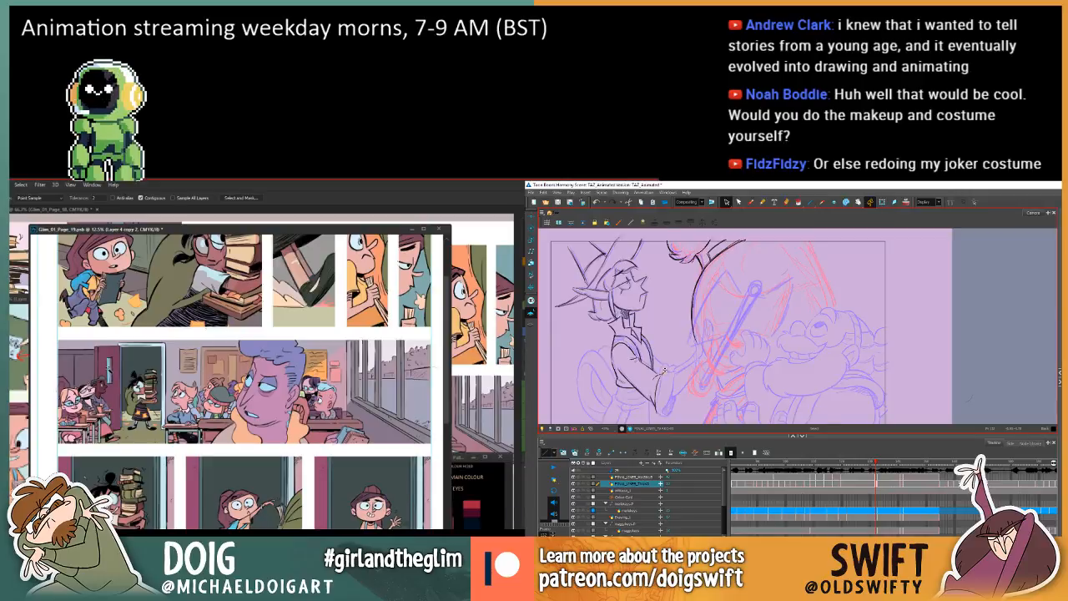
key("f")
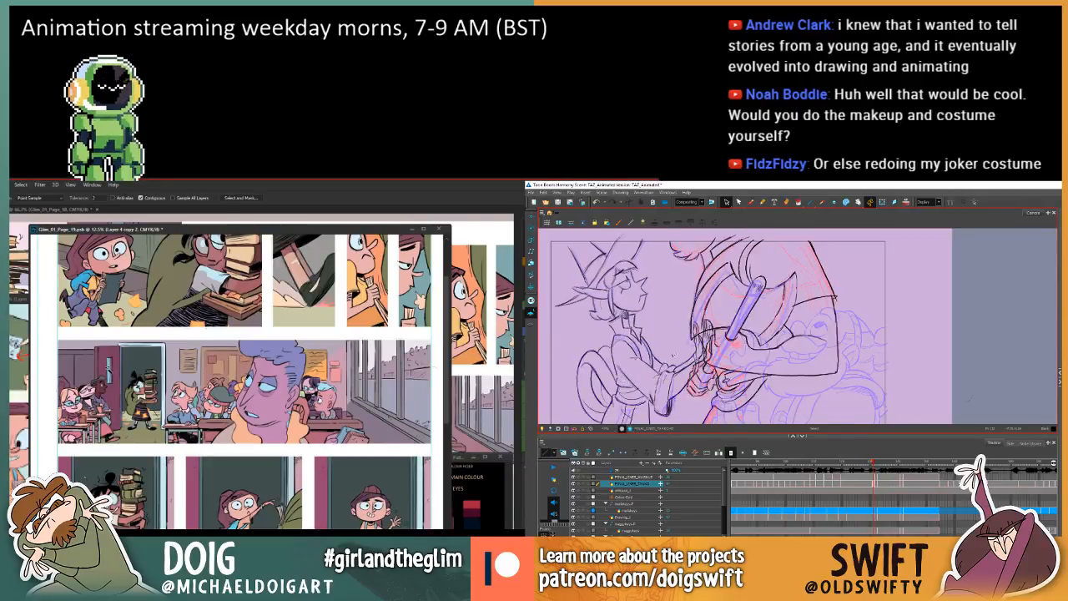
key("g")
Draw the upper edge of the elf's cuff at the wrist with the Brush, matching it to the adjacent frame.
left_click(749, 202)
key("f")
key("g")
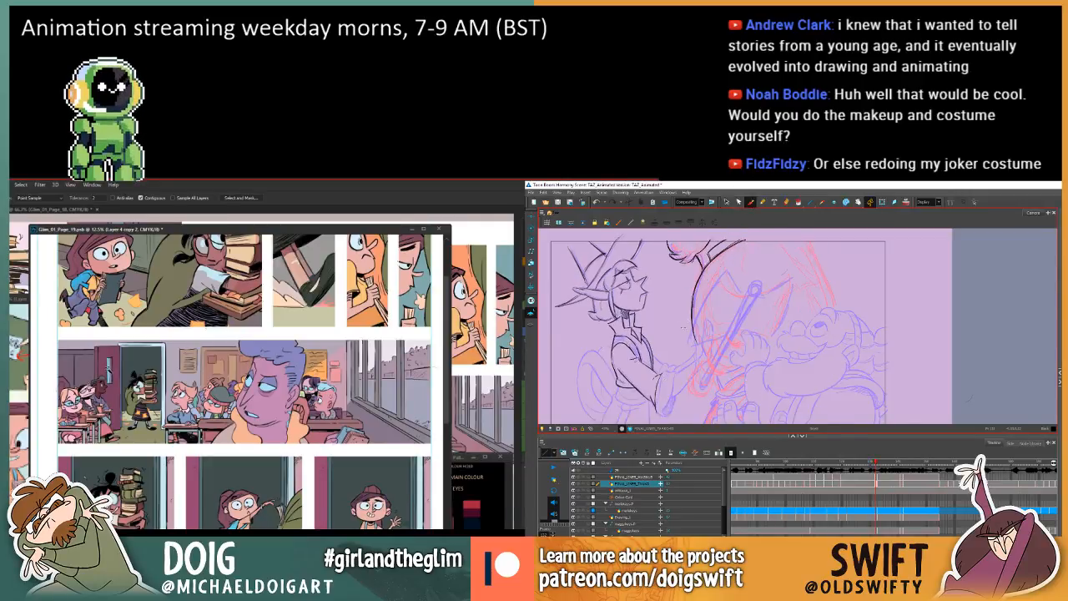
key("f")
key("g")
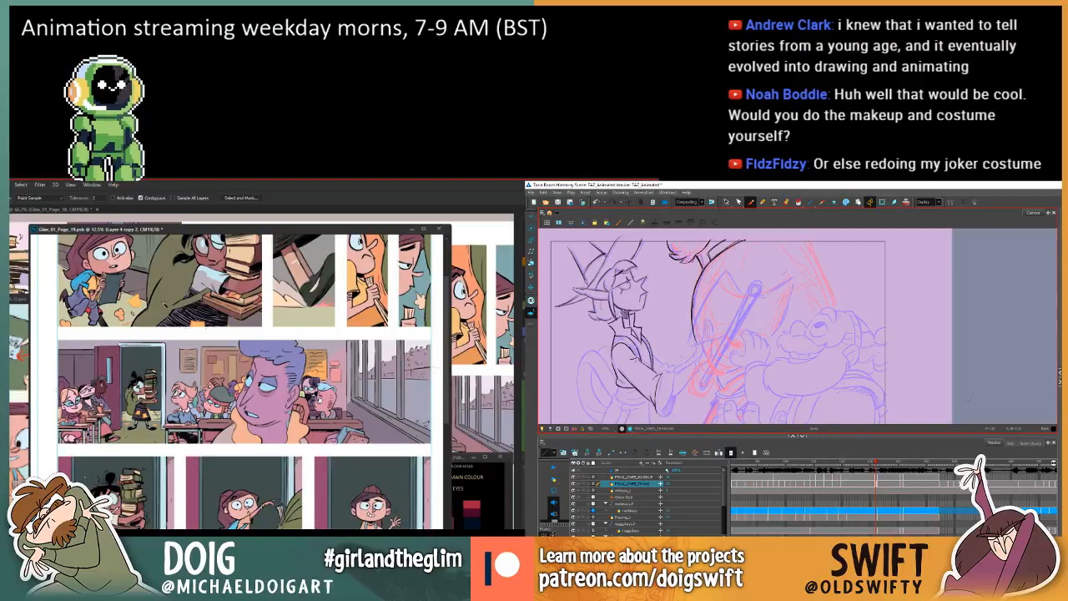
key("f")
key("g")
key("f")
key("g")
key("f")
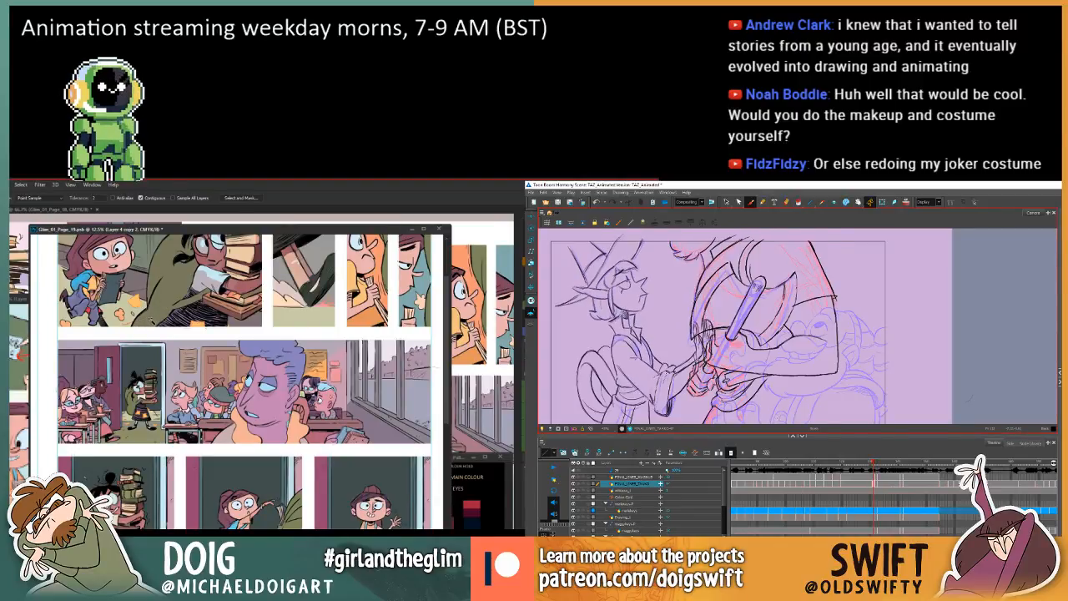
key("g")
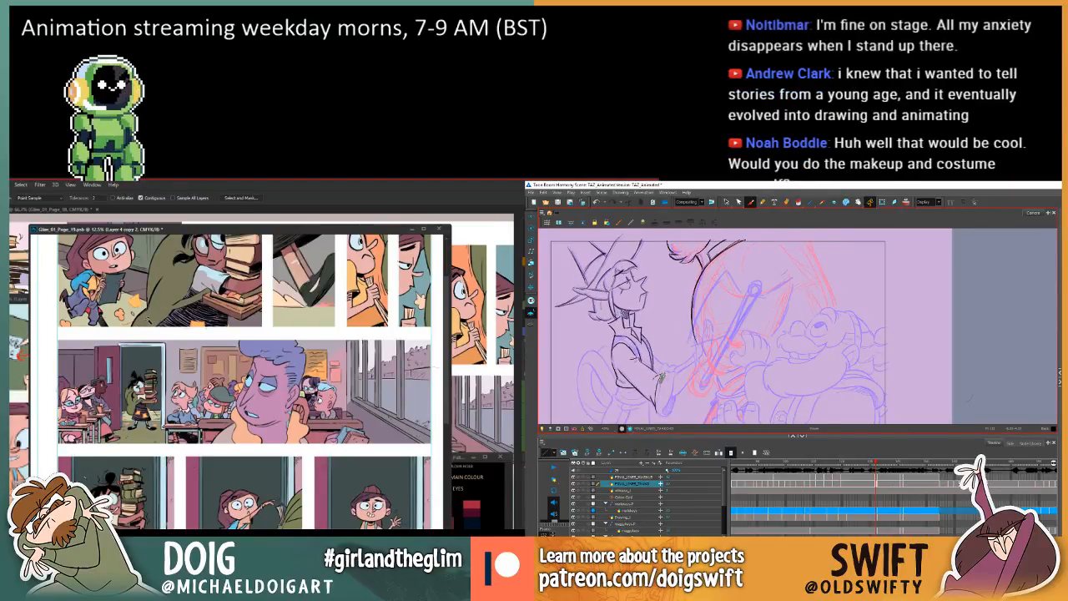
key("f")
key("g")
key("f")
key("g")
key("f")
key("g")
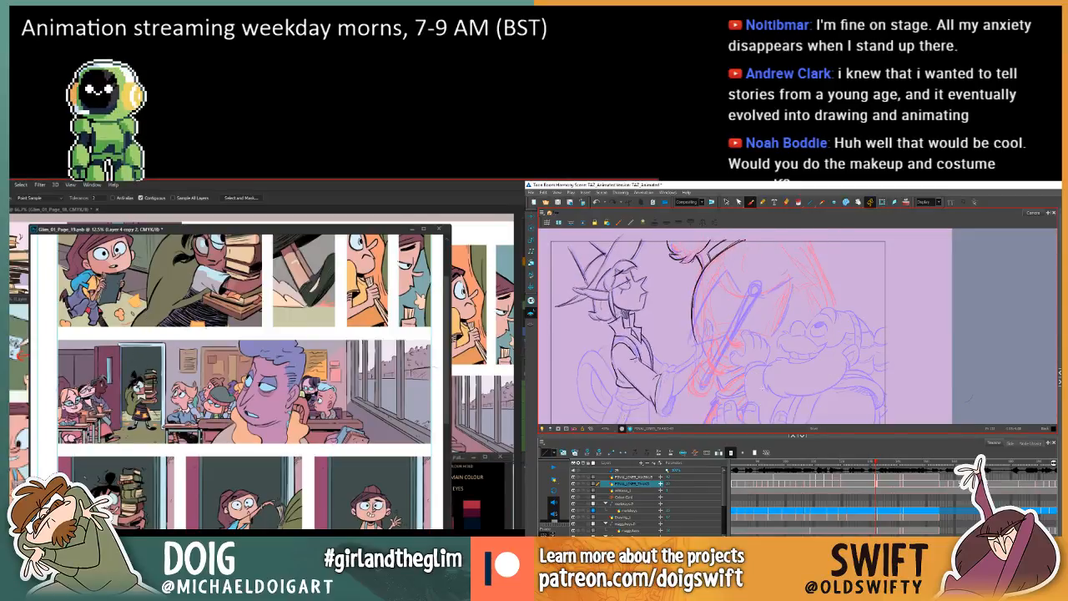
key("f")
key("g")
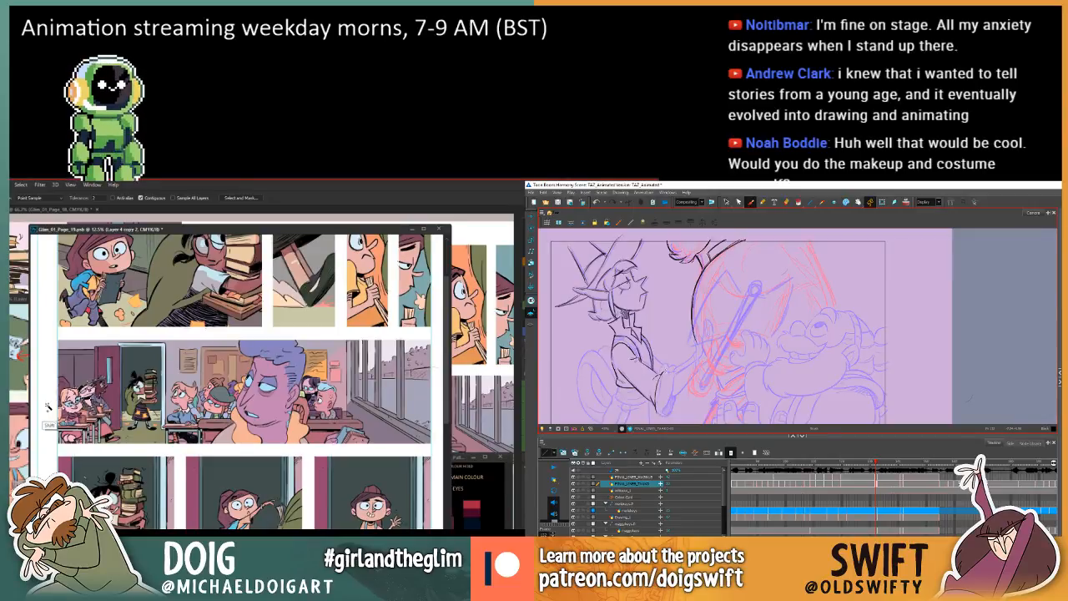
key("f")
key("g")
key("f")
key("g")
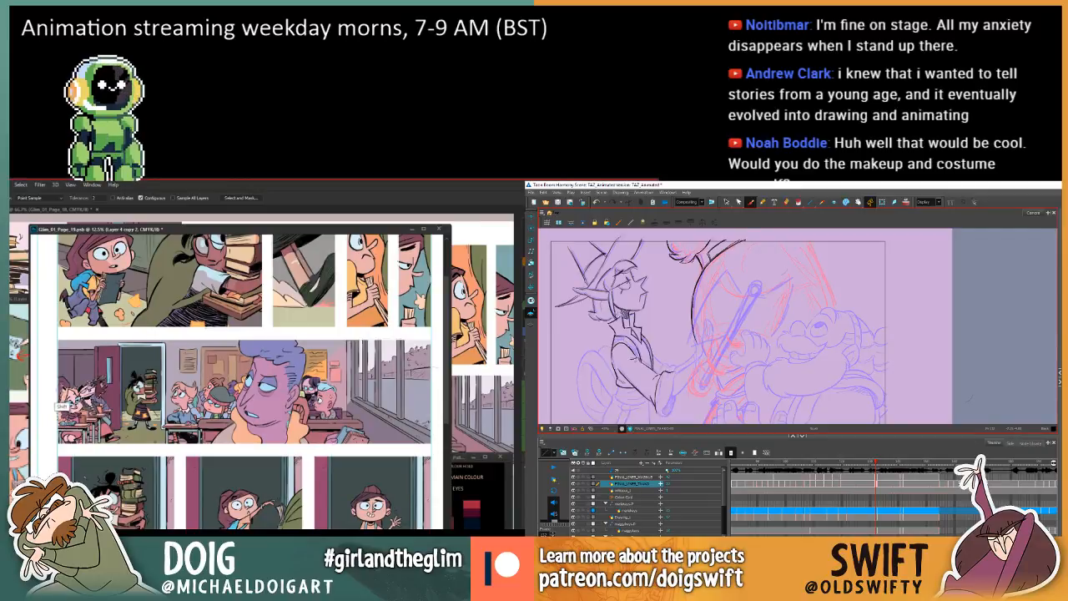
Complete the elf's cuff outline against the adjacent frame, then clear the Photoshop selection and switch to the Lasso tool.
key("f")
key("g")
key("f")
key("g")
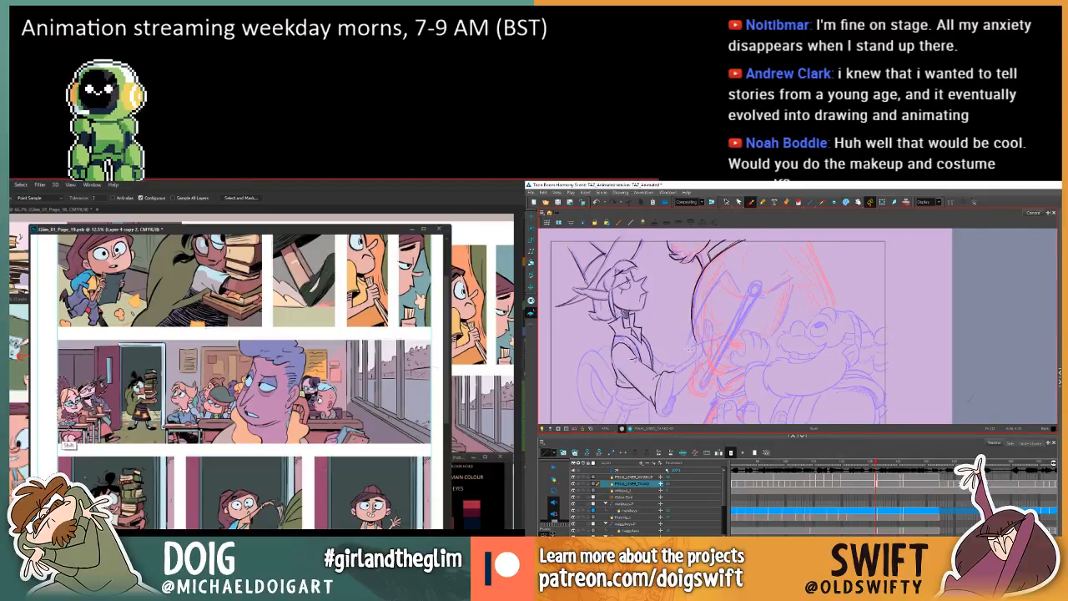
key("f")
key("g")
key("f")
key("g")
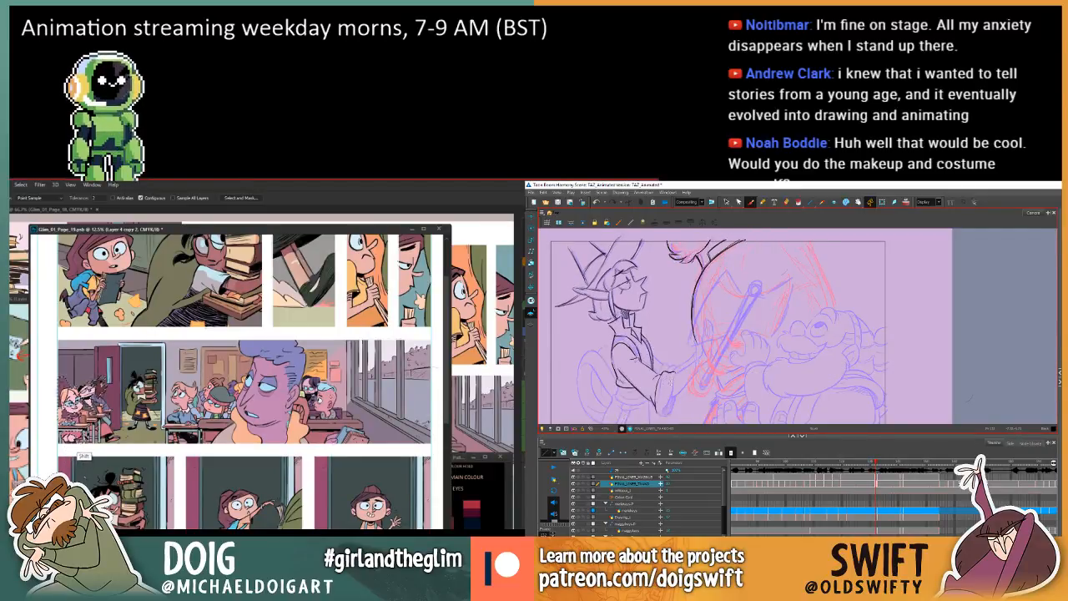
key("ctrl+d")
key("l")
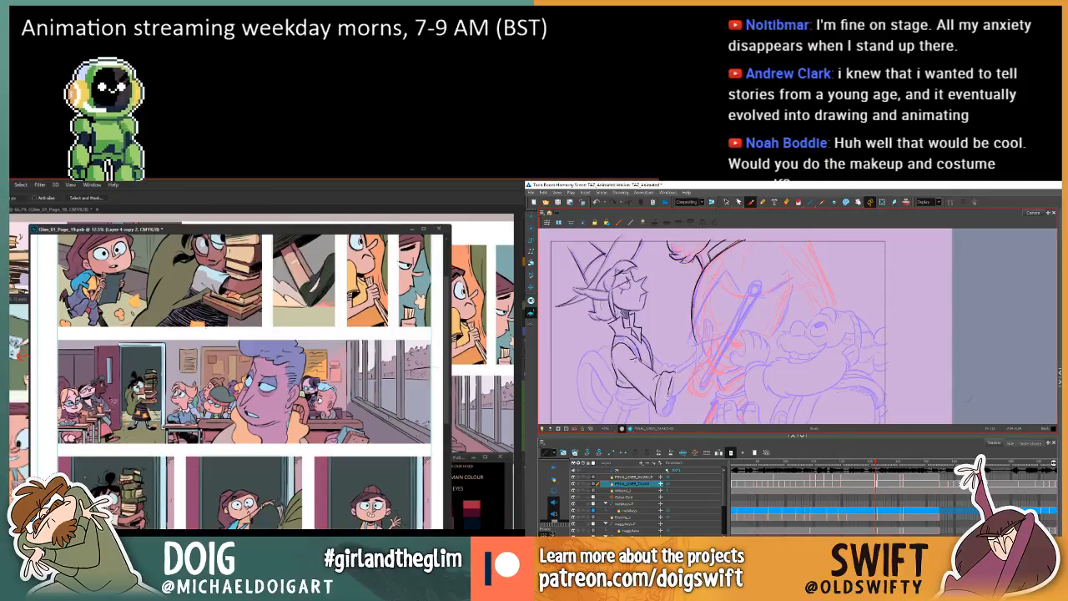
Lasso the pupils in the wide classroom panel and ready the Magic Wand, while deleting the elf's inner cuff strokes in Harmony.
key("f")
key("g")
mouse_move(116, 417)
left_mouse_down()
mouse_move(96, 391)
mouse_move(49, 392)
mouse_move(54, 450)
mouse_move(273, 468)
mouse_move(380, 456)
mouse_move(310, 456)
mouse_move(315, 428)
mouse_move(307, 442)
mouse_move(334, 430)
mouse_move(333, 412)
mouse_move(308, 384)
mouse_move(246, 375)
mouse_move(180, 386)
mouse_move(167, 392)
mouse_move(163, 442)
left_mouse_up()
key("f")
key("g")
key("f")
key("g")
left_click(726, 202)
key("f")
key("g")
left_click(672, 387)
key("Delete")
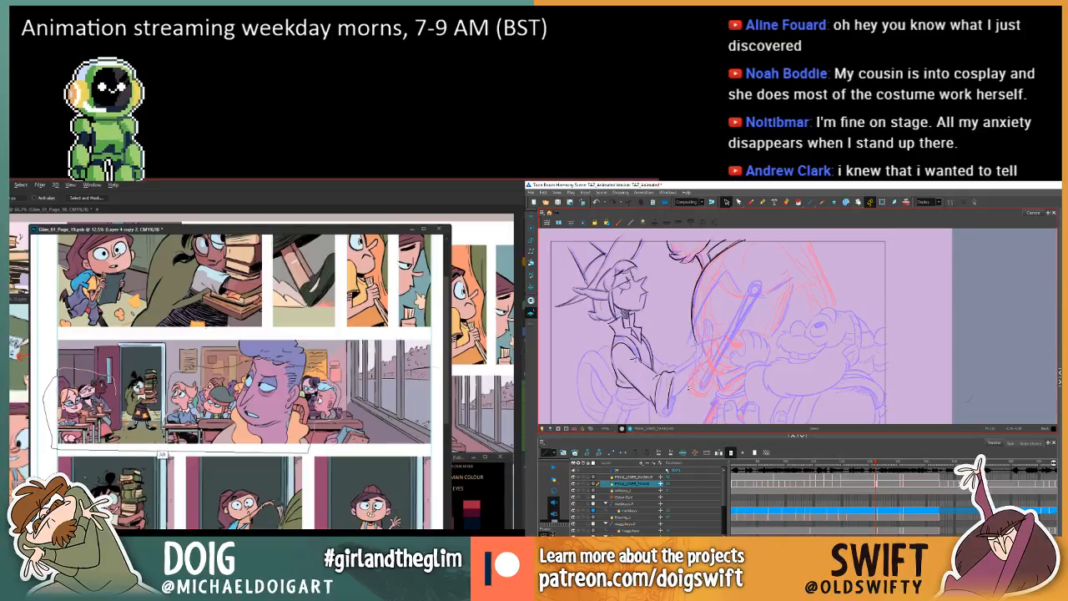
left_click(672, 379)
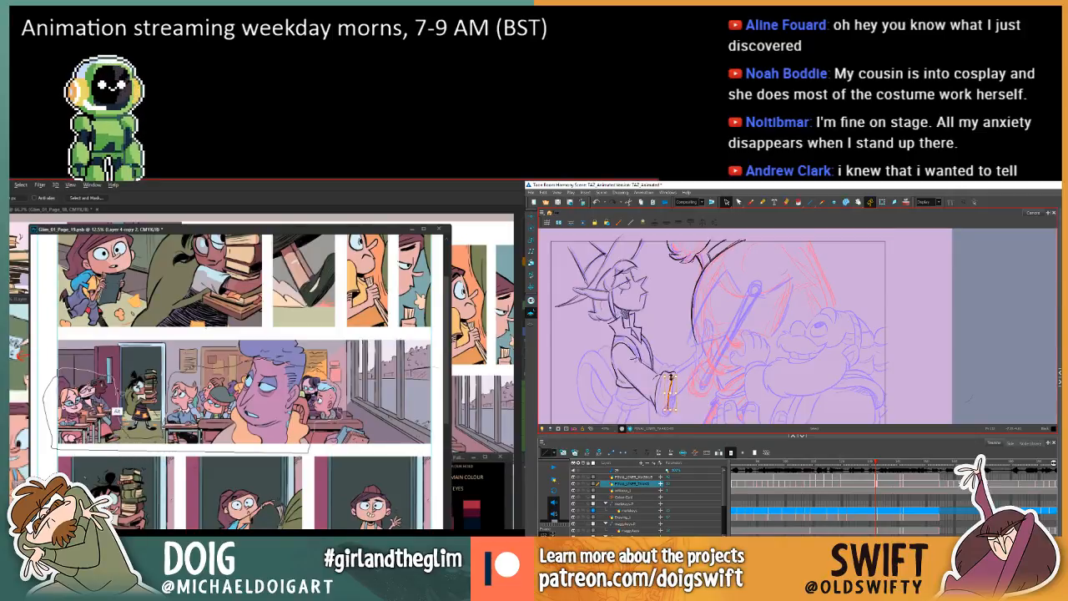
key("w")
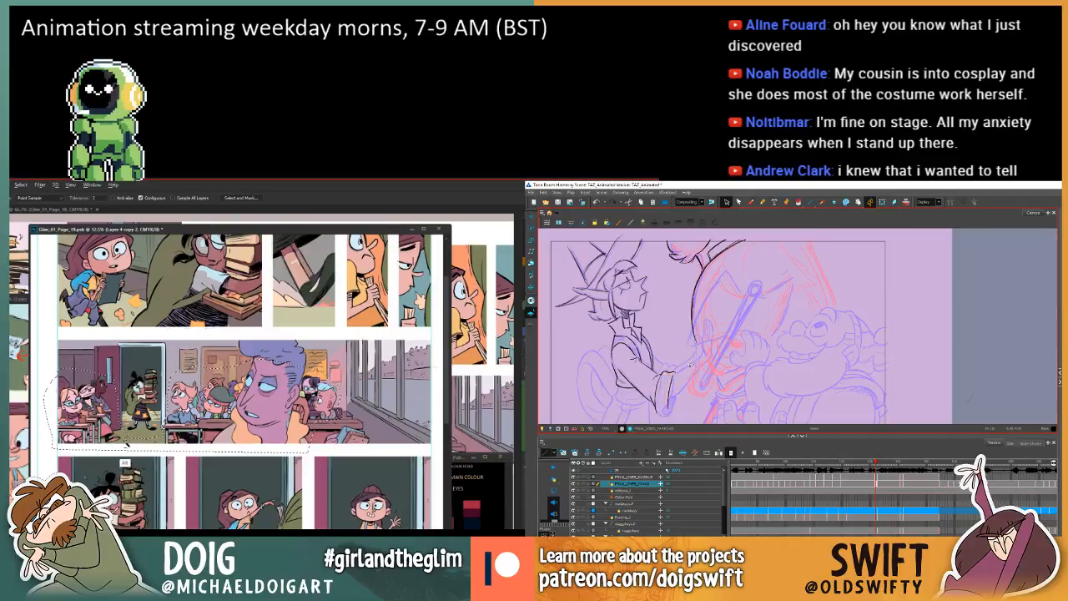
Subtract the background around the pupils from the selection with the Magic Wand, while redrawing the elf's cuff edge with the Brush.
left_click(751, 202)
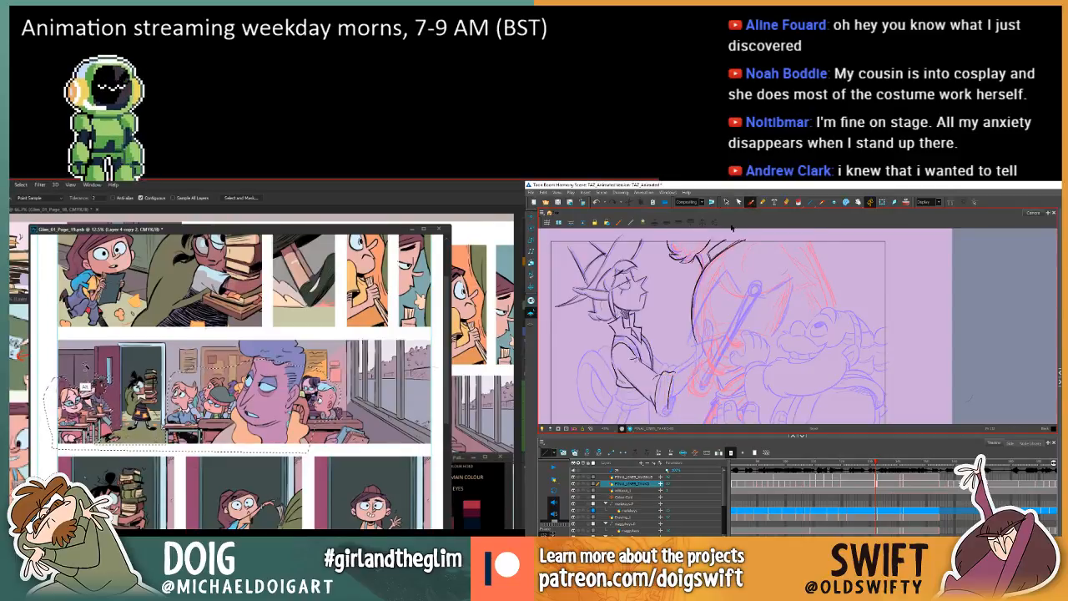
key("comma")
key("period")
key("comma")
key("period")
left_click(143, 446, "alt")
key("comma")
key("period")
left_click(219, 390, "alt")
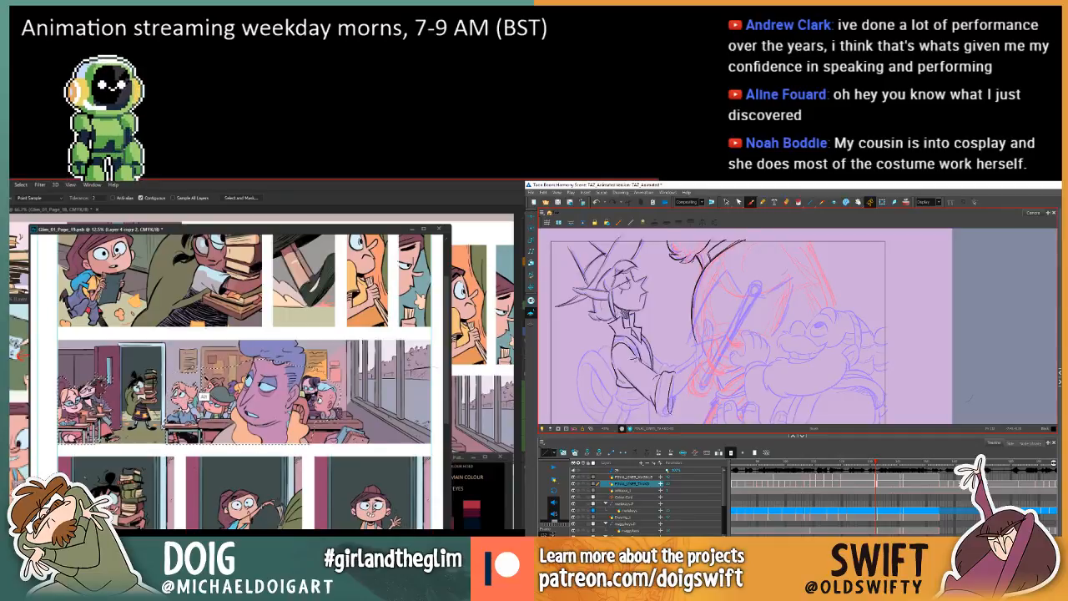
key("comma")
key("period")
left_click(231, 390, "alt")
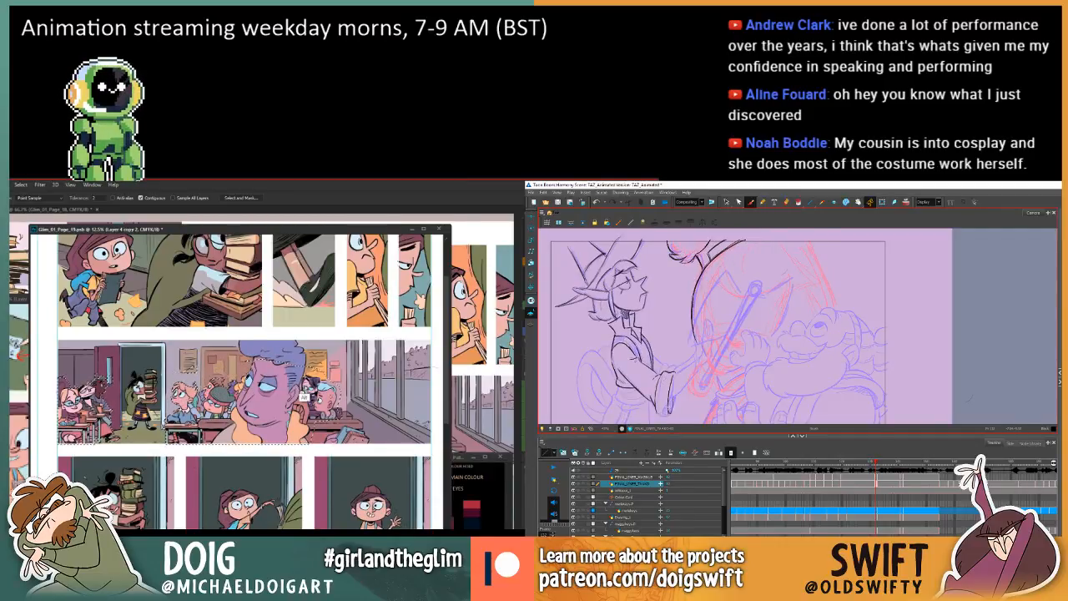
left_click(332, 402, "alt")
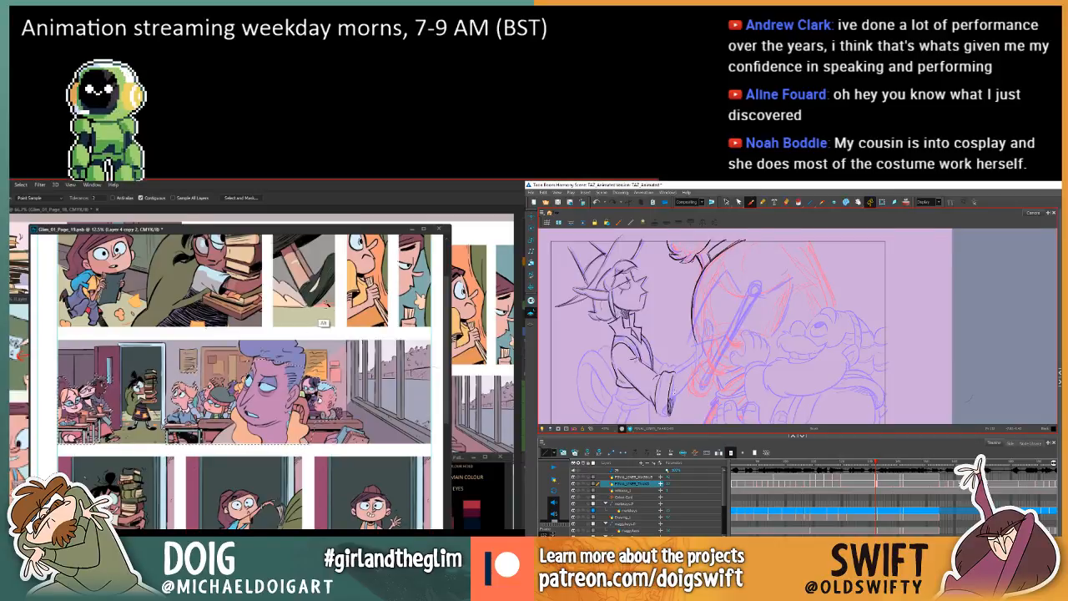
Subtract the blue-haired figure's face and orange shirt from the selection, while checking the elf's cuff against the adjacent frame.
key("comma")
key("period")
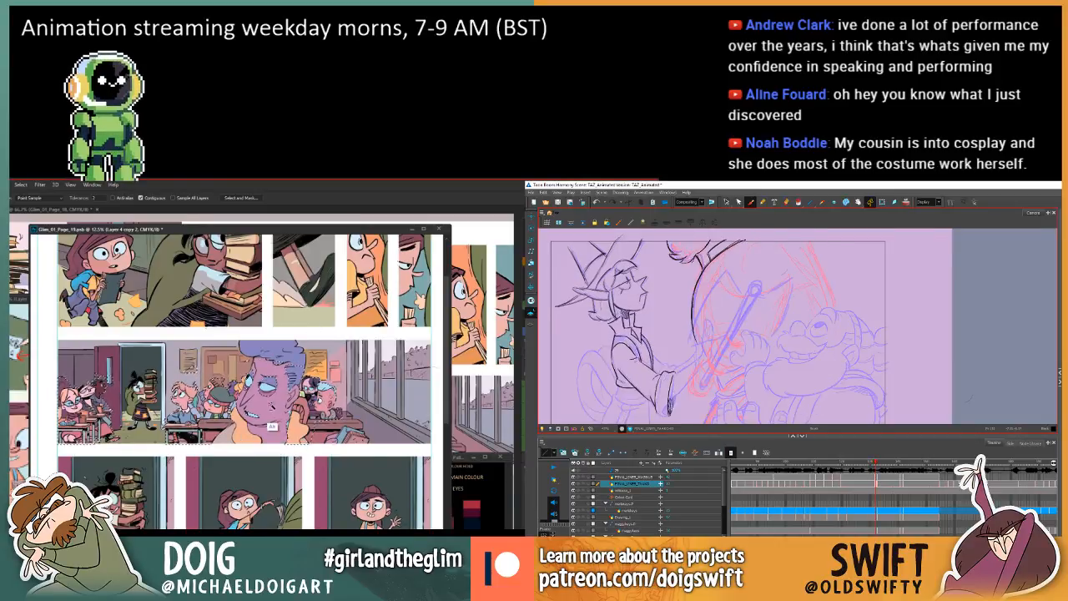
key("comma")
key("period")
left_click(277, 384, "alt")
left_click(279, 434, "alt")
key("comma")
key("period")
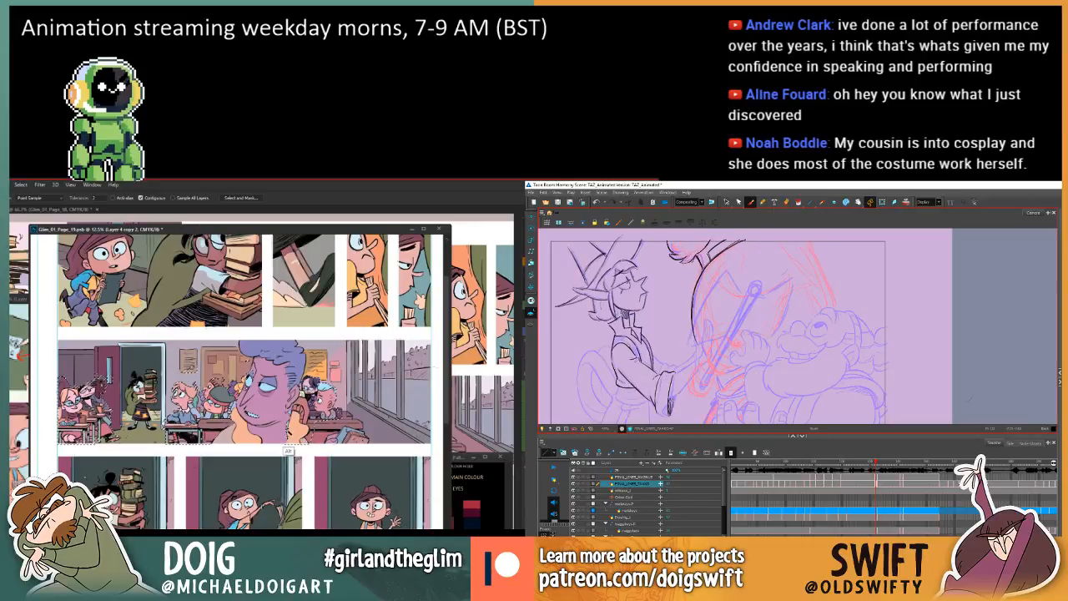
Shade the inside of the elf's cuff with Brush strokes, matching it to the adjacent frame.
key("period")
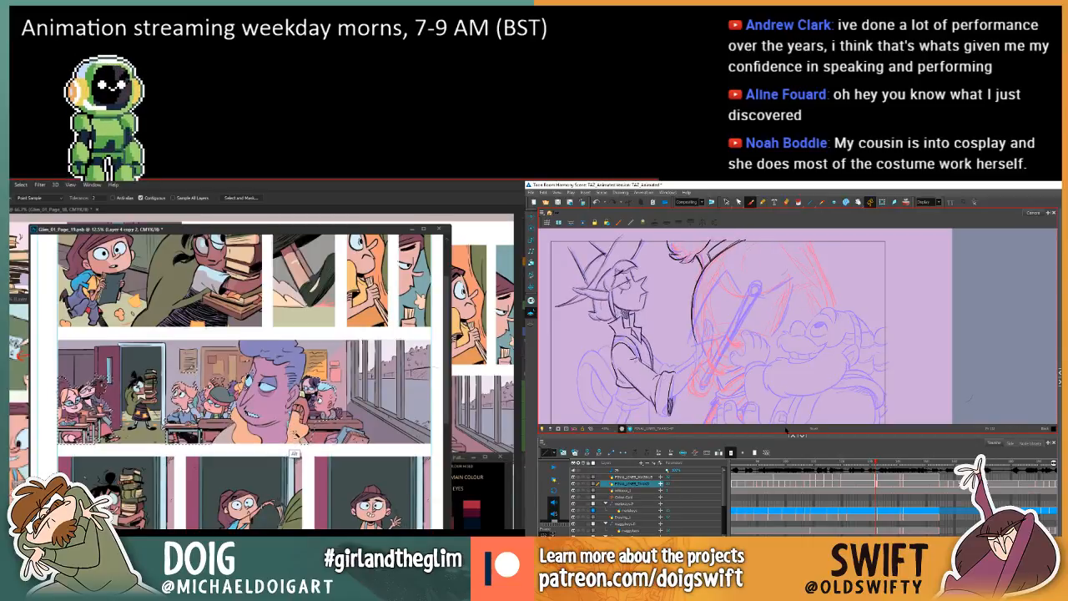
key("period")
key("comma")
key("period")
key("comma")
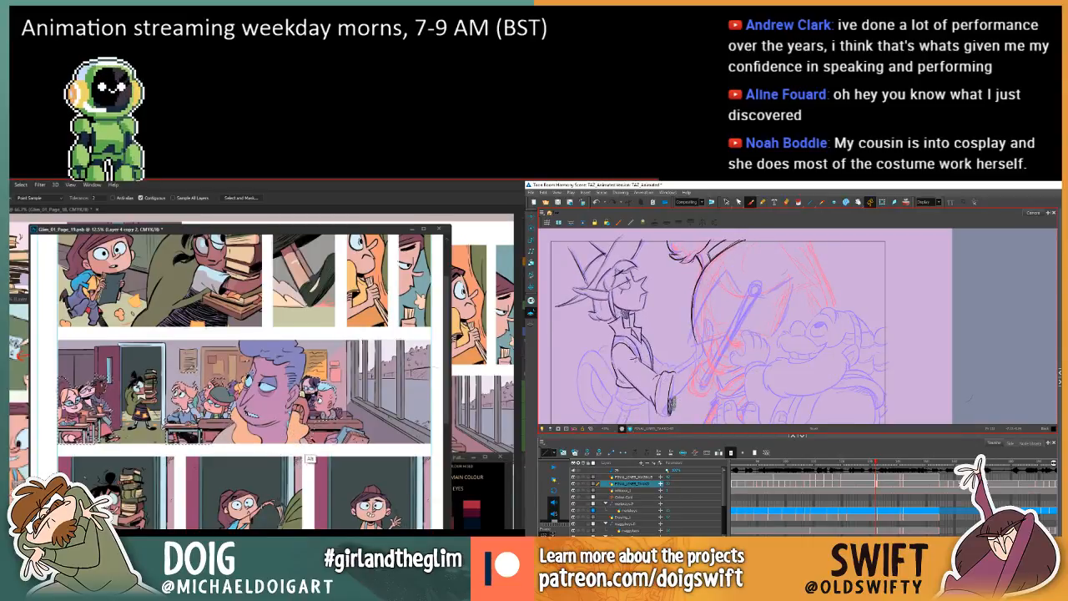
key("comma")
key("period")
key("period")
key("comma")
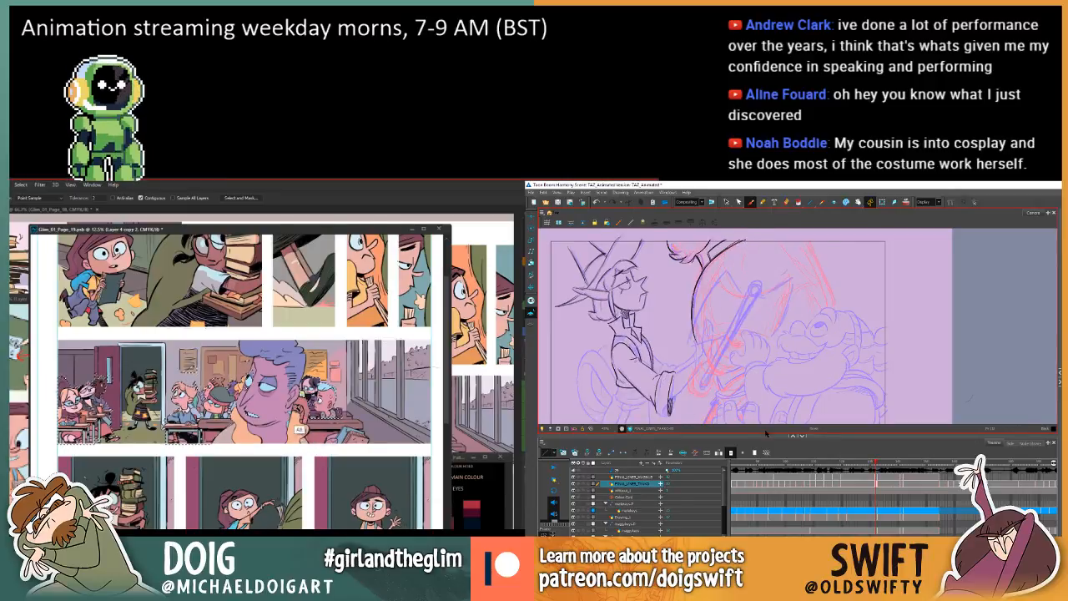
left_click_drag(682, 409, 680, 399)
key("comma")
Examine the elf's shaded cuff and sleeve by flipping between the current and previous frames.
key("period")
key("comma")
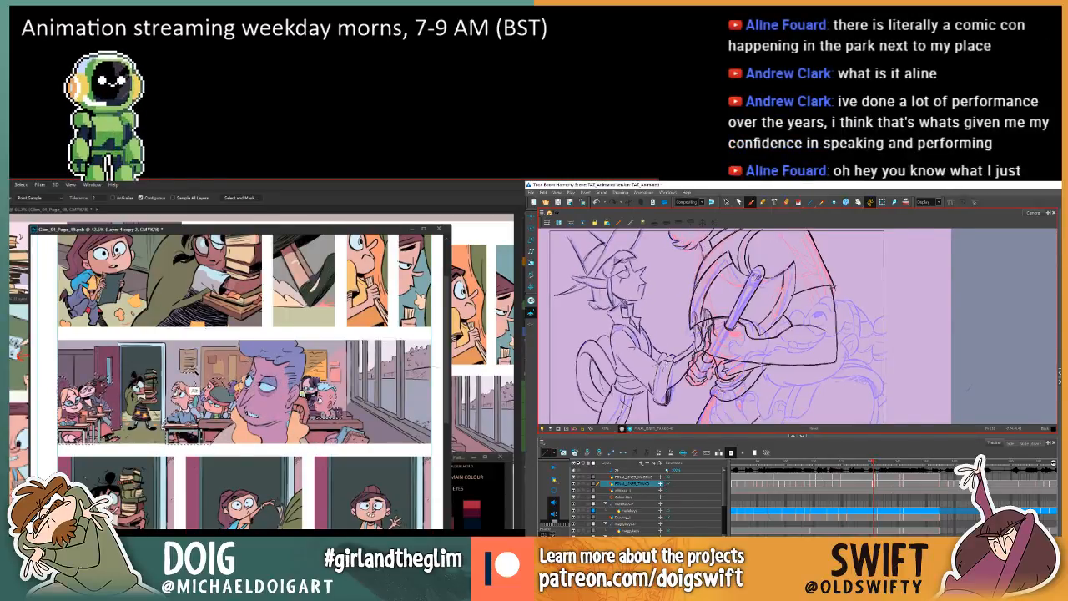
key("period")
key("comma")
key("period")
key("comma")
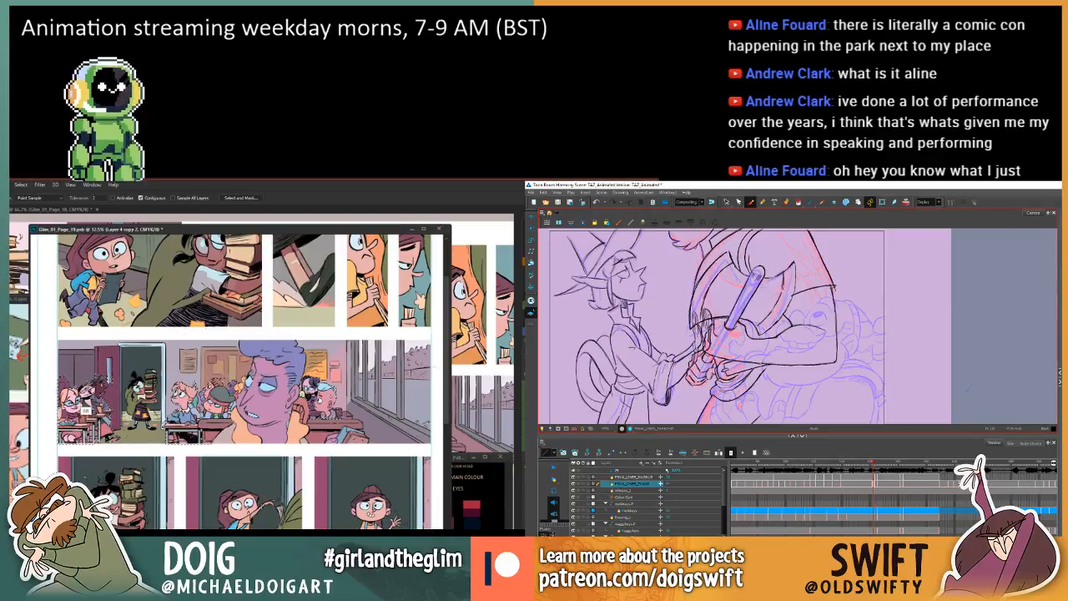
key("period")
key("comma")
key("period")
key("comma")
key("period")
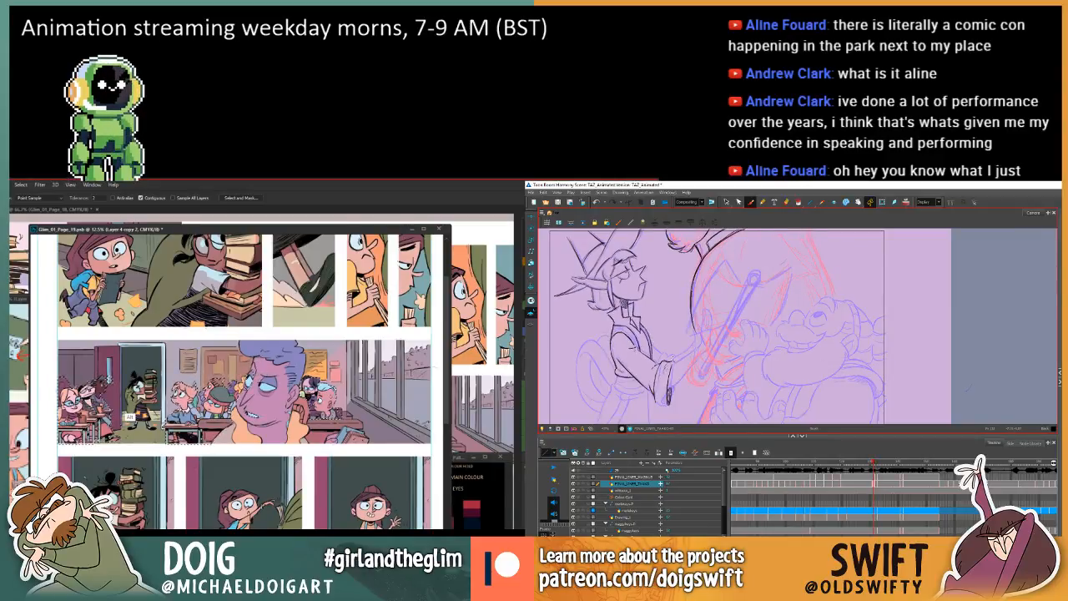
key("comma")
key("period")
key("comma")
key("period")
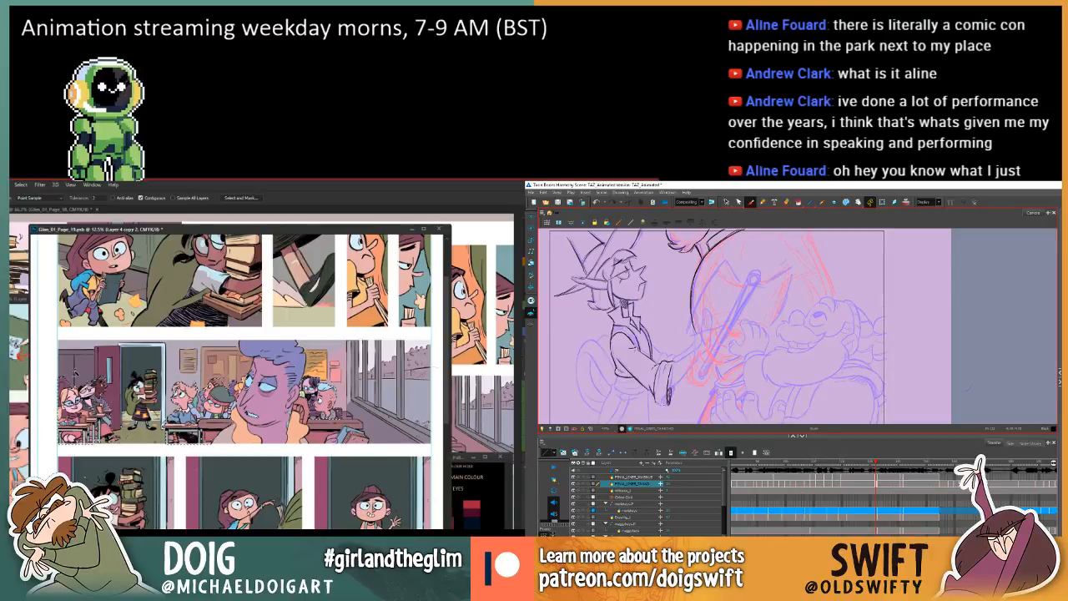
key("comma")
key("period")
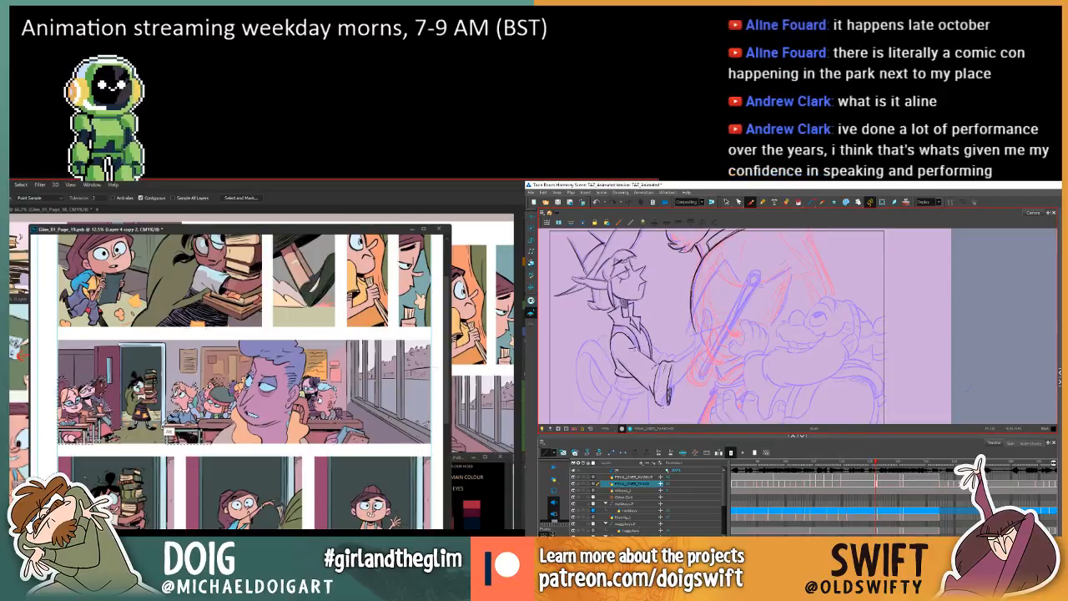
key("comma")
key("period")
key("comma")
key("period")
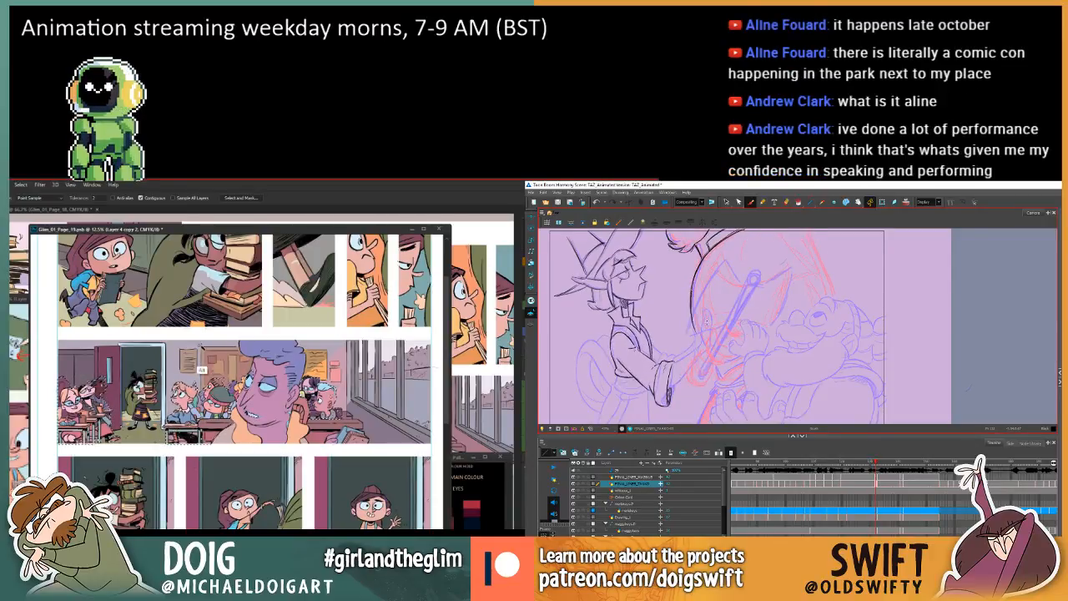
Select and delete a shading stroke inside the elf's cuff, checking it against the adjacent frame.
left_click(726, 202)
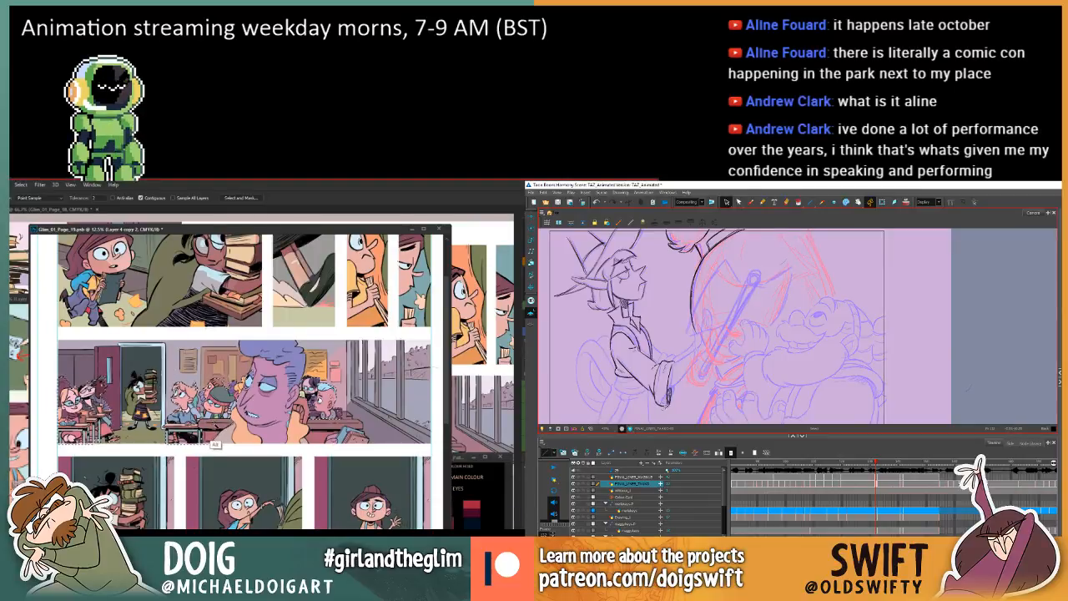
left_click(666, 405)
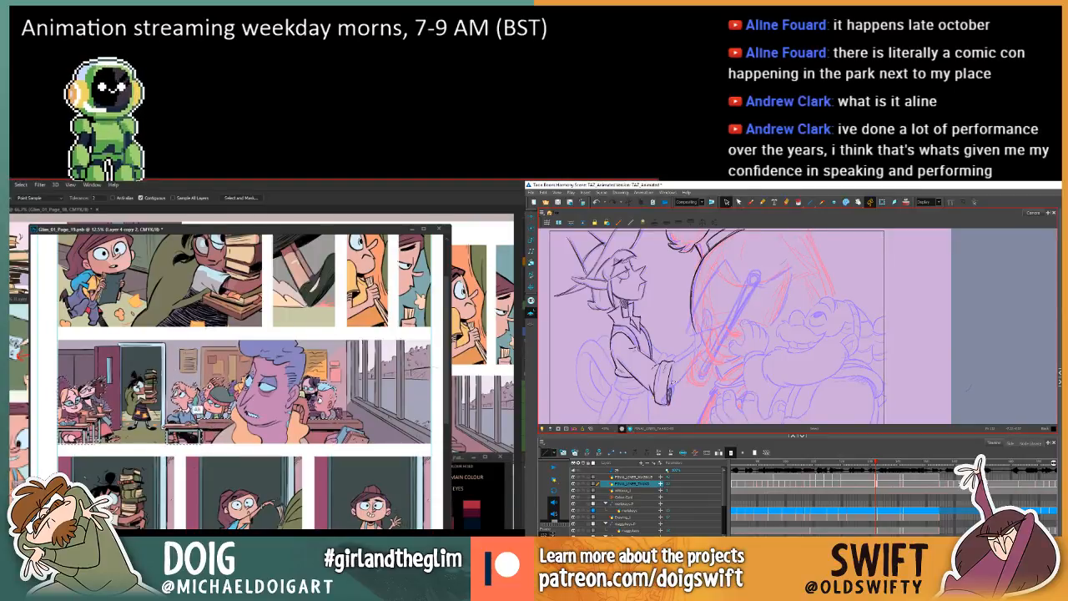
key("comma")
key("period")
left_click(669, 397)
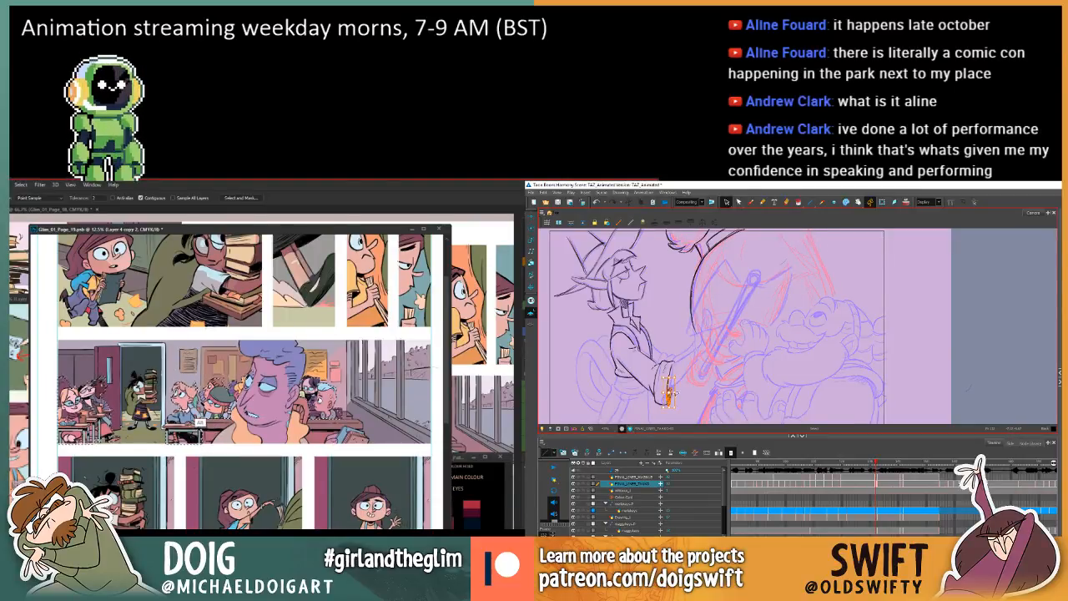
key("Delete")
key("comma")
key("period")
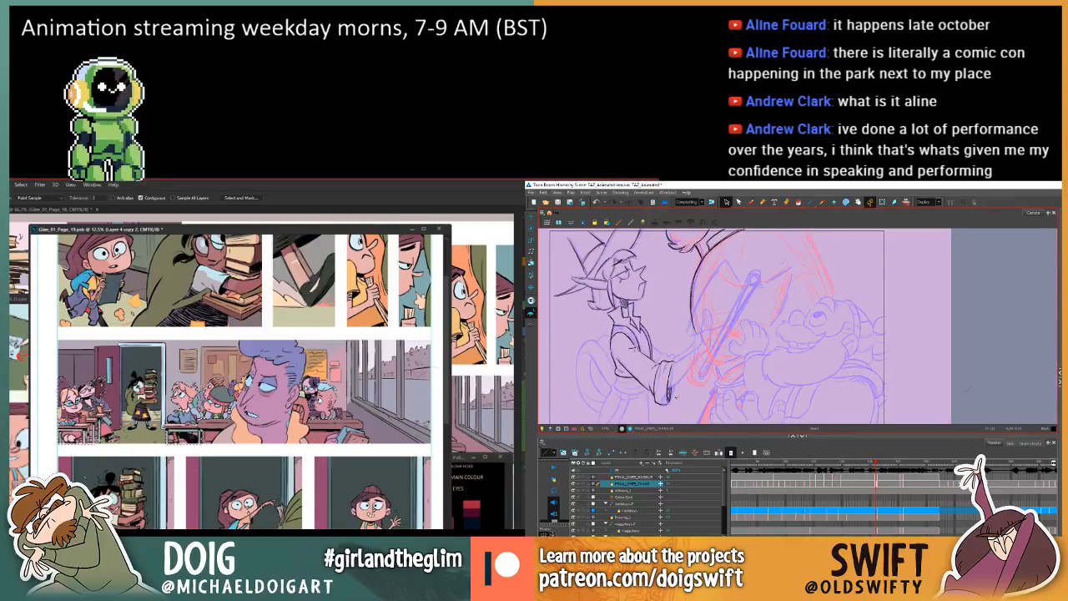
Delete another shading stroke inside the elf's cuff, compare the result with the adjacent frame and save the scene.
left_click(670, 397)
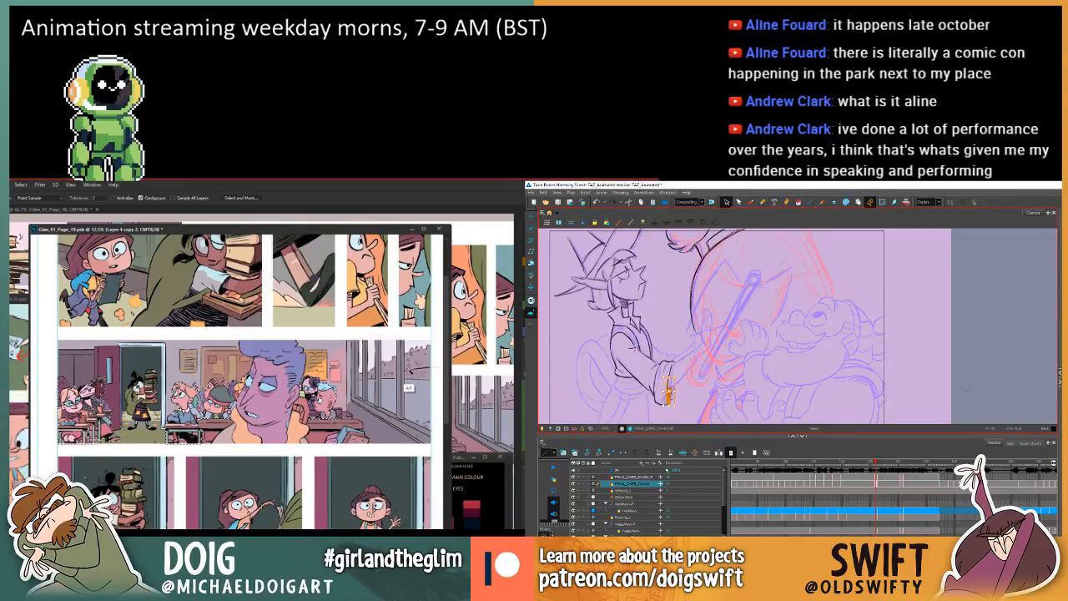
key("Delete")
key("comma")
key("period")
key("comma")
key("period")
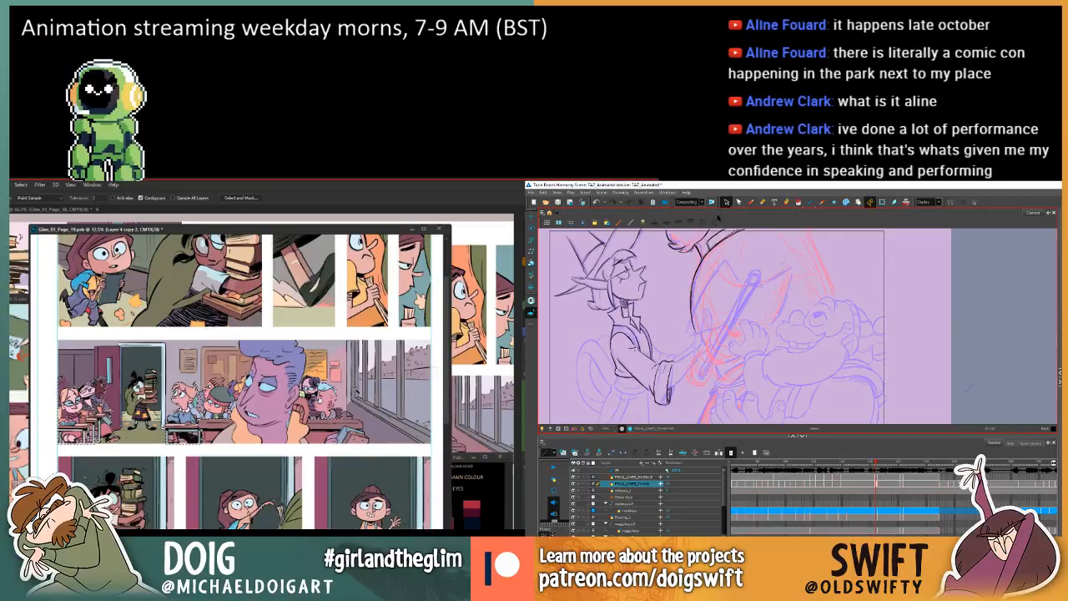
key("ctrl+s")
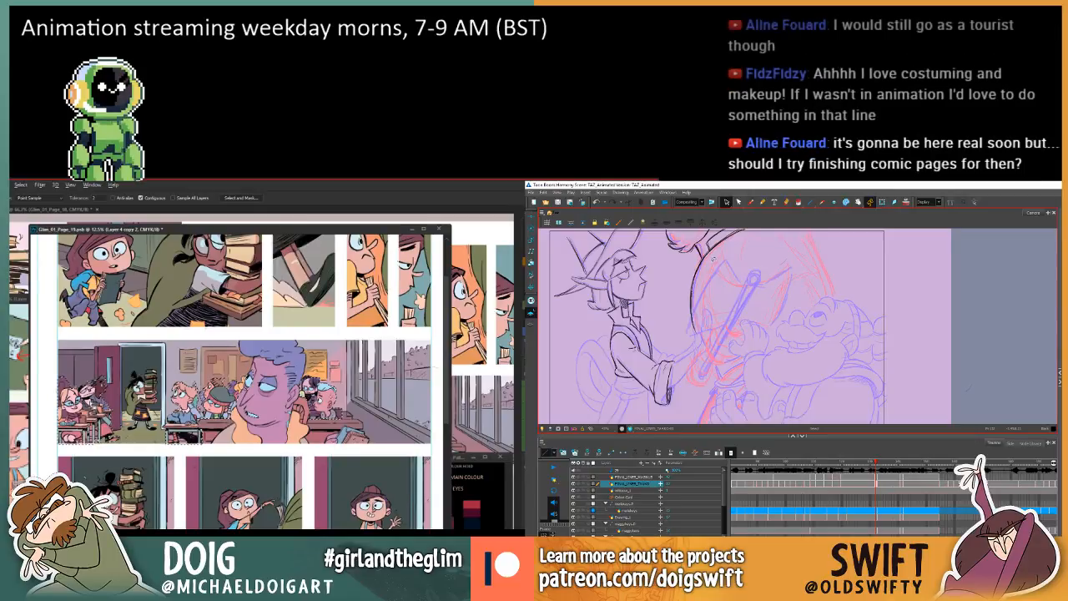
Compare the elf's robe and sleeve with the adjacent frame, switching to the Brush tool.
key("f")
key("g")
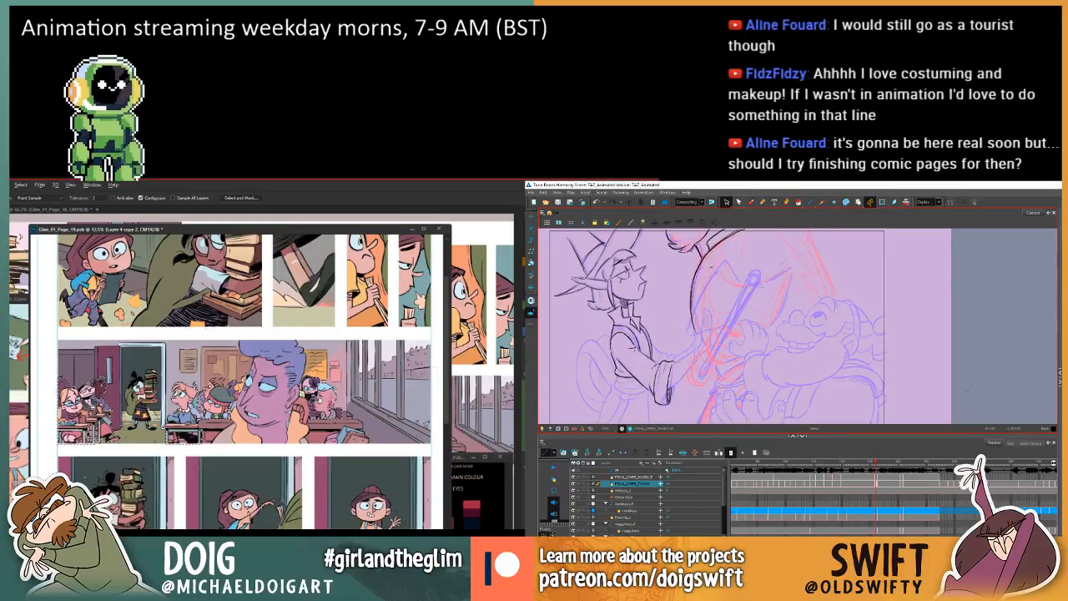
key("f")
key("g")
key("f")
key("g")
key("f")
key("g")
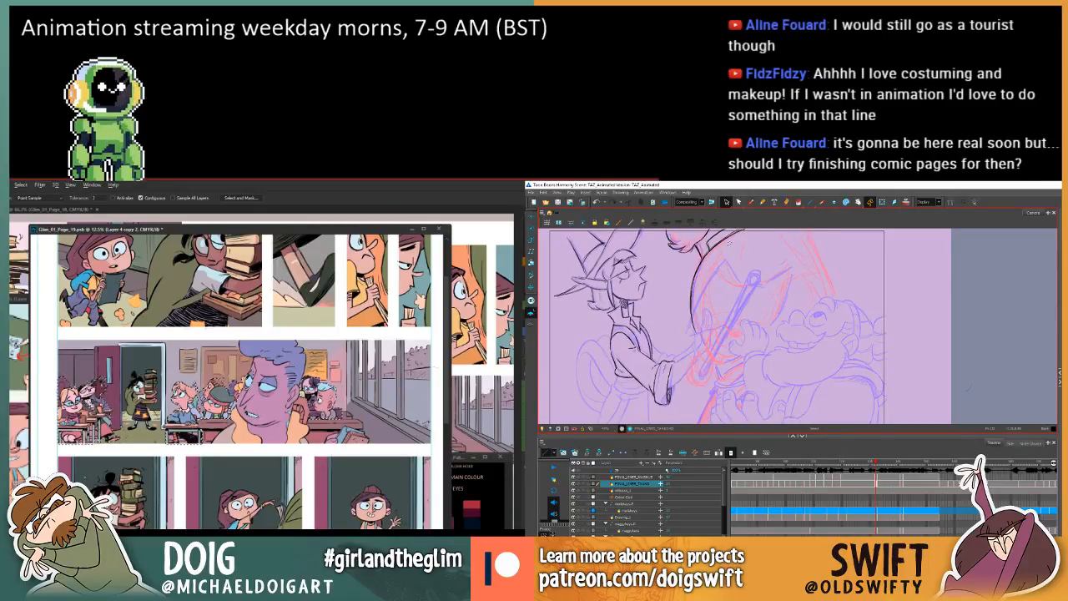
key("f")
key("g")
key("f")
key("g")
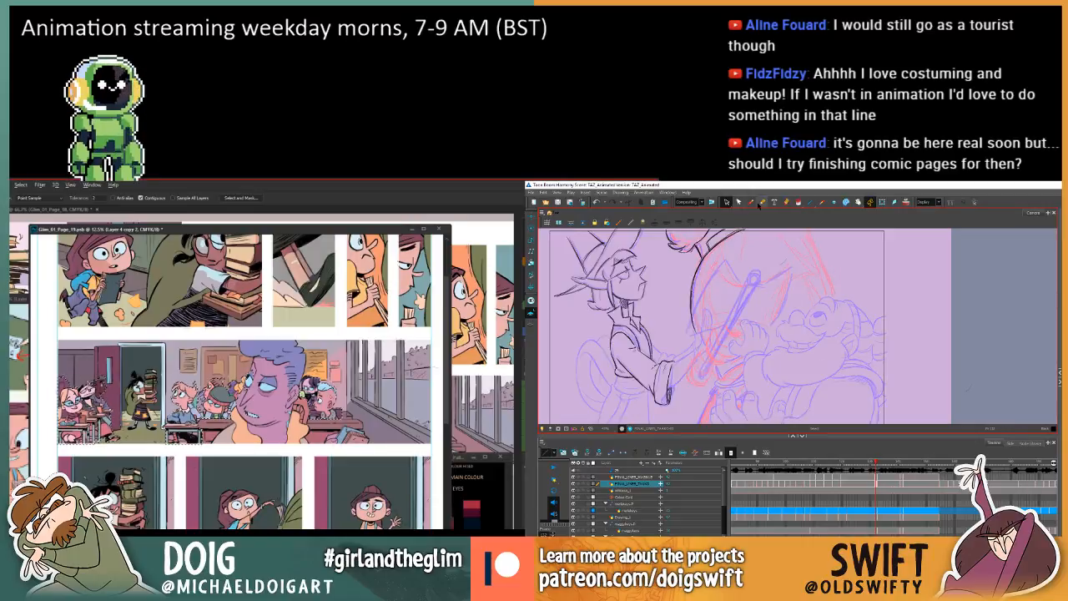
left_click(751, 202)
key("f")
key("g")
key("f")
key("g")
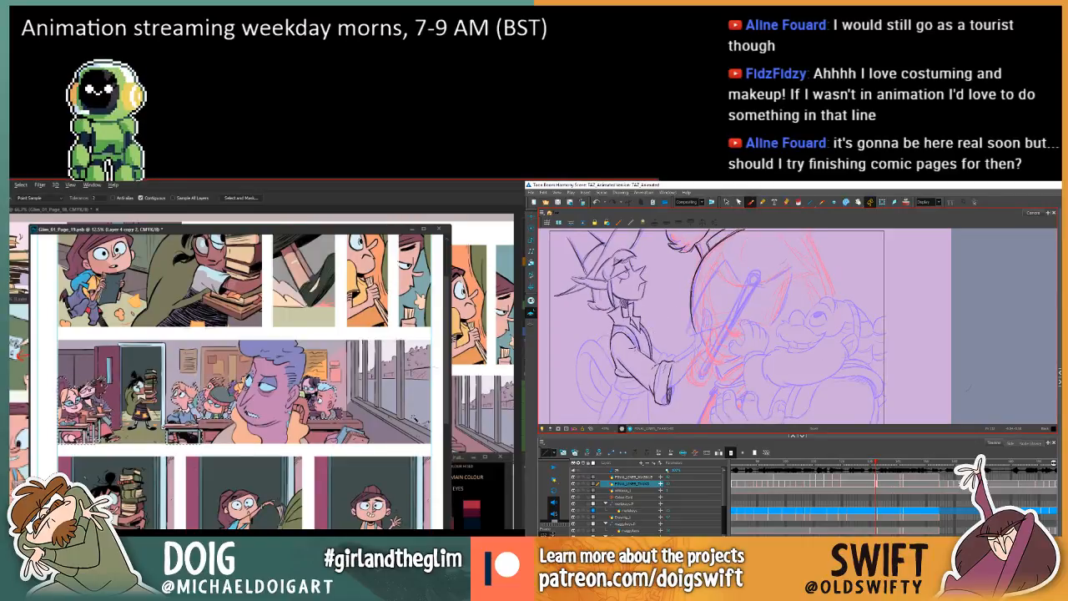
key("f")
key("g")
Add a new Photoshop layer and fill the selected pupils with the sampled classroom wall colour, while flipping the elf's frames in Harmony.
key("ctrl+shift+alt+n")
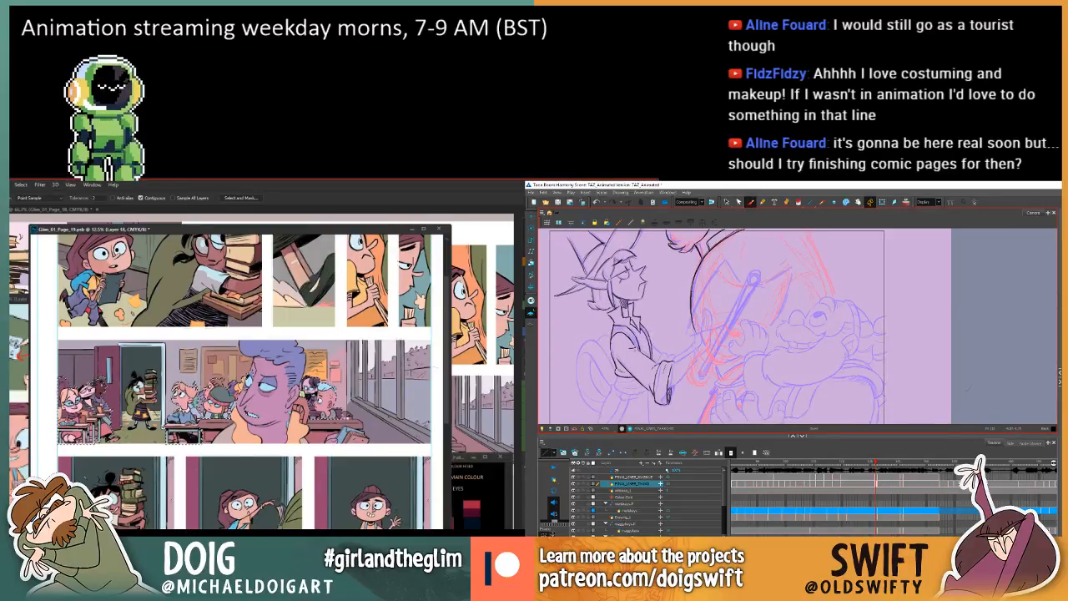
key("i")
left_click_drag(329, 350, 331, 338)
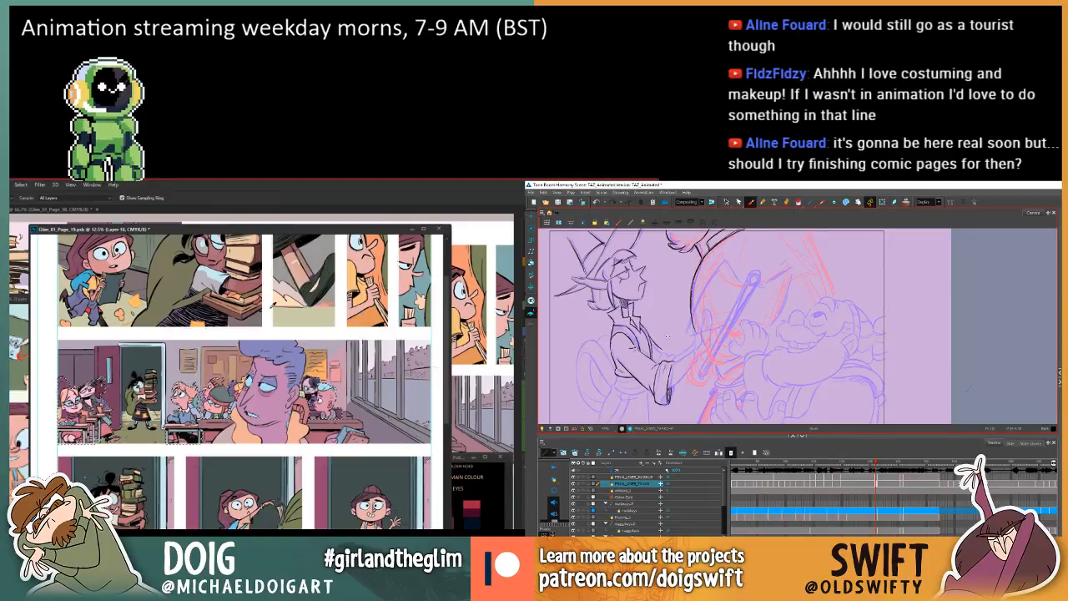
key("f")
key("g")
key("f")
key("g")
key("f")
key("g")
key("f")
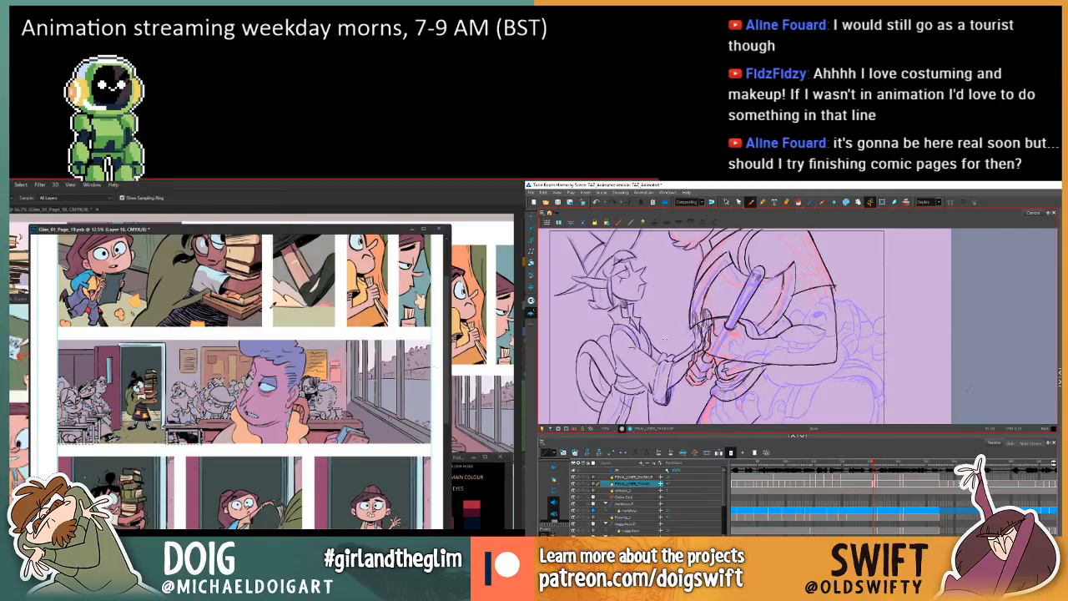
Examine the elf's robe front and sleeve across the current and previous frames in Harmony.
key("g")
key("f")
key("g")
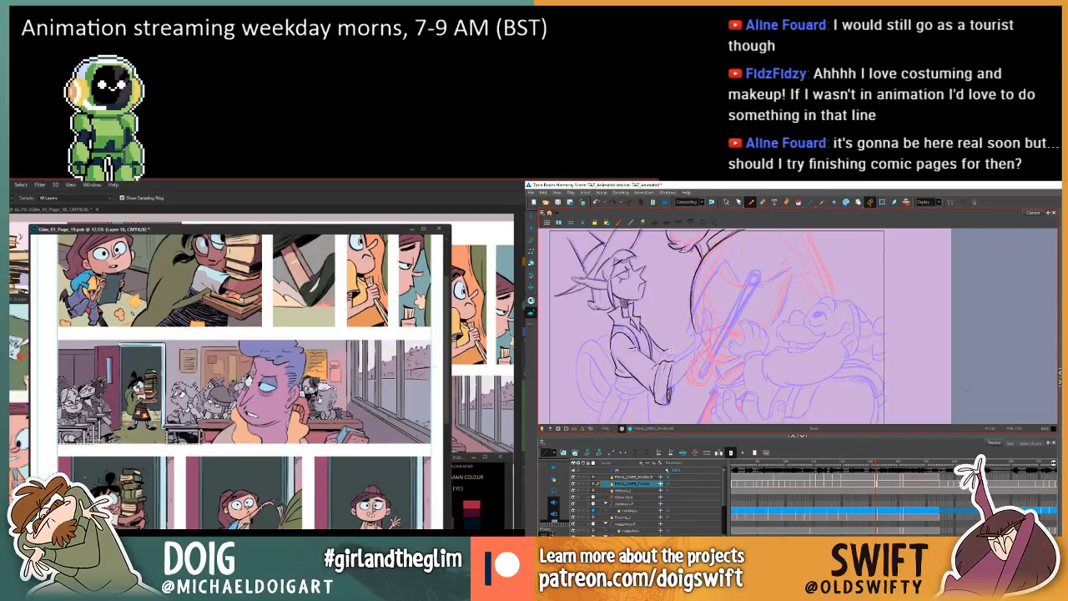
key("f")
key("g")
key("f")
key("g")
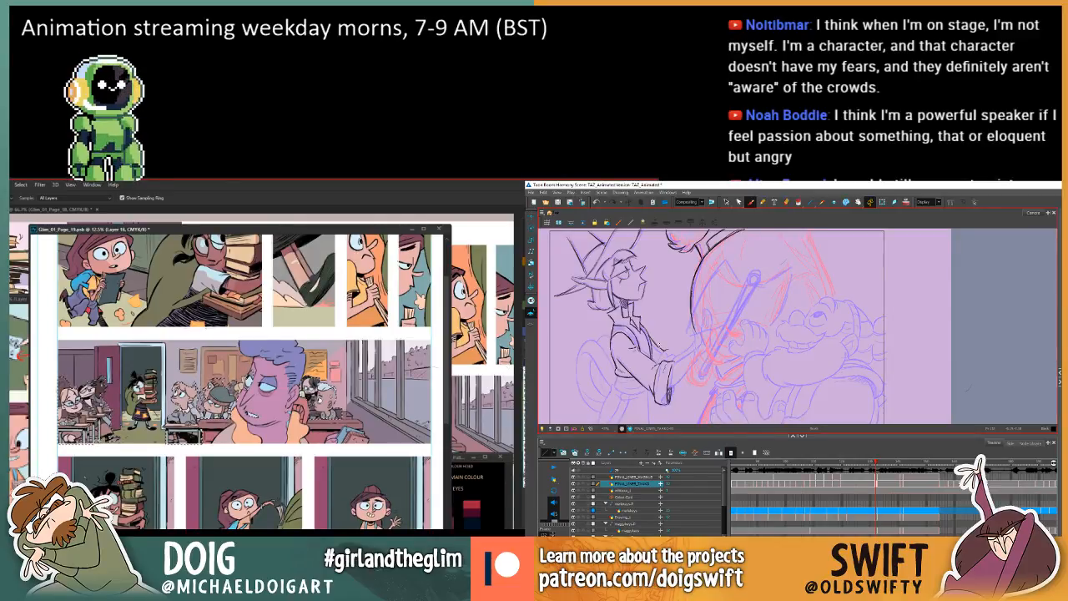
key("comma")
key("period")
key("comma")
key("period")
key("comma")
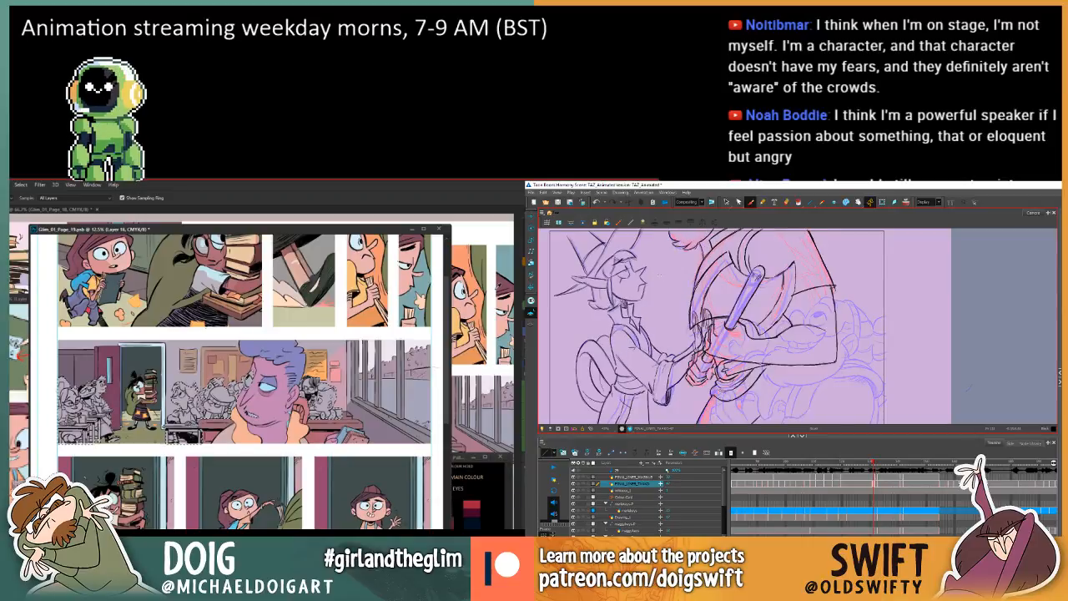
Compare the elf's open sleeve and cuff between the current and previous frames in Harmony.
key("period")
key("comma")
key("period")
key("comma")
key("period")
key("comma")
key("period")
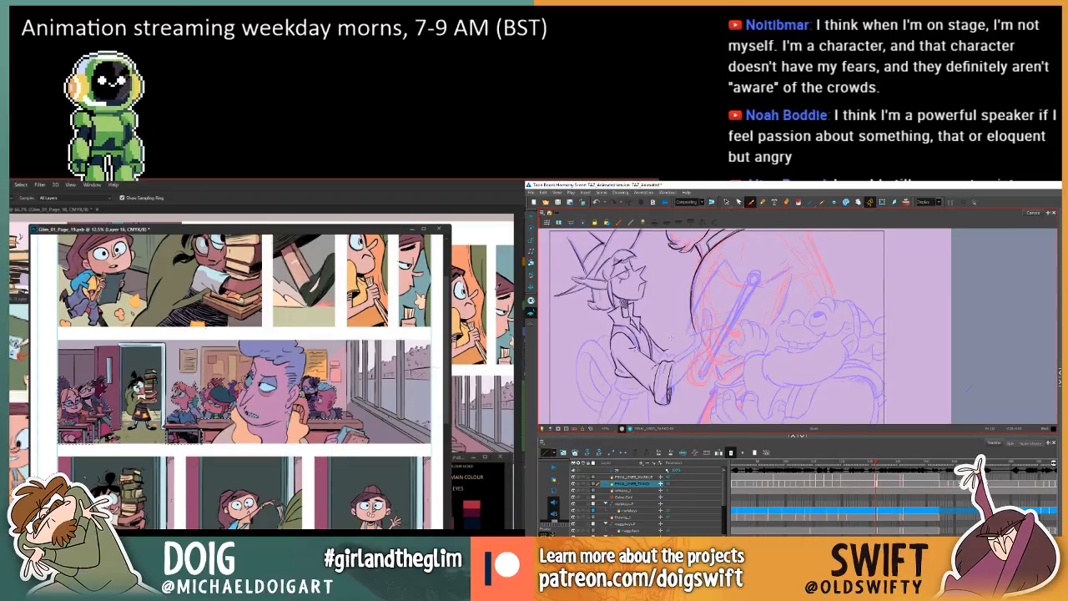
key("comma")
key("period")
key("comma")
key("period")
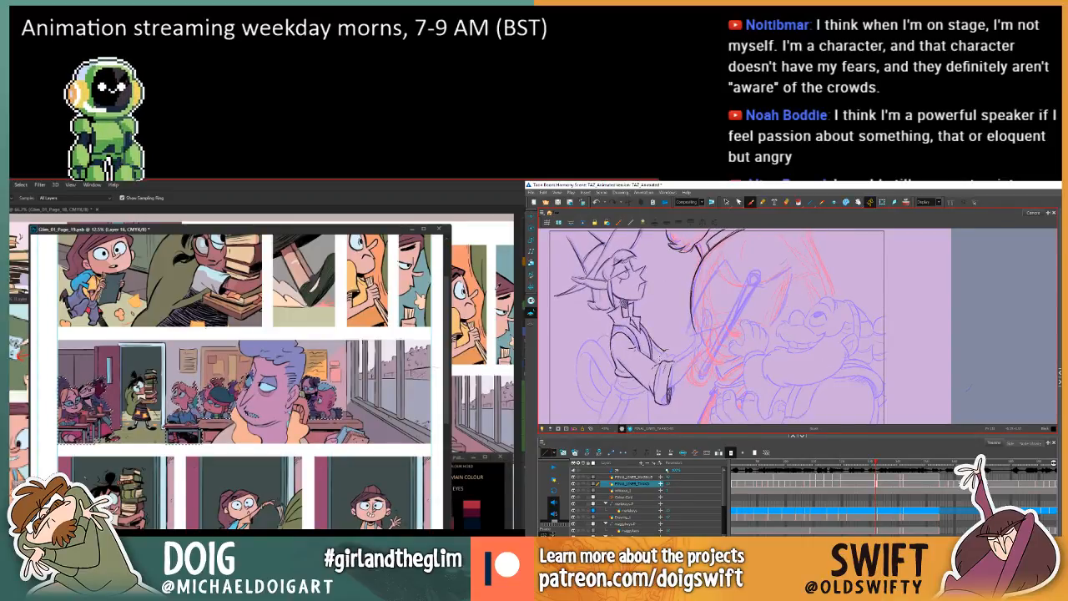
key("period")
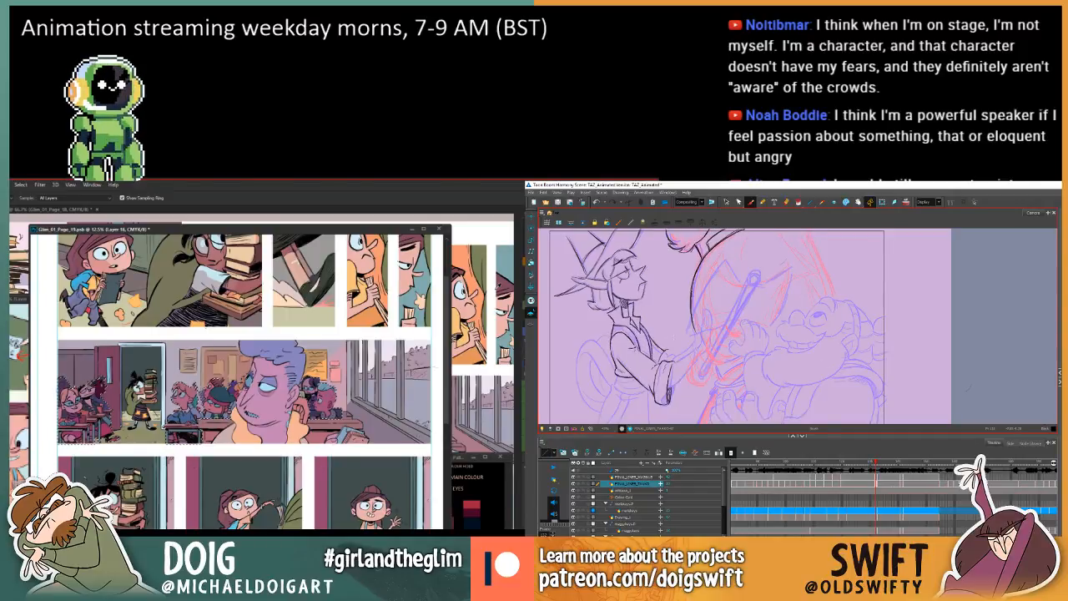
Refill the classroom pupils in Photoshop with different tones, settling on a dark purple.
key("alt+BackSpace")
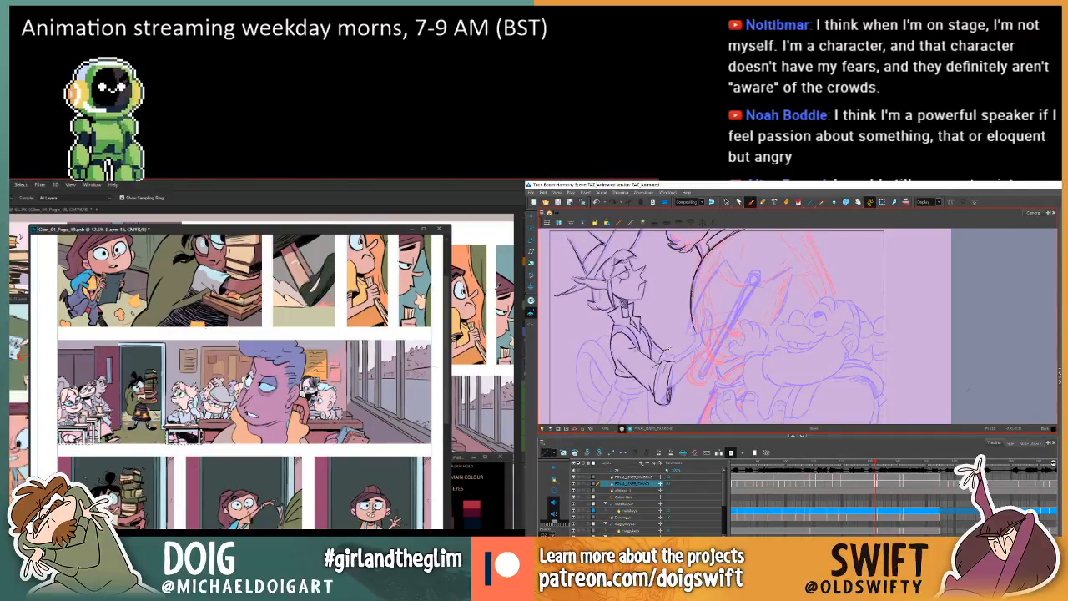
key("alt+BackSpace")
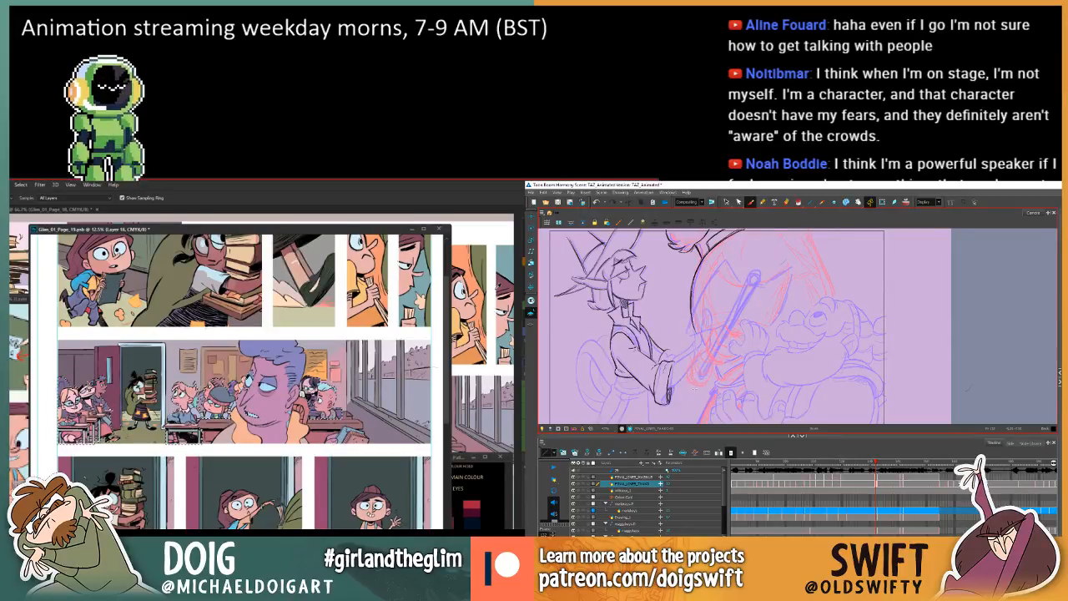
key("alt+BackSpace")
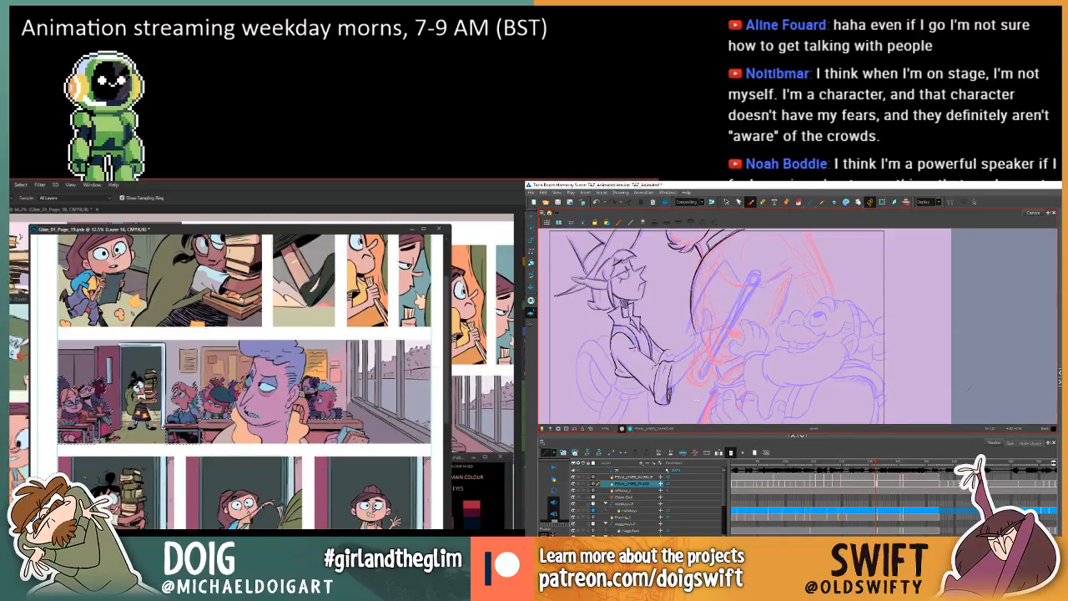
Mute the pupils' colours with the Photoshop Hue/Saturation adjustment layer, while flipping between the elf's current and previous frames in Harmony.
key("comma")
key("period")
key("comma")
key("period")
key("comma")
key("period")
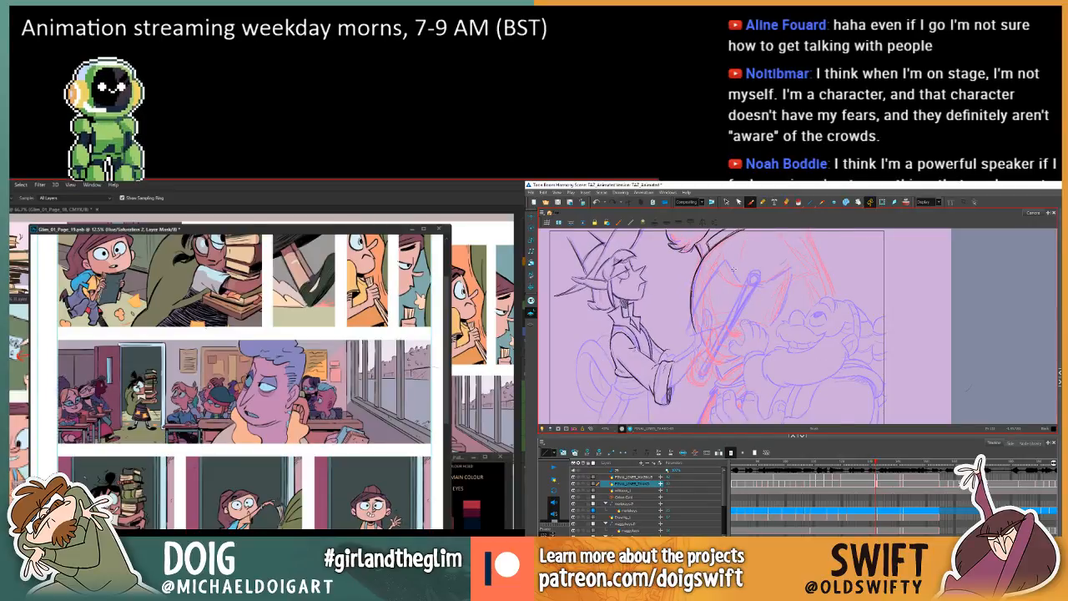
key("comma")
key("period")
key("comma")
key("period")
key("comma")
key("period")
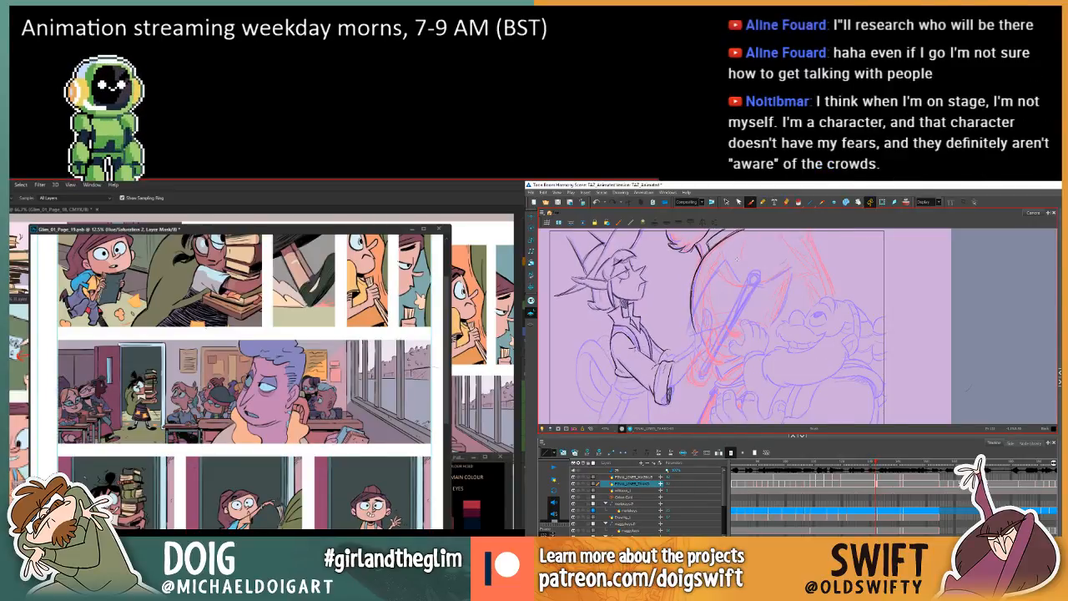
key("comma")
key("period")
key("comma")
key("period")
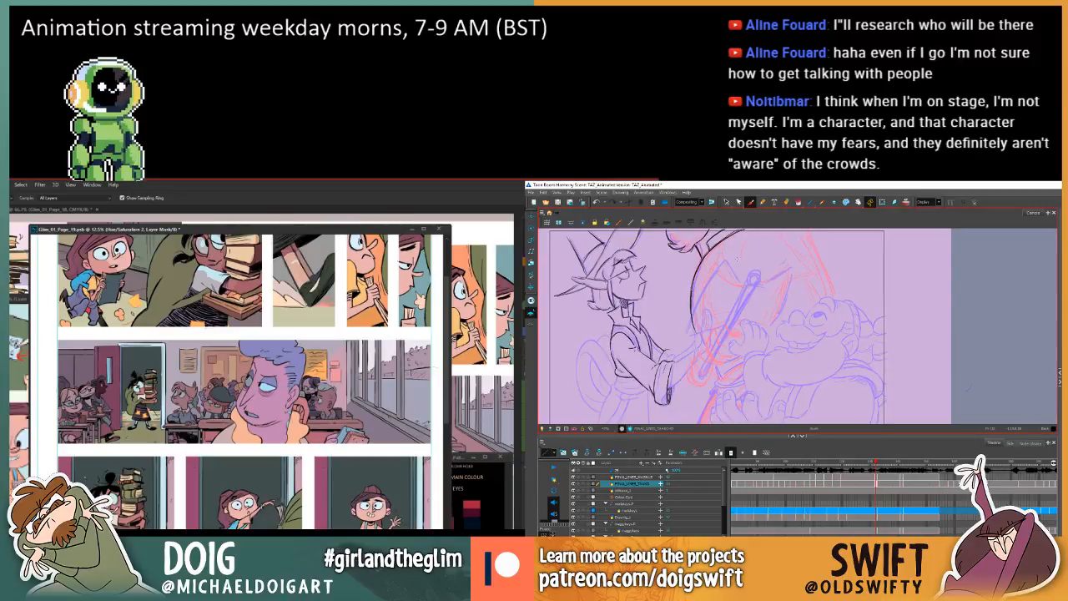
key("comma")
key("period")
key("comma")
key("period")
key("comma")
key("period")
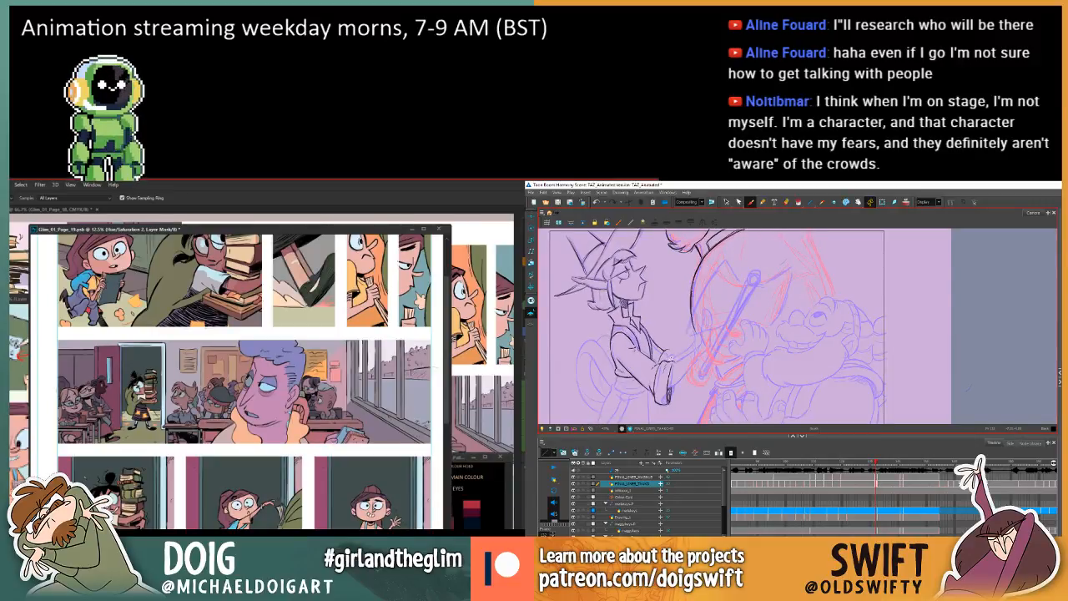
key("comma")
key("period")
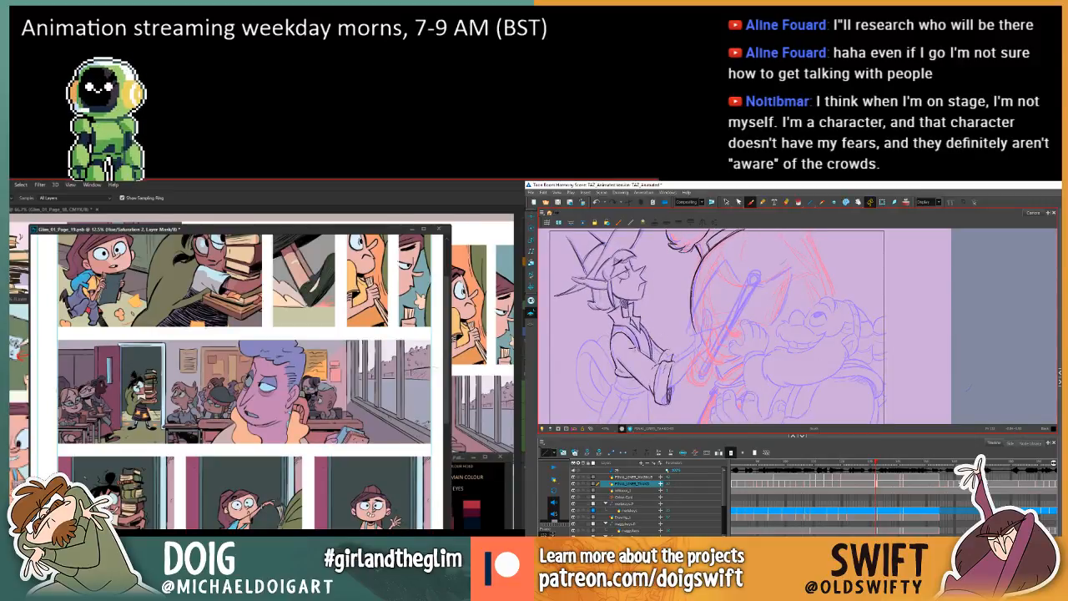
Select the short stroke beside the elf's cuff in Harmony and check its placement against the previous frame.
key("alt+s")
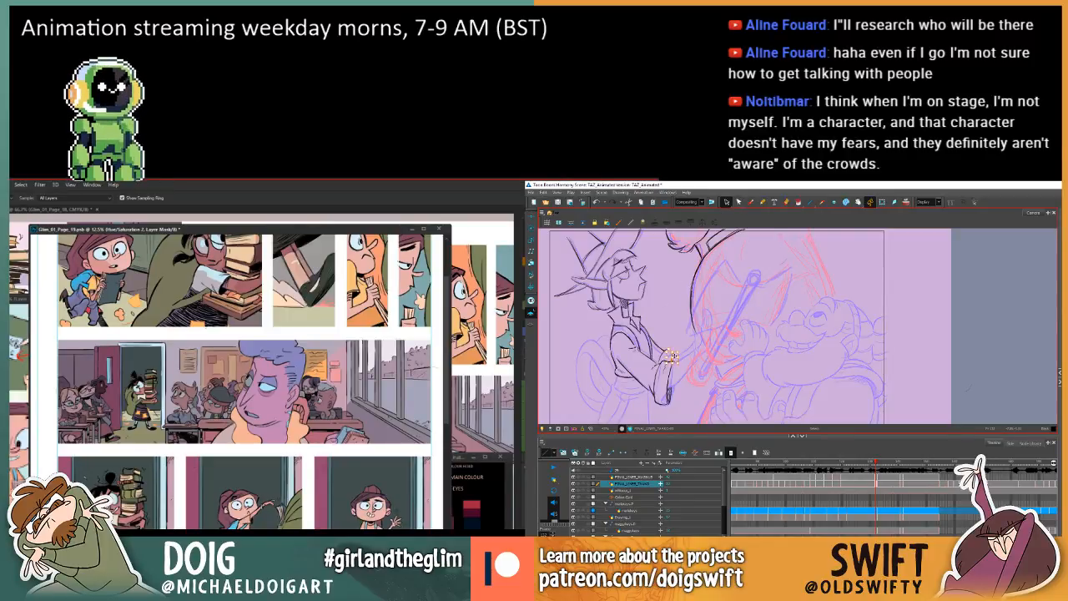
key("period")
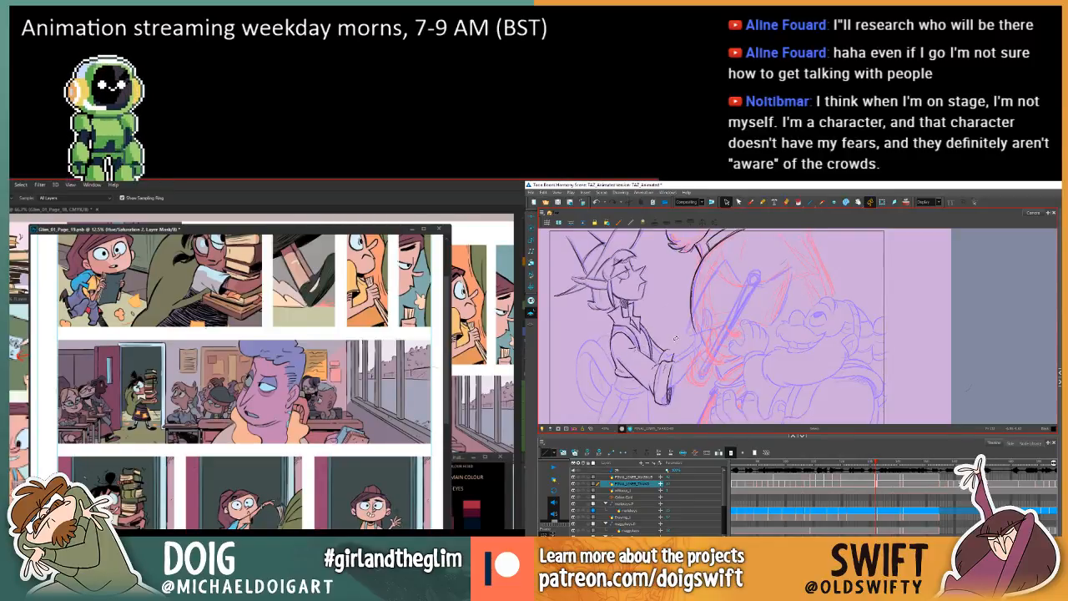
key("comma")
key("period")
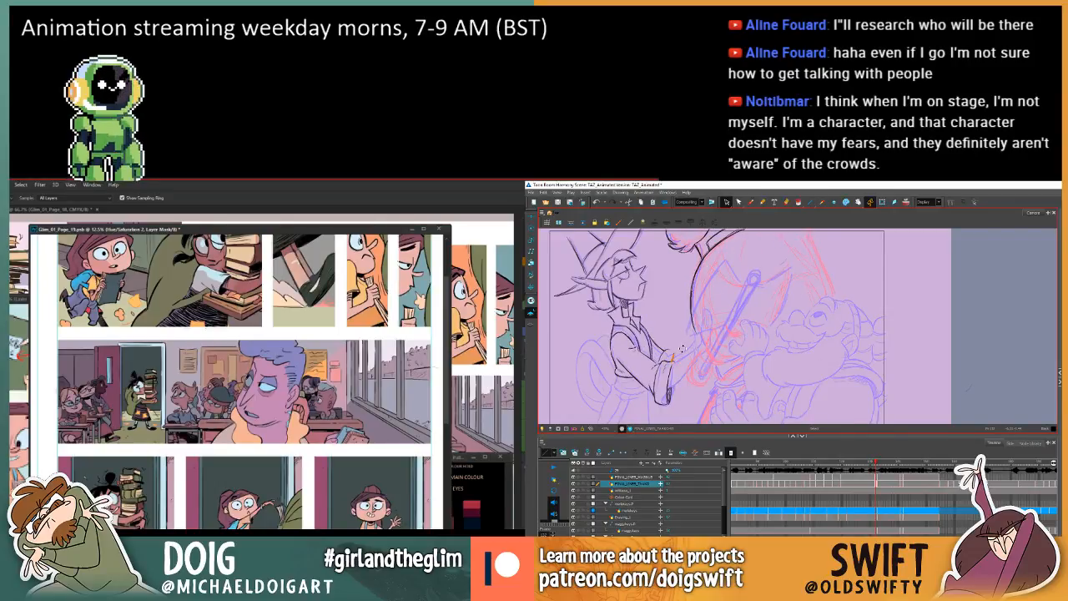
key("comma")
key("period")
key("comma")
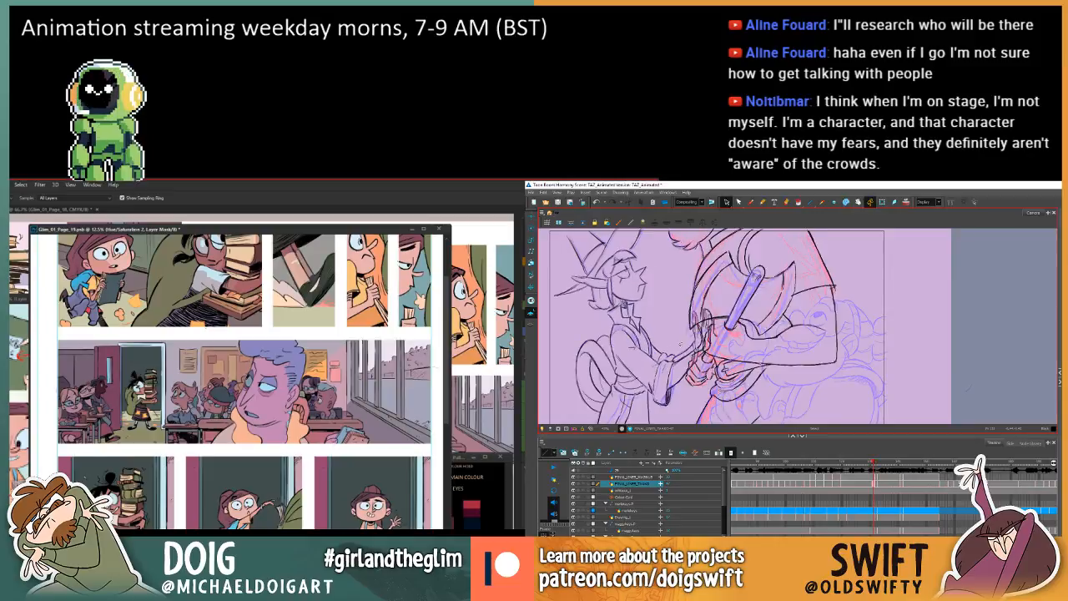
key("period")
key("comma")
key("period")
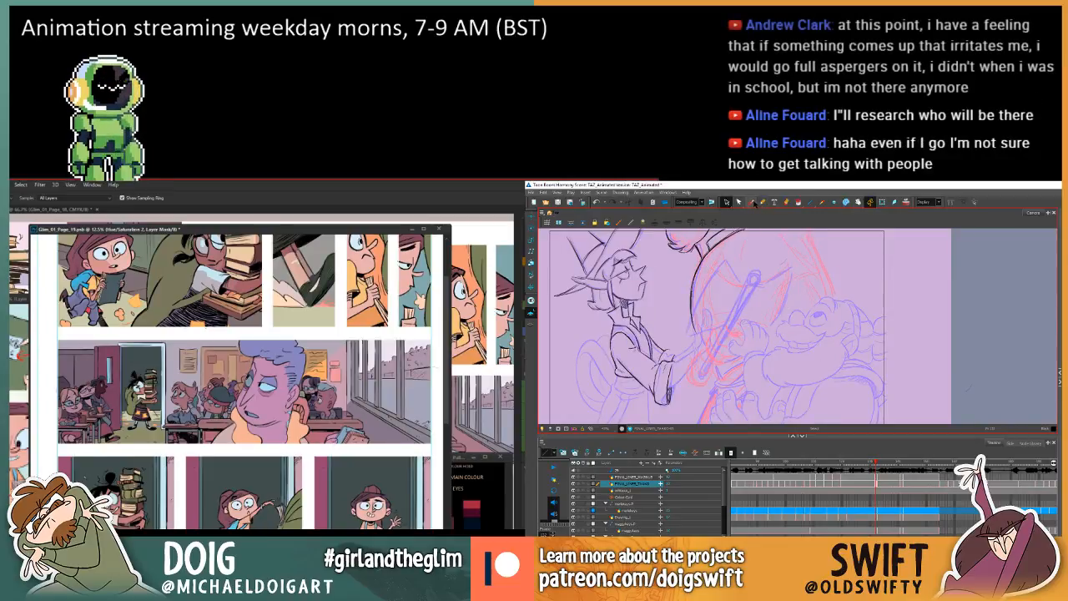
Sketch the elf's wrist line above the cuff with the Brush tool, checking it against the previous frame.
left_click(751, 202)
key("comma")
key("period")
key("comma")
key("period")
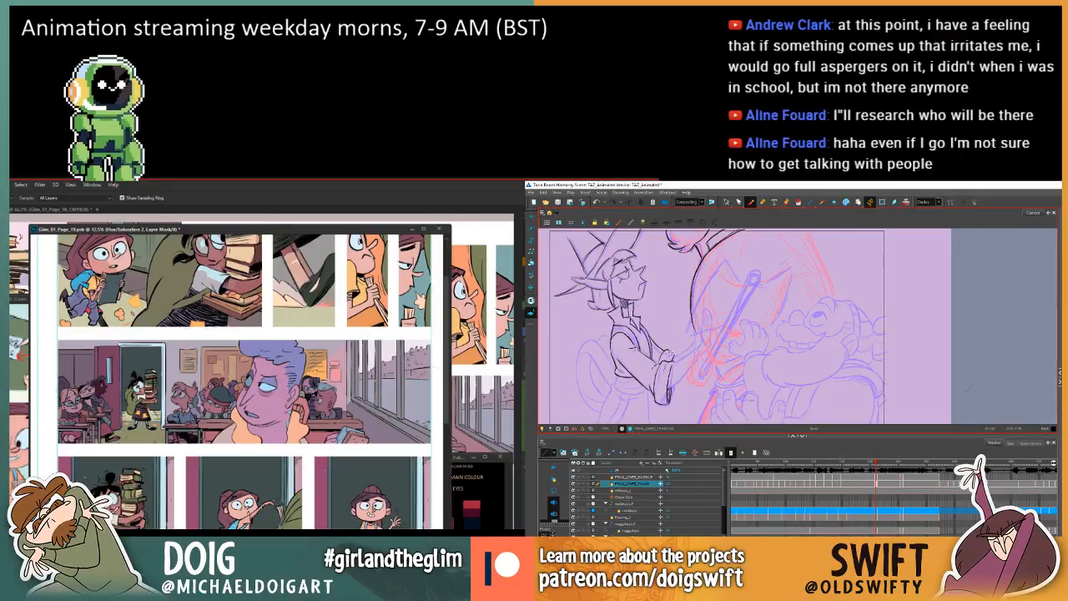
key("comma")
key("period")
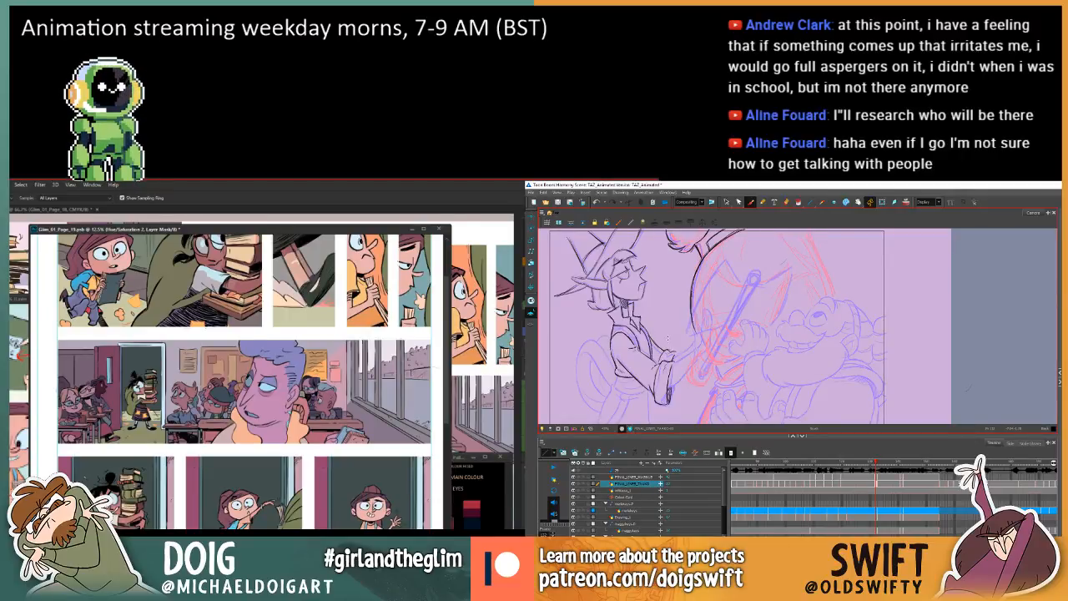
key("comma")
key("period")
Adjust the hue of the pupils' colour layer in Photoshop with Hue/Saturation, while flipping the elf's frames in Harmony.
key("w")
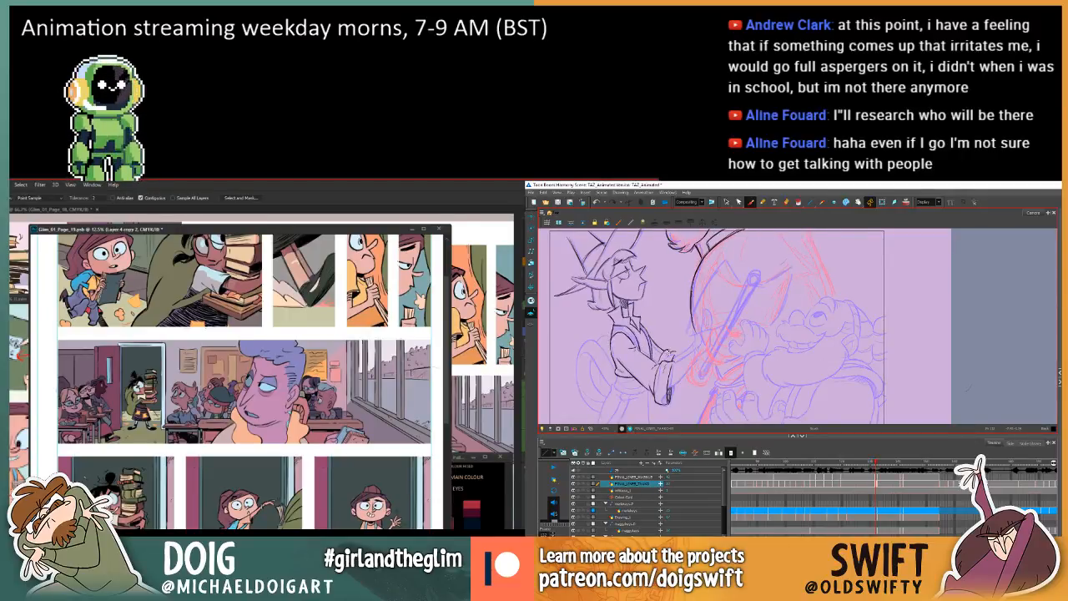
key("comma")
key("period")
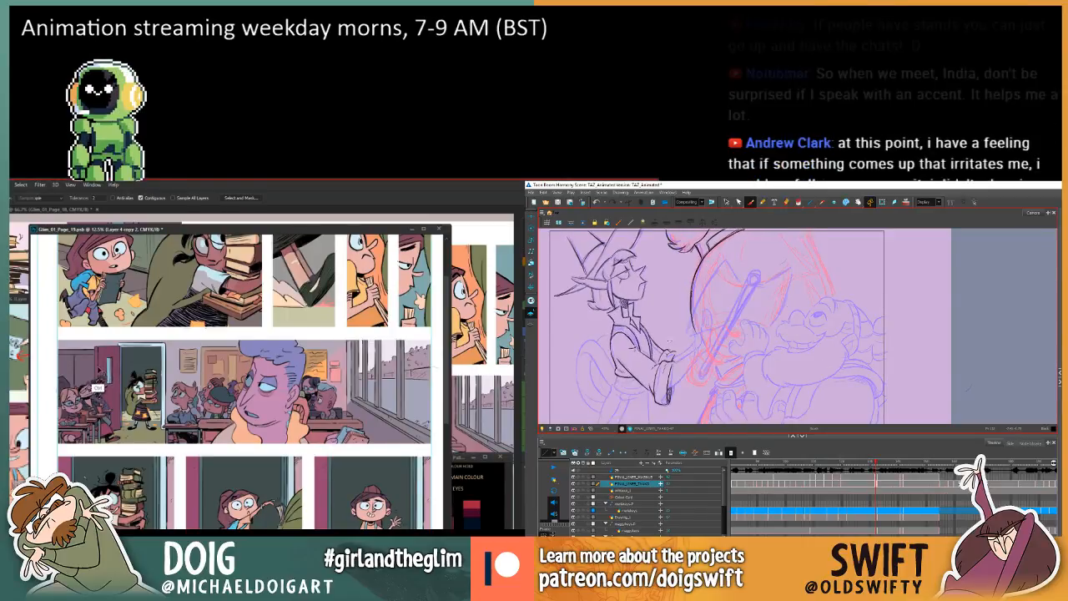
key("ctrl+u")
key("comma")
key("period")
key("comma")
key("period")
key("comma")
key("period")
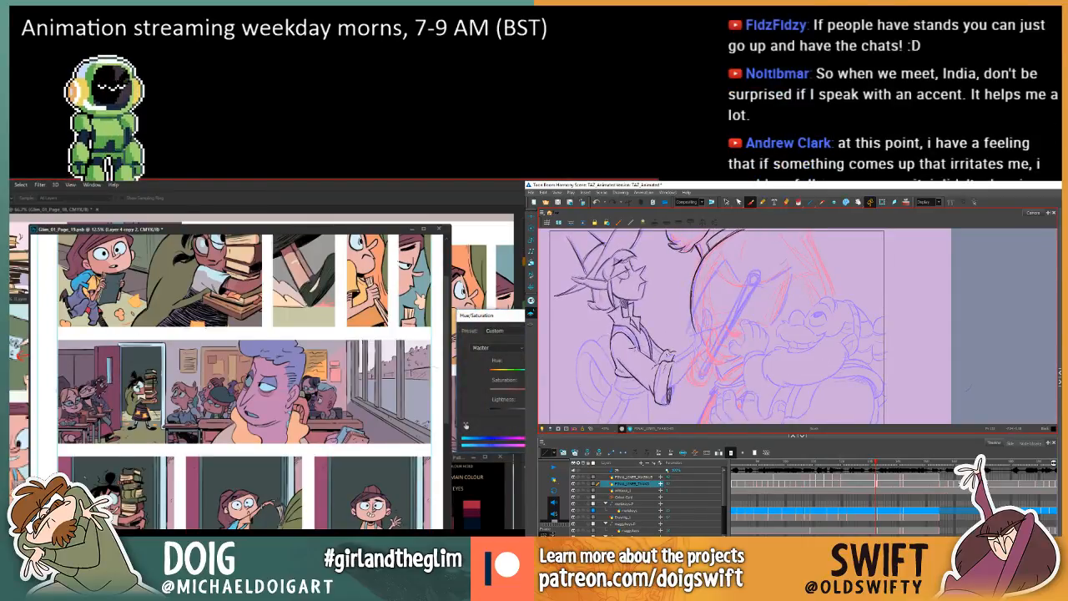
key("comma")
key("period")
key("comma")
key("period")
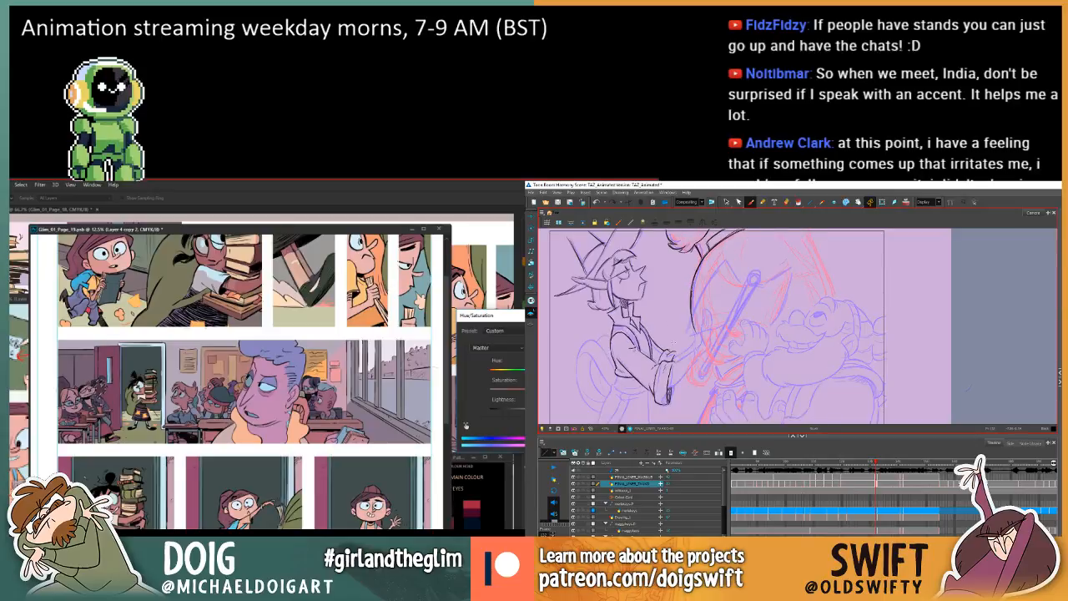
key("comma")
key("period")
key("comma")
key("period")
key("comma")
key("period")
key("comma")
key("period")
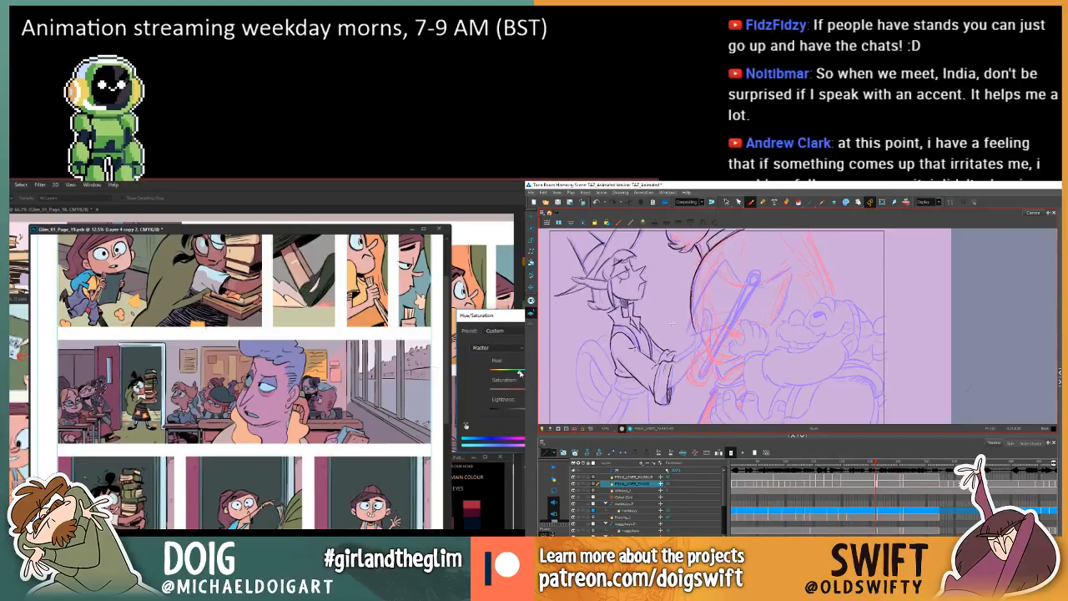
Examine the elf's arm and hand pose across the neighbouring frames in Harmony.
left_click_drag(668, 352, 729, 333)
key("comma")
key("period")
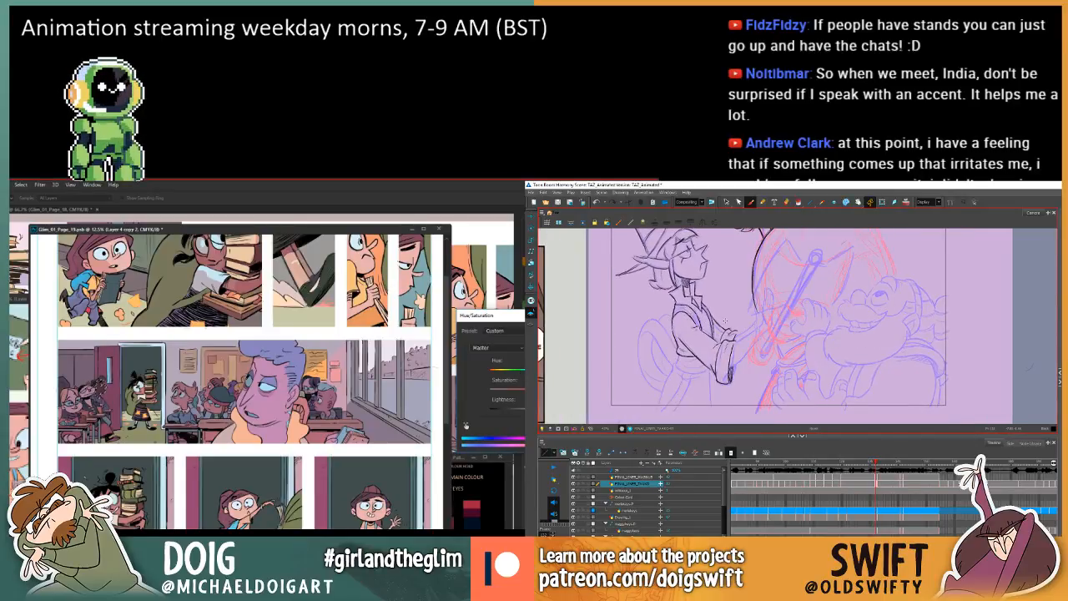
key("comma")
key("period")
key("comma")
key("period")
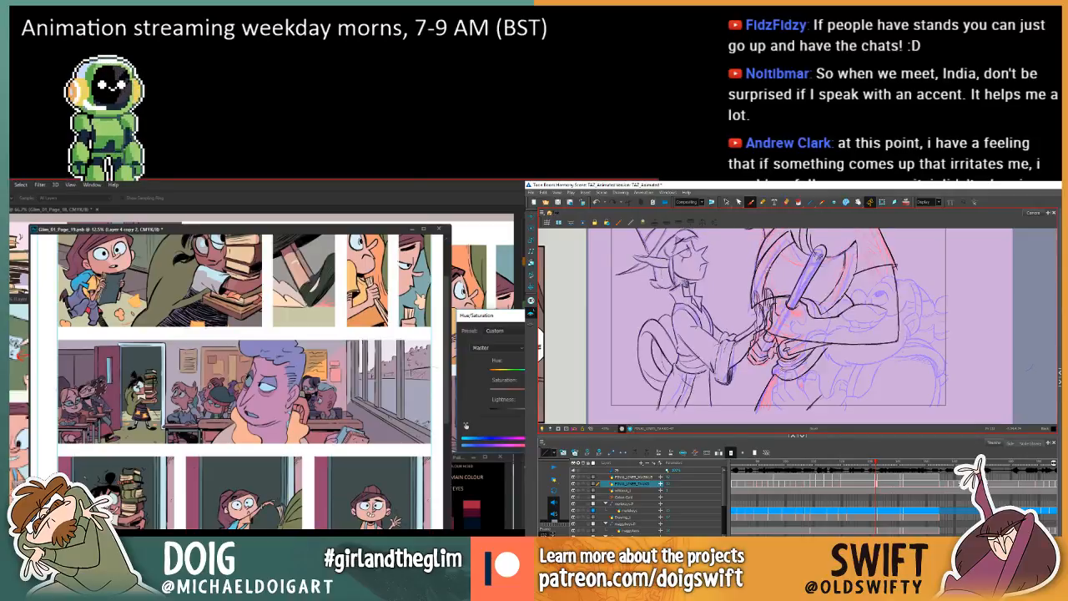
key("comma")
key("period")
key("comma")
key("period")
key("comma")
key("period")
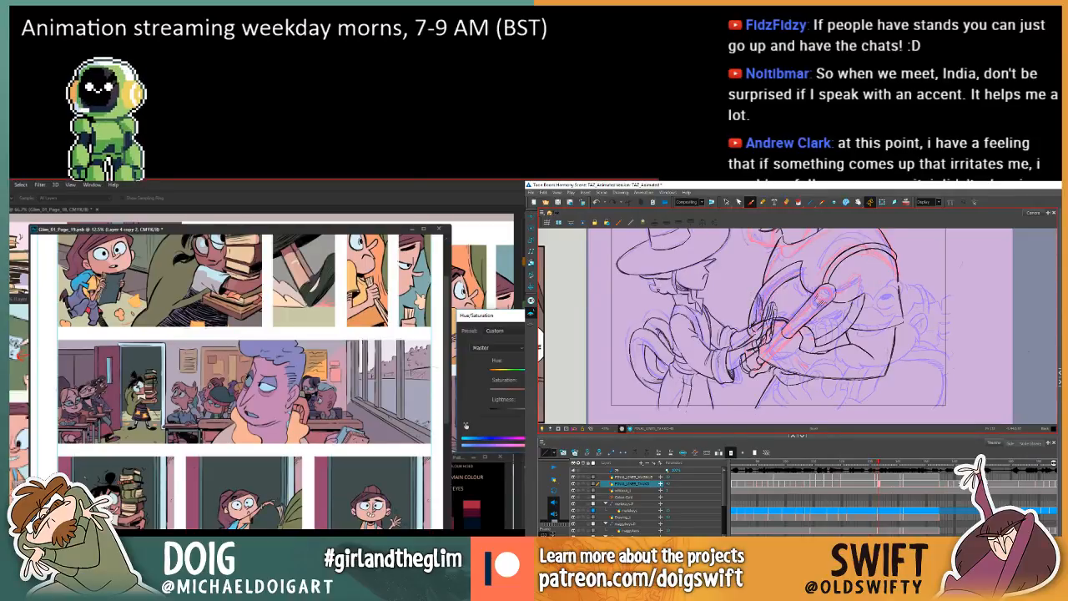
key("comma")
key("comma")
key("period")
key("comma")
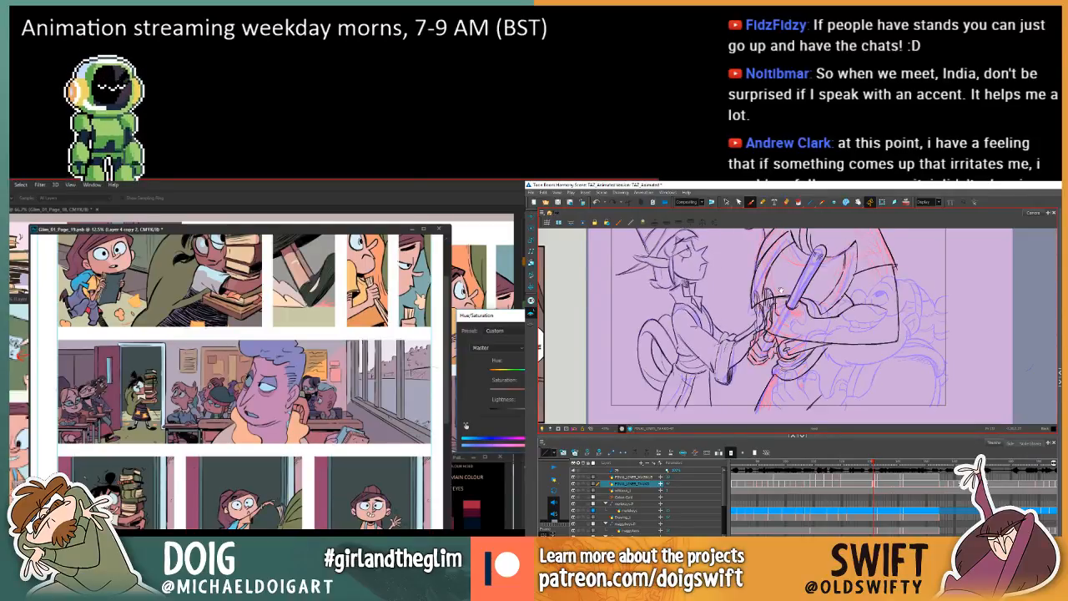
Draw a first brush line for the elf's raised hand above the cuff, comparing it with the previous frame.
left_click_drag(781, 290, 761, 310)
key("period")
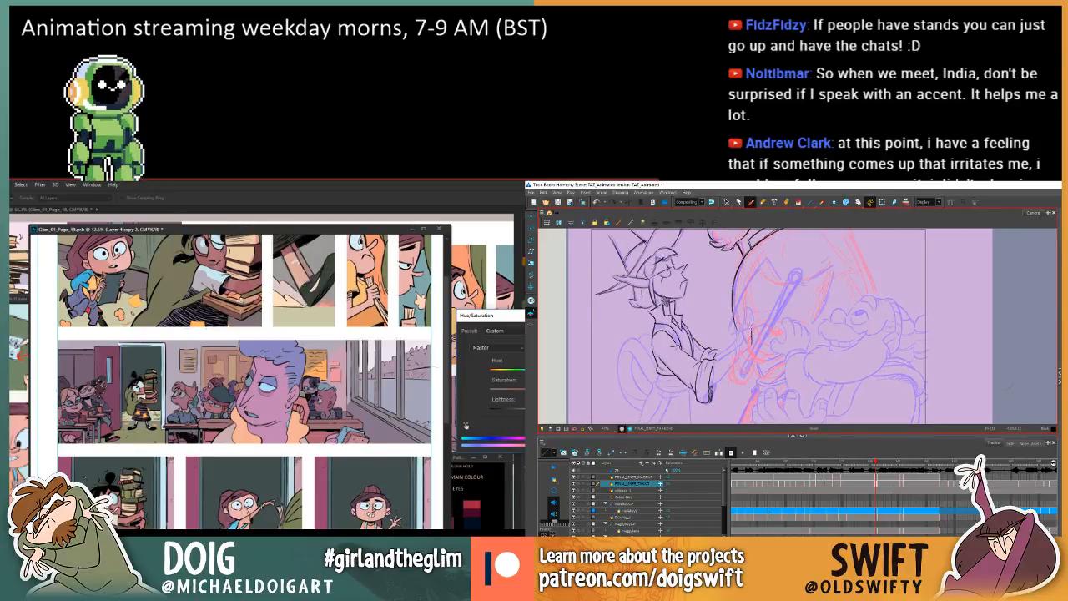
key("comma")
key("period")
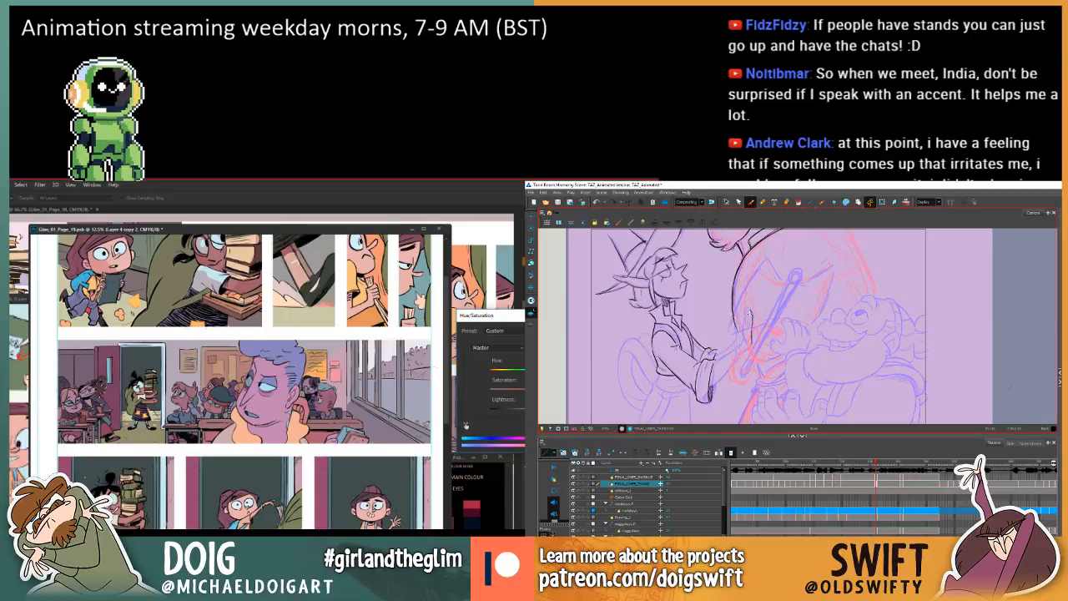
key("comma")
key("period")
key("comma")
key("period")
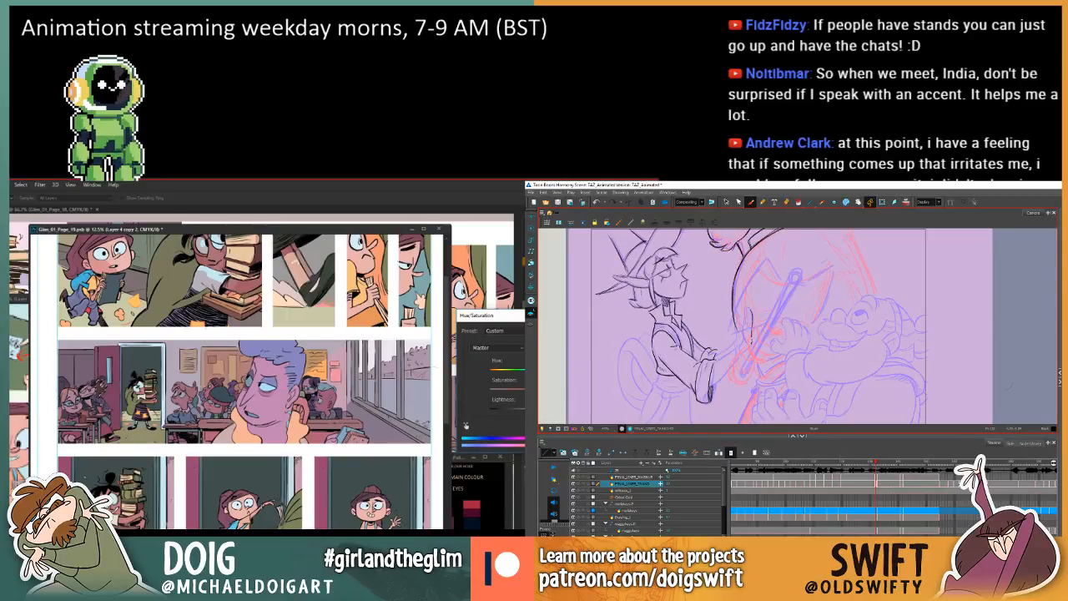
Apply the Hue/Saturation adjustment to the classroom pupils in Photoshop and review the panel.
key("Return")
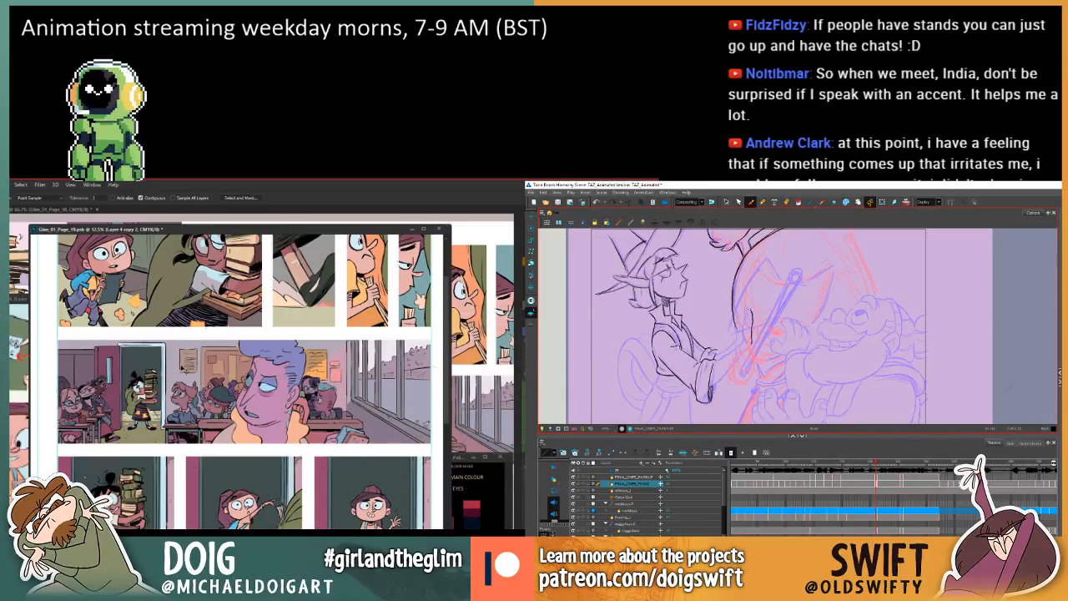
scroll(127, 365, "down", 1)
mouse_move(160, 380)
left_mouse_down()
mouse_move(160, 337)
mouse_move(162, 429)
mouse_move(159, 396)
left_mouse_up()
Strengthen the outline of the elf's raised fingers in Harmony, checking it repeatedly against the previous frame.
key("comma")
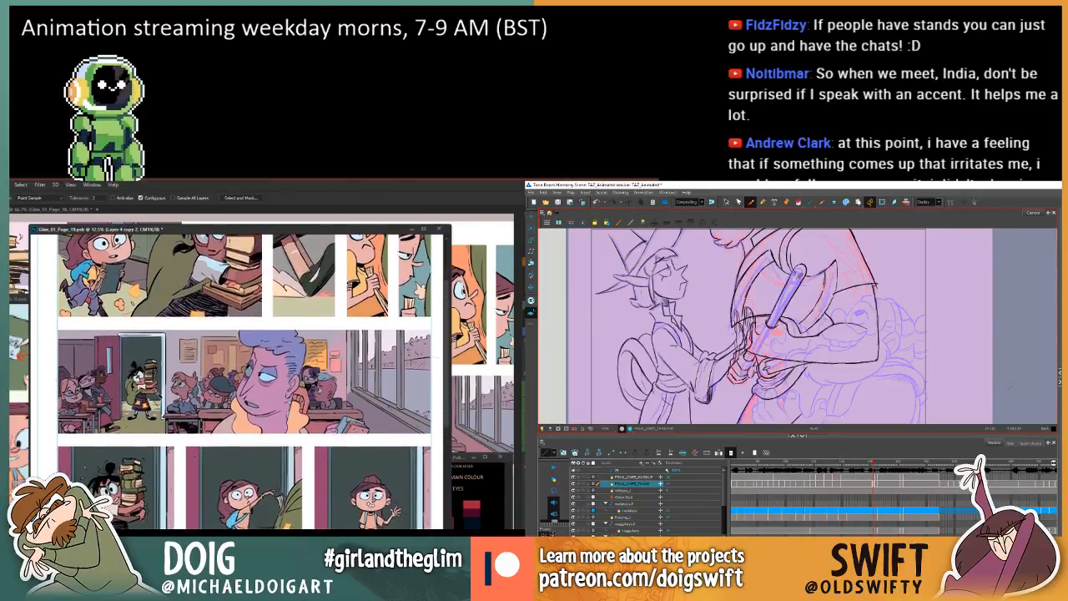
key("period")
key("comma")
key("period")
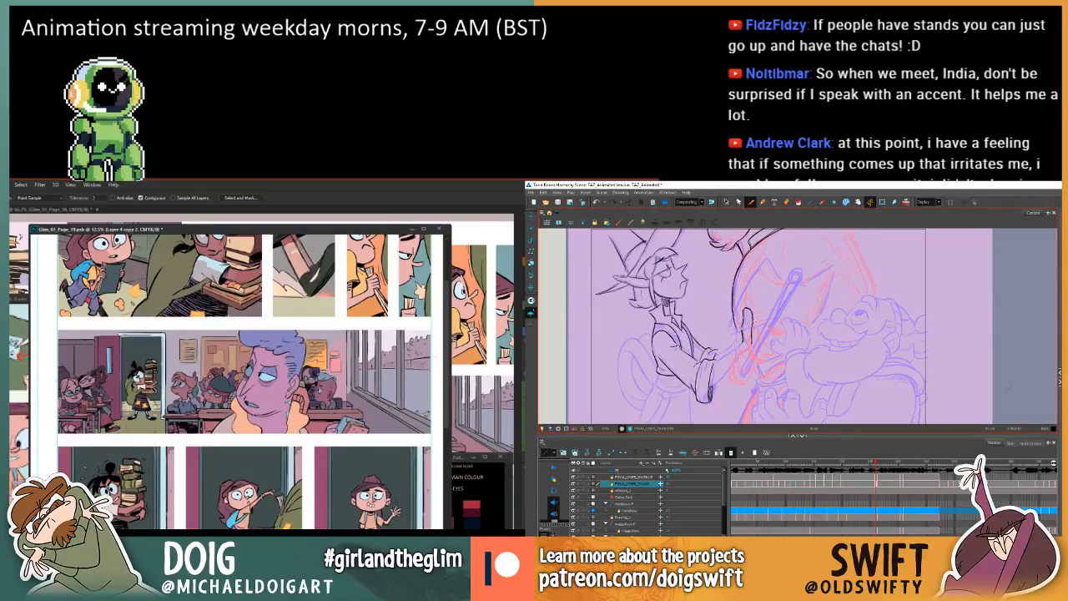
key("comma")
key("period")
key("comma")
key("period")
key("comma")
key("period")
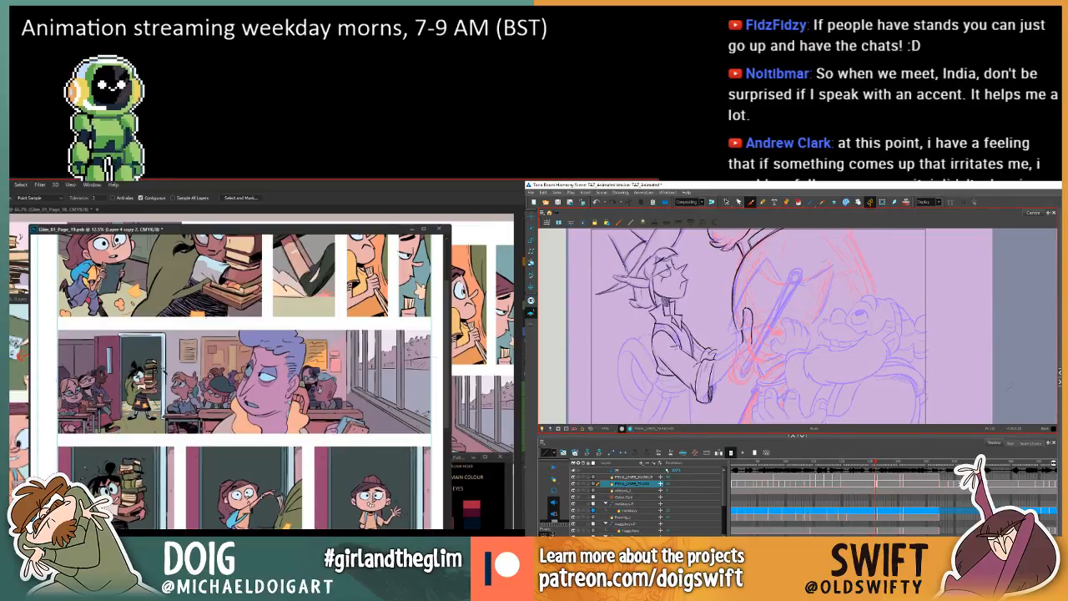
key("comma")
key("period")
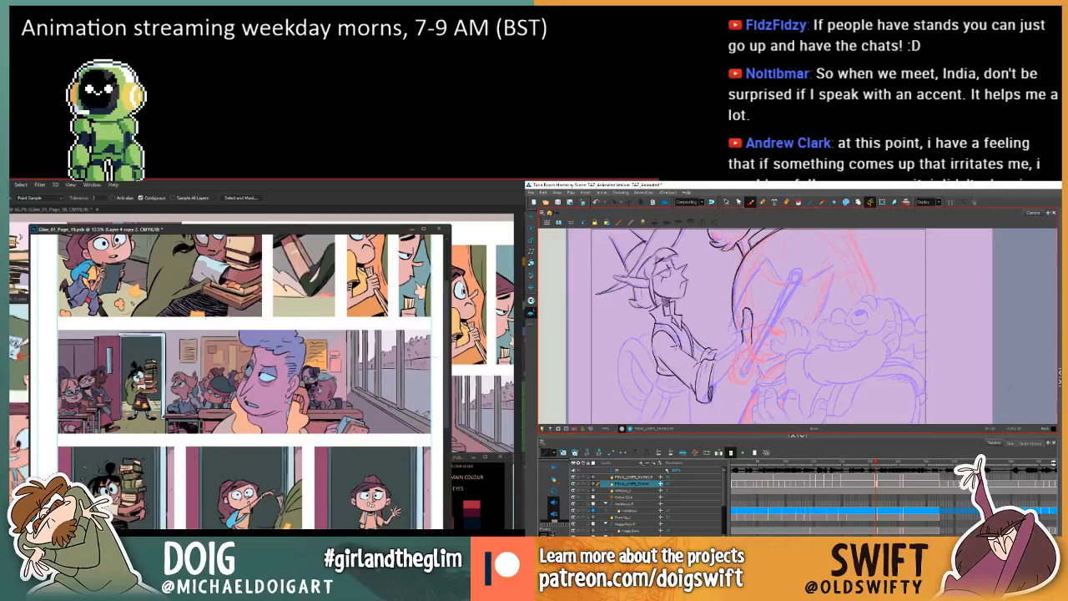
Draw the palm edge down from the elf's raised fingers in Harmony, comparing it with the previous frame.
left_click_drag(751, 322, 751, 339)
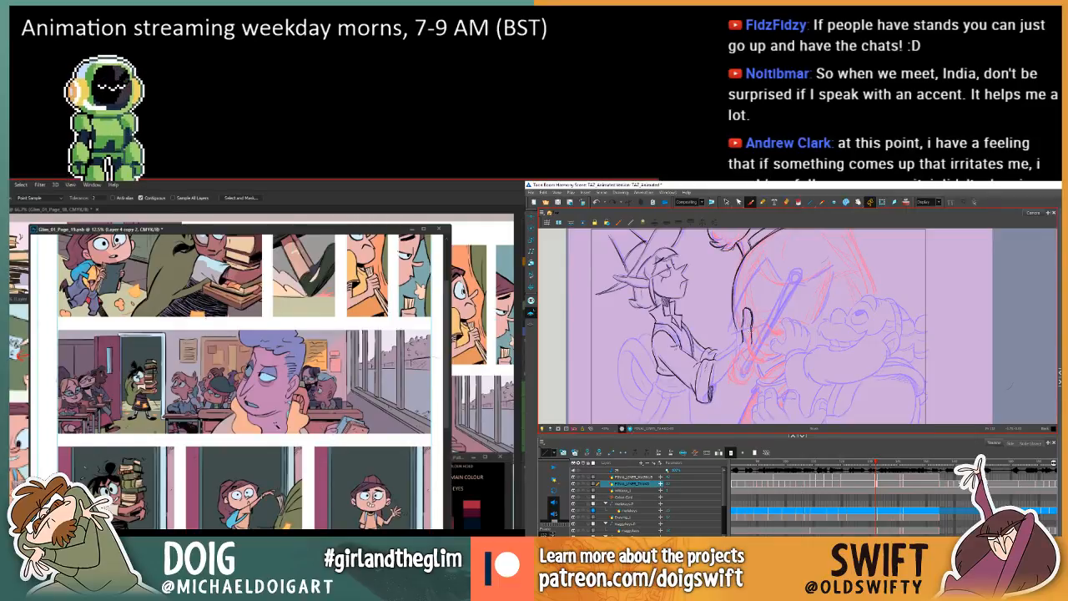
key("comma")
key("period")
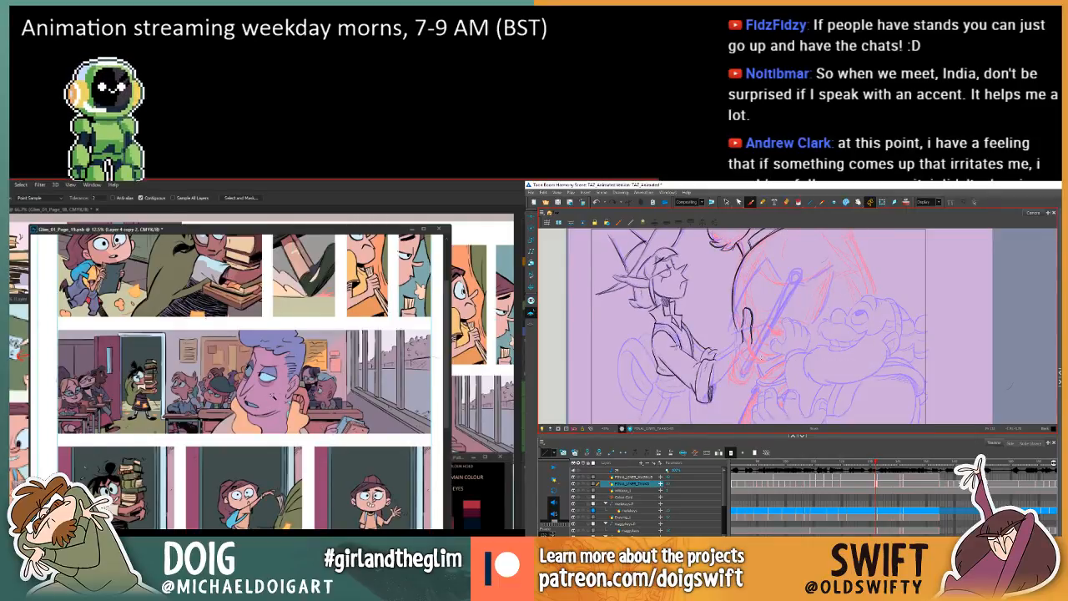
mouse_move(293, 373)
left_mouse_down()
mouse_move(292, 440)
mouse_move(299, 399)
left_mouse_up()
key("comma")
key("period")
key("comma")
key("period")
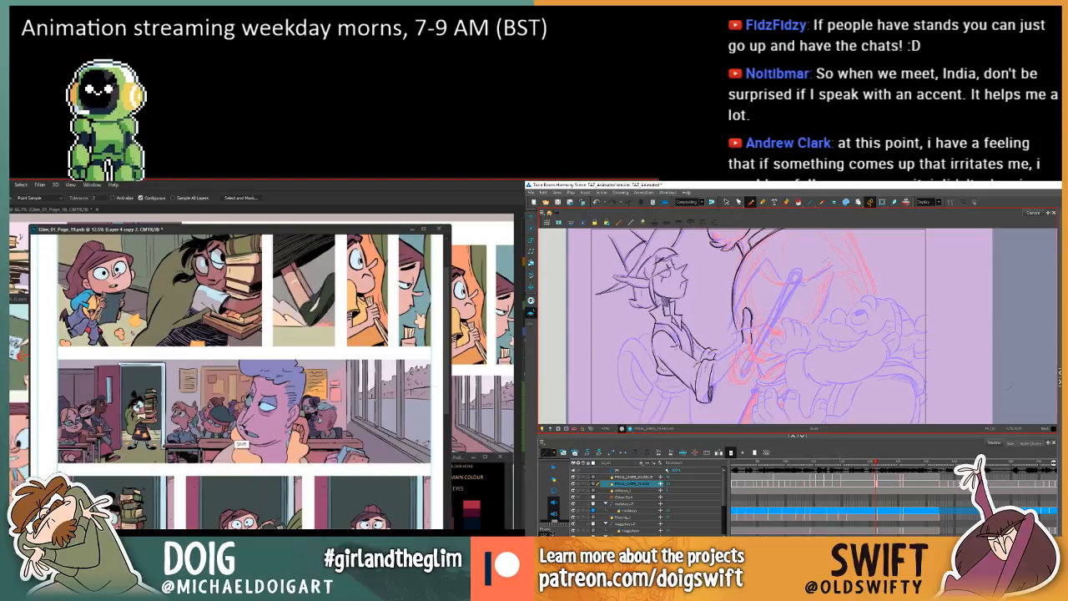
key("comma")
key("period")
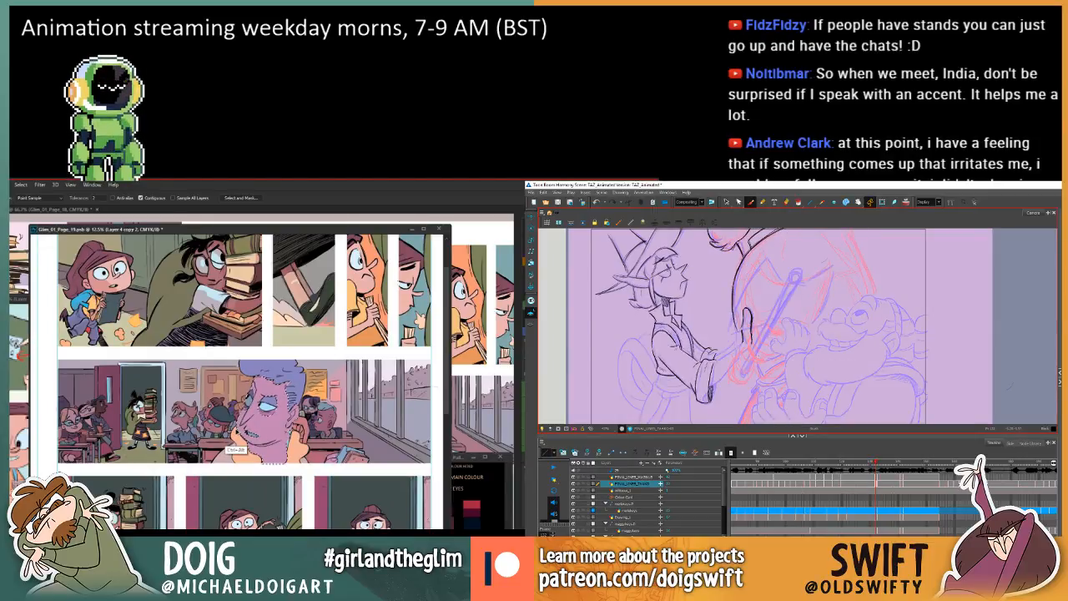
key("comma")
key("period")
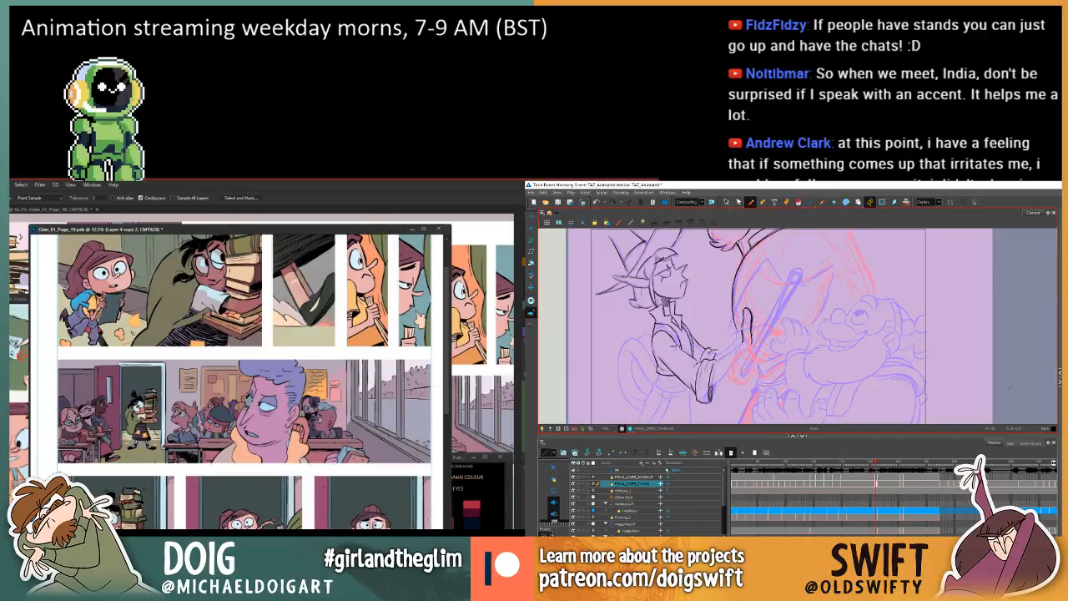
Add a new layer to the comic page in Photoshop and redraw the elf's finger line towards the wrist in Harmony.
key("ctrl+shift+alt+n")
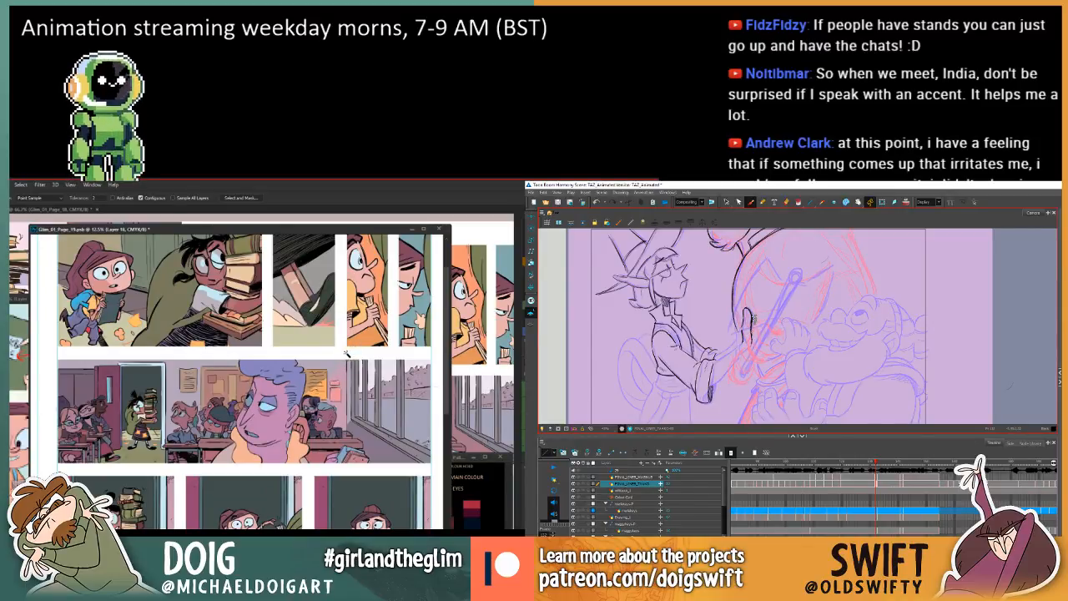
key("f")
key("g")
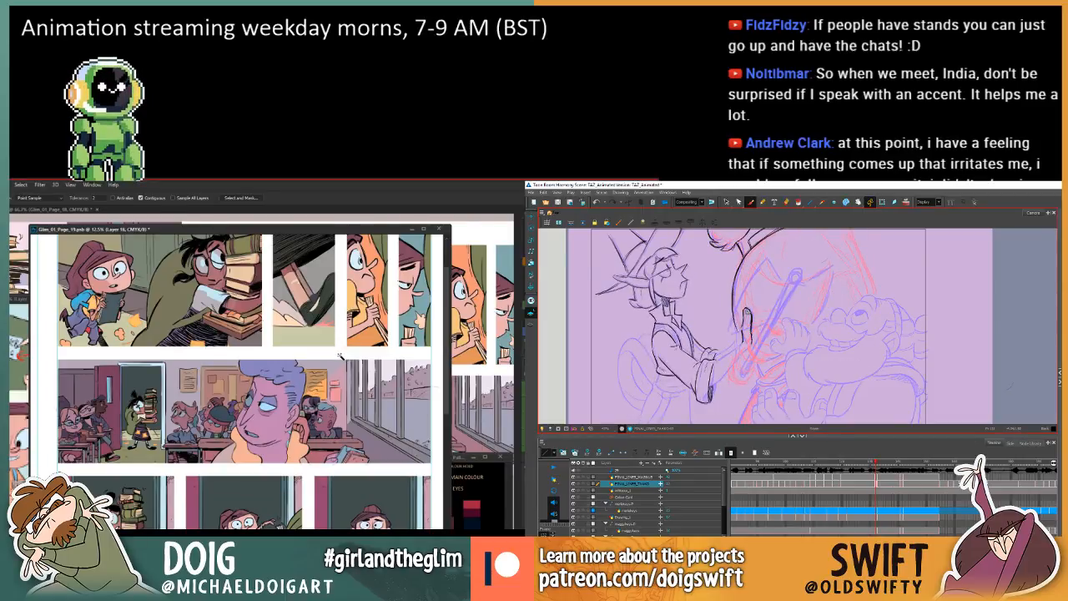
left_click_drag(747, 314, 751, 339)
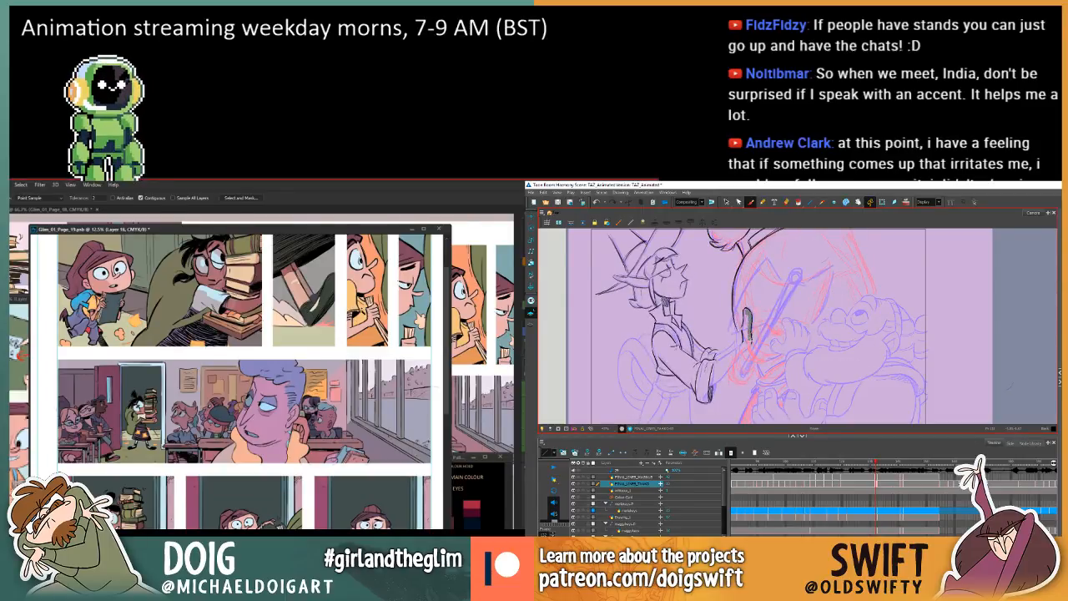
key("f")
key("g")
key("f")
key("g")
key("f")
Sample a pale blue from the lower panels of the comic page in Photoshop.
left_click_drag(289, 450, 289, 288)
key("g")
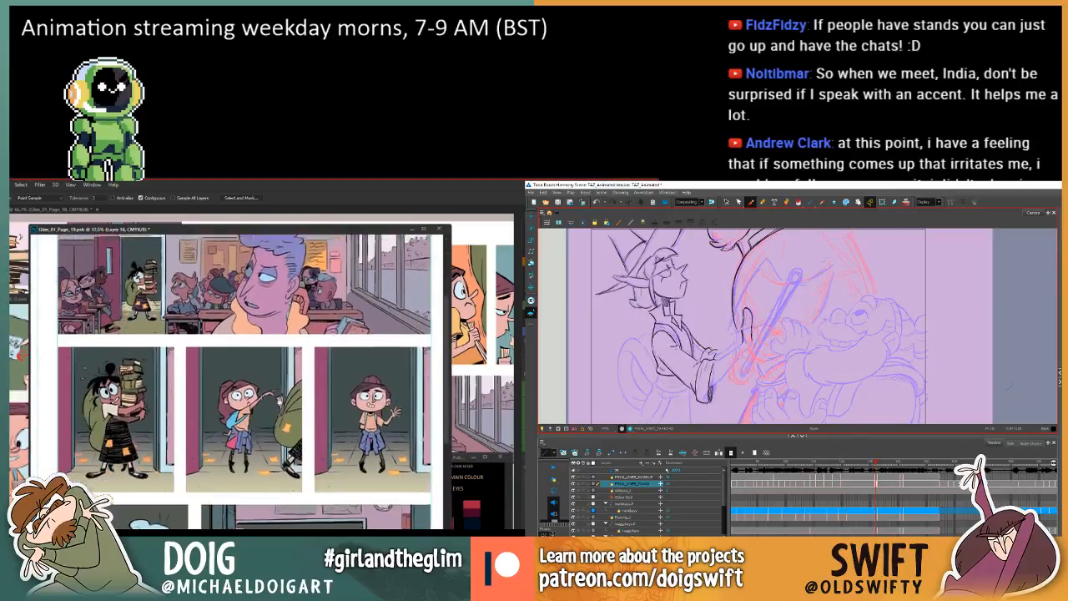
key("f")
mouse_move(290, 484)
left_mouse_down()
mouse_move(290, 340)
mouse_move(289, 386)
mouse_move(279, 385)
mouse_move(276, 343)
mouse_move(257, 443)
mouse_move(229, 381)
mouse_move(196, 357)
left_mouse_up()
key("g")
key("f")
key("g")
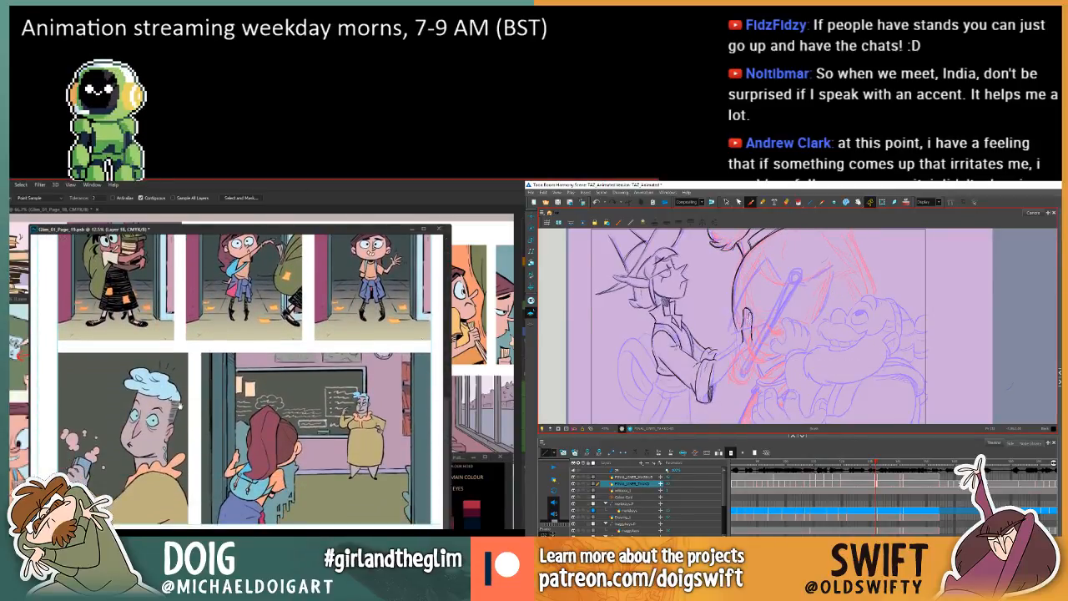
left_click_drag(186, 408, 194, 450)
key("f")
key("g")
key("f")
key("i")
key("g")
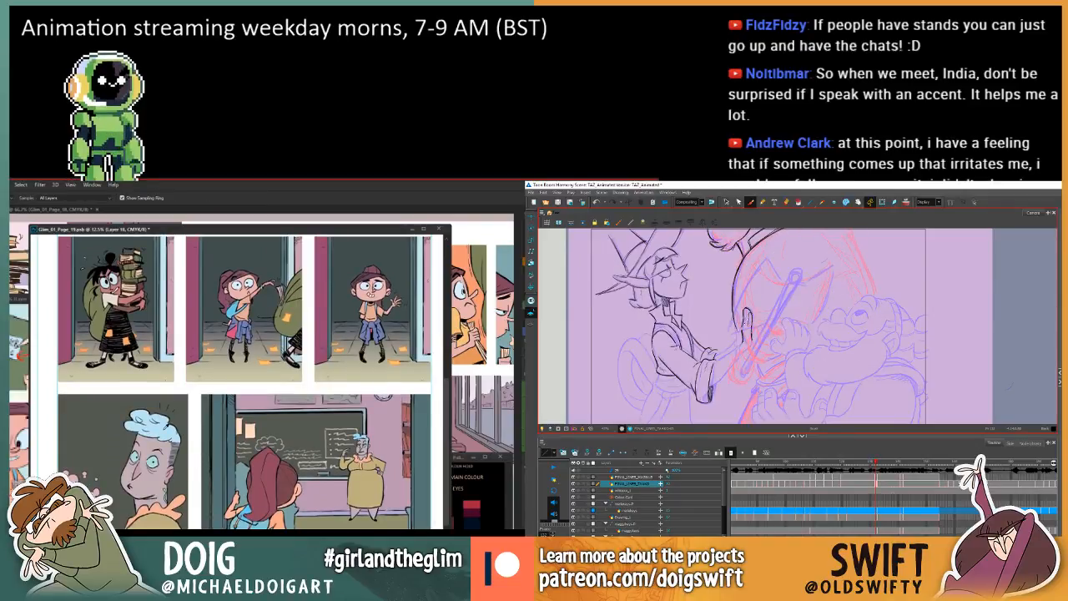
Try to fill the whole comic page with the pale blue on the new layer, then undo the fill.
left_click_drag(238, 370, 239, 440)
key("f")
key("g")
mouse_move(239, 279)
left_mouse_down()
mouse_move(240, 465)
mouse_move(238, 323)
mouse_move(237, 396)
left_mouse_up()
key("f")
key("g")
key("g")
key("f")
key("g")
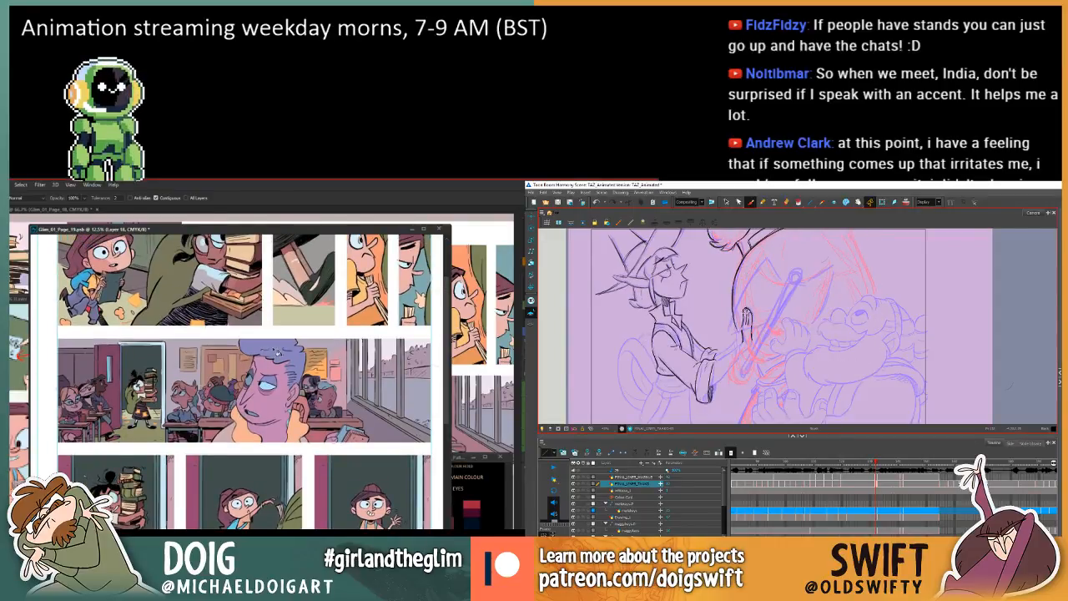
left_click(276, 353)
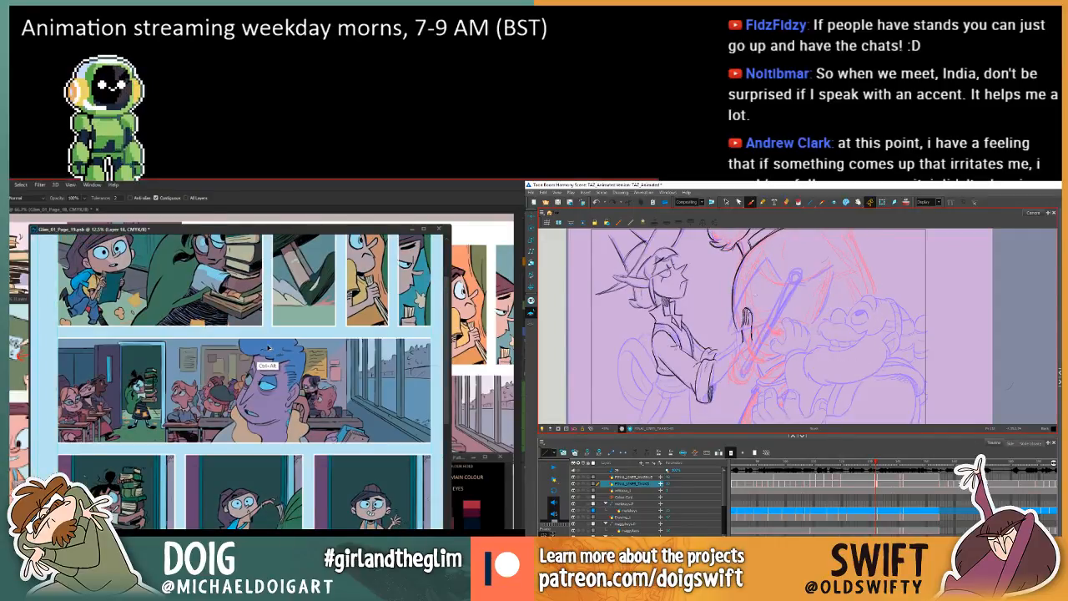
key("f")
key("g")
key("f")
key("g")
key("f")
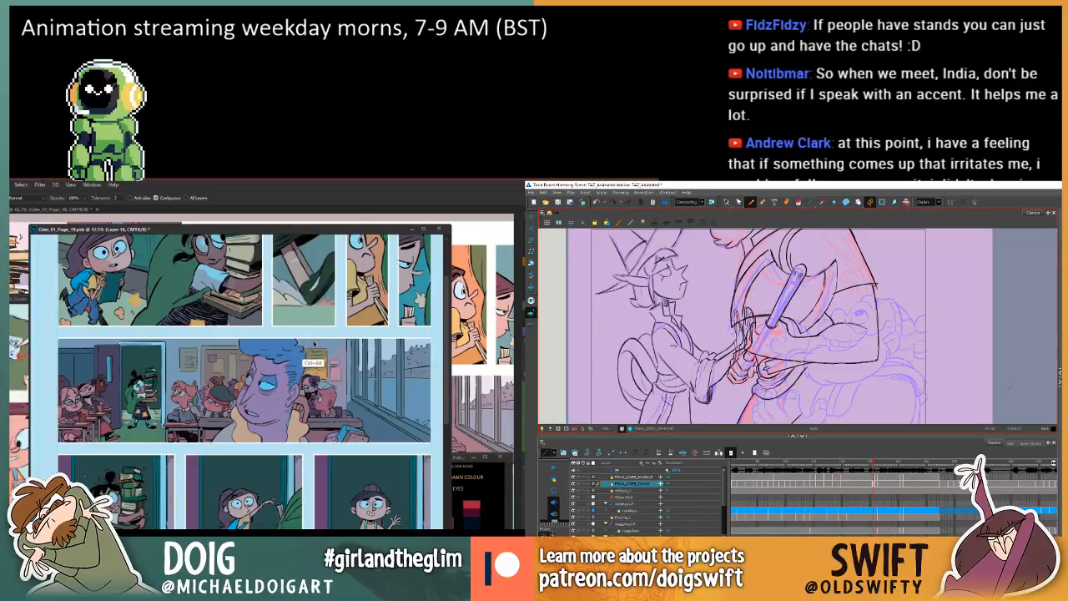
key("g")
key("ctrl+z")
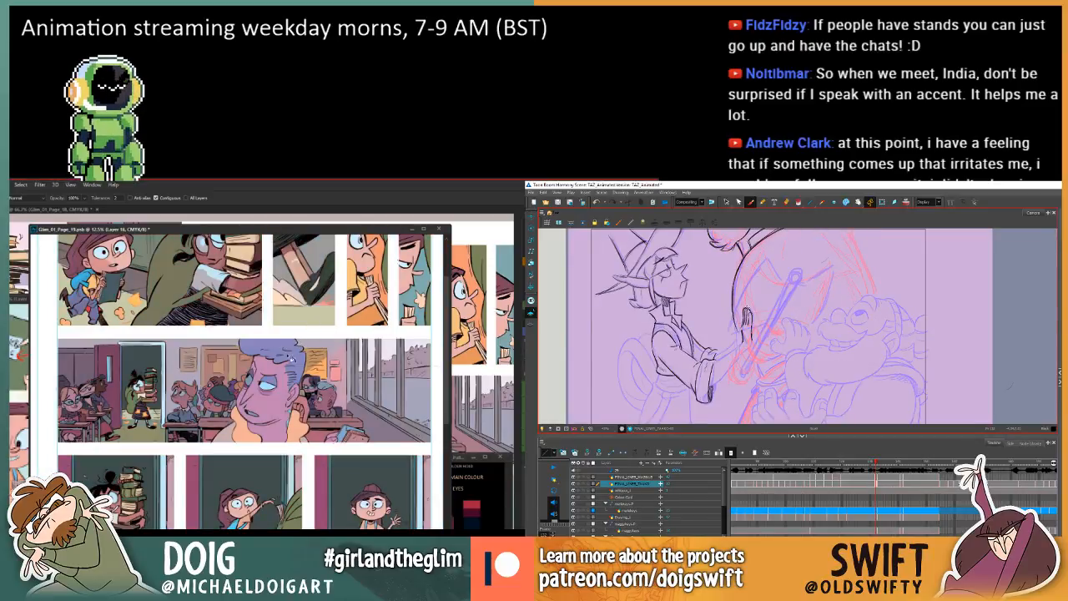
Select the wide classroom panel with a rectangular marquee in Photoshop.
key("m")
key("f")
key("g")
key("f")
key("g")
mouse_move(56, 335)
left_mouse_down()
mouse_move(264, 434)
mouse_move(441, 444)
left_mouse_up()
key("f")
key("g")
key("f")
key("g")
key("f")
key("g")
key("f")
key("g")
Examine the elf's raised hand against the neighbouring frame in Harmony.
key("g")
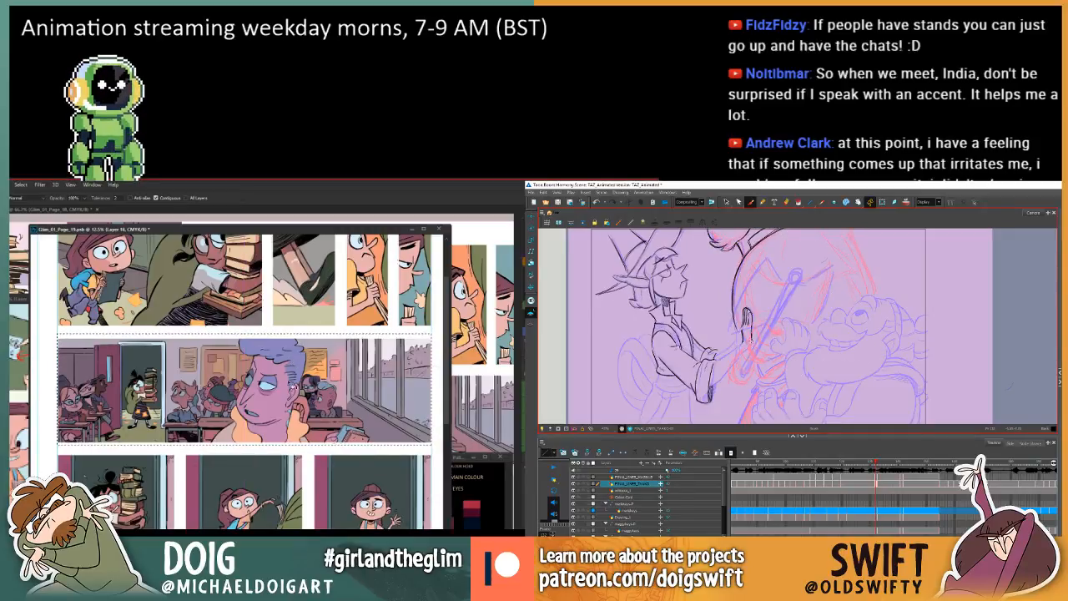
key("f")
key("g")
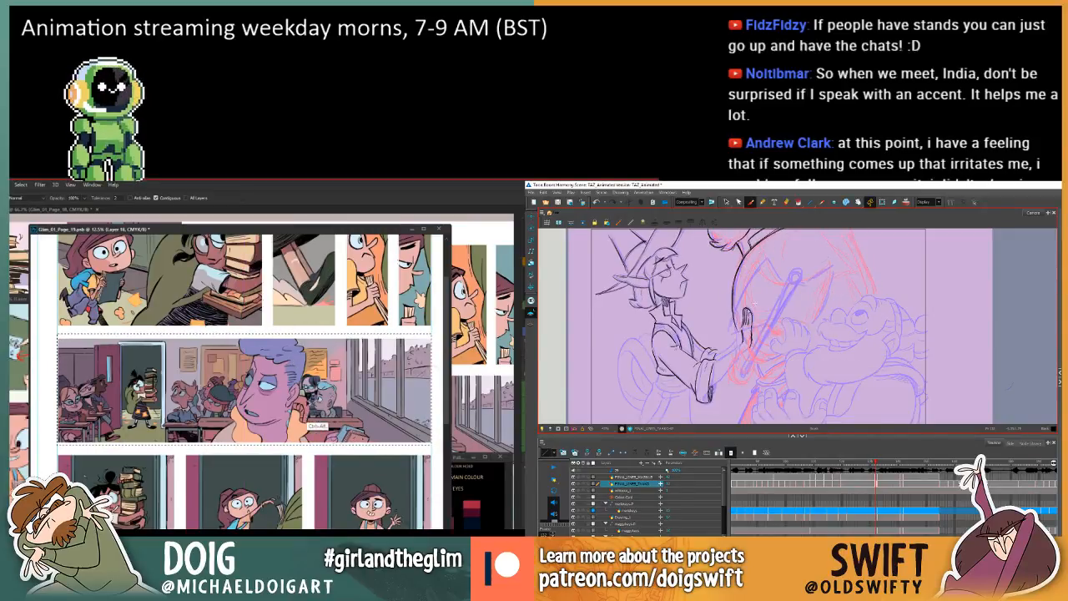
key("f")
key("g")
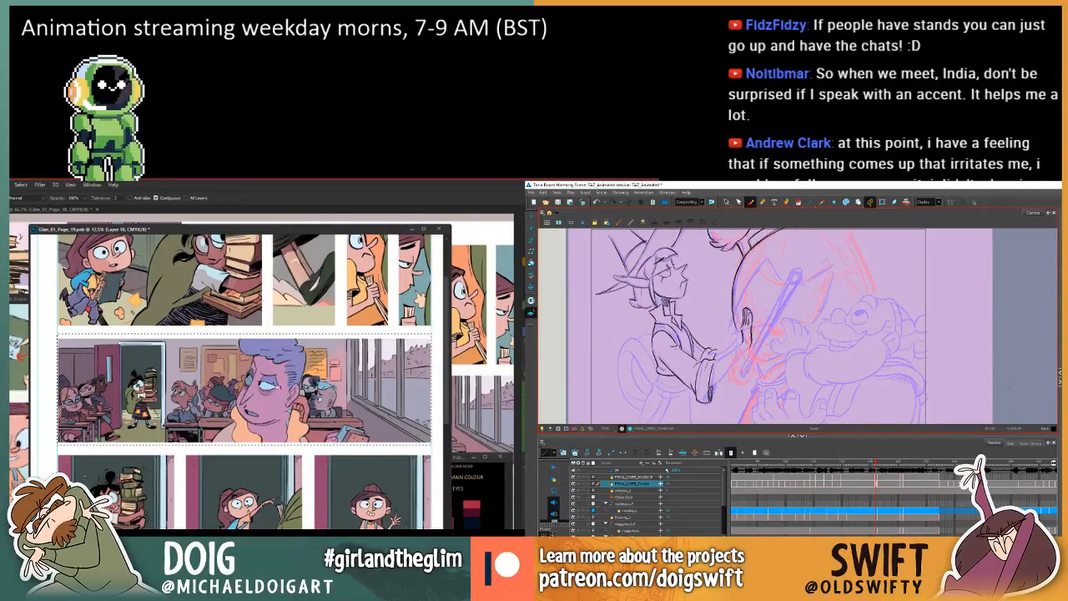
key("f")
key("g")
key("f")
key("g")
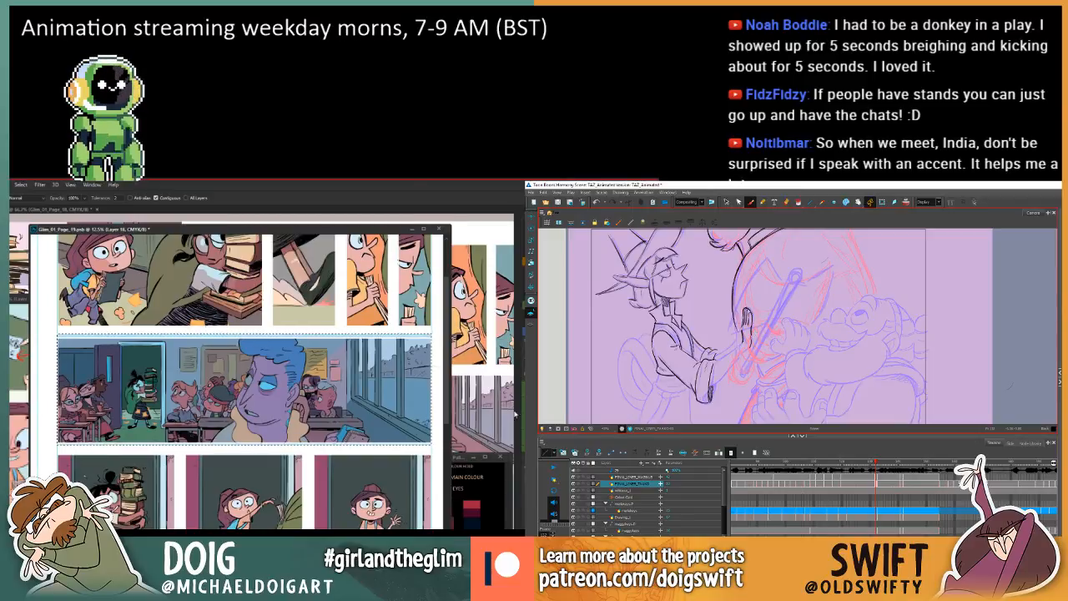
Undo the first blue tint of the classroom panel and refill the selected panel with the pale blue.
key("ctrl+z")
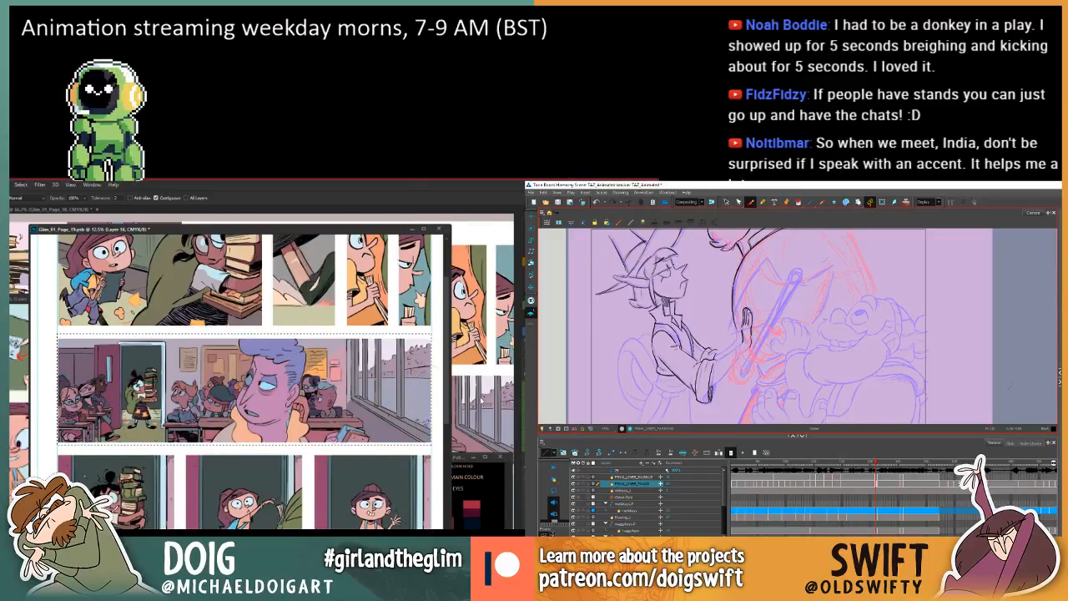
key("comma")
key("period")
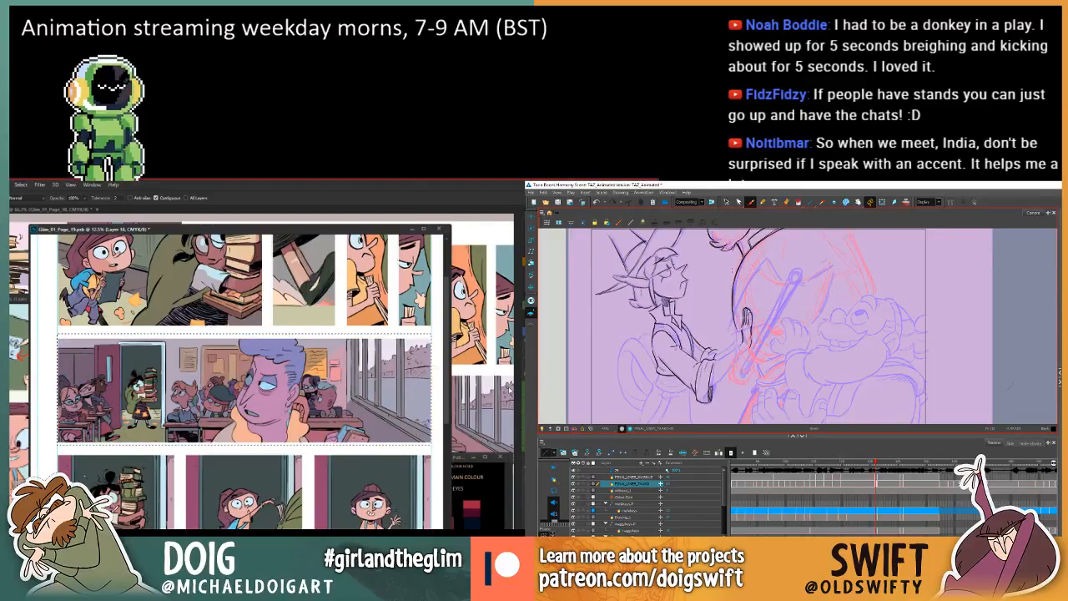
key("comma")
key("period")
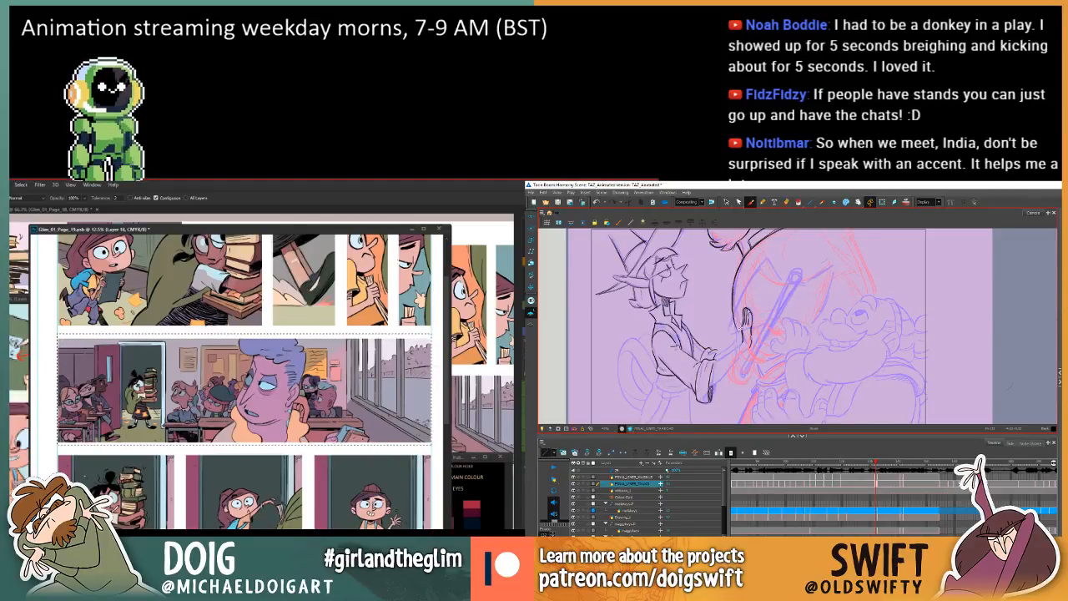
left_click(345, 429)
key("comma")
key("period")
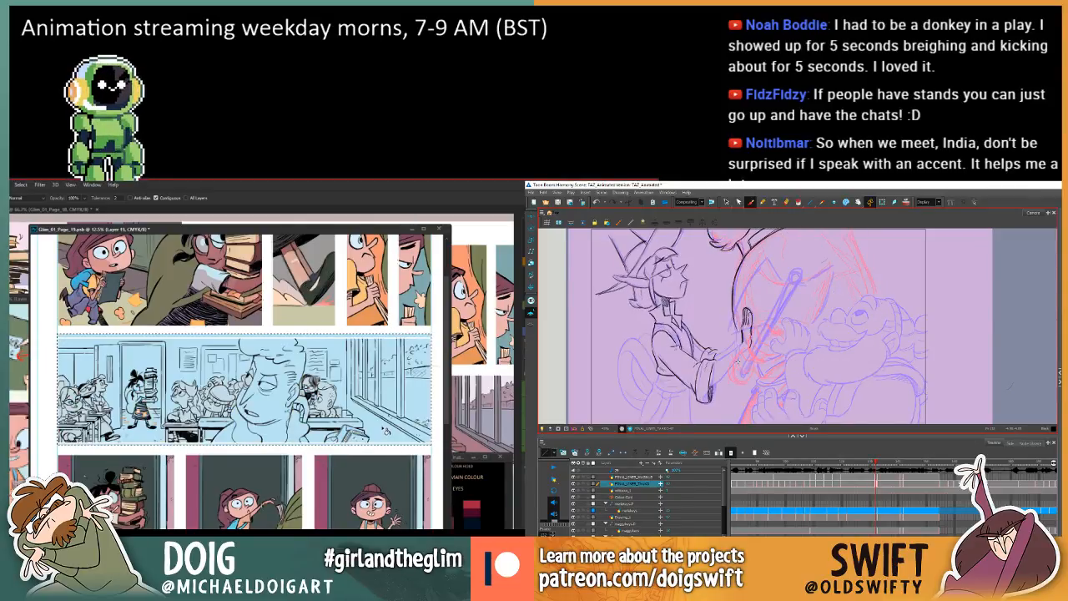
Blend the pale-blue fill over the classroom panel as a translucent tint, keeping the figures' colours visible beneath it.
key("comma")
key("period")
key("comma")
key("period")
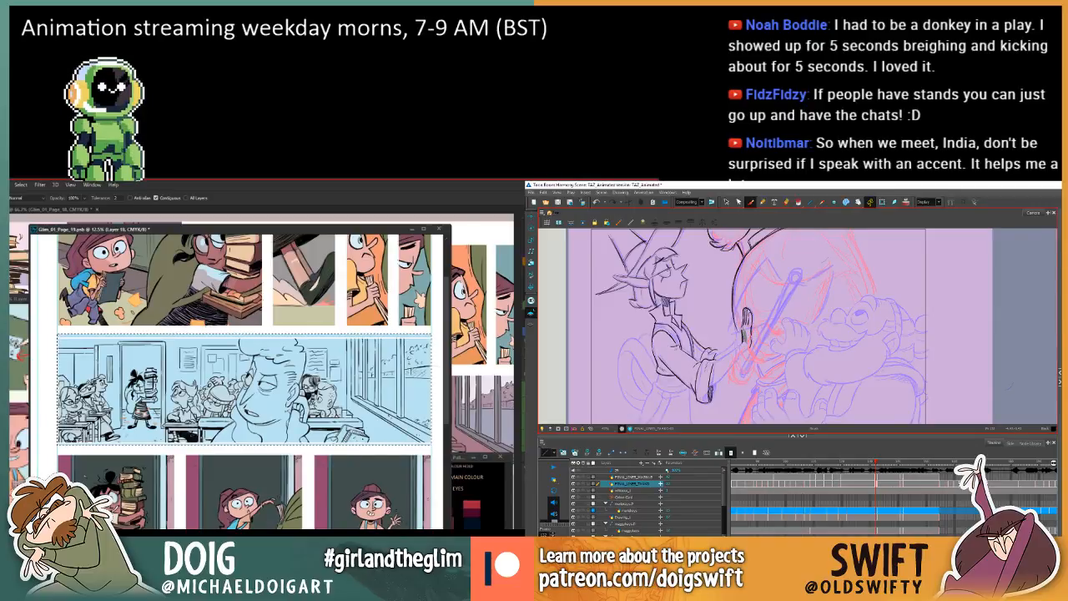
key("comma")
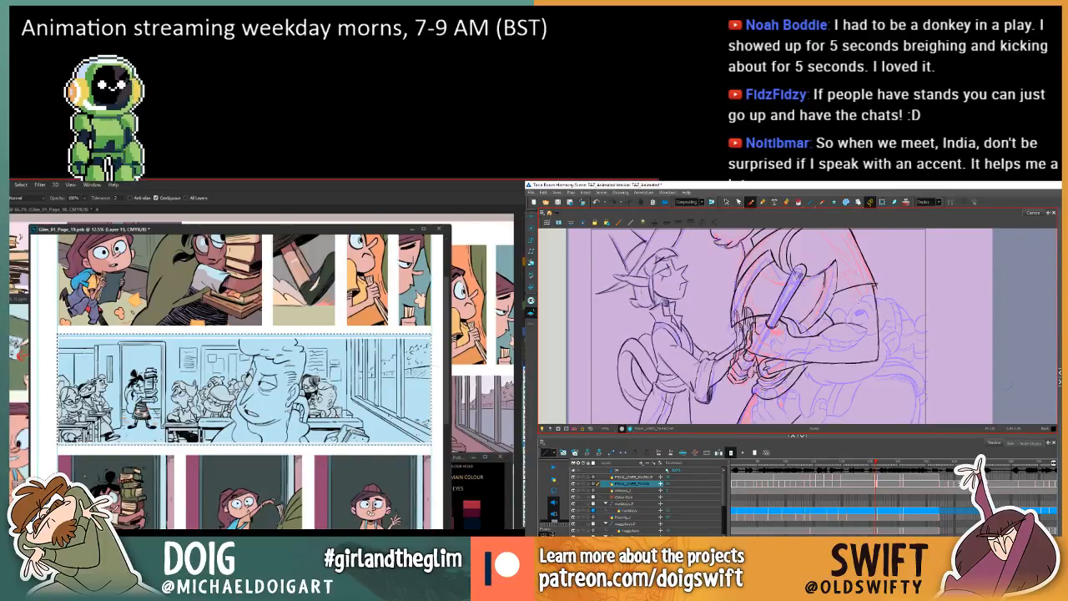
key("period")
key("comma")
key("period")
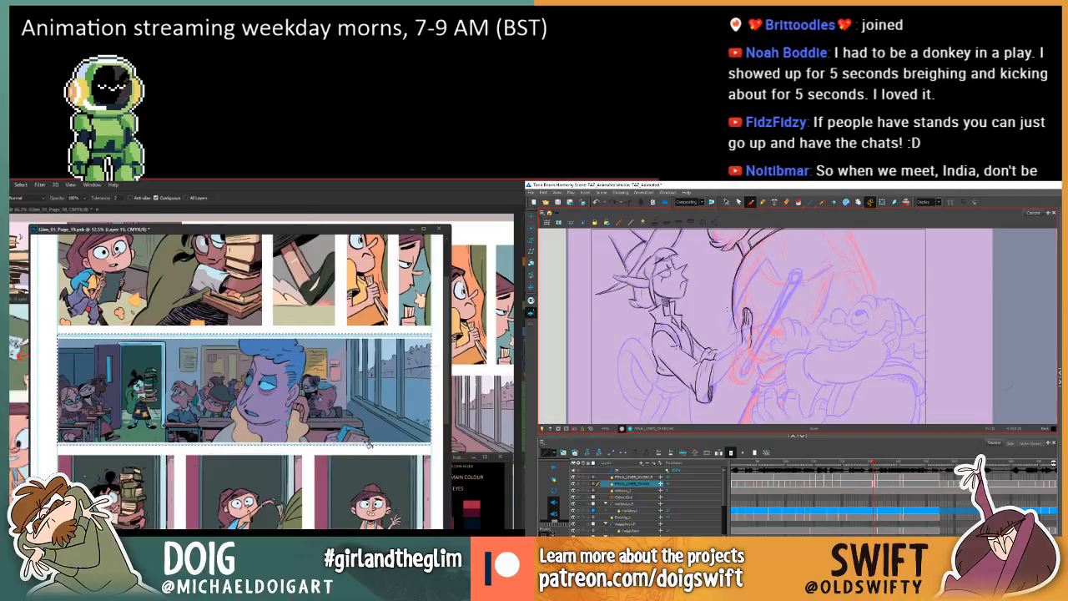
Sample colours around the teacher in the tinted panel and add the thumb-side line of the elf's raised hand in Harmony.
key("comma")
key("period")
key("i")
key("comma")
left_click_drag(377, 419, 346, 415)
key("period")
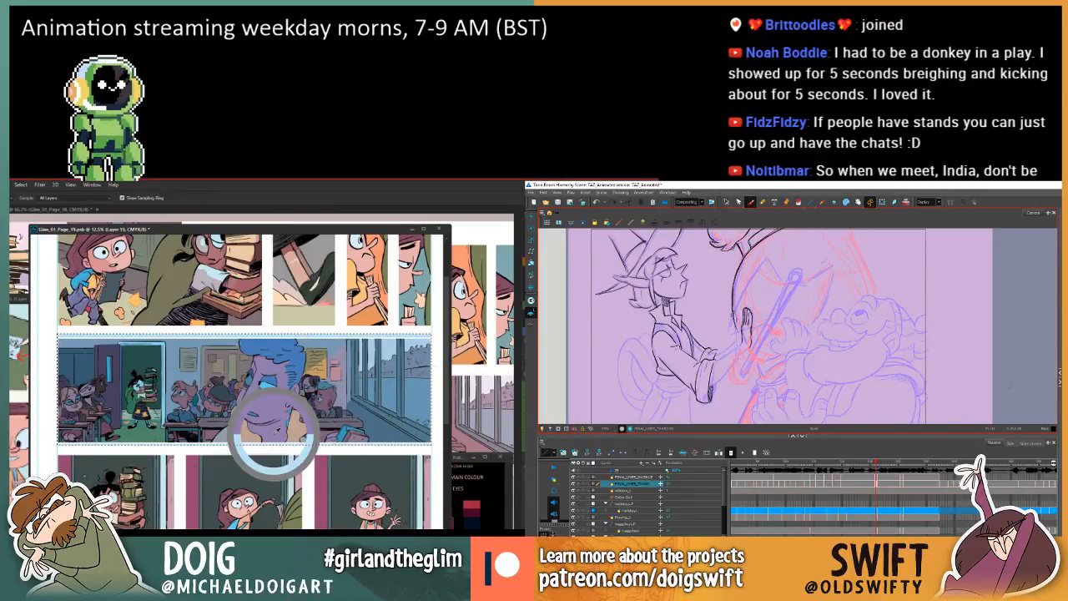
left_click_drag(310, 384, 325, 399)
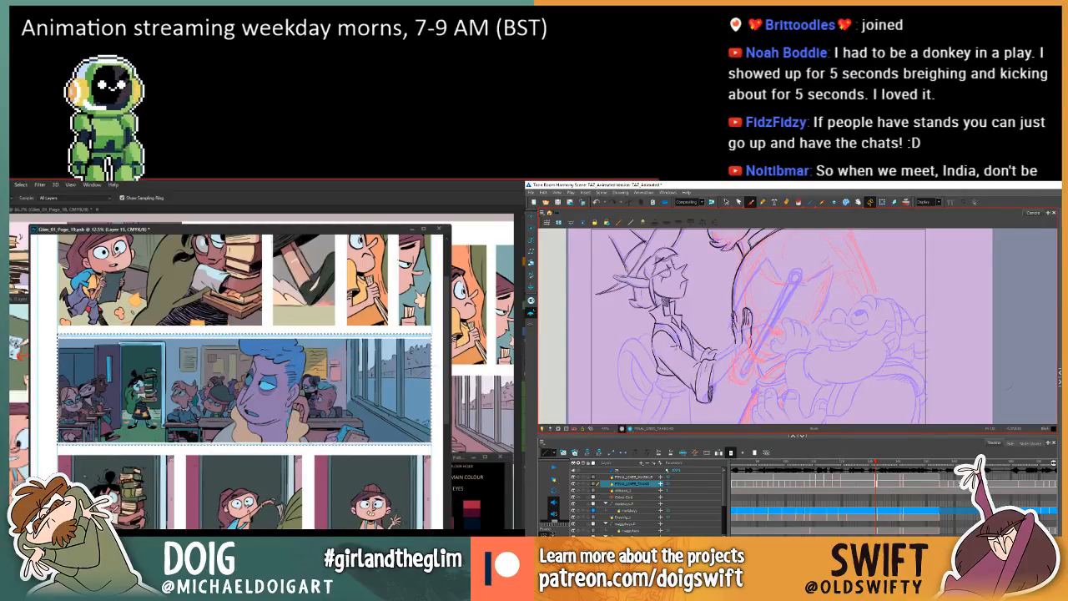
Reduce the strength of the blue tint over the classroom panel while checking the elf's hand lines in Harmony.
key("comma")
key("period")
key("comma")
key("period")
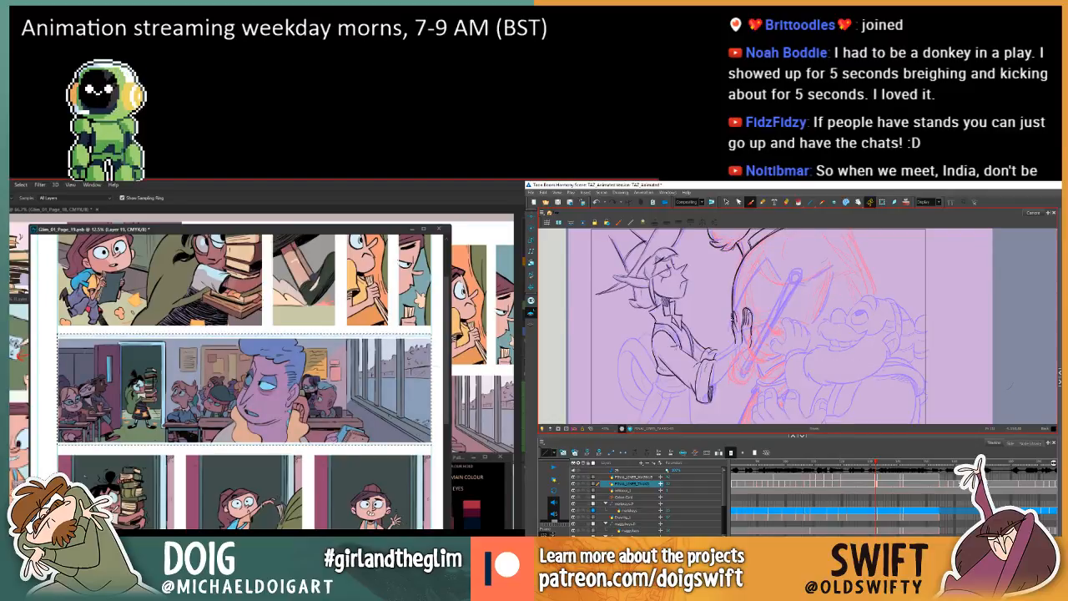
key("comma")
key("period")
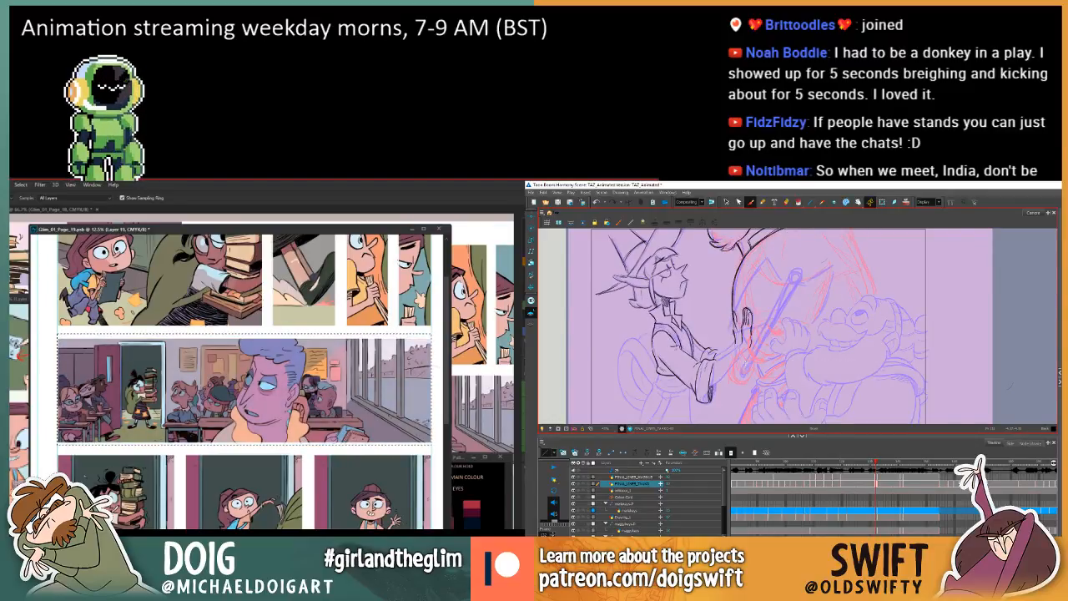
key("comma")
key("period")
key("comma")
key("period")
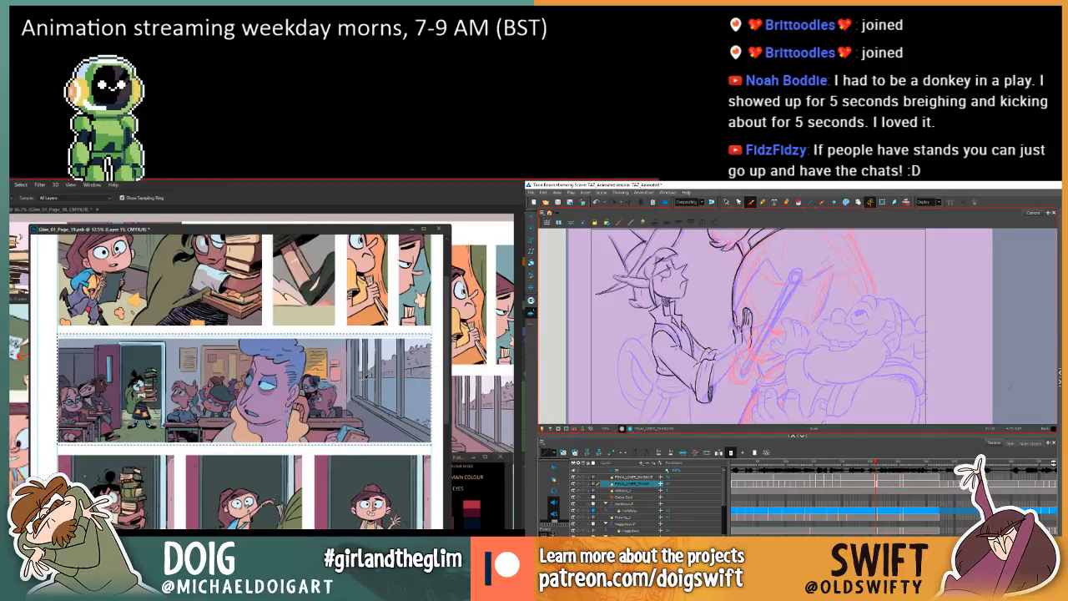
Deselect the classroom panel in Photoshop and review its tint against the panels above and below.
key("comma")
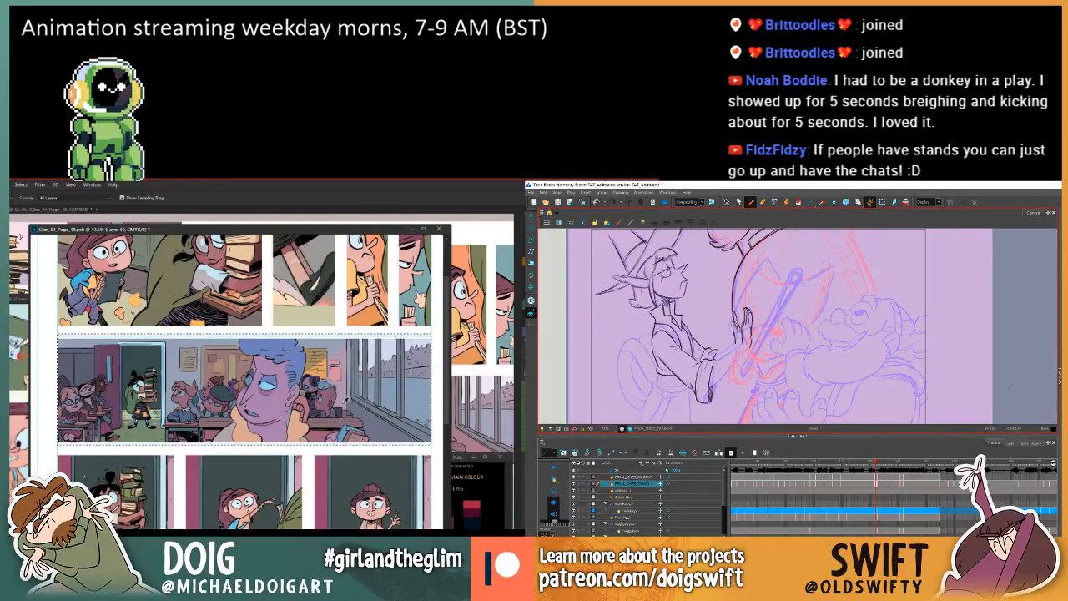
key("period")
key("comma")
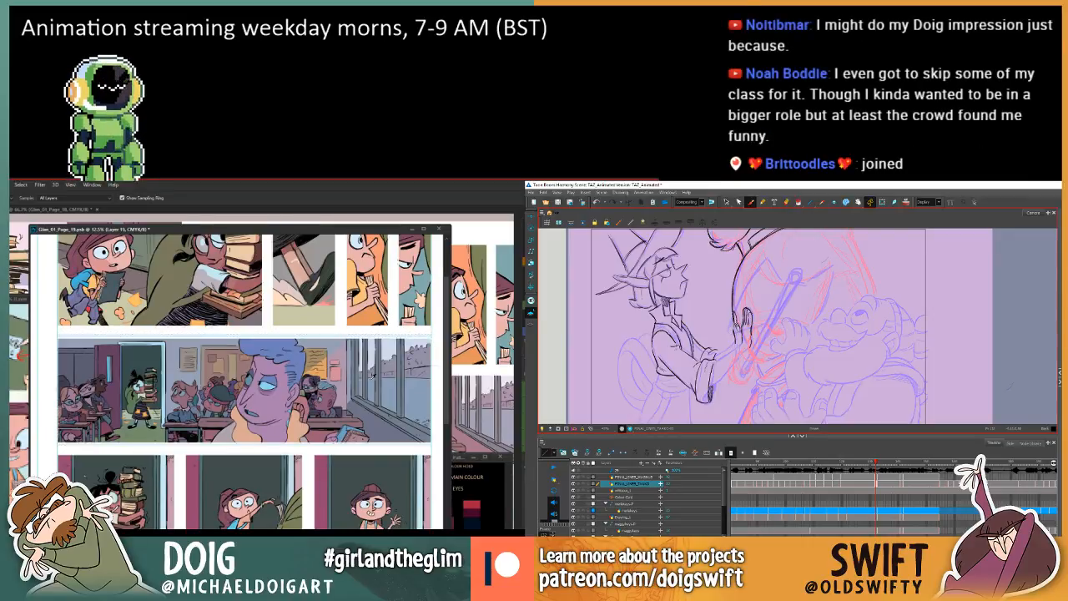
scroll(359, 359, "down", 3)
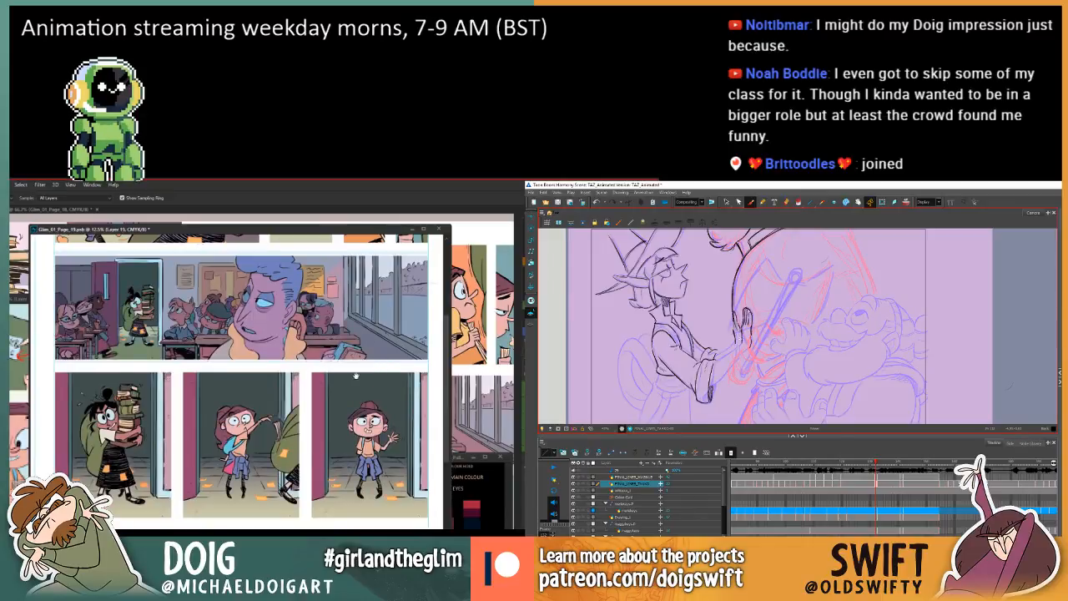
scroll(356, 383, "up", 1)
scroll(360, 401, "up", 3)
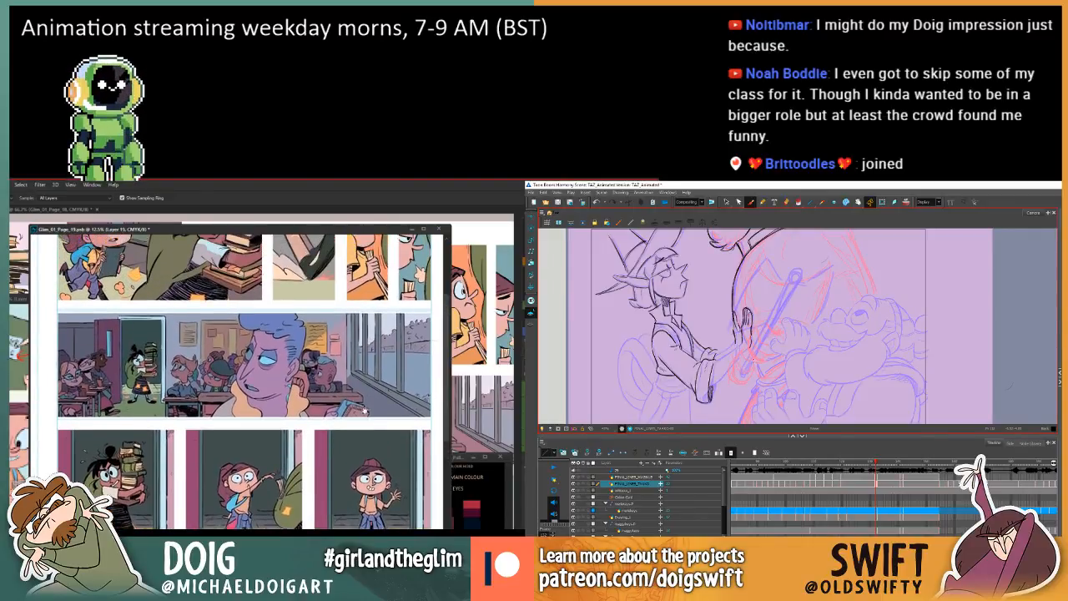
Compare the elf's raised-hand drawing with its neighbouring frame in Harmony and check the classroom panel's tint in Photoshop.
scroll(364, 420, "up", 1)
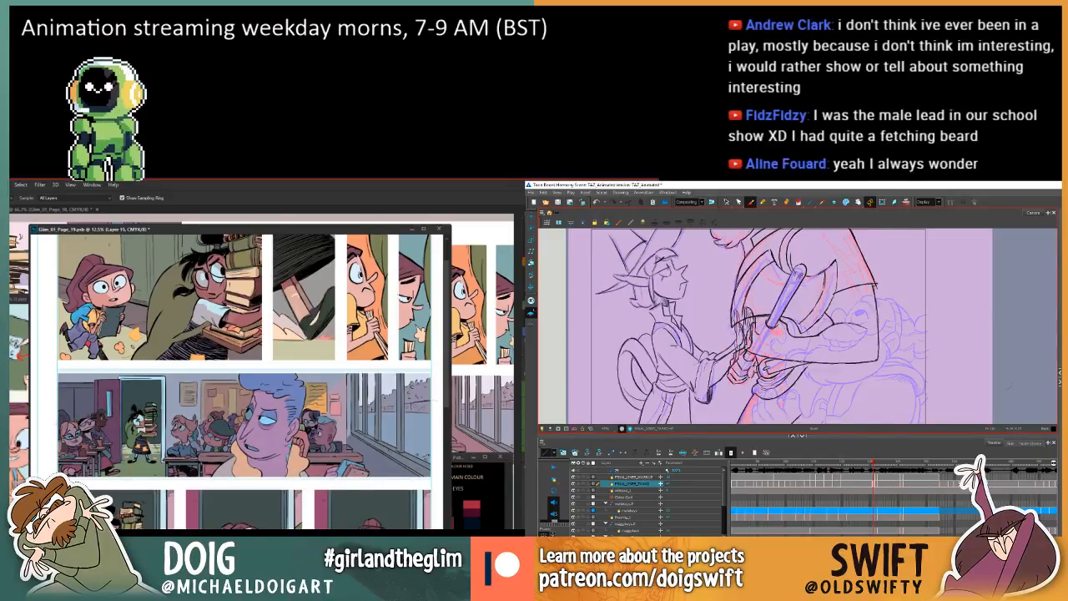
key("alt+BackSpace")
key("w")
key("comma")
key("period")
key("comma")
key("period")
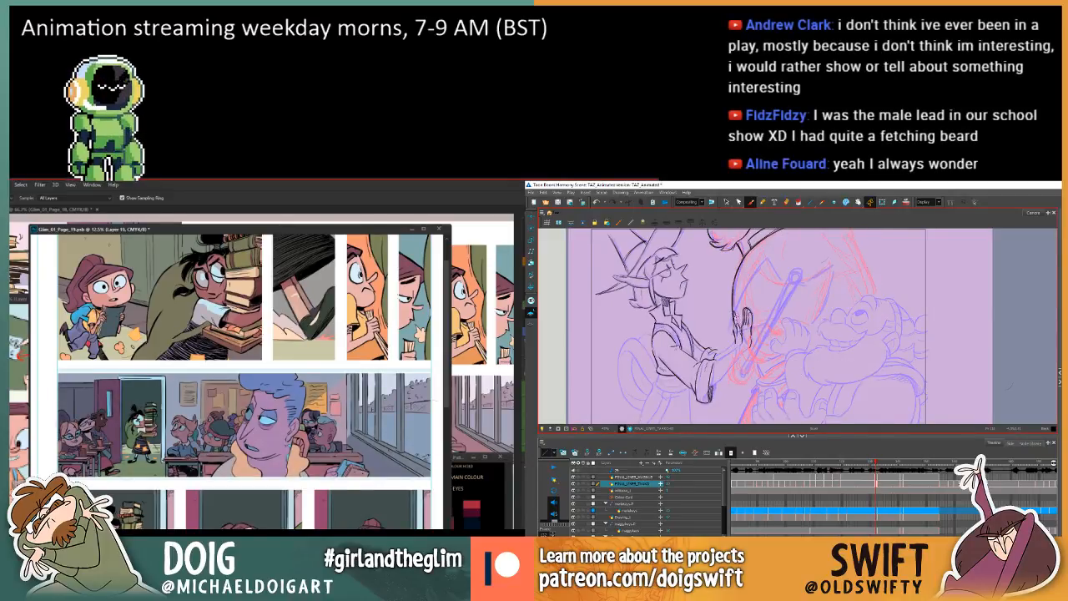
key("comma")
key("period")
key("comma")
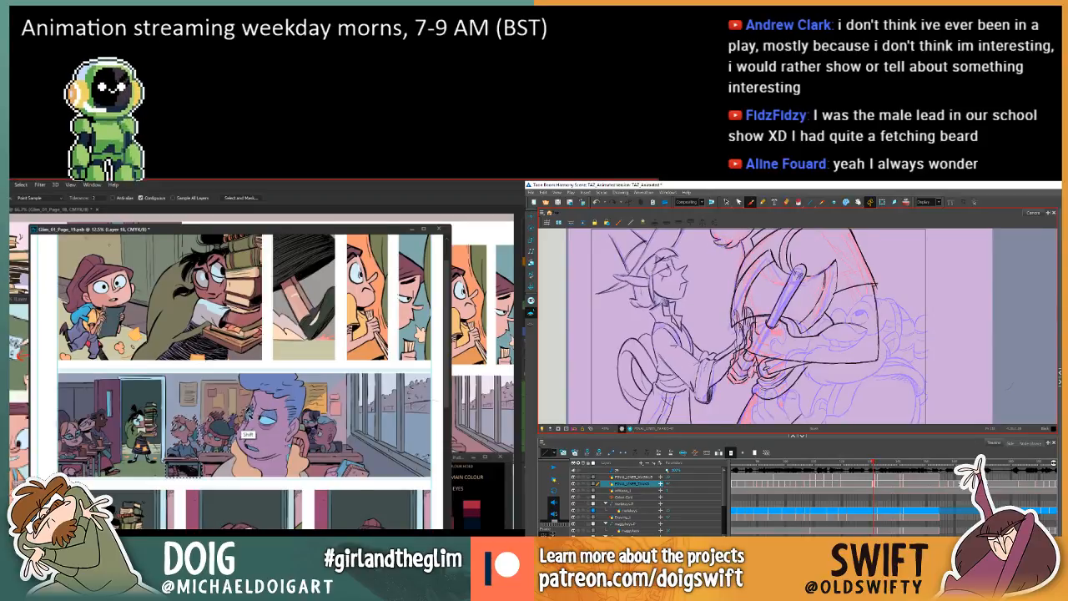
Refine the selection around the teacher with the Lasso in Photoshop and draw the elf's upper forearm line towards the raised hand in Harmony.
key("period")
key("comma")
key("l")
key("period")
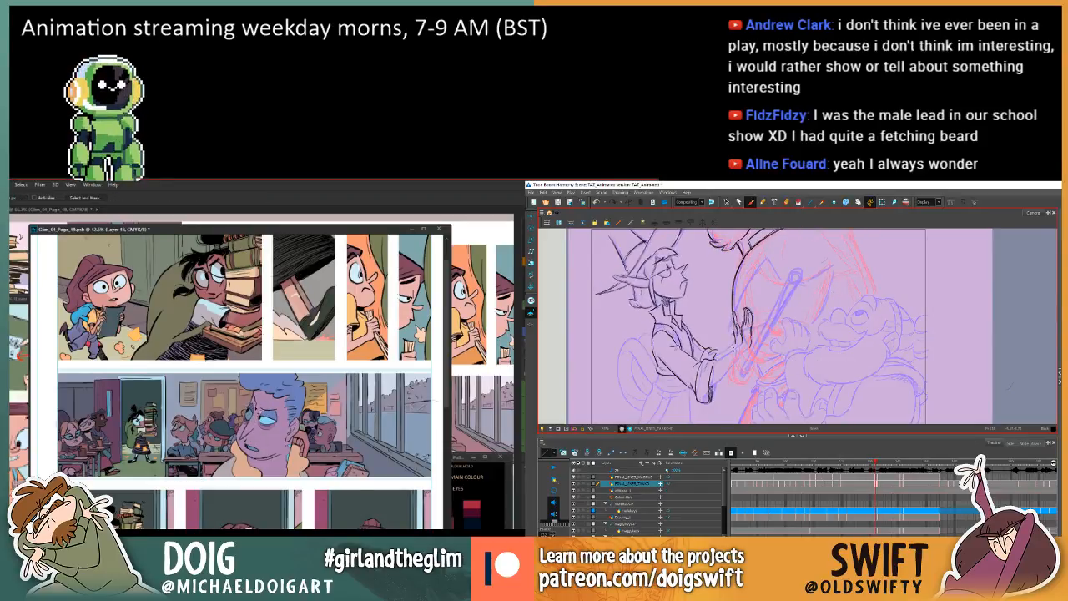
key("comma")
key("period")
left_click(239, 426, "alt")
key("comma")
key("period")
key("comma")
key("period")
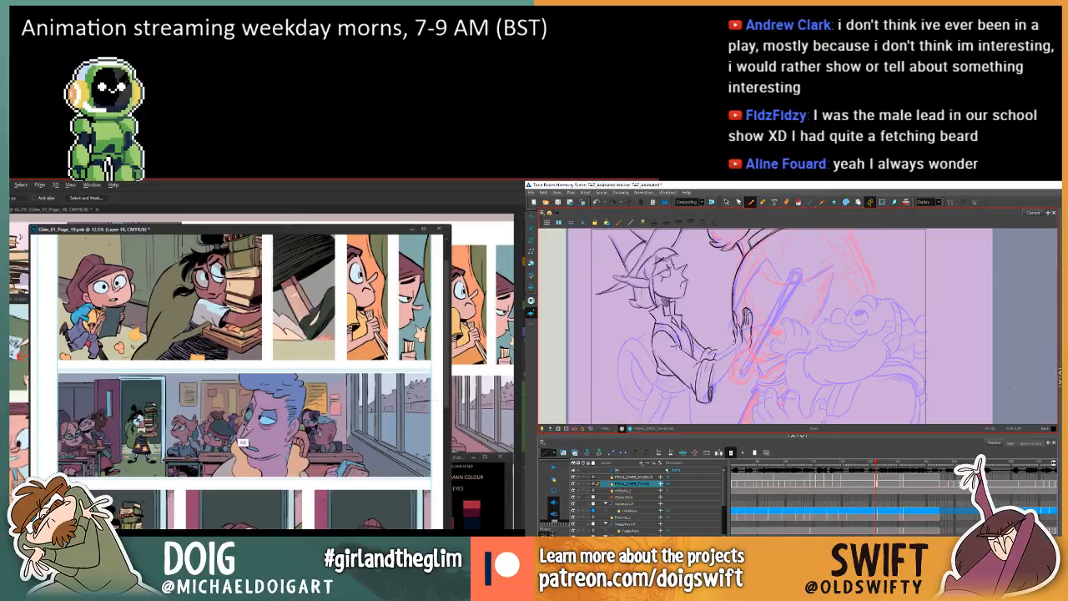
key("comma")
key("period")
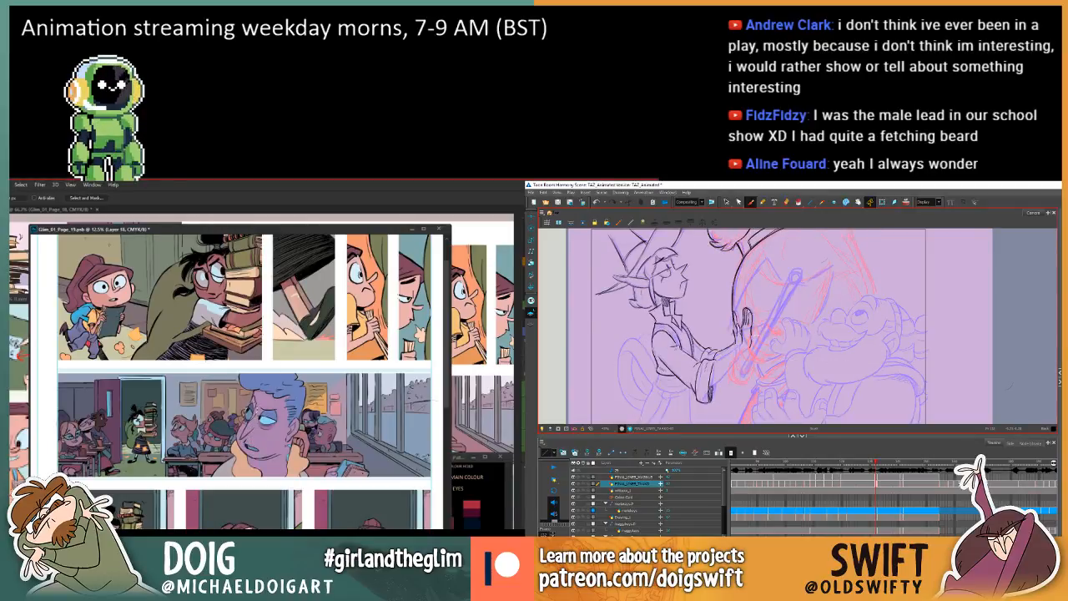
Adjust the selected teacher area in the classroom panel with Hue/Saturation.
key("ctrl+u")
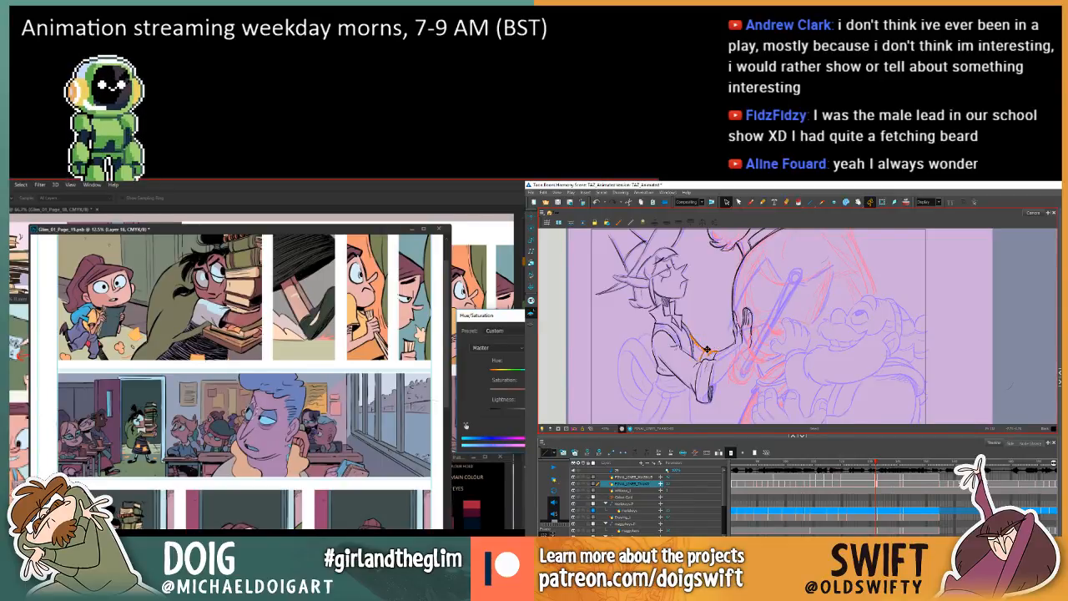
key("Return")
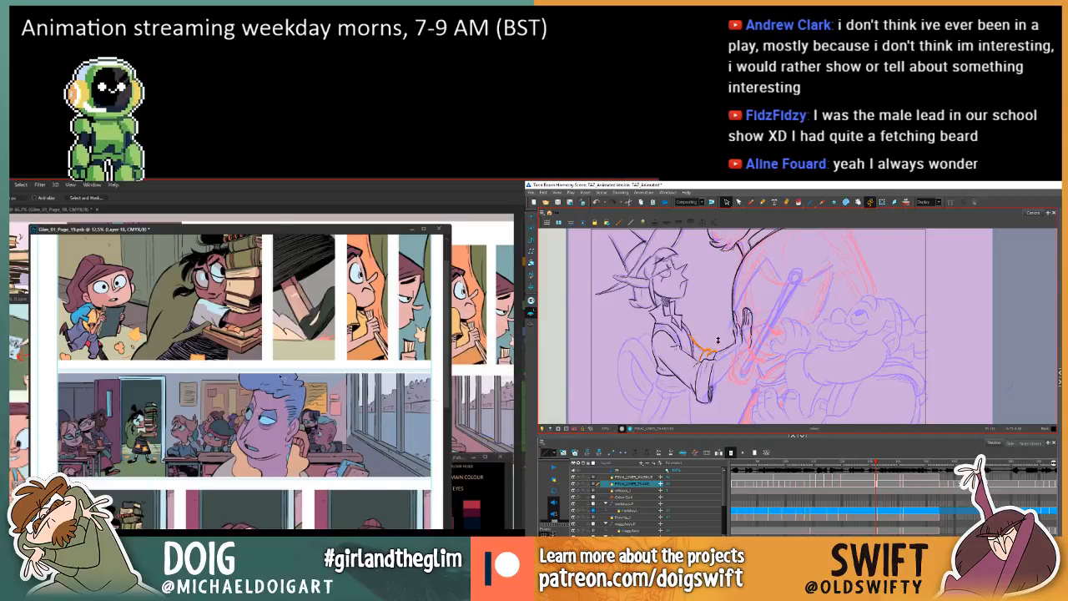
key("comma")
key("period")
left_click_drag(275, 421, 311, 402)
Nudge the elf's forearm stroke slightly in Harmony and check it against the neighbouring drawing.
left_click(724, 345)
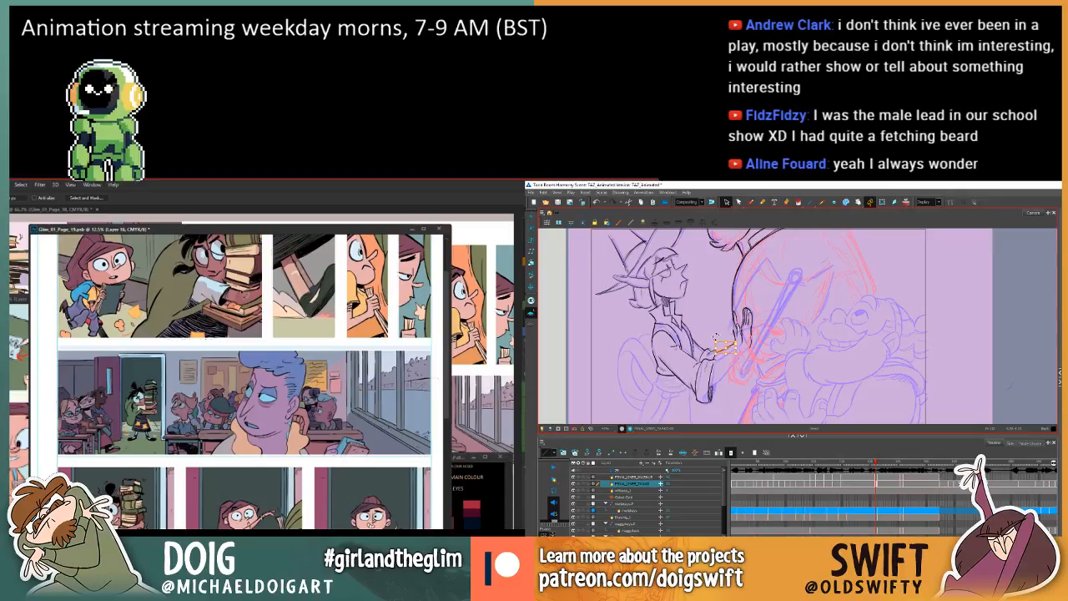
left_click_drag(716, 337, 715, 341)
key("comma")
key("period")
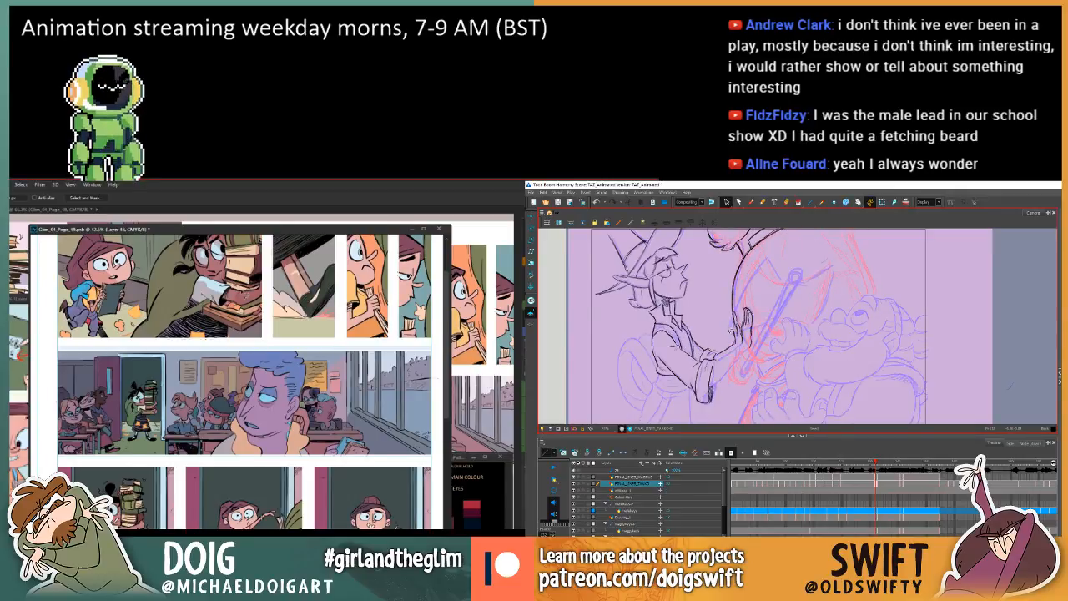
key("comma")
key("period")
key("comma")
key("period")
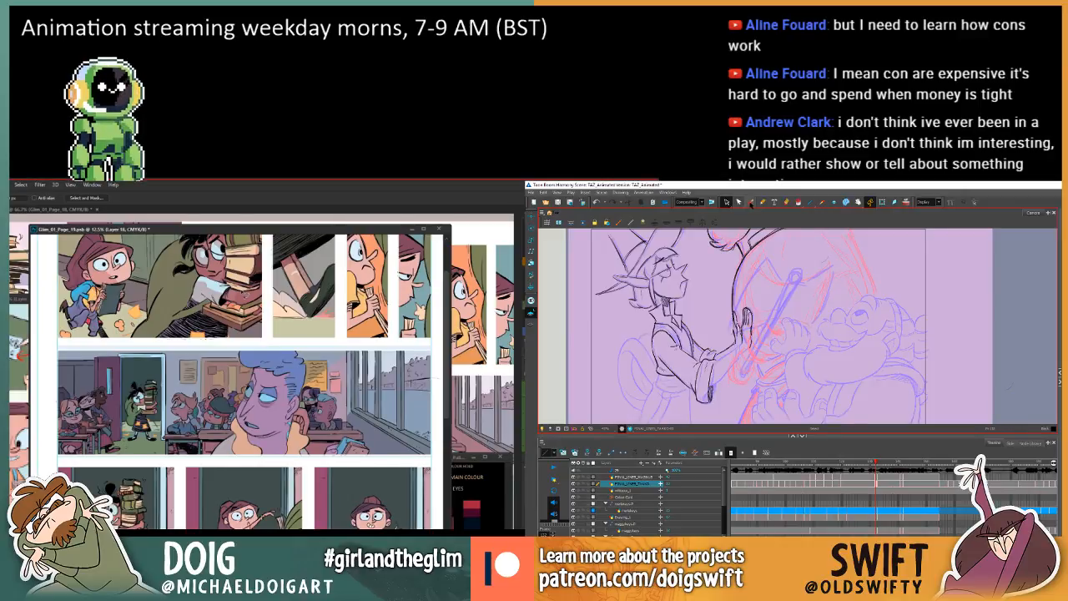
Switch to the Brush in Harmony and compare the elf's forearm and hand between the adjacent drawings.
left_click(750, 202)
key("f")
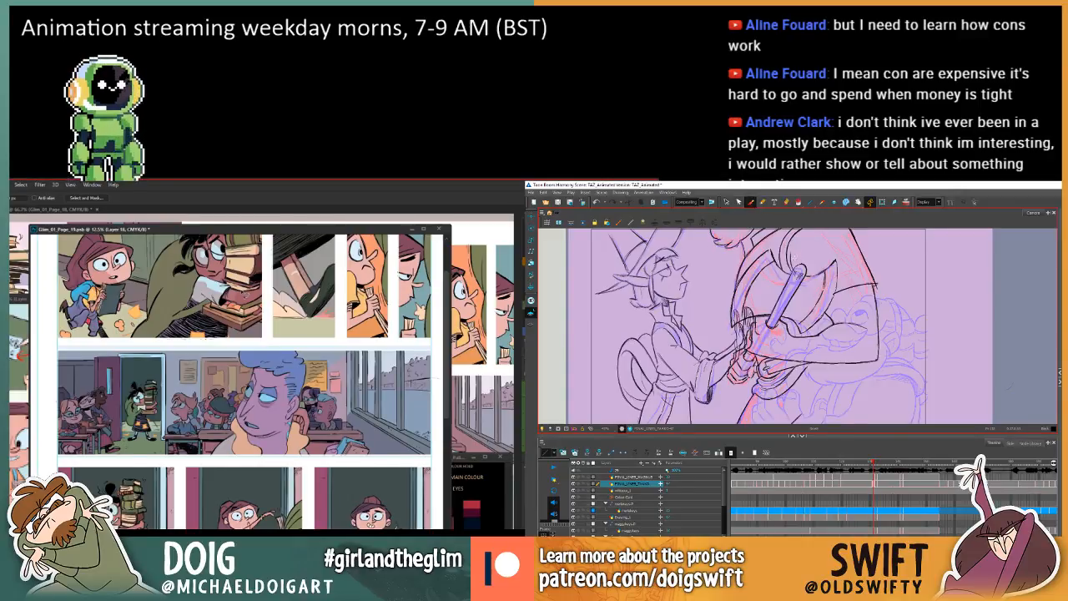
key("g")
key("f")
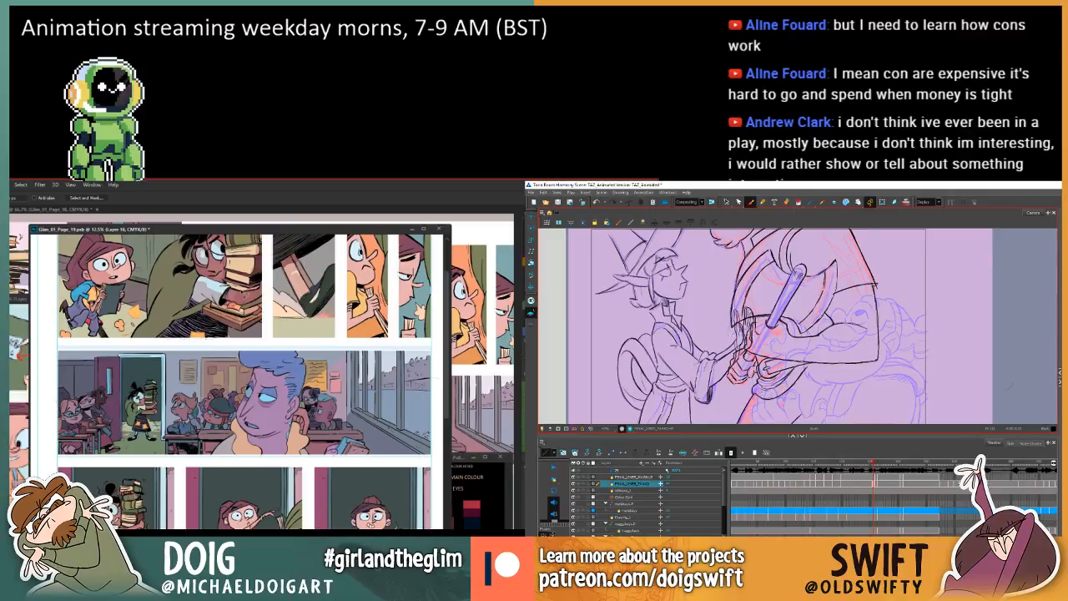
key("g")
key("f")
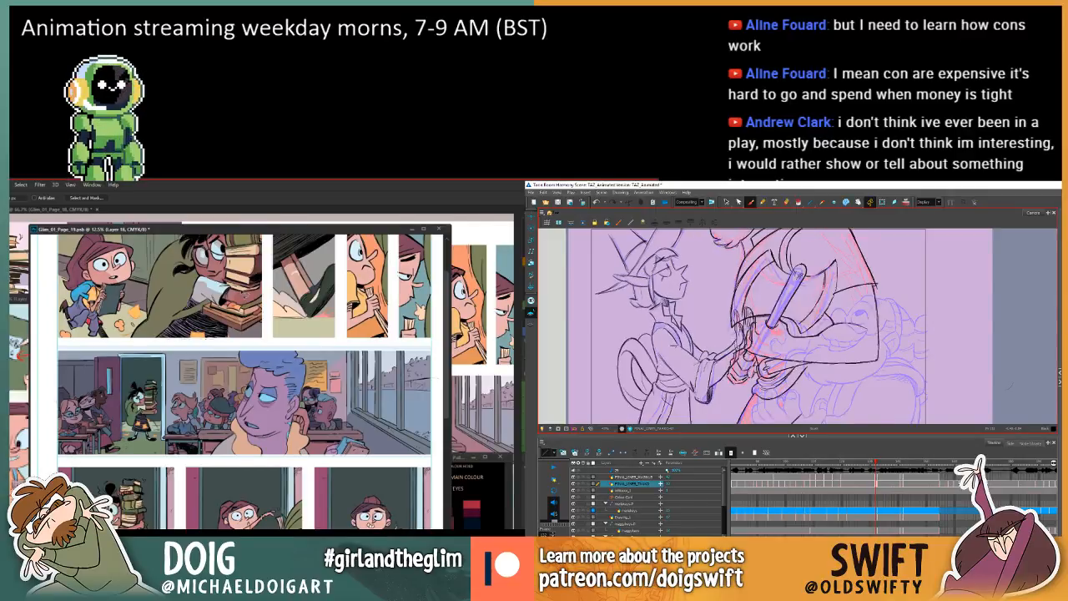
key("g")
key("f")
key("g")
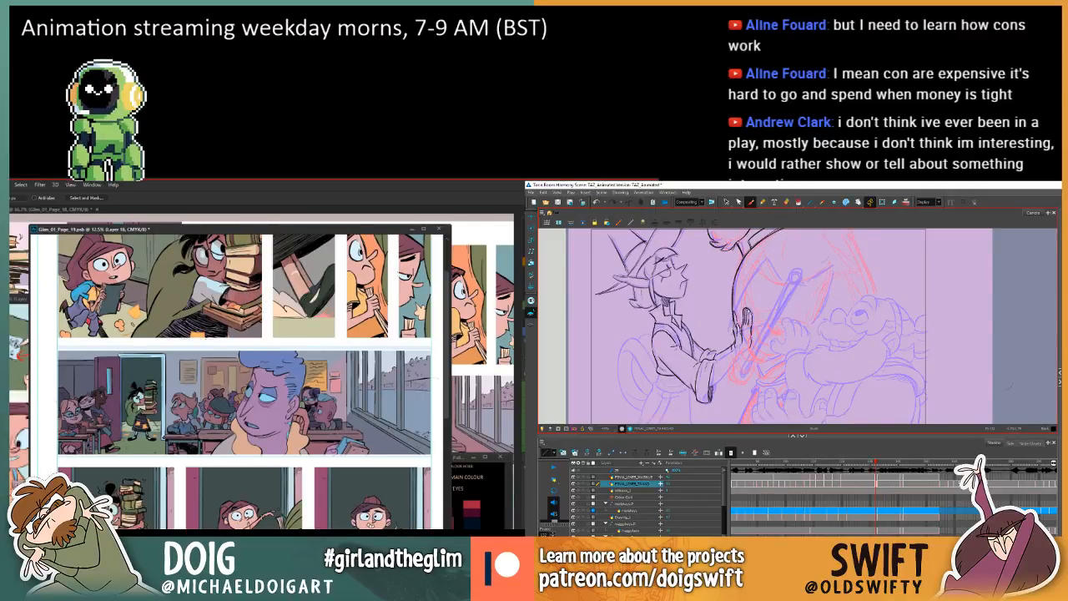
key("f")
key("g")
Extend the elf's forearm lines between the rolled cuff and the raised hand's wrist, checking them against the adjacent drawing.
mouse_move(307, 229)
left_mouse_down()
mouse_move(329, 233)
mouse_move(317, 235)
left_mouse_up()
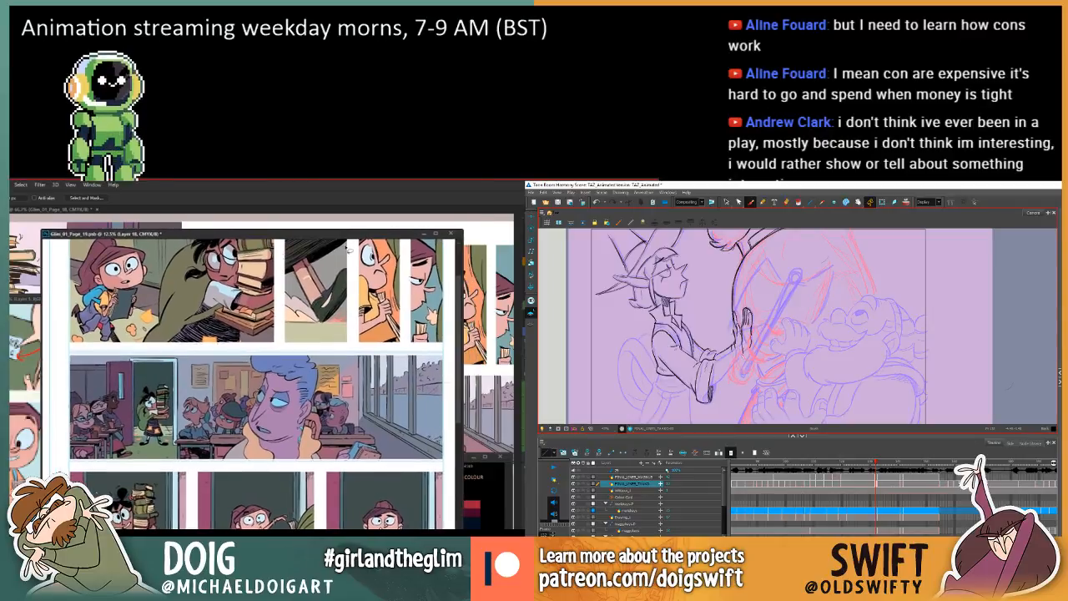
key("f")
key("g")
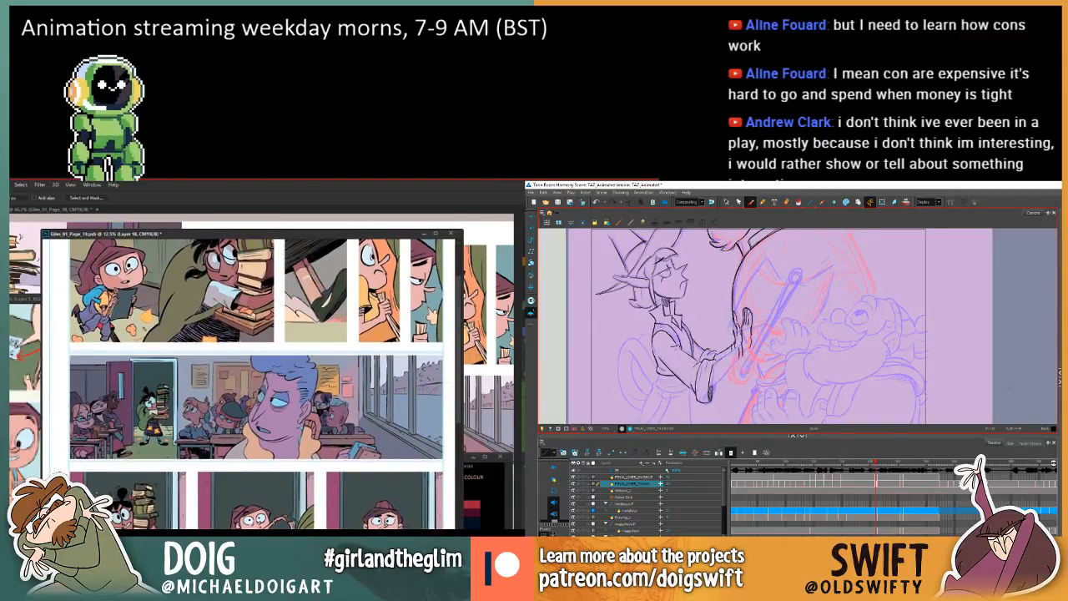
key("f")
key("g")
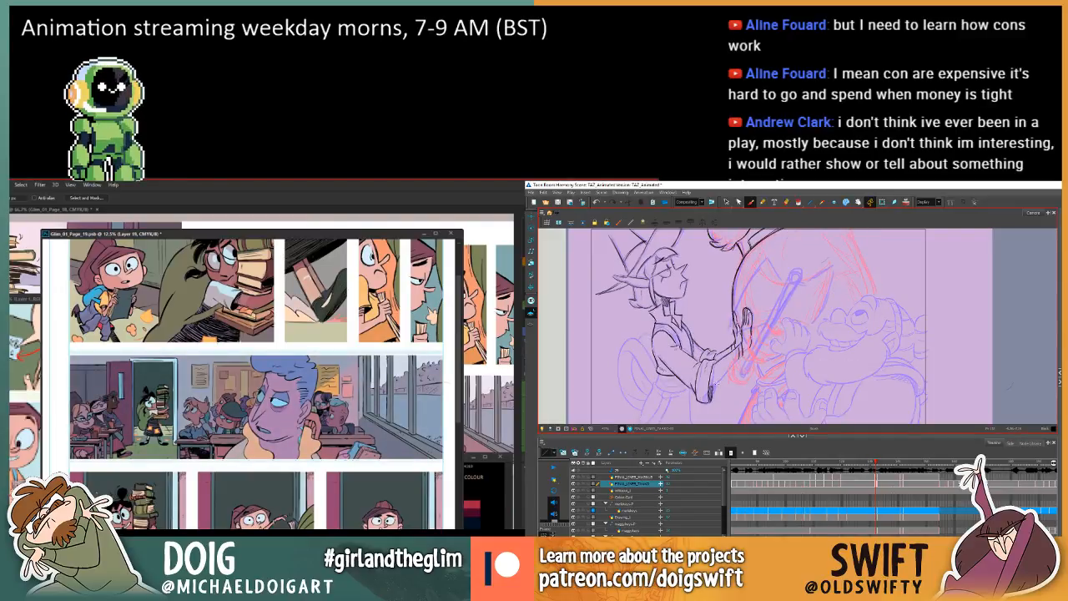
key("f")
key("g")
key("f")
key("g")
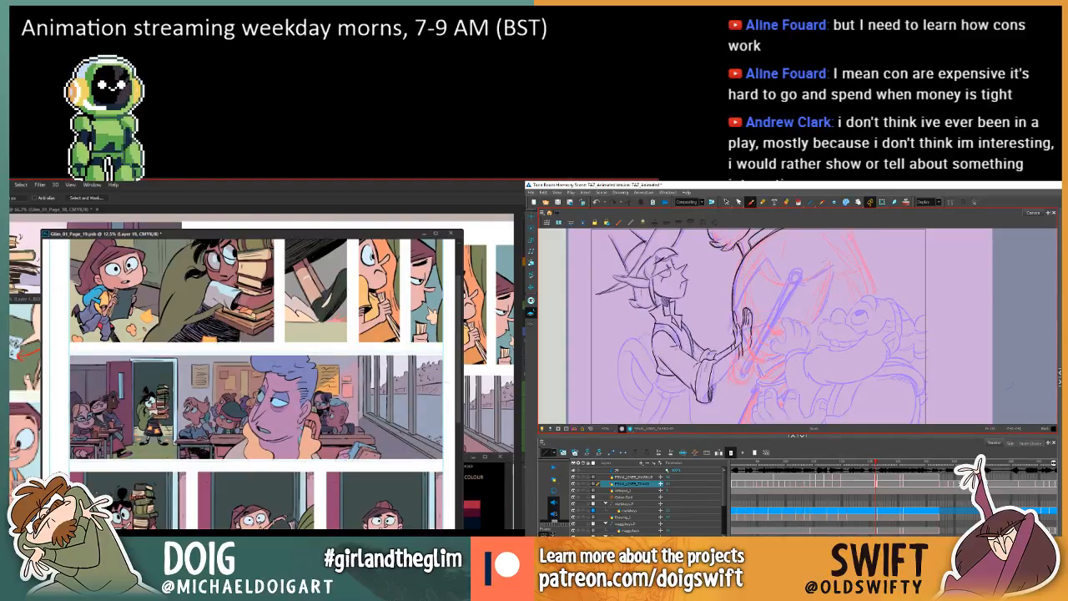
Try the classroom panel without the dark tint on the background students and inspect them up close.
key("f")
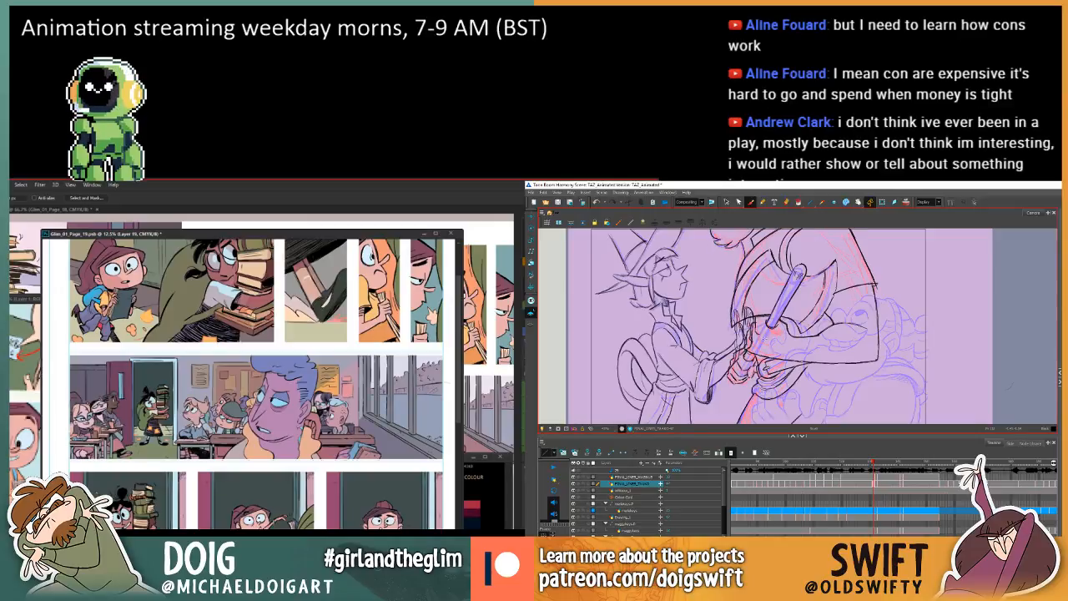
key("f")
key("g")
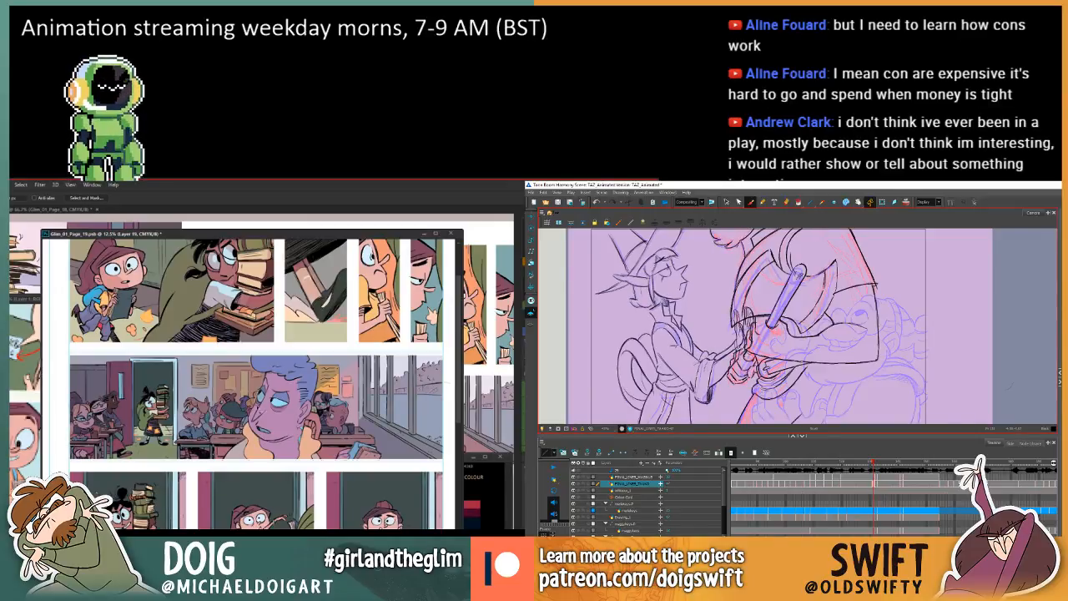
scroll(256, 384, "down", 1)
key("f")
key("g")
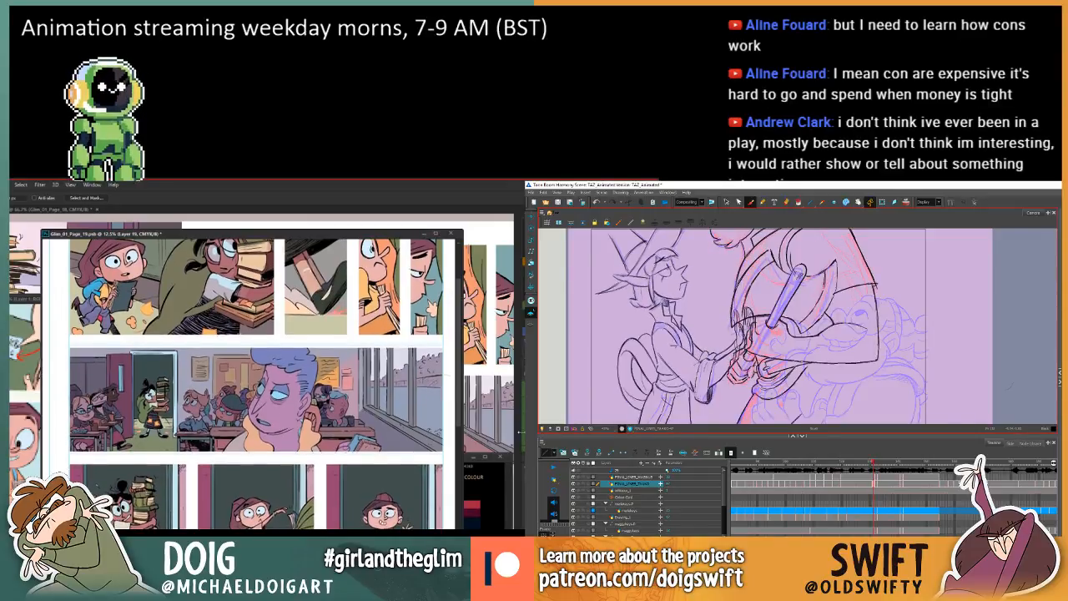
key("g")
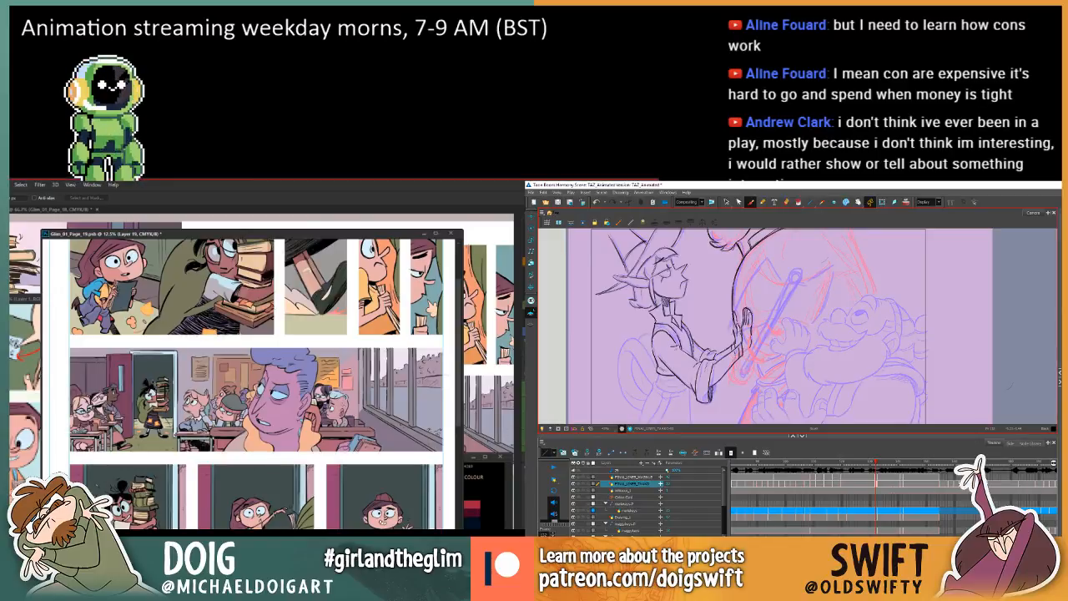
key("ctrl+plus")
key("f")
key("g")
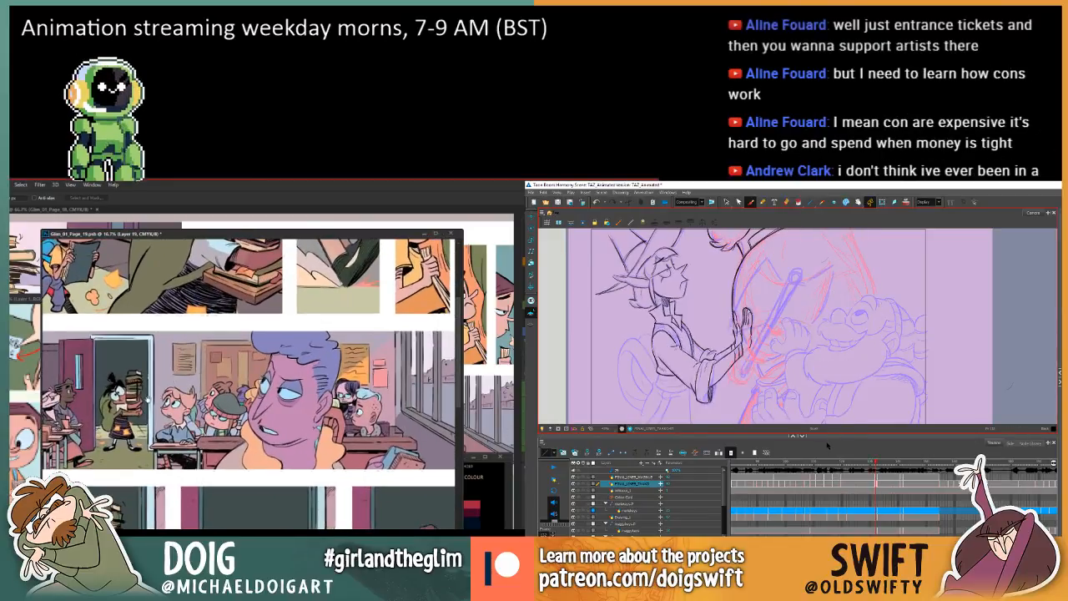
left_click_drag(104, 398, 179, 387)
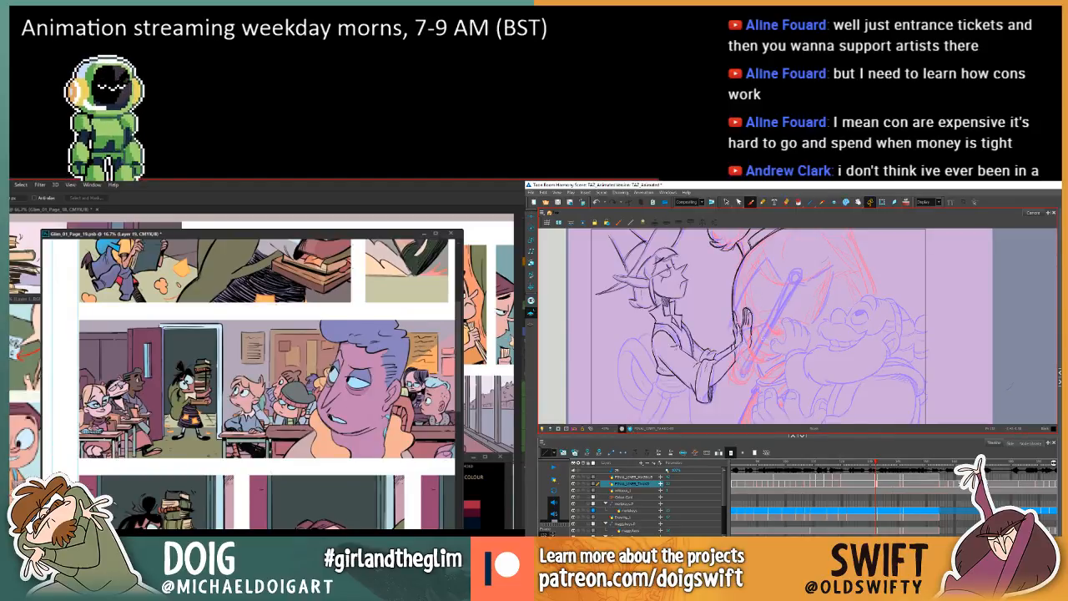
Undo the last two tint changes on the background students in Photoshop while flipping between the elf drawings in Harmony.
key("ctrl+z")
key("ctrl+z")
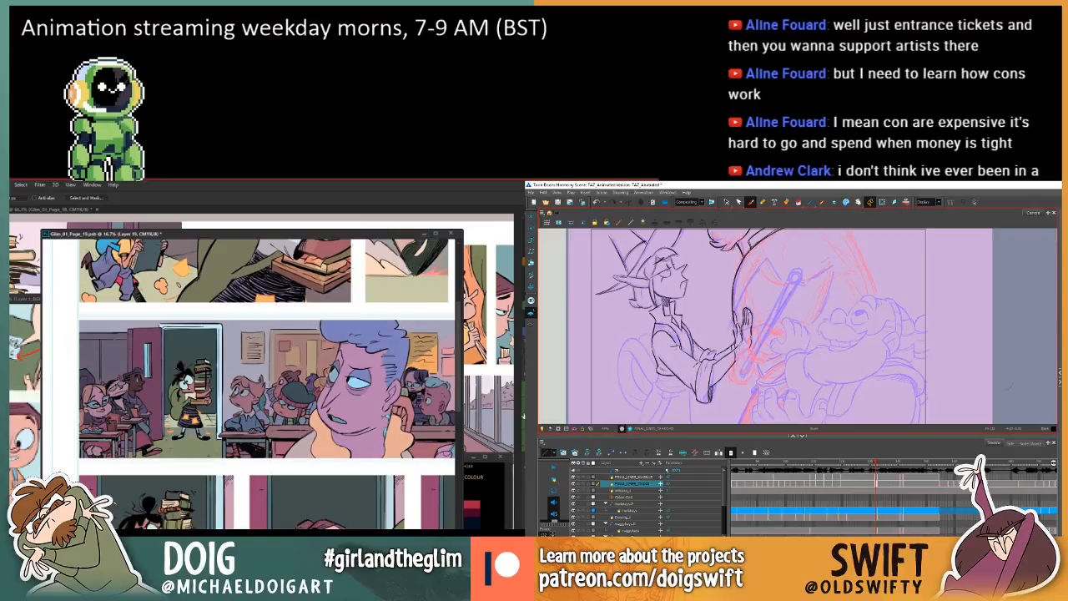
key("f")
key("g")
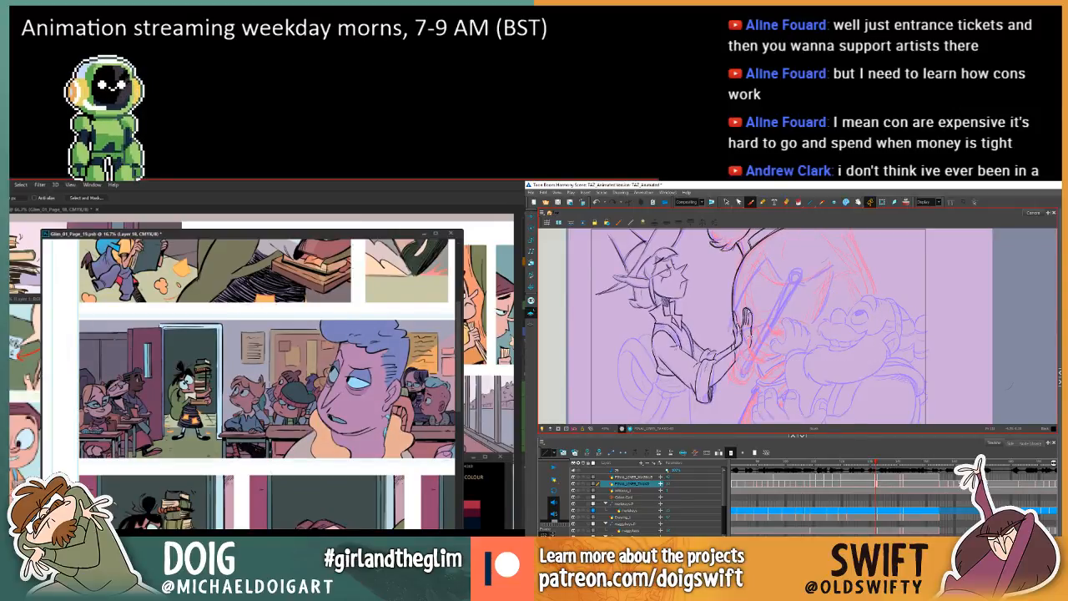
key("g")
key("f")
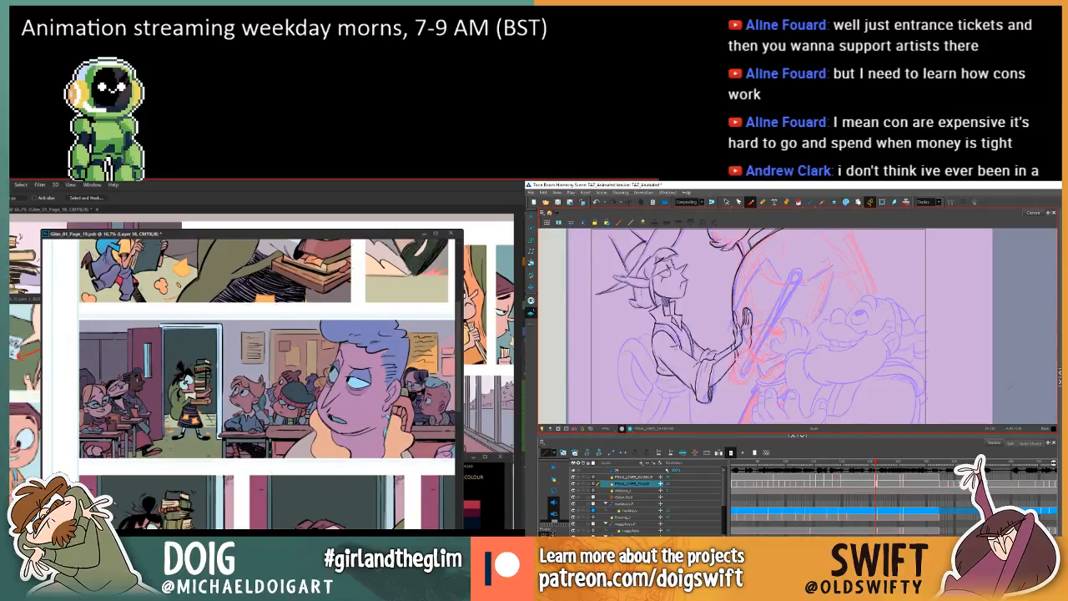
Pick an area near the classroom doorway with the Magic Wand in Photoshop and adjust its colour with Hue/Saturation.
key("f")
key("w")
key("g")
key("g")
key("f")
key("f")
key("g")
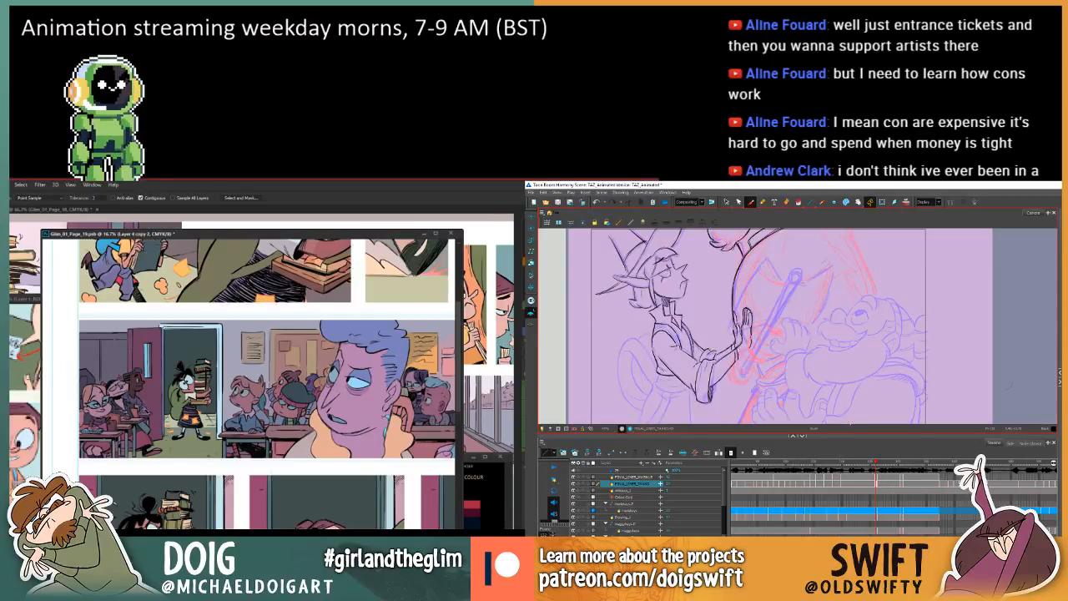
key("f")
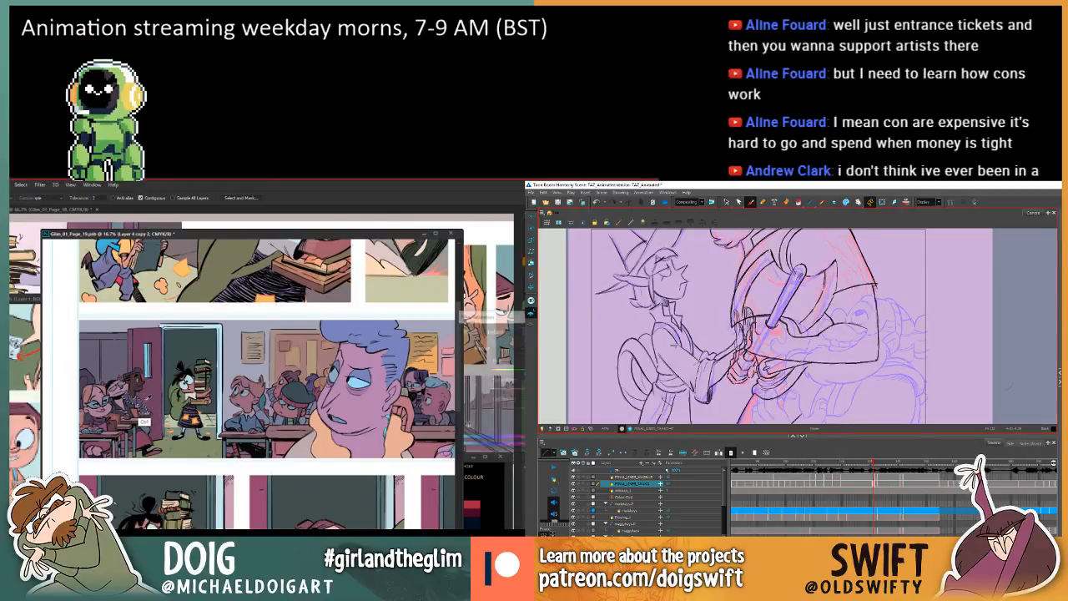
key("g")
mouse_move(547, 372)
left_mouse_down()
mouse_move(517, 373)
mouse_move(543, 373)
left_mouse_up()
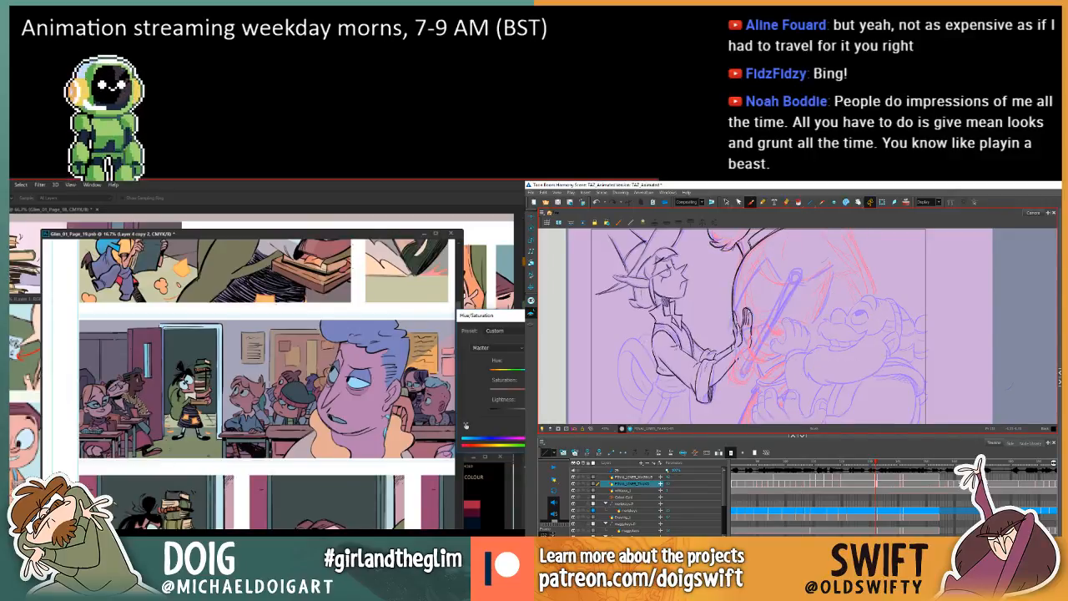
key("Return")
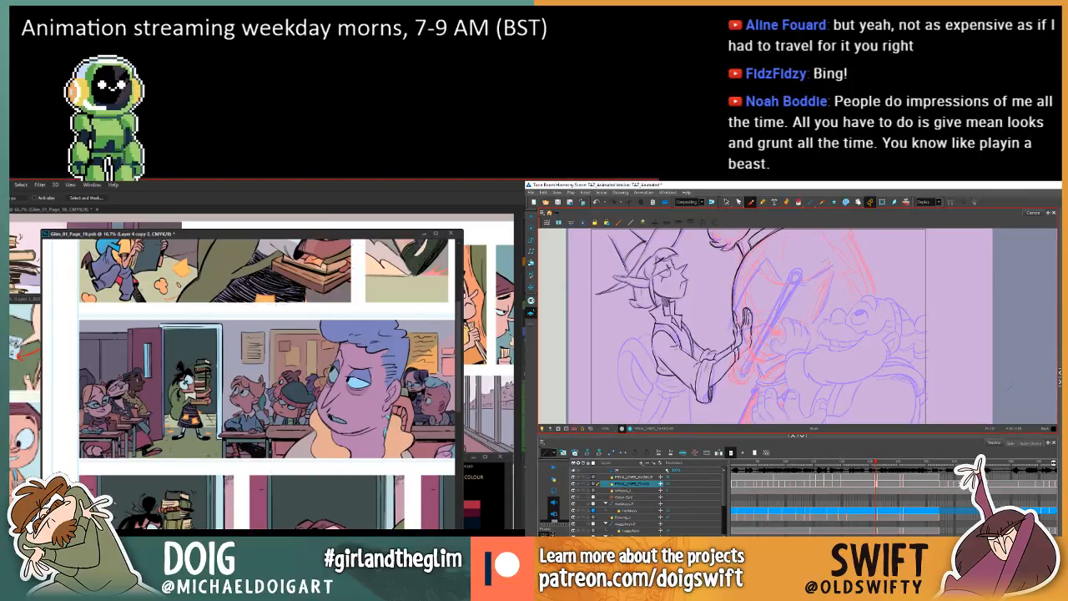
Switch to the Paint Bucket in Photoshop and frame the classroom panel for filling.
key("g")
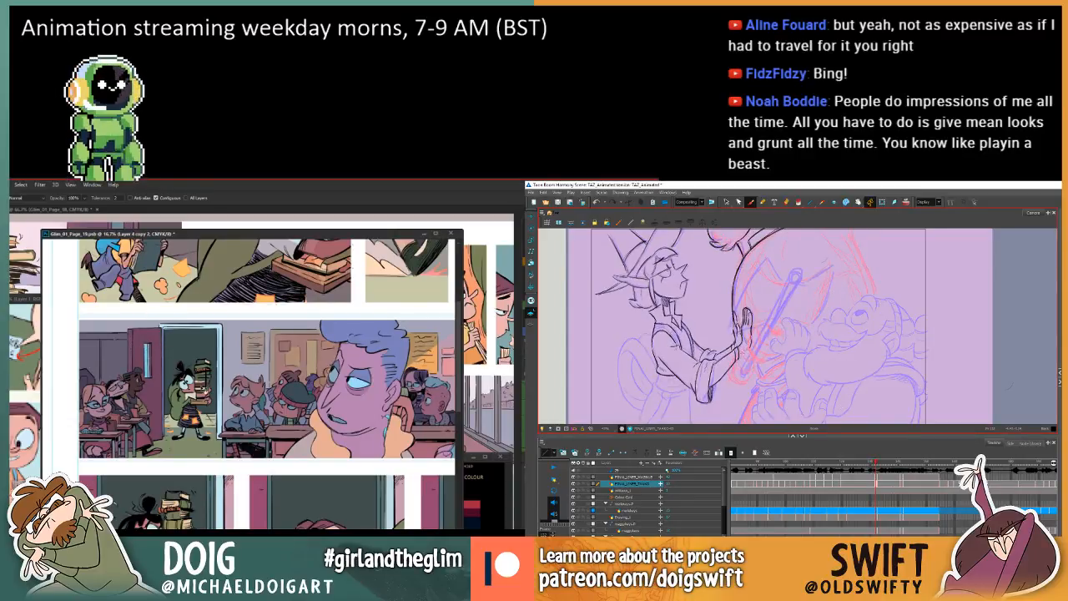
mouse_move(227, 399)
left_mouse_down()
mouse_move(180, 364)
mouse_move(216, 391)
left_mouse_up()
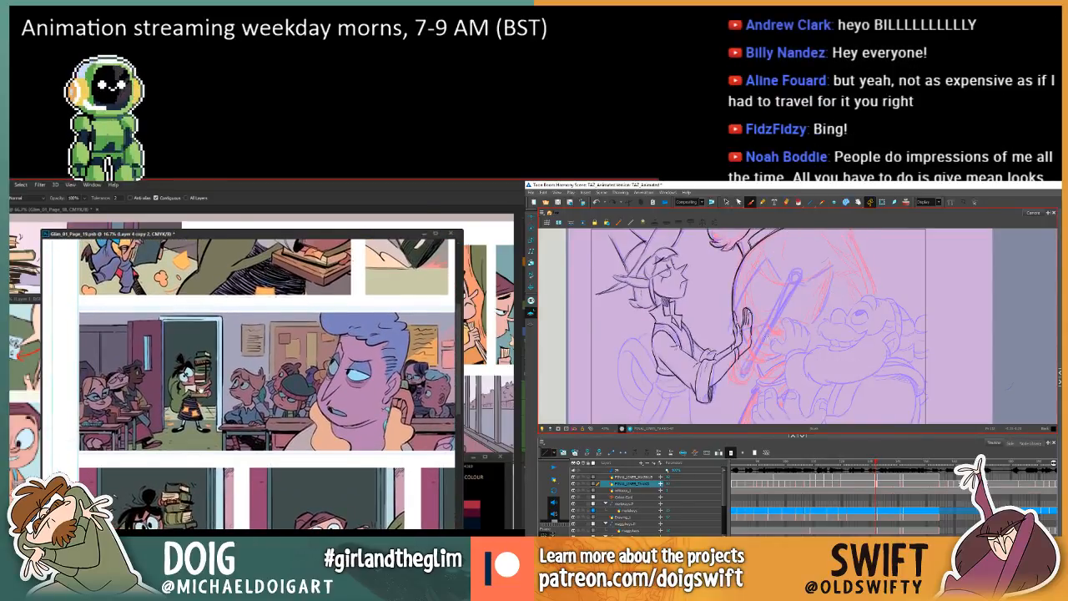
Select the elf's wrist lines in Harmony and compare them across adjacent drawings, glancing briefly at the Dublin power cut search in the browser.
left_click(726, 203)
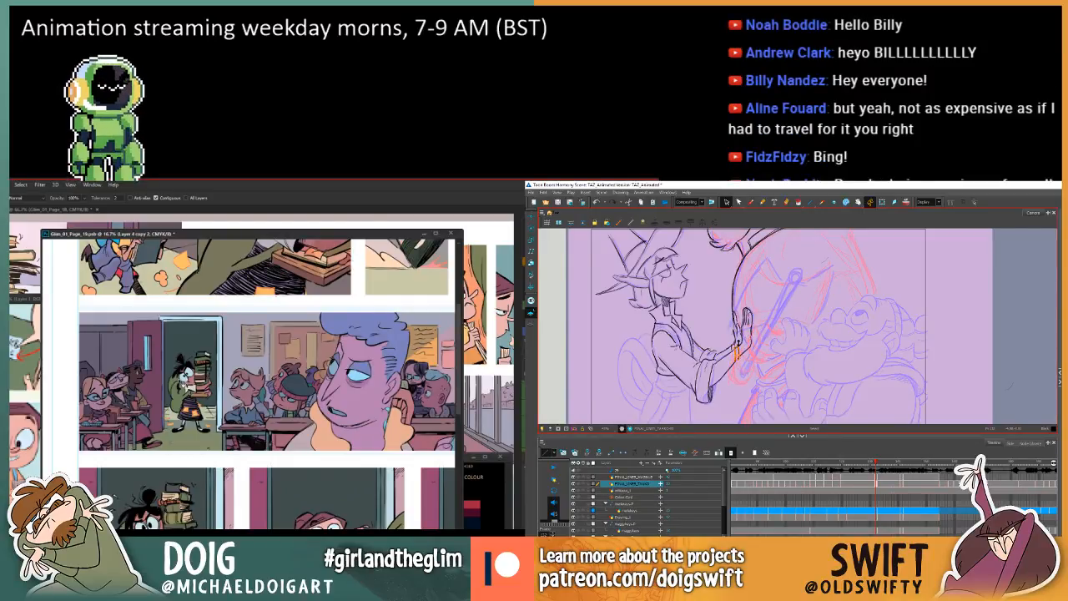
left_click(777, 352)
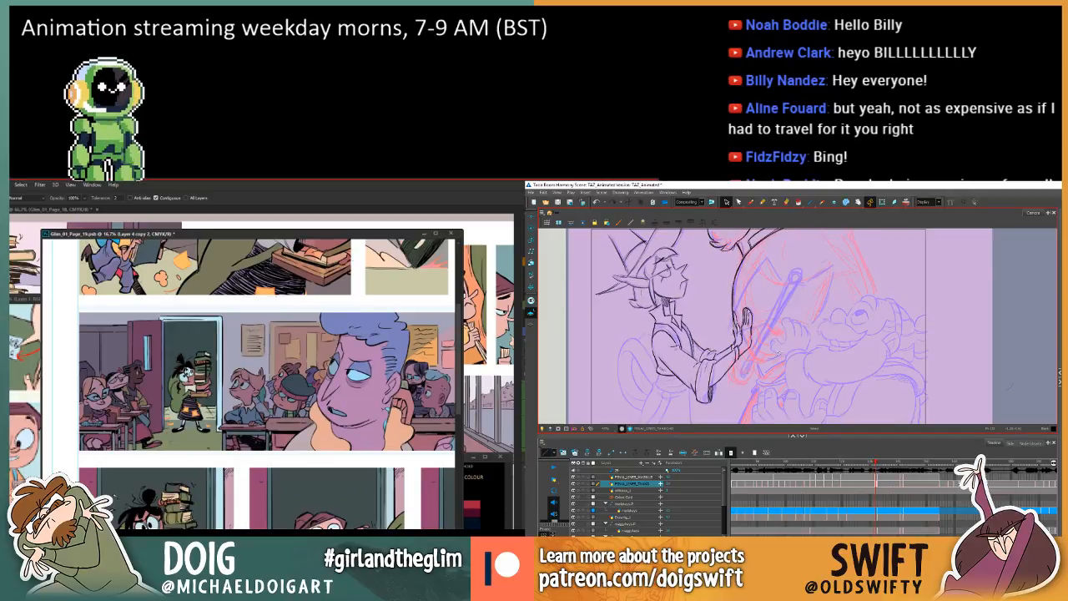
left_click(735, 346)
key(".")
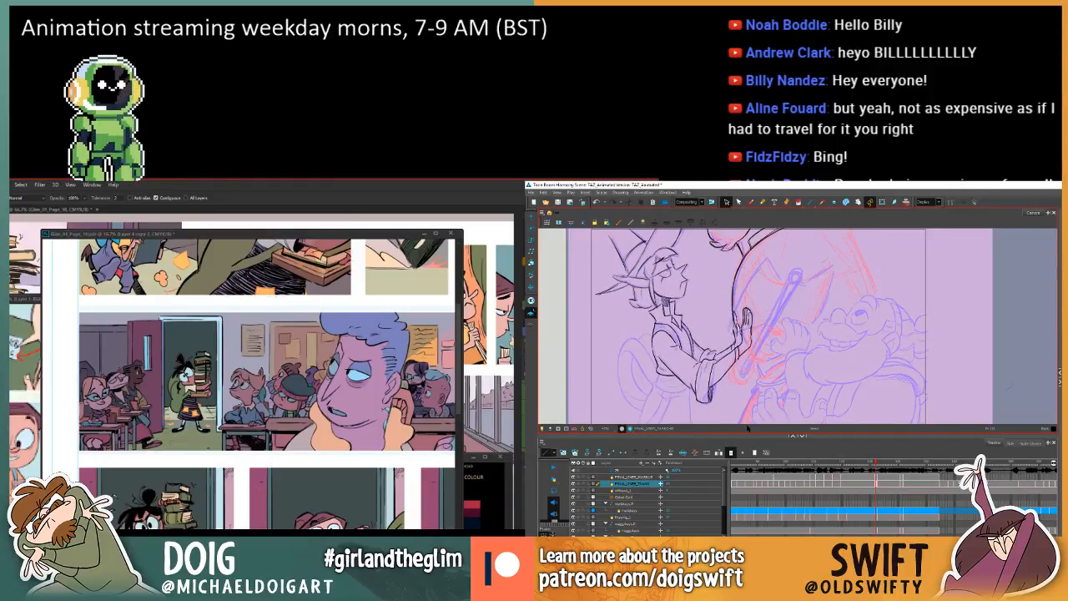
key(".")
key("alt+Tab")
key(".")
left_click(734, 346)
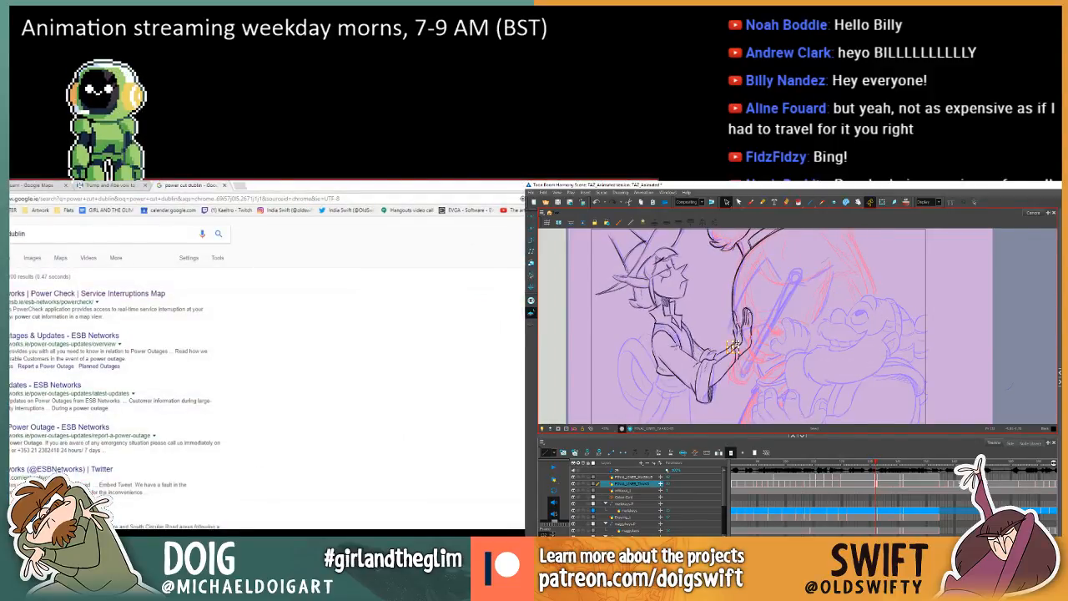
mouse_move(334, 184)
left_mouse_down()
mouse_move(331, 240)
mouse_move(11, 255)
left_mouse_up()
key(".")
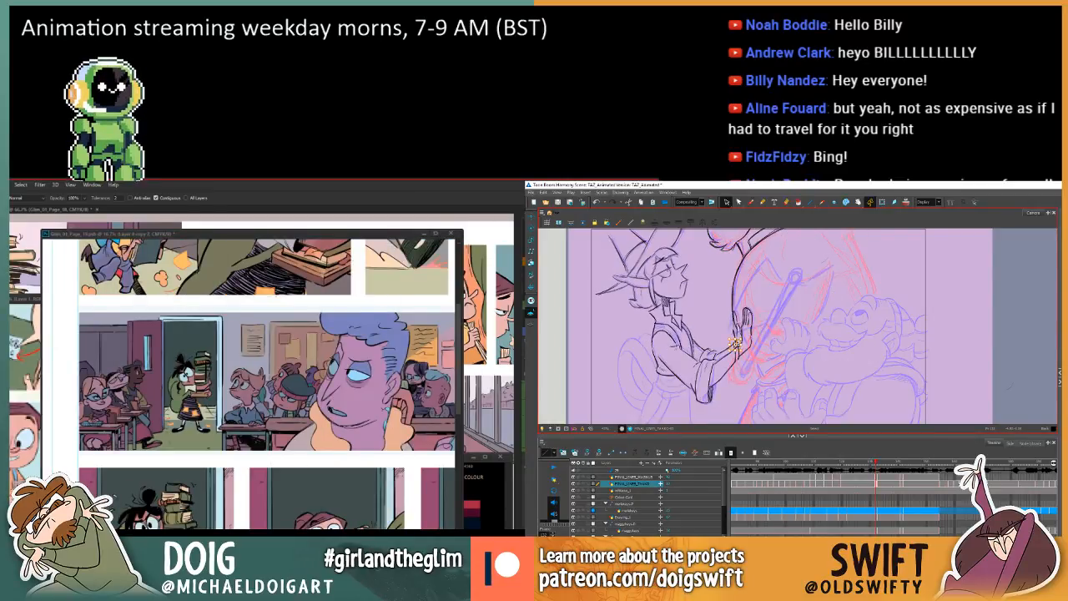
Flip back and forth through the neighbouring elf drawings to examine the forearm, cuff and raised hand.
key(".")
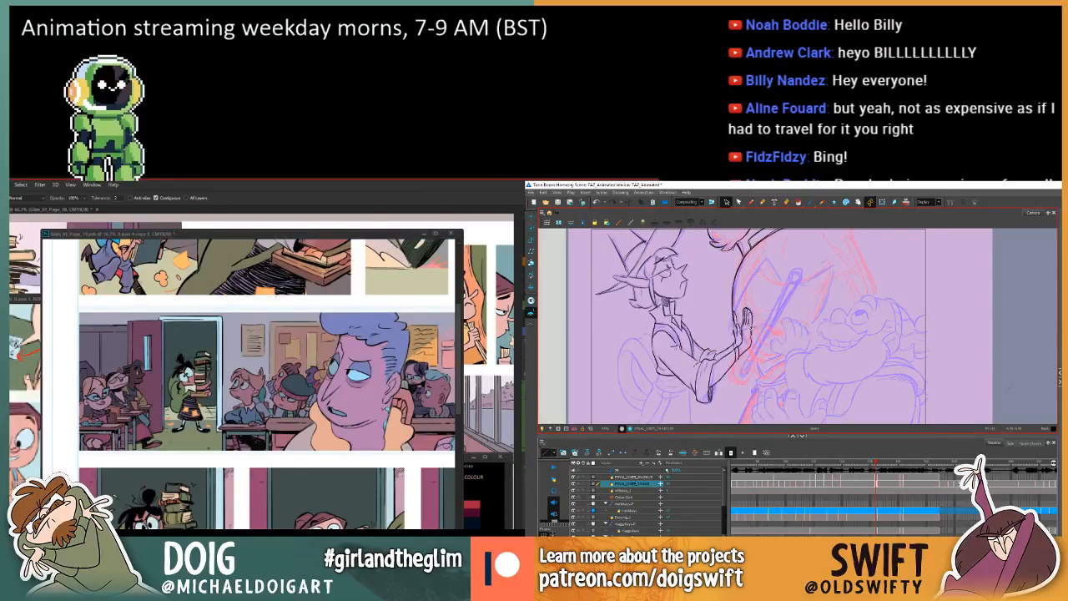
key(".")
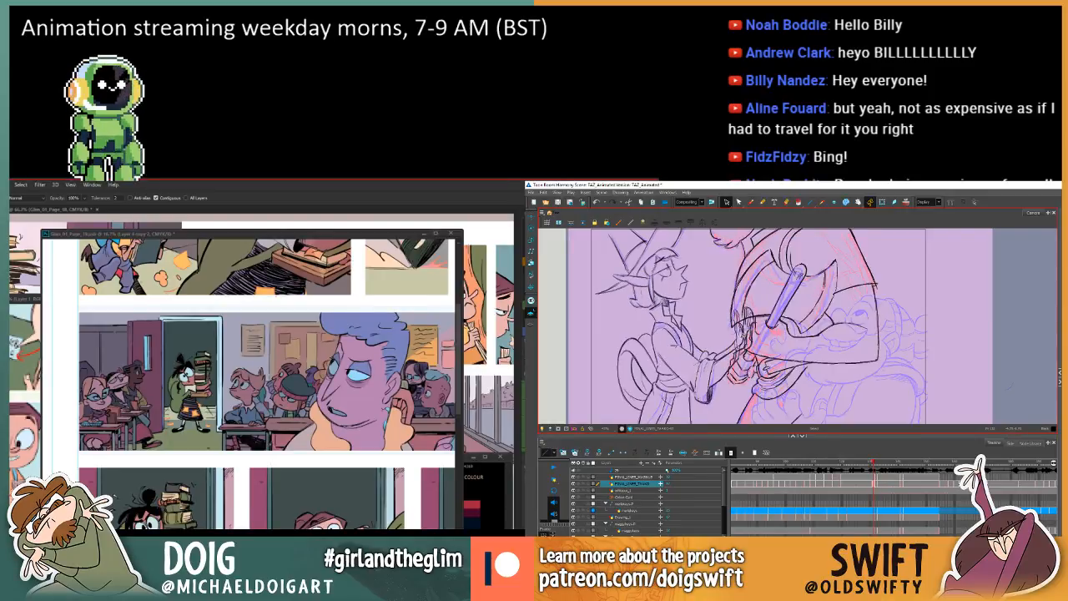
key(".")
key(".")
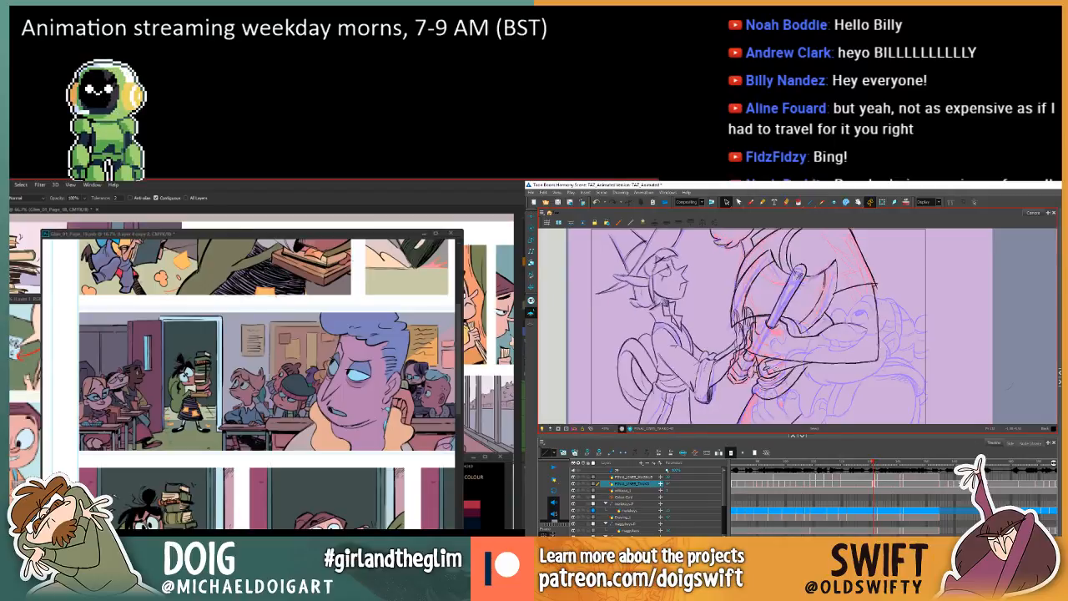
key(".")
key(".")
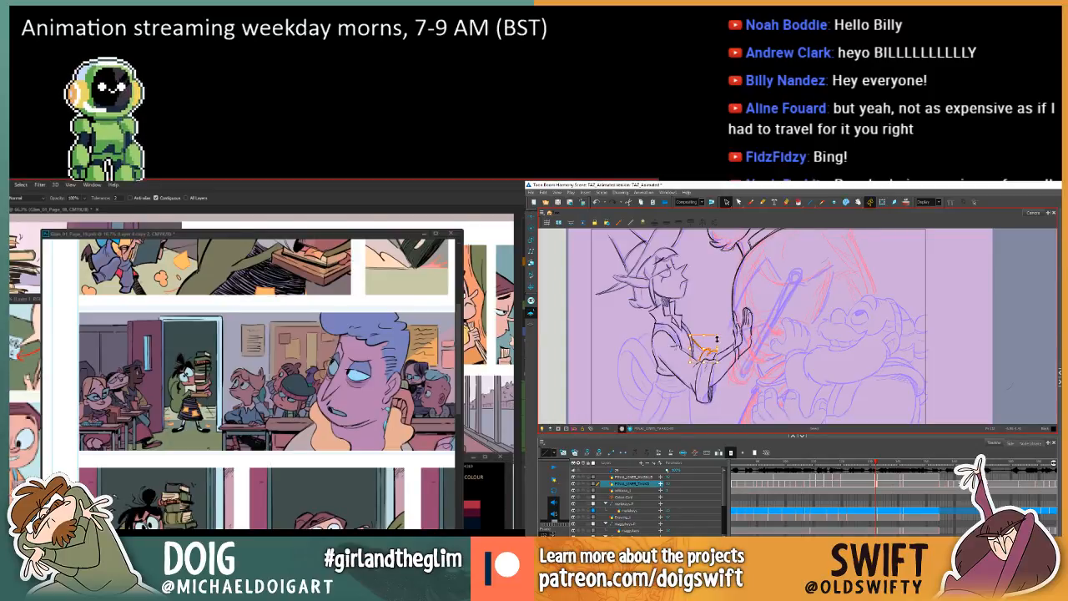
key(".")
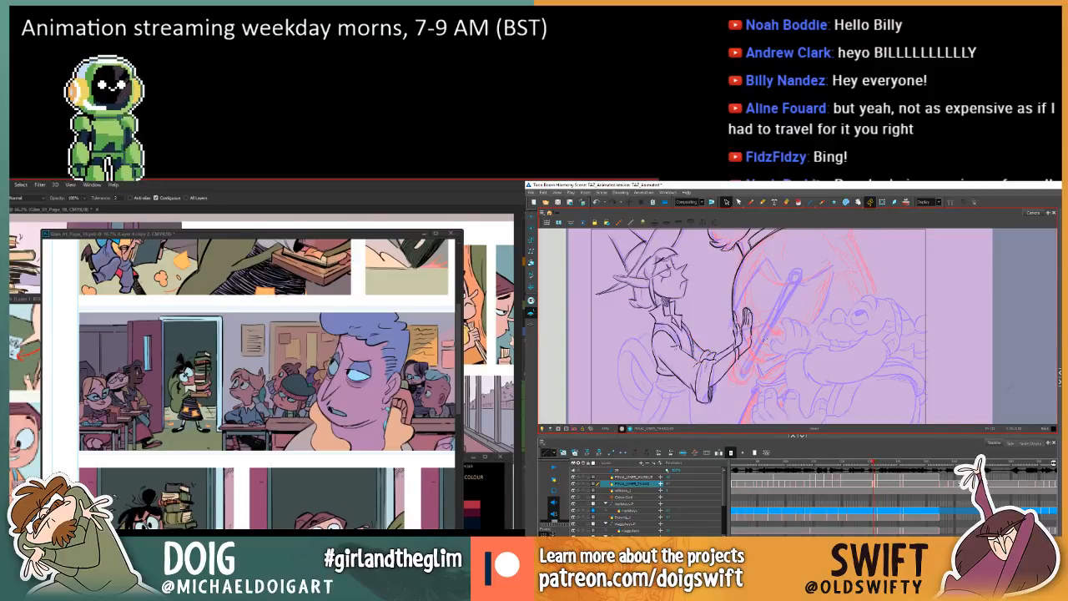
key(".")
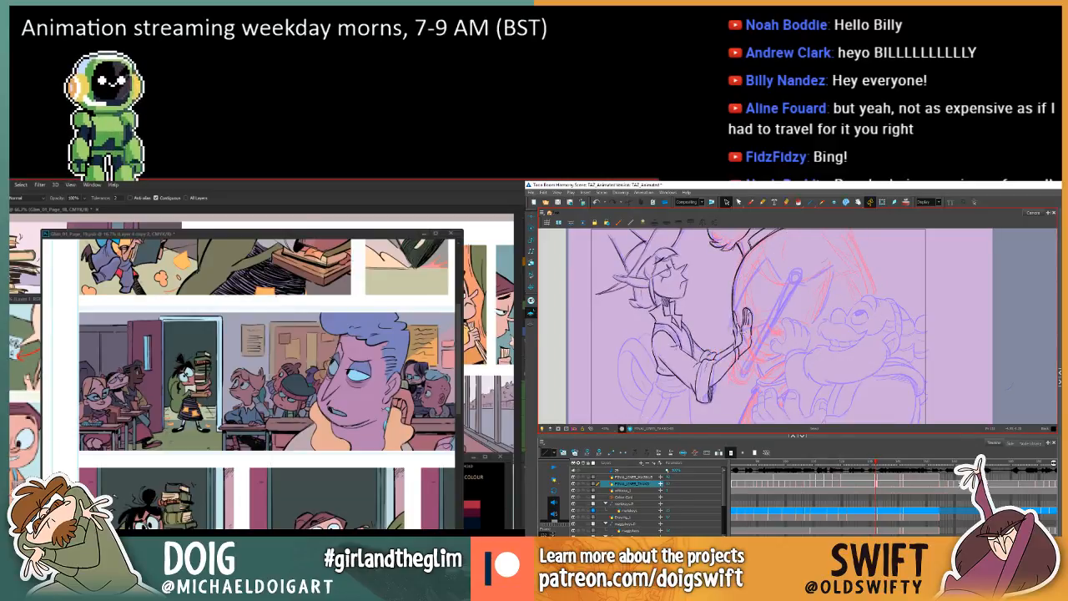
key(".")
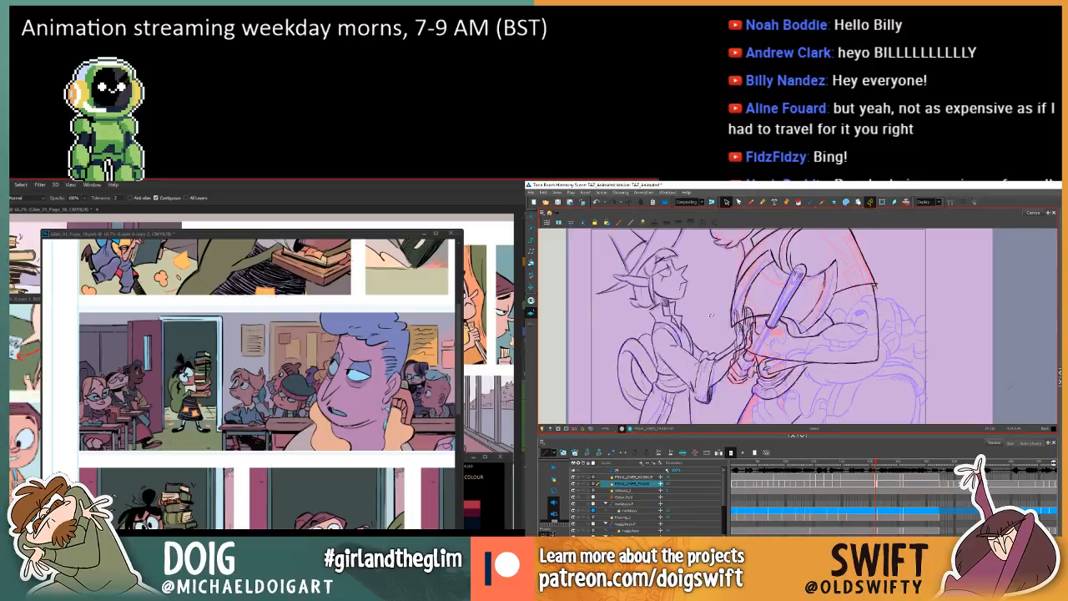
key(".")
key(".")
key(".")
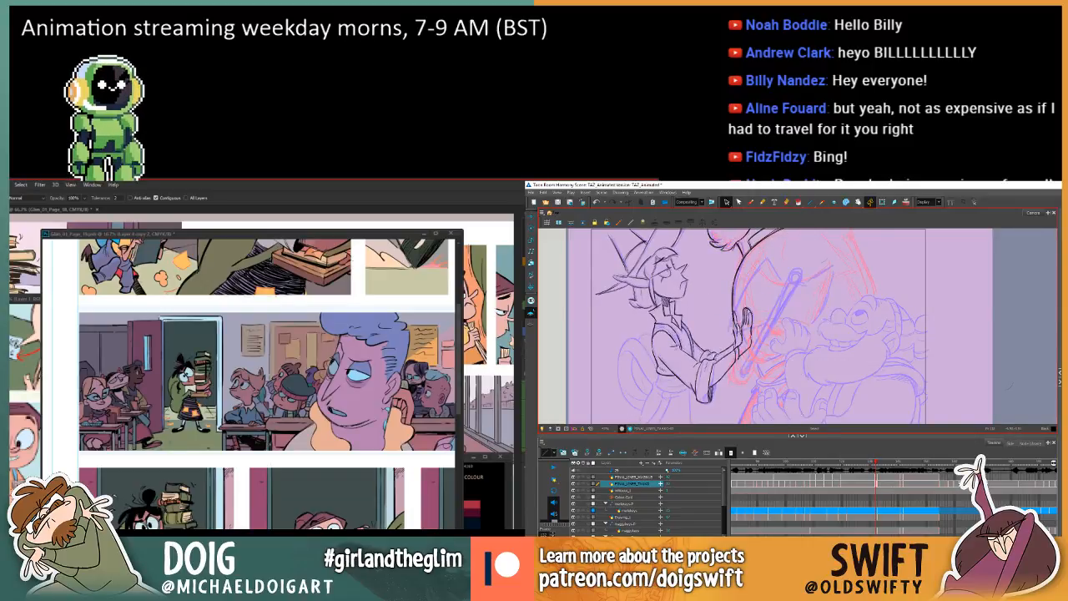
Delete the selected strokes around the elf's inner elbow and rolled cuff, flipping to the neighbouring drawing between deletions.
left_click(707, 356)
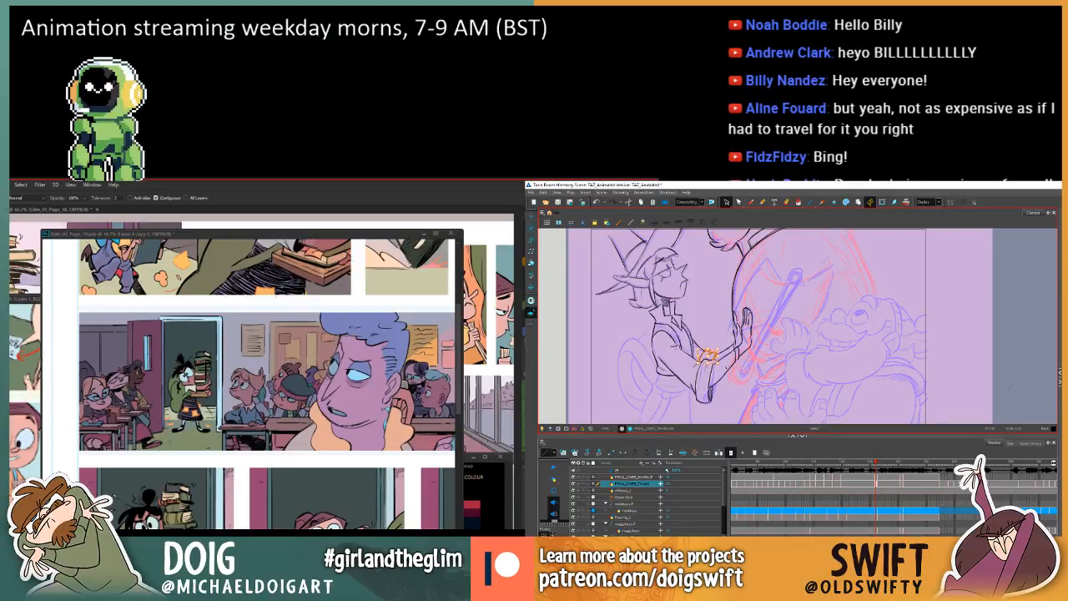
key(".")
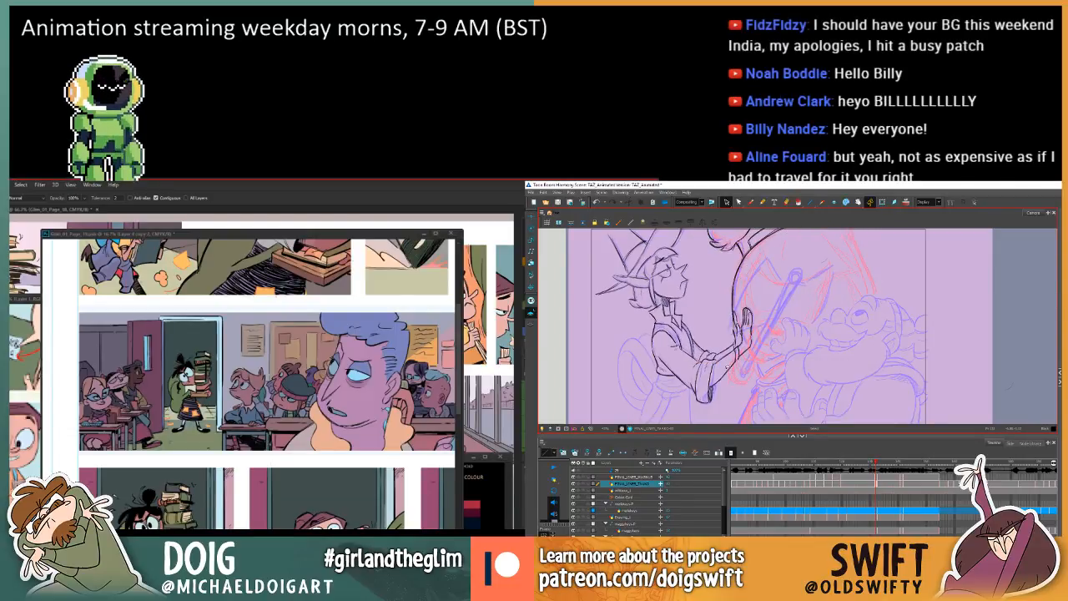
key(".")
key(".")
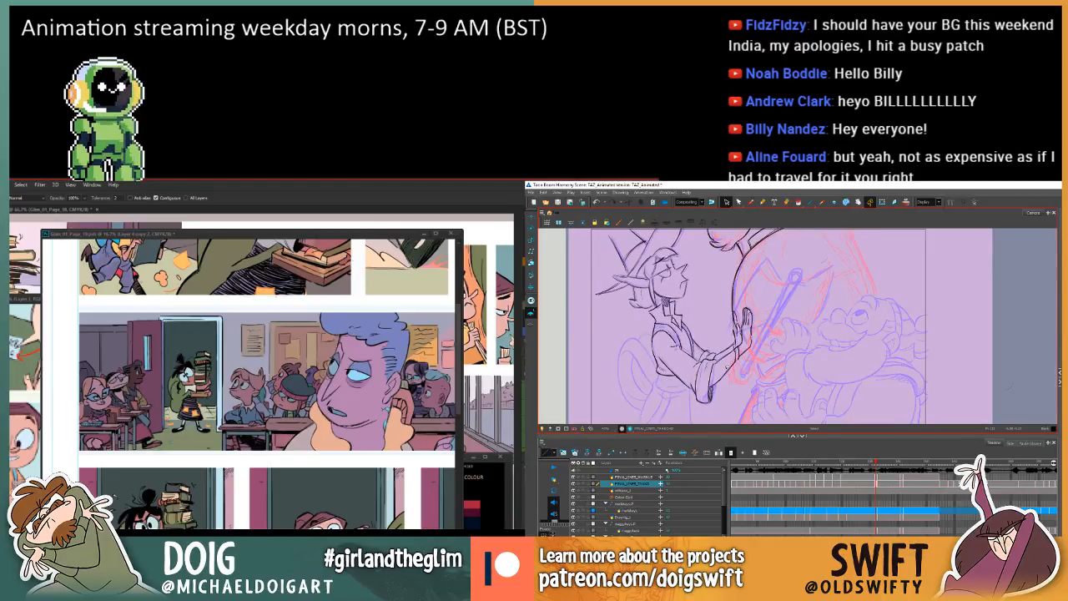
left_click(709, 356)
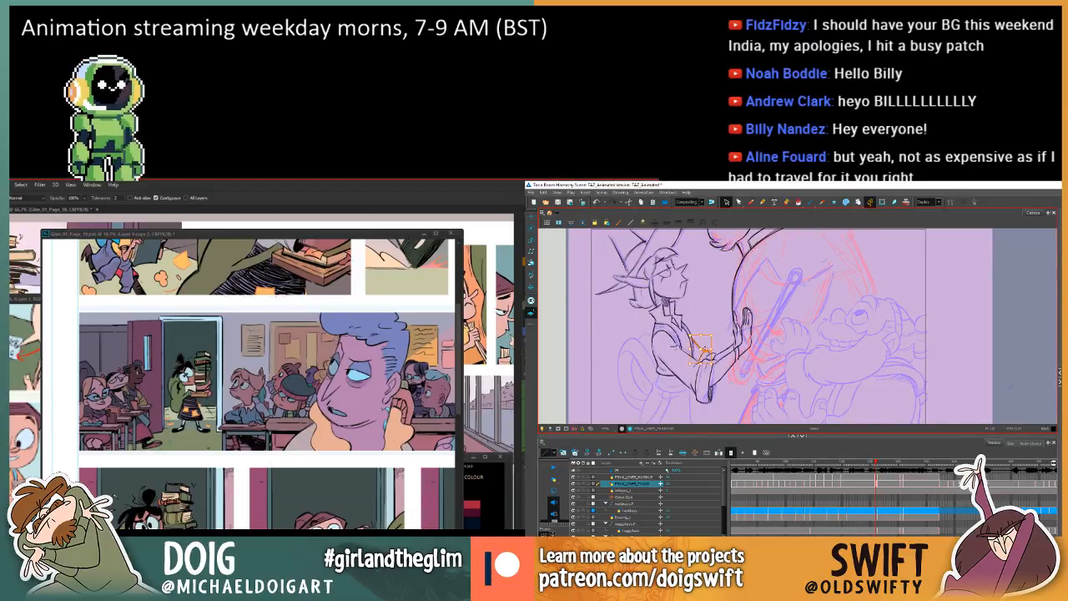
key("Delete")
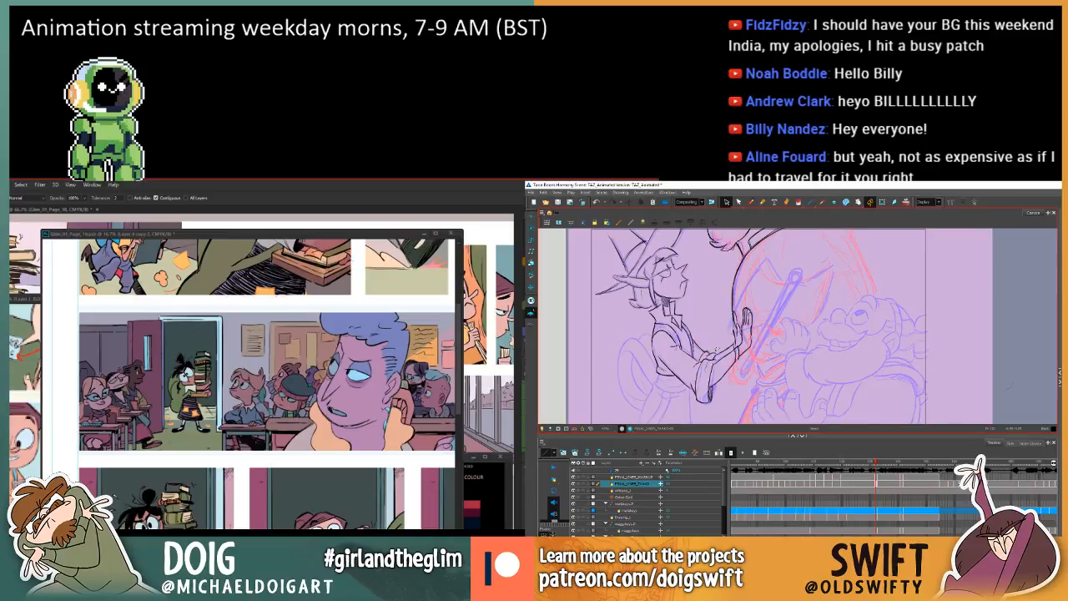
key(".")
key(".")
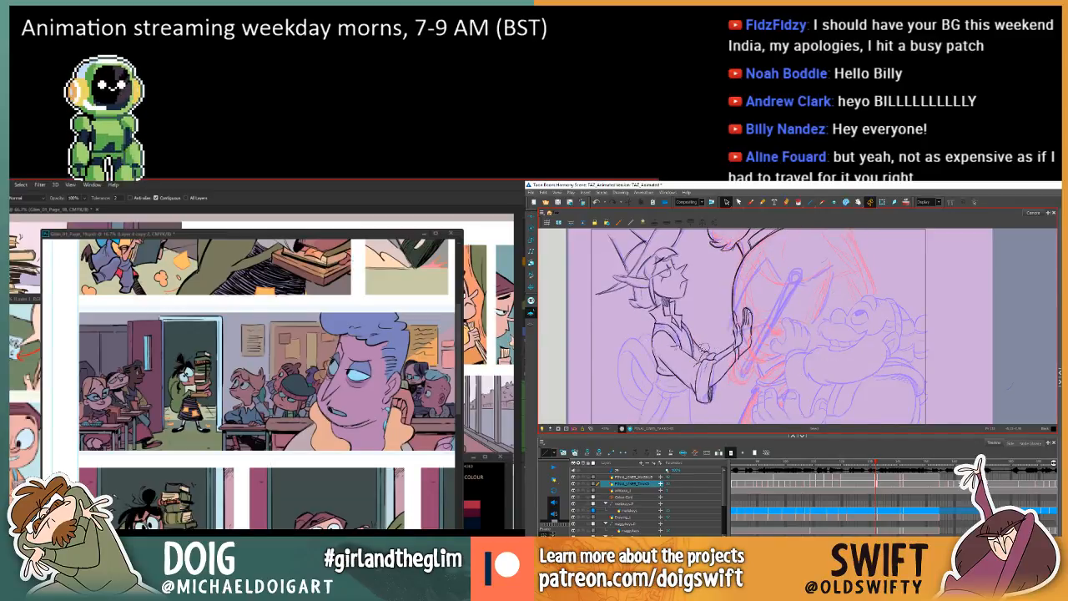
left_click(703, 355)
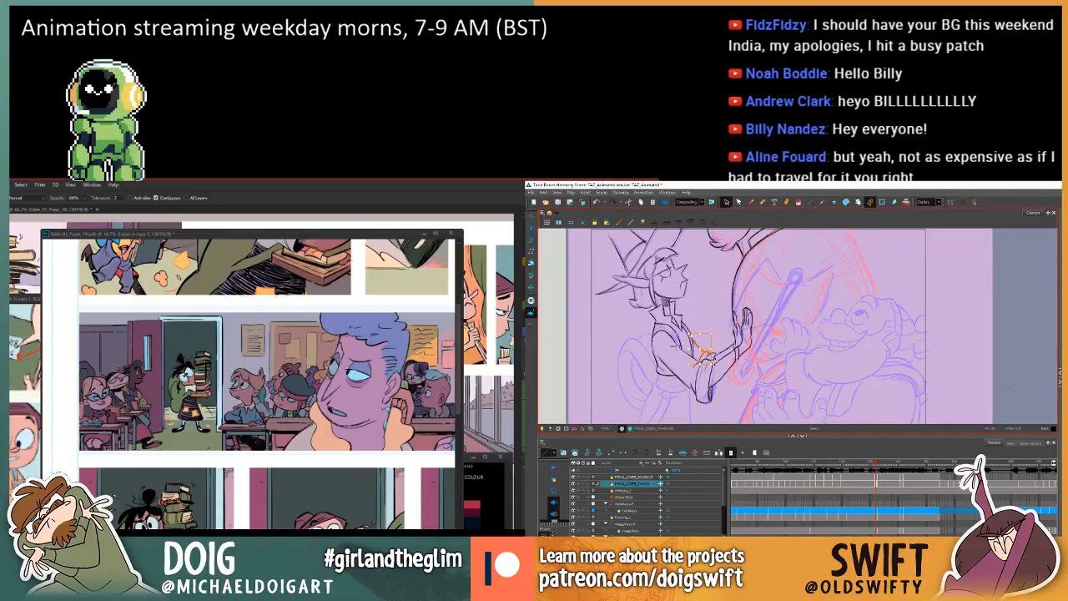
key("Delete")
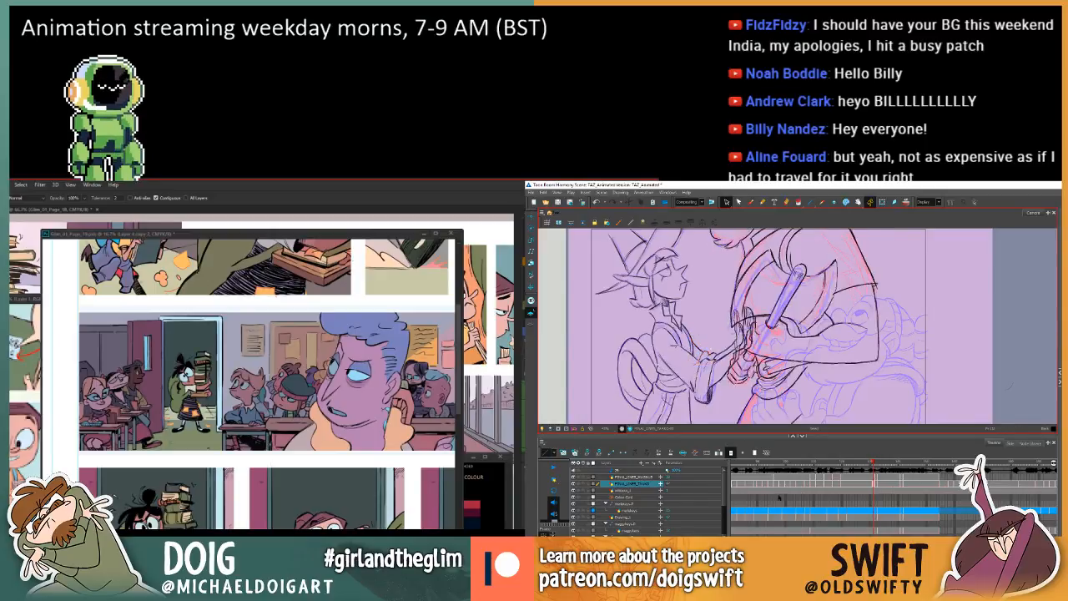
Review the elf's arm and cuff lines by flipping repeatedly between the neighbouring drawings.
key(".")
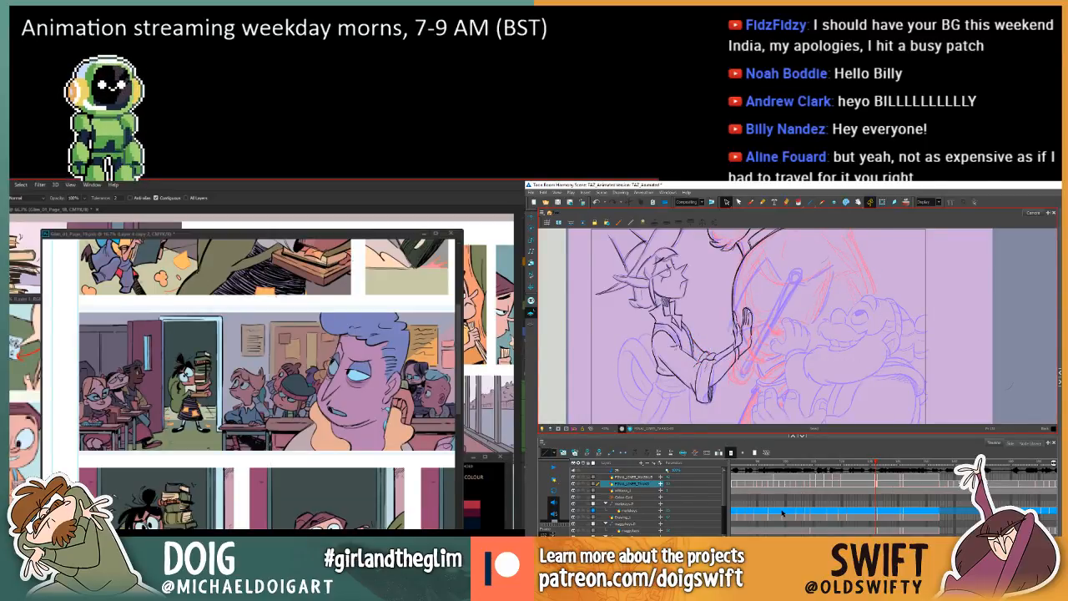
key(".")
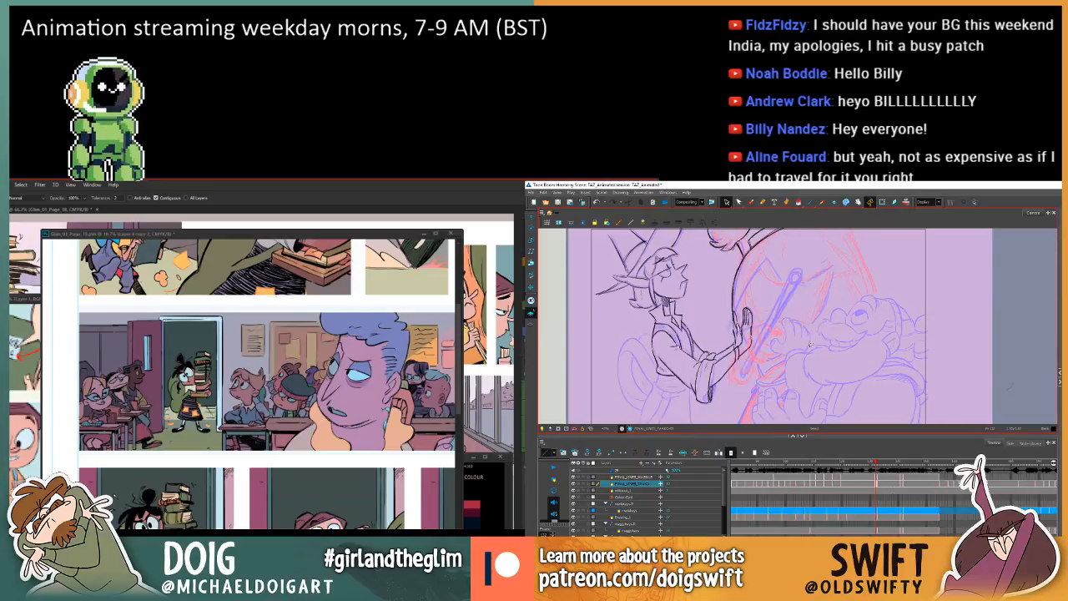
key(".")
key(".")
key(".")
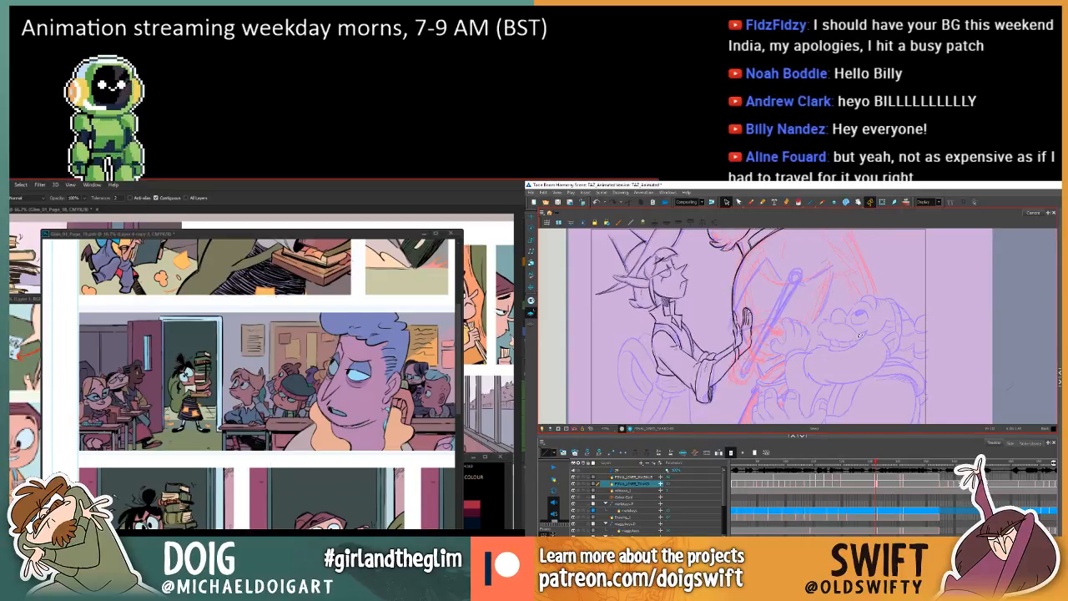
key(".")
key(".")
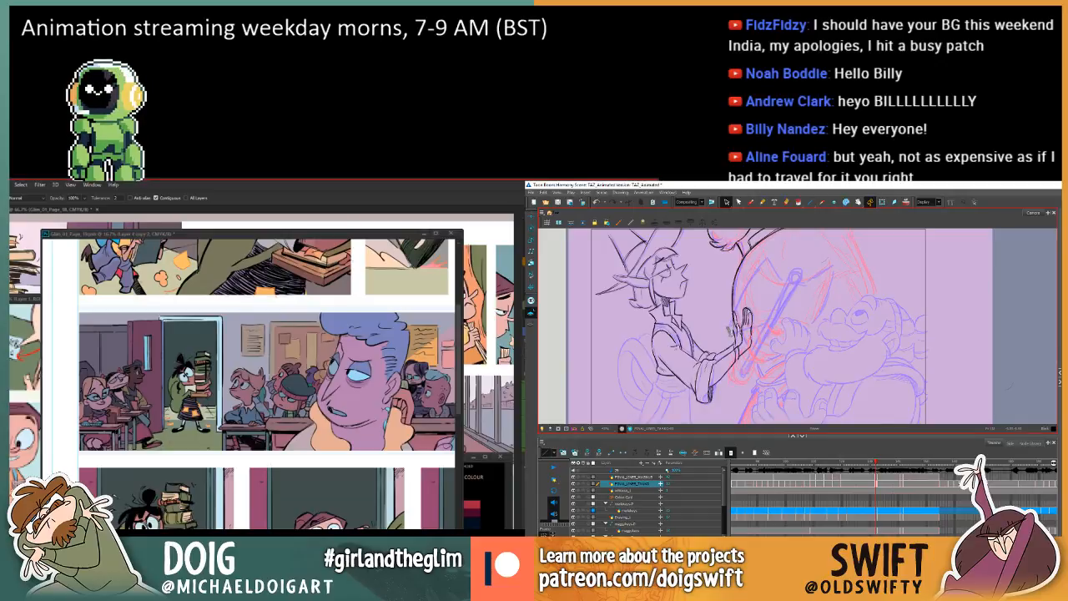
key(".")
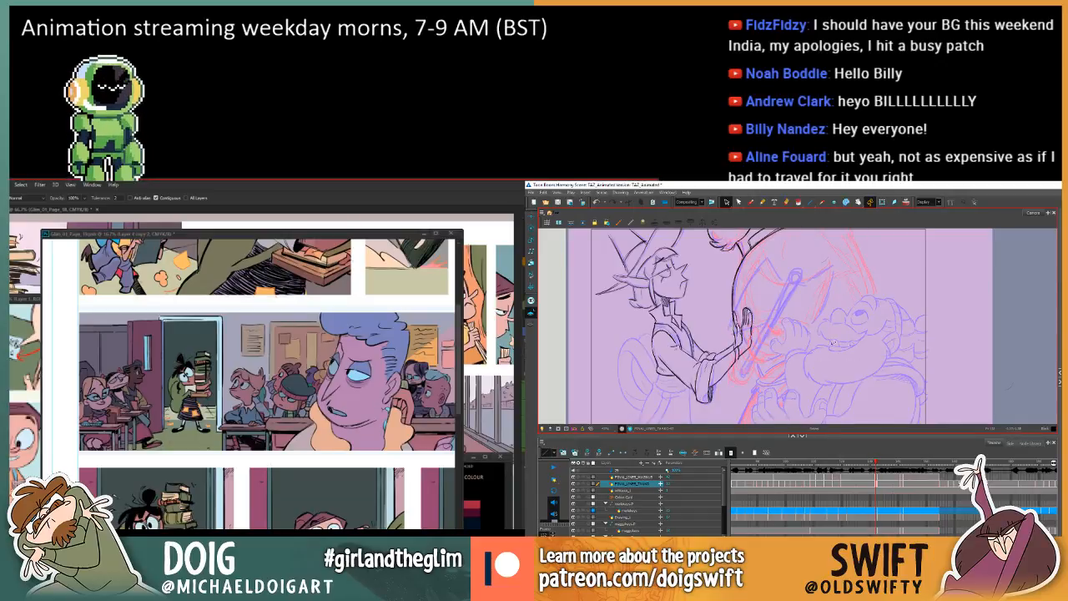
key(".")
key(".")
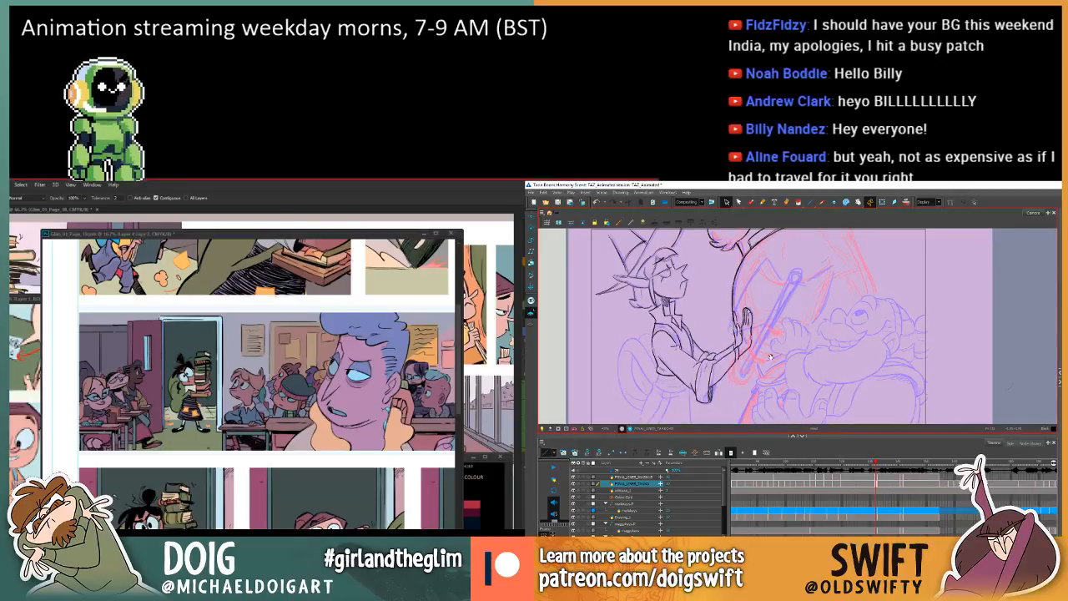
left_click_drag(770, 357, 750, 381)
key(".")
key(".")
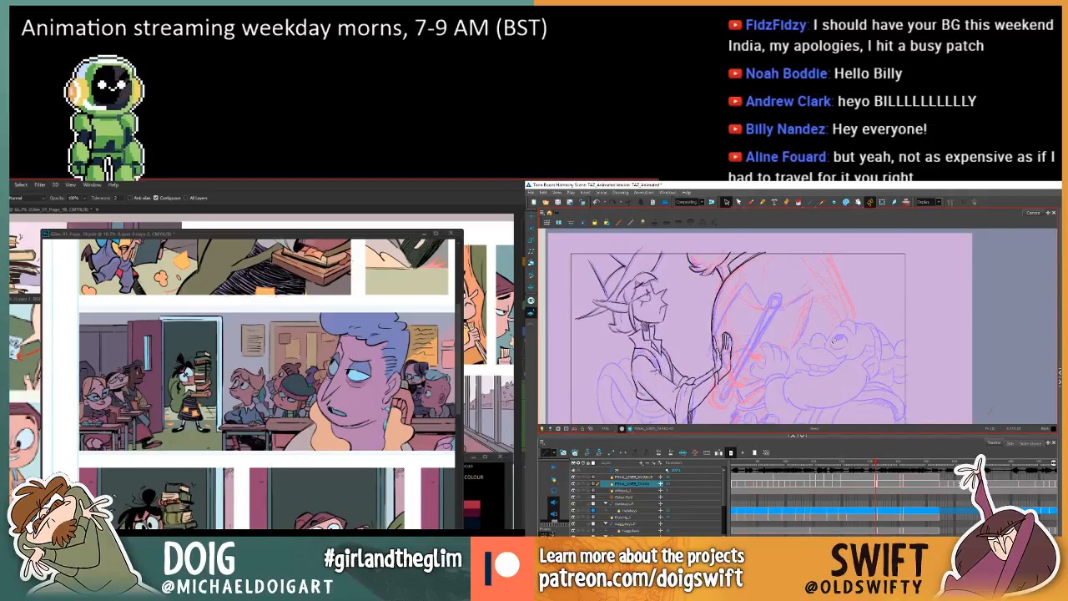
key(".")
key(".")
key(".")
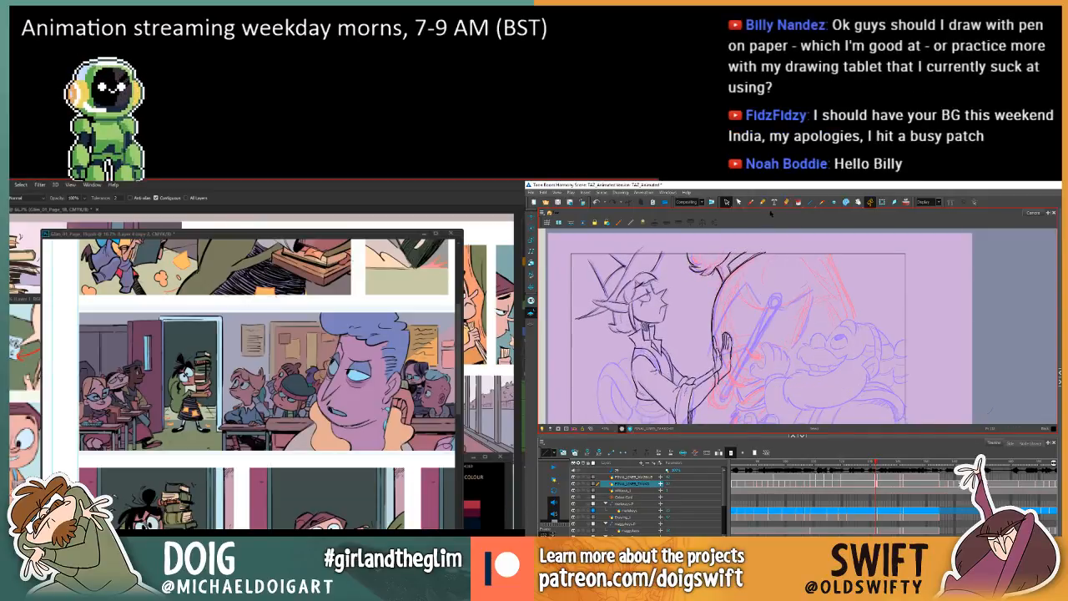
Brush a short line on the large figure's upper outline in the final-lines layer above the elf's, checking it against adjacent drawings.
left_click(750, 202)
left_click(876, 477)
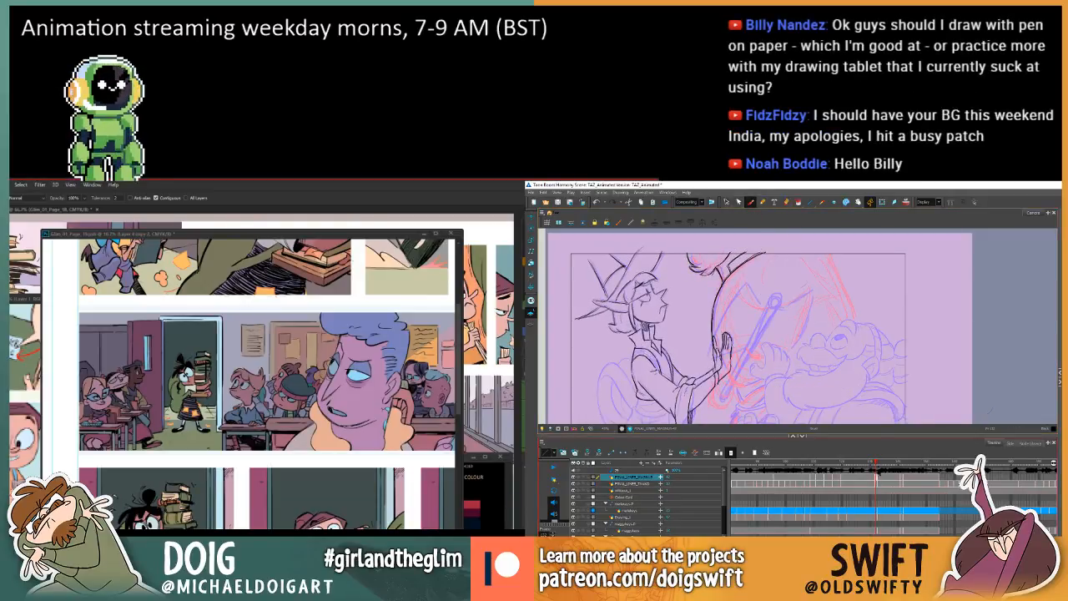
key(".")
key(".")
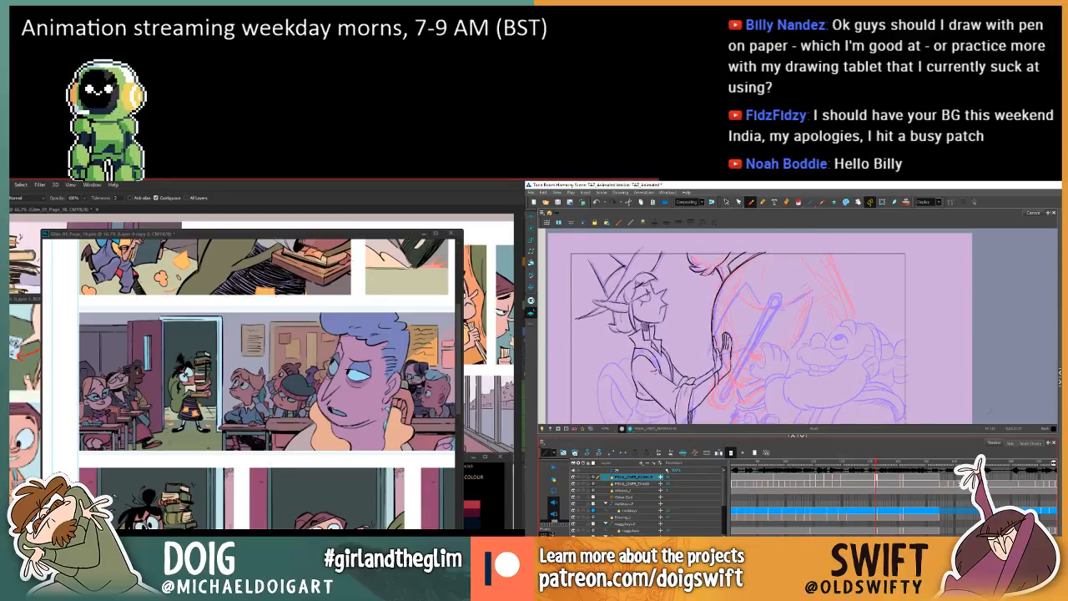
left_click_drag(757, 266, 768, 253)
key(".")
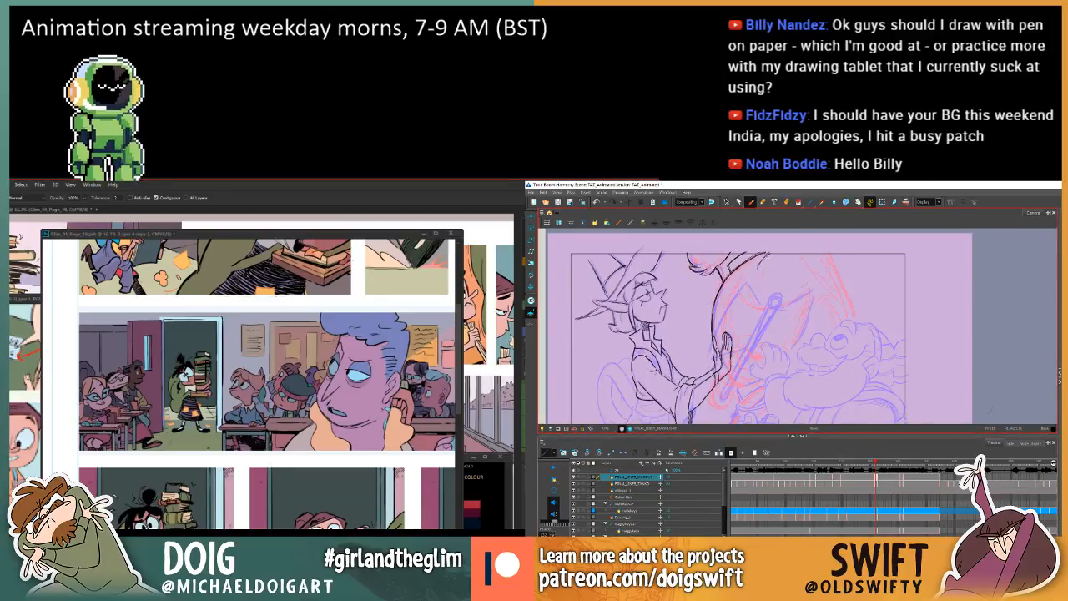
key(".")
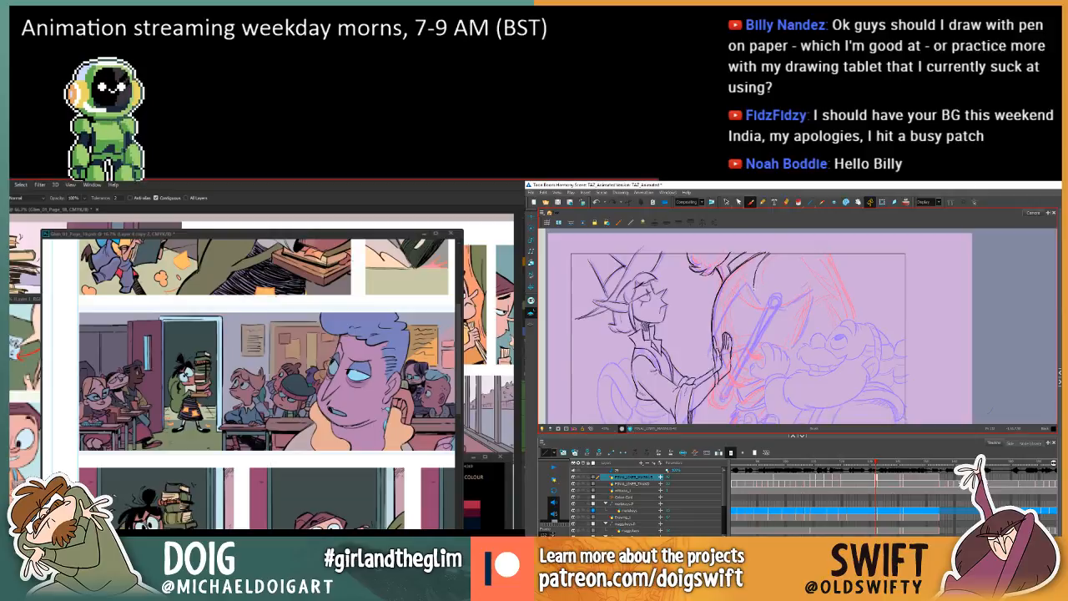
Brush the short curved lines inside the large figure's upper body in the final-lines layer, following the rough sketch.
key(".")
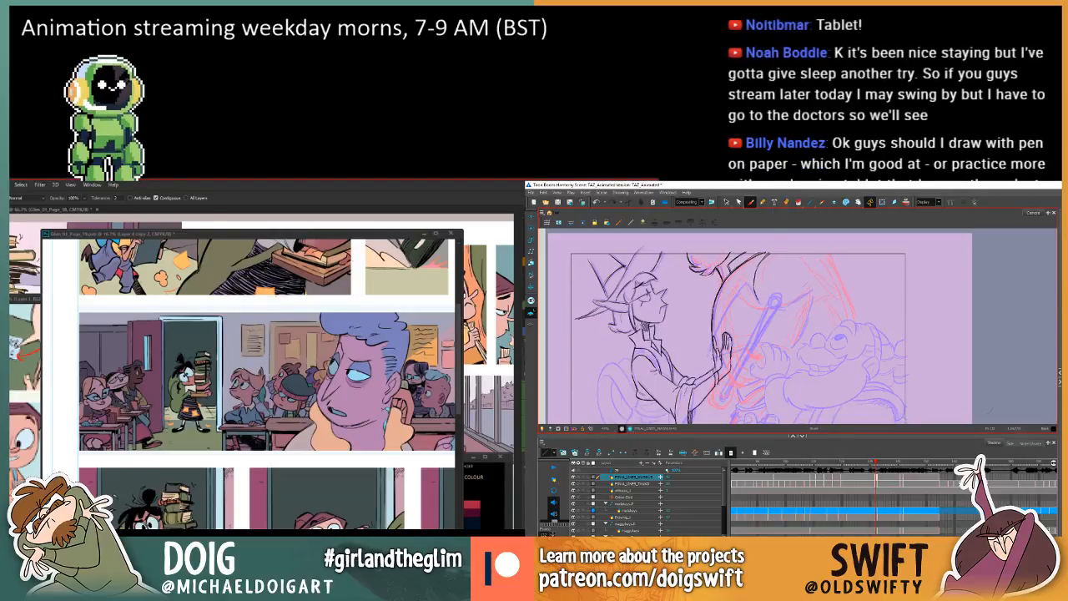
key(".")
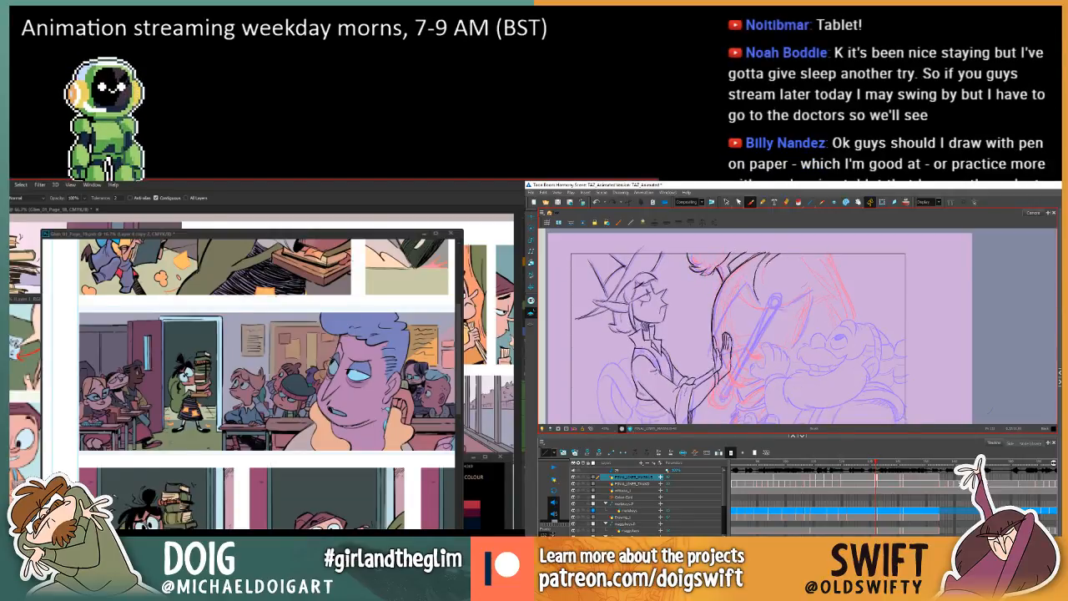
key(".")
key(".")
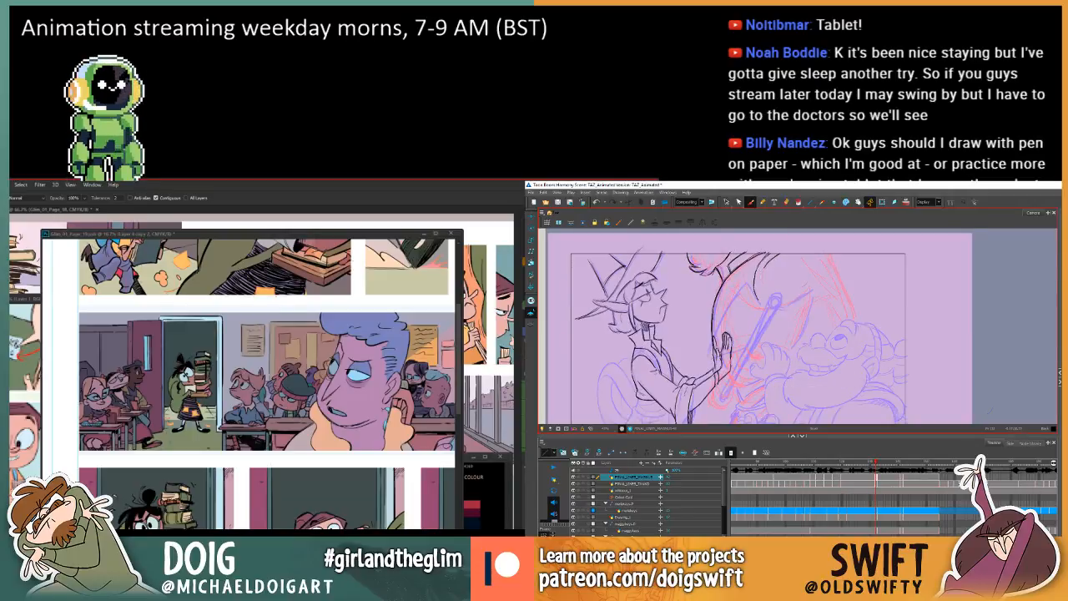
key(".")
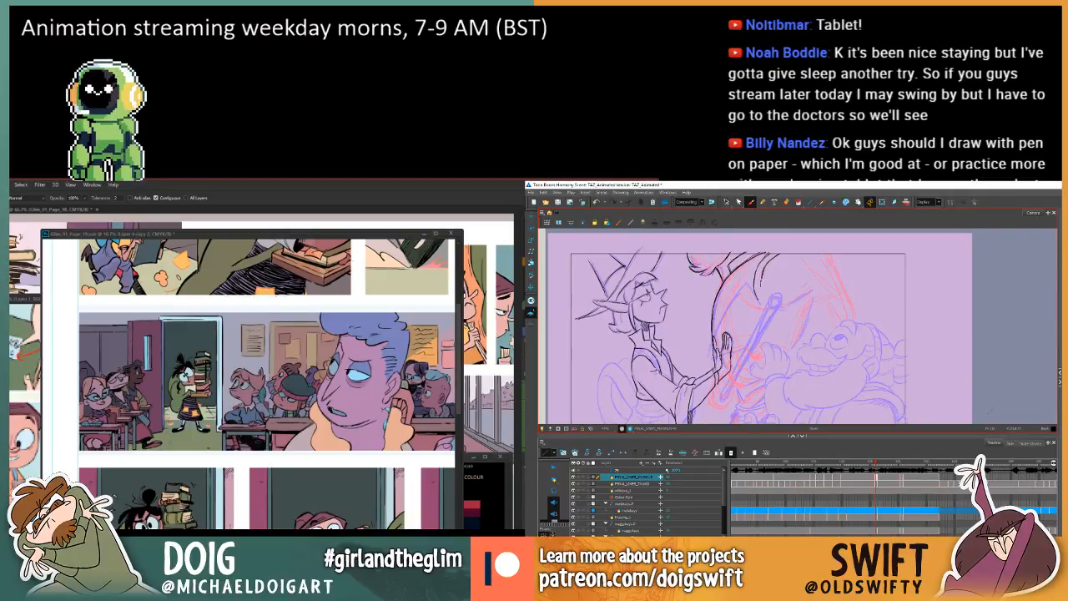
Brush the large figure's outer shoulder line and the curved sleeve hem, checking against the neighbouring drawing.
key(".")
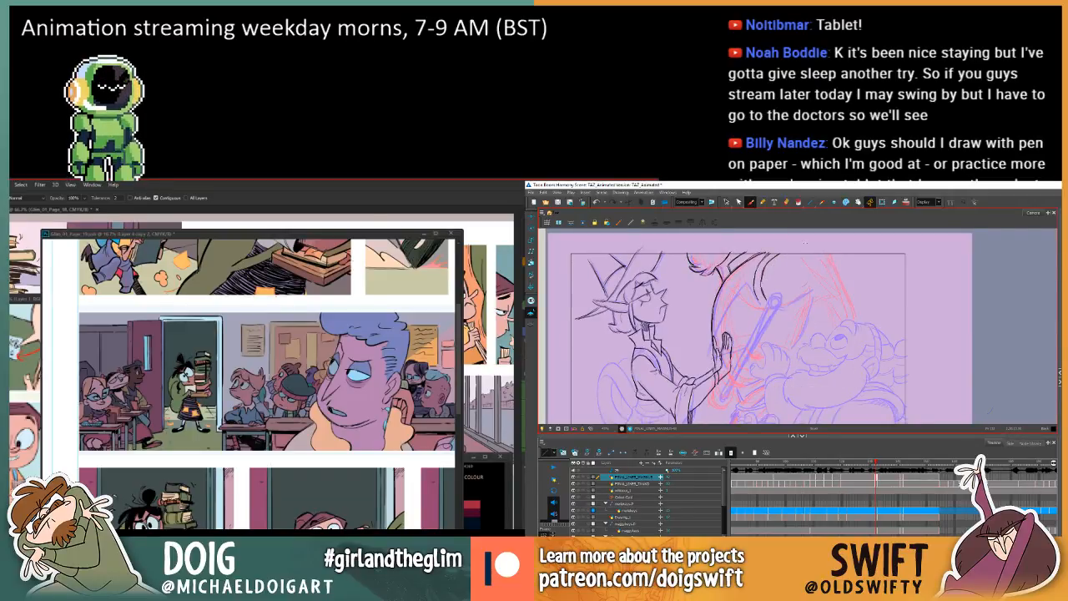
key(".")
key(".")
key(".")
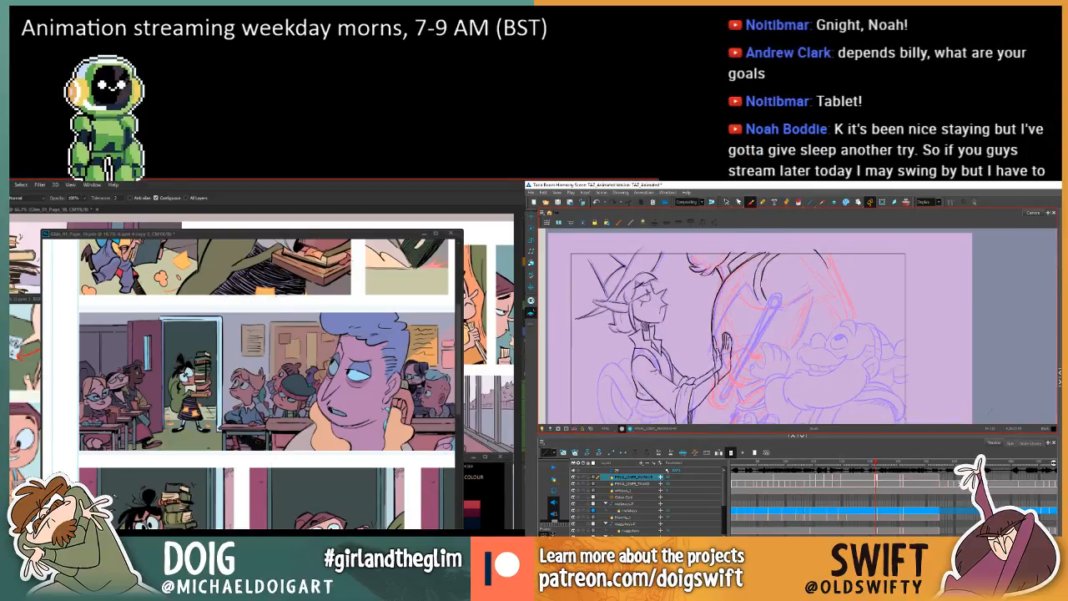
key(".")
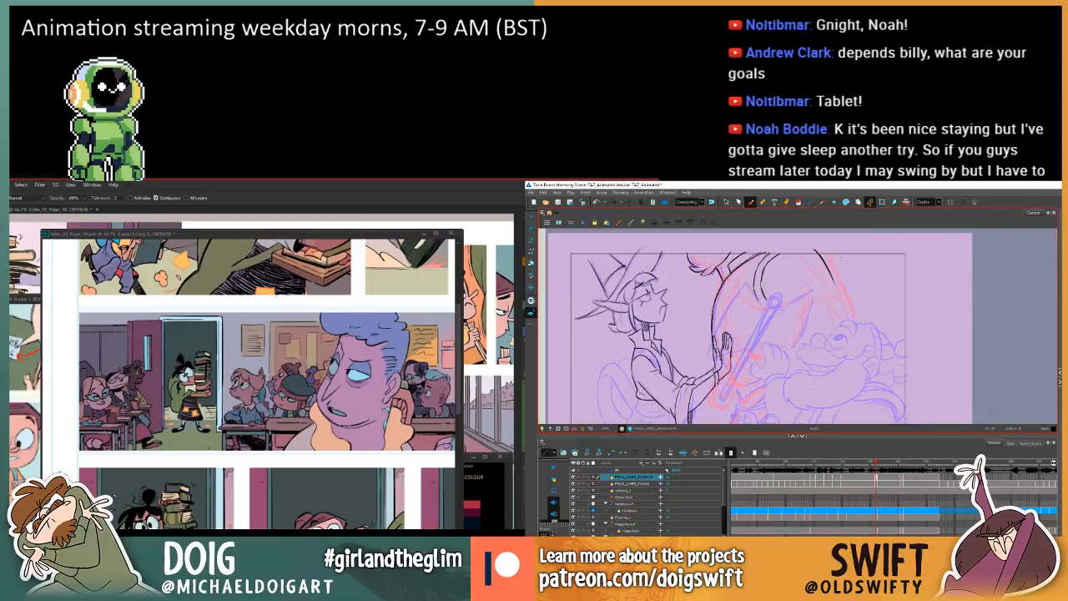
key(".")
key(".")
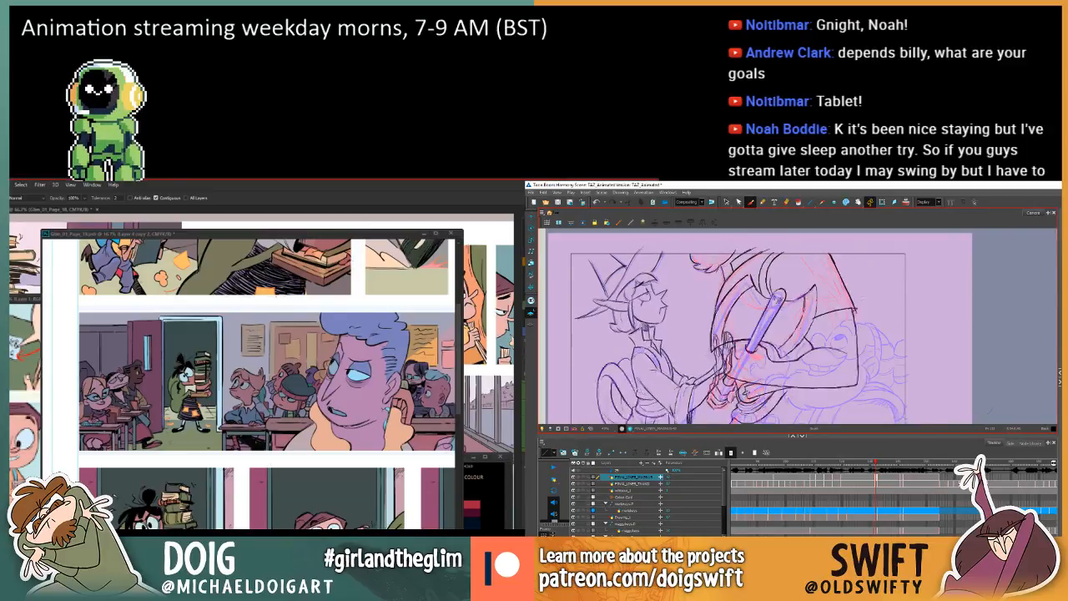
key(".")
key(".")
key(".")
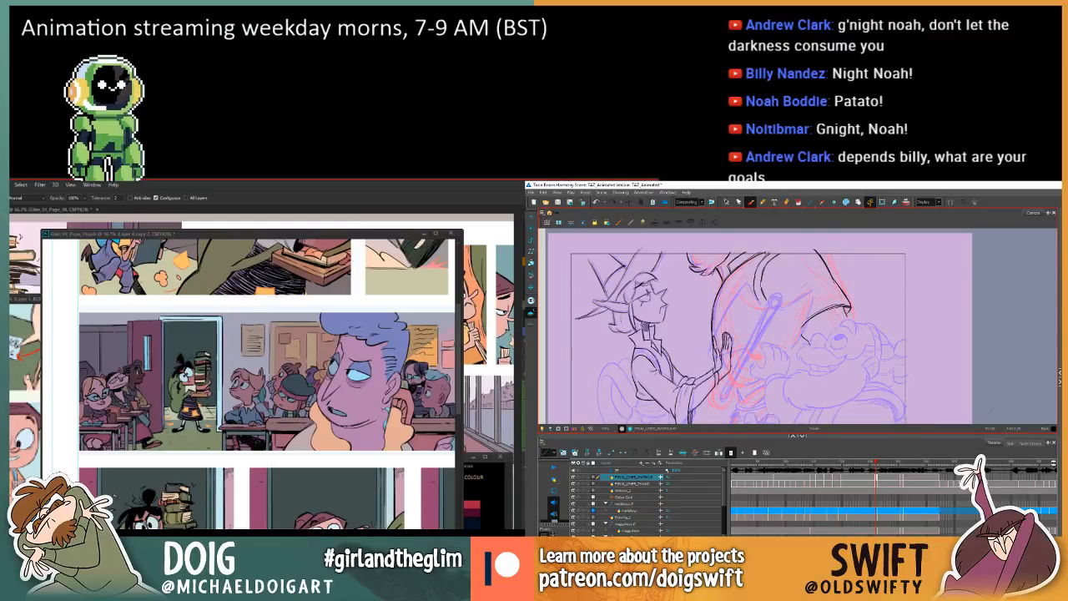
Finish the outer corner of the large figure's sleeve hem with a brush stroke and compare it with the previous drawing.
mouse_move(826, 305)
left_mouse_down()
mouse_move(799, 321)
mouse_move(846, 304)
left_mouse_up()
key("comma")
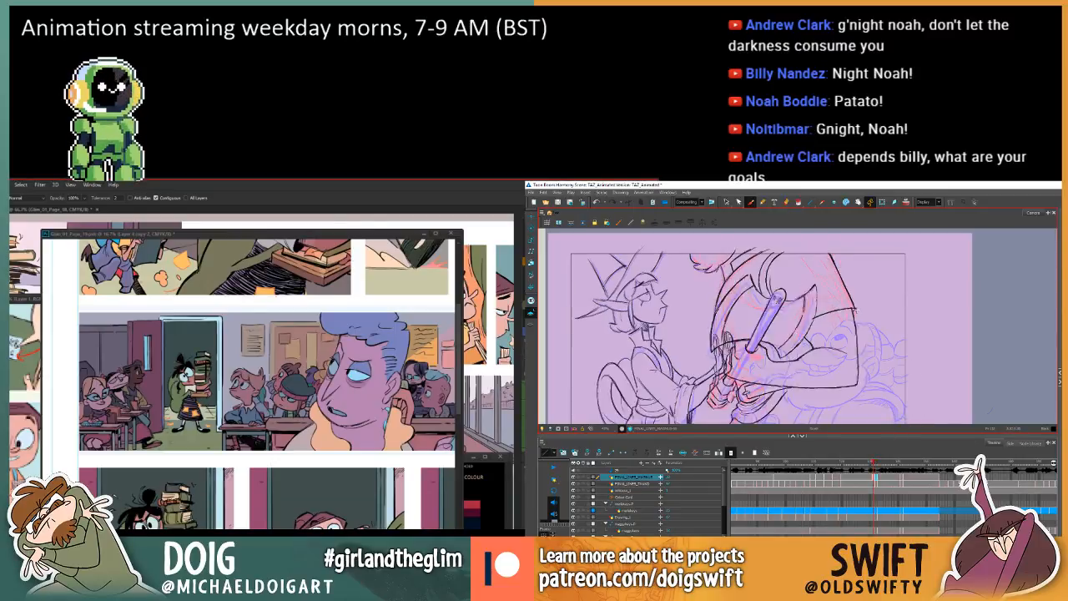
key("period")
key("comma")
key("period")
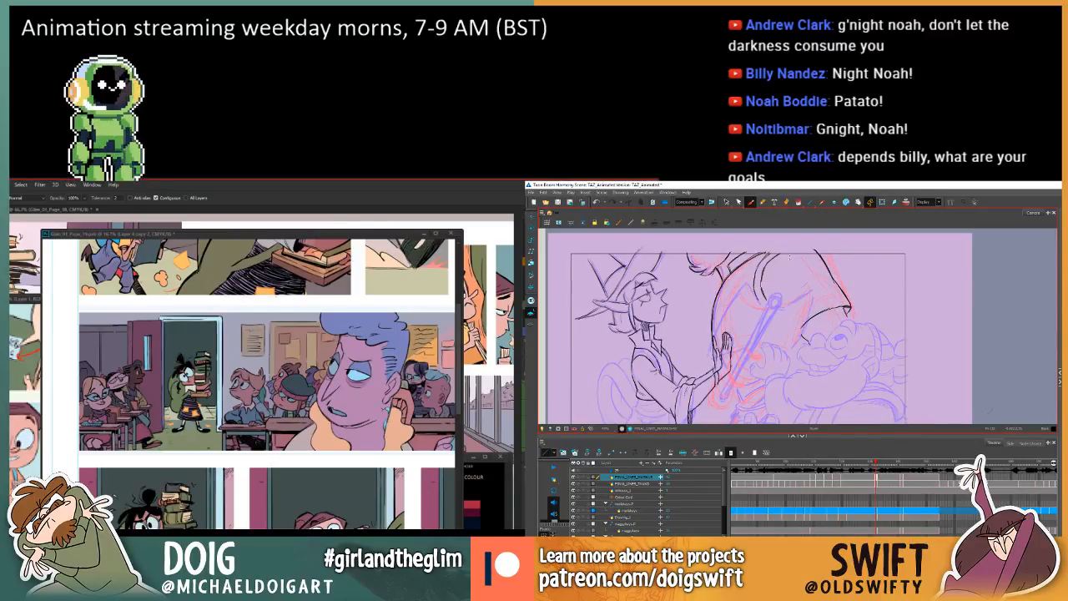
key("comma")
key("period")
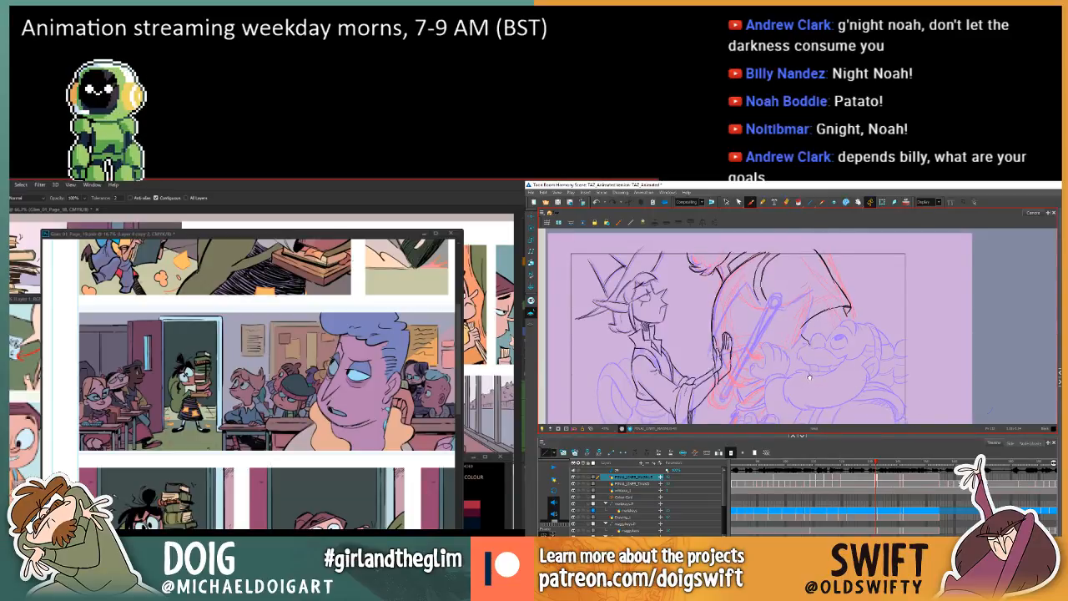
Flip repeatedly between the neighbouring drawings to examine the large figure's sleeve and outer arm outline.
left_click_drag(808, 377, 807, 355)
key("comma")
key("period")
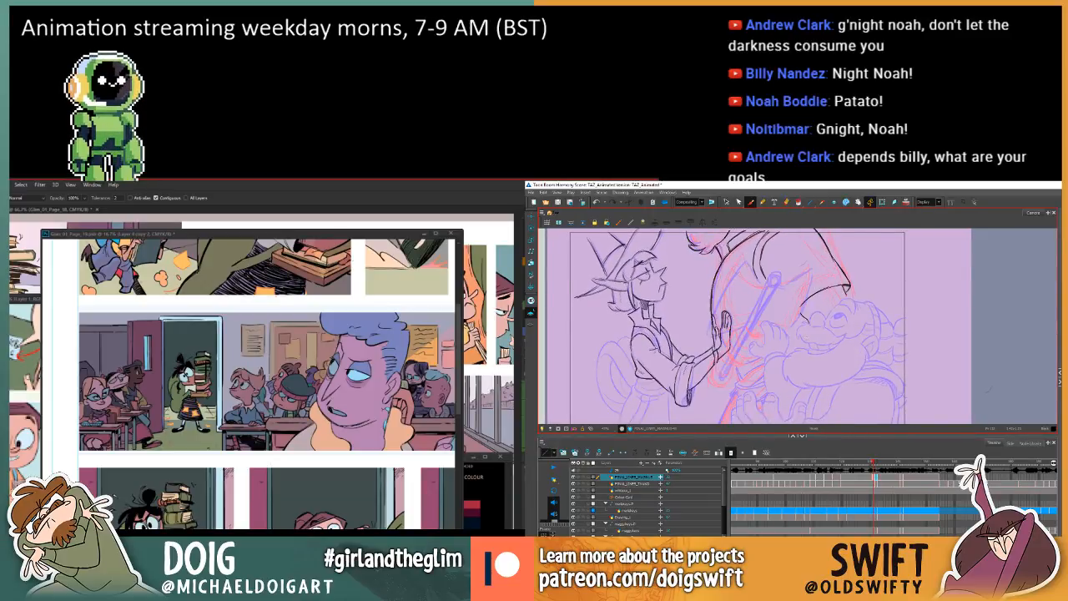
mouse_move(715, 329)
left_mouse_down()
mouse_move(716, 316)
mouse_move(715, 328)
left_mouse_up()
key("comma")
key("comma")
key("comma")
key("period")
key("comma")
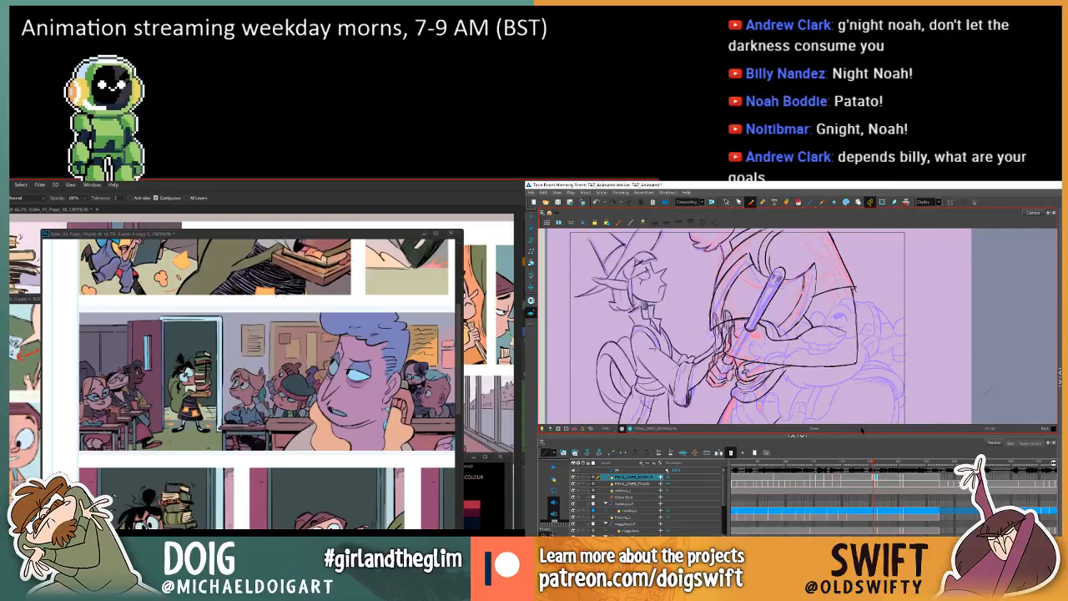
key("period")
key("comma")
key("period")
key("comma")
key("period")
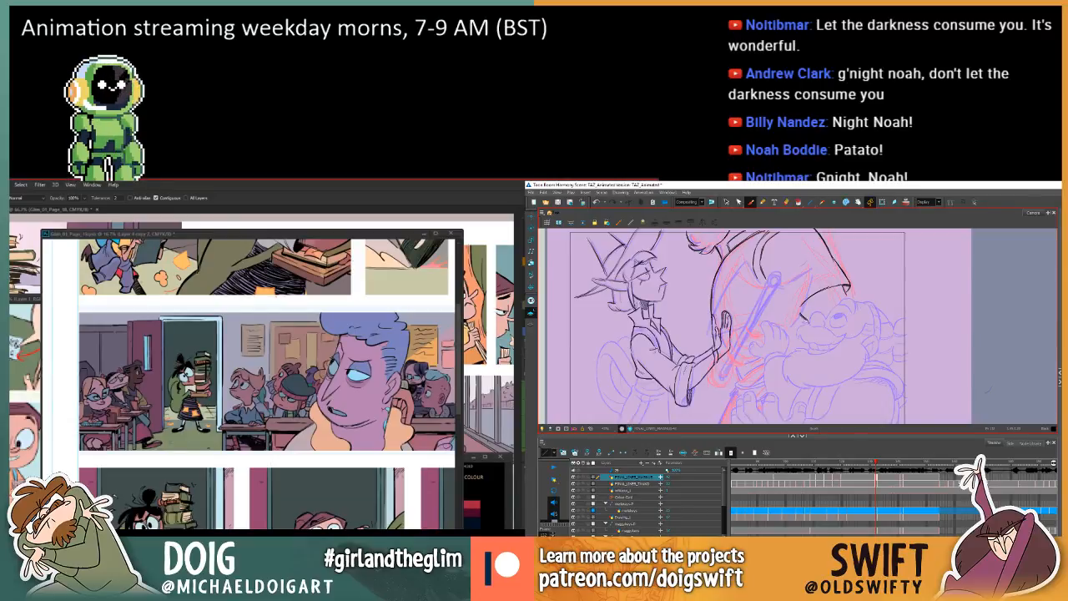
key("period")
key("comma")
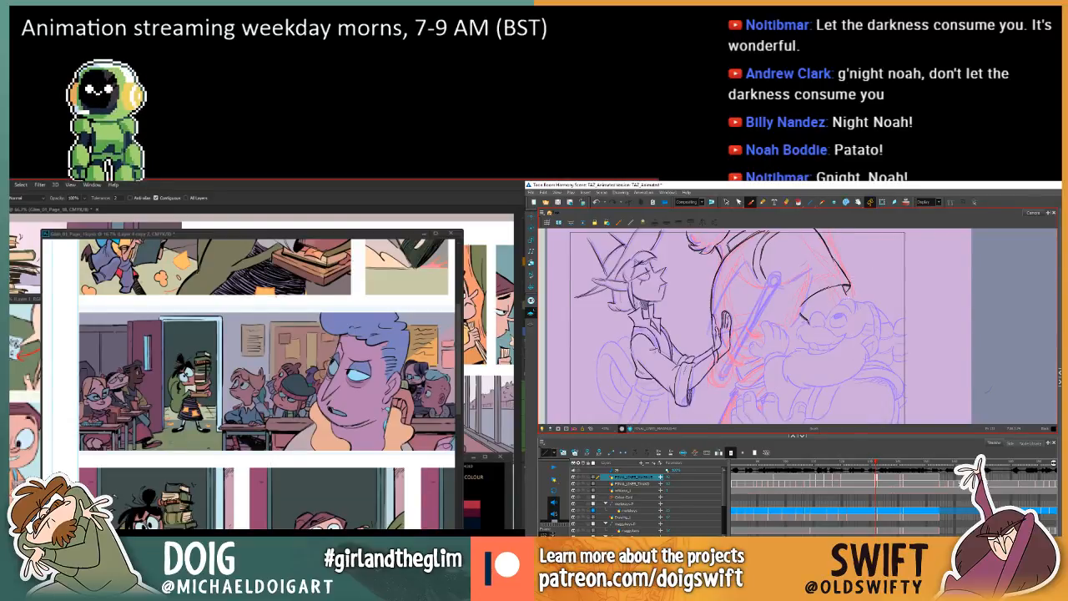
Brush the outer arm line downward from the large figure's sleeve corner, flipping to the previous drawing to check it.
left_click_drag(849, 291, 857, 343)
key("period")
key("comma")
key("period")
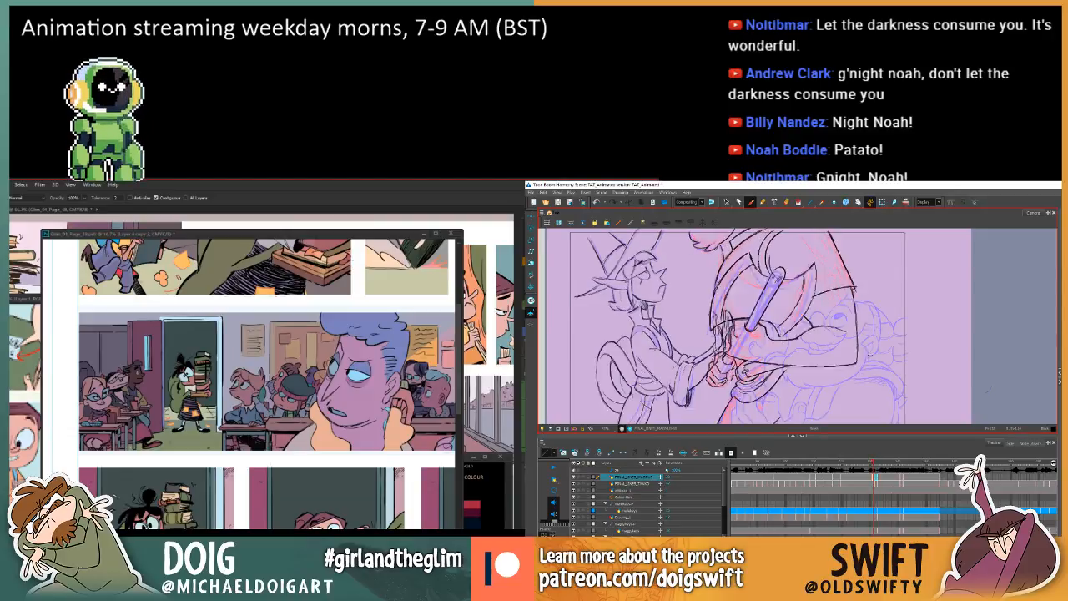
key("comma")
key("period")
key("comma")
key("period")
key("comma")
key("period")
key("comma")
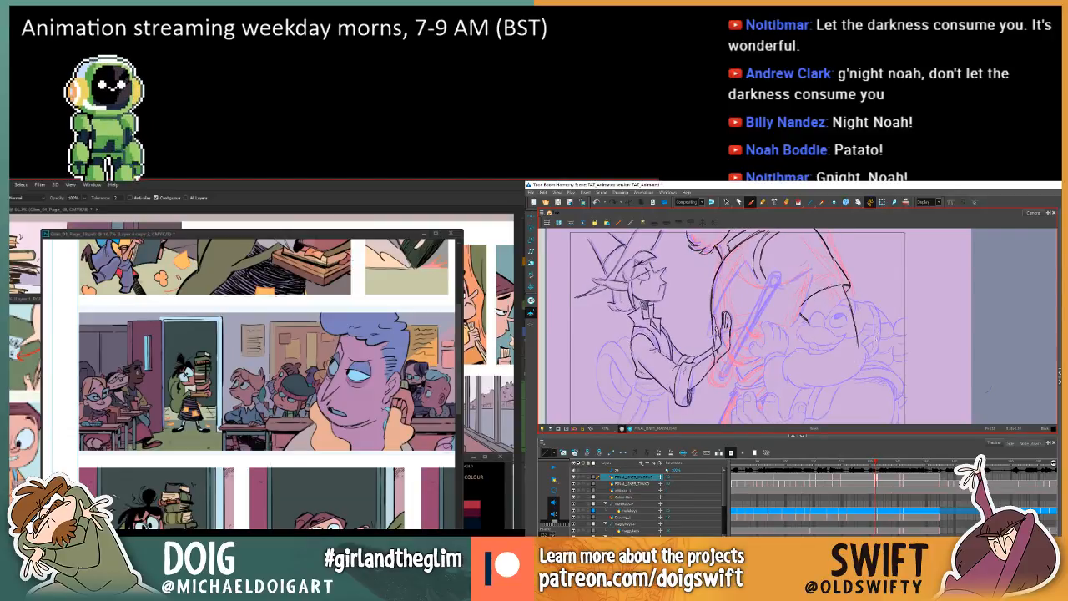
Select the new outer arm stroke, transform it slightly at its lower end, and compare it with the previous drawing.
left_click(726, 202)
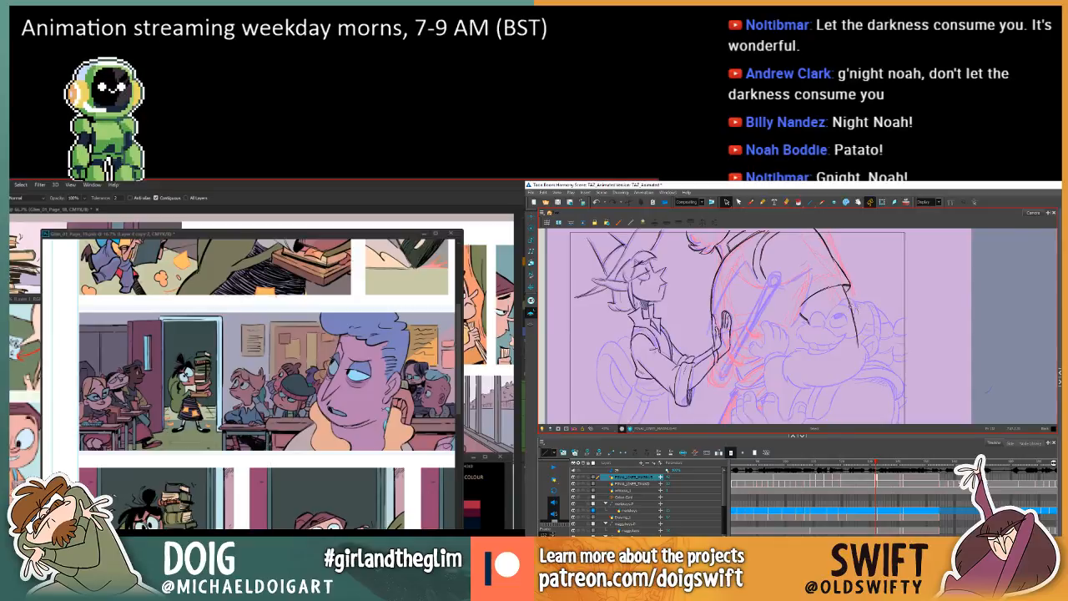
left_click(855, 332)
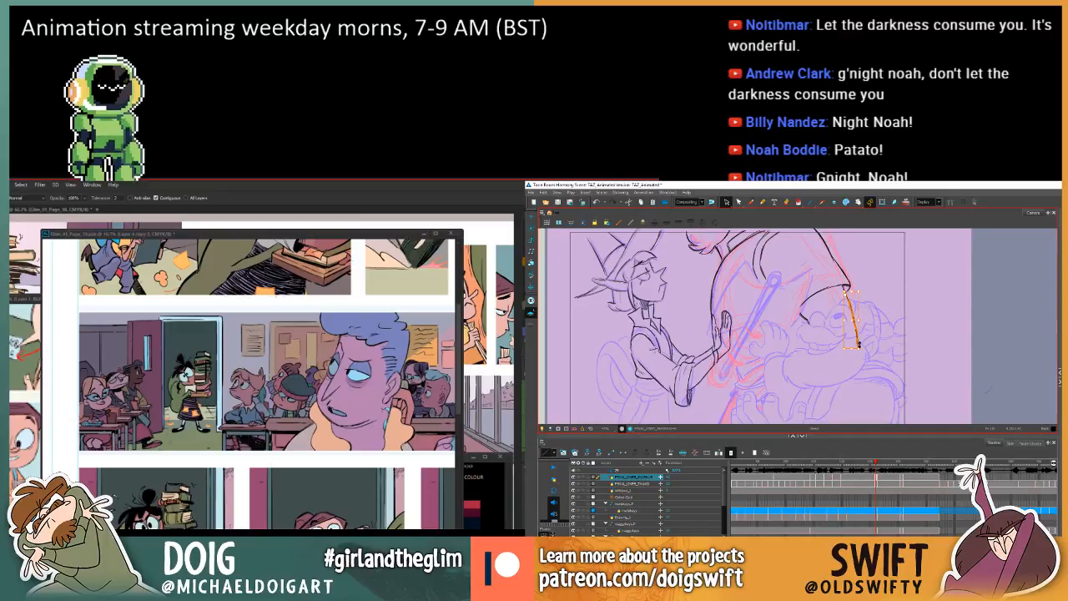
left_click_drag(862, 350, 859, 350)
key("comma")
key("period")
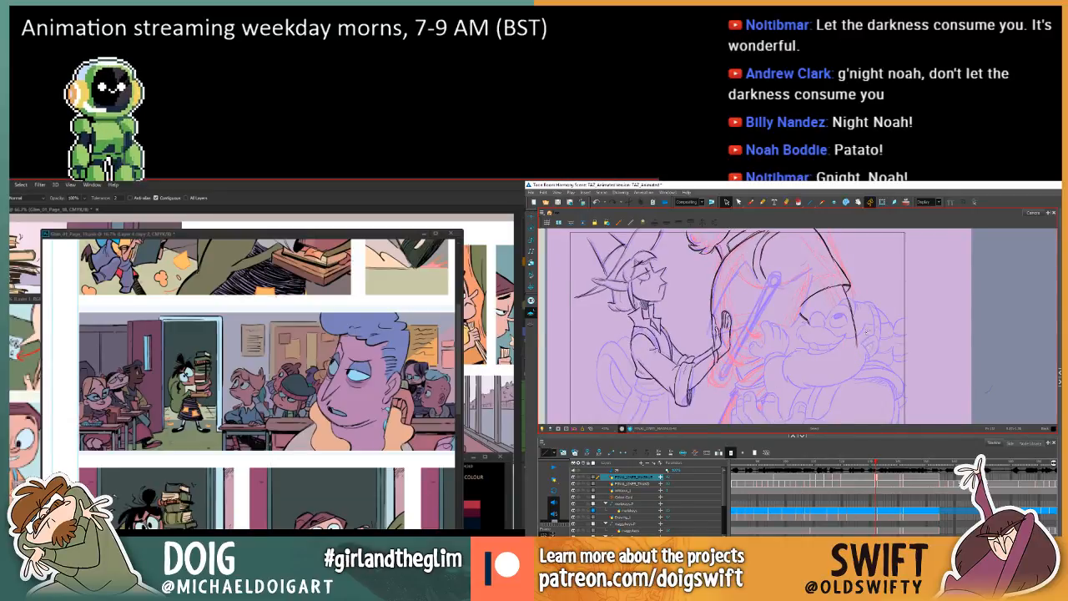
Try a short brush stroke at the inner end of the large figure's sleeve hem, checking it against the previous drawing.
left_click(751, 201)
key("comma")
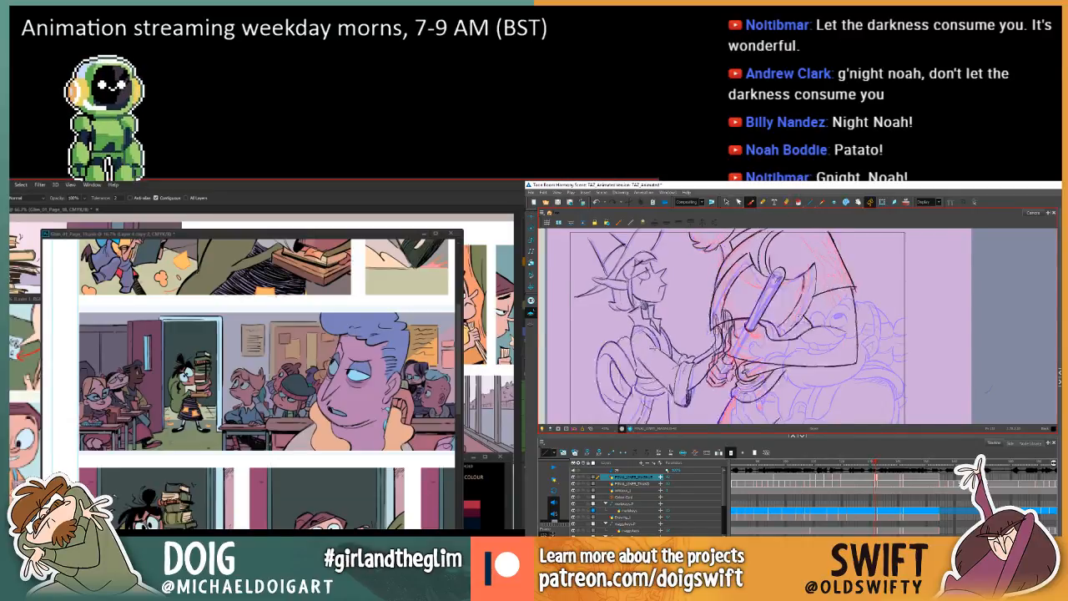
key("period")
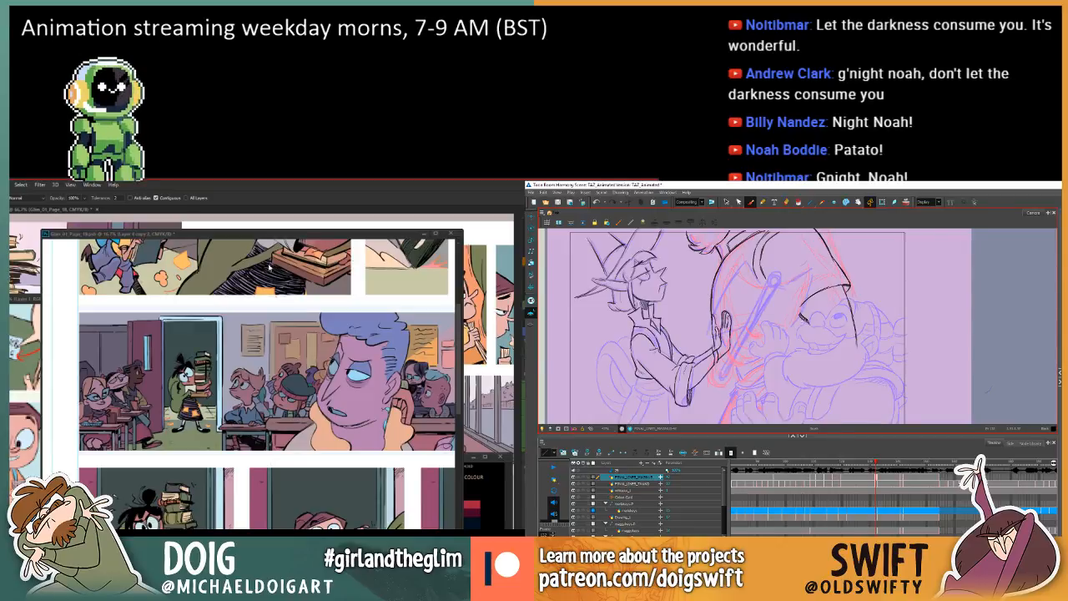
key("comma")
key("period")
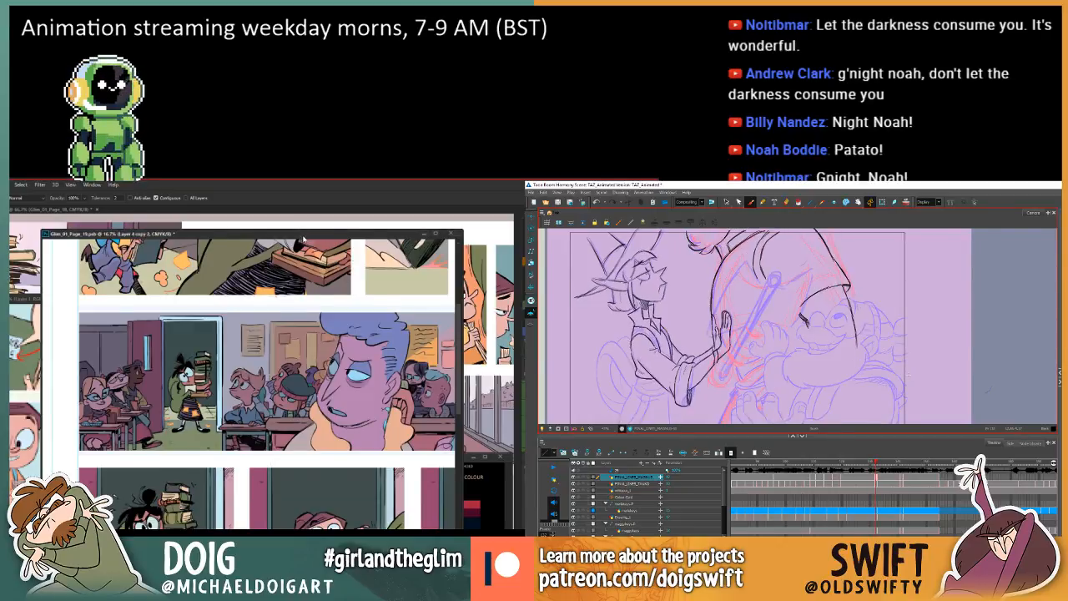
double_click(308, 232)
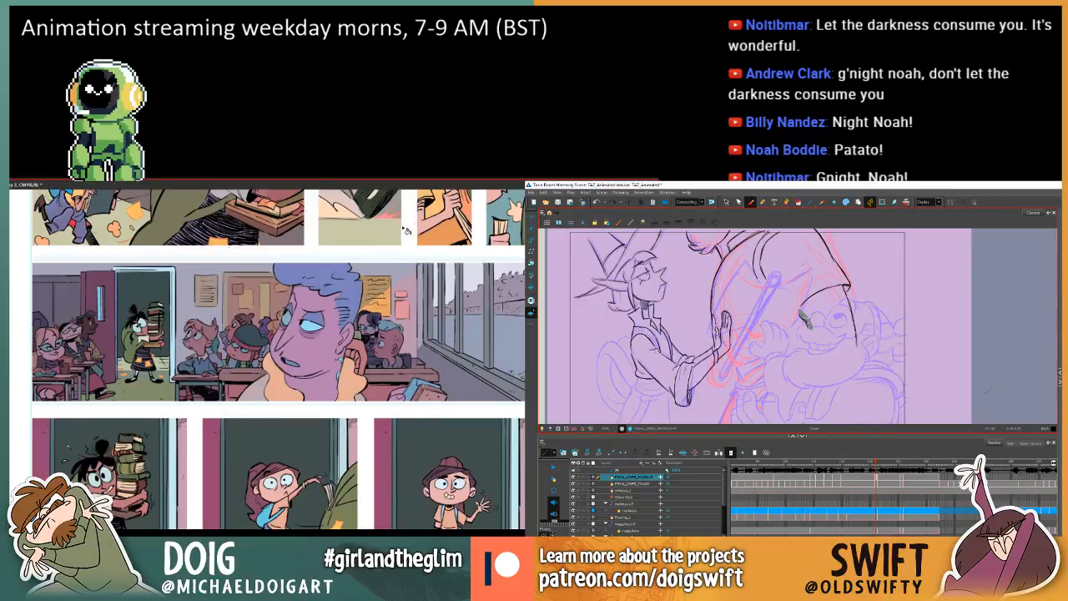
key("comma")
key("period")
double_click(305, 186)
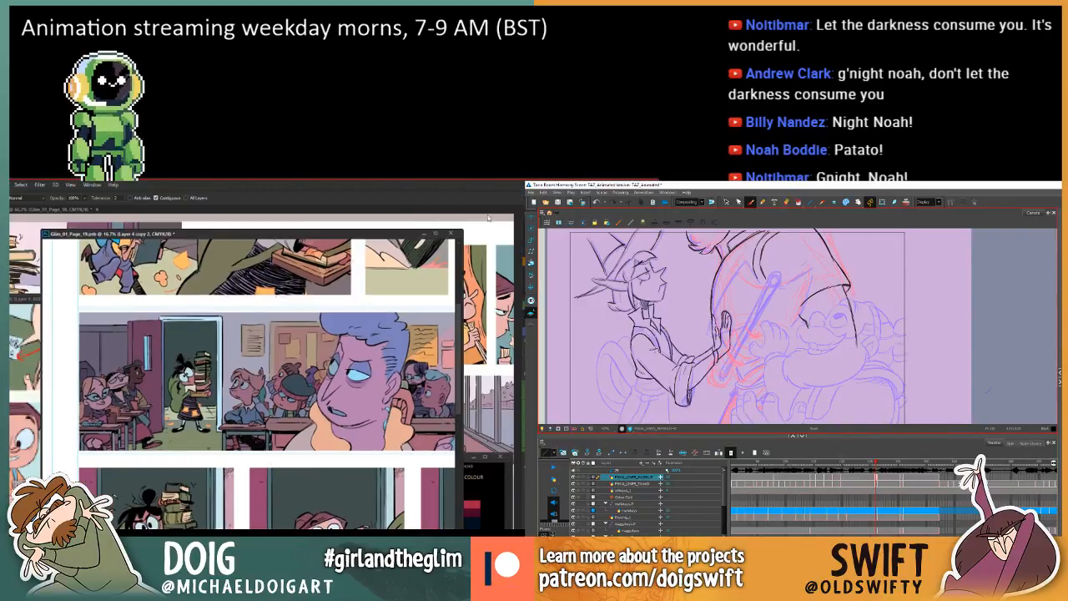
Compare the large figure's sleeve and arm lines with the previous drawing, and shift the floating comic page window slightly.
left_click_drag(820, 347, 859, 352)
mouse_move(297, 232)
left_mouse_down()
mouse_move(310, 234)
mouse_move(305, 241)
left_mouse_up()
key("comma")
key("period")
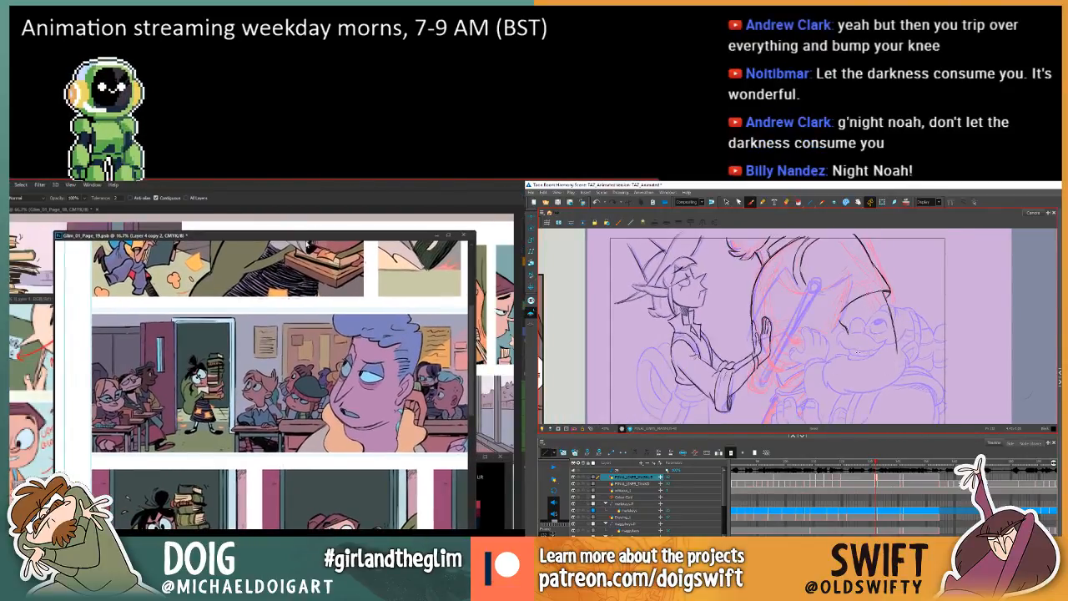
key("comma")
key("period")
key("comma")
key("period")
key("comma")
key("period")
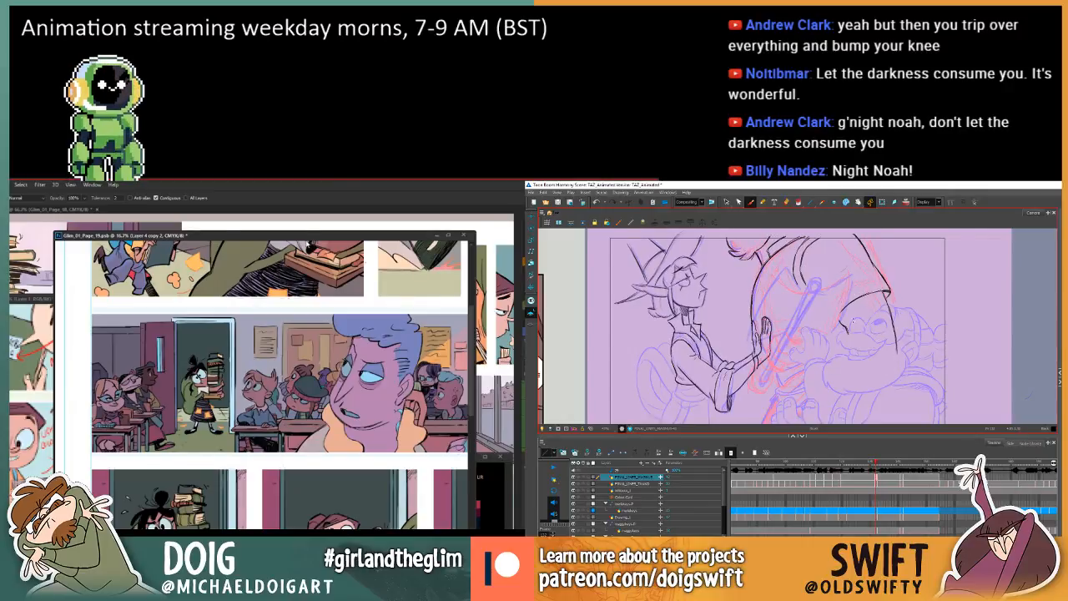
left_click(726, 202)
key("comma")
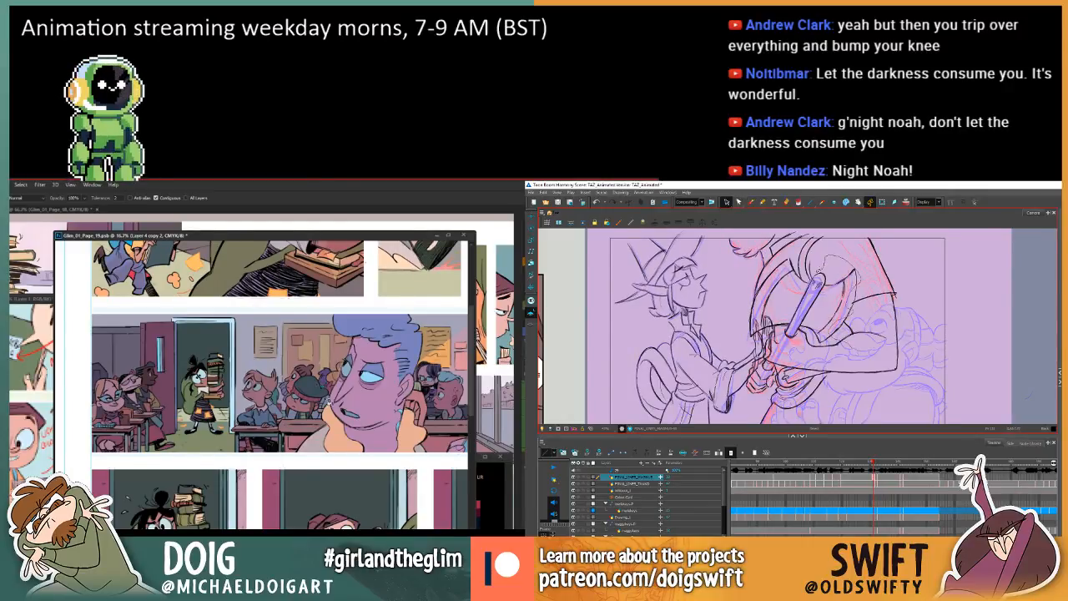
Select the foreground man's hair in the classroom panel with the Magic Wand and shift its hue from purple towards blue with Hue/Saturation.
left_click_drag(342, 384, 302, 368)
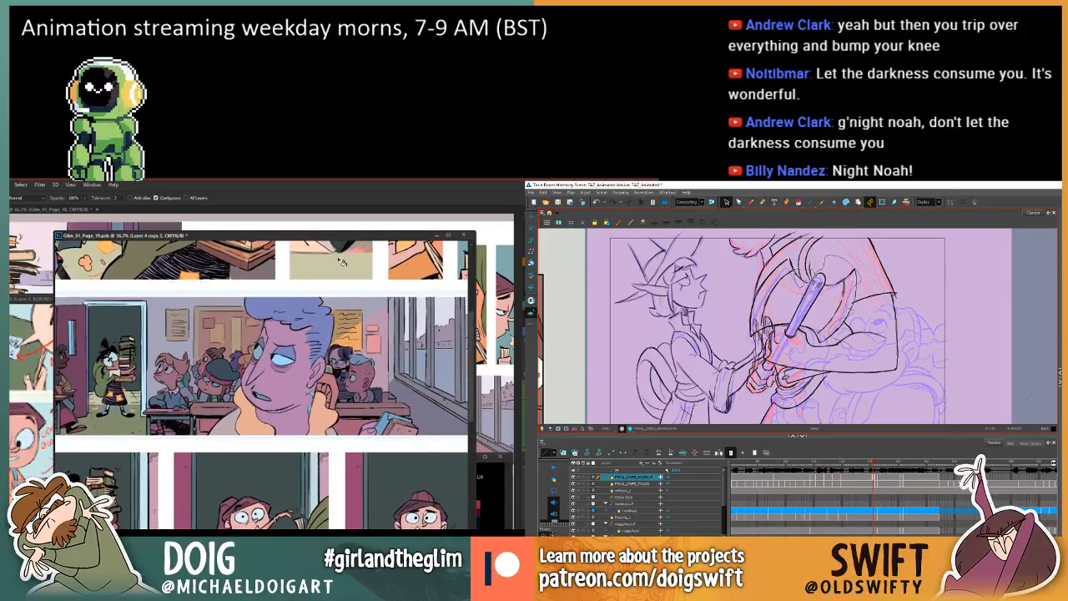
key("w")
left_click(295, 315)
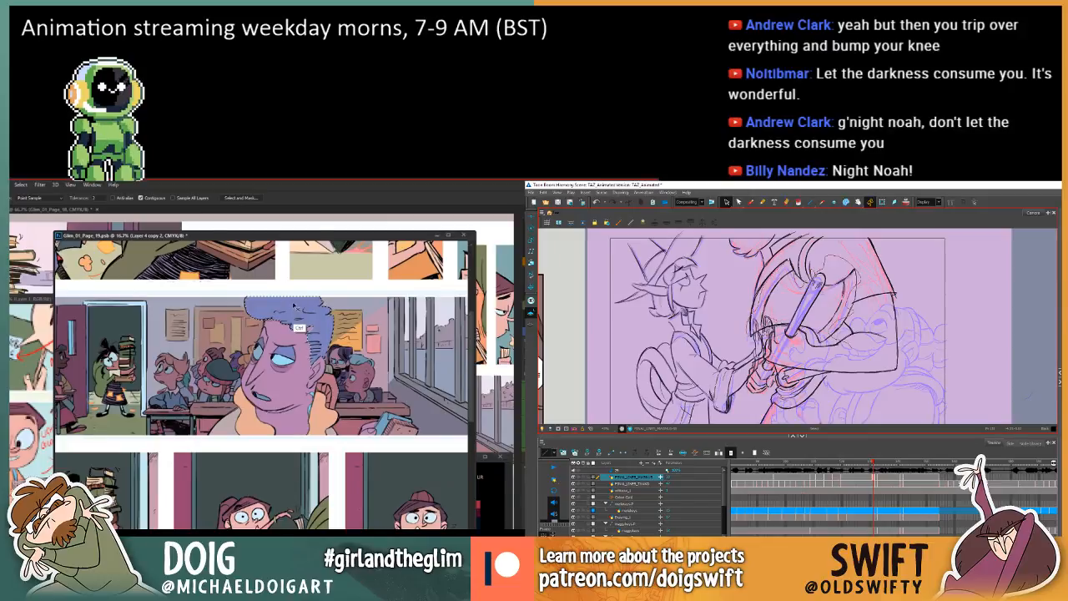
key("ctrl+u")
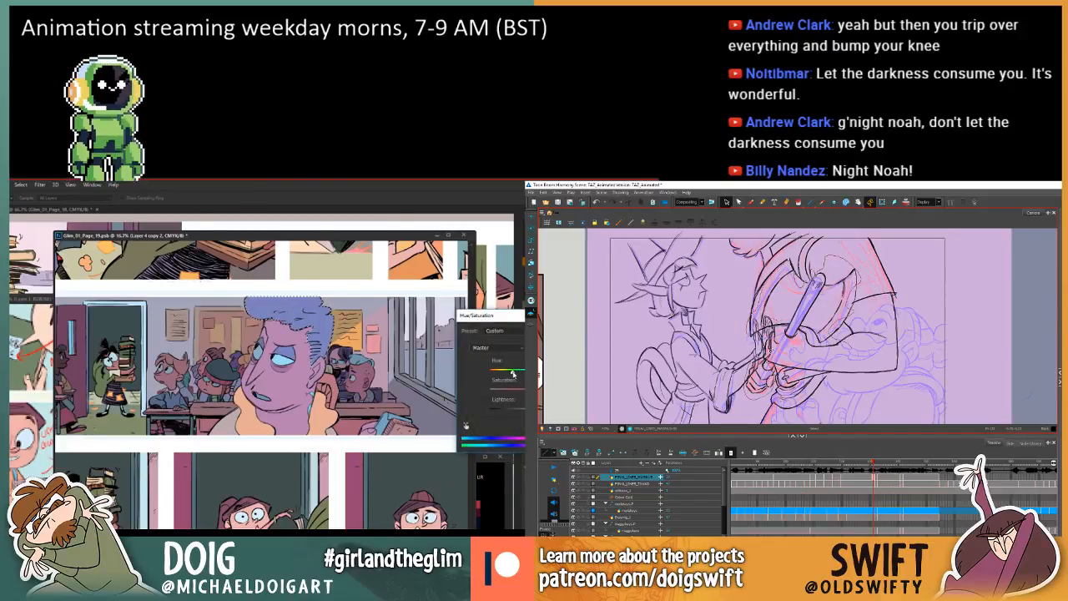
left_click_drag(506, 372, 521, 372)
Copy the large figure's arm, hand and axe strokes from the previous drawing into the current one, and apply the hair's hue adjustment.
left_click(898, 347)
key("period")
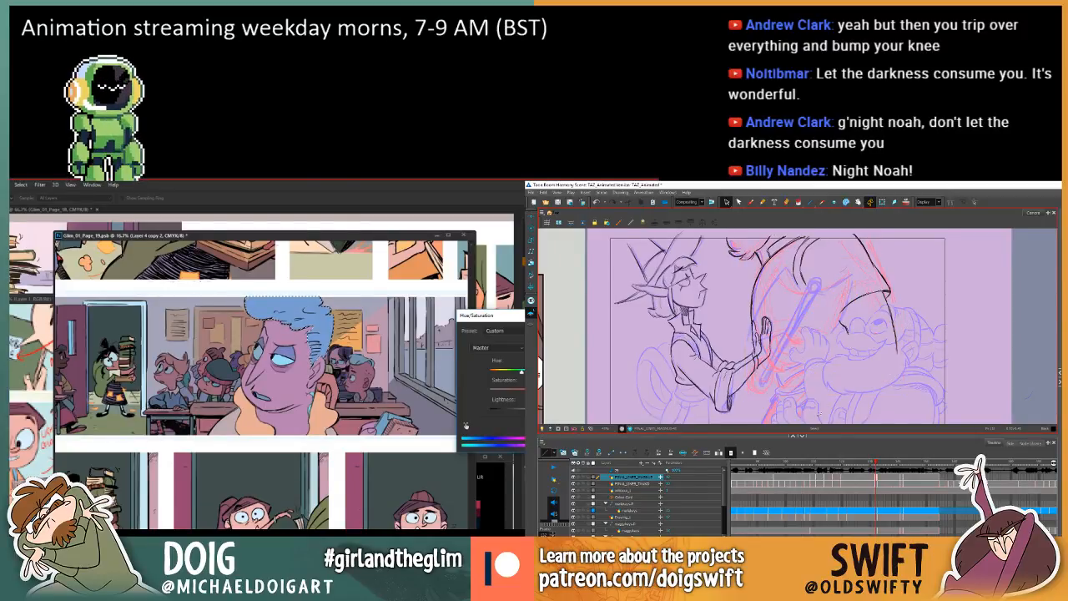
key("ctrl+v")
key("Return")
key("w")
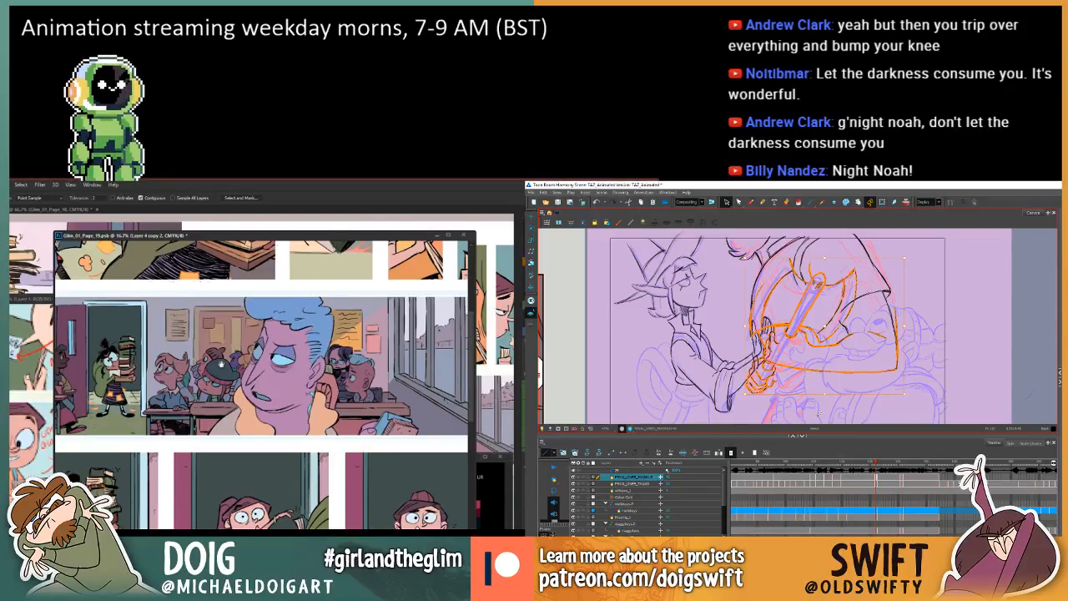
left_click_drag(209, 378, 253, 358)
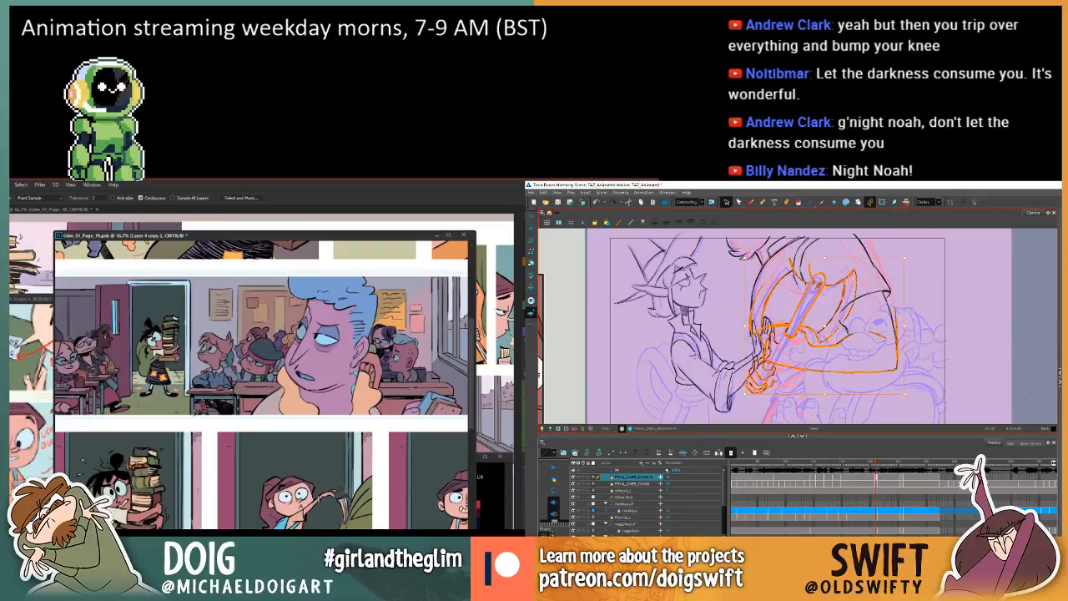
Fine-tune the hue of the foreground man's hair in the classroom panel with Hue/Saturation.
key("ctrl+u")
left_click_drag(545, 408, 554, 409)
key("Return")
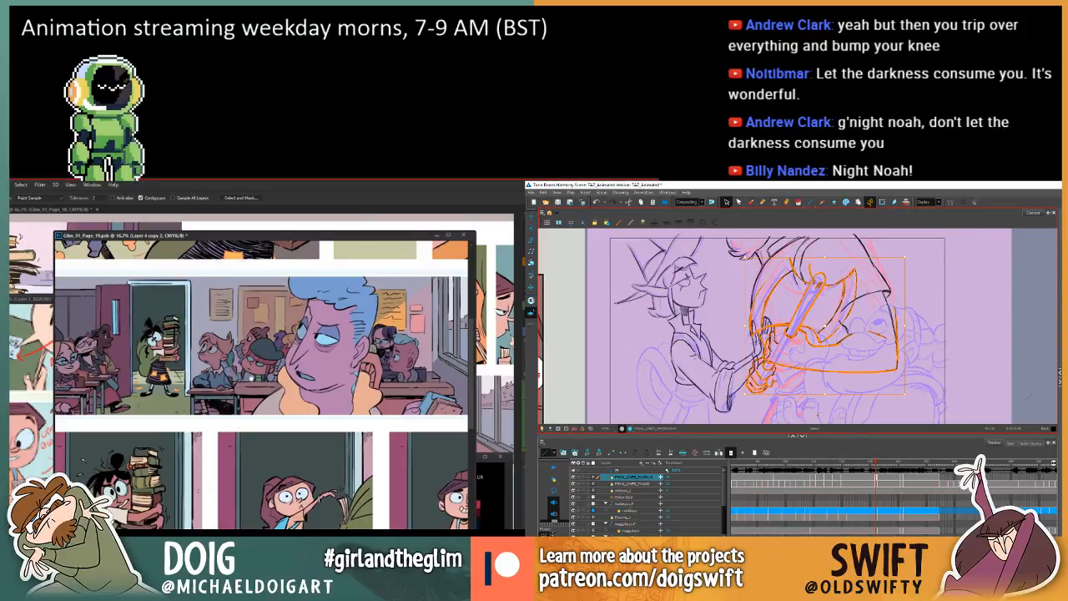
left_click_drag(271, 365, 301, 377)
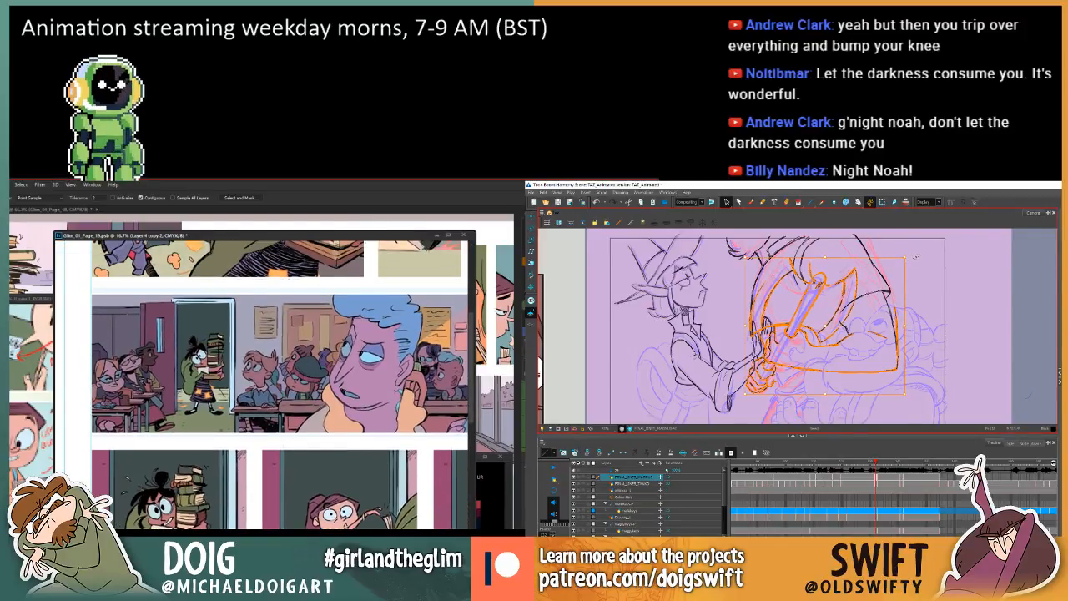
Sample a colour from the seated students near the classroom door and ready the Paint Bucket with it.
key("i")
left_click(130, 367)
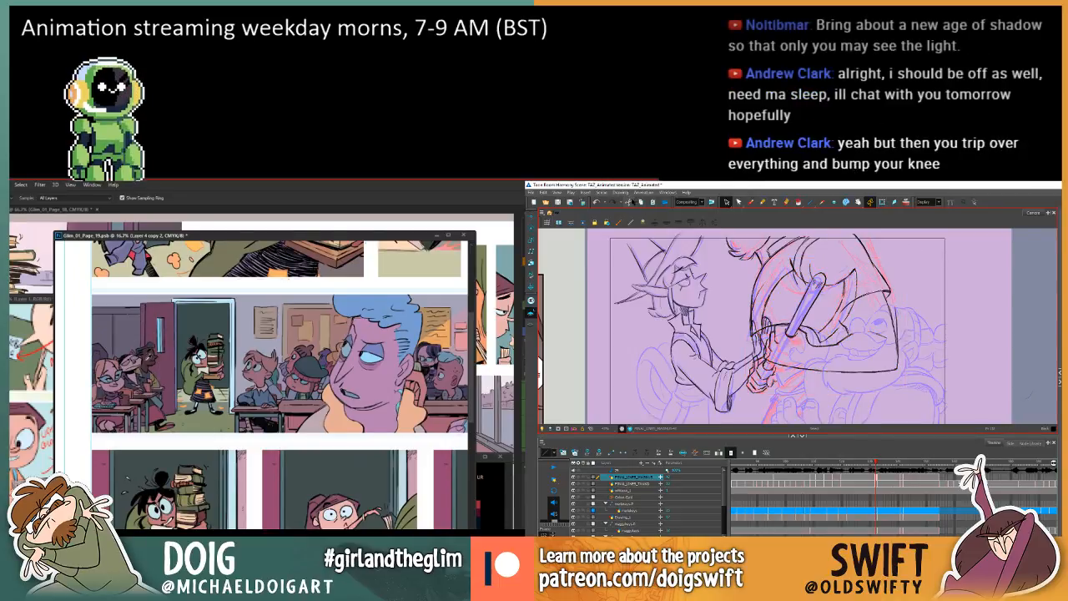
key("g")
In Harmony, flip between the current and previous drawings to check the large figure's copied arm, hand and axe strokes.
left_click(595, 203)
key("comma")
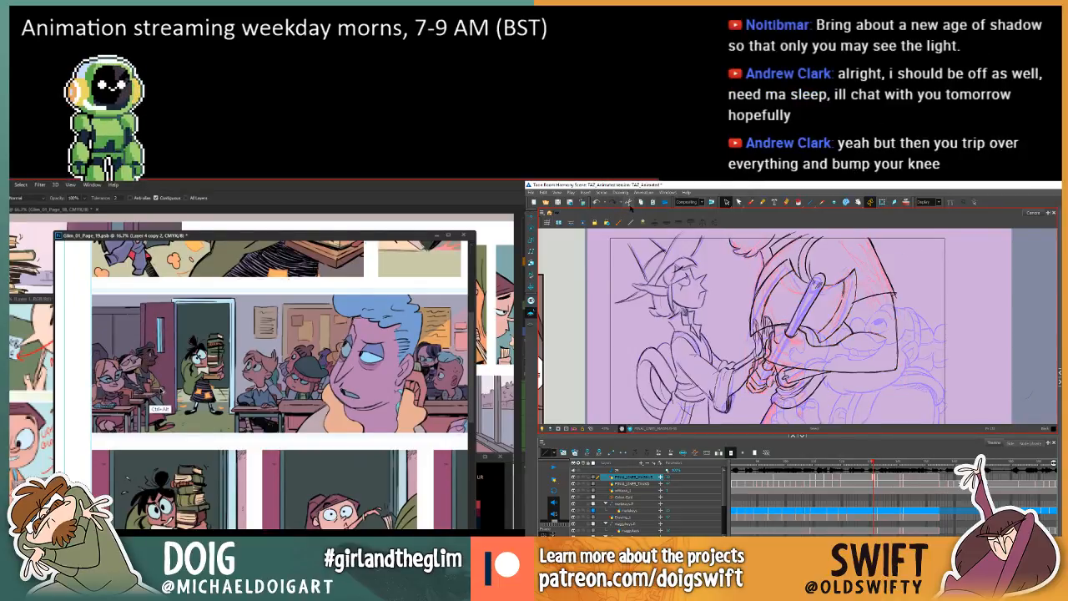
key("period")
key("comma")
key("period")
key("comma")
key("period")
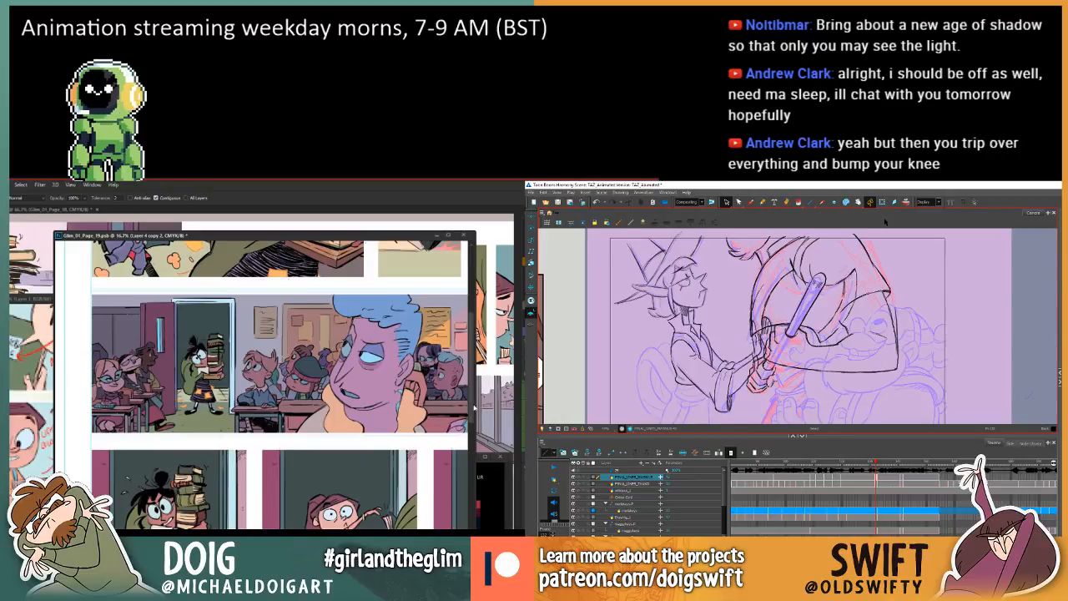
key("comma")
key("period")
key("ctrl+z")
key("comma")
key("period")
key("comma")
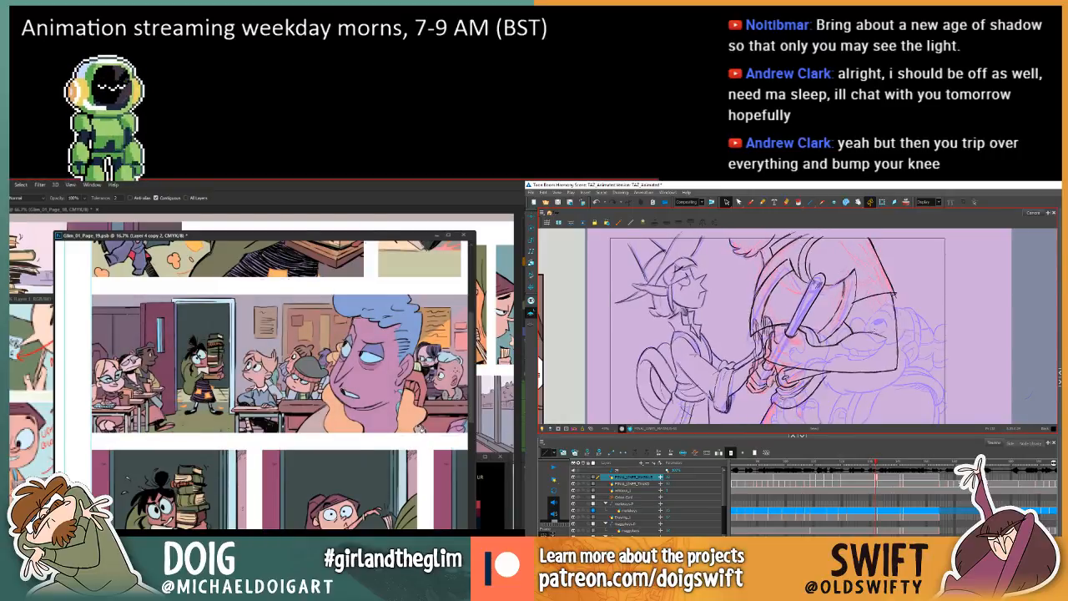
key("period")
Check the large figure's outer sleeve stroke against the previous drawing and save the Harmony scene.
key("ctrl+minus")
key("ctrl+minus")
key("ctrl+minus")
left_click(897, 314)
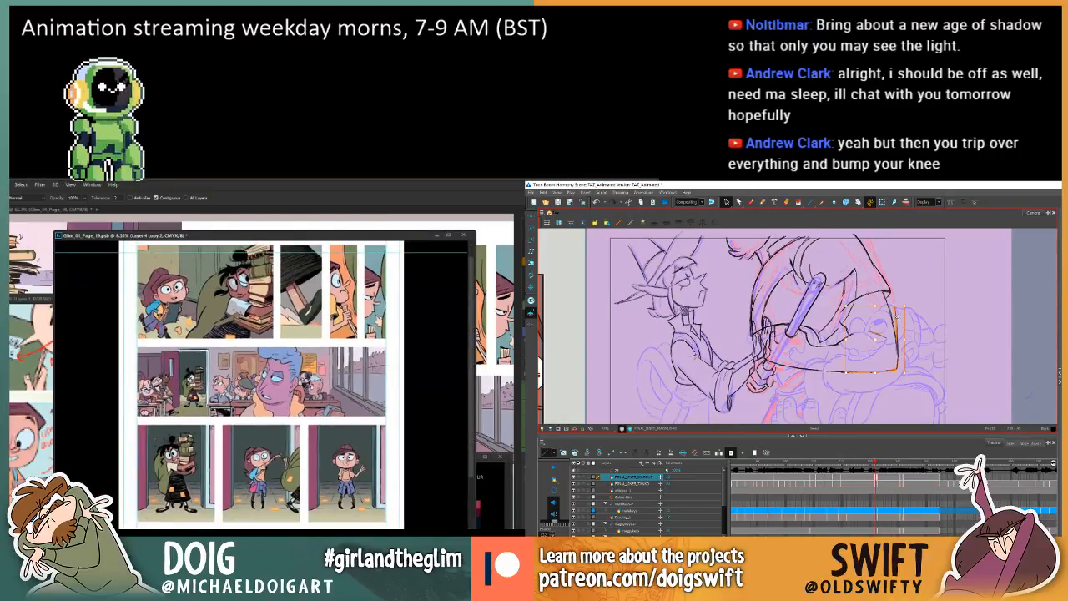
key("ctrl+plus")
left_click(911, 301)
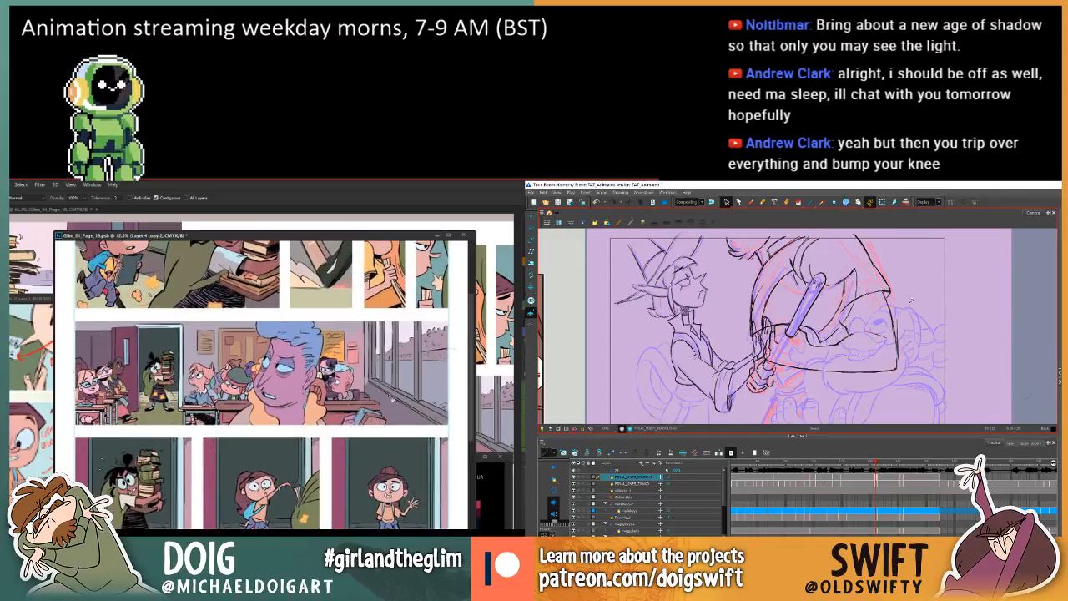
key("comma")
key("period")
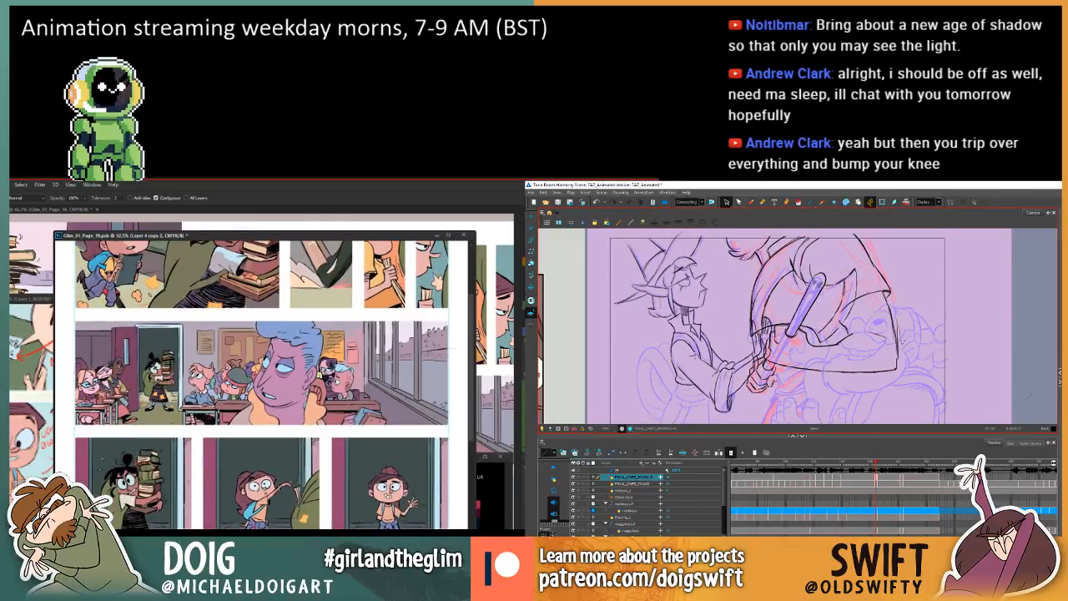
key("ctrl+s")
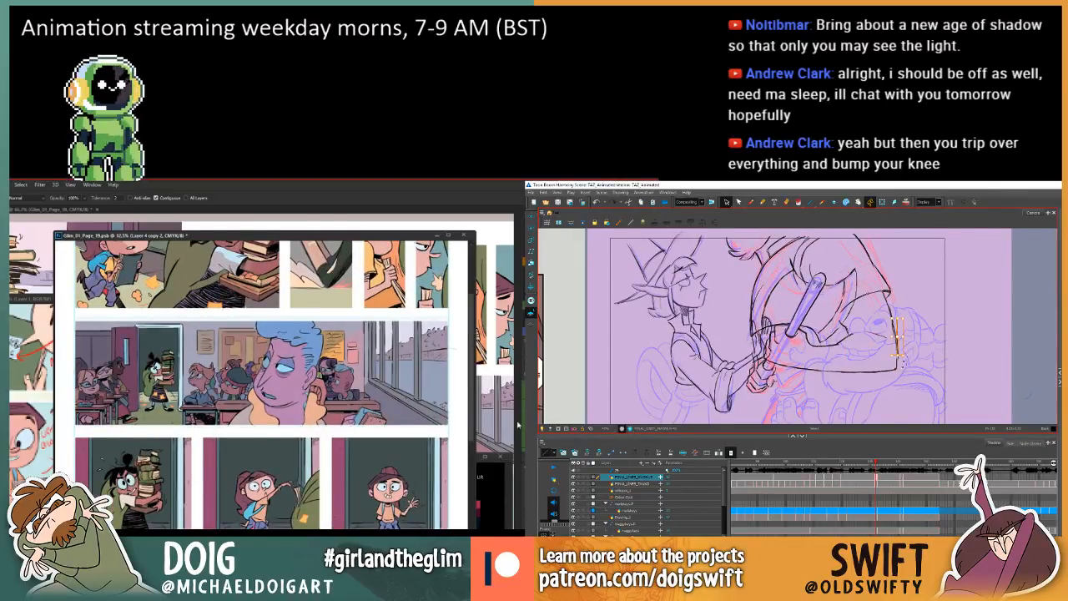
Clean up small stroke segments along the large figure's outer sleeve and forearm, comparing each change with the previous drawing.
key("comma")
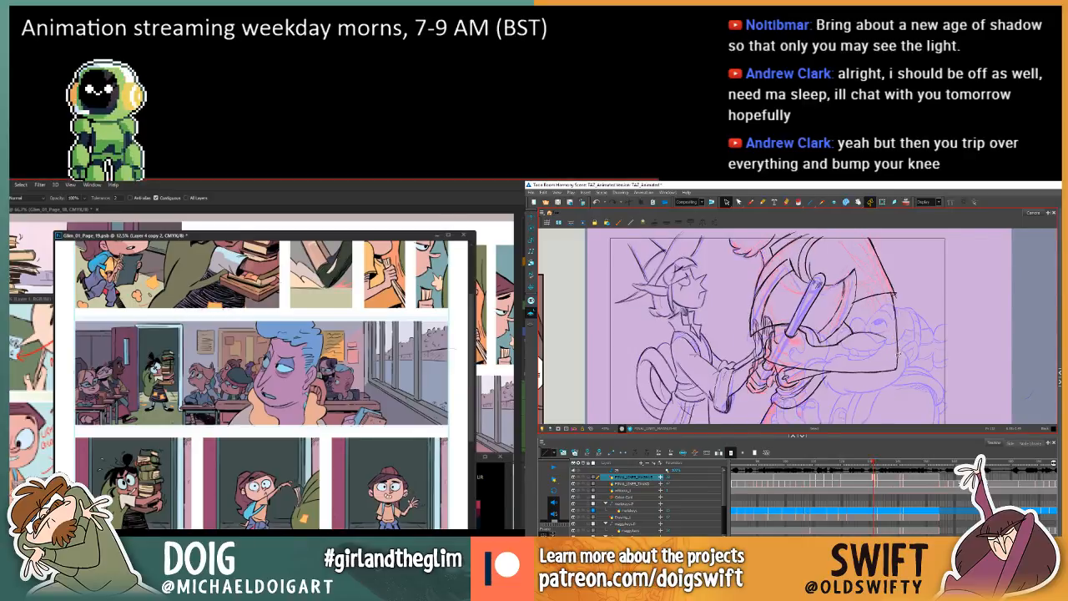
key("period")
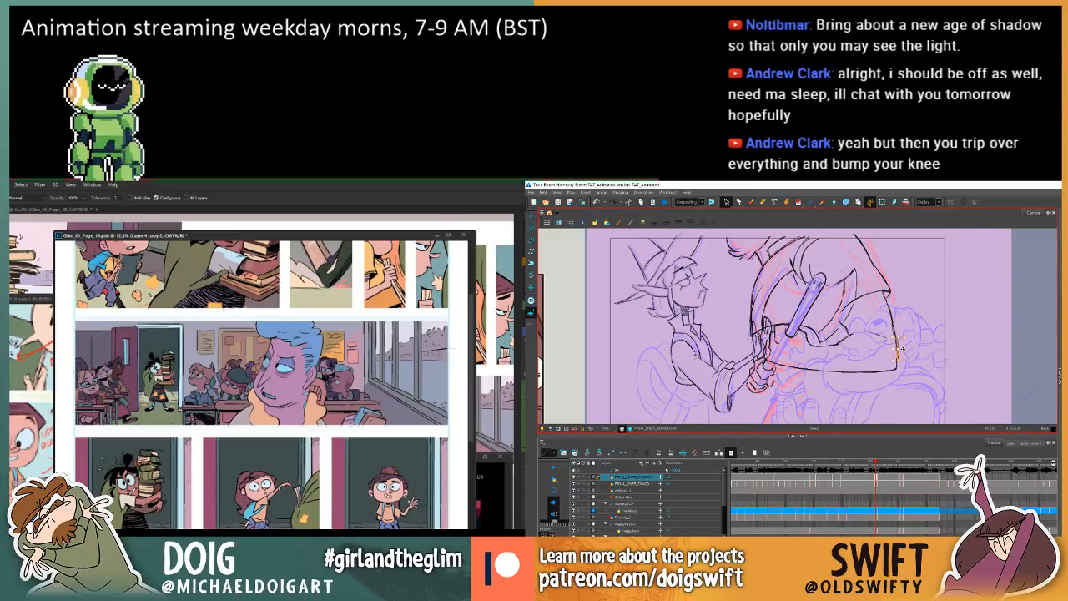
key("comma")
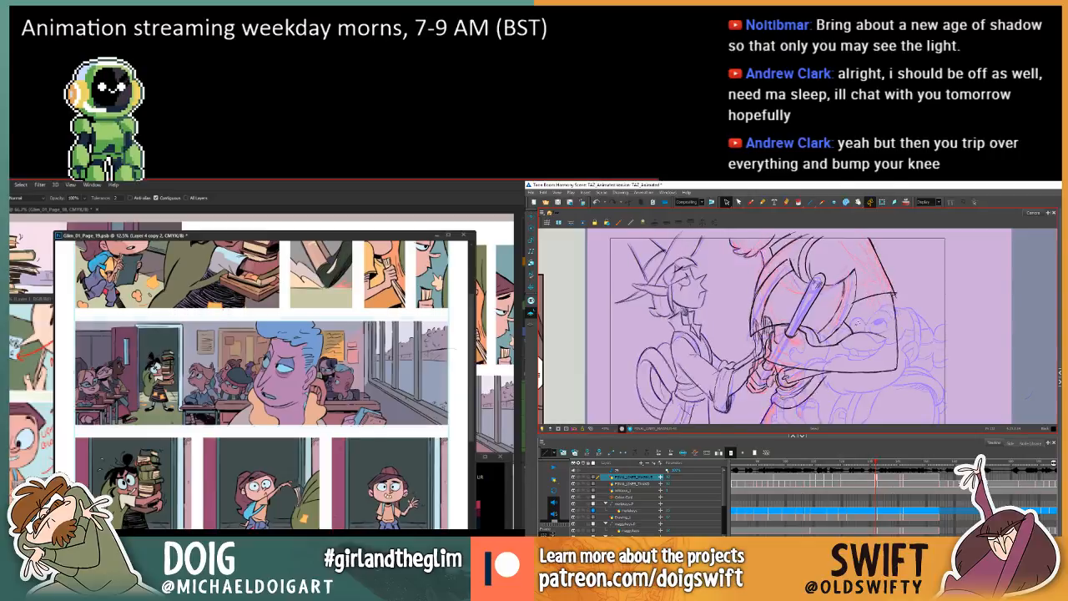
key("period")
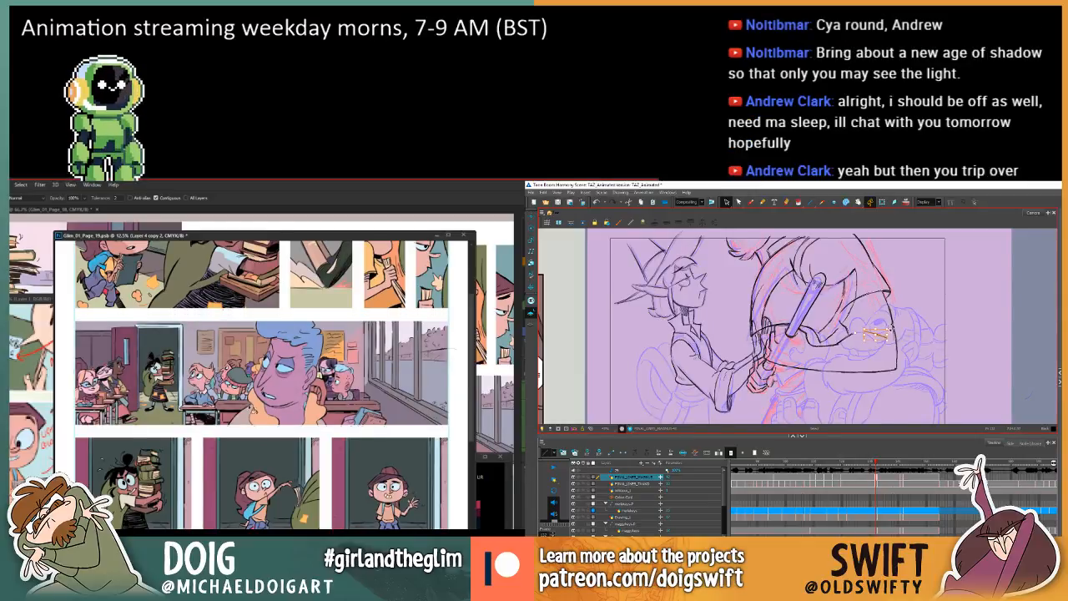
key("comma")
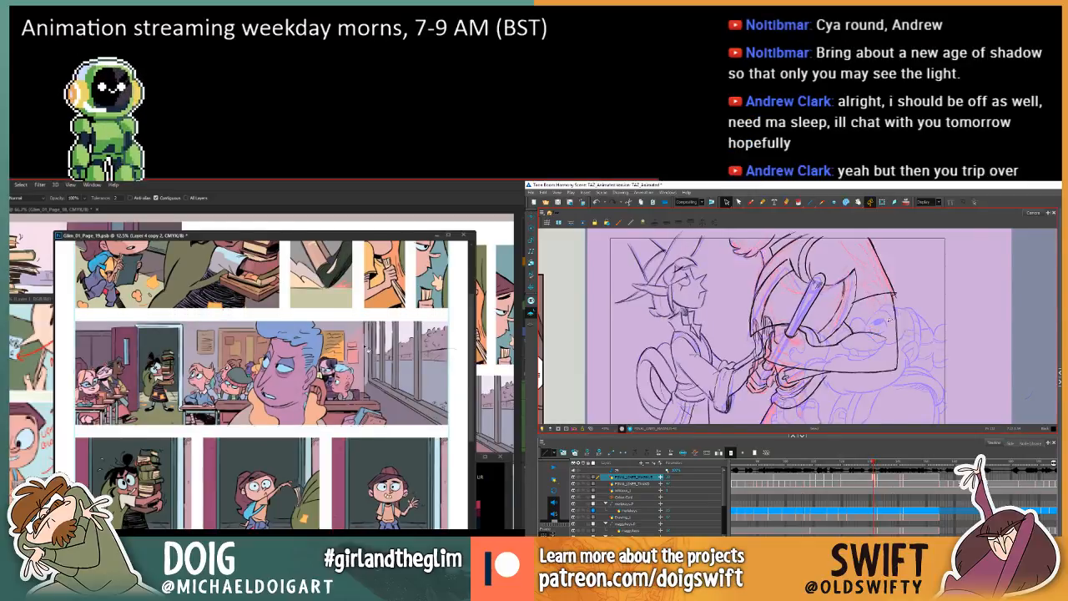
key("period")
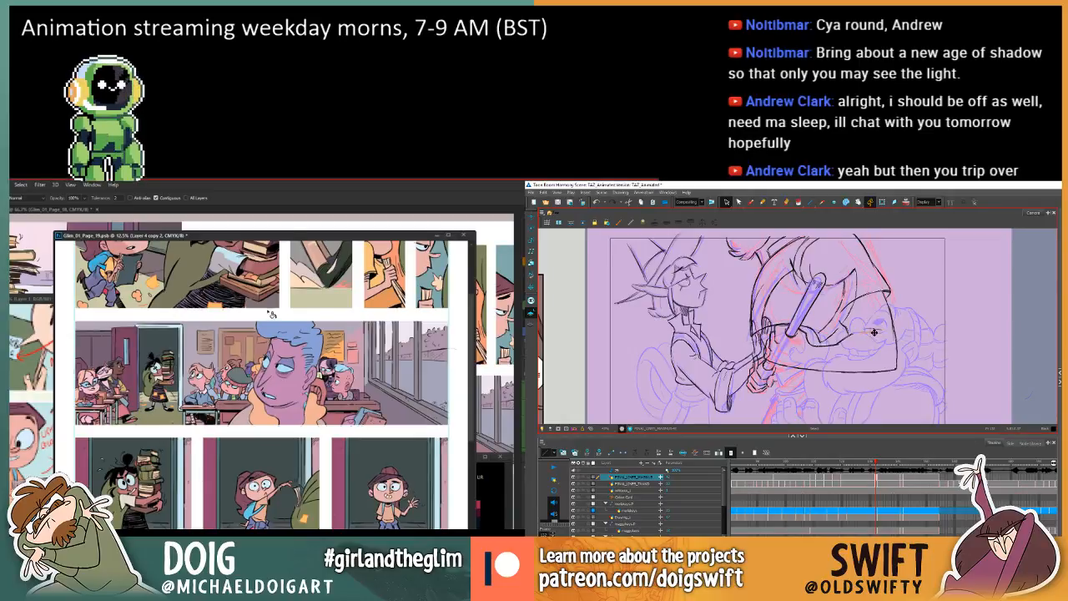
key("comma")
key("period")
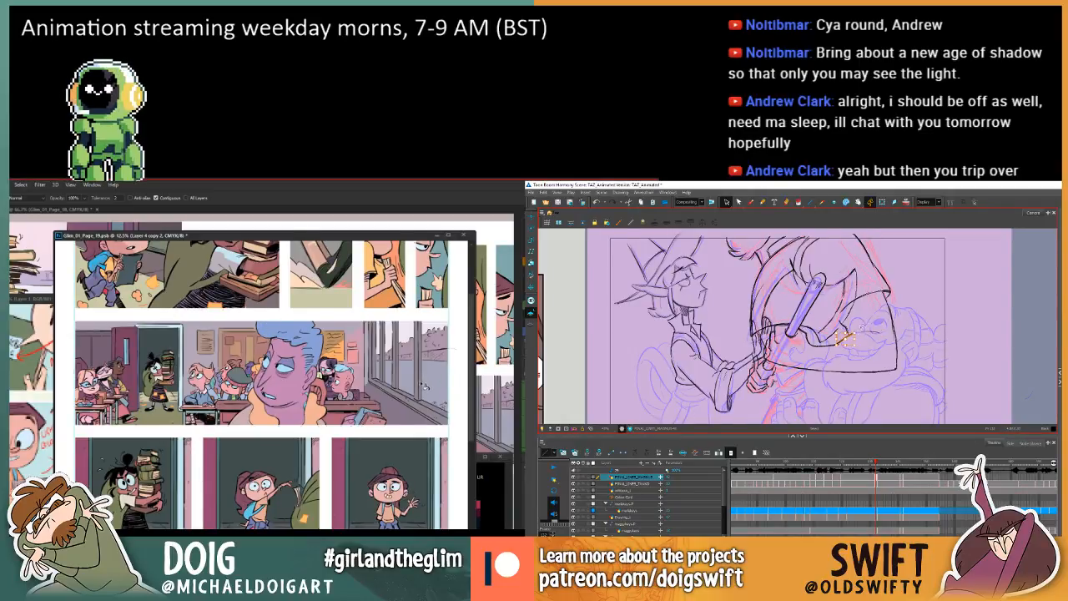
key("comma")
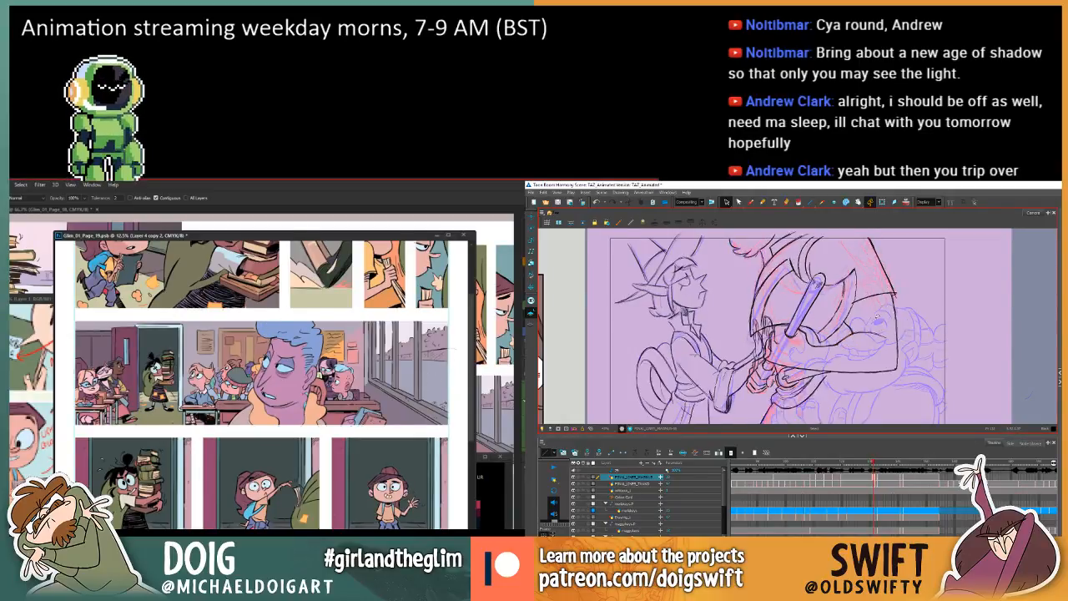
key("period")
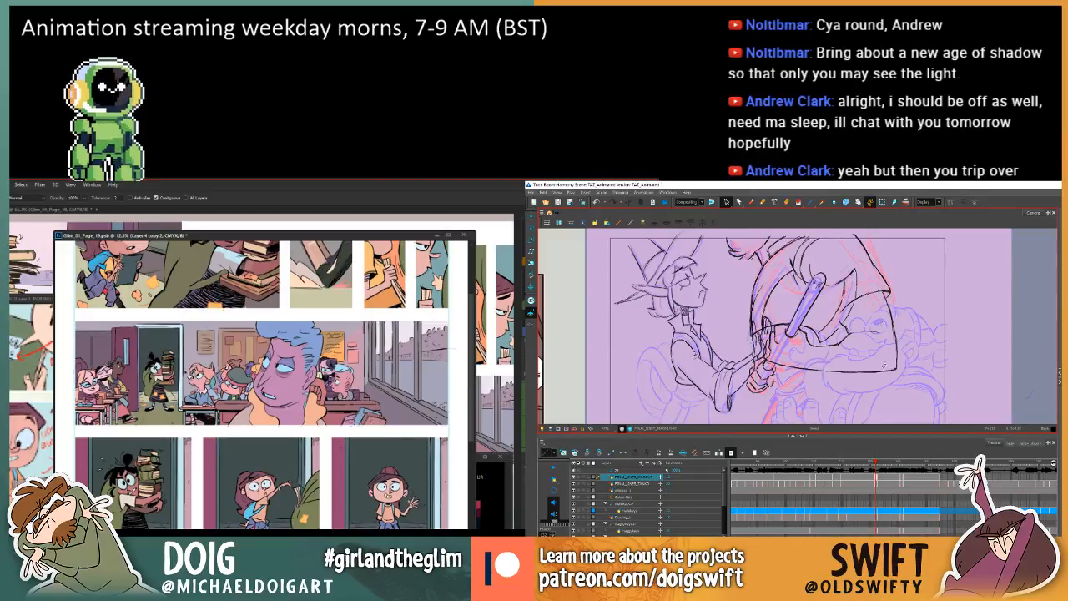
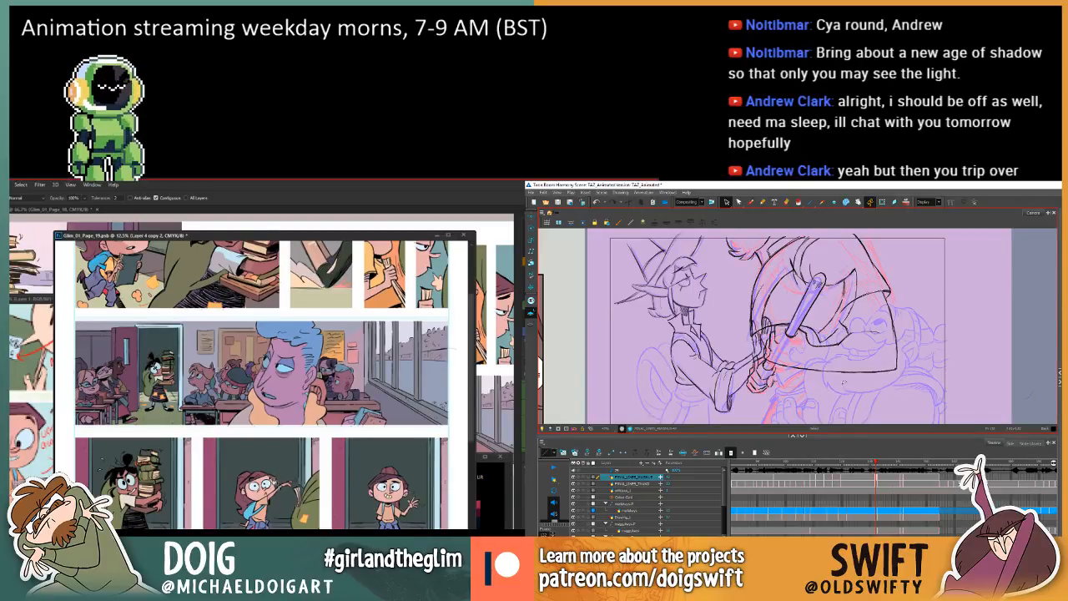
Flip between the current and neighbouring drawings to compare the forearm and sleeve lines of the figure holding the staff.
right_click(865, 335)
left_click(832, 370)
key("comma")
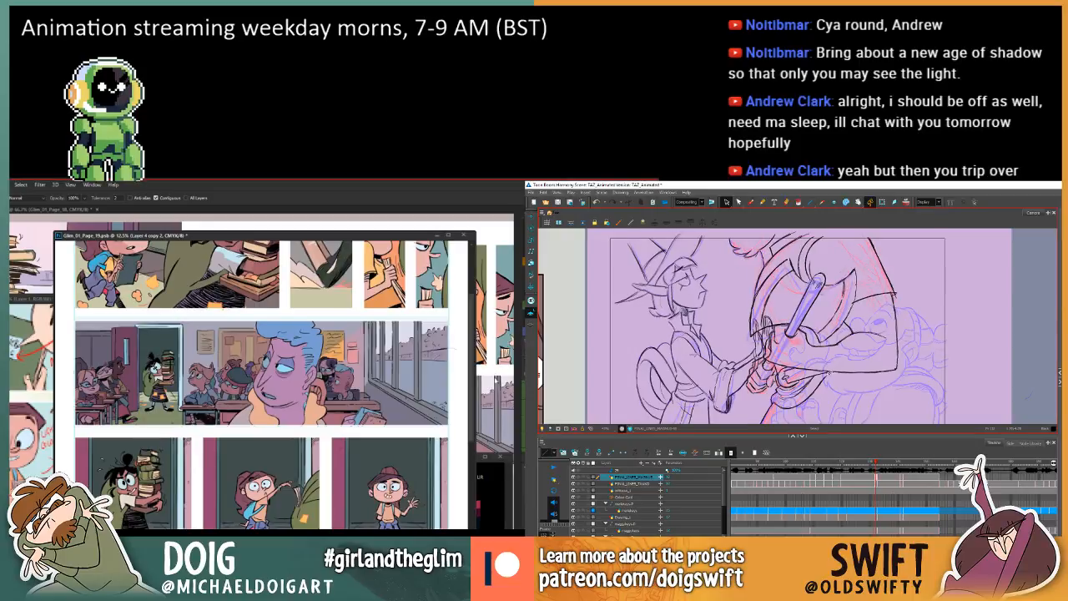
key("period")
key("period")
key("comma")
key("period")
key("comma")
key("period")
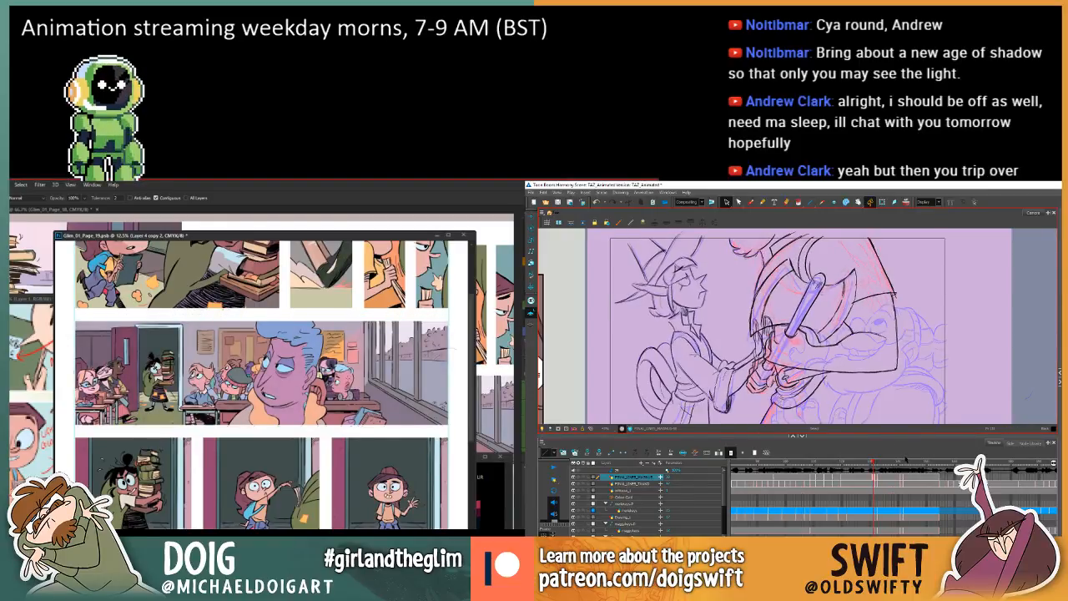
key("comma")
key("period")
key("comma")
key("period")
key("comma")
key("period")
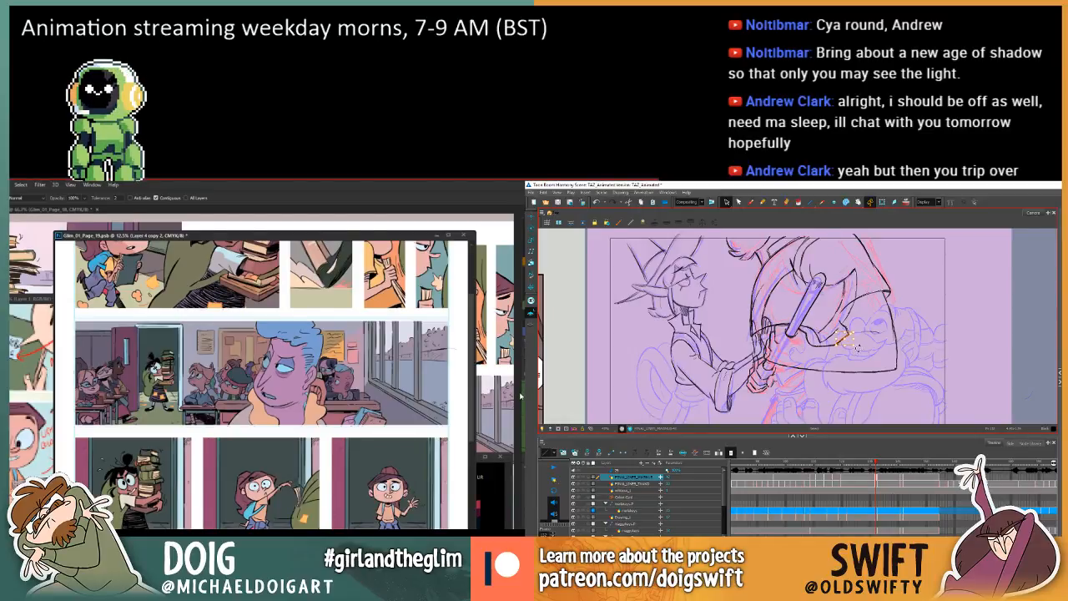
Adjust the short inner sleeve line beside the staff, comparing it with the neighbouring drawing.
key("comma")
key("period")
key("comma")
key("period")
key("comma")
key("period")
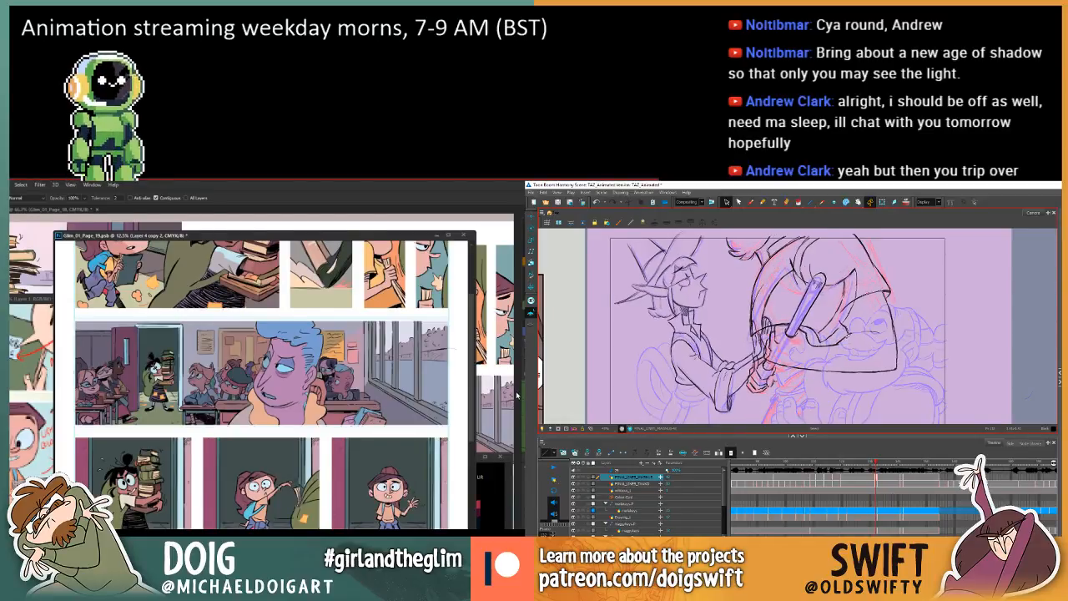
key("comma")
key("period")
key("comma")
key("period")
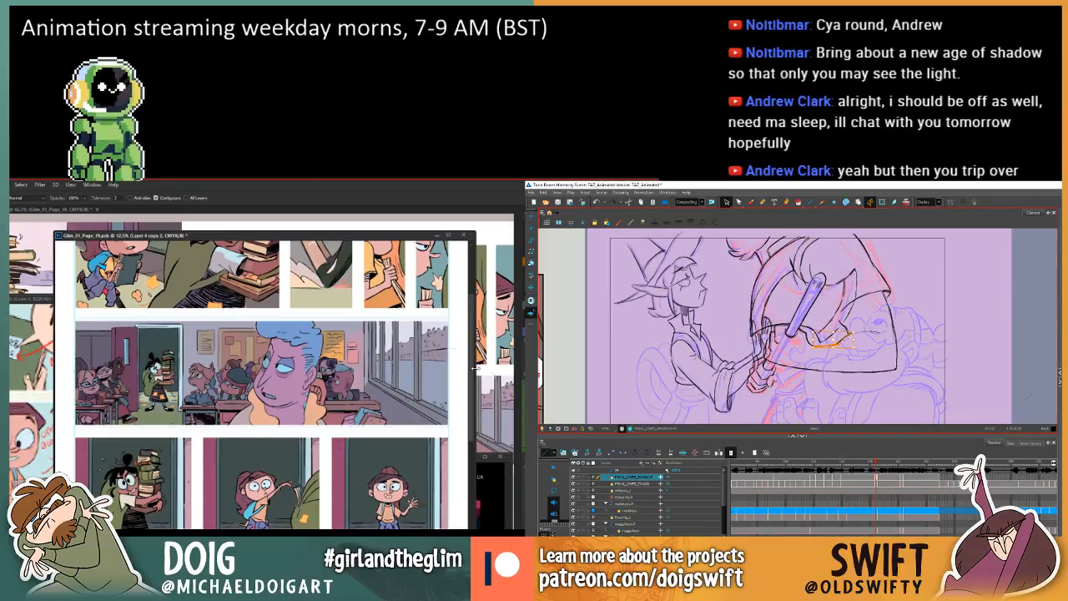
key("comma")
key("period")
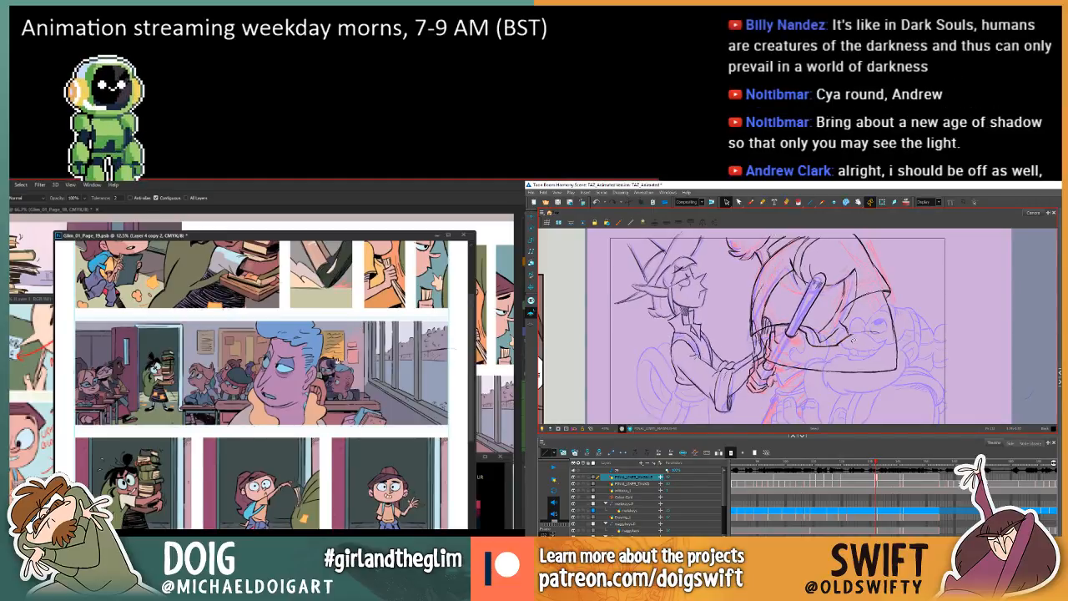
key("comma")
key("period")
Select the lower curve of the sleeve opening and refine it against the neighbouring drawing.
left_click(835, 344)
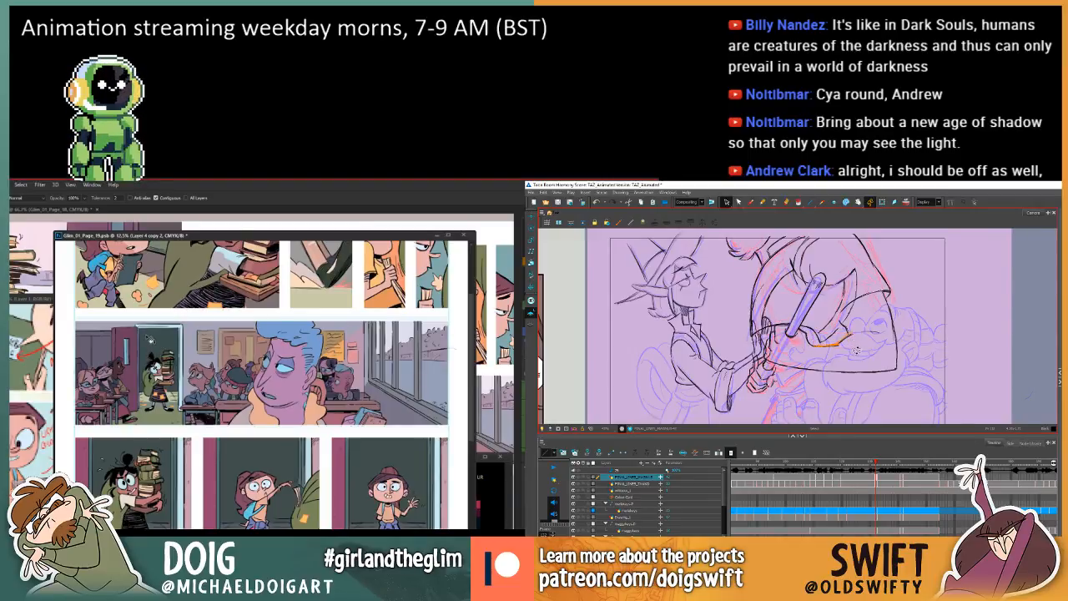
key("comma")
key("period")
key("comma")
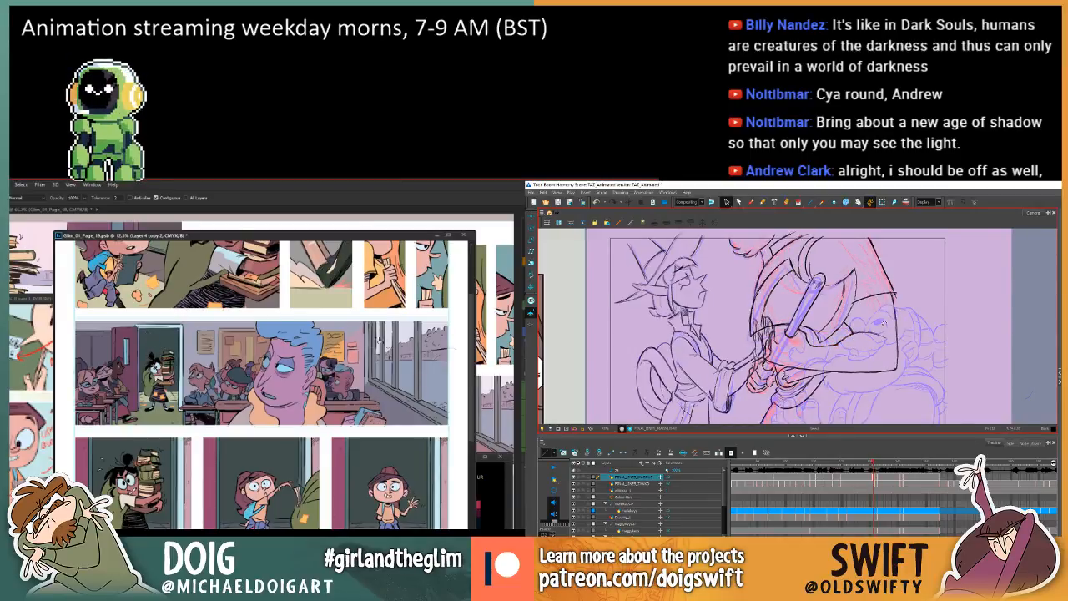
key("period")
key("comma")
key("period")
key("comma")
key("period")
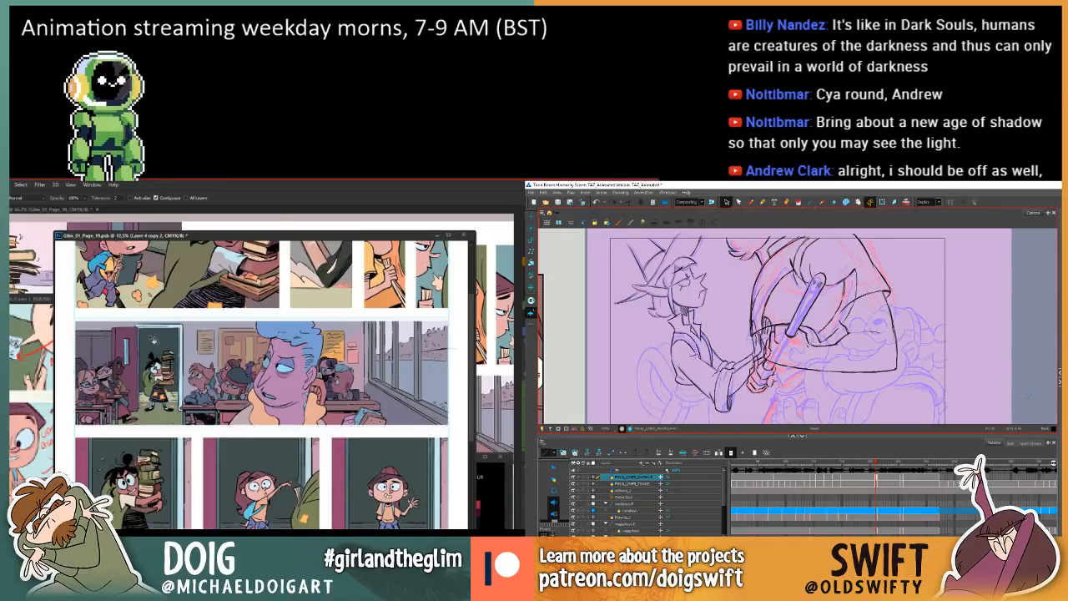
Adjust the small line at the inner end of the sleeve opening, checking it against the neighbouring drawing.
left_click(816, 342)
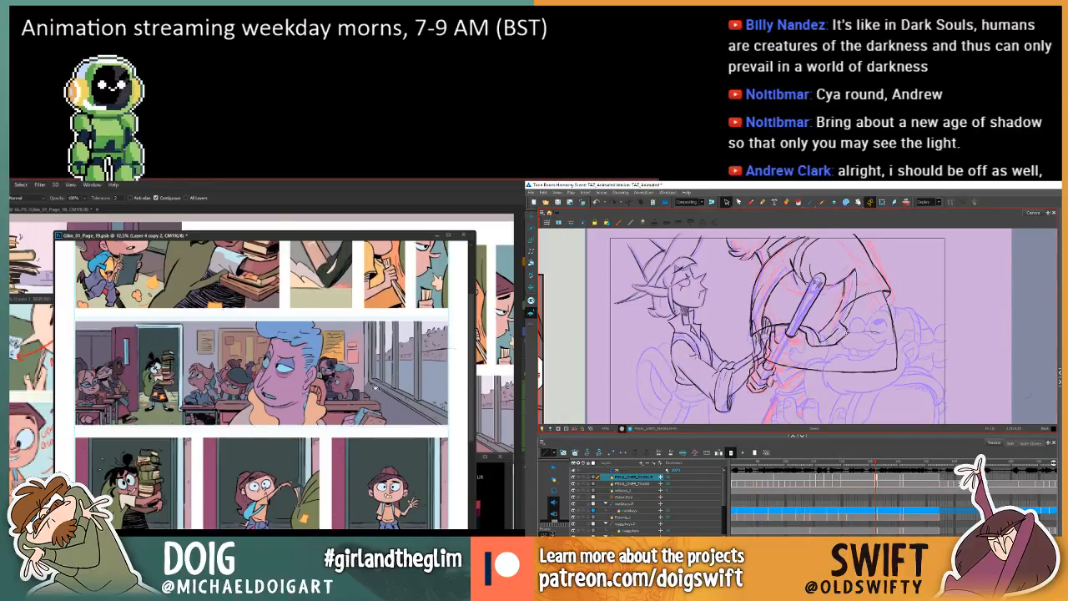
key("comma")
key("period")
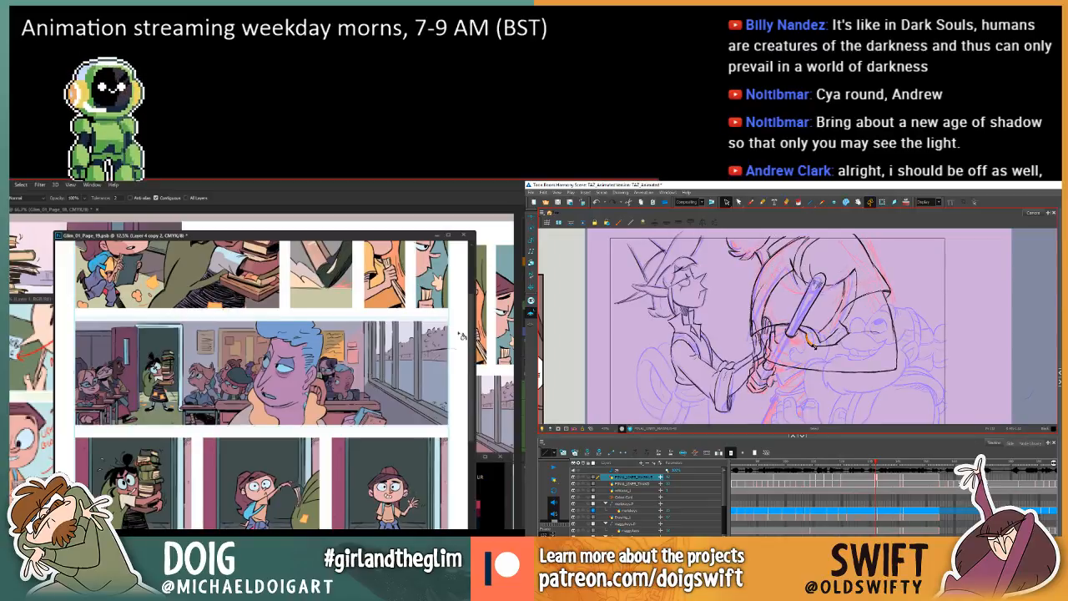
key("comma")
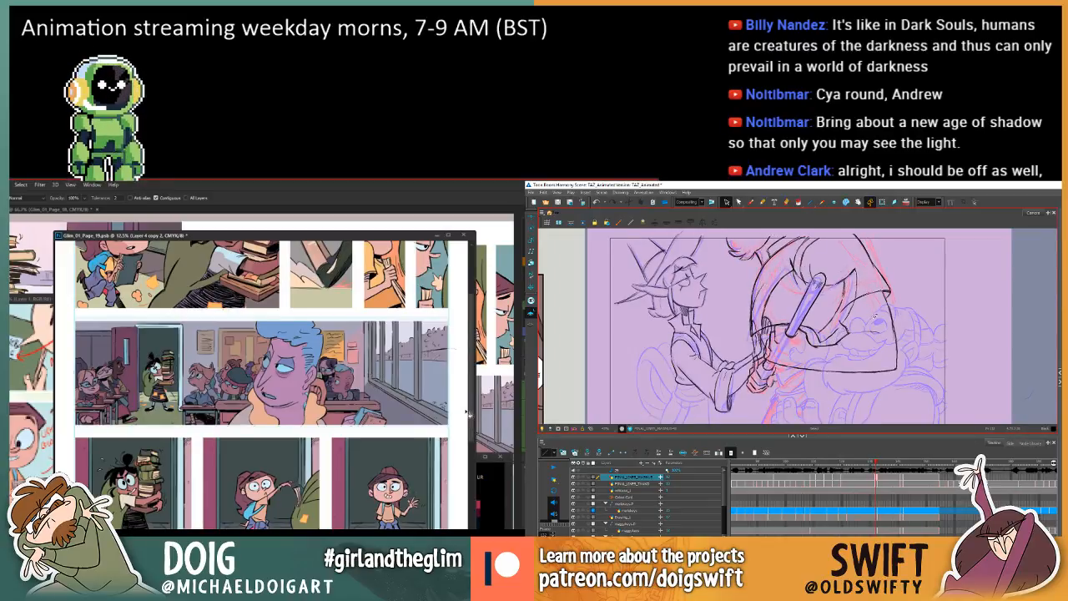
key("period")
key("comma")
Activate the Brush for the animation drawing, and try a Hue/Saturation adjustment on the classroom panel in Photoshop.
key("w")
left_click(751, 202)
left_click(342, 388)
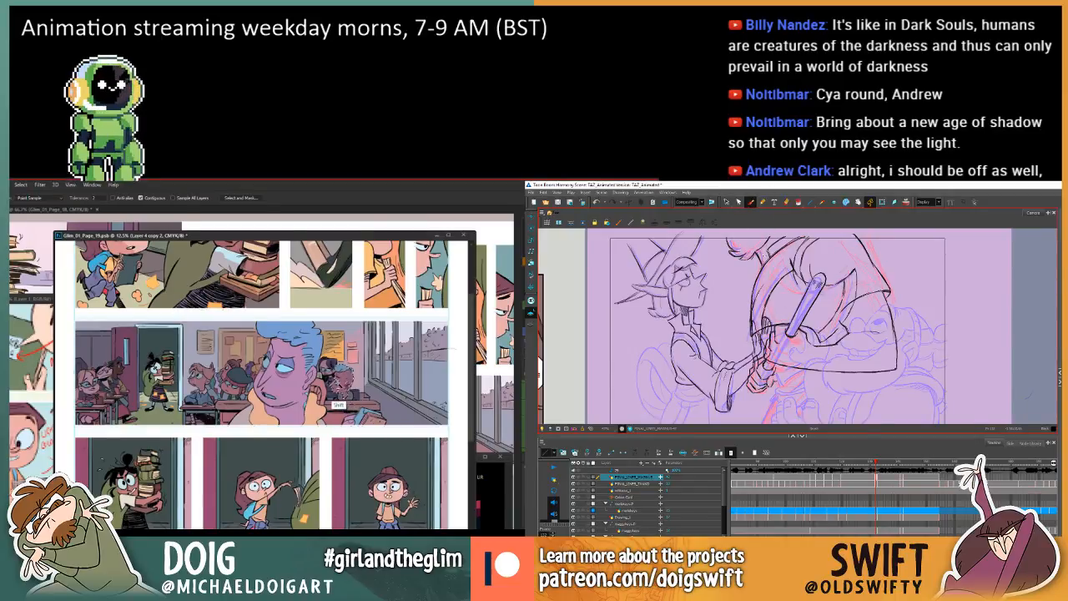
key("comma")
key("period")
key(".")
key("ctrl+d")
key("ctrl+u")
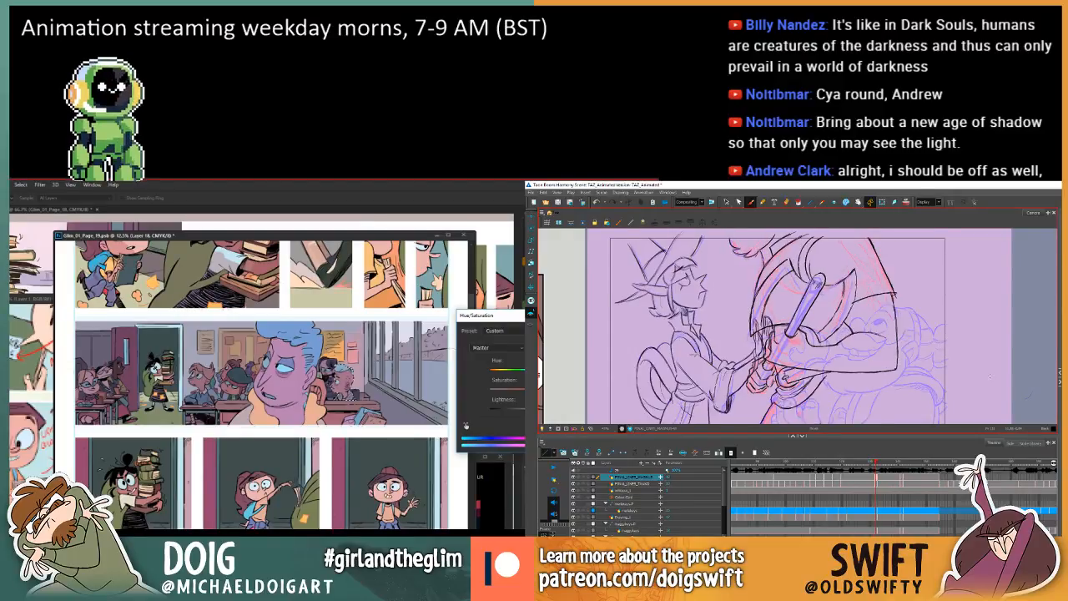
key("Escape")
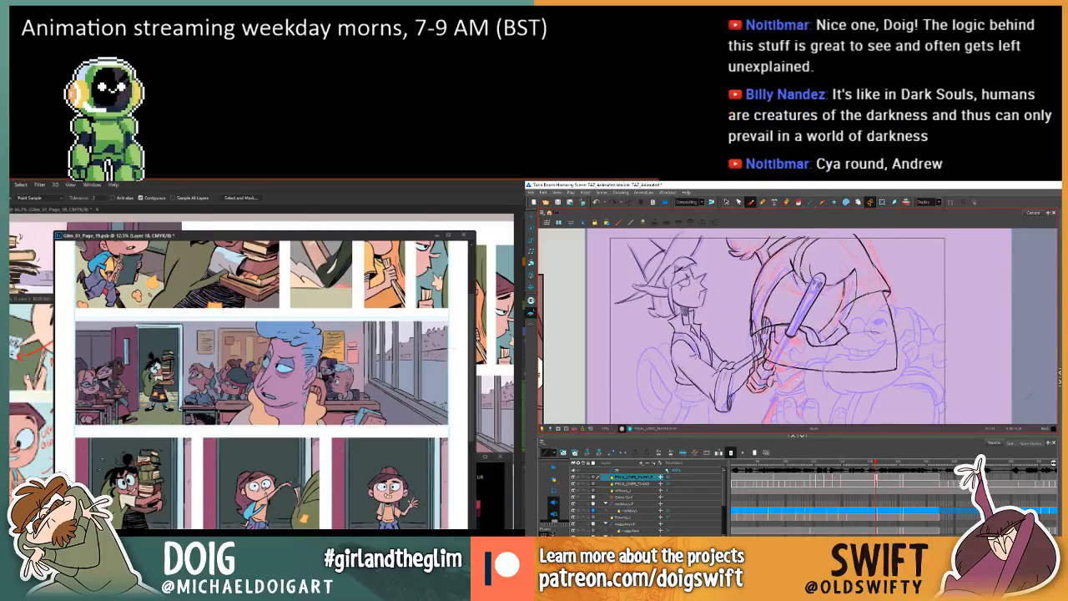
Apply a Hue/Saturation adjustment to Layer 18 of the comic page in Photoshop.
left_click_drag(796, 388, 808, 374)
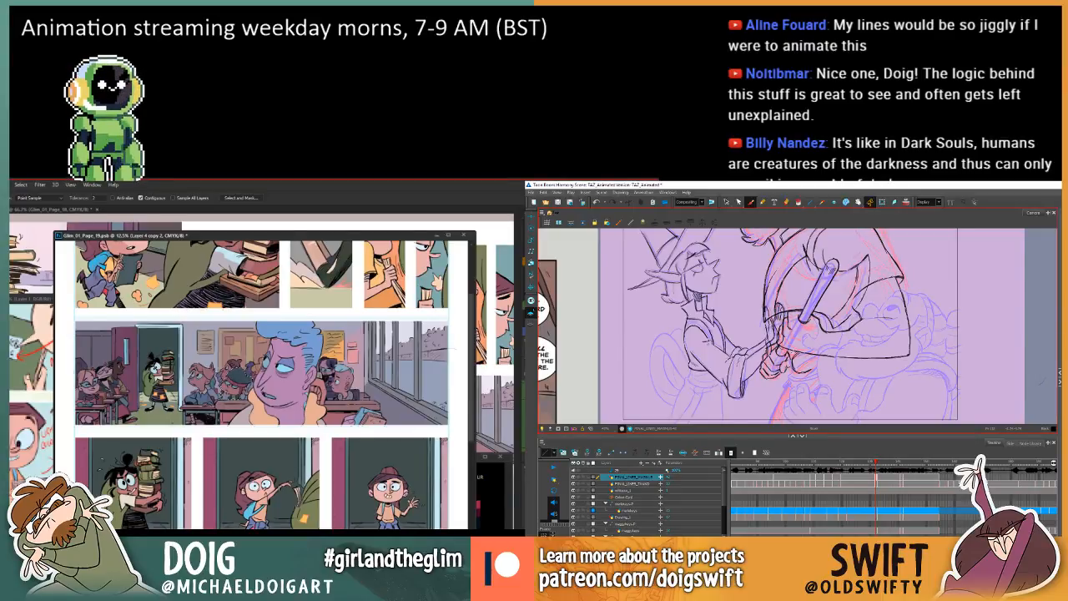
key("comma")
key("period")
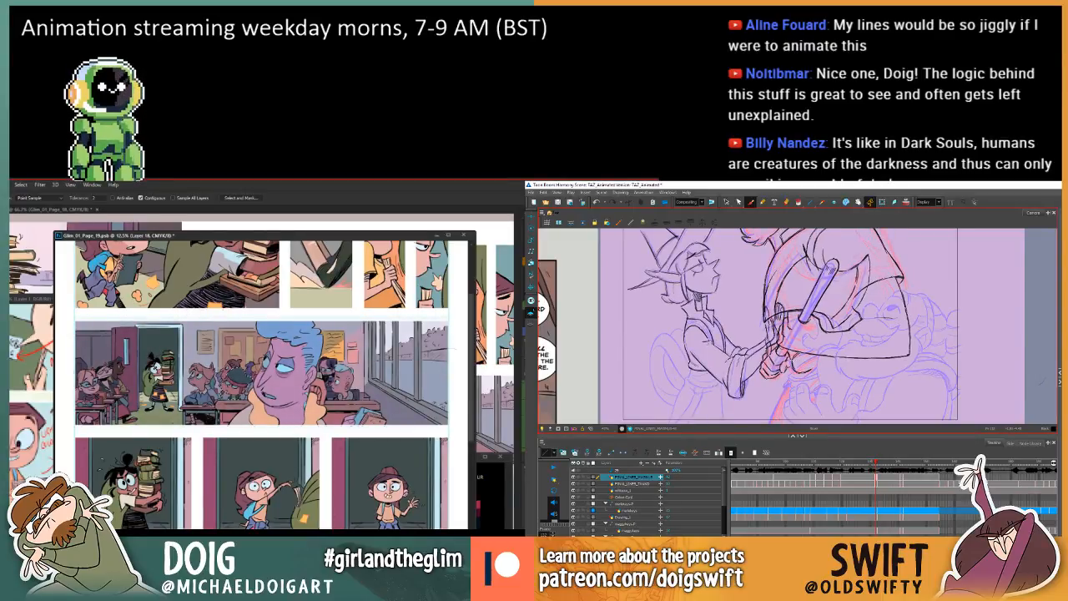
key("ctrl+u")
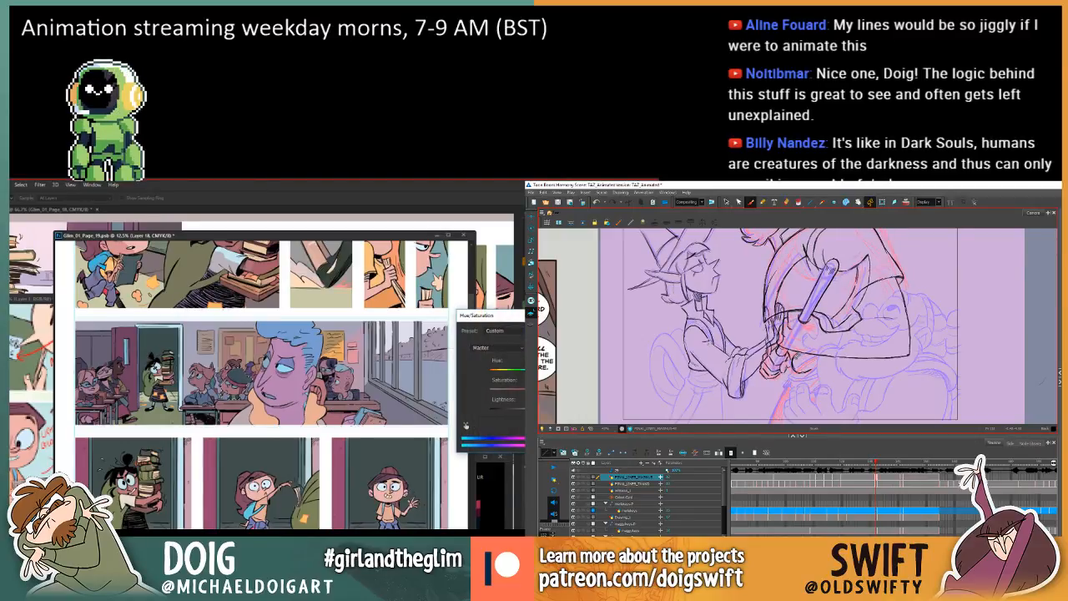
key("Return")
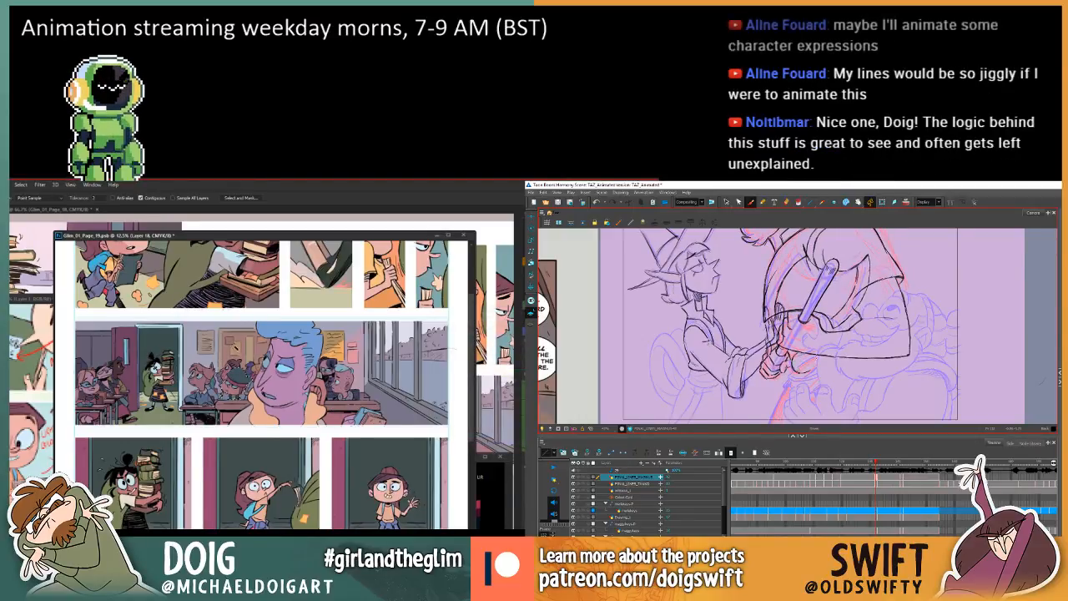
Flip between the current and neighbouring drawings in Toon Boom Harmony to compare the hands and forearm.
key("comma")
key("period")
key("comma")
key("period")
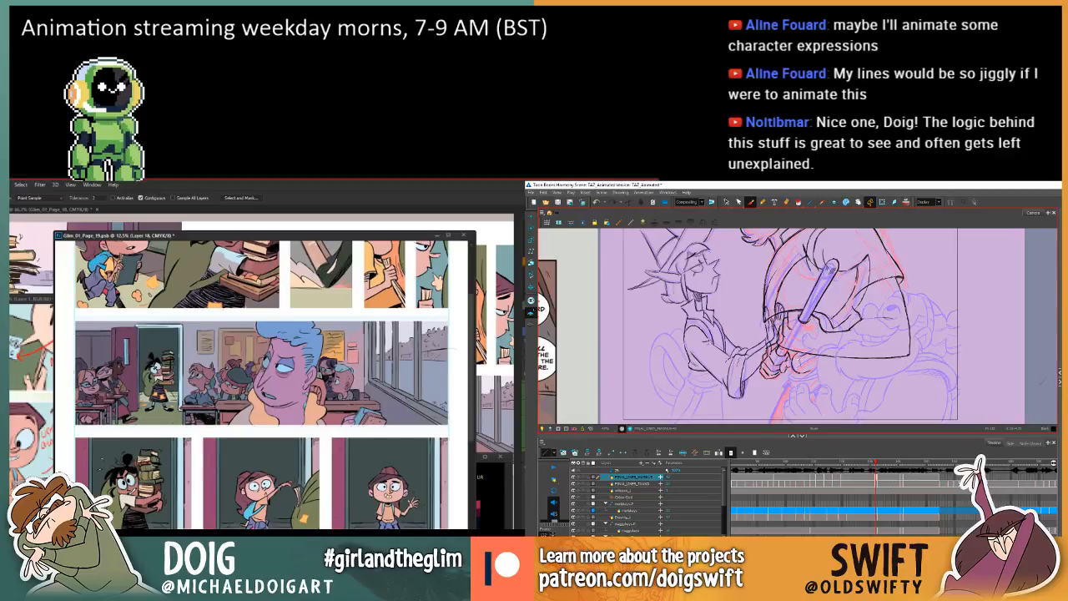
key("comma")
key("period")
key("comma")
key("period")
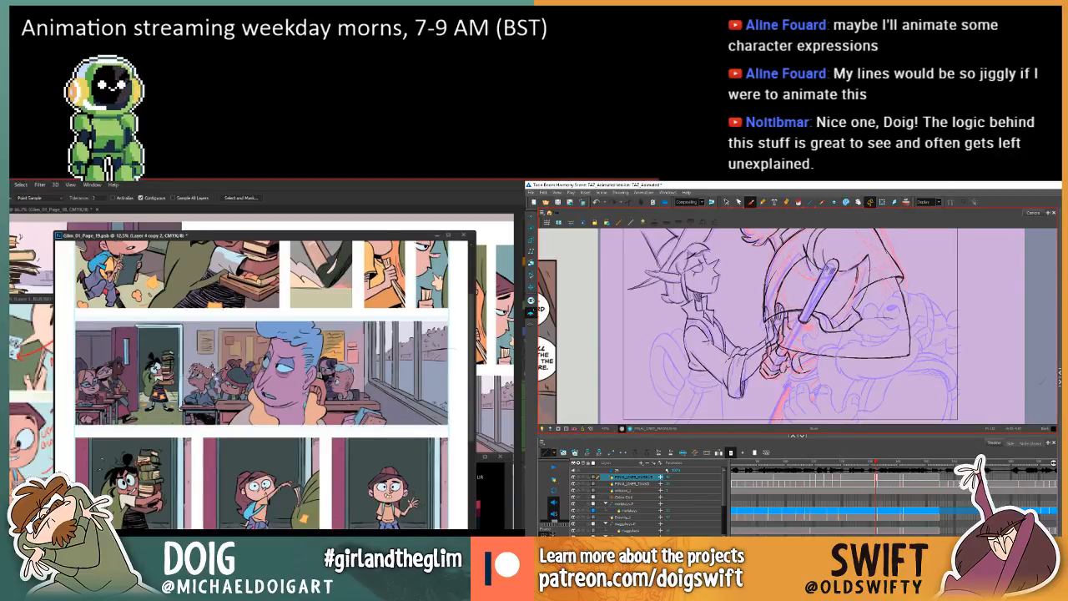
key("comma")
key("period")
Lower the lightness of Layer 4 copy 2 with Hue/Saturation in Photoshop and apply a further Hue/Saturation adjustment.
key("ctrl+u")
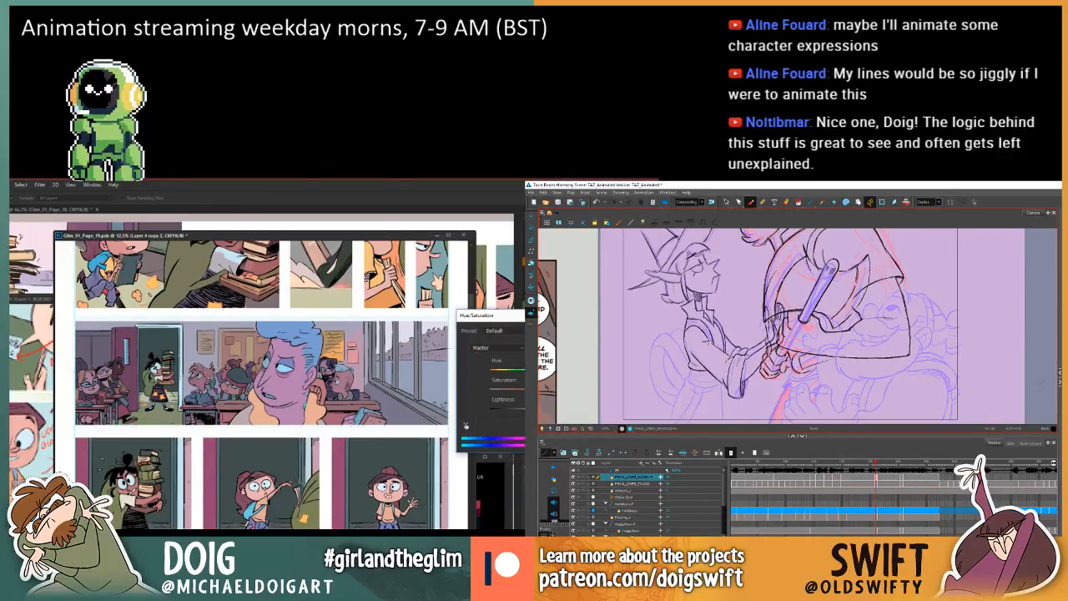
left_click_drag(527, 410, 523, 410)
key("comma")
key("period")
key("comma")
key("period")
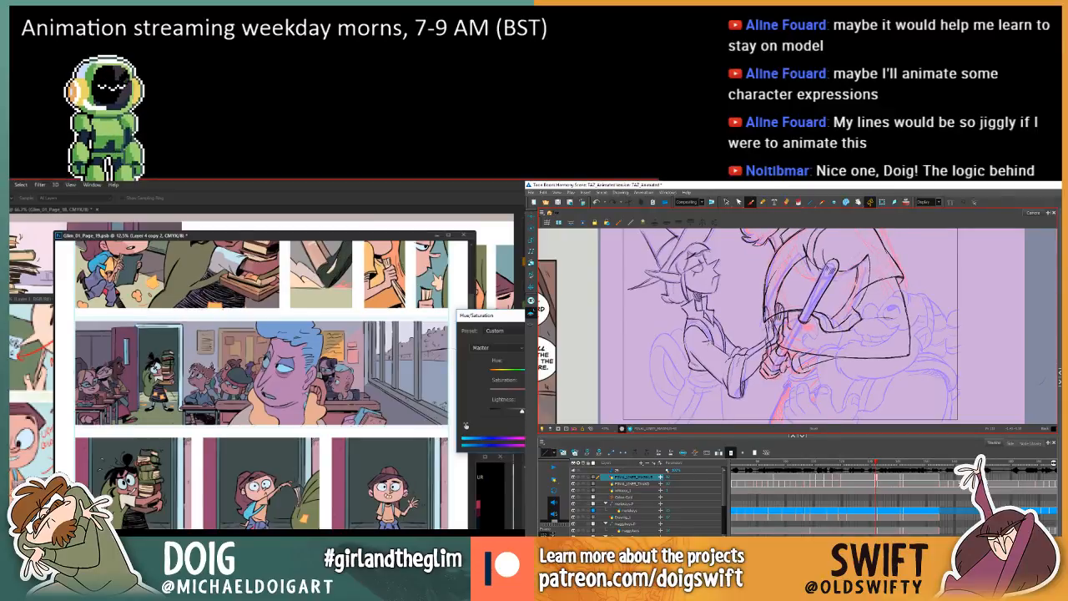
key("comma")
key("period")
key("Return")
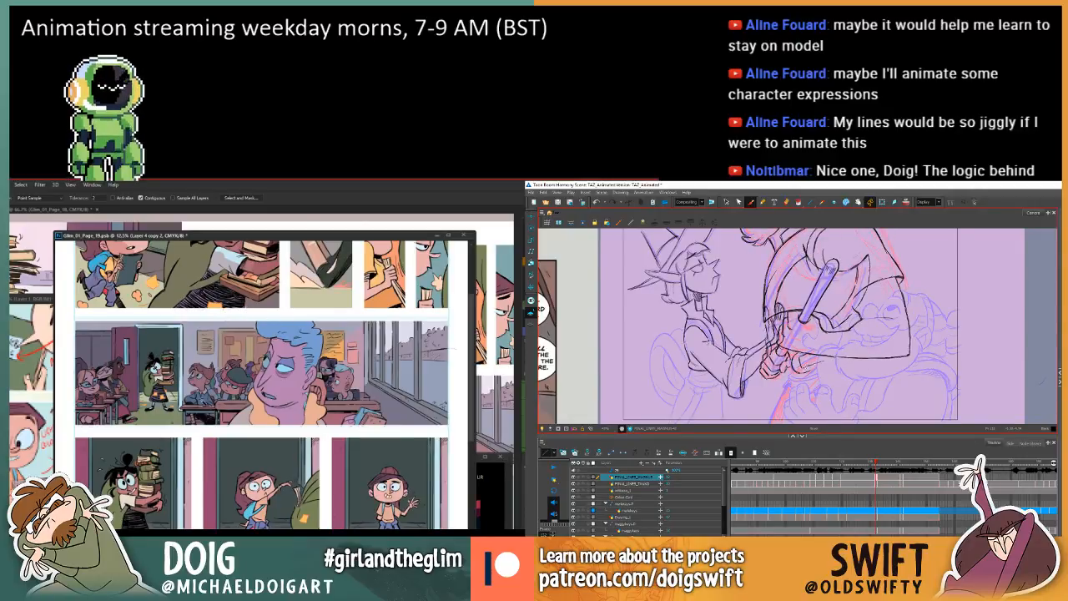
key("ctrl+u")
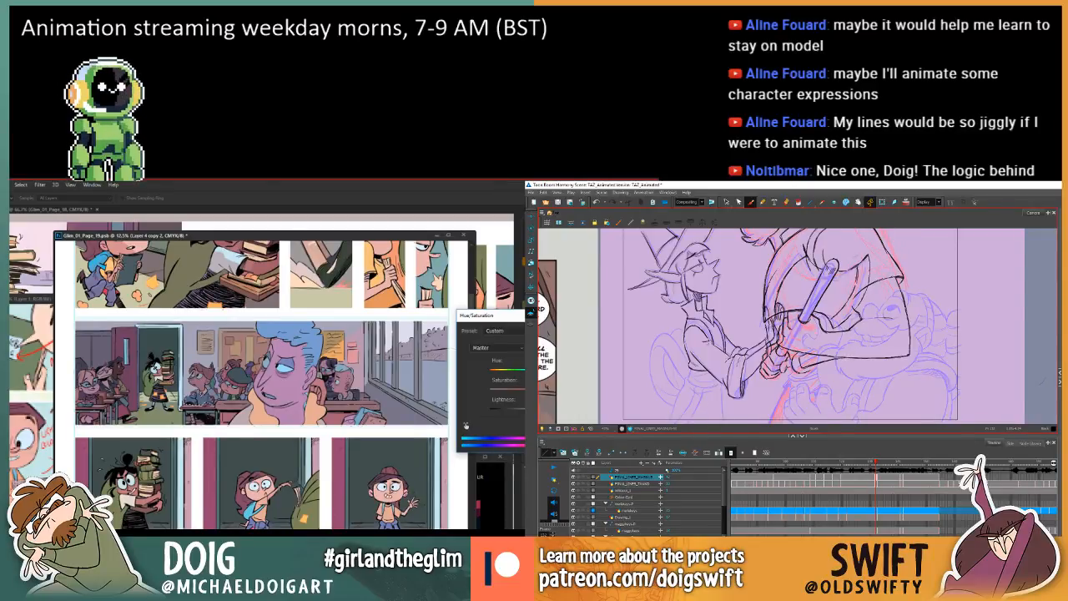
key("Return")
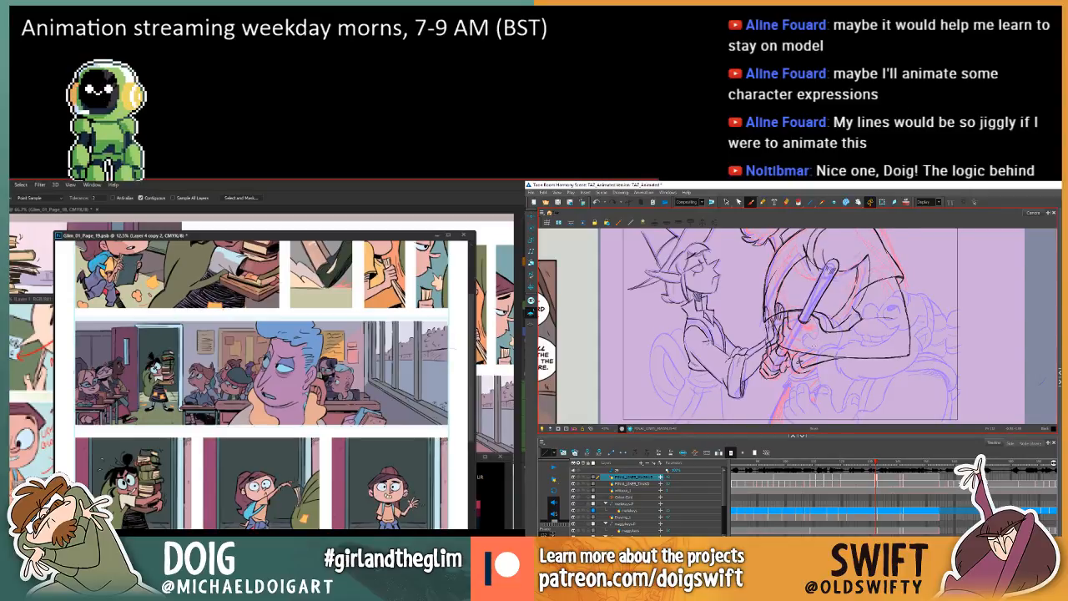
Undo the last stroke in Toon Boom Harmony and redraw the short finger lines of the hand below the staff.
left_click(599, 203)
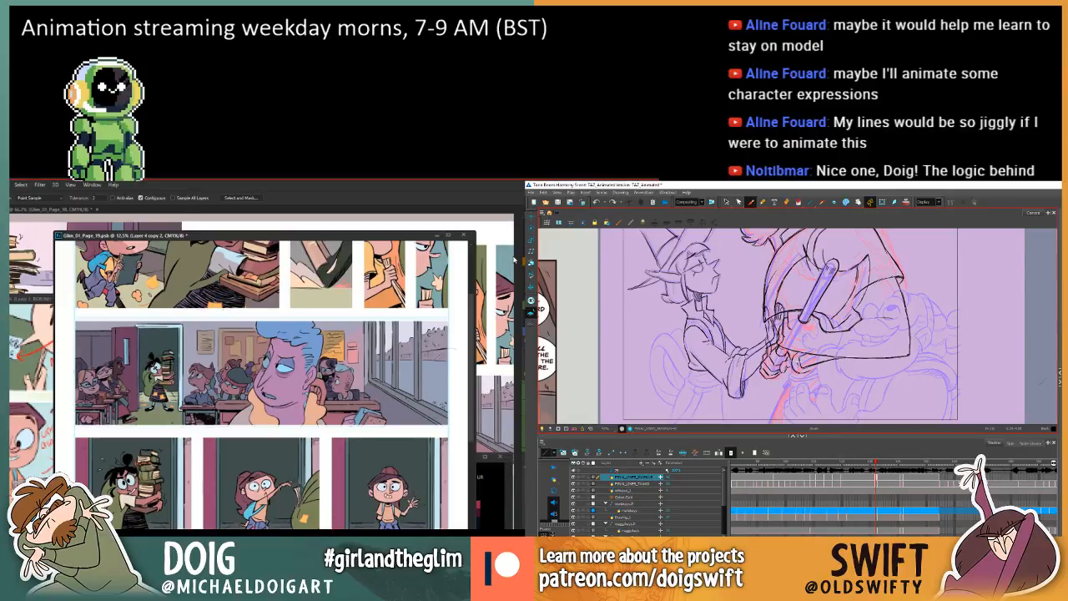
left_click_drag(808, 356, 801, 365)
left_click_drag(799, 363, 802, 364)
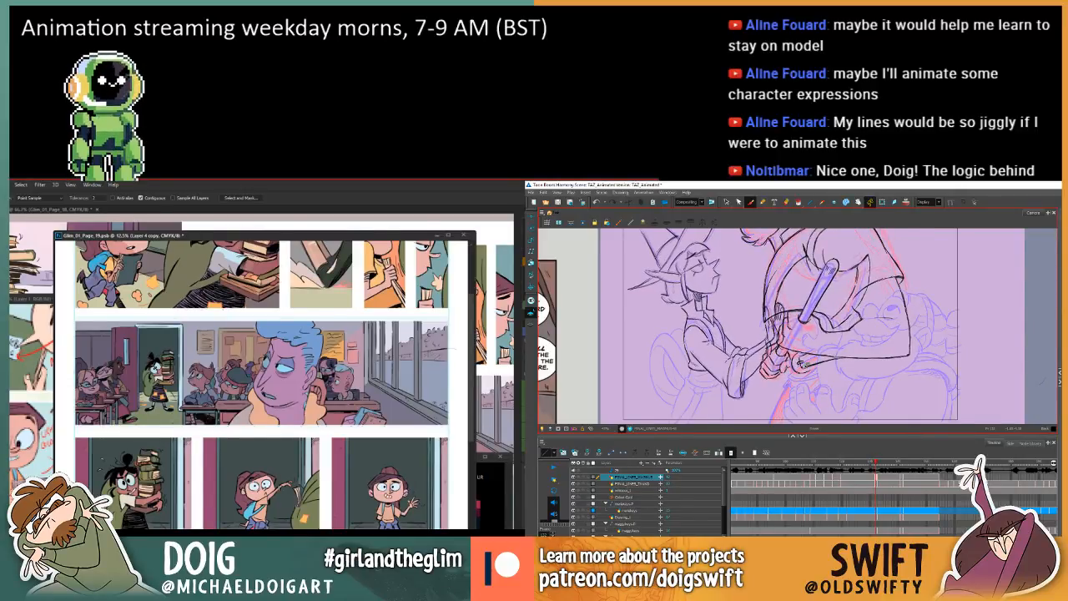
Sample a colour from the waving figure in the comic page's last doorway panel and fill part of the figure with the Paint Bucket.
scroll(387, 367, "up", 3)
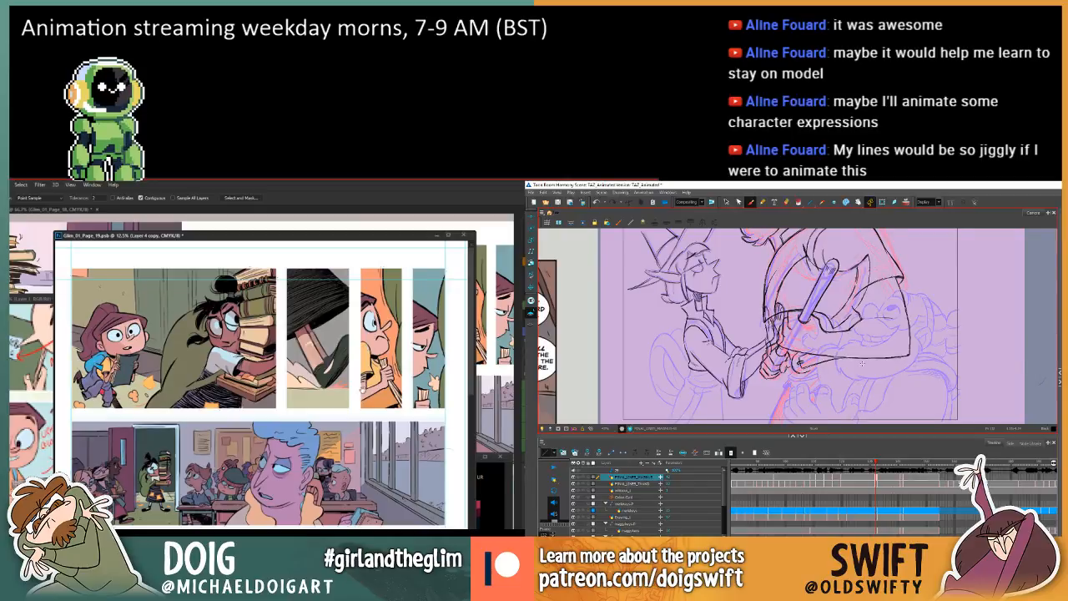
scroll(358, 409, "down", 1)
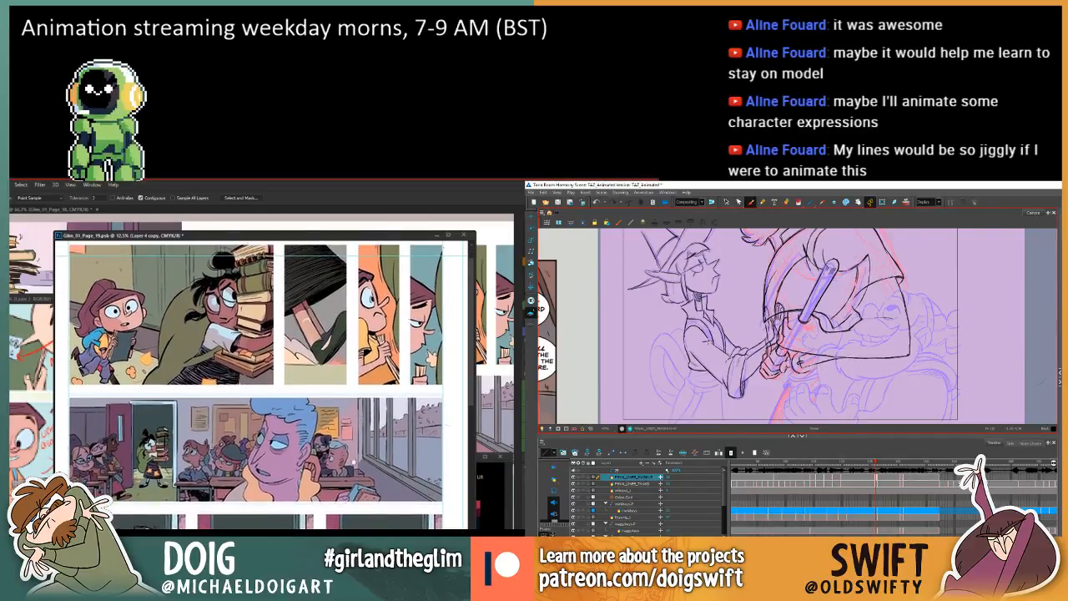
scroll(359, 413, "down", 5)
key("i")
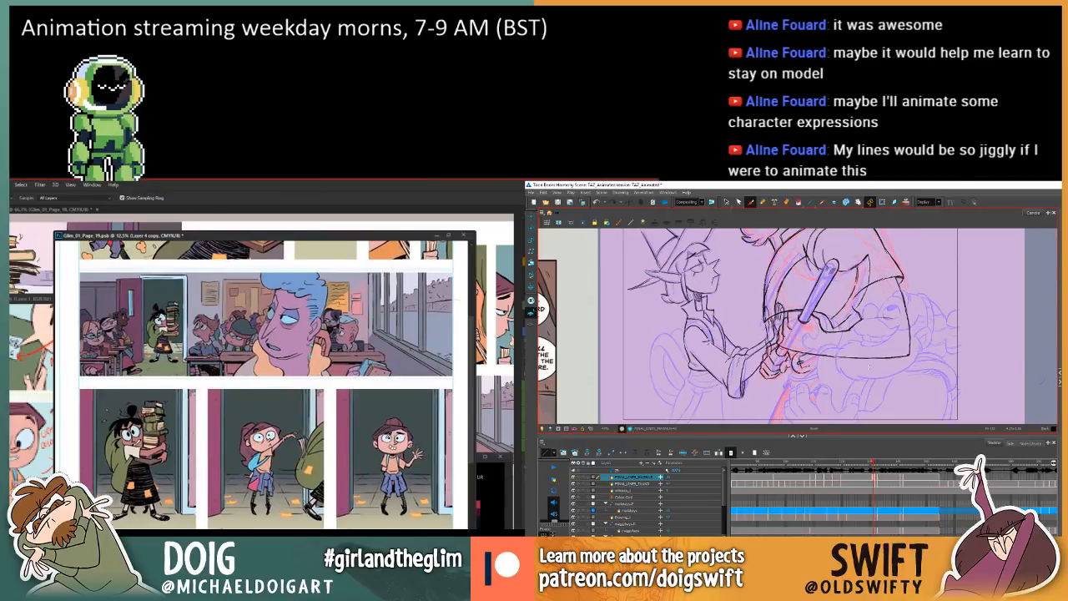
left_click(386, 437)
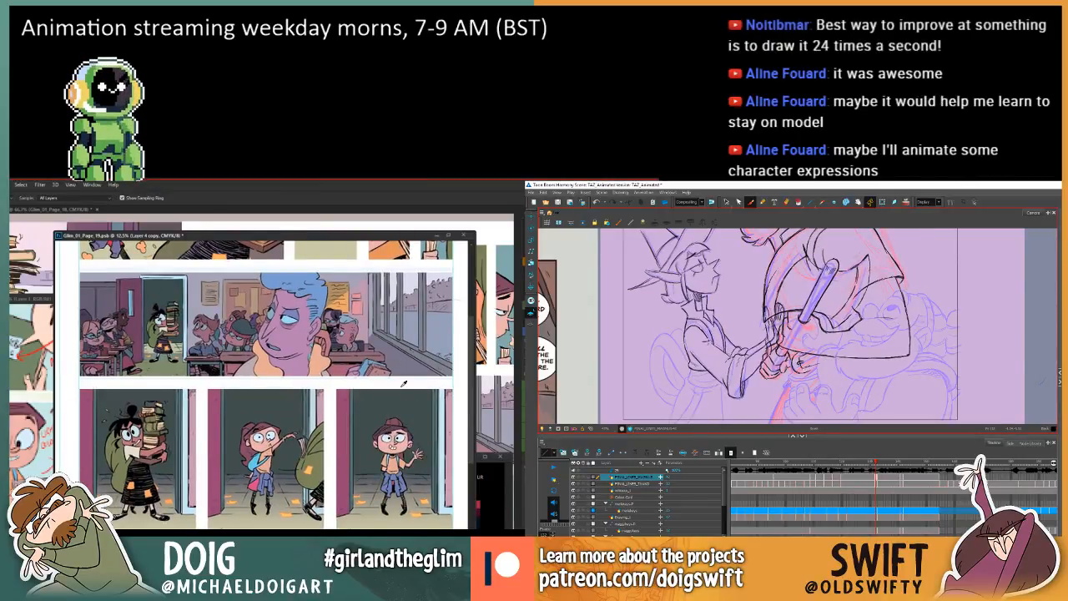
key("g")
left_click(402, 453)
key("f")
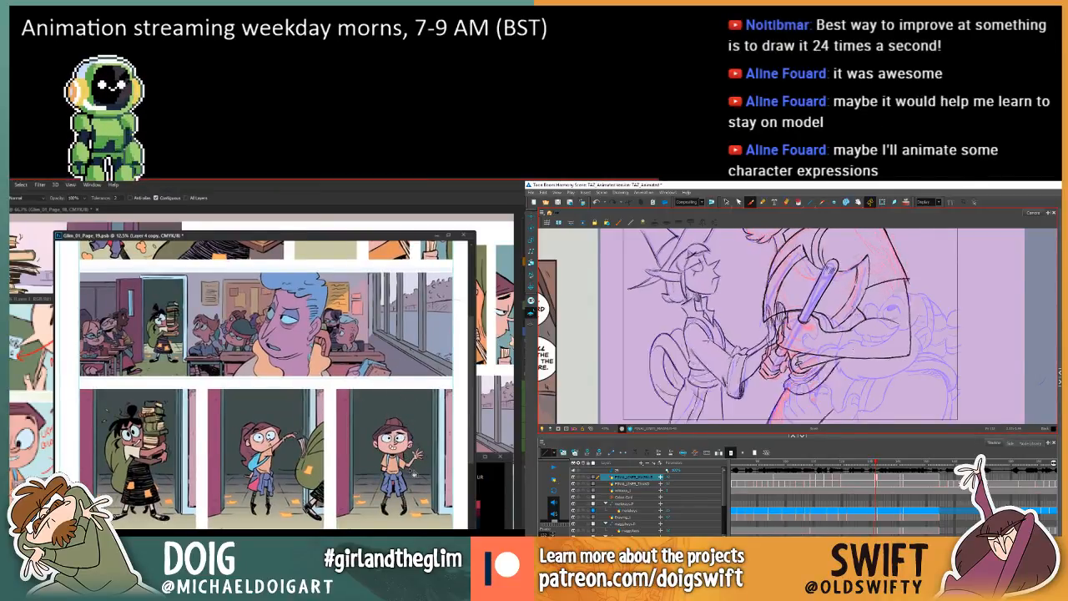
key("g")
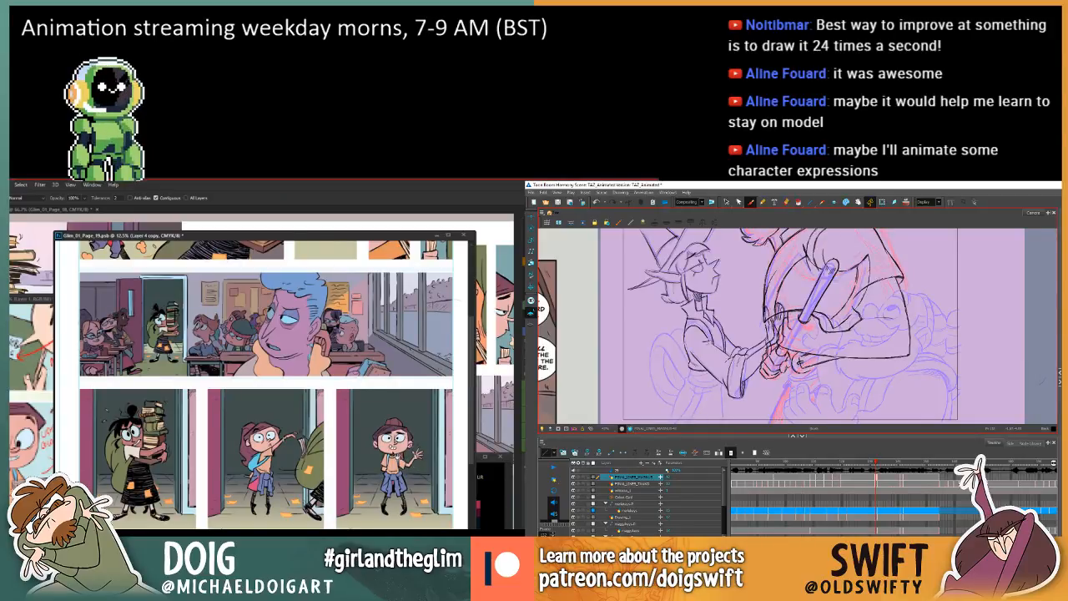
Flip between the current and previous drawings in Toon Boom Harmony to check the hands below the staff.
key("f")
key("g")
key("f")
key("g")
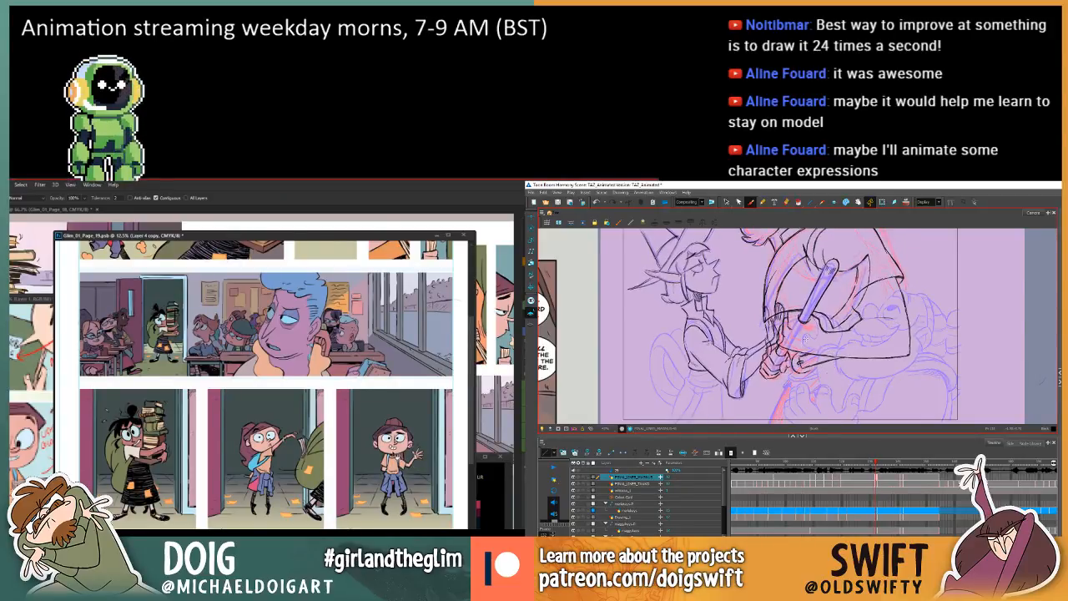
key("f")
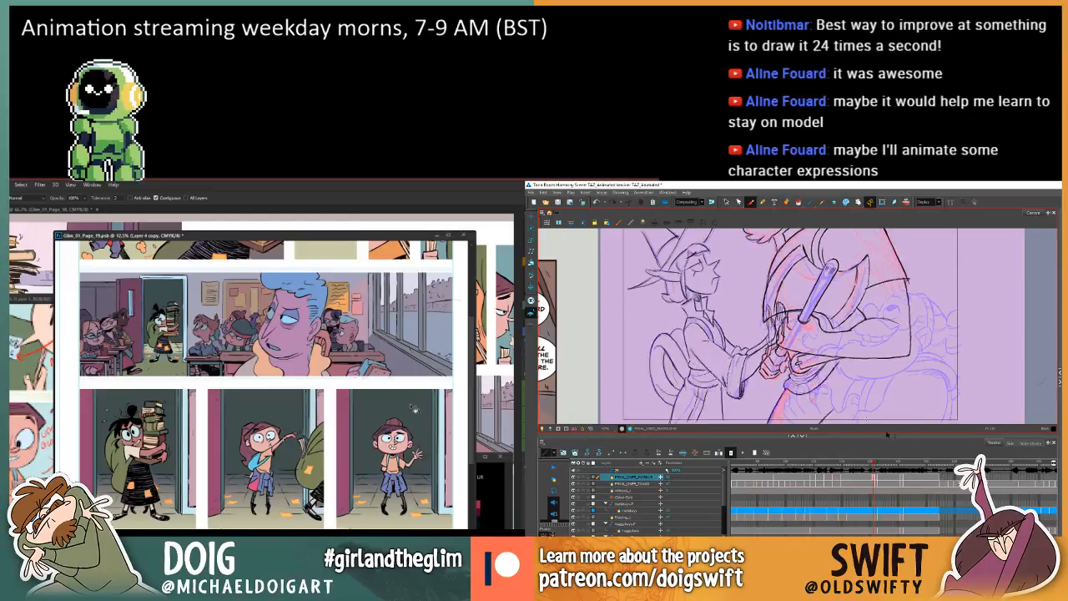
key("g")
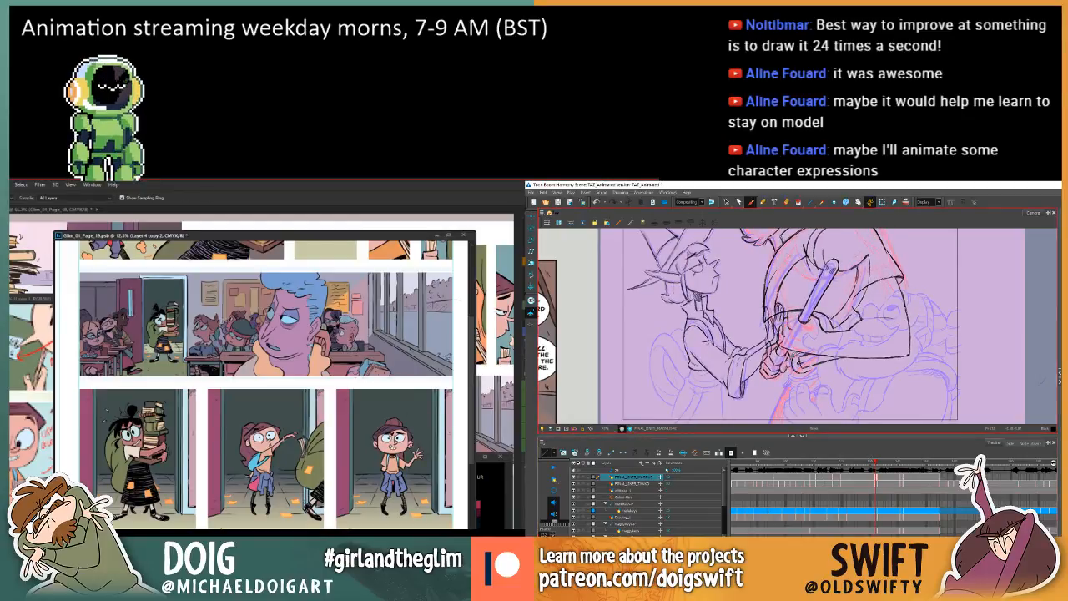
left_click(387, 438, "alt")
key("f")
key("g")
key("g")
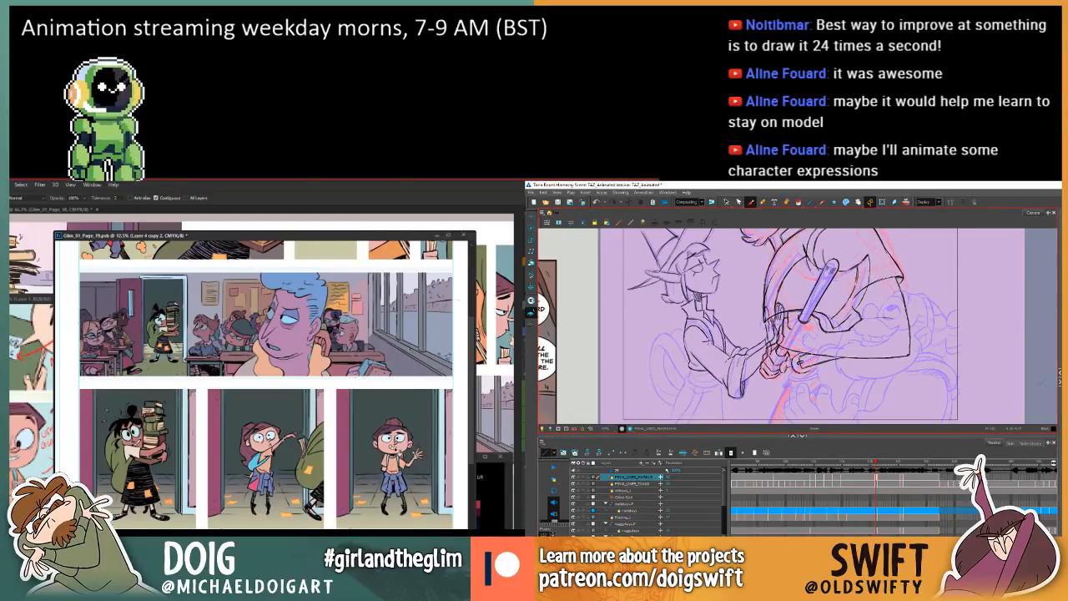
key("f")
key("g")
key("f")
key("g")
key("f")
key("g")
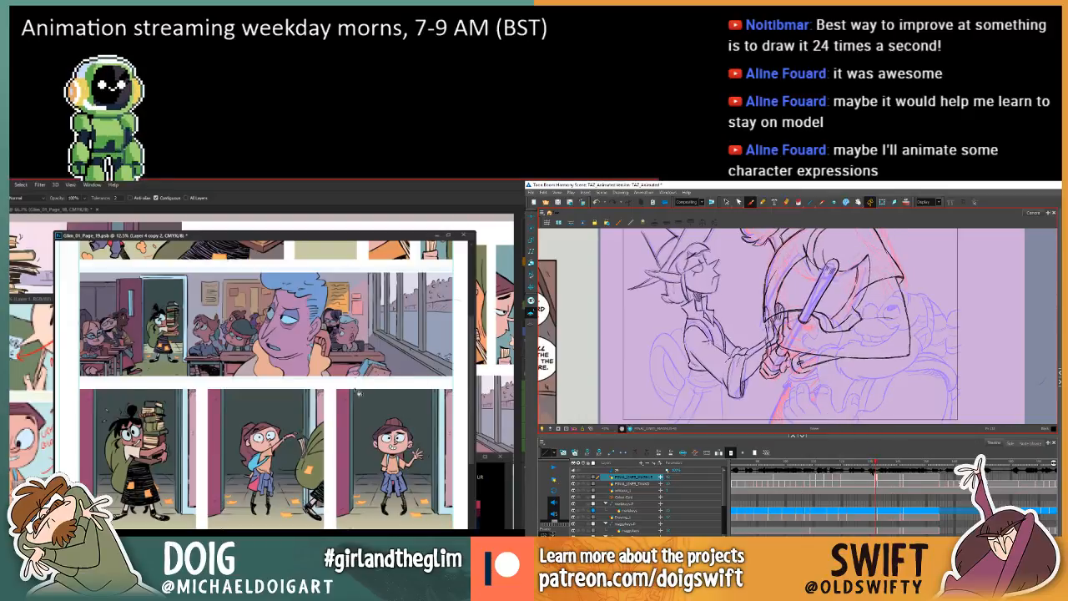
key("f")
key("g")
key("f")
key("g")
mouse_move(333, 456)
left_mouse_down()
mouse_move(336, 406)
mouse_move(298, 453)
mouse_move(301, 481)
mouse_move(288, 454)
left_mouse_up()
key("f")
key("g")
key("f")
key("g")
key("f")
Delete the wrist line and a short finger line from the hand below the staff in the current drawing.
left_click(726, 201)
left_click(830, 362)
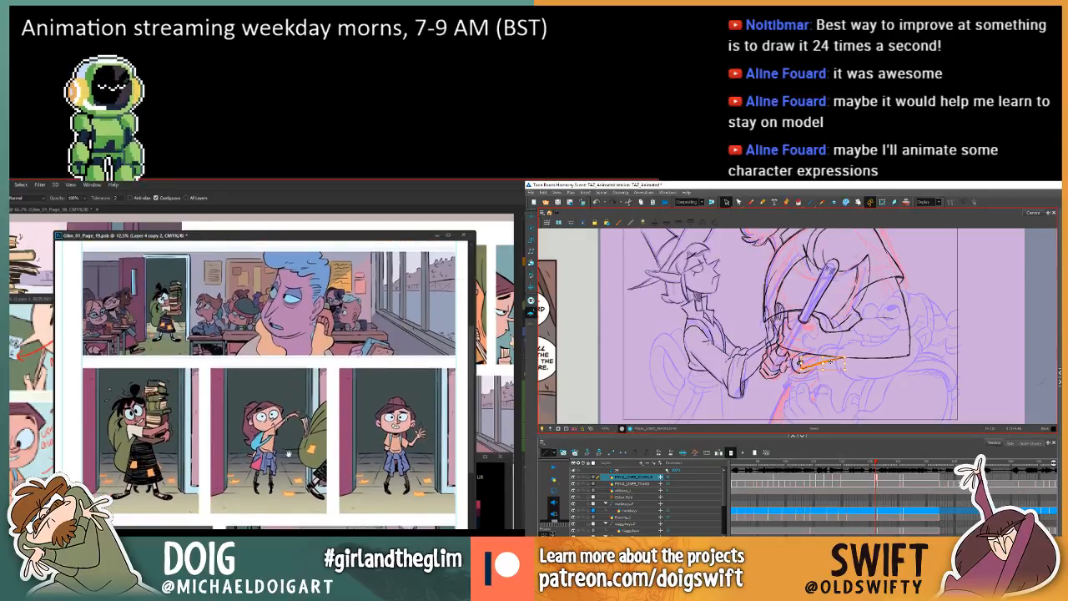
key("Delete")
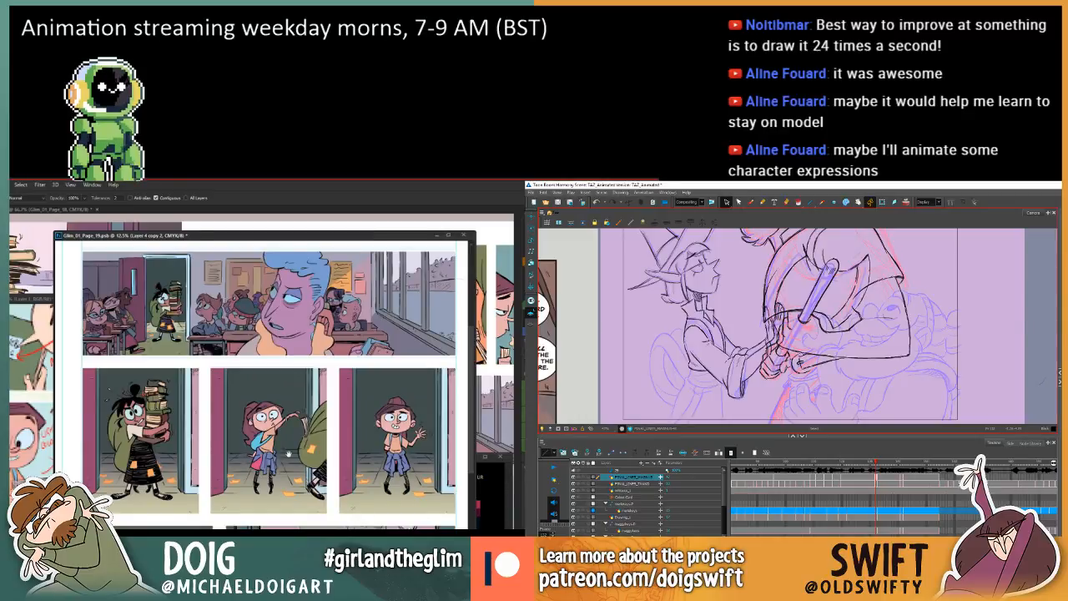
left_click_drag(288, 454, 290, 475)
left_click(800, 364)
key("Delete")
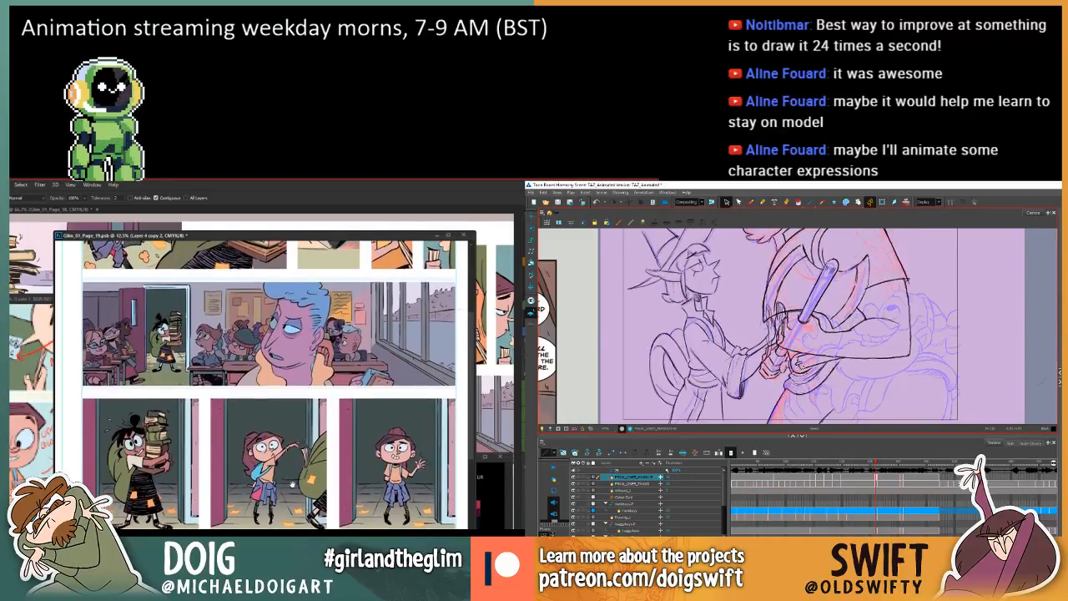
Review the comic page in Photoshop, examining the upper panels, the whole page layout, and the classroom and doorway panels.
scroll(288, 474, "up", 5)
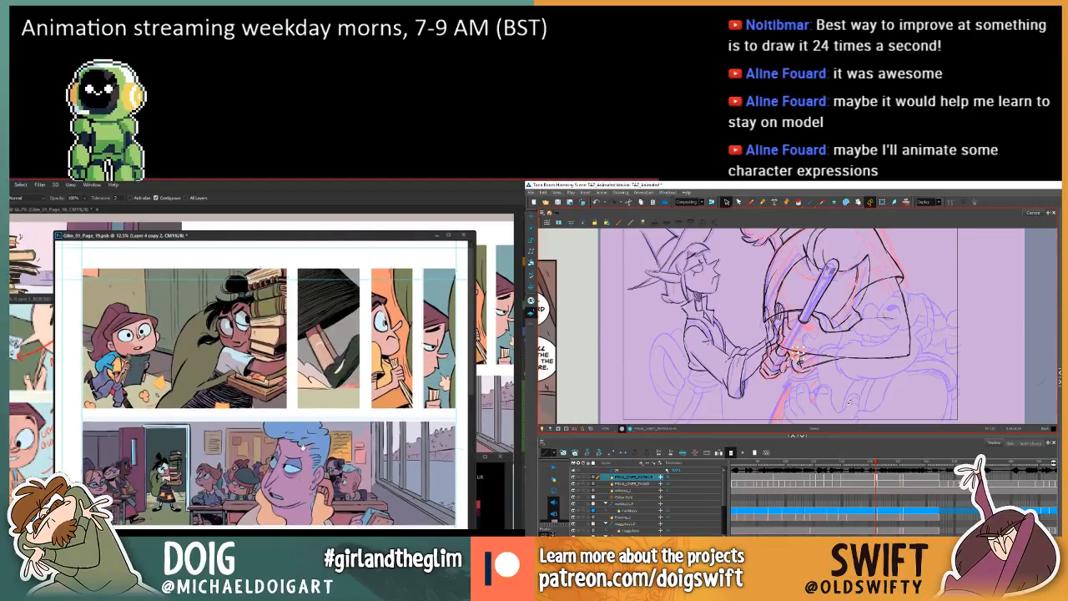
scroll(304, 447, "down", 8)
key("comma")
key("period")
key("comma")
scroll(304, 427, "up", 3)
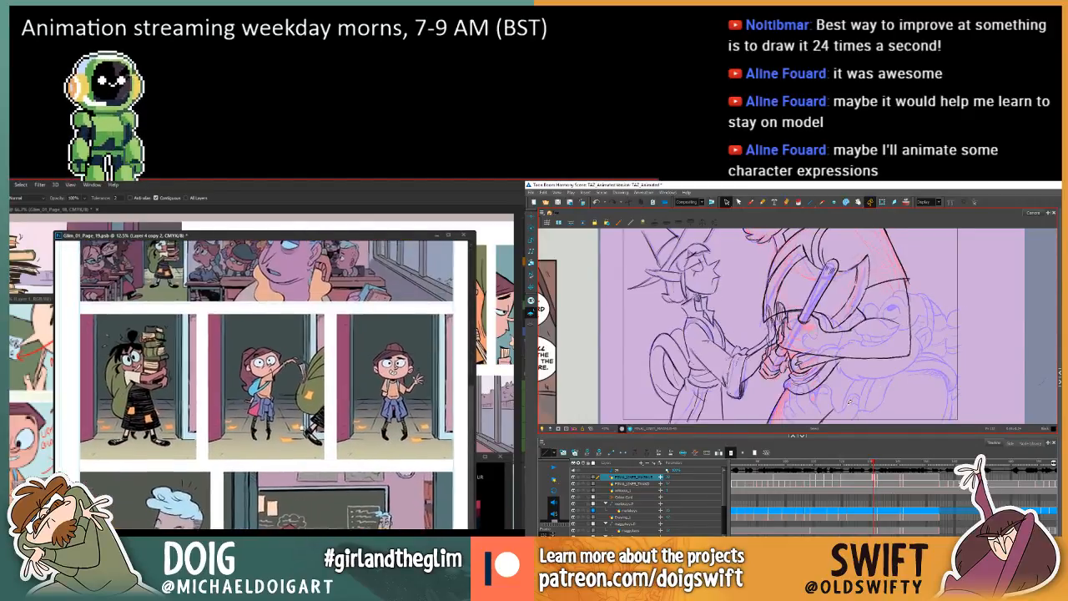
scroll(306, 474, "up", 6)
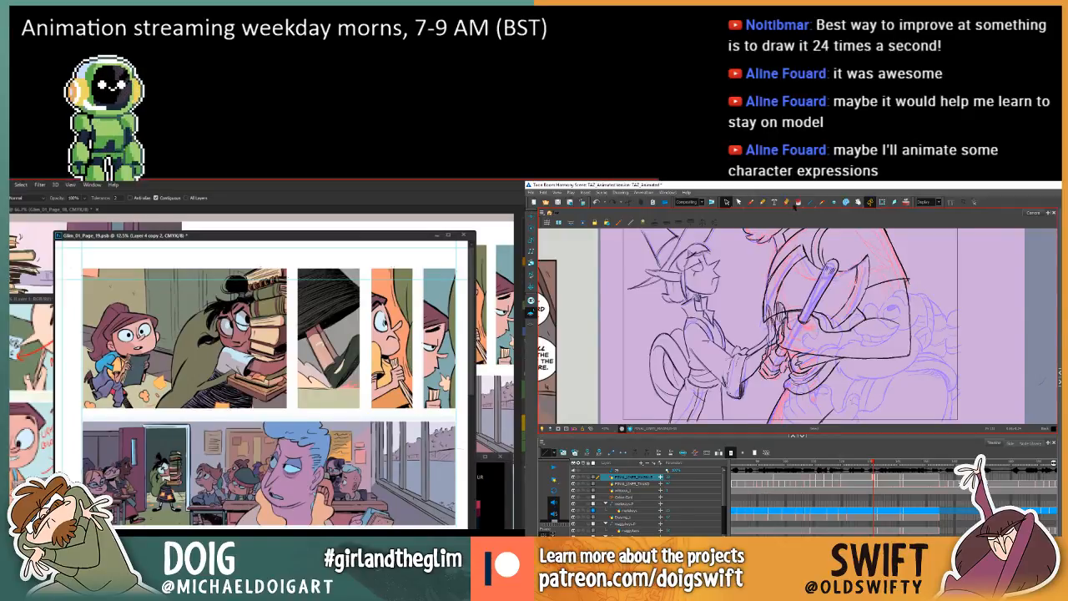
key("ctrl+minus")
key("ctrl+minus")
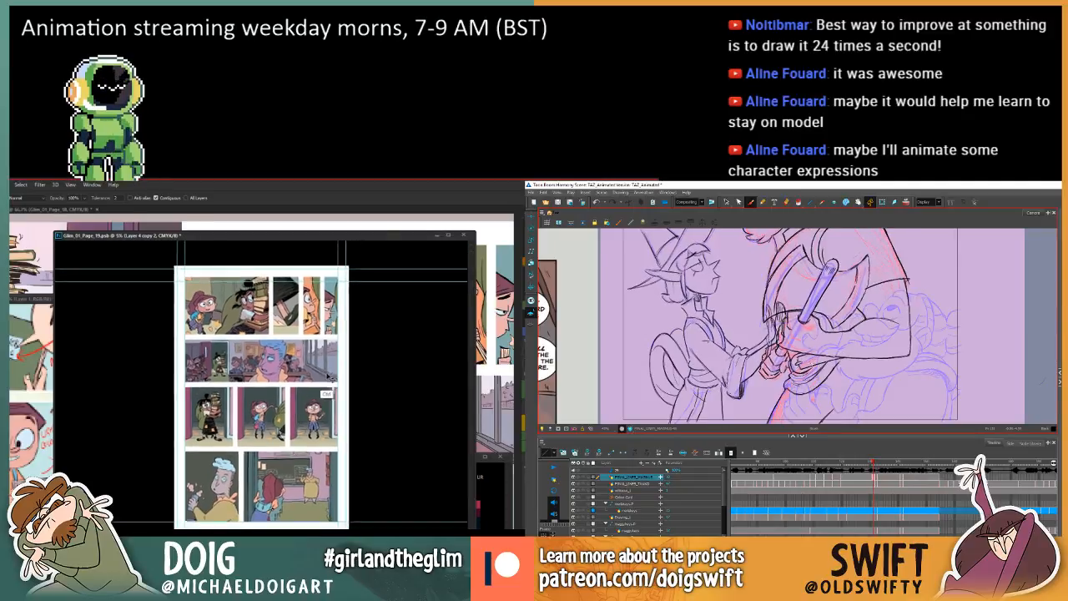
key("ctrl+plus")
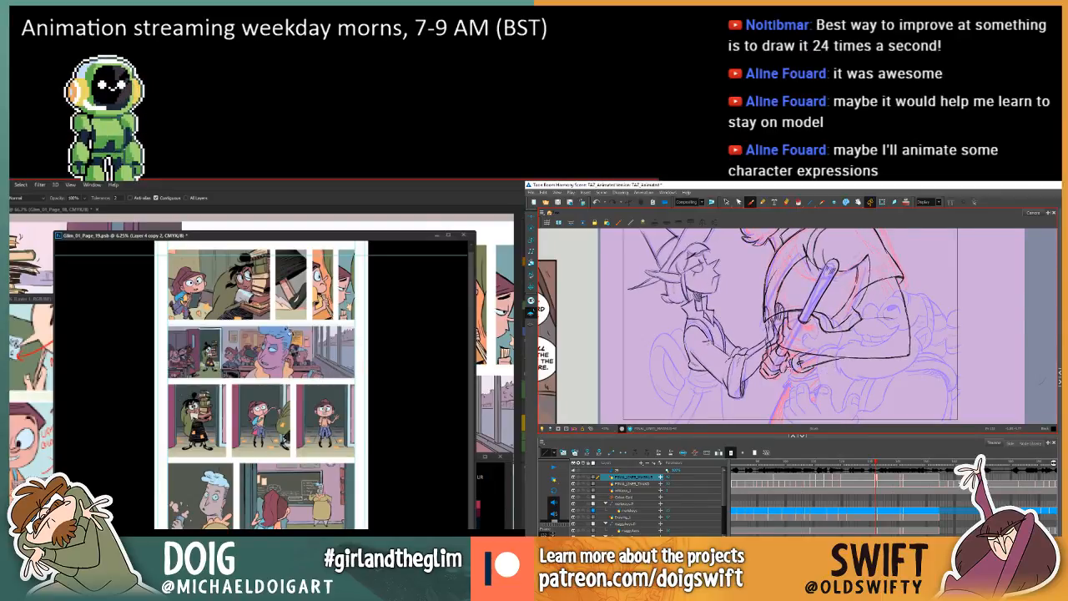
key("ctrl+plus")
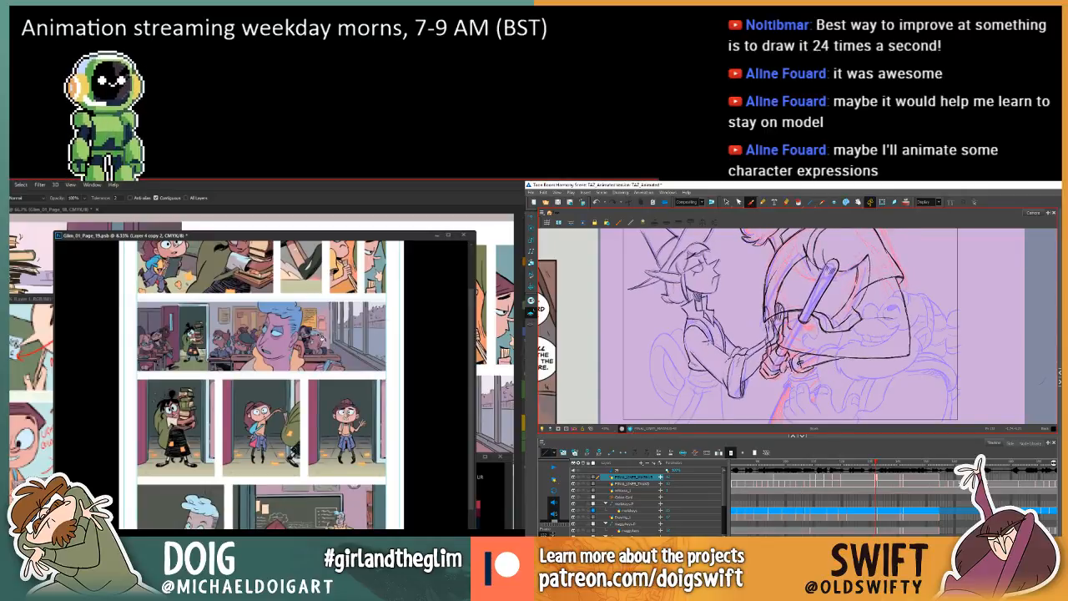
key("ctrl+plus")
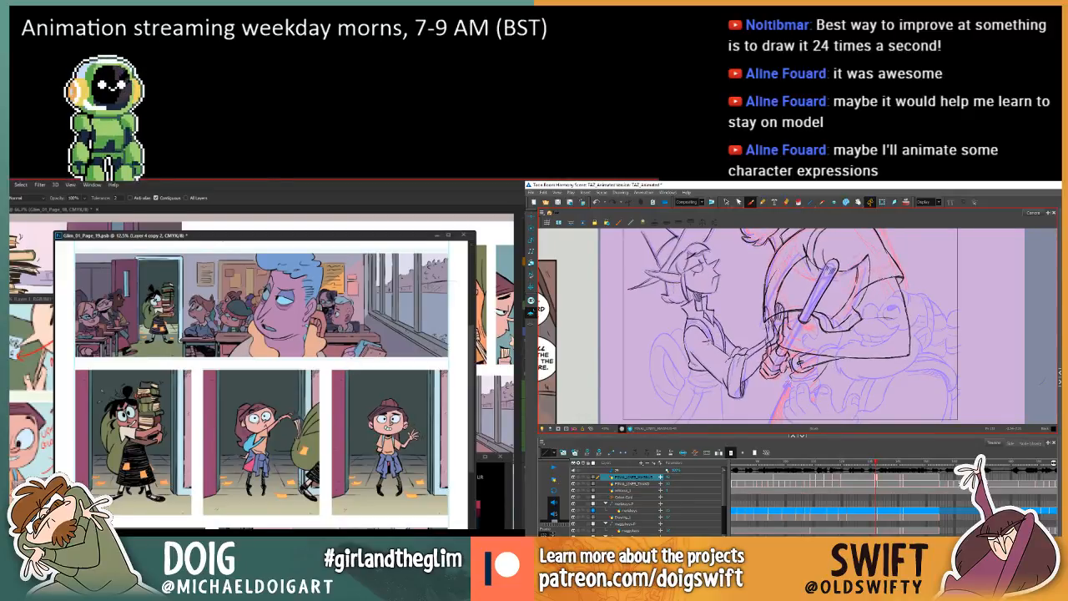
Delete the small line beneath the clasped hands in Toon Boom Harmony and compare with the previous drawing.
key("comma")
key("period")
left_click(726, 202)
left_click(790, 381)
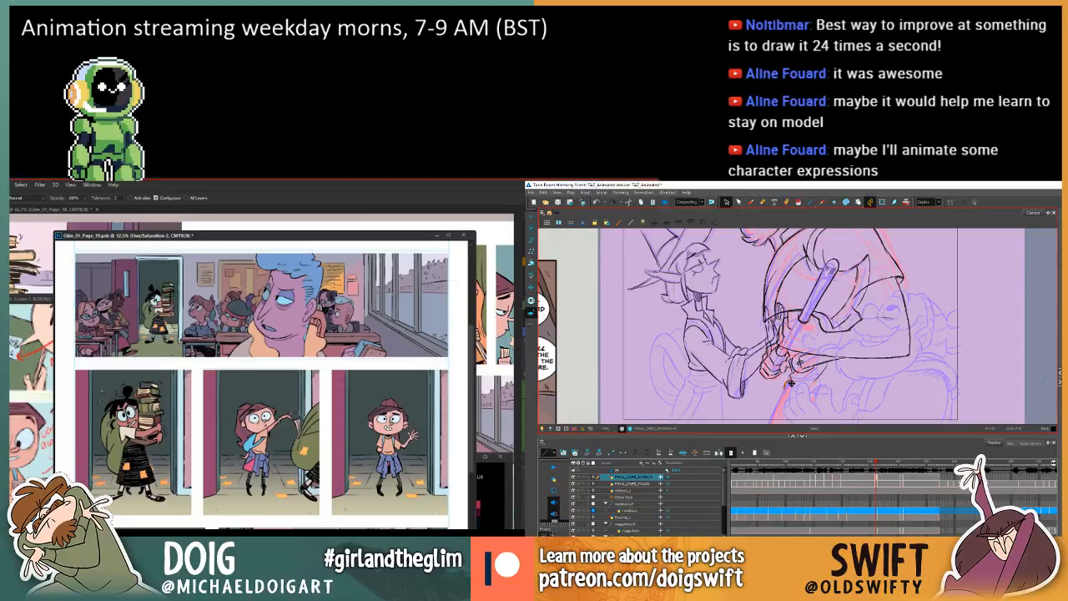
left_click(790, 382)
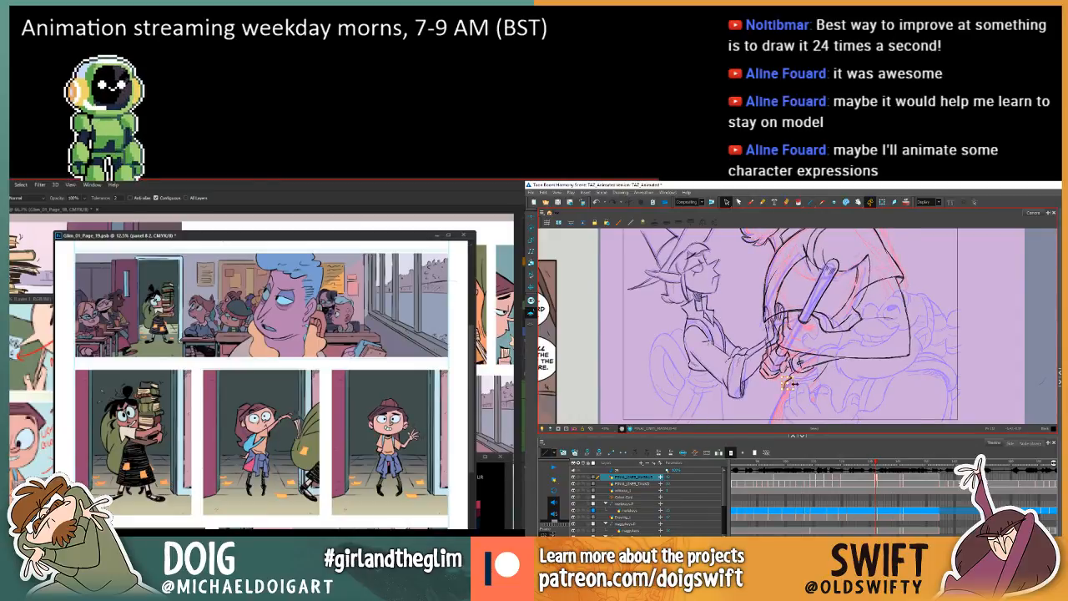
key("Delete")
key("comma")
key("period")
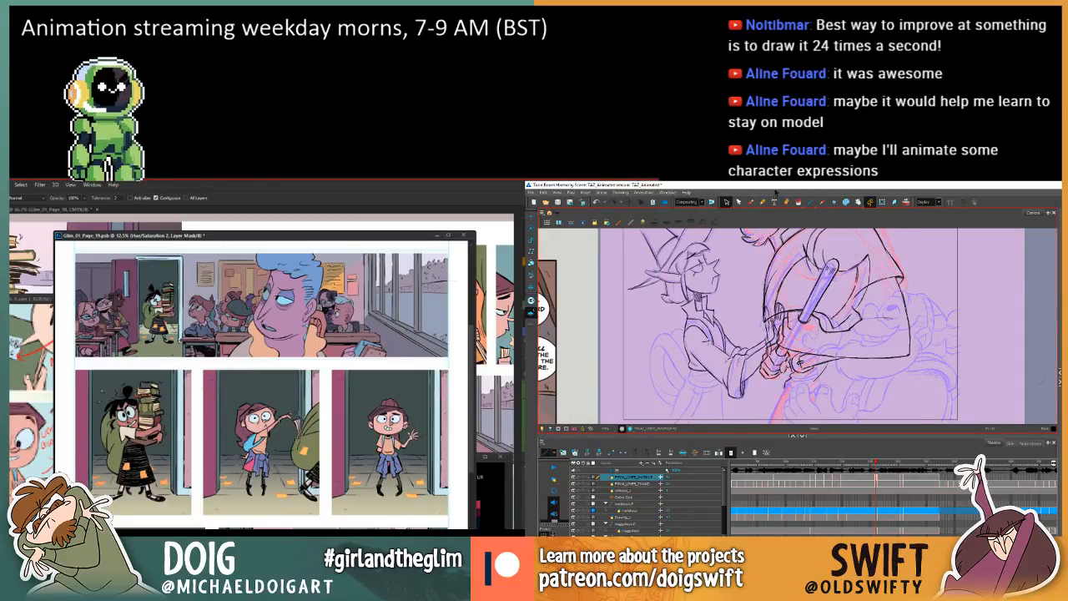
Draw the curved outline hanging below the hands and forearm with the Brush, matching it against the previous drawing.
left_click(750, 203)
key("comma")
key("period")
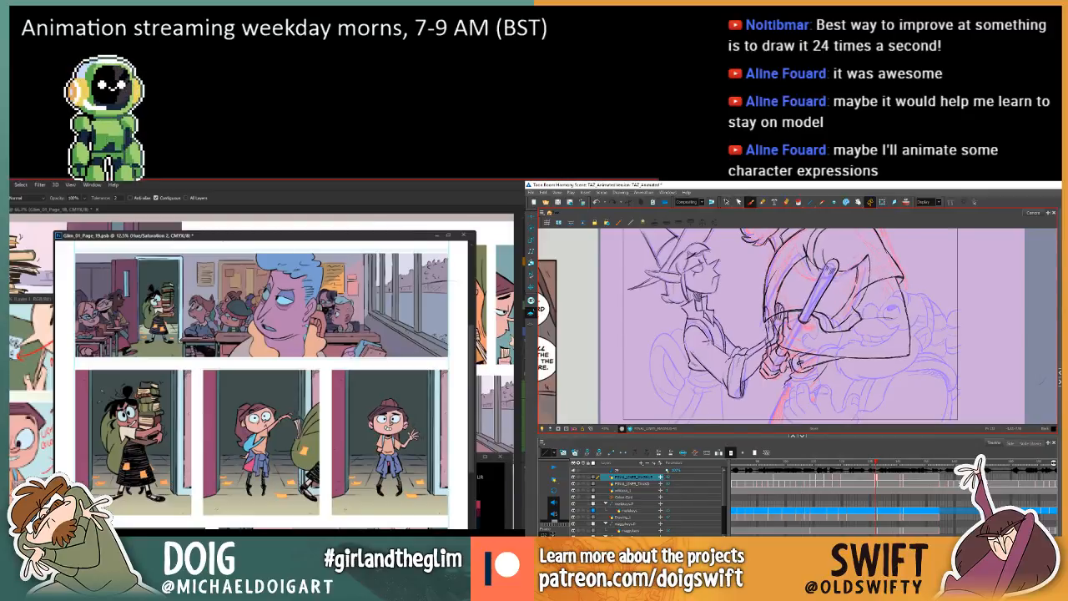
key("comma")
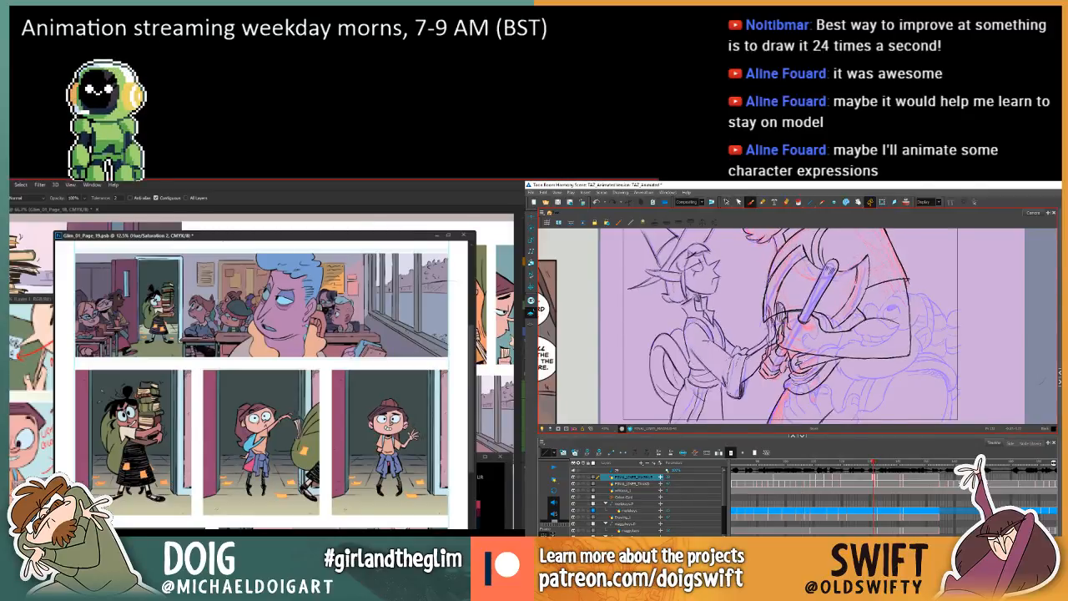
key("period")
key("comma")
key("period")
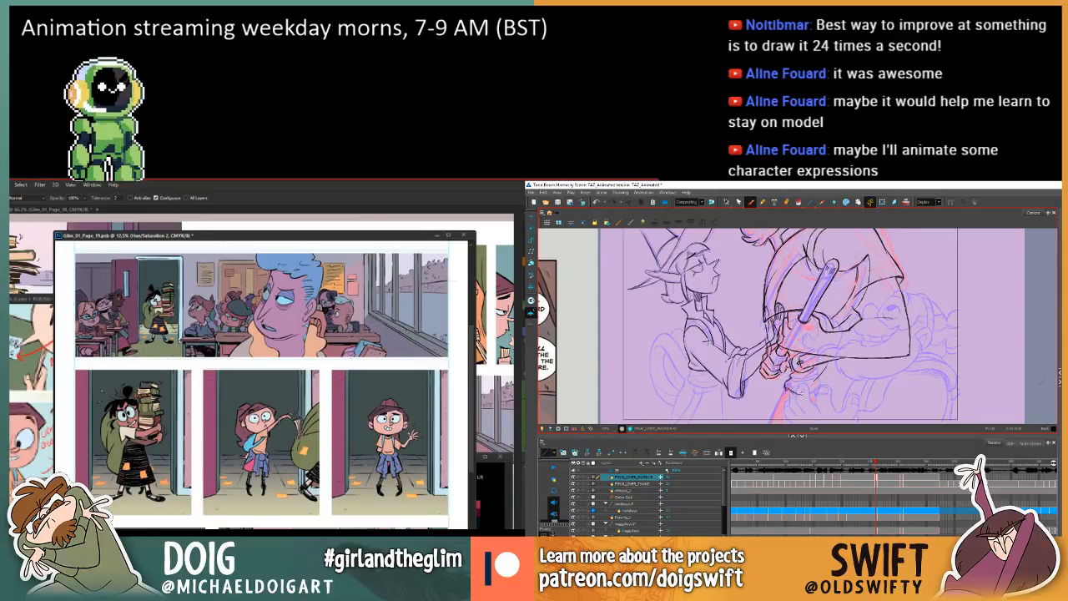
key("comma")
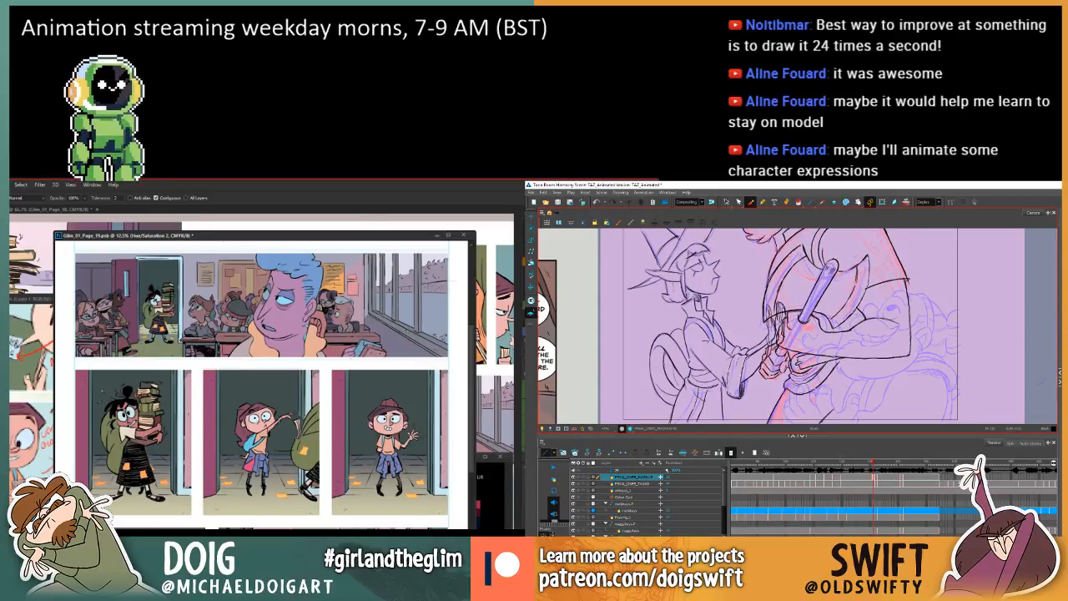
key("period")
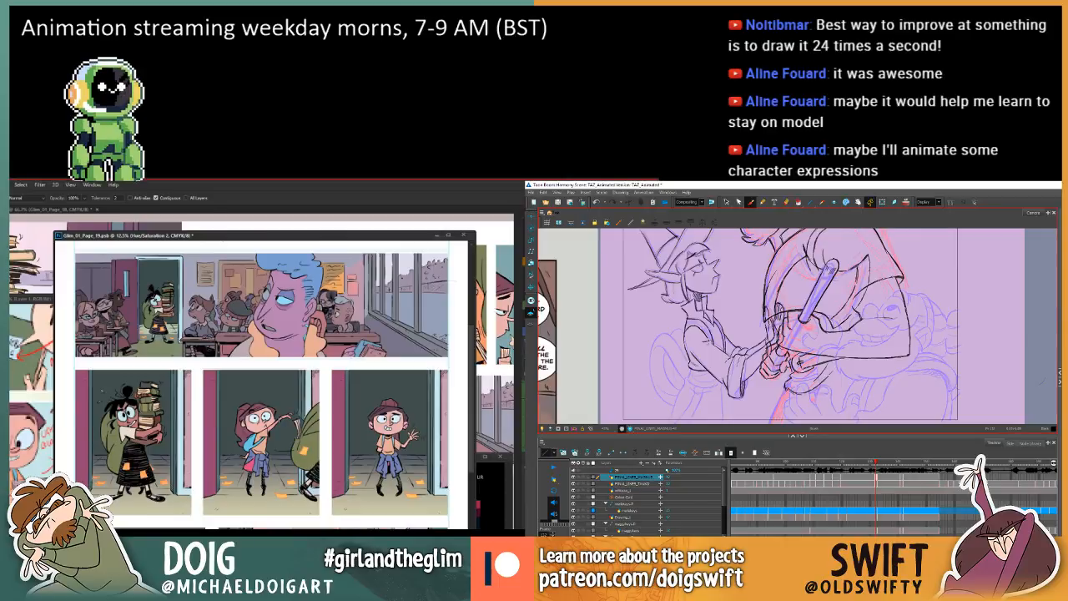
key("comma")
key("period")
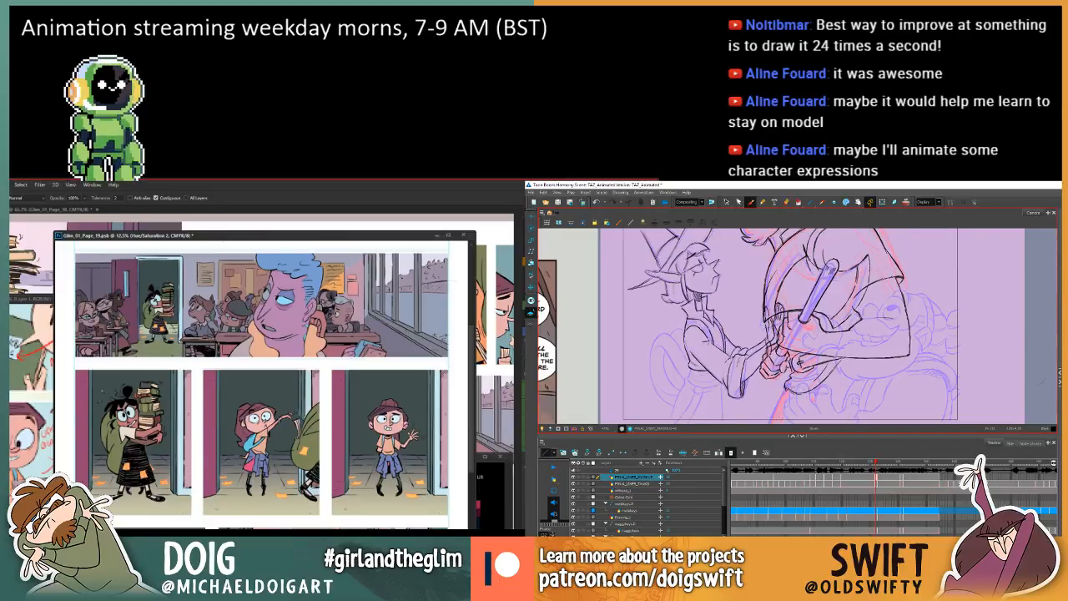
key("comma")
key("period")
key("comma")
key("period")
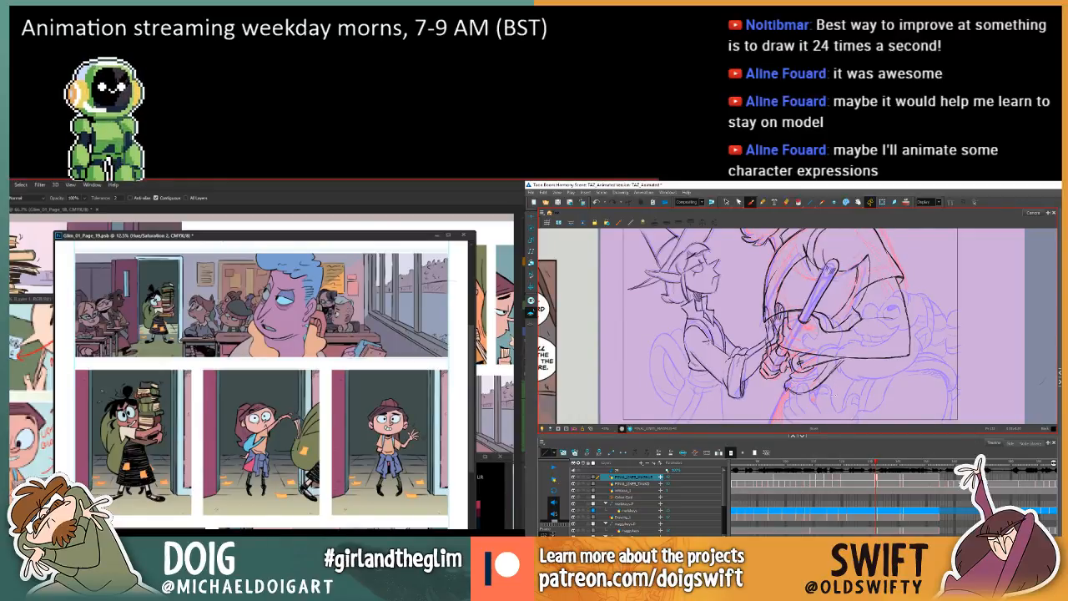
key("comma")
key("period")
key("comma")
key("period")
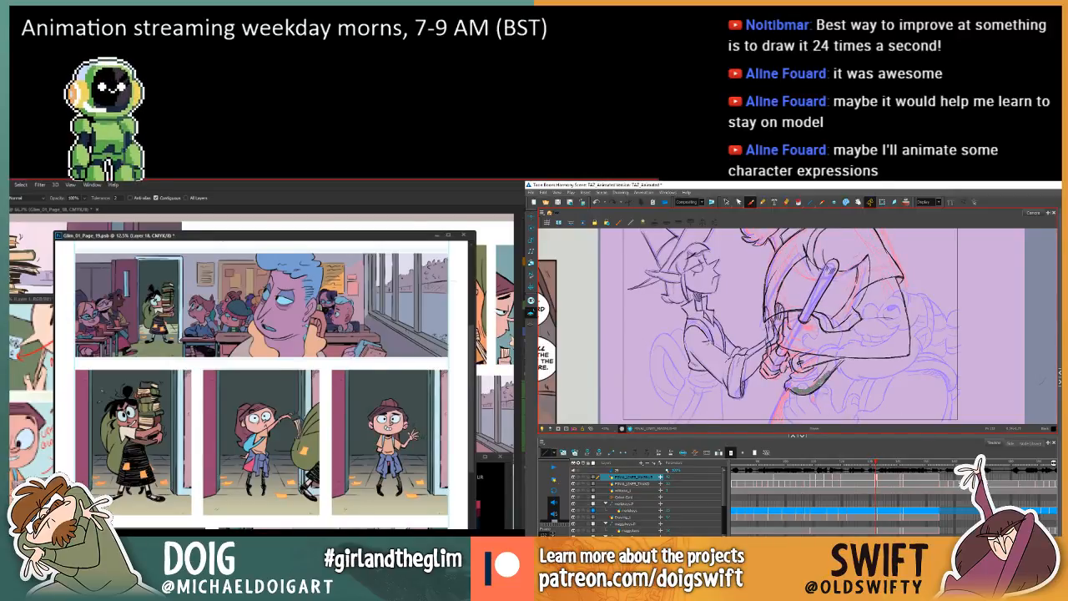
Apply a Hue/Saturation adjustment to the classroom students on Layer 4 copy 2 in Photoshop.
key("w")
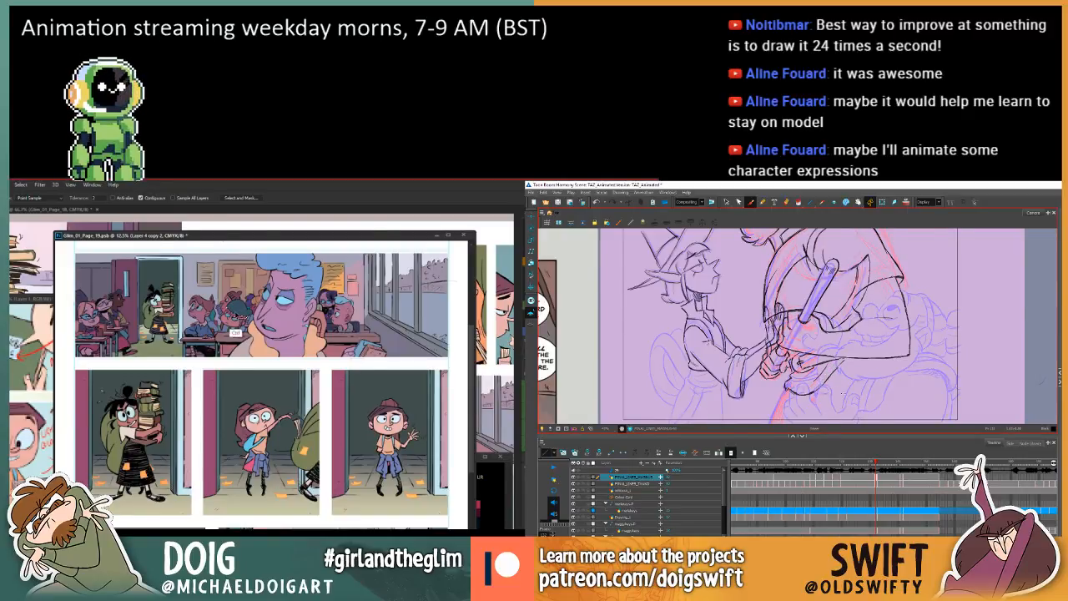
key("ctrl+u")
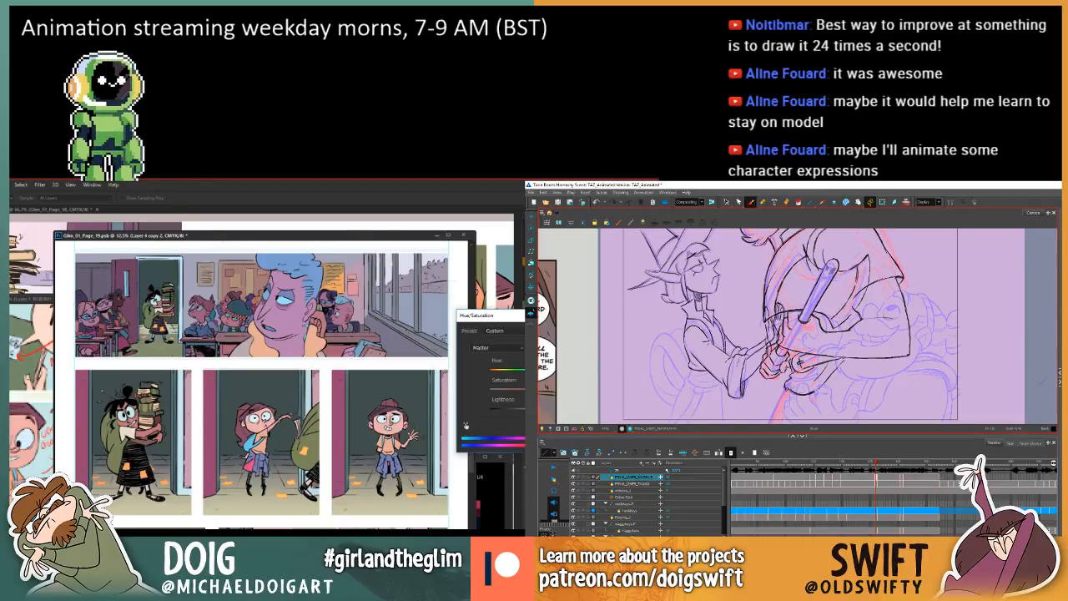
key("Return")
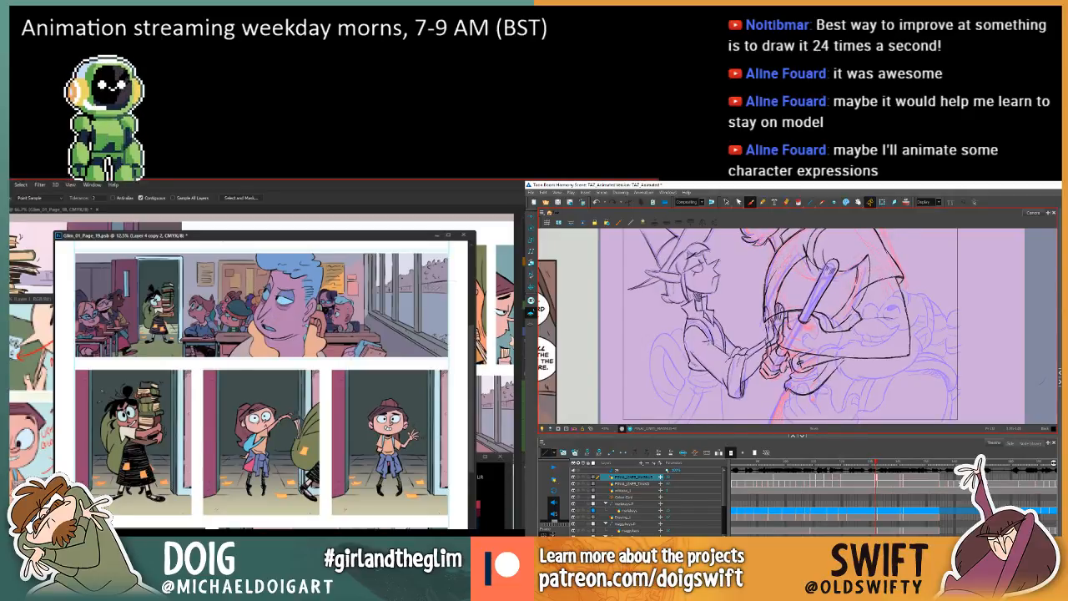
key("i")
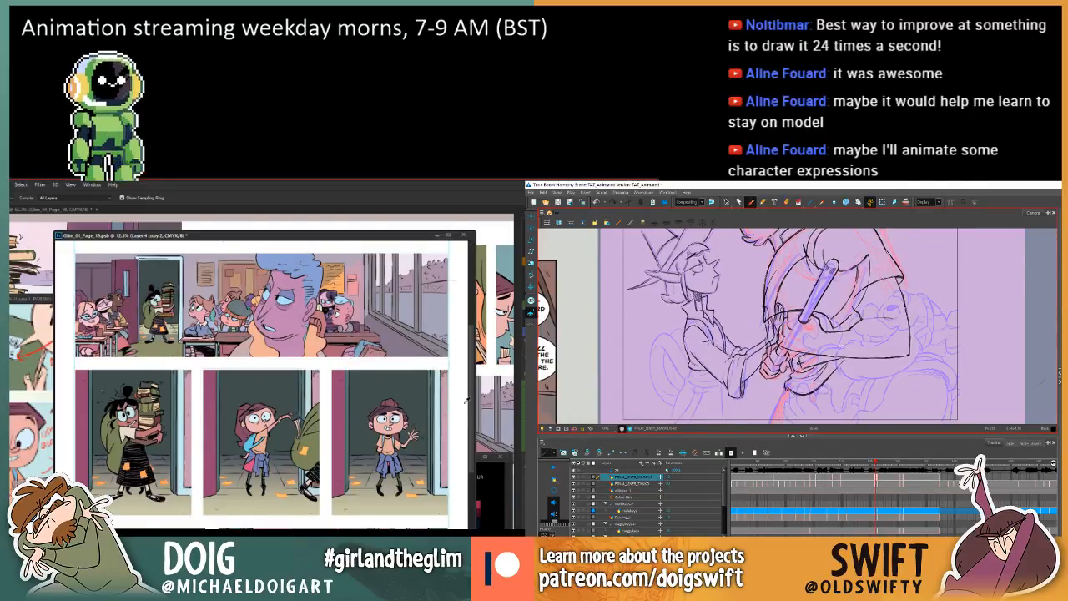
left_click(726, 202)
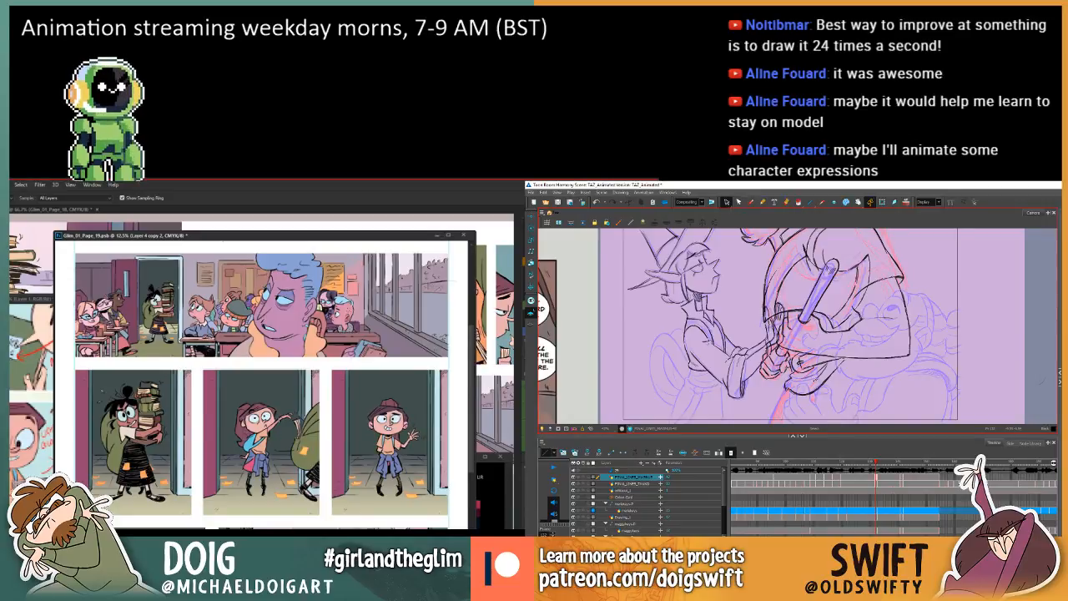
key("g")
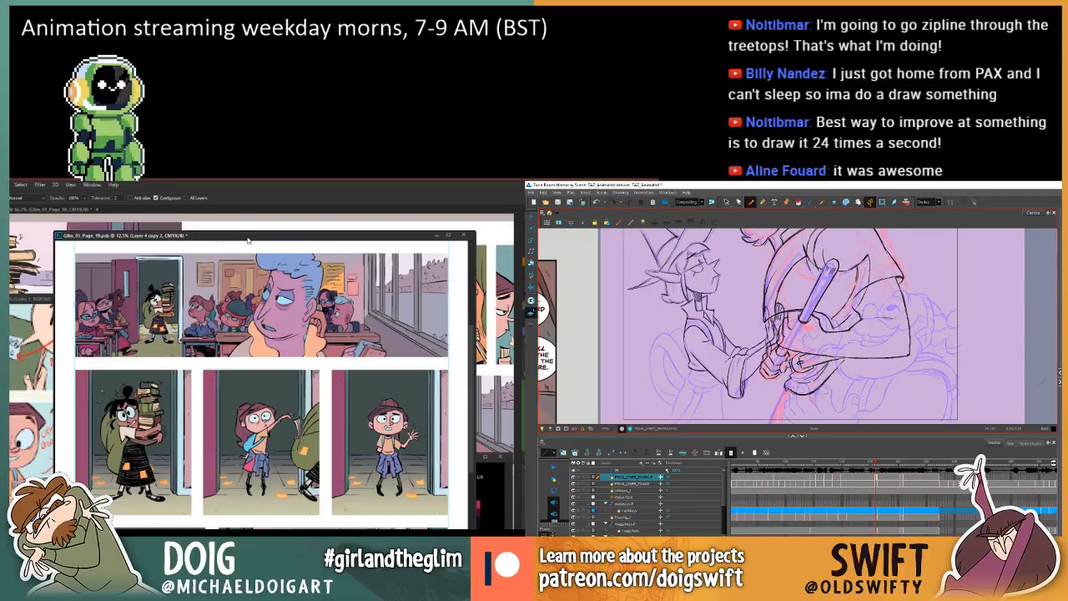
Move the floating page 19 window aside and zoom out on the multi-page document to view the neighbouring comic pages.
left_click_drag(246, 235, 10, 255)
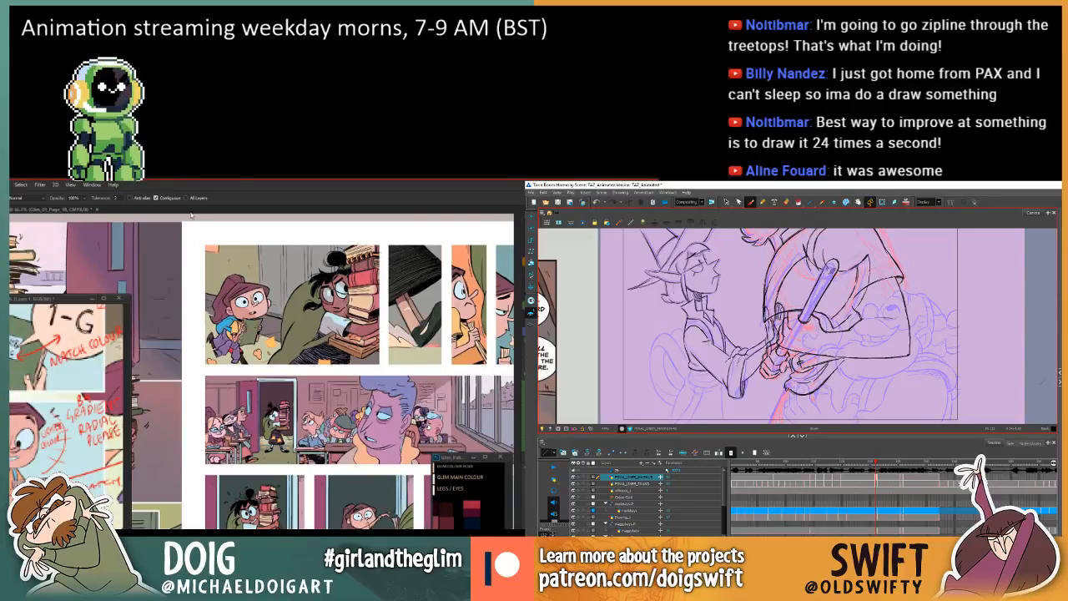
left_click(293, 368)
key("ctrl+minus")
key("ctrl+minus")
key("ctrl+minus")
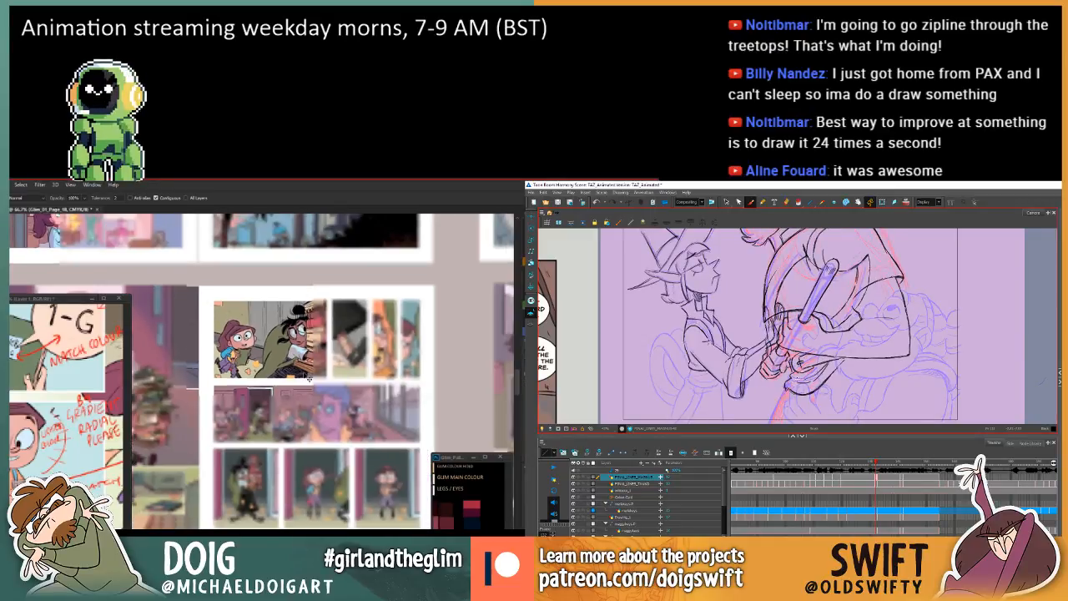
key("ctrl+minus")
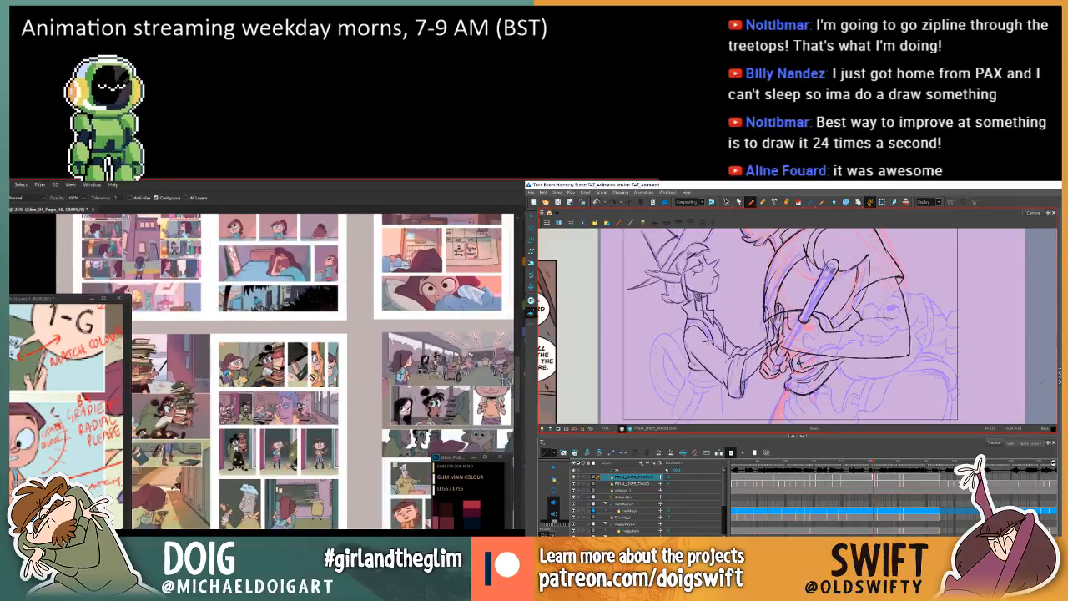
Examine the colouring of the classroom and school corridor pages in the multi-page Photoshop document at a closer zoom.
left_click_drag(395, 439, 197, 384)
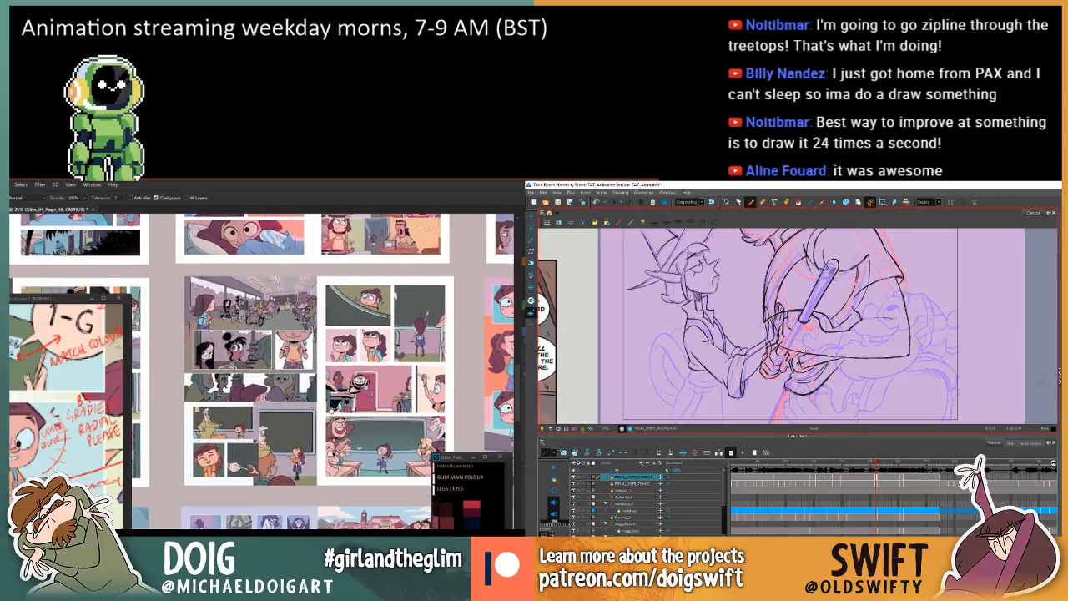
left_click_drag(361, 381, 340, 389)
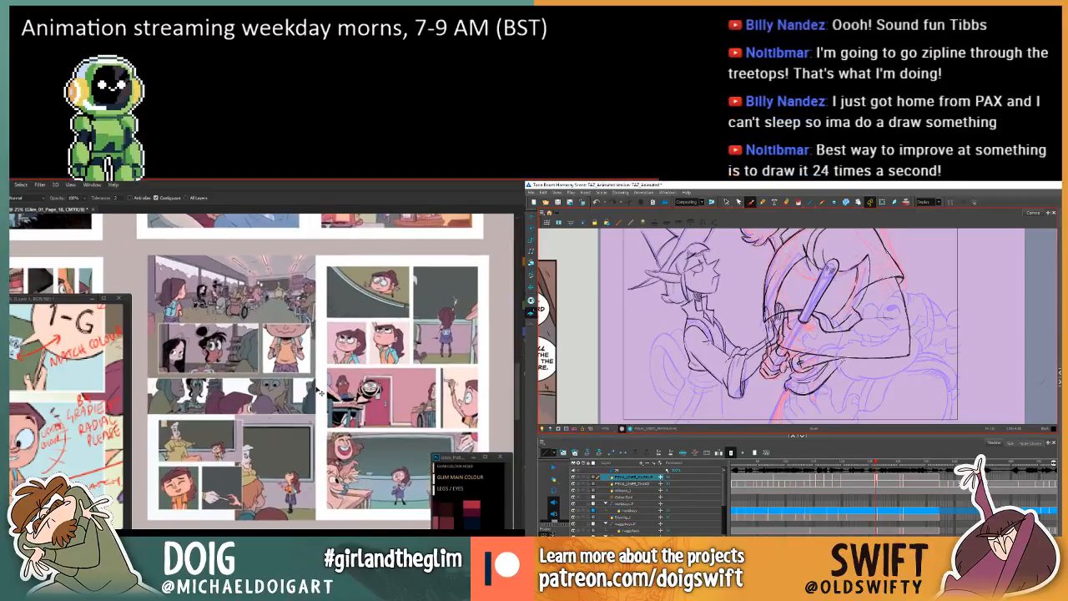
key("ctrl+plus")
left_click_drag(444, 423, 250, 386)
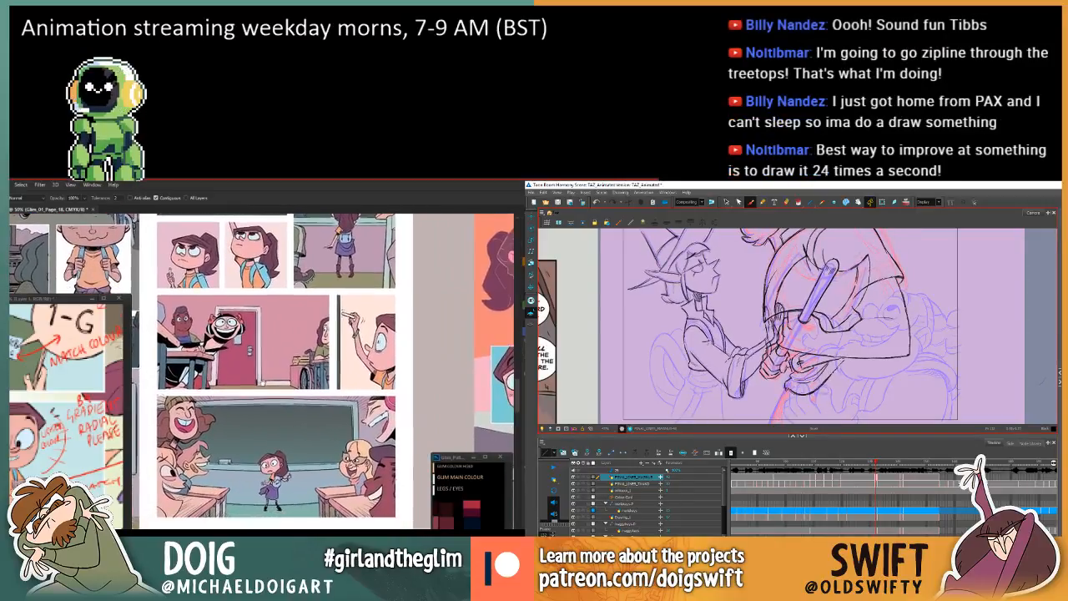
left_click_drag(467, 363, 168, 367)
left_click_drag(367, 334, 140, 409)
key(".")
left_click_drag(223, 401, 251, 320)
left_click_drag(444, 441, 196, 457)
left_click_drag(424, 372, 121, 361)
key(".")
key(".")
left_click_drag(407, 417, 311, 373)
key(".")
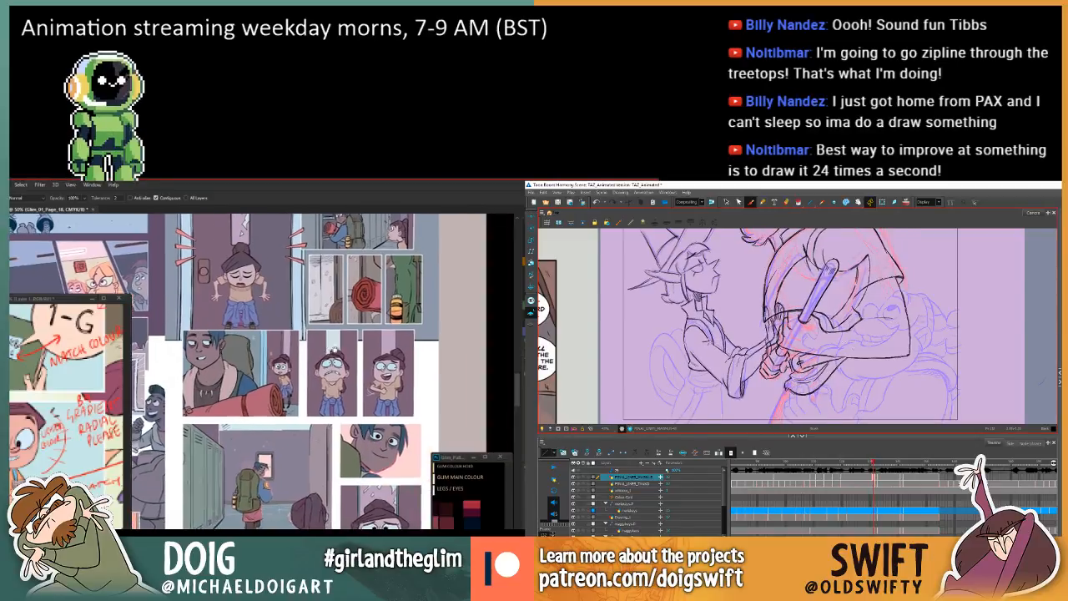
Examine the library, bedroom and playground pages in the multi-page document for colour comparison.
left_click_drag(326, 492, 433, 242)
left_click_drag(334, 400, 379, 333)
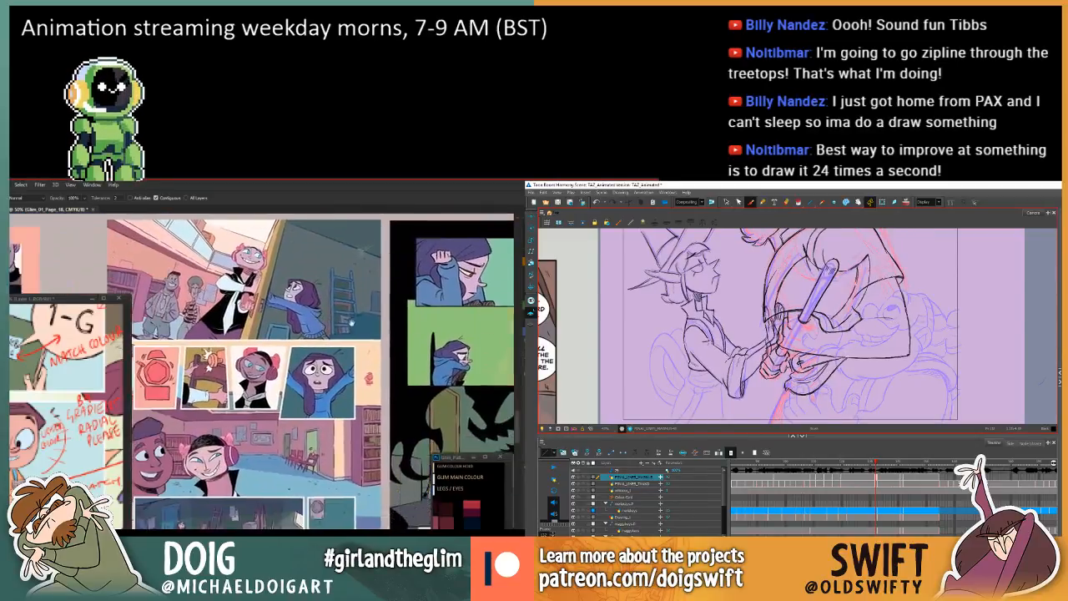
left_click_drag(284, 333, 359, 337)
key(".")
left_click_drag(191, 333, 381, 340)
left_click_drag(83, 337, 375, 333)
key(".")
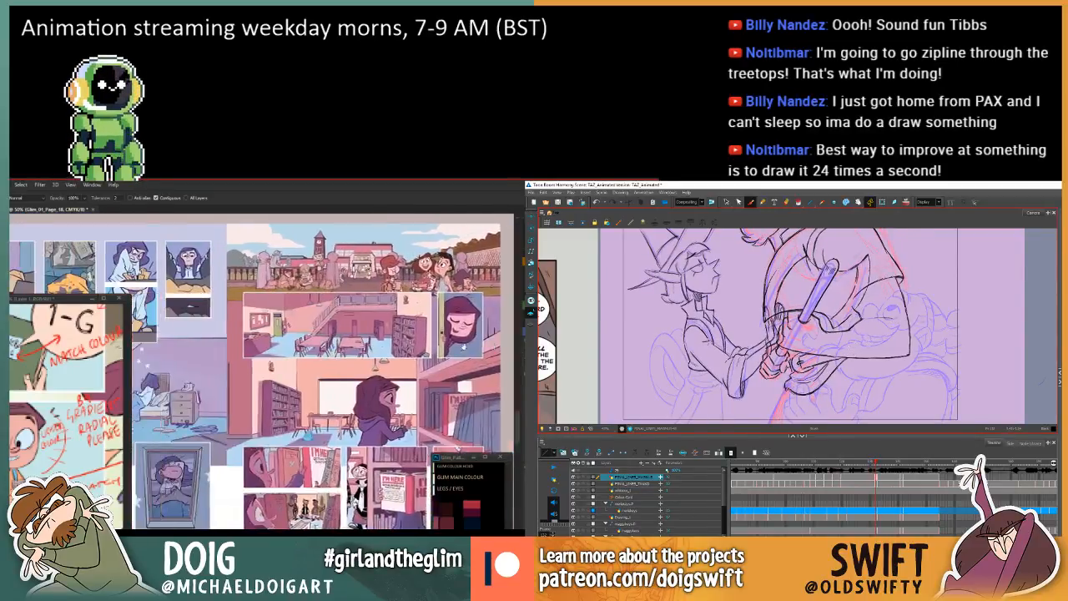
left_click_drag(192, 309, 334, 313)
left_click_drag(158, 292, 380, 305)
mouse_move(59, 275)
left_mouse_down()
mouse_move(467, 230)
mouse_move(509, 279)
mouse_move(423, 271)
left_mouse_up()
Select the curved outline stroke beneath the forearm in Toon Boom Harmony and compare the drawing with its neighbour.
left_click(726, 202)
key(".")
left_click(842, 368)
left_click_drag(309, 311, 308, 308)
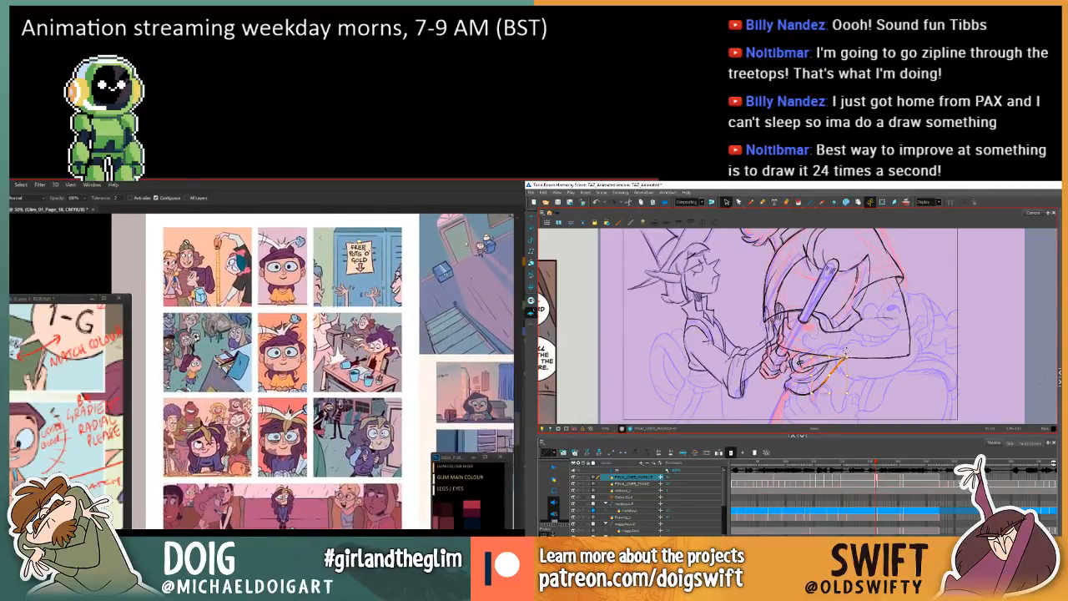
left_click(846, 353)
key(".")
key(".")
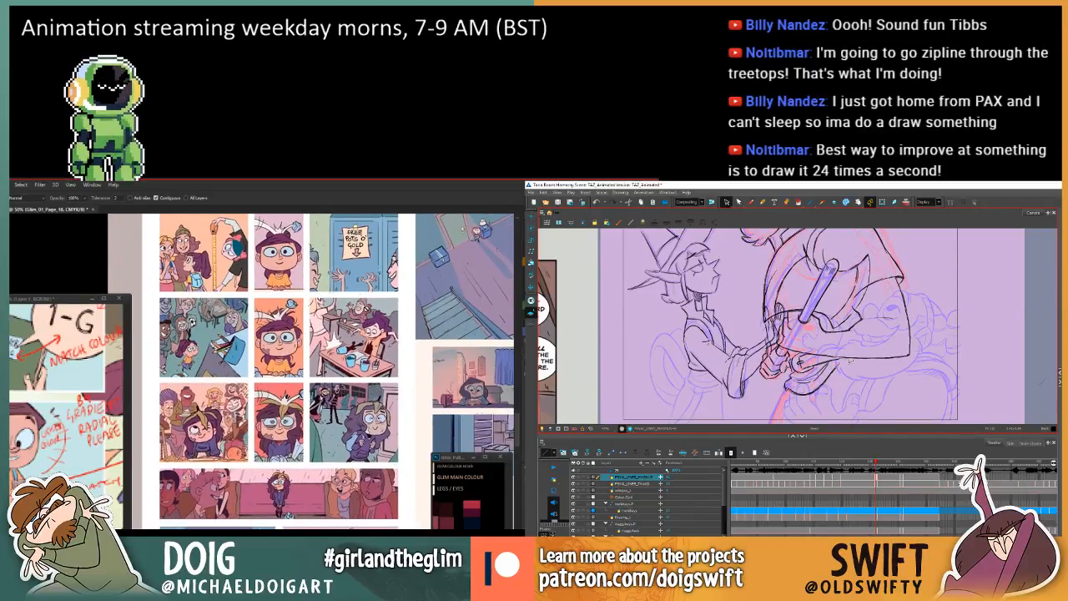
key("alt+b")
key(".")
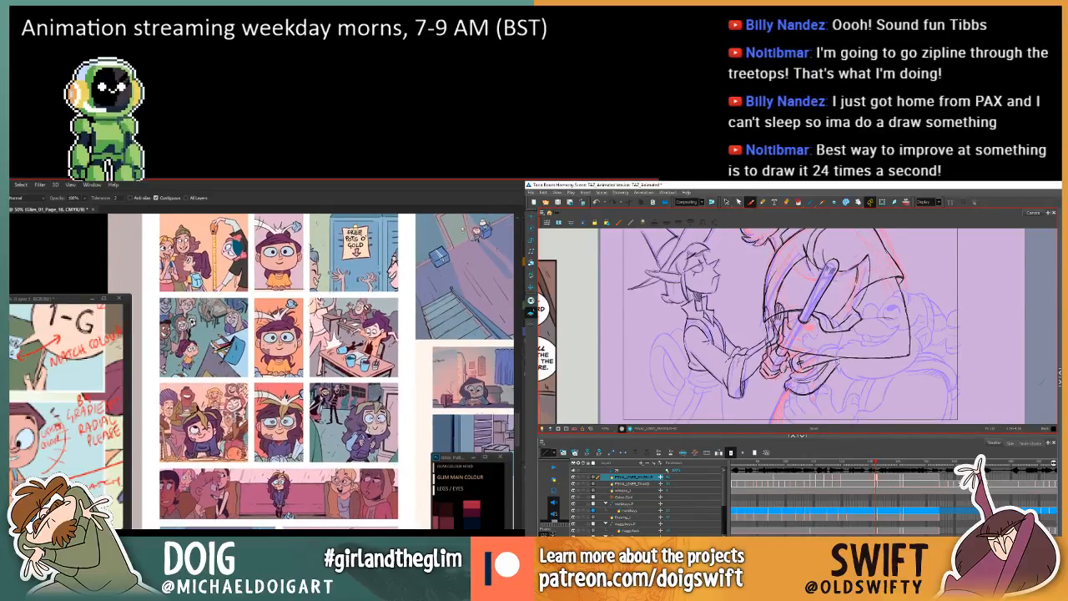
Try a short Brush stroke along the curve beneath the clasped hands and undo it.
left_click_drag(463, 229, 461, 245)
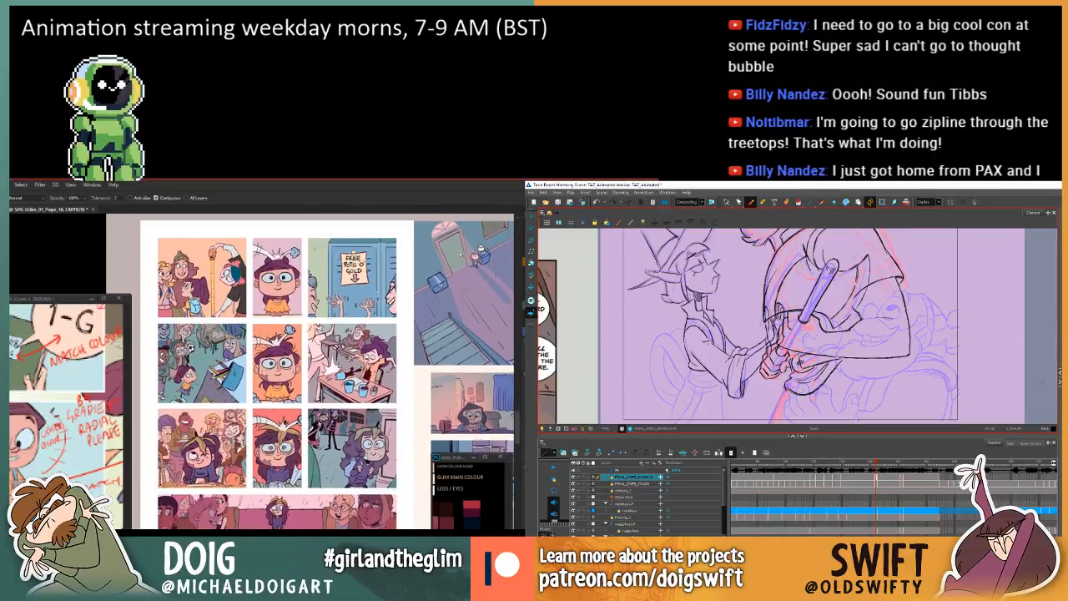
key(".")
left_click(267, 344)
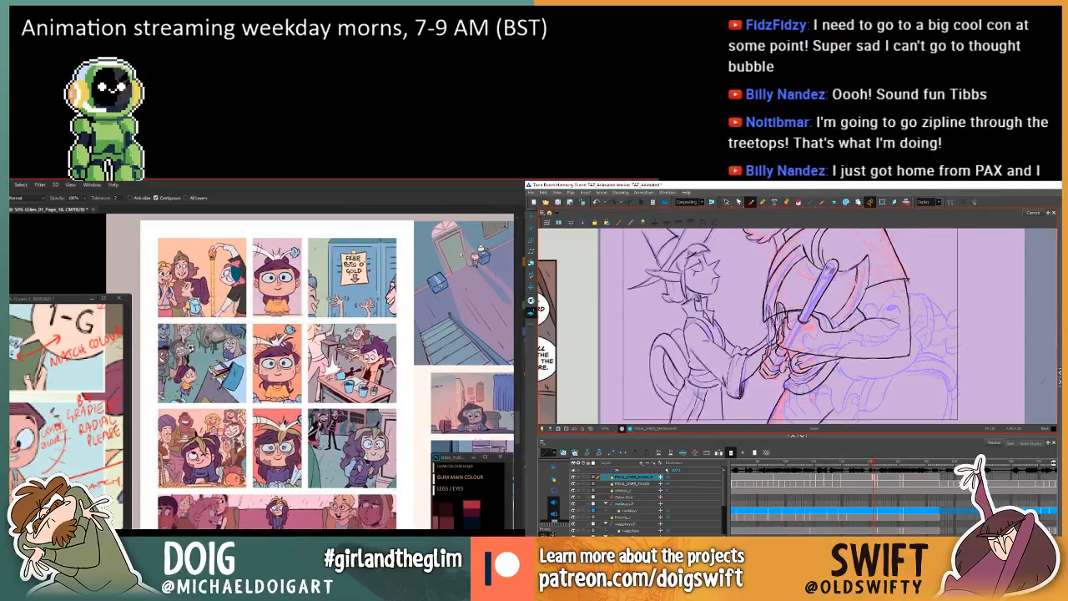
key(".")
key(".")
left_click_drag(310, 306, 315, 354)
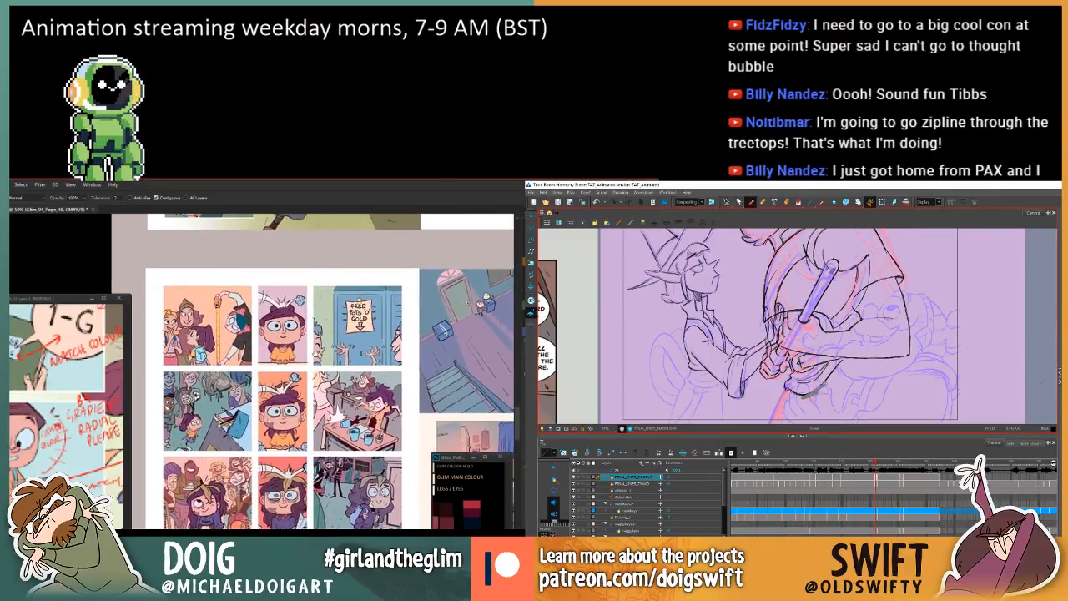
left_click_drag(802, 396, 830, 377)
left_click_drag(314, 353, 305, 490)
key("ctrl+z")
Bring the page with the book stack, classroom and doorway panels into view in the multi-page Photoshop document.
mouse_move(327, 319)
left_mouse_down()
mouse_move(292, 498)
mouse_move(265, 424)
mouse_move(294, 281)
mouse_move(298, 516)
left_mouse_up()
key(".")
left_click_drag(344, 230, 262, 472)
left_click_drag(285, 310, 295, 418)
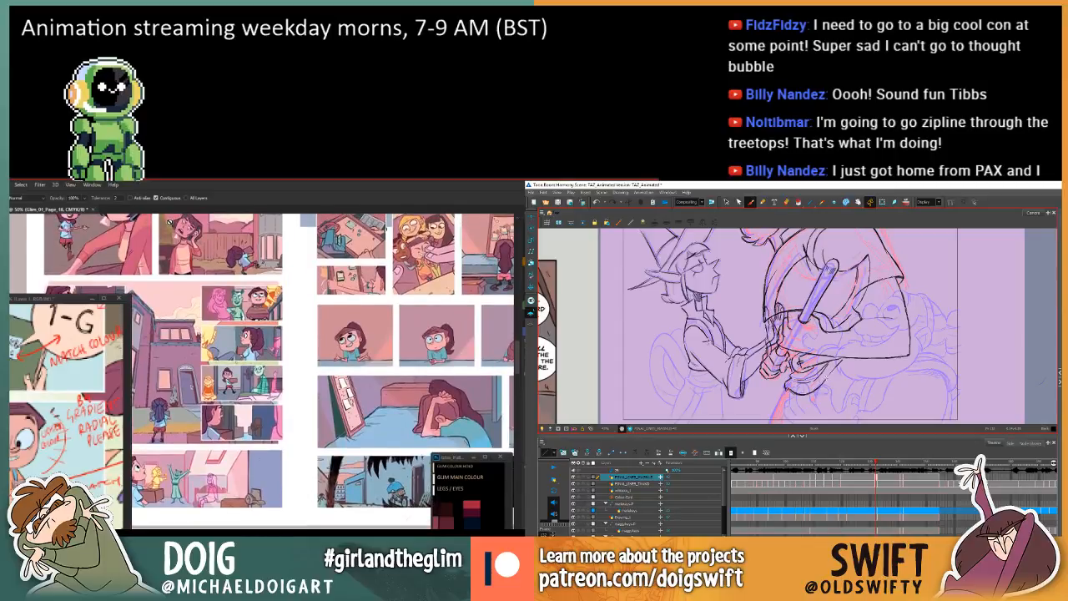
left_click_drag(193, 385, 215, 224)
left_click_drag(359, 276, 239, 339)
key(".")
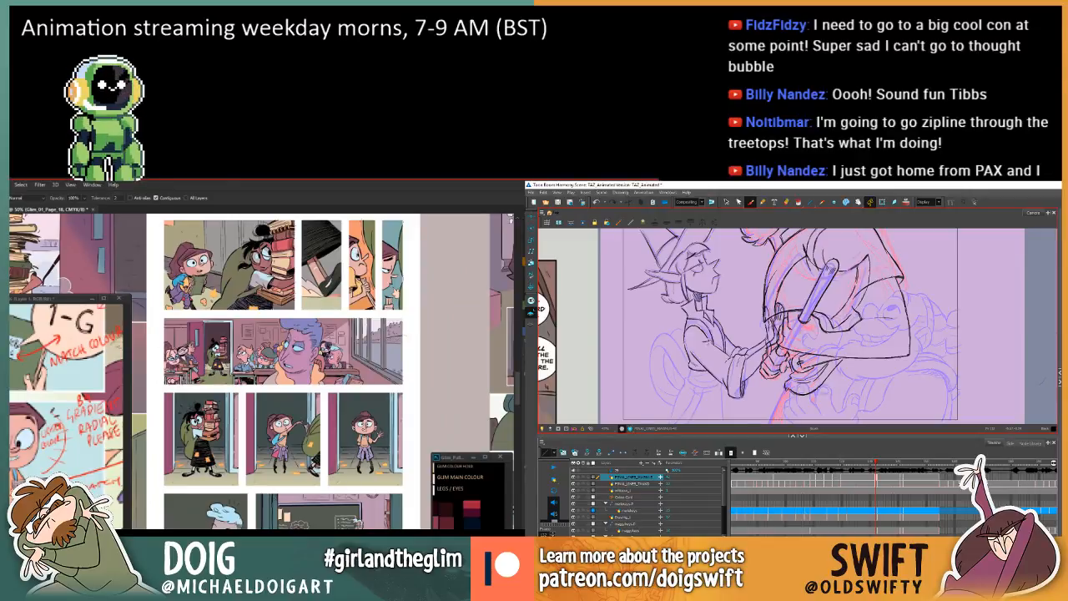
Flip between neighbouring drawings in Toon Boom Harmony to check the outline beneath the clasped hands.
key(".")
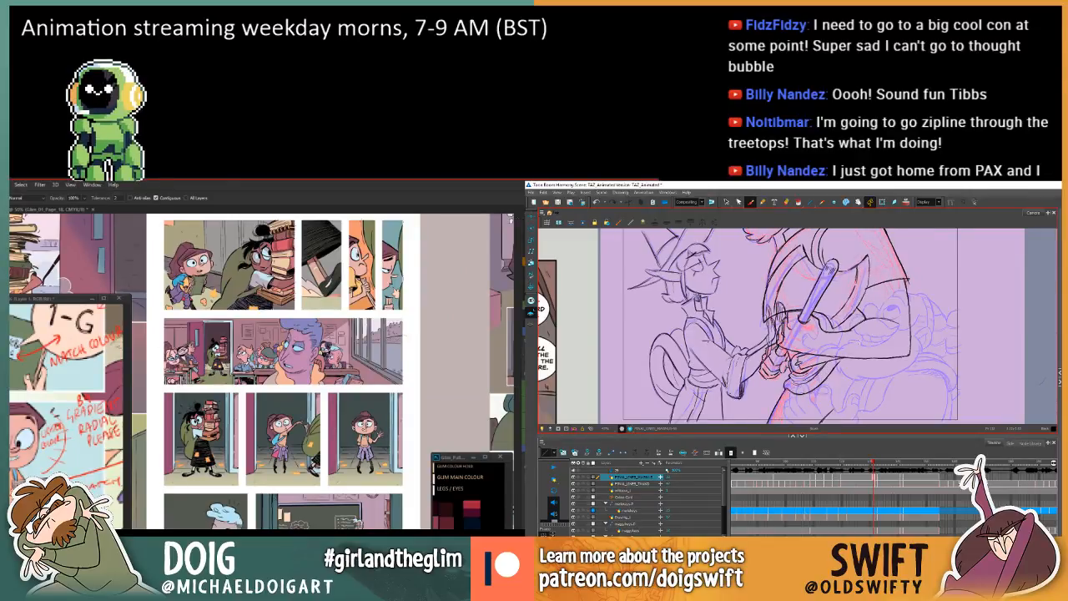
key(".")
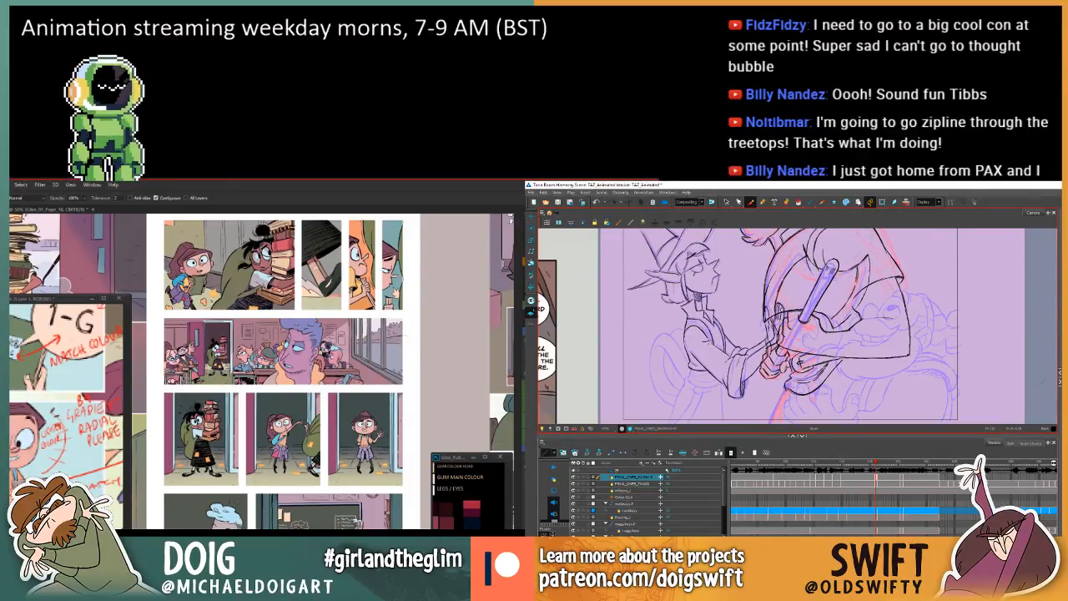
key(".")
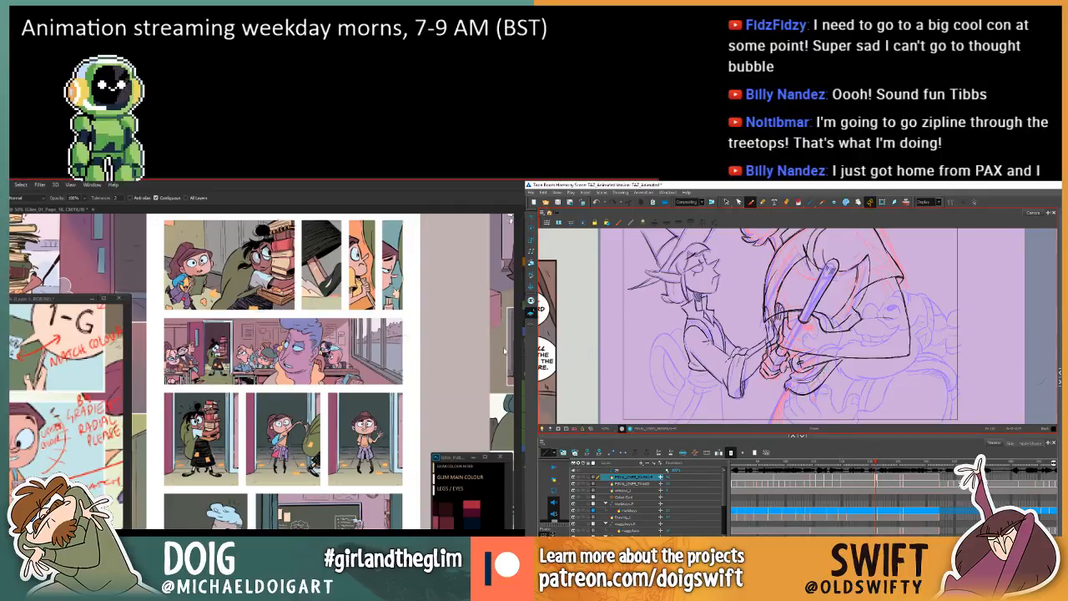
key(".")
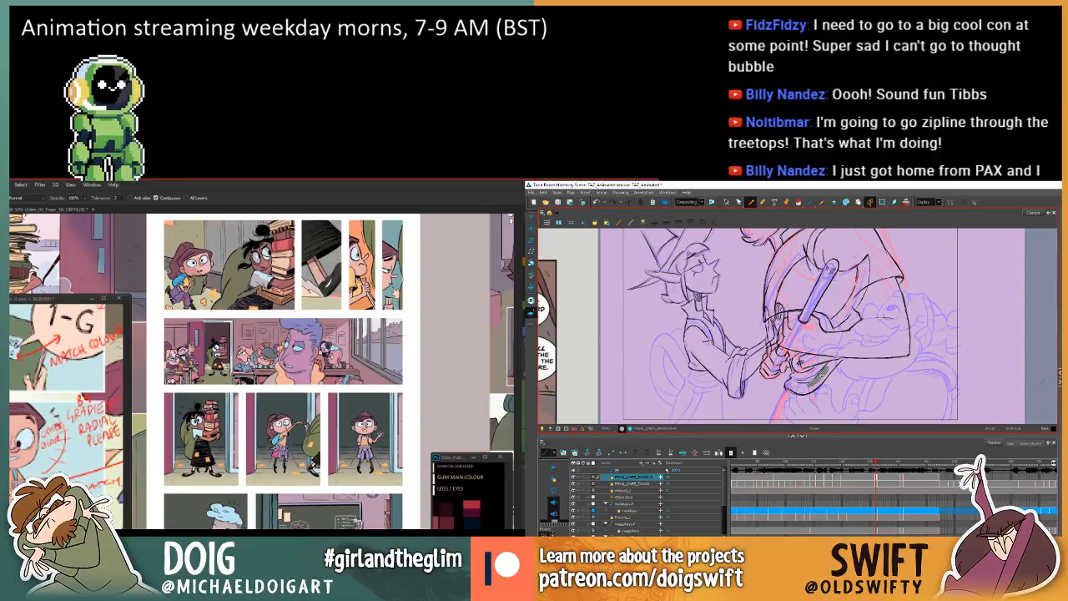
key("comma")
key("period")
key("comma")
Move the floating page 19 window over the matching page of the multi-page document in Photoshop and save page 19.
left_click_drag(10, 258, 161, 242)
key("period")
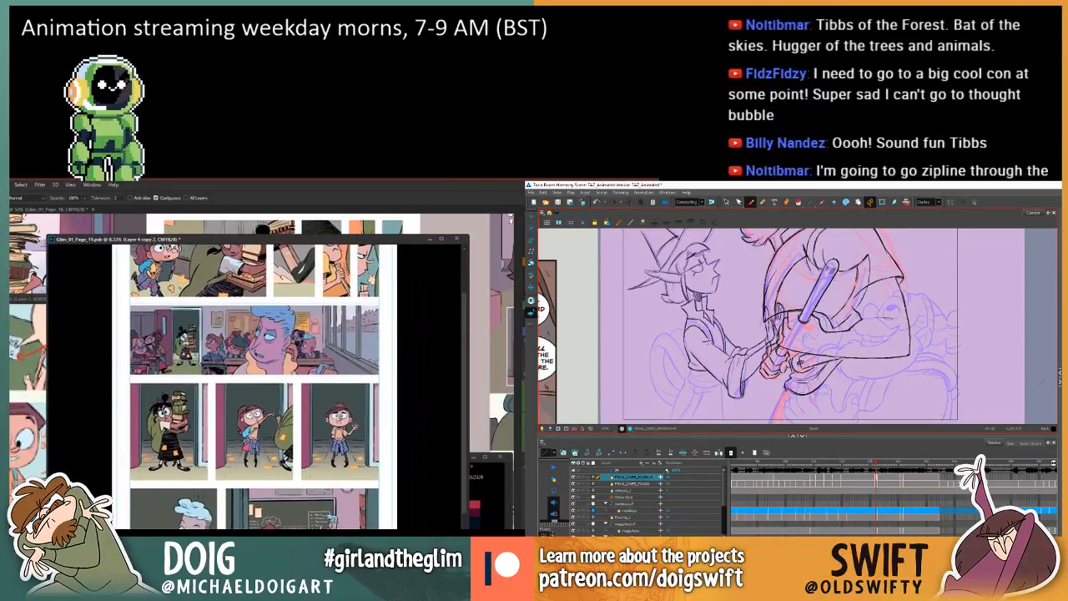
left_click_drag(233, 237, 212, 234)
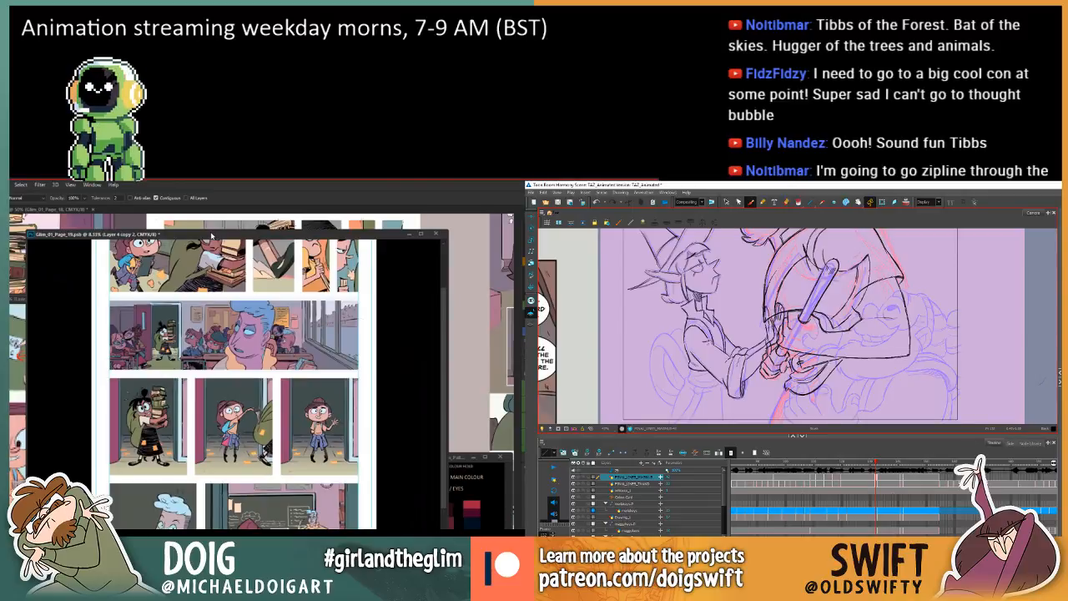
key("comma")
key("period")
key("comma")
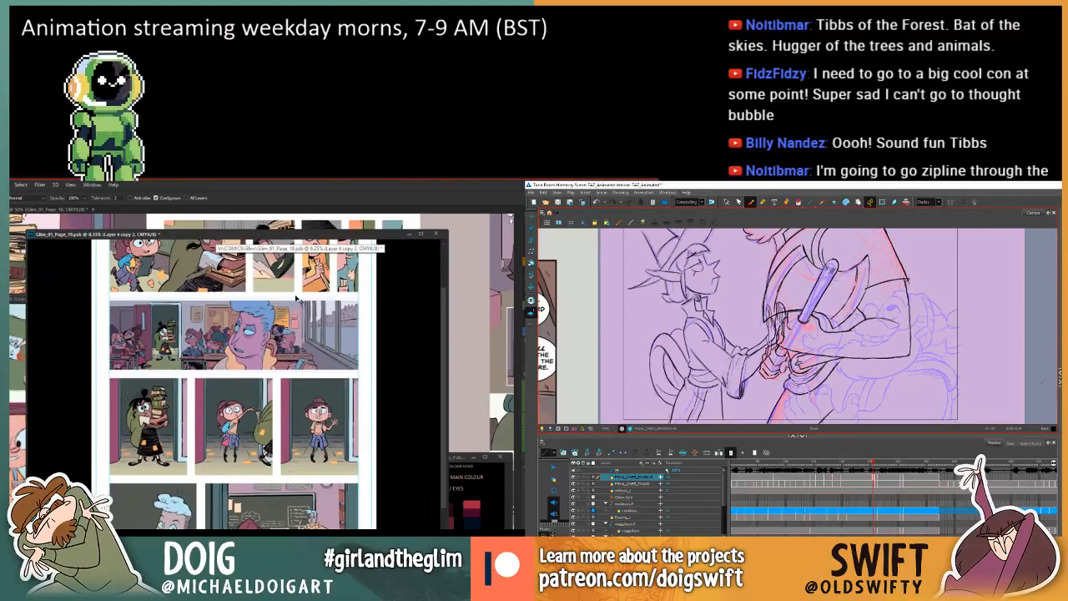
key("period")
left_click_drag(259, 239, 267, 240)
key("ctrl+s")
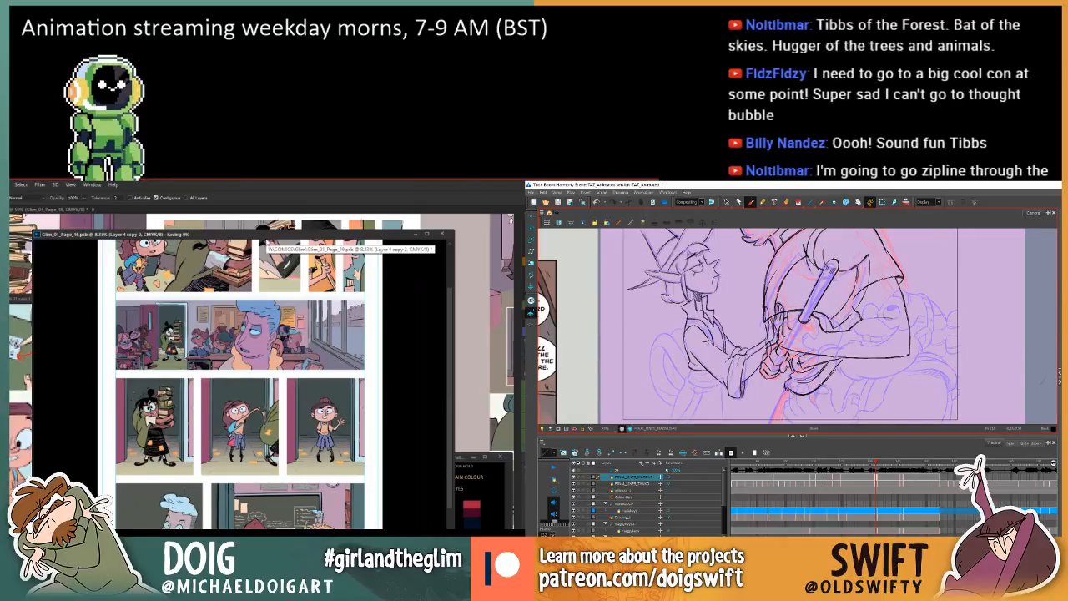
Draw a short Brush stroke extending the curved outline up to the forearm in Toon Boom Harmony and compare with the previous drawing.
left_click_drag(831, 375, 842, 359)
key("comma")
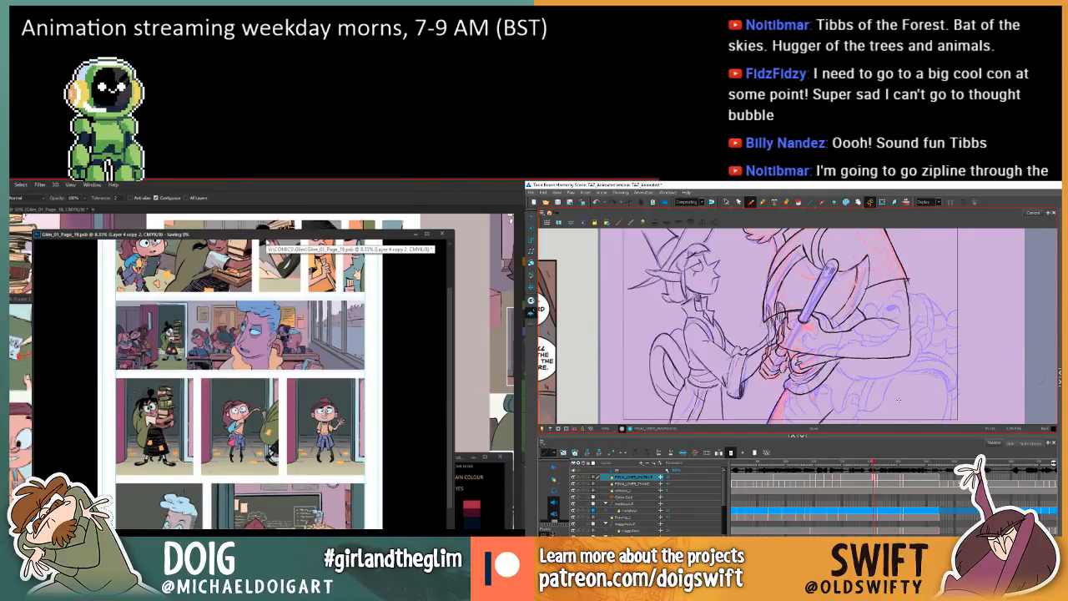
key("period")
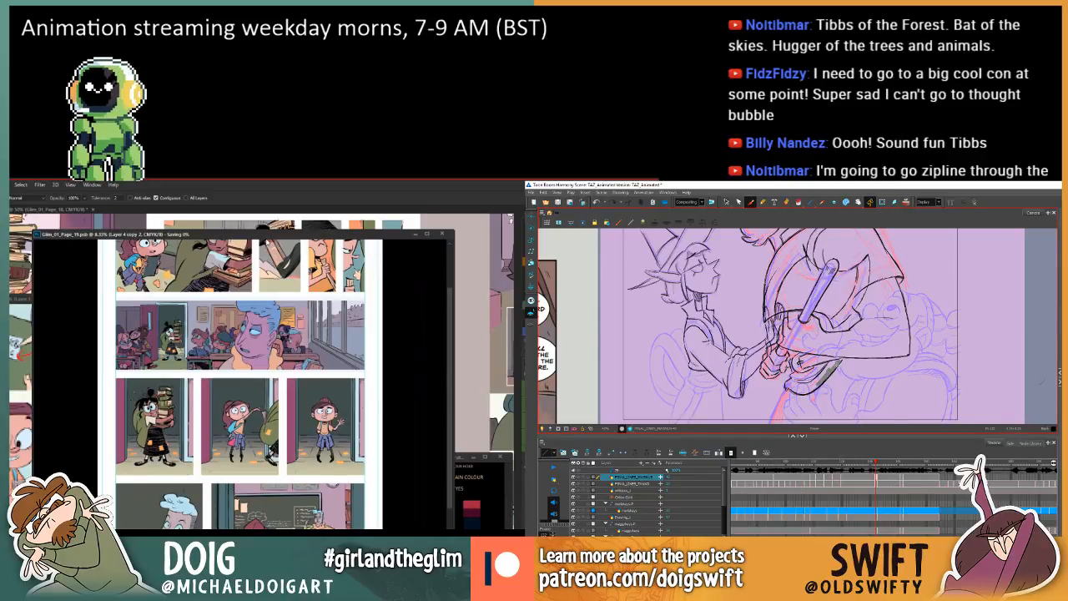
Examine the movement of the hands, arms and hanging outline by flipping repeatedly between the current and previous drawings.
key("f")
key("g")
key("f")
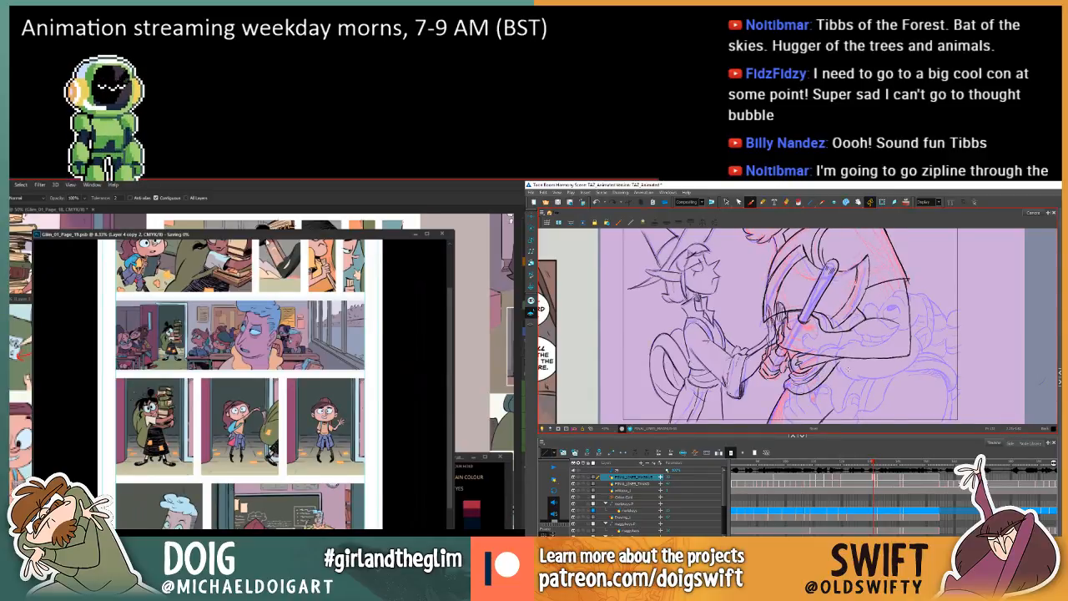
key("g")
key("f")
key("g")
key("f")
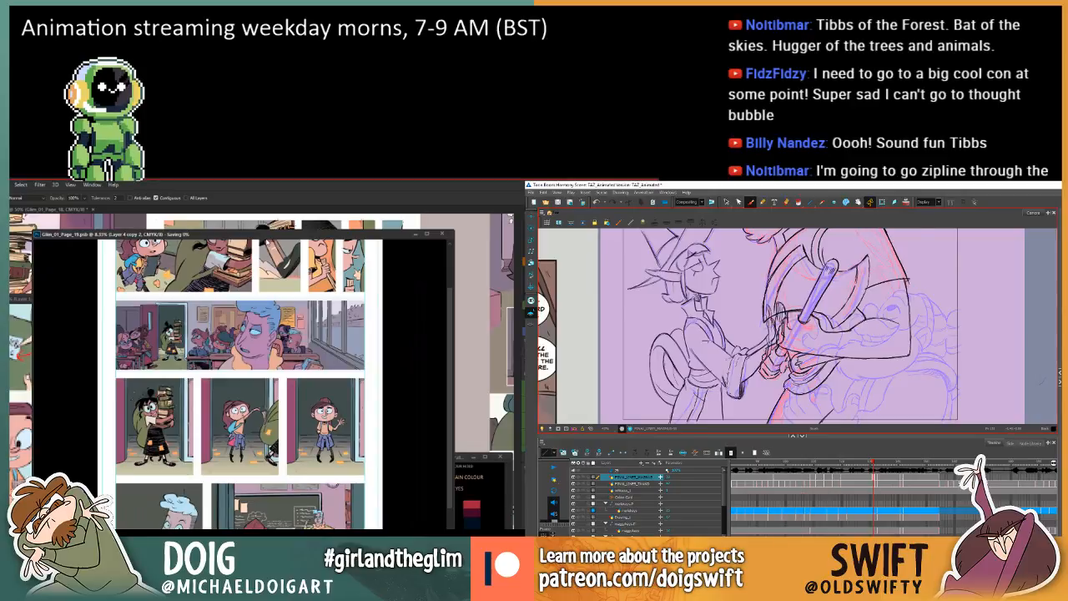
key("g")
key("f")
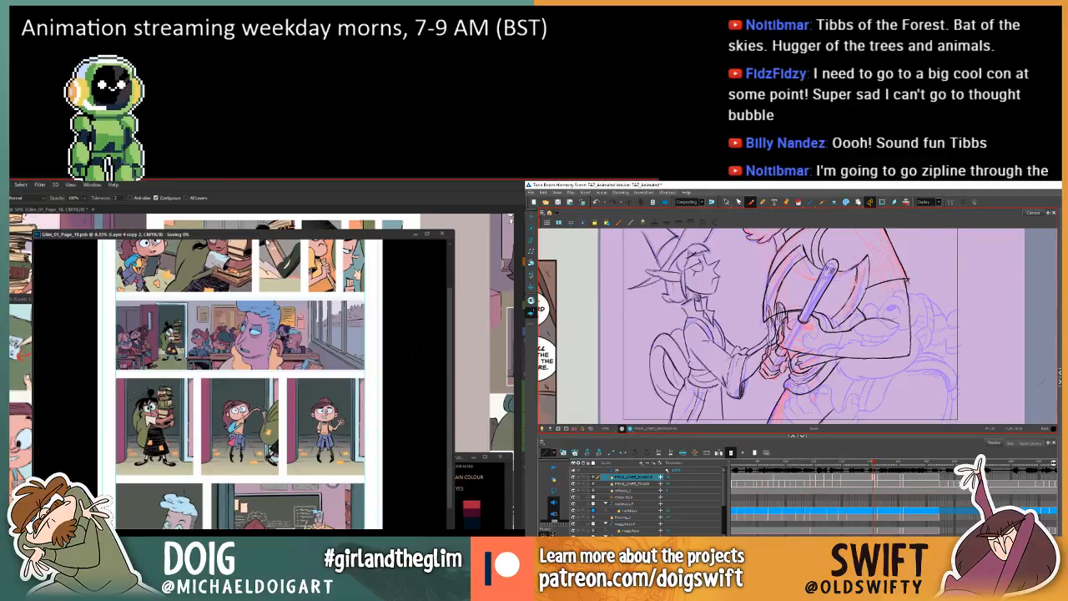
key("g")
key("f")
key("g")
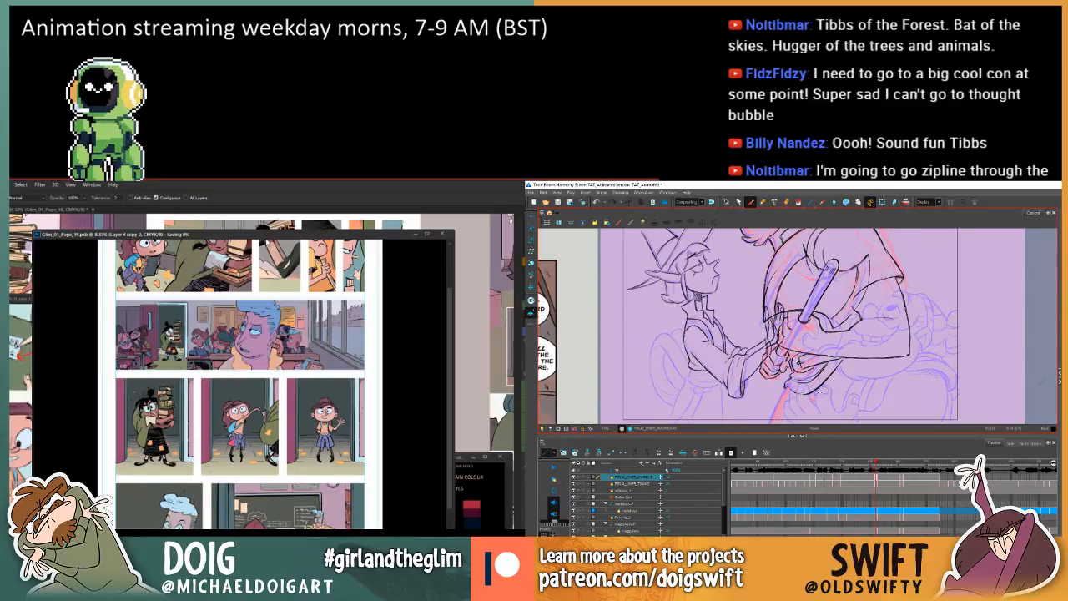
key("f")
key("g")
key("f")
key("g")
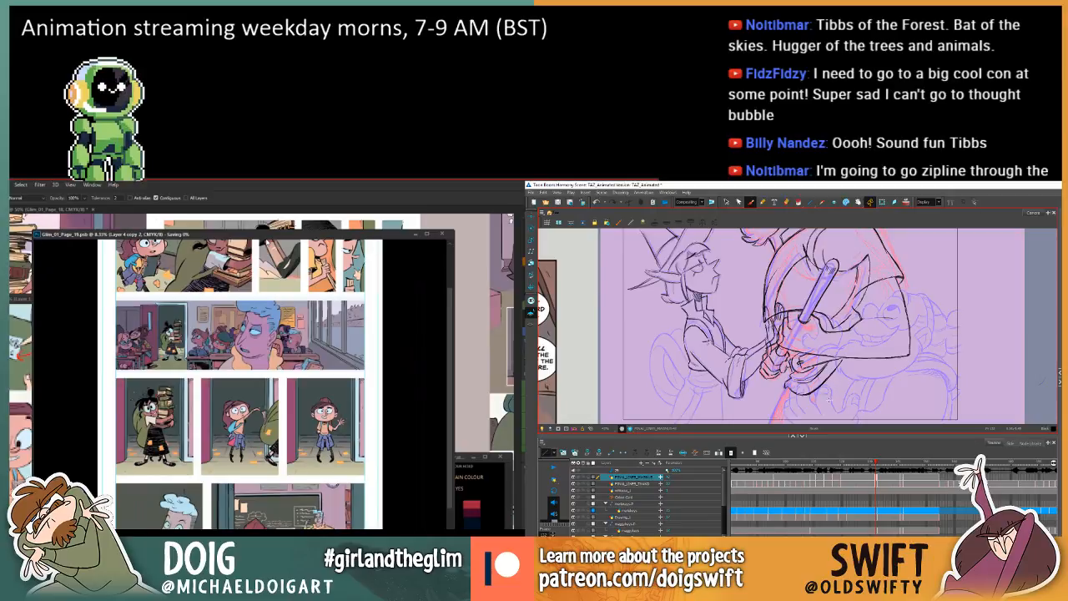
key("f")
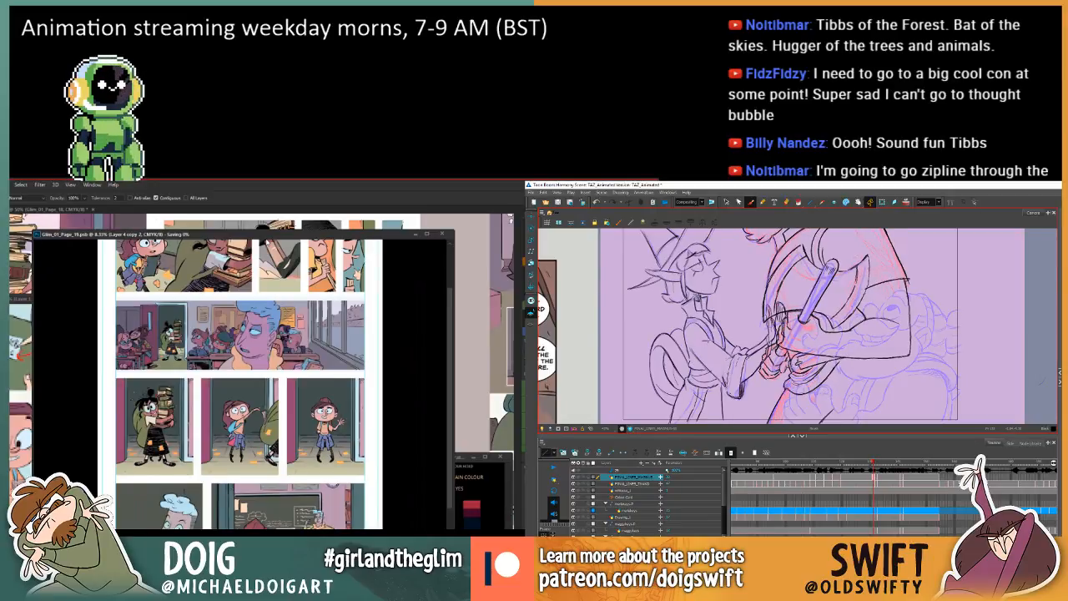
key("g")
key("f")
key("g")
key("f")
key("g")
key("f")
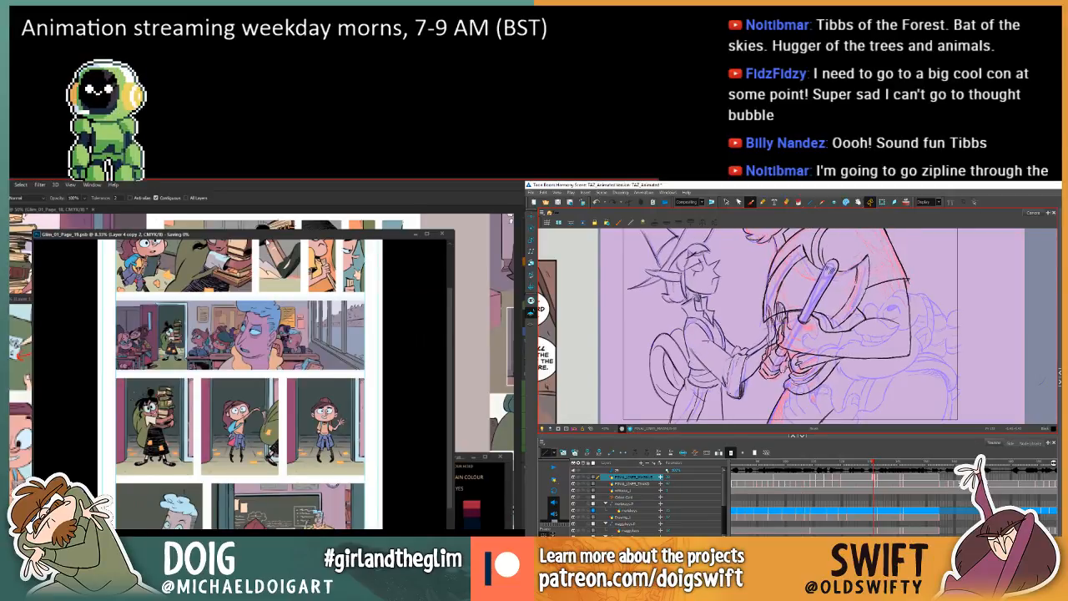
key("g")
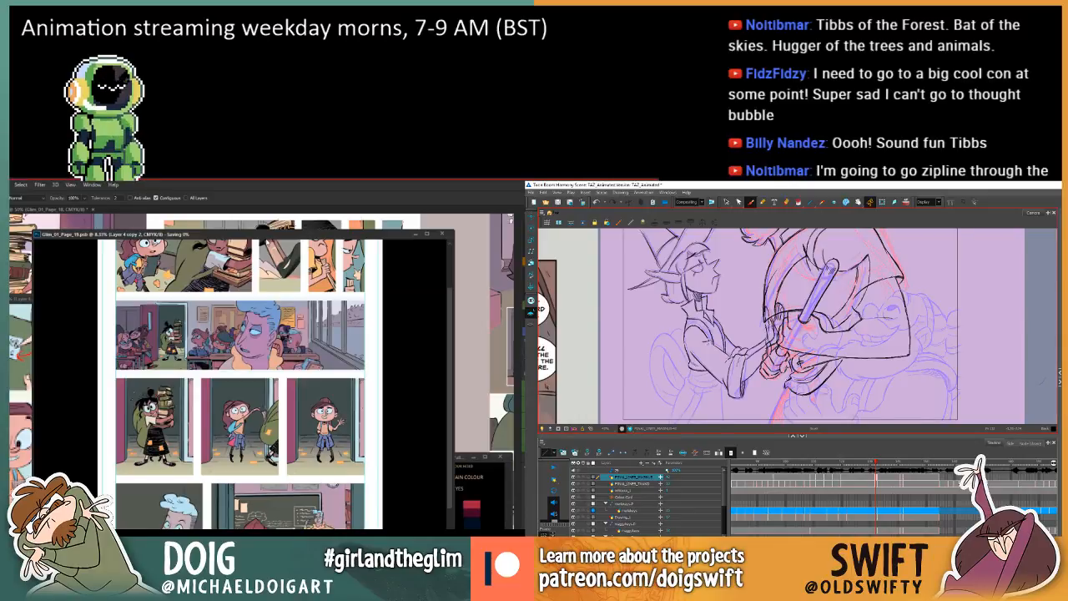
key("f")
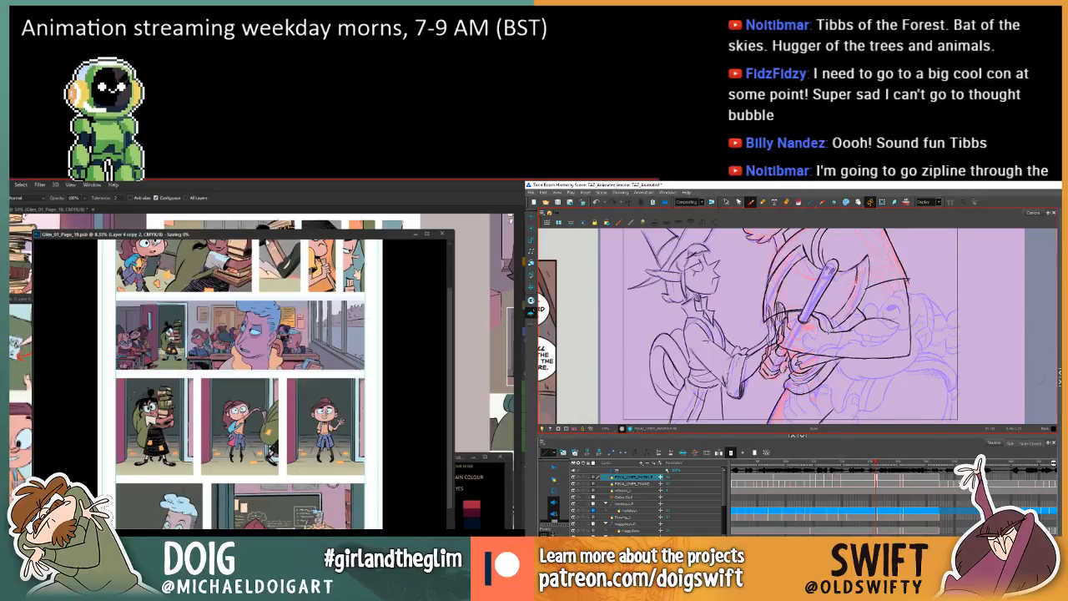
key("g")
key("f")
key("g")
key("f")
key("g")
key("f")
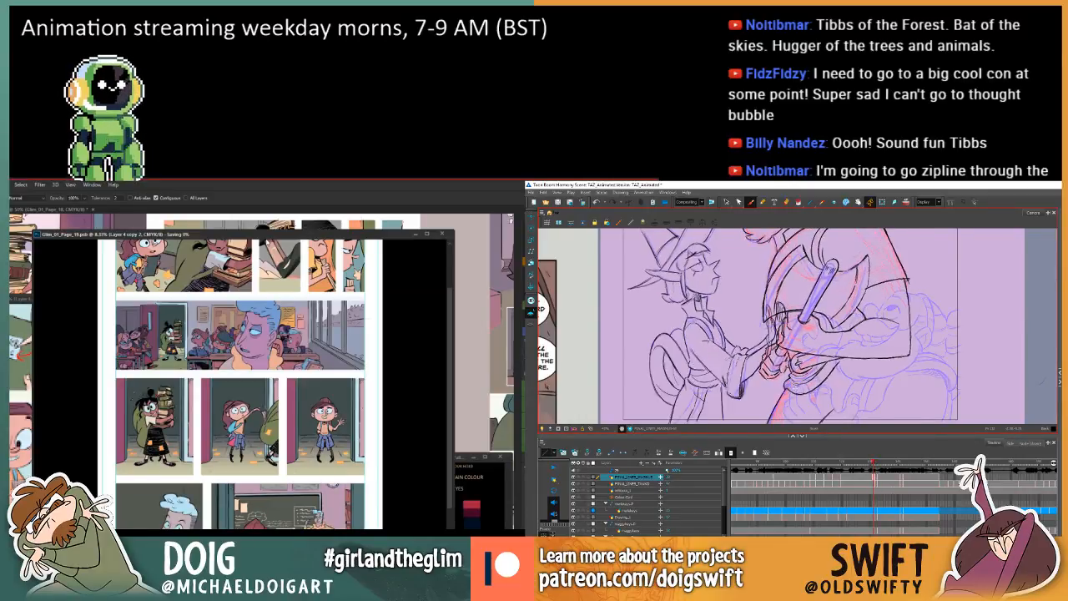
key("g")
key("f")
key("g")
key("f")
key("g")
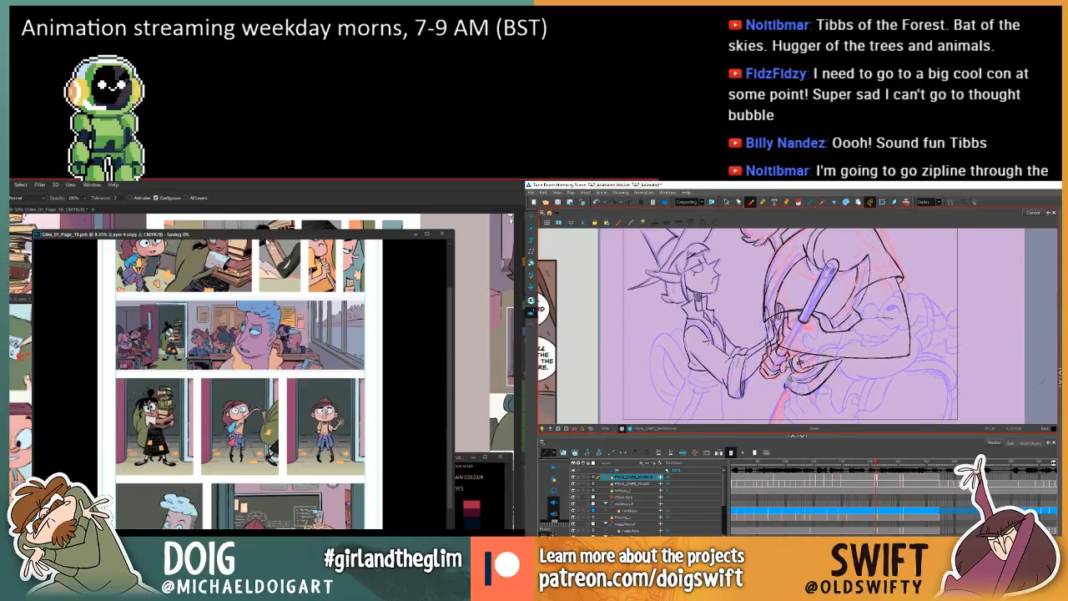
Flip repeatedly between the current and previous drawings to examine the clasped hands and the curved outline hanging beneath them.
key("f")
key("g")
key("f")
key("g")
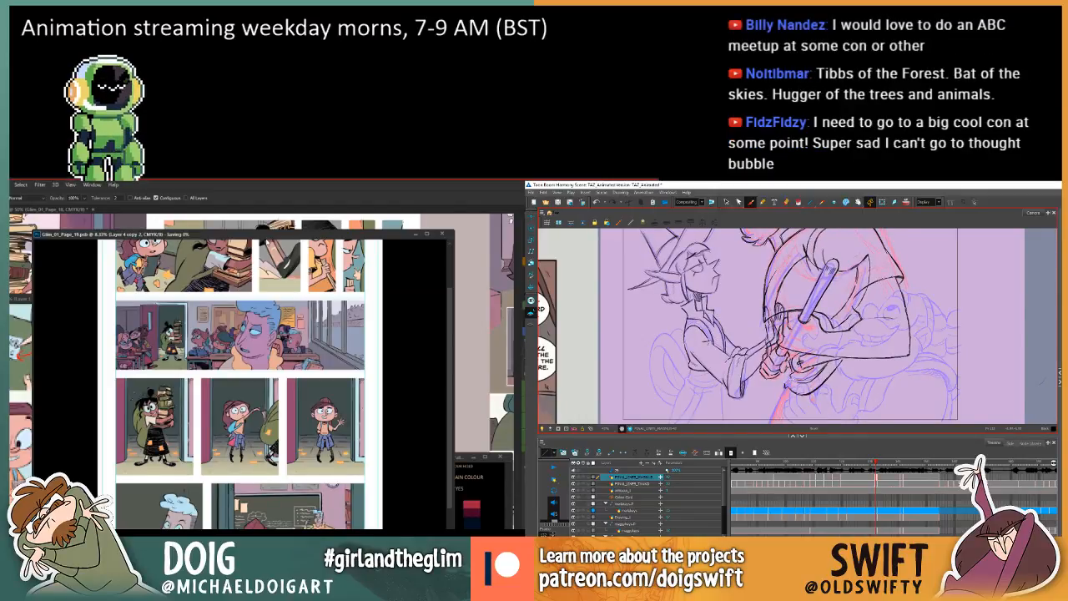
key("f")
key("g")
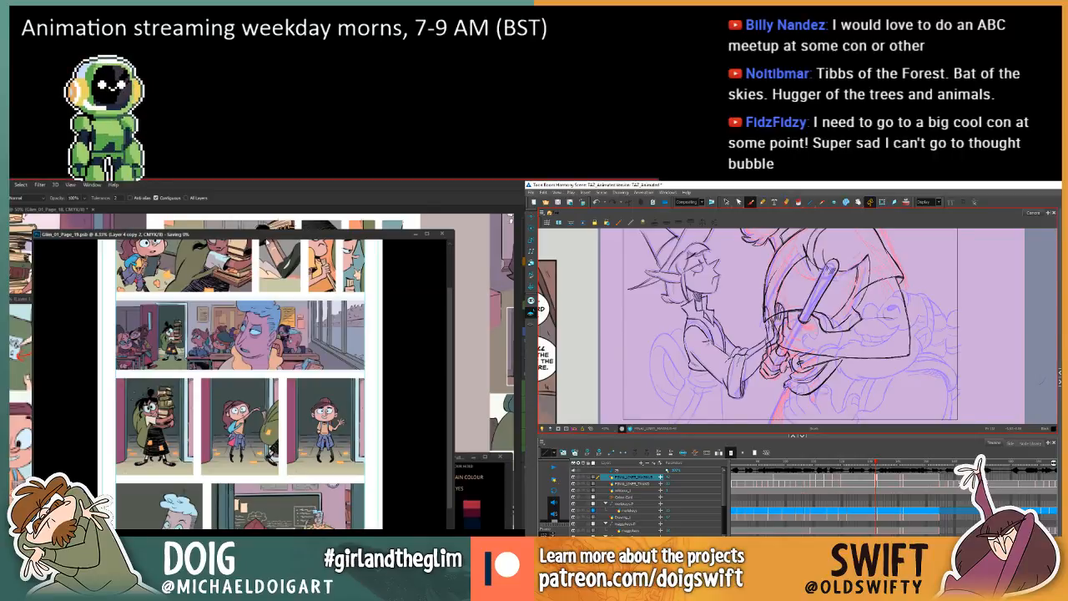
key("f")
key("g")
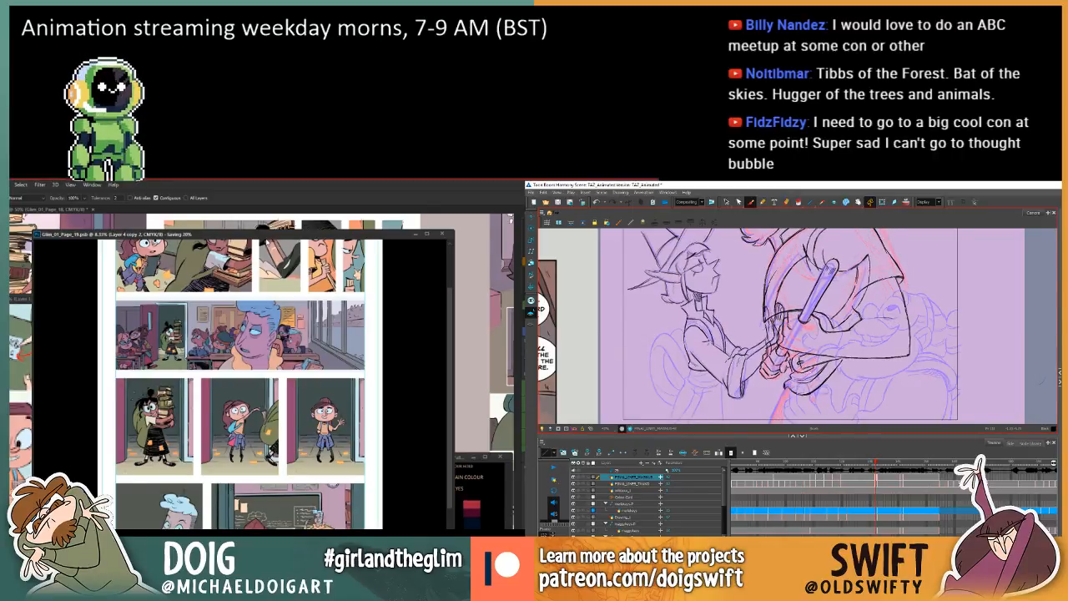
key("f")
key("g")
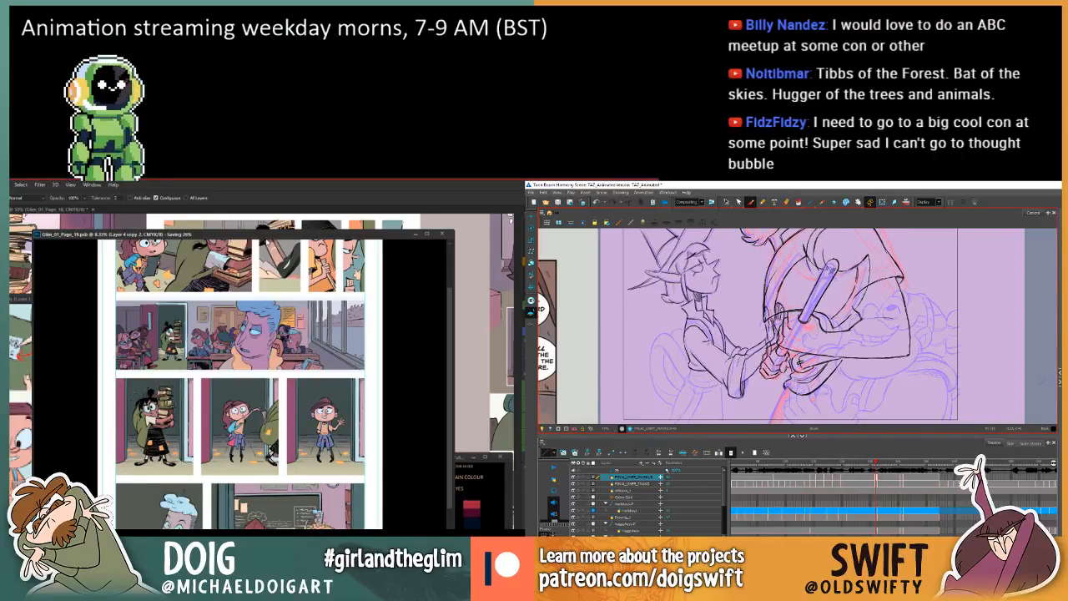
key("f")
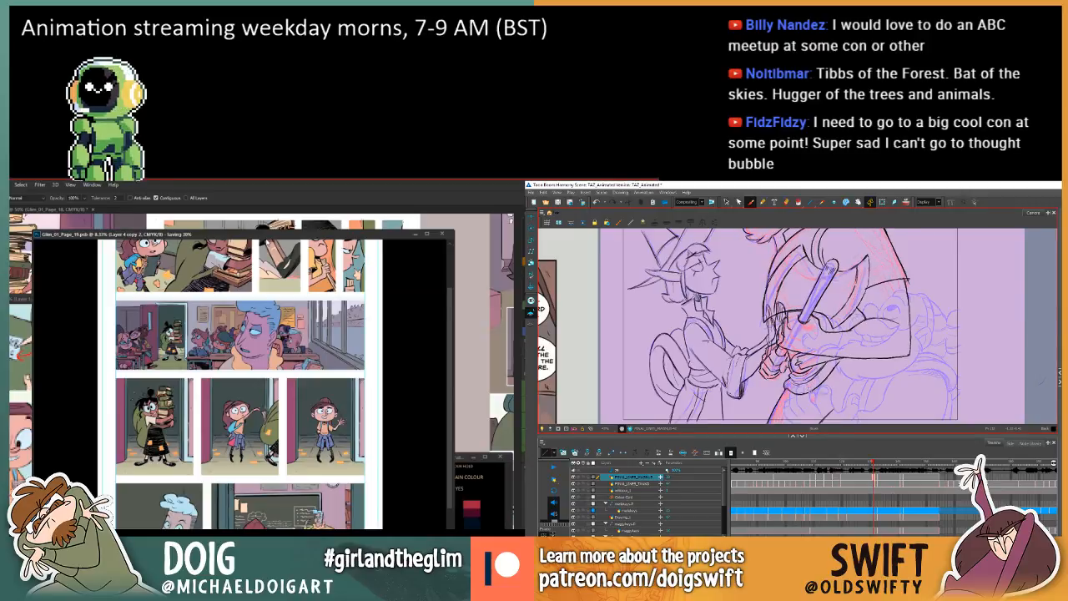
key("g")
key("f")
key("g")
key("f")
key("g")
key("f")
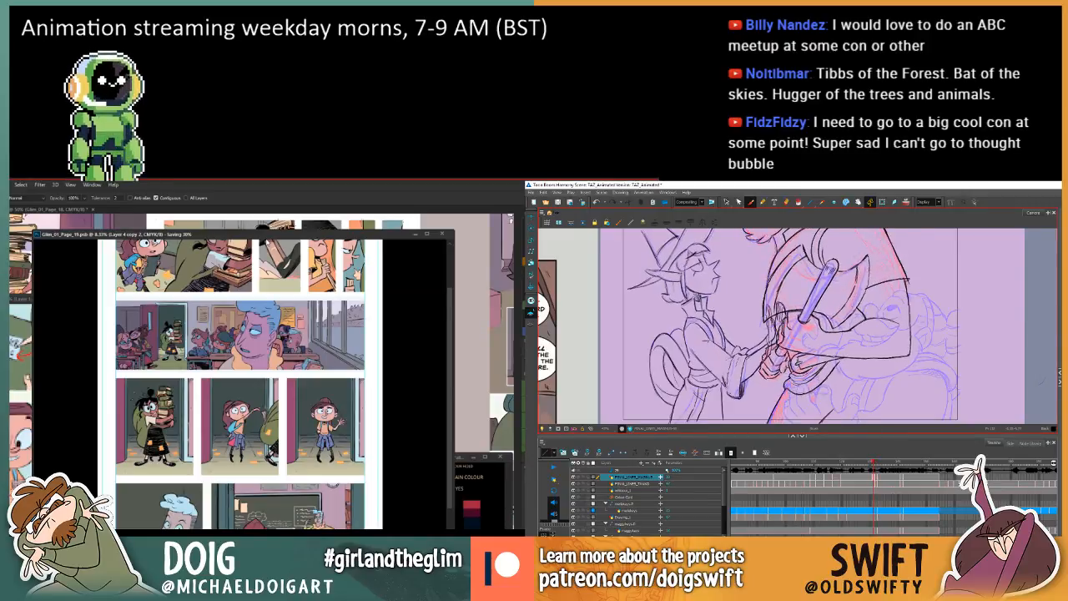
key("g")
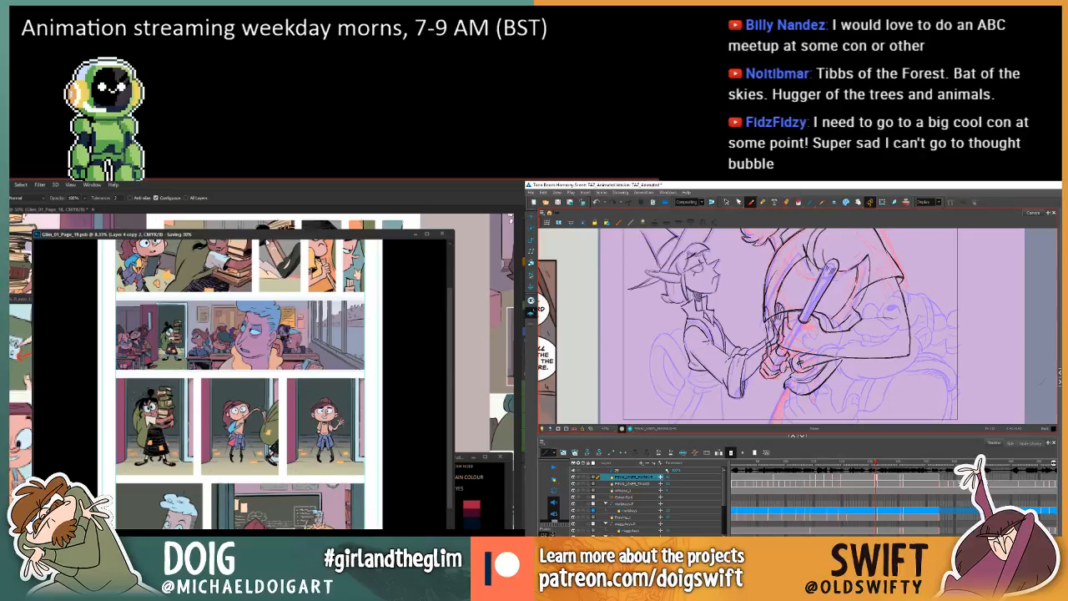
key("f")
key("g")
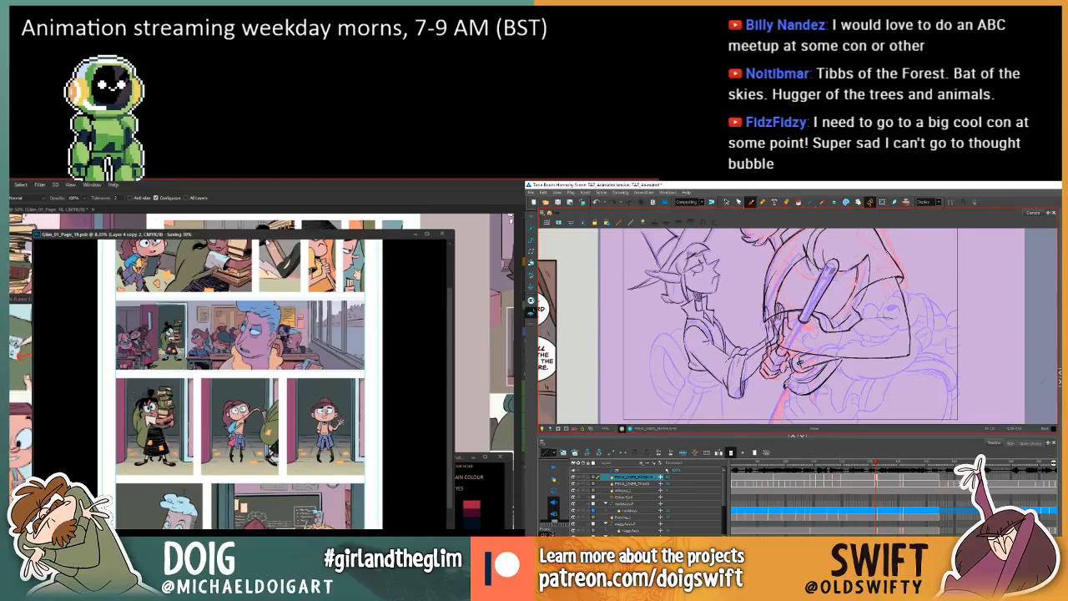
key("g")
key("f")
key("g")
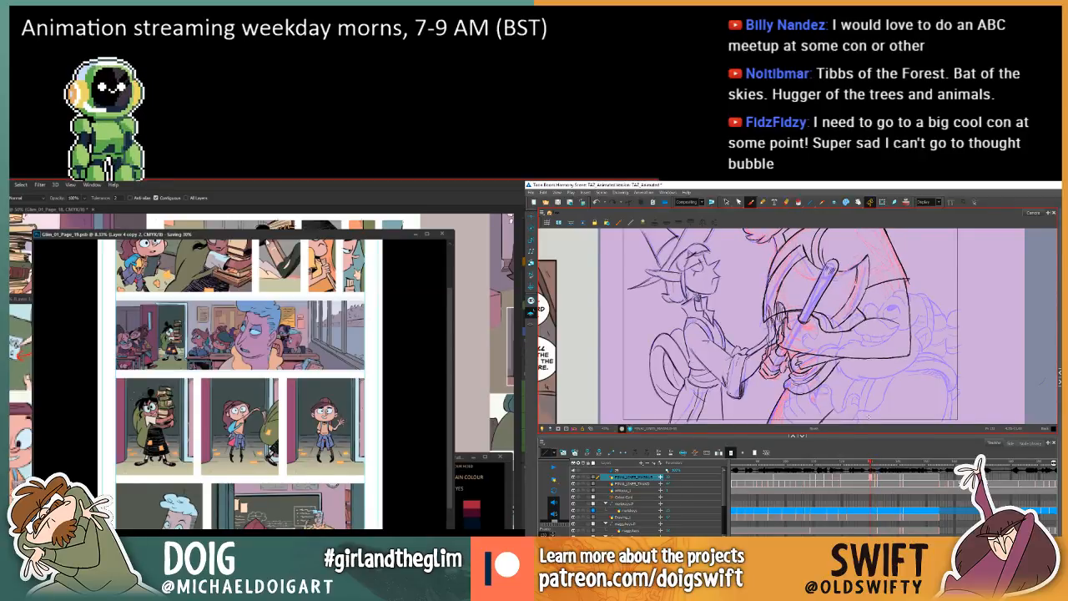
key("f")
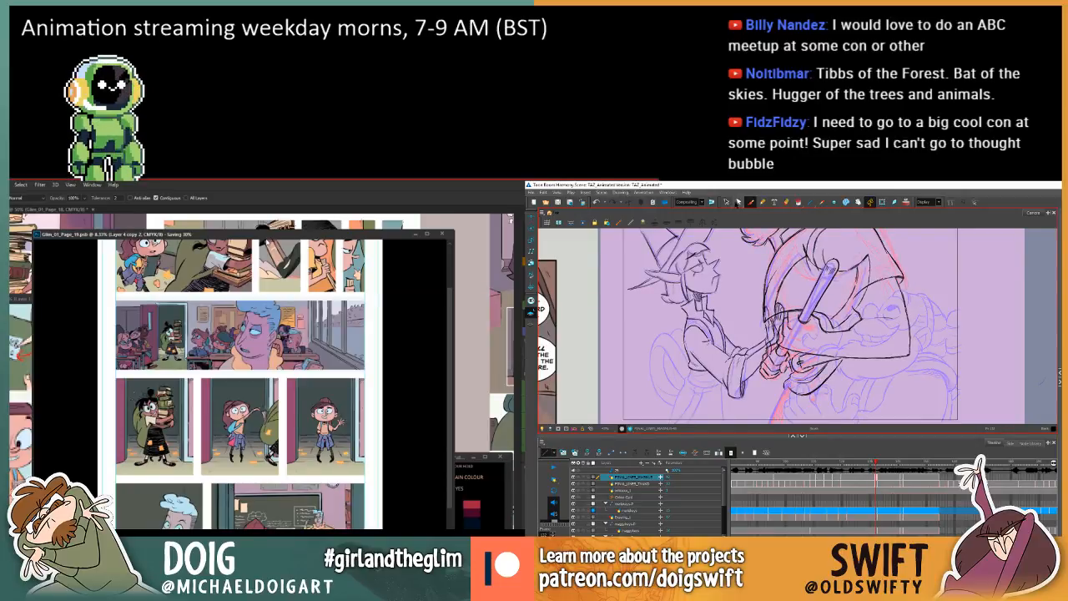
Select the short stroke just beneath the clasped hands with the Select tool and check it against the previous drawing.
left_click(726, 202)
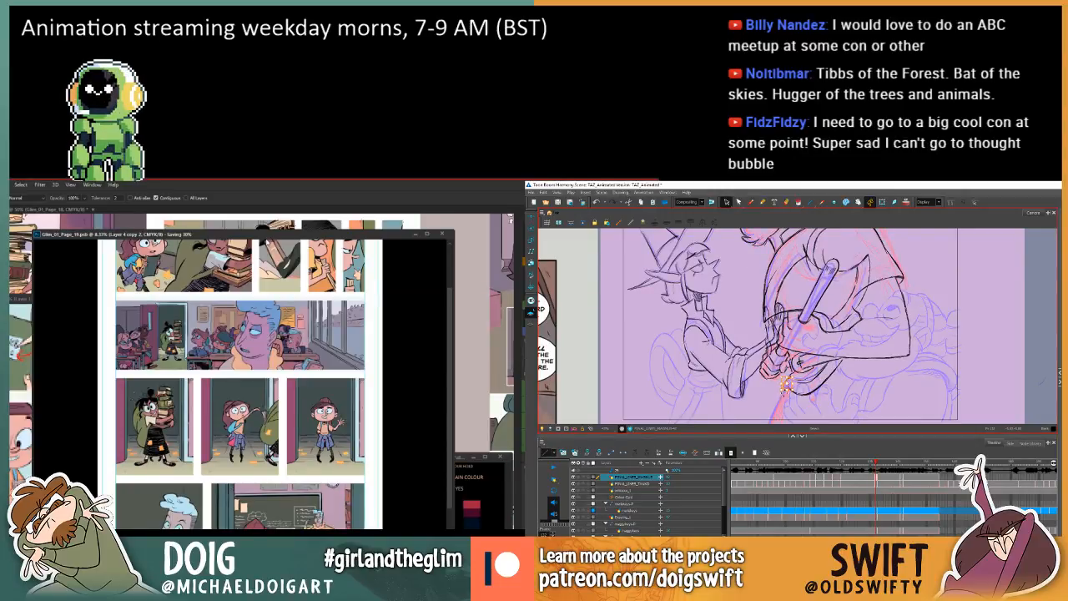
key("g")
key("f")
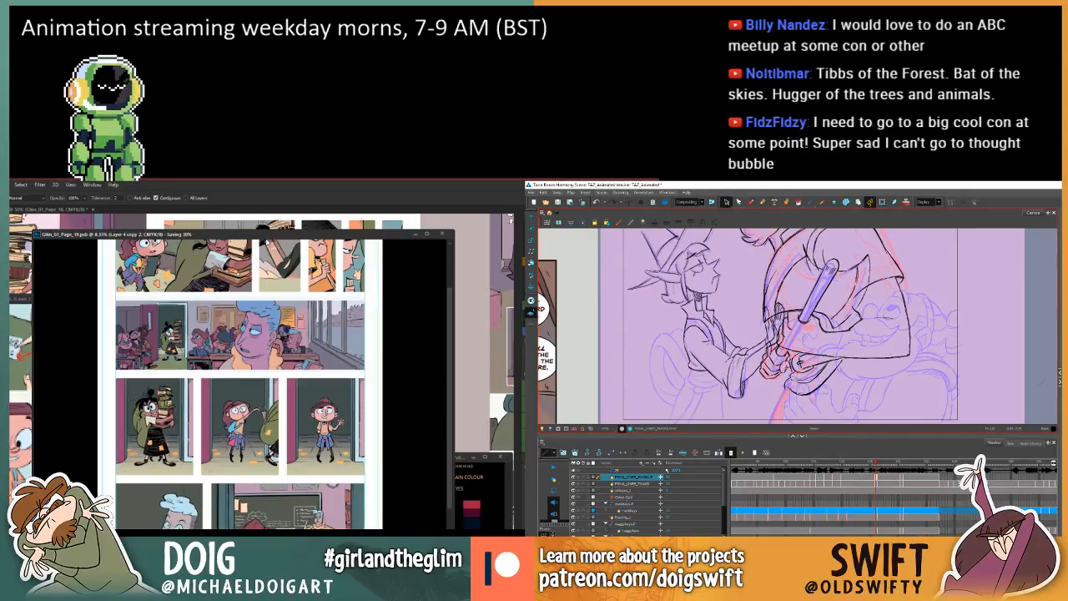
key("g")
key("f")
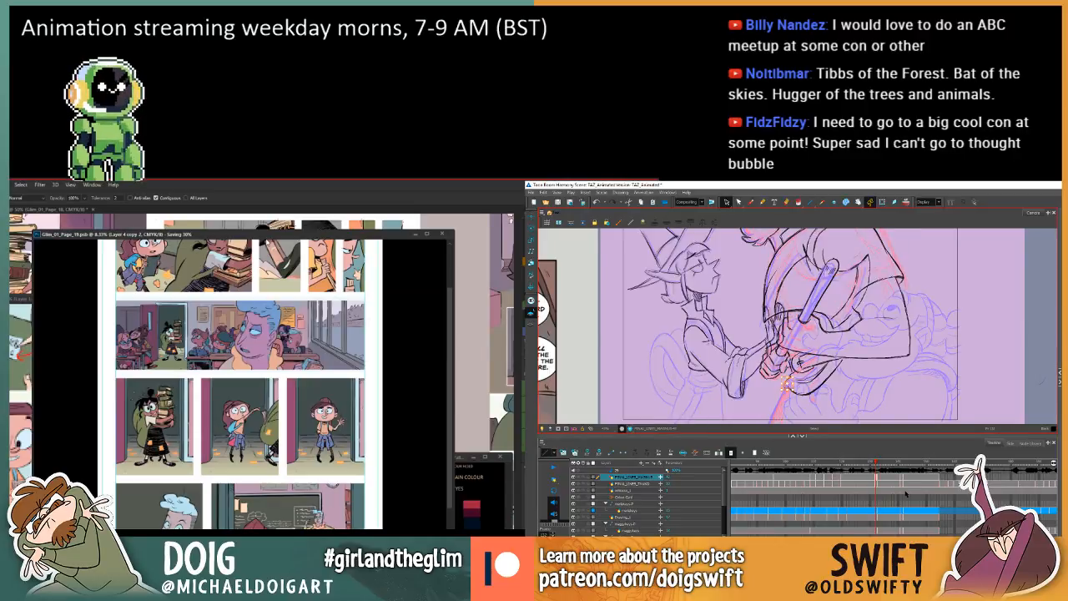
key("f")
key("g")
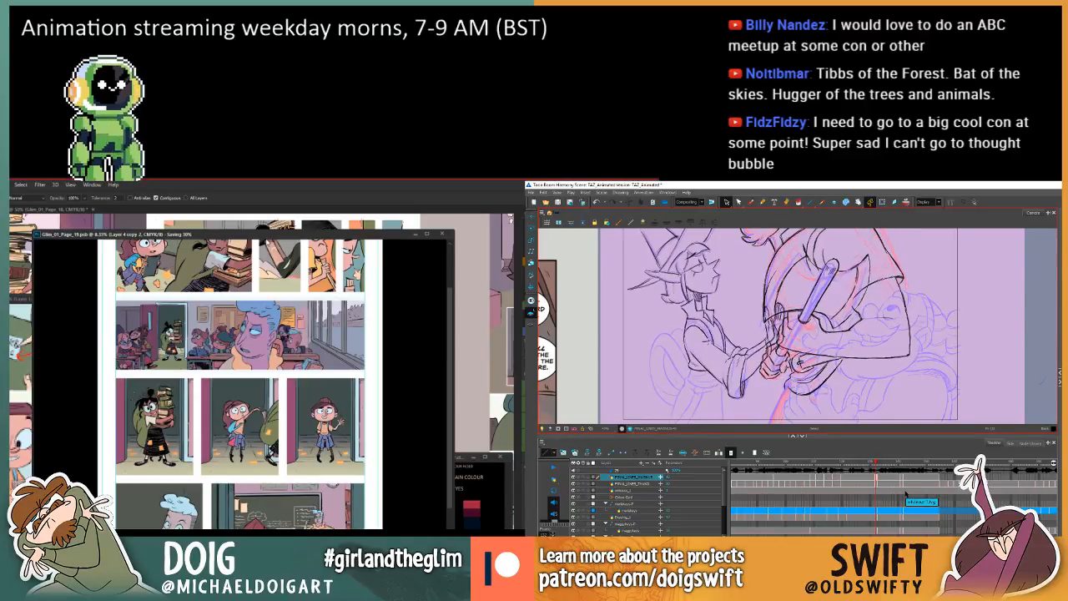
Return to the Brush tool and compare the hanging outline and forearm line between the two neighbouring drawings.
left_click(751, 201)
key("f")
key("g")
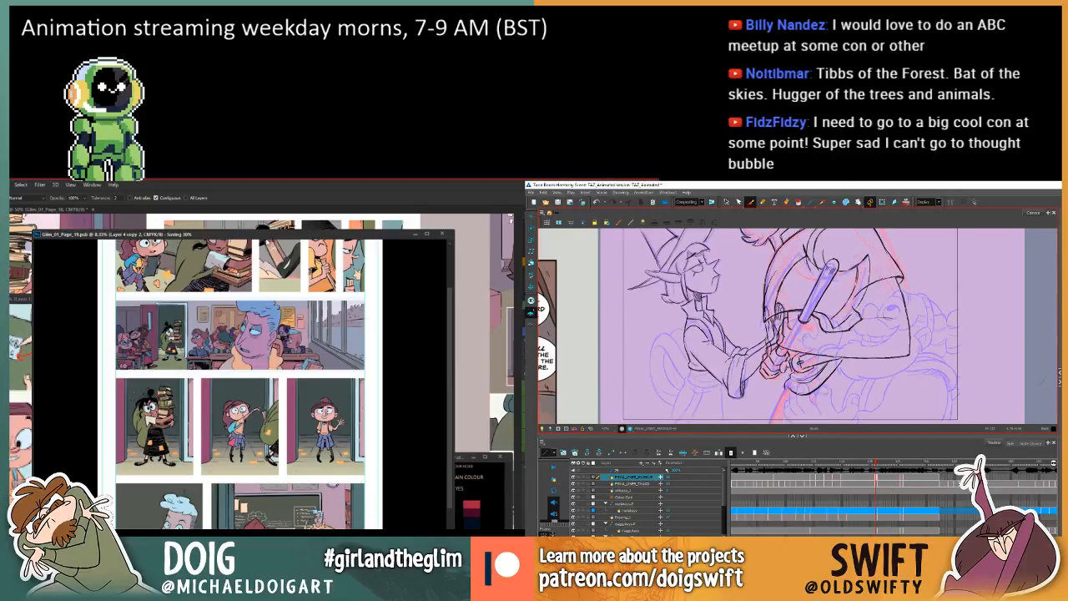
key("f")
key("g")
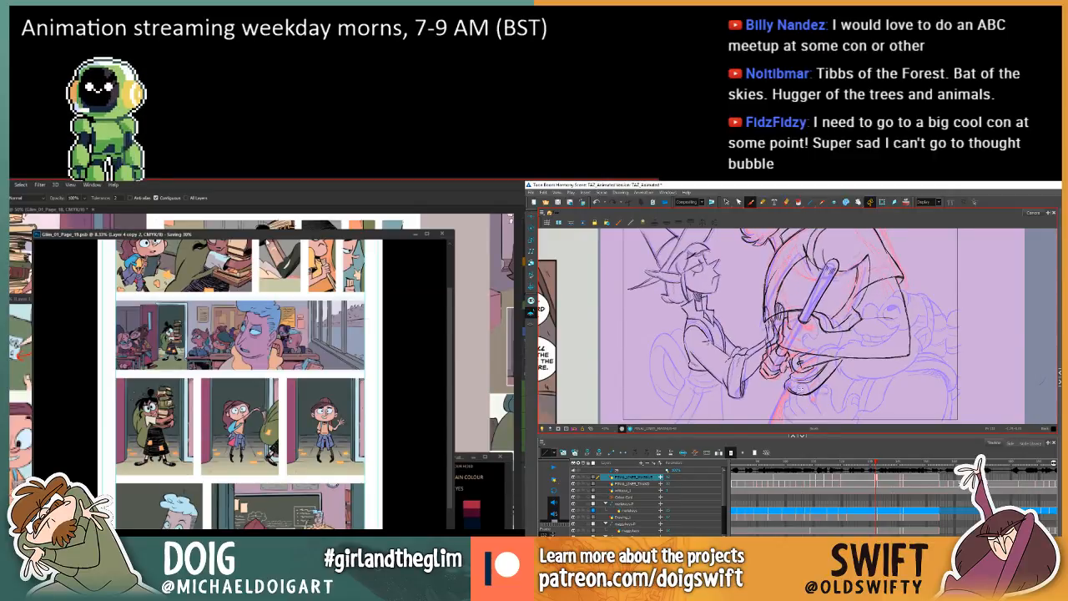
key("f")
key("g")
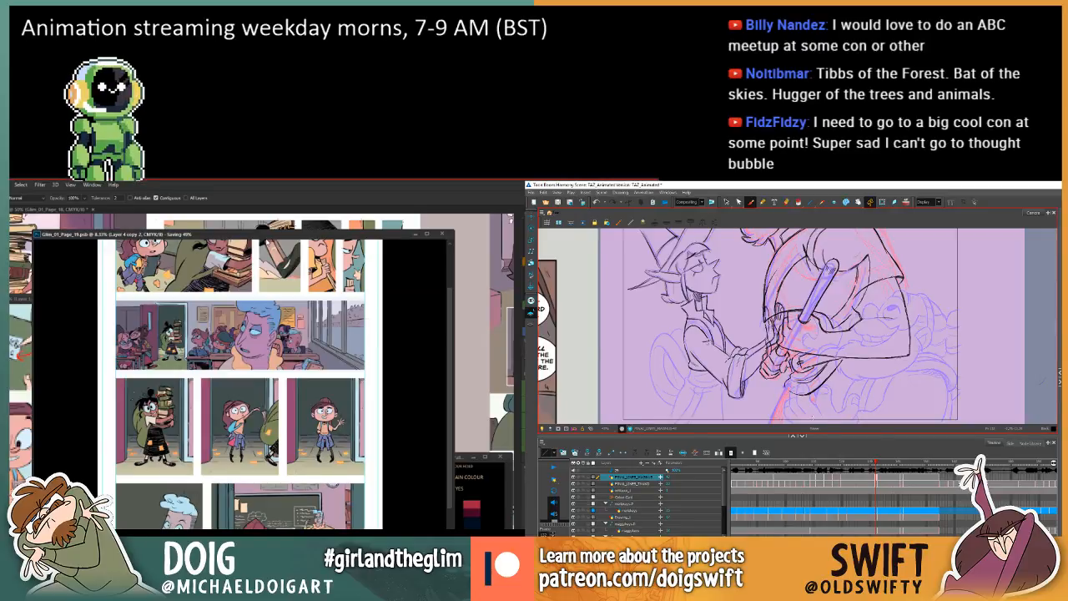
key("f")
key("g")
key("f")
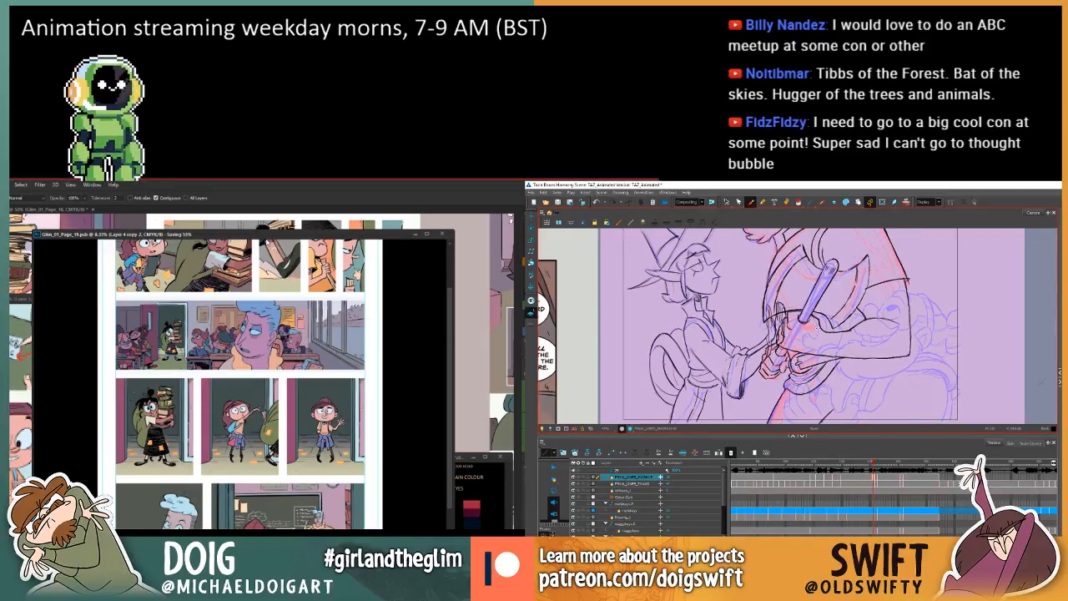
key("g")
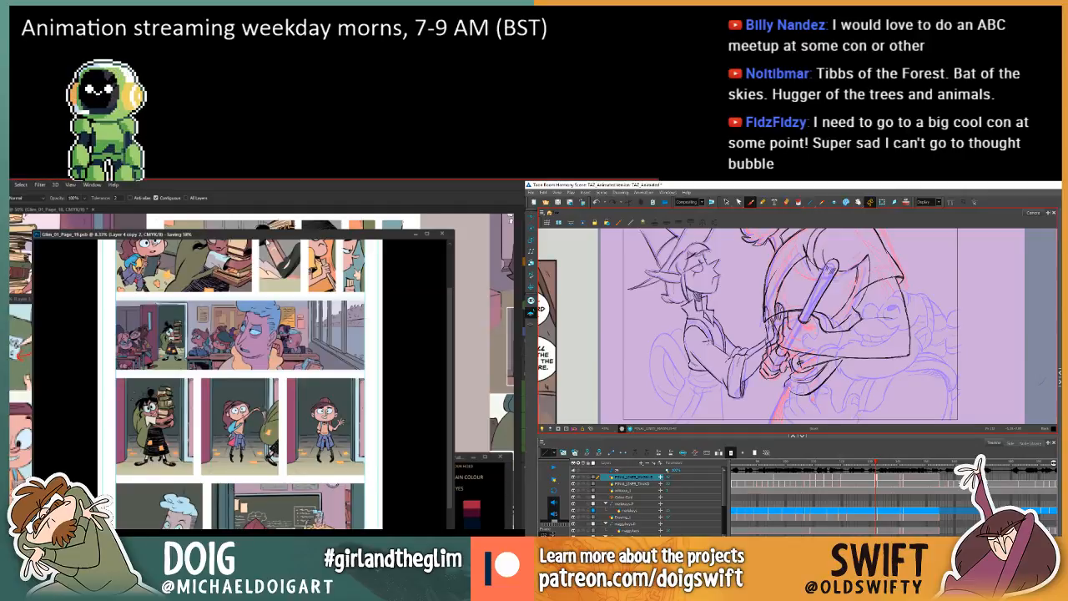
key("f")
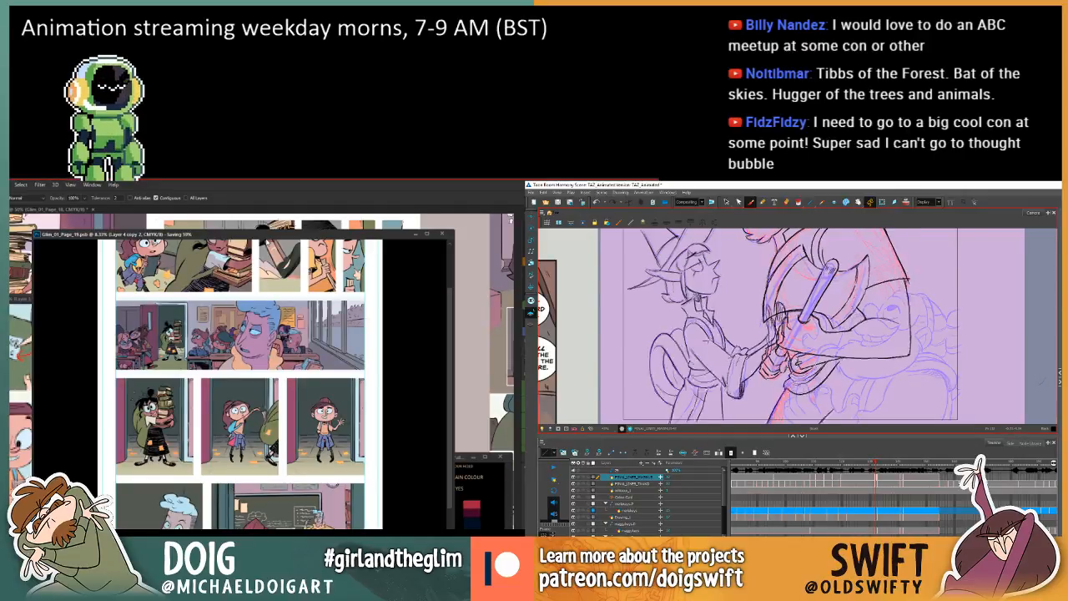
key("g")
key("f")
key("g")
Undo the last two edits to the current drawing and recheck the outline beneath the hands against the previous drawing.
key("ctrl+z")
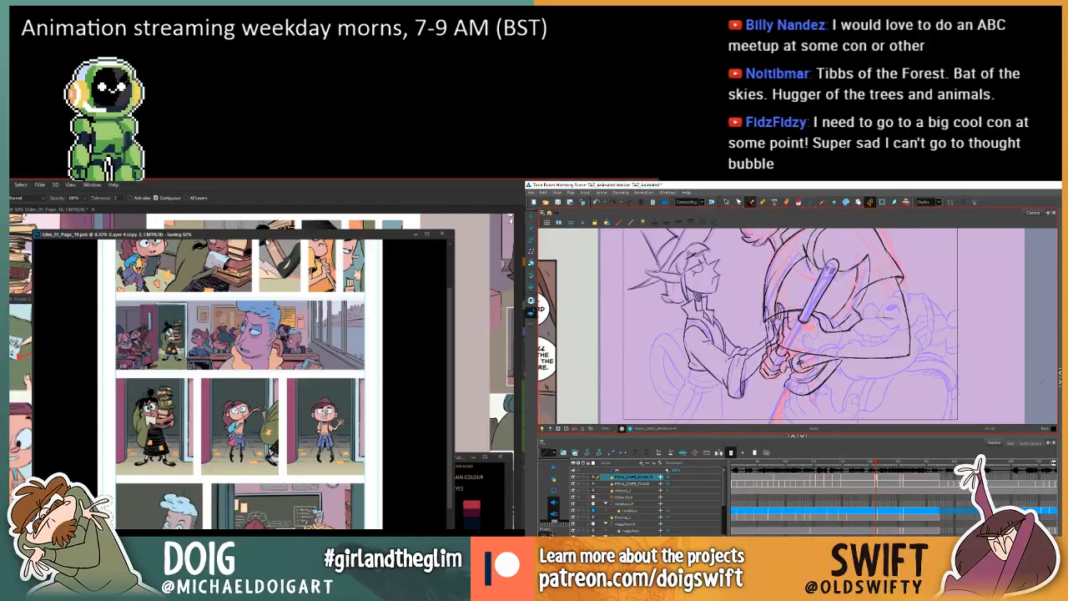
key("ctrl+z")
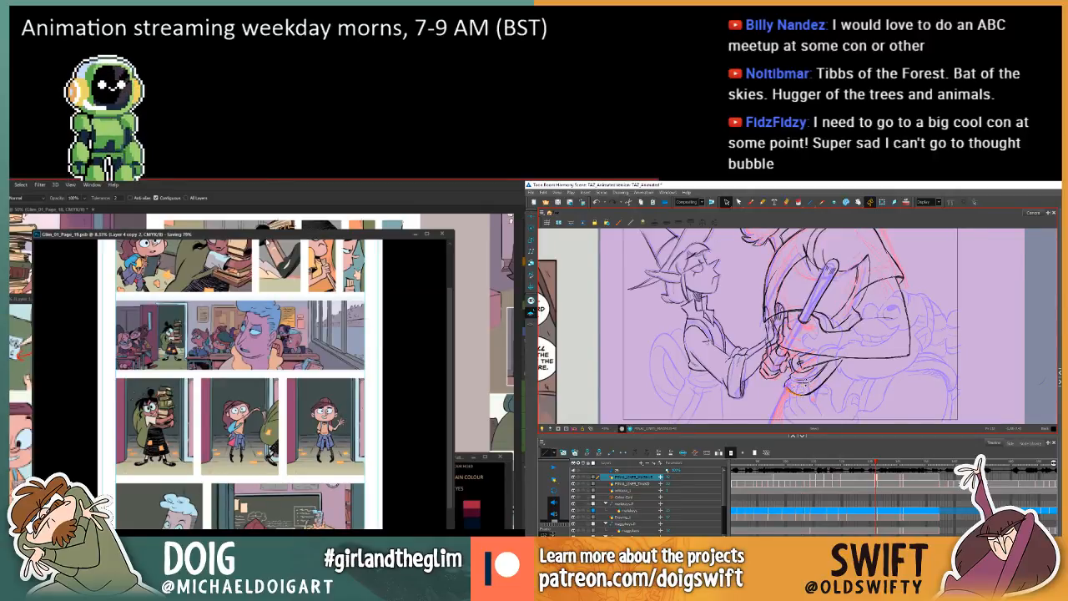
key("f")
key("g")
key("f")
key("g")
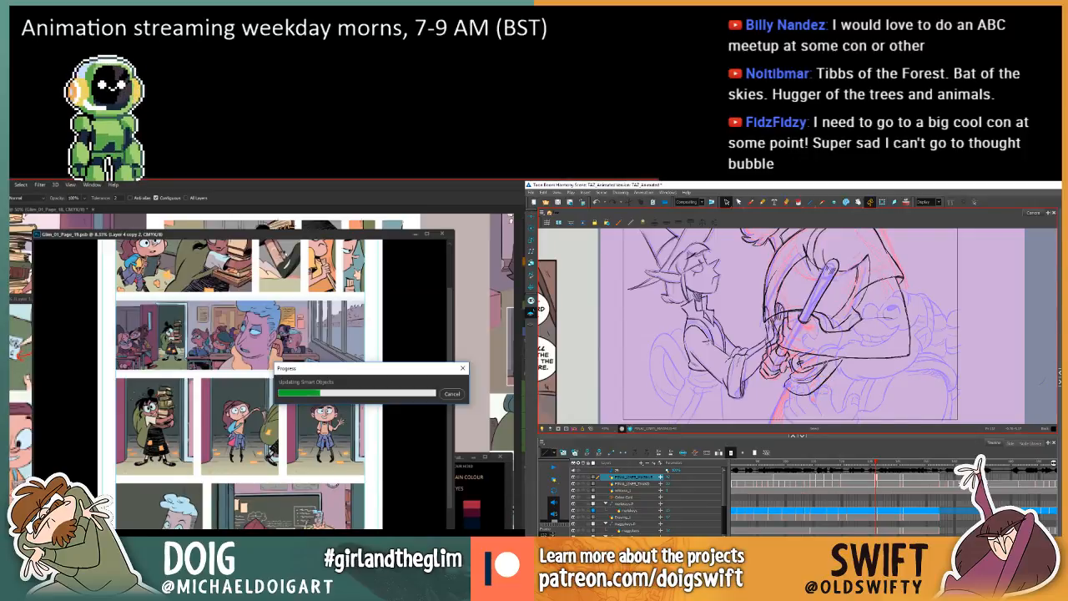
Delete the short strokes at the end of the hanging outline just below the forearm.
left_click(834, 371)
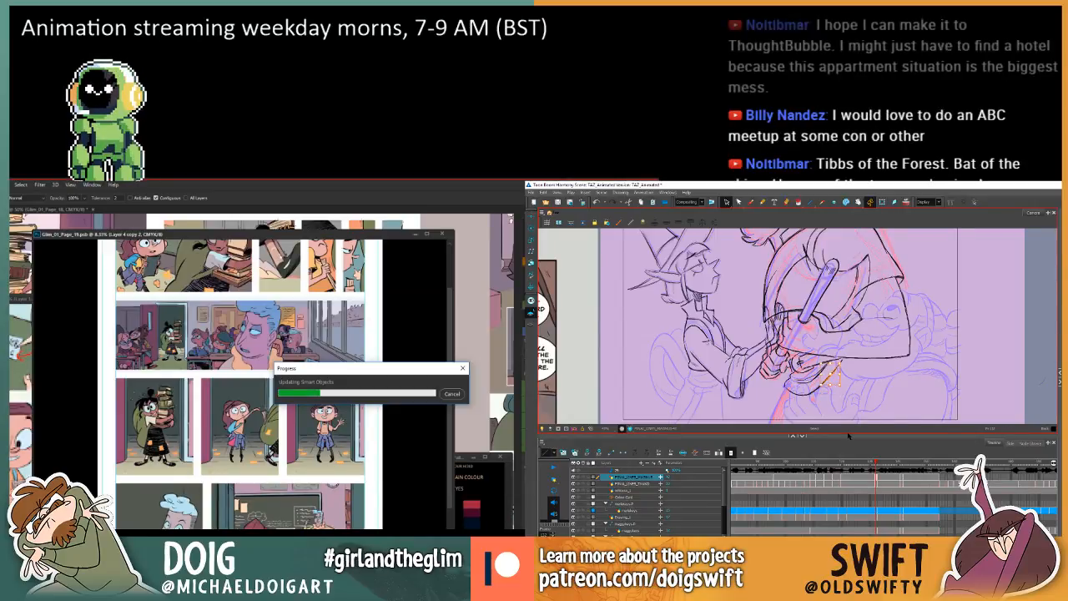
key("Delete")
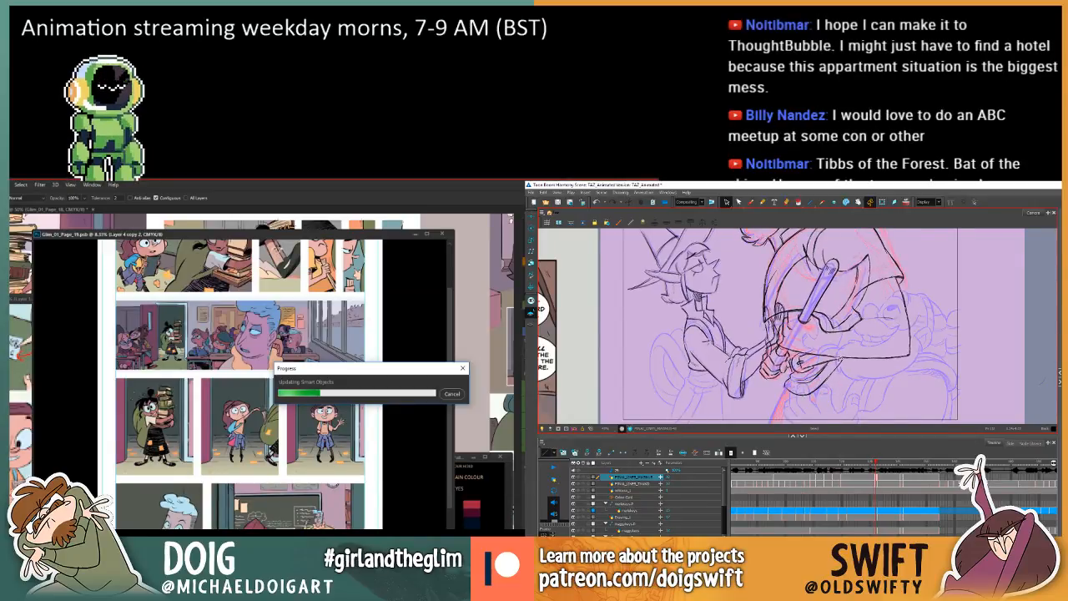
left_click(840, 368)
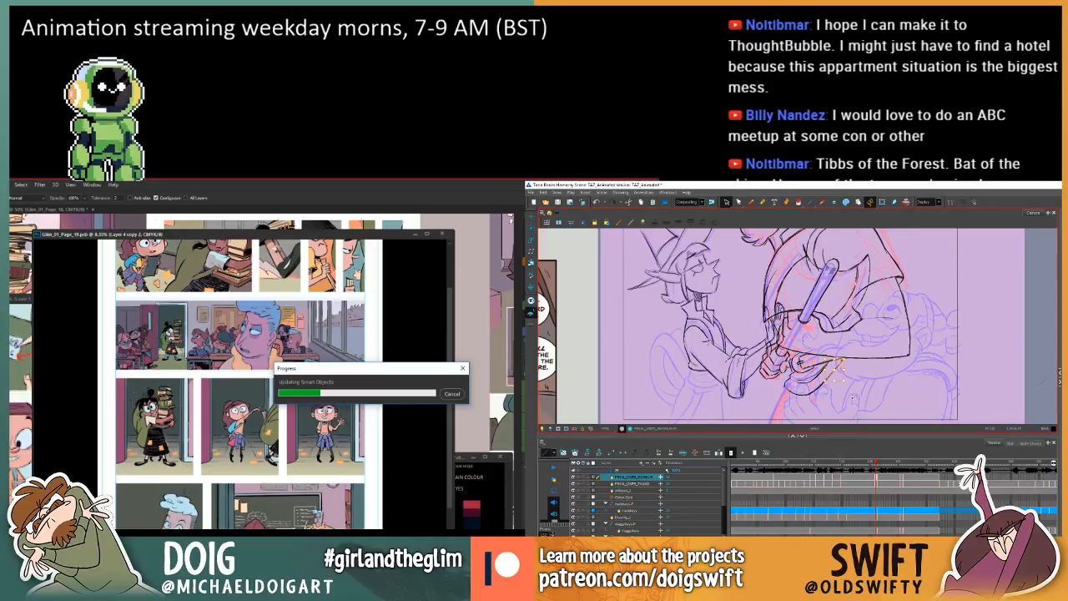
key("Delete")
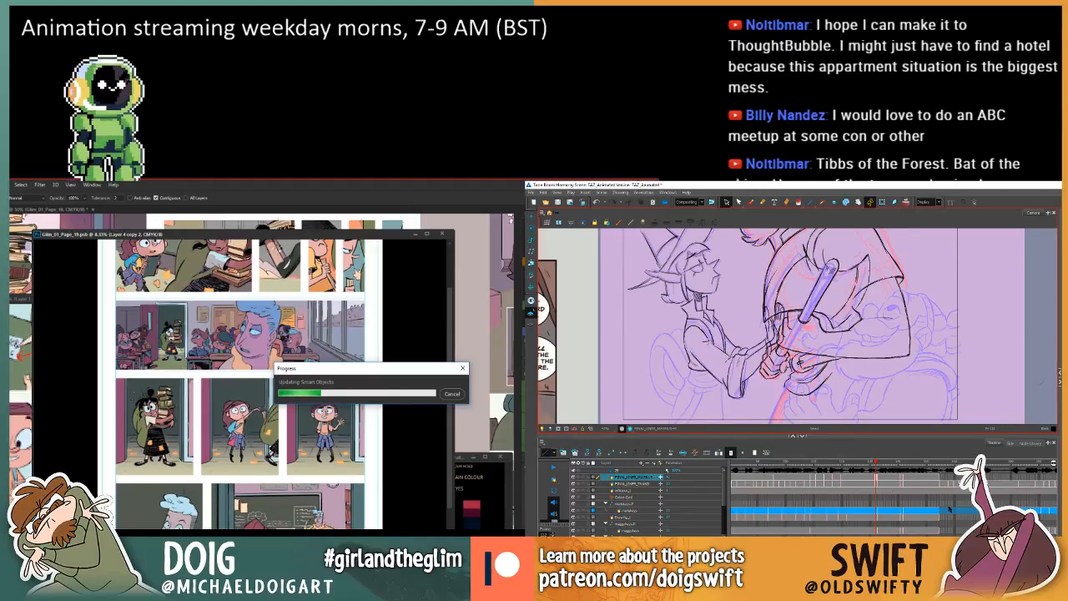
Switch to the Brush tool and check how the hanging outline meets the forearm across the neighbouring drawings.
key(".")
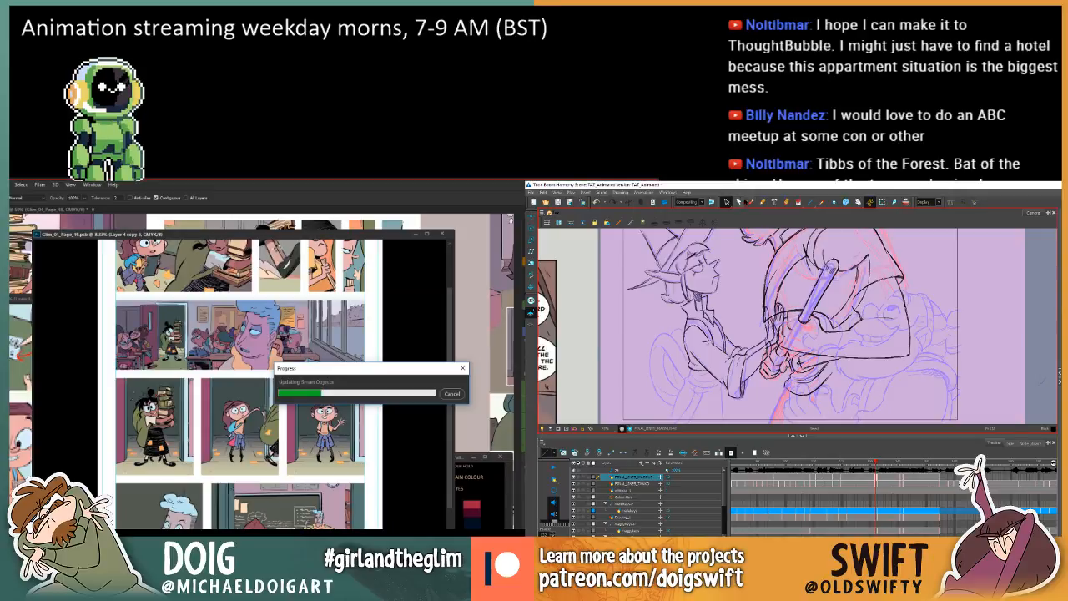
left_click(750, 202)
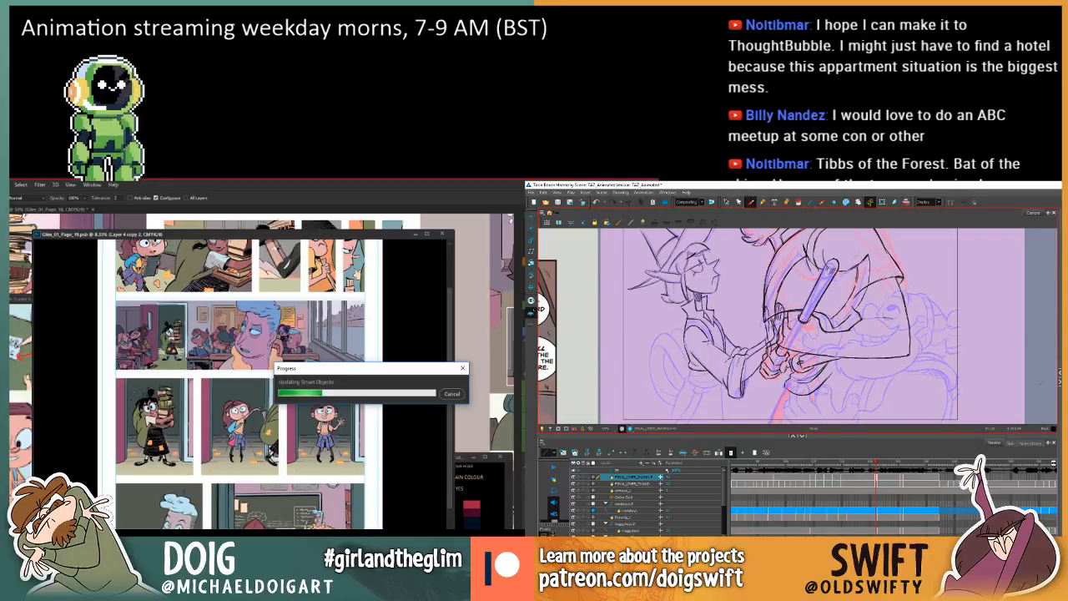
key(".")
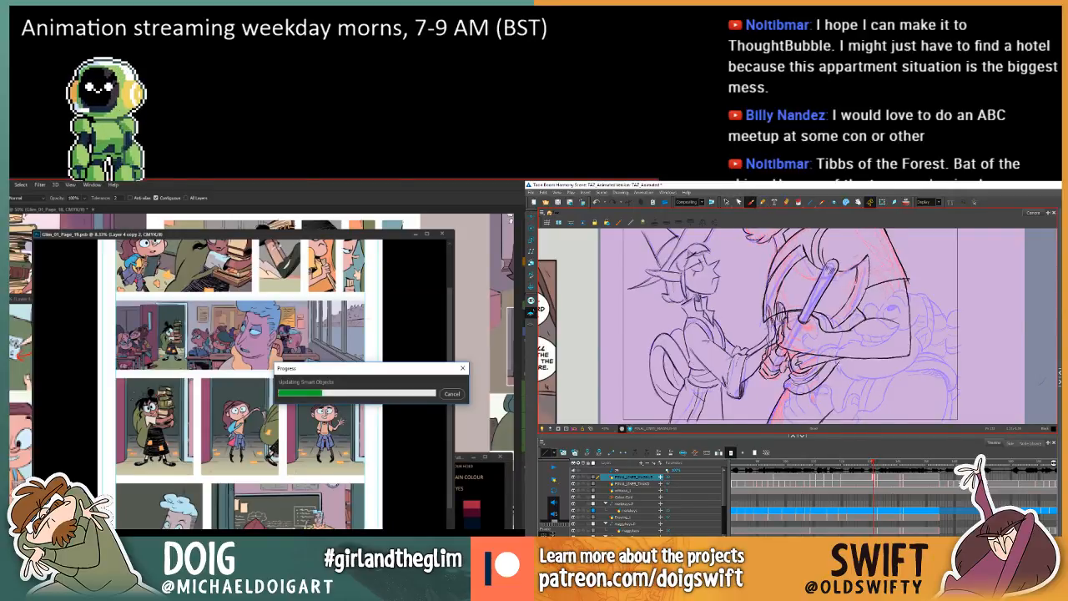
key(".")
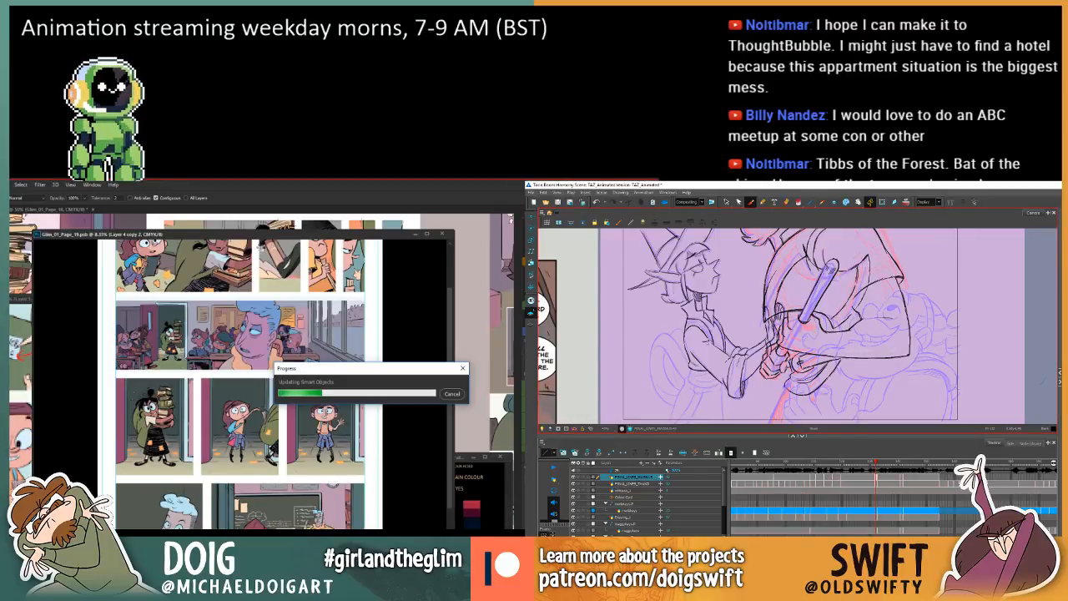
key(".")
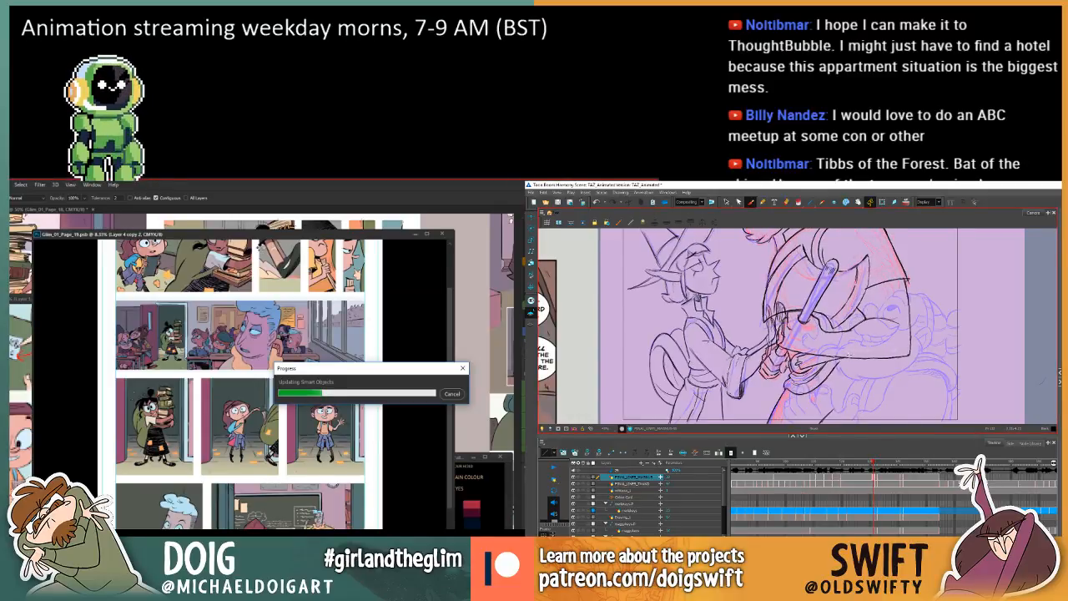
key(".")
key(".")
key(".")
key(".")
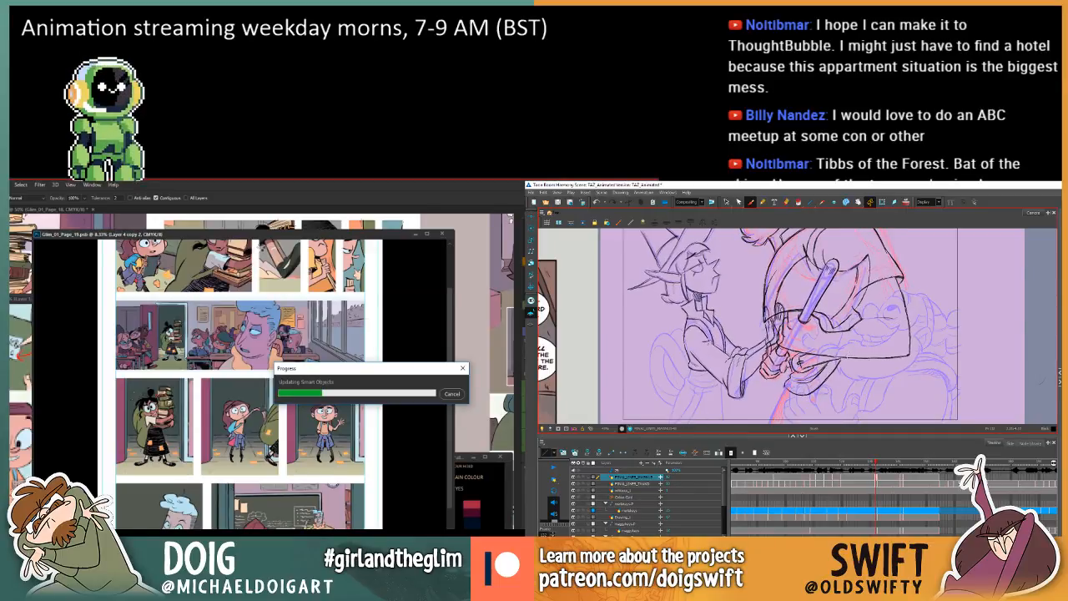
Delete the leftover strokes of the hanging outline beneath the clasped hands and return to the Brush tool.
left_click(726, 201)
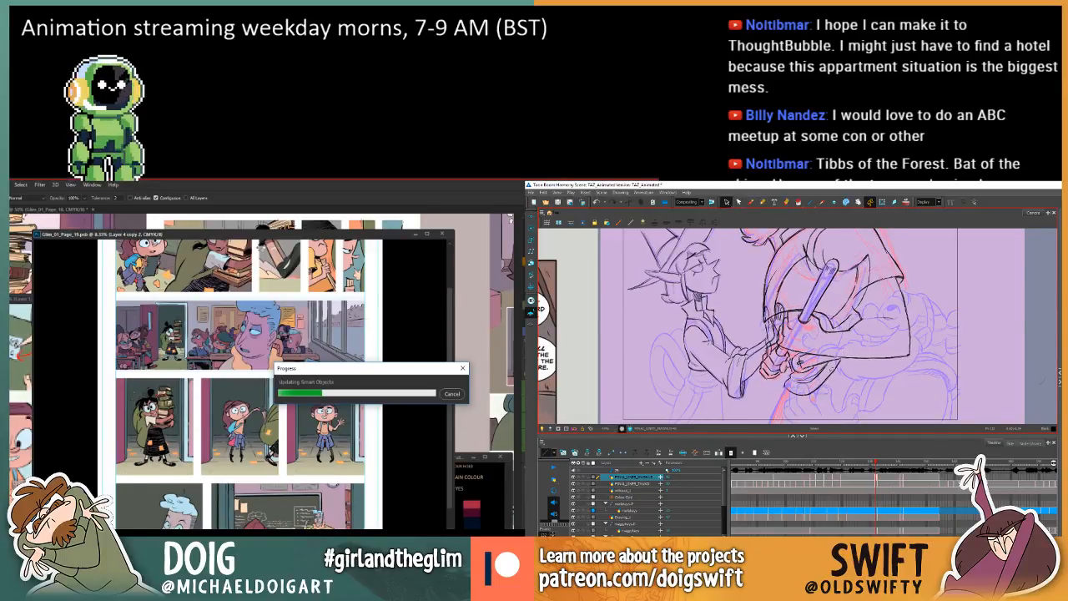
left_click(833, 371)
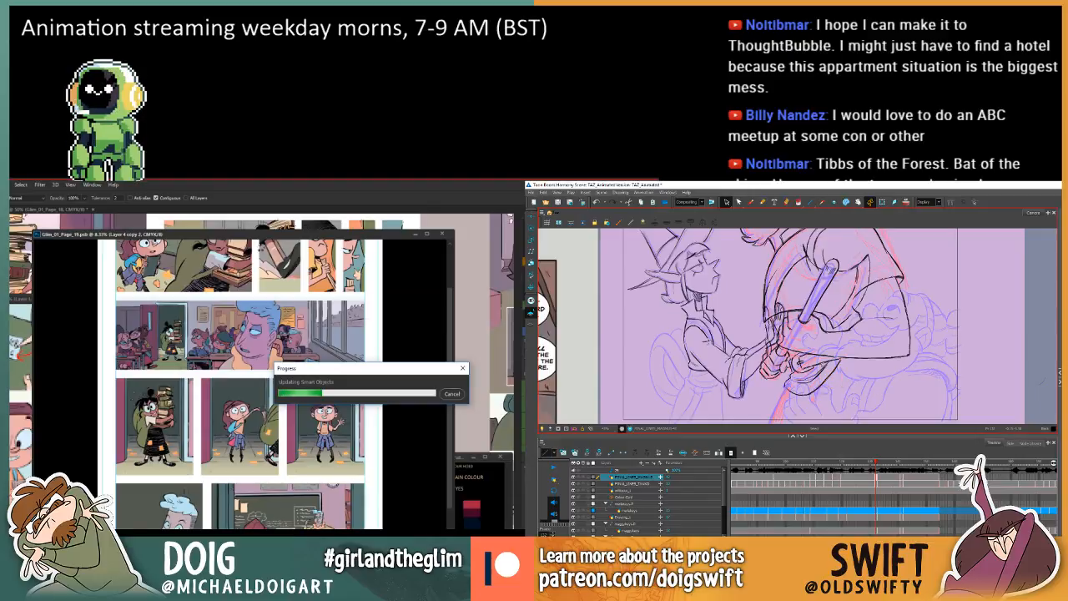
key("Delete")
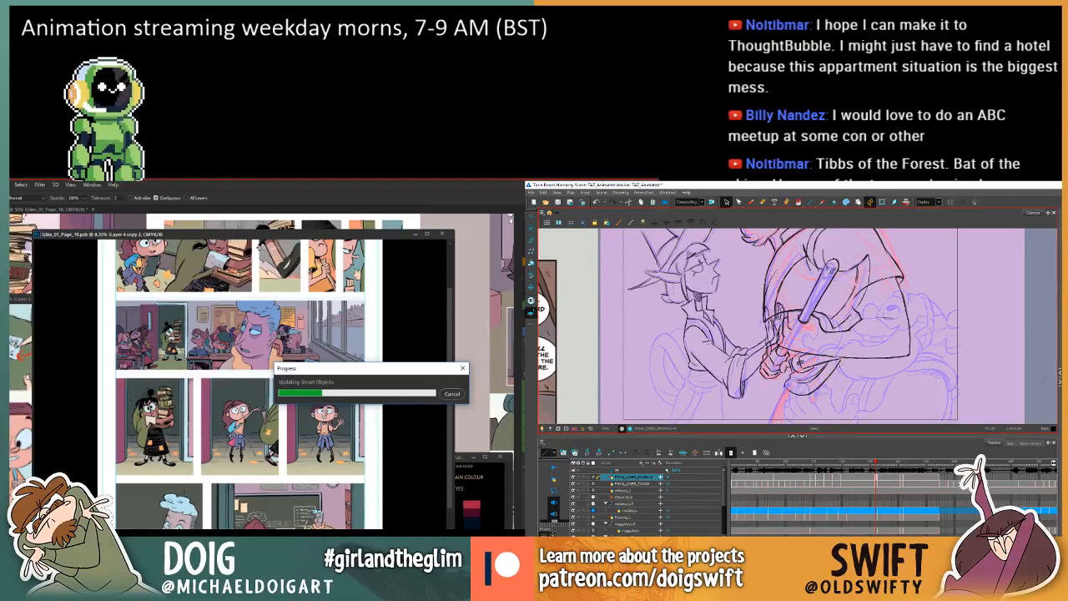
key("Delete")
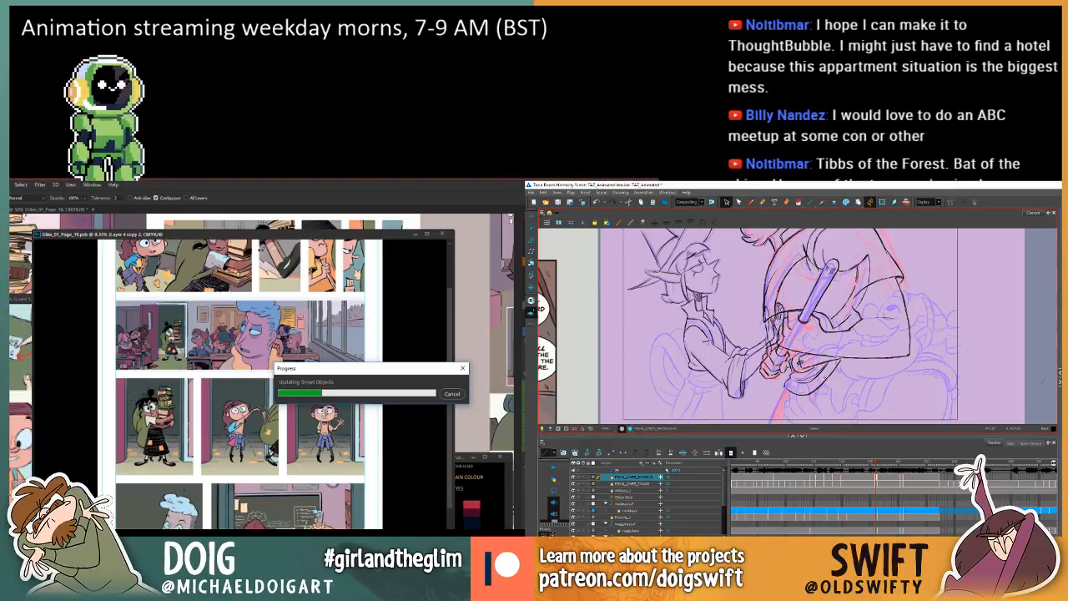
left_click(824, 381)
key("Delete")
left_click(818, 388)
key("Delete")
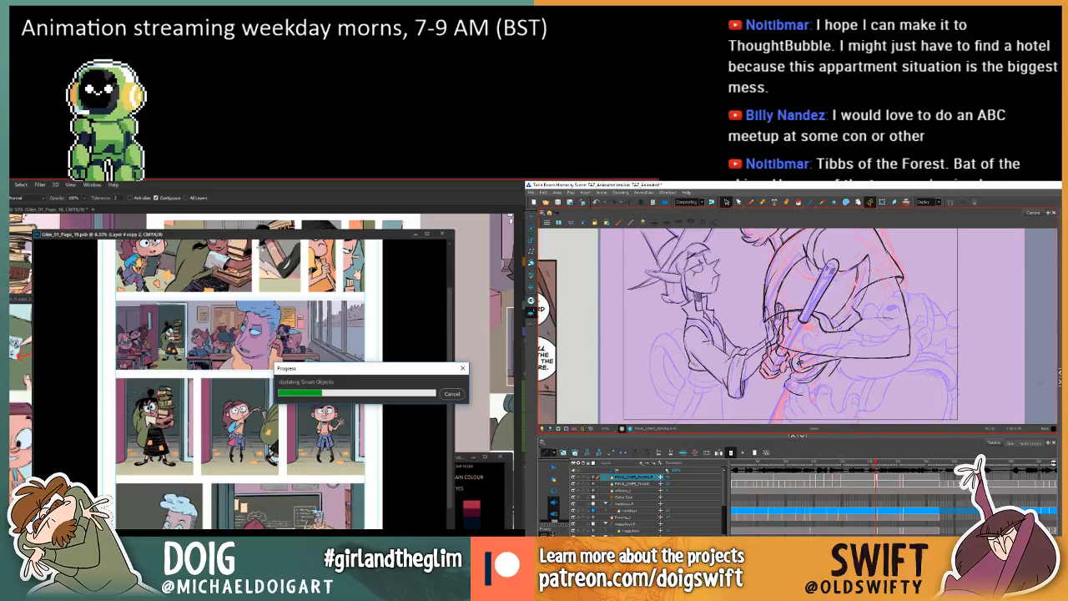
left_click(750, 202)
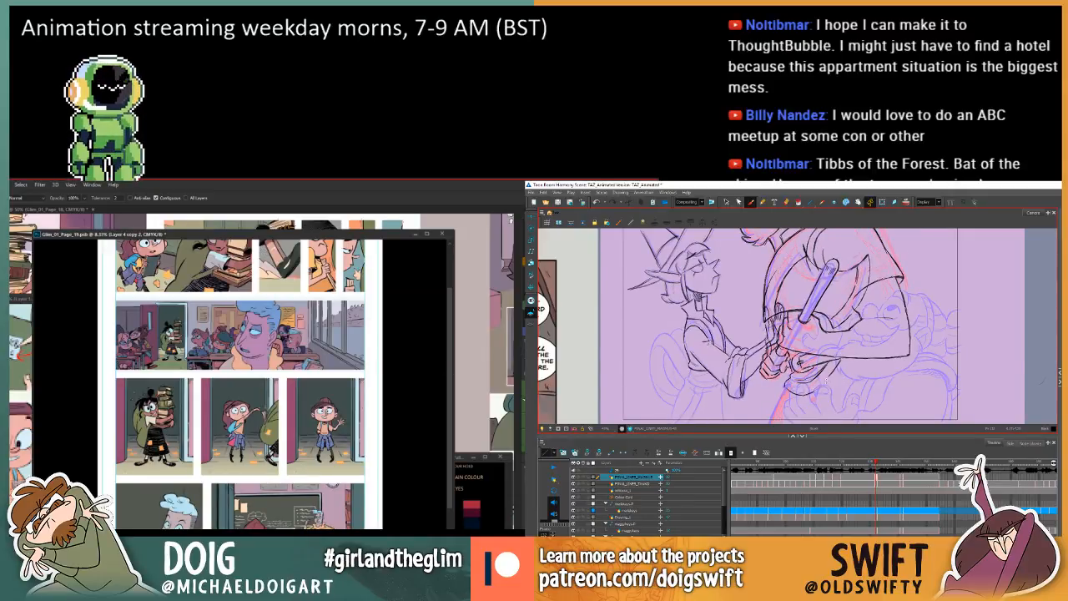
Enlarge comic page 19 around the classroom panel, and compare the outline beneath the hands between the two neighbouring animation drawings.
left_click_drag(326, 236, 307, 239)
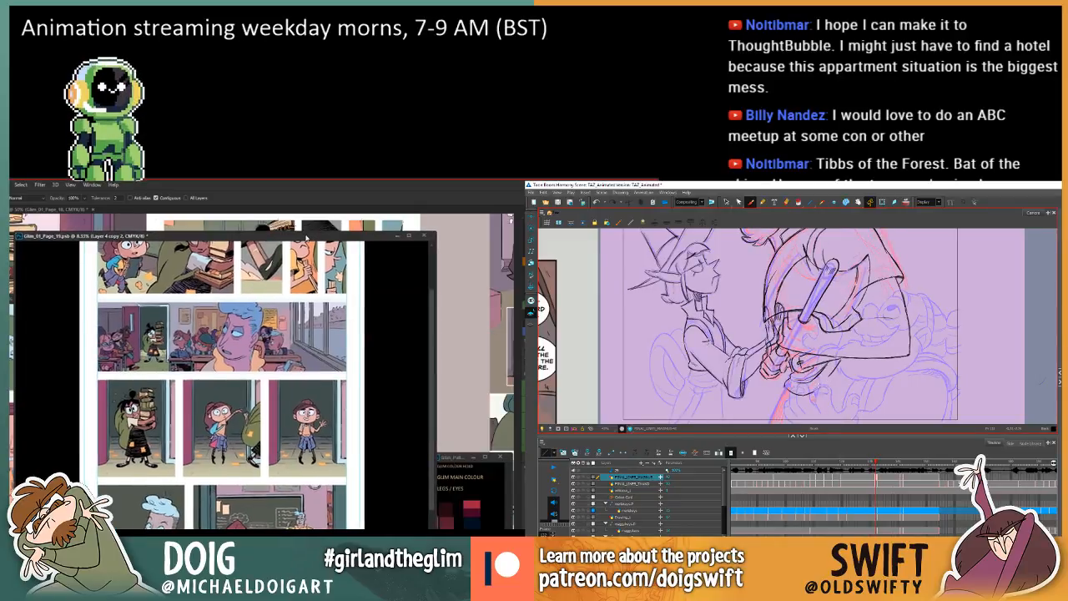
key("ctrl+plus")
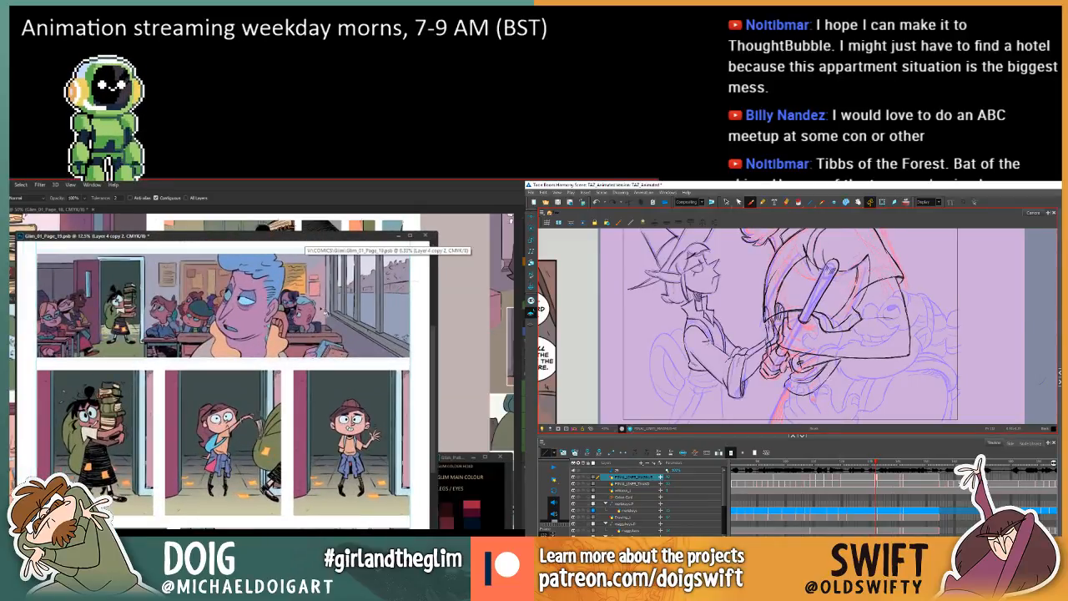
left_click_drag(285, 326, 294, 370)
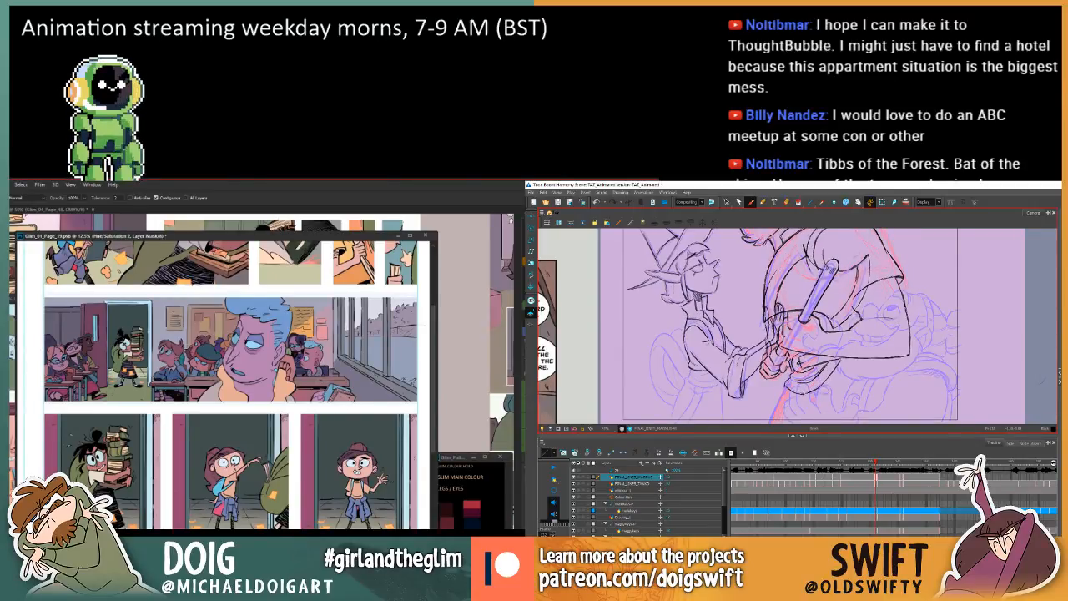
key("f")
key("g")
key("f")
key("g")
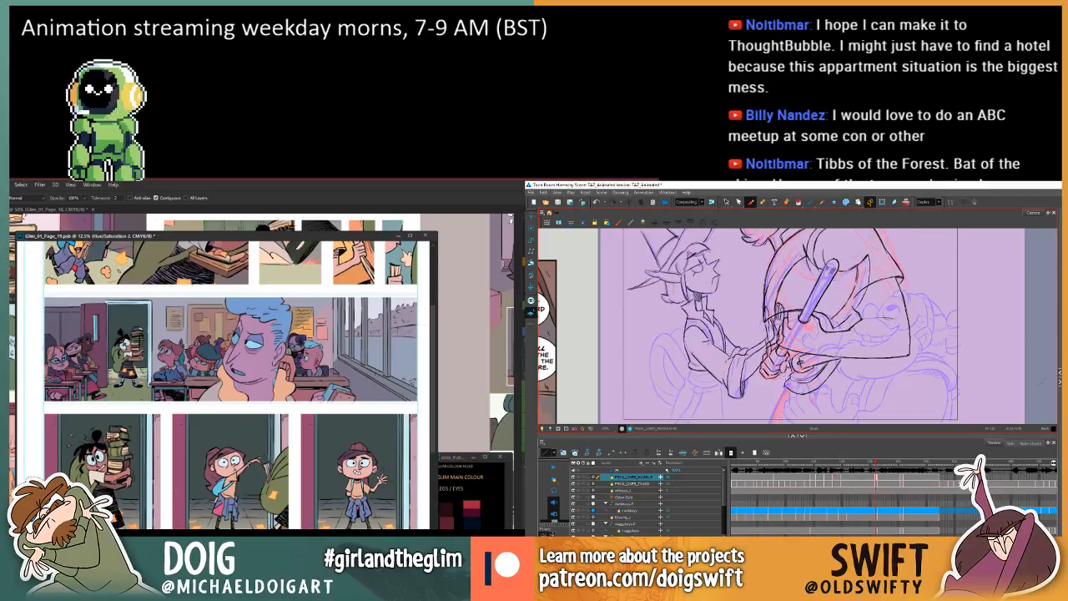
key("f")
key("g")
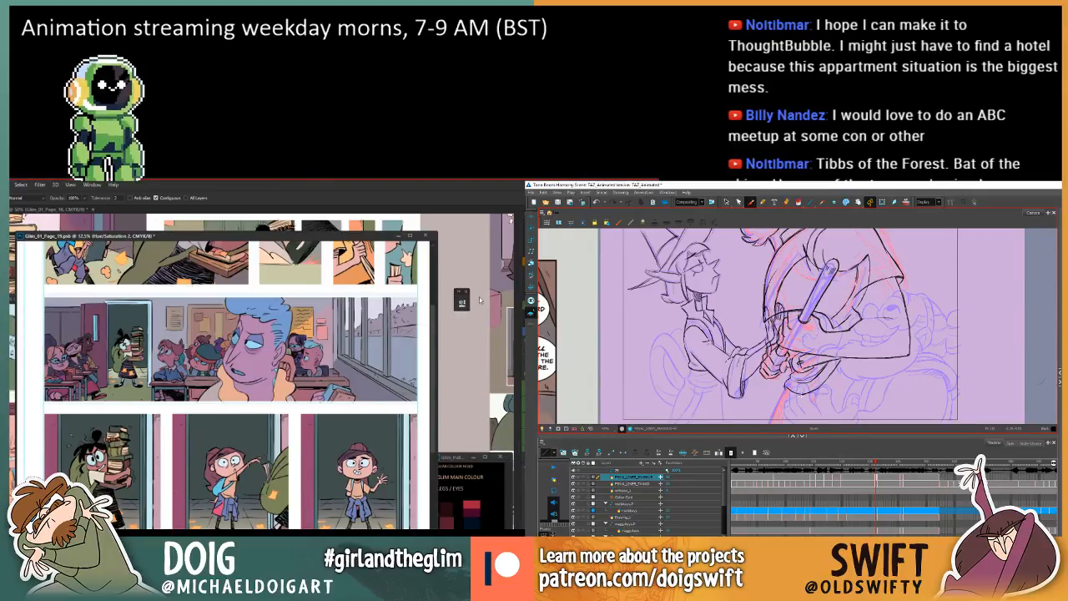
Open the settings of page 19's Hue/Saturation 2 adjustment layer and lower its saturation to about -27.
left_click(464, 308)
left_click_drag(395, 300, 483, 233)
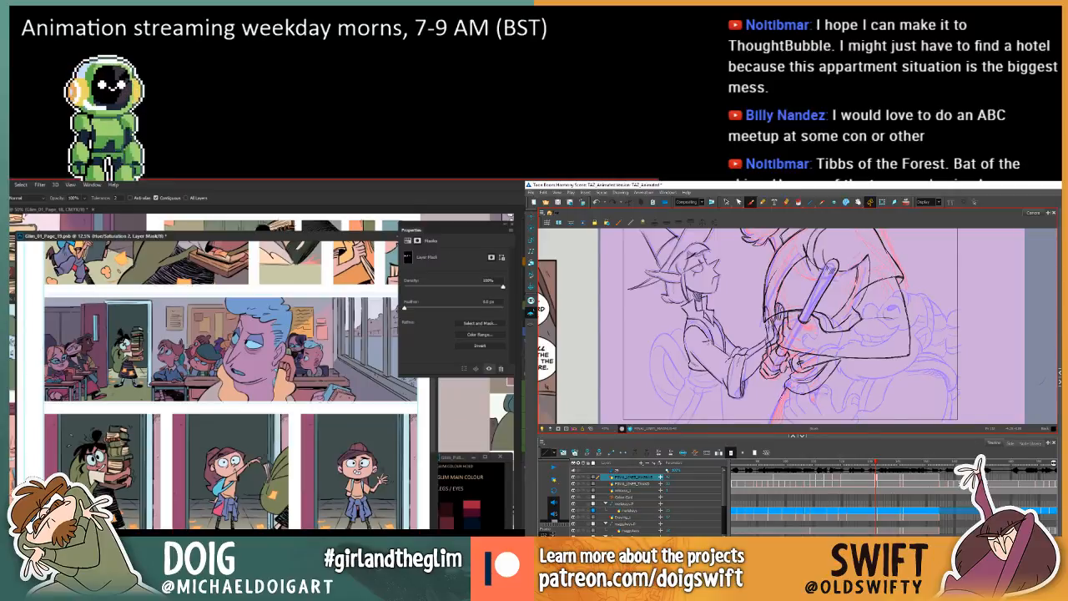
left_click(407, 241)
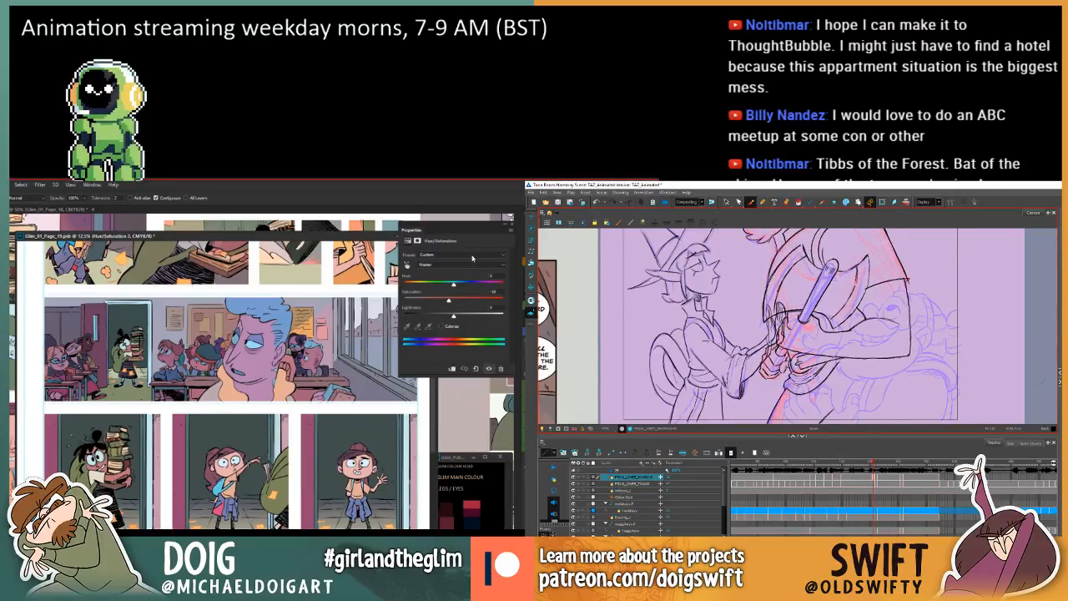
left_click_drag(449, 300, 440, 300)
Draw a line down from the clasped hands towards the frame's lower edge and compare it with the neighbouring drawing.
mouse_move(769, 418)
left_mouse_down()
mouse_move(784, 399)
mouse_move(769, 421)
left_mouse_up()
key("f")
key("g")
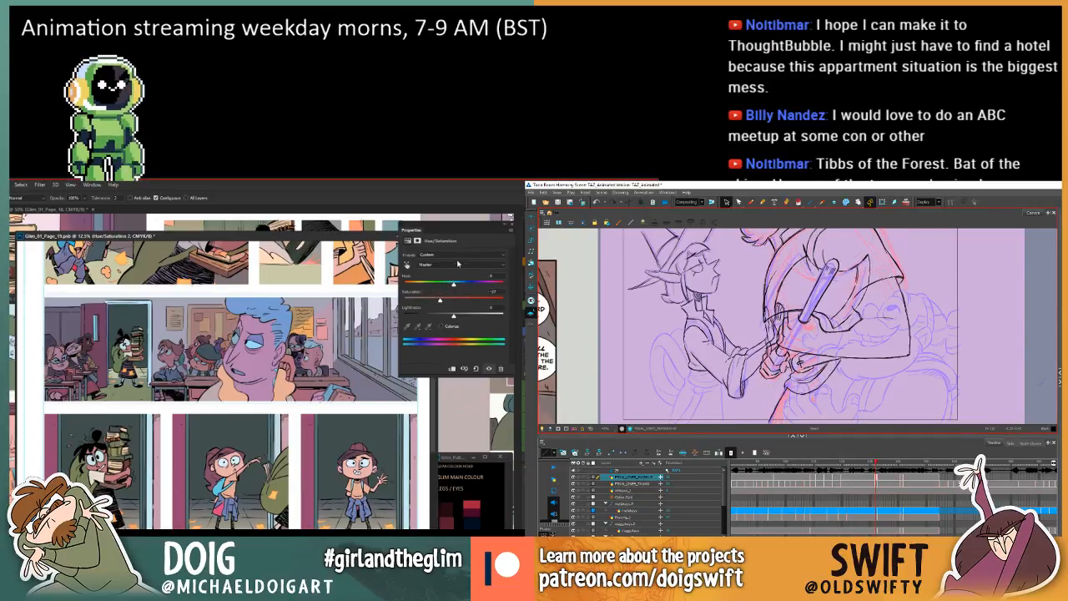
key("f")
key("g")
key("f")
key("g")
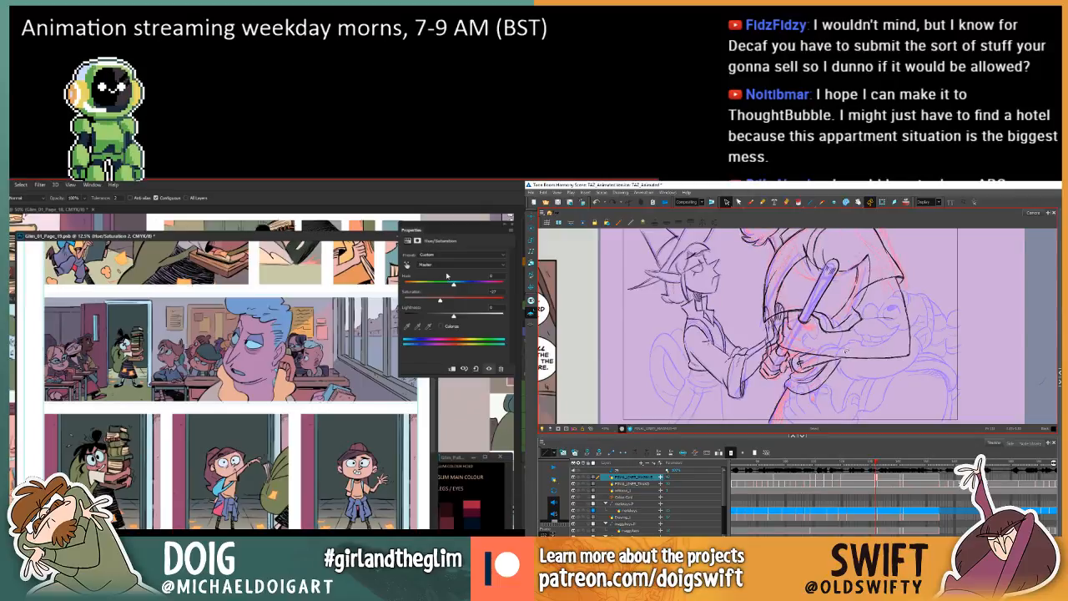
key("f")
key("g")
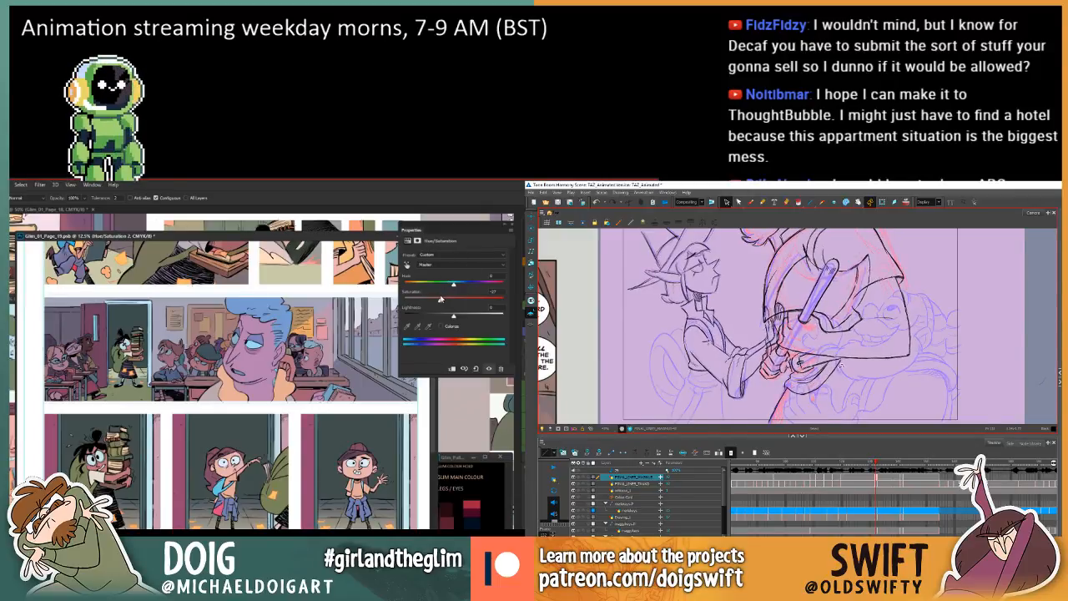
key("f")
key("g")
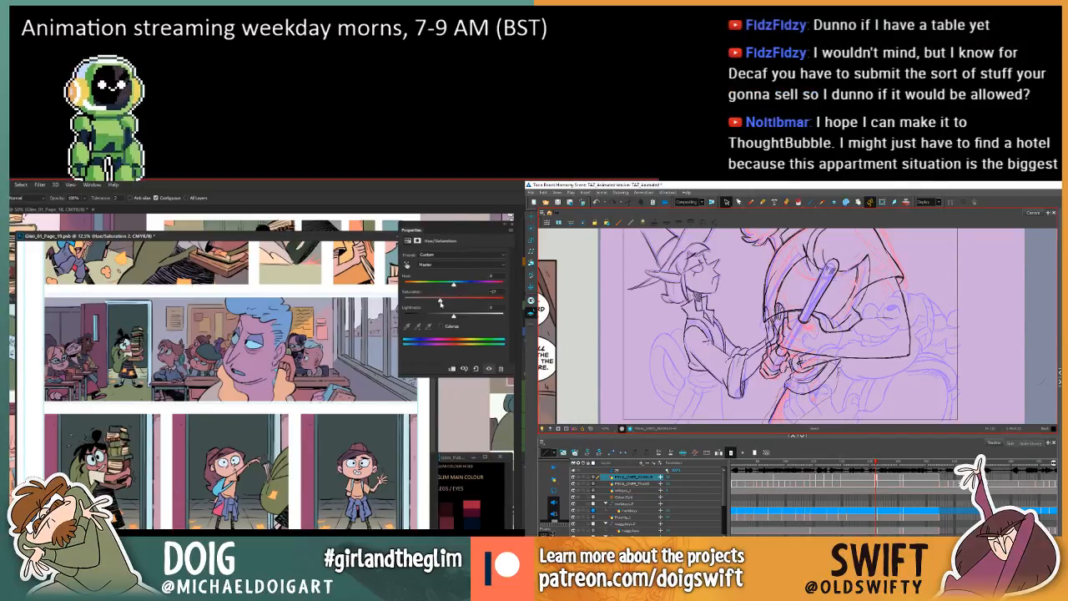
Lower the page 19 adjustment's saturation to about -43 while checking the outline beneath the hands against the previous drawing.
left_click(801, 367)
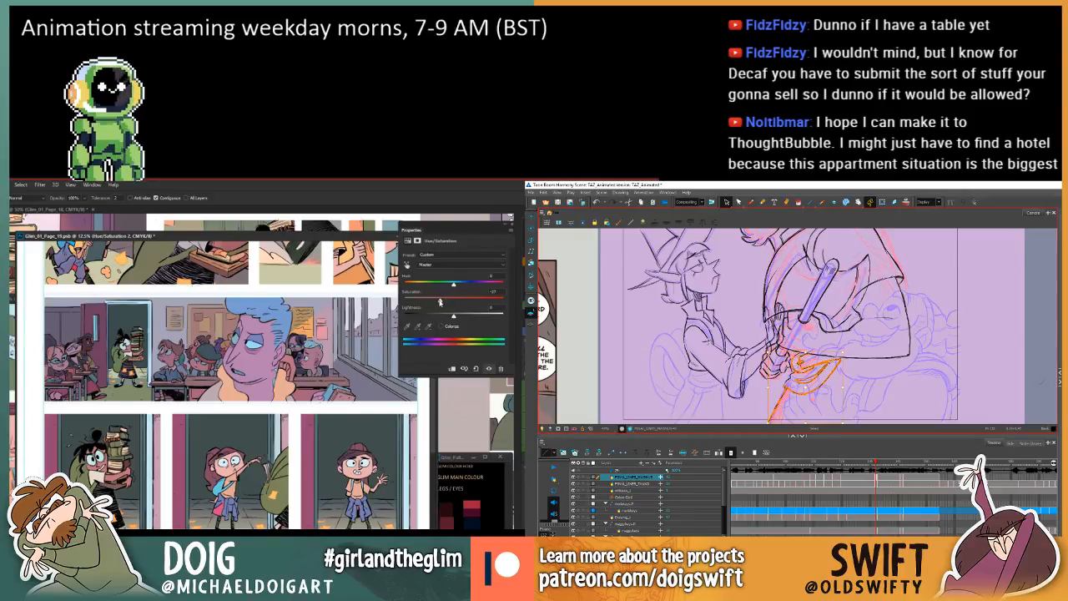
left_click_drag(437, 301, 435, 302)
left_click_drag(435, 302, 431, 301)
left_click(844, 384)
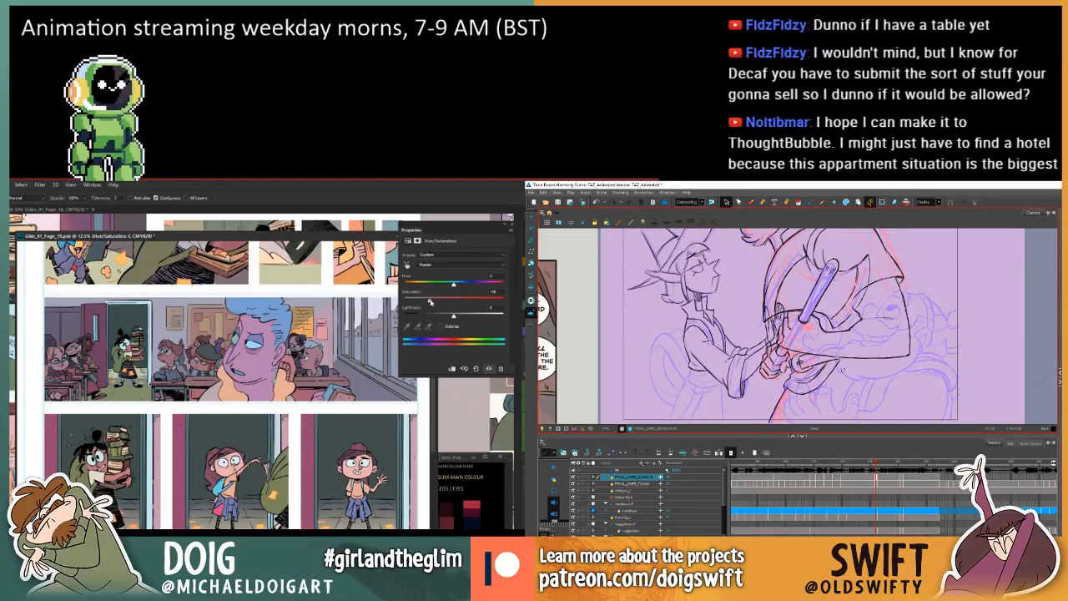
key("comma")
key("period")
key("comma")
key("period")
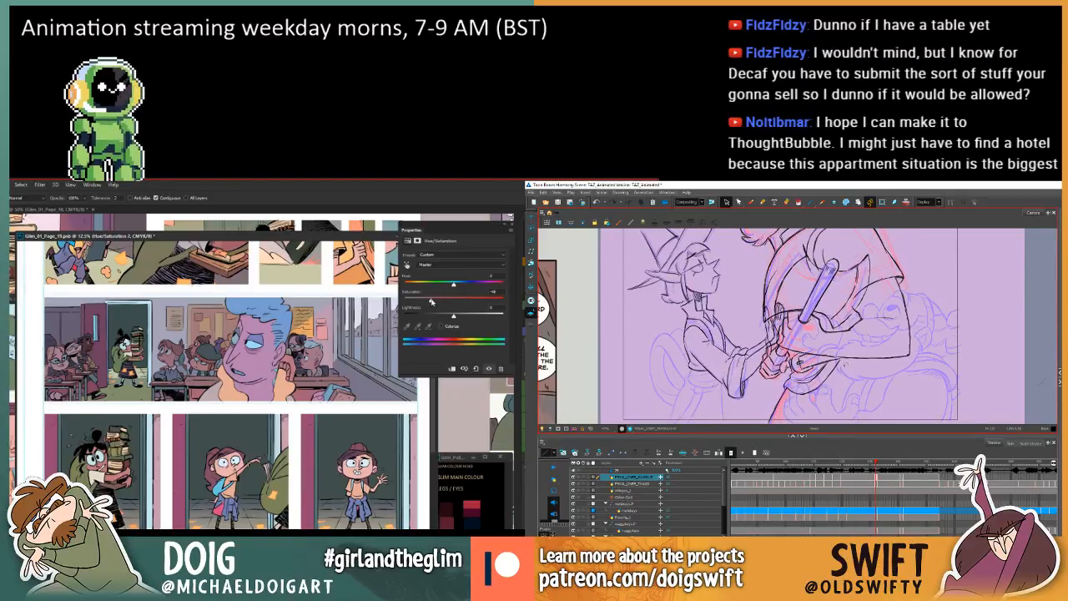
key("comma")
key("period")
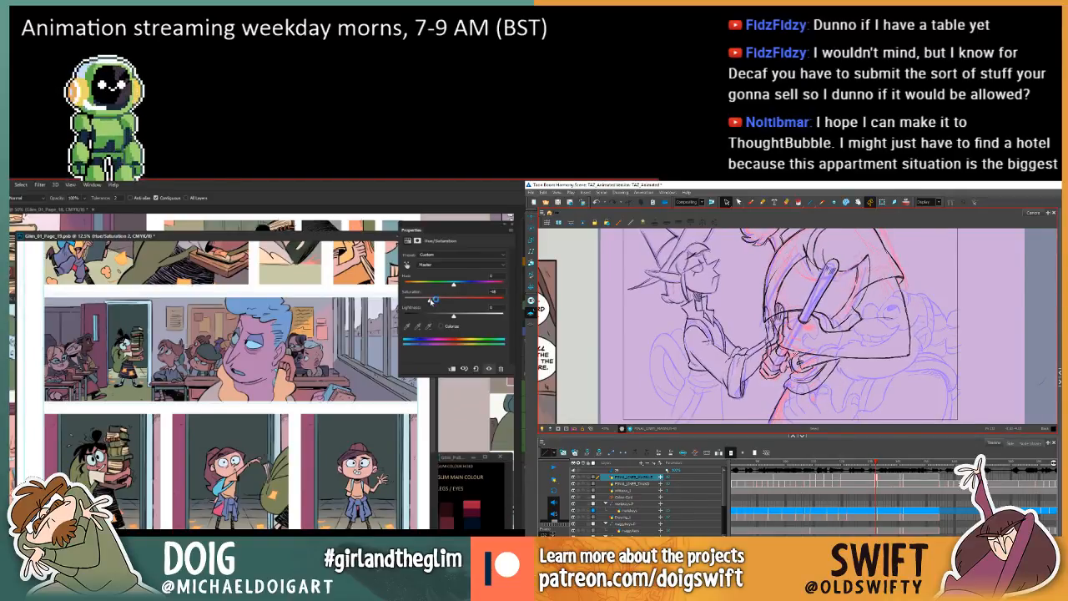
left_click_drag(431, 300, 433, 301)
Select the outline strokes beneath the hands and examine how they change between the current and previous drawings.
left_click_drag(826, 356, 789, 359)
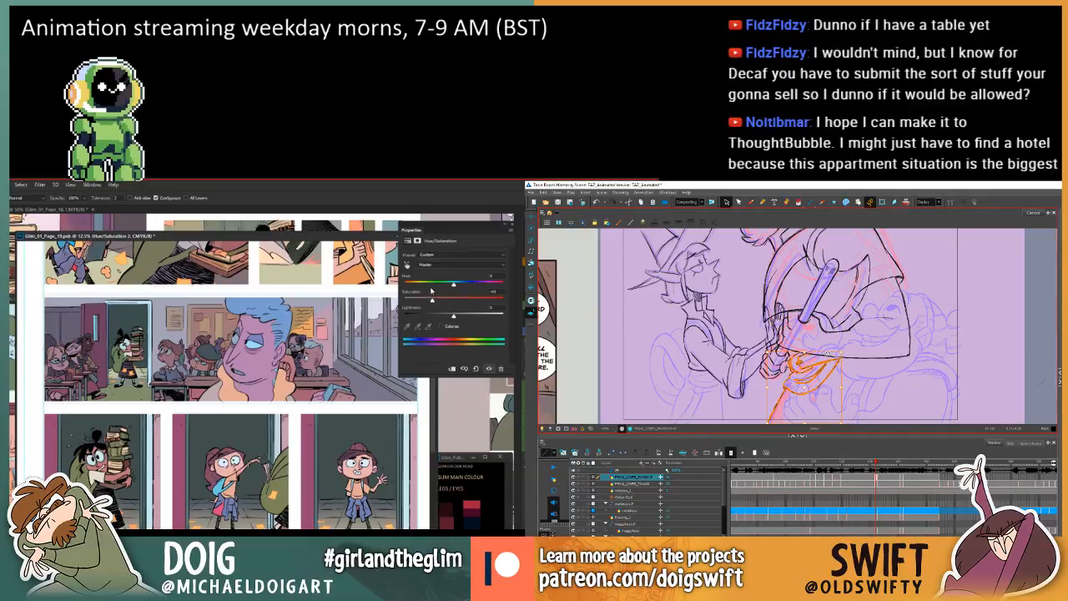
key("comma")
key("period")
key("comma")
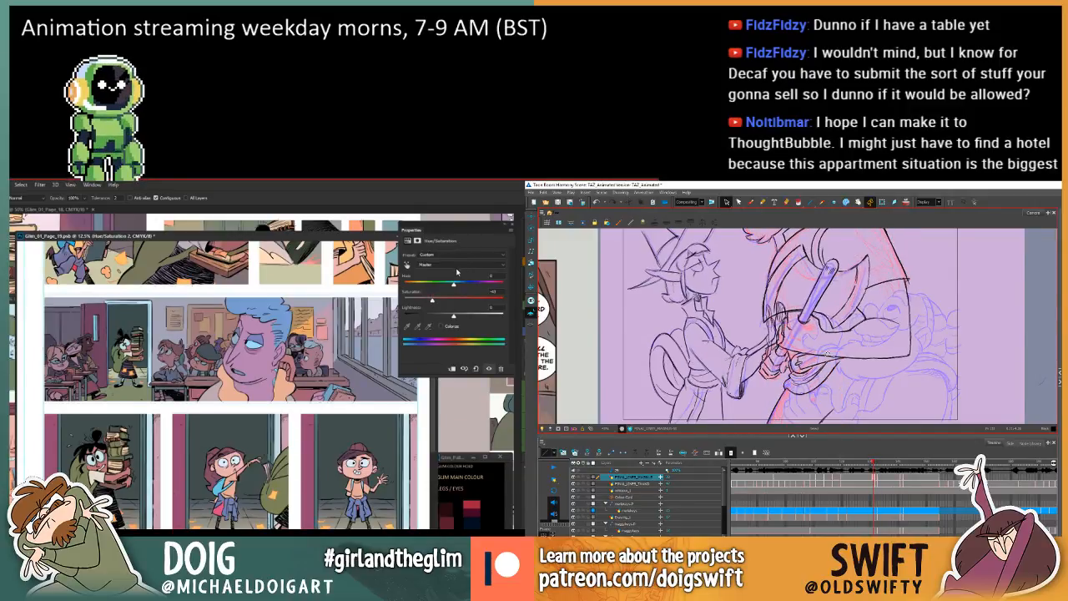
key("period")
key("comma")
key("period")
key("comma")
key("period")
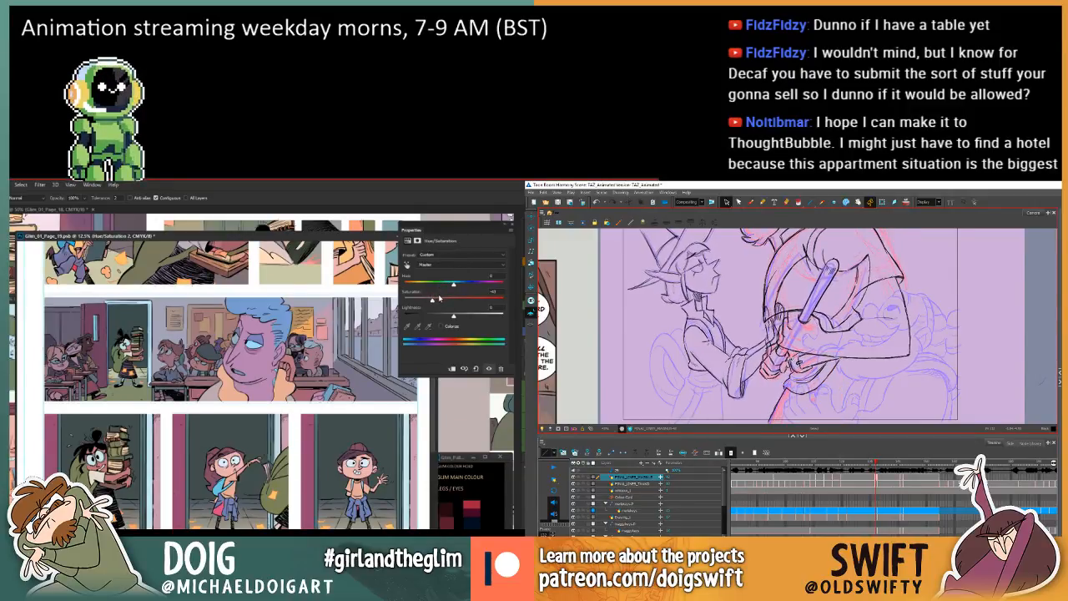
key("comma")
key("period")
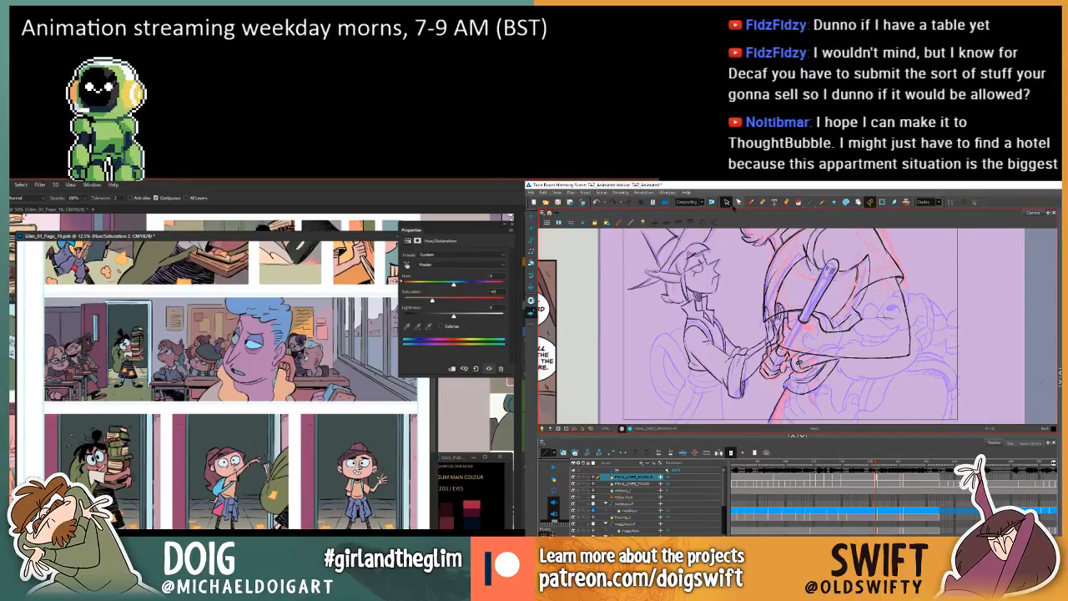
Return to the Brush tool and recheck the line running down from the hands against the previous drawing.
left_click(750, 203)
key("comma")
key("period")
key("comma")
key("period")
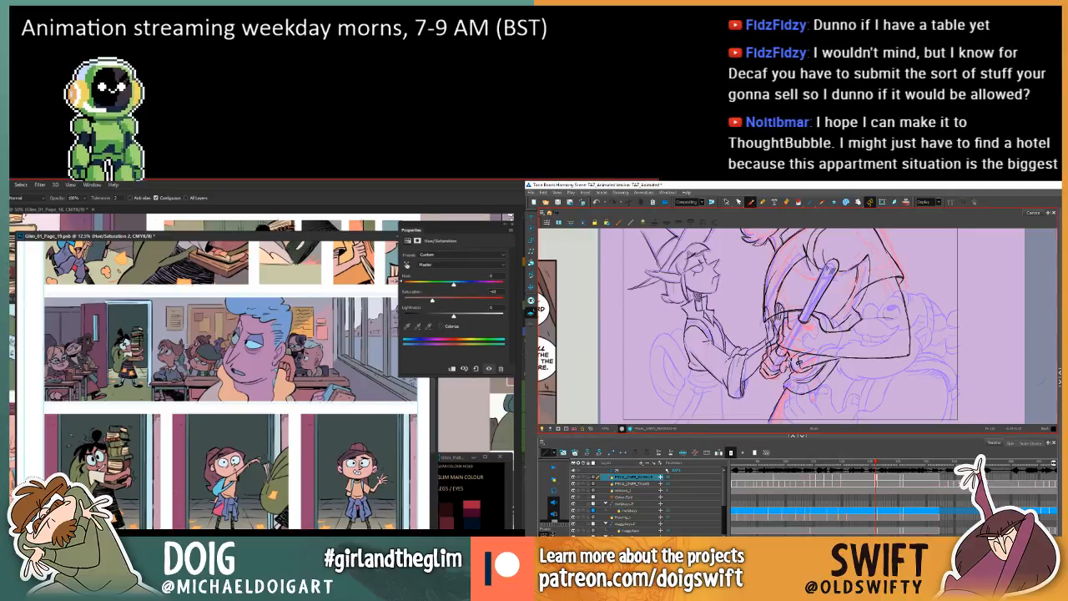
key("comma")
key("period")
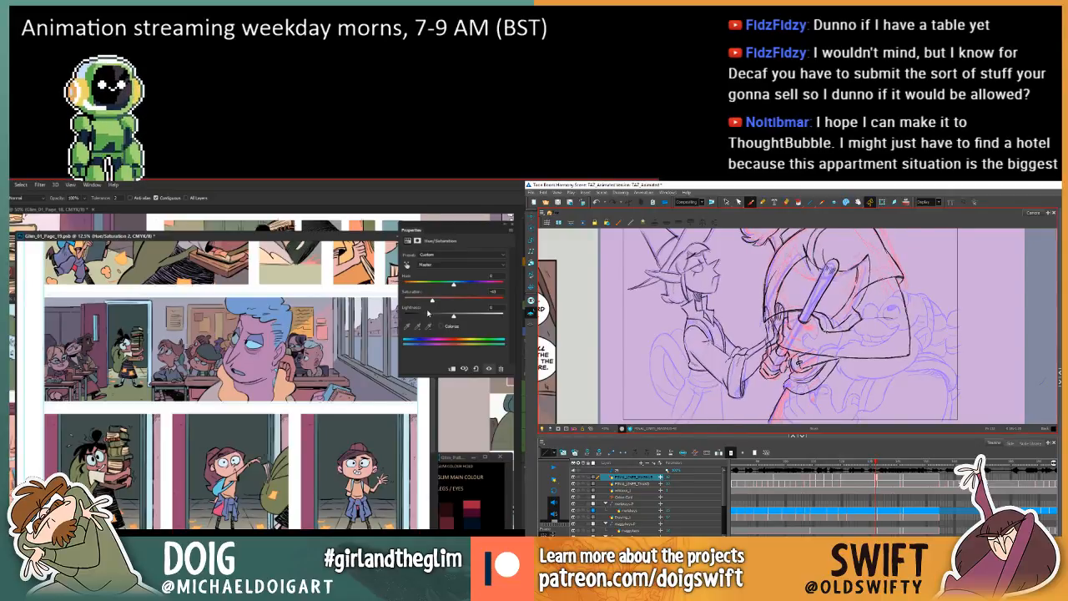
key("comma")
key("period")
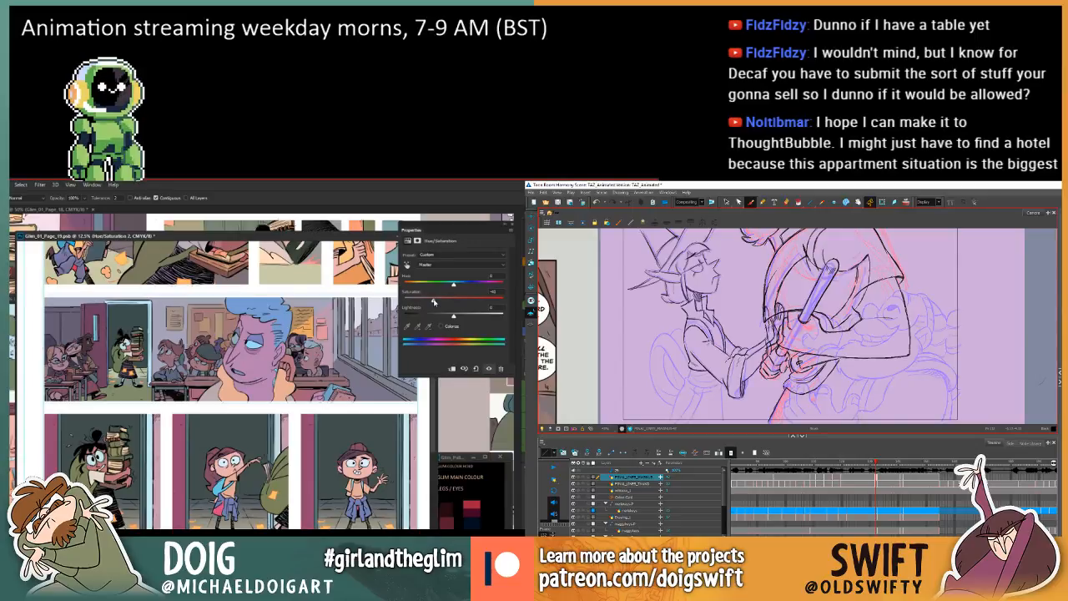
Raise the page 19 adjustment's saturation to about -37 and compare the two hand drawings again.
key("comma")
mouse_move(433, 301)
left_mouse_down()
mouse_move(447, 301)
mouse_move(435, 302)
left_mouse_up()
key("period")
key("comma")
key("period")
key("comma")
key("period")
Delete the small stroke inside the clasped hands with the Select tool and check the hands against the previous drawing.
left_click(726, 202)
key("comma")
key("period")
left_click(797, 363)
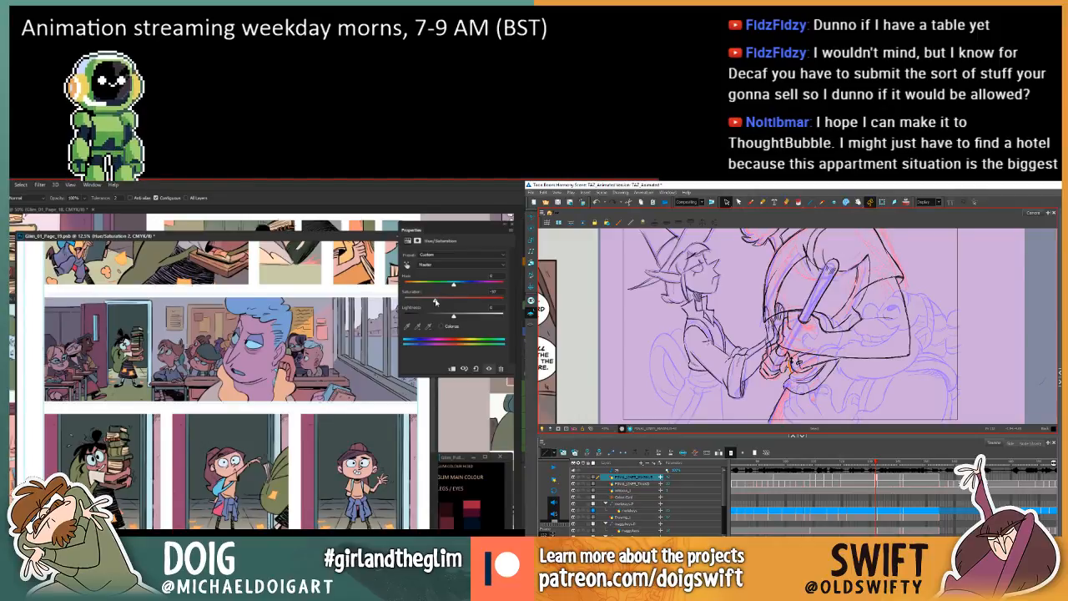
key("Delete")
key("comma")
key("period")
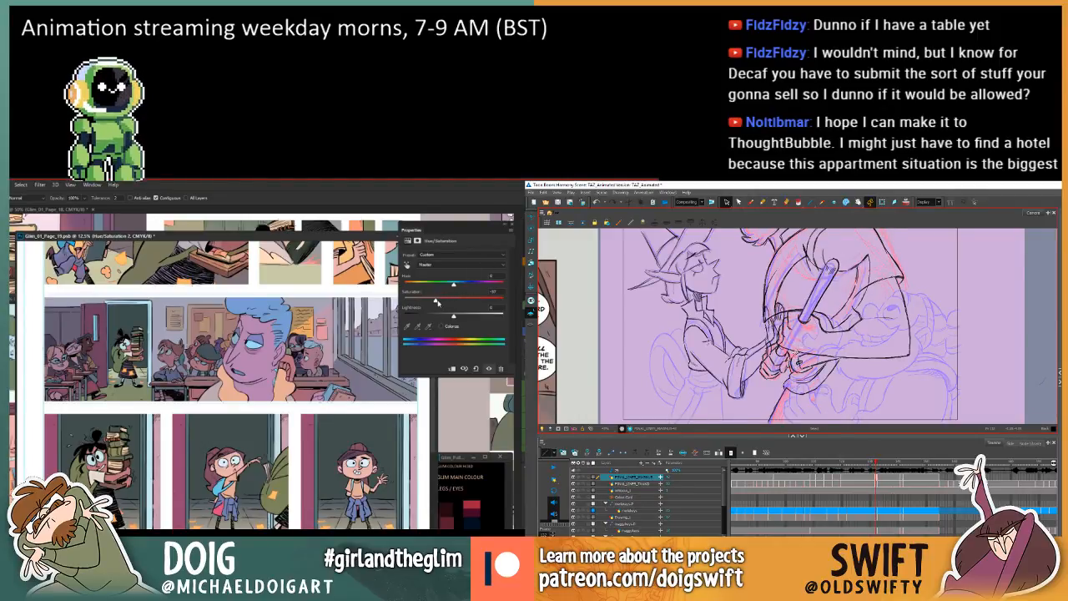
key("comma")
key("period")
Try a saturation of about +15 on page 19 and delete further short strokes beside the clasped hands.
left_click_drag(436, 302, 443, 301)
left_click(793, 364)
key("Delete")
key("comma")
key("period")
key("Delete")
Set the page 19 adjustment's saturation to about -38, collapse its settings, and recheck the hands across the neighbouring drawings.
key("comma")
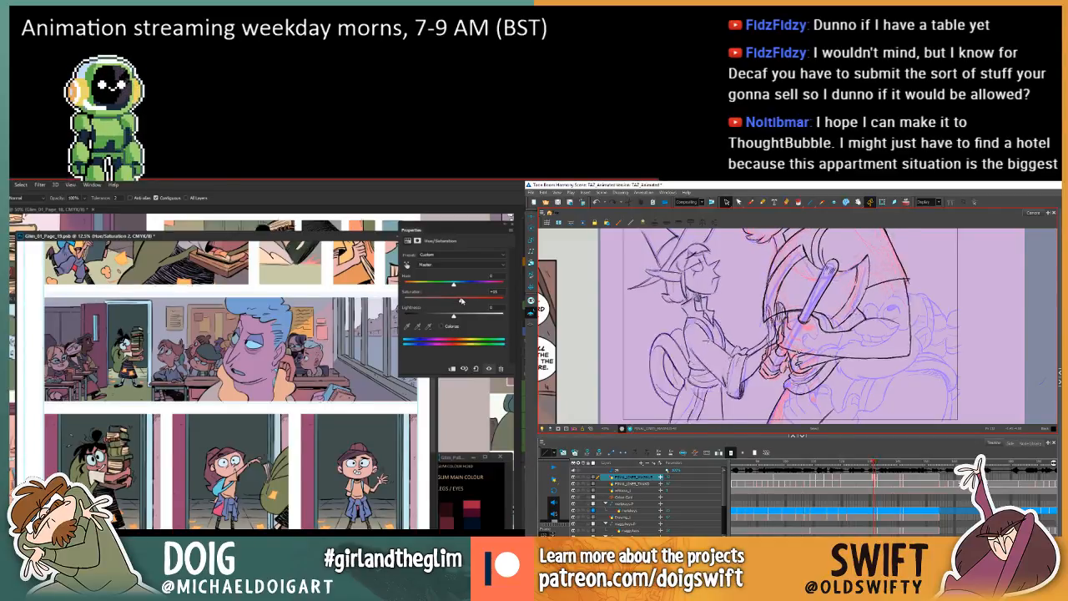
key("period")
key("comma")
key("period")
key("comma")
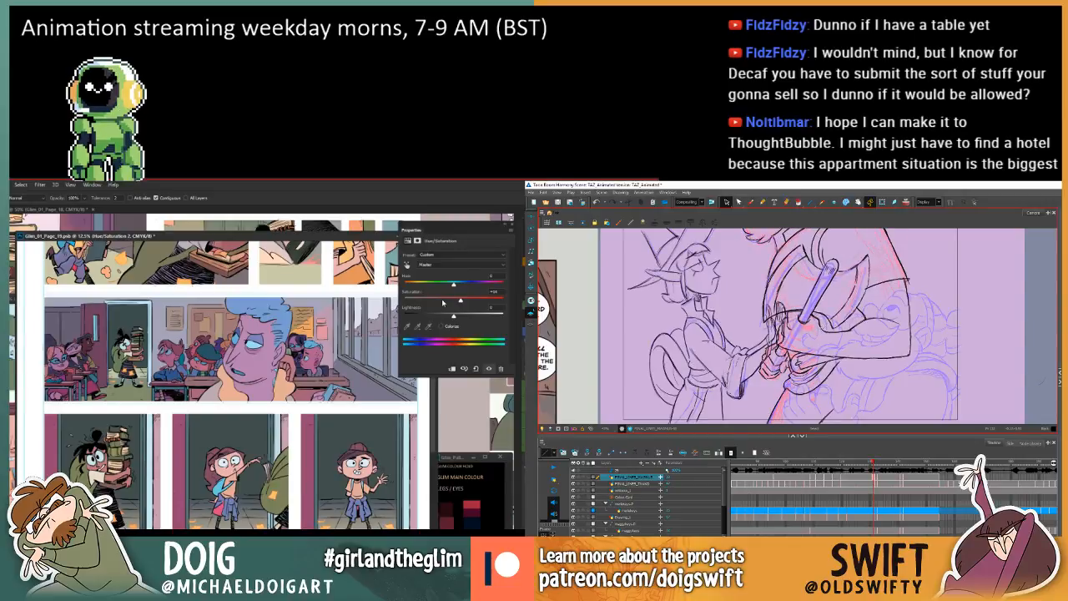
key("period")
left_click_drag(461, 301, 437, 303)
key("comma")
key("period")
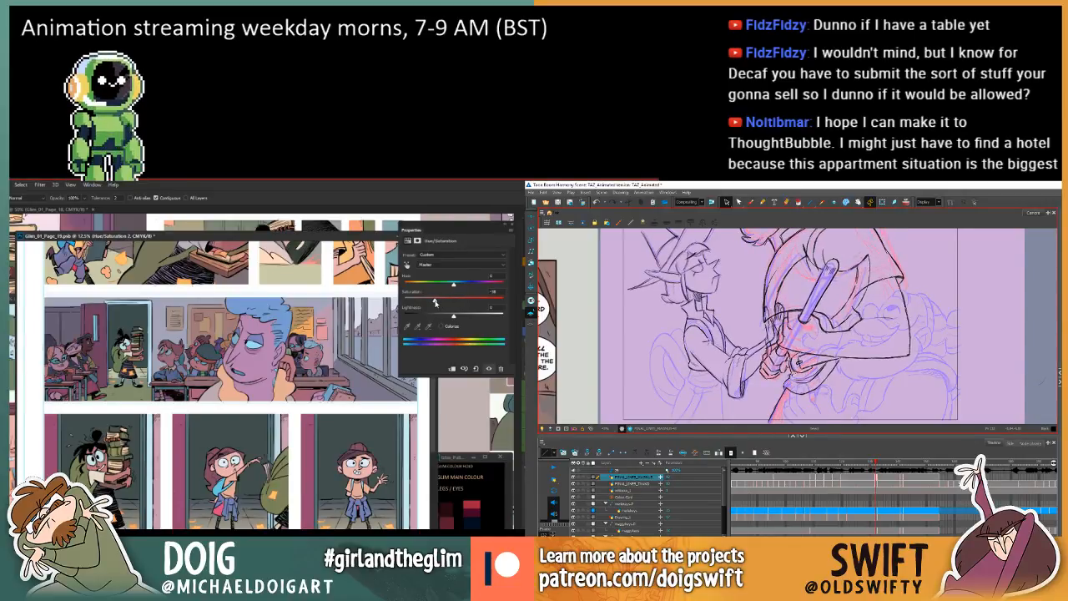
key("comma")
key("period")
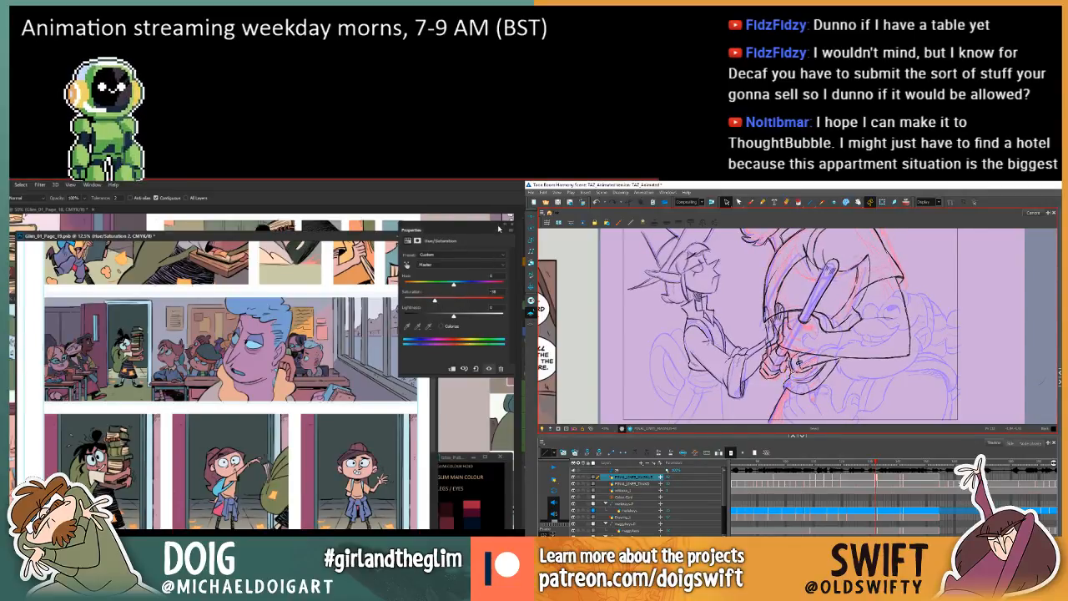
left_click(504, 224)
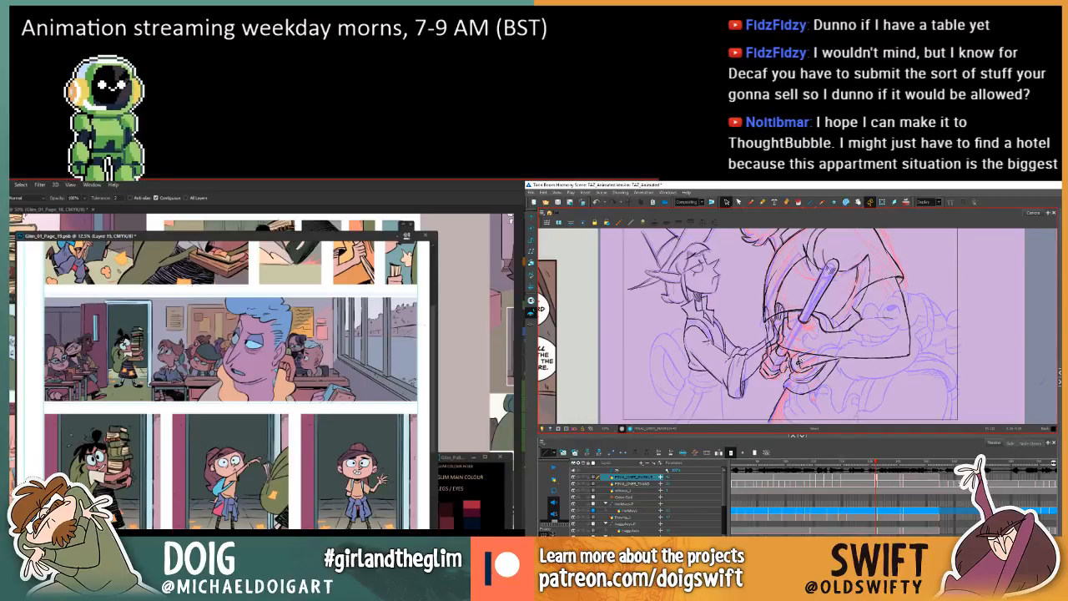
Apply a Hue/Saturation adjustment to the current page 19 layer and delete a stray stroke beside the clasped hands, comparing neighbouring drawings.
key("comma")
key("period")
key("comma")
key("ctrl+u")
key("period")
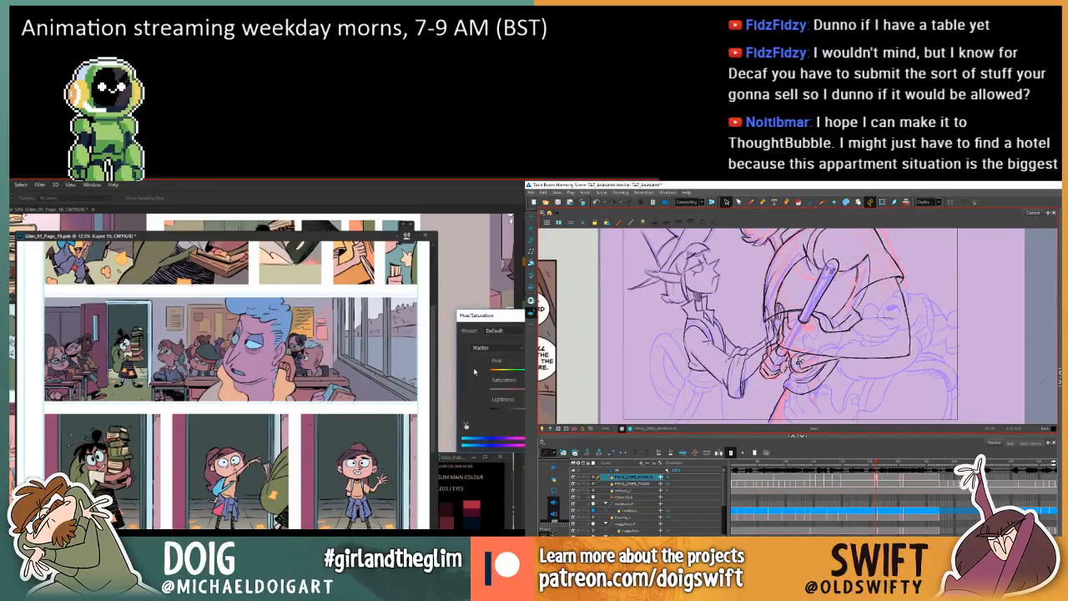
key("comma")
key("period")
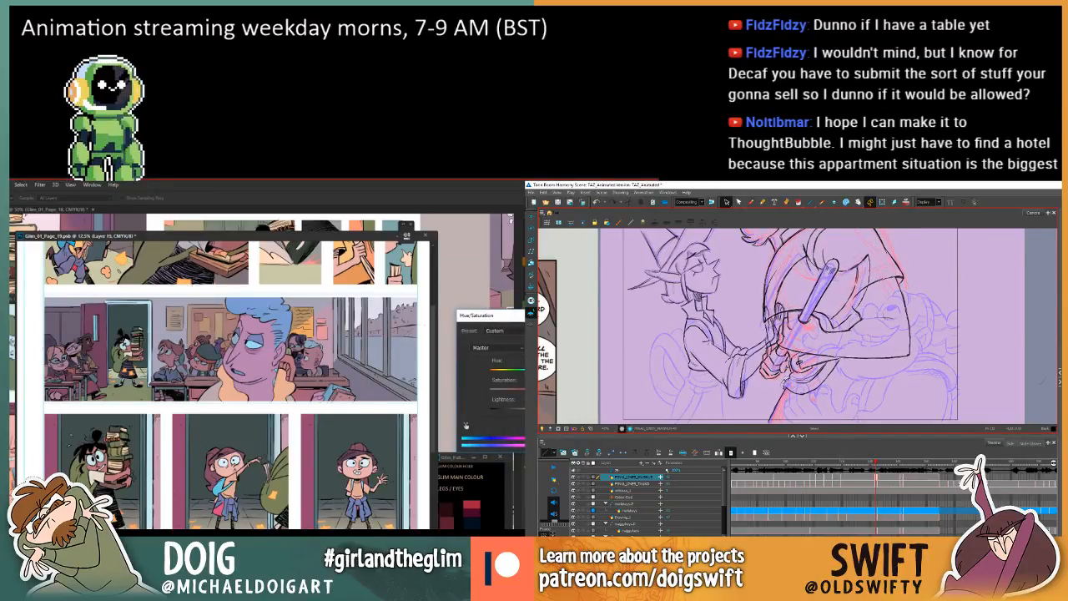
key("Delete")
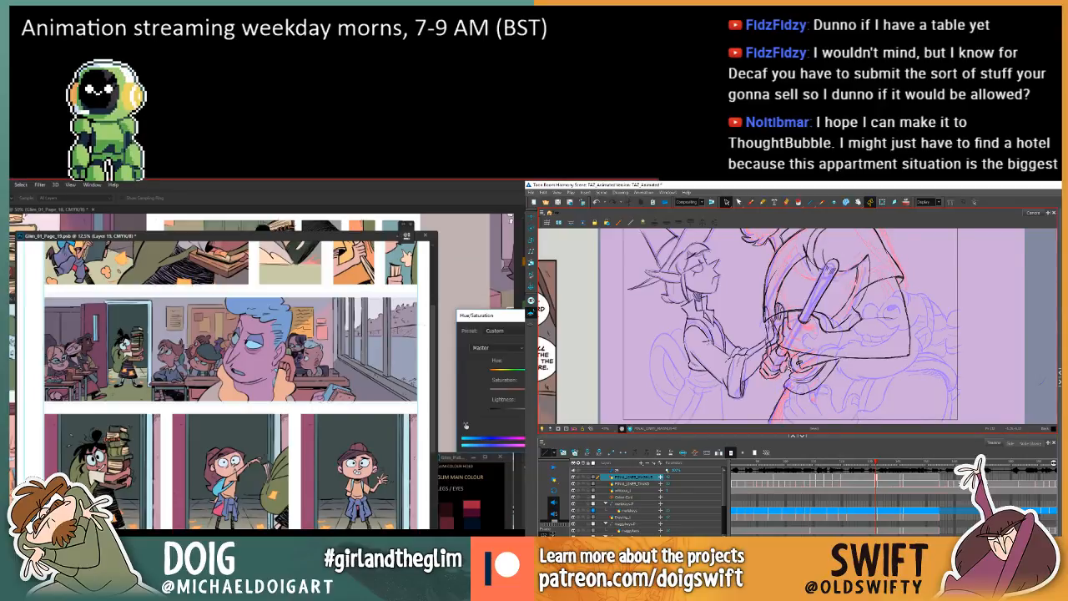
key("comma")
key("period")
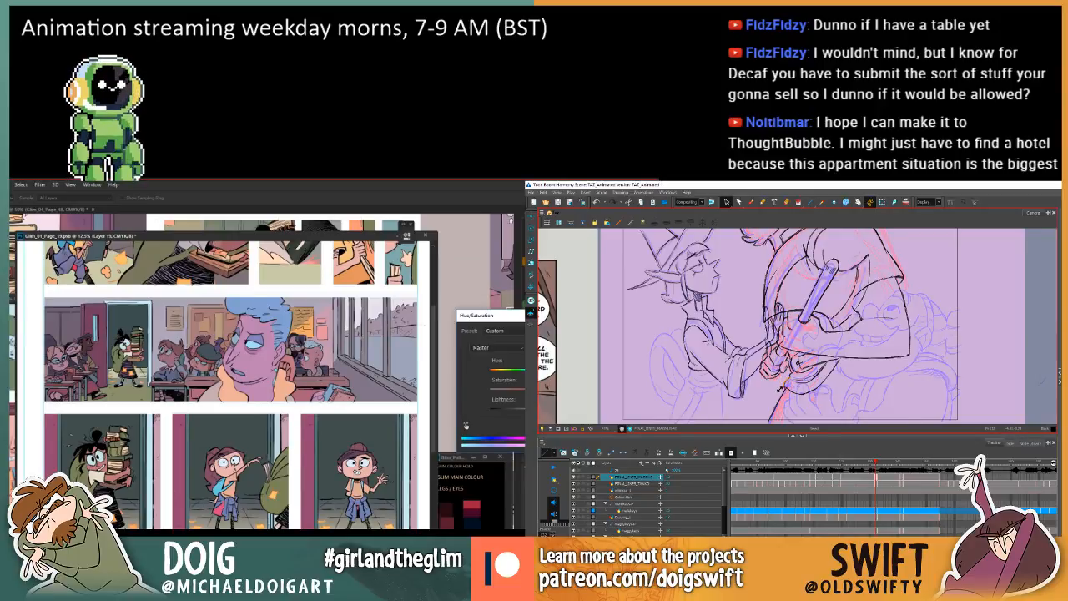
key("Return")
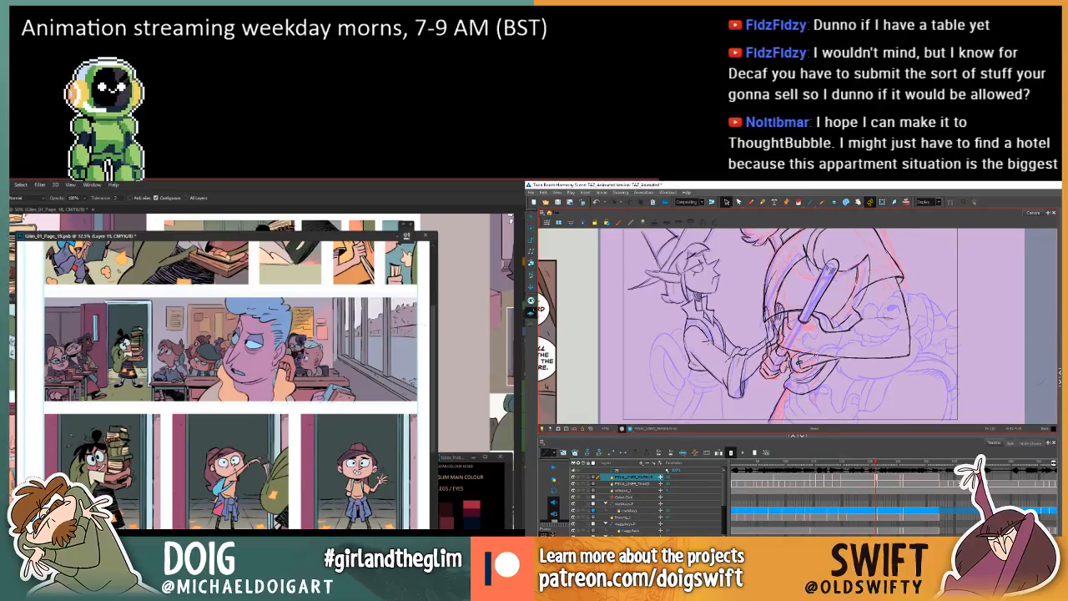
Flip between the two hand drawings, then select and delete the small stroke inside the clasped hands.
key("comma")
key("period")
key("comma")
key("period")
key("comma")
key("period")
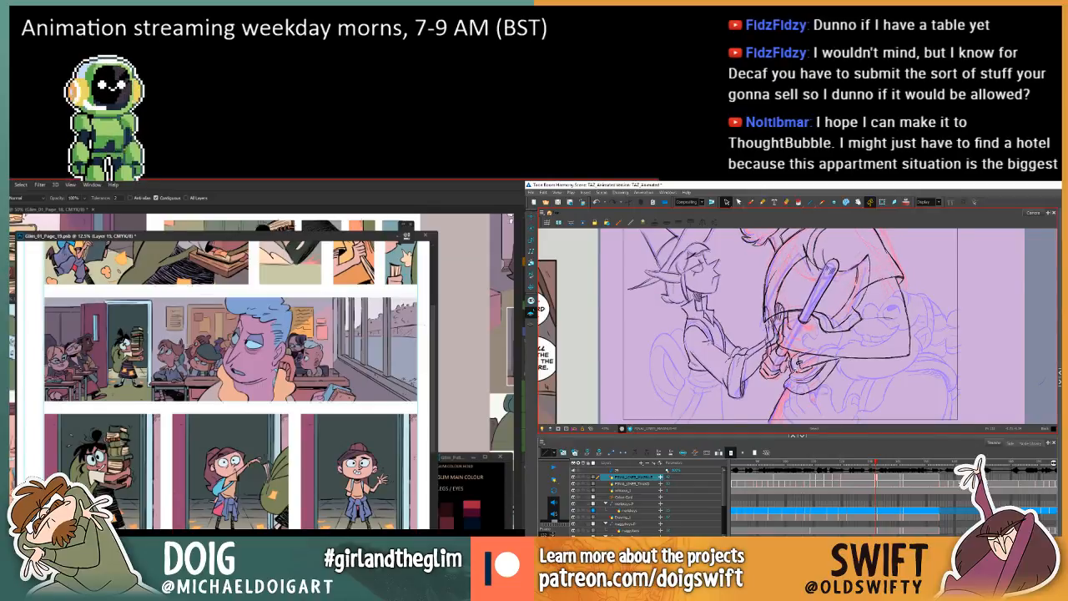
left_click(792, 373)
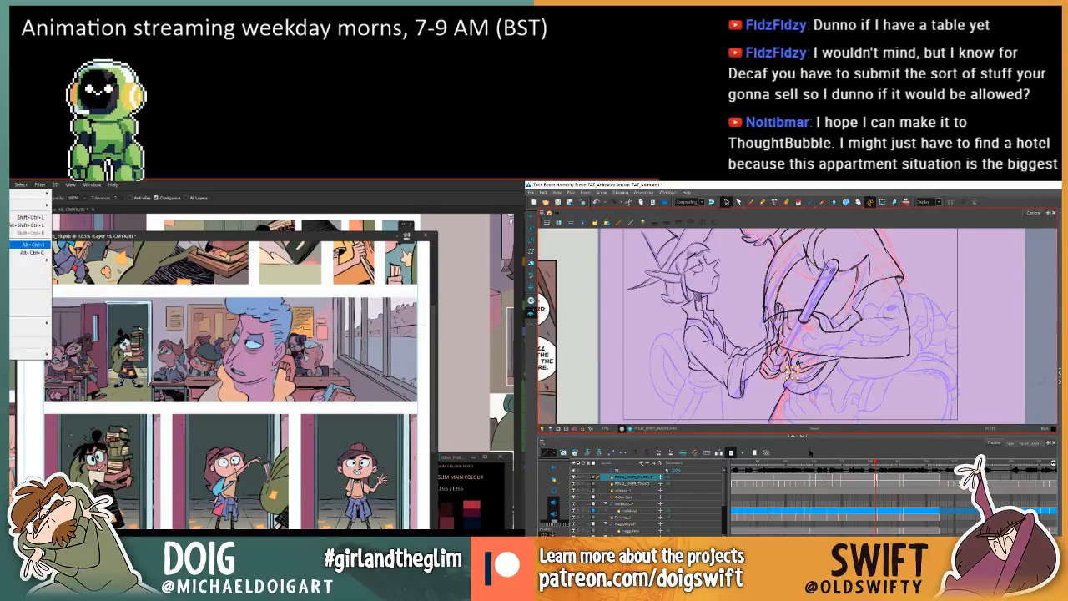
key("comma")
key("period")
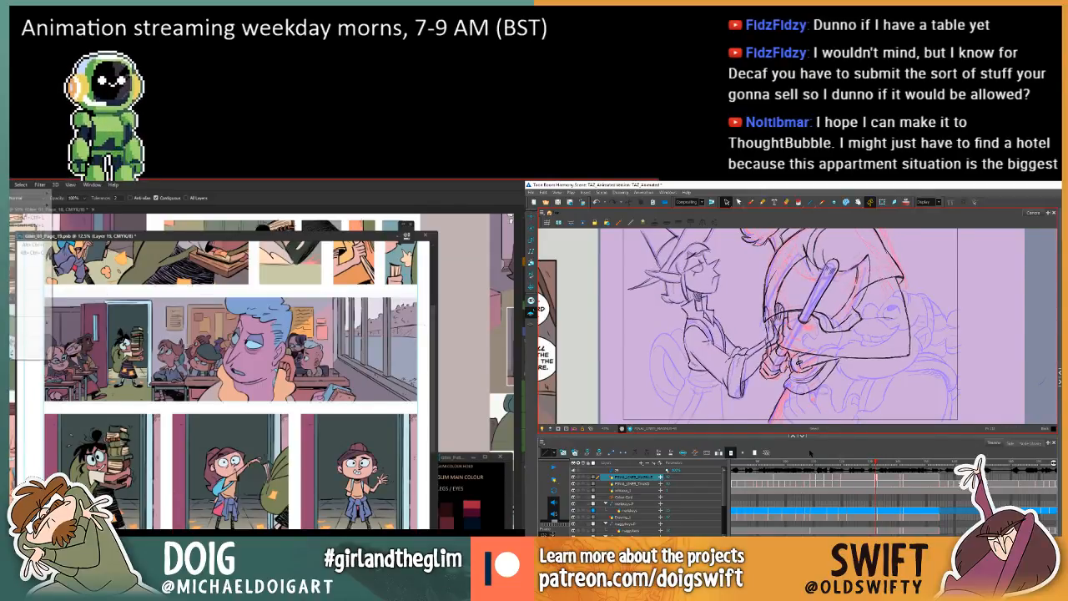
key("comma")
key("period")
key("comma")
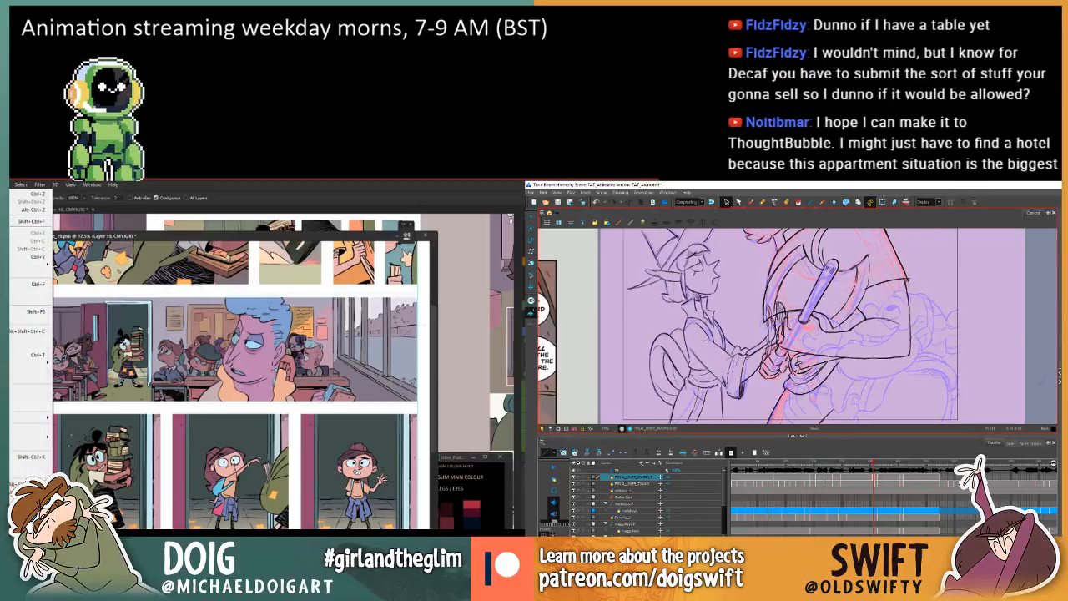
key("Delete")
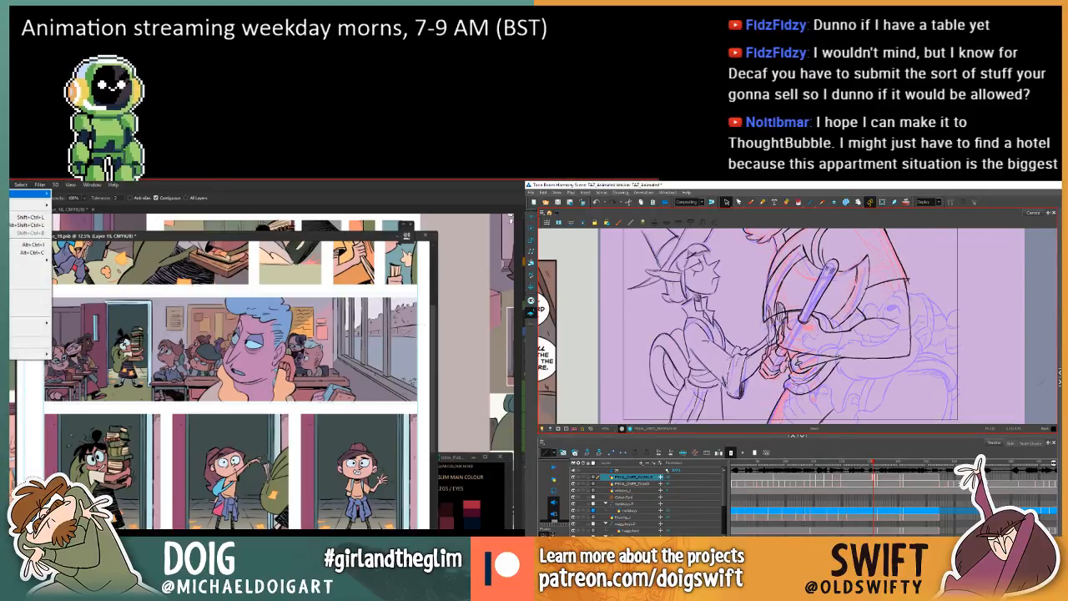
Switch the animation drawing to the Brush tool and purge the comic editor's stored undo data.
key("alt+b")
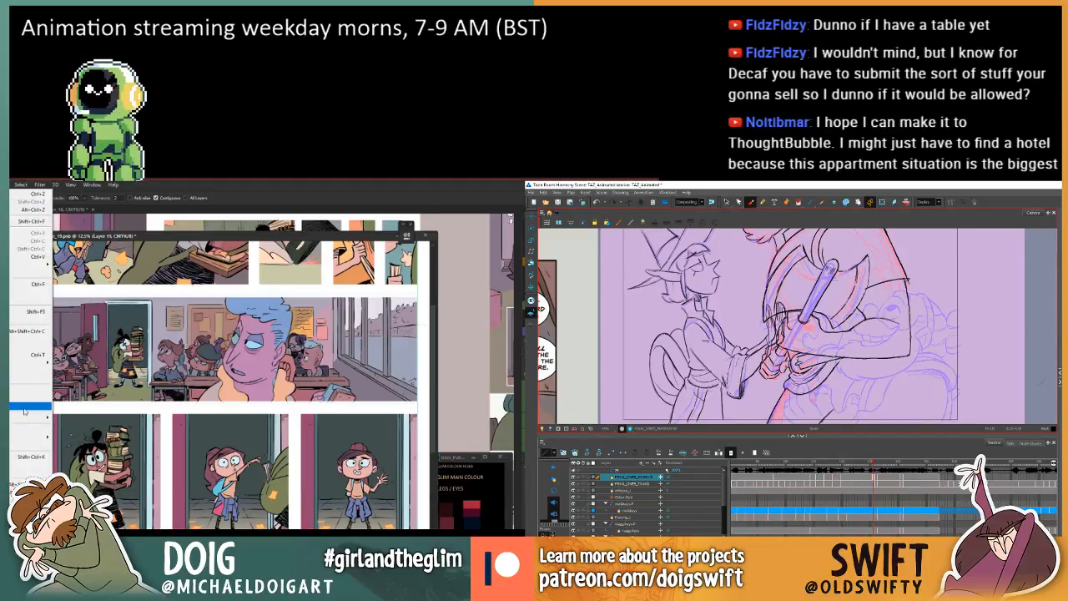
mouse_move(26, 419)
left_click(66, 439)
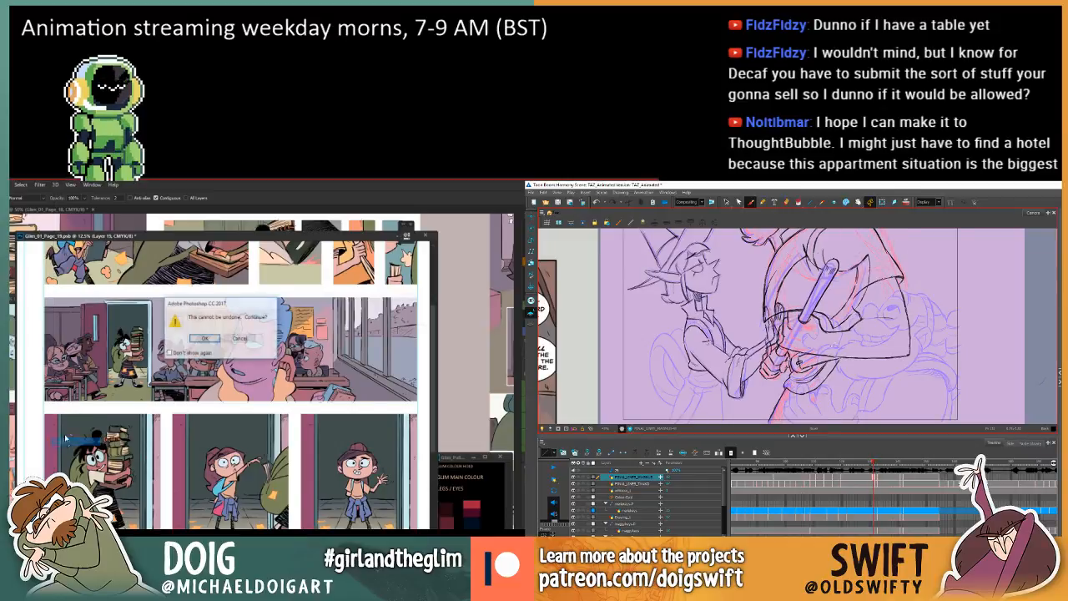
key("Return")
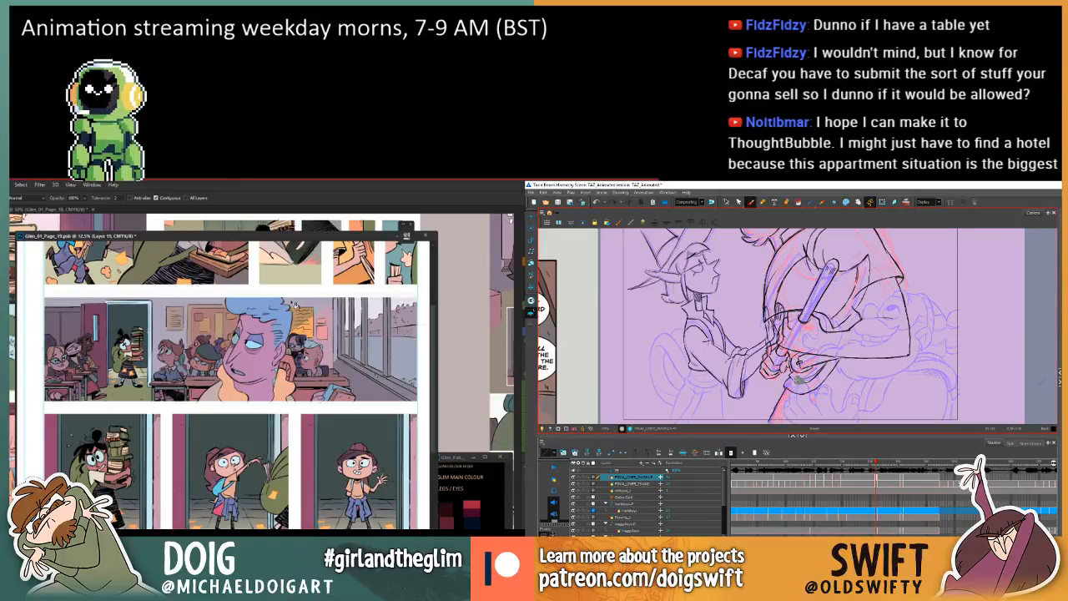
Reposition and widen the floating page 19 window over the other comic page.
left_click_drag(320, 239, 298, 245)
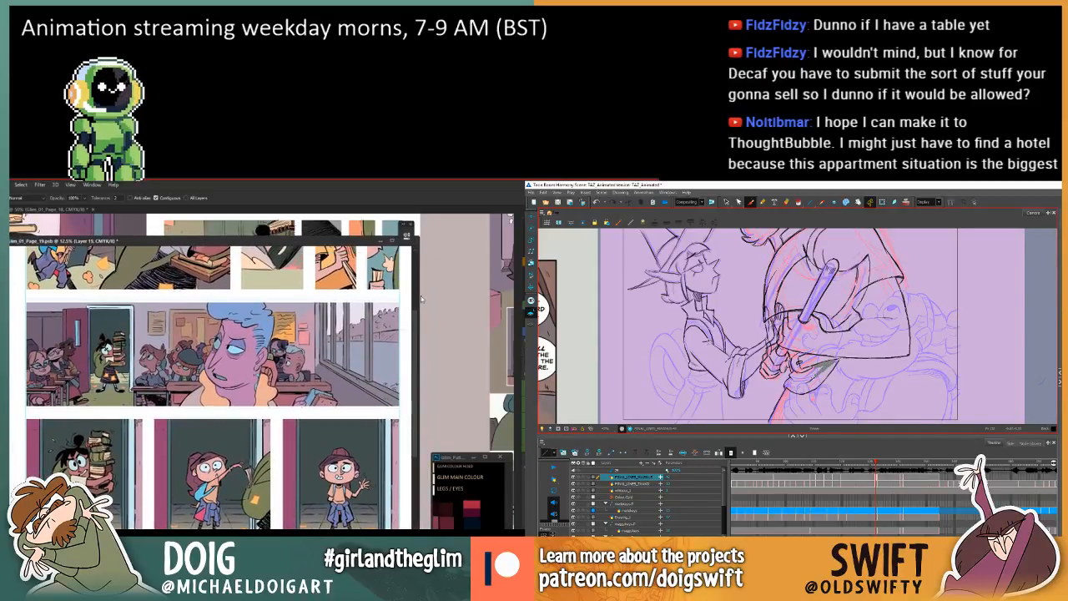
left_click_drag(421, 297, 434, 298)
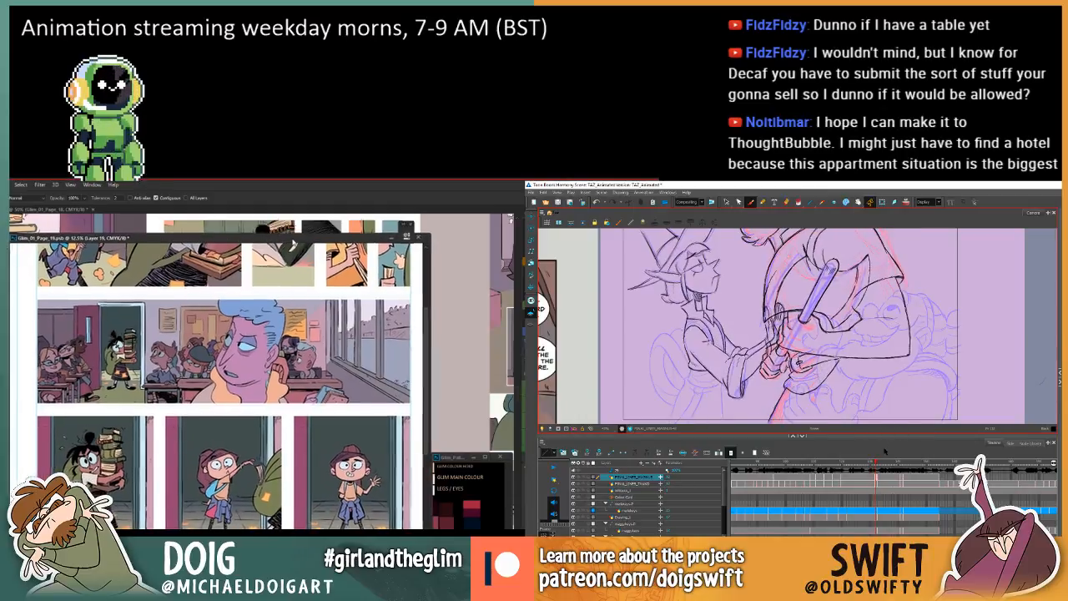
mouse_move(292, 244)
left_mouse_down()
mouse_move(326, 240)
mouse_move(307, 244)
left_mouse_up()
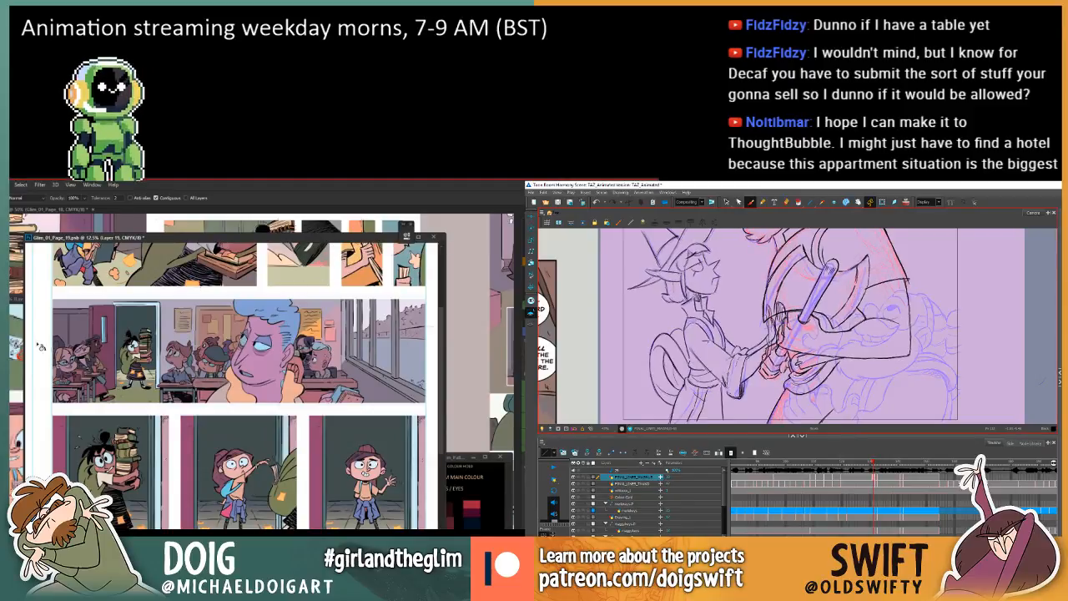
mouse_move(26, 316)
left_mouse_down()
mouse_move(110, 317)
mouse_move(0, 317)
left_mouse_up()
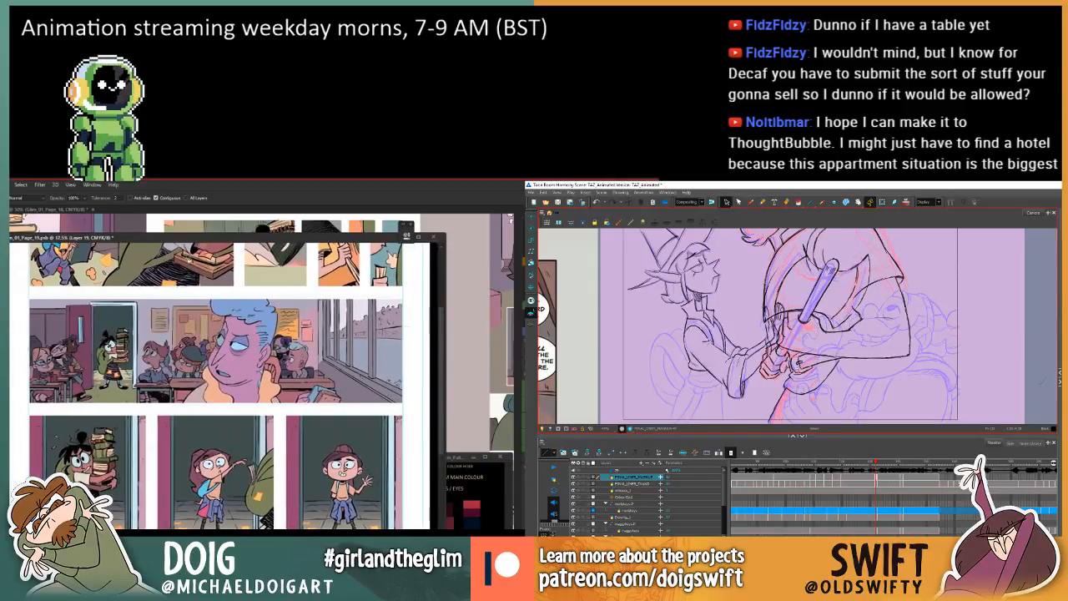
left_click_drag(220, 238, 191, 237)
left_click(418, 285)
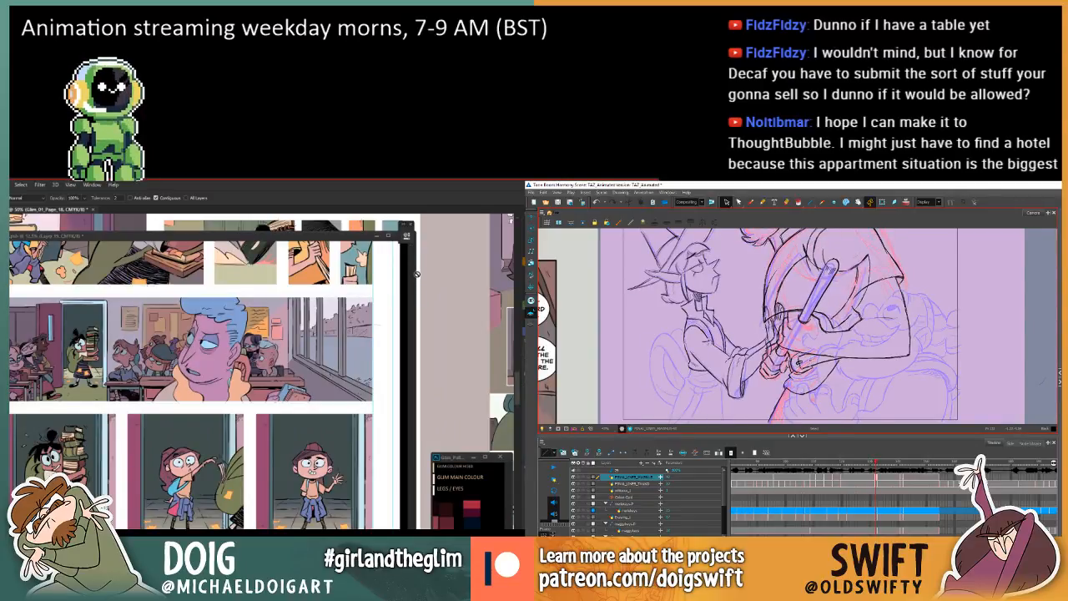
left_click_drag(417, 273, 446, 277)
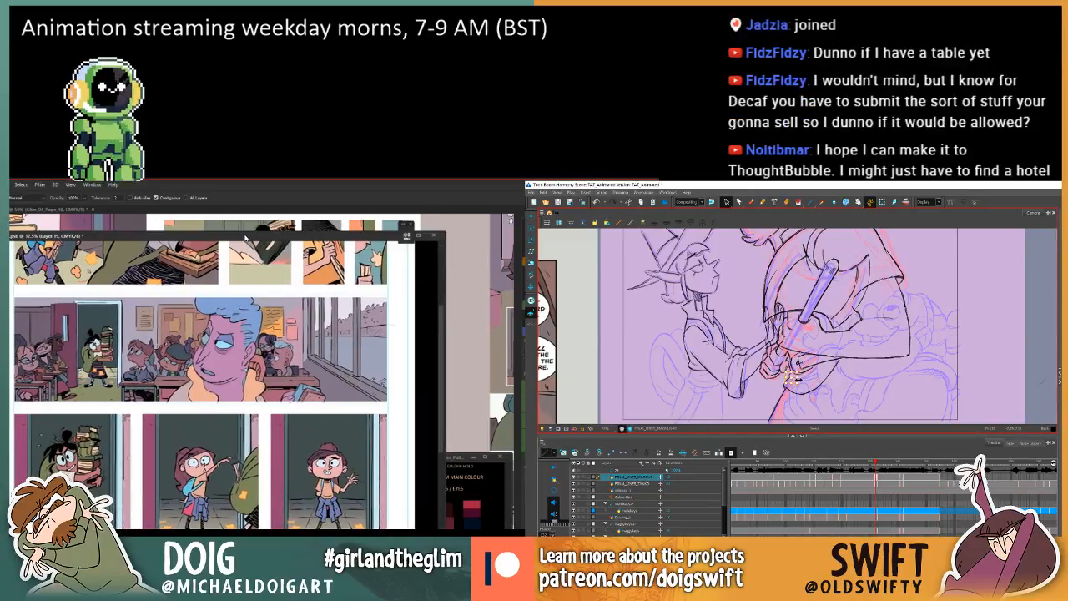
left_click_drag(245, 237, 326, 223)
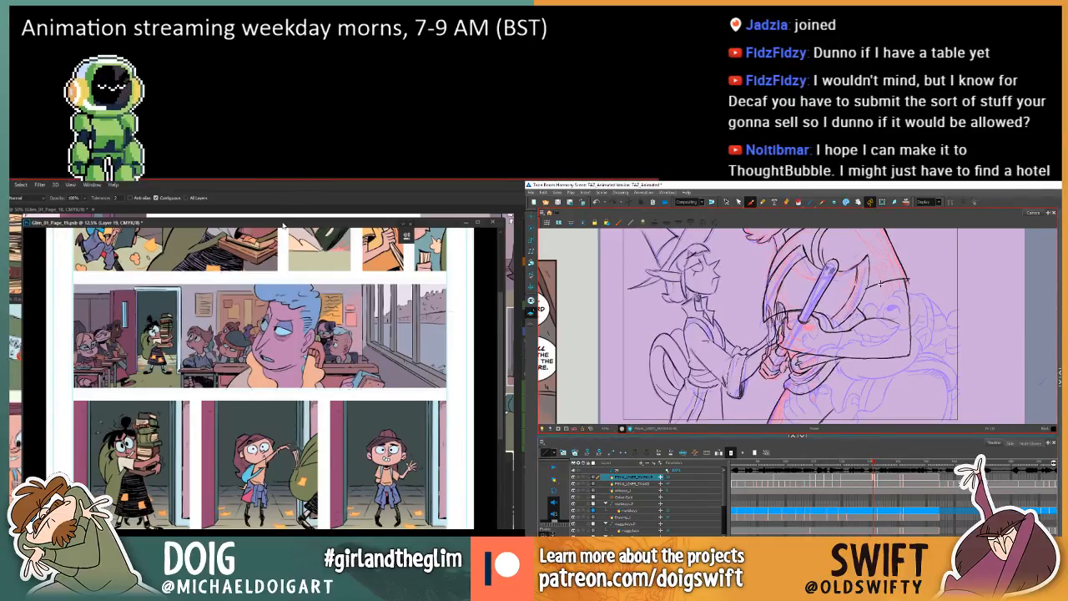
Shift the page 19 window so its upper panels and the Glim colour palette are both in view.
left_click_drag(277, 217, 227, 235)
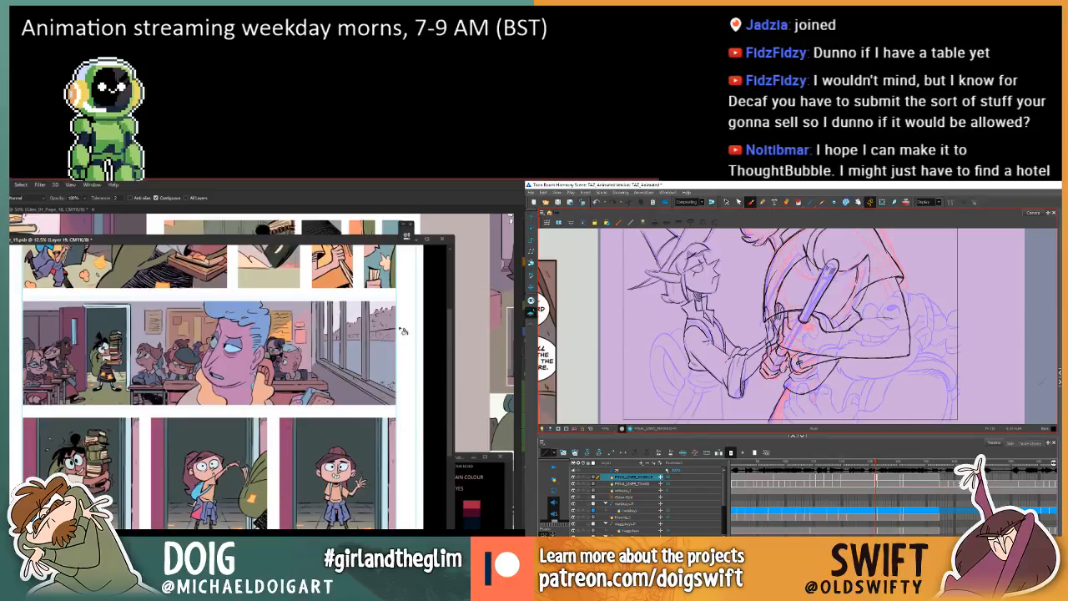
mouse_move(451, 346)
left_mouse_down()
mouse_move(452, 284)
mouse_move(447, 323)
left_mouse_up()
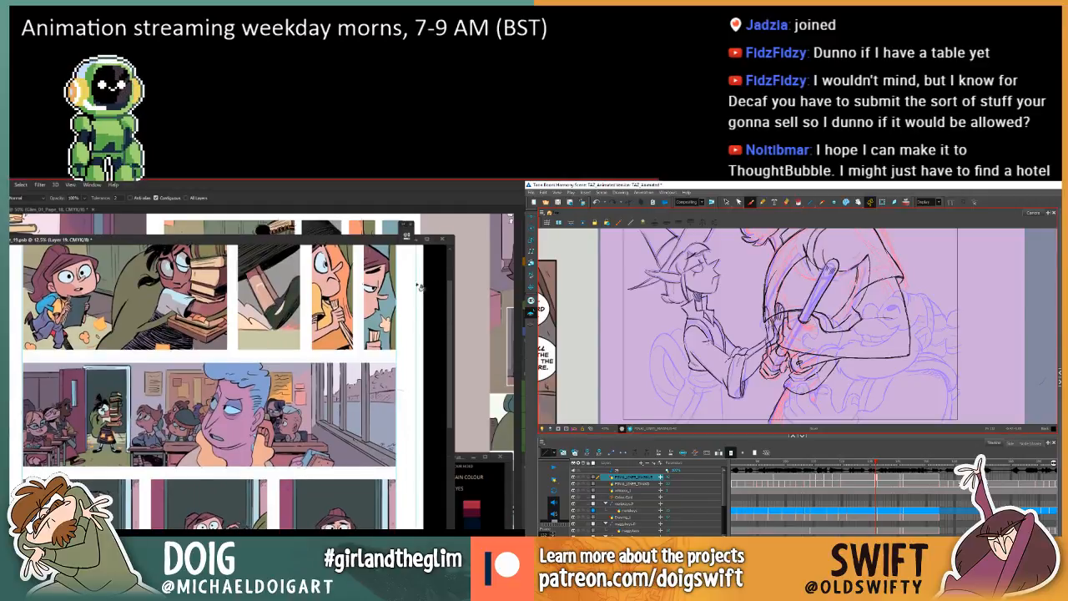
mouse_move(355, 243)
left_mouse_down()
mouse_move(330, 252)
mouse_move(348, 244)
left_mouse_up()
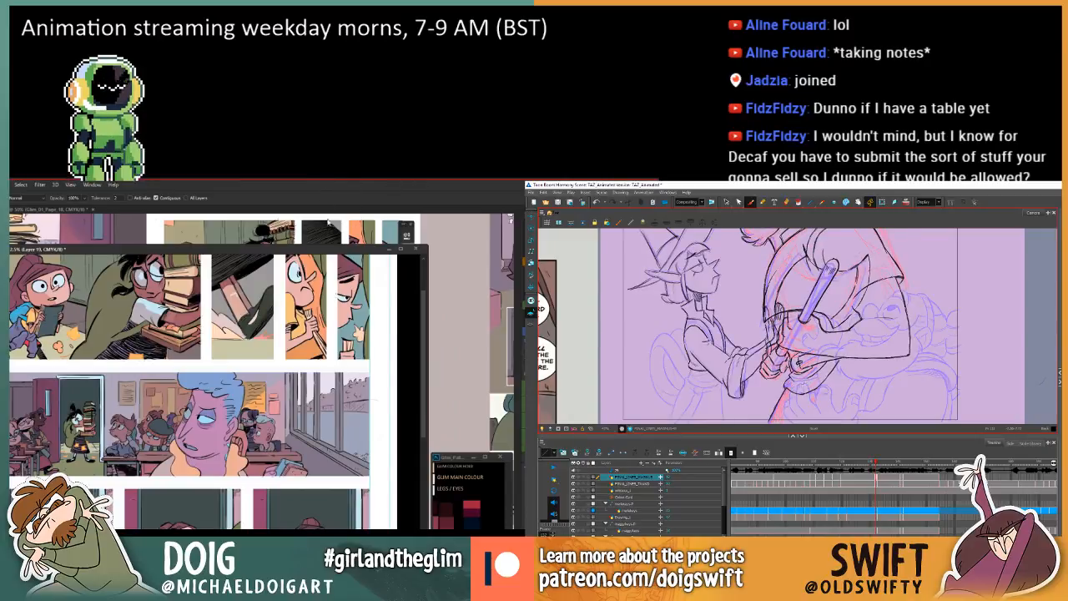
left_click_drag(304, 250, 304, 248)
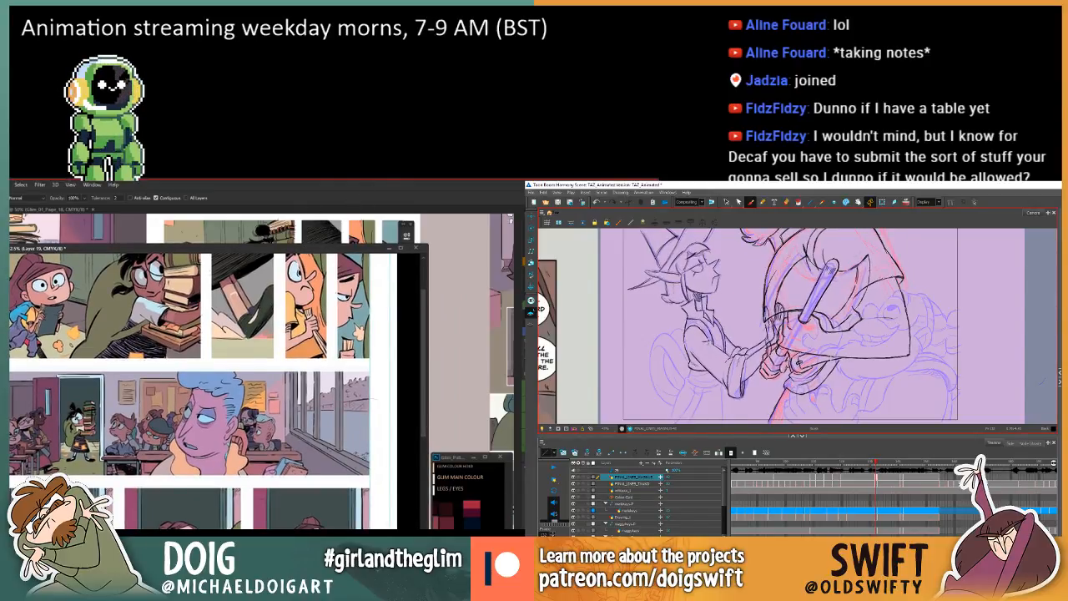
Select the curved stroke beneath the clasped hands and bring the Glim palette's colour swatches into view.
left_click(725, 203)
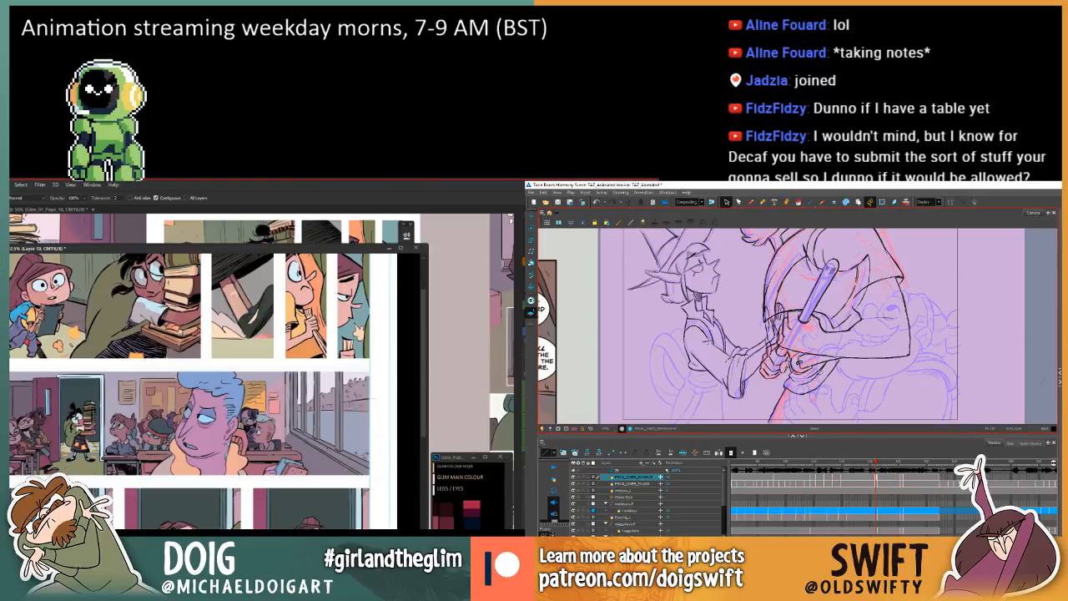
left_click(820, 375)
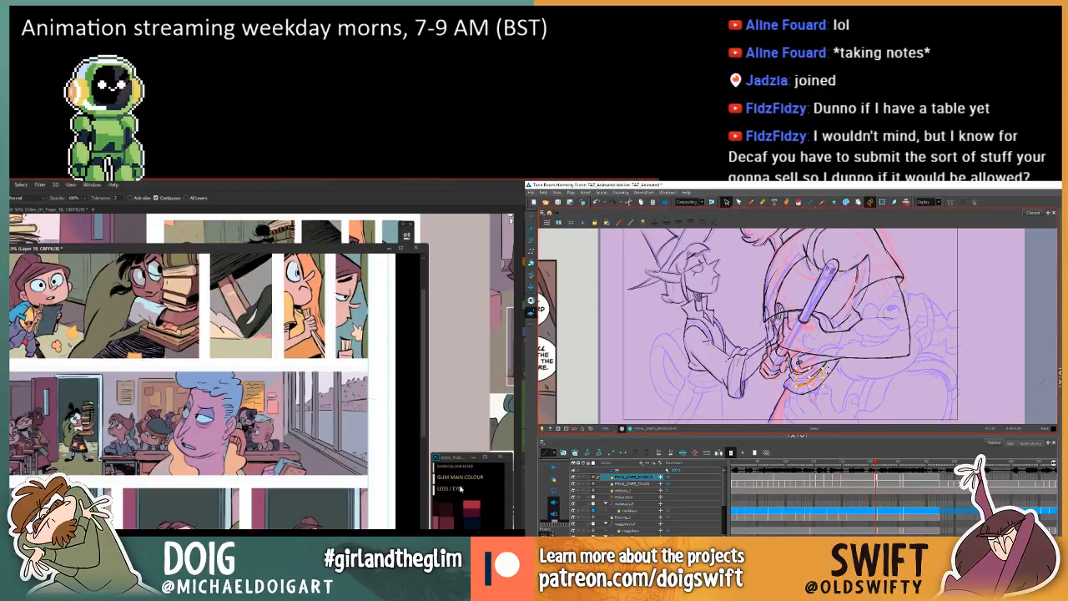
left_click(457, 486)
left_click_drag(456, 486, 467, 492)
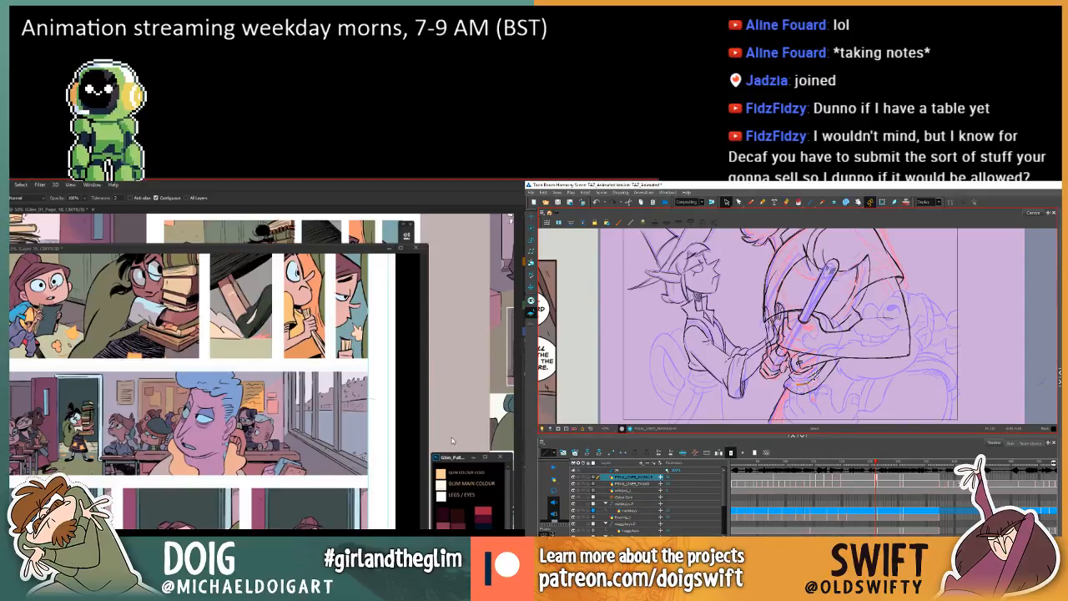
left_click(175, 246)
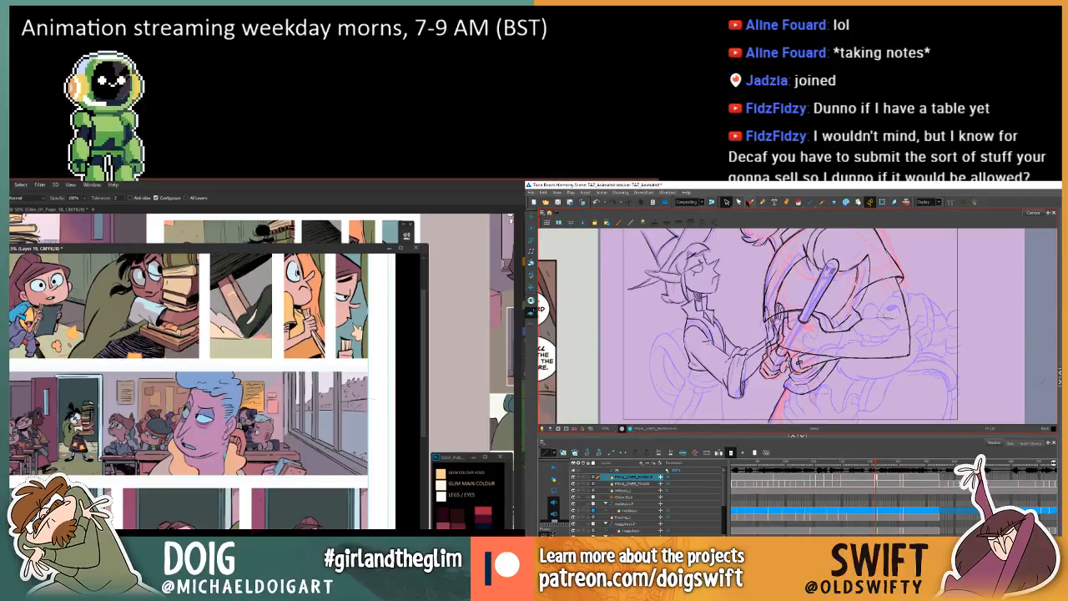
Select the area at the classroom panel's left edge on Layer 4 copy 2 with the Magic Wand and open Hue/Saturation.
key("alt+b")
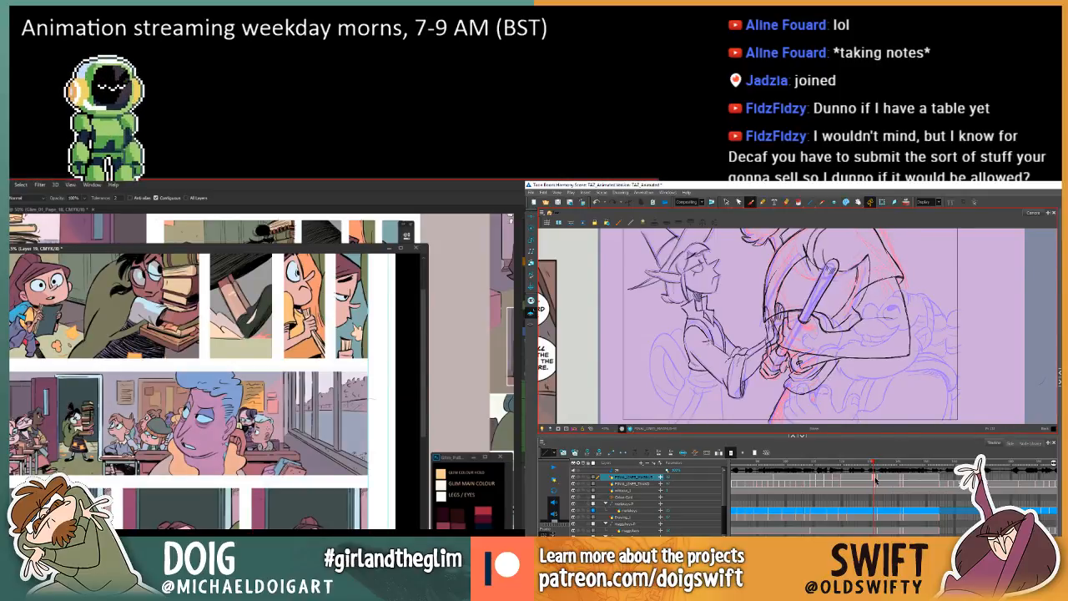
left_click(524, 417)
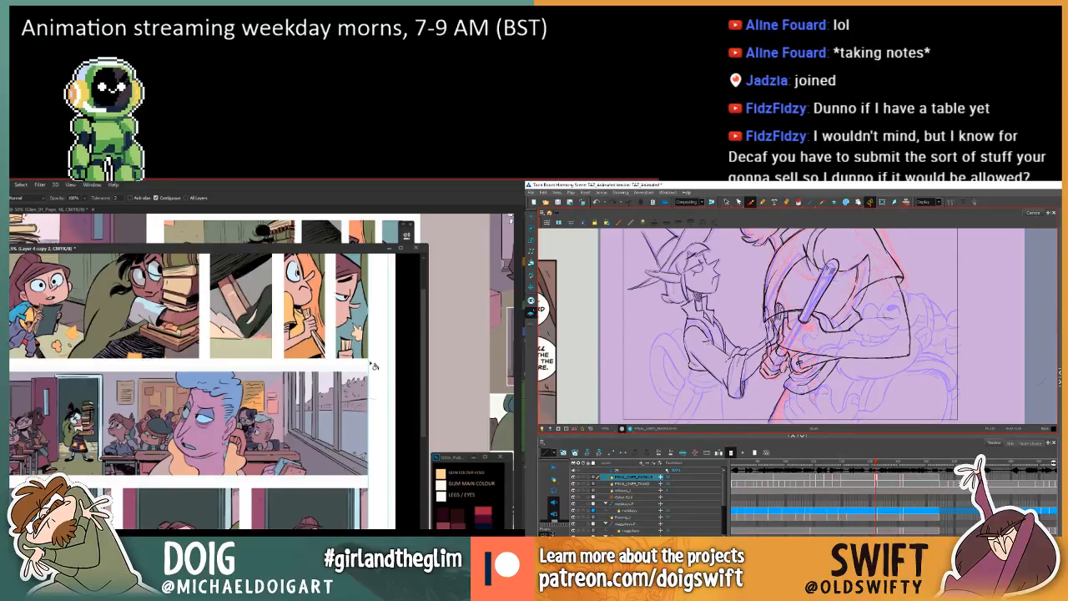
key("w")
key("period")
key("alt+s")
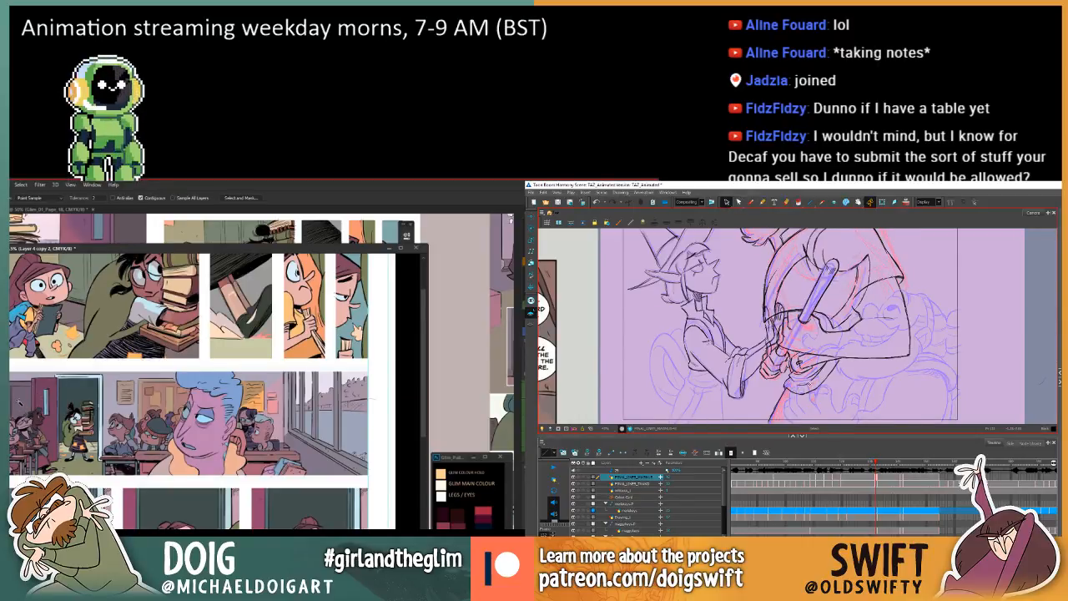
left_click(25, 404)
key("ctrl+u")
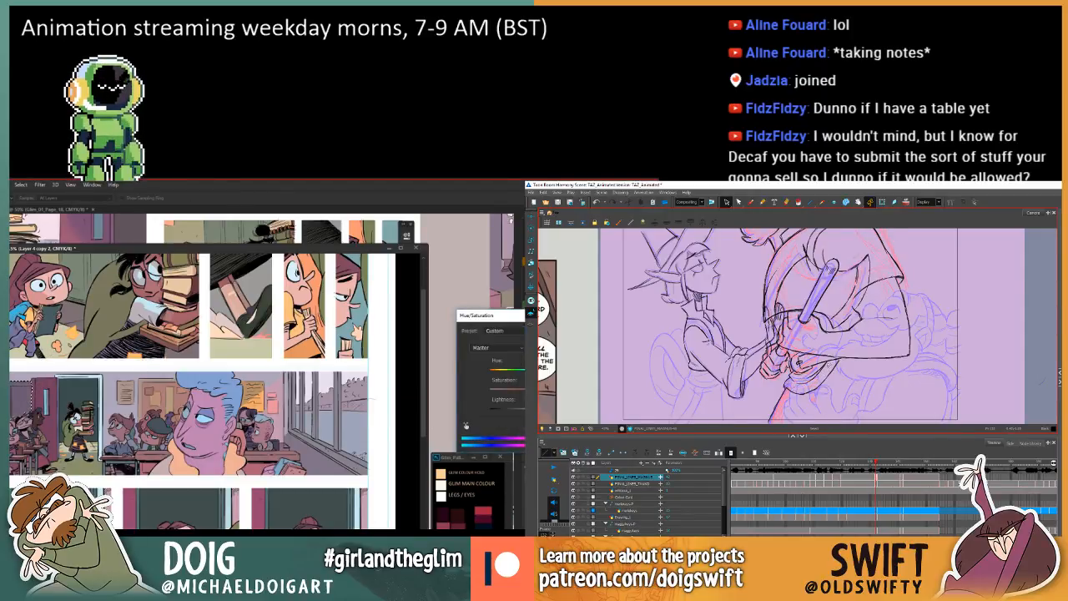
Compare the clasped hands with the neighbouring frame and delete the curved stroke beneath them.
key("comma")
key("period")
key("comma")
key("period")
left_click(805, 381)
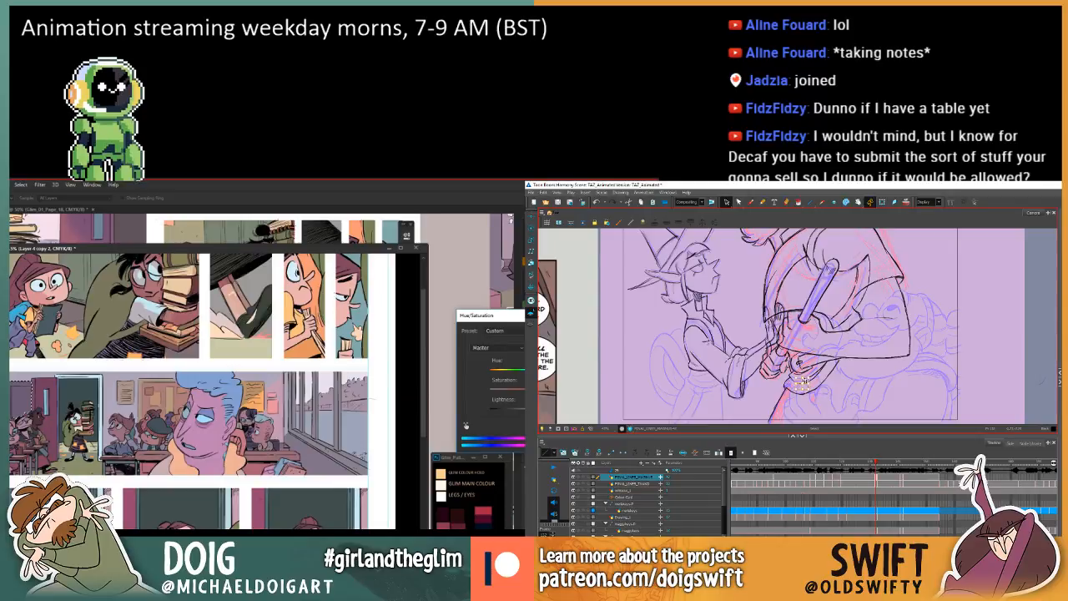
key("comma")
key("period")
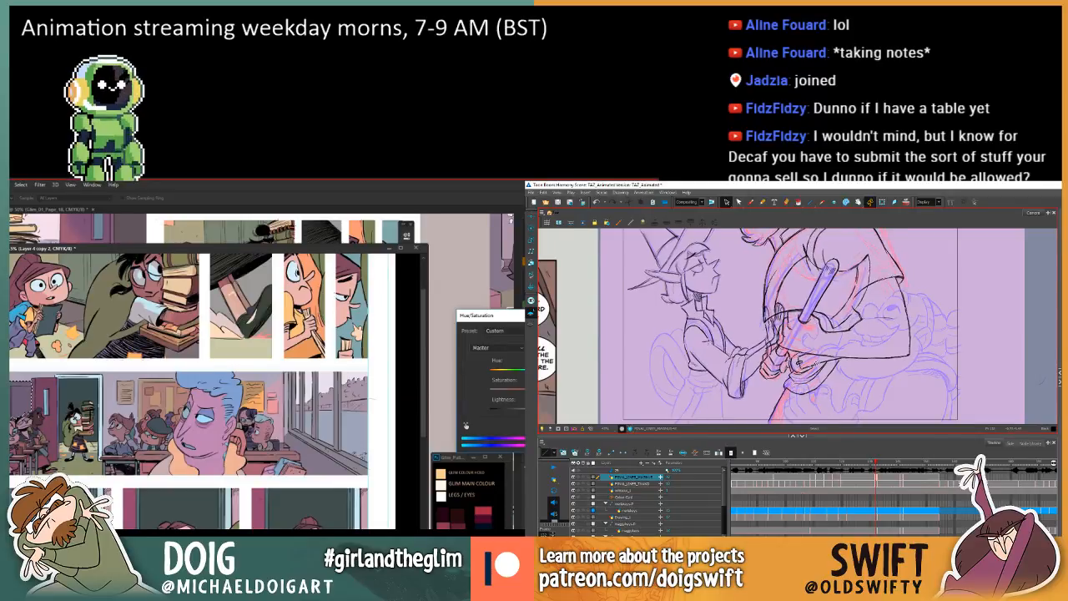
key("comma")
key("period")
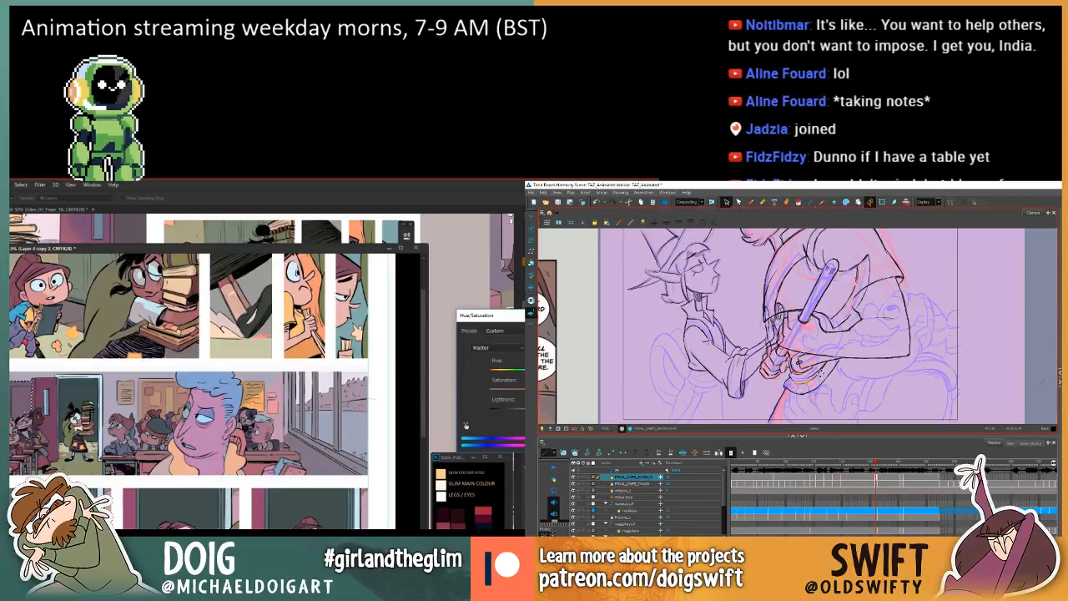
left_click(805, 381)
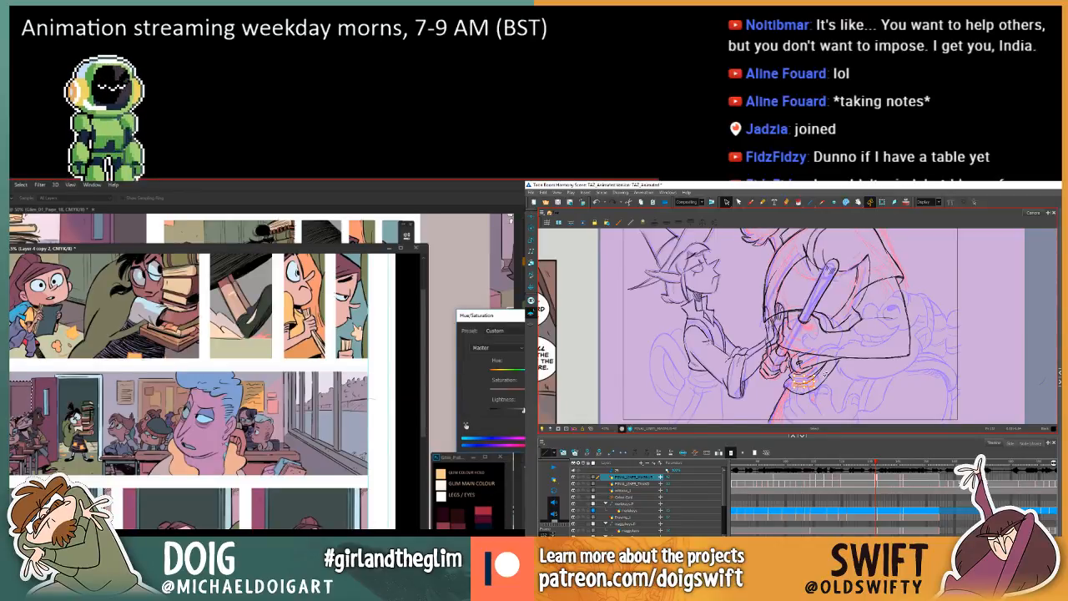
key("Delete")
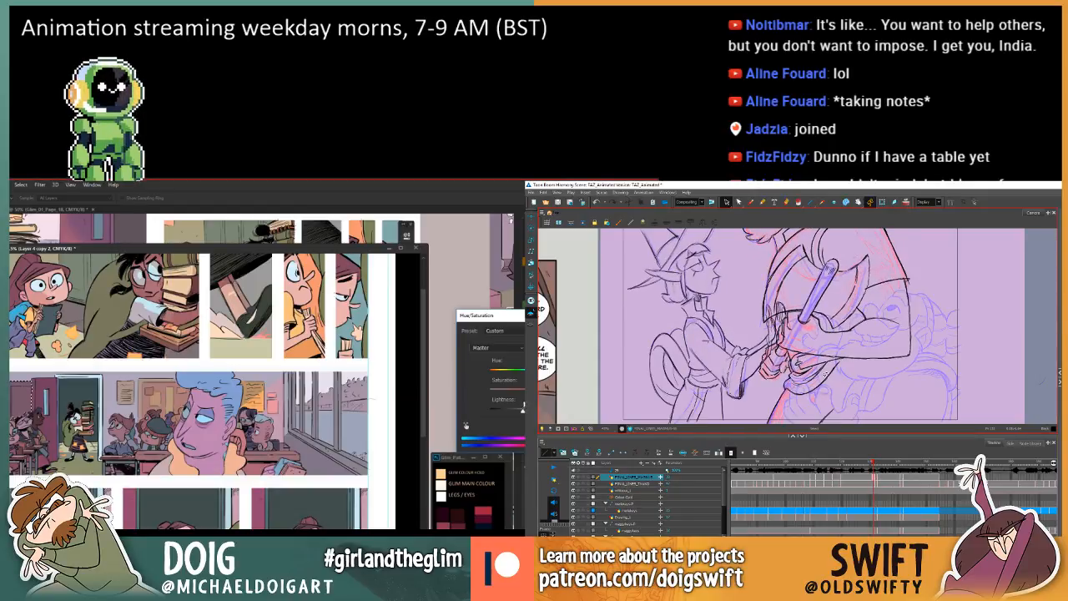
Activate the Brush tool and check the line work around the clasped hands against the adjacent frames.
key(".")
key(".")
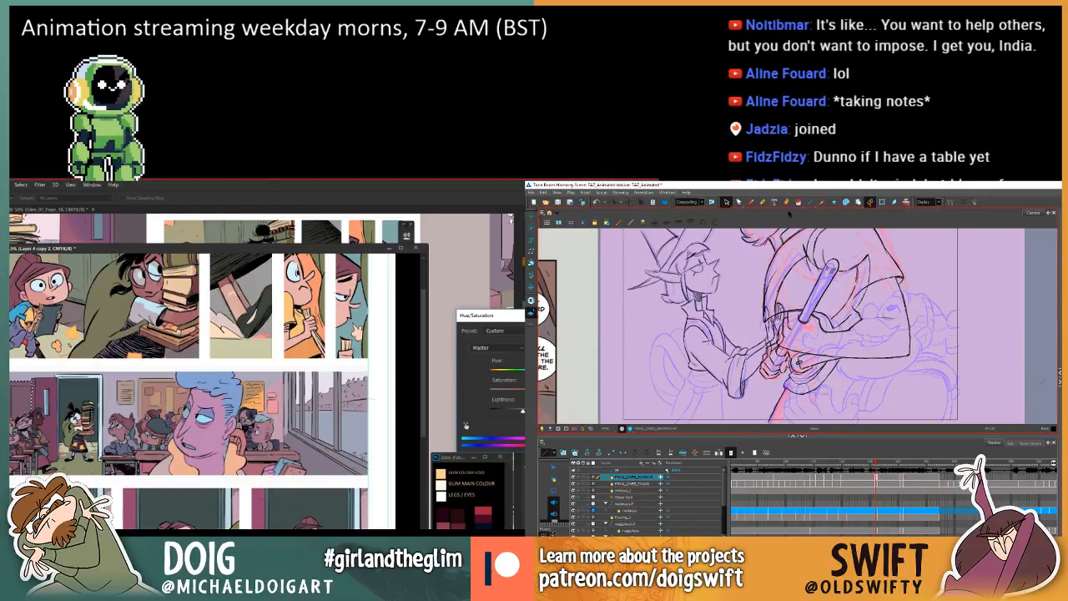
left_click(751, 203)
key(".")
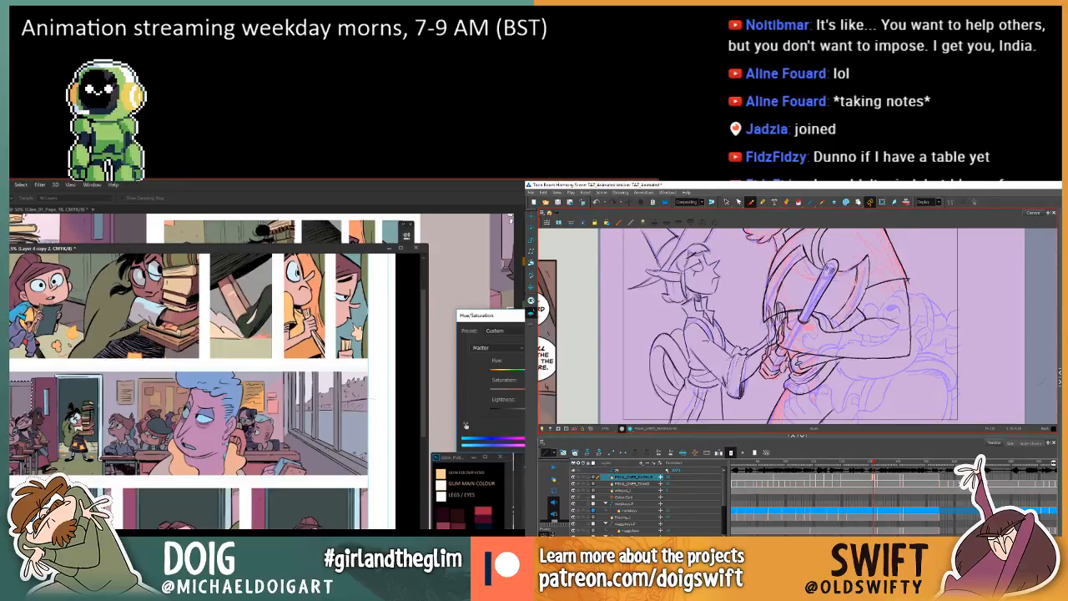
key(".")
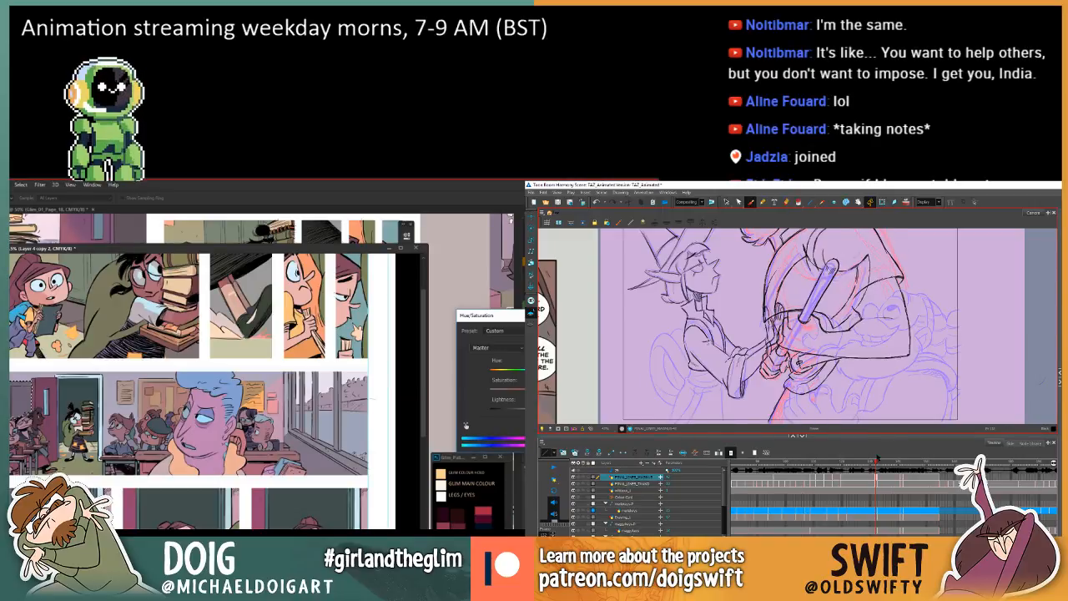
left_click_drag(875, 460, 876, 461)
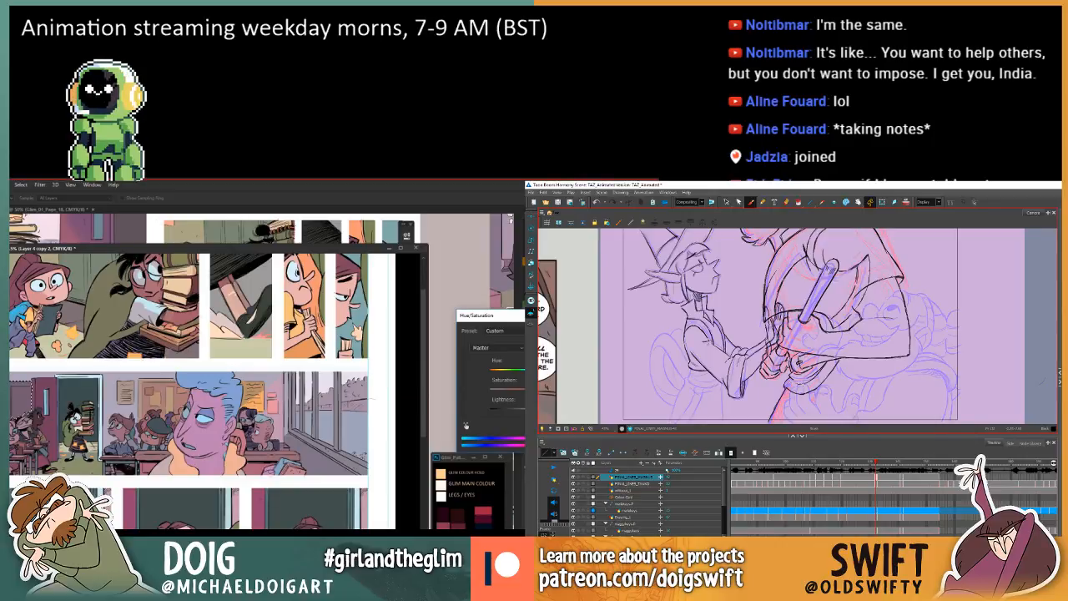
key("comma")
key("comma")
key("period")
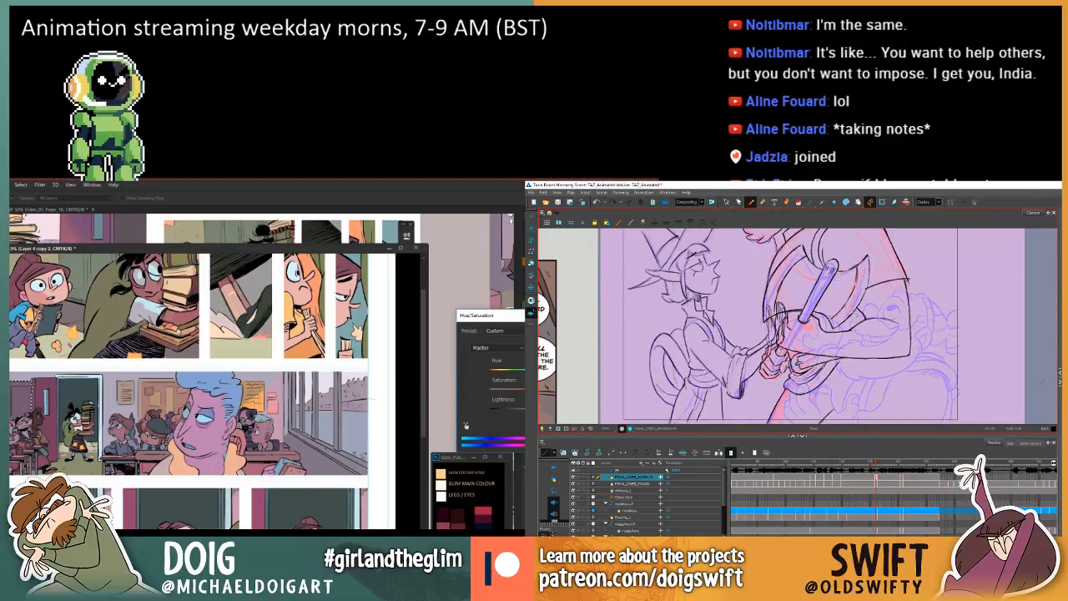
key("comma")
key("period")
key("comma")
Apply the Hue/Saturation adjustment to the selected area at the classroom panel's left edge while comparing the adjacent animation frames.
key("Return")
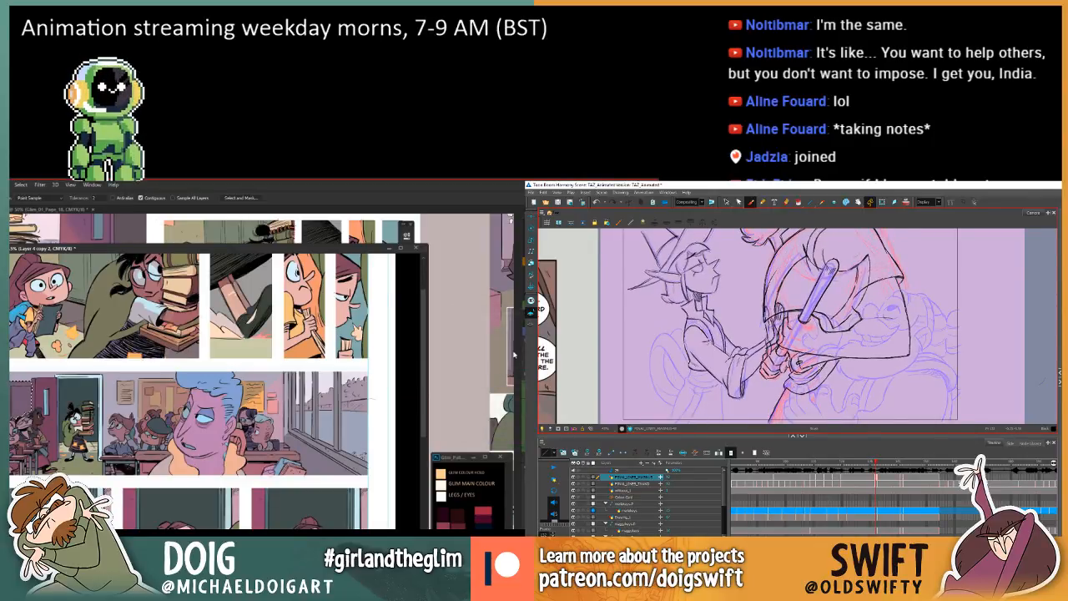
key("comma")
key("period")
key("comma")
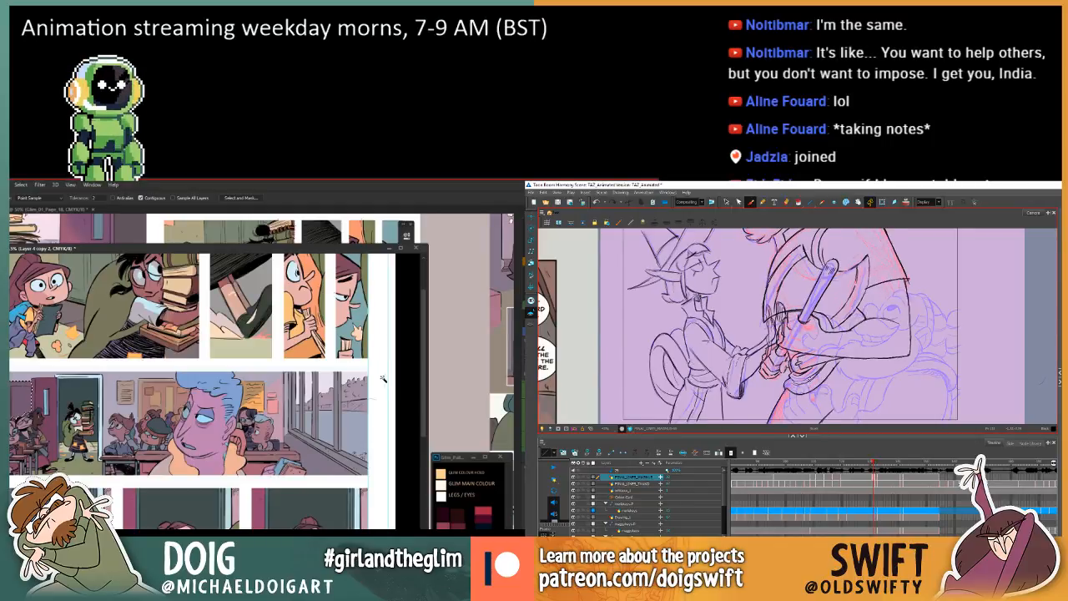
key("period")
key("comma")
key("period")
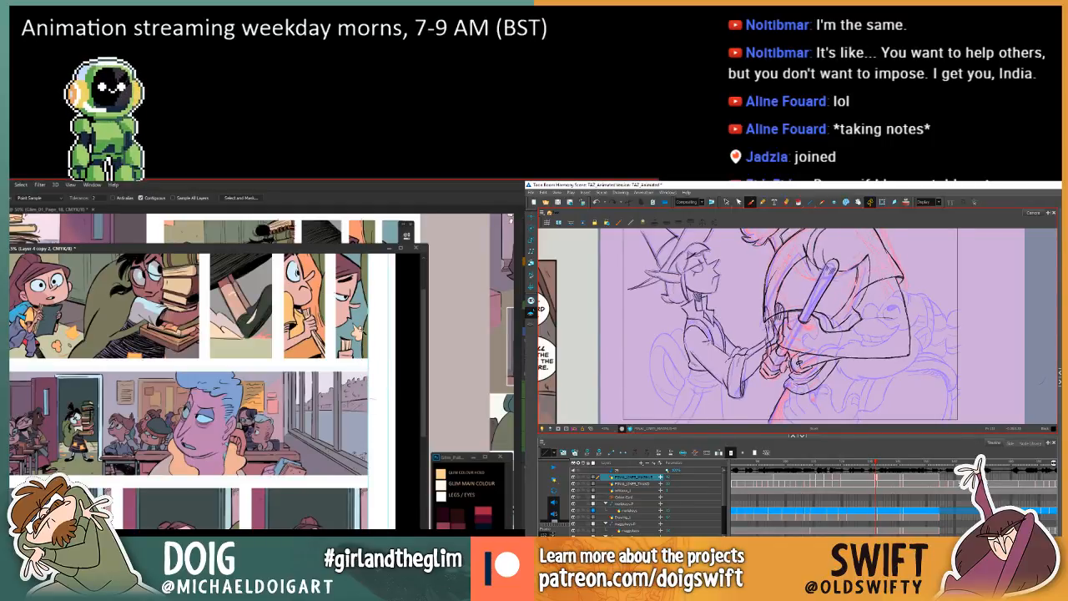
Select the small curved stroke beneath the clasped hands and check its position against the previous frame.
key("alt+s")
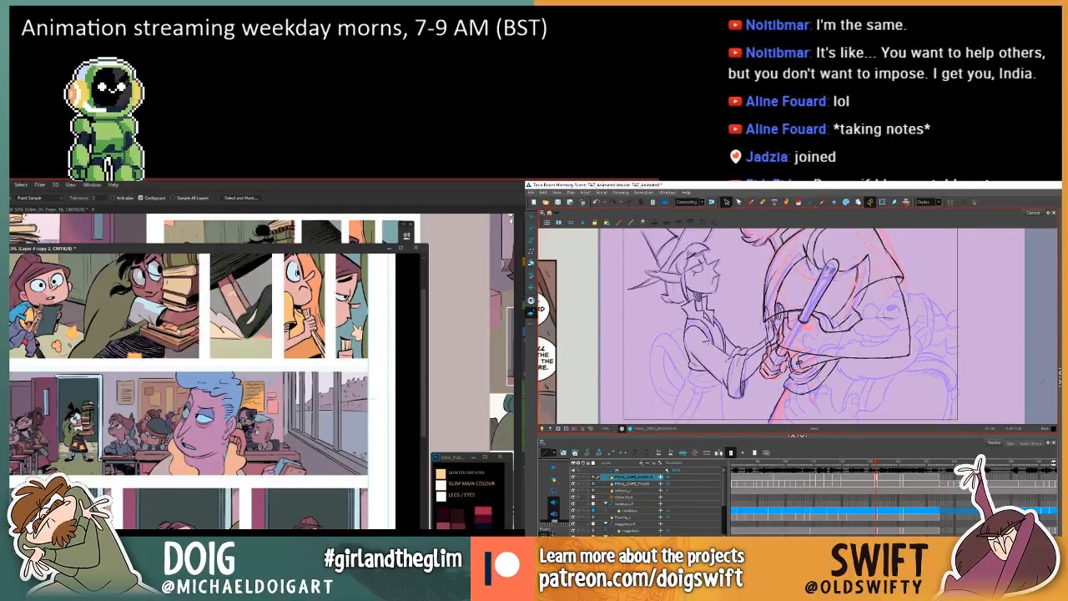
mouse_move(334, 250)
left_mouse_down()
mouse_move(345, 242)
mouse_move(311, 252)
left_mouse_up()
left_click(798, 381)
key("comma")
key("period")
left_click(802, 384)
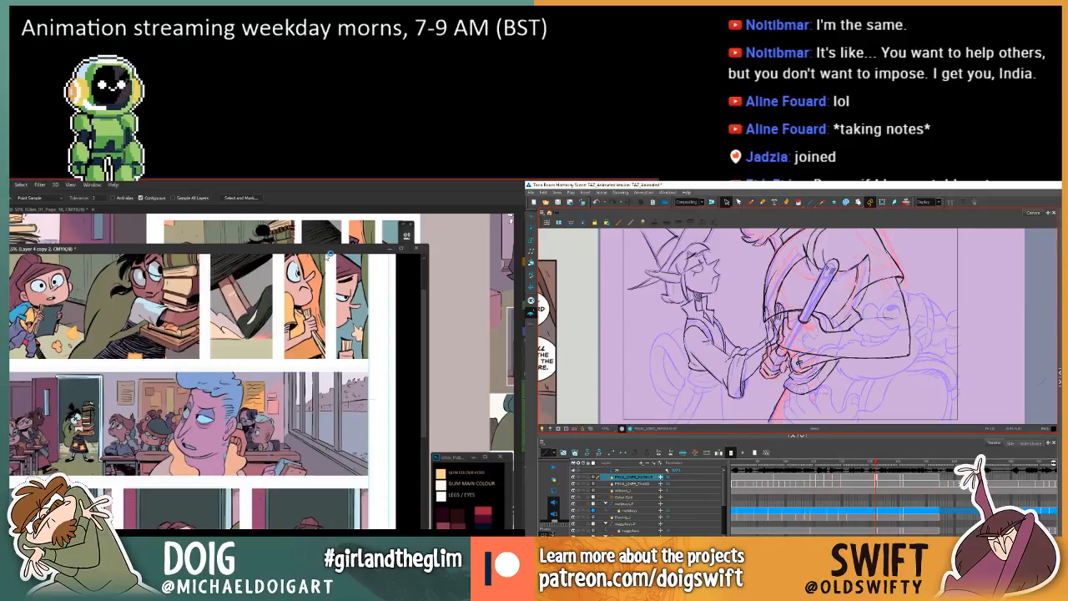
key("comma")
key("period")
key("comma")
key("period")
key("comma")
key("period")
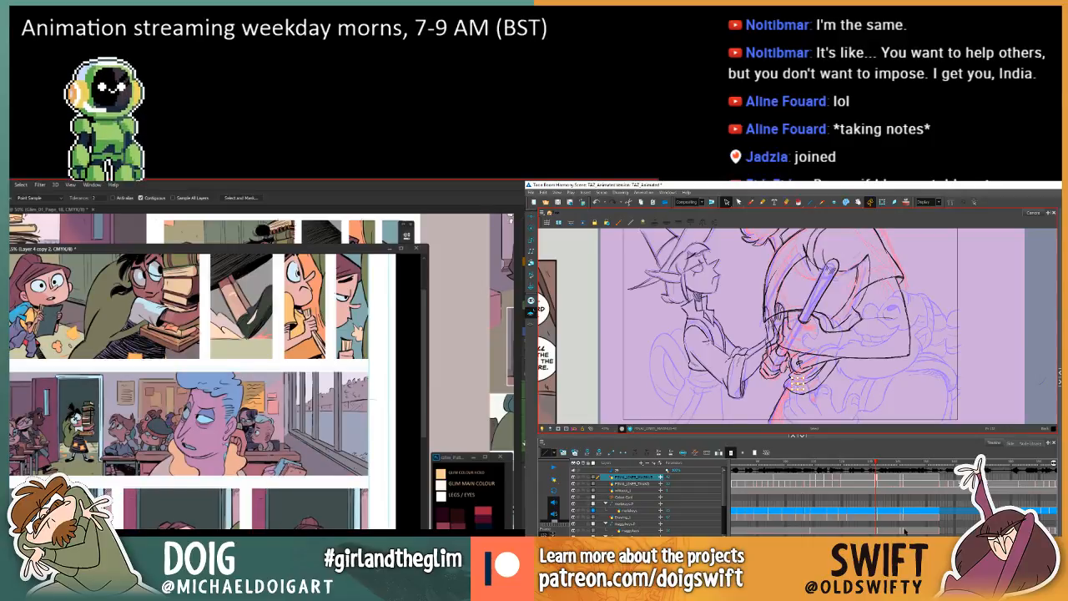
key("comma")
key("period")
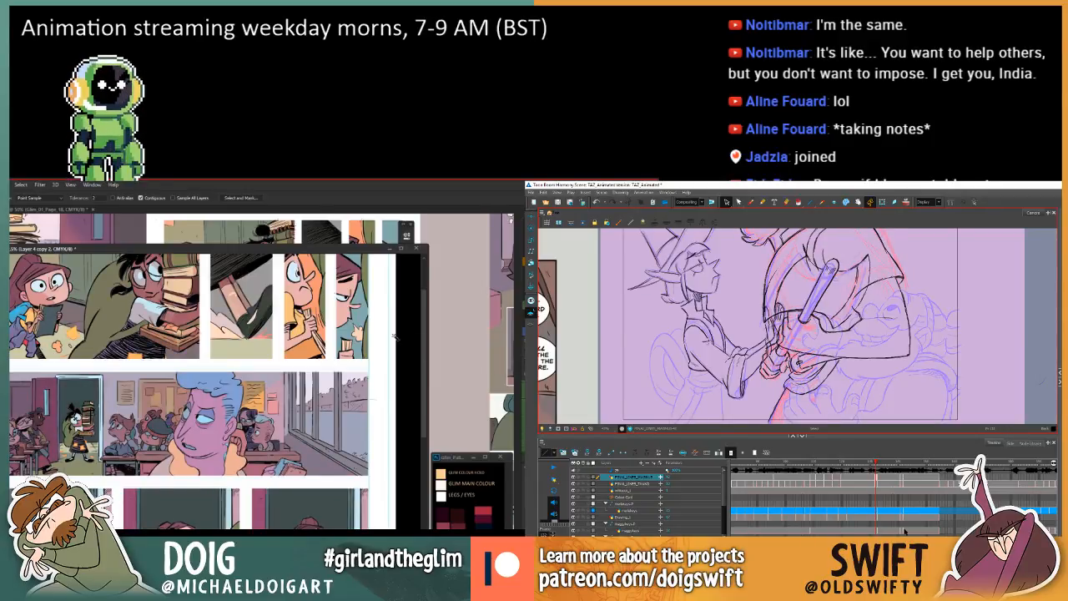
Examine how the clasped hands and axe lines change between the two neighbouring frames.
left_click_drag(350, 409, 346, 385)
key("comma")
key("period")
key("period")
key("comma")
key("comma")
key("period")
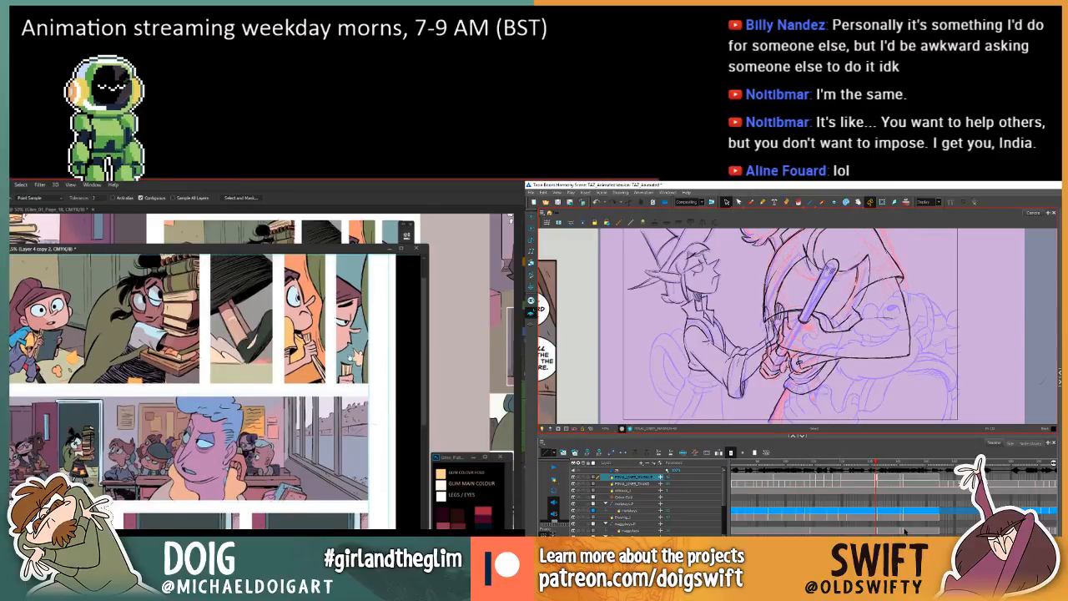
key("comma")
key("period")
key("comma")
key("period")
key("comma")
key("period")
Delete the stroke along the axe blade's left side and compare the drawing with the adjacent frames.
left_click_drag(857, 299, 864, 284)
mouse_move(348, 411)
left_mouse_down()
mouse_move(347, 341)
mouse_move(345, 446)
left_mouse_up()
left_click_drag(861, 297, 853, 306)
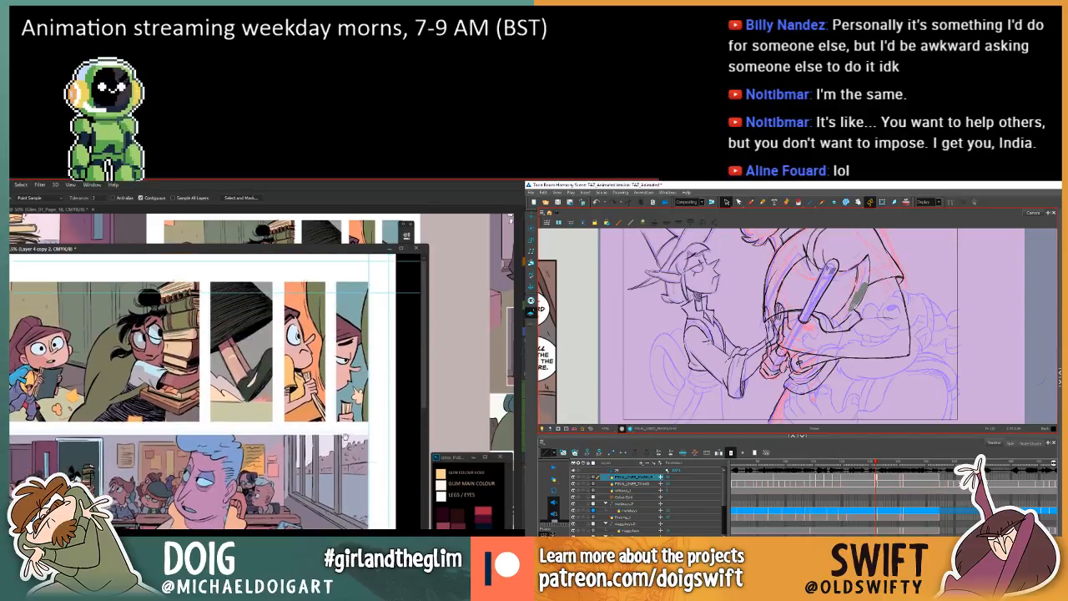
mouse_move(345, 436)
left_mouse_down()
mouse_move(346, 413)
mouse_move(345, 431)
left_mouse_up()
key("ctrl+z")
left_click_drag(877, 309, 878, 322)
left_click_drag(345, 430, 345, 437)
left_click_drag(879, 322, 877, 340)
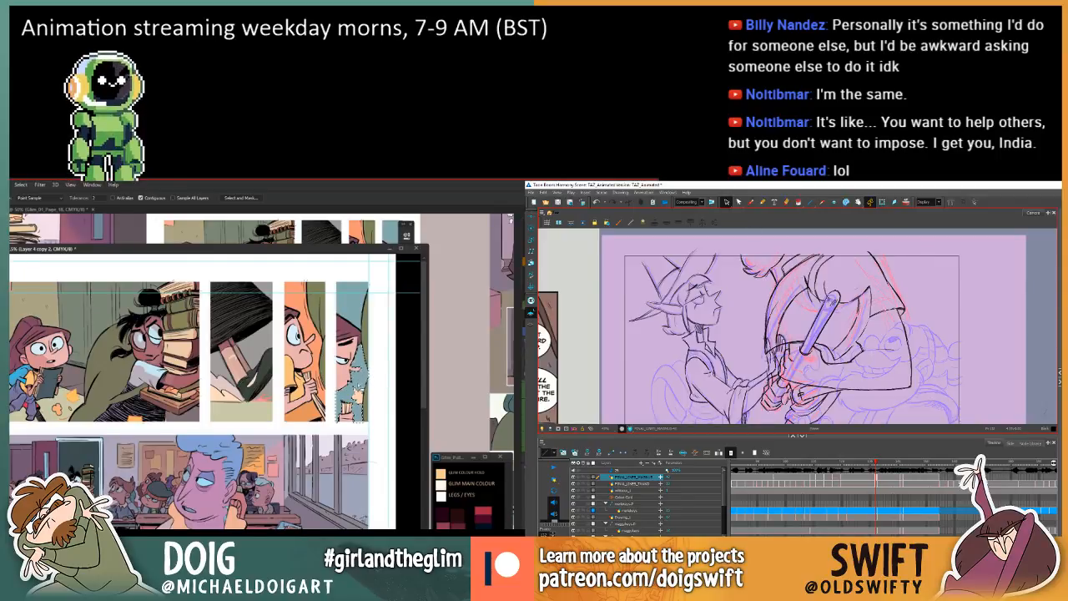
left_click(750, 202)
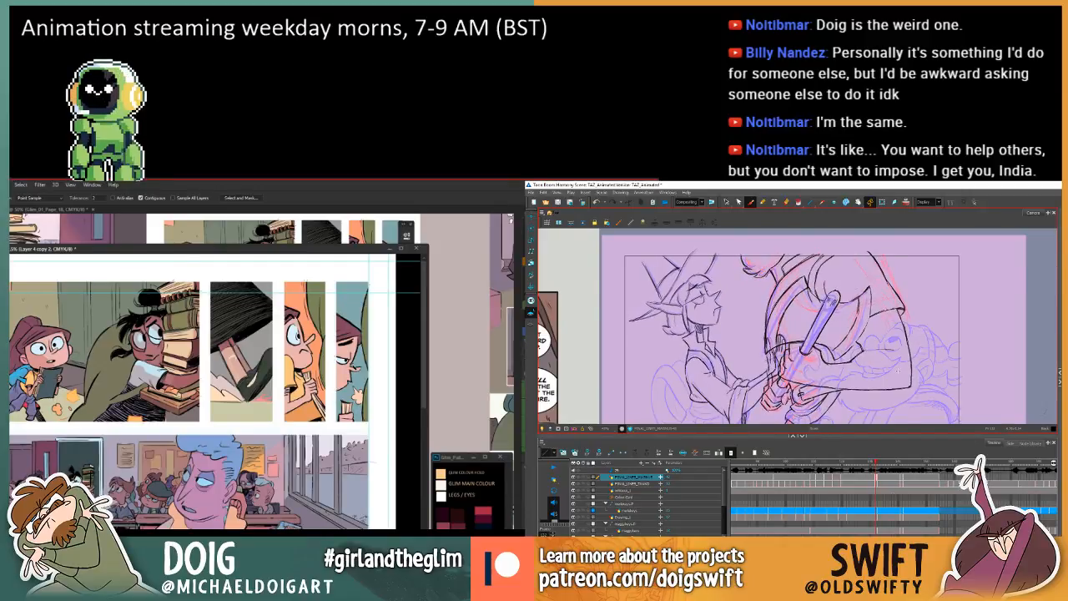
left_click(726, 202)
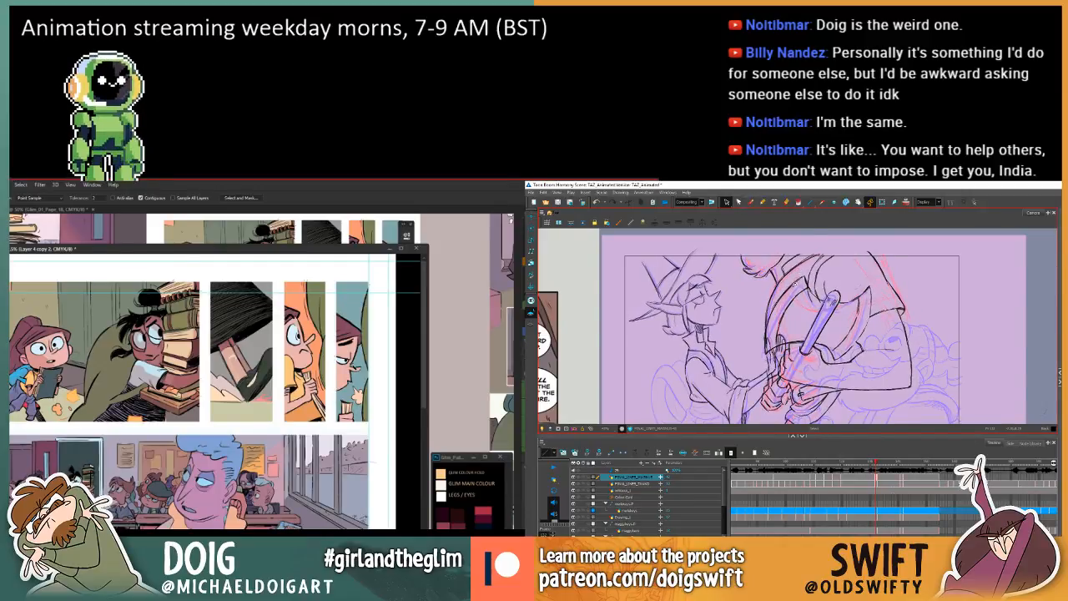
left_click(804, 289)
key("Delete")
key("comma")
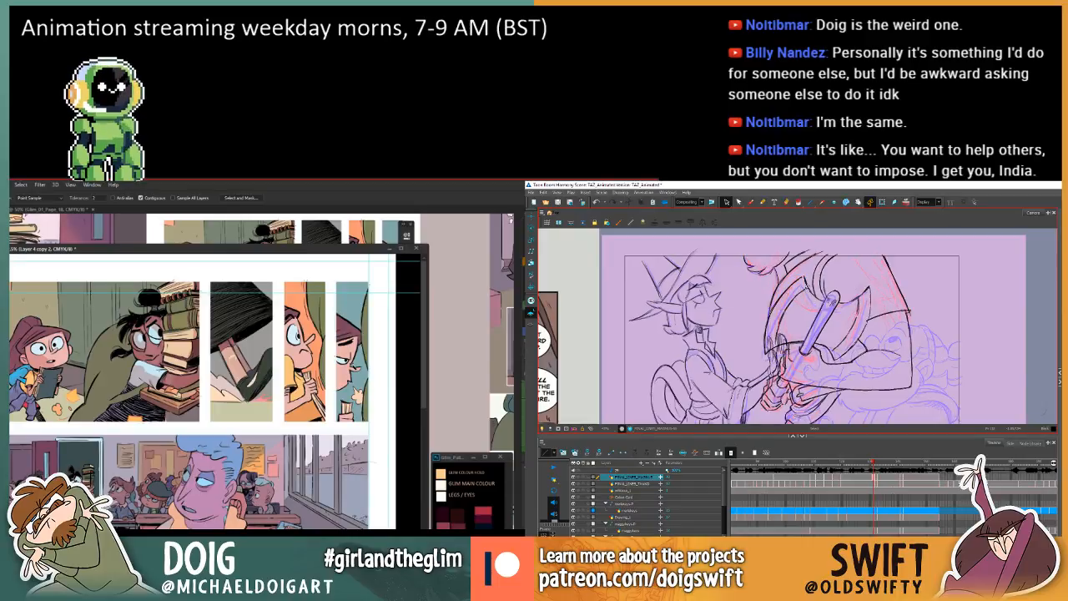
key("period")
key("period")
key("comma")
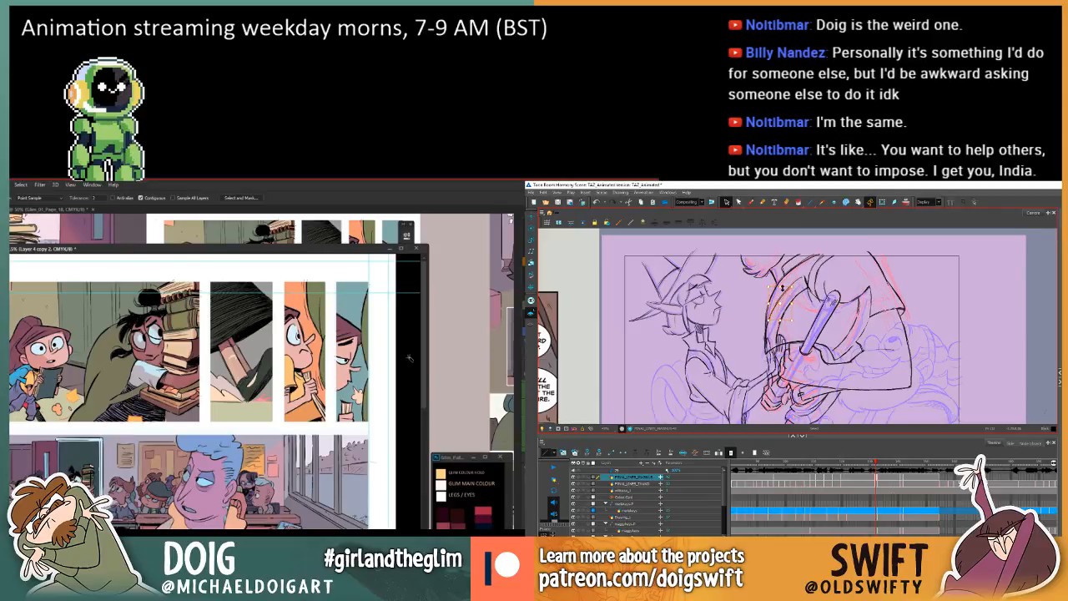
Look over the page 19 panels from the top row down to the chalkboard scene and back.
scroll(424, 354, "down", 3)
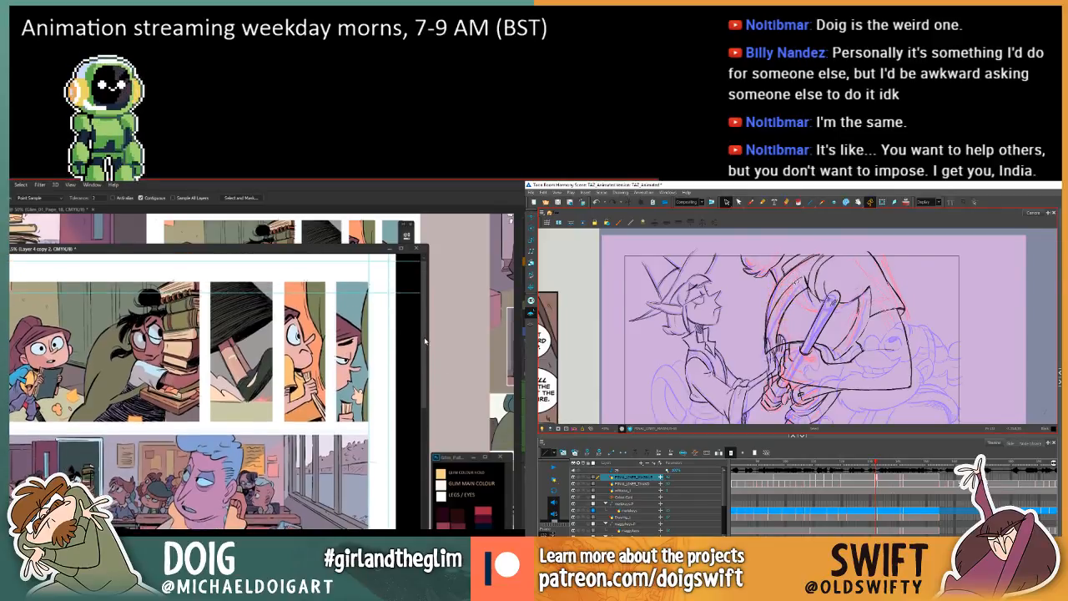
scroll(421, 411, "down", 1)
scroll(421, 410, "down", 6)
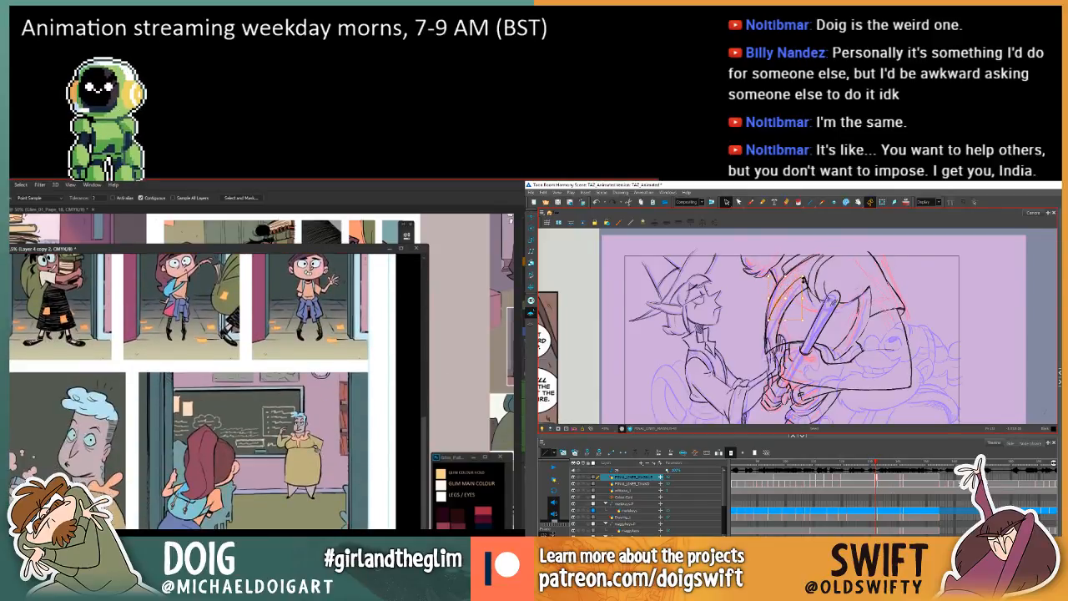
left_click_drag(425, 503, 425, 310)
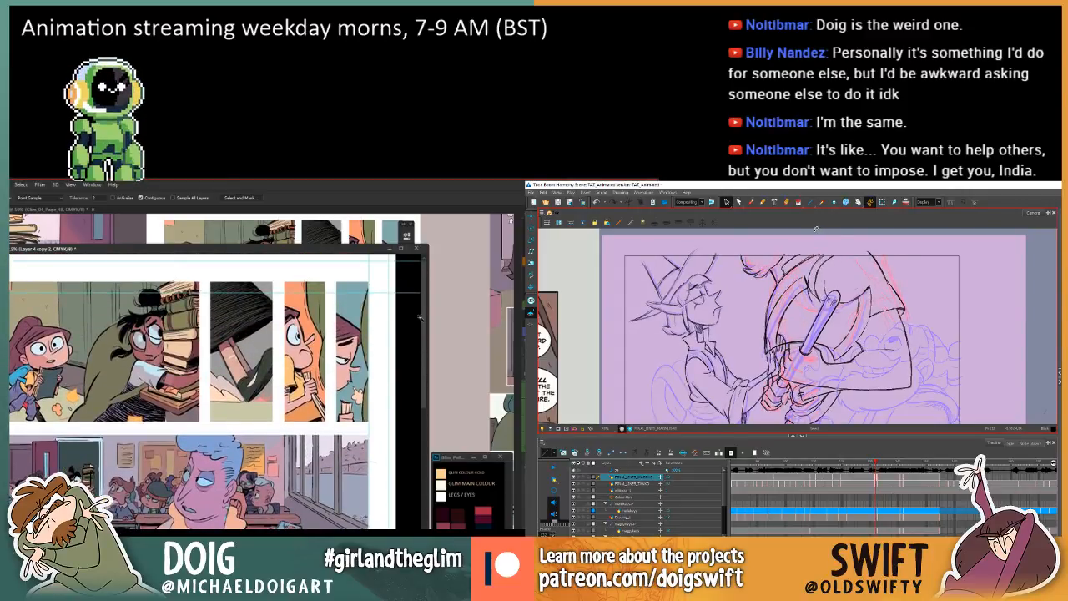
scroll(427, 325, "down", 2)
scroll(427, 330, "up", 2)
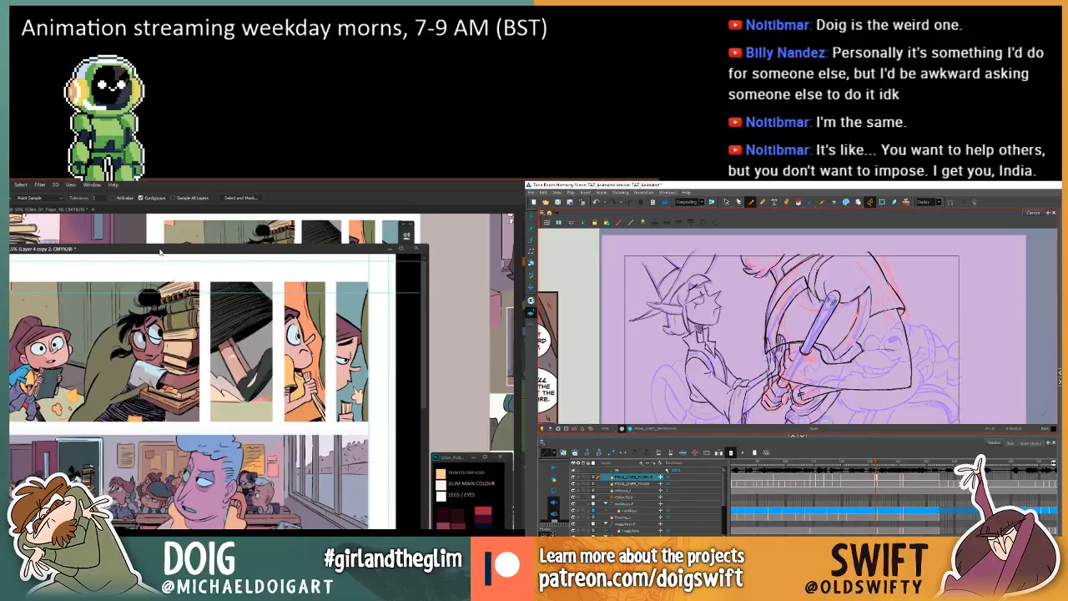
Move the floating page 19 window upward and review the colours of its upper two panel rows.
left_click_drag(161, 251, 160, 224)
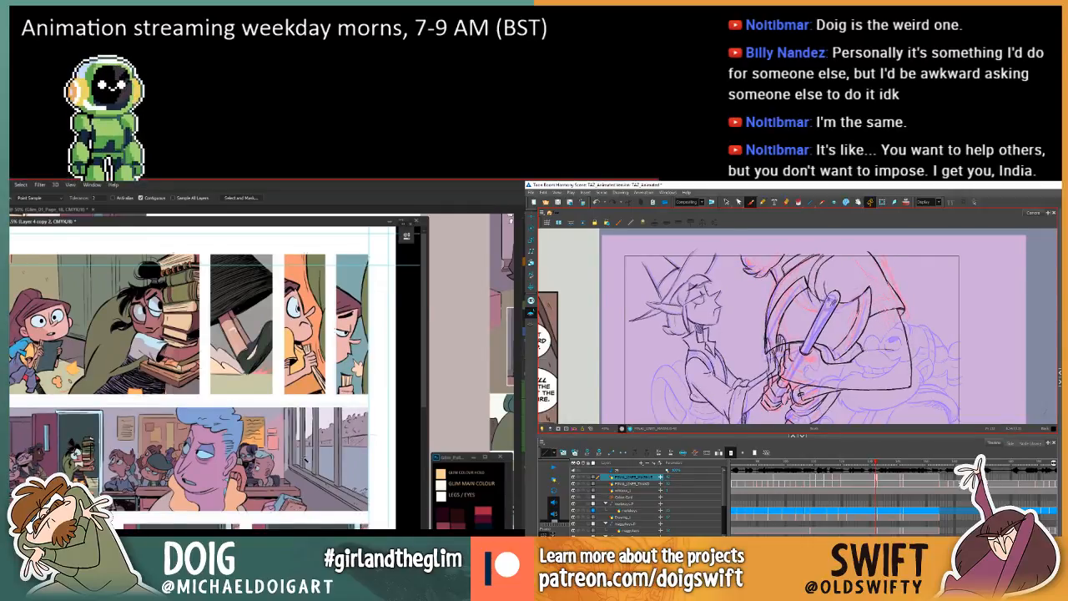
scroll(424, 324, "down", 2)
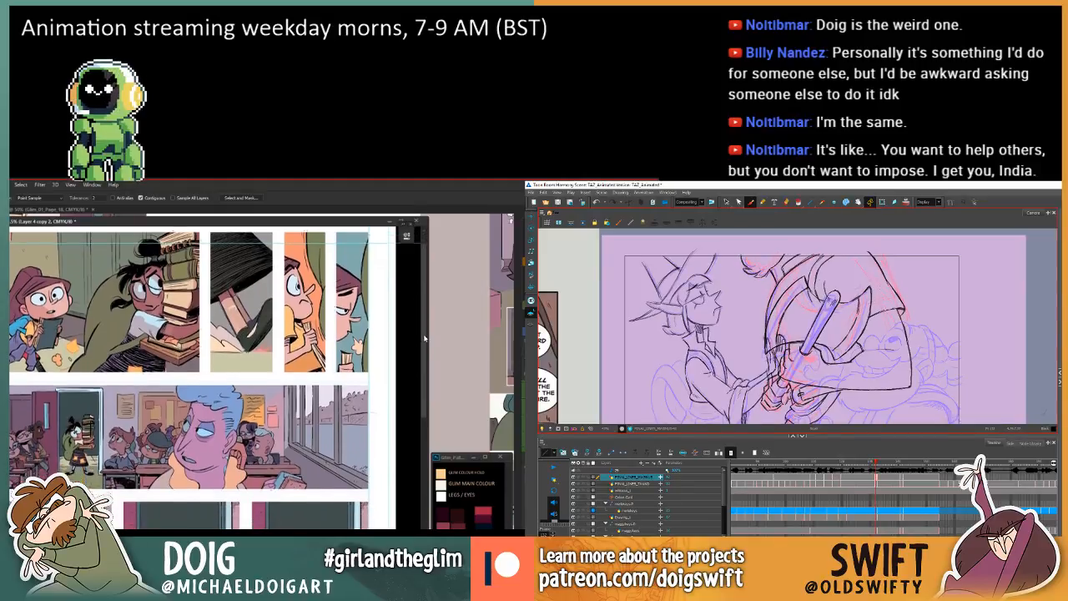
scroll(426, 324, "up", 2)
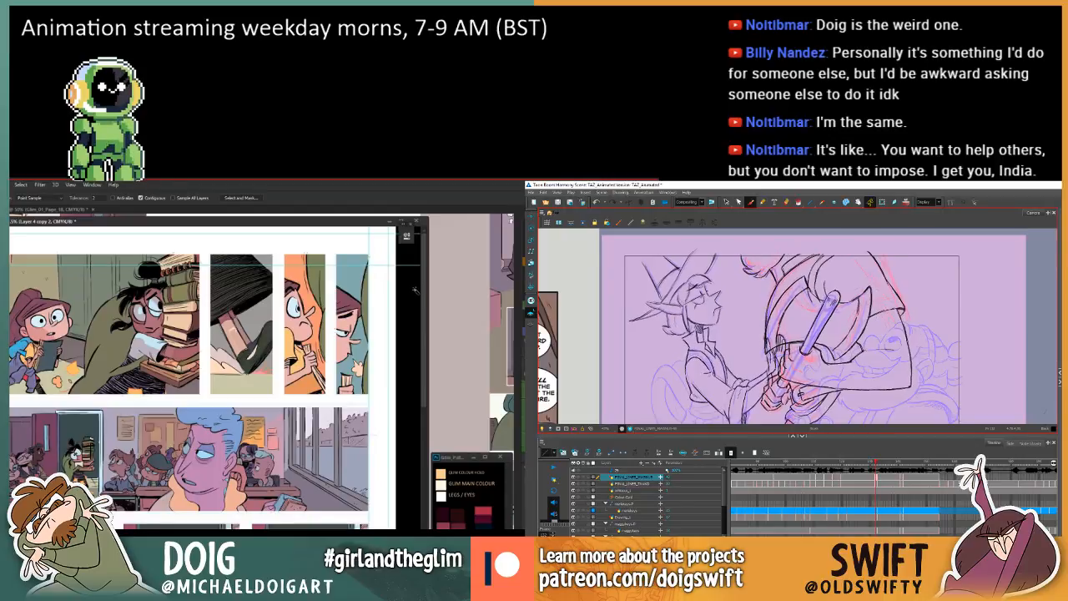
scroll(421, 317, "down", 5)
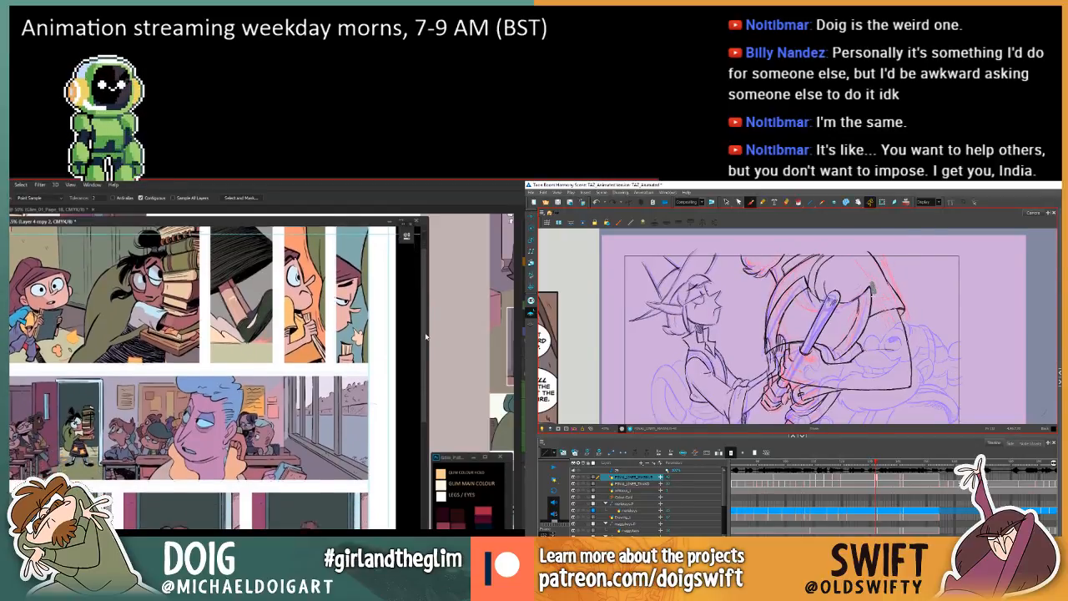
scroll(422, 354, "up", 5)
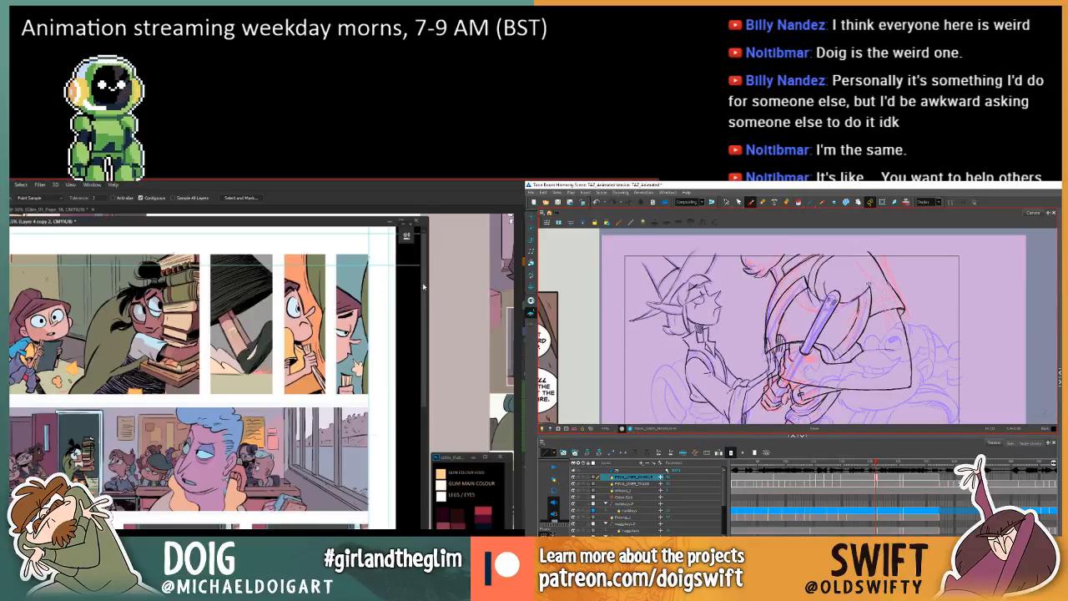
scroll(424, 314, "down", 5)
scroll(426, 313, "up", 5)
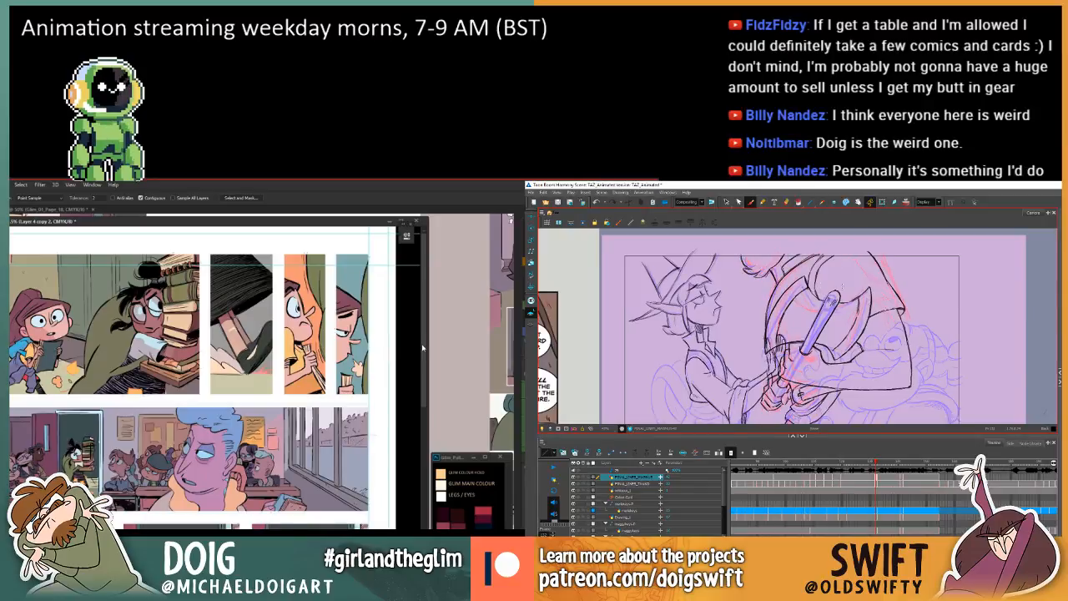
scroll(425, 355, "down", 1)
scroll(425, 355, "down", 3)
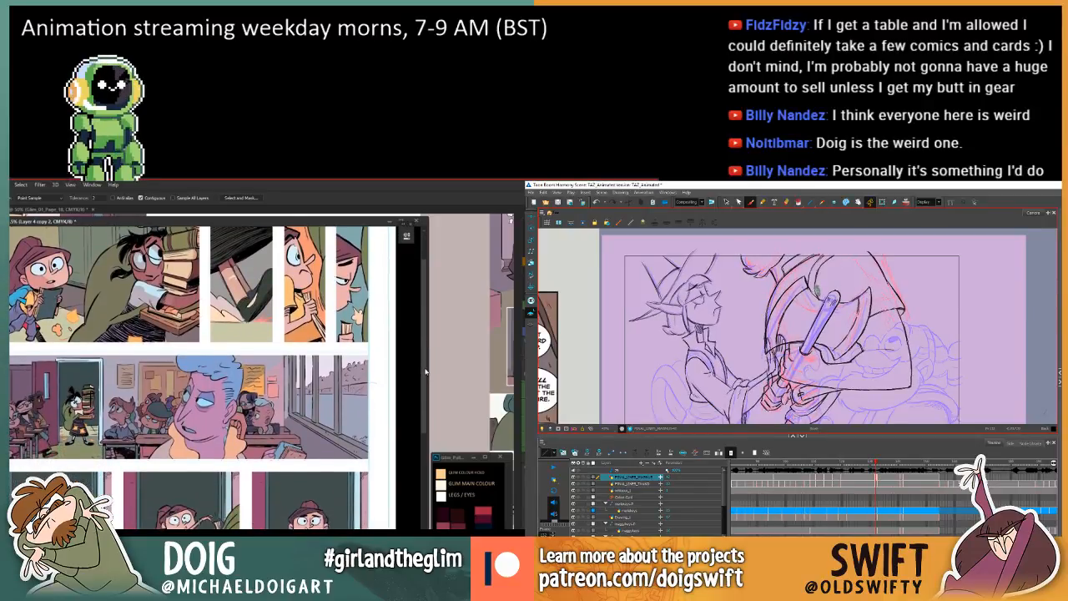
Check the colours of the corridor panels and the classroom panel below them on page 19.
scroll(430, 338, "up", 5)
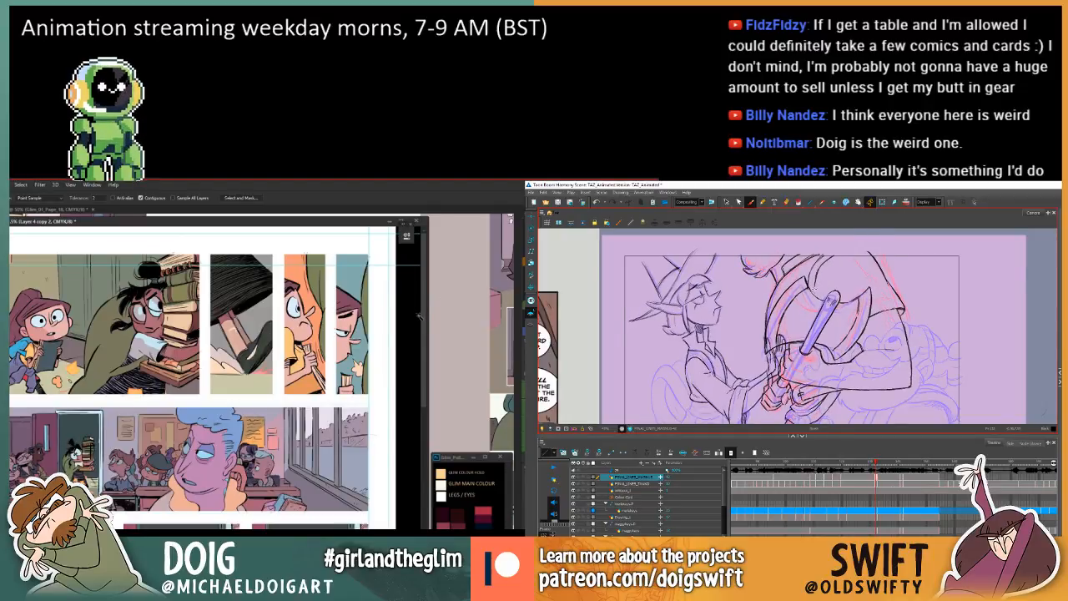
left_click_drag(423, 312, 432, 251)
mouse_move(424, 324)
left_mouse_down()
mouse_move(427, 363)
mouse_move(428, 310)
left_mouse_up()
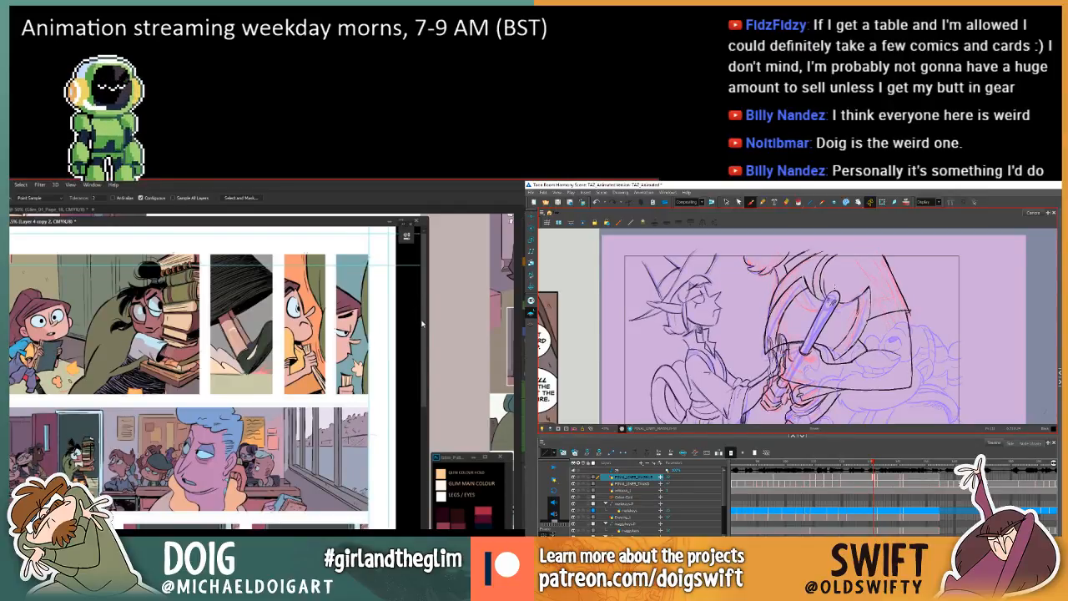
left_click_drag(425, 331, 427, 332)
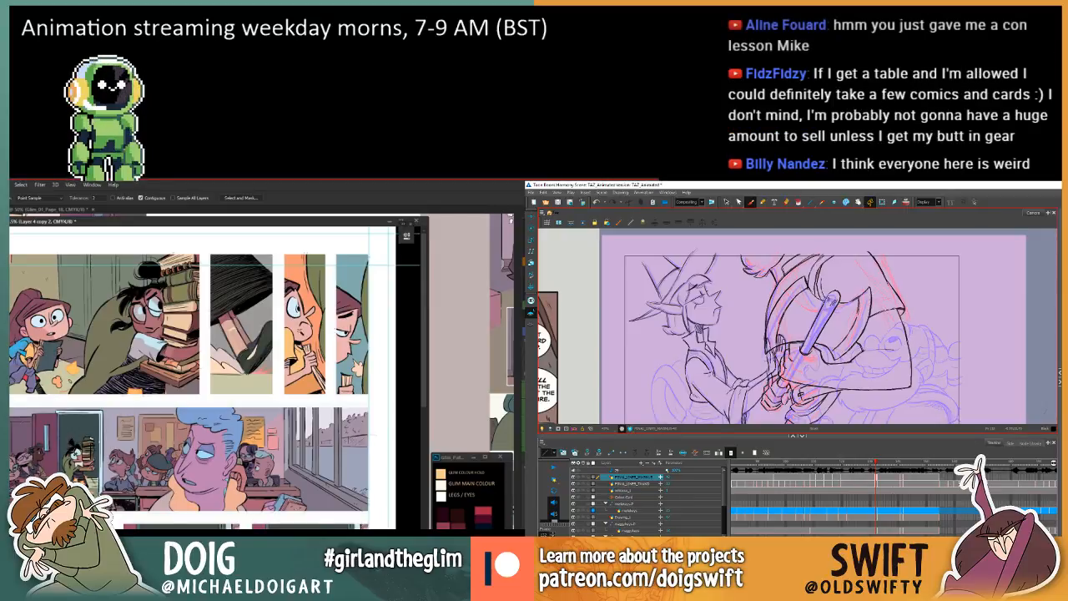
scroll(422, 369, "down", 2)
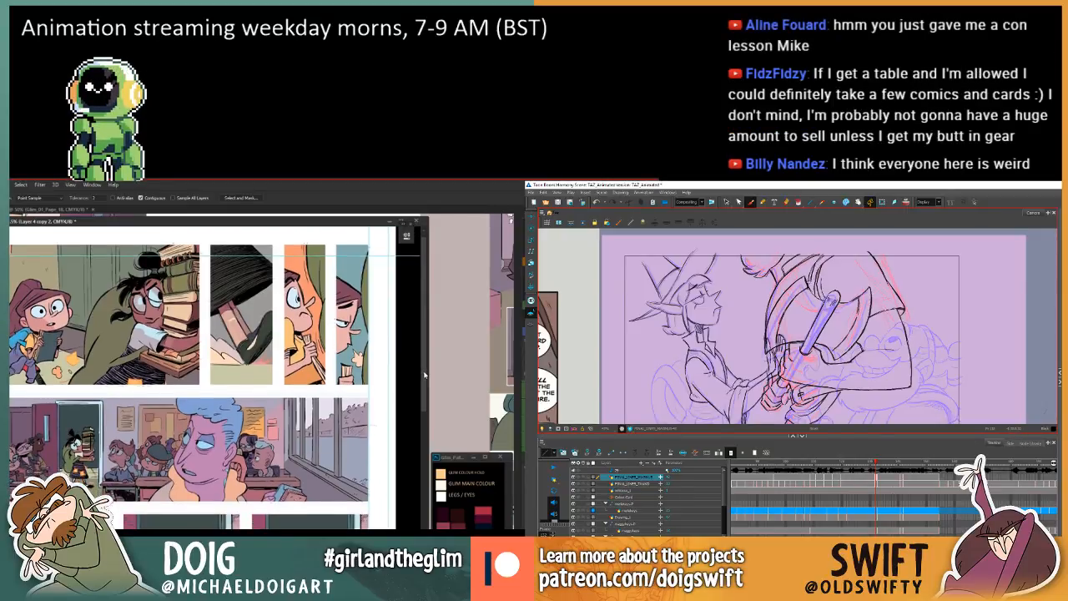
left_click_drag(424, 378, 424, 380)
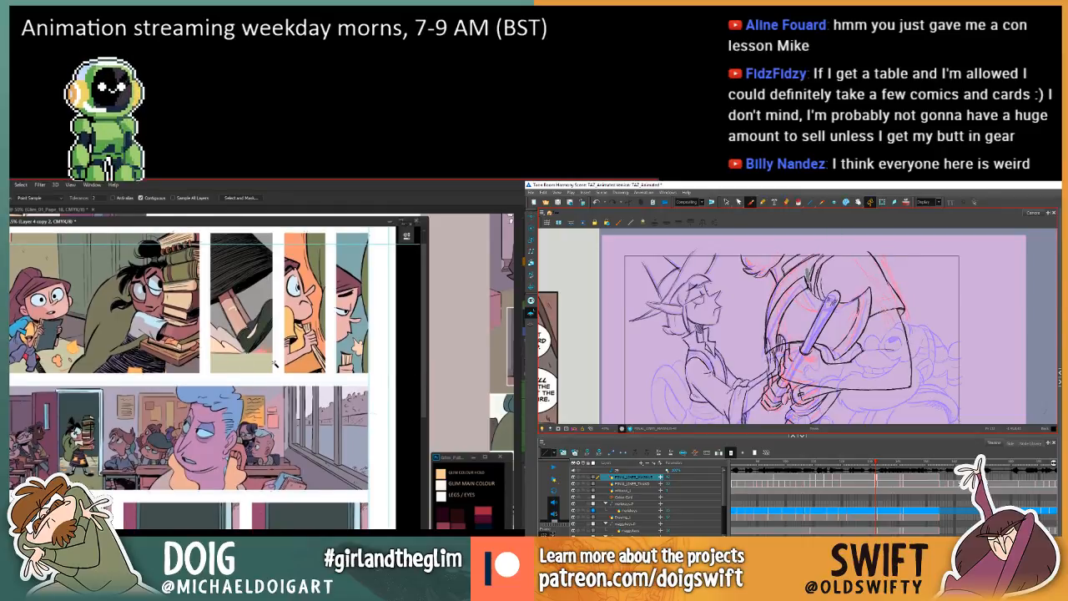
Sample the wall colour near the window in the classroom panel and switch to the Paint Bucket tool for filling.
key("l")
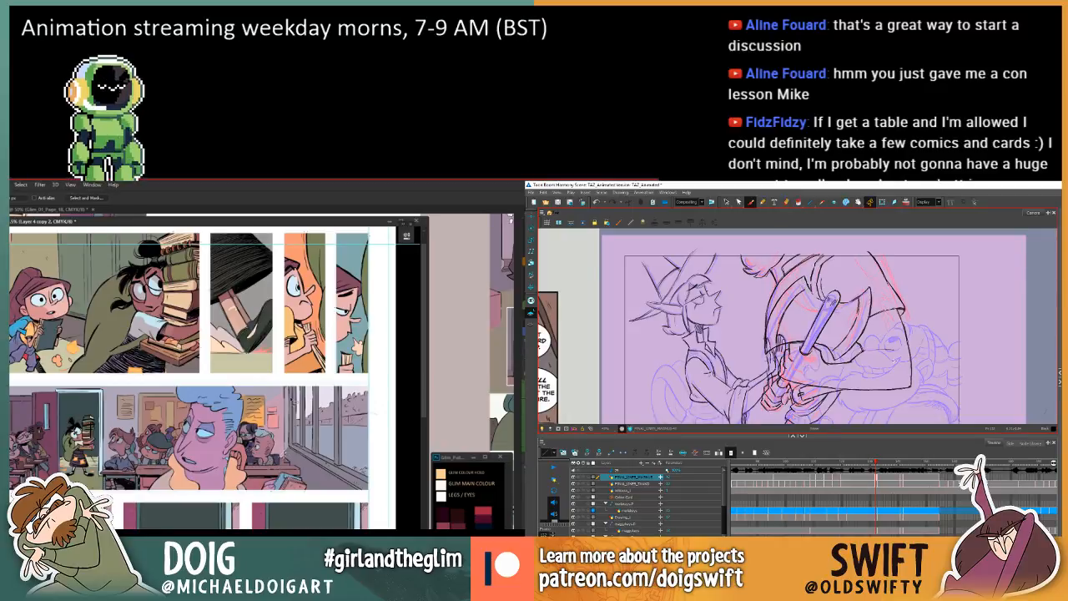
key("i")
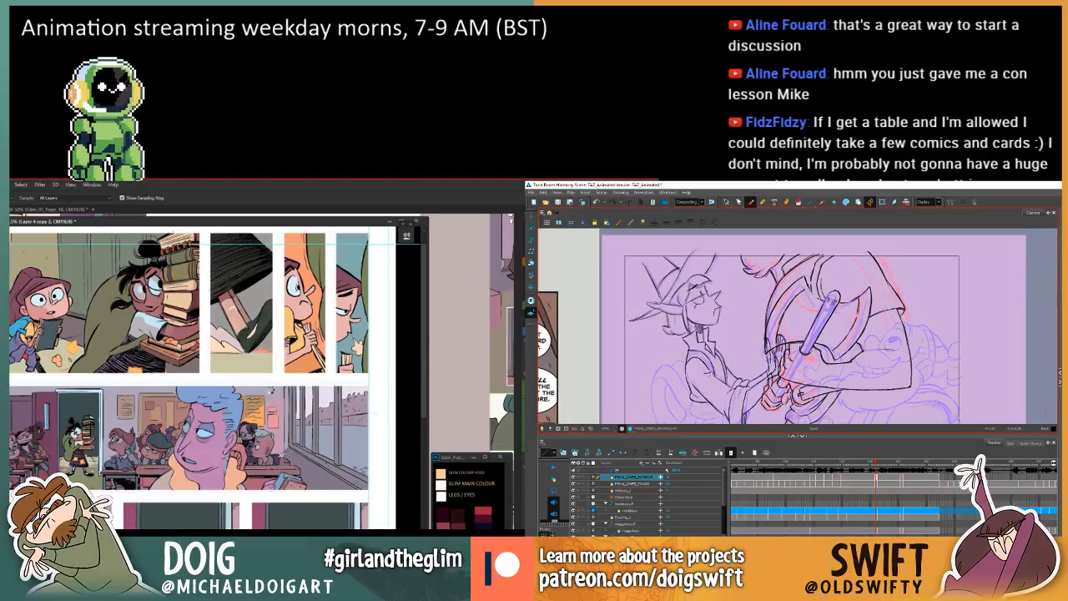
left_click(268, 393)
key("g")
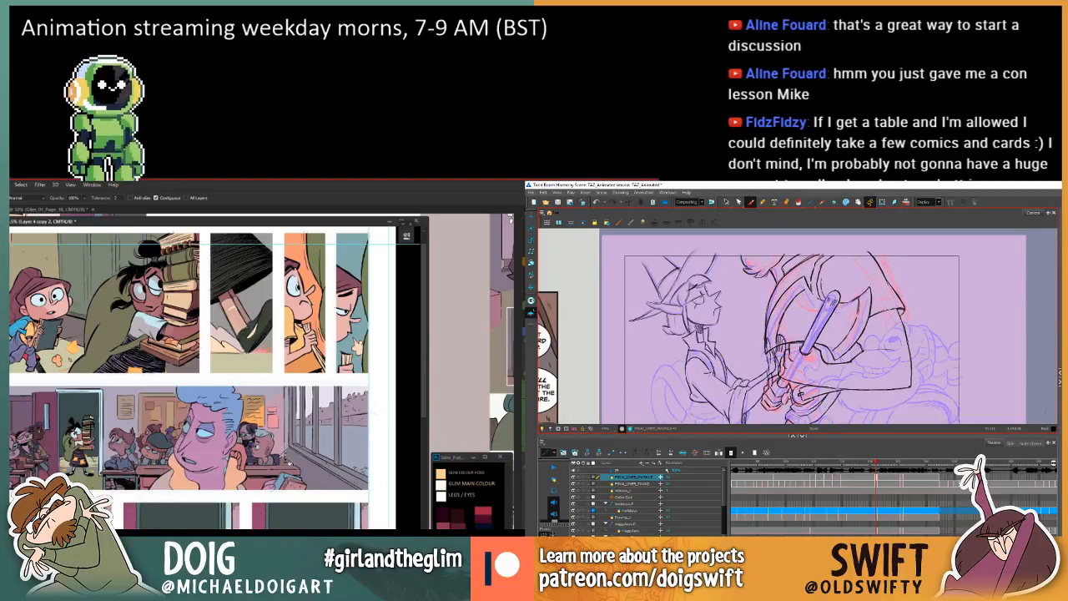
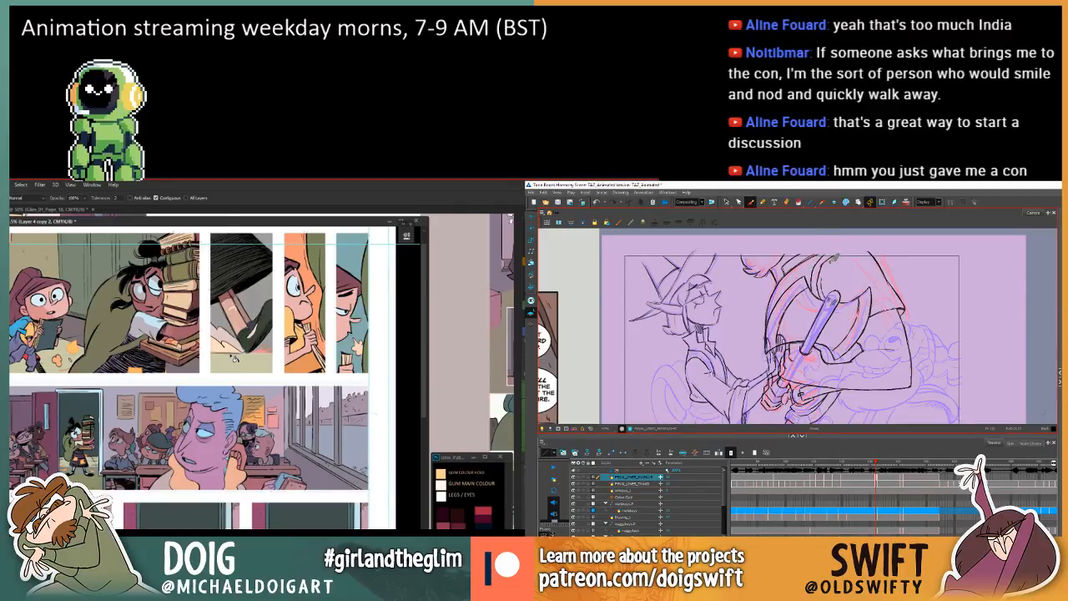
Select and delete the stray curved stroke above the axe head on the larger character's chest.
left_click(726, 201)
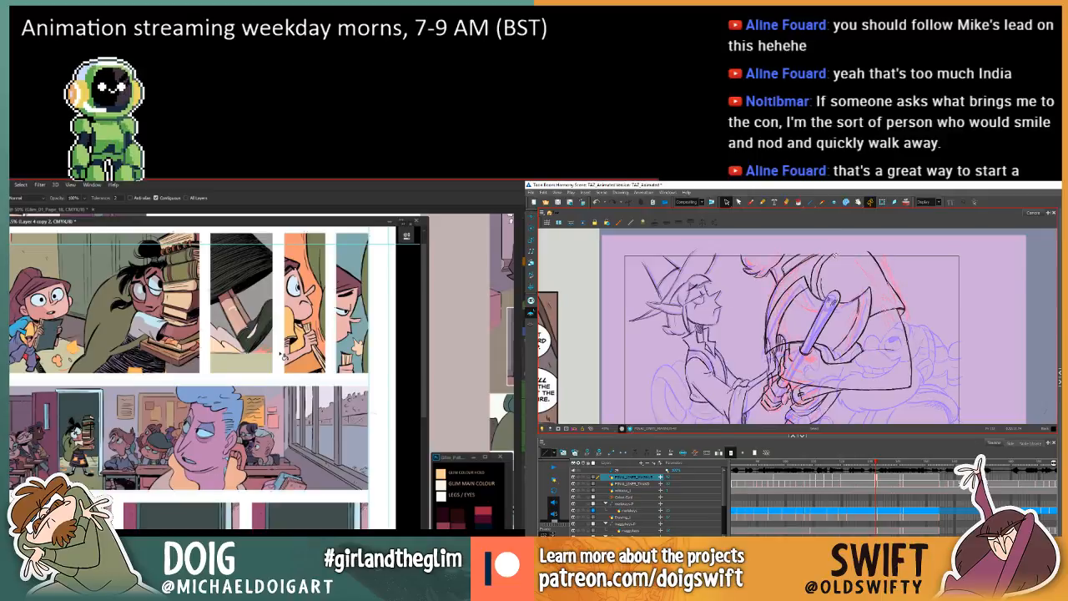
left_click(821, 266)
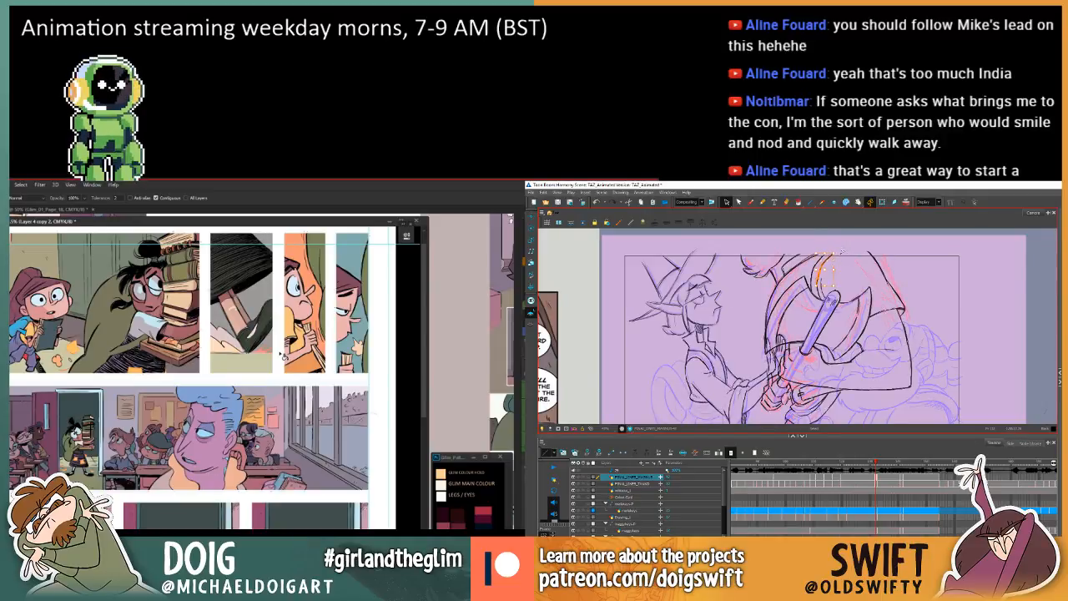
key("Delete")
Flip between the current drawing and its neighbour to compare the shoulder, sleeve and axe lines.
key("comma")
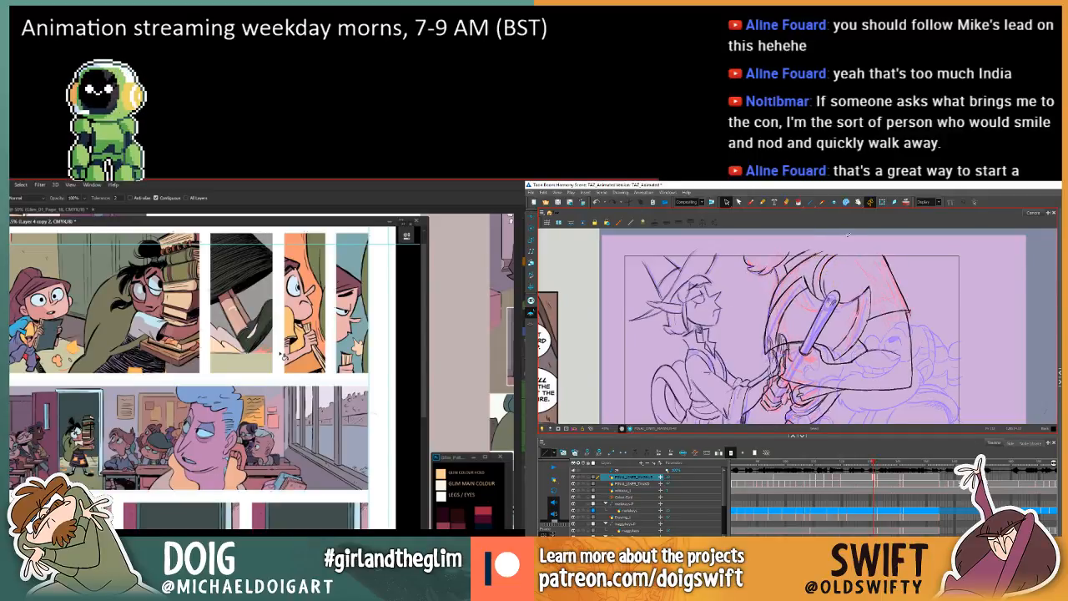
key("period")
key("comma")
key("period")
key("comma")
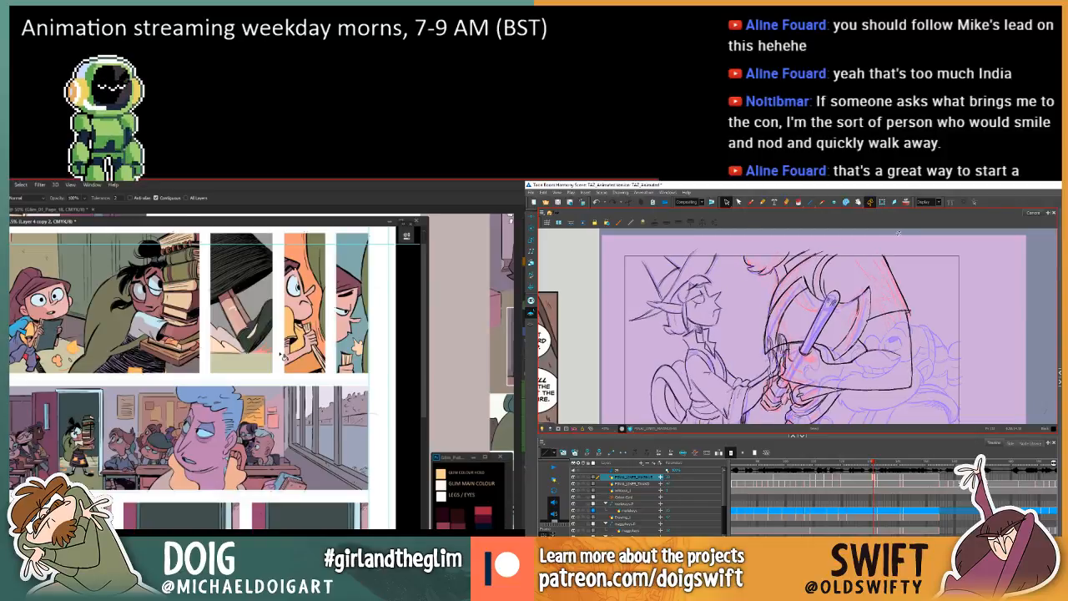
key("period")
key("comma")
key("period")
key("comma")
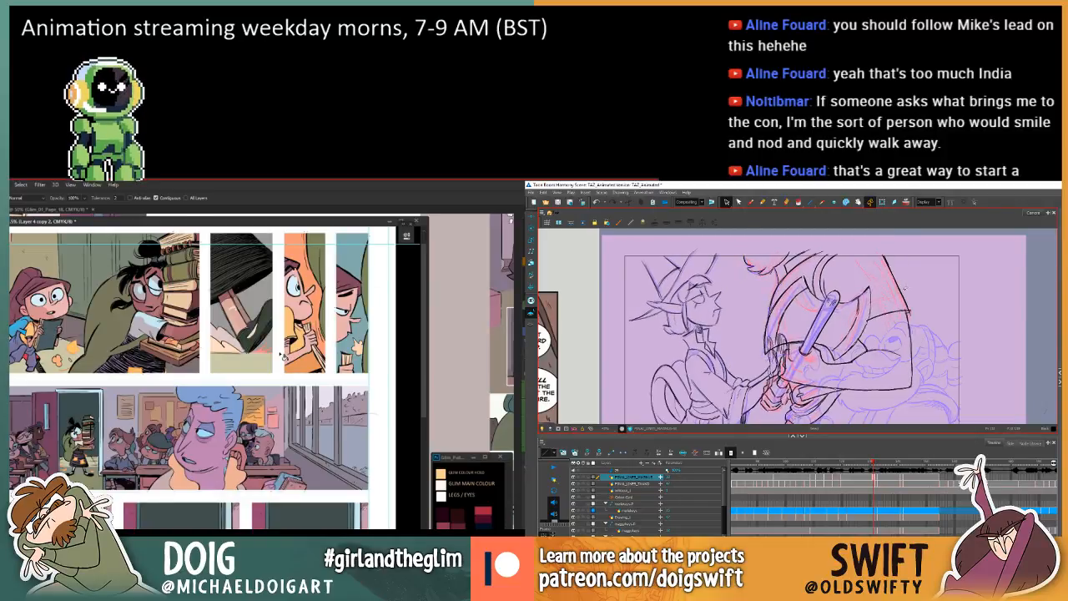
key("period")
Delete the small overshooting stroke at the outer corner of the larger character's sleeve and compare with the adjacent drawing.
left_click(902, 306)
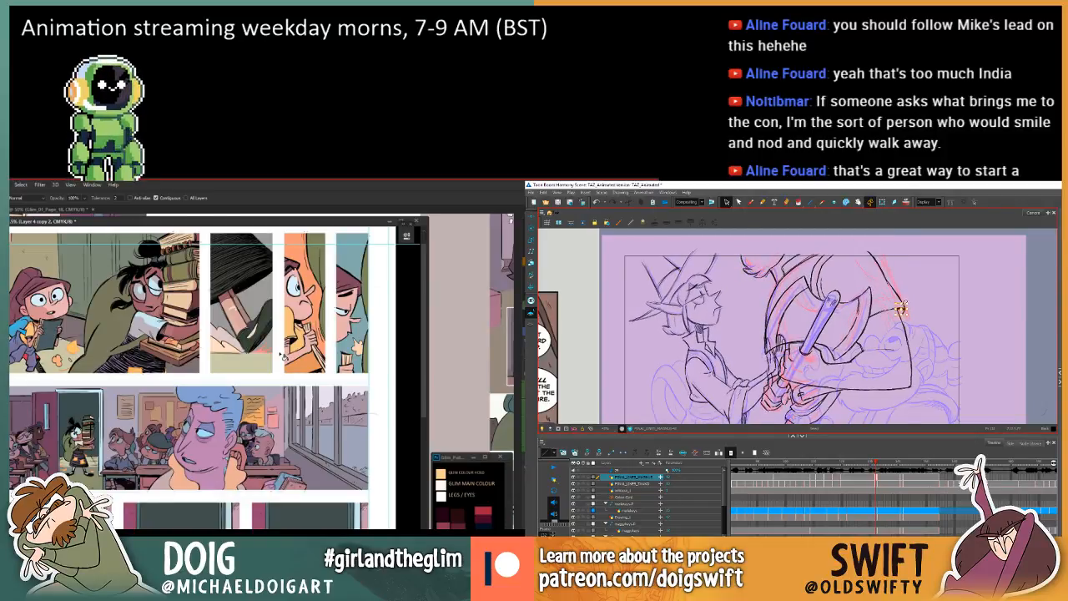
key("Delete")
key("comma")
key("period")
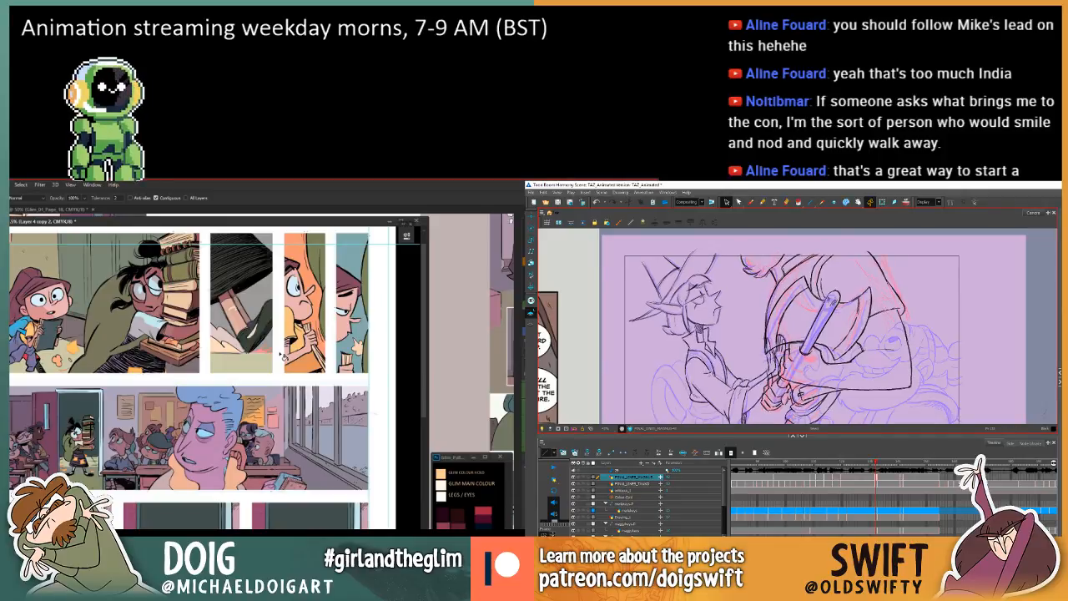
Switch to the Brush tool and compare the sleeve and arm lines across the adjacent drawings.
key("alt+b")
key("comma")
key("period")
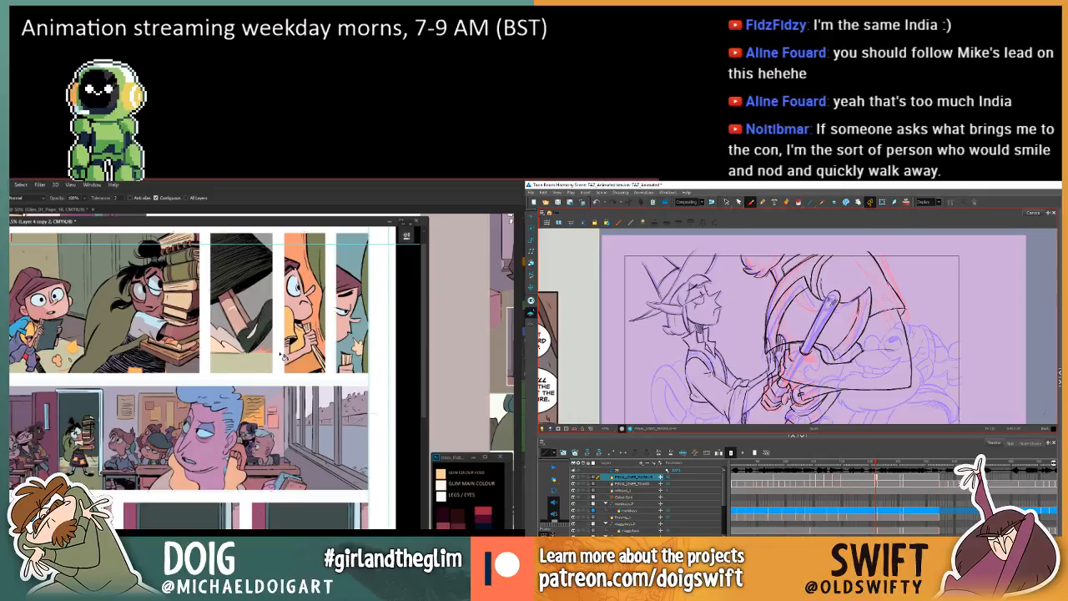
key("comma")
key("period")
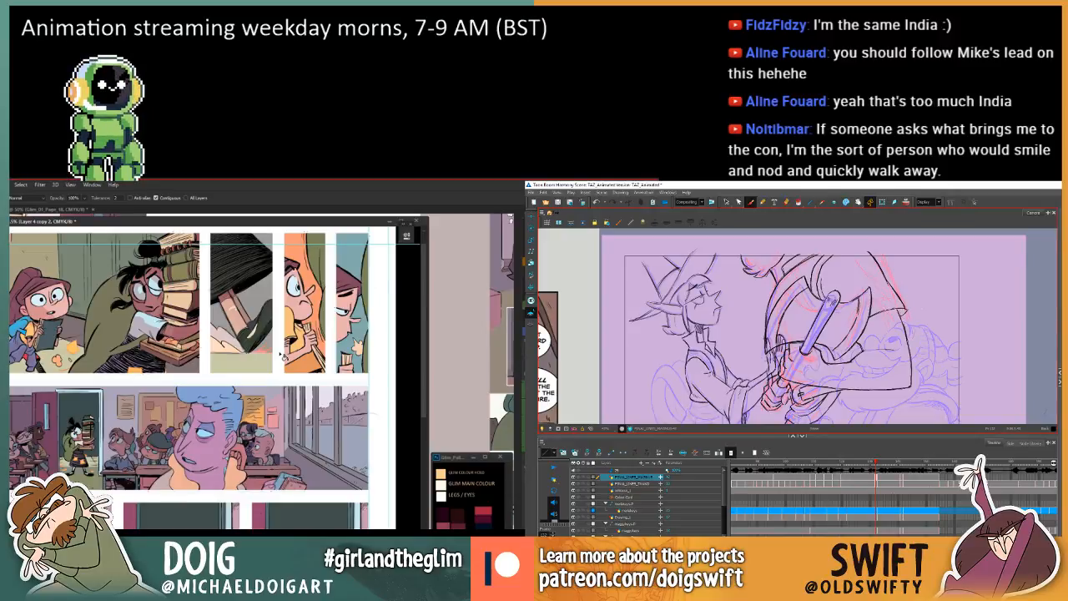
key("comma")
key("comma")
key("period")
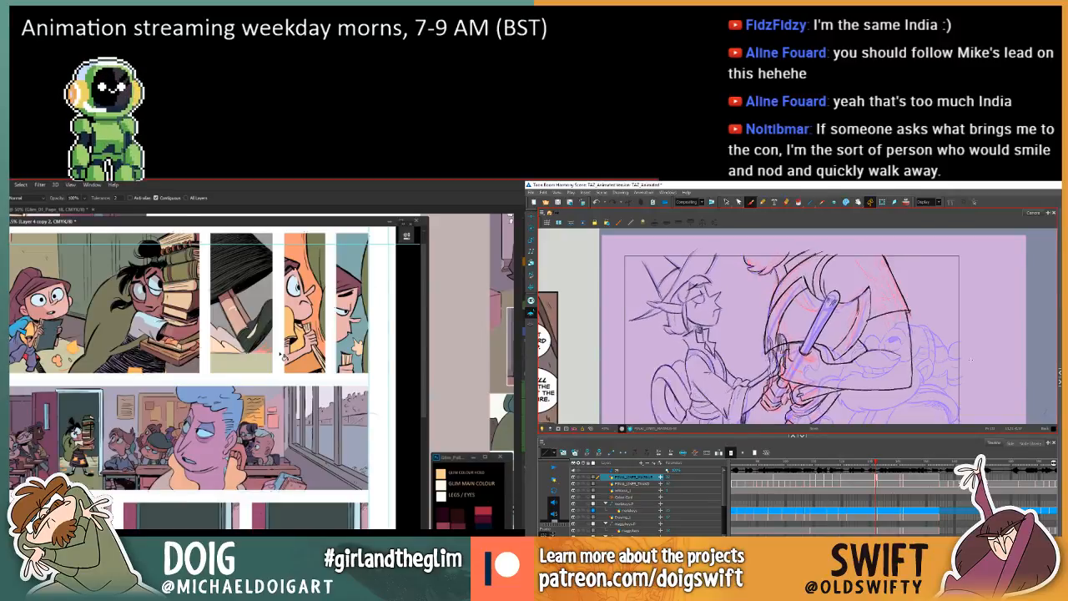
key("period")
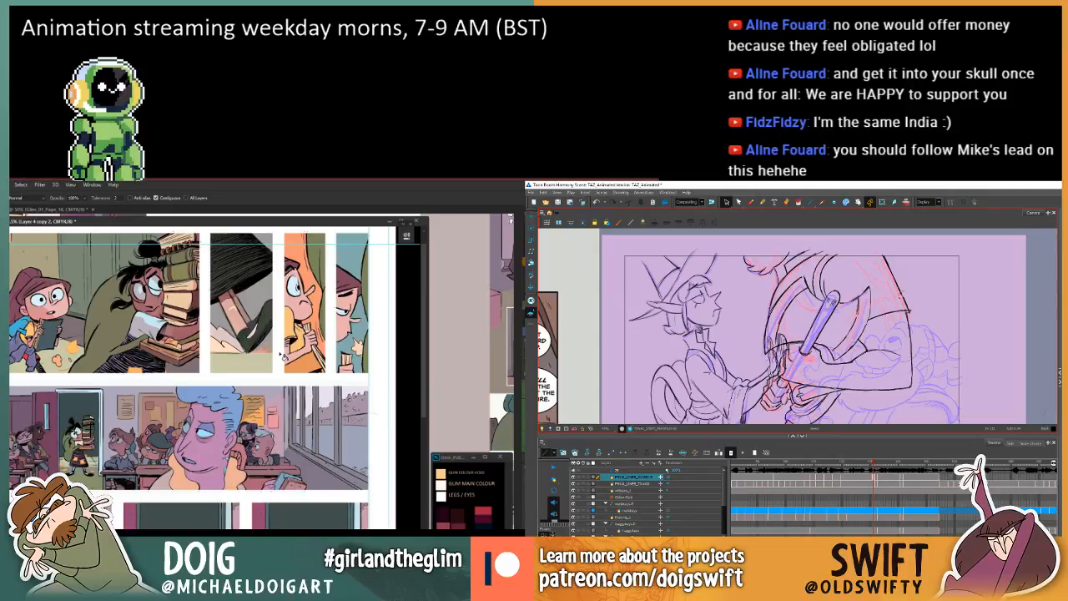
Clean up the lower end of the sleeve's outer line and delete the stray mark just outside its corner.
left_click(904, 295)
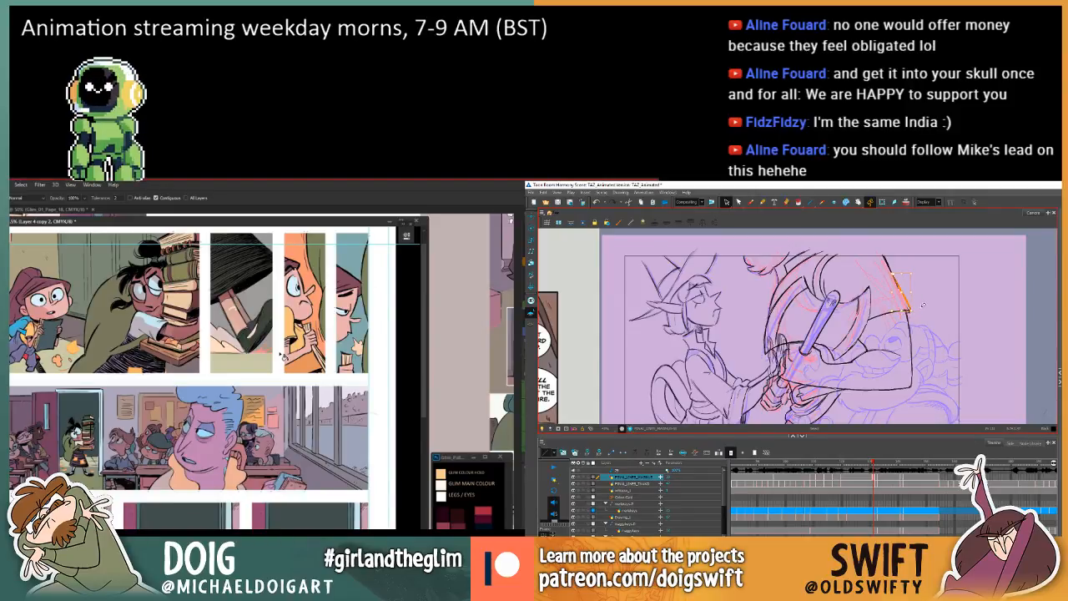
key("comma")
key("period")
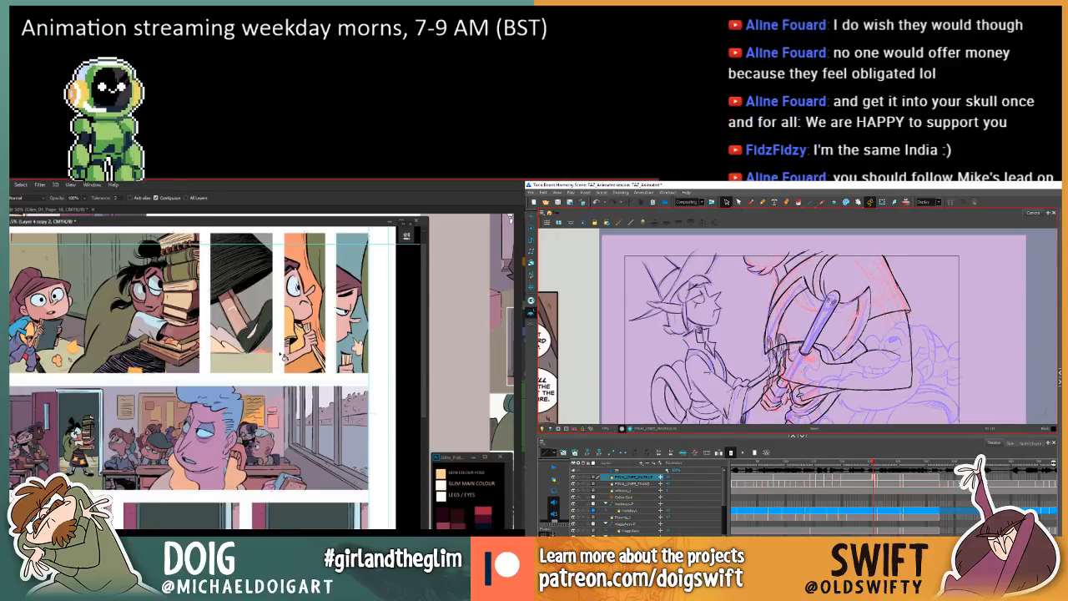
key("comma")
key("period")
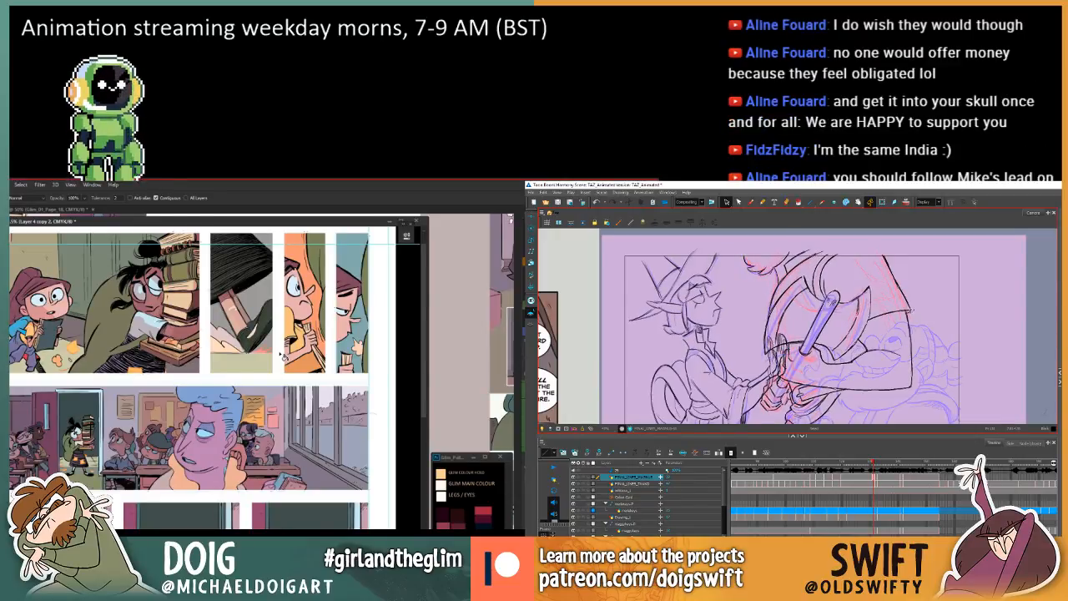
left_click(912, 312)
left_click_drag(916, 320, 938, 322)
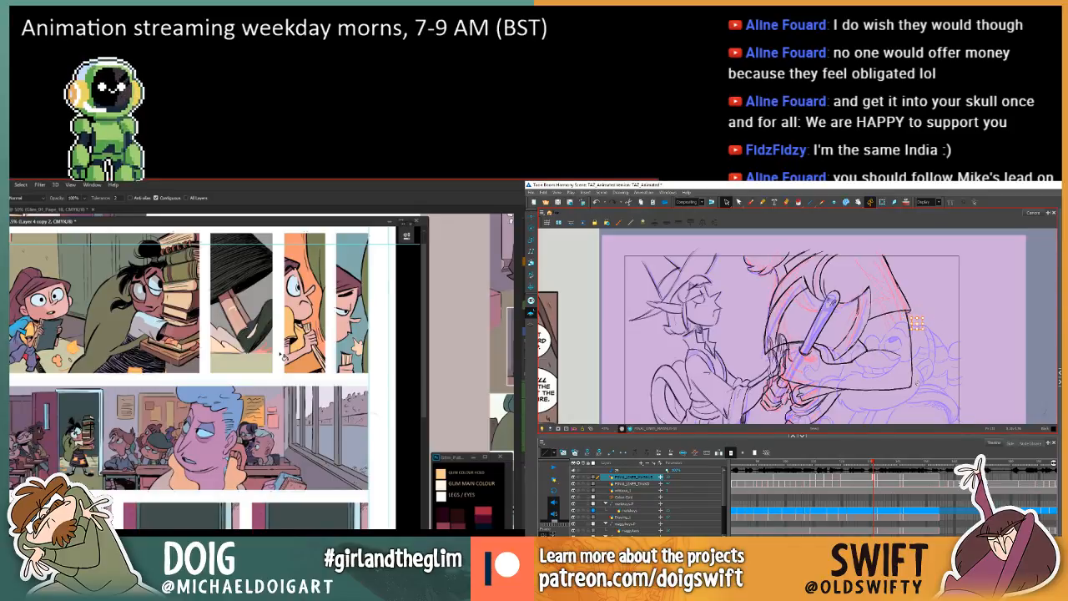
key("Delete")
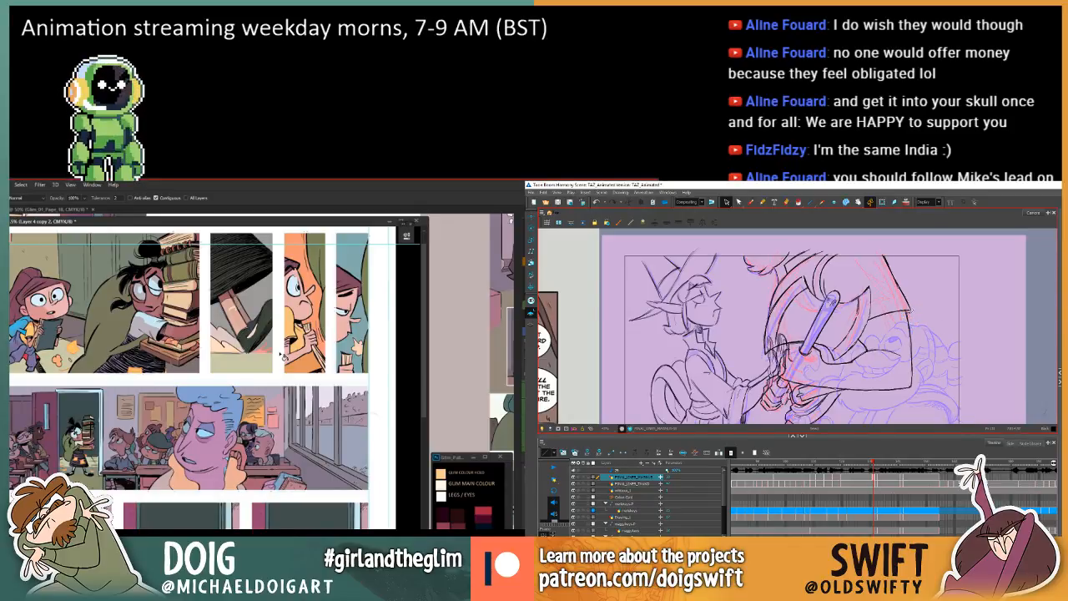
Delete the two small leftover stroke pieces at the sleeve's outer corner.
left_click(914, 311)
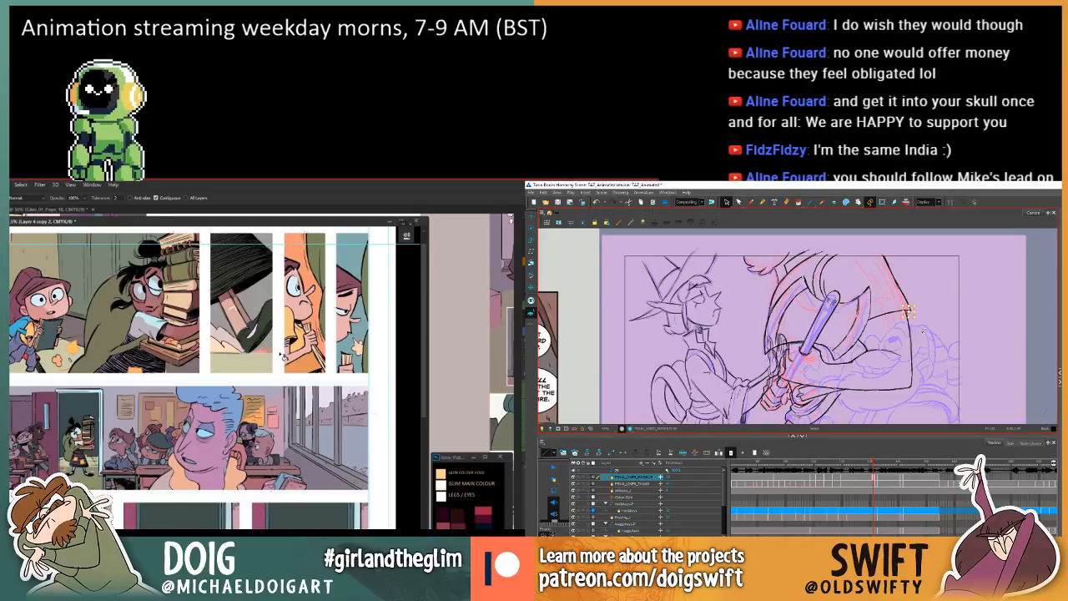
key("Delete")
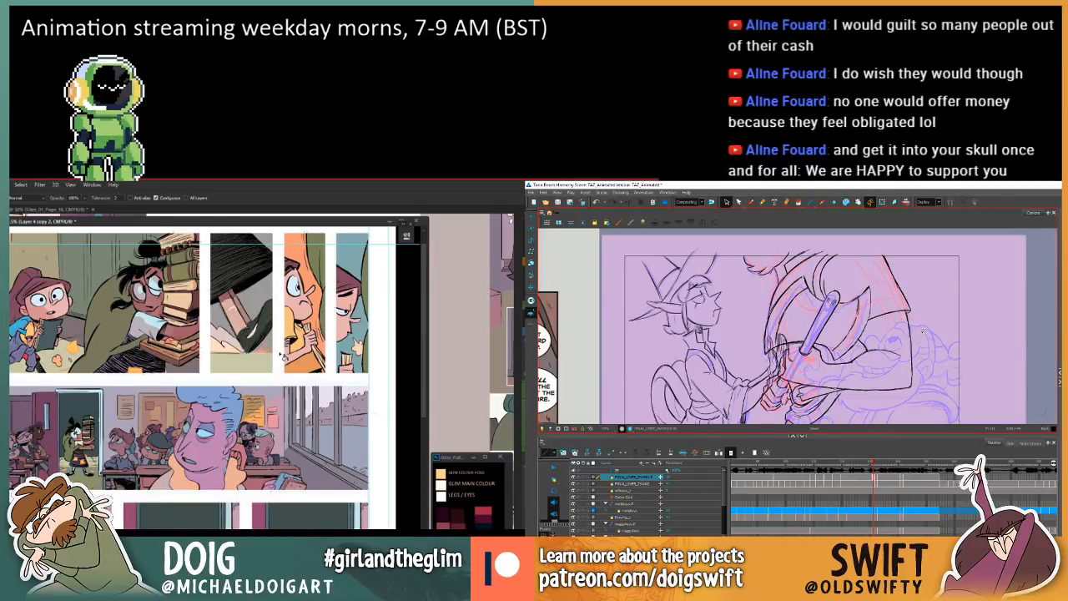
left_click(906, 304)
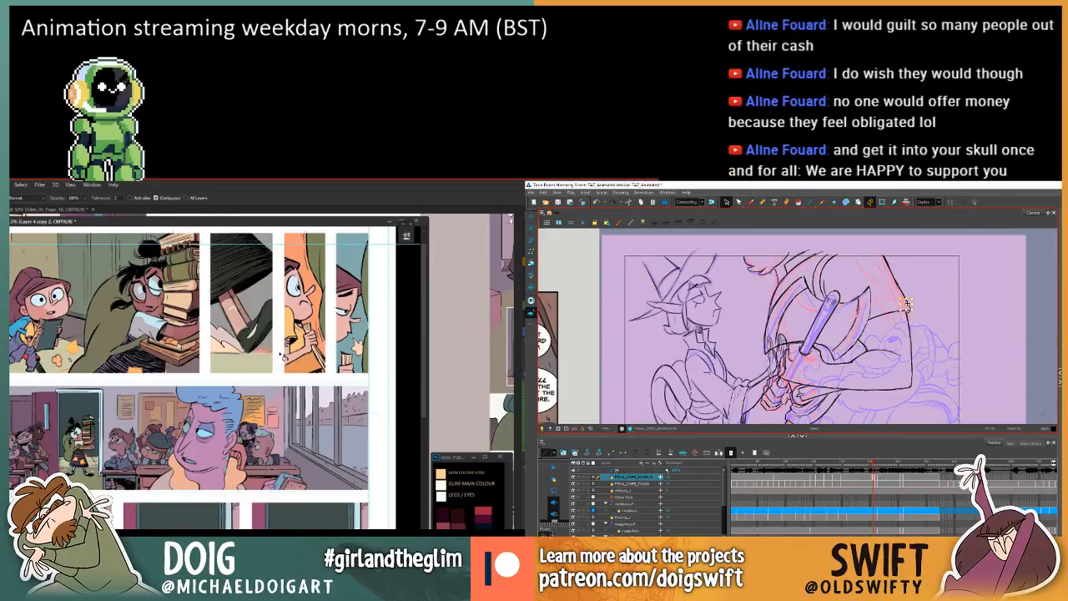
key("Delete")
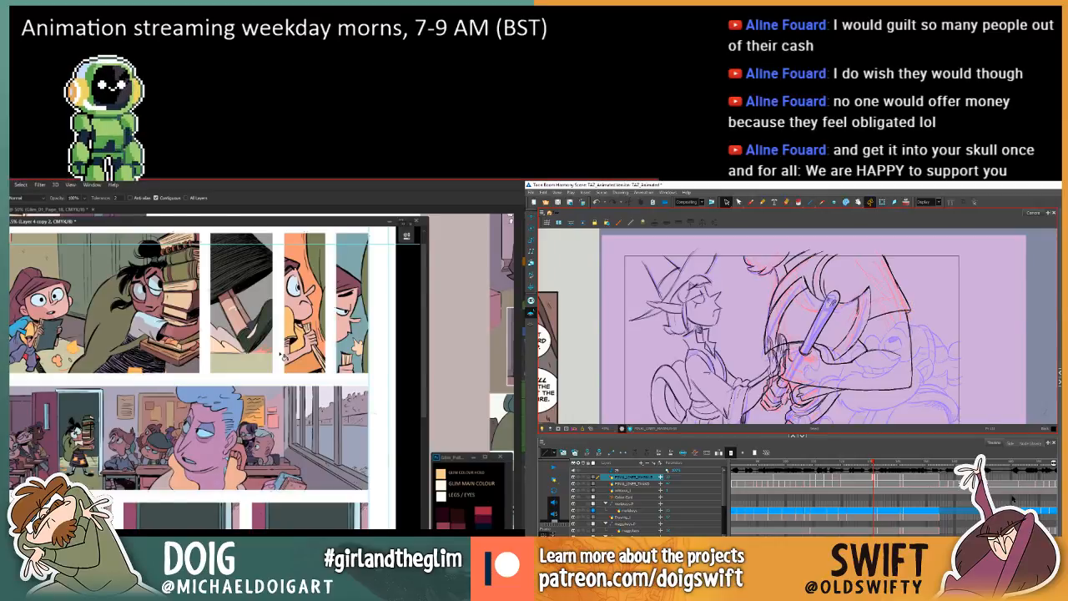
Delete the surplus stroke segments along the sleeve's outer edge and compare the result with the adjacent drawing.
left_click(896, 283)
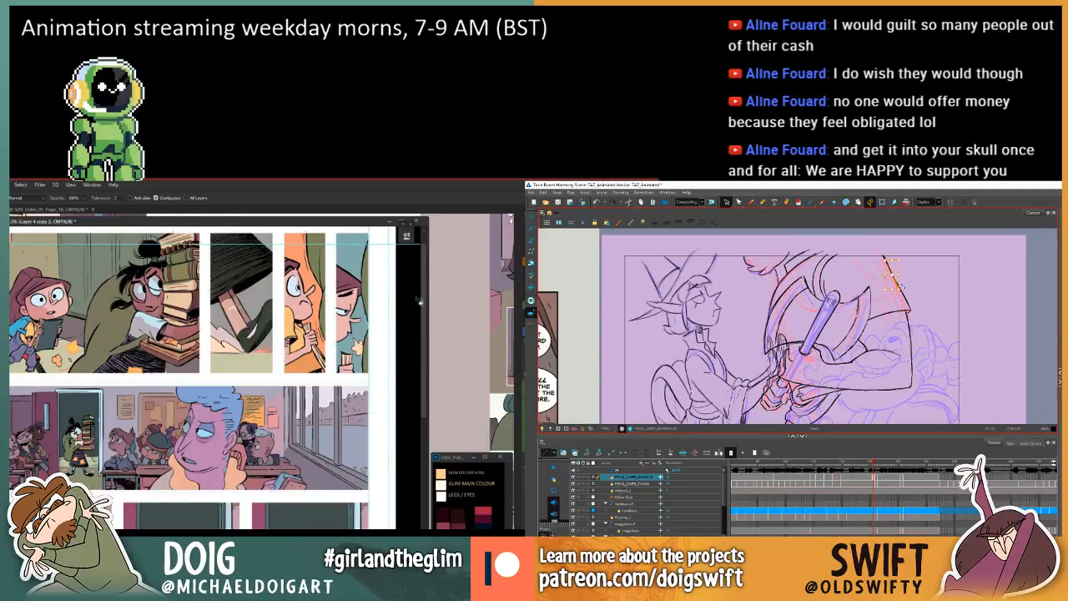
key("Delete")
left_click_drag(272, 225, 273, 226)
left_click(904, 301)
key("Delete")
key("period")
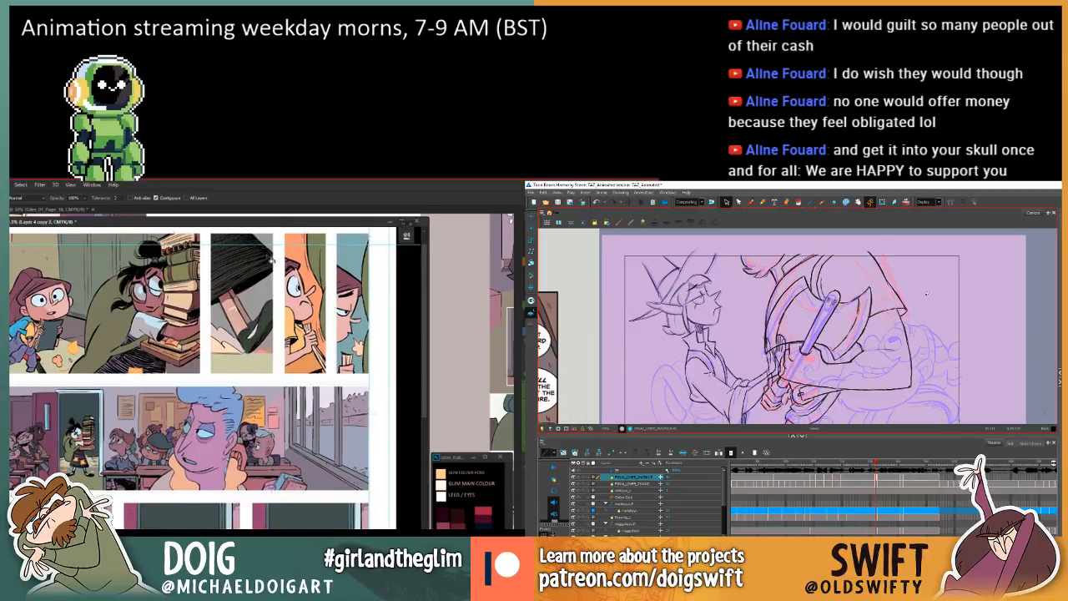
key("comma")
key("period")
key("comma")
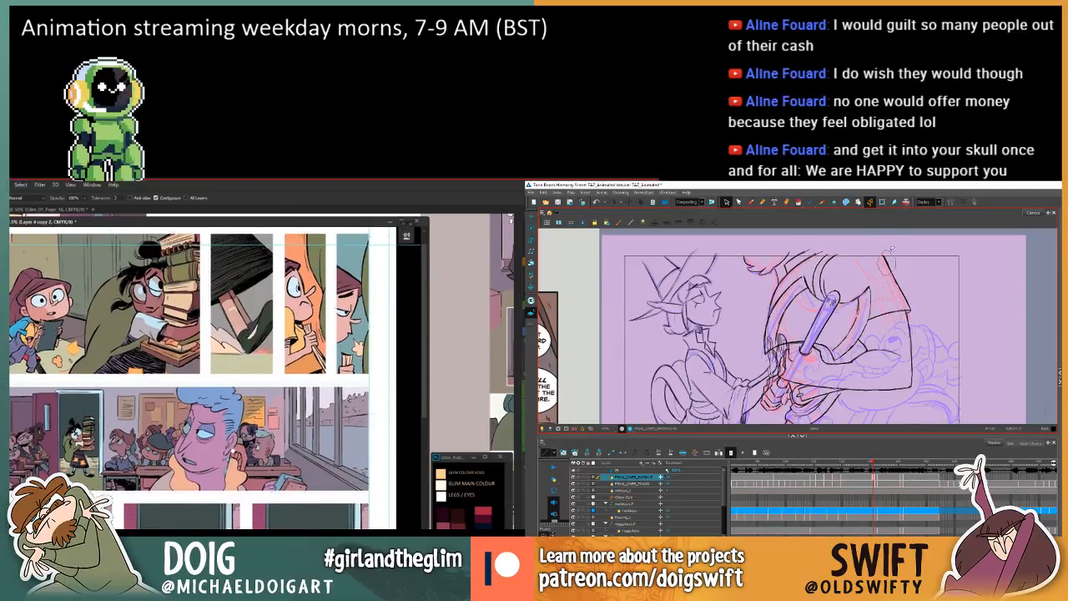
Review the page 19 colours from the book-carrying panel down to the chalkboard scene and back.
scroll(265, 332, "down", 3)
left_click(890, 266)
scroll(266, 332, "down", 3)
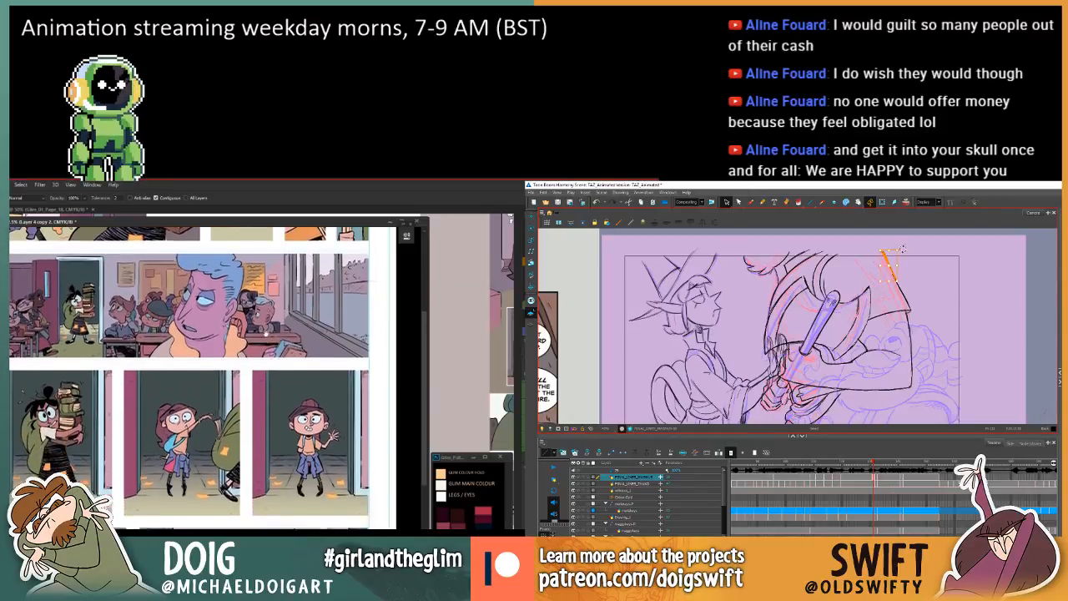
scroll(266, 332, "down", 6)
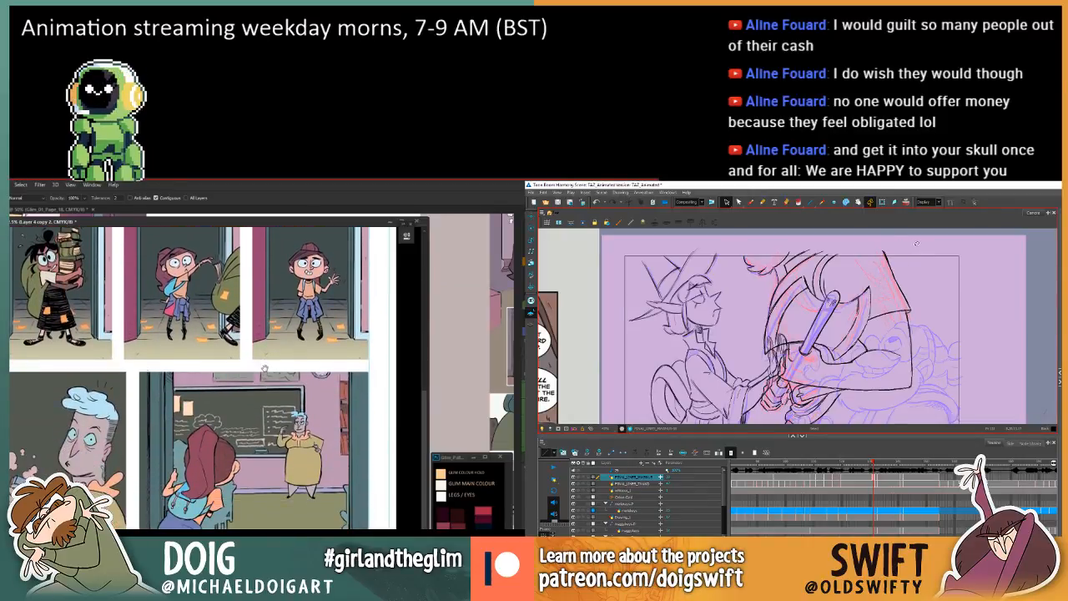
scroll(264, 368, "up", 8)
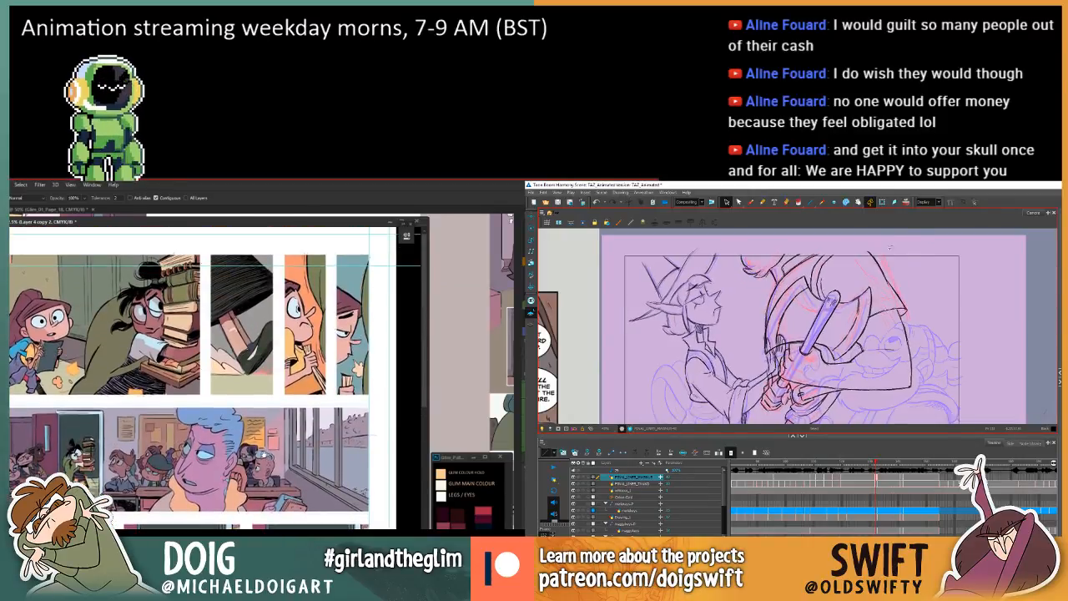
scroll(263, 456, "down", 1)
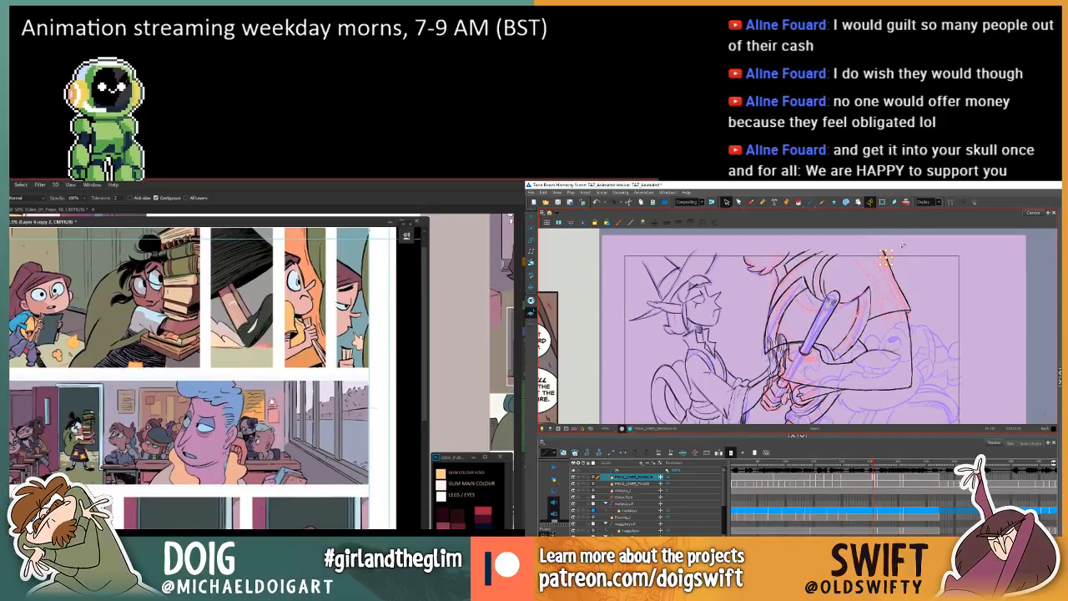
scroll(196, 378, "up", 1)
Sample a colour beside the window in the classroom panel and use the Paint Bucket on a small area nearby.
key("l")
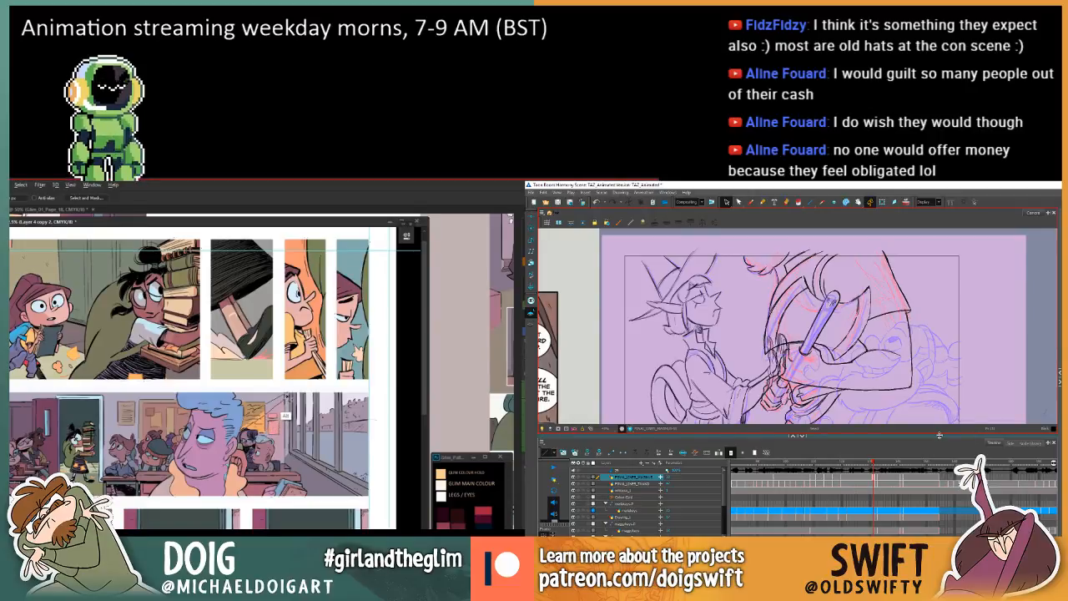
key("i")
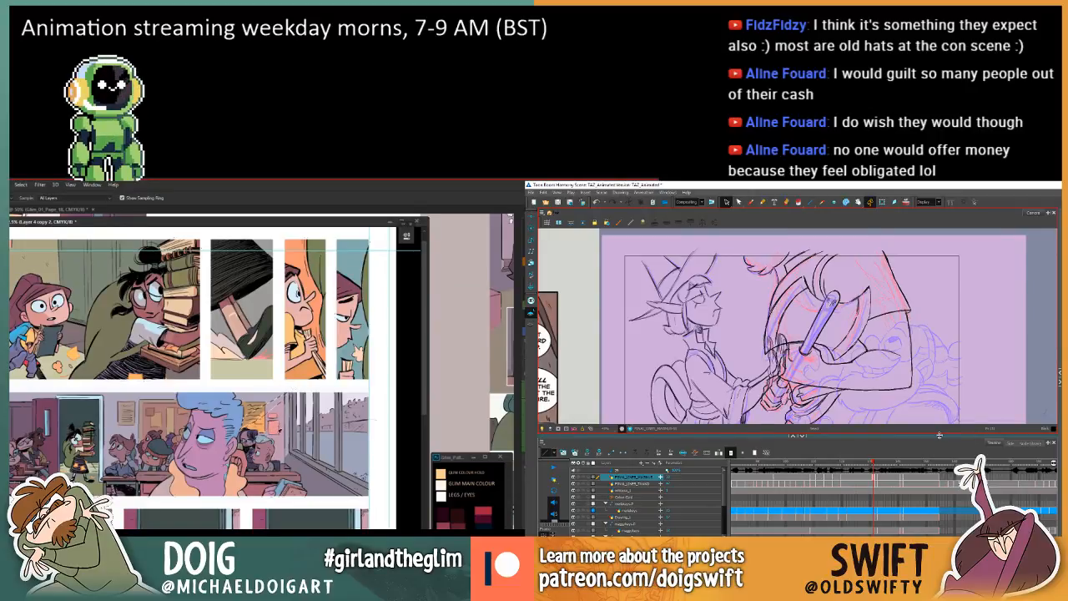
left_click(278, 442)
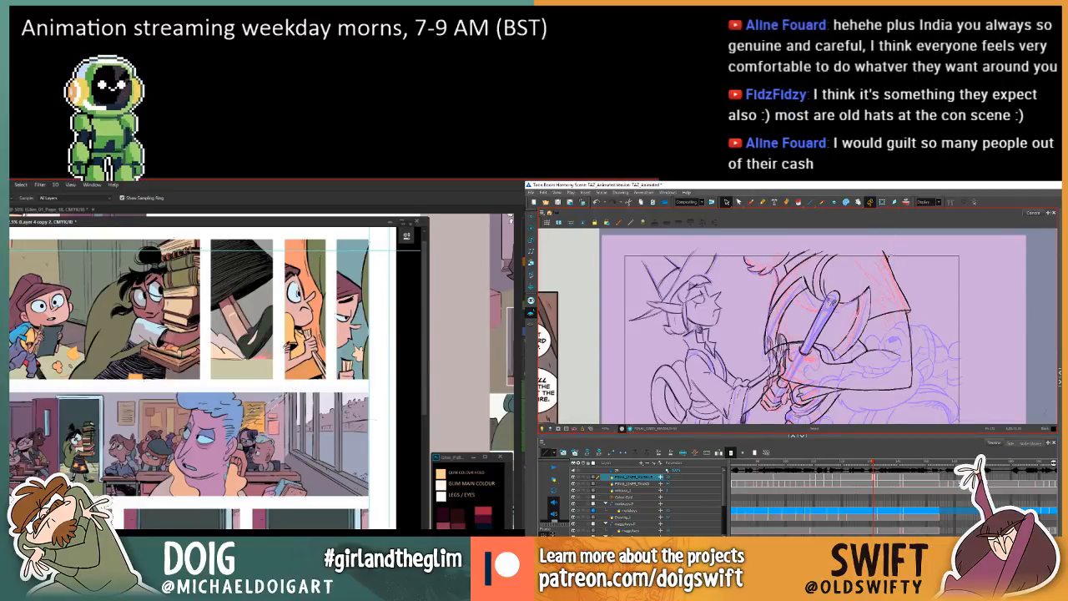
key("w")
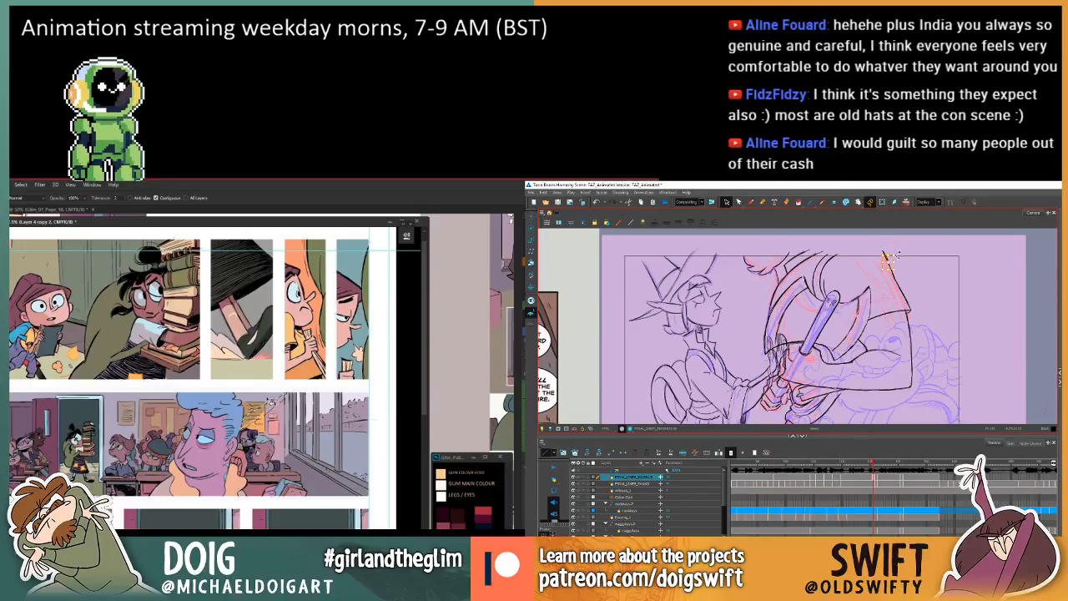
key("i")
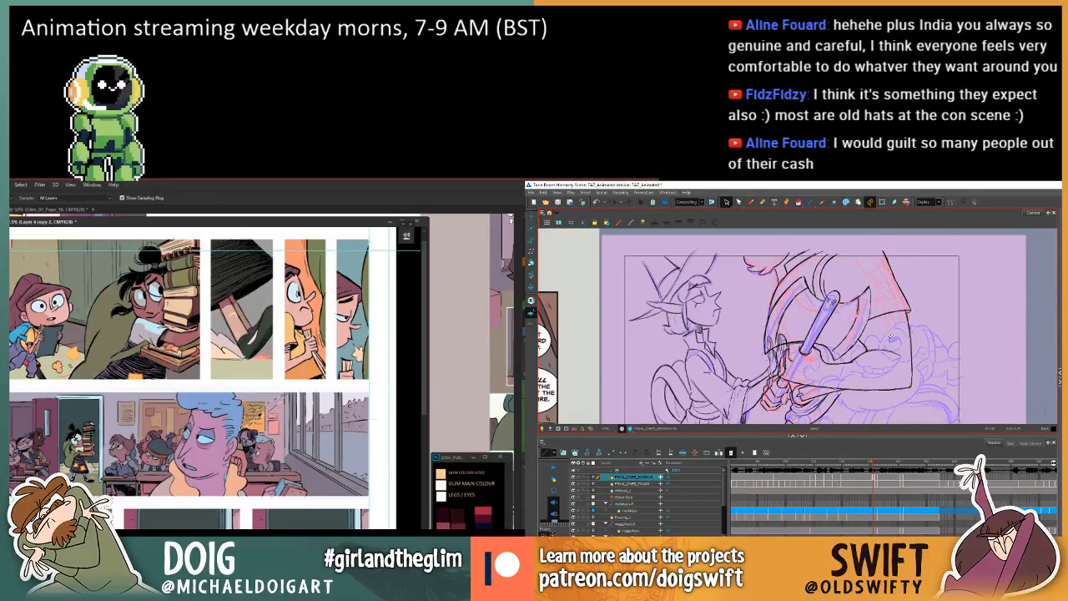
key("w")
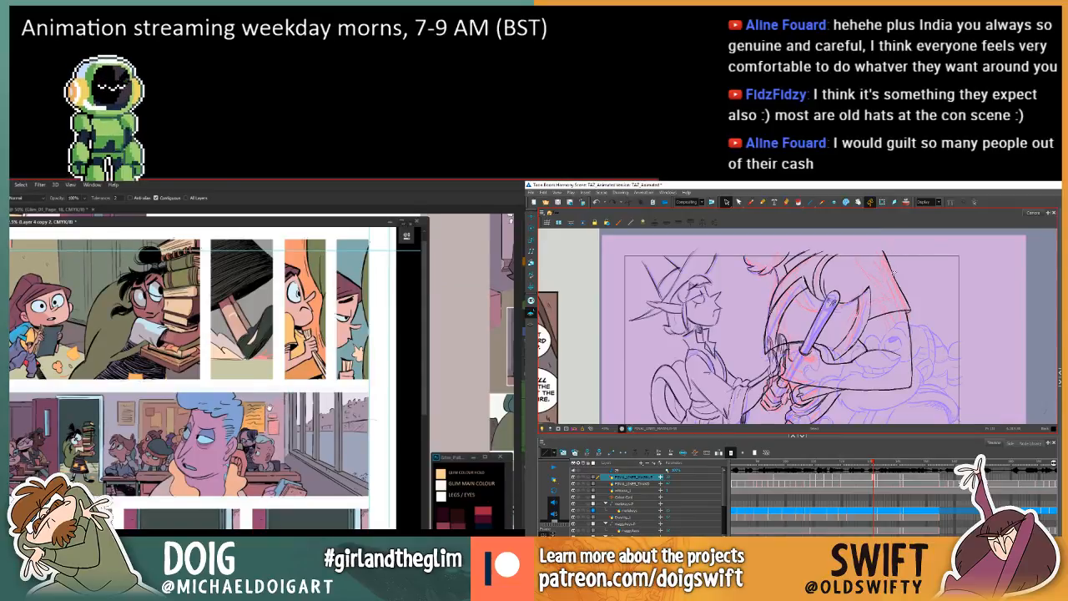
scroll(272, 428, "up", 1)
left_click_drag(272, 429, 272, 430)
scroll(272, 430, "down", 1)
Select the short outer stroke at the top of the larger character's shoulder, clear the selection and switch to the drawing tool.
left_click_drag(886, 252, 894, 280)
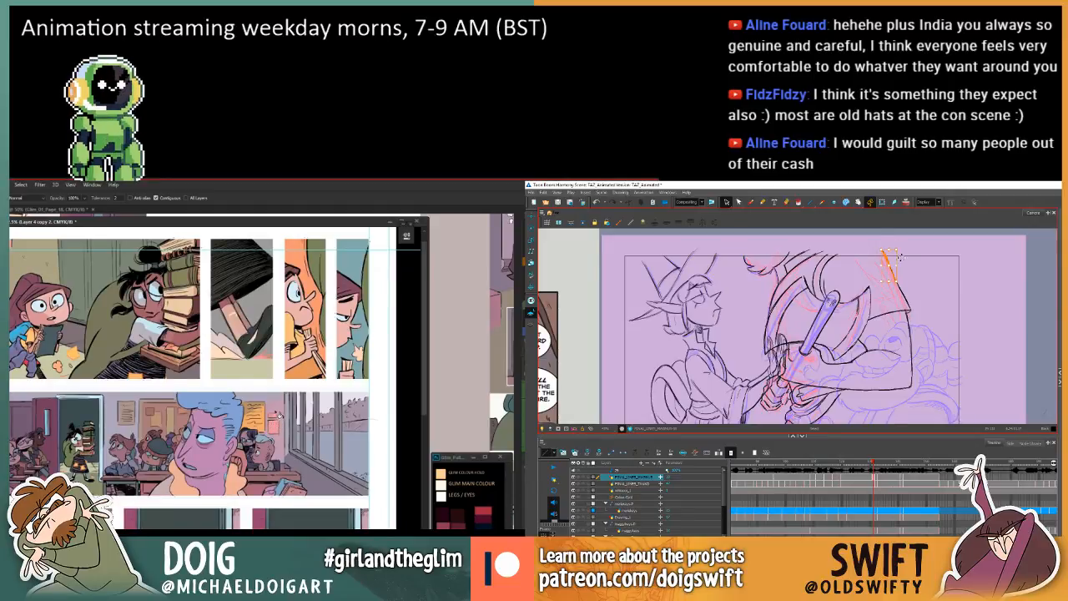
left_click(903, 271)
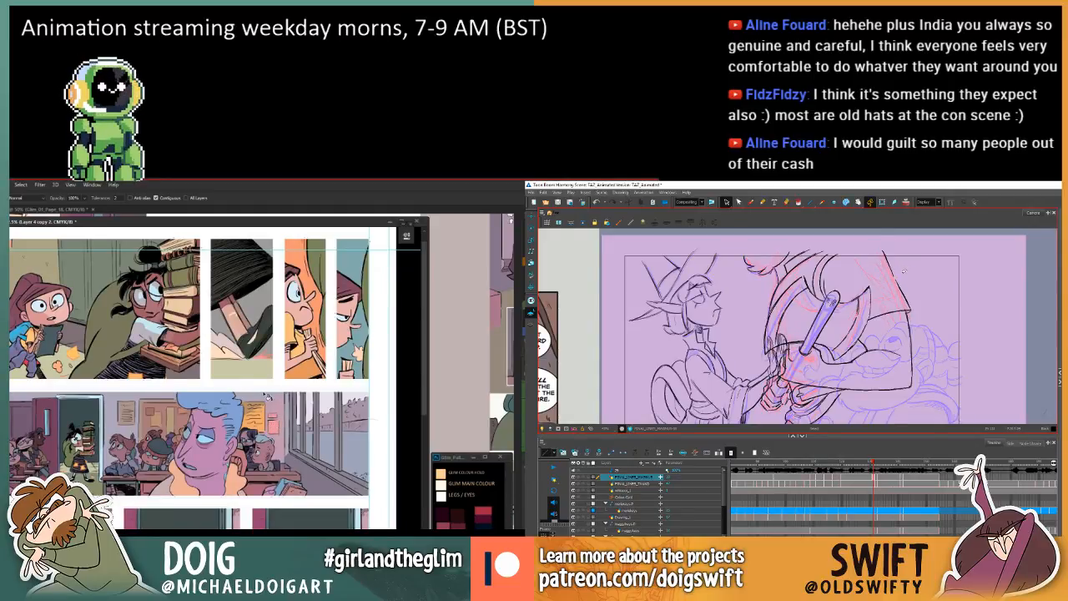
key("alt+/")
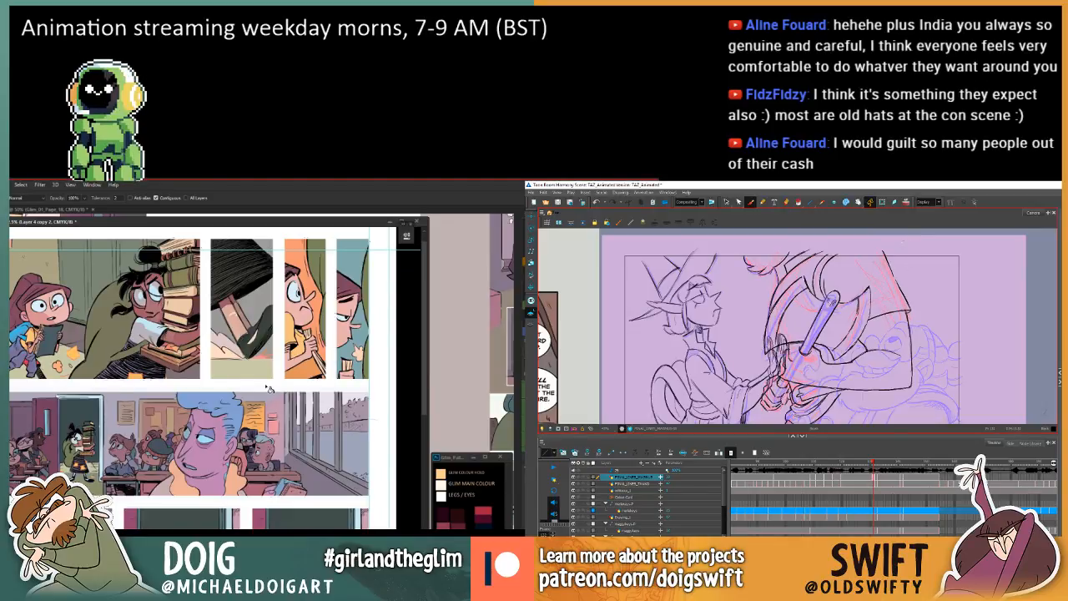
Flip through the neighbouring drawings to examine the shoulder and axe lines, and review the upper panels of comic page 19.
key(".")
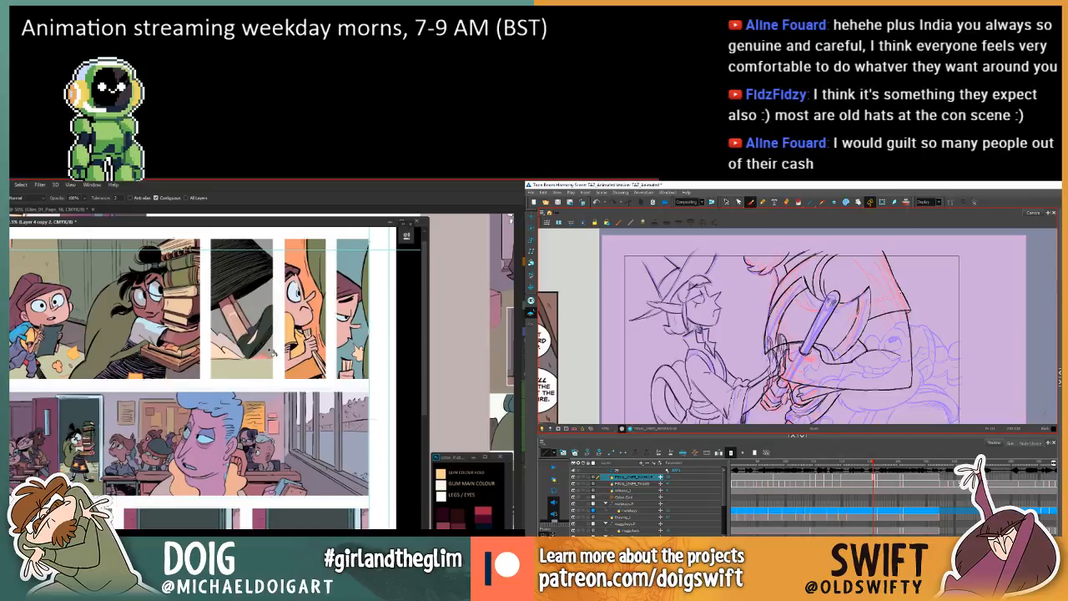
key(".")
key(".")
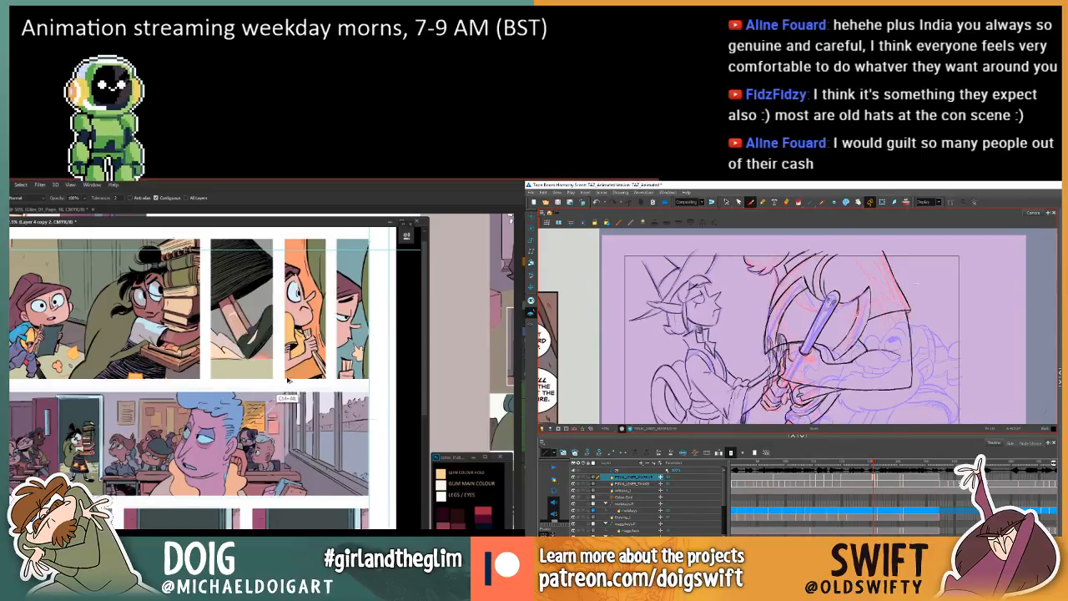
key(".")
key(".")
key(".")
scroll(223, 448, "up", 1)
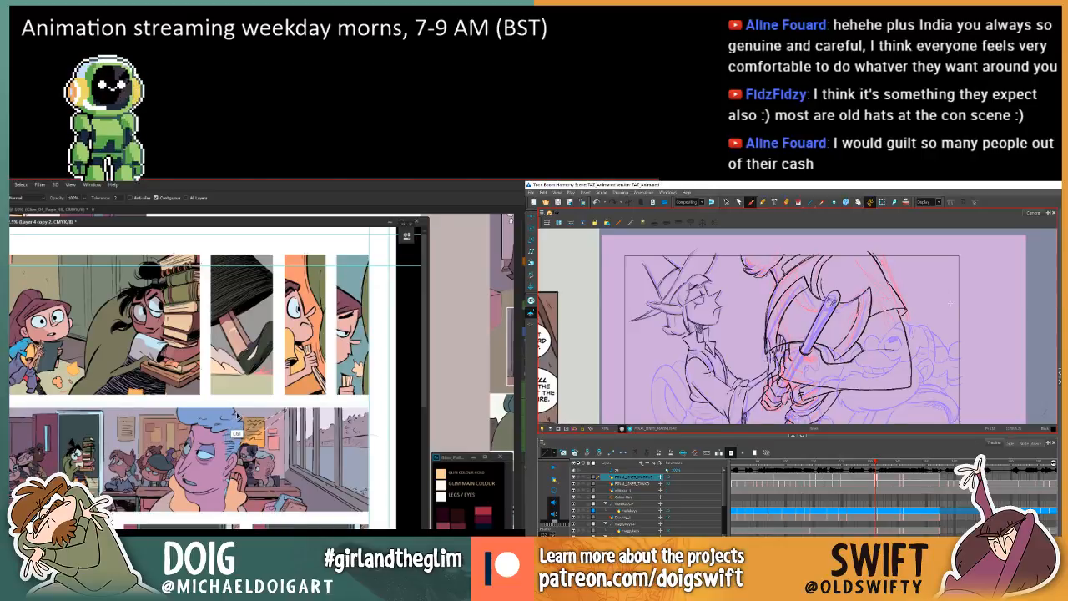
key(".")
key(".")
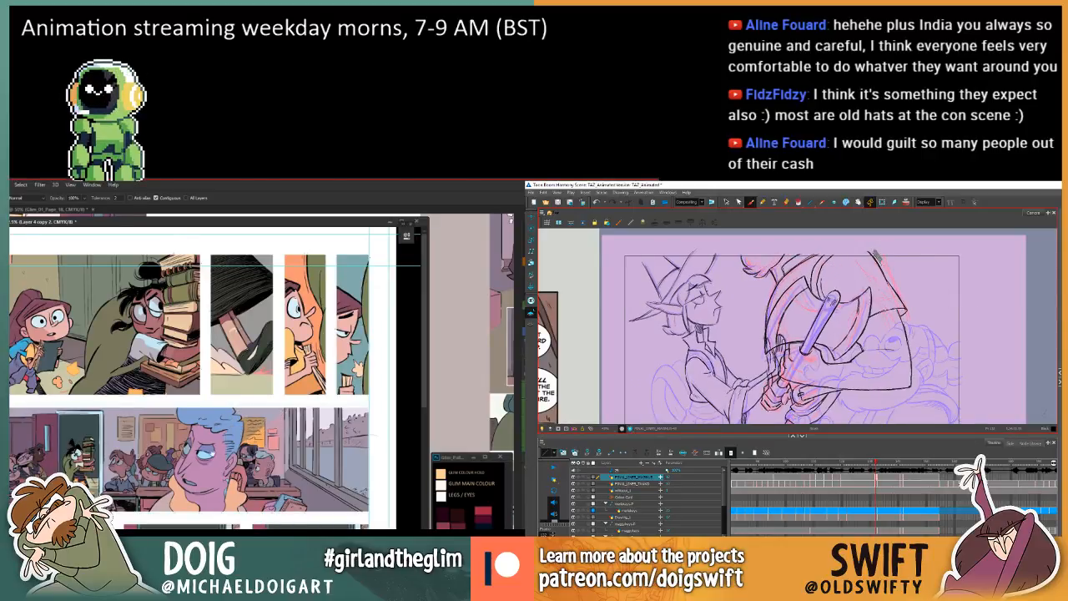
scroll(241, 409, "down", 3)
key(".")
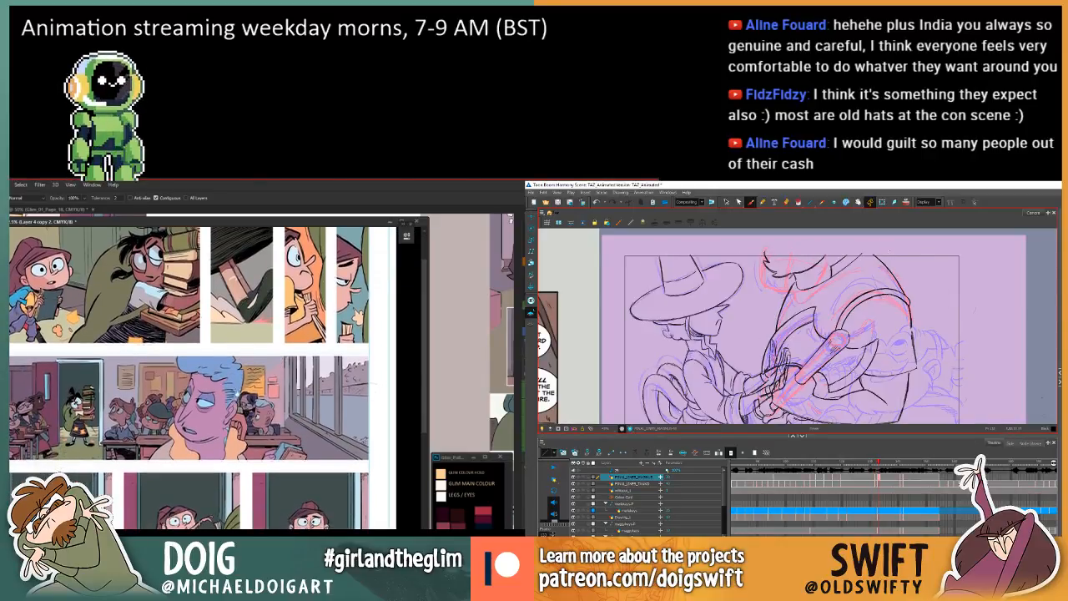
key(".")
scroll(241, 408, "up", 2)
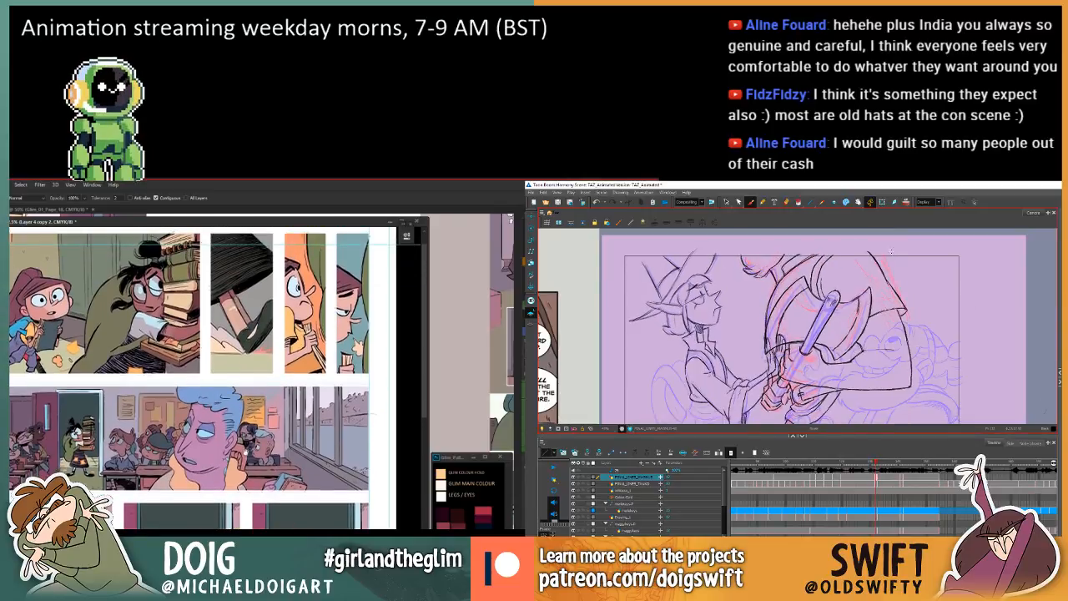
scroll(240, 409, "up", 1)
scroll(240, 409, "down", 3)
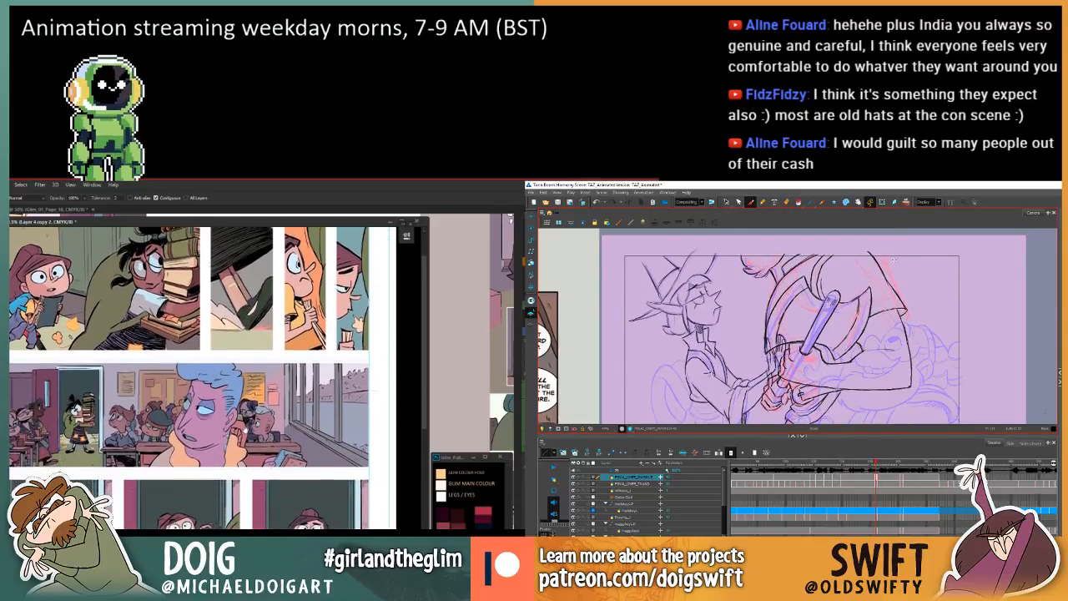
Select the classroom window panes on page 19 with the Magic Wand and adjust their colour with Hue/Saturation.
key("w")
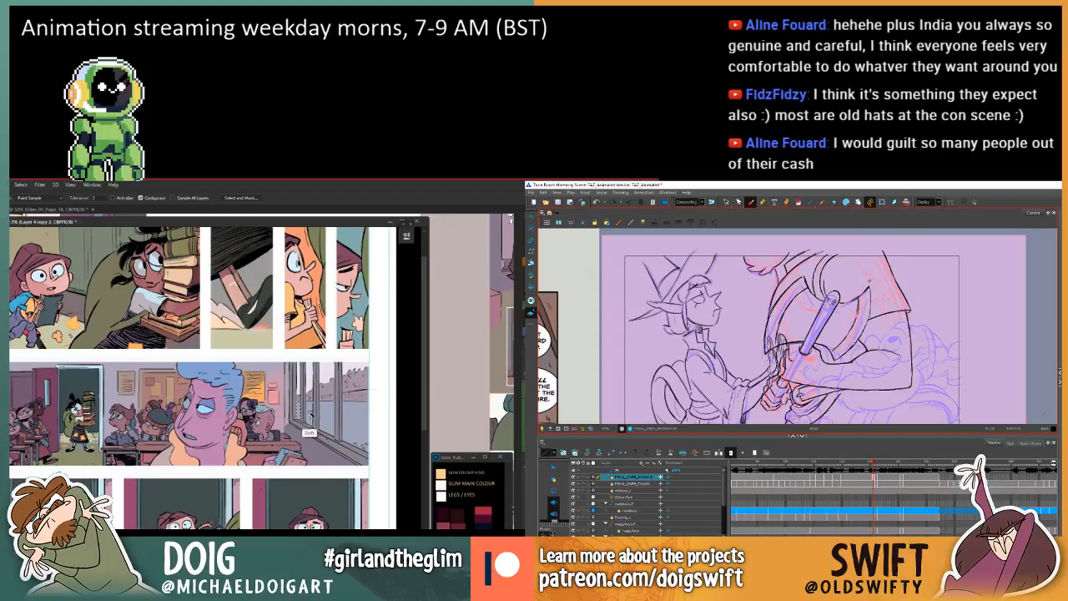
key(".")
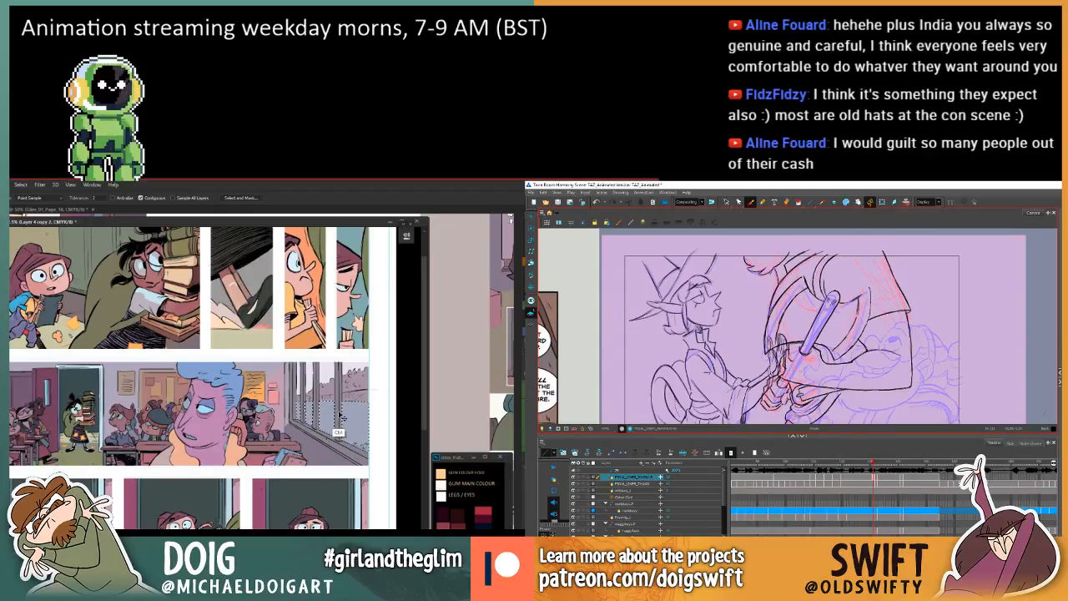
key("ctrl+u")
left_click_drag(521, 409, 525, 408)
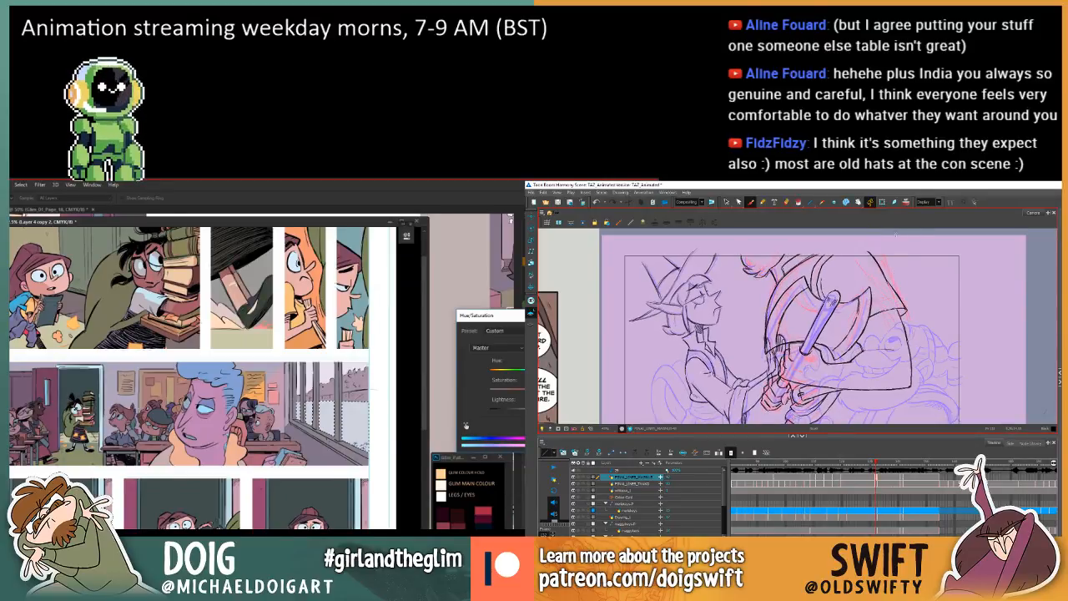
key("comma")
key("period")
key("comma")
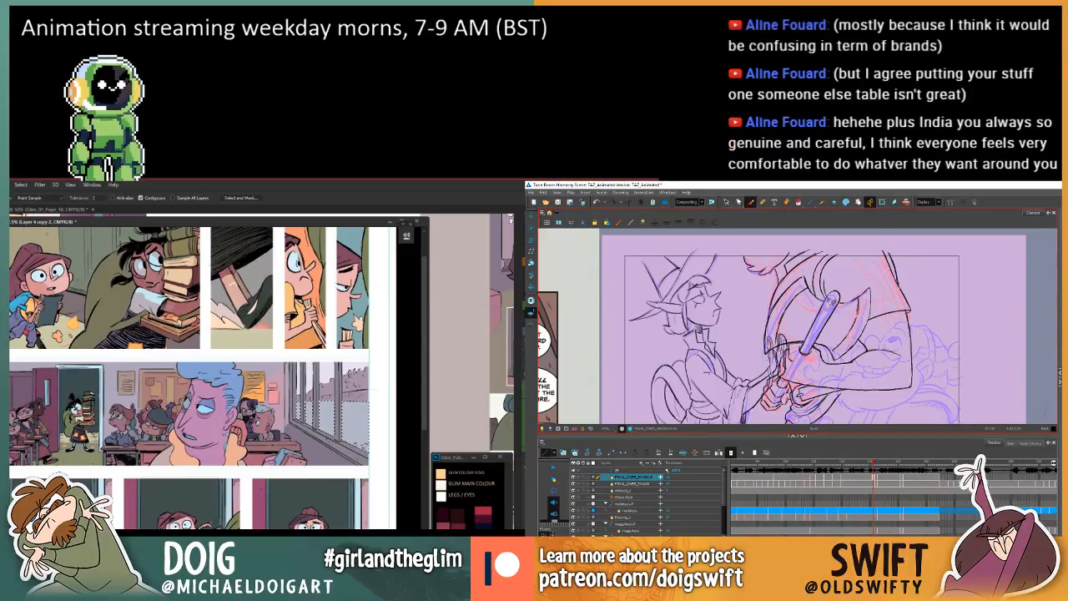
key("Return")
Draw the larger character's upper outer shoulder line down towards the sleeve corner and compare it with the adjacent drawing.
key("period")
key("comma")
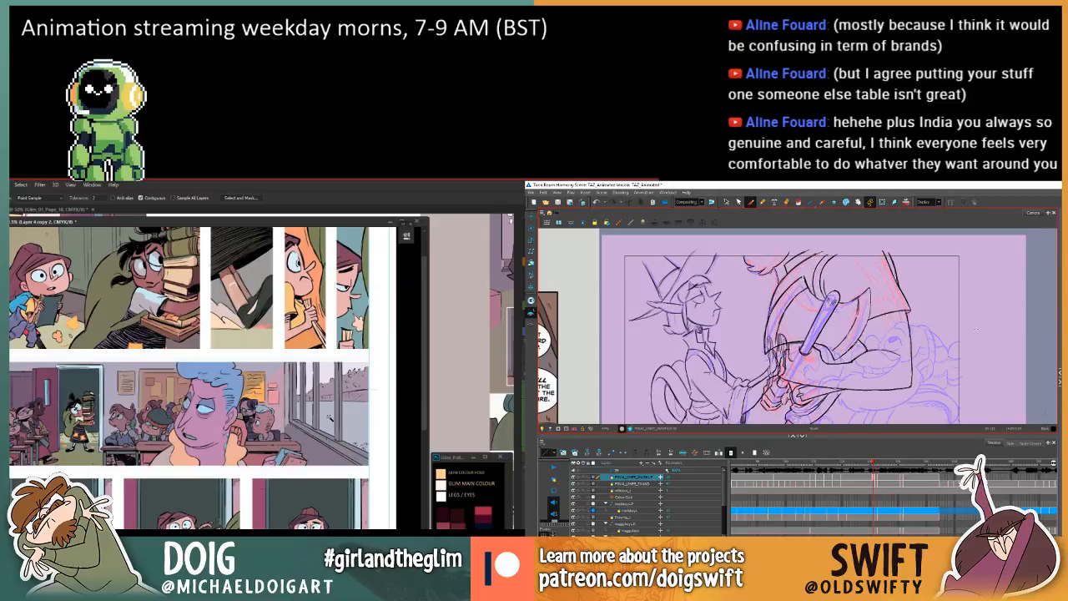
left_click_drag(881, 249, 899, 292)
key("period")
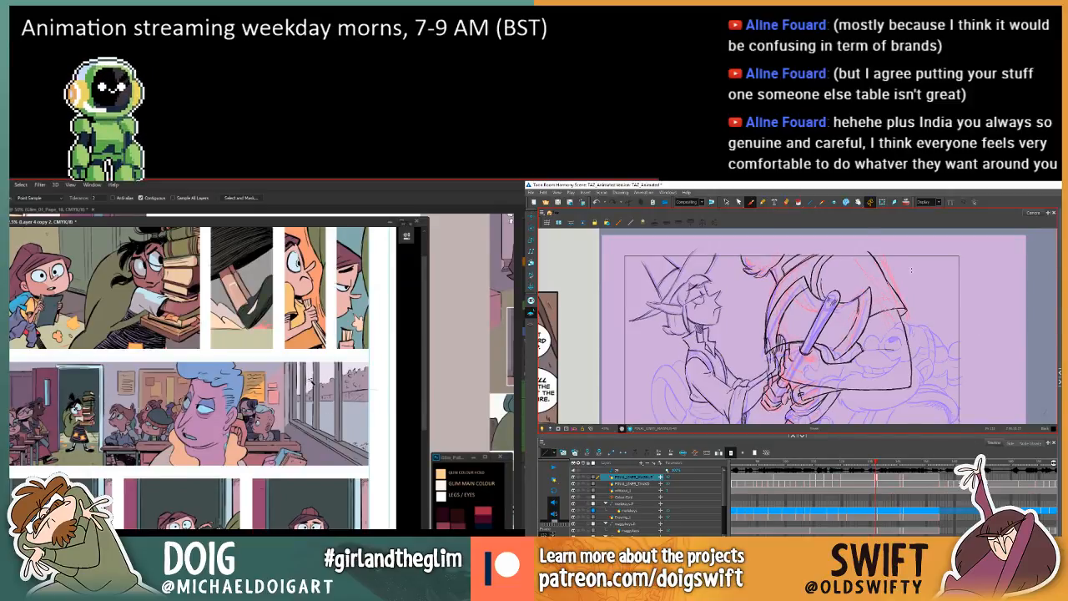
key("comma")
key("period")
key("comma")
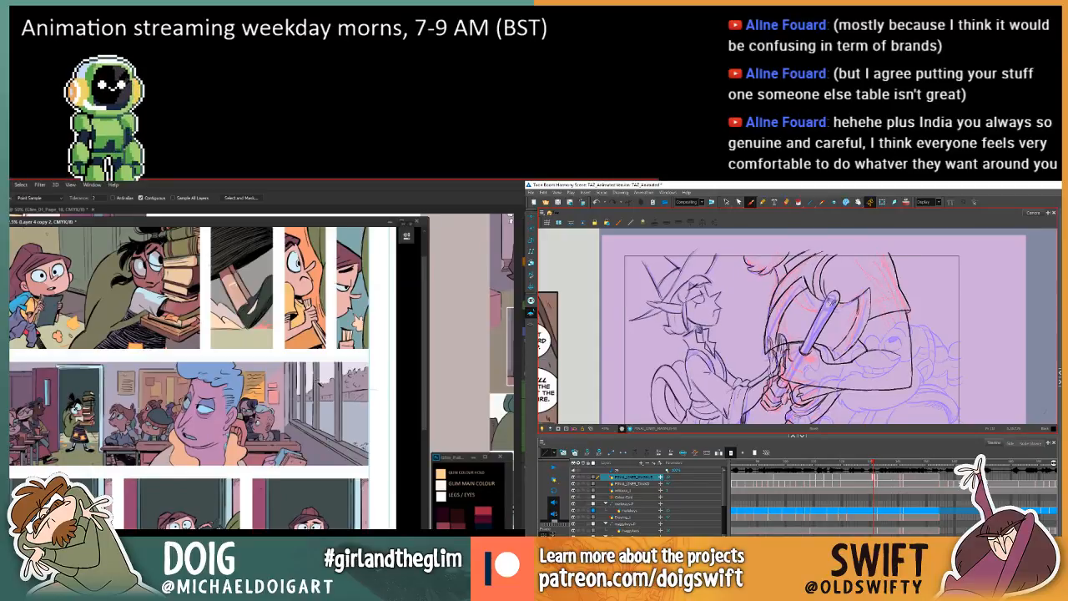
key("period")
key("comma")
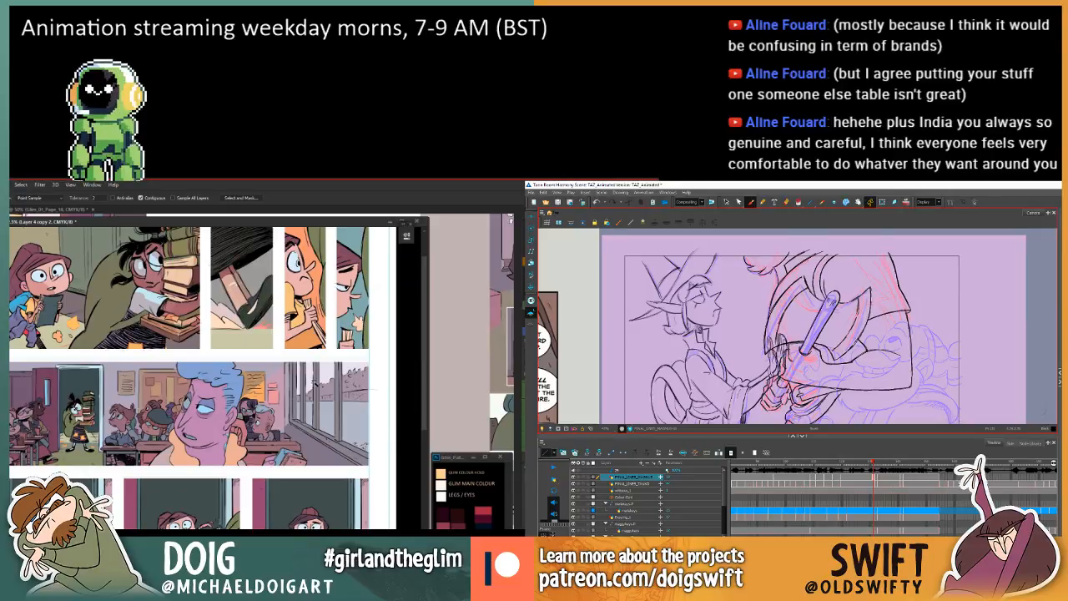
Review the page 19 colours down to the chalkboard panel and back while comparing the shoulder line between adjacent drawings.
key("period")
key("comma")
key("period")
key("comma")
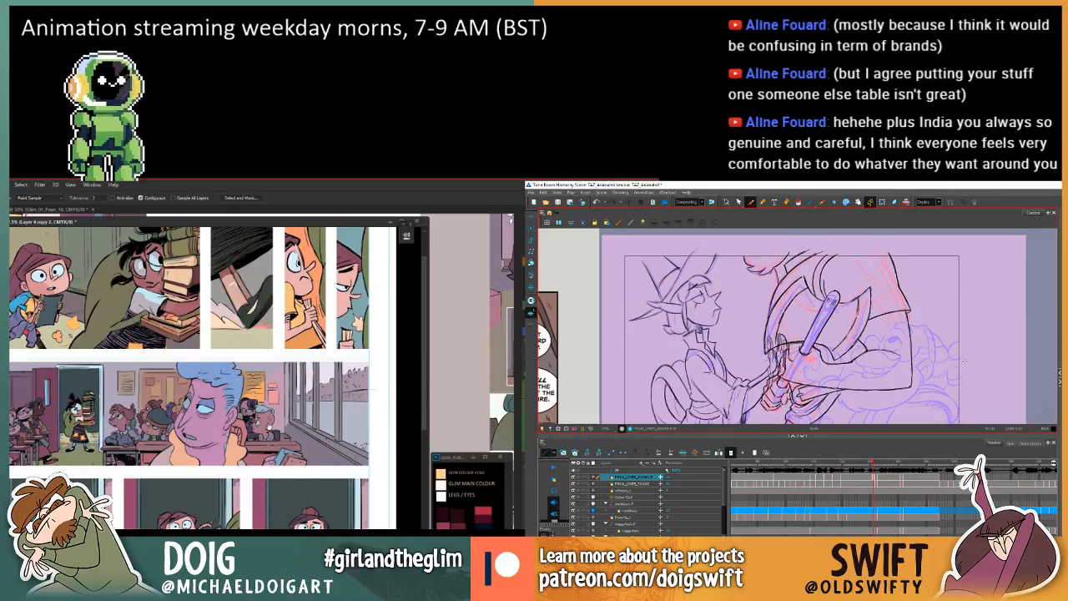
key("period")
mouse_move(292, 425)
left_mouse_down()
mouse_move(288, 354)
mouse_move(277, 366)
mouse_move(275, 434)
mouse_move(274, 390)
left_mouse_up()
key("comma")
key("period")
key("comma")
key("period")
key("comma")
left_click_drag(274, 458, 273, 334)
key("period")
key("comma")
left_click_drag(268, 477, 266, 367)
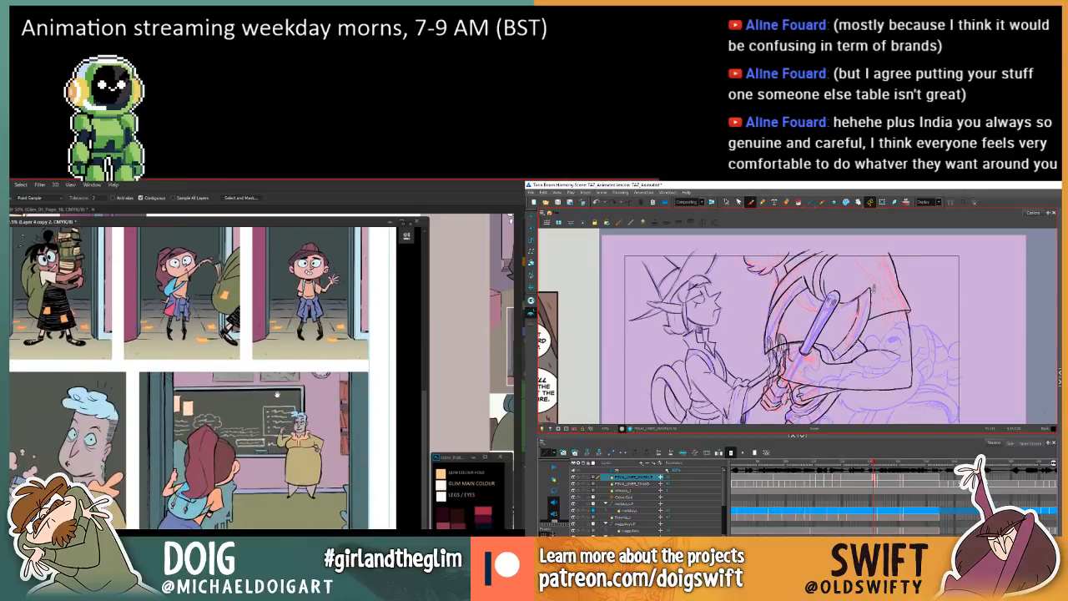
left_click_drag(269, 267, 267, 433)
left_click_drag(269, 315, 270, 460)
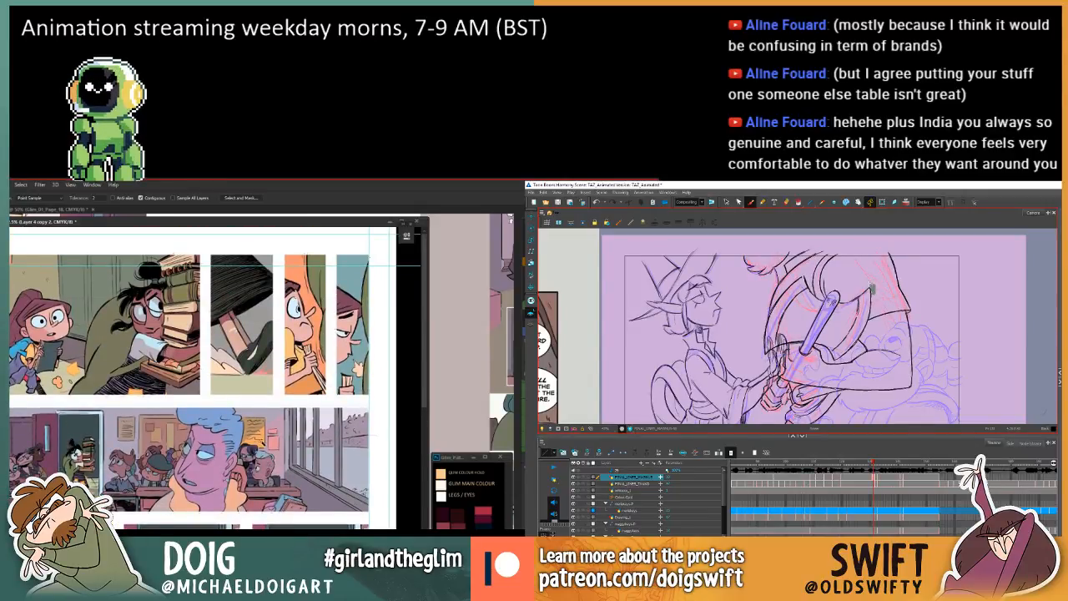
Compare the axe and shoulder lines between adjacent drawings and inspect the book-carrying and classroom panels of page 19 up close.
key("period")
key("comma")
key("period")
key("comma")
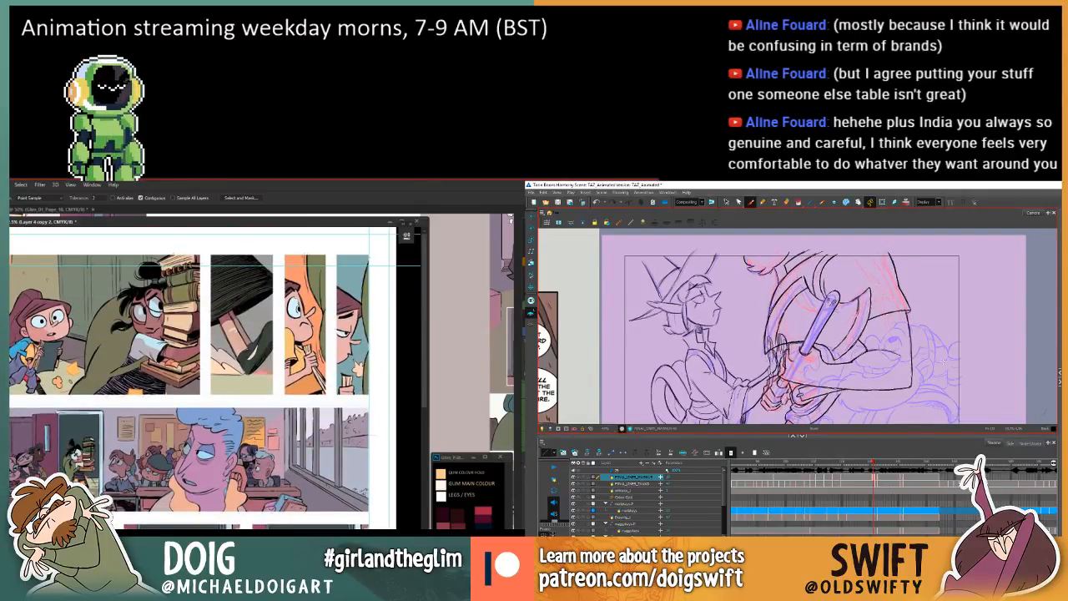
key("period")
key("comma")
key("l")
key("ctrl+plus")
key("period")
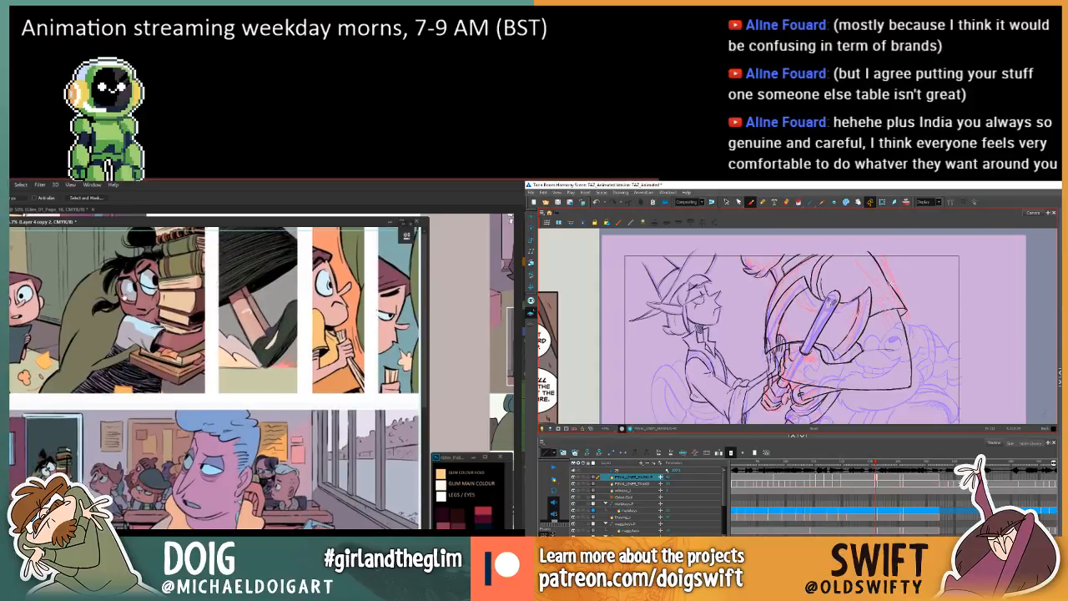
key("comma")
key("period")
key("comma")
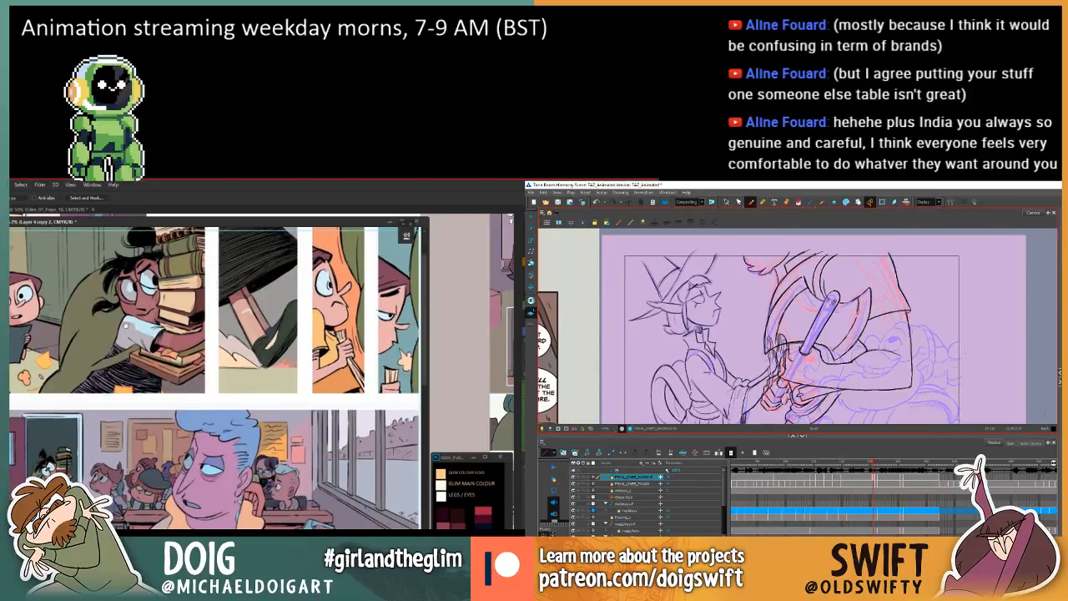
Reposition and resize the page 19 document window so the full width of the upper panels fits in it.
key("ctrl+plus")
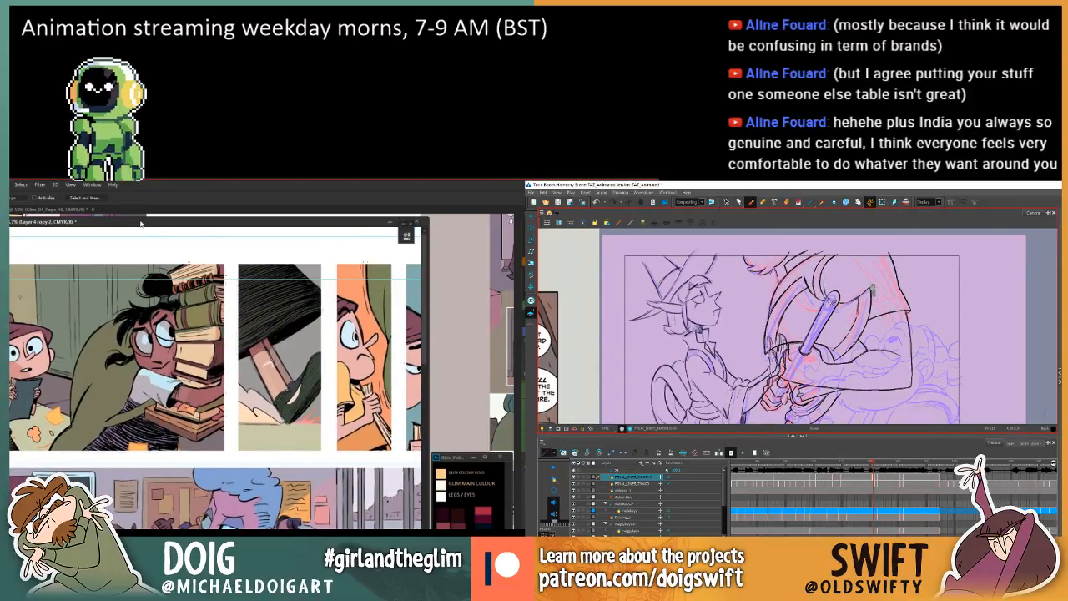
left_click_drag(141, 222, 185, 230)
key("period")
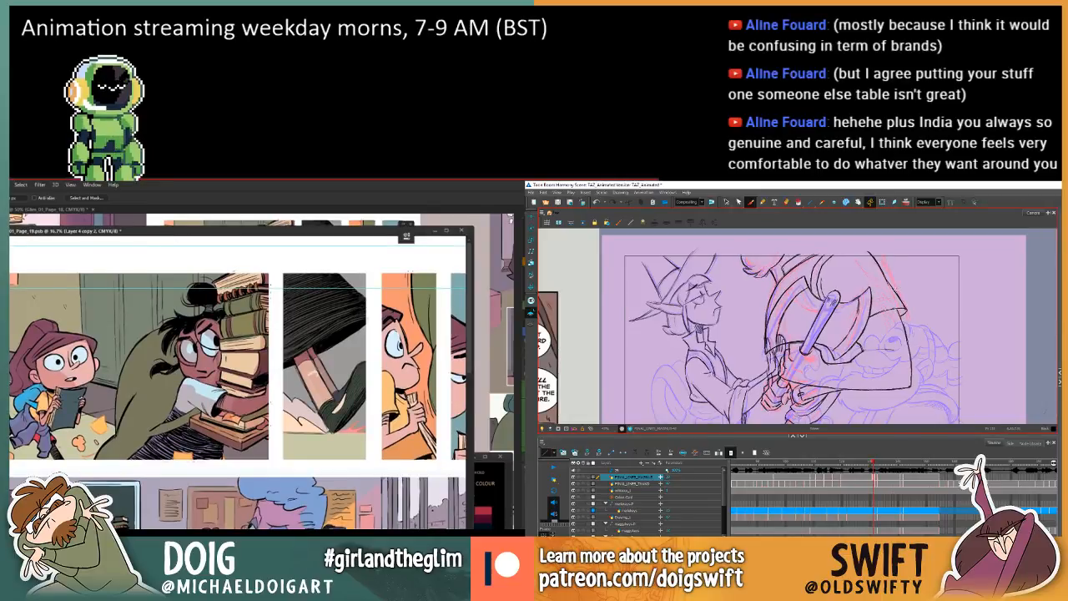
key("period")
key("period")
mouse_move(247, 229)
left_mouse_down()
mouse_move(258, 356)
mouse_move(217, 245)
left_mouse_up()
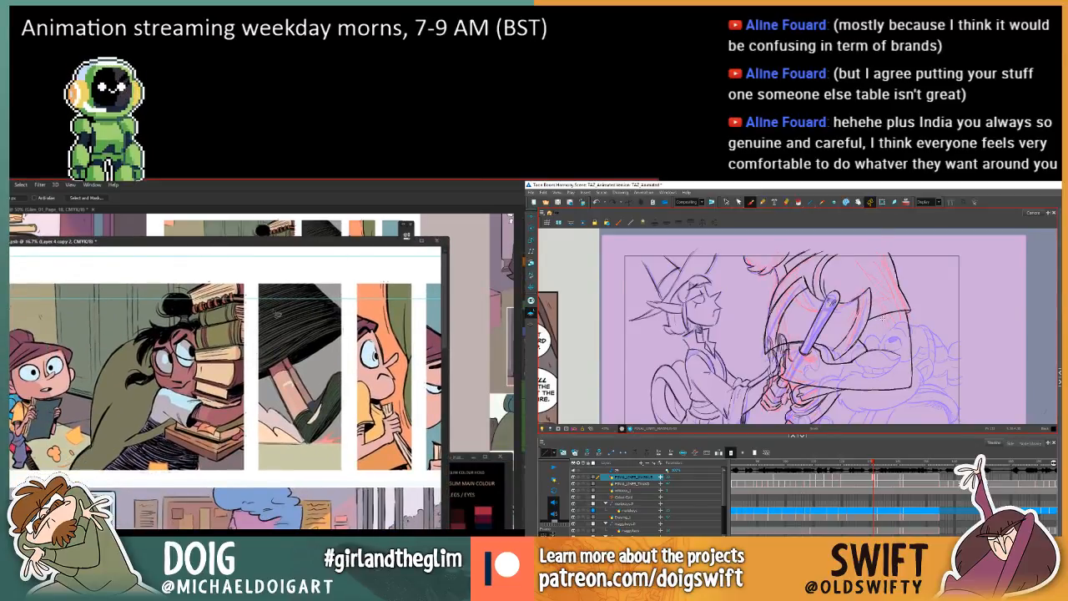
key("ctrl+minus")
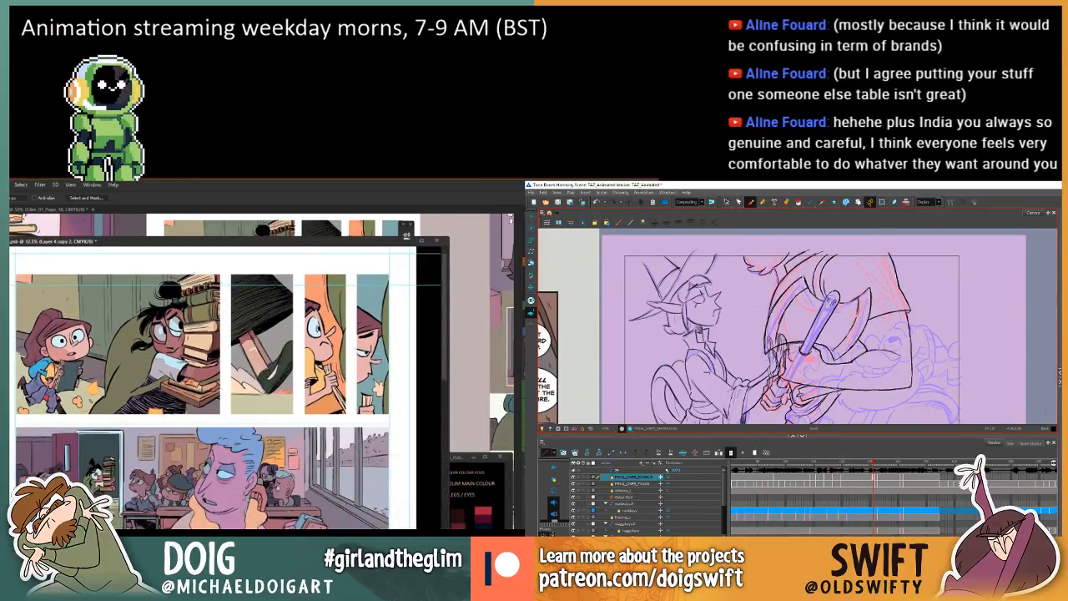
left_click_drag(0, 359, 41, 359)
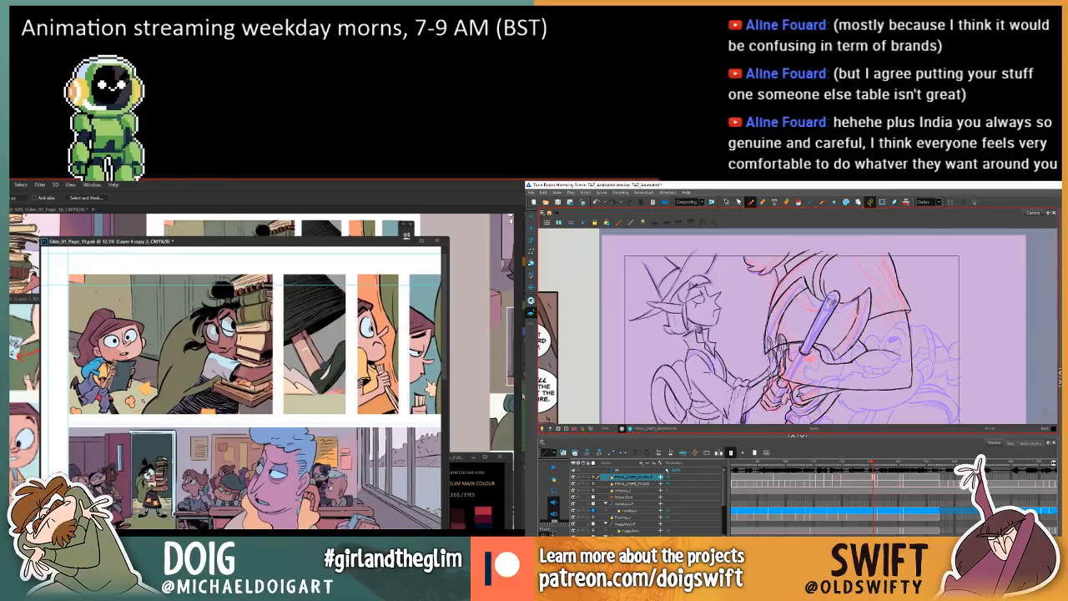
left_click_drag(241, 359, 228, 358)
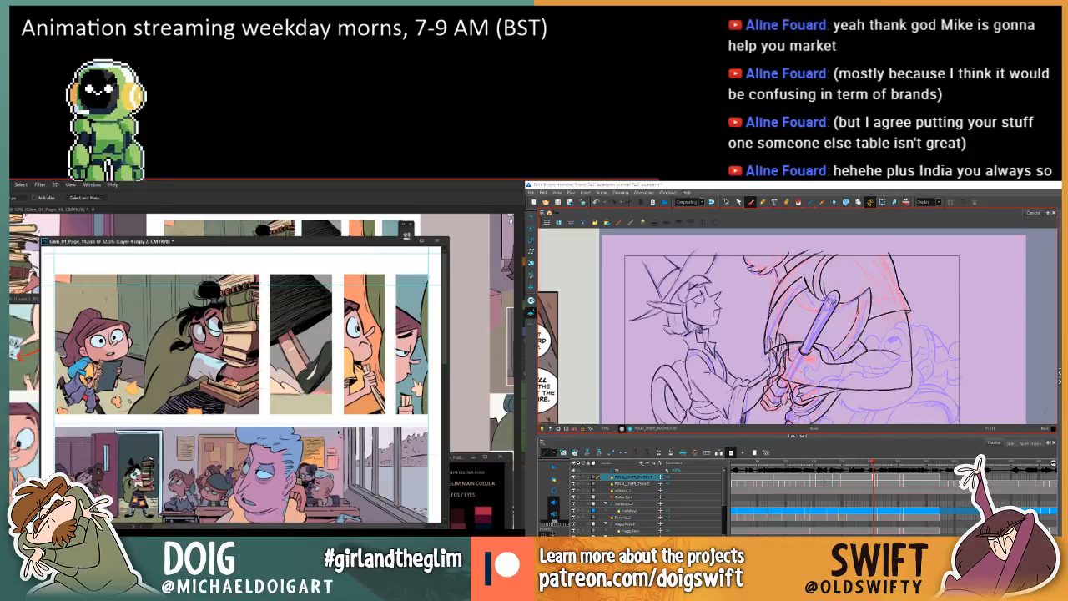
scroll(447, 317, "down", 2)
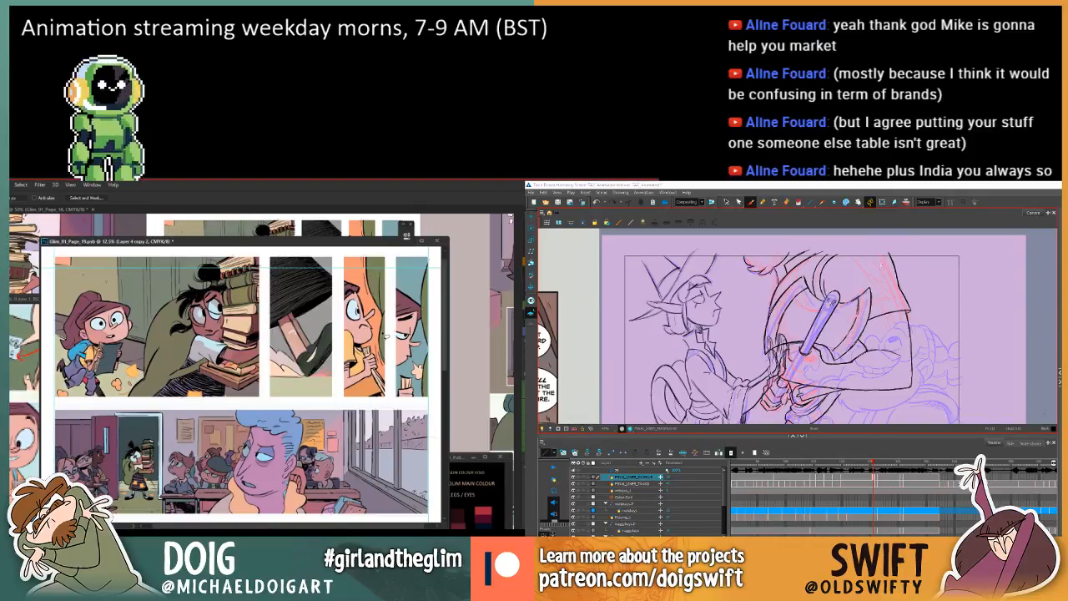
Flip between the adjacent animation drawings to check how the larger character's shoulder line moves.
key(".")
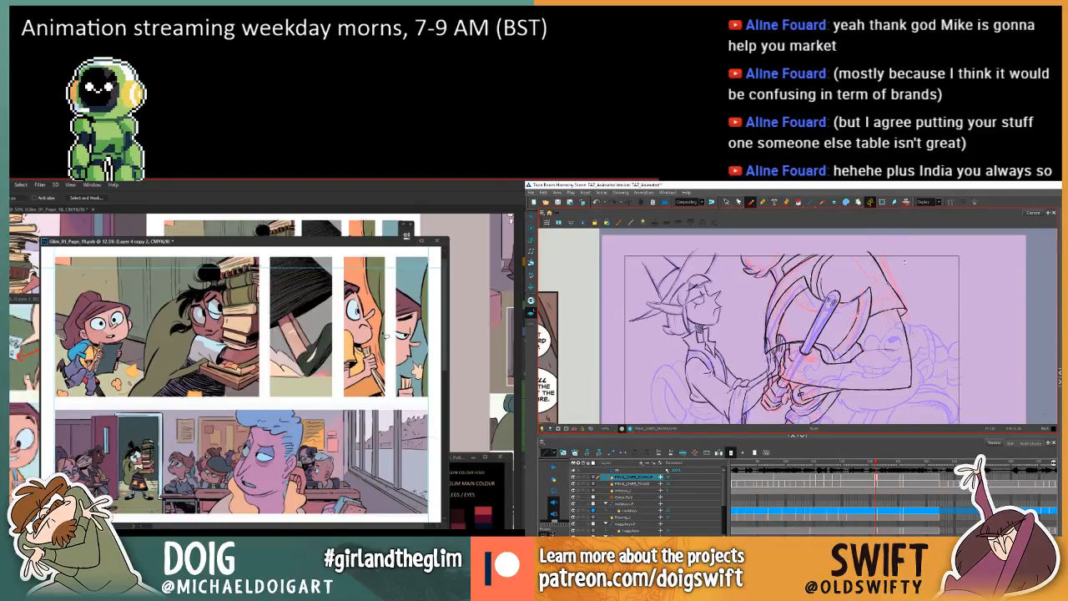
key(".")
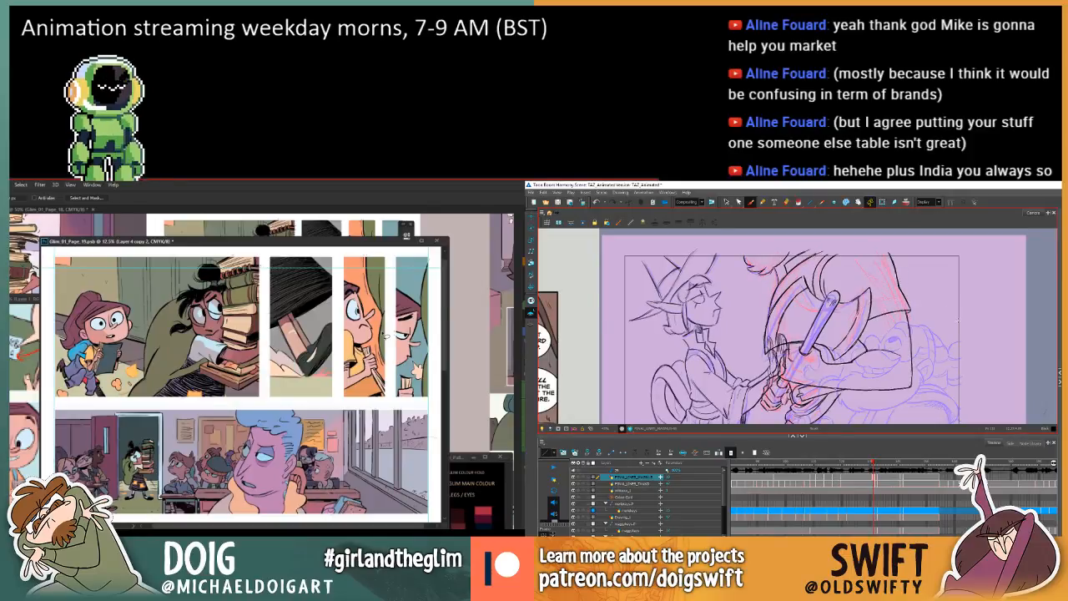
key(".")
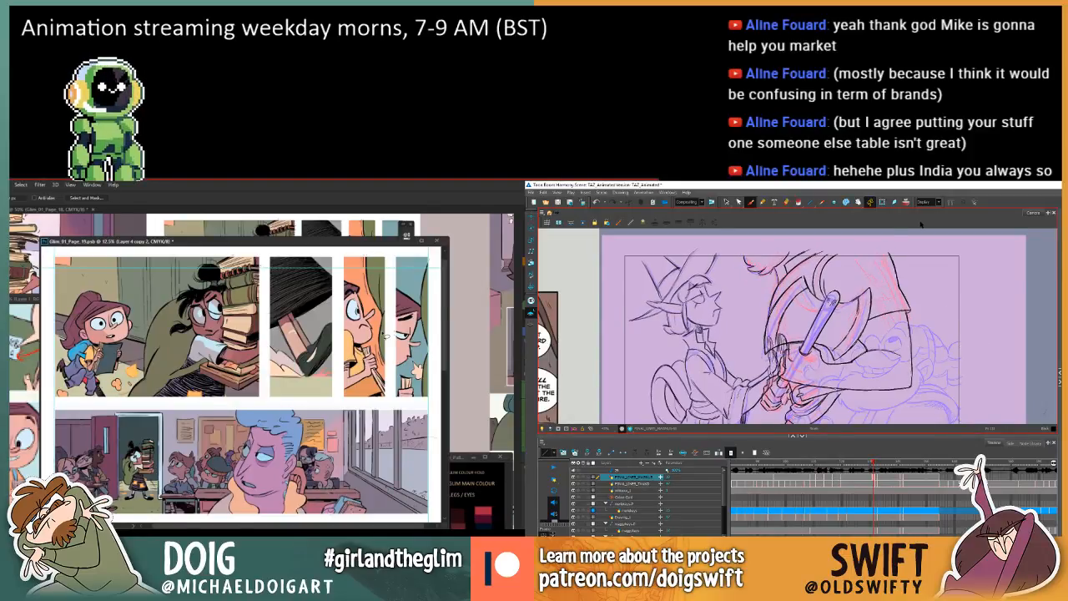
key(".")
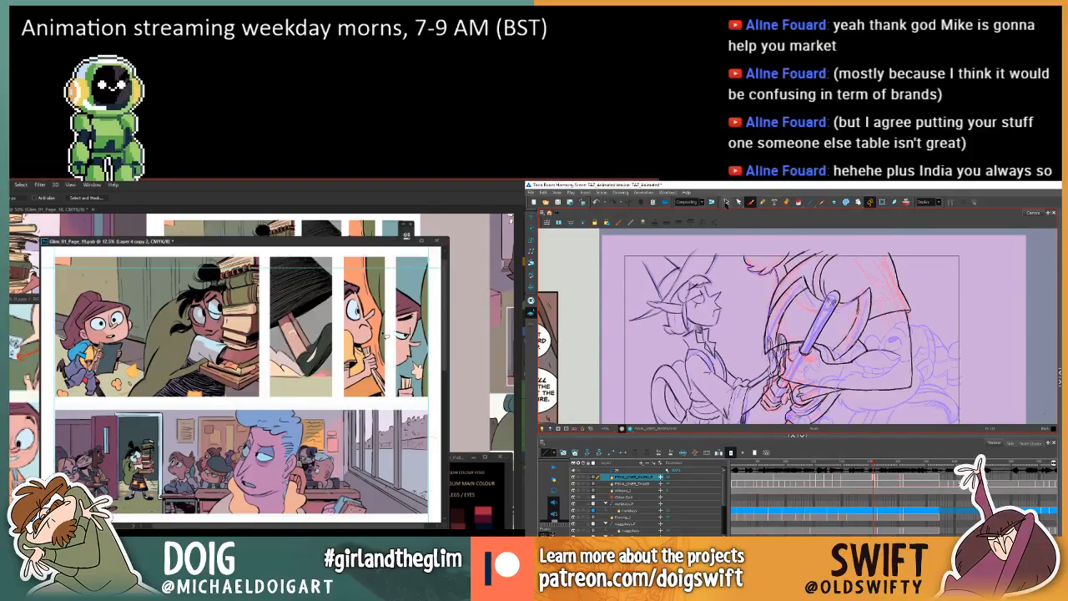
Select the larger character's shoulder and outer arm lines and compare them with the adjacent drawings.
left_click(727, 202)
mouse_move(906, 317)
left_mouse_down()
mouse_move(878, 262)
mouse_move(918, 326)
left_mouse_up()
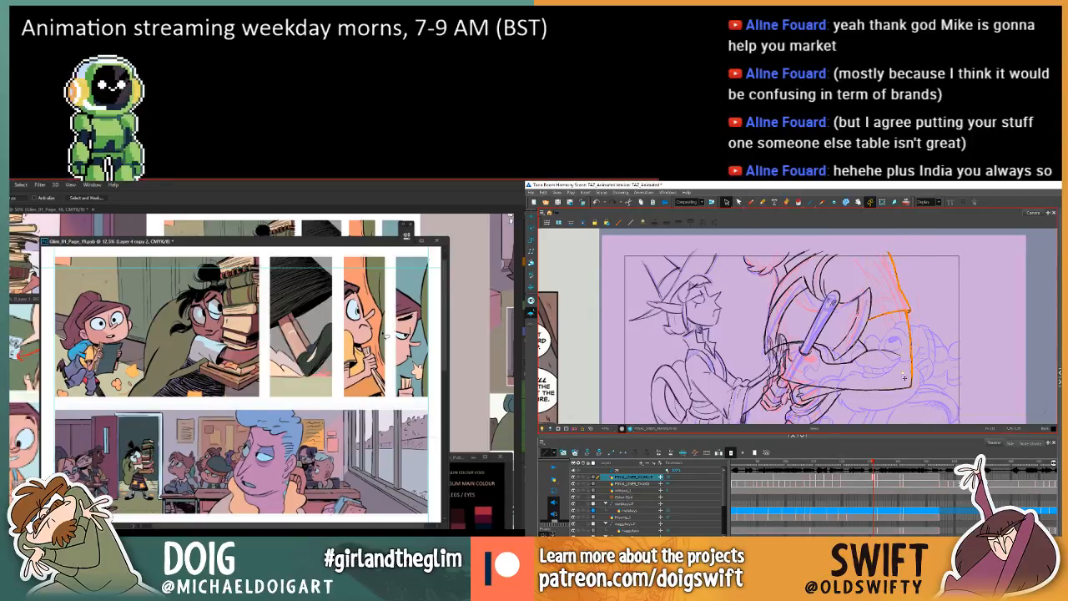
left_click_drag(919, 242, 917, 248)
key("comma")
key("period")
key("period")
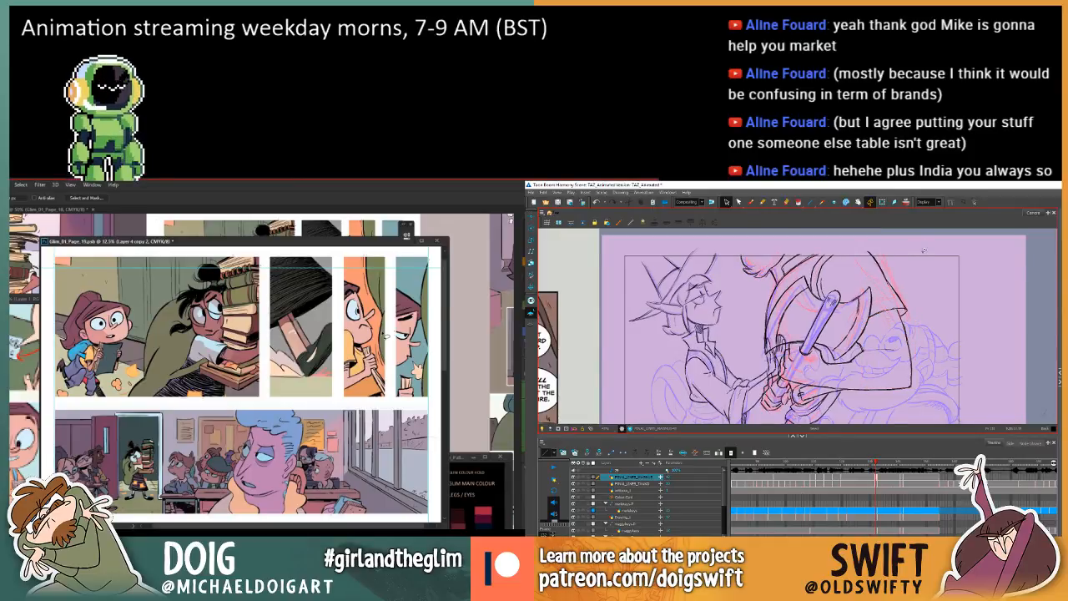
Flip repeatedly between the two adjacent drawings to examine how the larger character's sleeve and arm move.
key("comma")
key("period")
key("comma")
key("period")
key("comma")
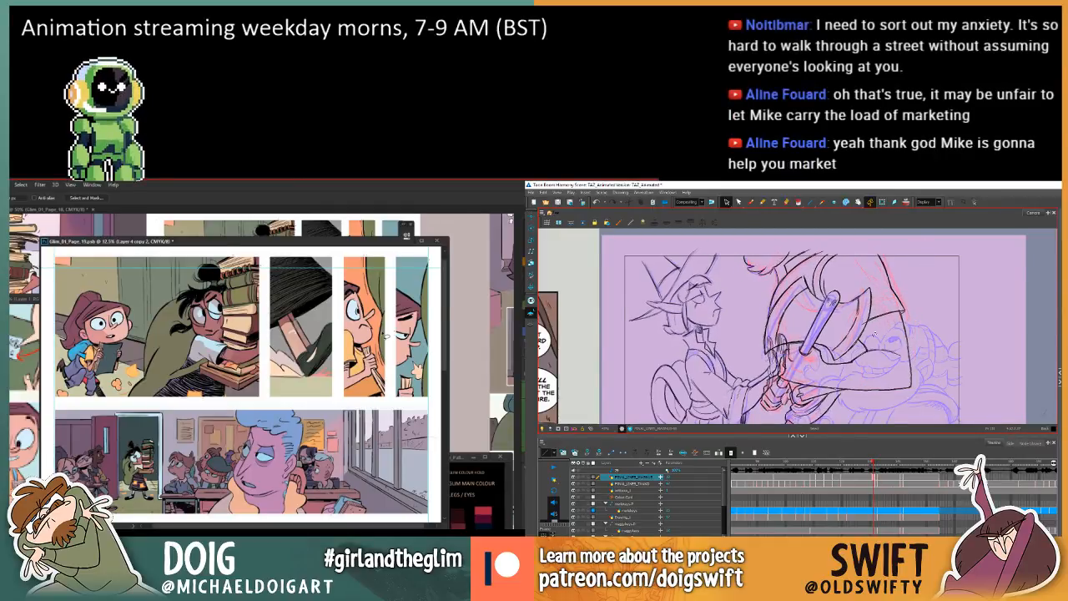
key("period")
key("comma")
key("period")
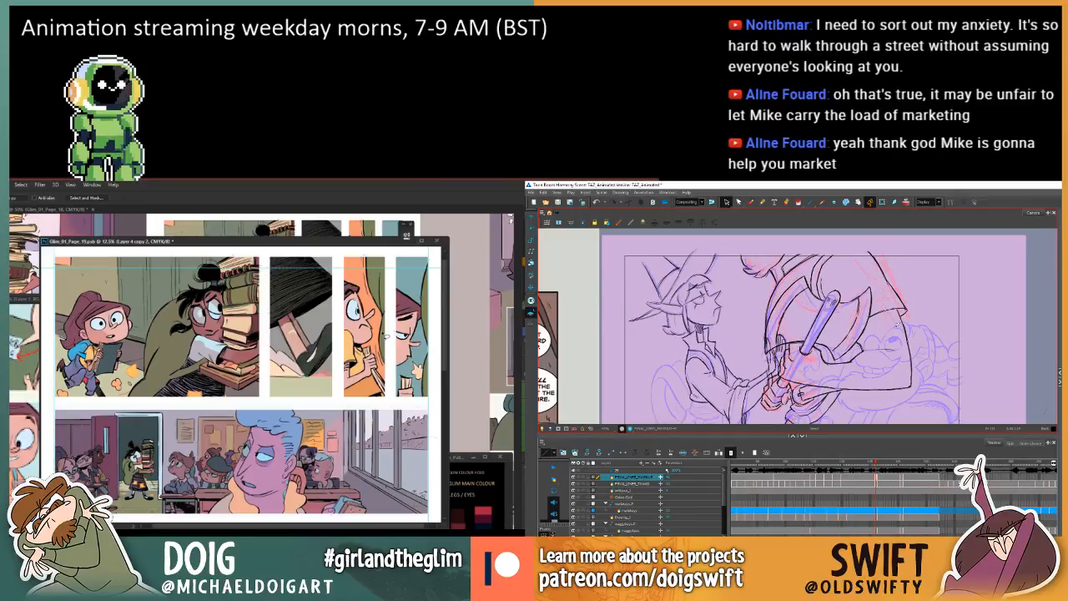
key("comma")
key("period")
key("comma")
key("period")
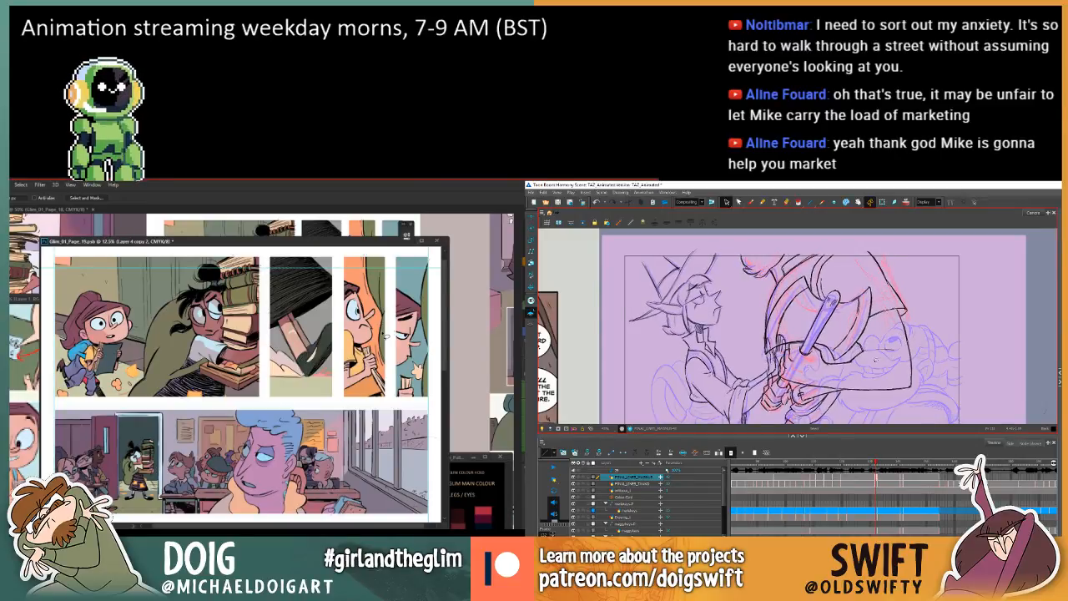
key("comma")
key("period")
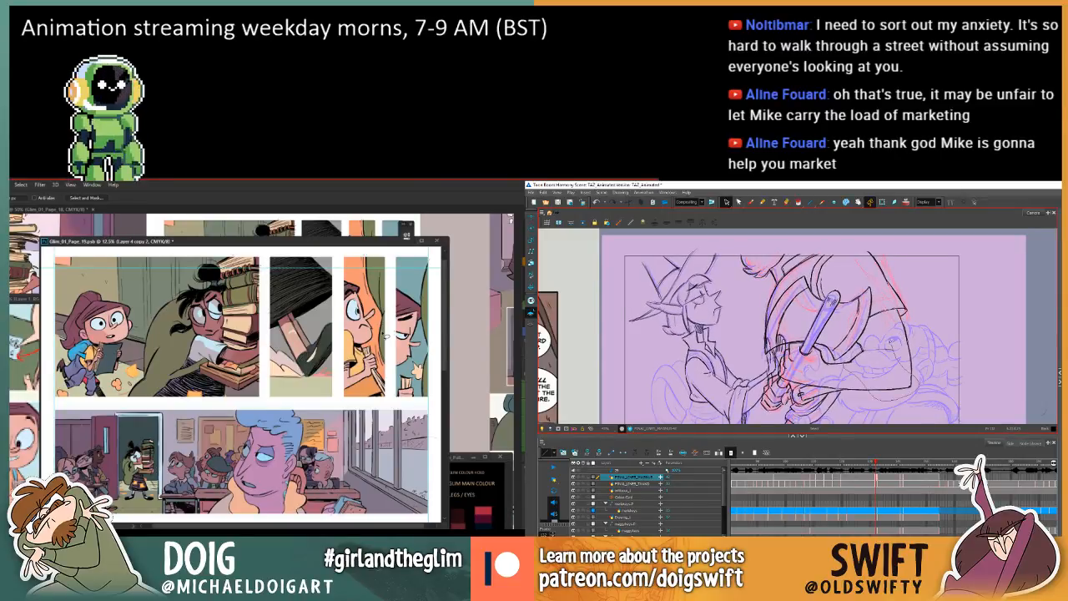
Adjust the short forearm stroke beside the lower tip of the axe blade and compare it with the adjacent drawing.
left_click_drag(853, 354, 867, 347)
left_click_drag(912, 375, 910, 371)
left_click(917, 369)
key("comma")
key("period")
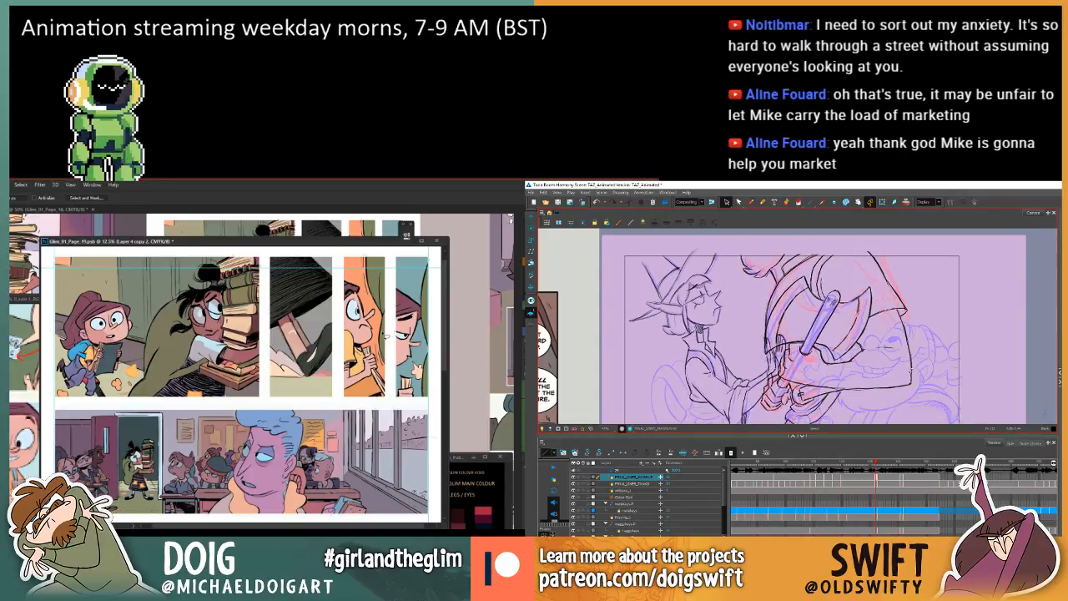
left_click(887, 338)
key("comma")
key("period")
key("comma")
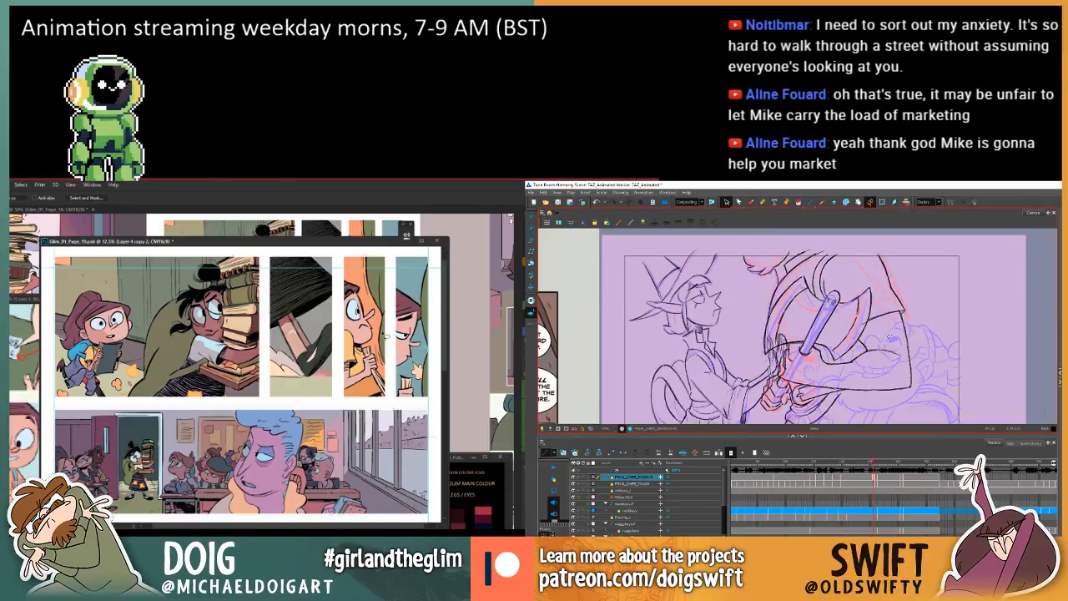
key("period")
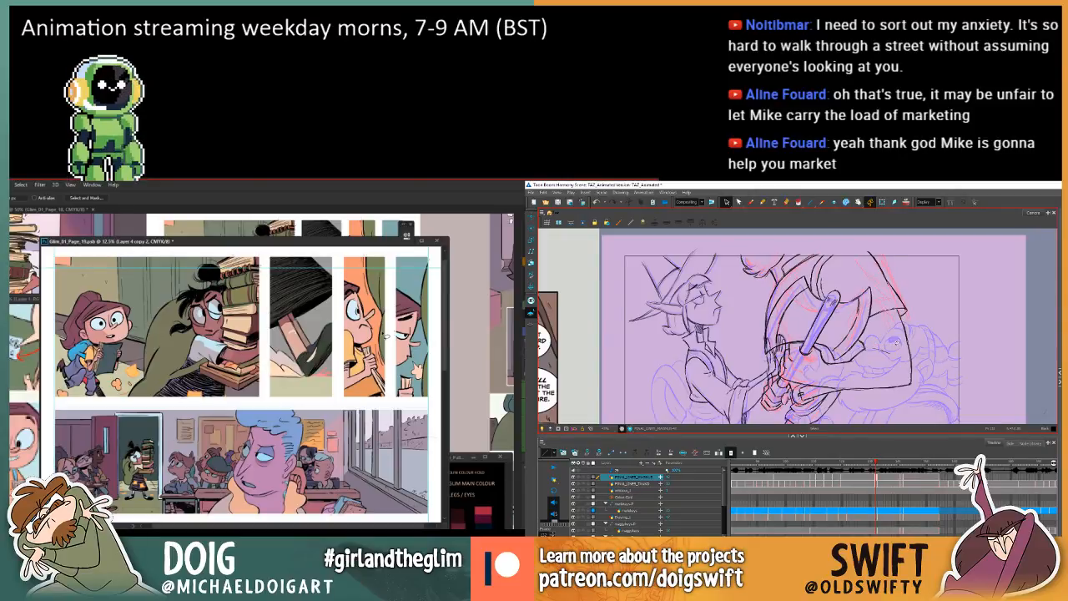
Examine the forearm and axe-tip linework by flipping back and forth between the neighbouring drawings.
key("comma")
key("period")
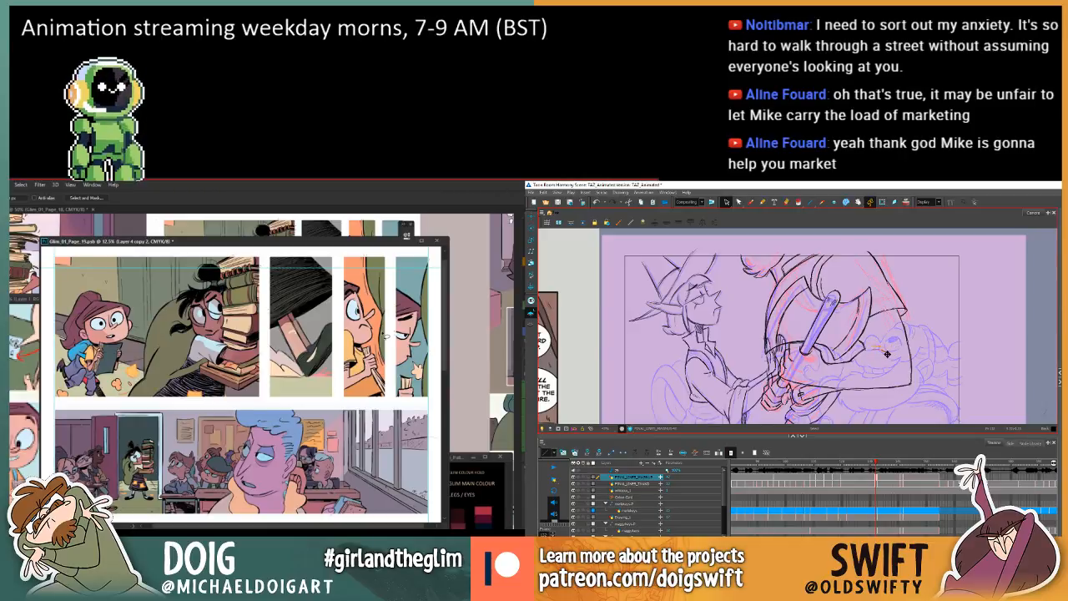
key("comma")
key("period")
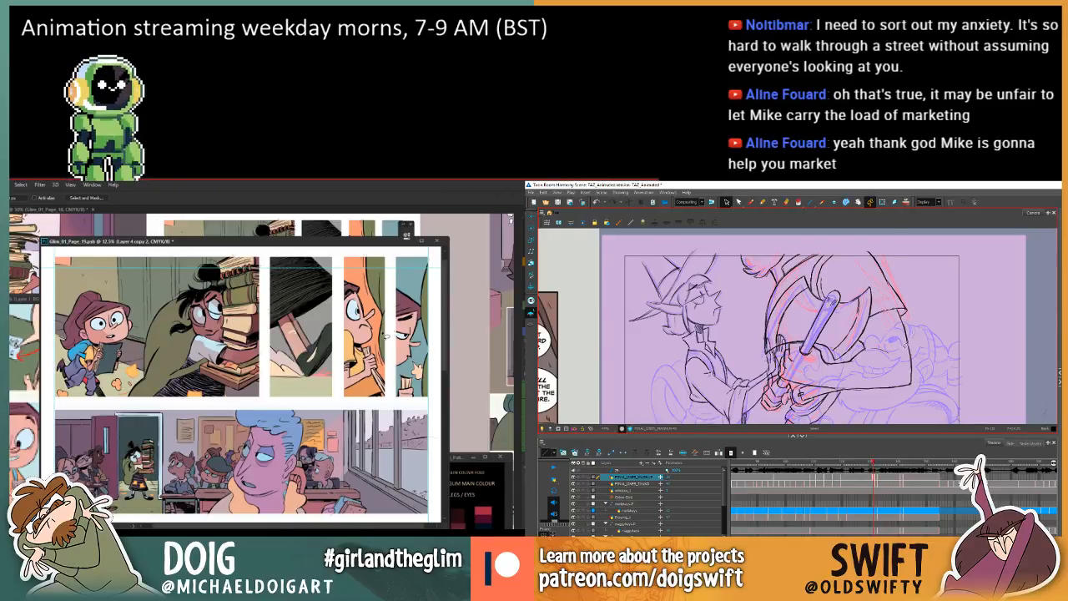
key("comma")
key("period")
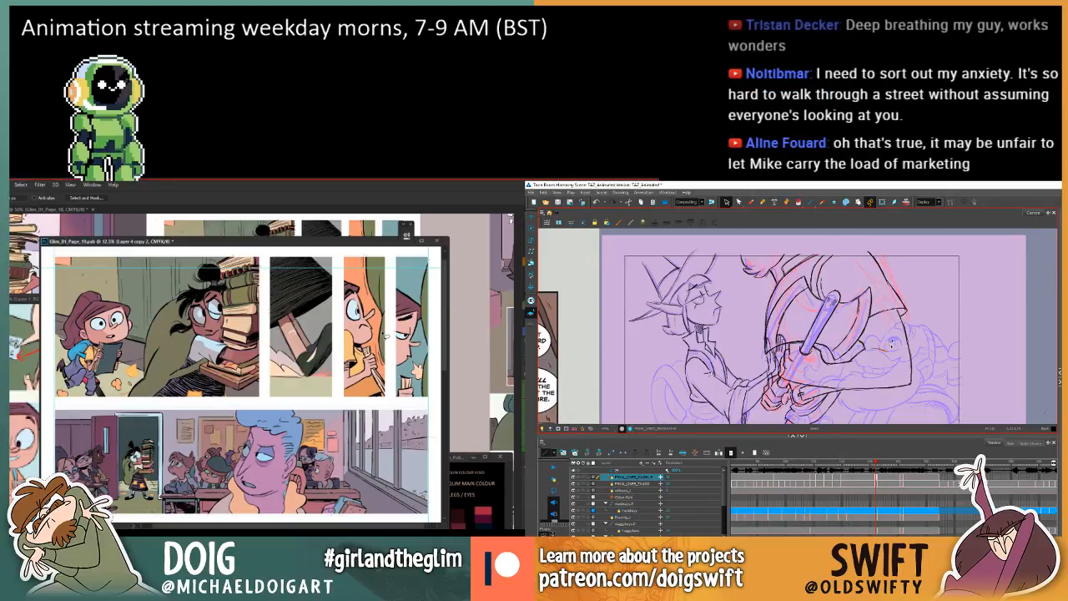
key("comma")
key("period")
key("comma")
key("period")
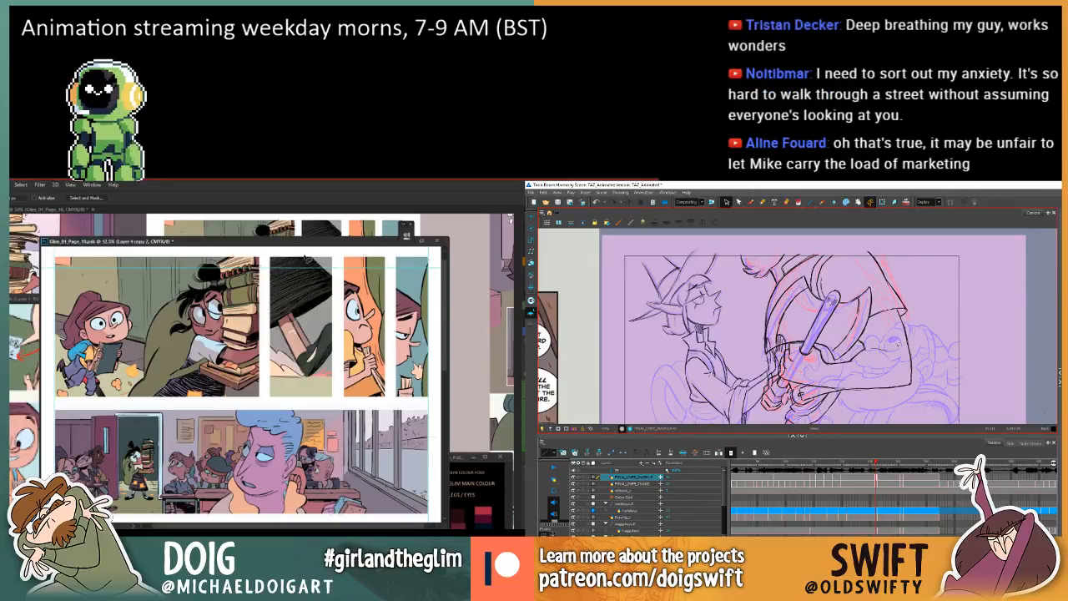
key("comma")
key("period")
key("comma")
key("period")
key("comma")
key("period")
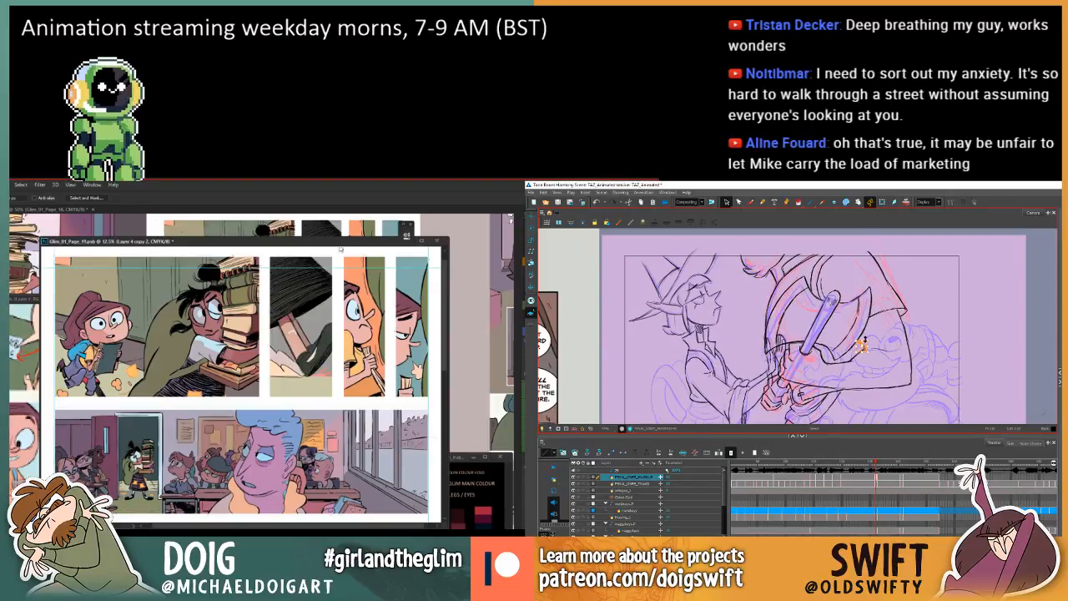
key("comma")
key("period")
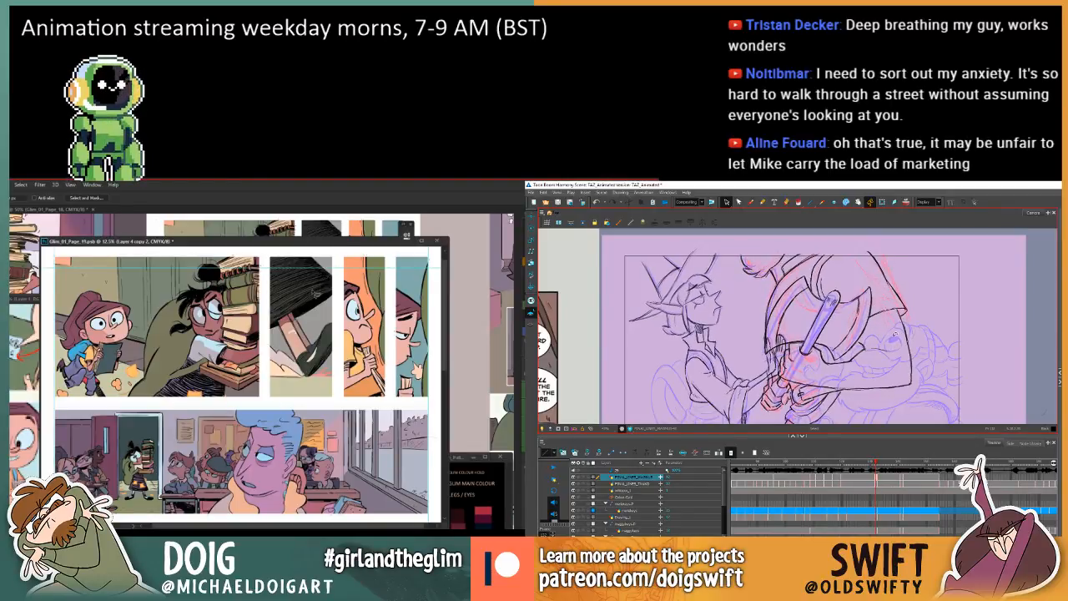
Try to adjust the larger character's outer arm line down to the elbow and compare it with the adjacent drawing.
mouse_move(896, 337)
left_mouse_down()
mouse_move(918, 374)
mouse_move(914, 323)
mouse_move(901, 332)
left_mouse_up()
left_click_drag(322, 334, 319, 352)
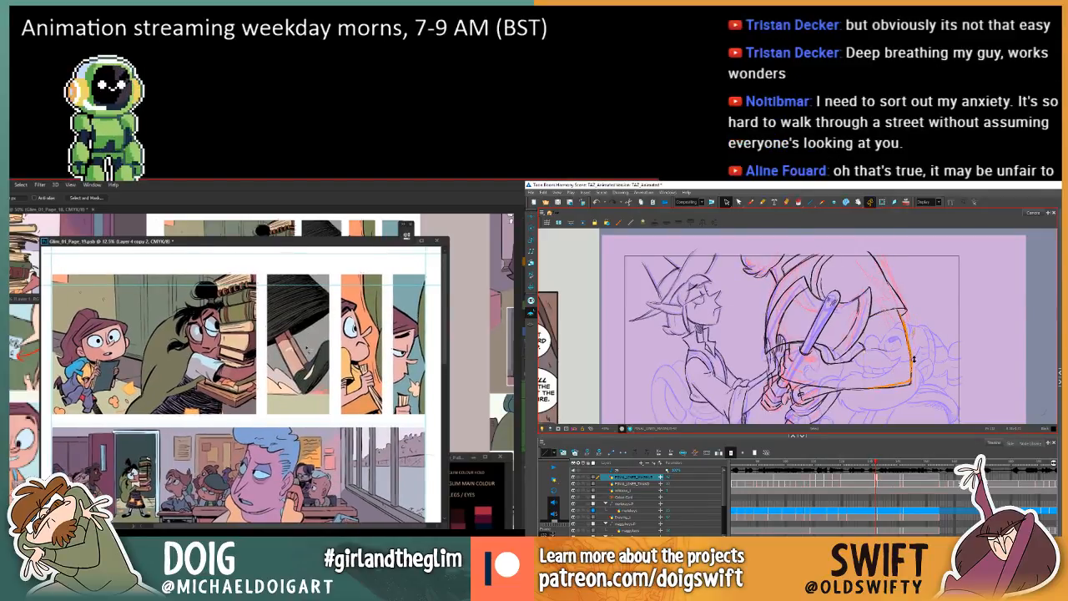
mouse_move(911, 363)
left_mouse_down()
mouse_move(913, 352)
mouse_move(929, 357)
left_mouse_up()
left_click(928, 334)
key("comma")
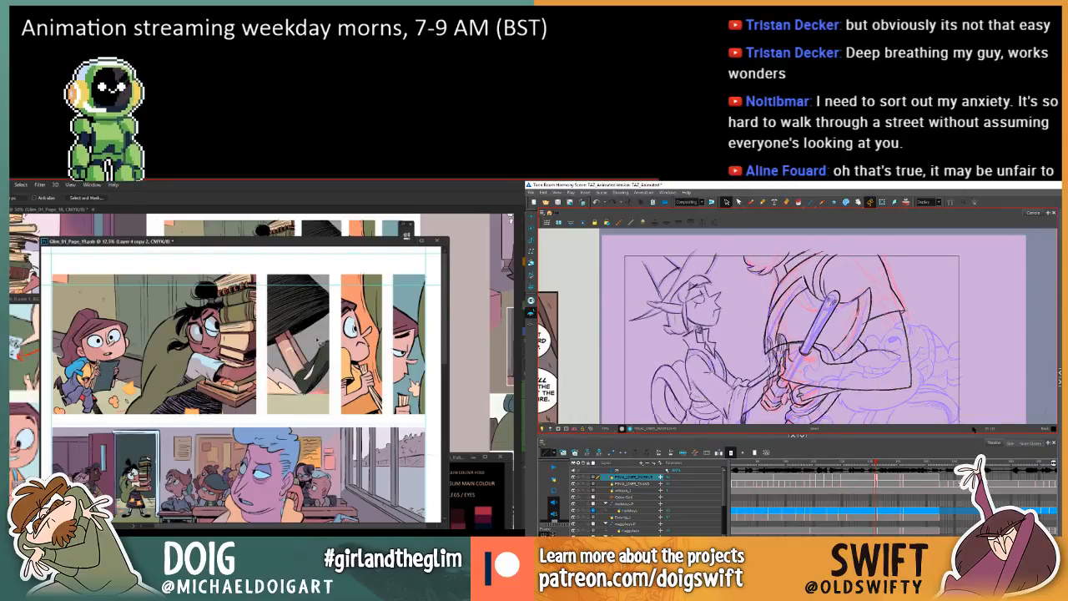
key("period")
key("comma")
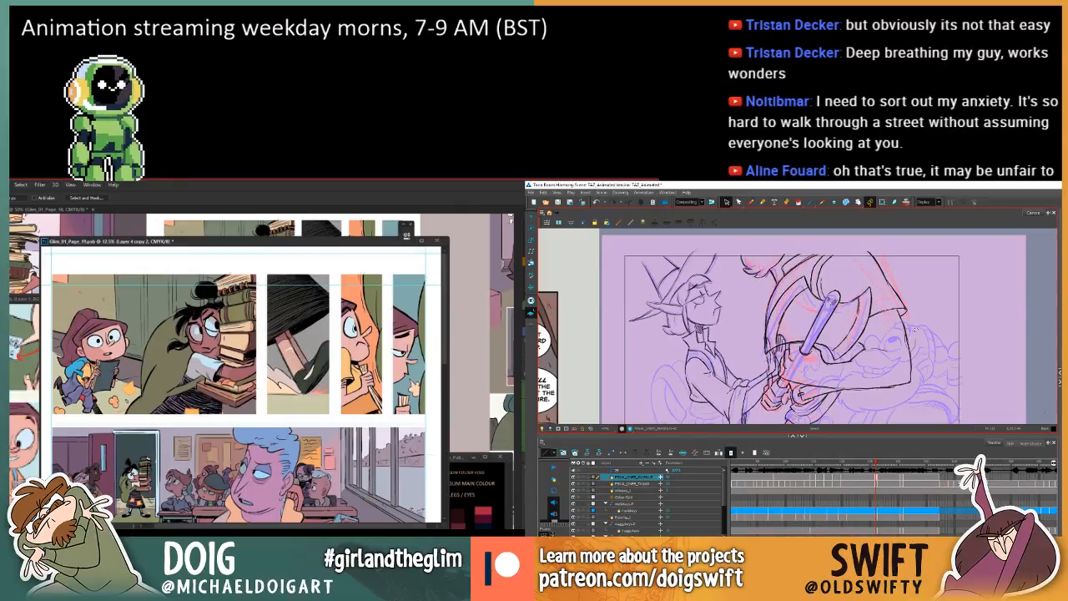
Delete the larger character's outer arm line below the sleeve and the line around the elbow and forearm.
left_click(909, 345)
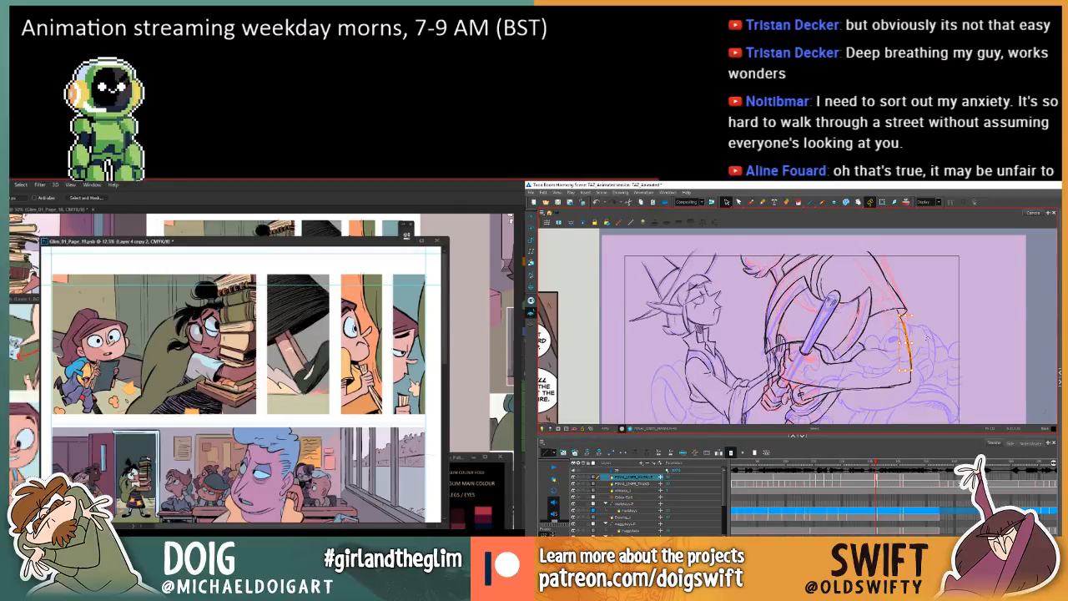
key("Delete")
key("comma")
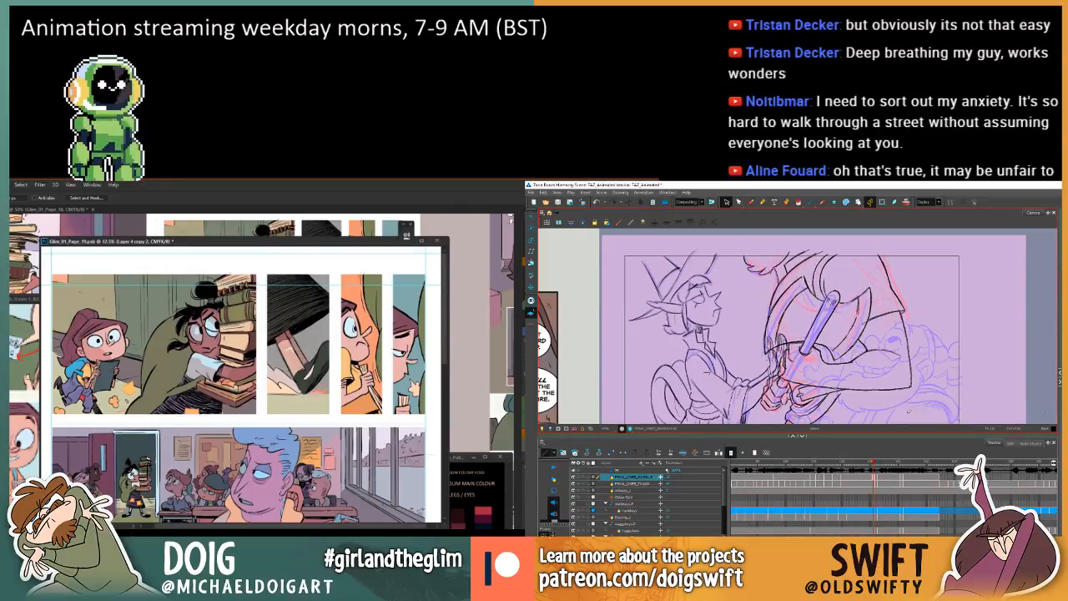
key("period")
key("comma")
key("period")
left_click_drag(911, 352, 906, 381)
left_click(912, 372)
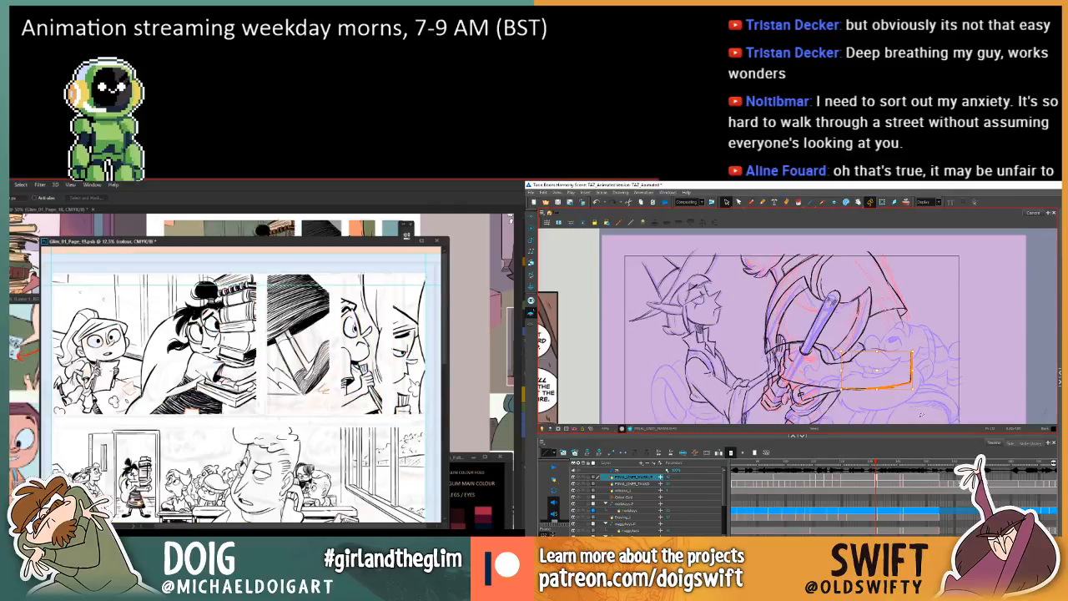
key("Delete")
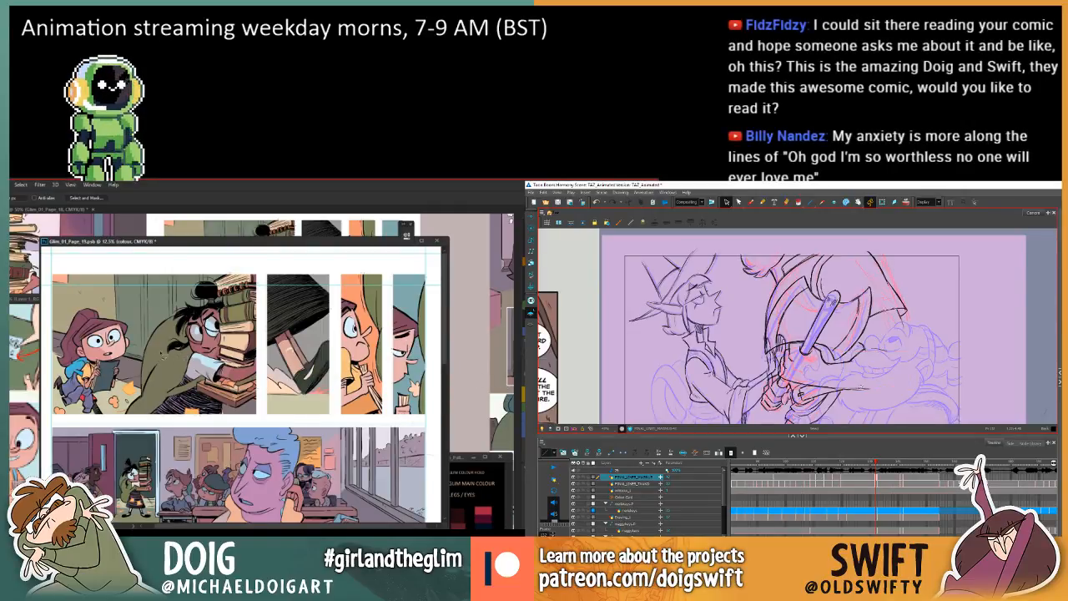
left_click(868, 392)
Redraw the larger character's outer arm line with the Brush from the sleeve hem to the elbow, checking it against the adjacent drawing.
key("v")
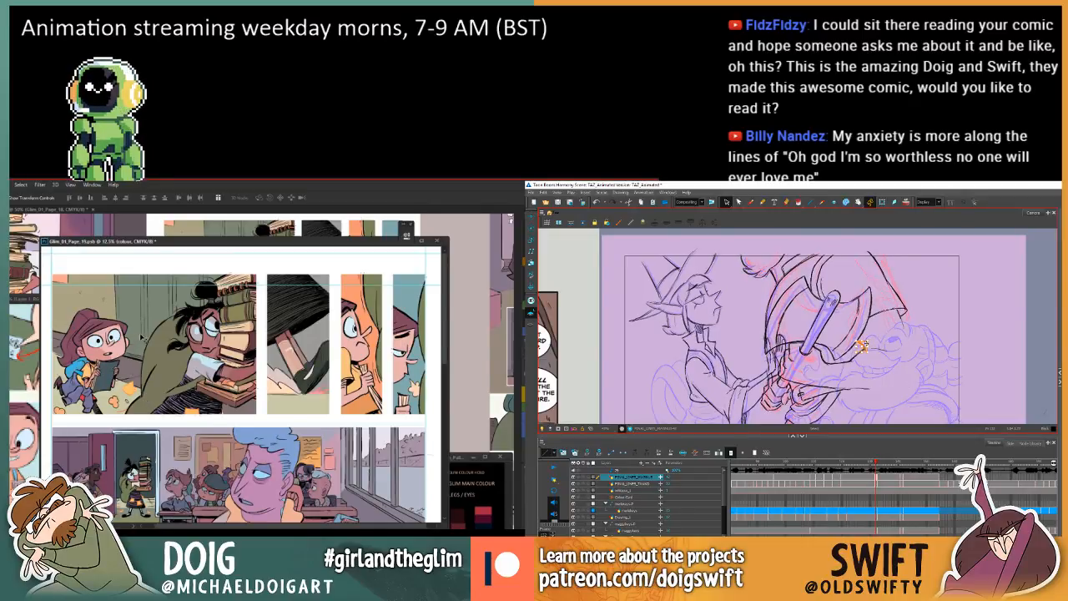
key("f")
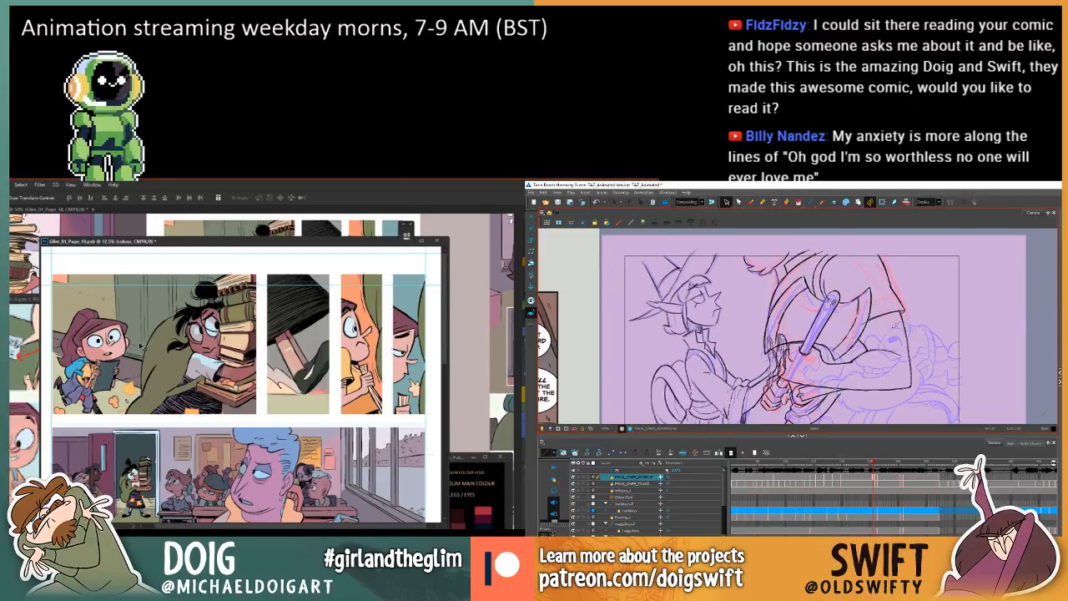
key("g")
left_click(751, 201)
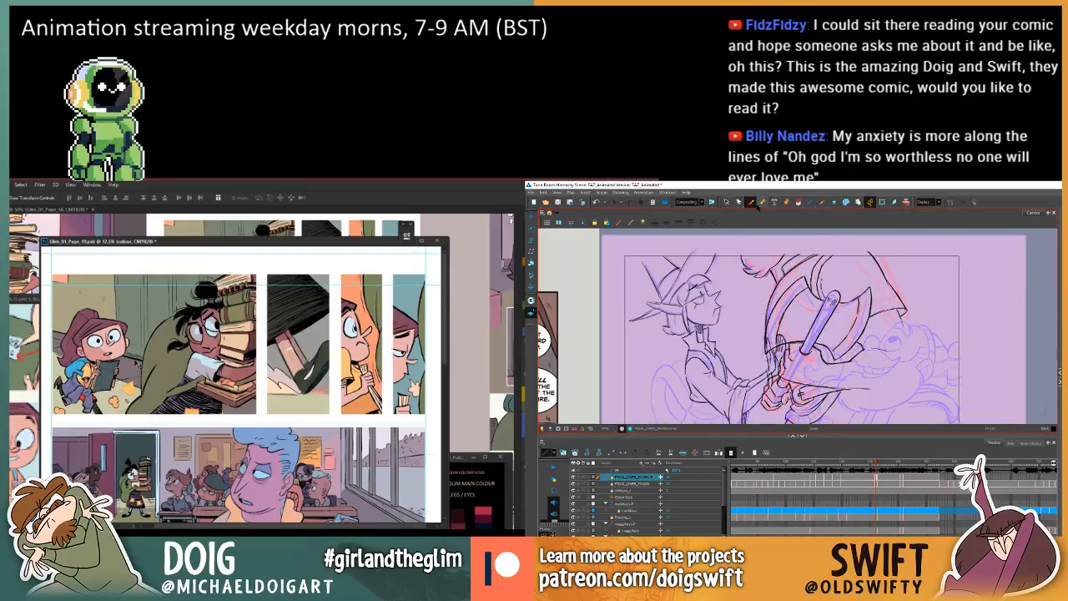
key("f")
key("g")
left_click(148, 394)
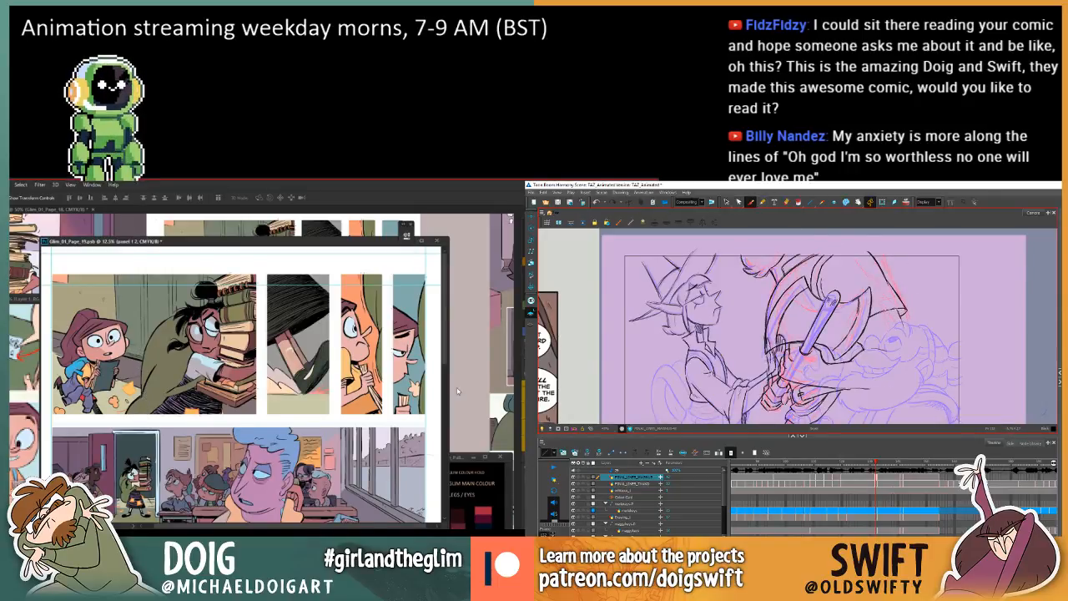
mouse_move(899, 309)
left_mouse_down()
mouse_move(910, 372)
mouse_move(879, 388)
mouse_move(908, 383)
left_mouse_up()
left_click(353, 397)
key("f")
key("g")
Switch to page 19's COLOUR HOLD layer and start lassoing the green cape of the book-carrying character.
key("i")
left_click(143, 448)
key("l")
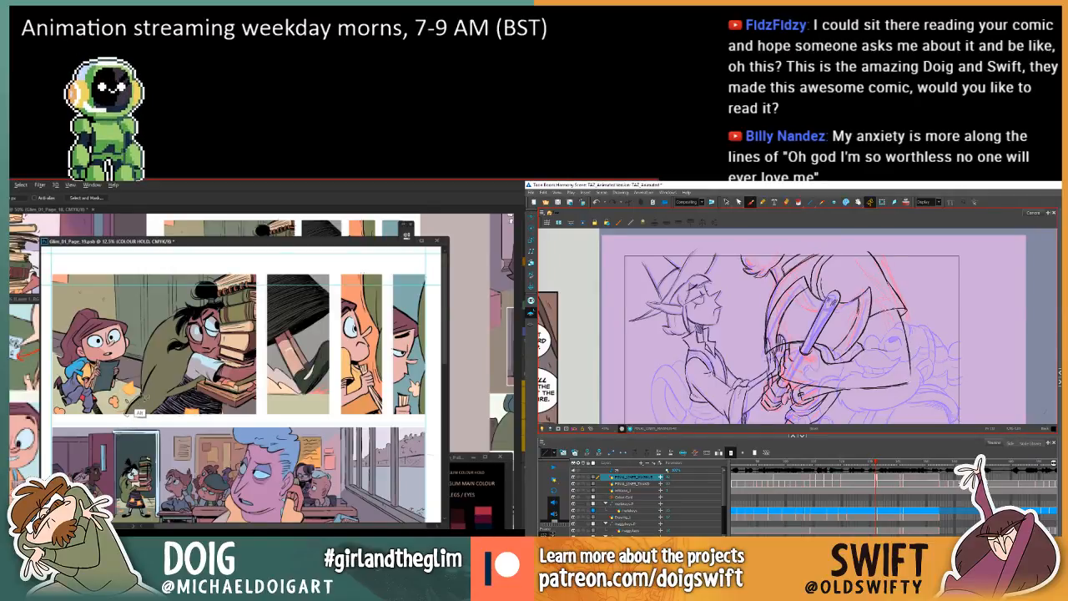
mouse_move(146, 392)
left_mouse_down()
mouse_move(153, 332)
mouse_move(177, 320)
left_mouse_up()
Draw the underside of the larger character's forearm up to the elbow and finish the lasso around the green cape on page 19.
key("comma")
key("period")
key("comma")
key("period")
left_click_drag(860, 390, 880, 391)
left_click_drag(177, 320, 171, 331)
left_click_drag(880, 391, 909, 387)
mouse_move(171, 331)
left_mouse_down()
mouse_move(157, 394)
mouse_move(136, 414)
left_mouse_up()
key("comma")
key("period")
Select the cape's coloured linework on page 19's COLOUR HOLD layer and lower its Lightness with Hue/Saturation.
key("g")
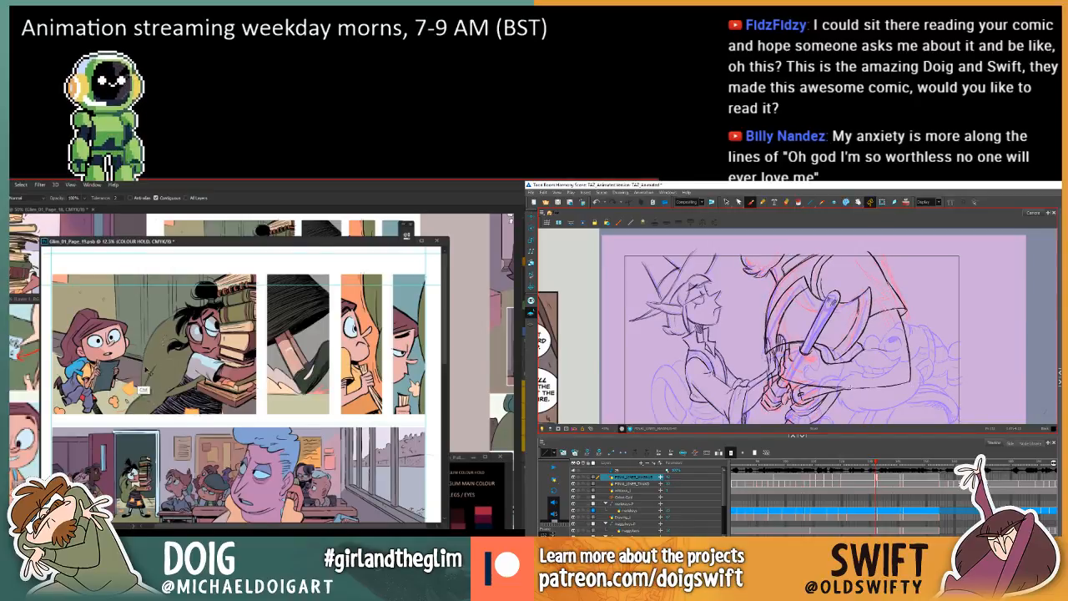
left_click_drag(155, 353, 144, 354)
key("w")
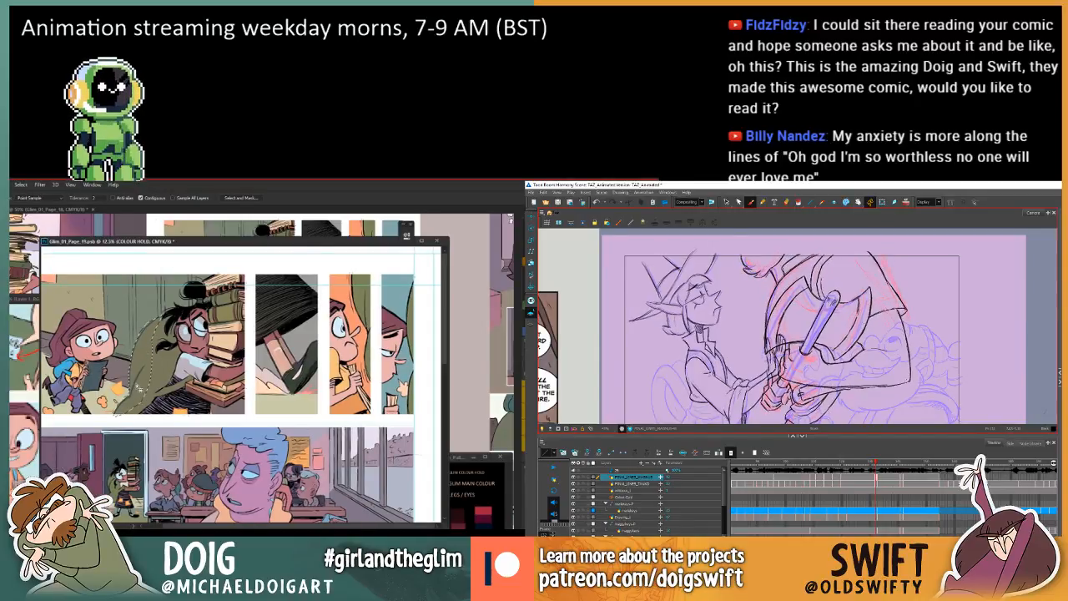
key("ctrl+u")
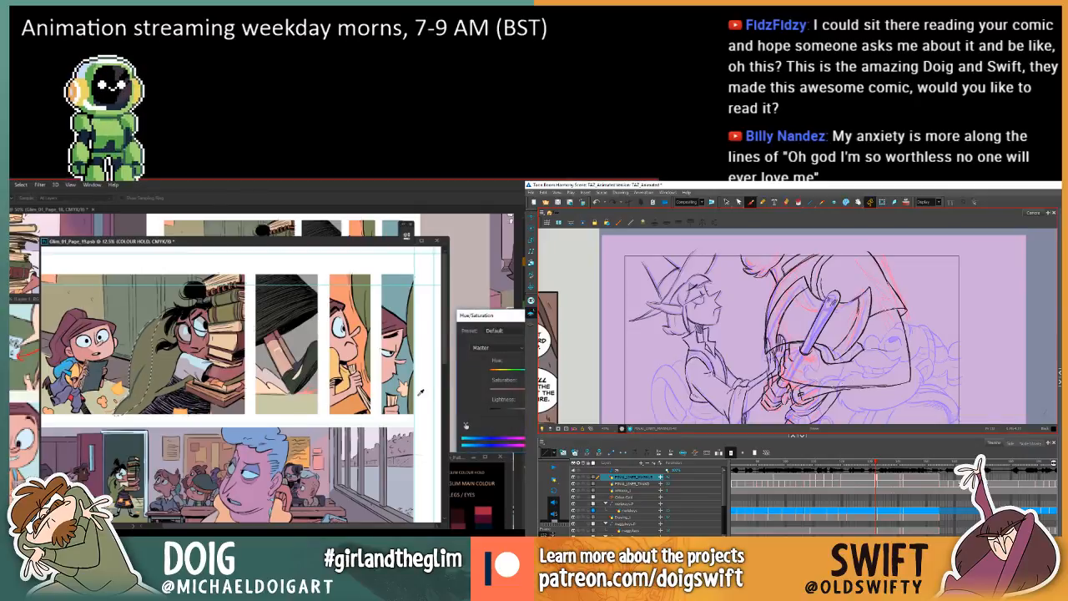
left_click_drag(536, 411, 498, 413)
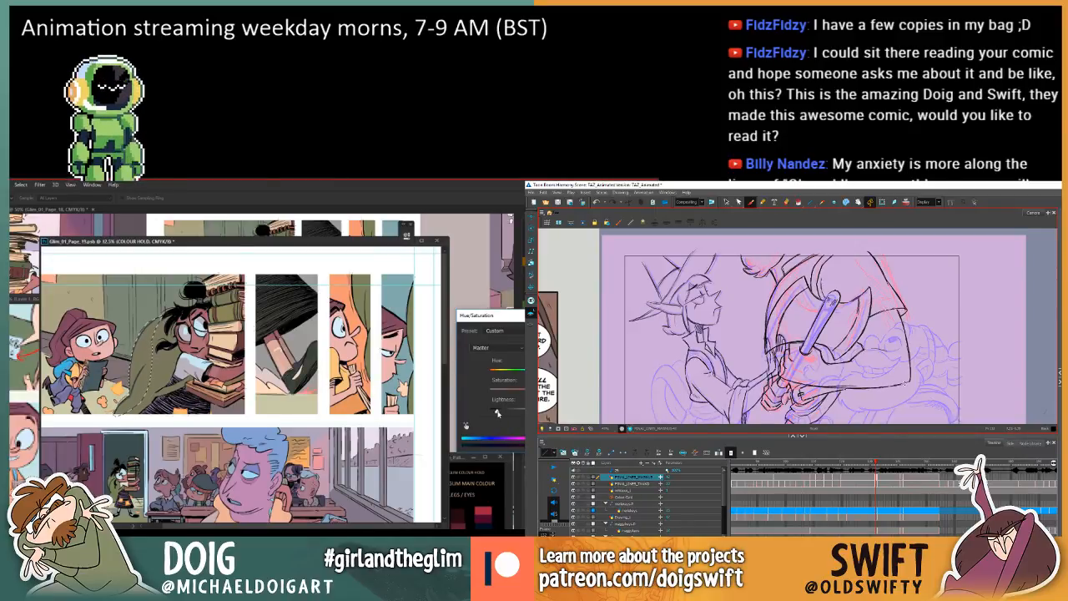
key("Return")
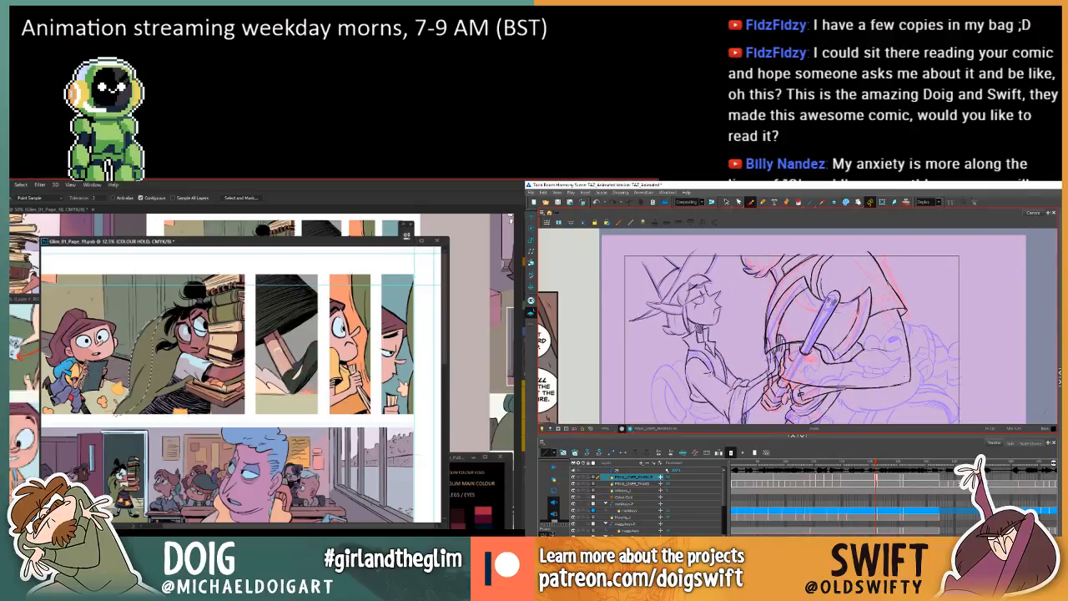
Try a dark brush scribble along the underside of the larger character's forearm and undo it.
left_click_drag(831, 382, 868, 386)
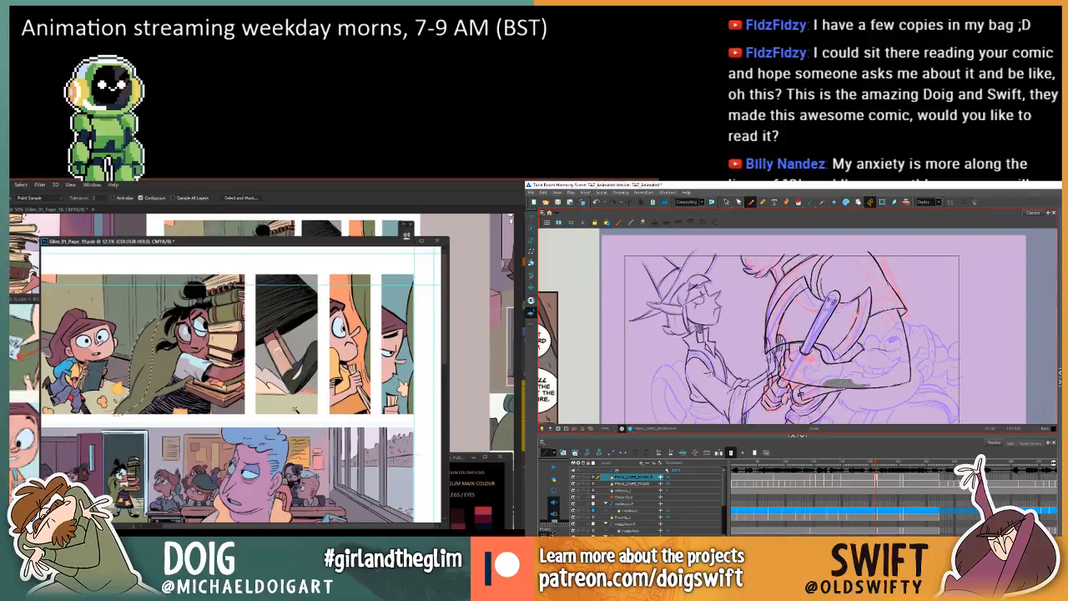
key("ctrl+z")
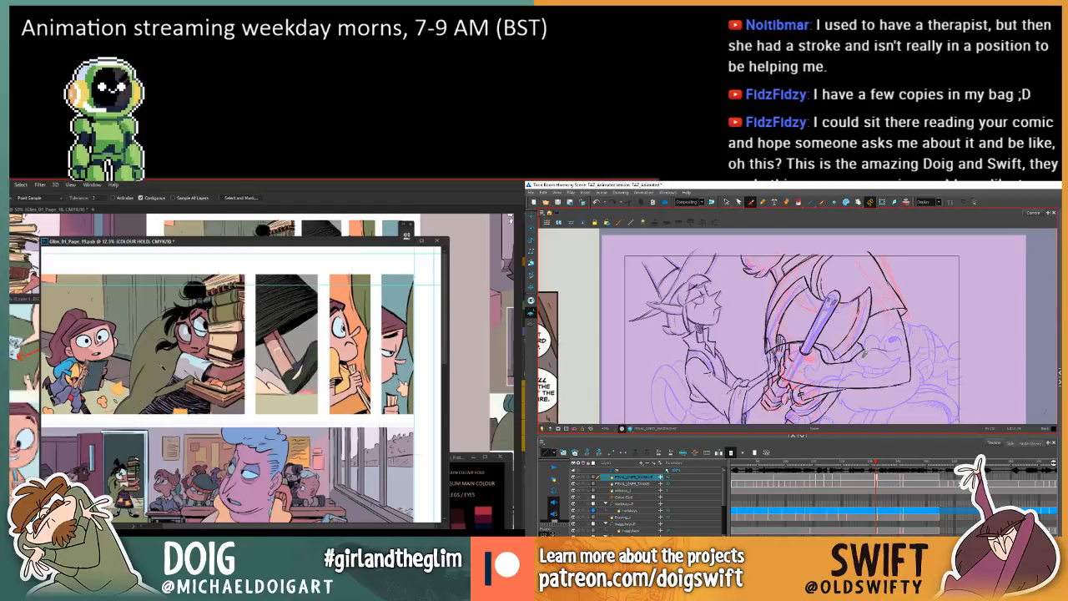
left_click_drag(157, 368, 168, 400)
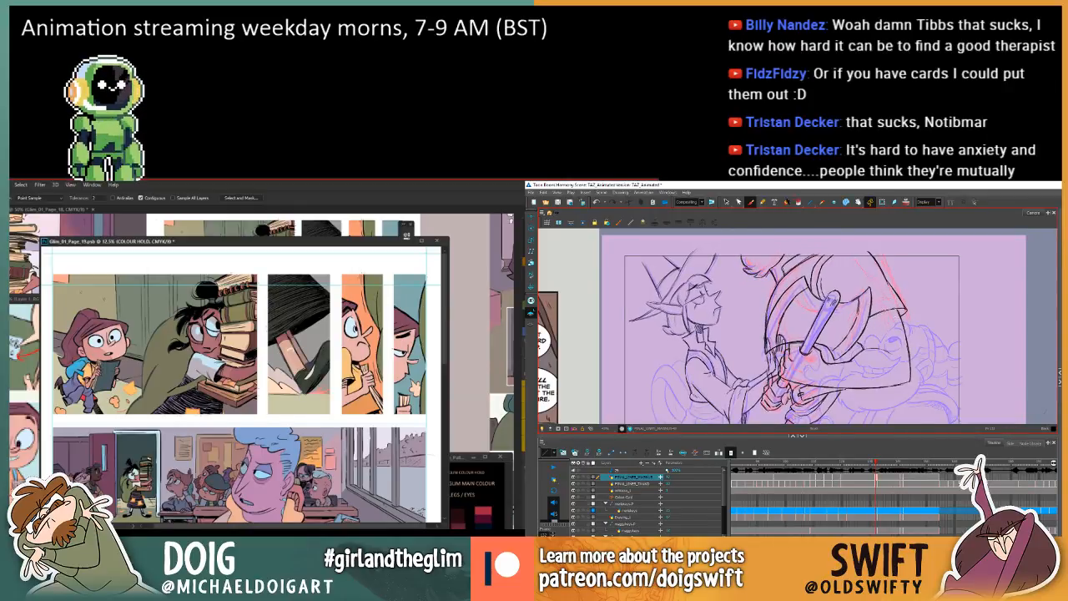
Select the larger character's forearm line at the elbow and compare it with the previous drawing.
left_click(726, 202)
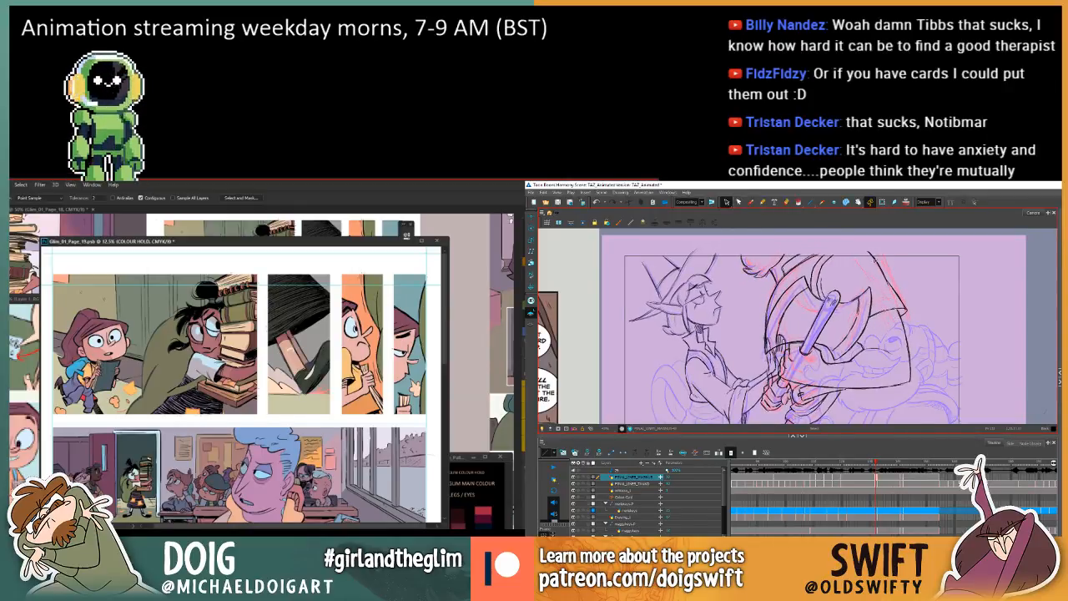
left_click(906, 383)
key("comma")
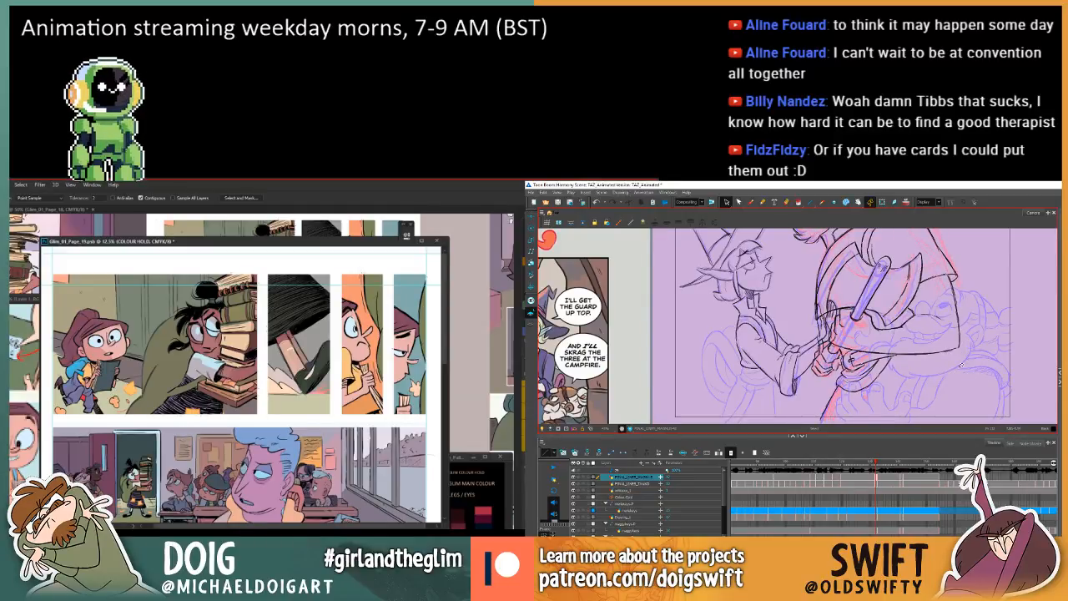
Switch to the hat-wearing character's final lines layer with the Brush and compare the current drawing with its neighbours.
left_click(751, 202)
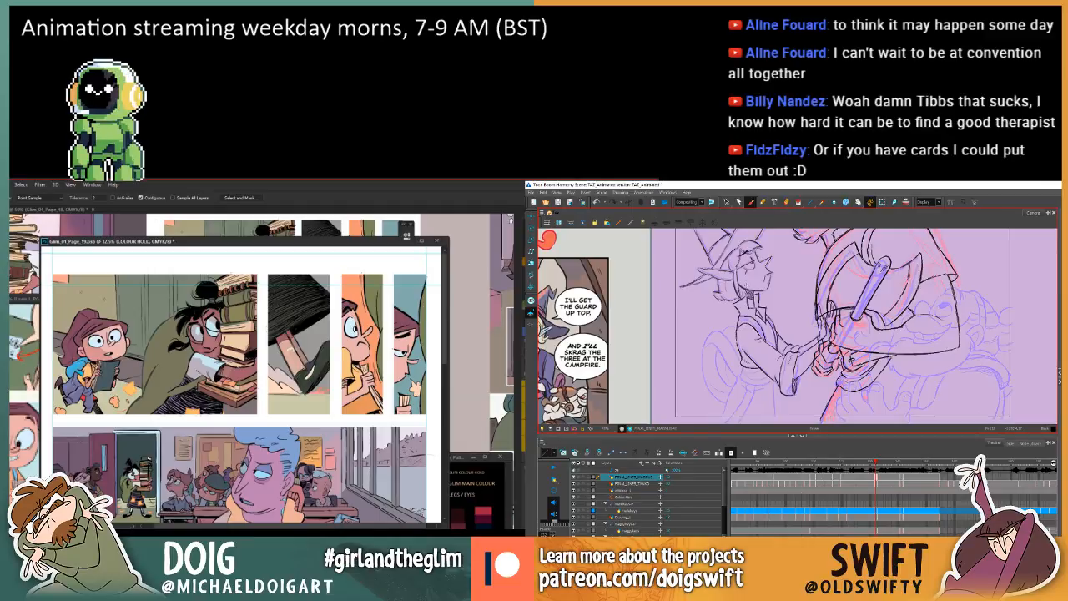
left_click(633, 484)
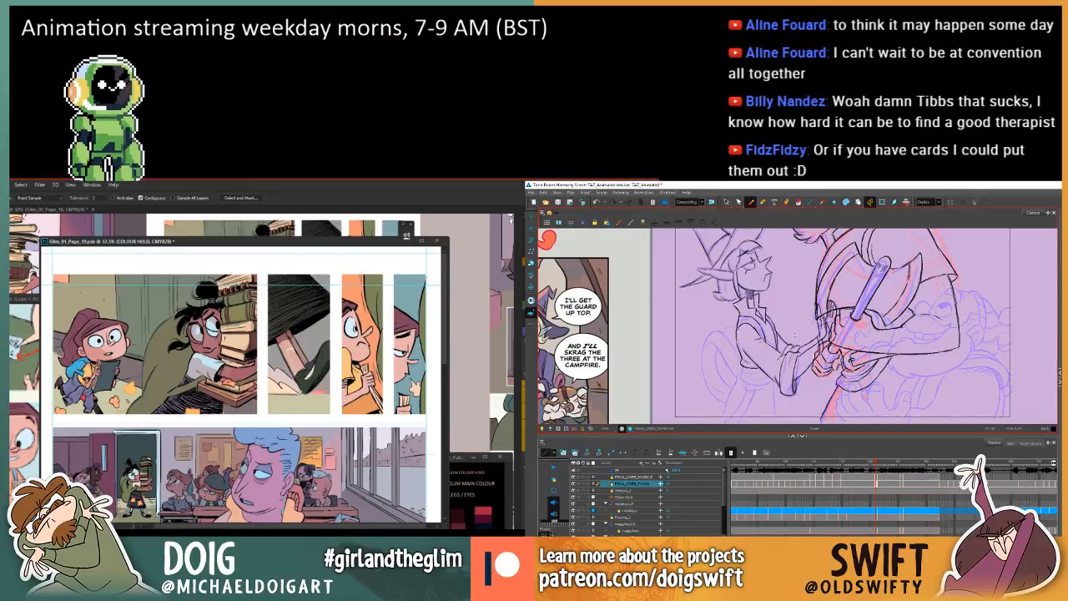
key("period")
key("comma")
key("comma")
key("comma")
key("period")
key("comma")
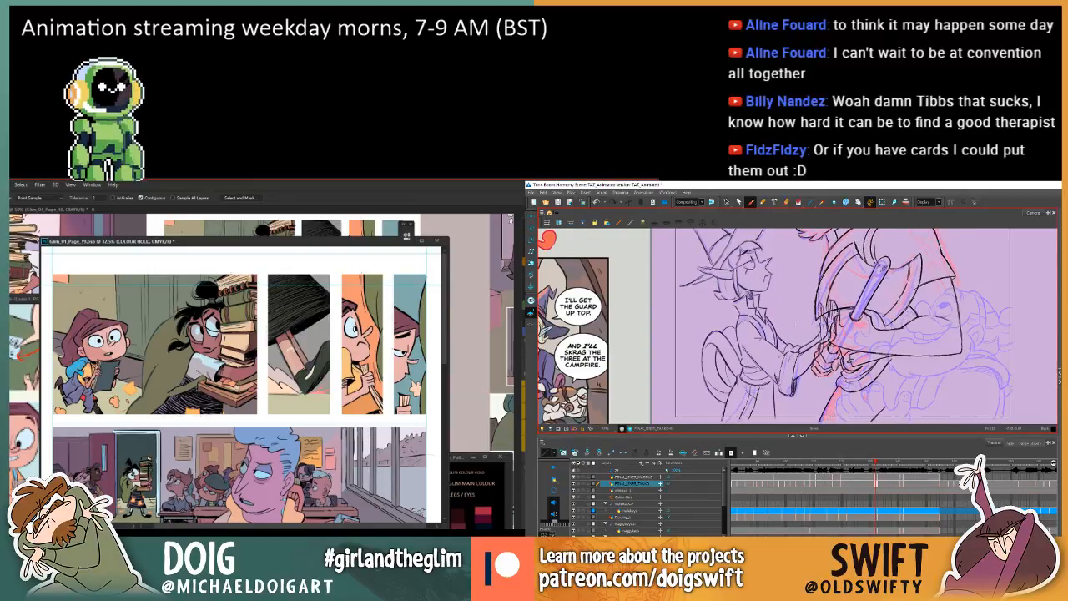
key("period")
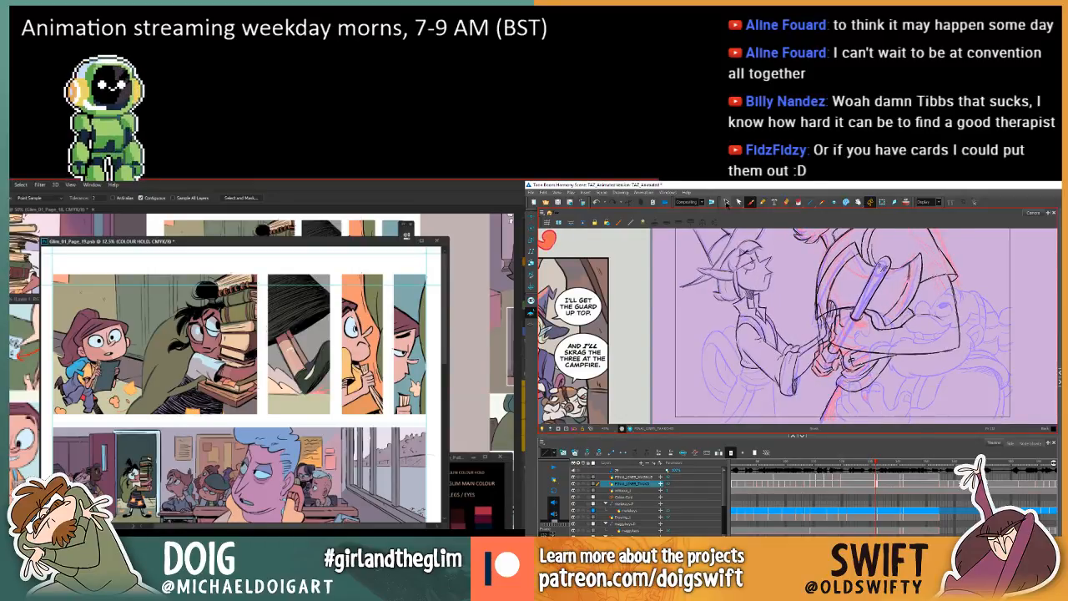
Delete the small strokes at the hat-wearing character's collar and check the drawing against the adjacent ones.
left_click(727, 202)
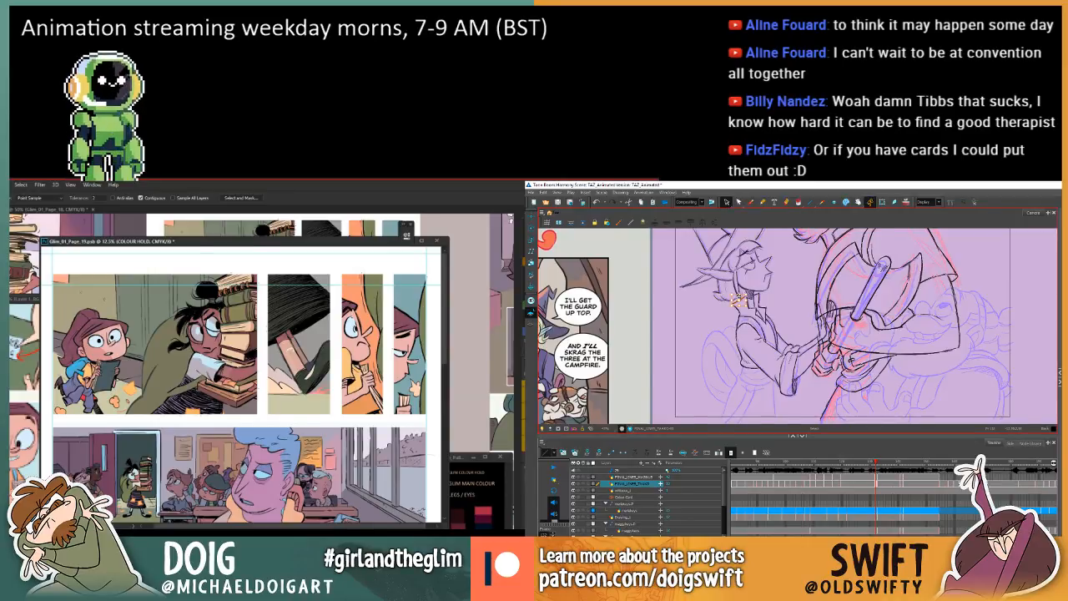
key("Delete")
key("comma")
key("period")
key("period")
key("comma")
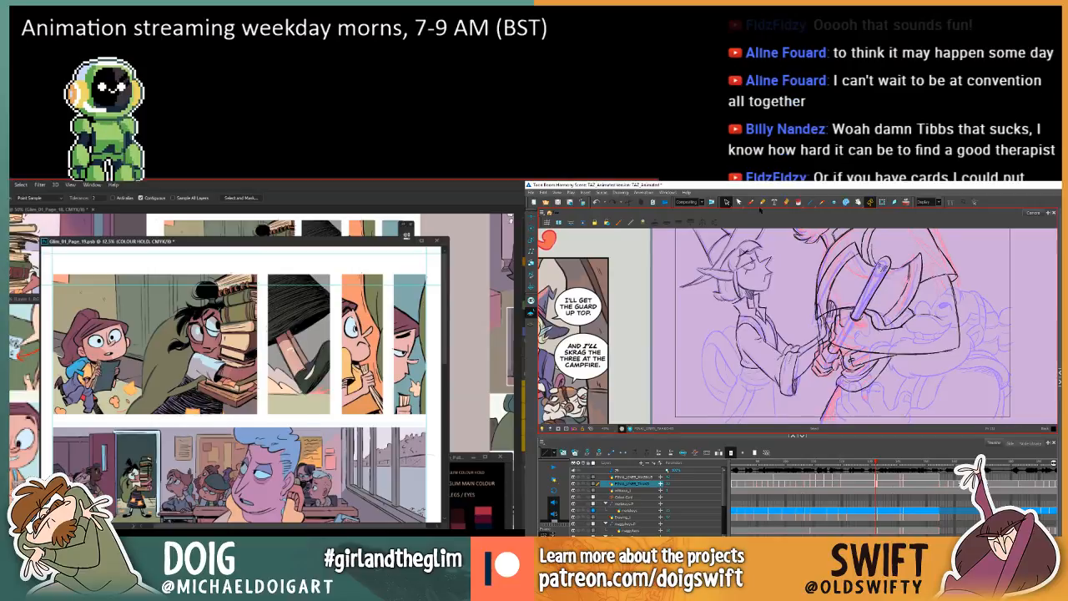
Flip repeatedly between the current and previous drawings to examine how the hat-wearing character's head, neck and torso move.
left_click(751, 202)
key("comma")
key("period")
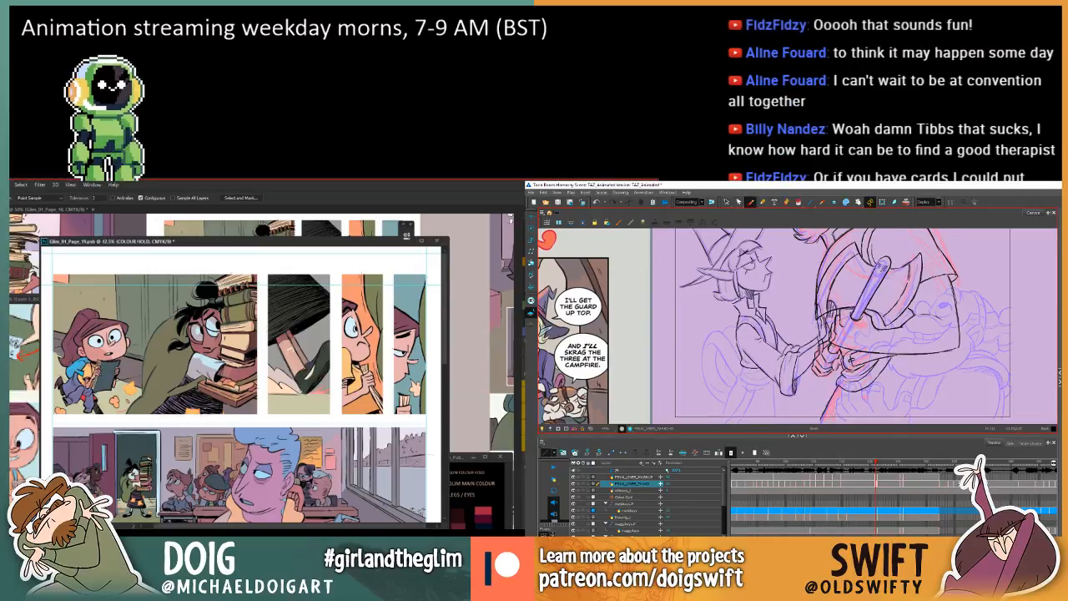
key("comma")
key("period")
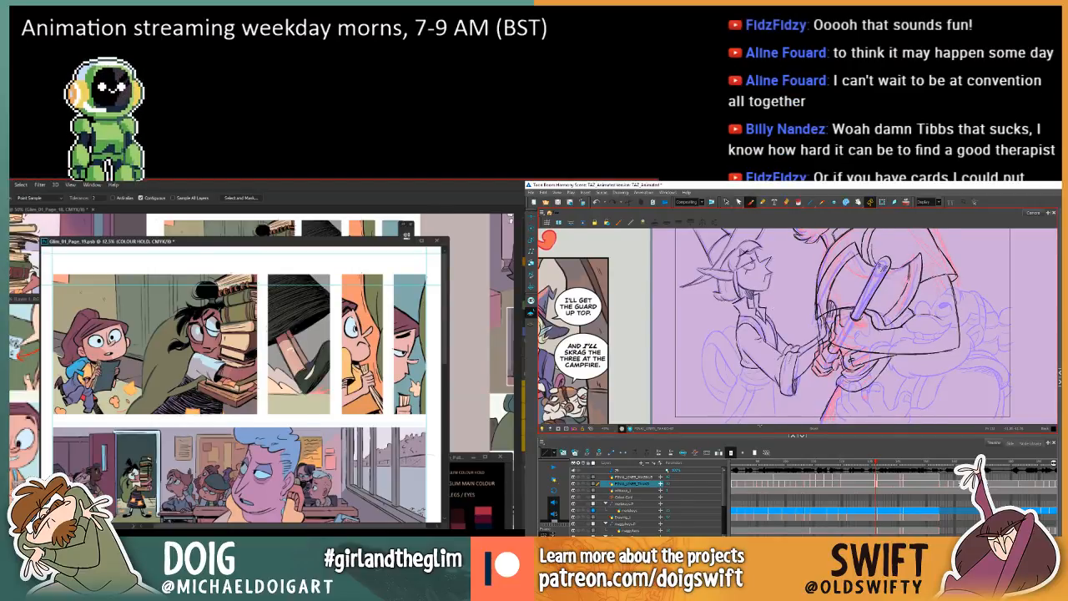
key("comma")
key("period")
key("comma")
key("period")
key("comma")
key("period")
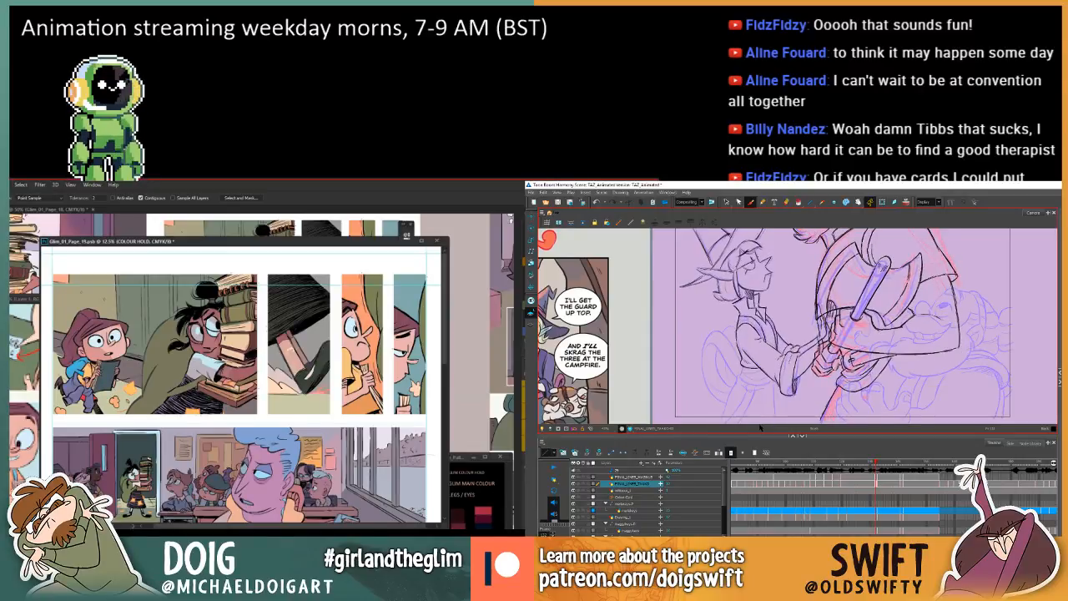
key("comma")
key("period")
key("comma")
key("period")
key("comma")
key("period")
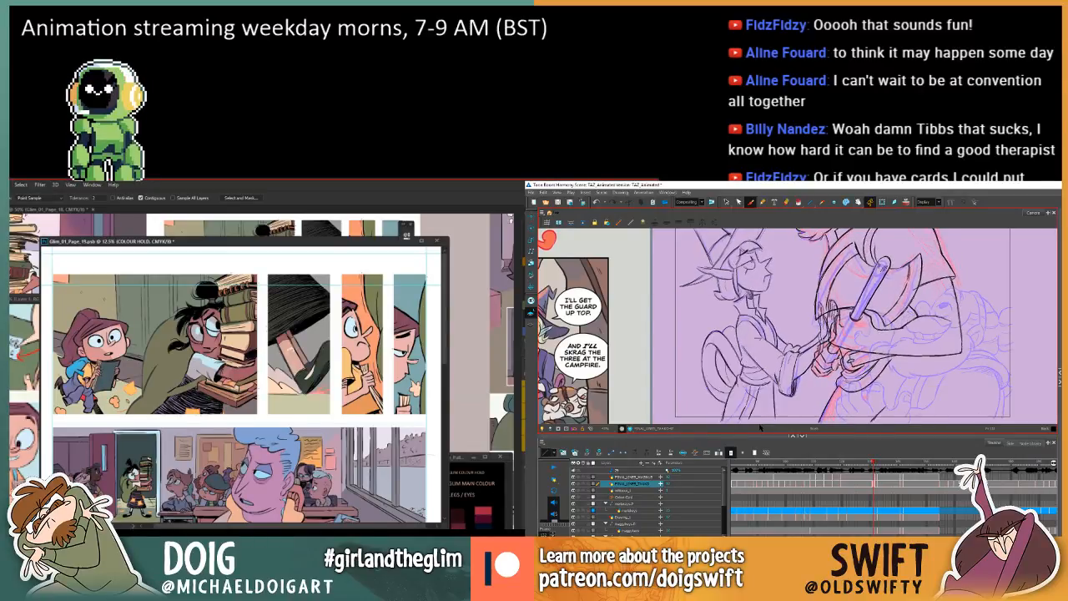
key("comma")
key("period")
Select the hat-wearing character's strokes around the neck and chin, and return to the Brush.
left_click(726, 201)
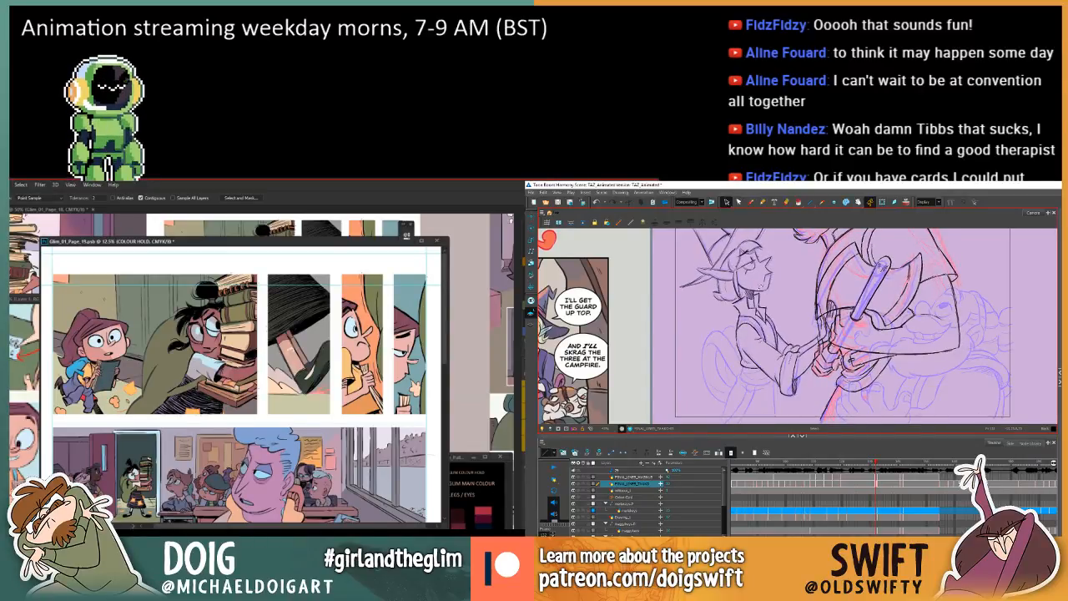
left_click(759, 292)
left_click(776, 278)
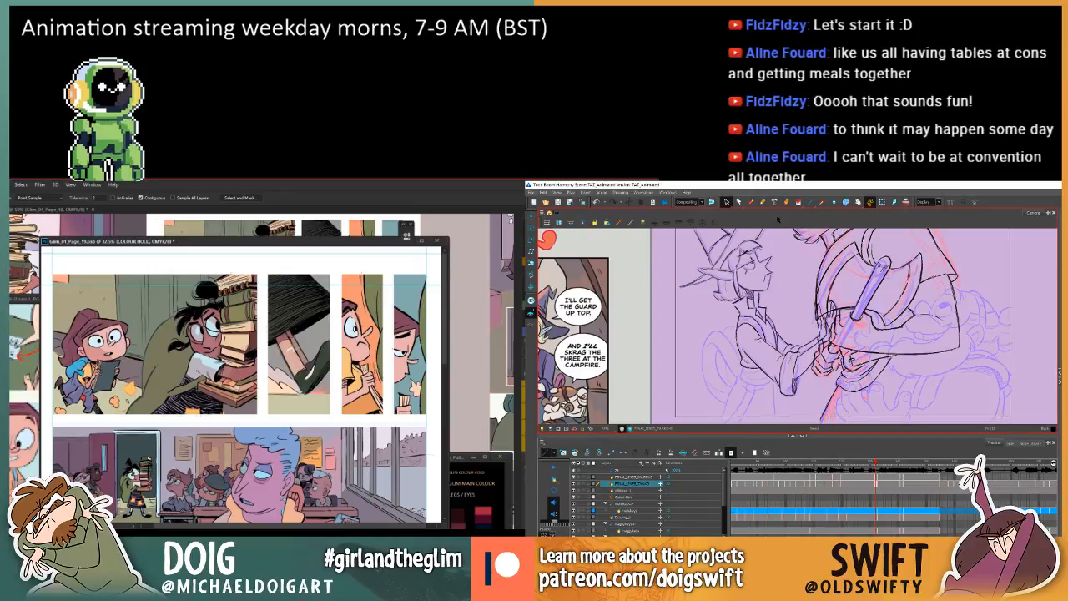
left_click(750, 202)
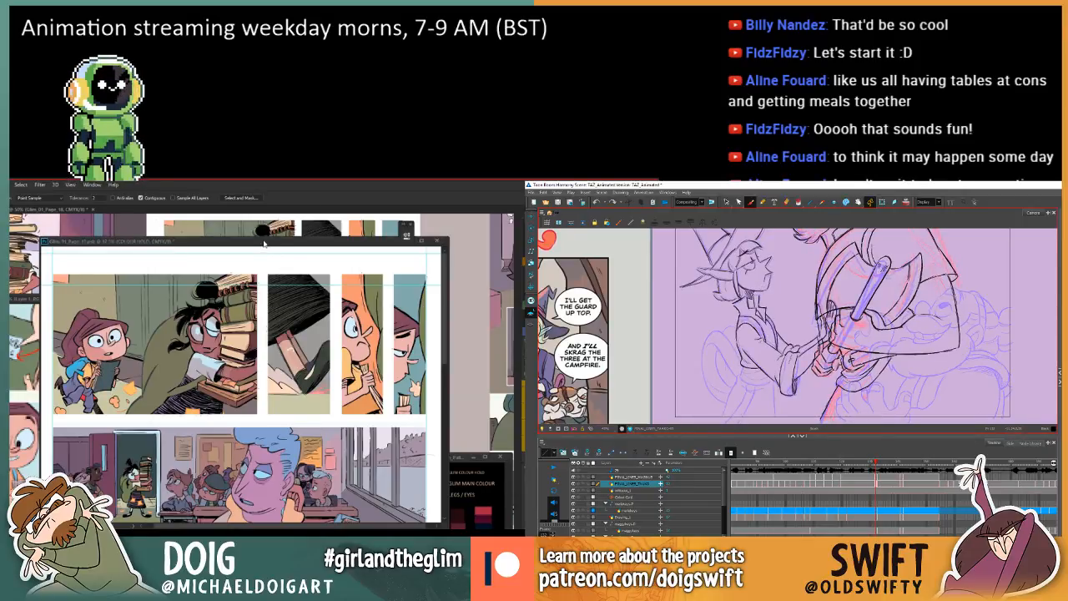
Enlarge page 19's book-carrying panel to 16.7% and place its window beside the reference page showing the same character.
mouse_move(264, 241)
left_mouse_down()
mouse_move(269, 227)
mouse_move(271, 249)
left_mouse_up()
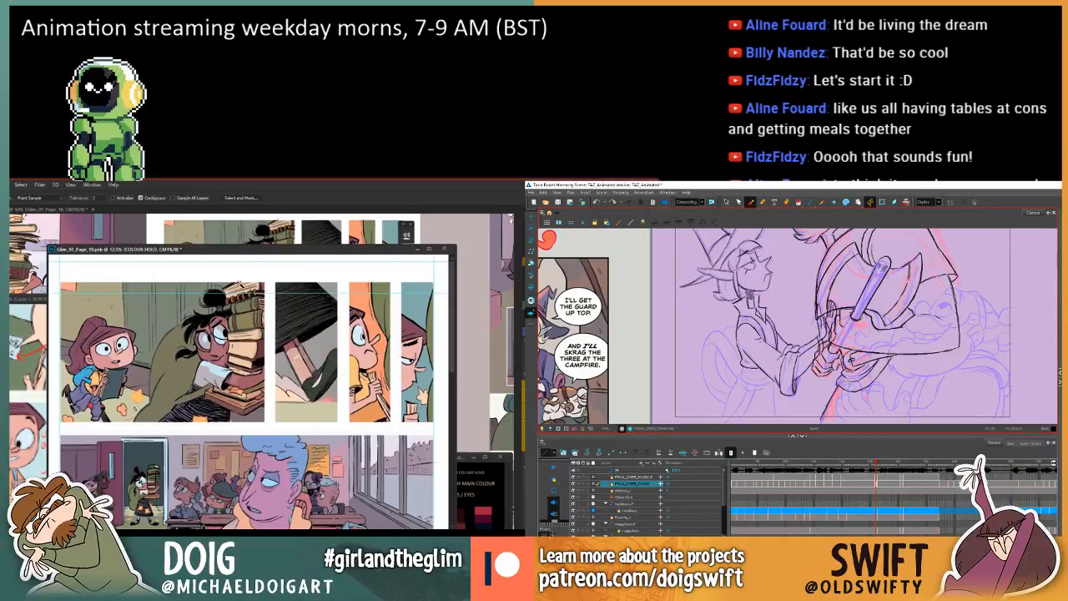
key("ctrl+plus")
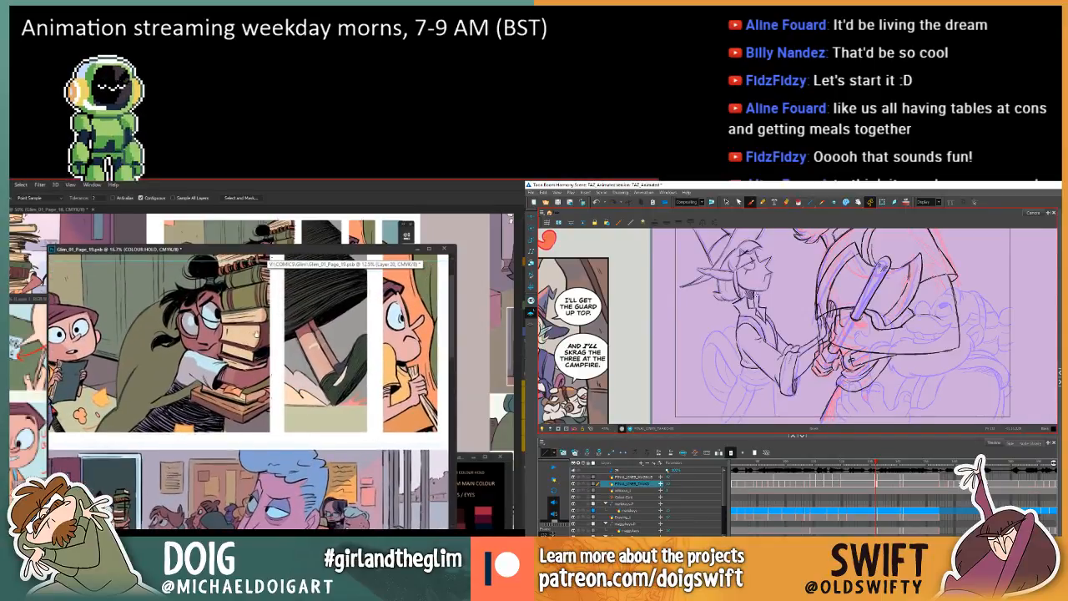
left_click_drag(218, 357, 232, 382)
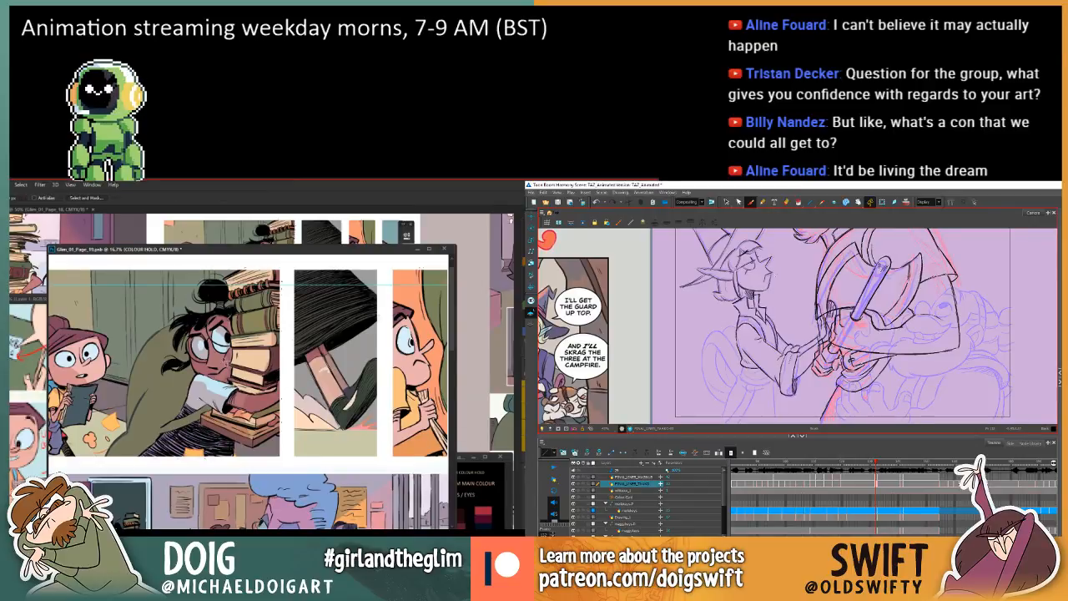
key("l")
left_click_drag(281, 255, 376, 250)
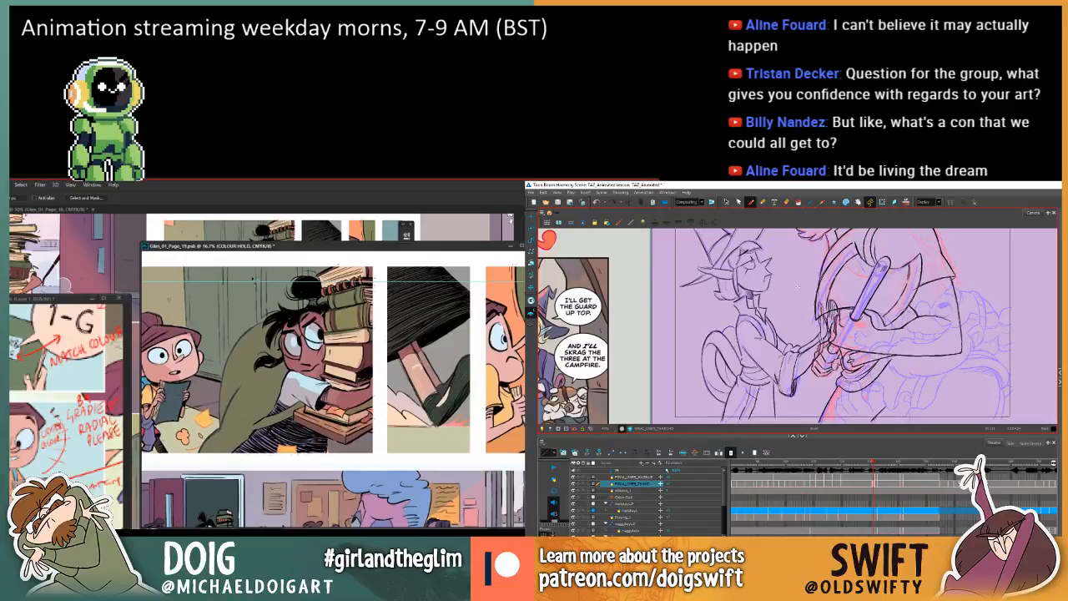
left_click(127, 354)
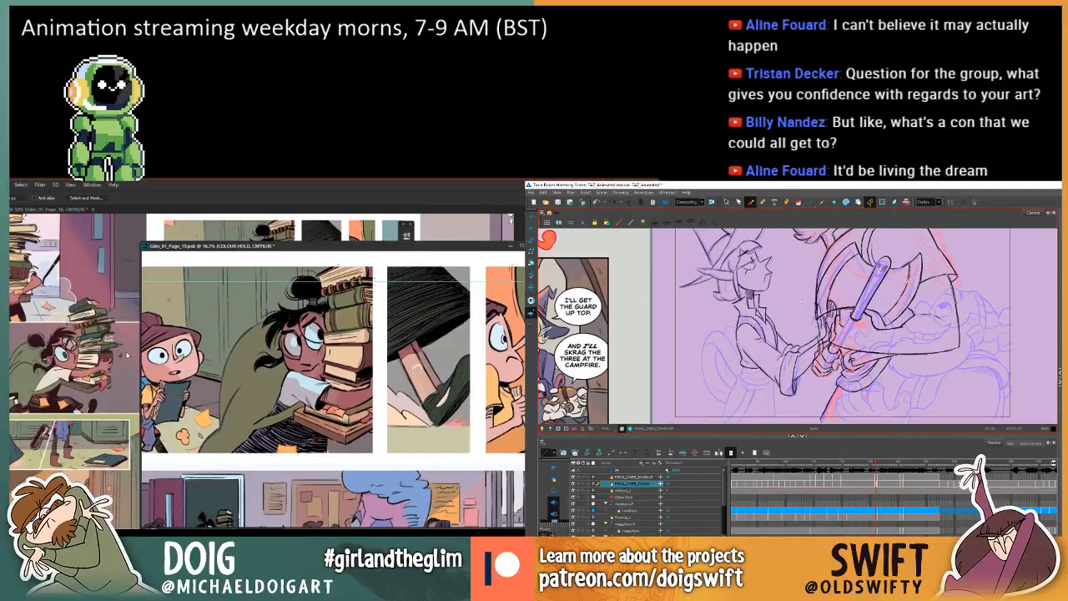
Sample a line colour, lasso the book-carrying character on page 19 and fill her coloured linework with it.
key("i")
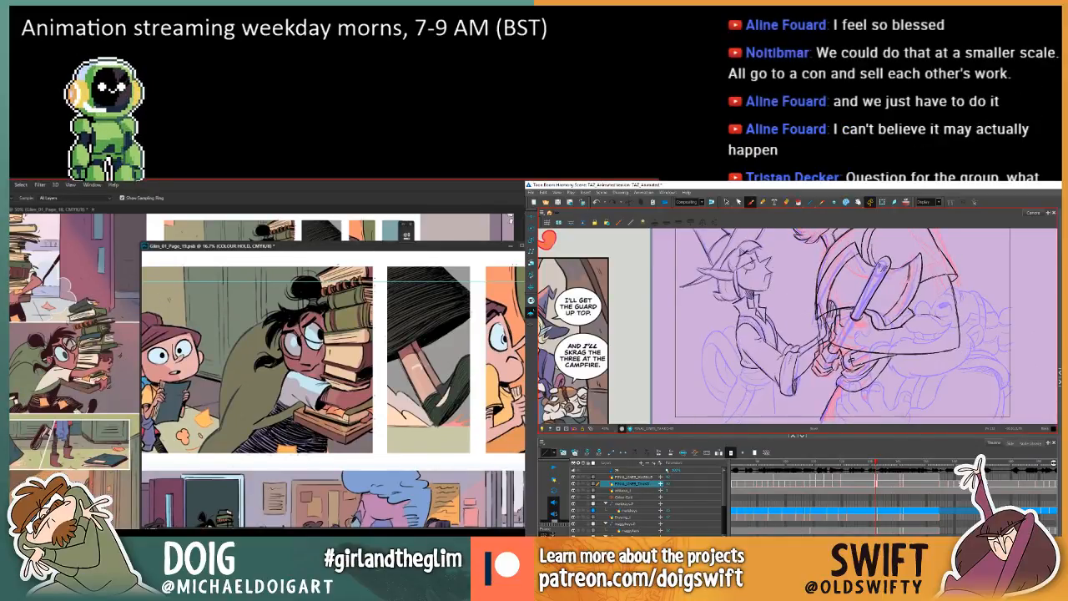
key("l")
mouse_move(281, 261)
left_mouse_down()
mouse_move(249, 282)
mouse_move(201, 409)
mouse_move(200, 464)
mouse_move(338, 471)
mouse_move(385, 426)
mouse_move(377, 260)
mouse_move(281, 257)
left_mouse_up()
key("g")
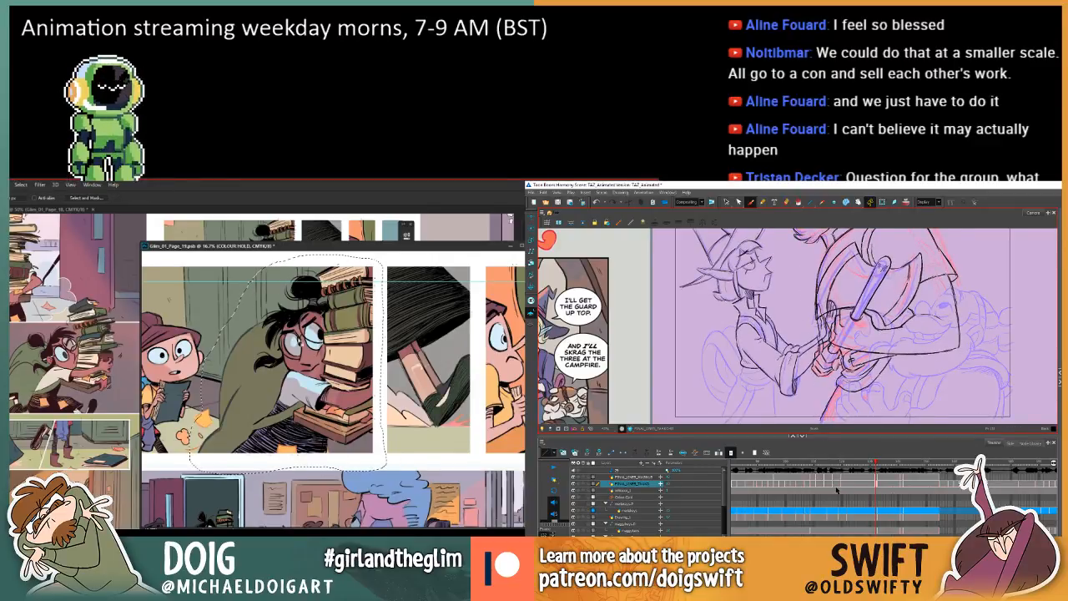
left_click(311, 381)
key("ctrl+d")
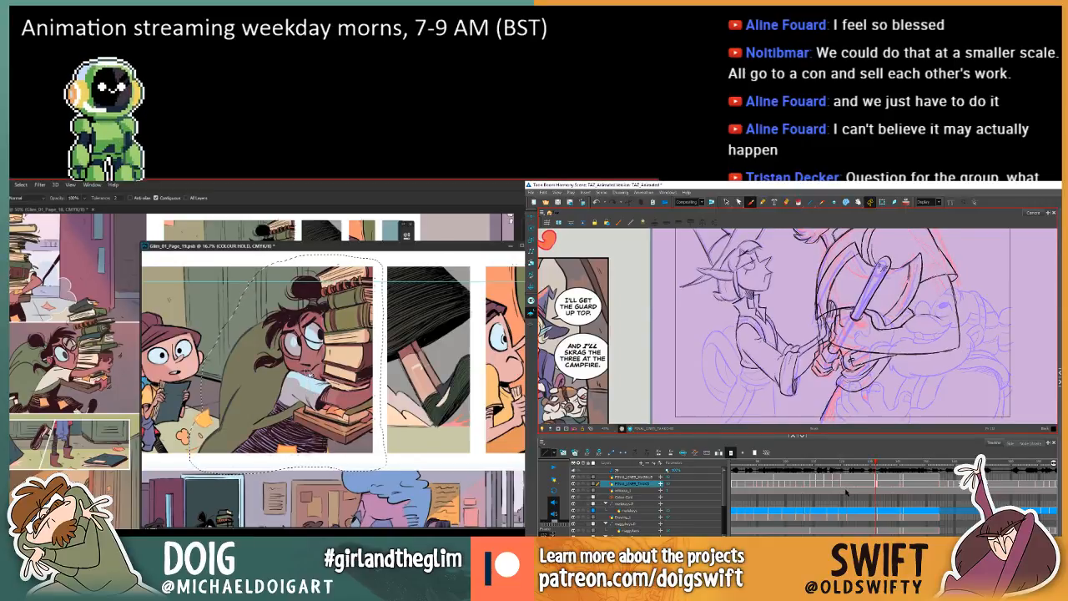
Lasso the upper stack of books on page 19, sample a colour for it and recolour its linework with the Paint Bucket.
key(".")
key("l")
left_click_drag(328, 342, 321, 363)
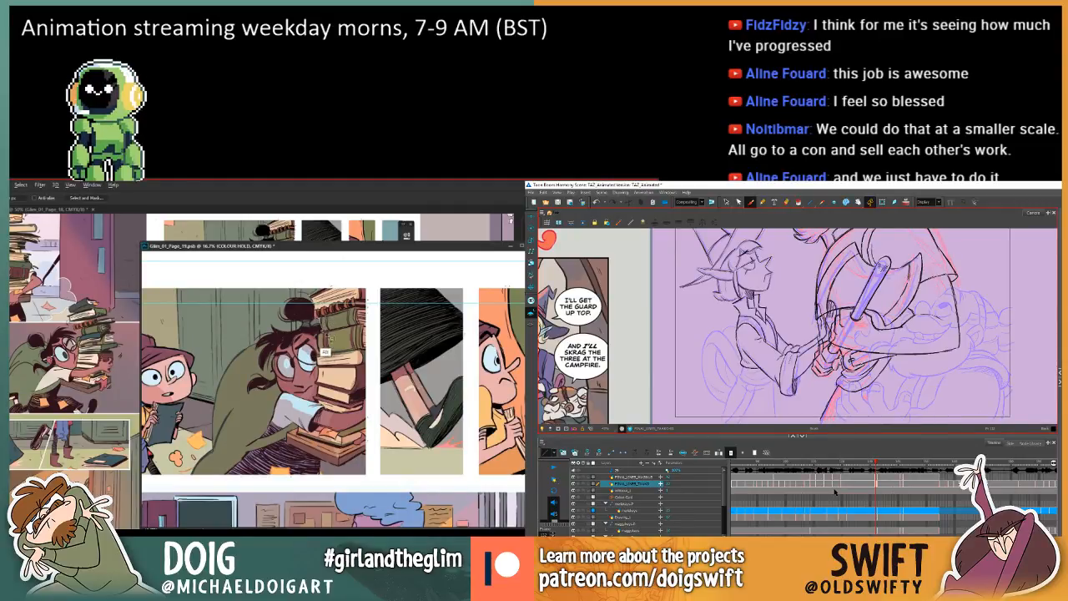
key(".")
key(".")
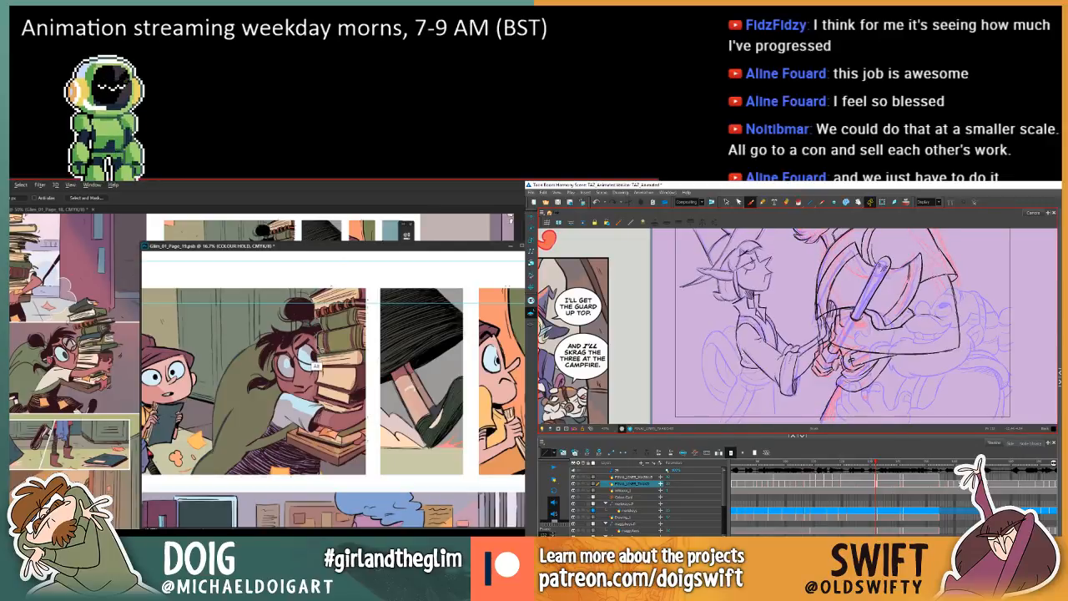
key(".")
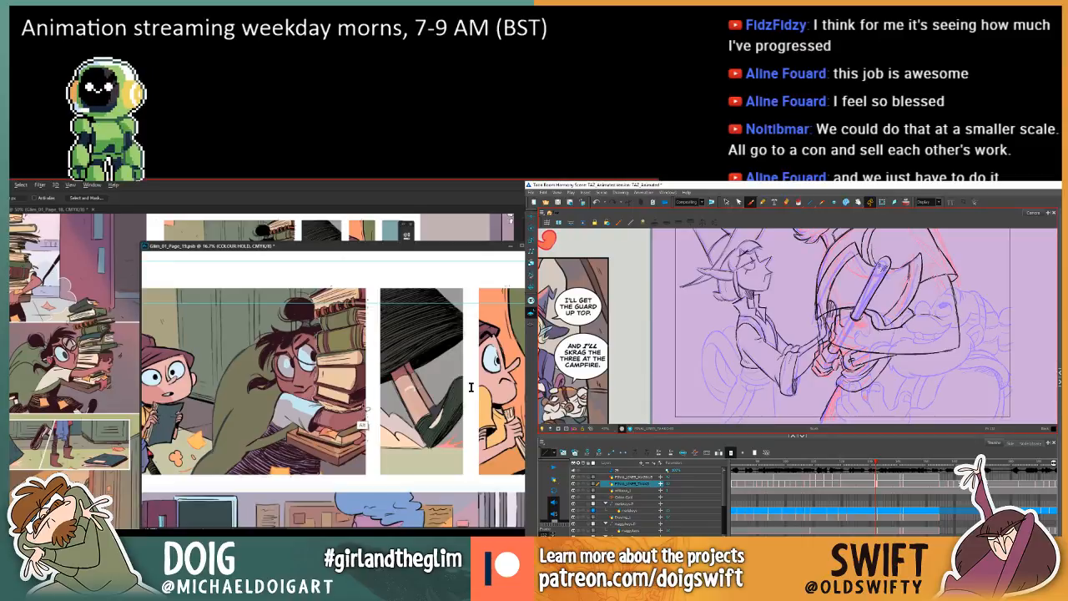
mouse_move(363, 421)
left_mouse_down()
mouse_move(378, 305)
mouse_move(316, 288)
left_mouse_up()
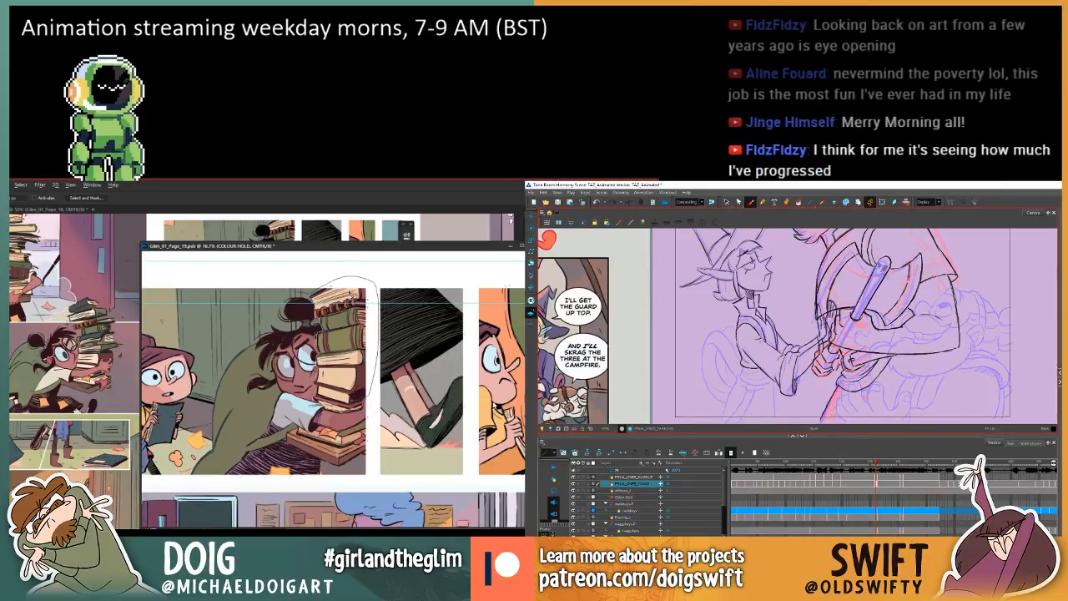
key("i")
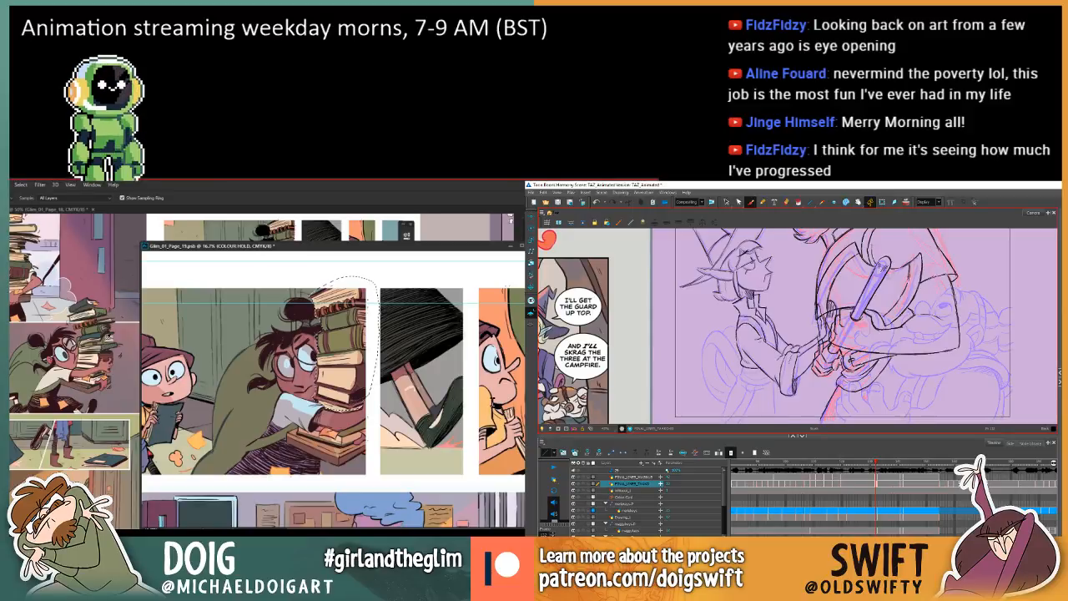
key("g")
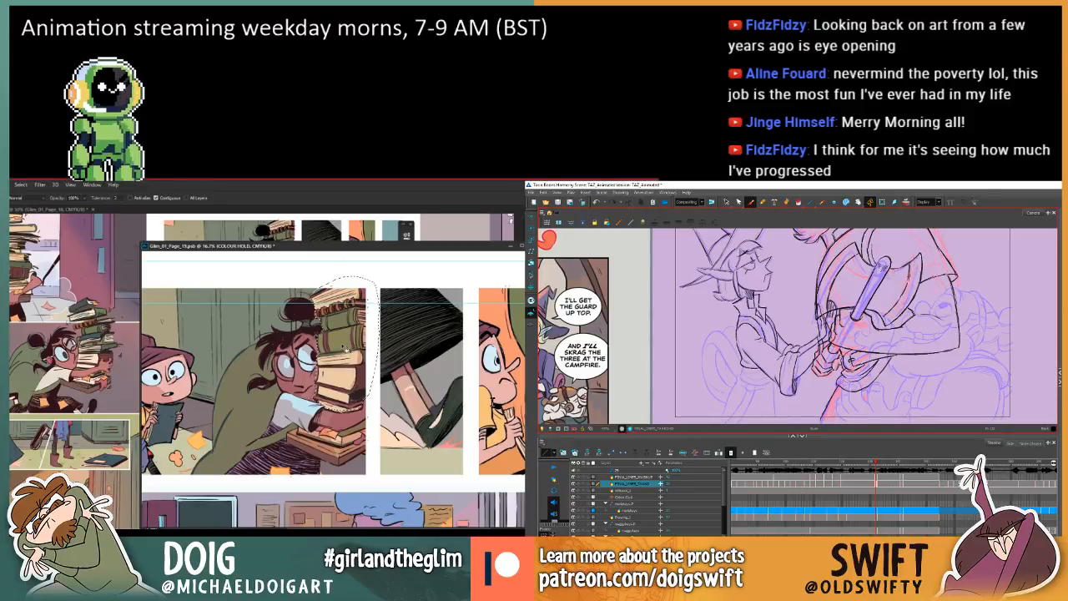
key("ctrl+d")
Lasso the lower books beneath the character's arm on page 19 and recolour their linework with the Paint Bucket.
key("l")
left_click_drag(306, 411, 313, 388)
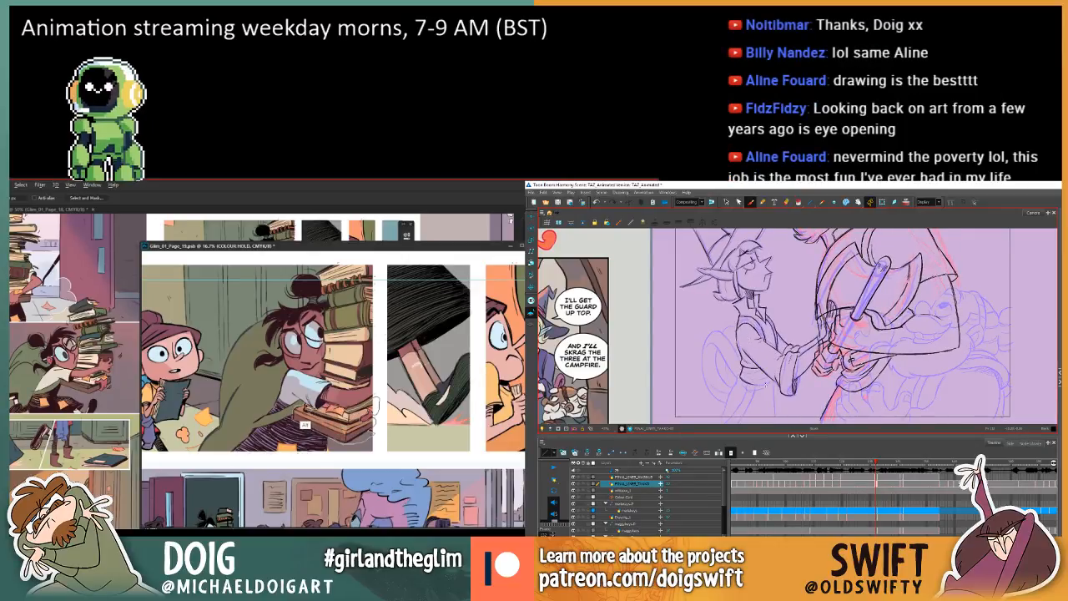
key("g")
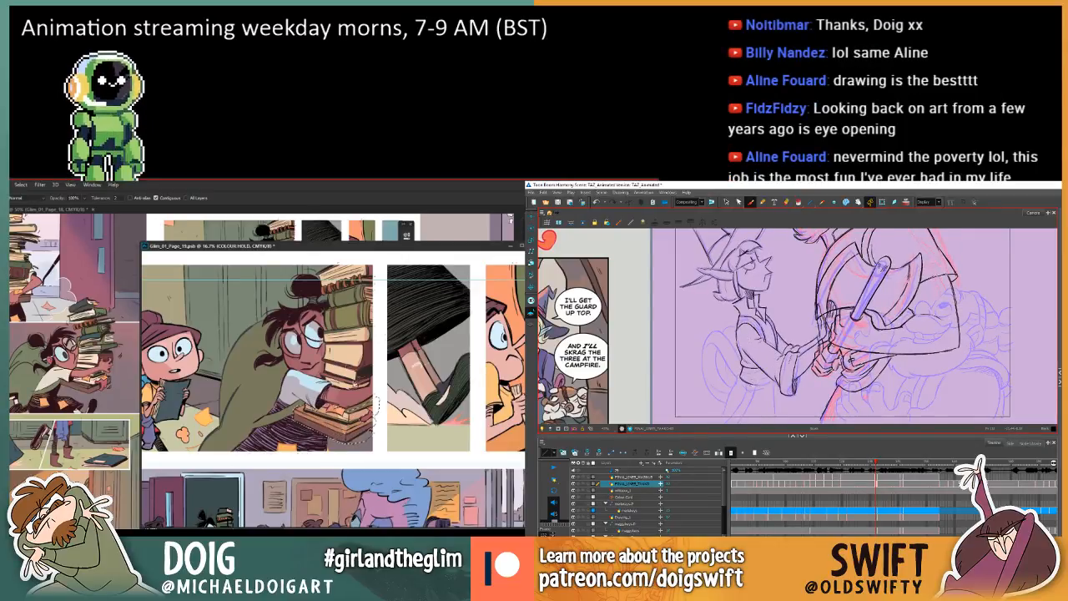
left_click_drag(287, 372, 323, 390)
key("ctrl+minus")
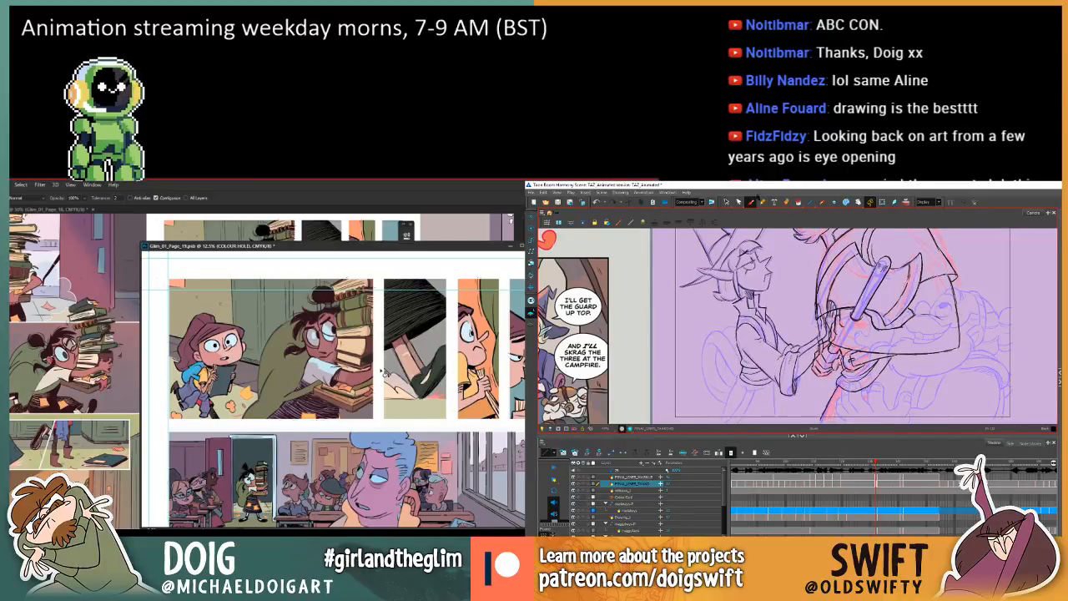
Add the robe's lower edge lines beneath the pointed-eared character's waist, then adjust the front edge against the neighbouring drawing.
left_click(727, 202)
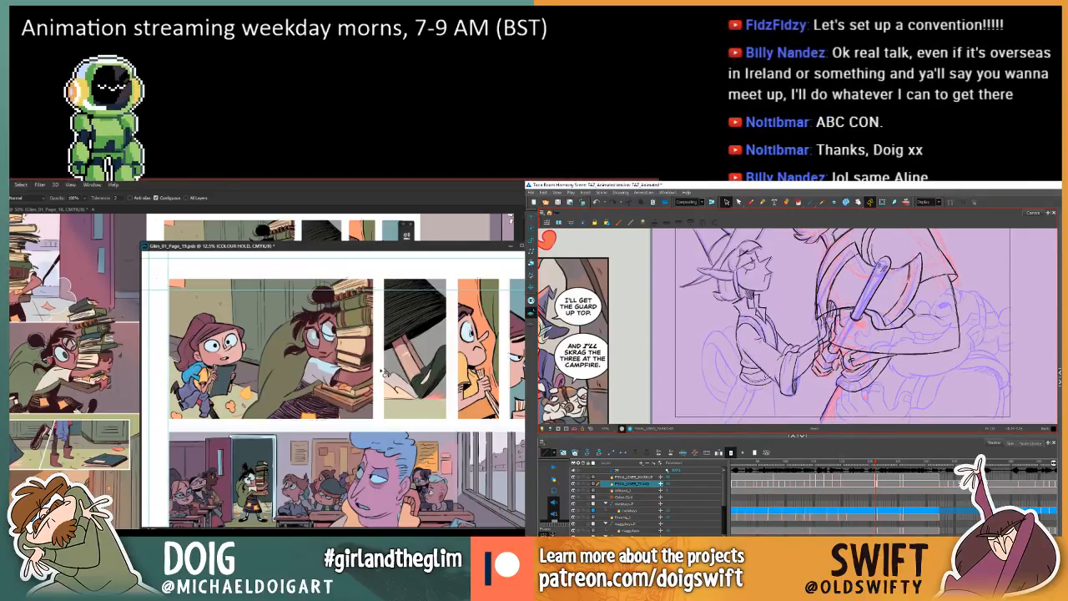
key("ctrl+v")
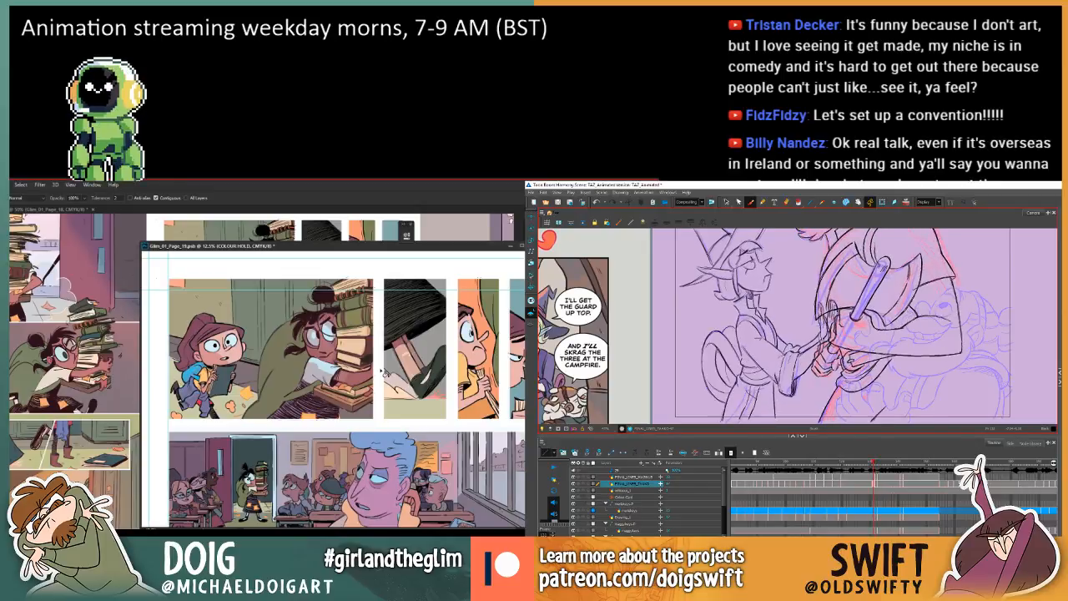
left_click(727, 202)
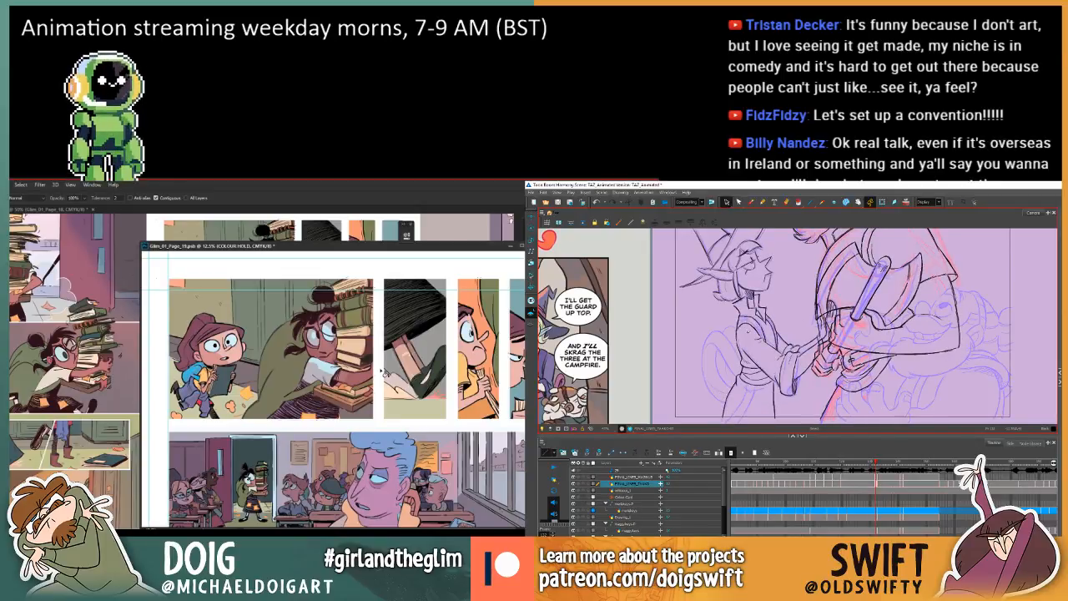
left_click(785, 377)
key("comma")
key("period")
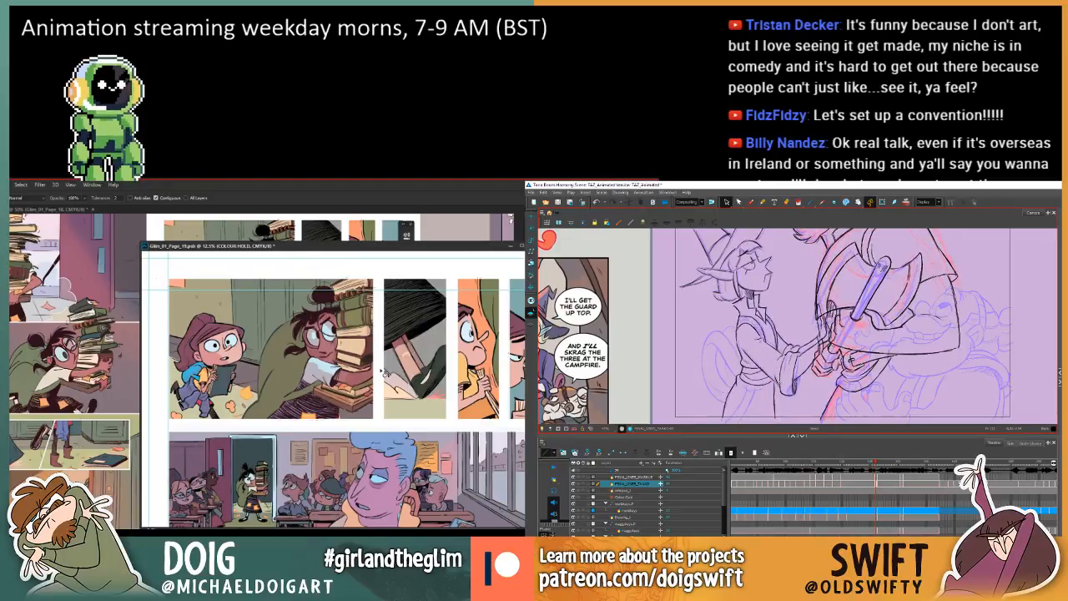
Select the robe's front edge line below the sleeve and adjust its position, comparing it with the adjacent frame.
left_click(776, 385)
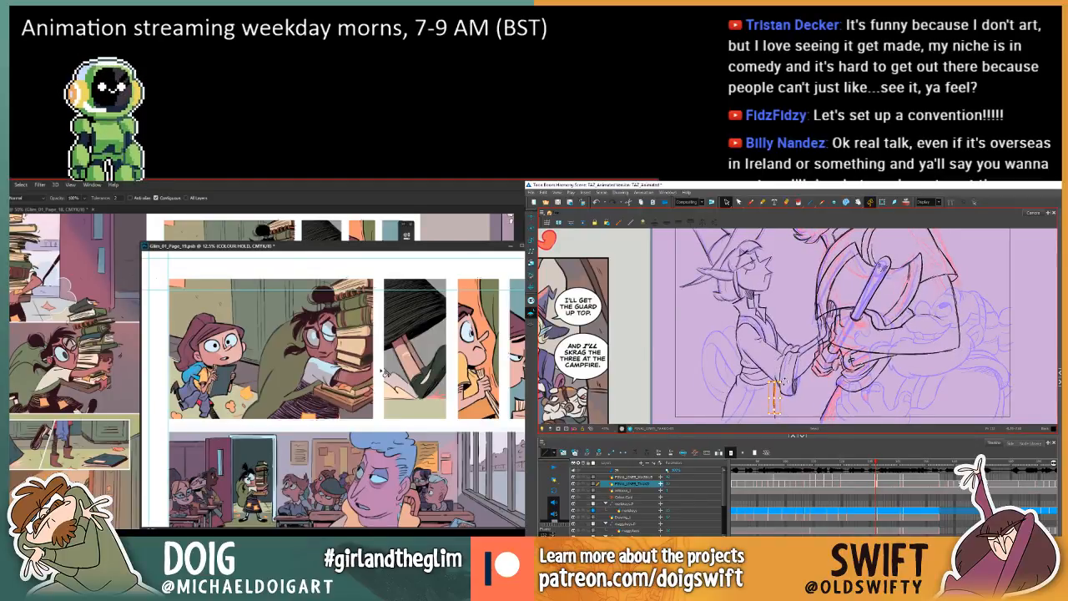
left_click_drag(784, 381, 787, 382)
left_click(788, 380)
key("comma")
key("period")
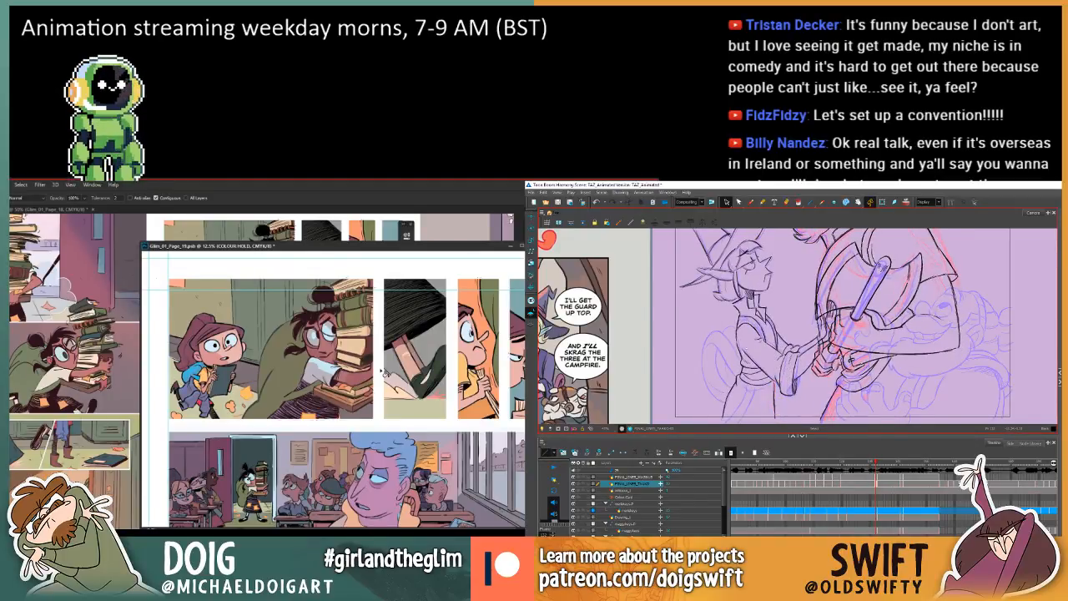
Select the robe's back edge line below the waist and refine its position and shape.
left_click(738, 380)
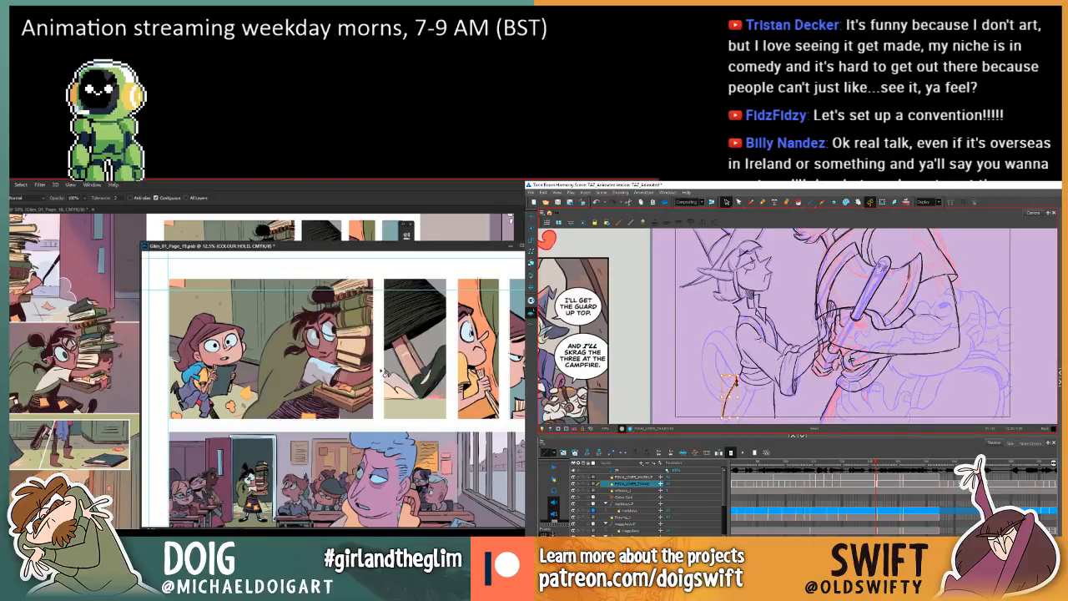
left_click(727, 412)
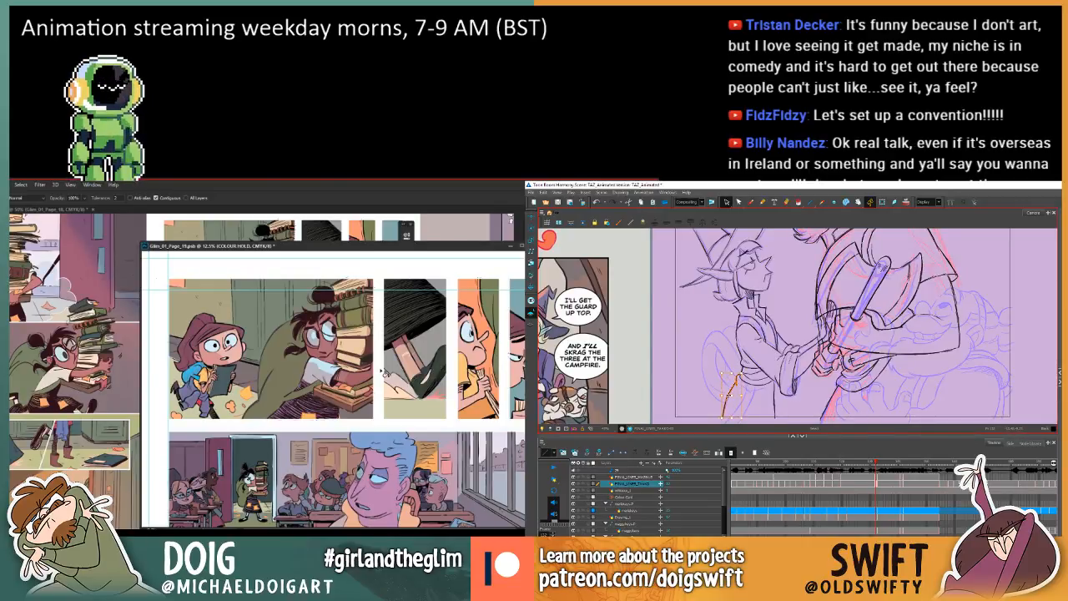
left_click_drag(726, 401, 727, 396)
left_click(739, 378)
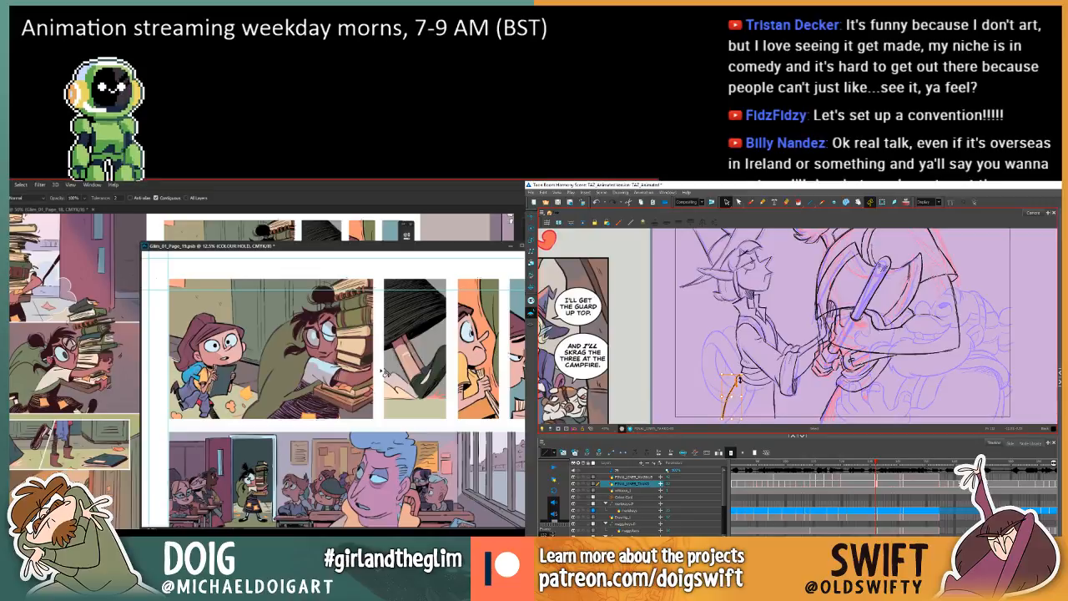
left_click(766, 356)
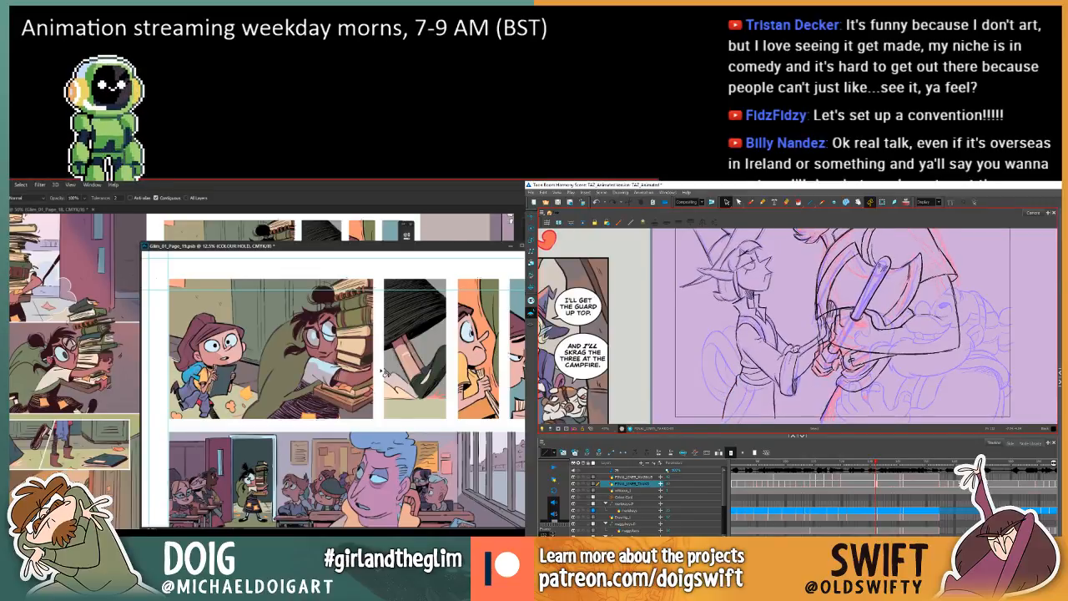
Flip between neighbouring drawings to compare the robe's movement, and readjust its front edge line.
key("f")
key("g")
key("f")
key("g")
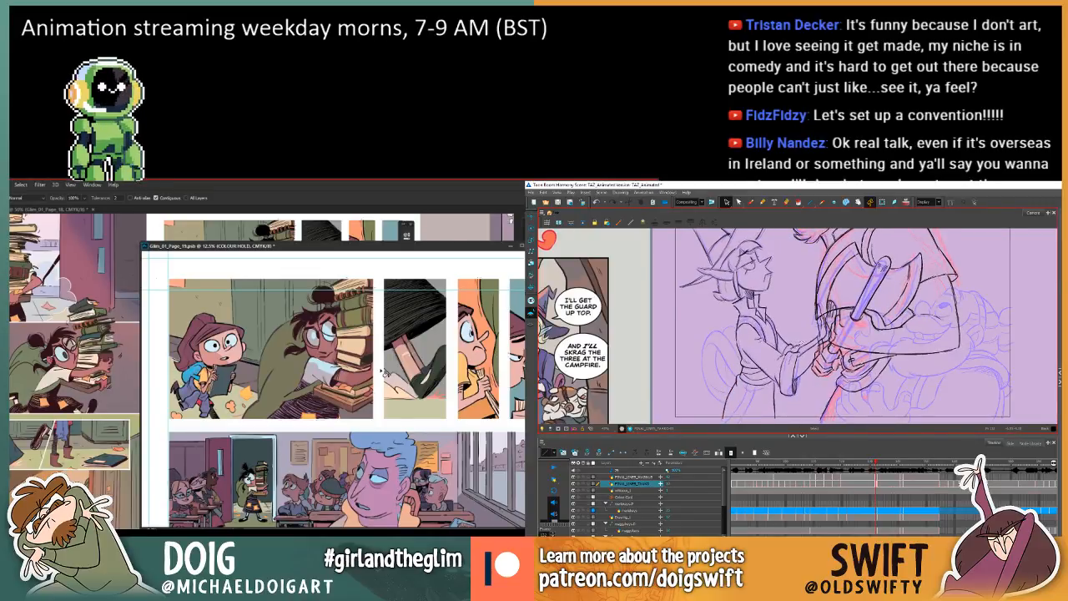
key("f")
key("g")
left_click(775, 398)
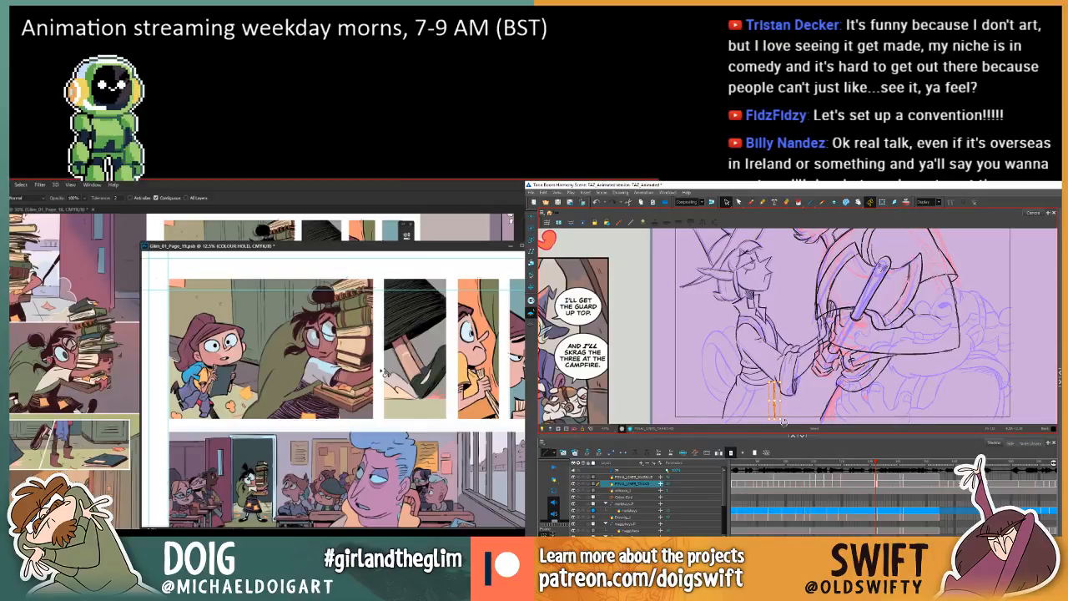
left_click(782, 421)
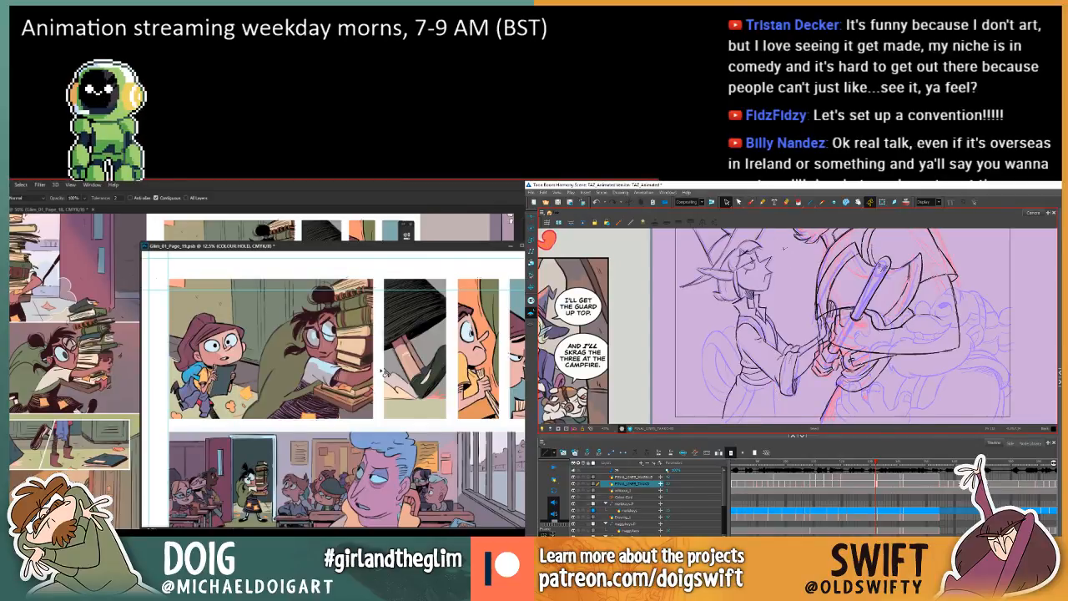
Brush the small sash lines at the front of the character's waist, flipping against the adjacent drawing to match them.
left_click(751, 201)
key("f")
key("g")
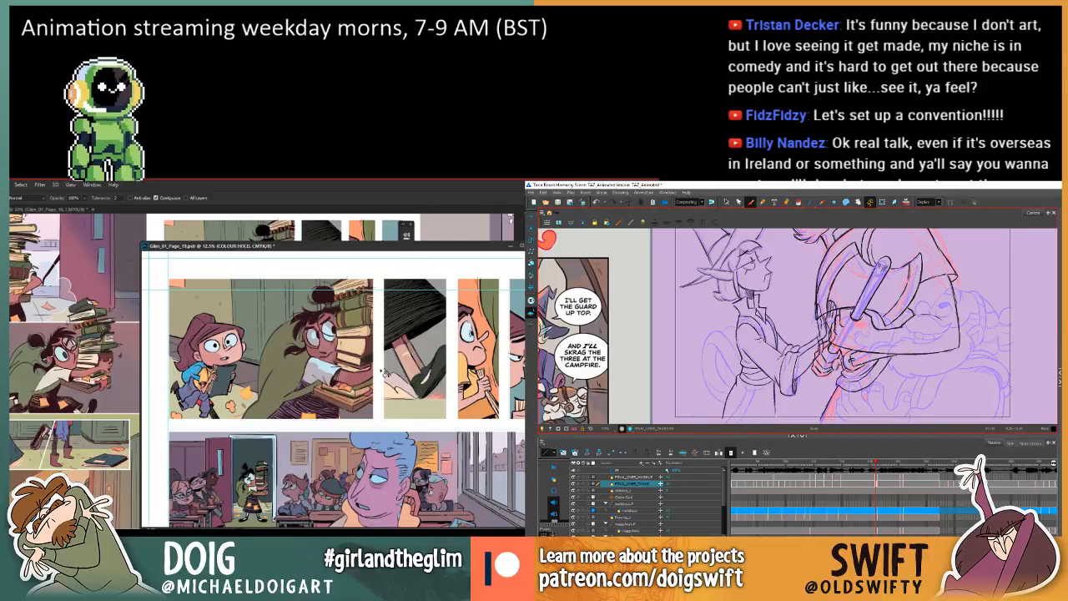
key("f")
key("g")
key("f")
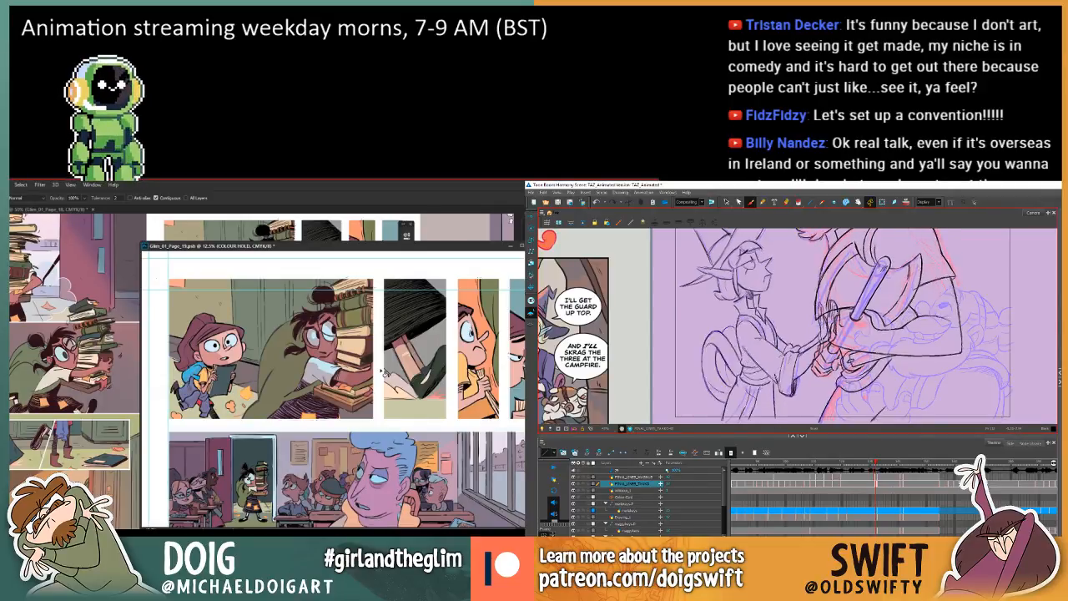
key("g")
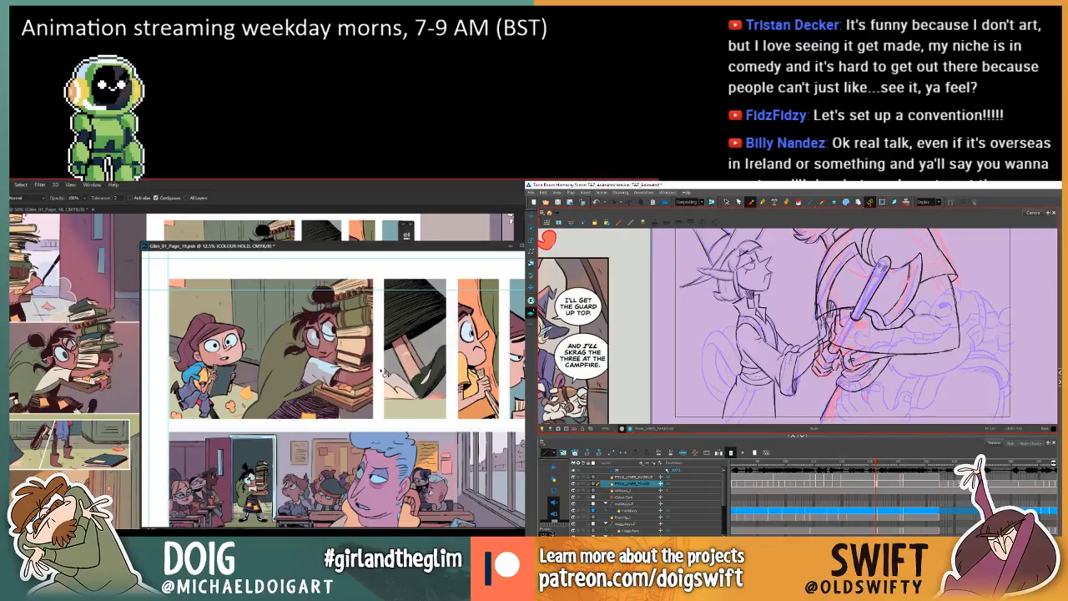
key("f")
key("g")
key("f")
key("g")
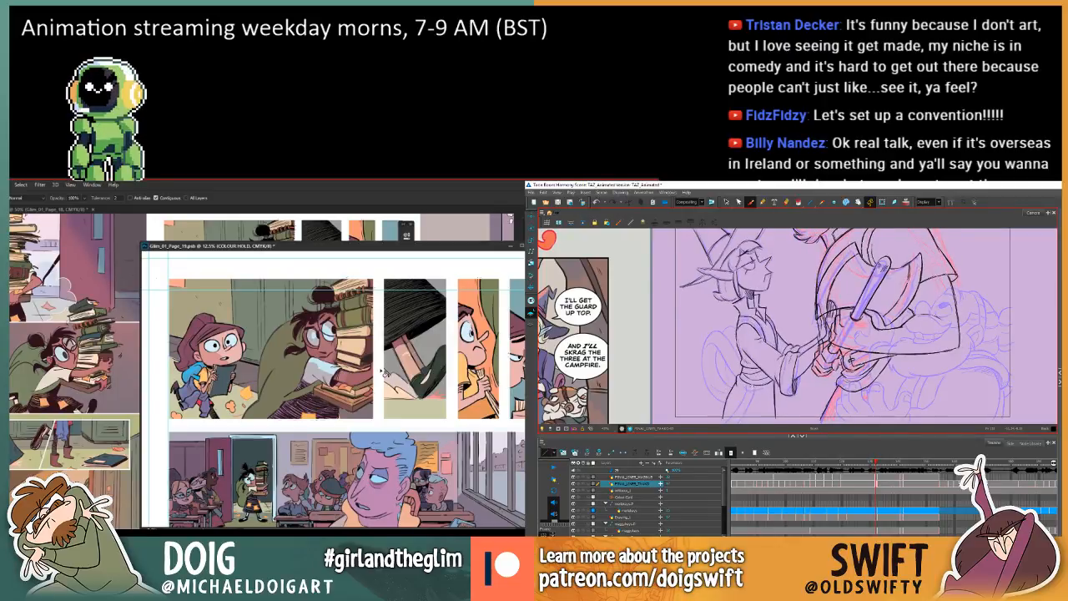
key("f")
key("g")
key("f")
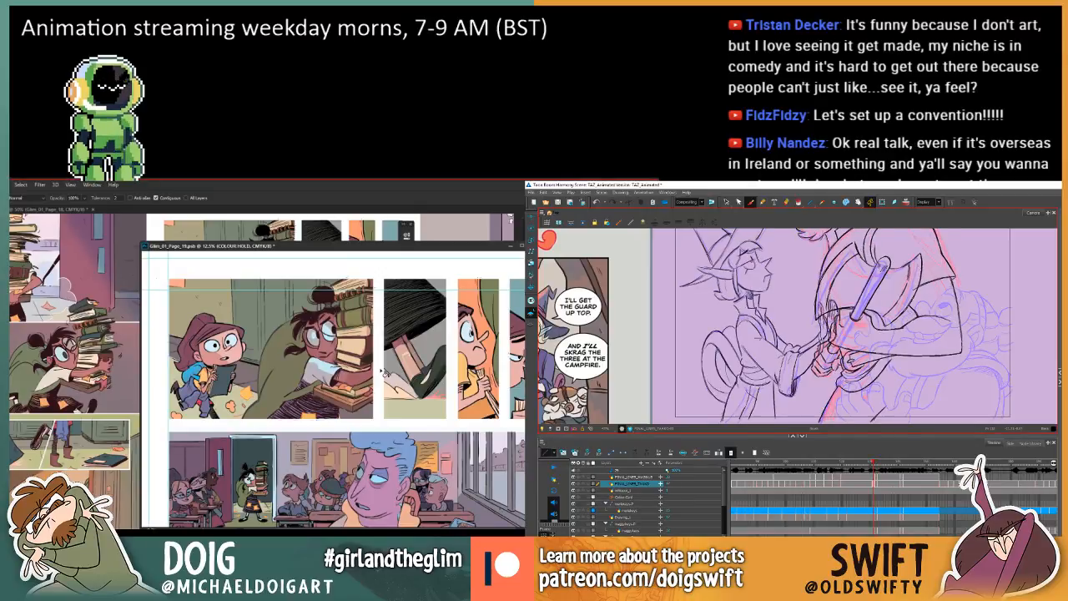
key("g")
key("f")
key("g")
key("f")
key("g")
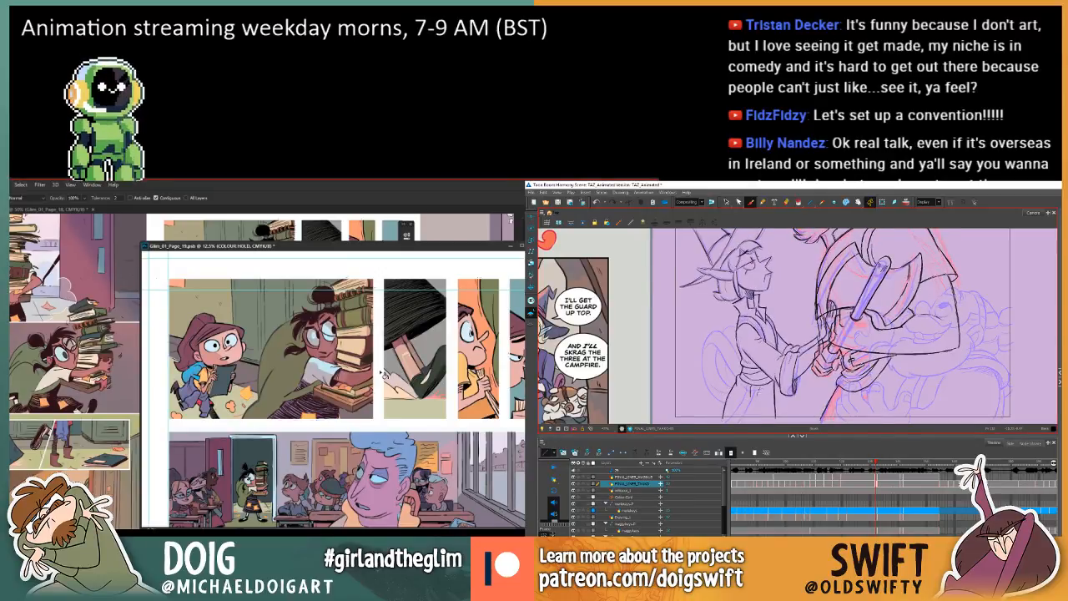
key("f")
key("g")
key("f")
key("g")
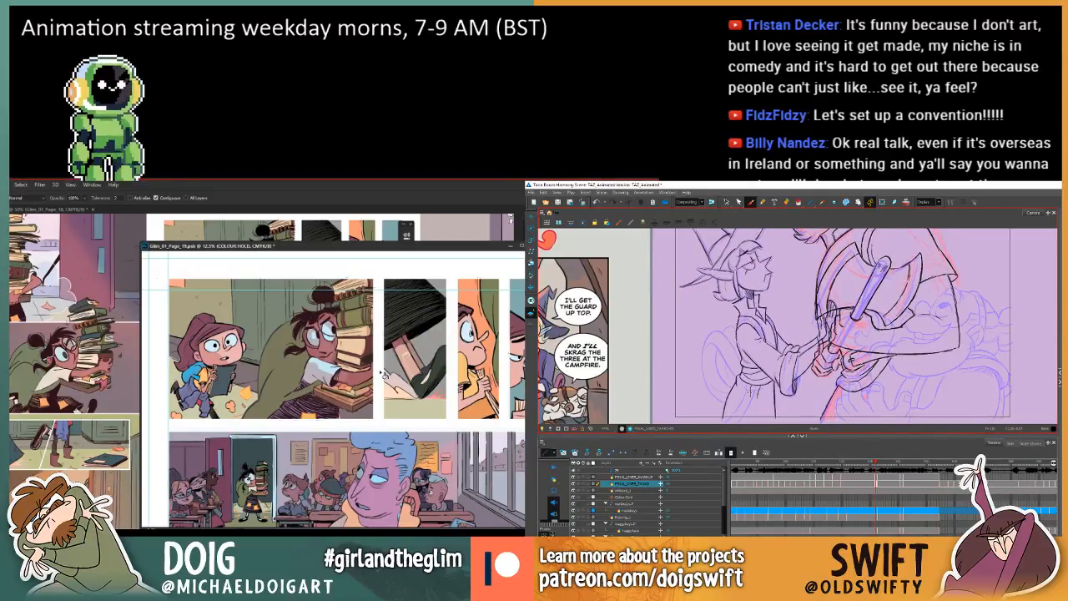
key("f")
key("g")
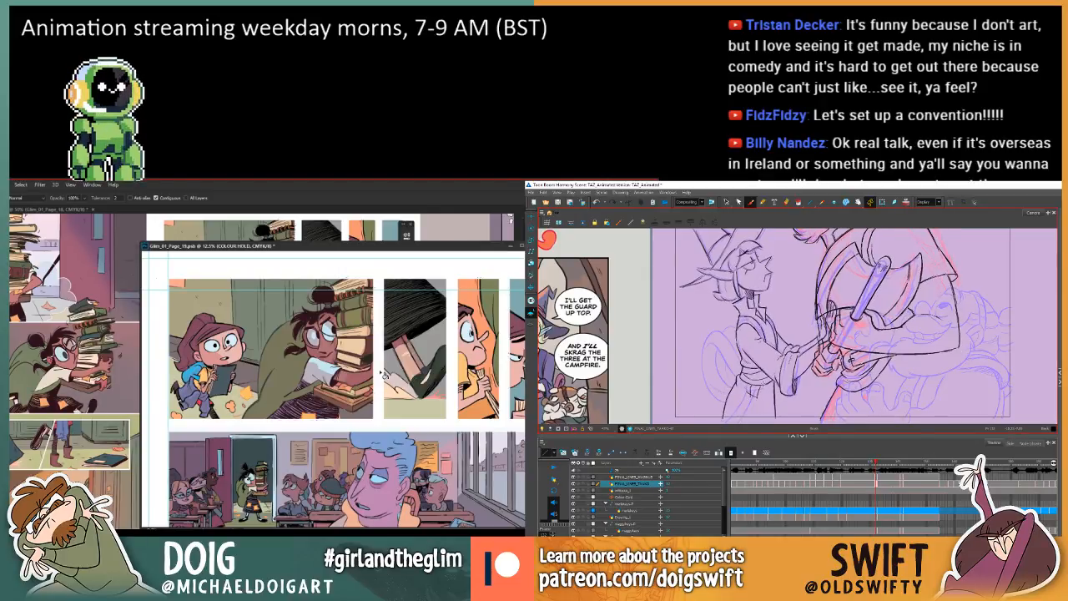
key("f")
key("g")
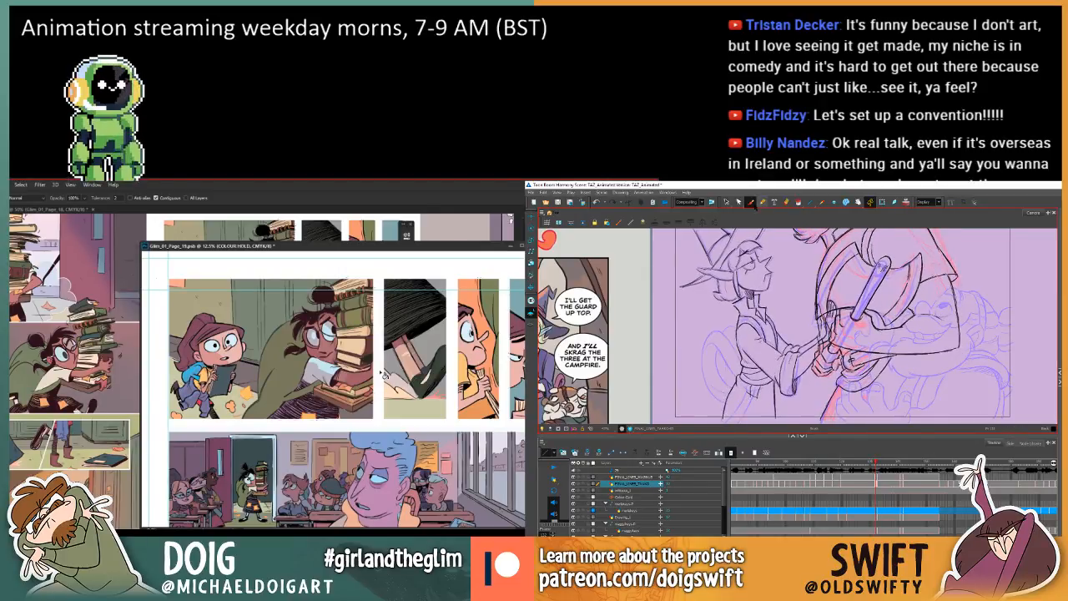
Select the short sash strokes at the character's waist and adjust them to follow the neighbouring drawing.
key("shift+t")
key("f")
key("g")
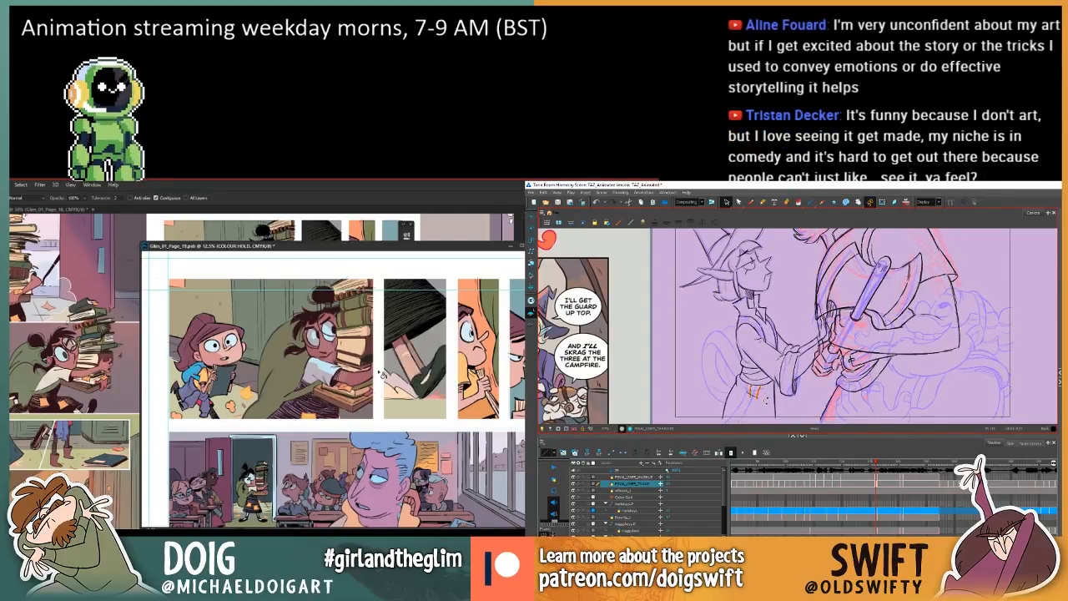
left_click(790, 334)
key("f")
key("g")
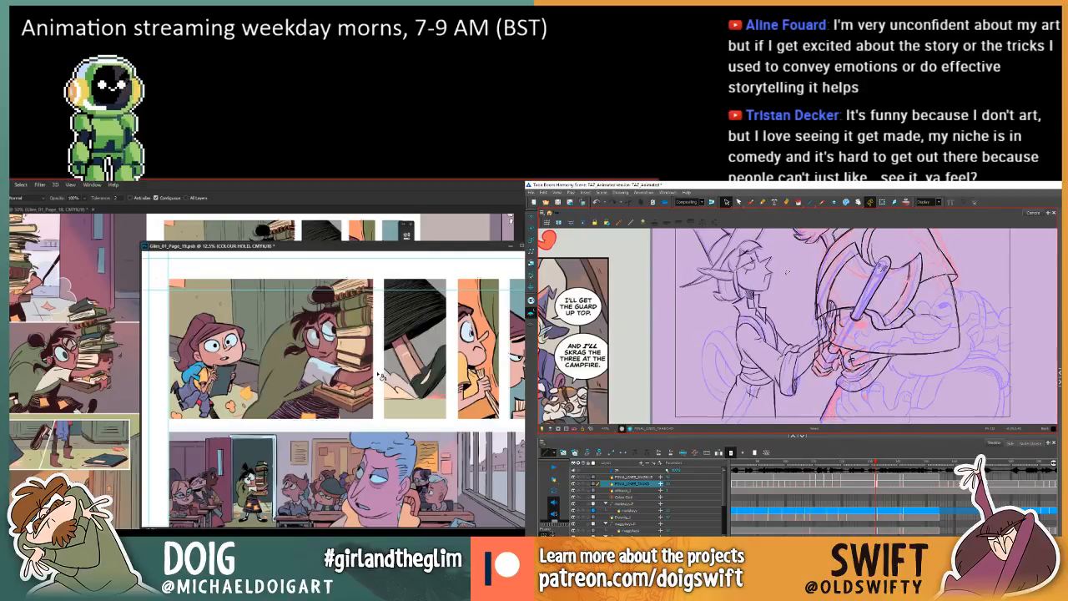
Brush the sash knot on the front of the robe, flipping between frames to check its placement.
left_click(750, 202)
key("f")
key("g")
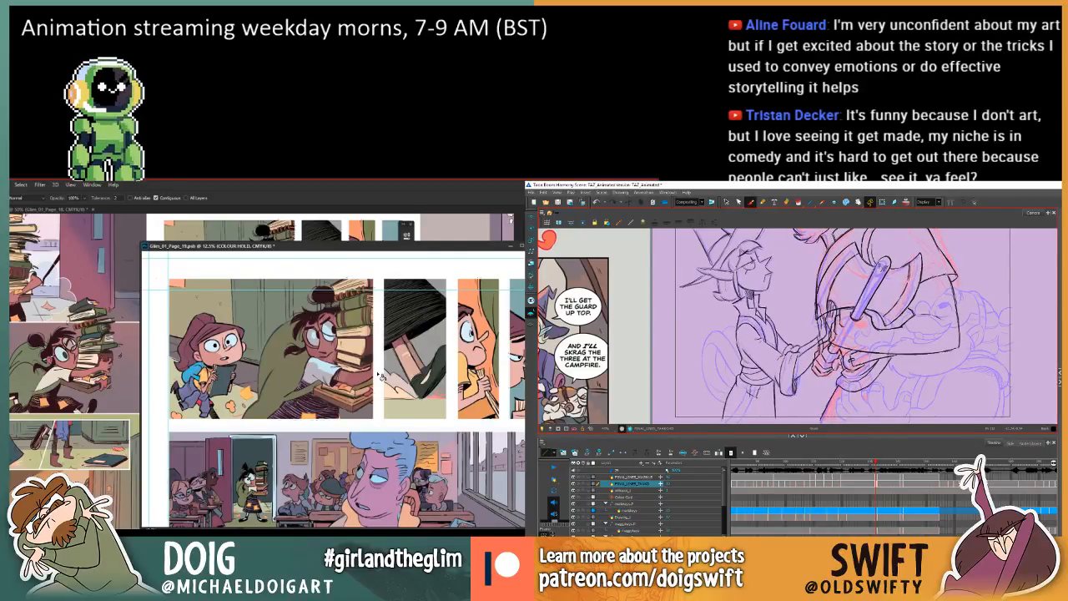
key("f")
key("g")
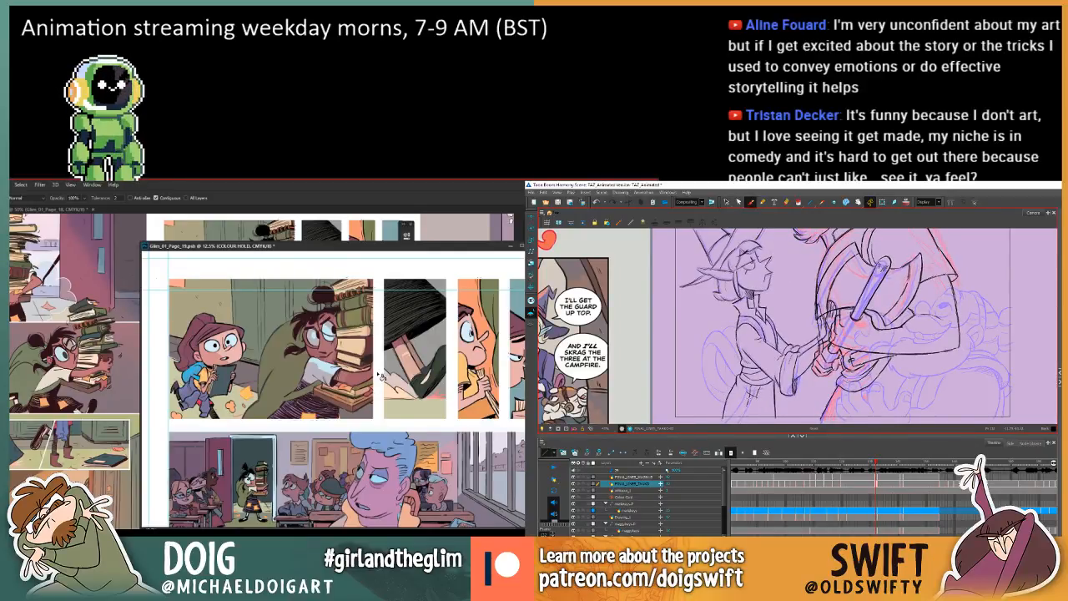
key("f")
key("g")
key("f")
key("g")
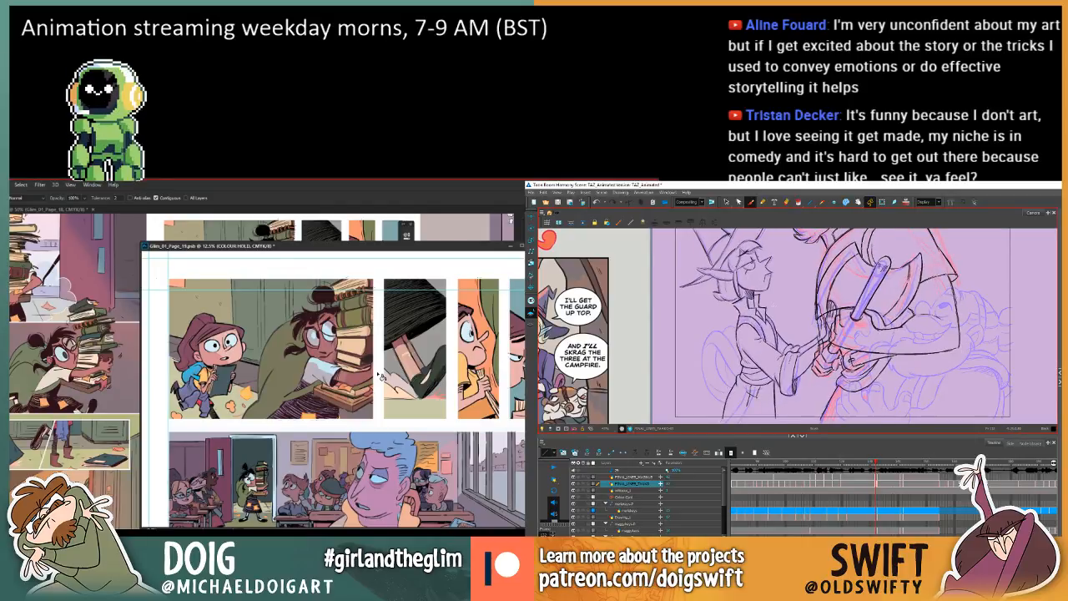
Select the sash knot strokes and reposition them on the robe, comparing the result with the adjacent frame.
left_click(725, 202)
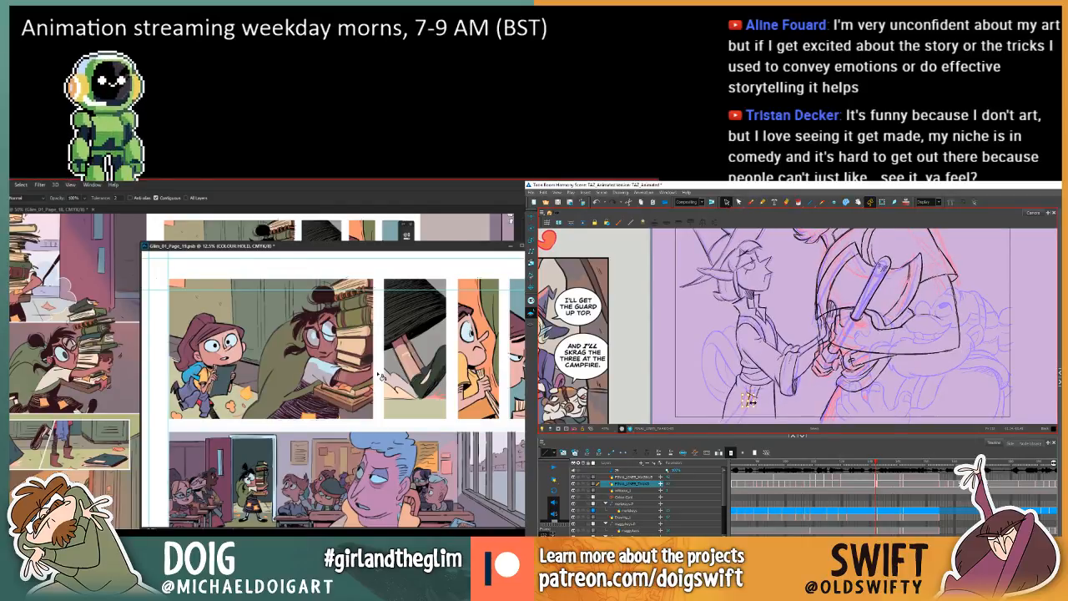
key("f")
key("g")
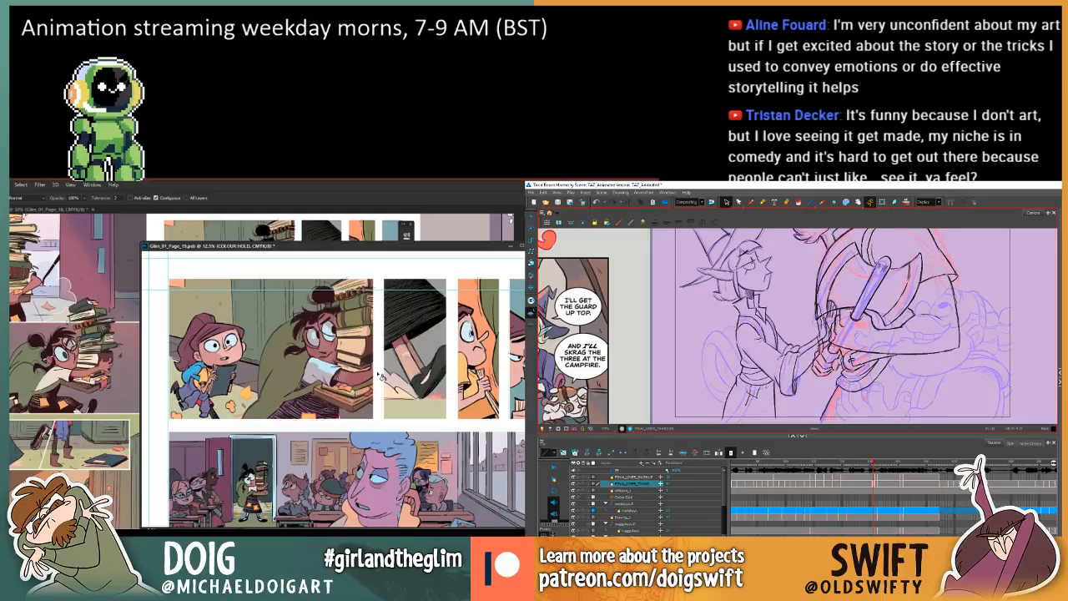
left_click(750, 202)
key("f")
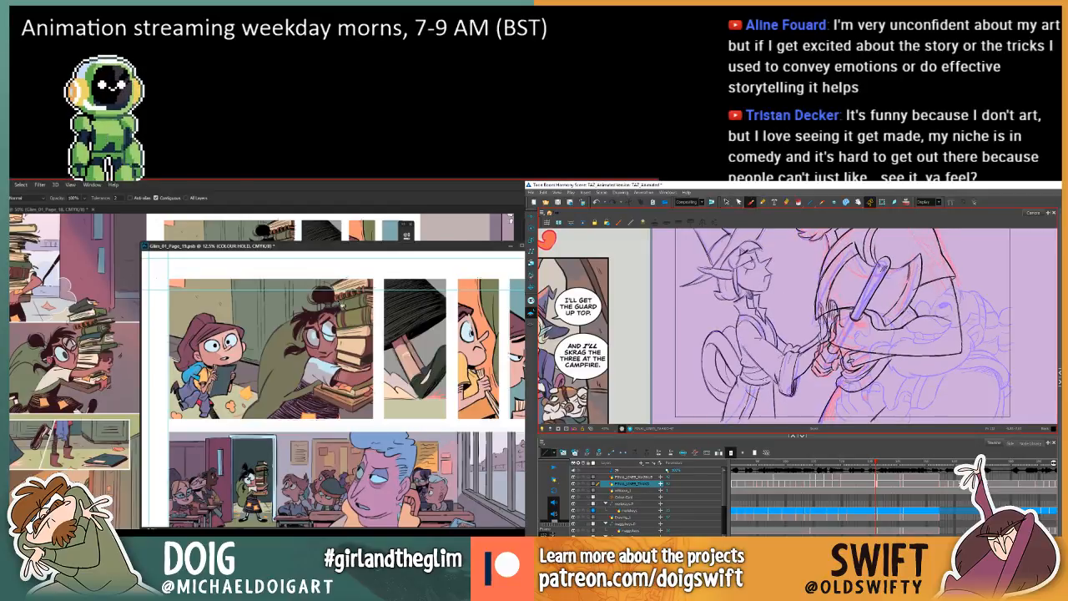
key("g")
Move page 19's window further across the reference page while brushing the hanging sash ends below the animated character's waist.
left_click_drag(408, 248, 382, 250)
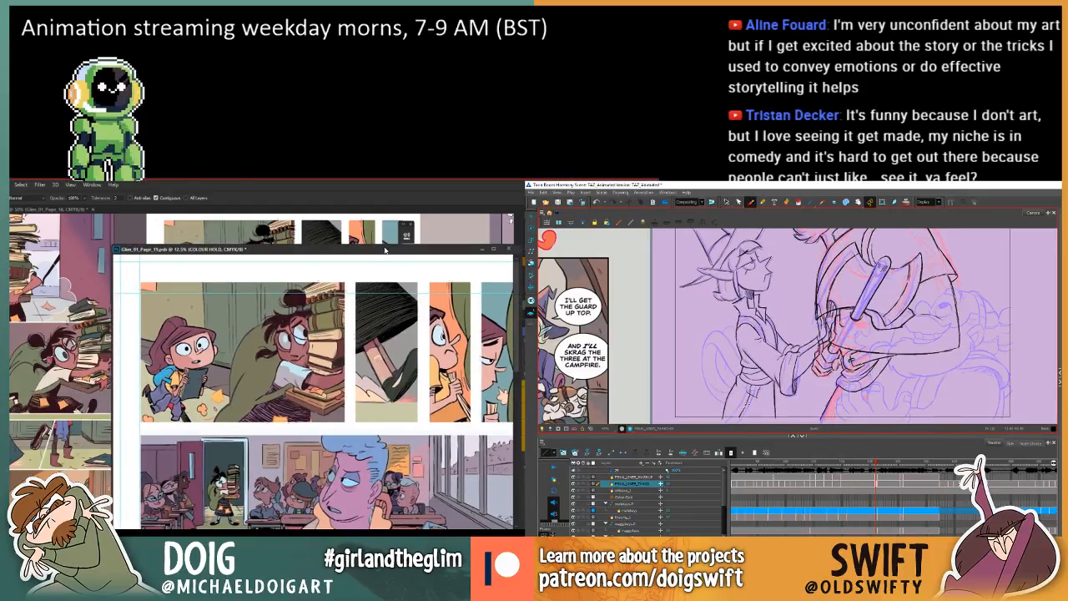
key("f")
key("g")
key("f")
key("g")
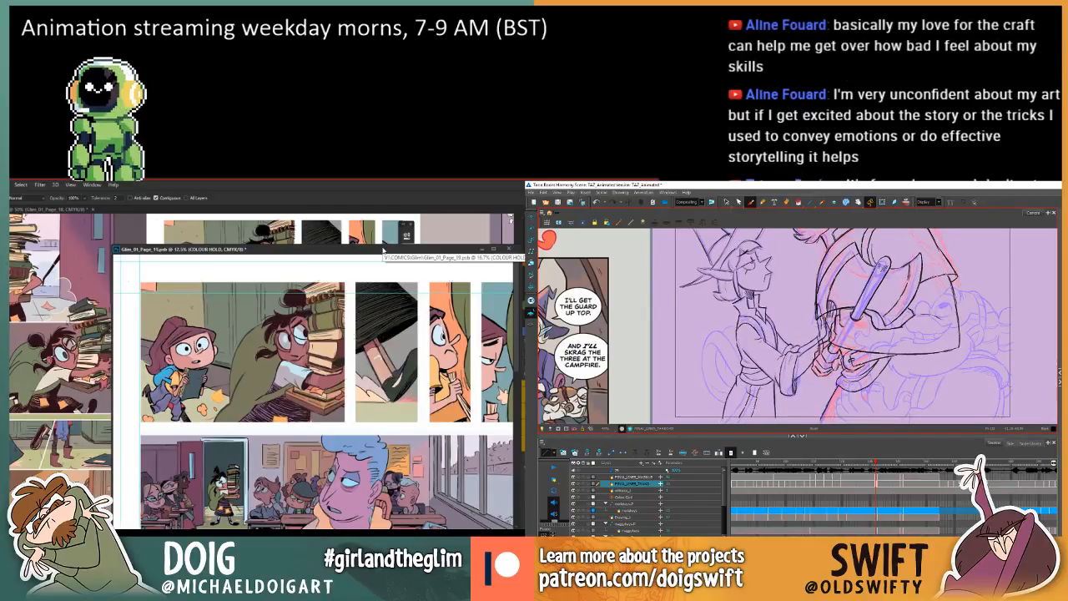
key("f")
key("g")
key("f")
left_click_drag(367, 250, 348, 250)
key("g")
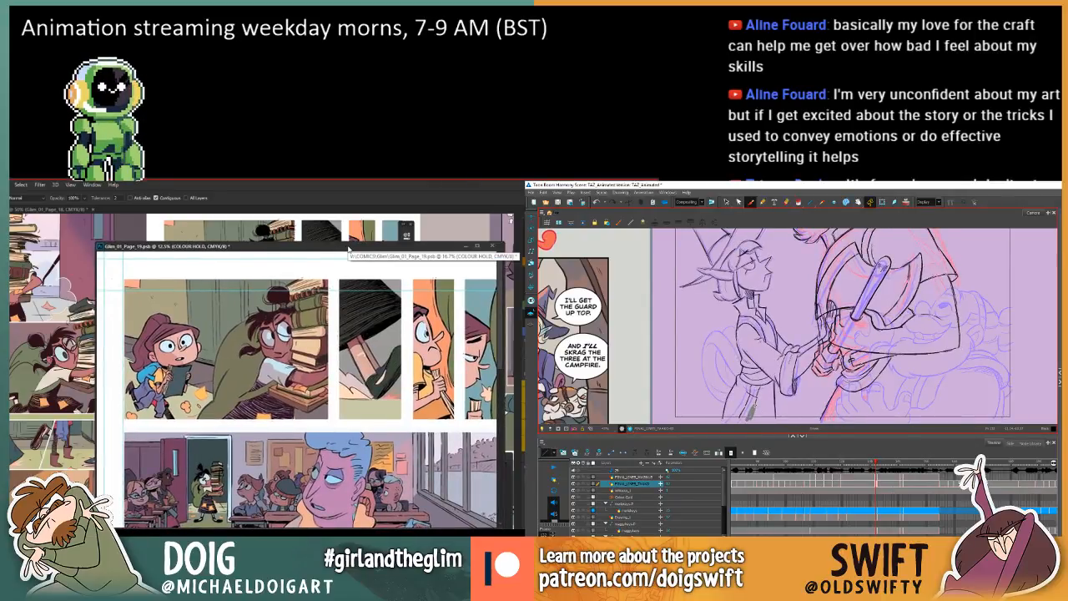
key("f")
key("g")
key("f")
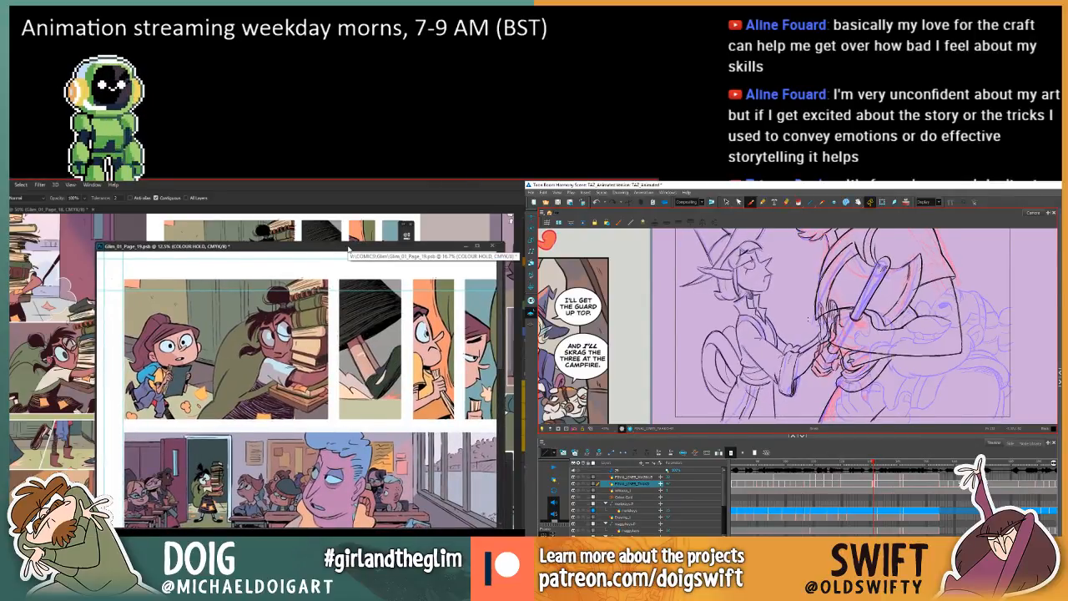
key("g")
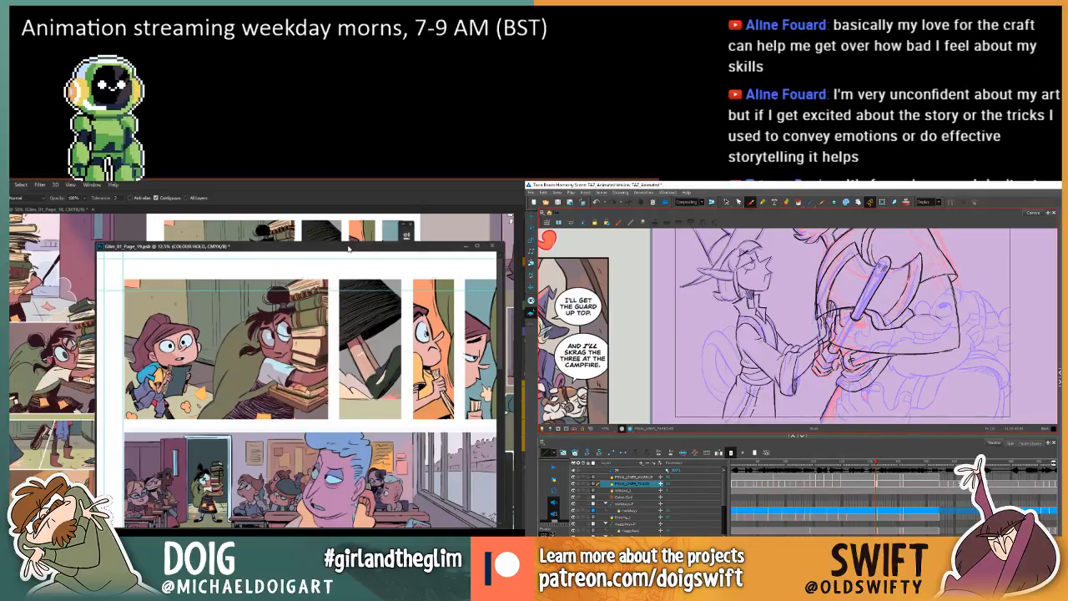
Flip between neighbouring frames to compare the smaller character's robe, sash and coiled tail.
key("f")
key("g")
key("f")
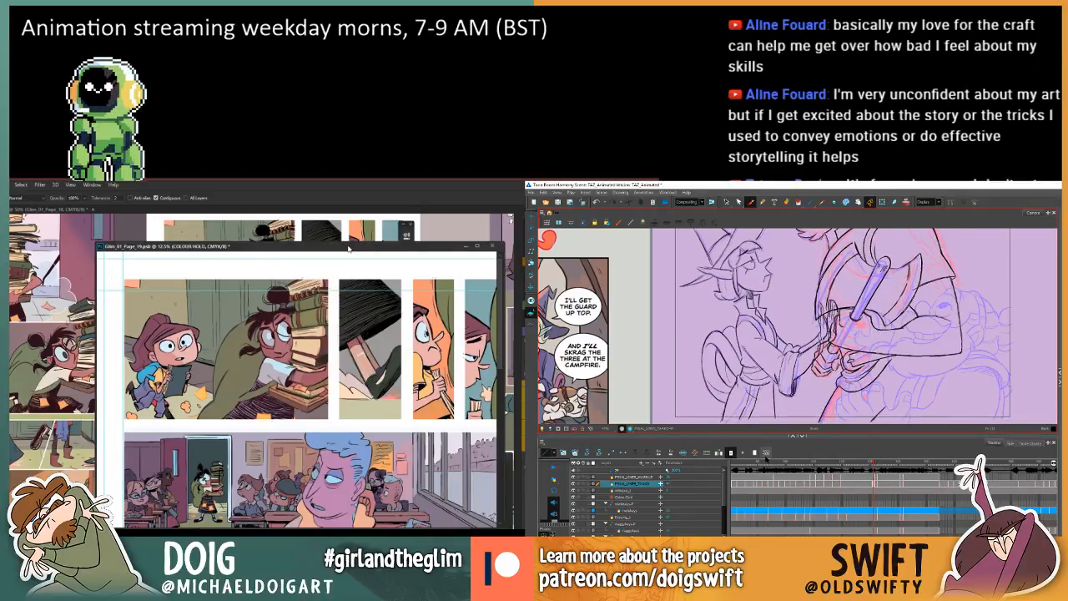
key("g")
key("f")
key("g")
key("f")
key("g")
key("f")
key("g")
key("f")
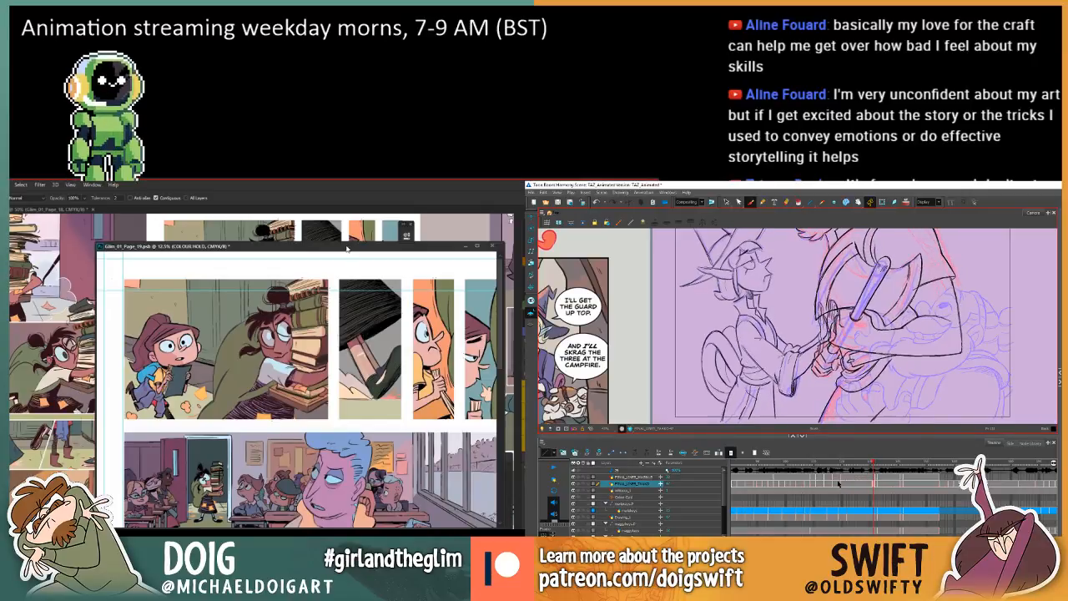
key("g")
Copy the smaller character's coiled tail strokes from the adjacent frame into the drawing missing them, and check the match by flipping frames.
left_click(726, 202)
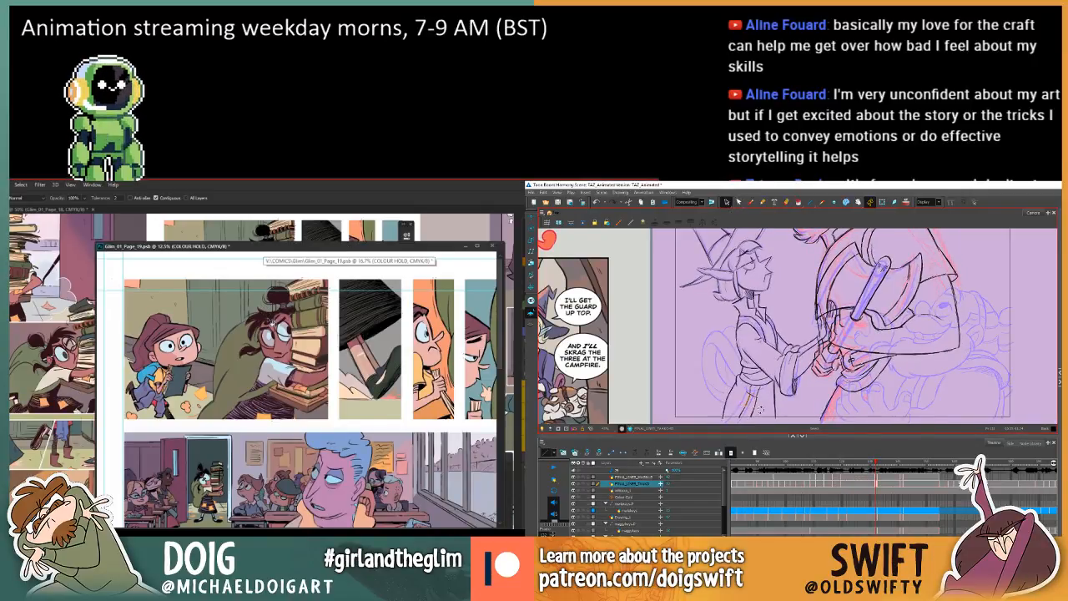
key("f")
key("g")
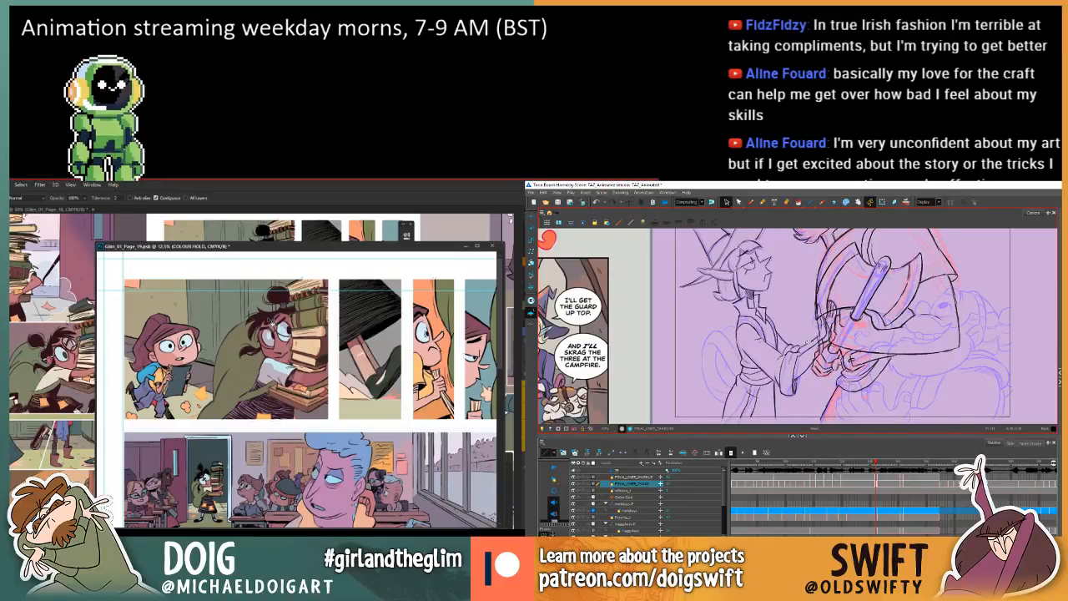
left_click(751, 202)
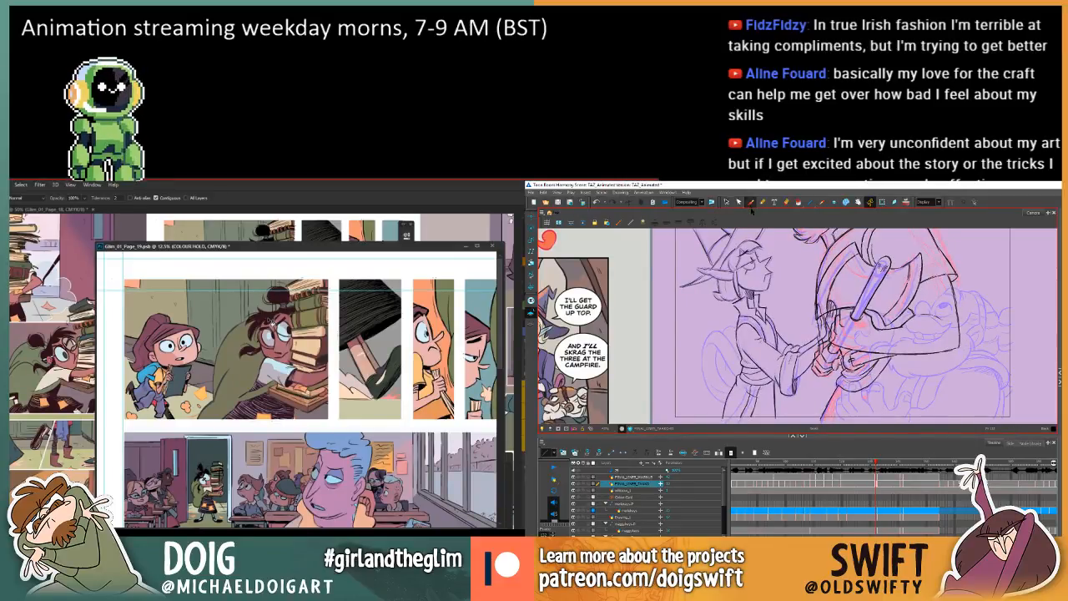
key("comma")
key("period")
key("comma")
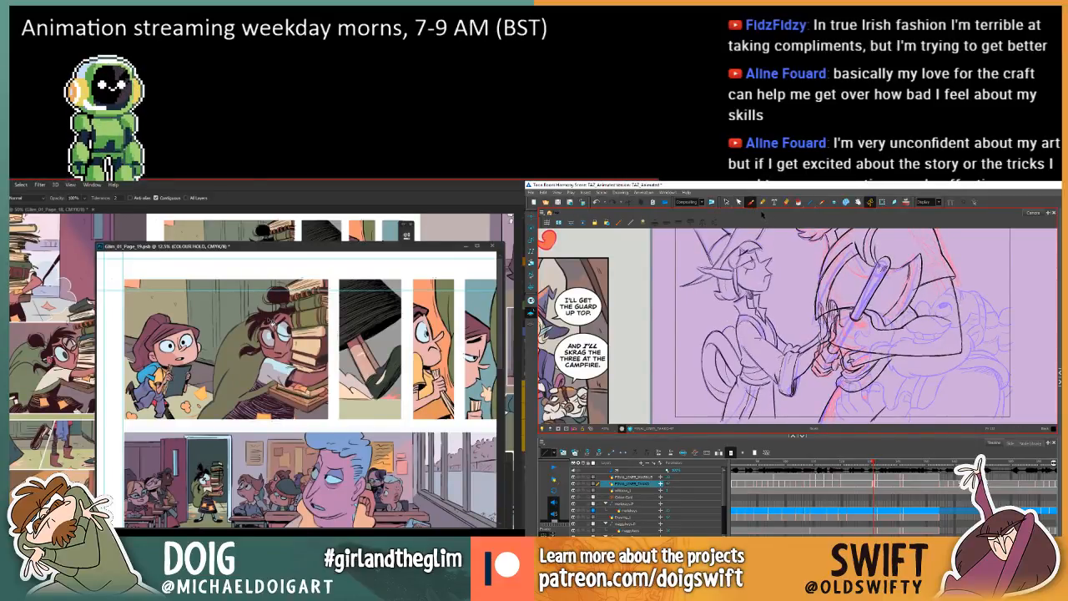
left_click(726, 202)
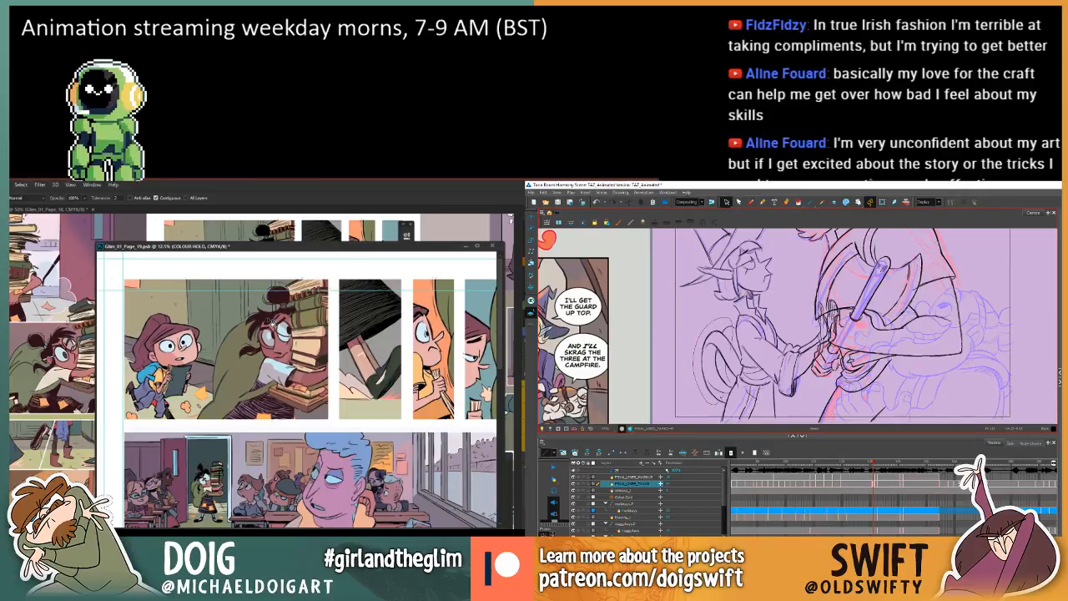
left_click(730, 319)
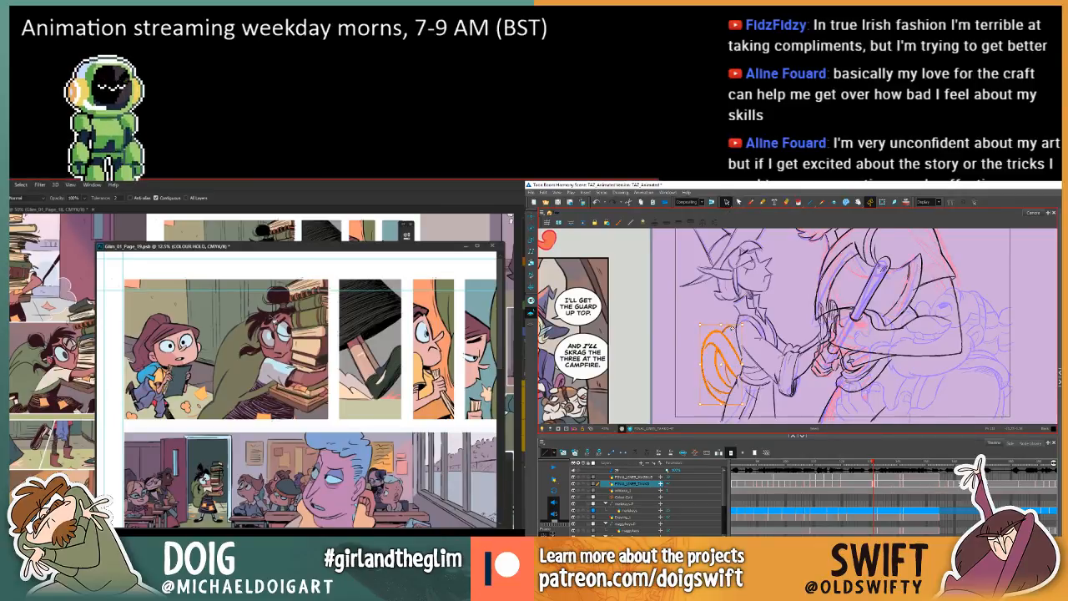
left_click(732, 329)
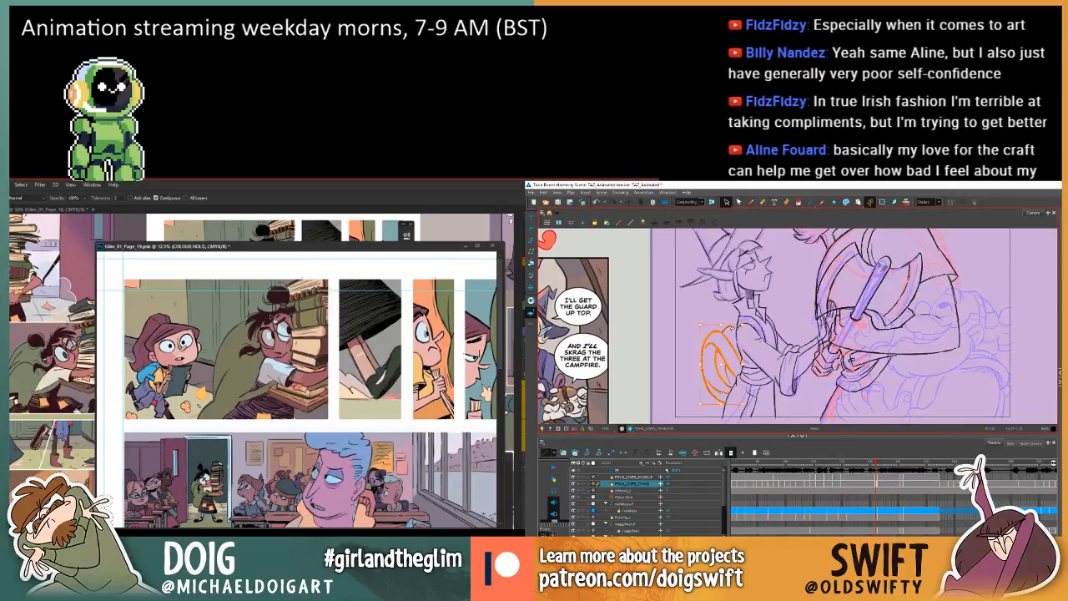
key(".")
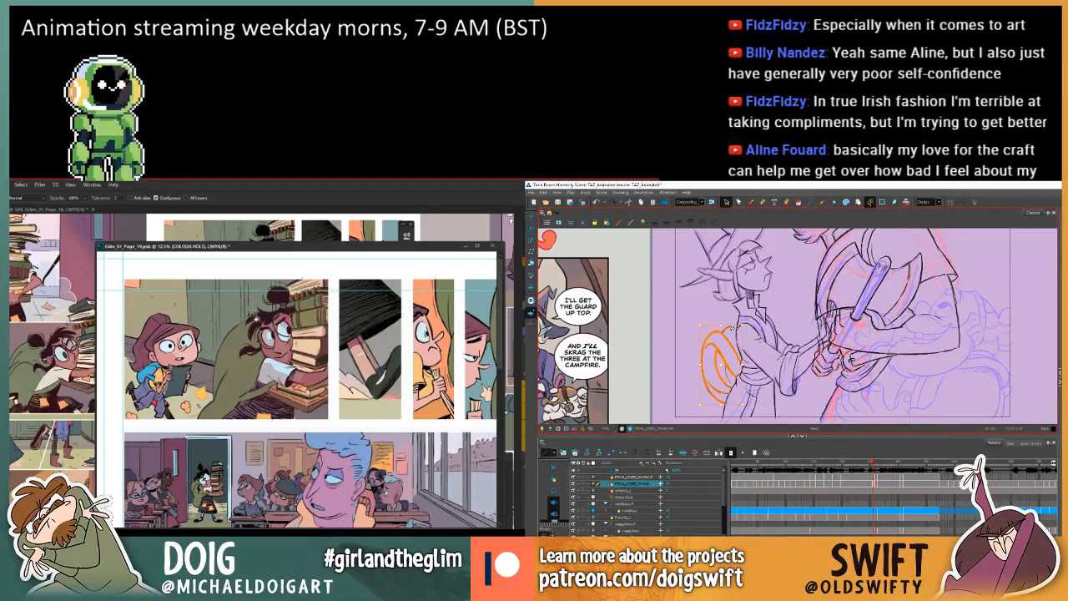
key(".")
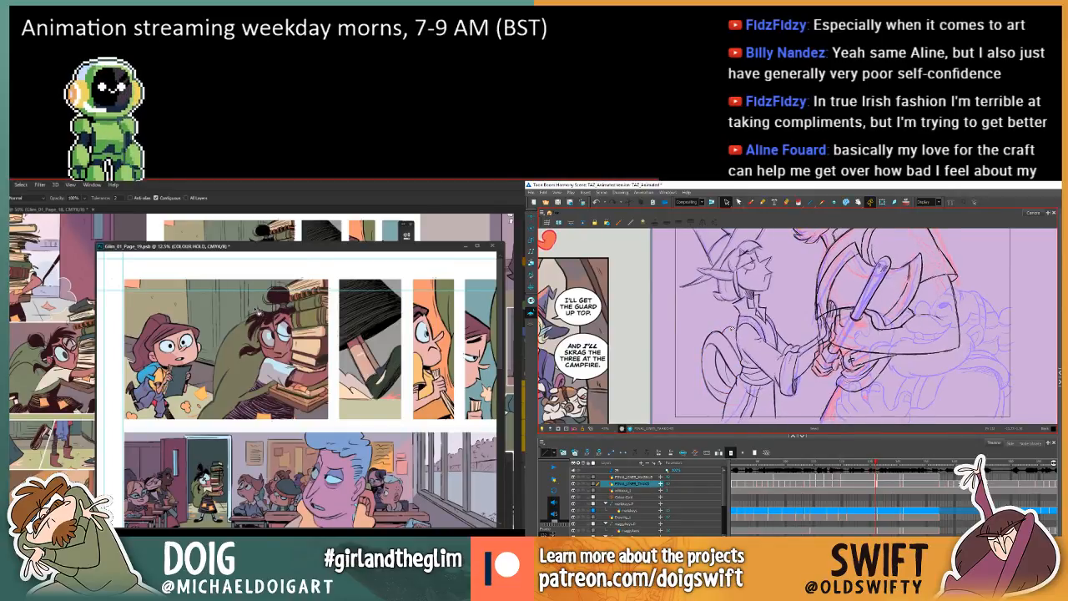
key(".")
key(".")
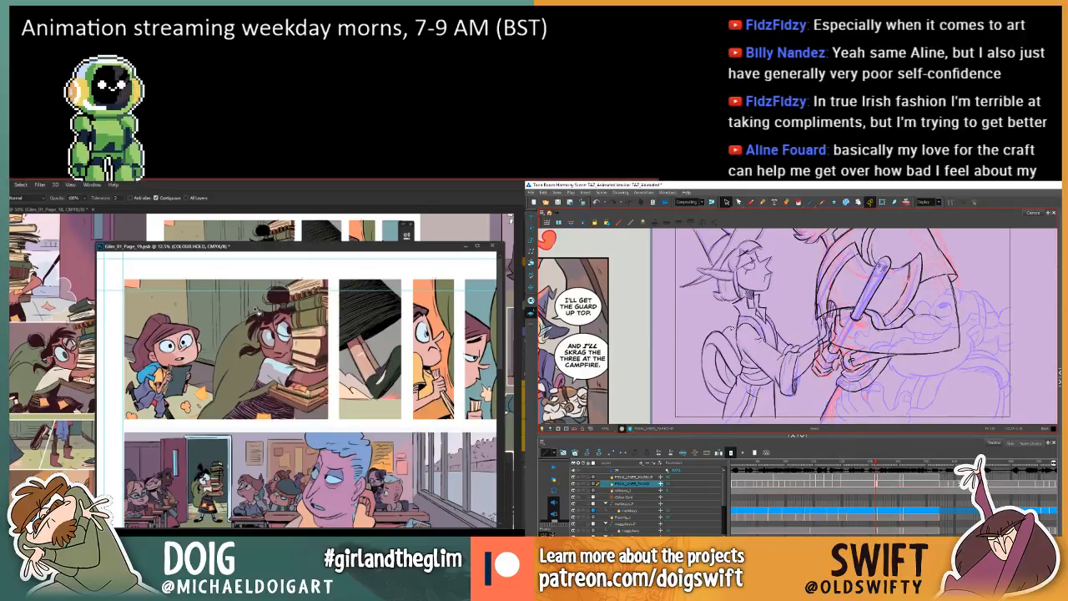
Clear both characters' final line drawings from the next in-between frame, leaving only the rough sketch.
key(".")
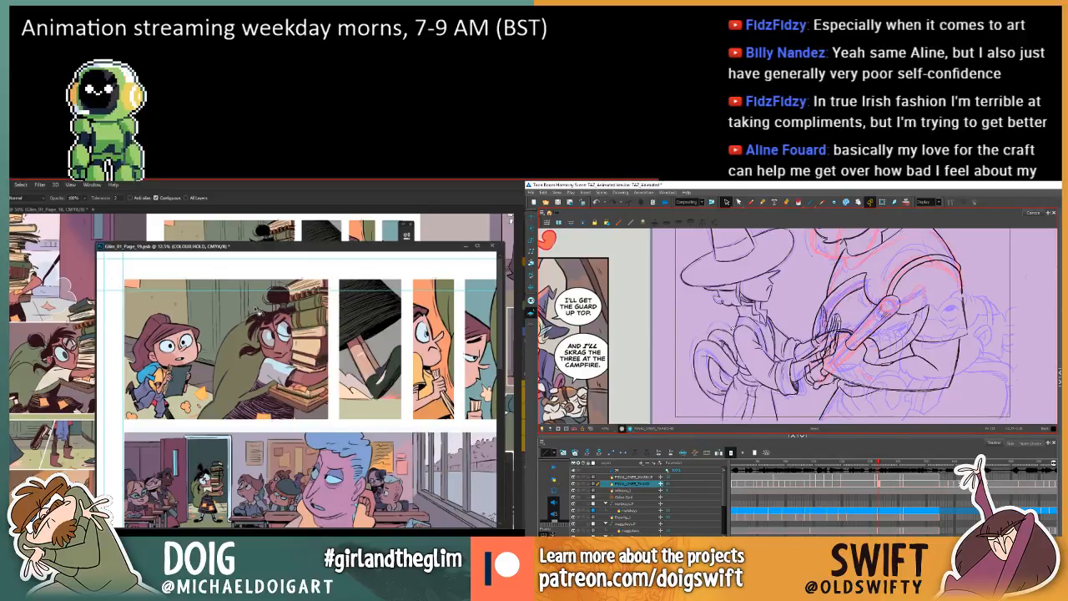
left_click(881, 477)
left_click_drag(895, 356, 822, 367)
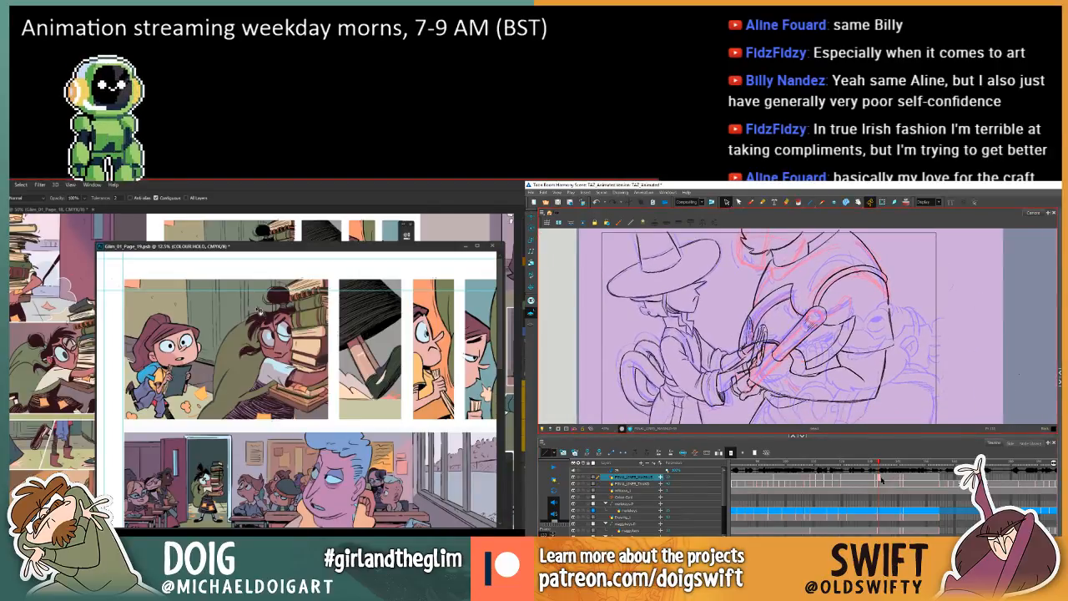
left_click_drag(879, 485, 881, 477)
key("Delete")
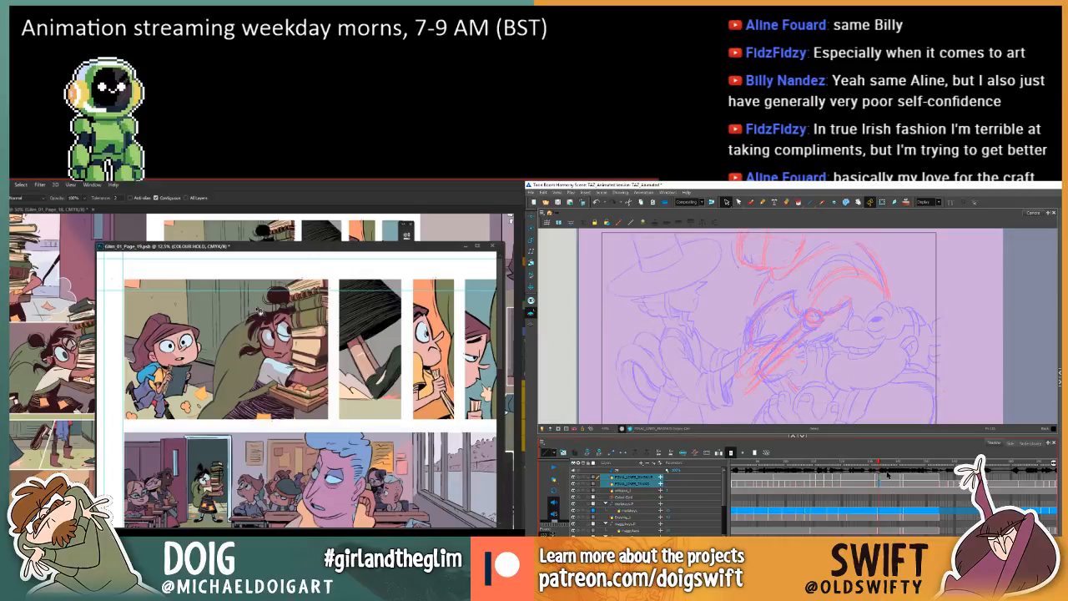
key("ctrl+z")
key("ctrl+shift+z")
key("ctrl+z")
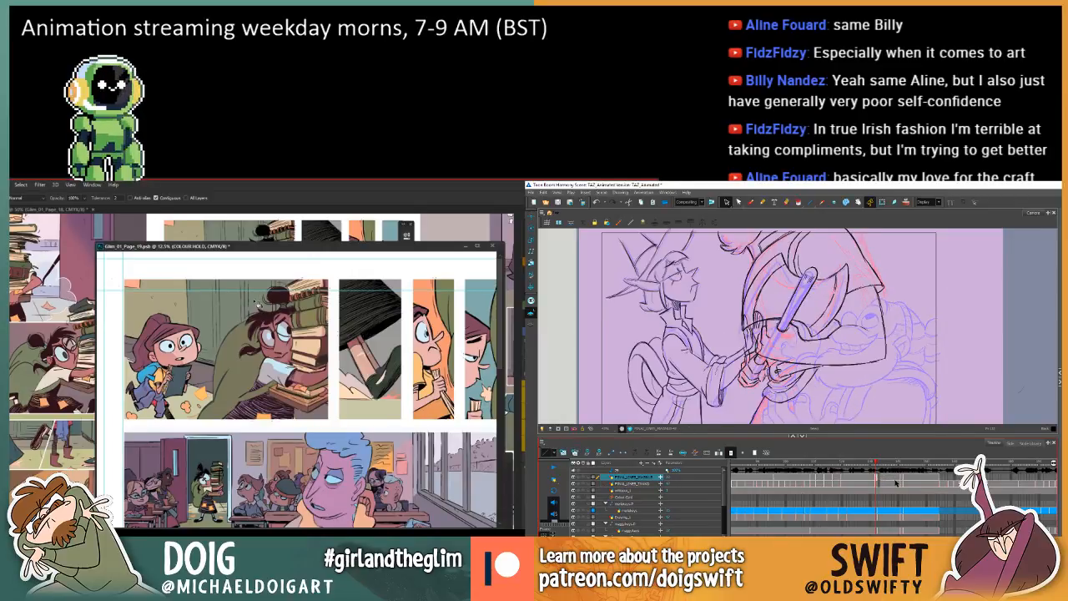
Flip between the cleared frame and the drawings on either side to study the movement between the poses.
key("period")
key("comma")
key("comma")
key("period")
key("period")
key("period")
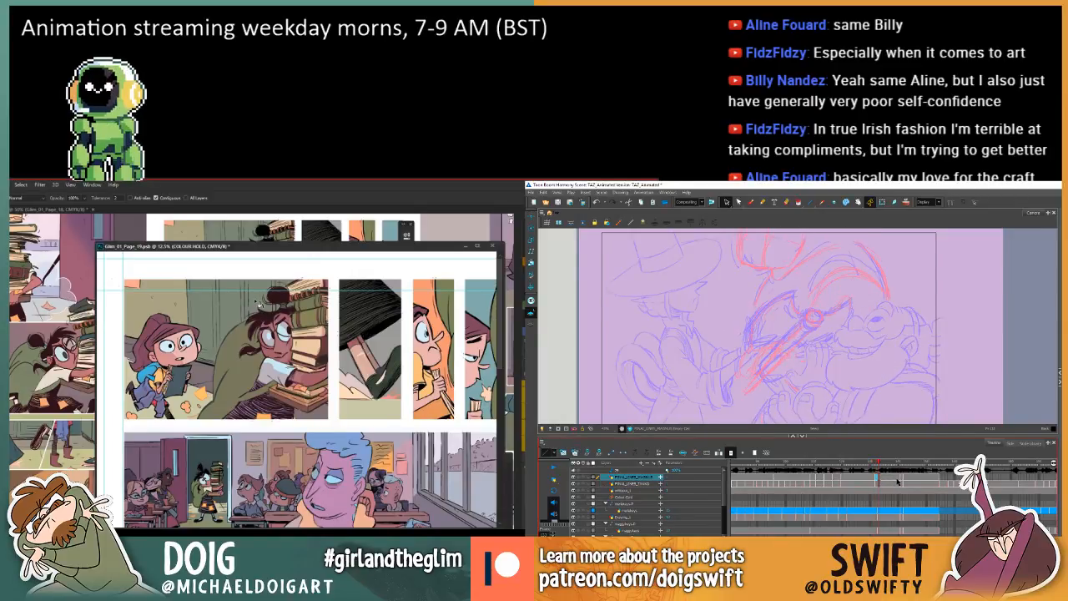
key("comma")
key("comma")
key("comma")
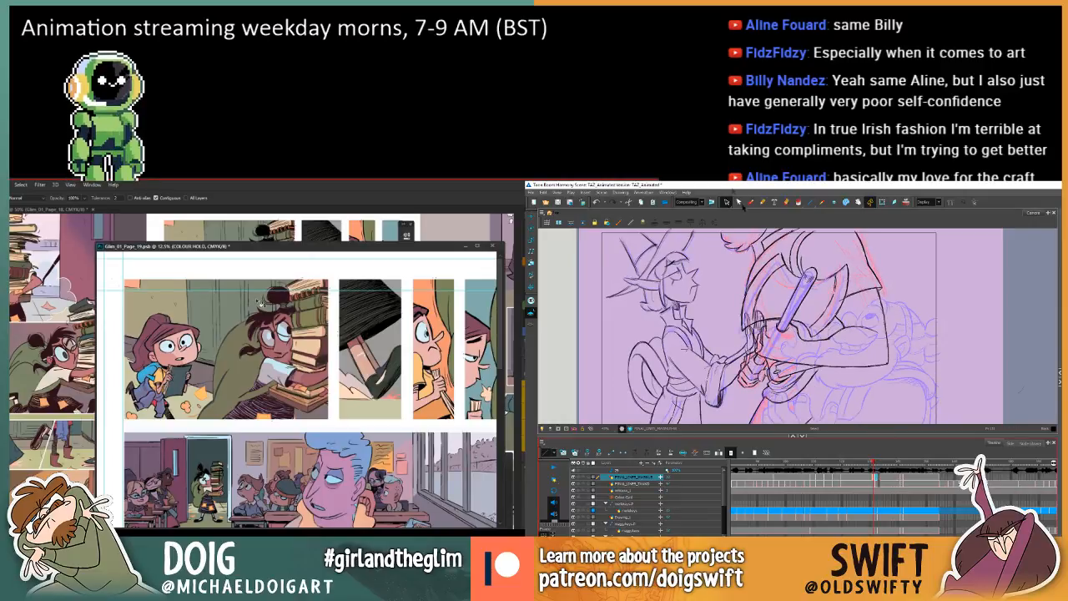
Brush the first strokes of the larger character's beard over the red rough on the cleared frame.
left_click(752, 202)
key("period")
key("period")
key("period")
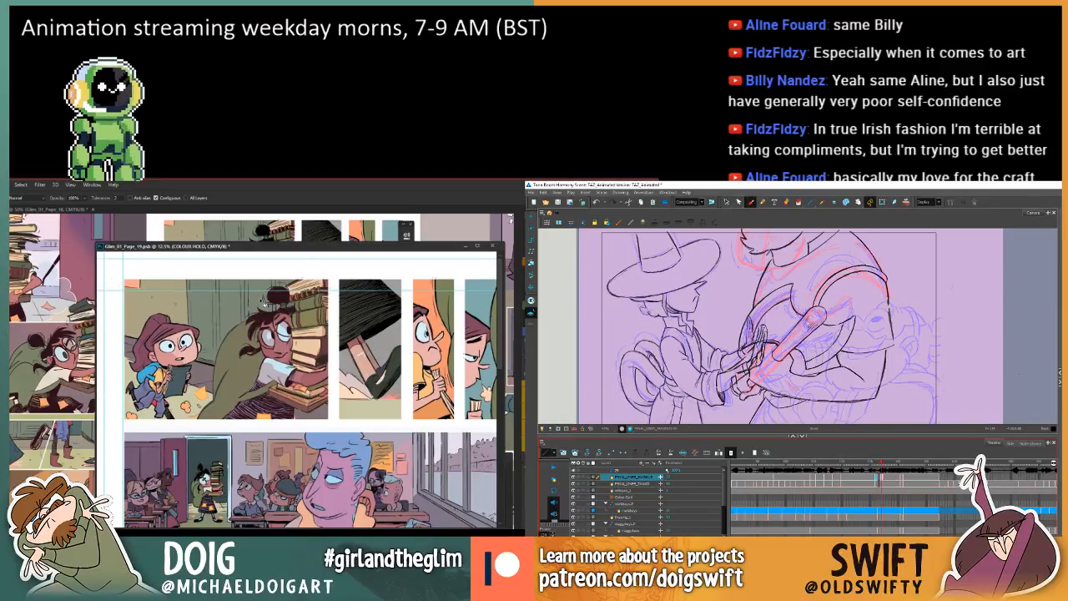
key("comma")
key("comma")
key("period")
left_click(736, 238)
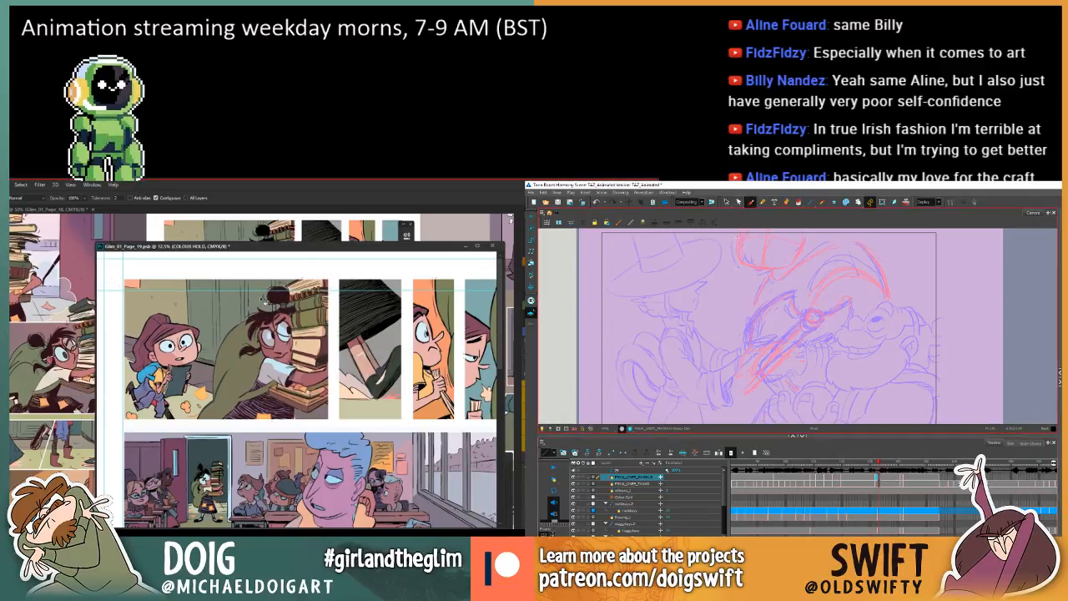
left_click_drag(737, 237, 740, 250)
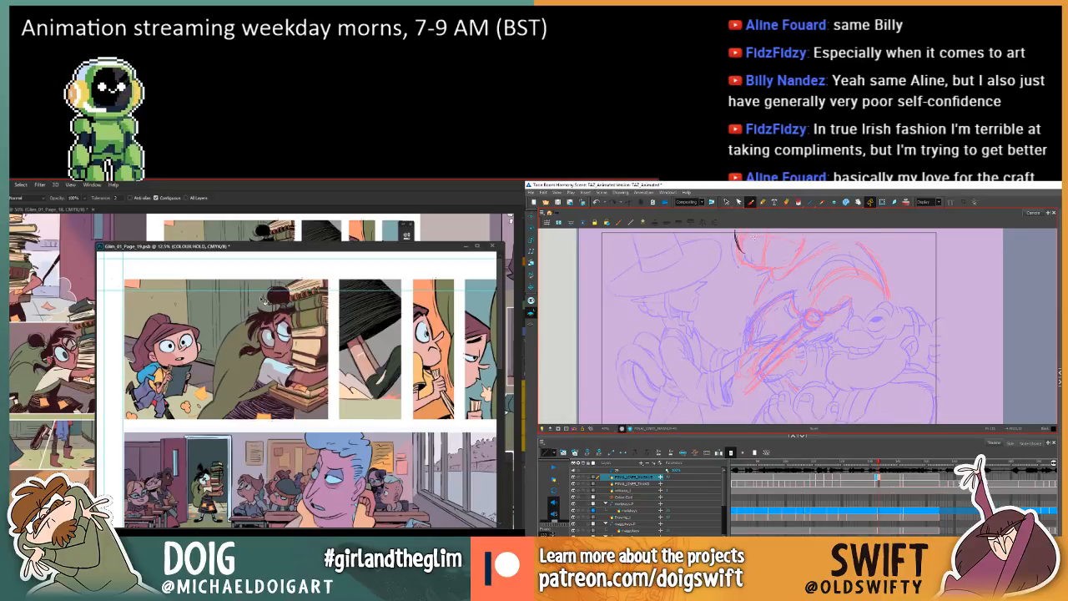
Brush short hair strokes along the front edge of the larger character's beard, checking them against the neighbouring frames.
key("comma")
key("period")
key("comma")
key("period")
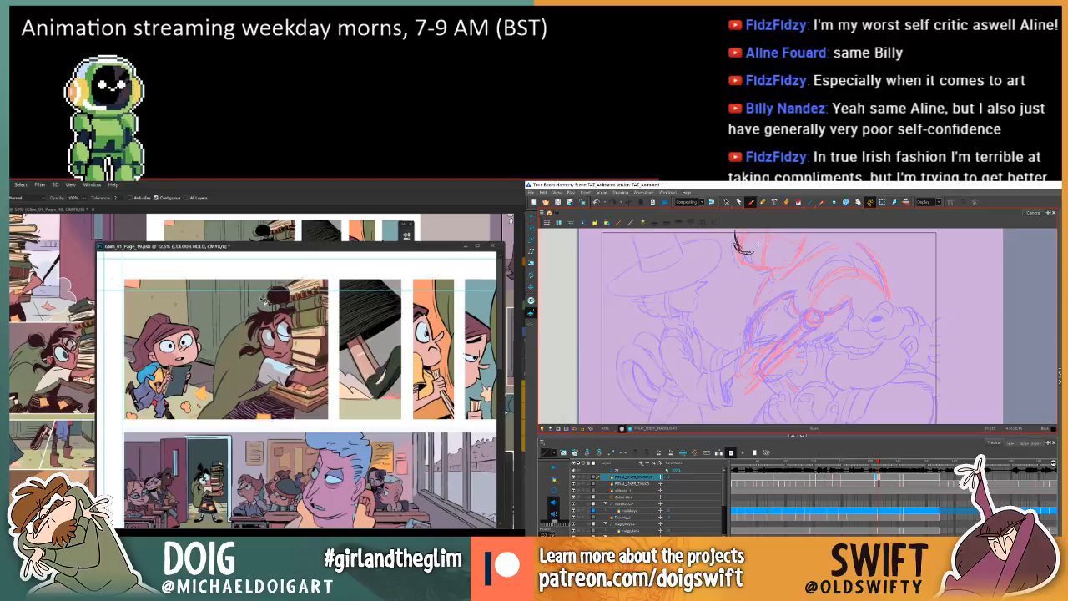
key("comma")
key("period")
key("period")
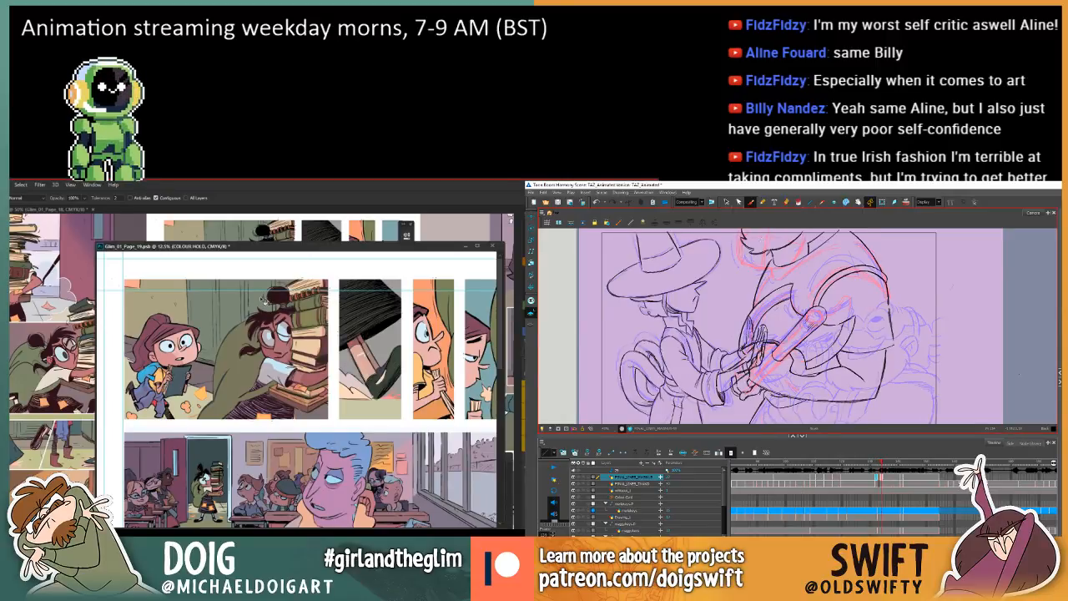
Flip back and forth through the surrounding drawings to compare the position of the larger character's beard.
key("comma")
key("comma")
key("comma")
key("period")
key("period")
key("period")
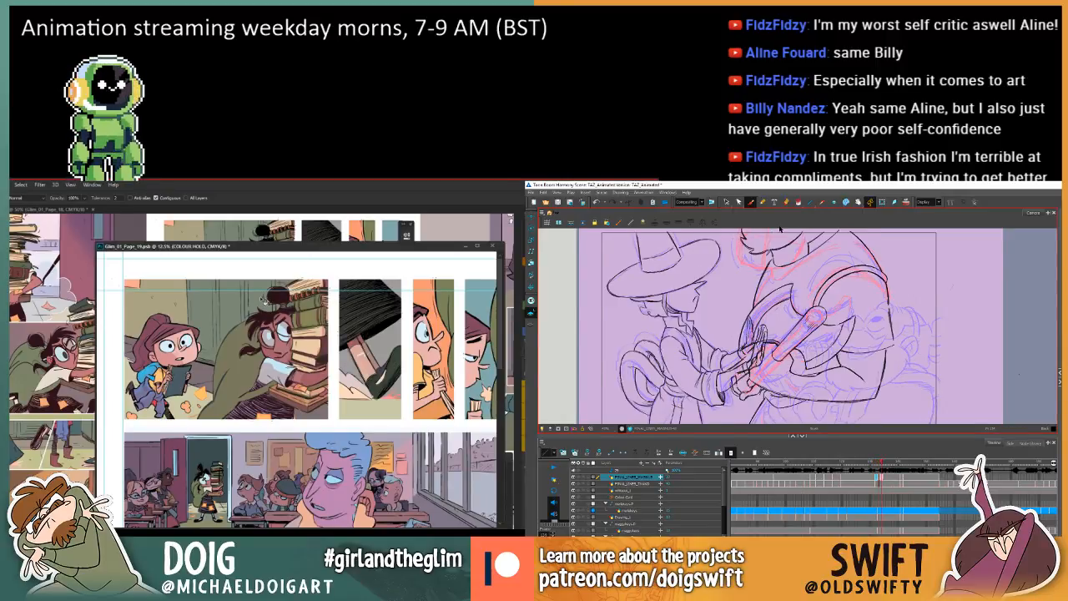
key("comma")
key("comma")
key("comma")
key("period")
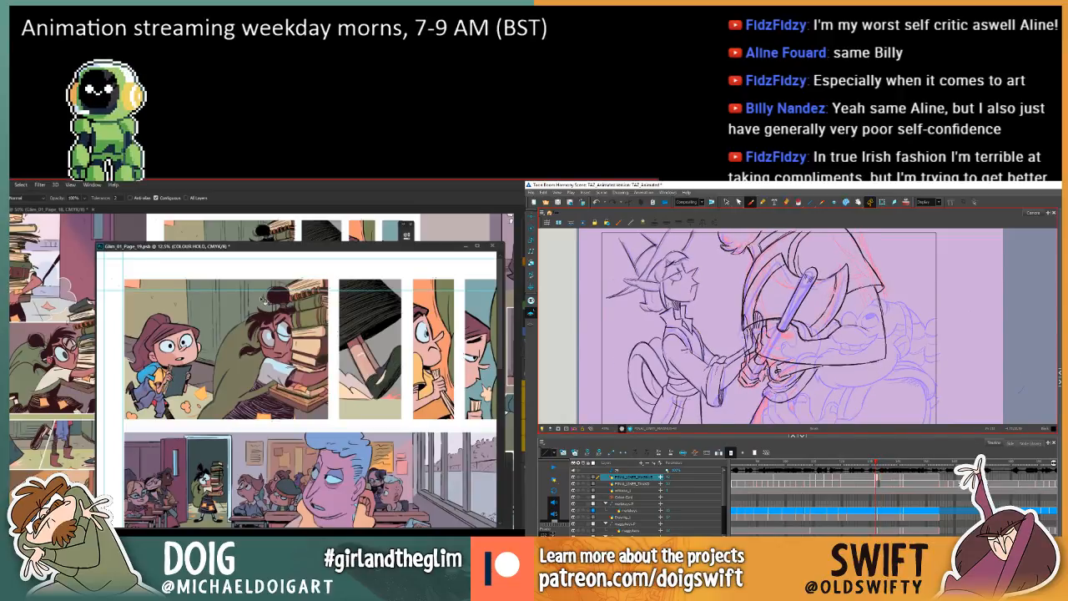
Add further short strokes to the lower front of the beard while comparing the adjacent drawings.
key("period")
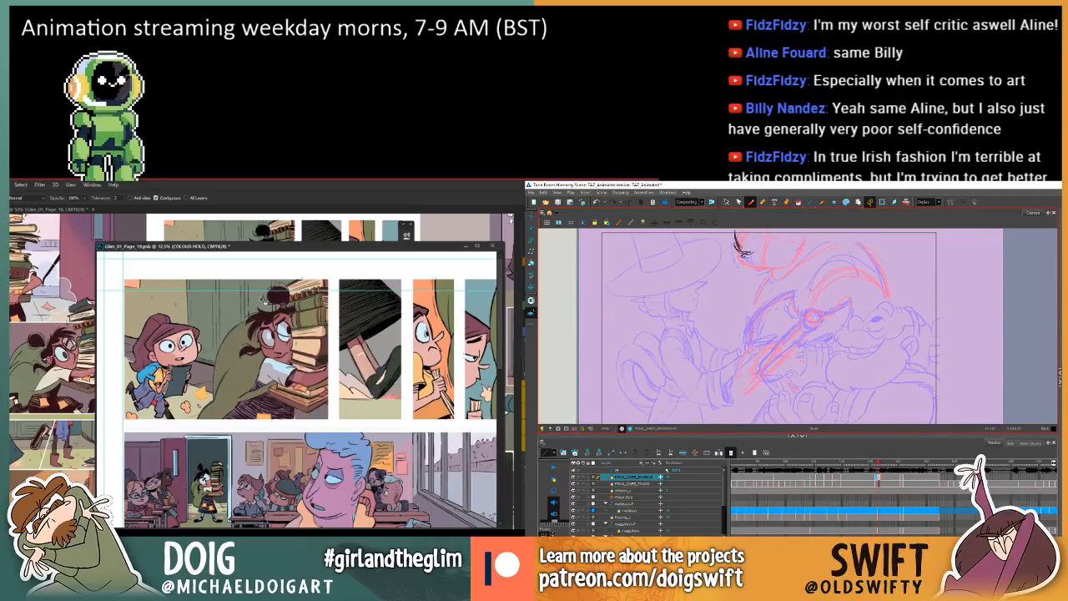
key("period")
key("period")
key("period")
key("comma")
key("comma")
key("comma")
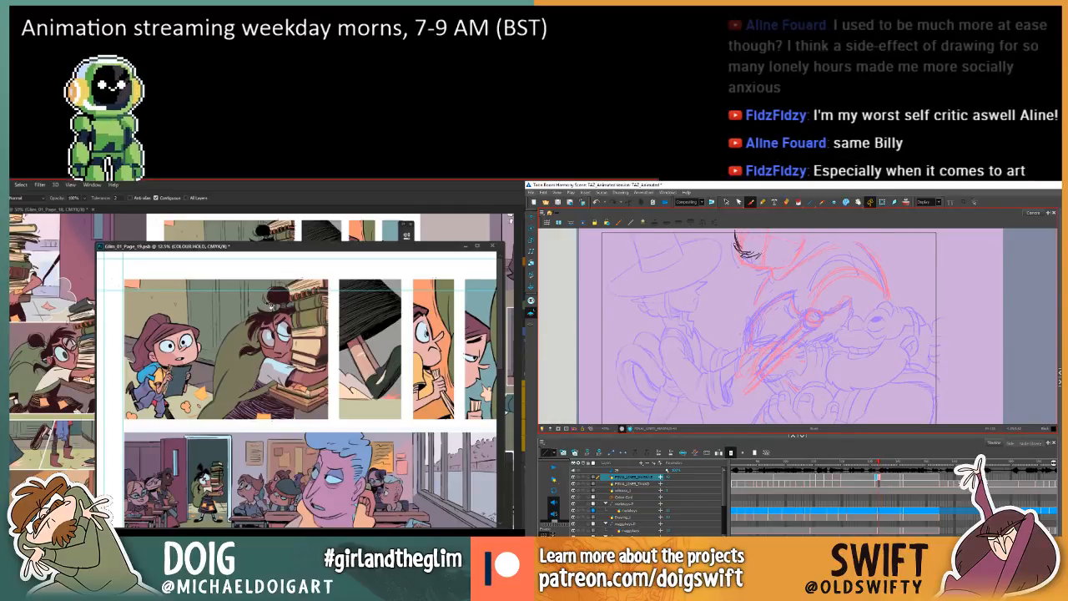
key("comma")
key("comma")
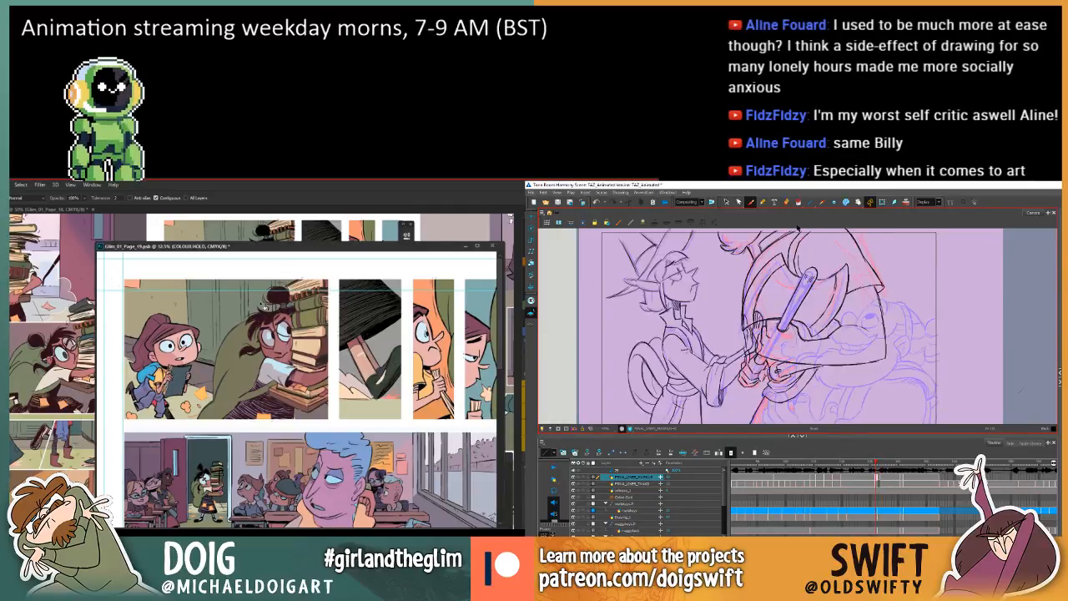
Brush the curved lower contour of the larger character's beard across the red rough, following the neighbouring poses.
key("period")
key("period")
key("comma")
key("period")
key("comma")
key("comma")
key("period")
key("period")
key("period")
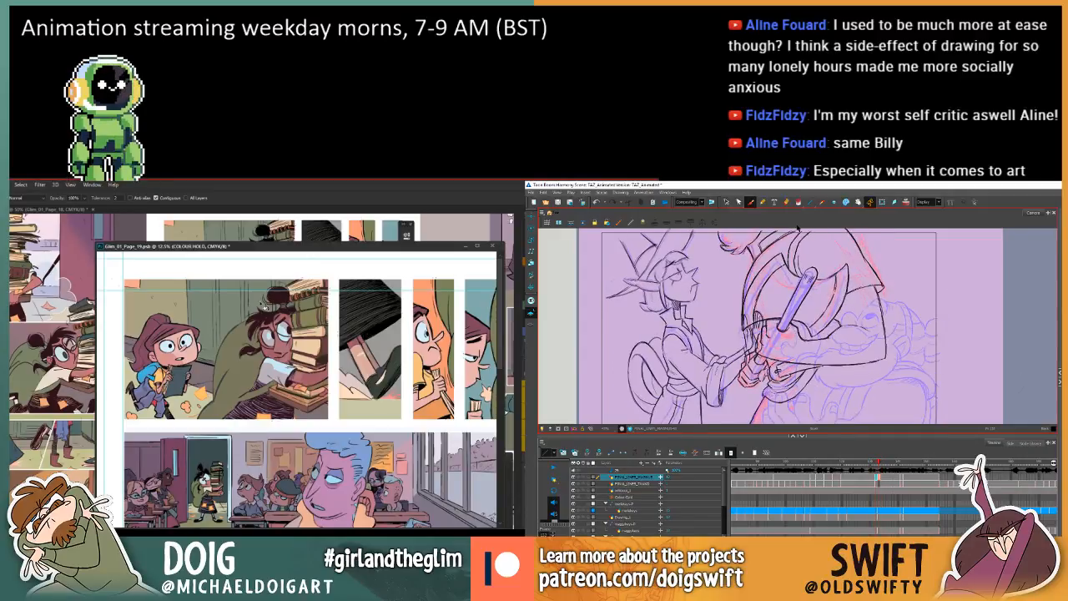
key("comma")
key("comma")
key("period")
key("period")
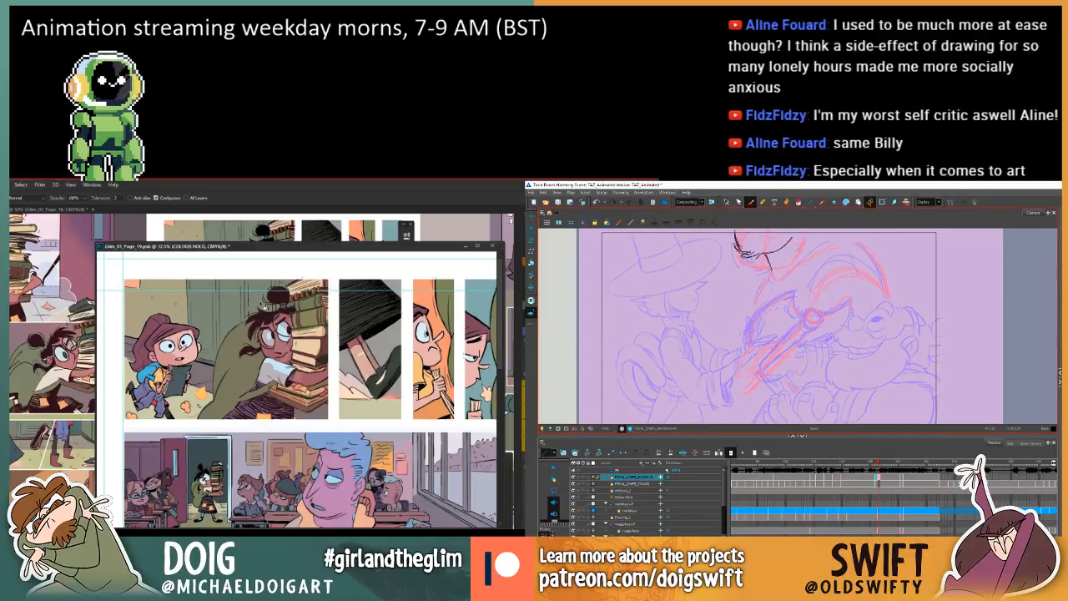
Reinforce the underside of the beard with additional strokes, flipping frames to check its shape.
key("comma")
key("period")
key("comma")
key("period")
key("comma")
key("comma")
key("comma")
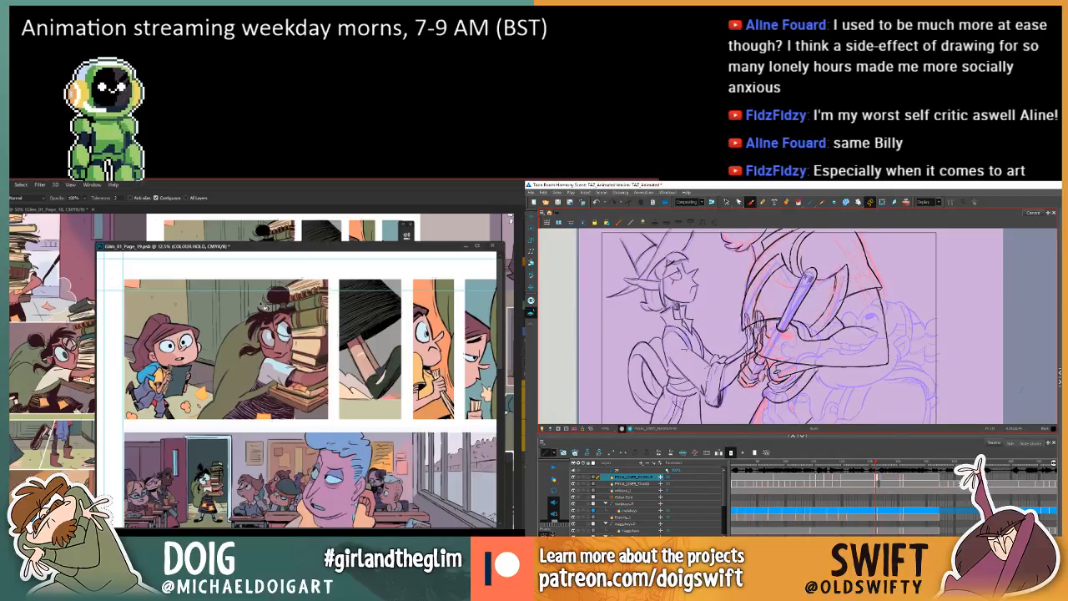
key("period")
key("period")
key("period")
key("comma")
key("comma")
key("comma")
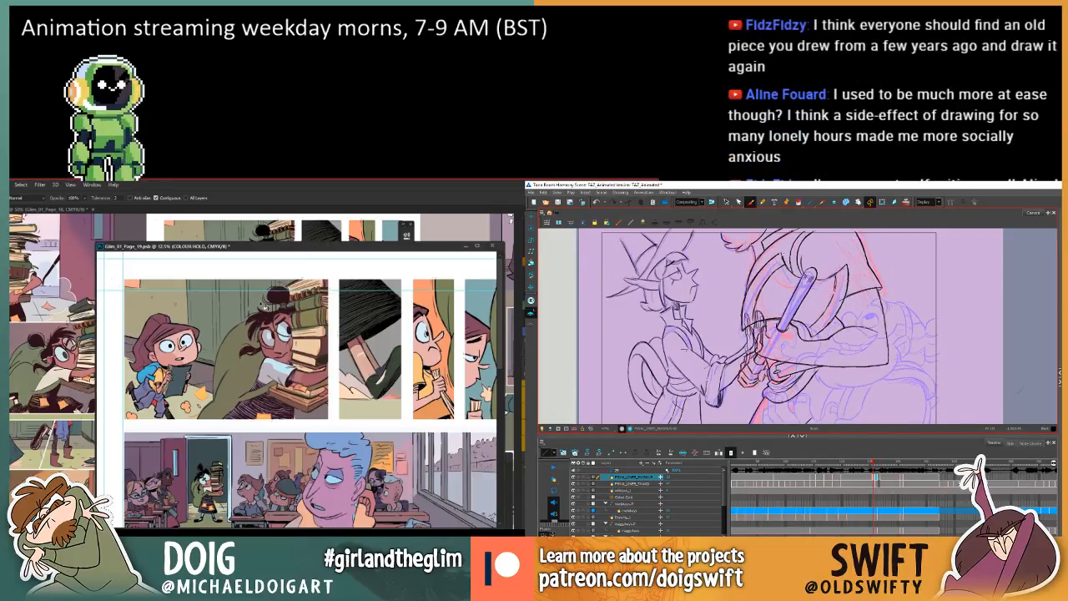
key("period")
key("period")
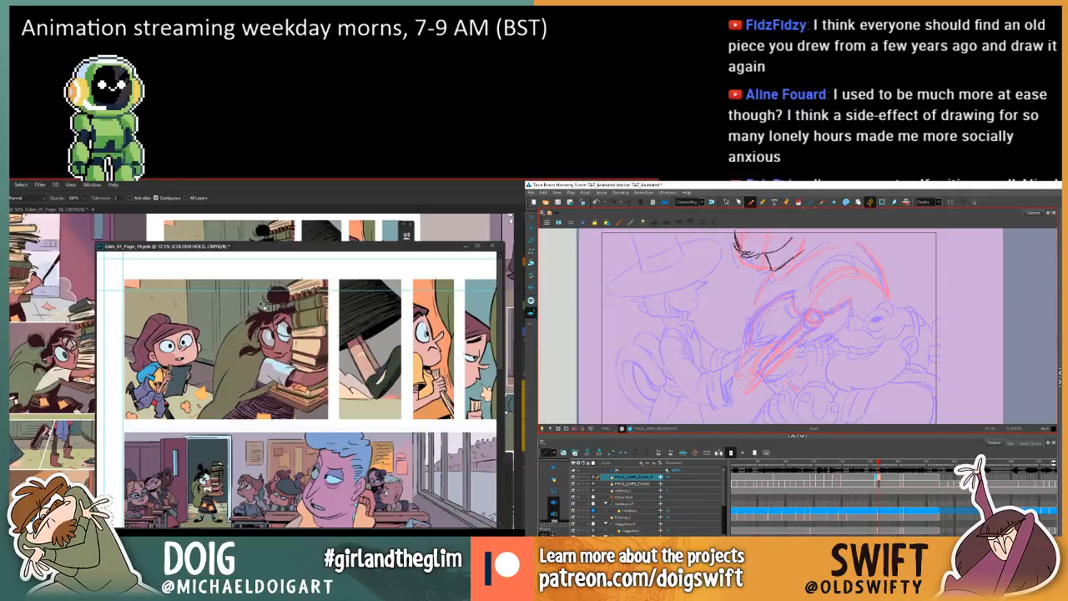
Flip through the neighbouring frames to review how the new beard lines move between the two poses.
key("comma")
key("comma")
key("period")
key("period")
key("comma")
key("period")
key("comma")
key("comma")
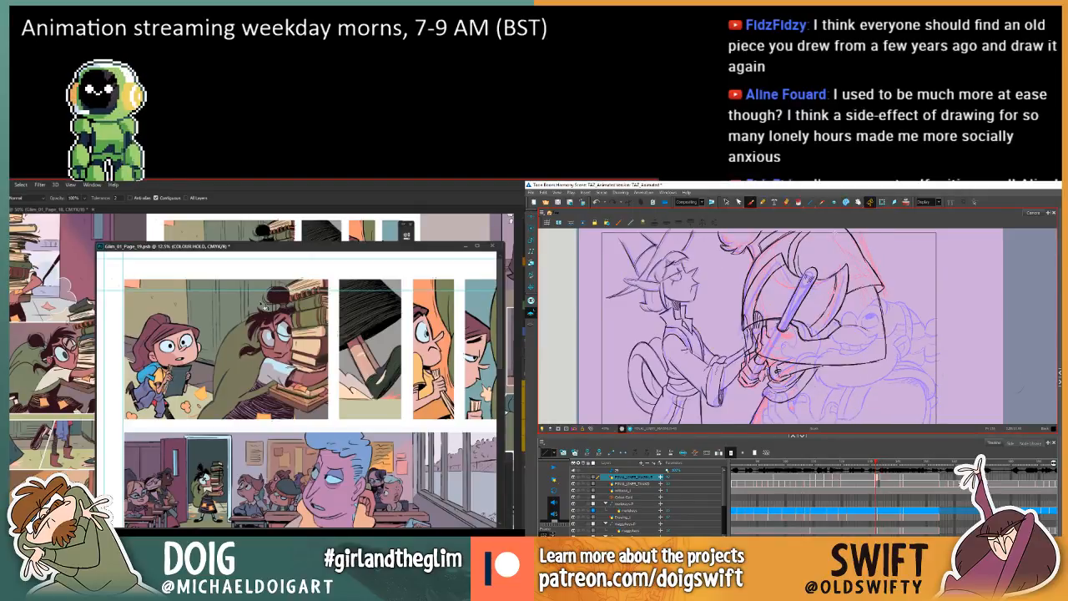
key("comma")
key("period")
key("period")
key("period")
key("comma")
key("comma")
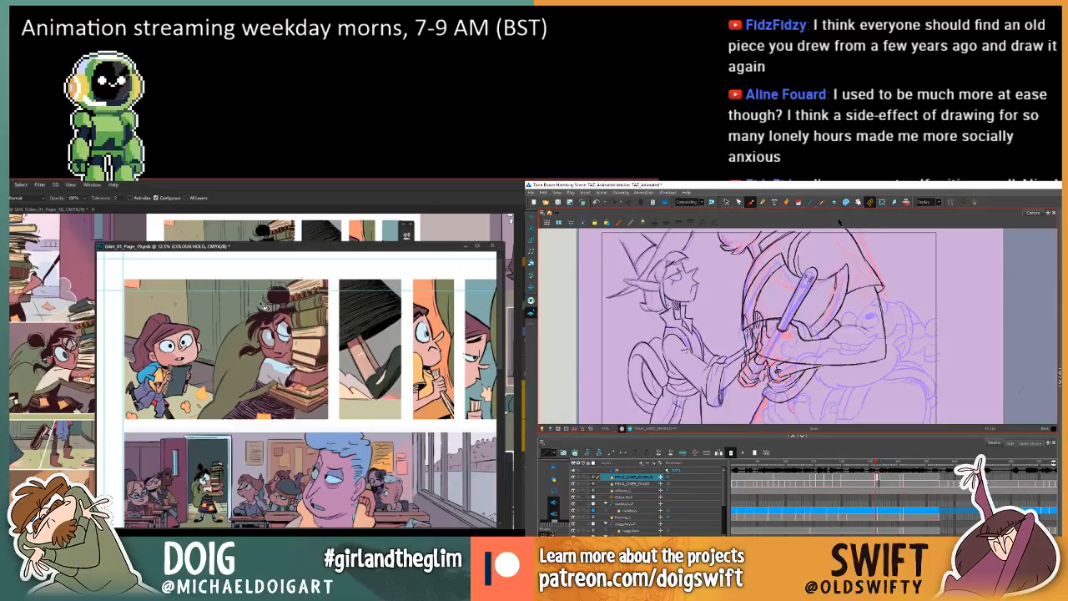
Compare the new in-between with the drawings before and after it, checking the lines beneath the larger character's beard.
key("period")
key("period")
key("comma")
key("comma")
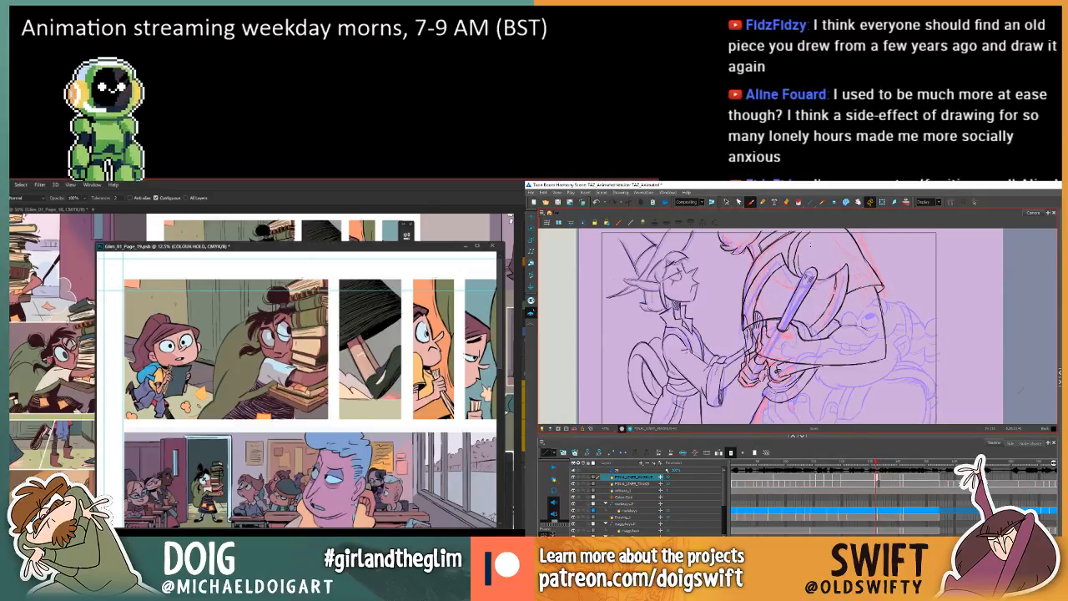
key("period")
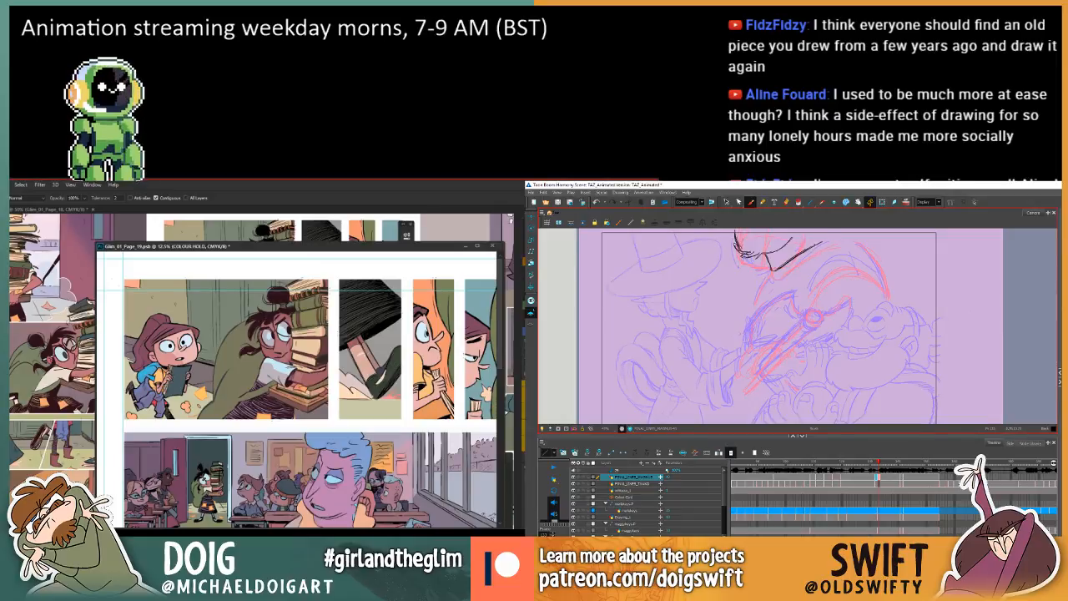
key("comma")
key("comma")
key("period")
key("period")
key("period")
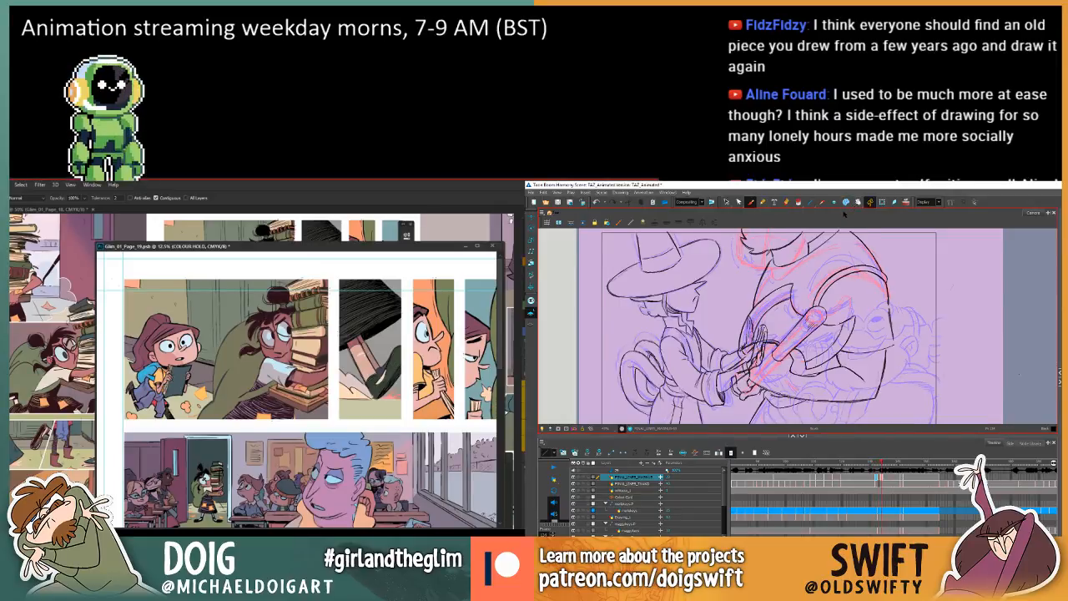
key("comma")
Add short lines at the lower edge of the larger character's beard, comparing them with both neighbouring poses.
key("comma")
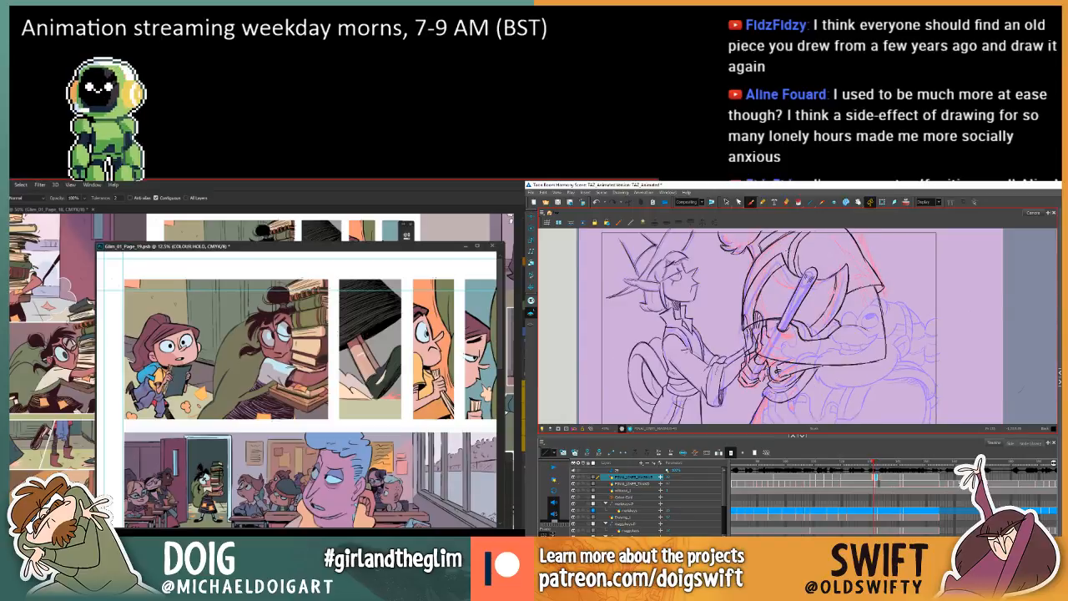
key("comma")
key("period")
key("period")
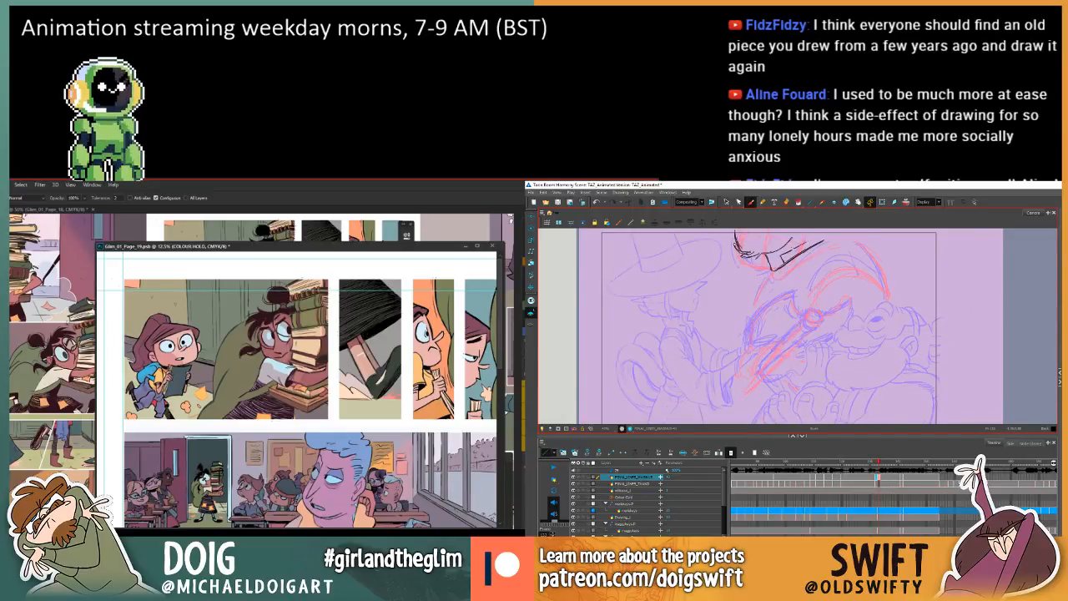
key("period")
key("comma")
key("comma")
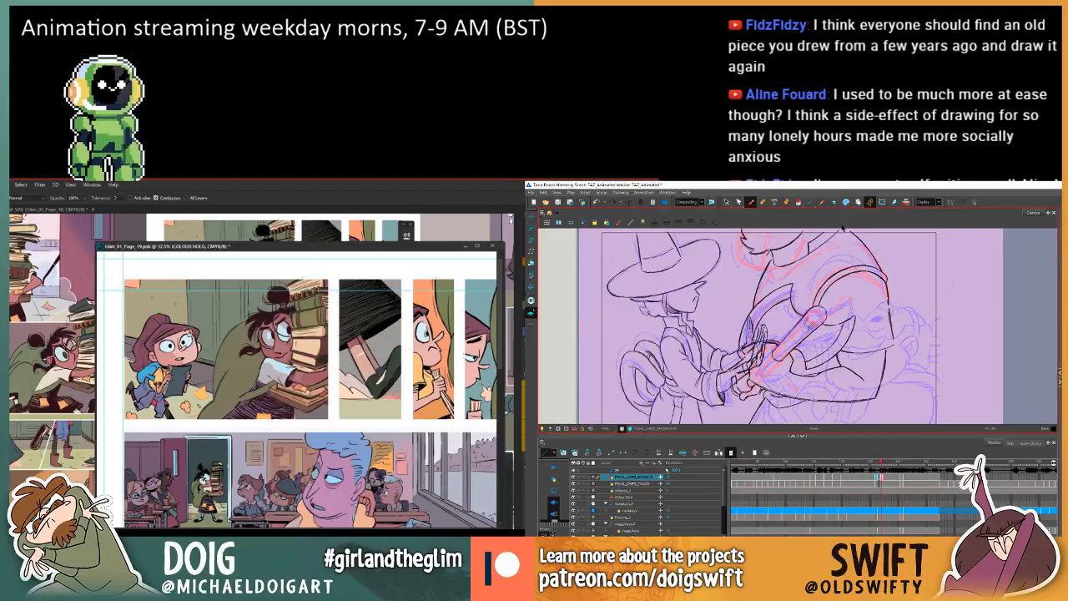
key("period")
key("period")
key("period")
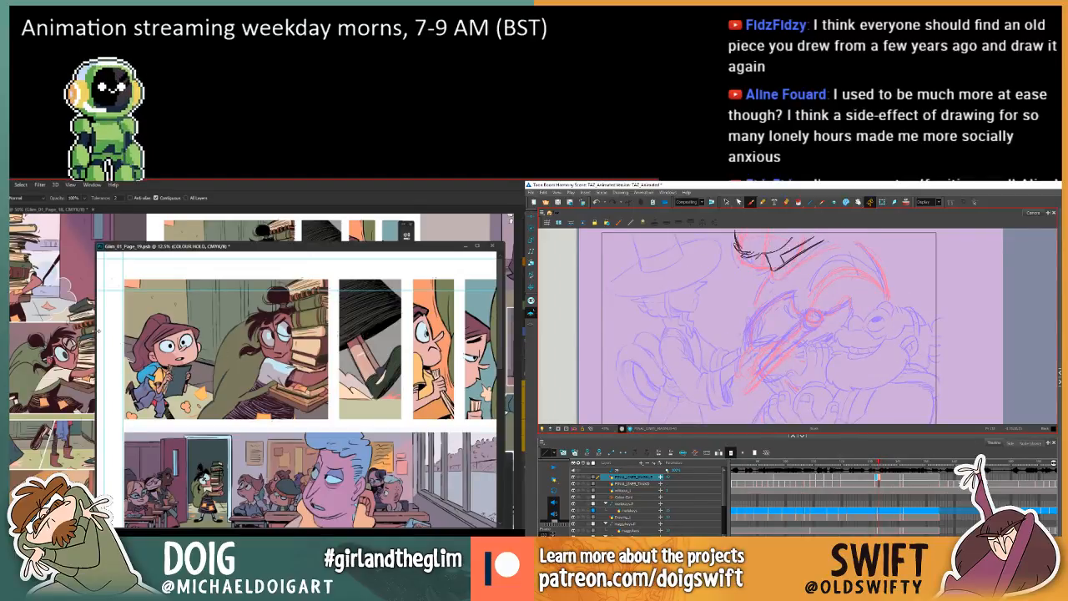
Move the comic page 19 window aside and continue the parallel lines beside the beard, checking against the adjacent drawings.
left_click_drag(97, 331, 53, 331)
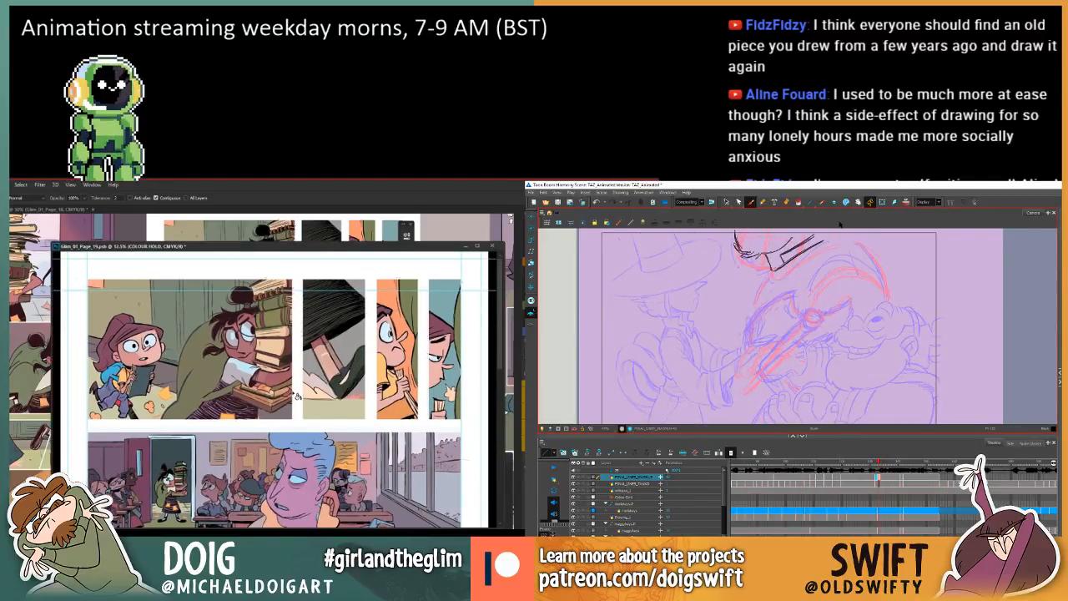
key("comma")
key("comma")
key("period")
key("period")
key("comma")
key("comma")
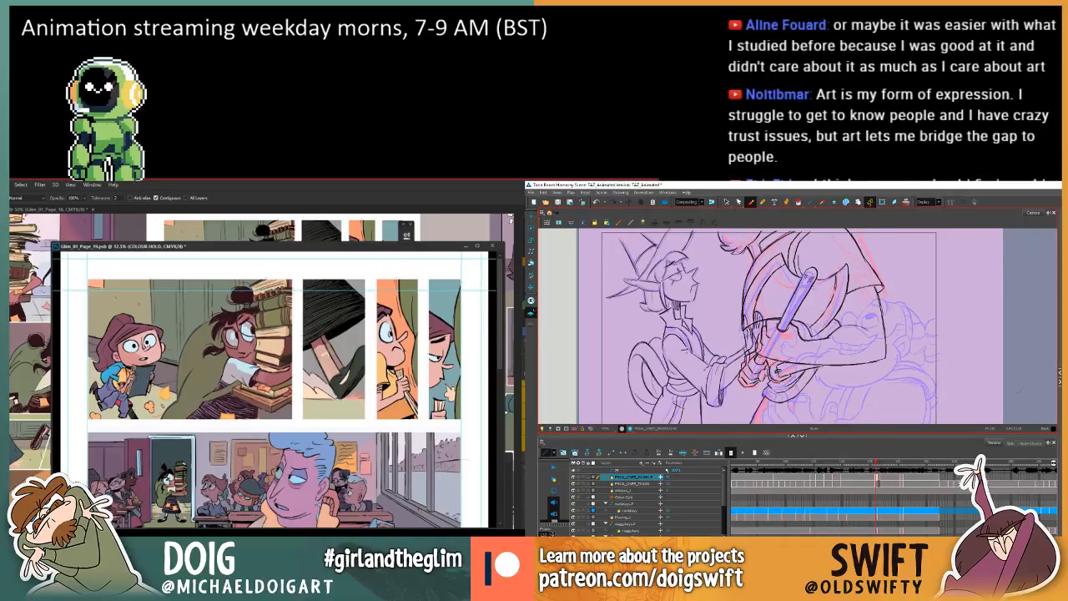
key("period")
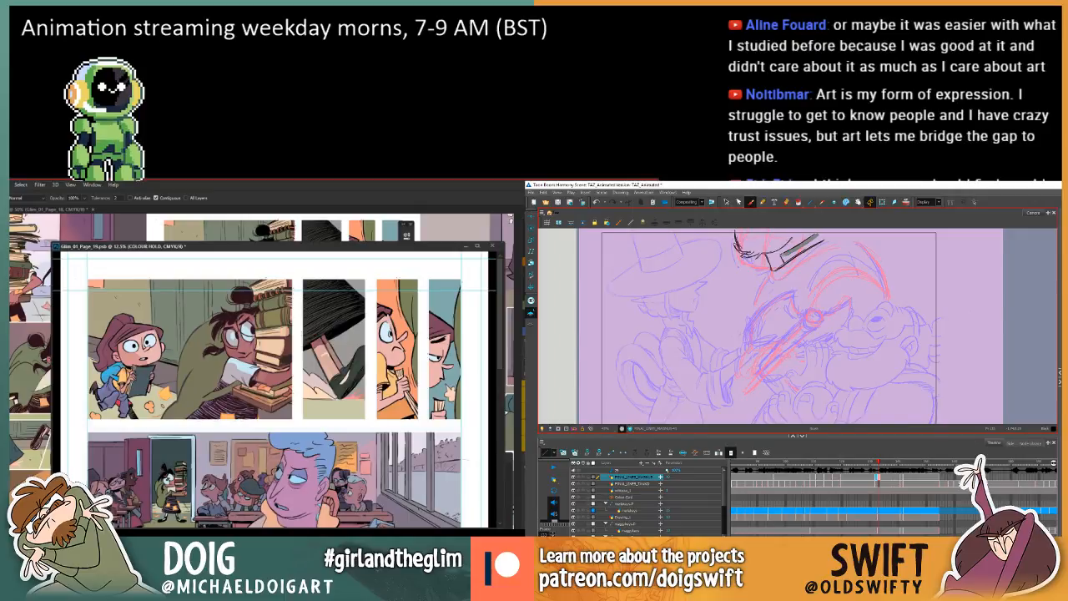
Flip between the in-between and its neighbours to examine the spacing of the lines beside the beard.
key("comma")
key("comma")
key("period")
key("period")
key("period")
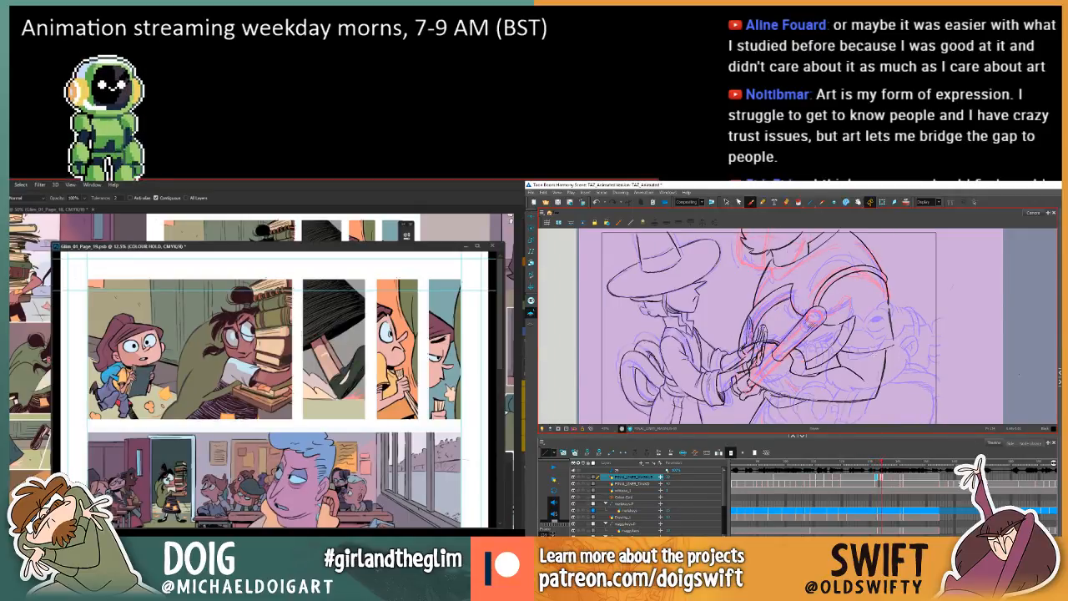
key("comma")
key("comma")
key("period")
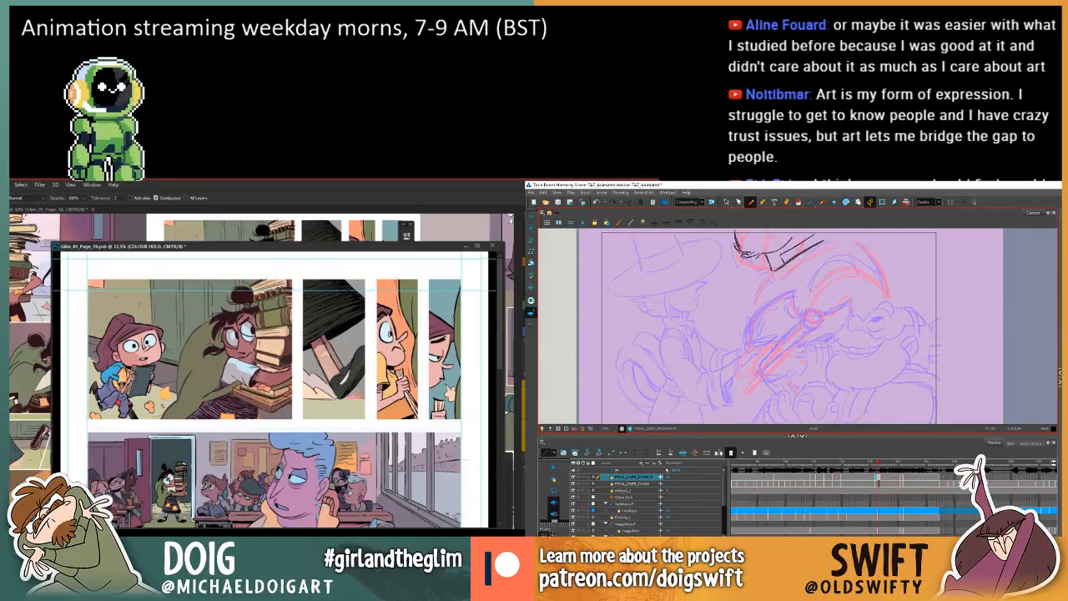
key("comma")
key("comma")
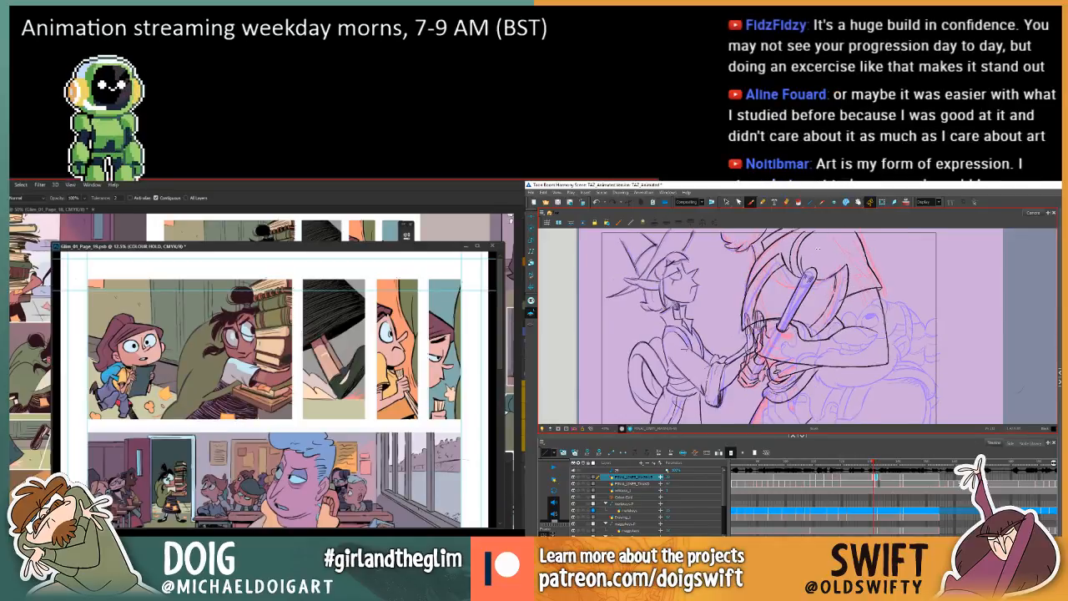
key("period")
key("period")
key("period")
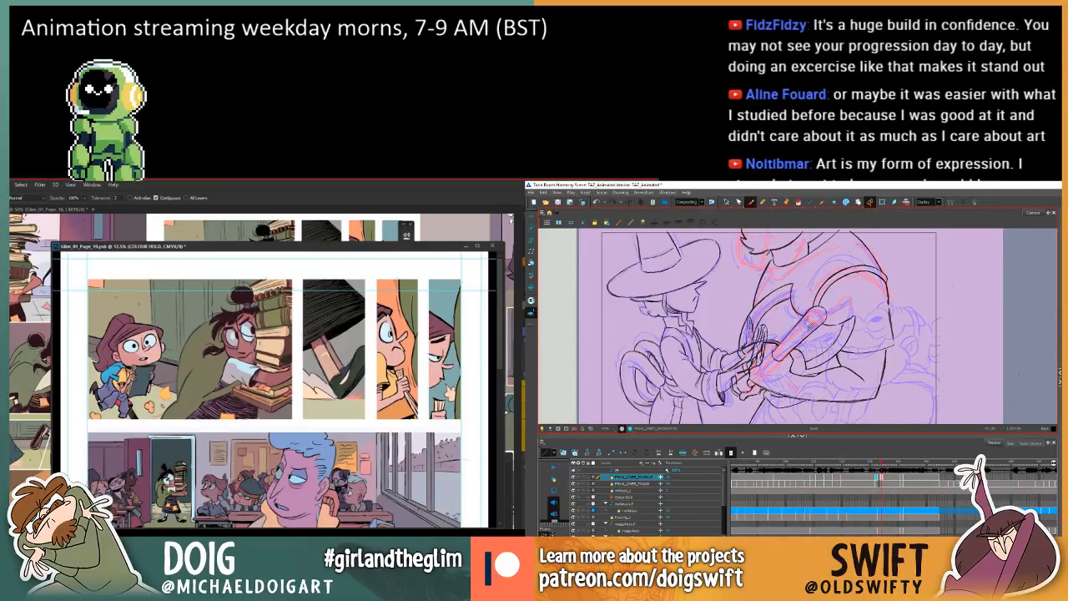
key("period")
Review the preceding key poses against the in-between to judge how the beard and chest shapes travel.
key("comma")
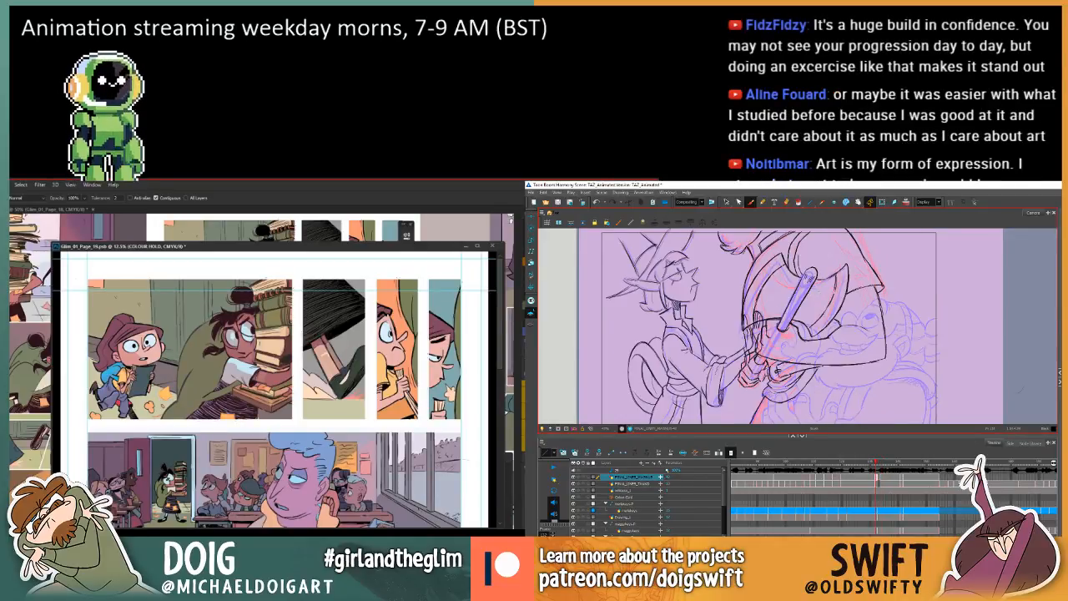
key("period")
key("comma")
key("period")
key("comma")
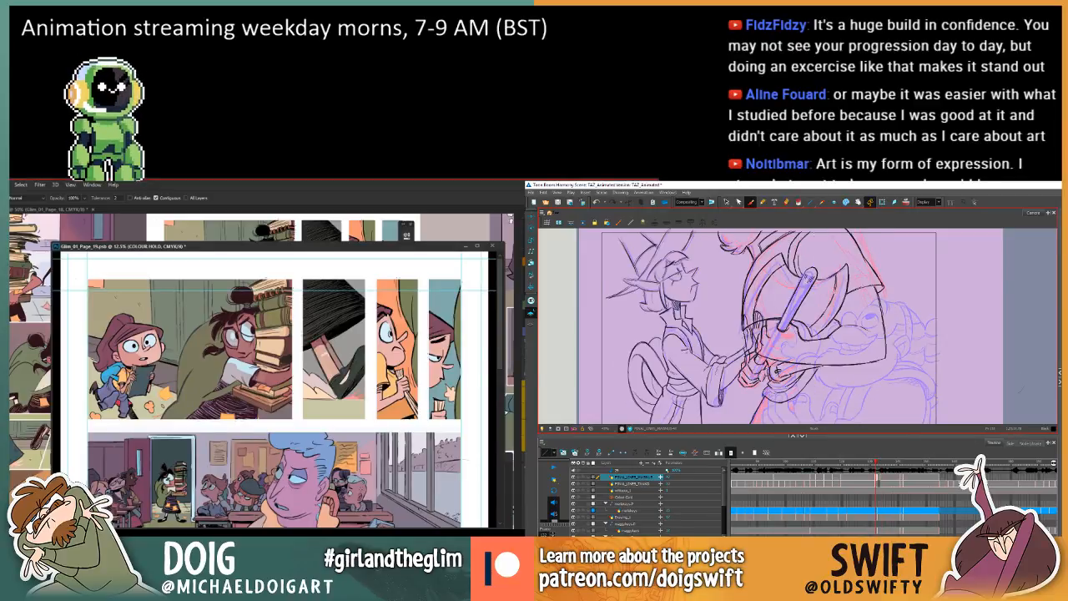
key("period")
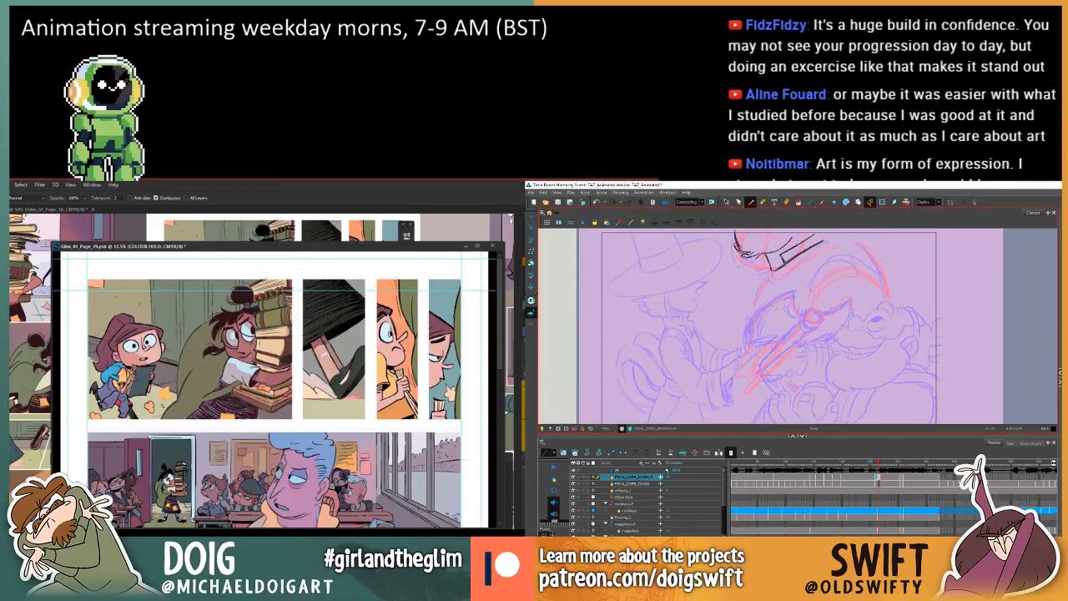
key("comma")
key("comma")
key("period")
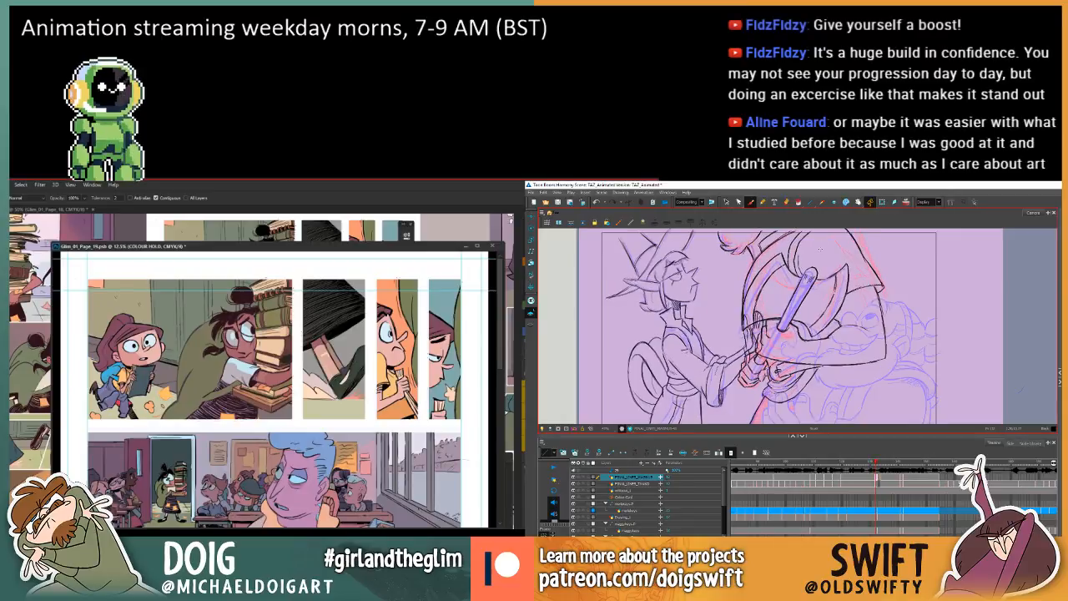
key("period")
key("period")
key("comma")
key("comma")
key("comma")
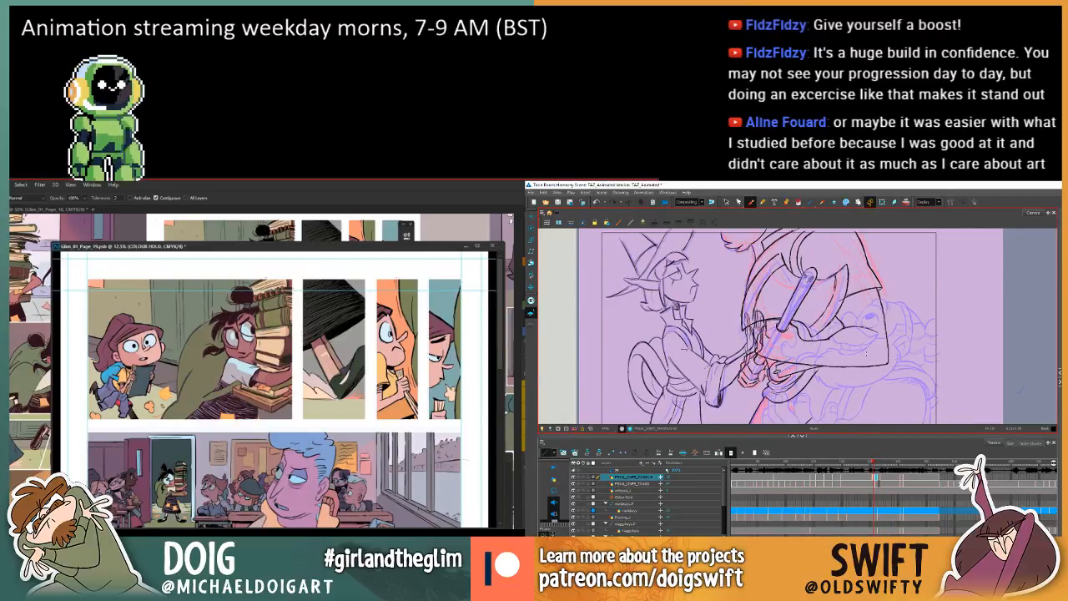
Recheck the beard's lower edge on the in-between against the earlier drawings.
key("period")
key("period")
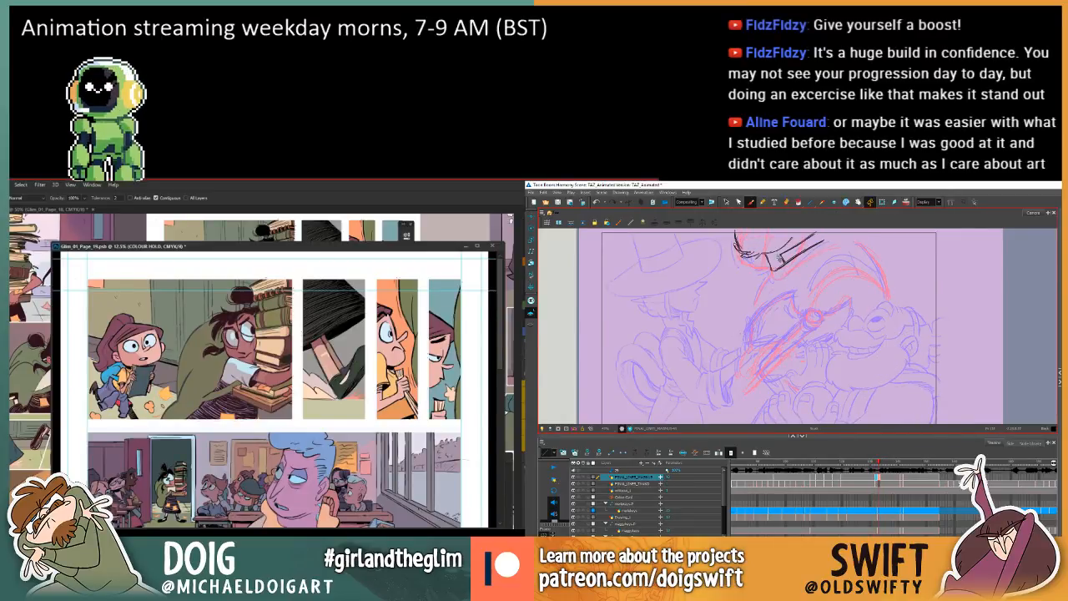
key("comma")
key("comma")
key("period")
key("period")
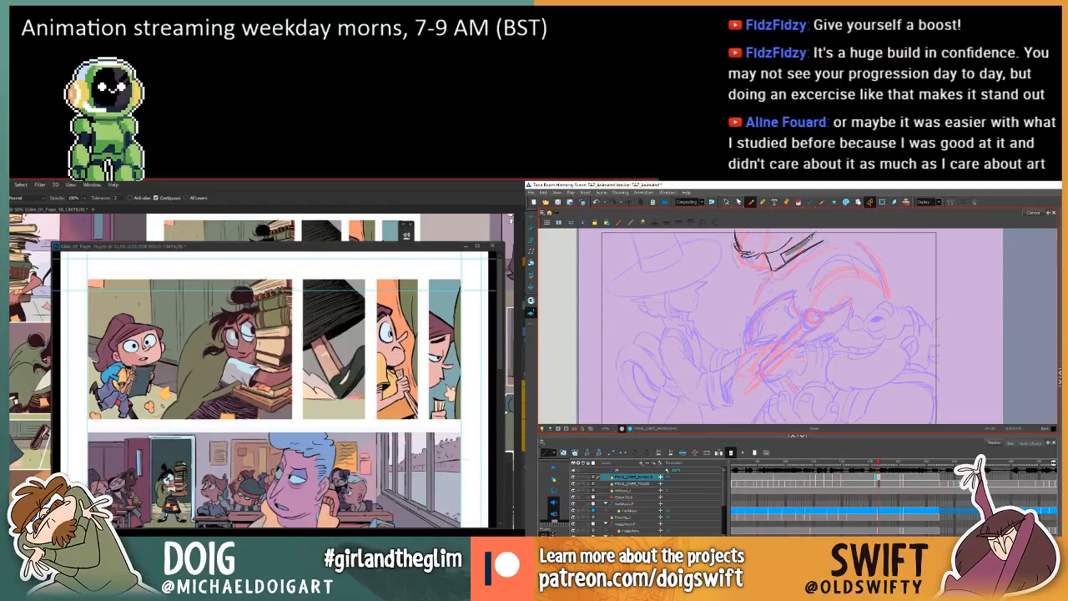
key("comma")
key("comma")
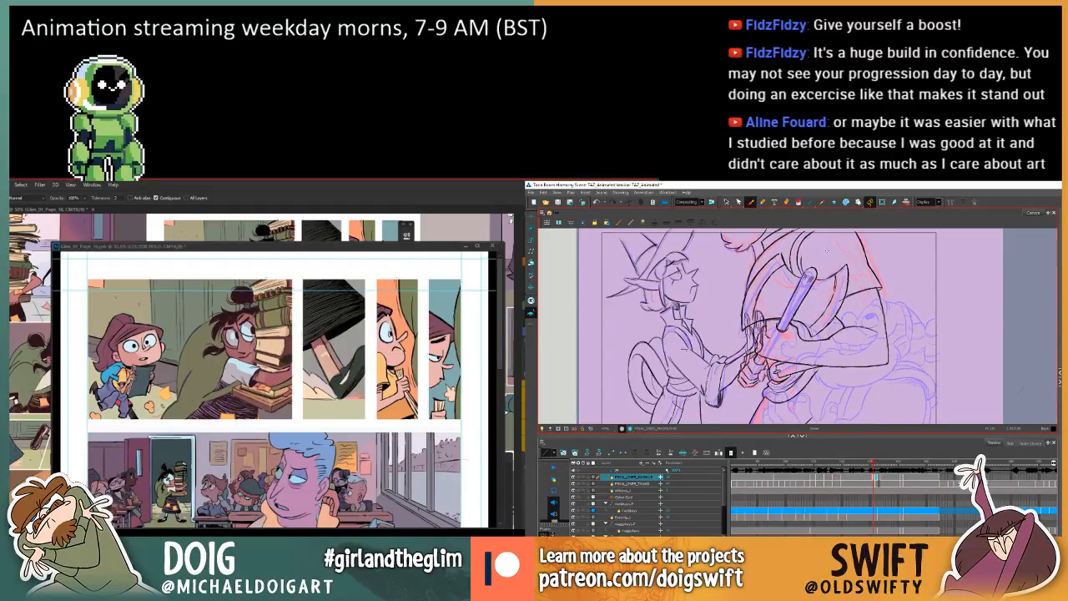
key("period")
key("period")
key("comma")
key("period")
key("comma")
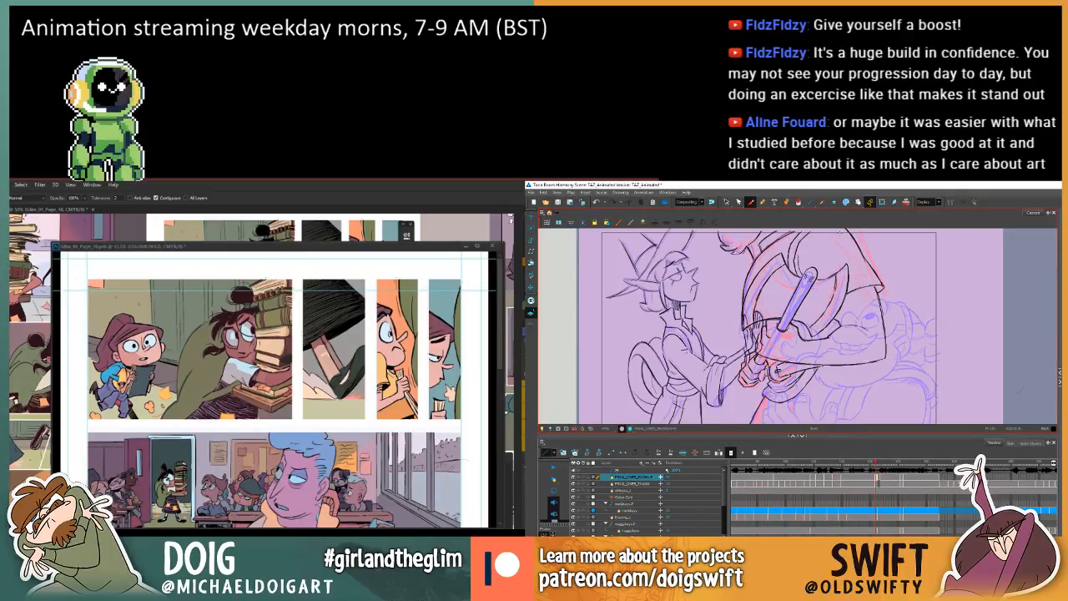
key("period")
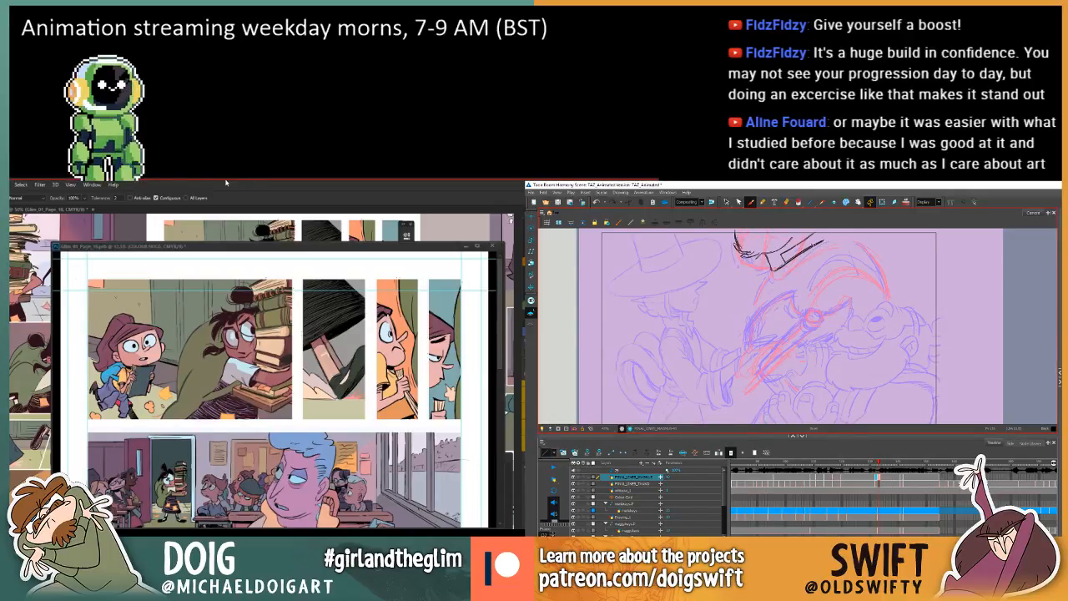
Reposition the page 19 window and sample a colour from the dark hatched area at the bottom of the first panel.
left_click_drag(200, 250, 179, 249)
key("comma")
key("comma")
key("period")
key("period")
key("i")
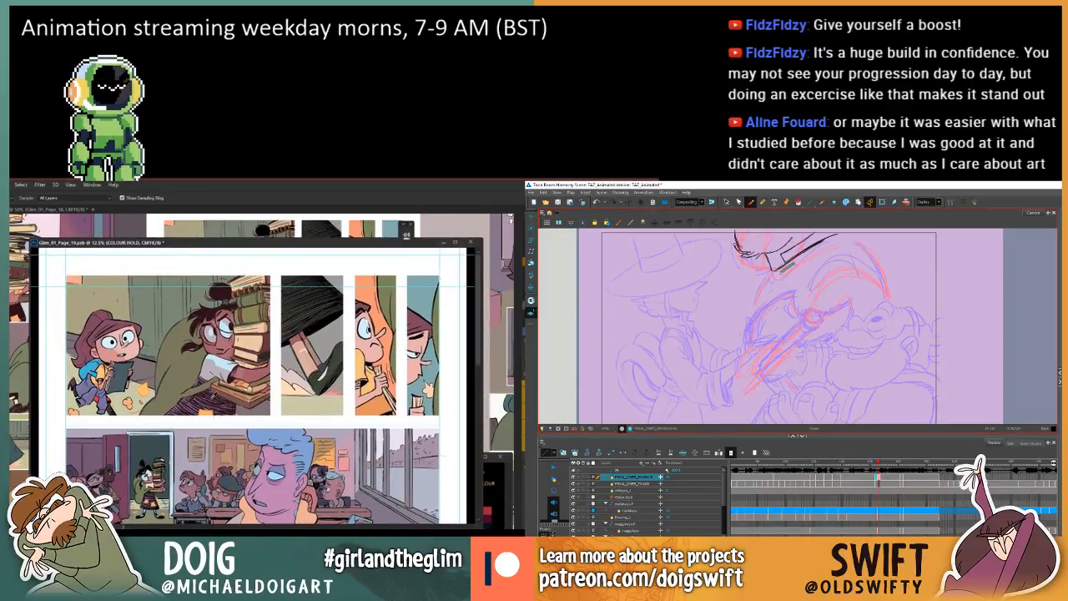
left_click(212, 398)
left_click(208, 397)
Flip through the surrounding animation frames to study the larger character's beard and torso between poses.
key("comma")
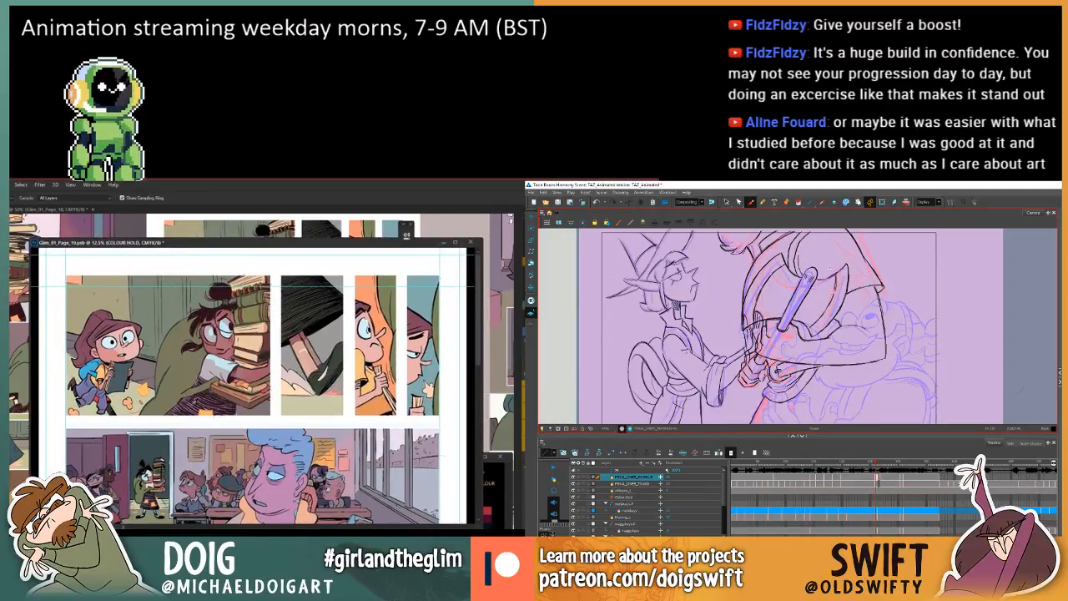
key("period")
key("comma")
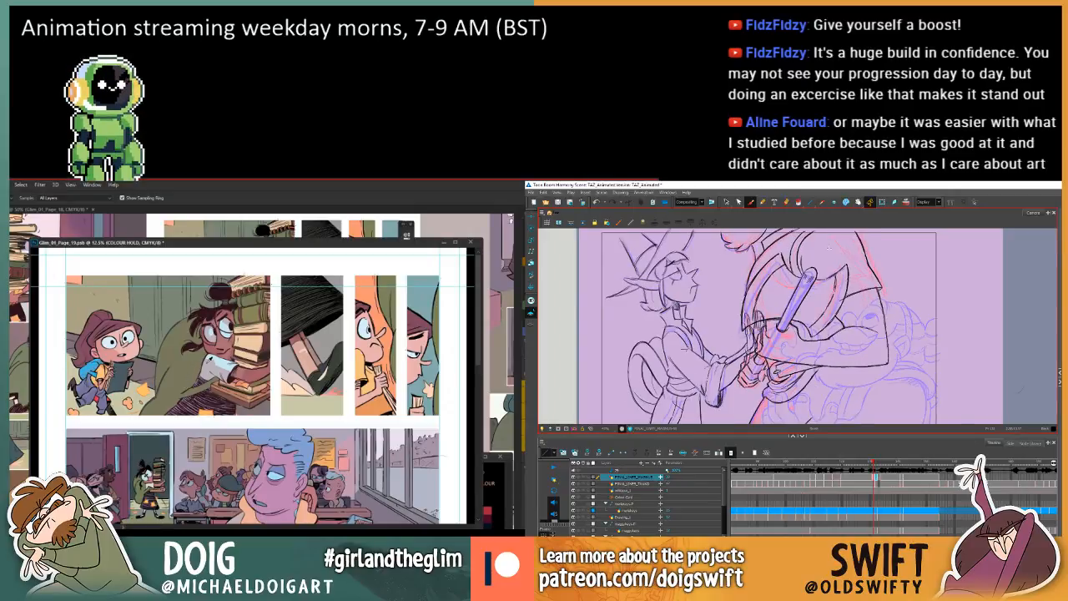
key("period")
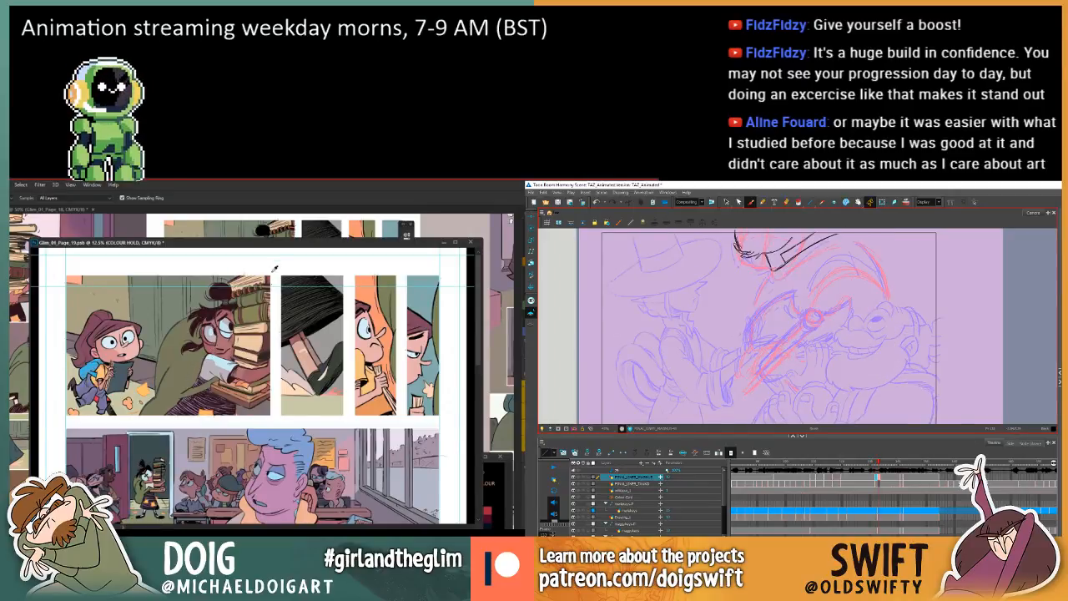
key("comma")
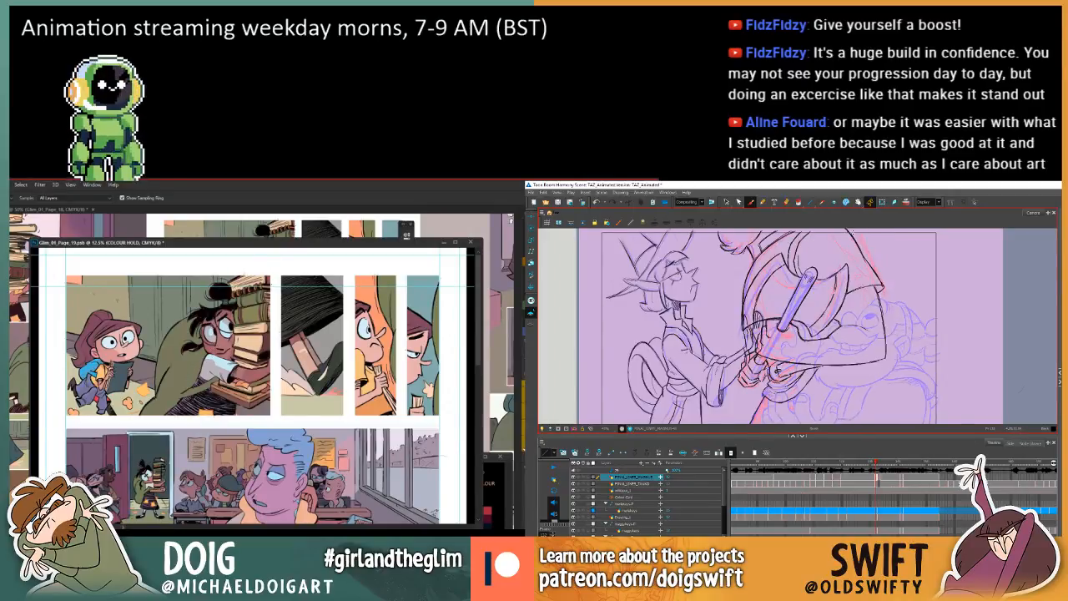
key("period")
key("period")
key("comma")
key("comma")
key("period")
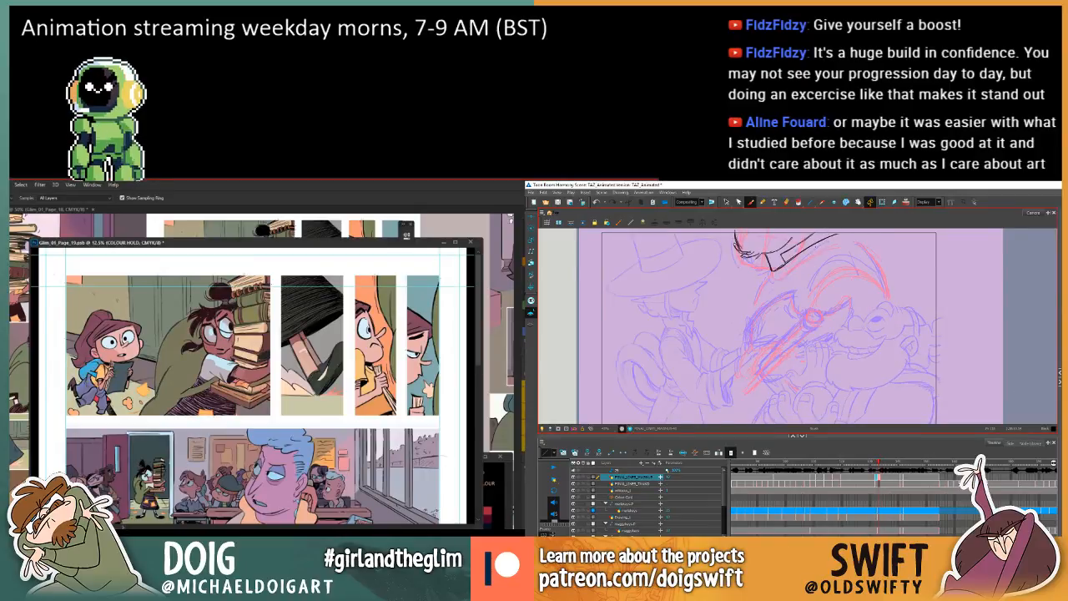
key("comma")
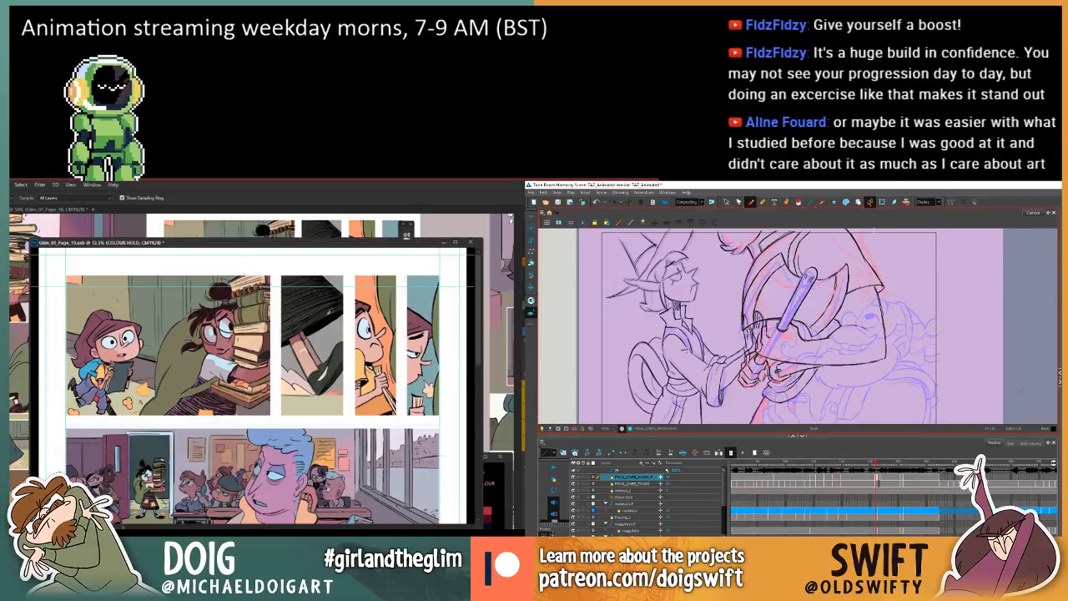
key("period")
key("period")
key("comma")
Reduce the lightness with Hue/Saturation on comic page 19's COLOUR HOLD layer.
key("comma")
key("ctrl+u")
key("period")
key("period")
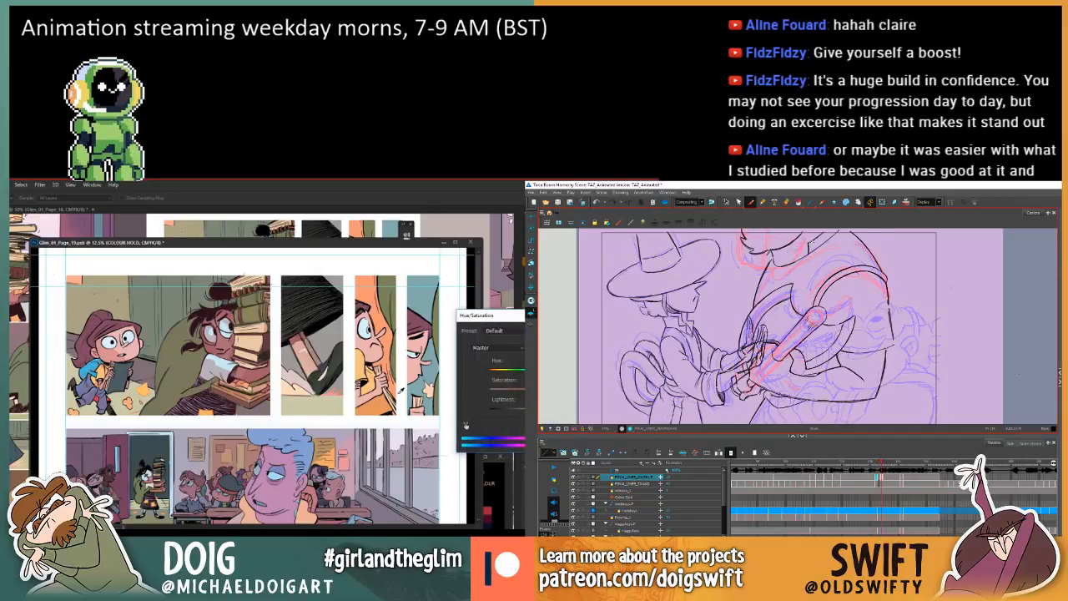
key("comma")
key("comma")
mouse_move(524, 409)
left_mouse_down()
mouse_move(504, 411)
mouse_move(513, 411)
left_mouse_up()
key("period")
key("period")
key("comma")
key("comma")
key("period")
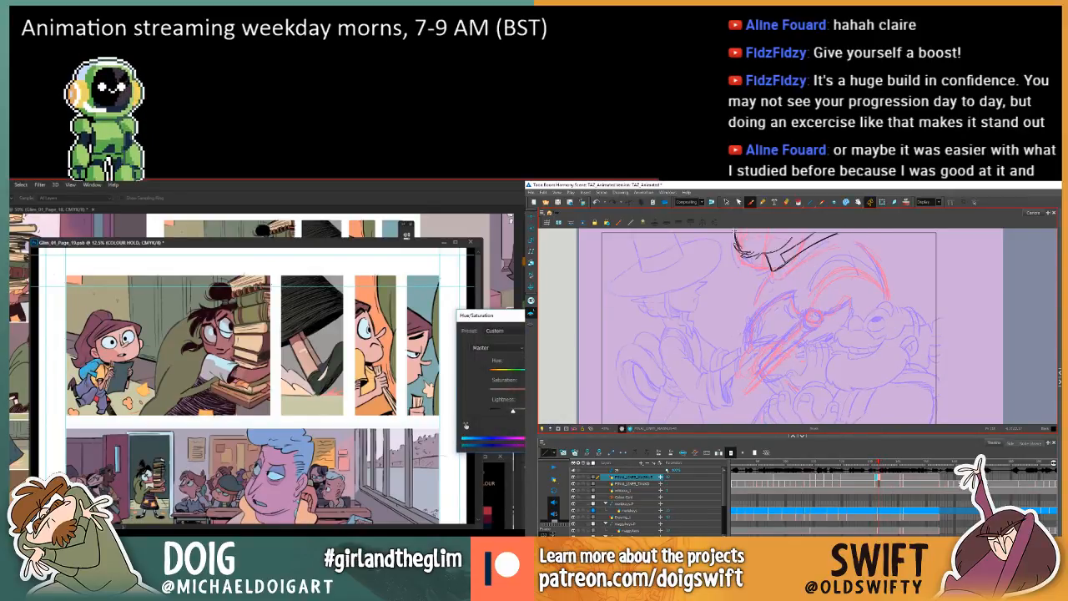
key("Return")
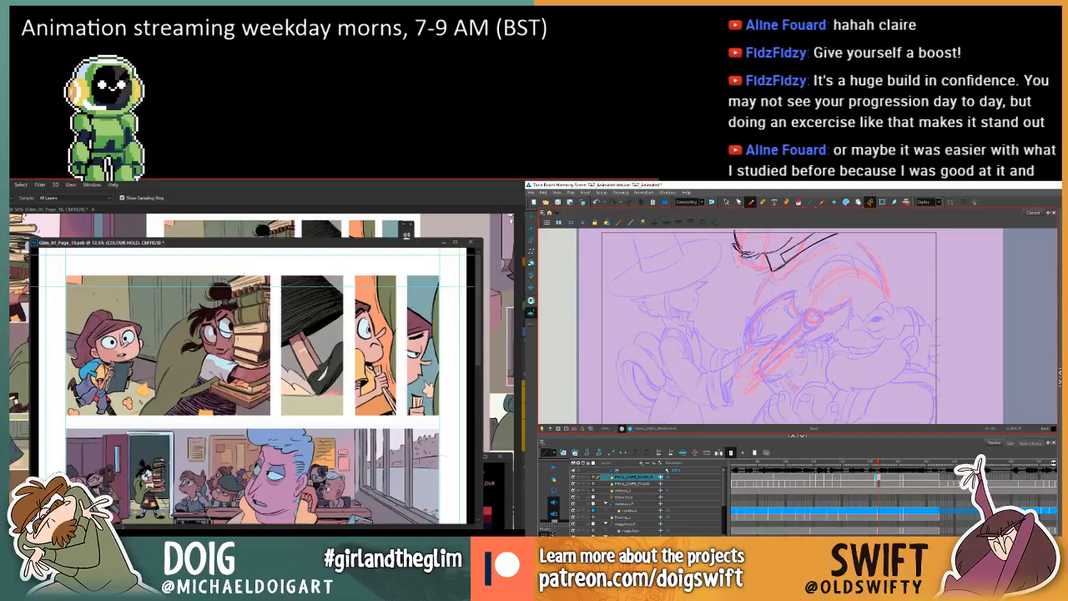
key("comma")
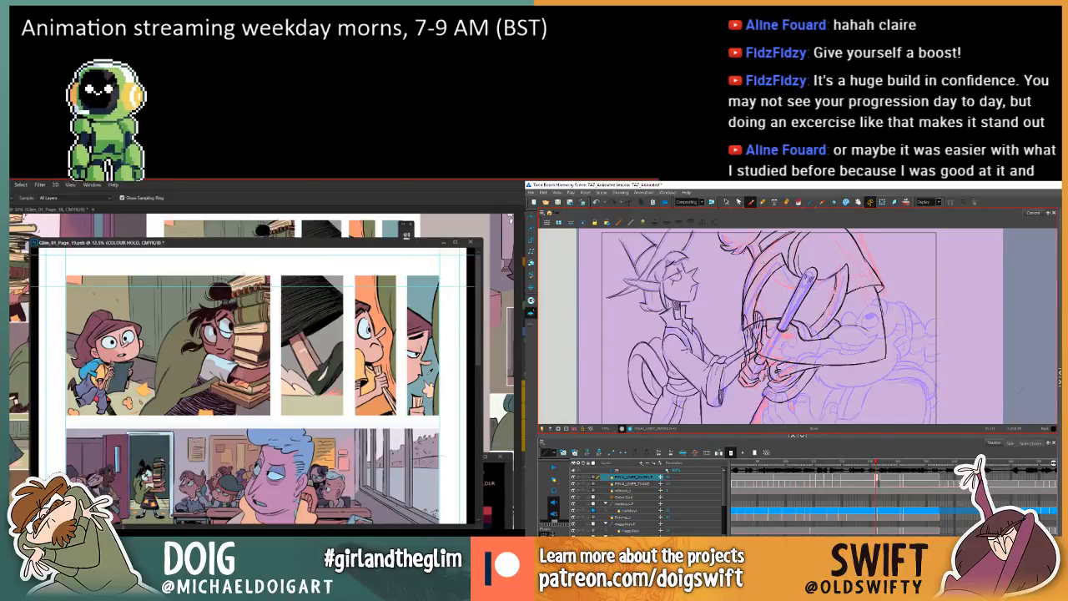
Compare the larger character's unfinished in-between with the preceding cleaned-up drawing, checking the beard and axe pose.
key("period")
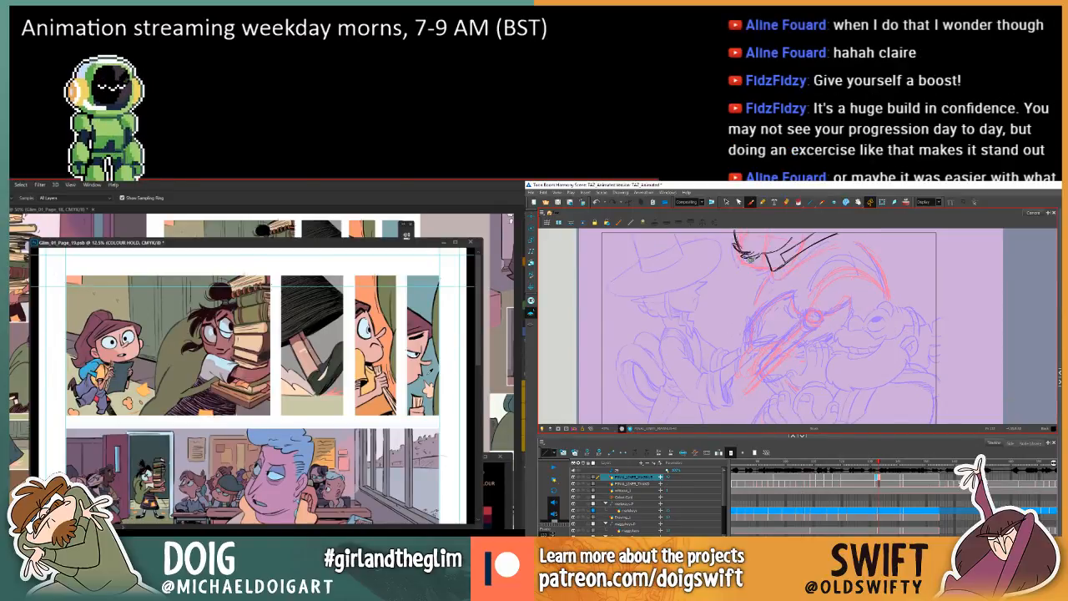
key("comma")
key("comma")
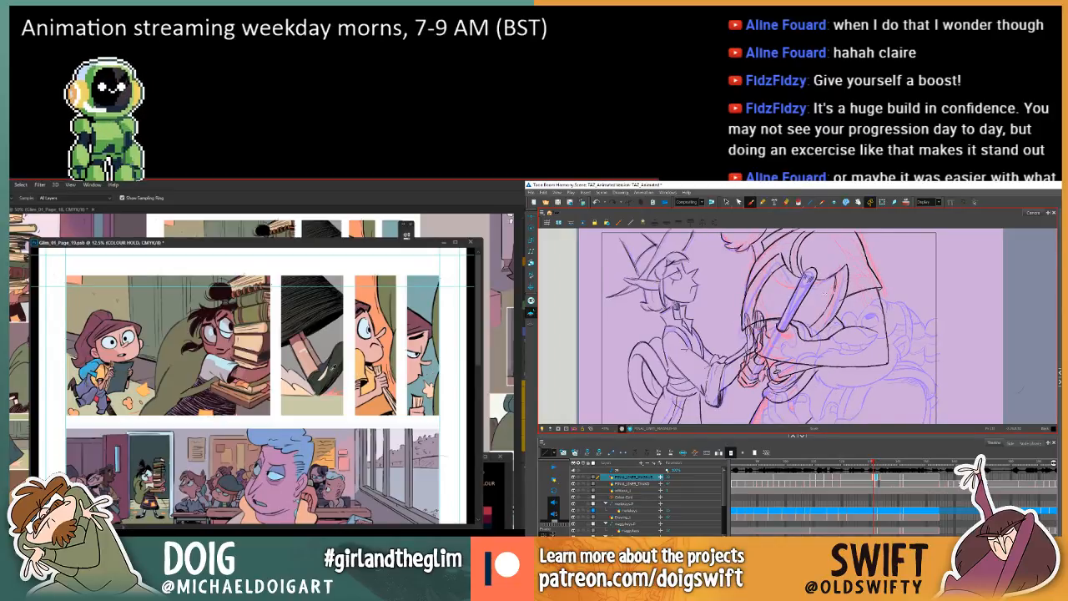
key("period")
key("period")
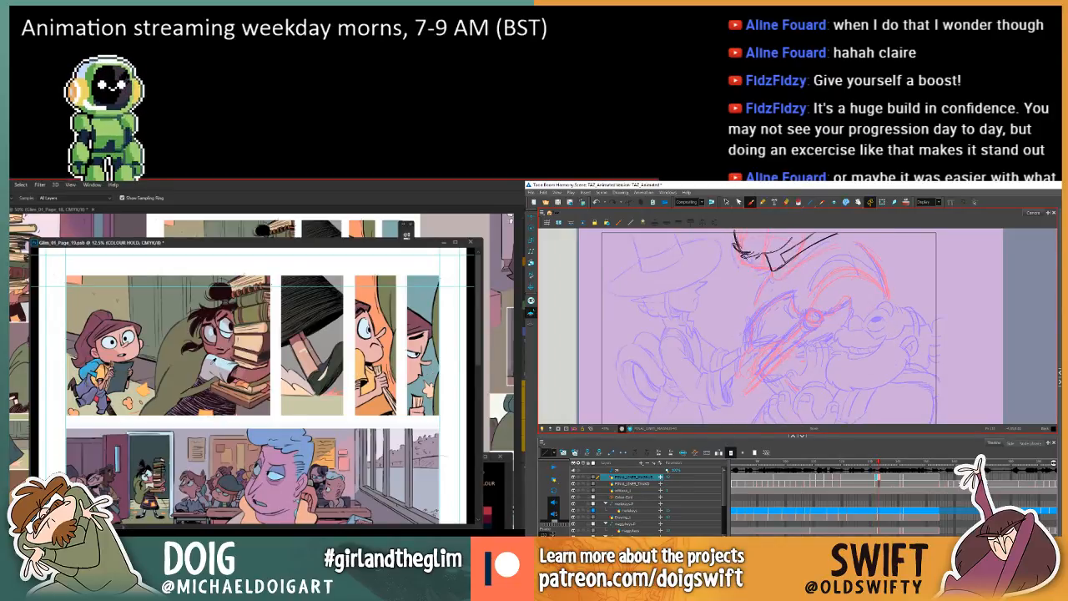
Switch to comic page 19 and sample the dark colour from the hatched clothing at the bottom of the first panel.
left_click(205, 399)
Return to the animation scene and flip repeatedly through the drawings around the in-between to study the larger character's movement.
key("g")
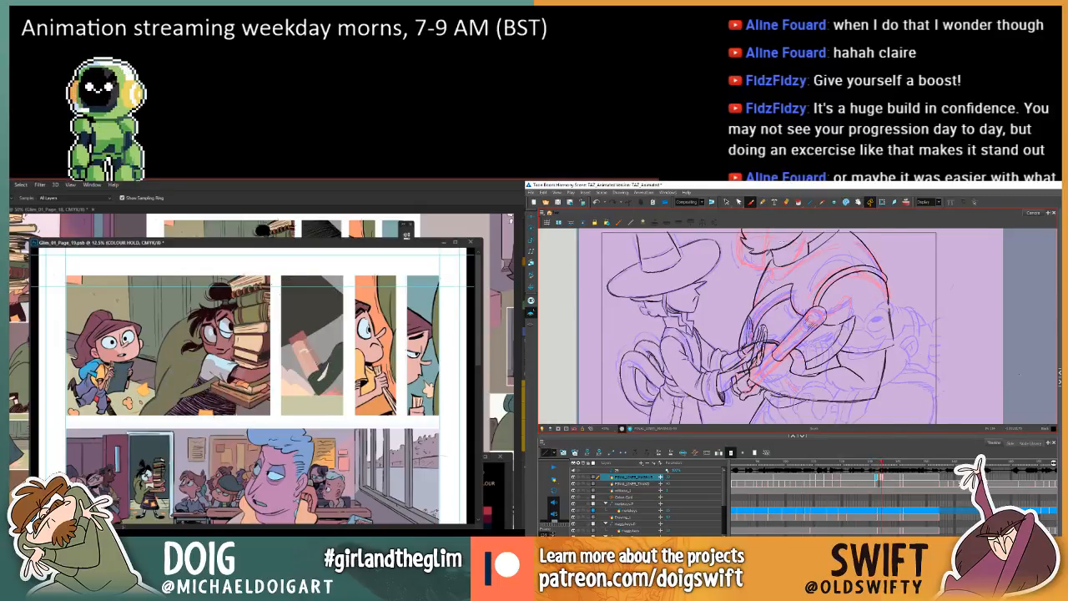
key("f")
key("f")
key("g")
key("g")
key("f")
key("f")
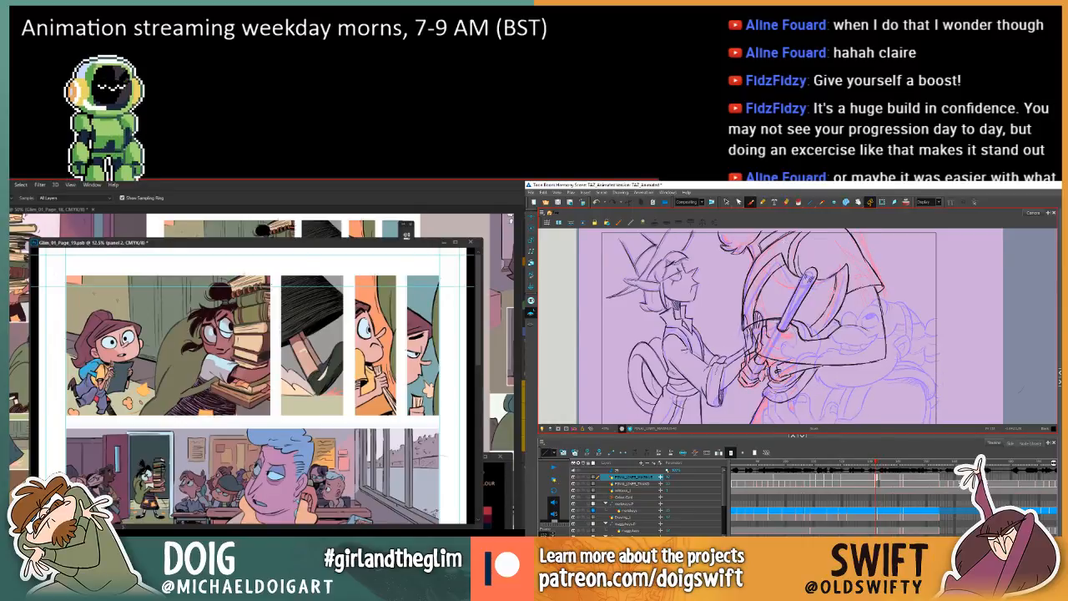
key("g")
key("g")
key("g")
key("g")
key("f")
key("f")
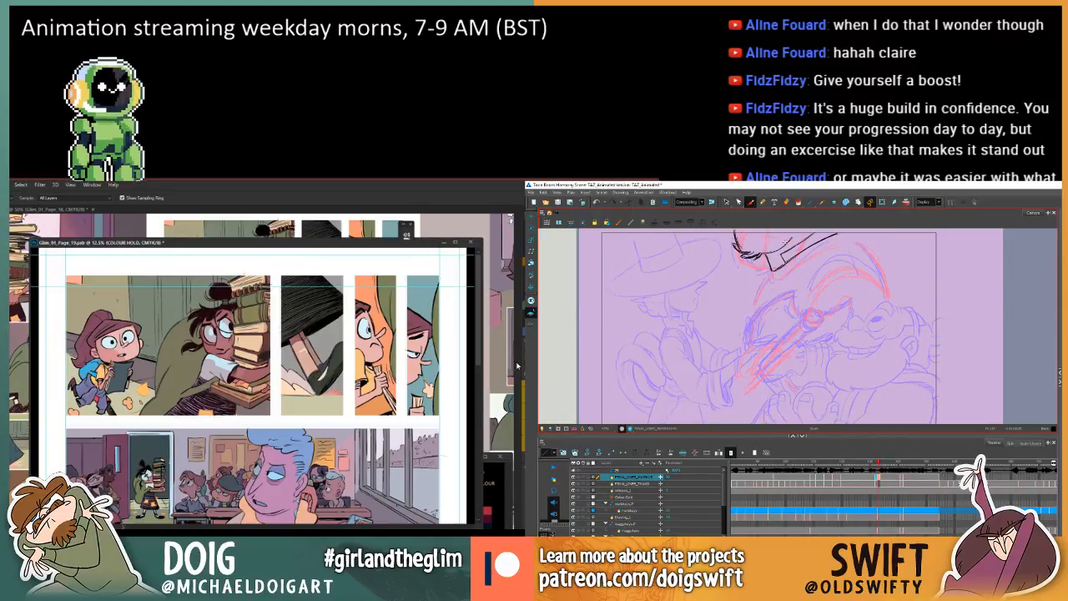
key("g")
Switch to comic page 19 and lasso the dark hatched skirt in the upper part of the second panel.
key("l")
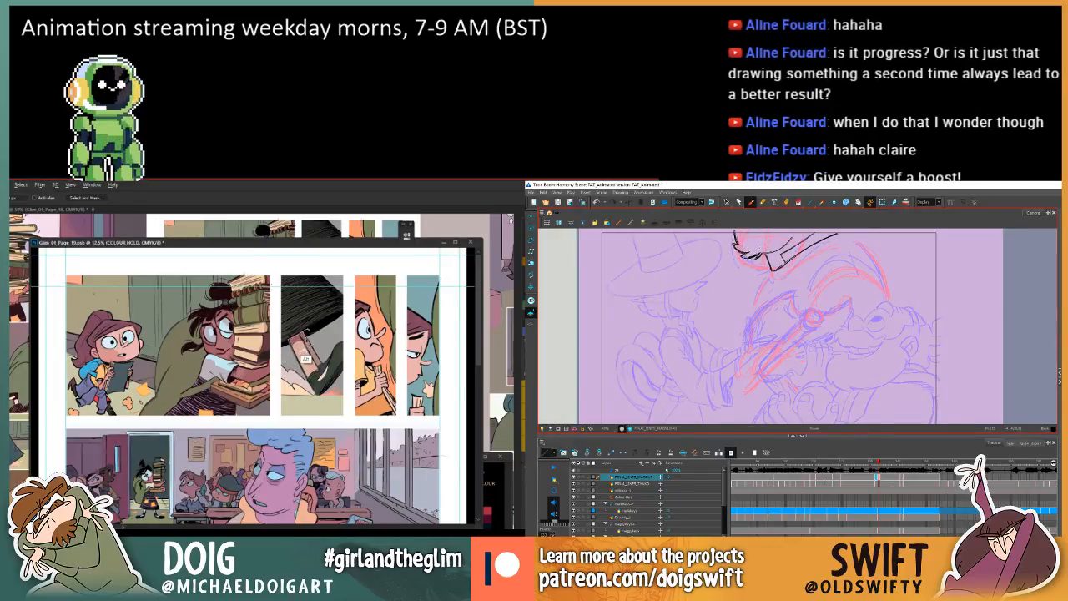
mouse_move(330, 343)
left_mouse_down()
mouse_move(345, 319)
mouse_move(347, 279)
mouse_move(282, 271)
mouse_move(288, 370)
left_mouse_up()
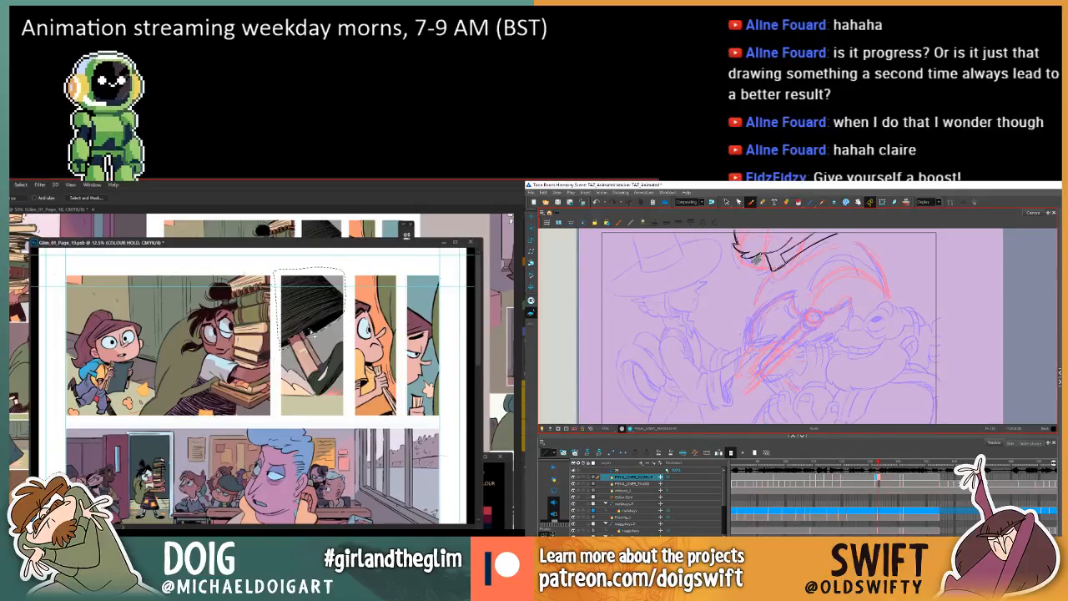
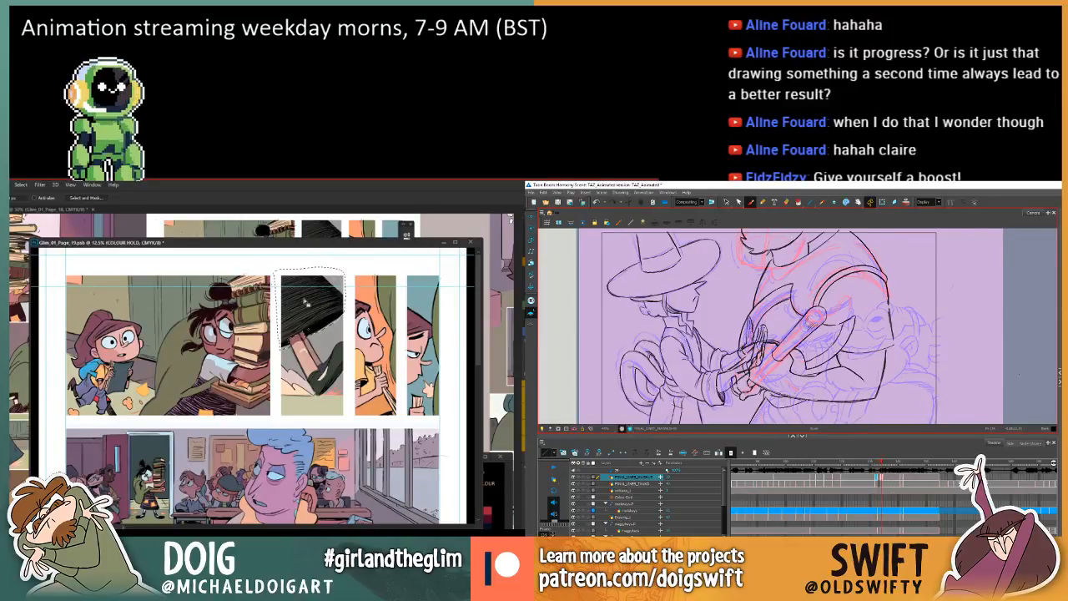
Resample the dark colour from the first panel's hatched clothing, fill the second panel's selected skirt linework with it, and deselect.
key("g")
left_click(323, 318)
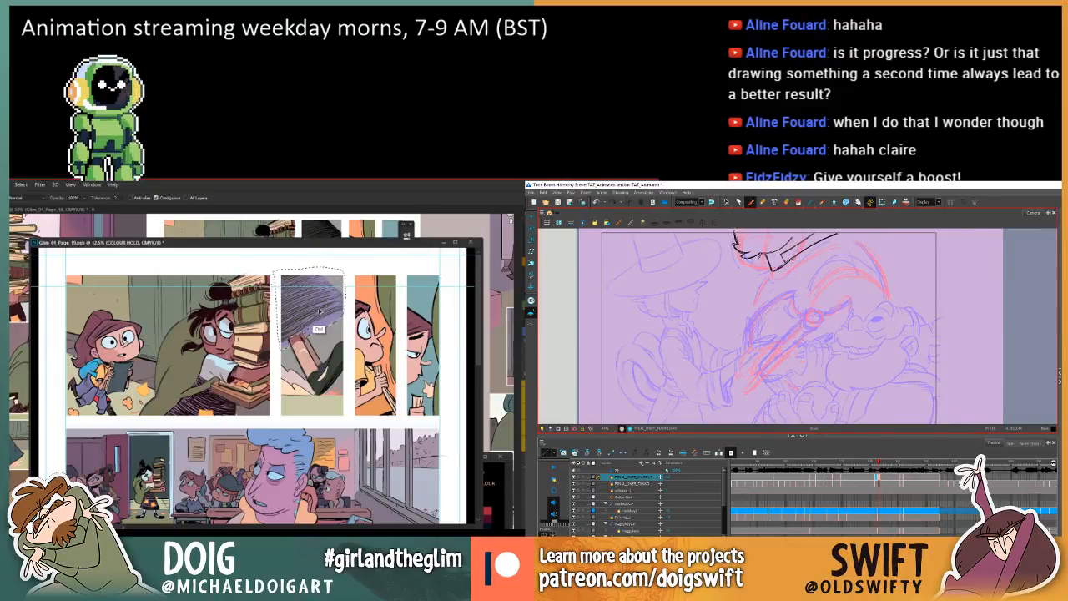
key("i")
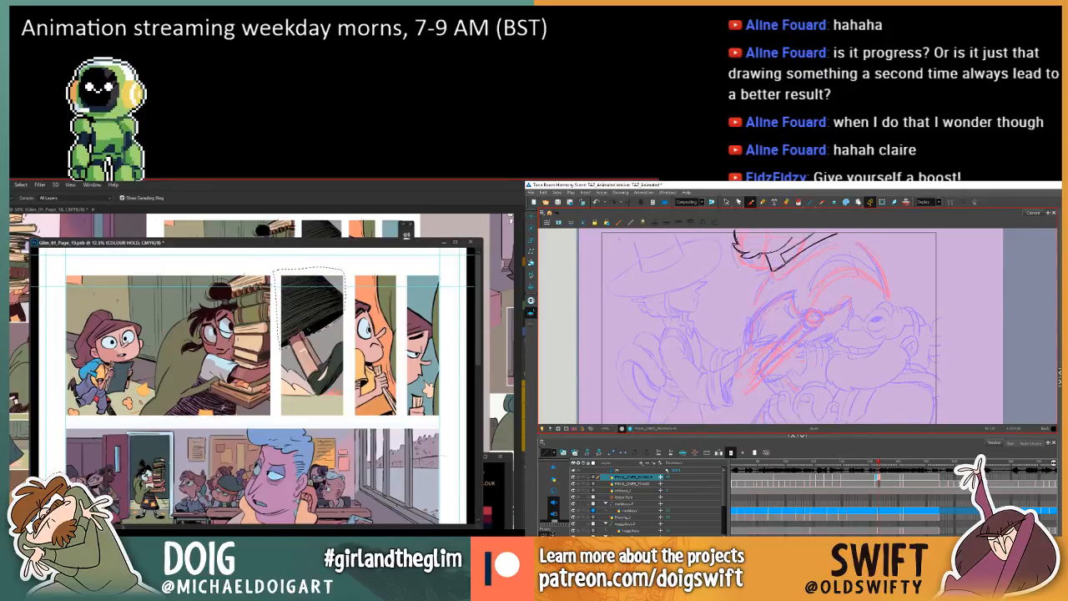
left_click(223, 408)
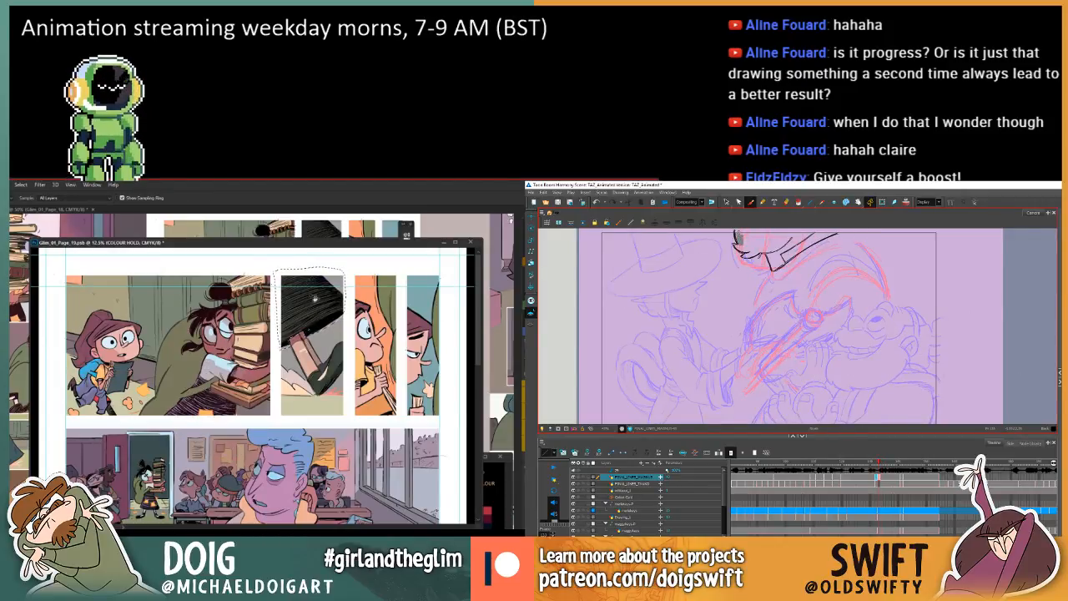
key("g")
left_click(314, 321)
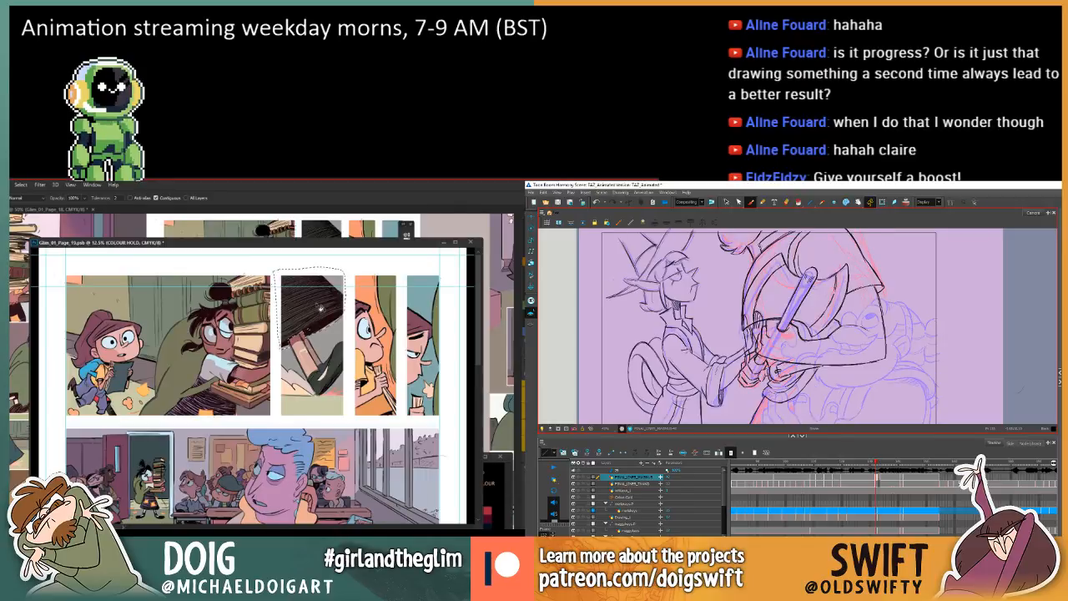
key("ctrl+d")
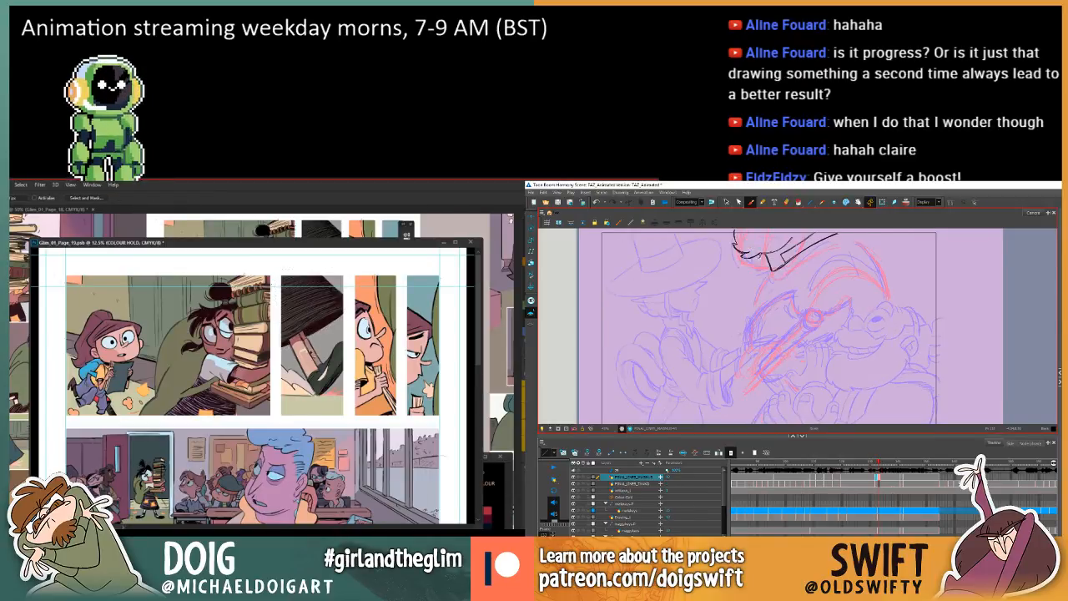
Lasso the shoe in comic page 19's second panel, recolour its linework with the sampled colour, and deselect.
key("l")
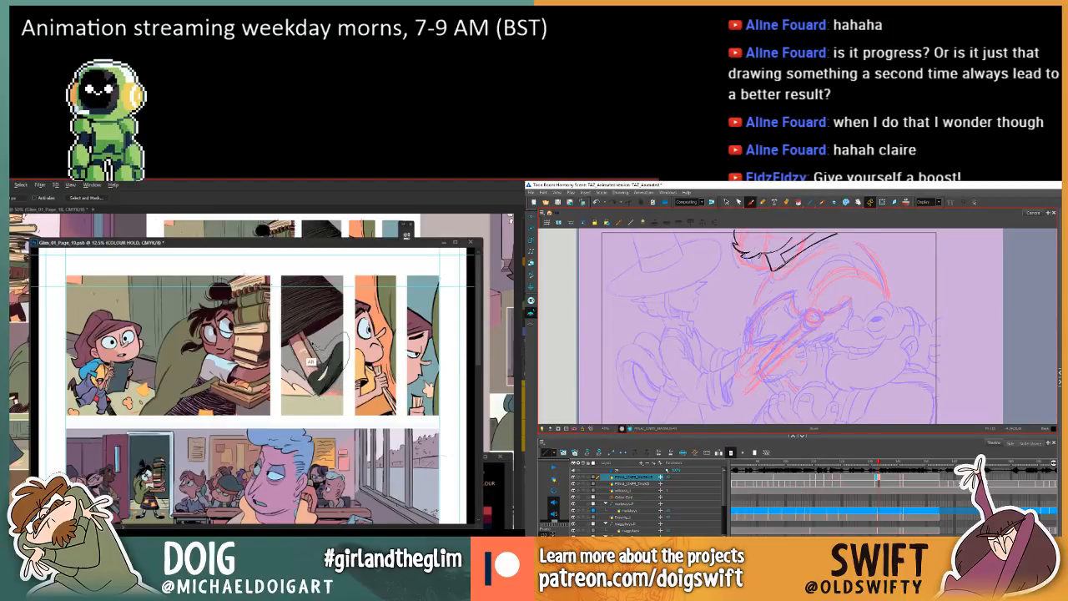
key("comma")
key("period")
key("period")
key("comma")
key("comma")
key("period")
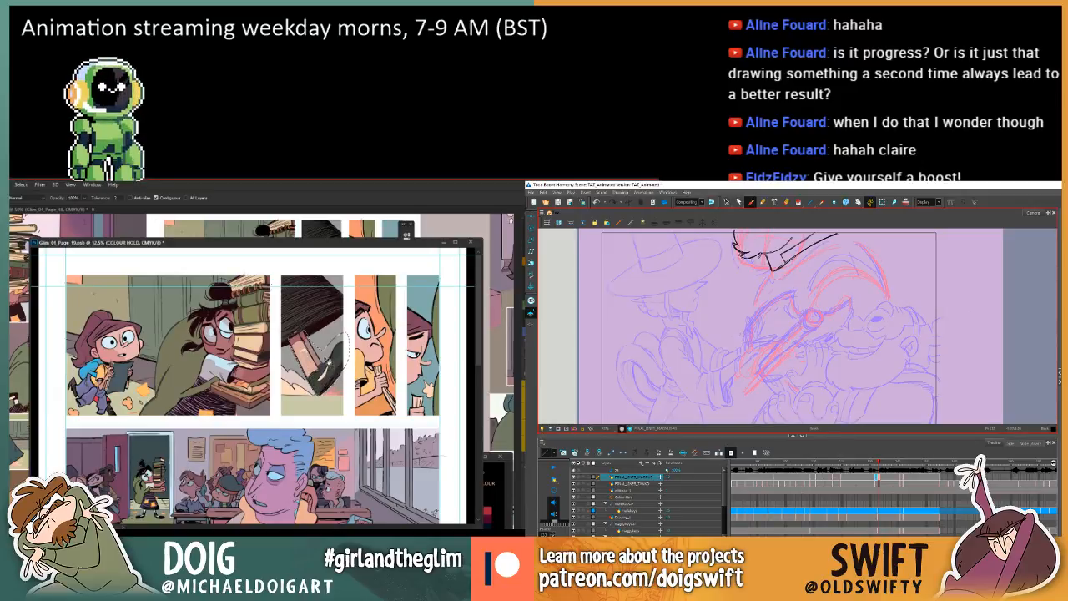
key("ctrl+d")
Switch to the animation scene and compare the larger character's in-between with the drawings before and after it.
key("comma")
key("period")
key("period")
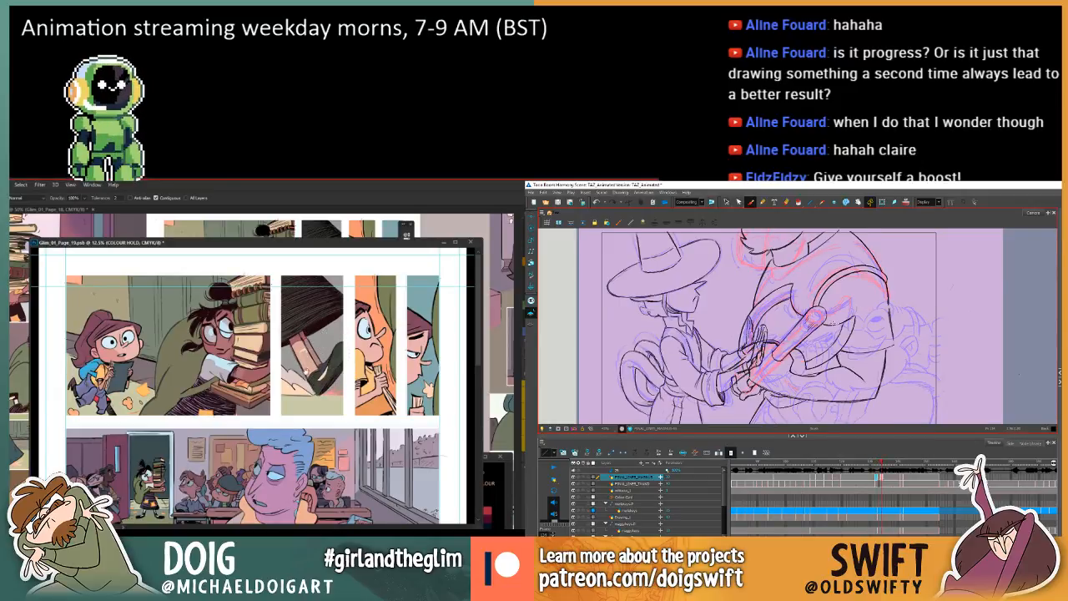
key("comma")
key("comma")
key("period")
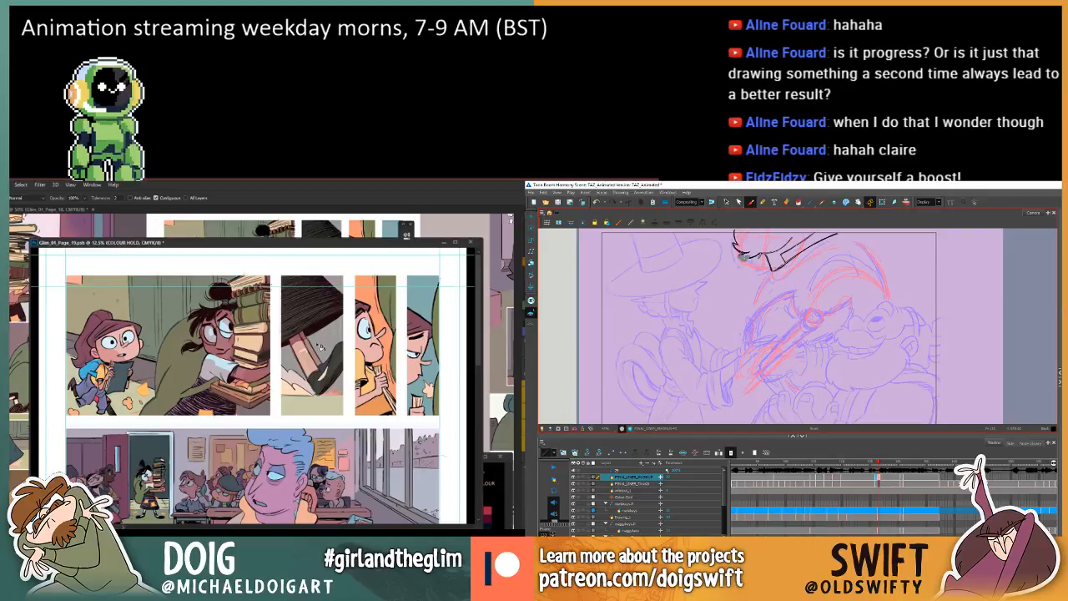
Switch to comic page 19, lasso the ground beside the shoe in the second panel, recolour its linework, and deselect.
key("l")
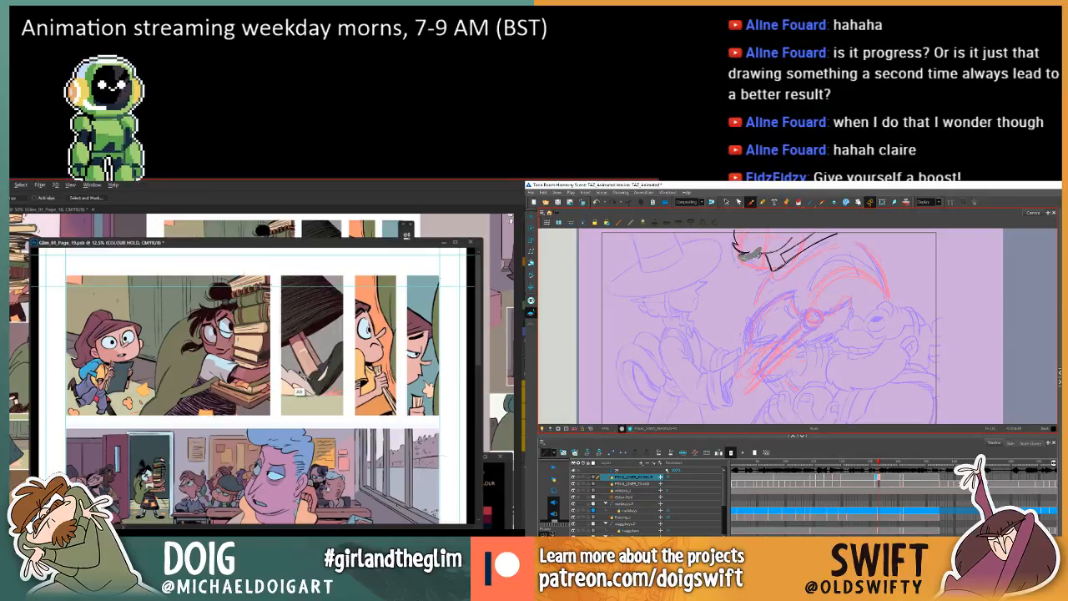
mouse_move(278, 366)
left_mouse_down()
mouse_move(281, 418)
mouse_move(320, 416)
mouse_move(331, 392)
left_mouse_up()
key("comma")
key("period")
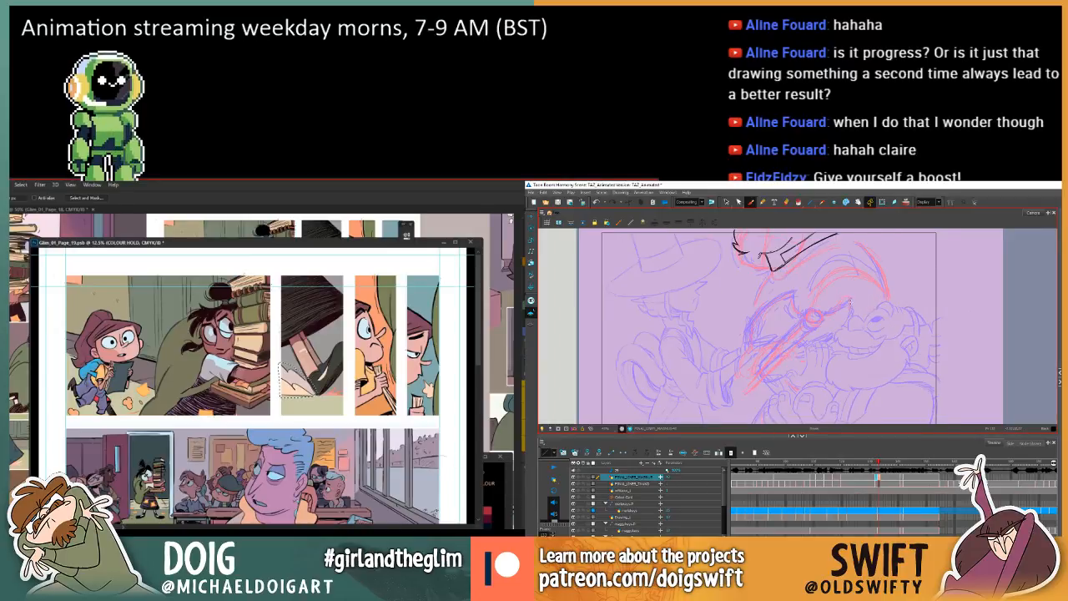
key("w")
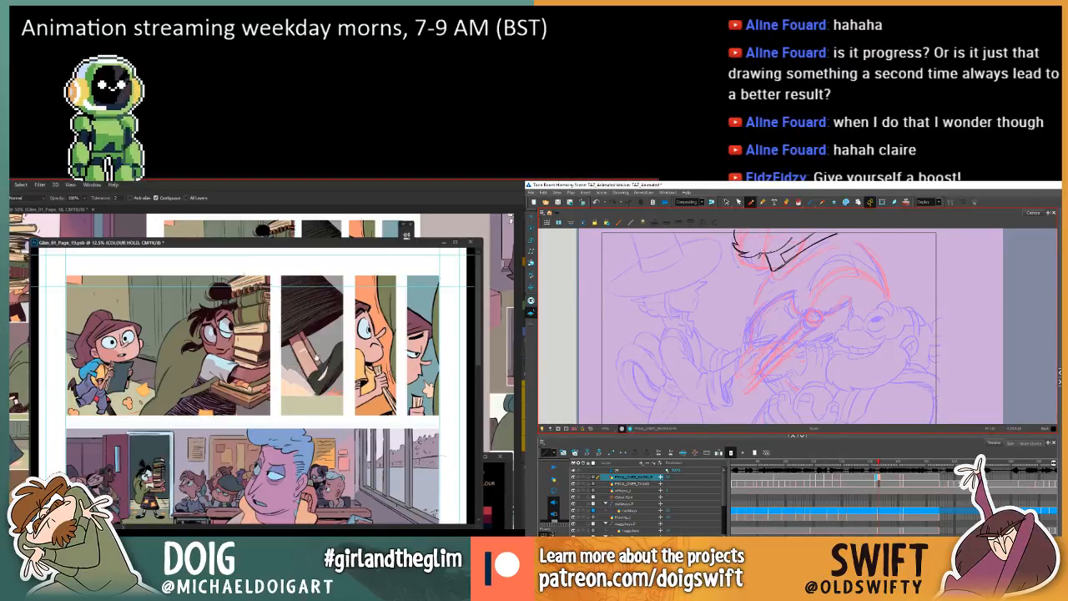
Return to the animation scene and flip through the neighbouring drawings to study how the beard moves.
key("comma")
key("period")
key("period")
key("comma")
key("comma")
In the animation scene, select the beard stroke on the larger character's in-between and compare it with the adjacent drawings.
key("period")
Switch to comic page 19 and lasso the thin strip along the ground's lower edge in the second panel.
key("l")
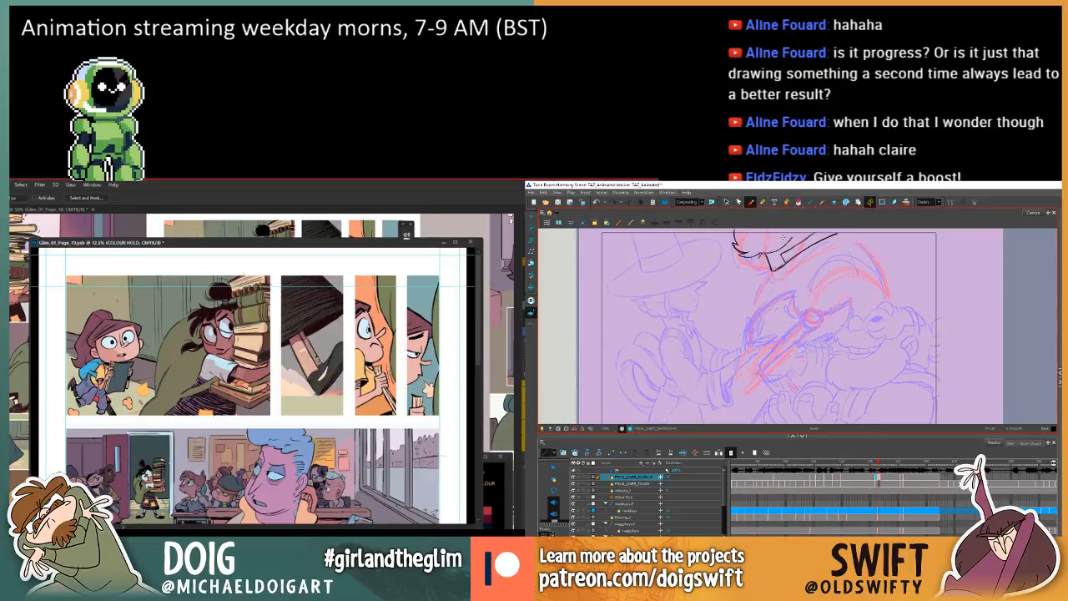
mouse_move(281, 397)
left_mouse_down()
mouse_move(352, 398)
mouse_move(281, 398)
left_mouse_up()
left_click(726, 202)
left_click(741, 255)
key("comma")
key("period")
key("period")
key("comma")
key("comma")
key("period")
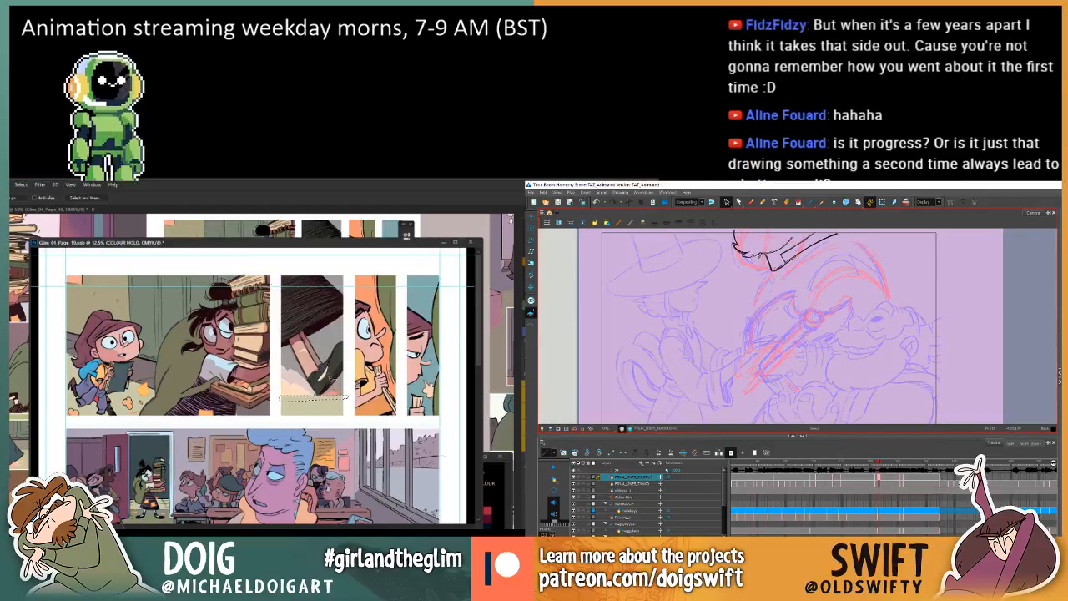
Switch to comic page 19, sample the skirt's dark colour in the second panel, fill the selected ground strip's linework, and deselect.
key("i")
left_click(312, 332)
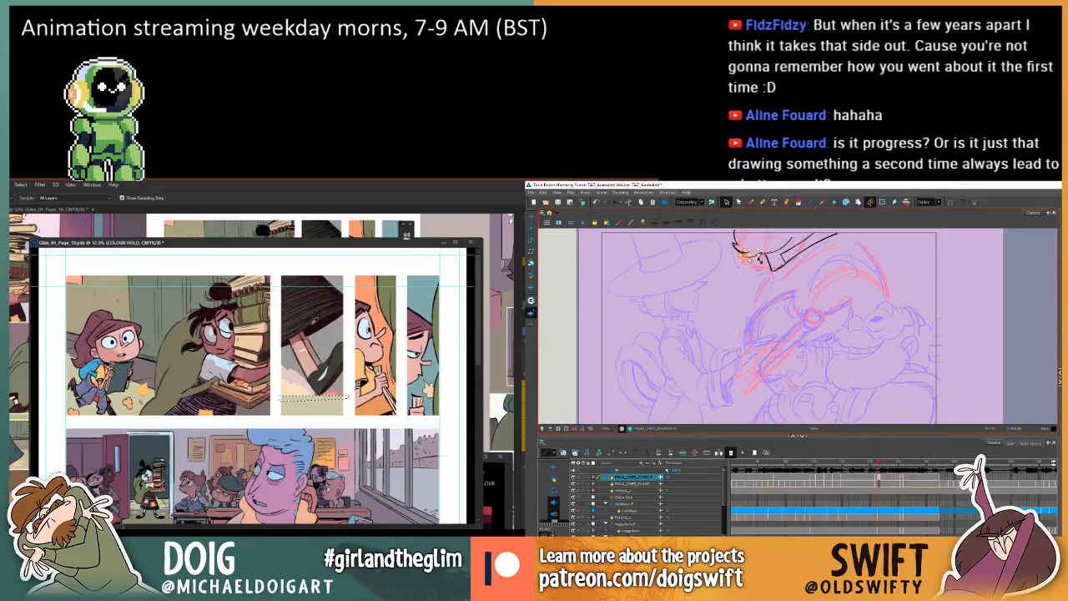
key("g")
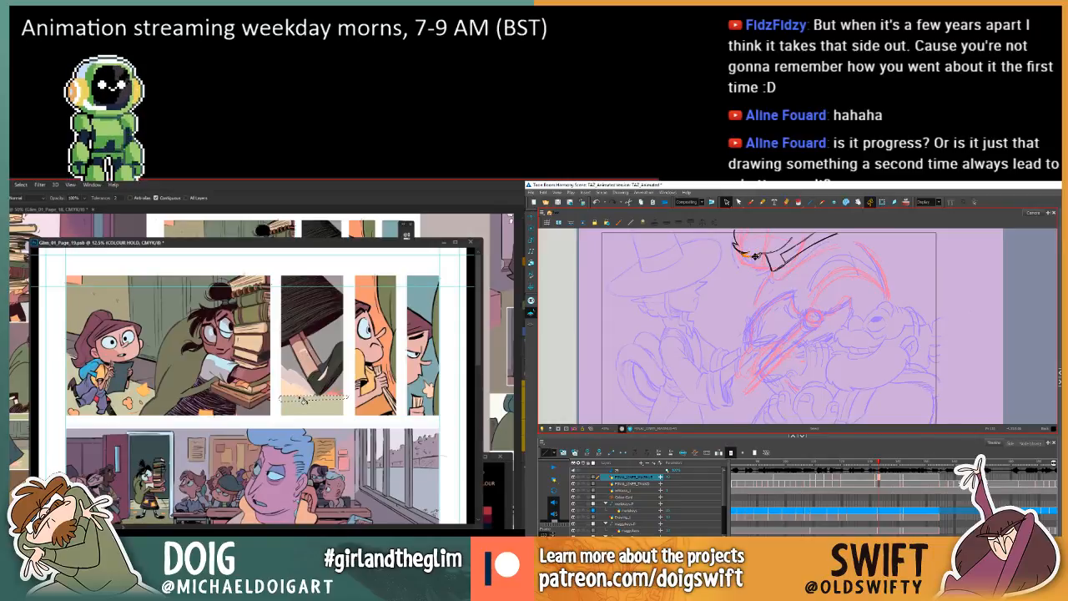
key("comma")
key("period")
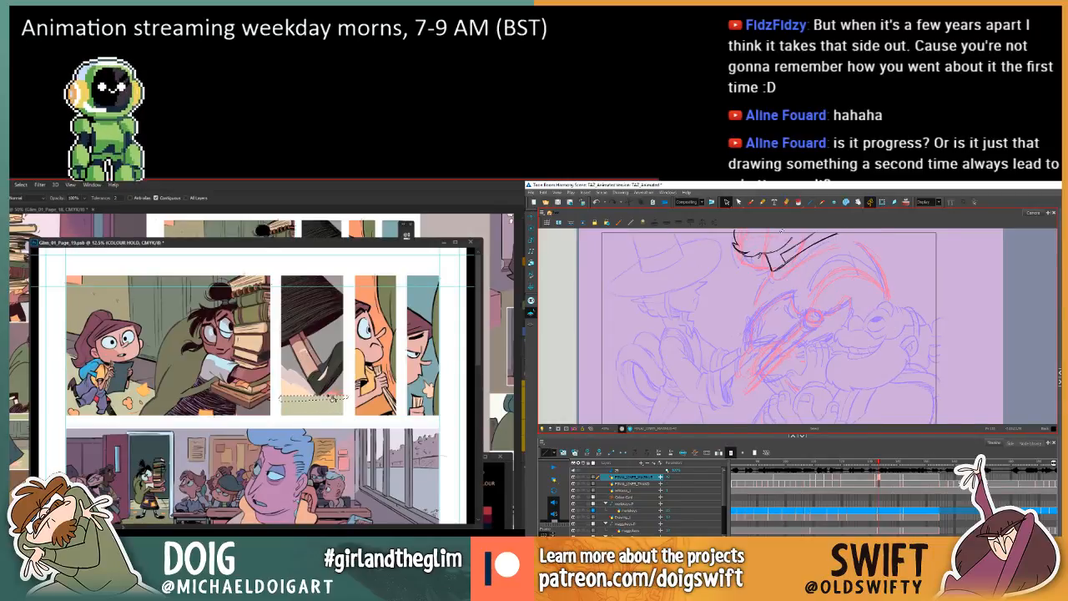
key("comma")
key("ctrl+d")
left_click(328, 411)
Return to the animation scene and flip repeatedly between the in-between and its neighbours to check the beard and axe movement.
key("comma")
key("comma")
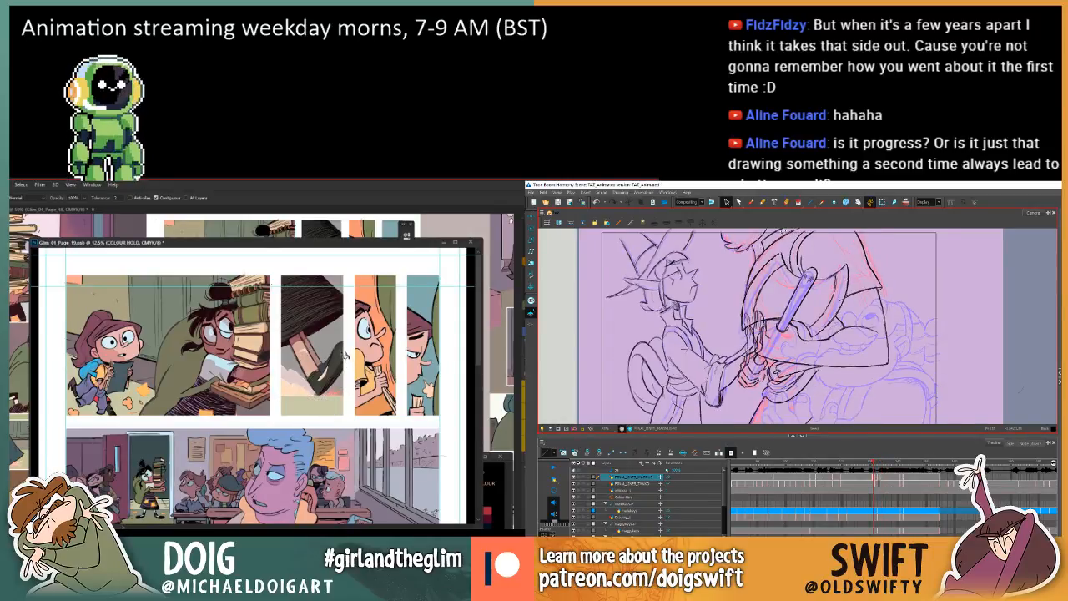
key("period")
key("period")
key("period")
key("comma")
key("comma")
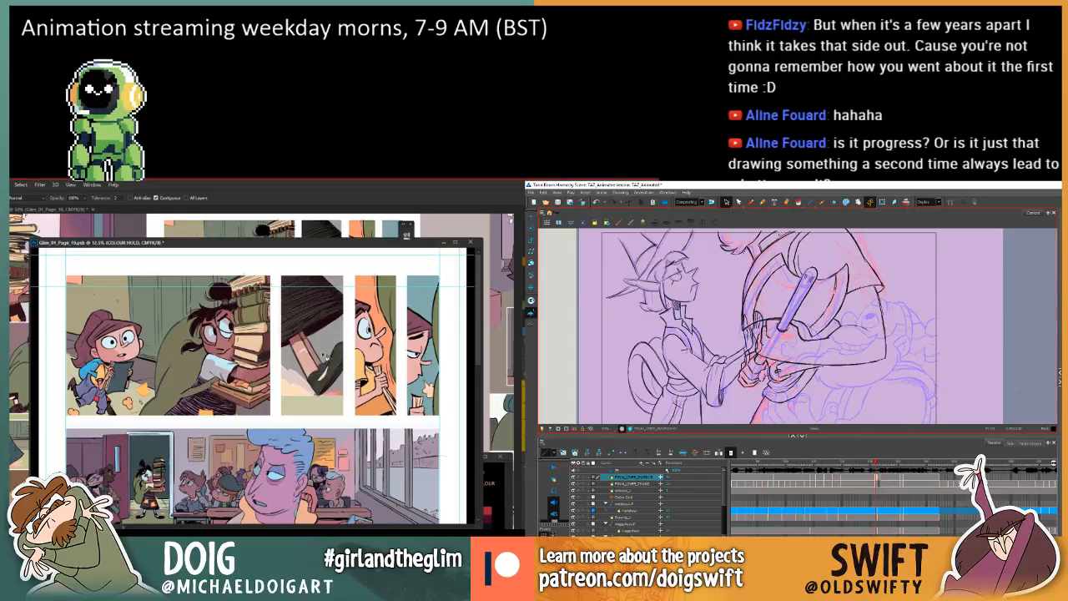
key("period")
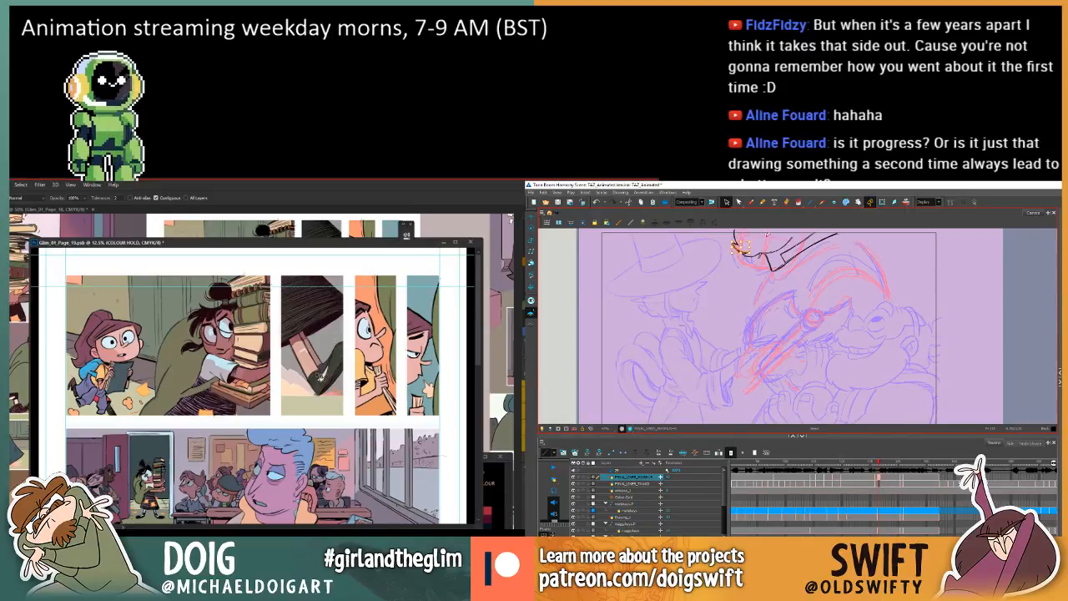
key("comma")
key("period")
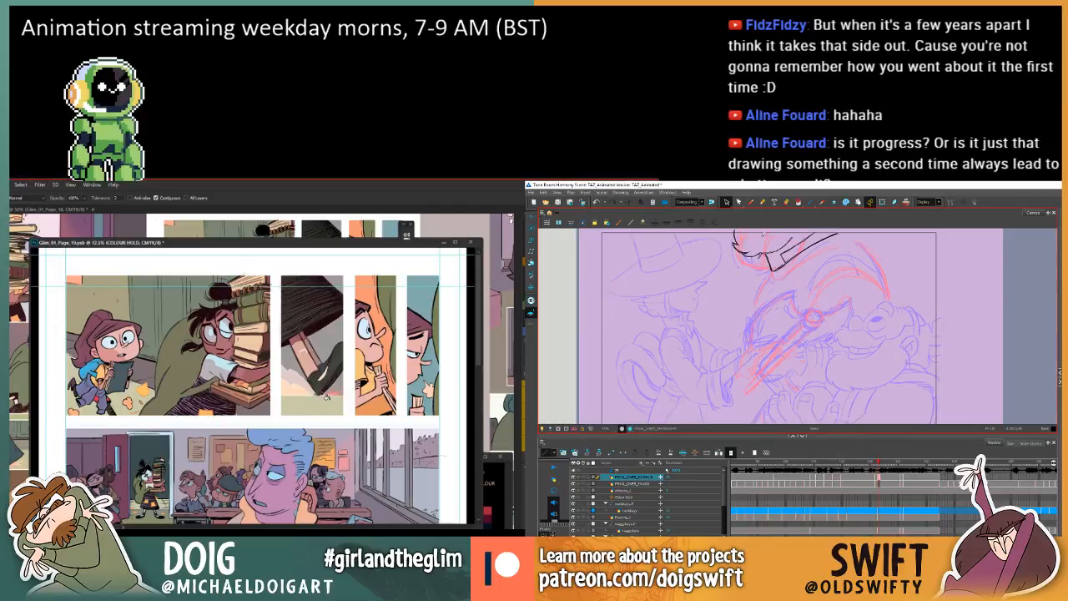
key("period")
key("comma")
key("comma")
key("period")
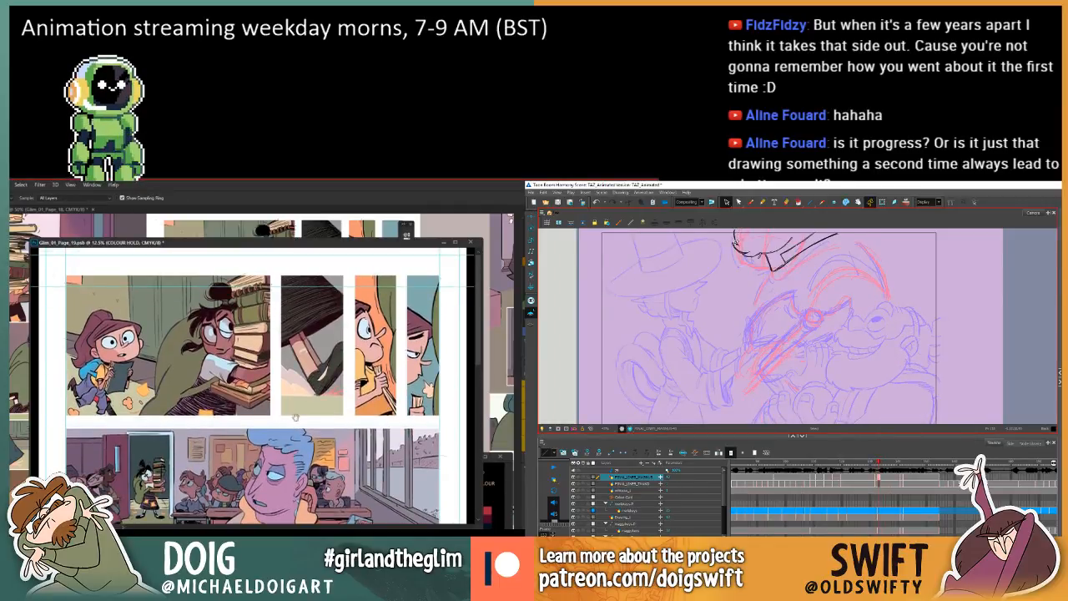
key("comma")
key("period")
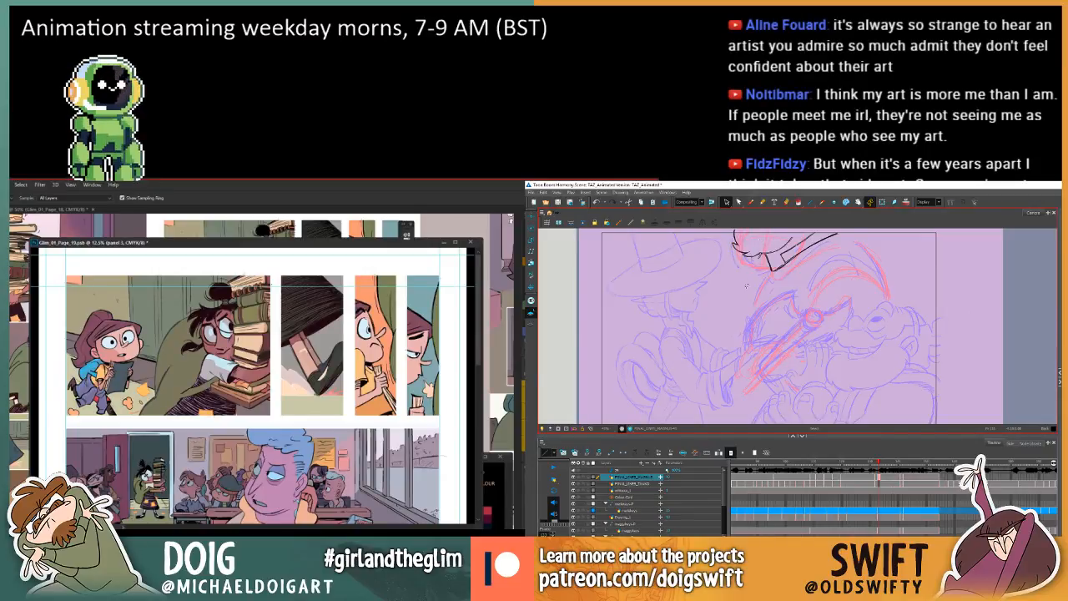
key("comma")
key("period")
key("period")
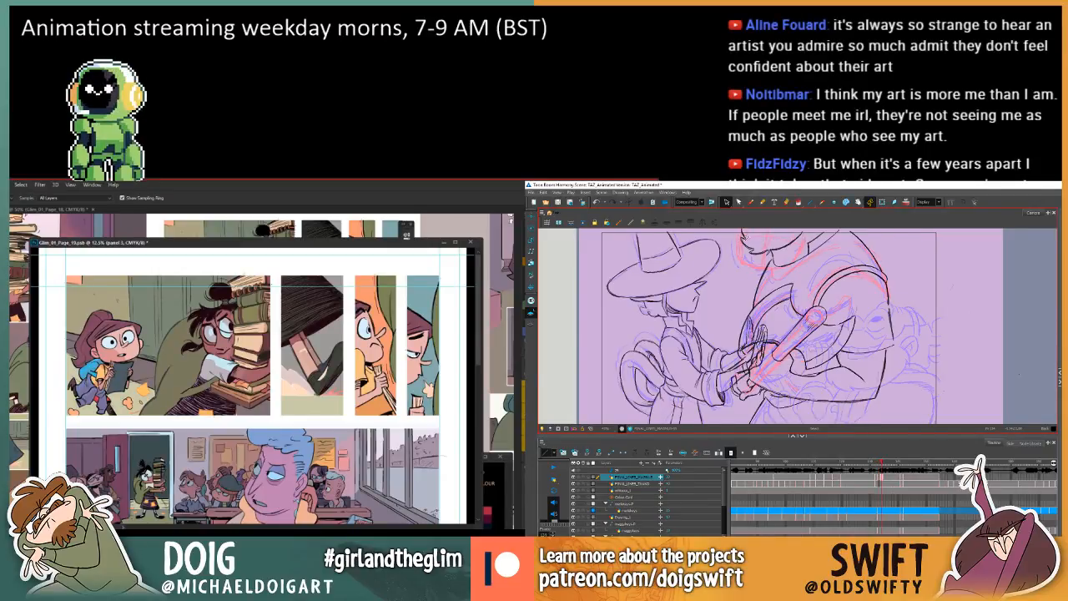
key("comma")
key("comma")
key("period")
key("period")
key("comma")
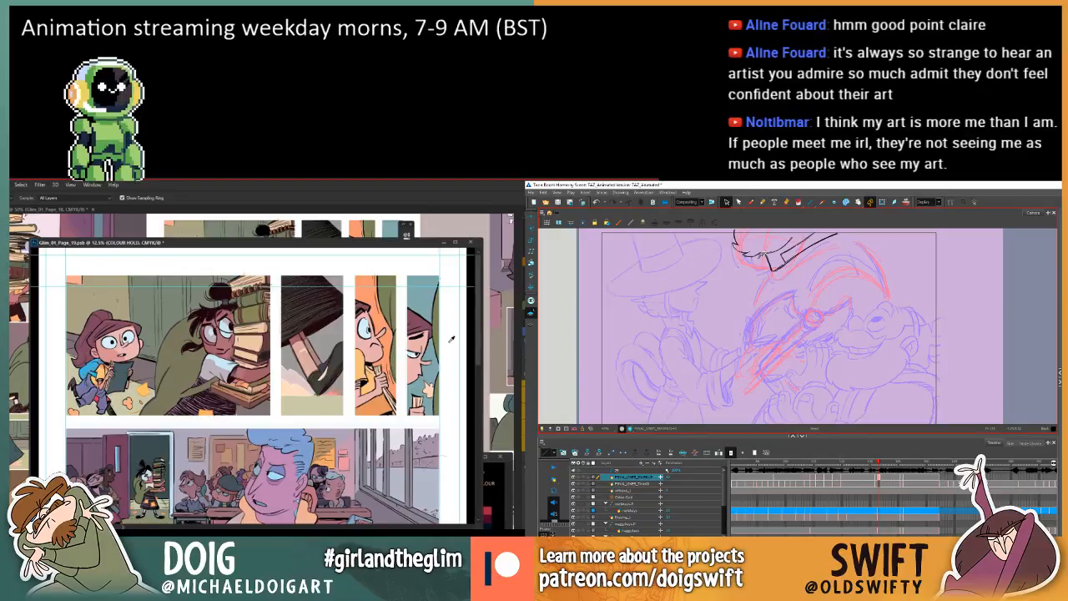
Choose the Brush tool and compare the beard on the in-between with the preceding drawing.
left_click(750, 201)
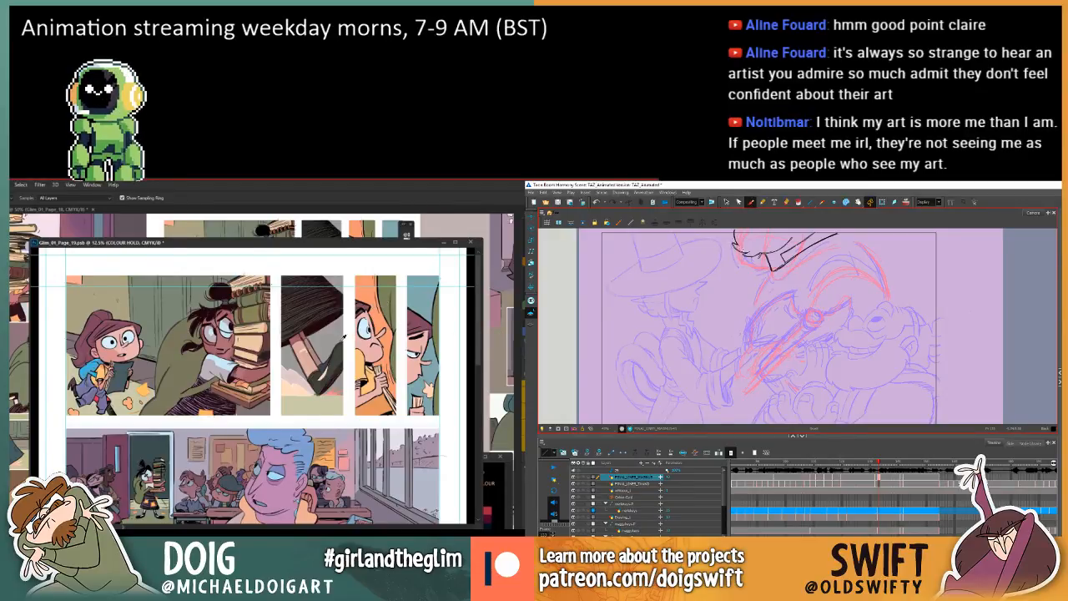
key("comma")
key("period")
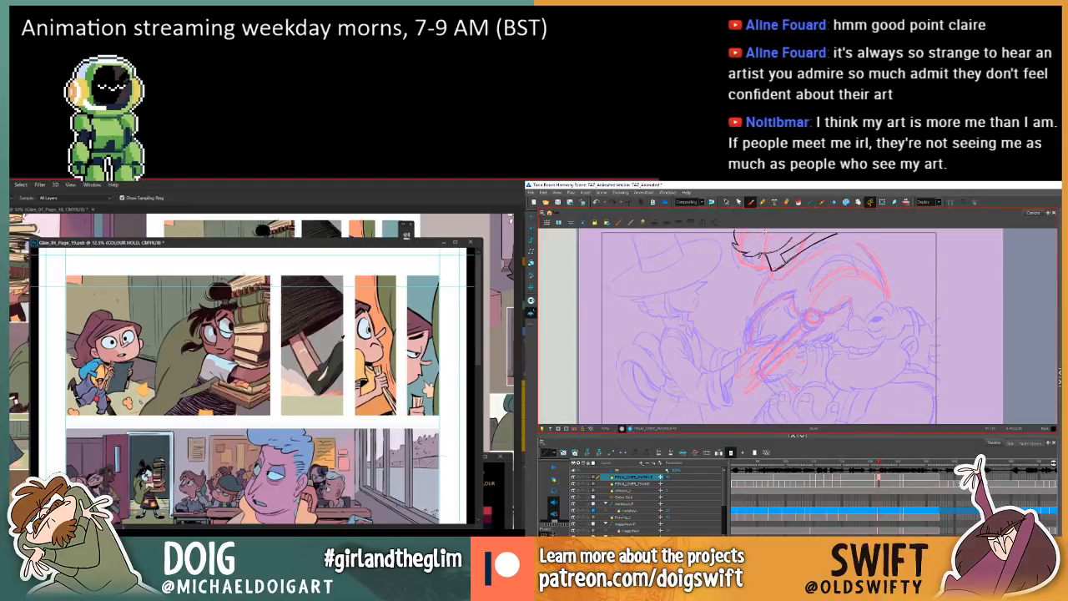
key("comma")
key("period")
key("comma")
key("period")
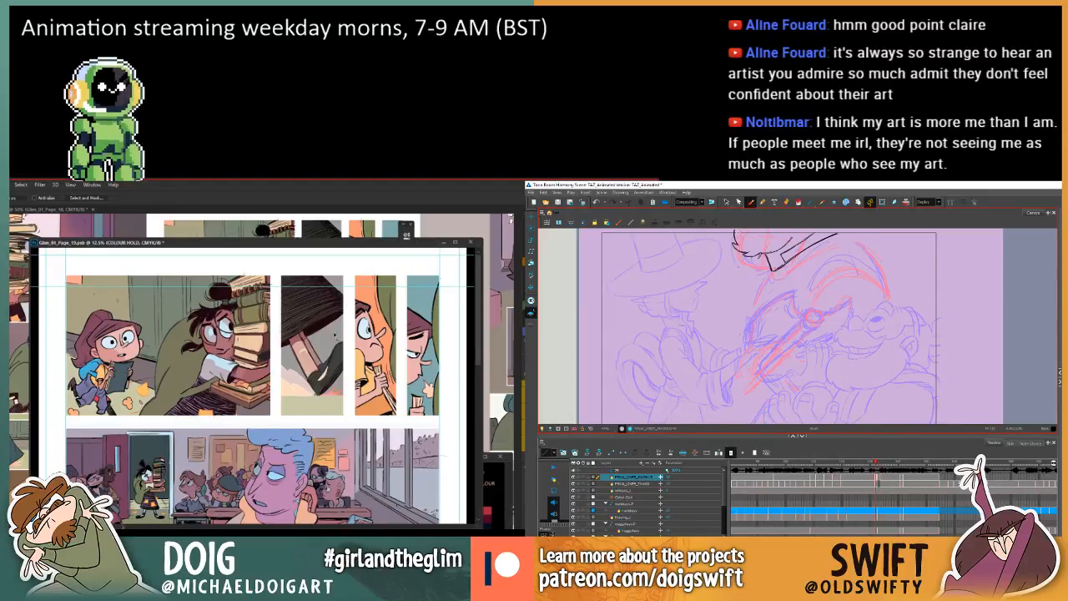
key("comma")
key("period")
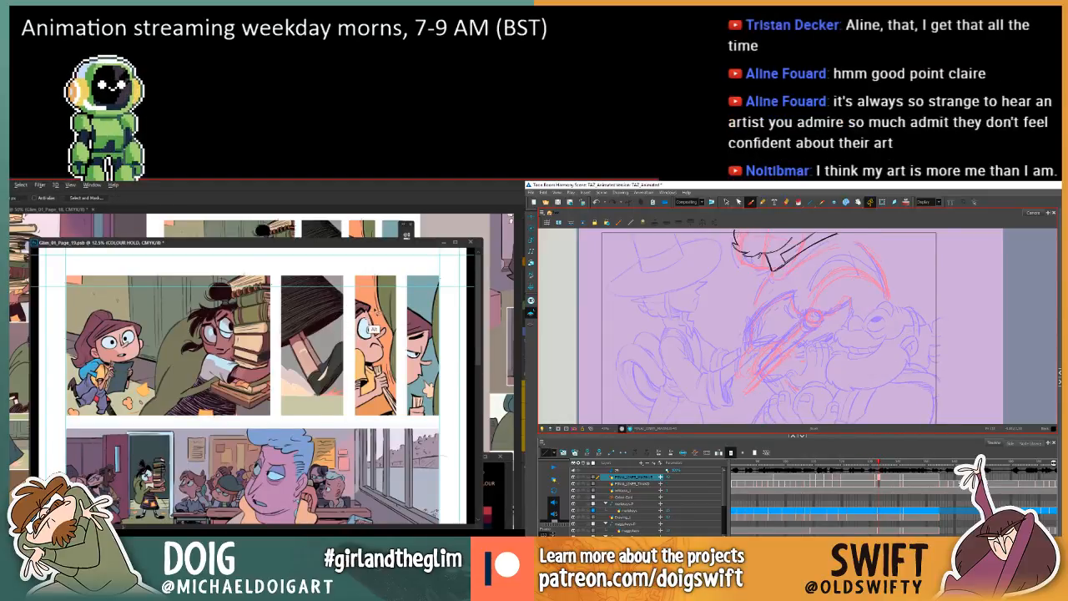
Switch to comic page 19 and move its window aside to uncover the colour palette document.
left_click_drag(357, 246, 311, 244)
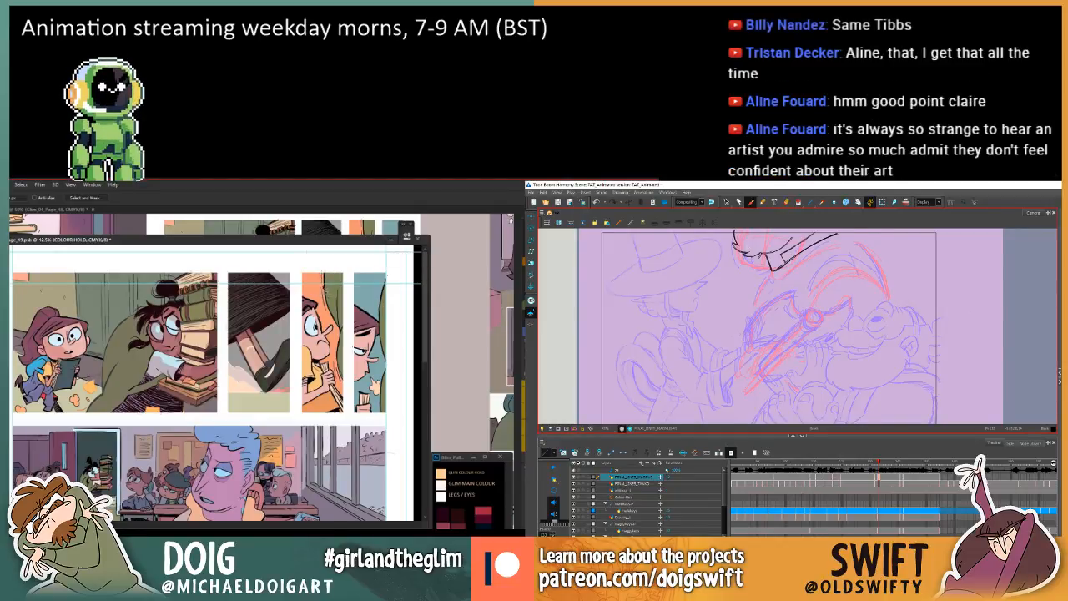
In the animation scene, flip back and forth around the in-between to examine the larger character's pose change.
key("comma")
key("comma")
key("period")
key("period")
key("period")
key("comma")
Return to the animation scene and study the movement between the in-between and the drawings on either side.
key("comma")
key("comma")
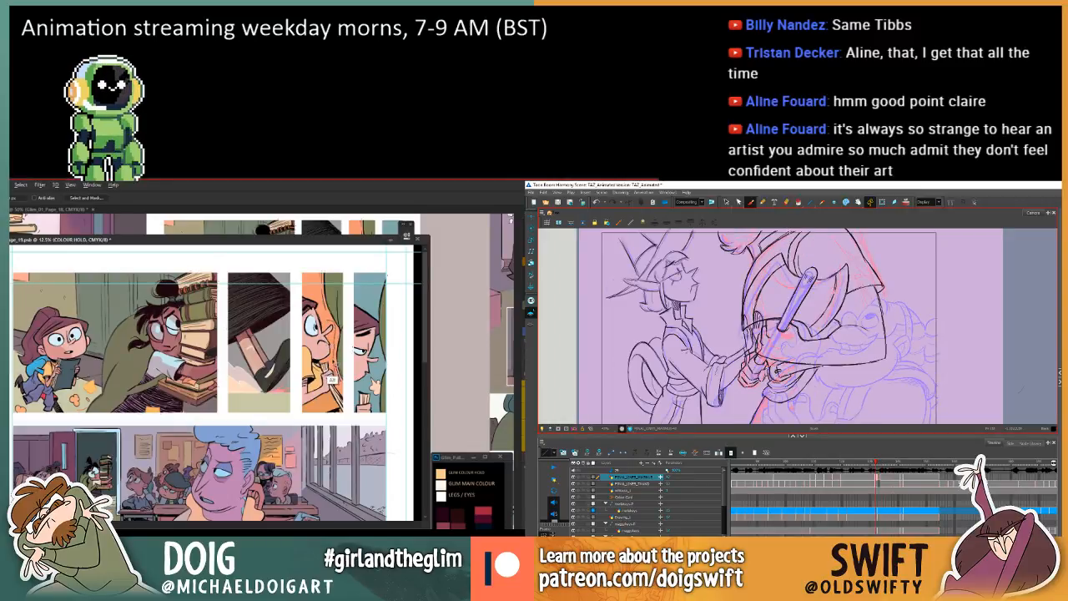
Switch to comic page 19 and lasso the whole narrow third panel with the orange background.
mouse_move(334, 376)
left_mouse_down()
mouse_move(340, 414)
mouse_move(300, 417)
mouse_move(297, 275)
mouse_move(342, 269)
mouse_move(350, 359)
mouse_move(351, 338)
left_mouse_up()
key("comma")
key("period")
key("period")
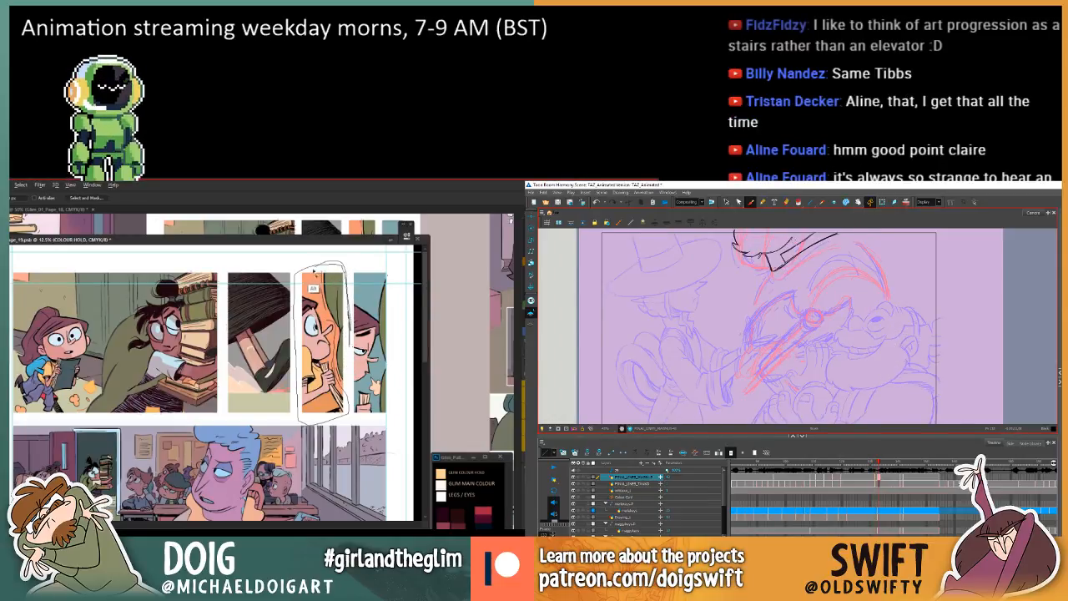
key("period")
key("comma")
key("comma")
key("period")
key("period")
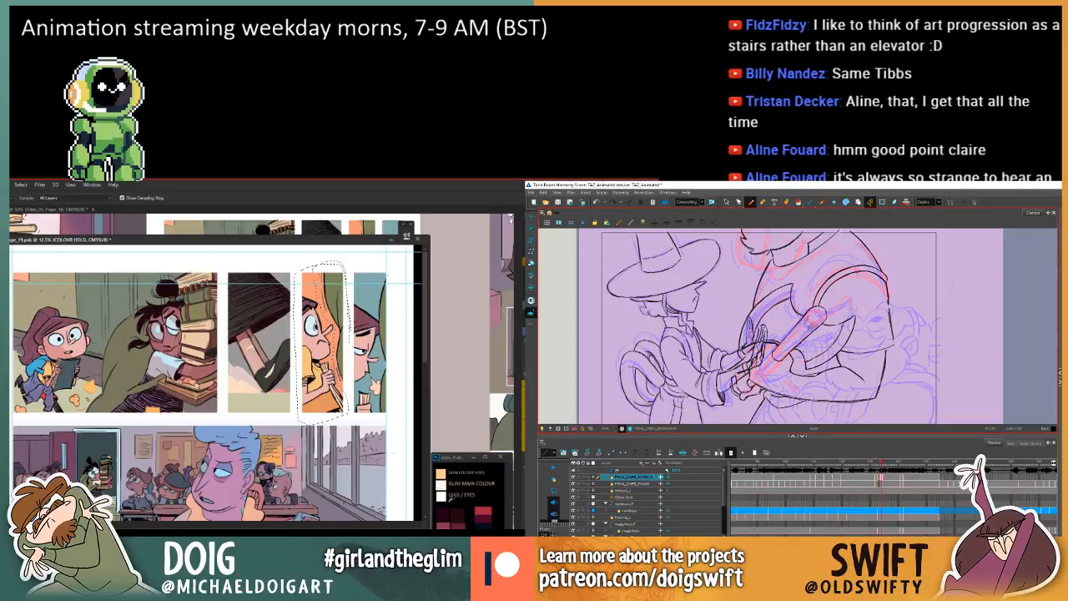
On comic page 19, sample a palette colour and fill the selected third panel's linework with it.
key("comma")
key("comma")
key("i")
key("period")
key("g")
key("comma")
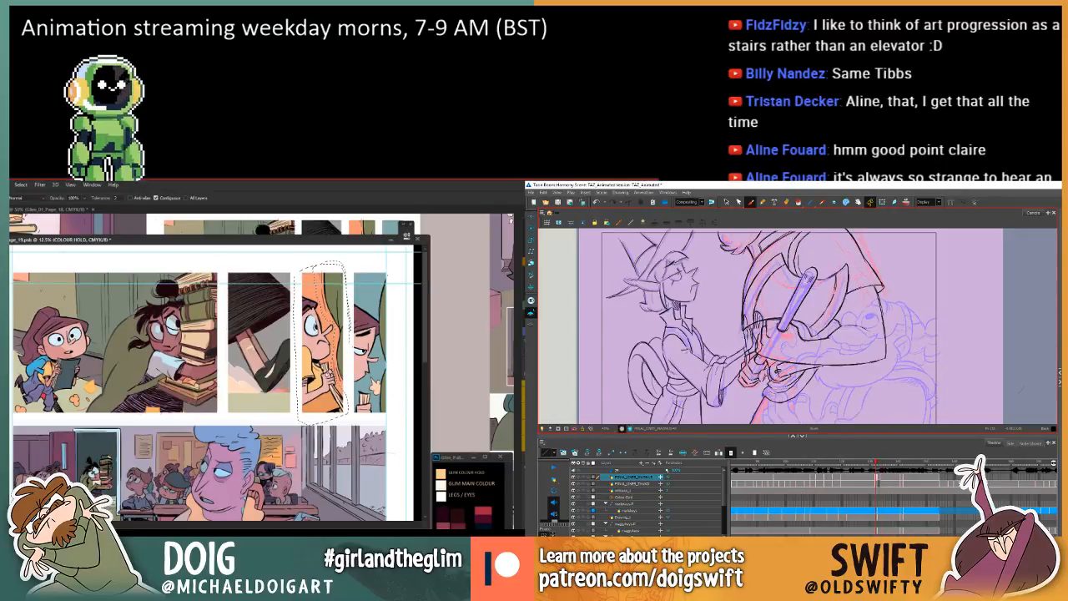
key("period")
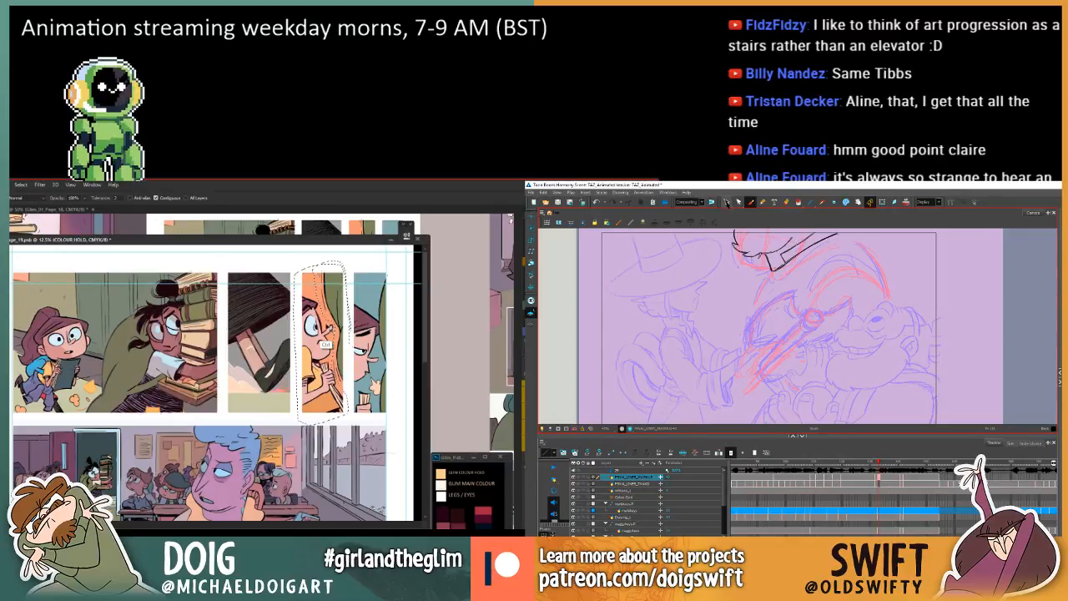
Drop the panel selection and lasso the yellow sleeve in the third panel, with the collar line selected in the animation scene.
left_click(725, 201)
key("ctrl+d")
key("l")
left_click(793, 249)
mouse_move(313, 372)
left_mouse_down()
mouse_move(308, 344)
mouse_move(300, 372)
mouse_move(309, 378)
mouse_move(312, 354)
left_mouse_up()
key("comma")
key("period")
Sample a colour from the palette document and recolour the lassoed sleeve linework with the Paint Bucket.
key("period")
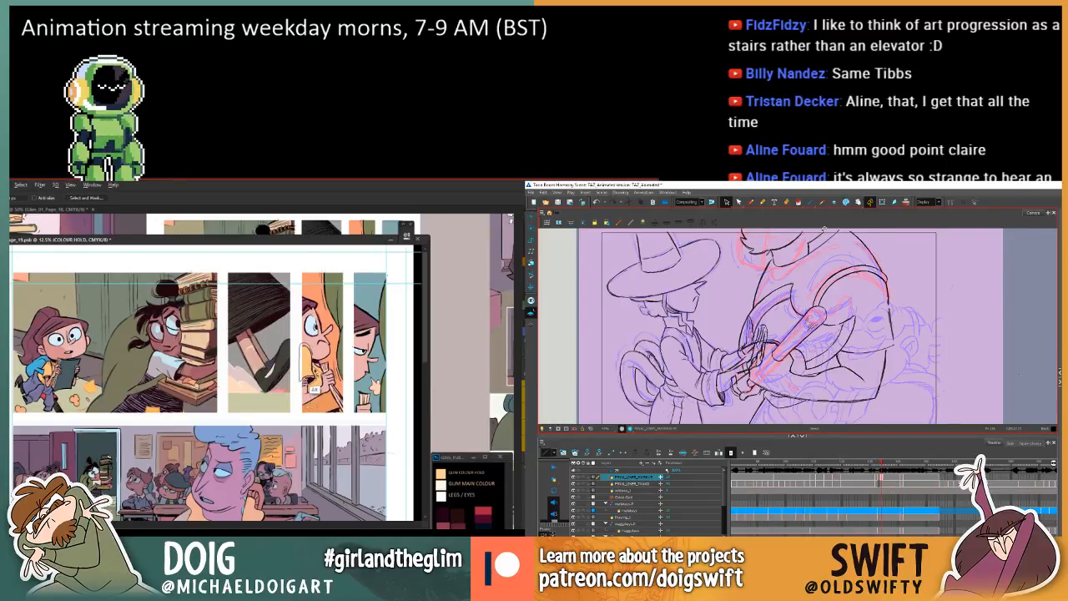
key("comma")
key("comma")
key("period")
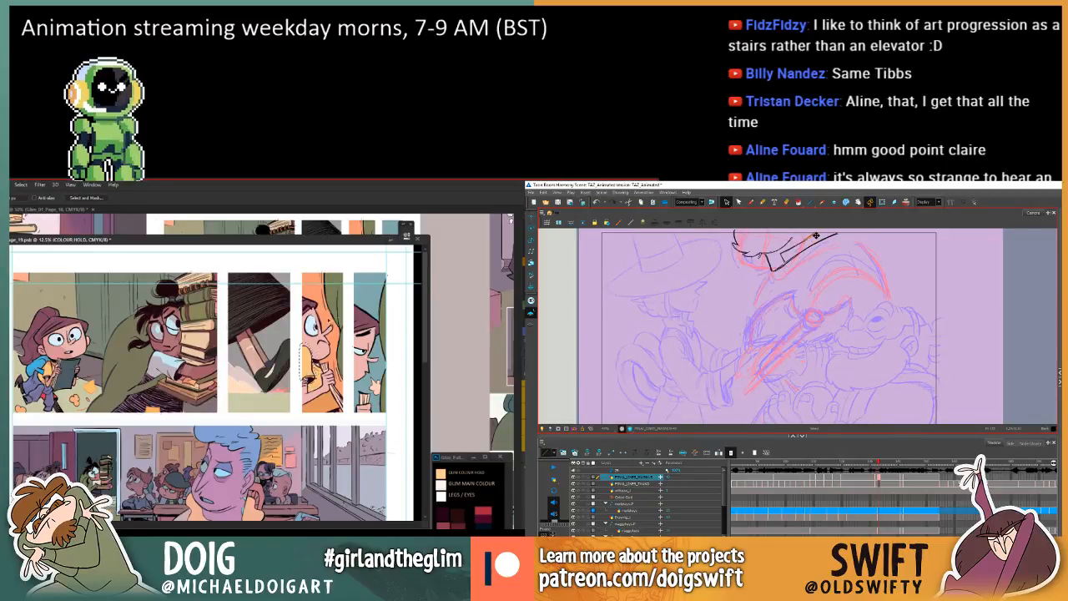
key("period")
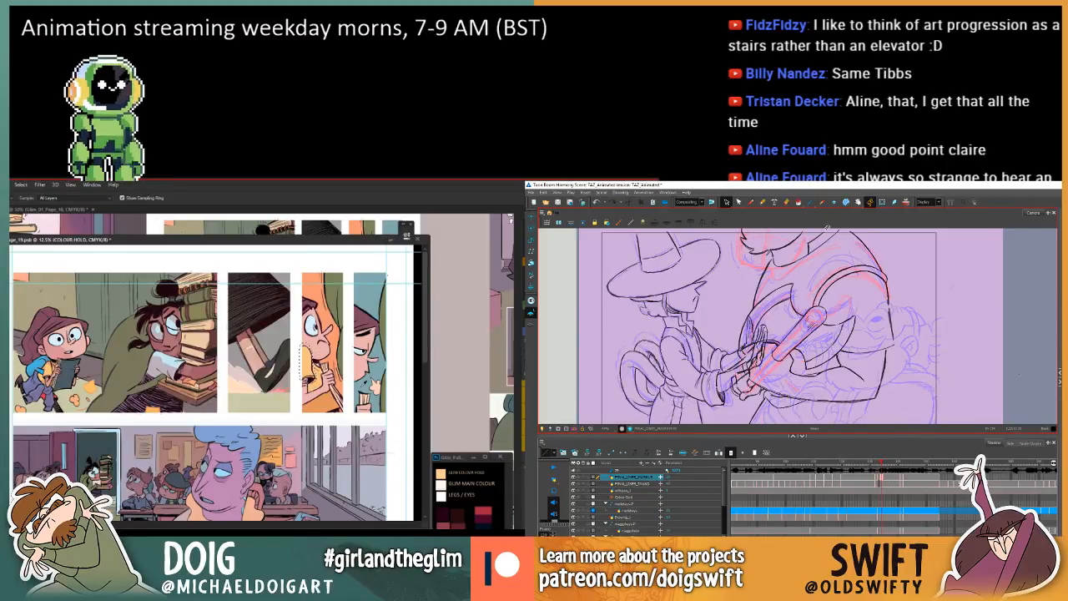
key("g")
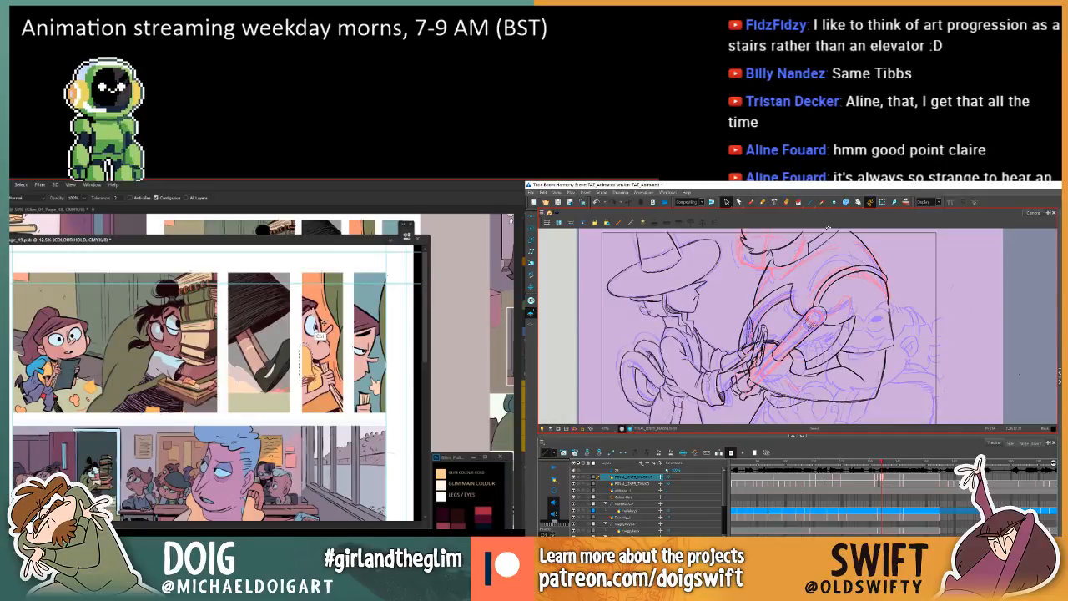
key("i")
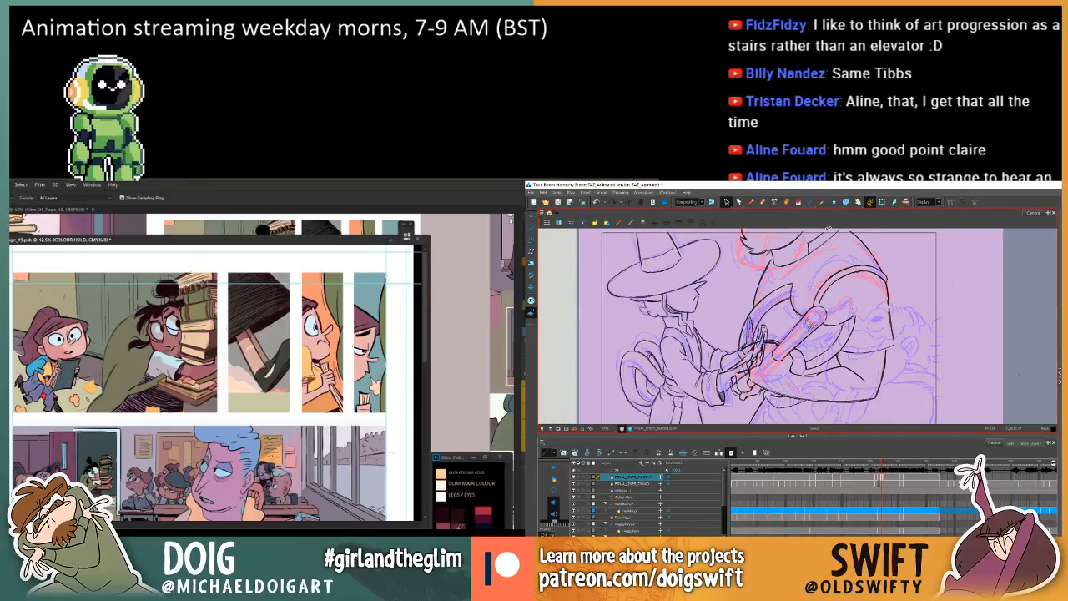
In the animation scene, flip between the in-between and its neighbouring drawings to examine how the beard and collar move.
key("comma")
key("period")
key("period")
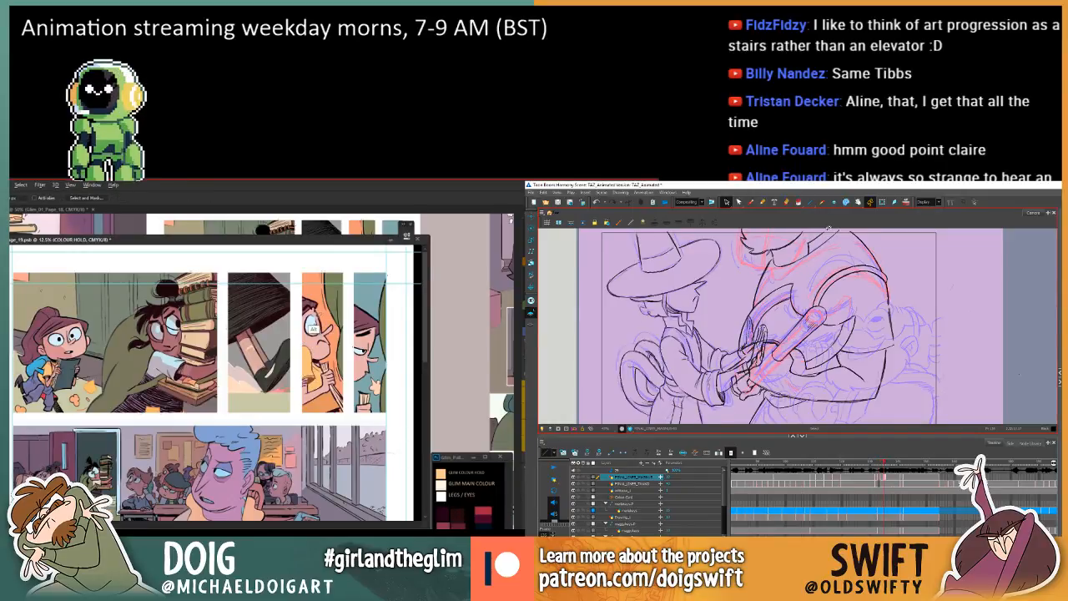
key("comma")
key("comma")
key("comma")
key("period")
key("period")
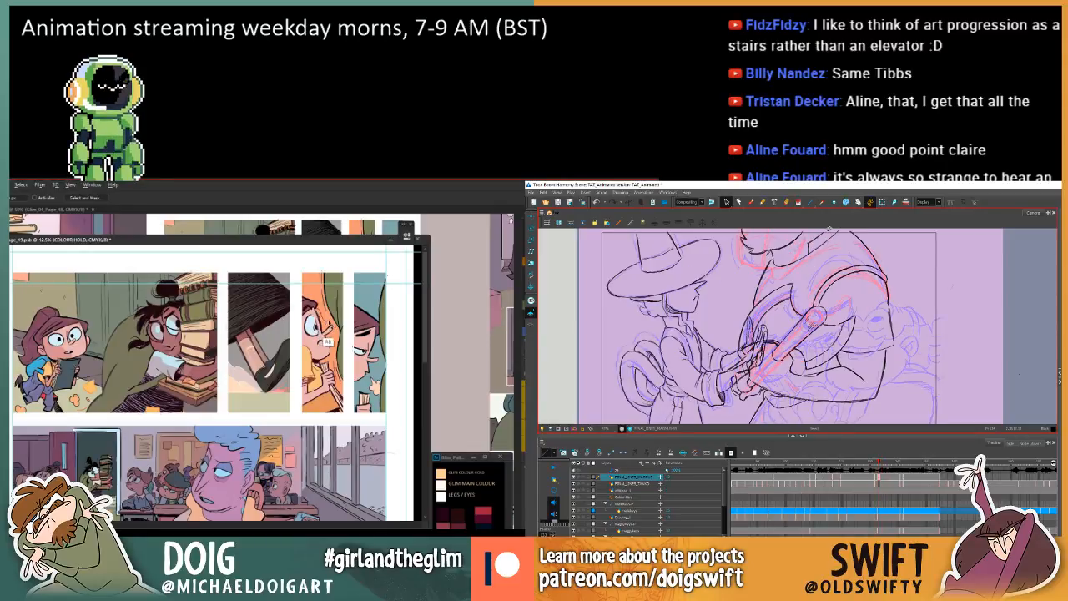
key("comma")
key("comma")
key("period")
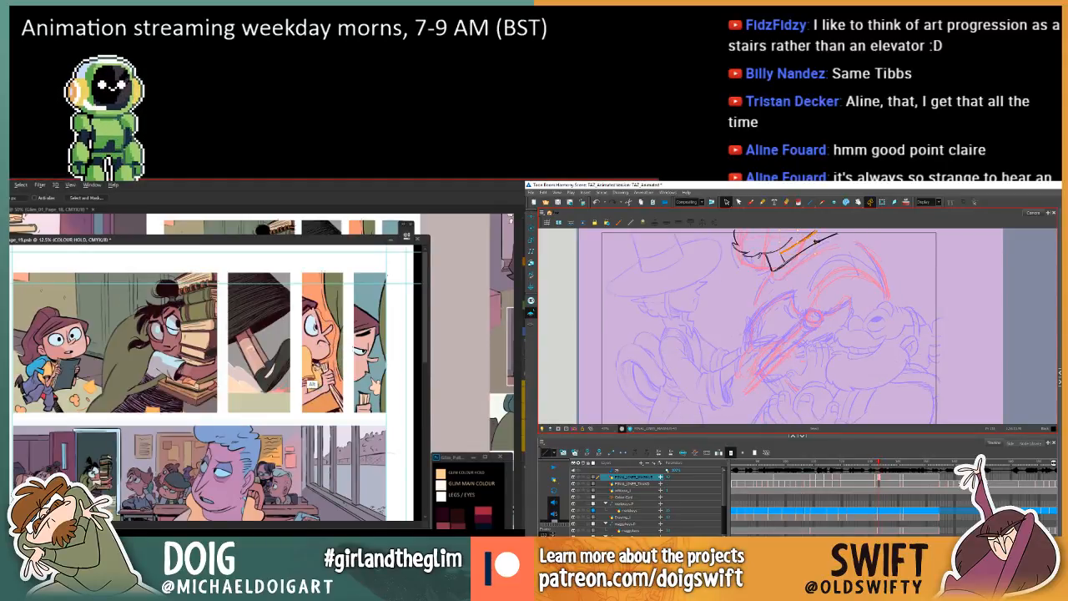
key("period")
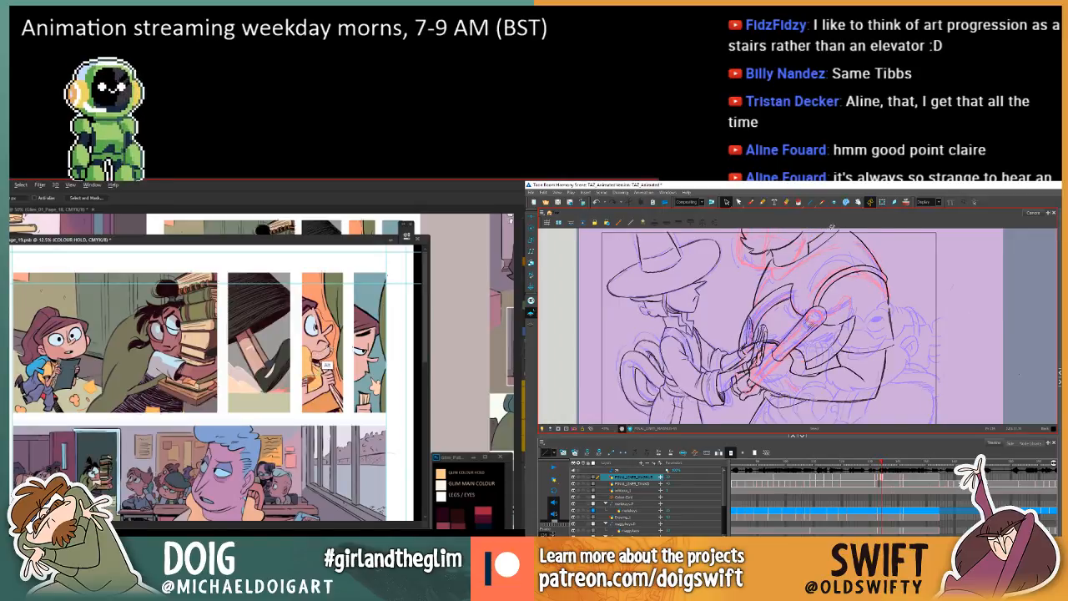
key("comma")
key("comma")
key("period")
key("period")
key("comma")
key("comma")
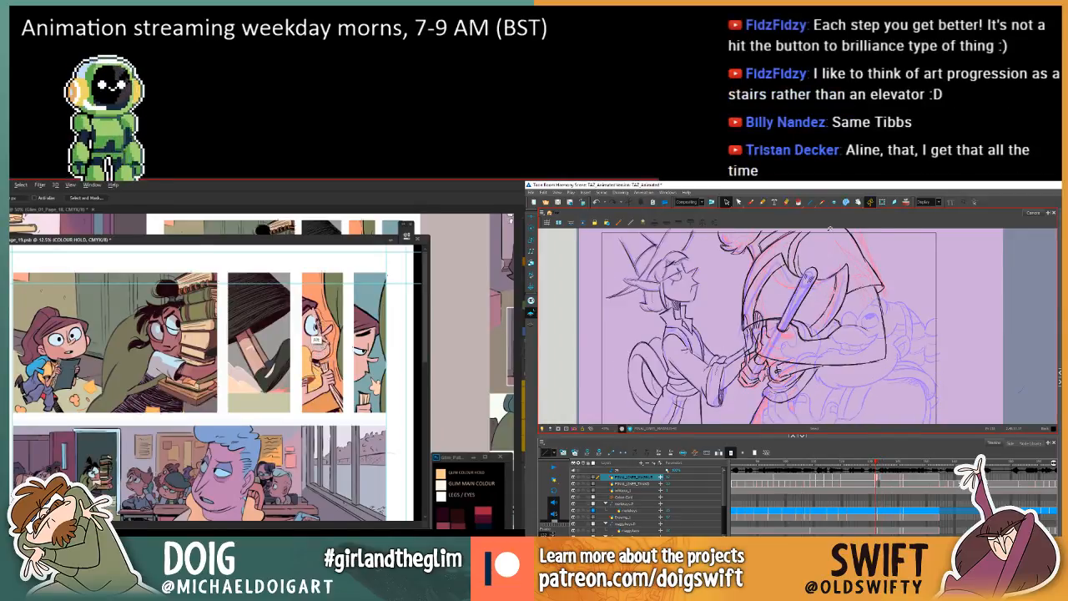
key("period")
Lasso the lower part of the yellow shirt in page 19's third panel and fill its linework, with the Brush active in the animation scene.
left_click(750, 202)
key("g")
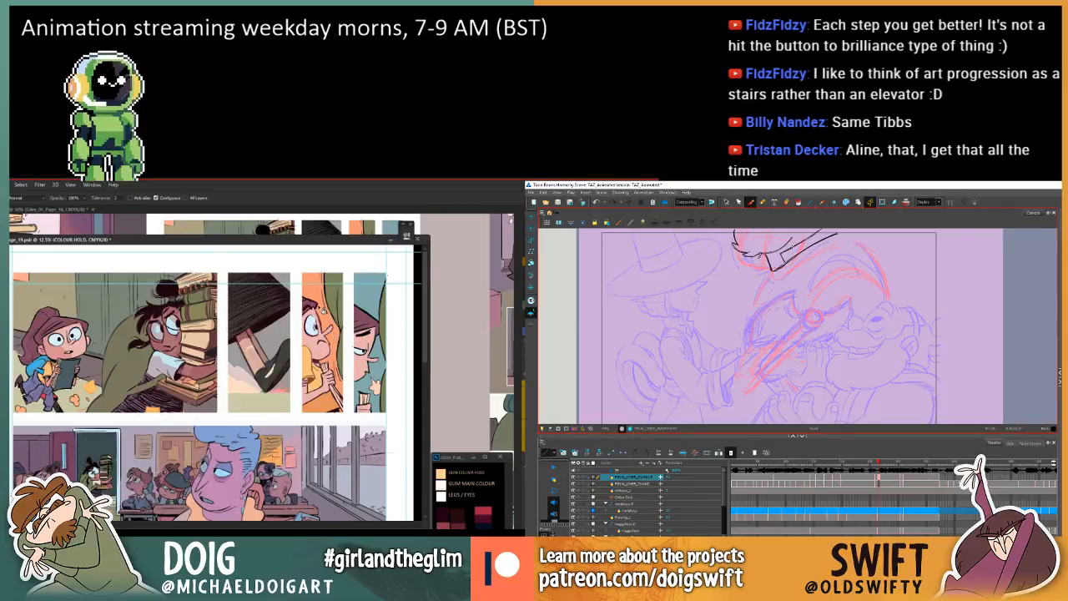
key("l")
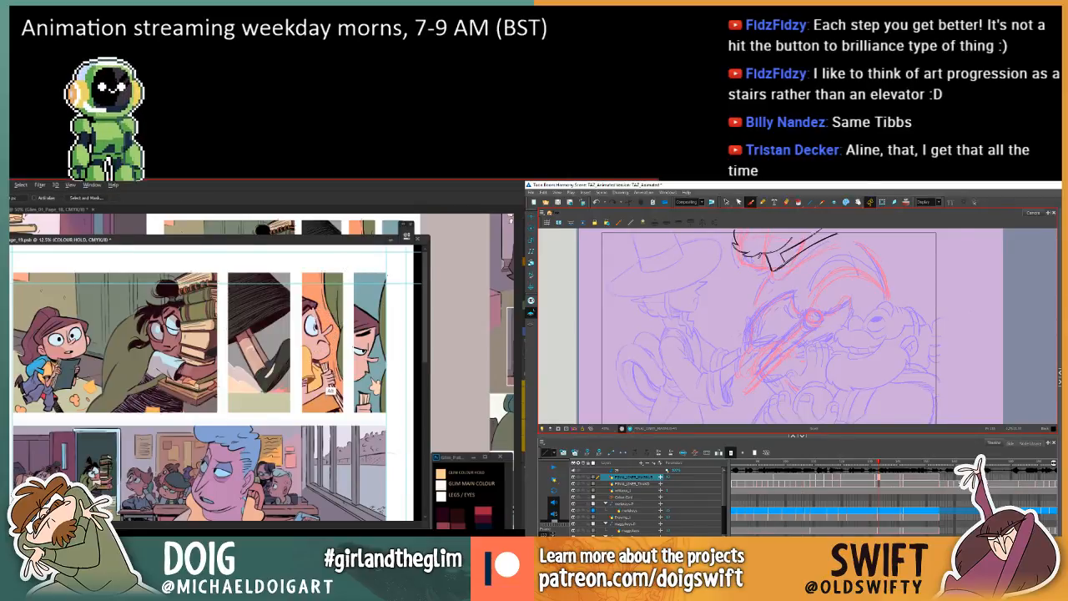
key("comma")
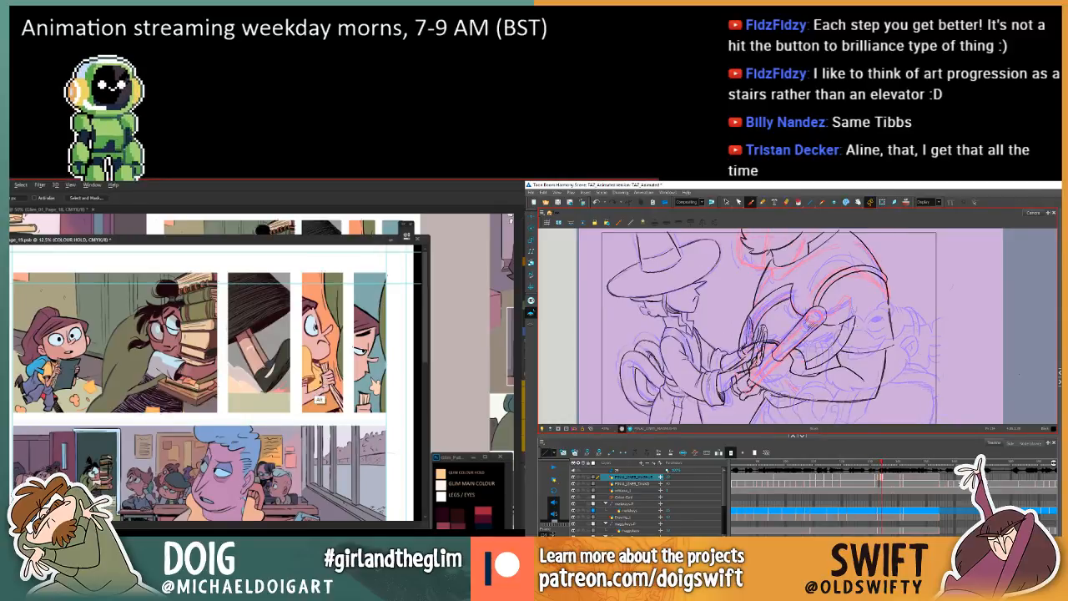
key("period")
key("comma")
key("period")
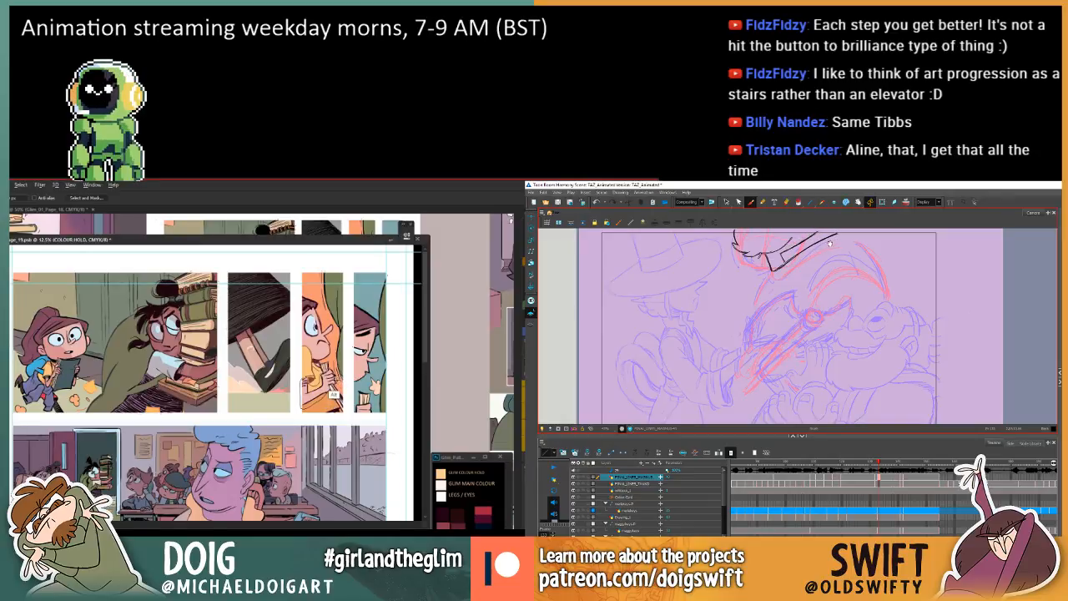
left_click_drag(830, 244, 826, 255)
key("comma")
key("period")
key("period")
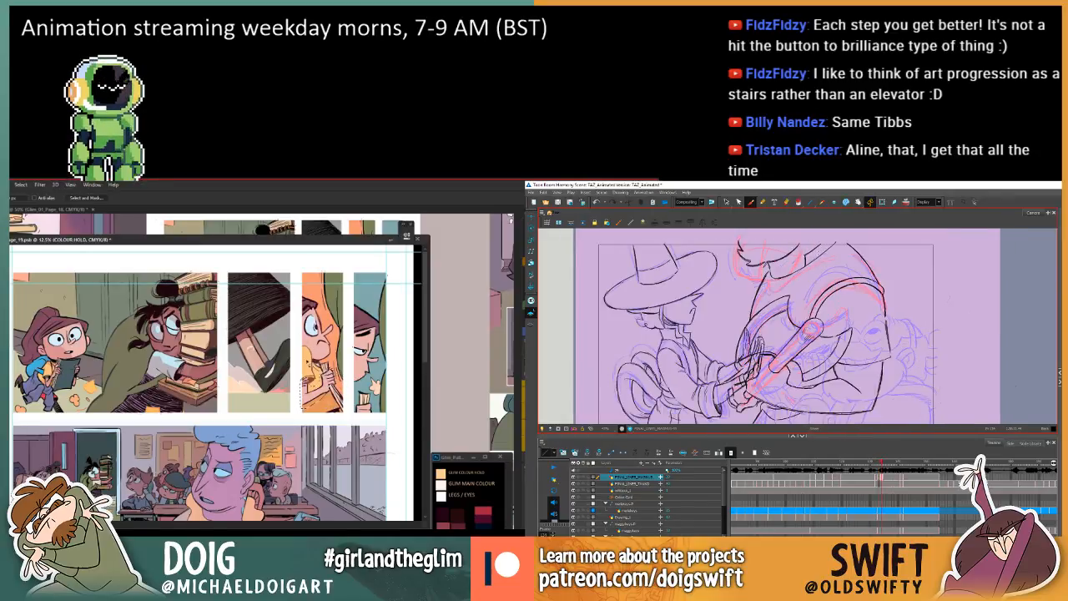
key("g")
Flip repeatedly through the in-between and both adjacent drawings to study the larger character's arm and shoulder positions.
key("comma")
key("period")
key("comma")
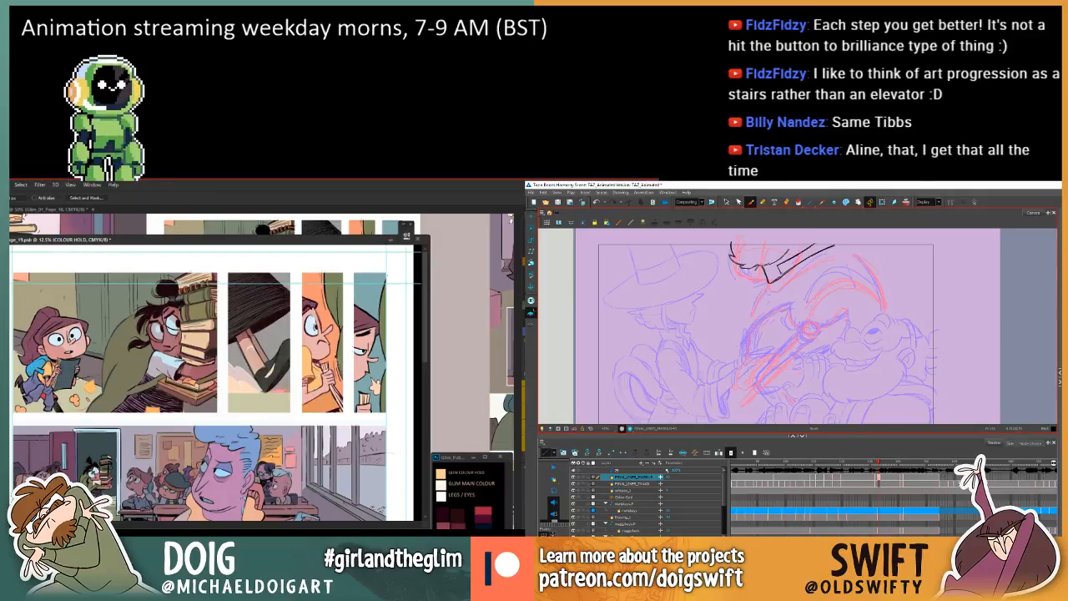
key("period")
key("comma")
key("comma")
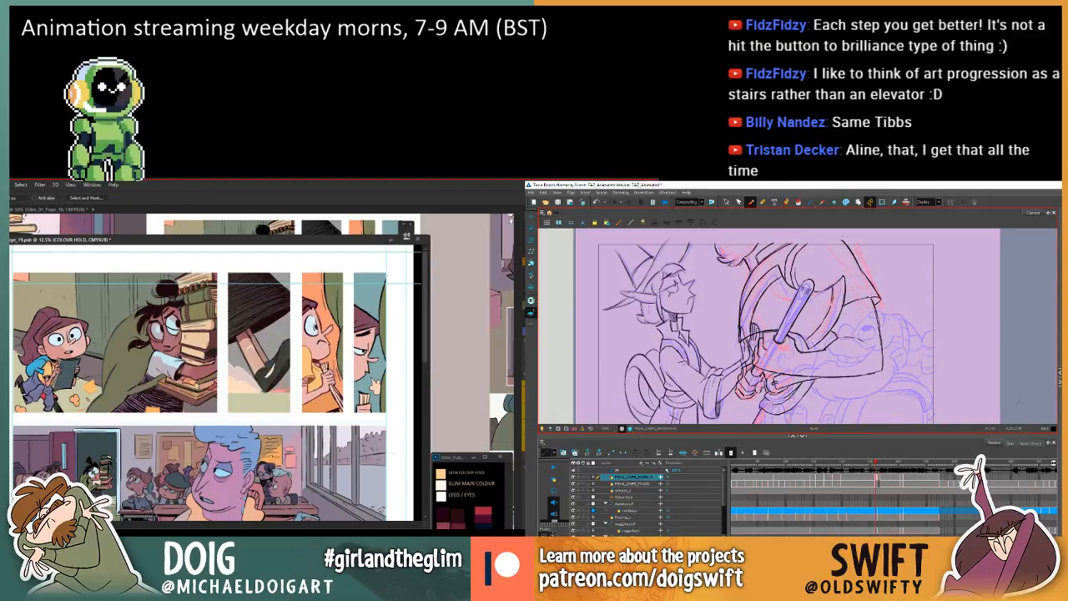
key("period")
key("period")
key("comma")
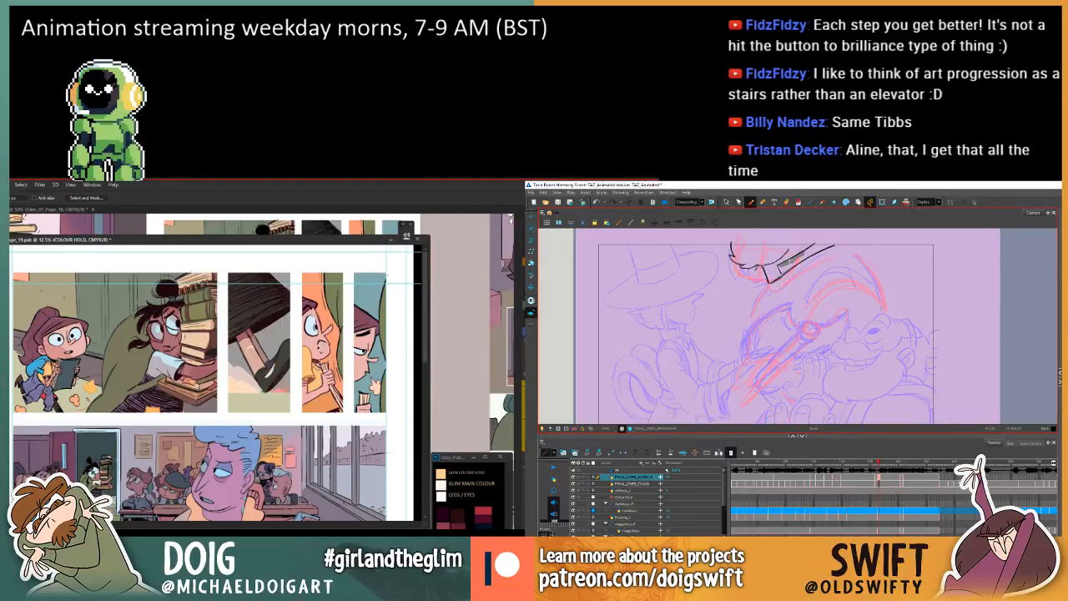
key("period")
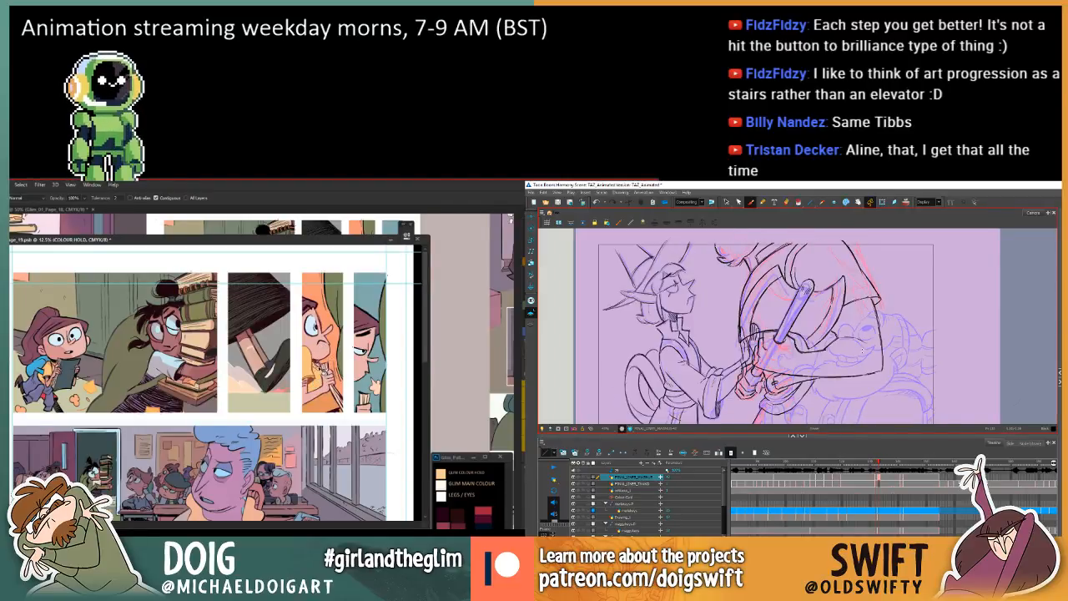
key("comma")
key("period")
key("comma")
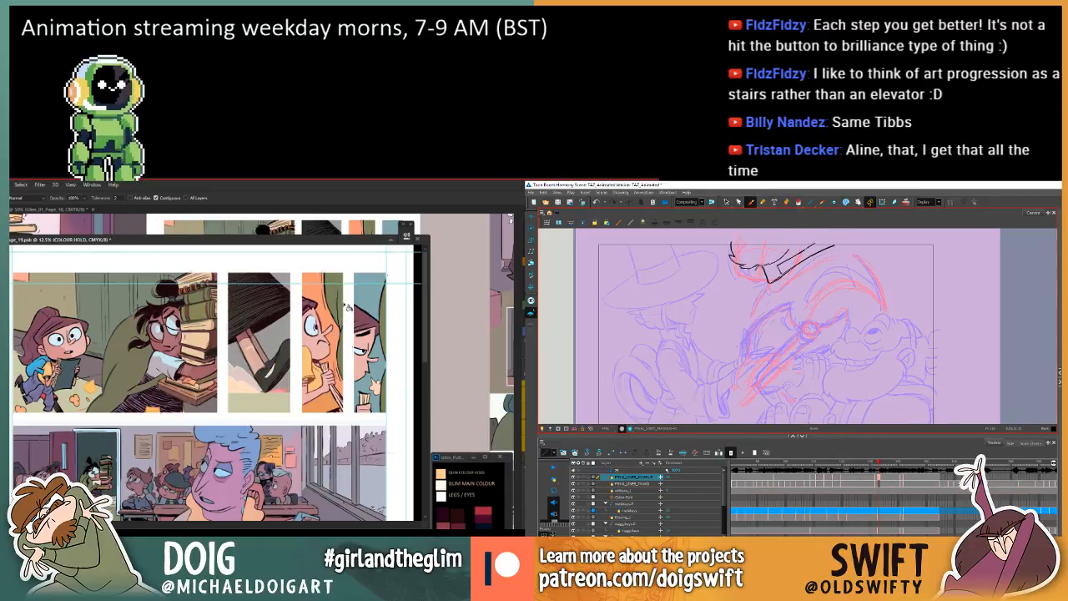
key("comma")
key("period")
key("period")
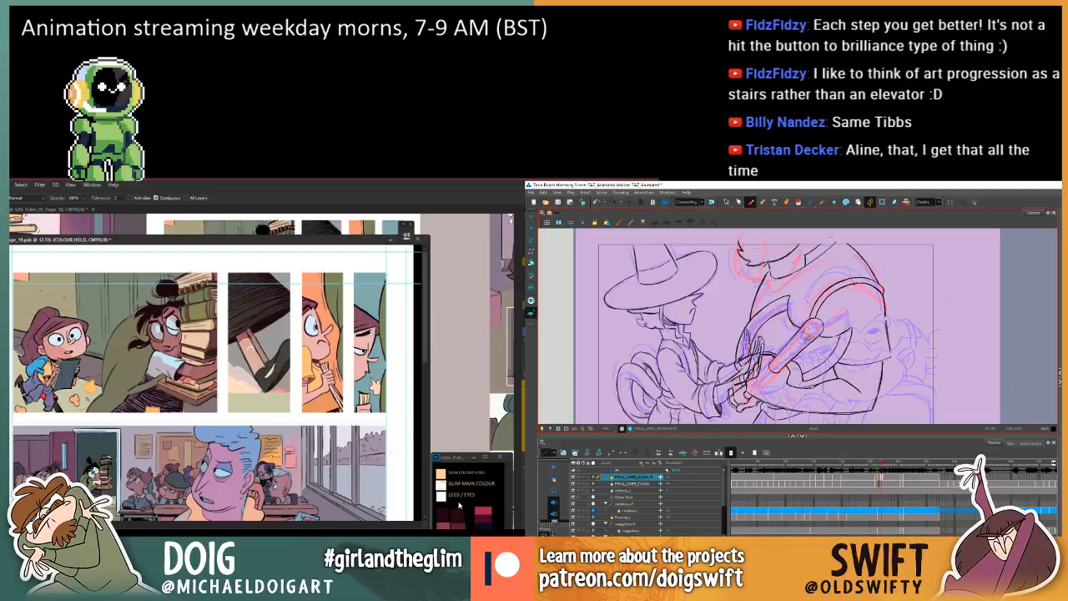
key("comma")
key("comma")
key("period")
key("period")
key("comma")
key("comma")
key("g")
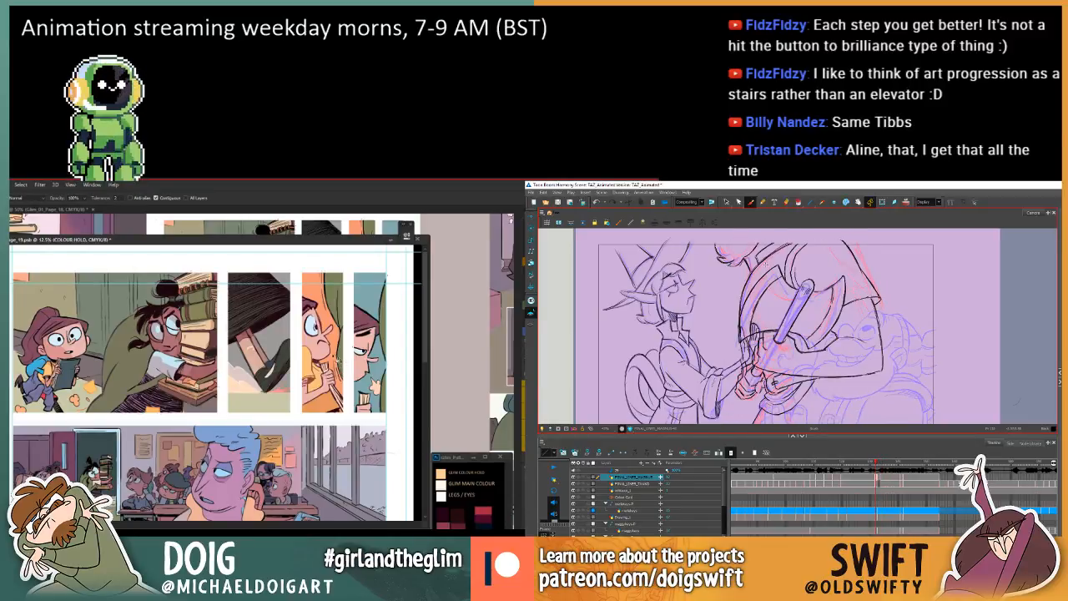
key("period")
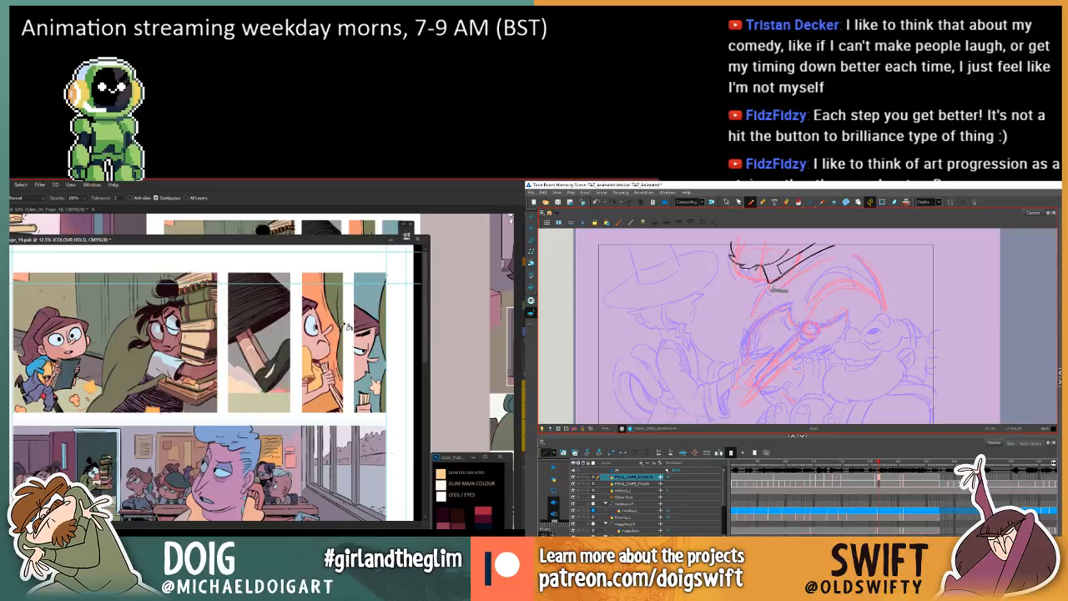
Refine the clean collar line beneath the larger character's beard and check it against the adjacent drawings.
left_click_drag(811, 260, 809, 261)
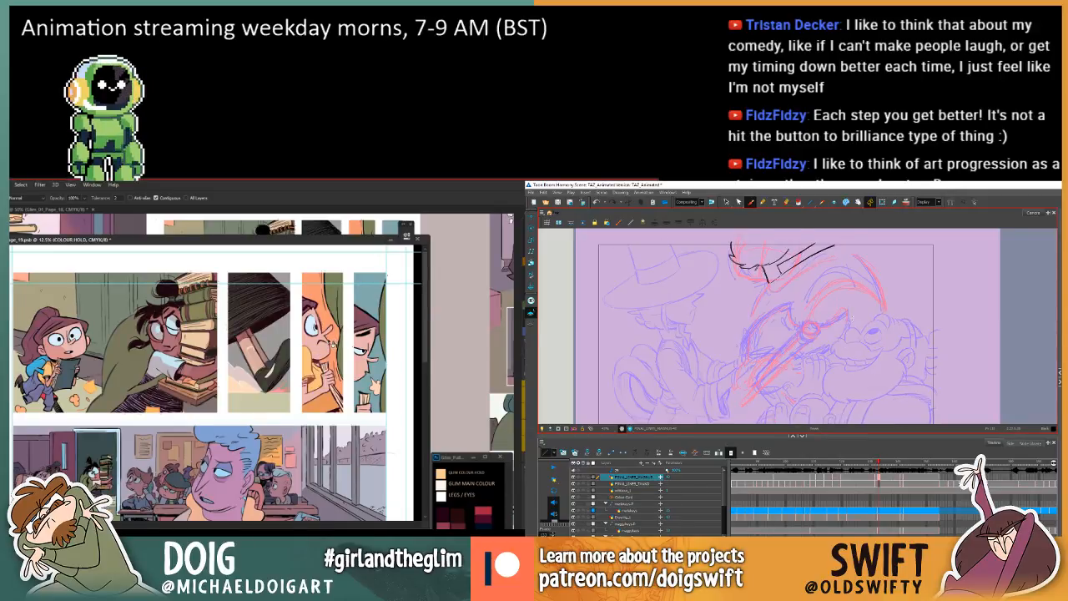
key("period")
key("comma")
key("comma")
key("period")
key("comma")
key("period")
key("period")
key("comma")
key("comma")
key("period")
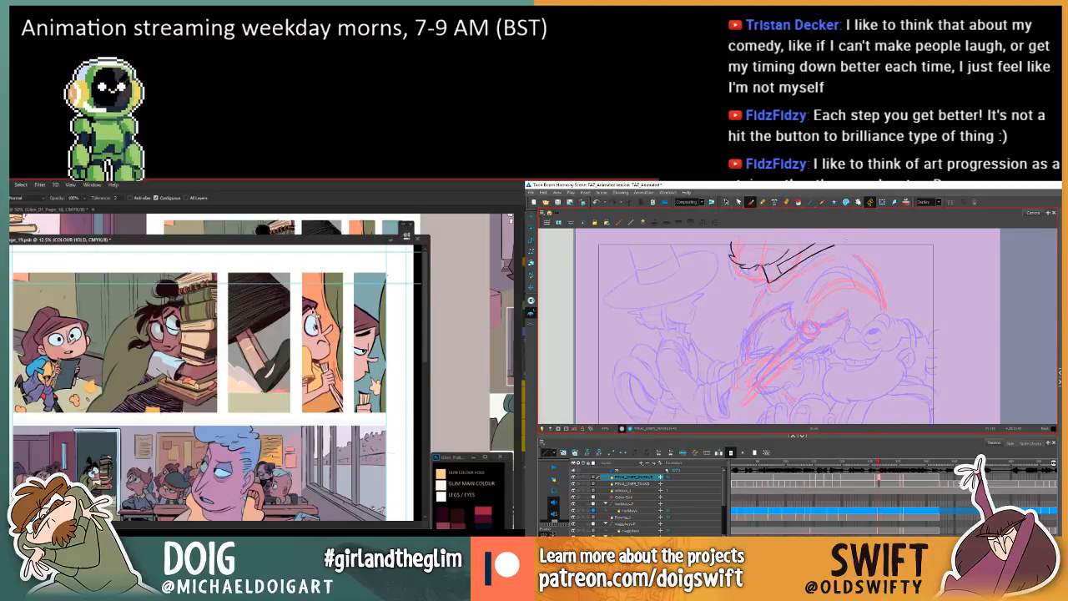
Lasso the background strip beside the figure in page 19's third panel while inking the larger character's outer shoulder line in the in-between.
key("l")
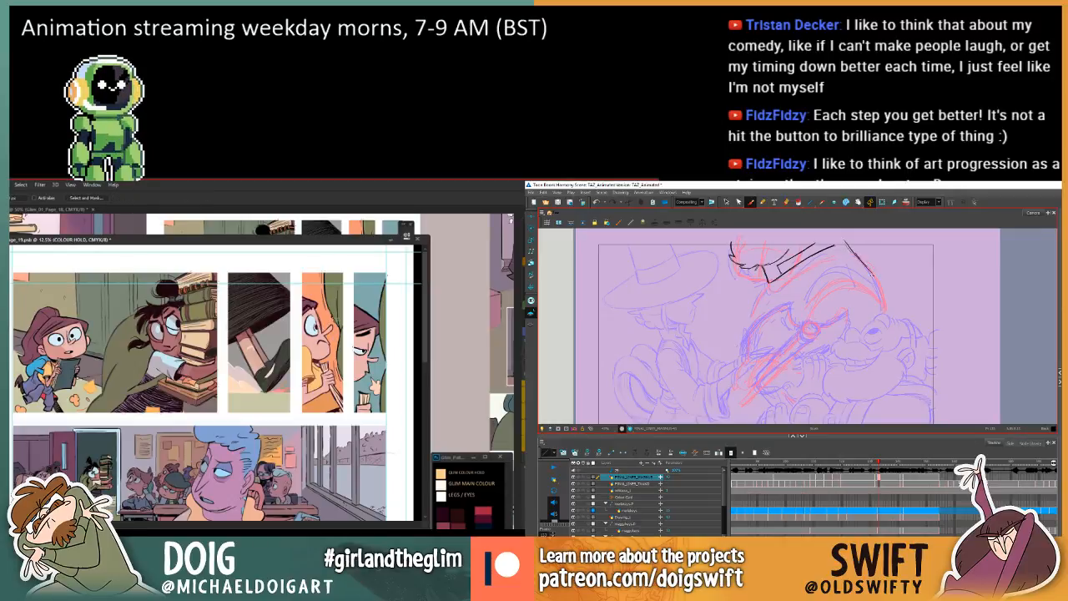
left_click_drag(323, 274, 323, 317)
left_click_drag(877, 281, 884, 309)
mouse_move(323, 317)
left_mouse_down()
mouse_move(333, 358)
mouse_move(338, 350)
mouse_move(346, 393)
left_mouse_up()
key("period")
key("comma")
key("comma")
key("period")
key("period")
key("comma")
key("comma")
key("period")
left_click_drag(846, 242, 857, 255)
left_click_drag(347, 393, 347, 306)
left_click_drag(855, 252, 871, 279)
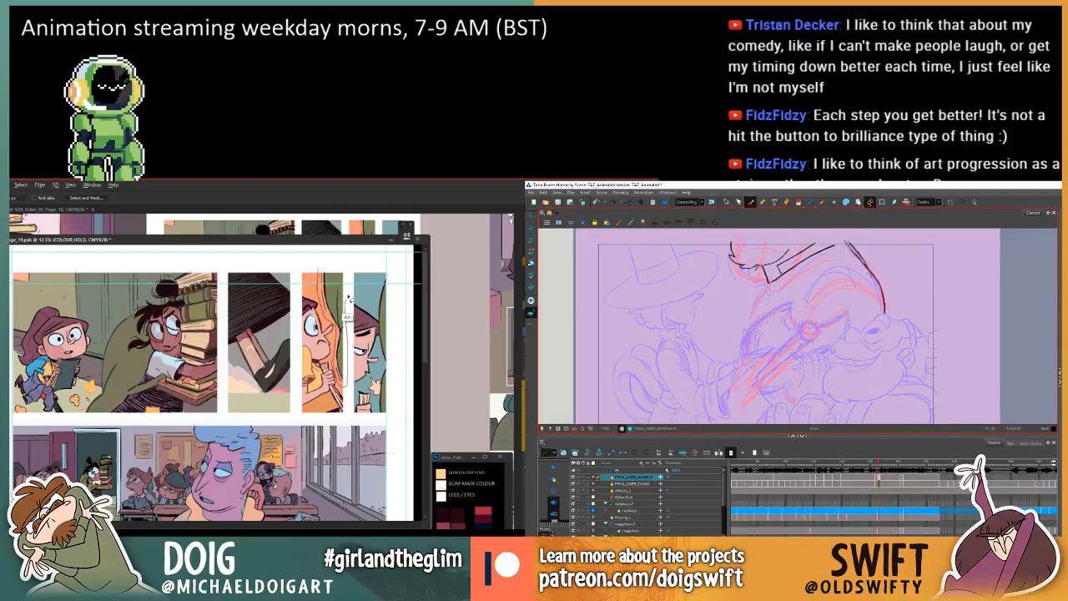
mouse_move(348, 306)
left_mouse_down()
mouse_move(344, 268)
mouse_move(322, 268)
left_mouse_up()
Try redrawing the larger character's outer shoulder line on the in-between and compare it with the neighbouring drawings.
key("comma")
key("period")
key("comma")
key("period")
key("comma")
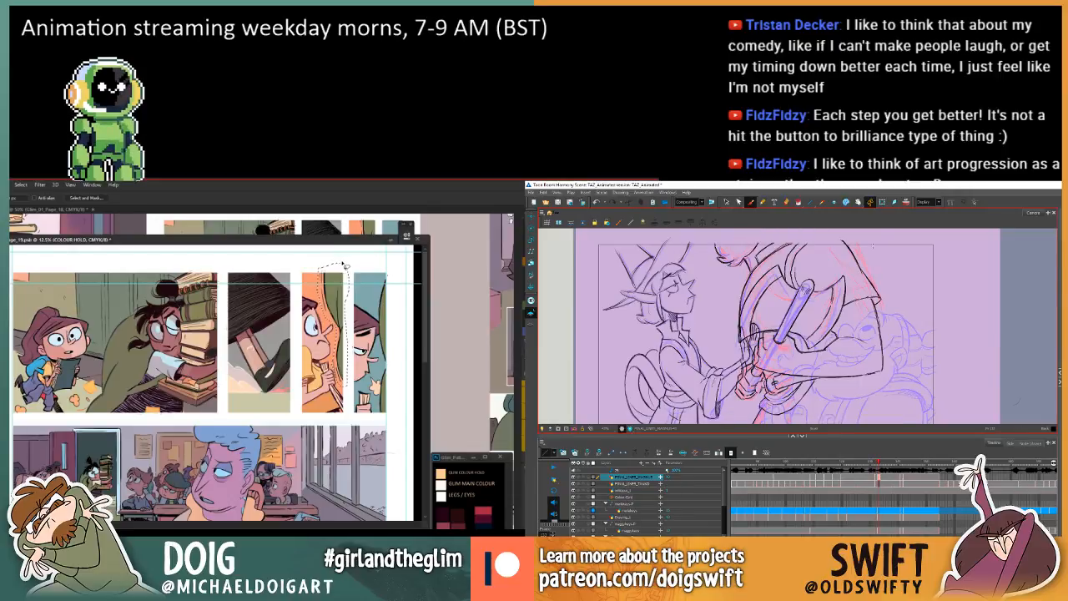
key("period")
left_click_drag(844, 240, 886, 310)
key("comma")
key("period")
key("period")
key("comma")
key("period")
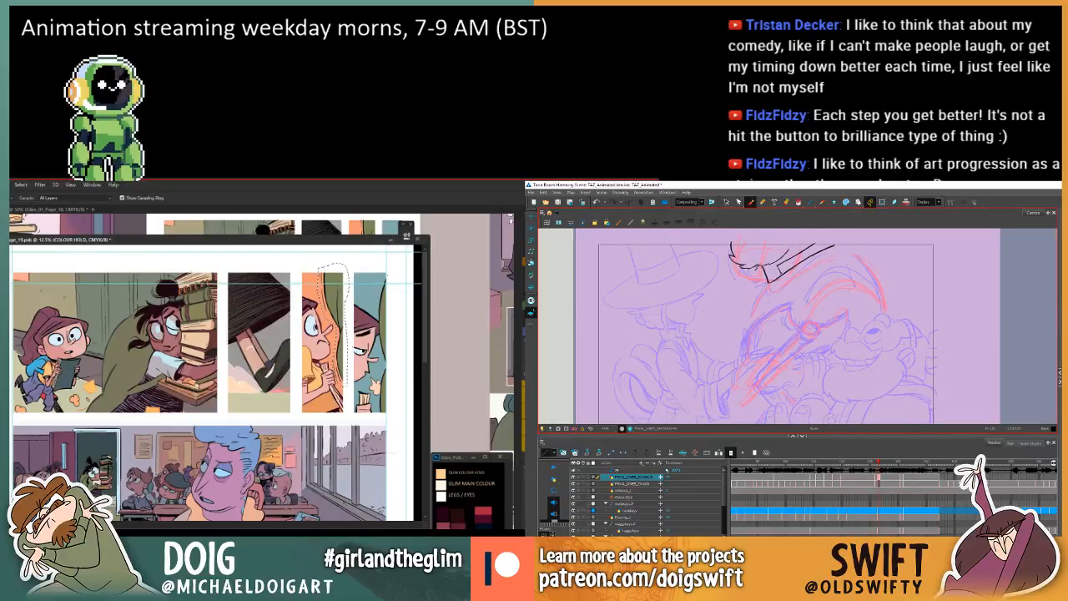
Fill the lassoed background linework in the third panel, and ink the curved body outline below the larger character's beard.
key("g")
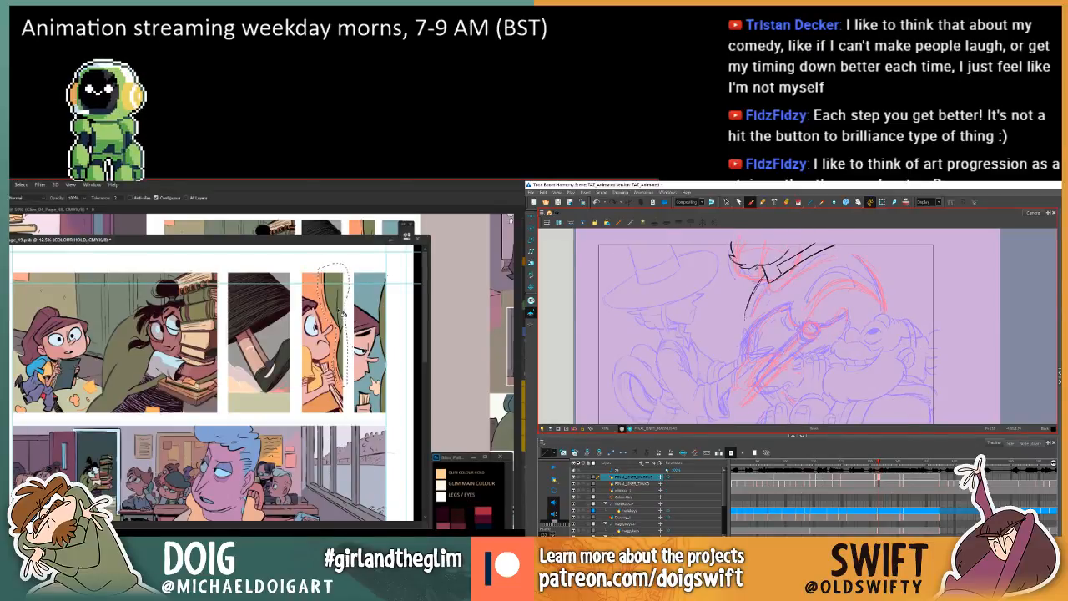
left_click_drag(746, 317, 744, 332)
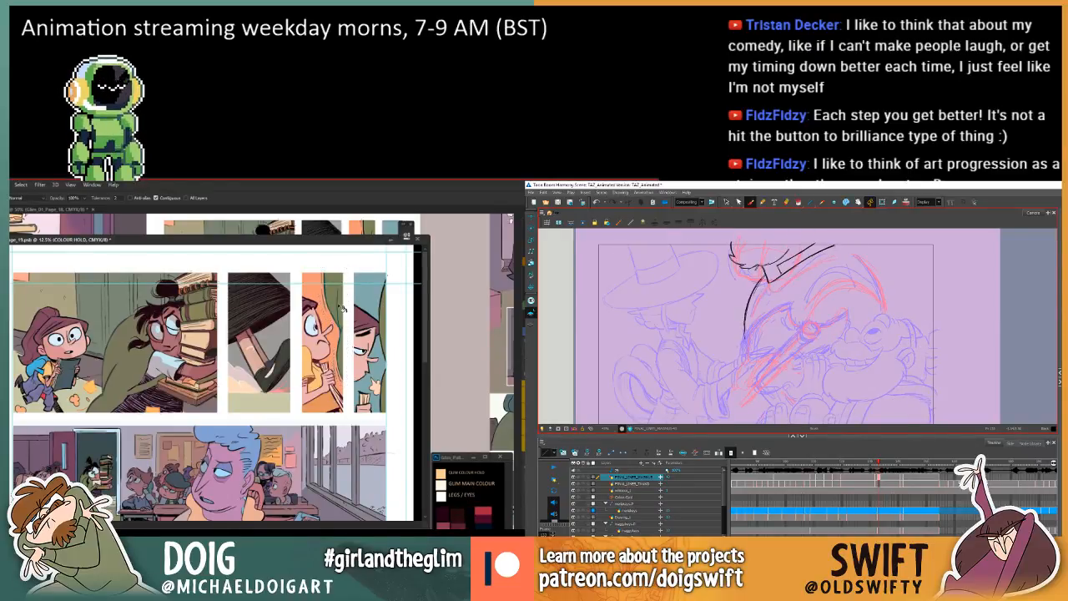
key("comma")
key("period")
key("period")
key("comma")
key("comma")
key("period")
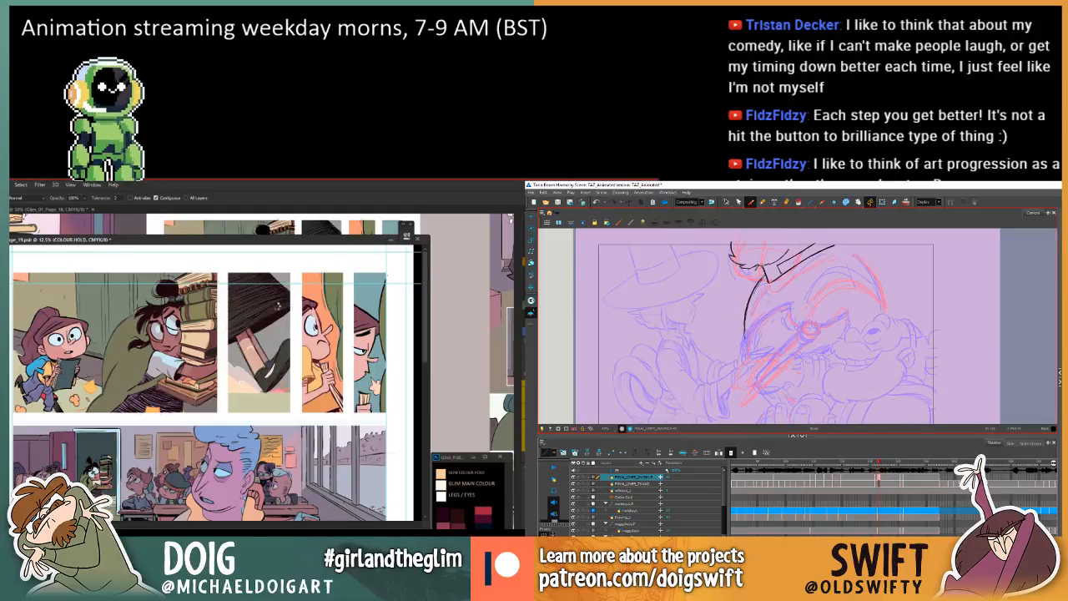
Hide the guides on comic page 19 and return to the Paint Bucket tool.
key("ctrl+alt+z")
key("ctrl+semicolon")
key("f")
key("g")
key("g")
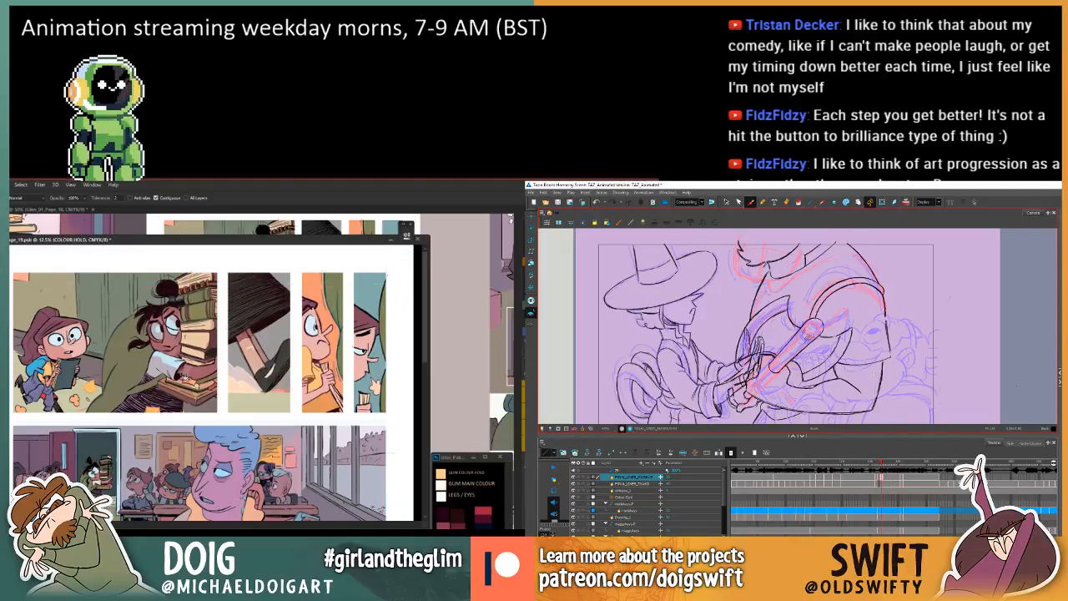
Lasso the curtain strip beside the girl in page 19's third panel, and touch up the curved body outline below the larger character's beard.
key("f")
key("f")
key("g")
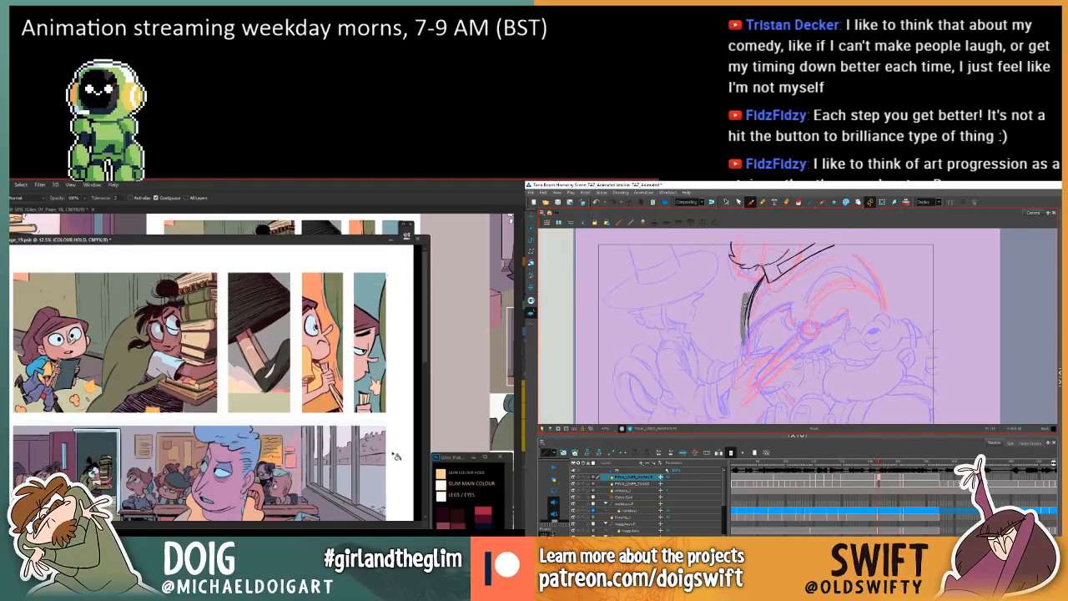
key("i")
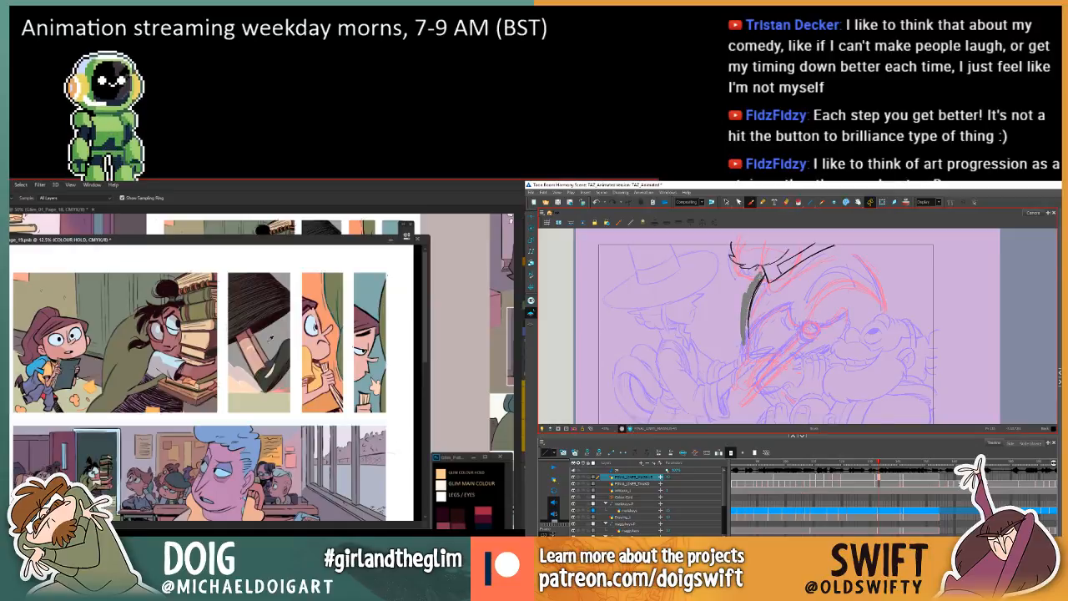
key("l")
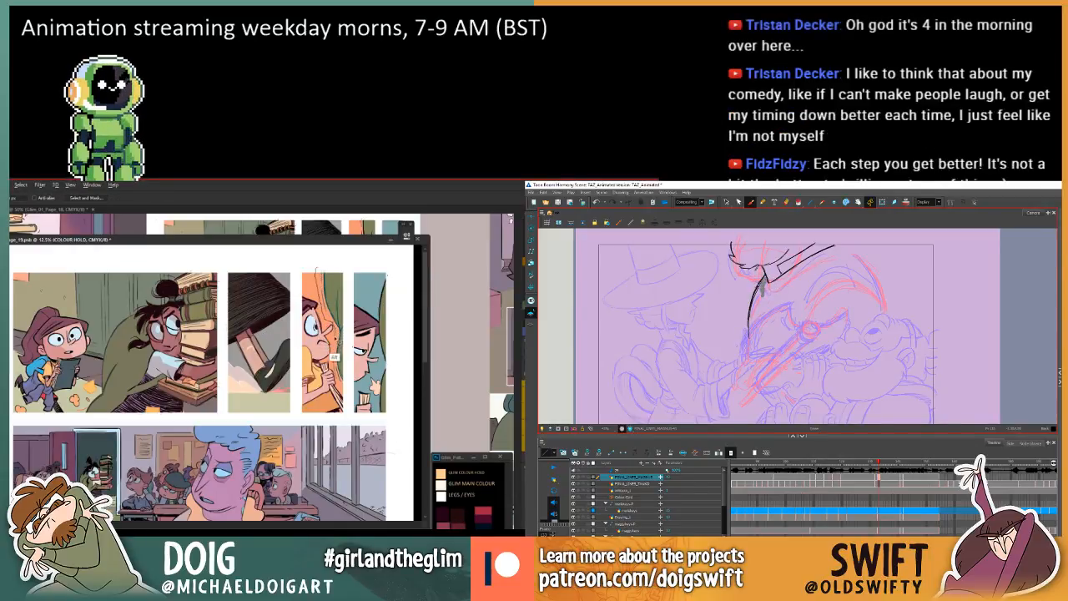
key("comma")
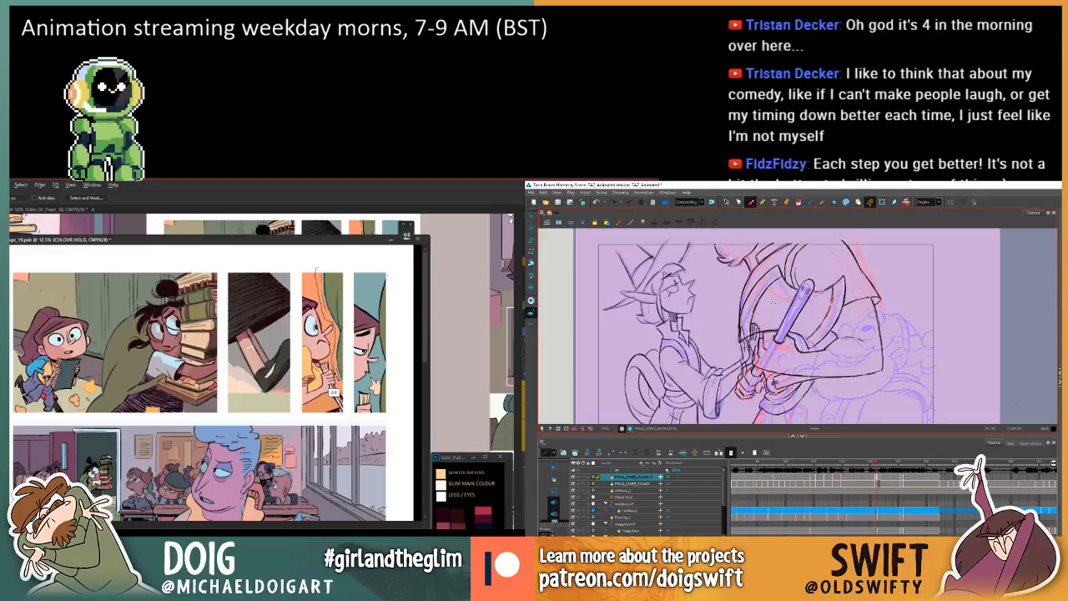
key("period")
key("period")
key("comma")
mouse_move(336, 374)
left_mouse_down()
mouse_move(347, 387)
mouse_move(348, 276)
mouse_move(318, 272)
left_mouse_up()
Flip between the in-between and its neighbouring drawings to check the curved body outline below the beard.
key("comma")
key("period")
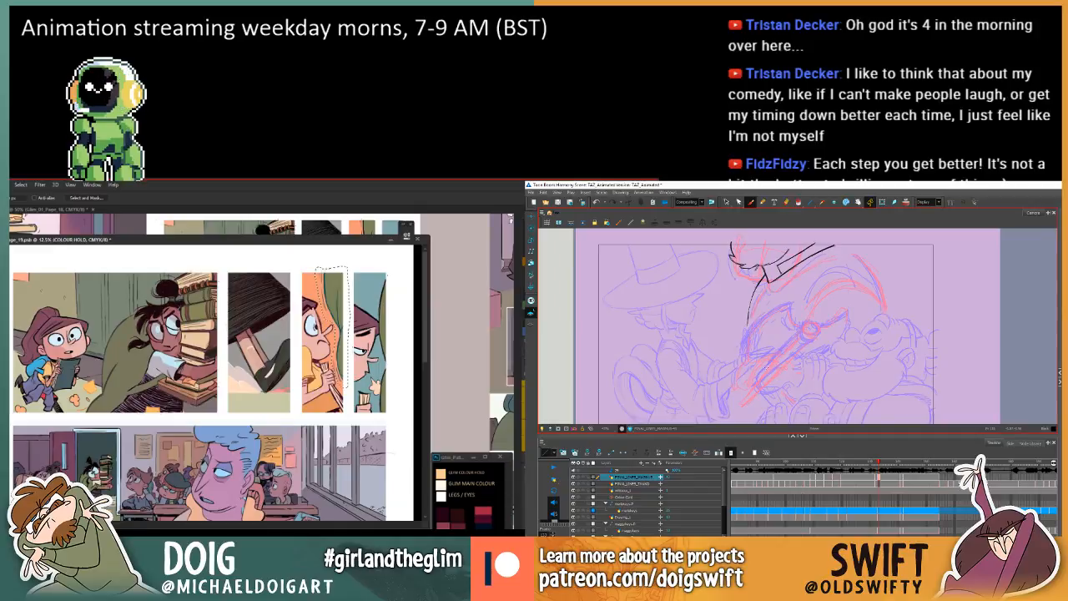
key("comma")
key("period")
key("period")
key("comma")
key("comma")
key("period")
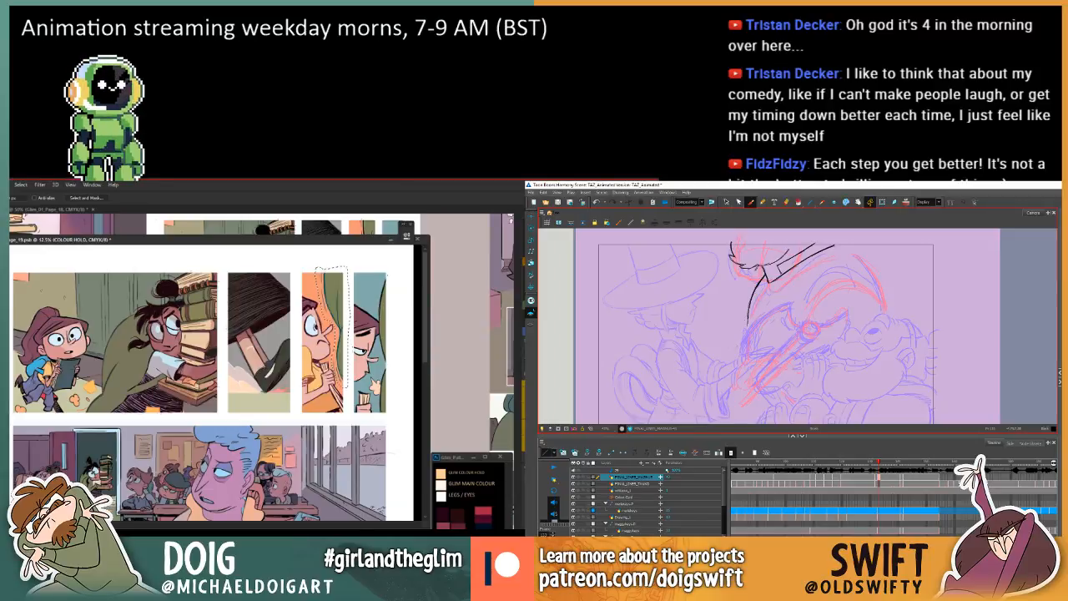
key("comma")
key("period")
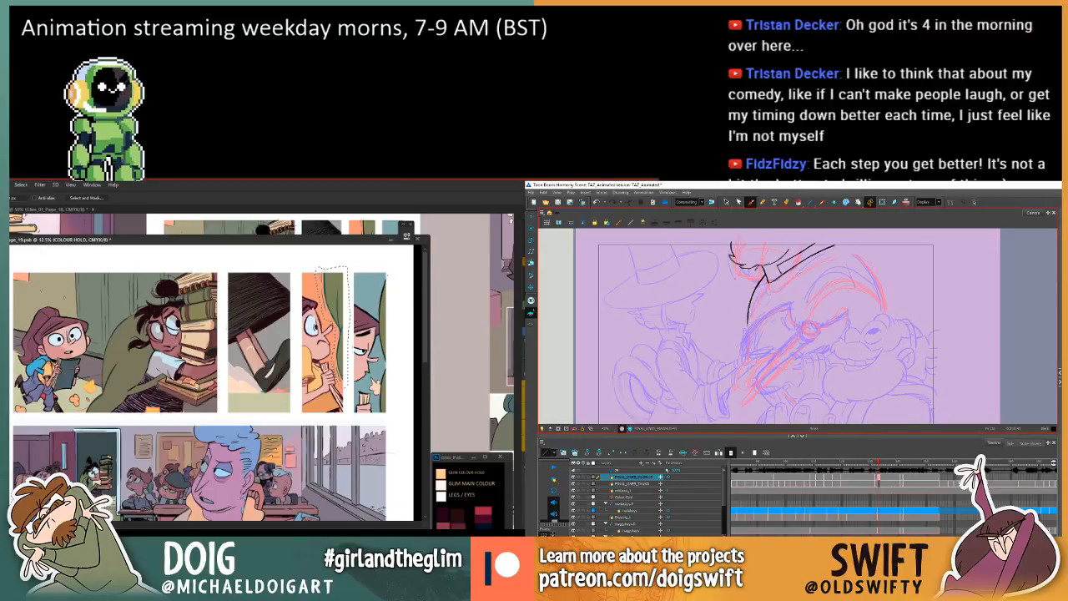
key("comma")
key("period")
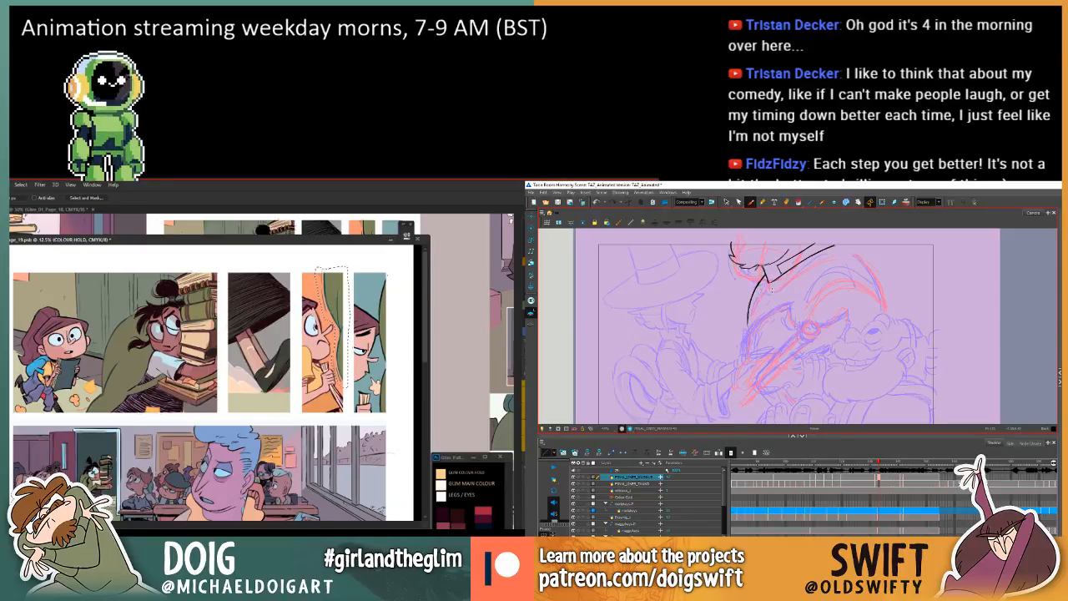
Fill the lassoed curtain linework in the third panel, clear the selection, and compare the in-between's body outline with its neighbours.
key("comma")
key("period")
key("period")
key("comma")
key("period")
key("comma")
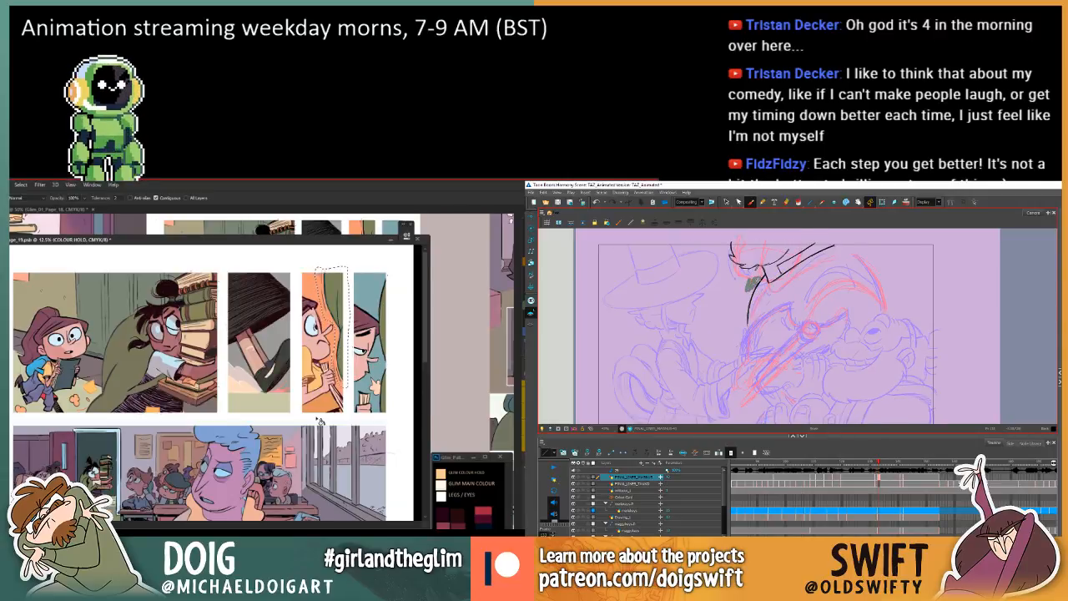
key("period")
Extend the larger character's body outline down towards the hands on the in-between, checking it against the adjacent drawings.
key("period")
key("period")
key("comma")
key("comma")
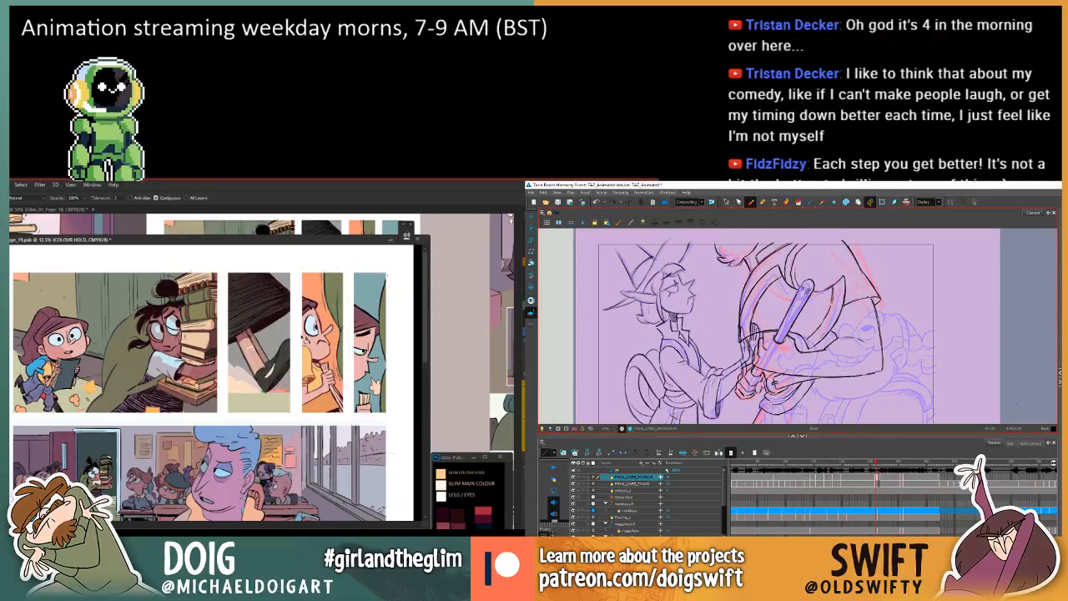
key("ctrl+d")
key("period")
key("period")
key("comma")
key("comma")
key("period")
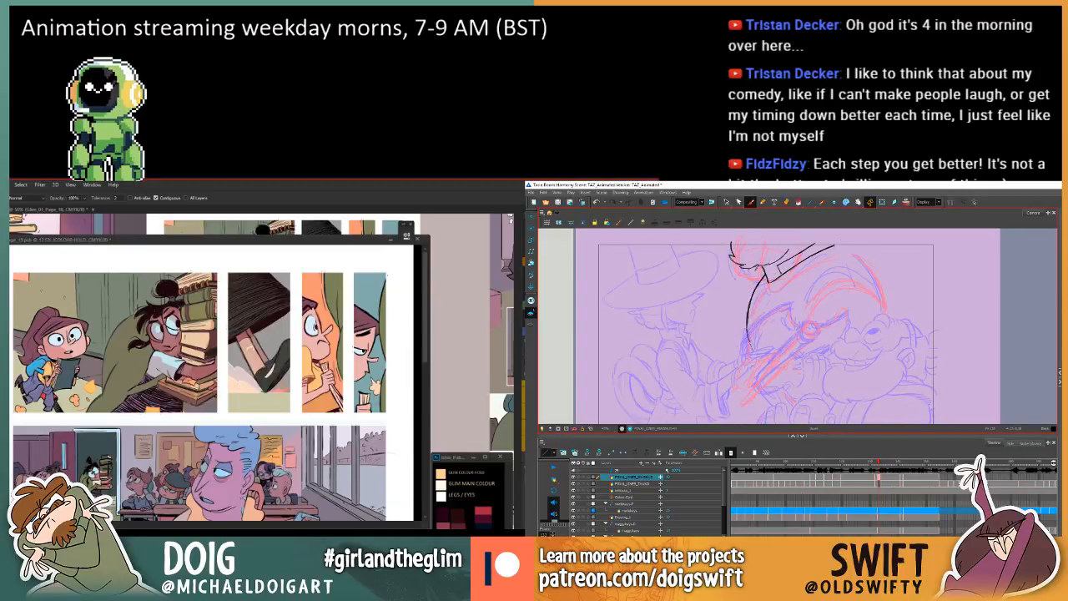
left_click_drag(787, 373, 775, 353)
key("comma")
key("period")
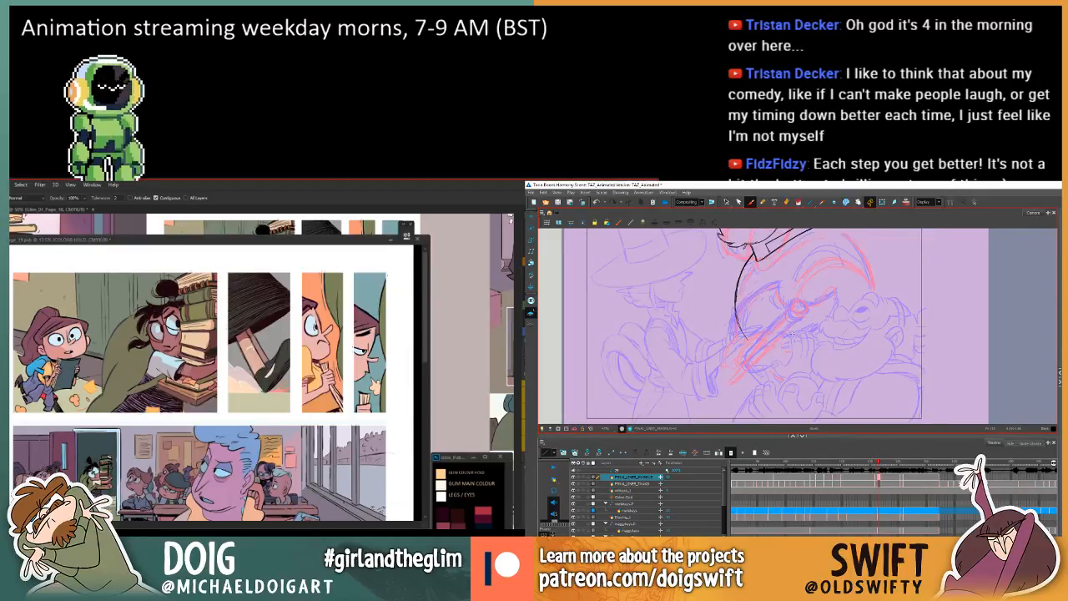
key("period")
key("comma")
key("comma")
key("period")
key("period")
key("comma")
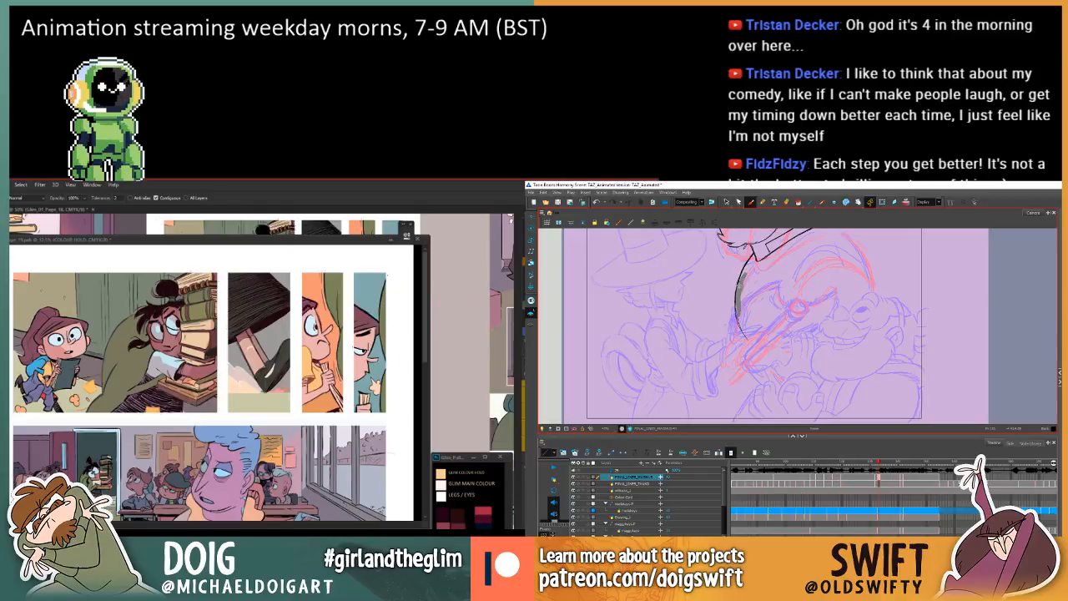
Reinforce the upper part of the larger character's body outline, check it against the neighbouring drawings, and save the work.
left_click_drag(745, 272, 737, 317)
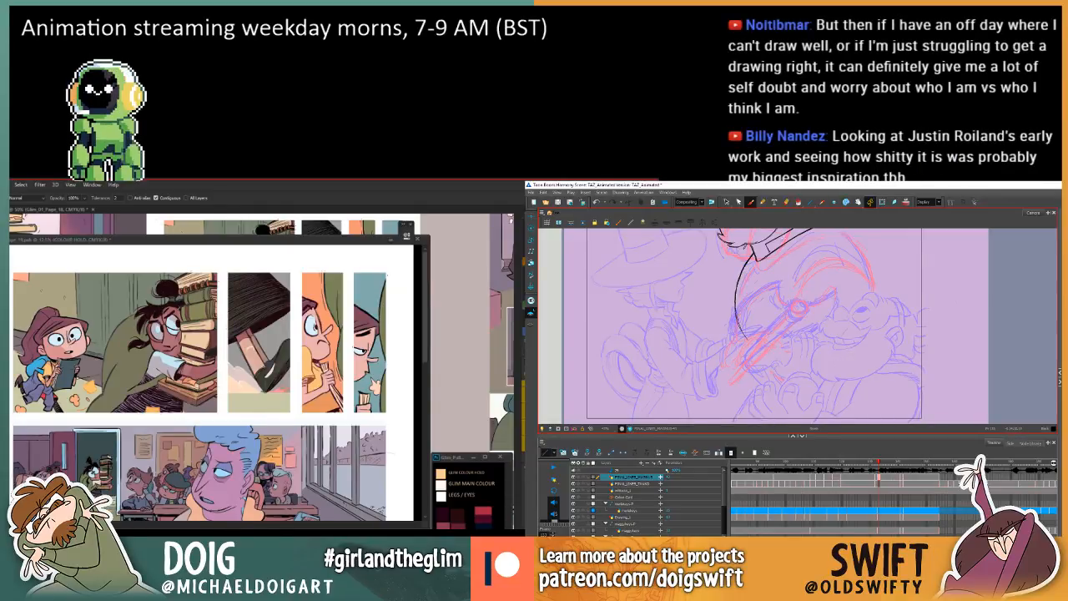
key("comma")
key("period")
key("period")
key("comma")
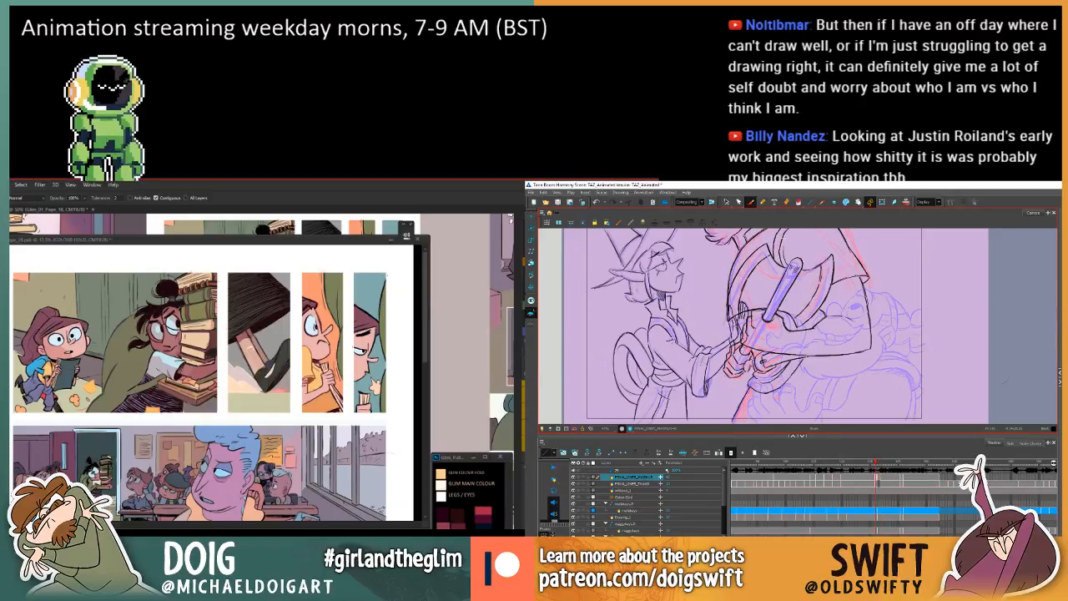
key("ctrl+s")
left_click_drag(766, 269, 747, 271)
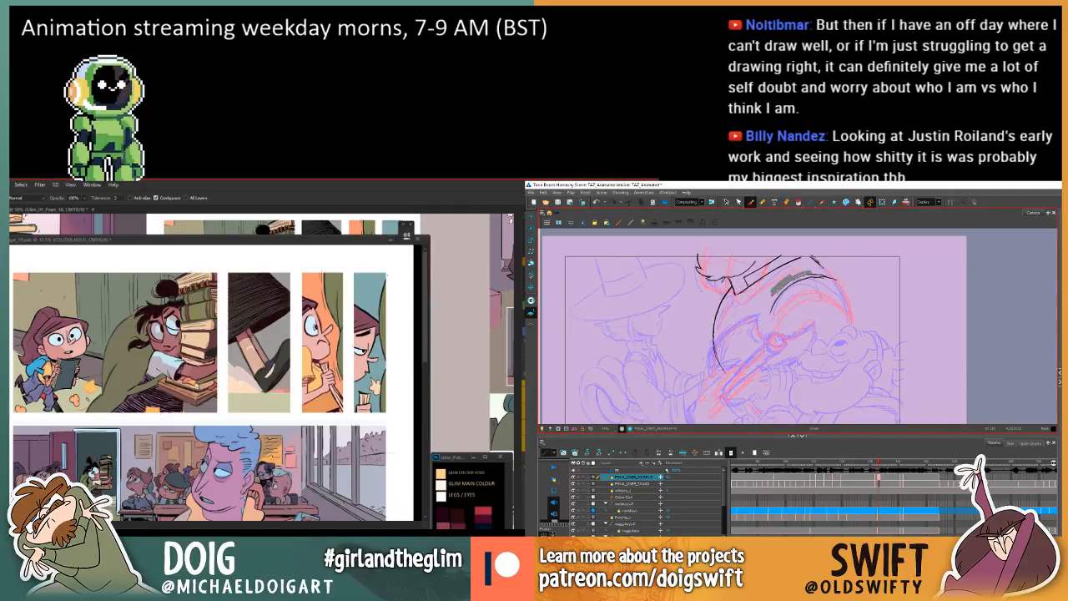
Sample the orange in the third panel and lasso around the girl's hair in the fourth, while inking the larger character's shoulder arcs.
left_click(398, 353)
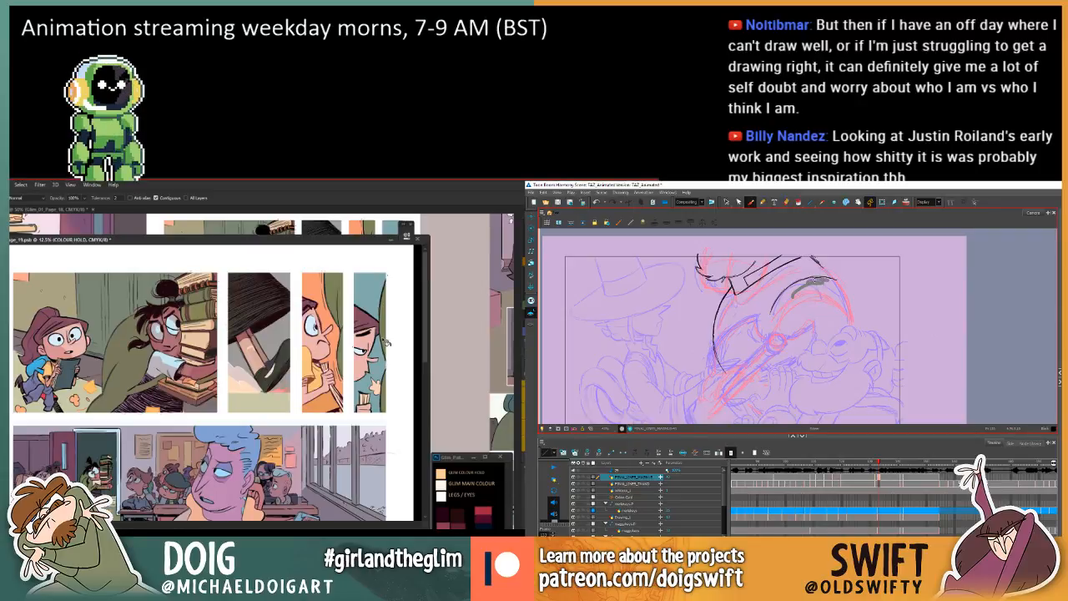
key("l")
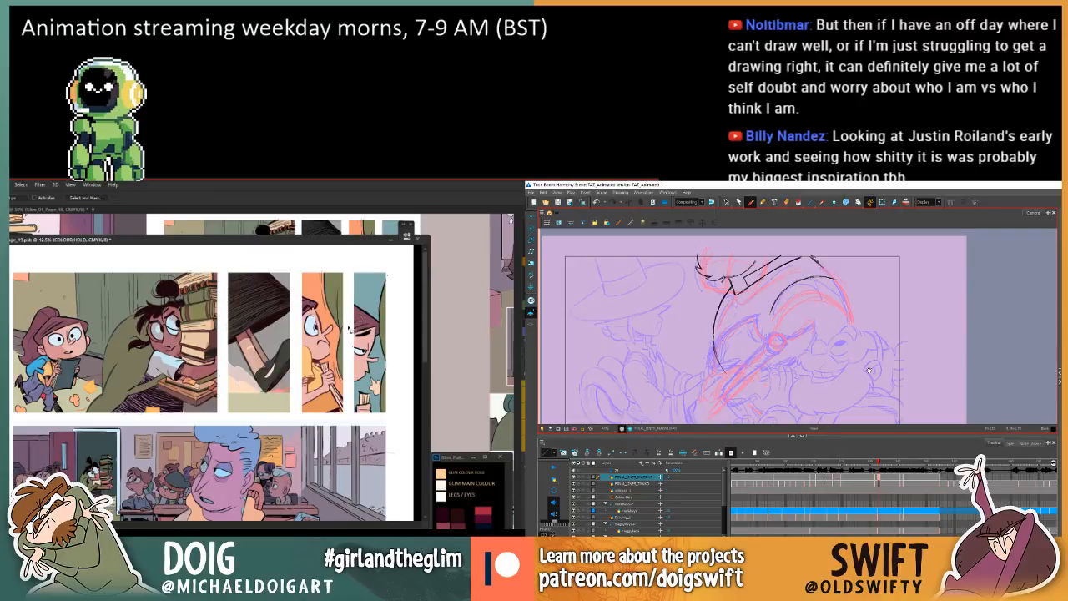
key("i")
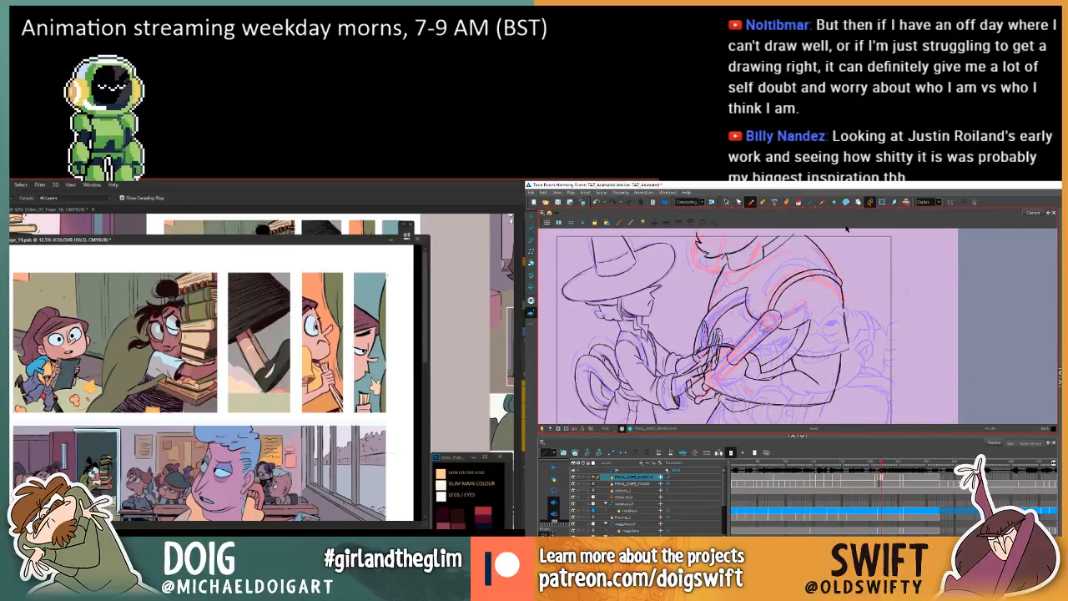
left_click(317, 304)
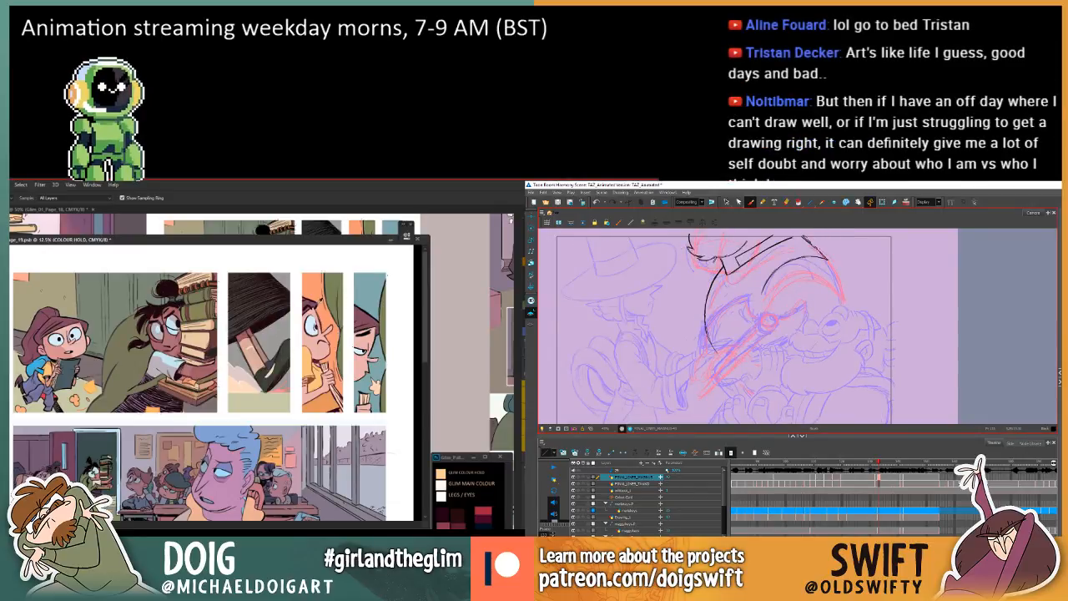
left_click(319, 302)
key("l")
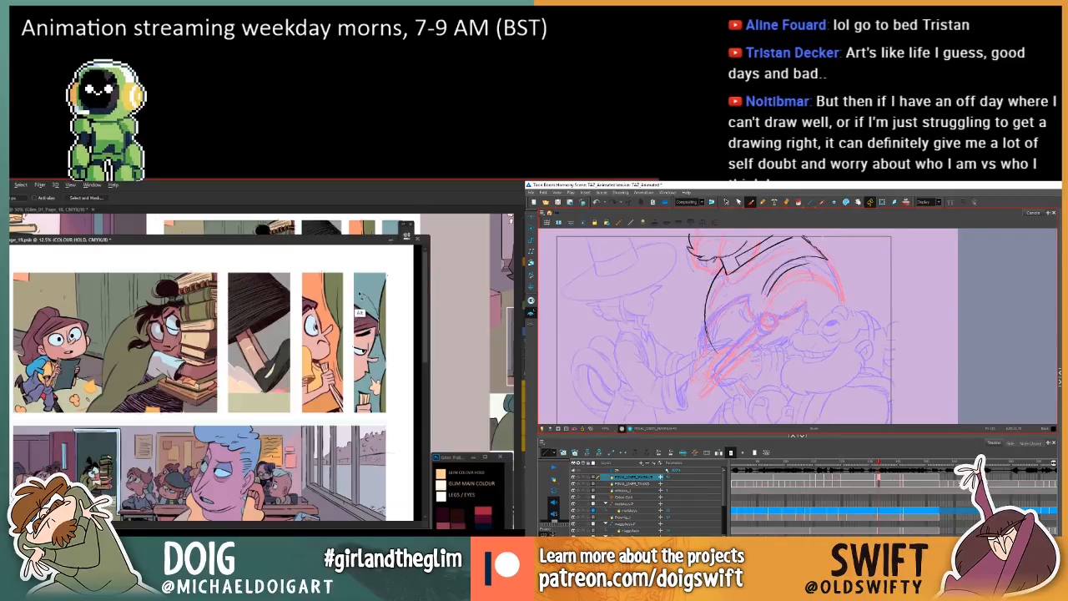
mouse_move(359, 313)
left_mouse_down()
mouse_move(348, 354)
mouse_move(377, 359)
left_mouse_up()
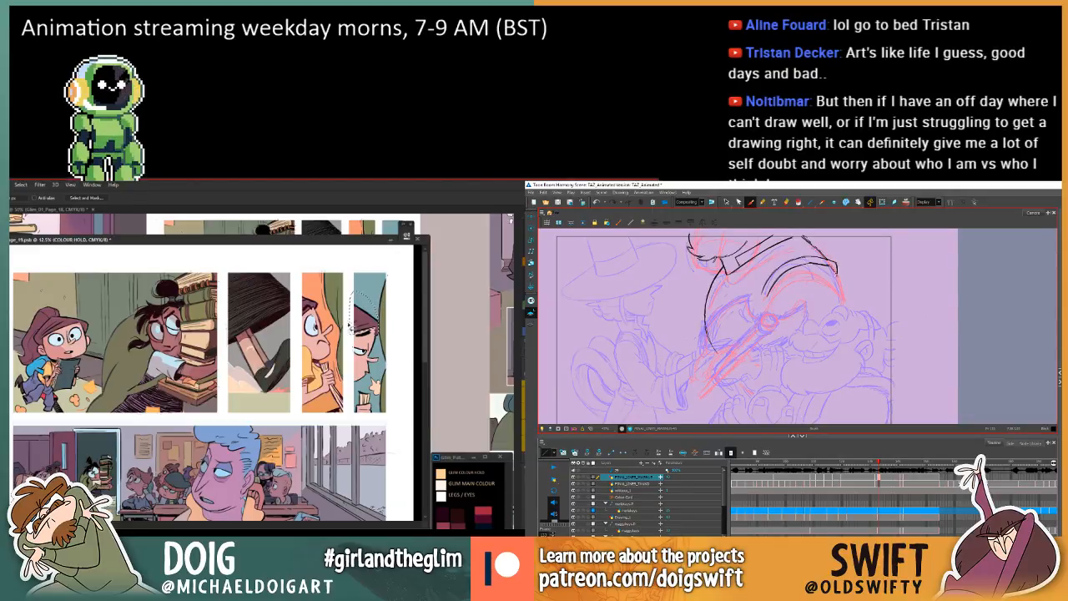
Fill the lassoed linework around the girl's hair in the fourth panel, and ink the larger character's outer shoulder line.
key("f")
key("g")
key("g")
key("g")
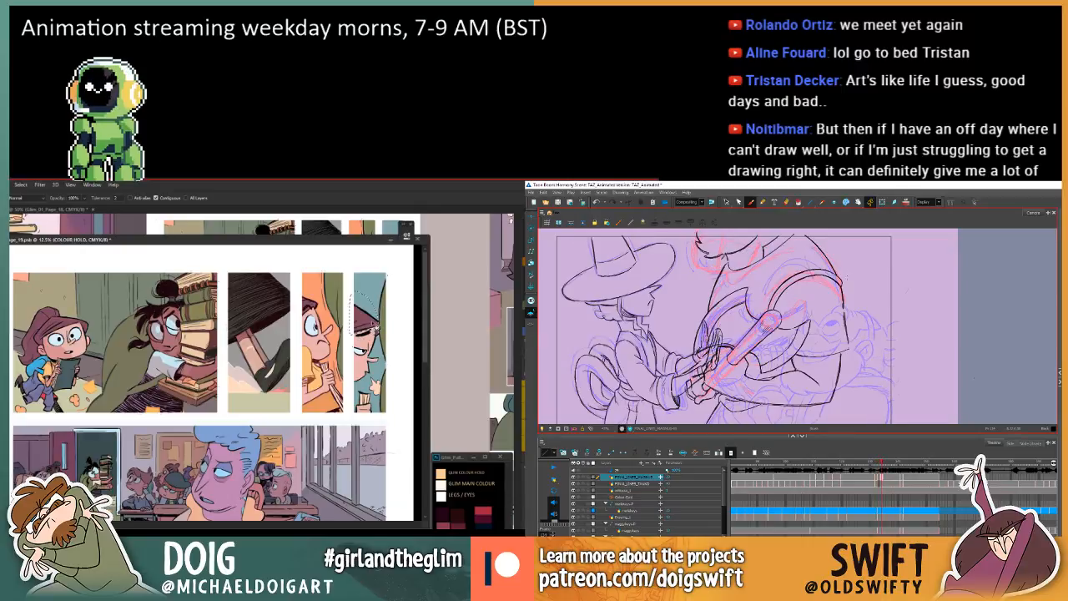
key("f")
left_click(372, 317)
key("f")
key("g")
key("i")
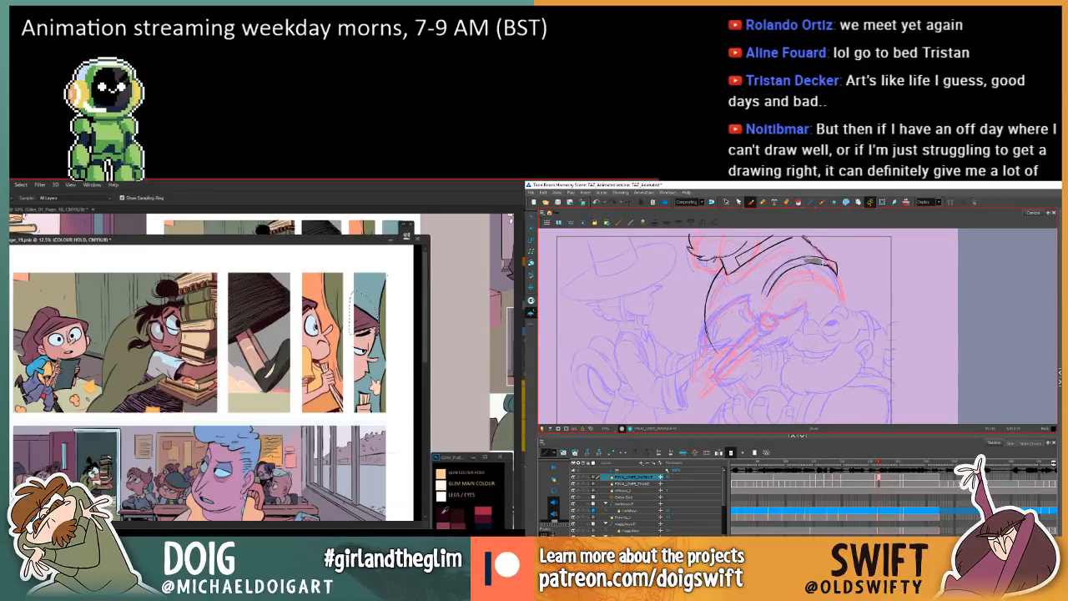
key("g")
left_click_drag(837, 269, 840, 275)
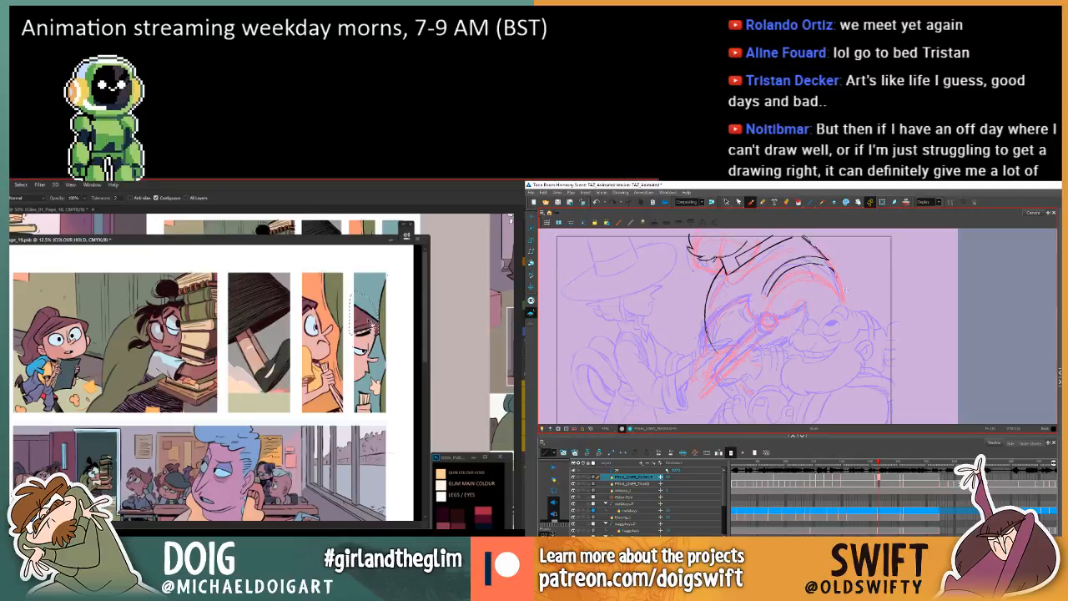
Clear the selection in the fourth panel and compare the in-between's shoulder line with the neighbouring drawings.
key("f")
key("g")
key("g")
key("f")
key("ctrl+d")
key("g")
key("f")
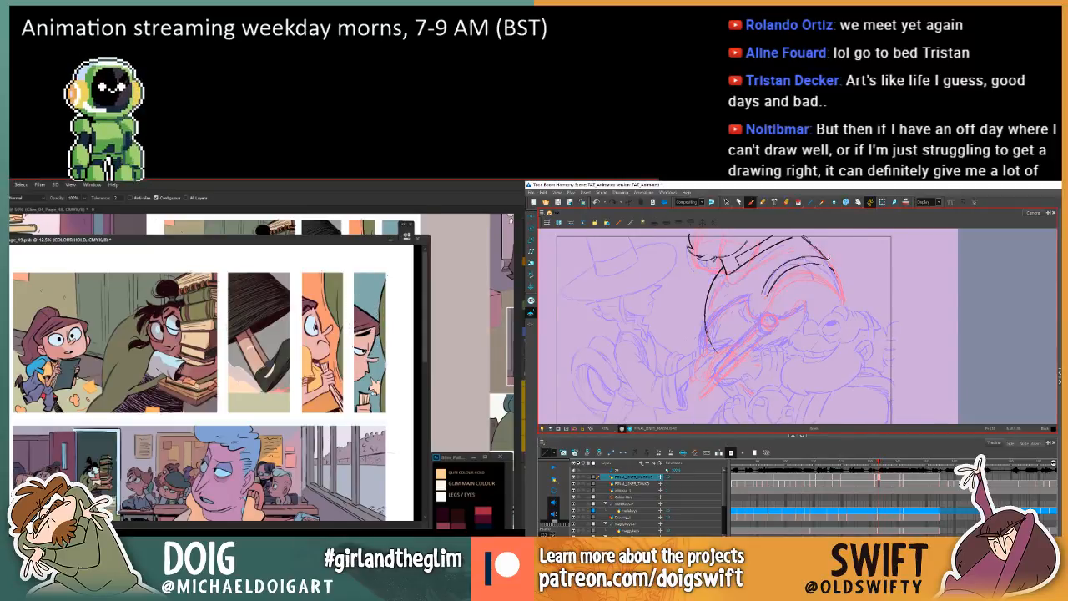
Sample a dark swatch from the colour palette, return to the Lasso tool, and recheck the shoulder drawing against its neighbours.
key("i")
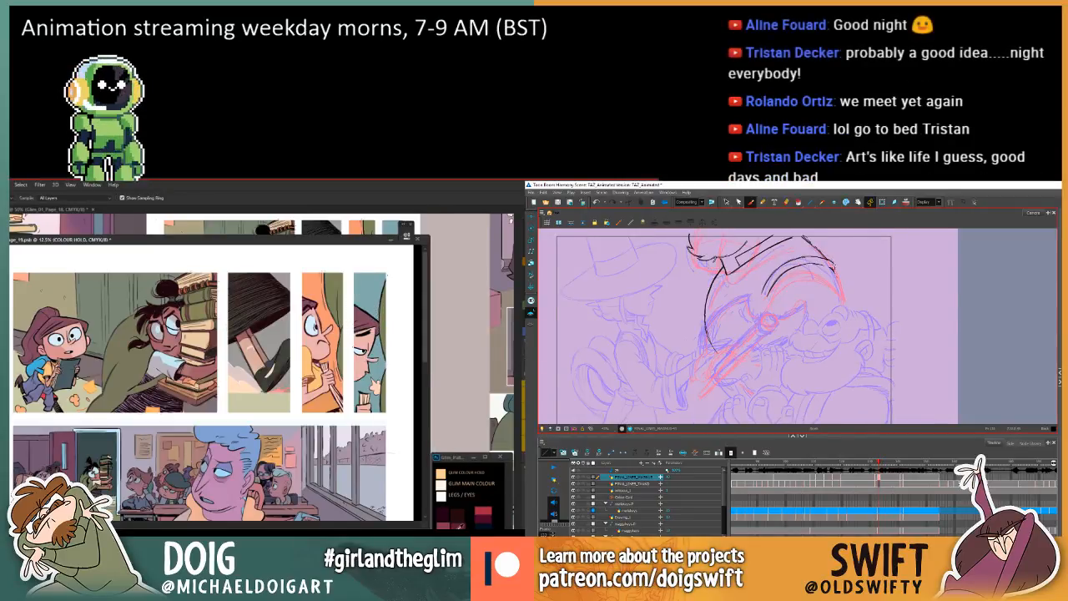
key("f")
key("g")
key("g")
key("l")
key("f")
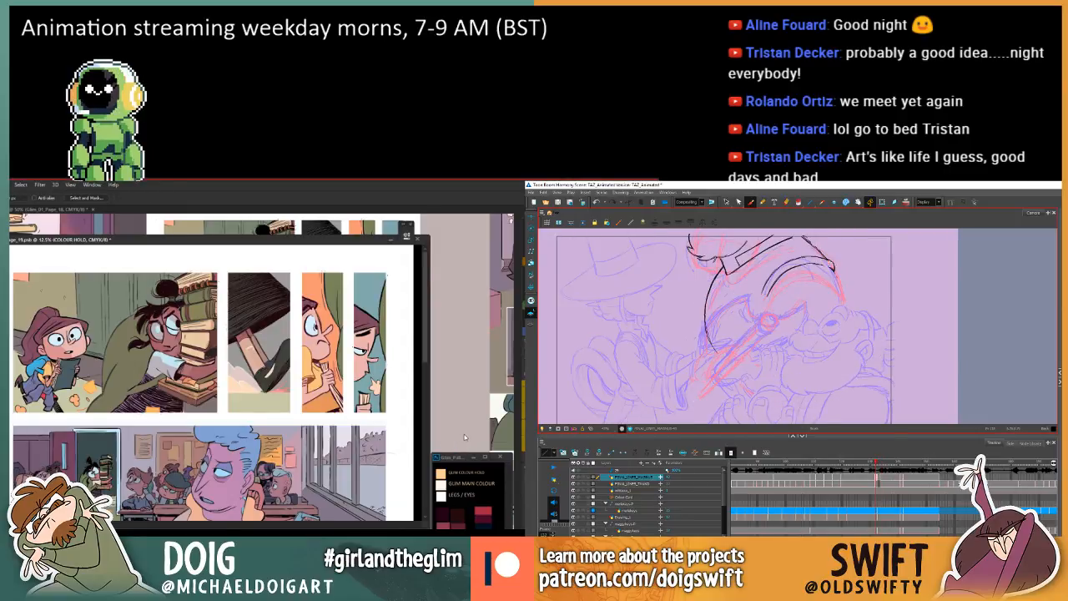
key("f")
key("g")
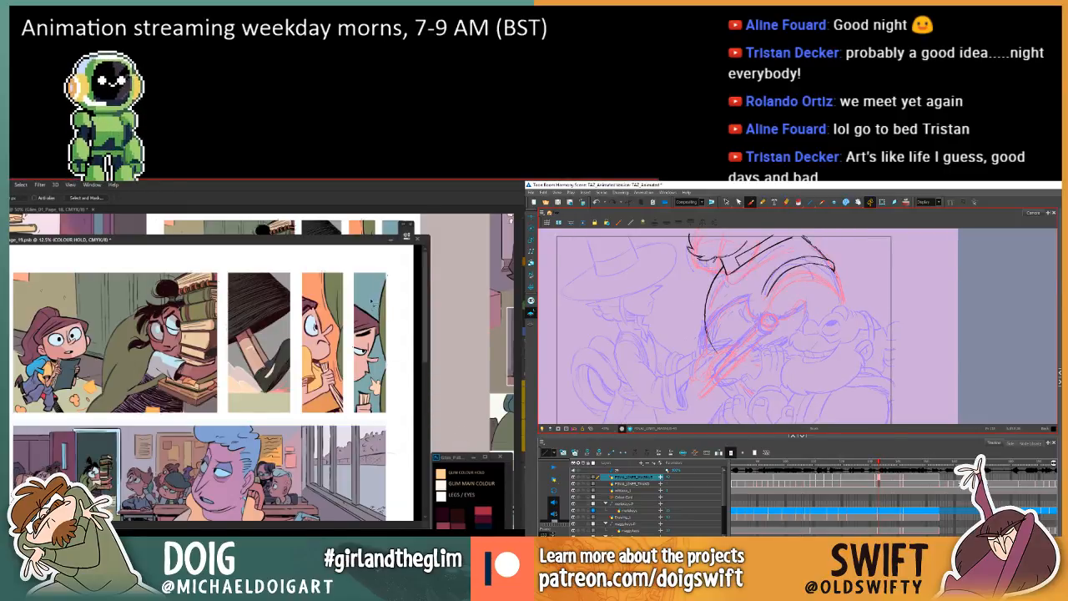
Try extending the larger character's outer shoulder line downwards on the in-between after comparing it with the adjacent drawings.
key("f")
key("g")
key("g")
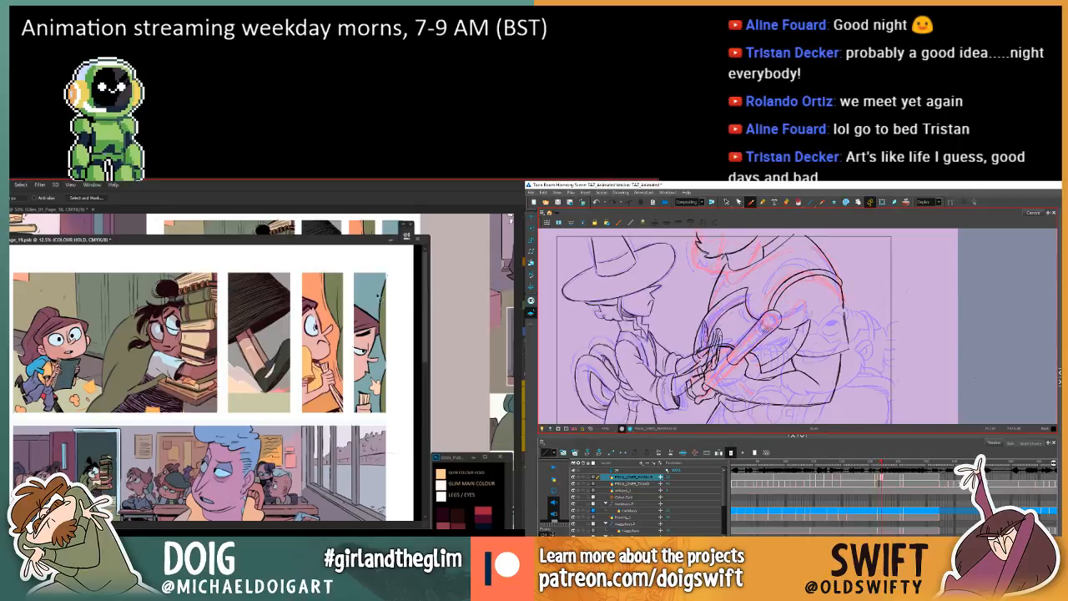
key("f")
key("f")
key("g")
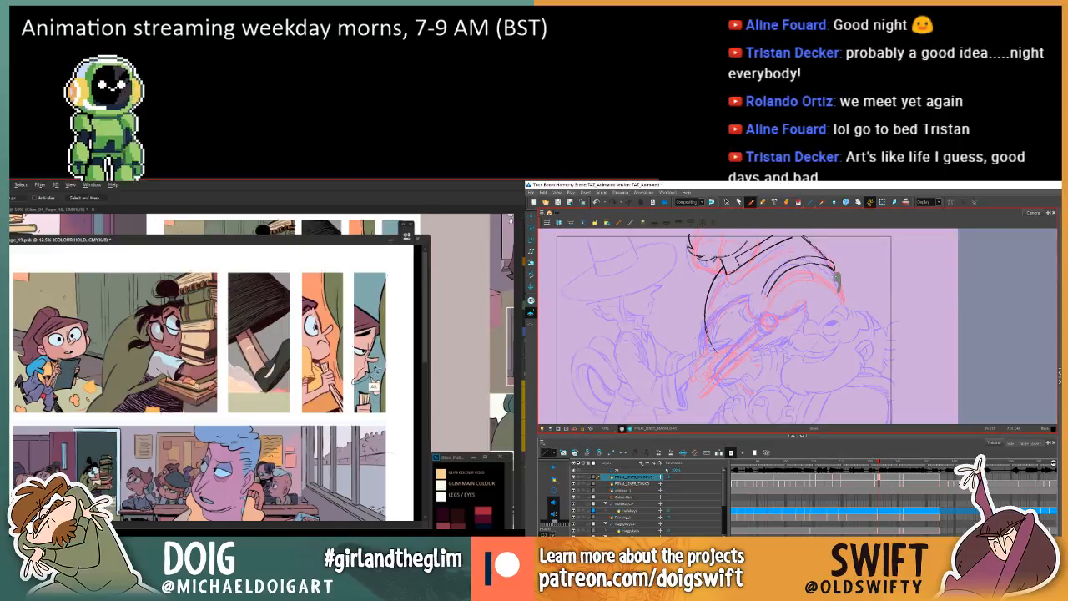
left_click_drag(835, 268, 839, 290)
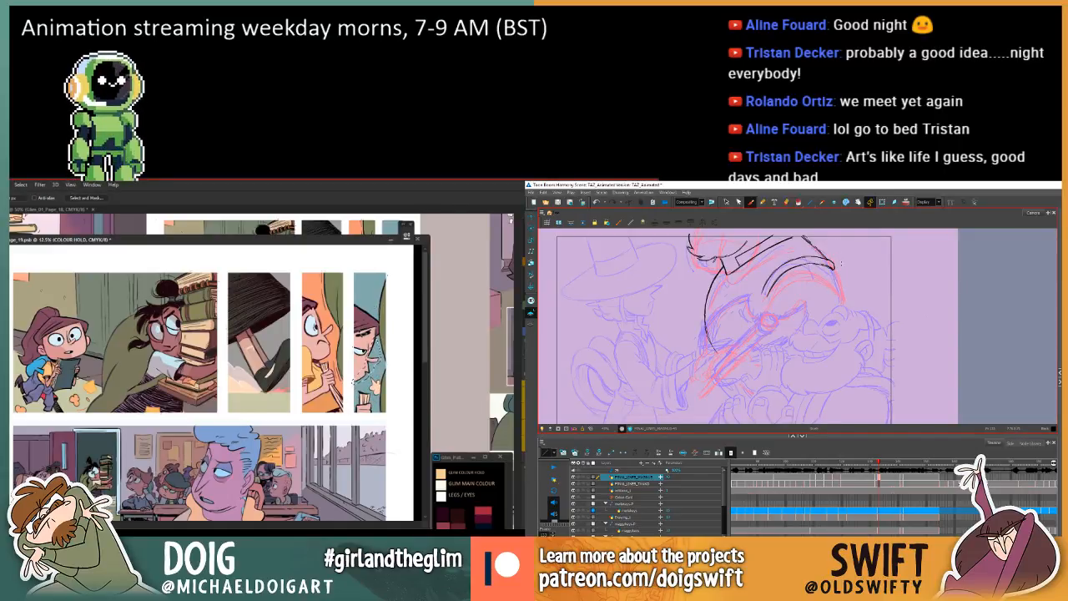
Check the in-between's outer shoulder line against the neighbouring drawings, and sample a dark palette swatch for the fourth panel.
key("g")
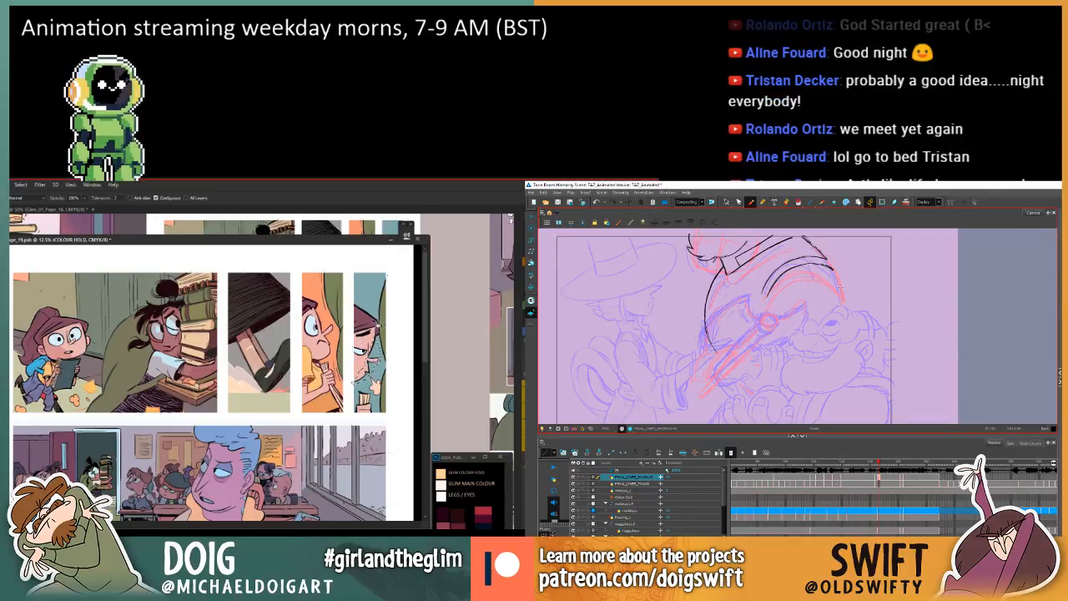
key("comma")
key("period")
key("period")
key("comma")
key("comma")
key("period")
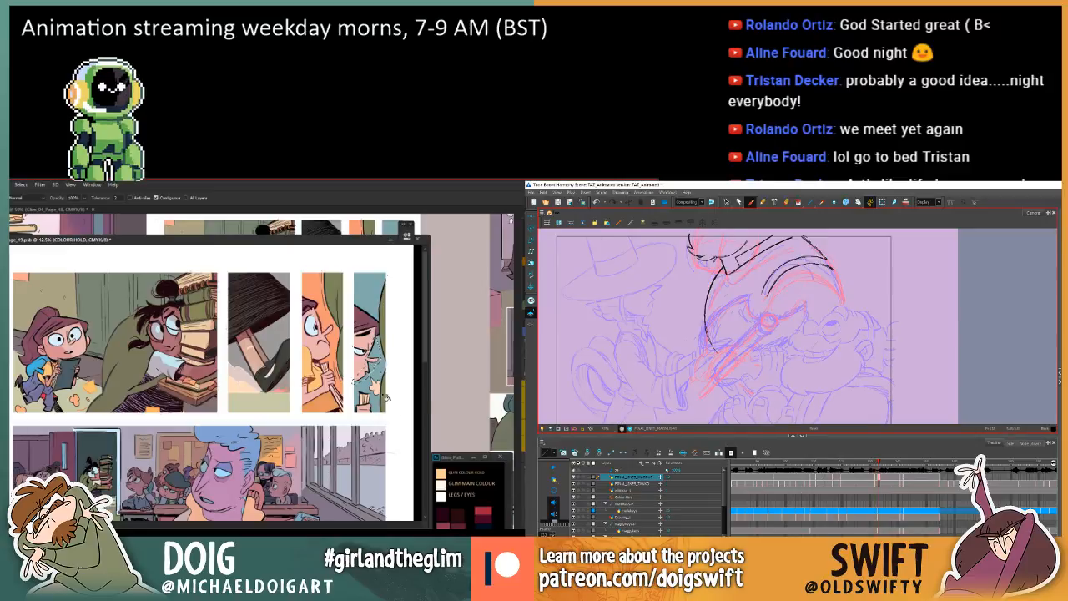
key("i")
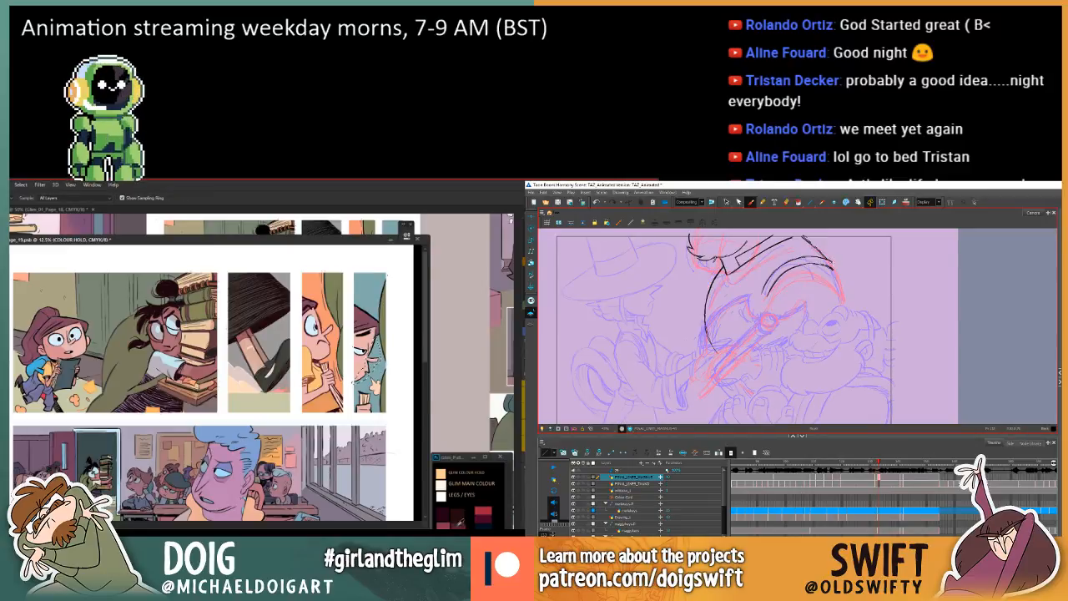
Fill the selected linework beside the fourth panel's hand with the sampled colour, and compare the in-between's shoulder with the neighbouring drawings.
key("g")
left_click(379, 388)
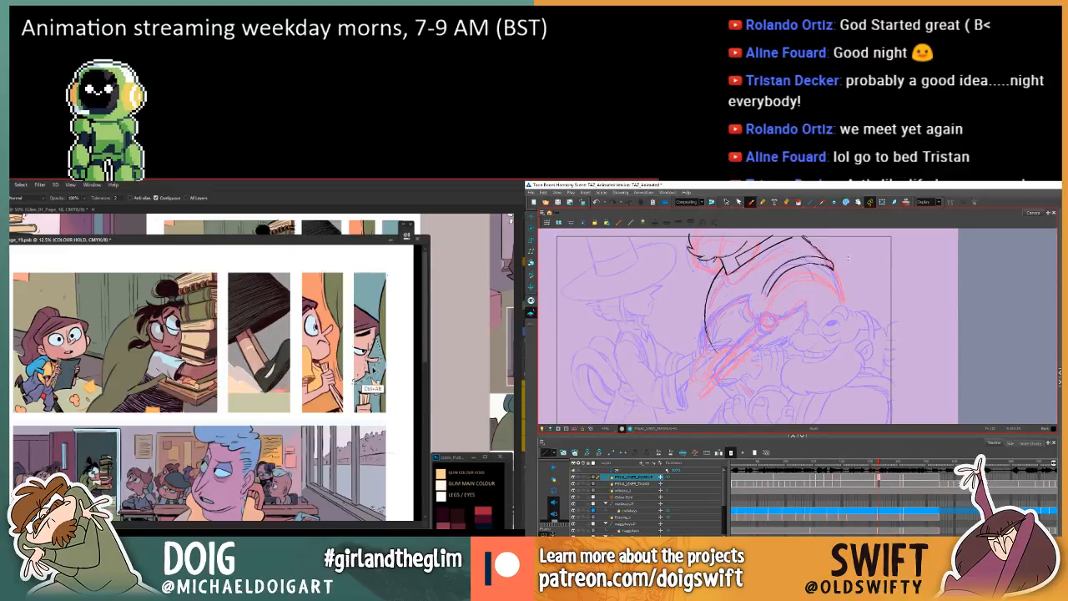
key("comma")
key("period")
key("comma")
key("period")
key("comma")
key("period")
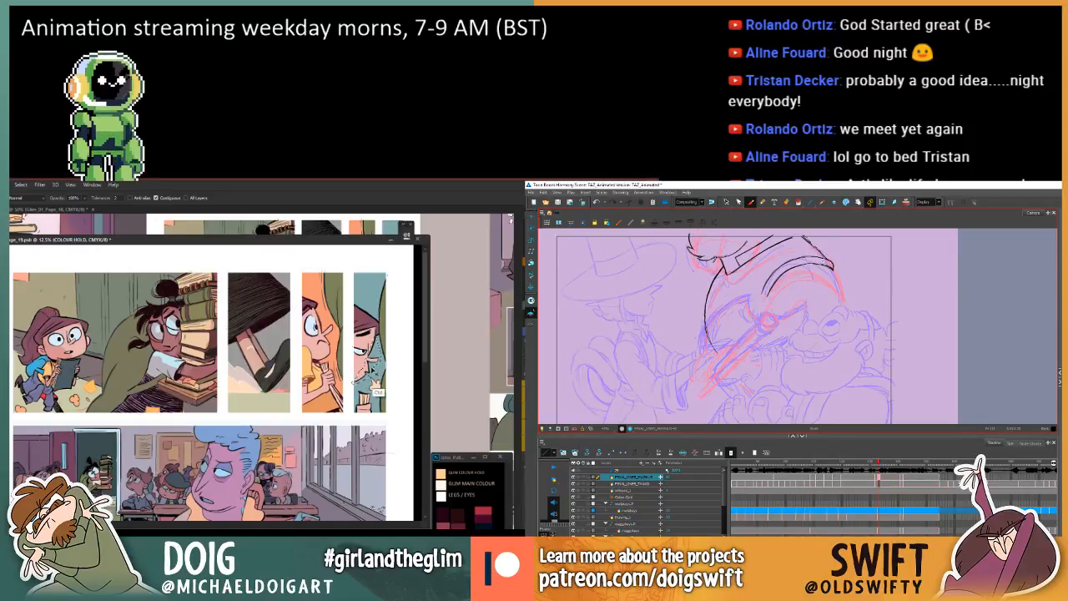
key("comma")
key("period")
key("comma")
key("period")
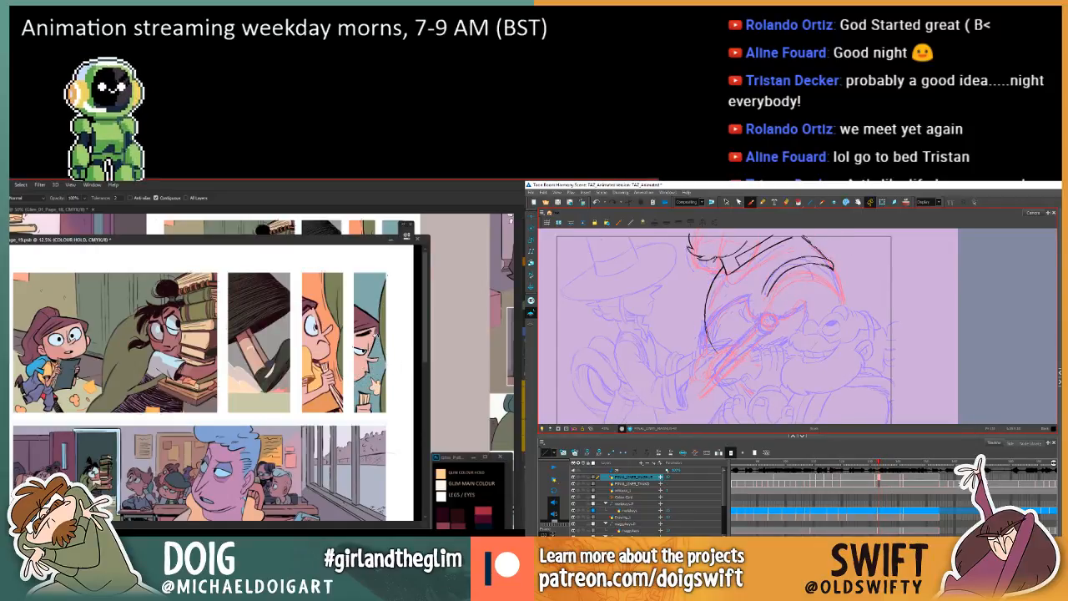
Marquee-select the whole fourth panel, clear the selection, and check the in-between's body outline against the drawings before and after it.
key("m")
left_click_drag(346, 266, 406, 418)
key("comma")
key("period")
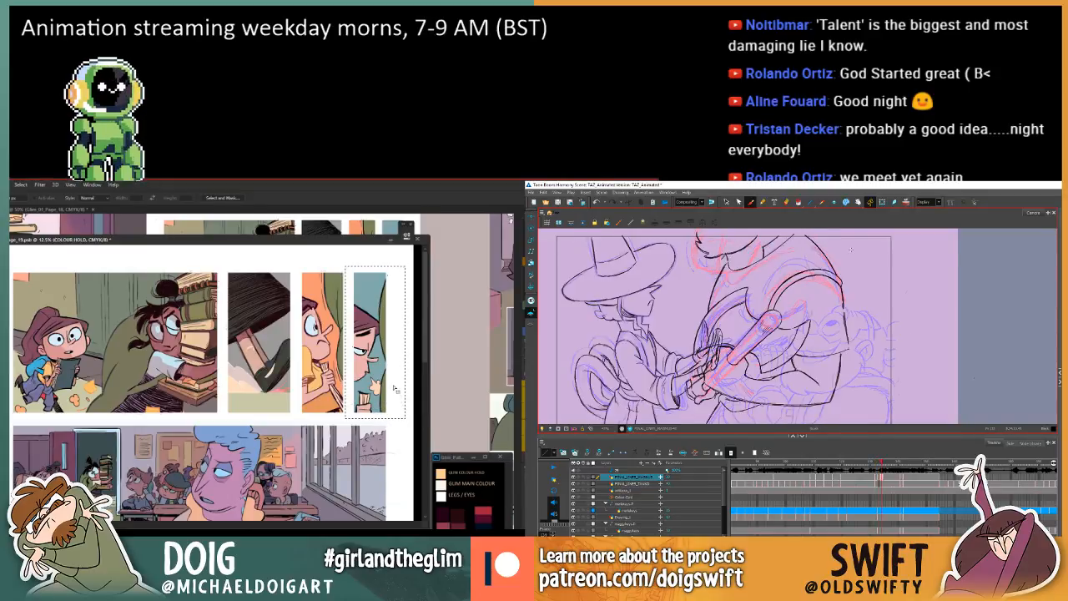
key("period")
key("comma")
key("ctrl+d")
key("period")
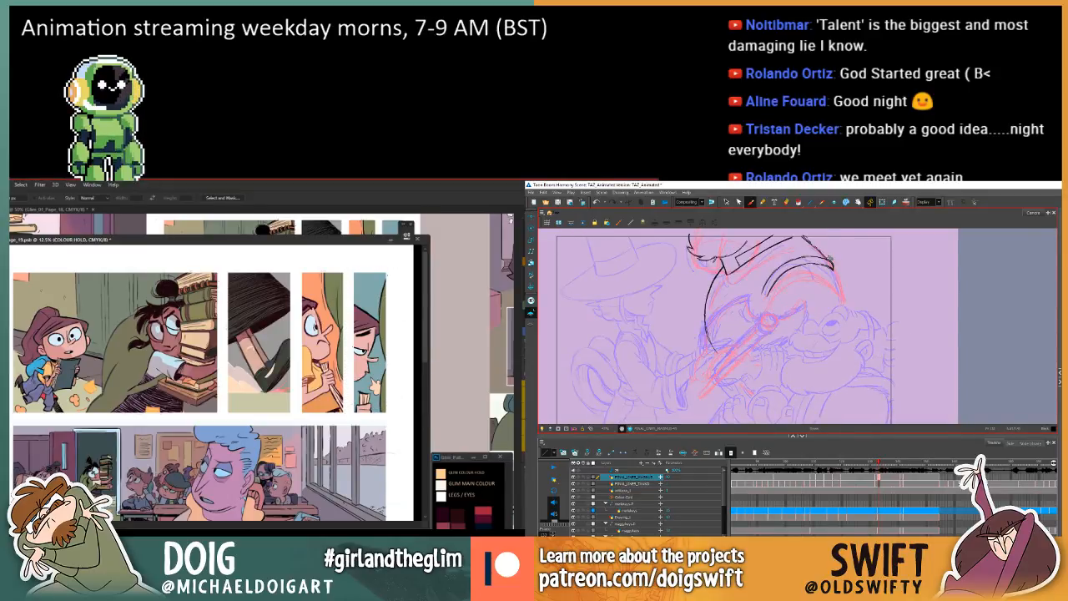
key("period")
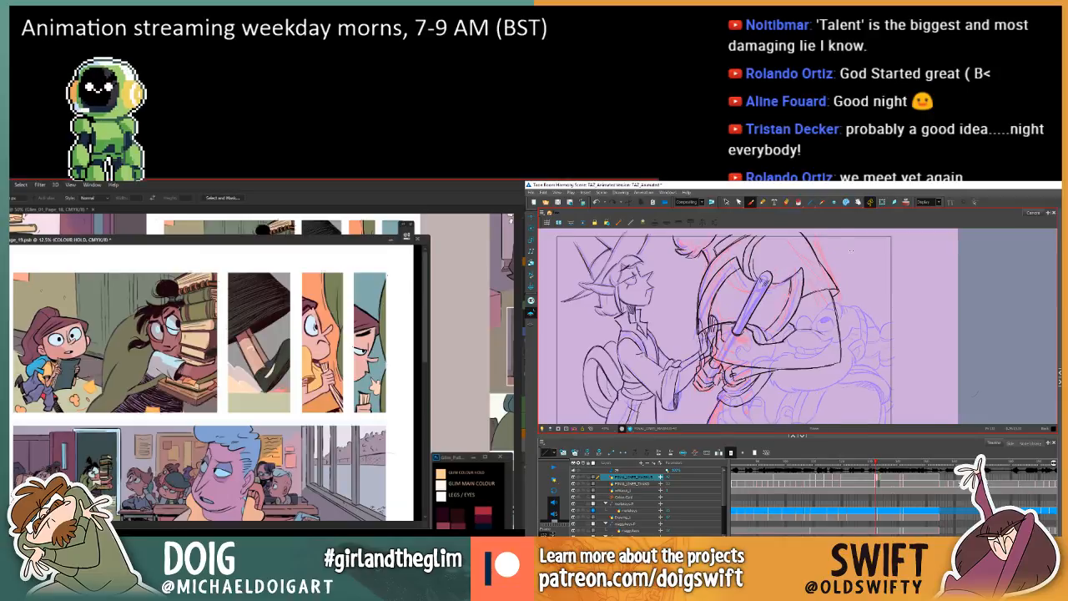
key("comma")
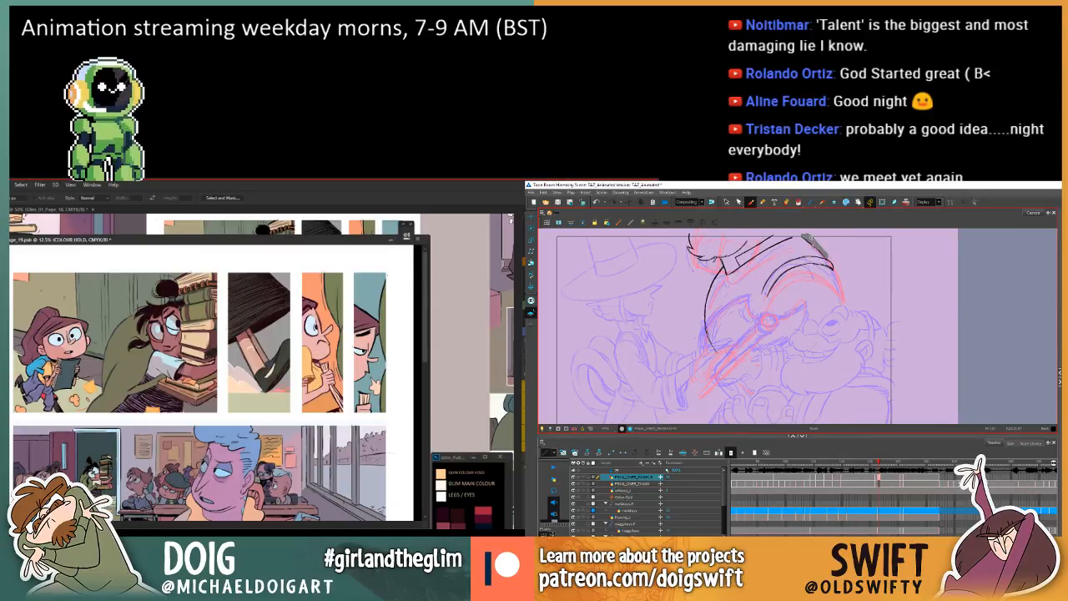
Retrace the upper part of the larger character's outer shoulder line on the in-between, checking it against the neighbouring drawings.
left_click_drag(807, 238, 827, 257)
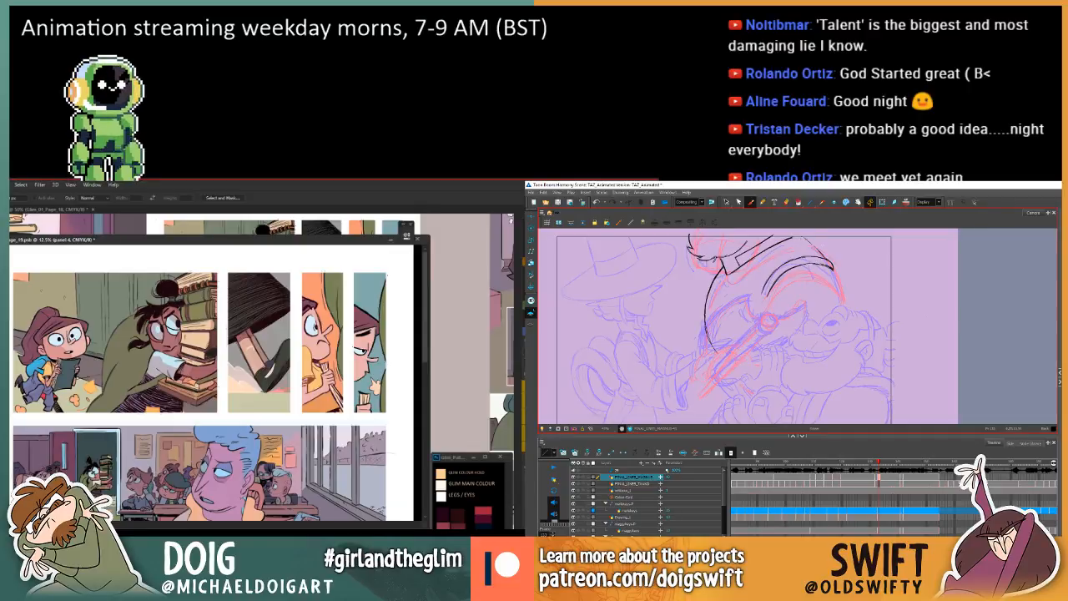
key("comma")
key("comma")
key("period")
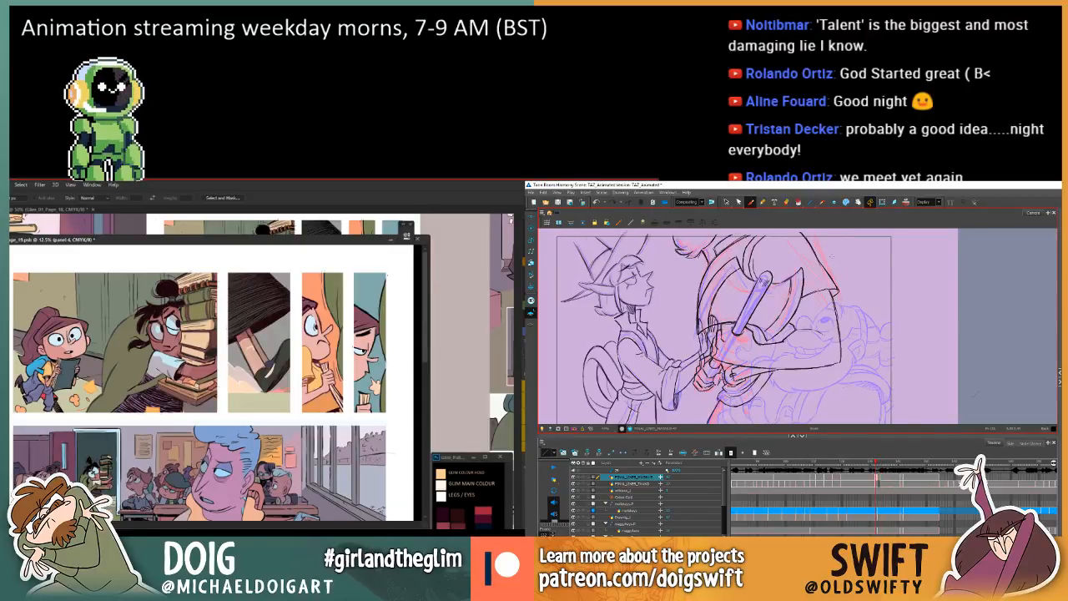
key("period")
key("comma")
key("period")
key("comma")
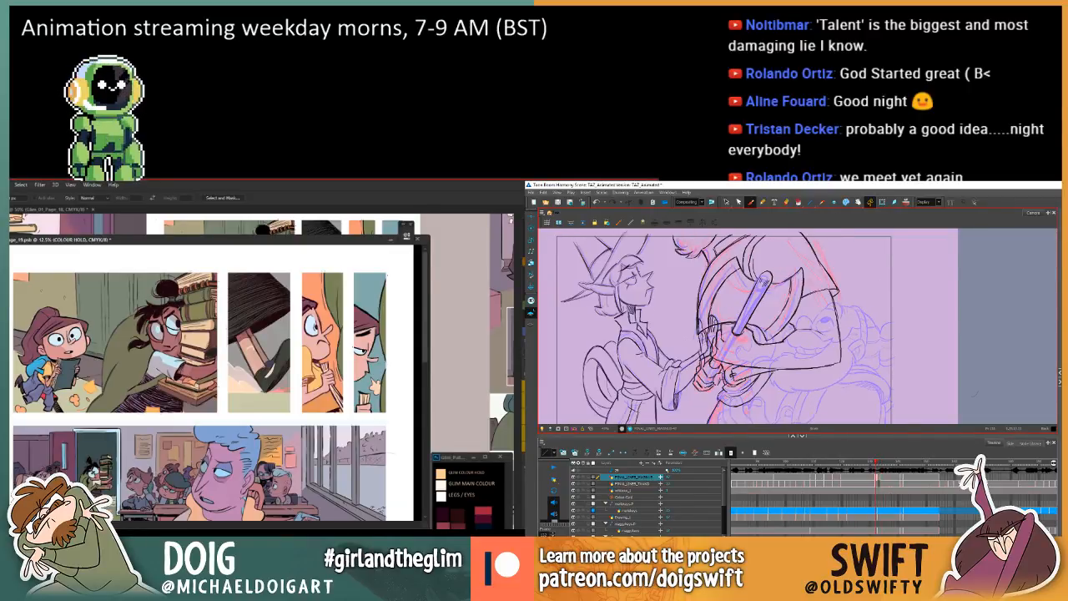
key("period")
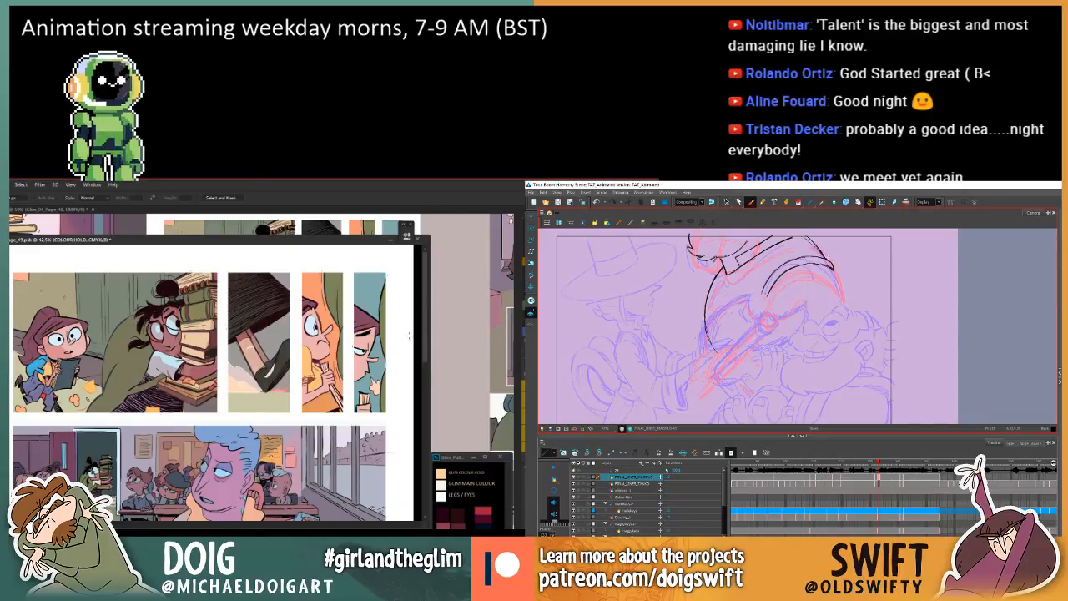
Activate the Eyedropper for the fourth panel's line colour, and recheck the retraced outer shoulder line against the adjacent drawings.
key("comma")
key("period")
key("i")
key("period")
key("comma")
key("comma")
key("period")
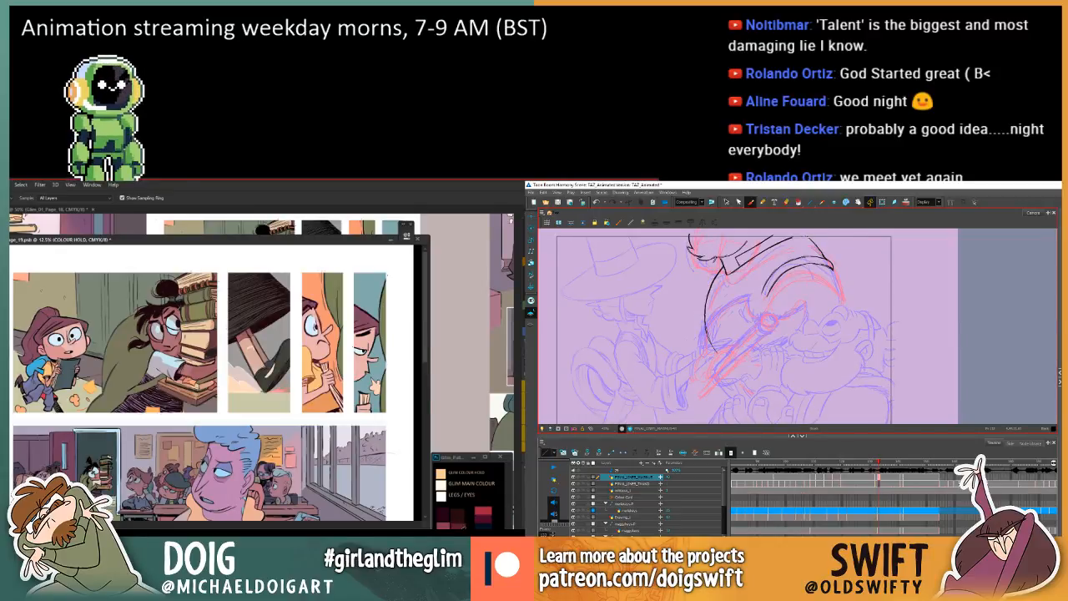
Switch to the Lasso tool around the fourth panel's hand, and compare the in-between's shoulder position with its neighbours.
key("l")
key("comma")
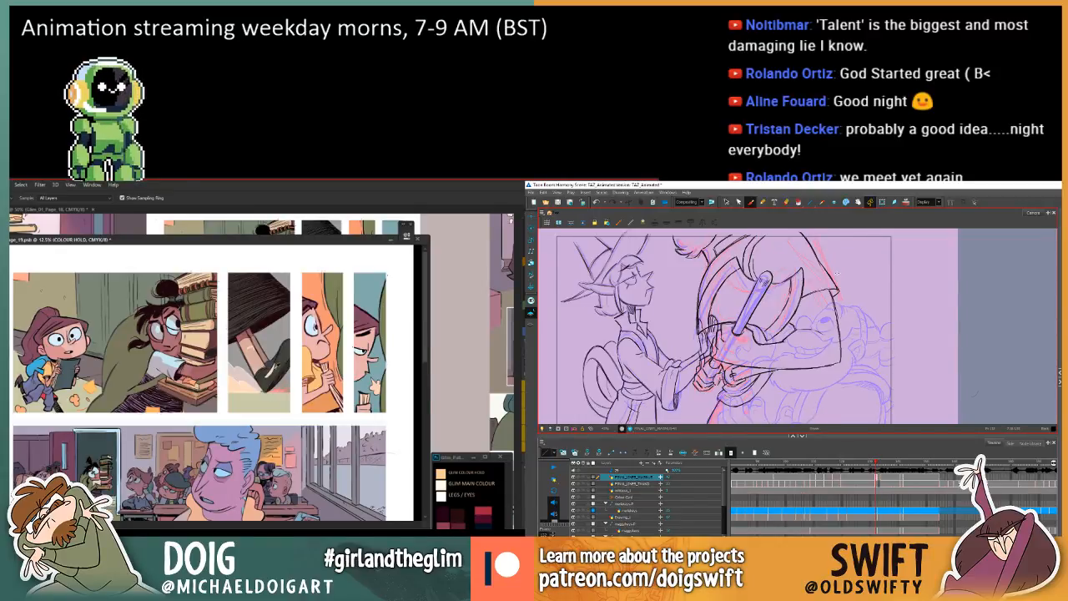
key("period")
key("period")
key("comma")
key("comma")
key("period")
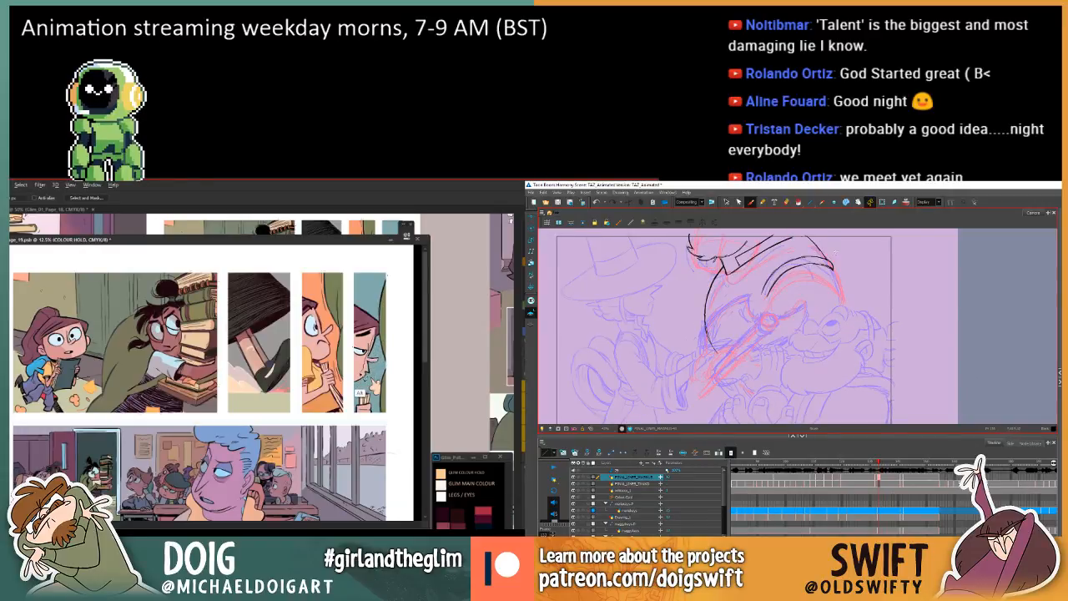
key("comma")
key("period")
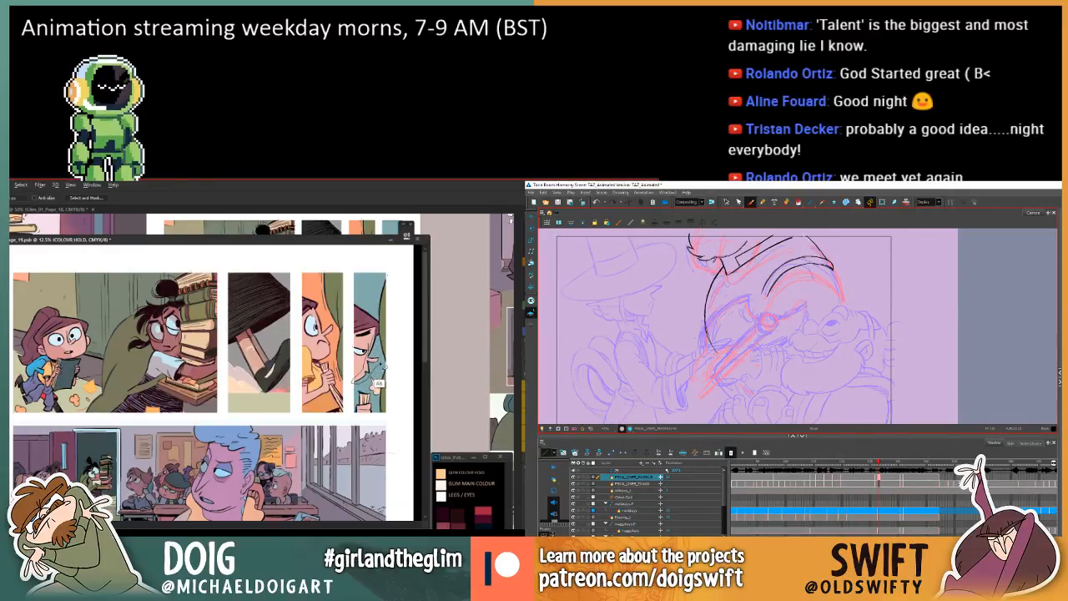
Switch to the Paint Bucket on the COLOUR HOLD layer, and check the in-between's shoulder movement across the adjacent drawings.
key("g")
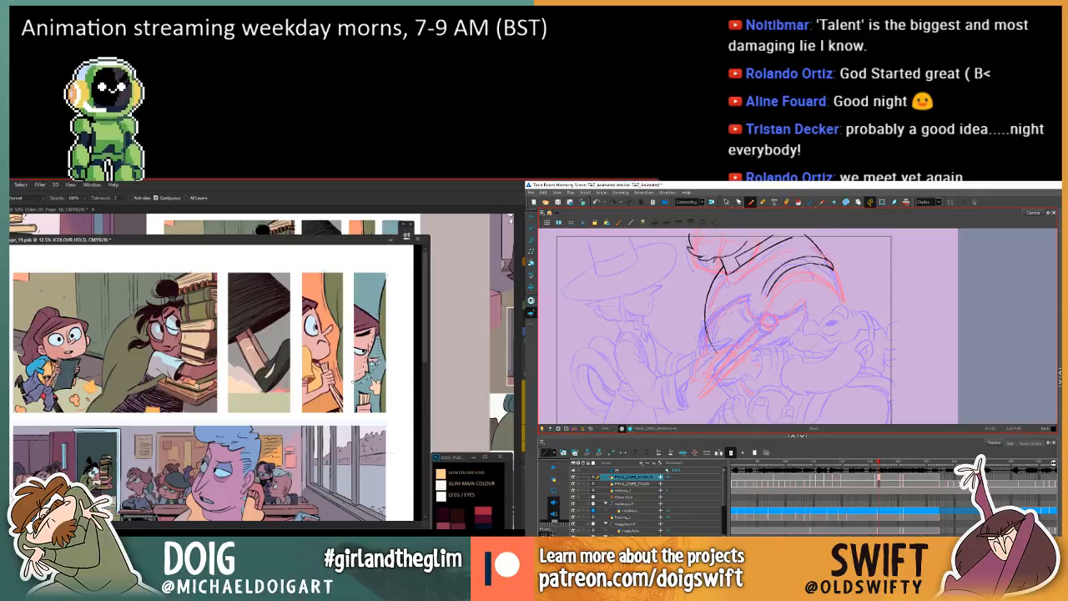
key("comma")
key("period")
key("period")
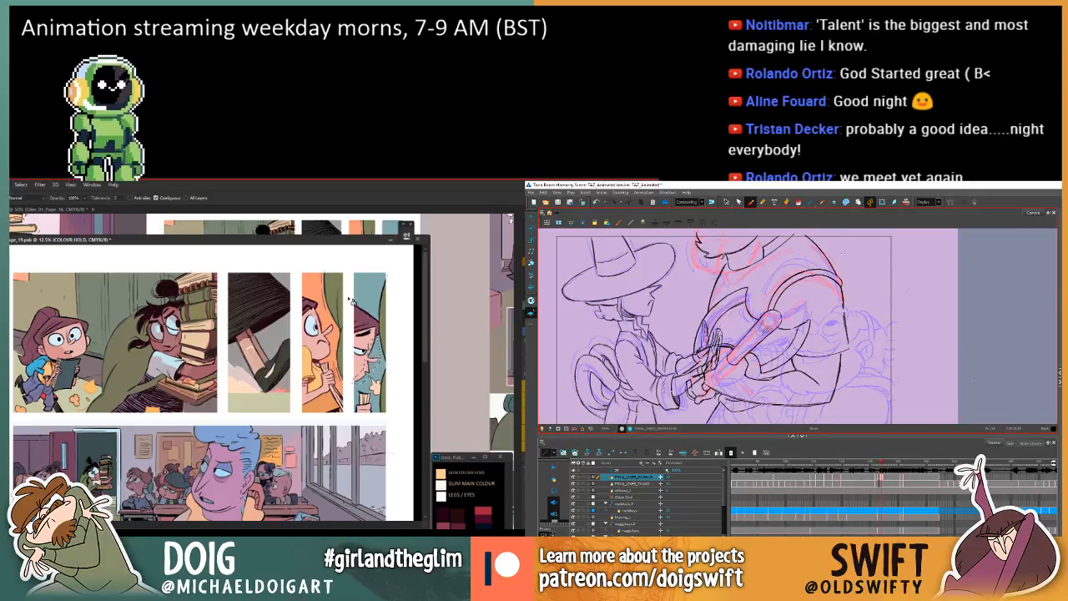
key("comma")
key("comma")
key("period")
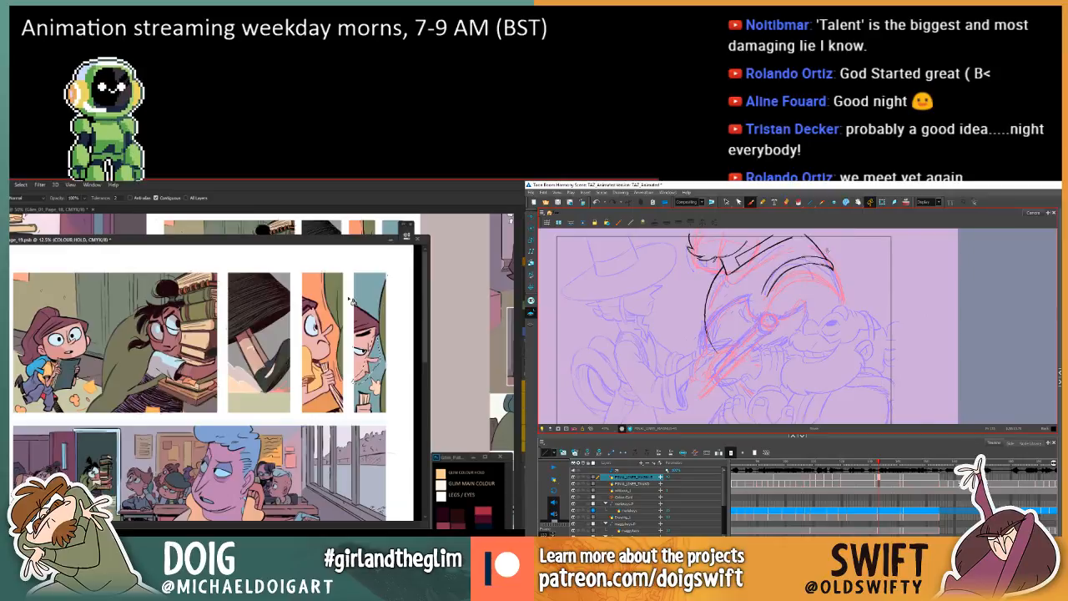
key("comma")
key("period")
key("period")
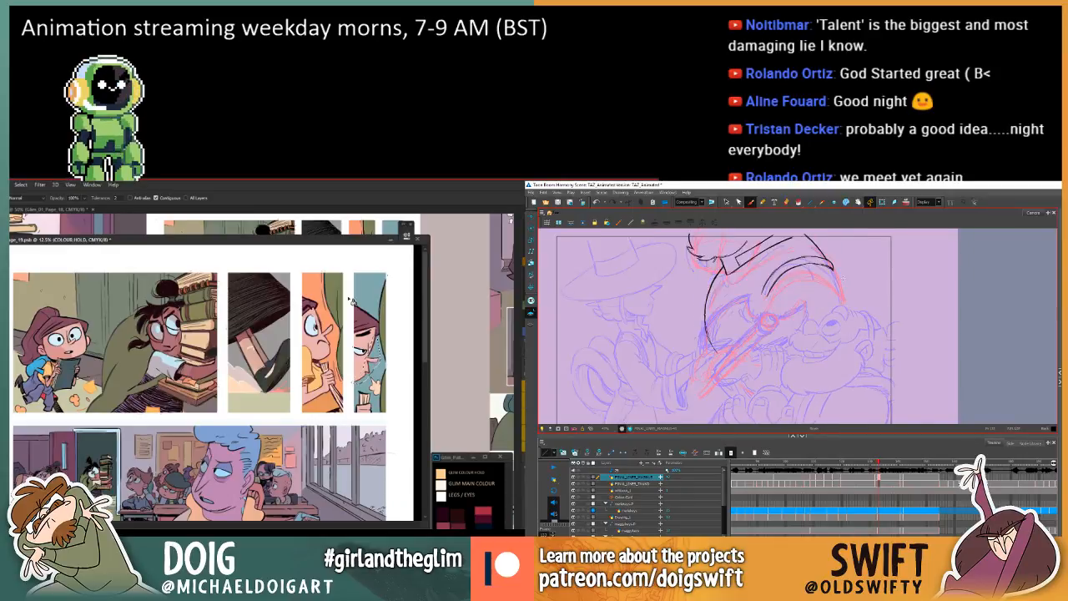
Retouch the larger character's inner shoulder curve on the in-between after comparing it with the drawings on either side.
key("comma")
key("comma")
key("period")
key("period")
key("comma")
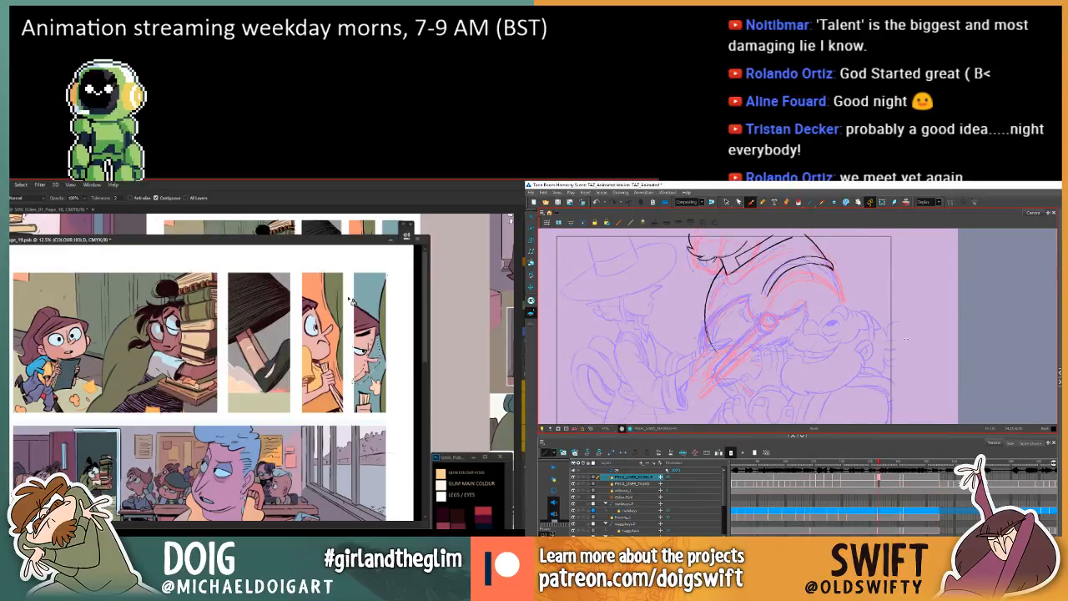
key("period")
key("comma")
left_click_drag(759, 286, 778, 264)
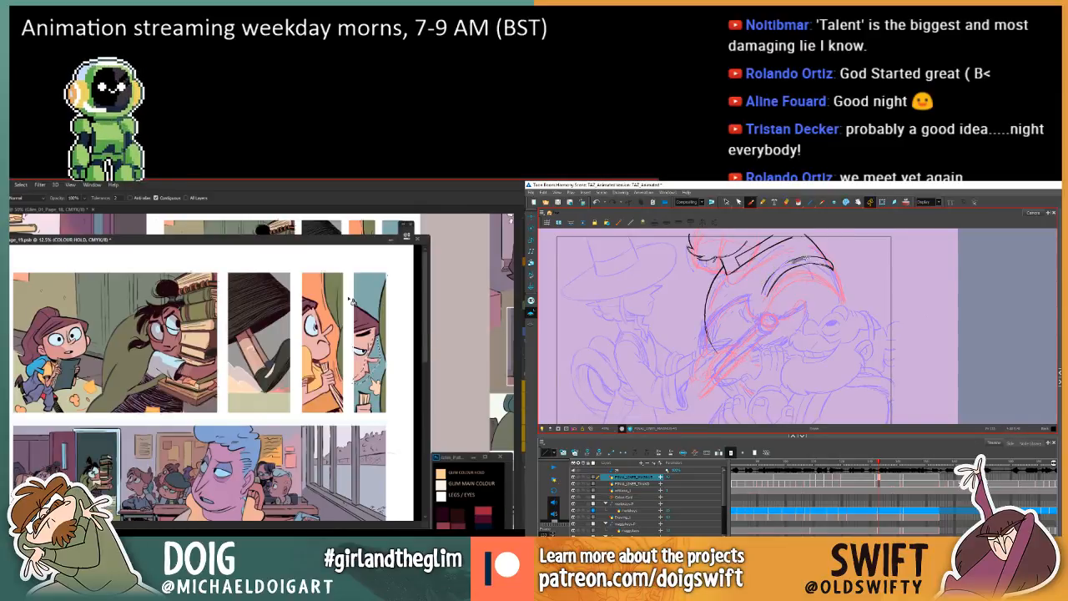
Examine how the larger character's inner and outer shoulder curves move between the in-between and the previous and next drawings.
key("f")
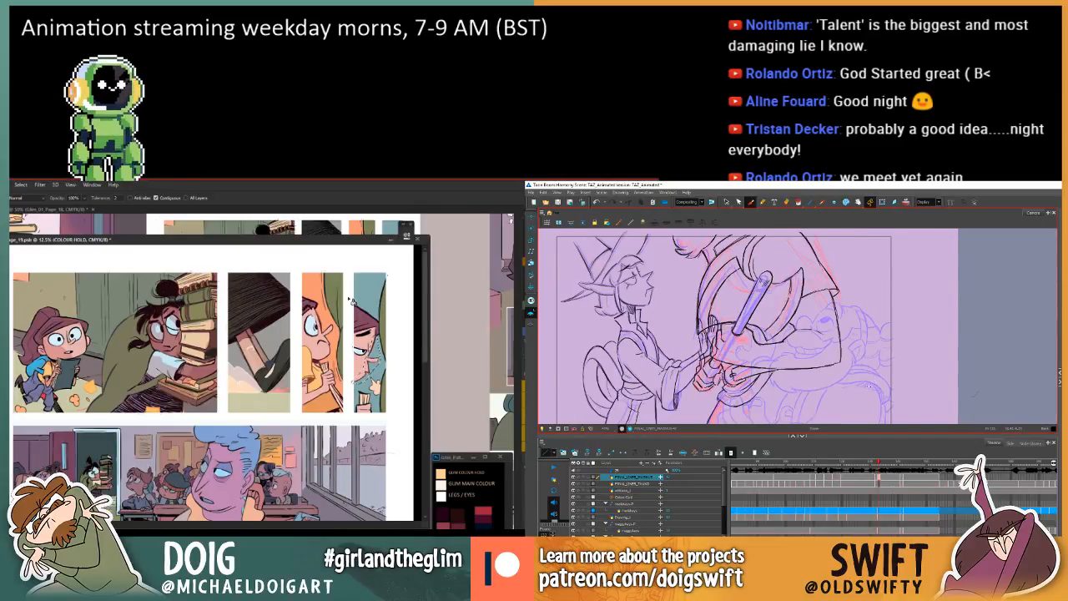
key("g")
key("g")
key("f")
key("f")
key("g")
key("g")
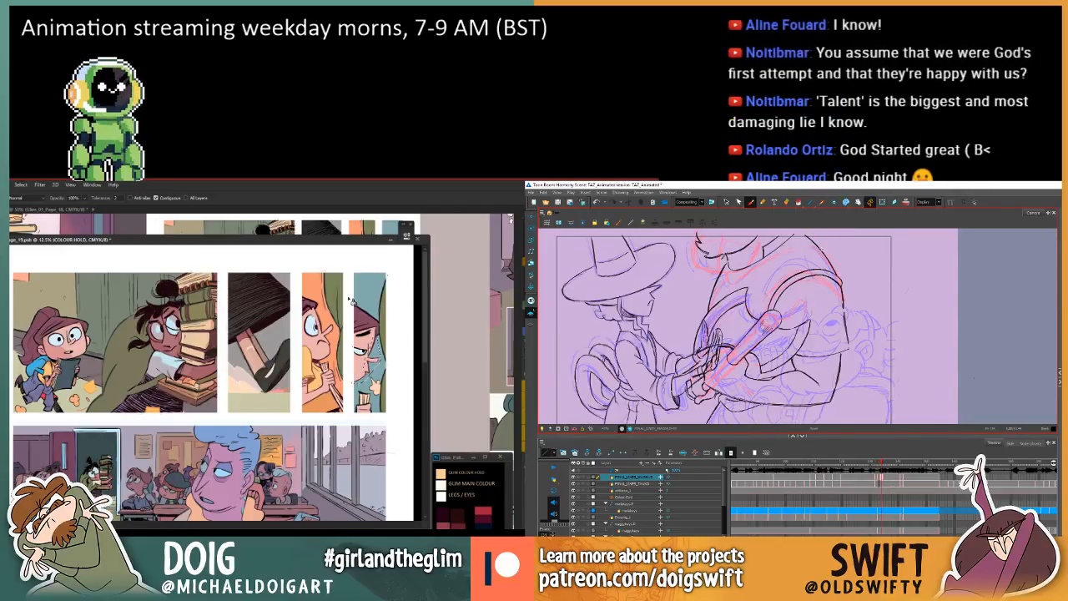
key("f")
key("f")
key("g")
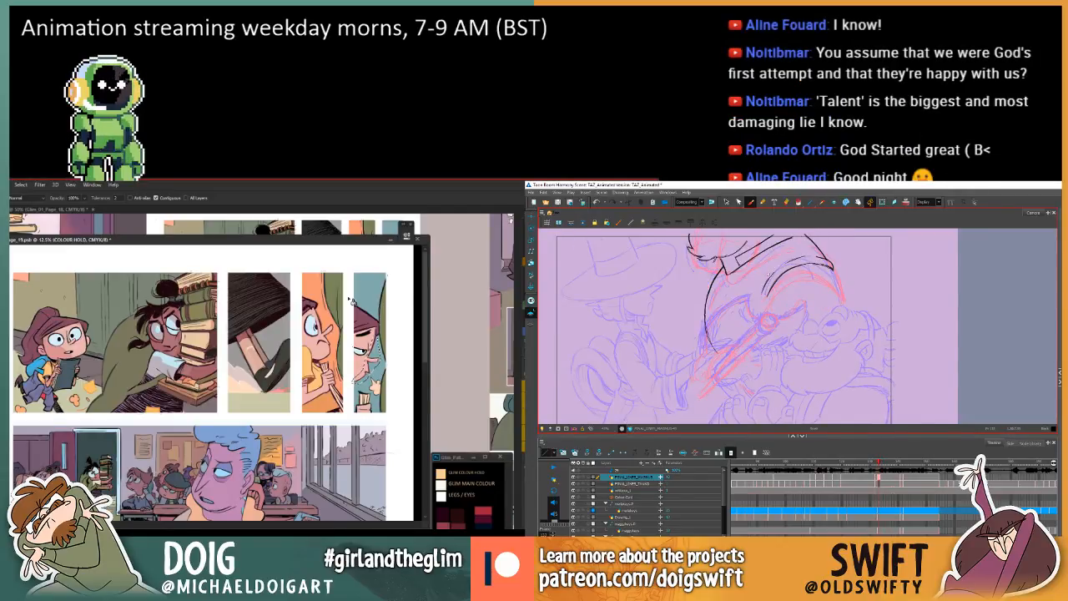
key("f")
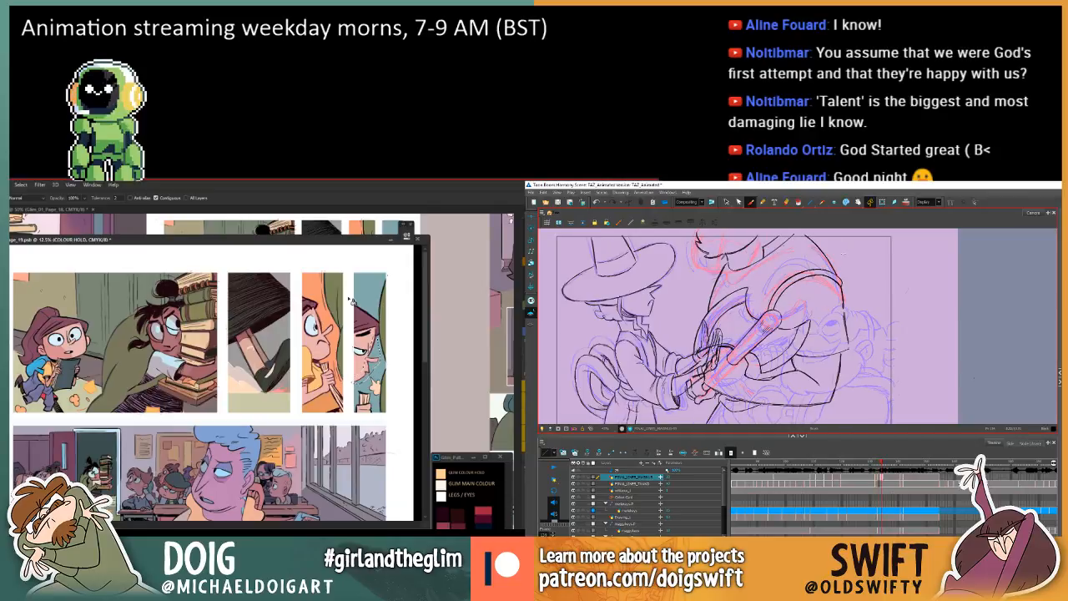
key("g")
key("f")
key("g")
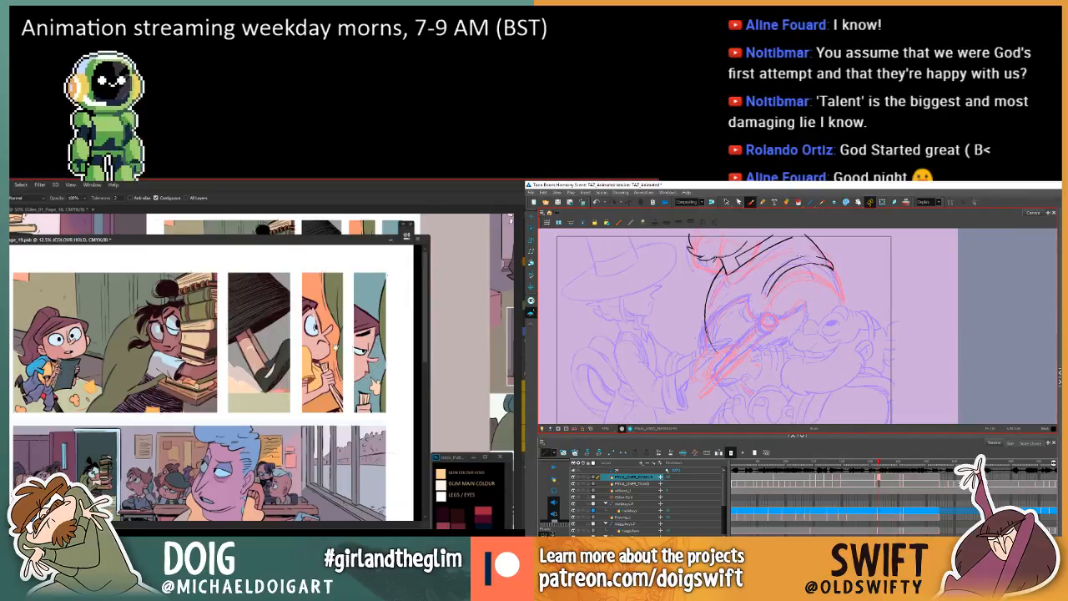
Lasso the linework of the held object at the foot of the fourth panel and fill it with the current colour.
key("l")
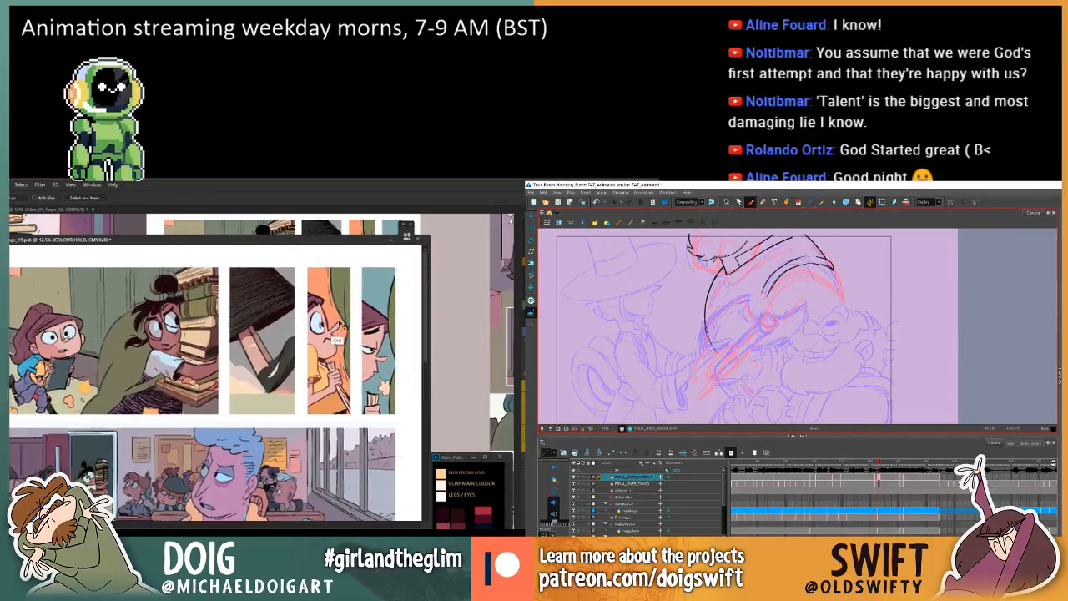
key("ctrl+plus")
left_click_drag(334, 353, 269, 369)
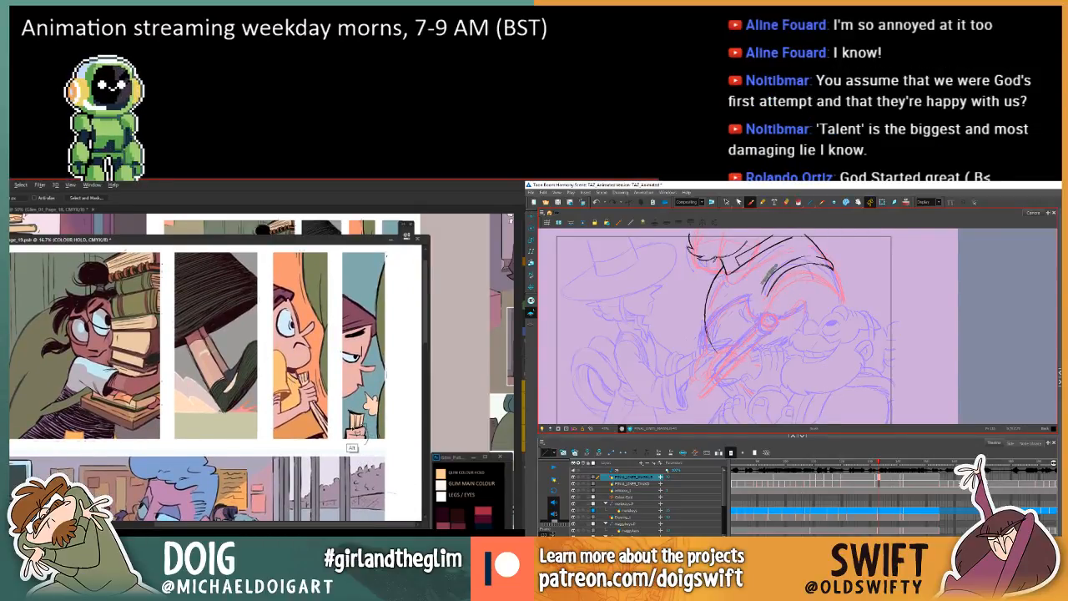
left_click_drag(349, 448, 344, 442)
key("comma")
key("period")
key("period")
key("comma")
key("comma")
key("comma")
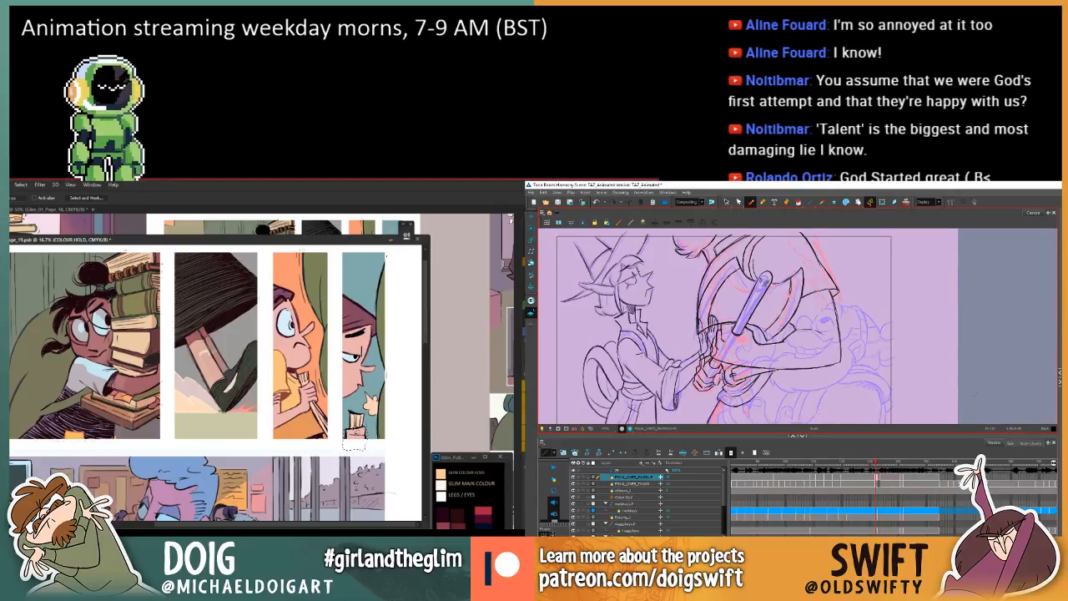
key("g")
left_click(356, 442)
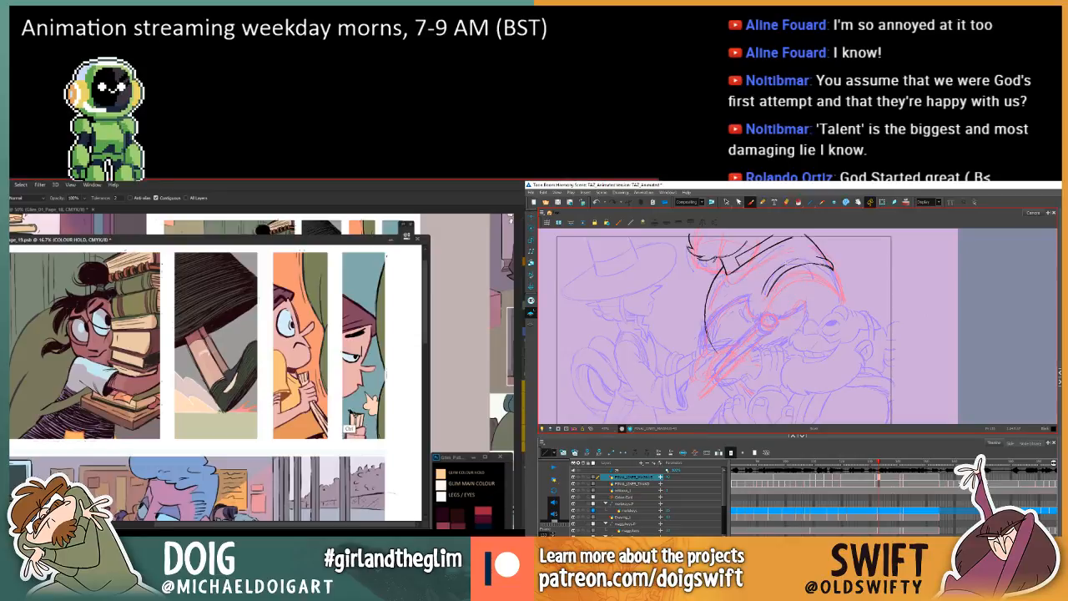
Review the fourth panel's recoloured linework, and examine the in-between's shoulder against the previous and next drawings.
scroll(349, 368, "up", 2)
scroll(199, 383, "down", 1)
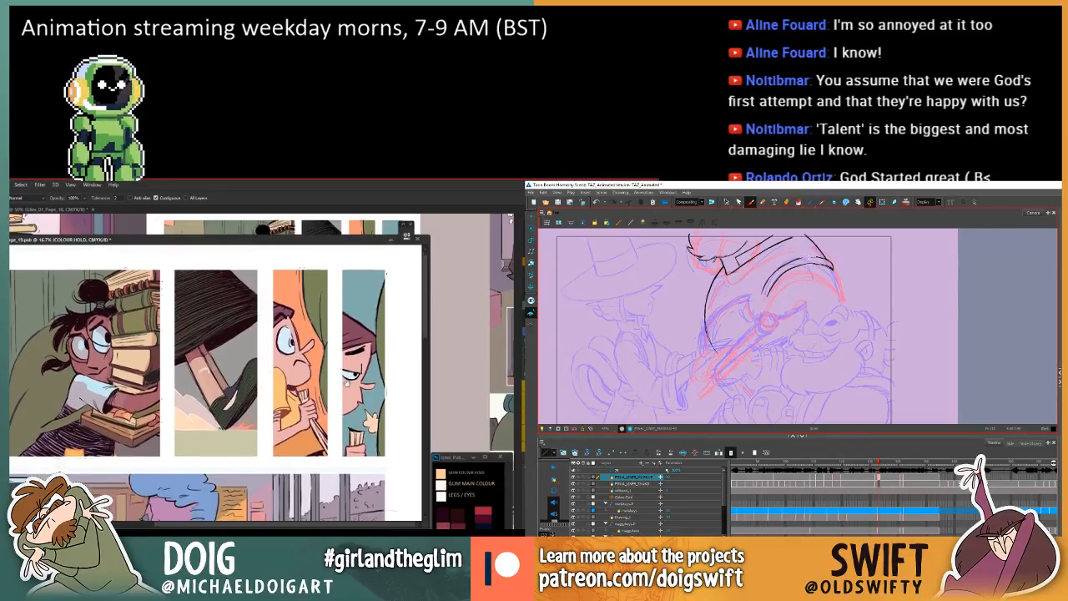
key("comma")
key("period")
key("period")
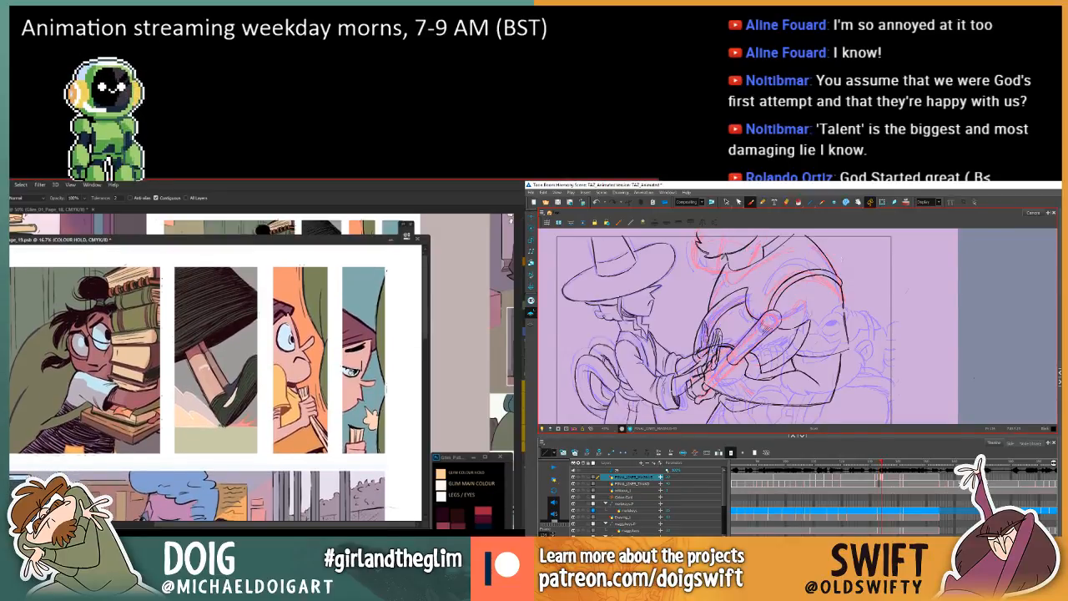
key("comma")
key("comma")
key("period")
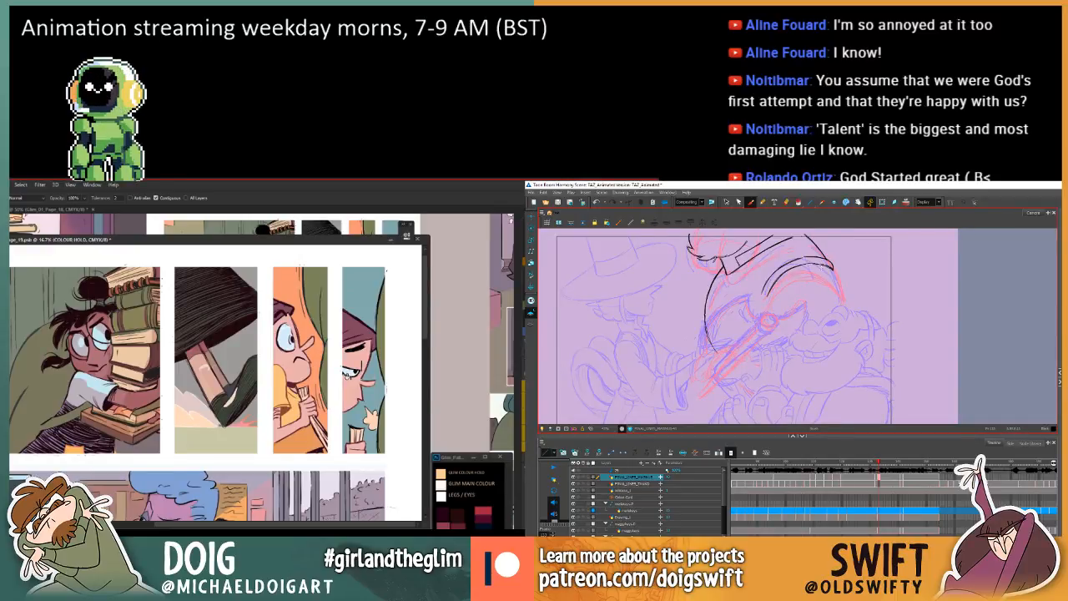
key("comma")
key("period")
key("period")
key("comma")
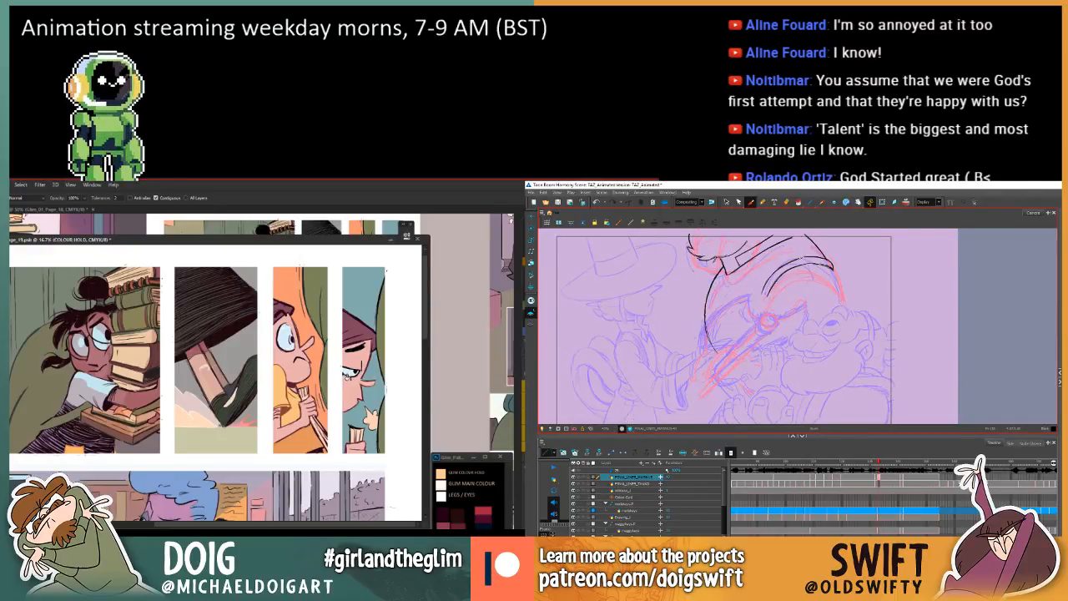
key("comma")
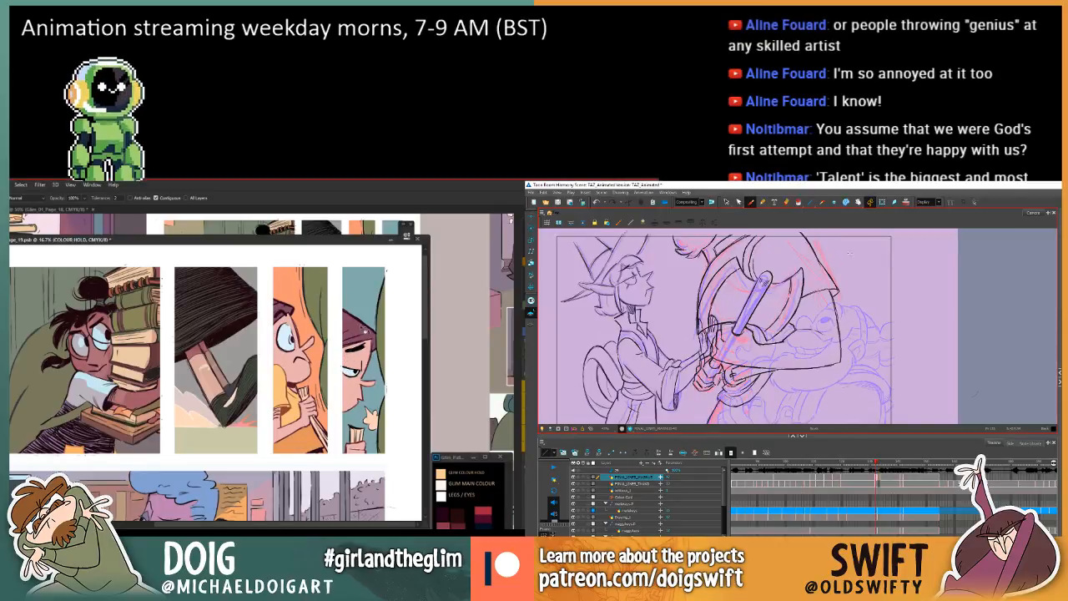
Compare the larger character's shoulder curves on the in-between with the previous and next drawings.
key("period")
key("period")
key("comma")
key("comma")
key("period")
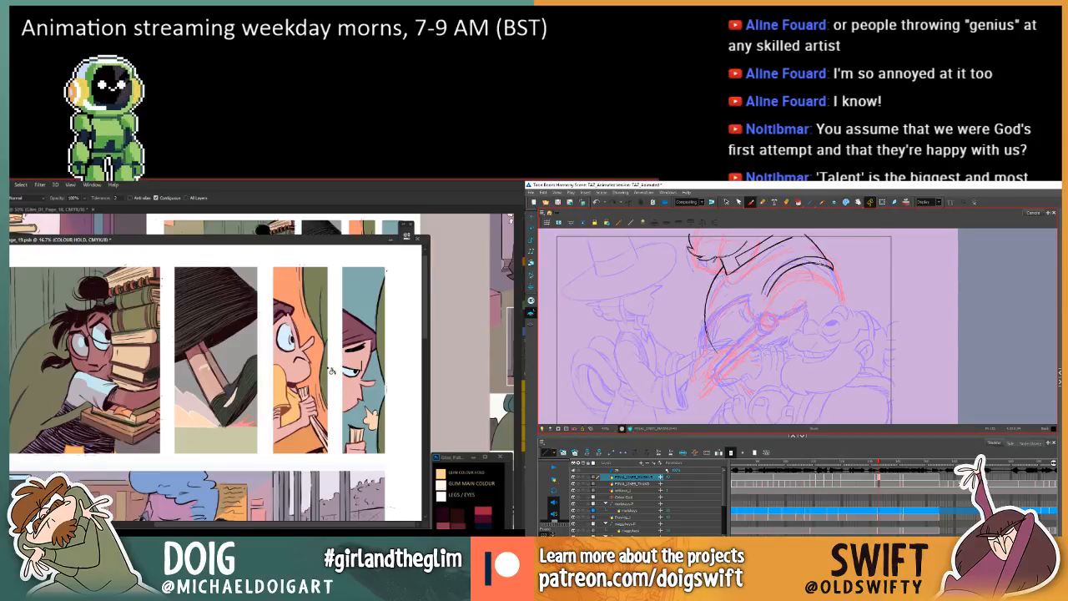
key("comma")
key("period")
key("period")
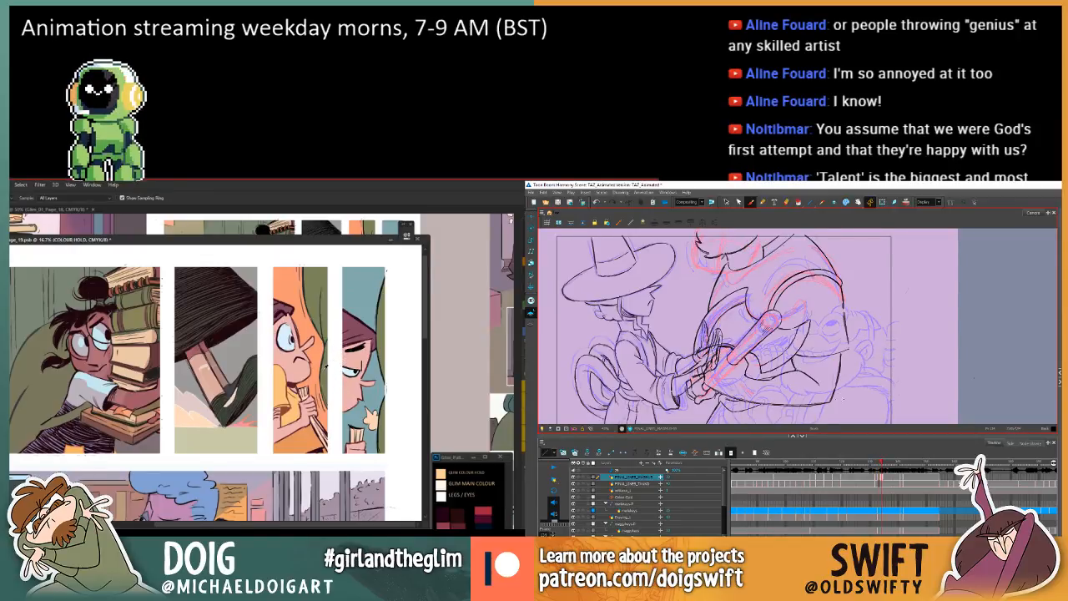
key("comma")
key("comma")
key("period")
Sample the curtain's edge colour in the third comic panel and lasso the curtain linework along the fourth panel's right edge.
left_click(321, 372, "alt")
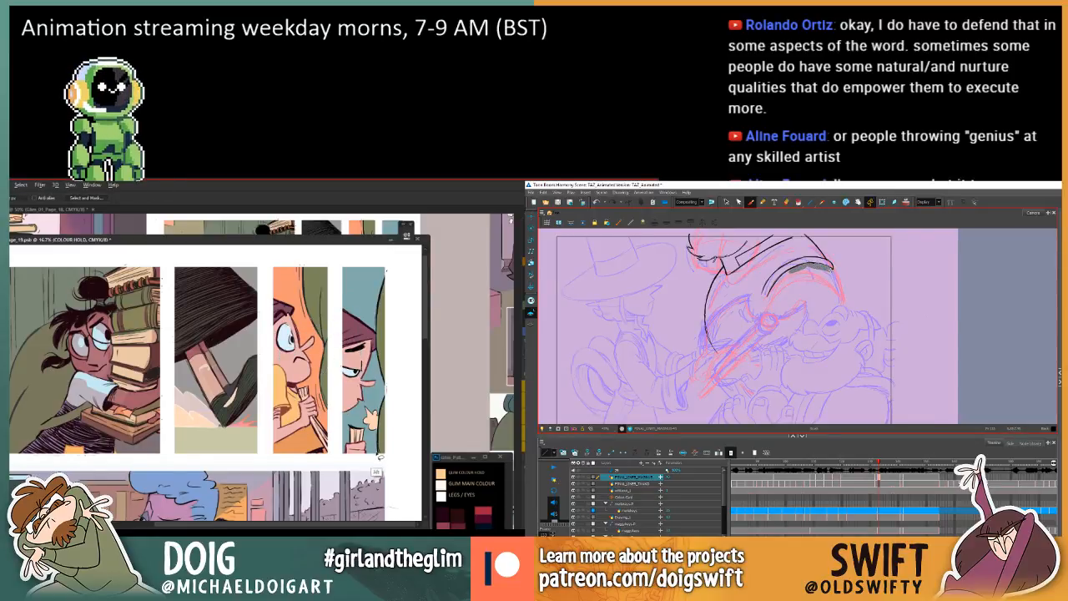
key("comma")
key("period")
key("comma")
key("comma")
key("period")
key("period")
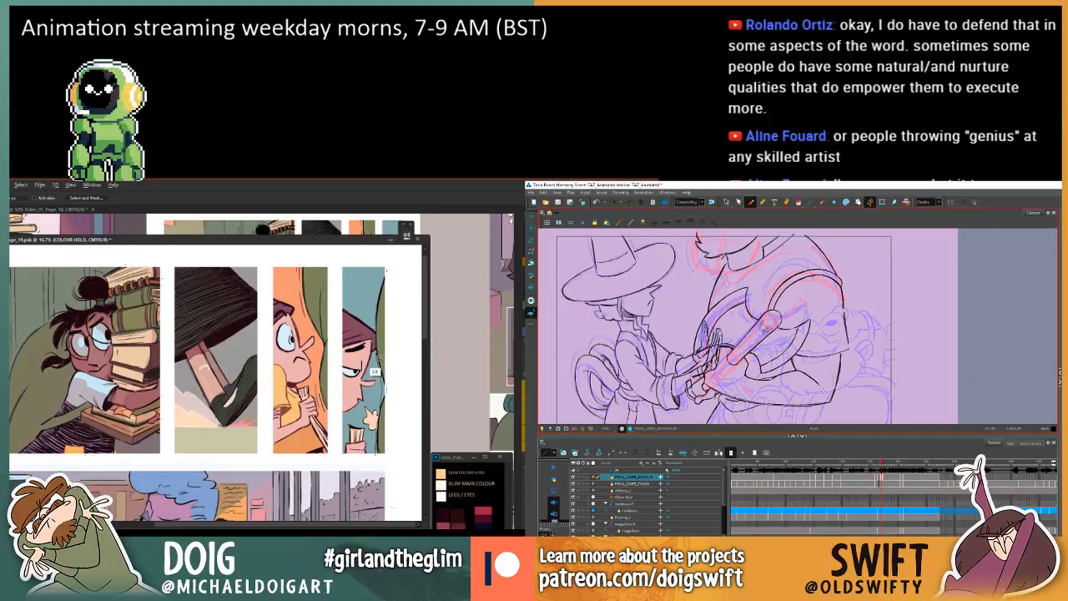
key("g")
key("f")
Fill the lassoed curtain linework with the sampled colour and clear the selection, checking the in-between's shoulder against its neighbouring drawings.
key("f")
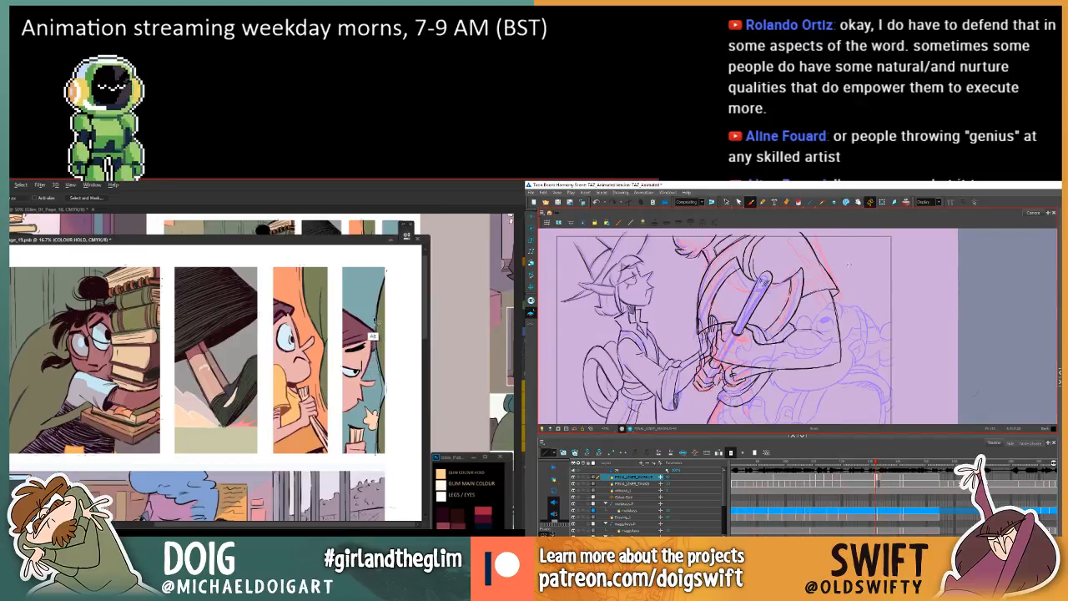
key("g")
mouse_move(376, 322)
left_mouse_down()
mouse_move(385, 273)
mouse_move(398, 399)
mouse_move(378, 456)
mouse_move(382, 421)
left_mouse_up()
key("g")
key("f")
key("f")
key("g")
key("g")
key("f")
key("f")
key("g")
key("g")
key("f")
key("f")
key("g")
key("g")
key("g")
key("f")
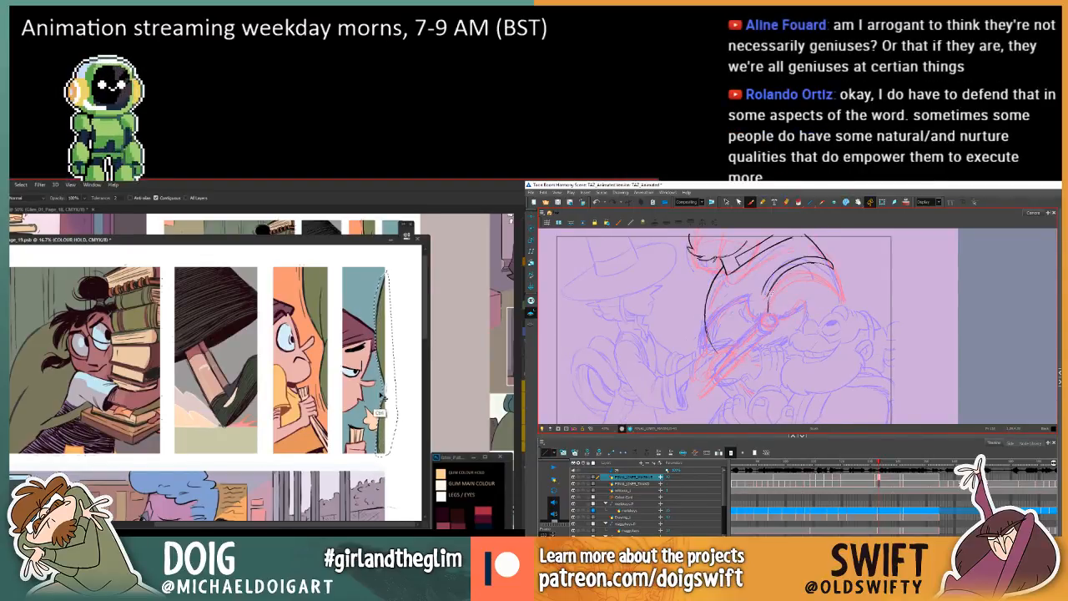
key("ctrl+d")
Touch up the lower end of the larger character's inner shoulder curve on the in-between, checking it against the drawings on either side.
mouse_move(328, 392)
left_mouse_down()
mouse_move(347, 407)
mouse_move(328, 405)
mouse_move(360, 430)
mouse_move(350, 429)
left_mouse_up()
key("f")
key("g")
key("f")
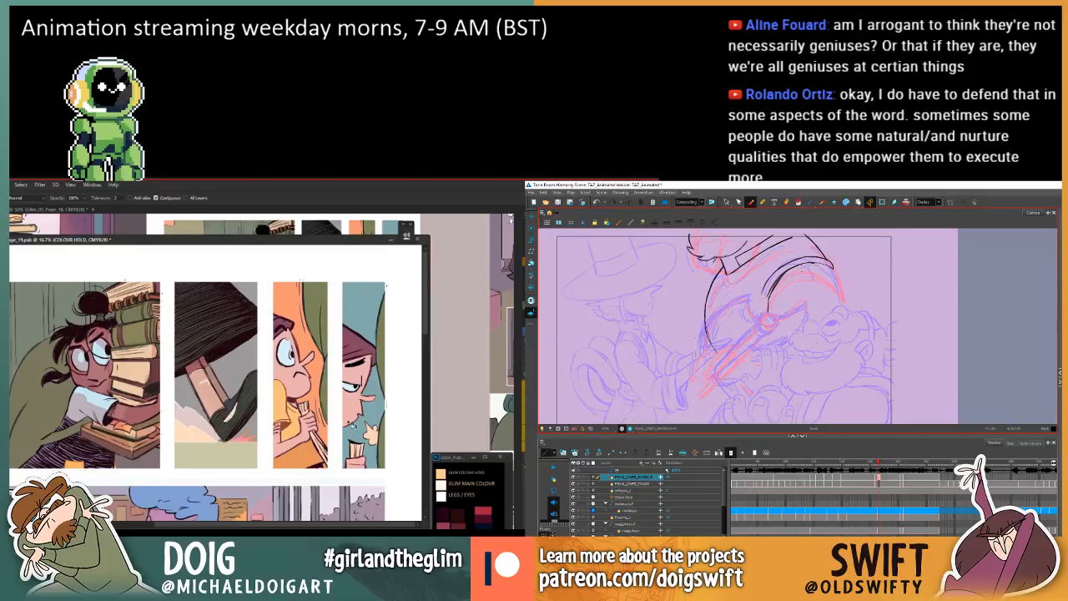
key("g")
key("f")
key("f")
key("f")
left_click_drag(763, 297, 762, 294)
key("f")
key("g")
Recheck the inner shoulder curve against the neighbouring drawings and undo the last stroke.
key("g")
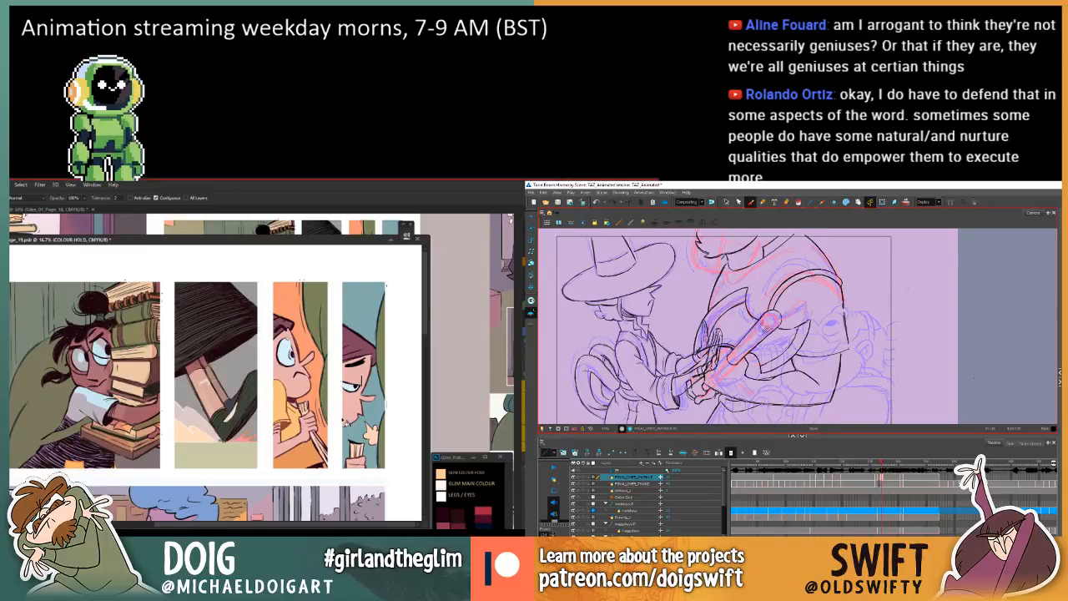
key("f")
key("g")
key("f")
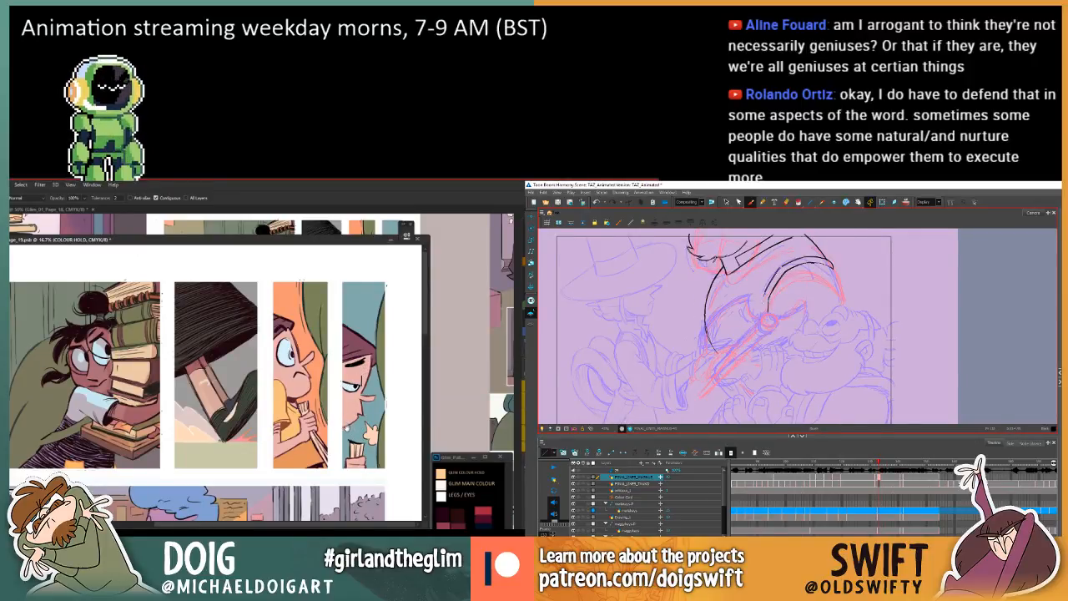
key("g")
key("f")
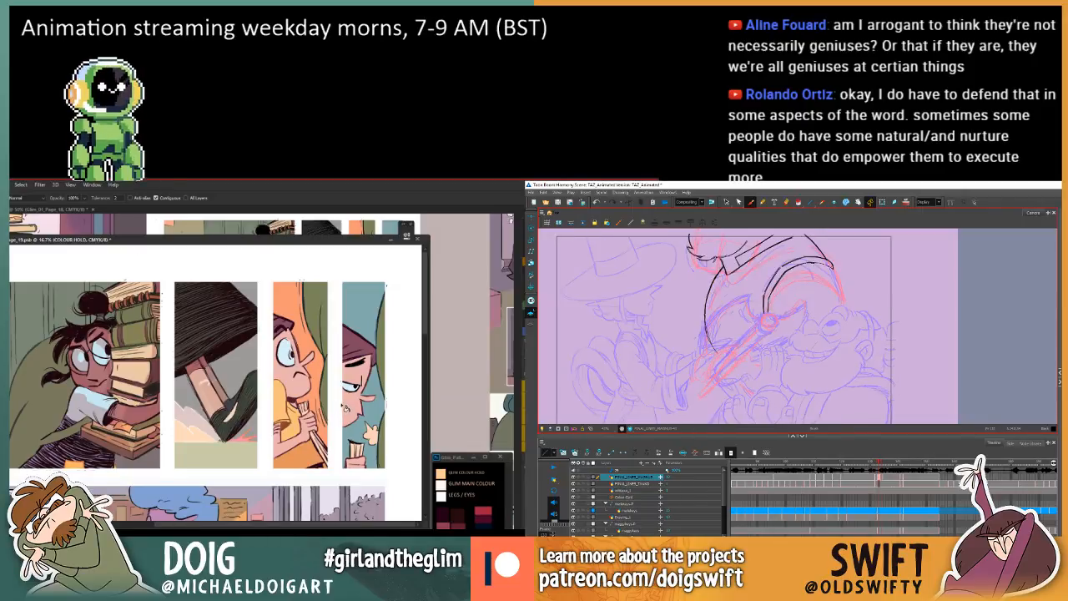
key("f")
key("g")
key("g")
key("f")
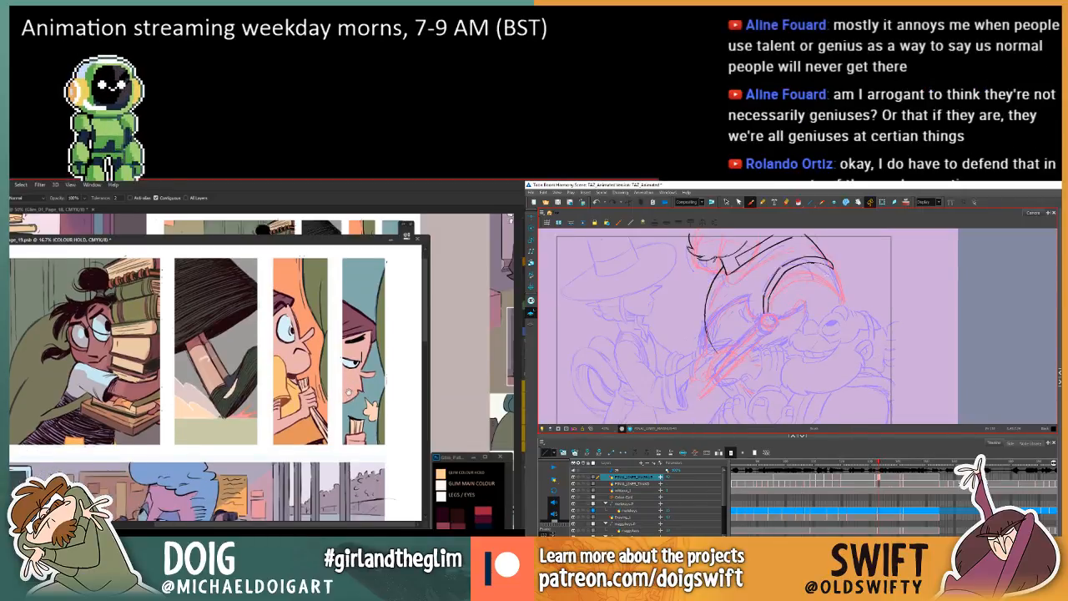
key("f")
key("g")
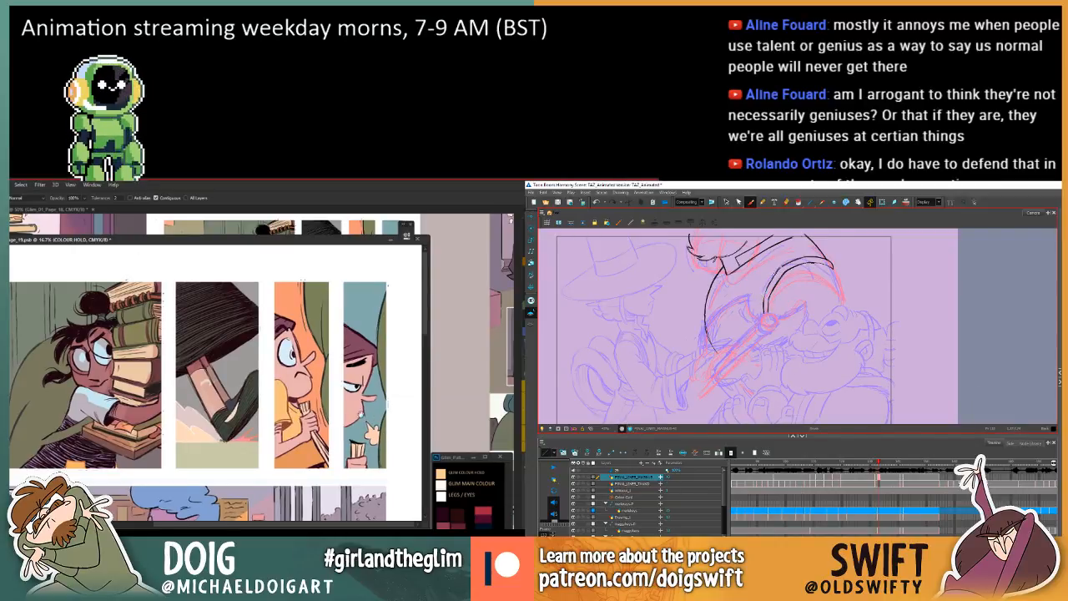
key("ctrl+z")
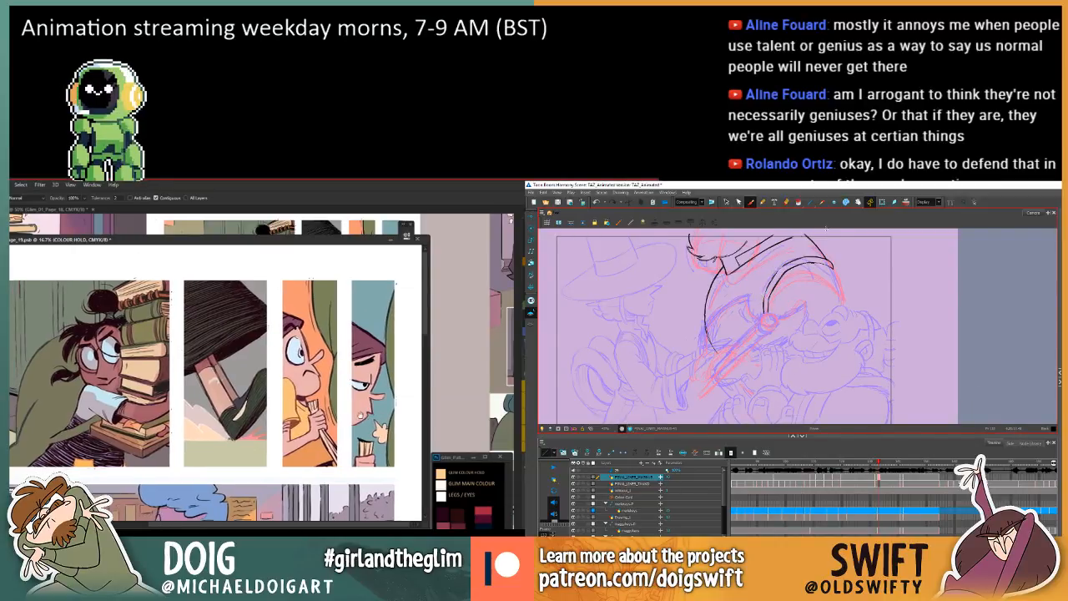
Select the layer beneath the held object in the fourth comic panel after another comparison of the shoulder drawings.
key("f")
key("g")
key("g")
key("f")
key("f")
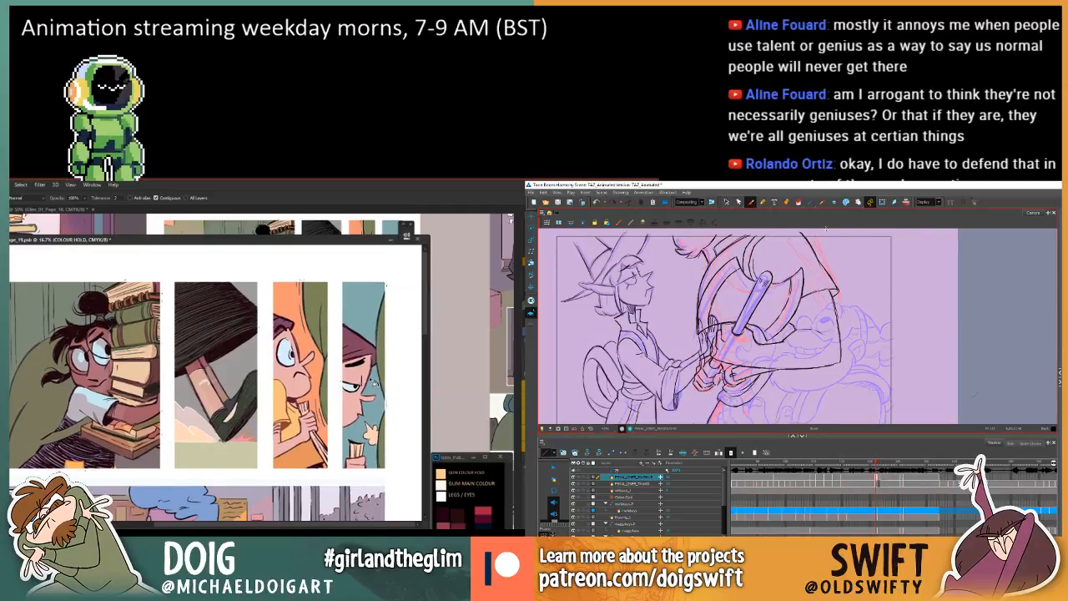
key("g")
left_click(361, 436, "ctrl")
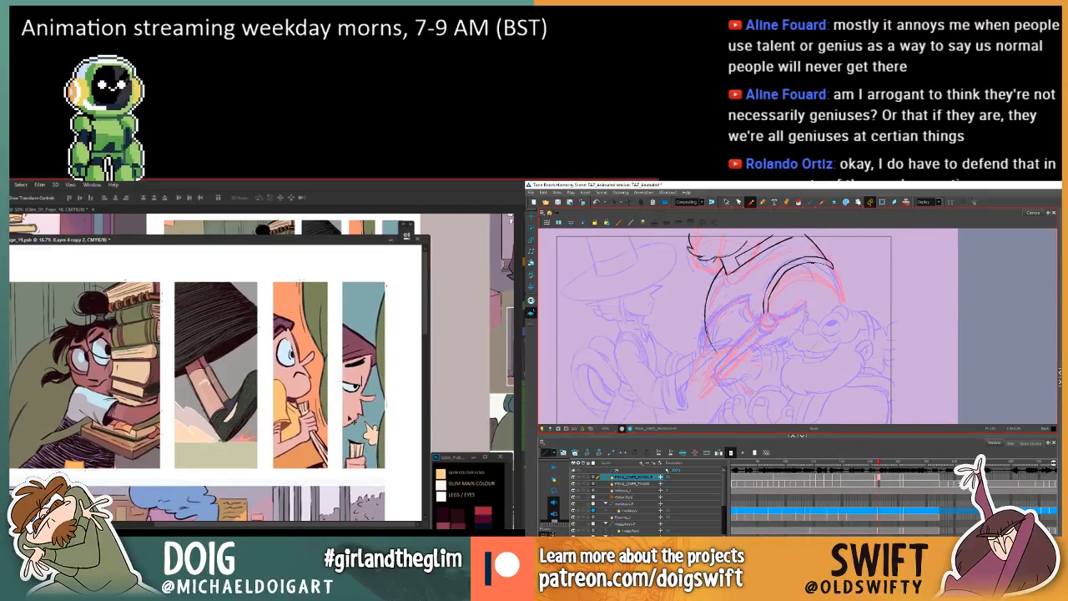
Examine the spacing of the in-between's inner shoulder curve against the previous and next drawings.
key("g")
key("f")
key("f")
key("g")
key("g")
key("f")
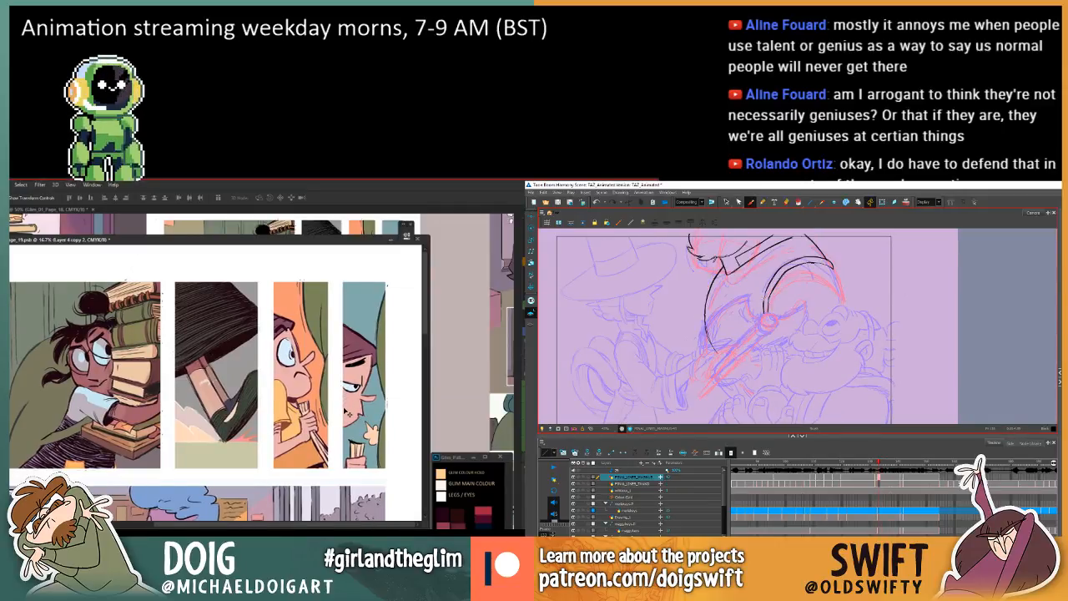
key("f")
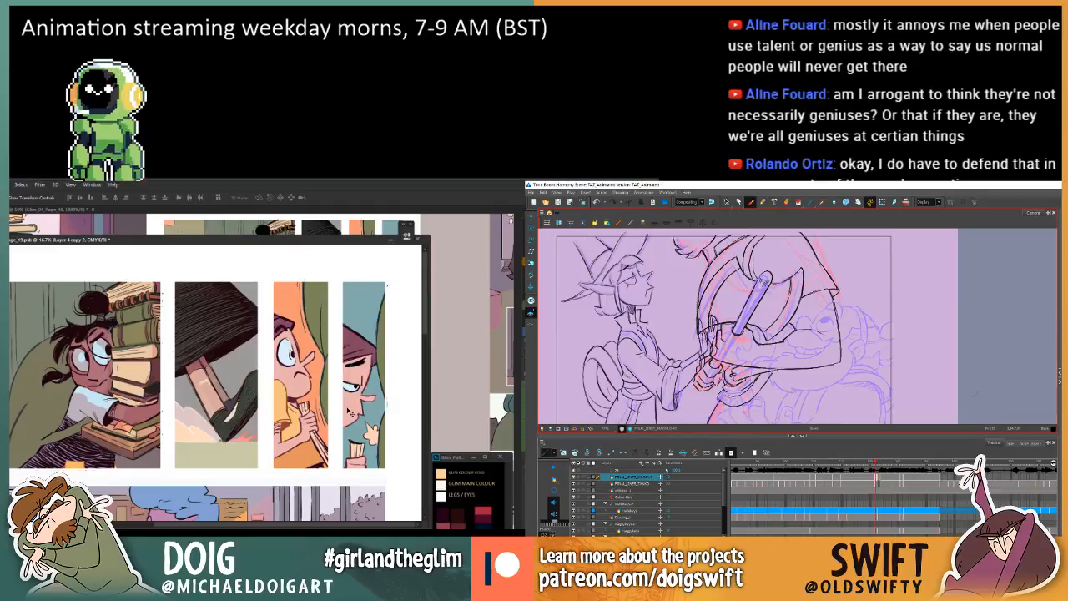
key("g")
key("g")
key("f")
key("f")
key("g")
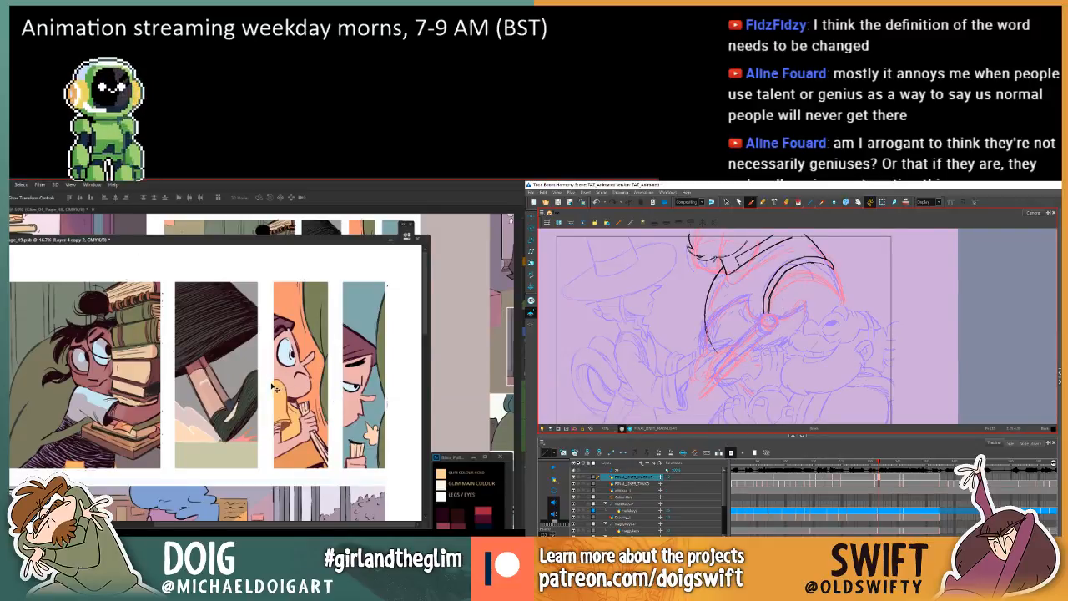
Try to redraw the lower stretch of the in-between's inner shoulder curve and undo the strokes.
key("f")
key("g")
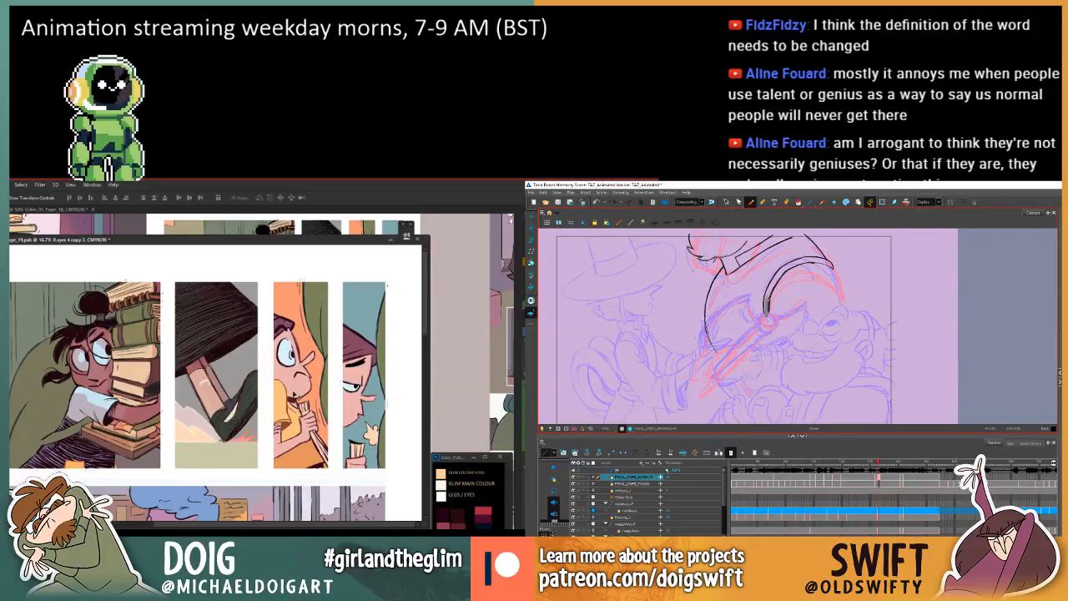
key("ctrl+z")
key("f")
key("g")
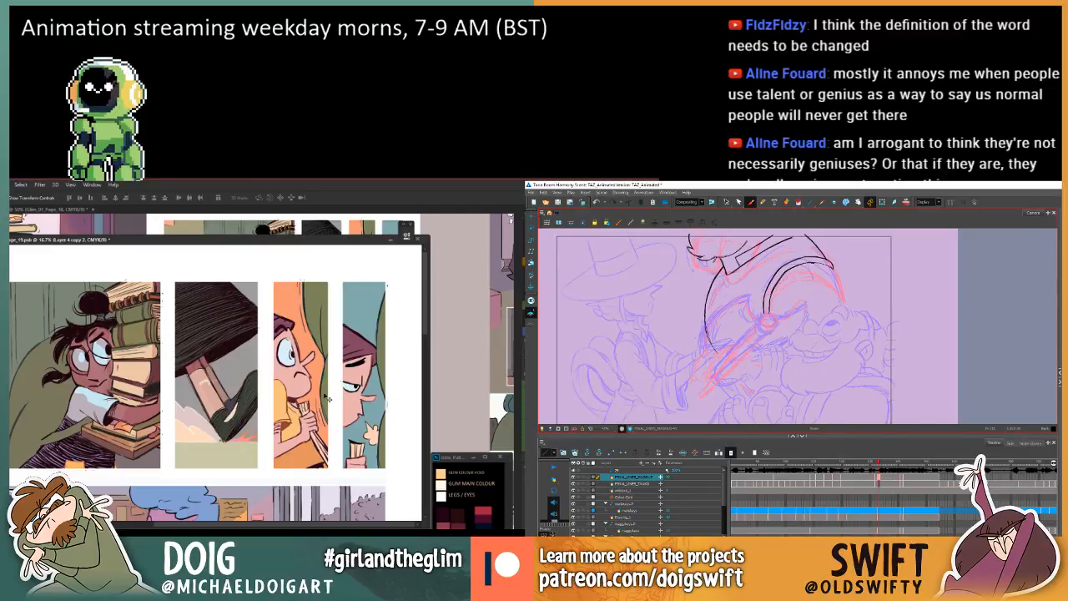
left_click_drag(770, 285, 769, 297)
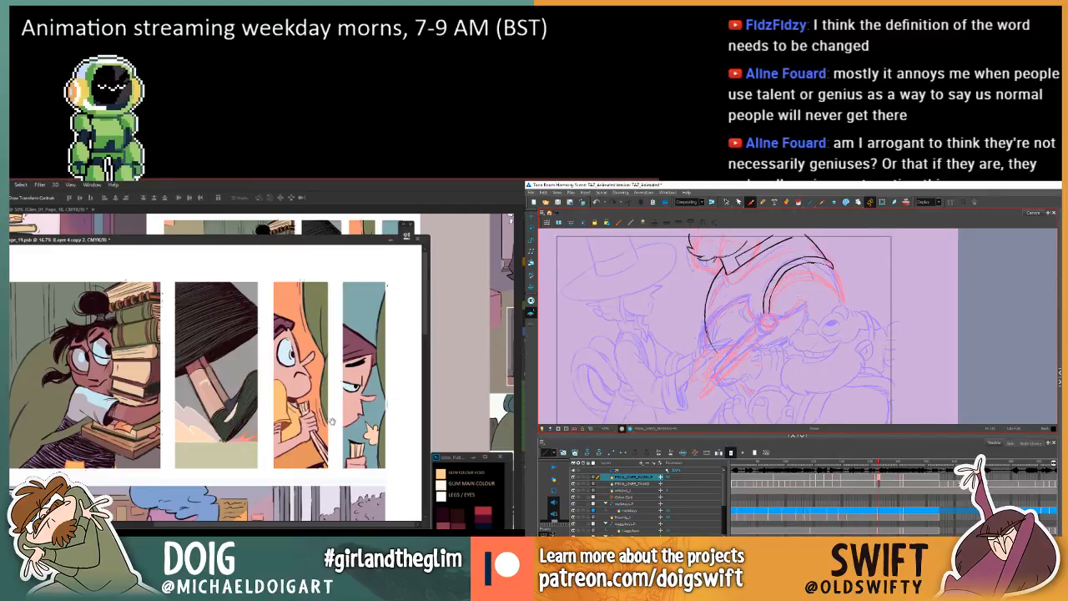
key("ctrl+z")
key("ctrl+z")
key("ctrl+z")
Review the linework of the earlier comic panels on page 19 and compare the in-between with the next drawing.
left_click_drag(160, 493, 179, 262)
left_click_drag(290, 250, 302, 313)
mouse_move(292, 486)
left_mouse_down()
mouse_move(294, 382)
mouse_move(292, 502)
left_mouse_up()
mouse_move(309, 317)
left_mouse_down()
mouse_move(297, 442)
mouse_move(331, 440)
left_mouse_up()
key("period")
key("comma")
key("period")
key("comma")
left_click_drag(266, 451, 288, 452)
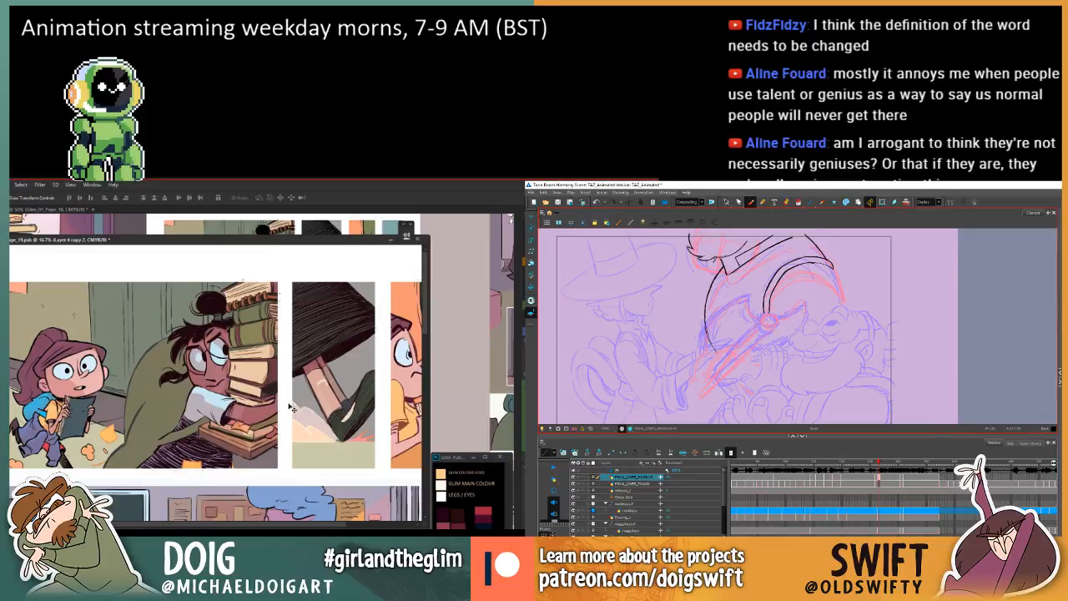
key("l")
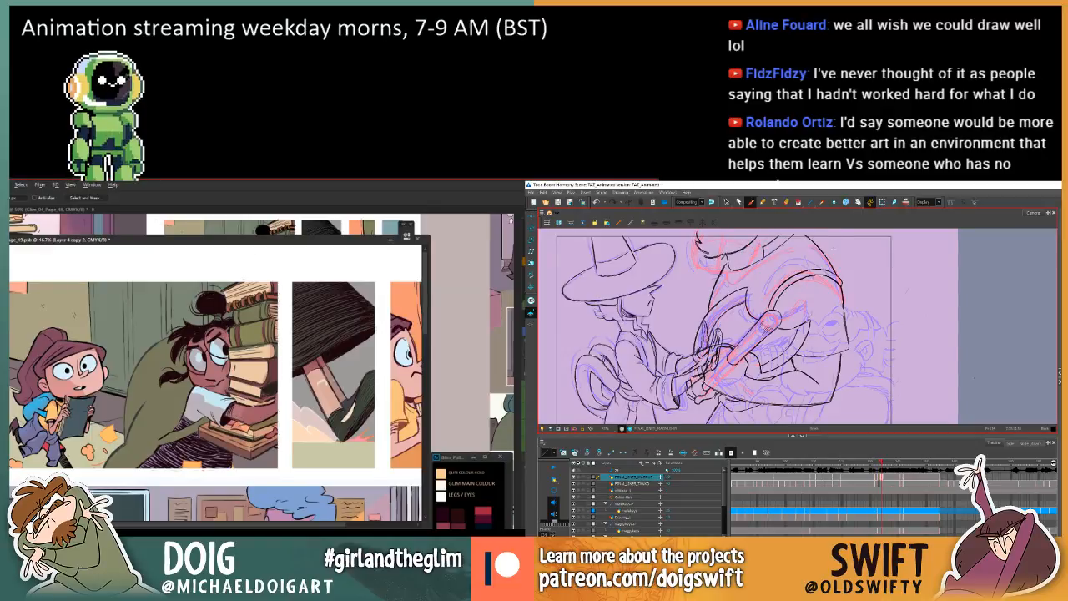
Close the outer end of the shoulder band on the in-between and draw the larger character's outer arm line down from it.
key("comma")
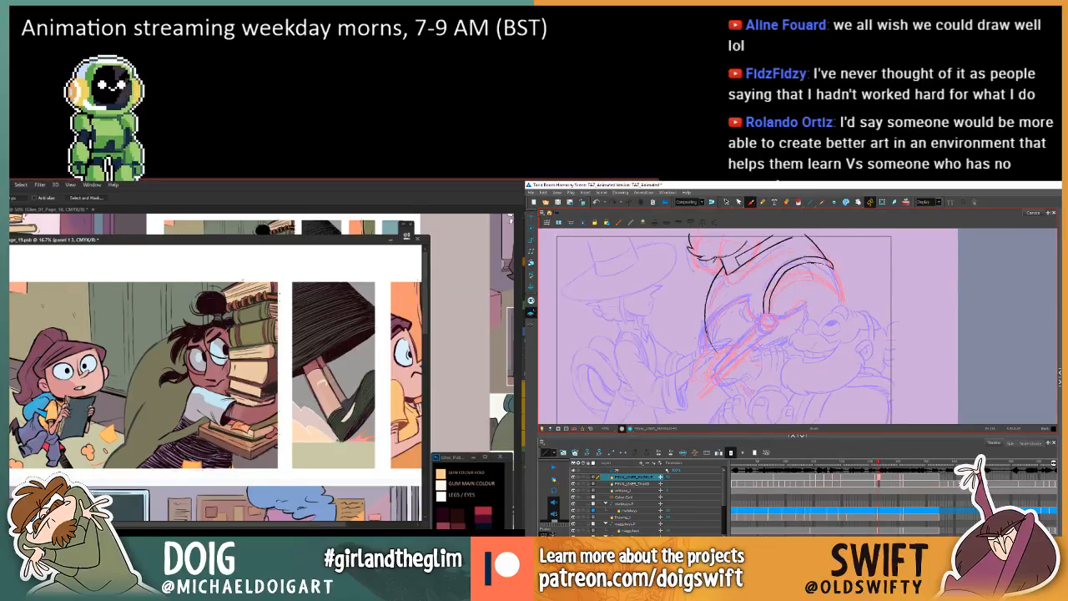
left_click_drag(822, 264, 833, 267)
key("g")
key("f")
key("f")
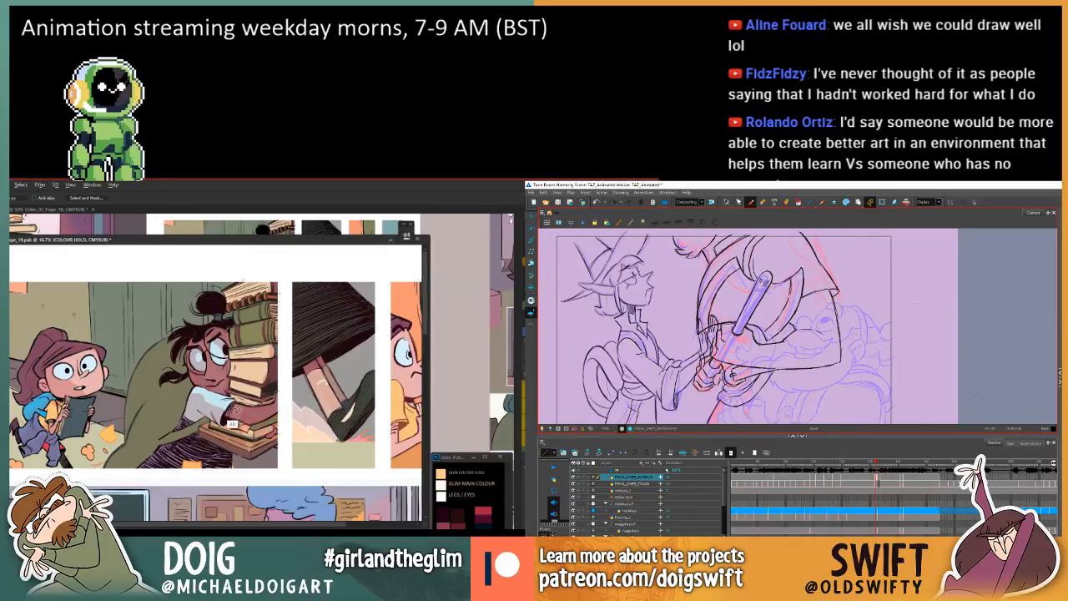
key("g")
left_click_drag(836, 270, 840, 293)
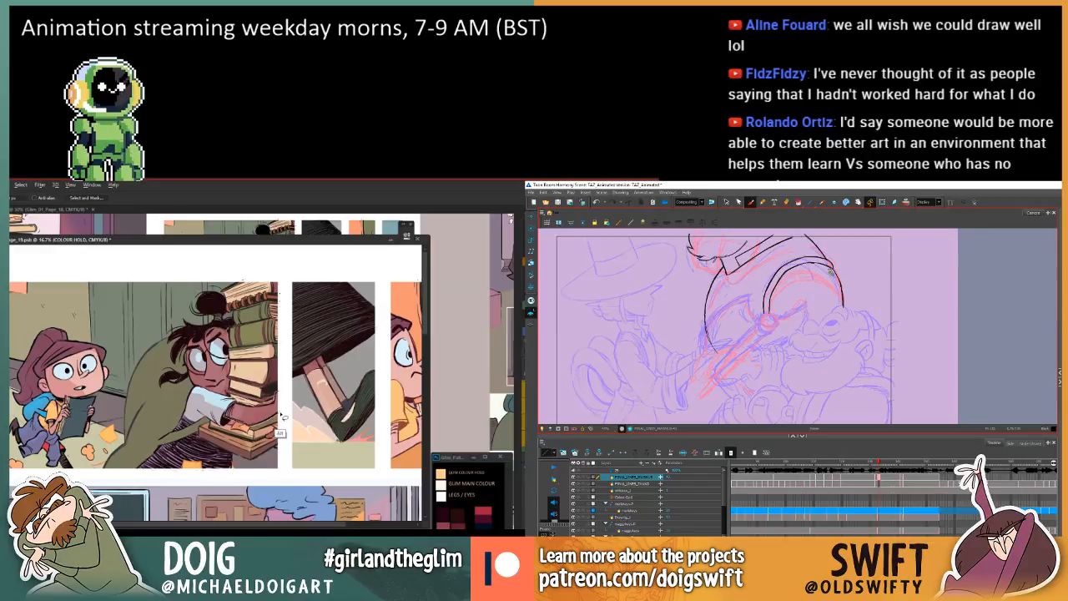
Fill the lassoed arm linework at the right edge of the book-carrying girl's panel with the current colour.
key("g")
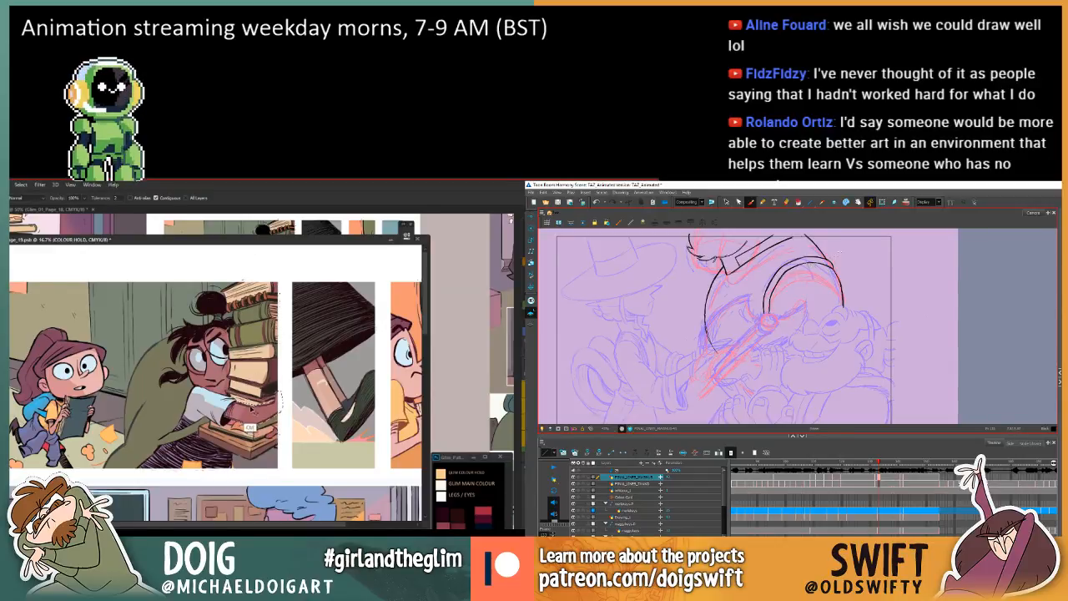
key("comma")
key("period")
key("period")
key("comma")
left_click_drag(221, 382, 235, 389)
key("period")
key("comma")
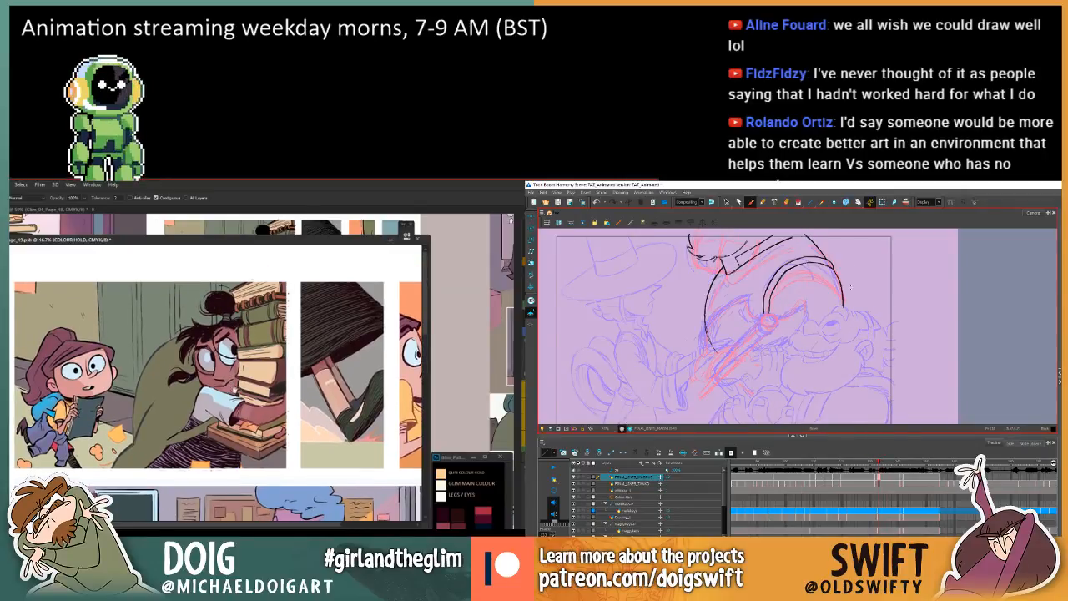
key("ctrl+plus")
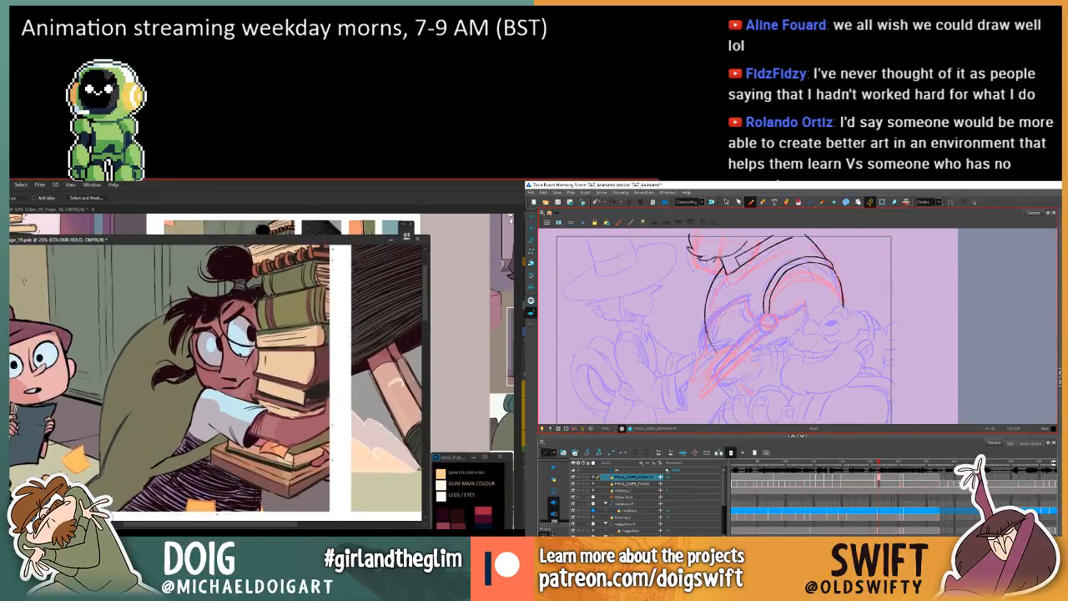
Examine how the in-between's shoulder band and outer arm line follow from the previous drawing into the next.
key("period")
key("comma")
key("comma")
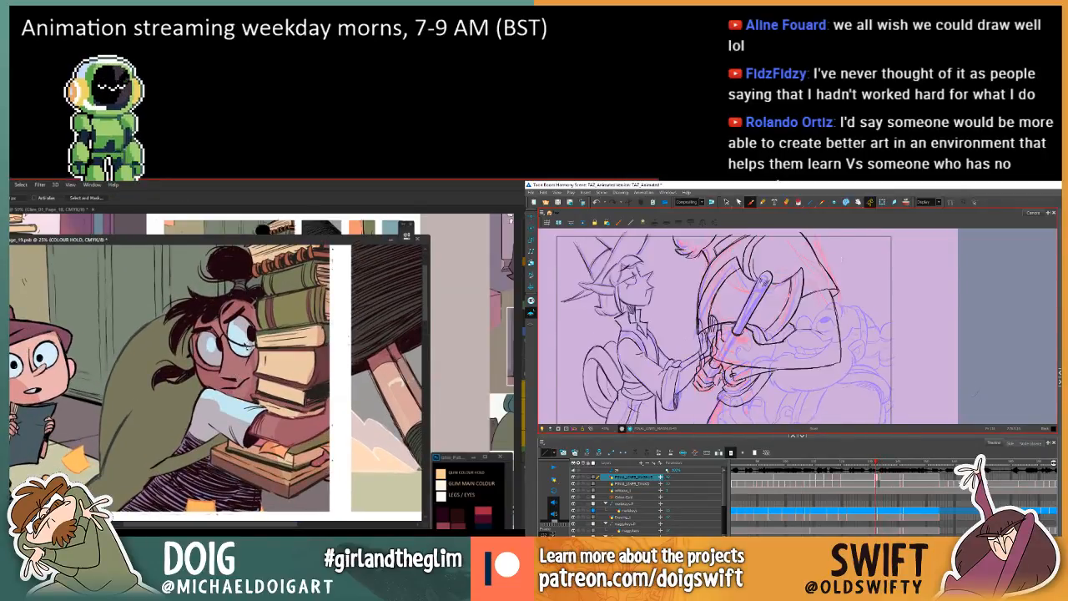
key("period")
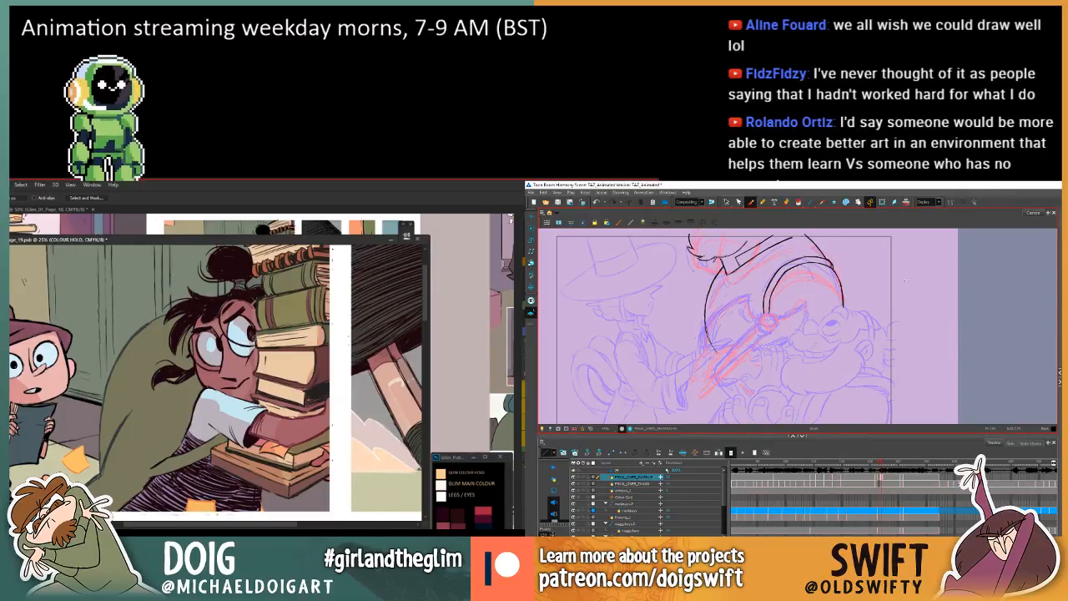
key("period")
key("comma")
key("comma")
key("comma")
key("period")
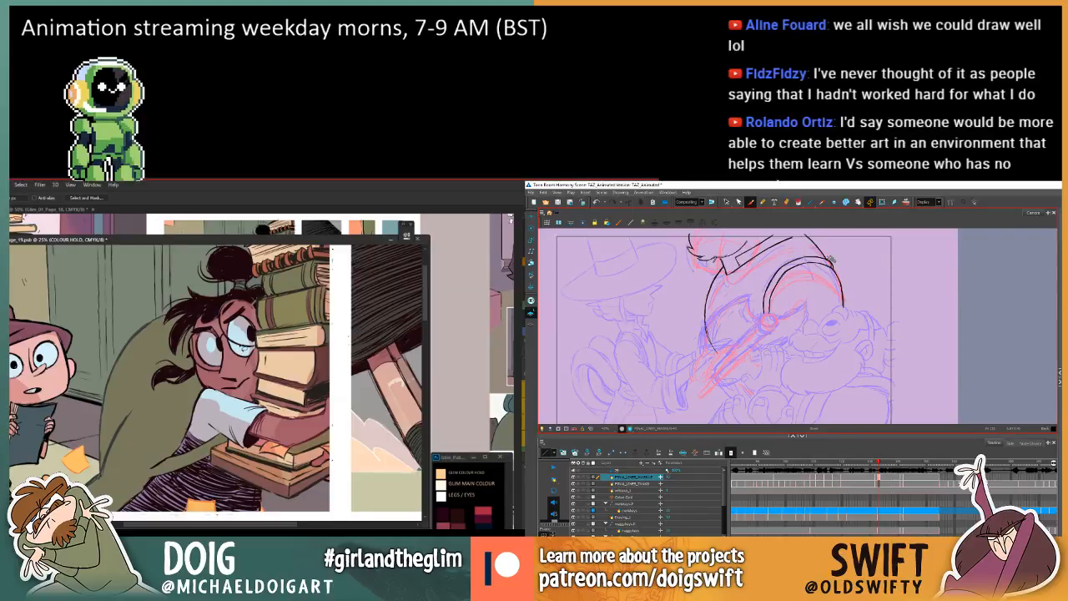
key("period")
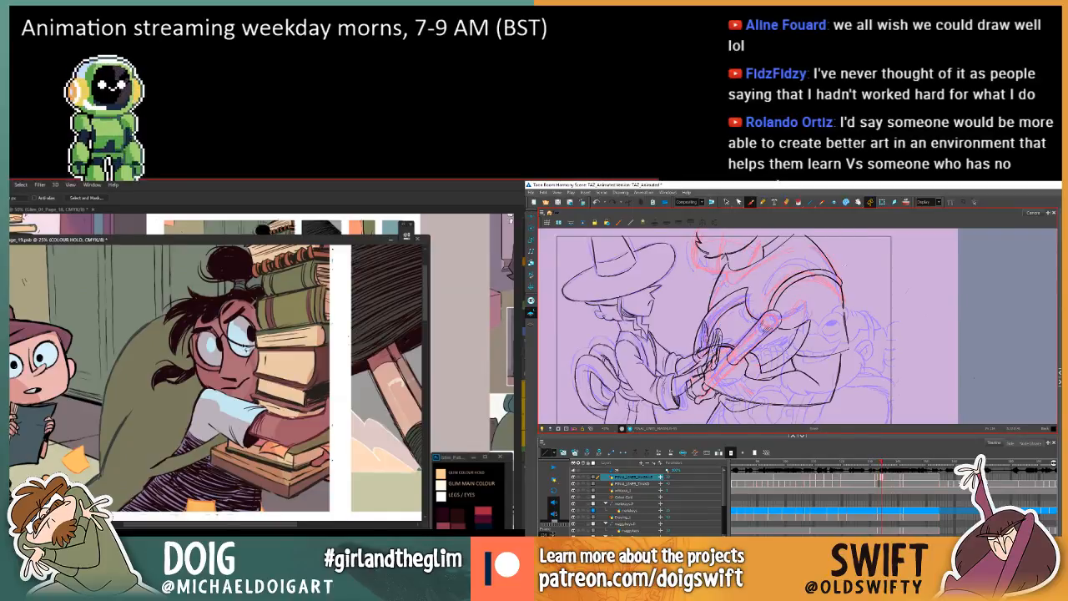
key("comma")
key("comma")
key("period")
key("period")
key("comma")
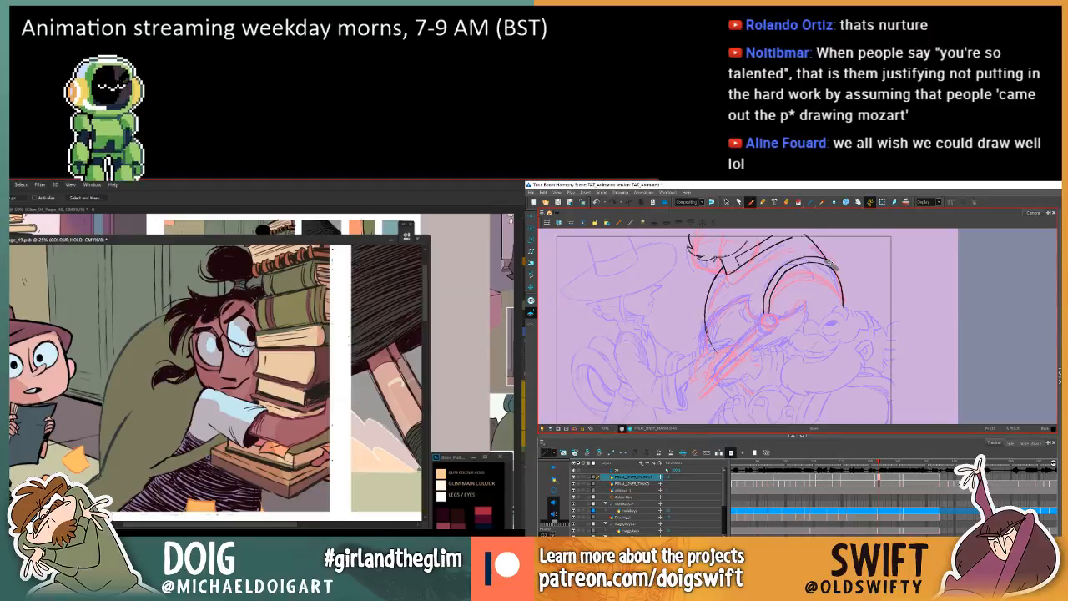
key("period")
key("comma")
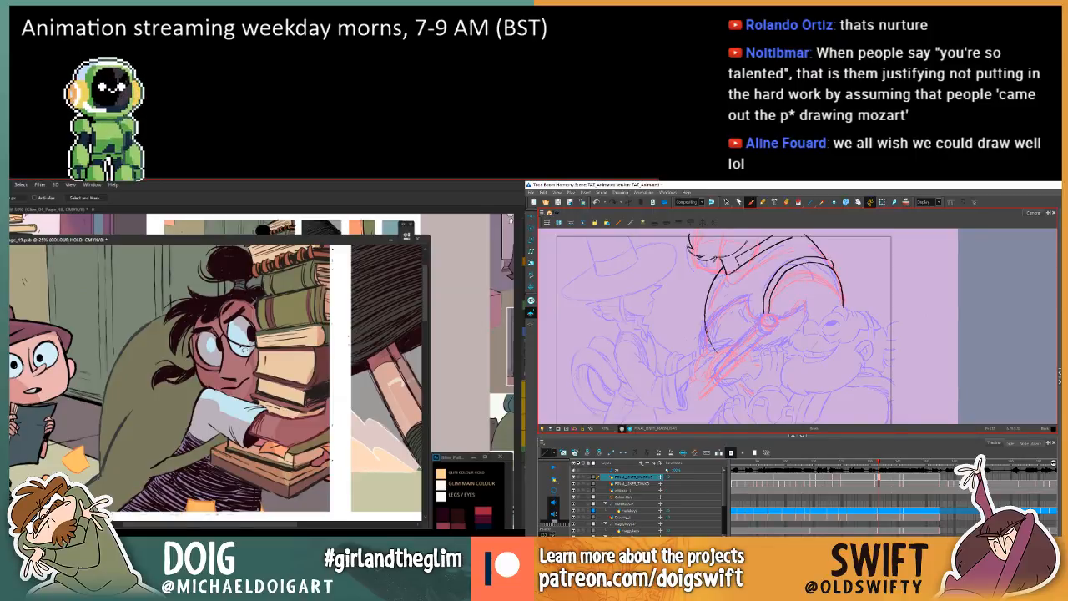
Compare the in-between's shoulder band and outer arm line with the adjacent drawings.
key("comma")
key("period")
key("period")
key("comma")
key("comma")
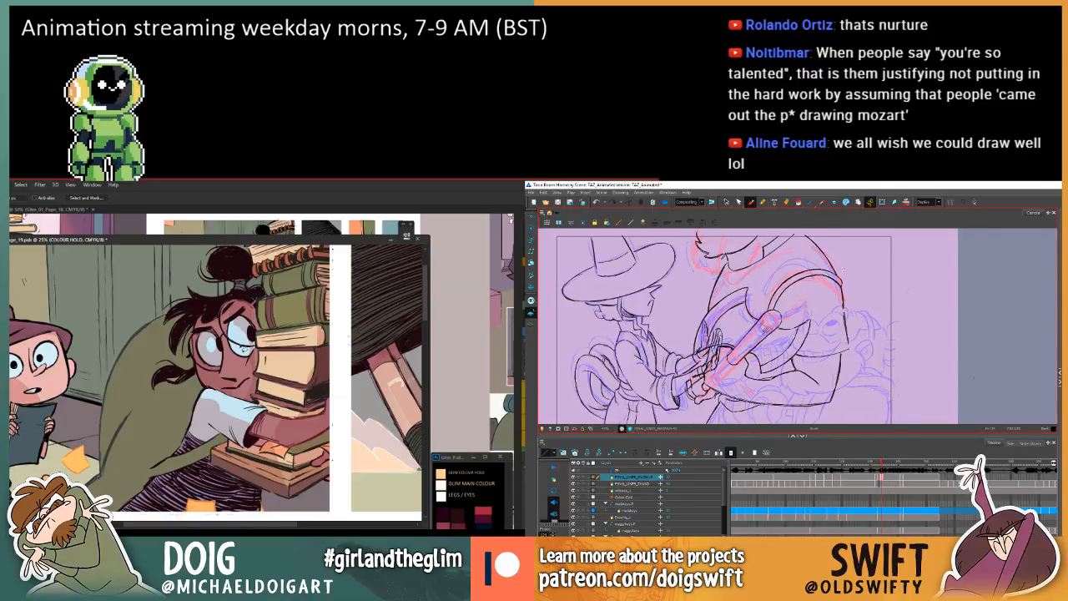
key("period")
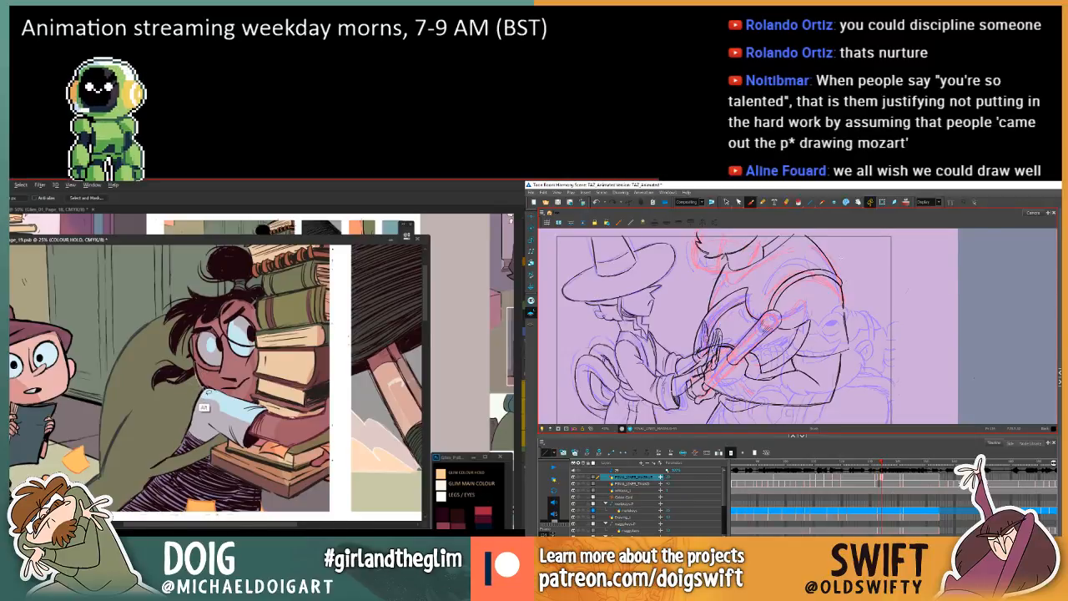
Fill the lassoed face linework of the book-carrying girl on page 19 with the current colour.
key("g")
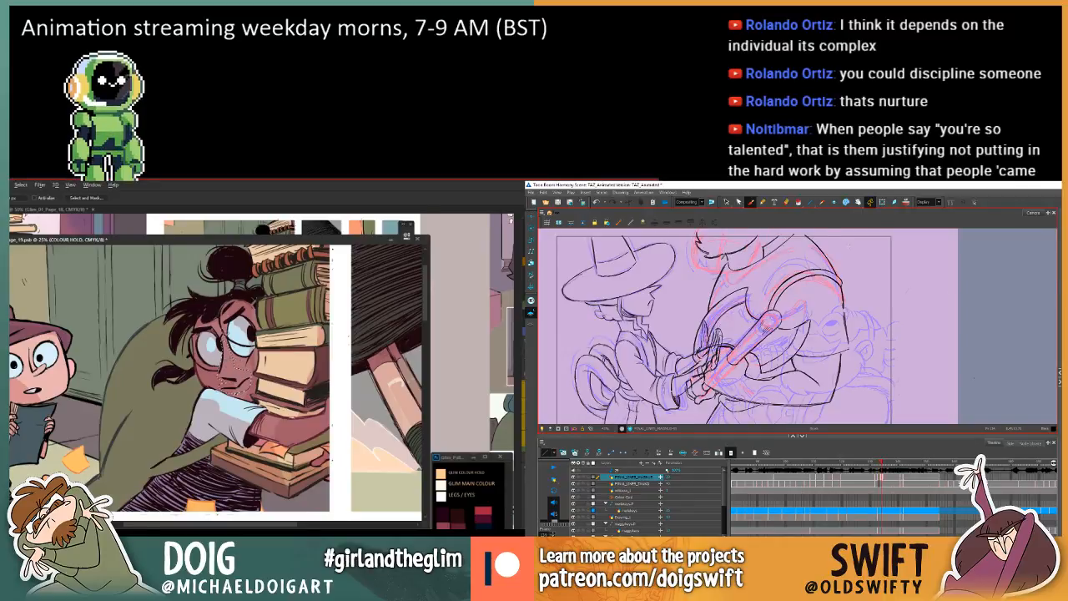
key("g")
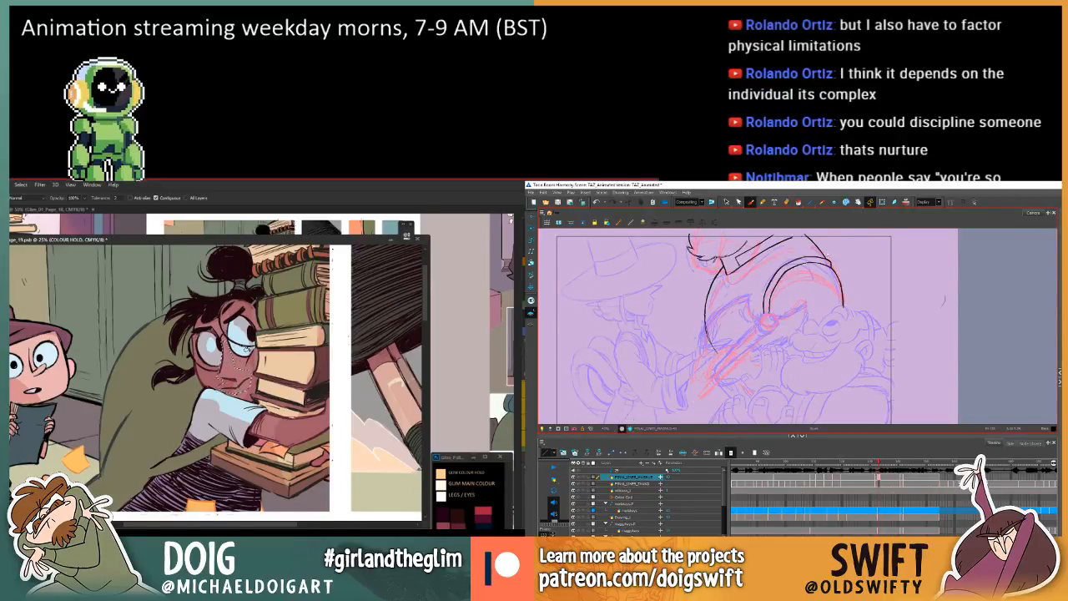
scroll(236, 349, "up", 3)
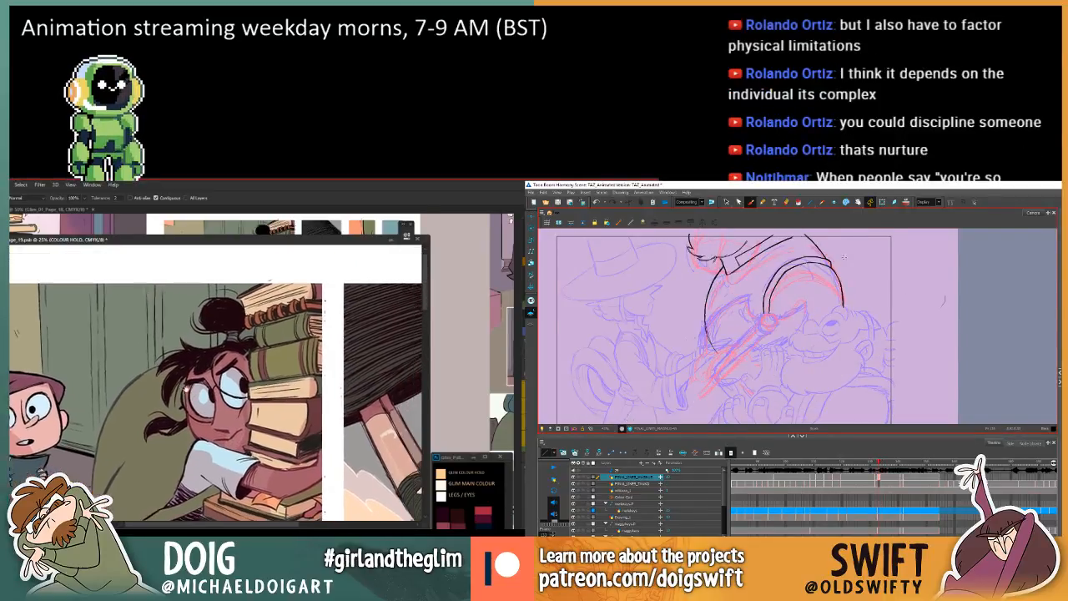
Select the larger character's back line just above the shoulder band on the in-between and adjust it.
key("l")
key("alt+s")
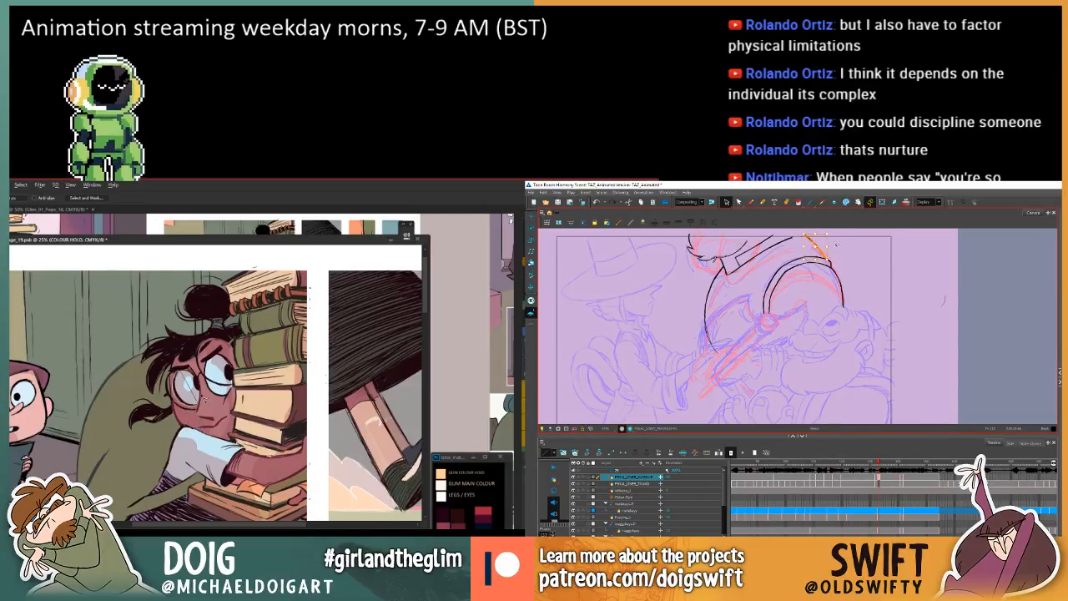
left_click_drag(215, 386, 201, 352)
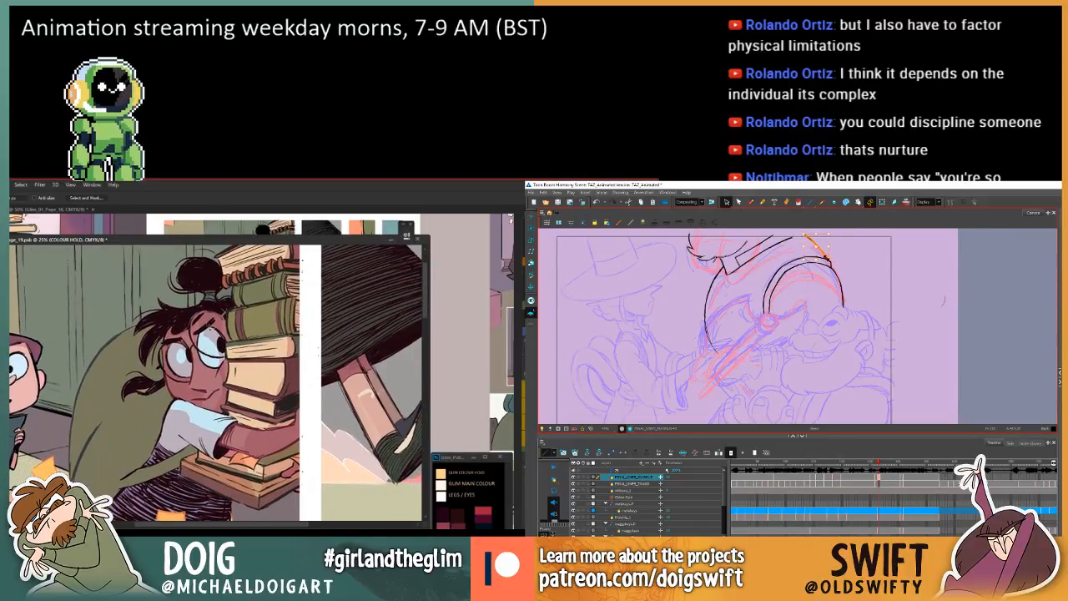
key("i")
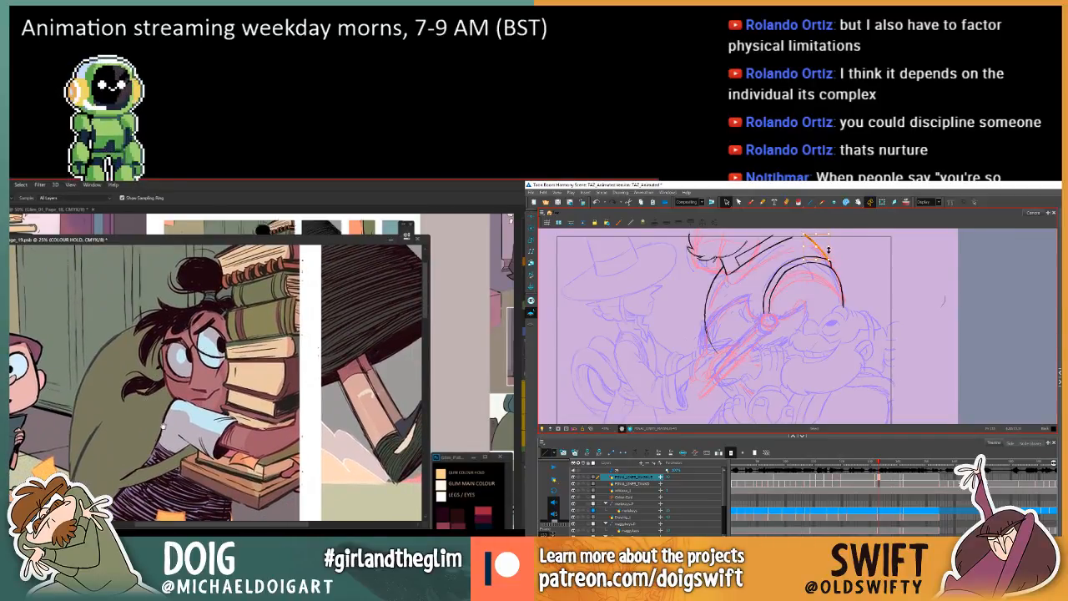
left_click_drag(163, 425, 169, 367)
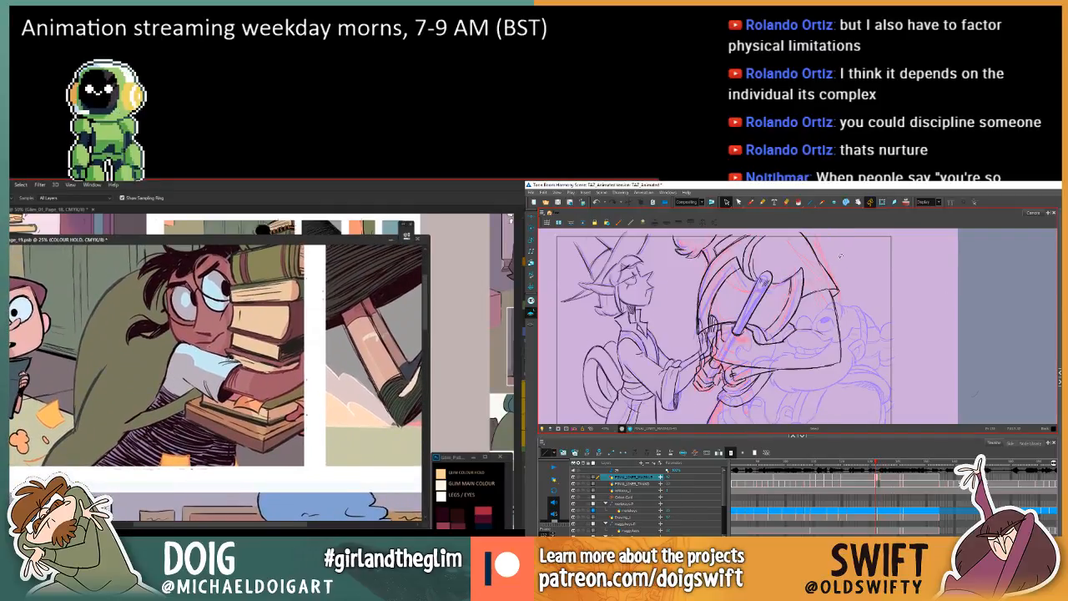
Sample a colour from the book-carrying girl's pale sleeve and nudge the lower end of the in-between's outer arm line inward.
key("period")
key("period")
key("comma")
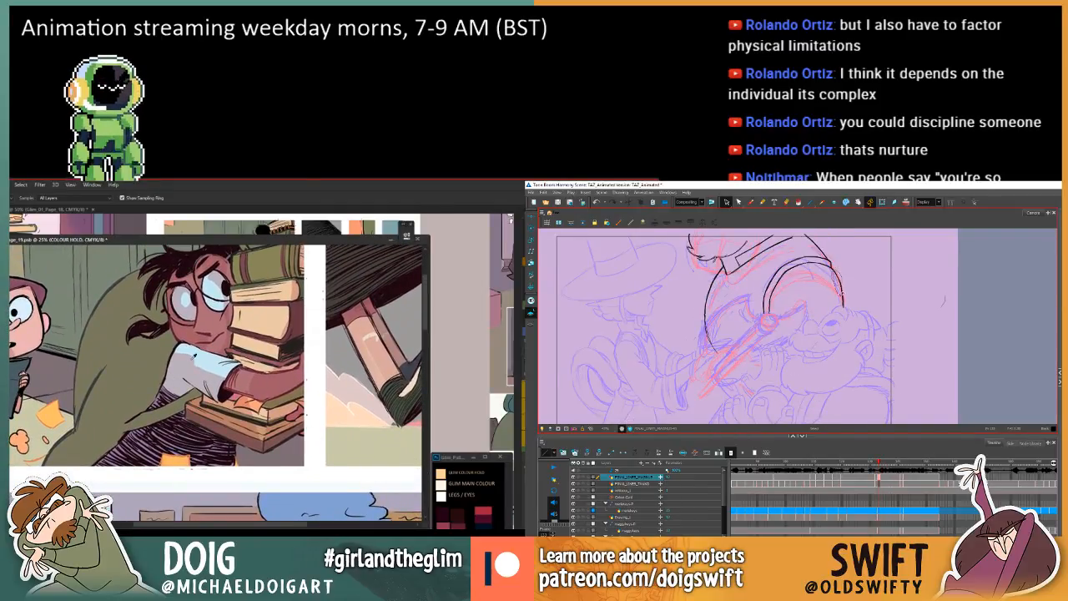
left_click(202, 357)
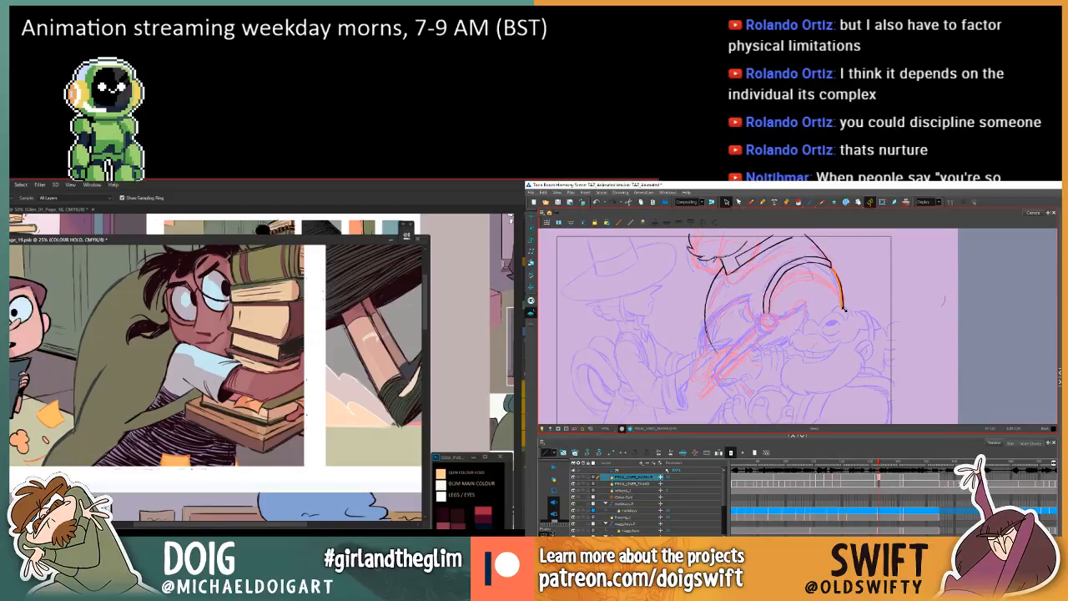
left_click_drag(844, 309, 842, 311)
Compare the in-between's adjusted outer arm line with the previous and next drawings.
key("comma")
key("period")
key("l")
key("period")
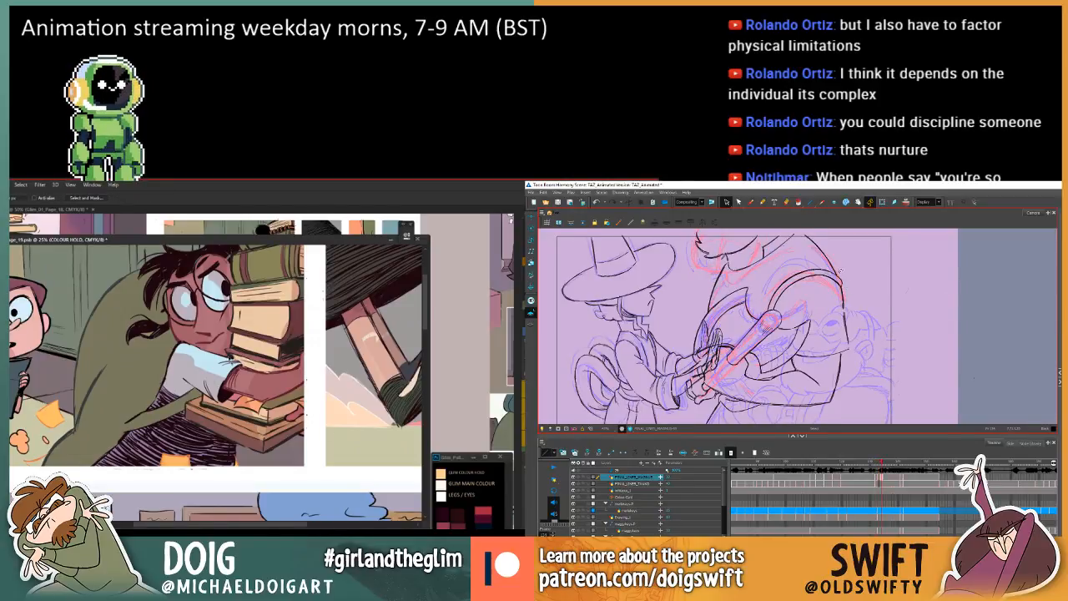
key("comma")
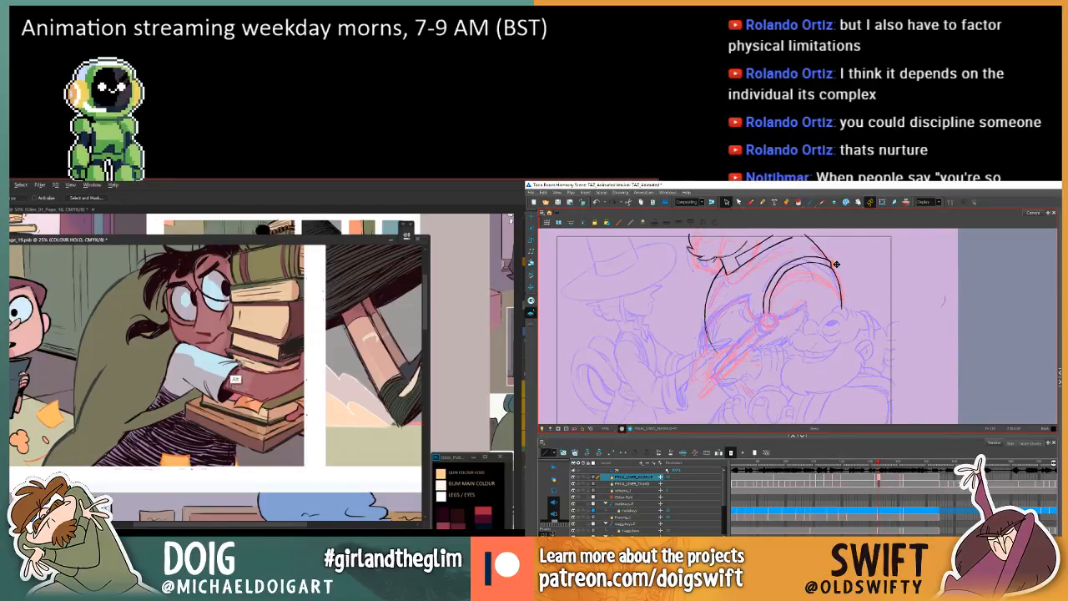
key("comma")
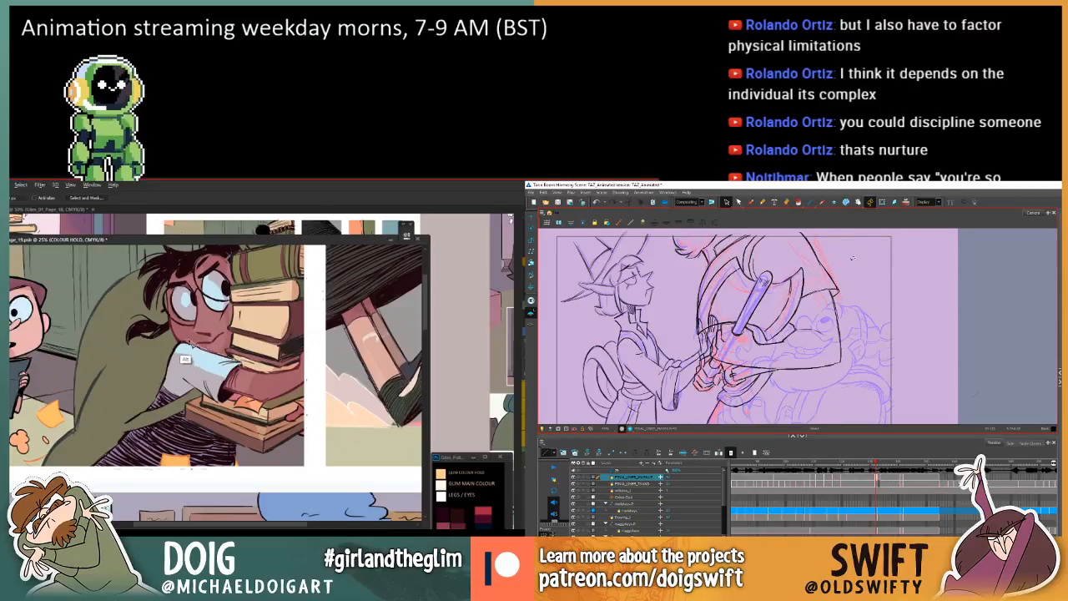
key("period")
key("period")
key("comma")
Lasso the linework around the book-carrying girl's sleeve and fill it with the sampled colour.
key("comma")
key("period")
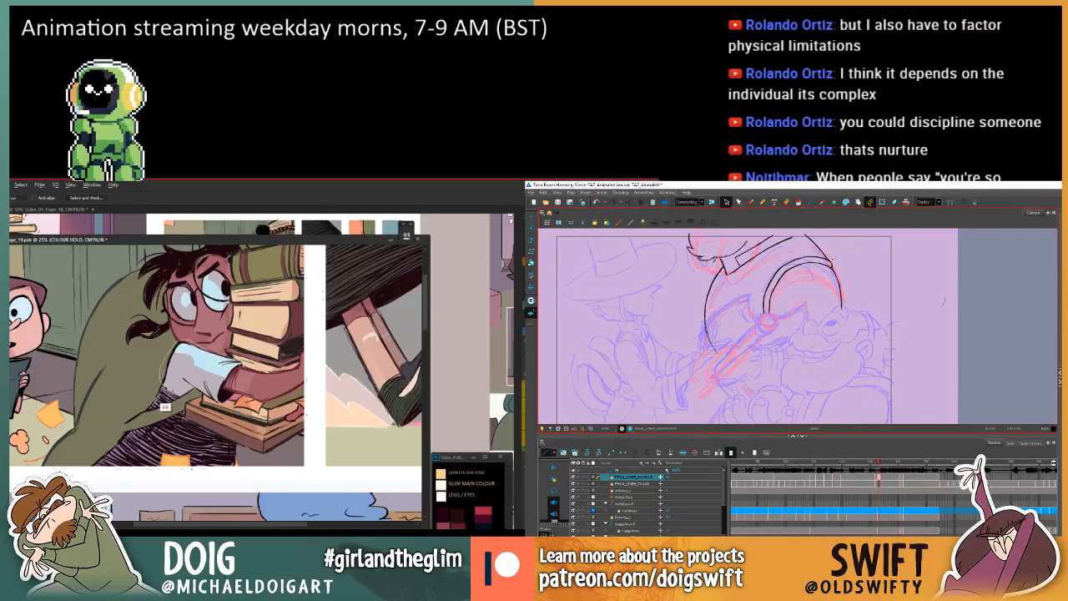
left_click_drag(205, 375, 245, 363)
key("period")
key("comma")
key("alt+BackSpace")
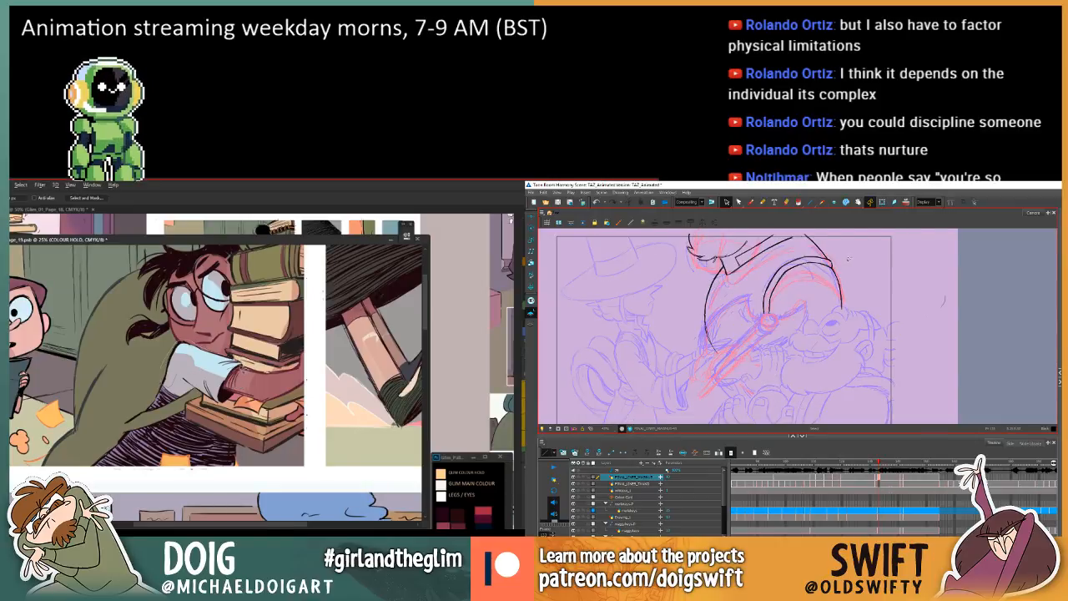
key("comma")
key("period")
key("period")
key("comma")
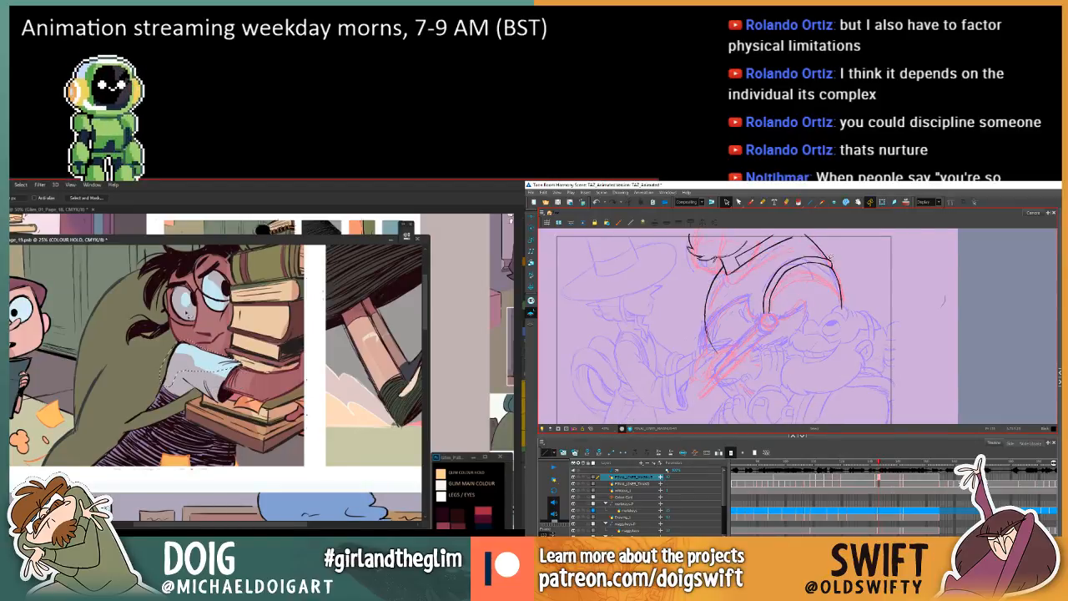
key("g")
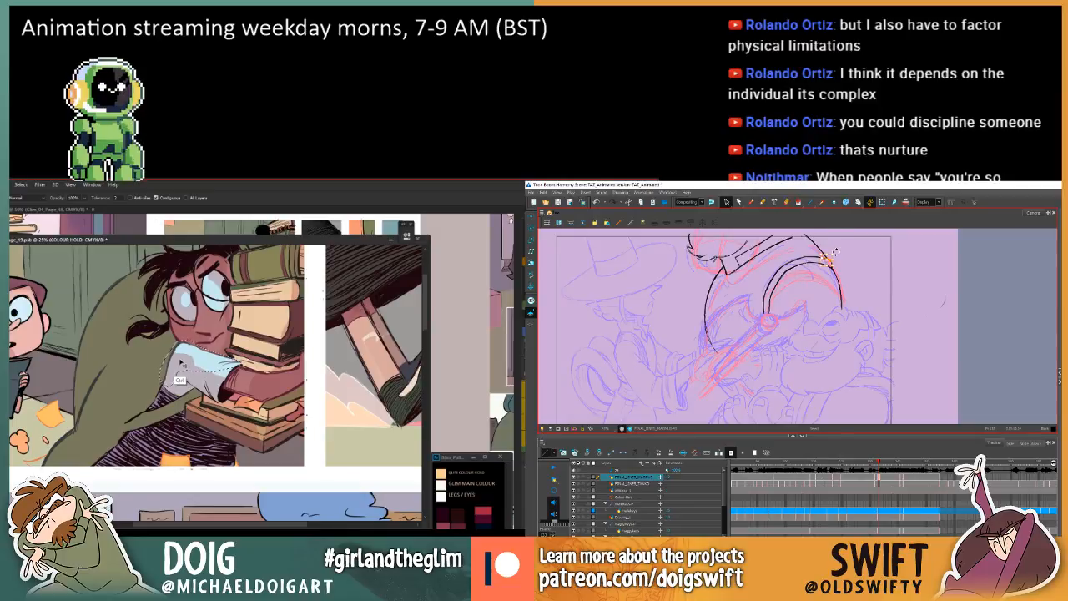
key("l")
Examine how the larger character's back line meets the shoulder band across the previous, in-between and next drawings.
key("comma")
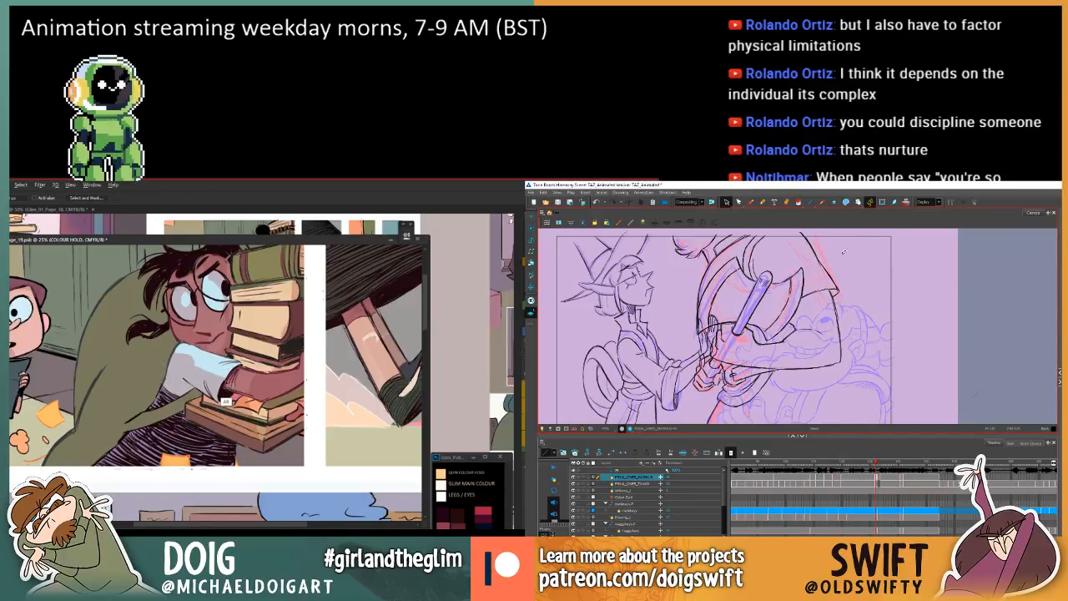
key("period")
key("period")
key("comma")
key("comma")
key("period")
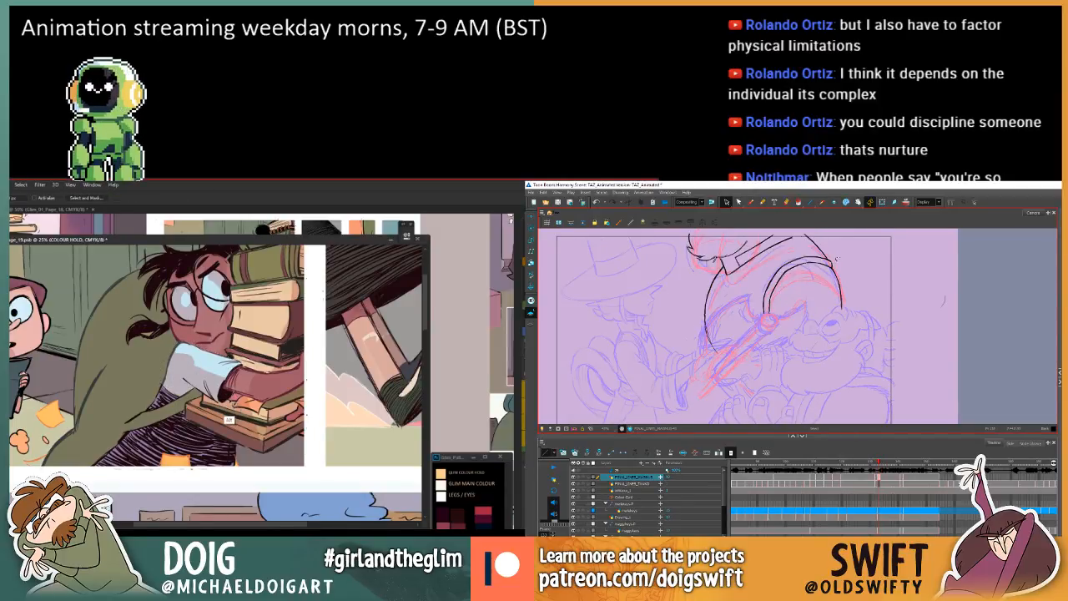
key("comma")
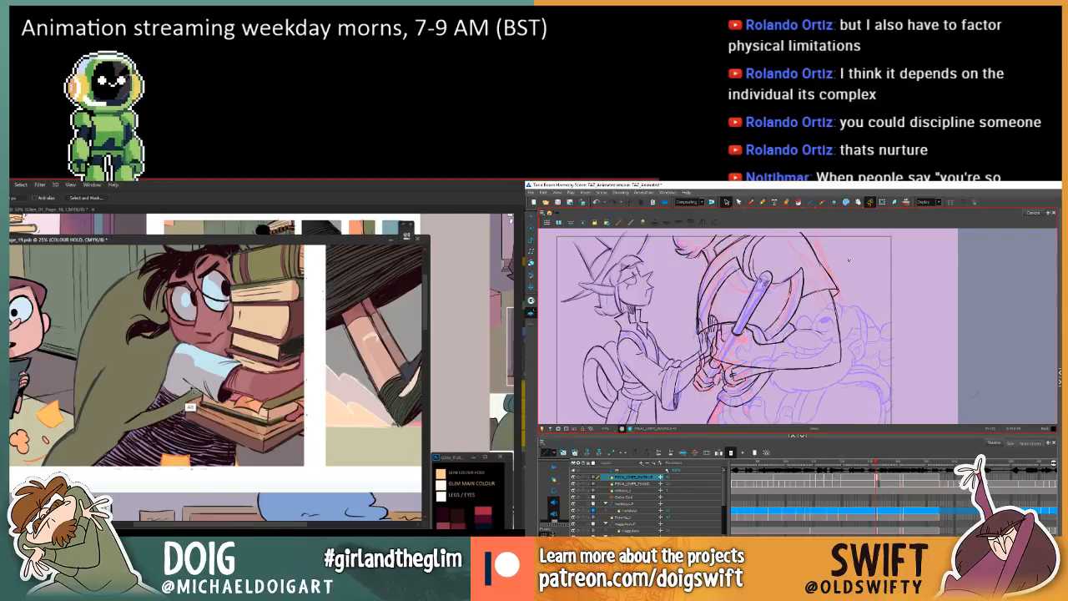
key("period")
key("comma")
key("comma")
key("period")
key("period")
key("period")
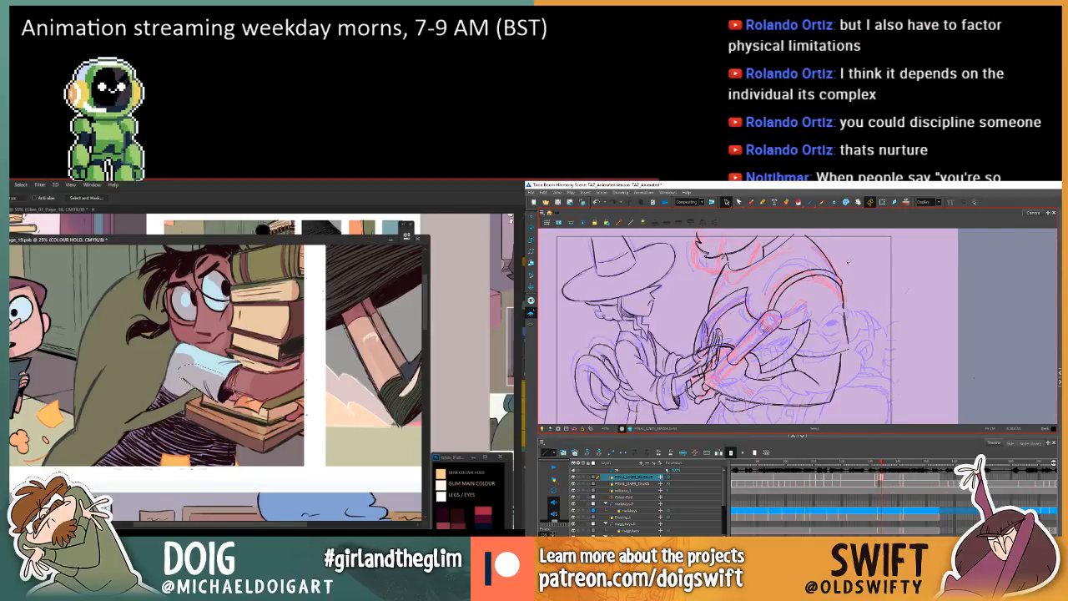
Fill the lassoed fold linework across the girl's sleeve and check the panel against the rest of page 19.
key("g")
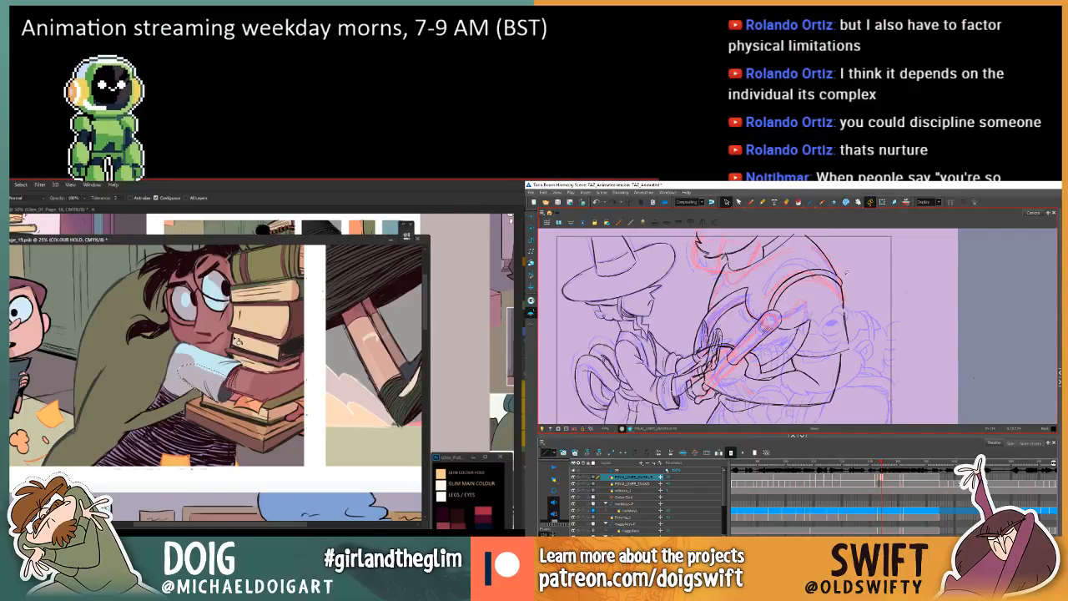
key("ctrl+minus")
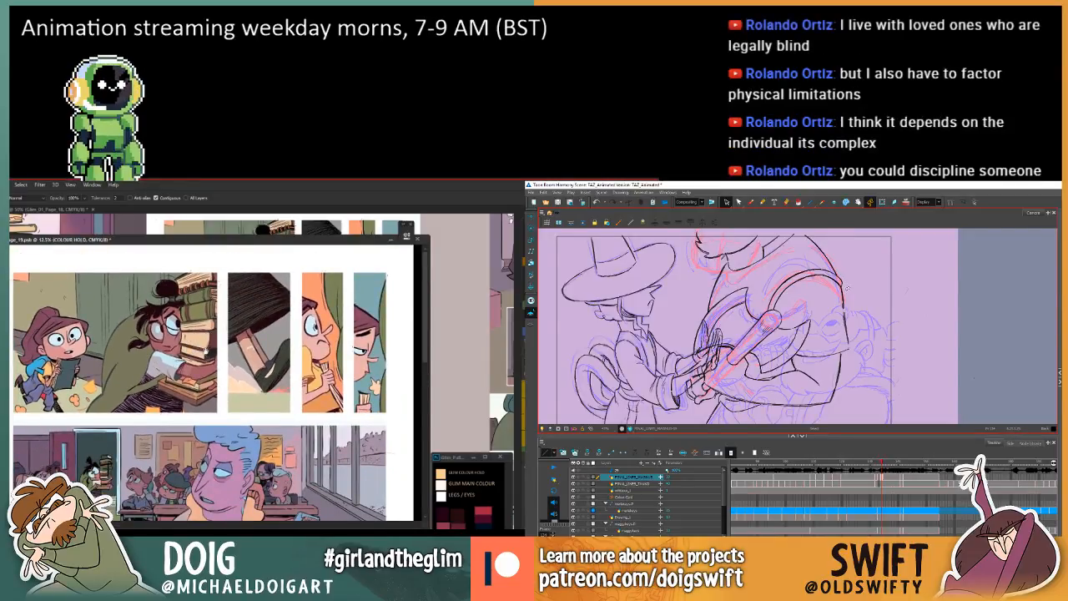
scroll(200, 324, "down", 1)
scroll(200, 320, "up", 1)
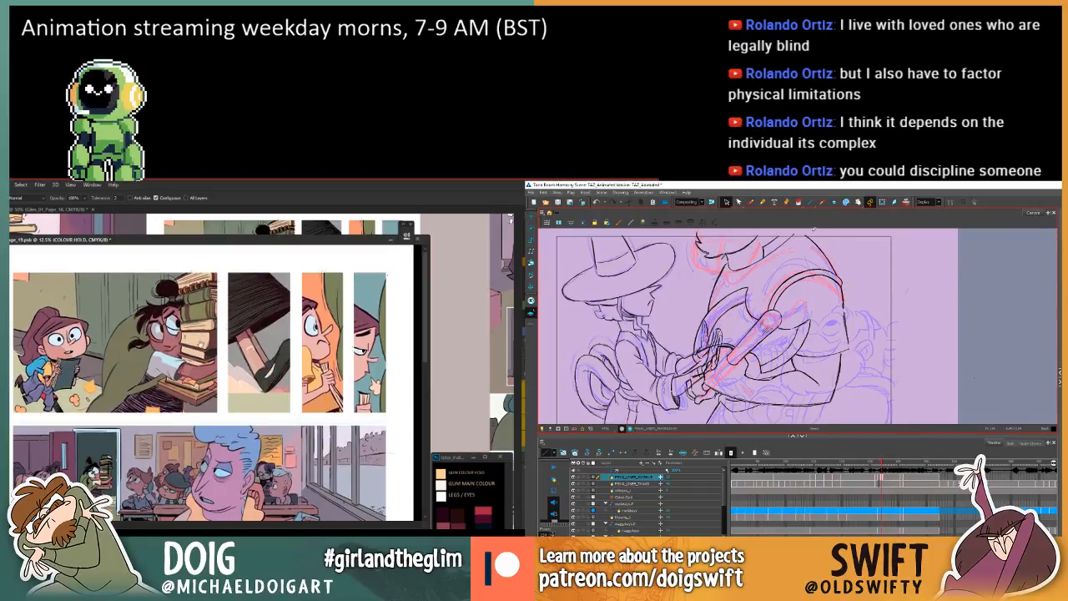
Switch to the Brush for the in-between and study the shoulder and arm outlines against the adjacent drawings.
left_click(750, 202)
key("comma")
key("comma")
key("period")
key("period")
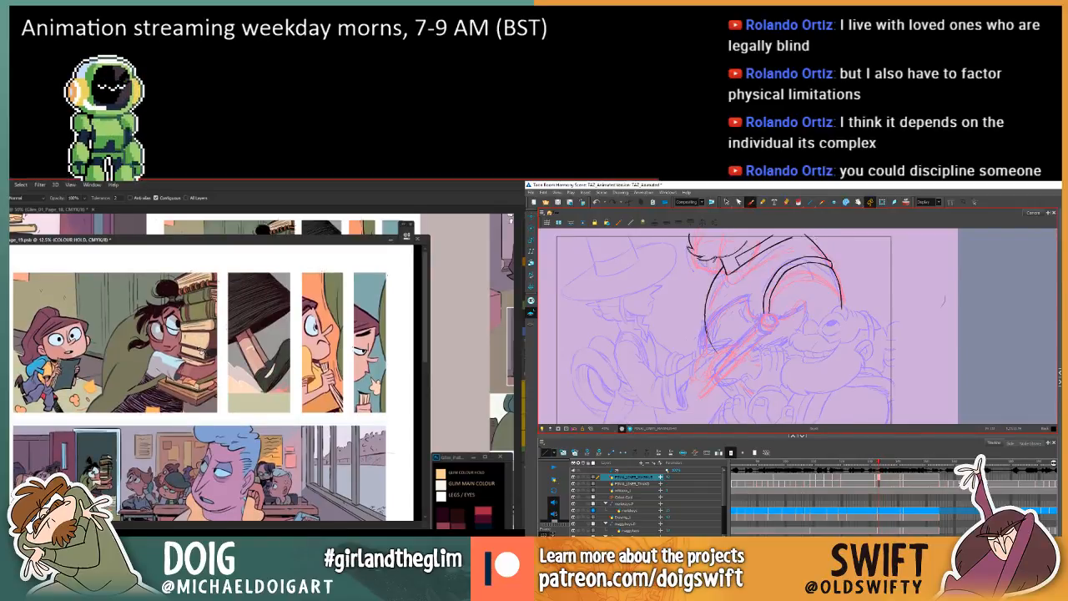
key("comma")
key("comma")
key("period")
key("period")
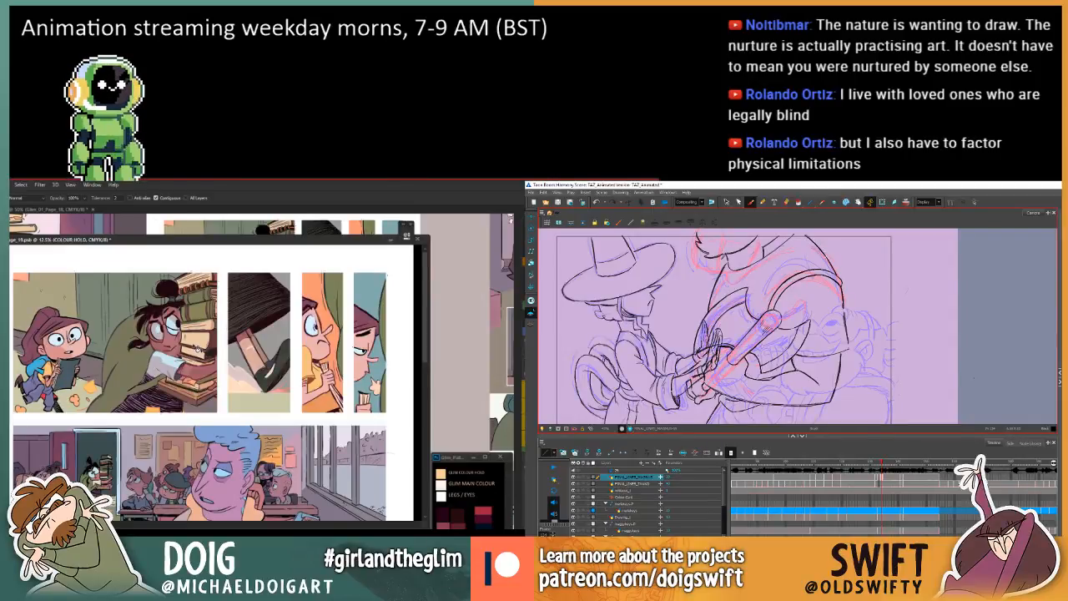
key("comma")
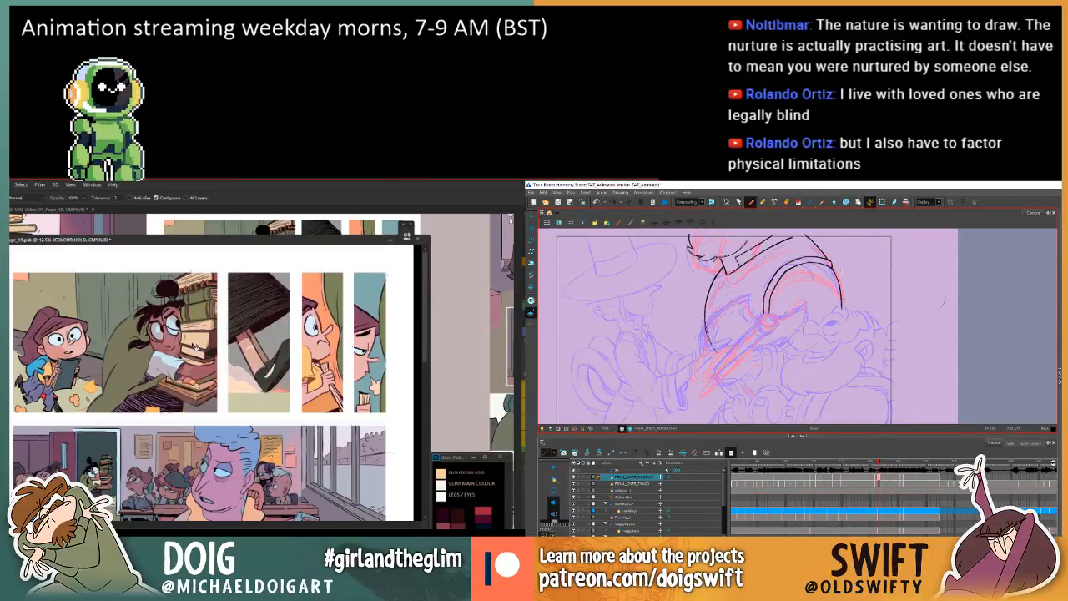
key("comma")
key("period")
key("period")
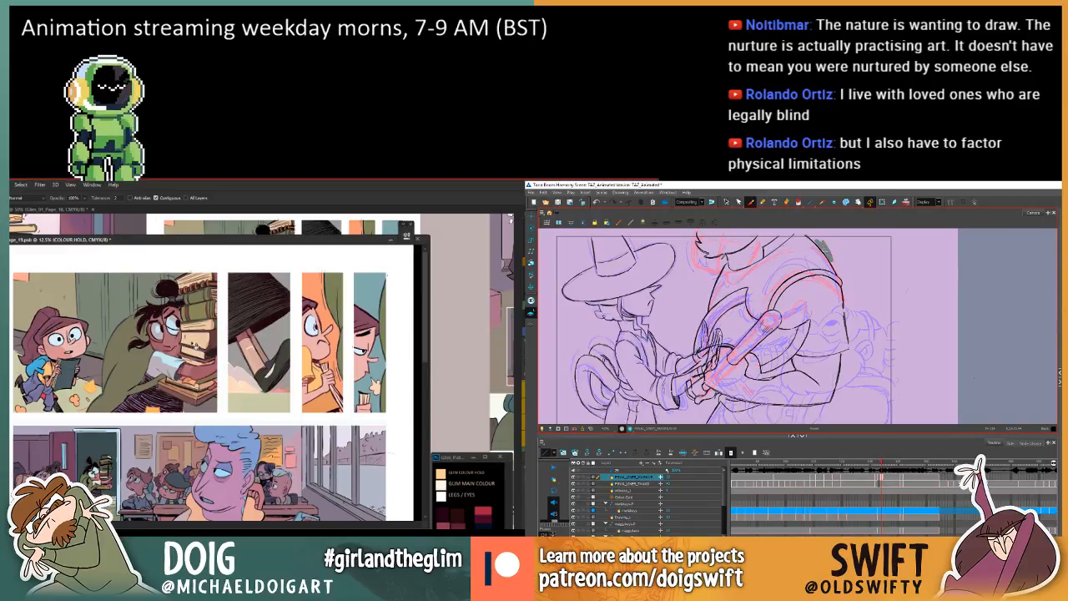
Select the coloured linework of the book-carrying girl's sleeve with the Magic Wand and lower its Lightness using Hue/Saturation.
key("ctrl+plus")
key("ctrl+plus")
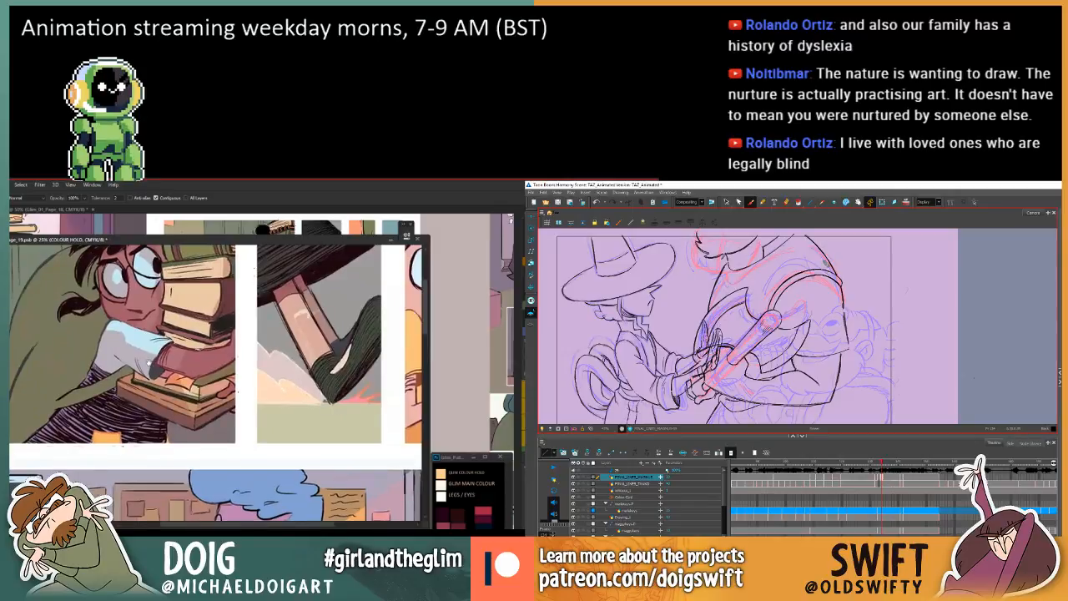
left_click_drag(111, 349, 187, 386)
key("w")
left_click(188, 386)
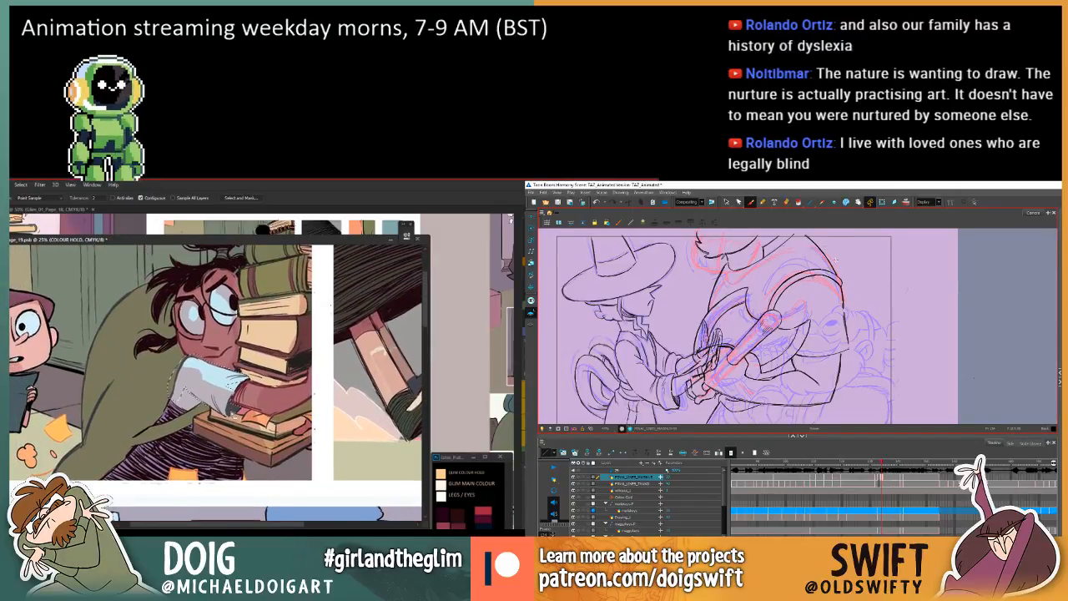
key("ctrl+u")
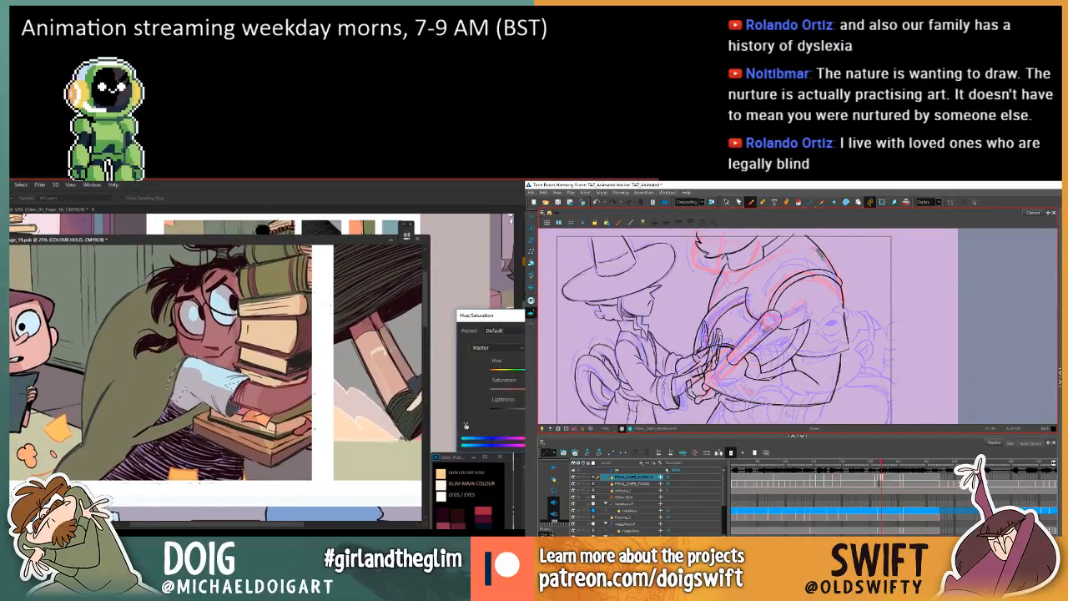
left_click_drag(525, 409, 518, 413)
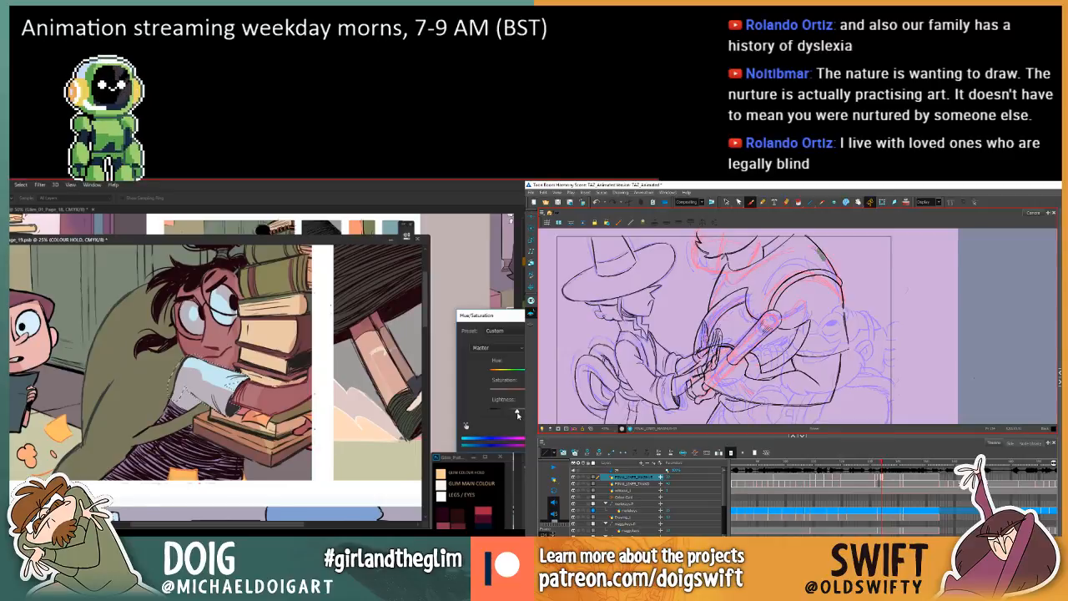
key("Return")
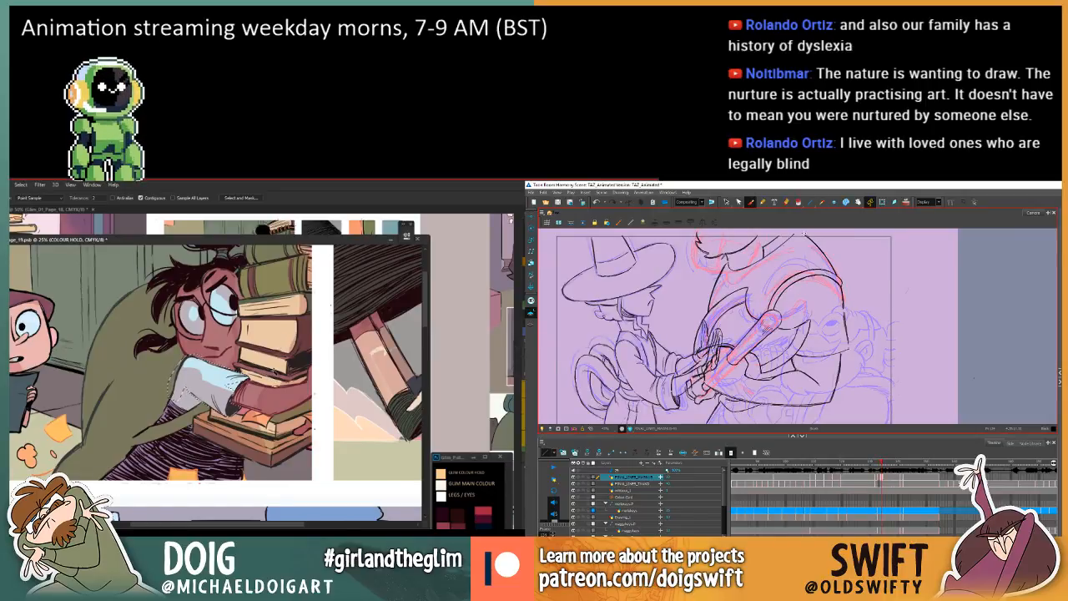
left_click_drag(261, 398, 238, 419)
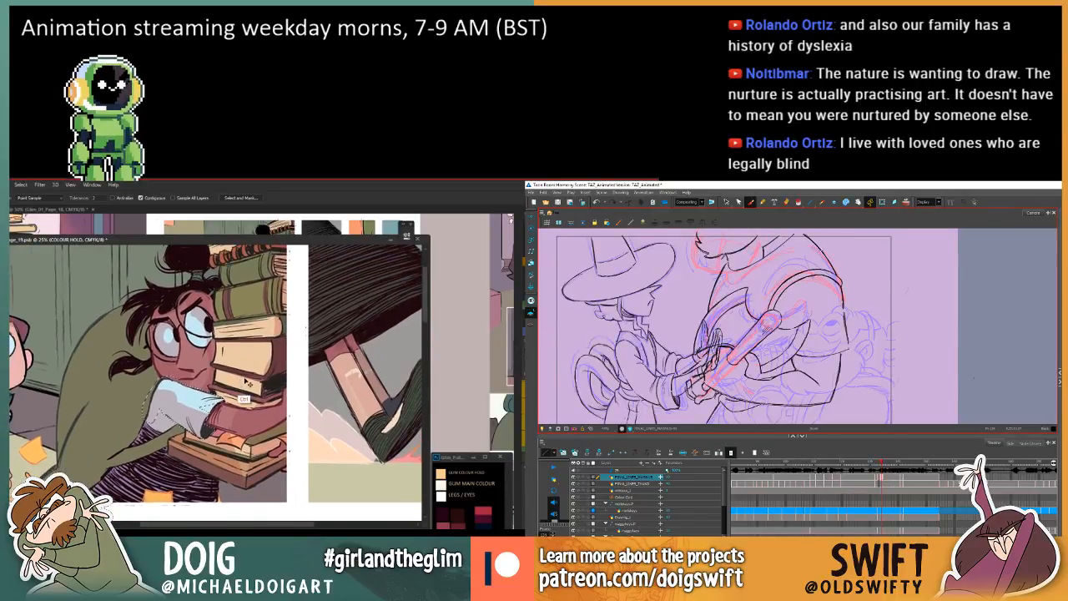
Review page 19's panels from the book-carrying girl down to the wide classroom panel.
key("ctrl+minus")
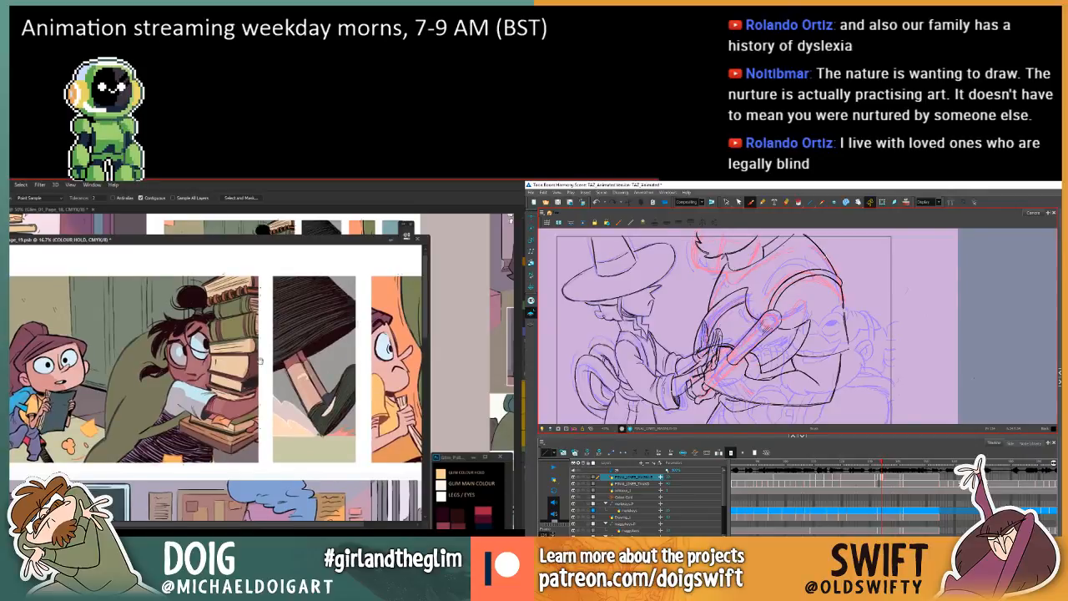
left_click_drag(301, 412, 227, 398)
key("i")
left_click(288, 377)
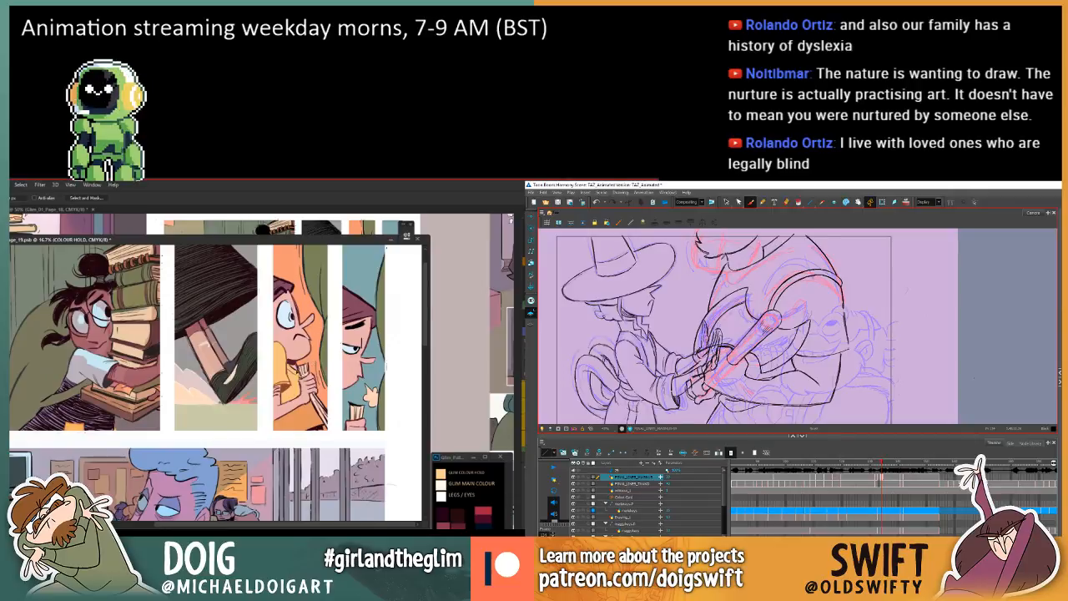
left_click_drag(132, 434, 258, 351)
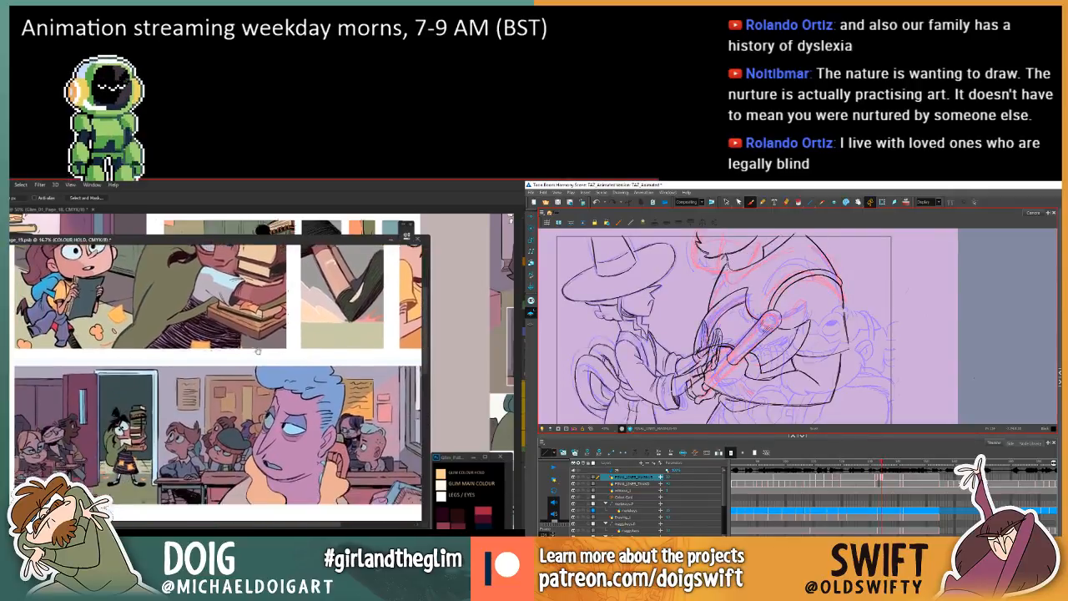
scroll(258, 351, "down", 3)
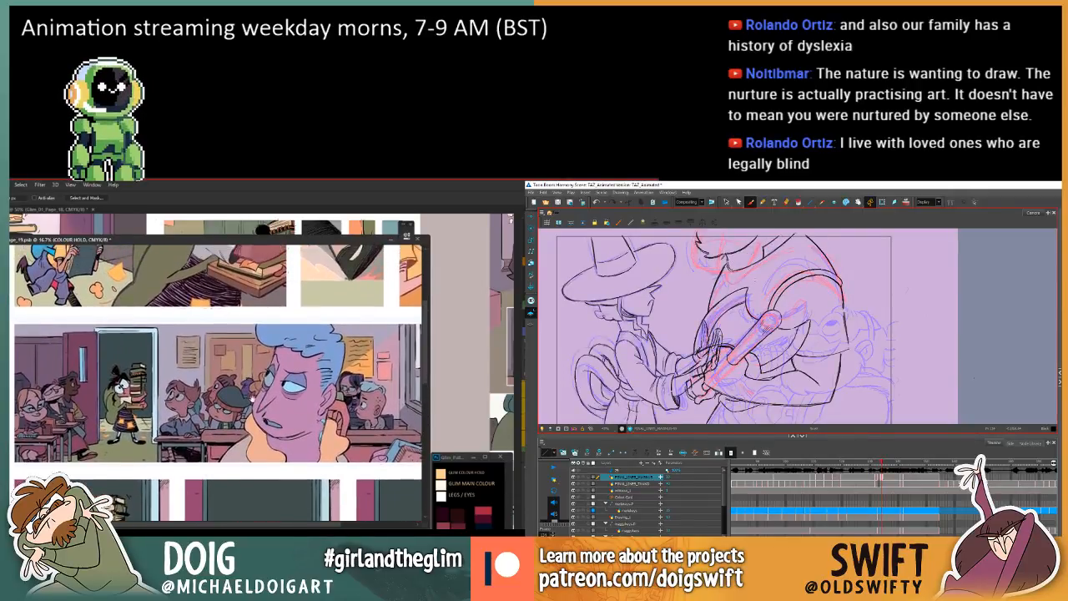
left_click_drag(332, 410, 301, 409)
key("v")
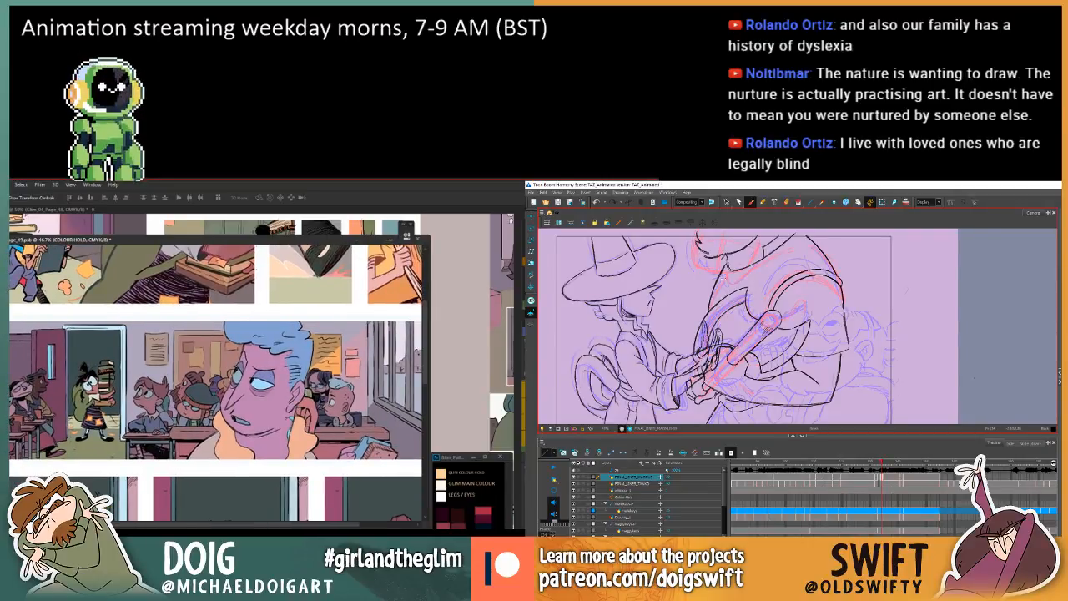
Switch the classroom panel's linework off and on to compare the line colours with the flat colours beneath.
left_click(391, 423)
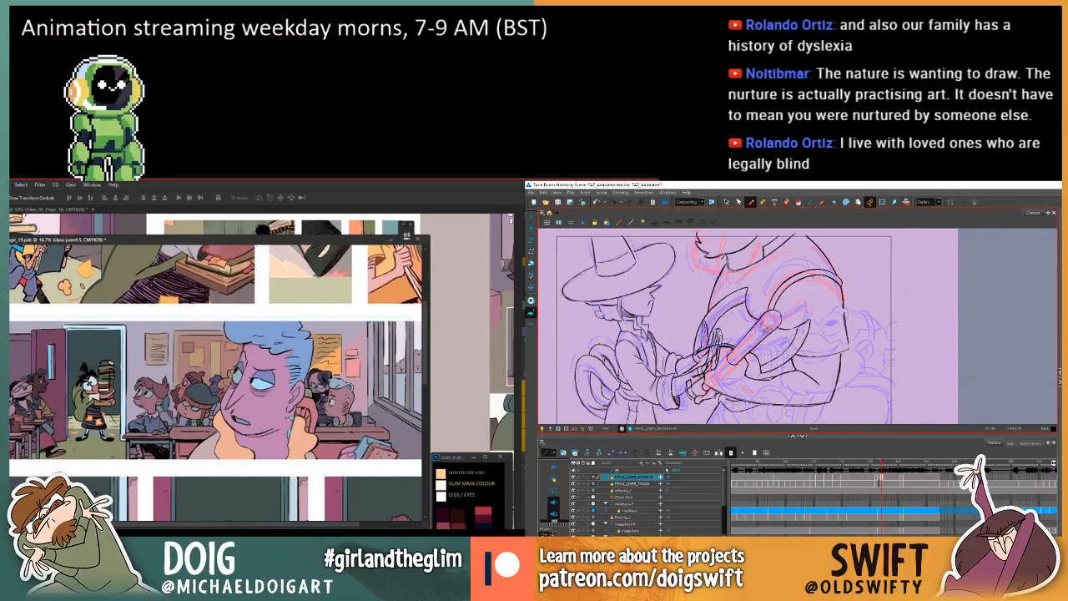
key("ctrl+comma")
key("ctrl+comma")
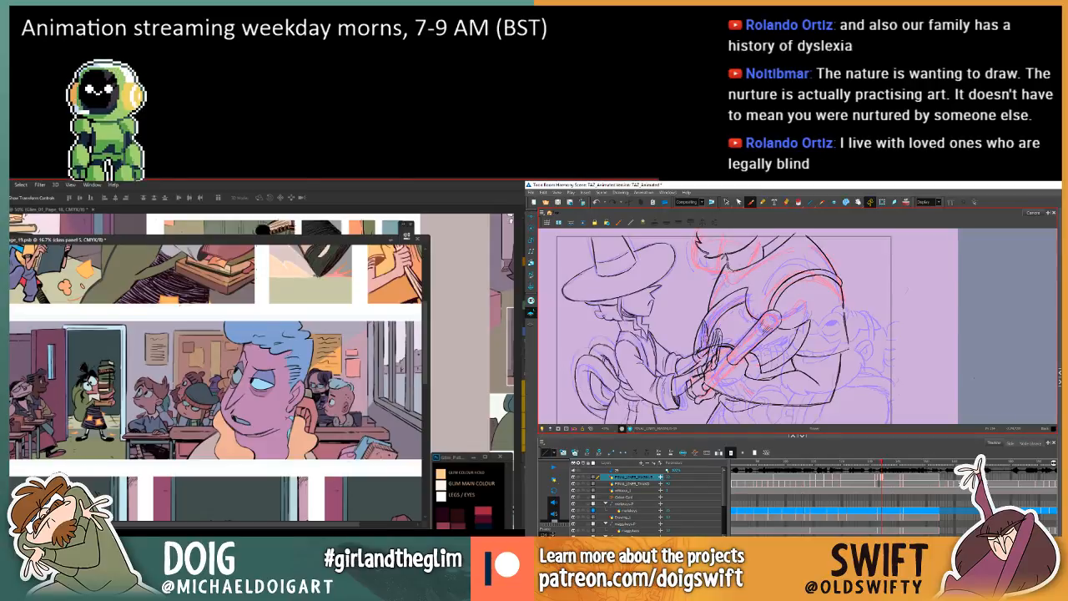
key("ctrl+comma")
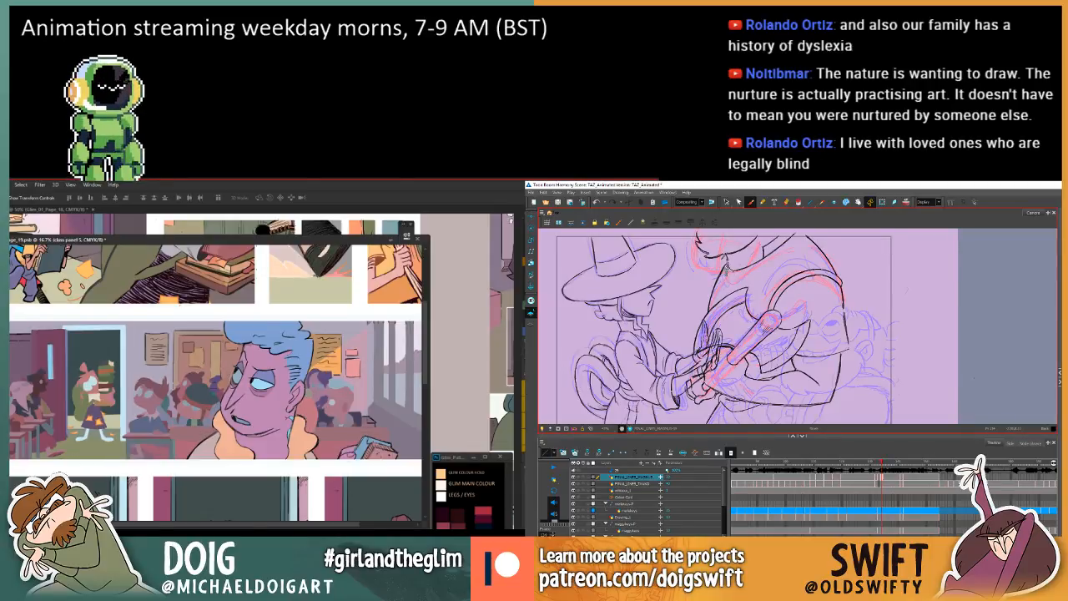
key("ctrl+comma")
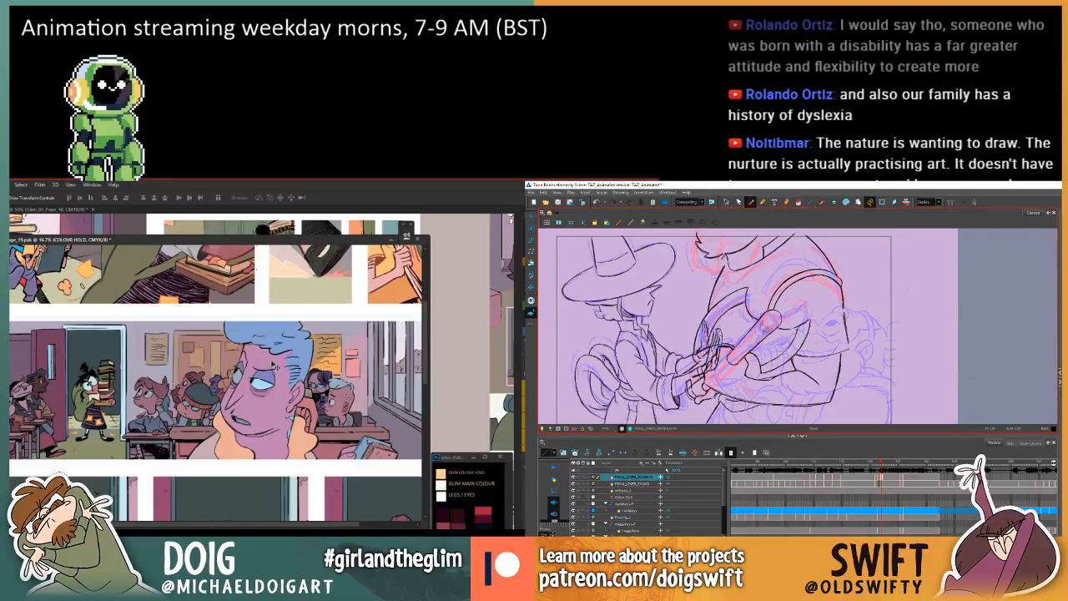
key("ctrl+minus")
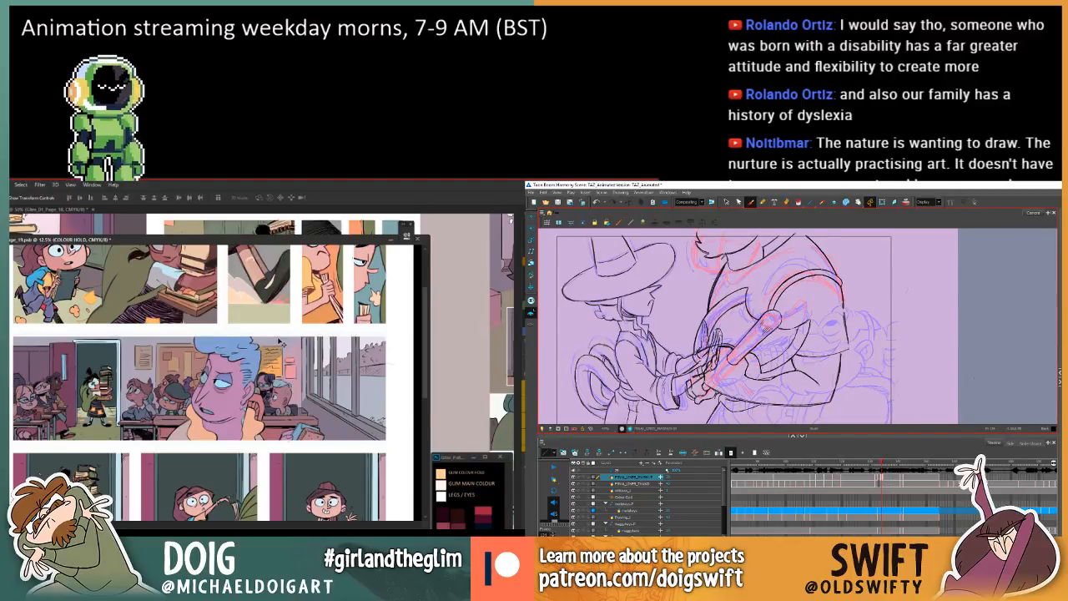
Select the larger character's back line stroke in the in-between drawing and delete it.
left_click(725, 202)
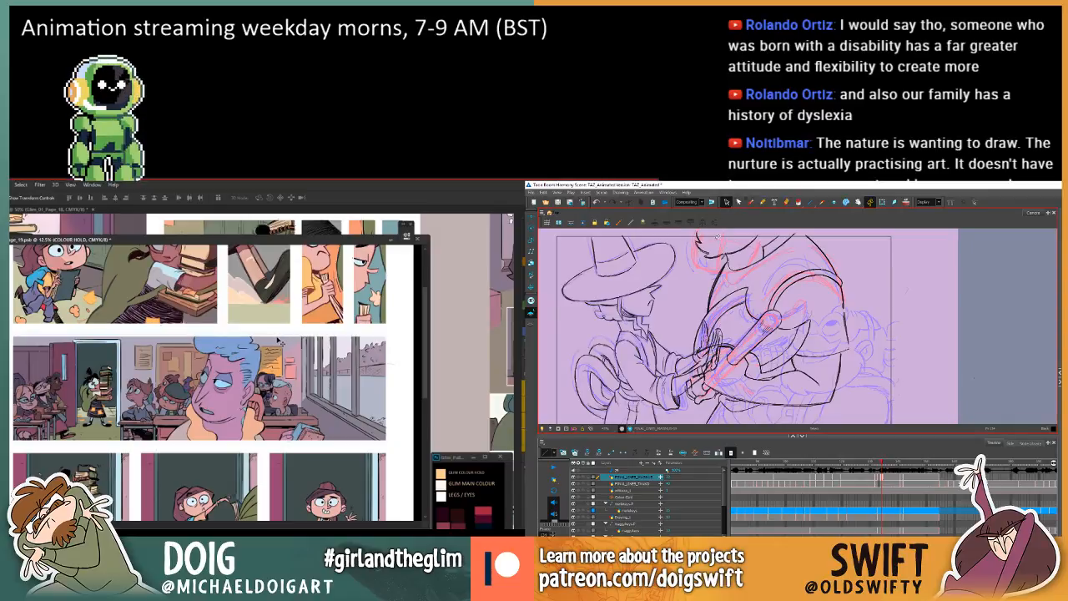
left_click(718, 287)
key("Delete")
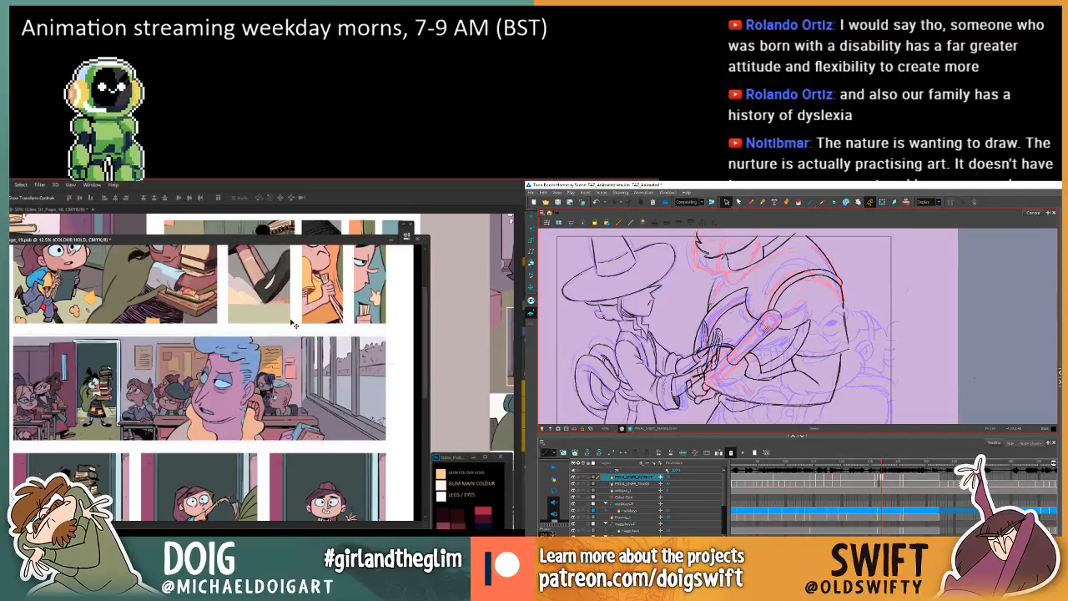
Marquee-select the whole classroom panel and fill its background linework on the COLOUR HOLD layer.
key("i")
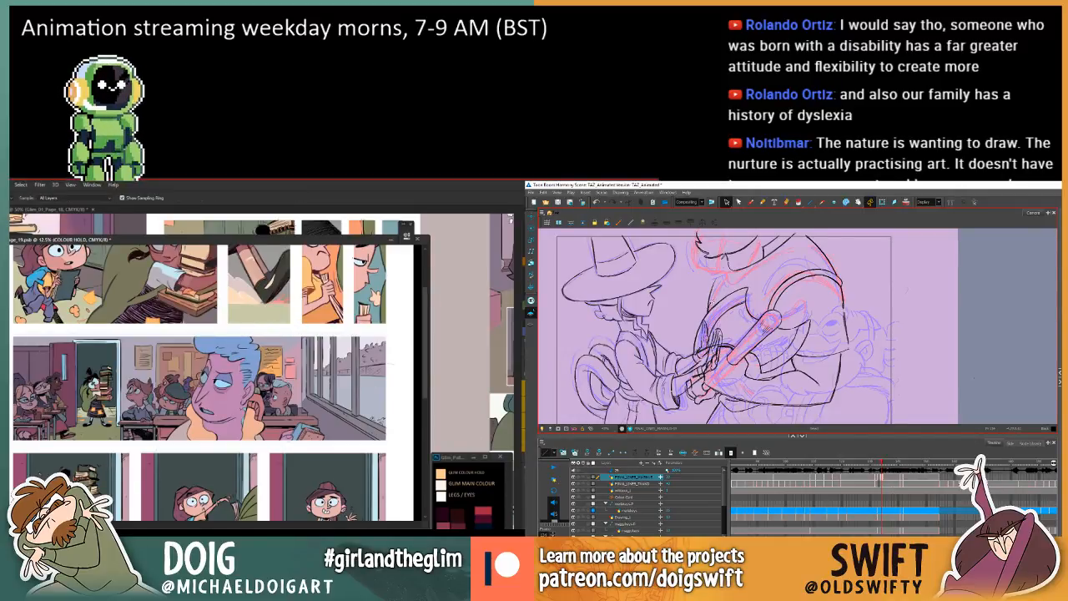
key("m")
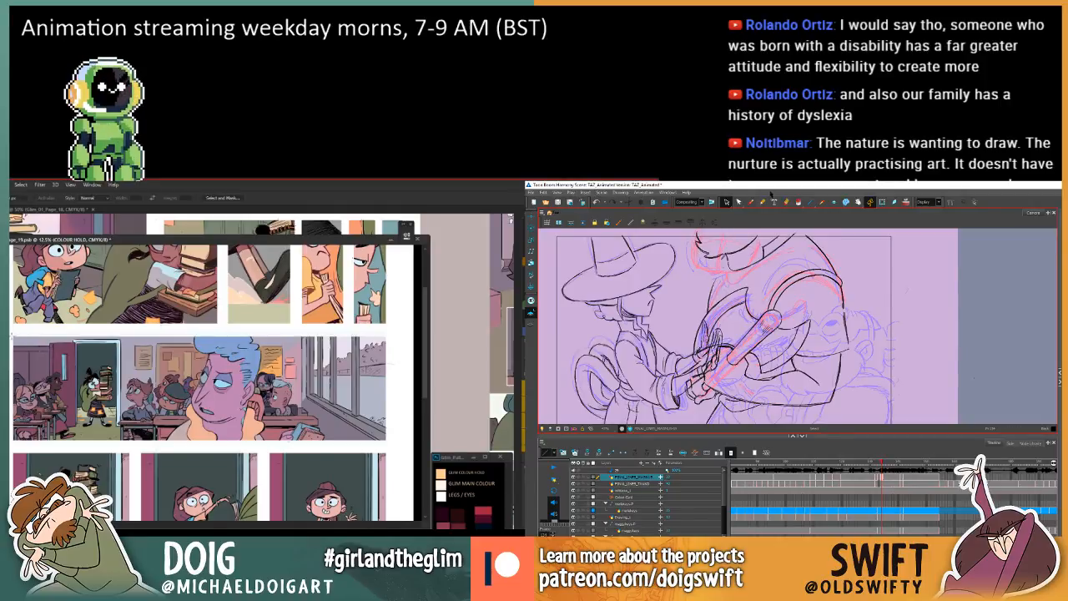
mouse_move(12, 336)
left_mouse_down()
mouse_move(250, 456)
mouse_move(392, 425)
mouse_move(387, 440)
left_mouse_up()
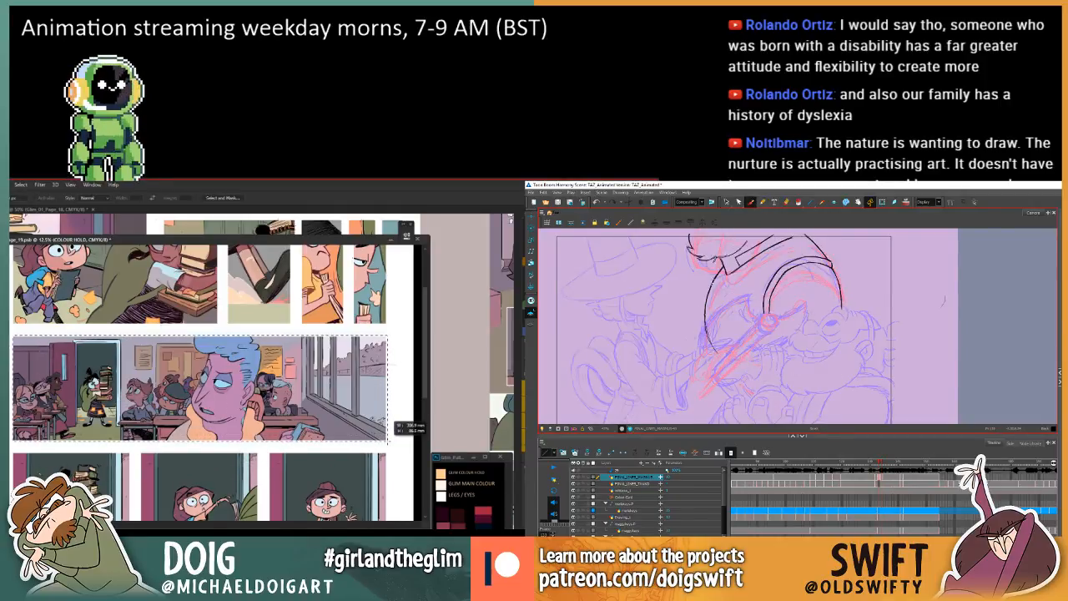
key("g")
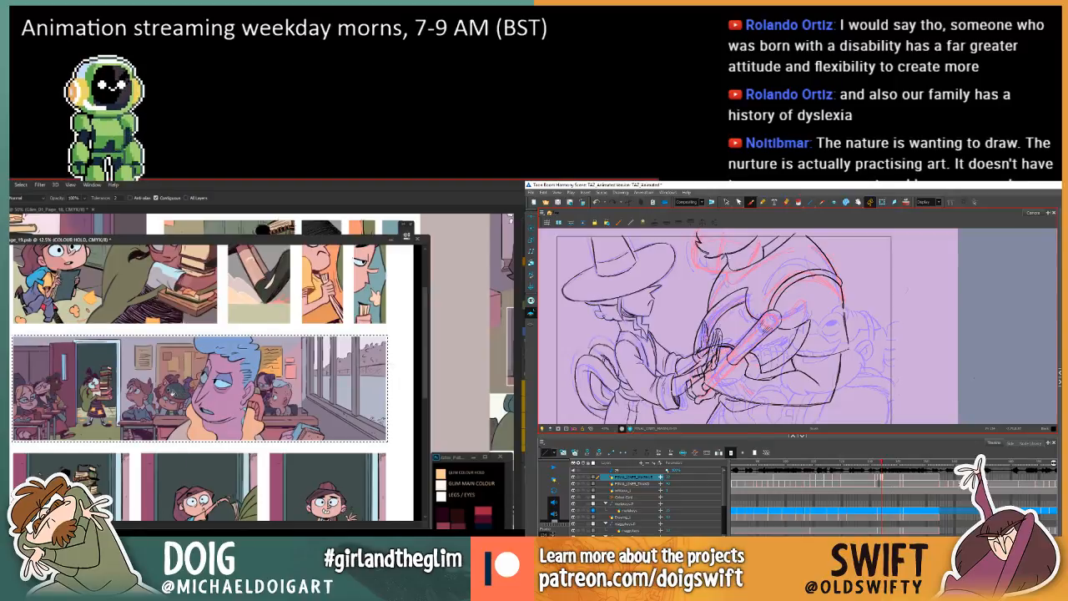
Adjust the Lightness of the classroom panel's filled linework using Hue/Saturation and clear the selection.
key("ctrl+u")
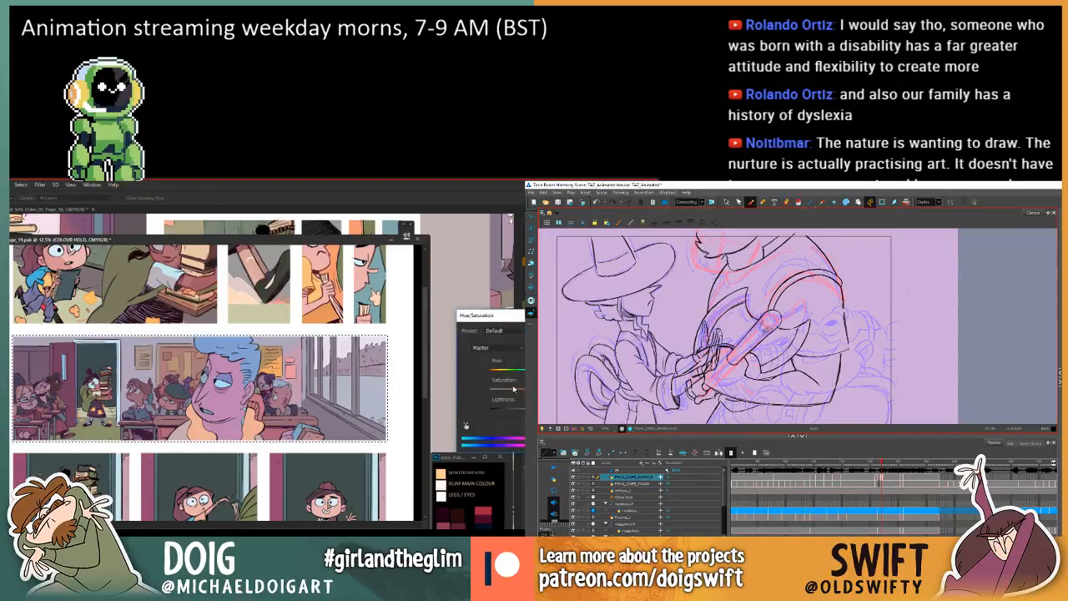
left_click_drag(514, 411, 515, 412)
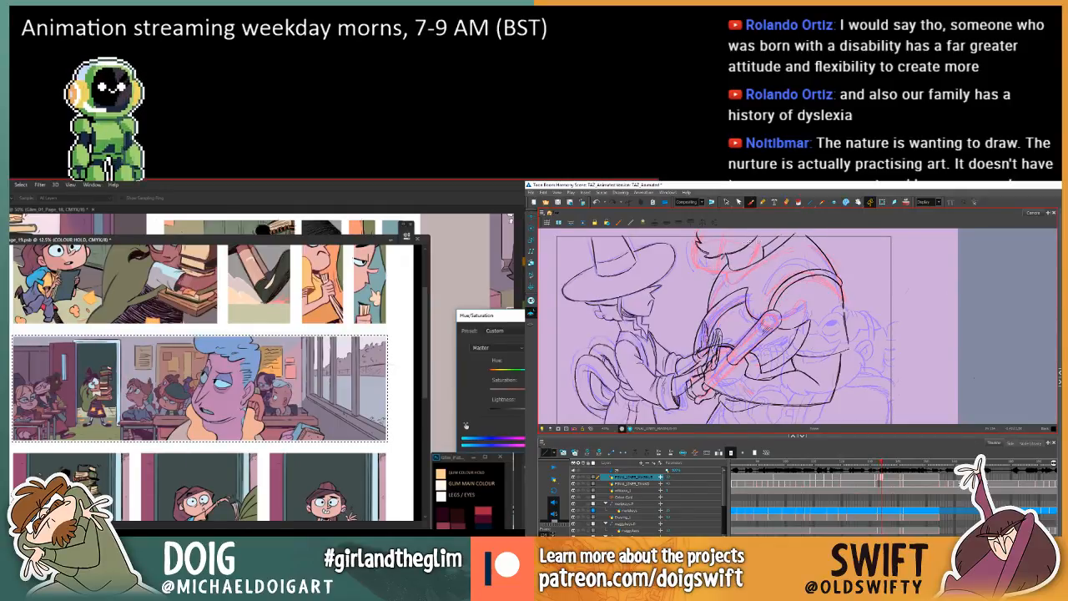
key("Return")
key("ctrl+d")
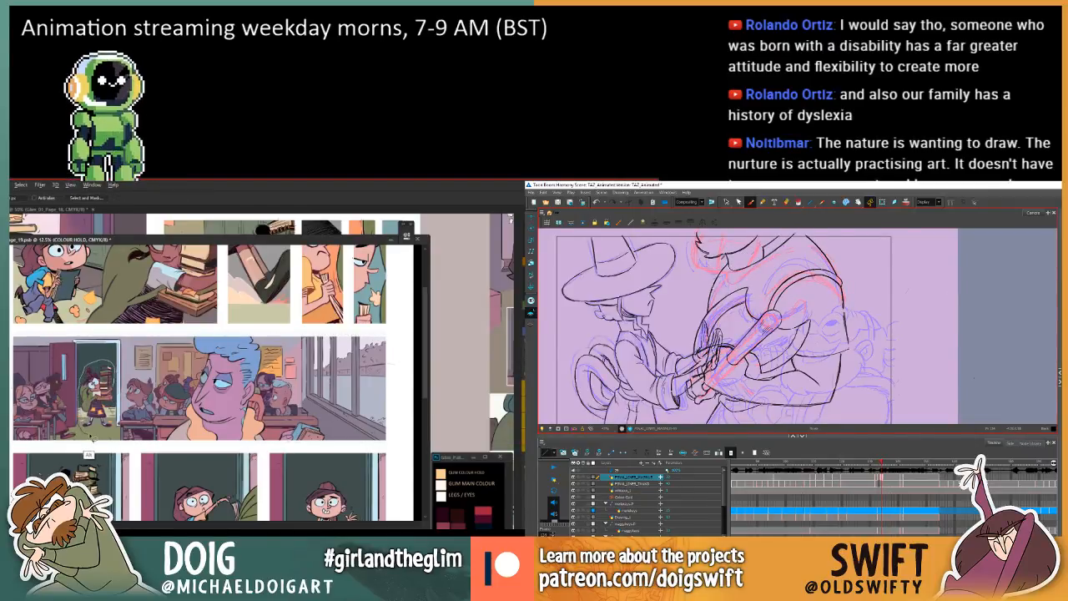
Lasso the book-carrying girl in the classroom doorway and adjust her linework's Lightness using Hue/Saturation.
left_click_drag(114, 446, 121, 338)
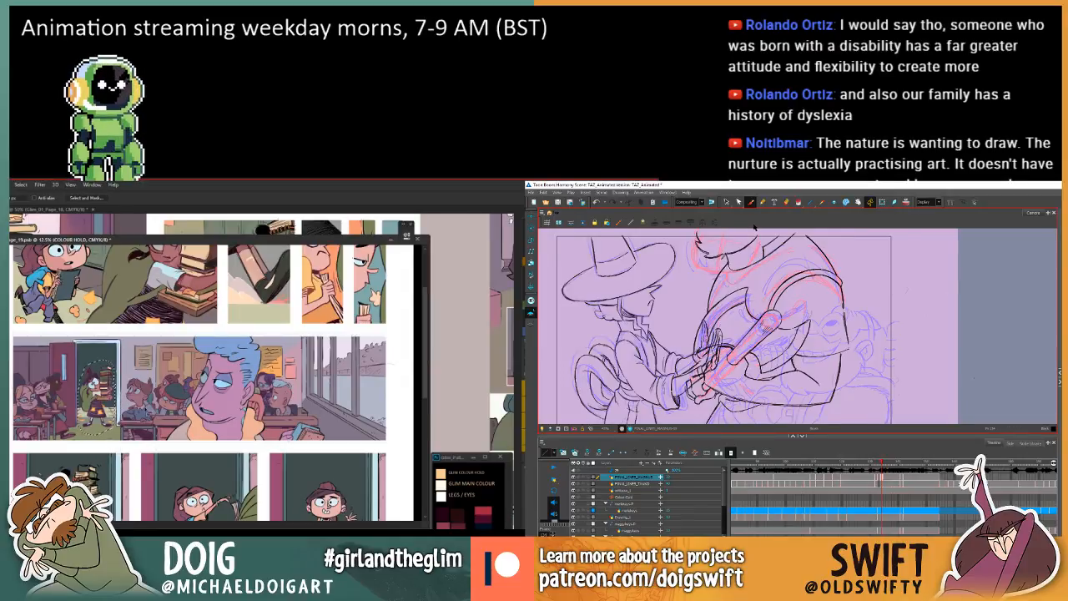
key("ctrl+u")
left_click_drag(507, 409, 506, 410)
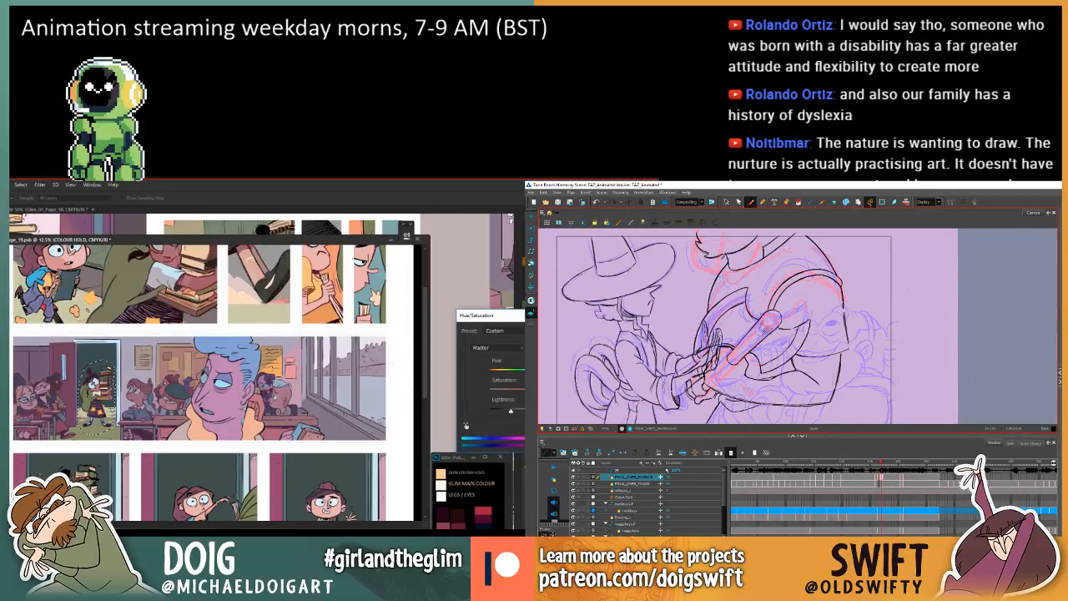
key("Return")
key("ctrl+d")
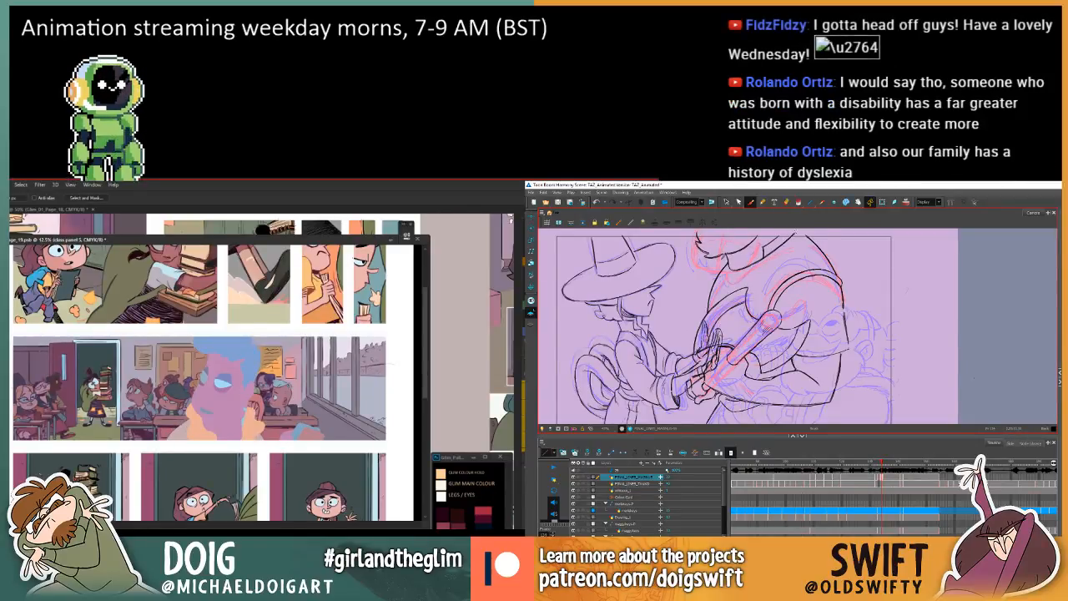
Undo the last change and compare the larger character's neck and shoulder lines between the in-between and previous drawings.
key("comma")
key("period")
key("ctrl+z")
key("comma")
key("period")
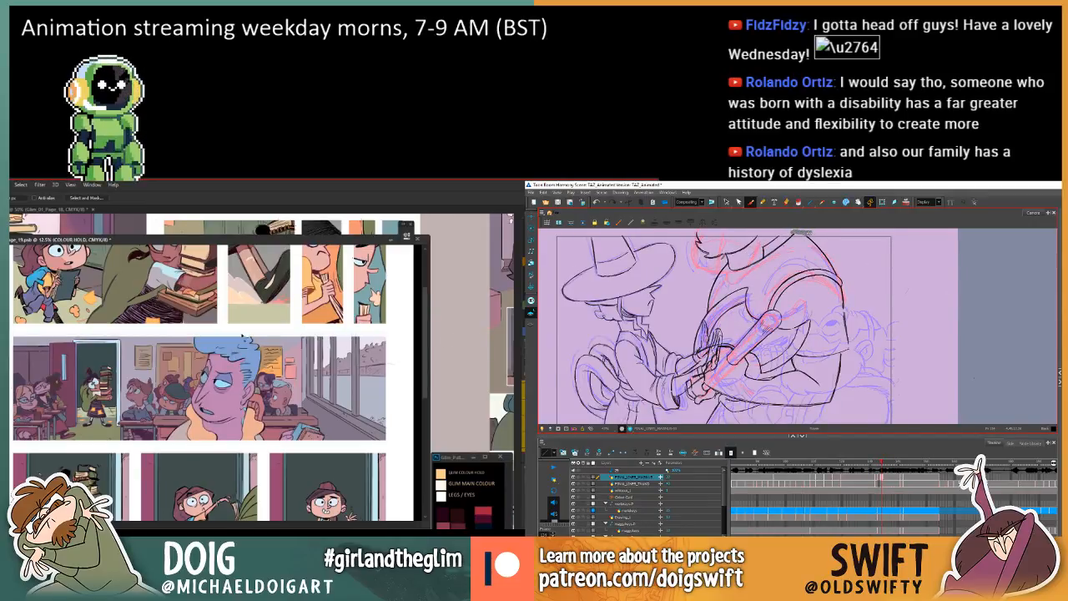
key("comma")
key("period")
key("comma")
key("period")
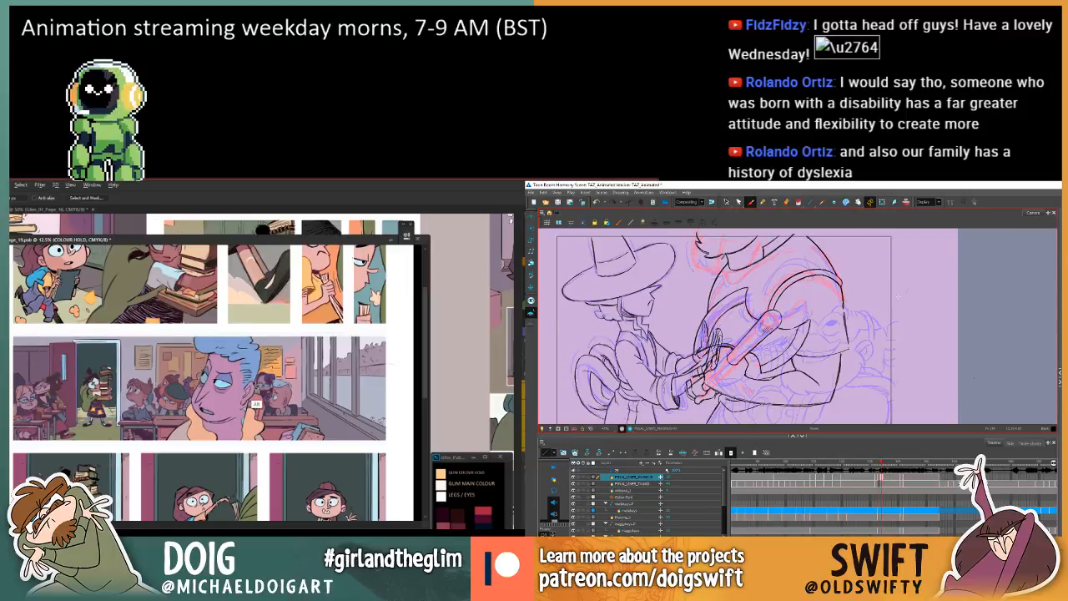
Lasso the blue-haired man's hair in the classroom panel and fill its linework with a sampled colour.
mouse_move(256, 404)
left_mouse_down()
mouse_move(266, 353)
mouse_move(200, 351)
mouse_move(197, 381)
mouse_move(226, 360)
mouse_move(238, 367)
mouse_move(242, 405)
mouse_move(256, 403)
left_mouse_up()
key("comma")
key("period")
key("comma")
key("period")
key("comma")
key("period")
key("comma")
key("period")
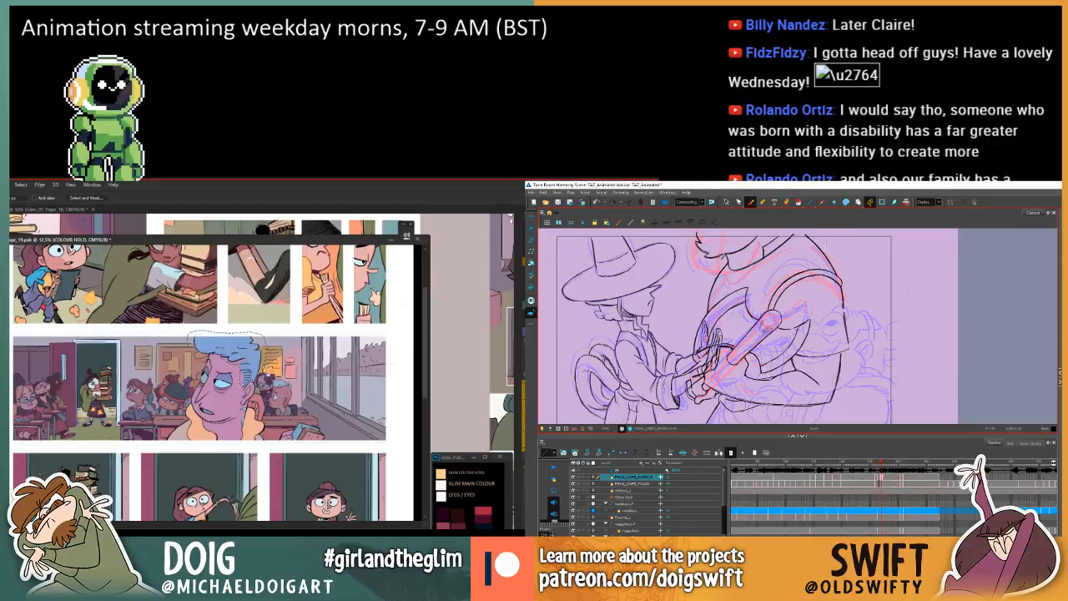
key("comma")
key("i")
key("period")
left_click(725, 202)
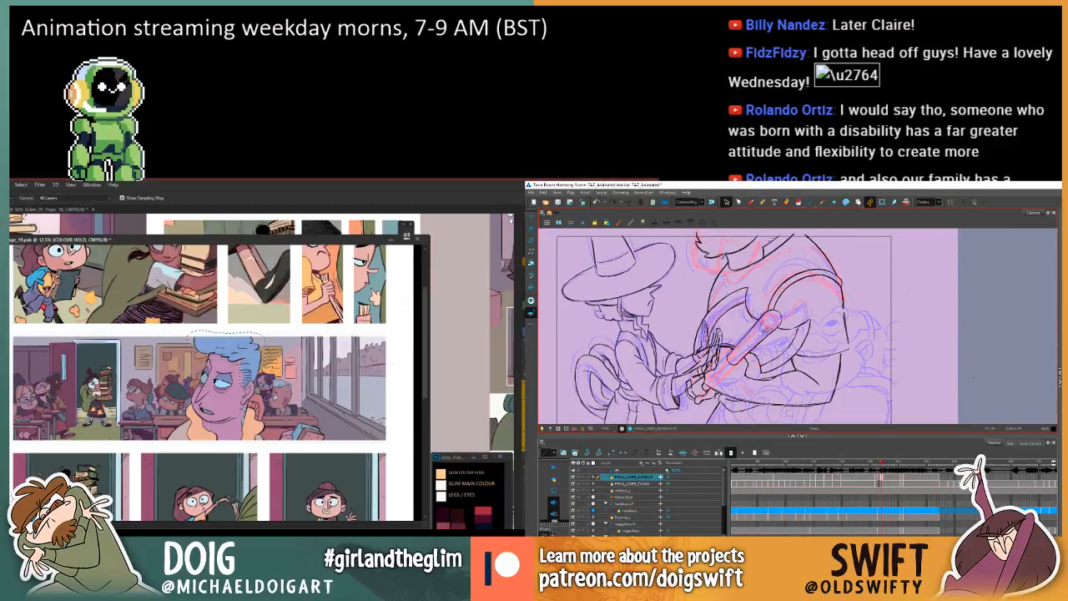
key("w")
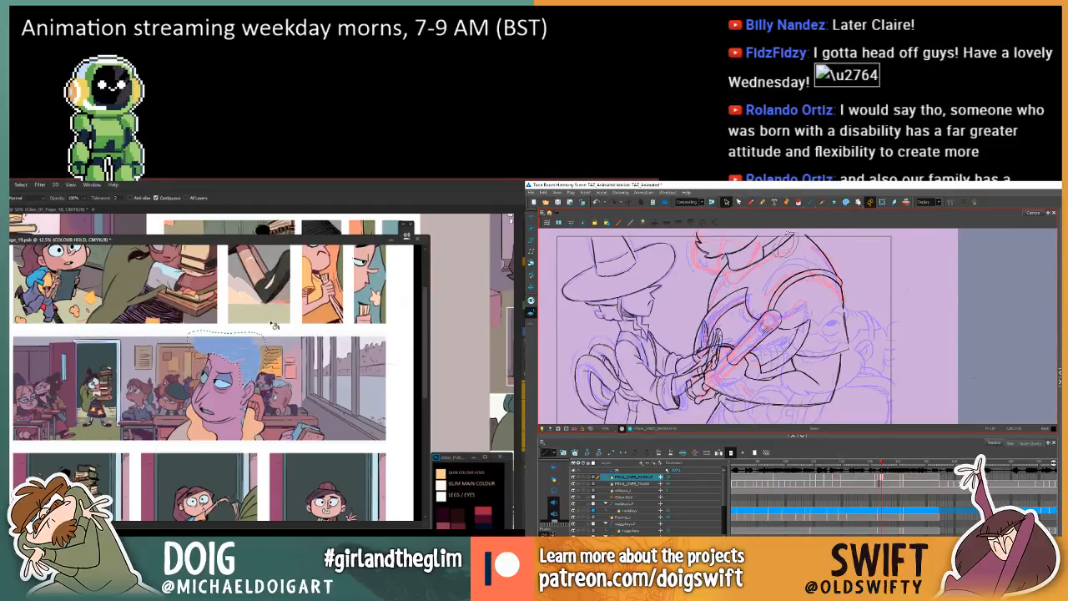
Select the larger character's collar line in the in-between and extend its upper end slightly outward.
left_click(790, 236)
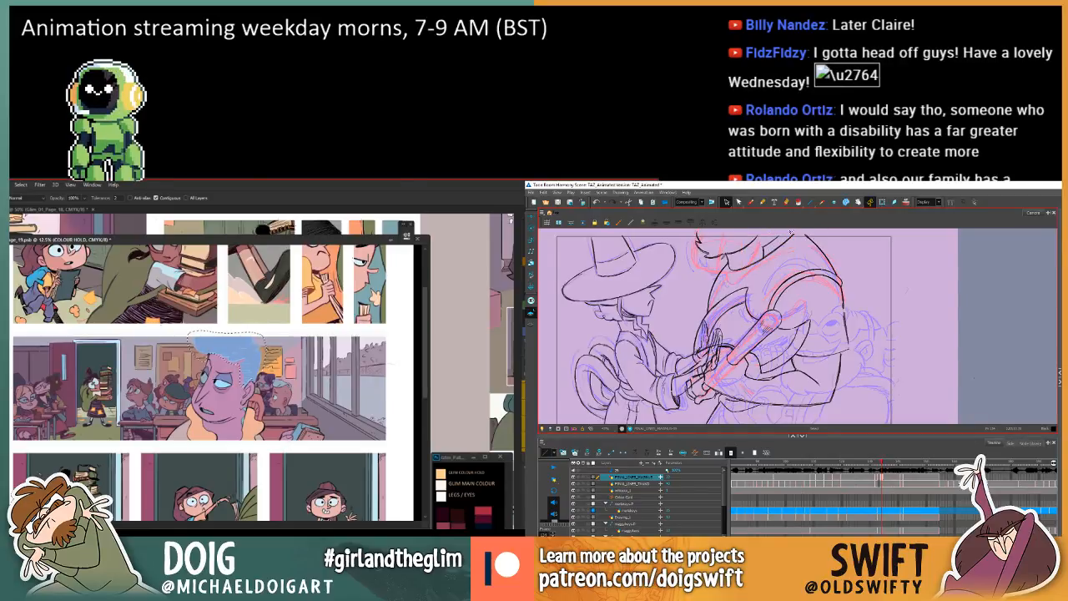
key("comma")
key("period")
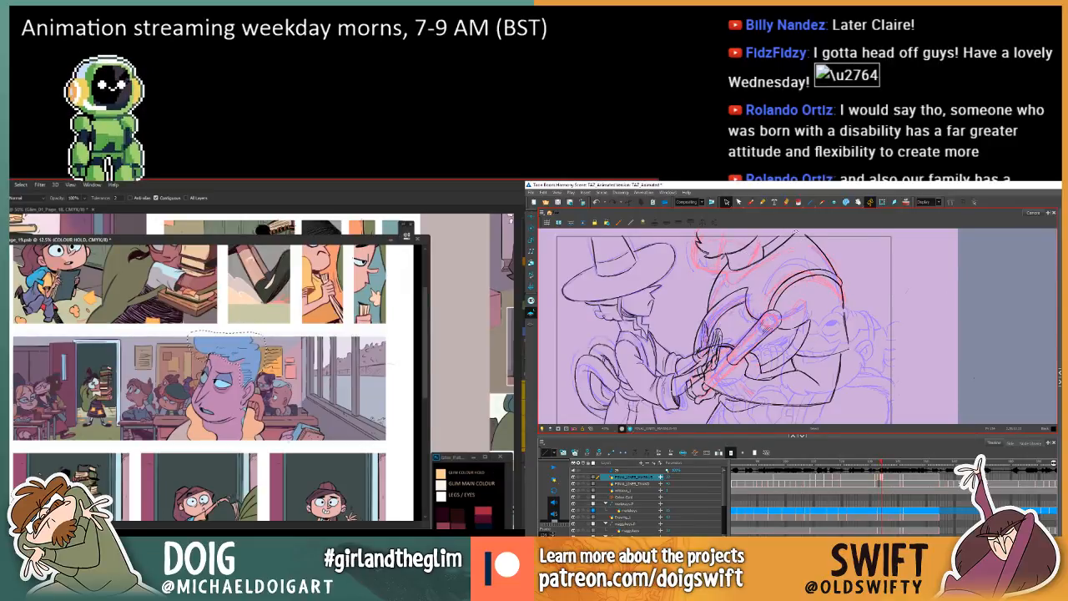
left_click(796, 233)
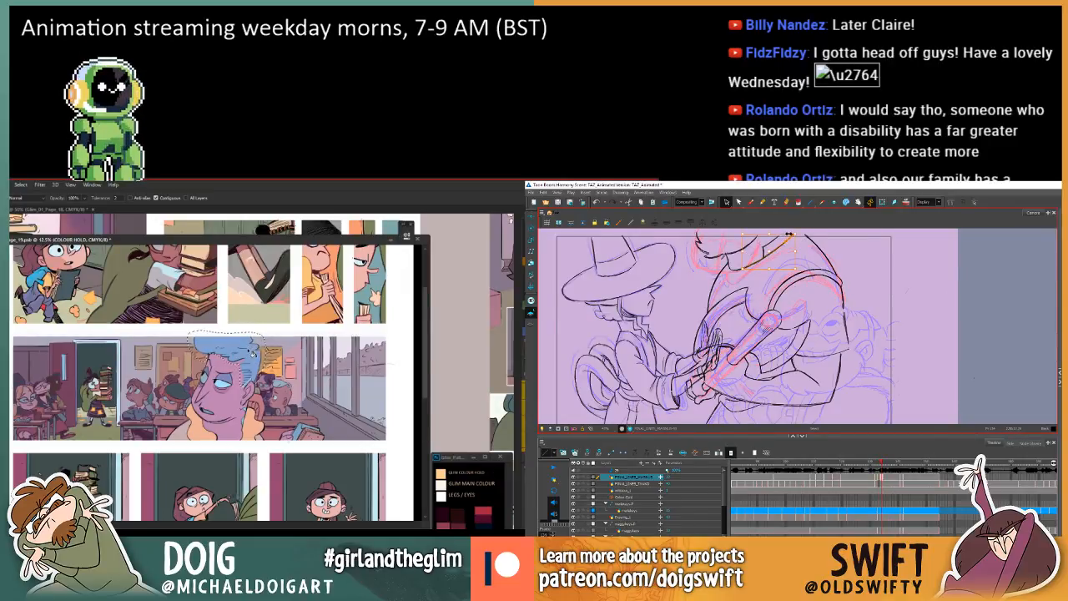
left_click_drag(790, 233, 796, 230)
key("ctrl+d")
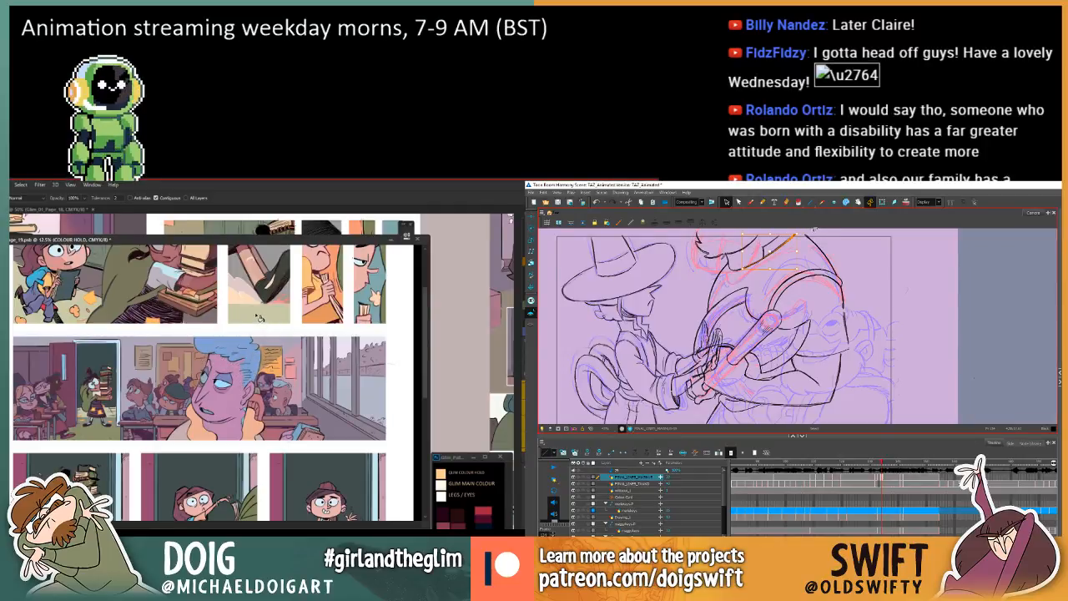
key("f")
key("g")
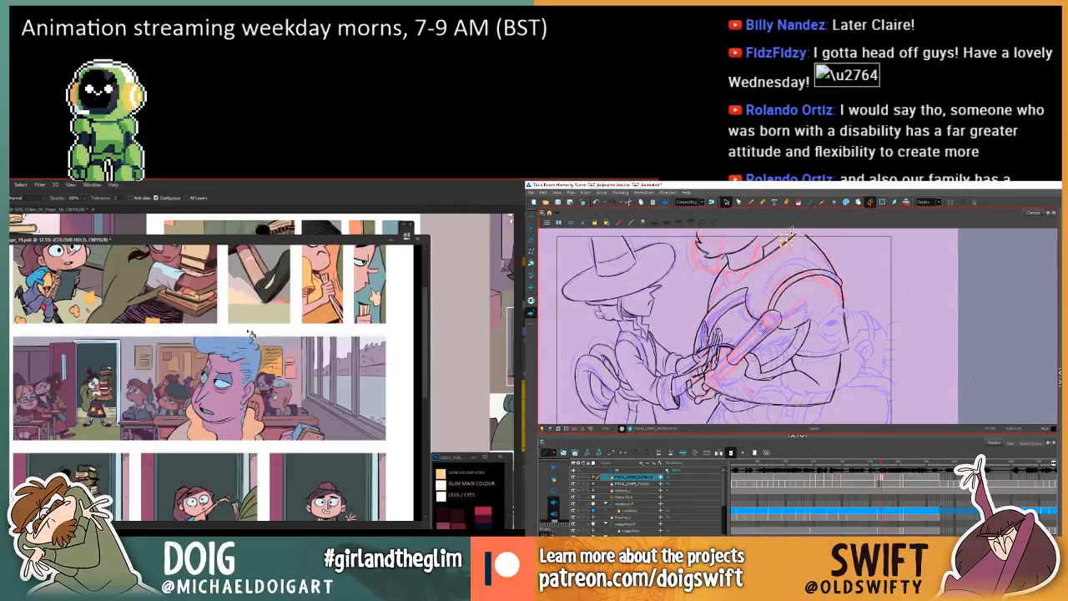
Compare the larger character's neck, collar and shoulder outlines between the in-between and its neighbouring drawings.
scroll(248, 345, "up", 1)
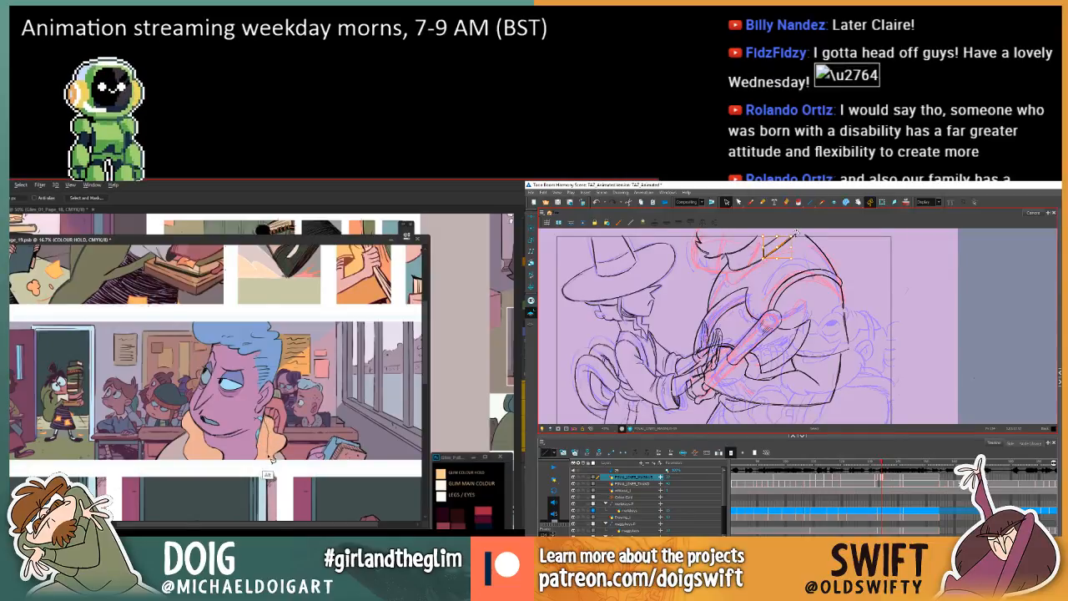
key("f")
key("g")
key("f")
key("g")
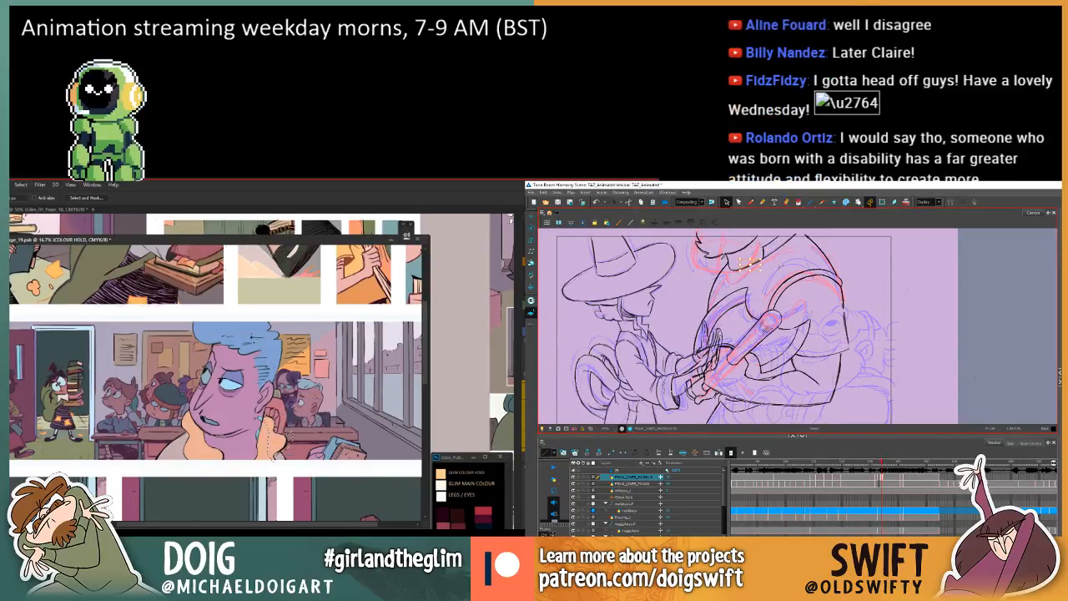
key("g")
key("f")
key("g")
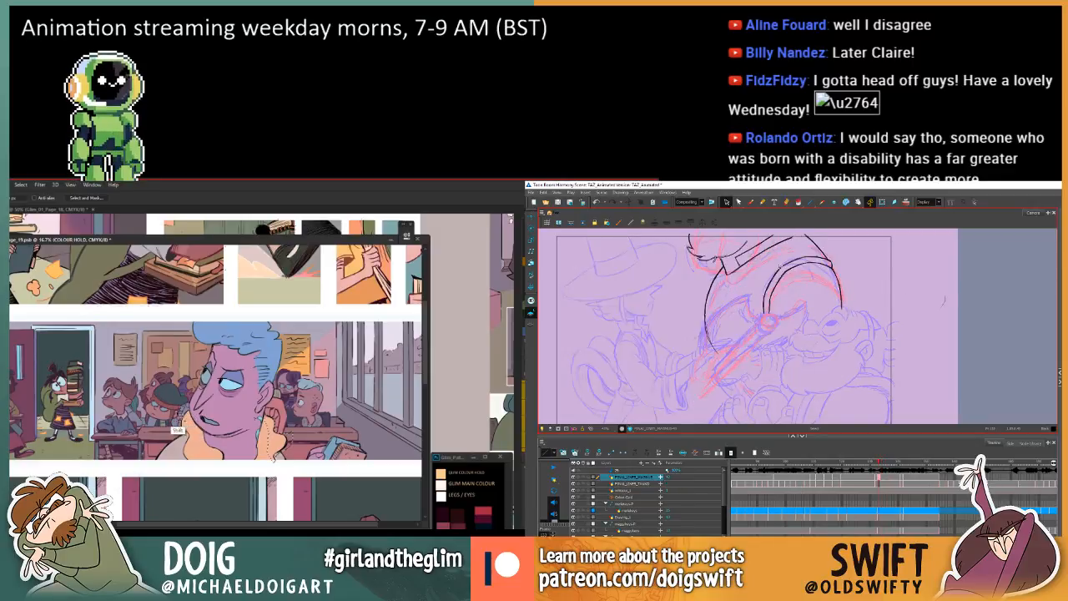
key("f")
key("g")
key("f")
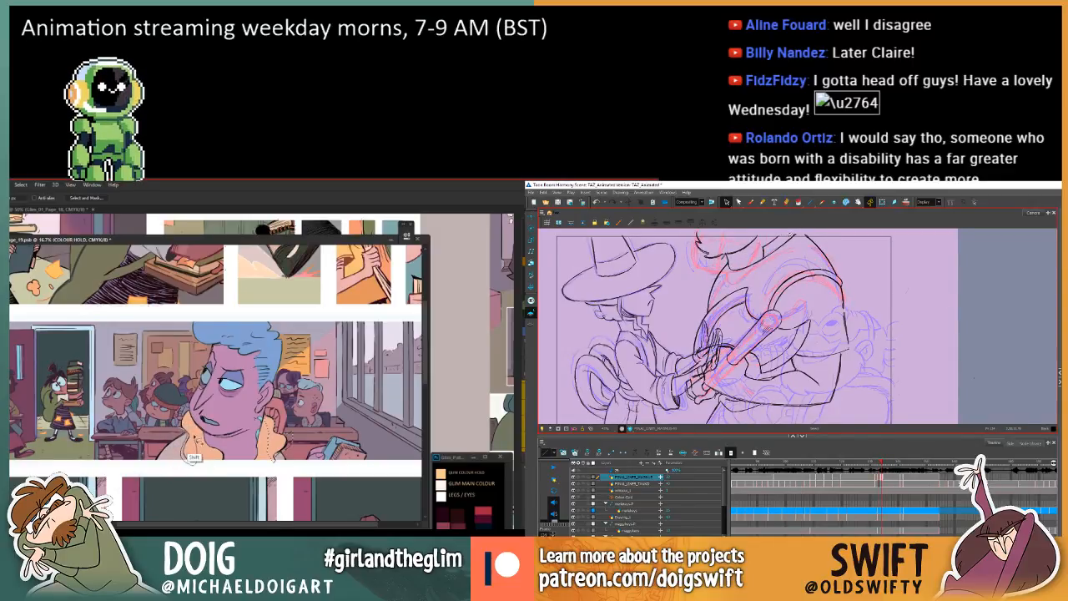
Check the larger character's collar line against the neighbouring drawing, and fill the blue-haired man's lassoed orange collar linework with a sampled colour.
left_click(788, 235)
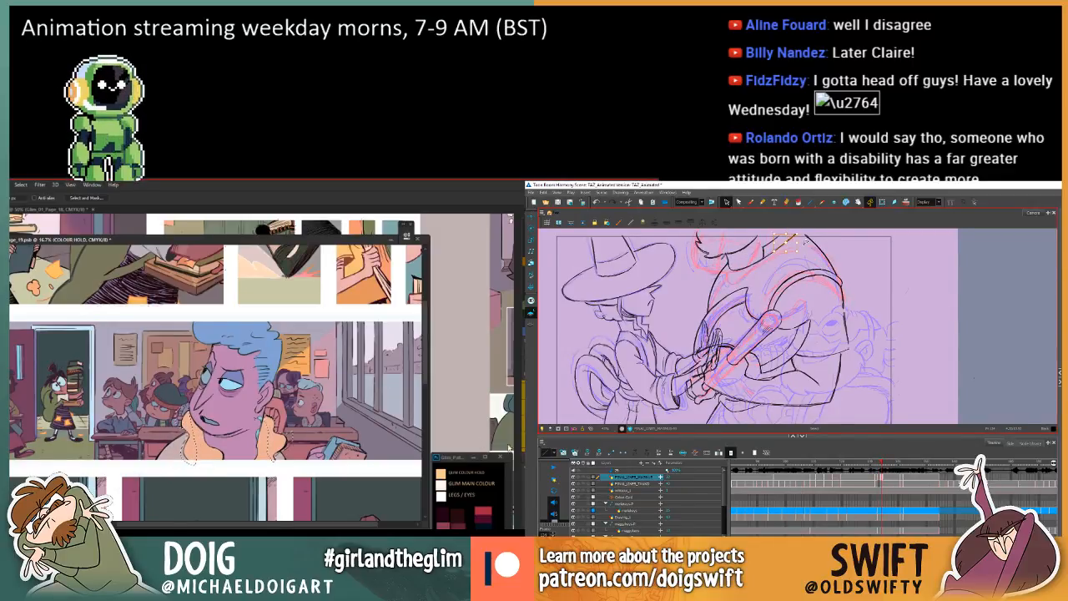
key("g")
key("f")
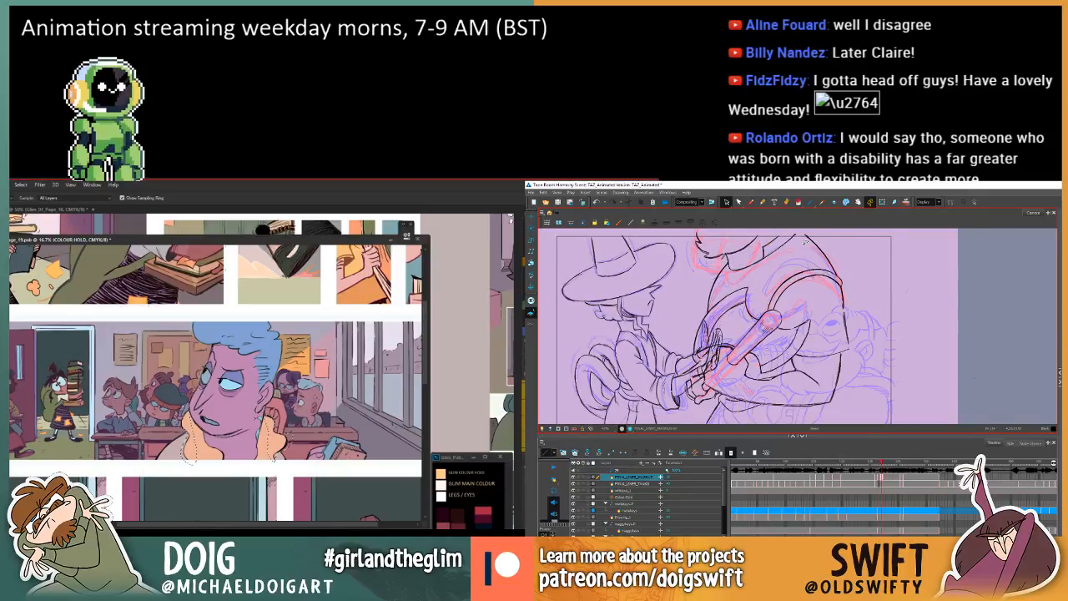
key("g")
key("f")
key("g")
key("f")
key("g")
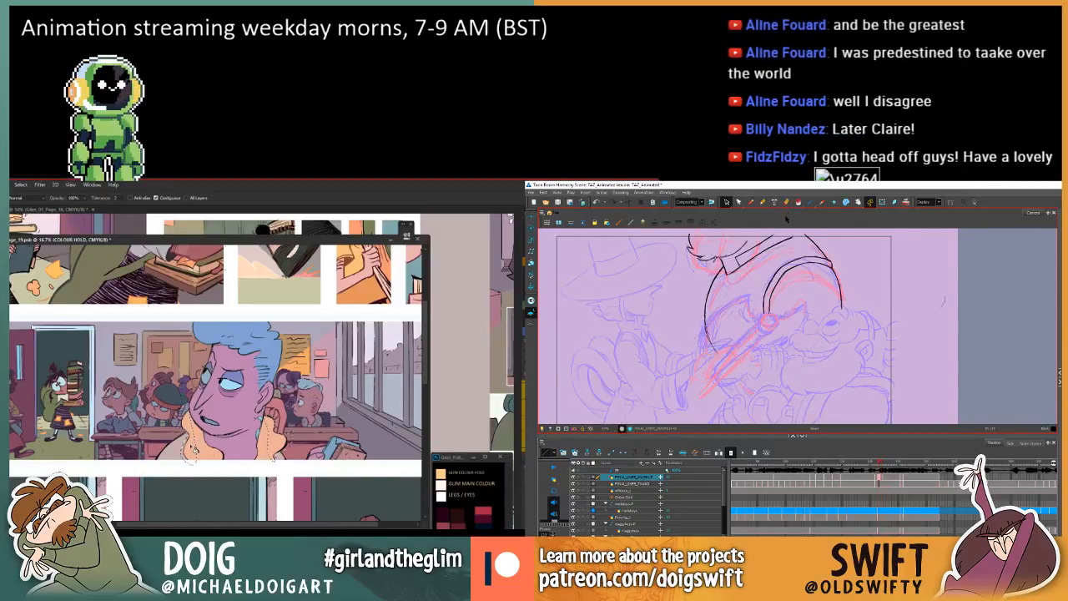
key("f")
key("g")
key("f")
key("ctrl+d")
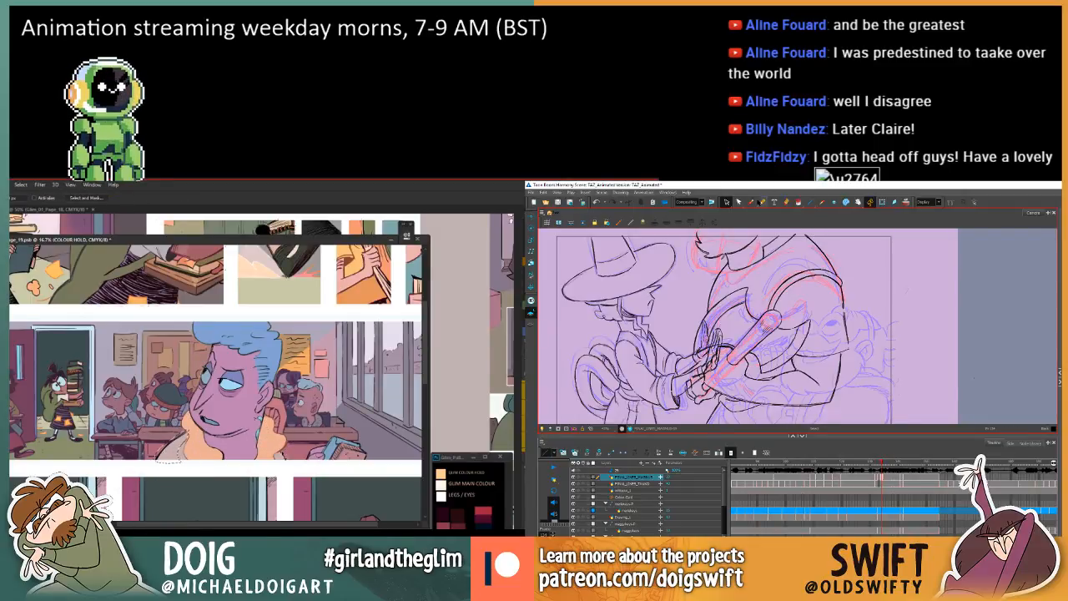
Touch up the larger character's outline below the shoulder with the Brush, checking it against the previous drawing.
left_click(751, 202)
key("f")
key("g")
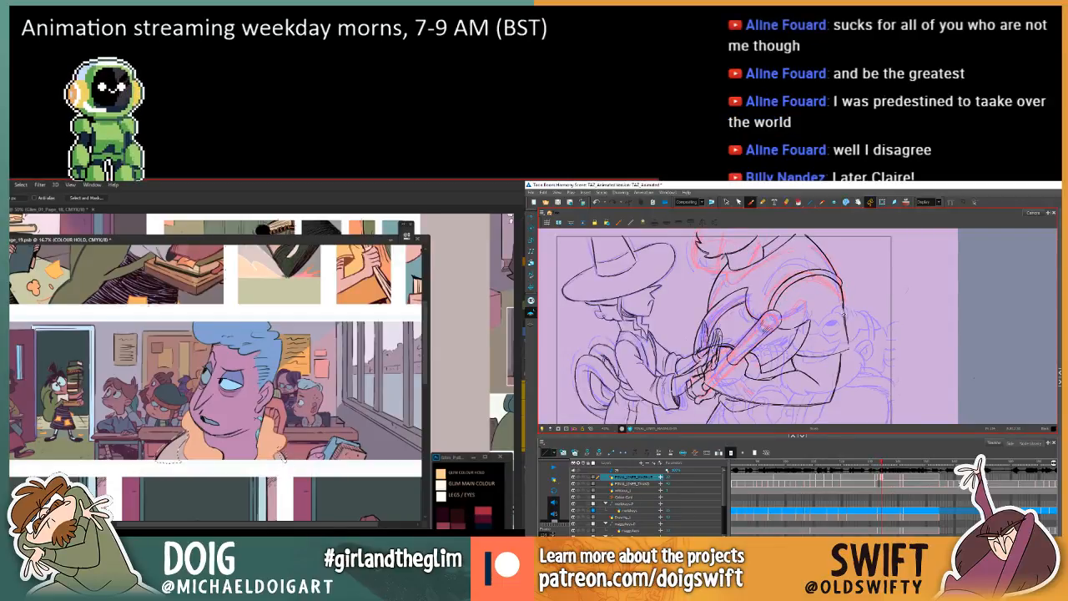
key("f")
key("g")
key("f")
key("g")
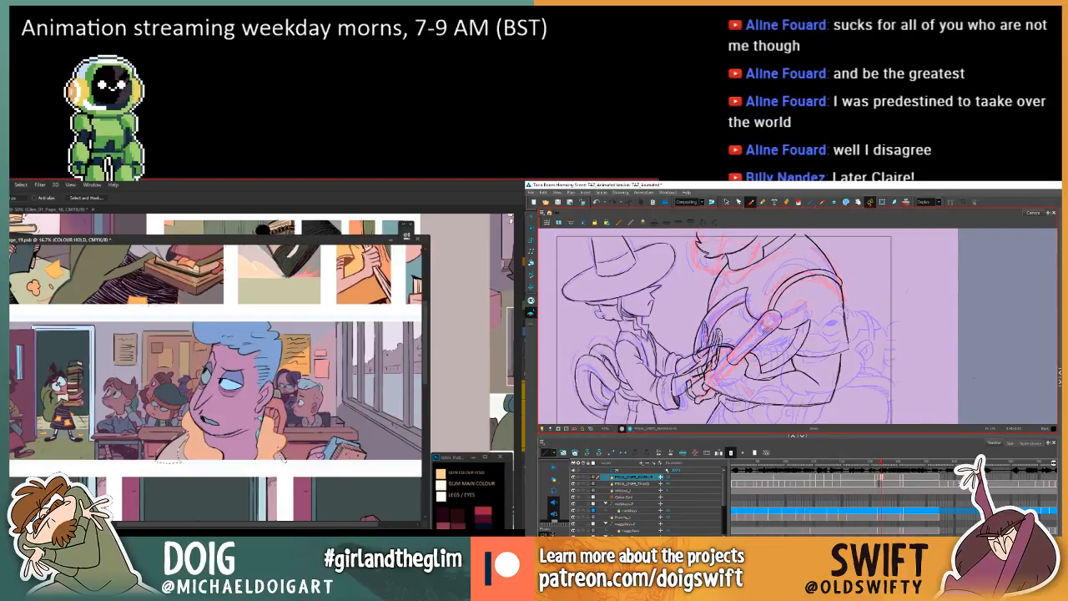
key("g")
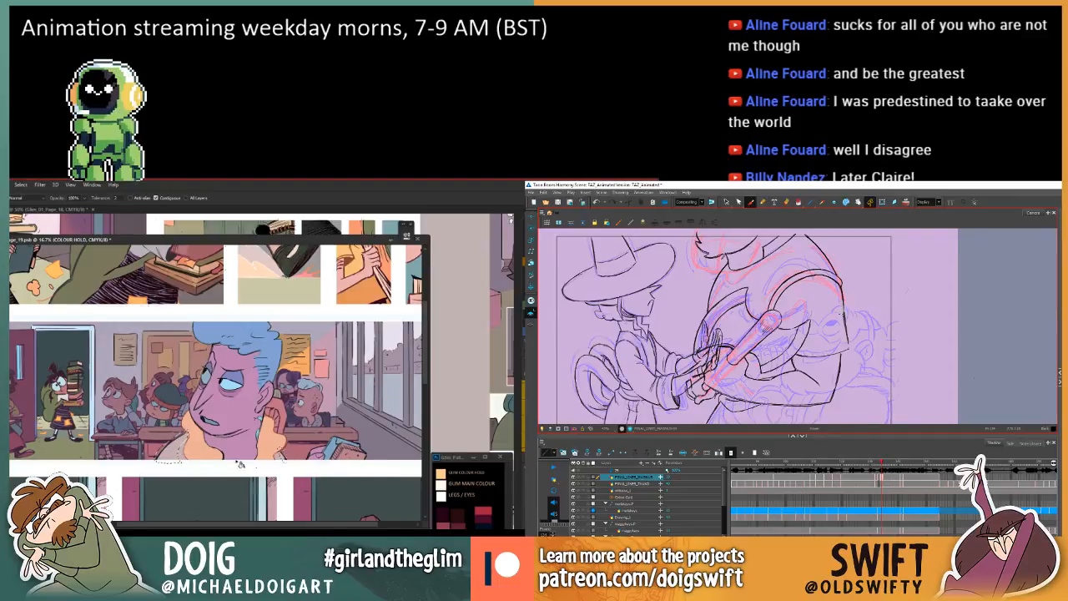
key("ctrl+z")
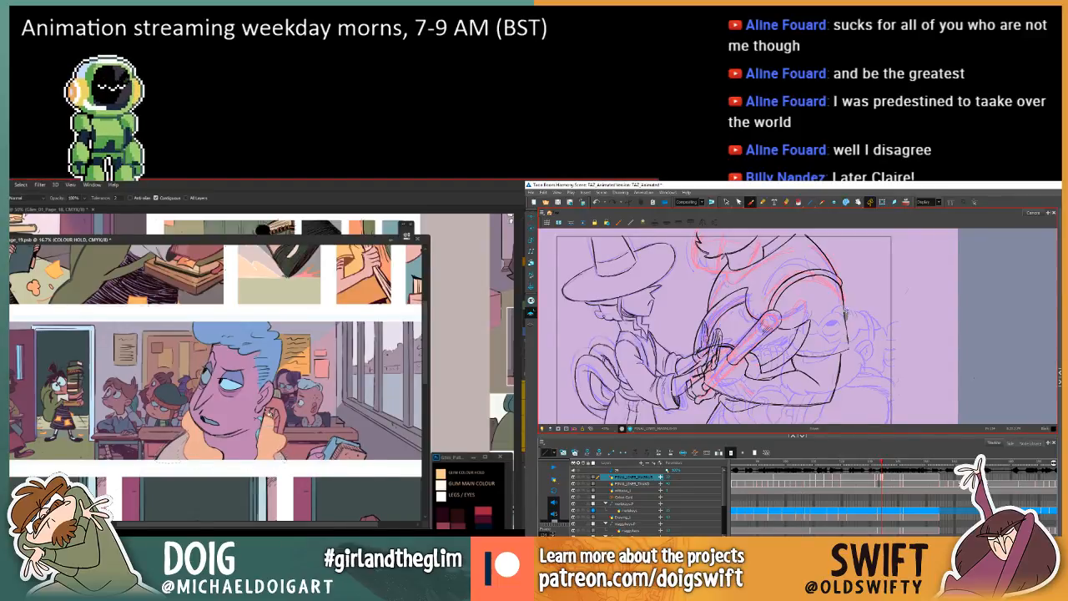
key("f")
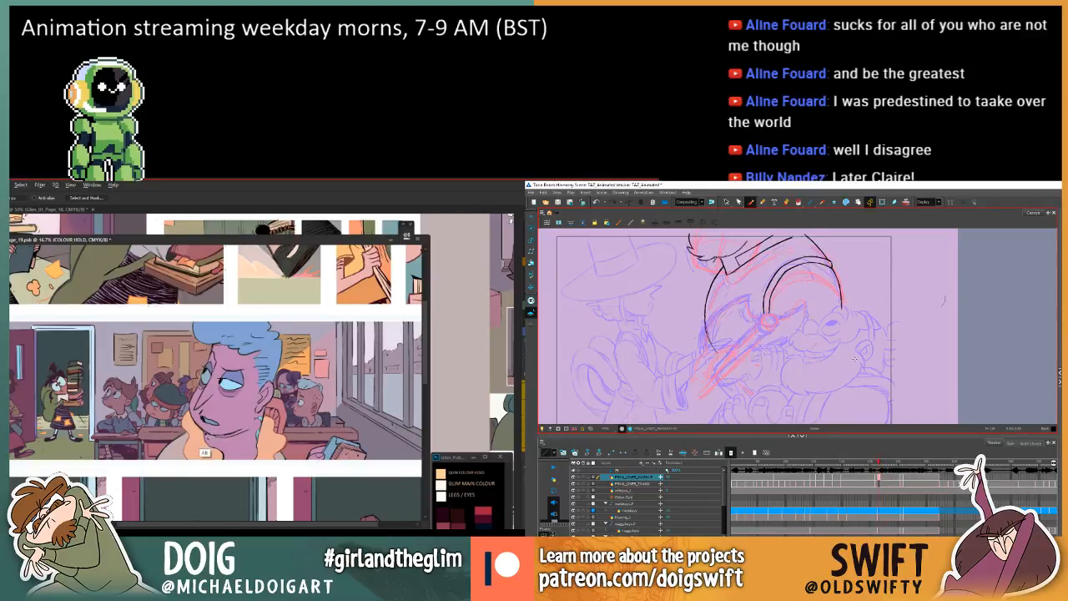
key("g")
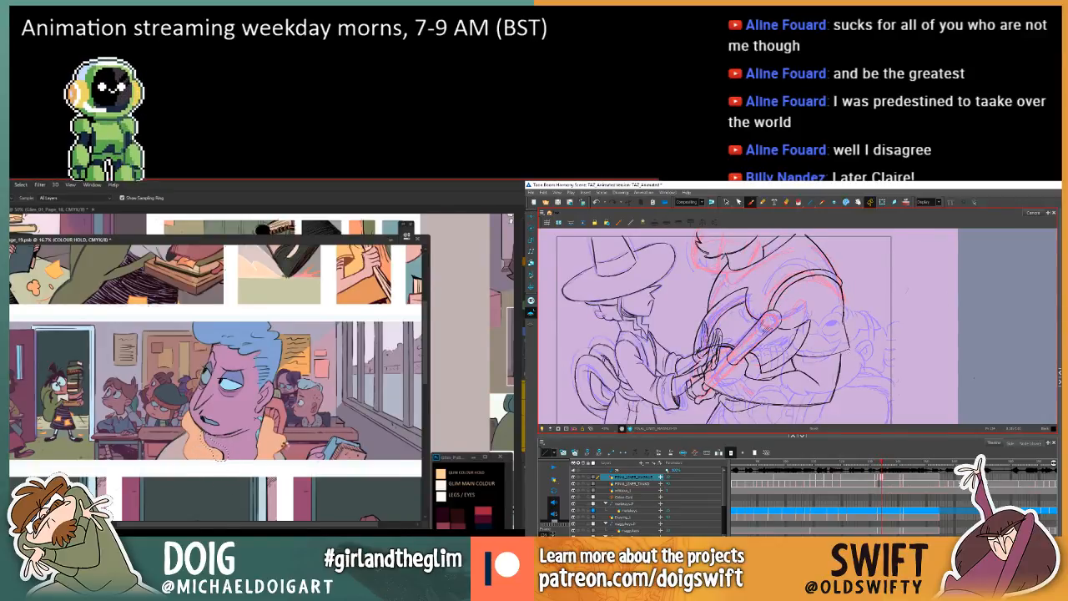
Sample the reddish-brown colour beside the blue-haired man's raised hand and fill his lassoed neck linework with it.
left_click(286, 444)
left_click(284, 446)
key("f")
key("g")
left_click(285, 446)
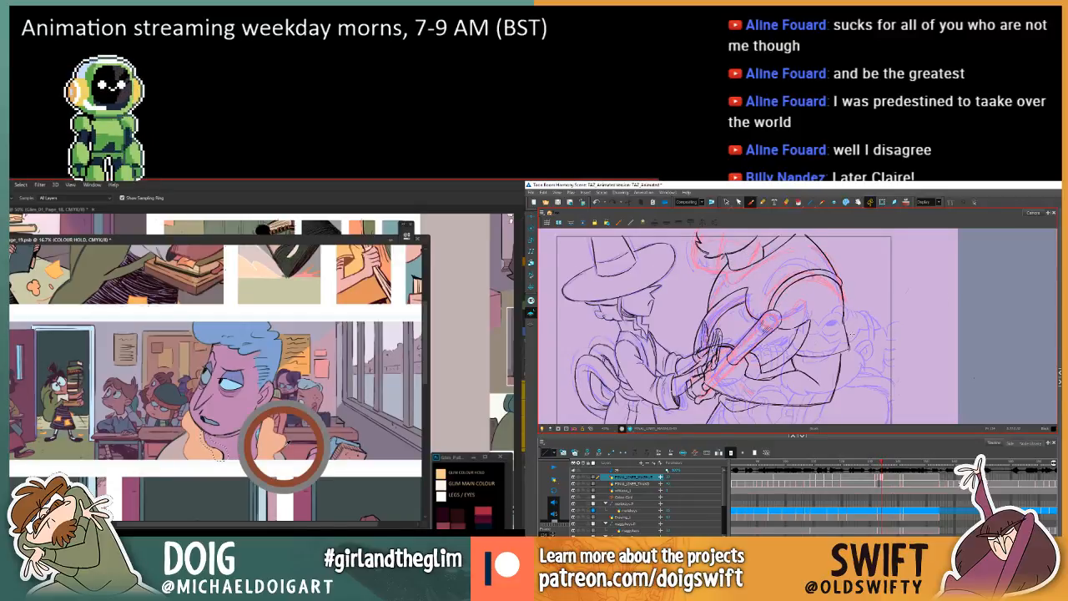
key("g")
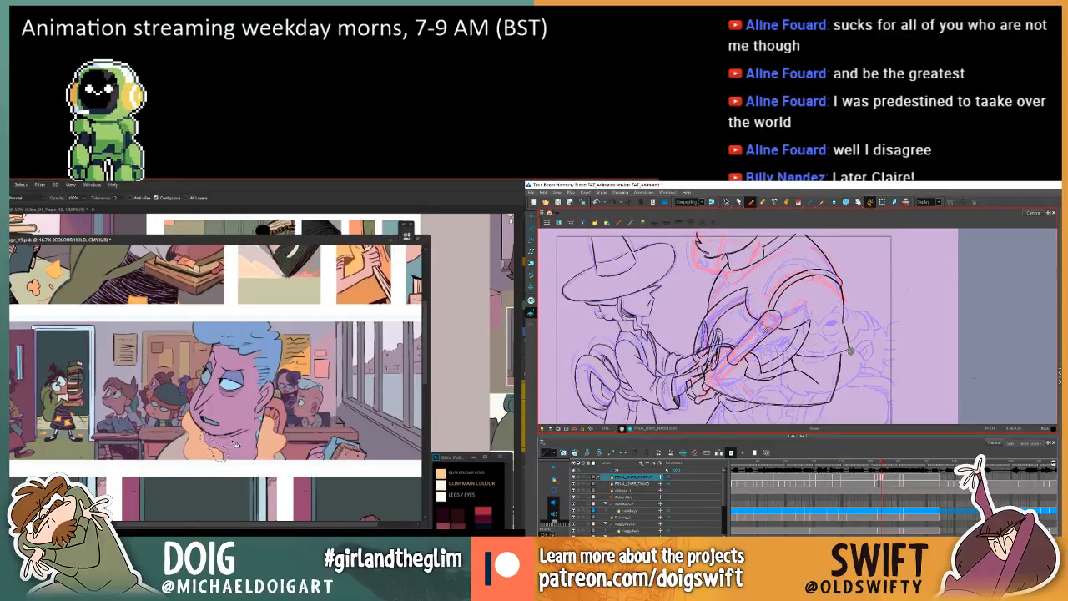
Examine the recoloured classroom panel in the context of the whole comic page.
key("ctrl+minus")
key("ctrl+minus")
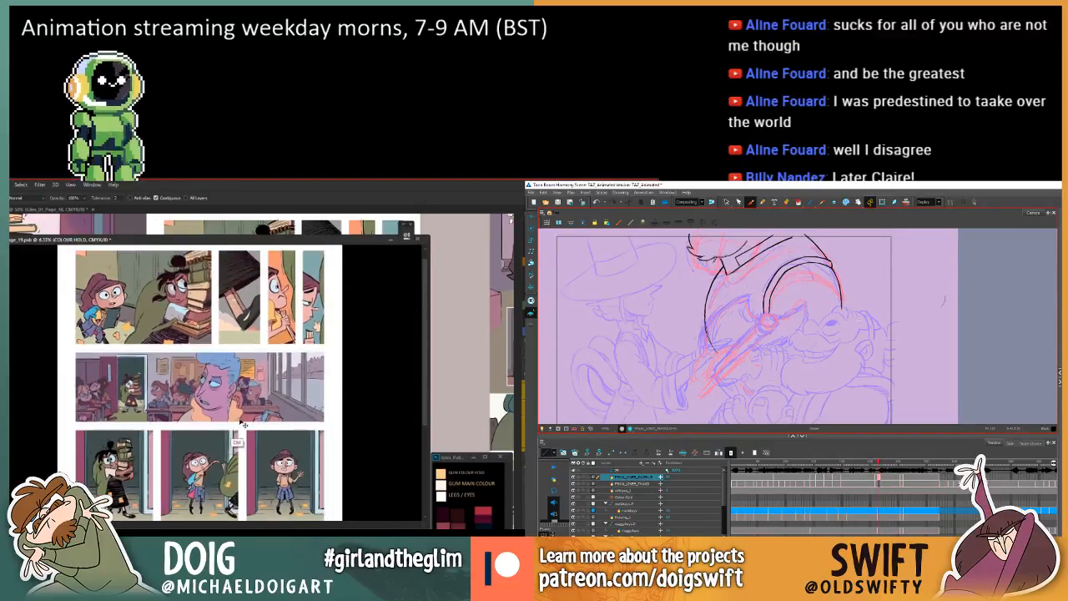
key("ctrl+minus")
key("ctrl+minus")
key("ctrl+plus")
key("ctrl+plus")
key("ctrl+plus")
key("ctrl+plus")
key("ctrl+plus")
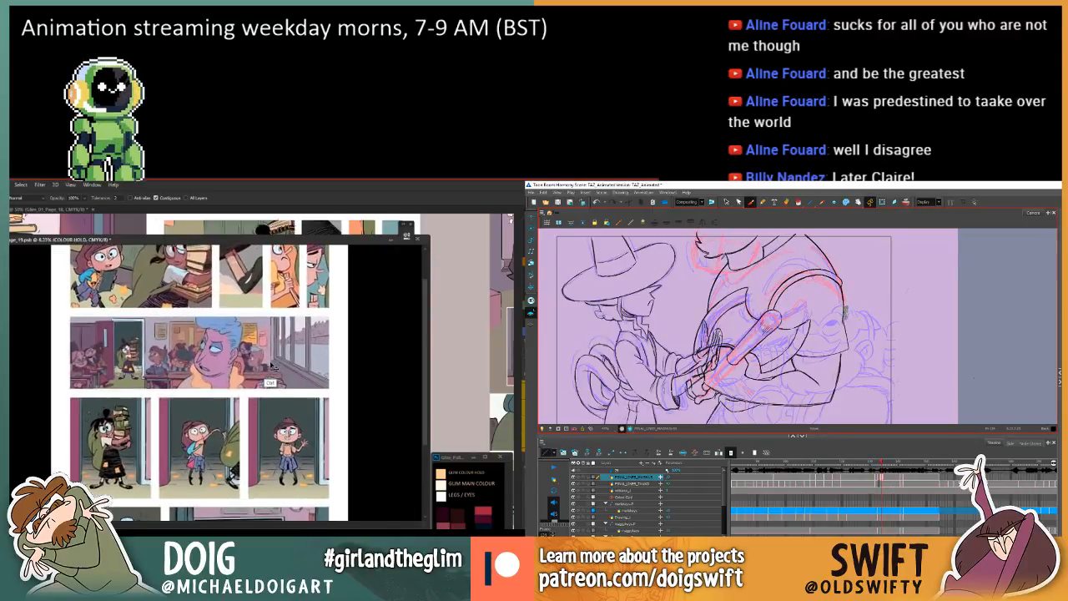
left_click_drag(265, 336, 267, 380)
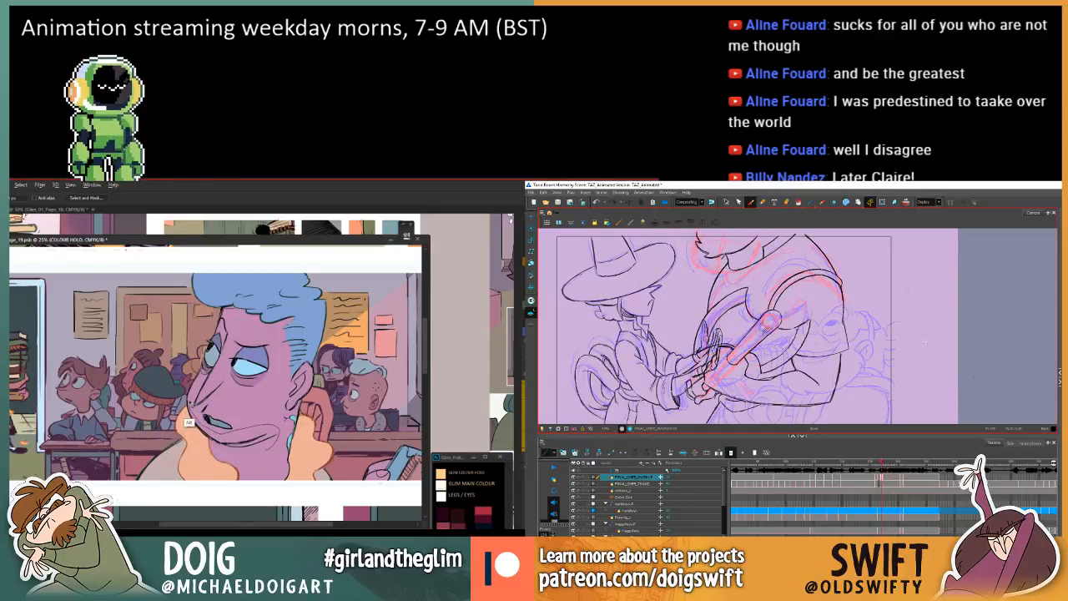
Lasso the blue-haired man's jaw and chin, fill the linework with a sampled colour and clear the selection.
mouse_move(200, 388)
left_mouse_down()
mouse_move(183, 430)
mouse_move(210, 459)
mouse_move(254, 454)
left_mouse_up()
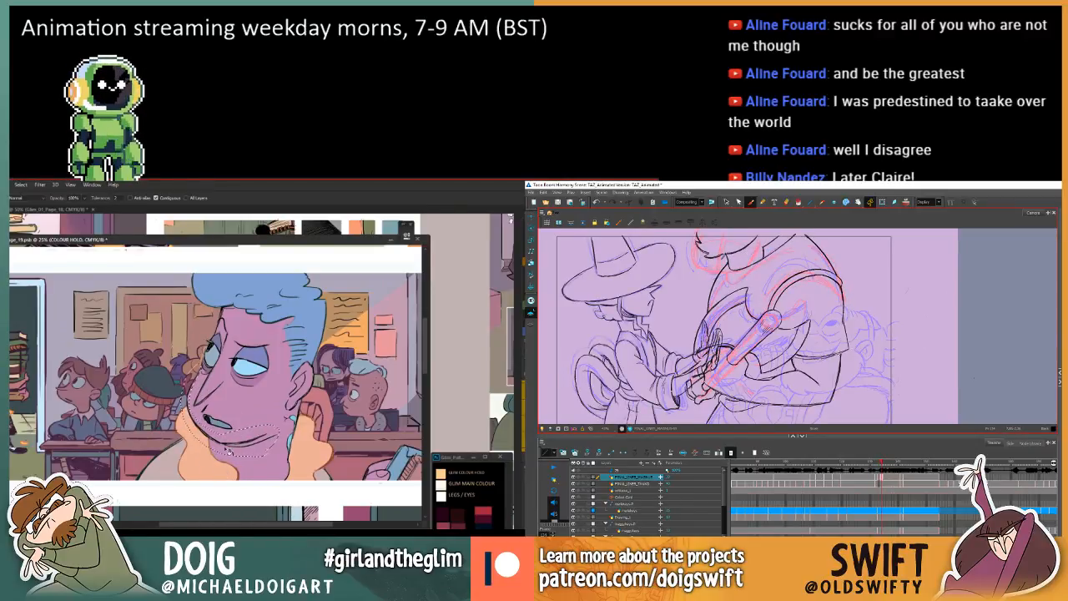
key("w")
key("i")
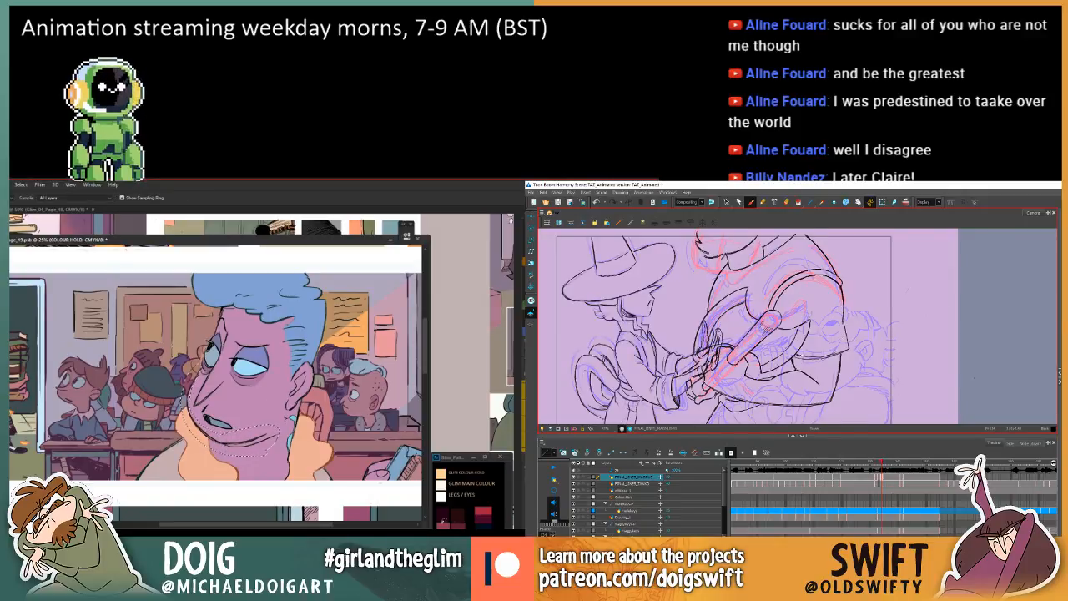
key("w")
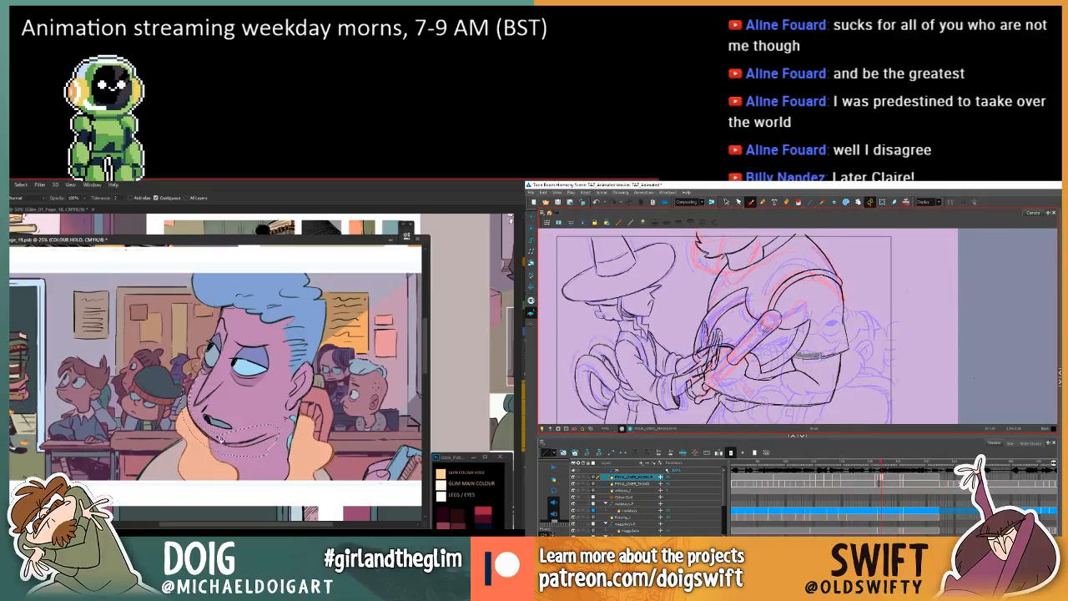
key("ctrl+d")
key("l")
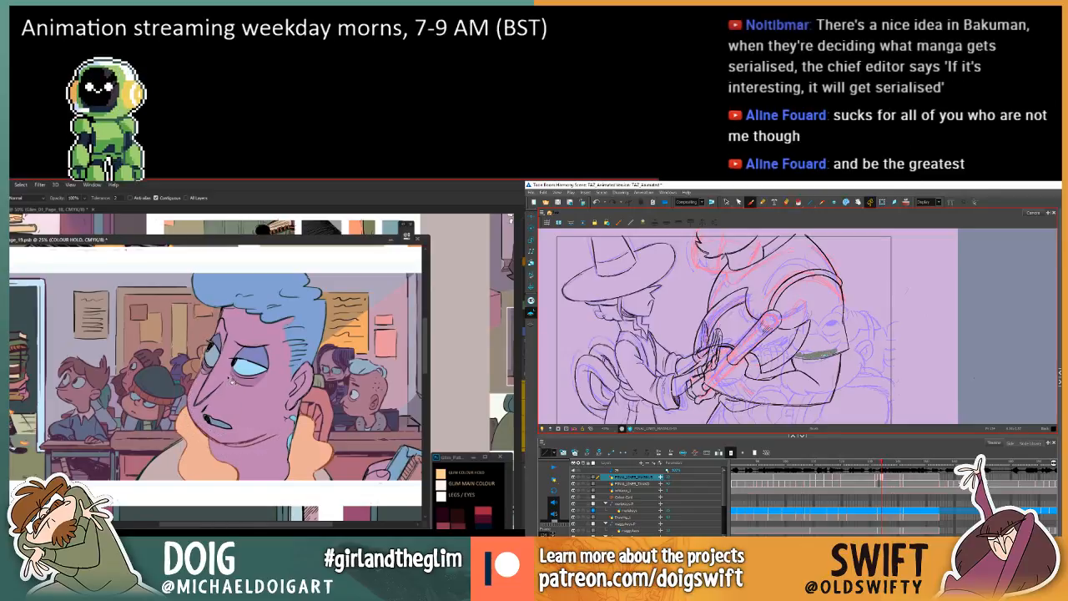
Lasso the blue-haired man's brow and ear details and recolour their linework to match his skin.
left_click_drag(228, 352, 233, 400)
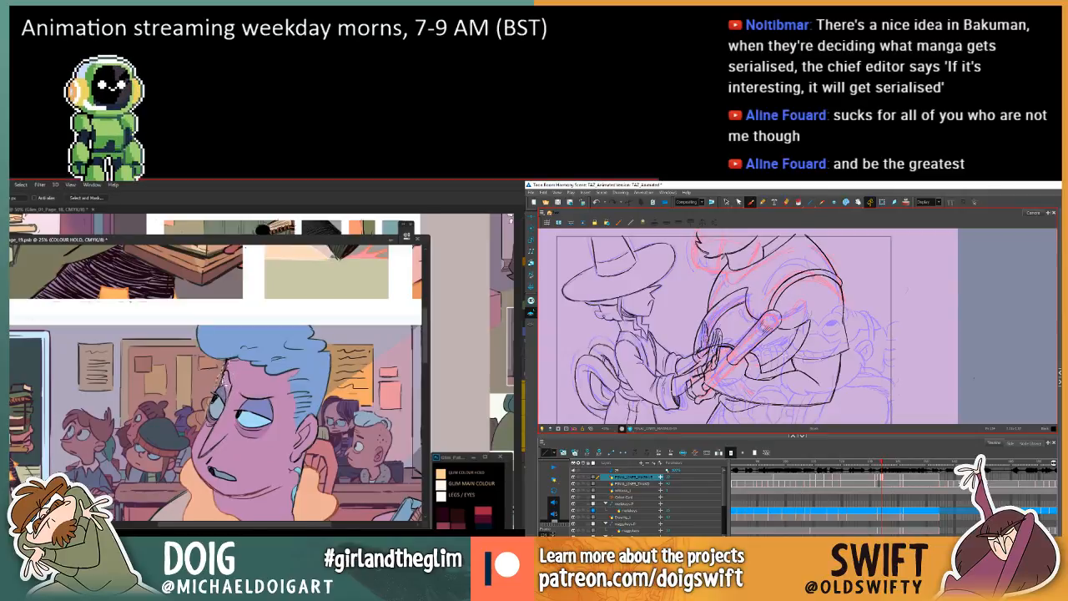
key("g")
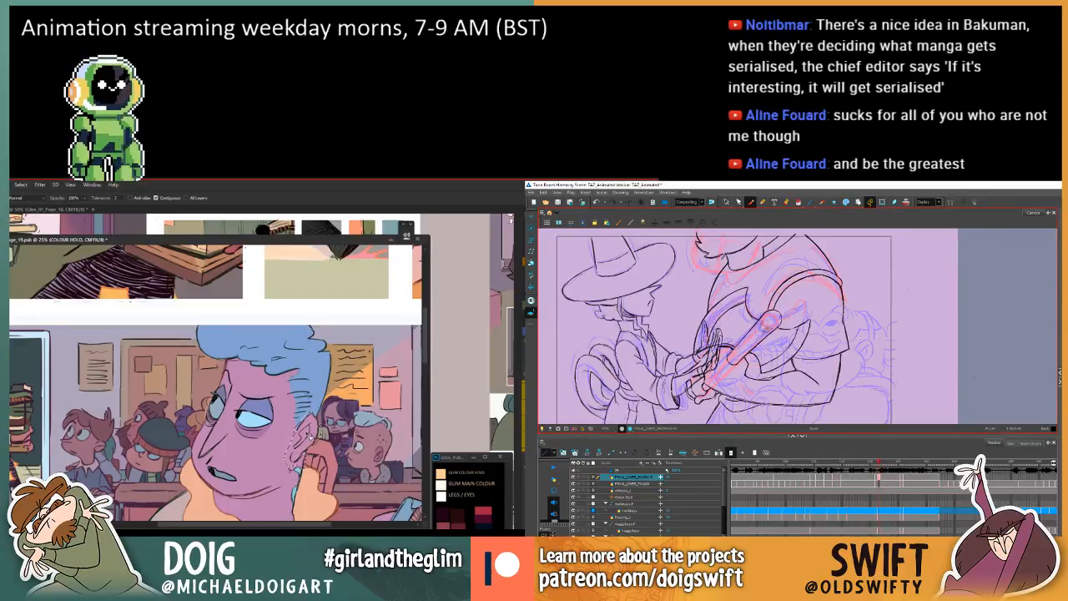
key("ctrl+minus")
key("ctrl+minus")
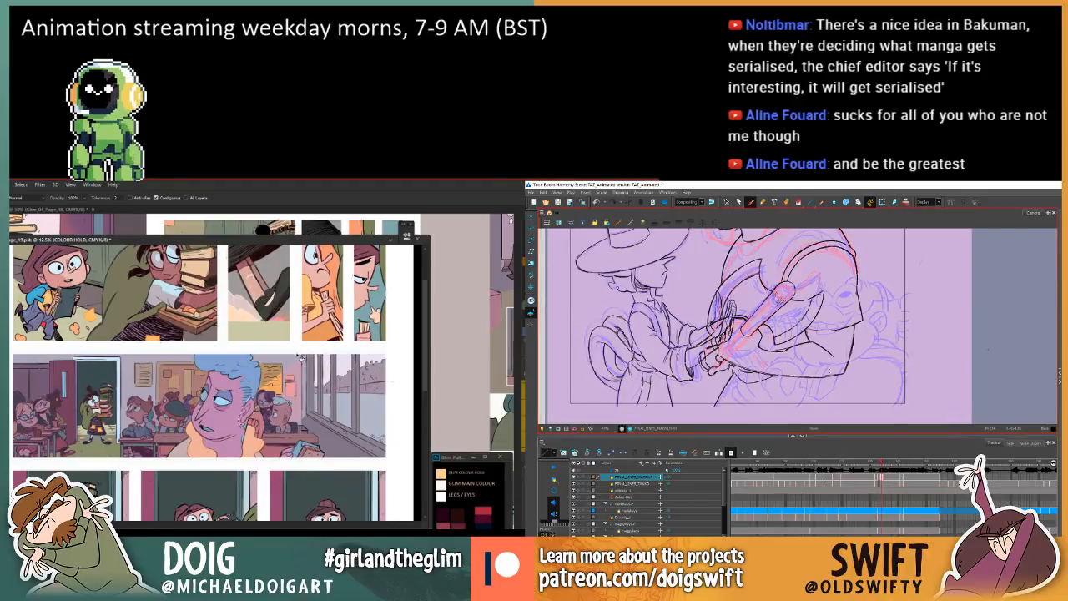
Lasso the blue-haired man's jawline and upper neck in the classroom panel.
scroll(301, 358, "up", 1)
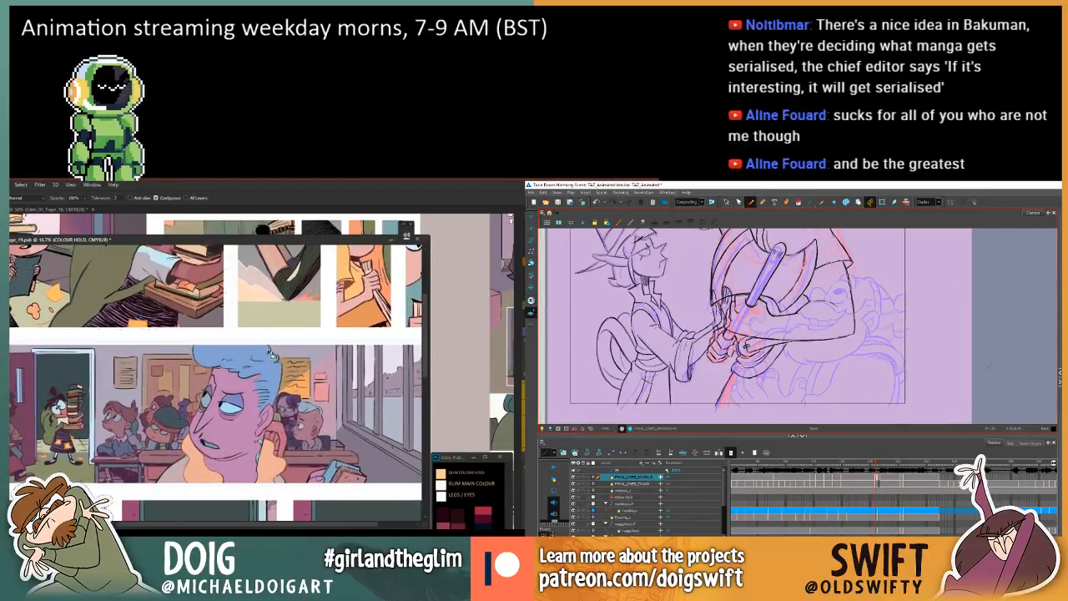
scroll(274, 355, "up", 1)
scroll(273, 356, "down", 2)
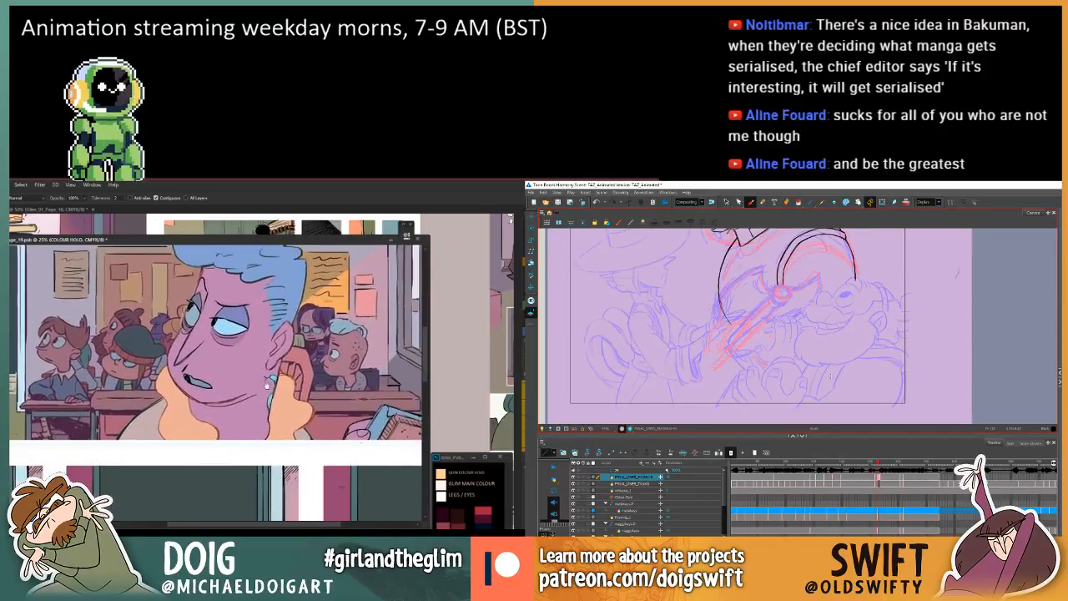
scroll(270, 384, "up", 2)
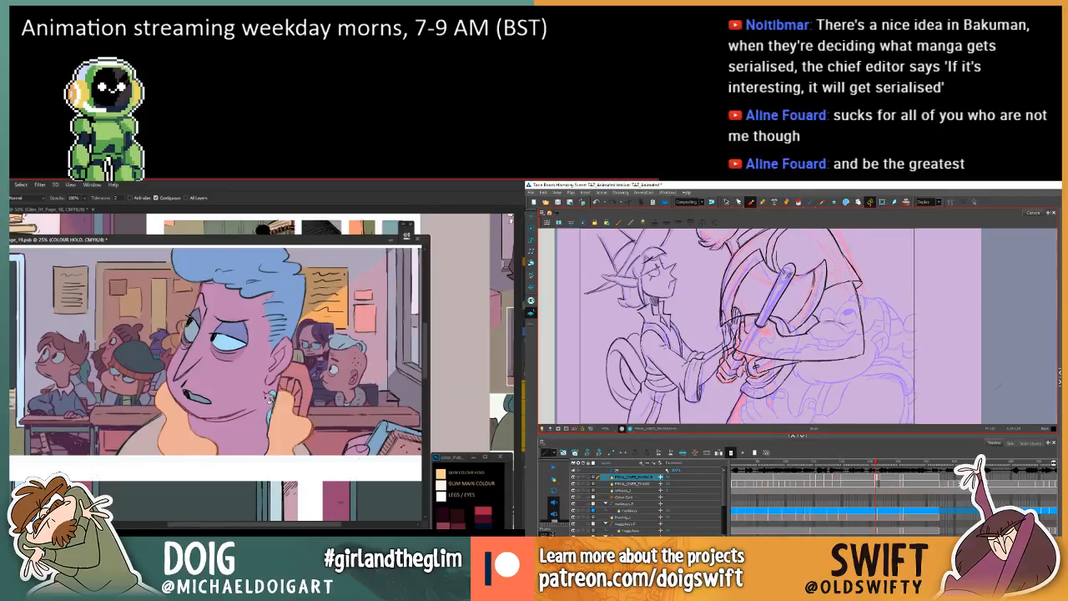
key("l")
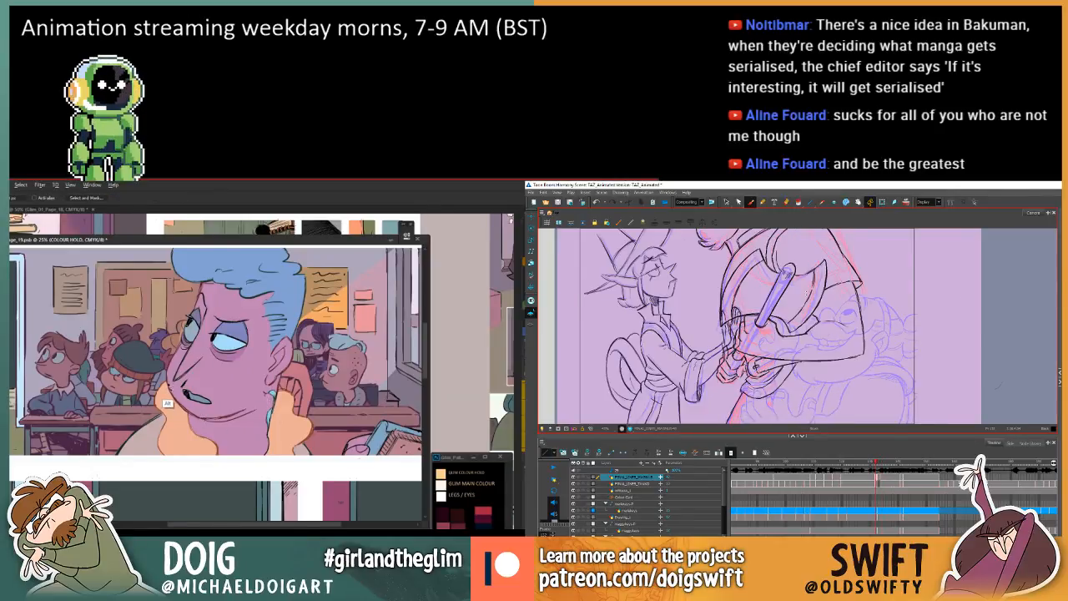
key("comma")
key("period")
key("period")
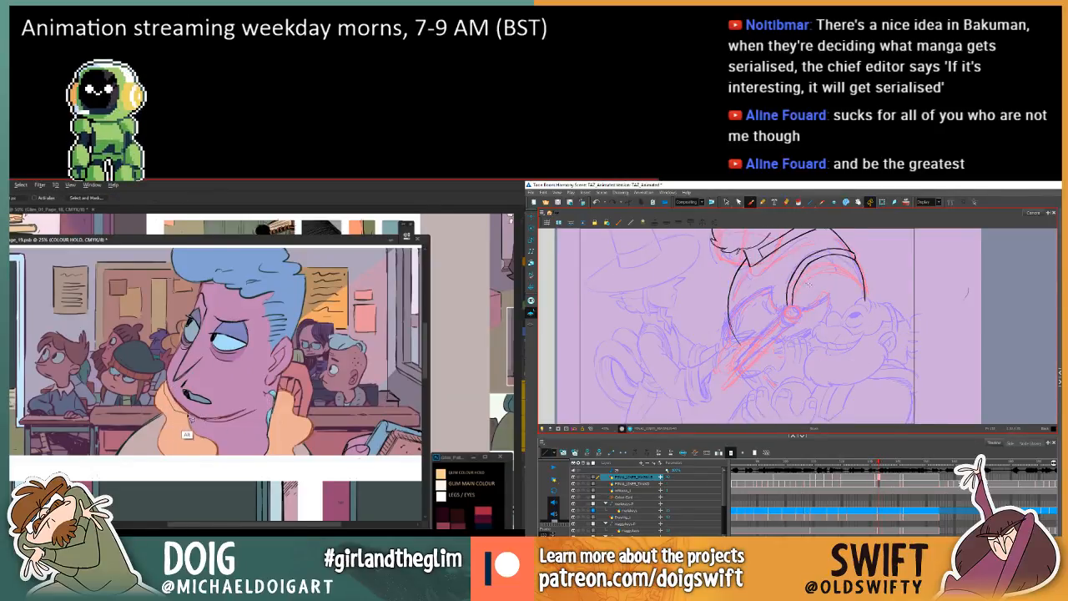
mouse_move(192, 417)
left_mouse_down()
mouse_move(221, 433)
mouse_move(259, 404)
mouse_move(174, 407)
mouse_move(170, 388)
mouse_move(178, 400)
left_mouse_up()
Flip through the adjacent drawings to compare the larger character's arm and shoulder poses around the in-between.
key("comma")
key("period")
key("comma")
key("comma")
key("period")
key("period")
key("comma")
key("comma")
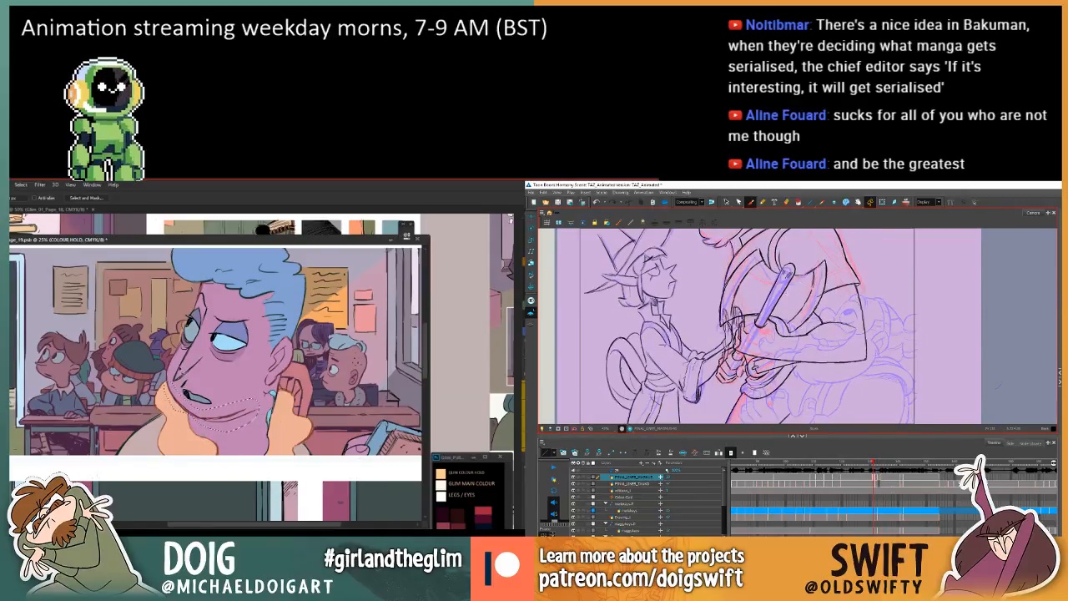
key("period")
key("period")
Lower the Lightness of the lassoed jawline linework using Hue/Saturation while reviewing the motion between the larger character's drawings.
key("ctrl+u")
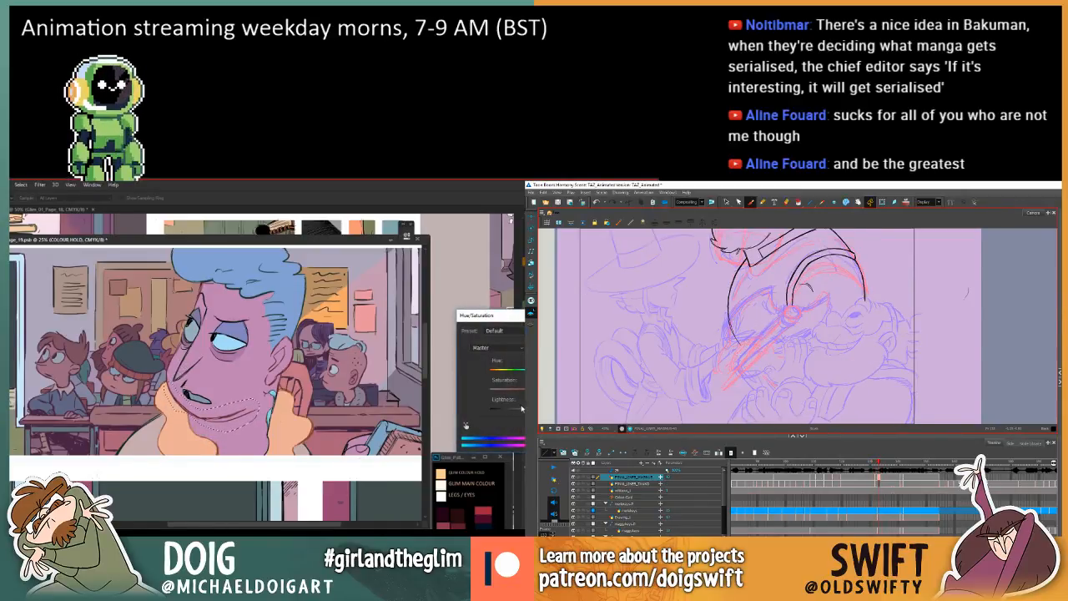
left_click_drag(521, 408, 509, 412)
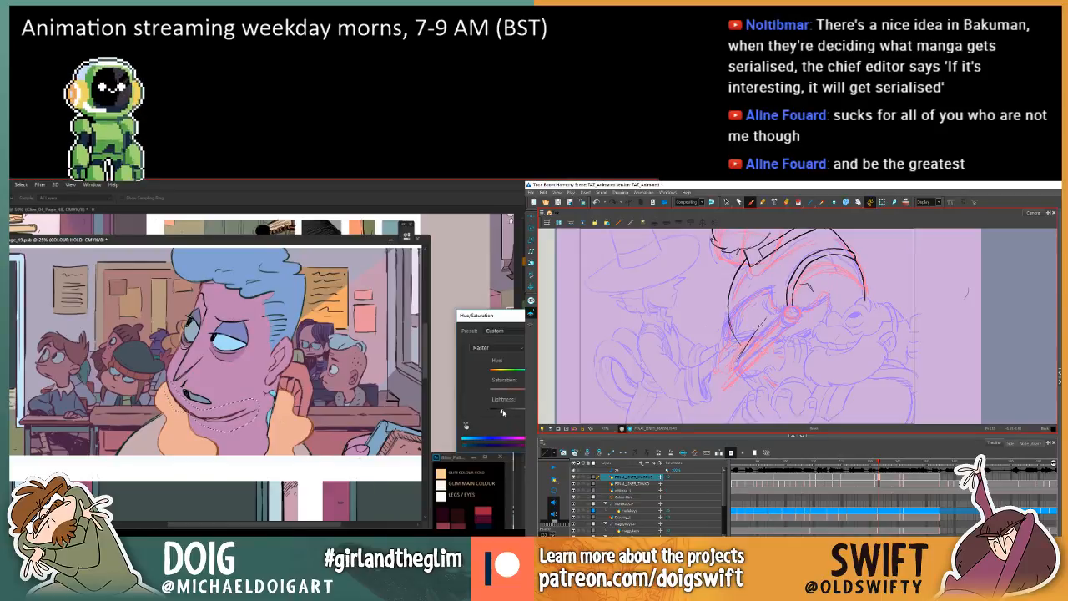
key("comma")
left_click_drag(501, 412, 498, 411)
key("comma")
key("period")
key("period")
key("period")
key("comma")
Flip between the neighbouring drawings to compare the larger character's arm and the tapered handle around the in-between.
key("comma")
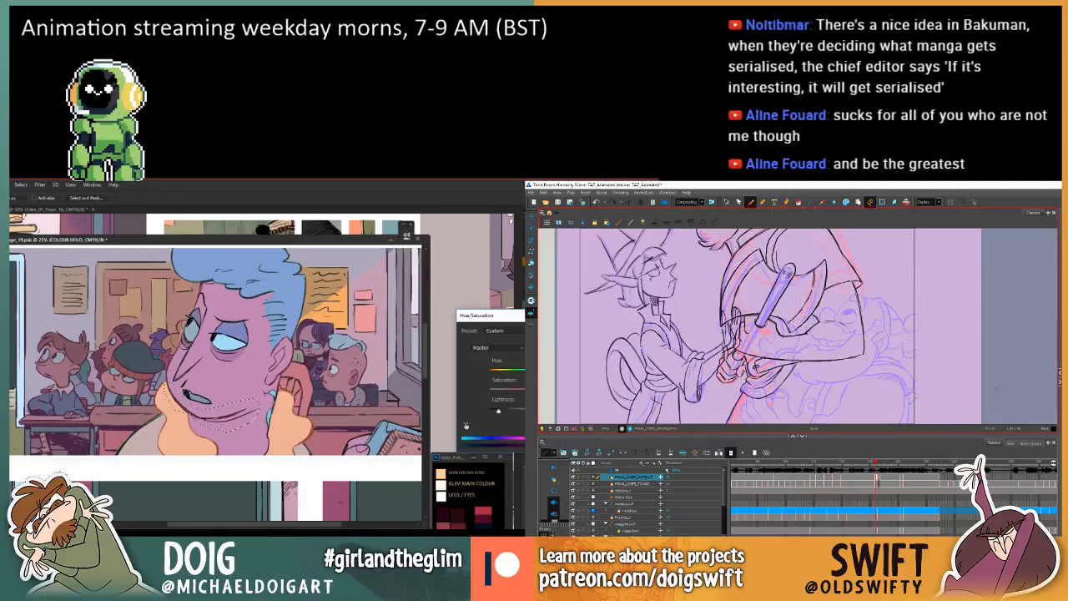
Apply the Hue/Saturation change to the blue-haired man's jawline linework and clear the selection.
key("Return")
key("ctrl+d")
key("comma")
key("period")
key("period")
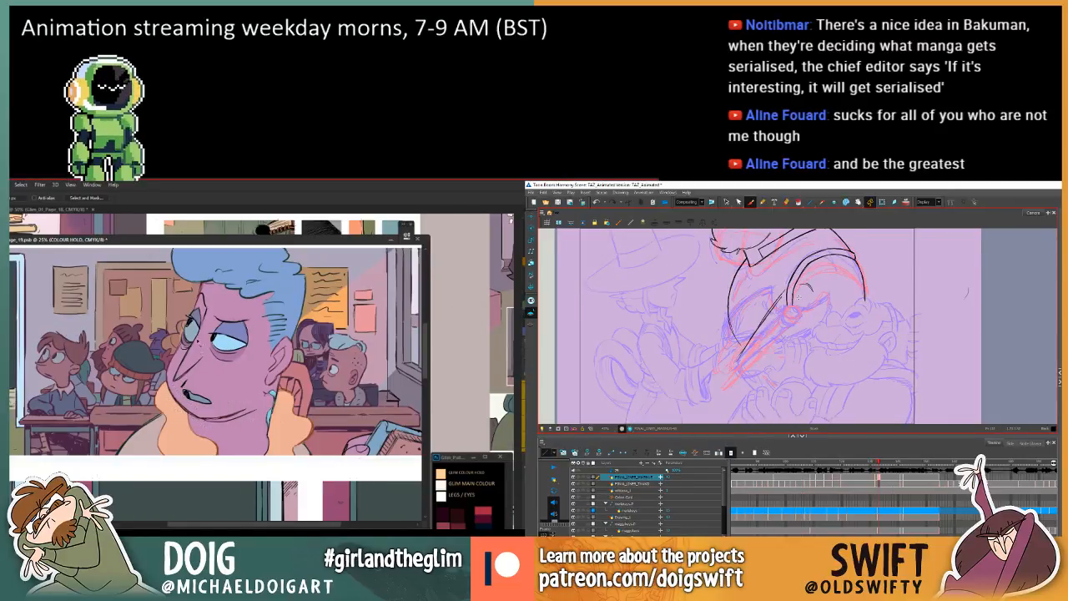
key("period")
key("comma")
key("comma")
key("comma")
key("period")
key("period")
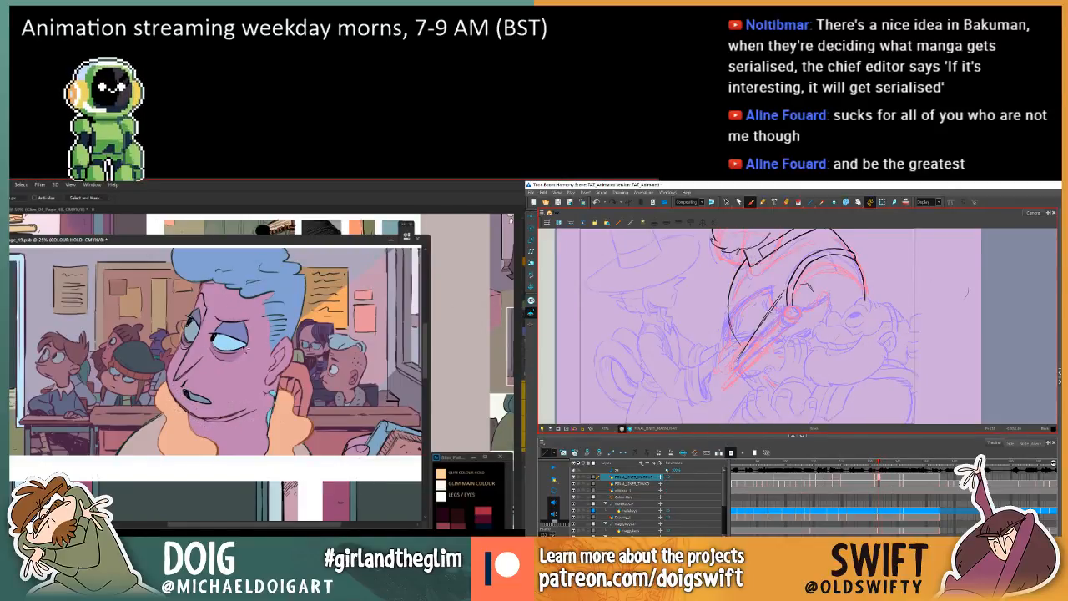
Sample the blue-haired man's neck colour and recolour the lassoed linework beside the book on the desk.
left_click_drag(291, 409, 274, 407)
key("i")
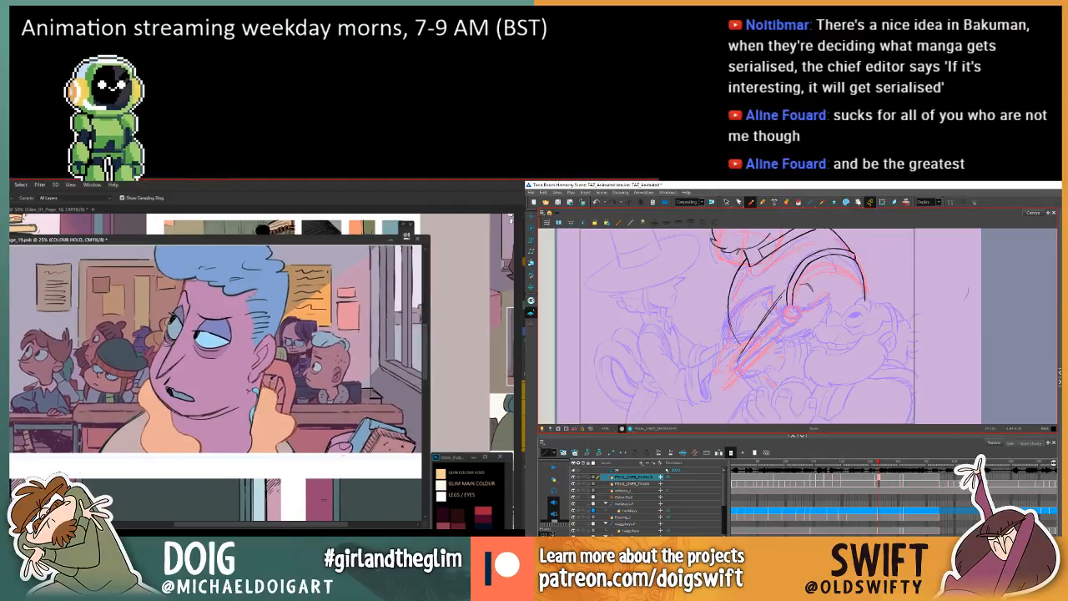
left_click(262, 380)
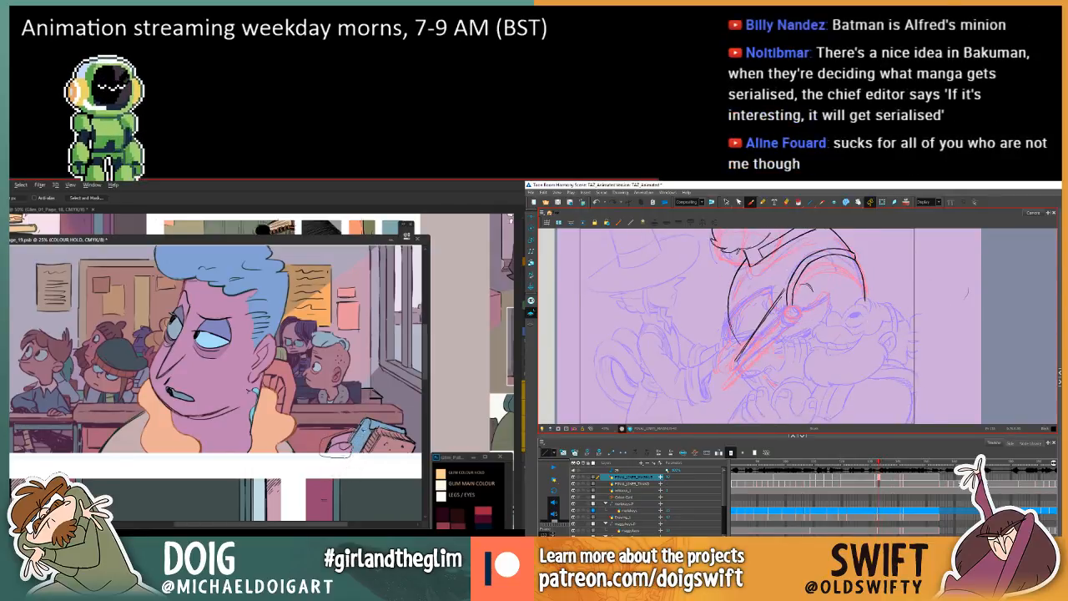
key("g")
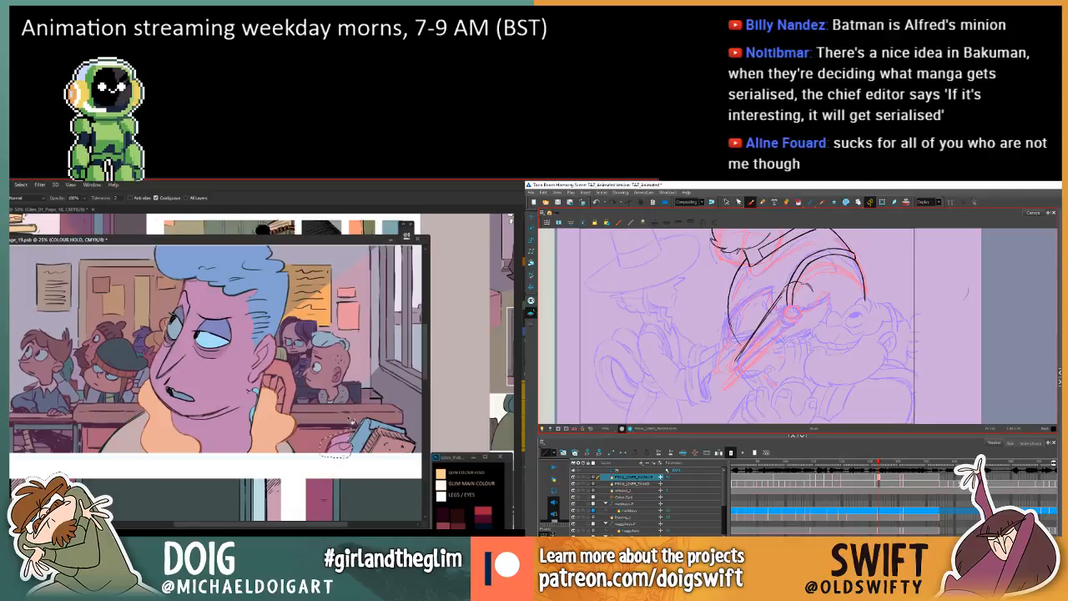
key("period")
key("w")
Slightly lower the Lightness of the selected linework beside the book using Hue/Saturation while comparing the neighbouring animation drawings.
key("comma")
key("comma")
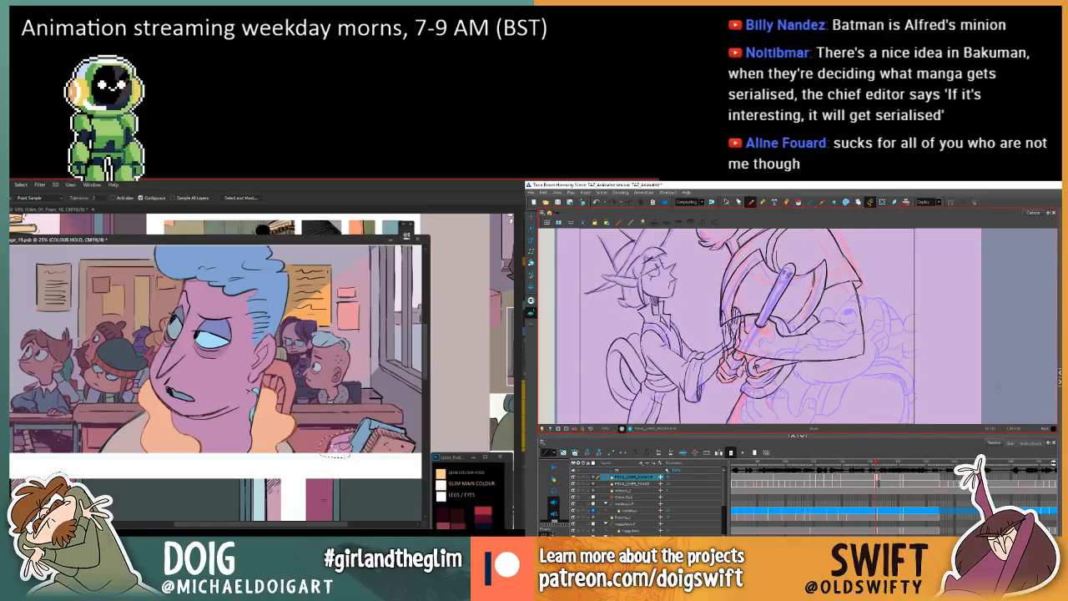
key("period")
key("ctrl+u")
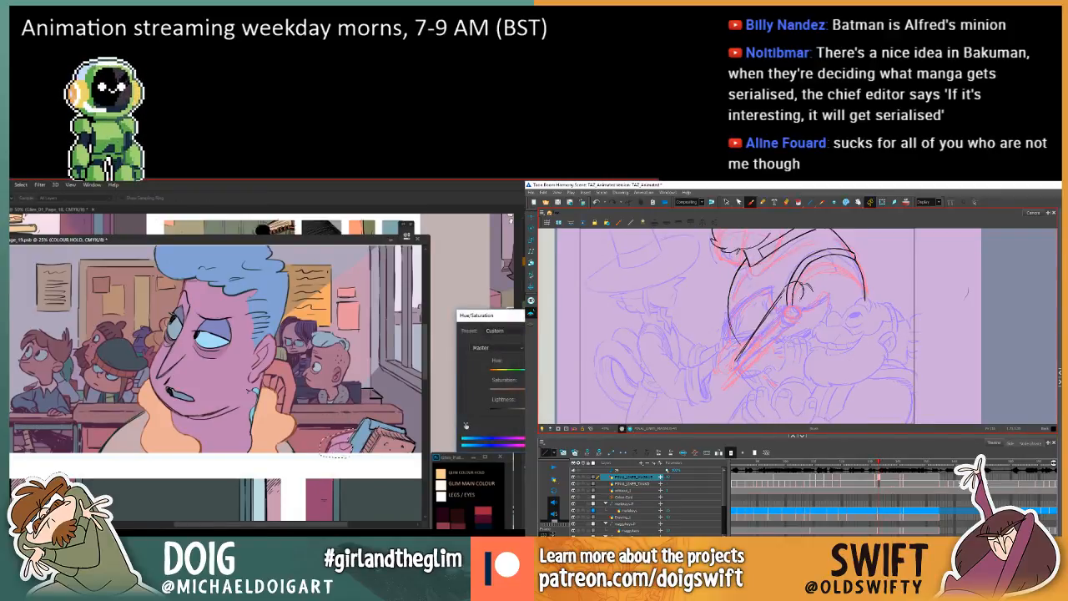
left_click_drag(515, 413, 511, 413)
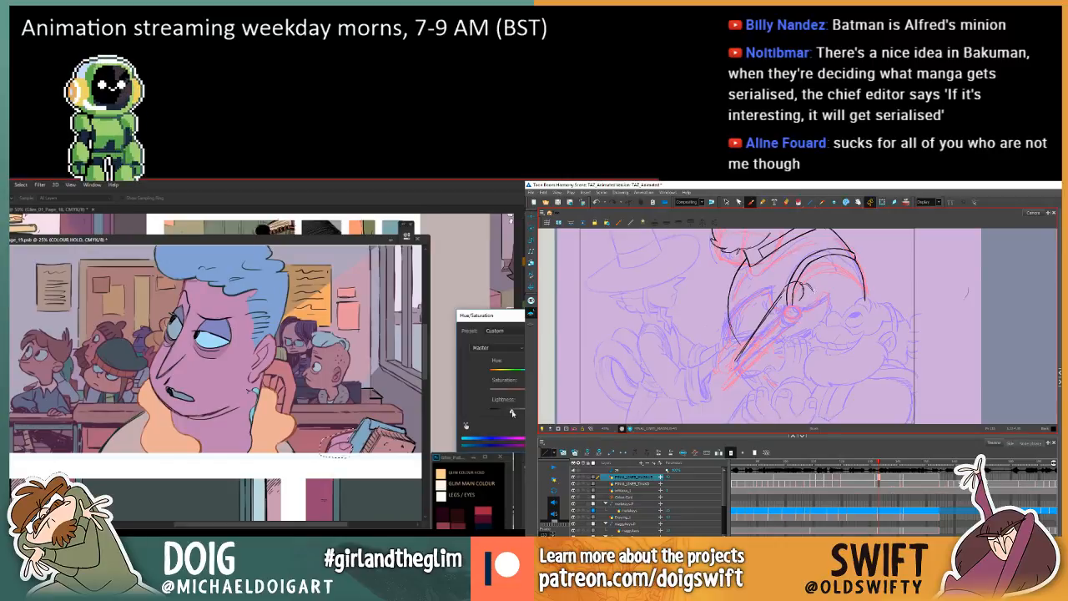
key("Return")
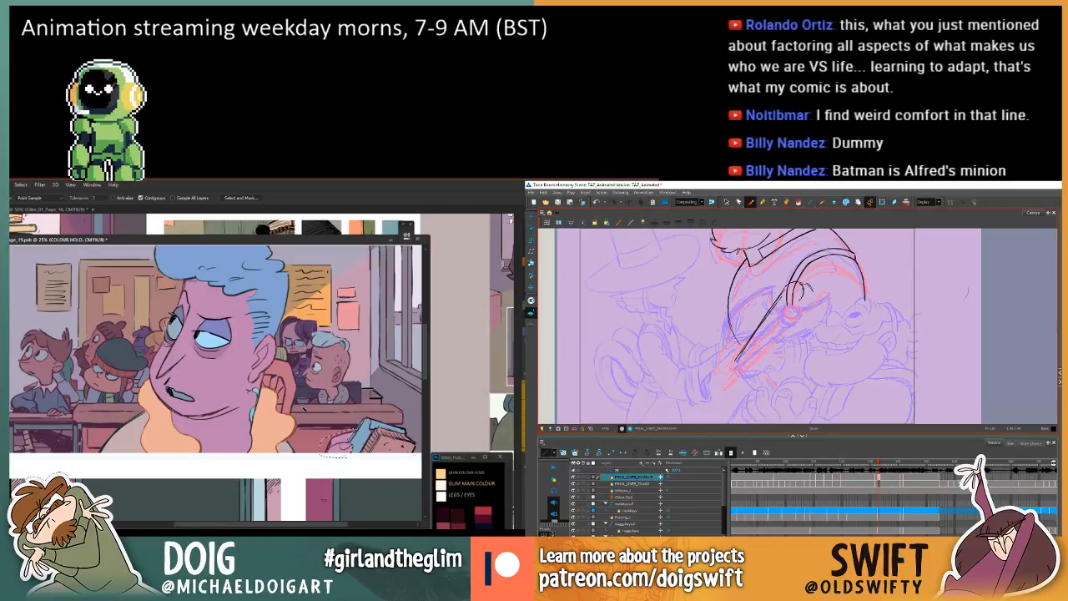
Ink the second long edge of the tapered handle on the in-between and clear the comic page selection.
left_click_drag(788, 311, 741, 363)
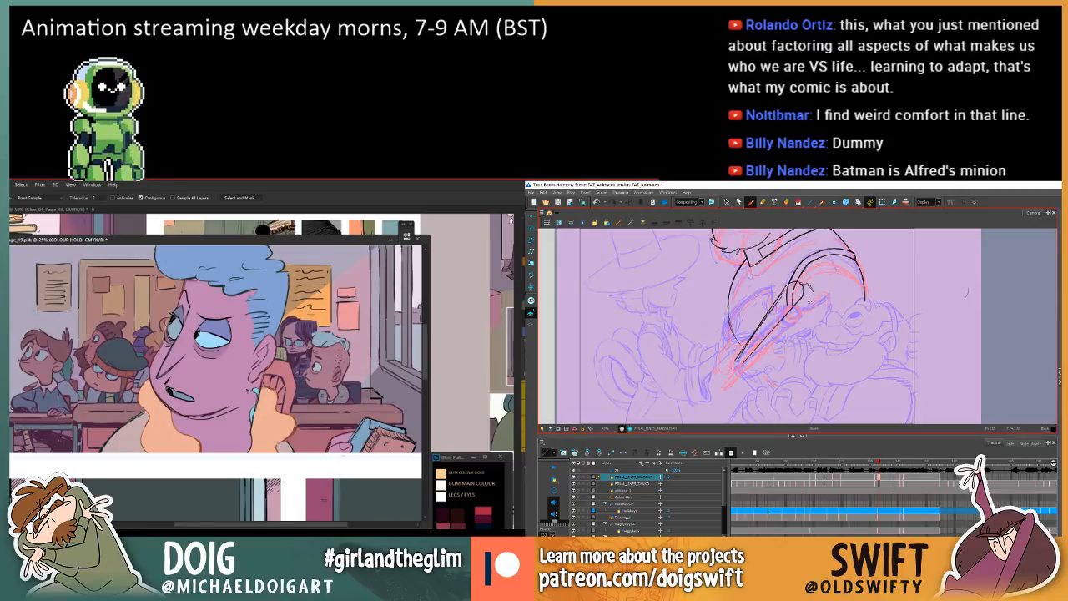
key("ctrl+d")
key("period")
key("comma")
key("comma")
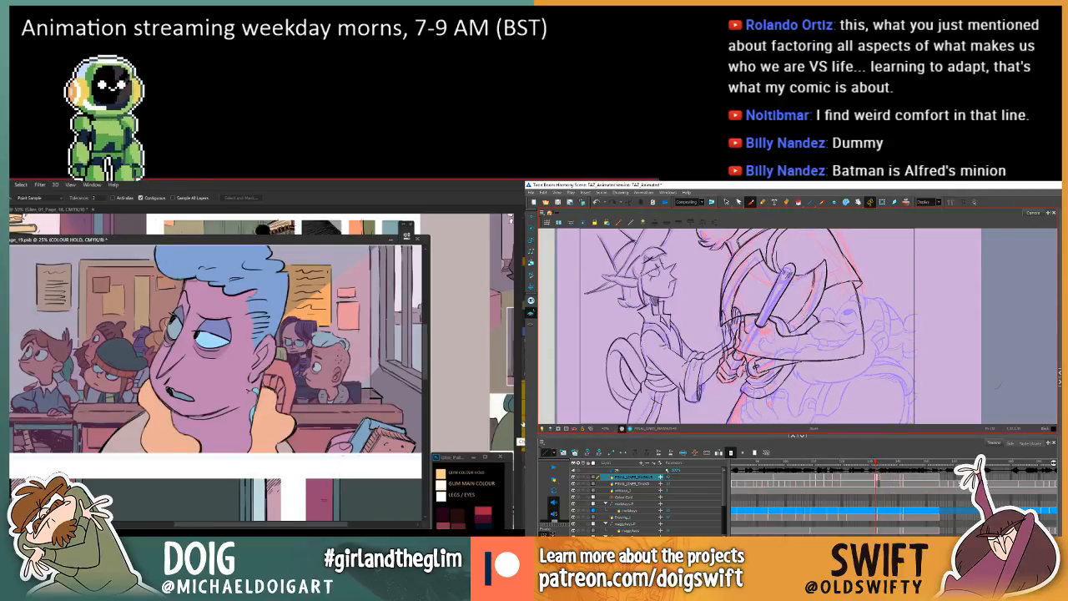
Close the tapered handle's narrow tip and tidy its rounded end, checking it against the neighbouring drawings.
key("ctrl+minus")
key("period")
key("ctrl+minus")
key("ctrl+plus")
key("comma")
key("period")
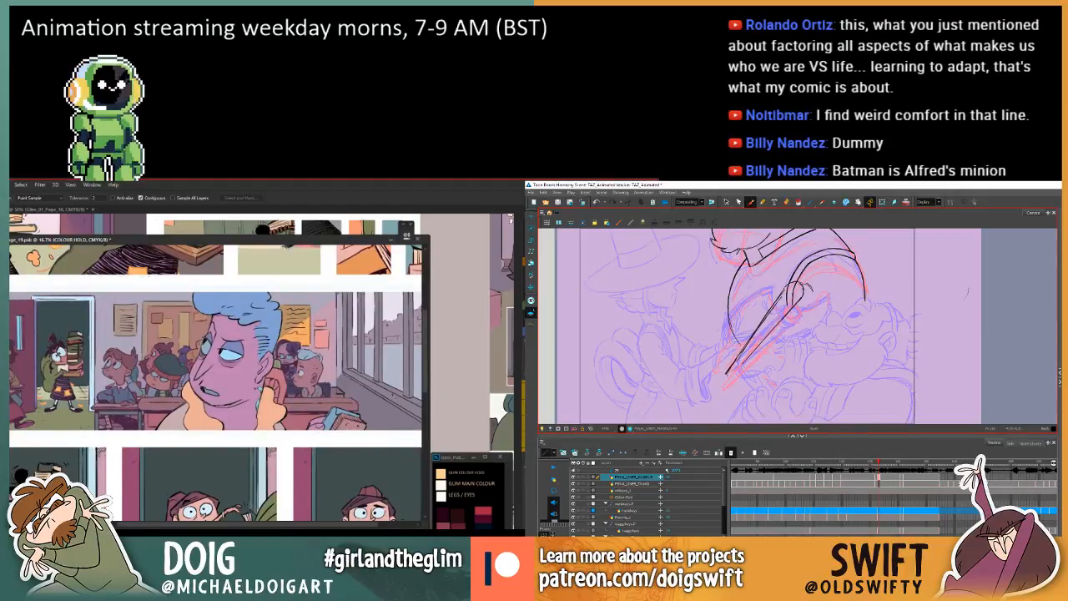
key("comma")
key("period")
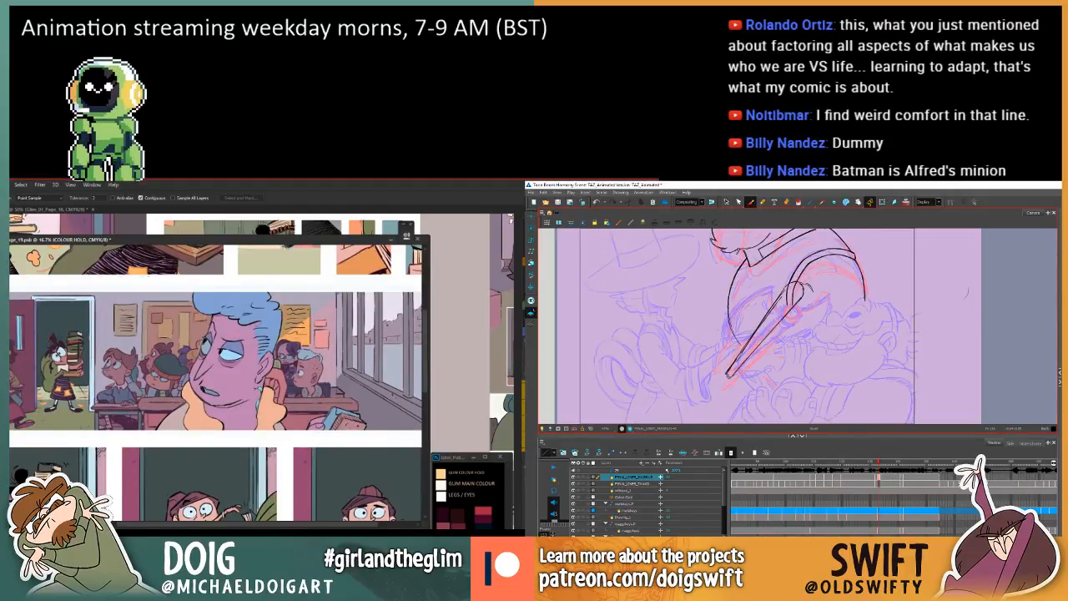
key("period")
key("comma")
key("comma")
key("period")
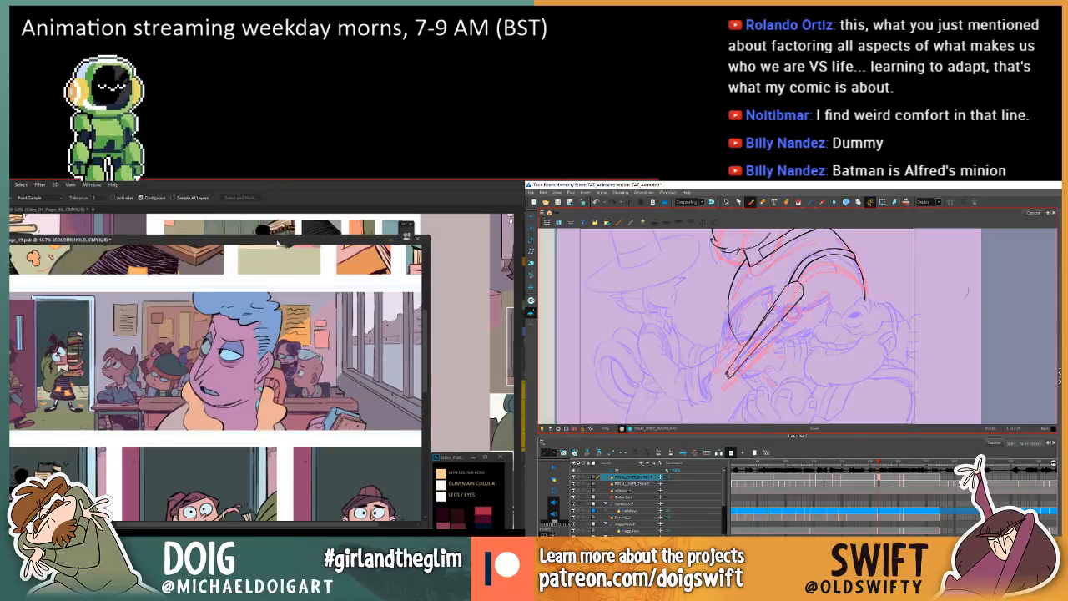
Shift the floating comic page 19 window slightly and narrow it.
mouse_move(280, 243)
left_mouse_down()
mouse_move(294, 248)
mouse_move(284, 242)
left_mouse_up()
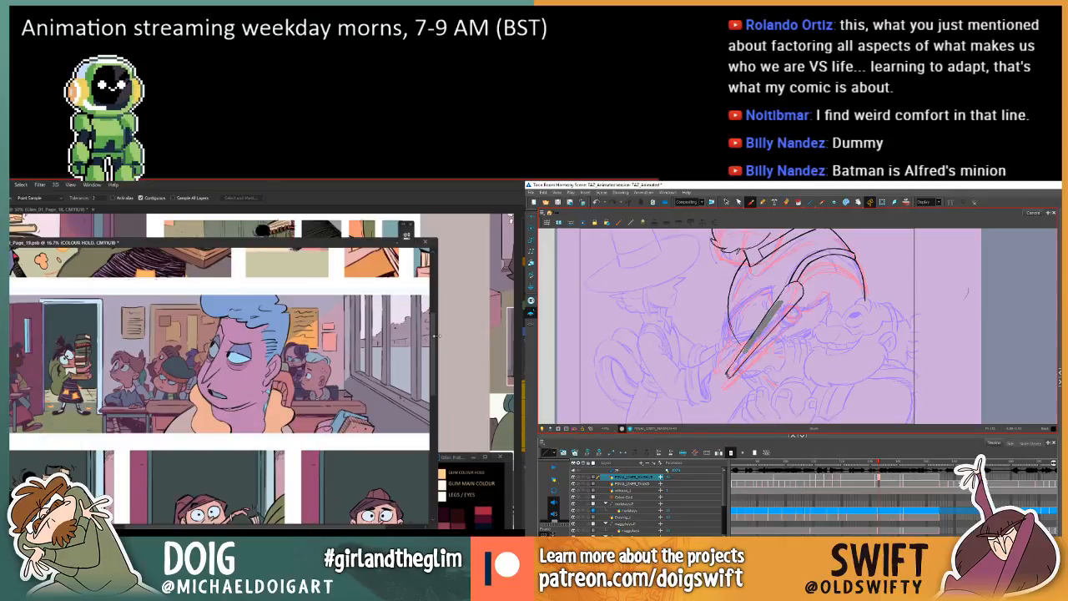
left_click_drag(437, 334, 412, 333)
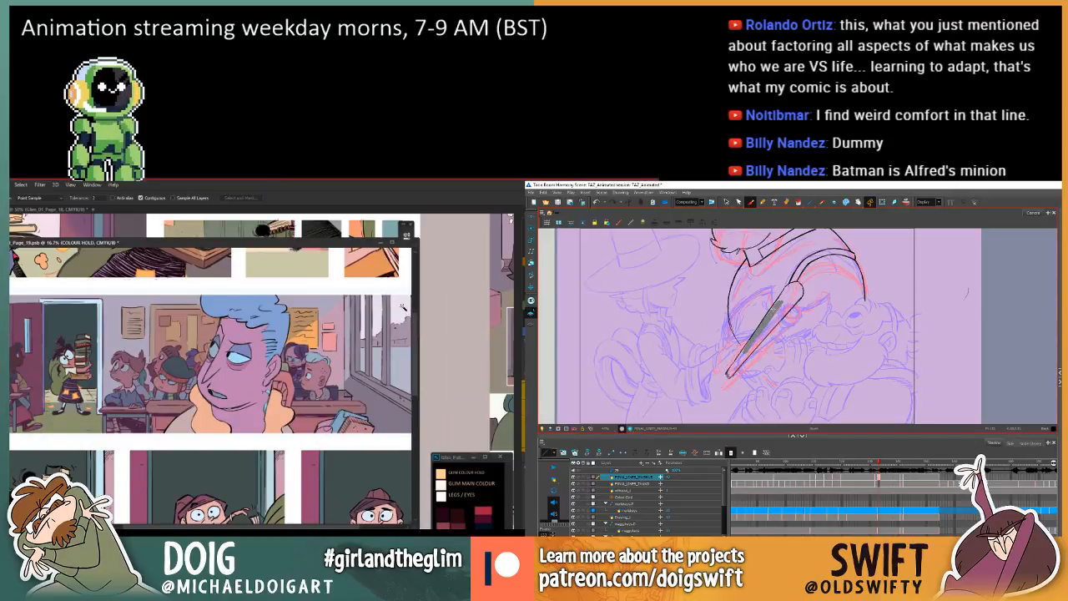
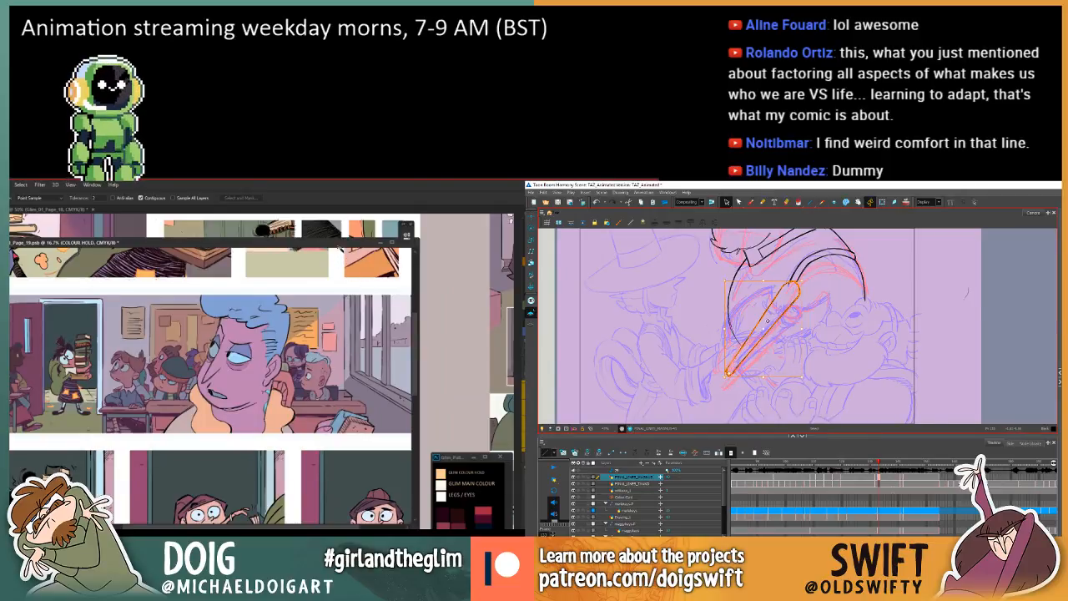
Deselect the tapered handle and compare its cleaned-up lines with the neighbouring animation drawings, viewing comic page 19's upper panels alongside.
left_click_drag(806, 280, 809, 282)
key("period")
key("comma")
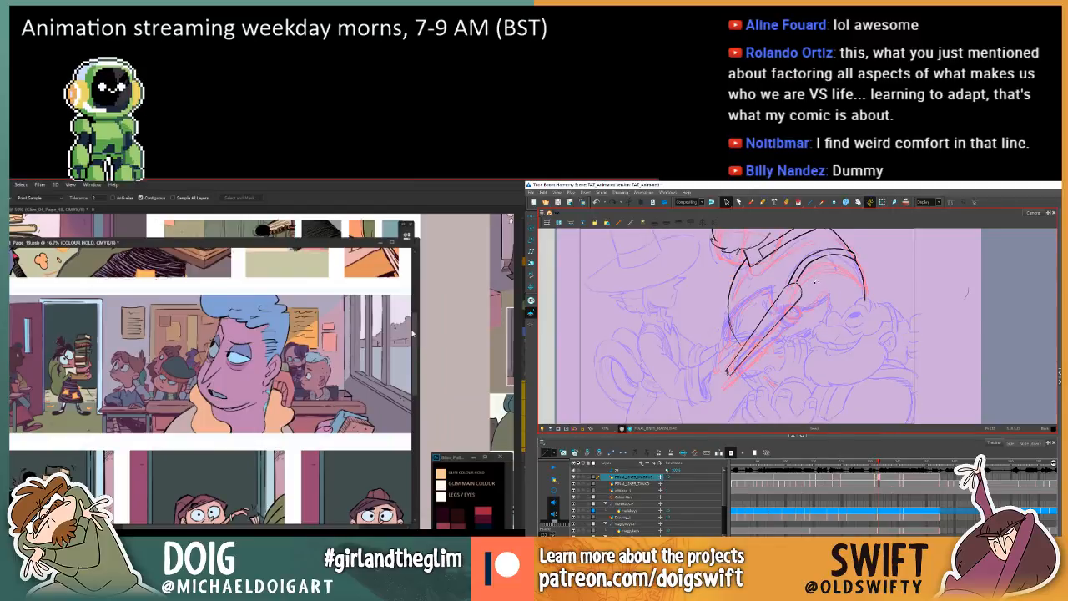
key("period")
key("comma")
key("comma")
key("period")
key("period")
left_click_drag(209, 369, 252, 453)
key("comma")
key("comma")
key("period")
key("period")
key("comma")
key("period")
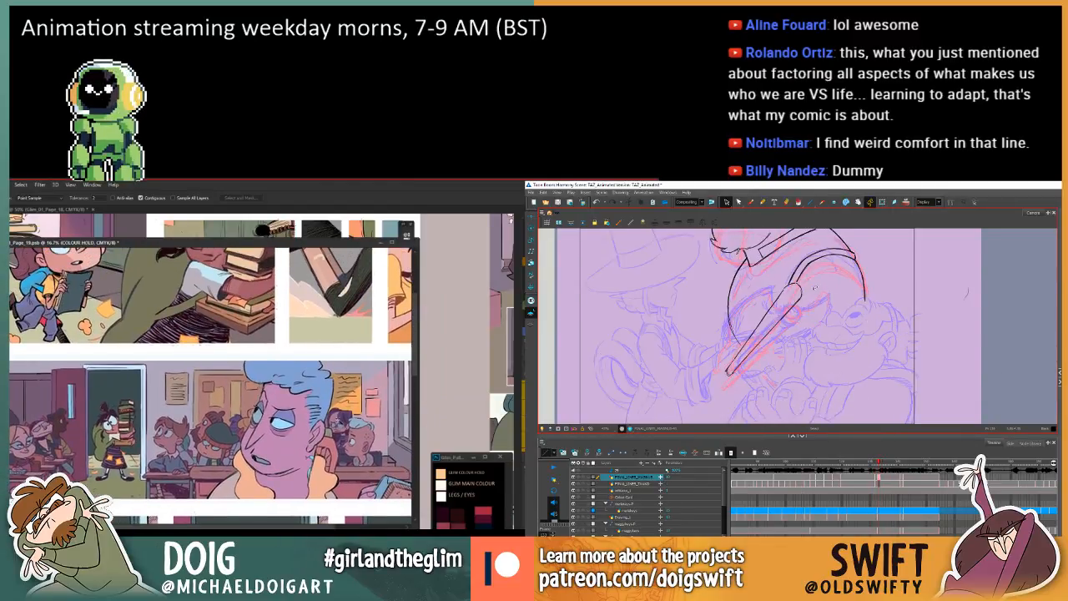
key("comma")
key("period")
key("comma")
key("v")
key("period")
Examine comic page 19's classroom panel at 12.5% zoom while checking the larger character's pose across the adjacent animation drawings.
key("comma")
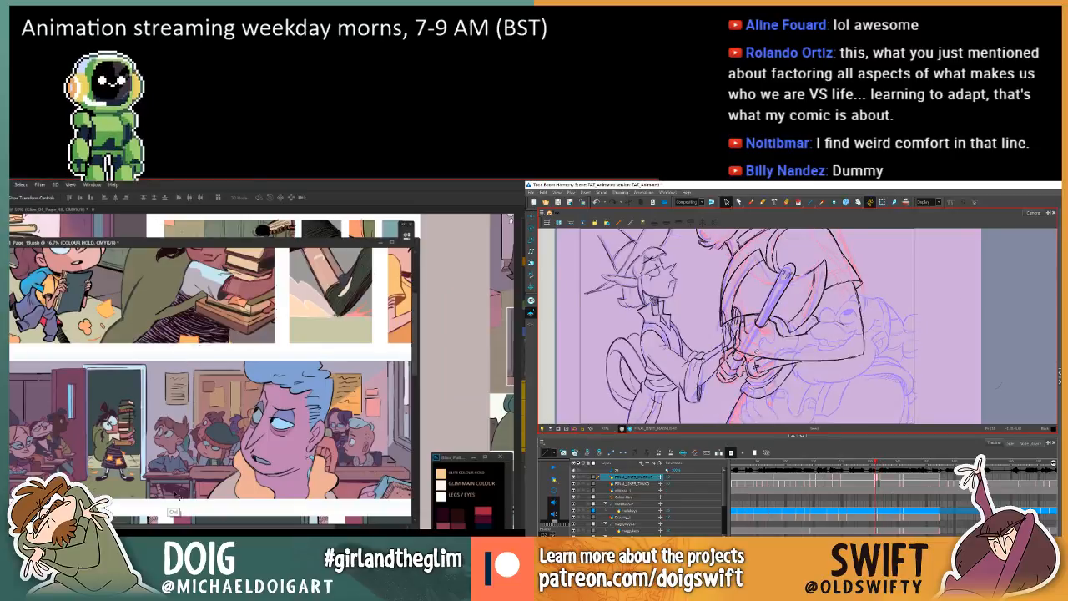
key("period")
key("comma")
key("comma")
key("period")
key("period")
key("period")
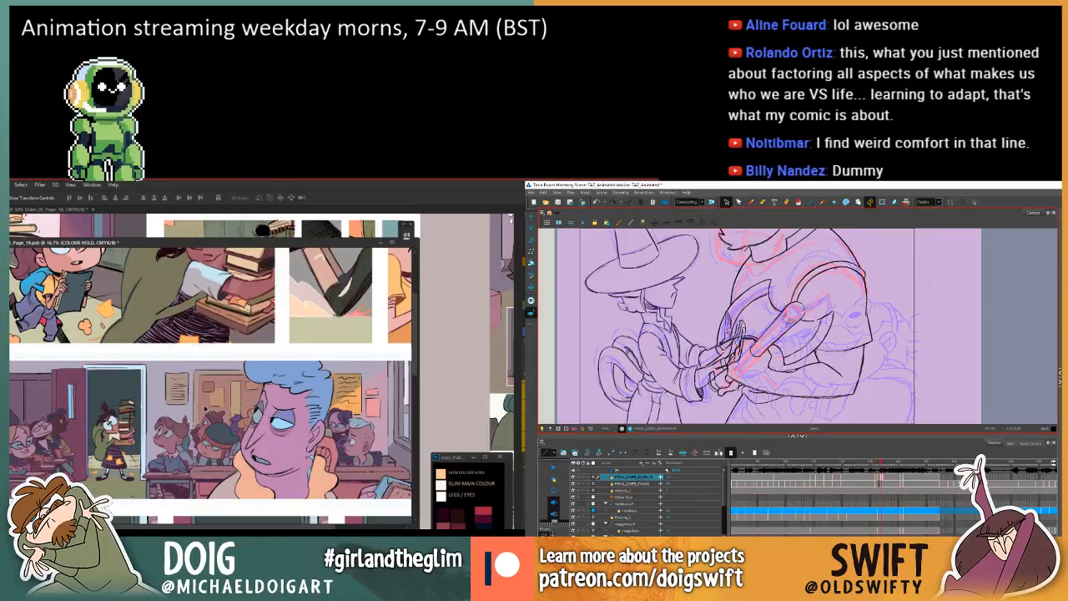
key("comma")
key("period")
key("period")
key("ctrl+minus")
key("ctrl+minus")
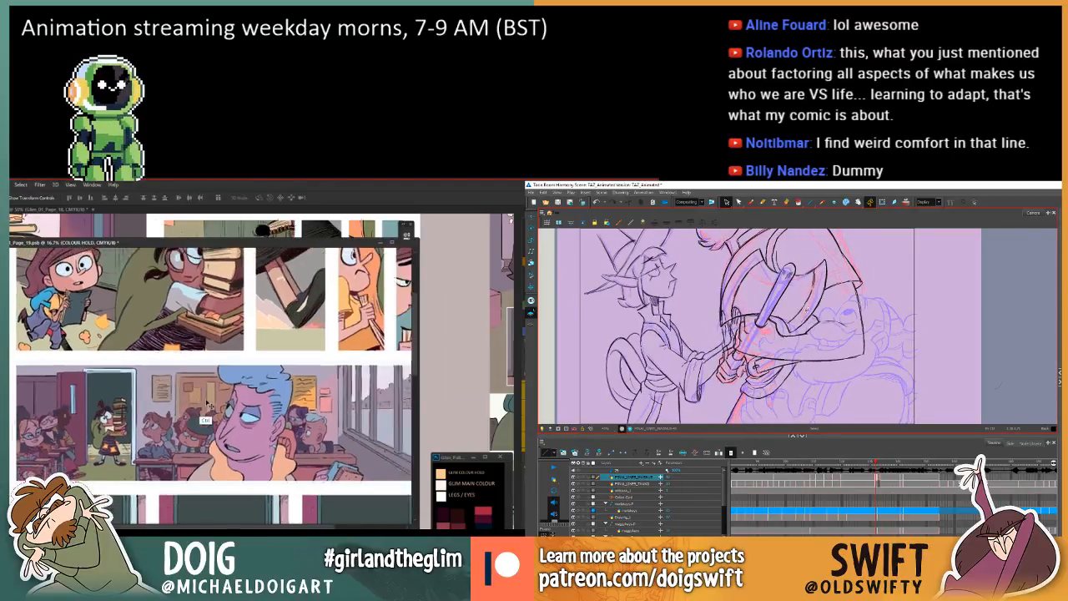
key("period")
key("ctrl+plus")
key("comma")
key("comma")
key("comma")
key("comma")
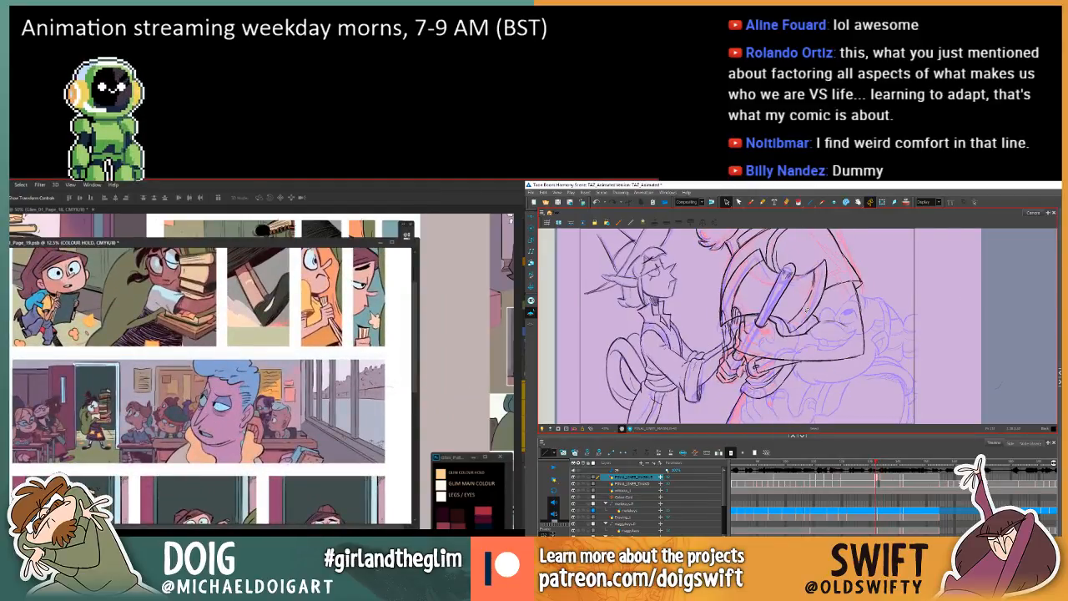
key("comma")
Brush in the first contour lines of the hand beside the tapered handle's narrow end on the in-between.
left_click(750, 203)
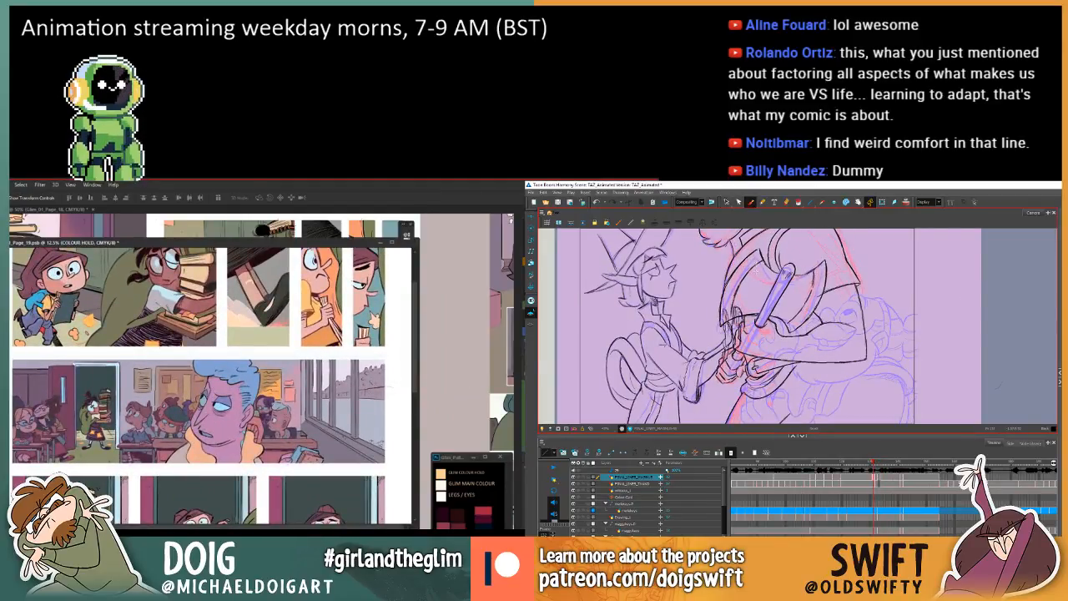
key("period")
key("period")
key("comma")
key("comma")
key("period")
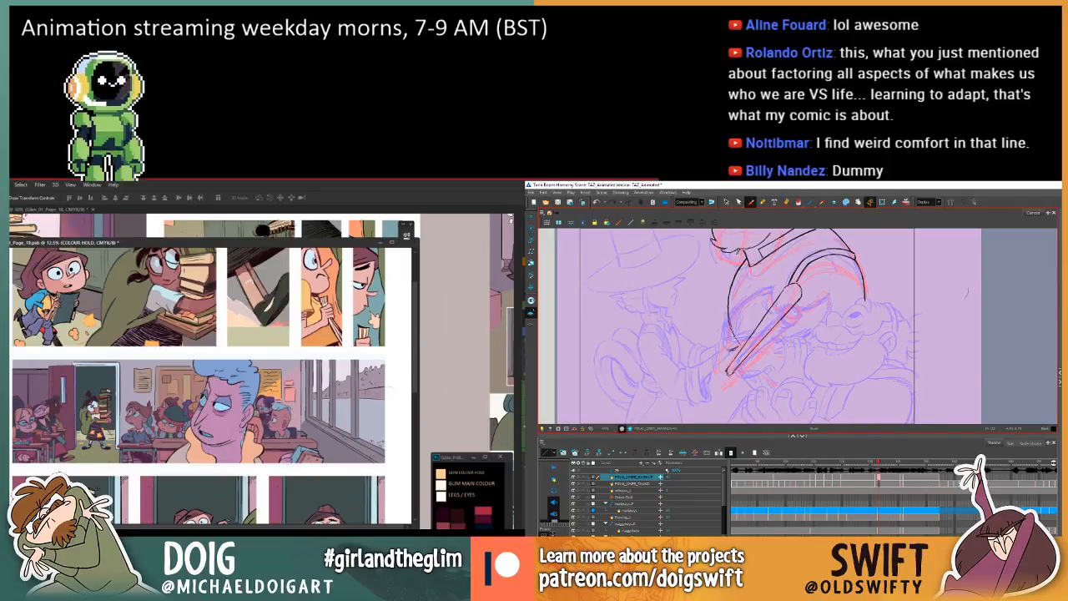
key("comma")
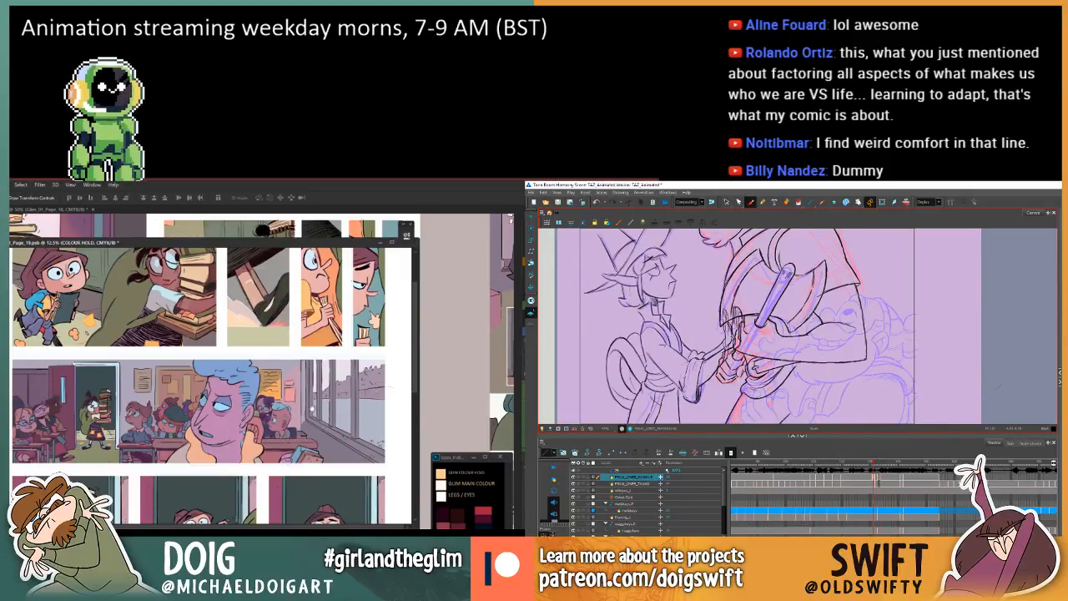
key("period")
scroll(344, 374, "down", 2)
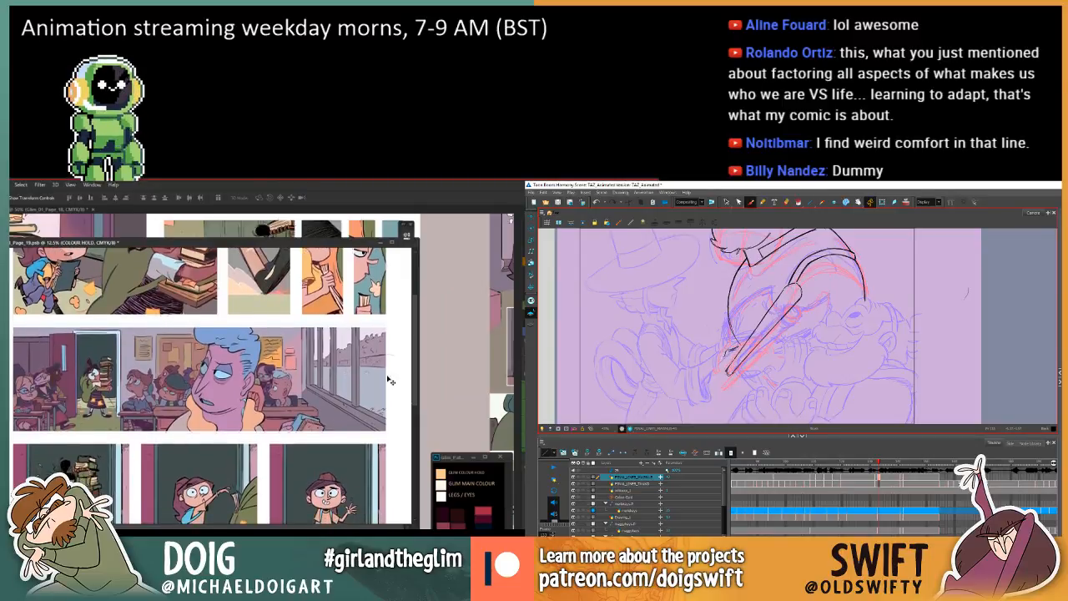
key("period")
key("comma")
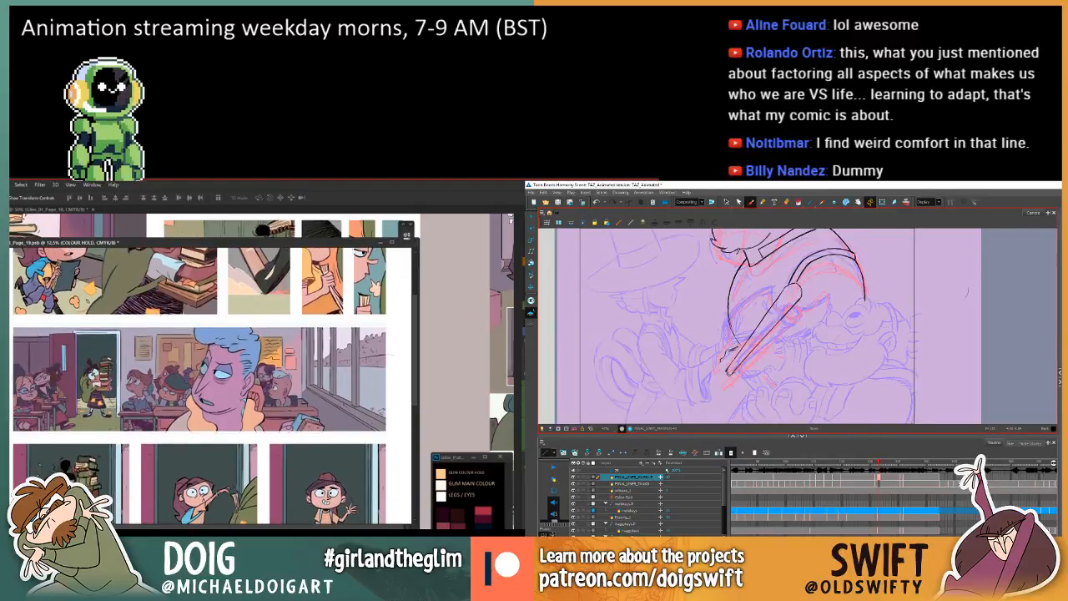
Refine the hand lines around the handle's narrow end against the neighbouring drawings and target another comic page layer.
key("period")
key("period")
key("period")
key("comma")
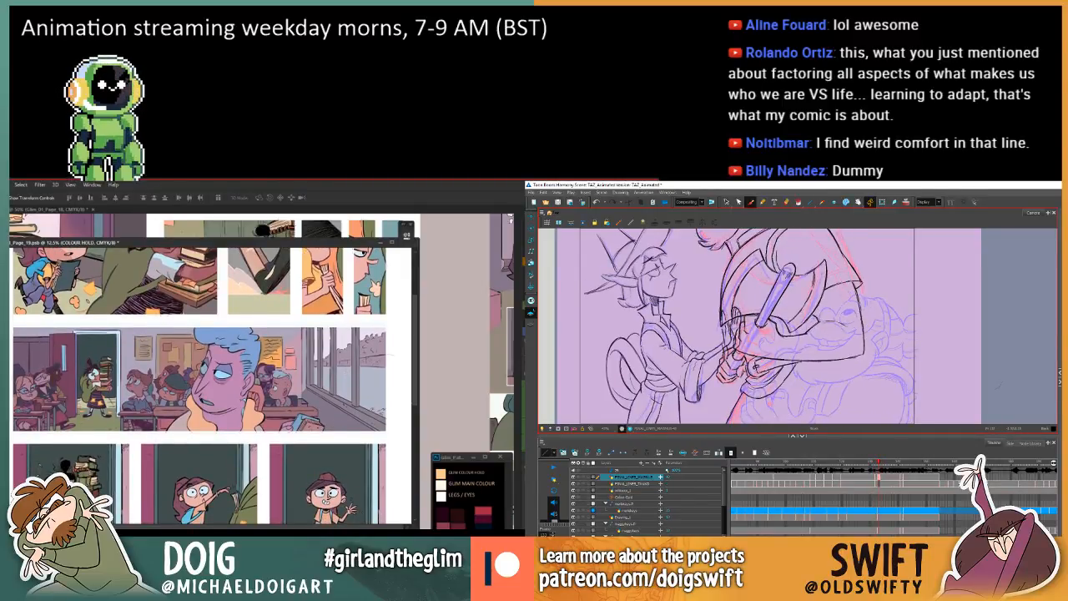
key("comma")
key("comma")
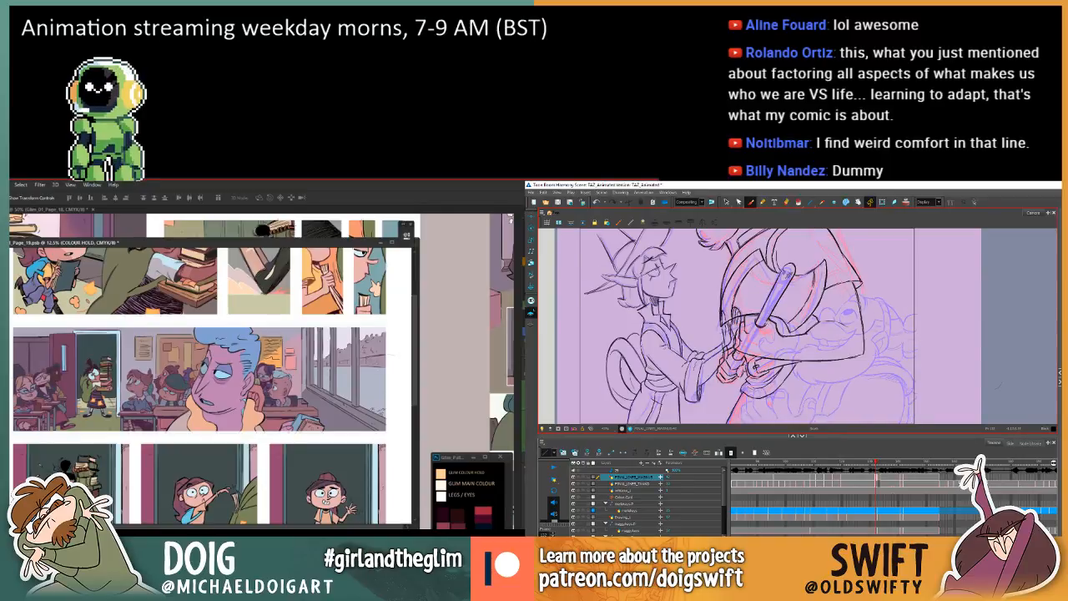
key("period")
key("period")
key("comma")
key("comma")
key("period")
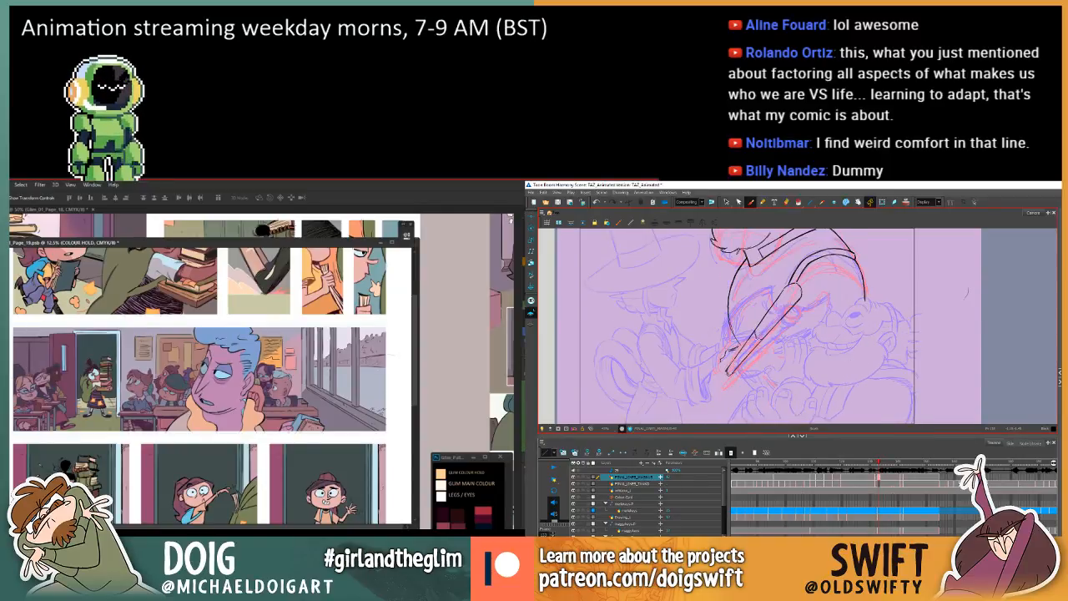
key("period")
key("comma")
key("comma")
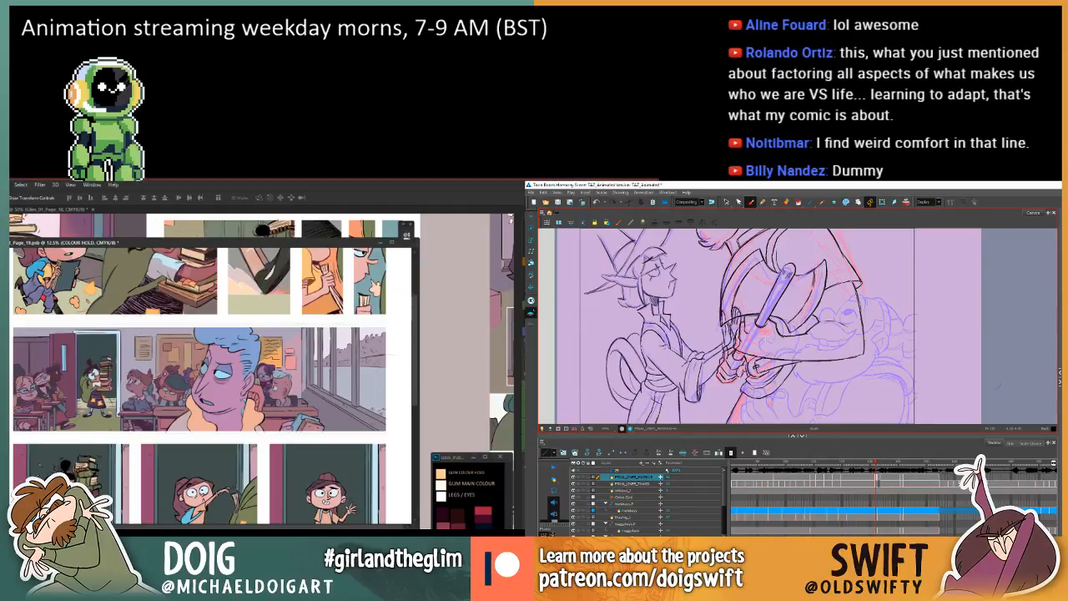
key("period")
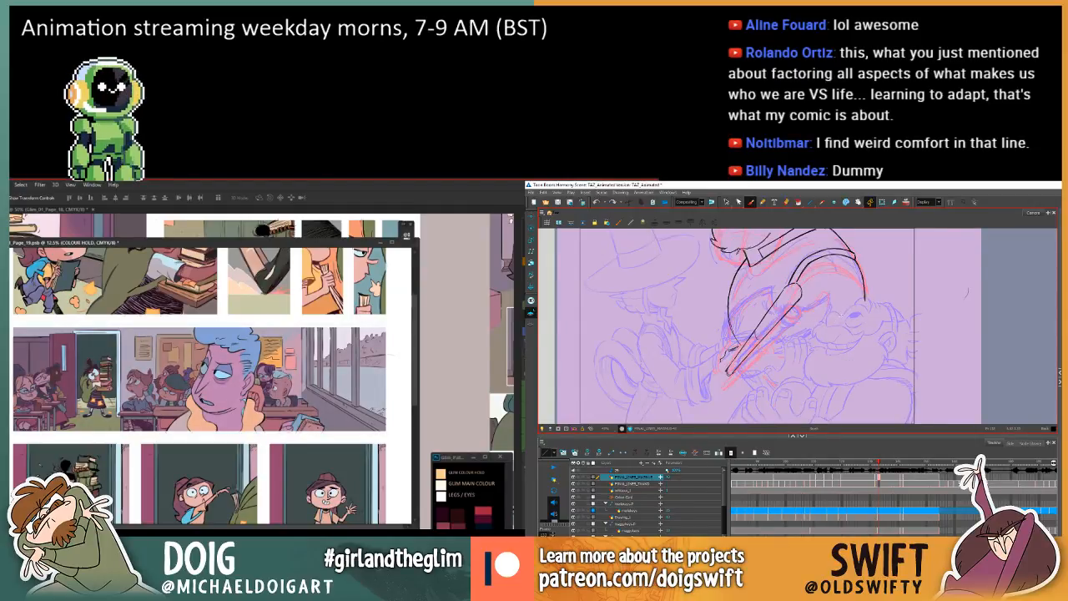
key("comma")
key("period")
key("comma")
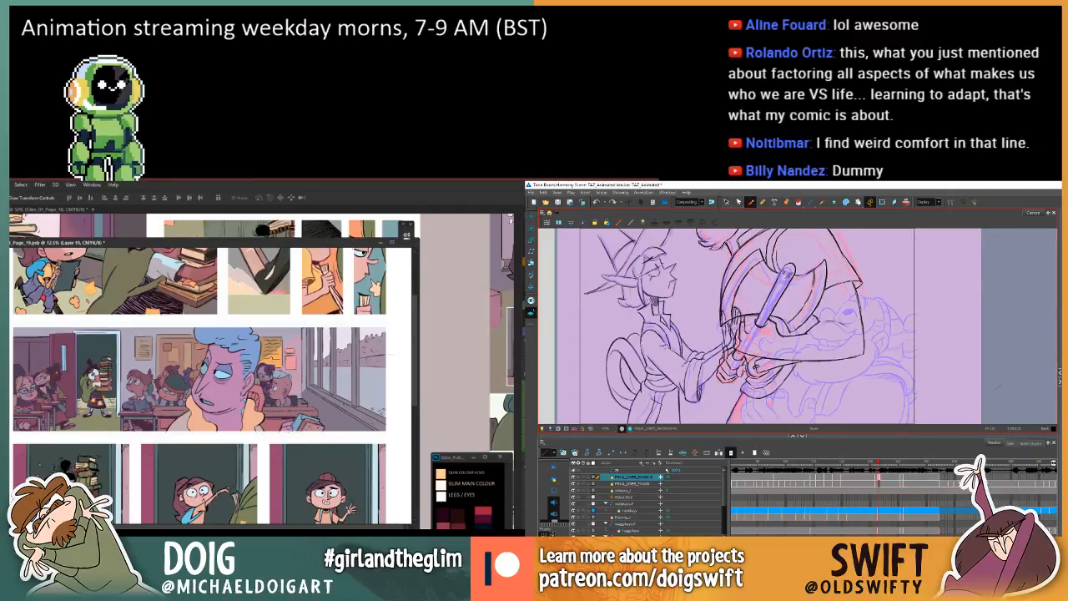
Apply a Hue/Saturation adjustment to the chosen comic page layer and ink a short line across the middle of the tapered handle.
key("period")
key("ctrl+u")
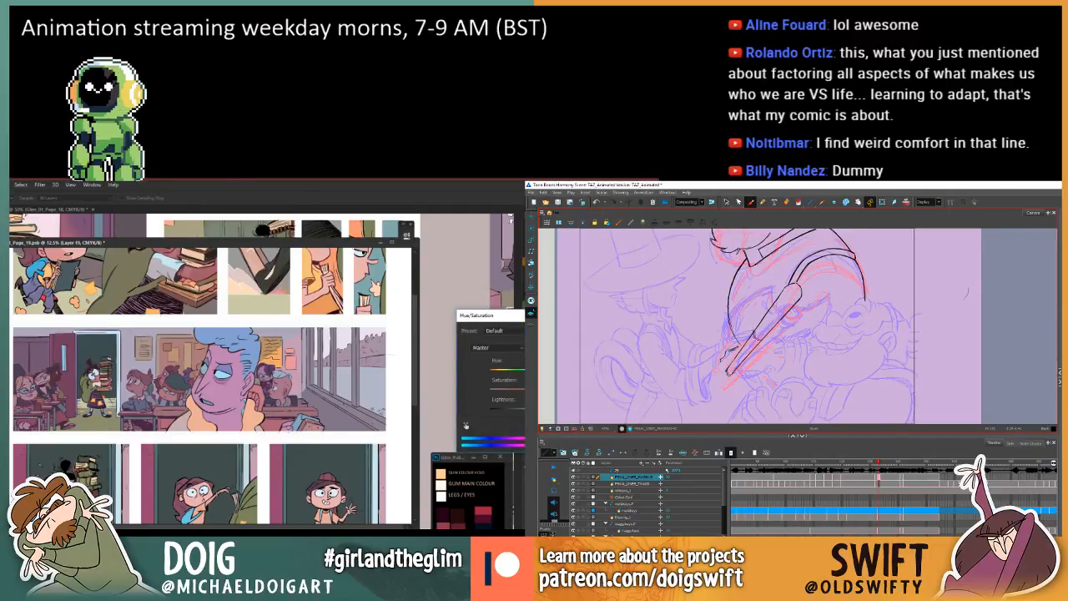
key("comma")
key("period")
key("period")
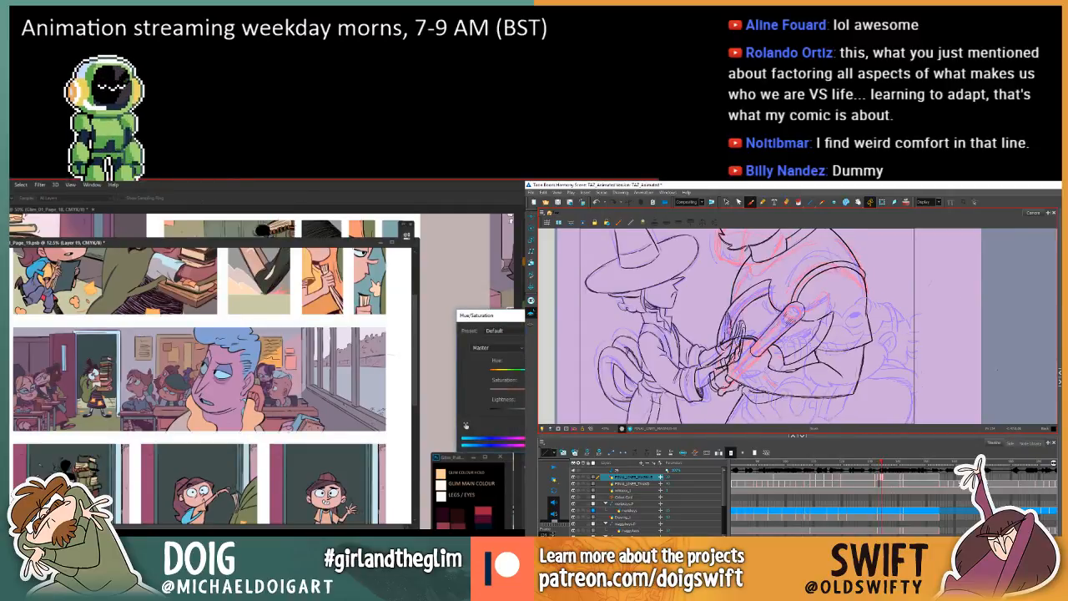
key("comma")
key("comma")
key("period")
key("period")
key("comma")
key("comma")
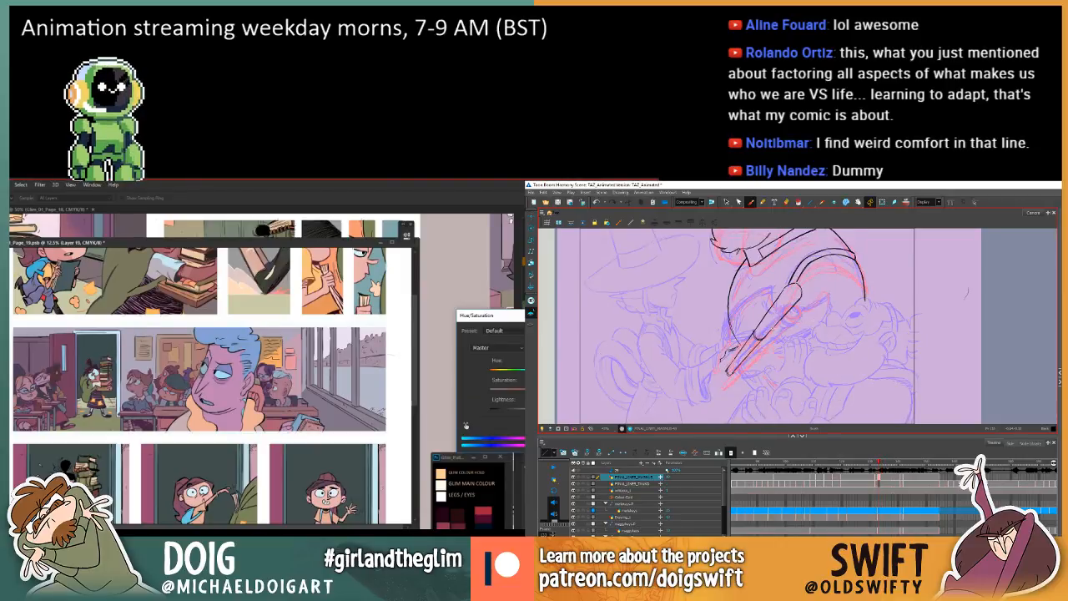
key("period")
key("period")
key("comma")
key("period")
key("comma")
key("period")
key("comma")
key("period")
key("comma")
key("Return")
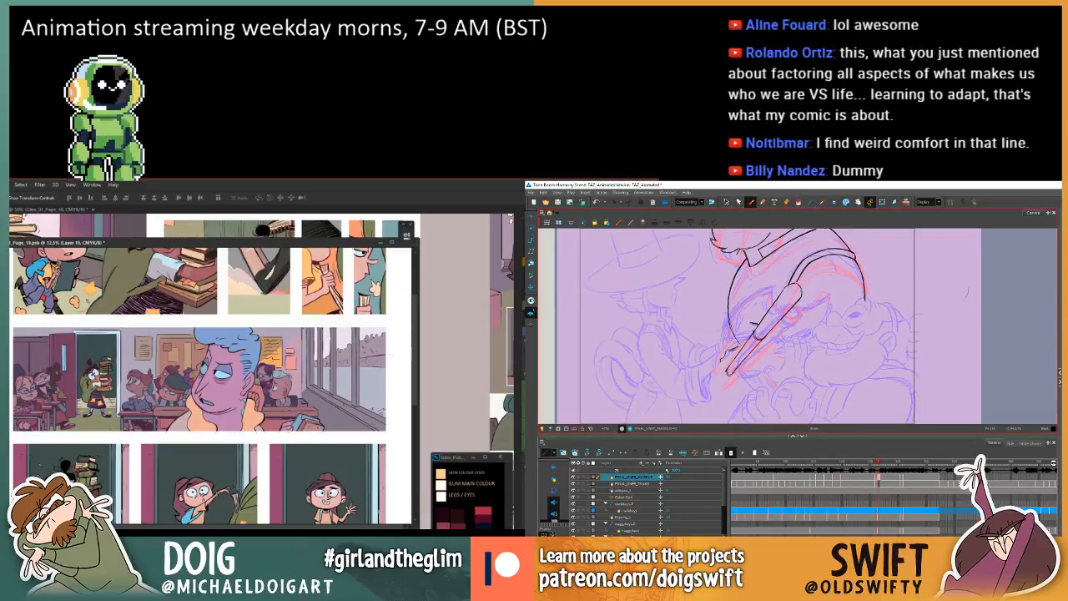
Ink the angular gripping-hand lines on both sides of the tapered handle's middle, following the rough sketch.
key("period")
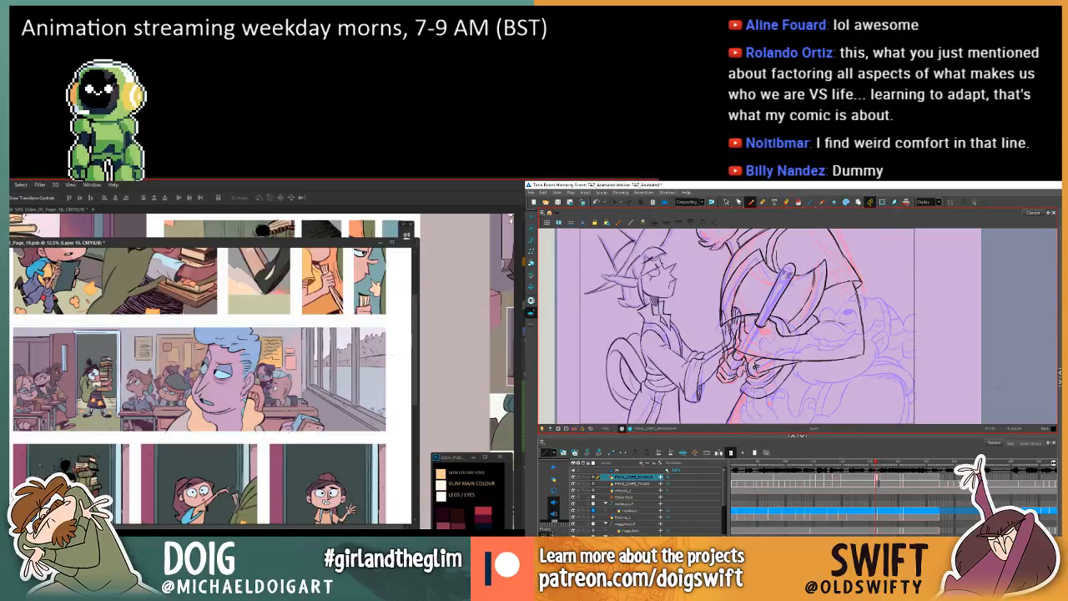
key("comma")
key("period")
key("comma")
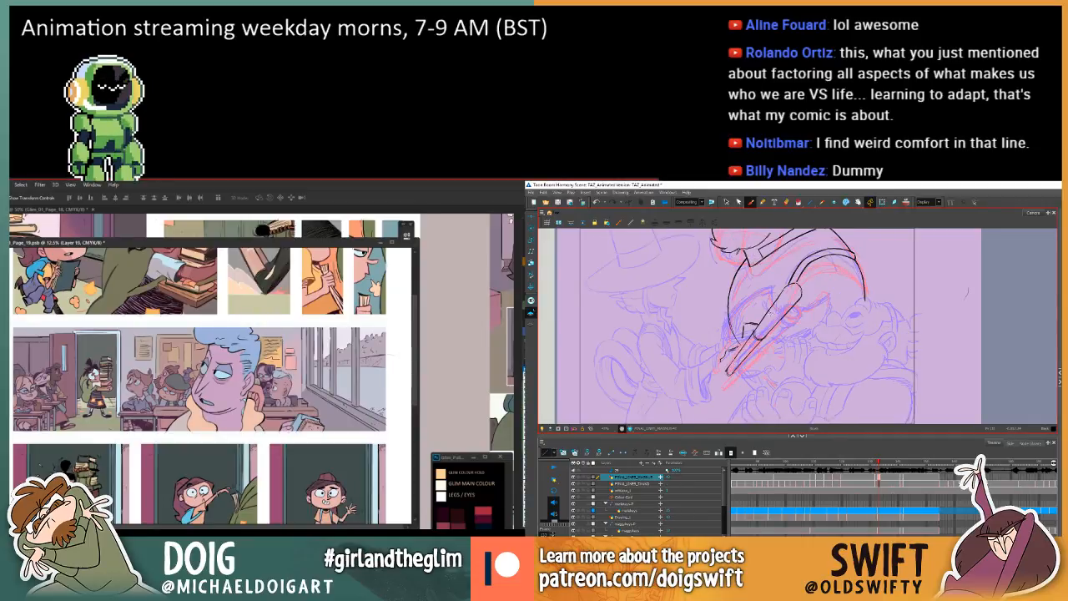
key("period")
key("comma")
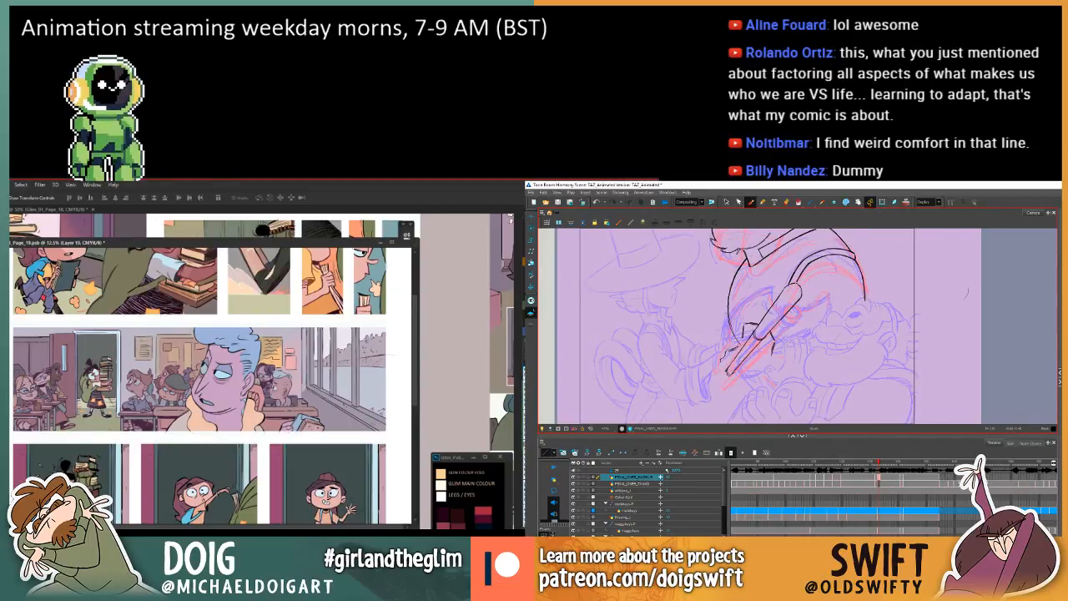
key("period")
key("comma")
key("period")
key("comma")
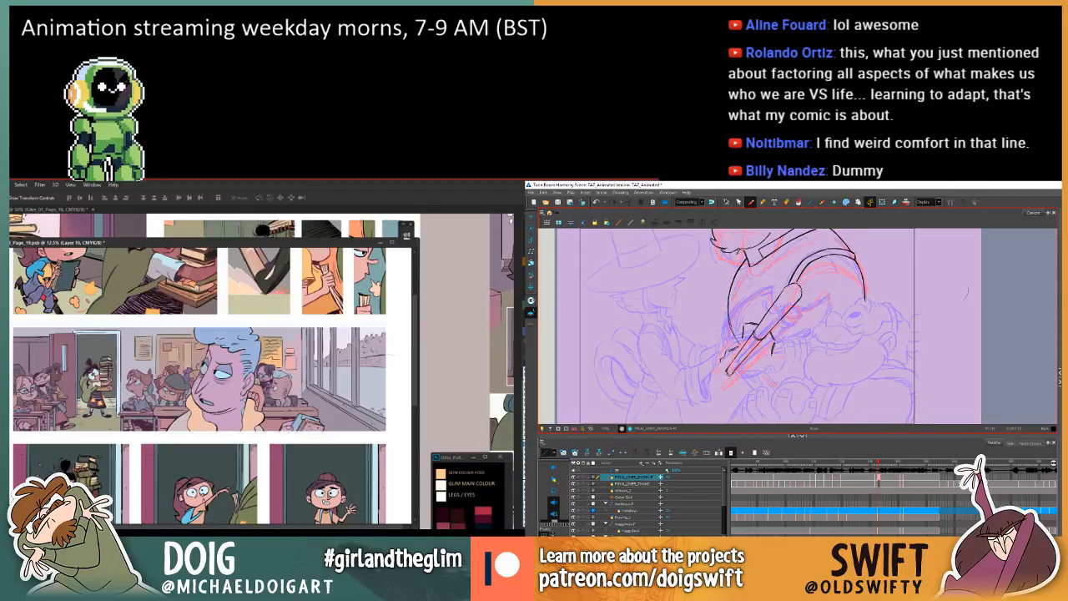
Compare the inked gripping-hand lines on the in-between with the hand poses in the previous and following drawings.
key("period")
key("comma")
key("period")
key("comma")
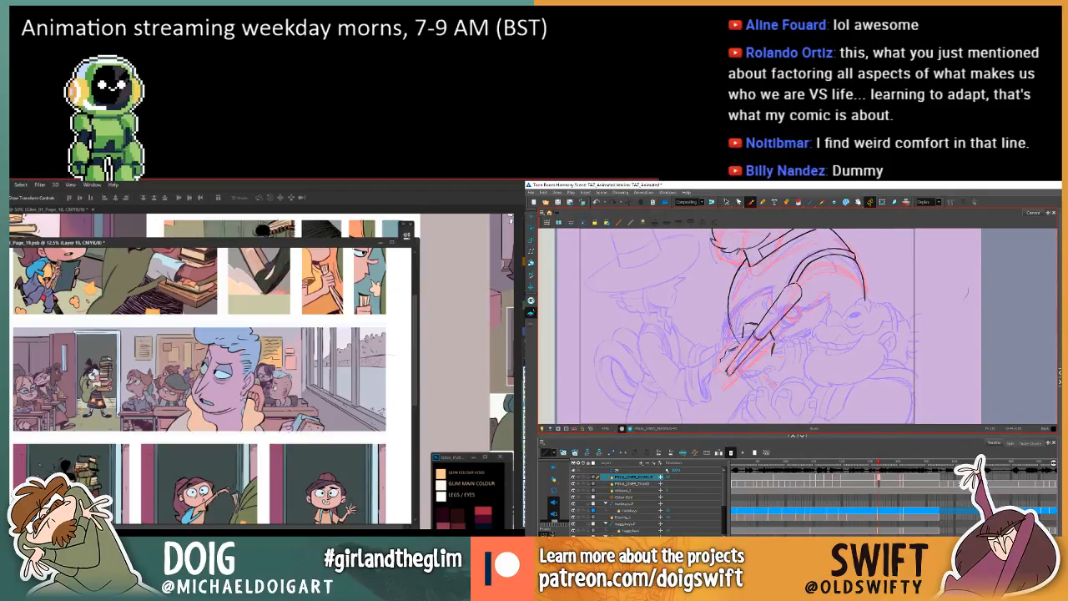
key("period")
key("comma")
key("period")
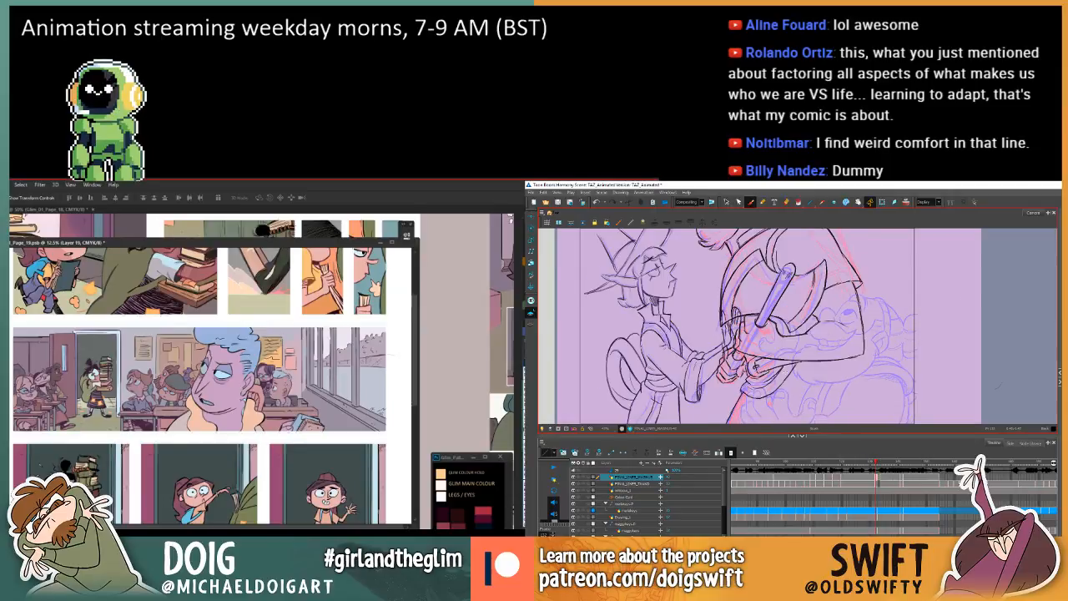
key("comma")
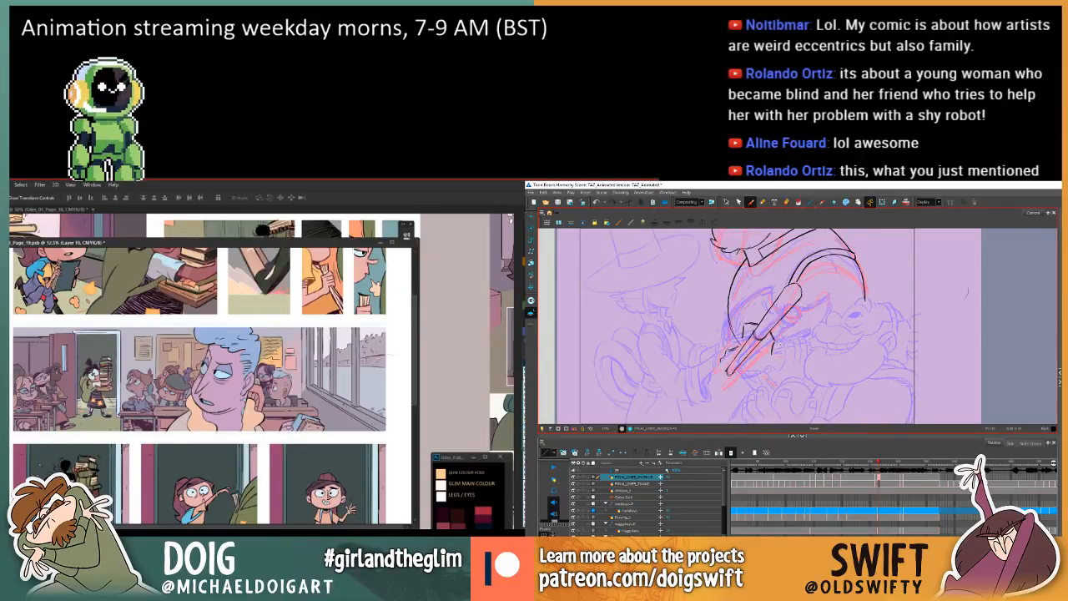
key("comma")
key("comma")
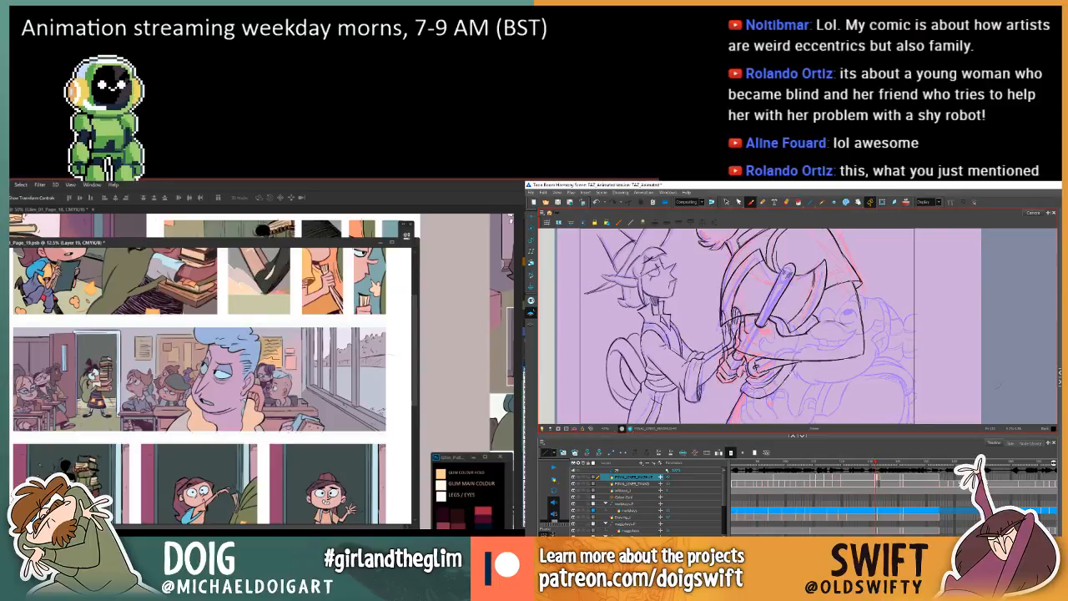
key("period")
key("period")
key("period")
key("comma")
key("comma")
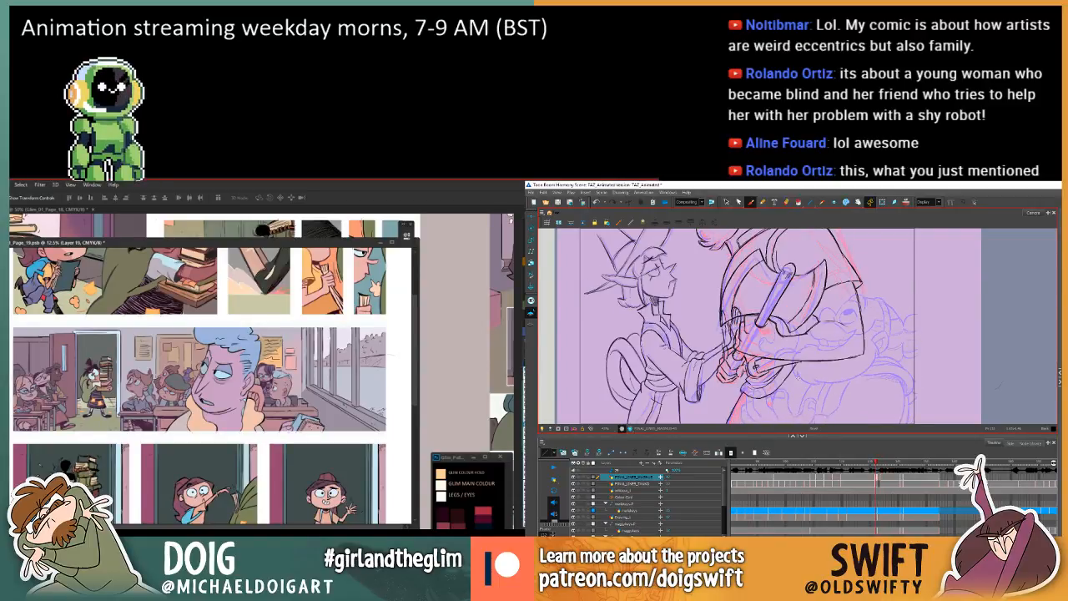
key("period")
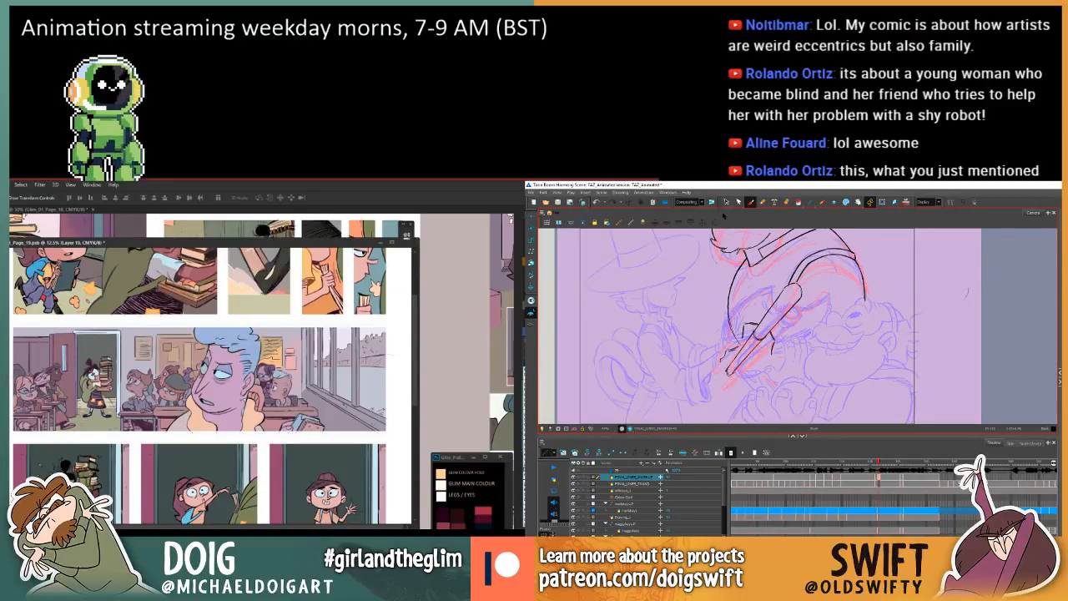
Select the short hand line just below the handle's middle and adjust its placement against the neighbouring drawings.
left_click(725, 202)
key("period")
key("comma")
key("period")
key("comma")
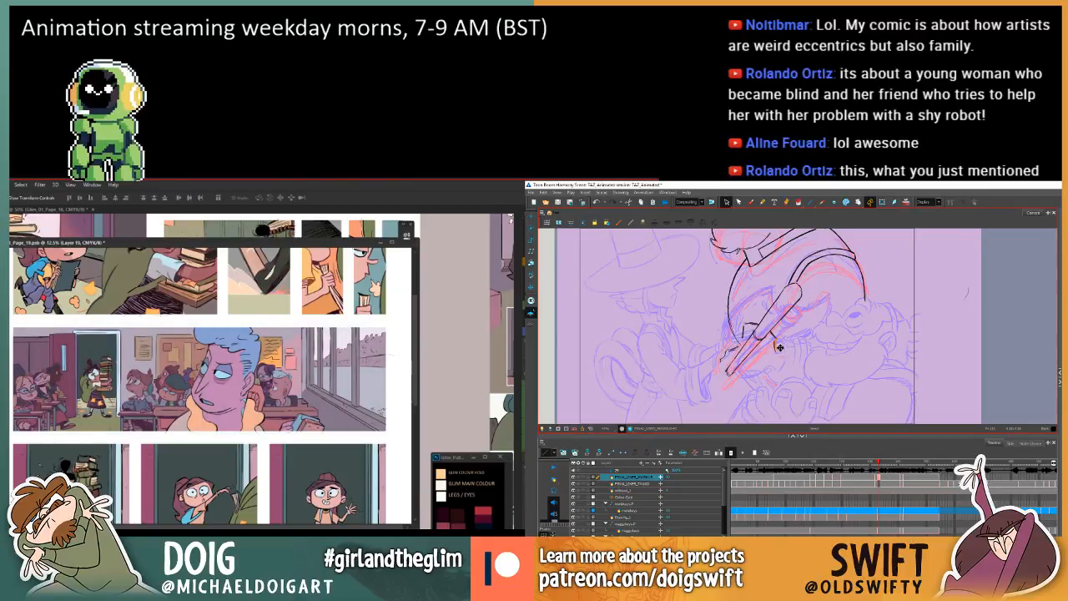
key("comma")
key("period")
key("period")
key("comma")
key("comma")
key("period")
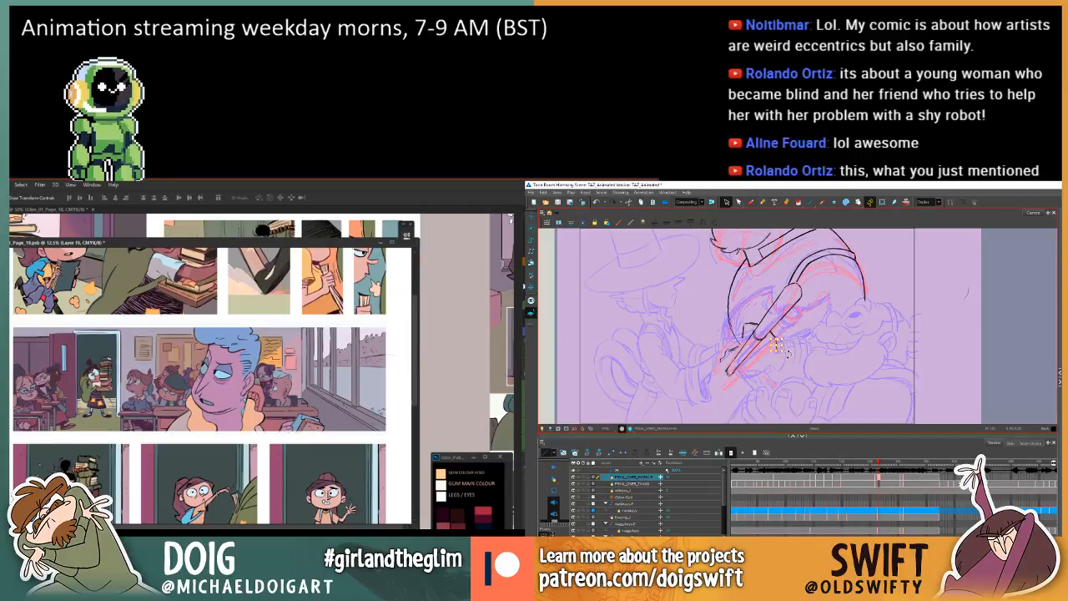
Check the adjusted hand line's position on the in-between by flipping through the previous and following drawings.
key("comma")
key("period")
key("period")
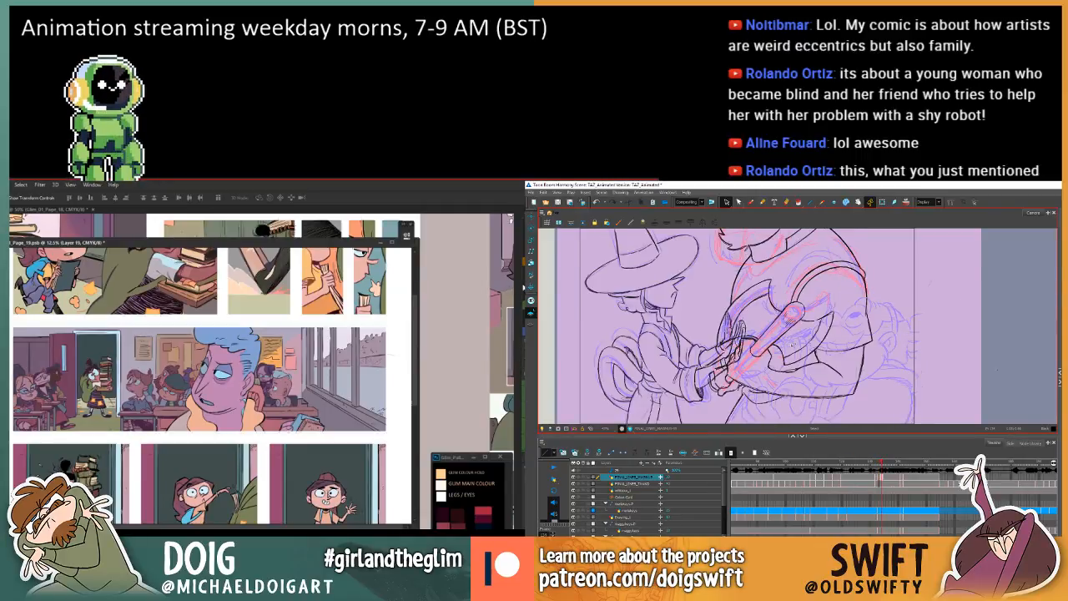
key("comma")
key("comma")
key("period")
Compare the in-between's gripping-hand and handle lines with the drawings before and after it to judge the motion.
key("period")
key("comma")
key("comma")
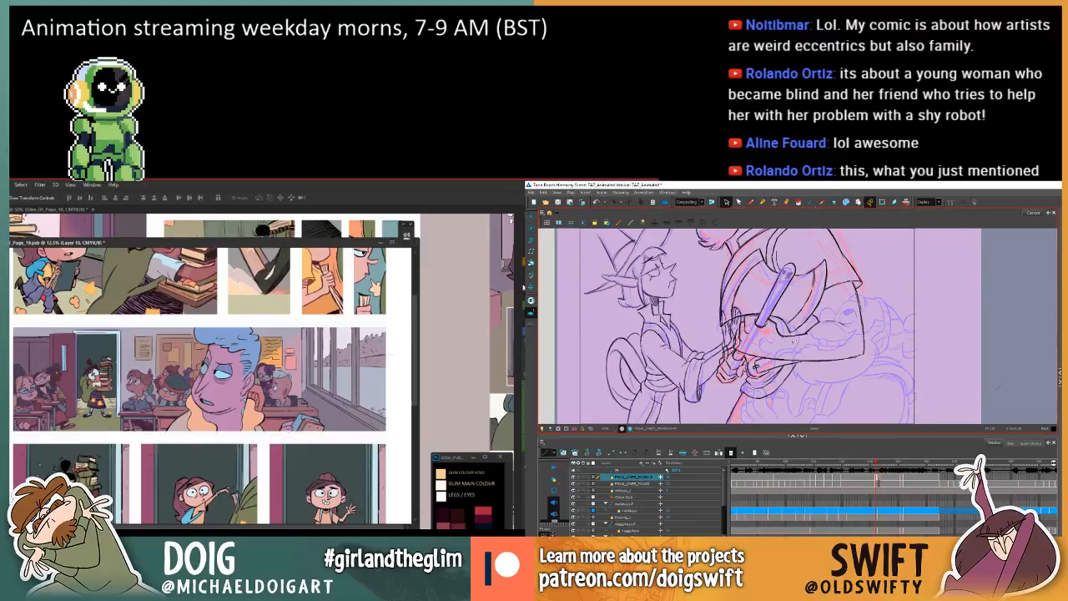
key("alt+b")
key("period")
key("period")
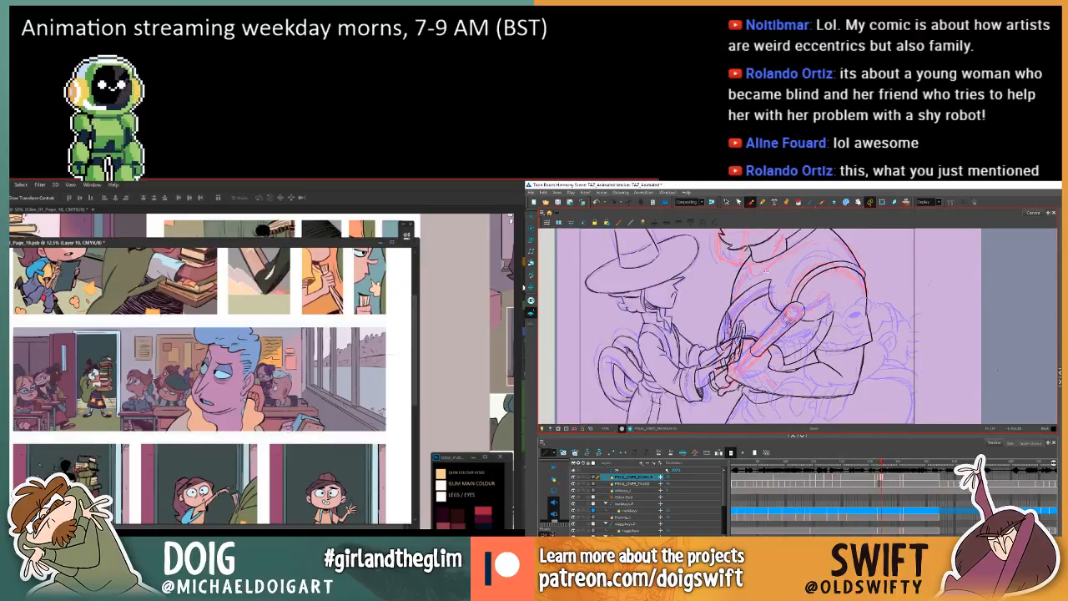
key("comma")
key("comma")
key("period")
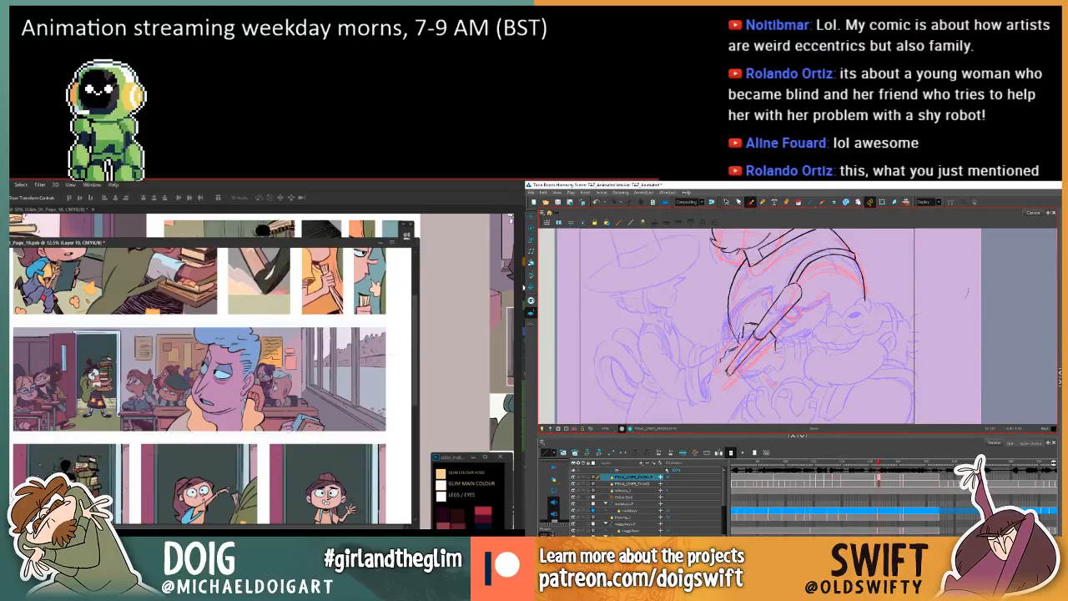
key("comma")
key("period")
key("period")
key("comma")
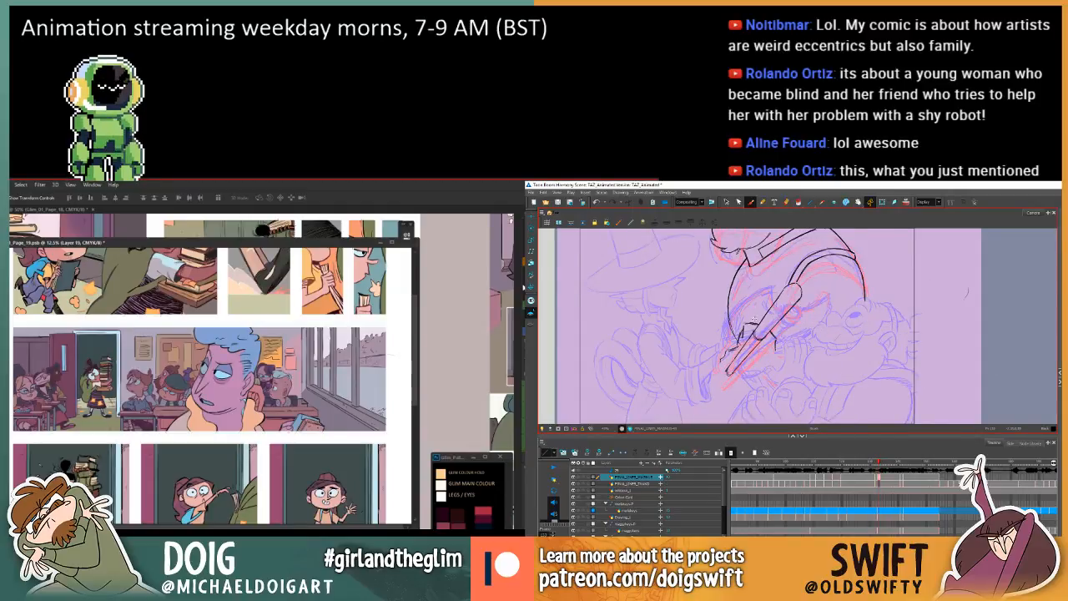
key("comma")
key("period")
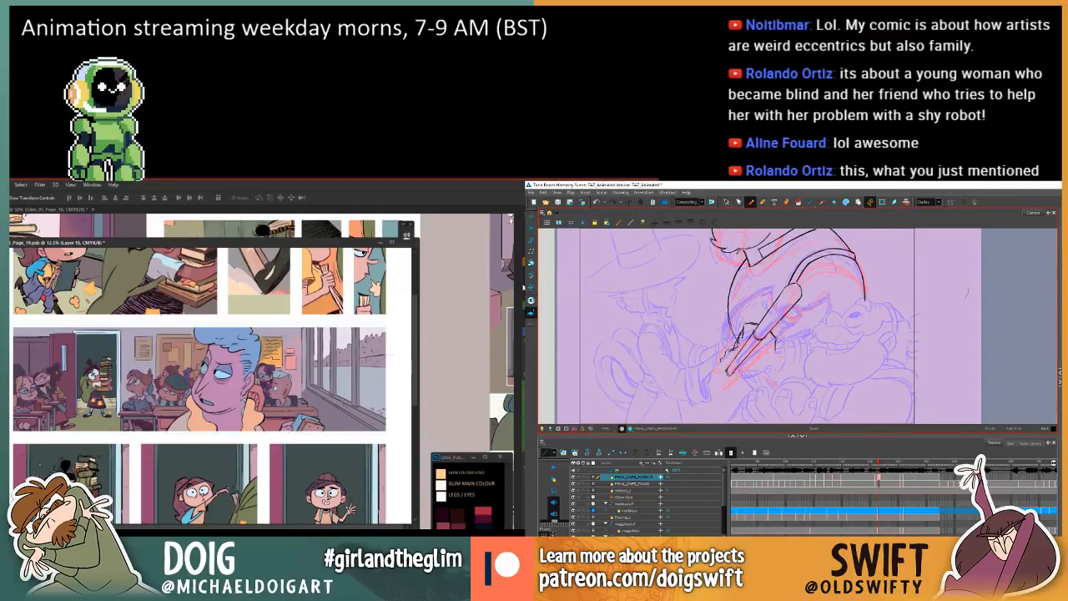
key("comma")
key("period")
key("period")
key("comma")
key("comma")
key("period")
key("period")
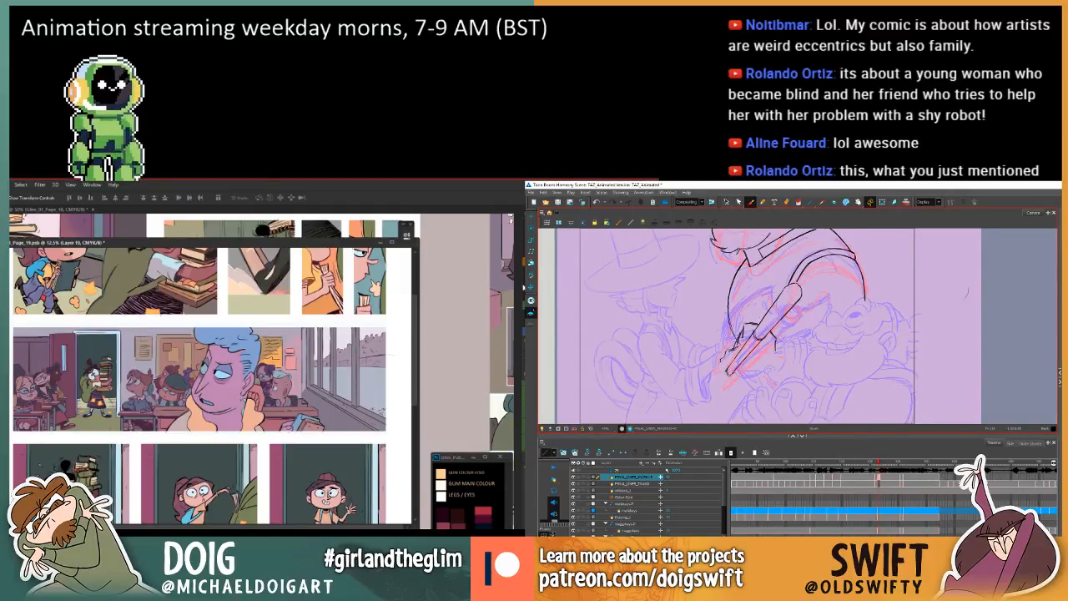
key("comma")
key("comma")
key("period")
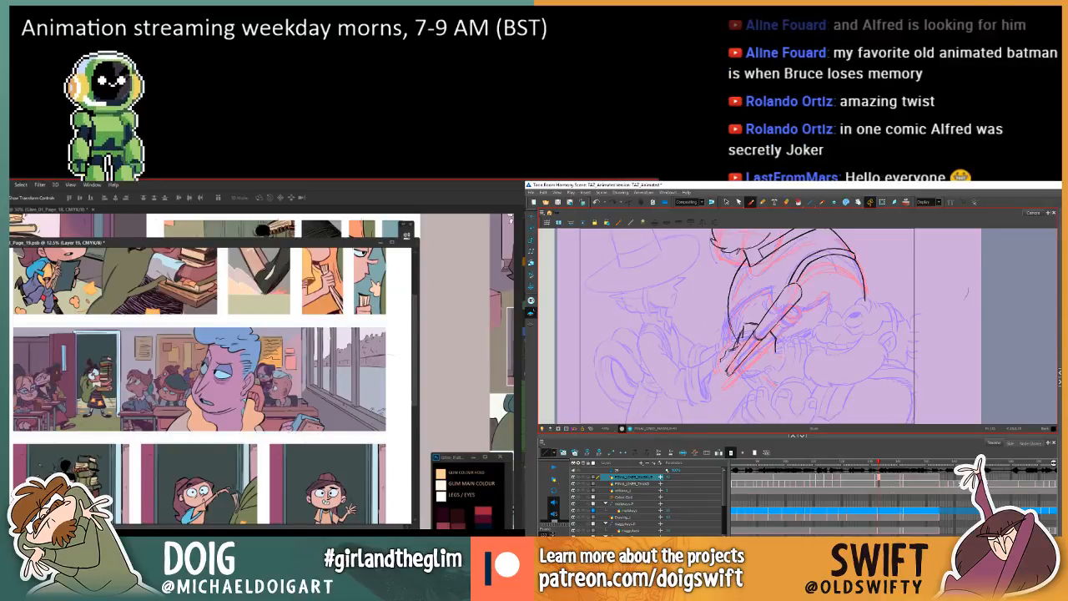
Step through the neighbouring drawings to examine how the arm beside the tapered handle moves through the in-between.
key("f")
key("g")
key("f")
key("g")
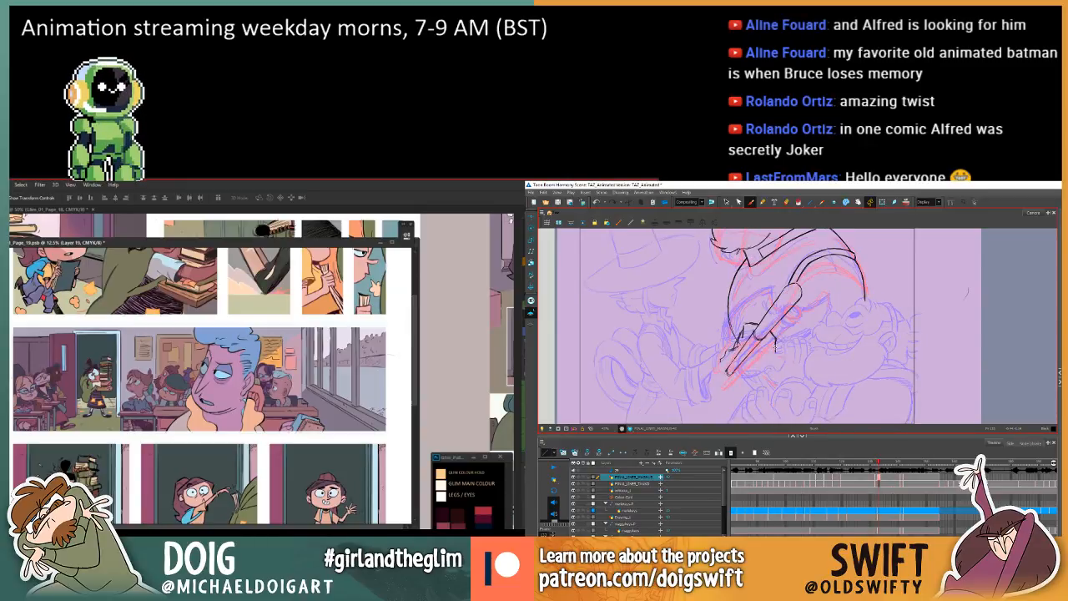
key("f")
key("g")
key("f")
key("g")
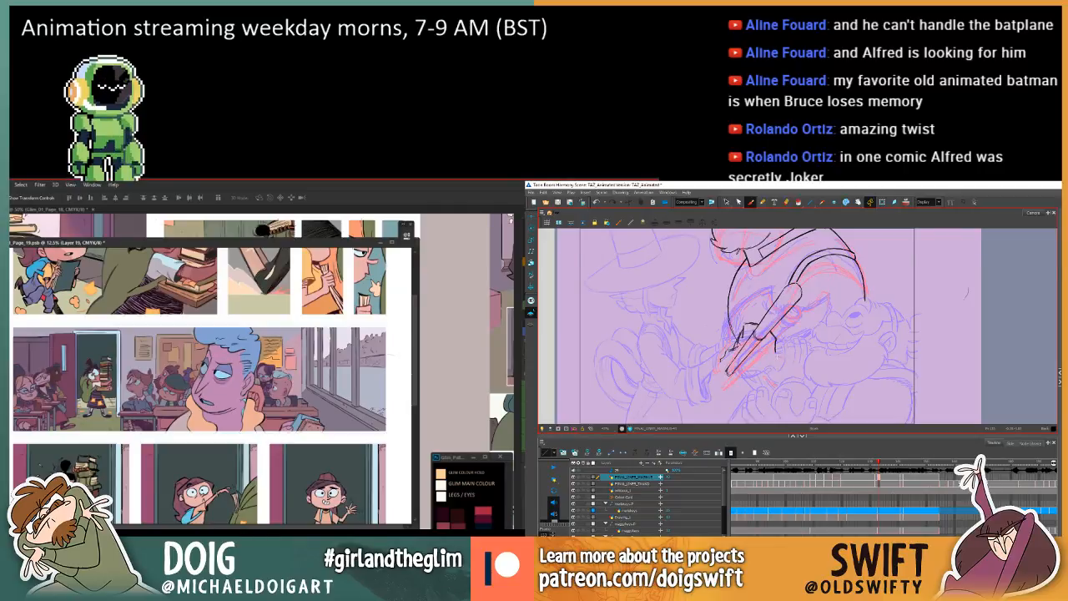
key("comma")
key("period")
key("comma")
key("period")
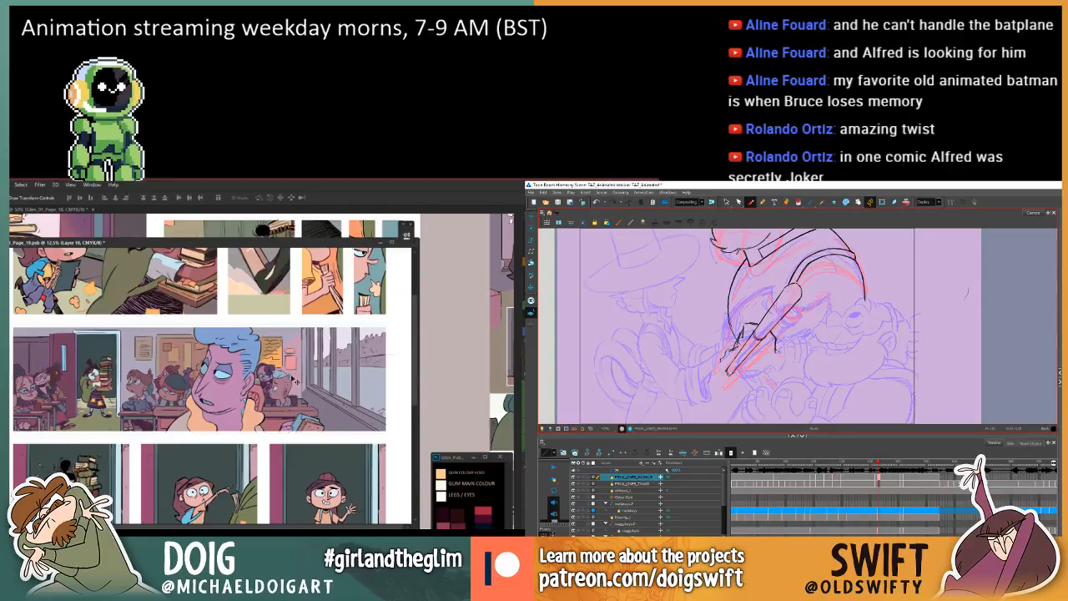
Ink the forearm's upper edge from the gripping hand towards the rough face, and try Hue/Saturation shifts on the comic page's door colours.
key("ctrl+u")
key("comma")
mouse_move(531, 372)
left_mouse_down()
mouse_move(499, 373)
mouse_move(525, 373)
left_mouse_up()
key("period")
key("comma")
key("period")
key("comma")
key("period")
key("comma")
key("period")
left_click_drag(779, 350, 805, 348)
left_click_drag(526, 373, 529, 373)
key("comma")
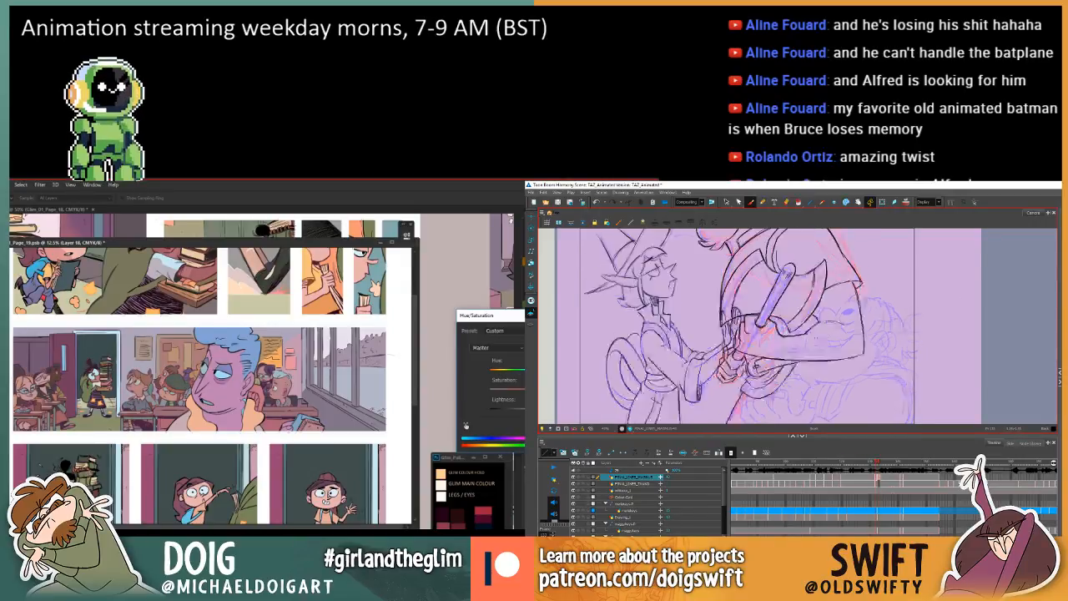
key("period")
mouse_move(807, 347)
left_mouse_down()
mouse_move(827, 331)
mouse_move(853, 332)
left_mouse_up()
Adjust the hue of the comic page's doors and door frames, and clean up the far end of the inked forearm line.
key("comma")
key("period")
key("comma")
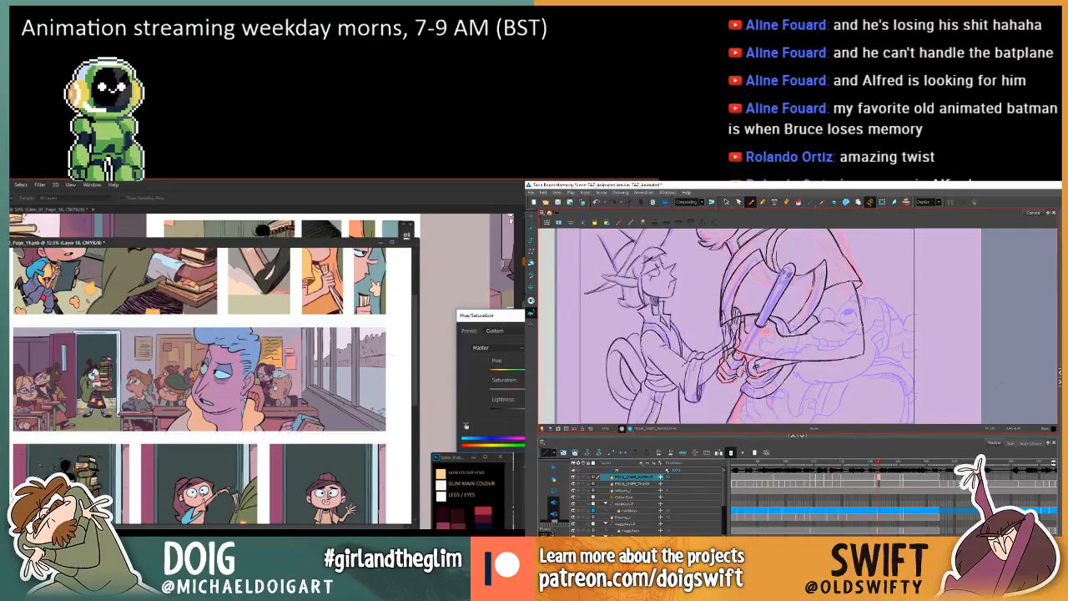
key("period")
left_click_drag(537, 372, 503, 373)
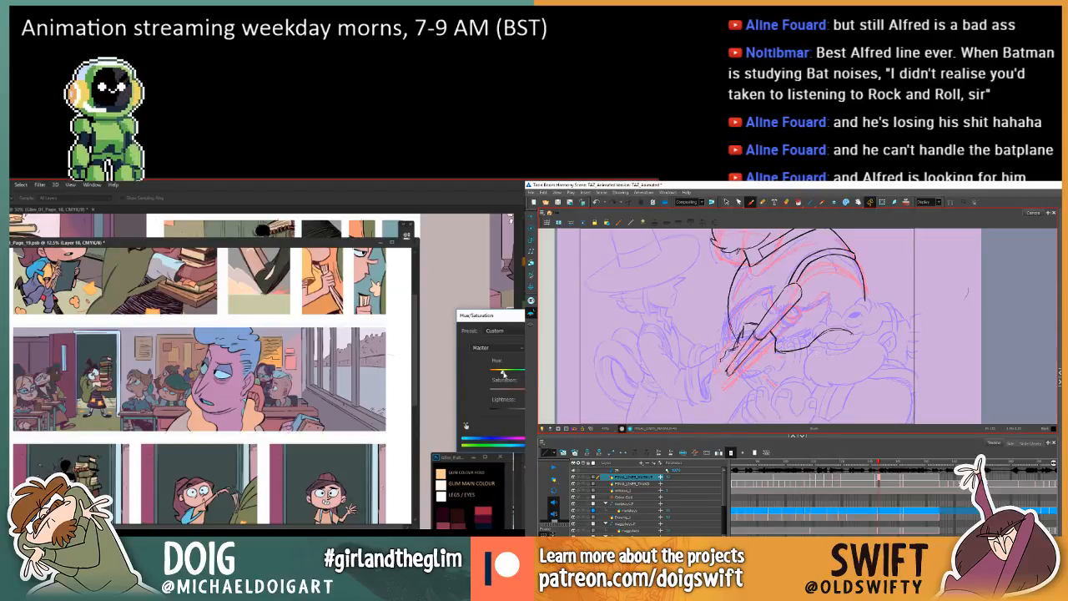
left_click_drag(503, 373, 524, 372)
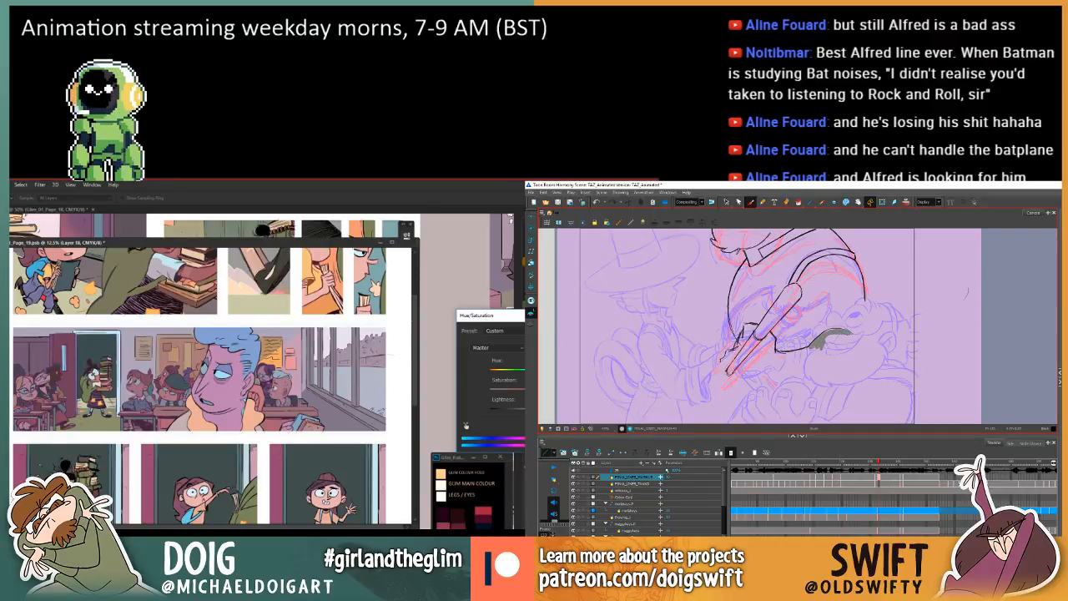
left_click_drag(851, 335, 856, 337)
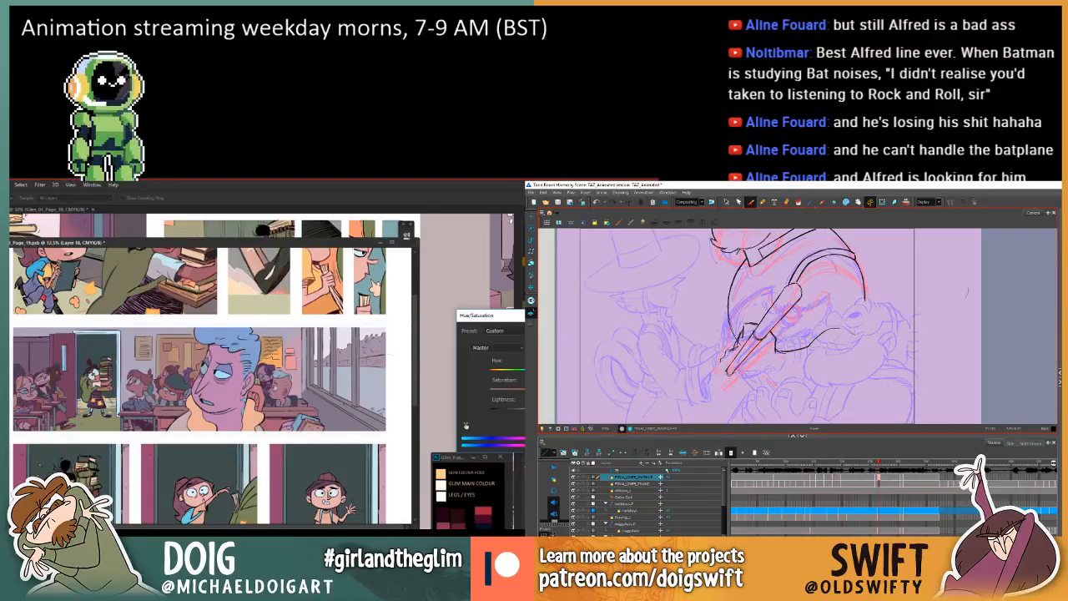
Compare the forearm's upper line with the previous drawing, and apply the hue shift to the comic page's doors.
key("comma")
key("period")
key("comma")
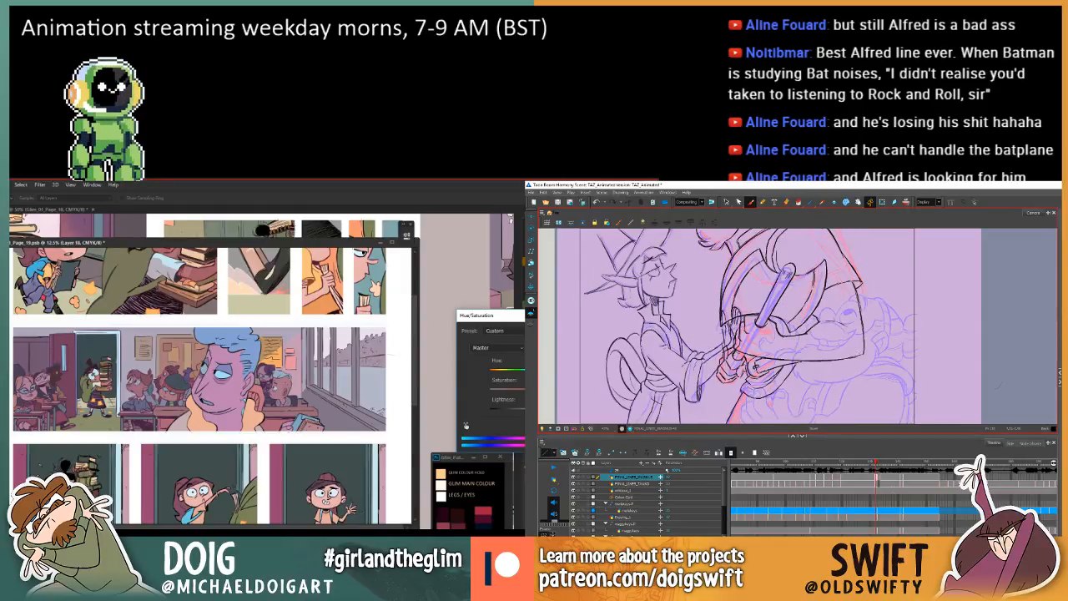
key("period")
key("comma")
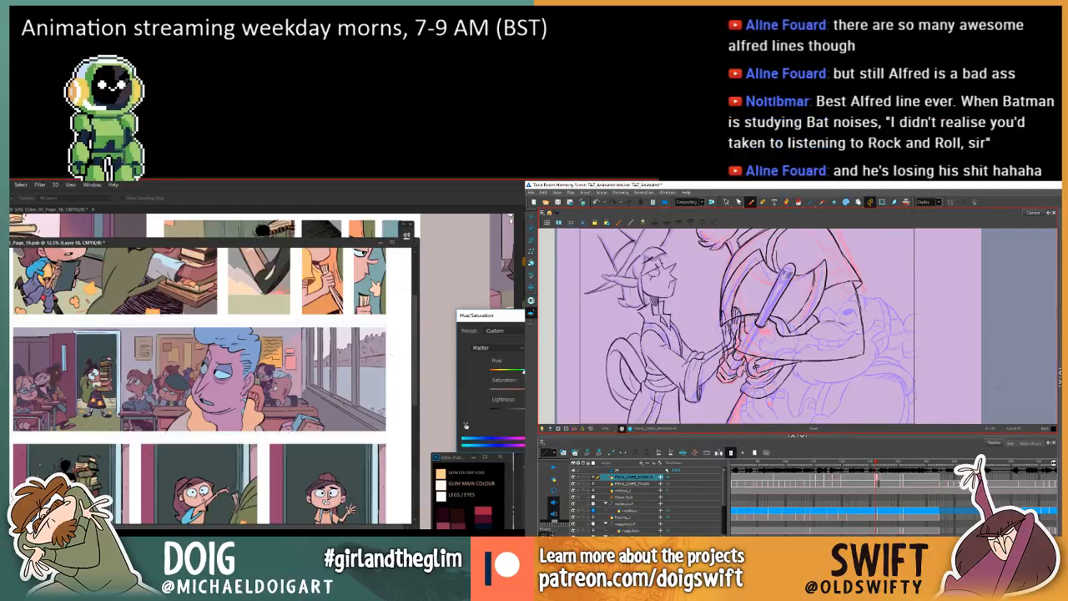
key("period")
key("comma")
key("period")
key("comma")
key("period")
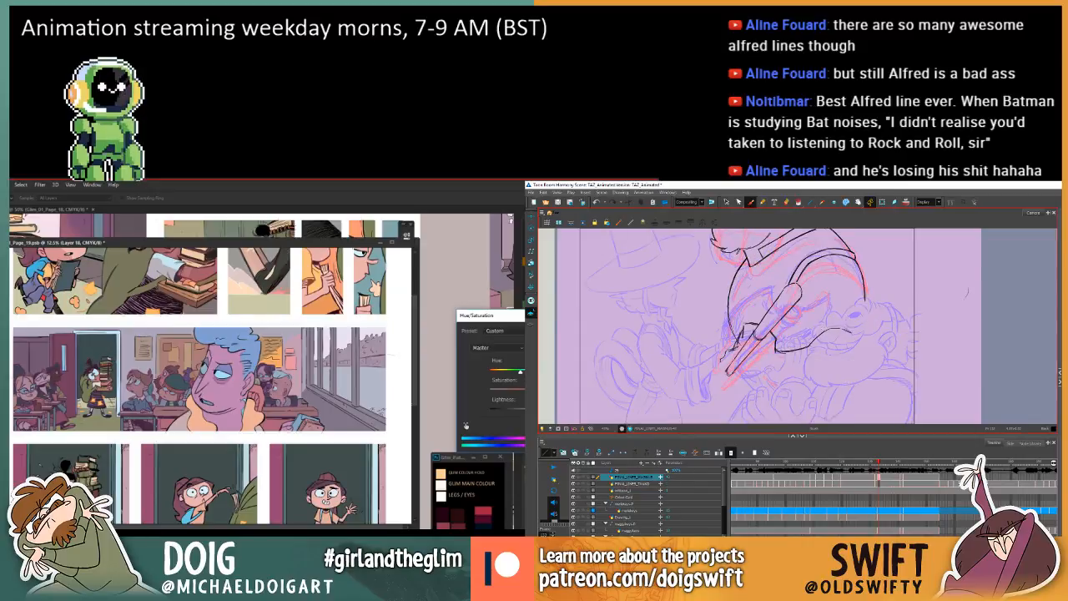
key("Return")
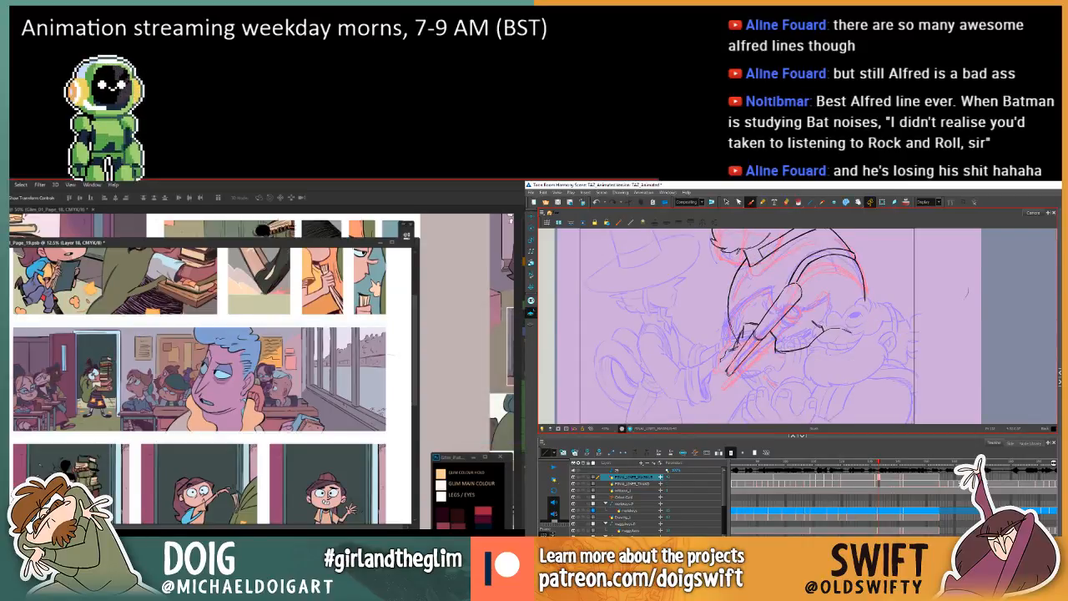
Ink the start of the forearm's lower edge just below the handle, checking it against the previous drawing.
key("comma")
key("period")
key("comma")
key("period")
key("comma")
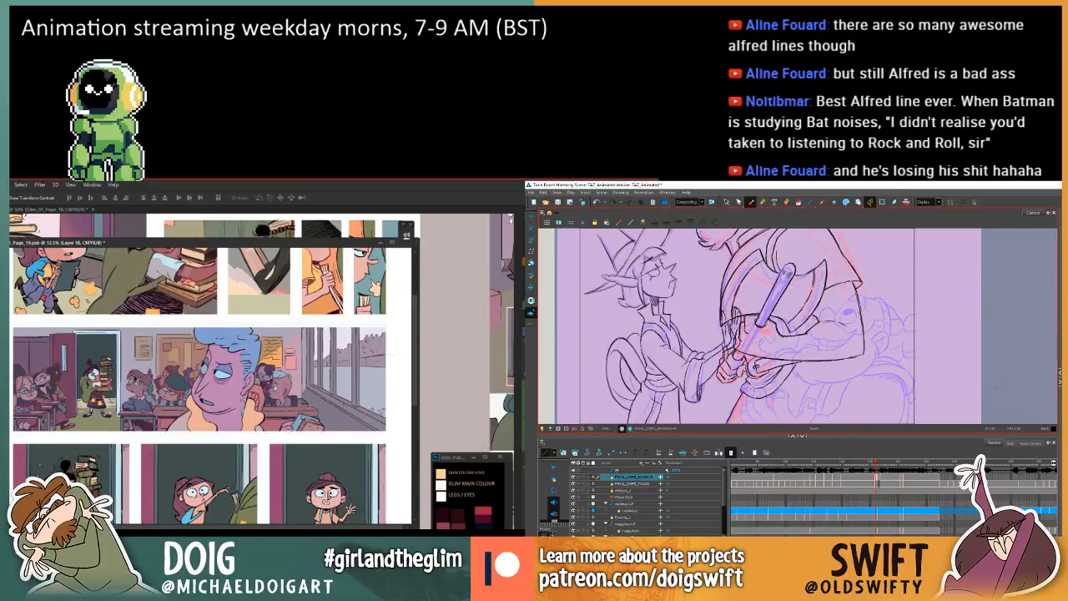
key("period")
left_click_drag(749, 364, 785, 371)
key("comma")
key("period")
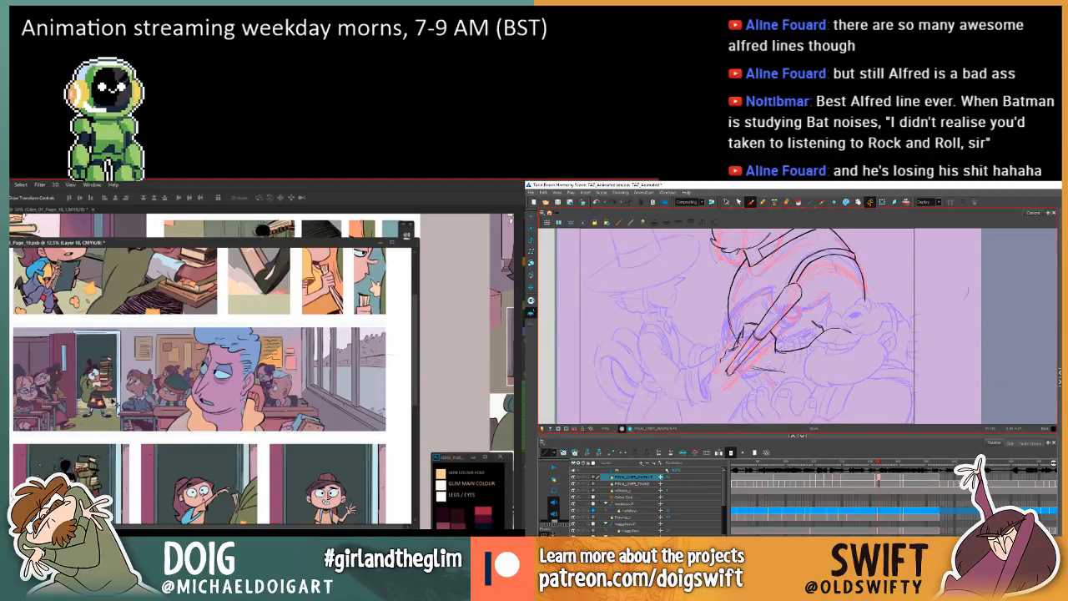
Extend the forearm's lower line across beneath the rough face, and review the recoloured doors in the comic page's panels.
scroll(121, 383, "up", 3)
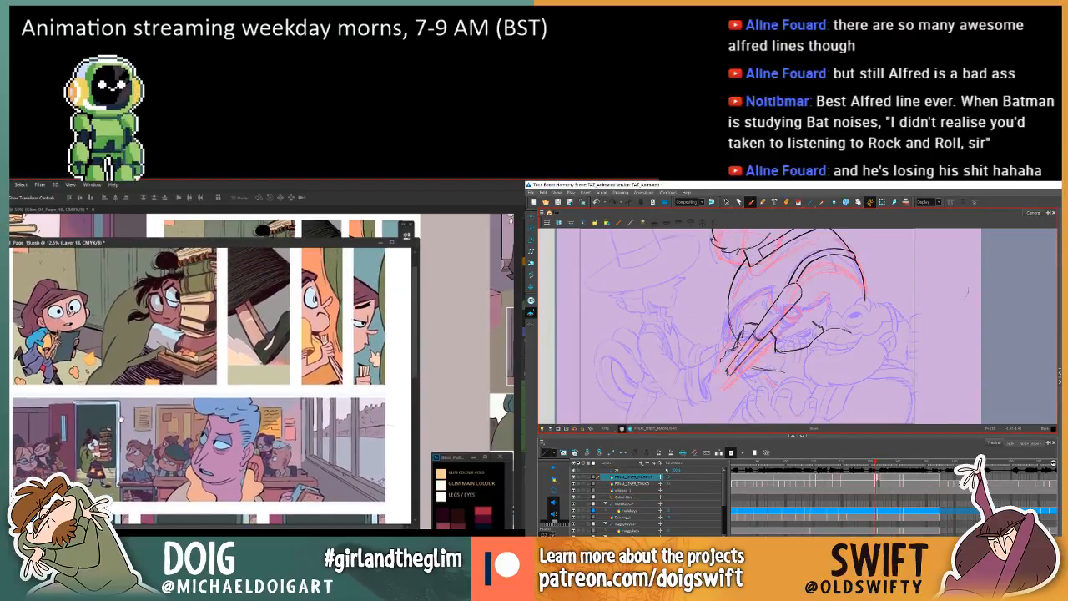
scroll(130, 383, "up", 1)
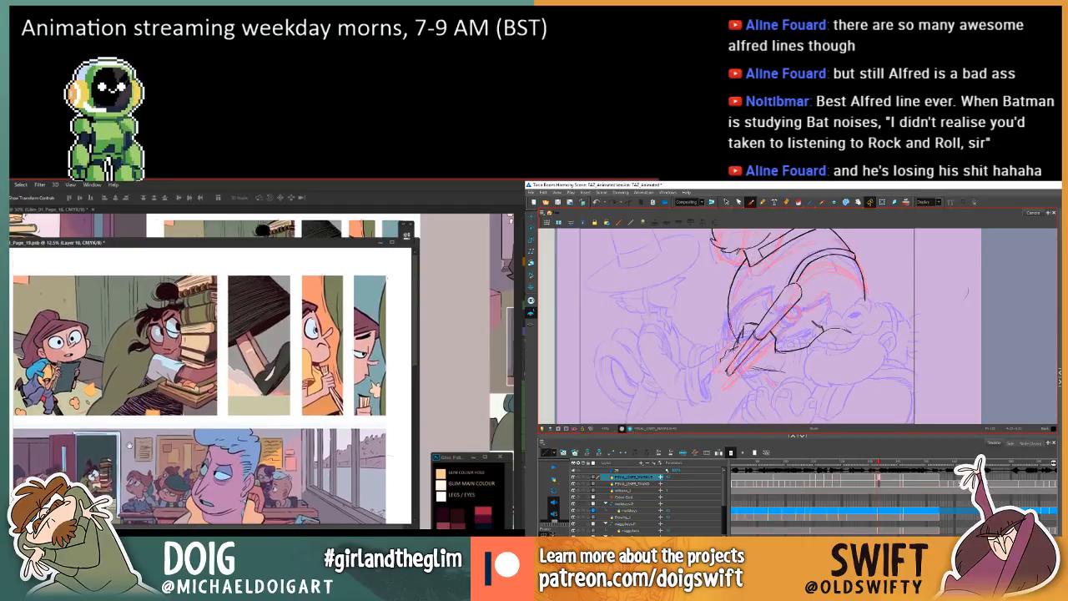
scroll(130, 435, "down", 4)
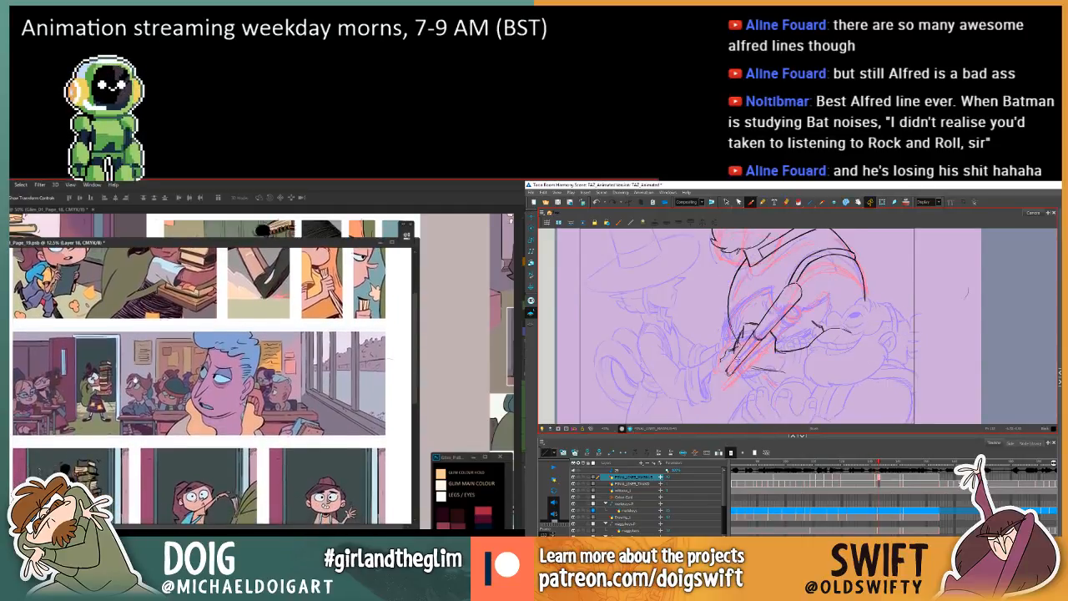
scroll(138, 372, "down", 4)
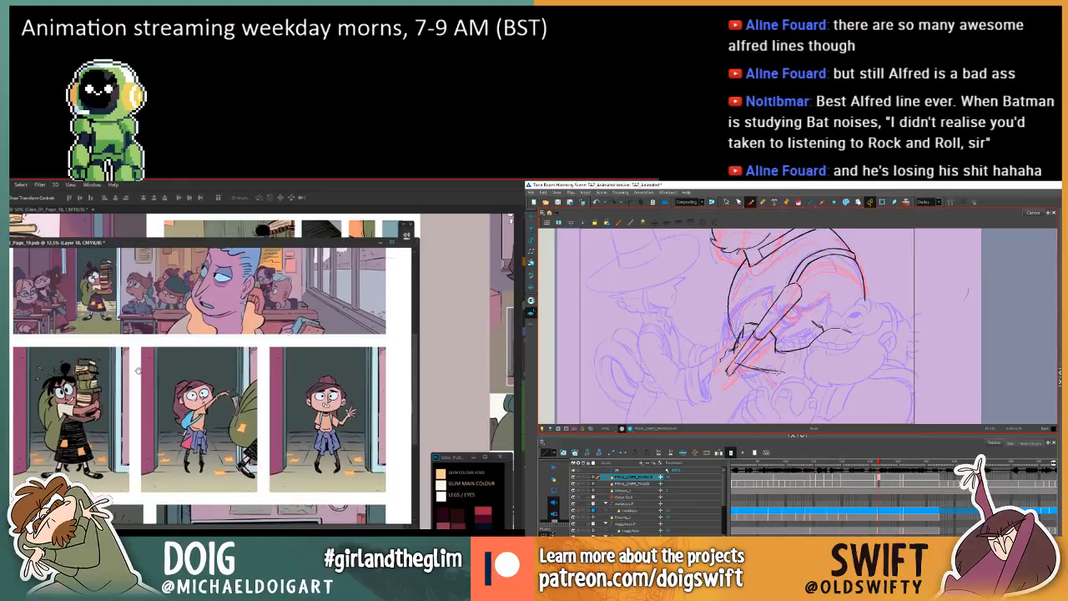
left_click_drag(785, 373, 850, 378)
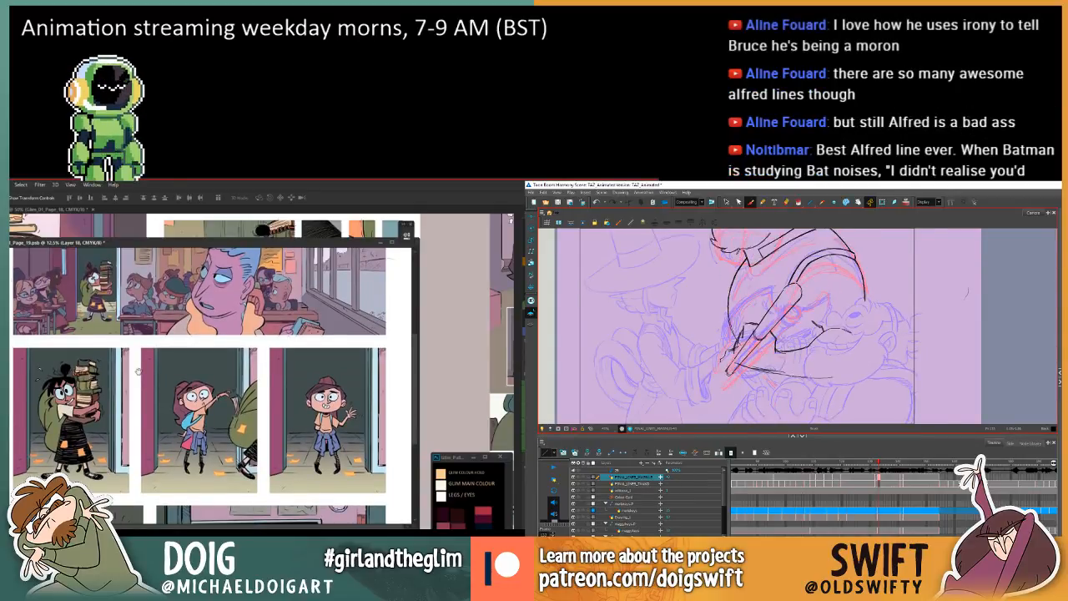
left_click_drag(138, 371, 137, 374)
scroll(139, 375, "up", 7)
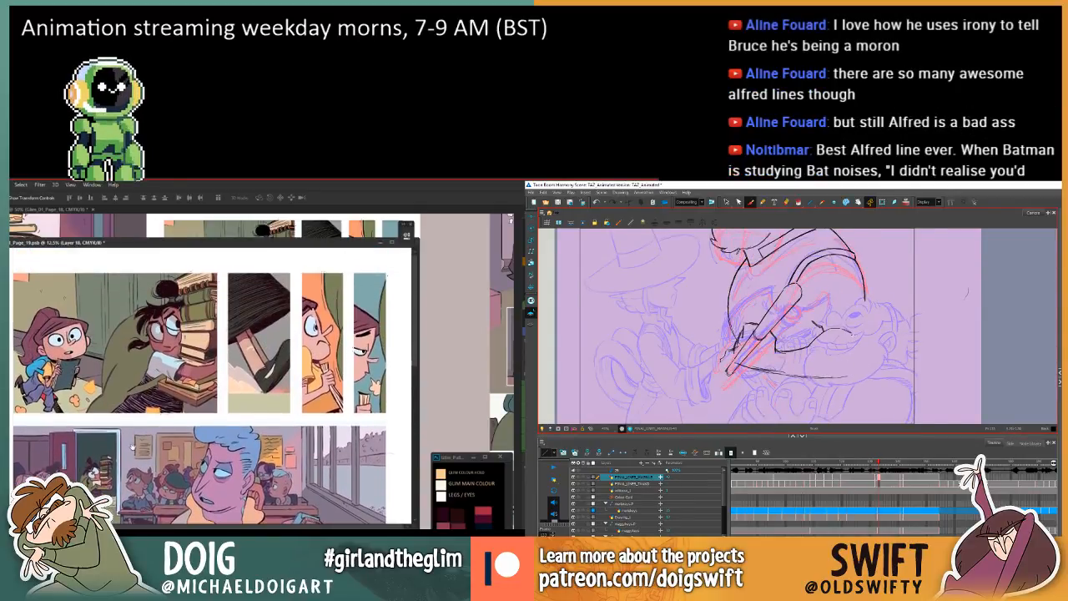
scroll(131, 448, "down", 4)
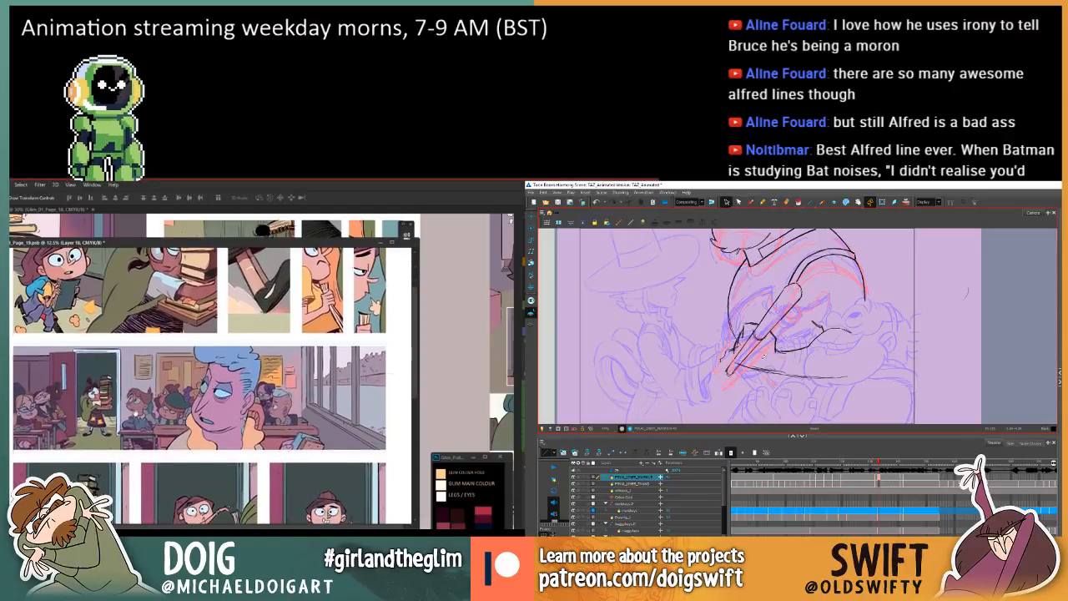
Select the forearm's lower line and raise its far end slightly.
left_click_drag(138, 392, 137, 386)
mouse_move(833, 398)
left_mouse_down()
mouse_move(789, 358)
mouse_move(757, 363)
left_mouse_up()
left_click_drag(136, 351, 134, 409)
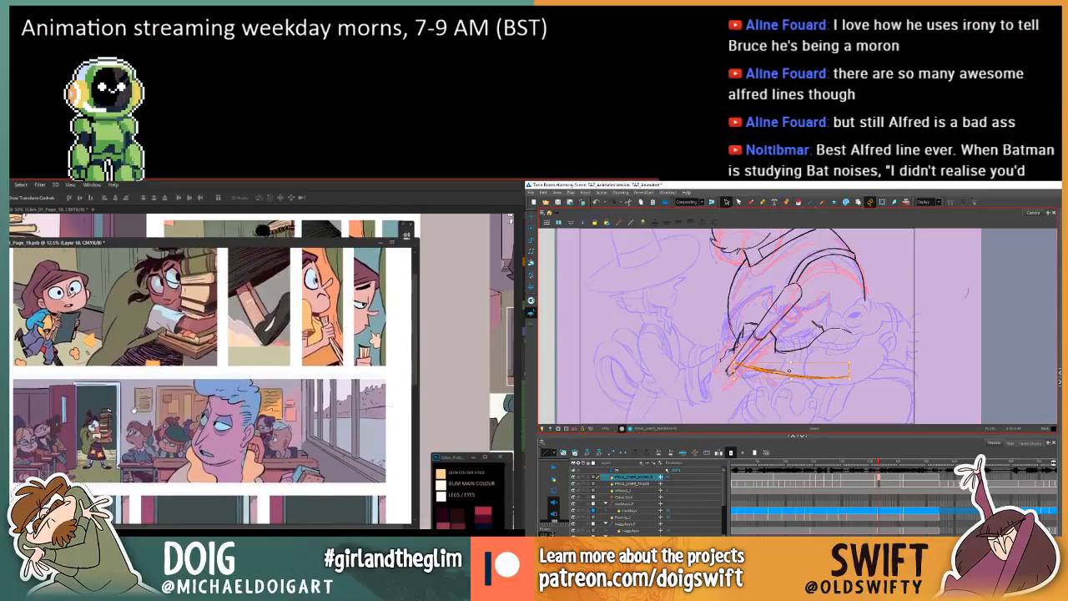
left_click_drag(855, 379, 854, 373)
left_click(855, 357)
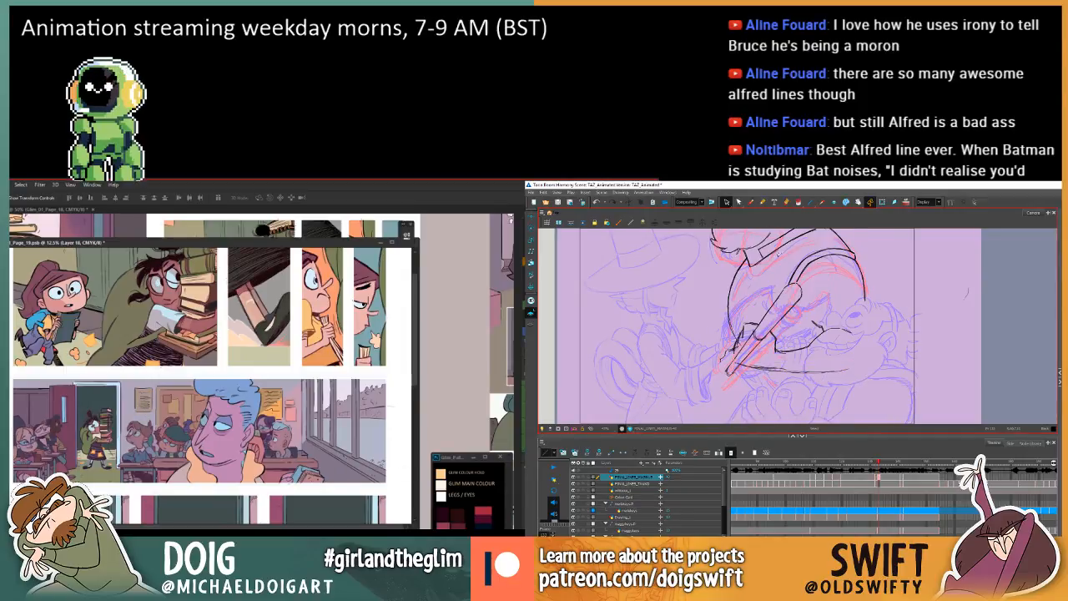
Select Layer 4 copy 2 in the comic's classroom panel and slightly reduce its lightness with Hue/Saturation.
left_click(260, 471)
key("w")
left_click(750, 202)
key("comma")
key("period")
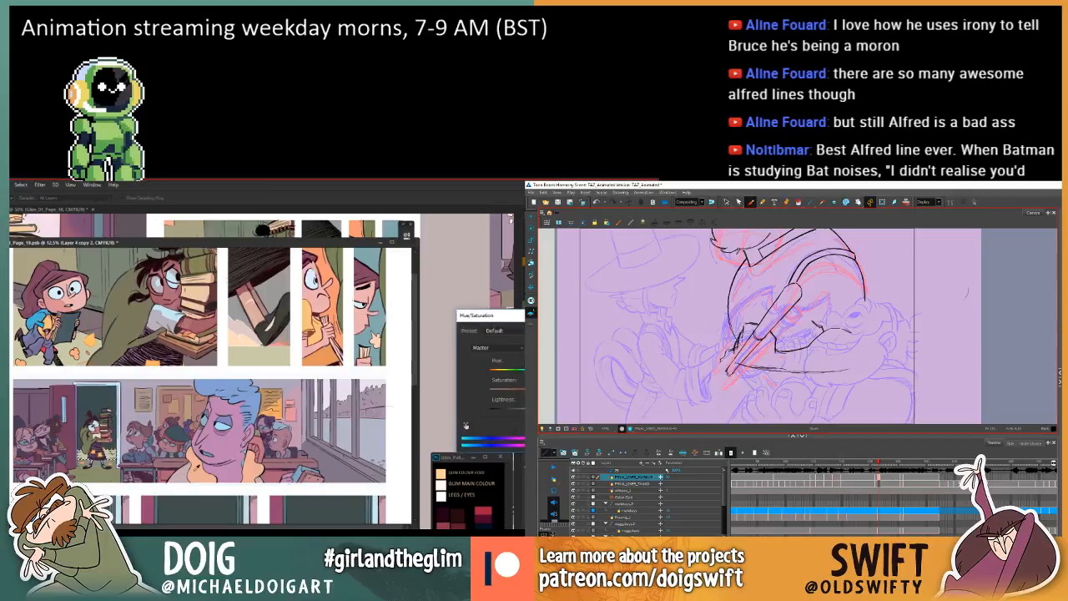
key("ctrl+u")
key("comma")
key("period")
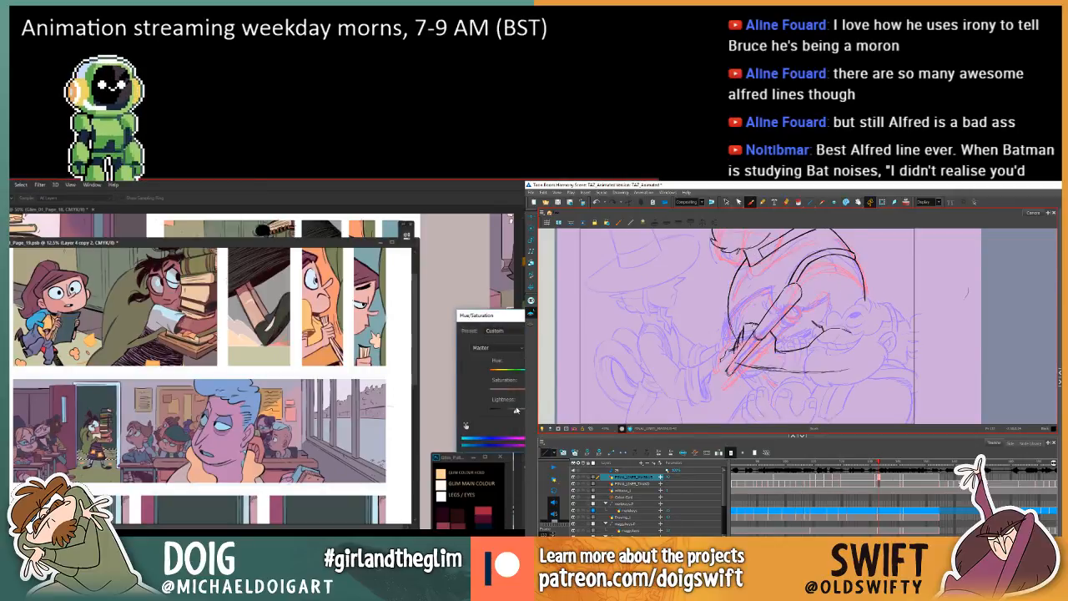
Check the forearm's lower line against the previous drawing, and apply the classroom layer's lightness adjustment.
key("comma")
key("period")
key("comma")
key("period")
key("comma")
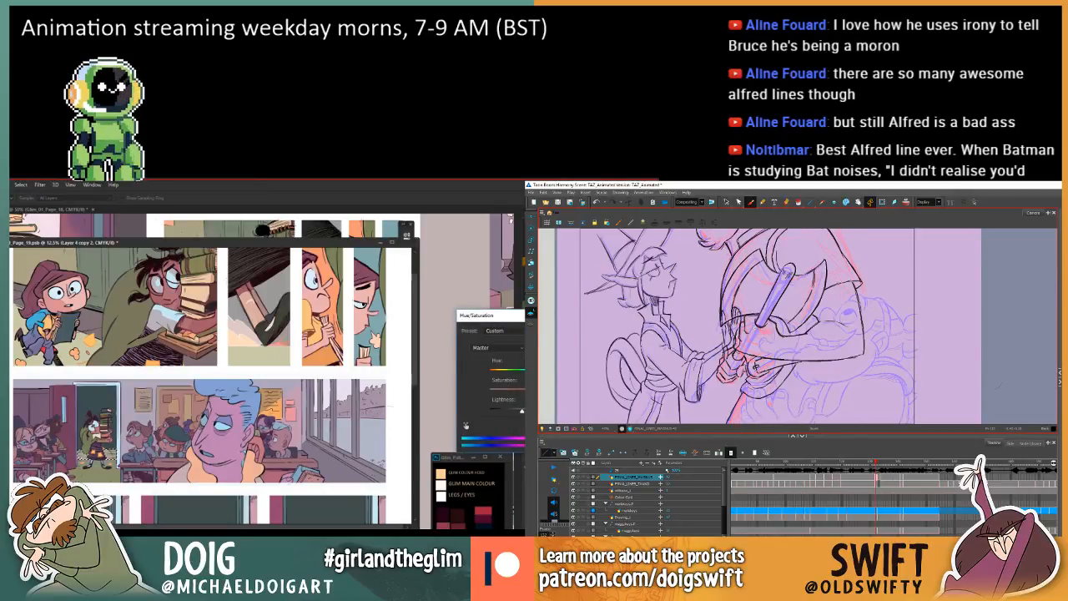
key("period")
key("comma")
key("Return")
key("period")
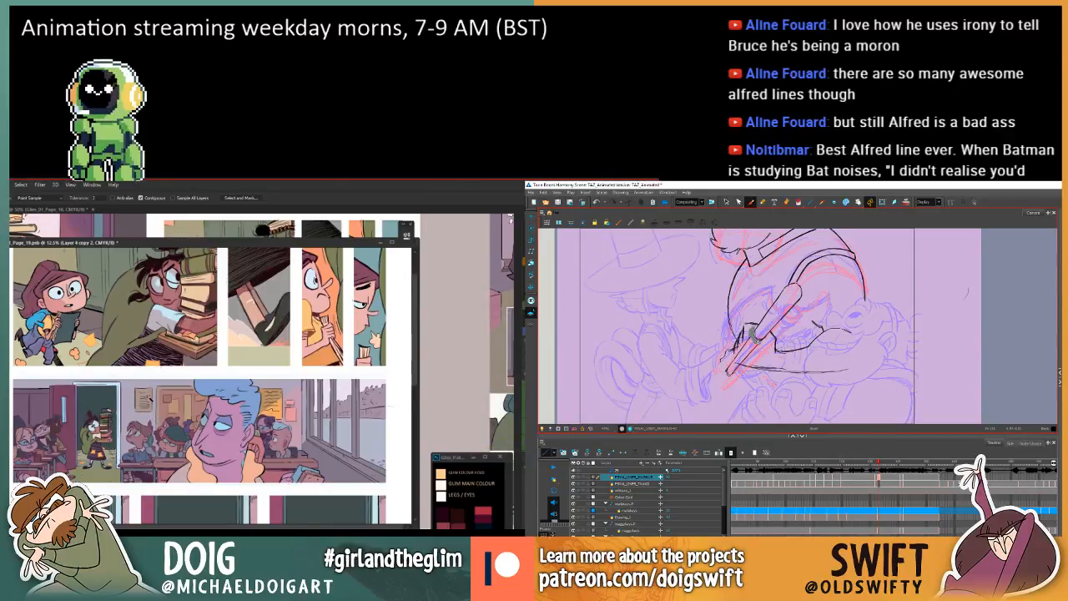
Select the dark doorway area behind the book-carrying girl in the classroom panel and darken it with Hue/Saturation.
left_click(101, 402)
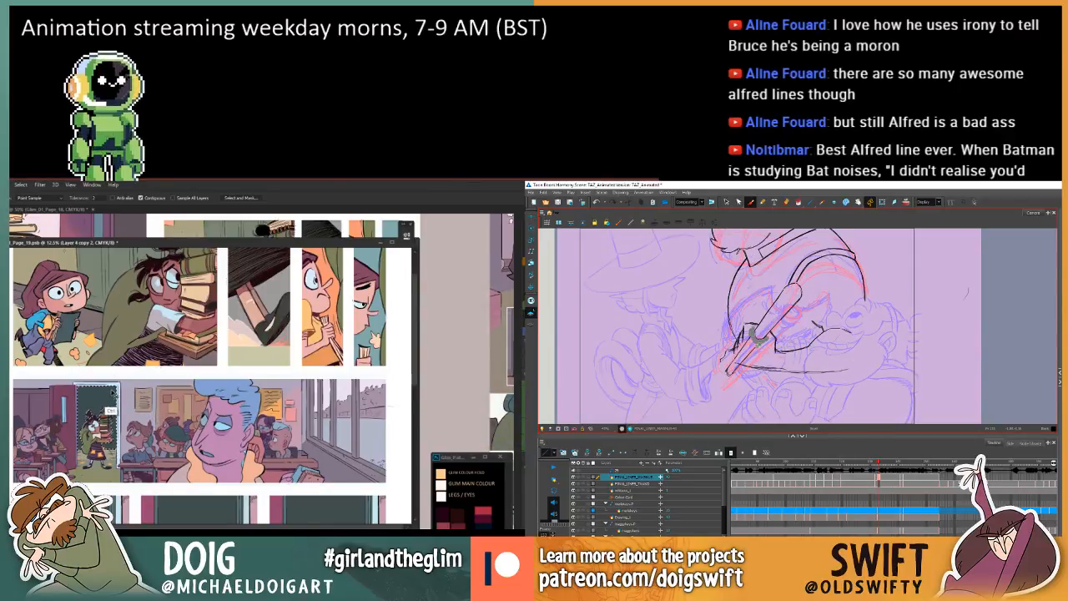
key("ctrl+u")
left_click_drag(522, 415, 493, 411)
key("Return")
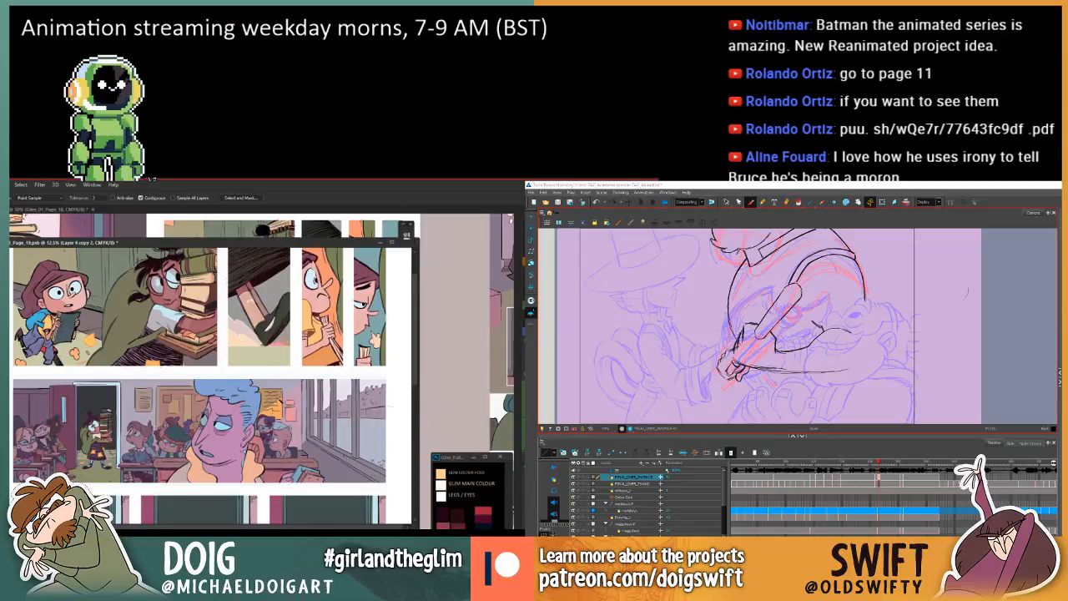
Review page 19's upper, classroom and doorway panels together to compare their colours.
left_click_drag(256, 243, 268, 242)
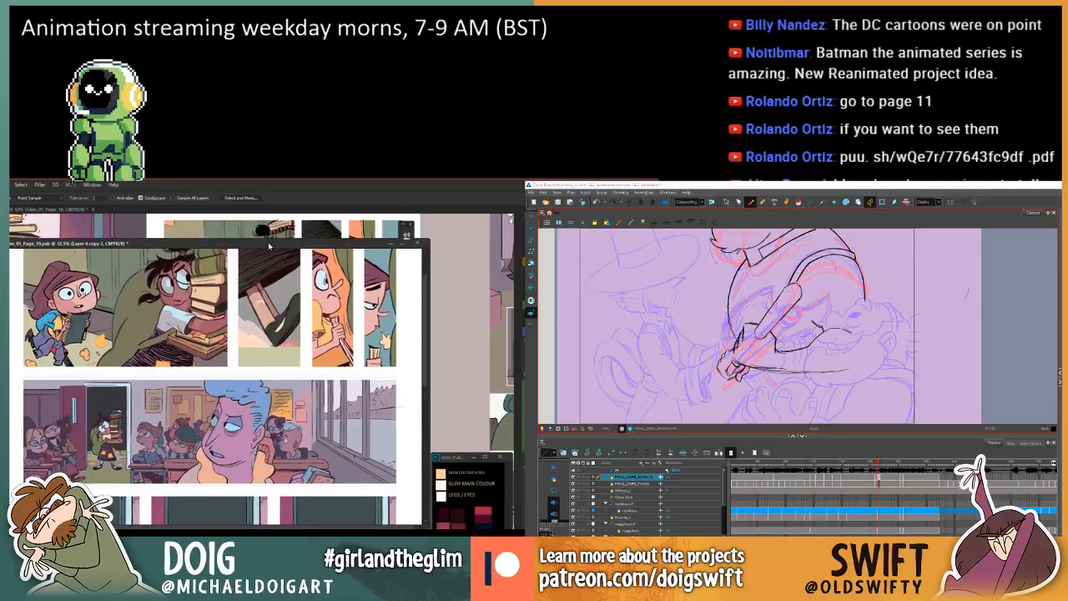
scroll(232, 384, "down", 5)
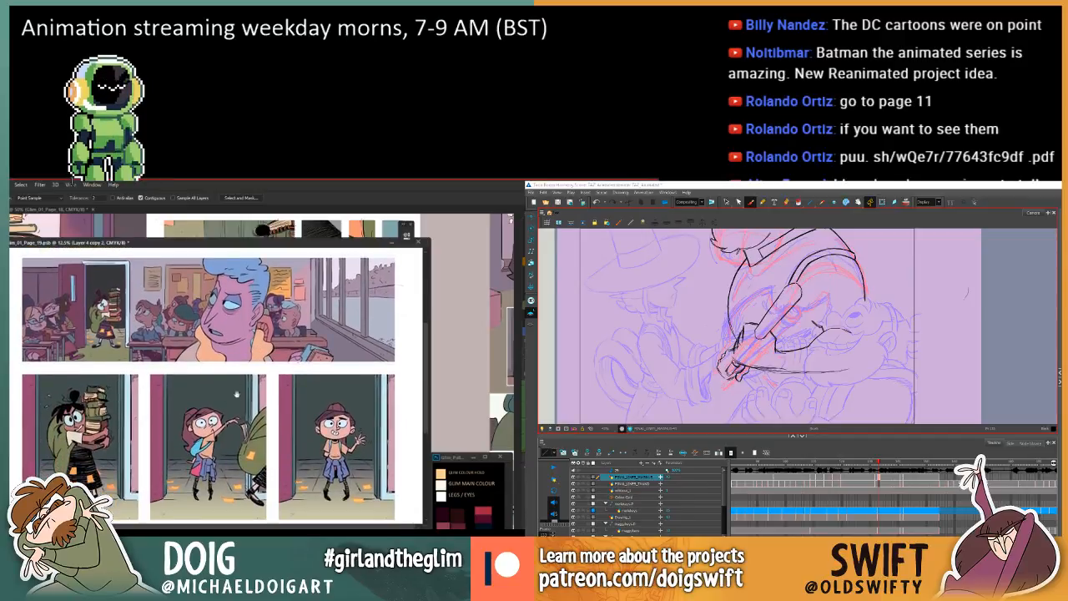
scroll(232, 385, "down", 4)
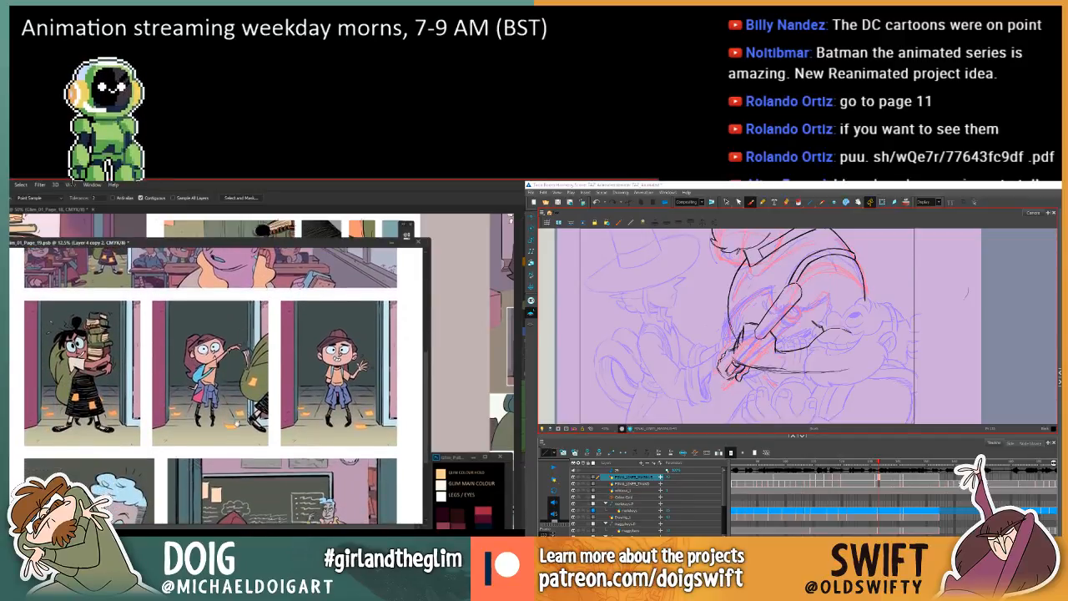
scroll(243, 357, "down", 8)
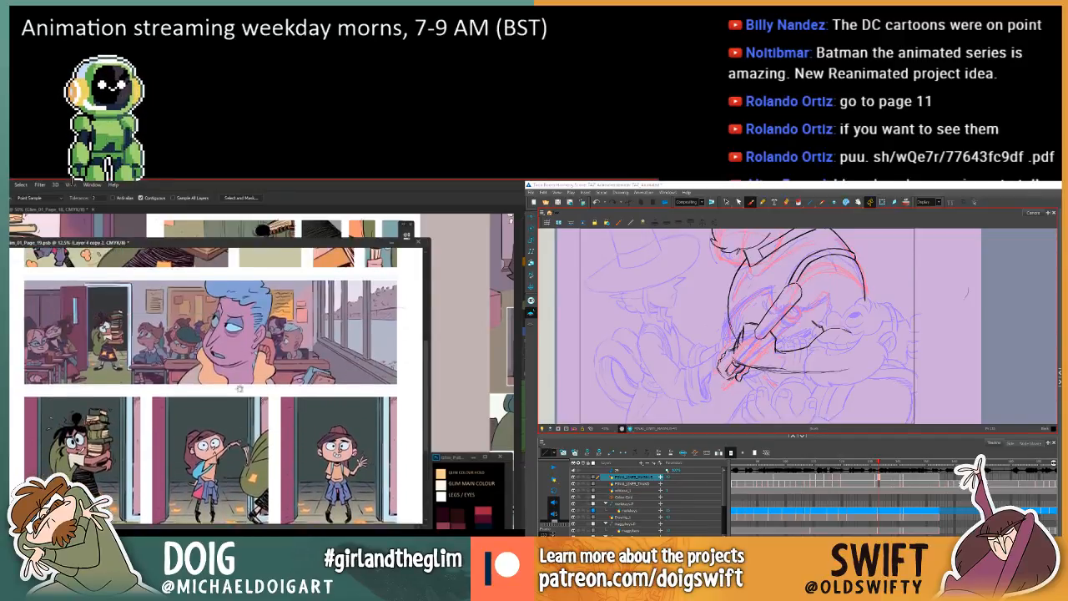
left_click_drag(248, 423, 247, 429)
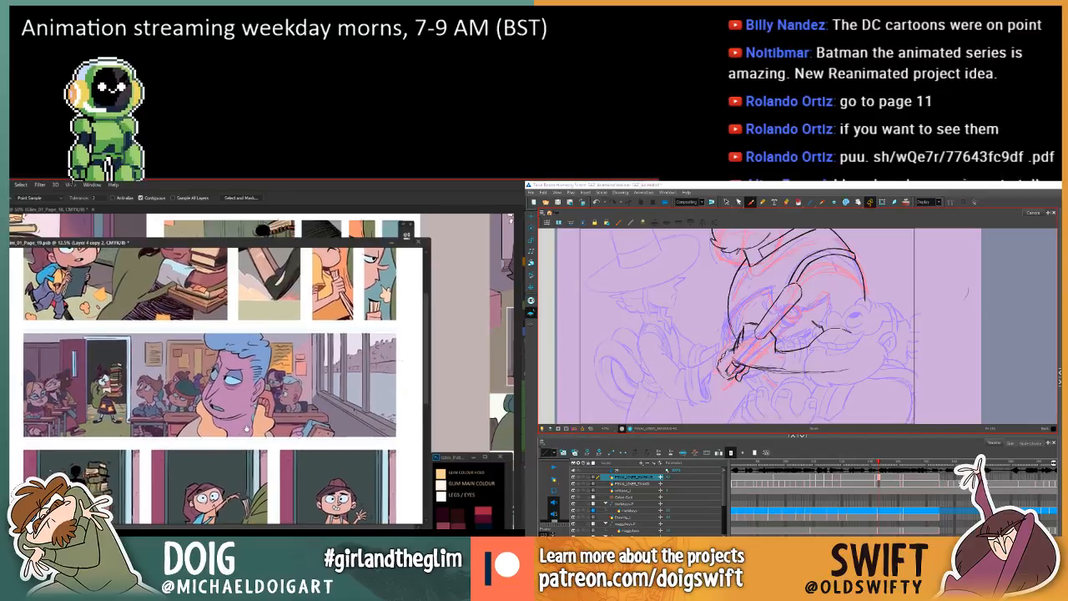
key("ctrl+minus")
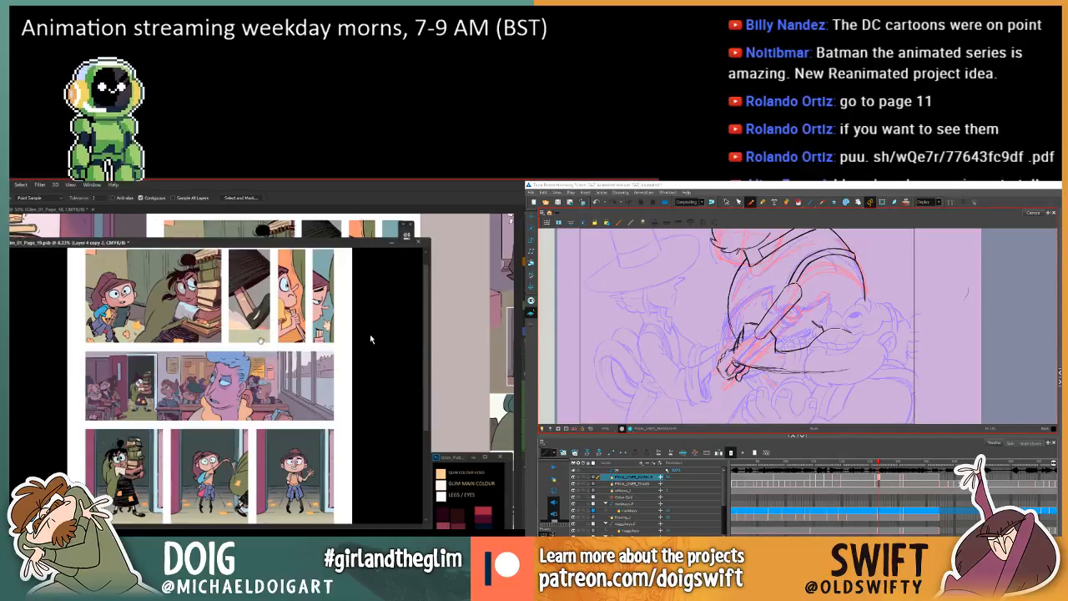
left_click_drag(259, 354, 253, 372)
left_click_drag(237, 411, 237, 407)
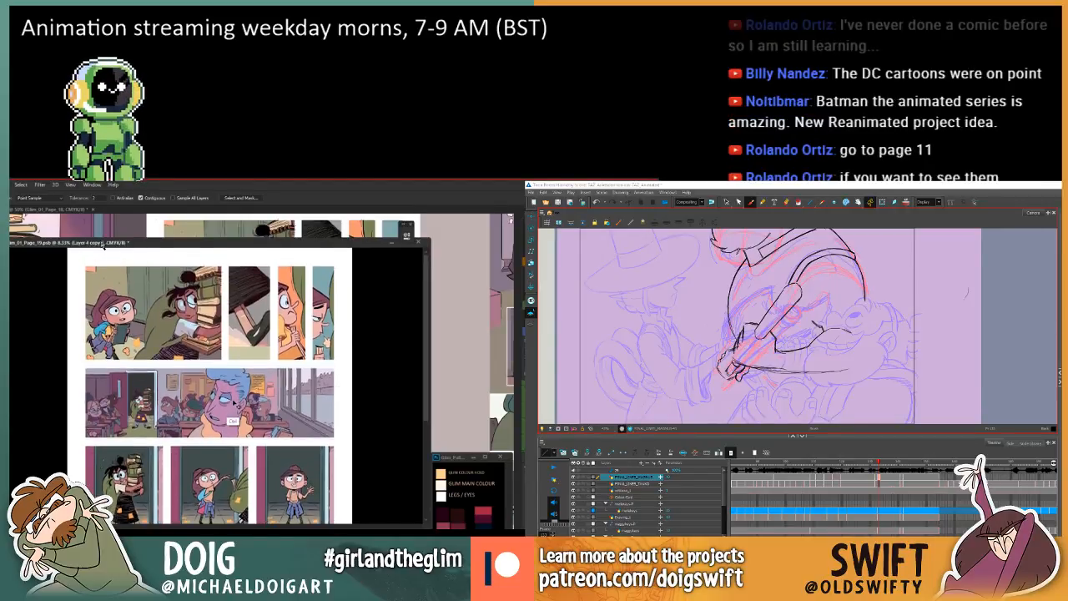
Select the COLOUR HOLD layer from the linework in page 19's top row of panels.
key("ctrl+plus")
left_click_drag(171, 250, 232, 378)
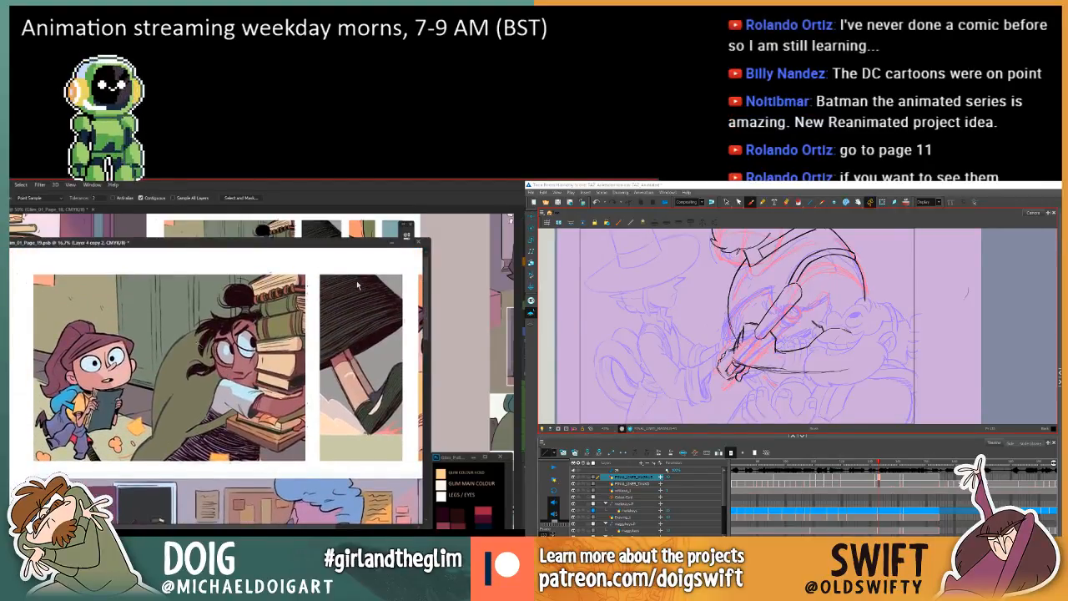
key("b")
key("v")
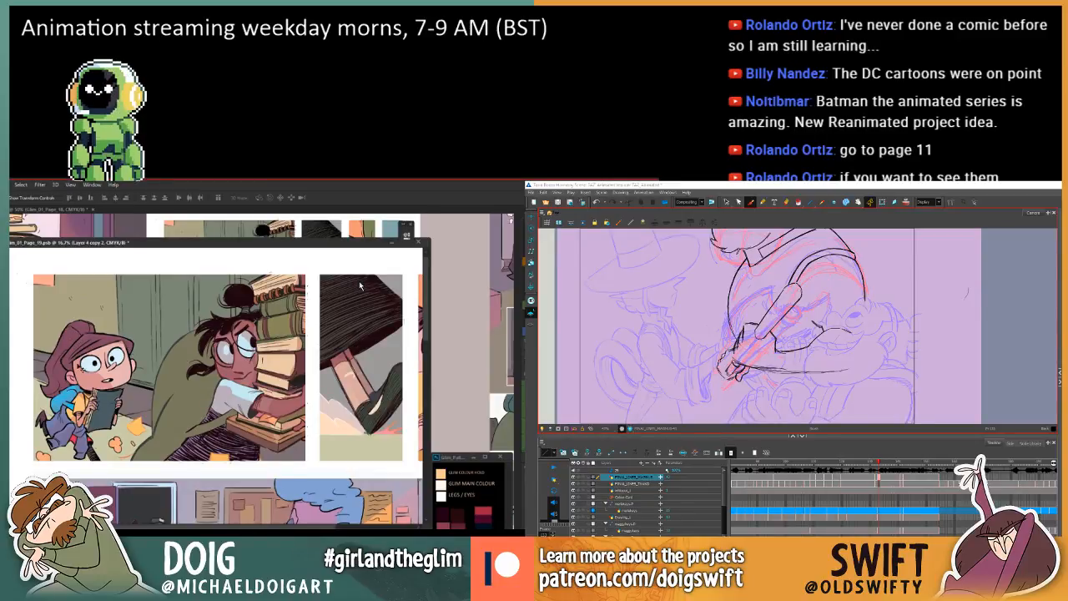
left_click(359, 280)
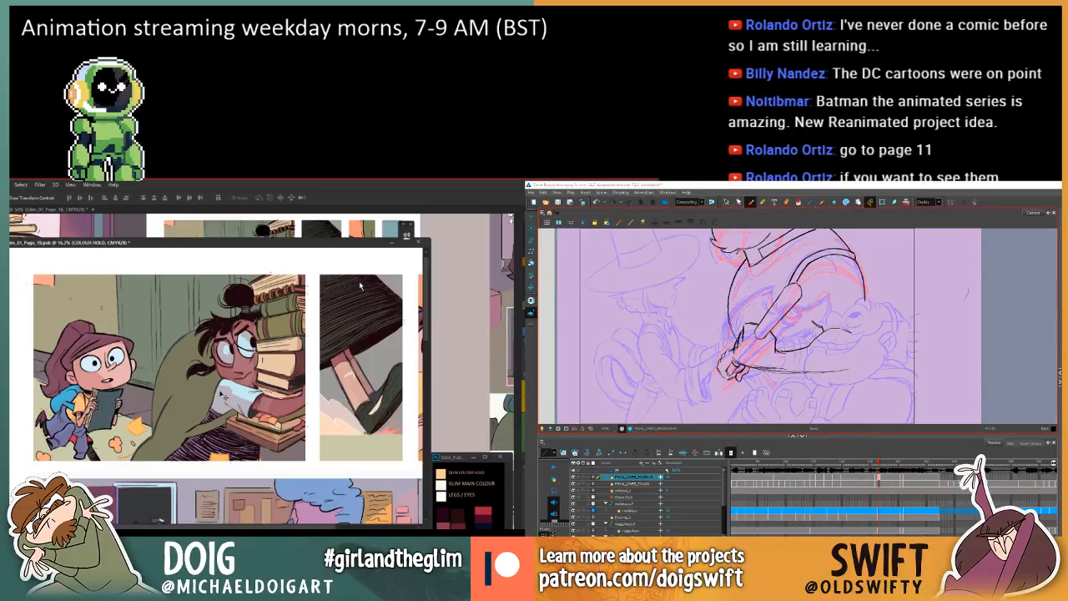
Lasso the ponytailed girl's hair in the first panel and recolour its linework on the COLOUR HOLD layer.
key("i")
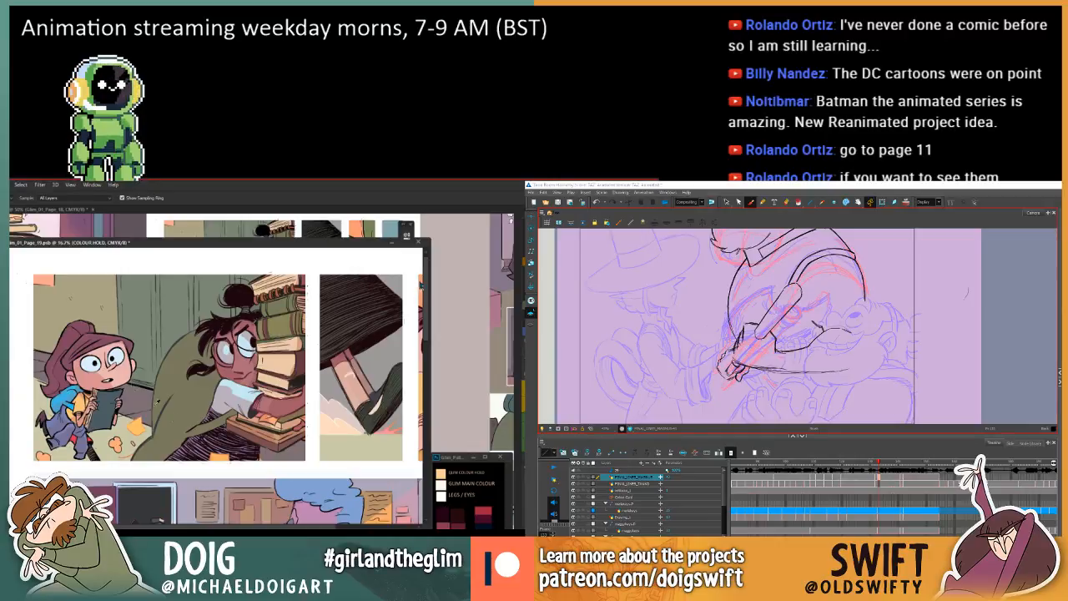
key("l")
mouse_move(57, 399)
left_mouse_down()
mouse_move(39, 345)
mouse_move(130, 320)
mouse_move(140, 367)
mouse_move(124, 359)
mouse_move(73, 381)
left_mouse_up()
left_click_drag(527, 292, 672, 185)
left_click_drag(72, 382, 63, 400)
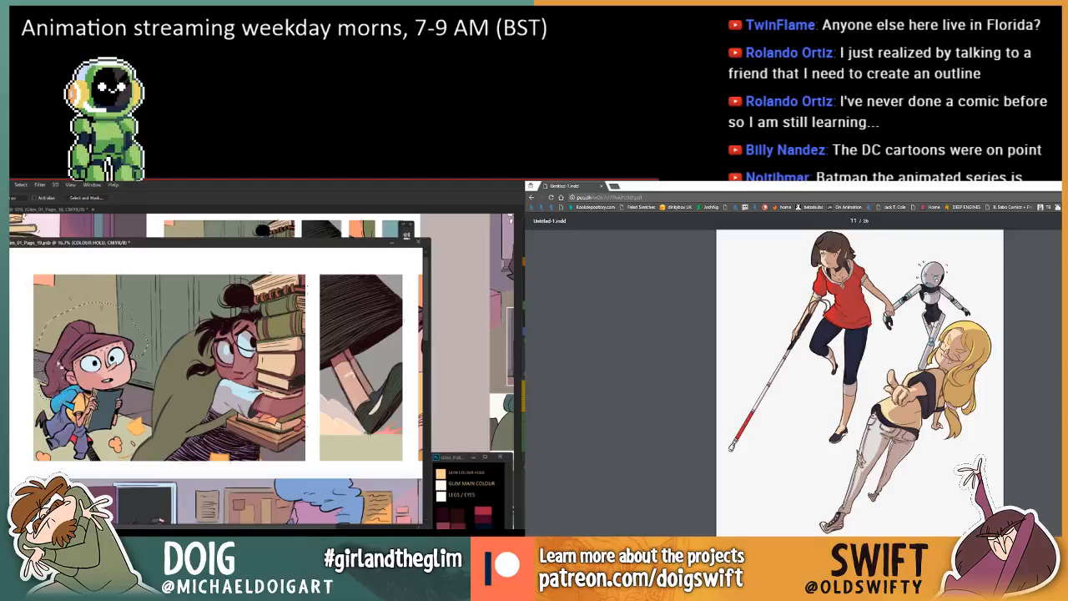
key("g")
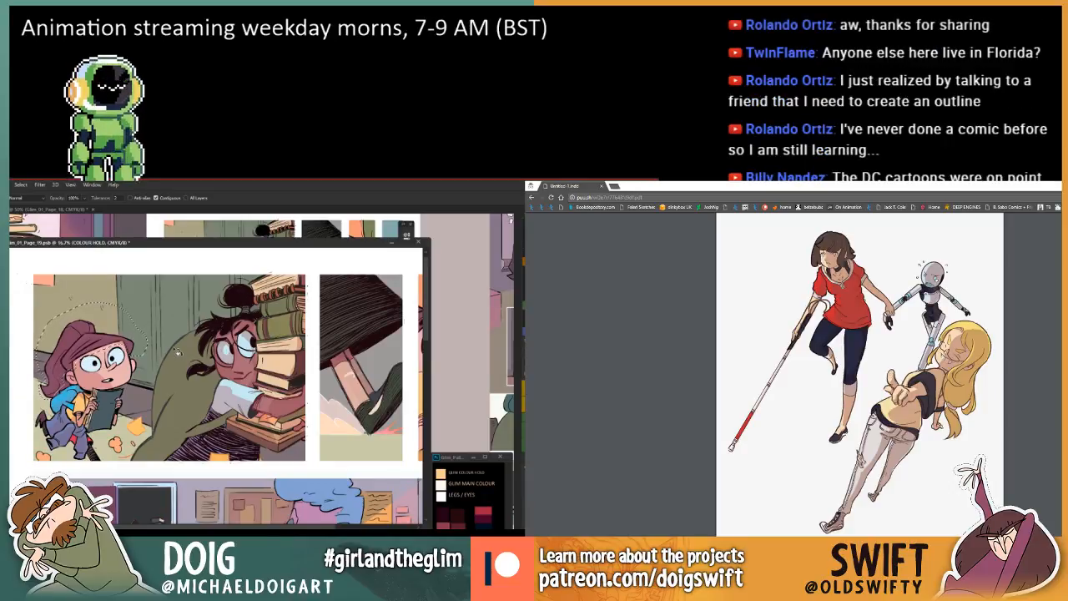
Lasso the ponytailed girl's facial details and recolour their linework on the COLOUR HOLD layer.
key("i")
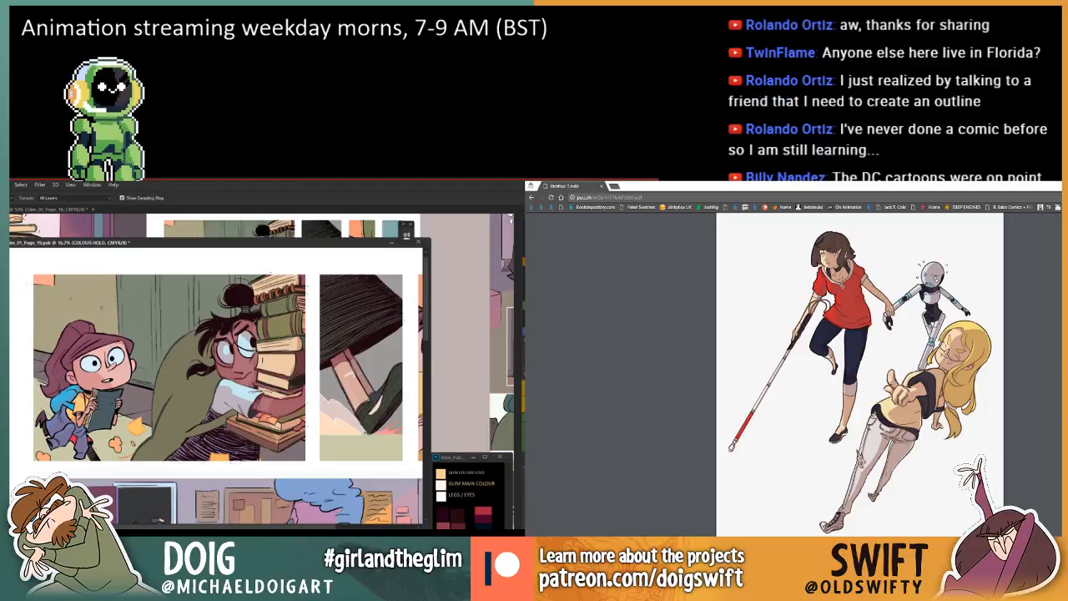
key("l")
key("ctrl+plus")
mouse_move(50, 362)
left_mouse_down()
mouse_move(148, 372)
mouse_move(97, 372)
mouse_move(93, 396)
mouse_move(109, 398)
mouse_move(118, 419)
mouse_move(145, 422)
mouse_move(185, 409)
mouse_move(197, 376)
mouse_move(177, 353)
left_mouse_up()
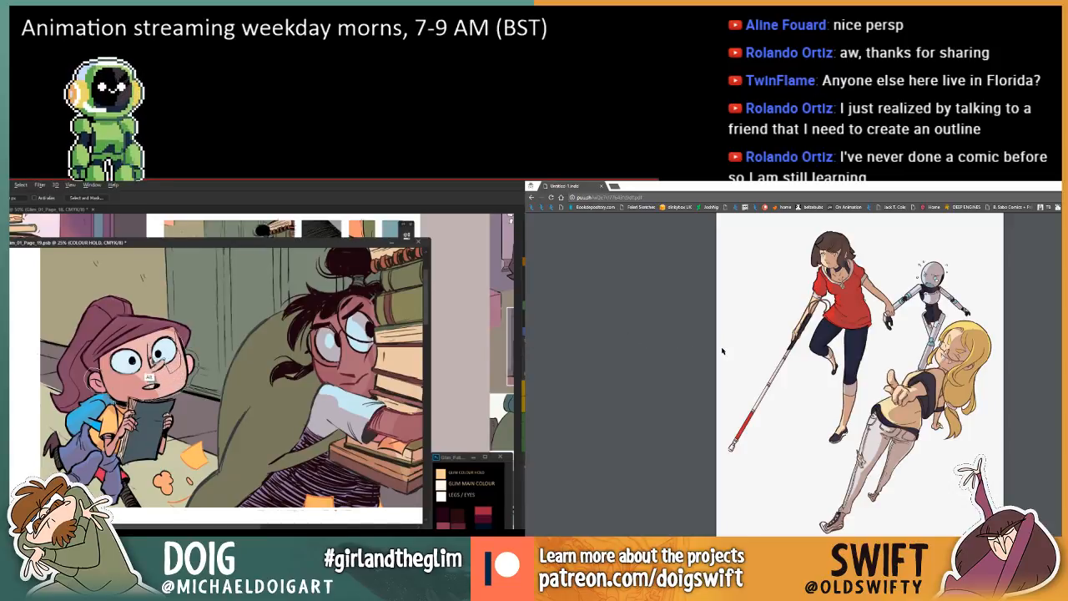
scroll(753, 351, "down", 2)
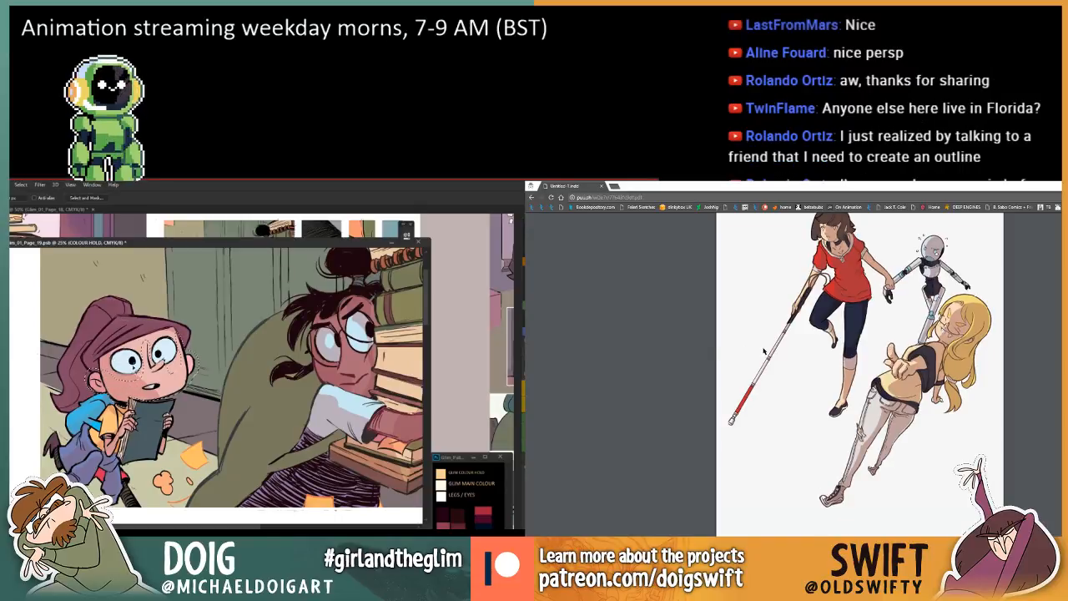
key("g")
Examine the shared PDF's character sketches and illustrations, and return to the Toon Boom Harmony drawing.
scroll(762, 350, "down", 5)
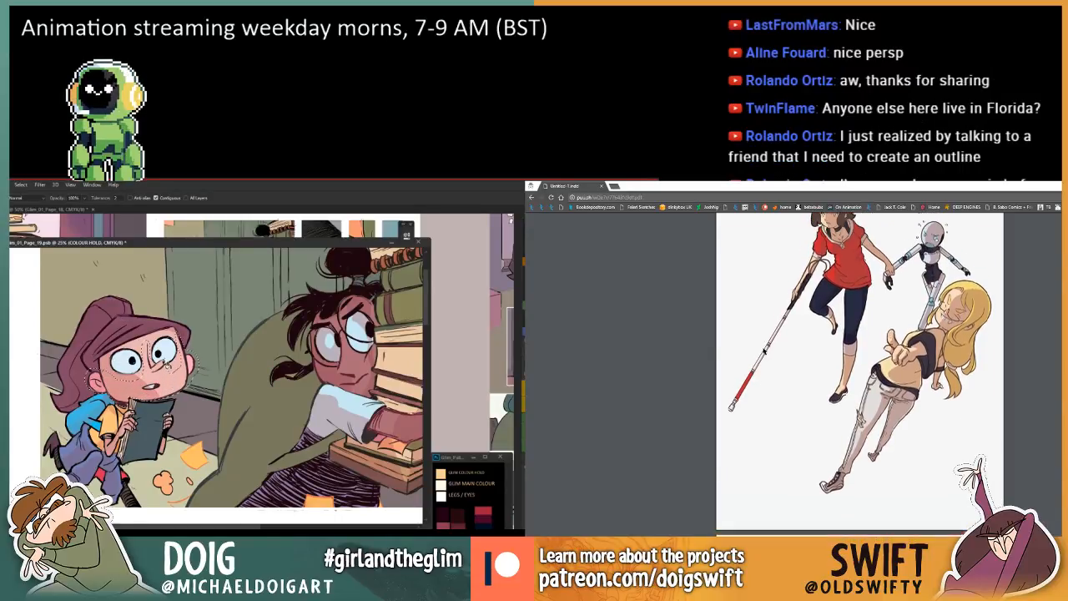
scroll(762, 350, "down", 4)
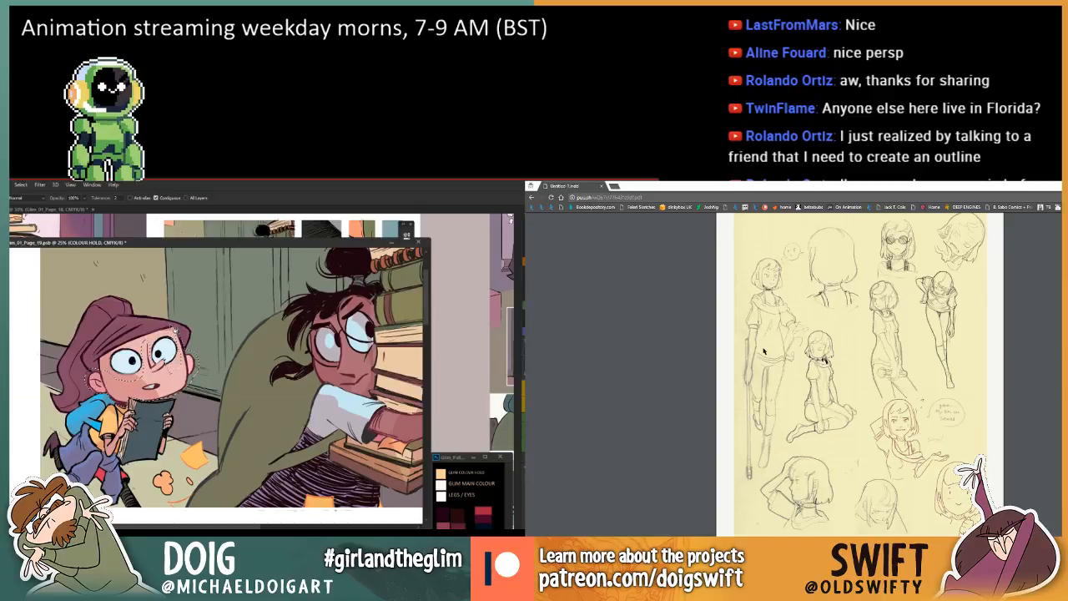
scroll(762, 350, "down", 10)
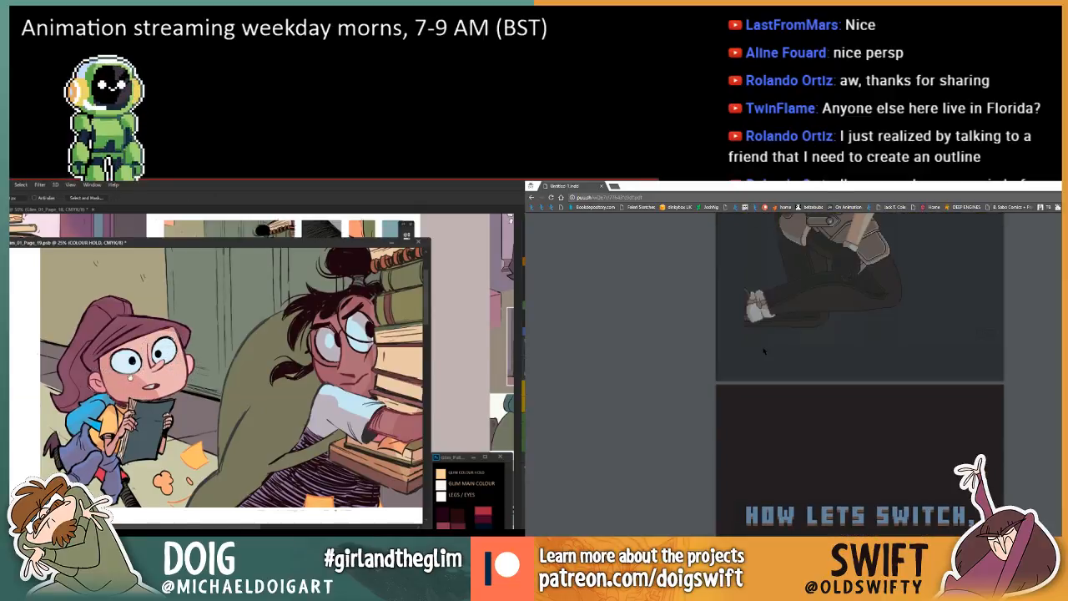
scroll(762, 351, "up", 6)
scroll(241, 385, "down", 2)
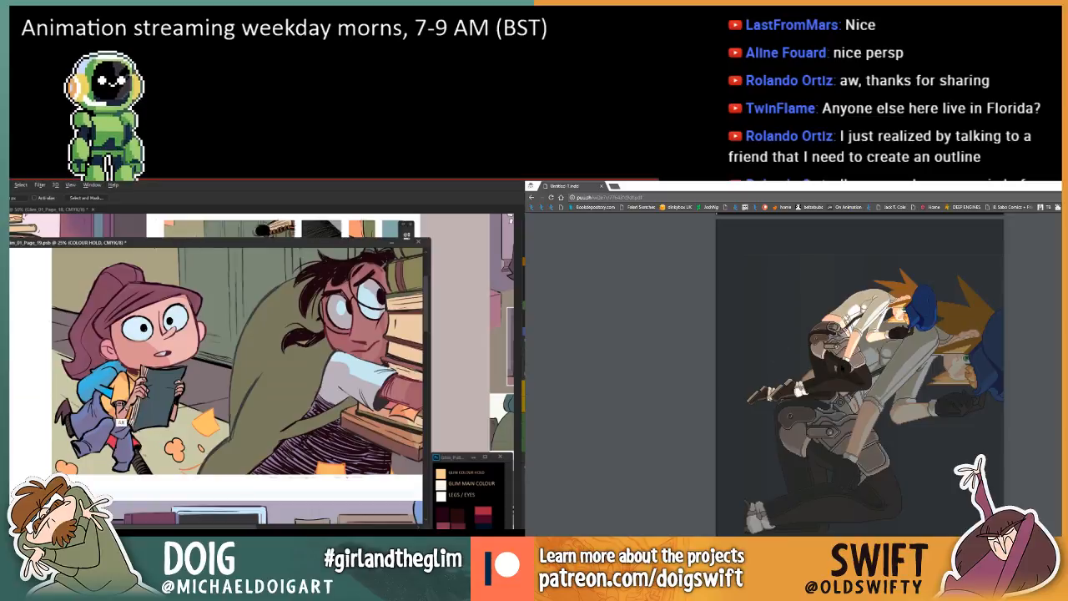
scroll(859, 375, "down", 3)
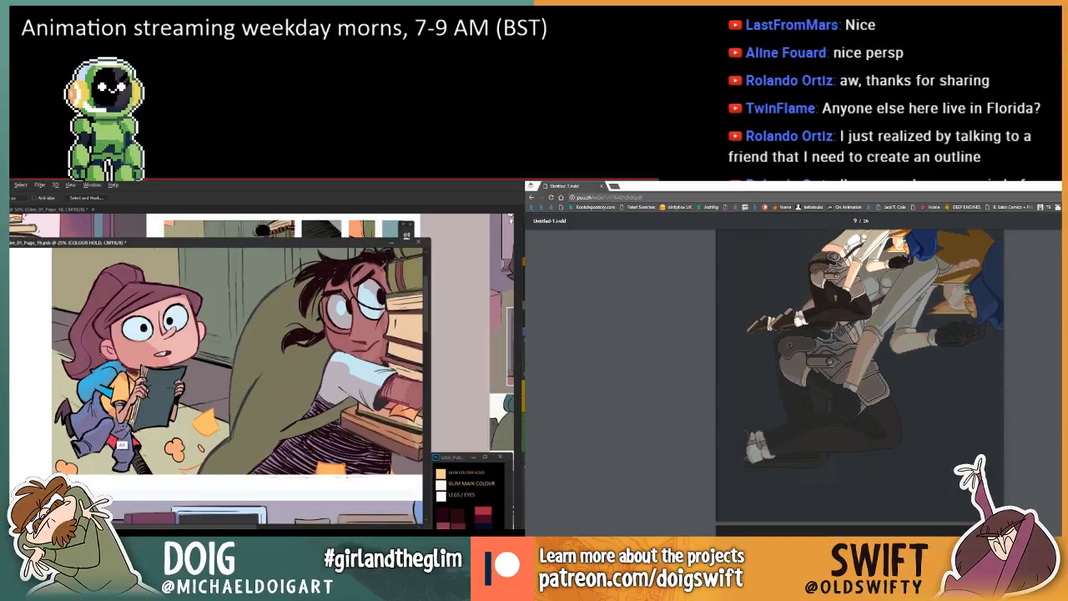
key("alt+Tab")
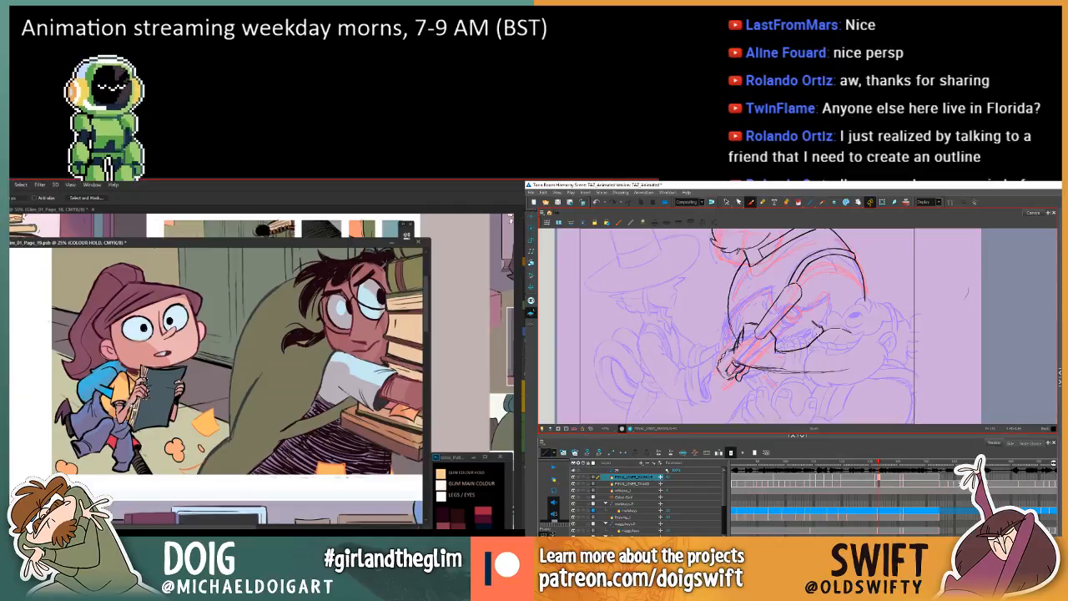
key("g")
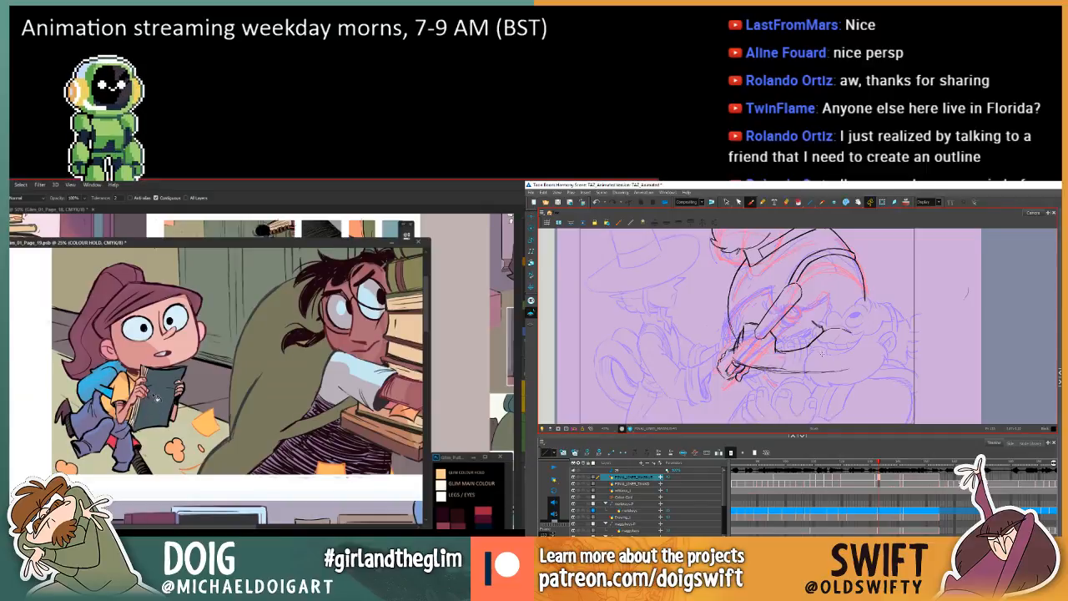
Compare the larger character's gripping hand with the previous drawing and add a stroke along the hand's outer edge.
left_click_drag(818, 372, 826, 382)
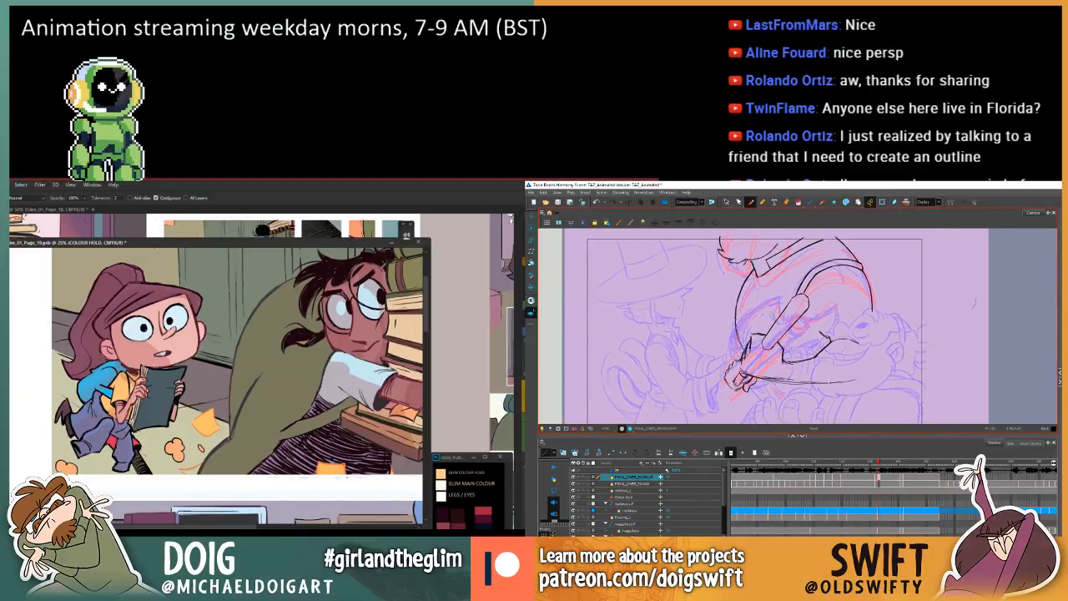
key("f")
key("g")
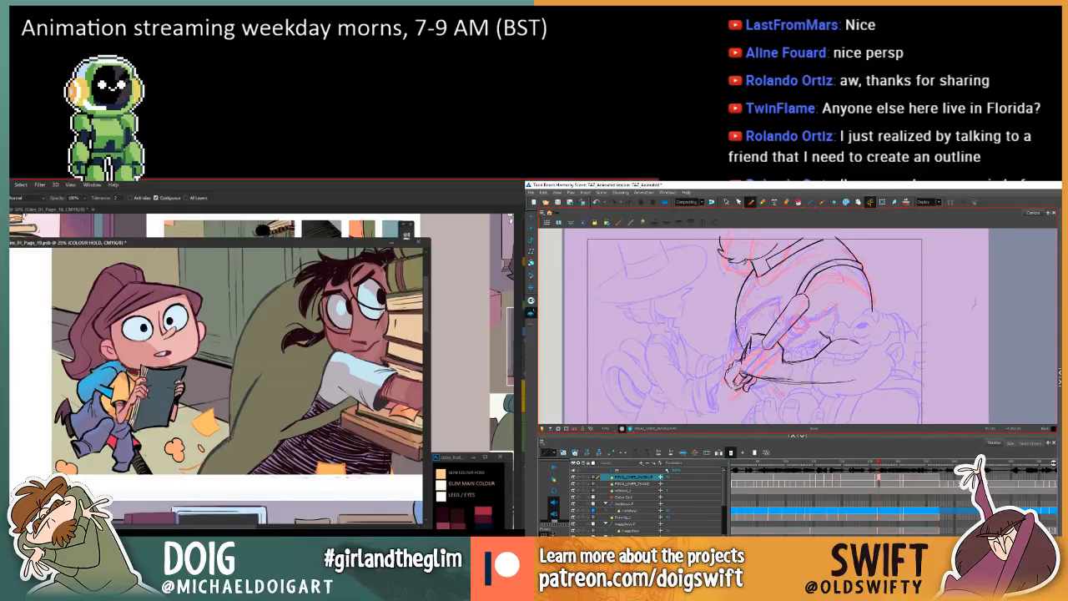
key("f")
key("g")
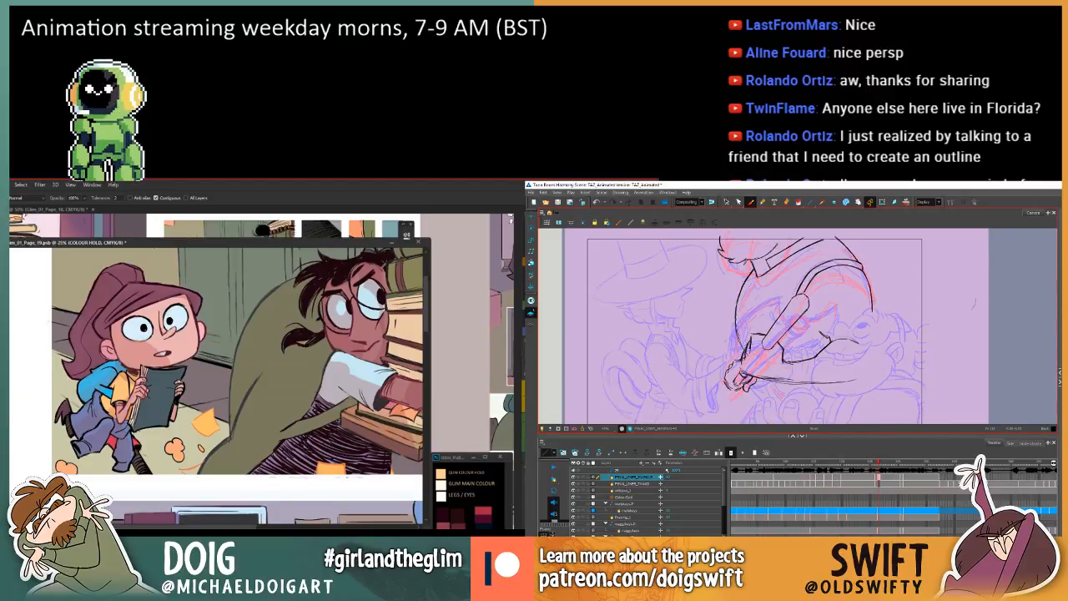
key("f")
key("g")
key("f")
key("g")
key("f")
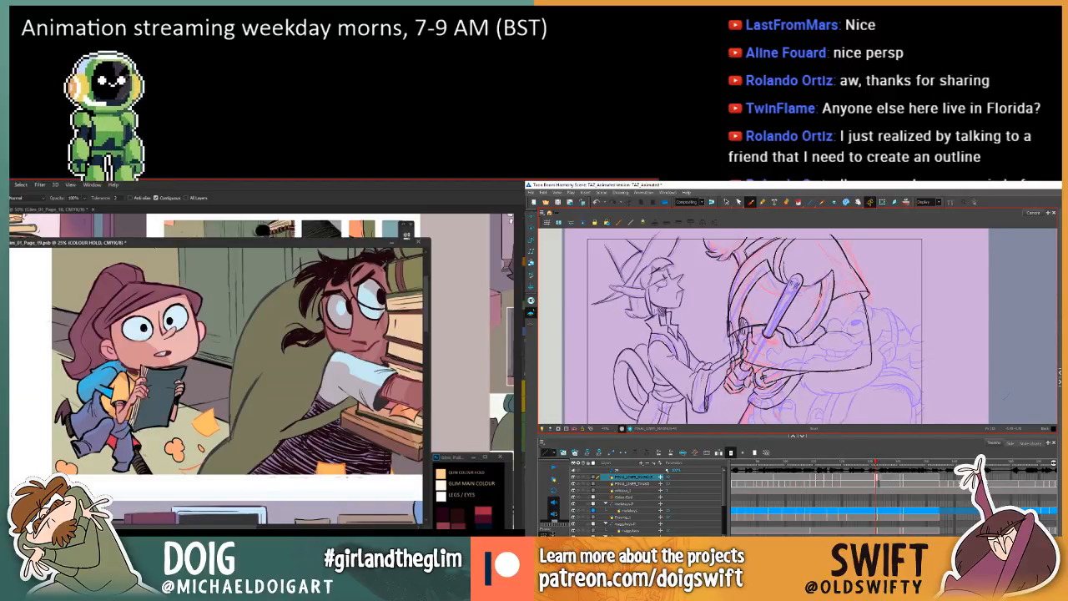
key("g")
key("f")
key("g")
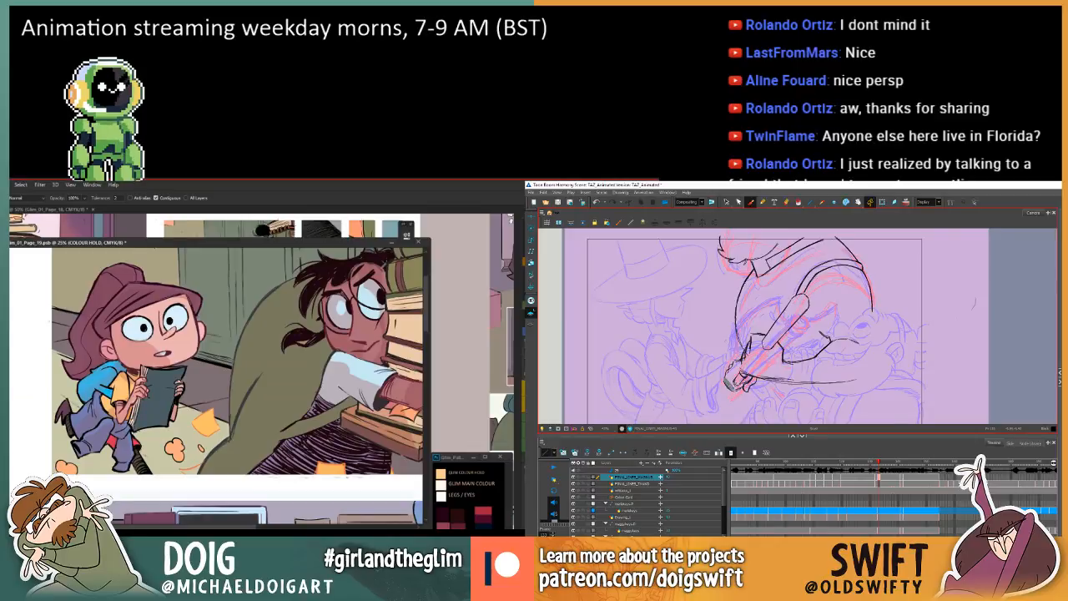
key("f")
key("g")
key("f")
key("g")
key("f")
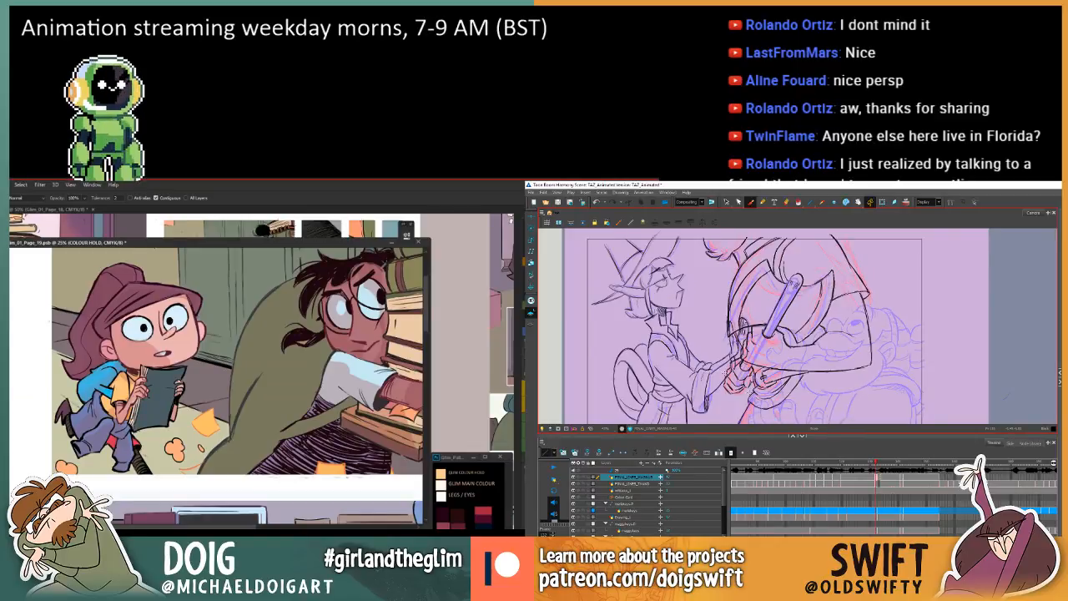
key("g")
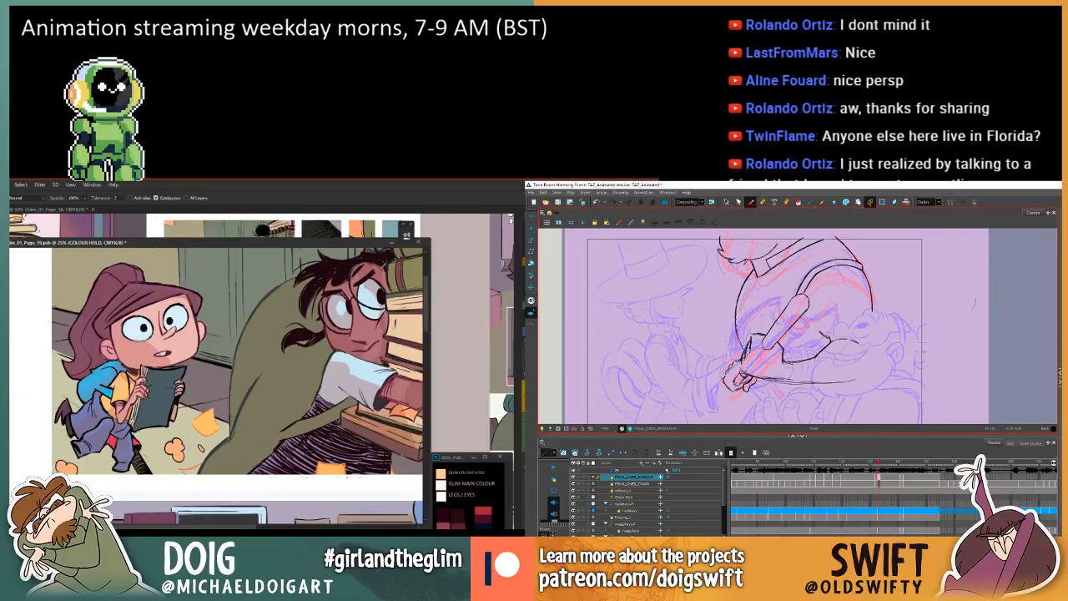
key("f")
key("g")
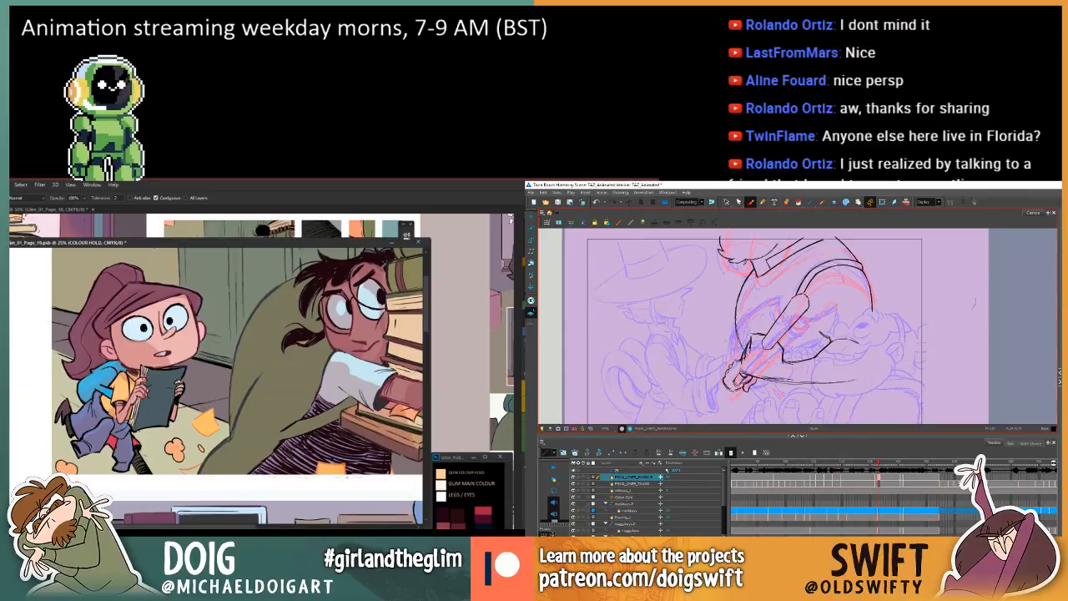
key("f")
key("g")
key("f")
key("g")
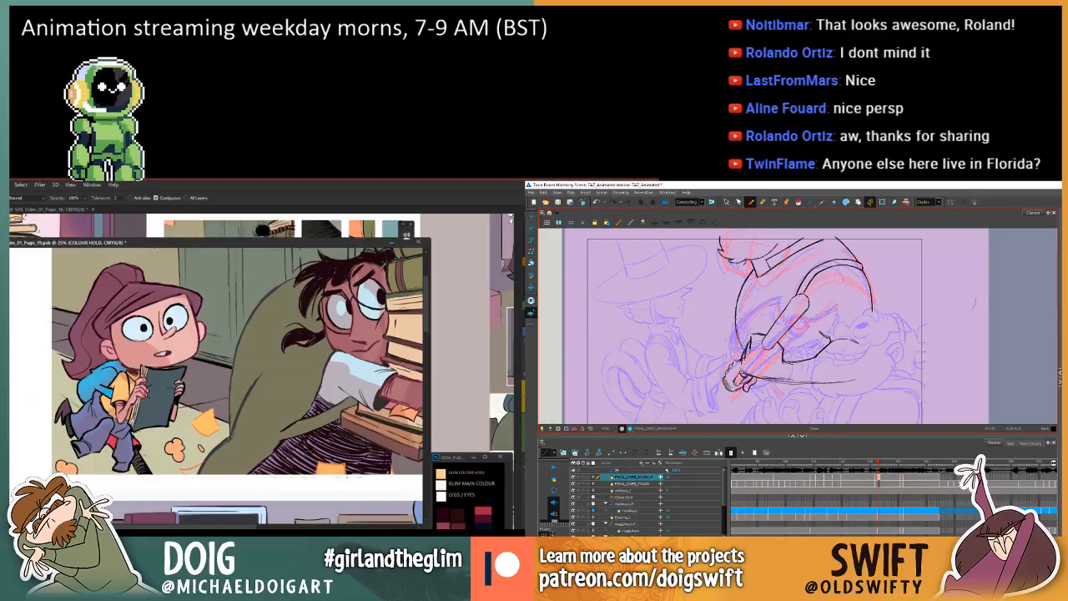
key("f")
key("g")
key("f")
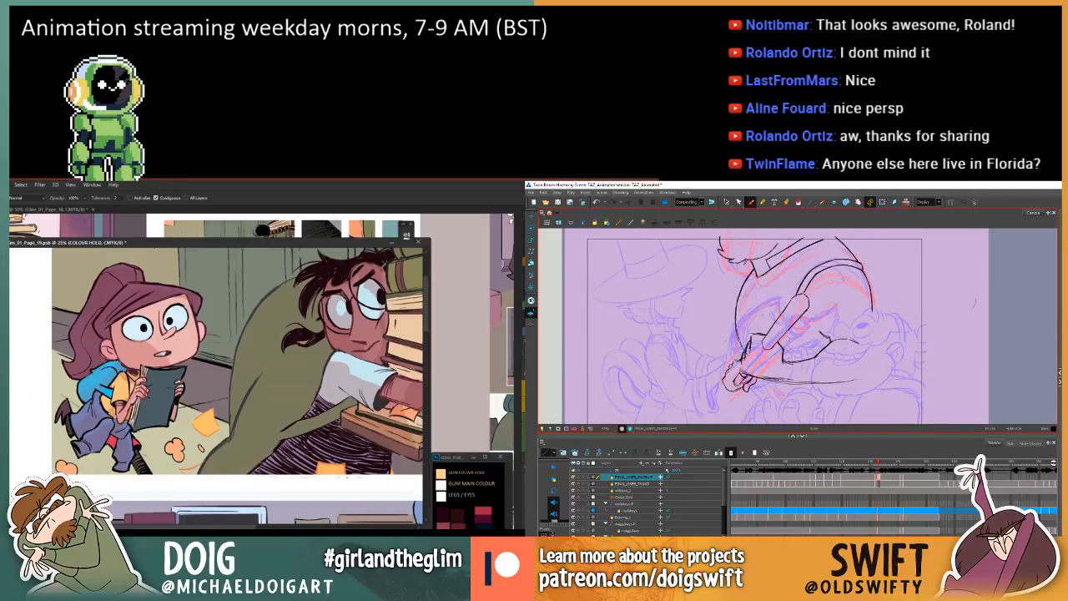
key("g")
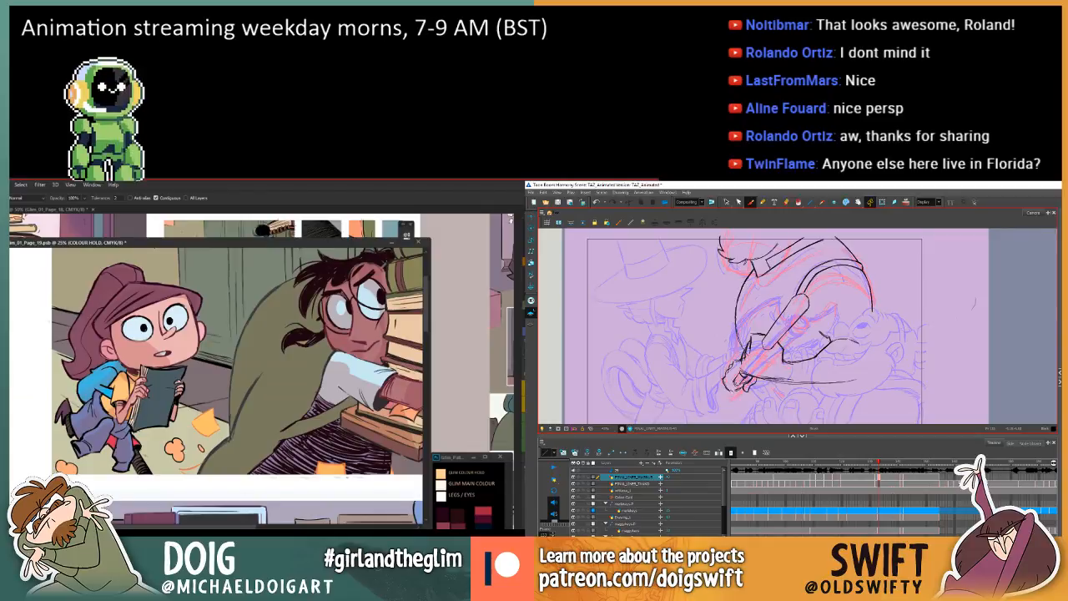
left_click_drag(730, 373, 734, 389)
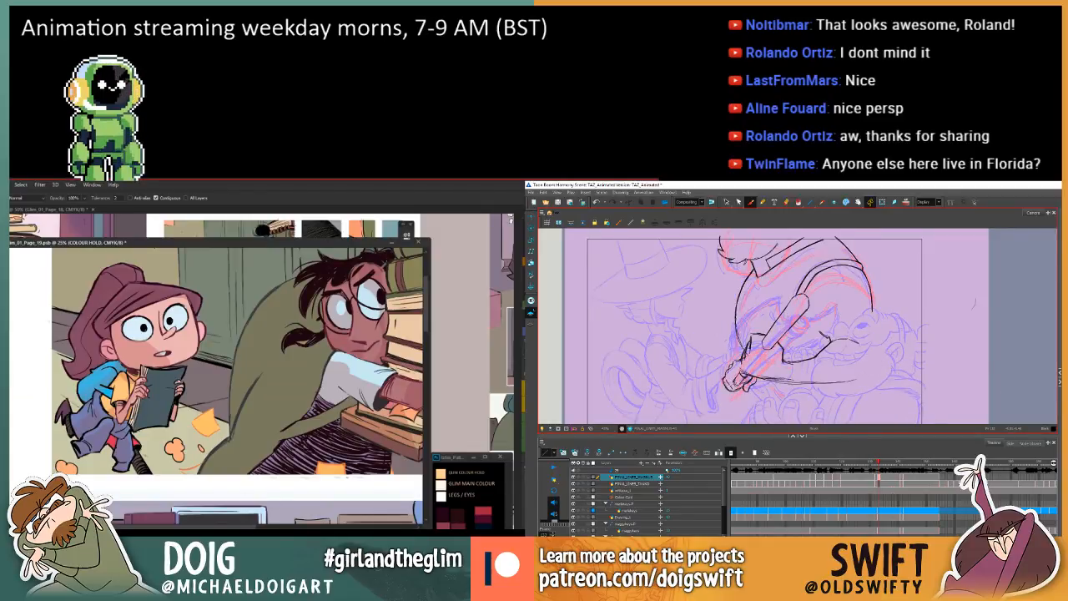
Flip repeatedly between neighbouring drawings in Toon Boom Harmony to check the larger character's gripping hand and forearm.
key("f")
key("g")
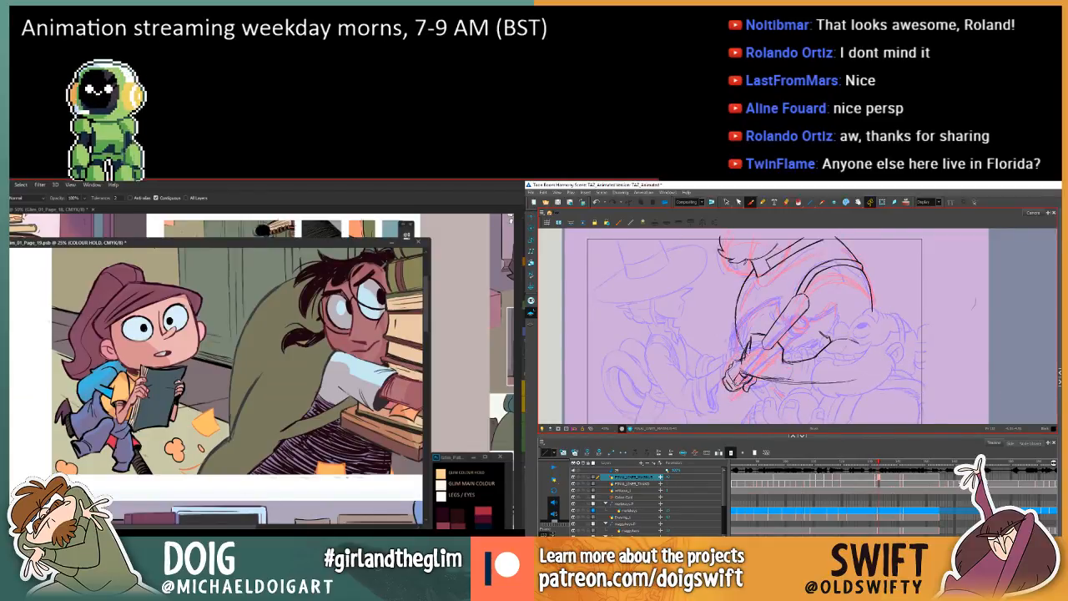
key("f")
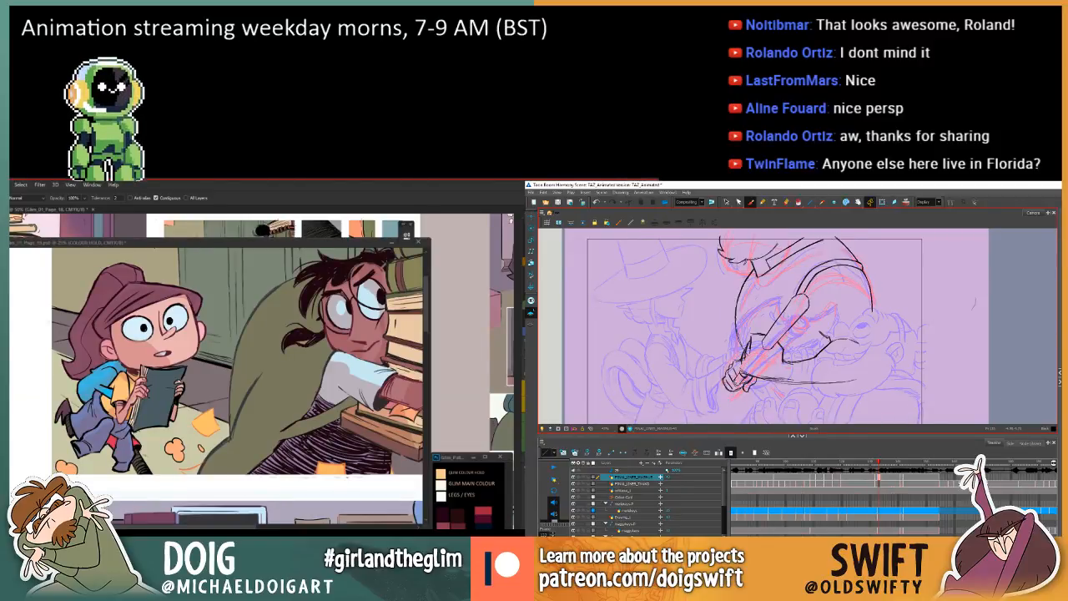
key("f")
key("g")
key("f")
key("g")
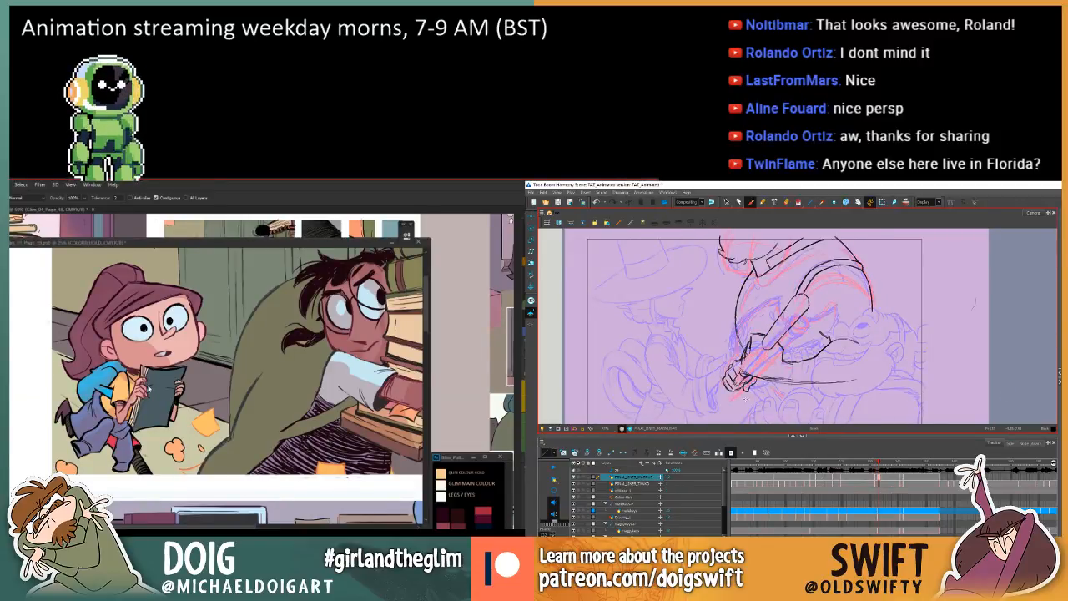
key("f")
key("g")
key("f")
key("g")
Undo the last fill on the ponytailed girl's book in Photoshop, and lasso and recolour its linework on the COLOUR HOLD layer.
left_click(171, 392)
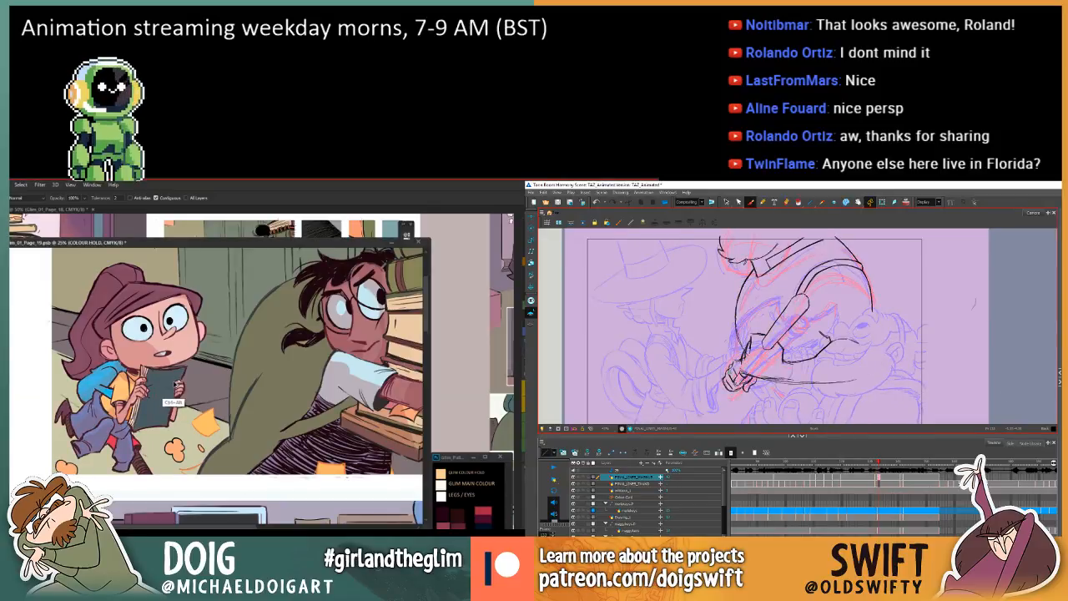
key("ctrl+alt+z")
key("l")
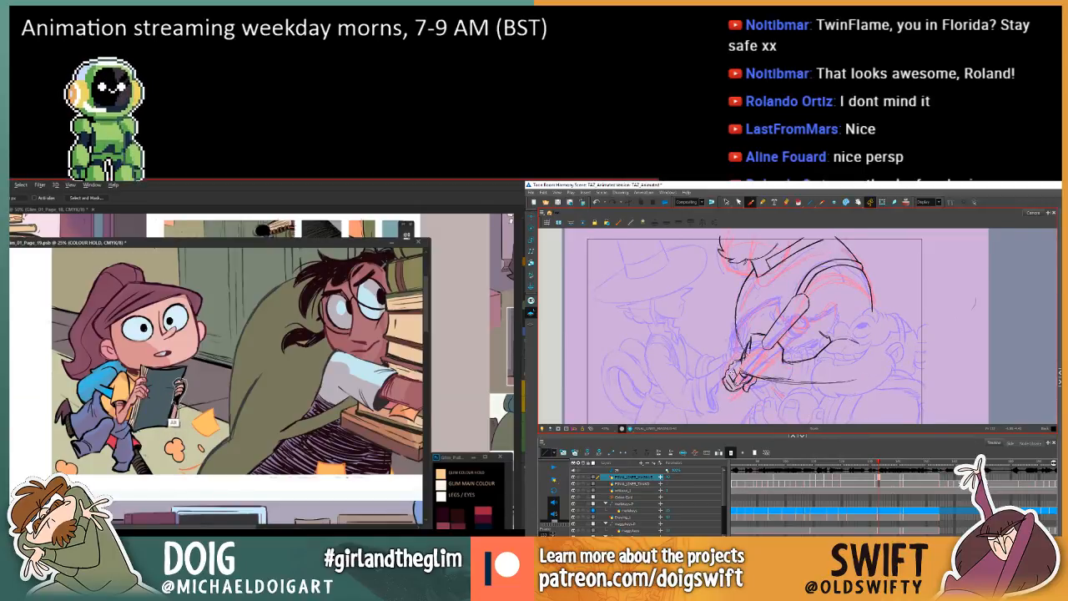
key("g")
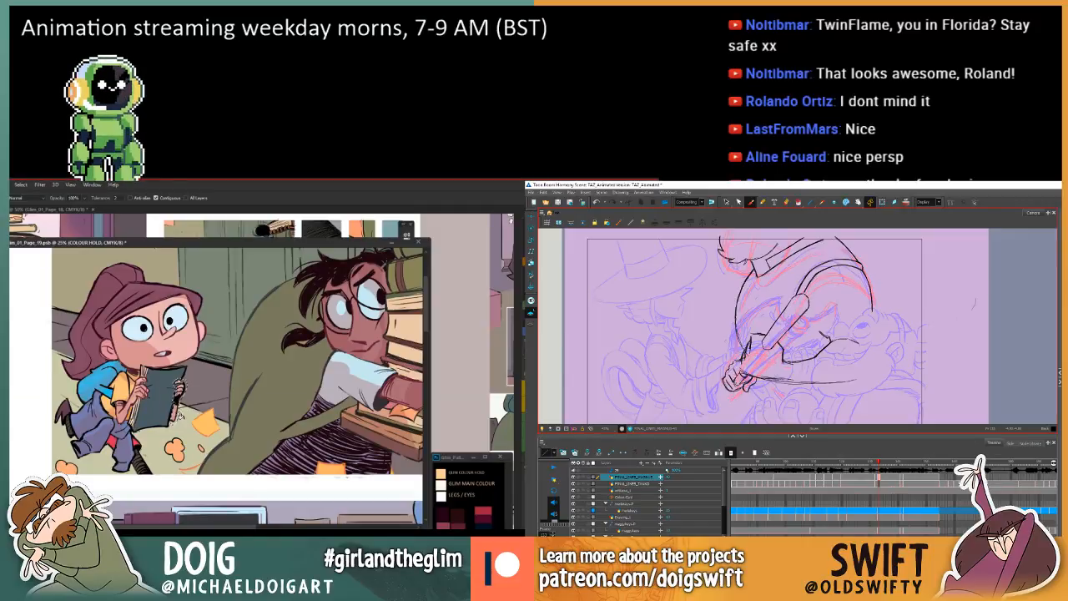
scroll(178, 385, "up", 2)
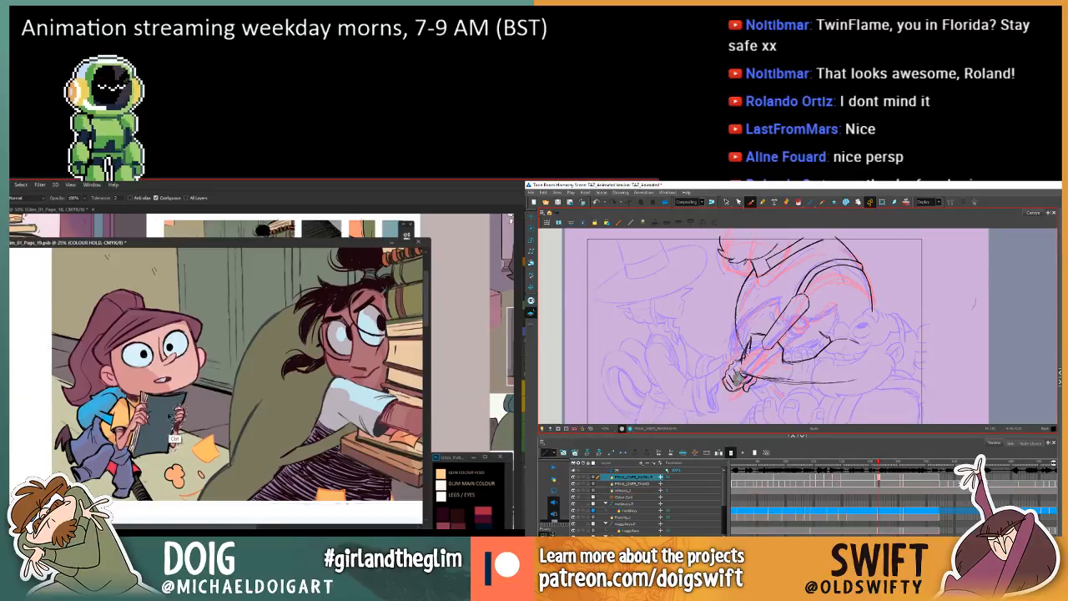
scroll(176, 370, "down", 2)
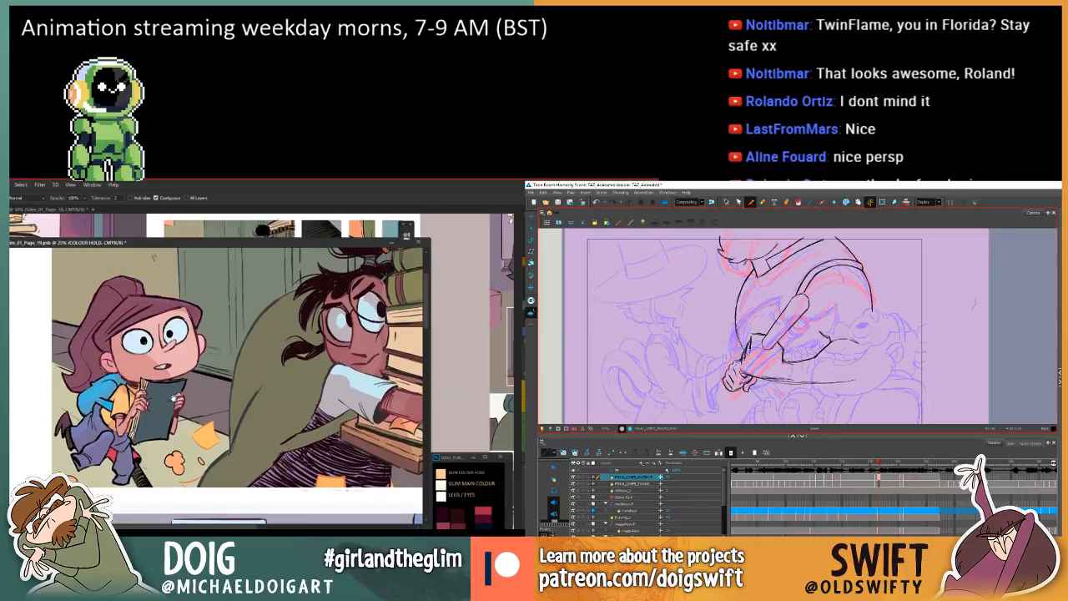
Lasso the ponytailed girl's blue trousers and recolour their linework with a sampled colour on the COLOUR HOLD layer.
key("l")
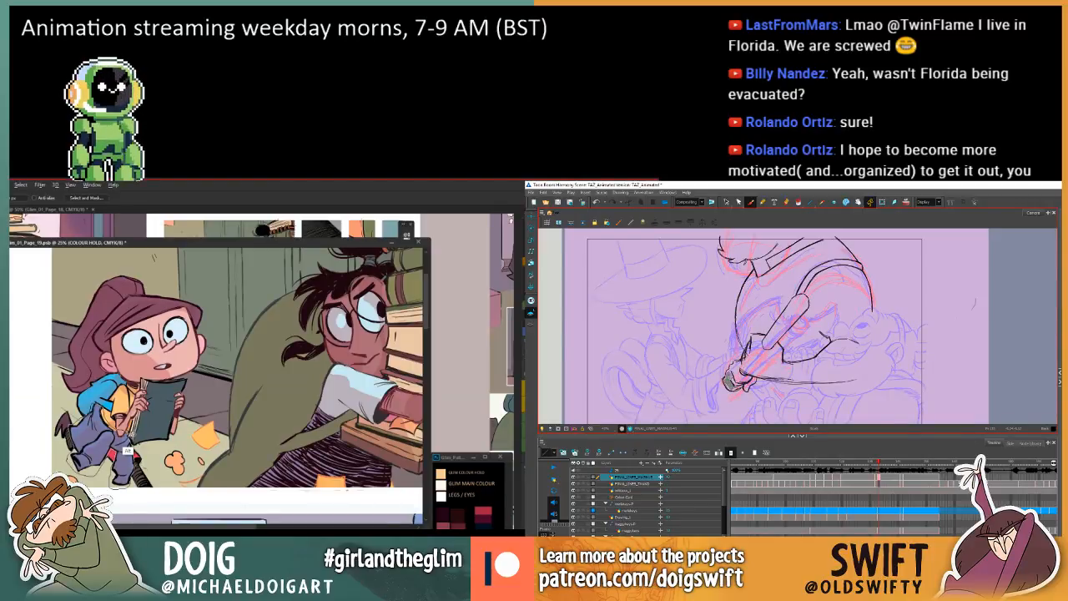
key("i")
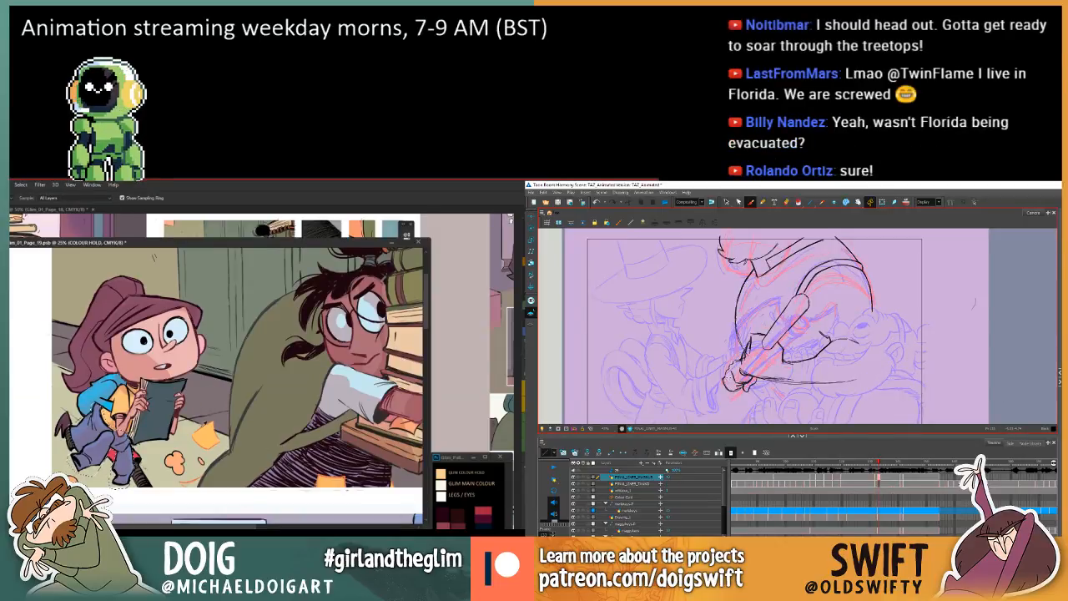
key("g")
left_click(99, 455)
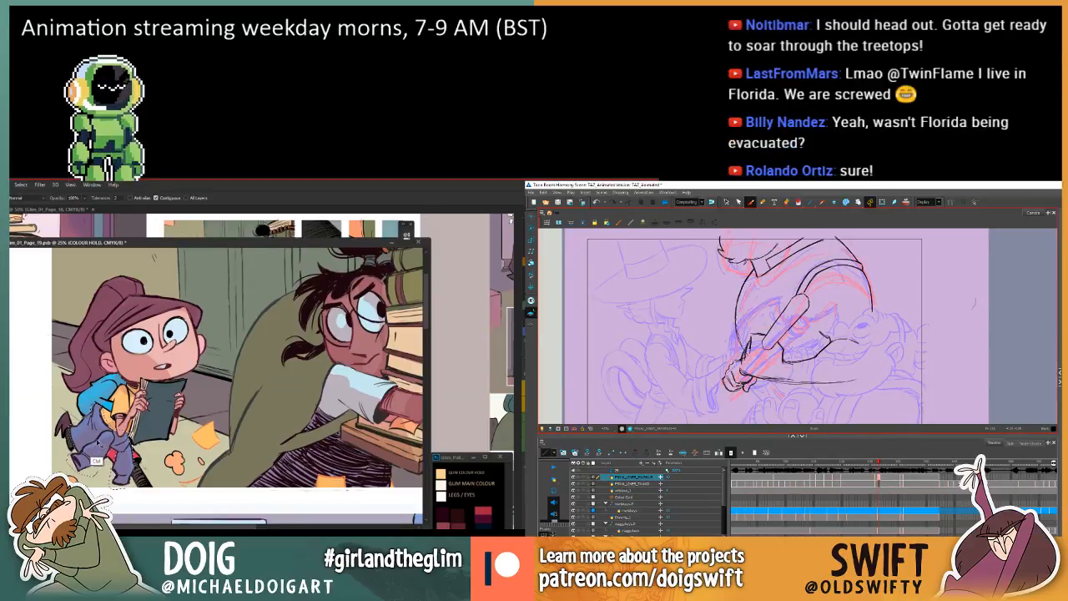
key("l")
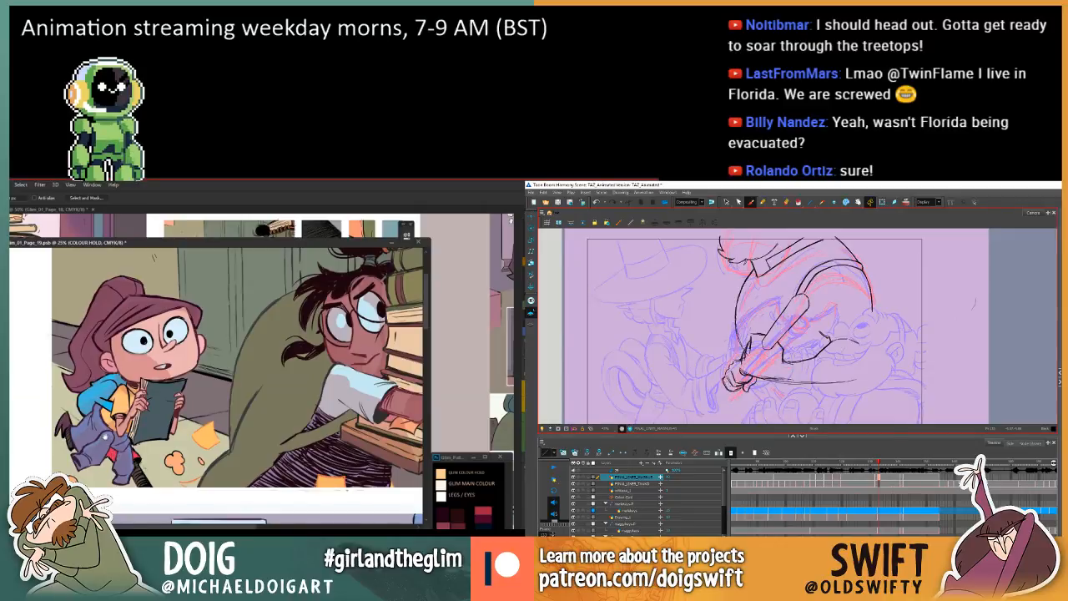
left_click_drag(106, 436, 111, 448)
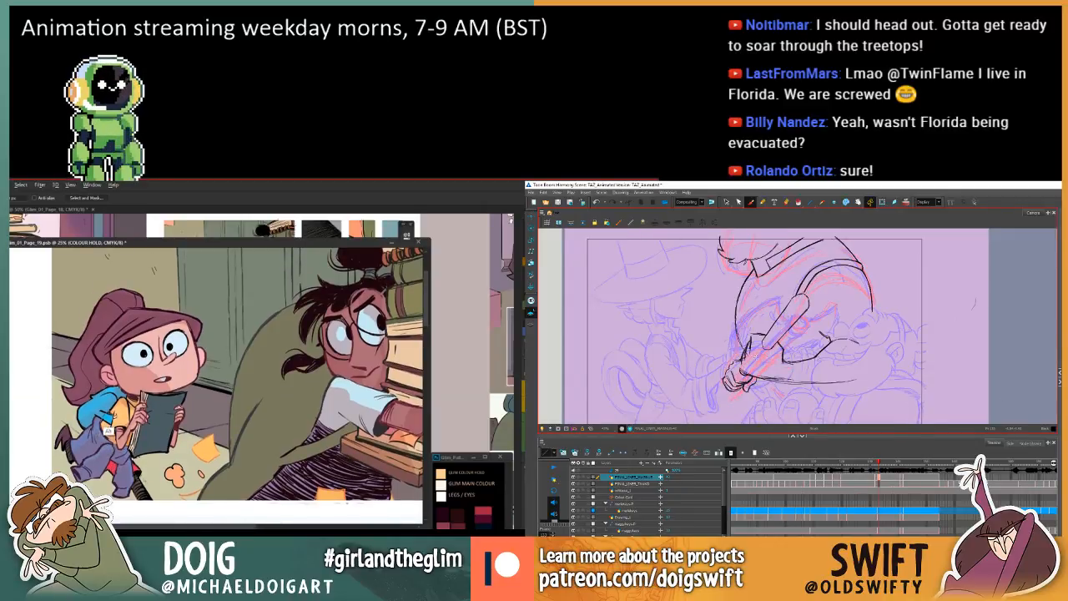
Compare the larger character's in-between with the previous frame in Toon Boom Harmony, focusing on the gripping hand and arm.
key("comma")
key("period")
key("comma")
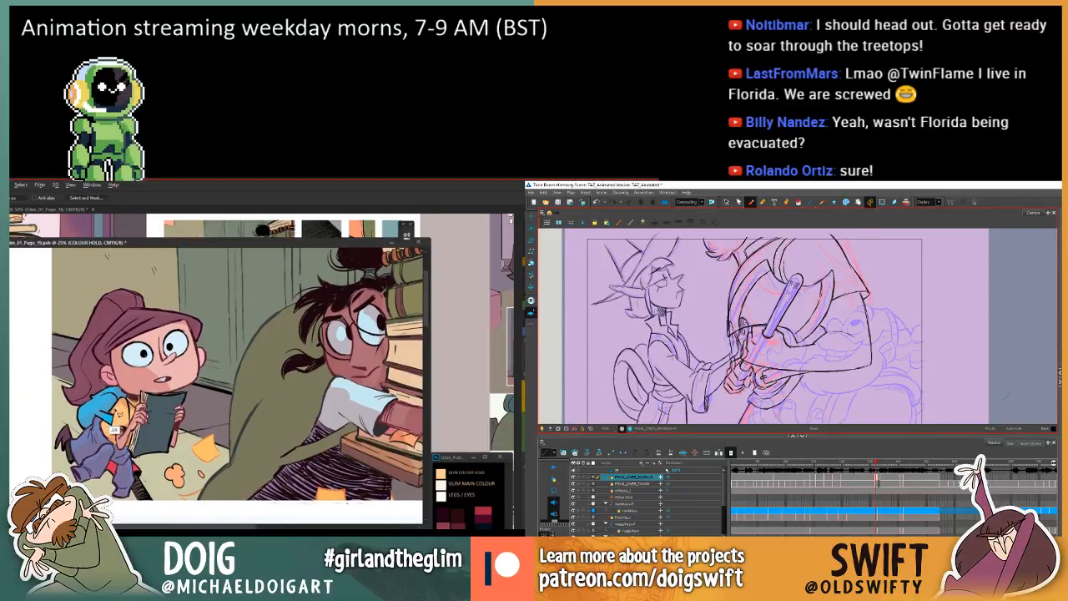
key("period")
key("comma")
key("period")
key("comma")
key("period")
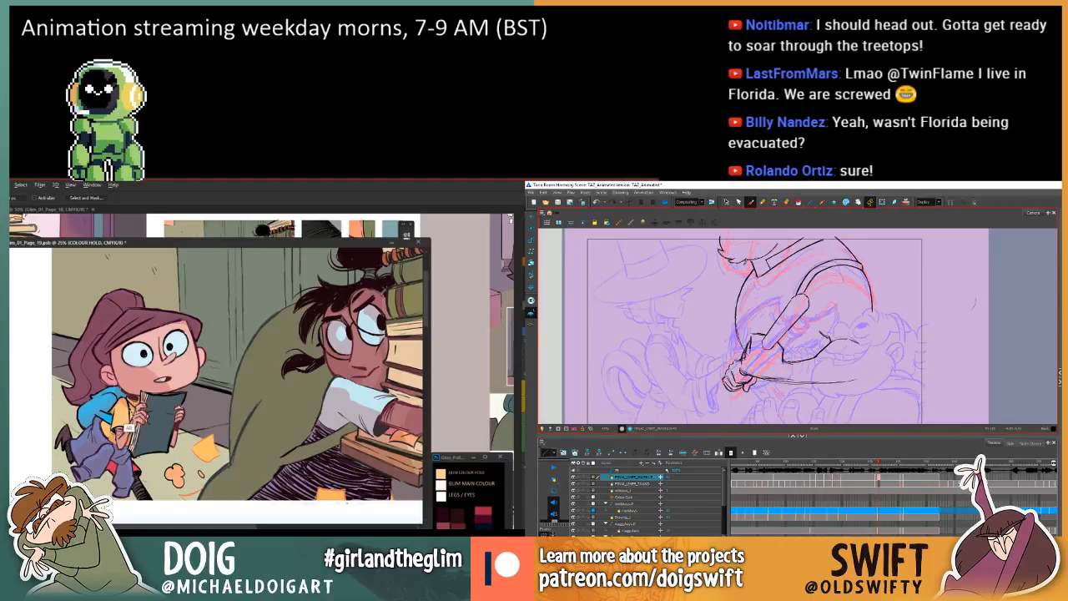
key("comma")
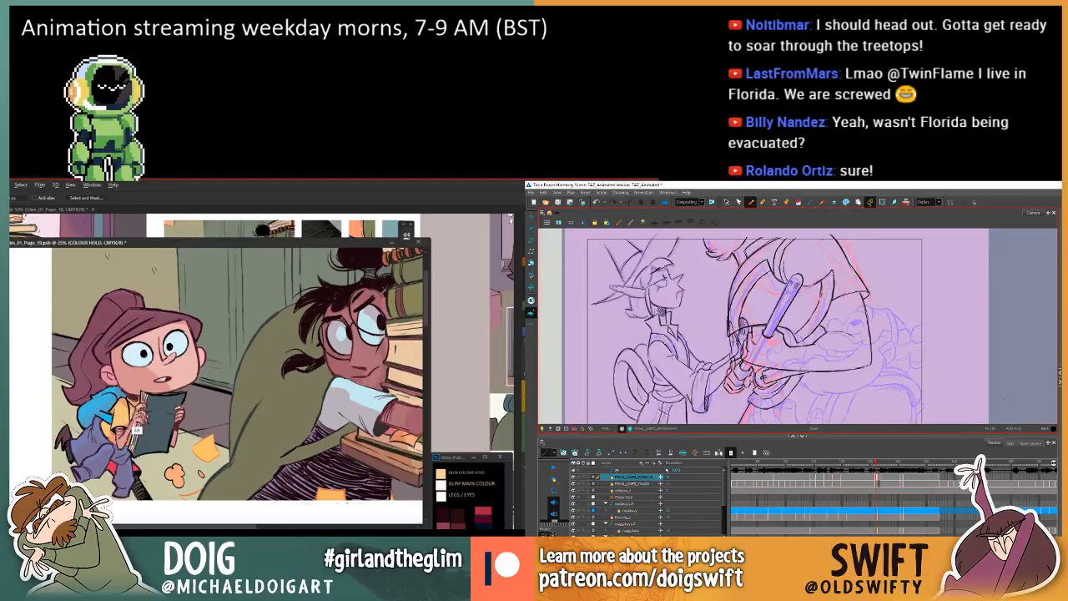
key("period")
key("comma")
key("period")
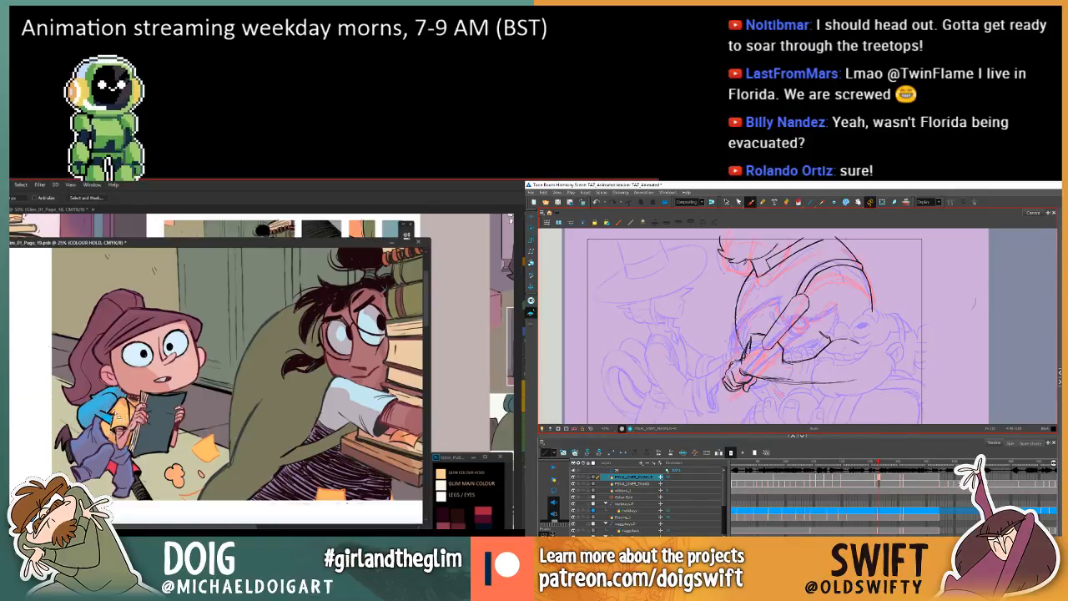
key("comma")
key("period")
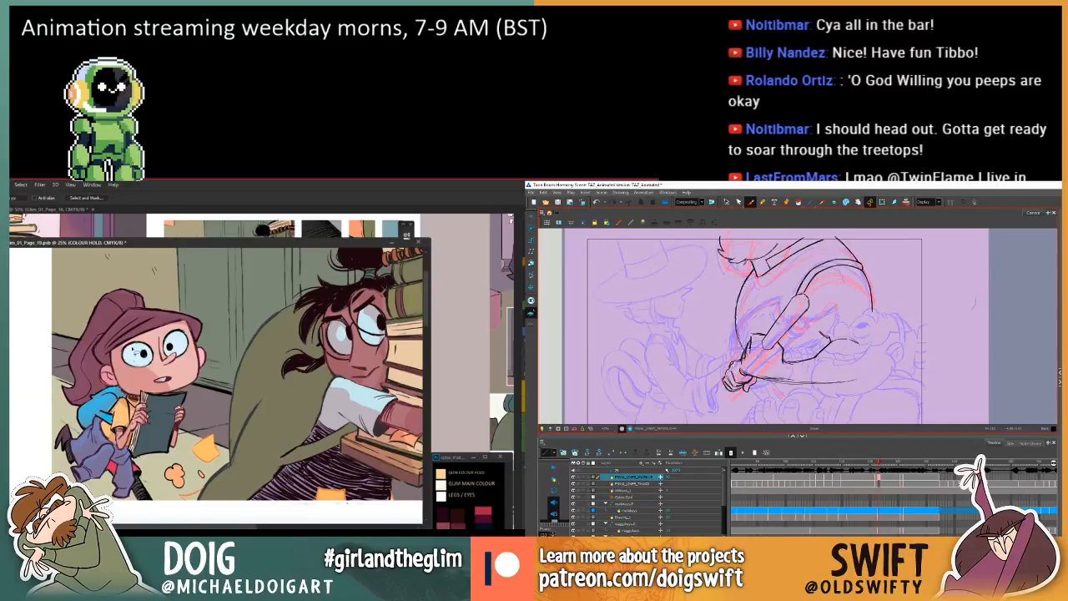
Sample a colour and touch up the ponytailed girl's lassoed linework on the COLOUR HOLD layer in Photoshop.
key("i")
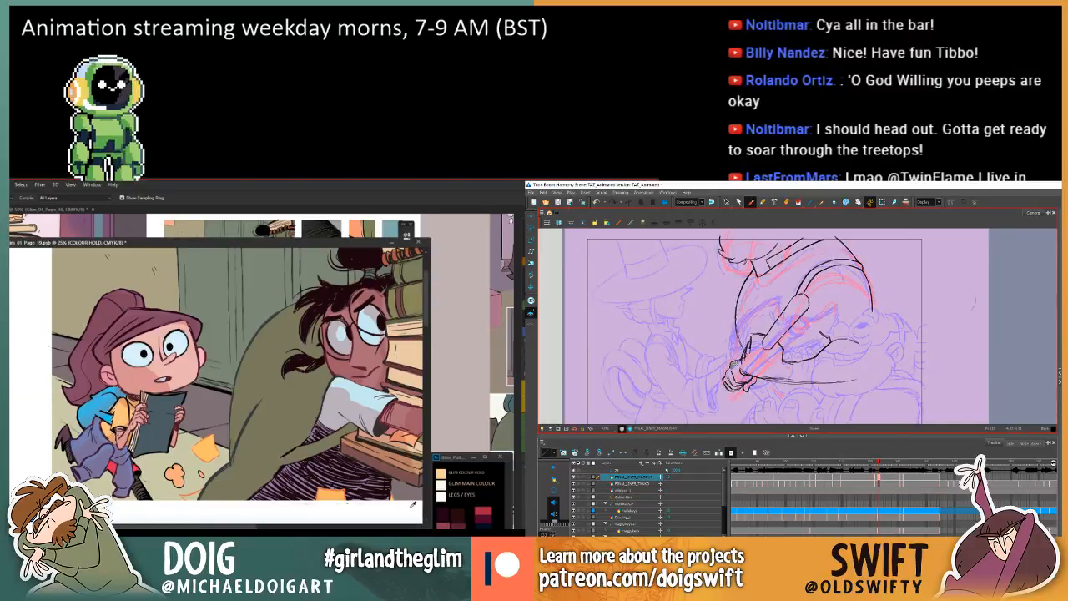
key("g")
key("comma")
key("period")
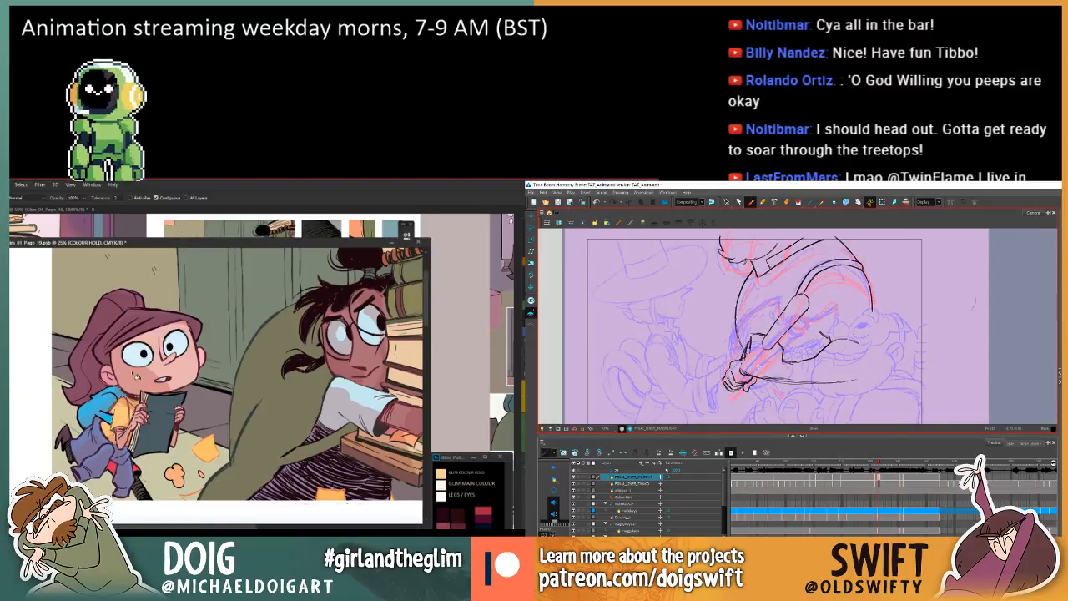
key("l")
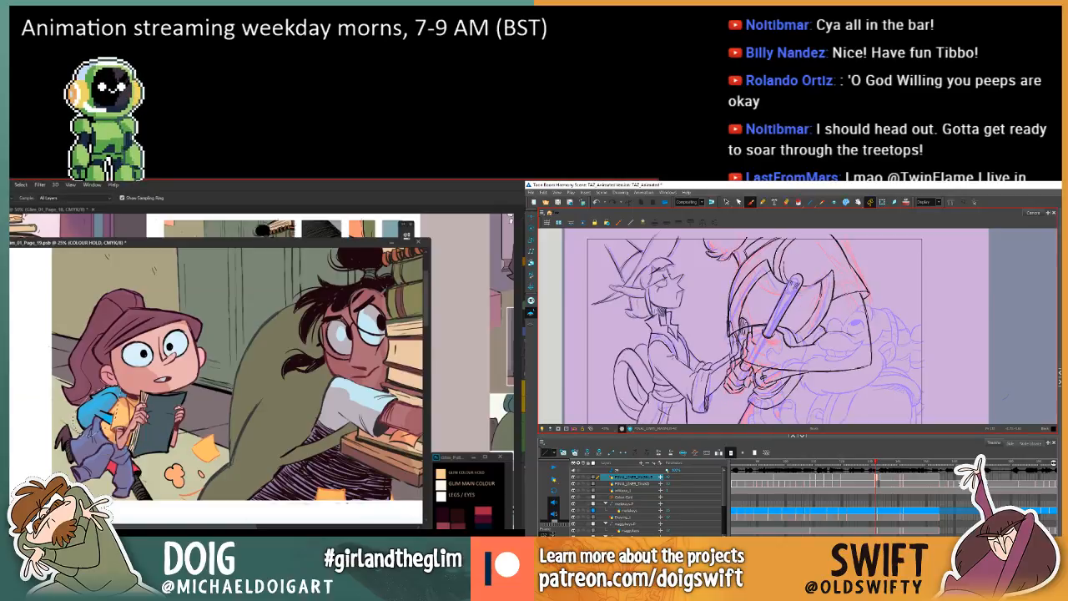
key("g")
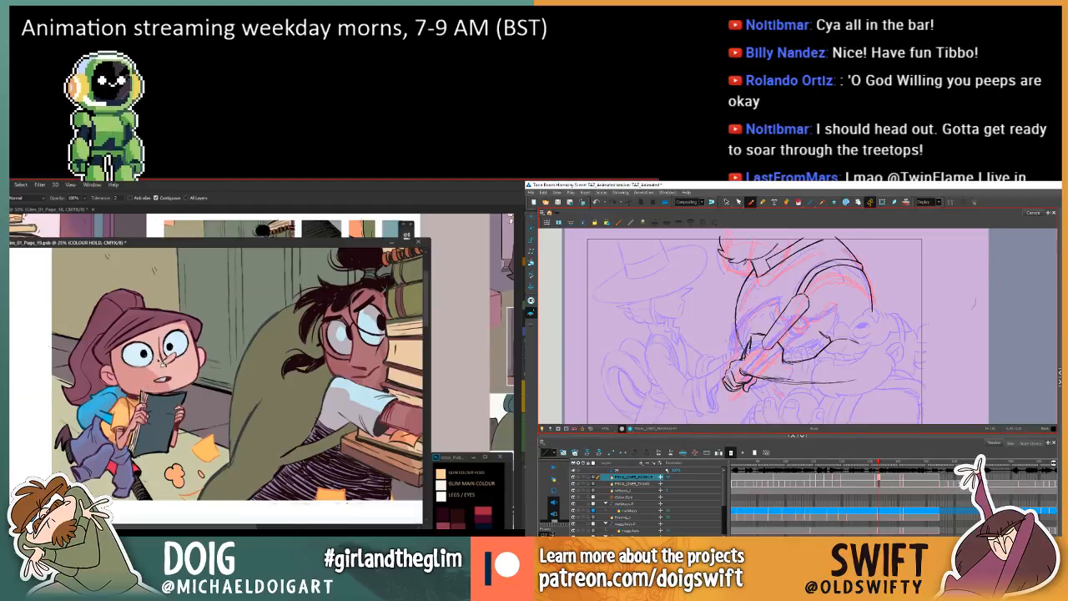
Review both characters' linework in the first panel and save the page 19 file.
key("ctrl+minus")
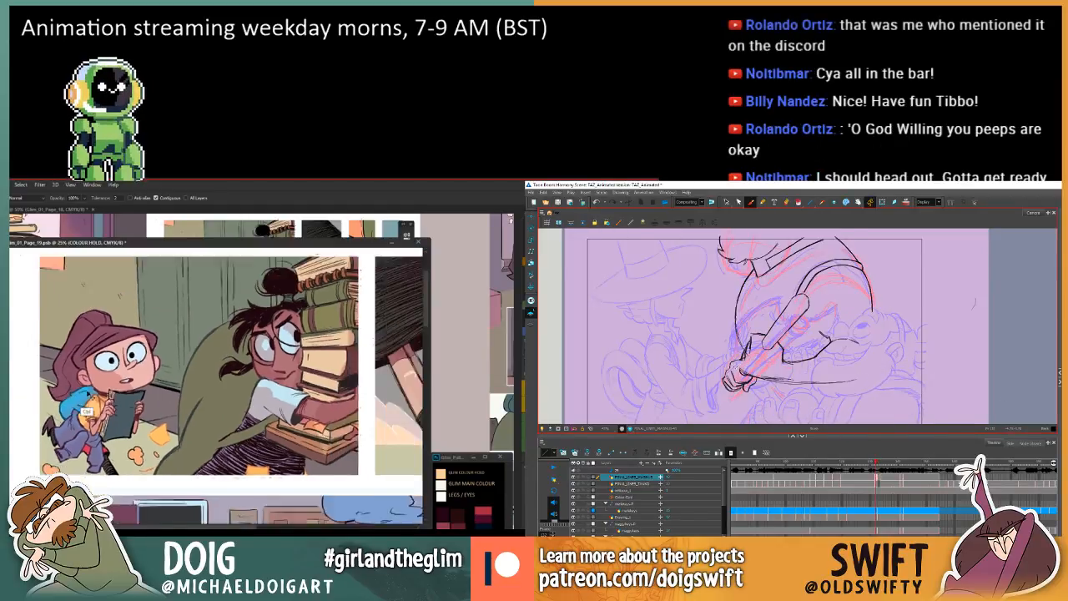
left_click_drag(155, 405, 91, 407)
key("ctrl+plus")
key("ctrl+plus")
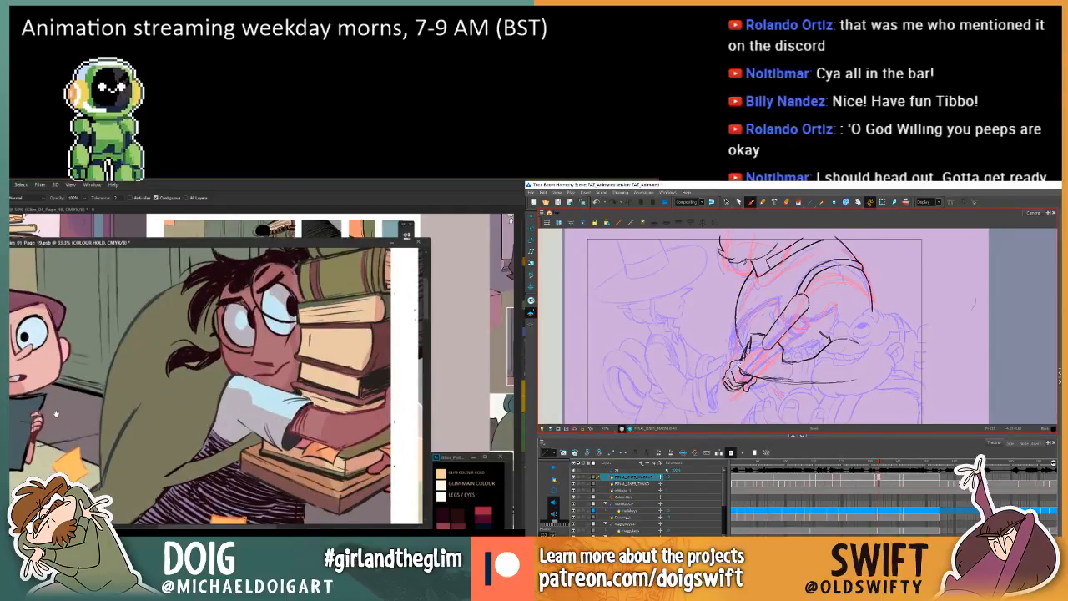
left_click_drag(56, 412, 102, 402)
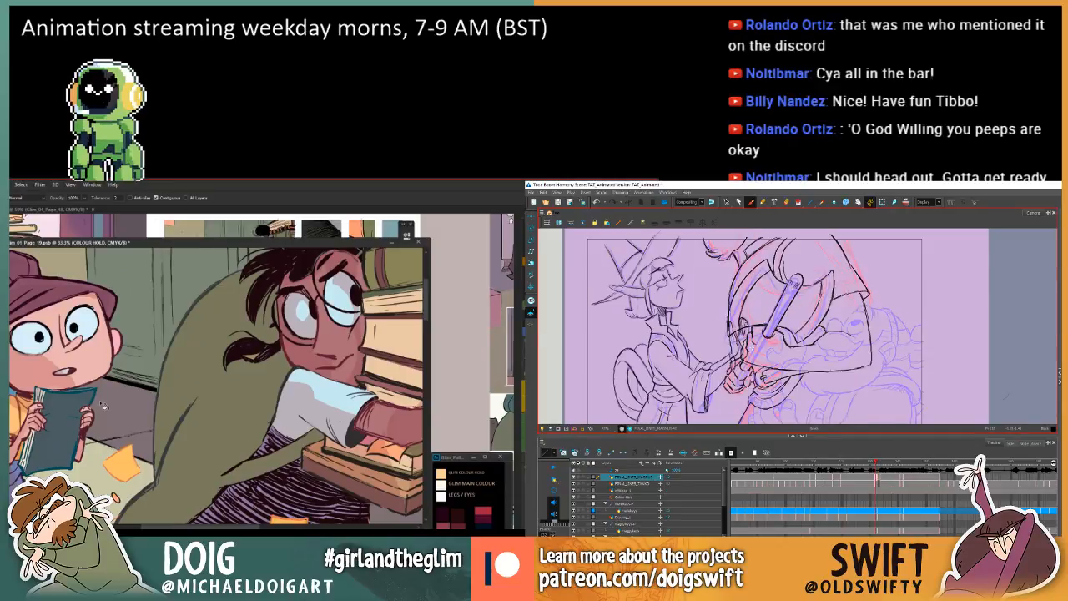
mouse_move(46, 427)
left_mouse_down()
mouse_move(125, 418)
mouse_move(133, 406)
left_mouse_up()
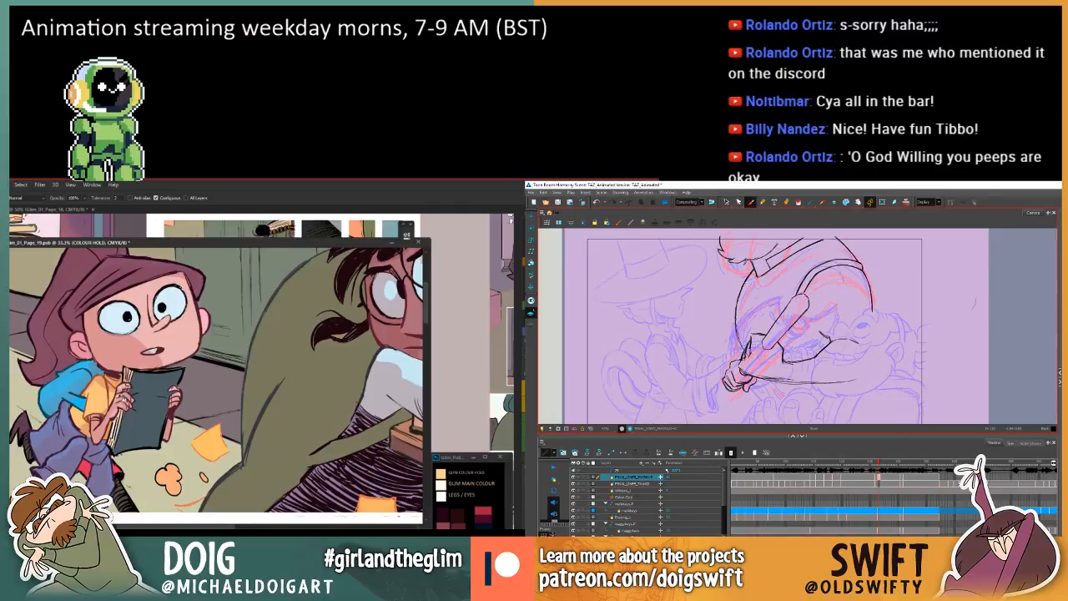
key("ctrl+minus")
key("ctrl+minus")
key("ctrl+minus")
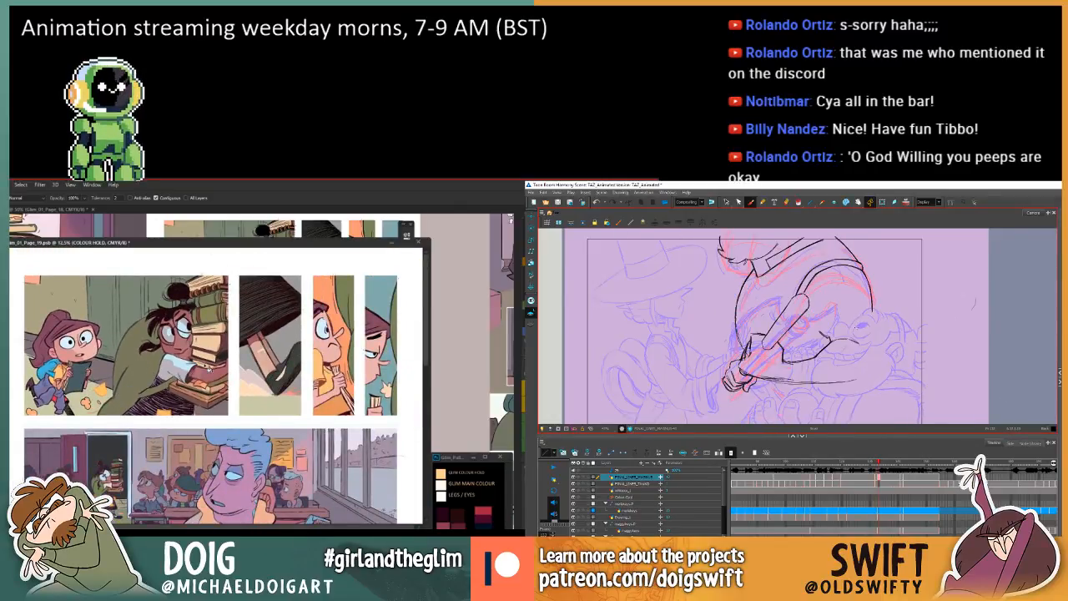
key("ctrl+s")
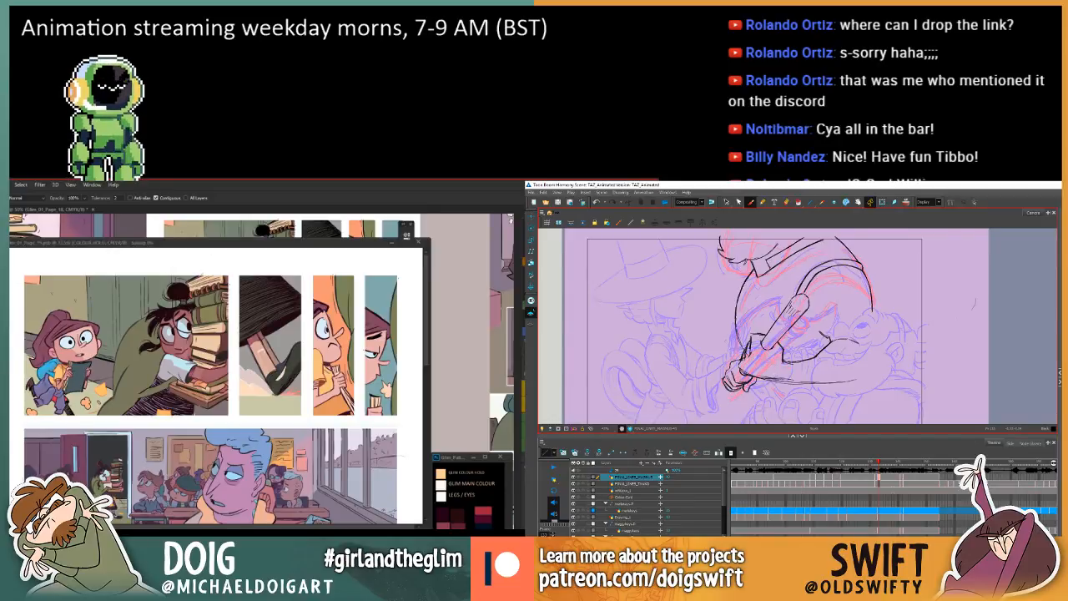
Activate the Select tool in Toon Boom Harmony, and look over page 19's remaining panels in Photoshop.
left_click(726, 202)
mouse_move(859, 343)
left_mouse_down()
mouse_move(835, 345)
mouse_move(845, 358)
left_mouse_up()
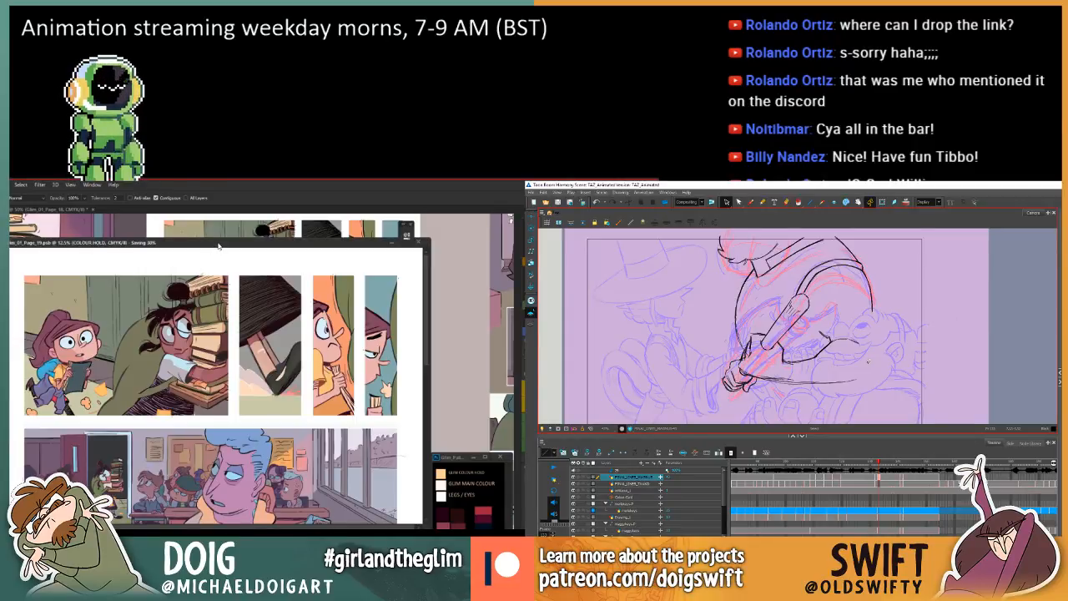
scroll(208, 251, "down", 1)
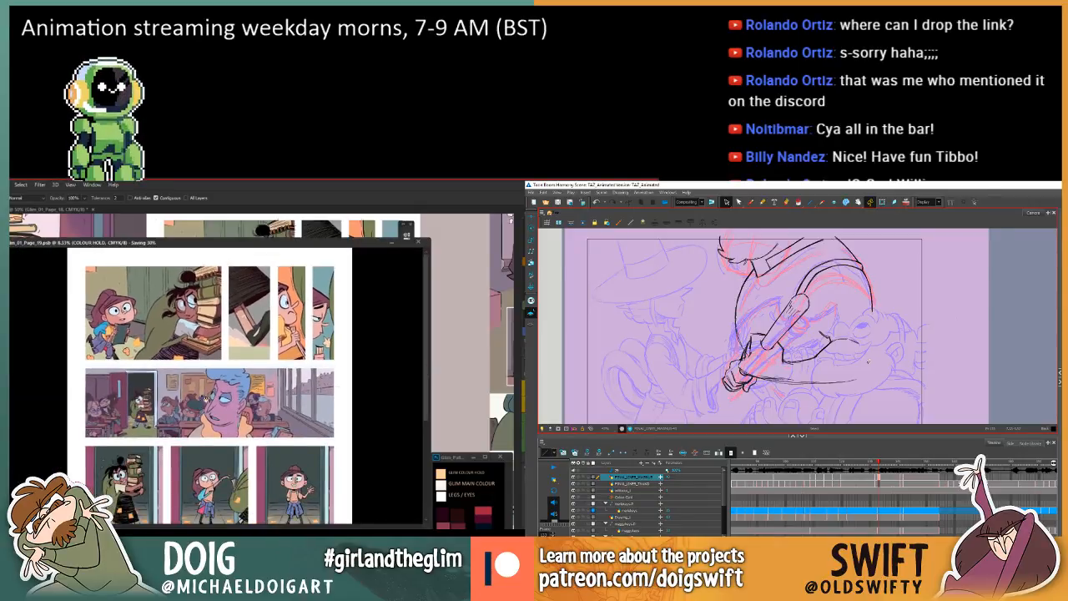
scroll(205, 393, "up", 1)
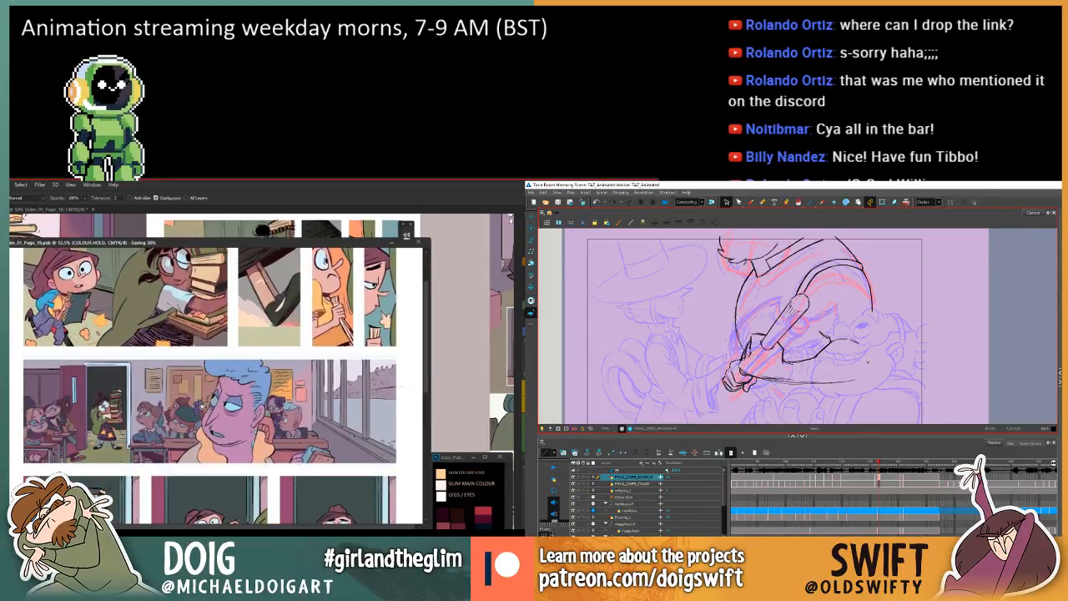